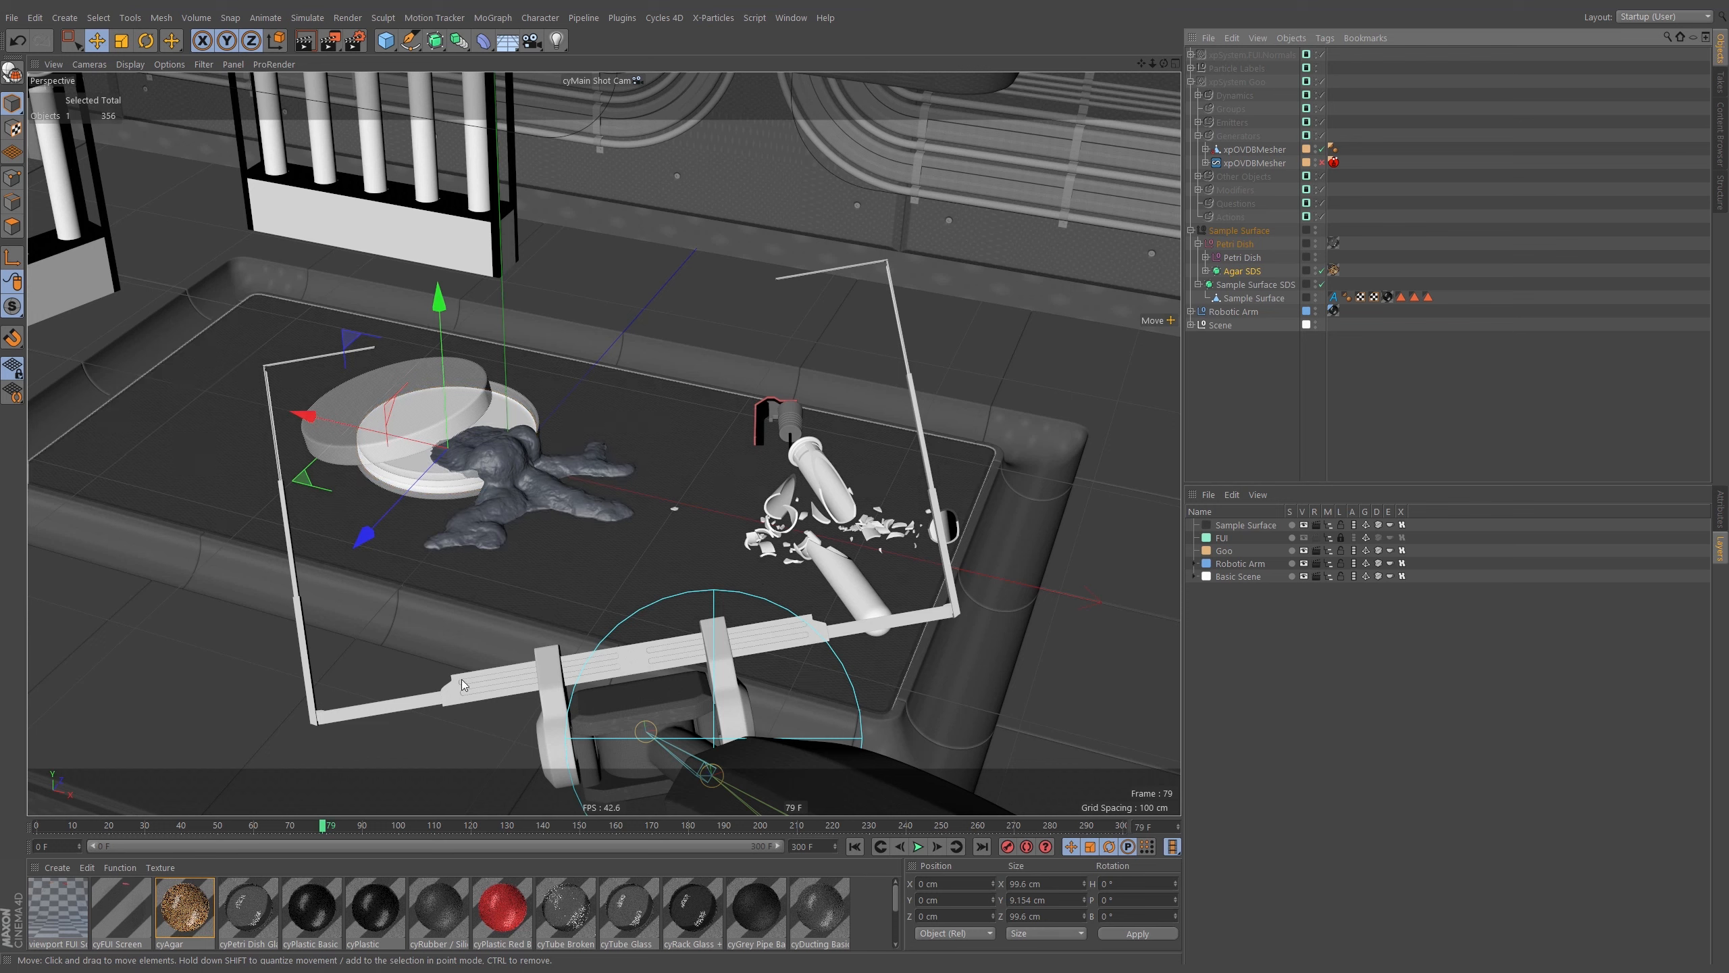
Select the goo object to locate its xpOVDBMesher entries in the object list.
left_click(523, 480)
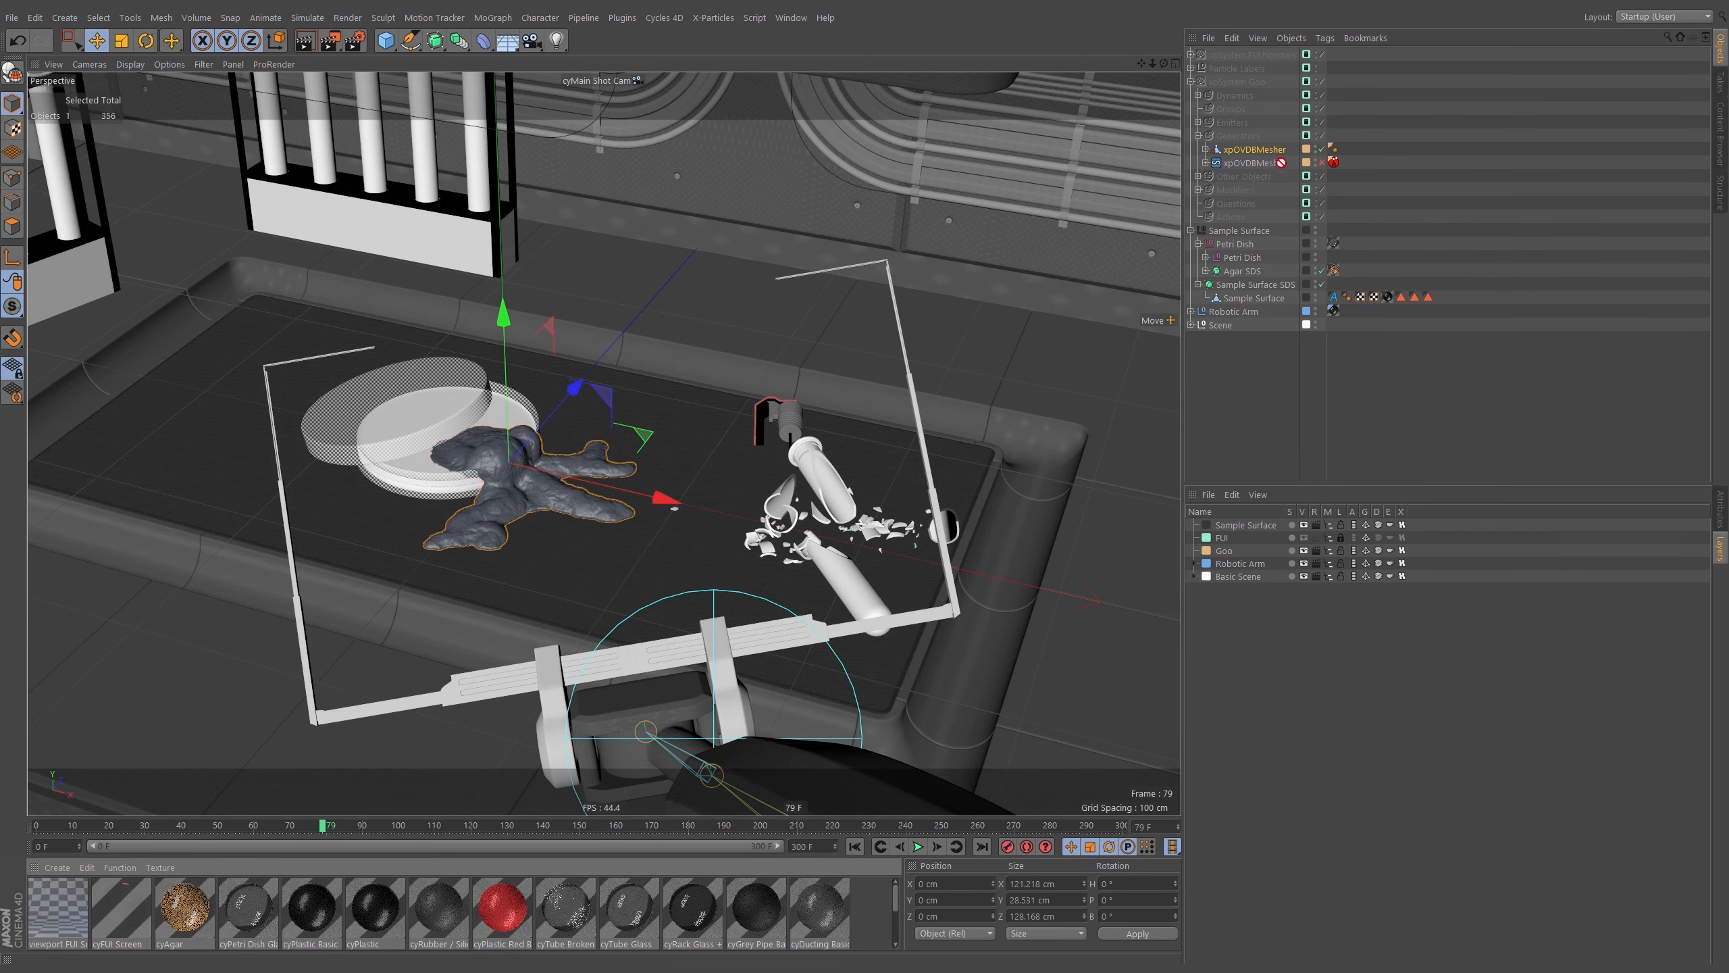
left_click_drag(1278, 161, 1267, 149)
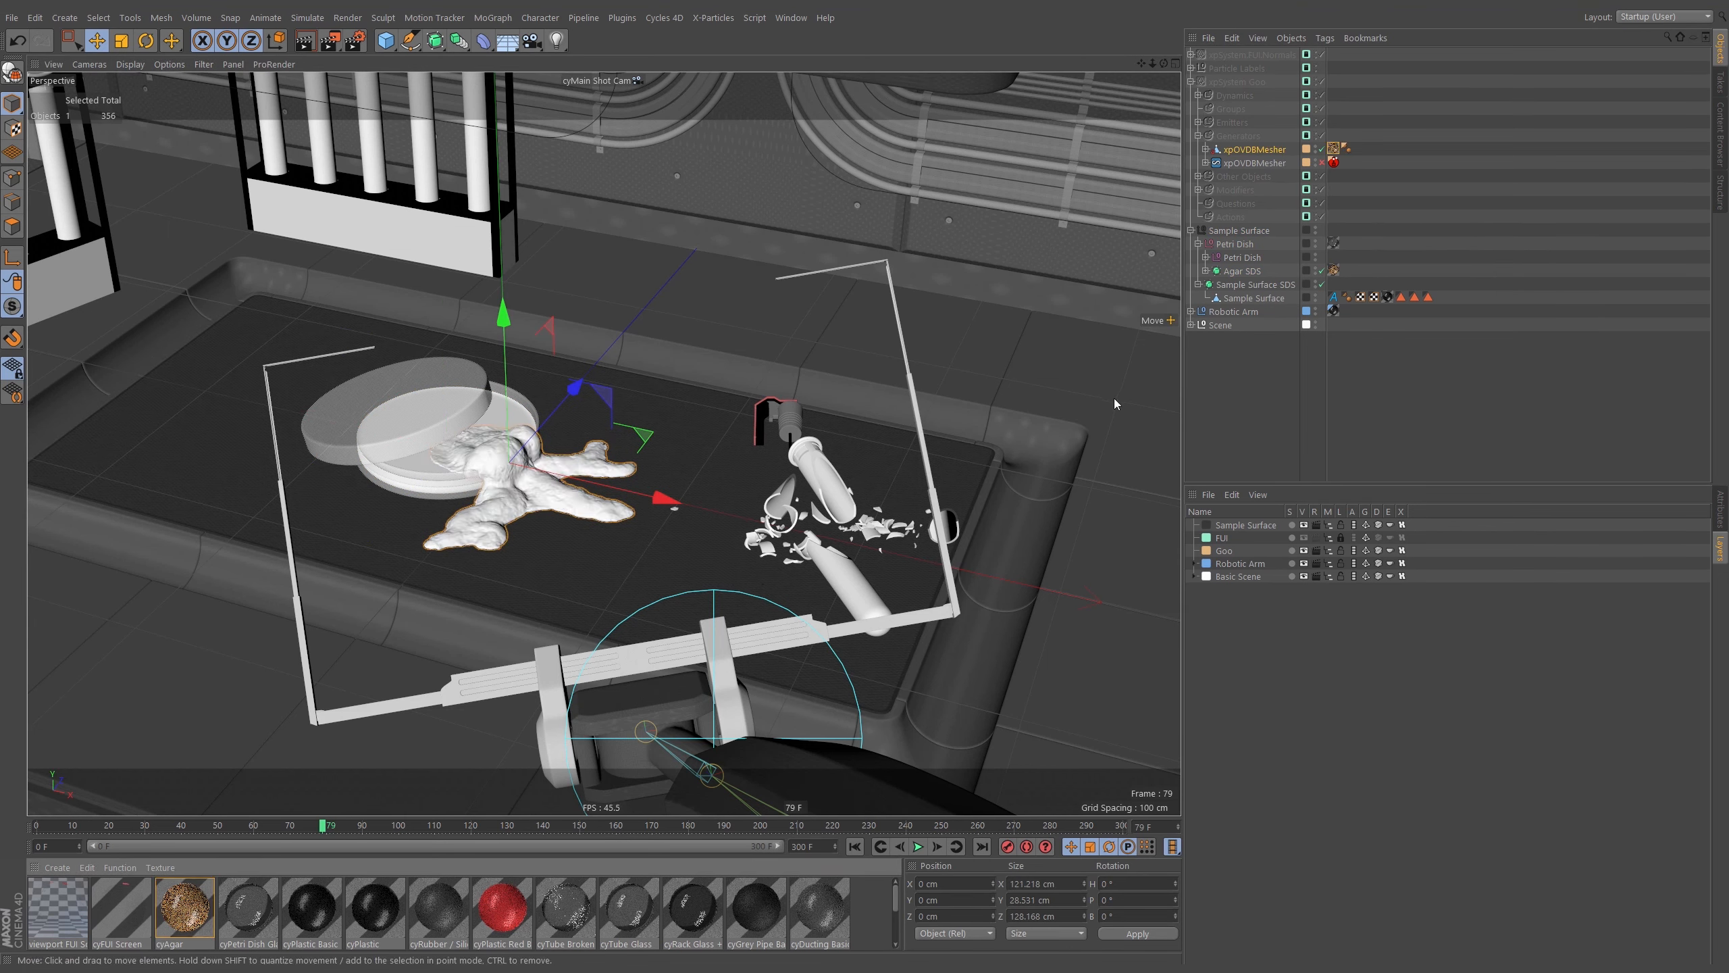
left_click(1256, 357)
Switch the interface layout to Cycles 4D (User).
left_click(1654, 16)
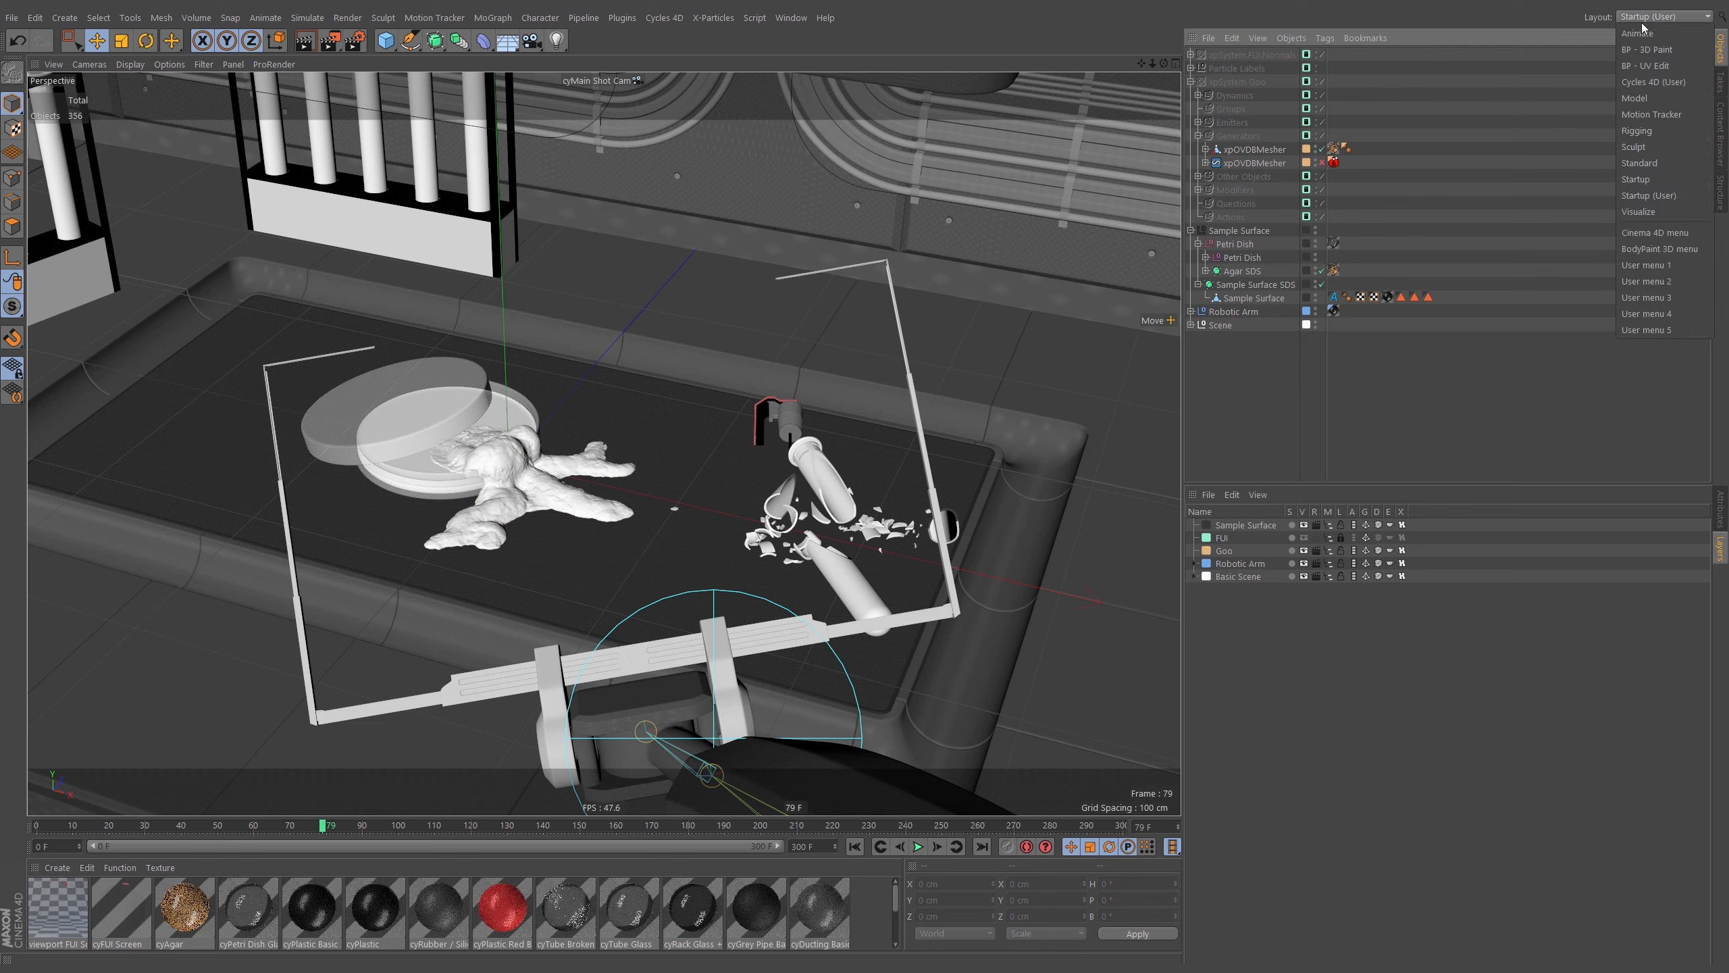
left_click(1640, 82)
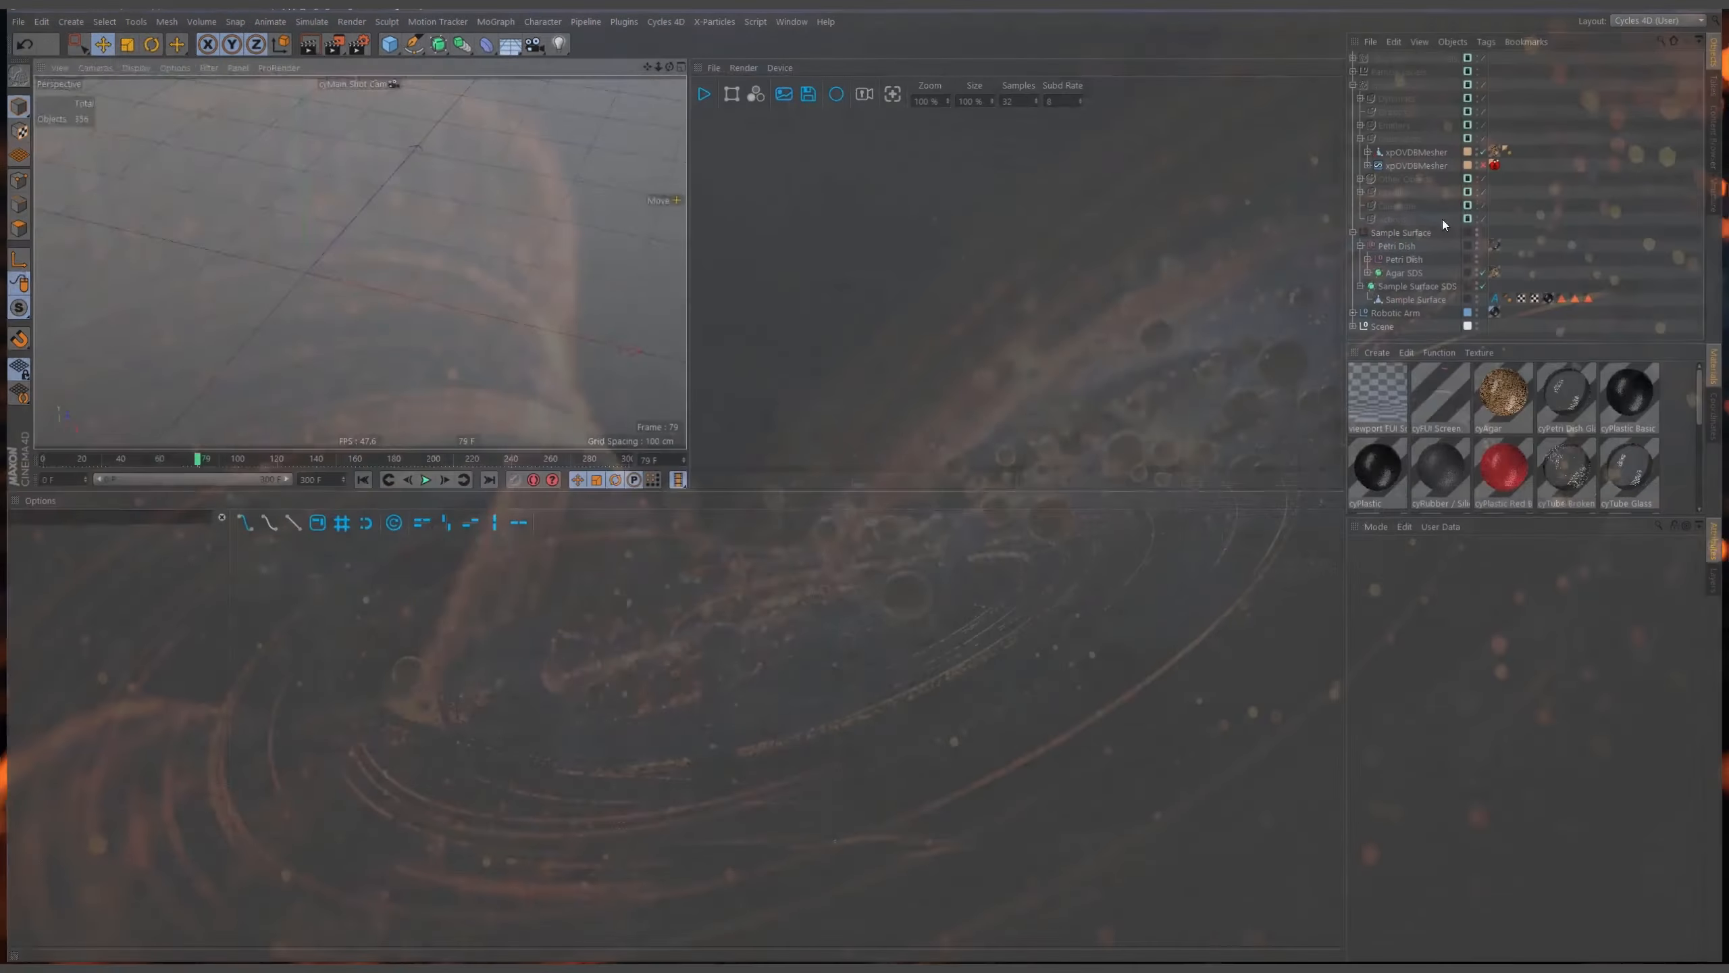
Check the render device options and start the interactive Cycles render in the render view.
left_click(780, 64)
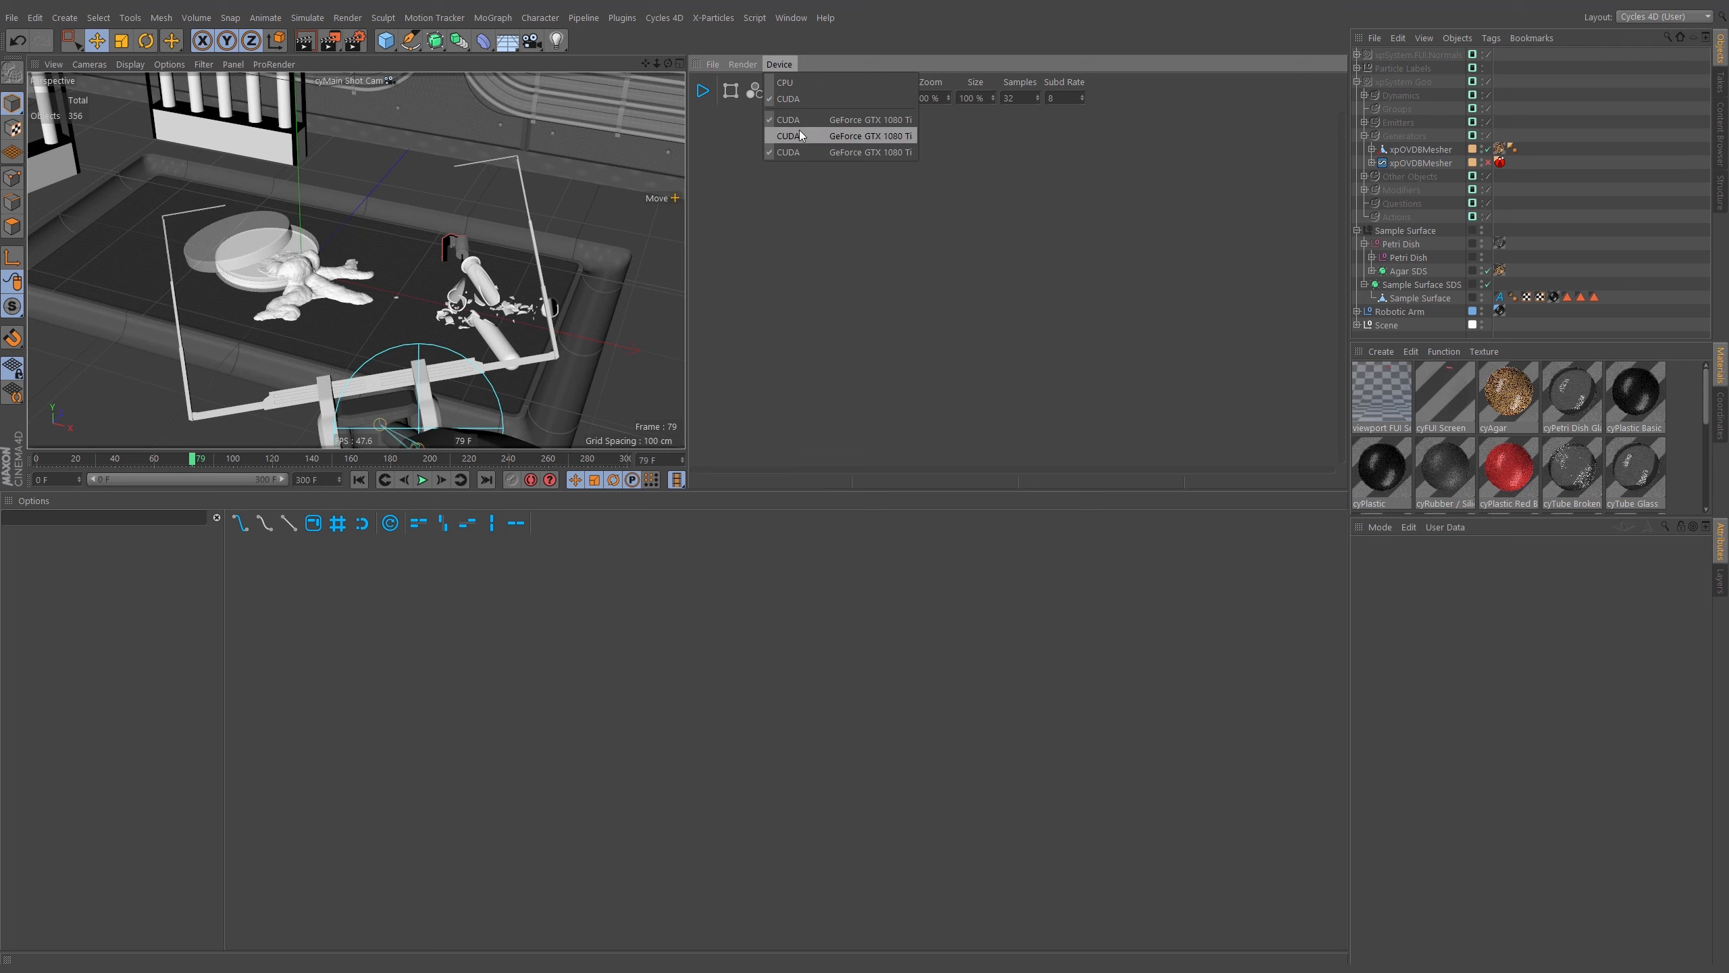
left_click(701, 95)
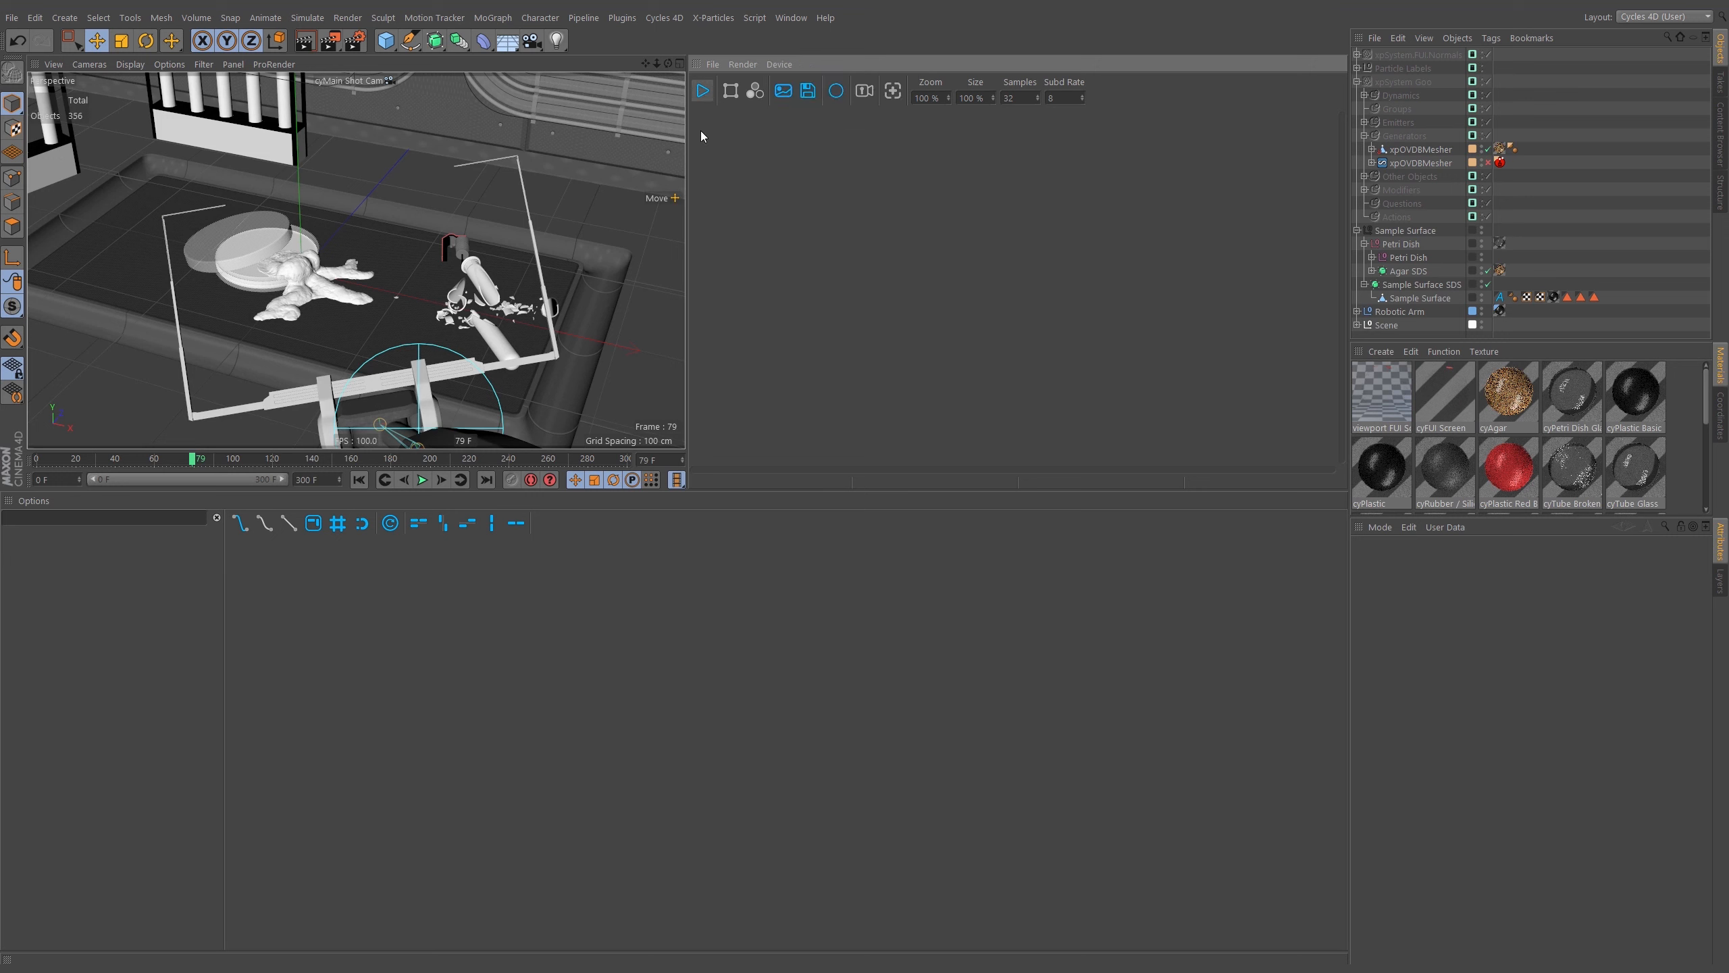
left_click(701, 90)
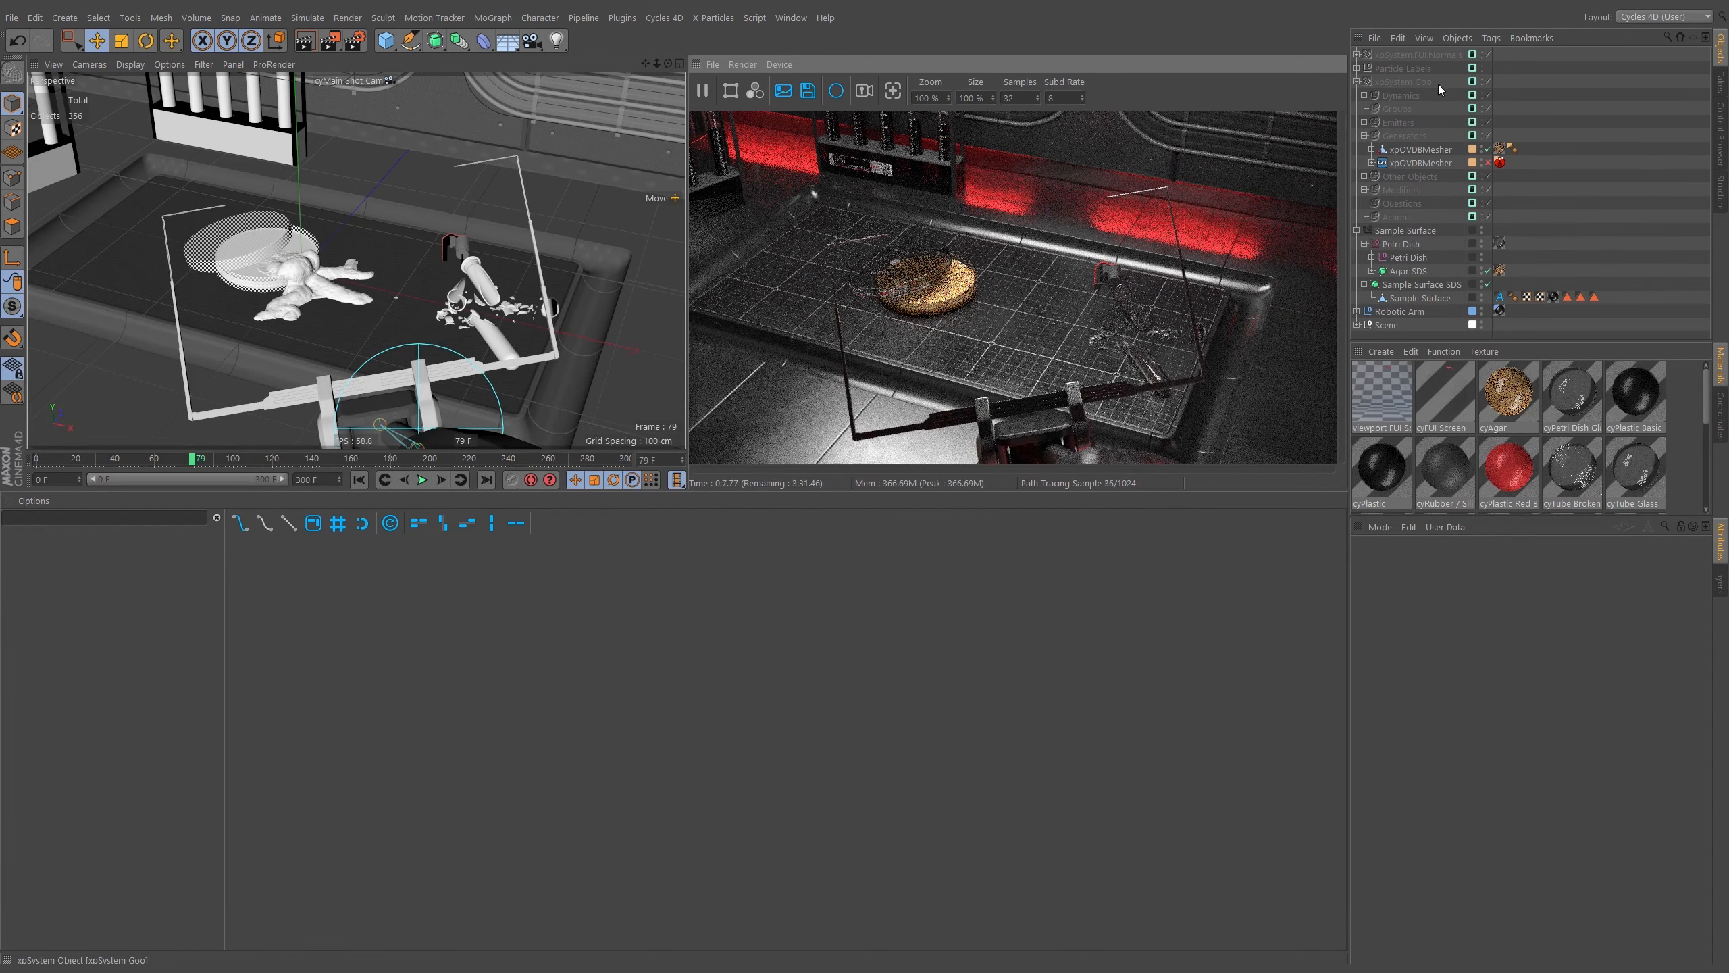
Open the layer list and turn on visibility of the Goo layer.
left_click(1720, 582)
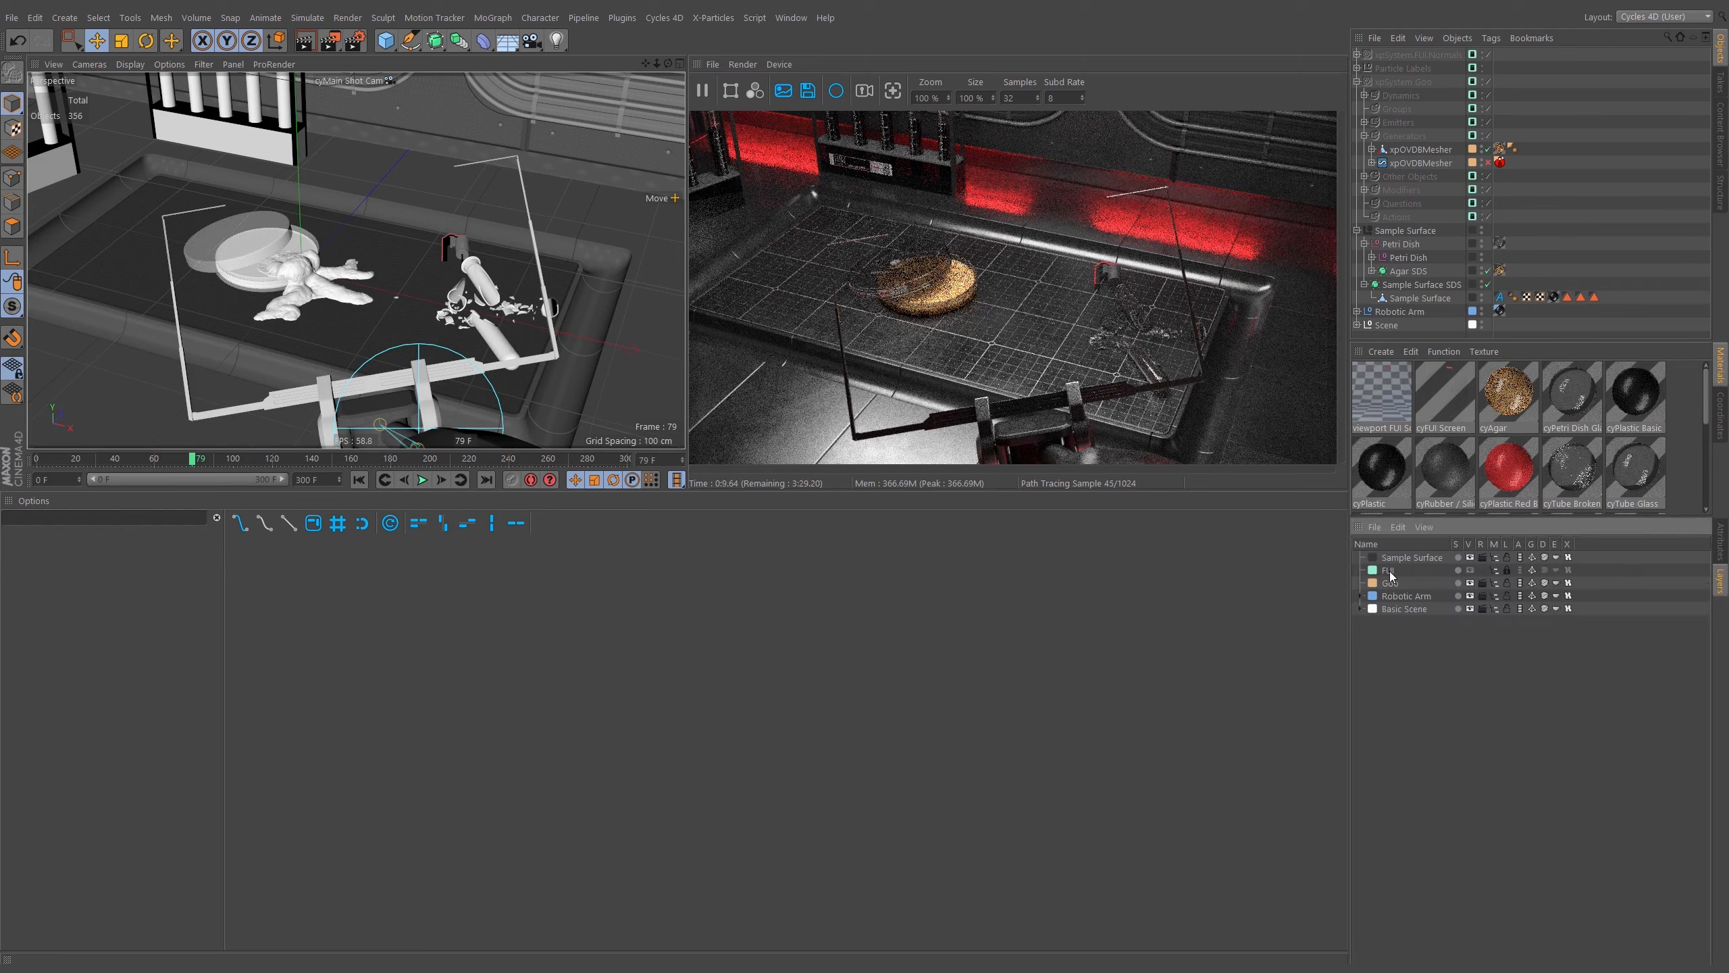
left_click(1483, 572)
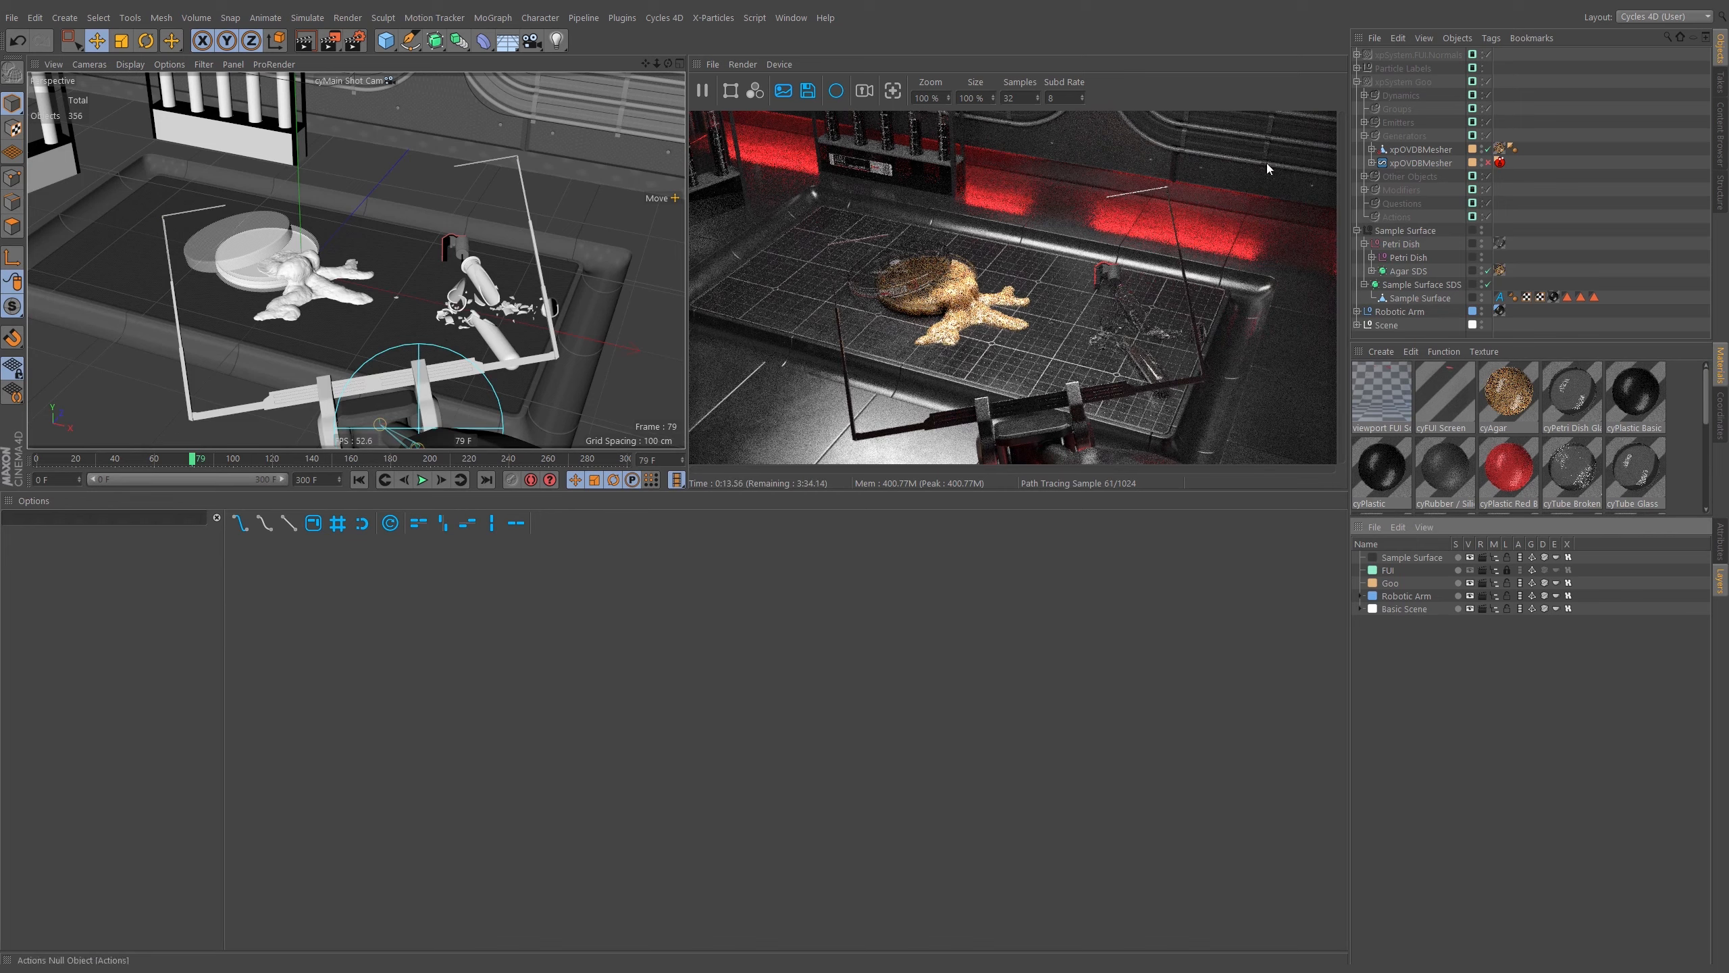
Deselect in the viewport and go to frame 0 on the timeline.
left_click(207, 327)
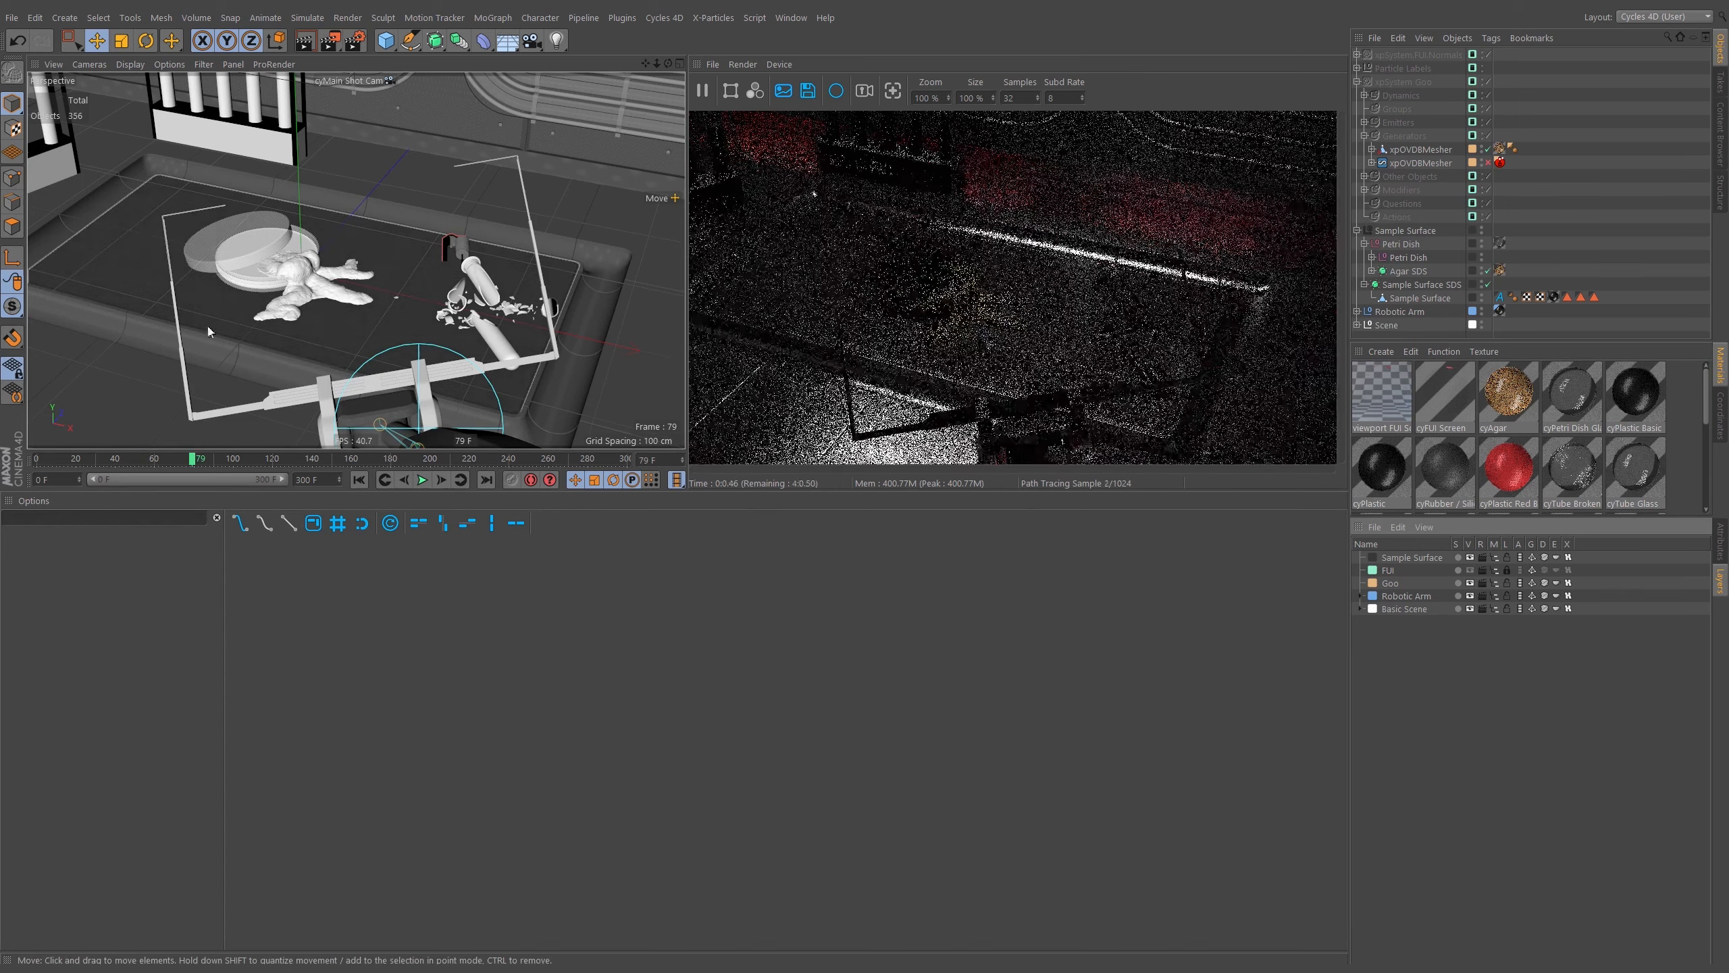
left_click(35, 460)
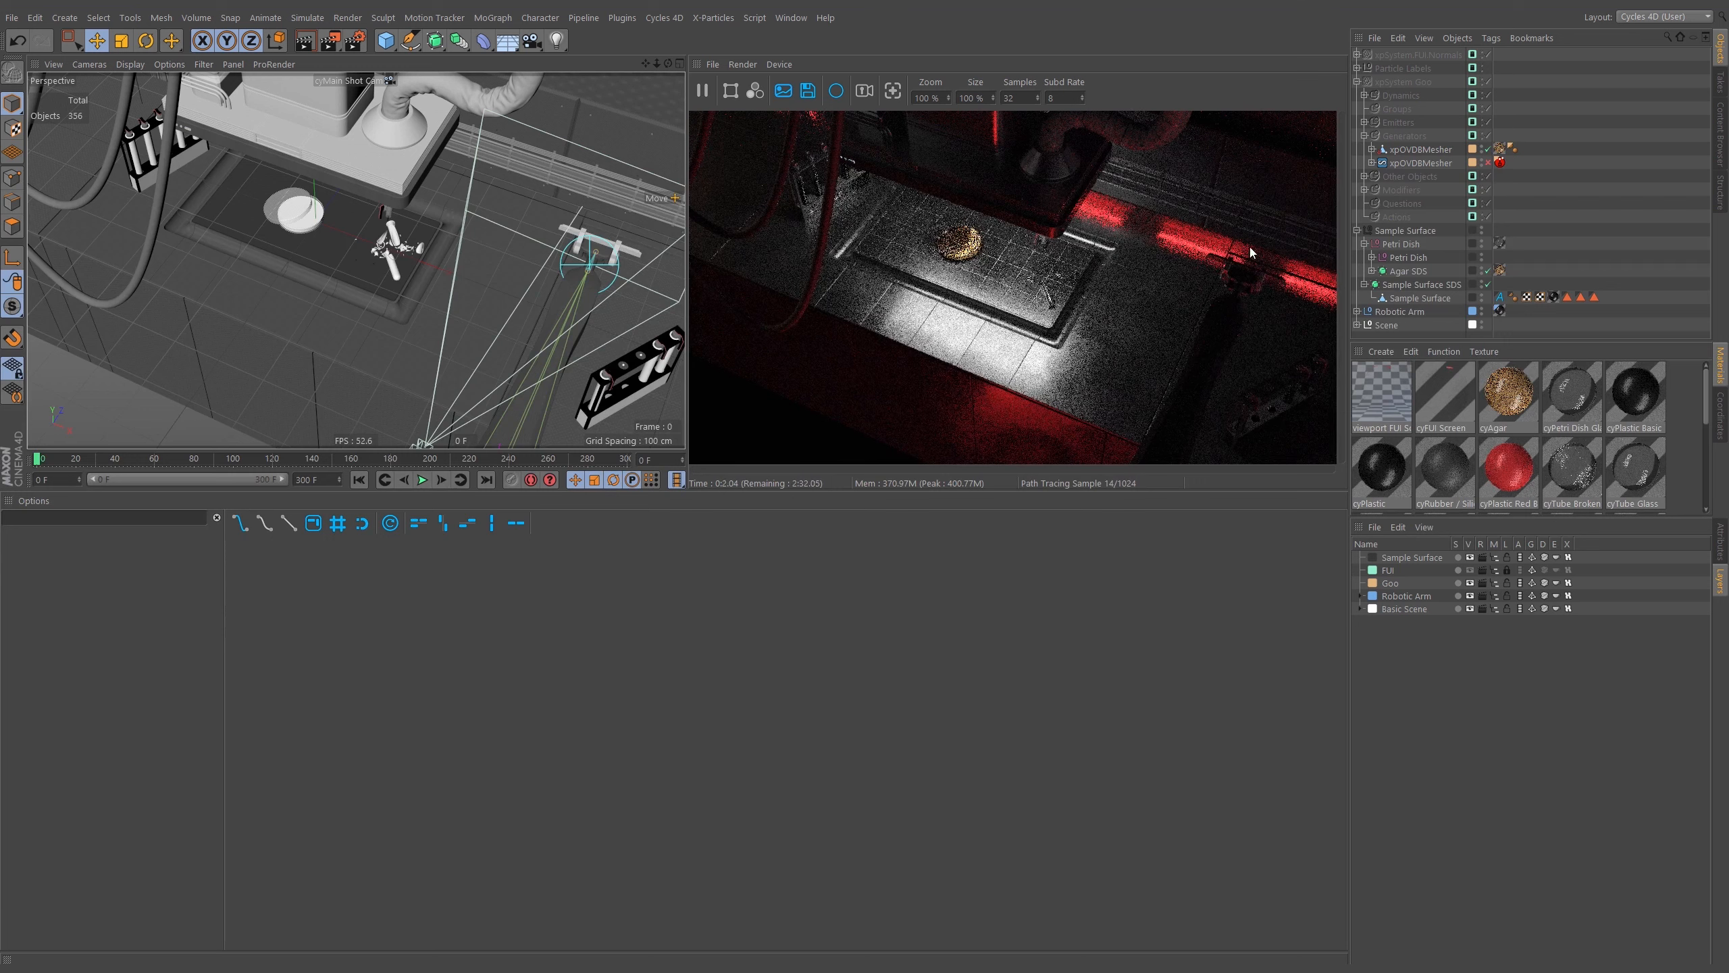
Expand the Scene, Environment and Lights groups and unlock the Lights layer.
left_click(1358, 231)
left_click(1358, 258)
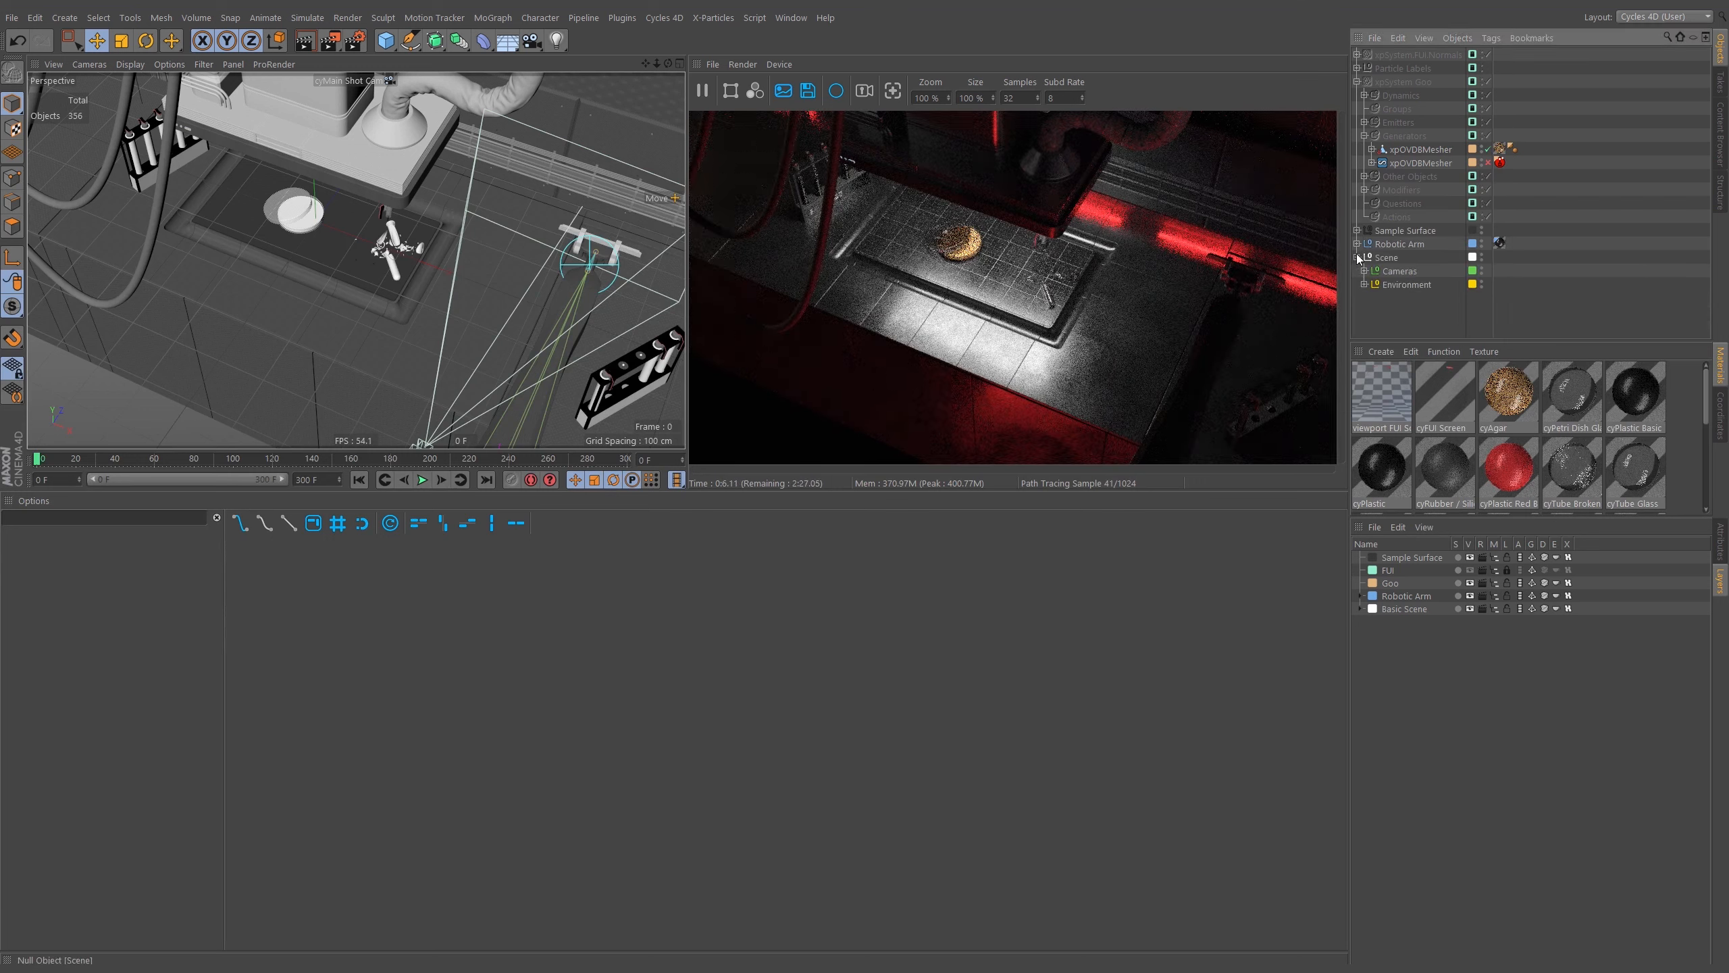
left_click(1364, 285)
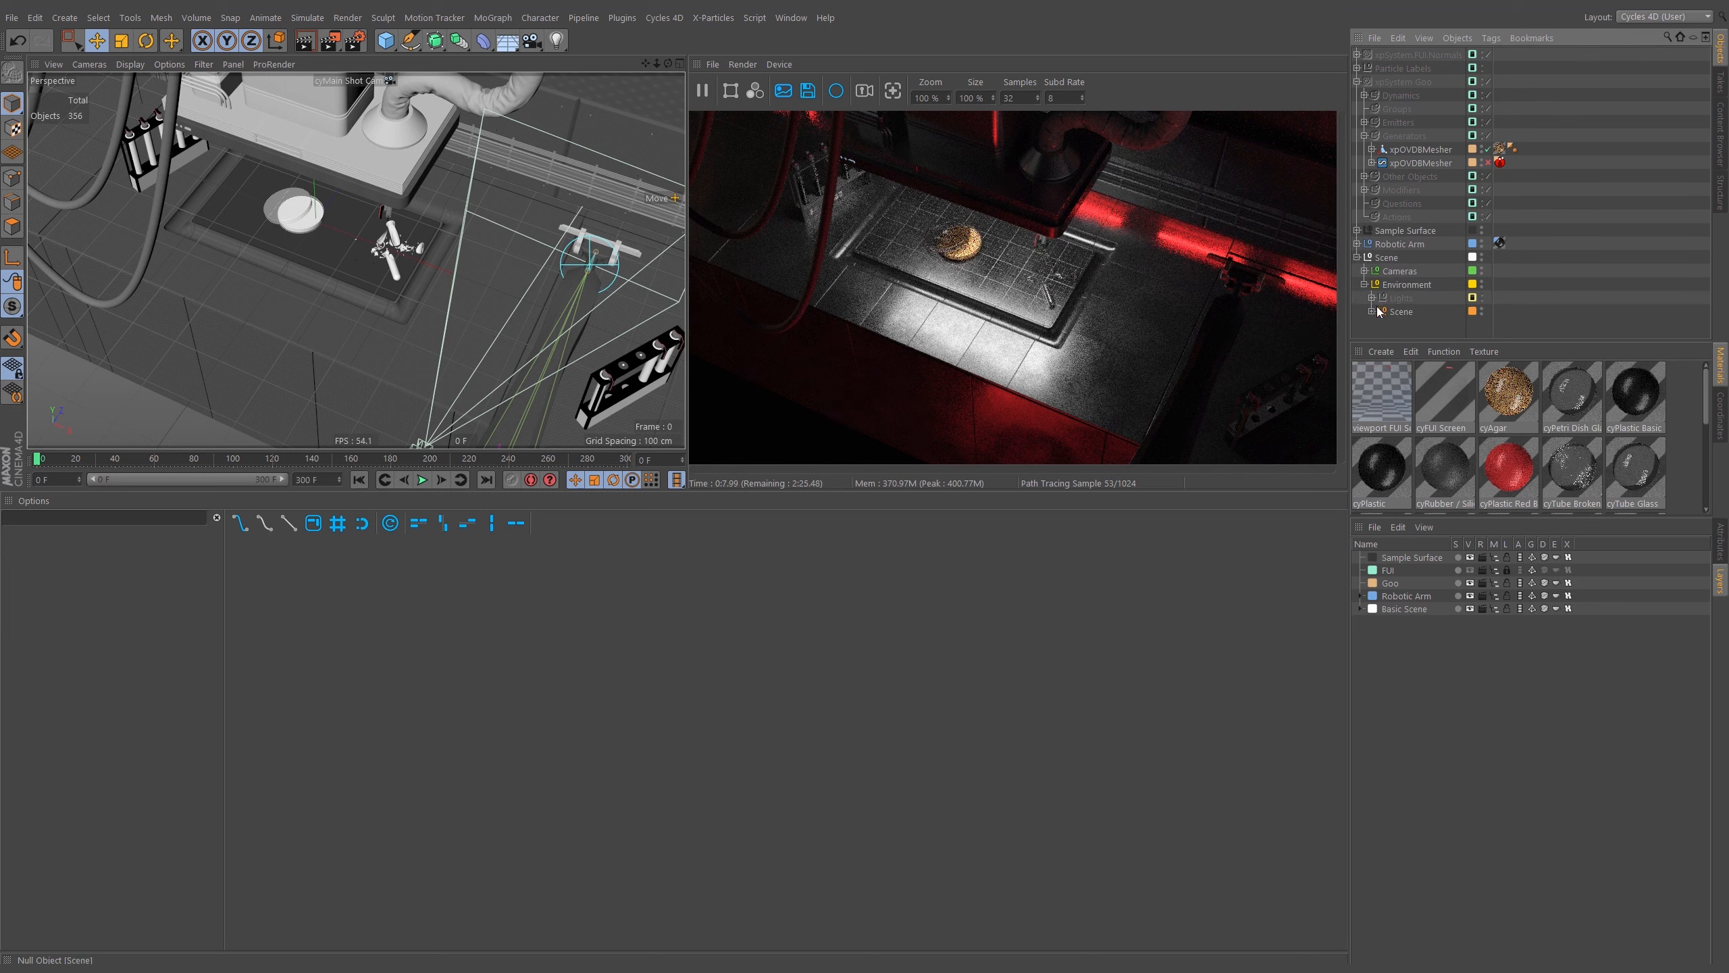
left_click(1373, 298)
scroll(1475, 286, "down", 2)
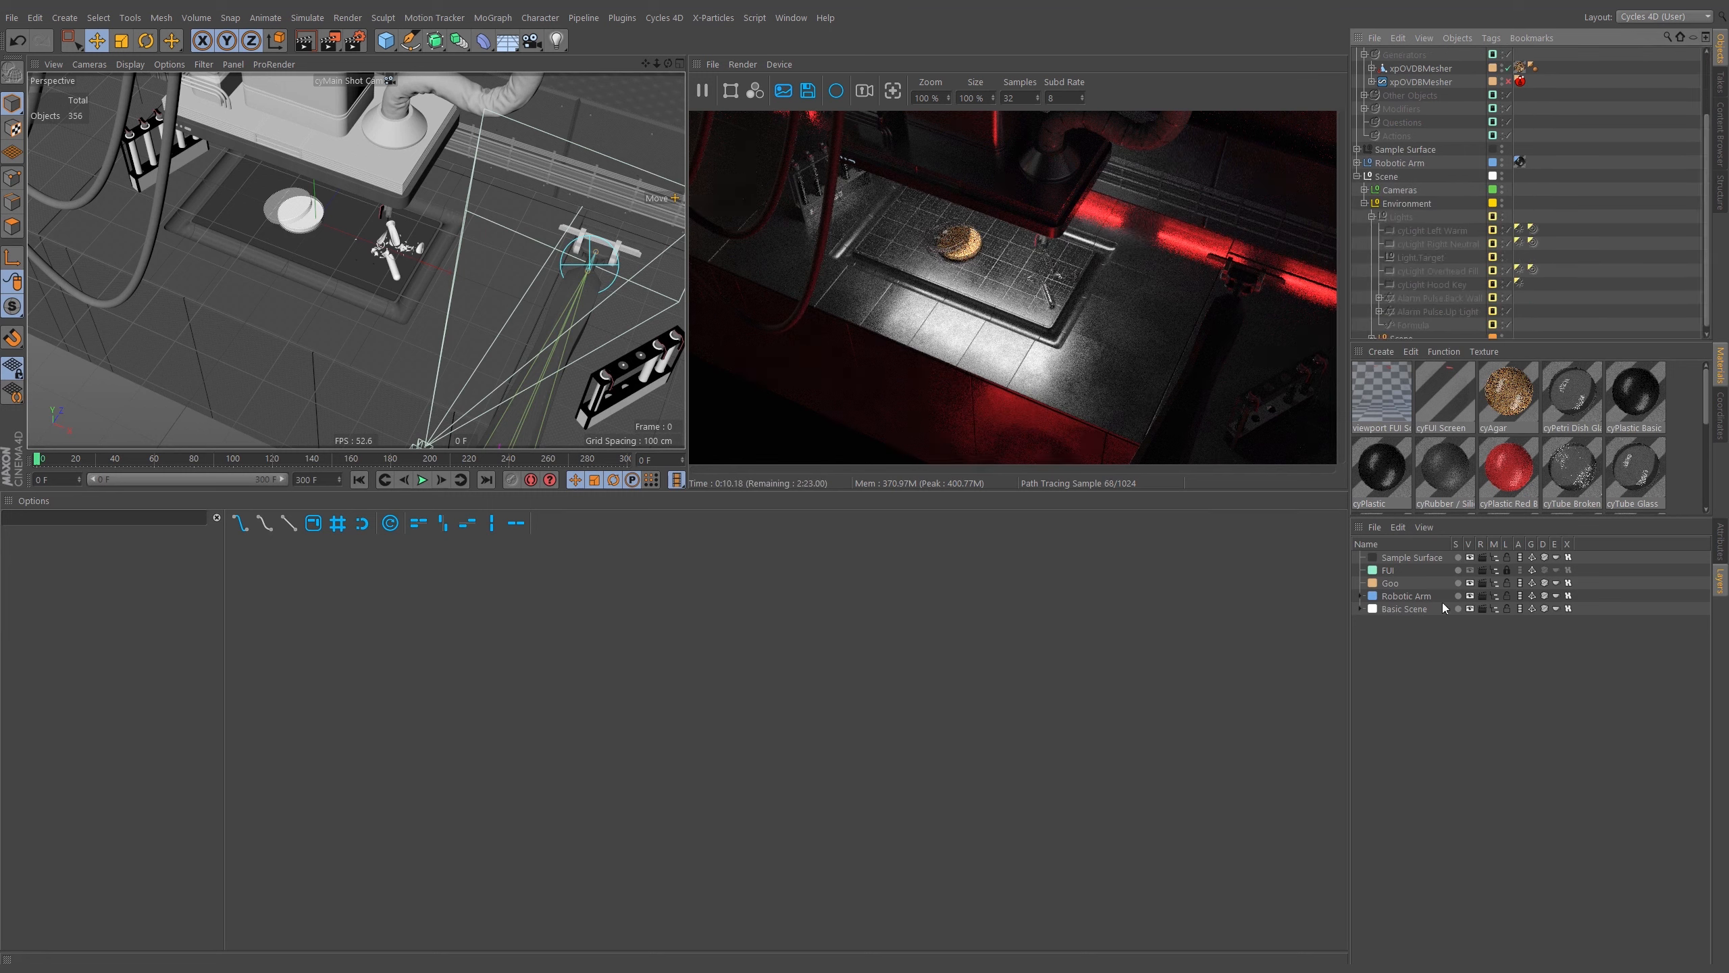
left_click(1361, 608)
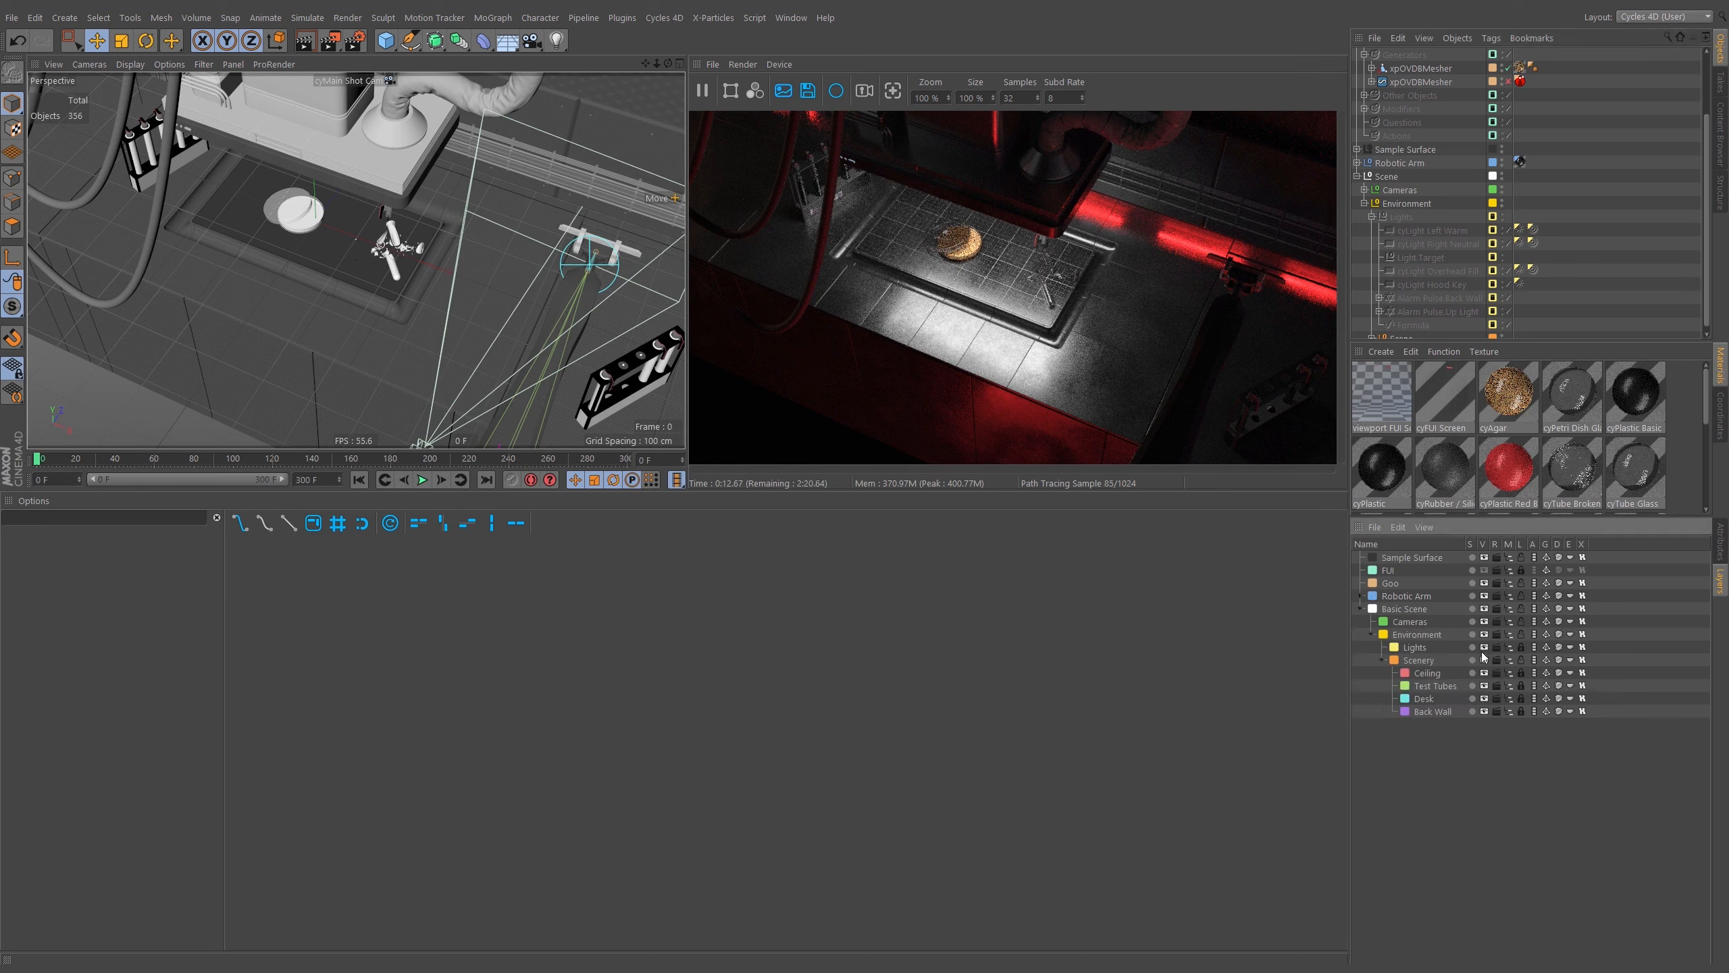
left_click(1521, 648)
Inspect the Cycles light tags on the Back Wall Light objects of the alarm pulse cloner.
left_click(1379, 298)
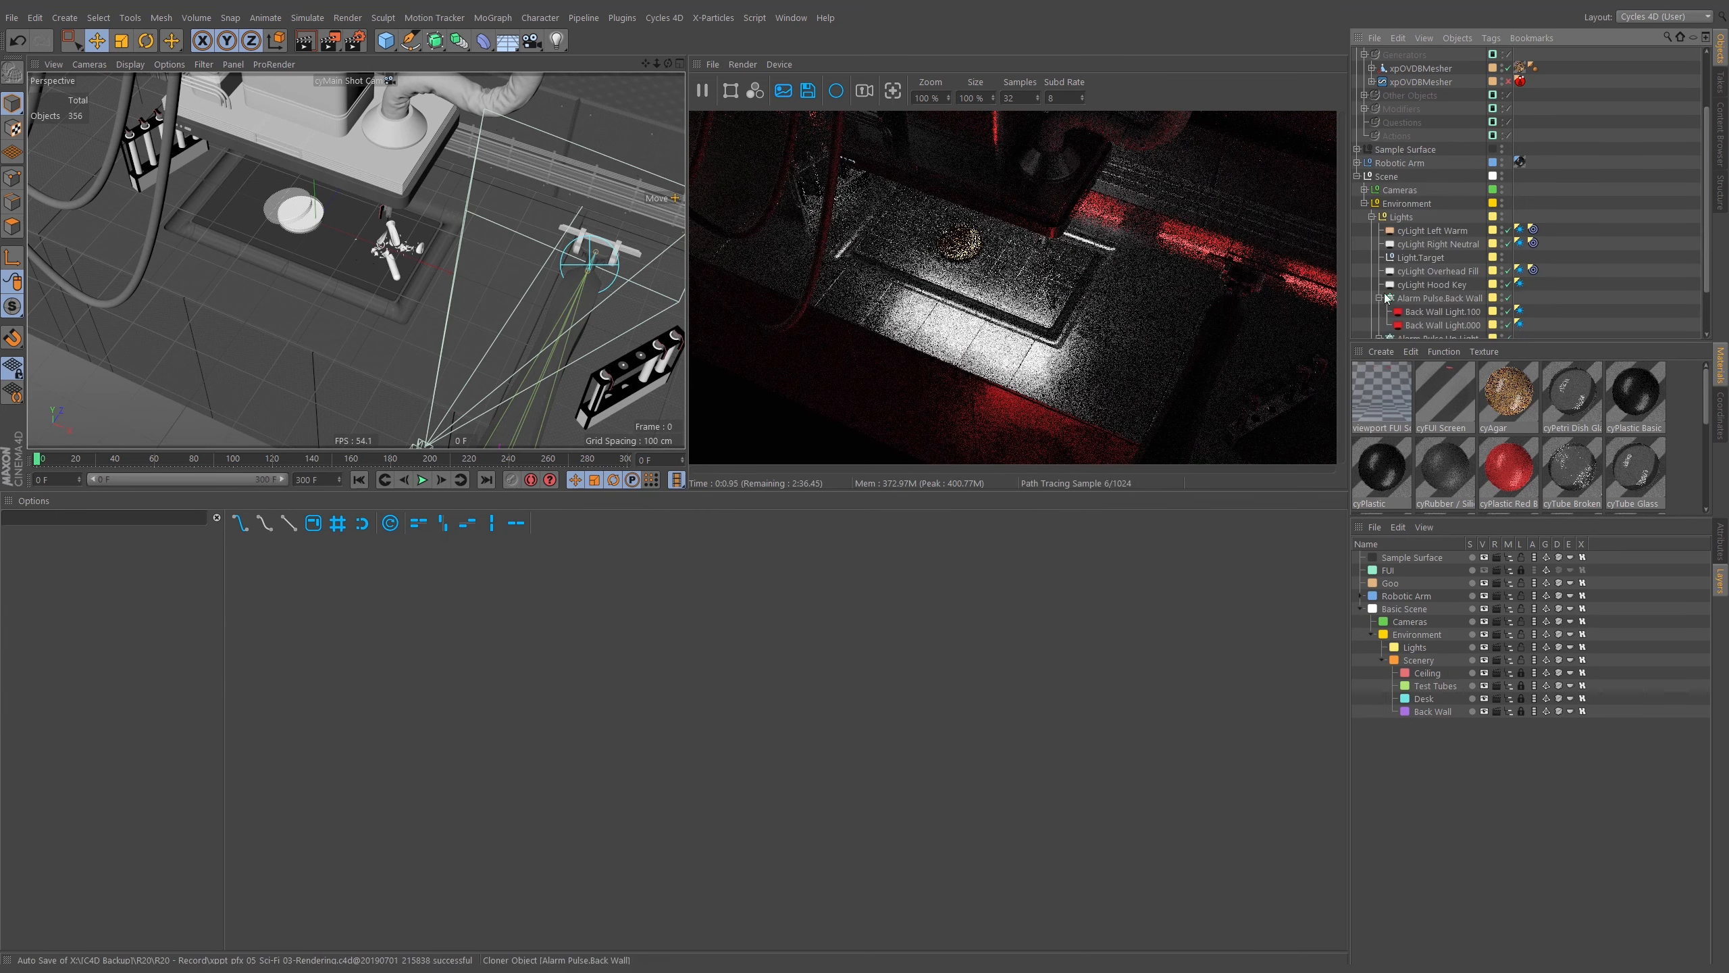
scroll(1430, 286, "down", 2)
left_click(1457, 265)
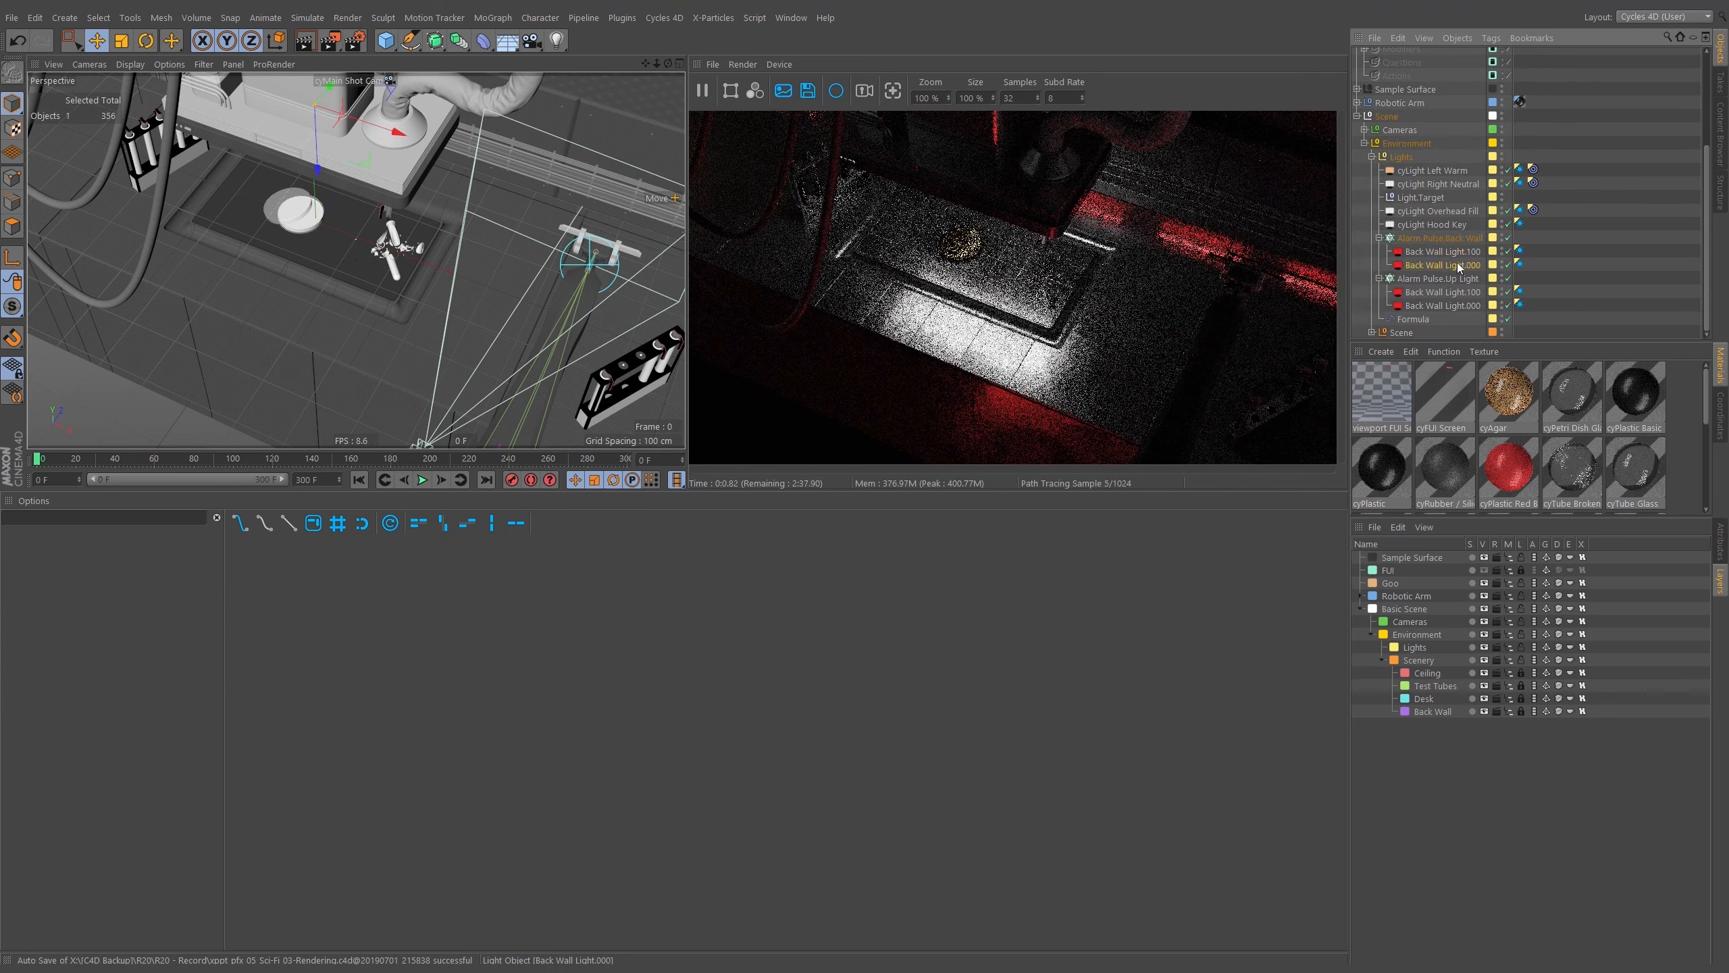
left_click(1521, 251)
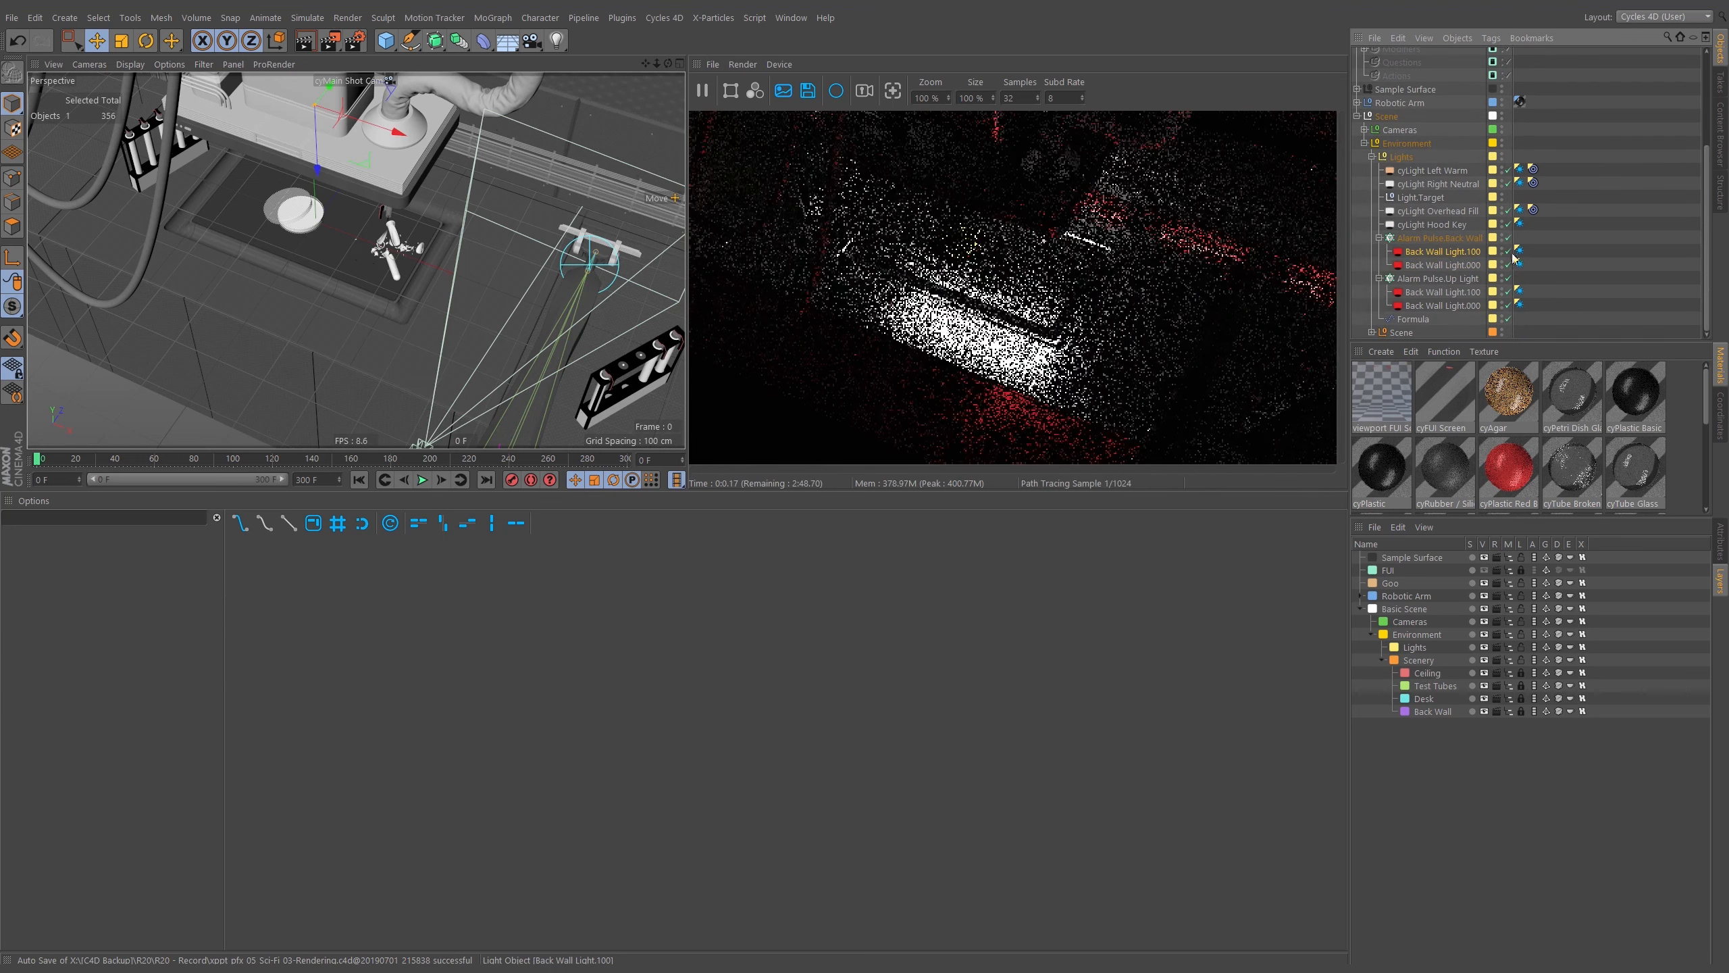
left_click(1721, 539)
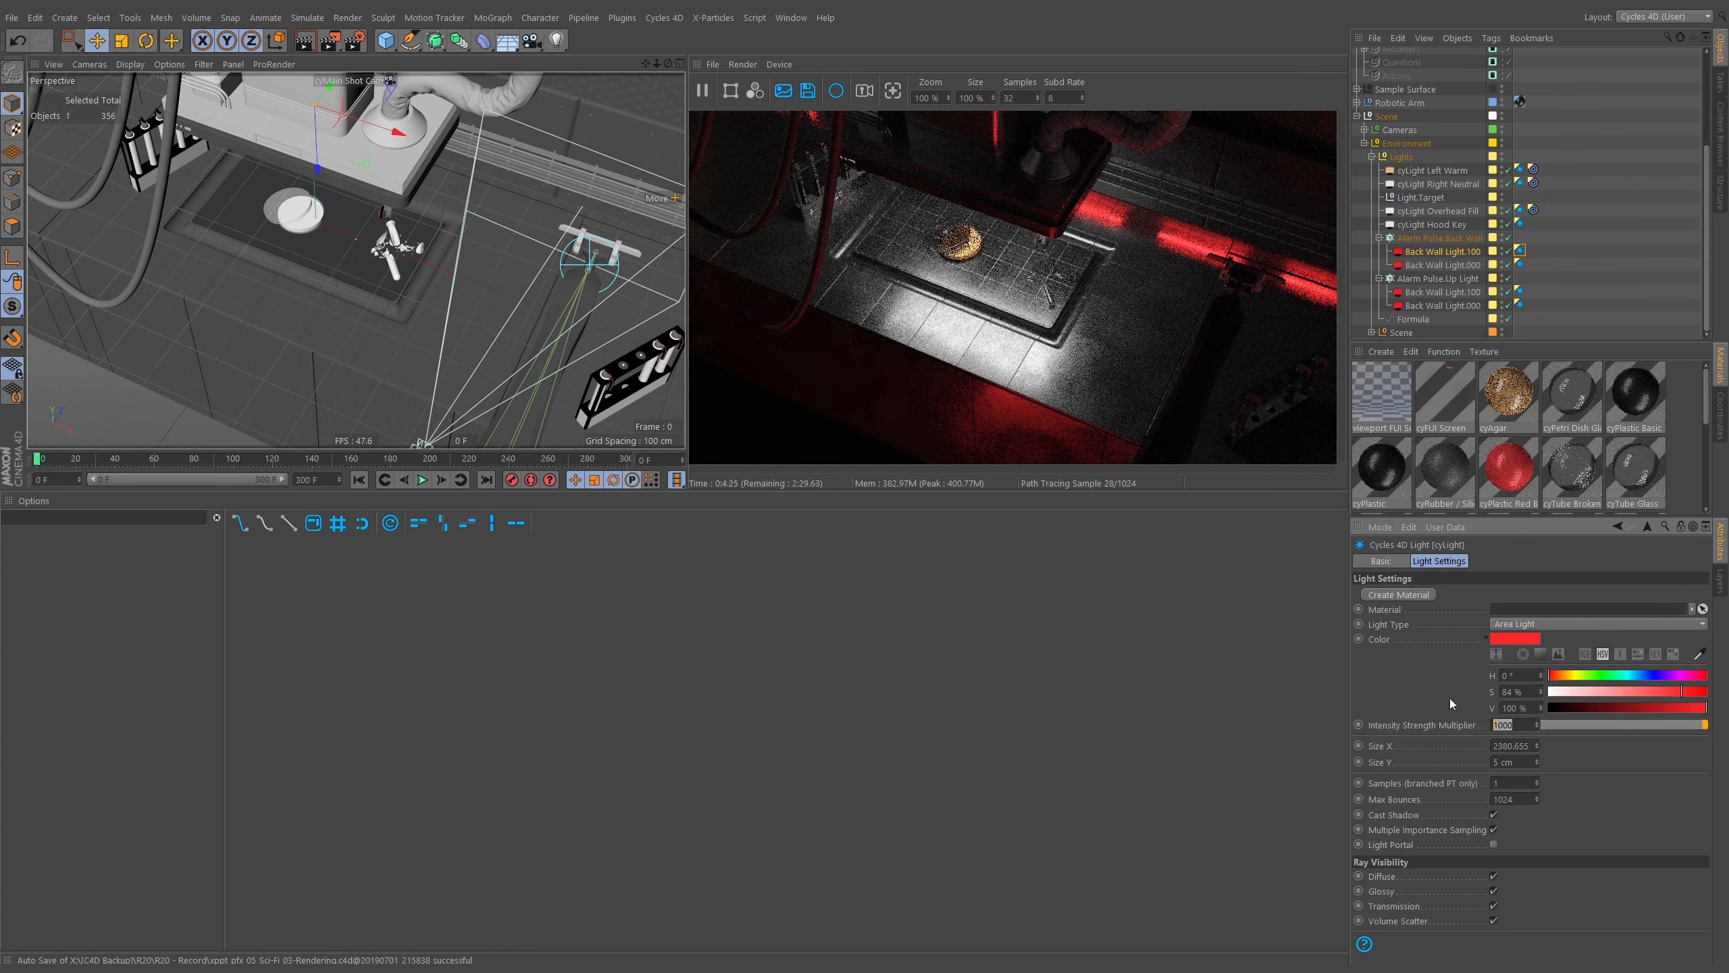
left_click(1456, 652)
left_click(1521, 264)
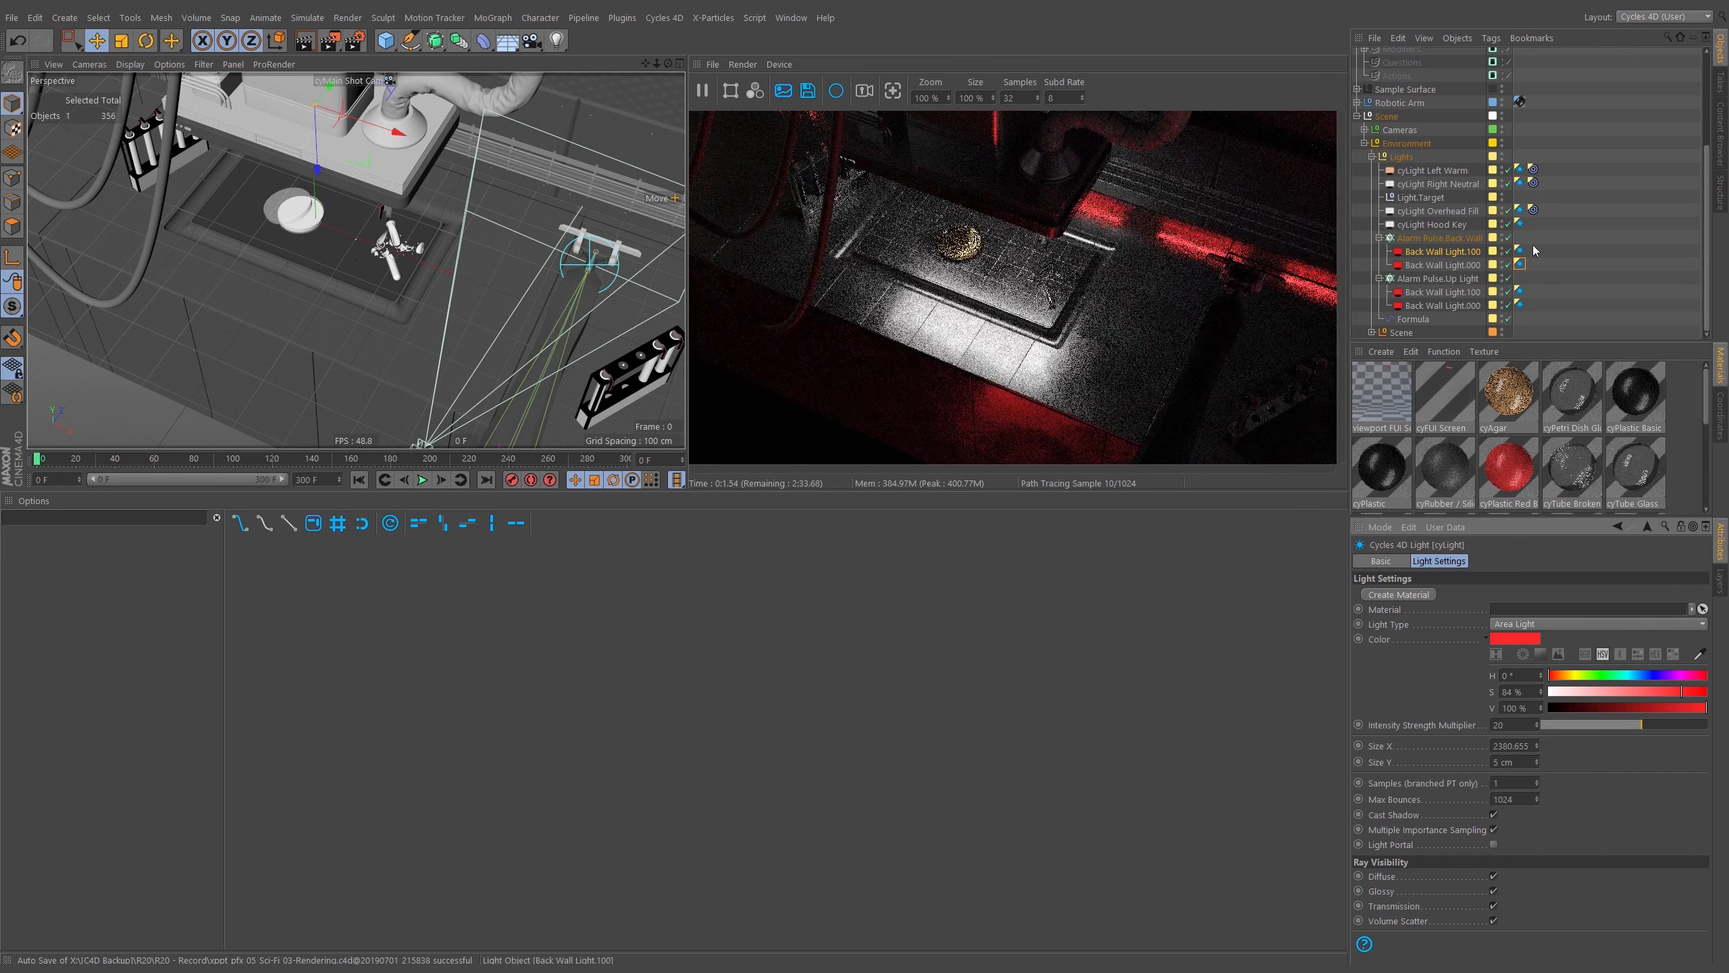
Examine the Alarm Pulse.Back Wall cloner settings and the Formula effector's formula.
left_click(1461, 239)
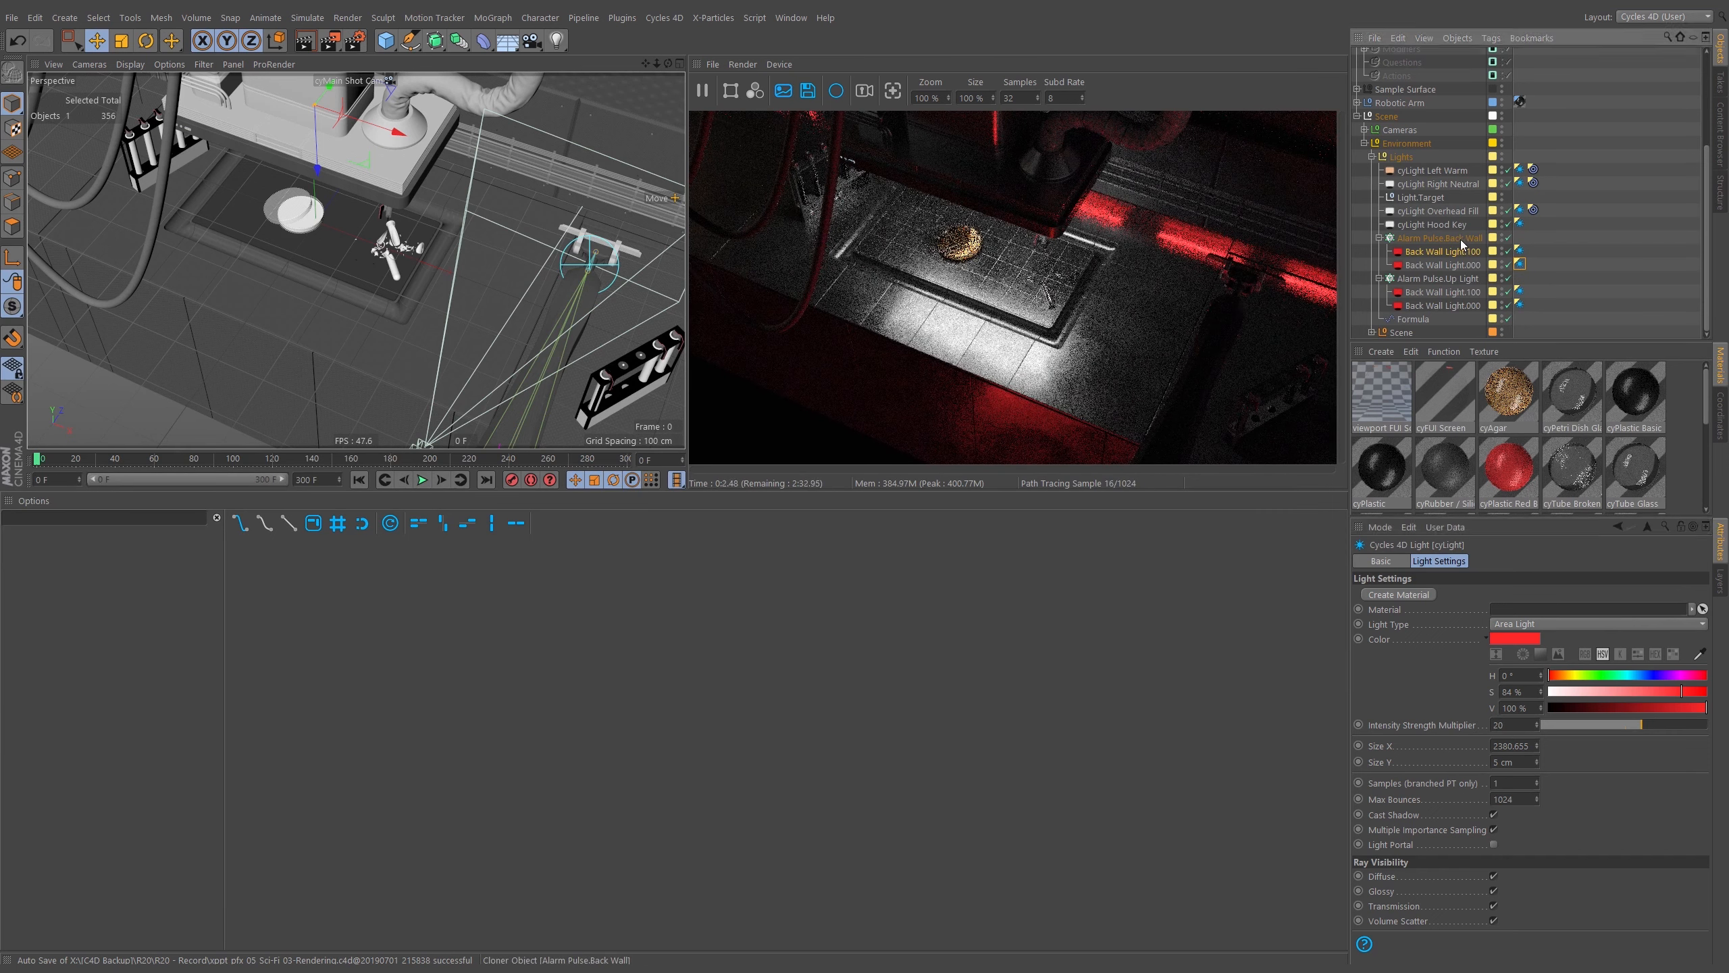
left_click(1379, 237)
left_click(1379, 251)
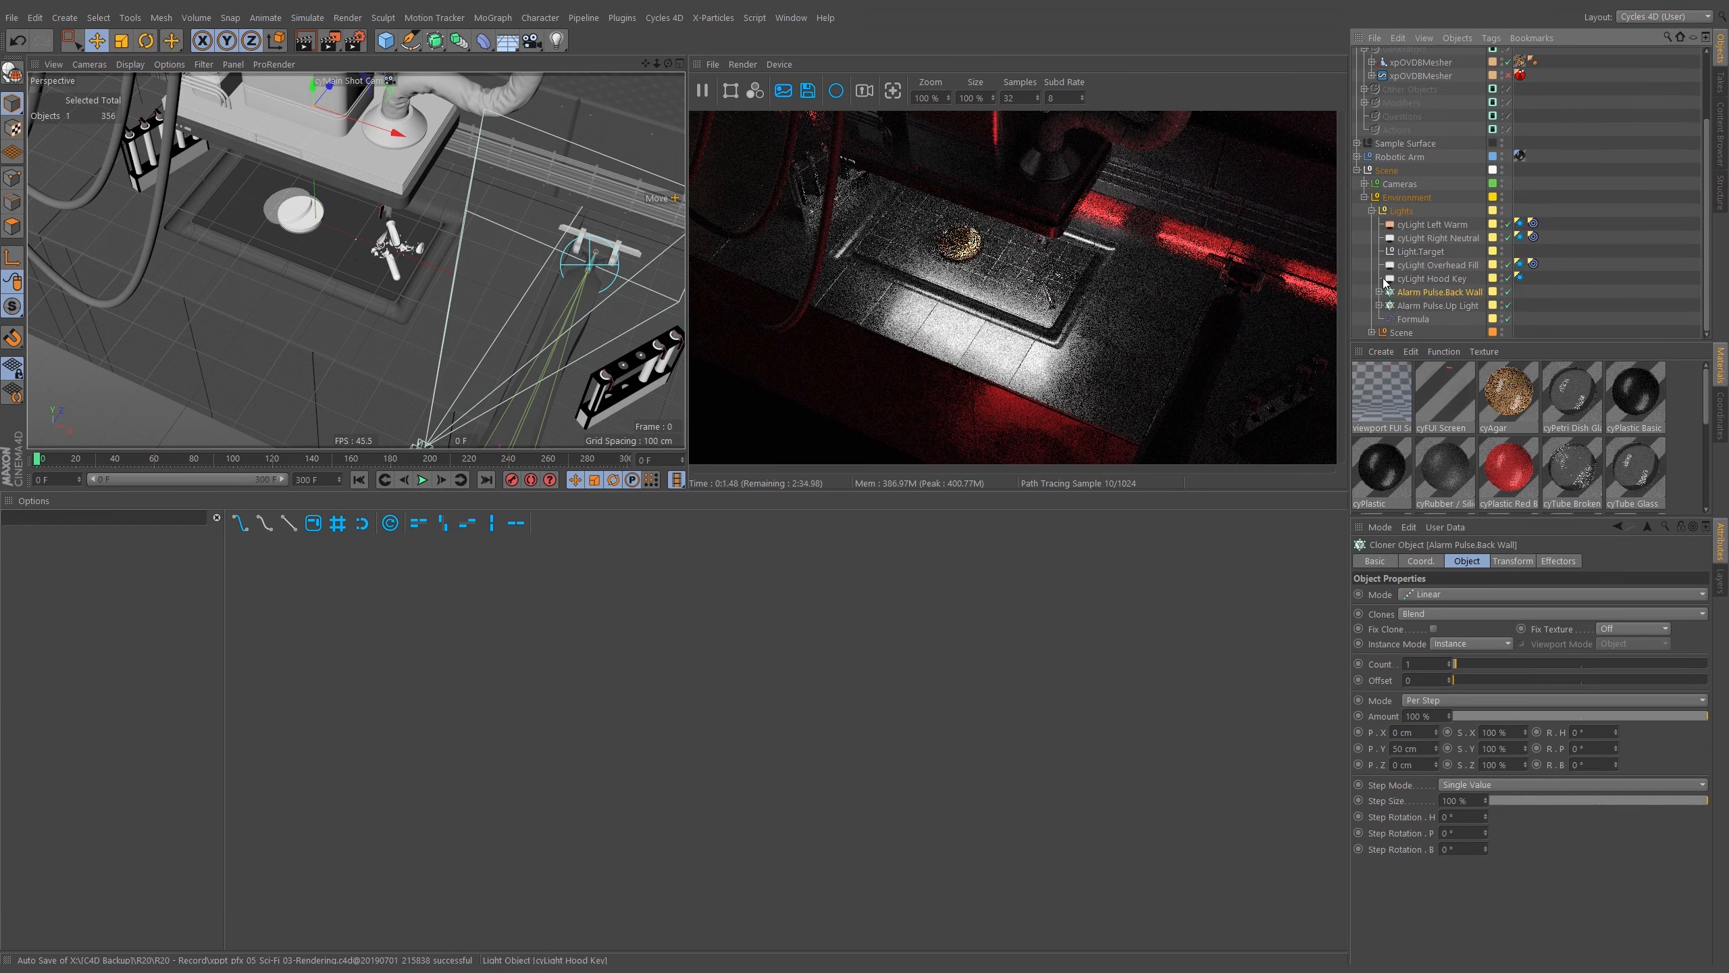
left_click(1415, 320)
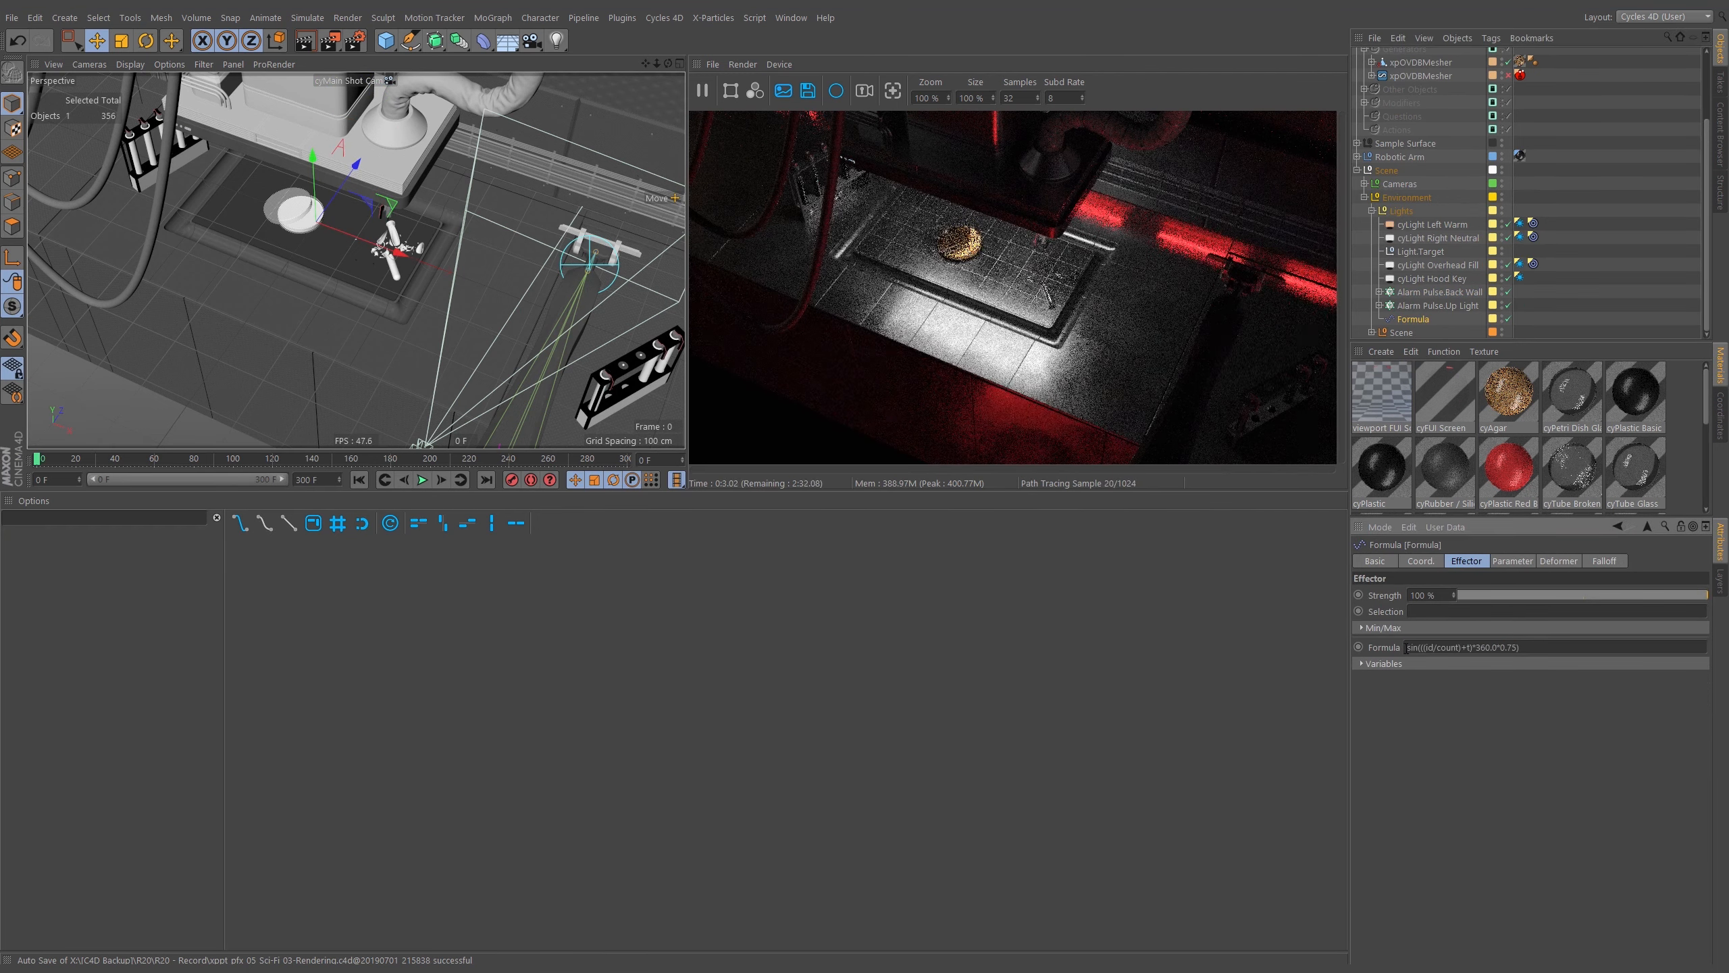
left_click_drag(1406, 647, 1558, 644)
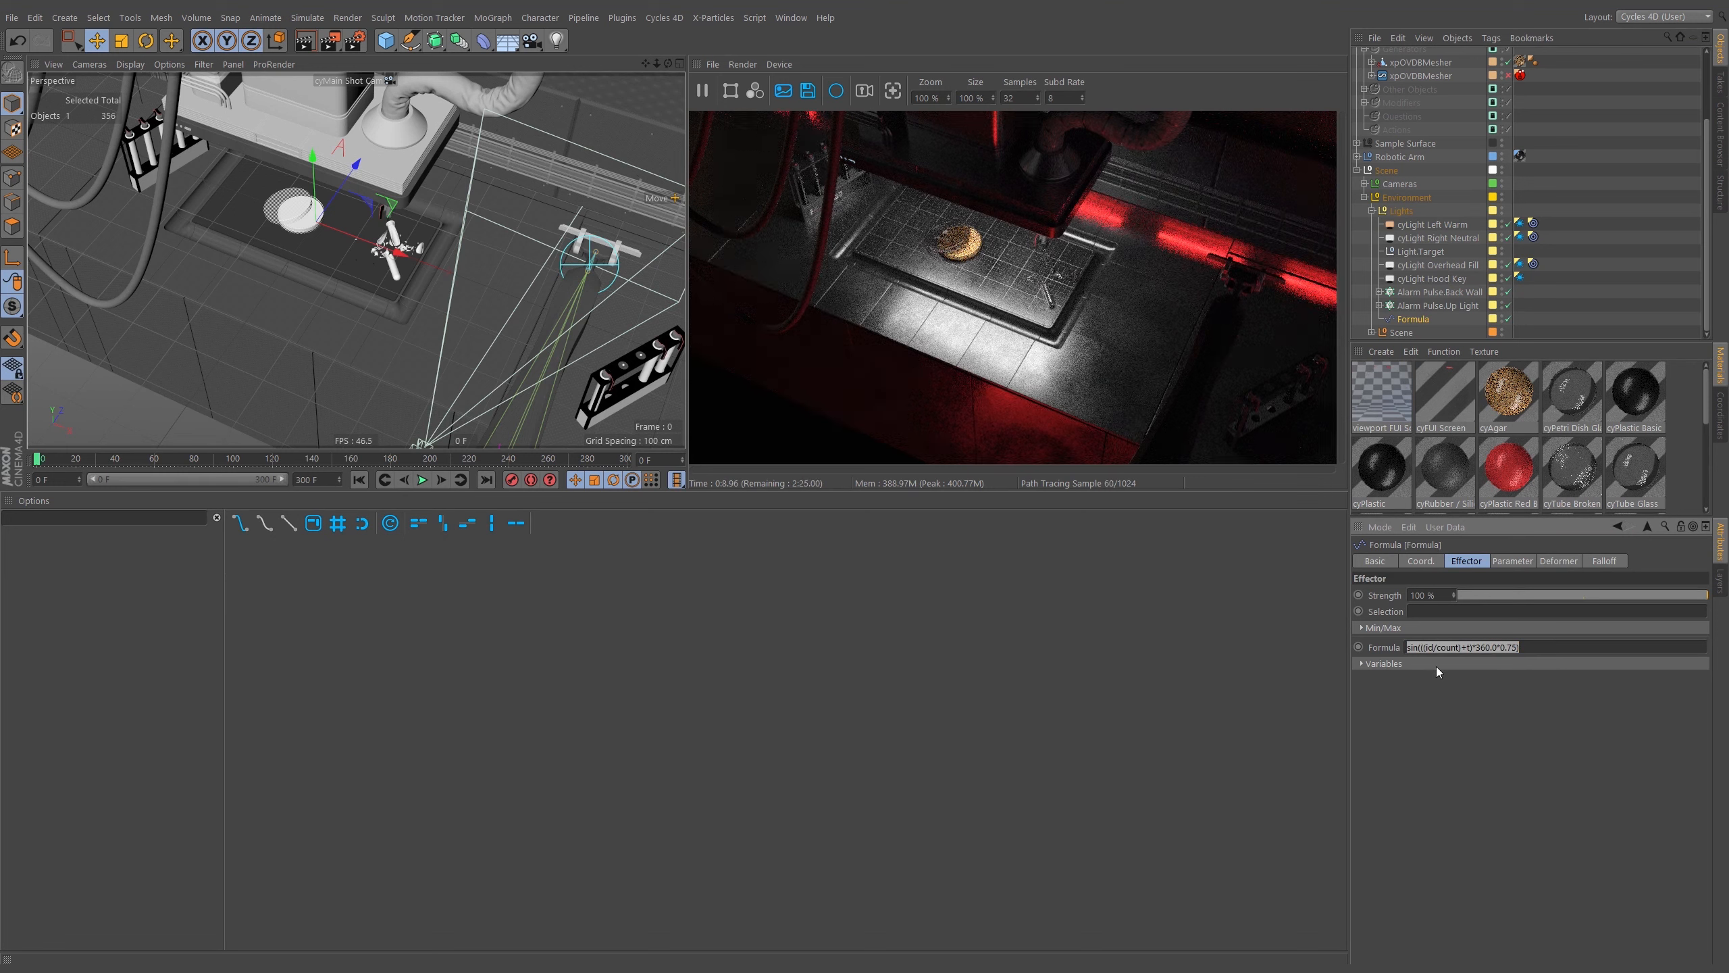
left_click(1497, 646)
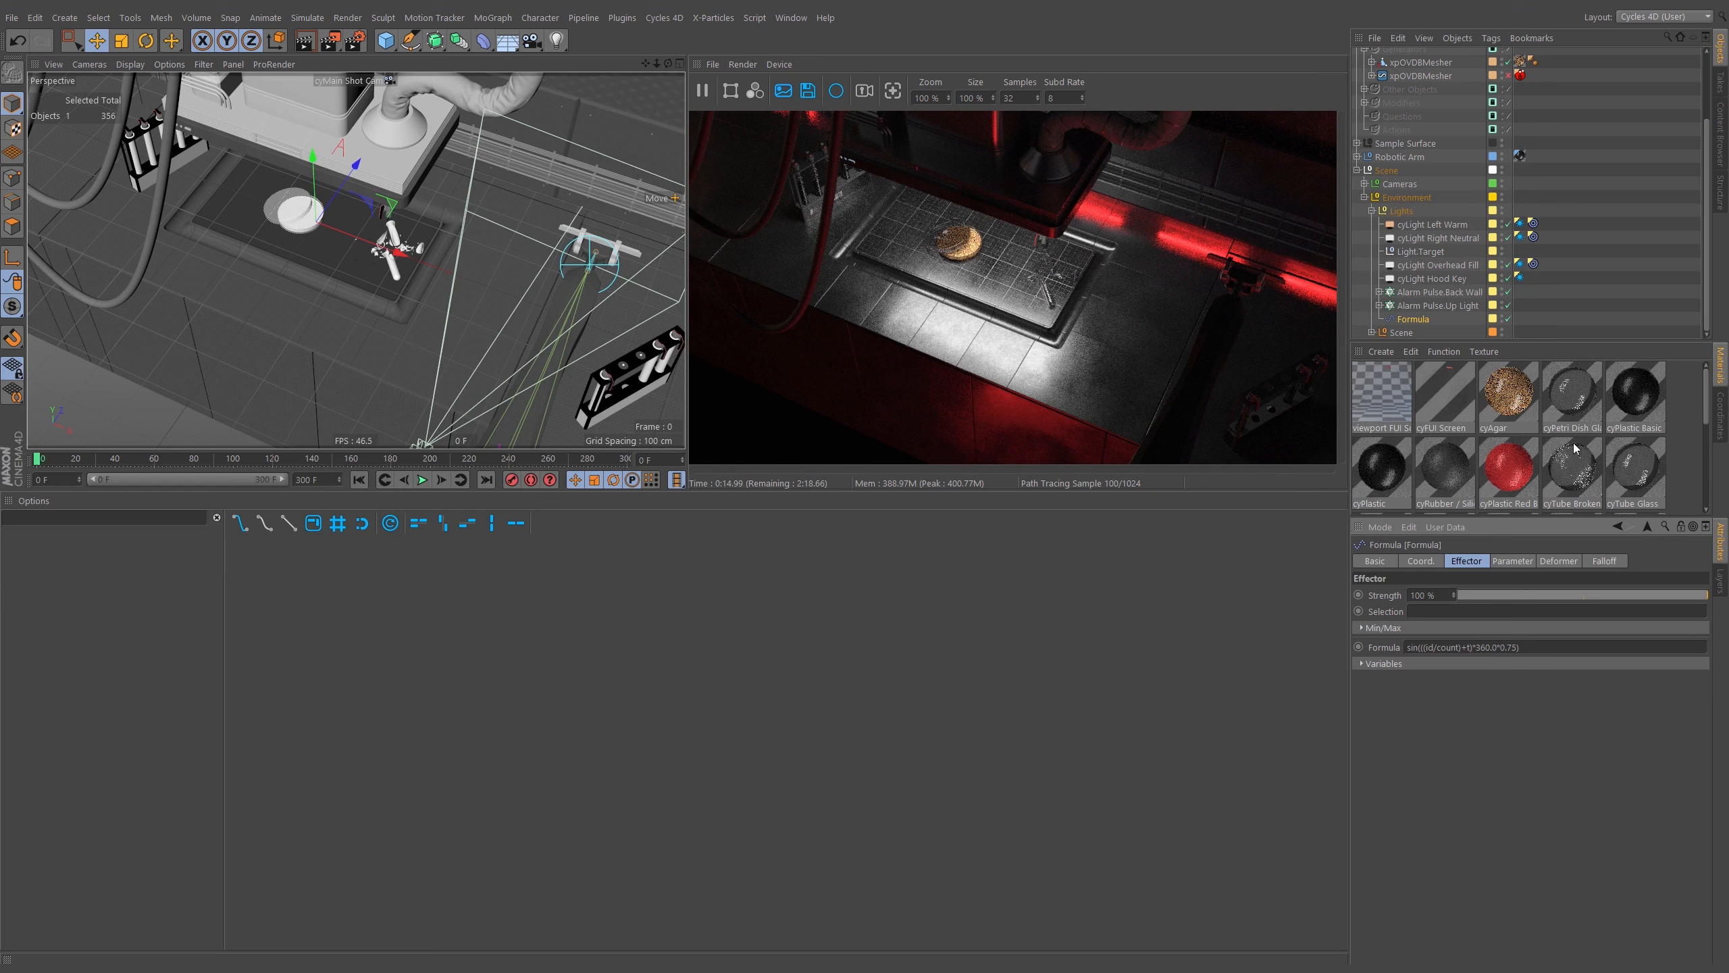
Collapse the environment, expand the Robotic Arm group, and scrub the timeline to frame 299.
left_click(1365, 197)
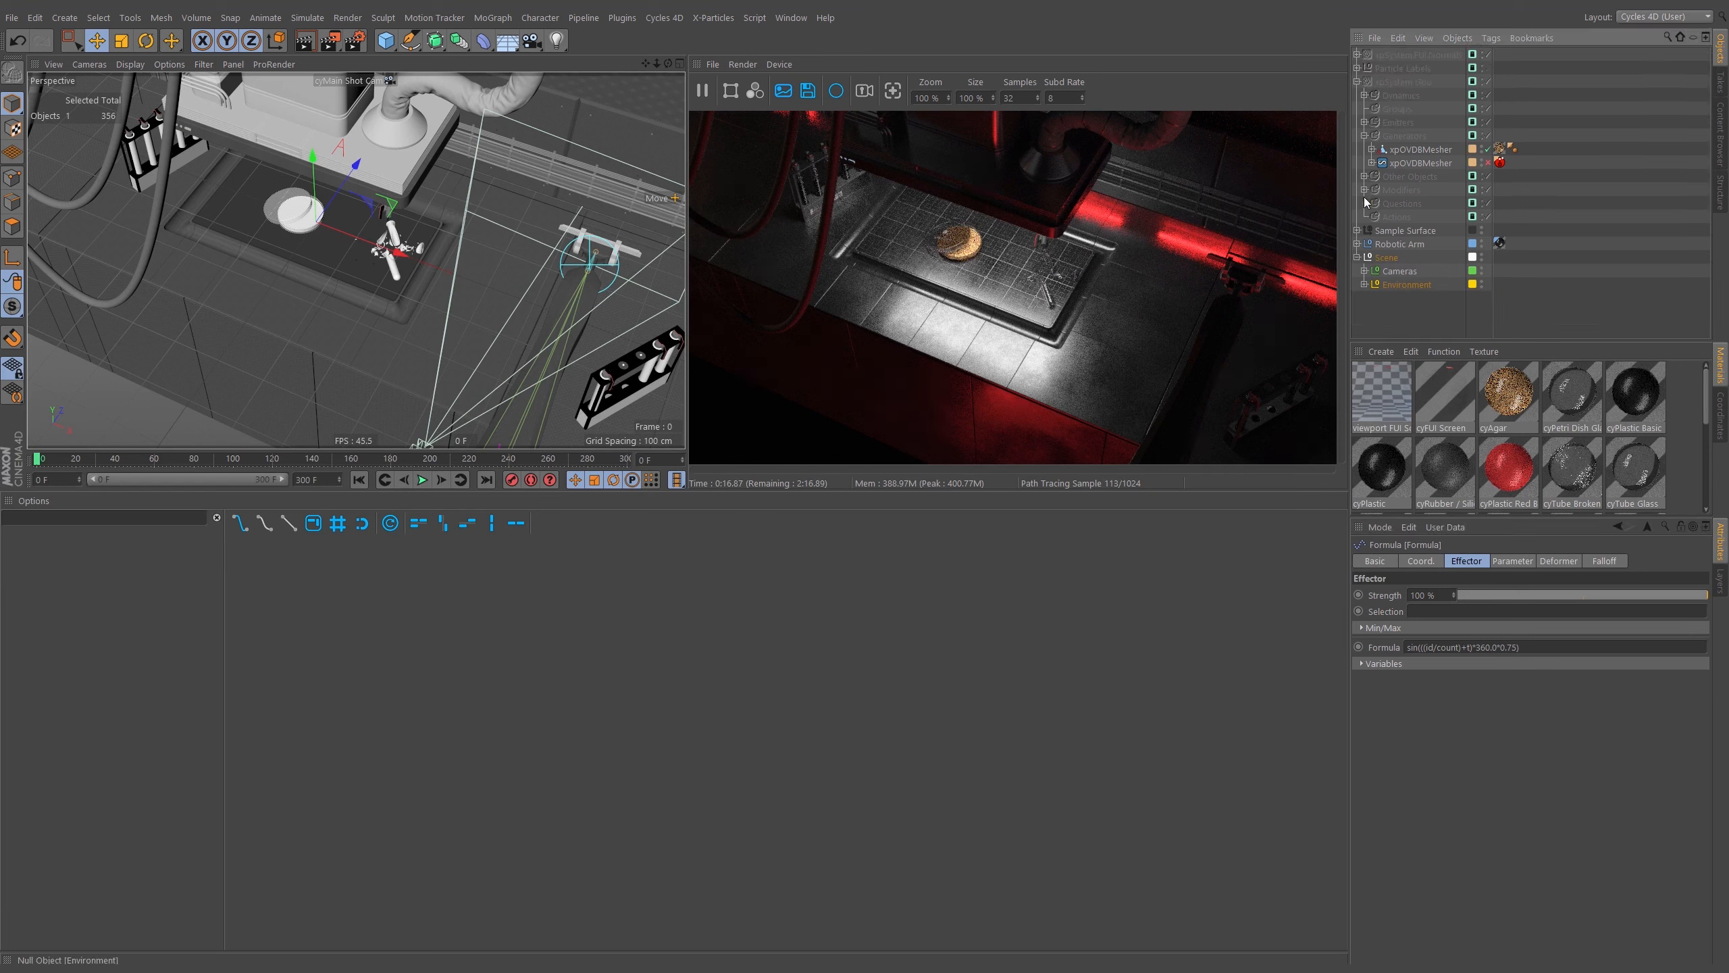
left_click(1357, 243)
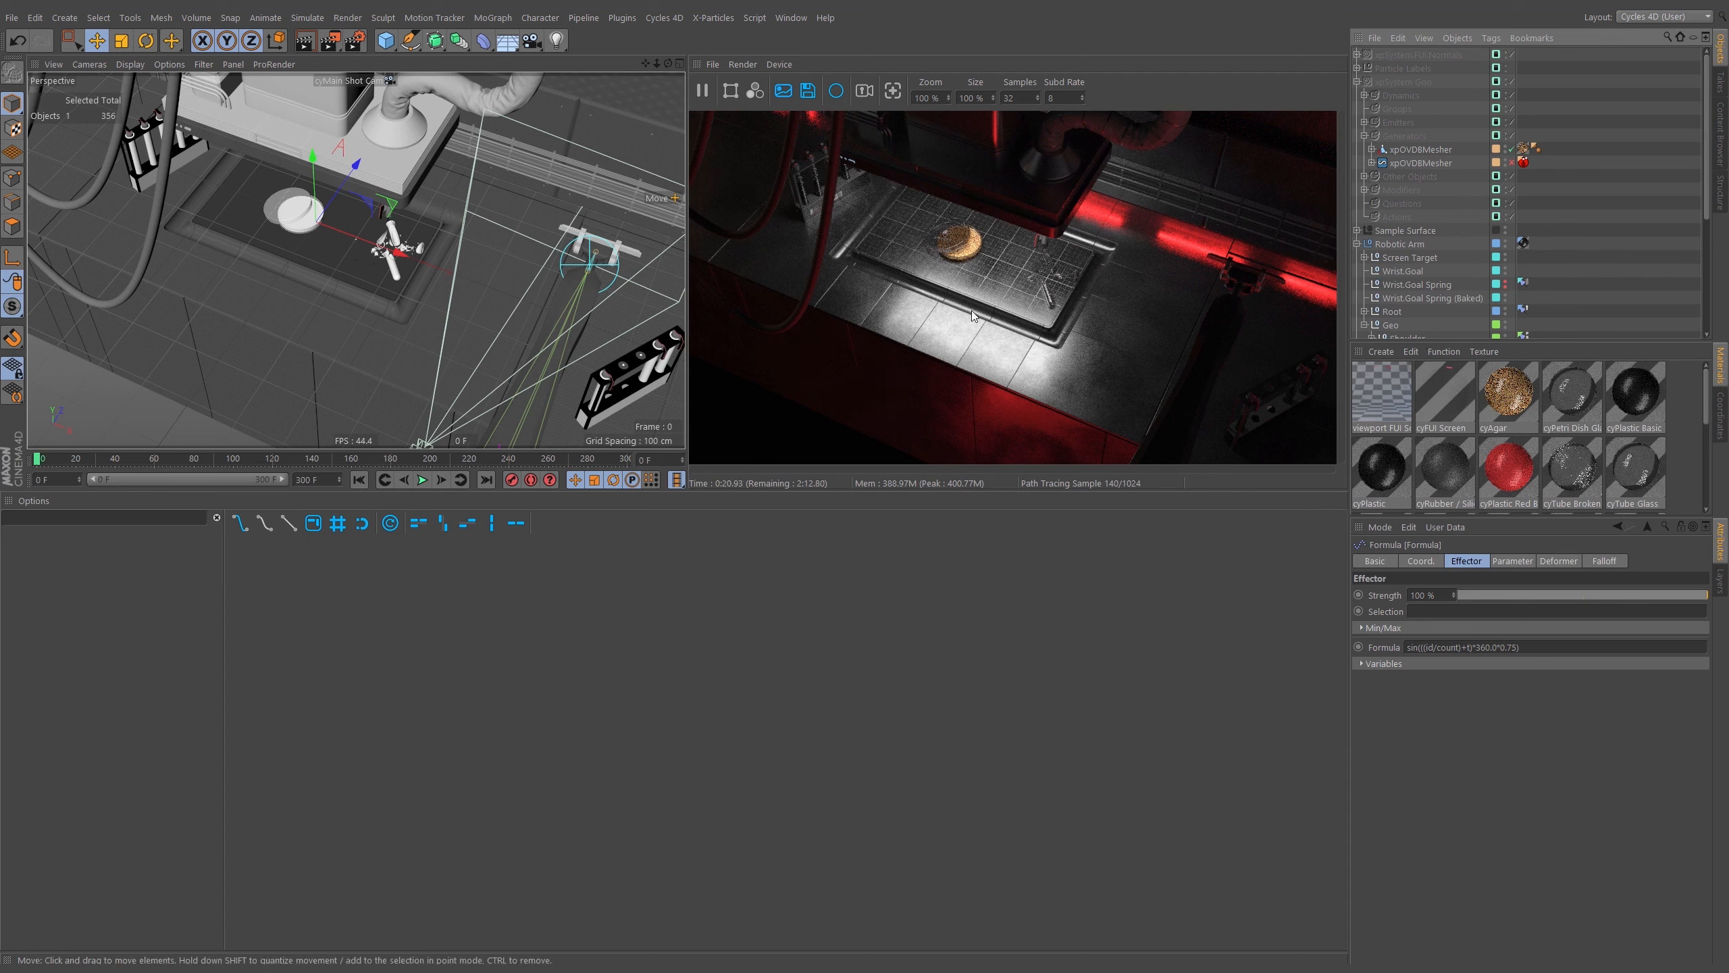
left_click(39, 459)
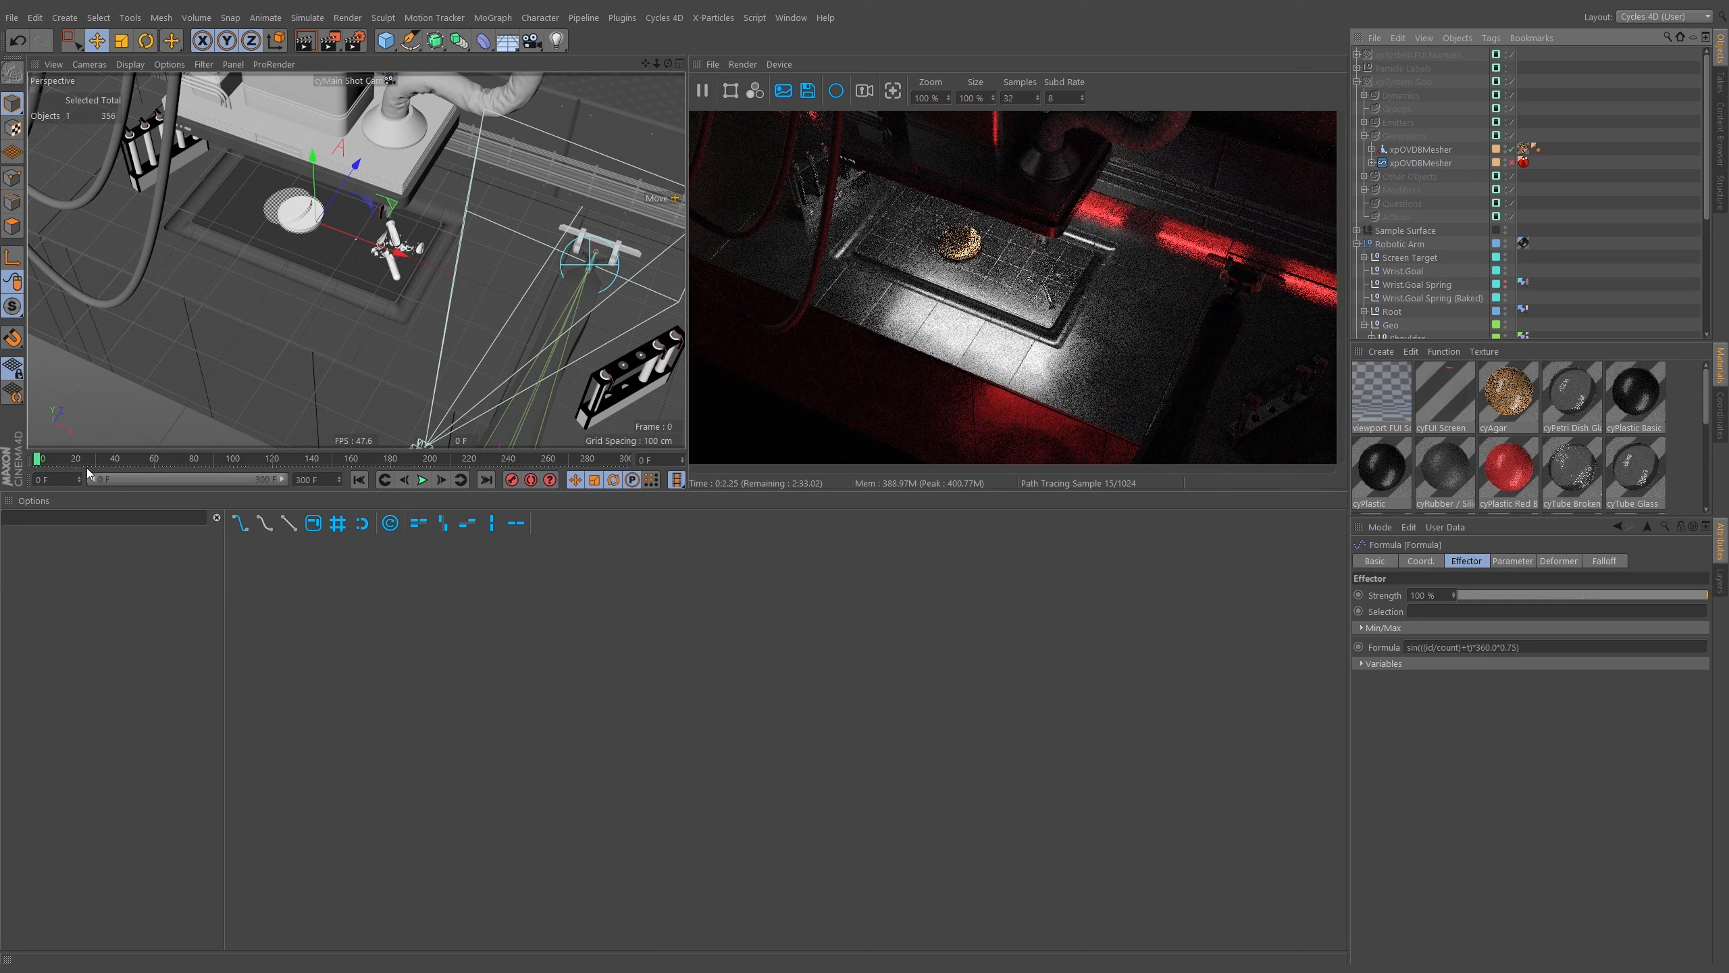
left_click(153, 460)
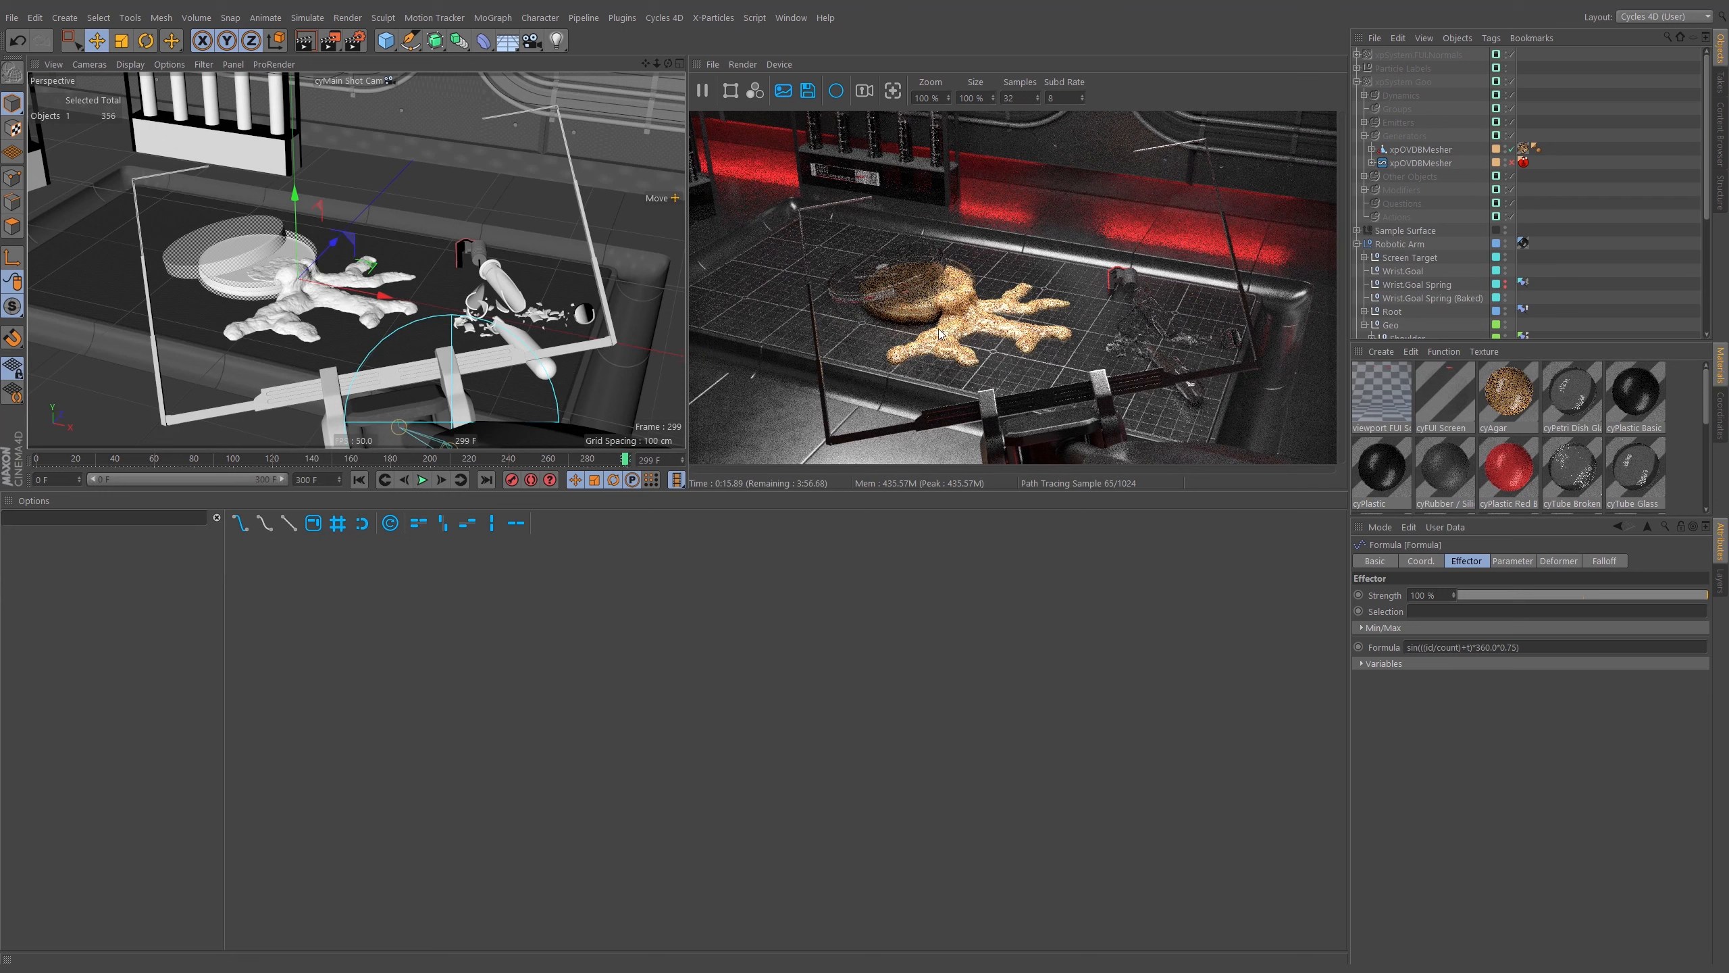
Switch the viewport to the cyEditor Cam and orbit to a low view across the sample surface.
left_click(389, 80)
left_click(417, 128)
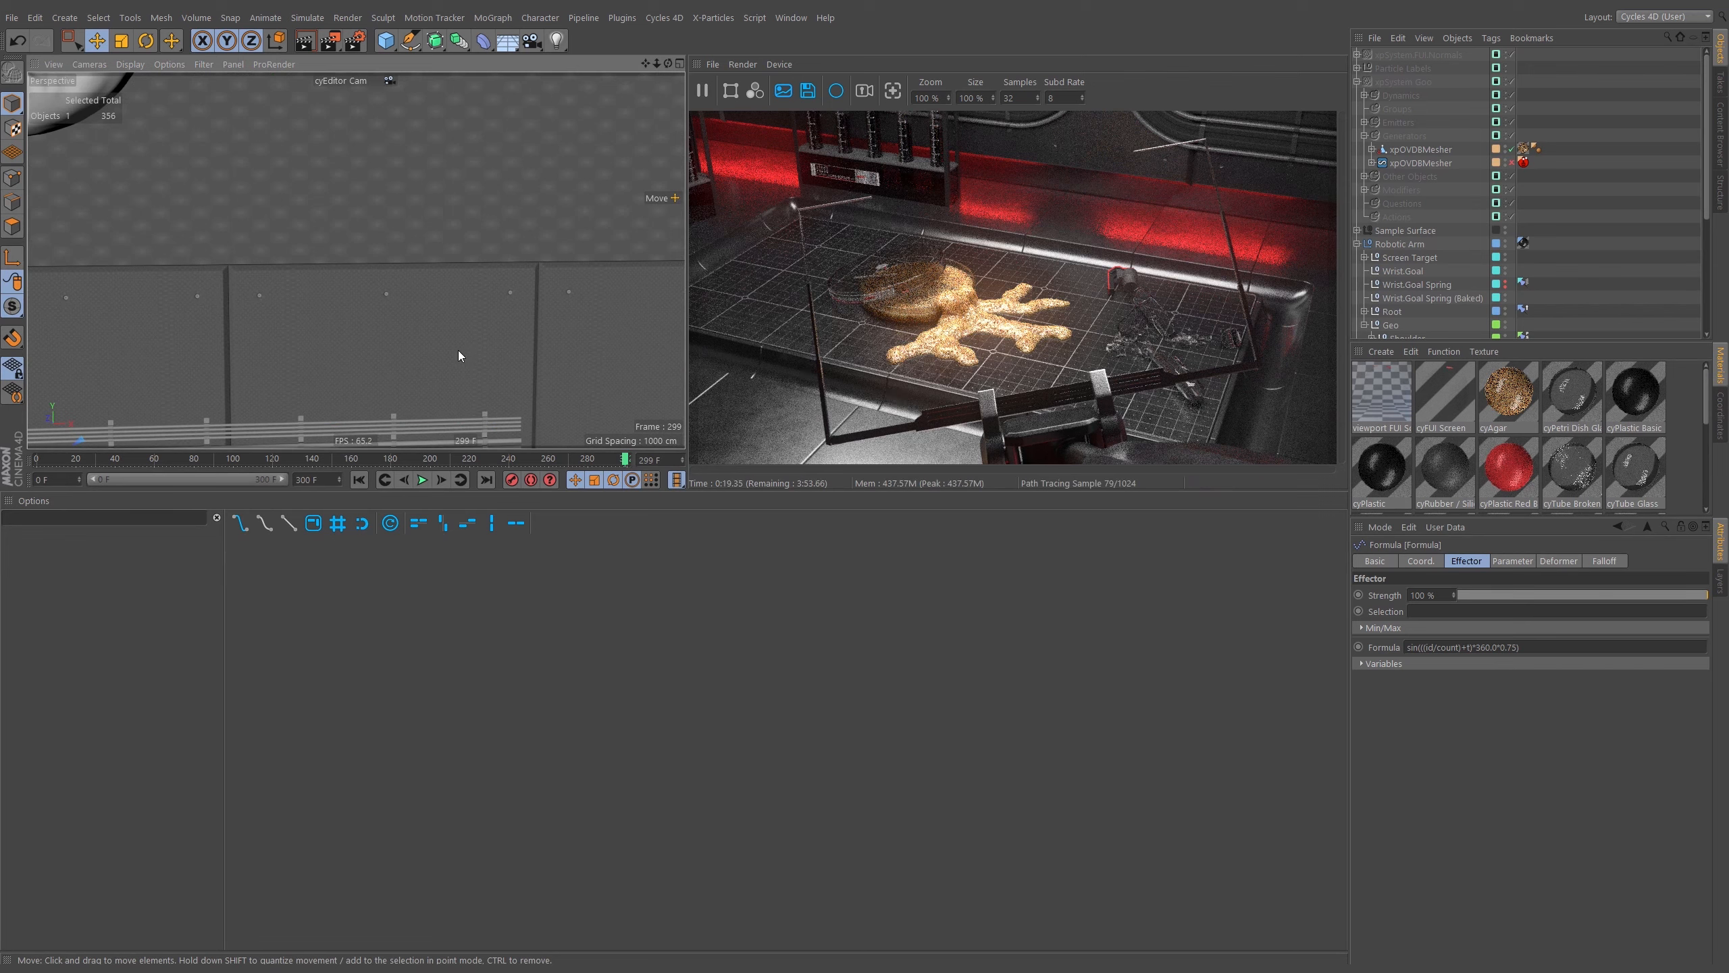
middle_click_drag(352, 366, 381, 256, "alt")
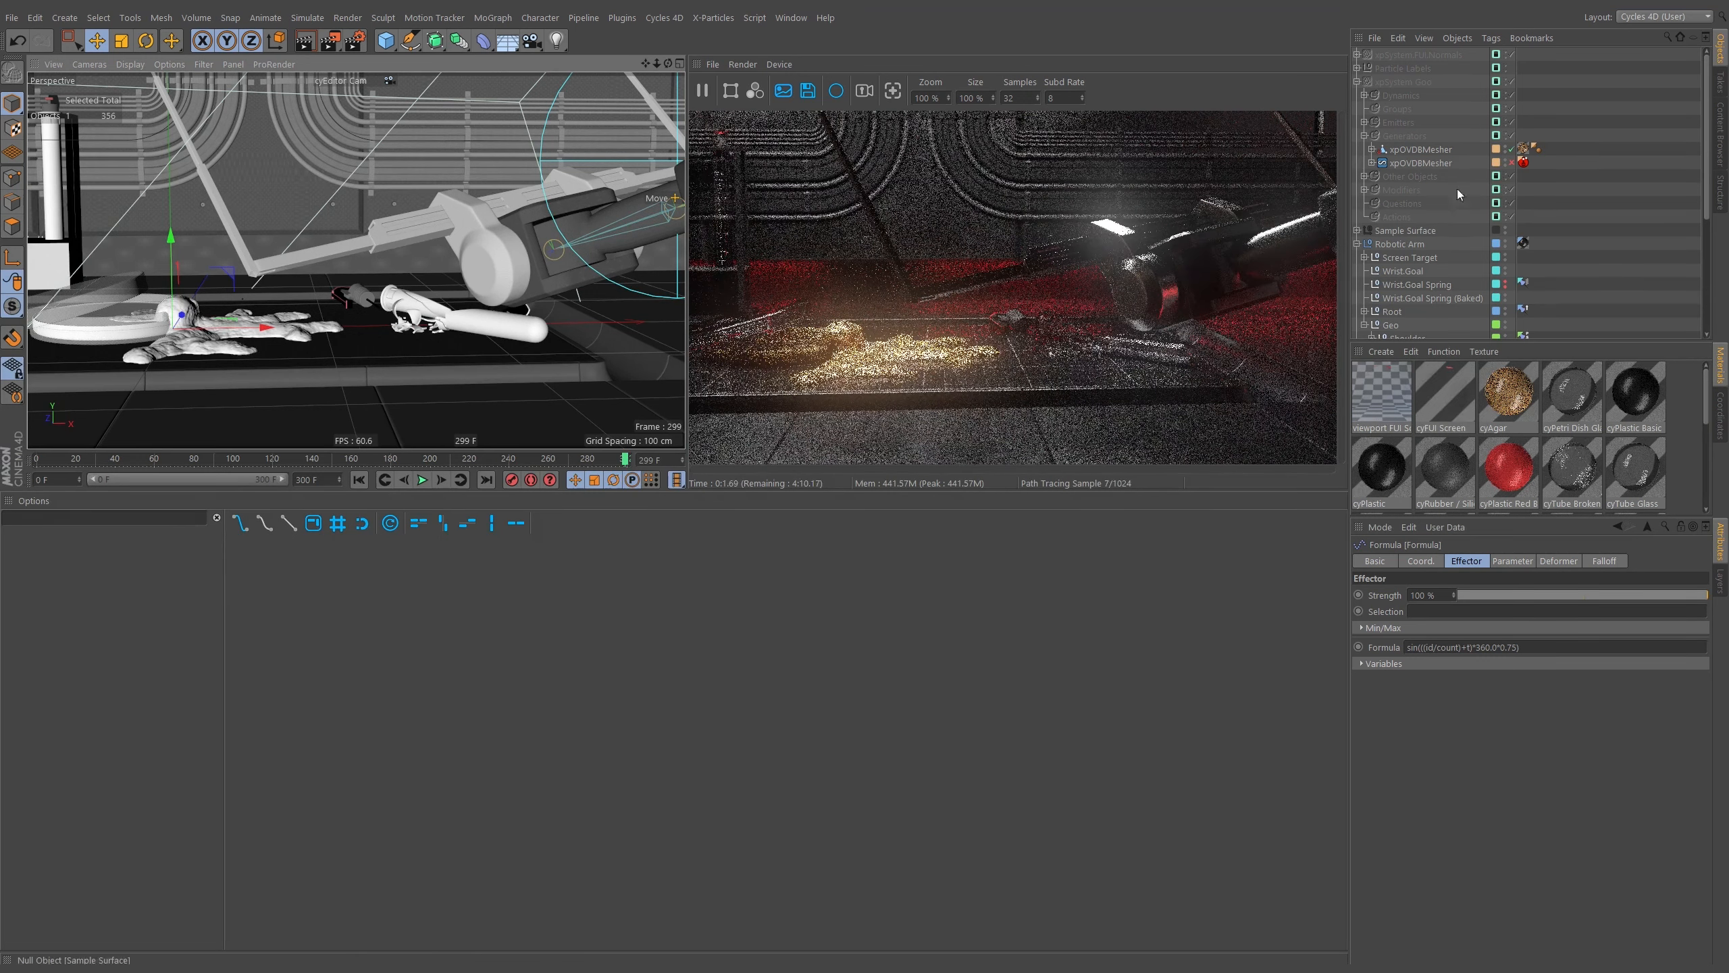
Open the editor camera's Cycles camera tag and review its Post Effects settings.
scroll(1553, 269, "down", 5)
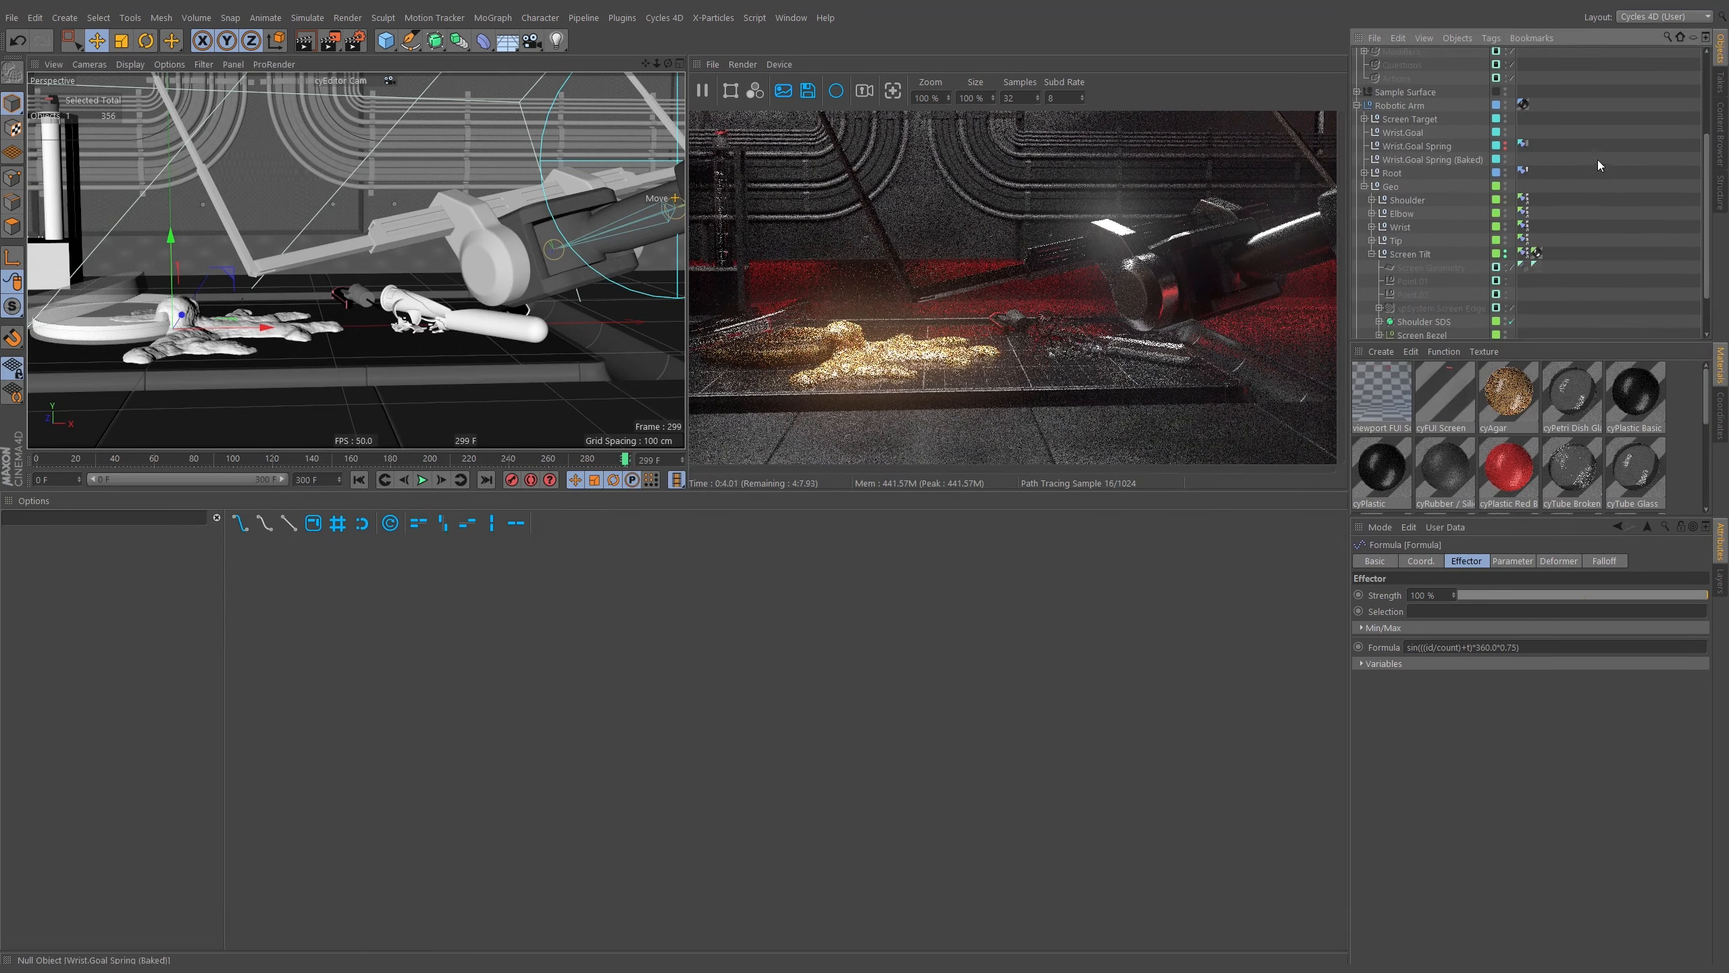
left_click(1365, 319)
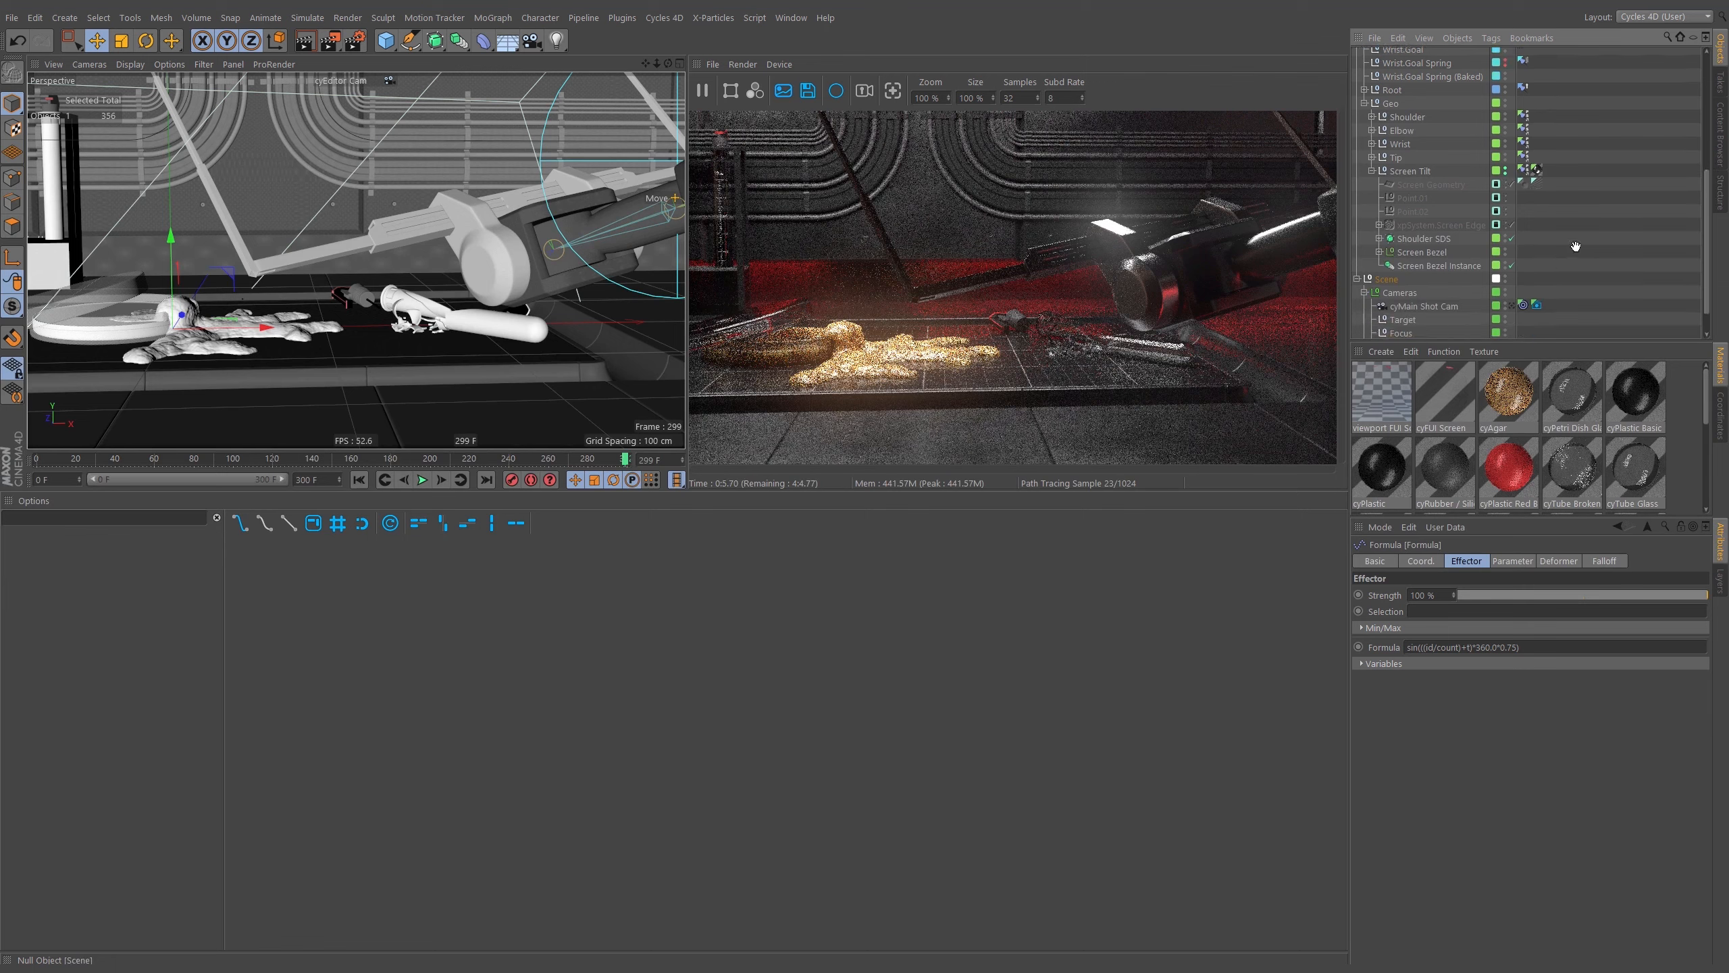
scroll(1524, 306, "down", 3)
left_click(1523, 305)
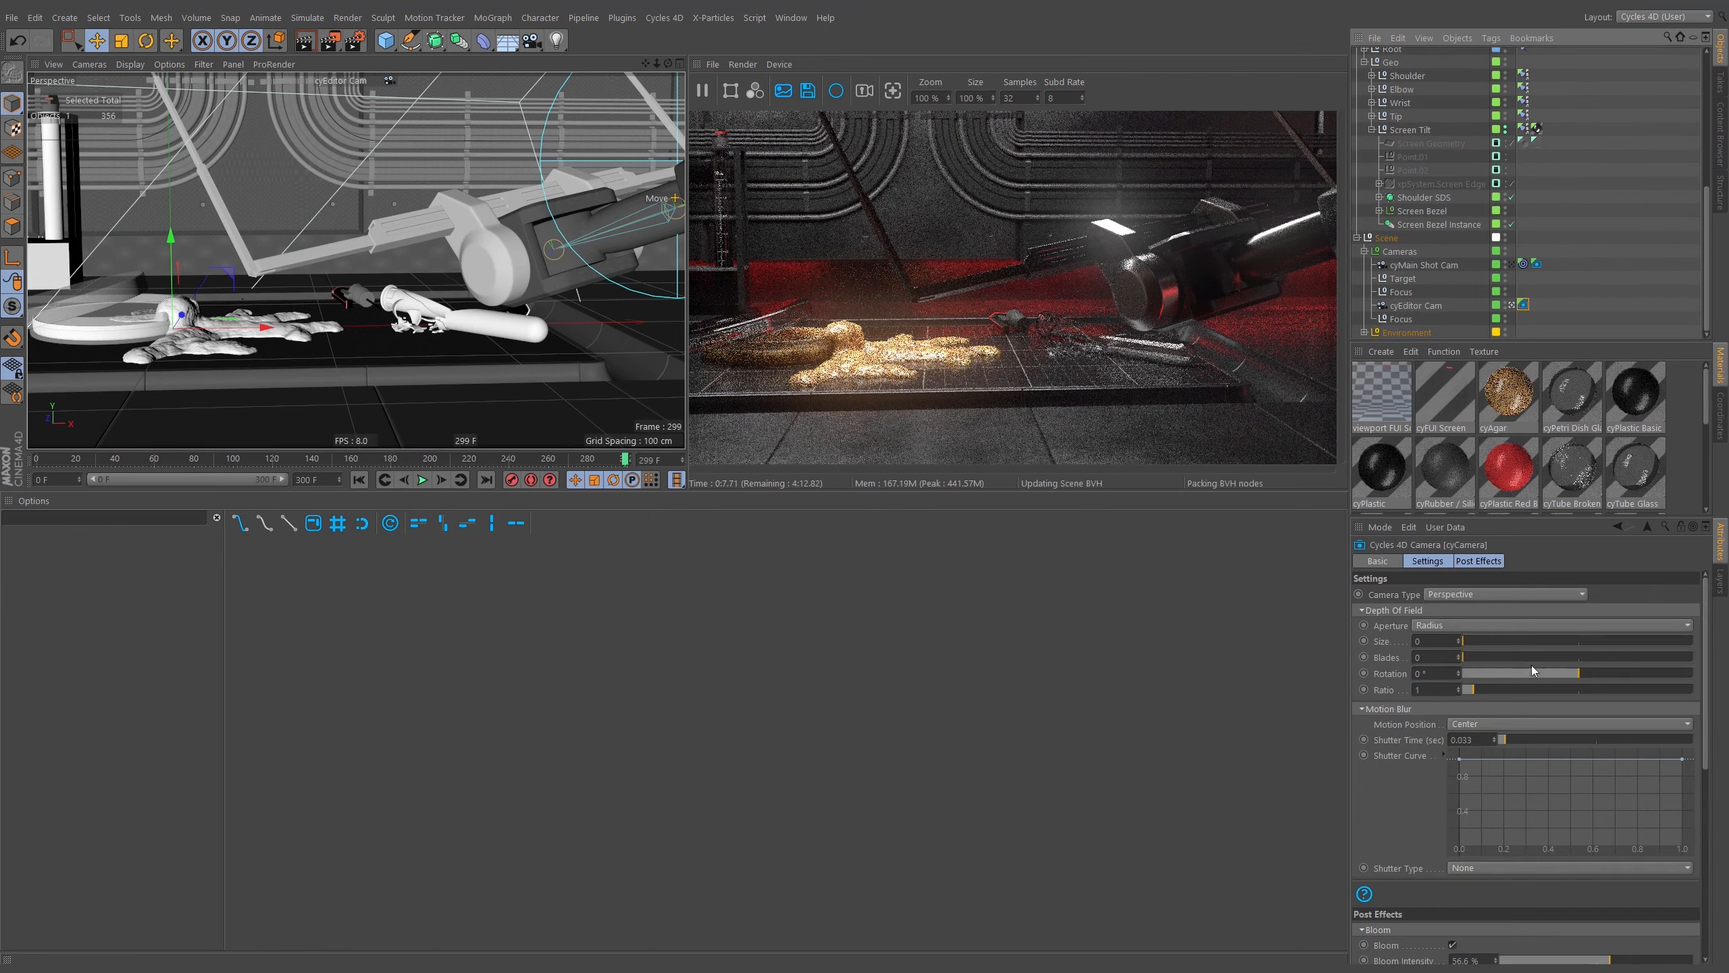
left_click(1460, 564)
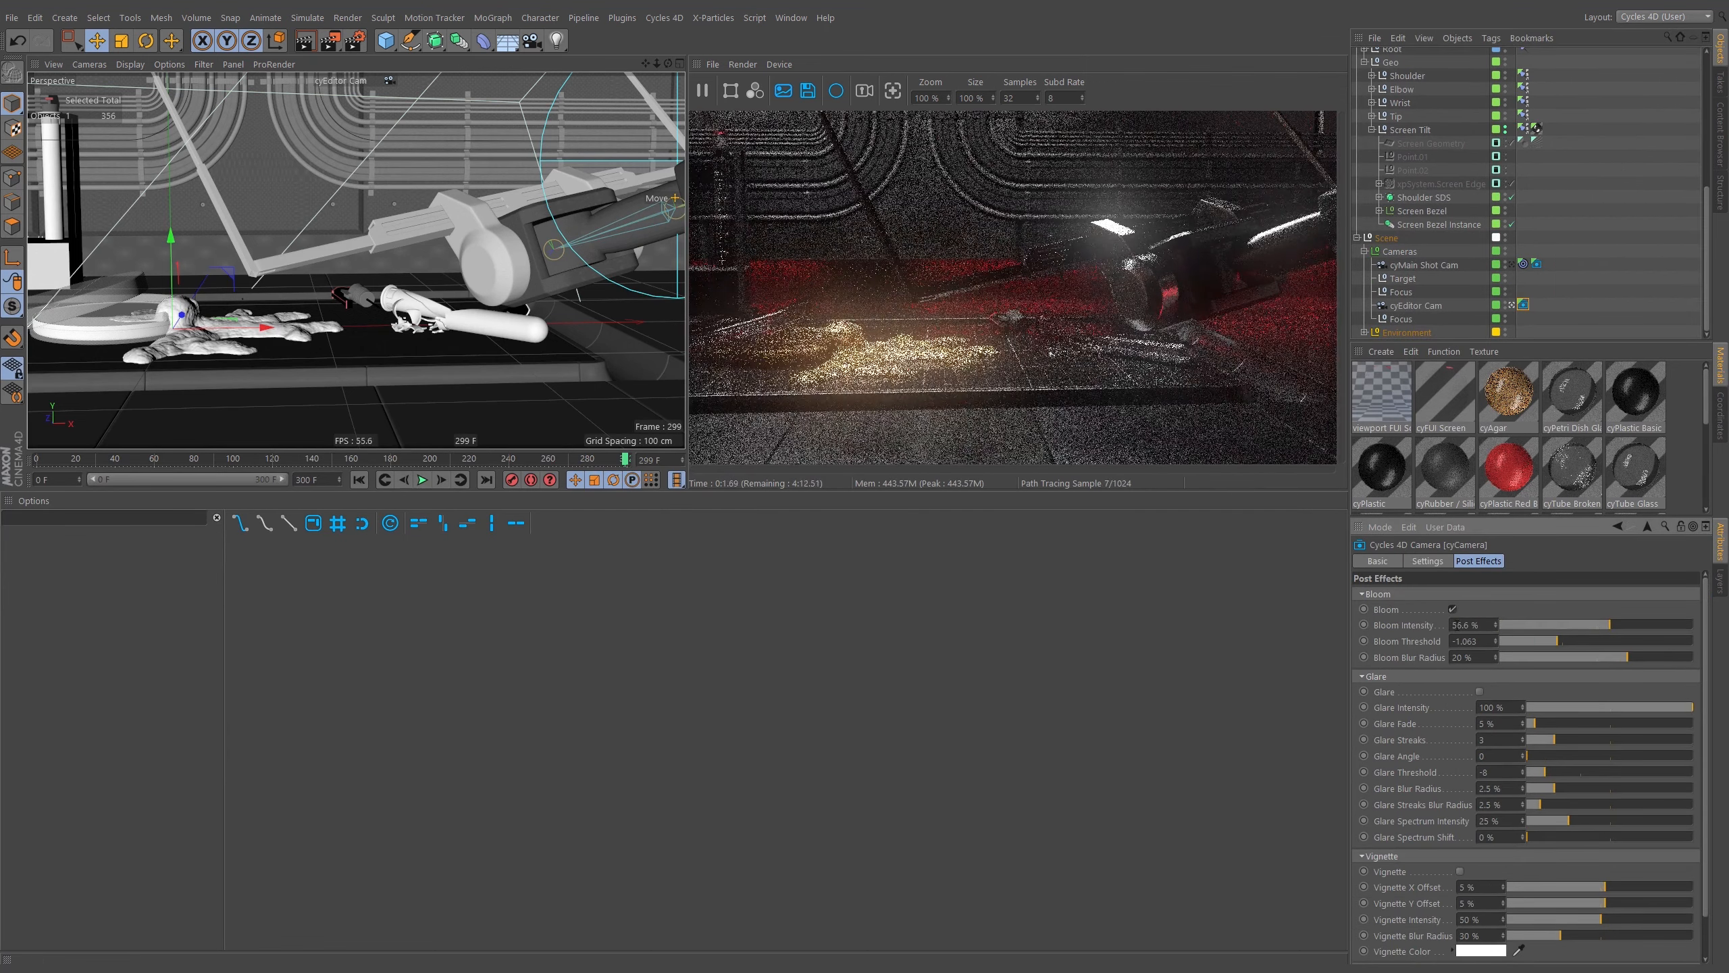
Turn off Bloom in the camera's post effects and move the editor camera in for a close-up of the goo.
left_click(1453, 609)
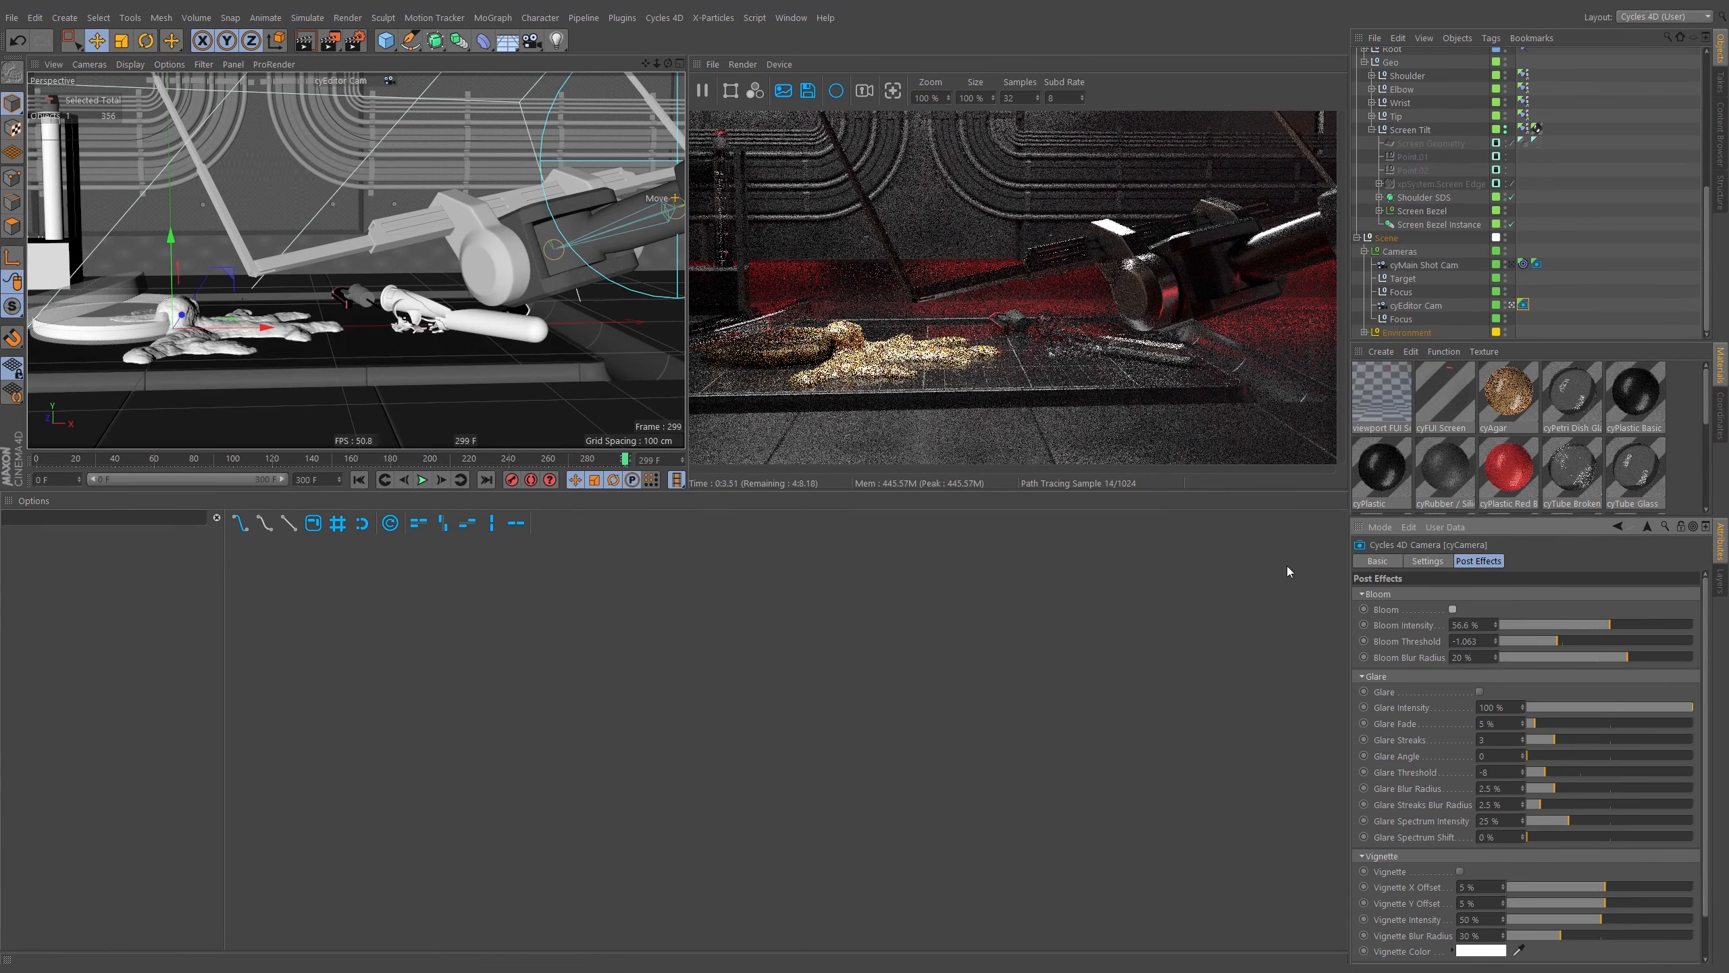
middle_click_drag(270, 330, 407, 329, "alt")
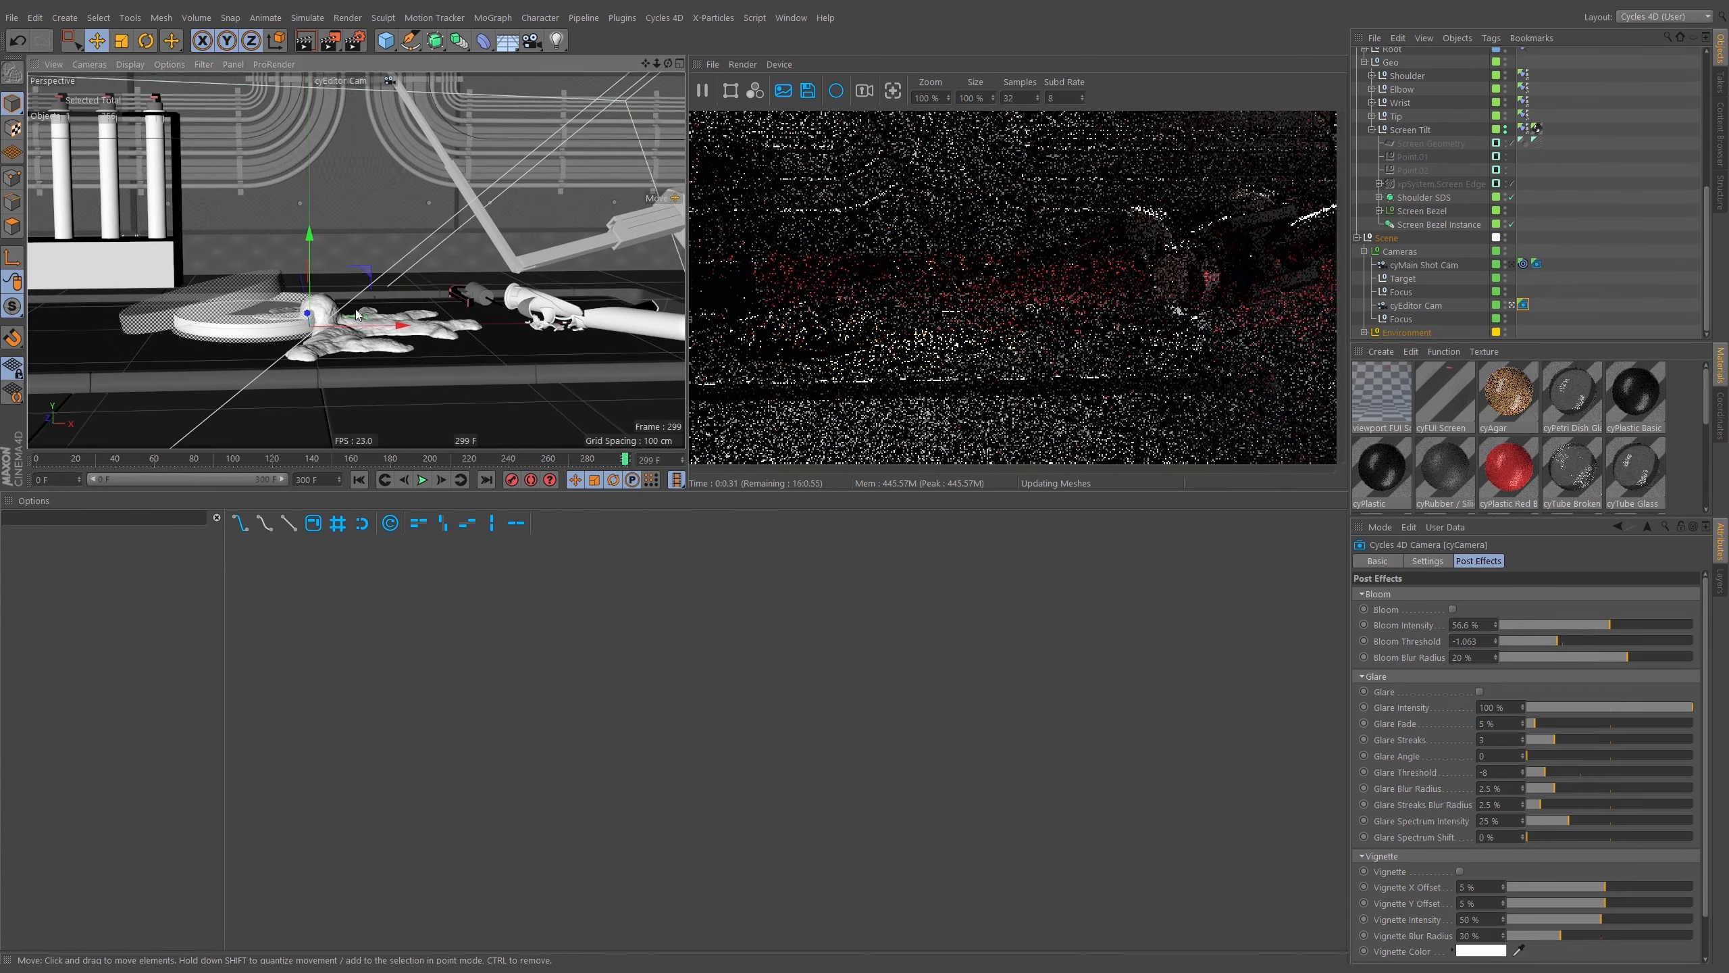
left_click_drag(407, 330, 275, 374, "alt")
scroll(292, 366, "up", 6)
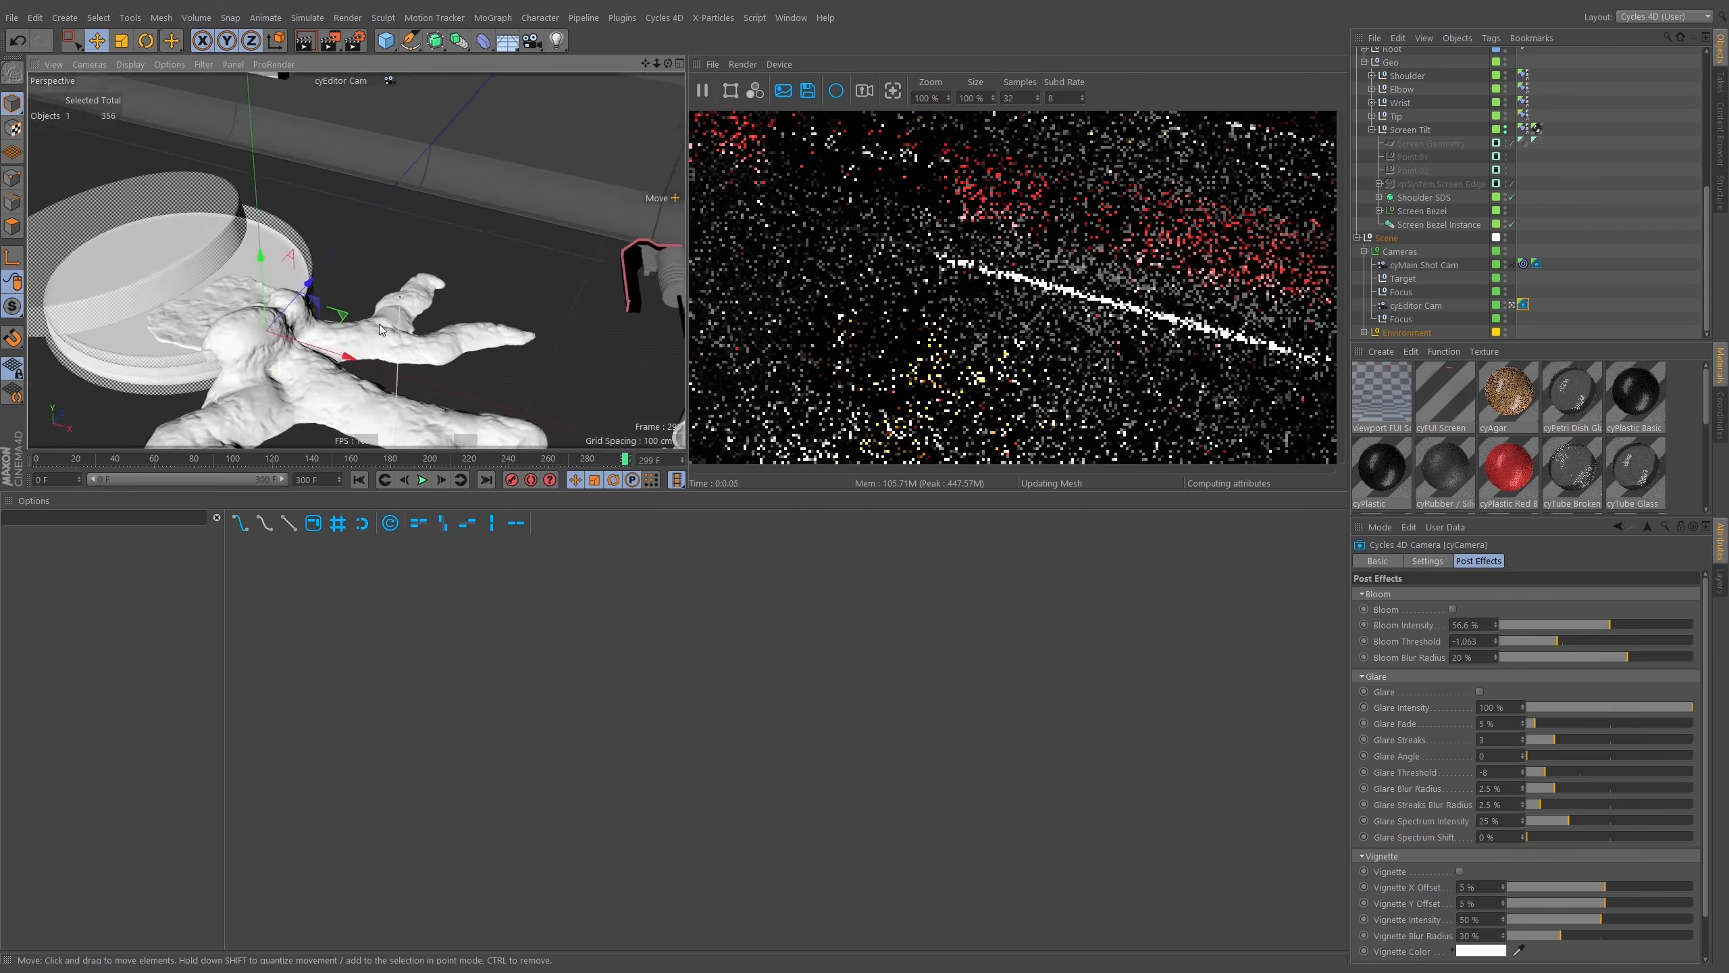
middle_click_drag(293, 366, 436, 265, "alt")
mouse_move(436, 265)
left_mouse_down("alt")
mouse_move(400, 341)
mouse_move(381, 200)
left_mouse_up("alt")
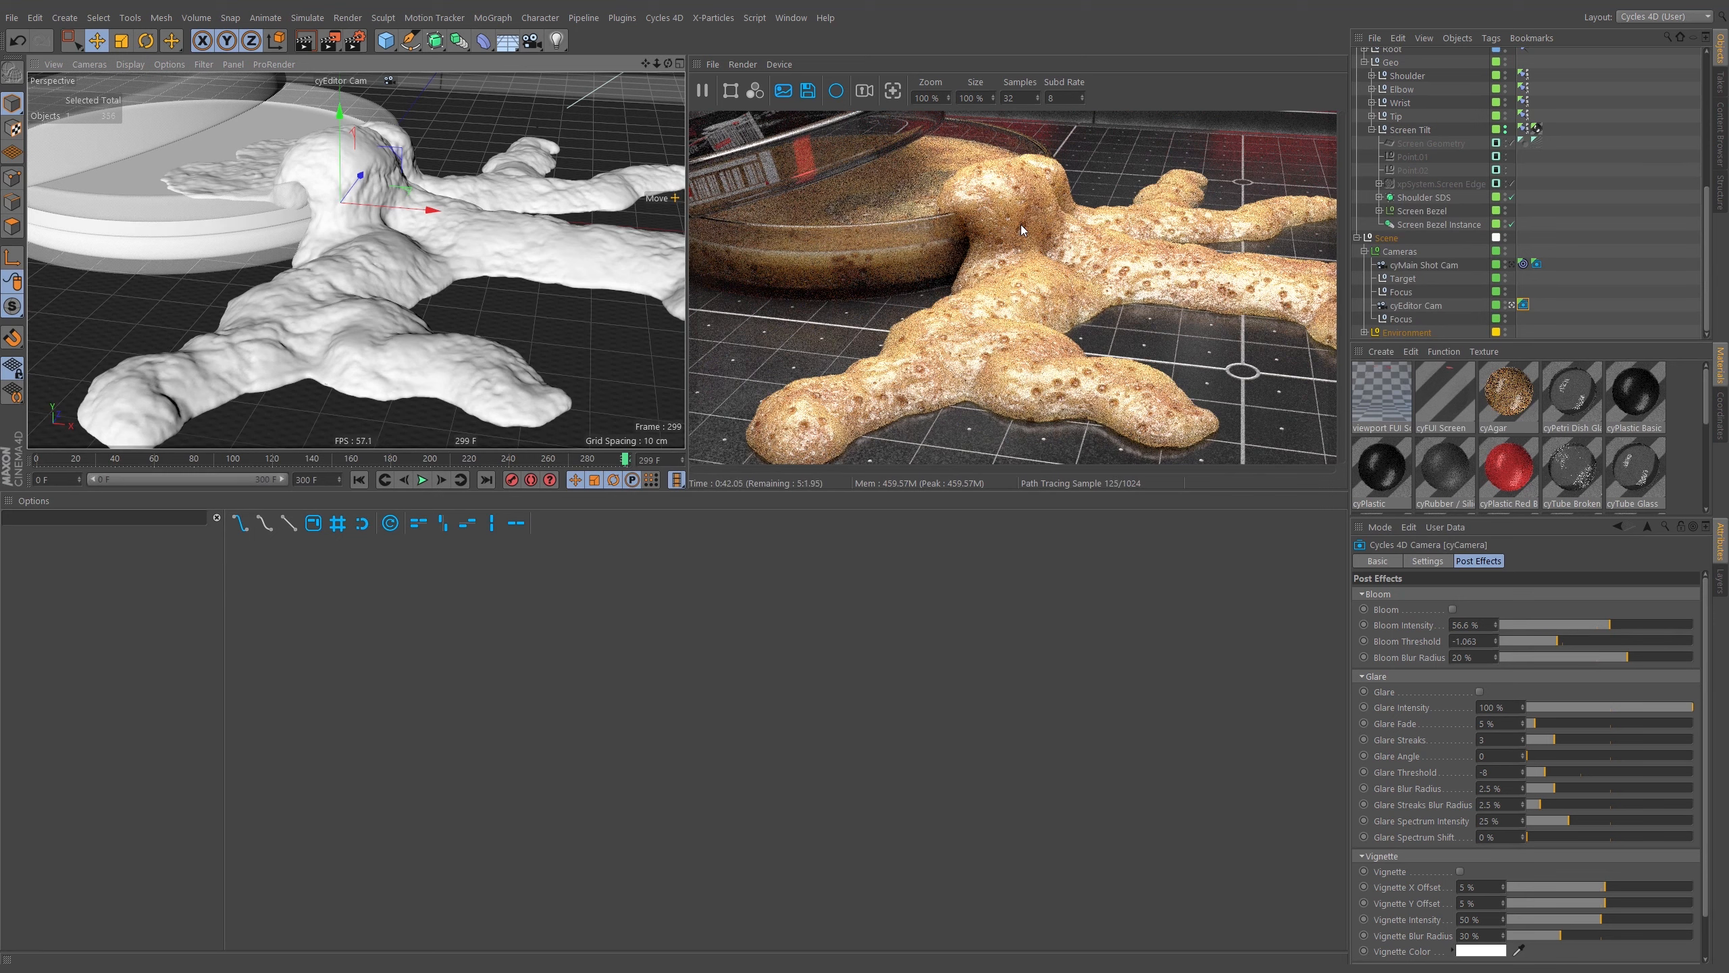
Switch the viewport to the cyMain Shot Cam and collapse the Cameras group in the object list.
left_click(359, 78)
left_click(393, 114)
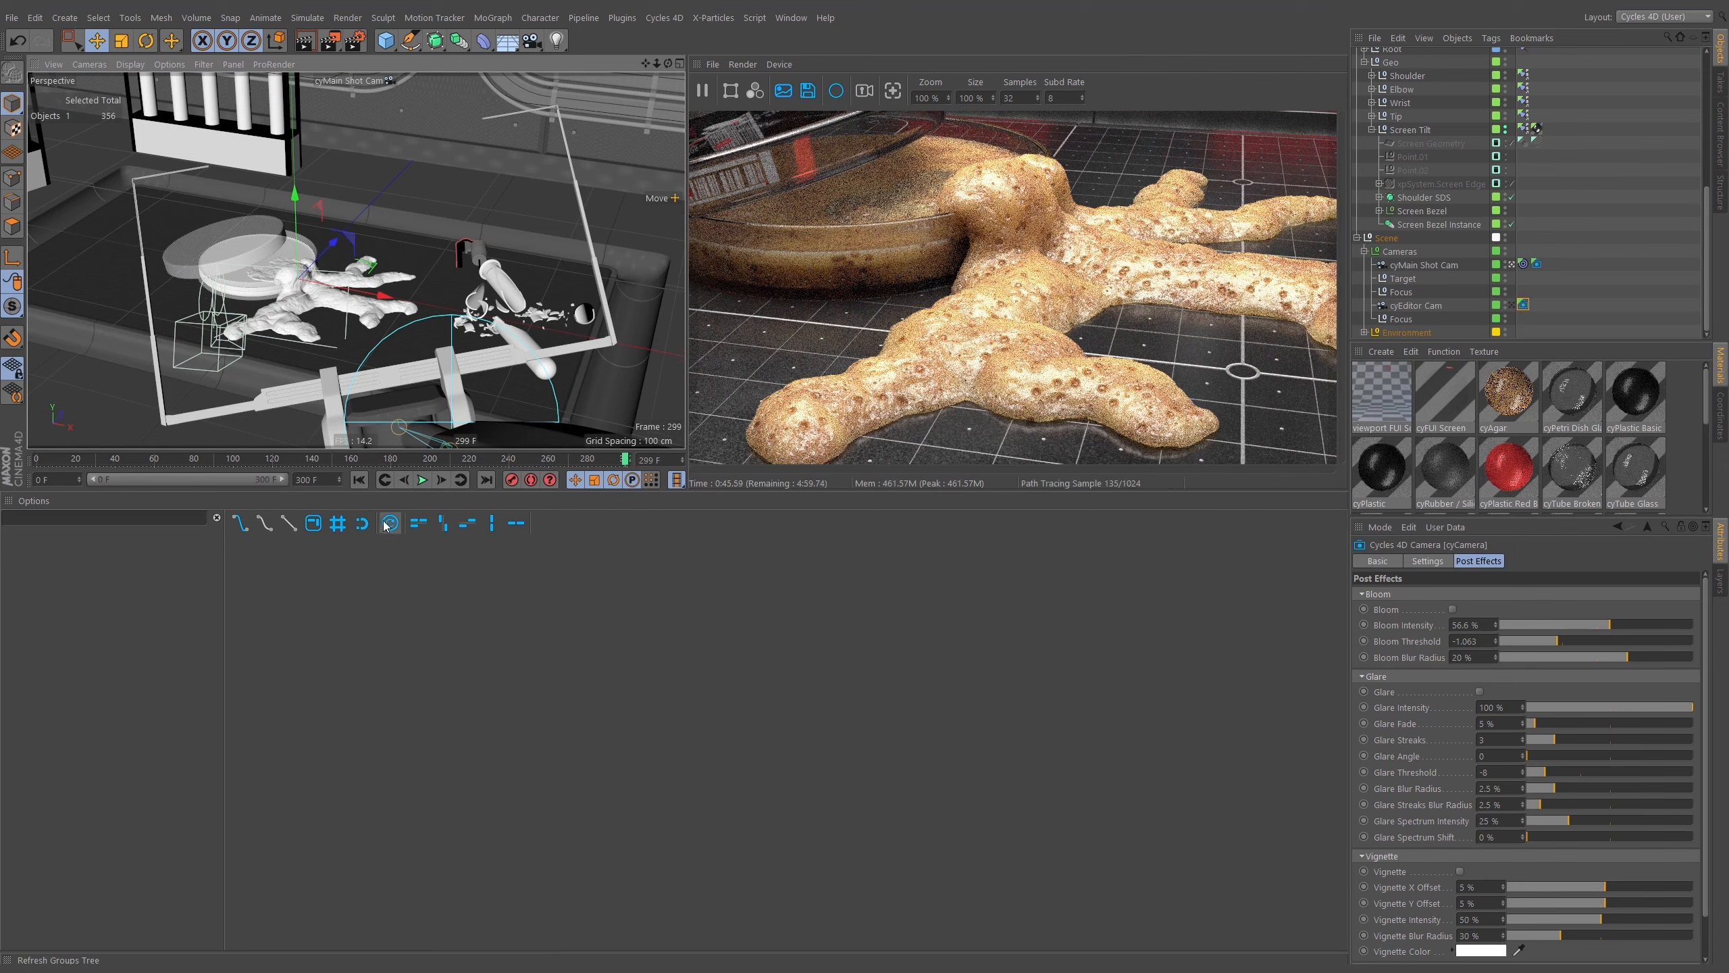
left_click(1364, 251)
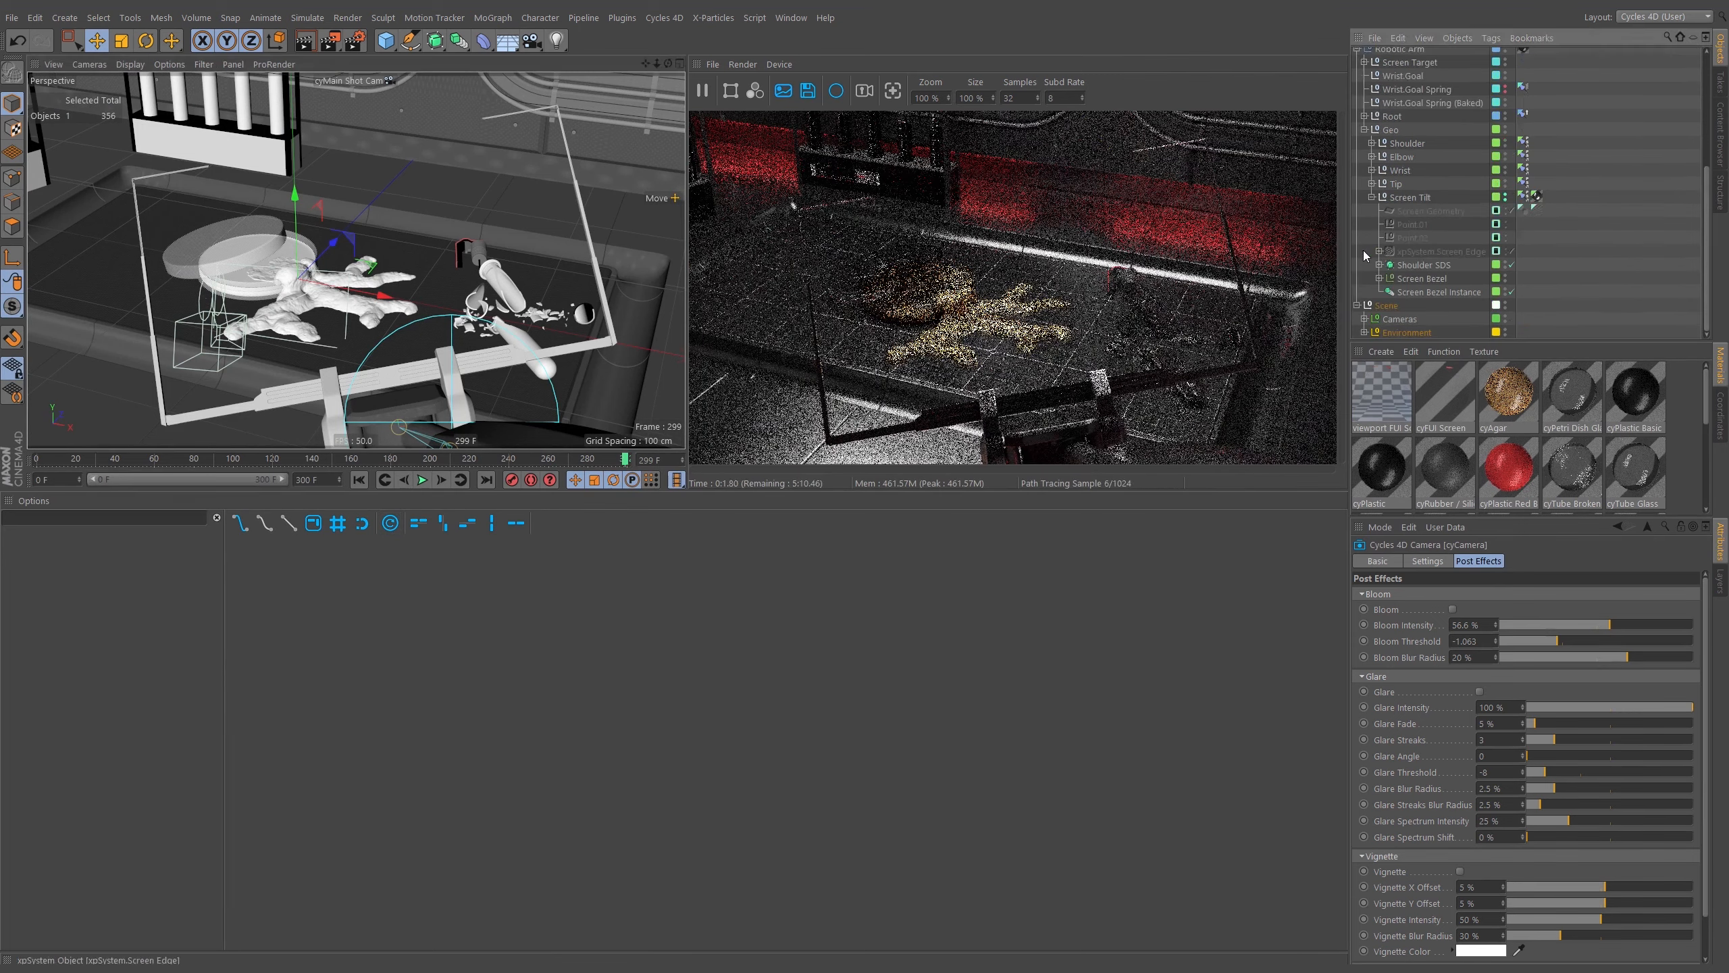
left_click(1357, 305)
Open the Layer Manager and switch on the FUI layer's visibility, animation, deformer, expression and generator toggles.
left_click(1720, 581)
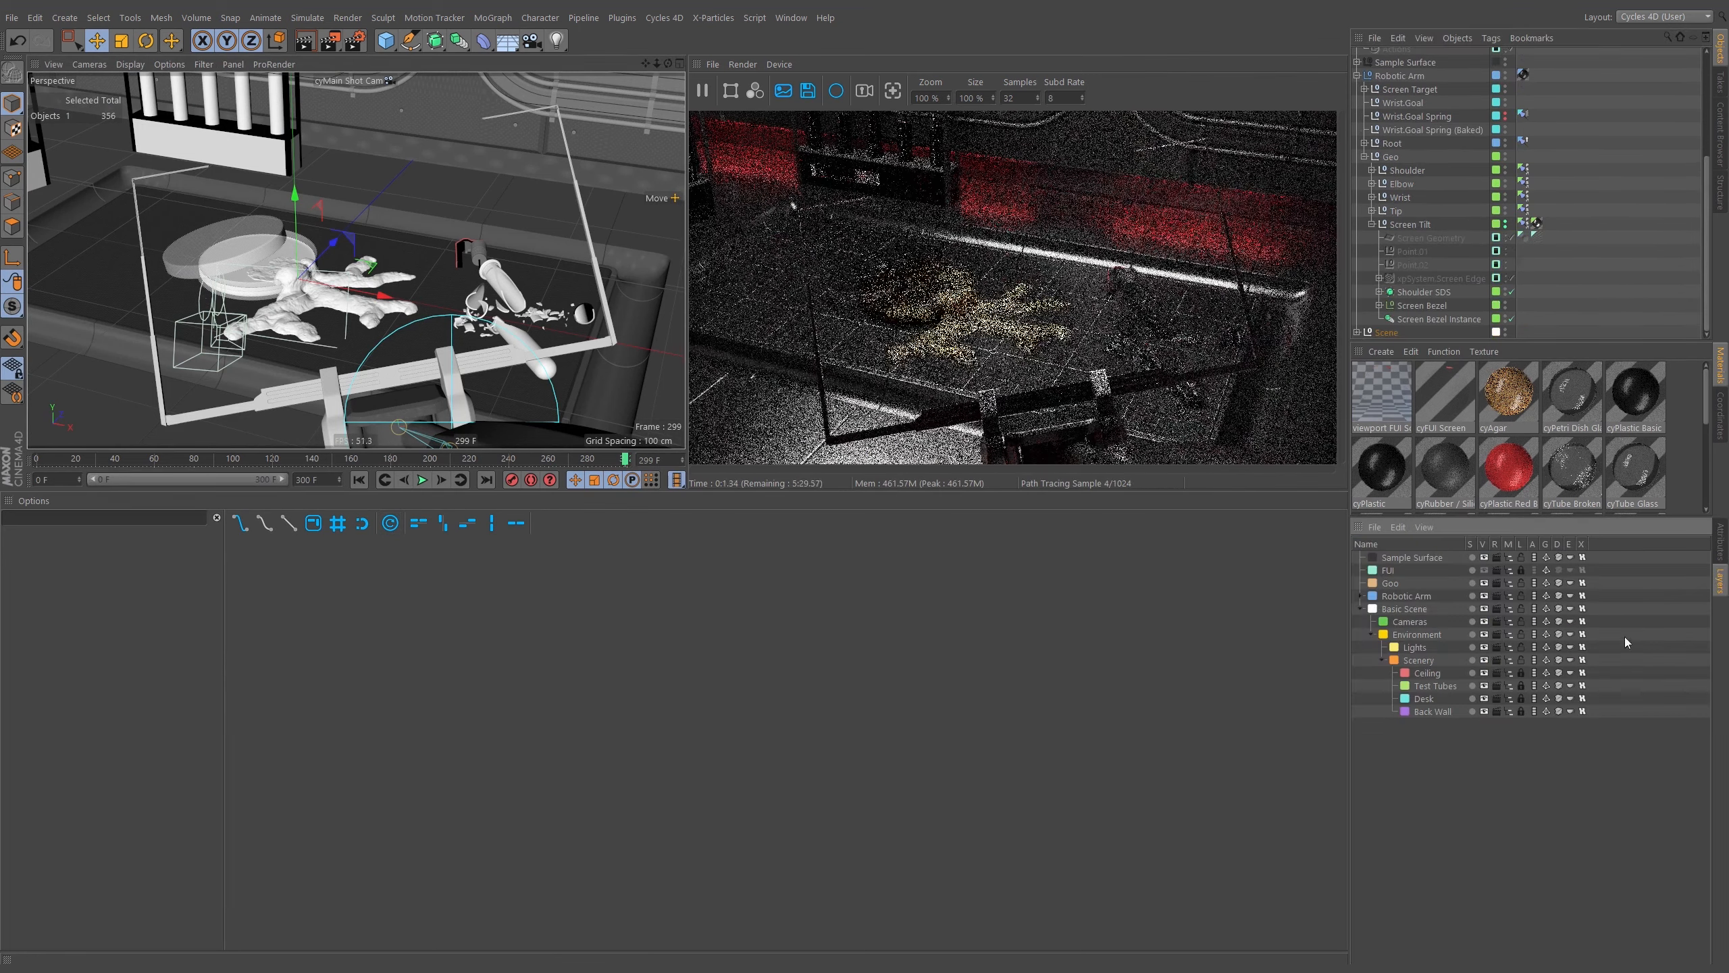
left_click(1484, 570)
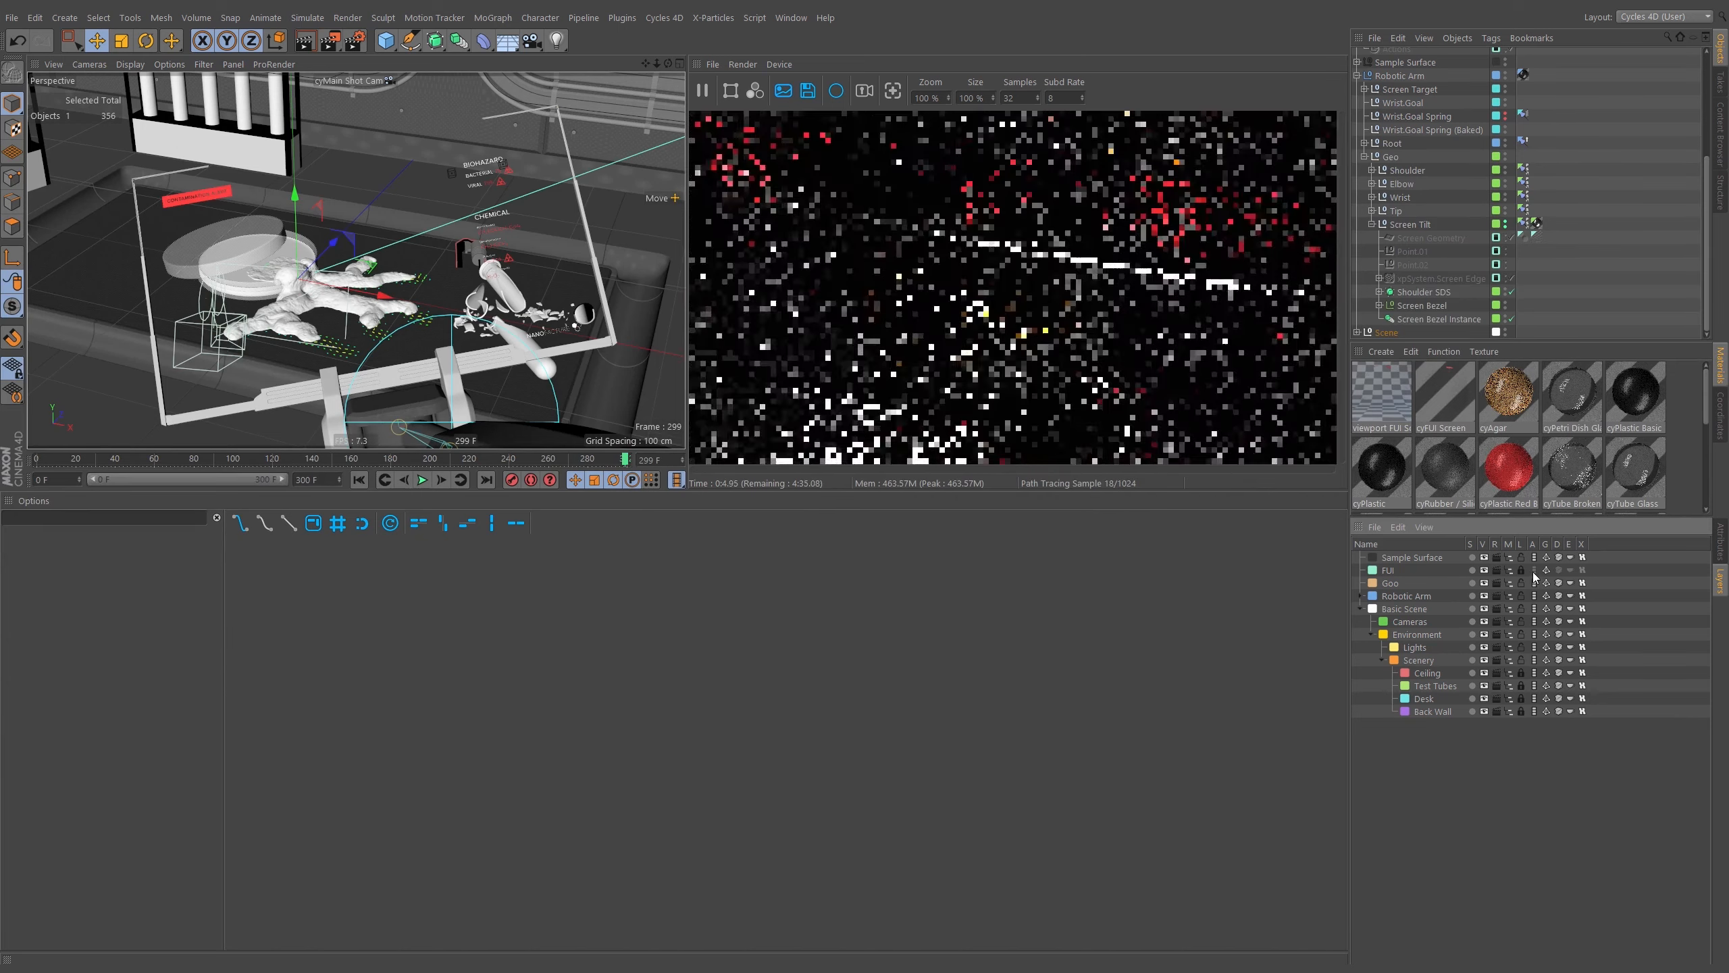
left_click(1534, 571)
left_click(1558, 571)
left_click(1569, 571)
left_click(1581, 571)
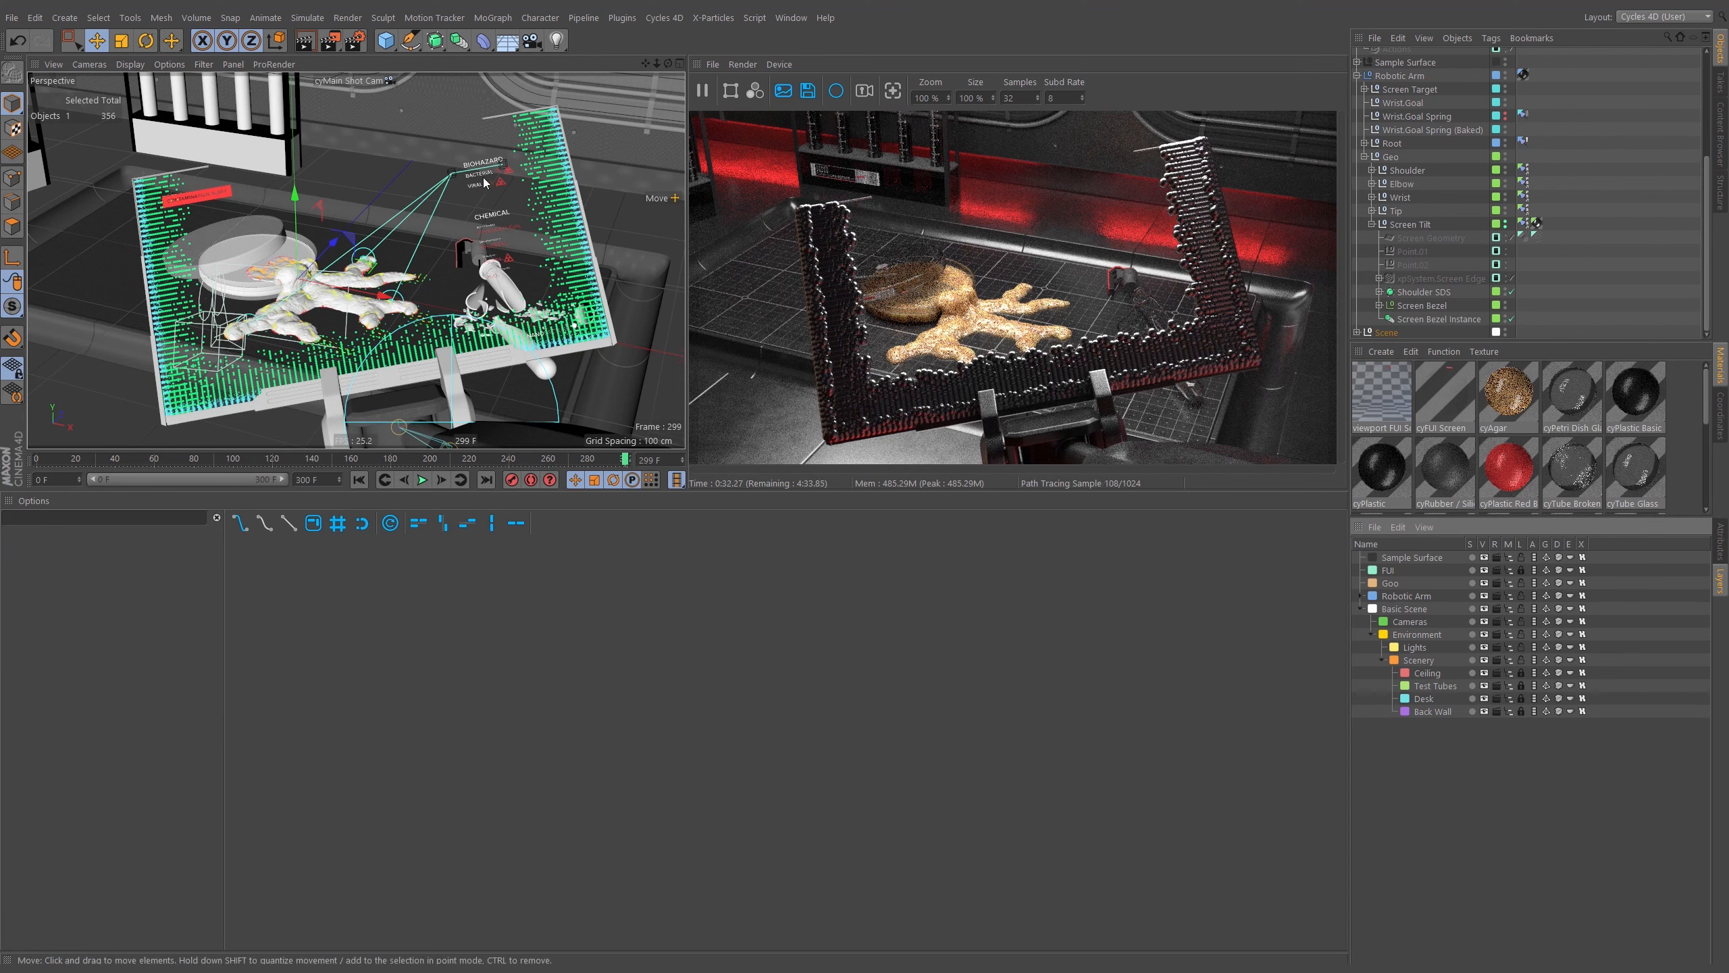
left_click(227, 192)
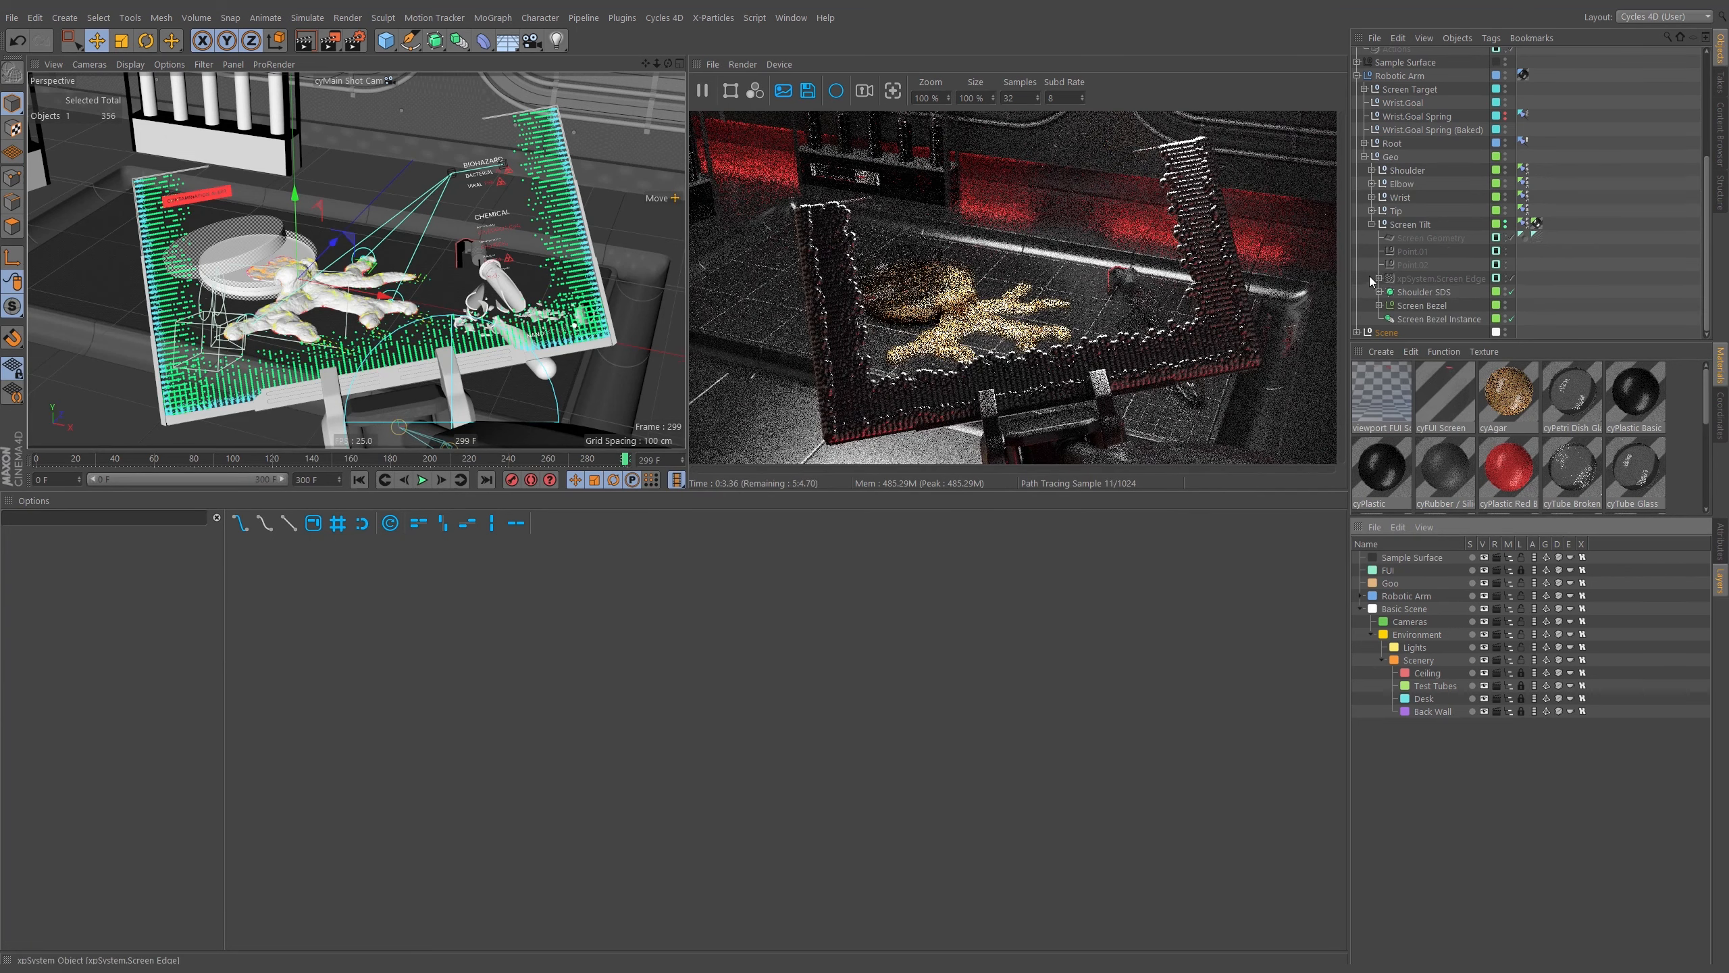
left_click(1521, 570)
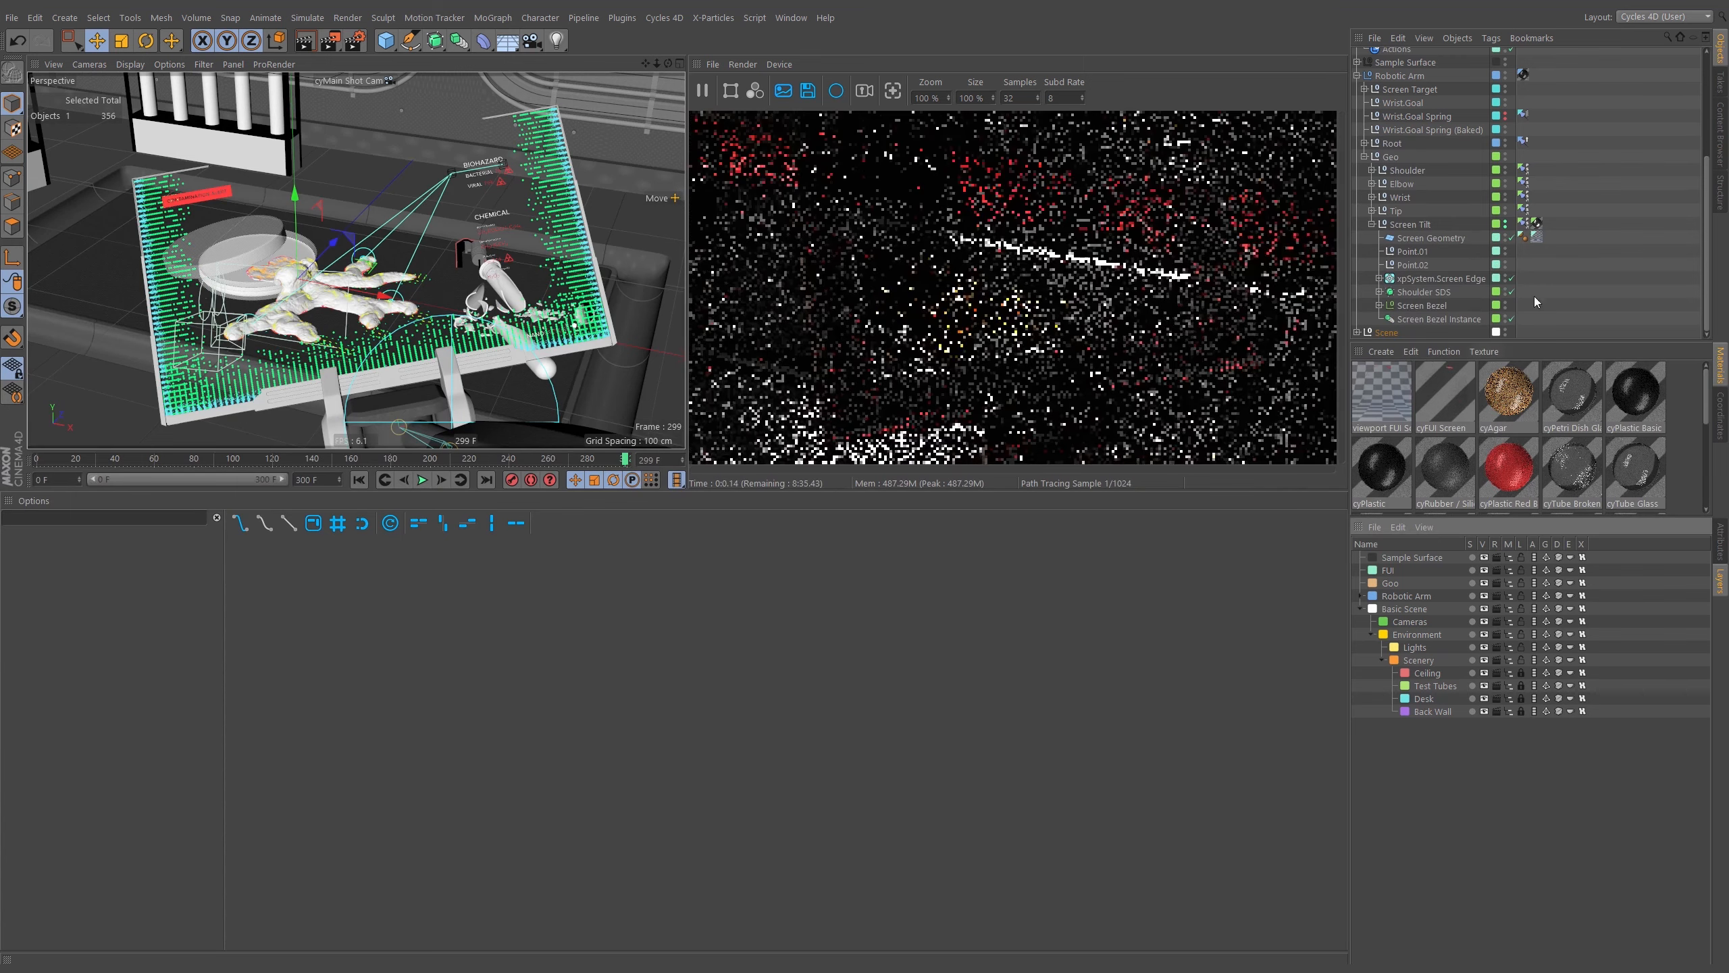
Set the object manager to display large icons.
left_click(1424, 39)
mouse_move(1475, 63)
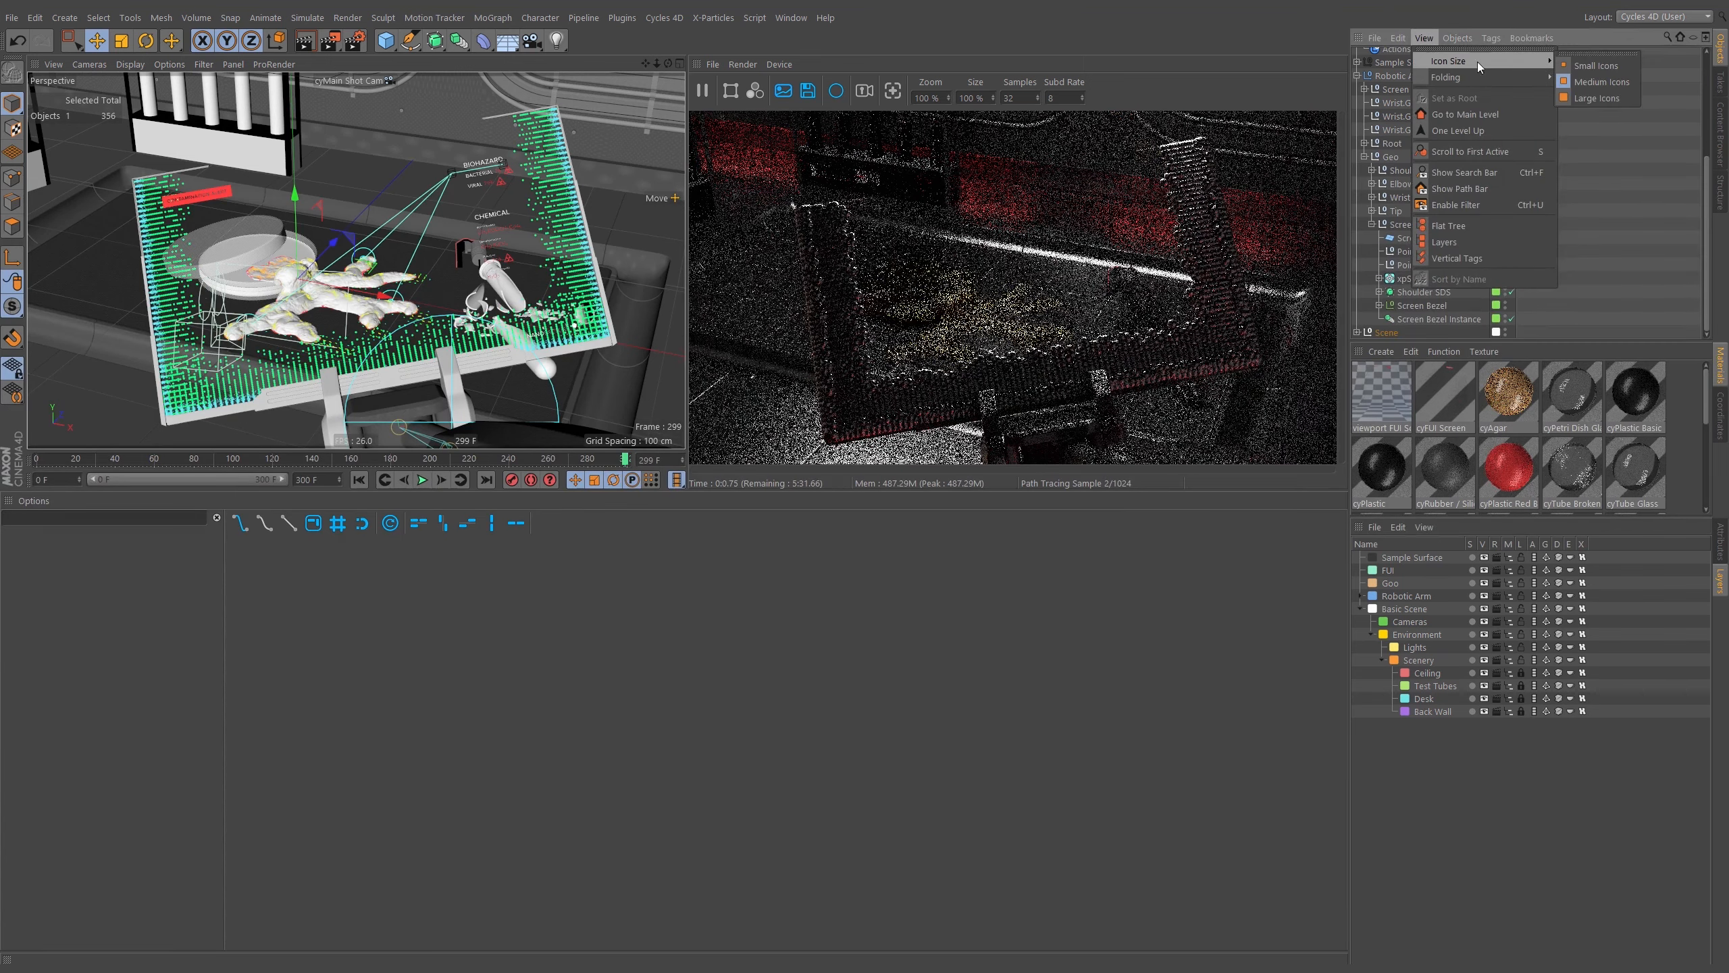
left_click(1601, 97)
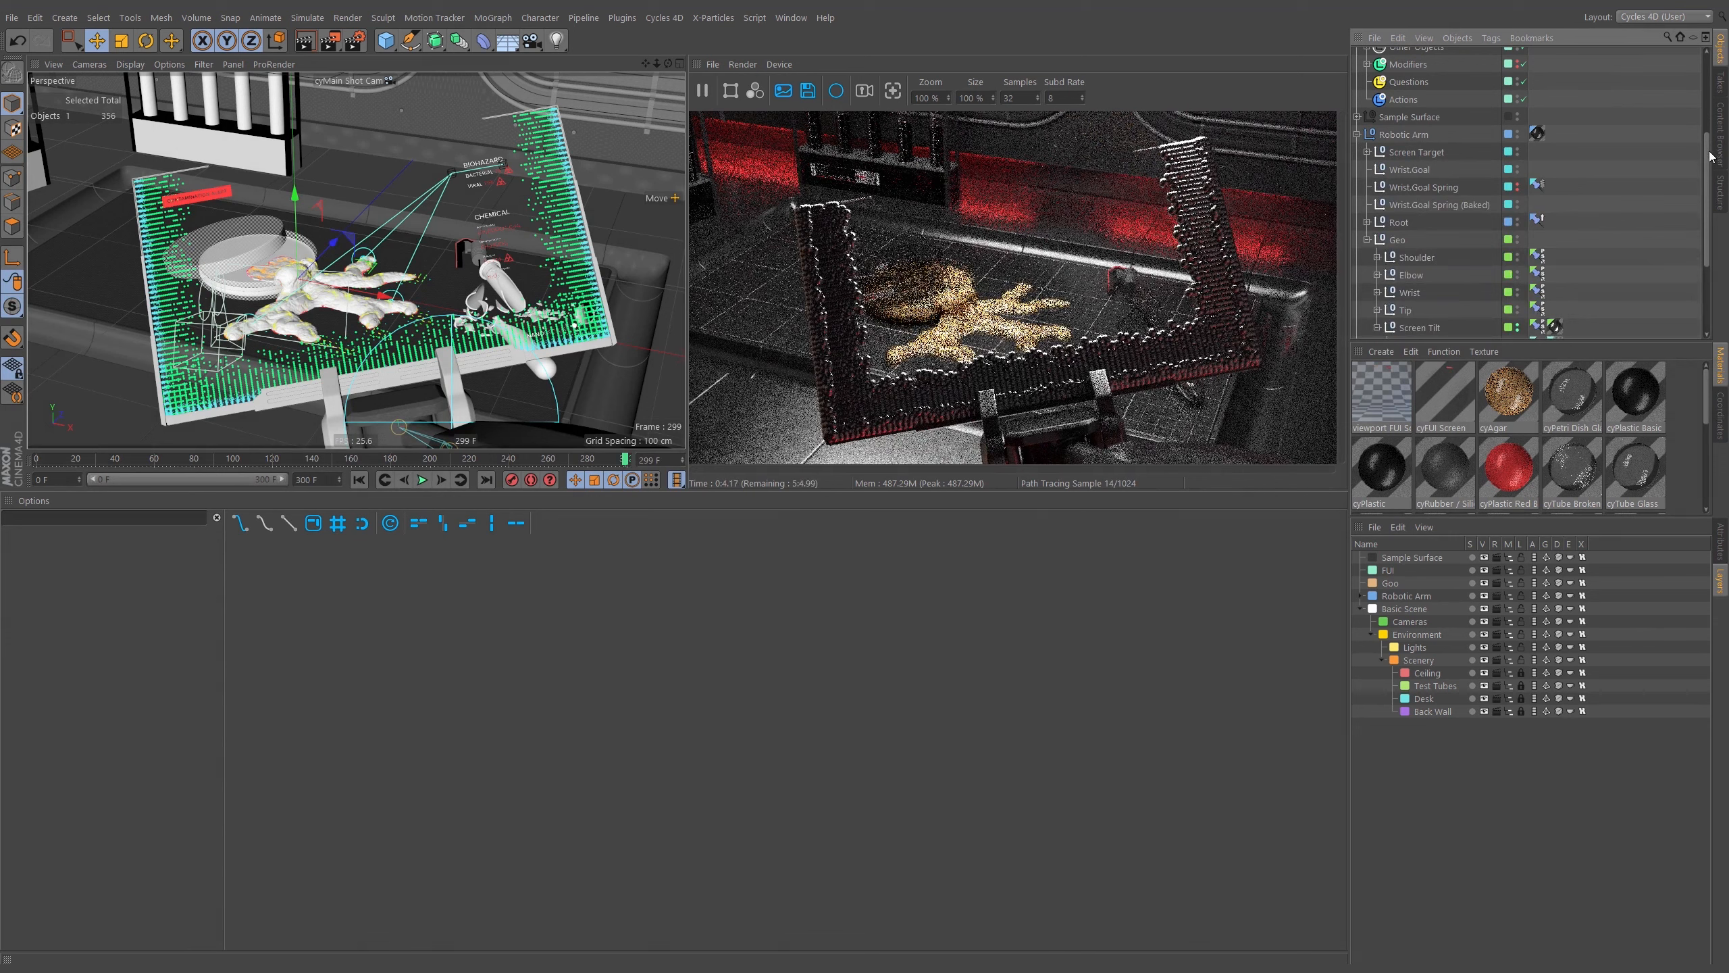
Apply the cyFUI Screen material to the Screen Geometry object under Screen Tilt.
left_click_drag(1709, 151, 1709, 229)
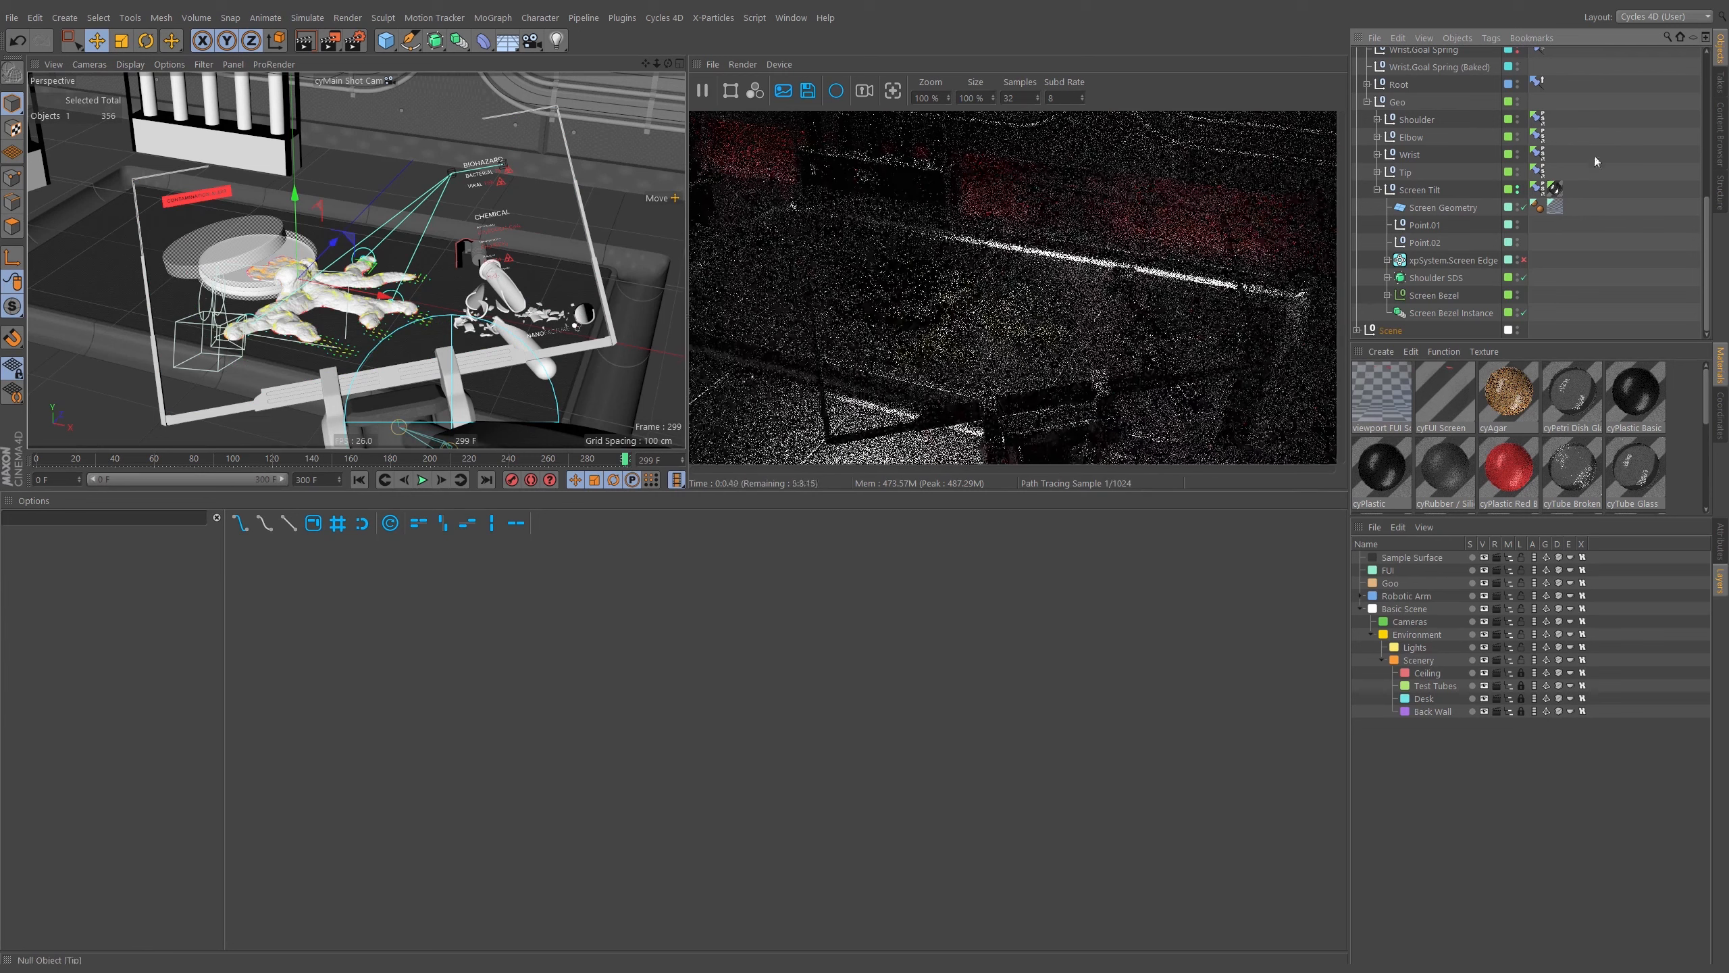
scroll(1595, 130, "up", 1)
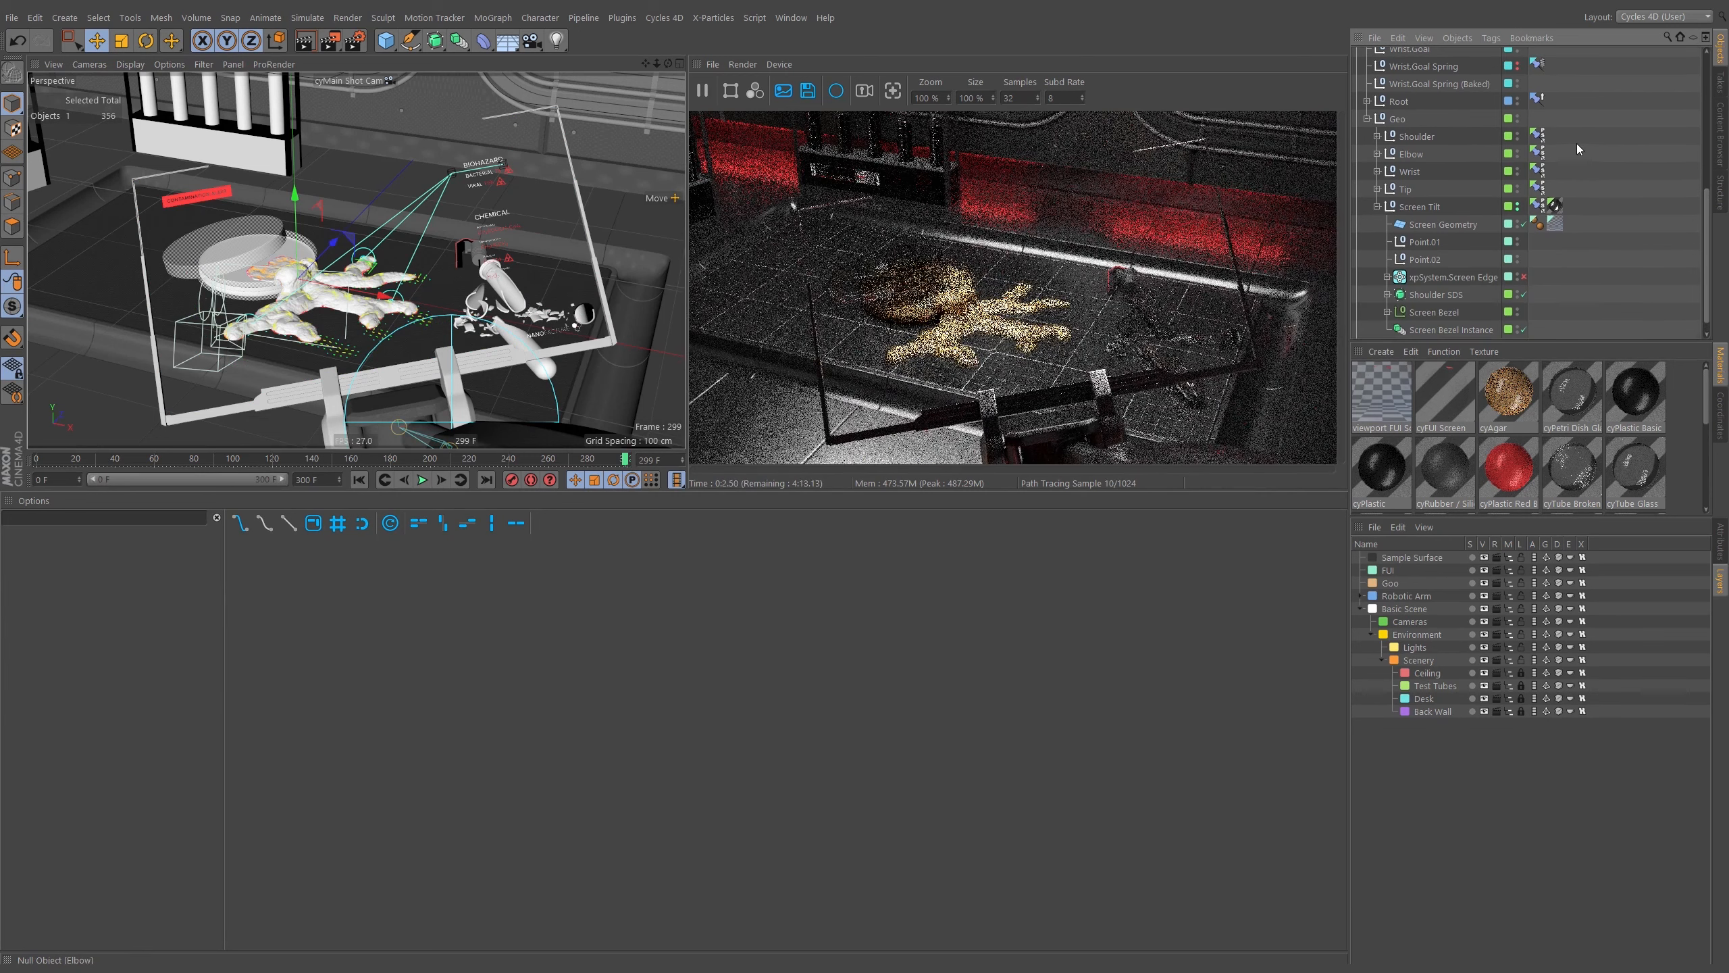
scroll(1601, 264, "down", 1)
left_click(1453, 210)
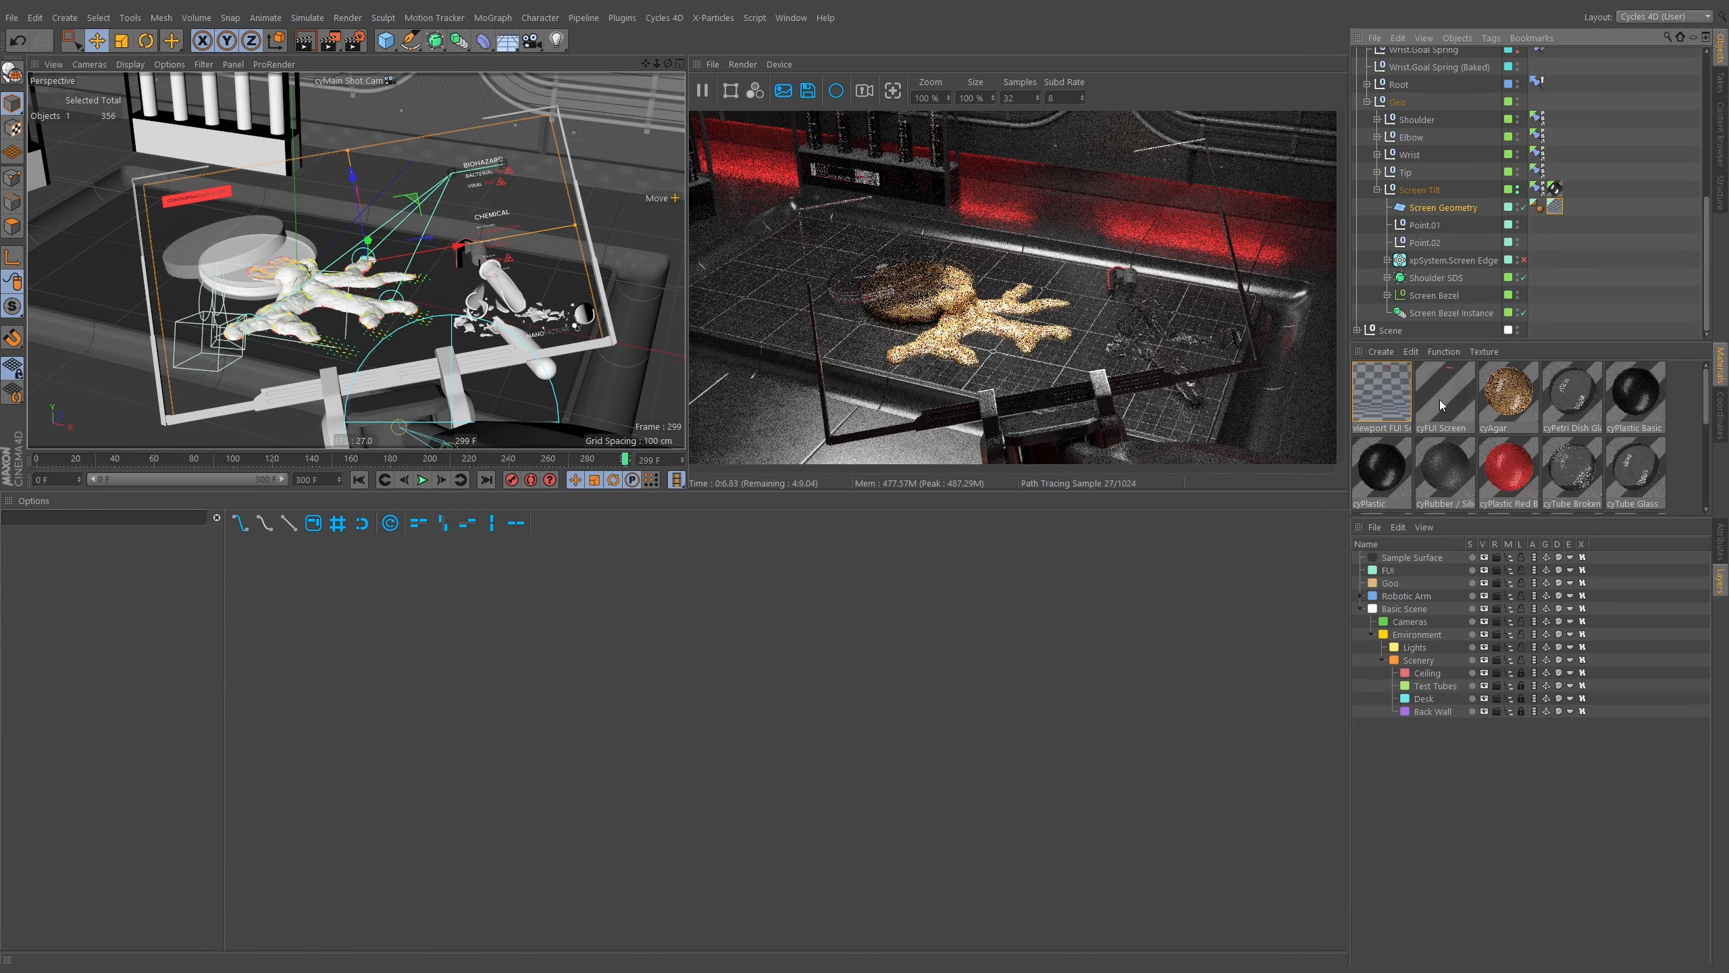
left_click_drag(1439, 401, 1555, 208)
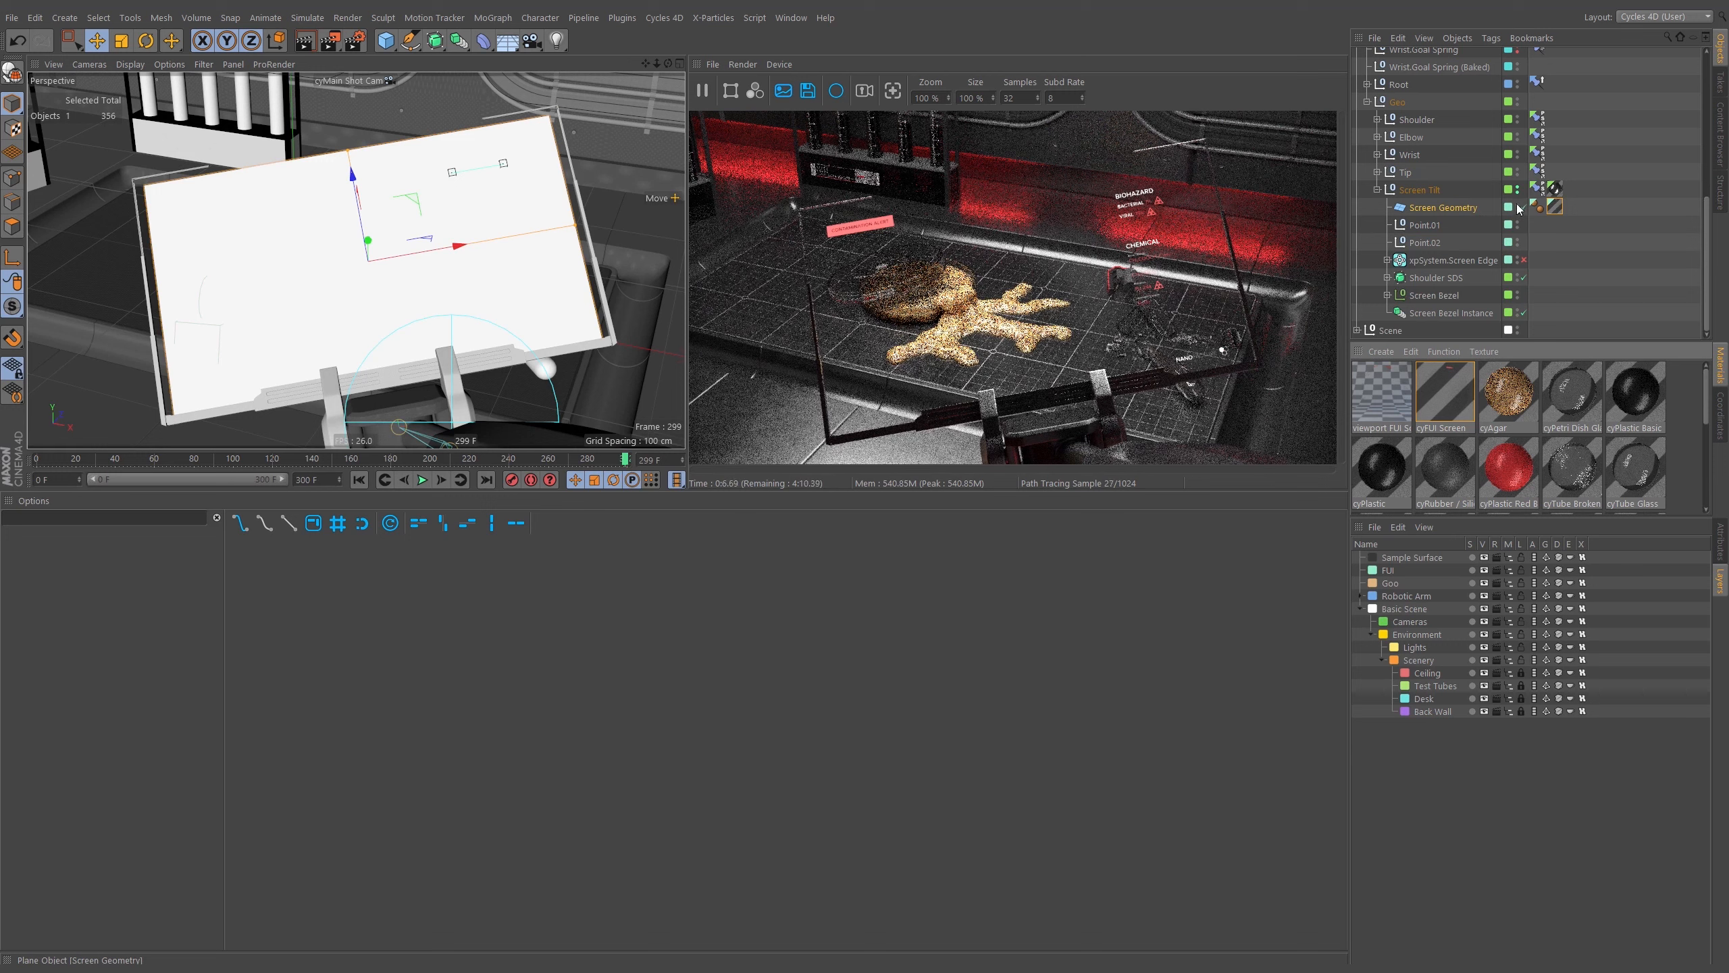
Add a Display tag to the Screen Geometry object.
right_click(1443, 207)
mouse_move(1505, 219)
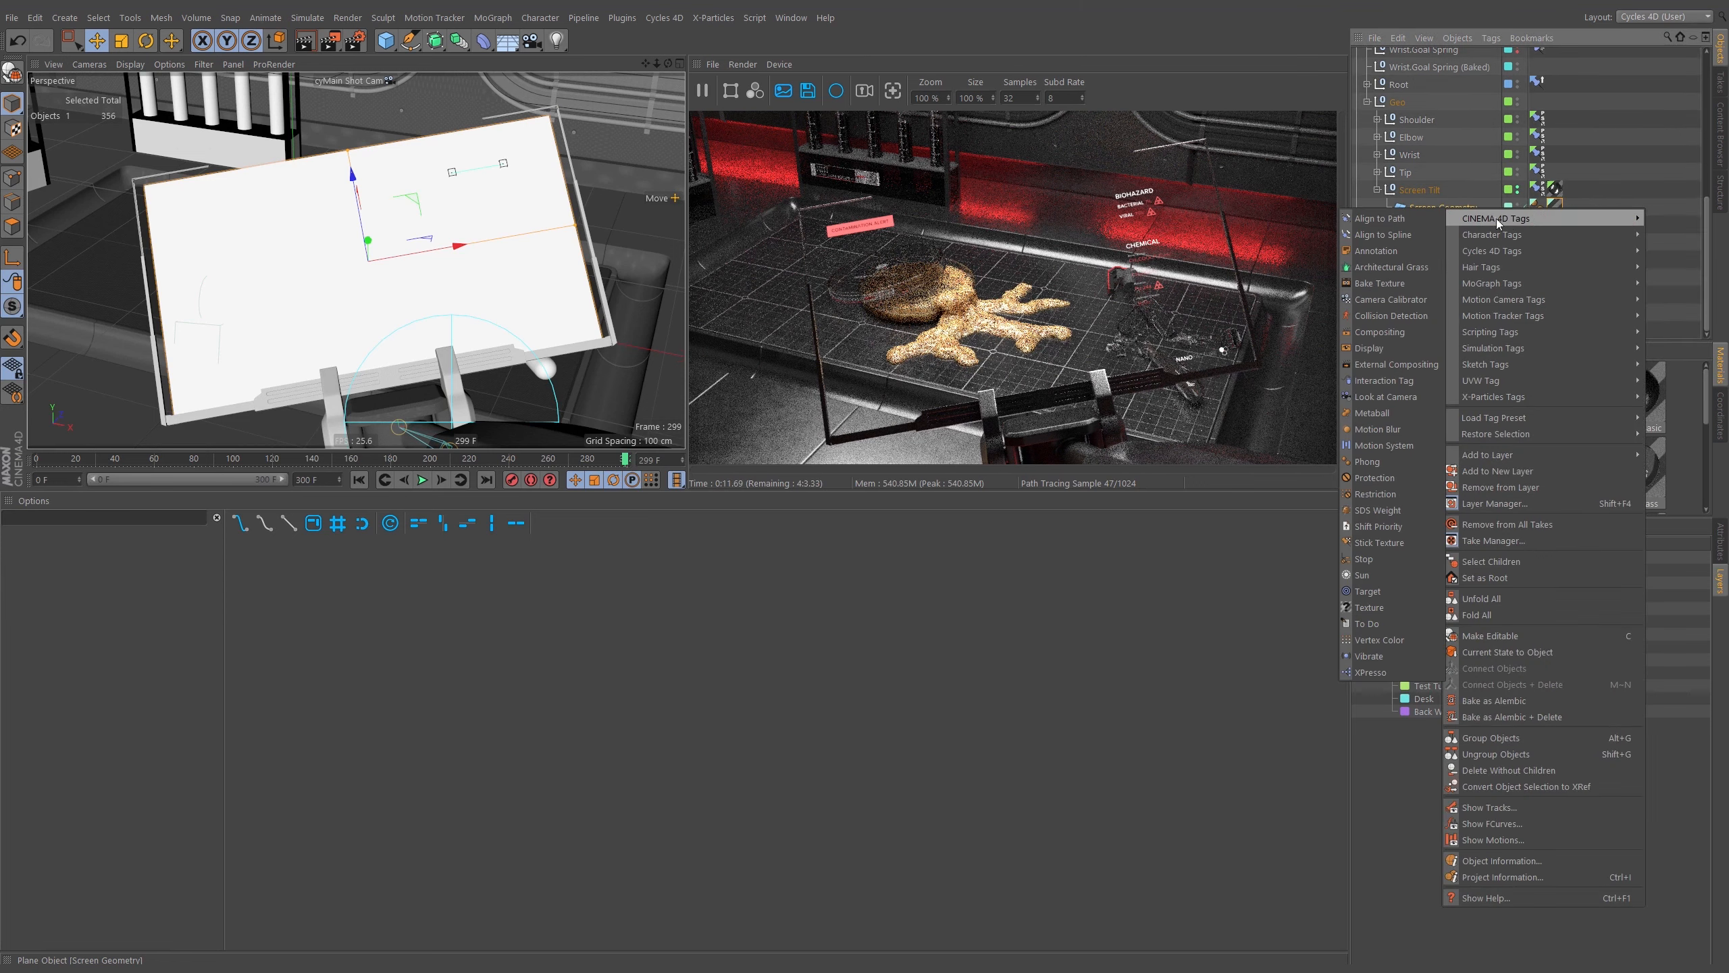
left_click(1386, 350)
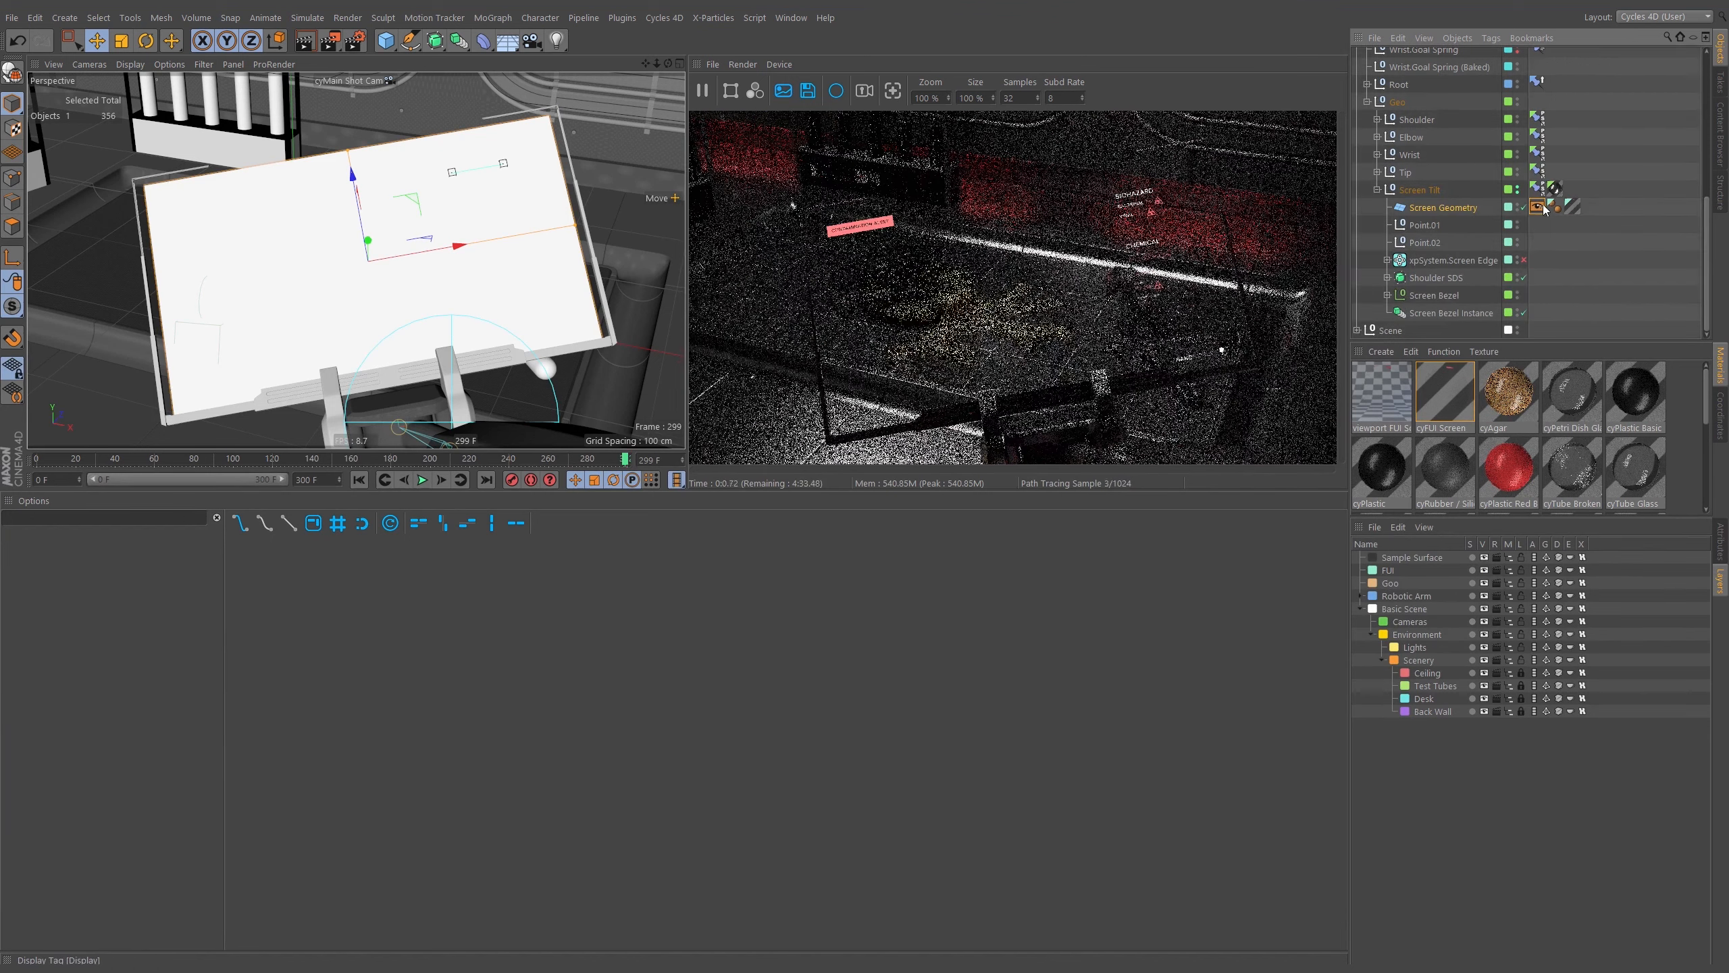
Enable the Display tag's shading mode override, setting it to Lines with the Isoparms style.
double_click(1536, 207)
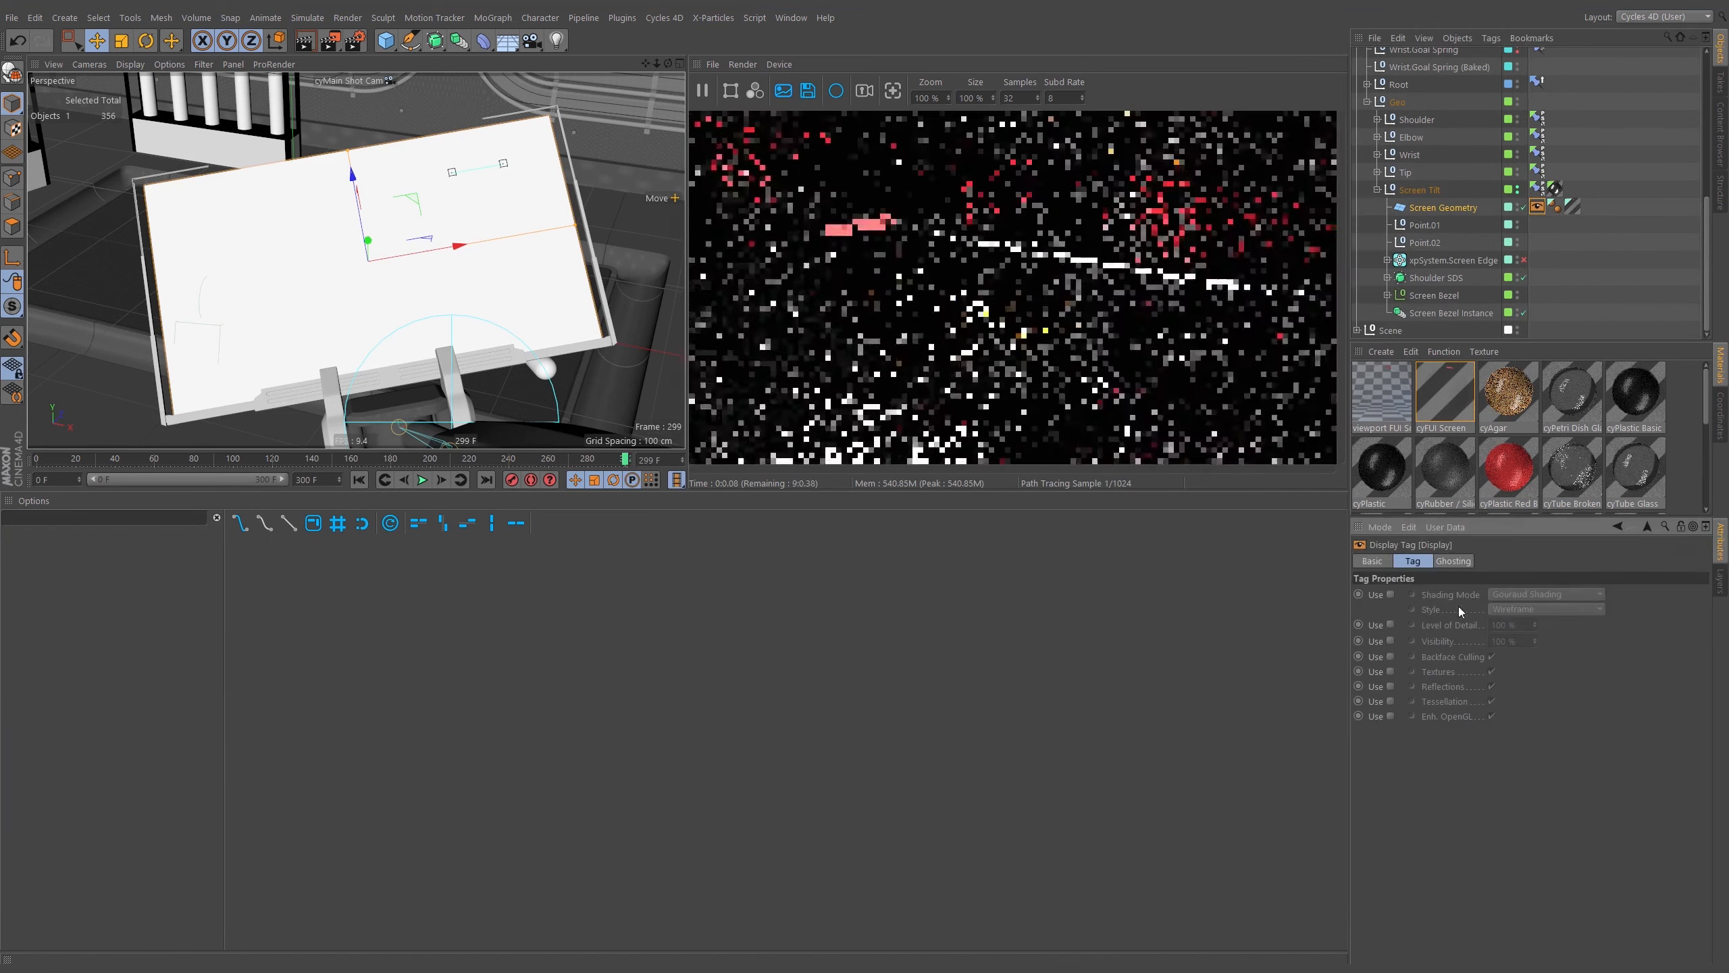
left_click(1390, 593)
left_click(1537, 593)
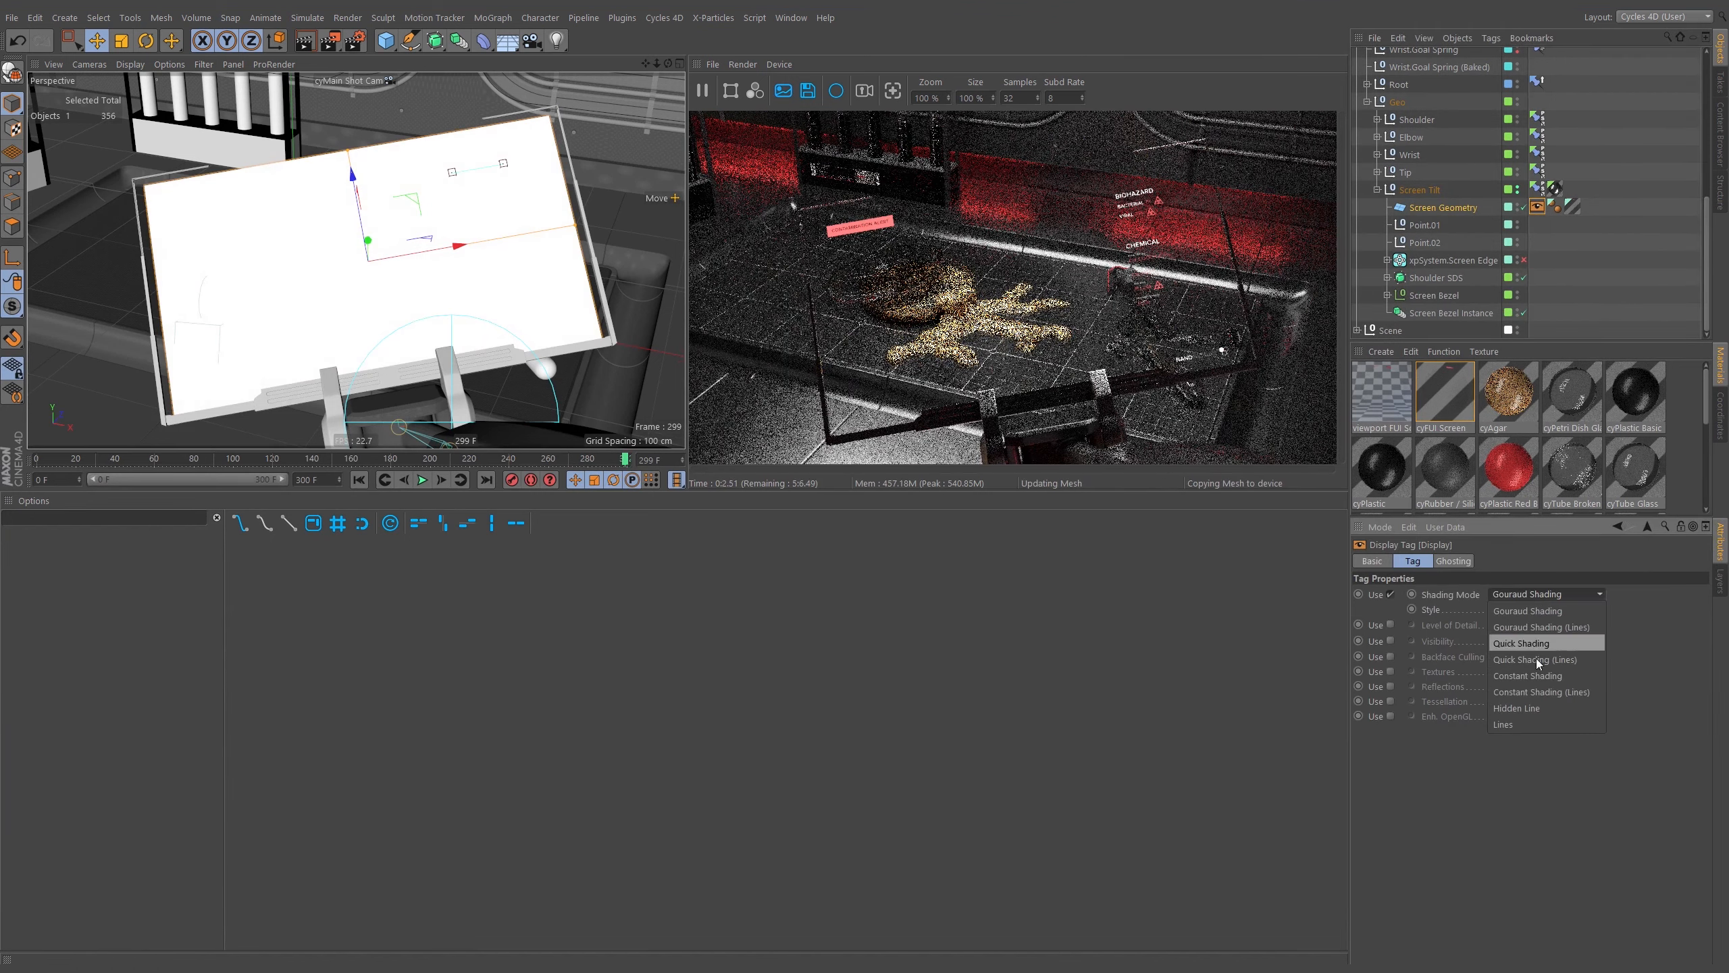
left_click(1524, 724)
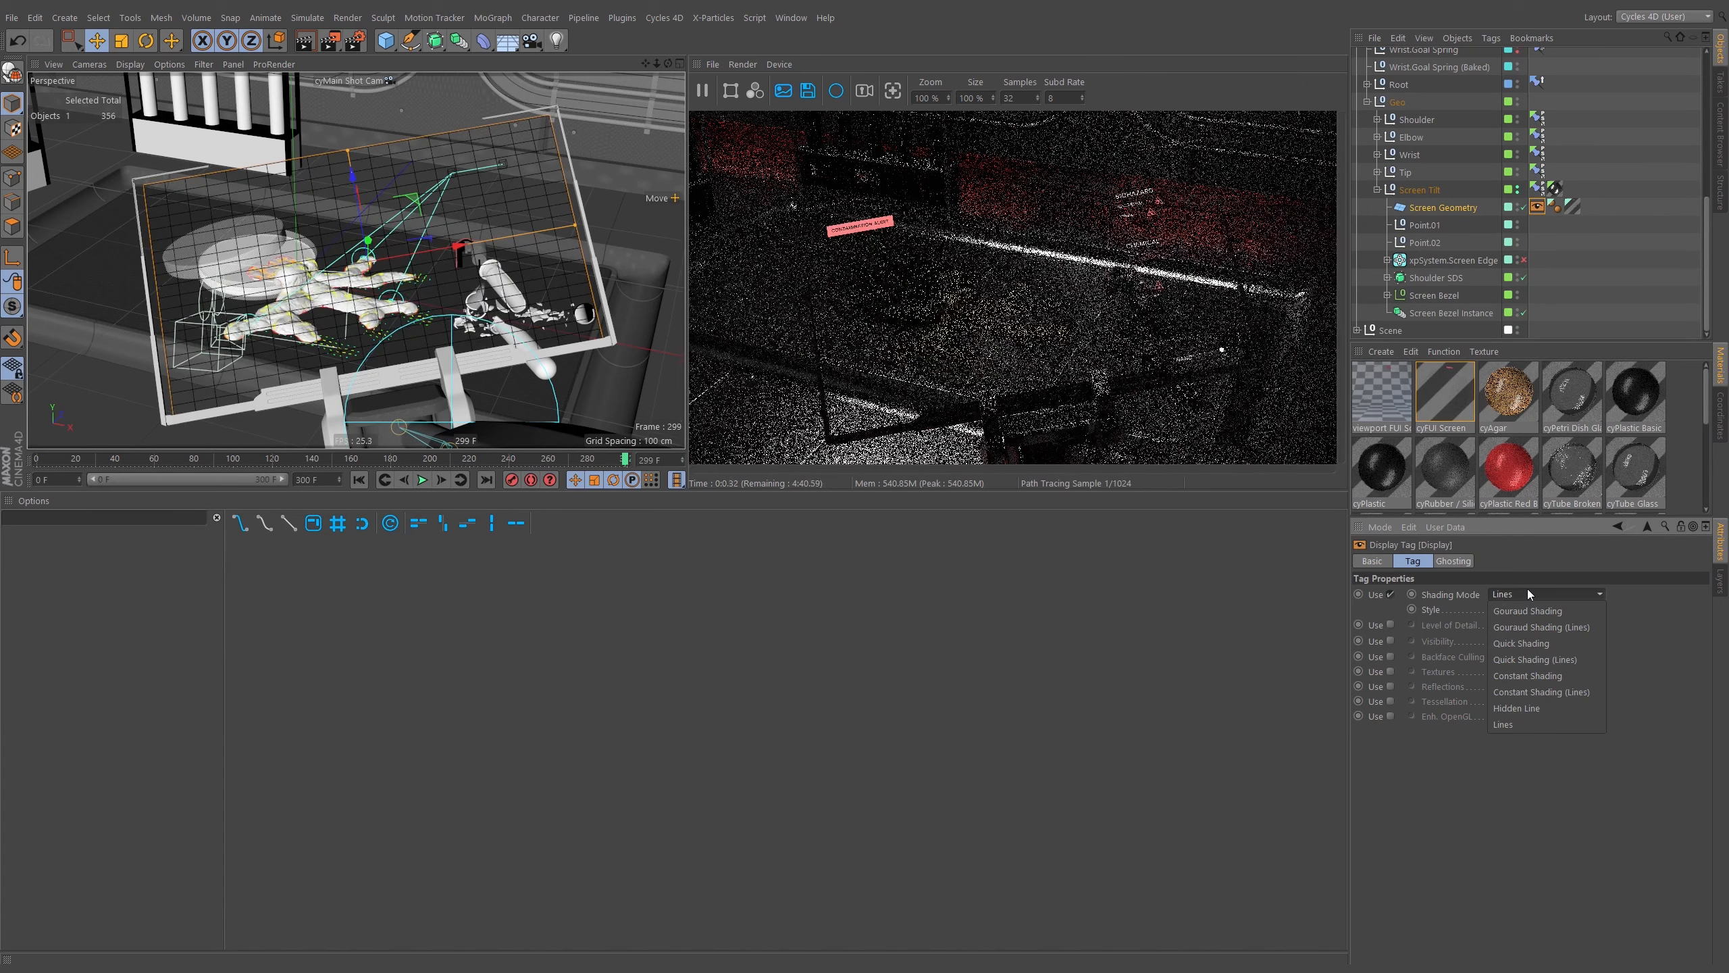
left_click(1521, 610)
left_click(1521, 660)
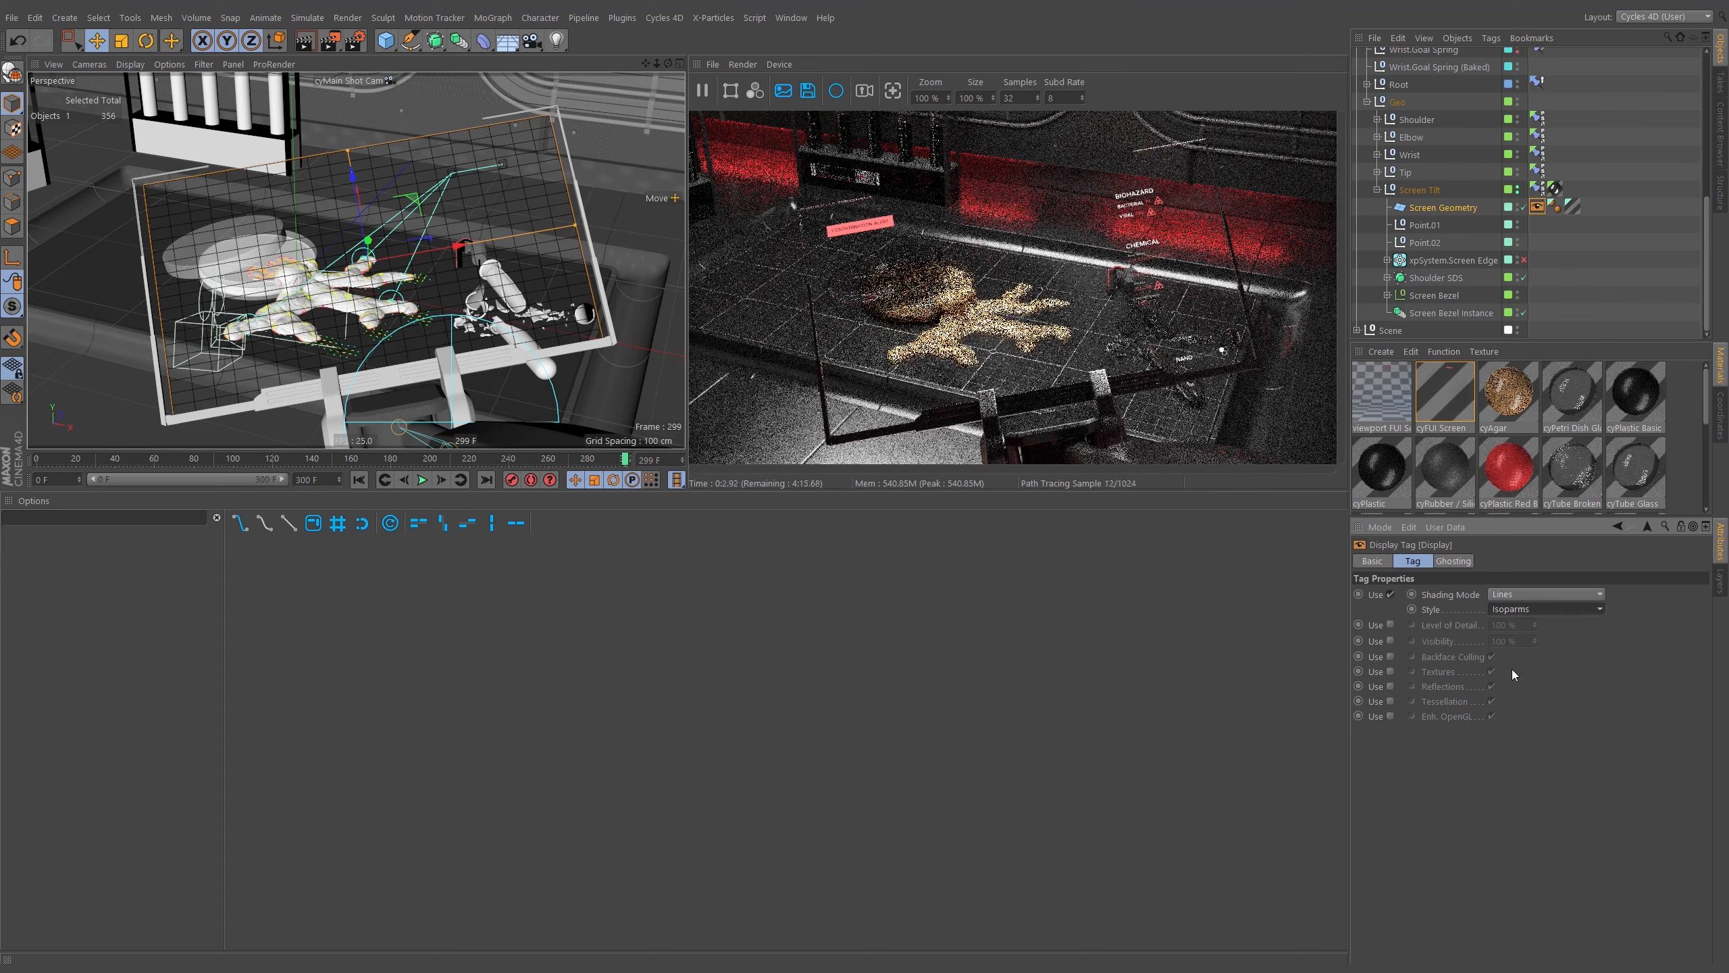
Expand xpSystem.Screen Edge and its Emitters, then enable the system and both Screen Edge emitters.
left_click(1602, 330)
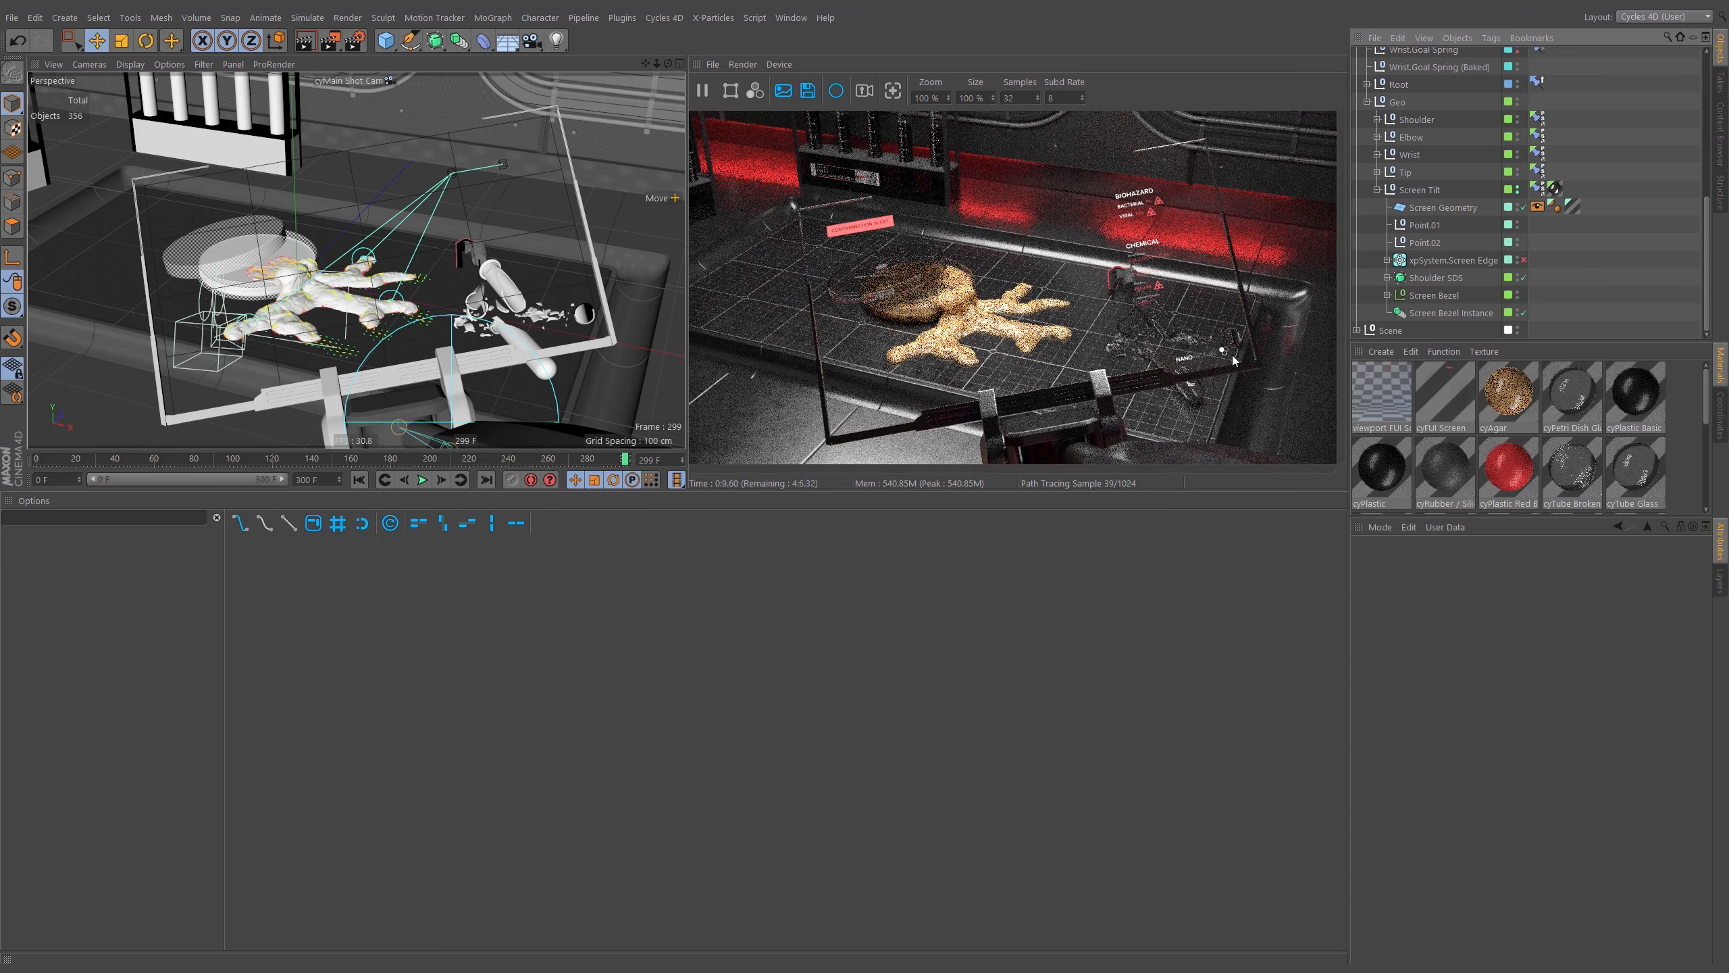
left_click(1388, 260)
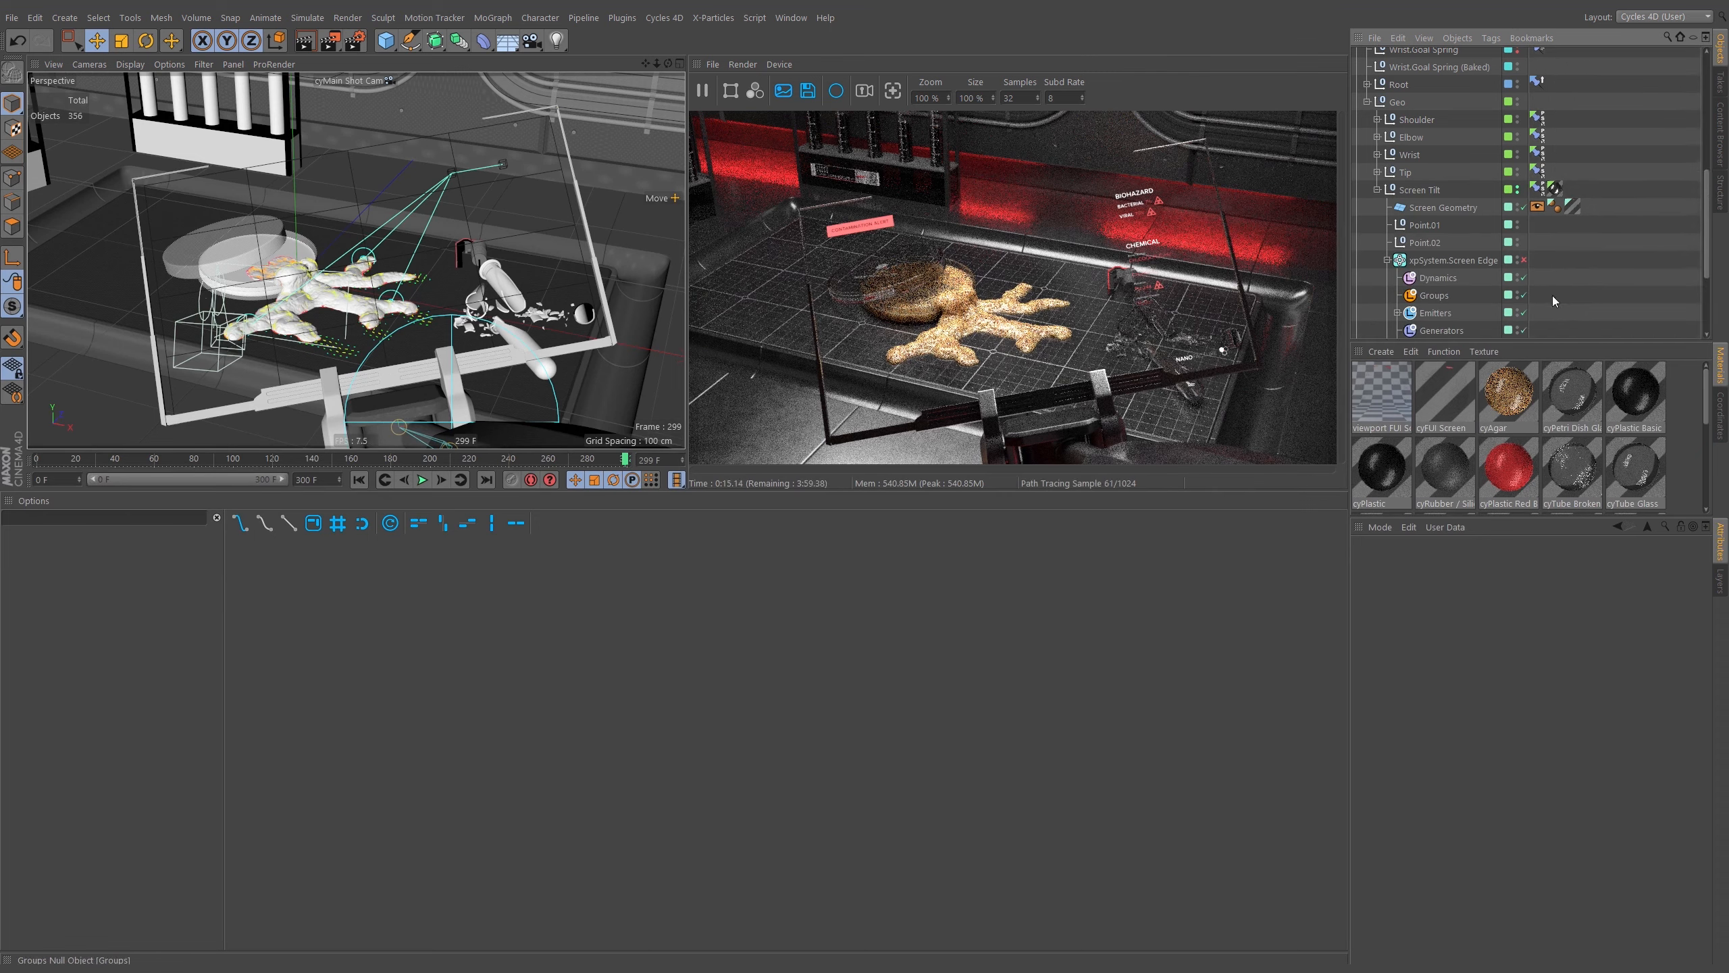
scroll(1423, 250, "down", 2)
left_click(1396, 257)
scroll(1497, 225, "down", 2)
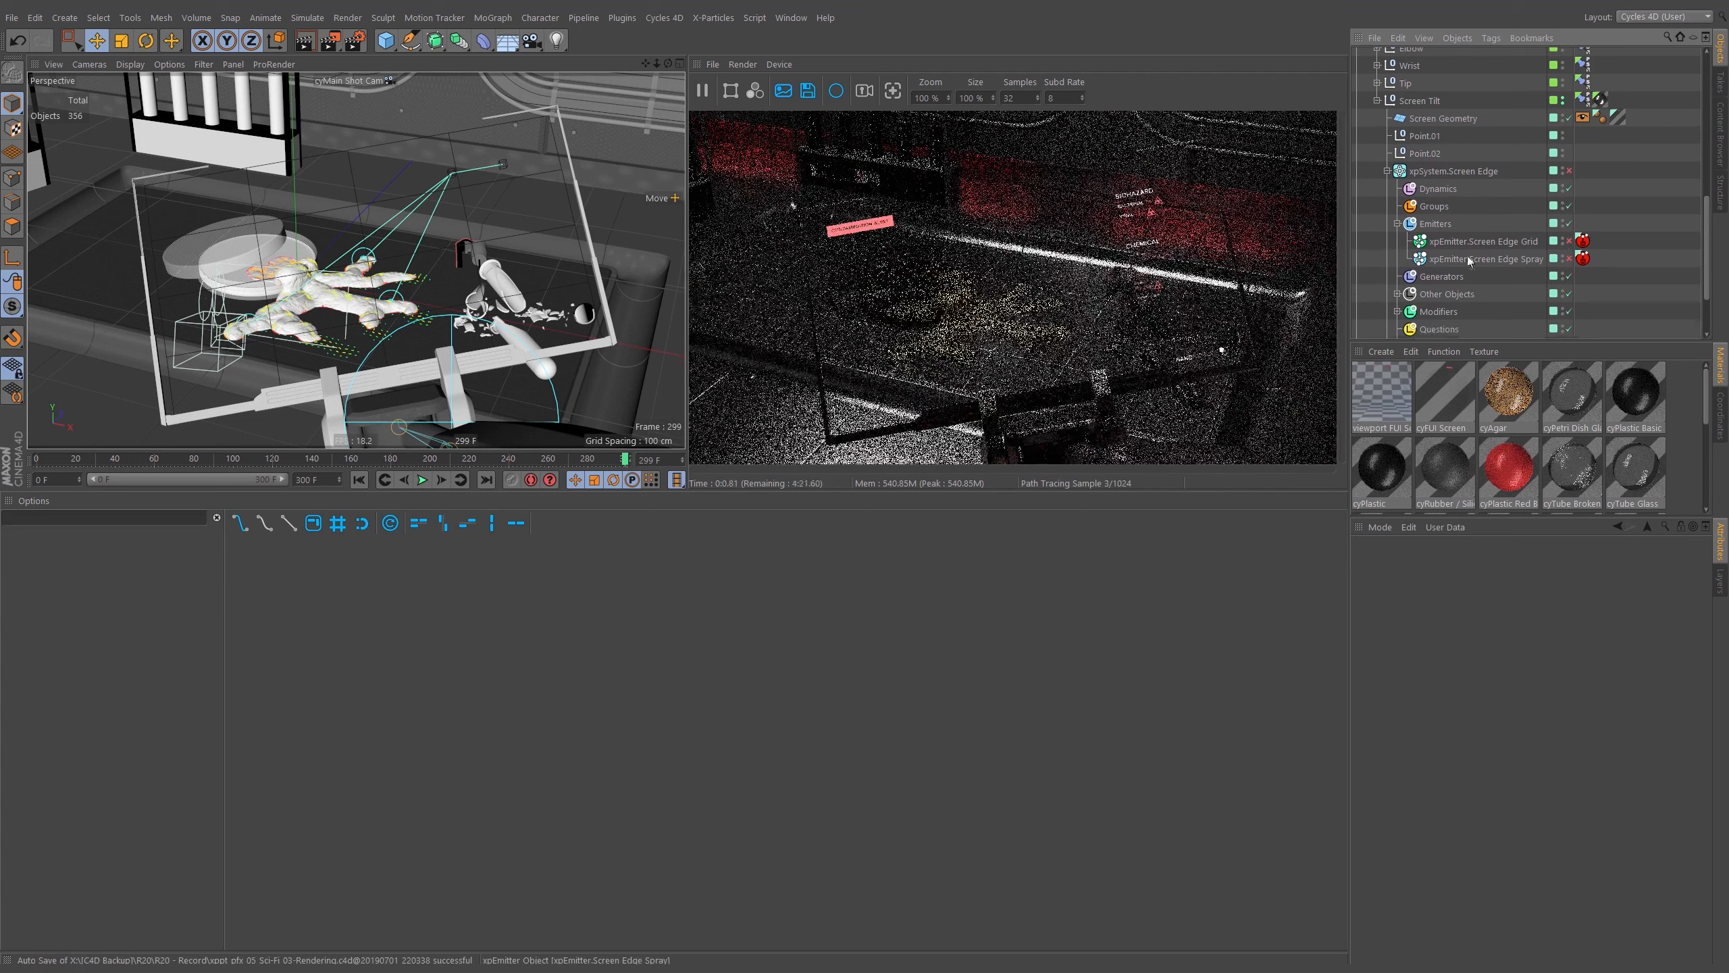
left_click(1569, 170)
left_click(1569, 240)
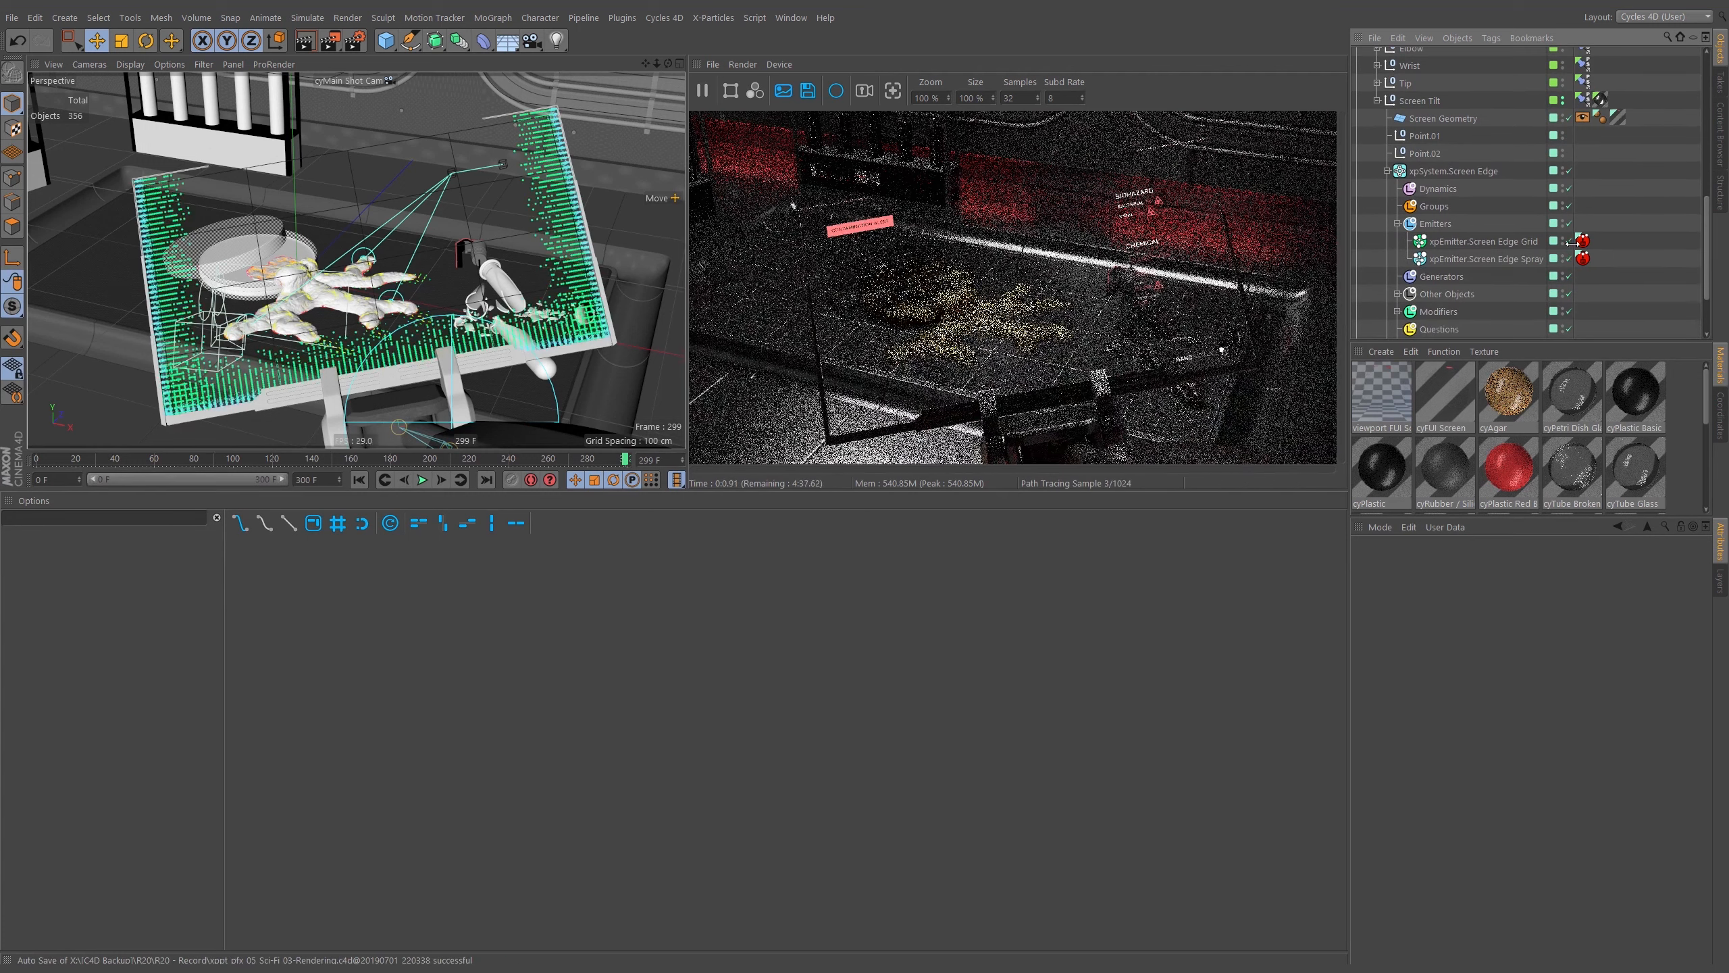
left_click(1569, 258)
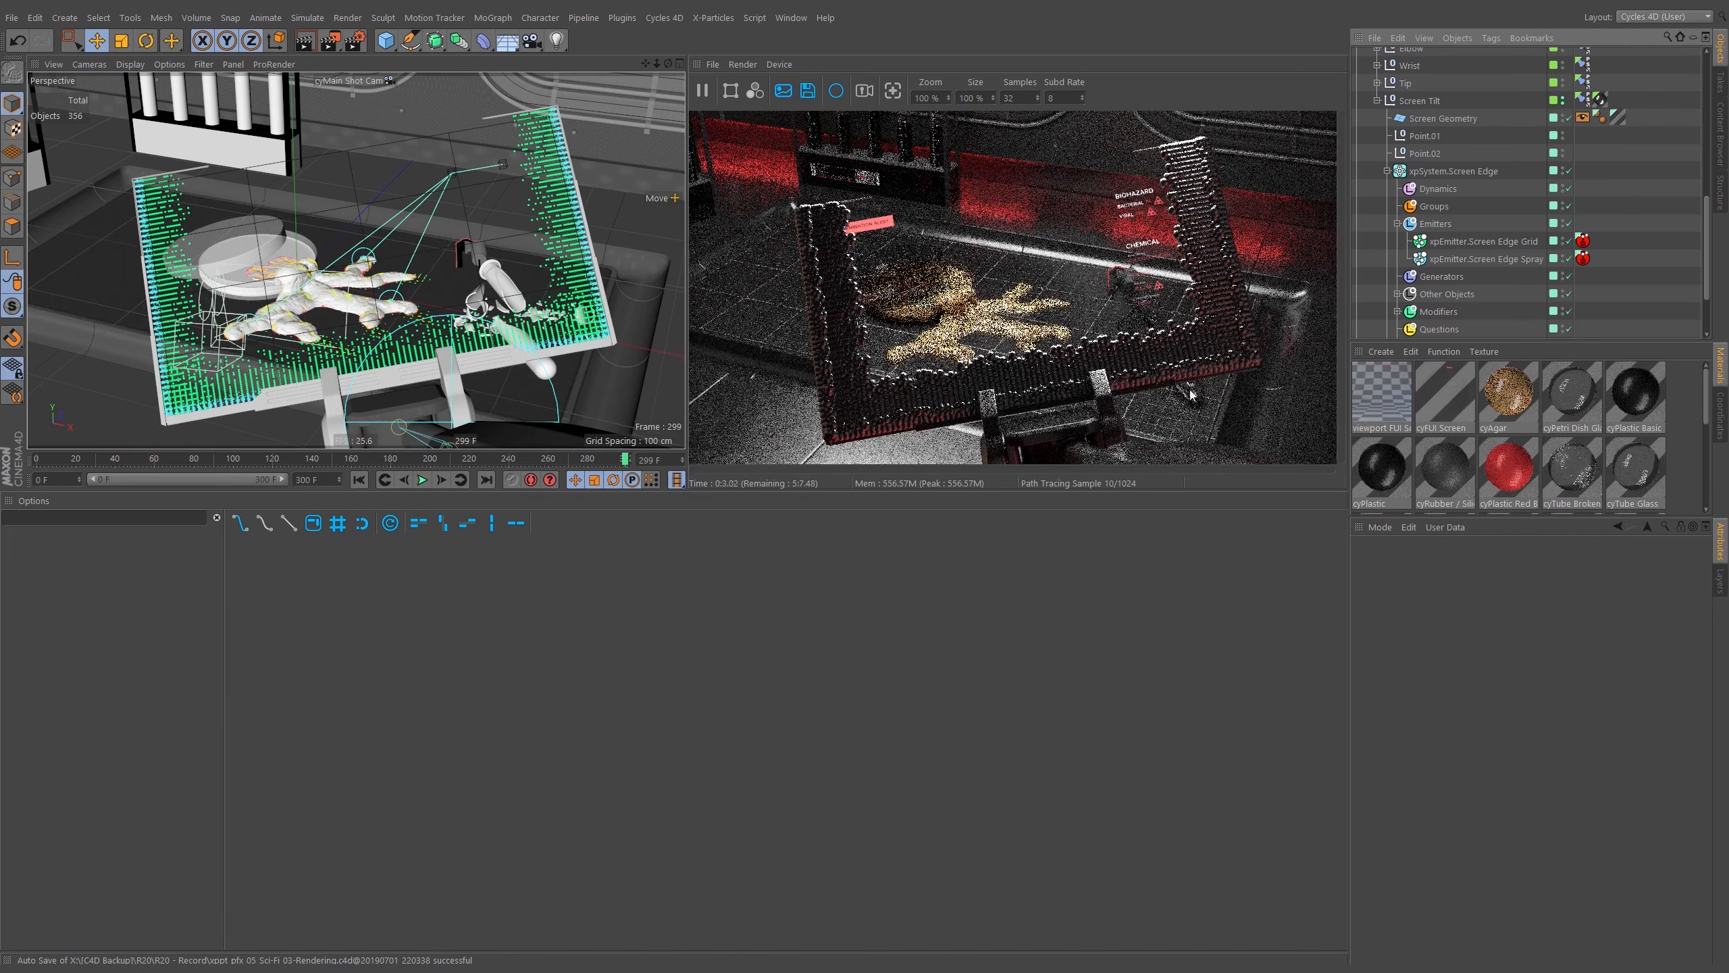
Create a Cycles 4D X-Particles Color Over Age material and center its node graph in the editor.
left_click(1383, 351)
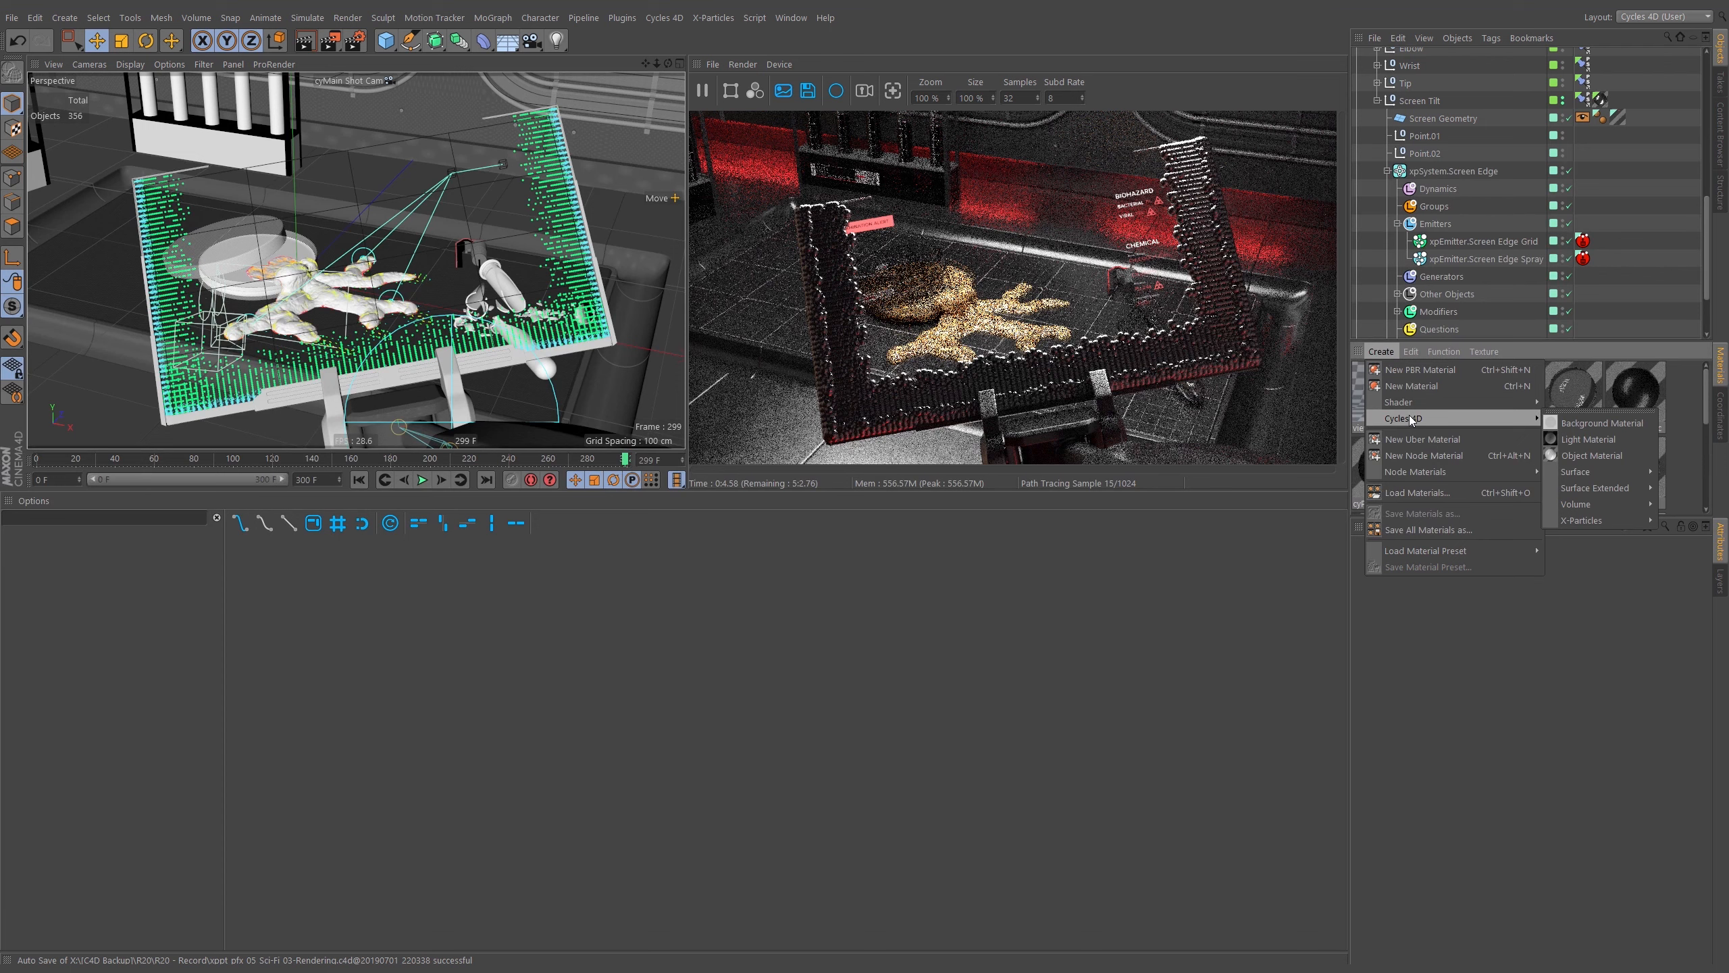
mouse_move(1585, 519)
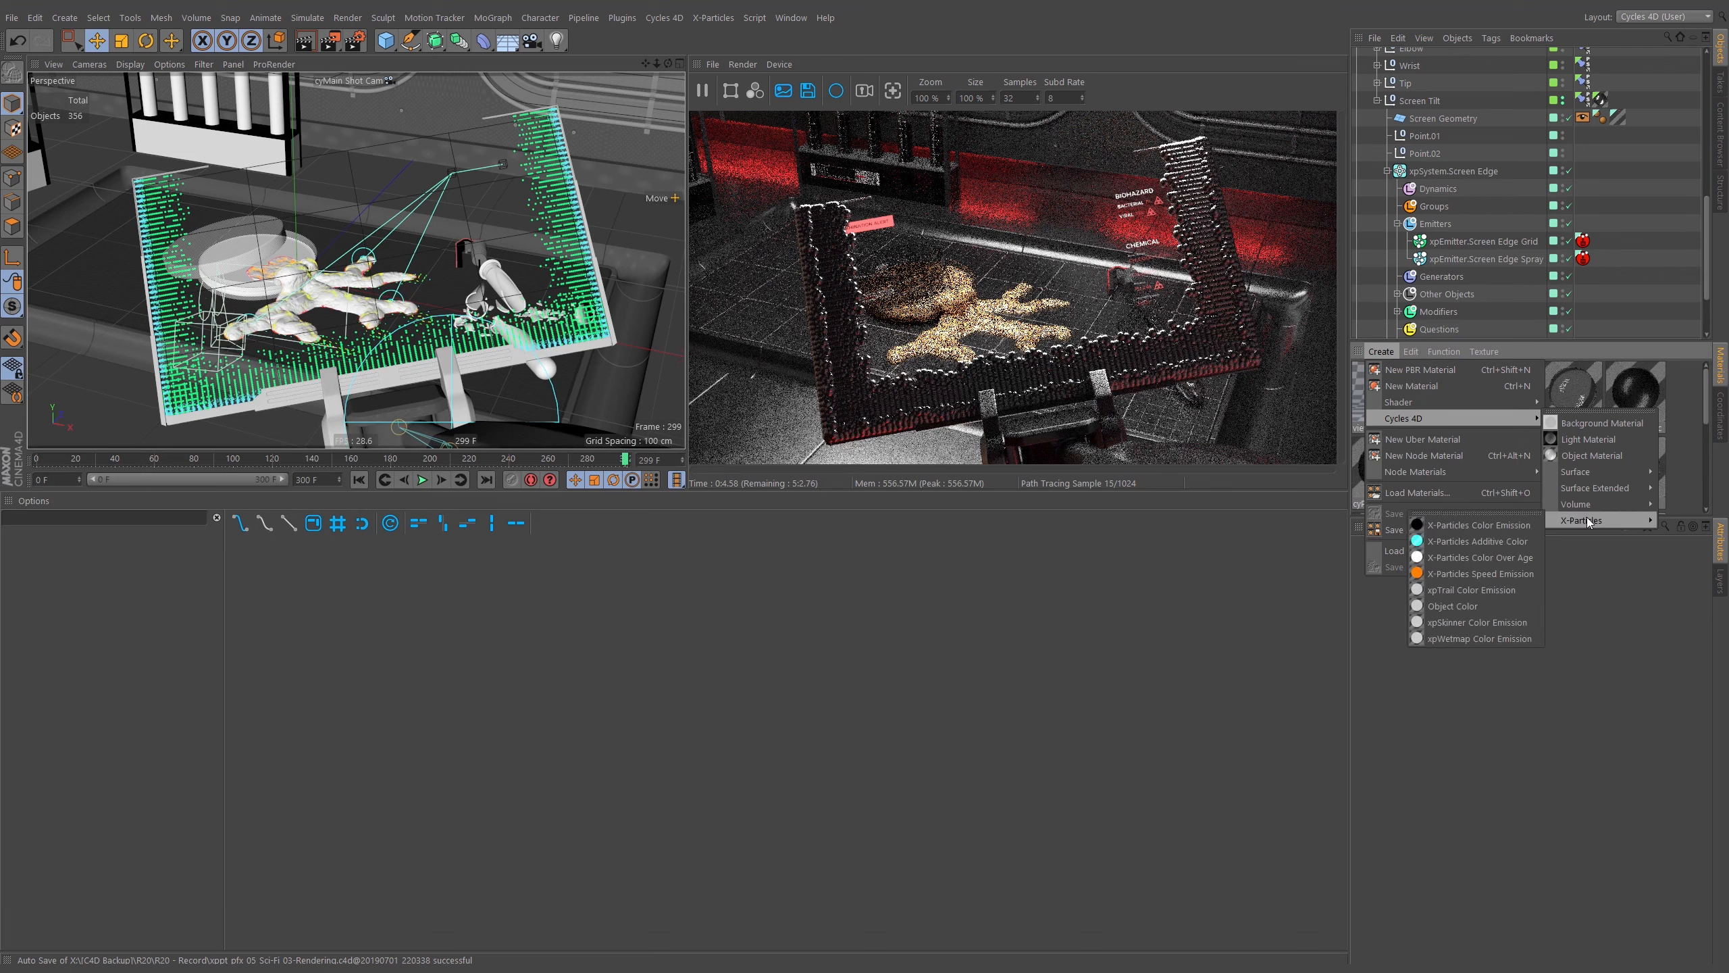
left_click(1478, 557)
left_click(630, 622)
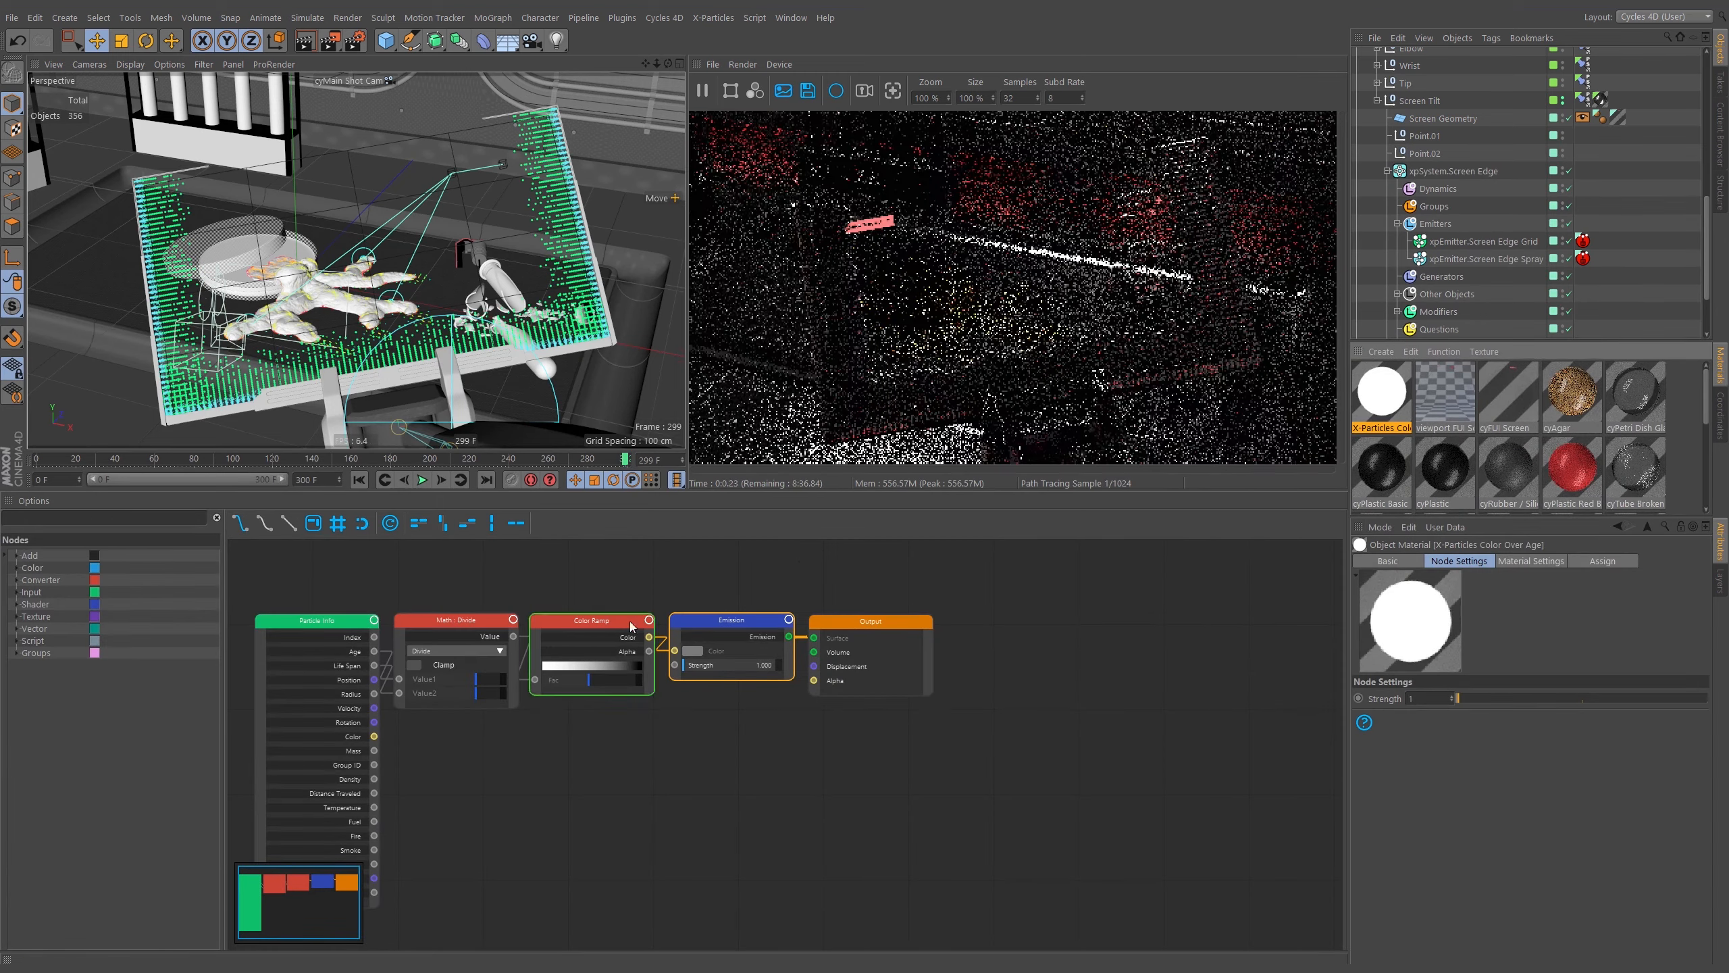
middle_click_drag(630, 622, 912, 621)
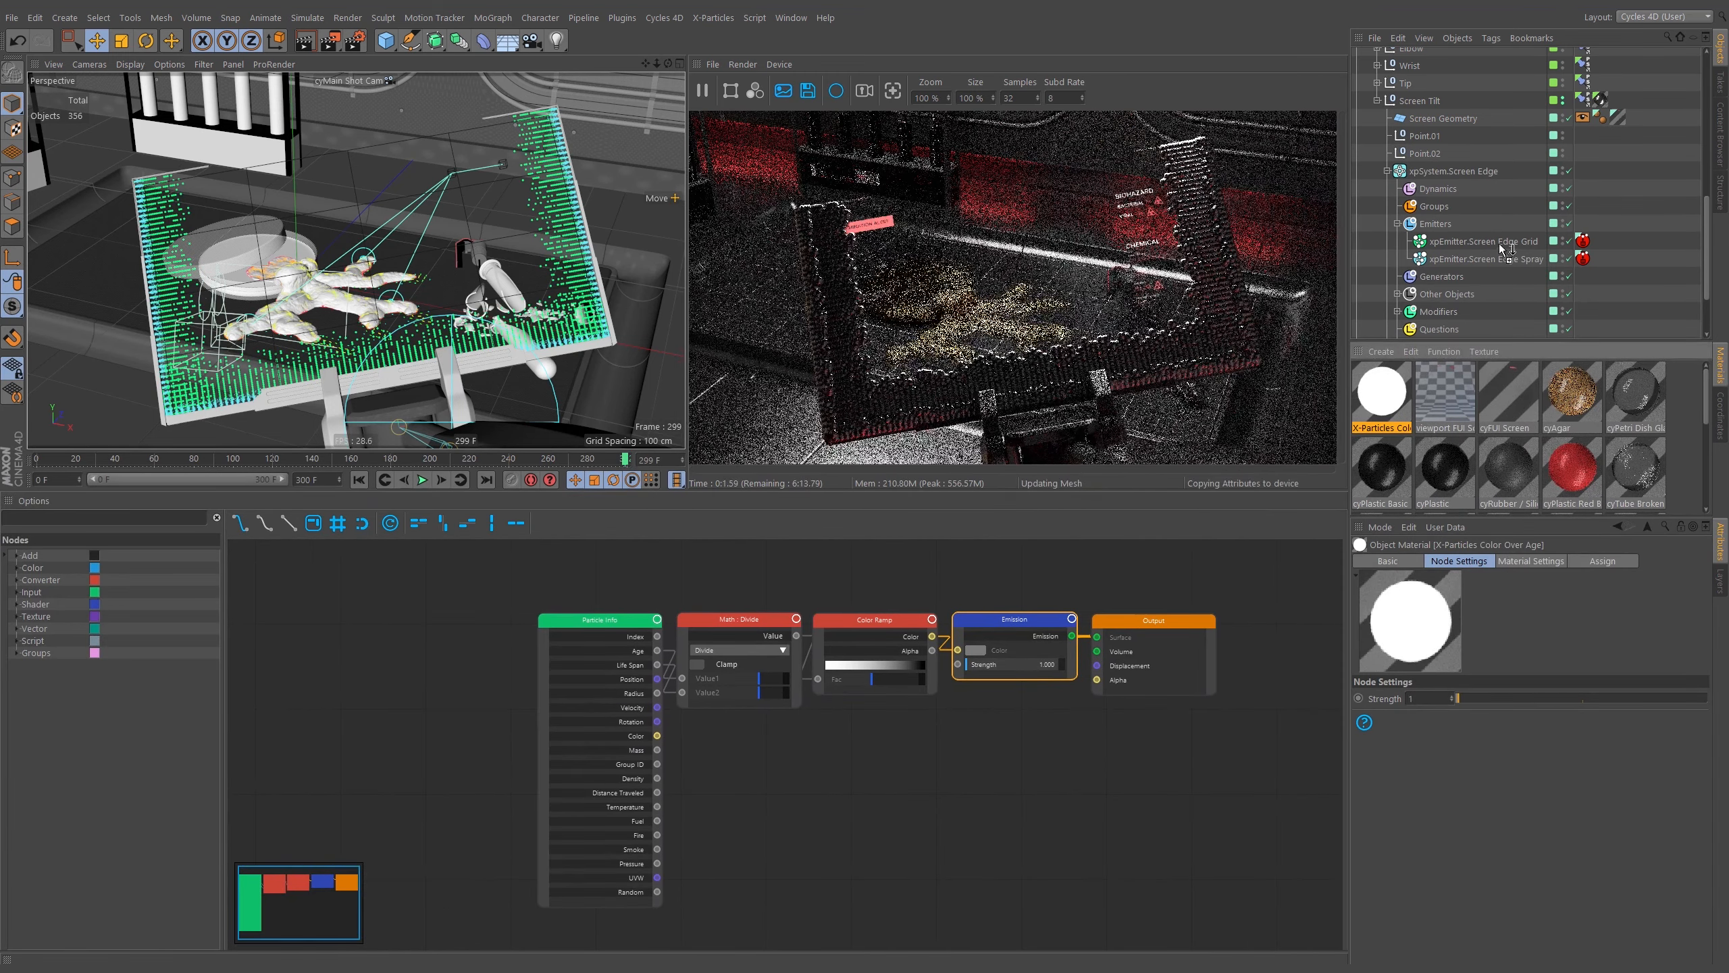
Apply the X-Particles Color Over Age material to the Screen Edge emitters and review each emitter's display settings.
mouse_move(1501, 248)
left_mouse_down()
mouse_move(1578, 241)
mouse_move(1581, 259)
left_mouse_up()
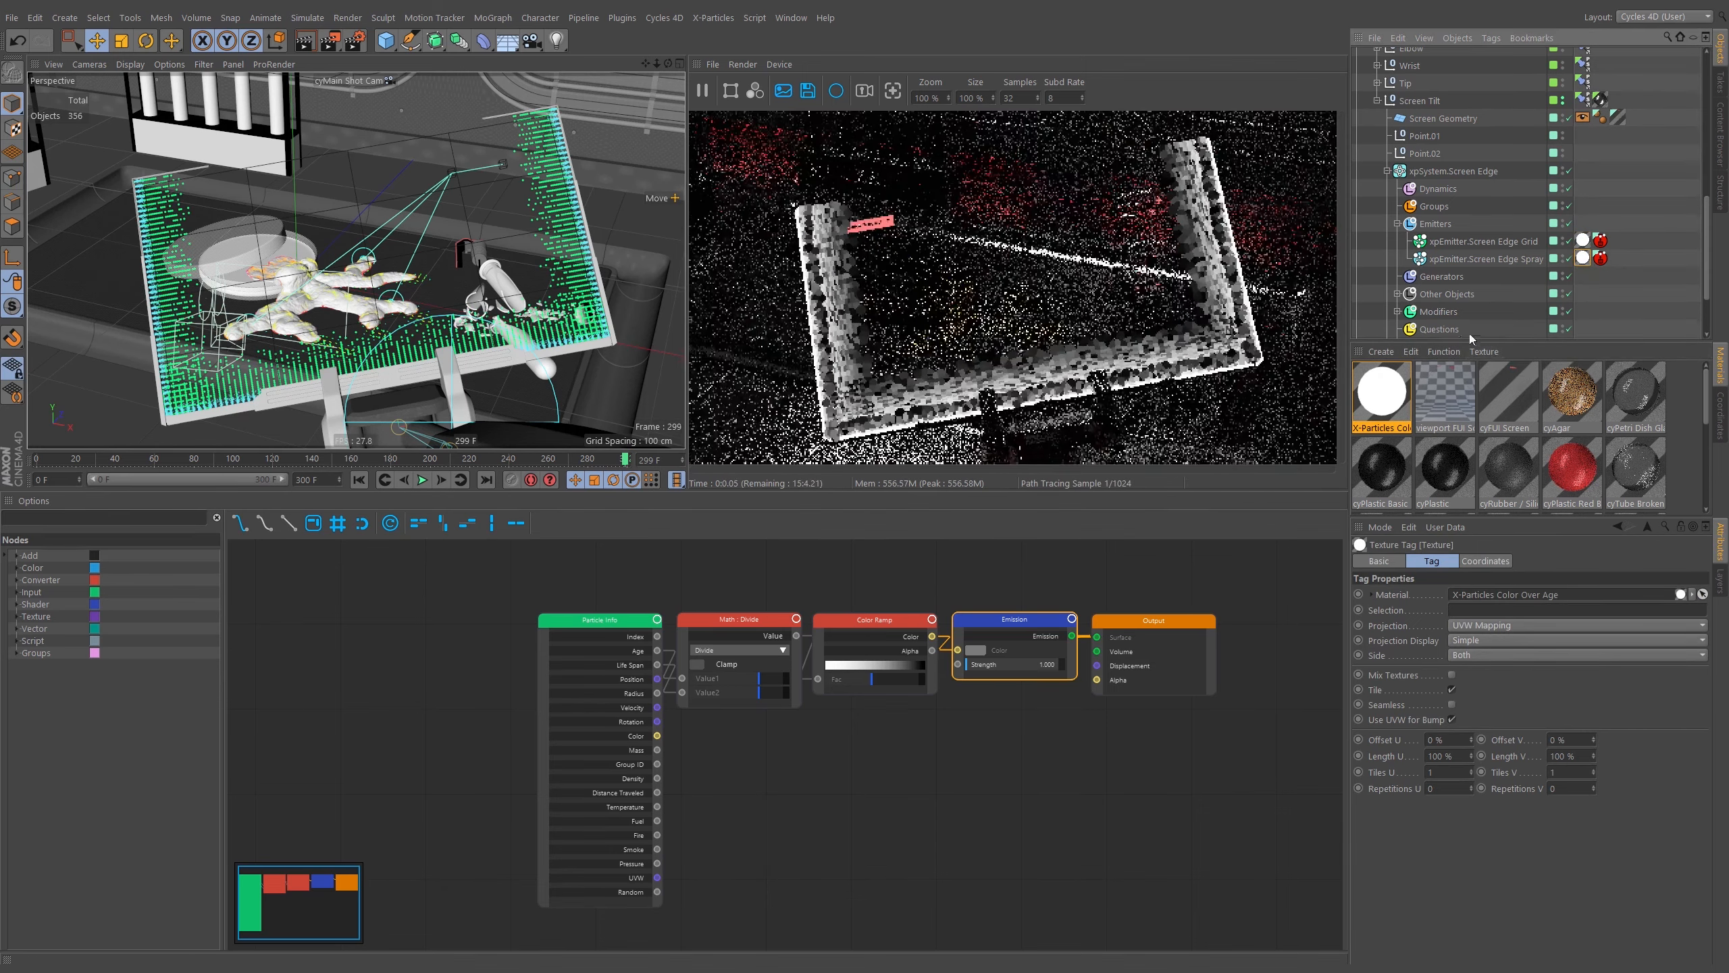
left_click(1516, 241)
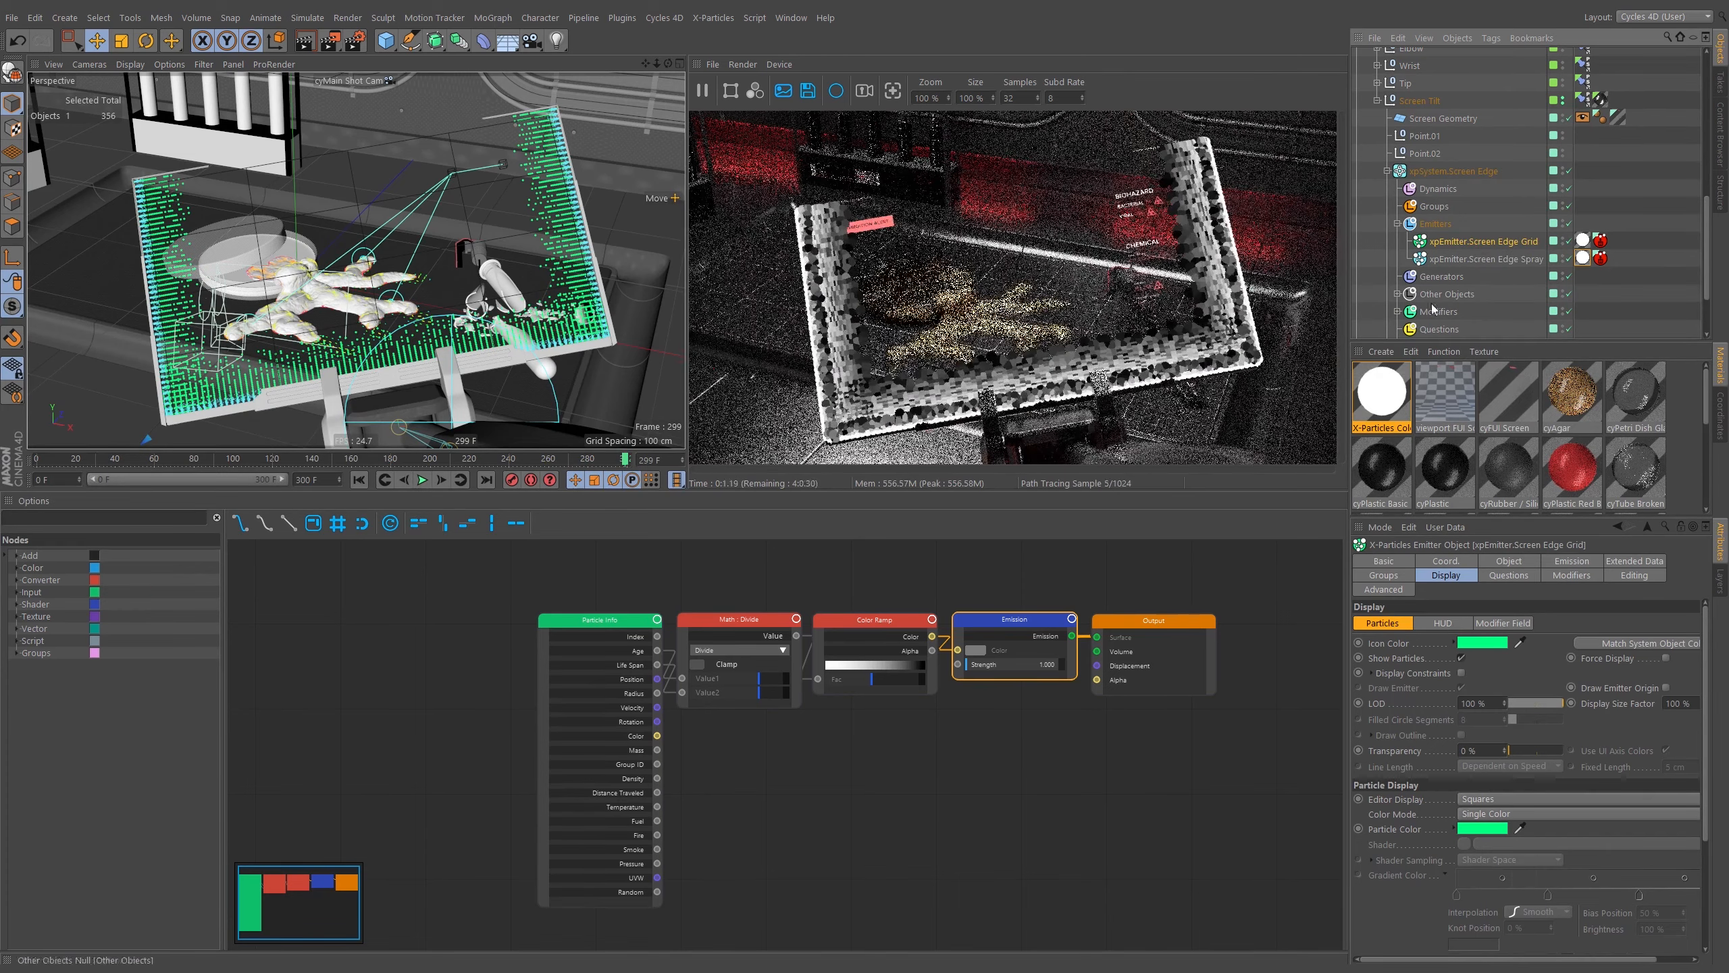
left_click(1517, 258)
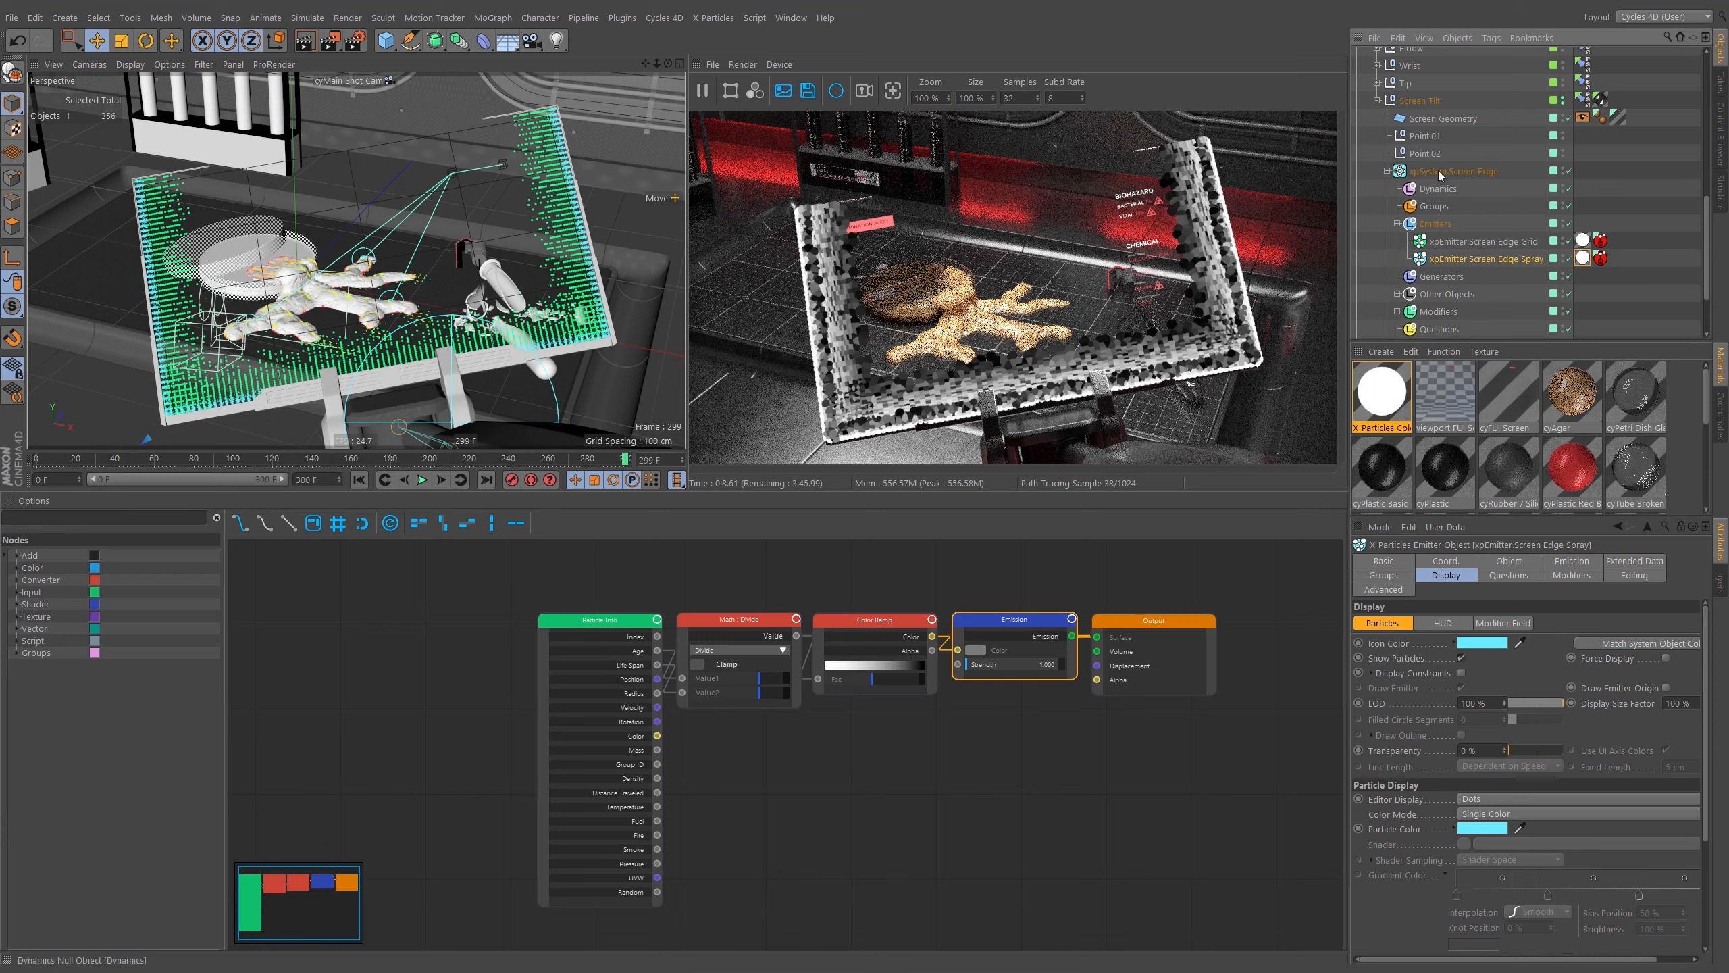
Add a Cycles 4D Instance tag to both Screen Edge emitters, setting sphere segments to 8 and size multiplier to 50%.
left_click(1508, 242, "ctrl")
right_click(1508, 243)
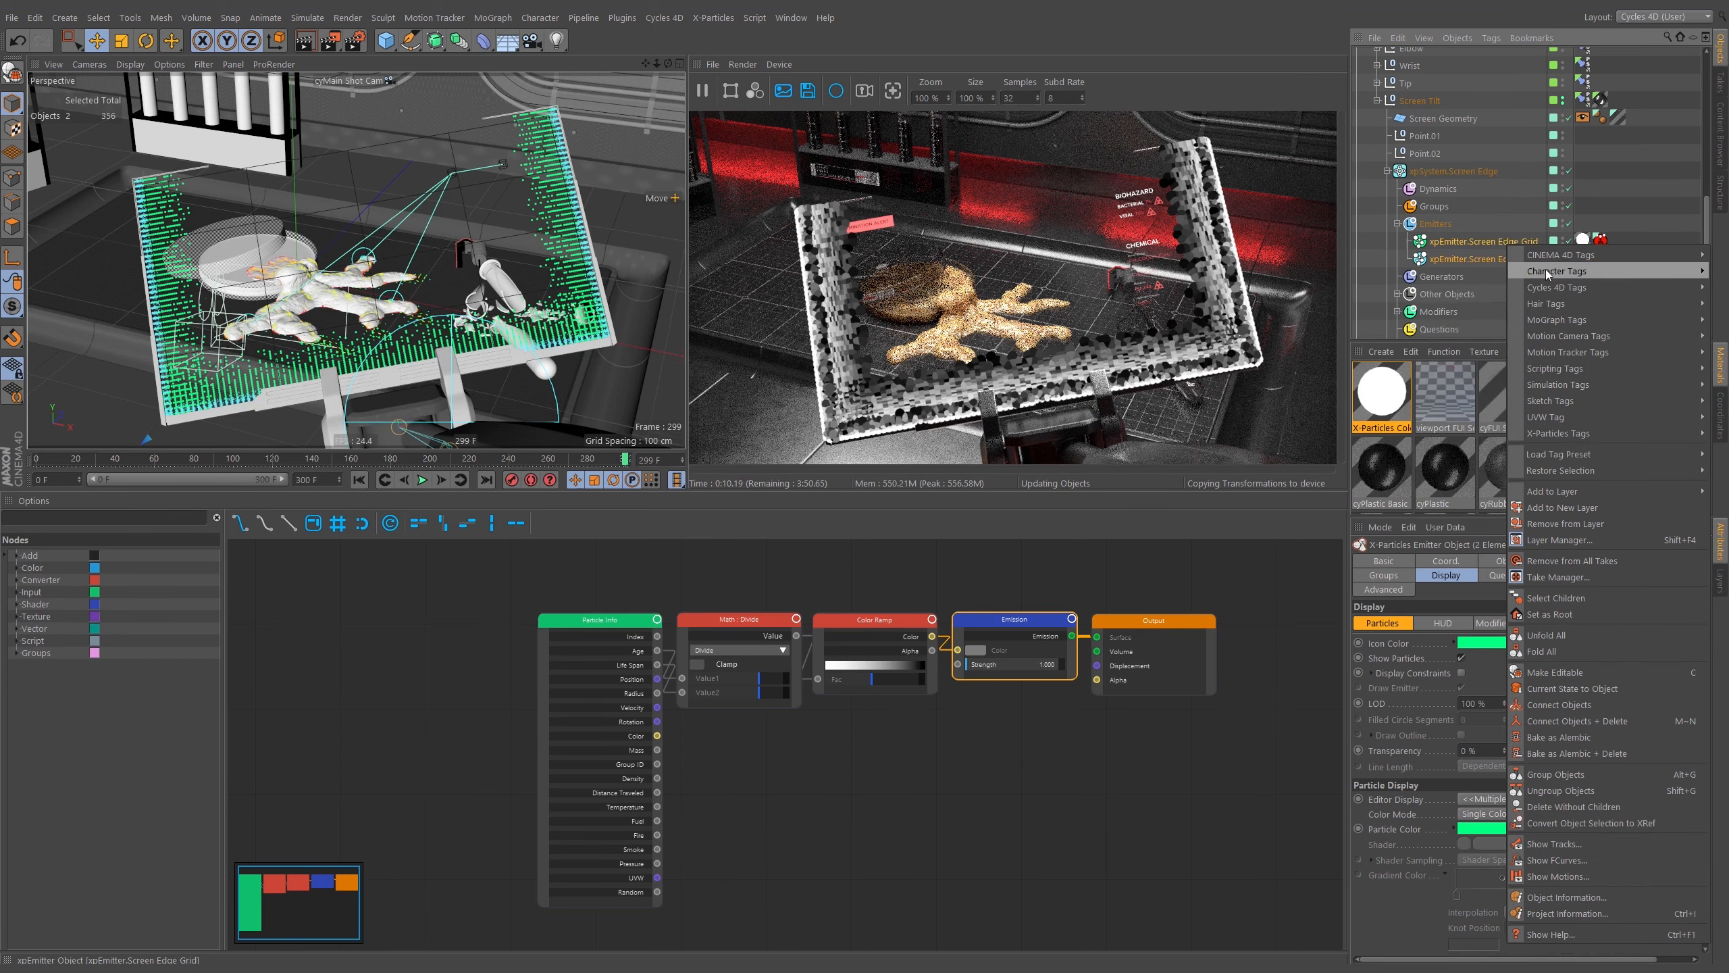
mouse_move(1567, 287)
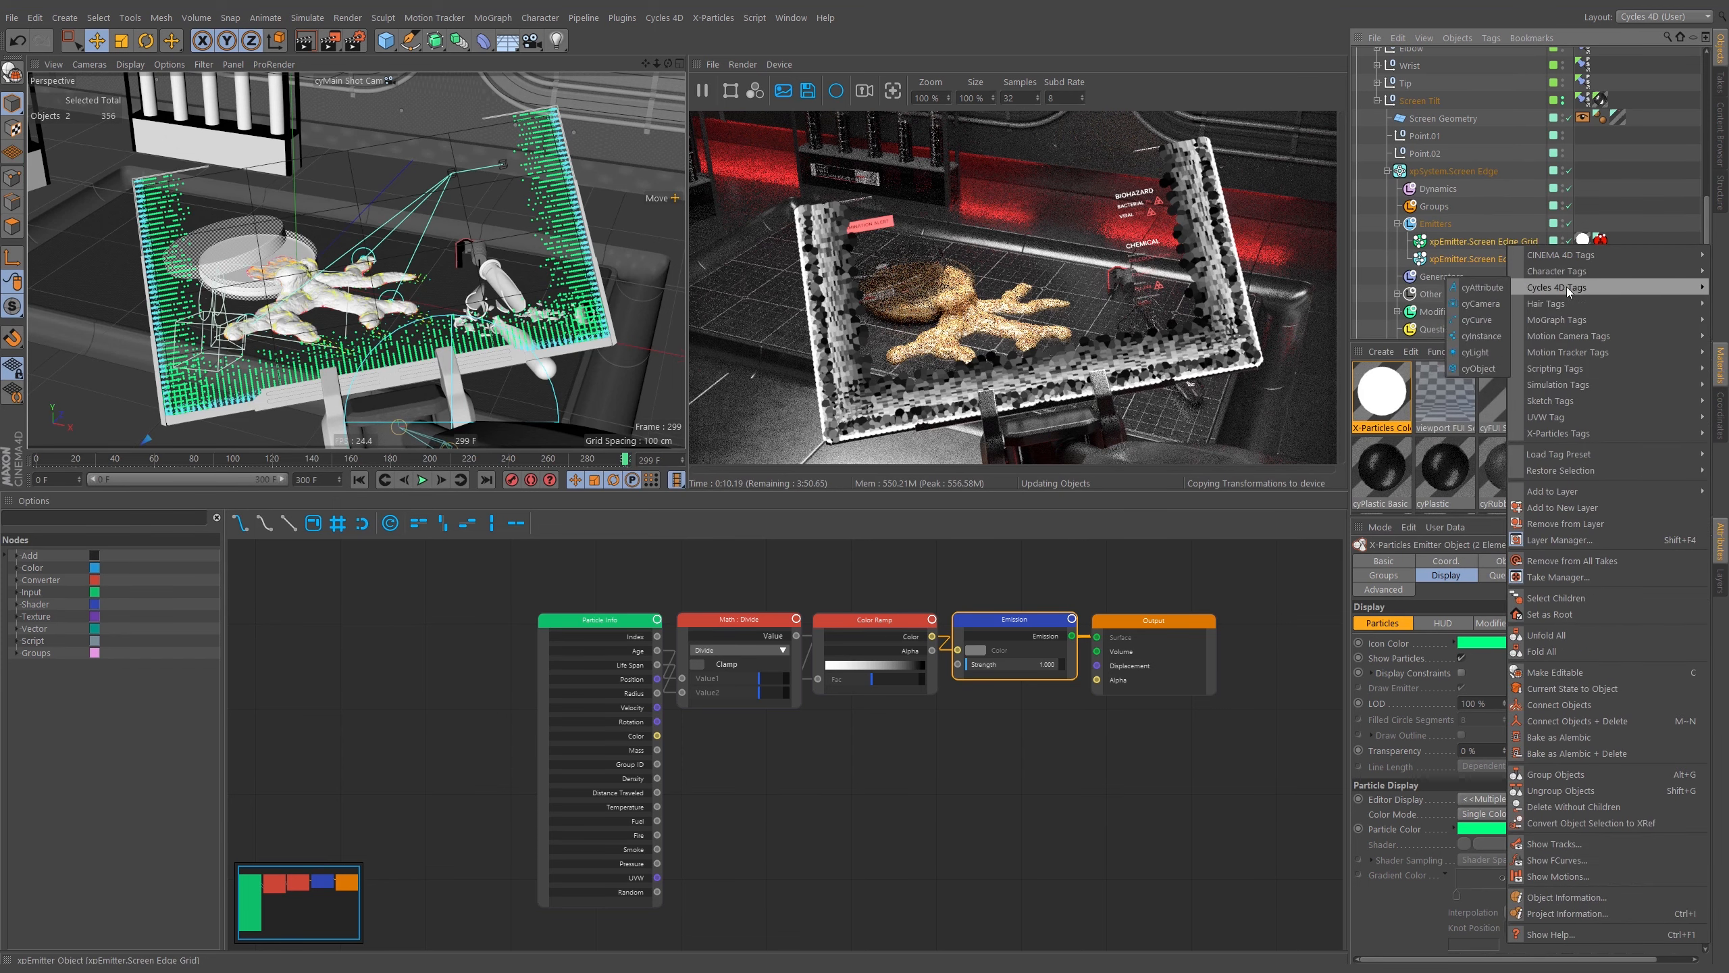
left_click(1484, 336)
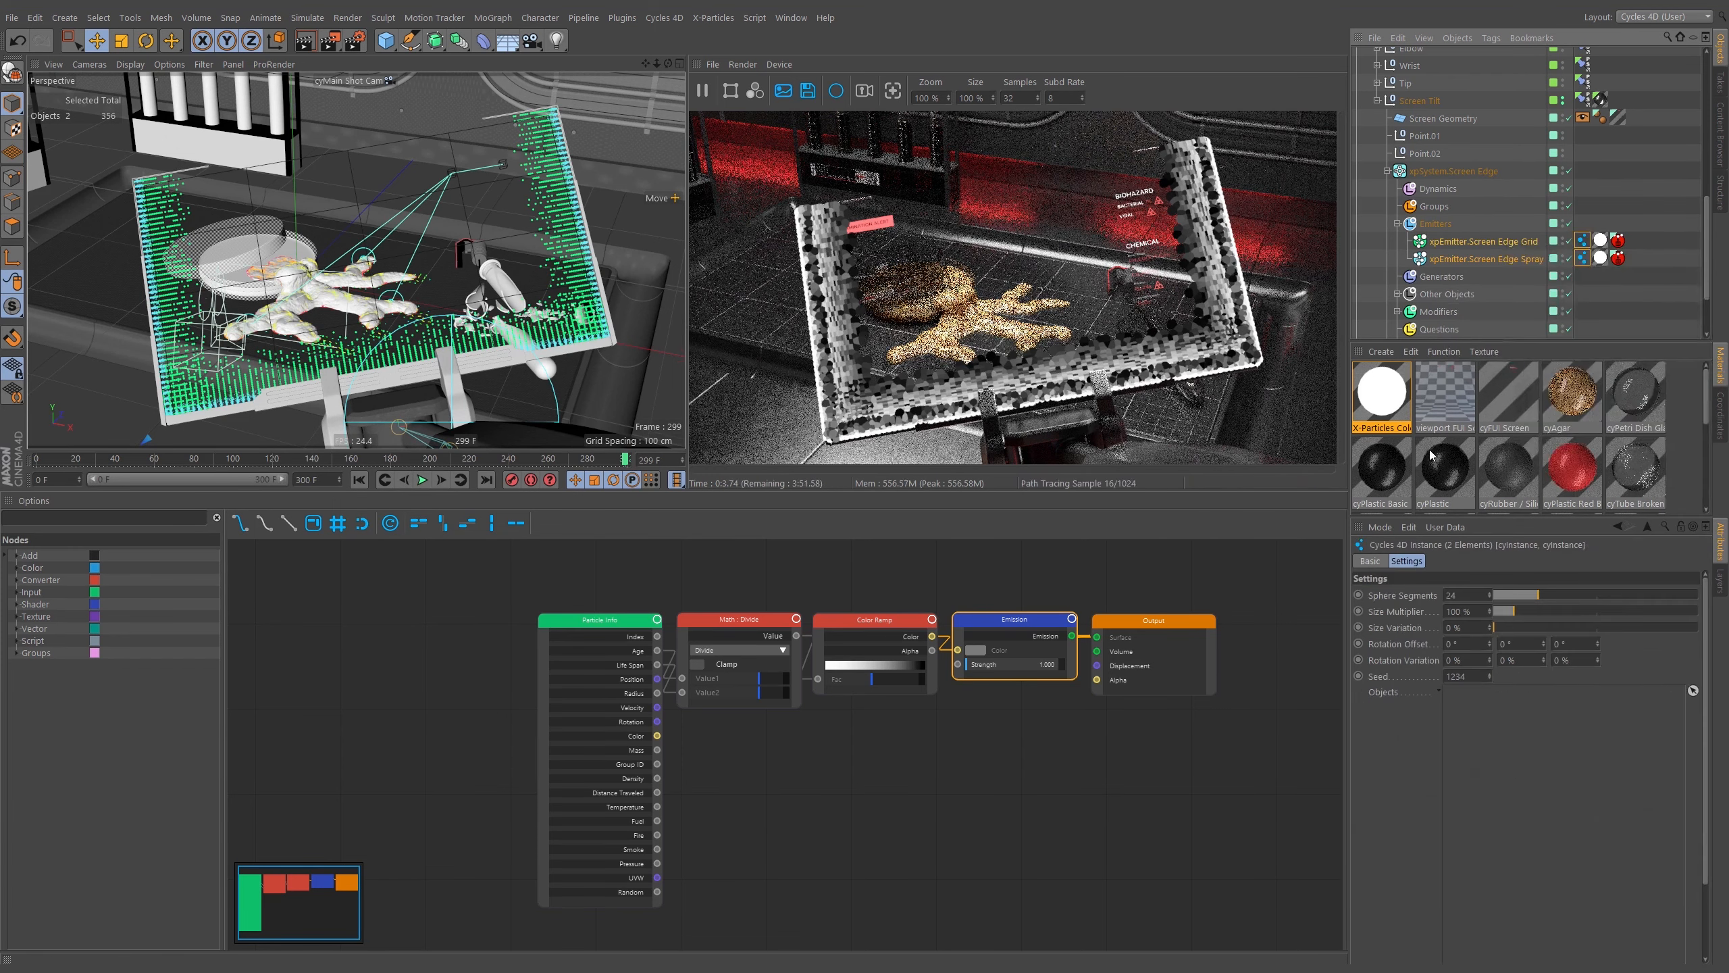
double_click(1469, 595)
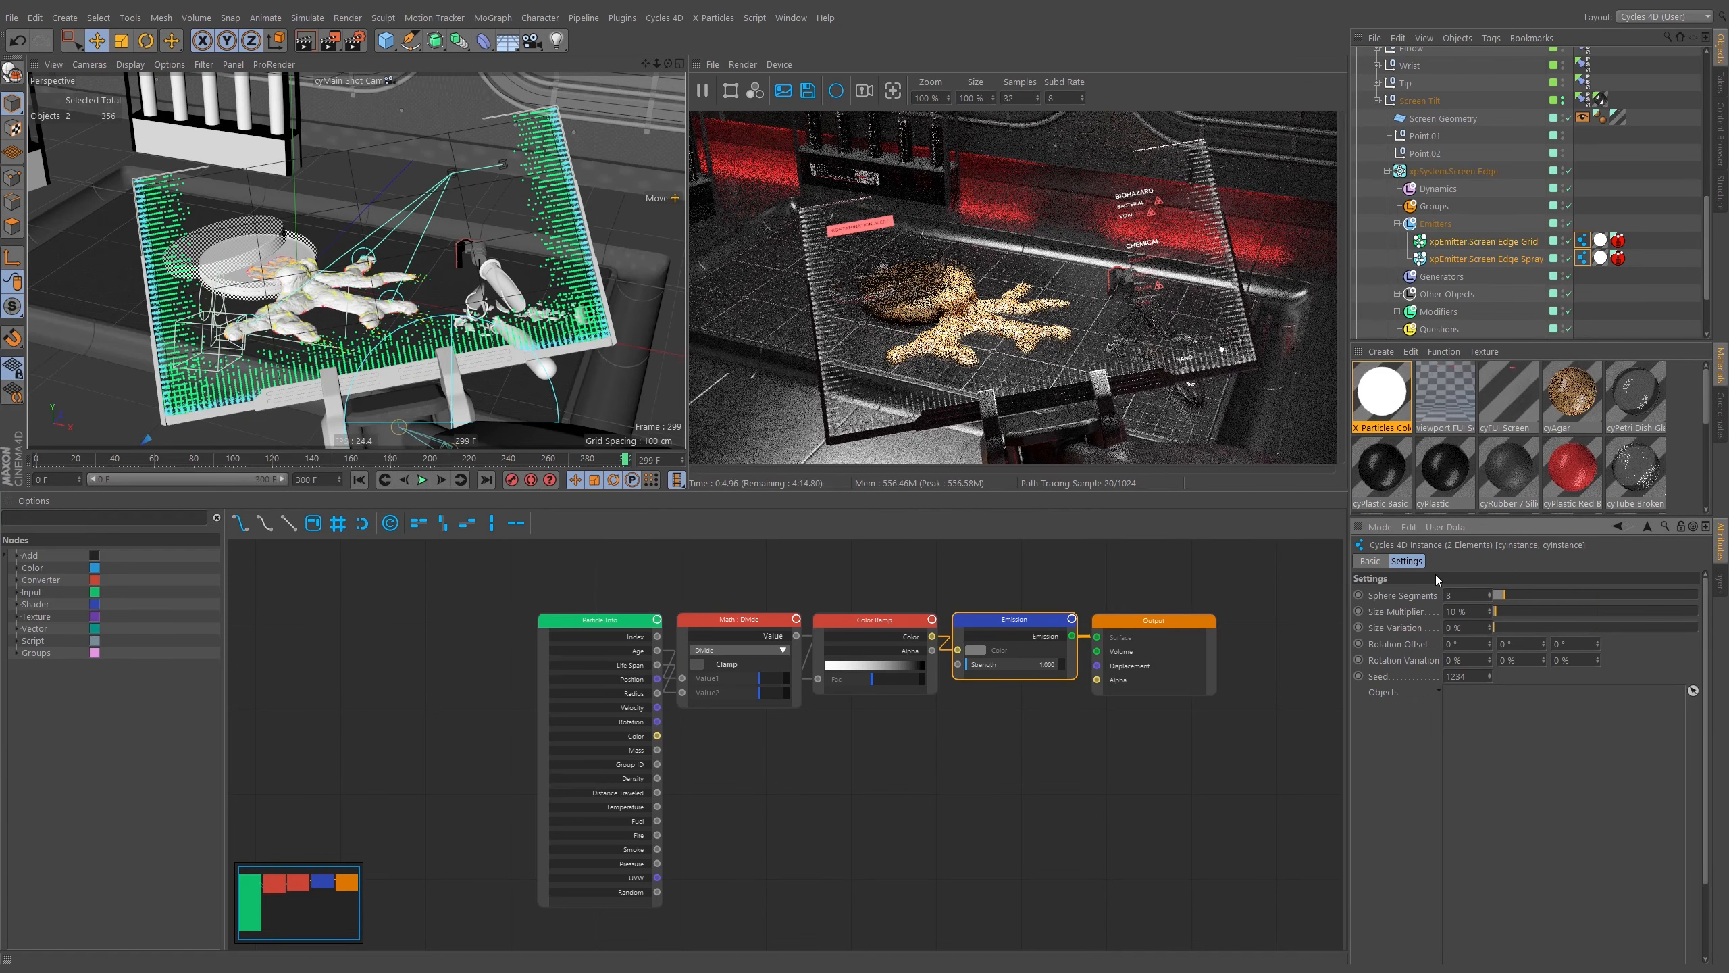
Switch the viewport to the editor camera and frame the screen edge particles up close.
left_click(371, 81)
left_click(392, 132)
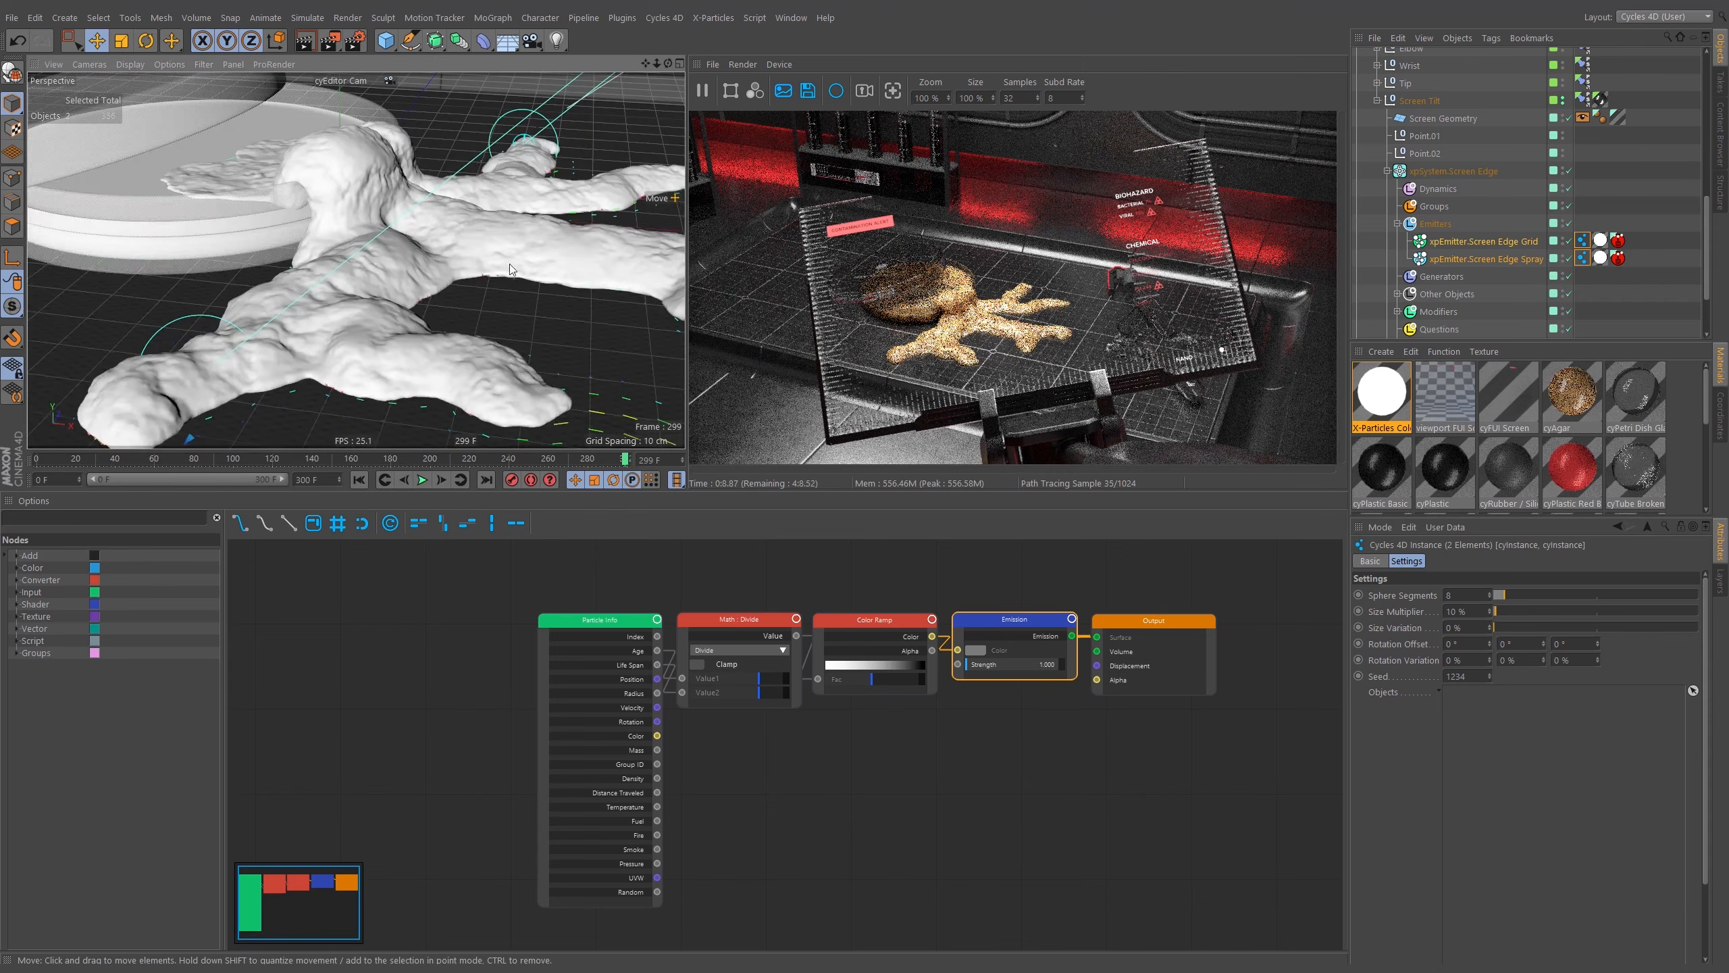
left_click_drag(512, 269, 356, 319, "alt")
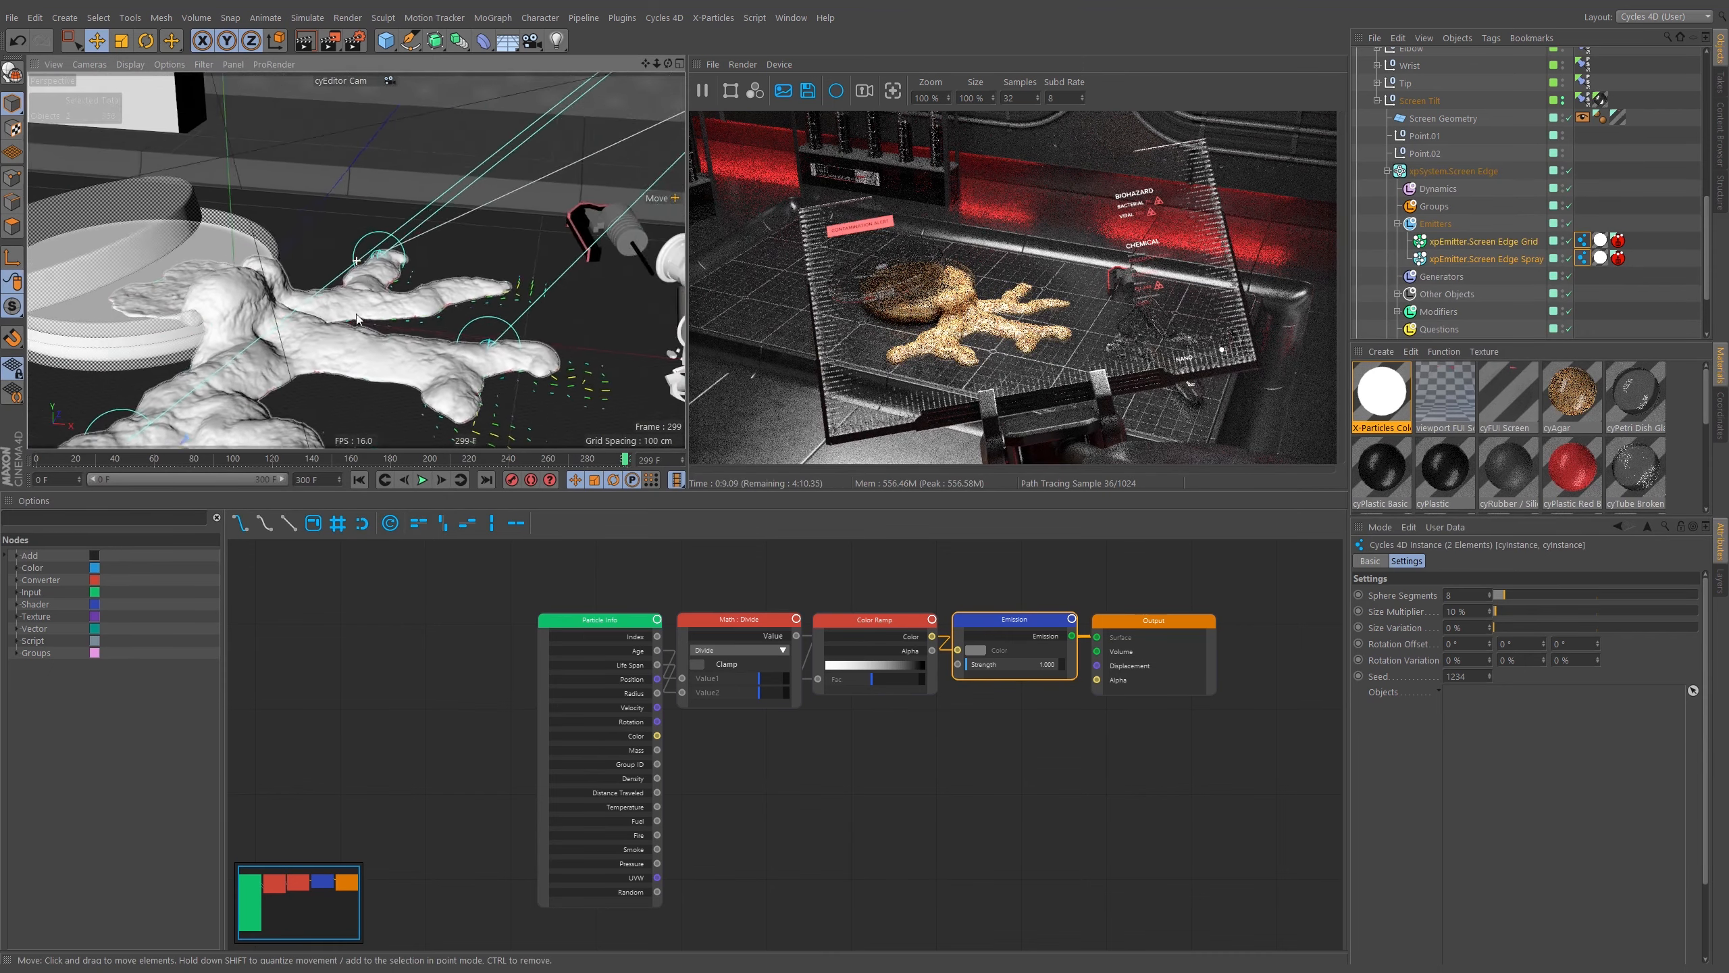
middle_click_drag(357, 319, 3, 419, "alt")
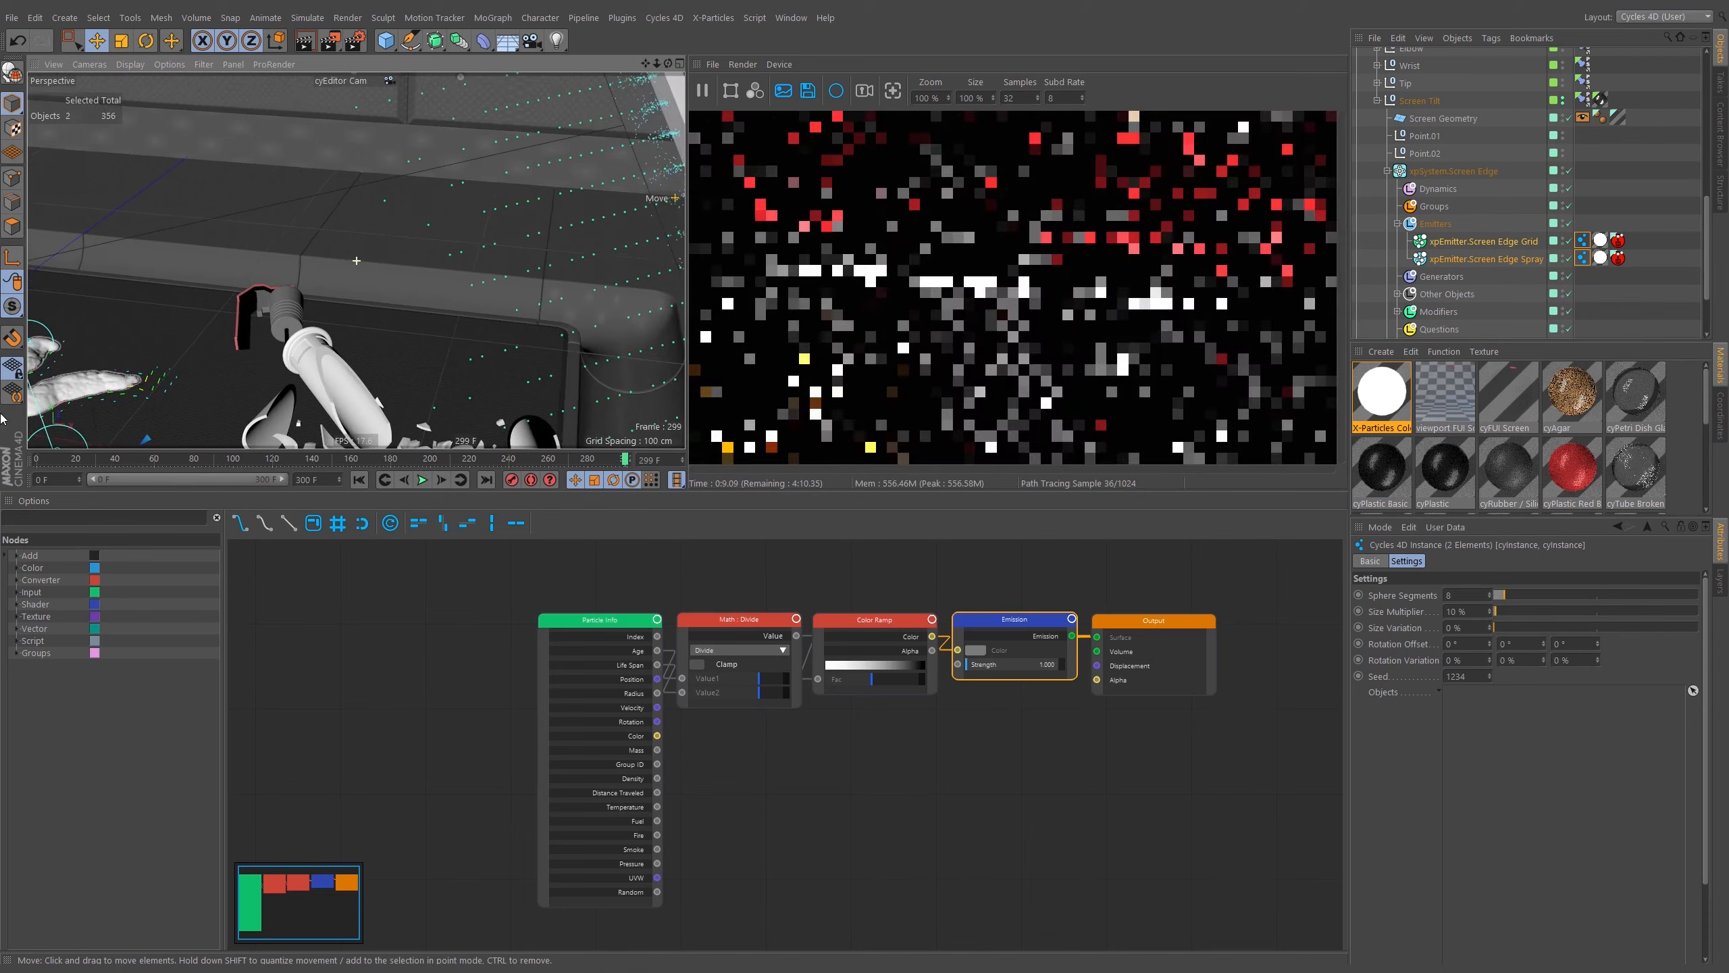
middle_click_drag(487, 195, 476, 238, "alt")
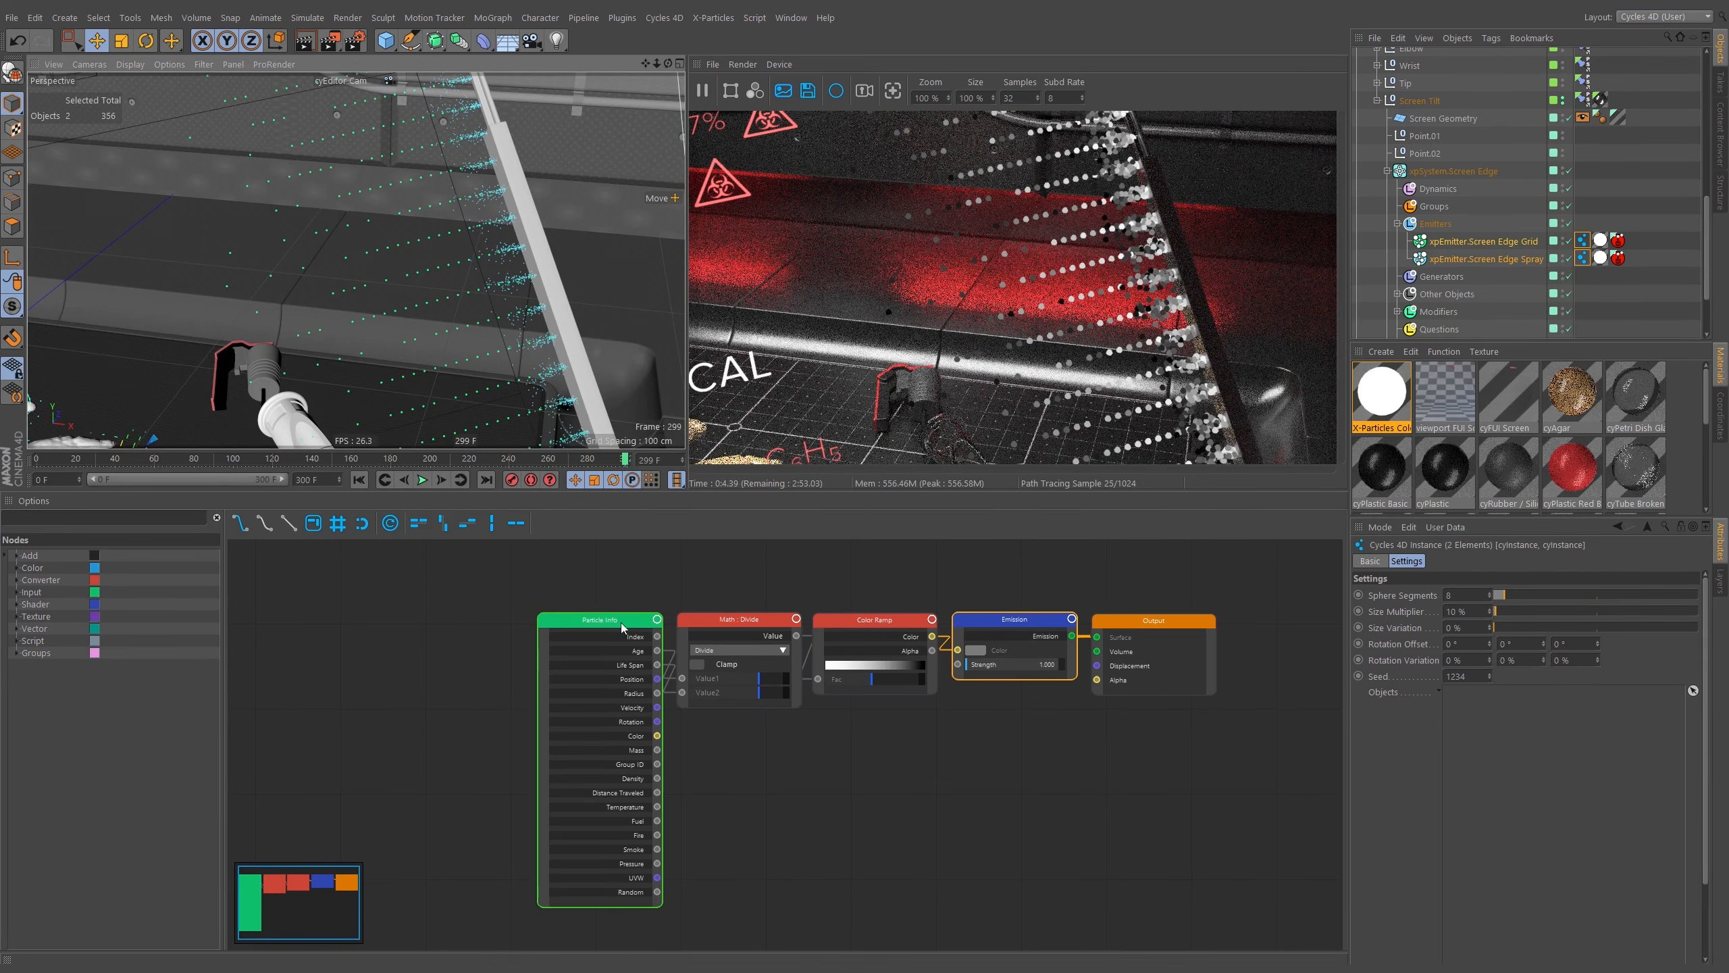
Rearrange the Color Over Age material's nodes to spread them apart in the node editor.
left_click_drag(616, 621, 505, 633)
left_click_drag(735, 618, 655, 631)
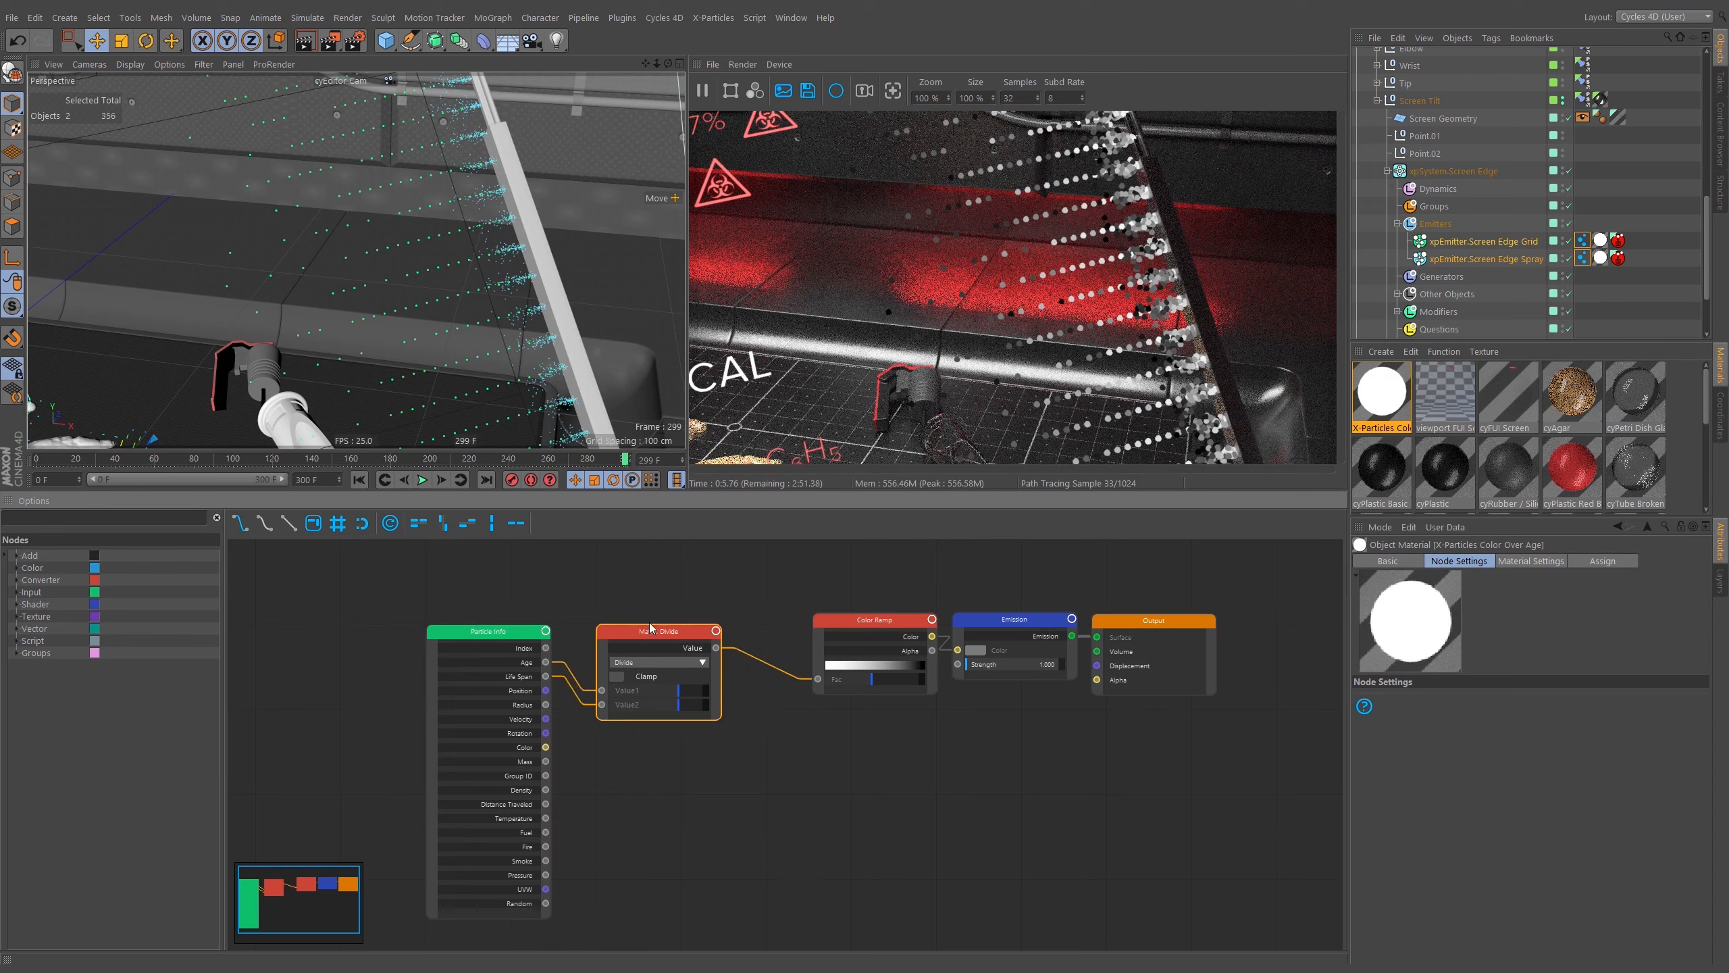
left_click_drag(885, 619, 839, 618)
left_click_drag(1014, 619, 999, 631)
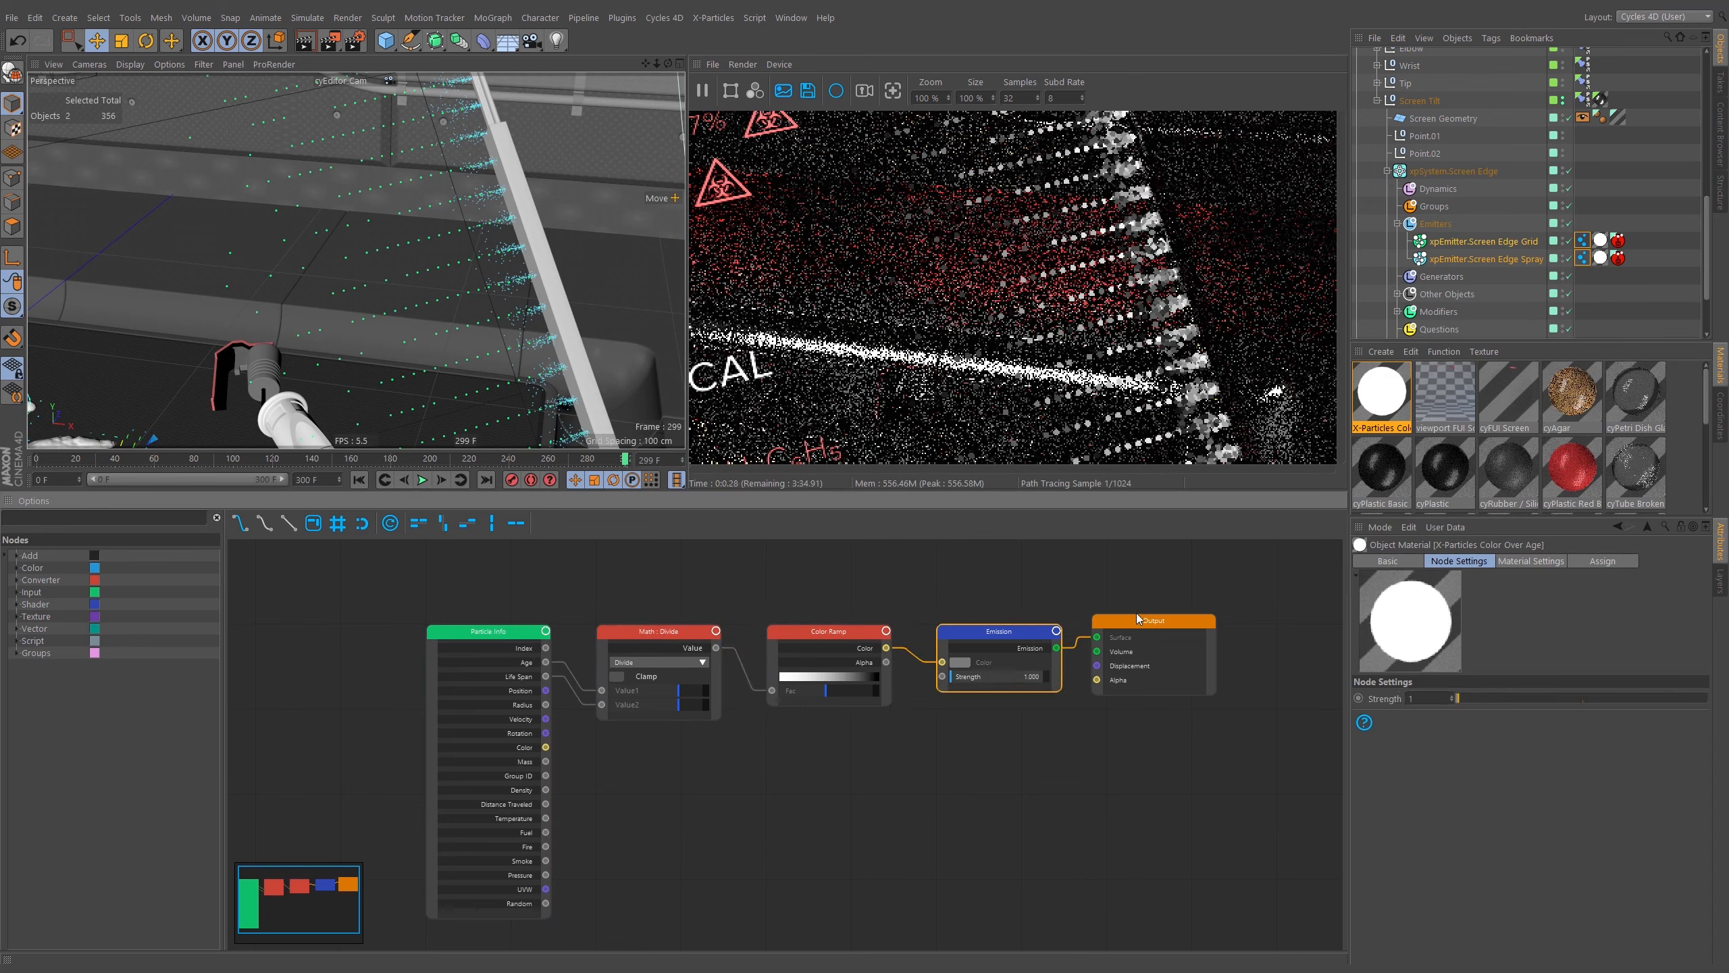
left_click_drag(1153, 620, 1169, 631)
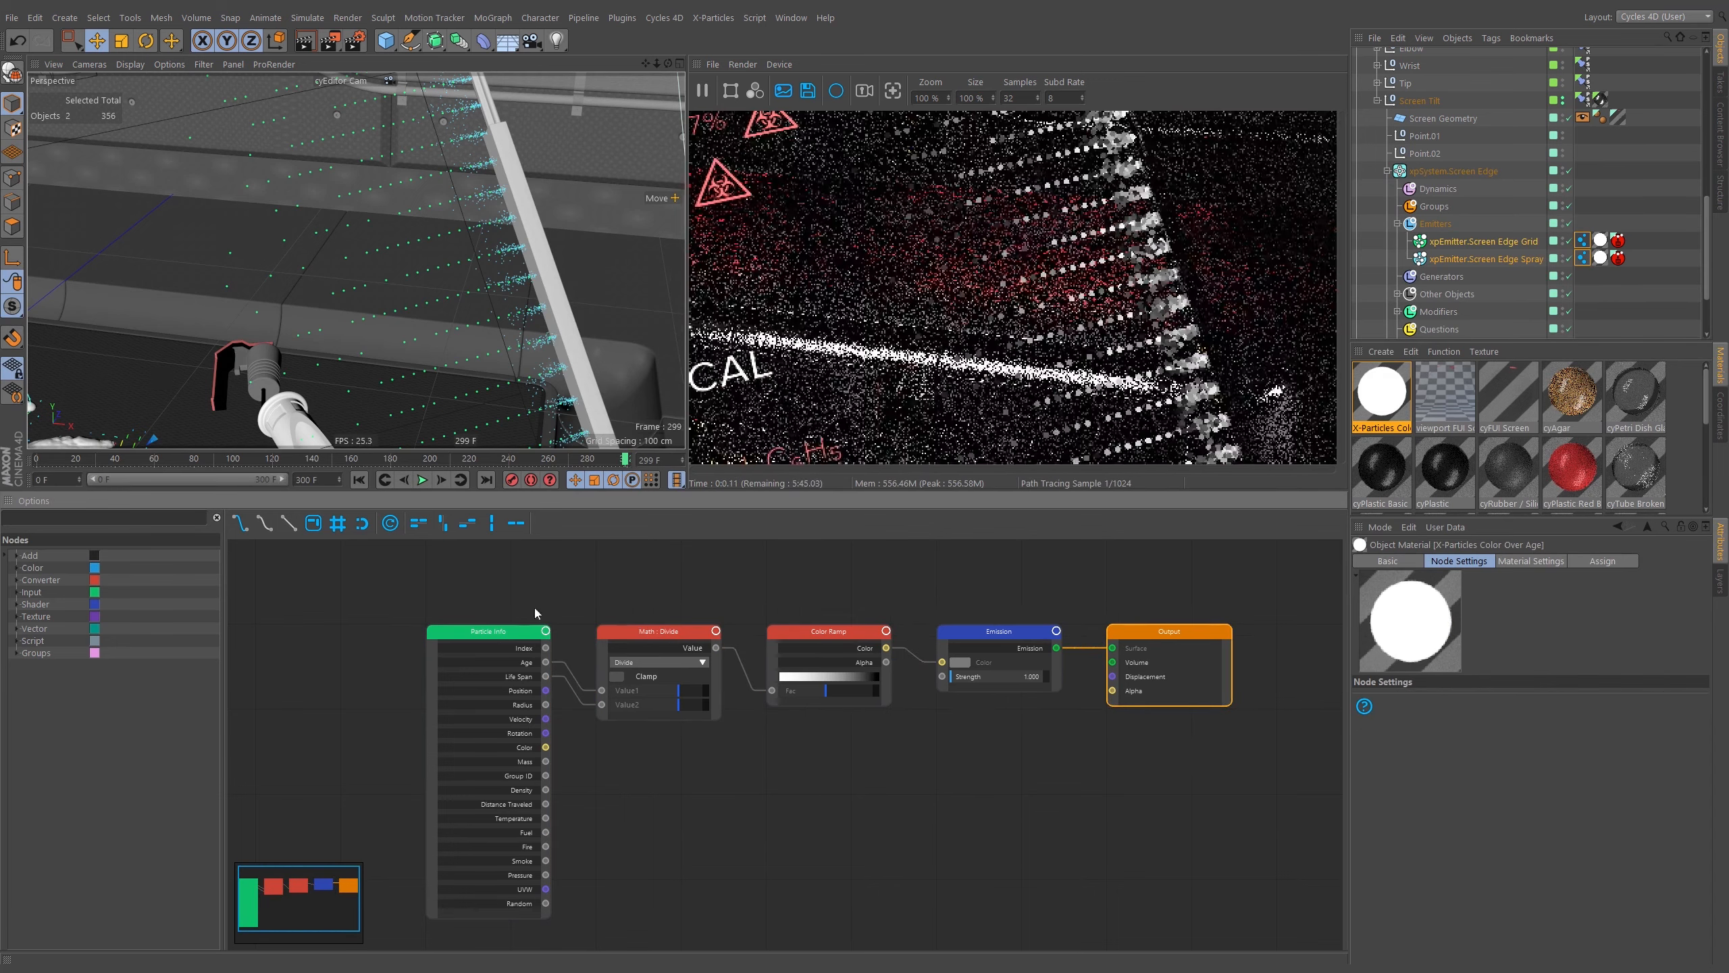
middle_click_drag(608, 600, 768, 579)
left_click(624, 614)
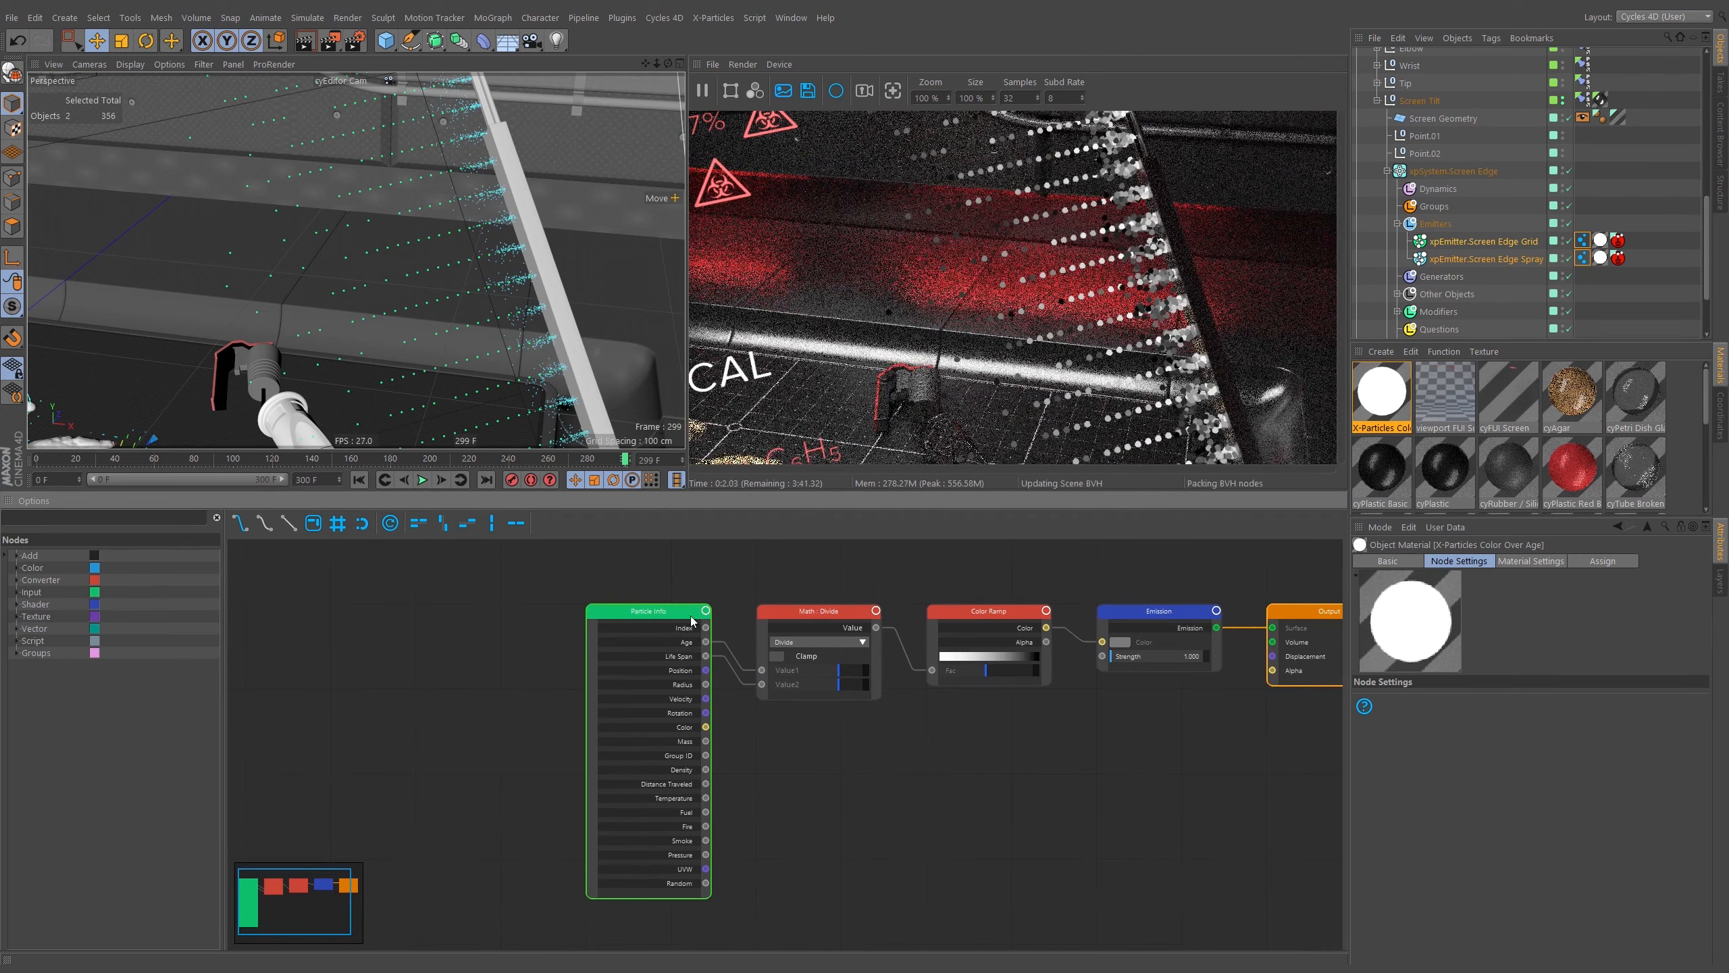
left_click_drag(624, 614, 538, 617)
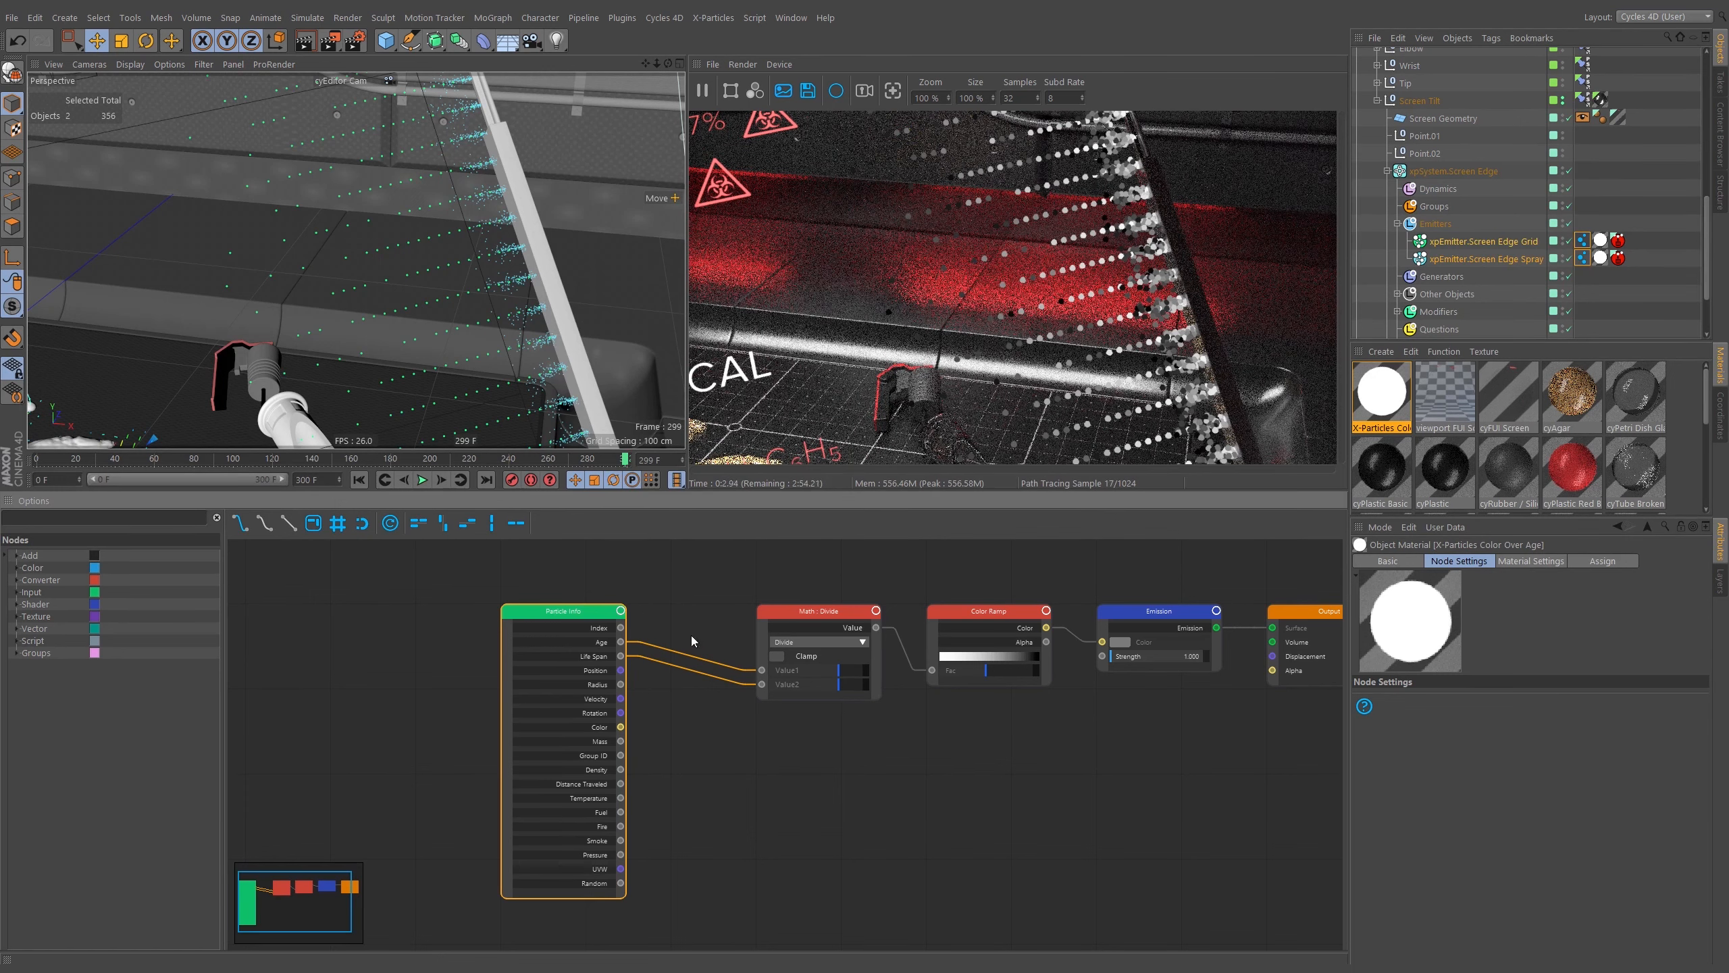
left_click_drag(783, 612, 698, 611)
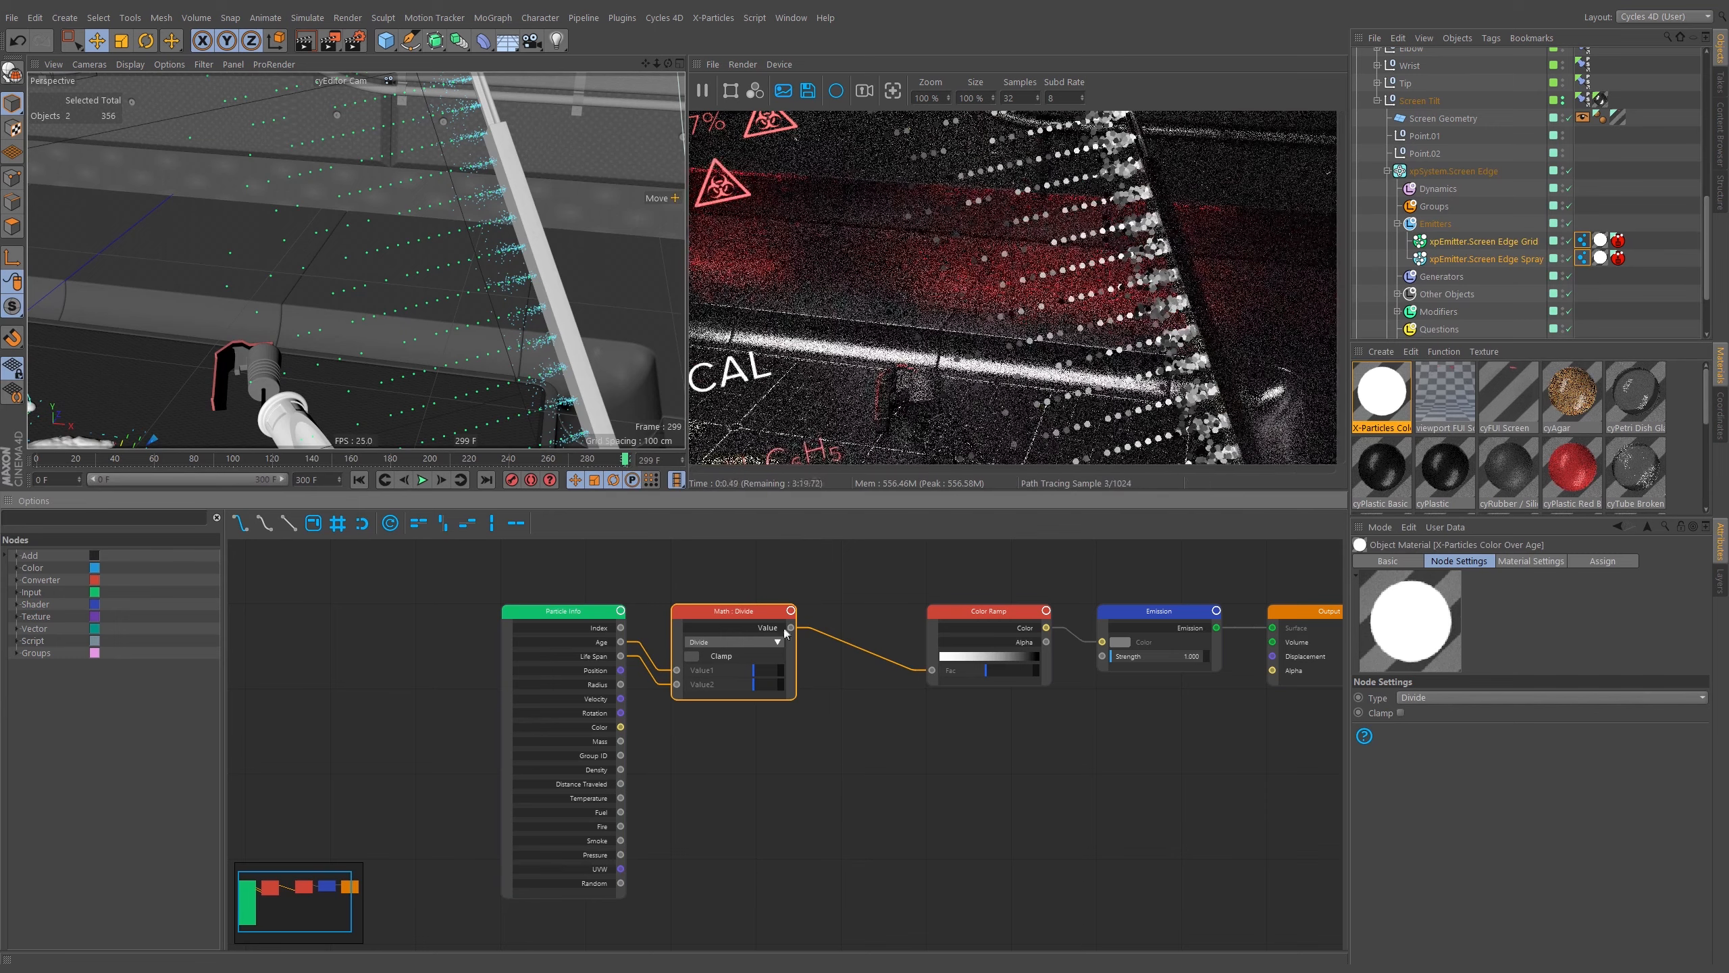
left_click_drag(963, 612, 878, 611)
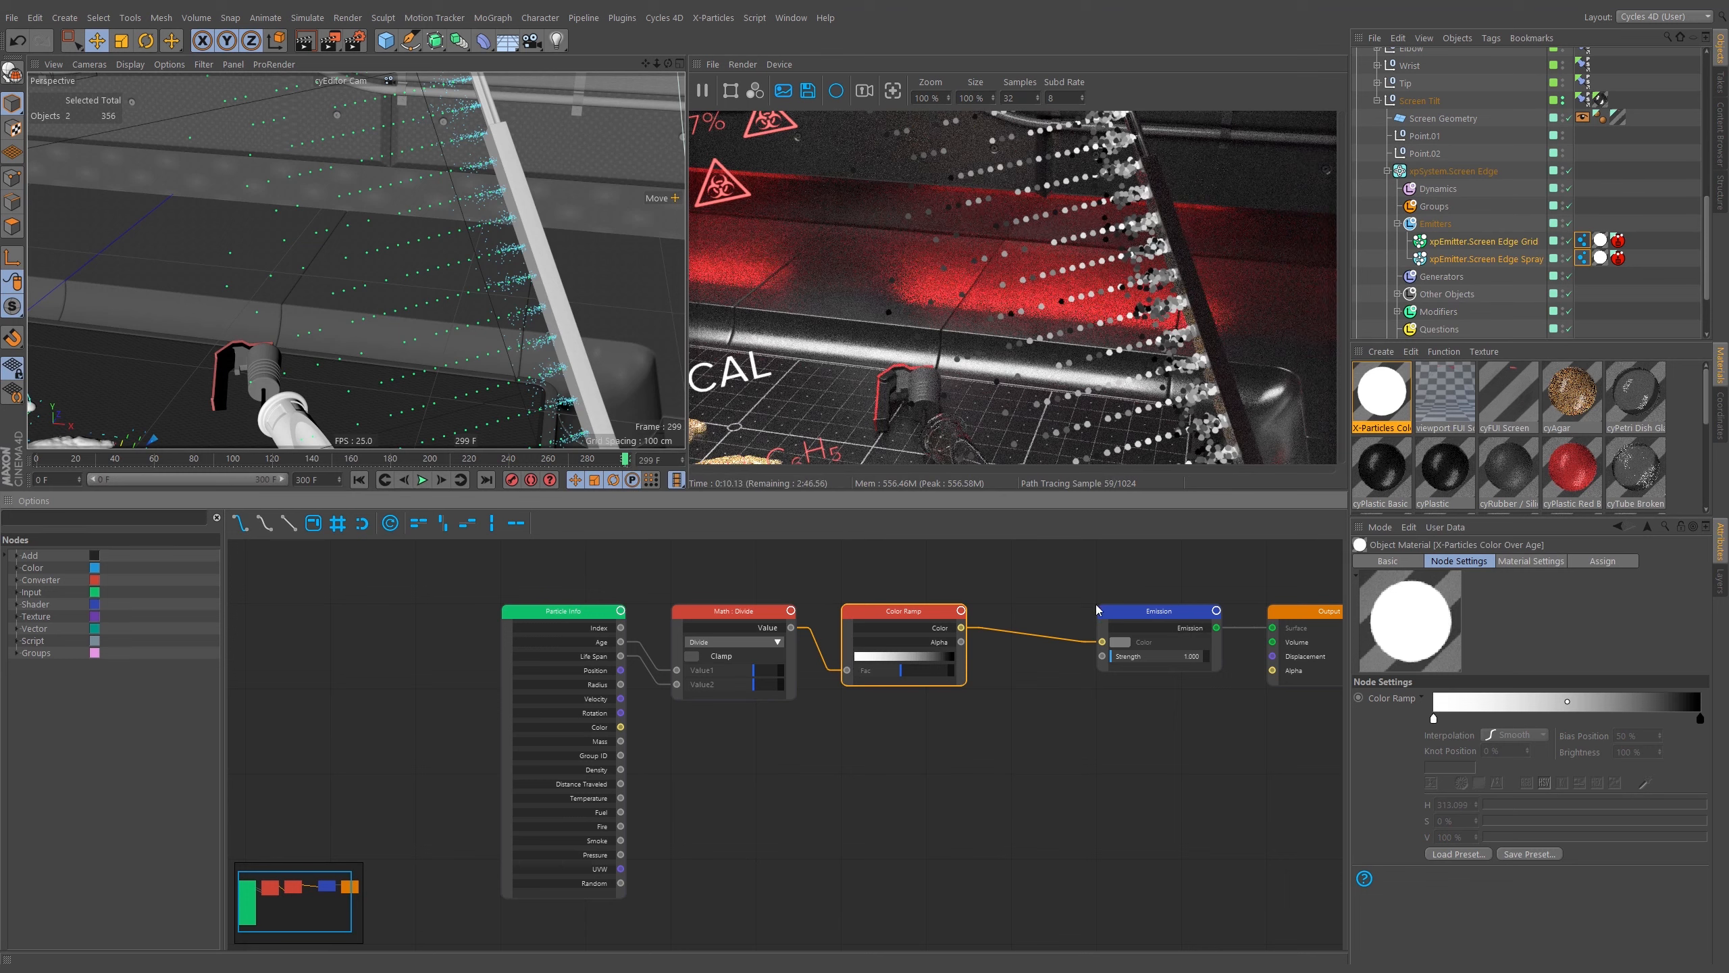
middle_click_drag(1157, 609, 1080, 594)
middle_click_drag(1239, 582, 1053, 603)
left_click_drag(1082, 619, 1241, 620)
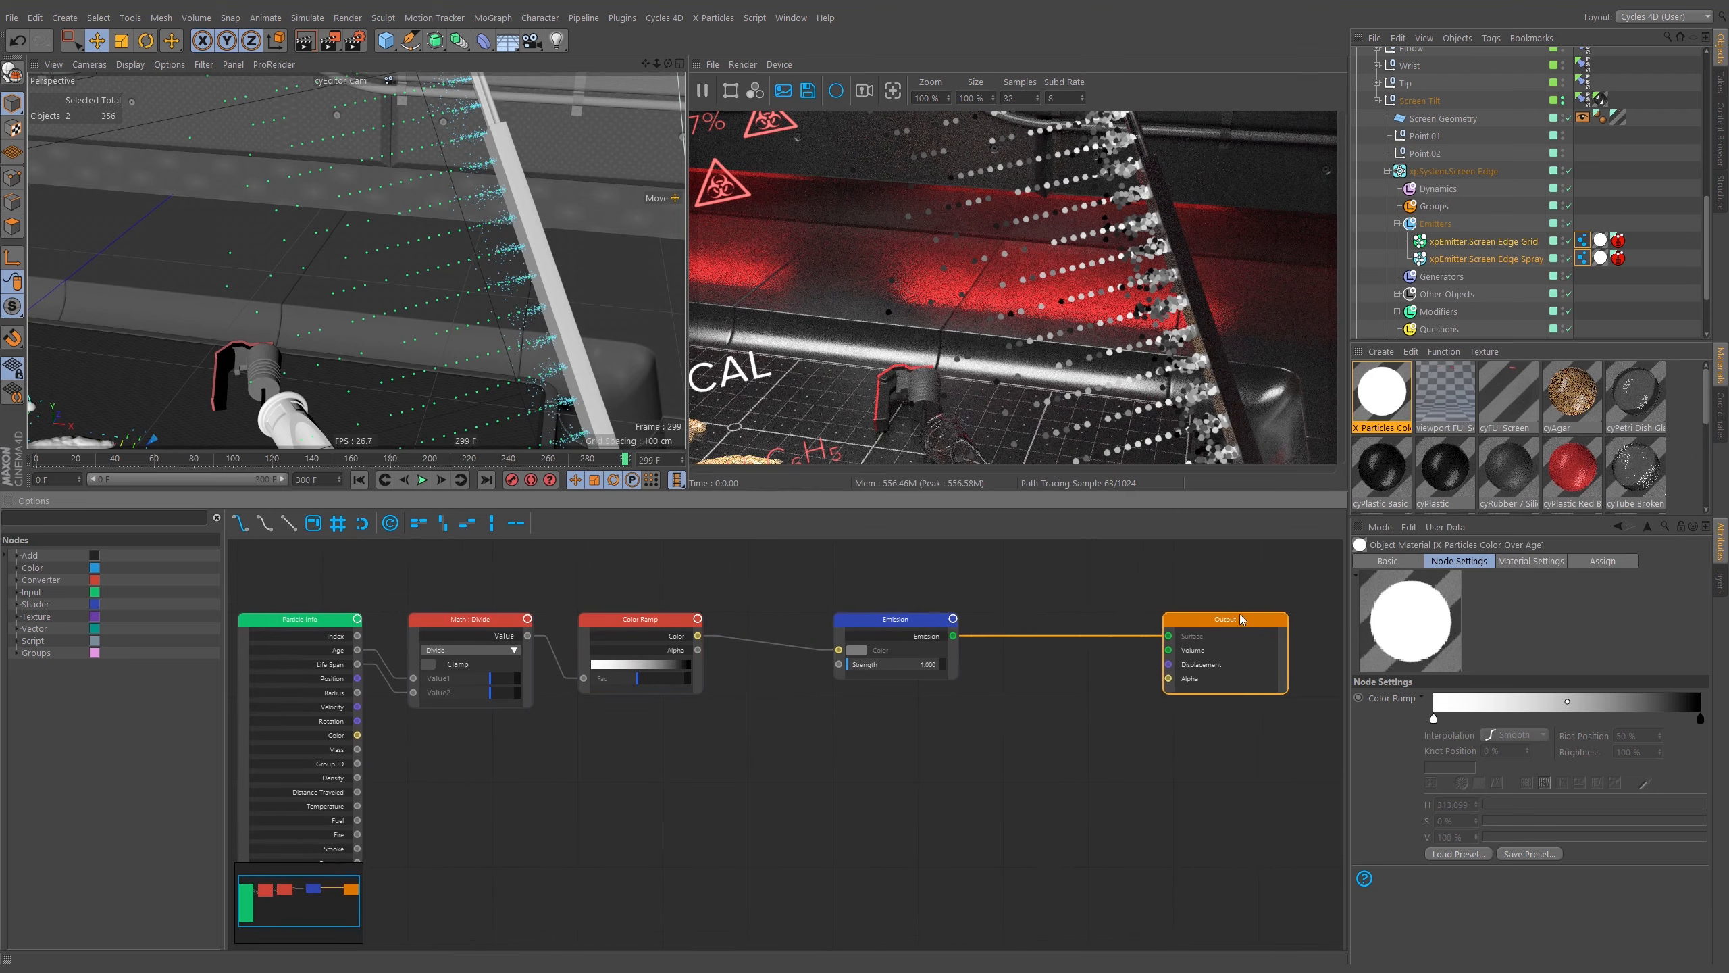
left_click(857, 650)
middle_click_drag(857, 651, 953, 680)
left_click_drag(1005, 652, 1172, 657)
middle_click_drag(977, 649, 936, 607)
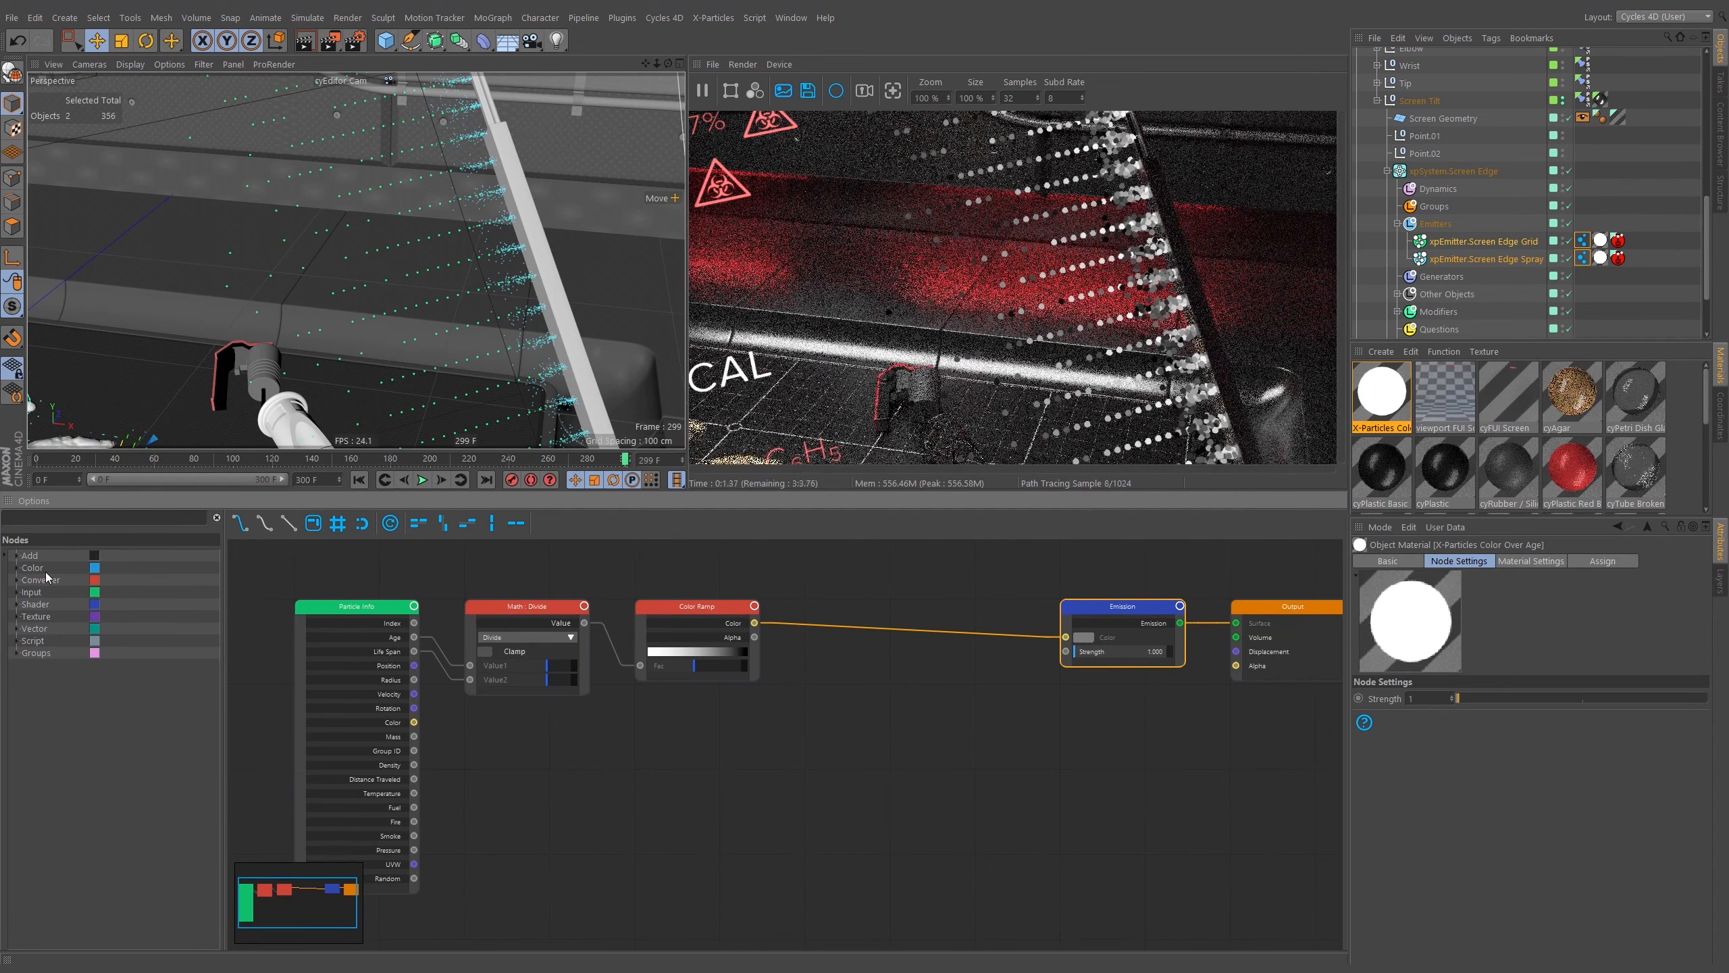
middle_click_drag(919, 651, 855, 697)
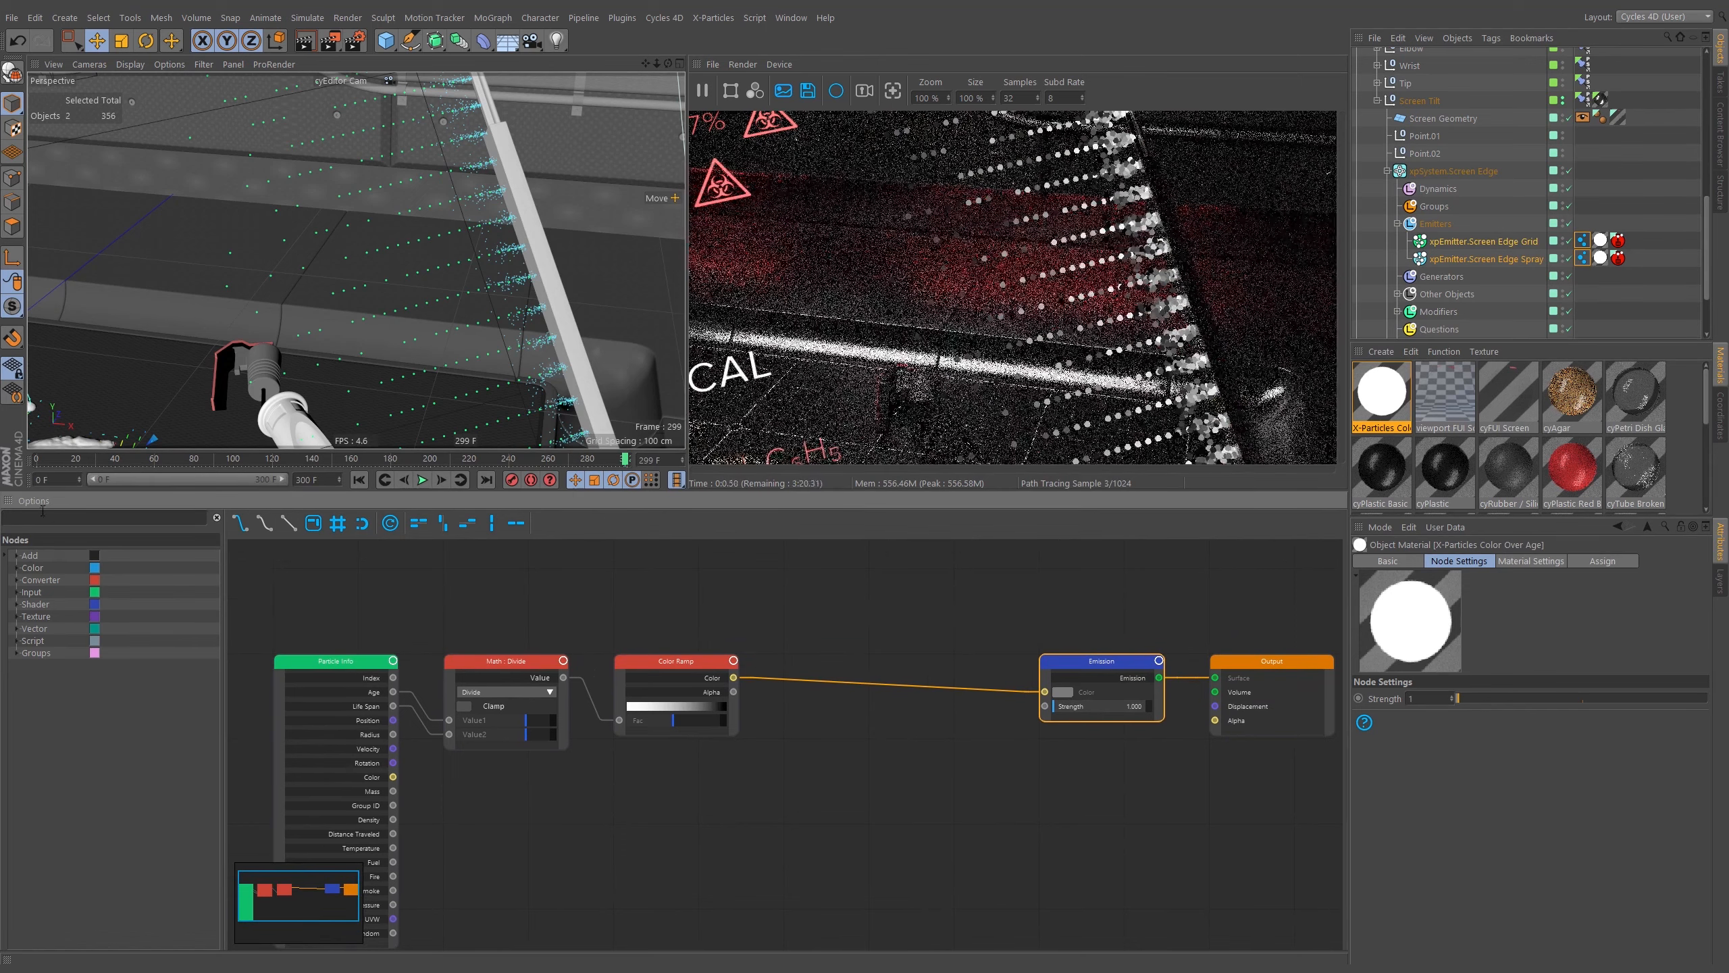
Add a Mix Shader node and insert it between the Emission node and the Output.
left_click(38, 517)
type("m")
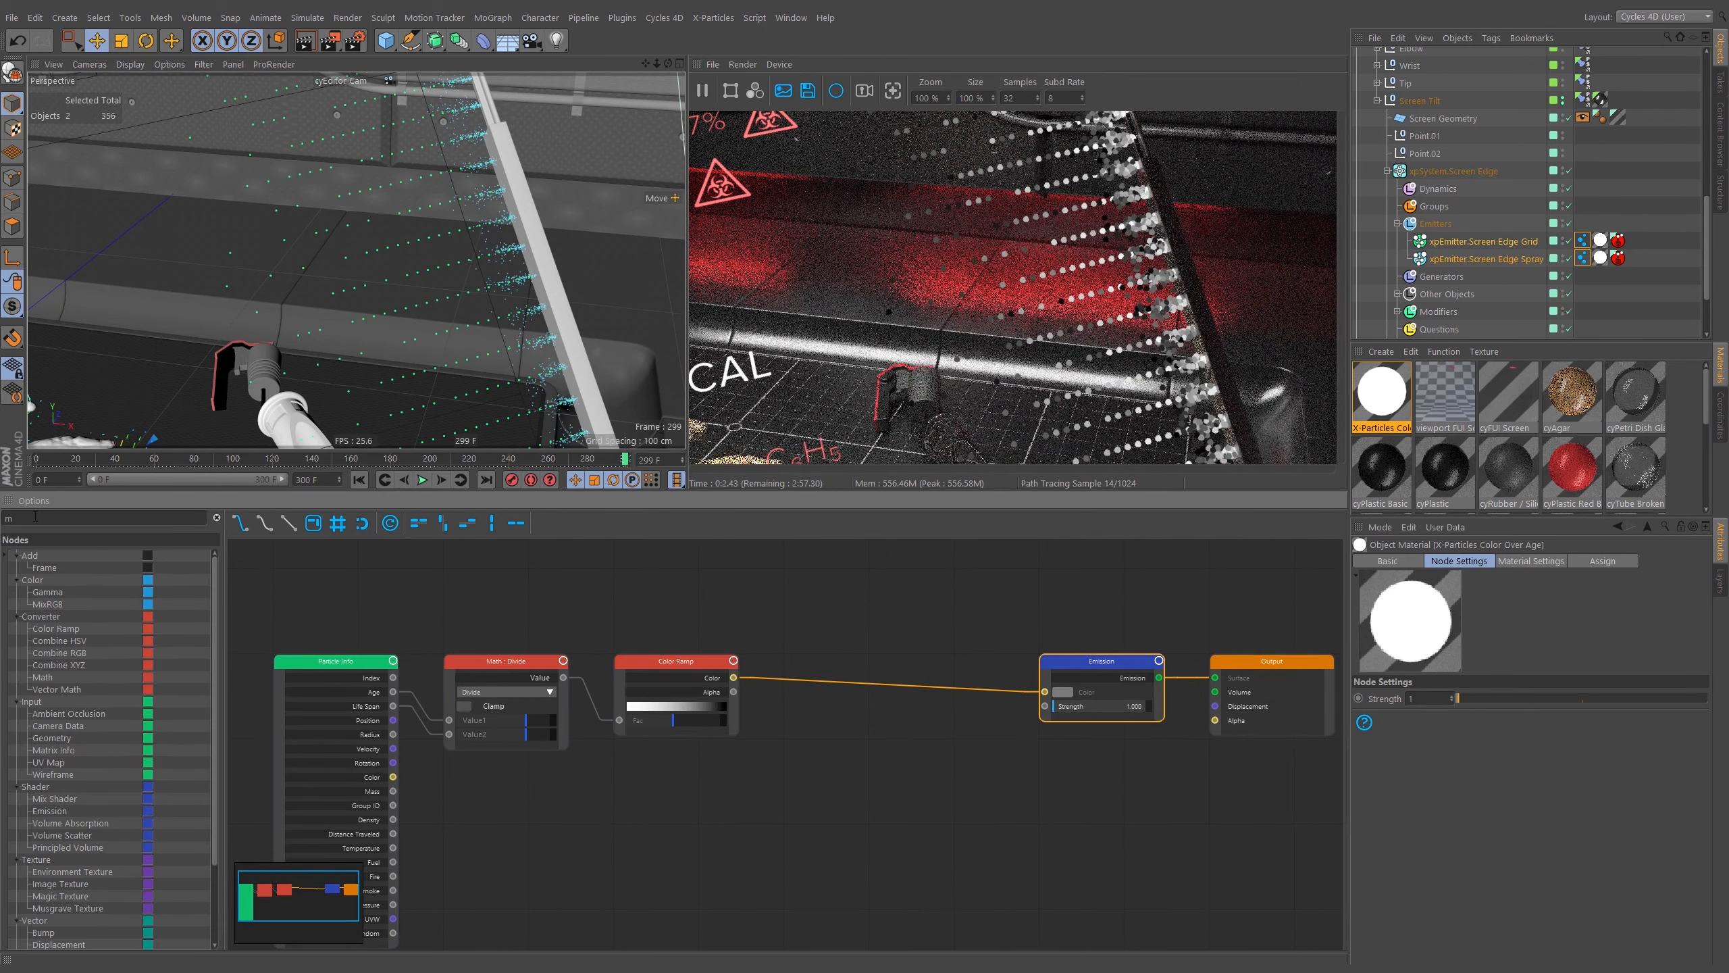
type("ix")
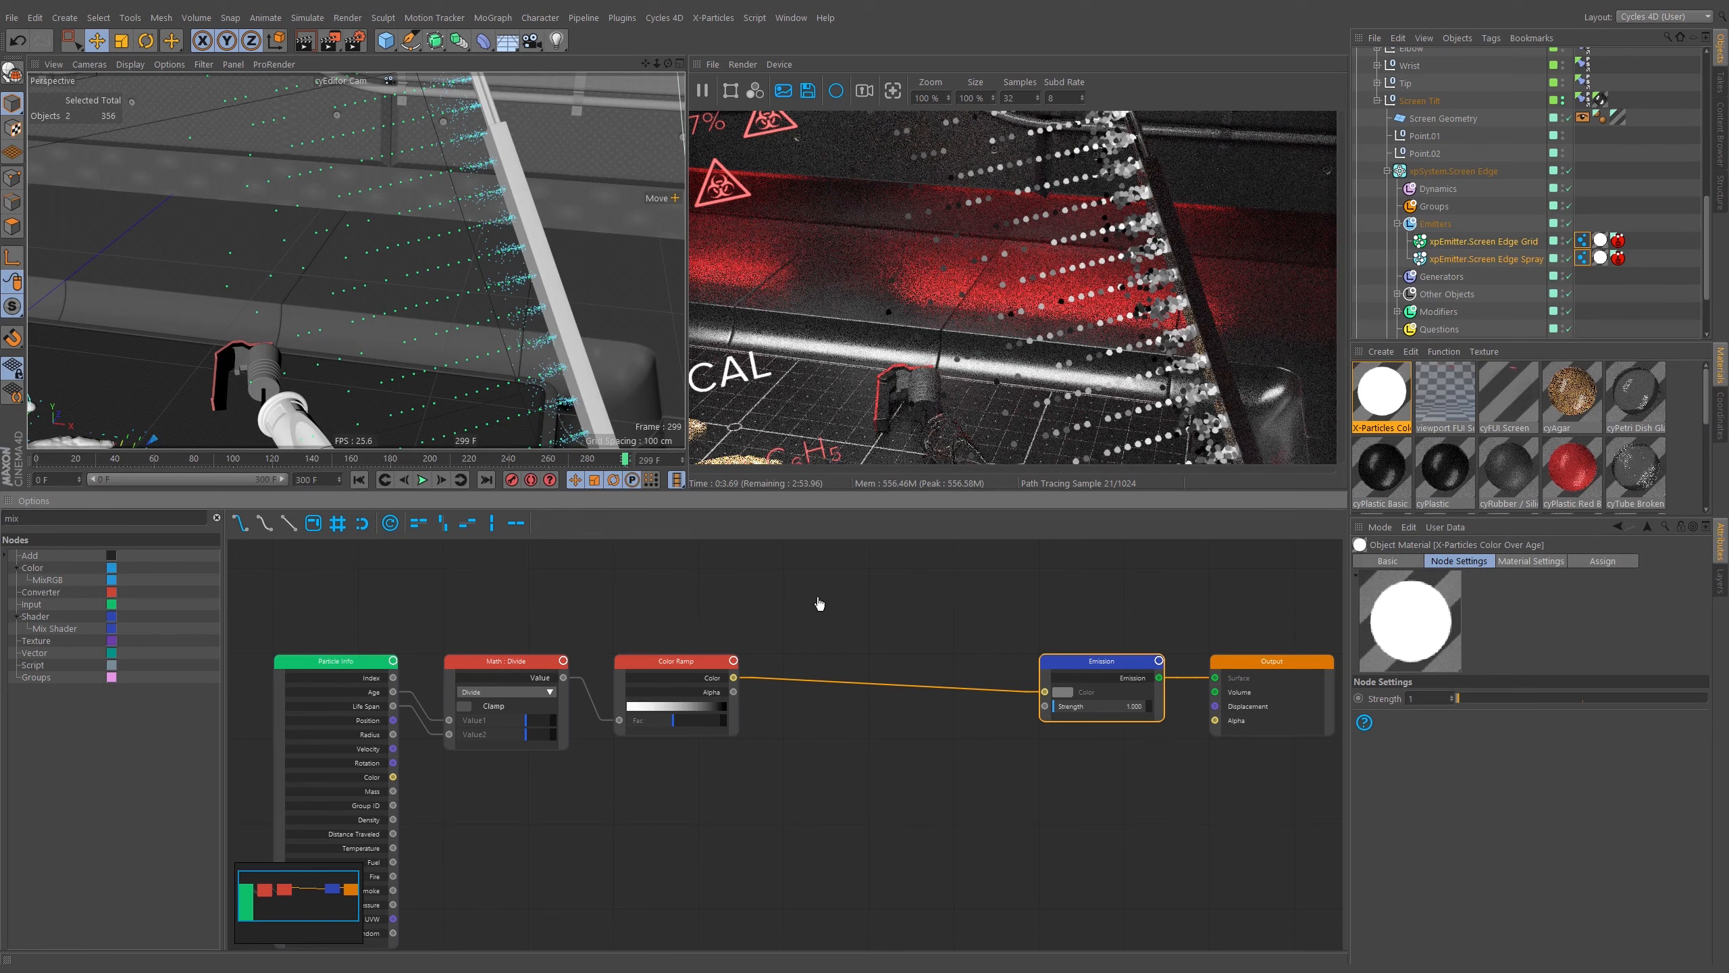
left_click_drag(856, 604, 917, 561)
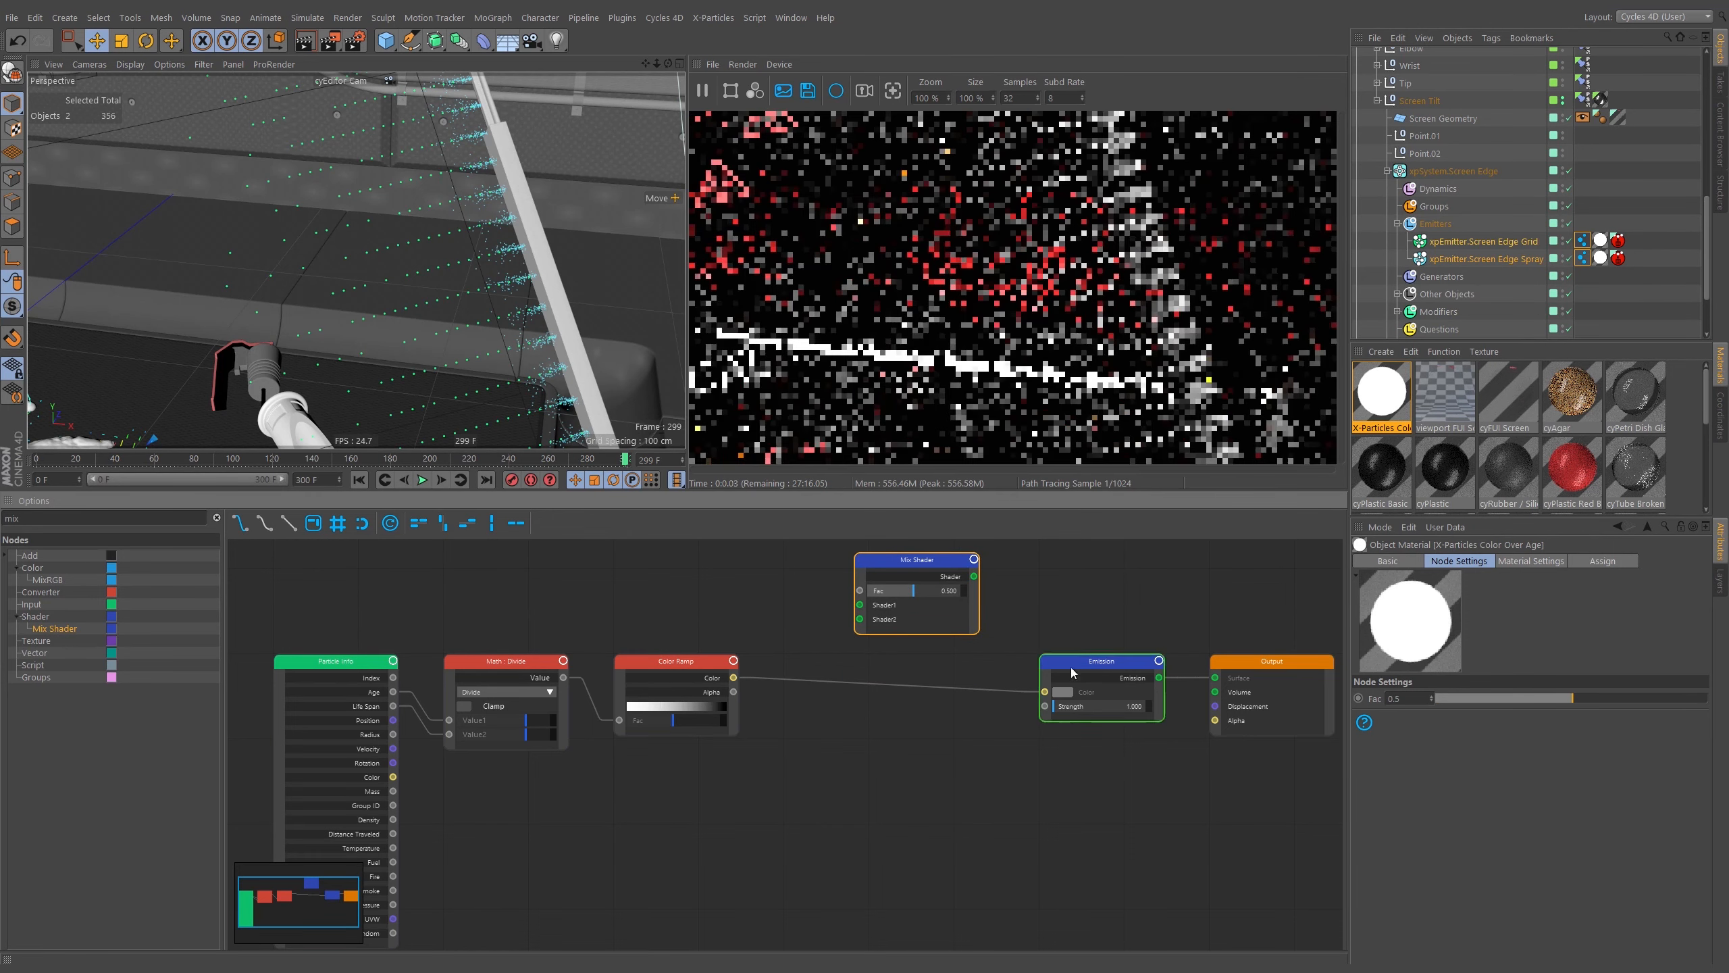
left_click_drag(1103, 661, 854, 834)
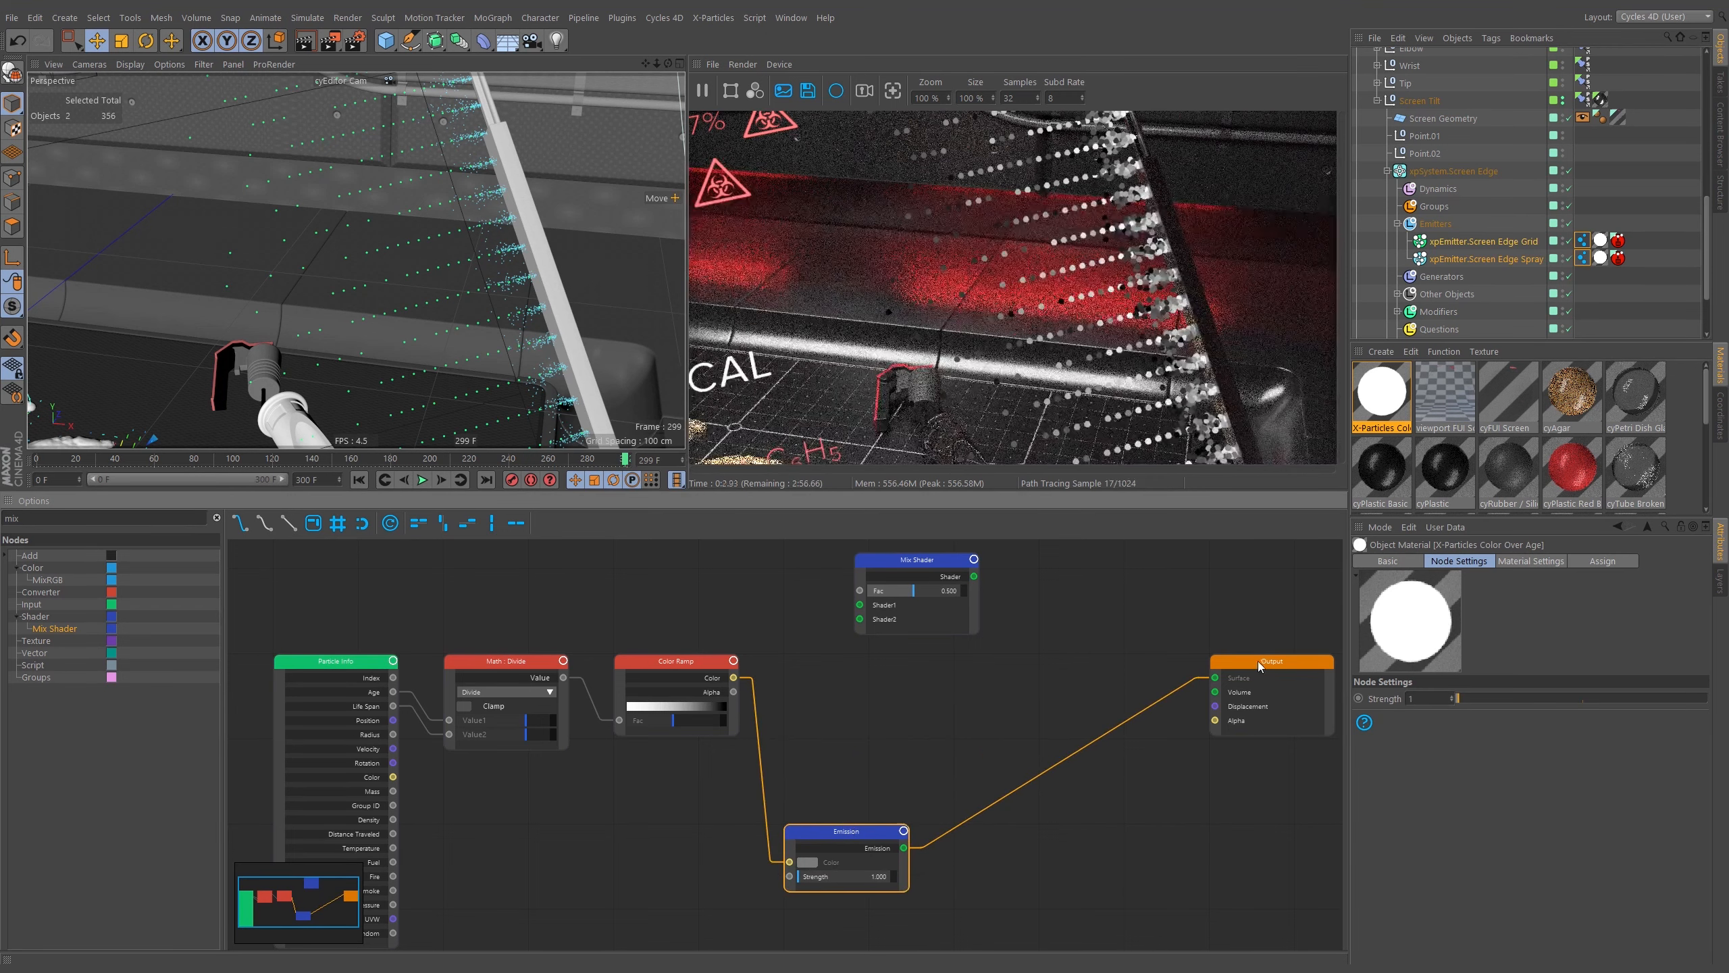
left_click_drag(1240, 674, 1279, 674)
middle_click_drag(1279, 674, 1249, 658)
left_click_drag(890, 550, 1054, 692)
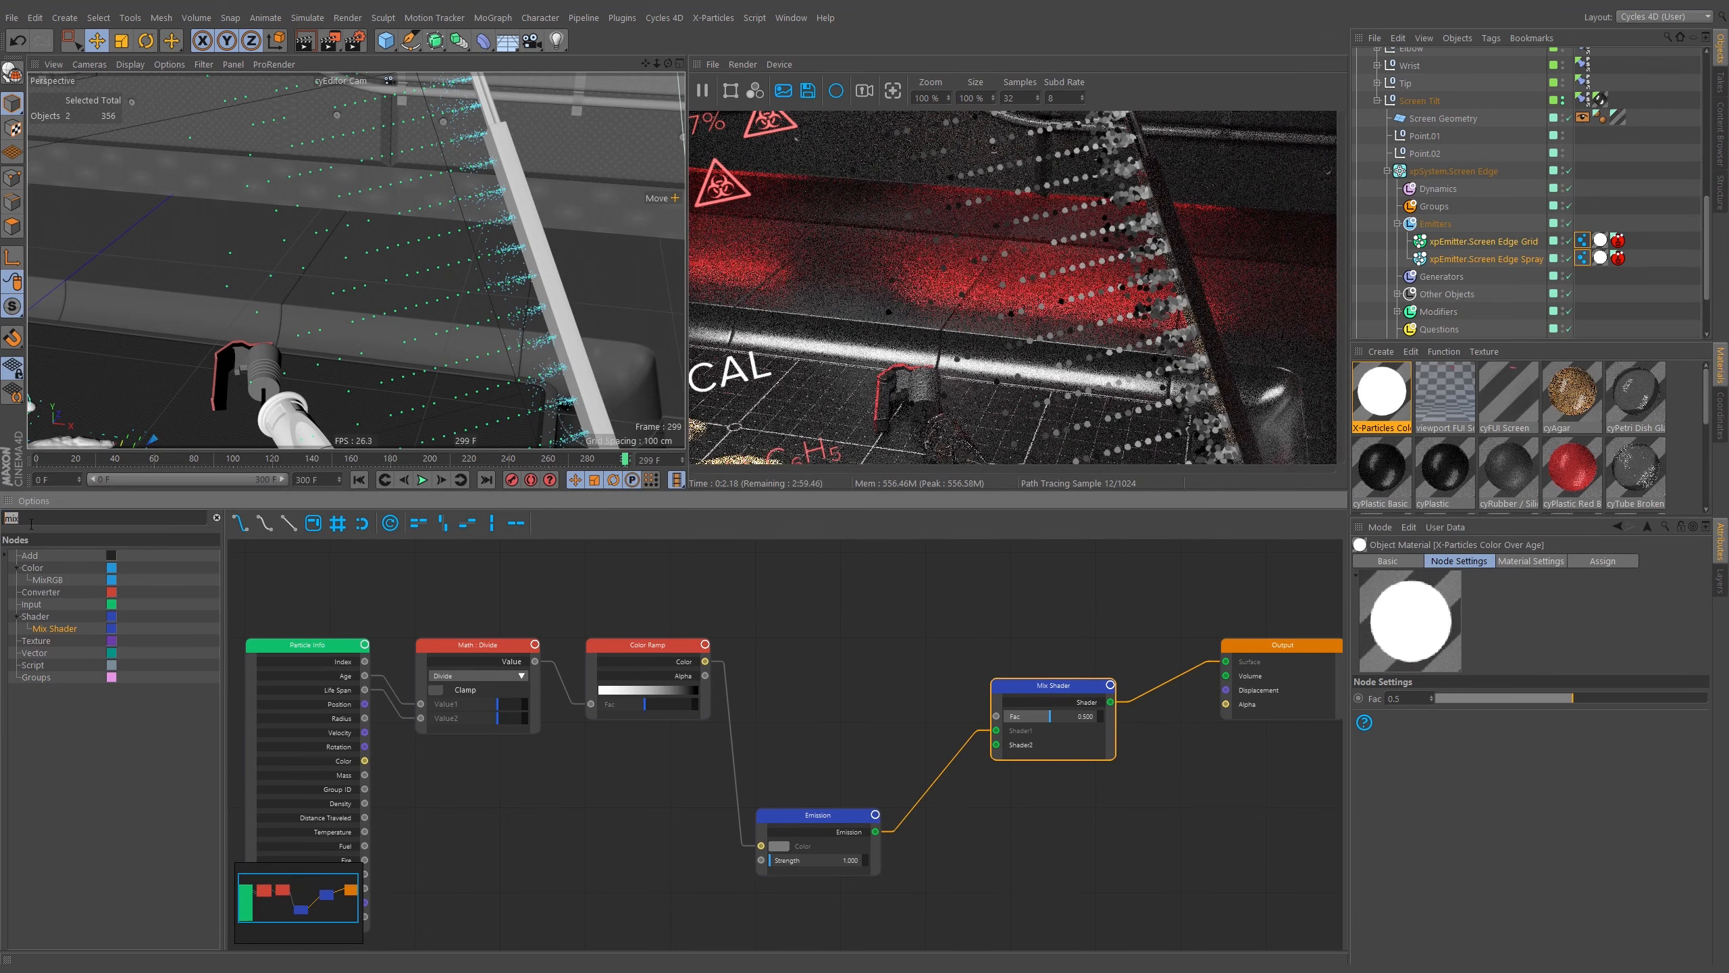
Add a Transparent BSDF node into the Mix Shader's first shader input, with Emission in the second.
type("tran")
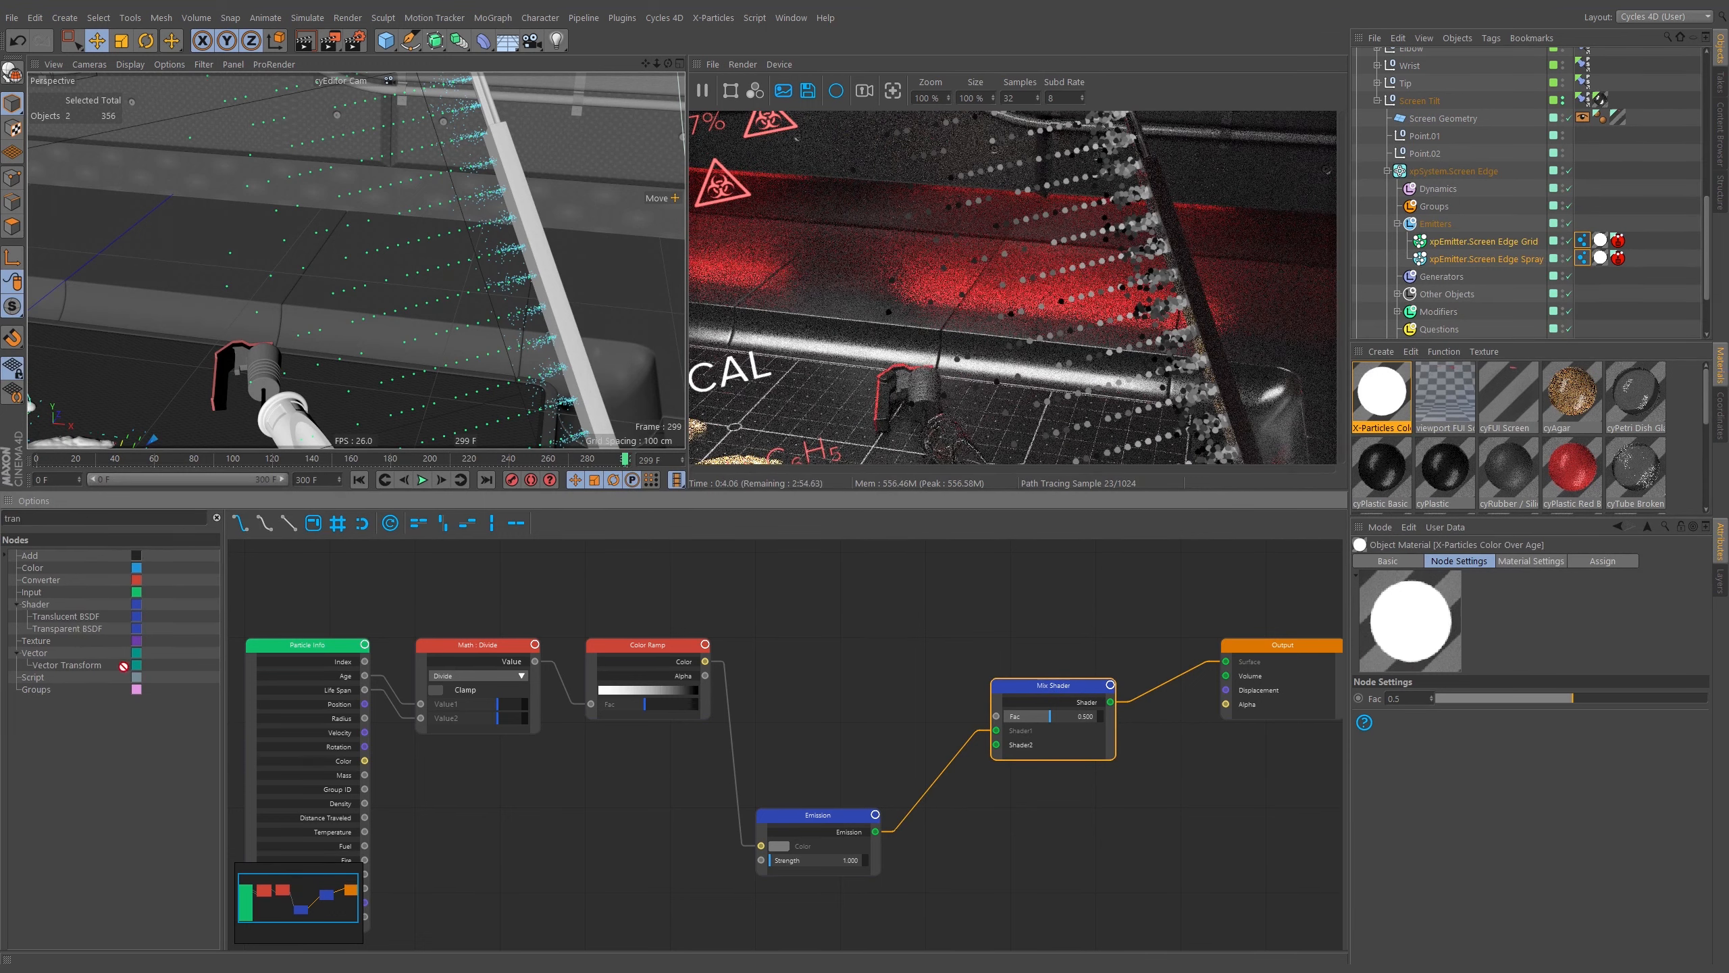
left_click_drag(769, 661, 891, 758)
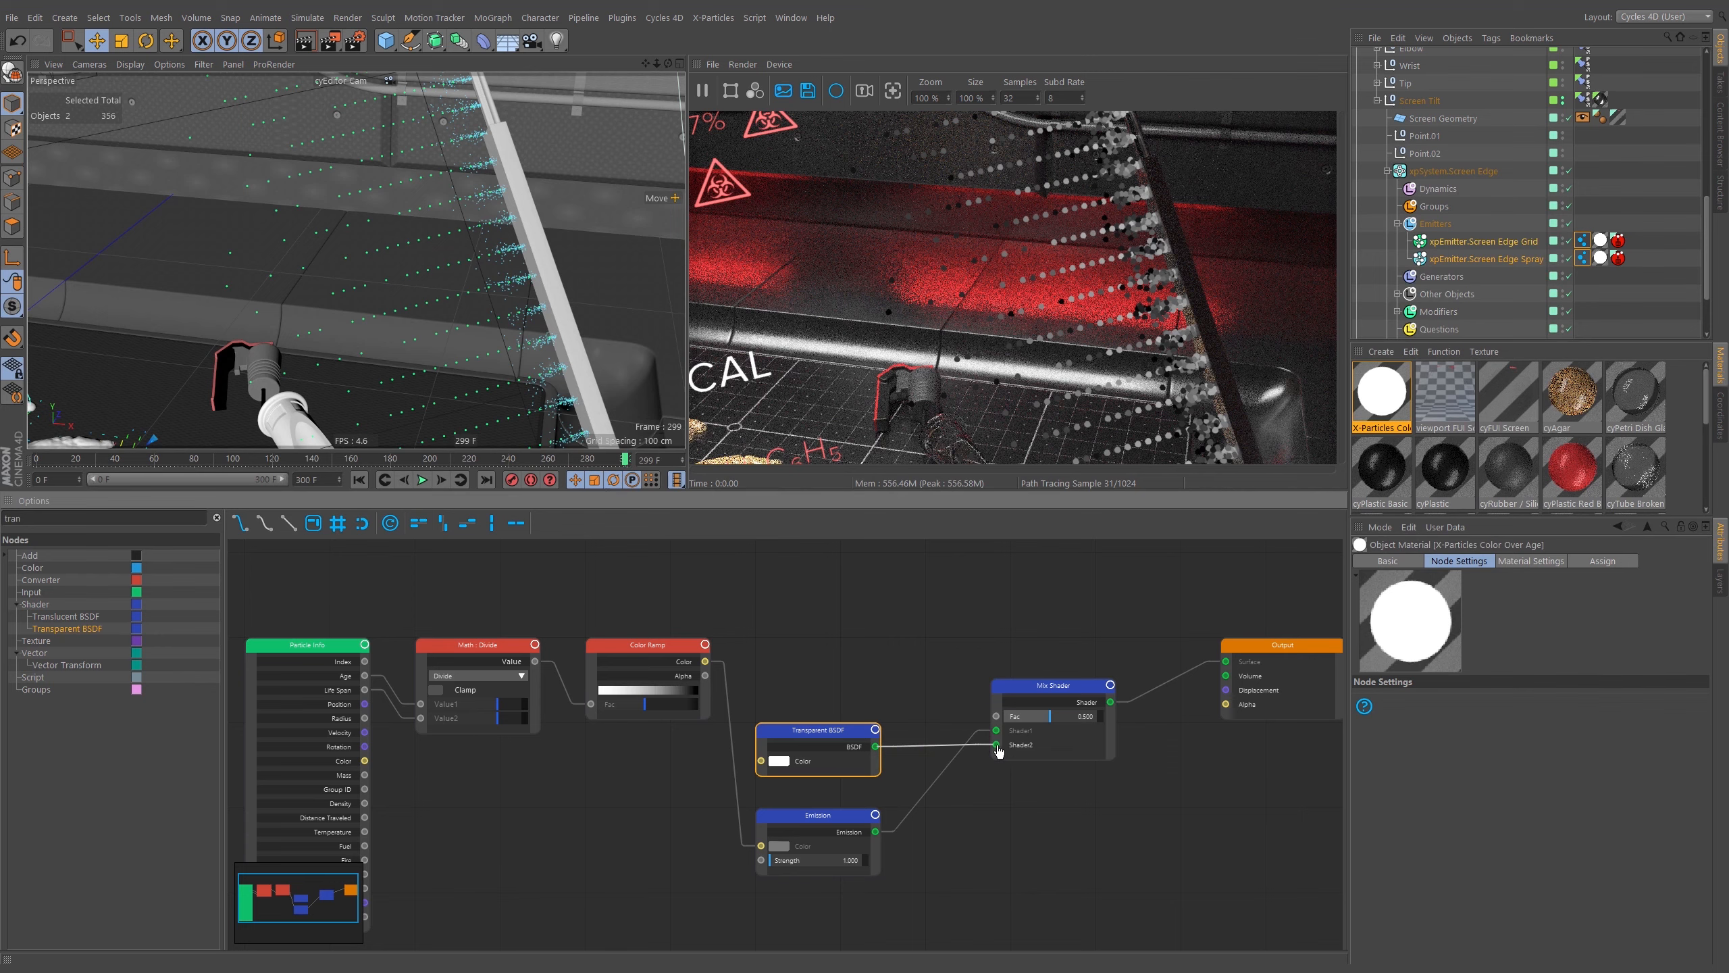
left_click_drag(998, 734, 998, 733)
left_click_drag(876, 831, 997, 748)
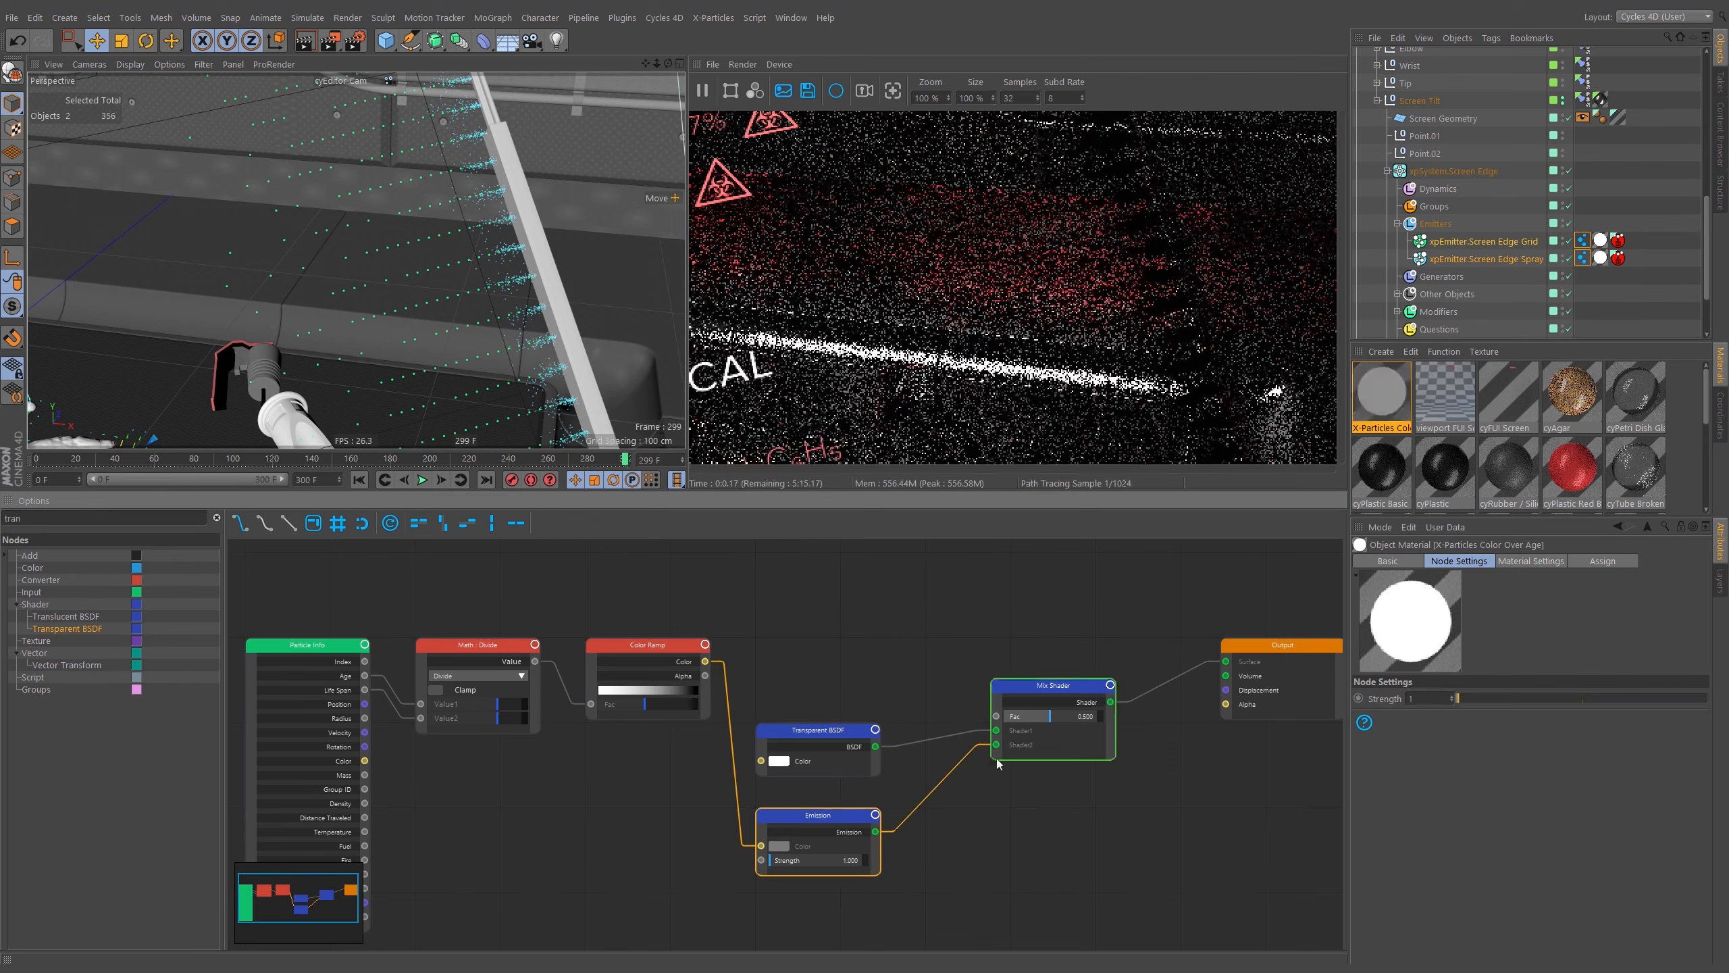
Disconnect the Color Ramp from the Emission color and set the Emission color to light blue.
left_click(676, 643)
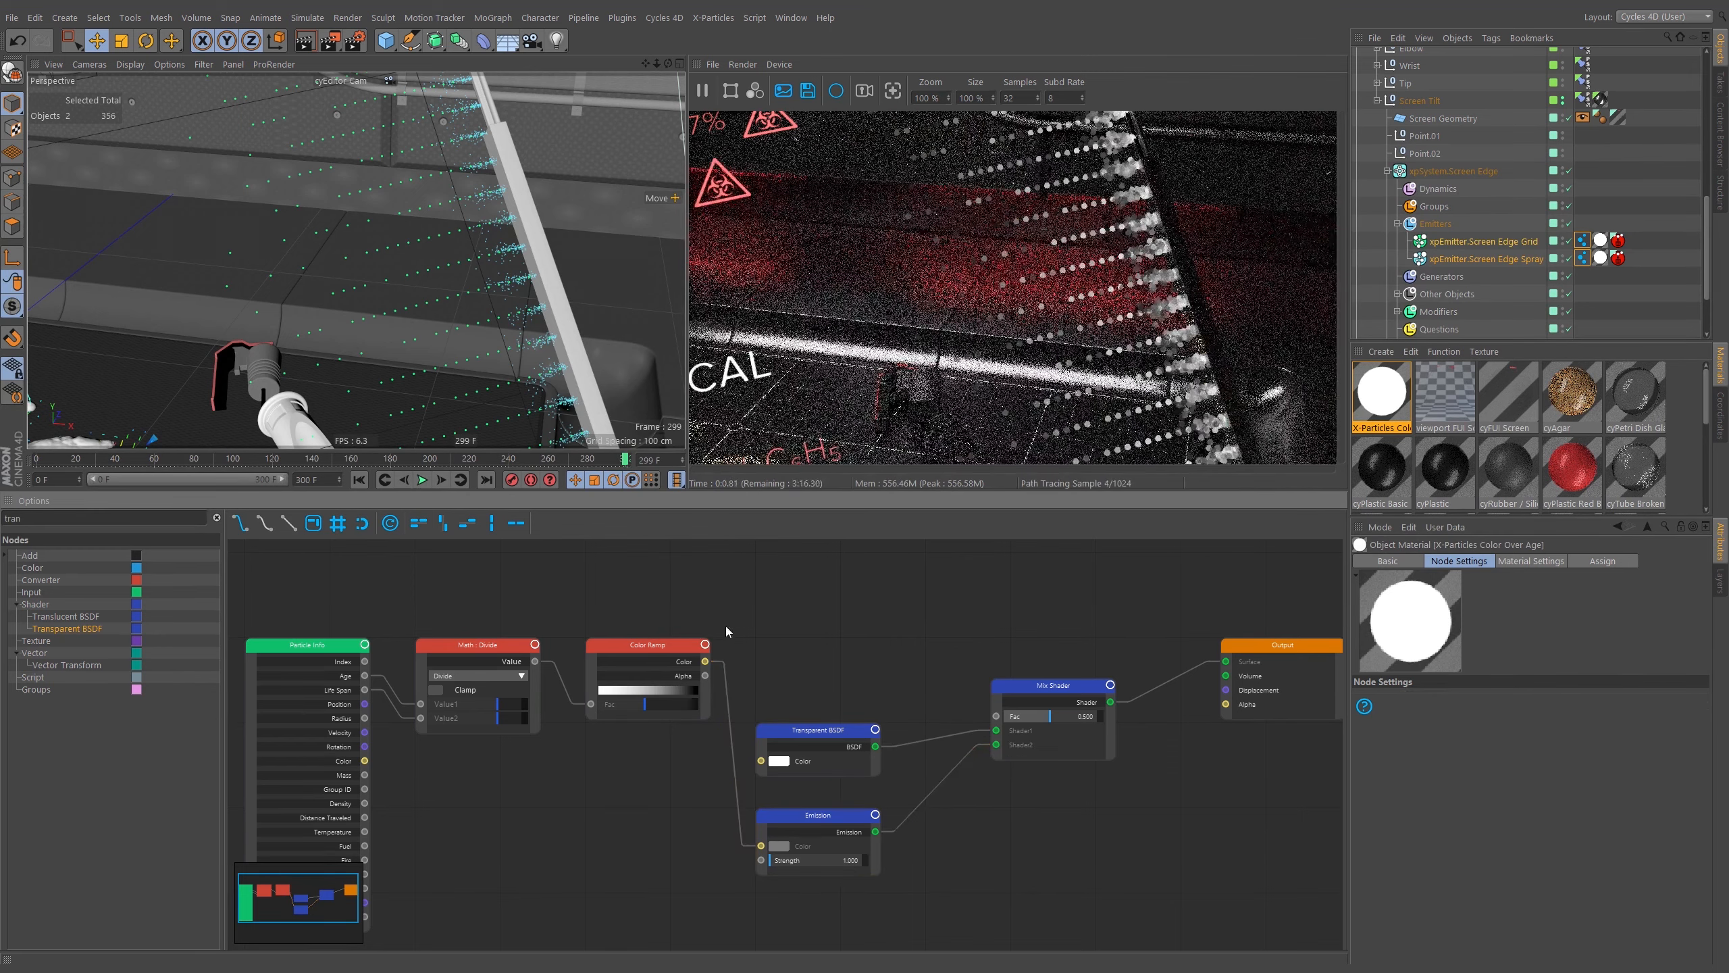
left_click(740, 817)
left_click_drag(755, 795, 737, 817, "ctrl")
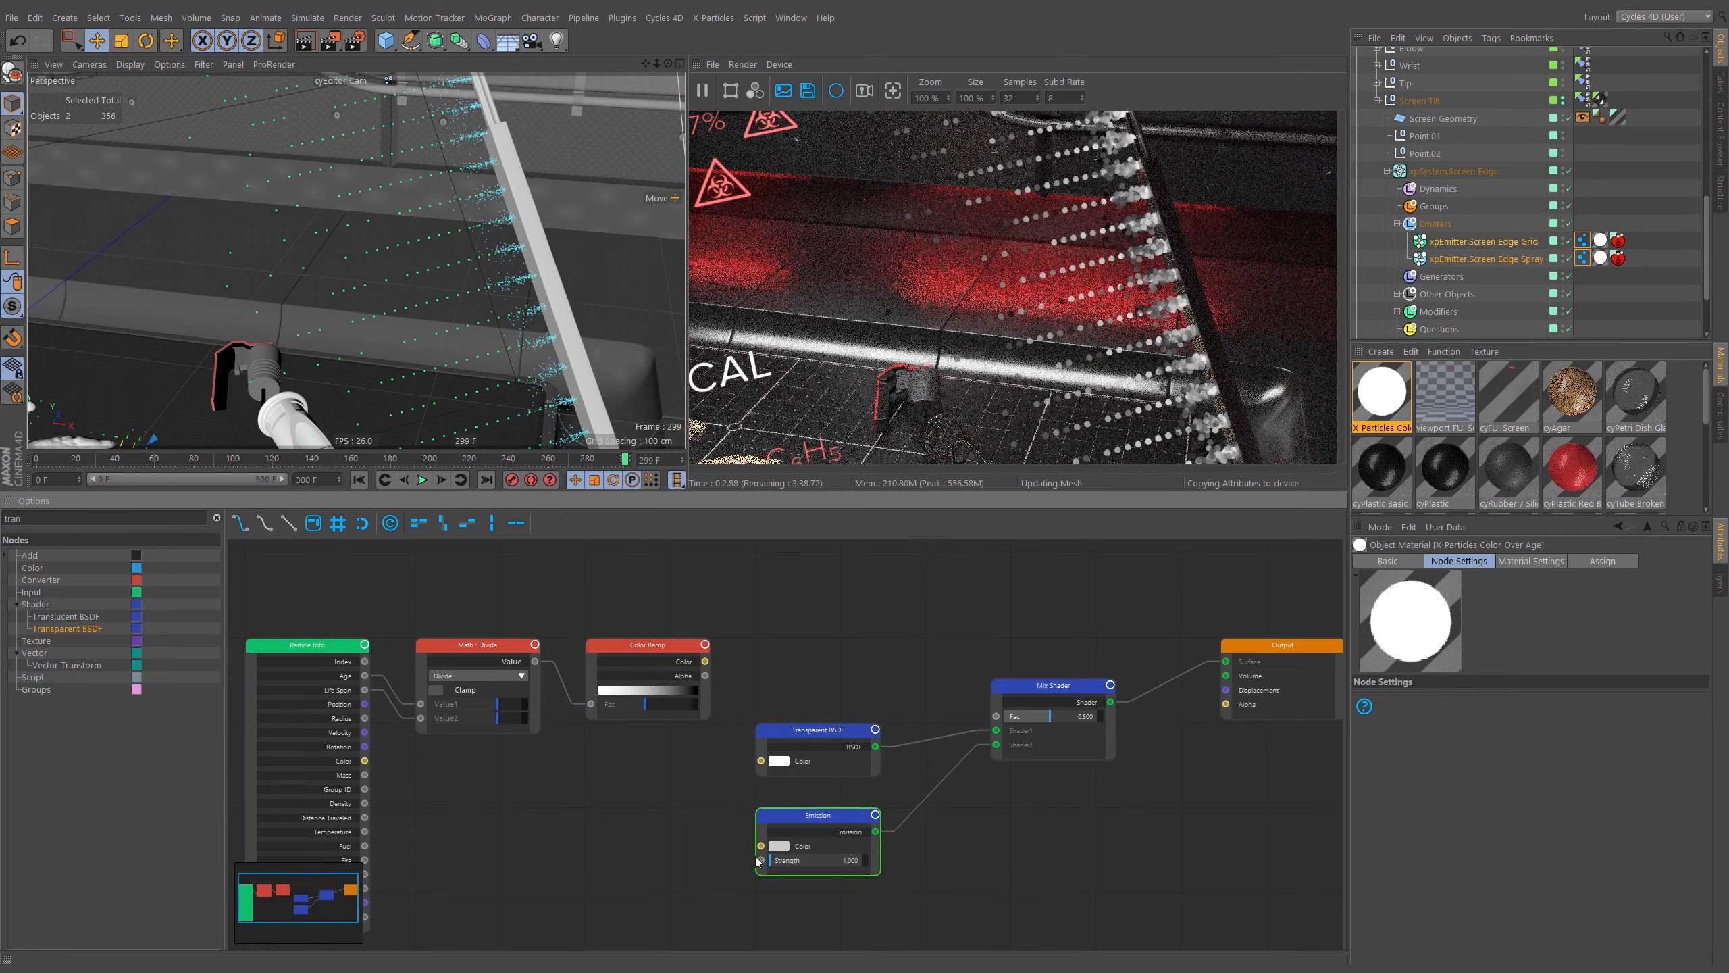
left_click(779, 845)
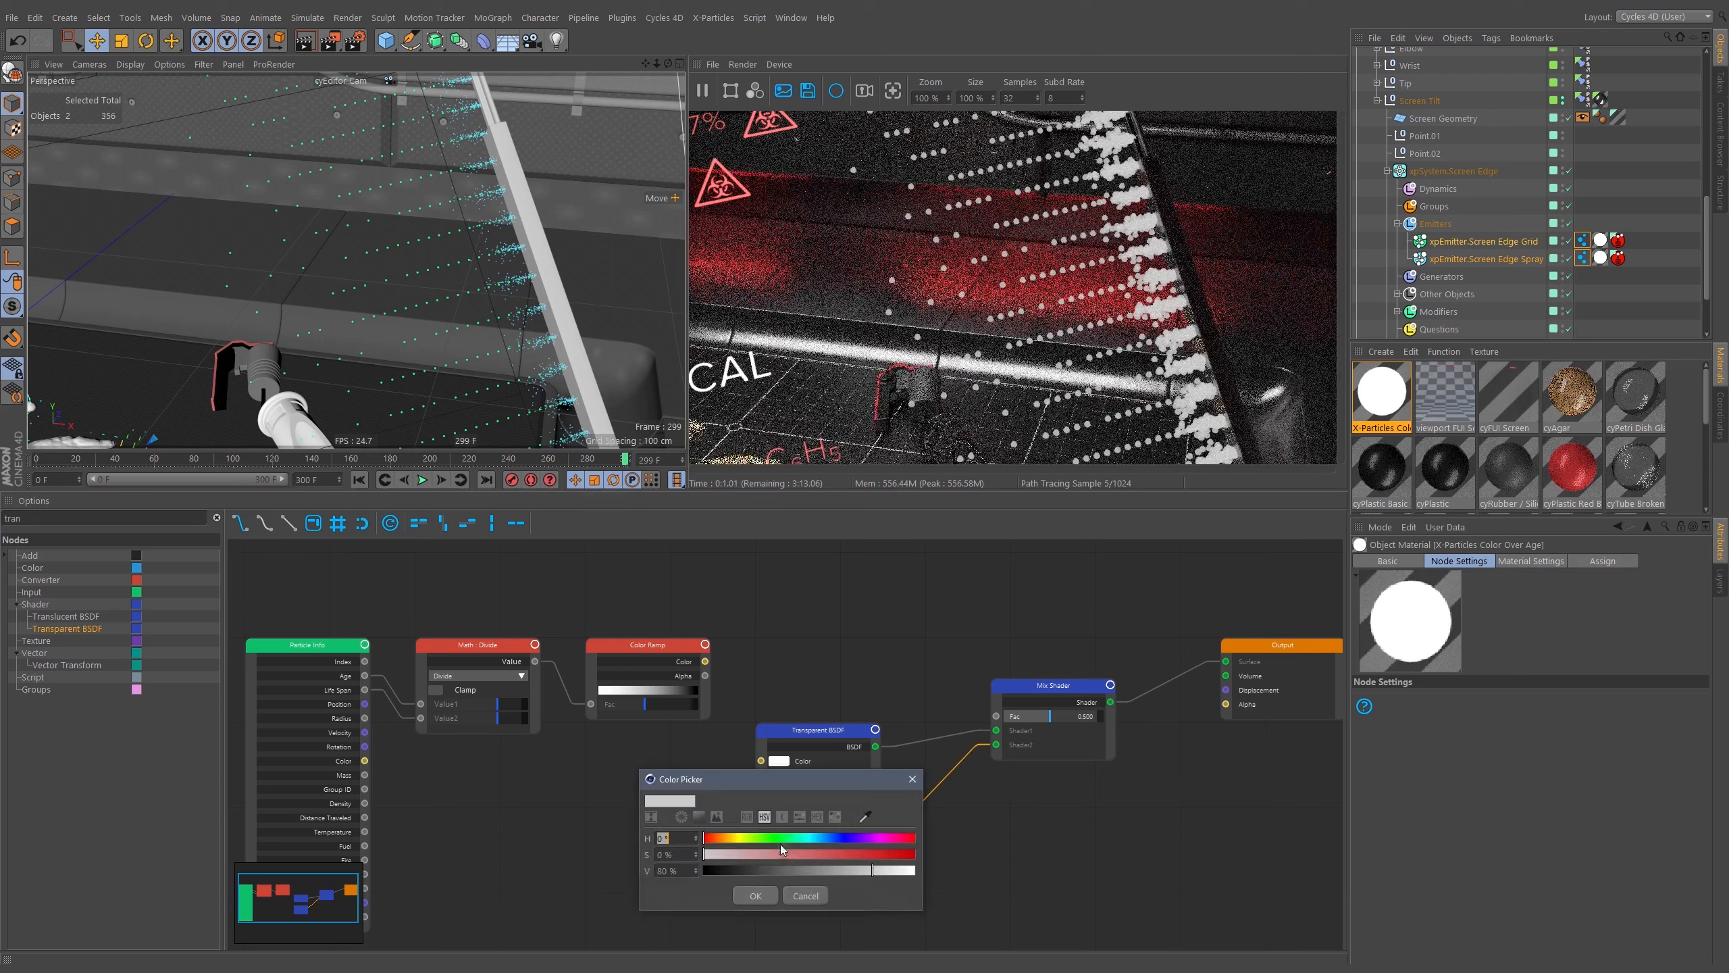
mouse_move(828, 843)
left_mouse_down()
mouse_move(807, 842)
mouse_move(847, 857)
left_mouse_up()
left_click_drag(818, 841, 892, 870)
left_click(756, 895)
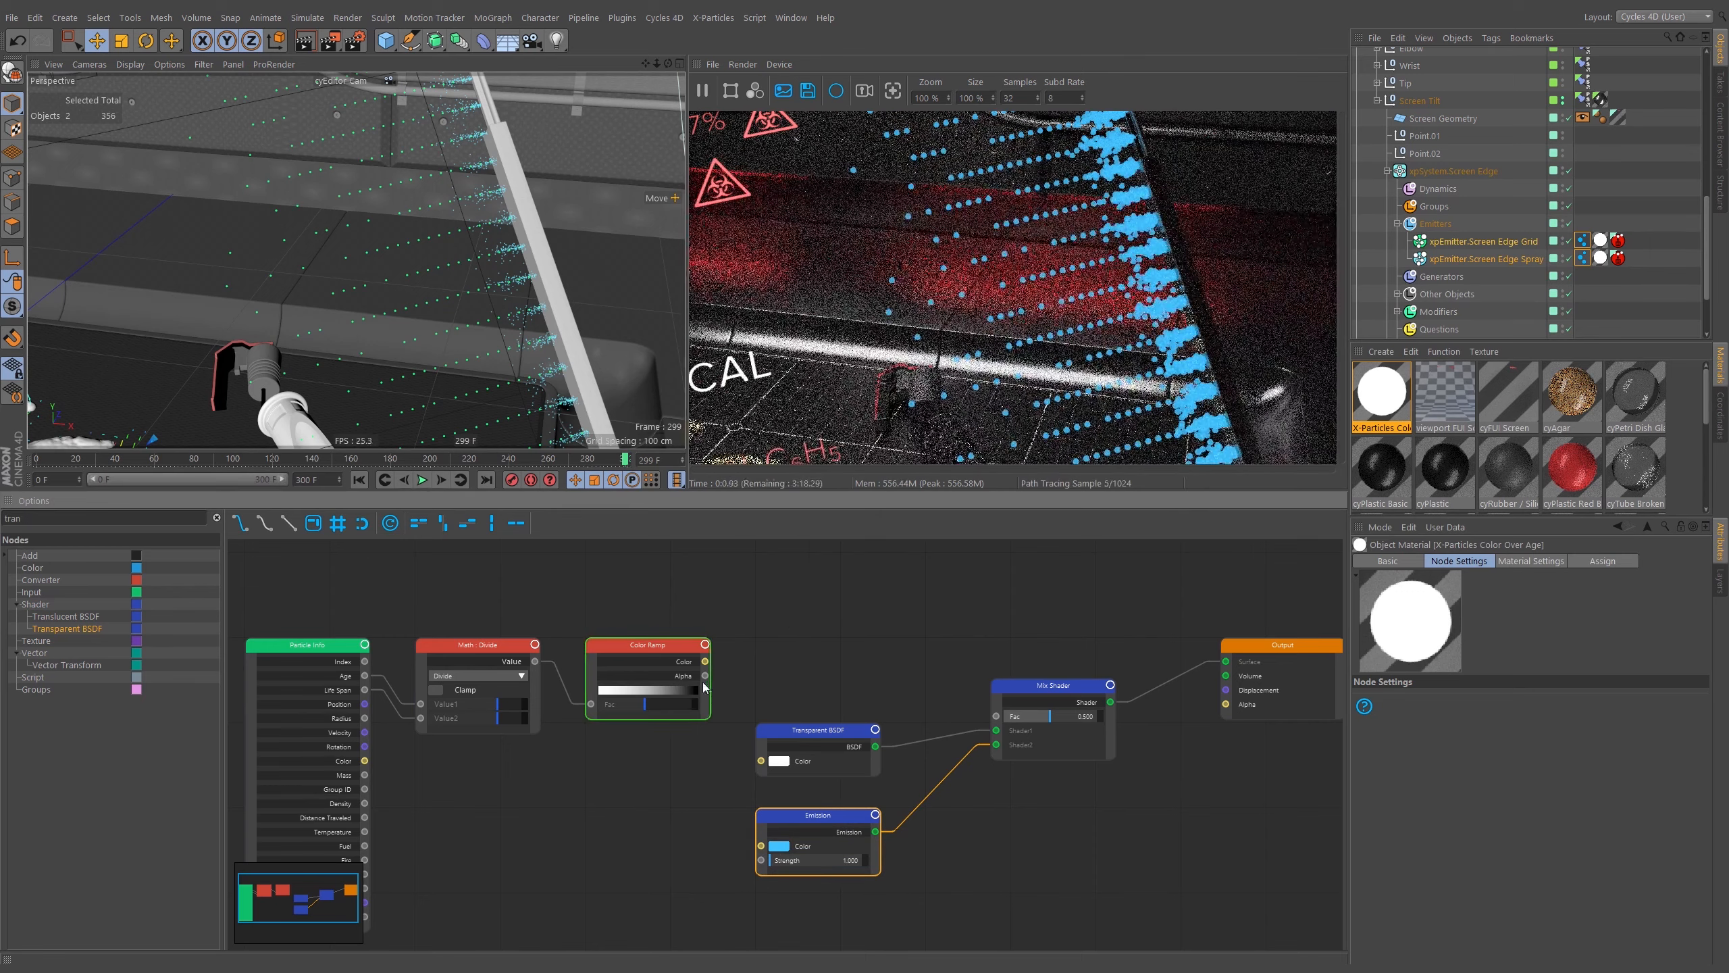
Connect the Color Ramp's color to the Mix Shader's factor and tidy the node layout.
left_click_drag(706, 660, 997, 716)
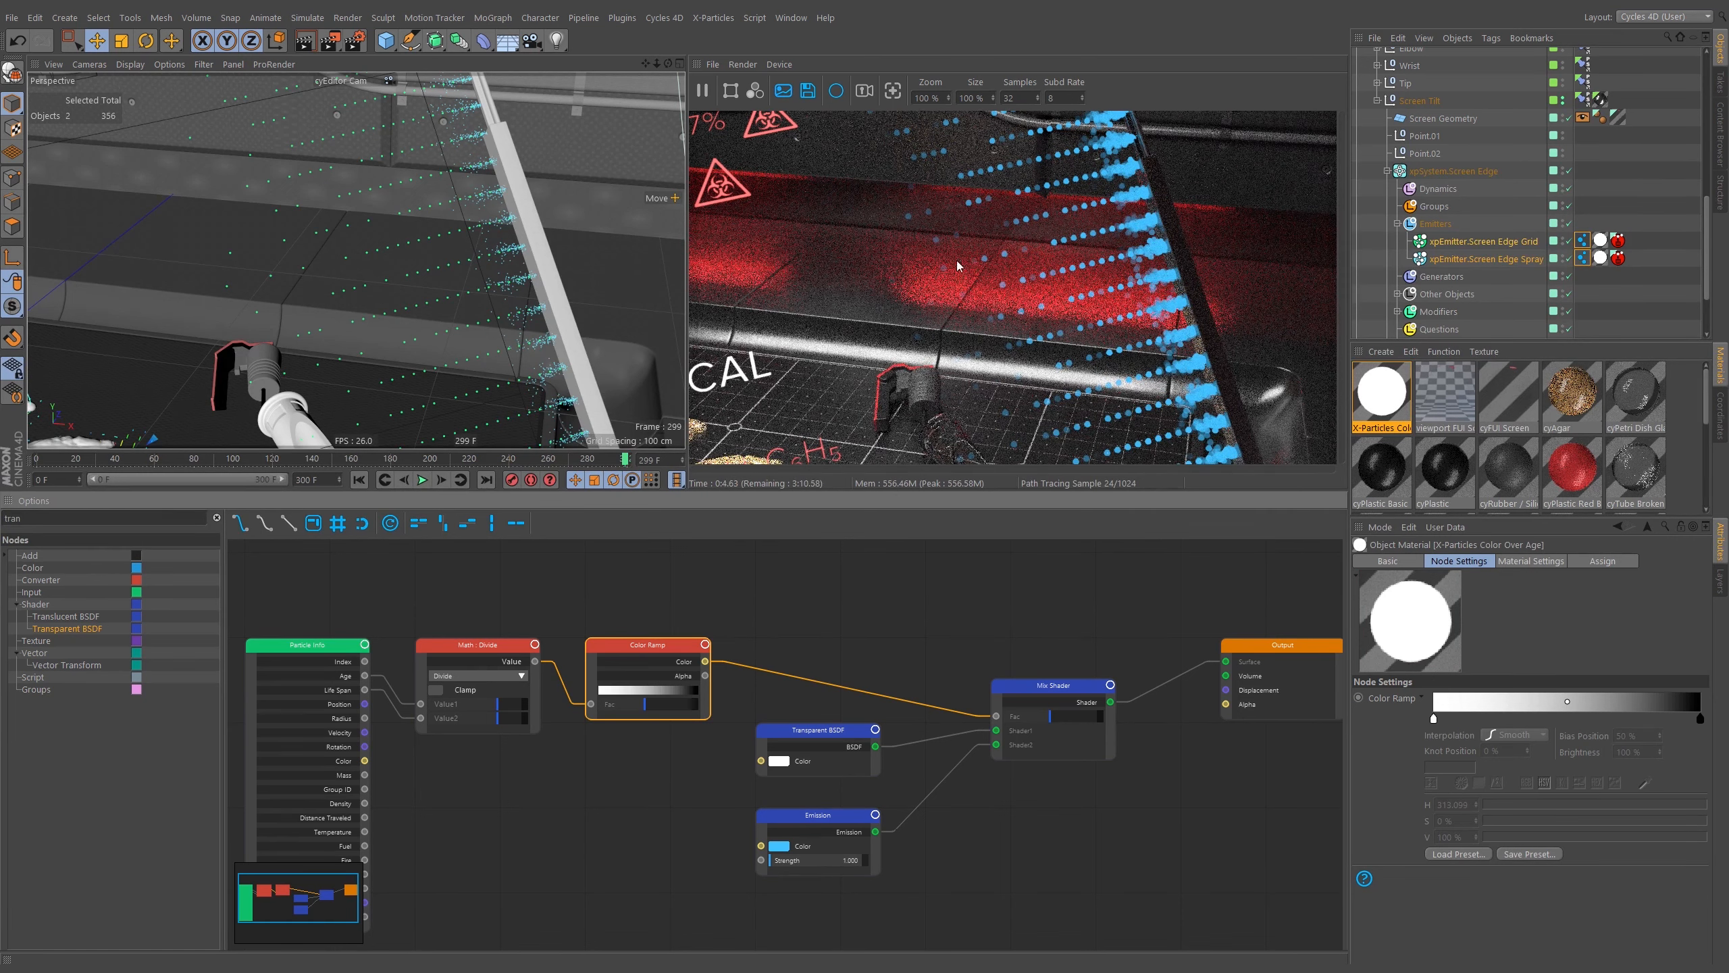
middle_click_drag(1159, 683, 916, 680)
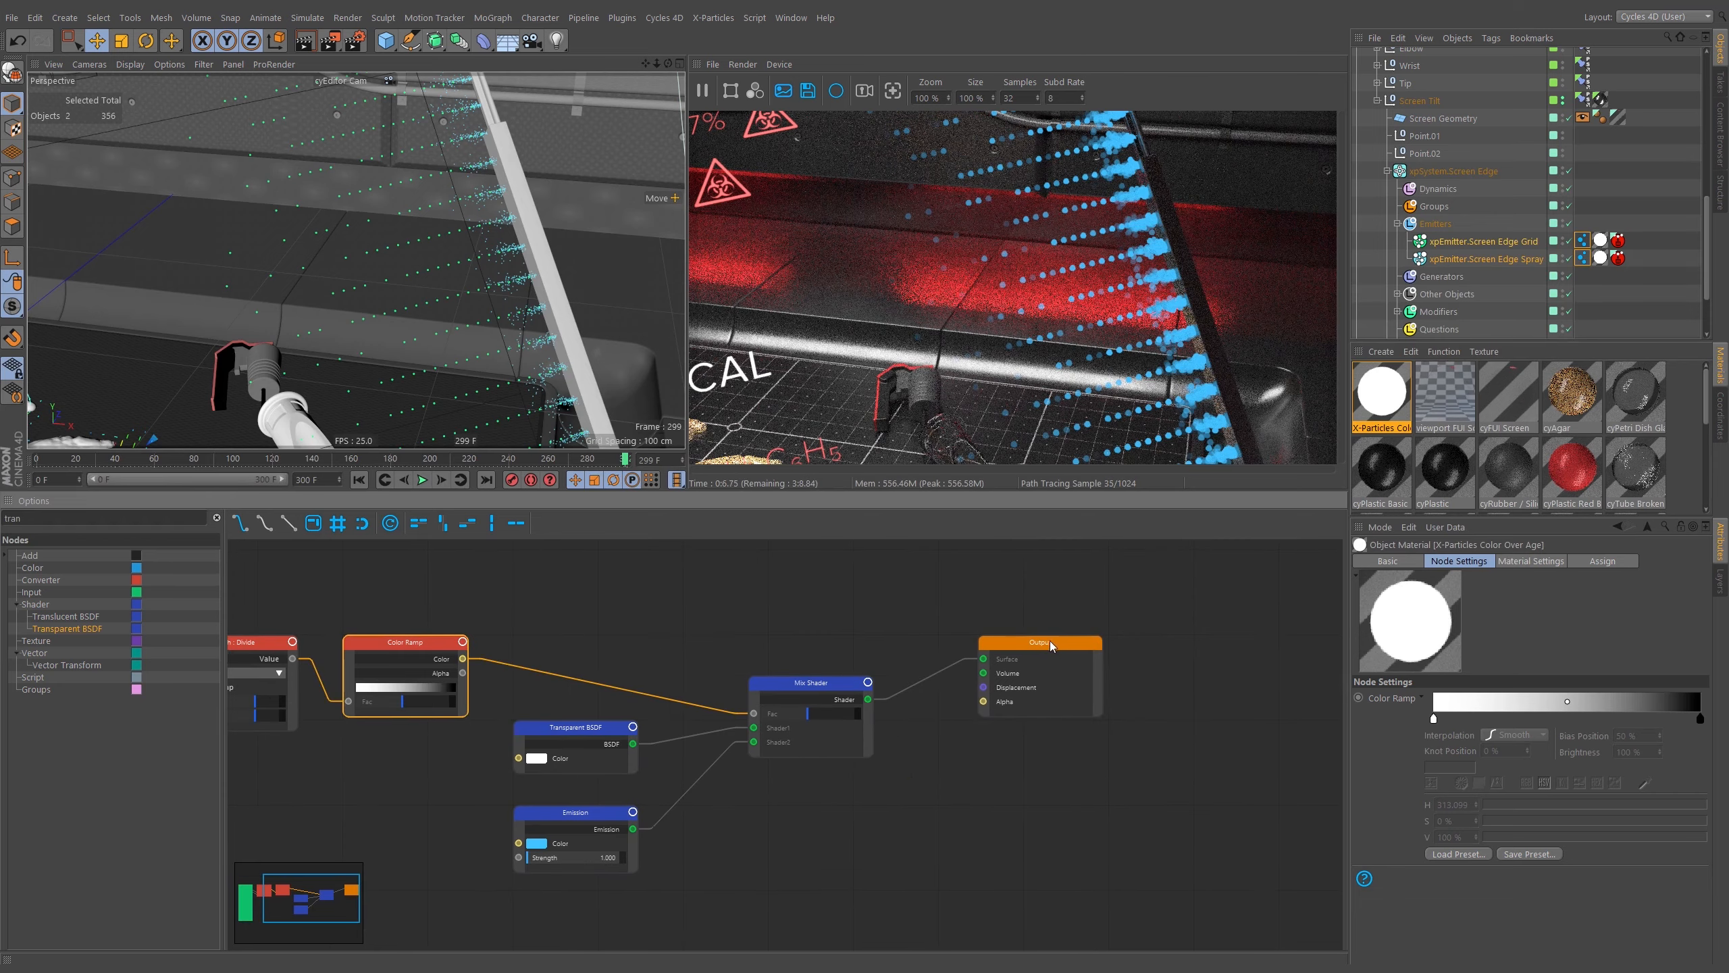
left_click_drag(1050, 641, 1180, 649)
middle_click_drag(884, 645, 938, 634)
left_click_drag(853, 672, 873, 632)
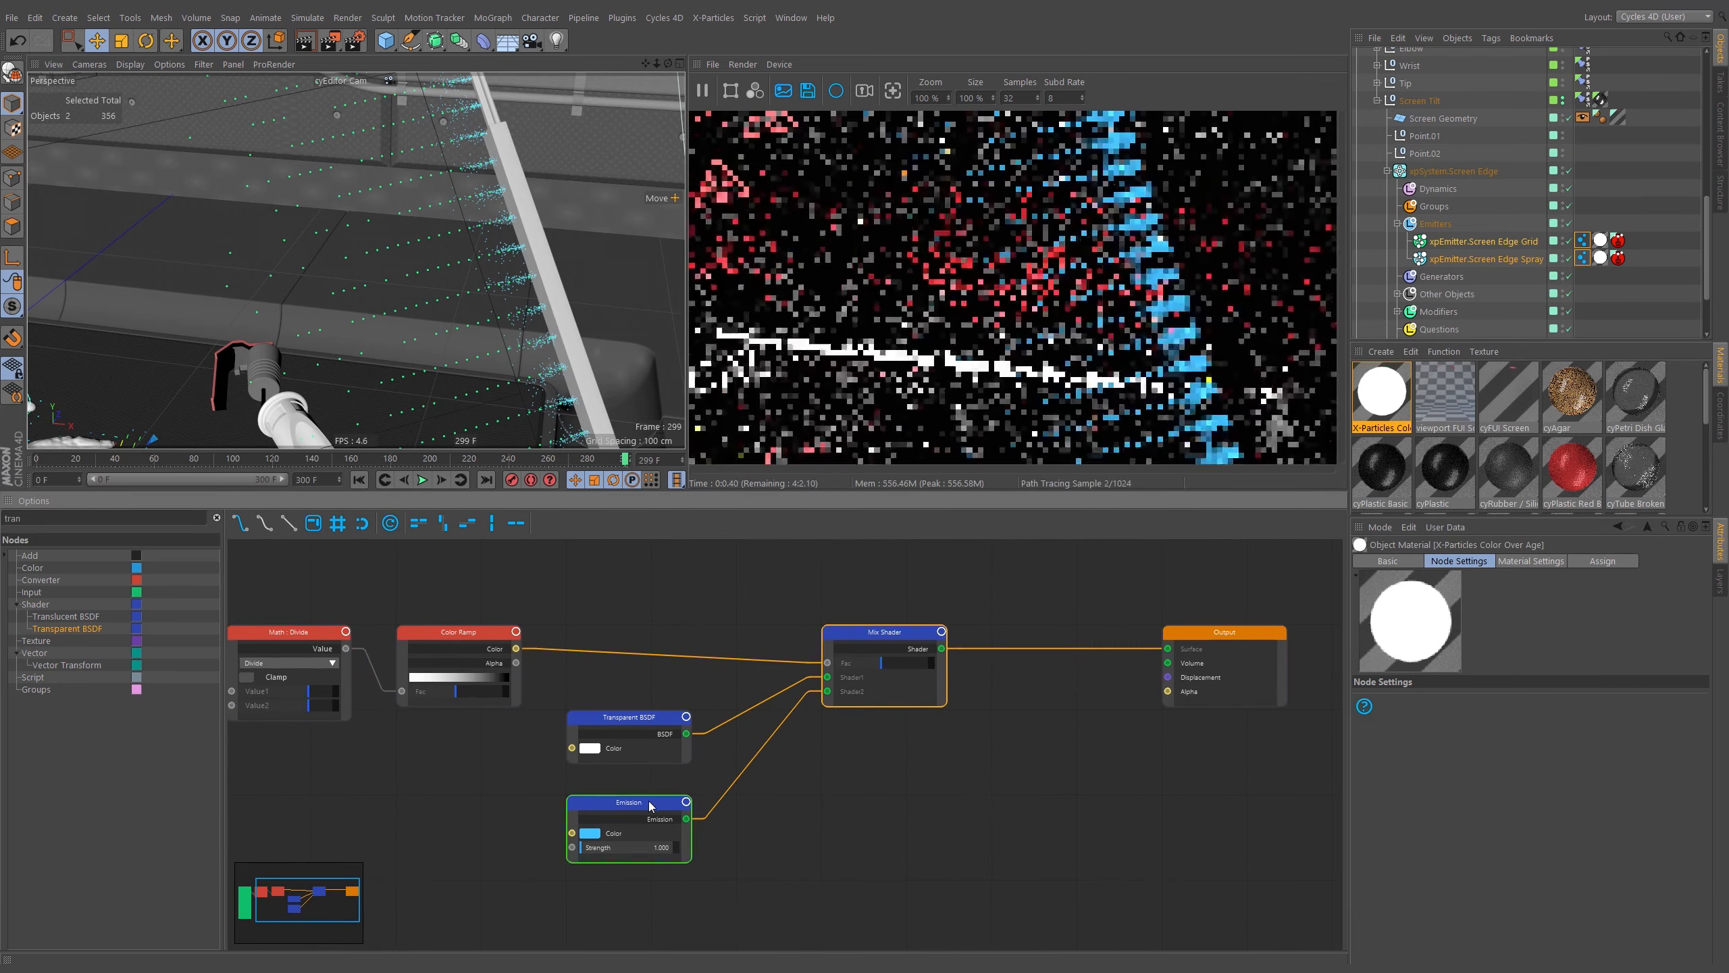
middle_click_drag(755, 759, 902, 729)
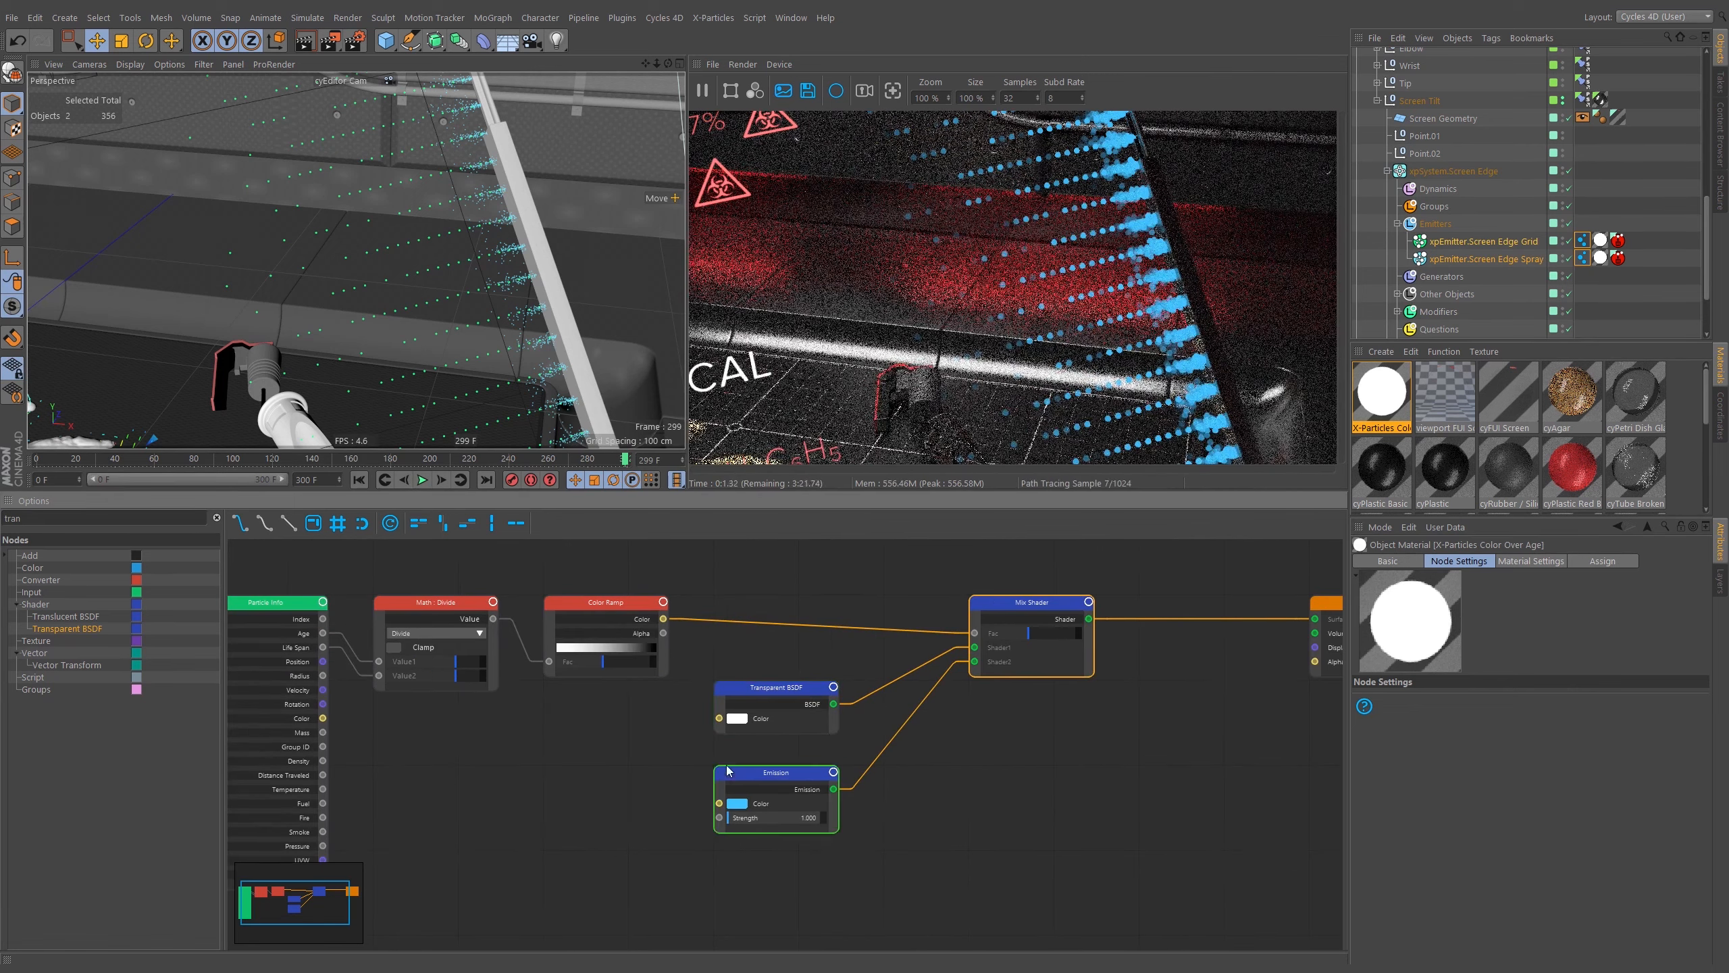
left_click_drag(784, 686, 832, 691)
left_click_drag(968, 575, 1203, 608, "shift")
left_click_drag(776, 772, 806, 703)
left_click_drag(1008, 695, 954, 655)
left_click_drag(804, 708, 775, 862)
middle_click_drag(802, 786, 797, 750)
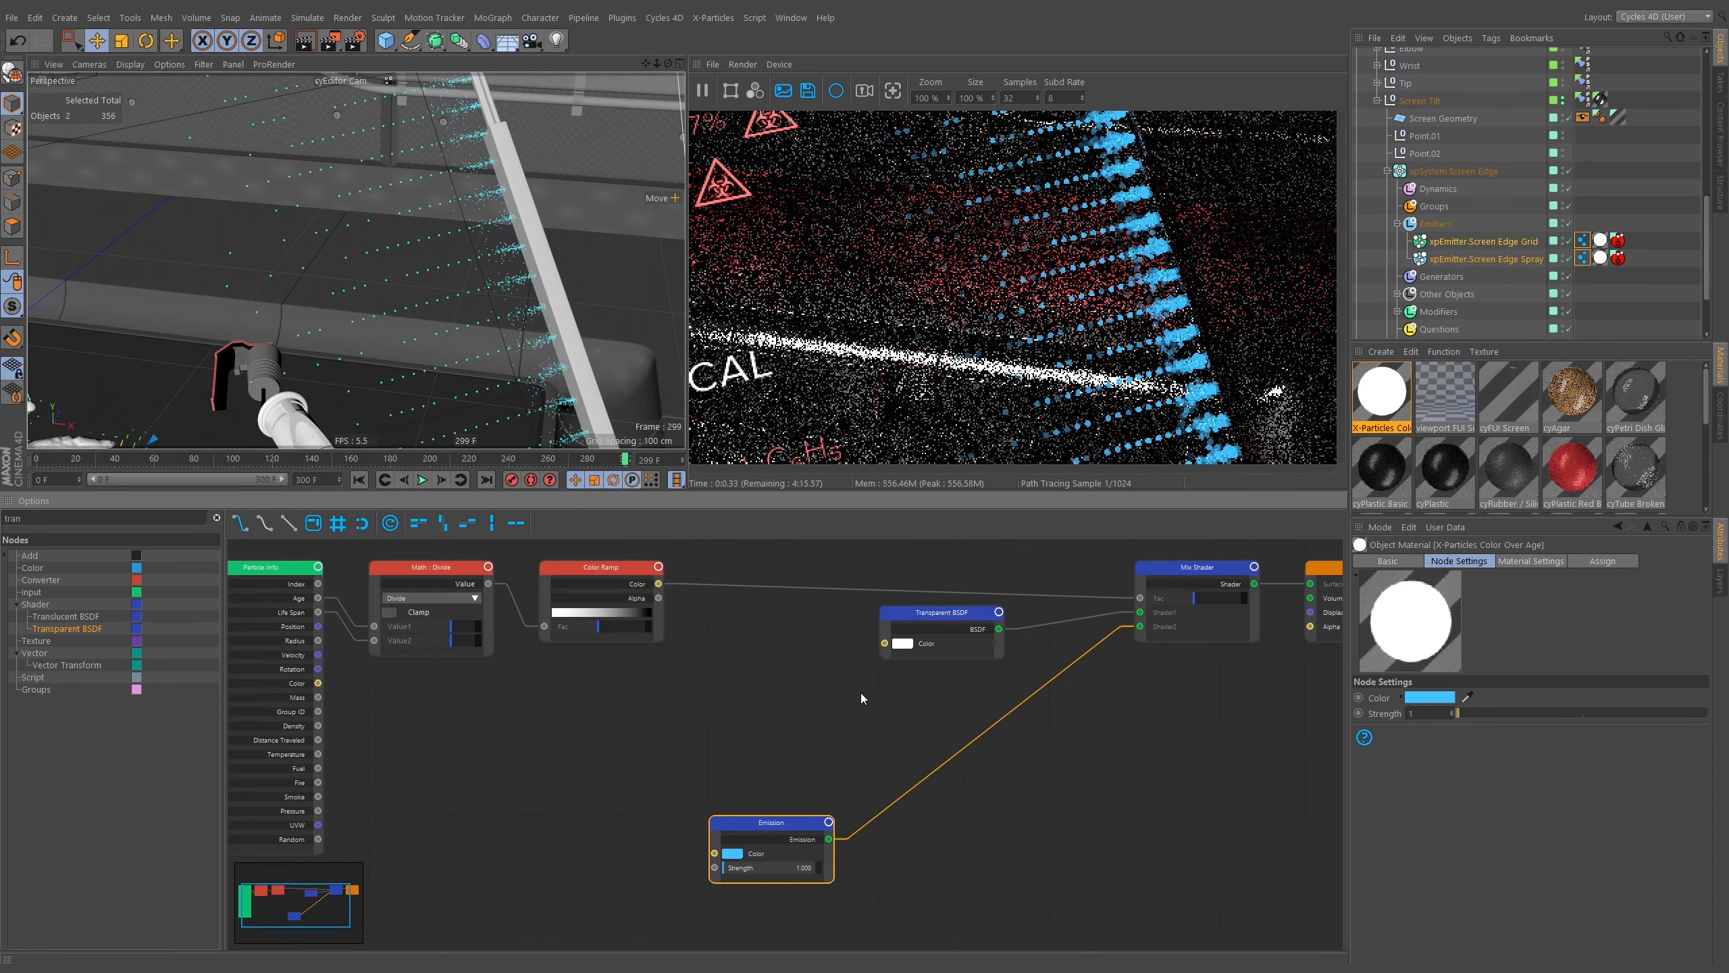
Duplicate the Transparent BSDF node and place the copy below the Emission node.
left_click(792, 828)
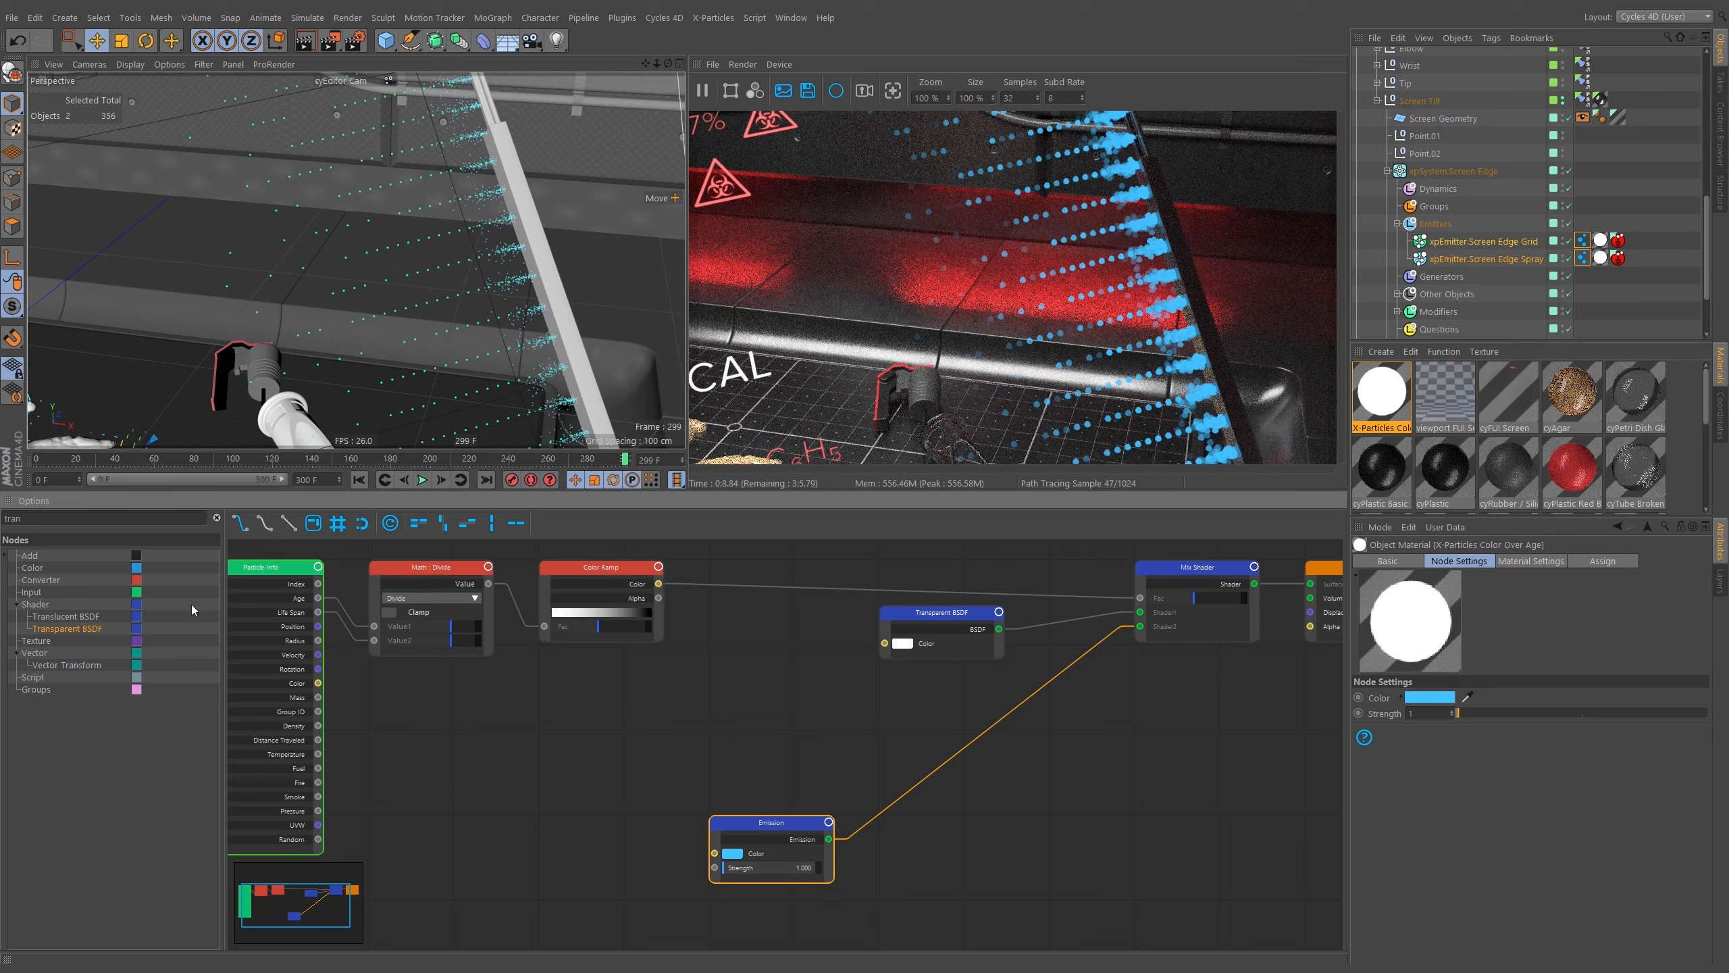
middle_click_drag(786, 740, 711, 647)
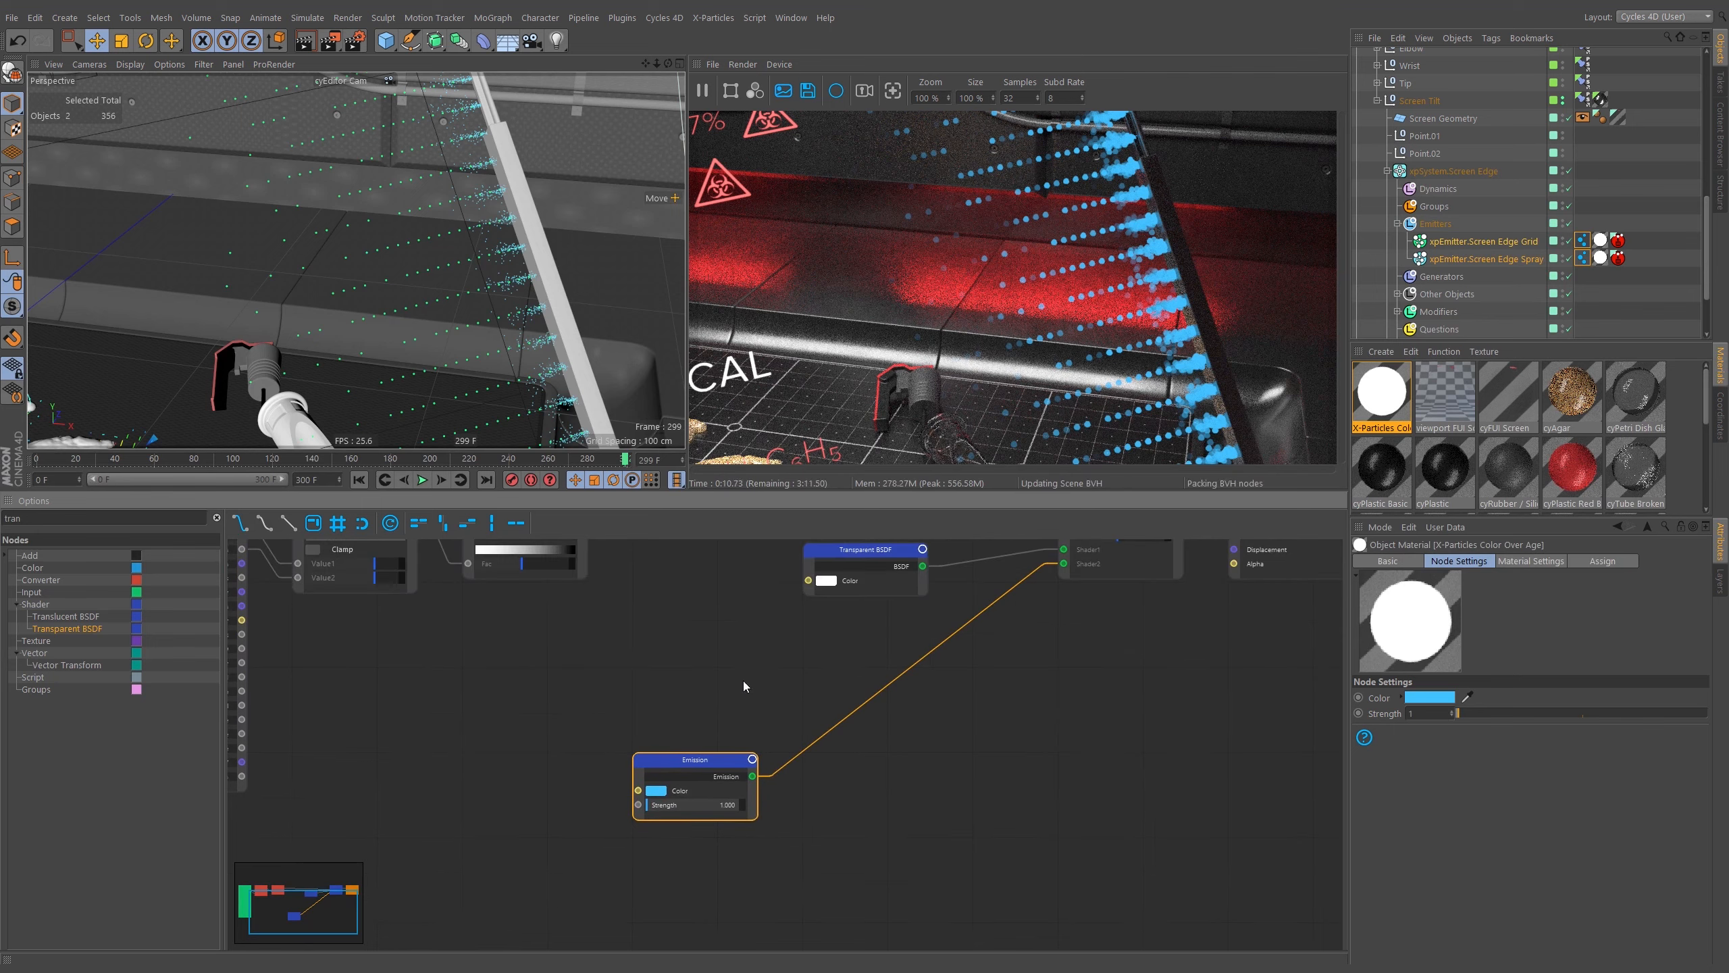
left_click_drag(684, 695, 689, 680)
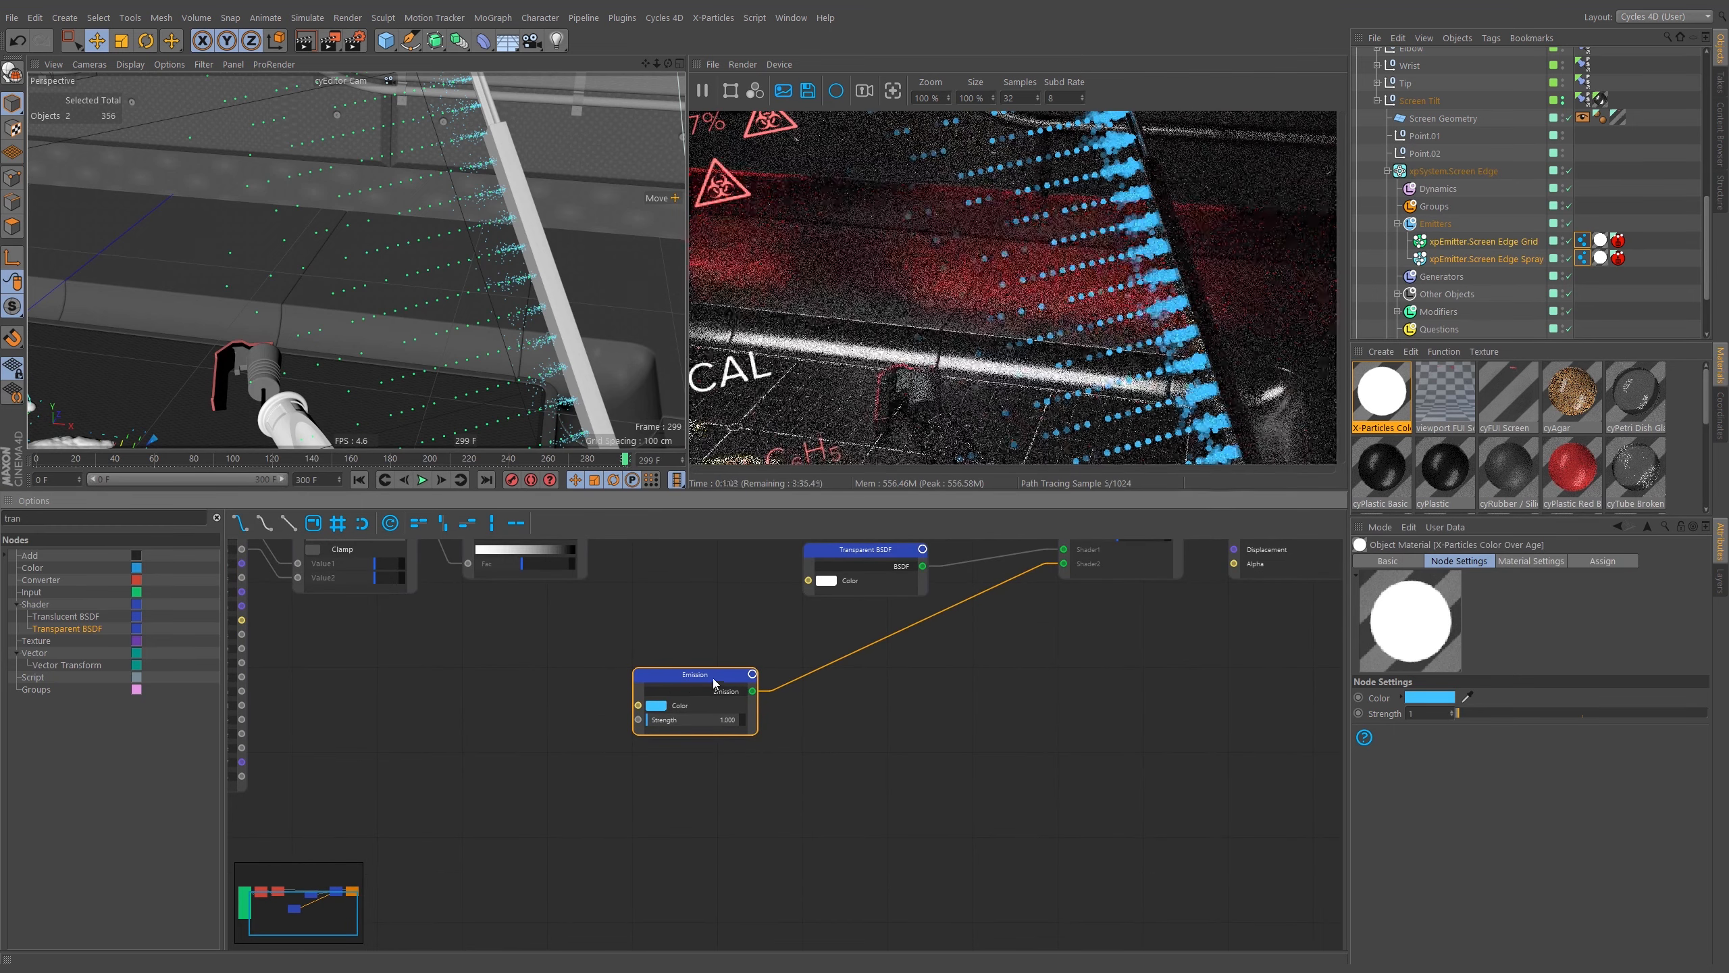
left_click_drag(878, 551, 699, 803, "ctrl")
Add an Add Shader node, feed Emission into its first input and its output into the Mix Shader's second shader.
double_click(41, 519)
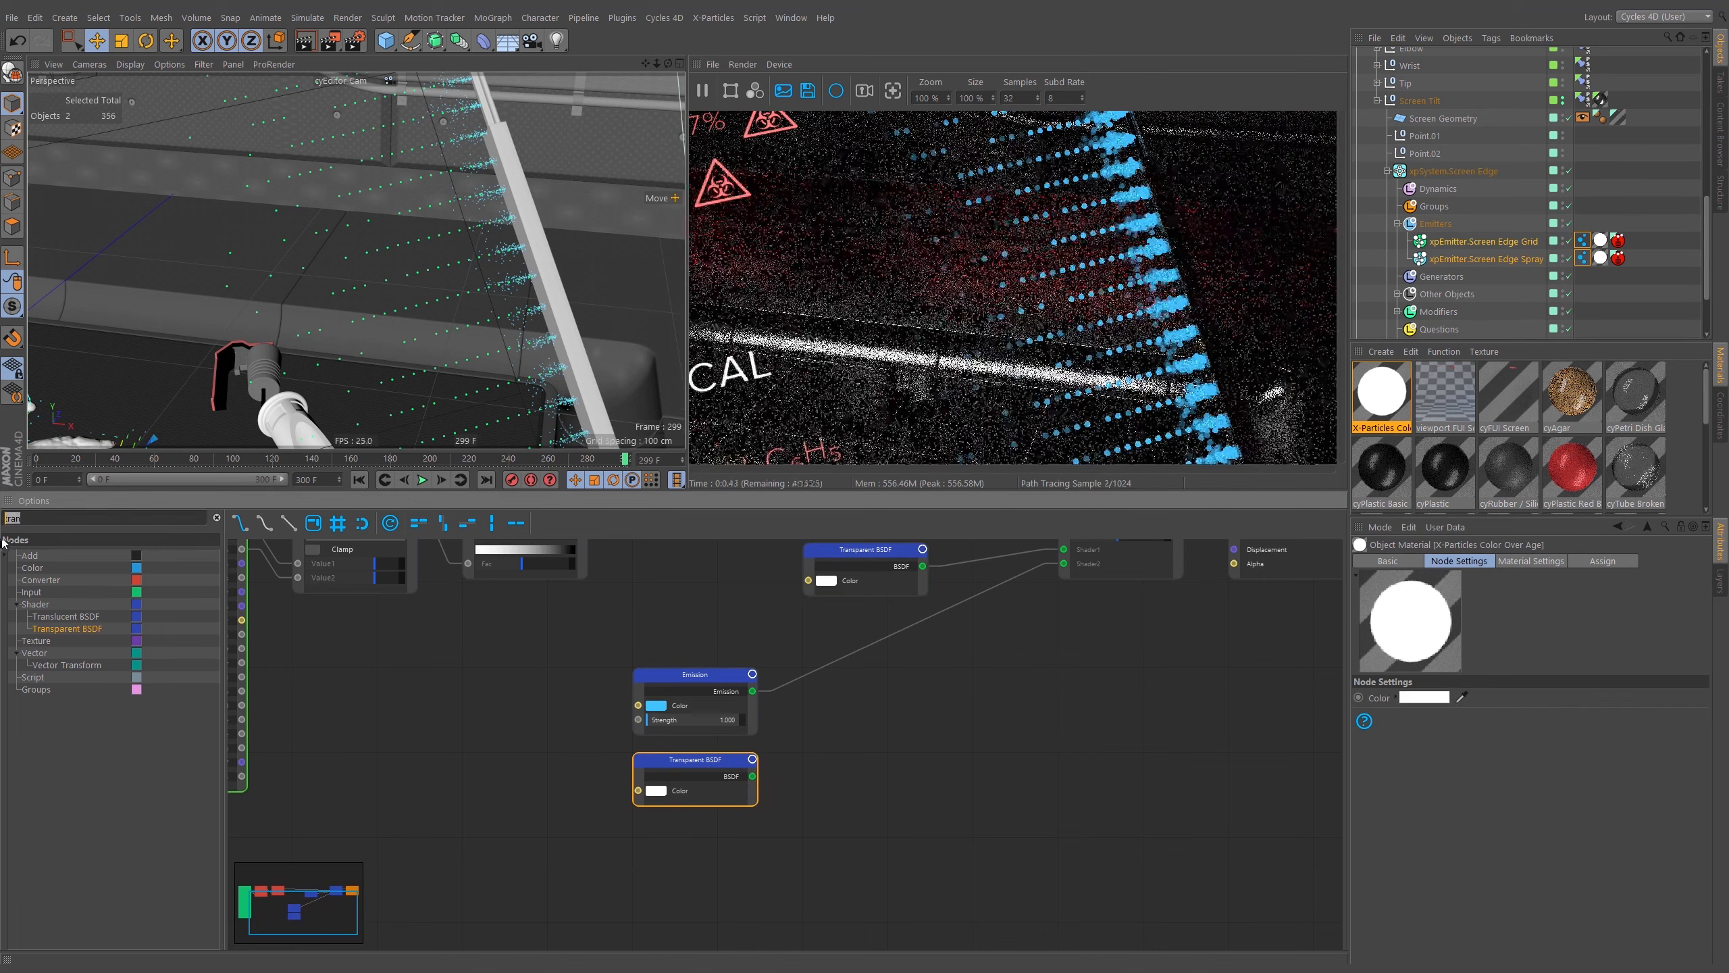
type("add")
left_click_drag(891, 710, 891, 712)
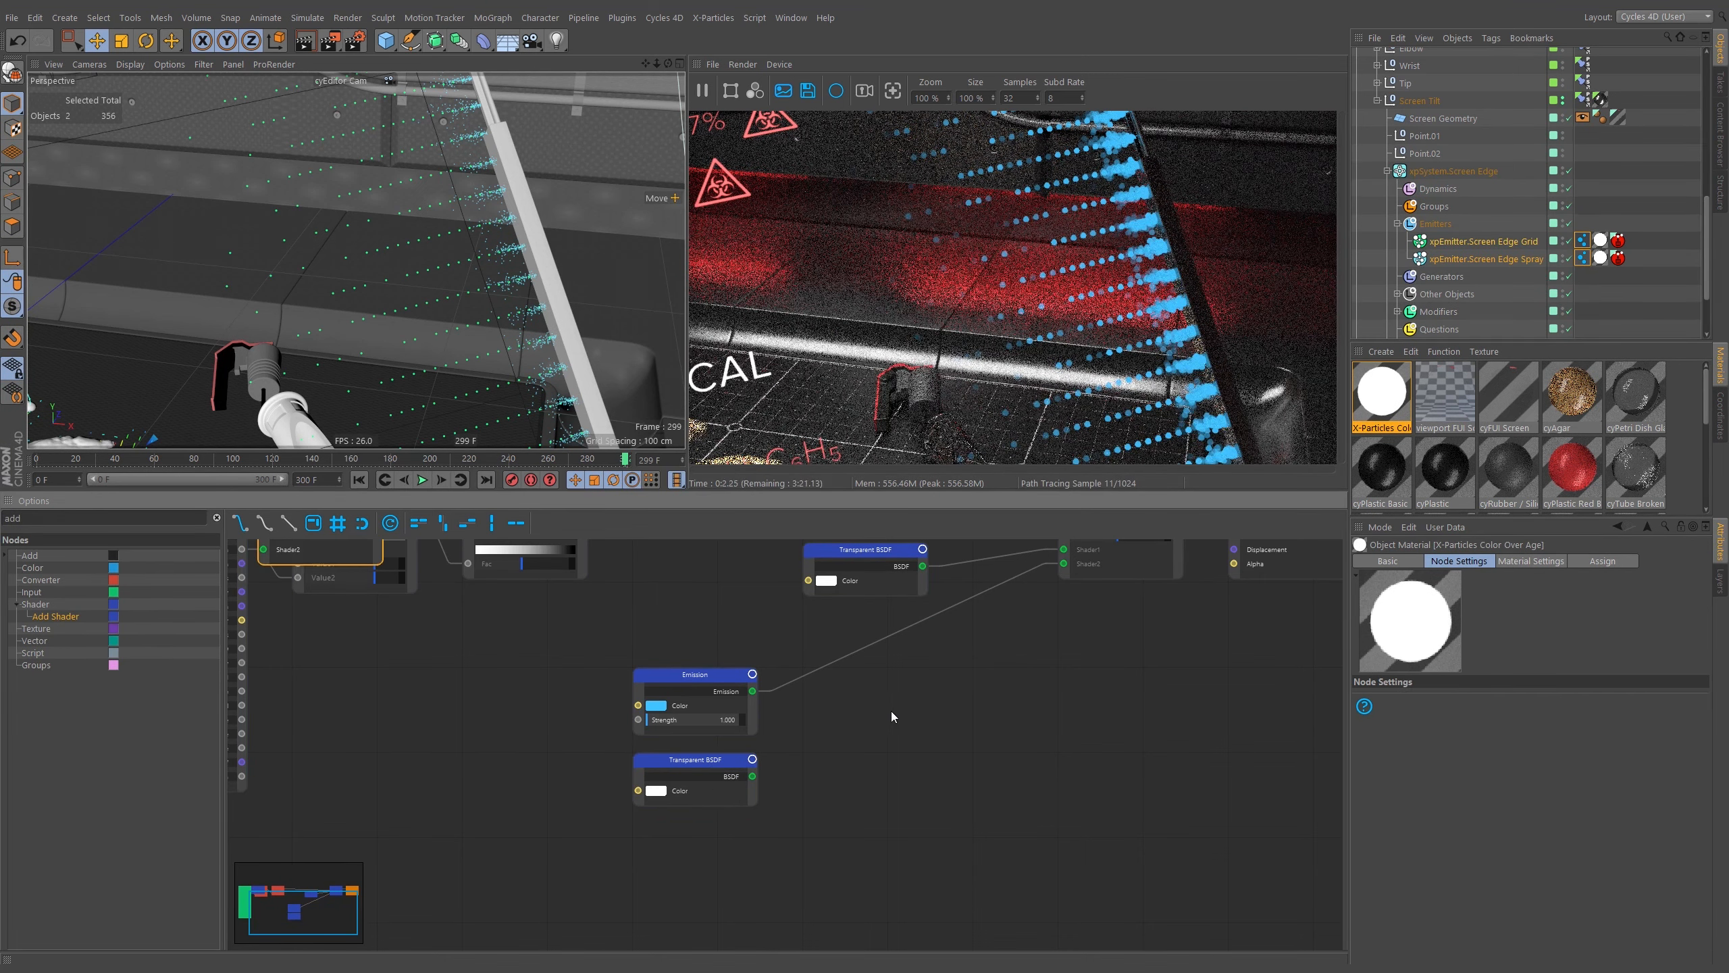
middle_click_drag(363, 622, 463, 693)
left_click_drag(437, 579, 969, 743)
left_click_drag(852, 845, 909, 790)
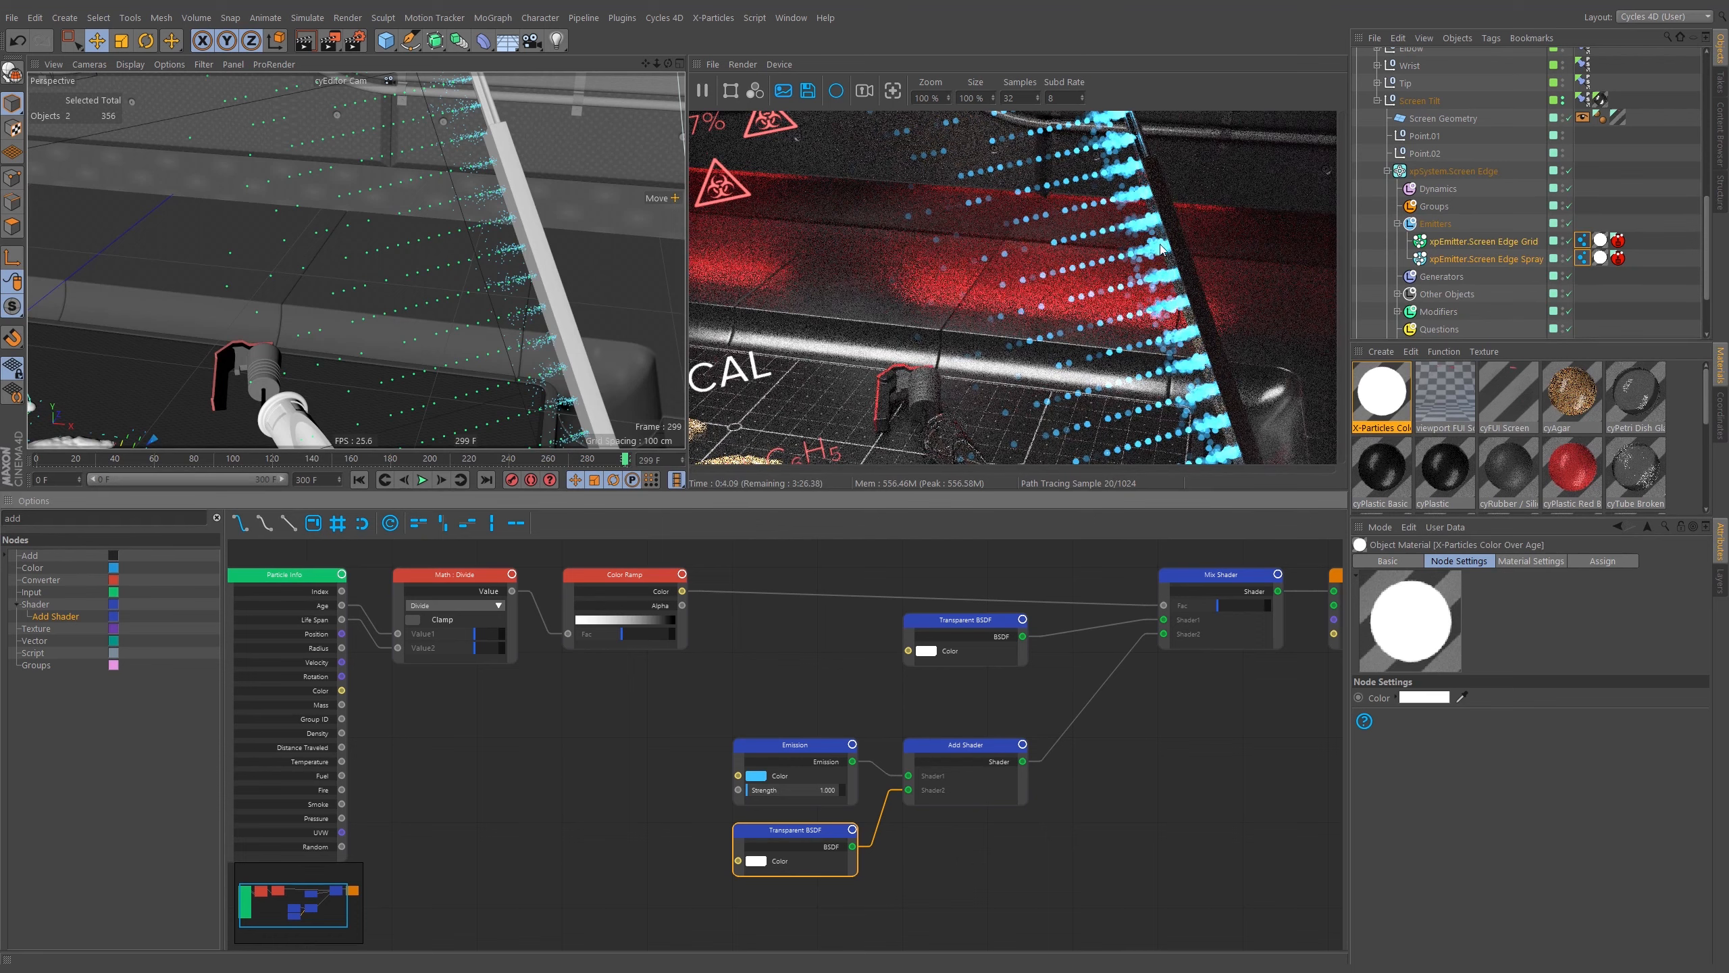
Connect the duplicated Transparent BSDF to the Add Shader's second shader input.
middle_click_drag(969, 571, 861, 619)
left_click_drag(886, 670, 885, 710)
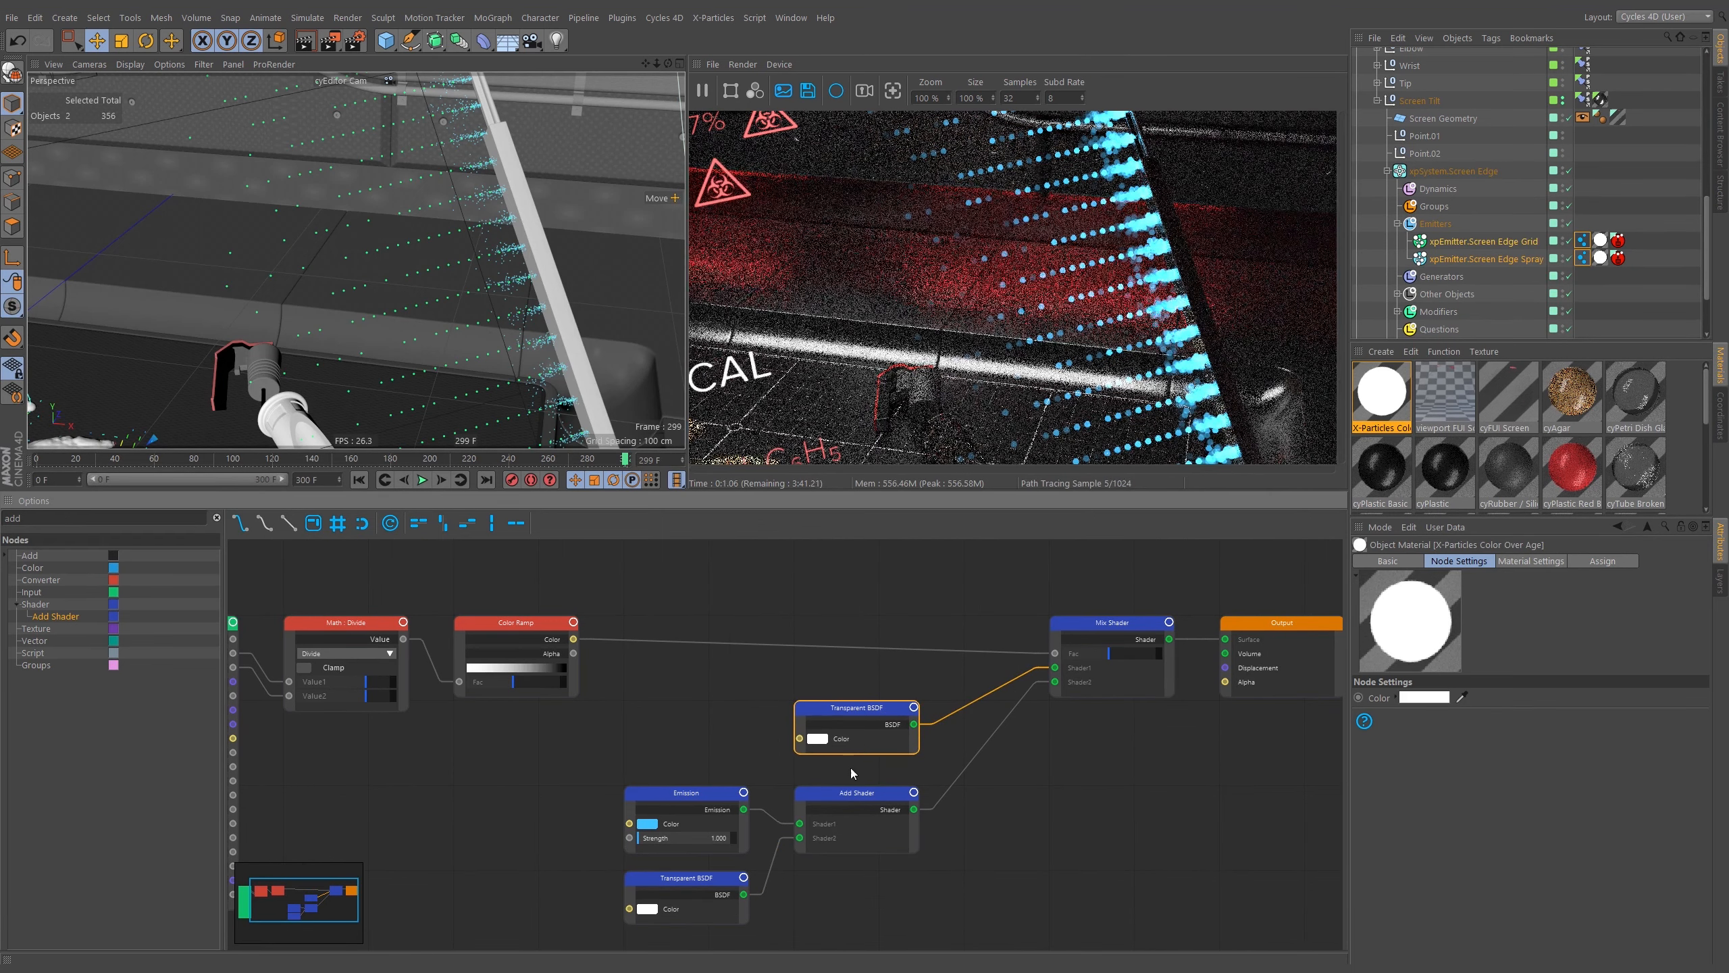
middle_click_drag(616, 935, 678, 916)
left_click_drag(677, 916, 978, 855)
Rearrange the Particle Info, Math, Color Ramp and shader nodes into a tidy layout.
left_click(919, 702, "shift")
left_click(1002, 666)
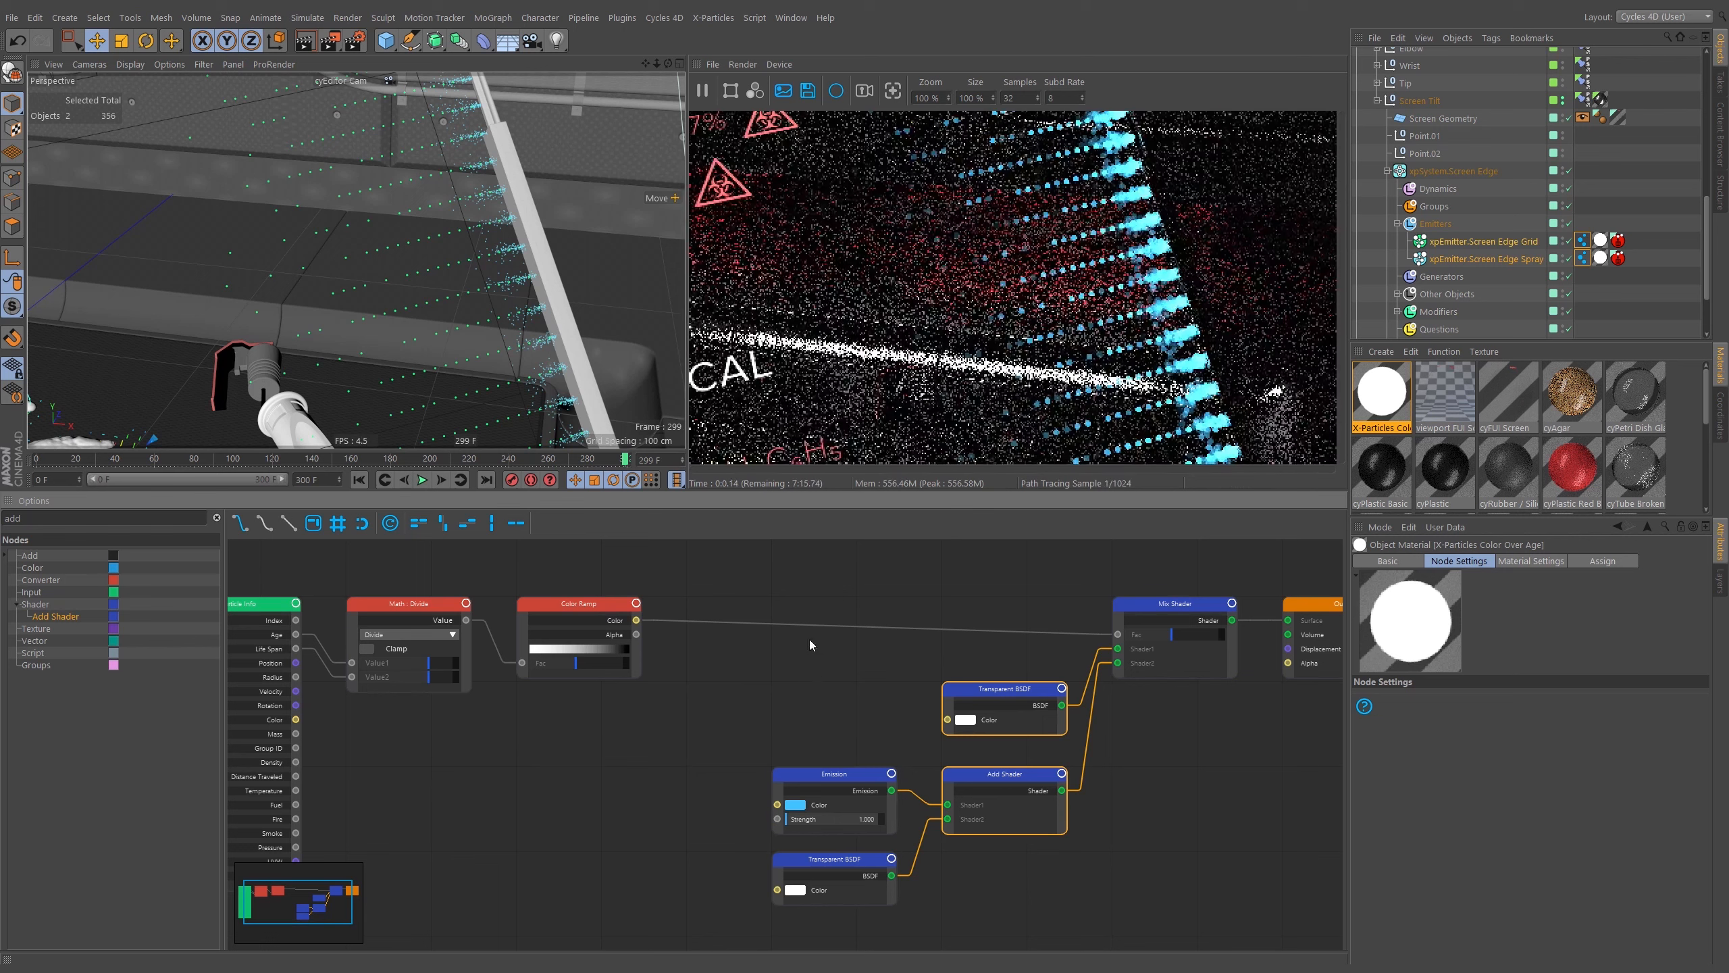
middle_click_drag(958, 621, 776, 612)
middle_click_drag(634, 676, 960, 680)
left_click_drag(837, 581, 346, 751)
left_click_drag(686, 602, 771, 602)
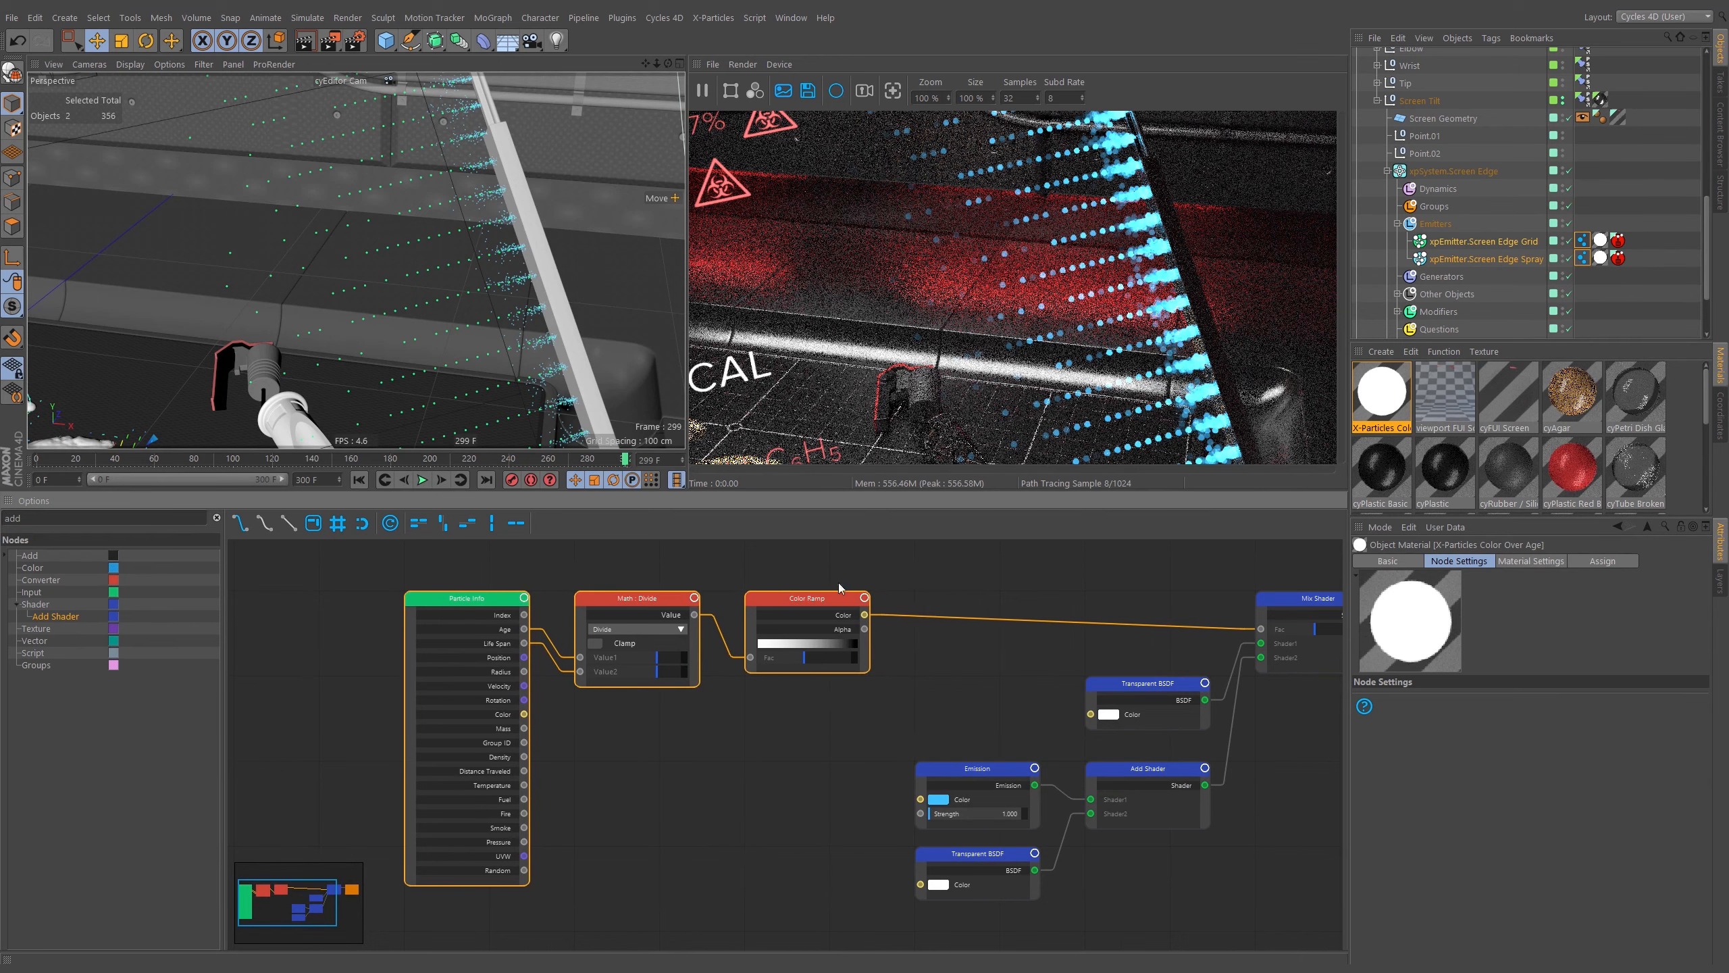
left_click(1008, 620)
middle_click_drag(956, 572, 857, 581)
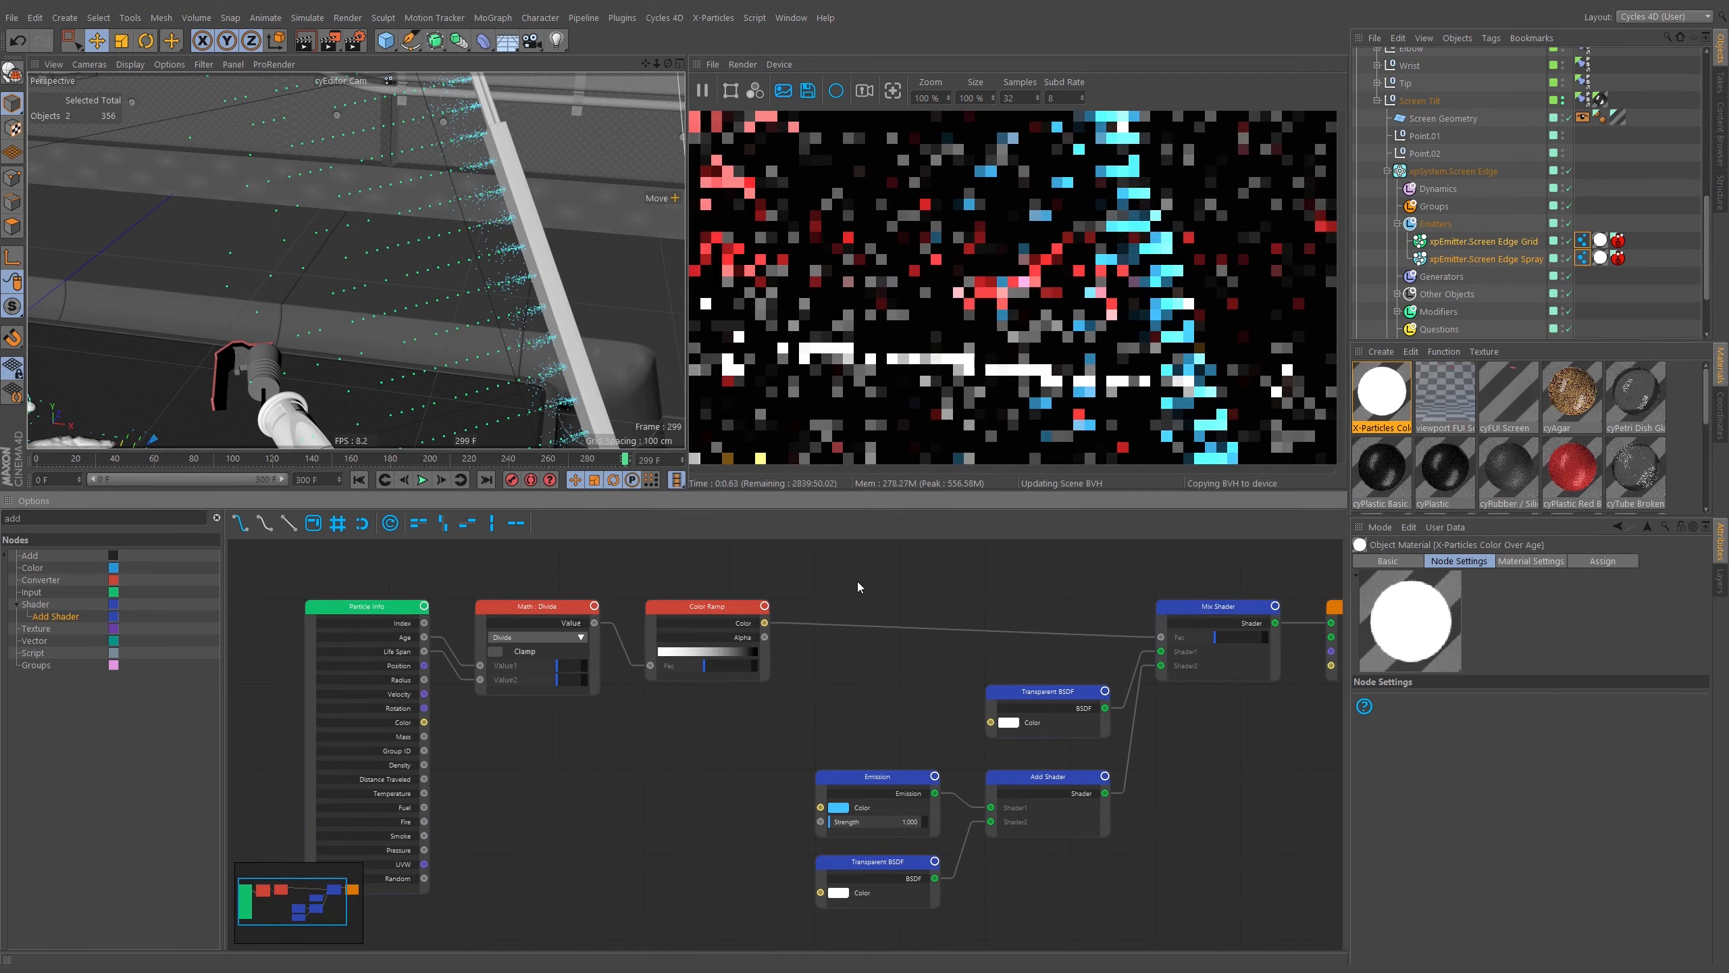
middle_click_drag(900, 682, 834, 670)
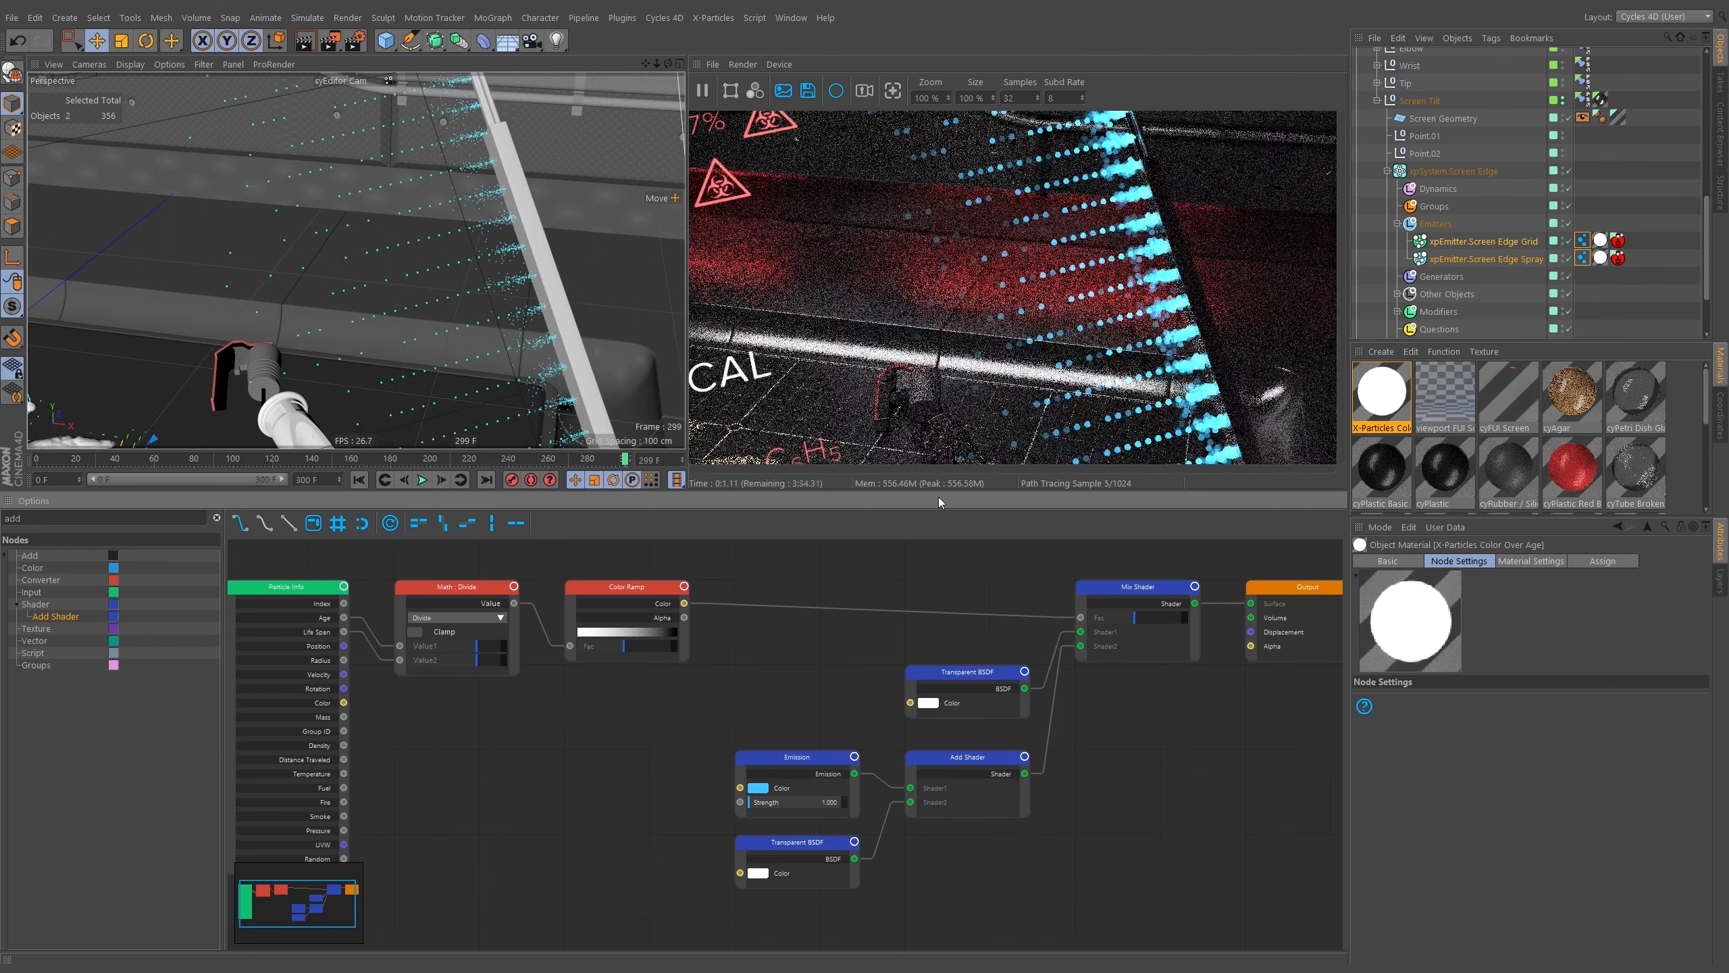
middle_click_drag(805, 687, 830, 679)
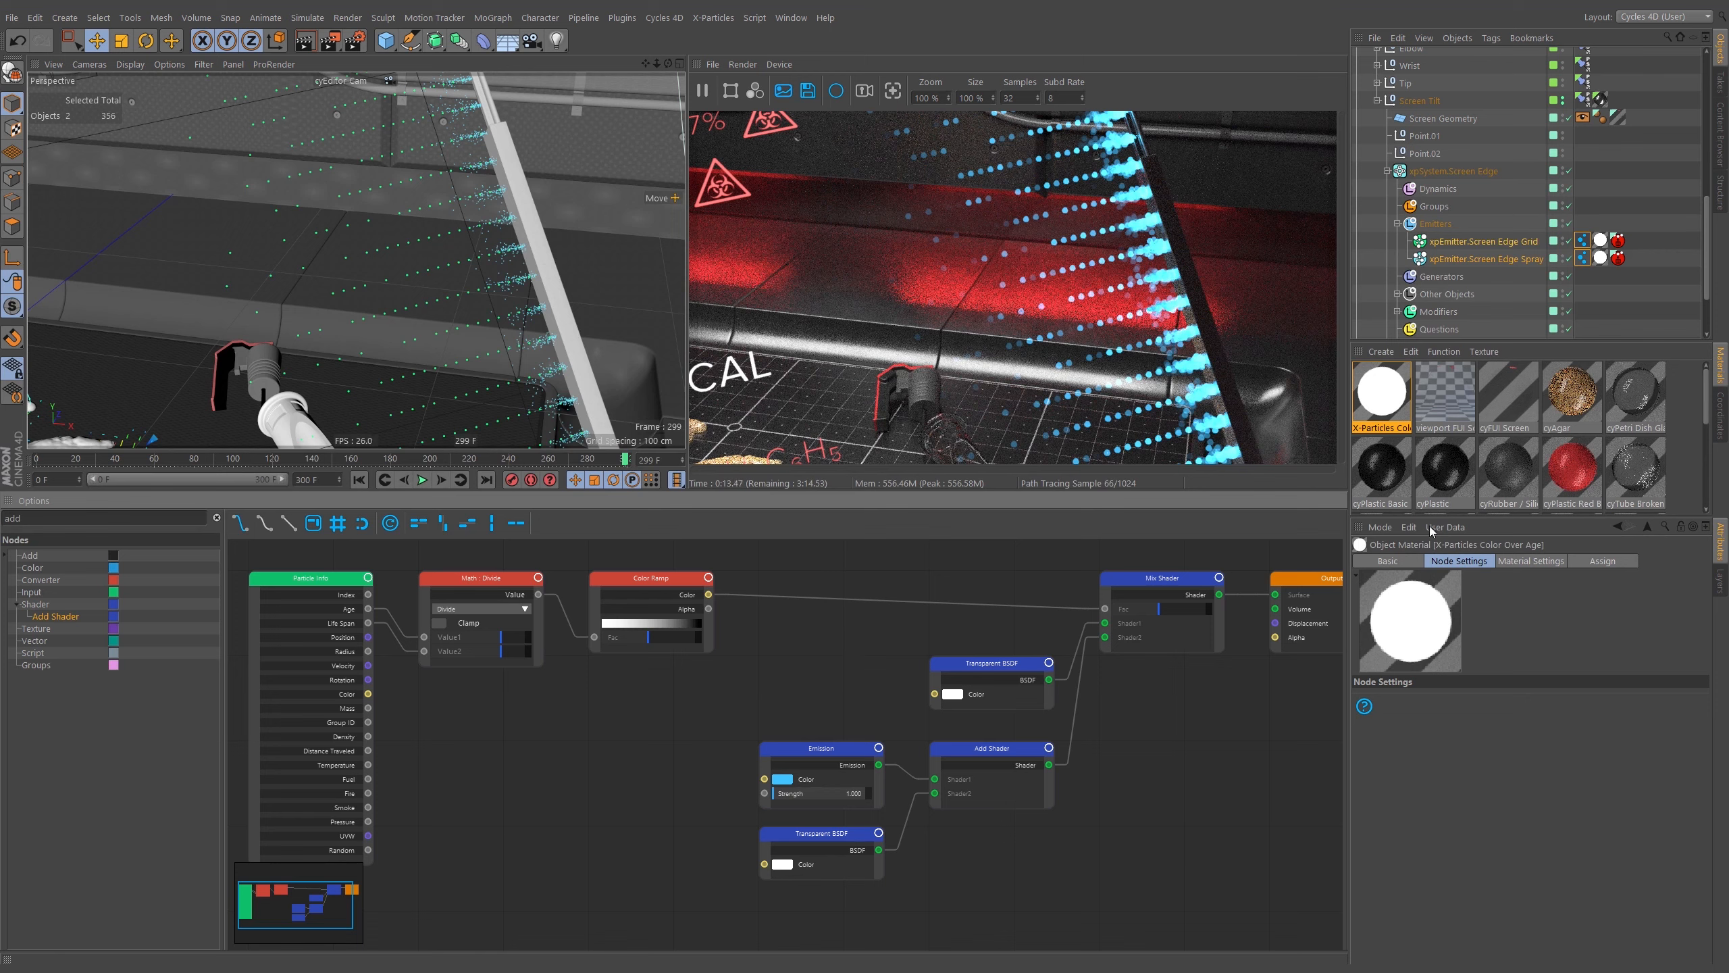
Set the Size Multiplier of both X-Particles emitters' Cycles 4D Instance tags to 5 %.
left_click(1580, 242)
left_click(1581, 258, "shift")
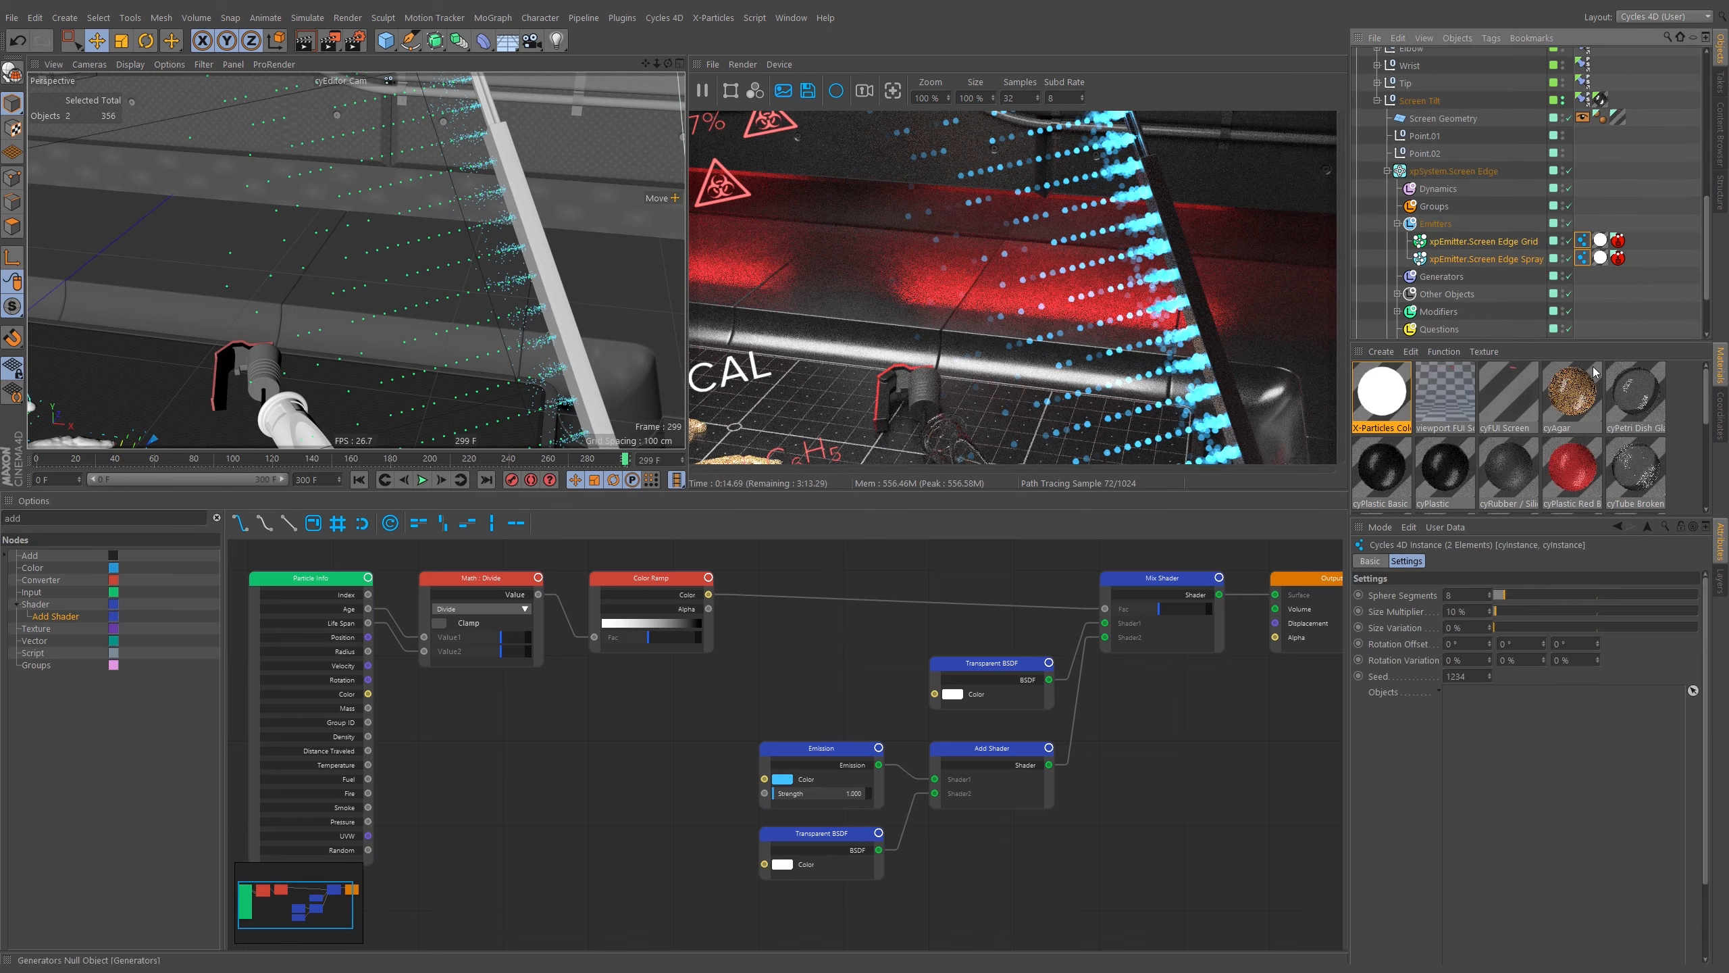
left_click(1475, 610)
type("5")
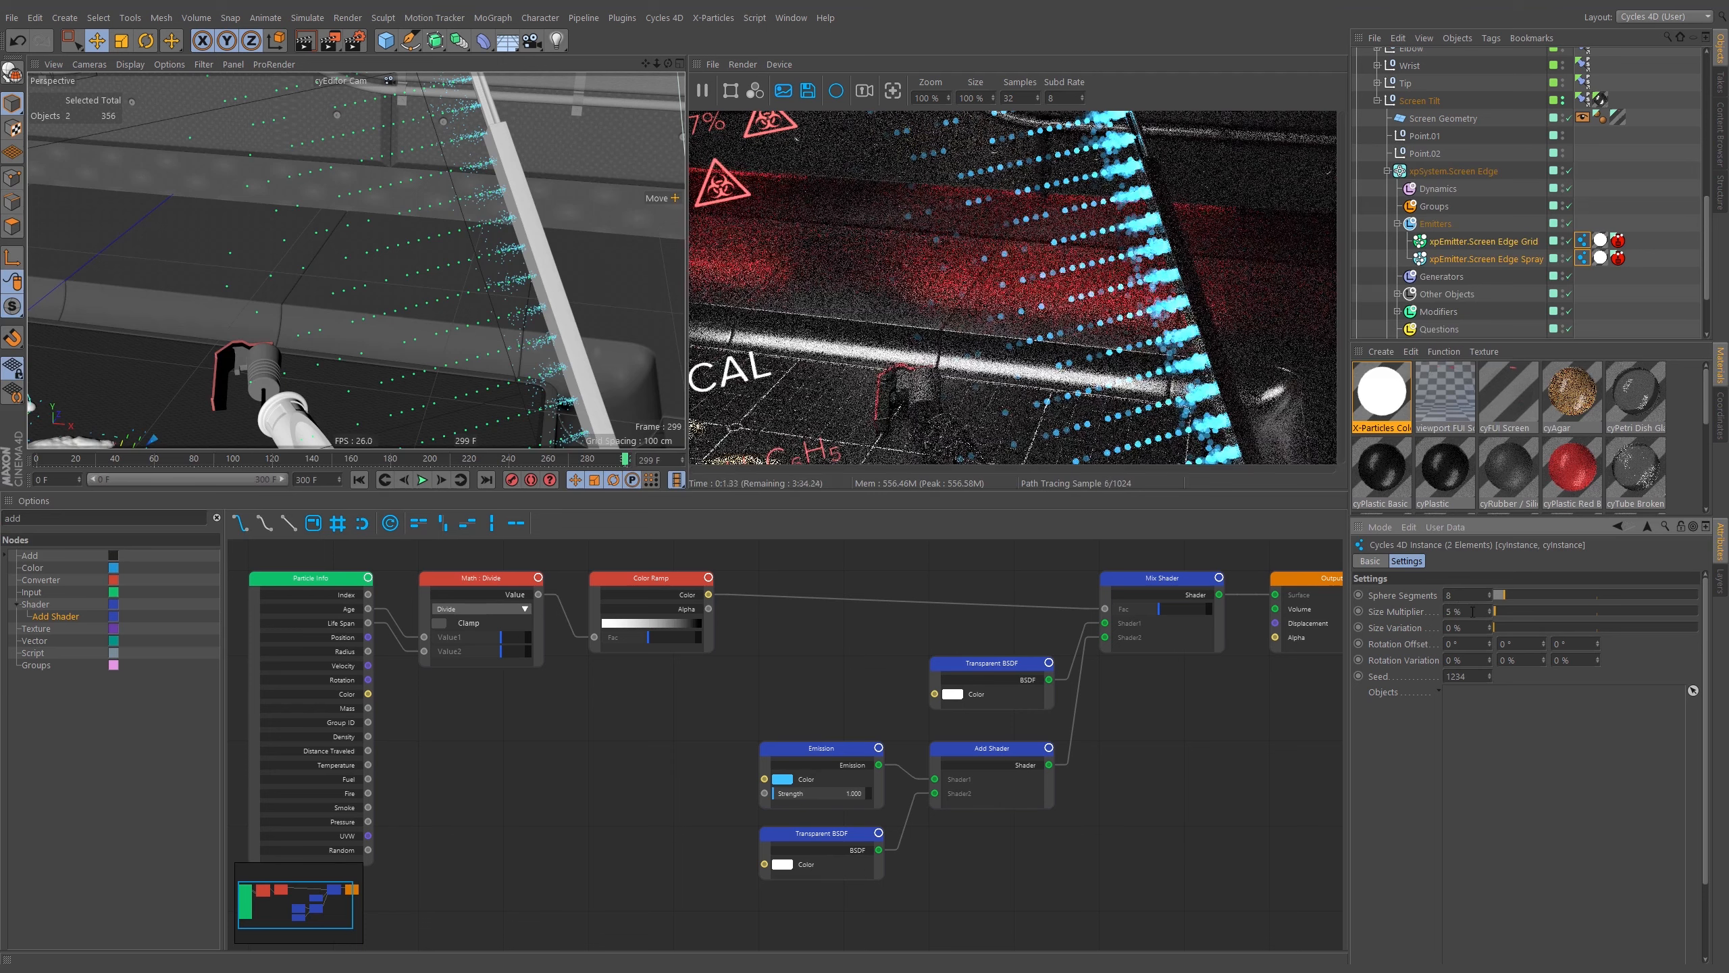
key("Return")
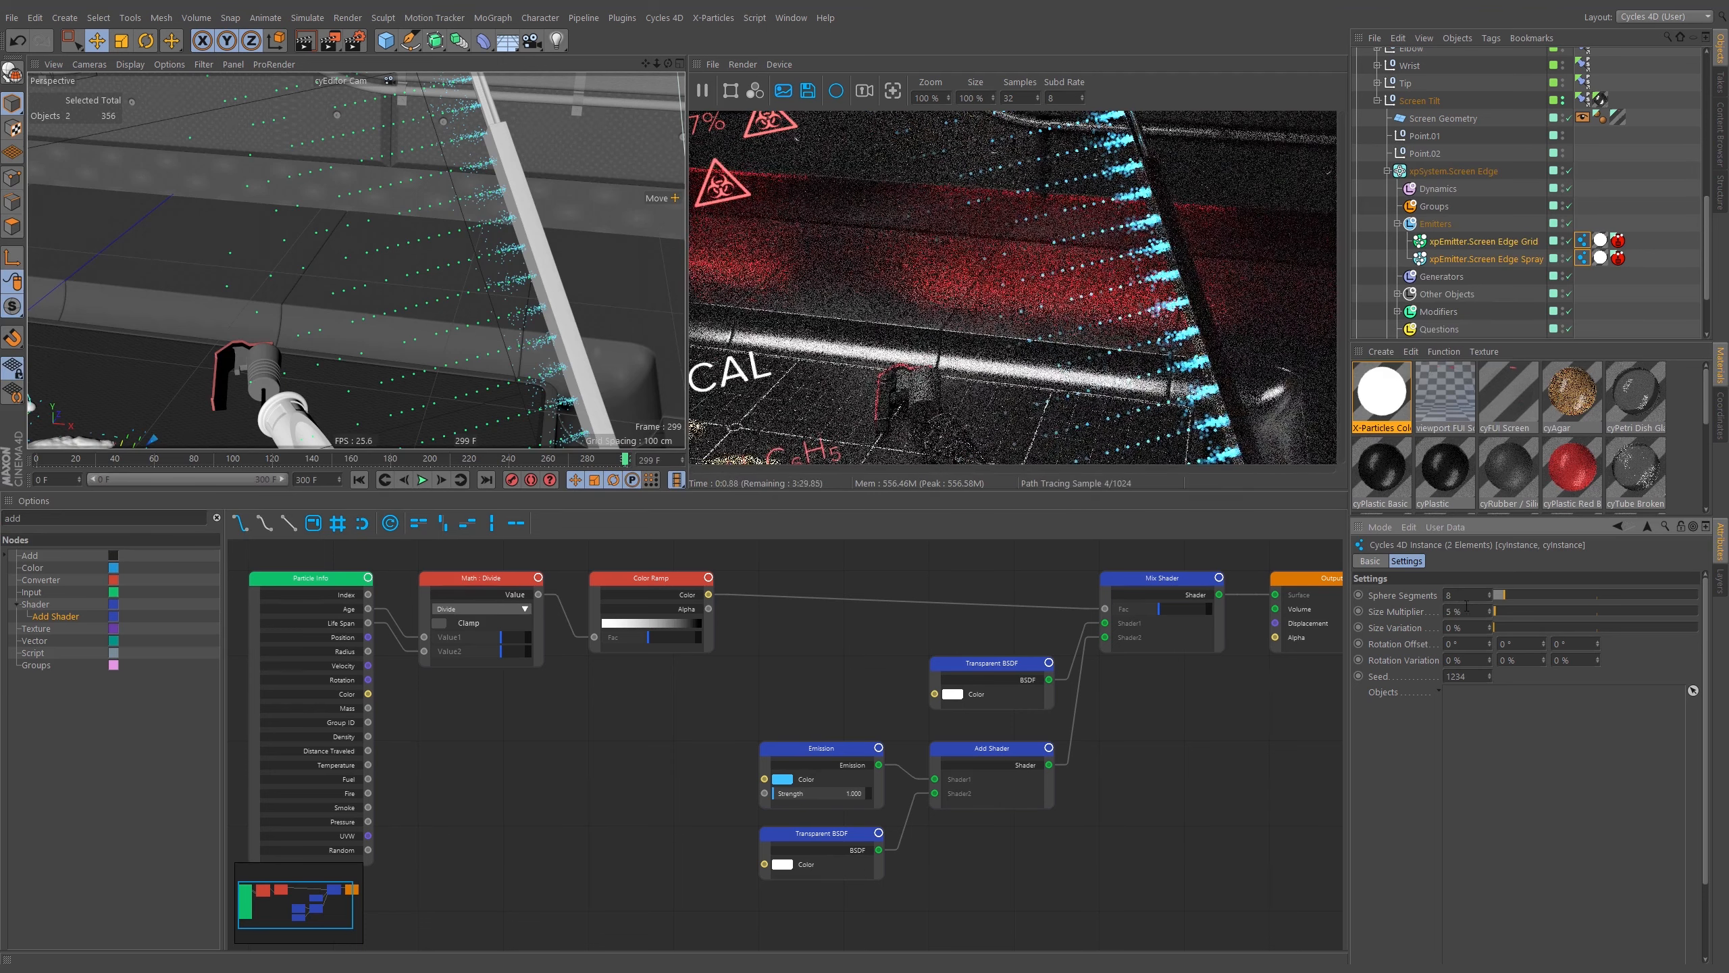
Move the Color Ramp's white knot to about 79 % along the gradient.
left_click_drag(467, 264, 432, 289, "alt")
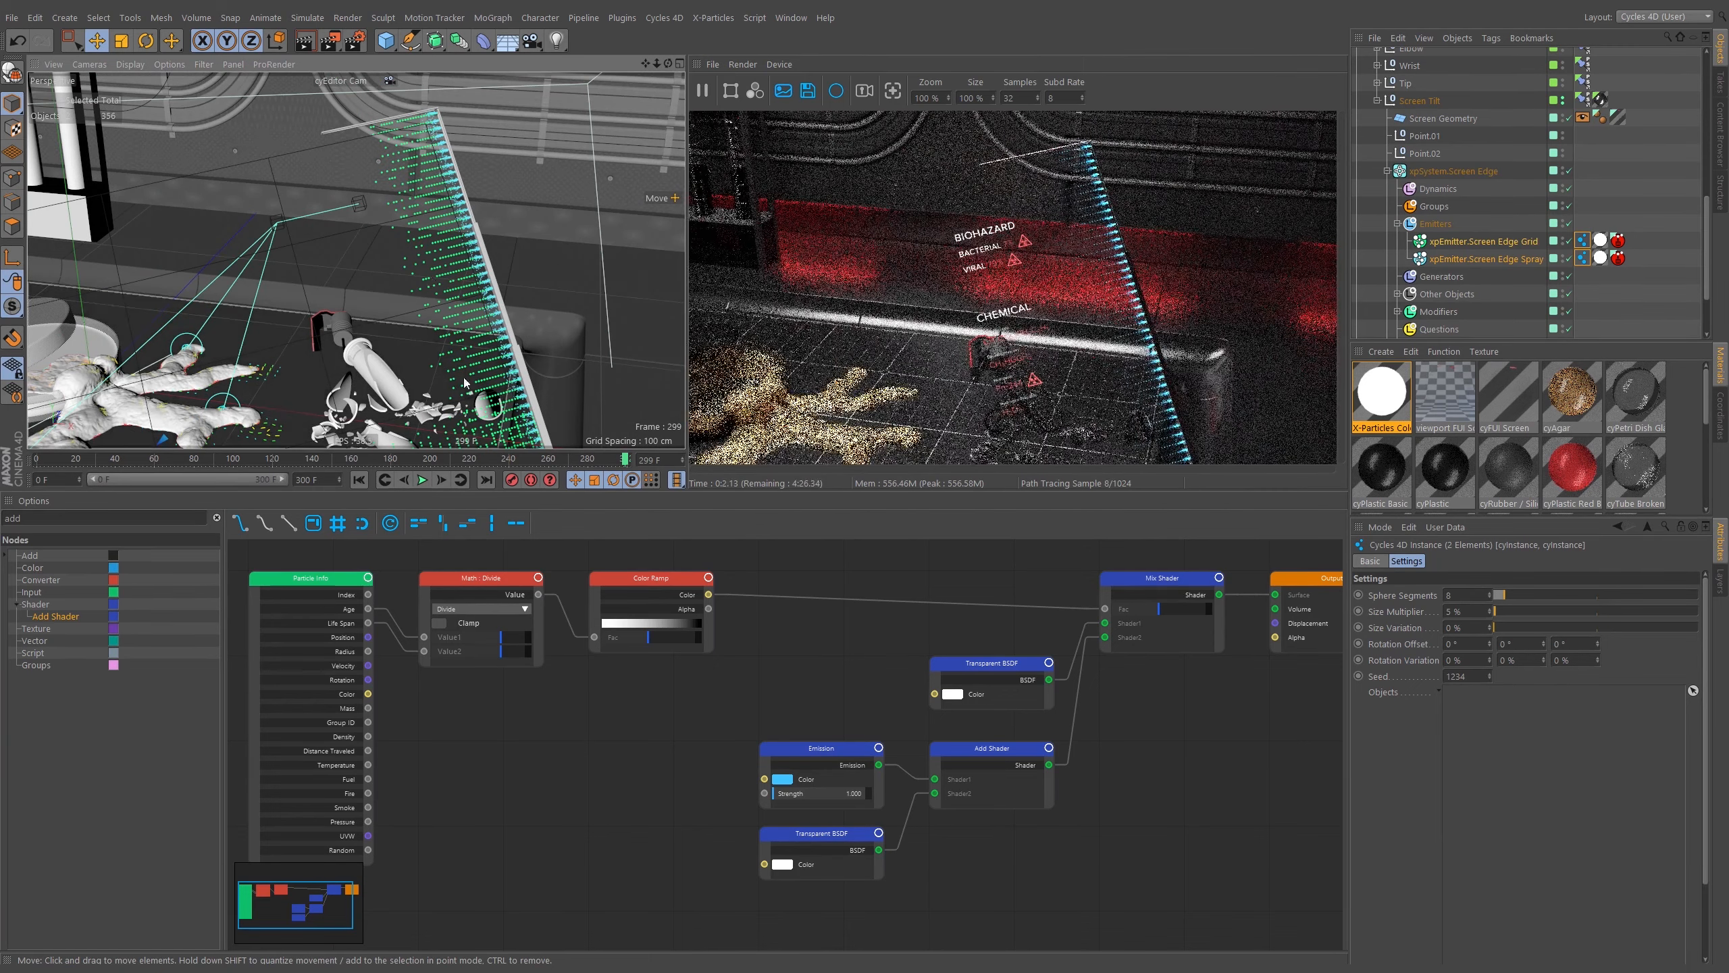
left_click_drag(431, 325, 499, 368, "alt")
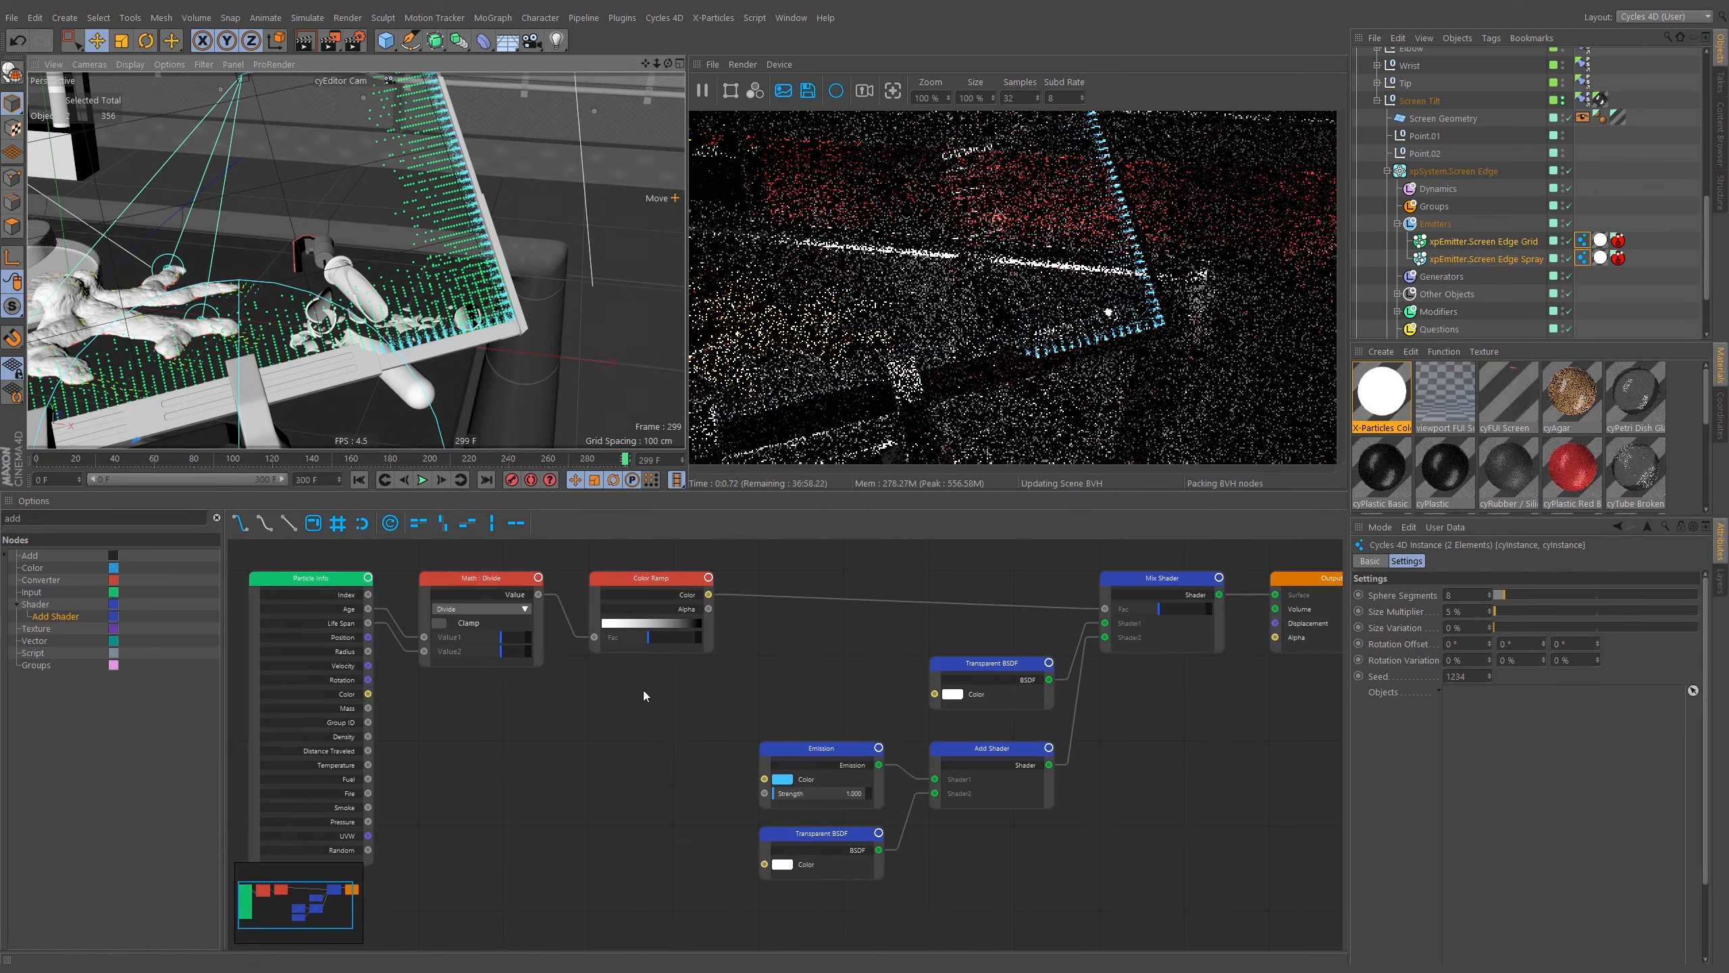
left_click(646, 613)
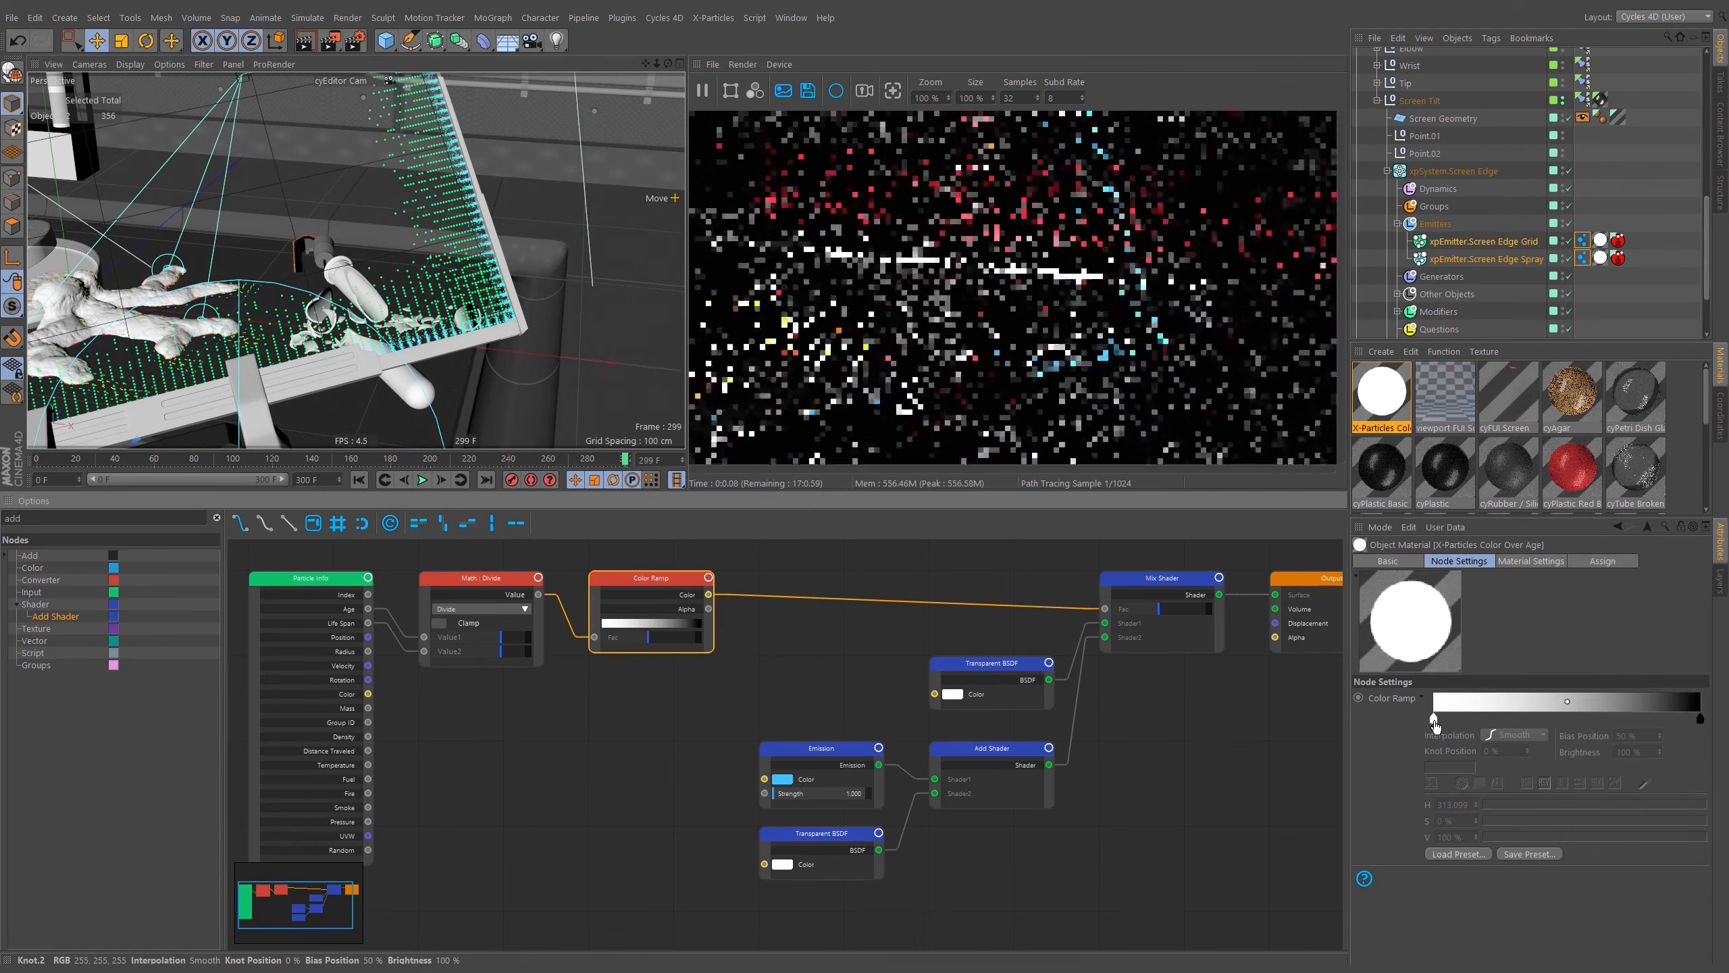
left_click_drag(1434, 720, 1643, 729)
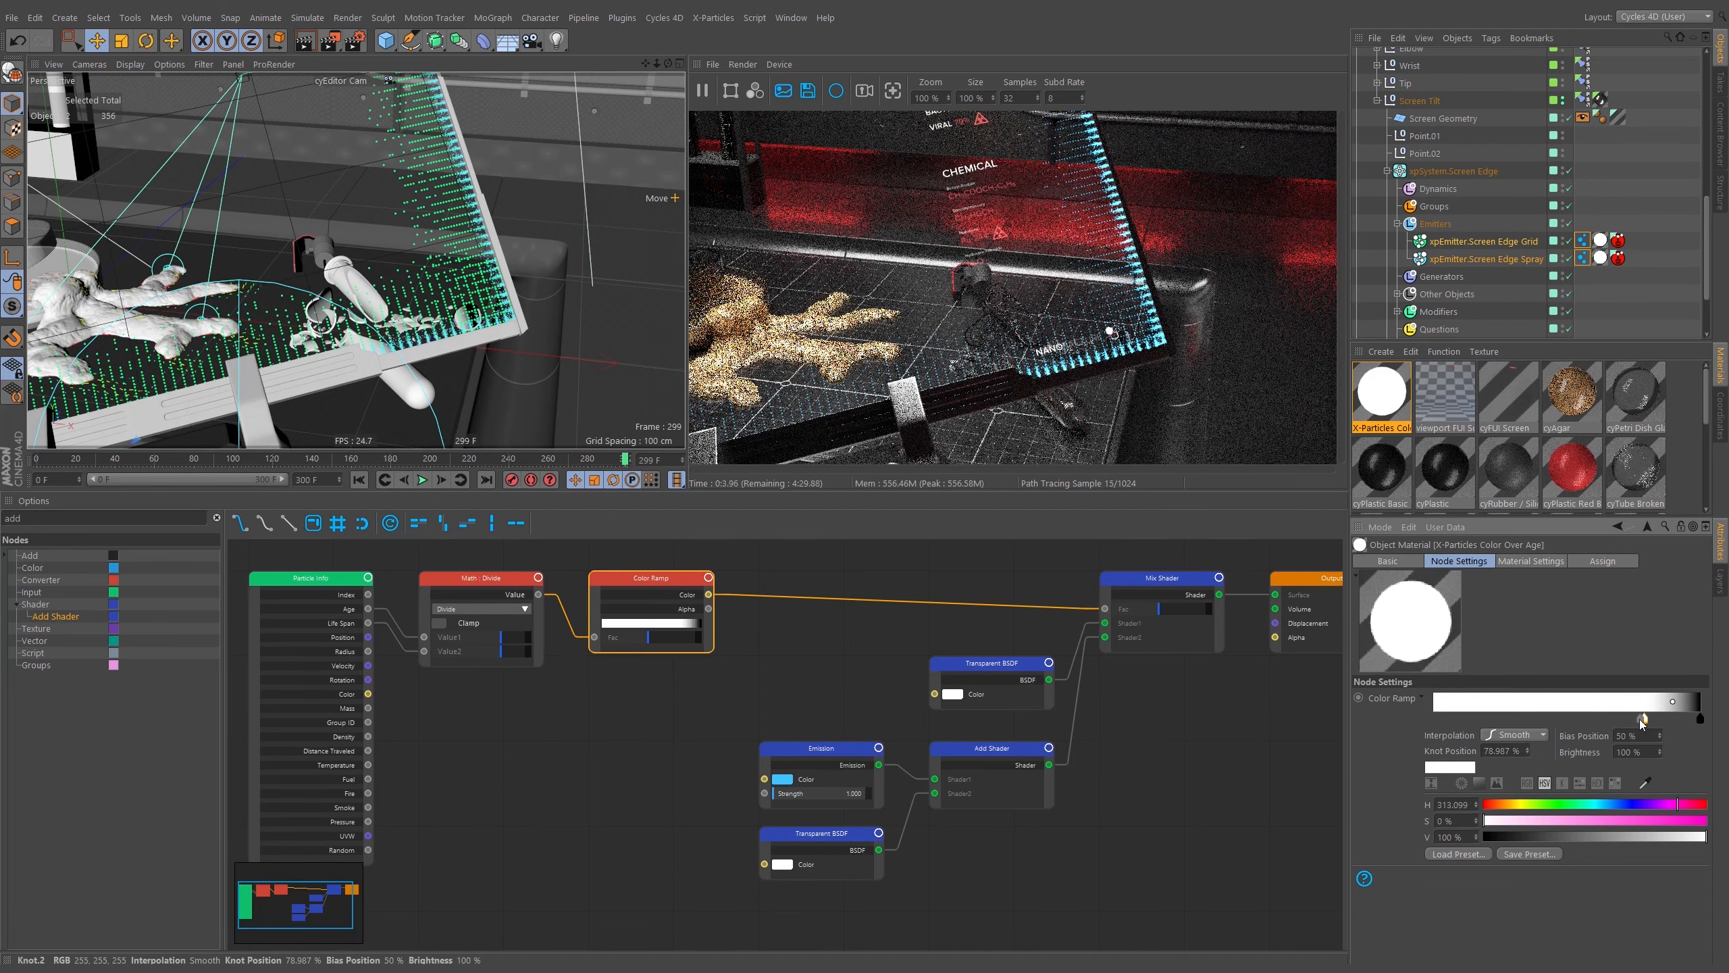
Duplicate the Color Ramp, feed it from the Math Divide value and connect its color to the Emission color.
middle_click_drag(438, 278, 450, 336, "alt")
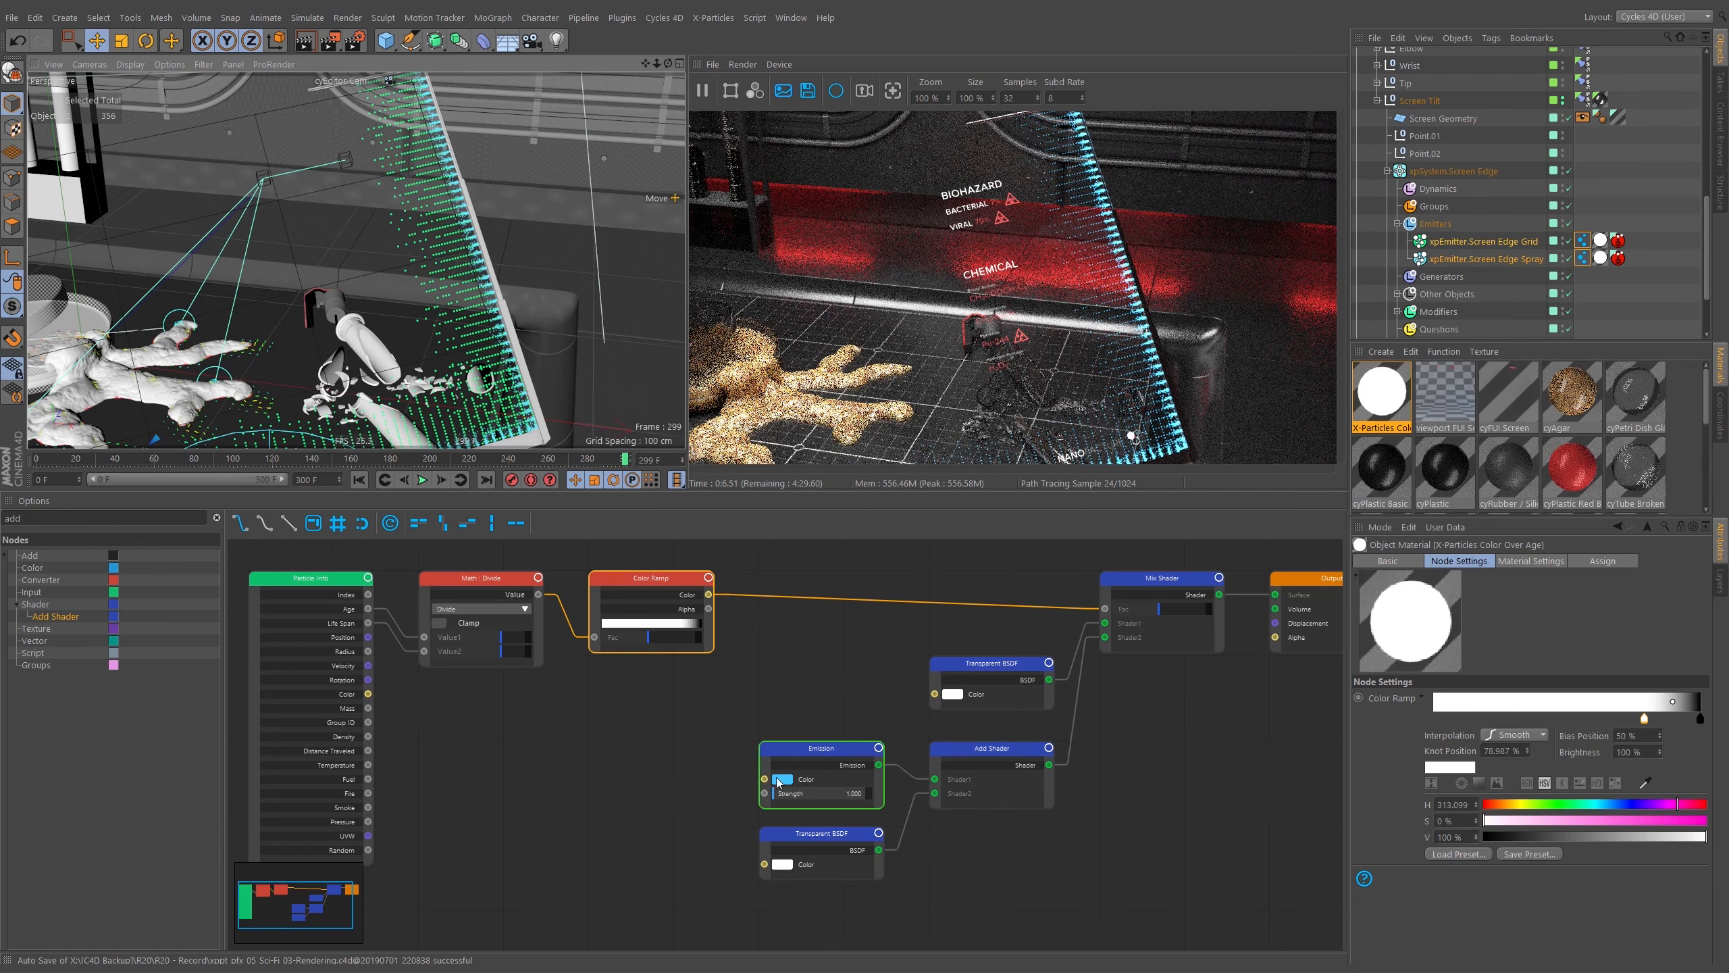
left_click(541, 696)
left_click_drag(643, 578, 641, 751, "ctrl")
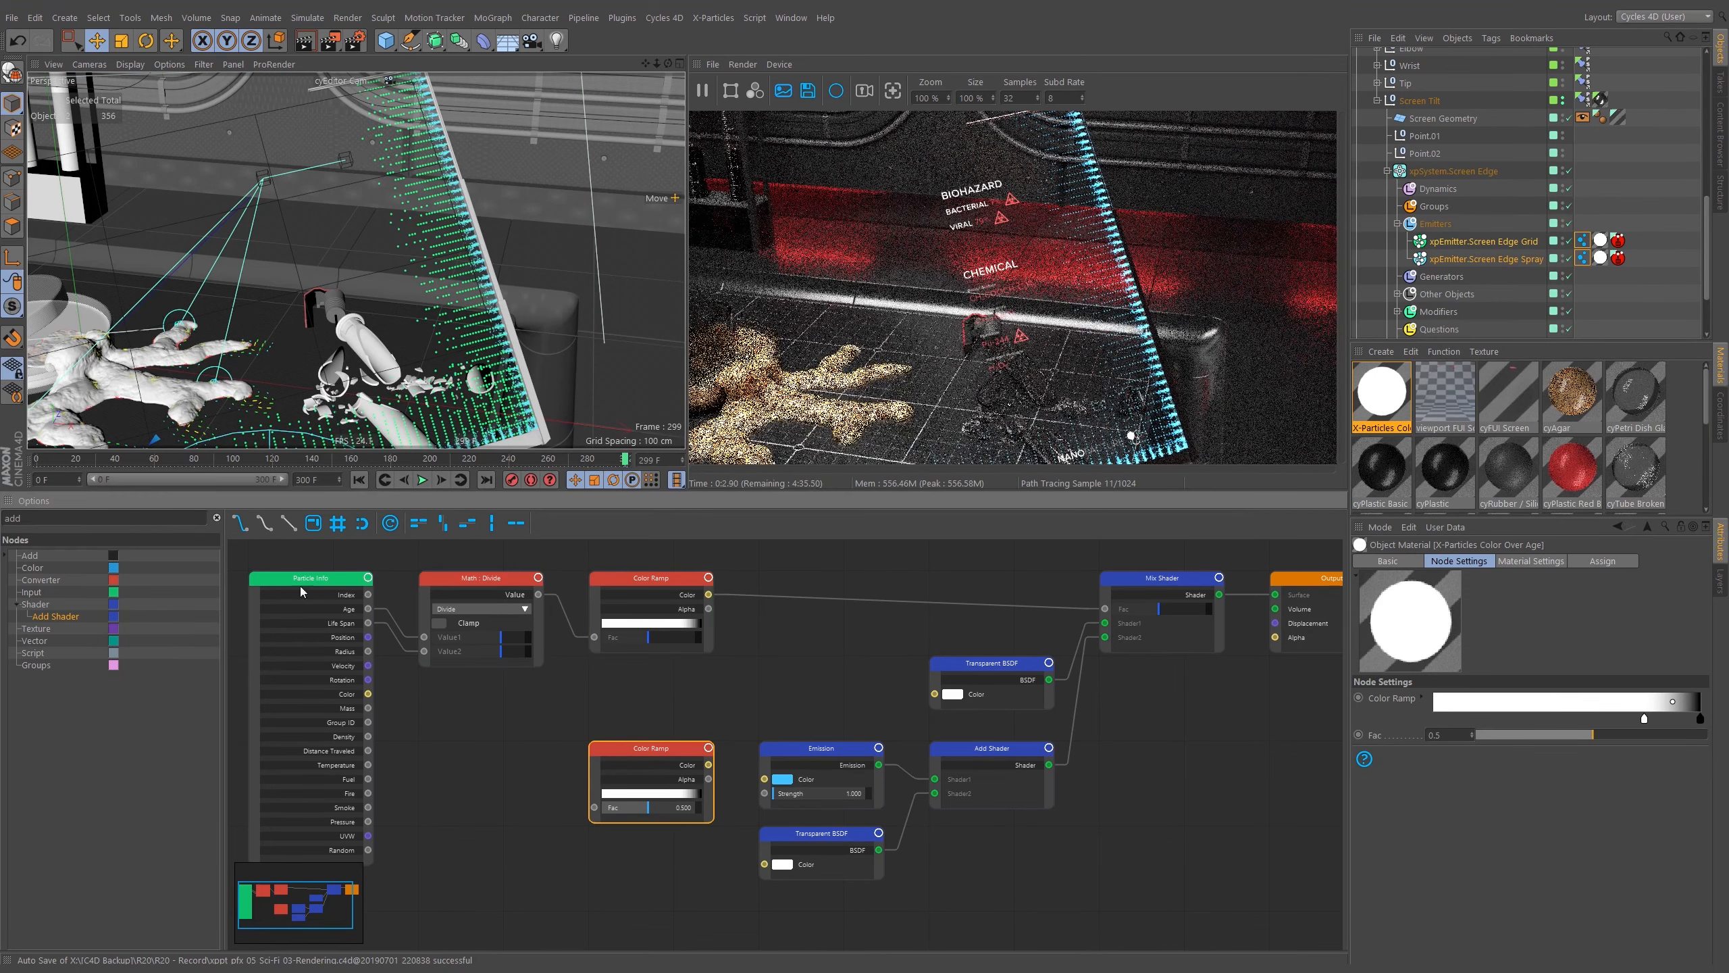
left_click_drag(538, 594, 593, 809)
left_click_drag(709, 765, 765, 778)
left_click_drag(685, 705, 636, 809)
Move a knot on the new Color Ramp, open its knot settings and pick a green hue of about 143°.
left_click_drag(1644, 720, 1611, 721)
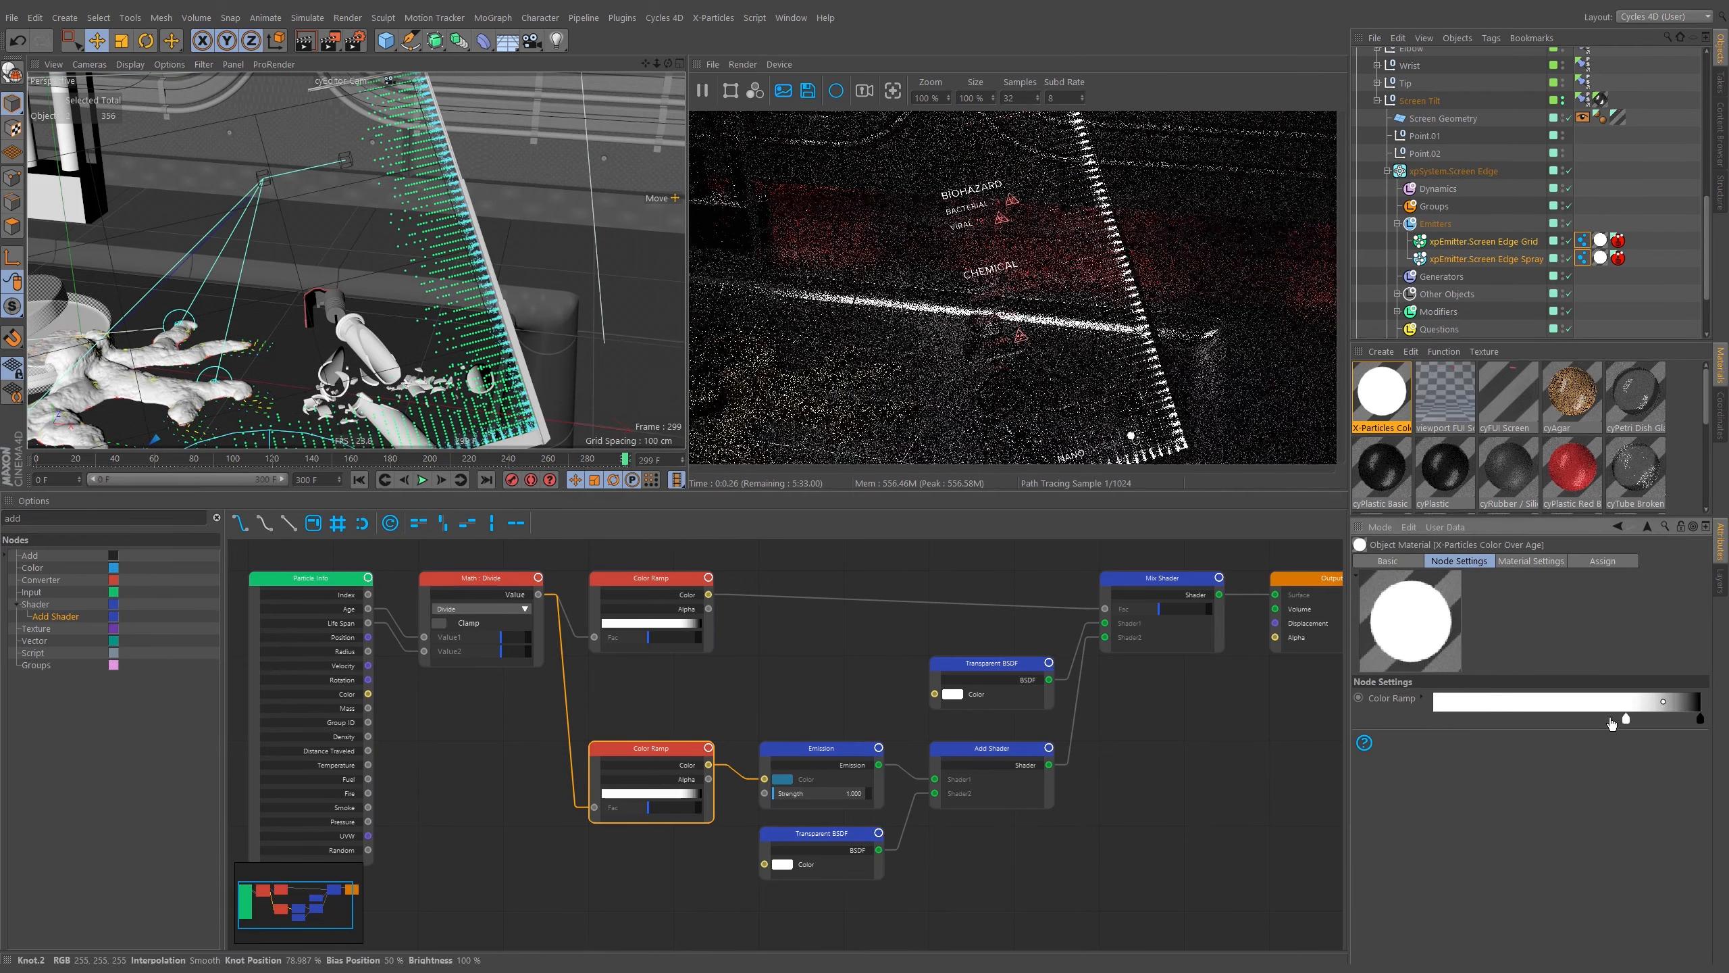
double_click(1621, 720)
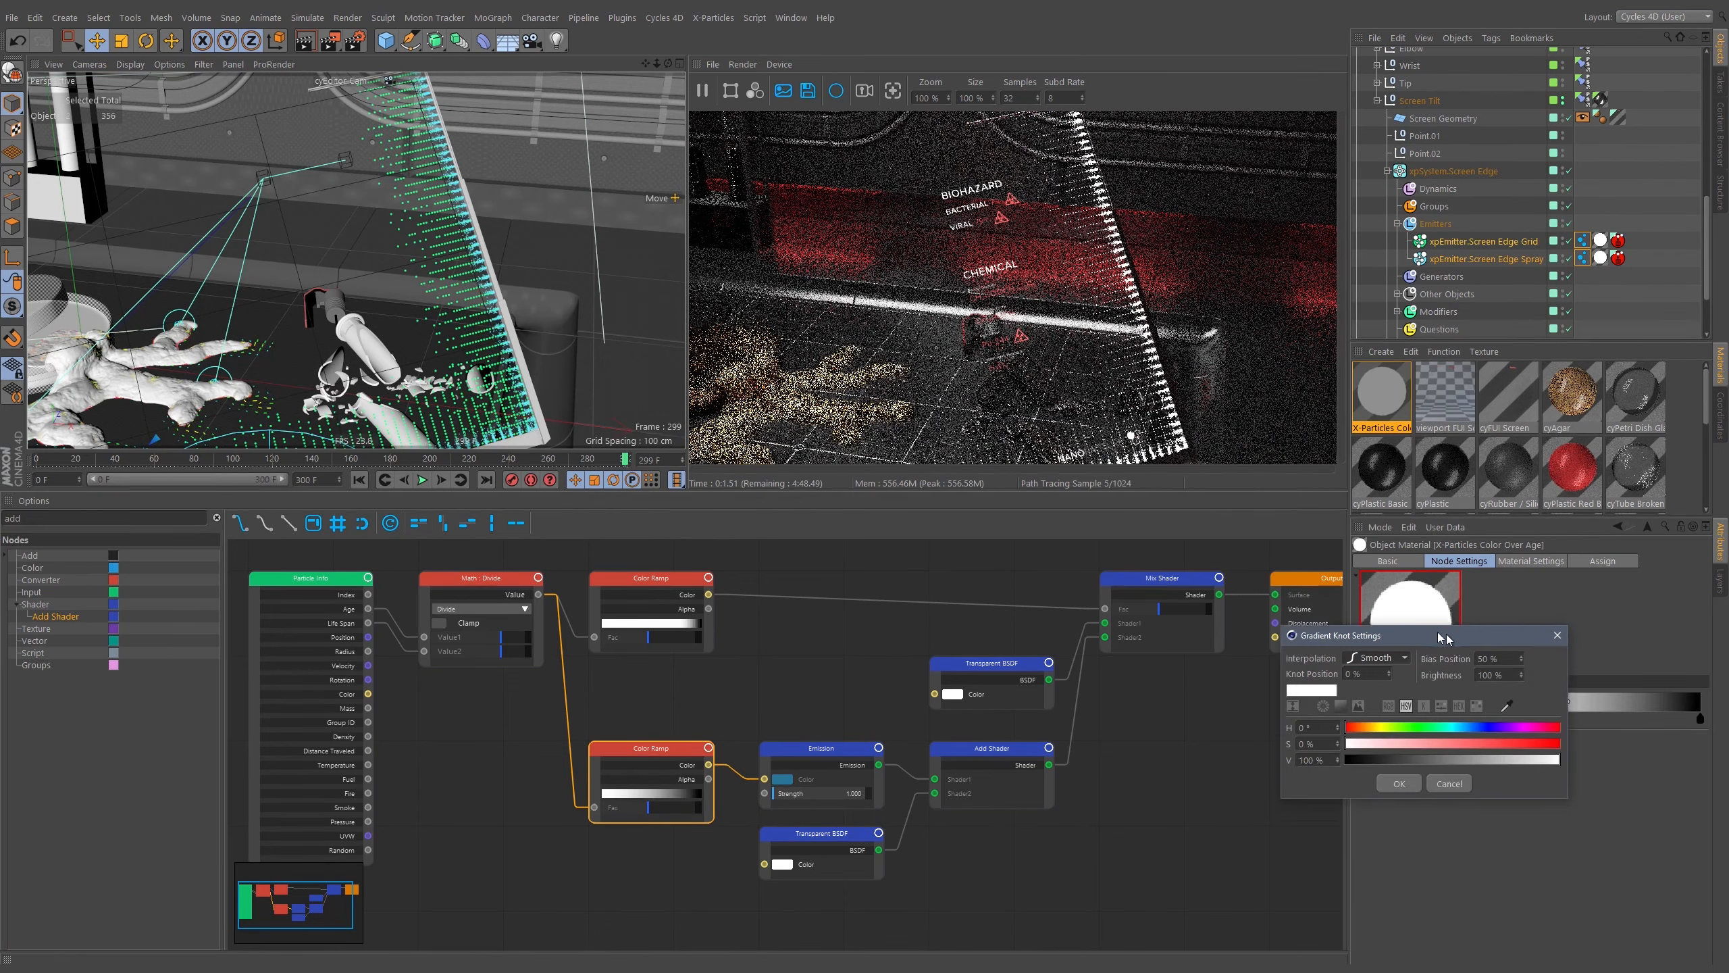
left_click_drag(1438, 633, 1246, 491)
left_click(1286, 564)
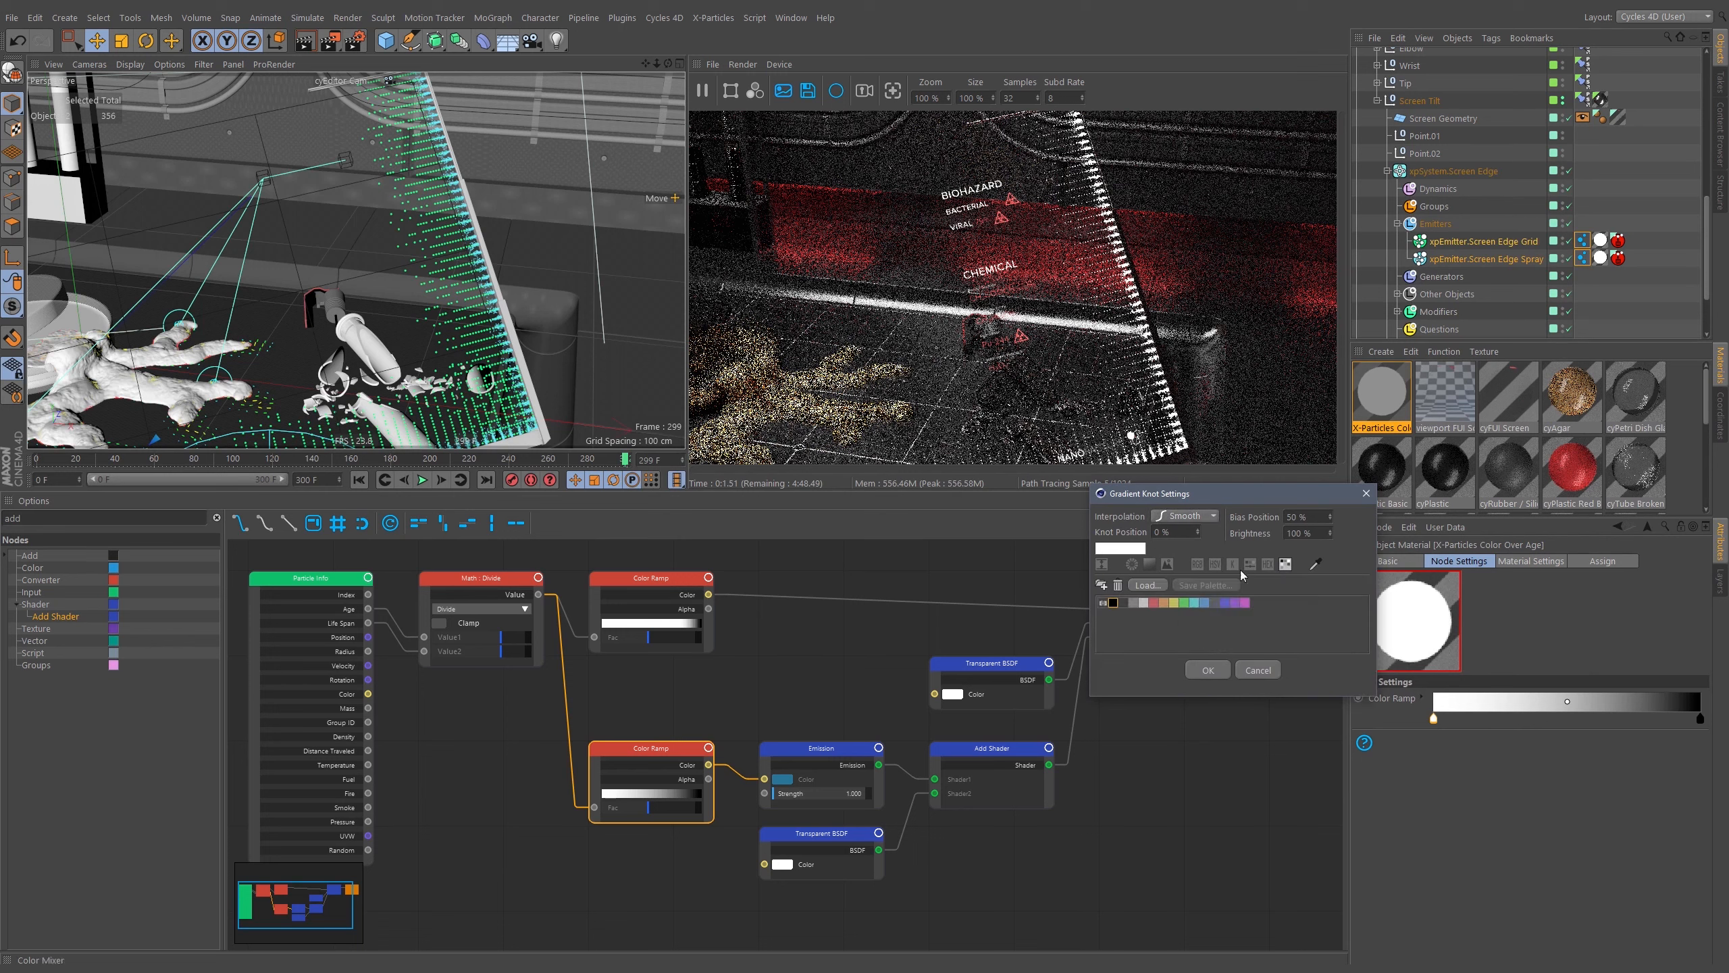
left_click(1214, 564)
left_click(1248, 587)
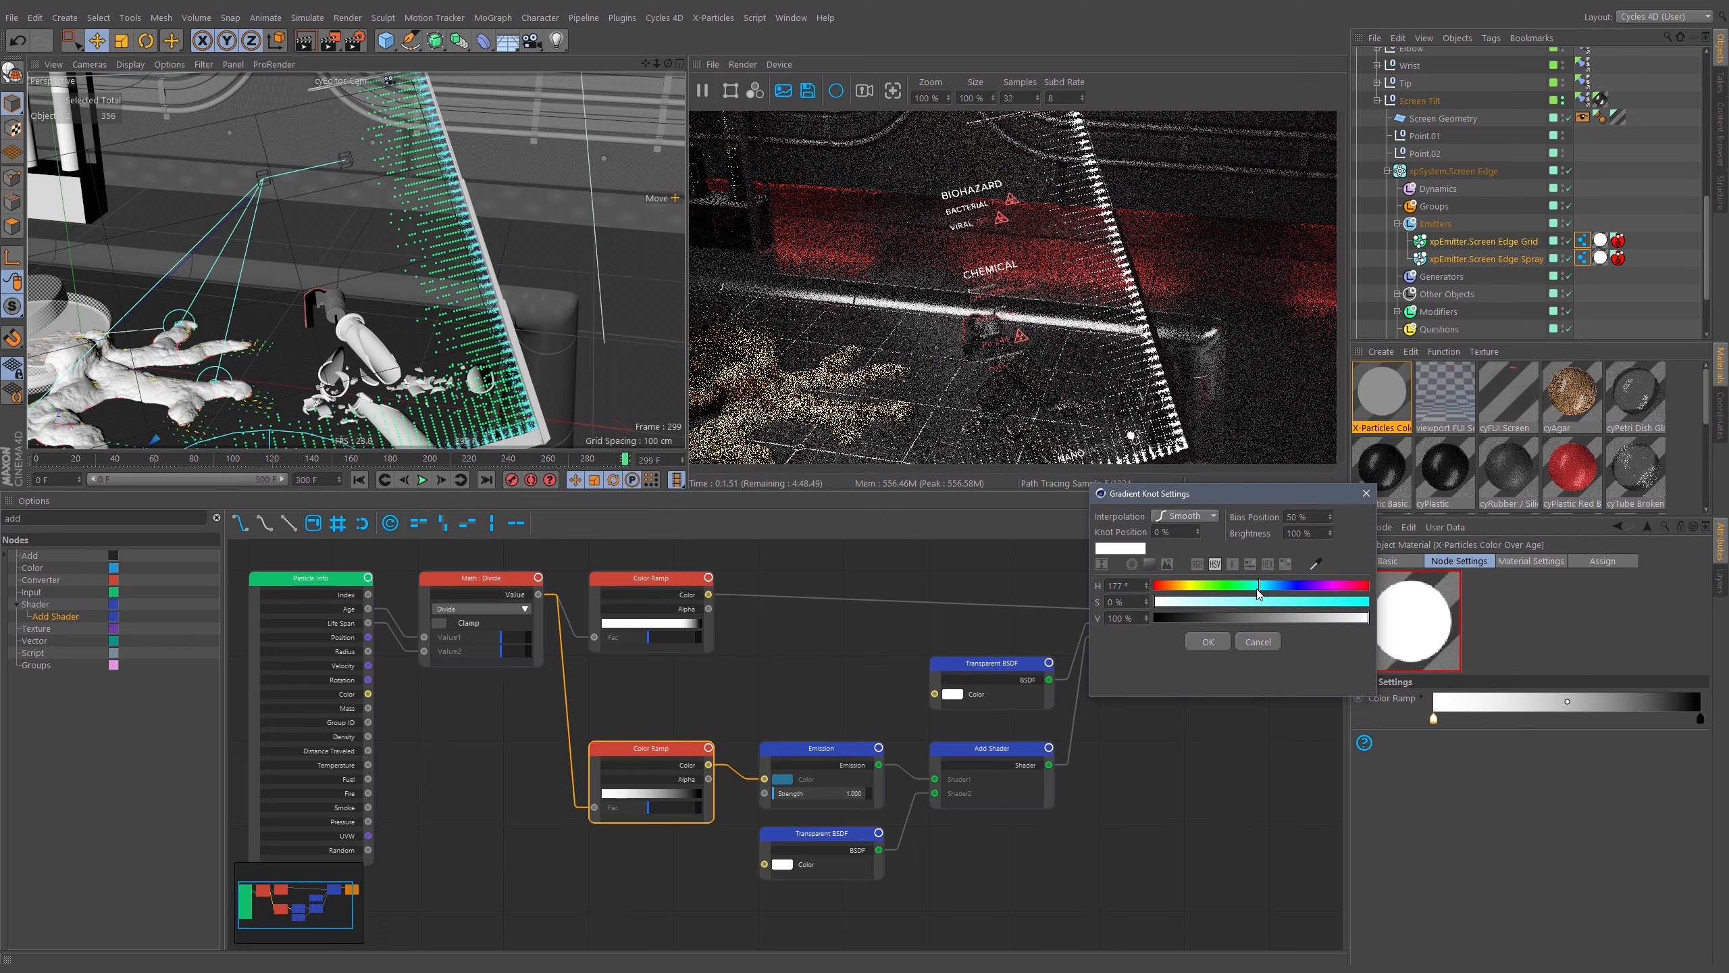
left_click_drag(1259, 590, 1296, 602)
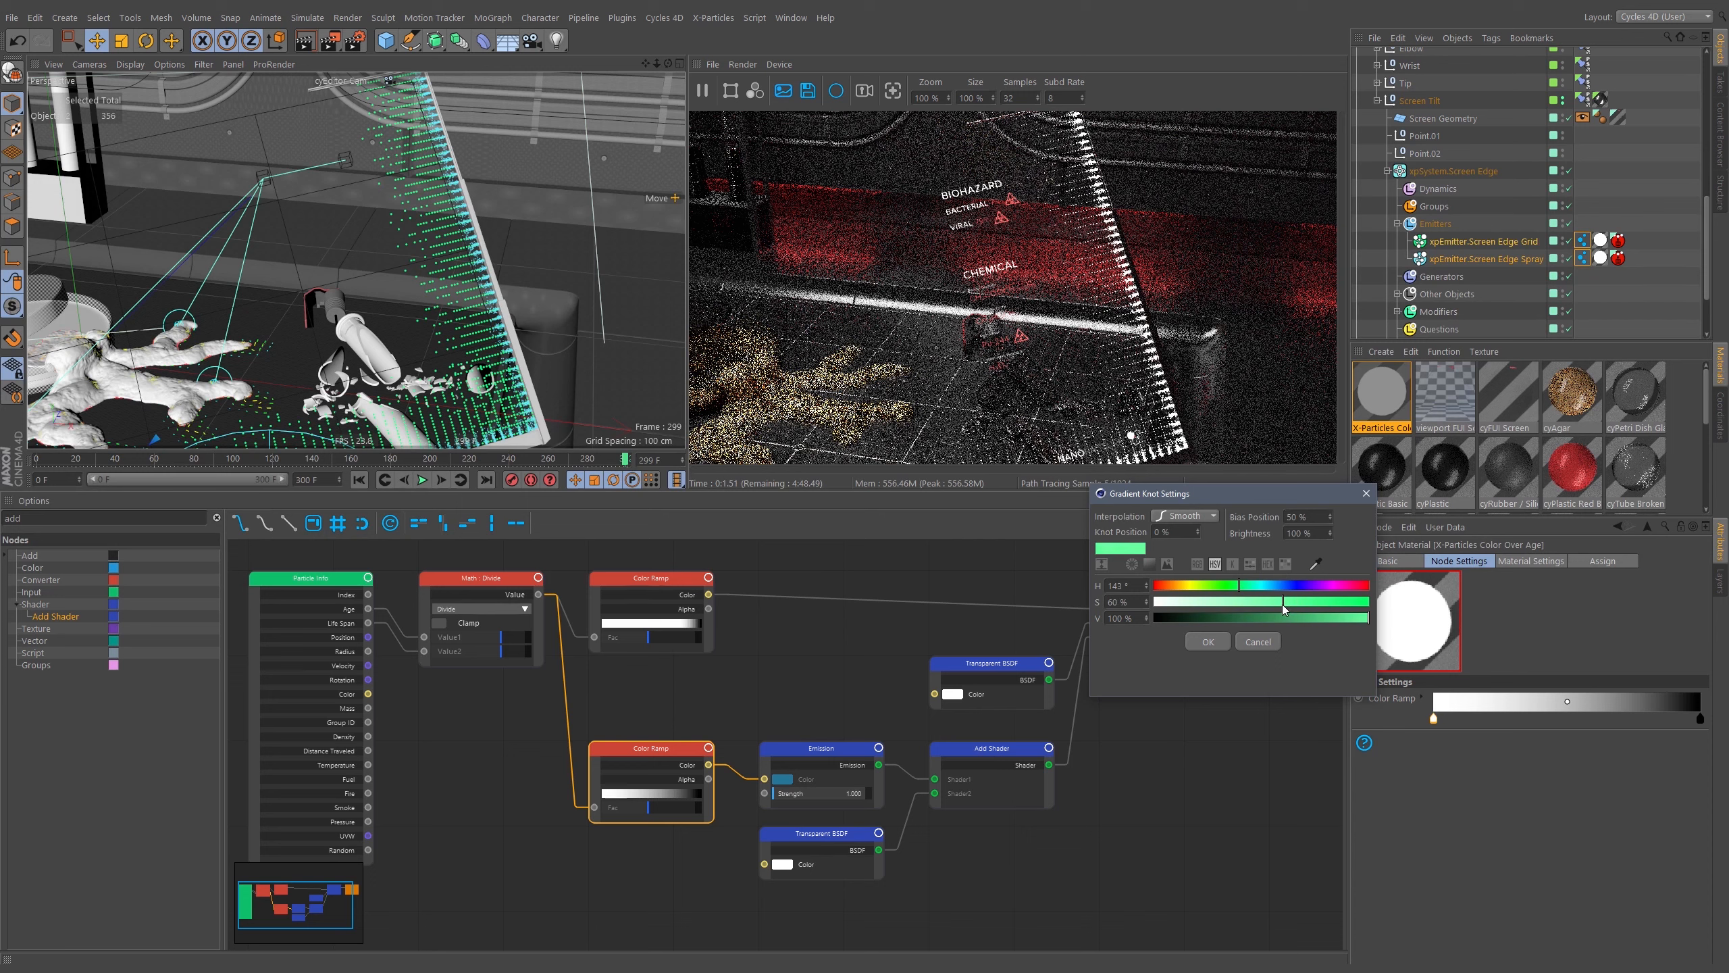
Set the knot color's saturation to 70 % at full value.
left_click_drag(1283, 604, 1451, 604)
left_click_drag(1339, 606, 1286, 604)
left_click_drag(1280, 600, 1374, 607)
mouse_move(1339, 603)
left_mouse_down()
mouse_move(1259, 600)
mouse_move(1370, 602)
left_mouse_up()
left_click(1197, 564)
left_click(1214, 565)
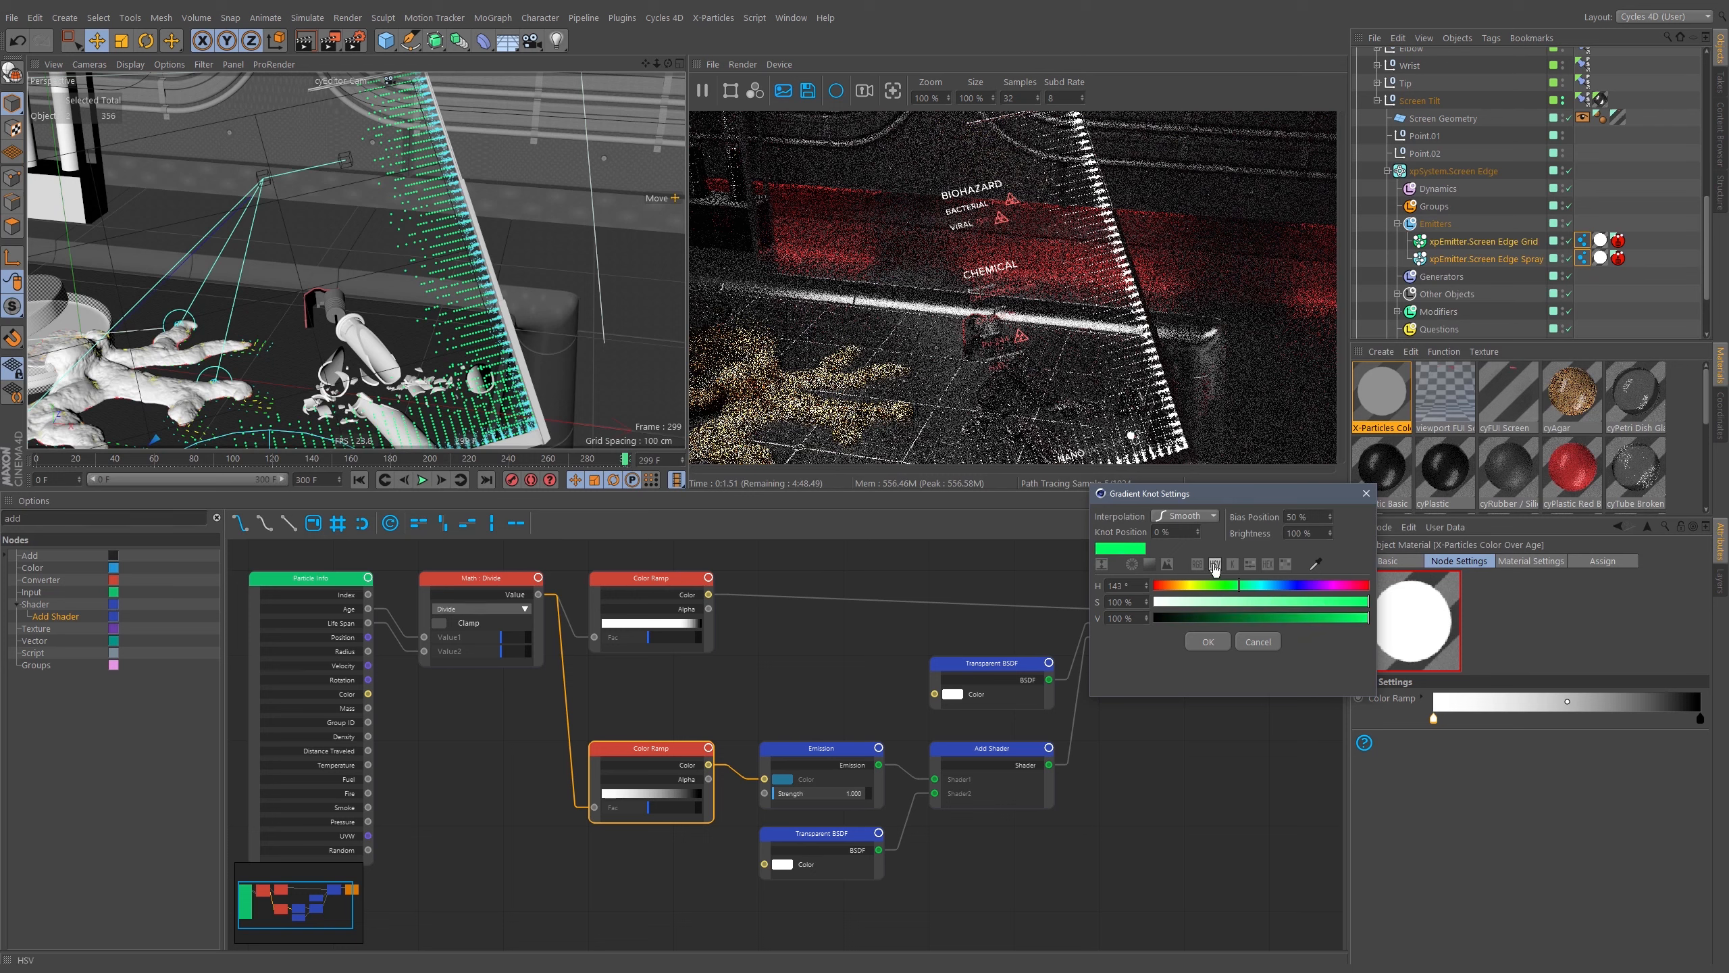
left_click(1215, 566)
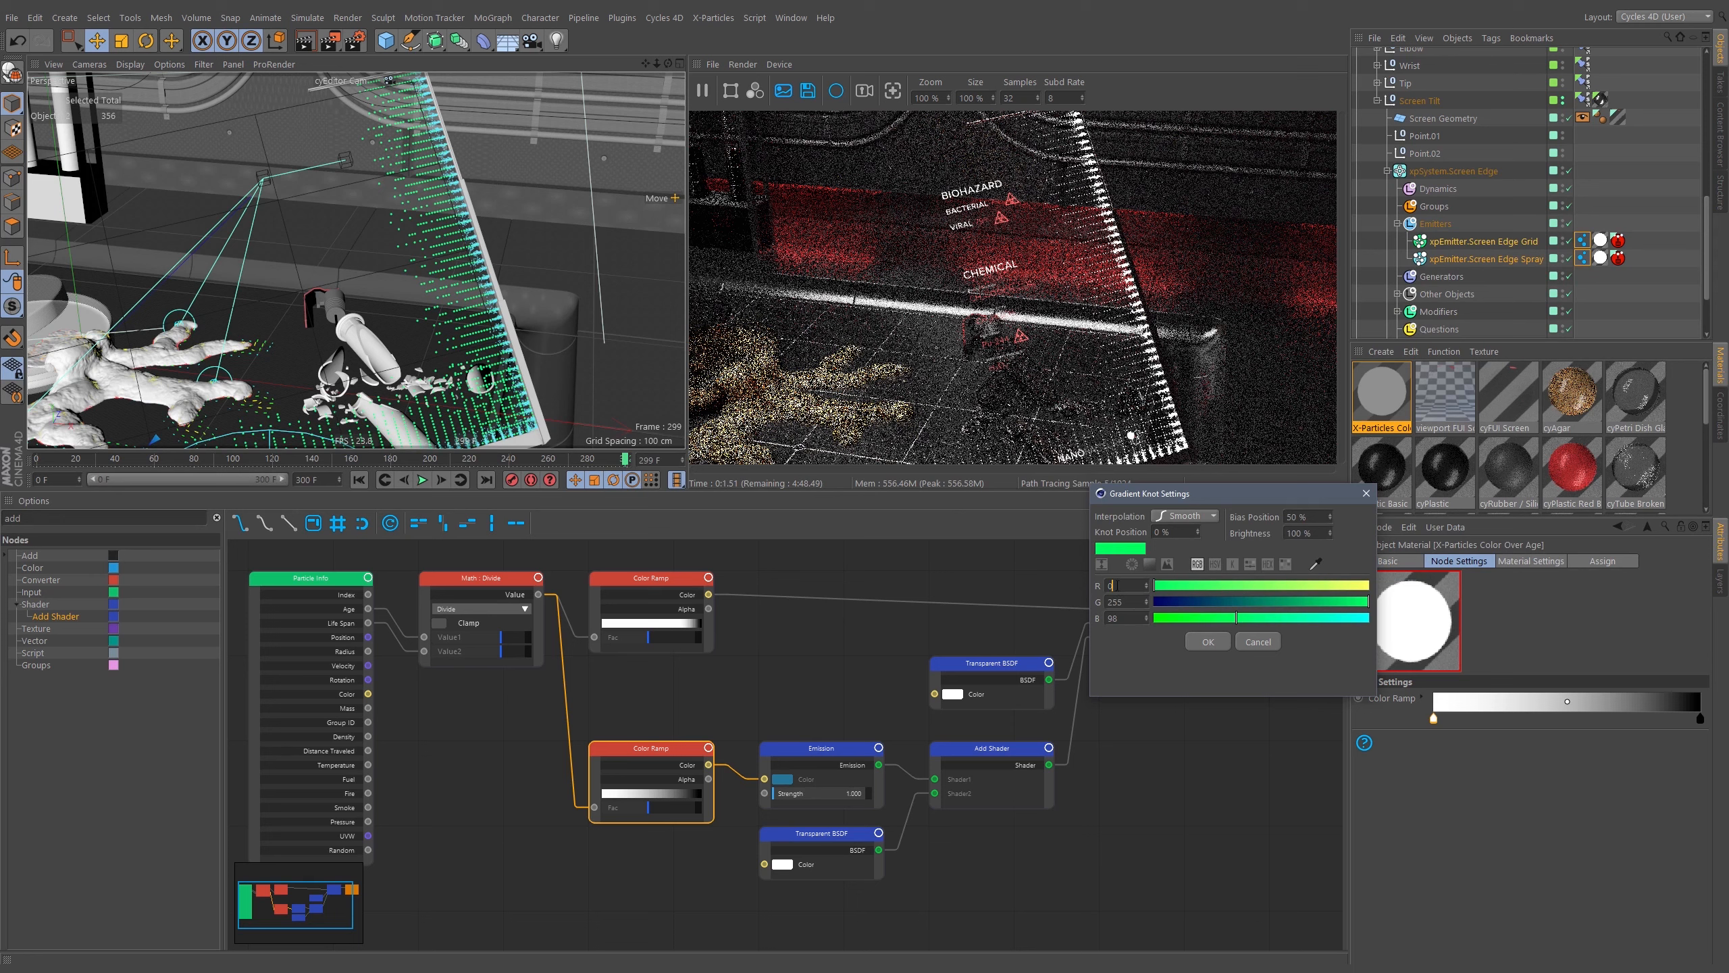
left_click(1215, 565)
mouse_move(1343, 604)
left_mouse_down()
mouse_move(1287, 600)
mouse_move(1313, 603)
left_mouse_up()
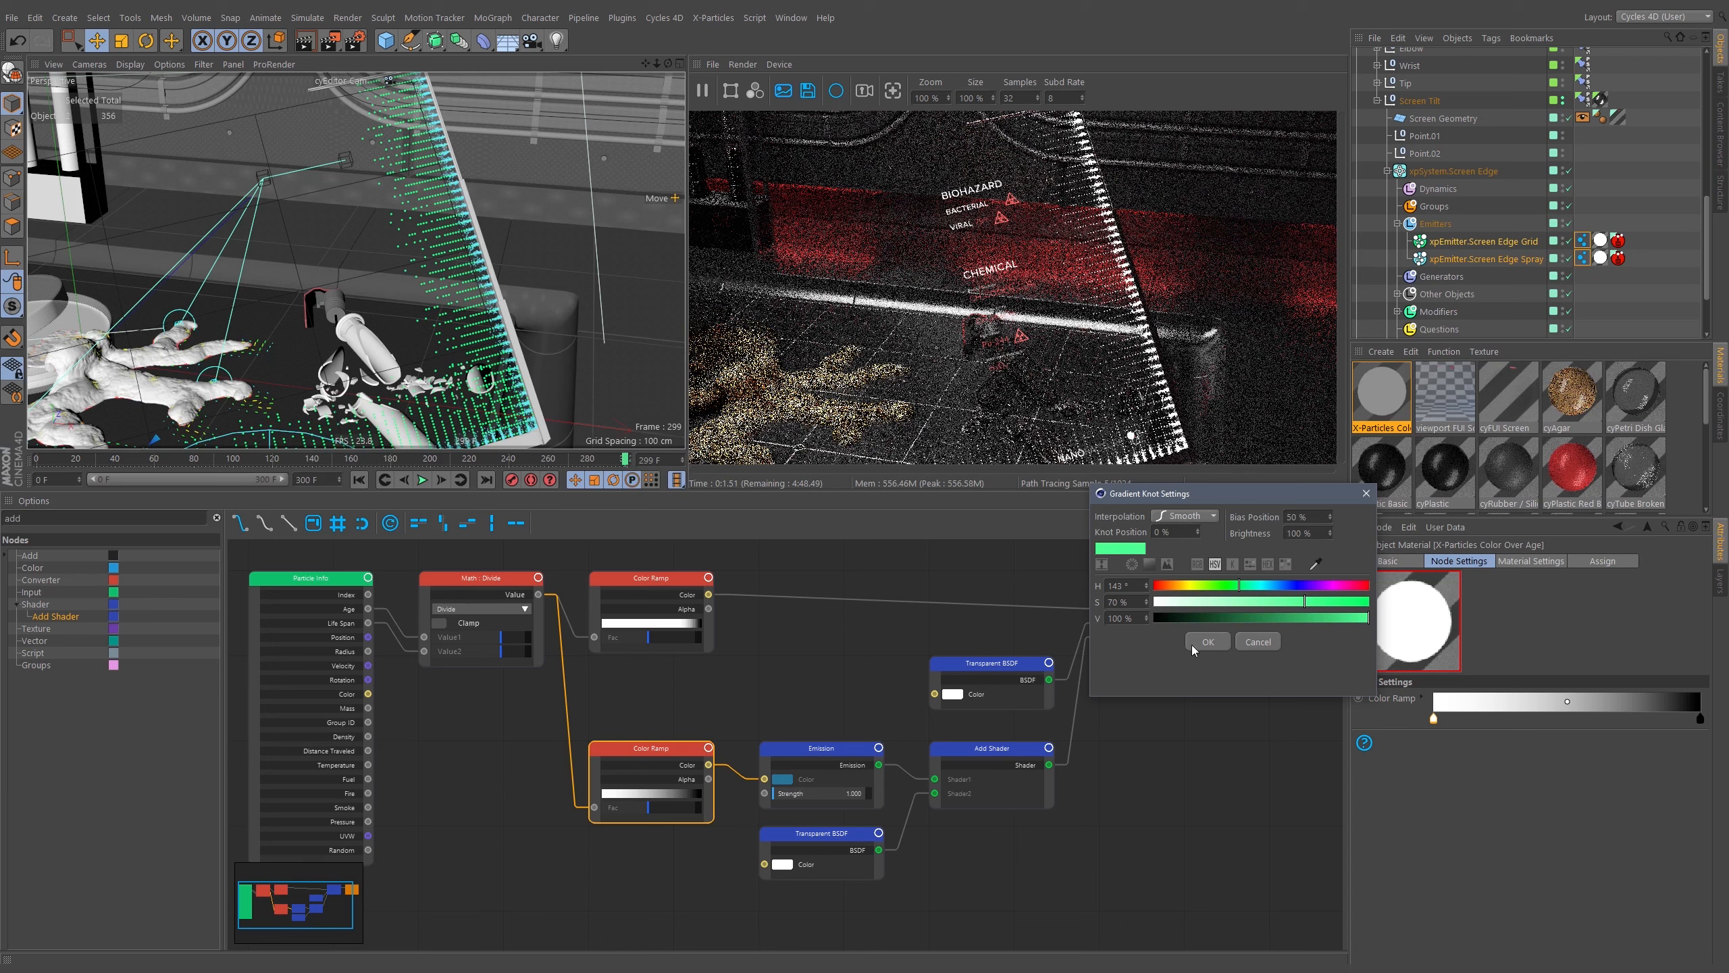
Create a new swatch group named FUI Colors in the knot color palette.
left_click(1287, 564)
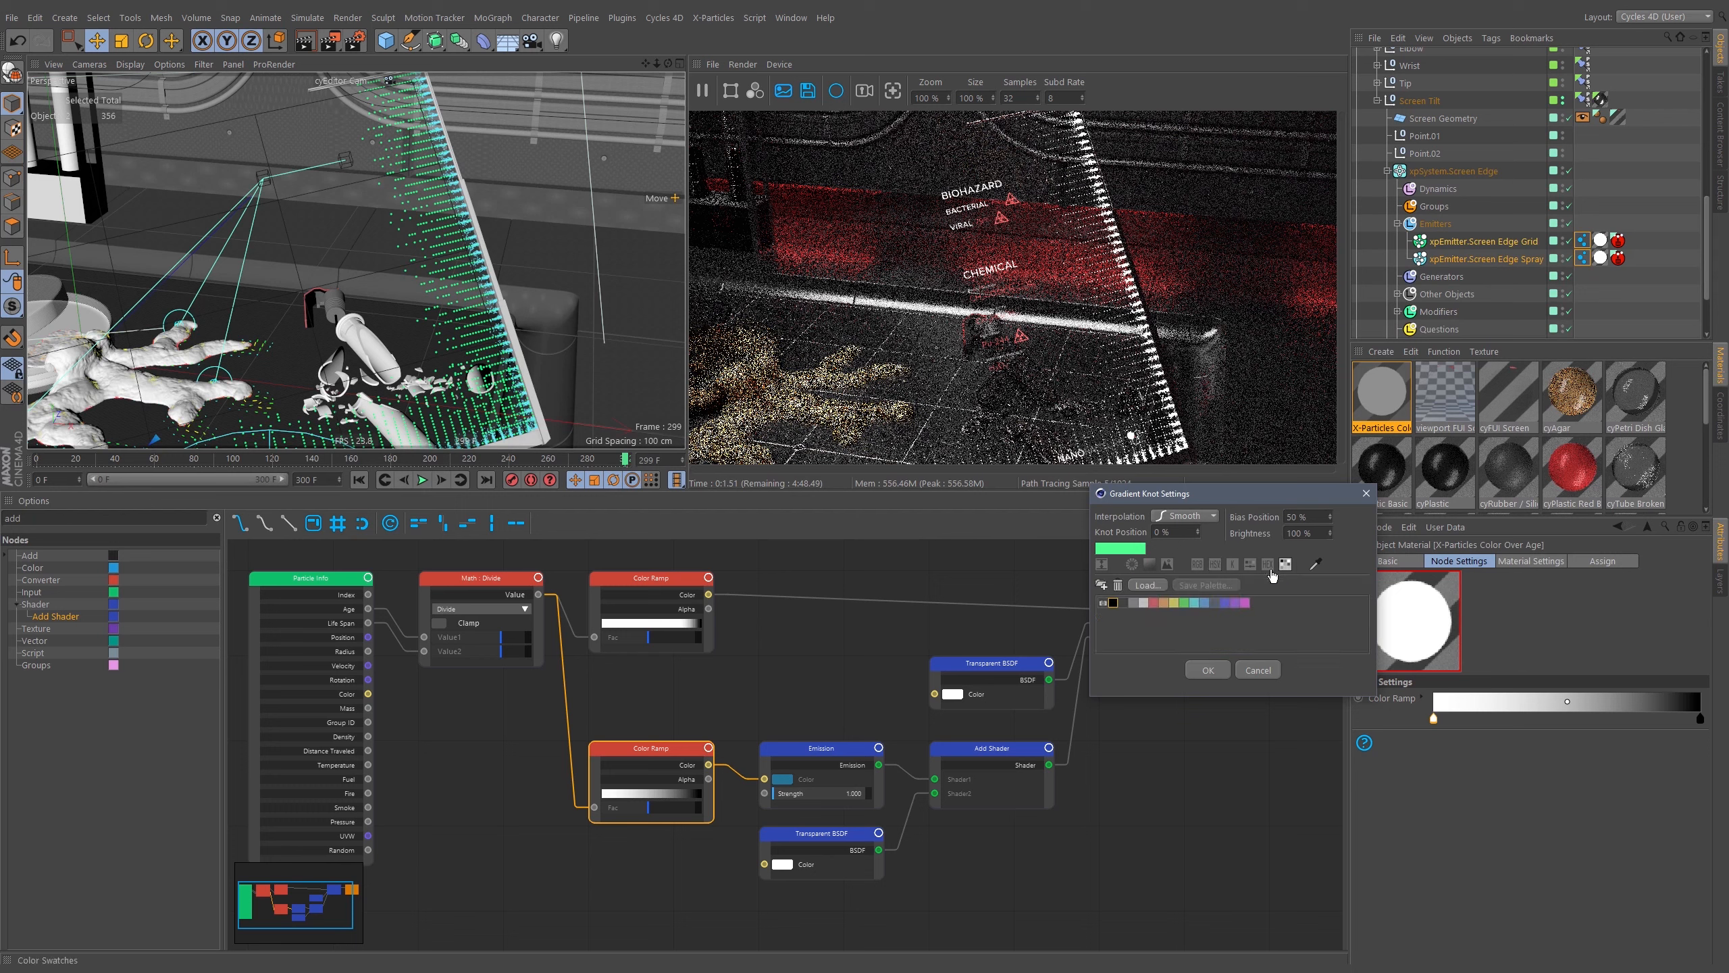
left_click(1116, 620)
left_click_drag(1074, 623, 985, 634)
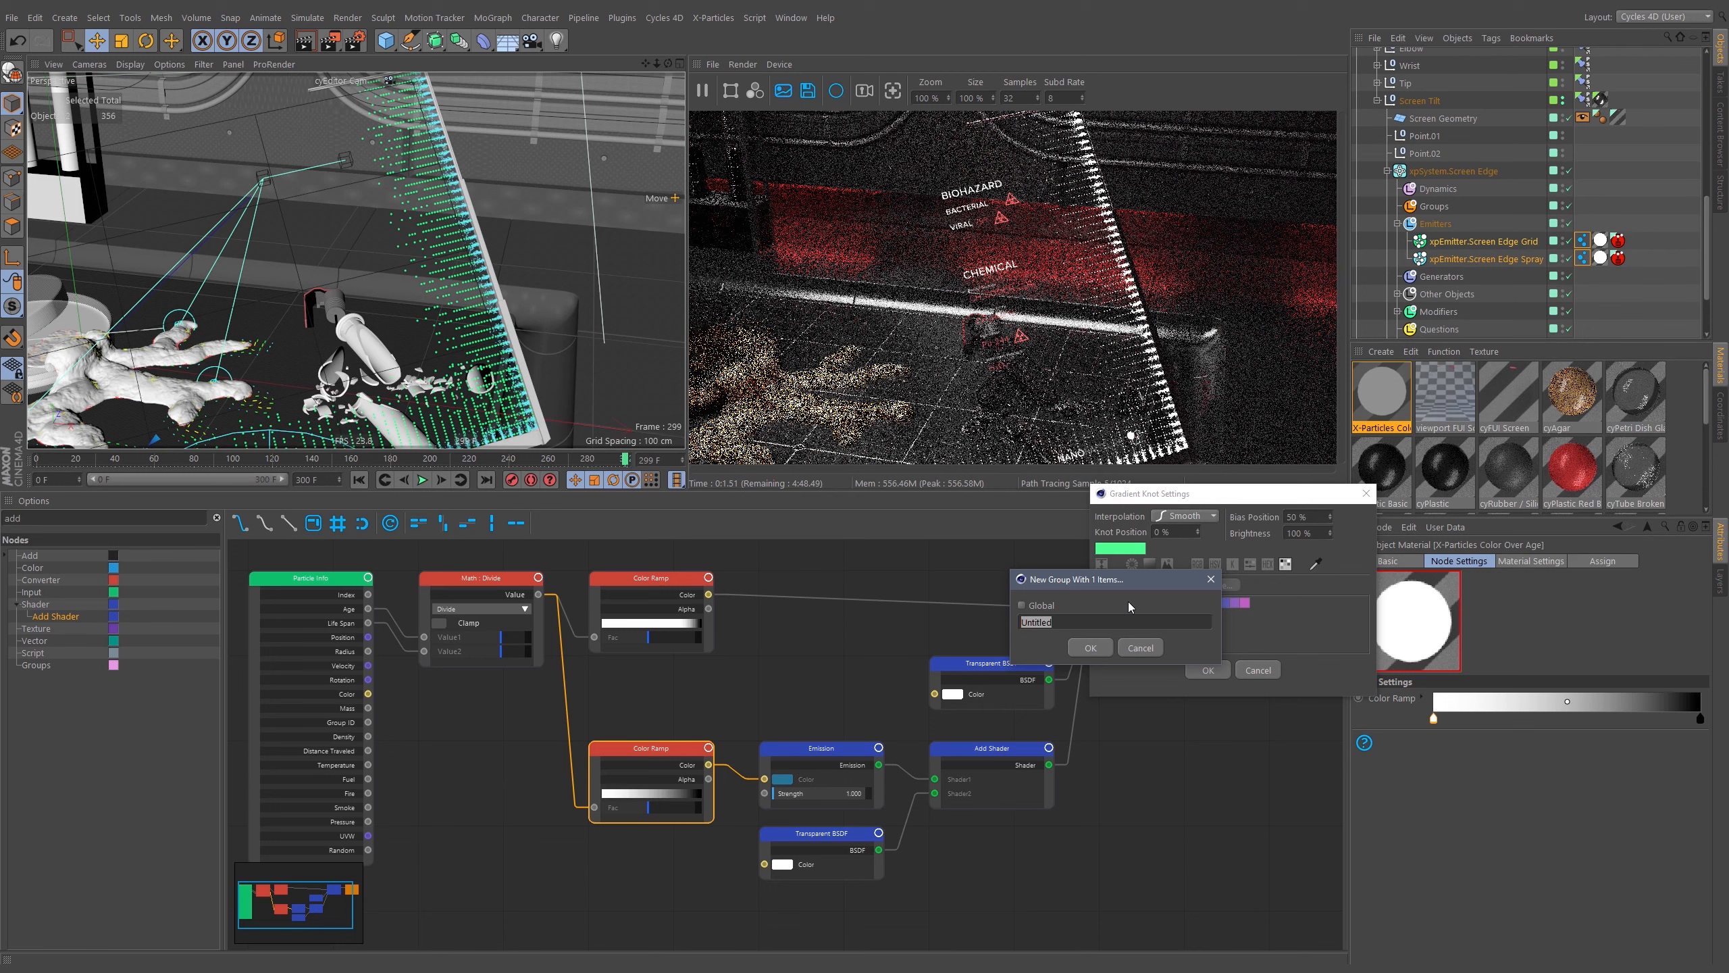
type("FU")
type("I Colors")
key("Return")
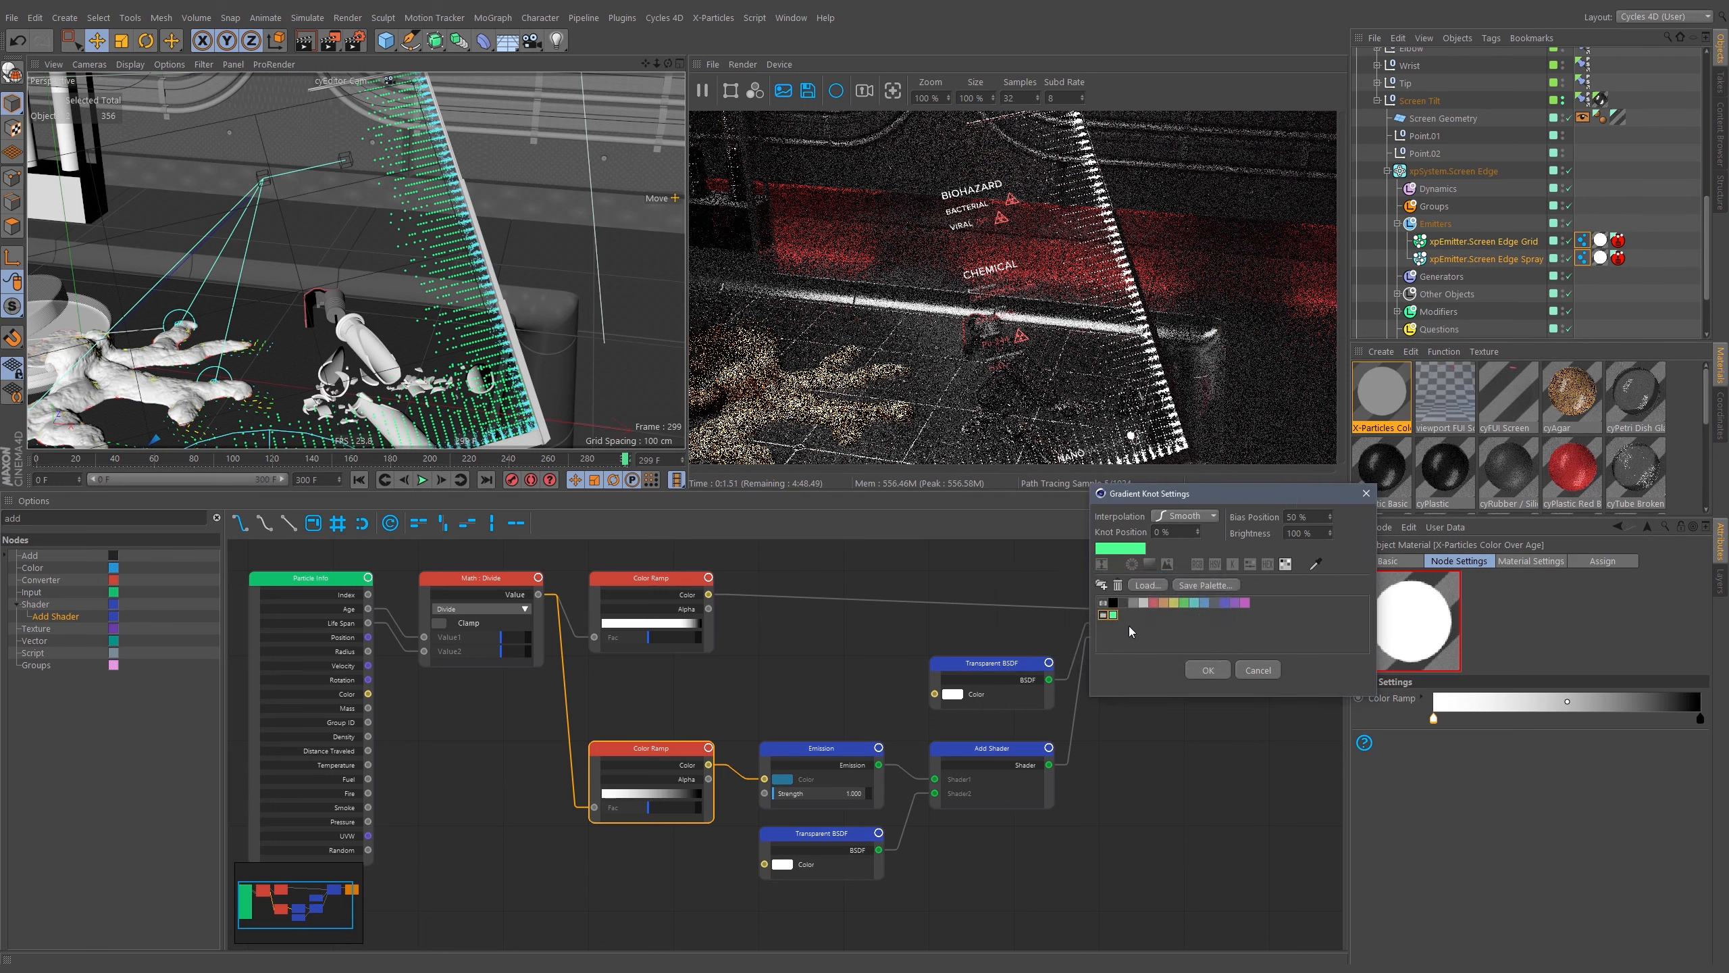
left_click_drag(1127, 614, 1129, 617)
Set the knot color to blue with hue 220° and saturation 73 %, and confirm the knot settings.
left_click(1215, 565)
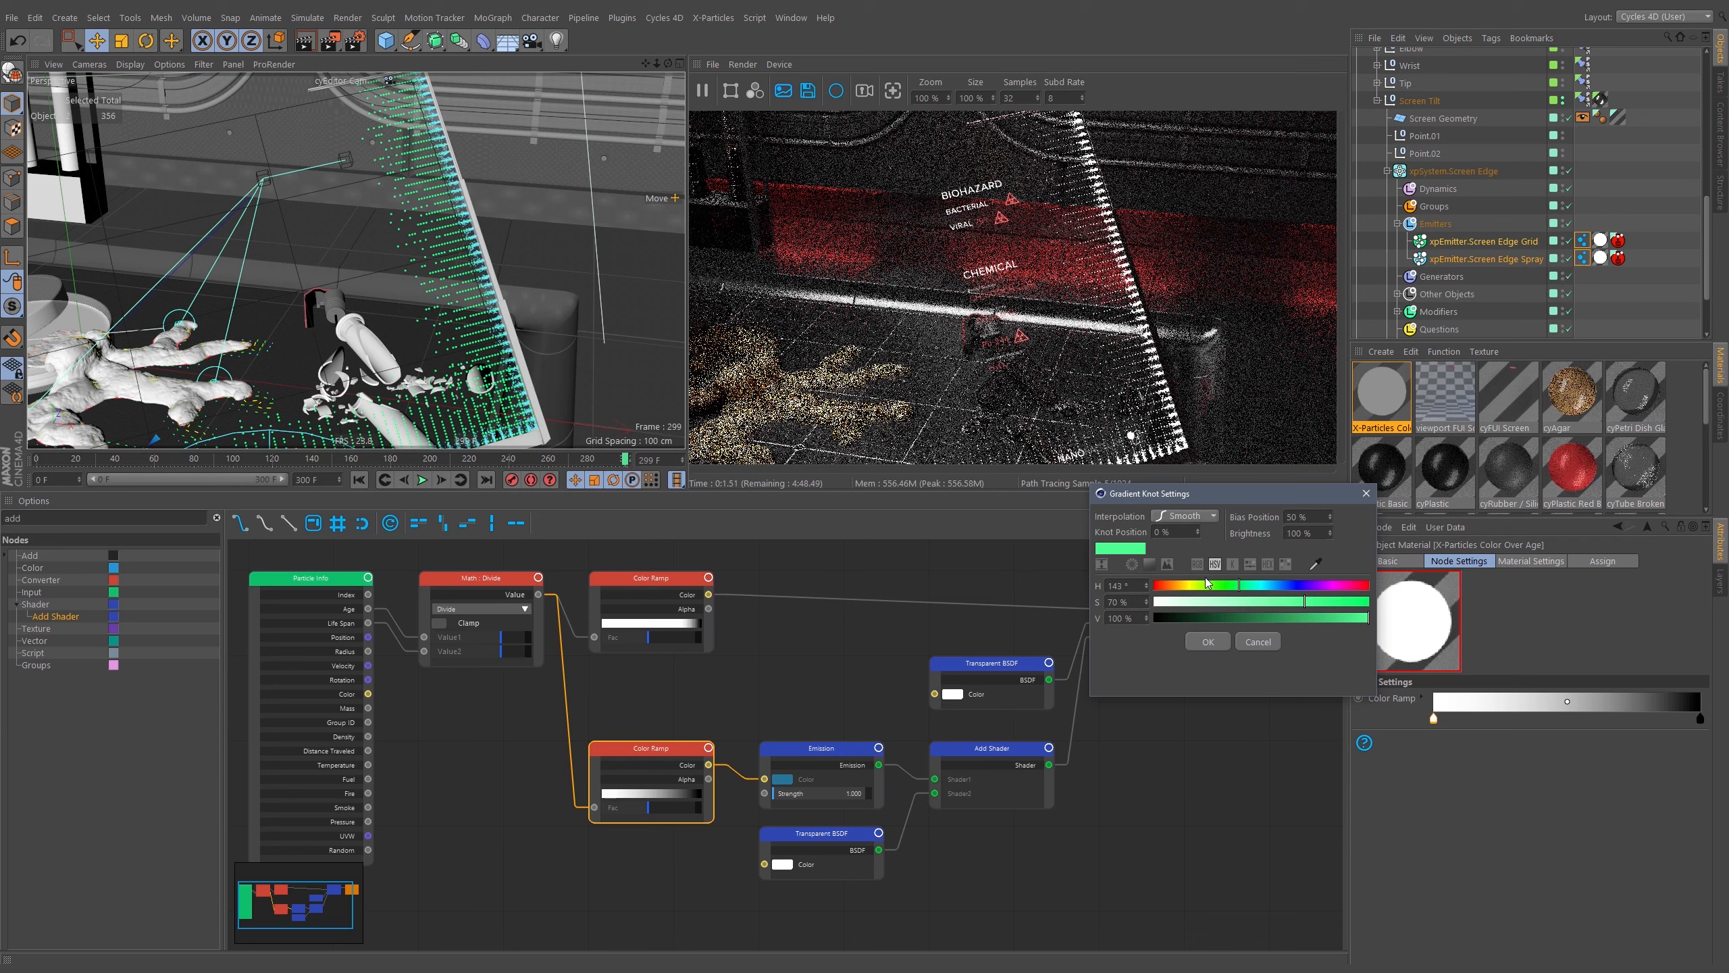
left_click(1285, 565)
left_click_drag(1224, 492, 1197, 215)
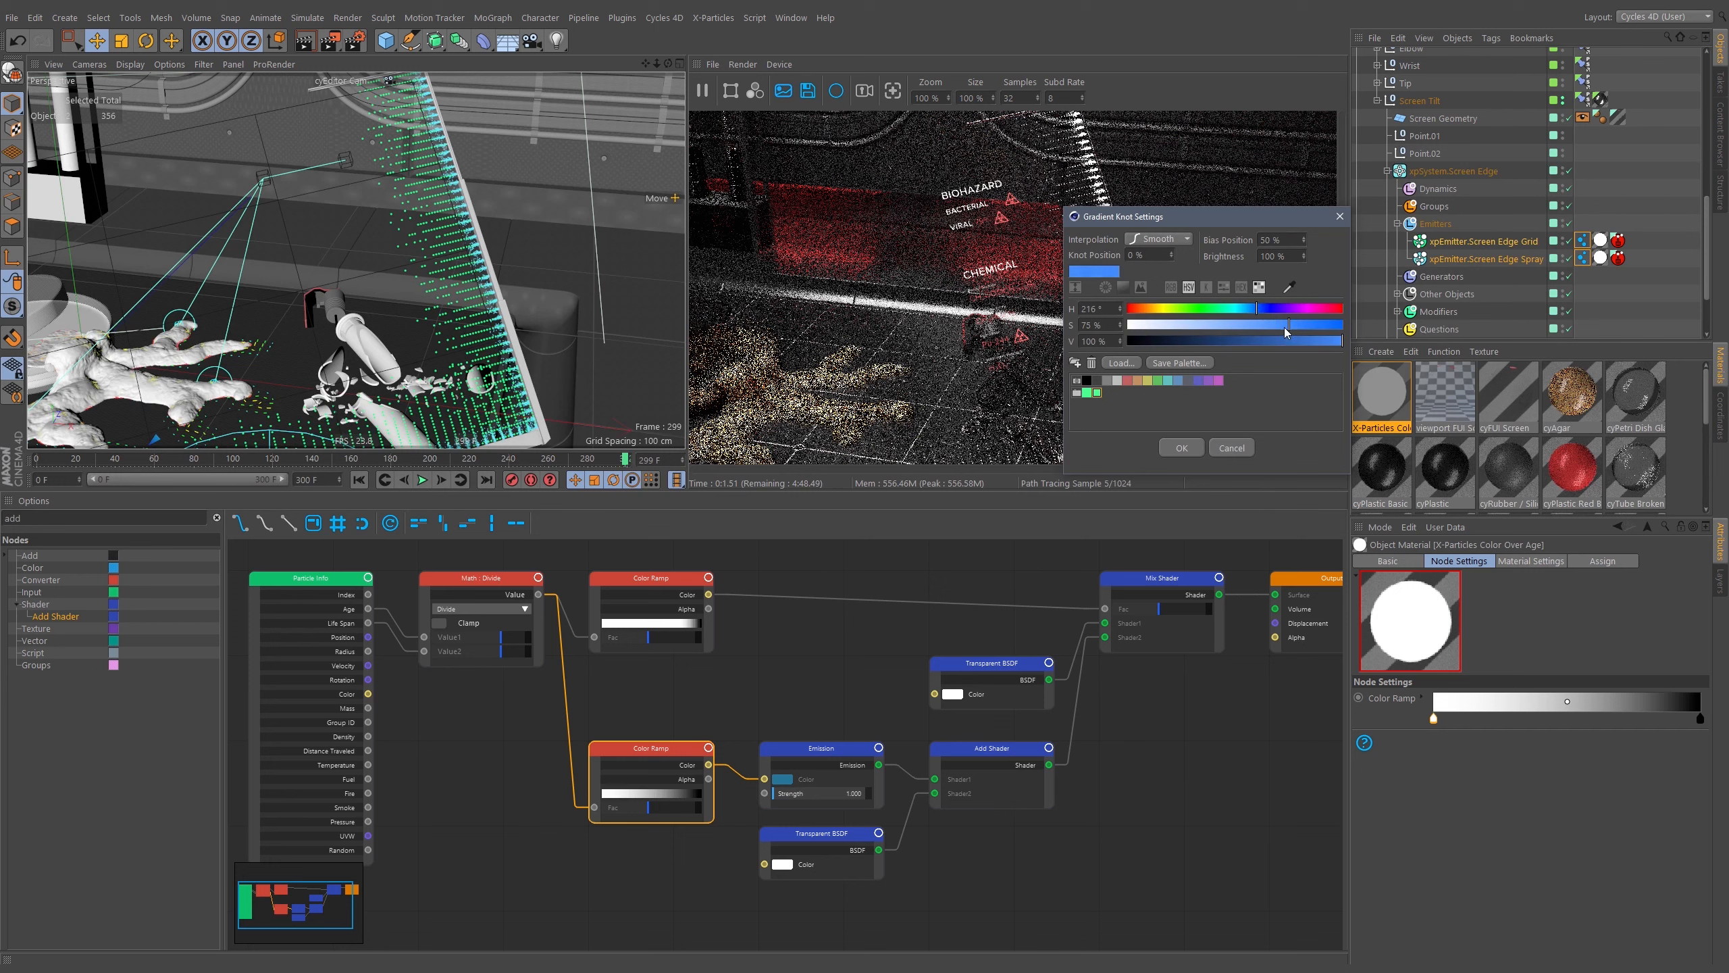
left_click(1182, 448)
left_click(1108, 598)
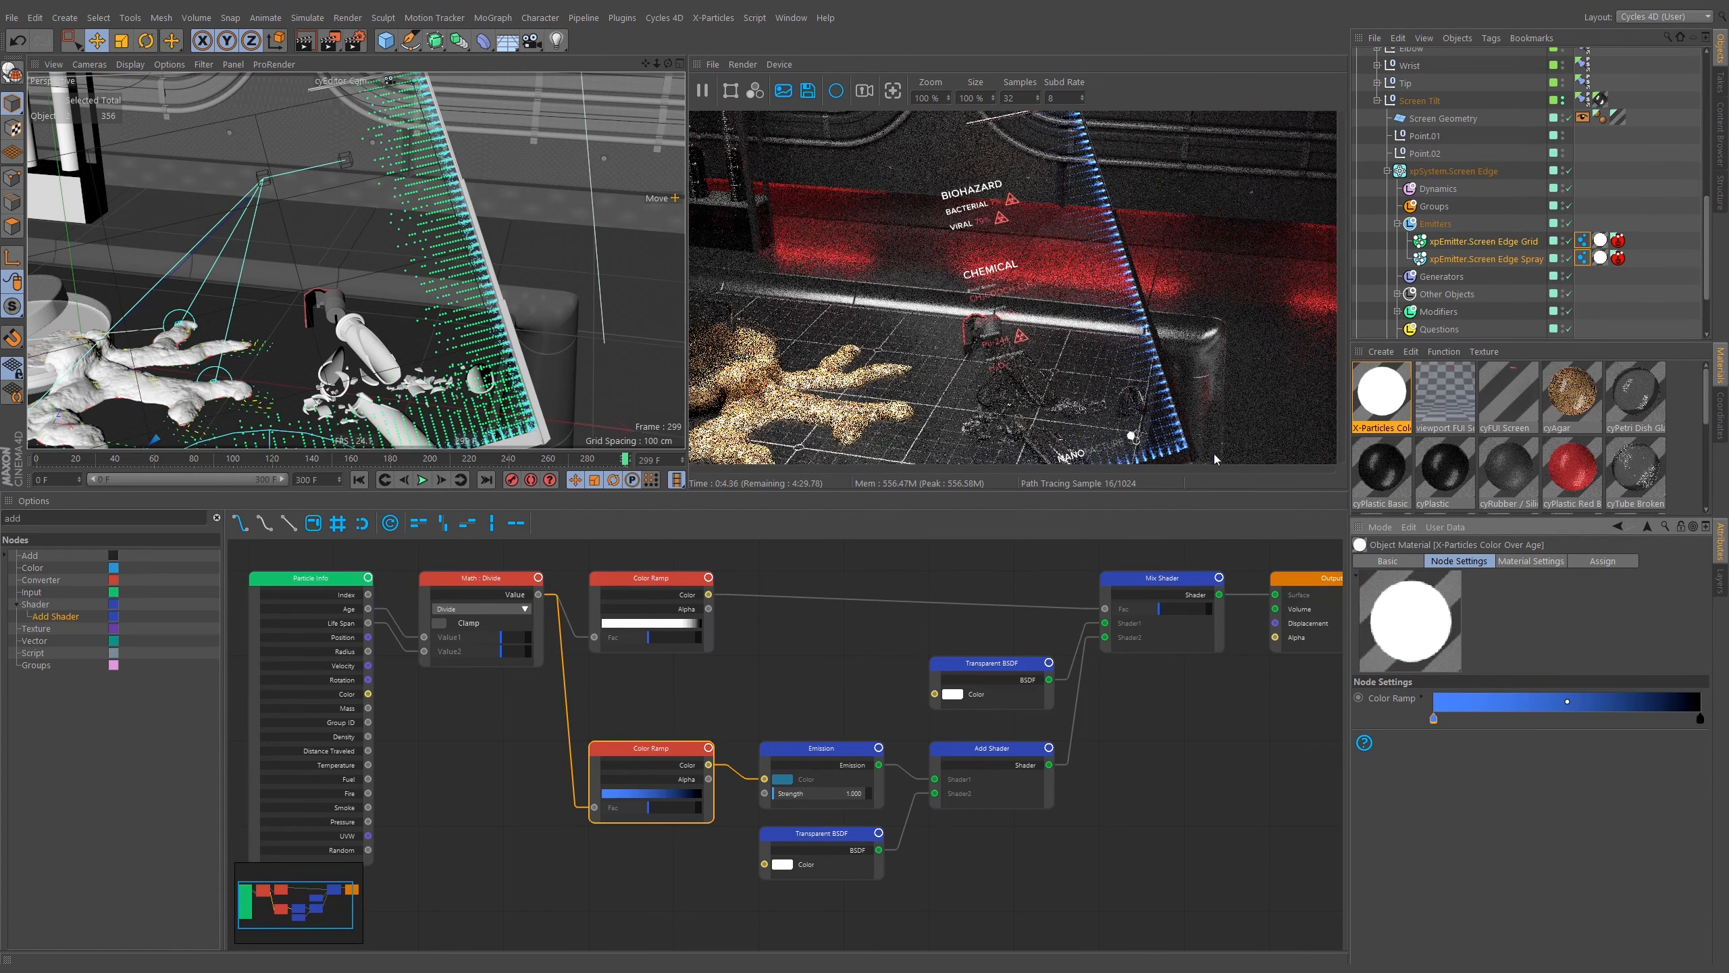
left_click(1701, 720)
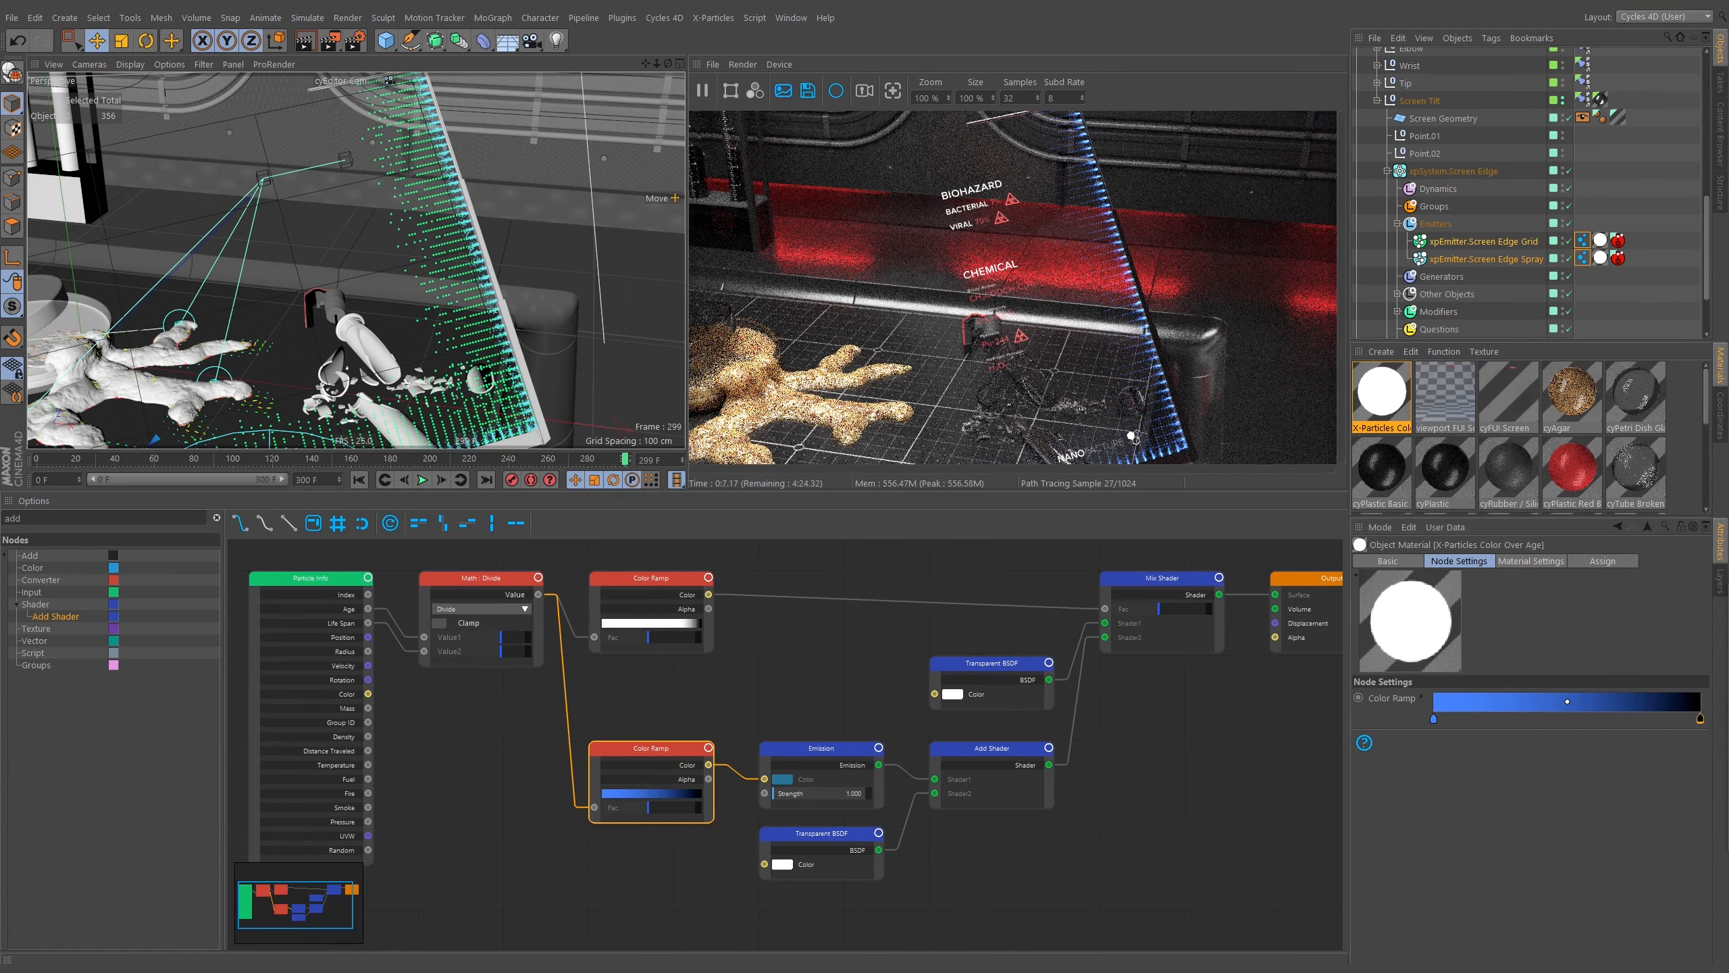
double_click(1701, 720)
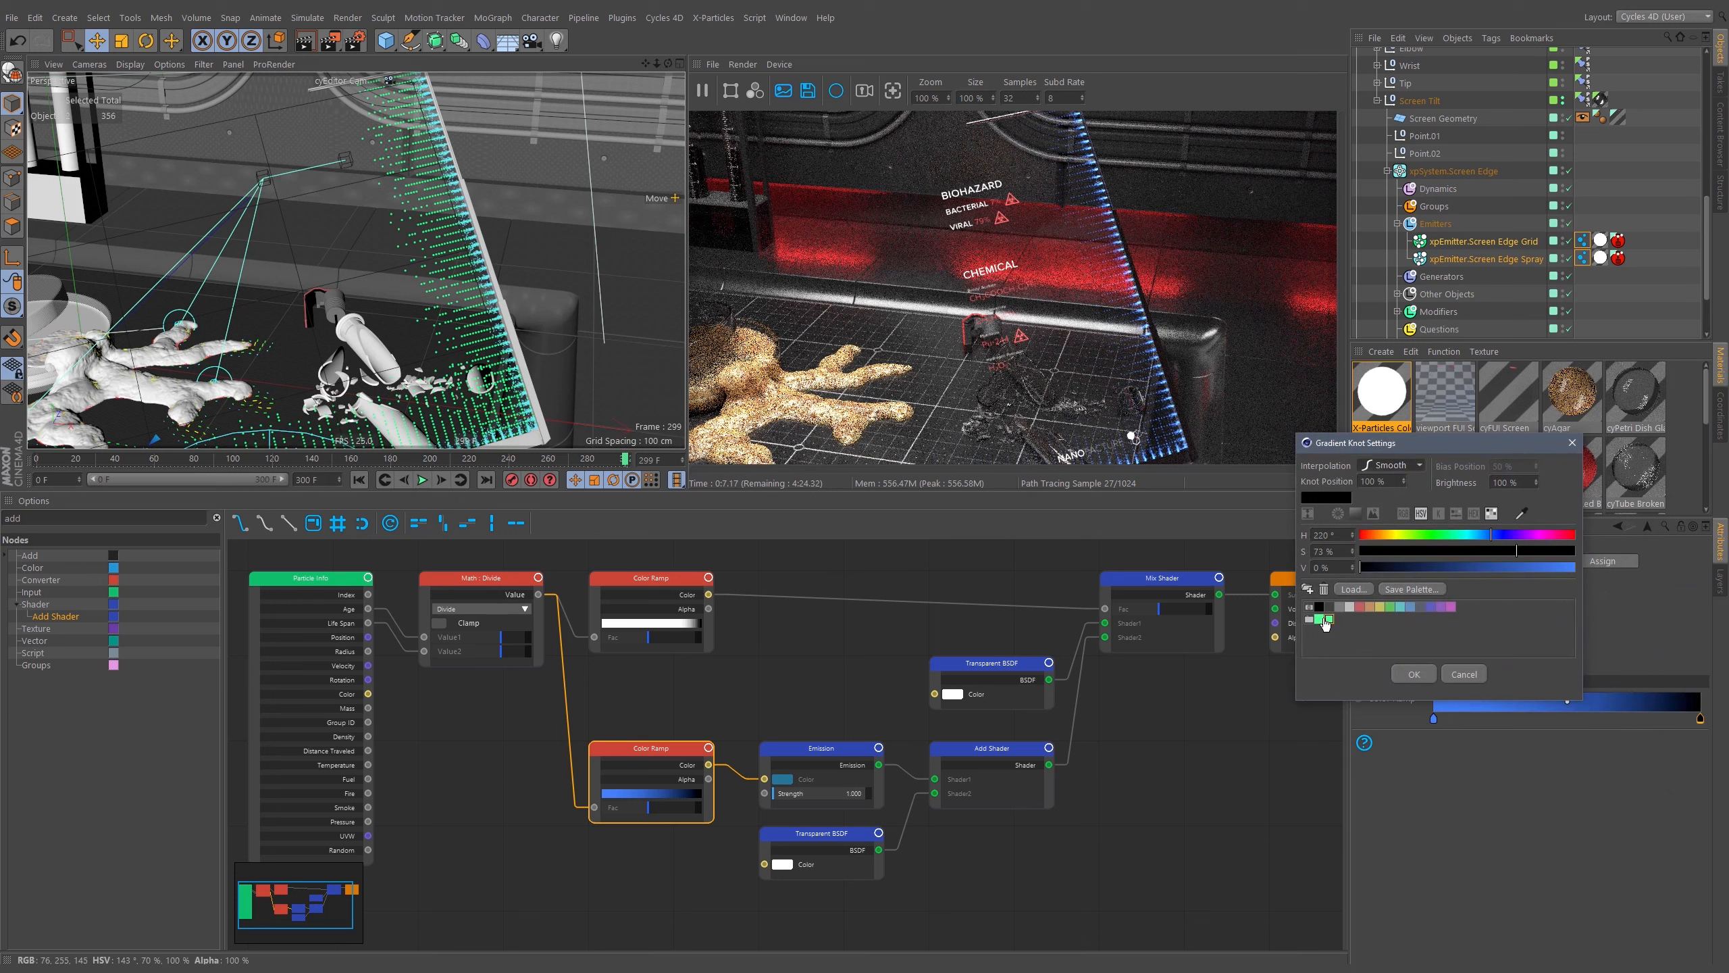
left_click(1463, 673)
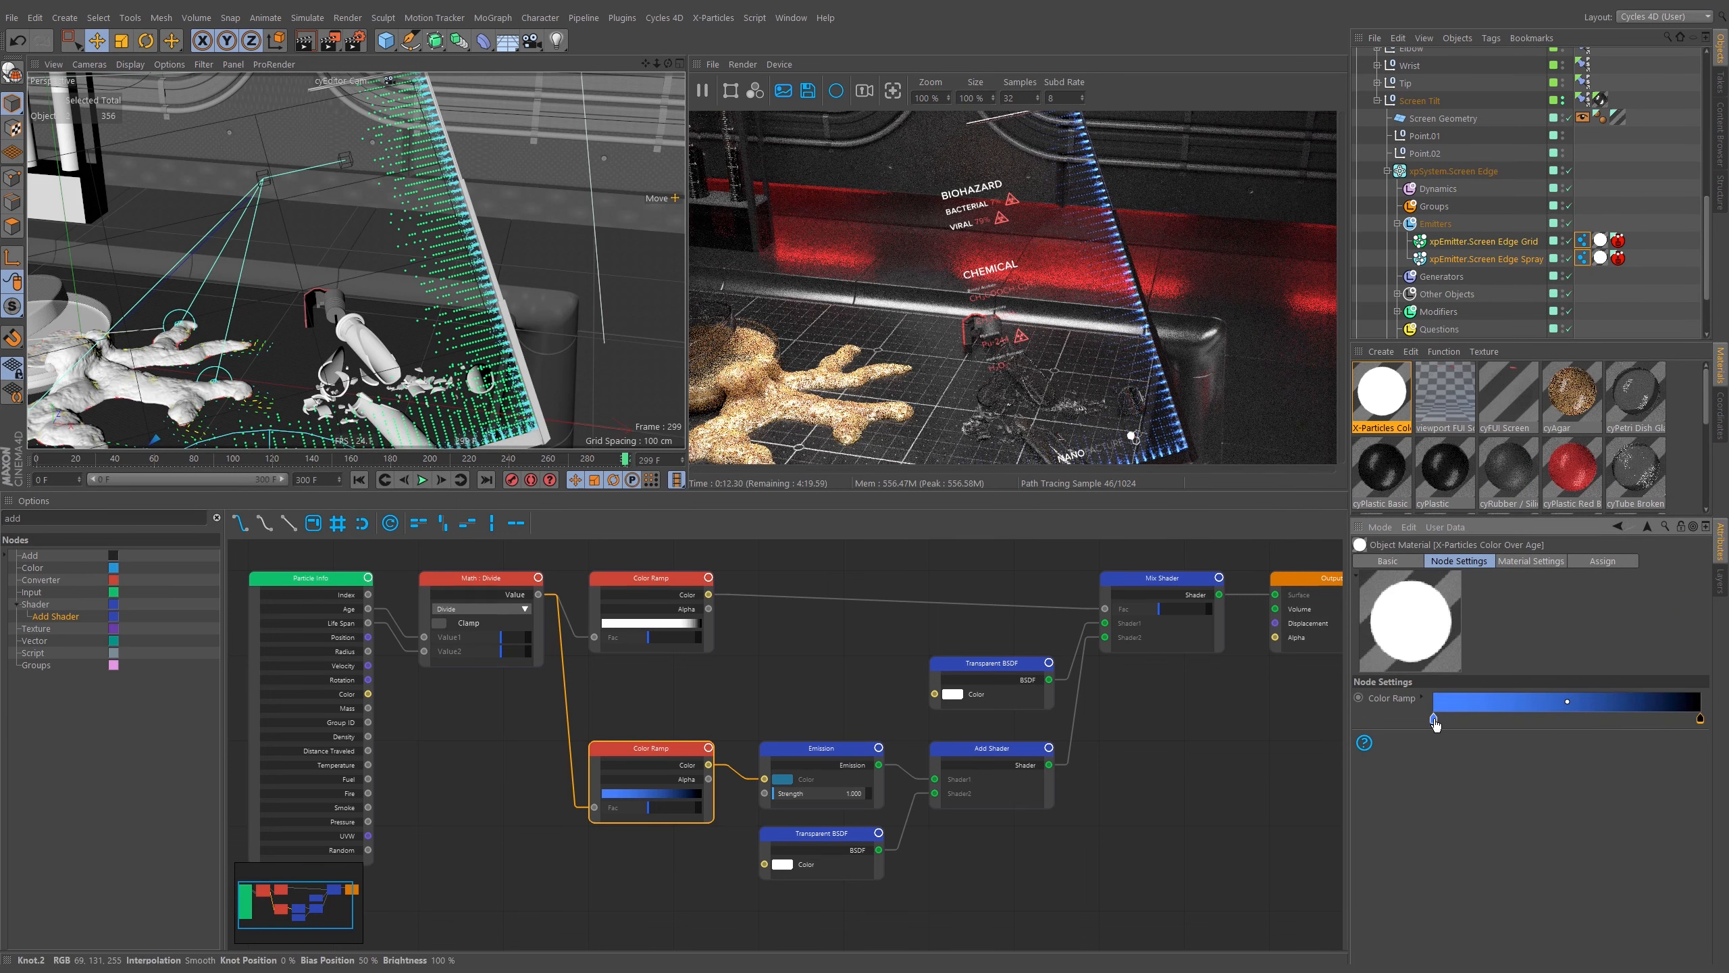
Delete a selected swatch from the FUI Colors group in the Color Ramp's expanded knot palette.
left_click(1421, 697)
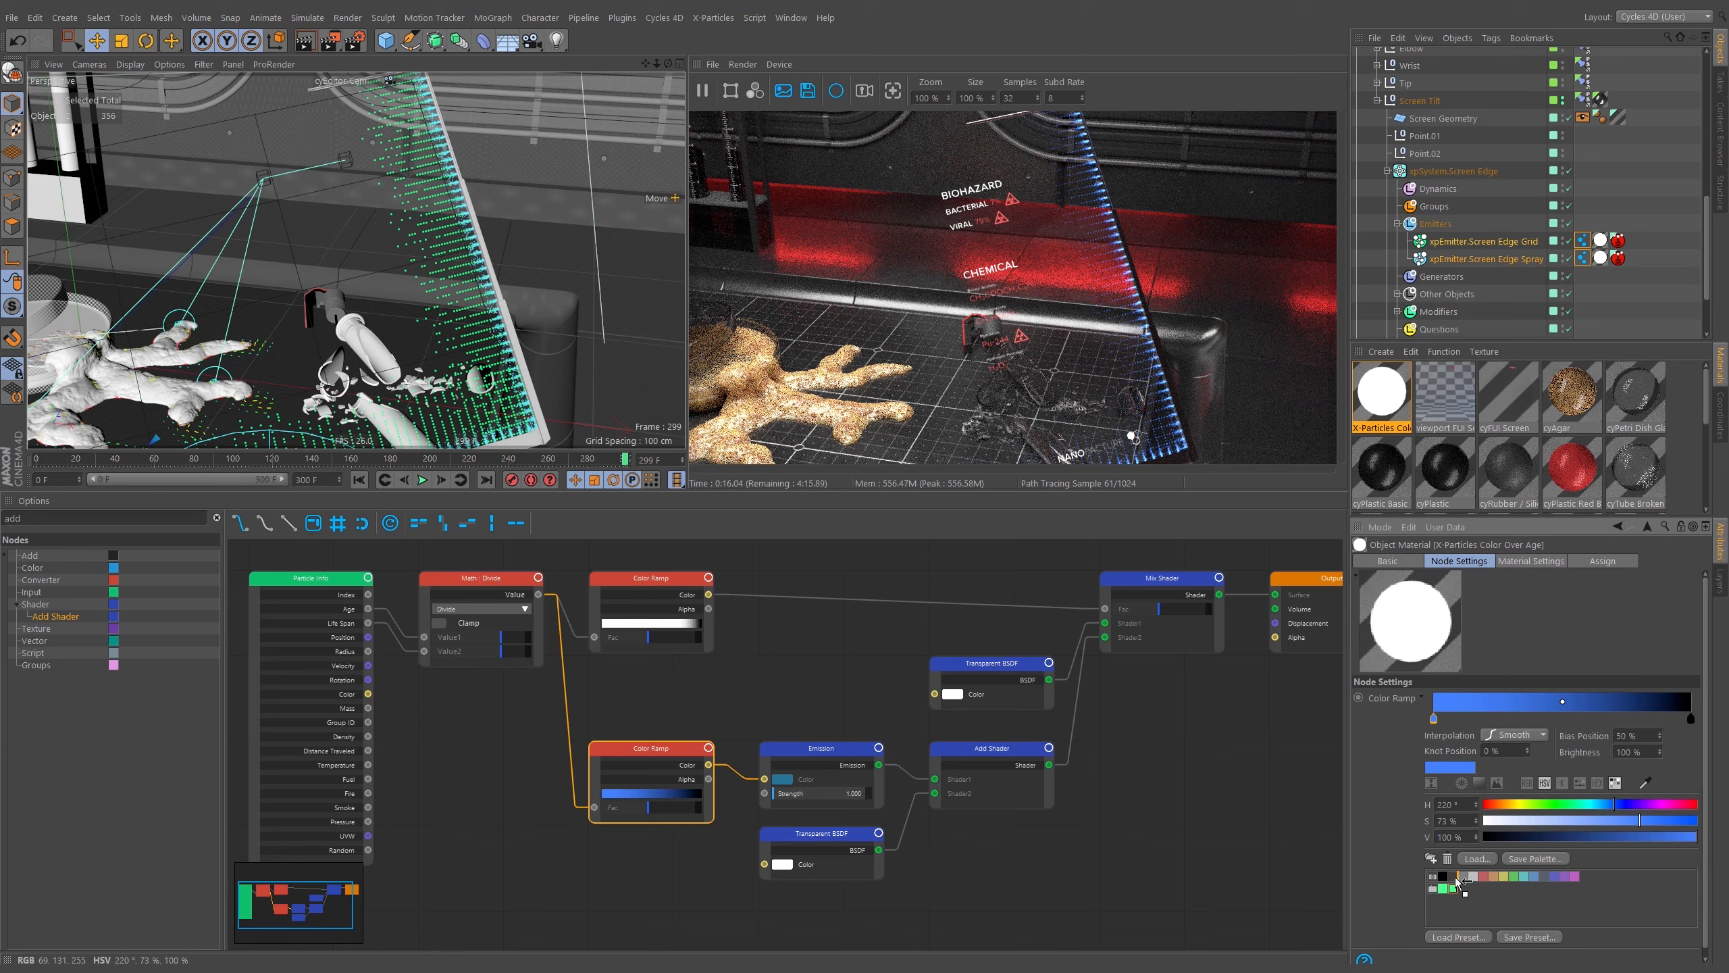
left_click_drag(1455, 889, 1455, 890)
left_click(1450, 857)
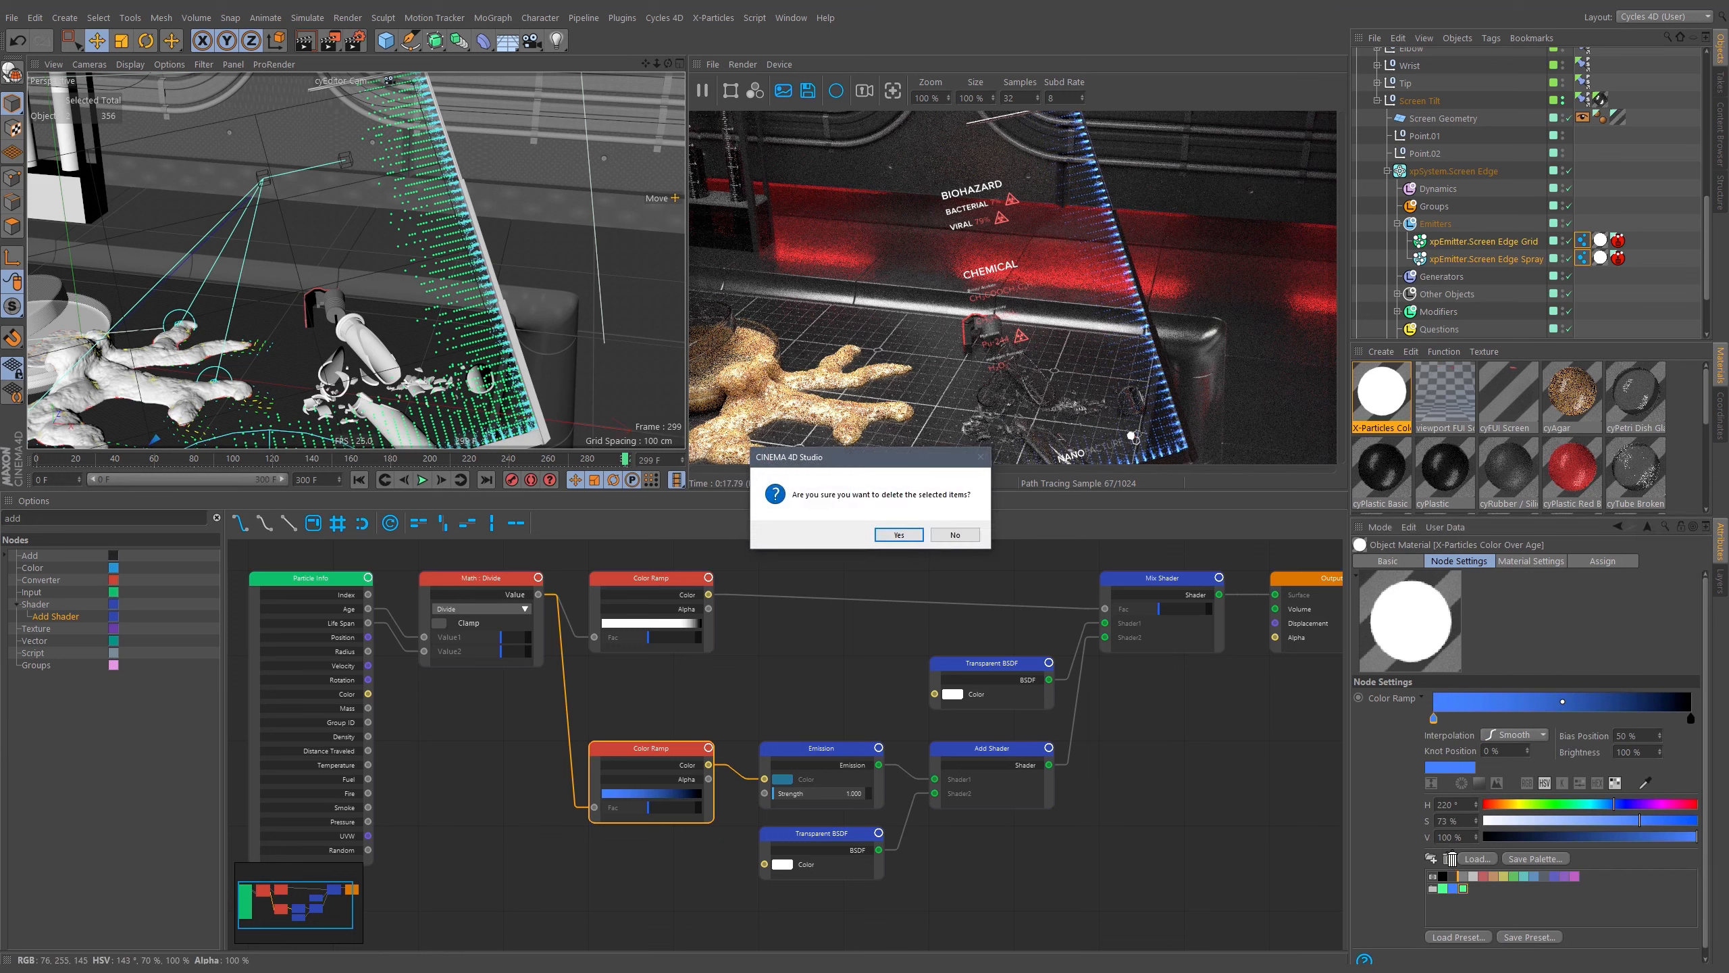
left_click(899, 539)
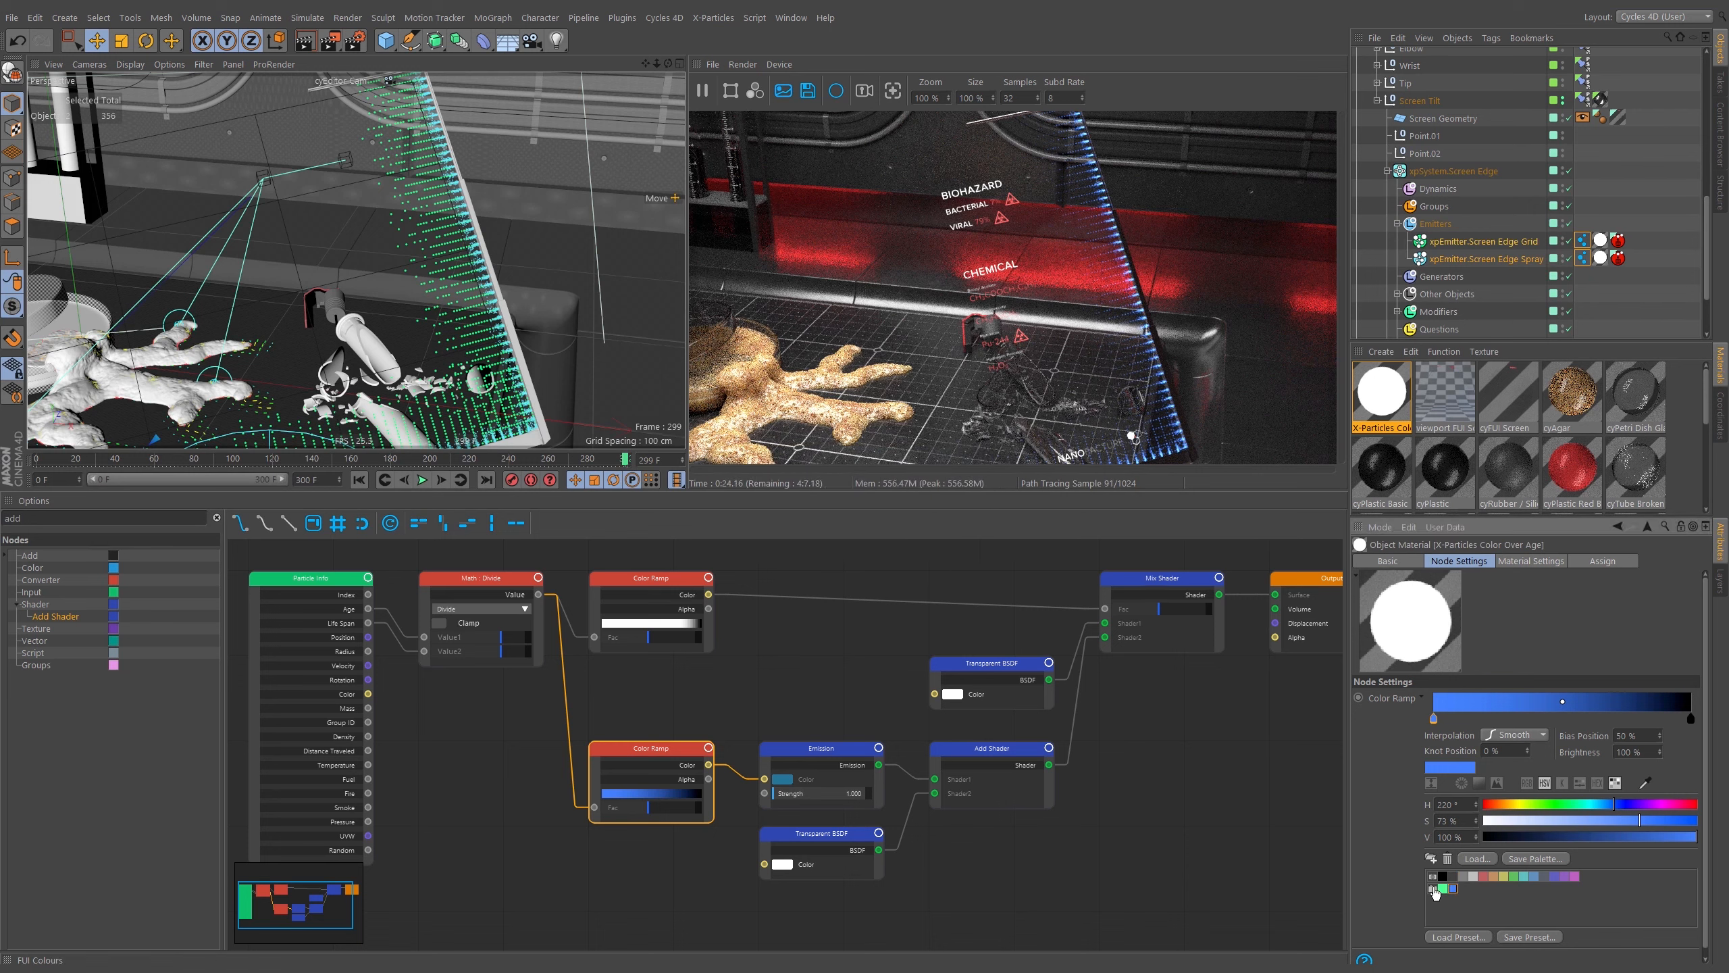
Apply the FUI Colors swatch group onto the Color Ramp to make a green-to-blue gradient.
left_click_drag(1433, 877, 1433, 706)
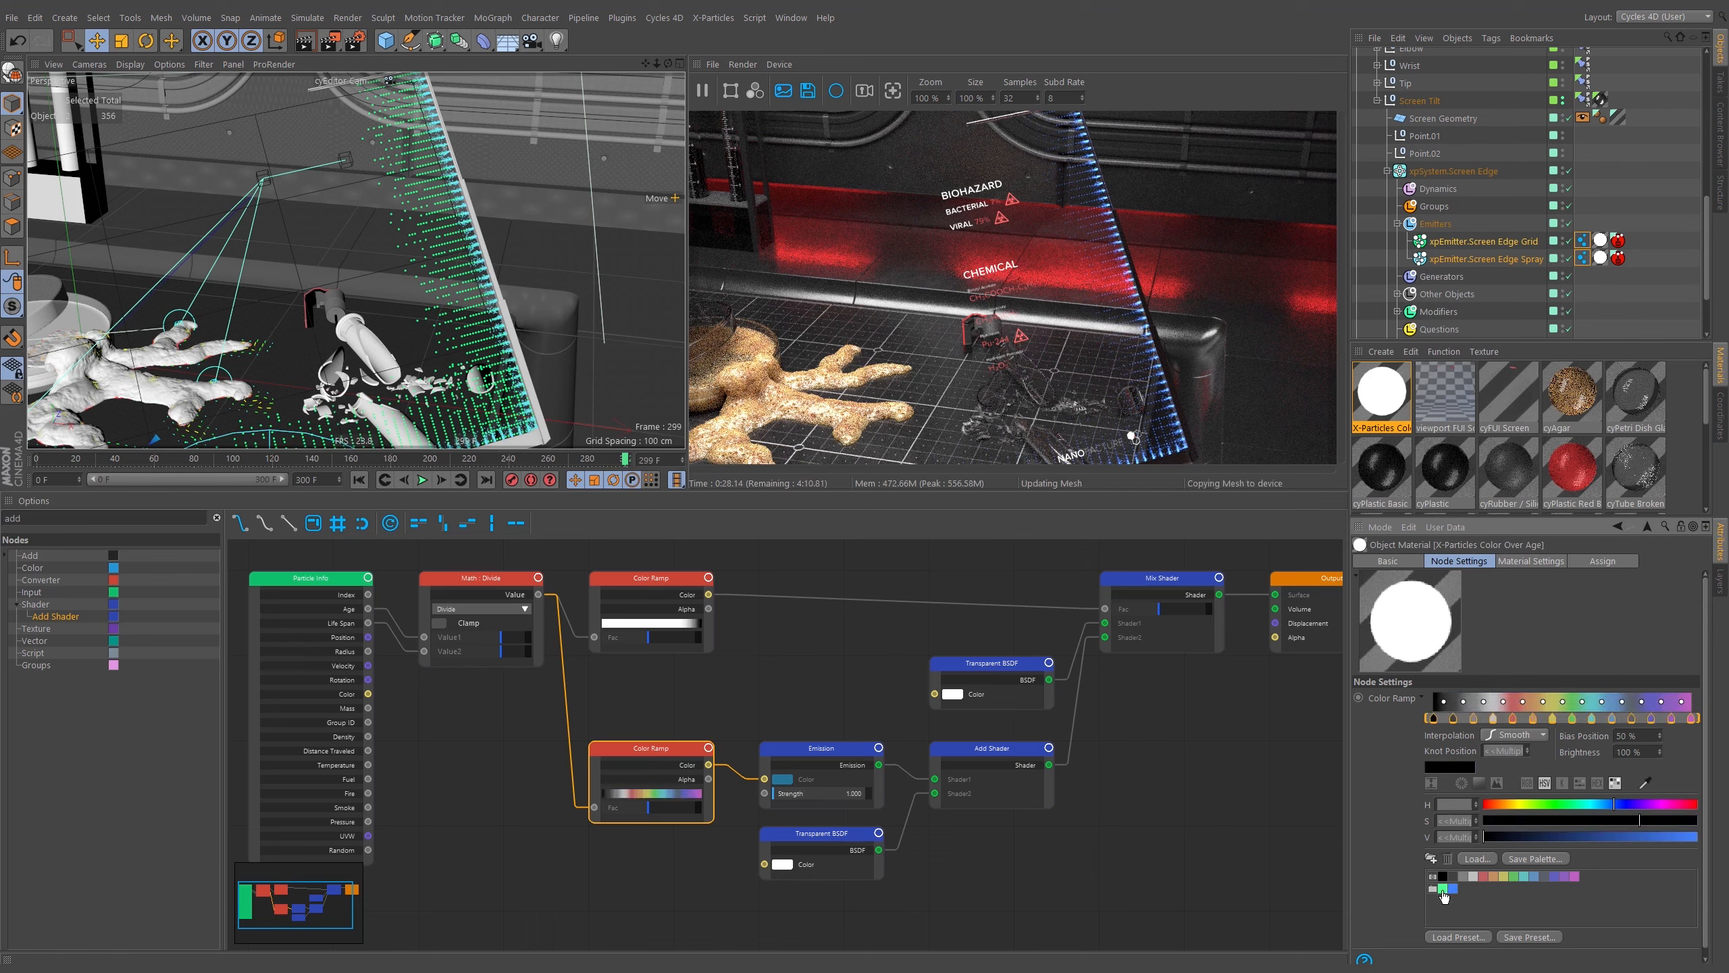
left_click_drag(1435, 889, 1485, 705)
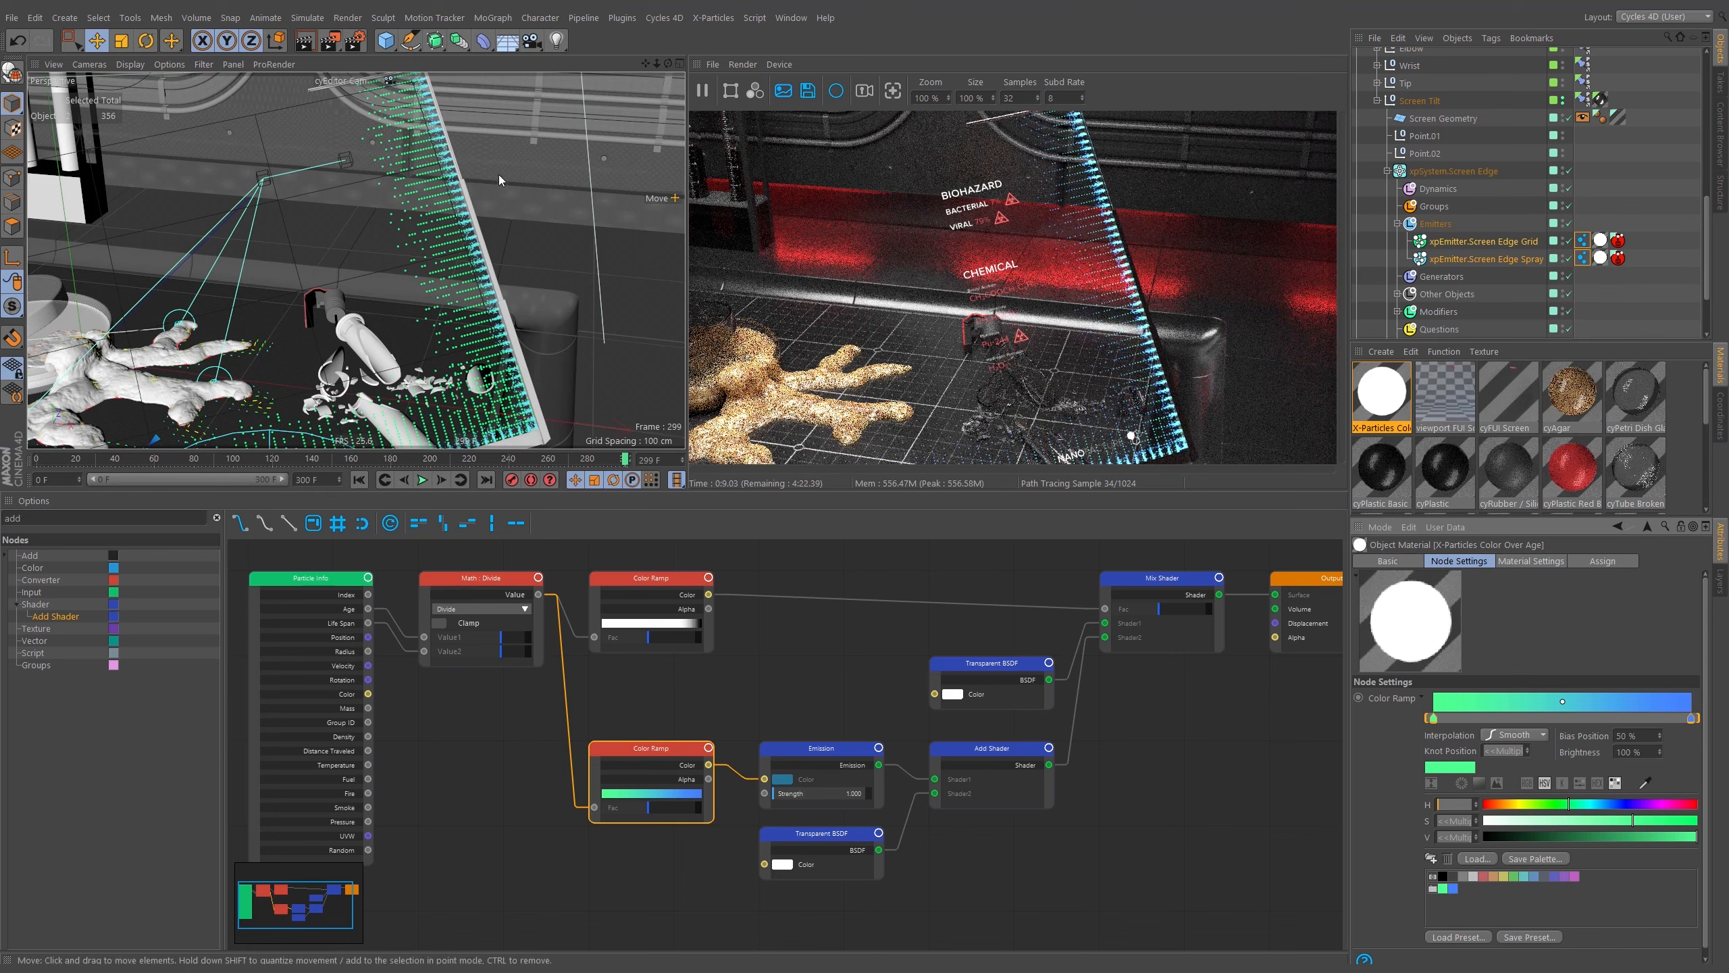
Set the Size Multiplier of the Screen Edge Spray emitter's Cycles instance tag to 2.
left_click(1582, 258)
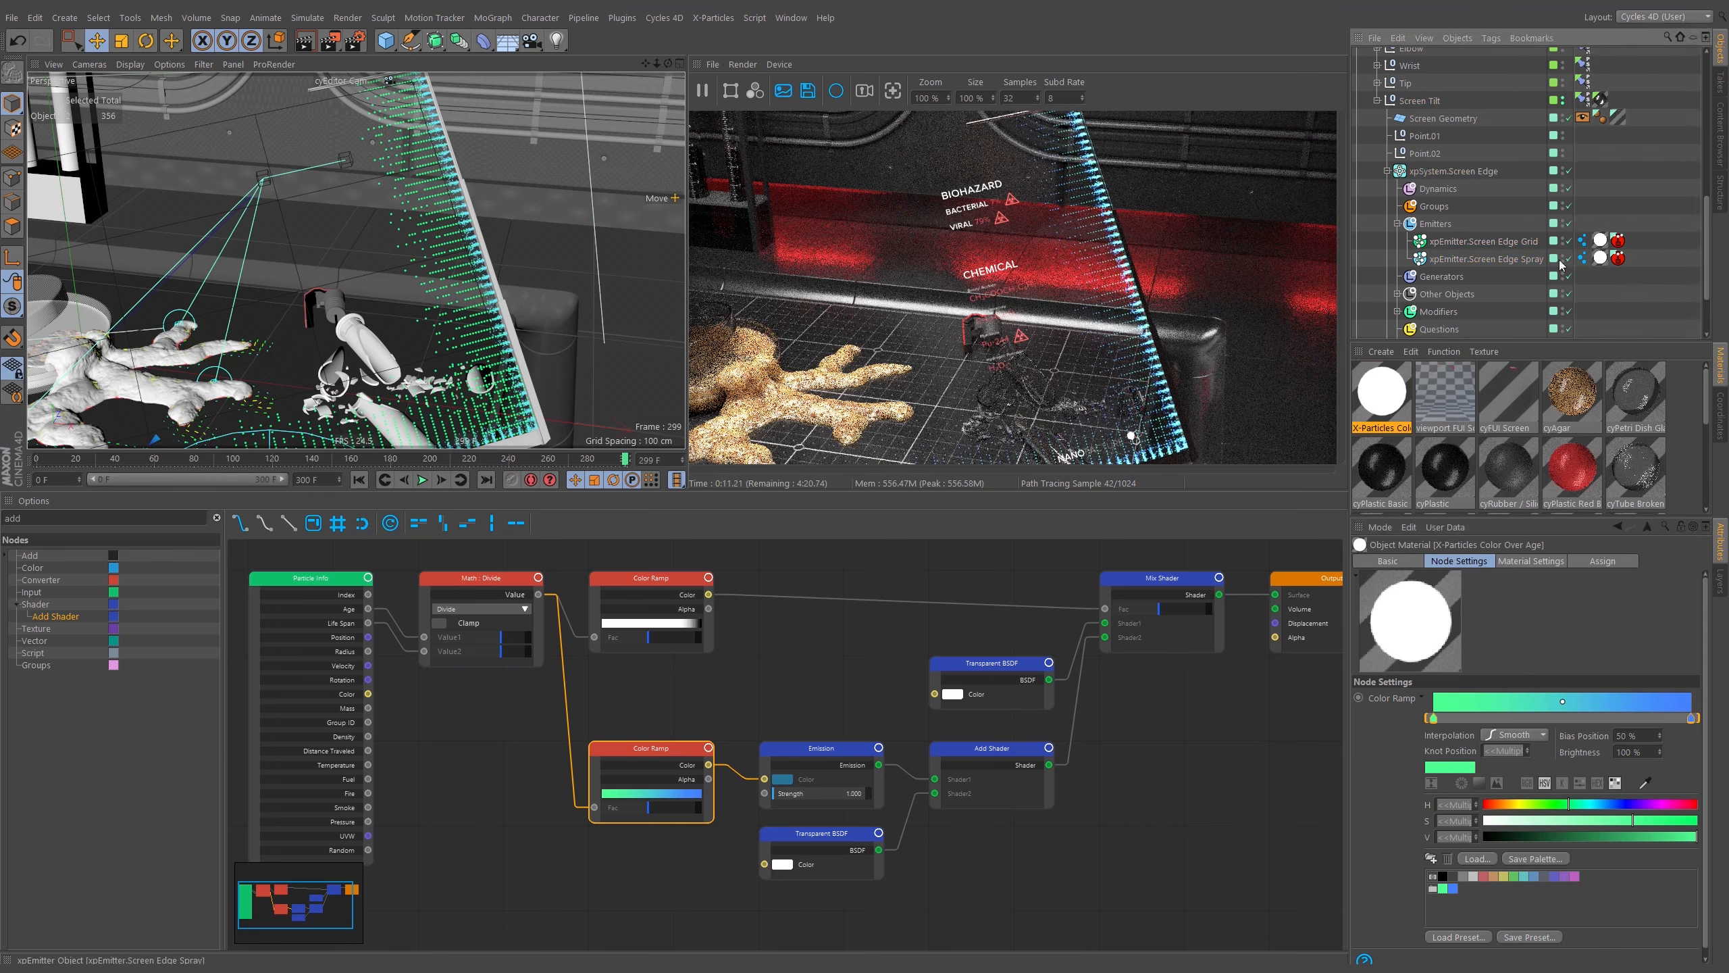
double_click(1467, 612)
type("1")
key("Return")
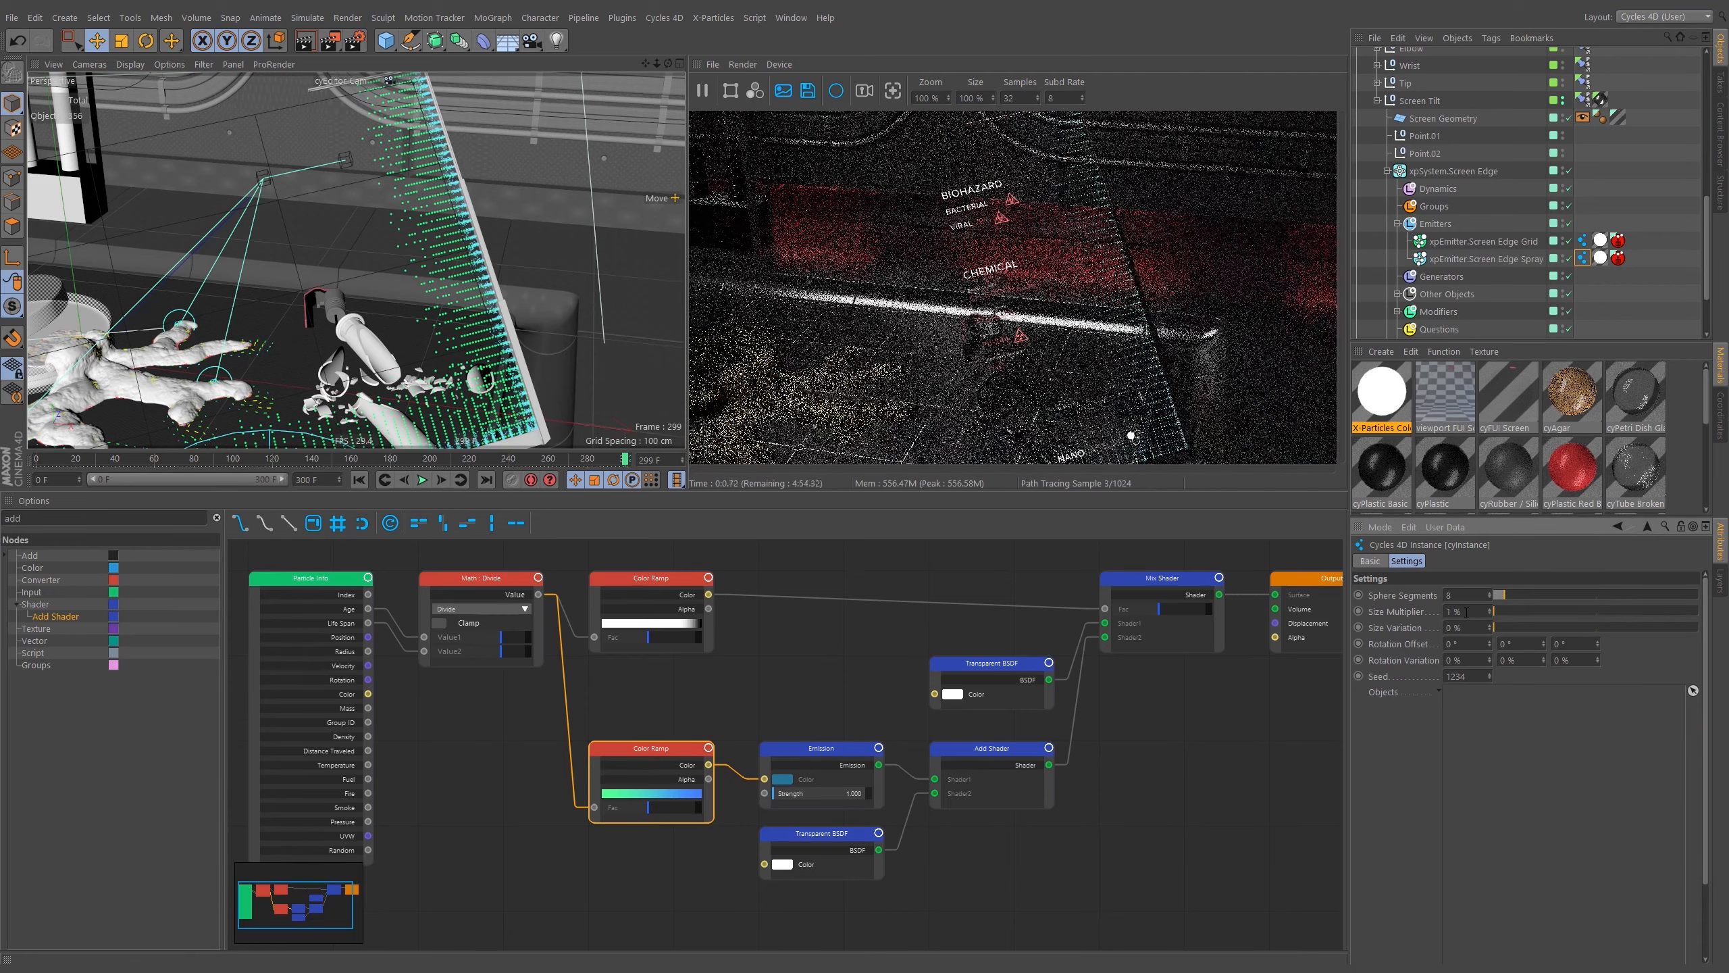
double_click(1468, 613)
type("2")
key("Return")
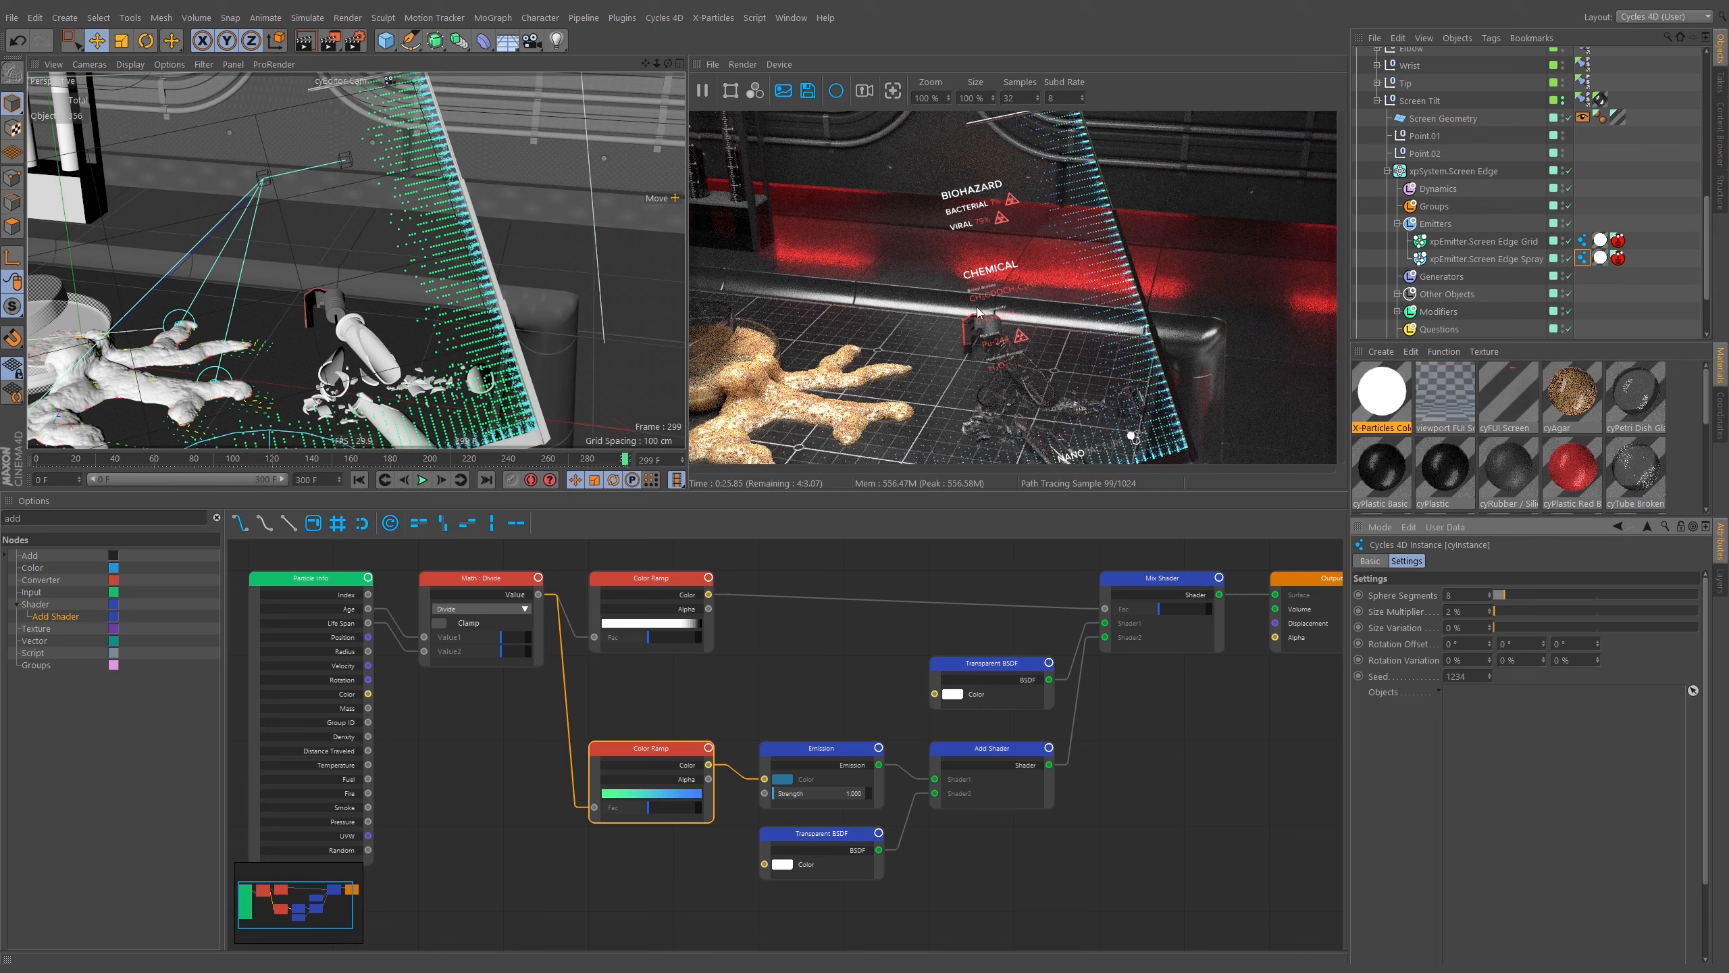
Switch the viewport to look through the Alien Shot Cam camera.
left_click(358, 478)
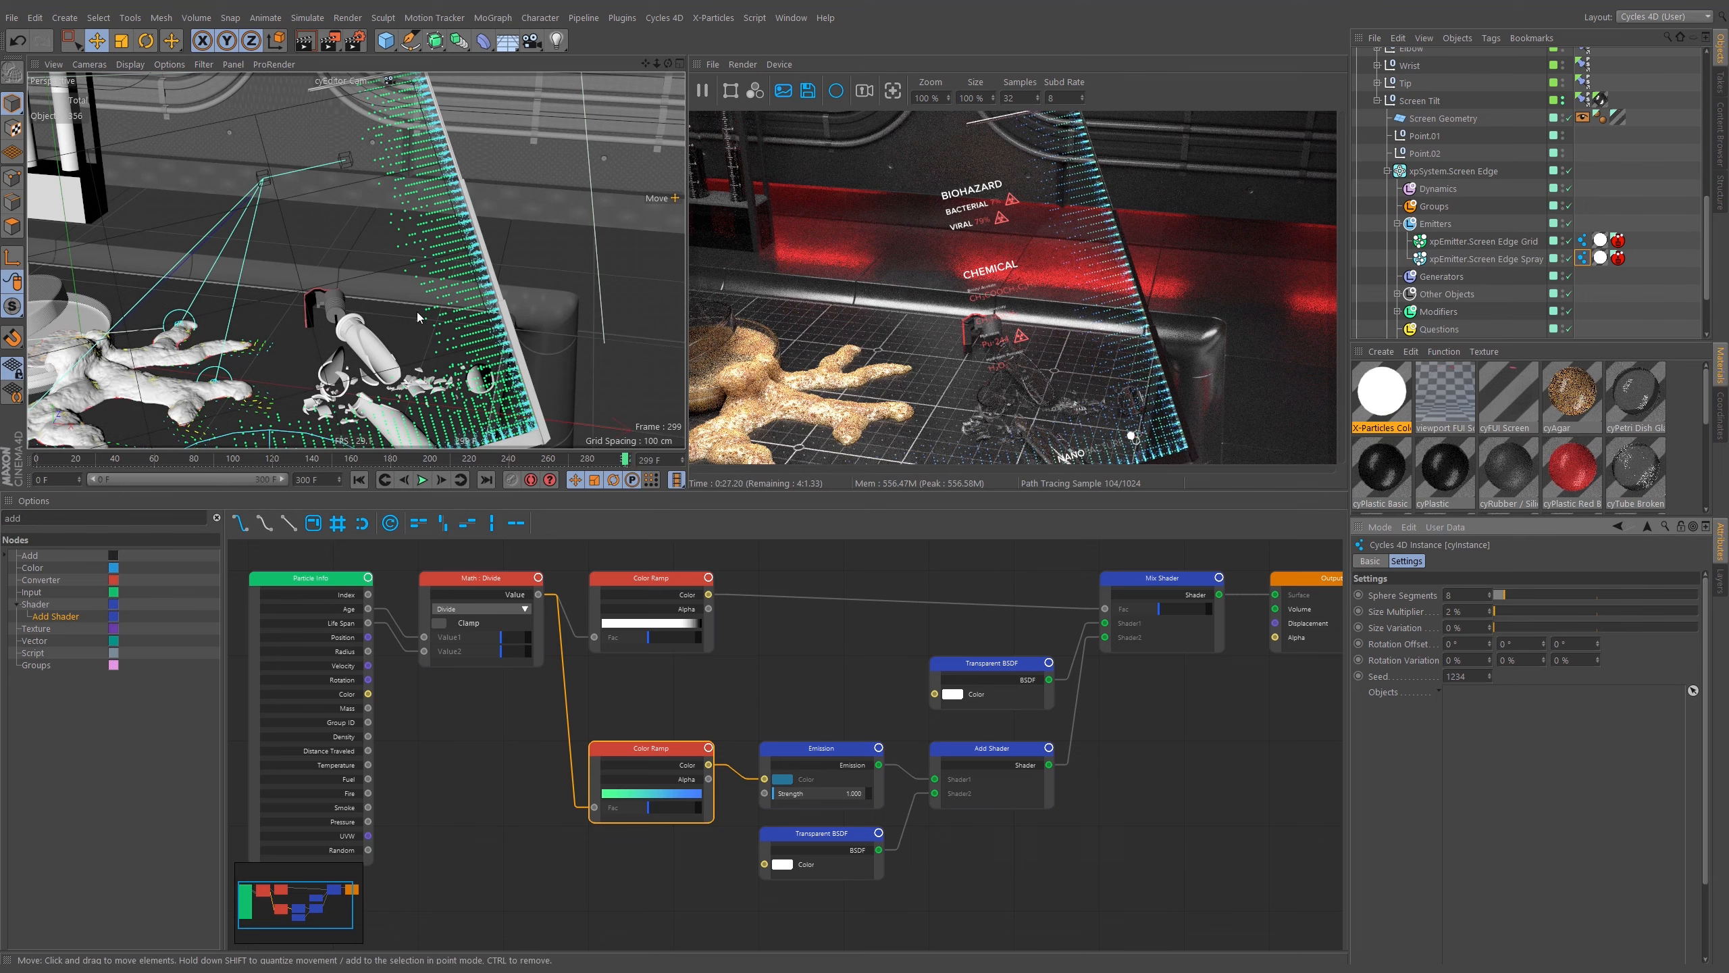
left_click(360, 81)
left_click(391, 113)
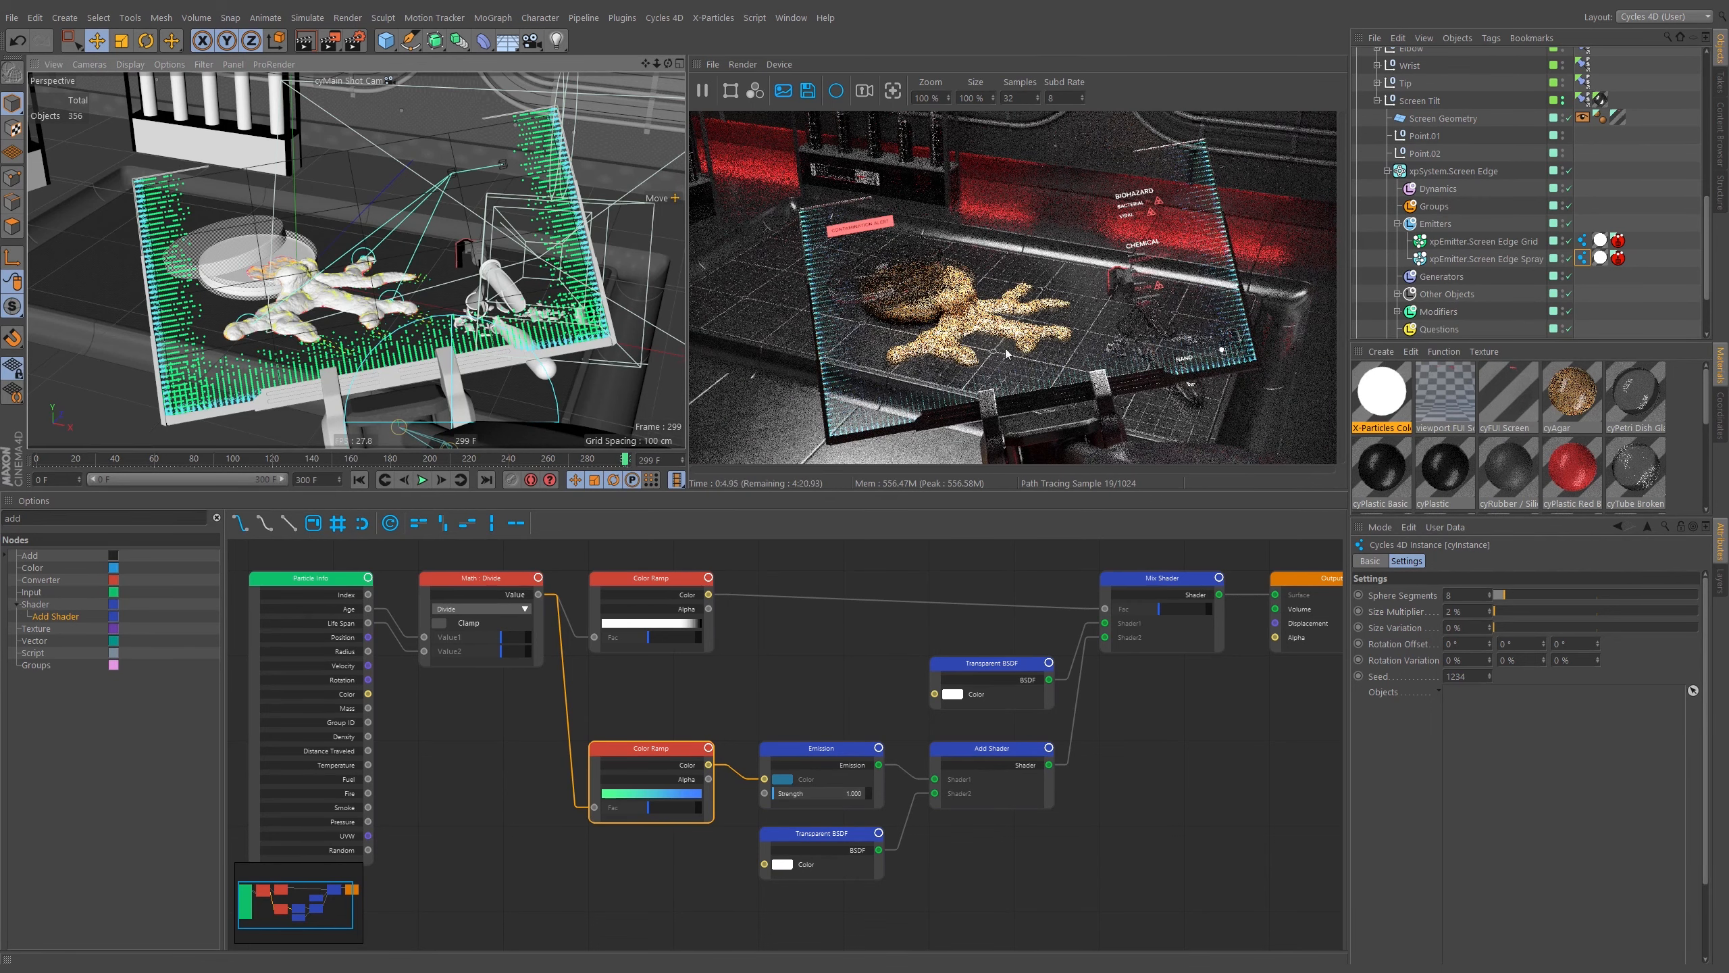
Draw a render region around the screen's upper-left corner in the render view.
left_click(731, 89)
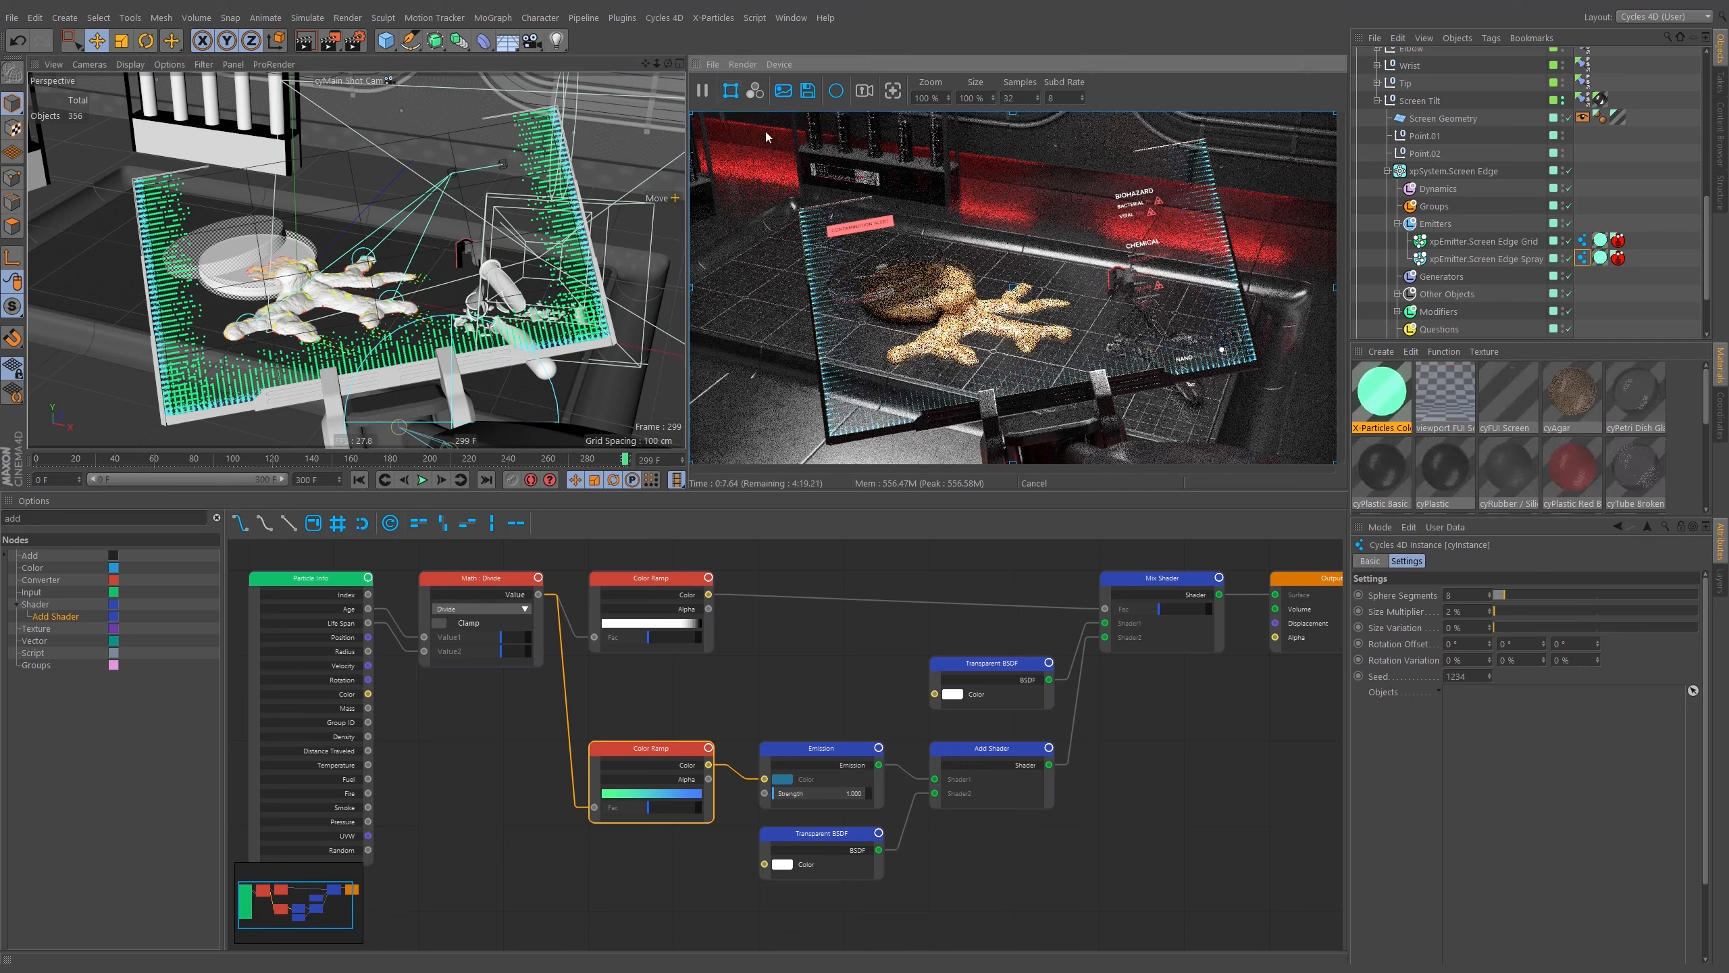
left_click_drag(693, 117, 782, 164)
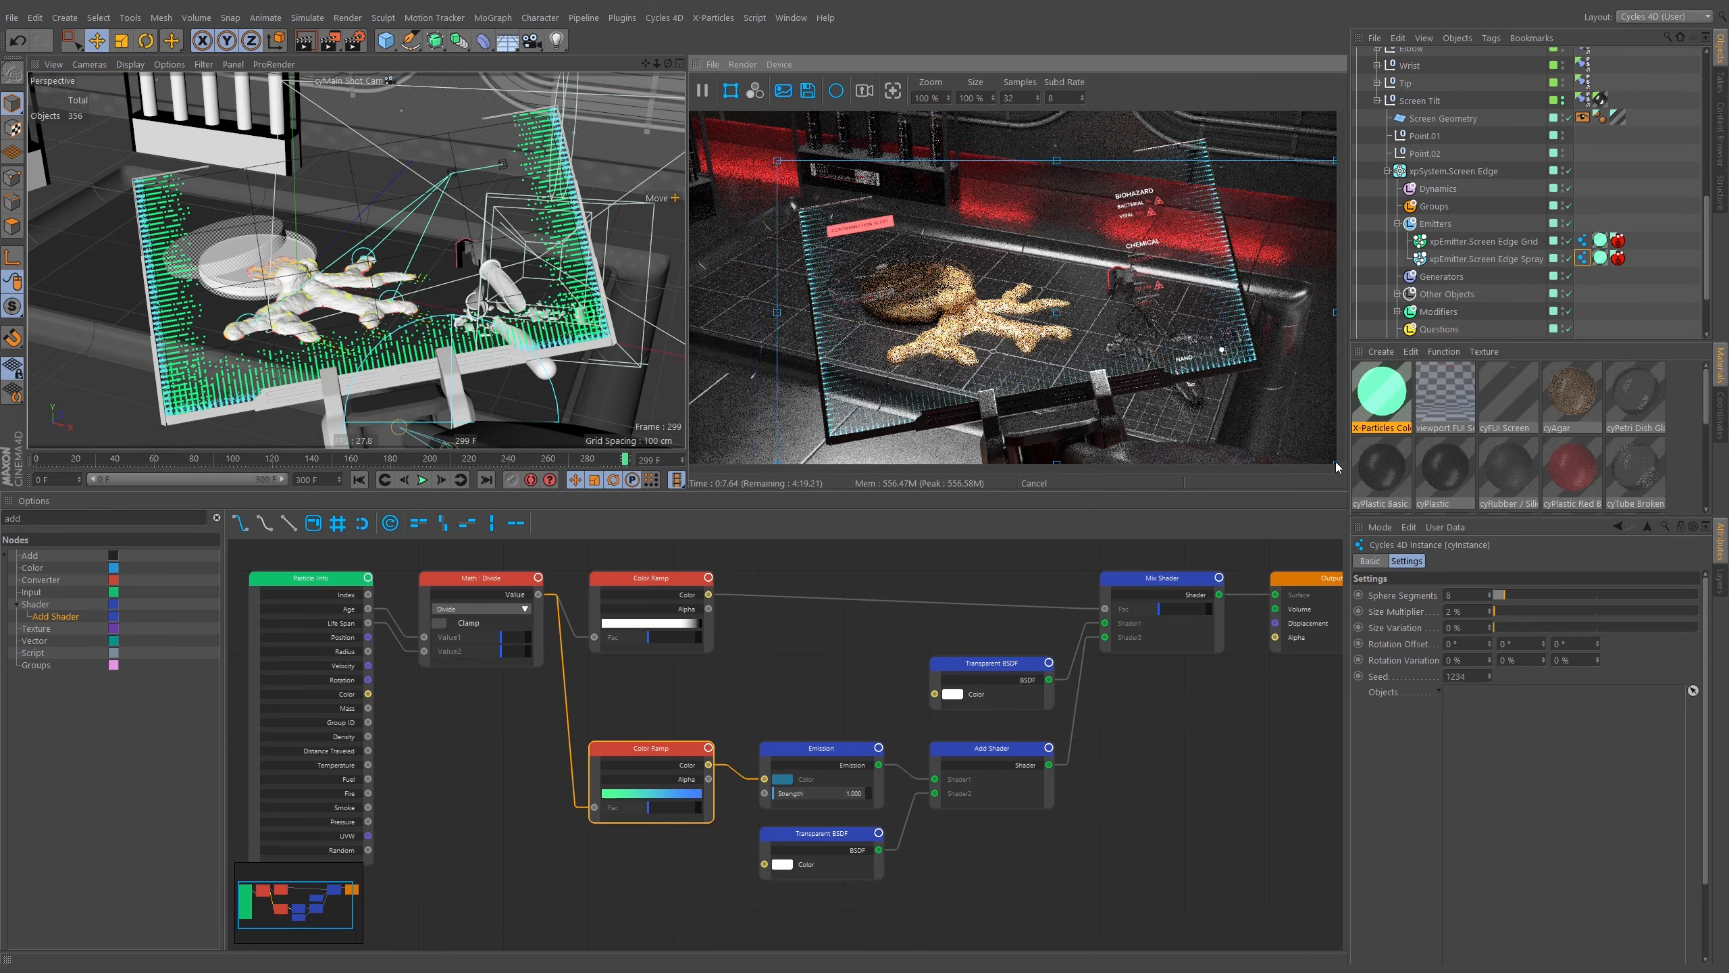
left_click_drag(1334, 464, 889, 296)
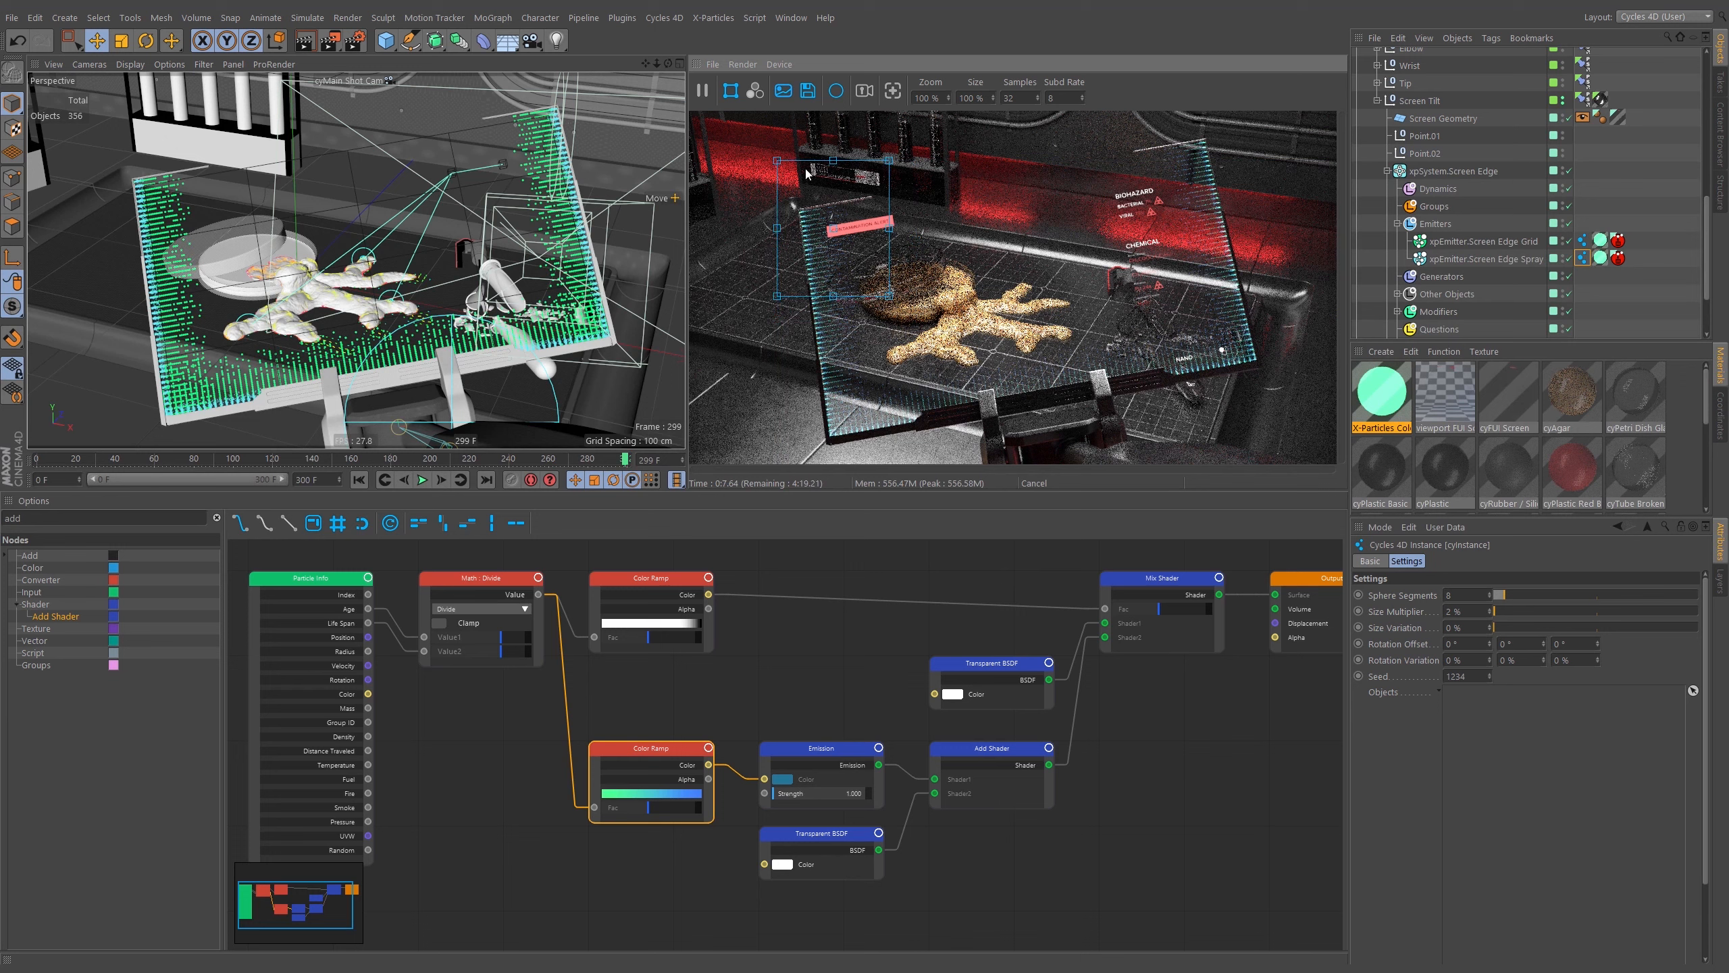
left_click_drag(889, 163, 878, 180)
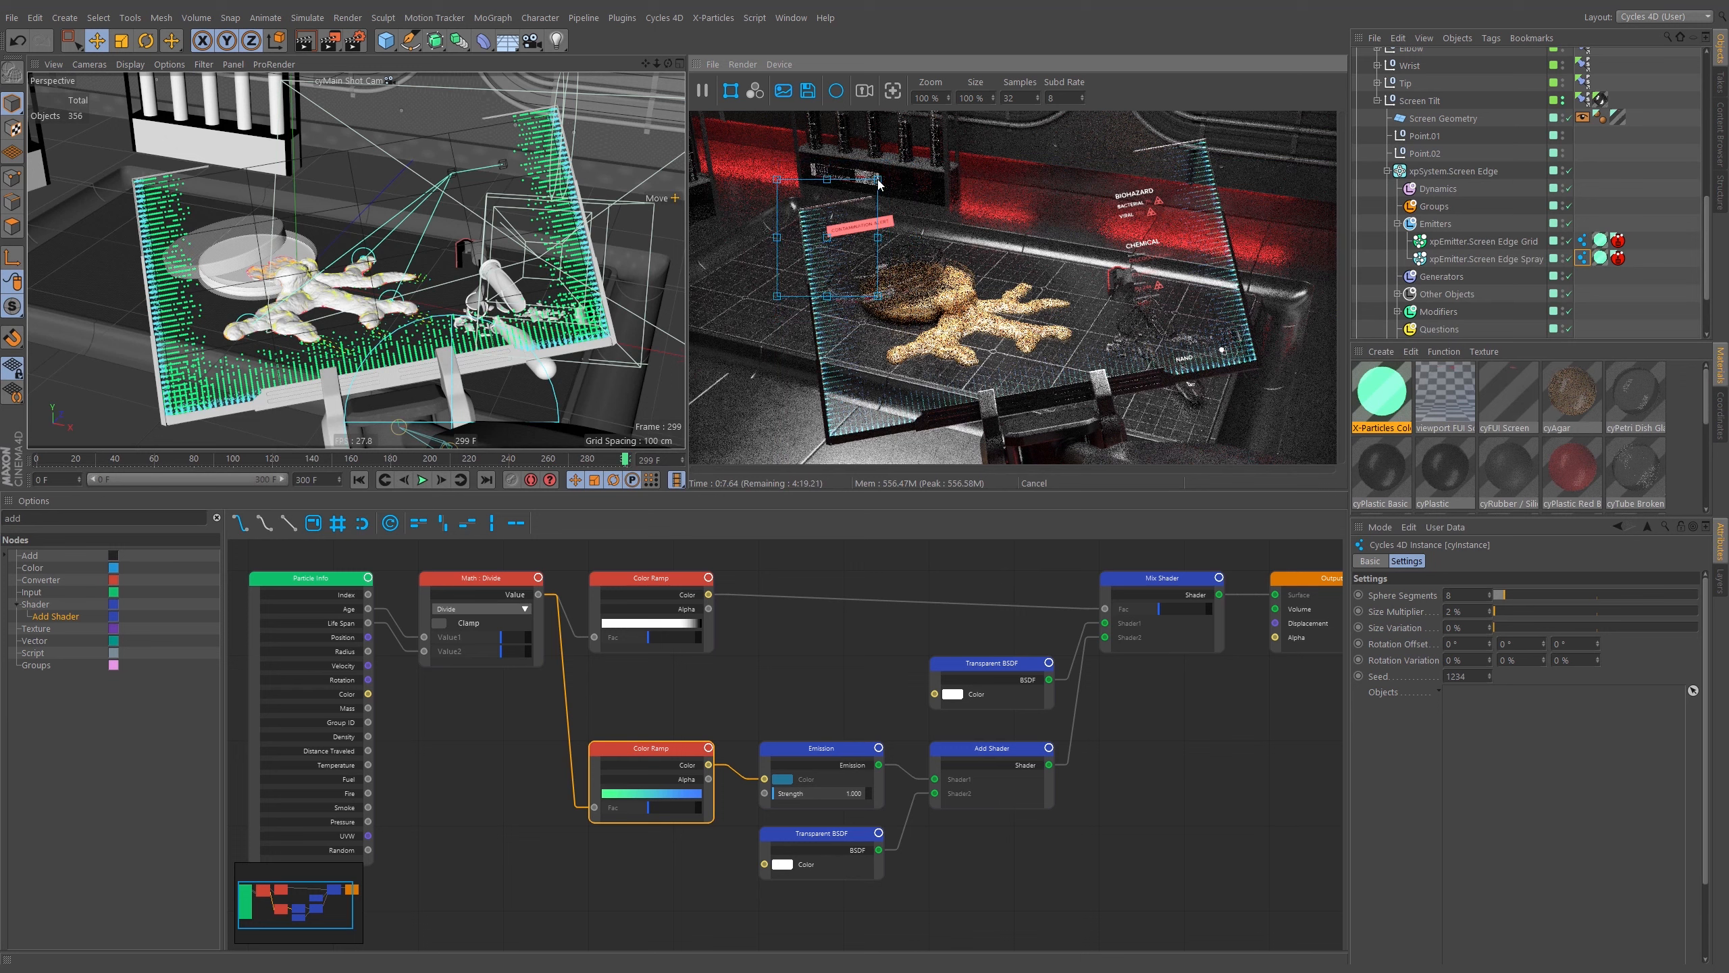
Toggle the Limit Render Size and Fit render view options, then restart the preview render.
left_click(737, 64)
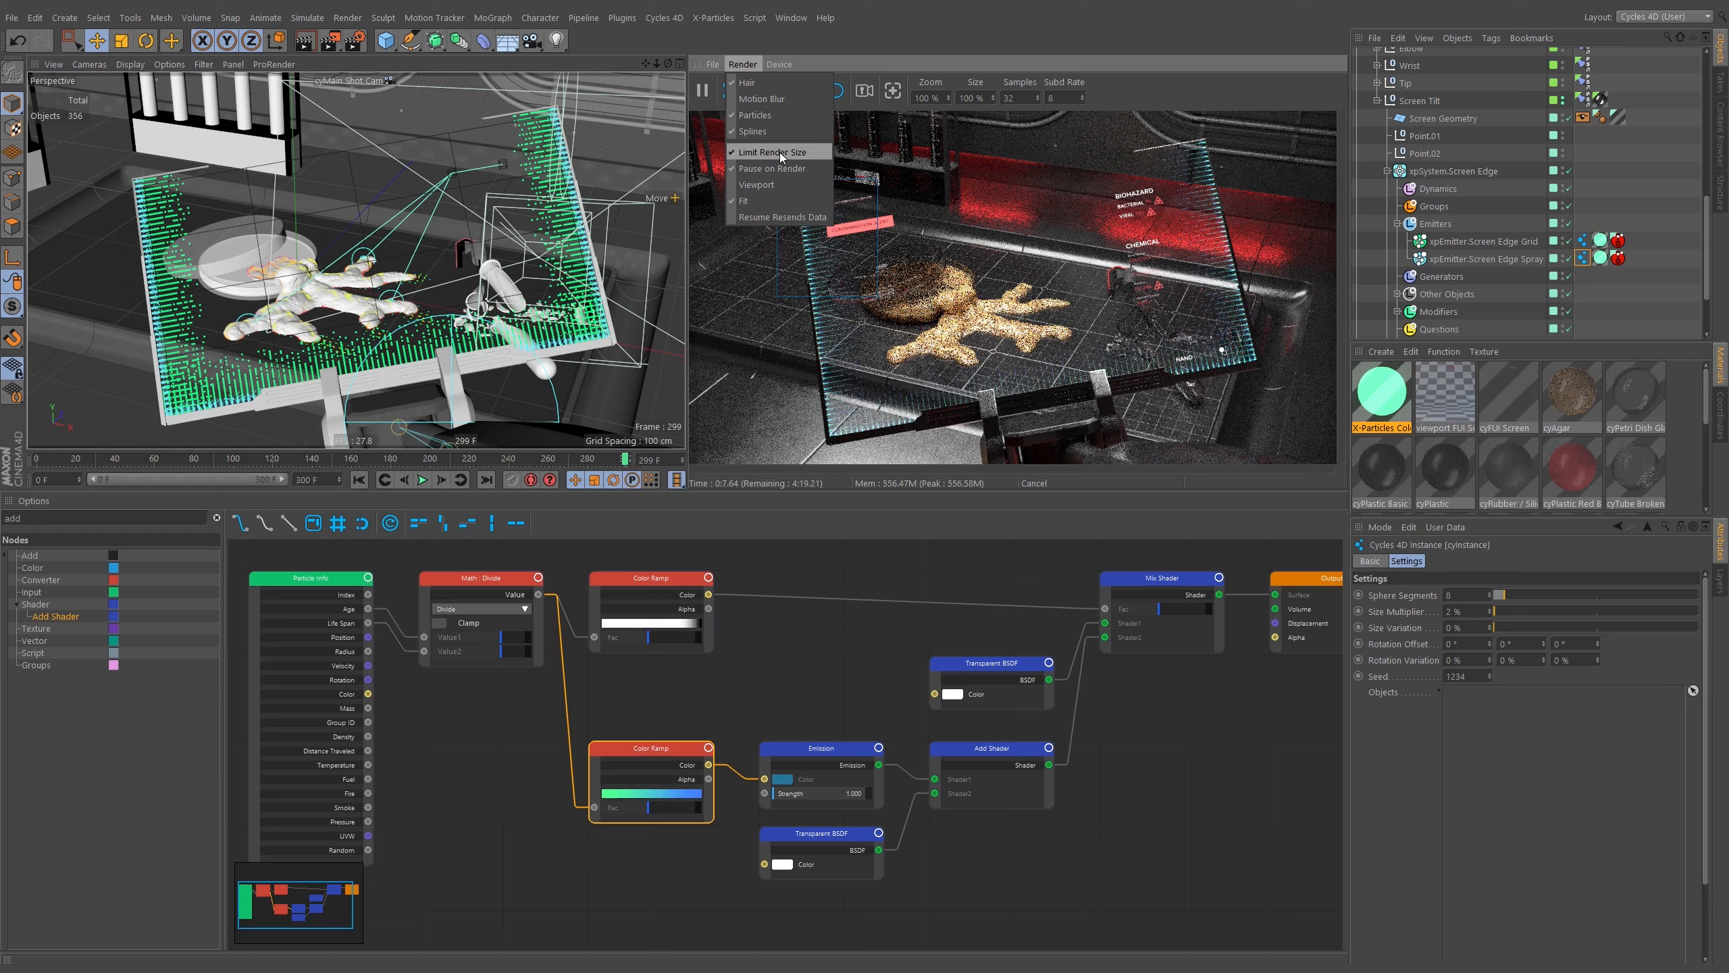
left_click(762, 154)
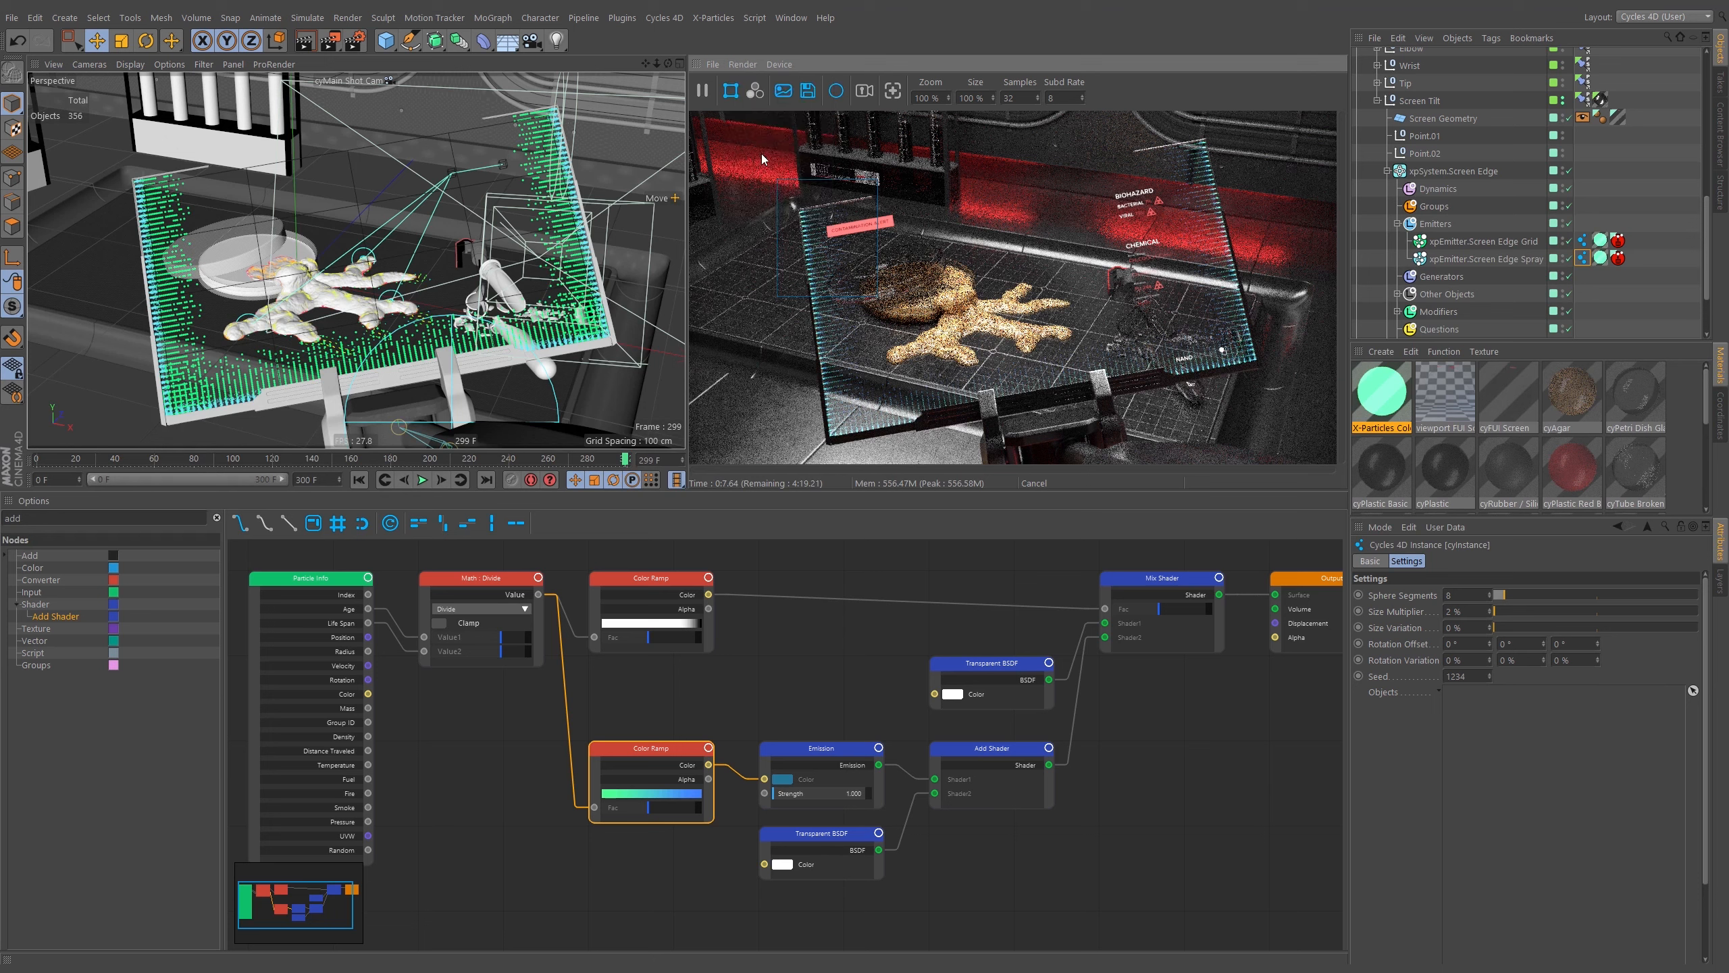
left_click(741, 65)
left_click(758, 200)
left_click(702, 92)
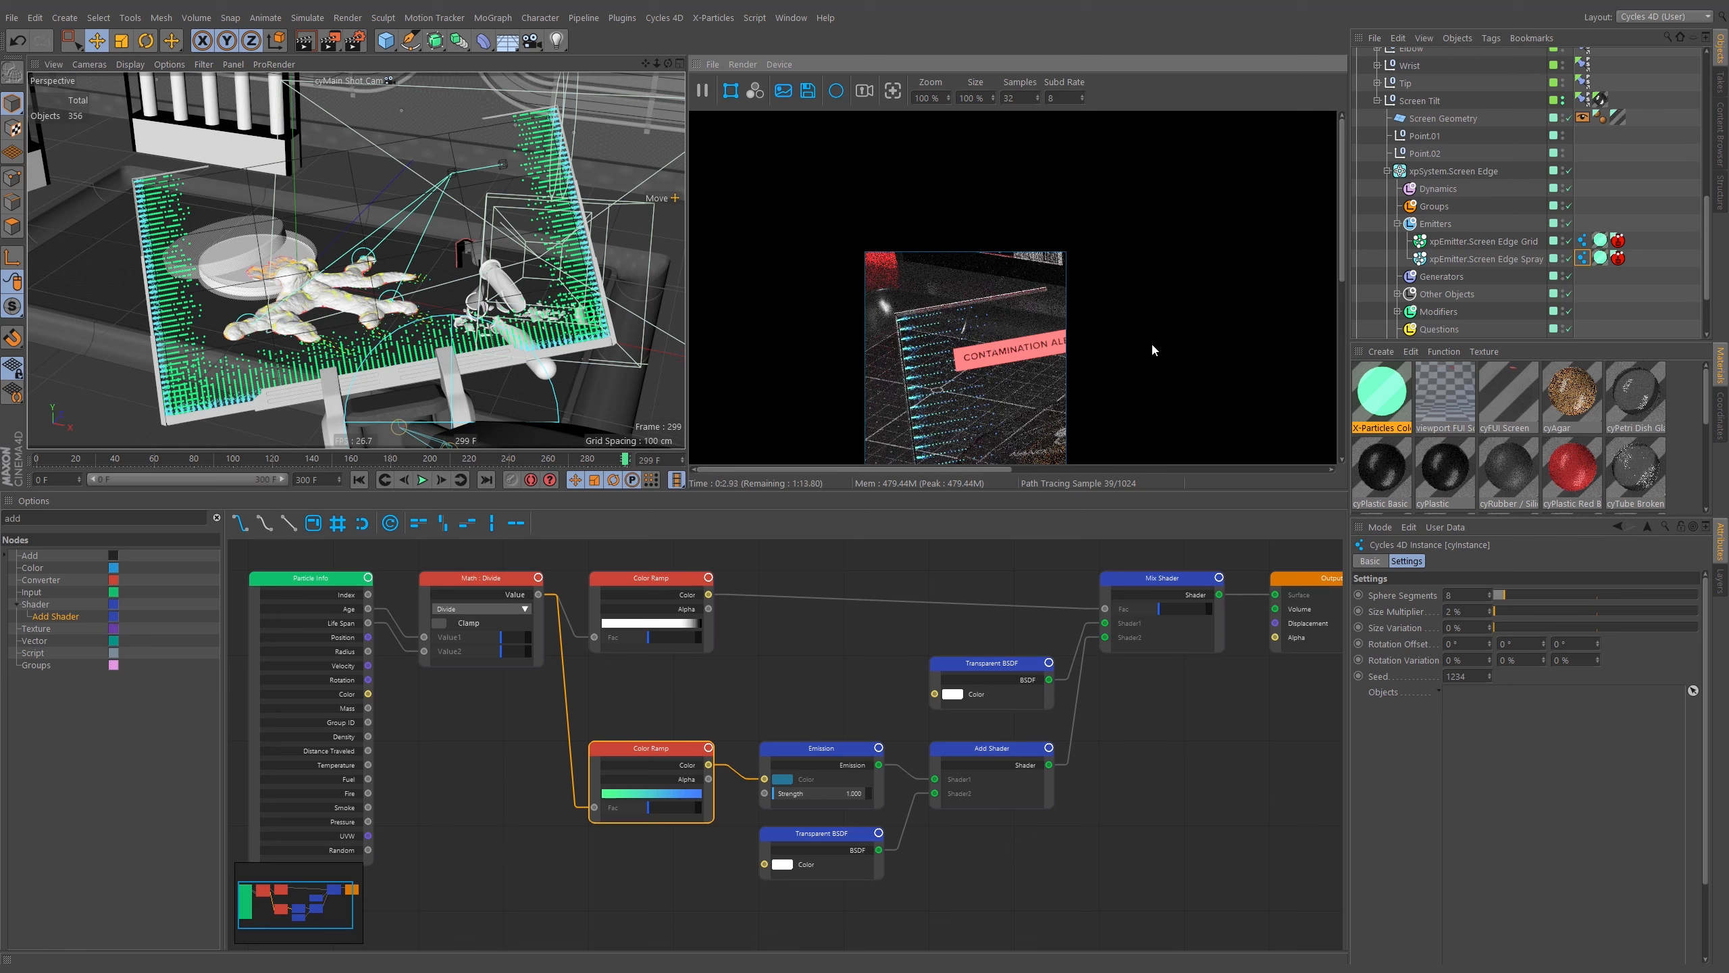
Set the Size Multiplier of the Screen Edge Grid emitter's Cycles instance tag to 3.
middle_click_drag(1150, 356, 1175, 268)
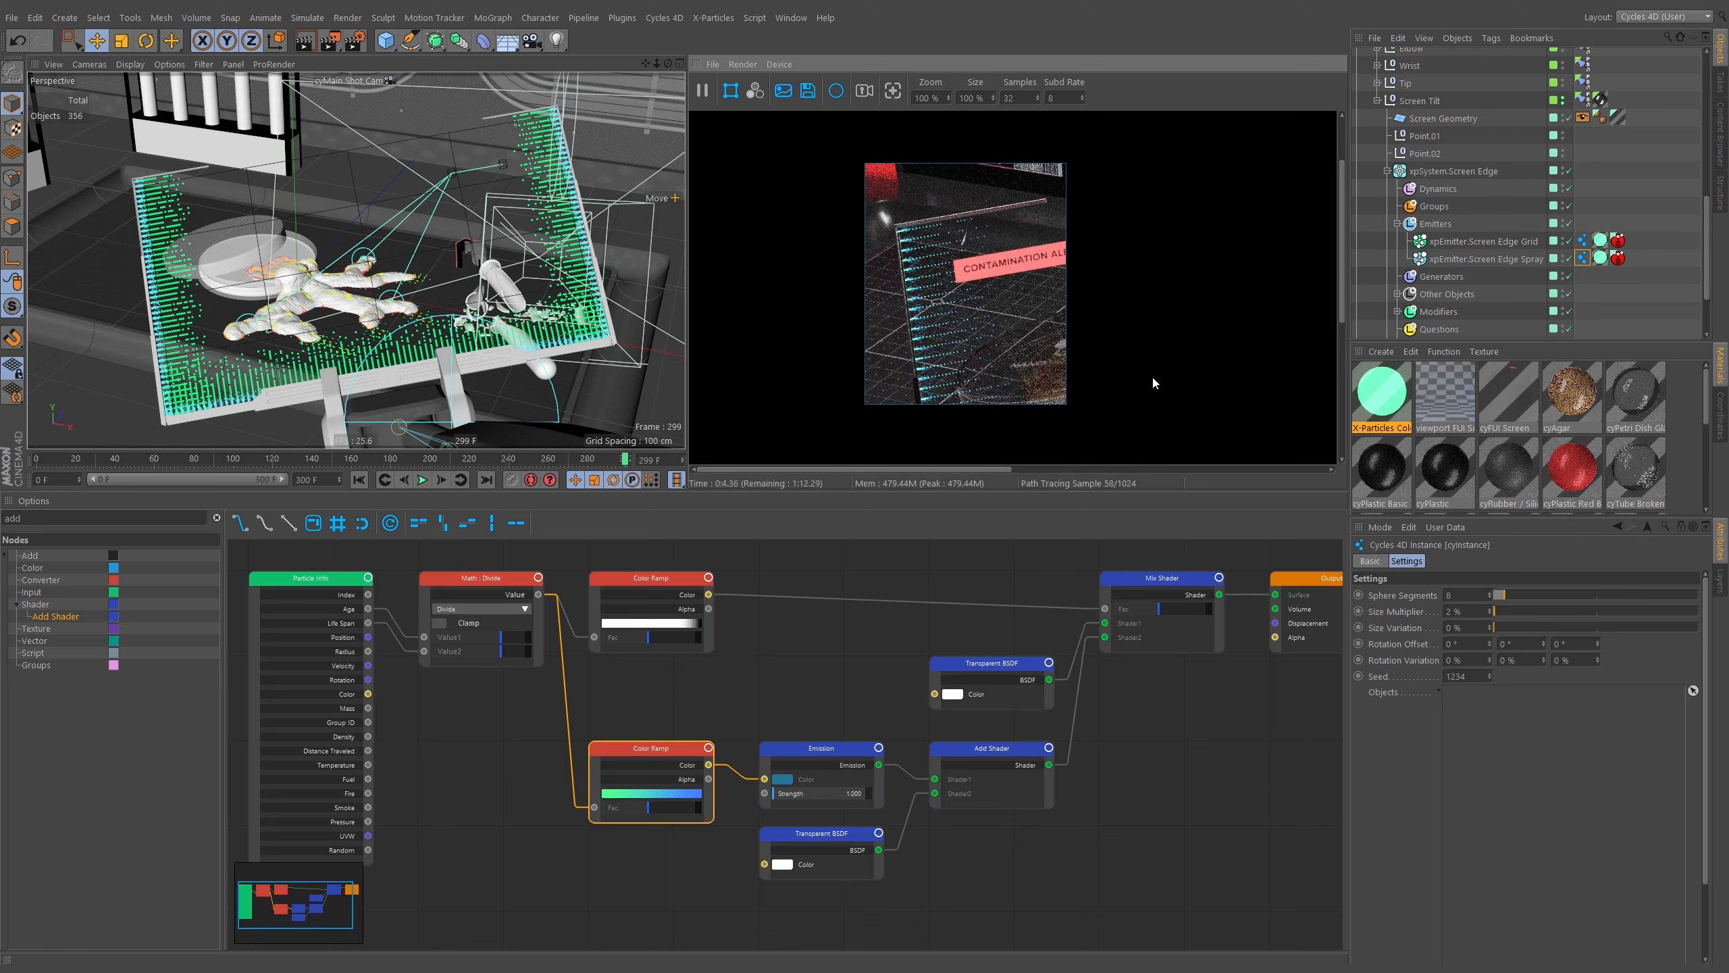
left_click(1034, 387)
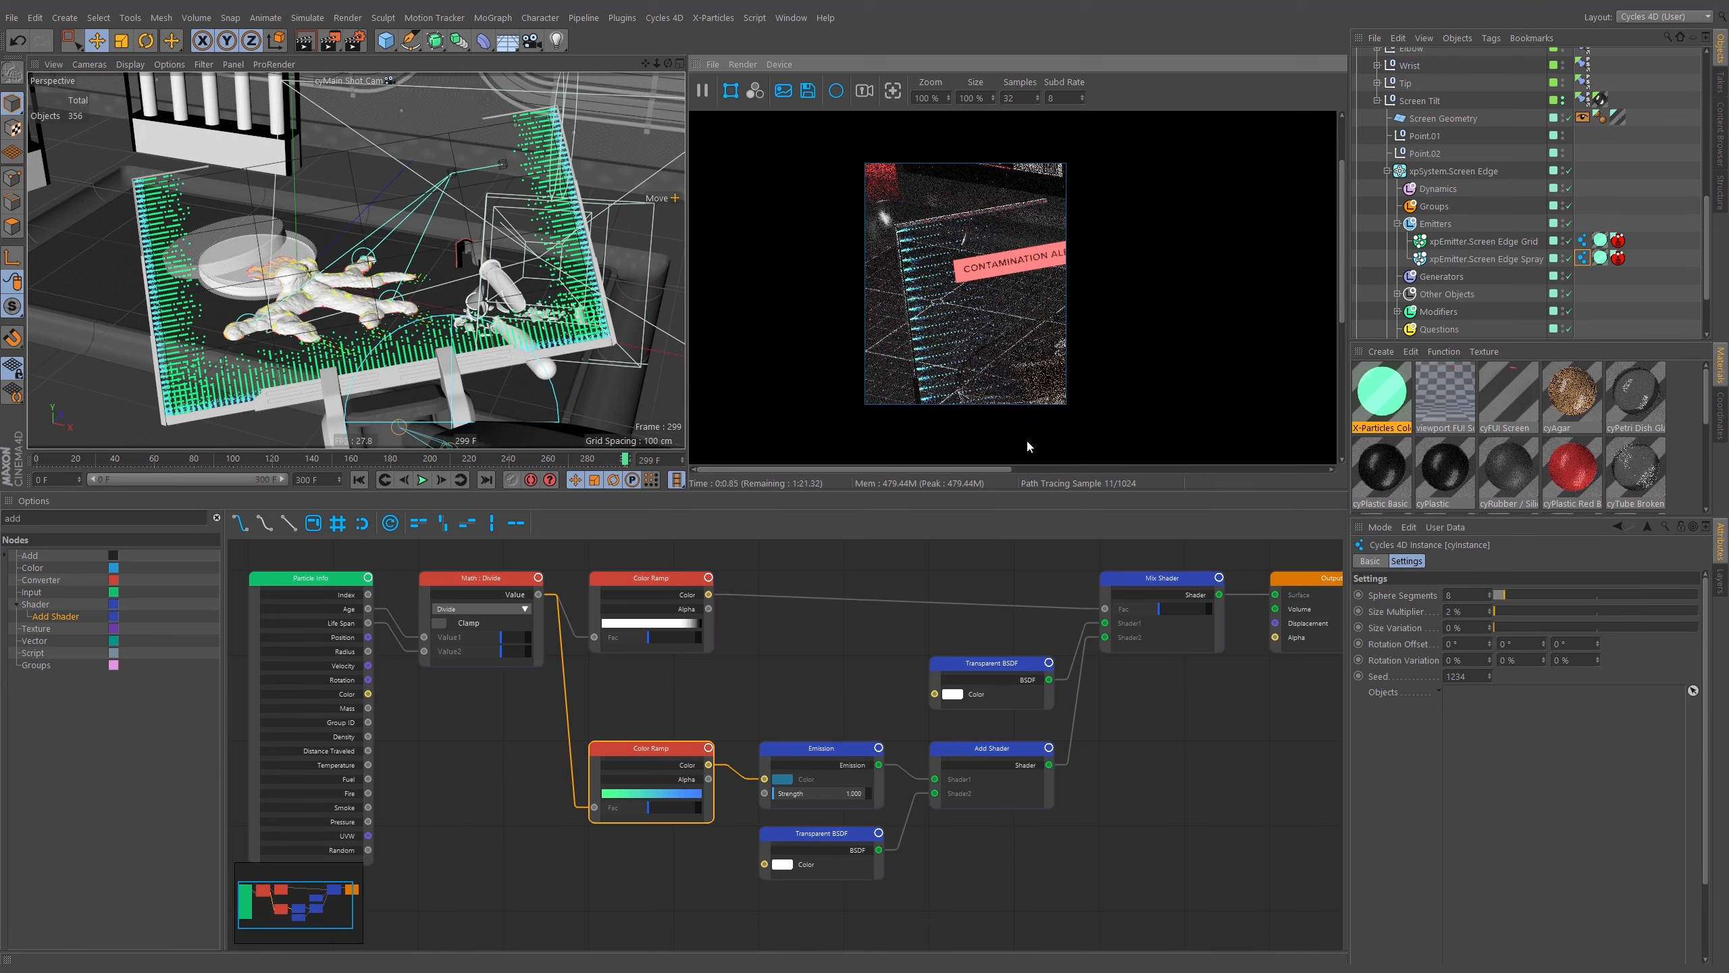
left_click(1583, 240)
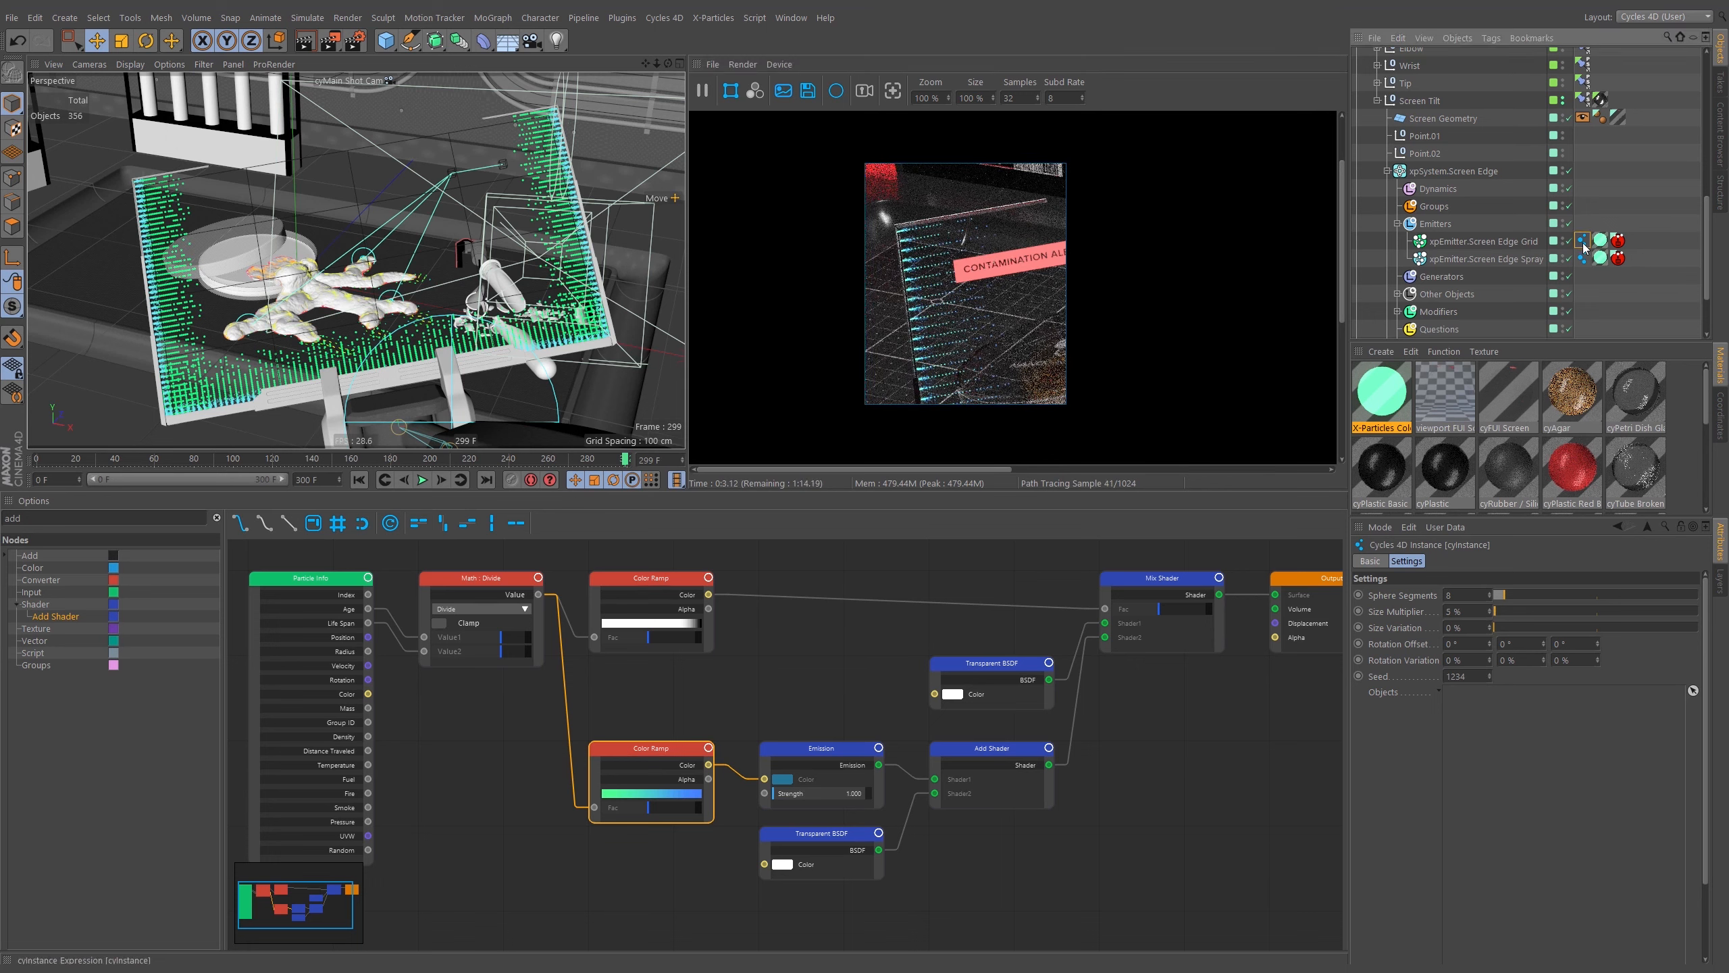
double_click(1476, 612)
type("3")
key("Return")
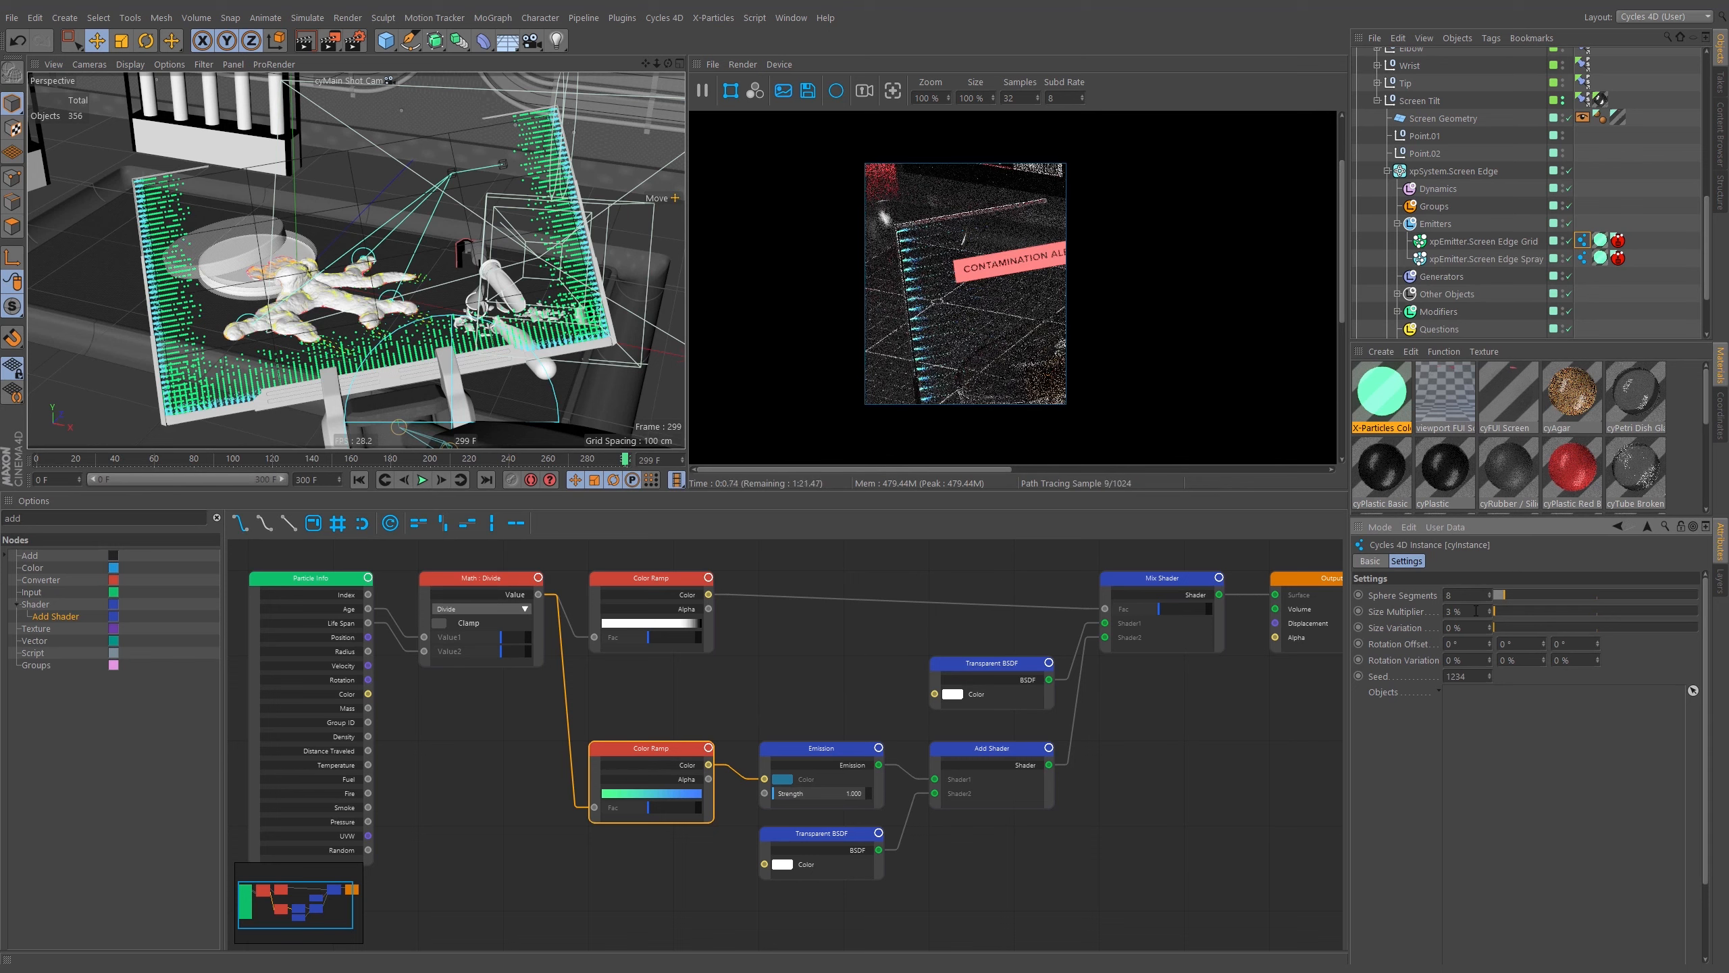
Set the Emission node's strength to 3.
left_click(821, 749)
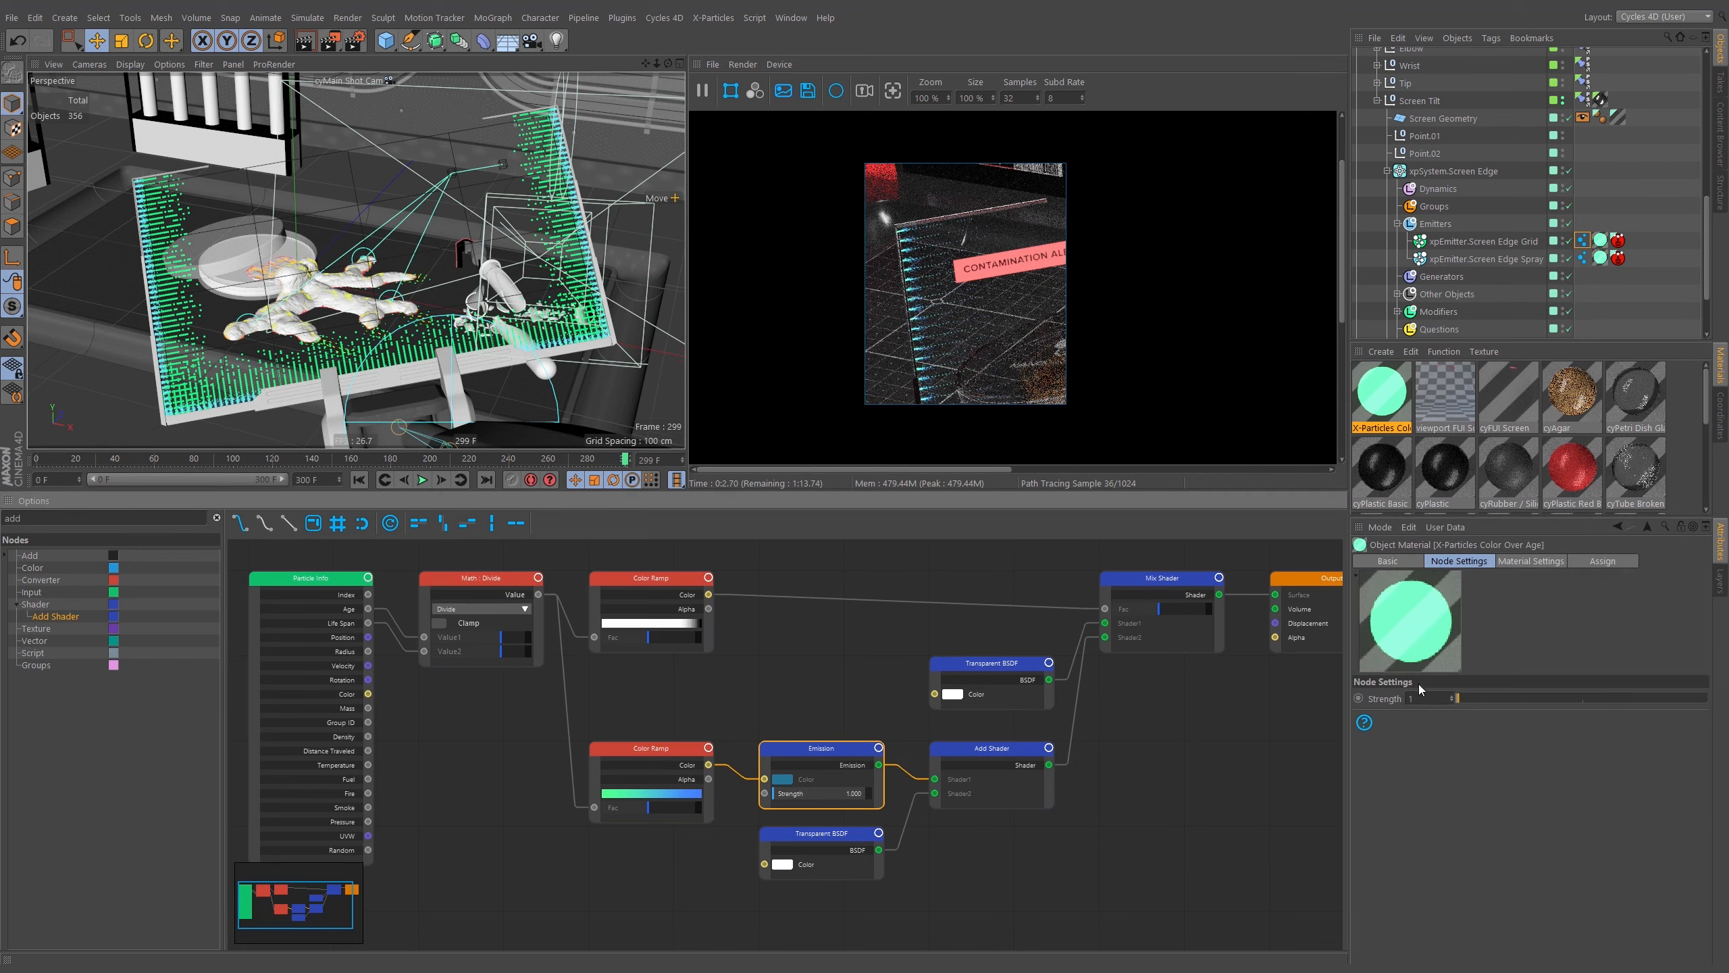
double_click(1422, 698)
type("2")
key("Return")
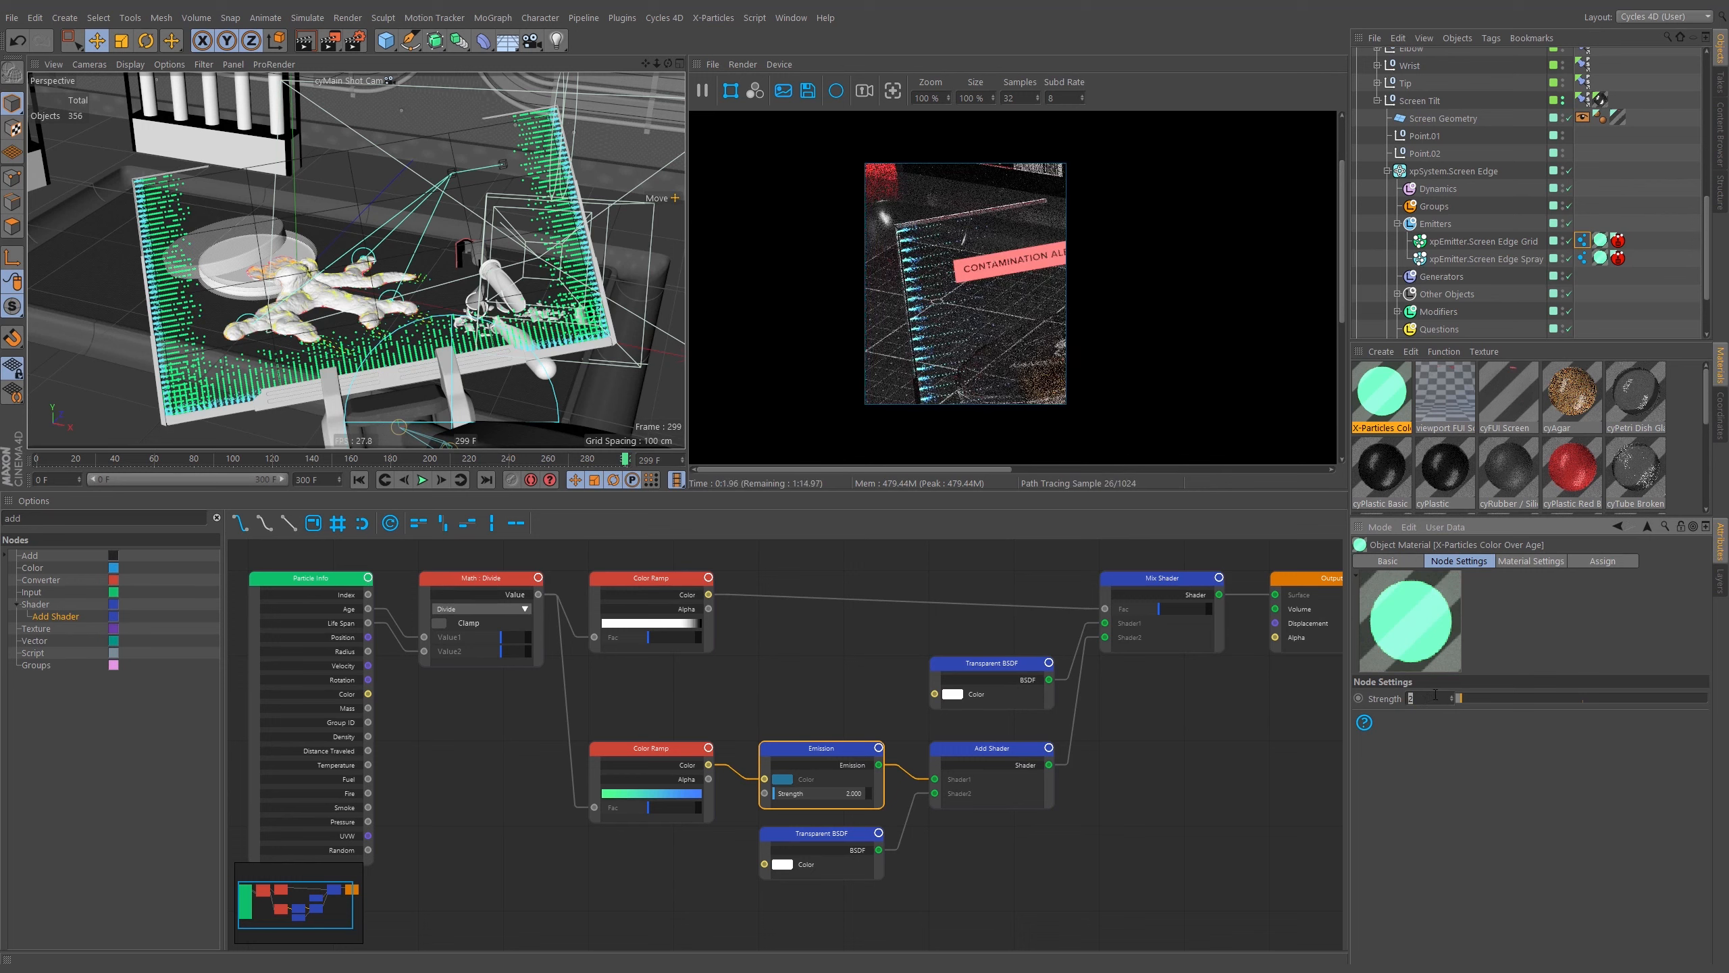
type("100")
key("Return")
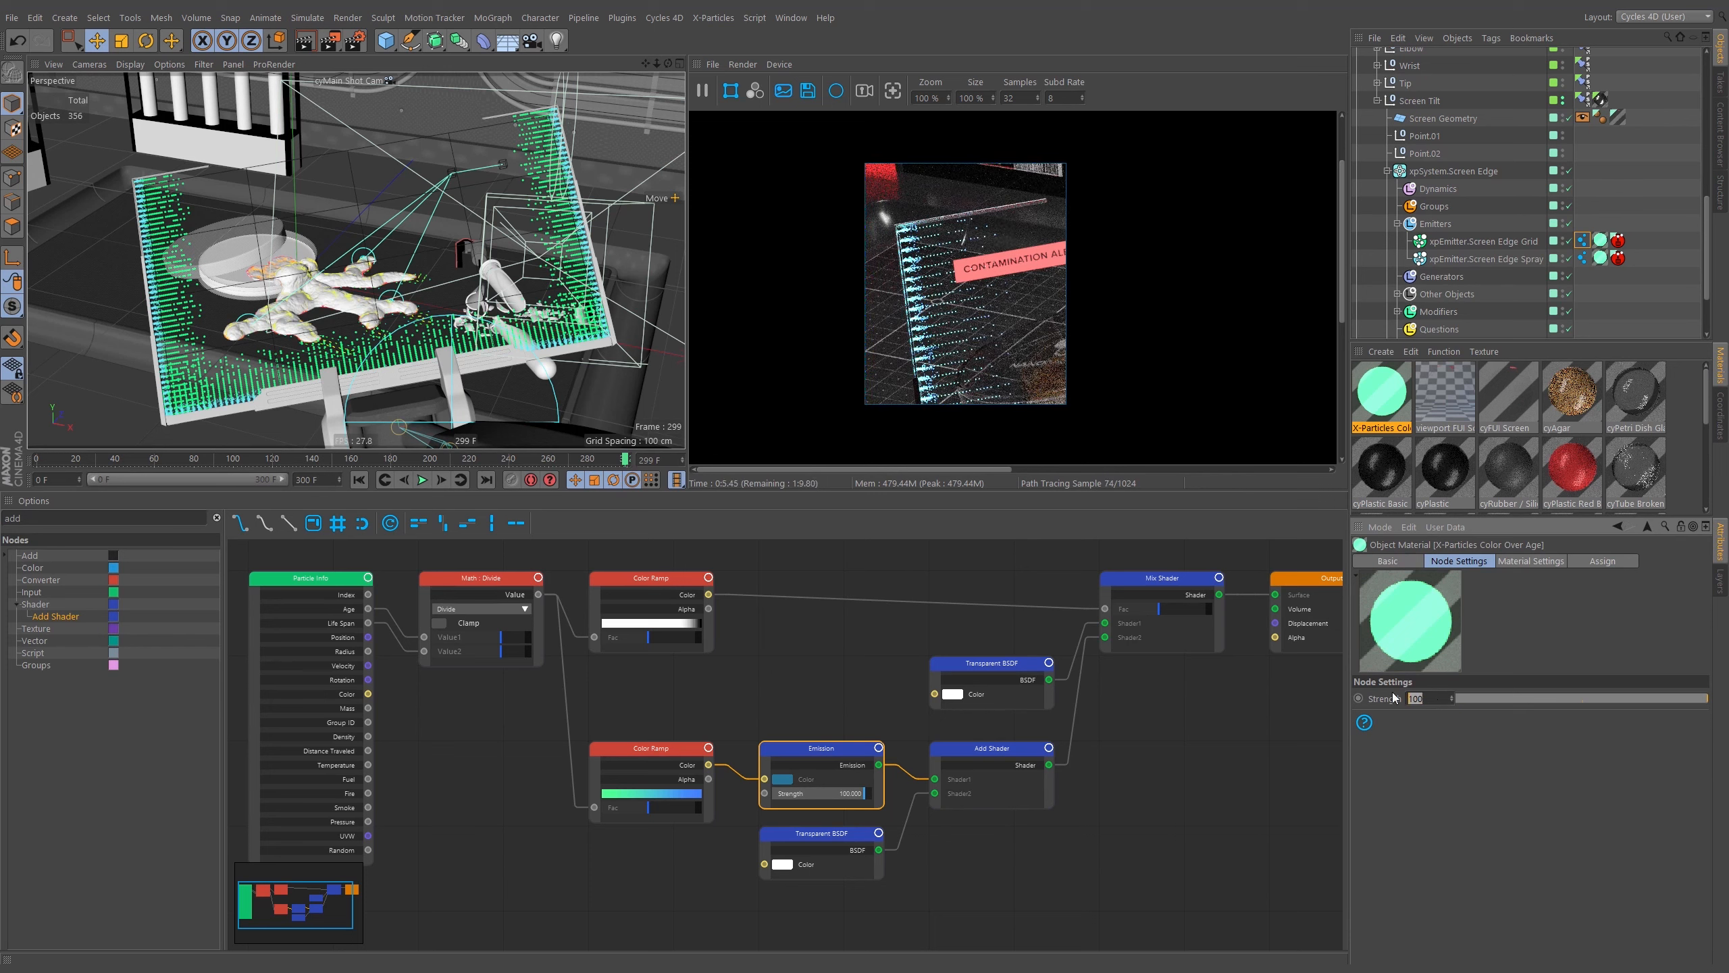
type("3")
key("Return")
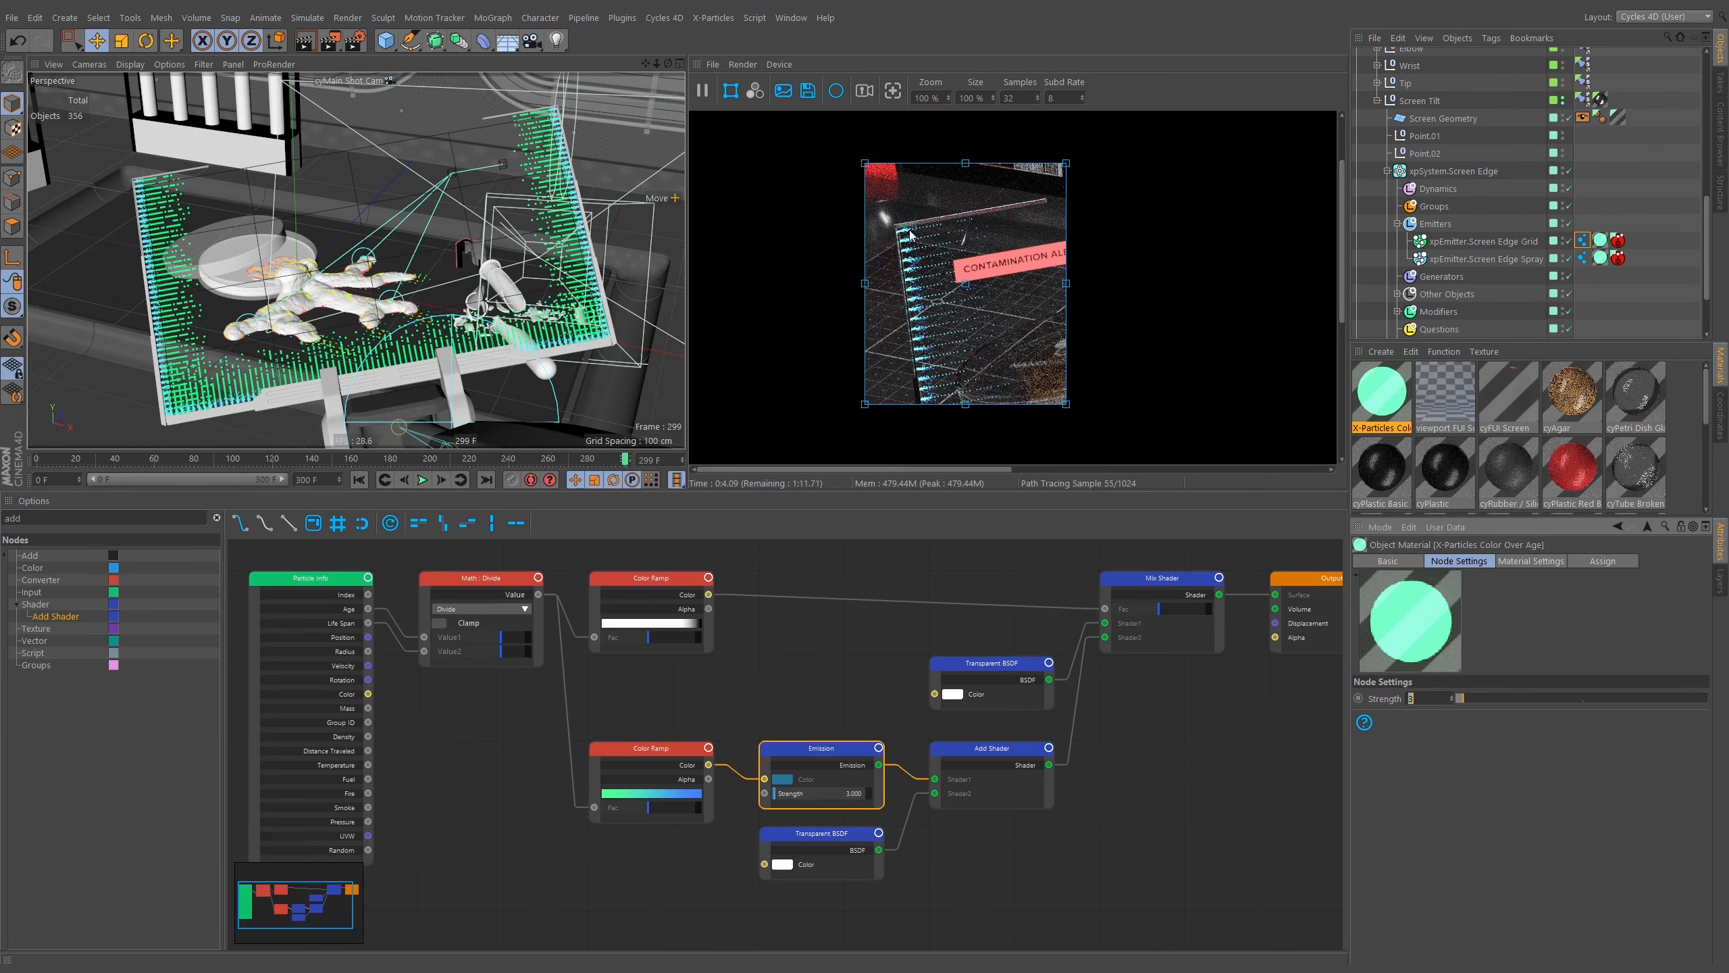
Set the Color Ramp's left knot to hue 165° and saturation 40 %.
left_click(651, 748)
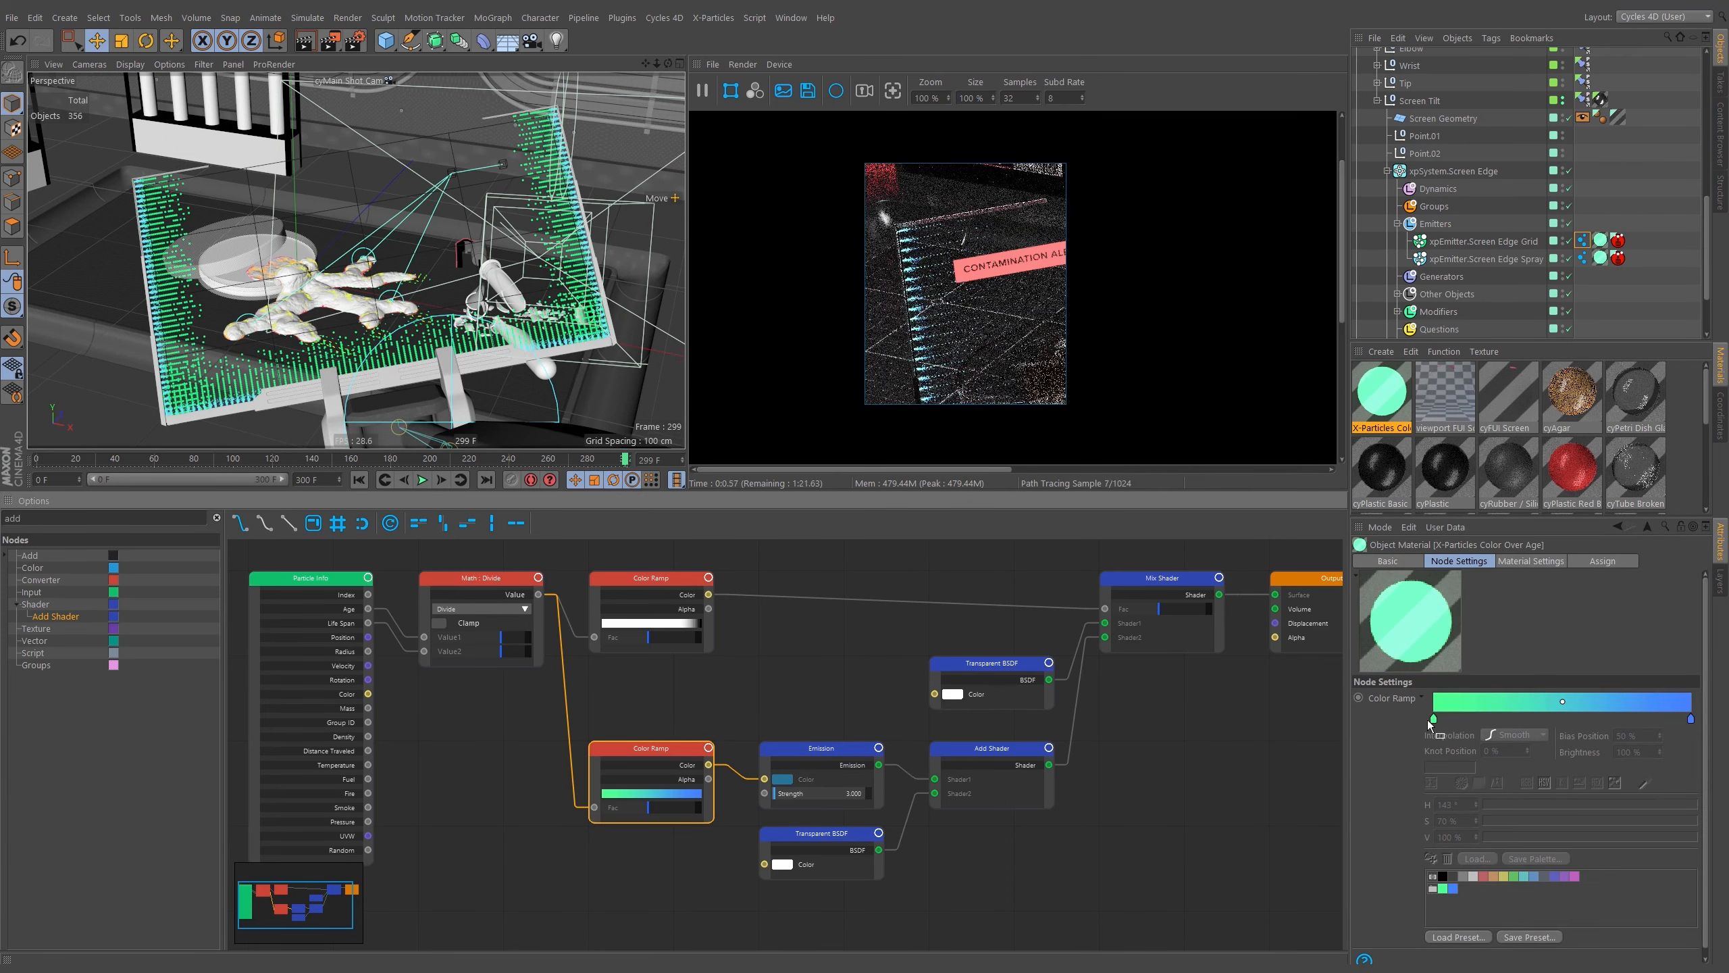
left_click(1434, 720)
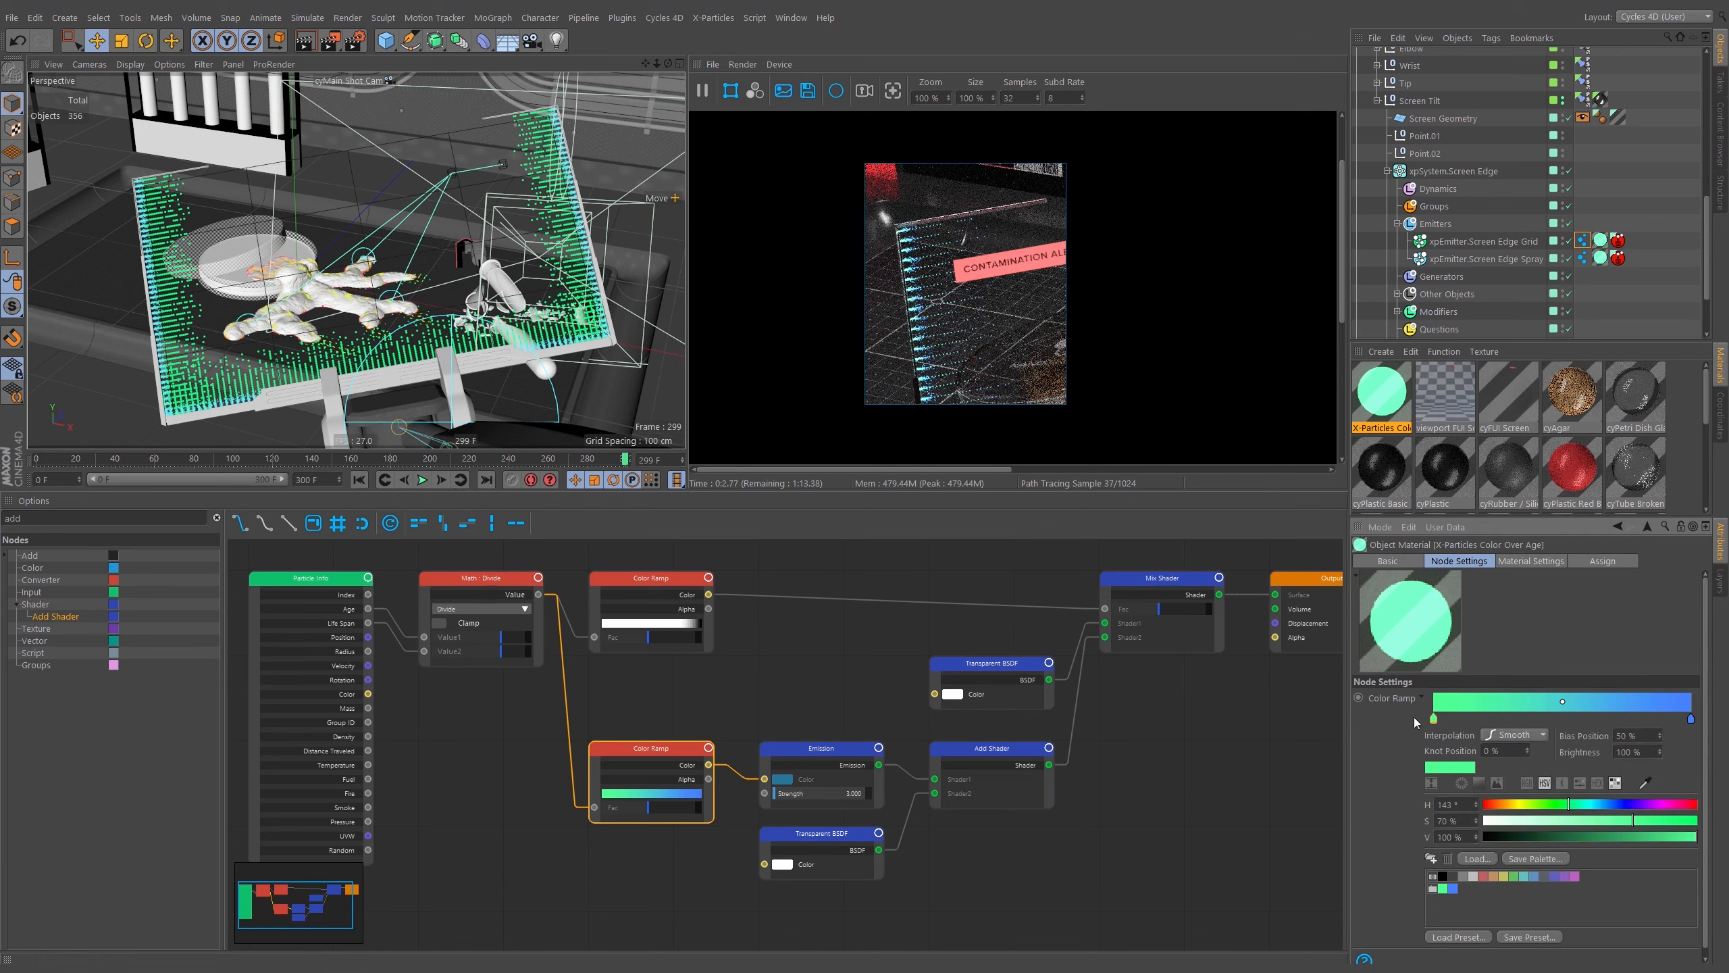
left_click(1577, 809)
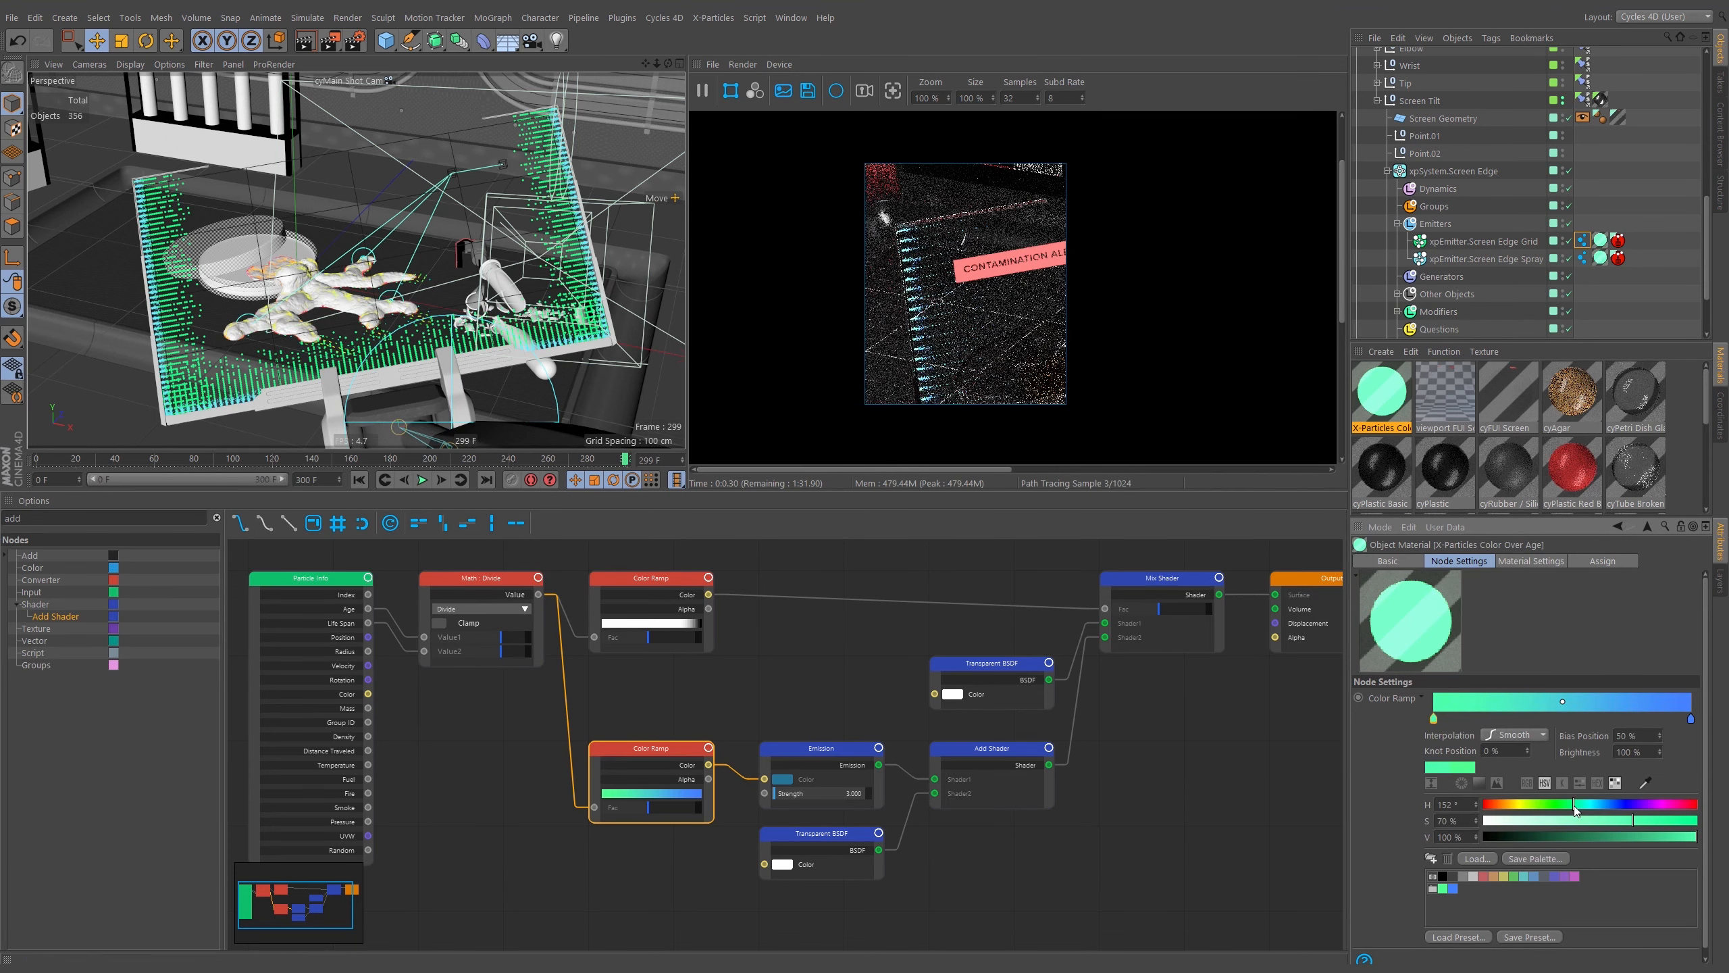
left_click_drag(1577, 809, 1560, 809)
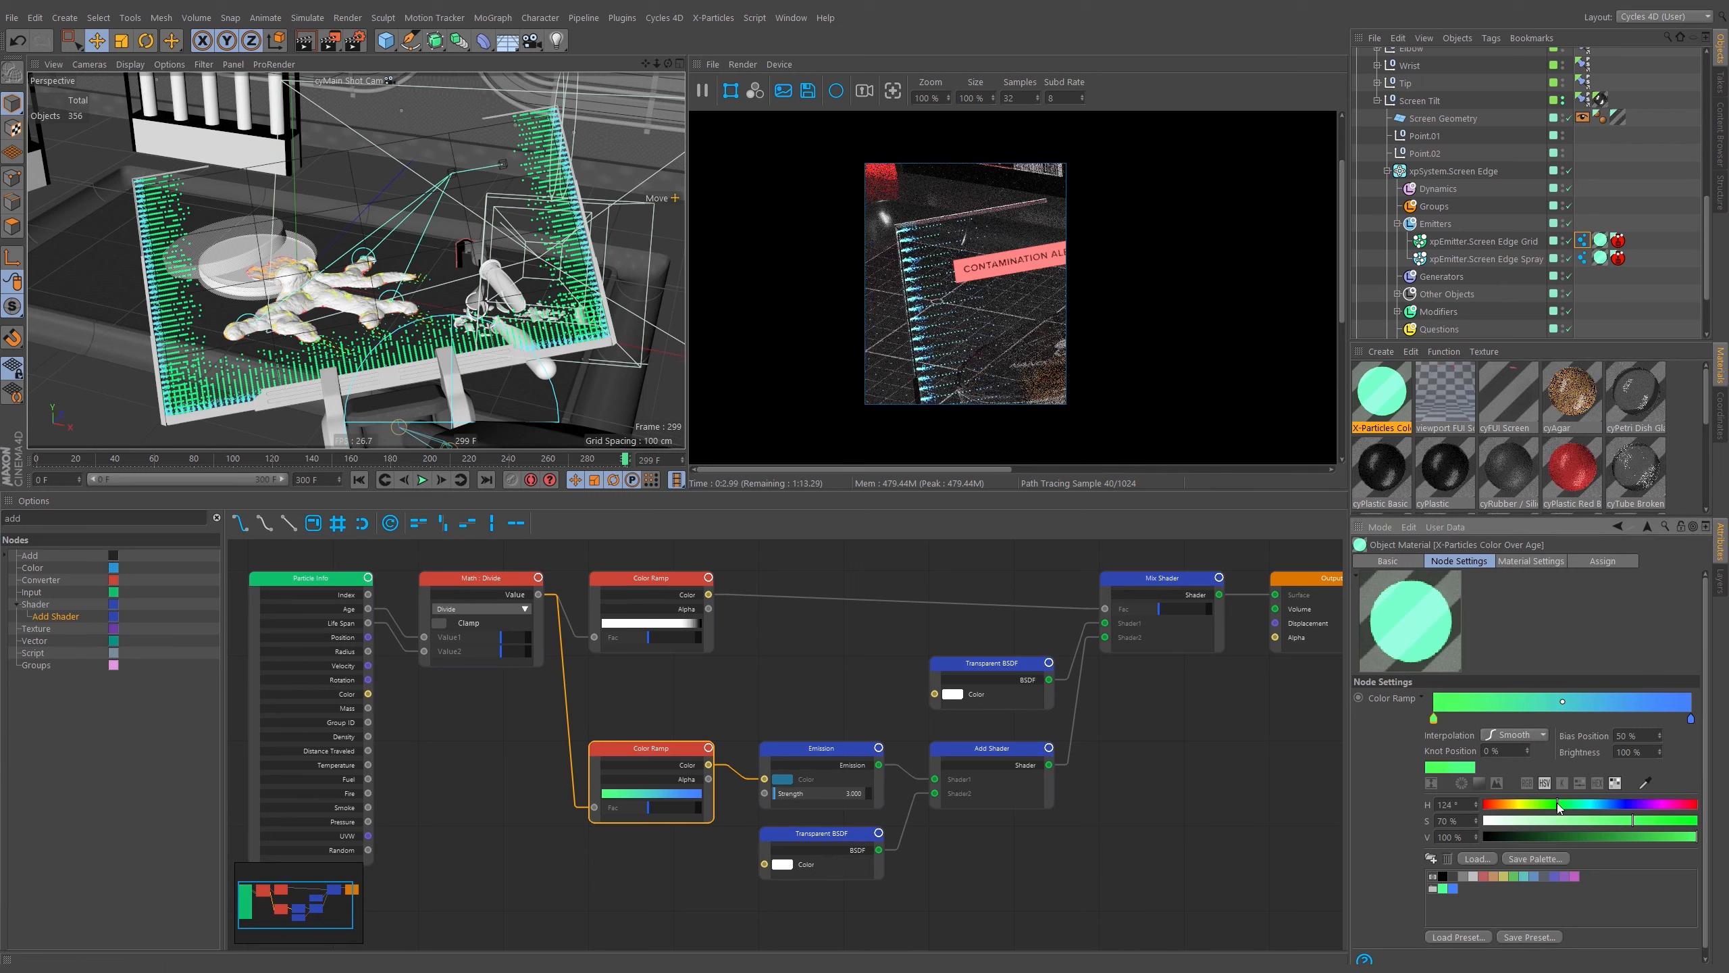
left_click_drag(1567, 804, 1571, 806)
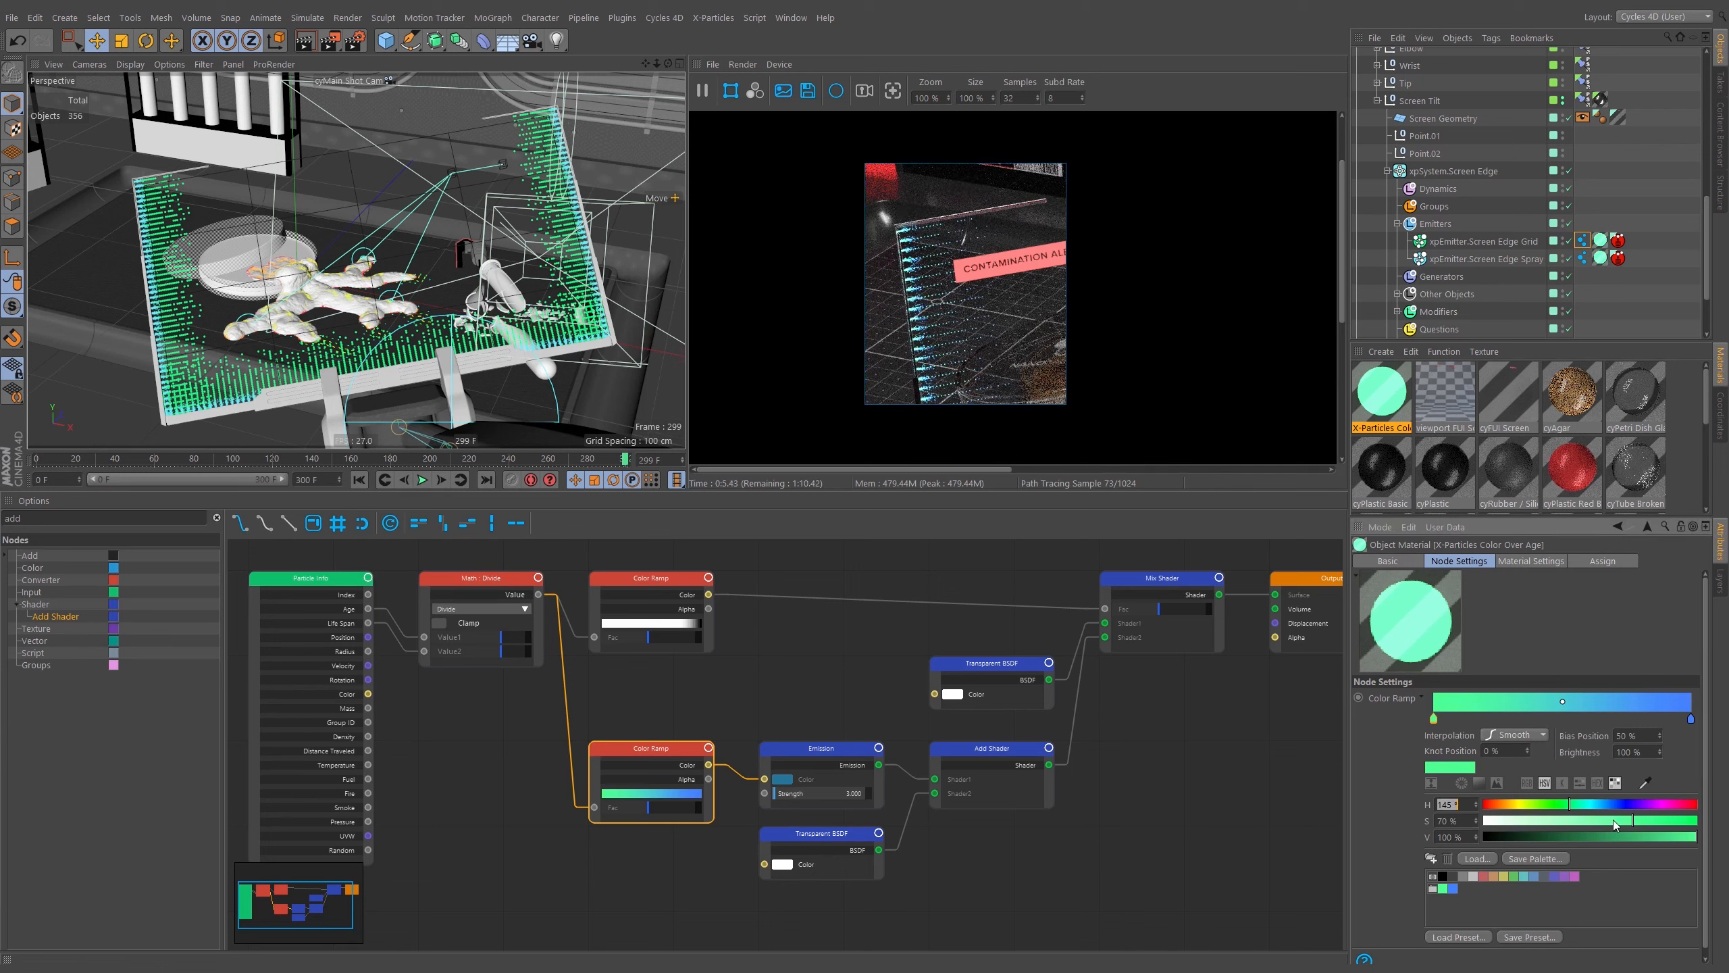
left_click(1566, 823)
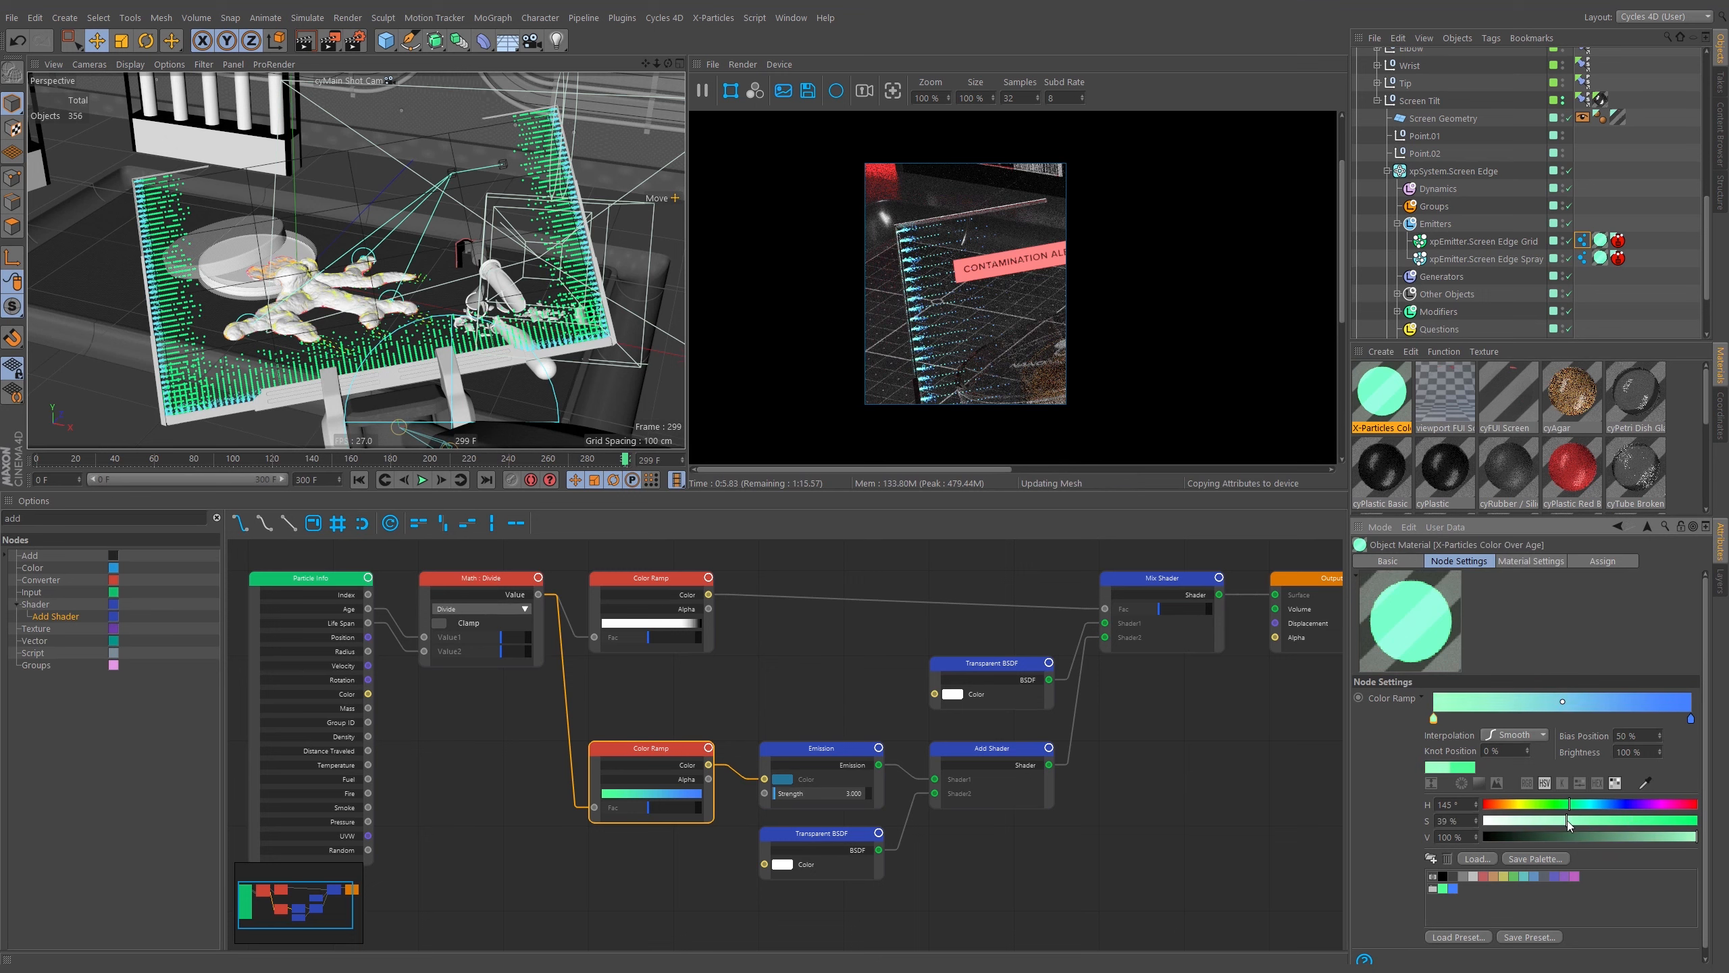
left_click_drag(1568, 820, 1571, 820)
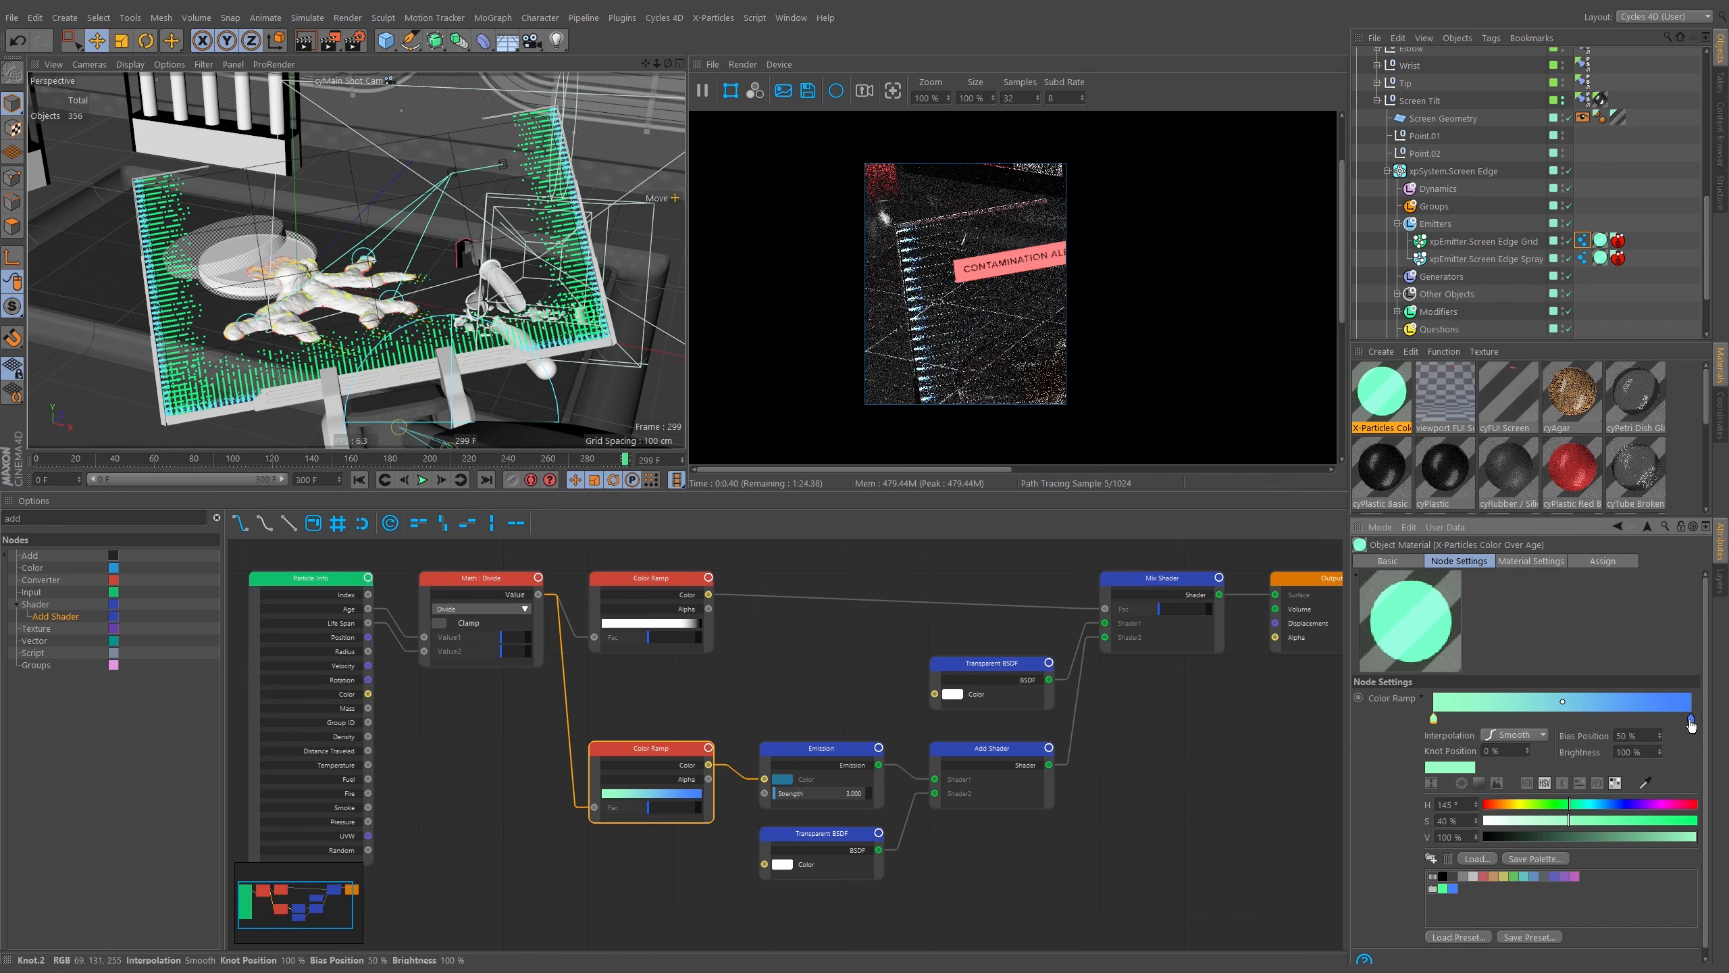
Set the Color Ramp's right knot to hue 212° and saturation 41 %.
left_click(1691, 719)
left_click_drag(1589, 817, 1570, 817)
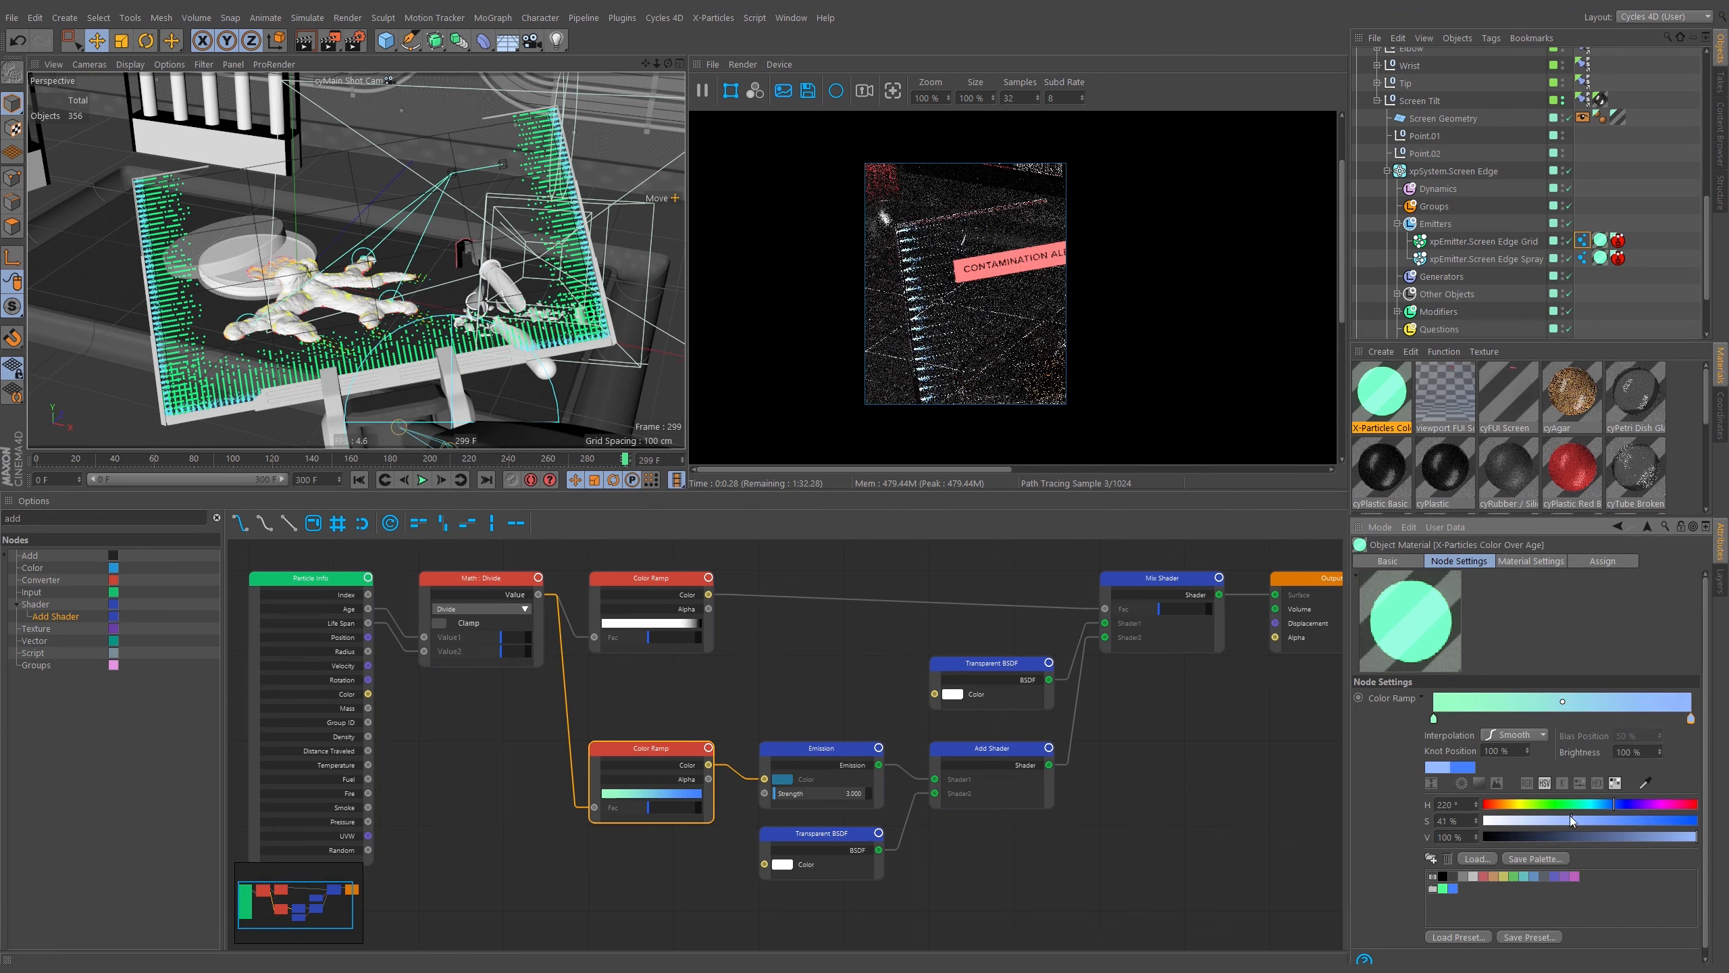
left_click(1609, 802)
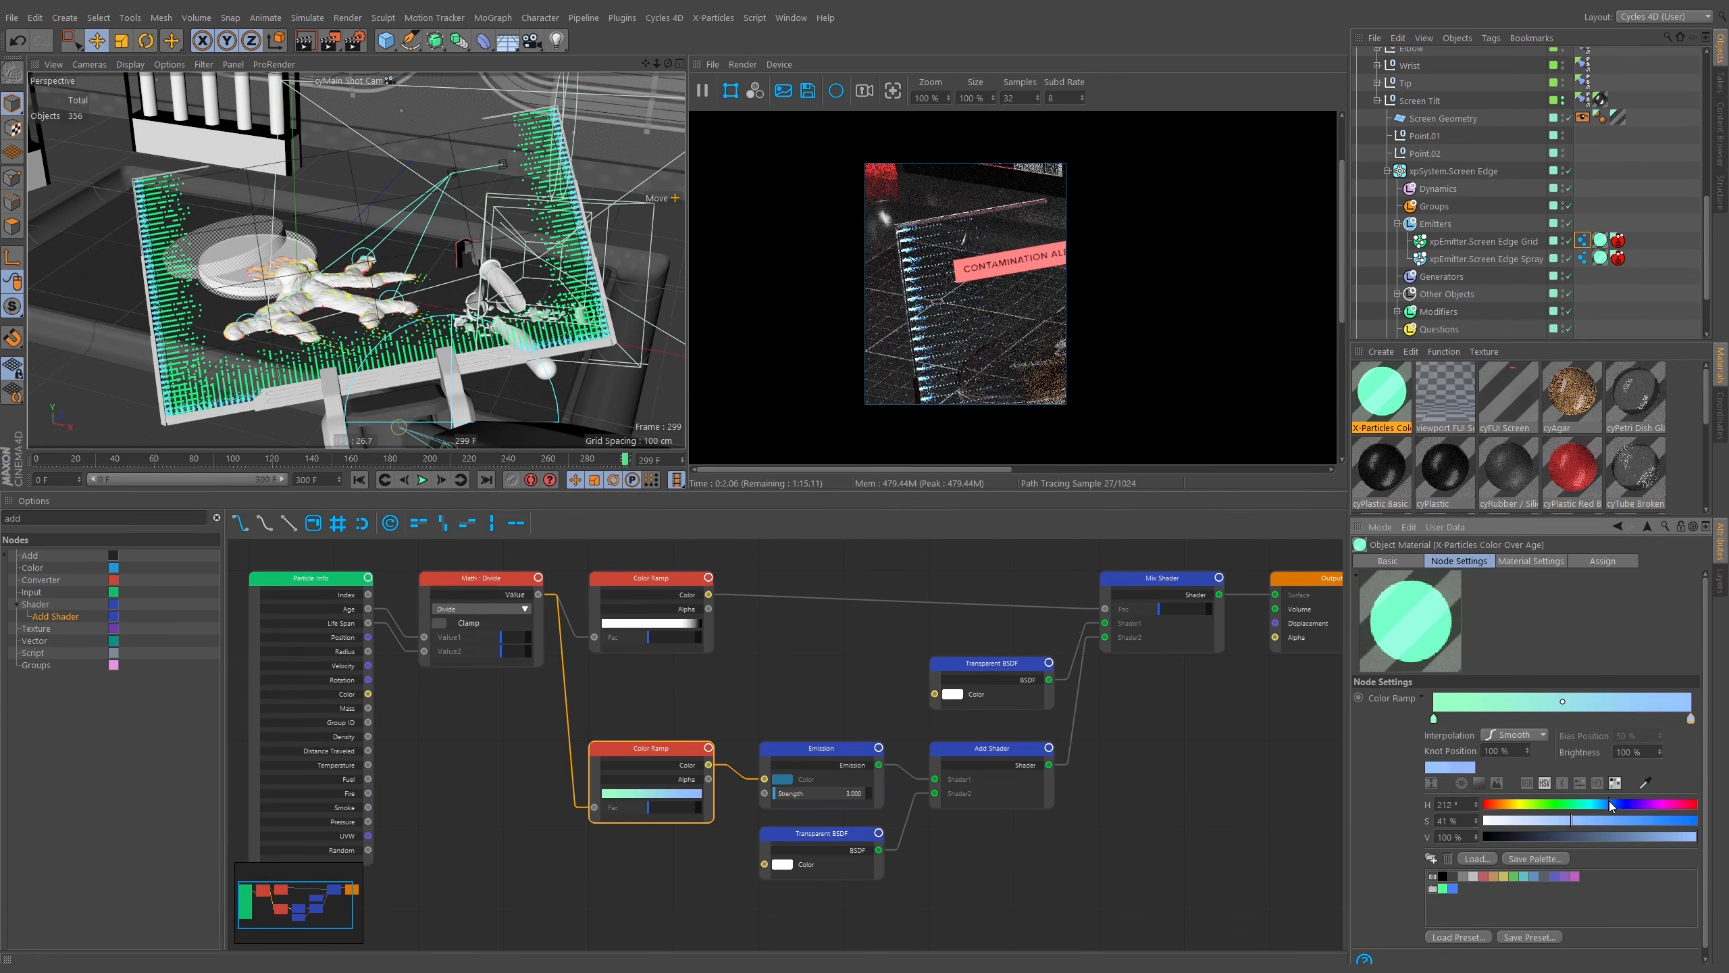
Raise the Color Ramp's right knot saturation to about 66 %.
left_click_drag(1581, 819, 1627, 822)
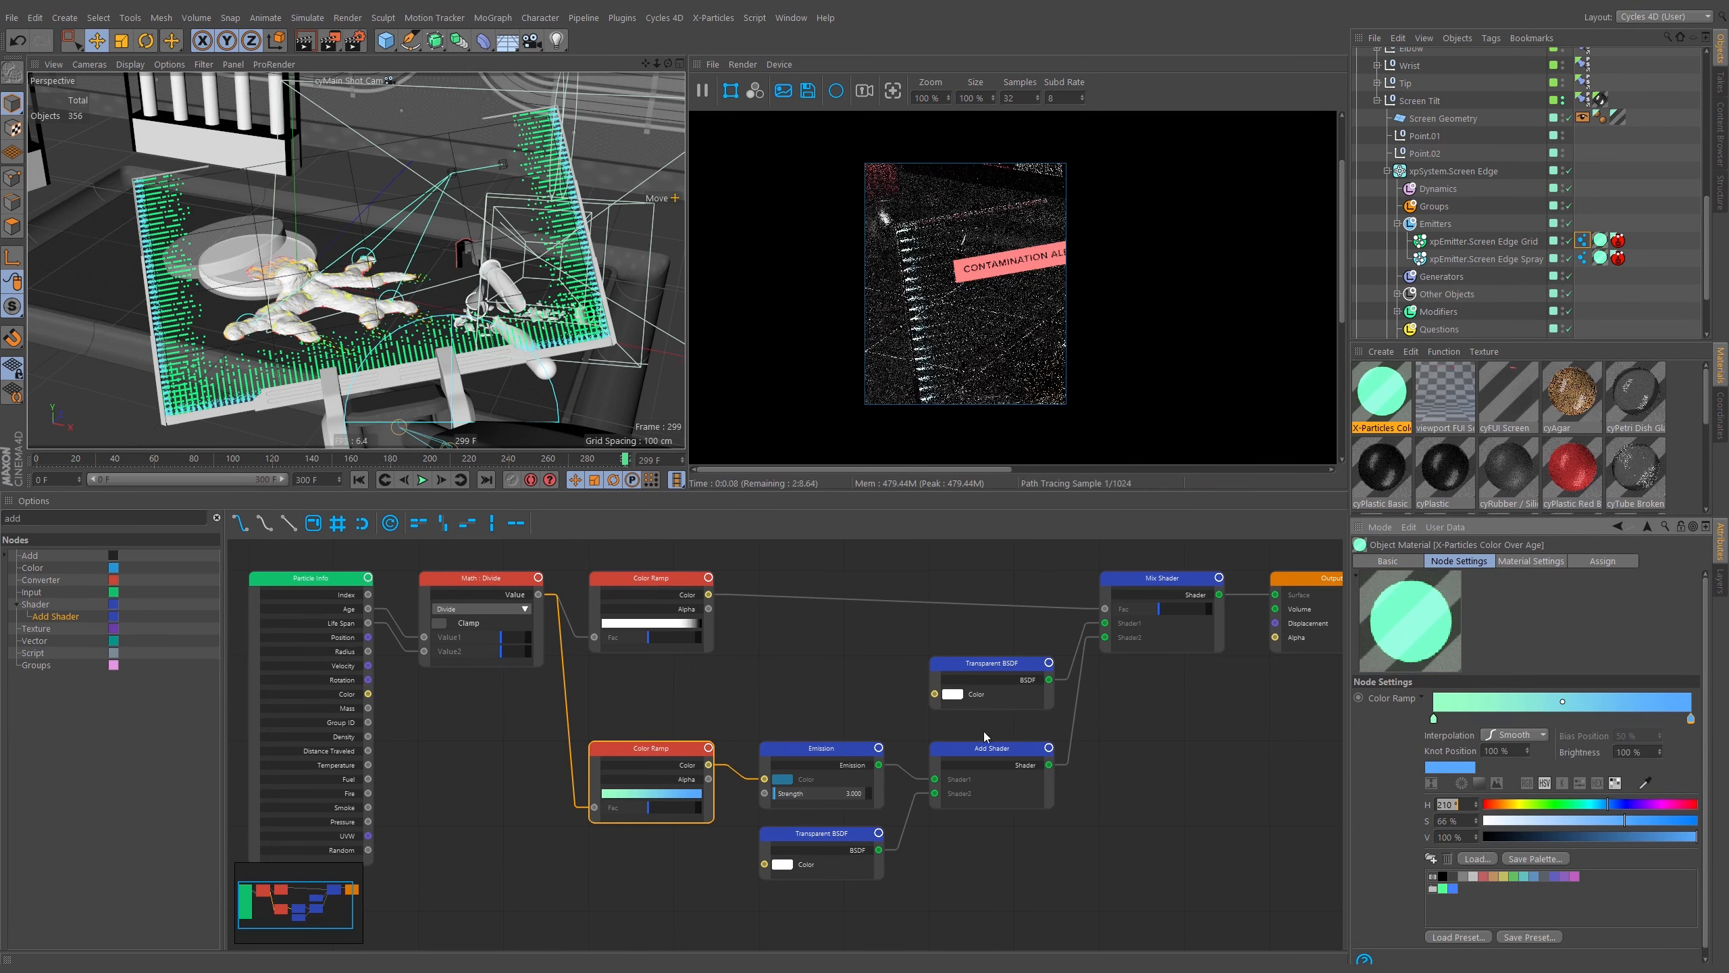
left_click(820, 754)
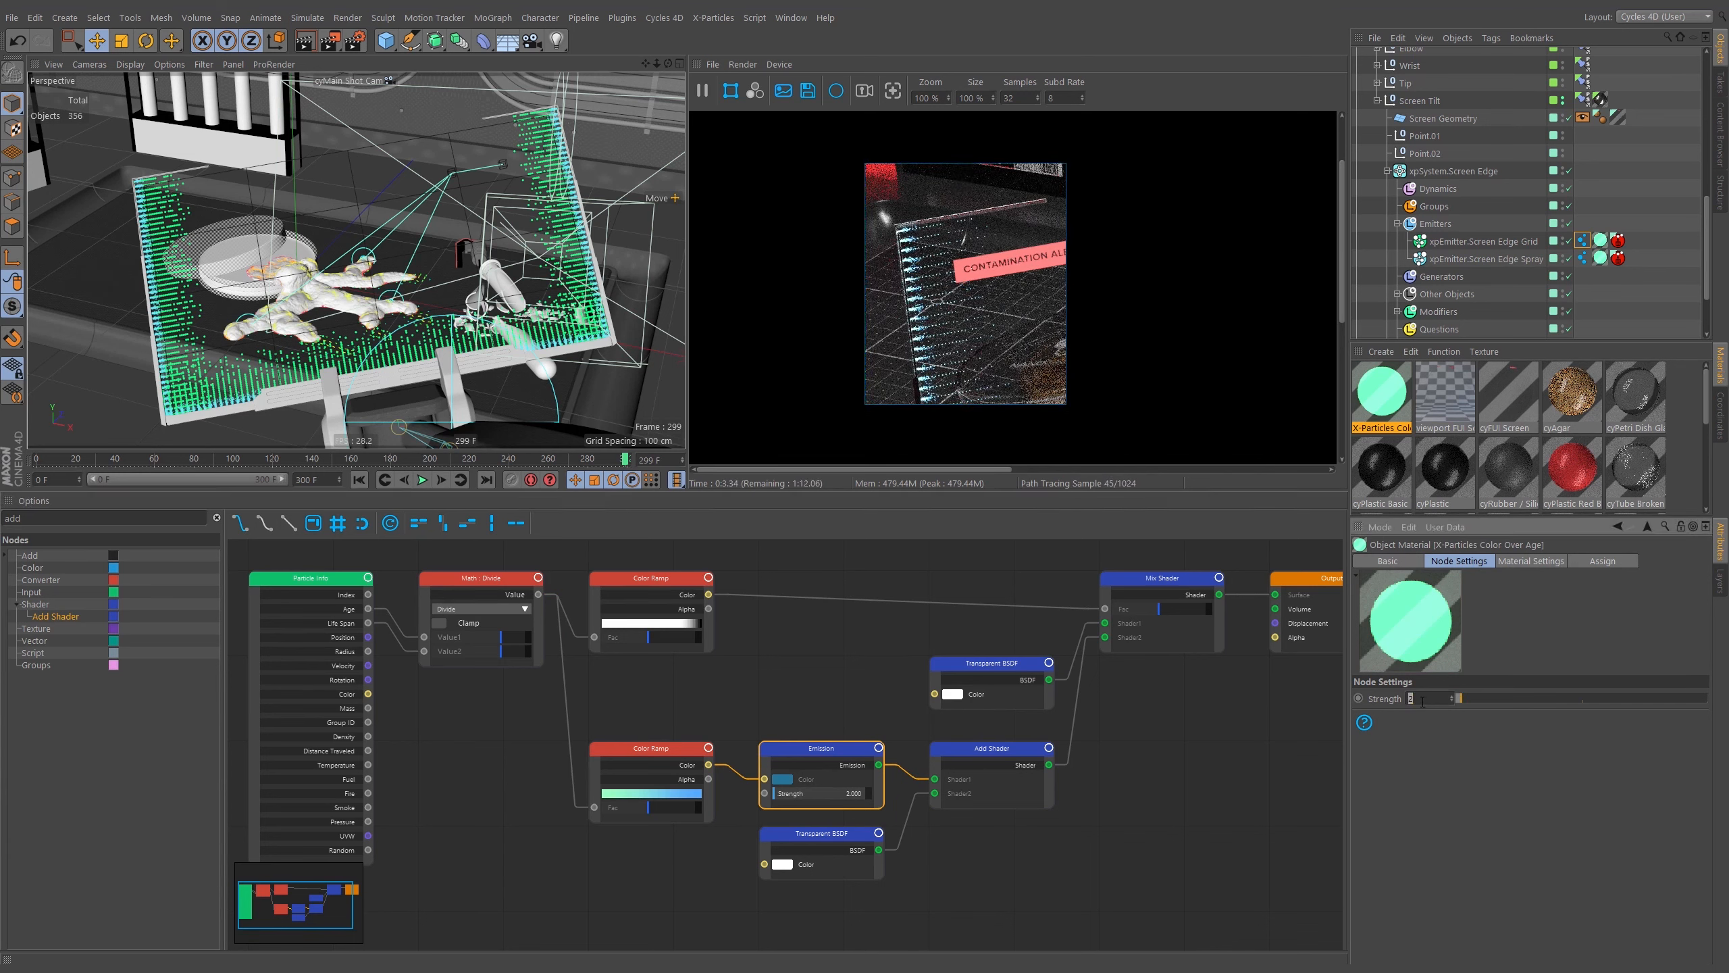
key("Return")
scroll(1706, 218, "down", 3)
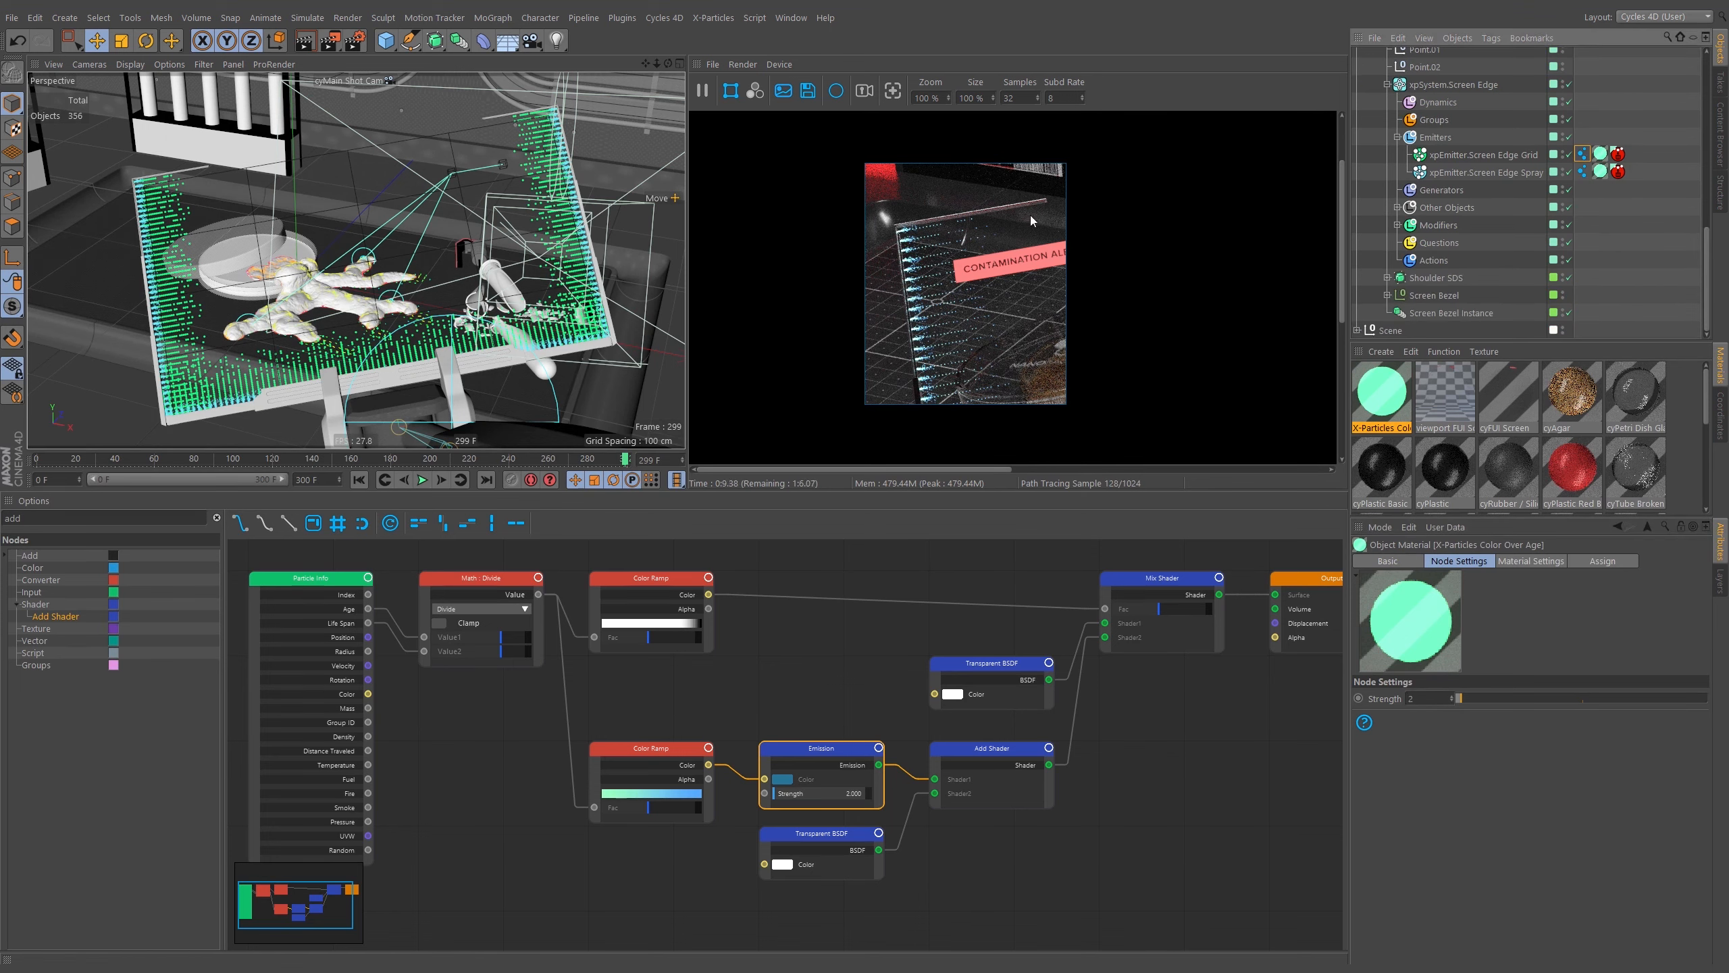
Set the Cycles preview to render the full, fitted viewport without a locked render size or render region.
left_click(643, 152)
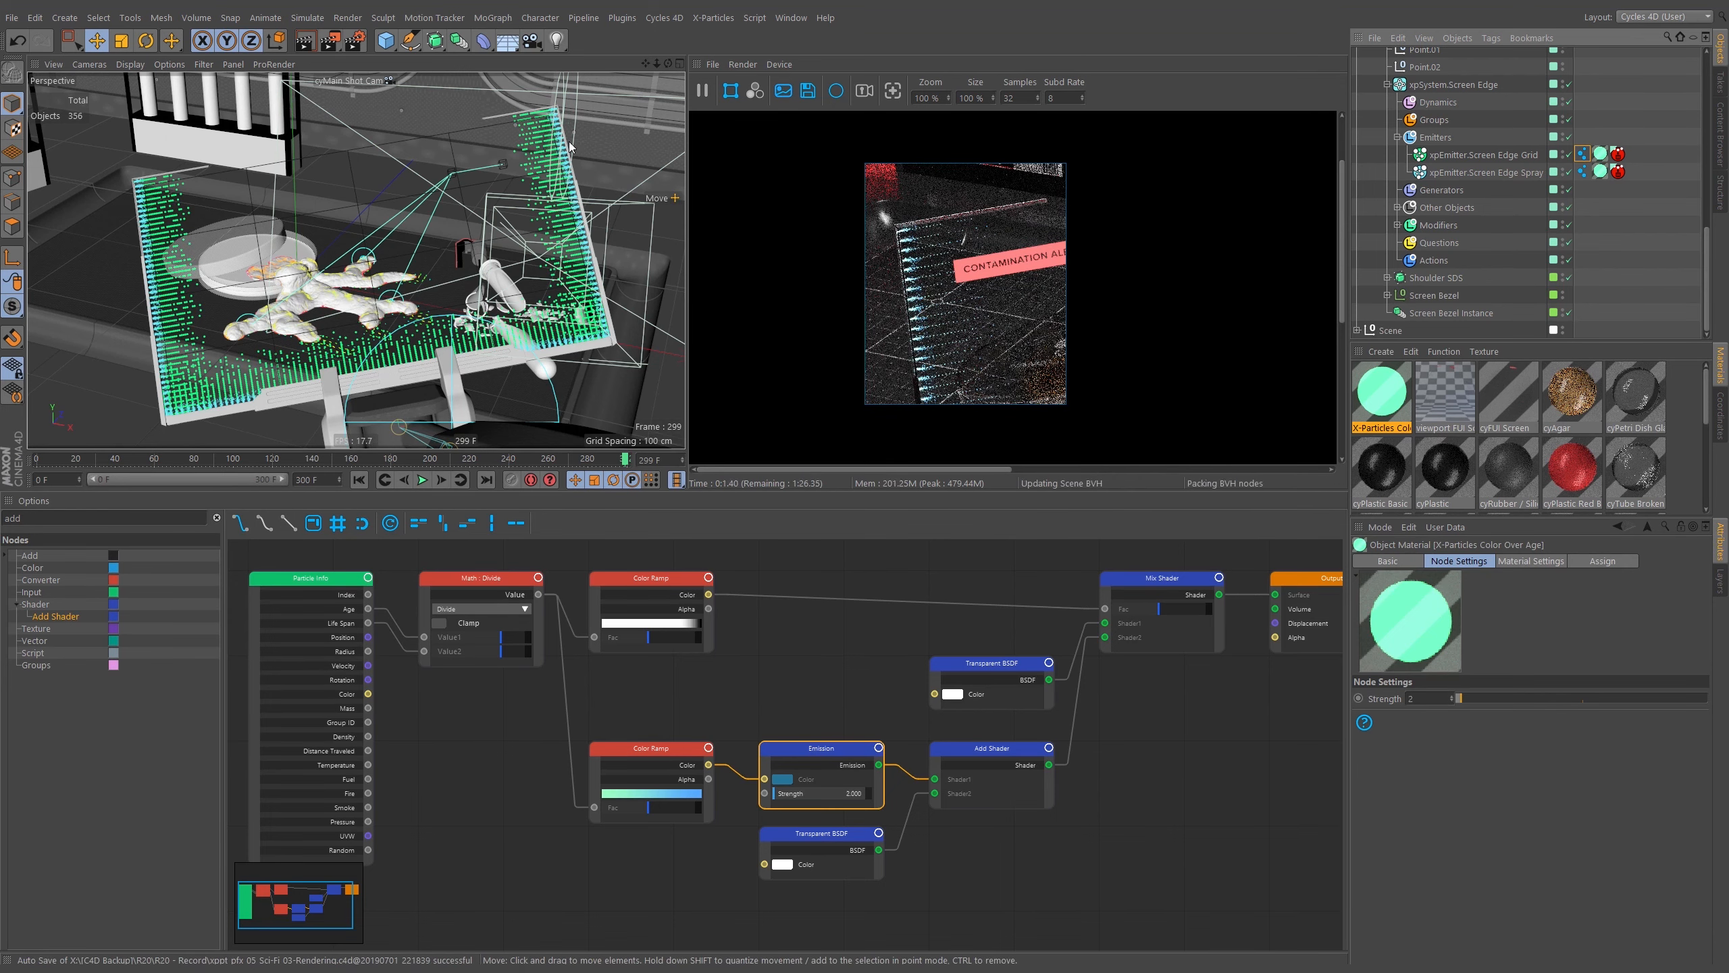
left_click(746, 64)
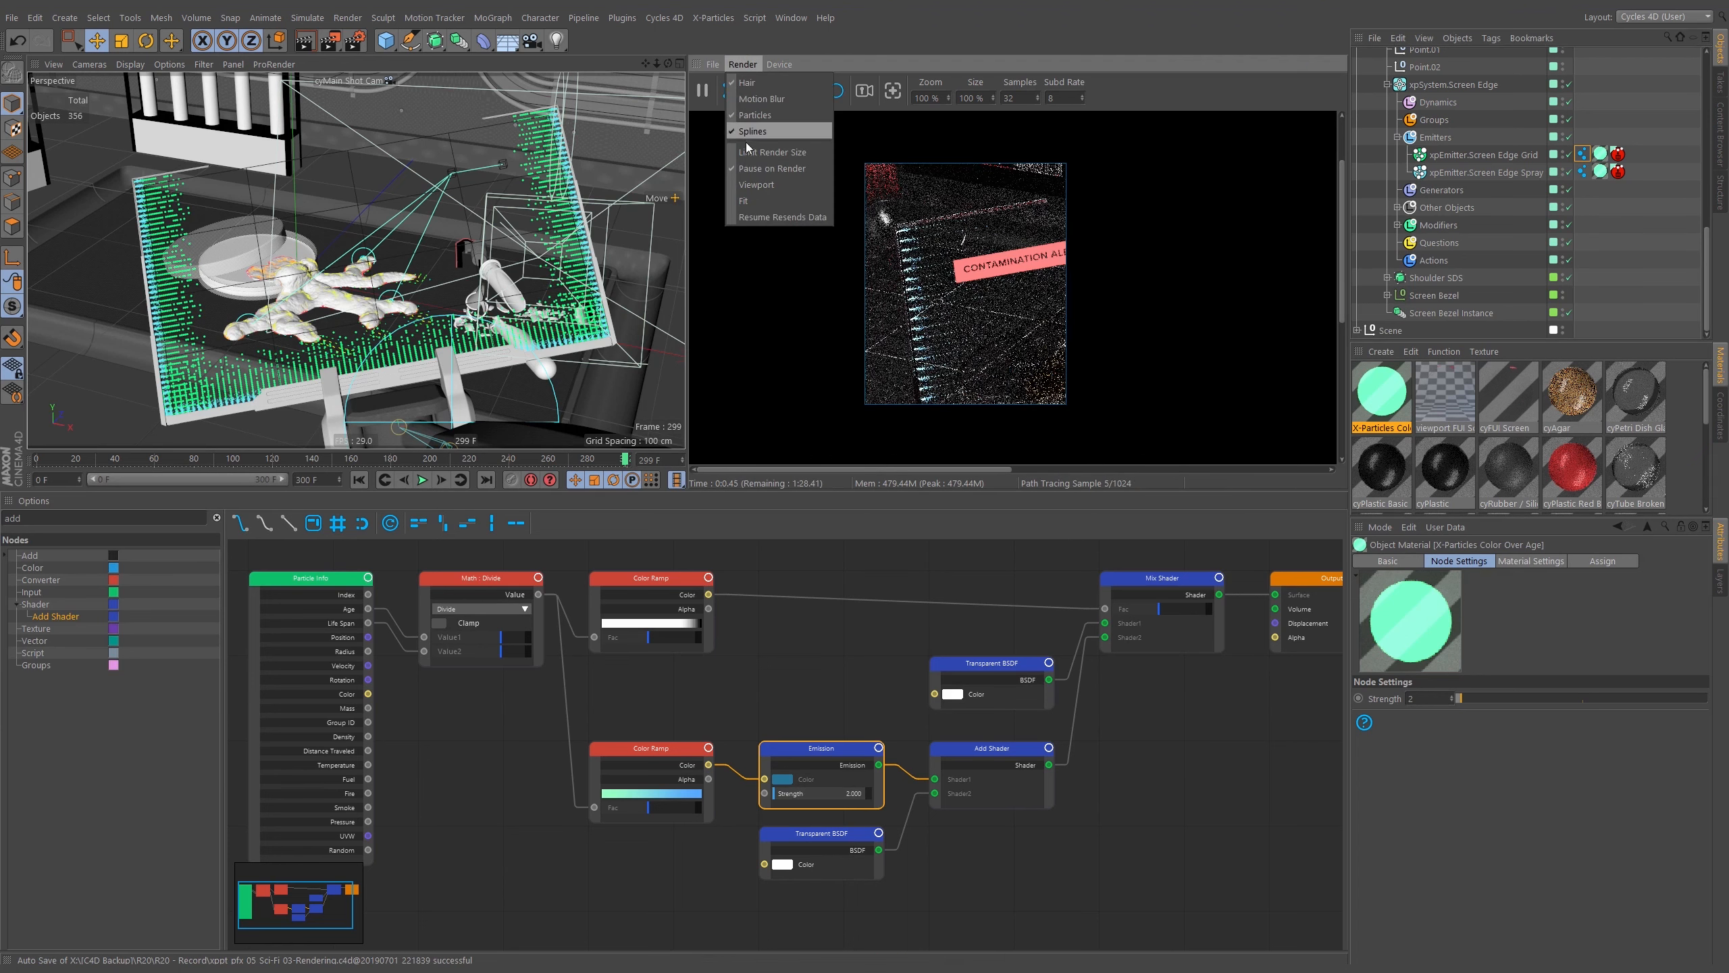
left_click(756, 152)
left_click(738, 64)
left_click(760, 199)
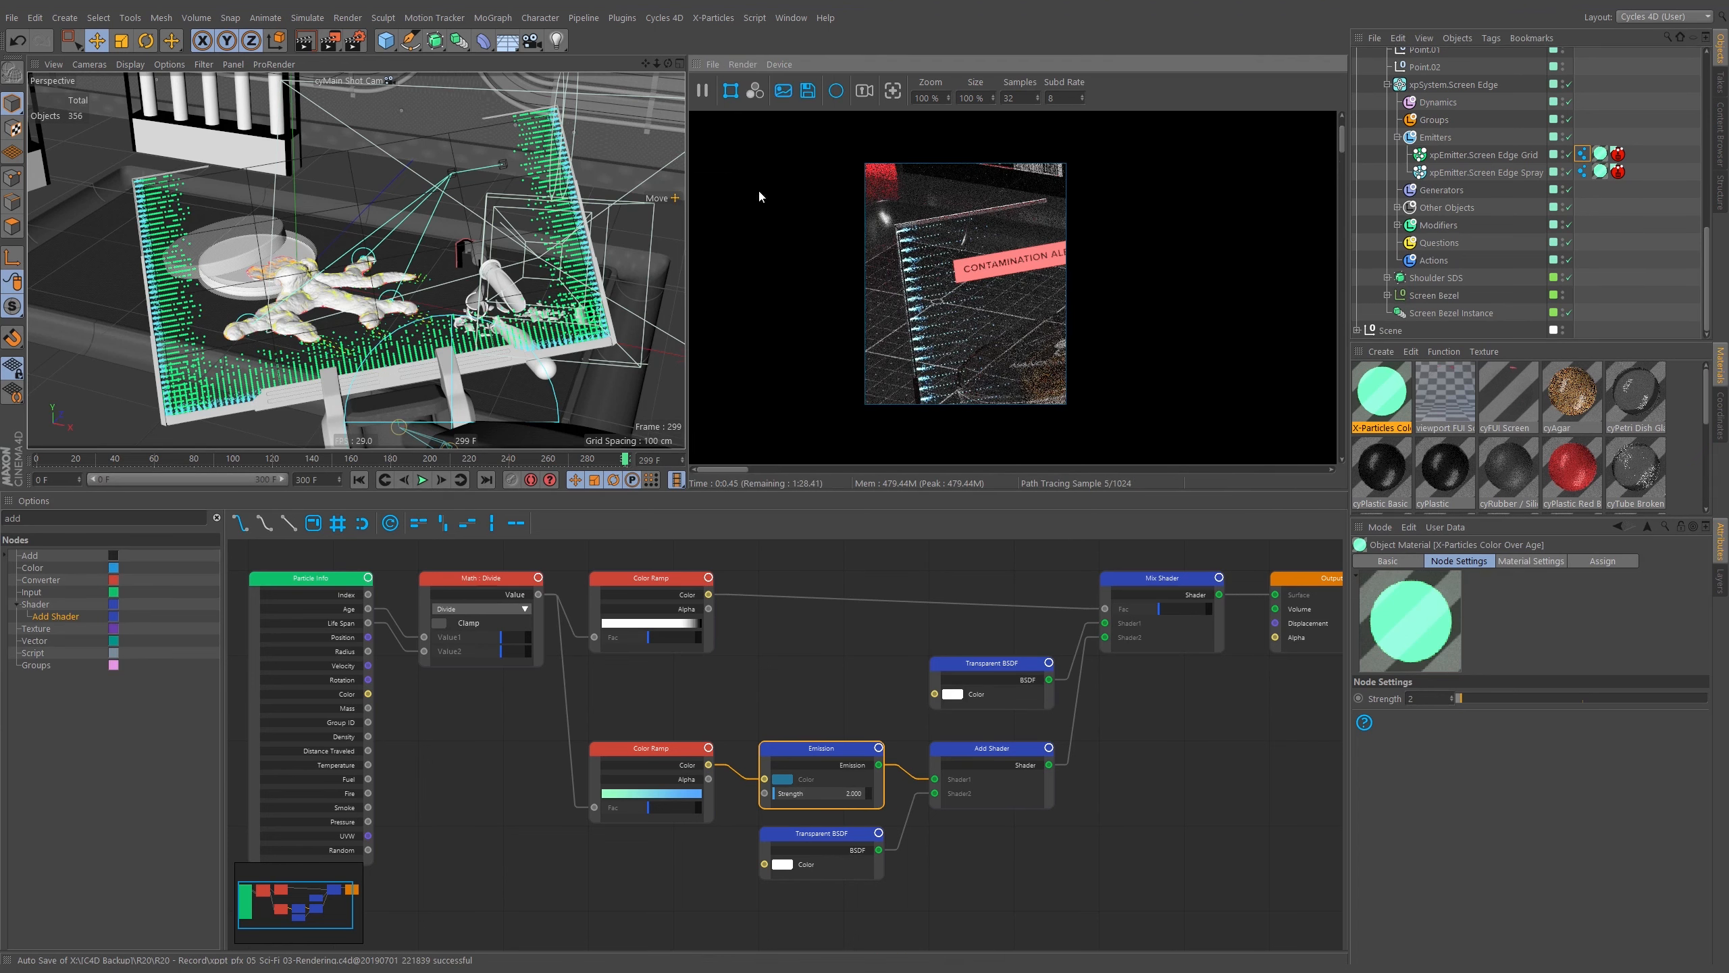
left_click(729, 92)
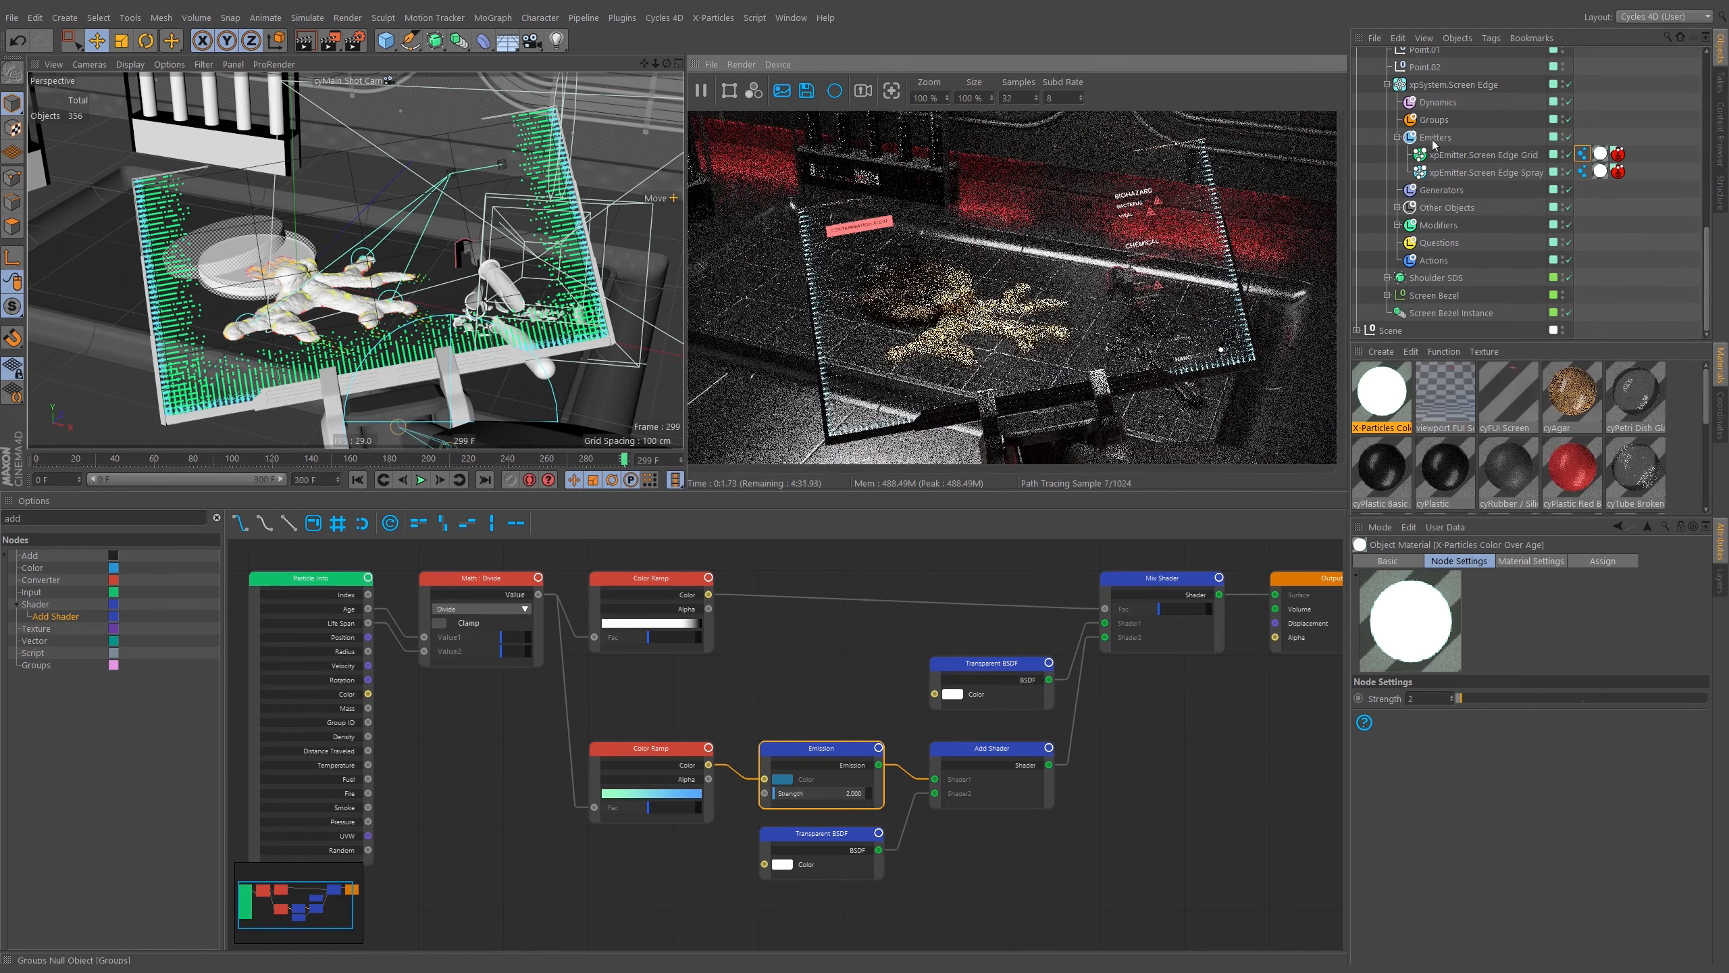
Add a Cycles 4D Curve tag to the four MoSpline objects under Particle Labels.
left_click(1387, 85)
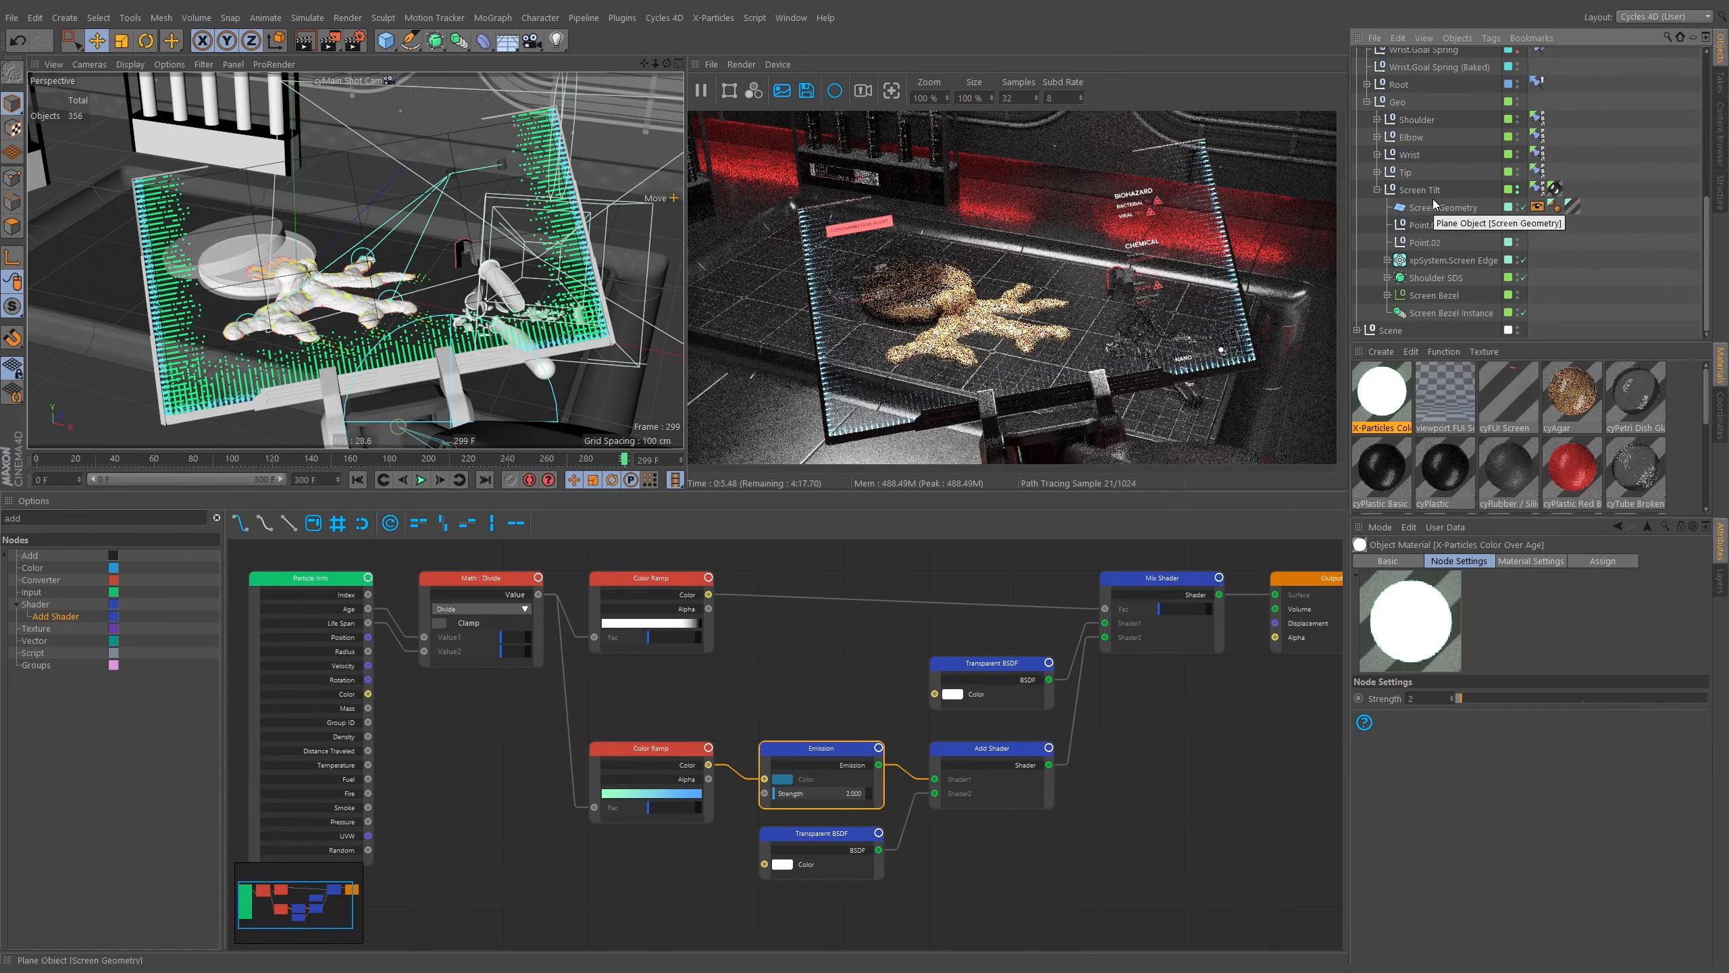
left_click(1377, 190)
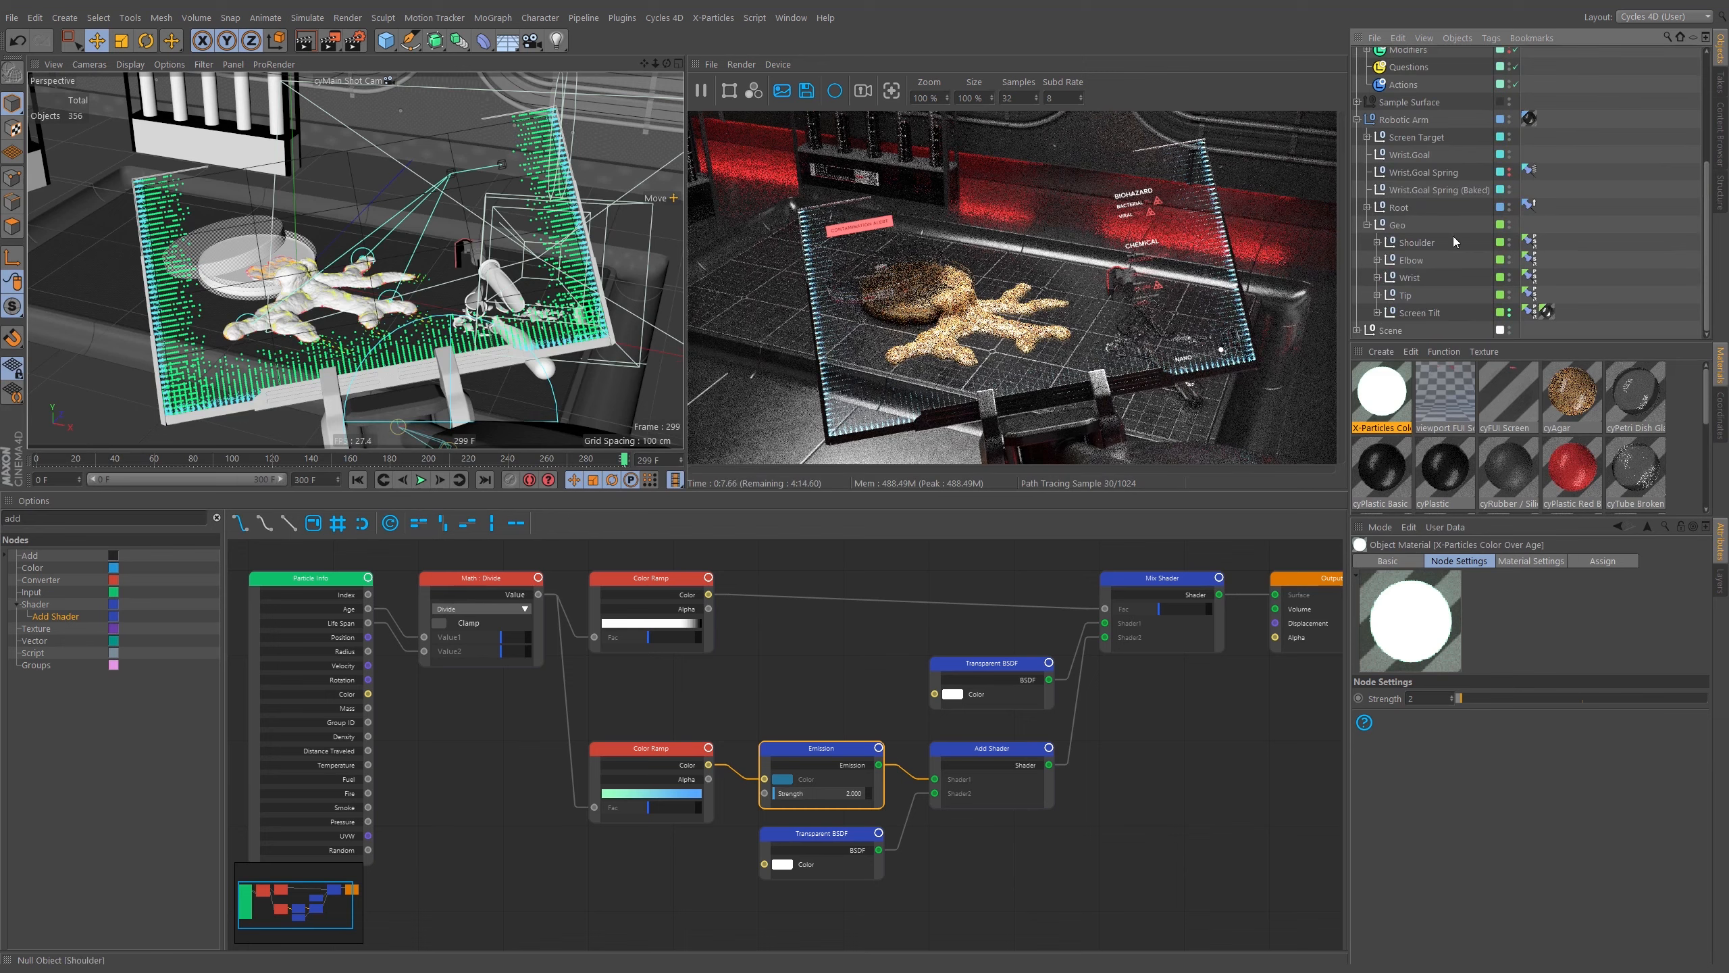
scroll(1370, 293, "up", 5)
left_click(1357, 91)
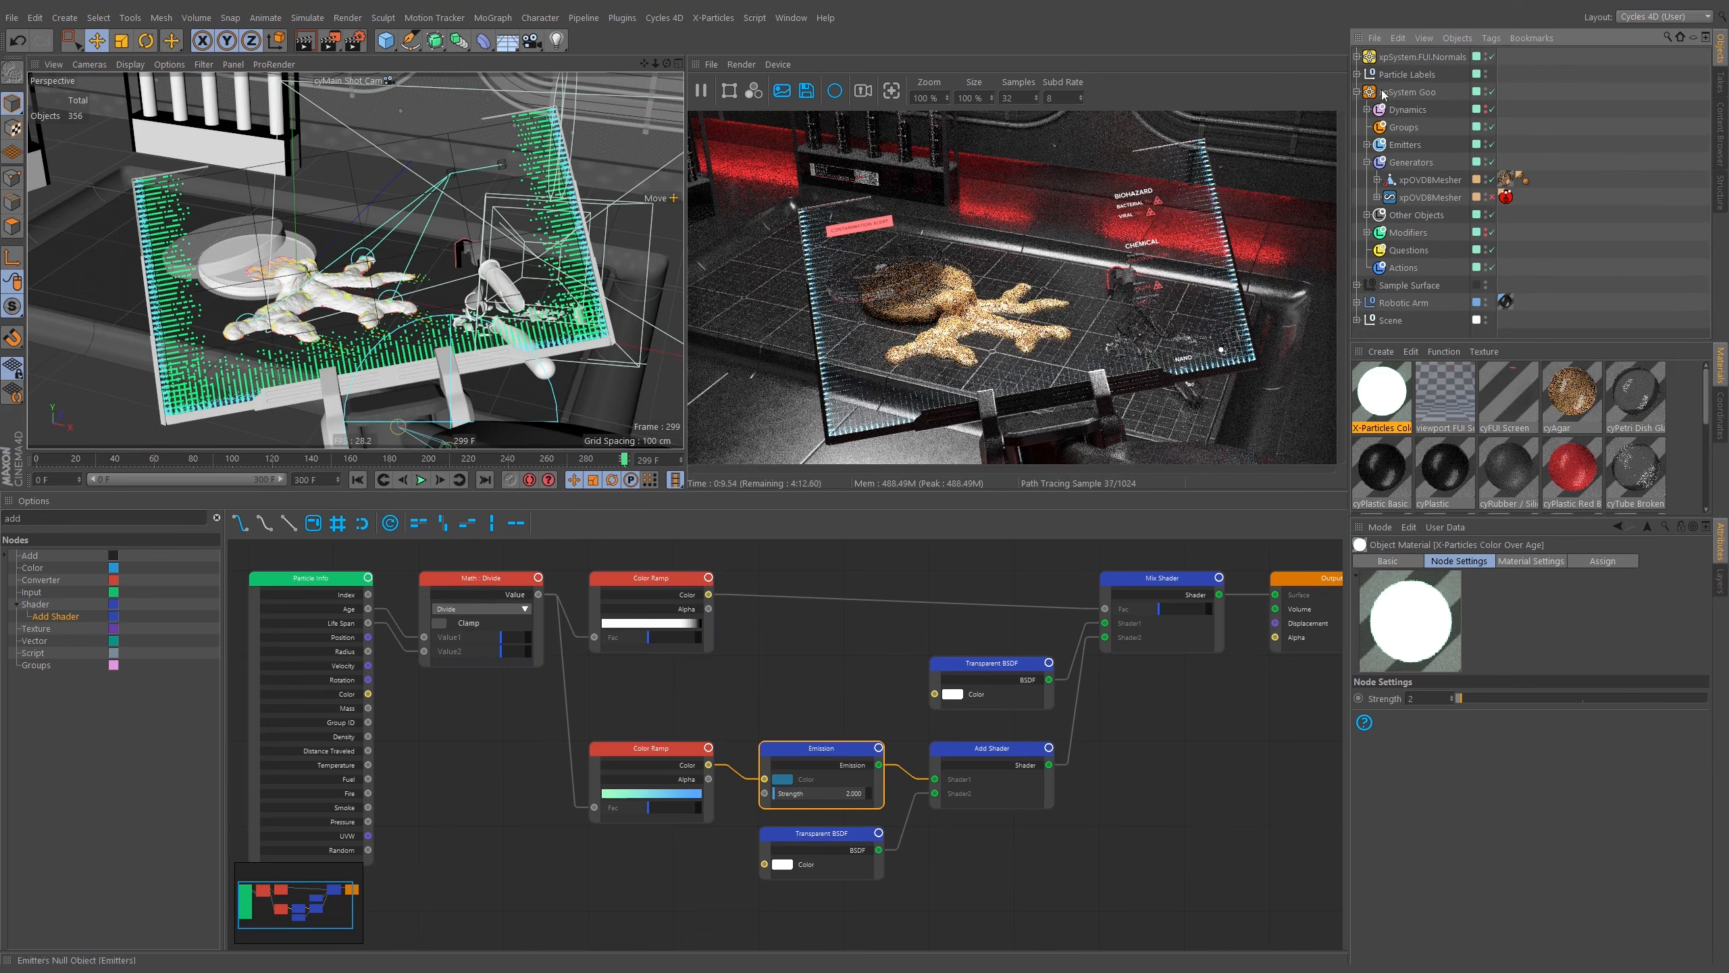
left_click(1357, 74)
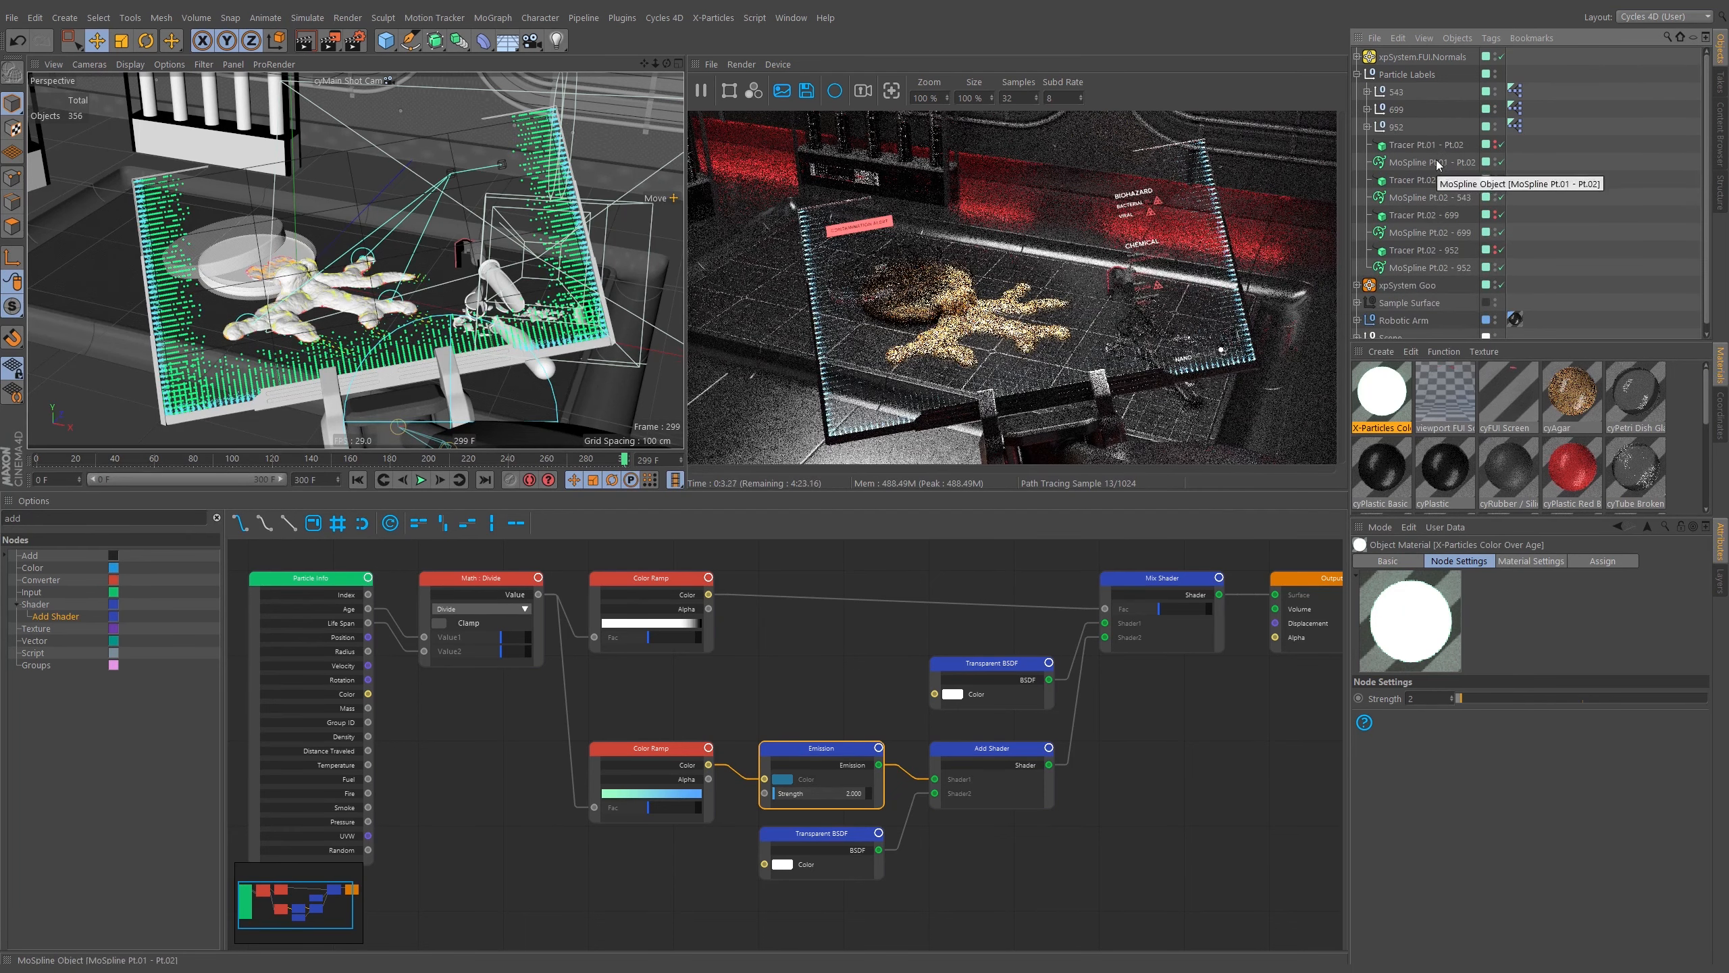
left_click(1463, 162)
left_click(1439, 197, "ctrl")
left_click(1435, 233, "ctrl")
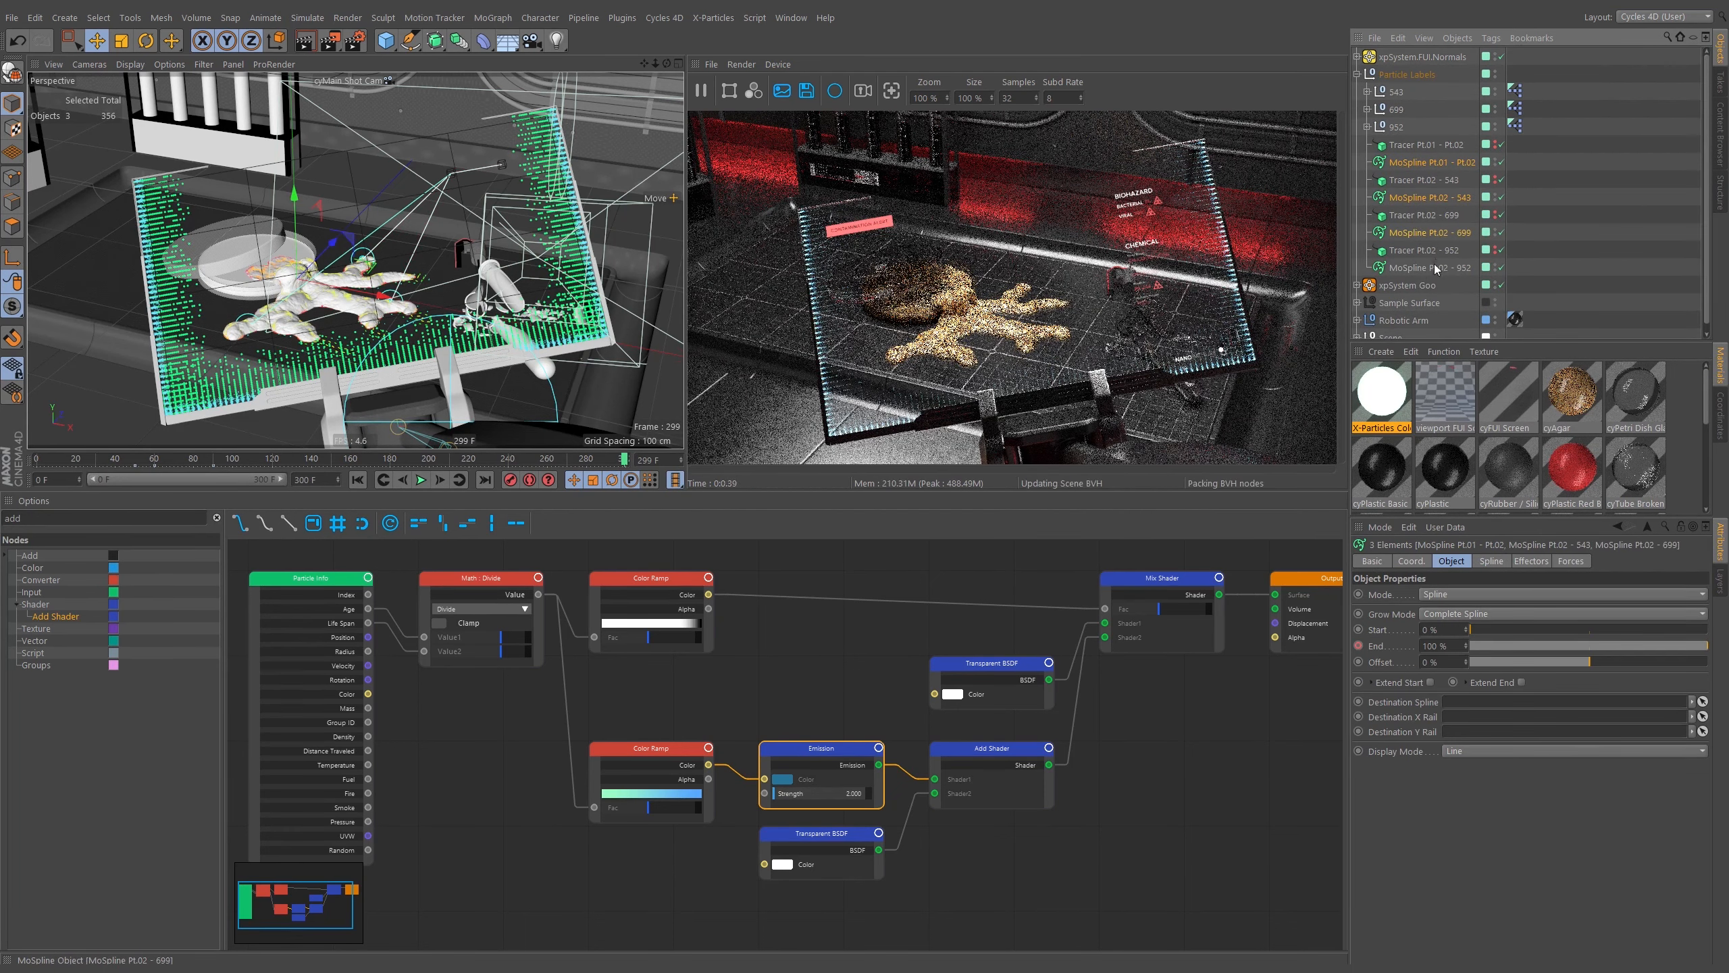
left_click(1434, 267, "ctrl")
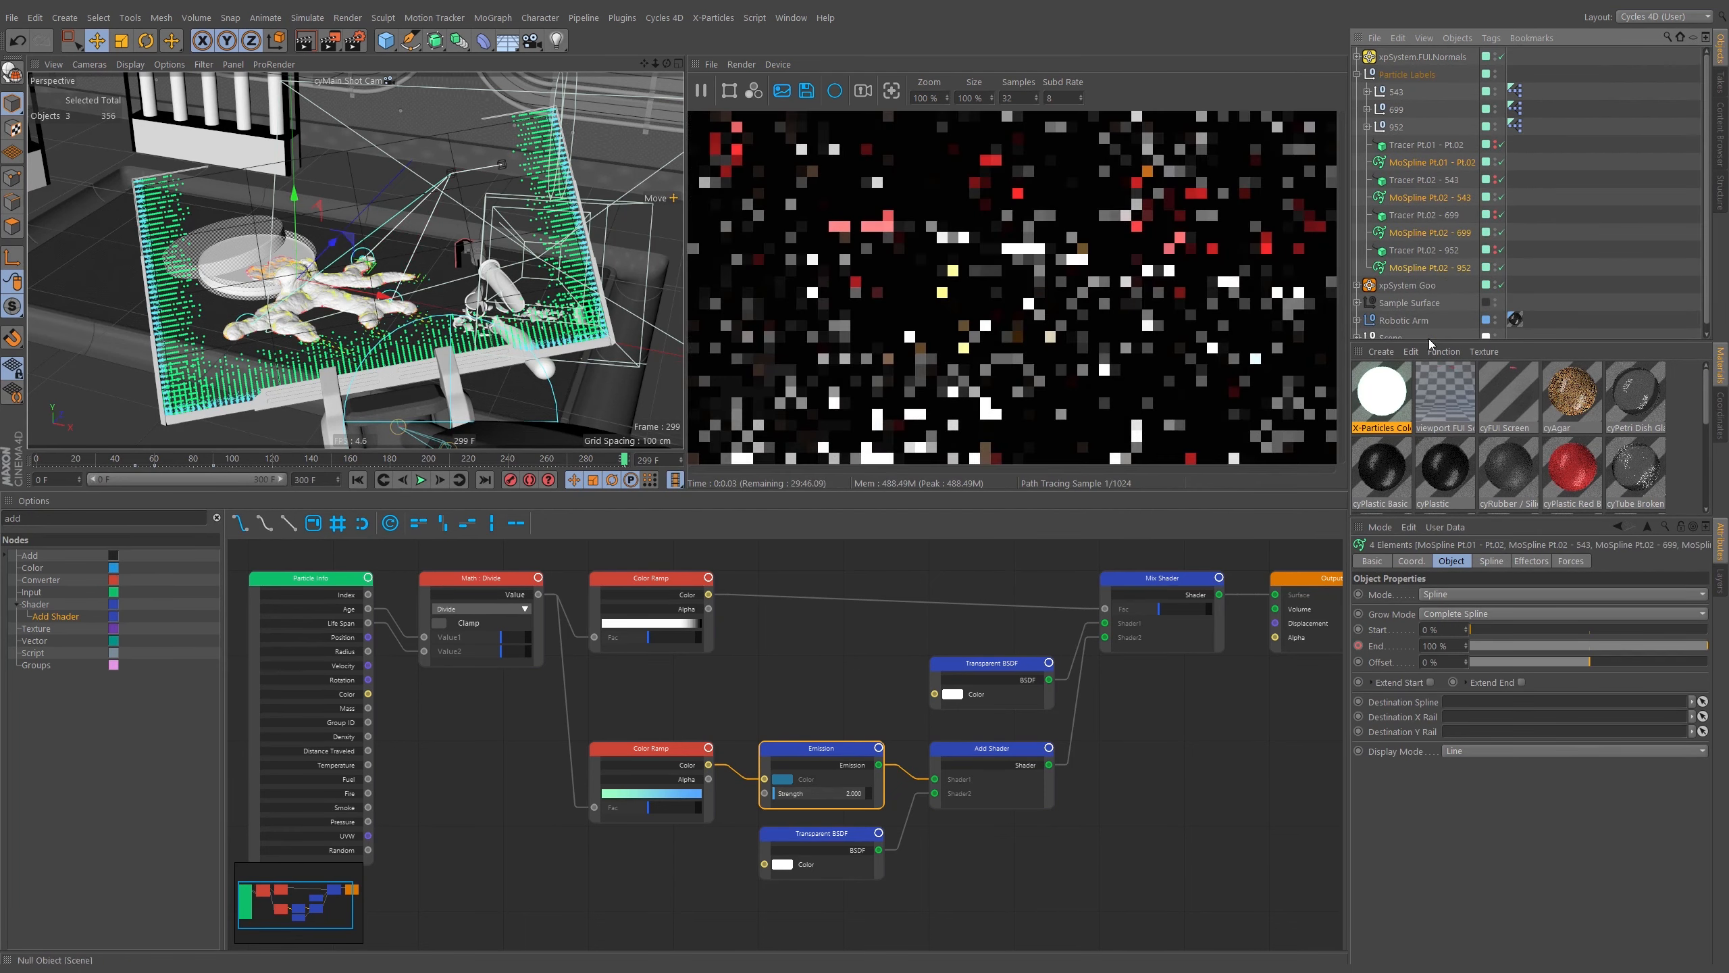
right_click(1440, 159)
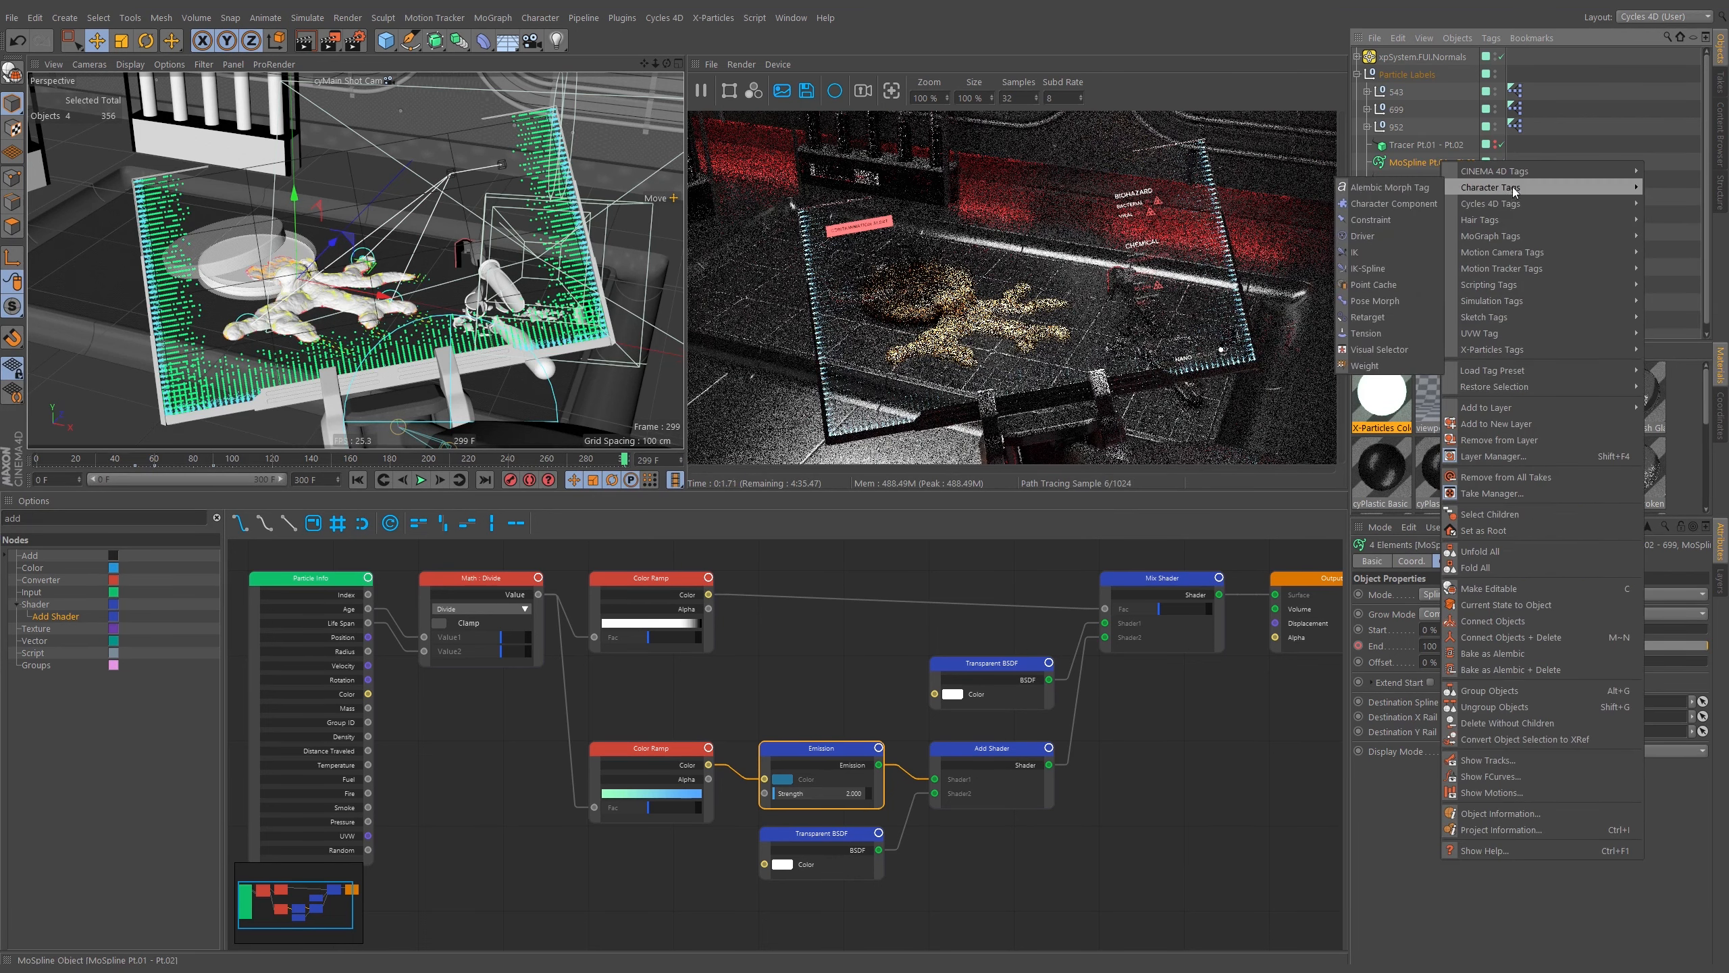
mouse_move(1505, 203)
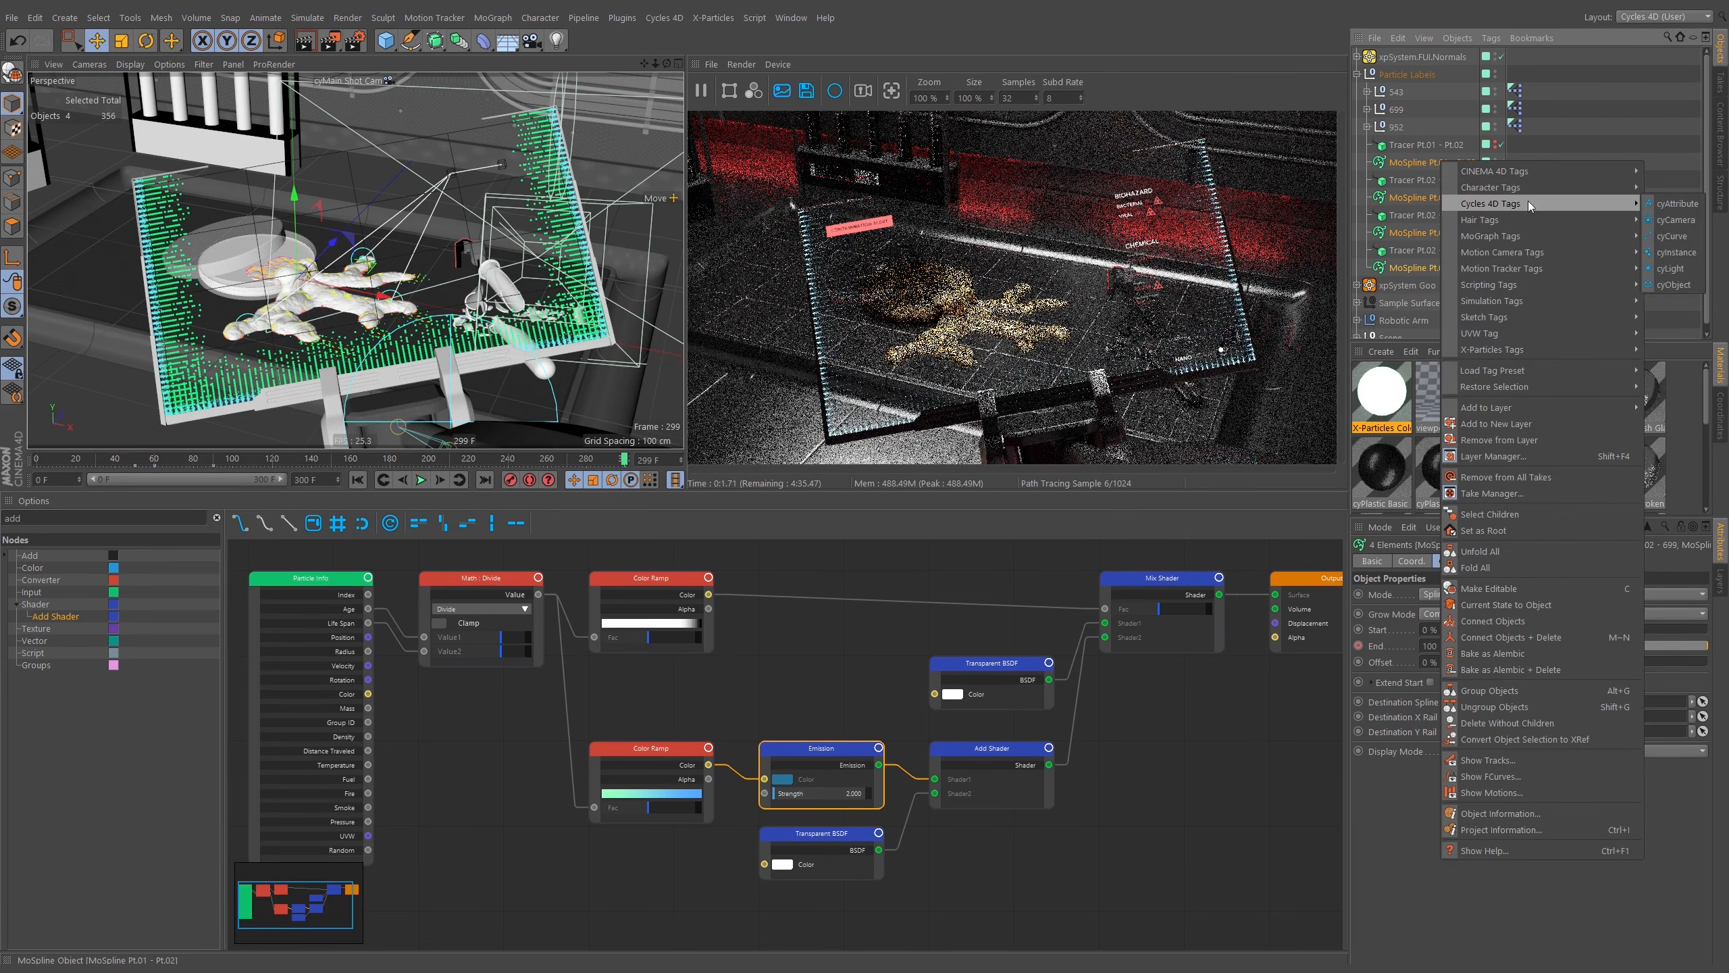
left_click(1675, 236)
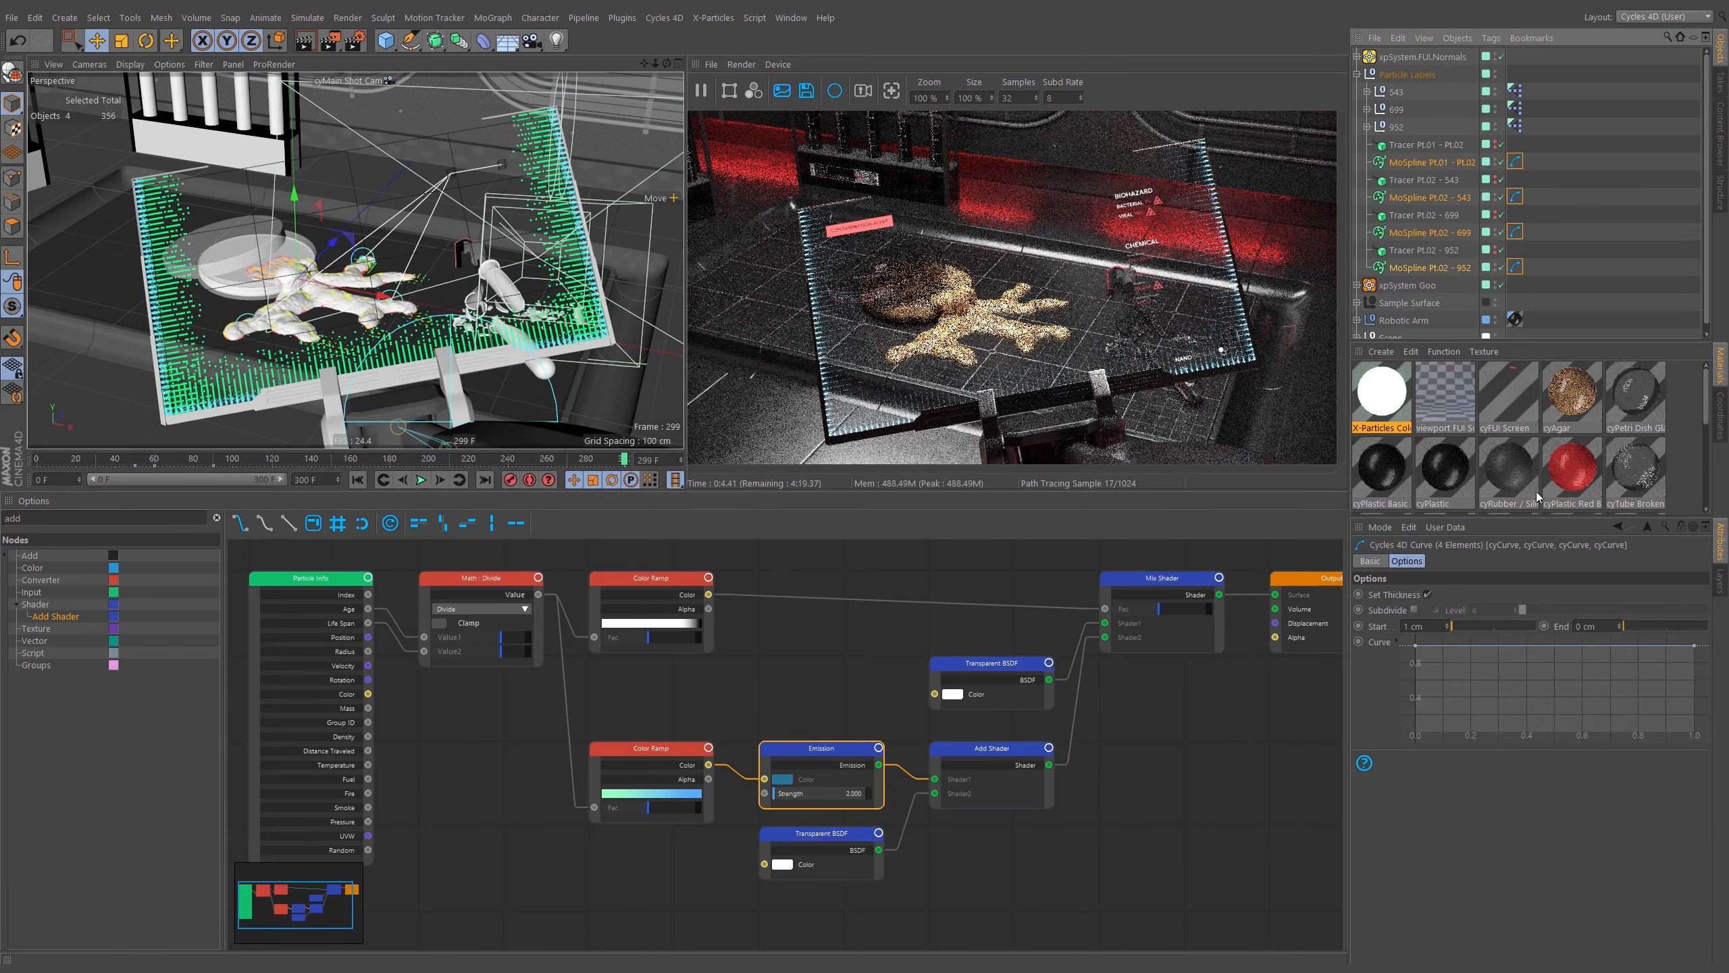
Set the curve tags' End thickness to 1 cm.
double_click(1584, 626)
type("1")
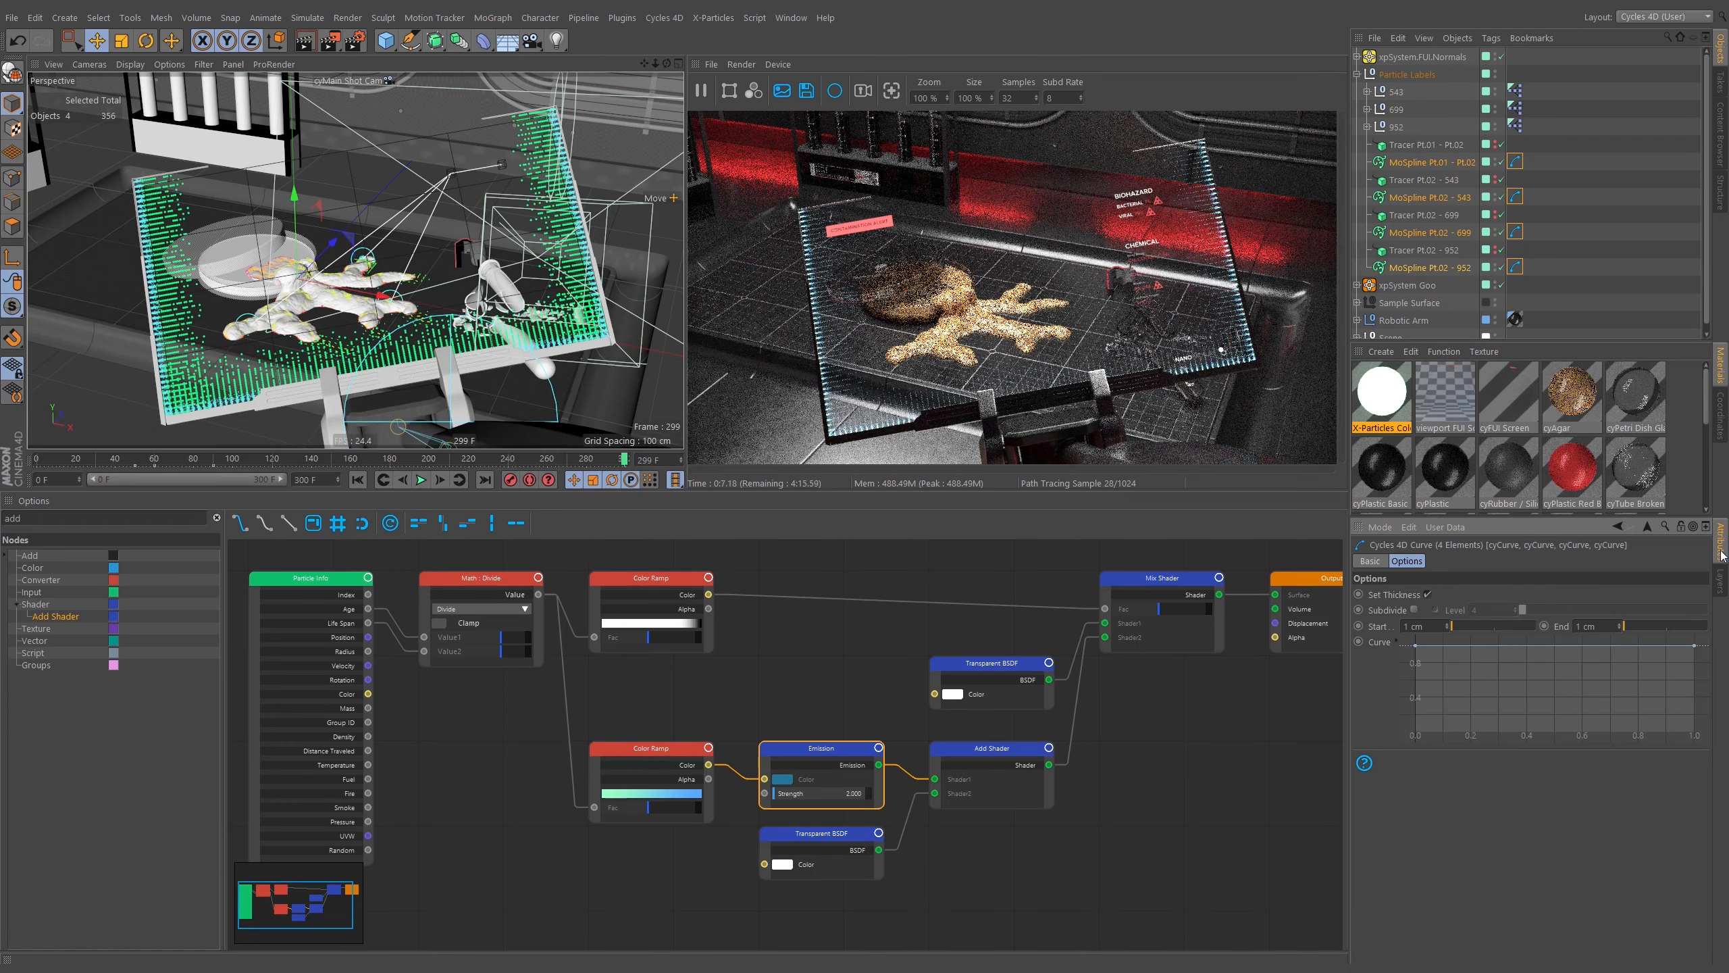
Exclude the Sample Surface and Robotic Arm layers from rendering while keeping the arm's Geo layer renderable.
left_click(1721, 587)
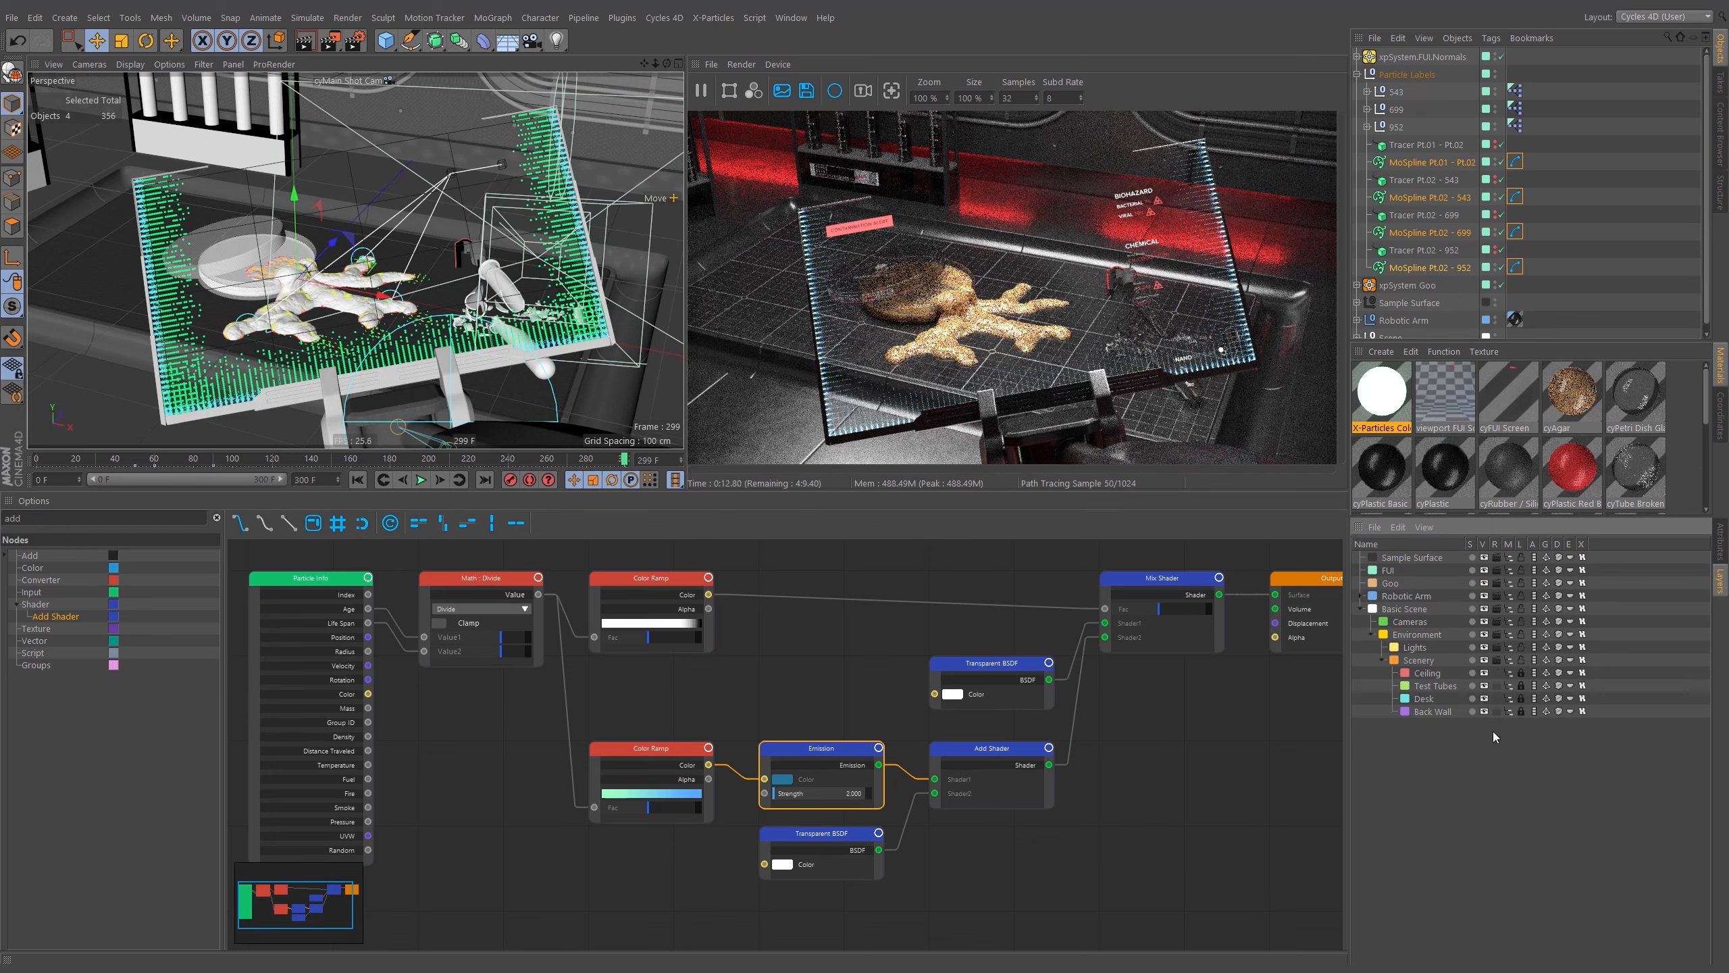
left_click(1494, 559)
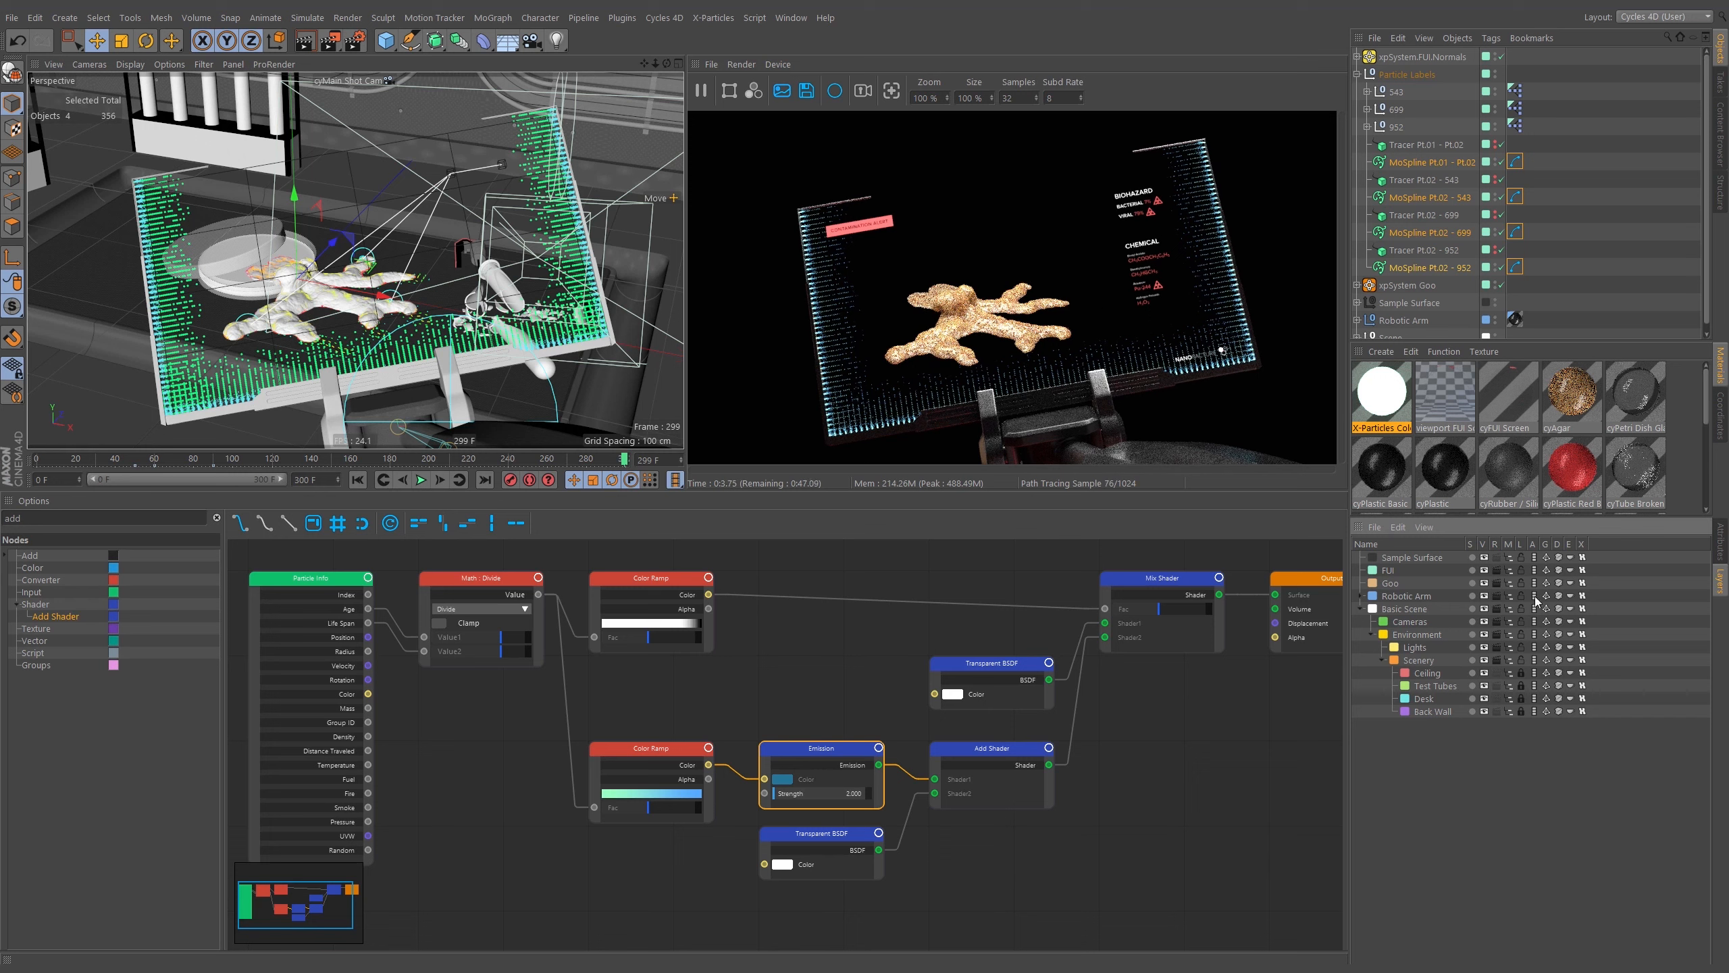
left_click(1362, 596)
left_click(1494, 596)
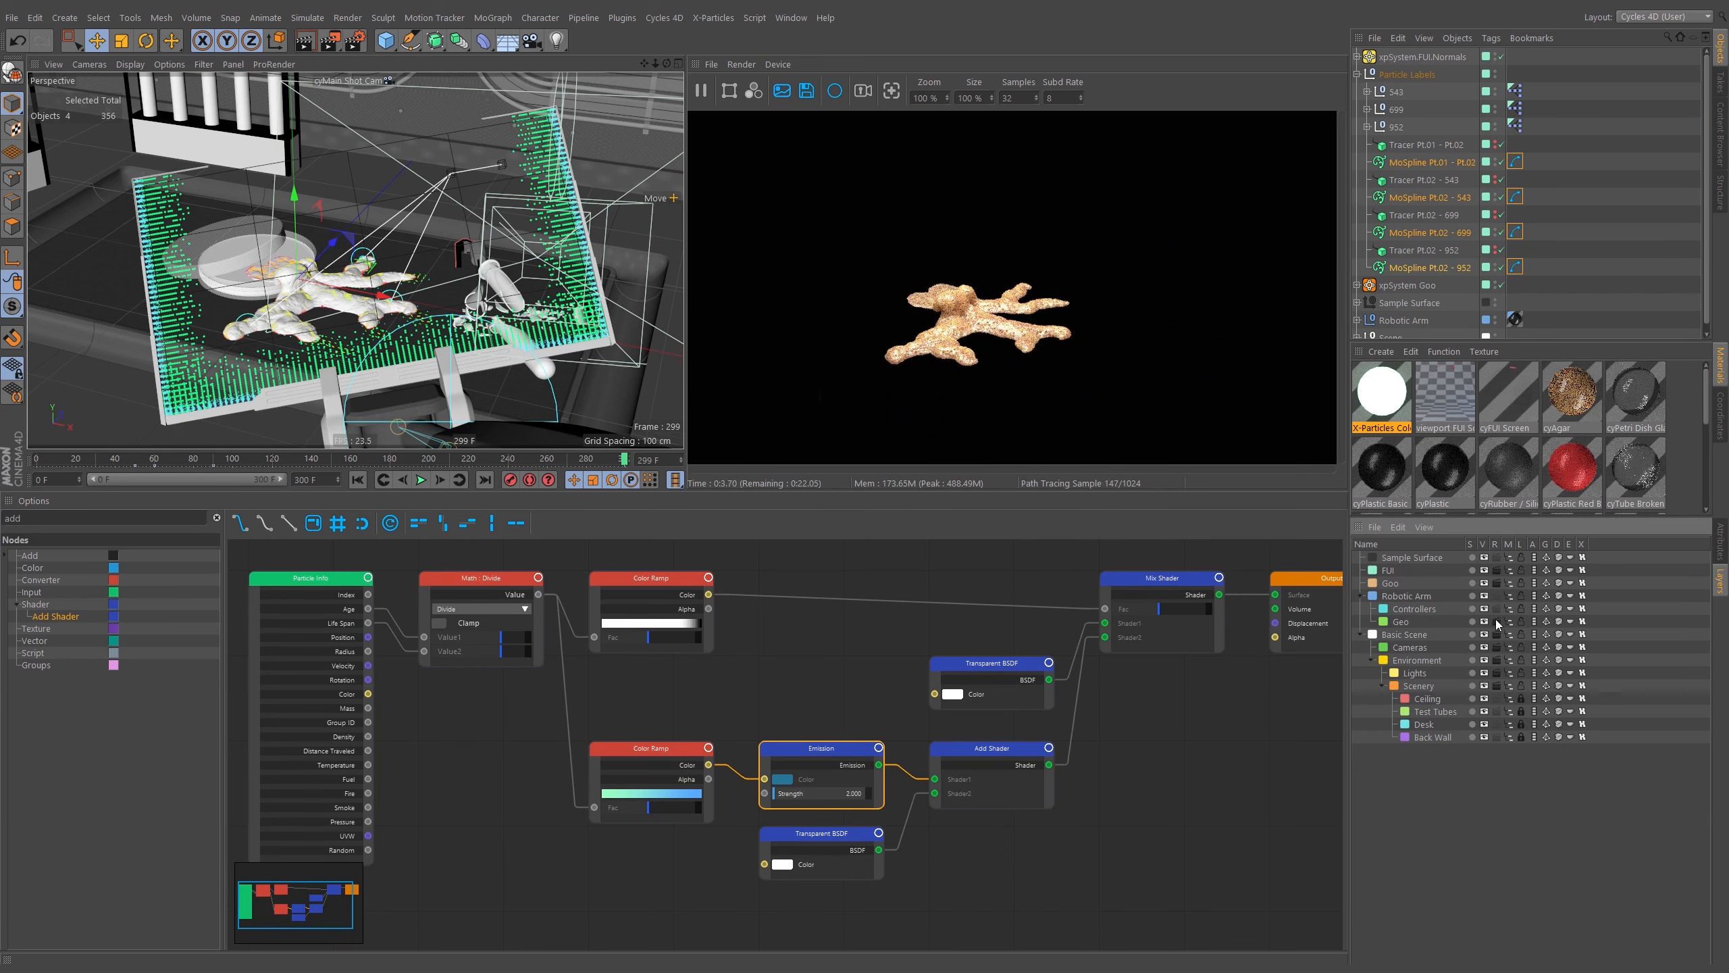
left_click(1496, 622)
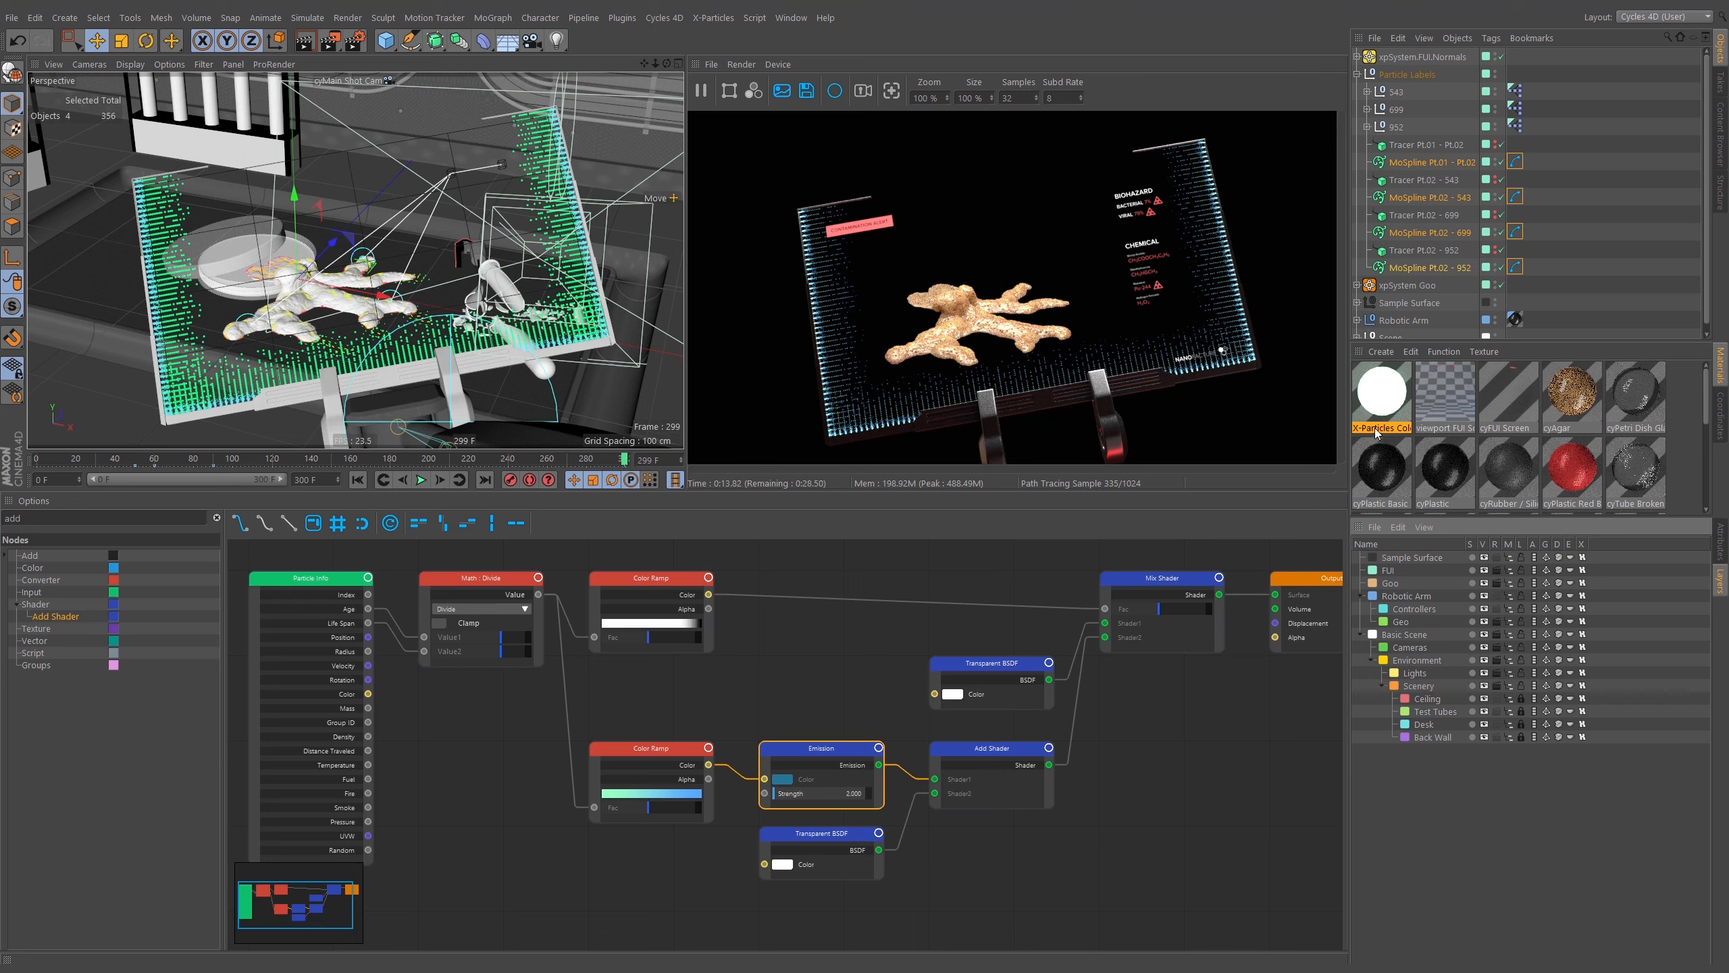
left_click(1389, 352)
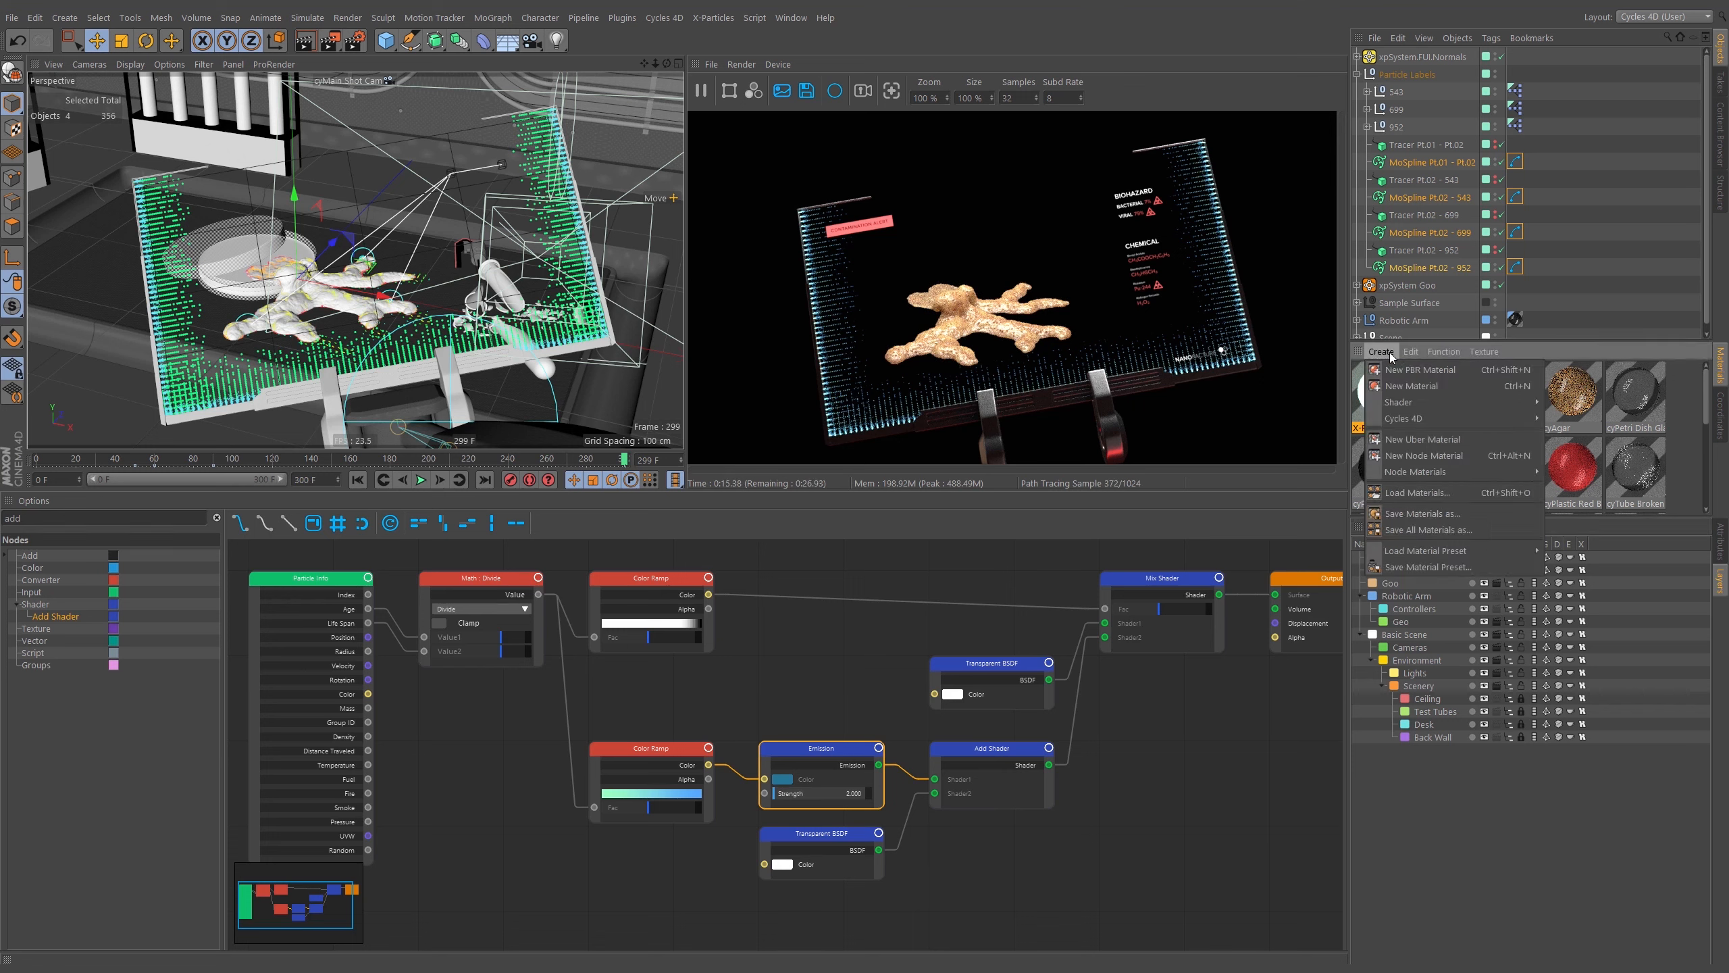
left_click(1056, 709)
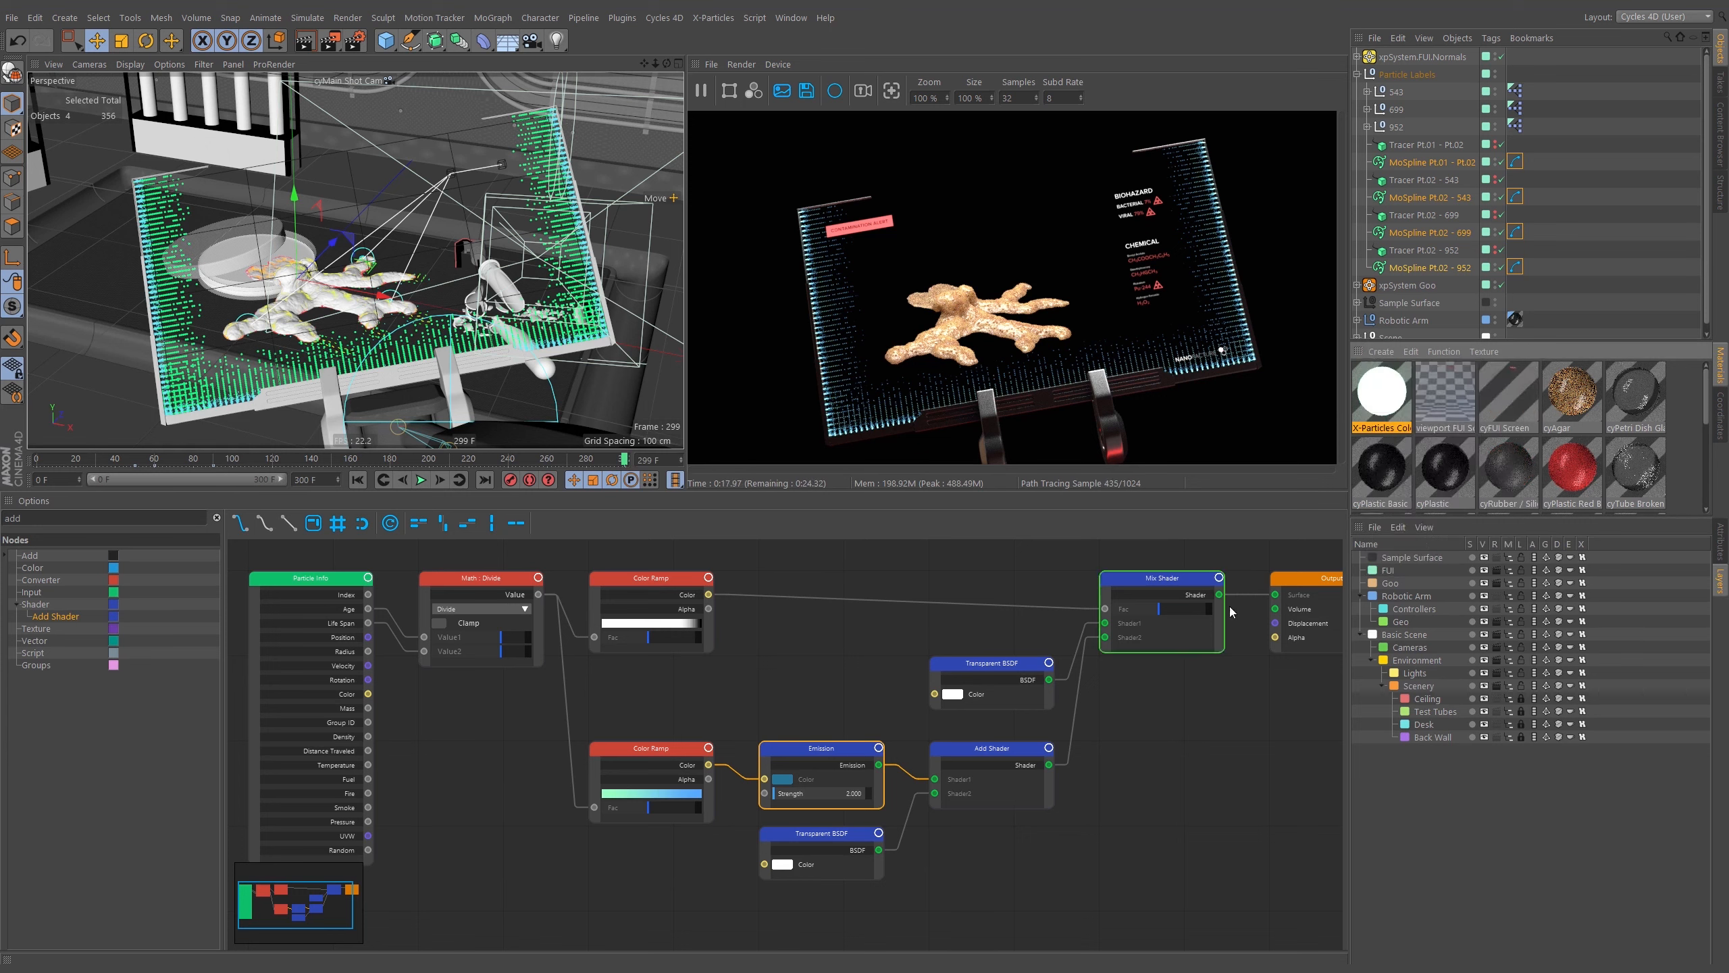
left_click(980, 701)
Duplicate the X-Particles Color Over Age material and rename the copy cyLabel Lines.
left_click_drag(1378, 402, 1410, 406, "ctrl")
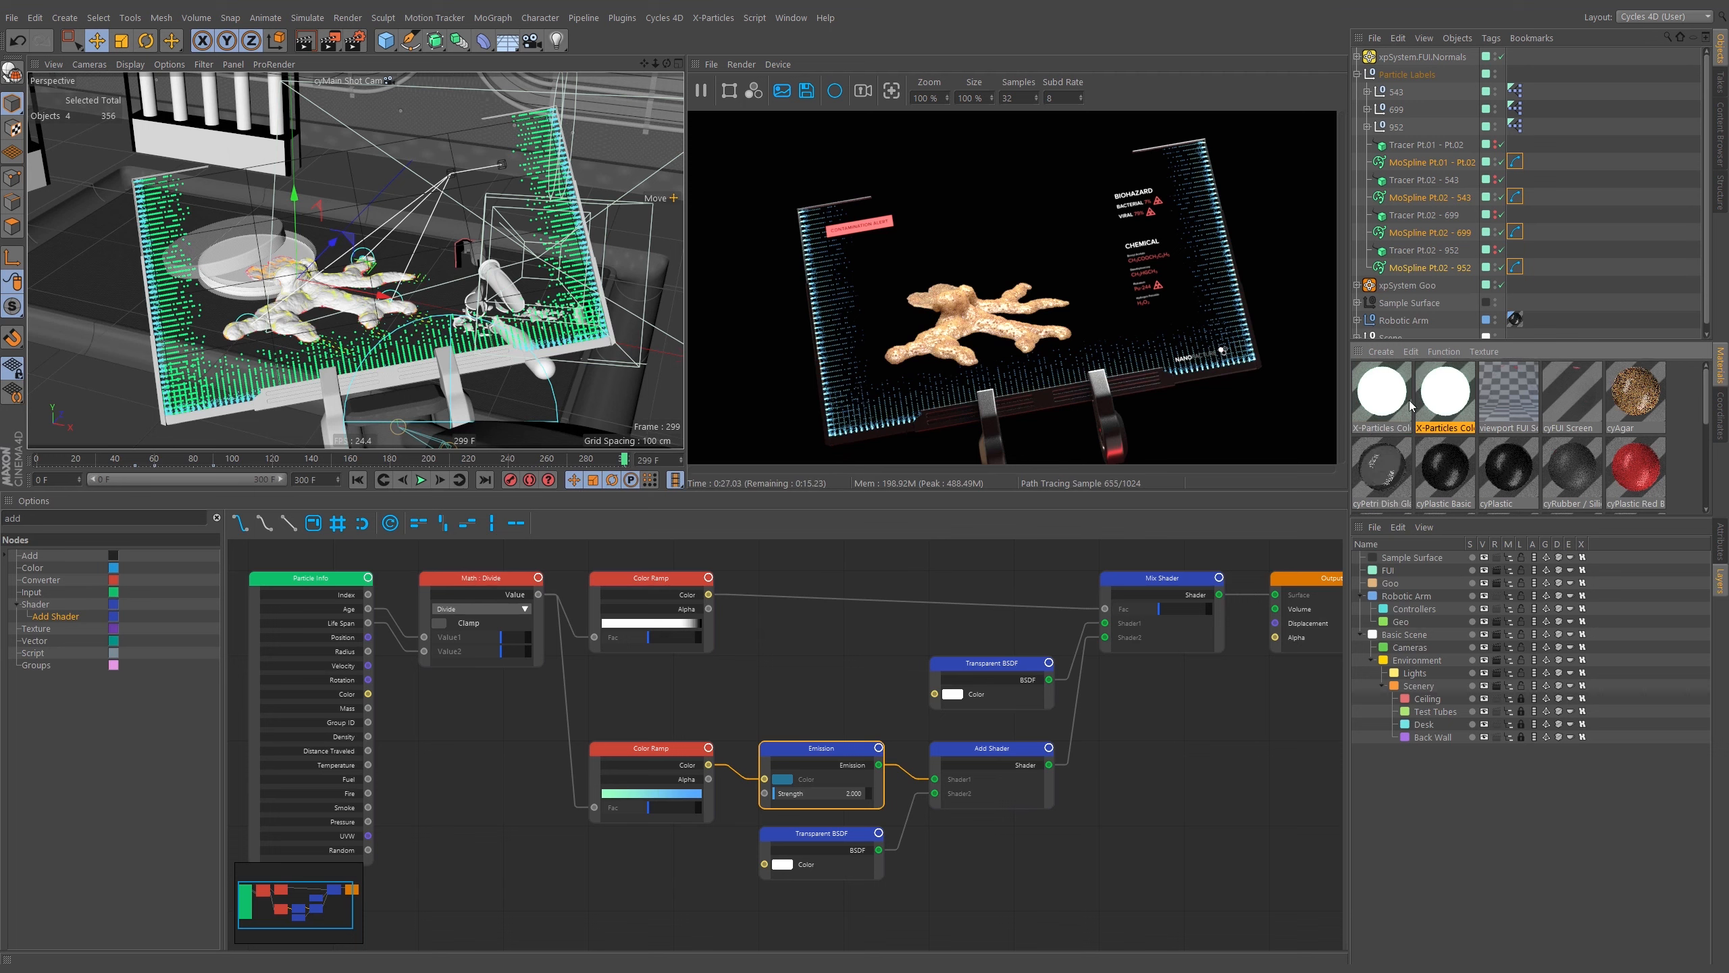
double_click(1444, 428)
type("cyLabel")
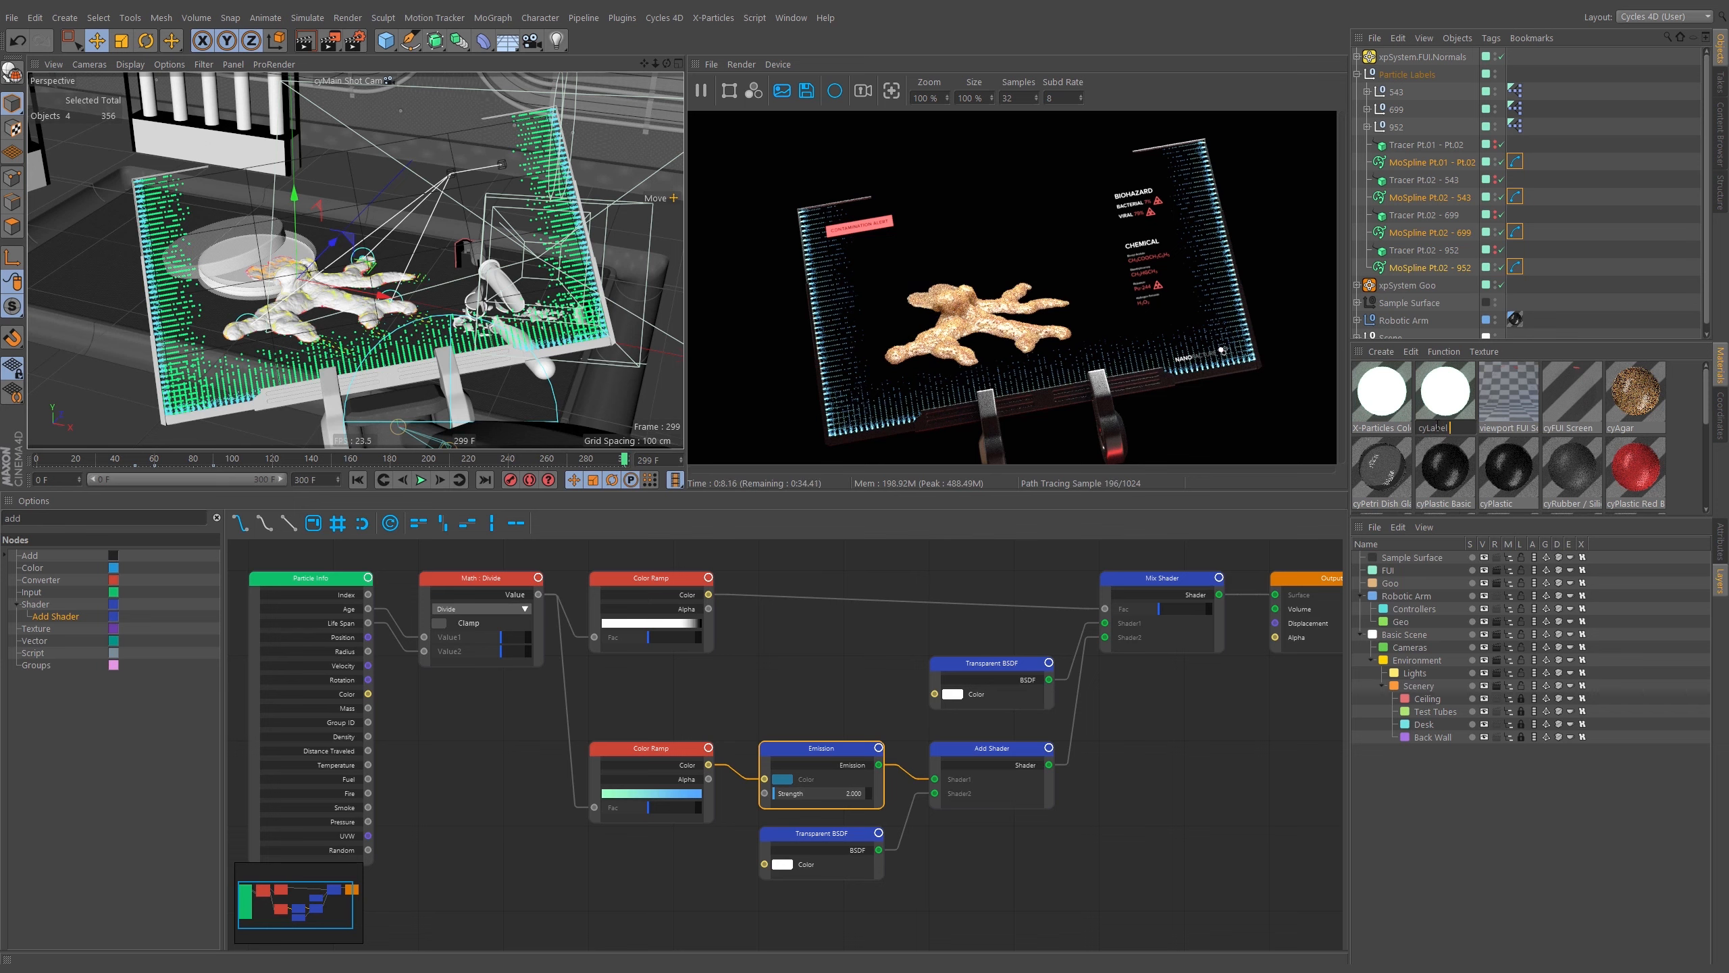
type("Lines")
key("Return")
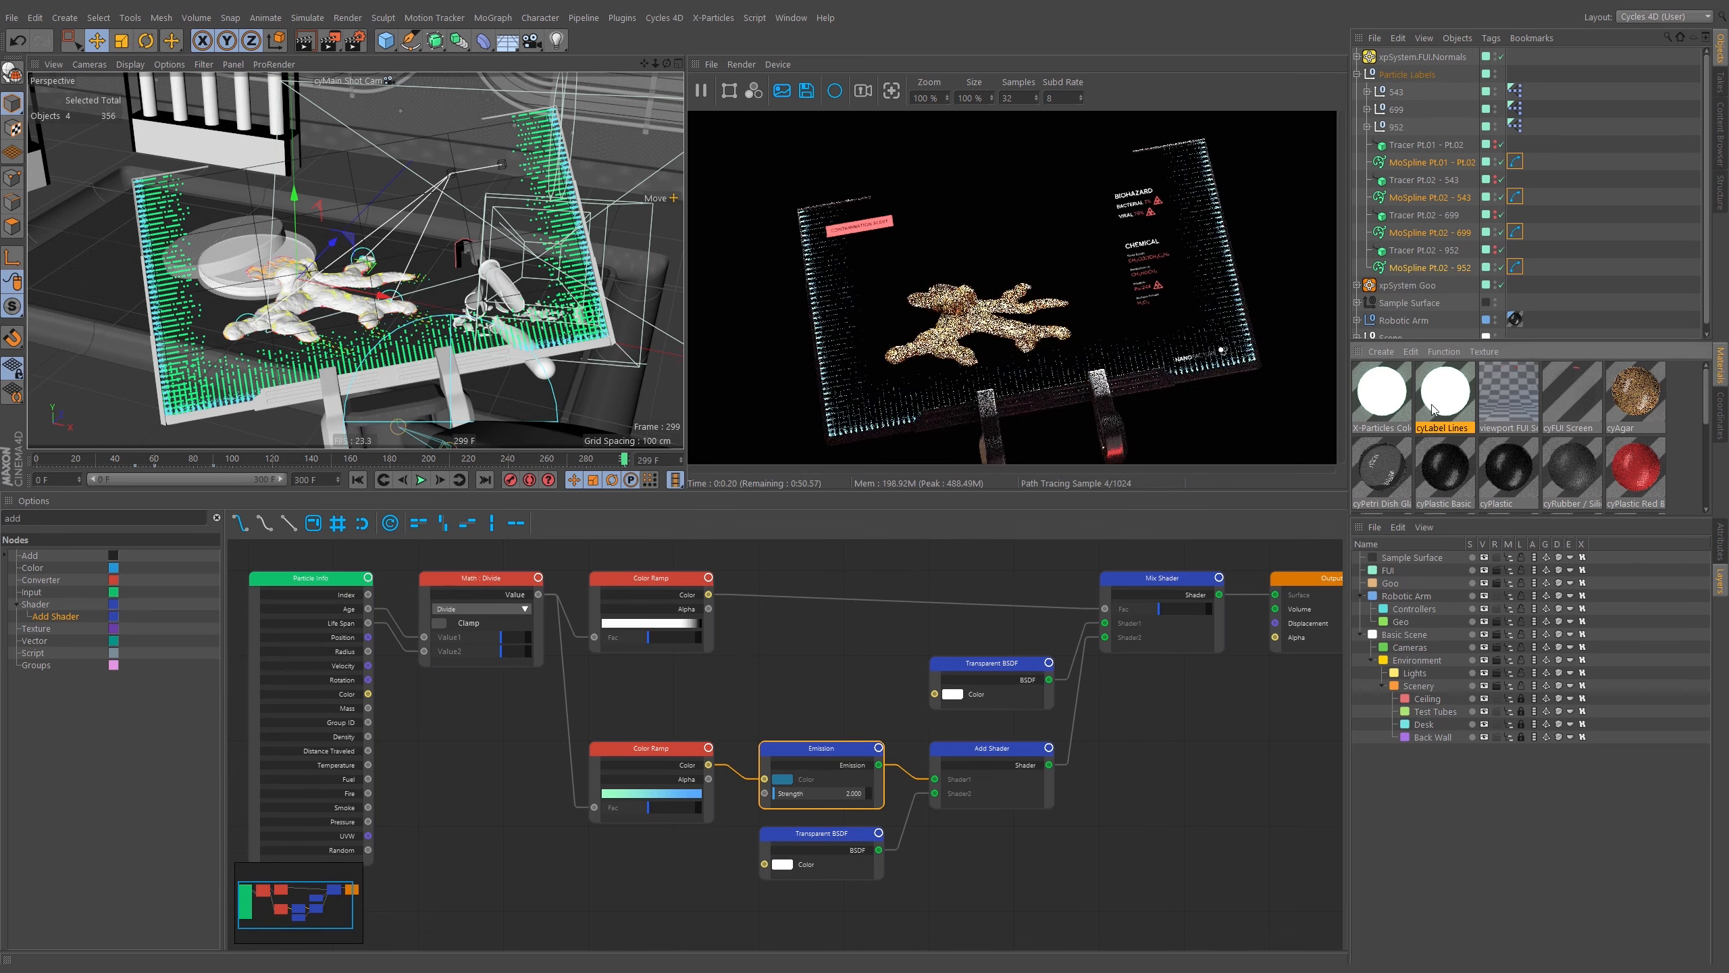
Delete the Mix Shader and the upper Transparent BSDF node from the cyLabel Lines node tree.
middle_click_drag(857, 660, 861, 651)
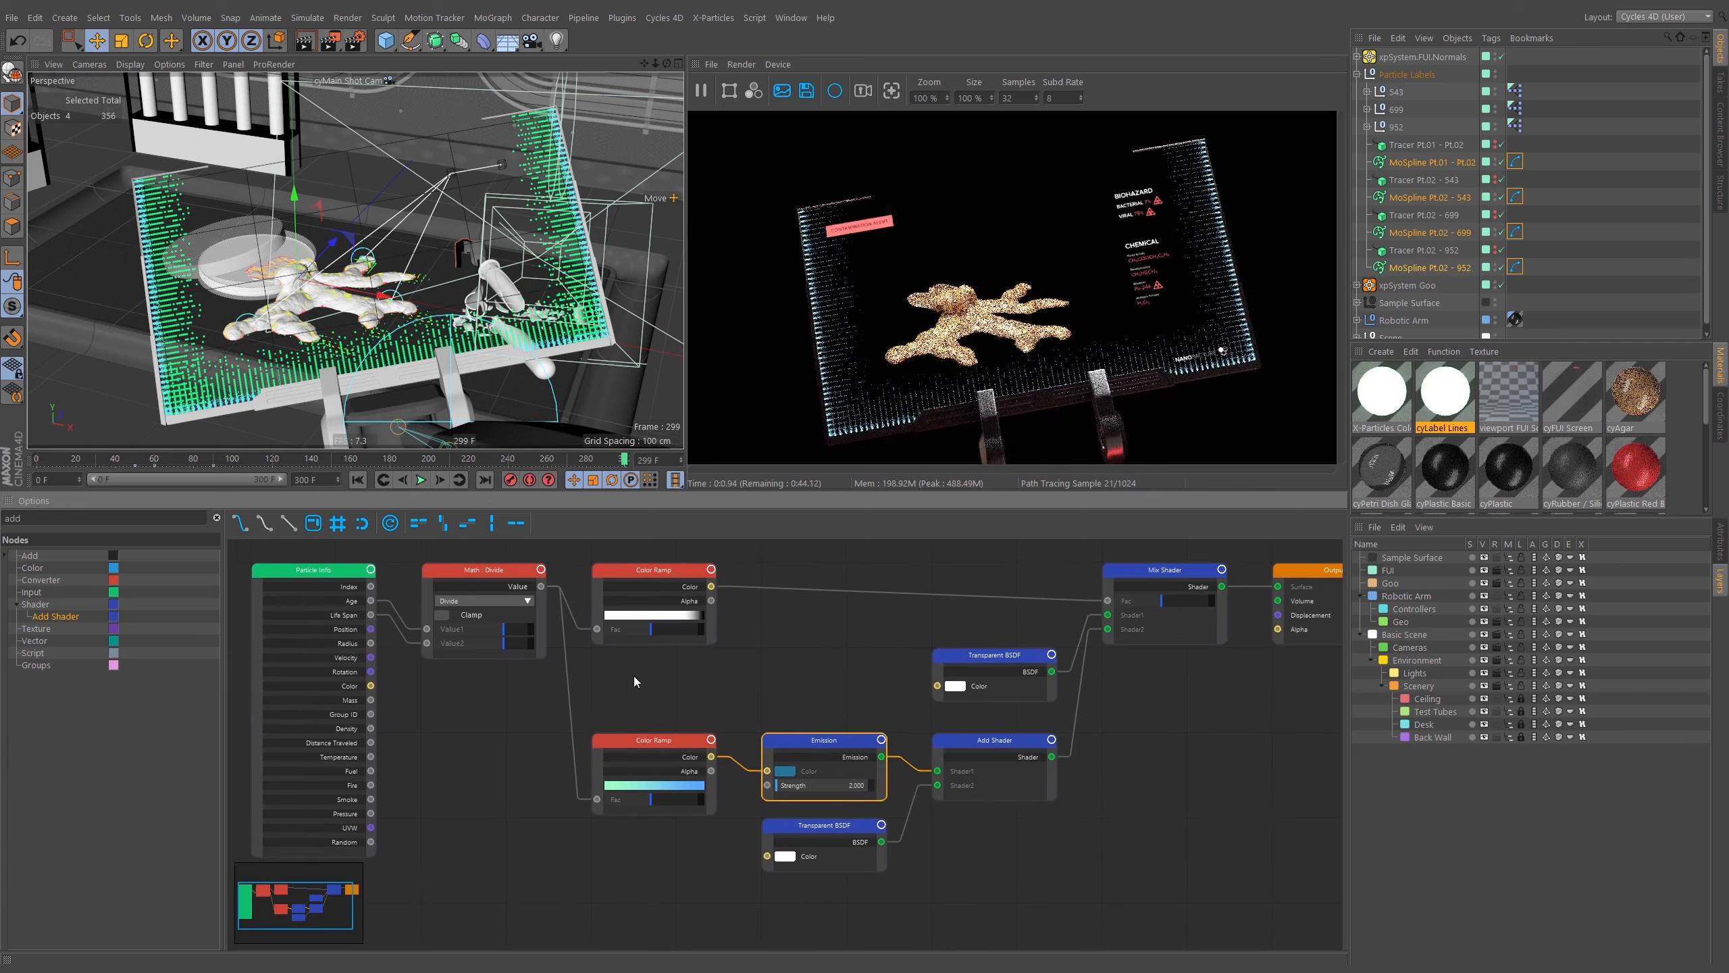
middle_click_drag(404, 625, 557, 622)
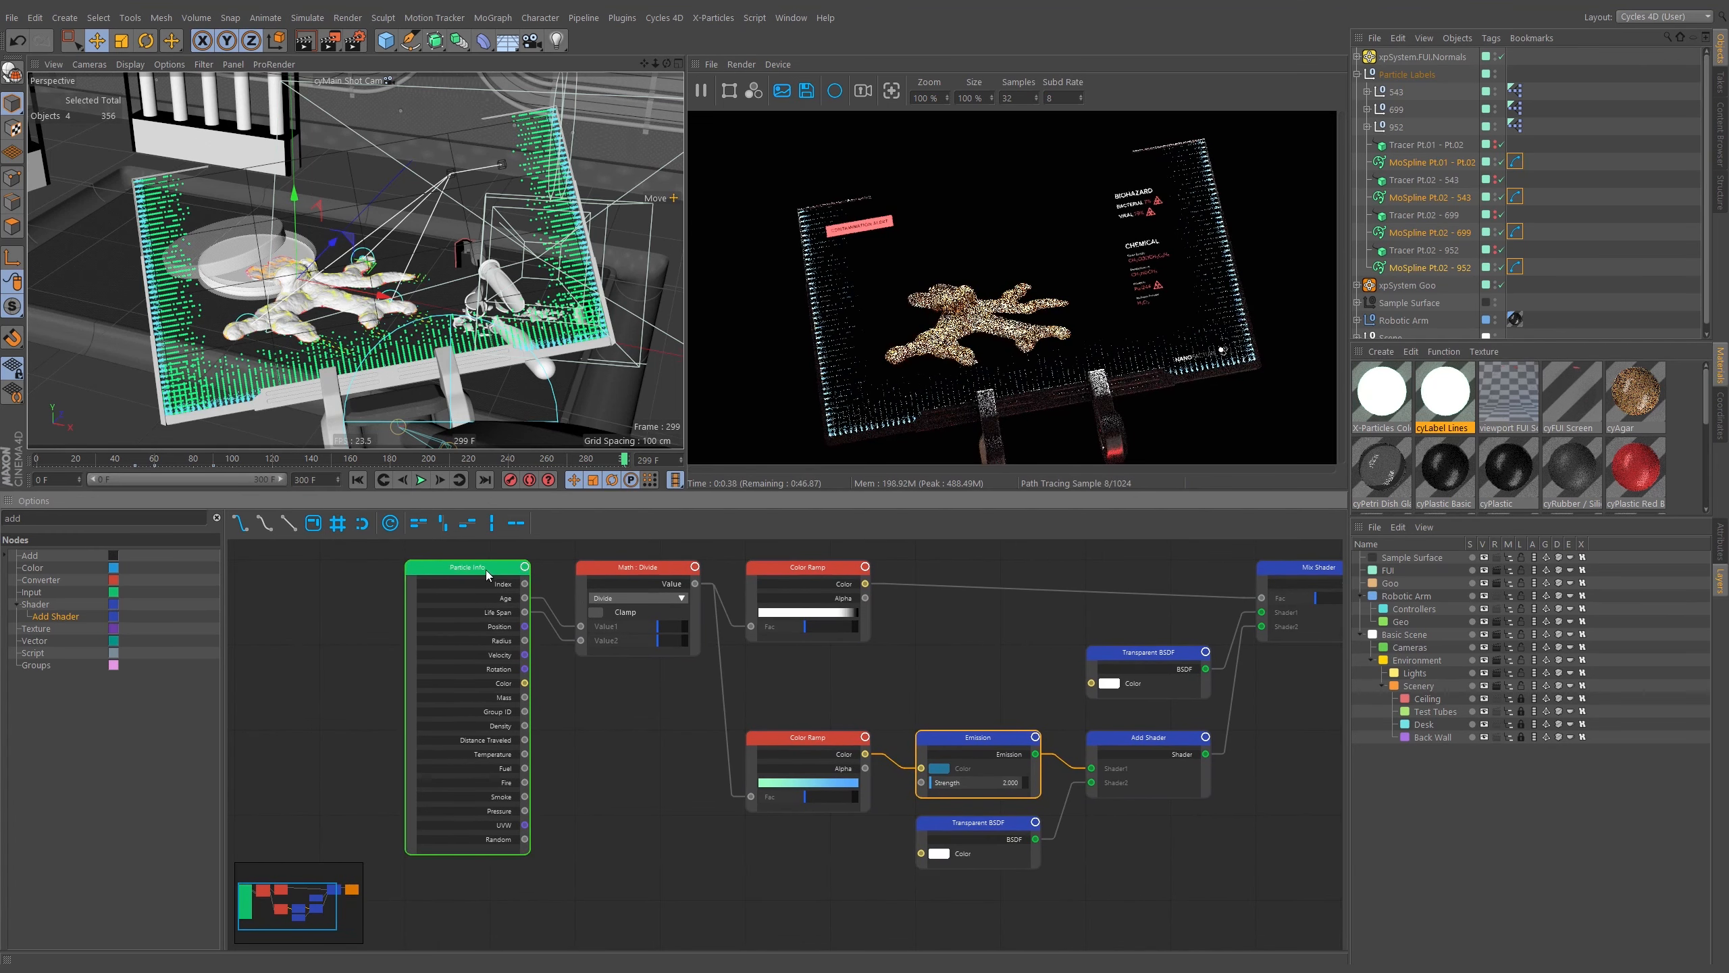
left_click(470, 638)
left_click(643, 573)
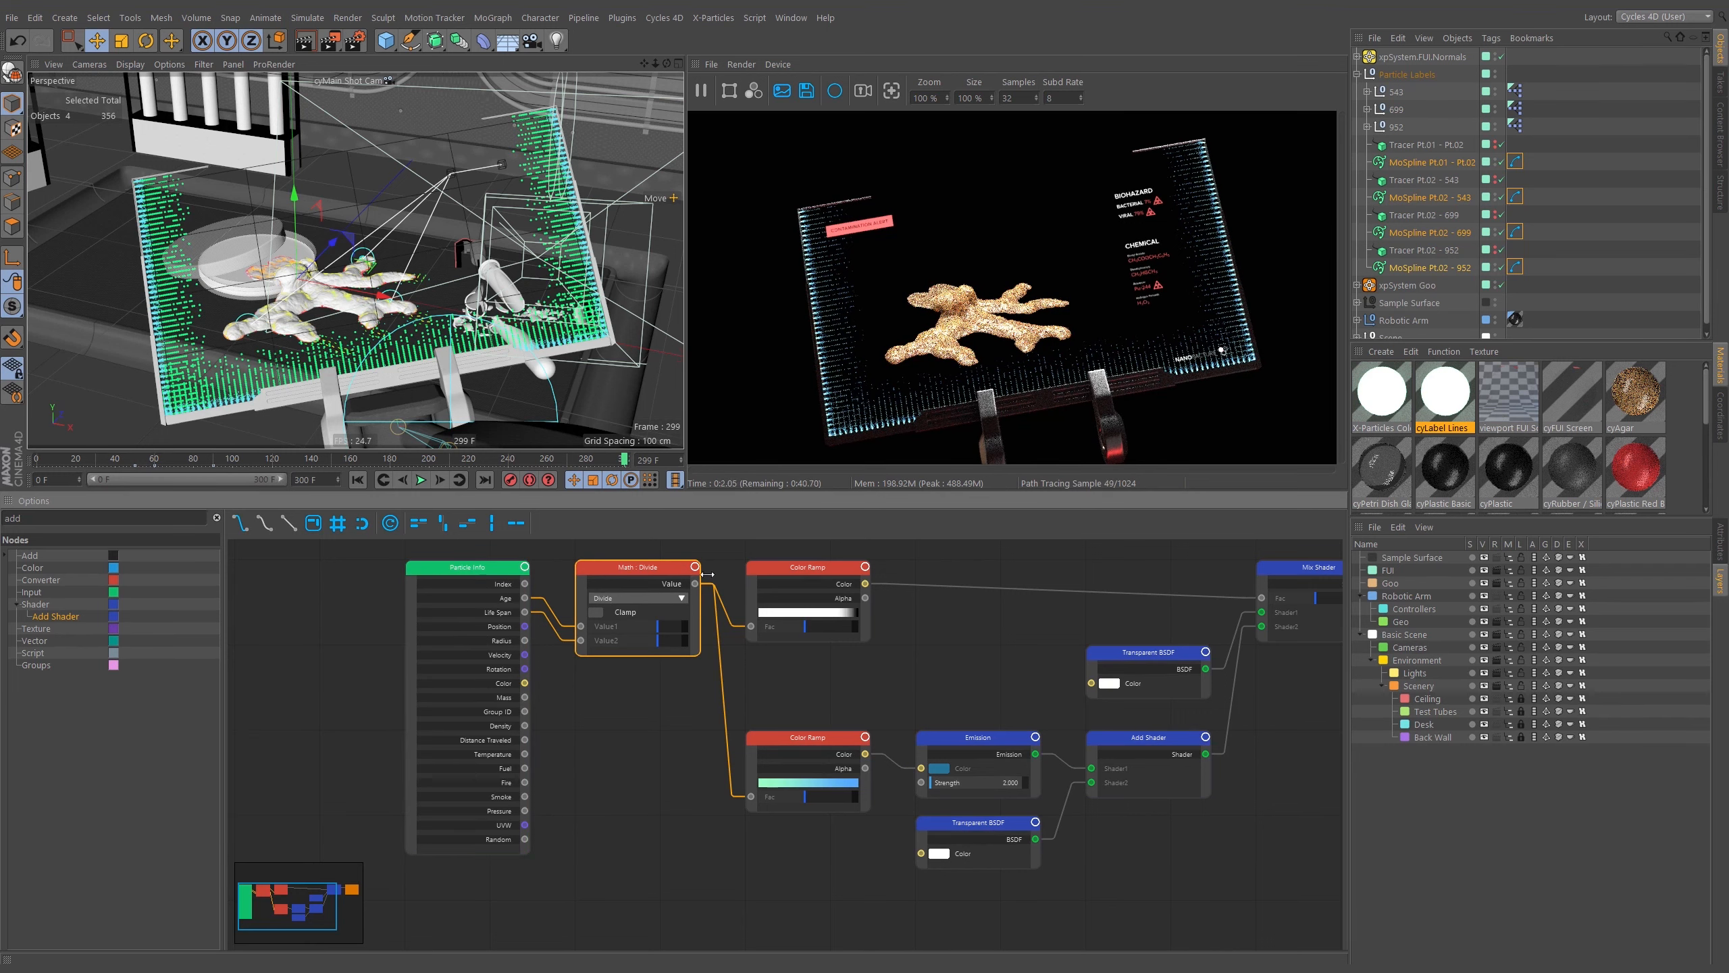
left_click(808, 567)
middle_click_drag(1190, 557, 1040, 577)
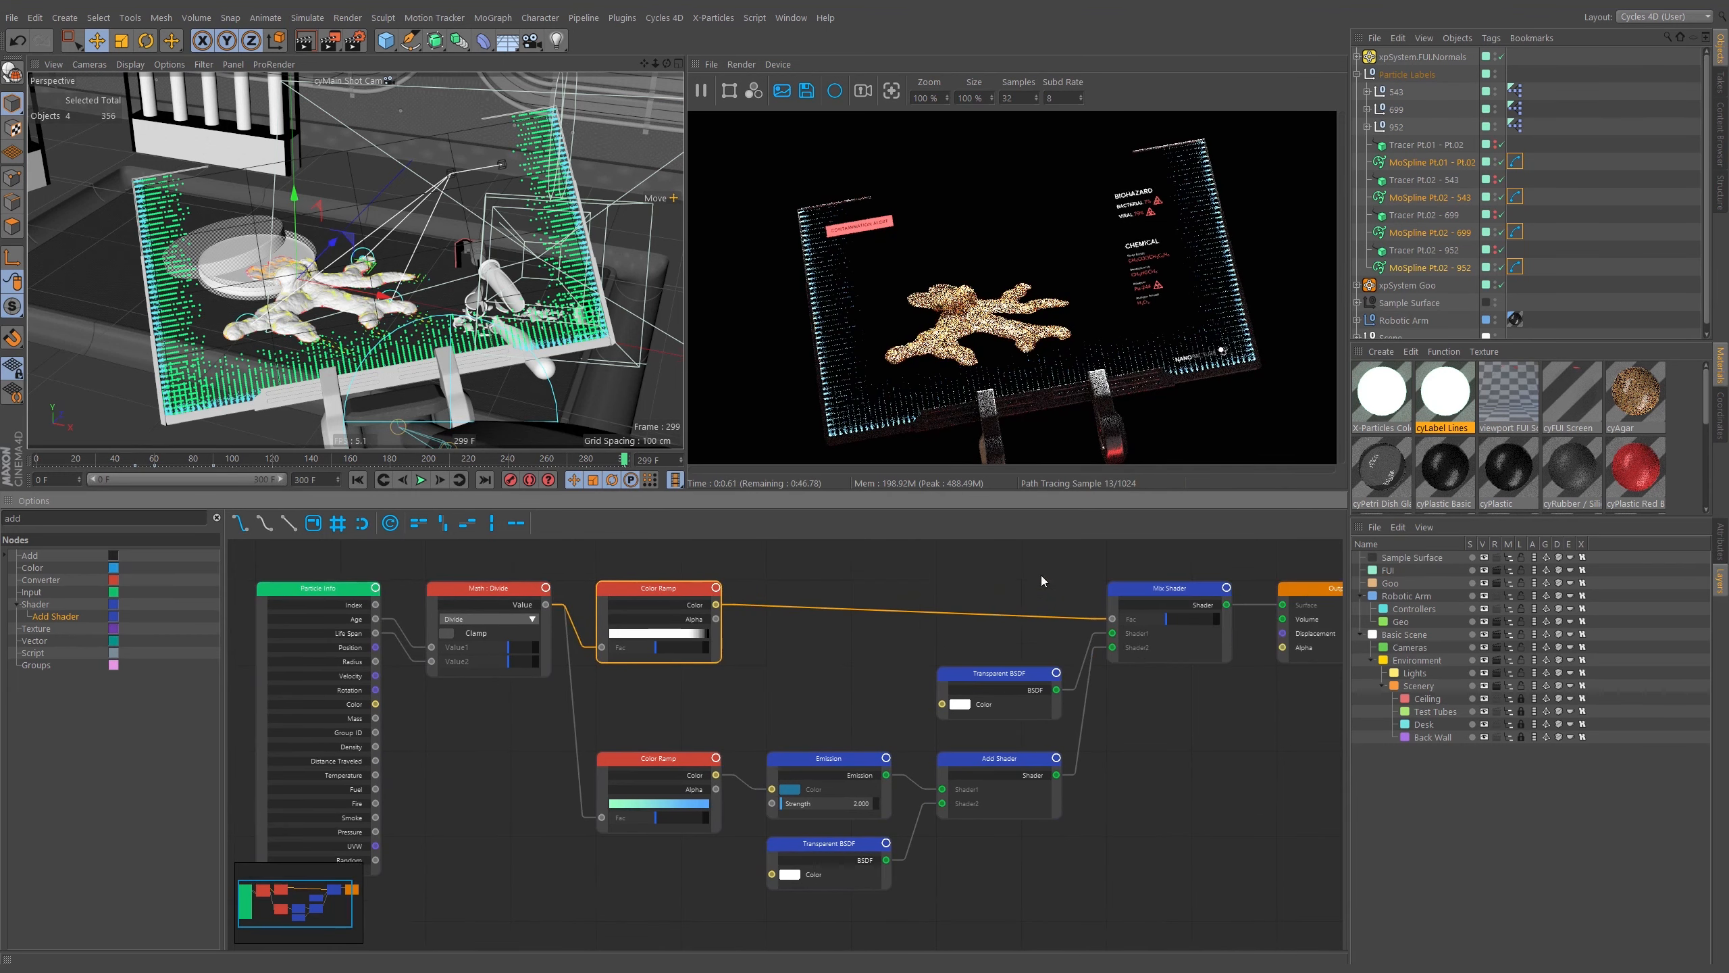
left_click(1157, 597)
left_click_drag(1157, 597, 1028, 564)
left_click(1028, 559)
key("Delete")
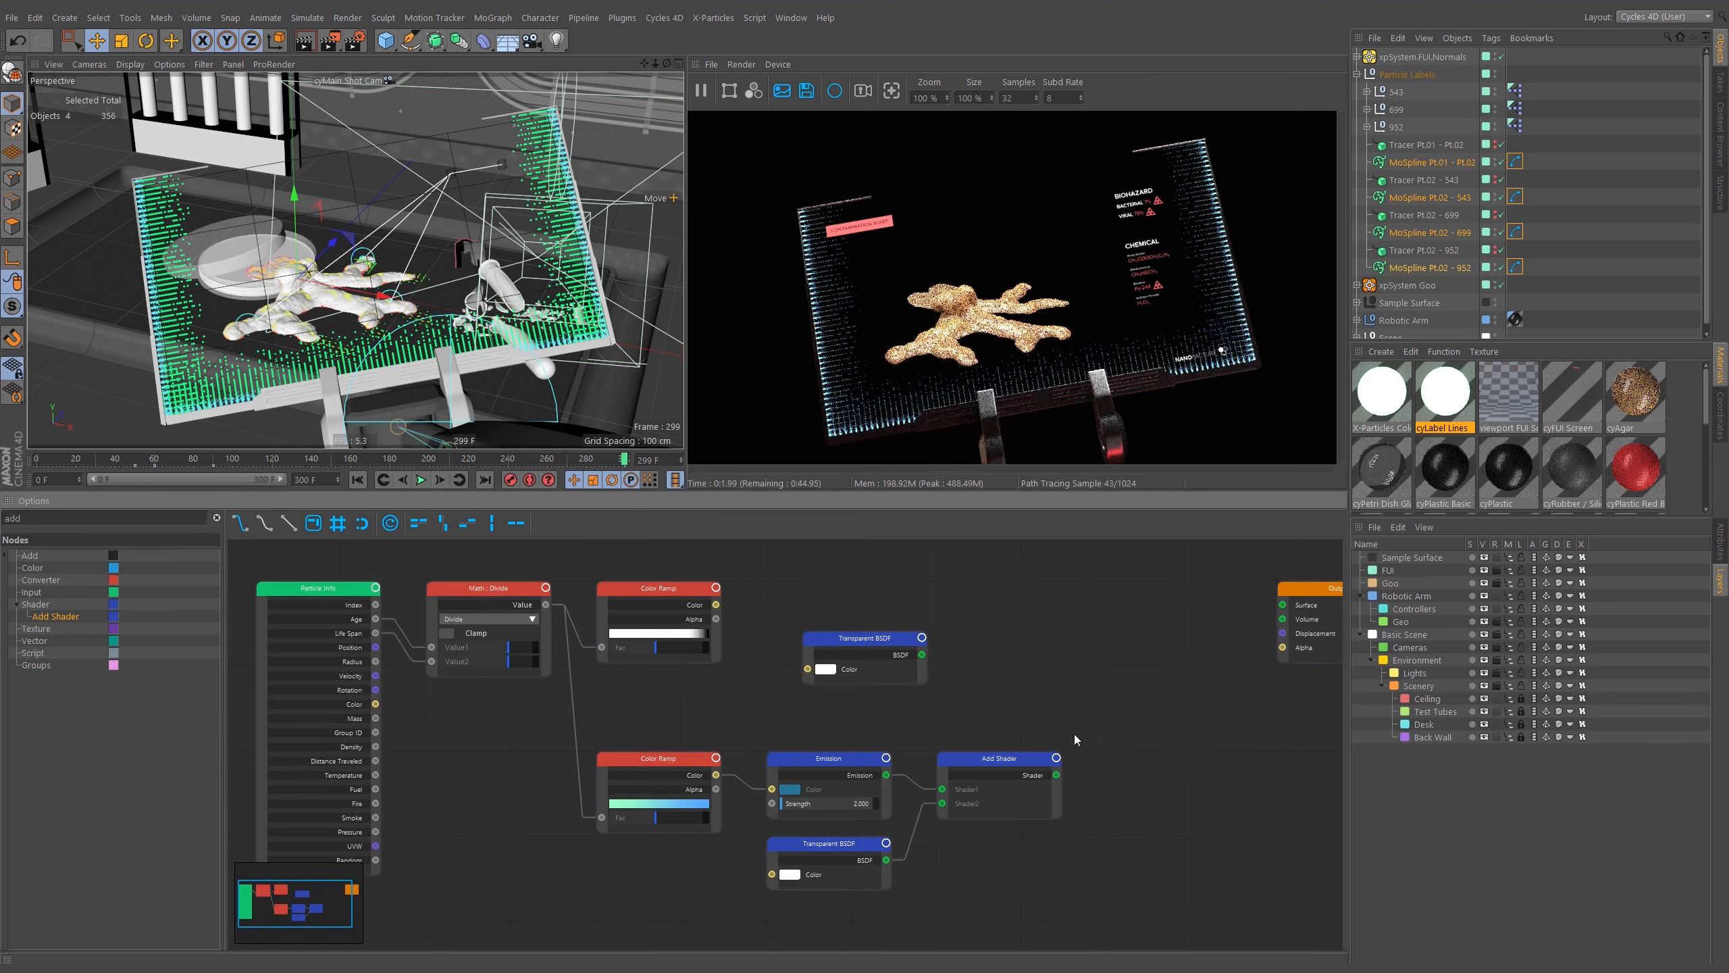
left_click_drag(1074, 734, 899, 666)
key("Delete")
Connect the Add Shader output directly to the Output node's Surface input and remove the stray link.
left_click_drag(1009, 585, 1332, 802)
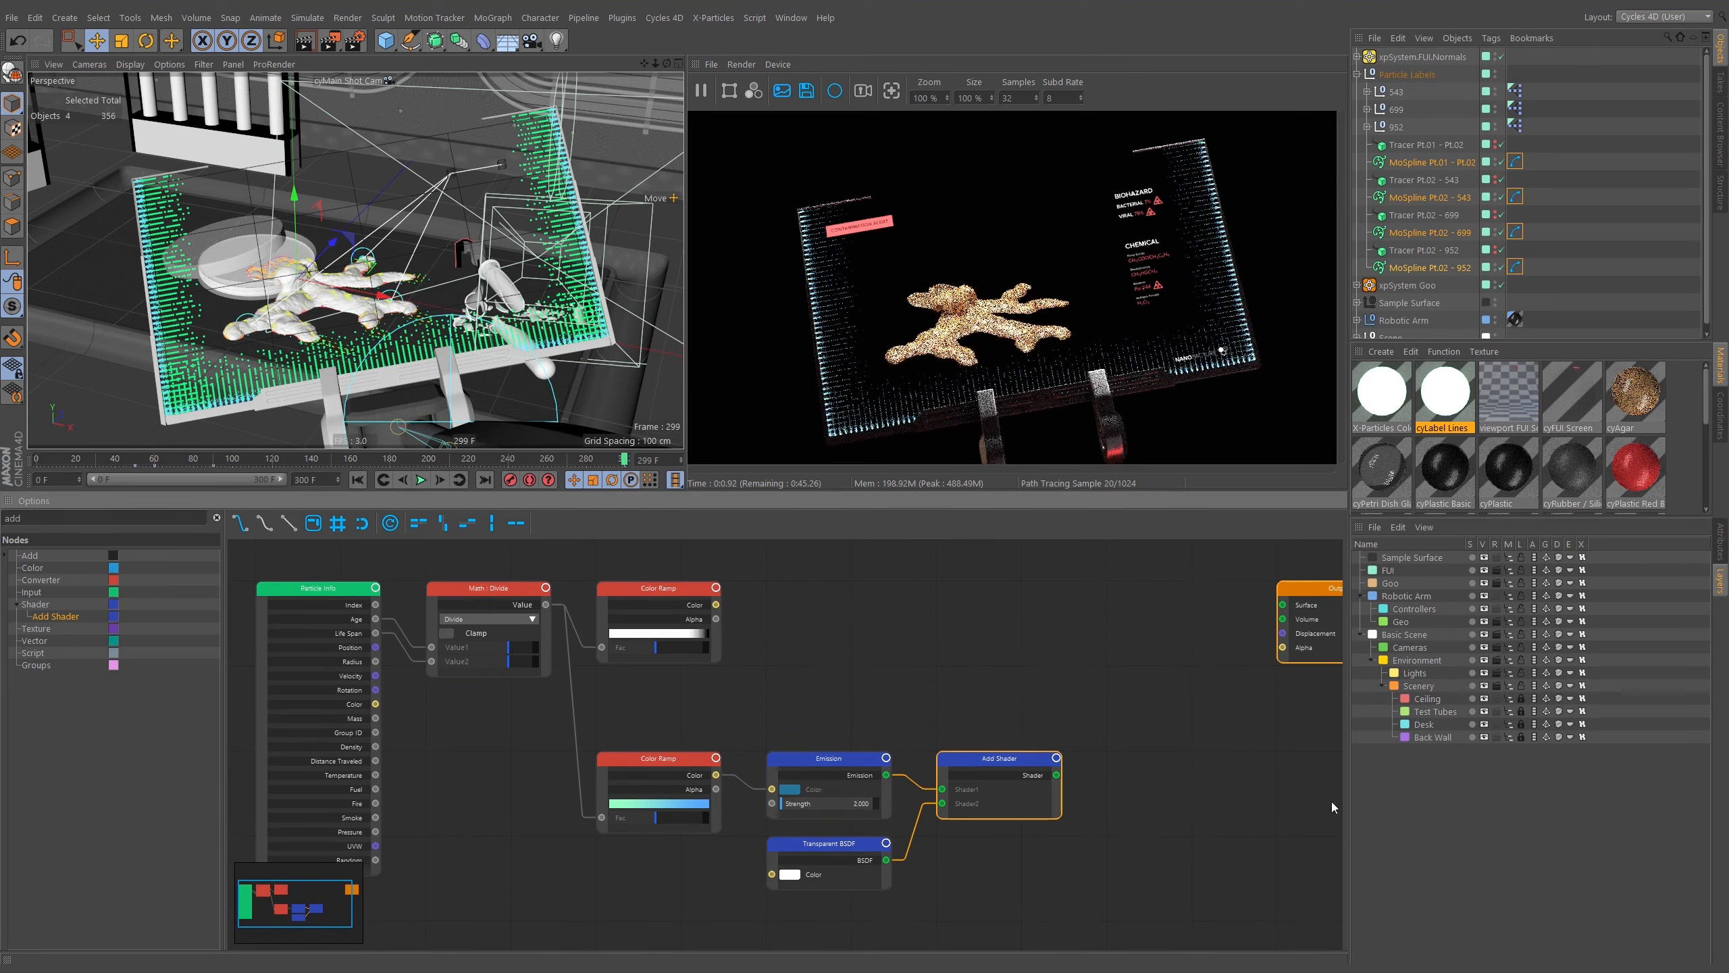
key("f")
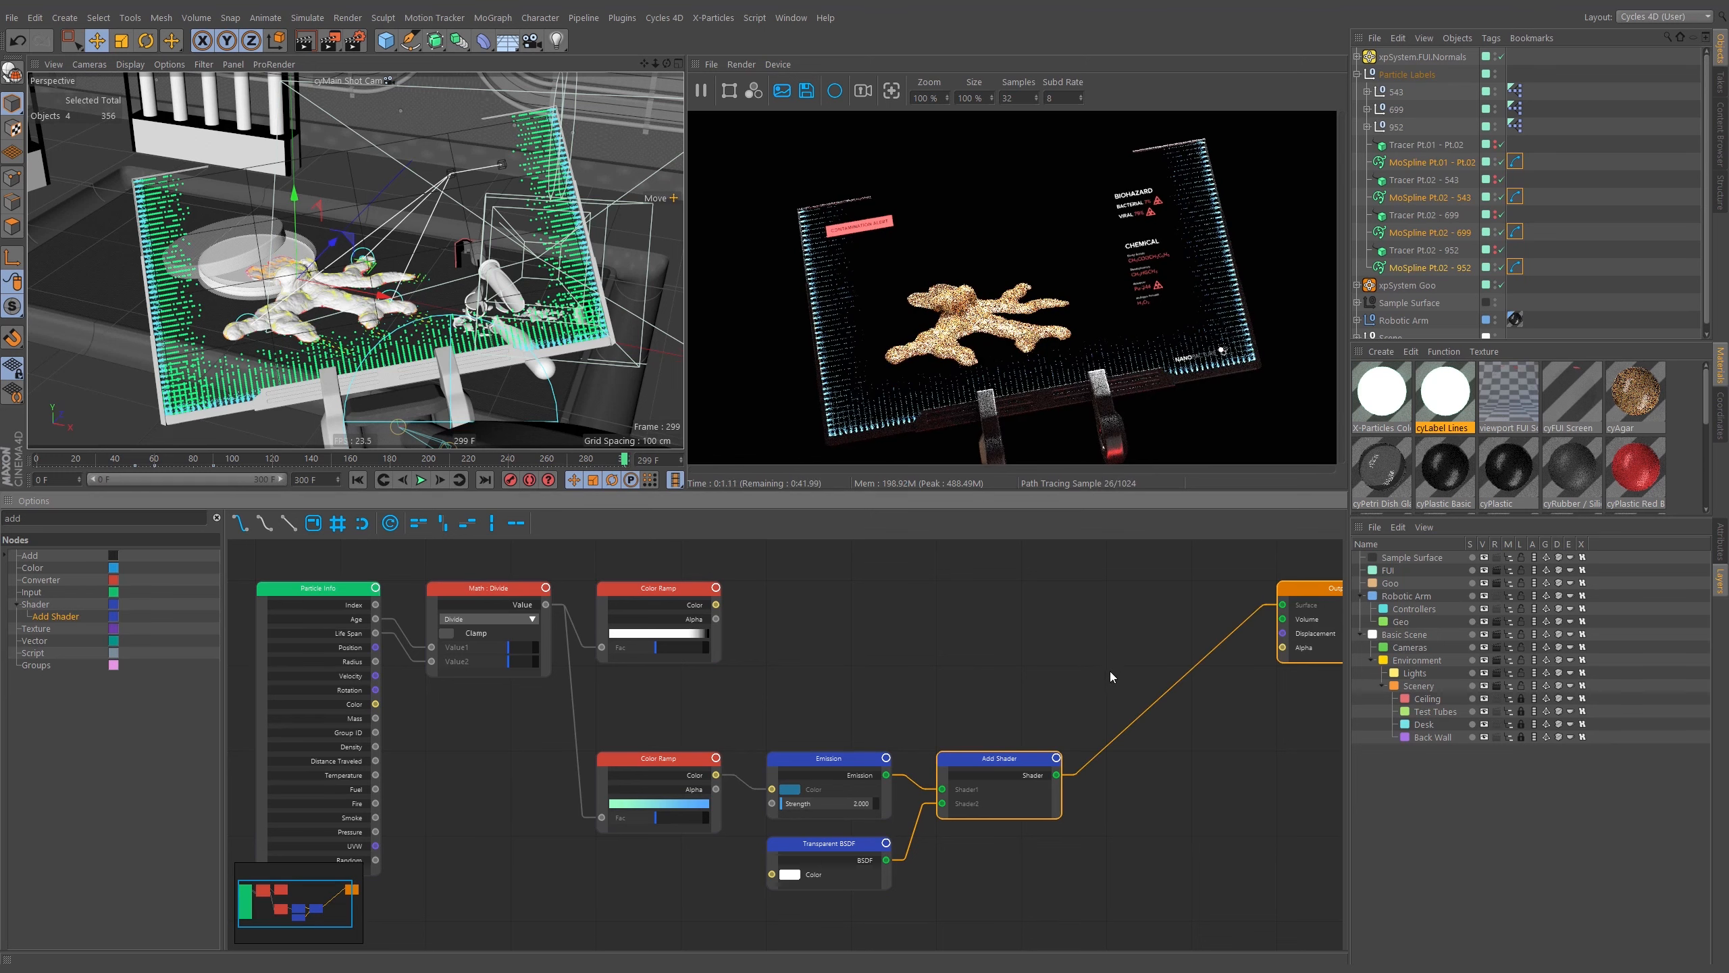
left_click(1012, 711)
middle_click_drag(801, 673, 851, 679)
middle_click_drag(988, 681, 849, 666)
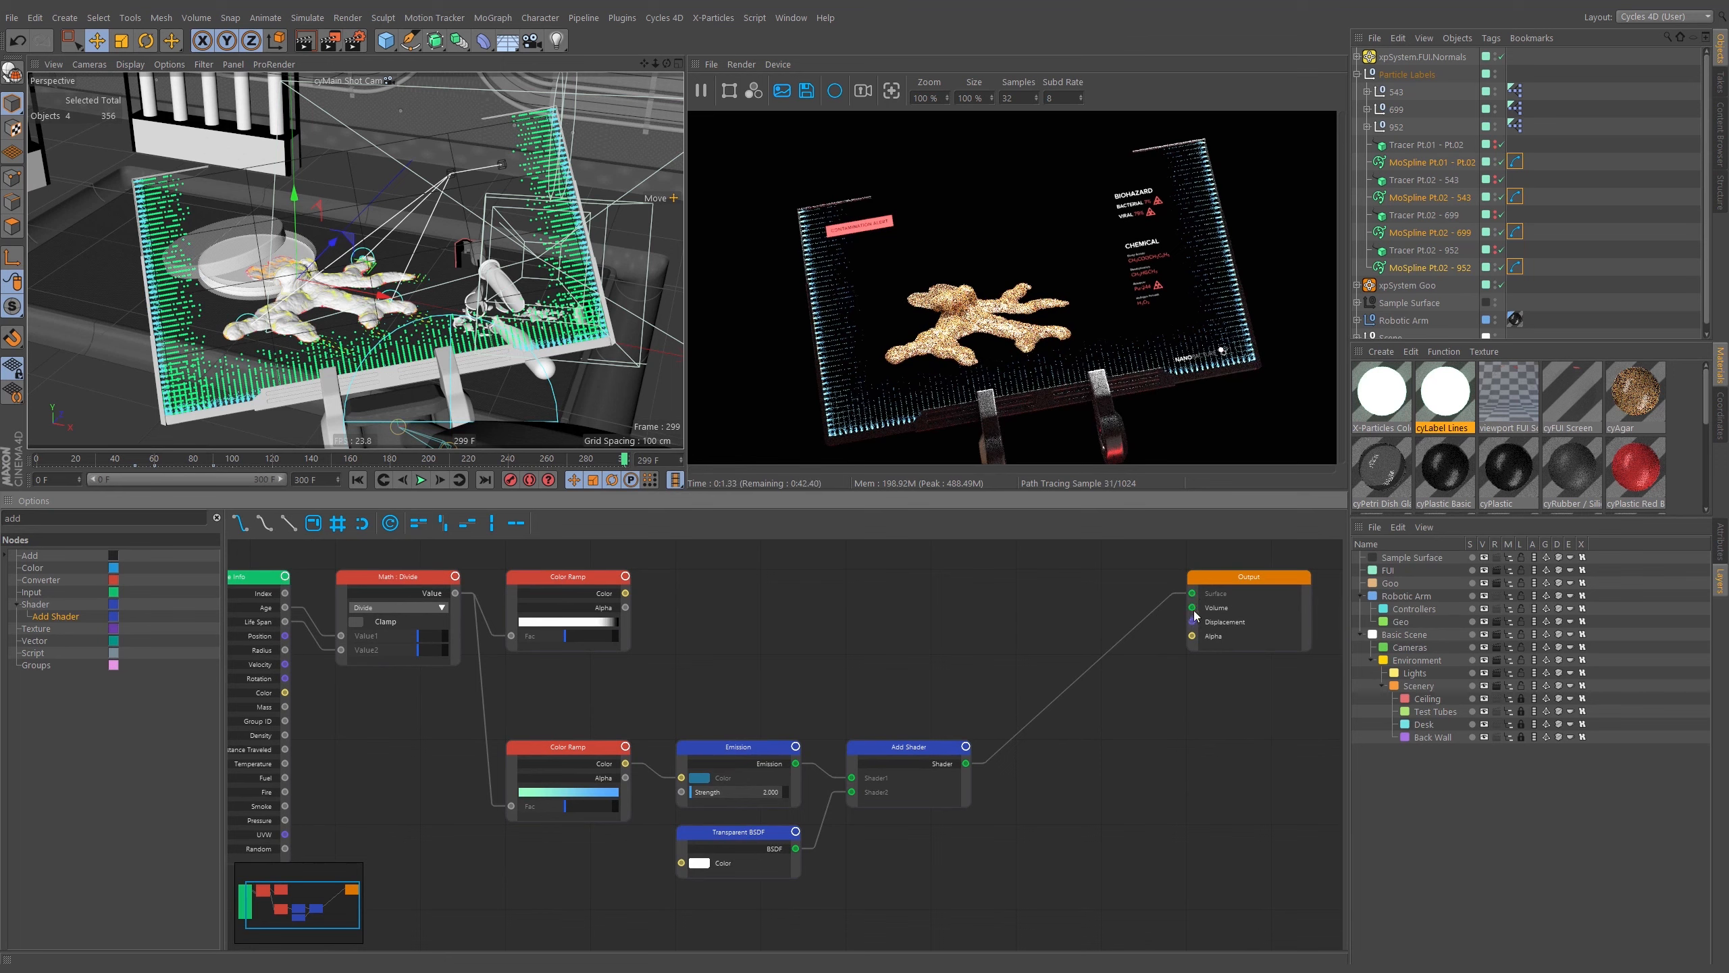
middle_click_drag(1030, 655, 1023, 688)
left_click(1019, 760)
left_click_drag(958, 771, 1236, 629, "ctrl")
left_click(1054, 630)
key("Delete")
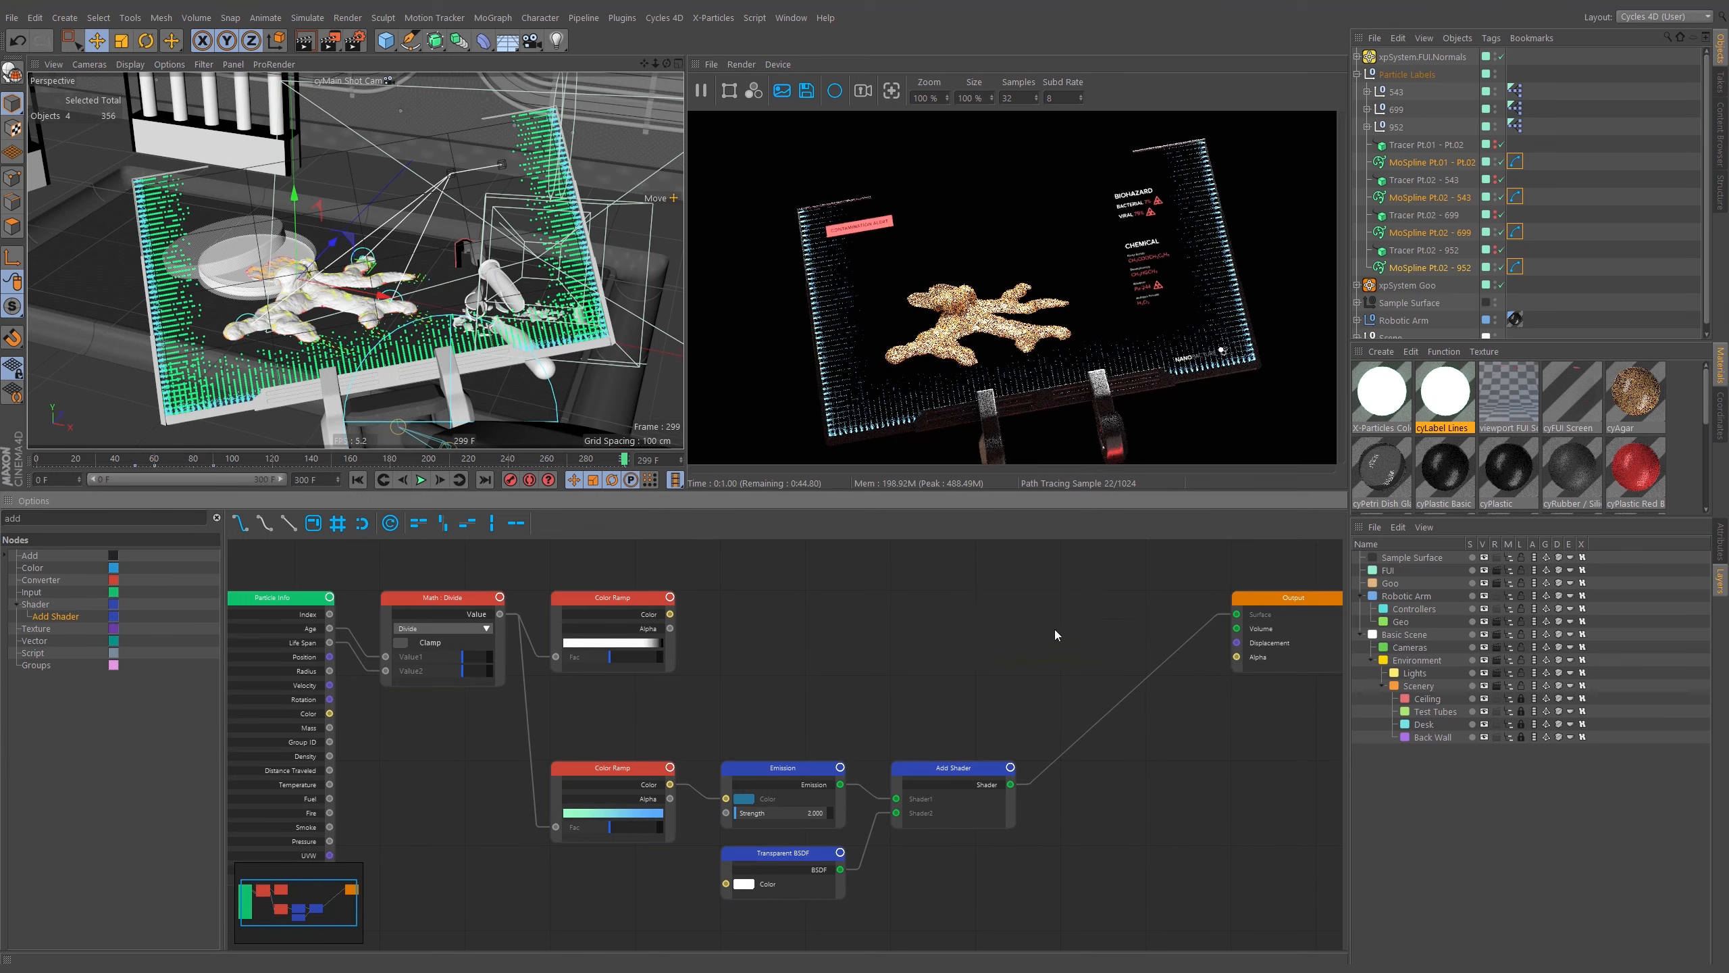
Rearrange the Color Ramp, Emission, Transparent BSDF and Add Shader nodes into a tidy row leading to the Output.
left_click_drag(999, 693, 537, 909)
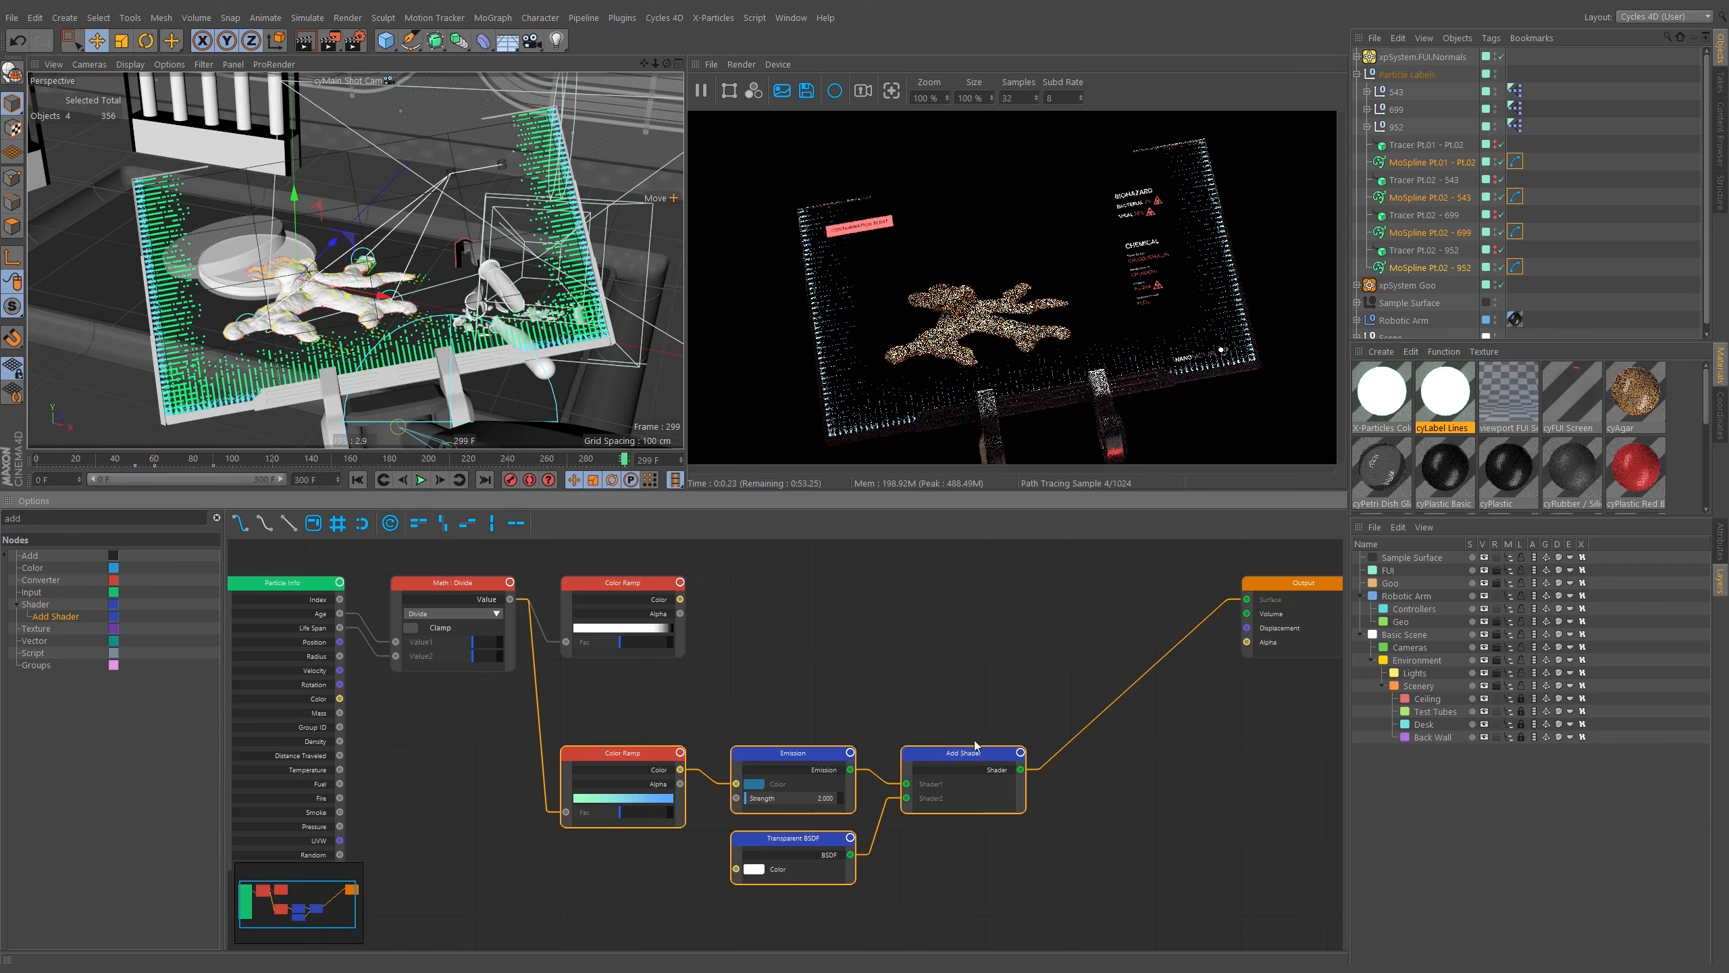
left_click_drag(950, 766, 1130, 582)
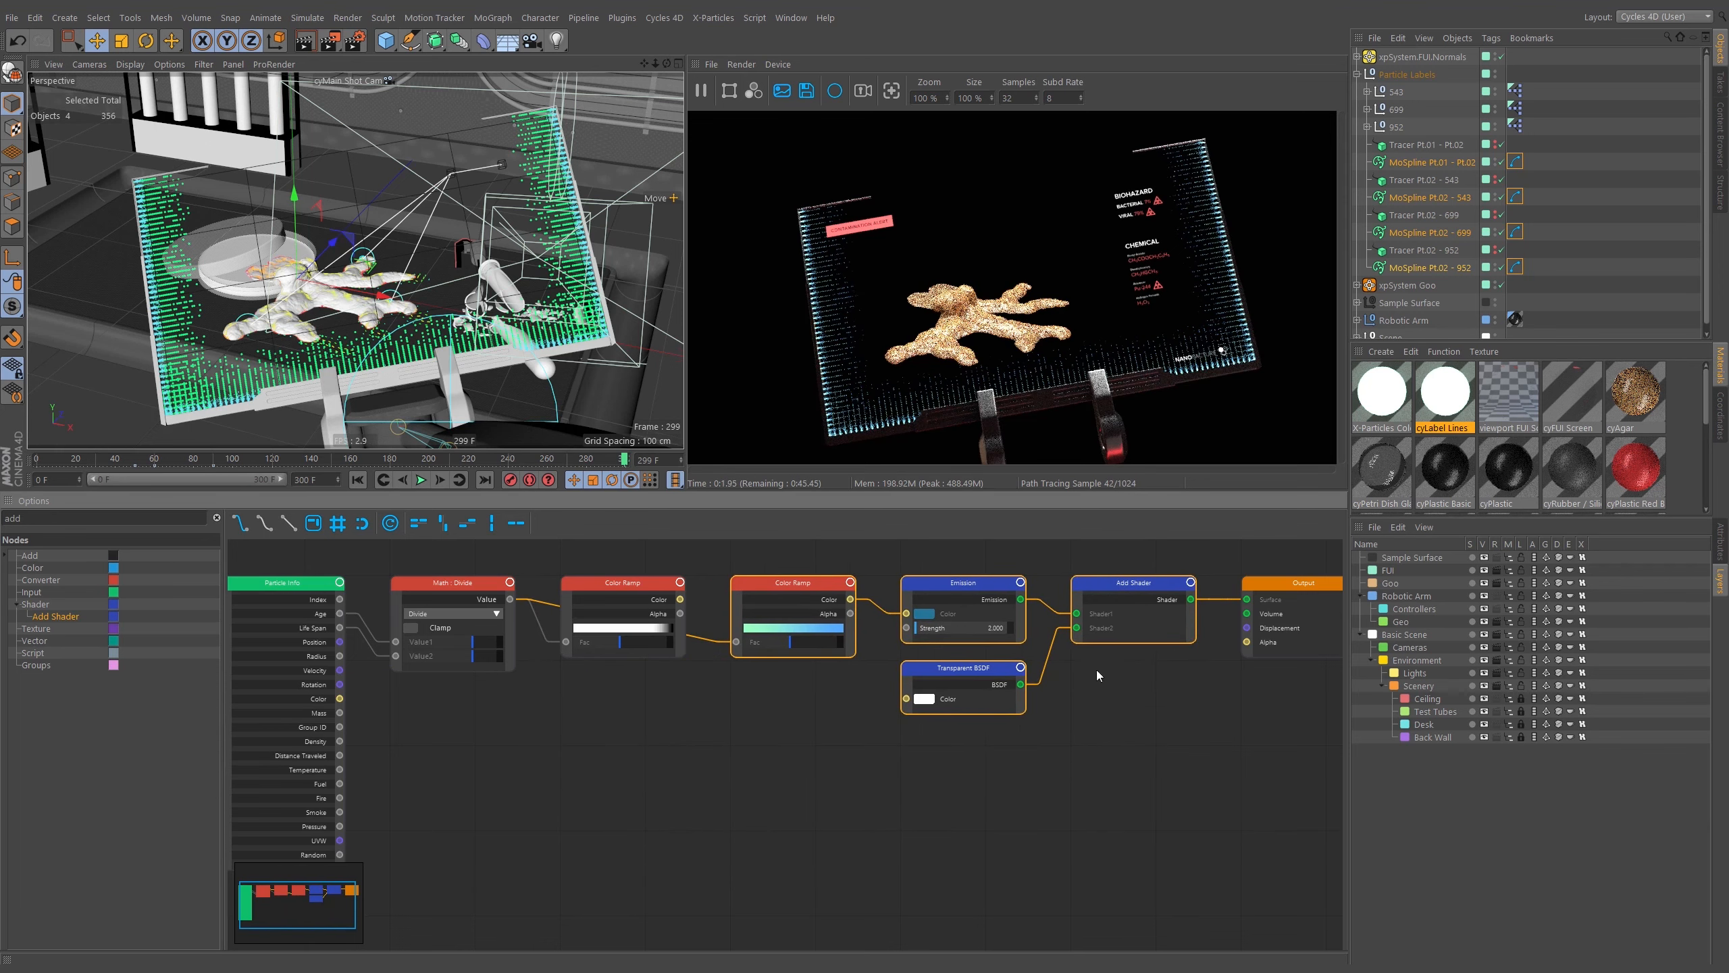
left_click(1097, 670)
middle_click_drag(1057, 682, 1138, 707)
middle_click_drag(802, 685, 871, 676)
Delete the unused first Color Ramp, the Math Divide and the Particle Info nodes from the tree.
left_click(771, 602)
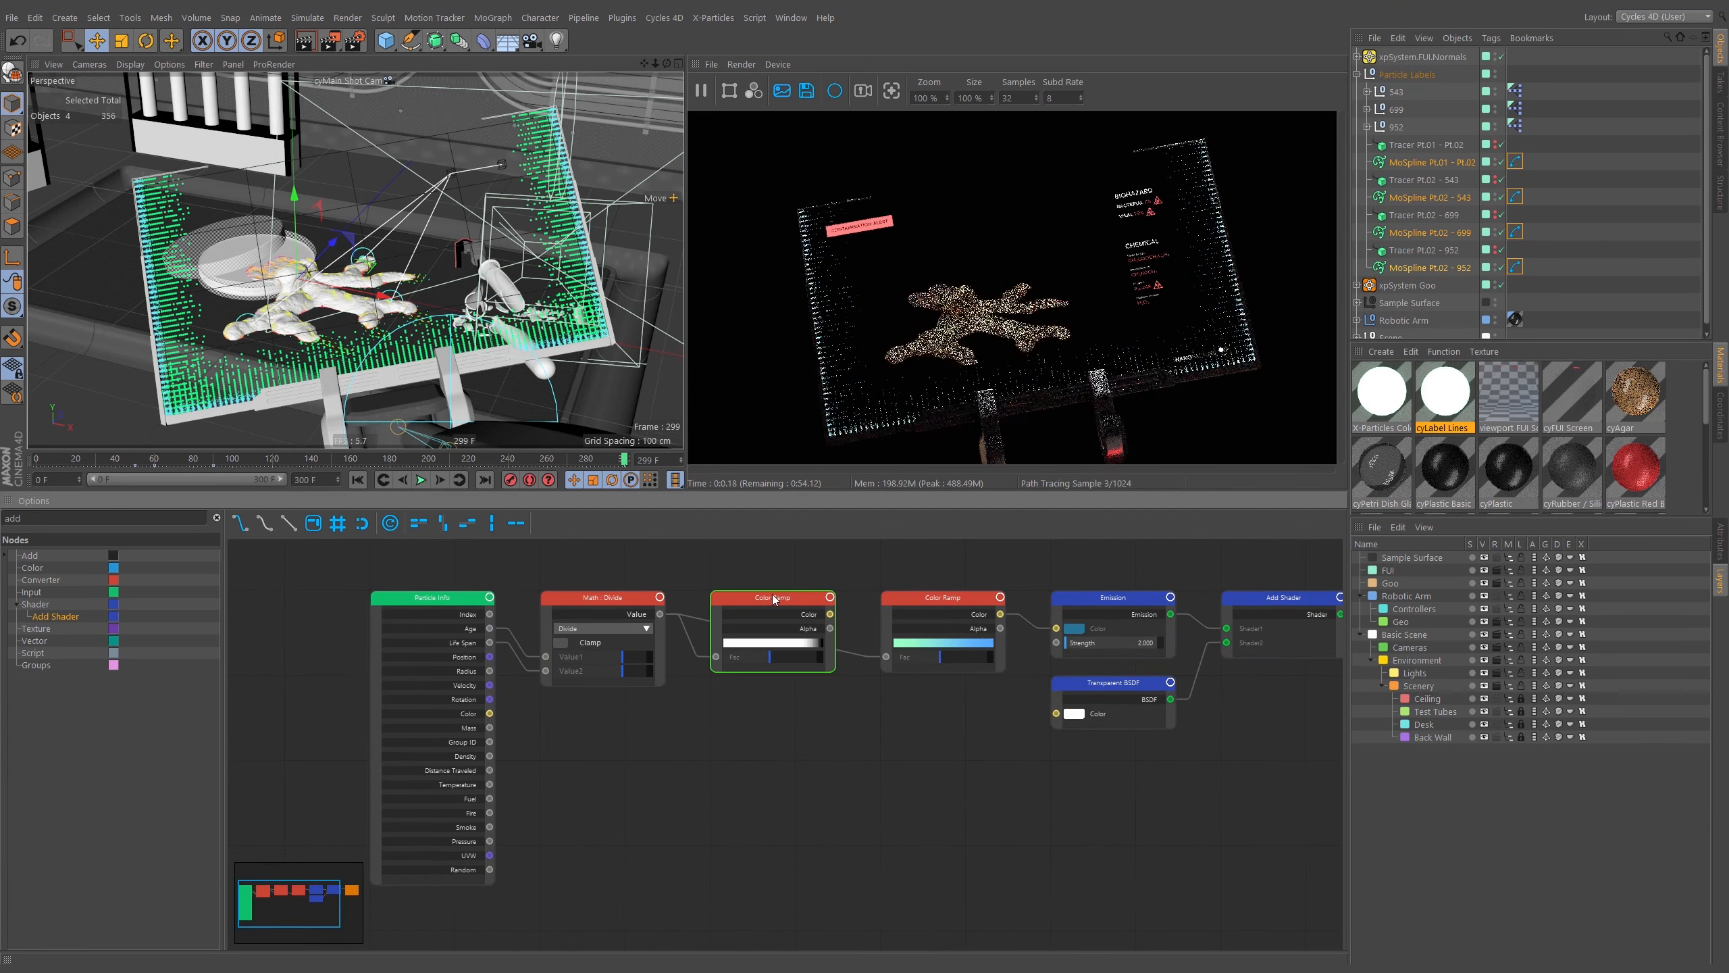
key("Delete")
left_click(641, 601)
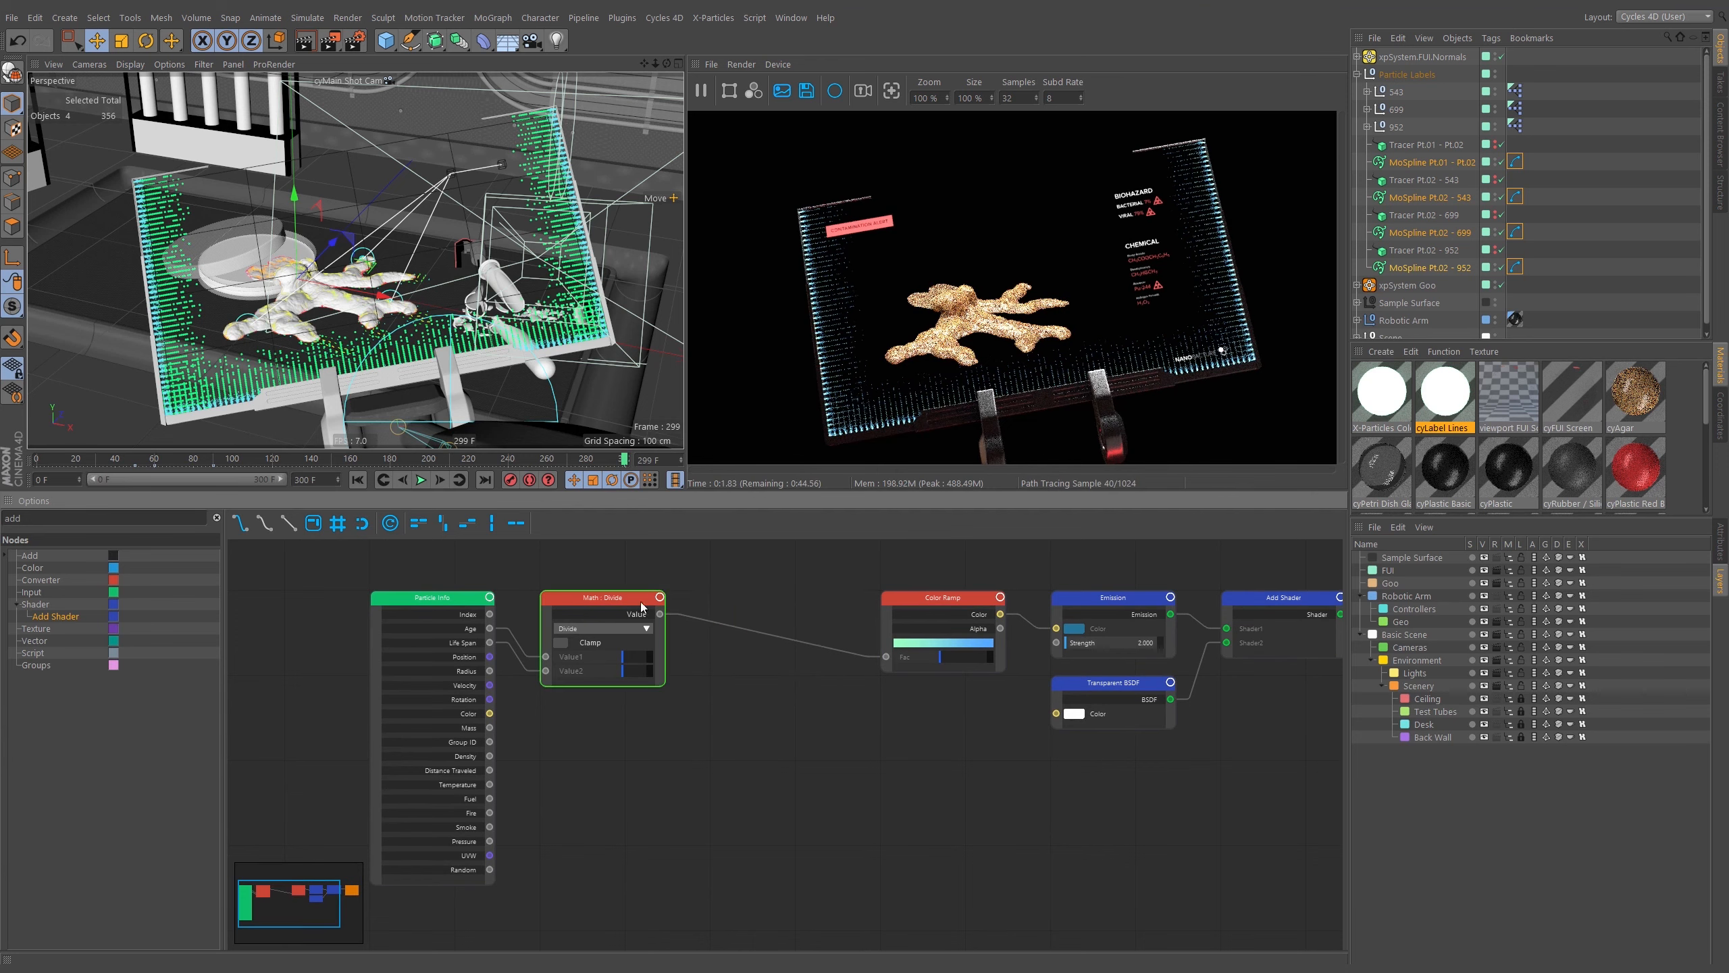
key("Delete")
left_click(477, 681)
key("Delete")
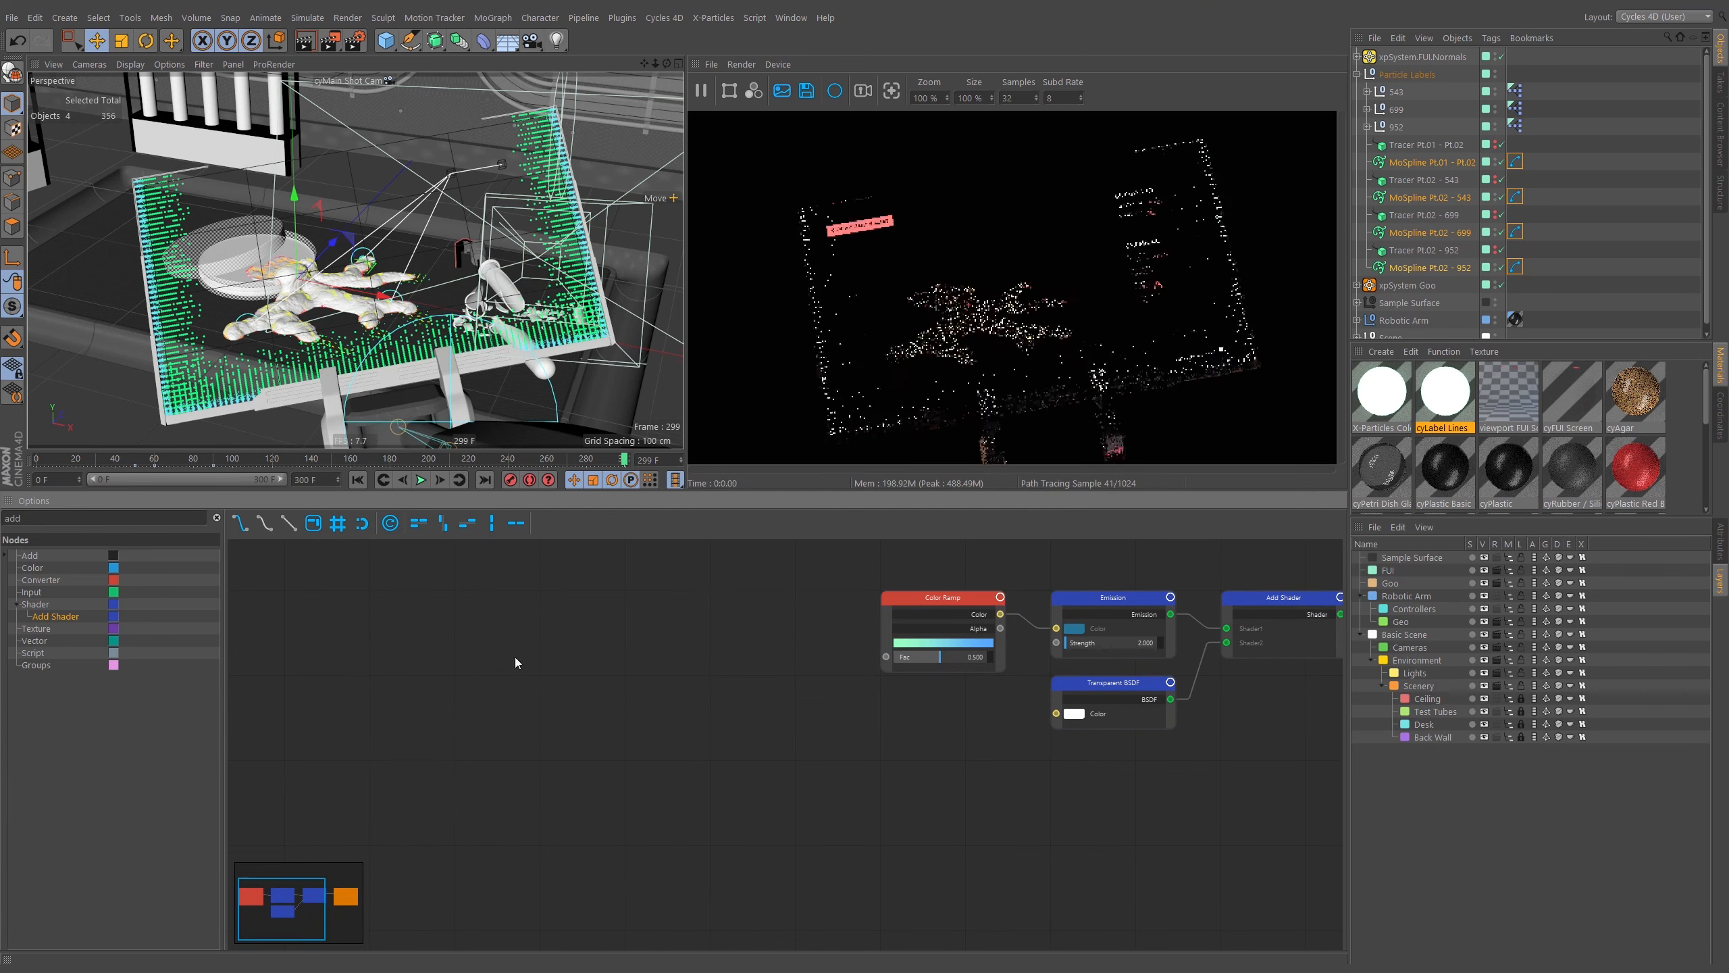
Apply the cyLabel Lines material to the selected MoSpline objects.
middle_click_drag(1157, 589, 780, 619)
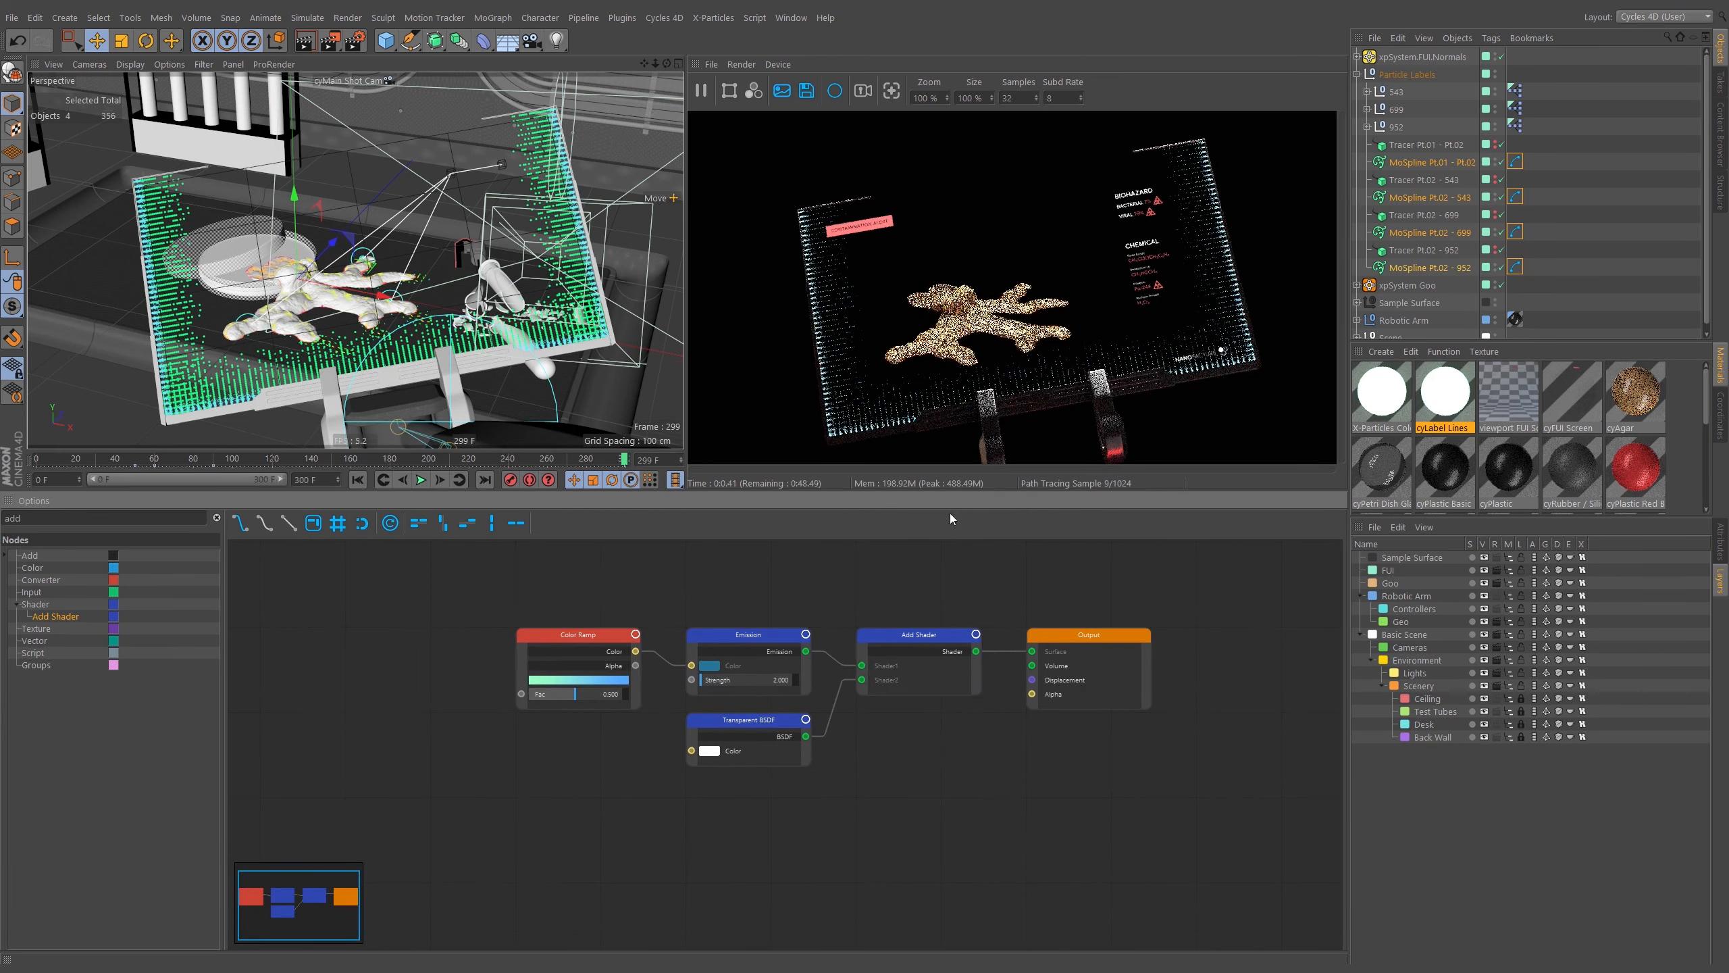
left_click_drag(1461, 164, 1460, 164)
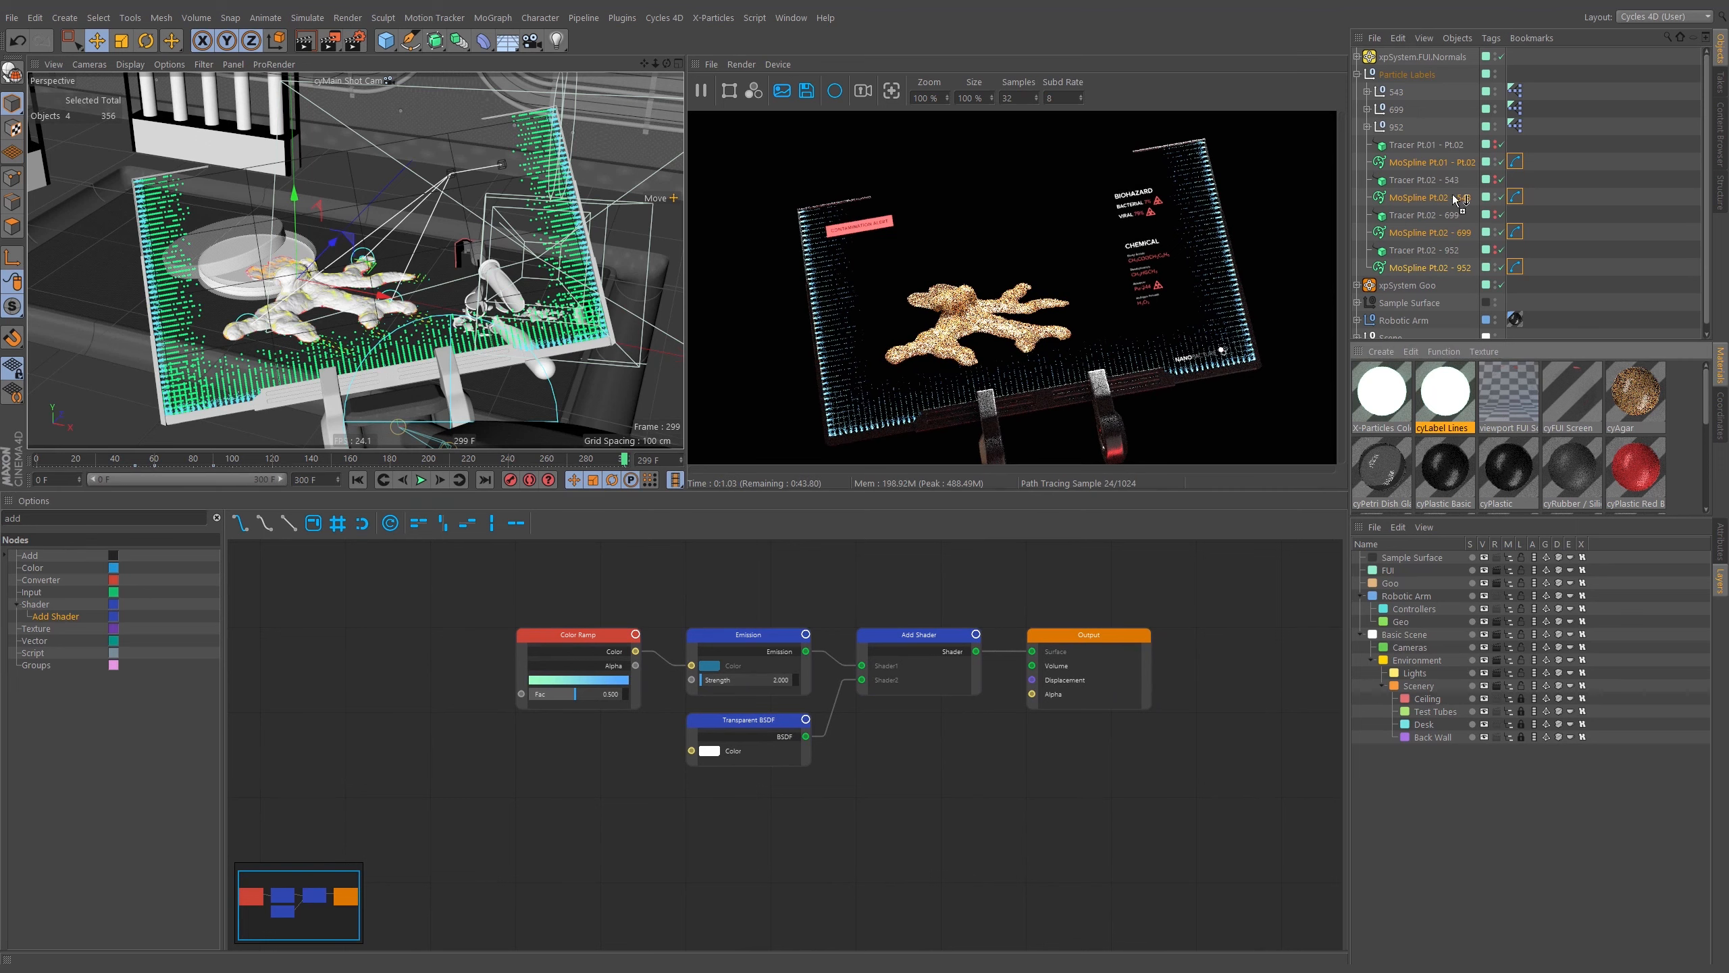
right_click(1446, 390)
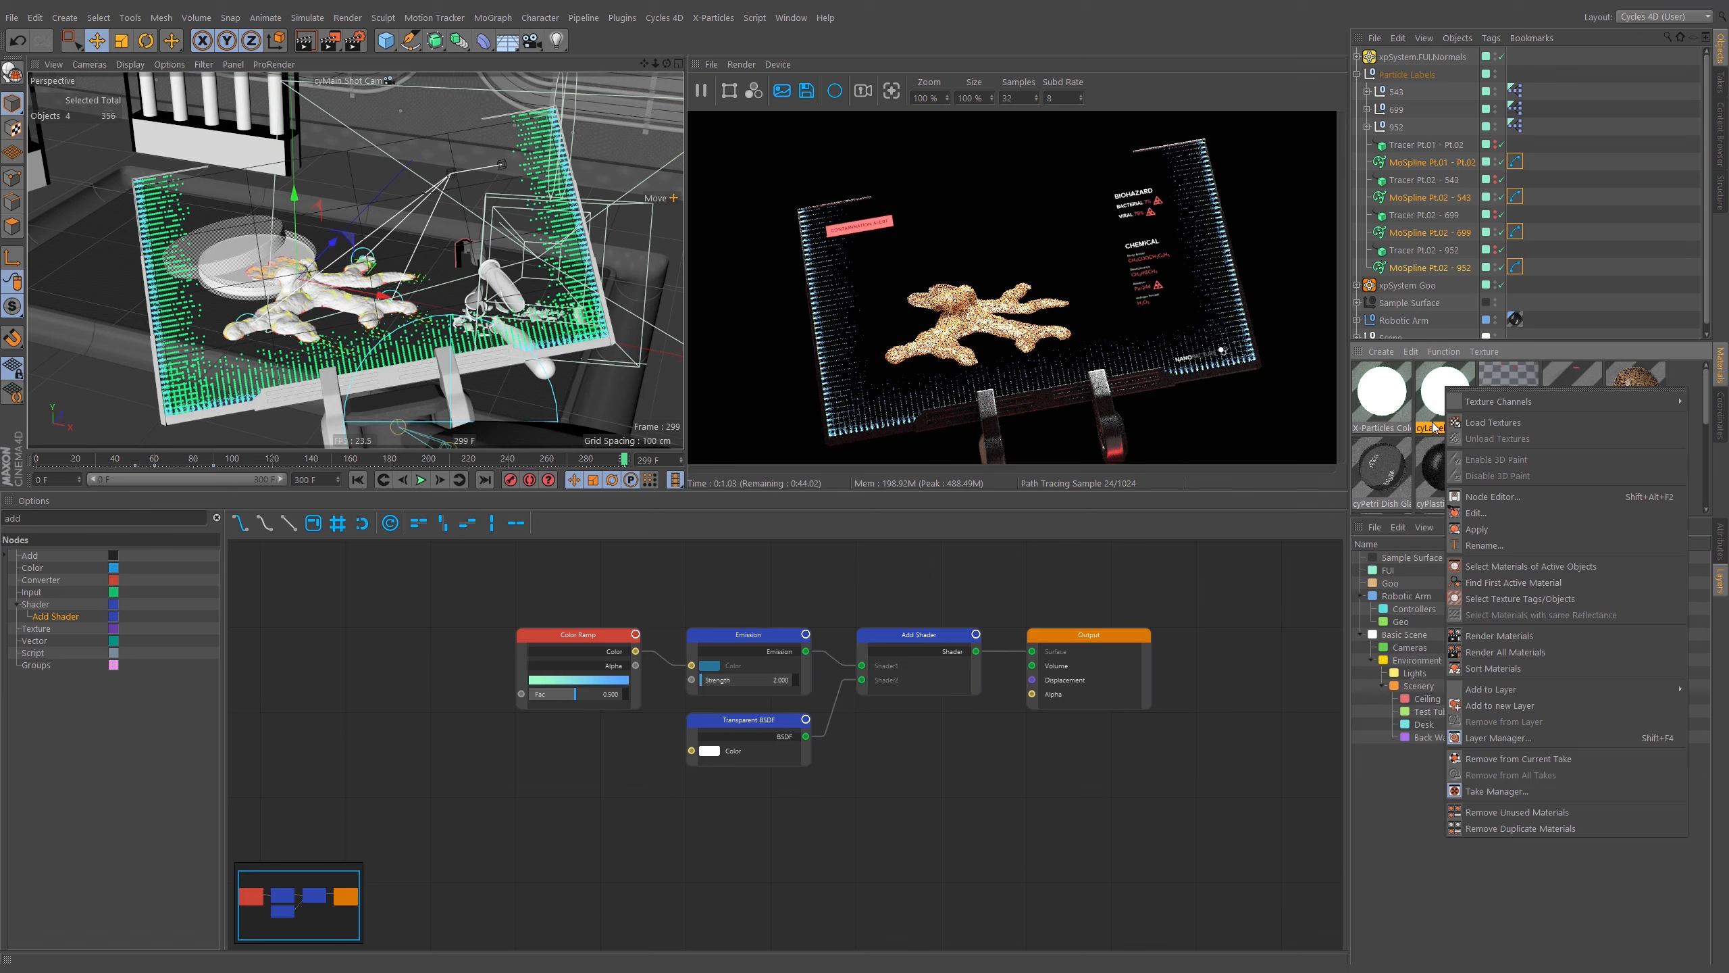
left_click(1477, 529)
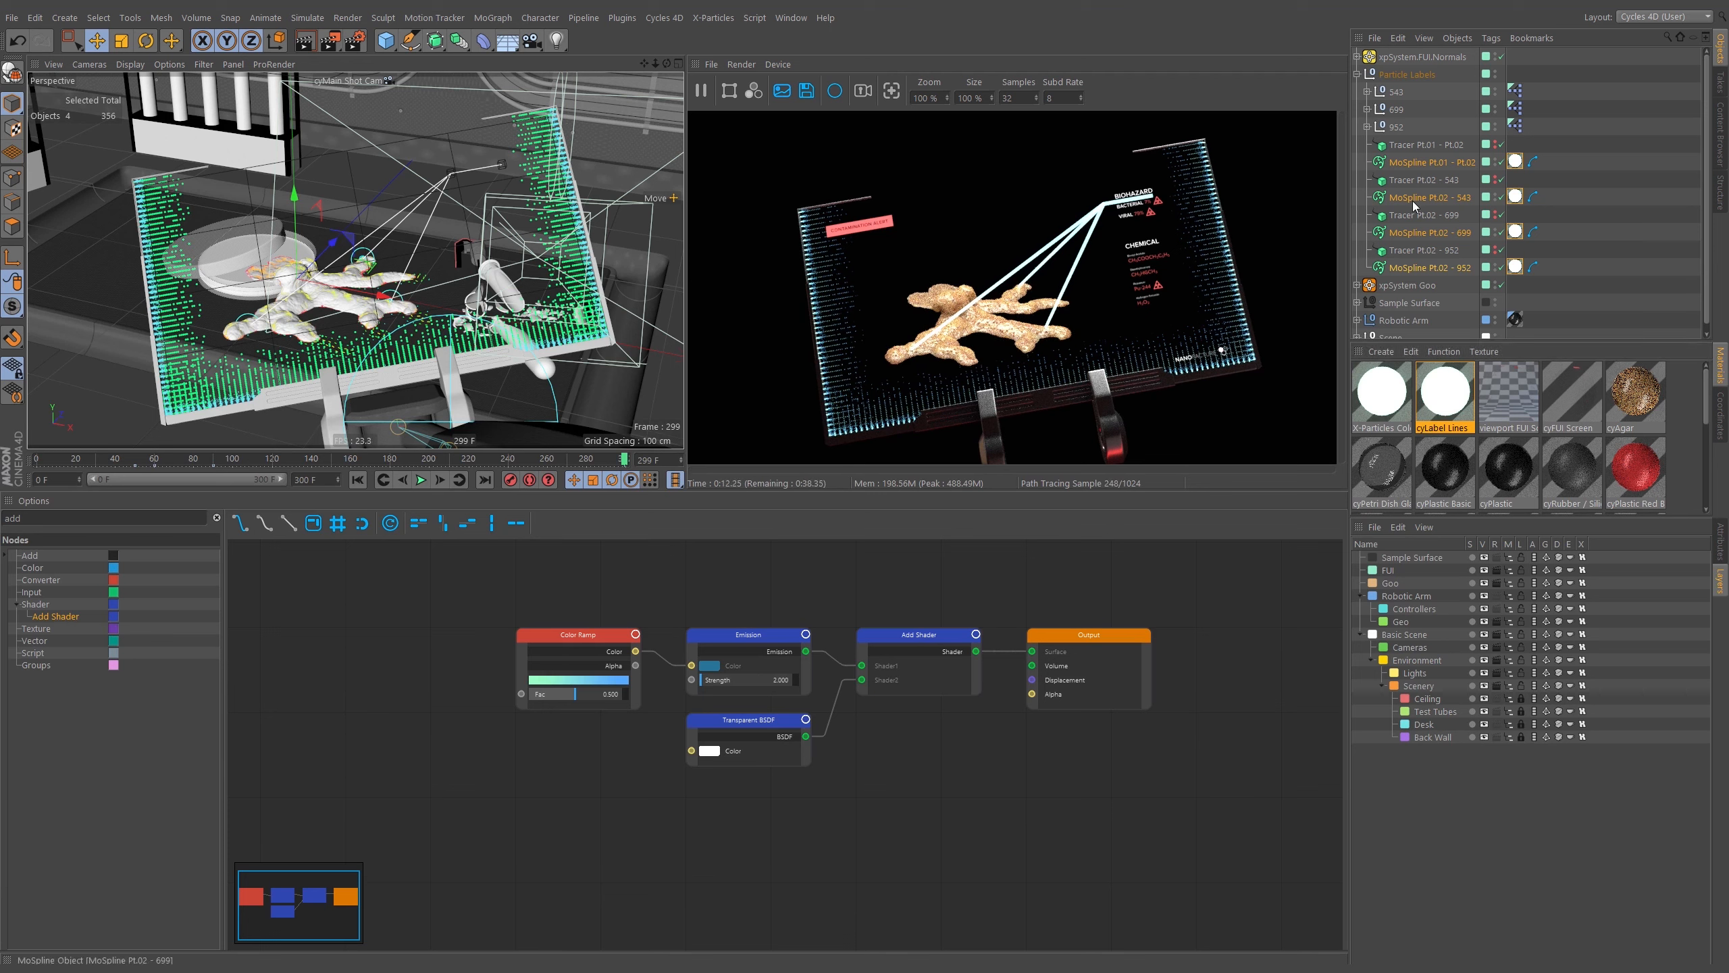
Select the MoSplines' cyCurve tags and set their Start and End thickness to 0.1 cm.
left_click_drag(1560, 152, 1540, 311)
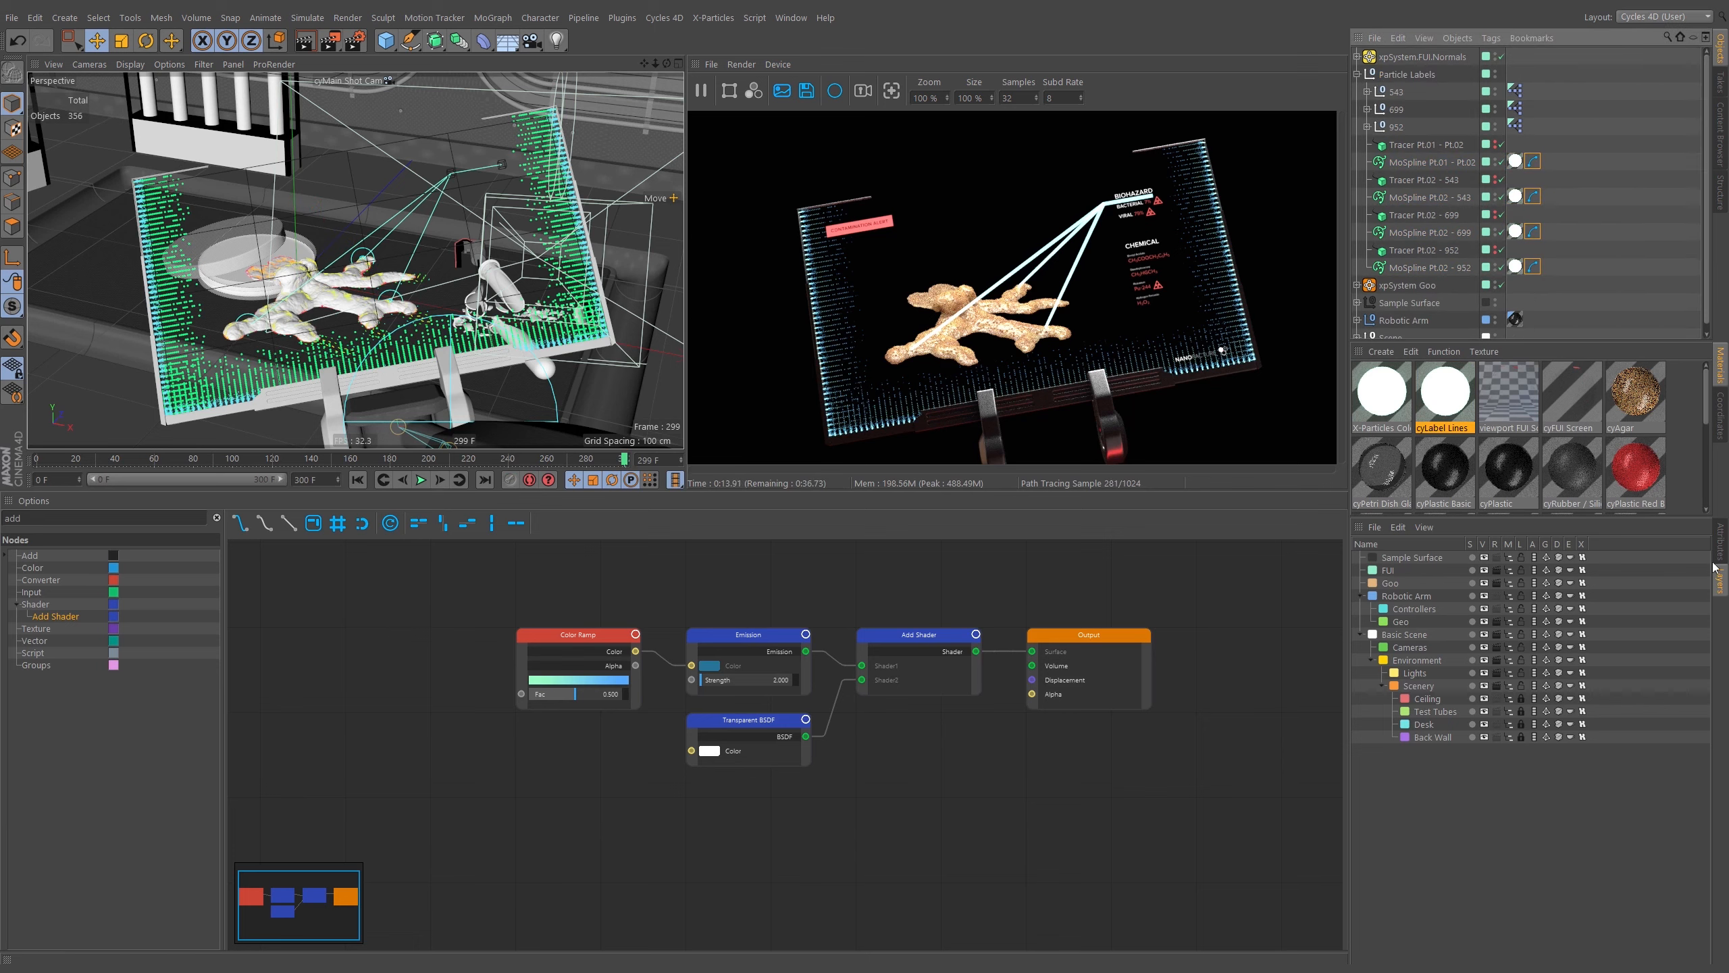
left_click(1720, 543)
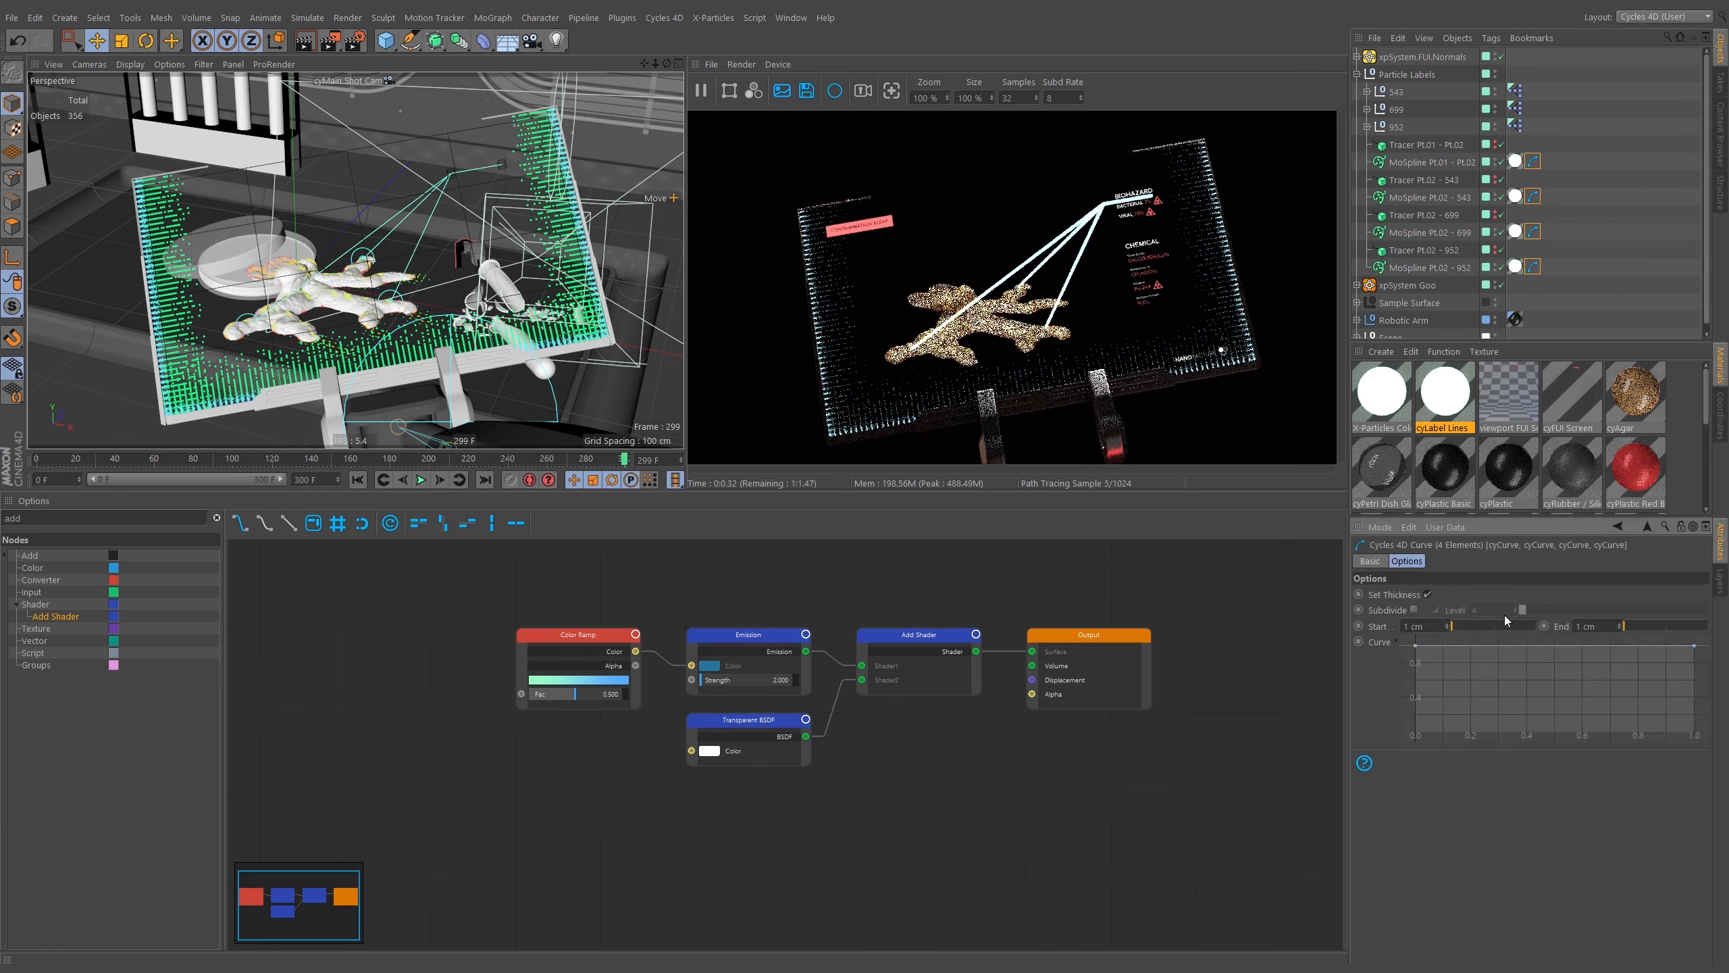
left_click(1434, 627)
left_click_drag(1592, 625, 1551, 634)
type("0.1")
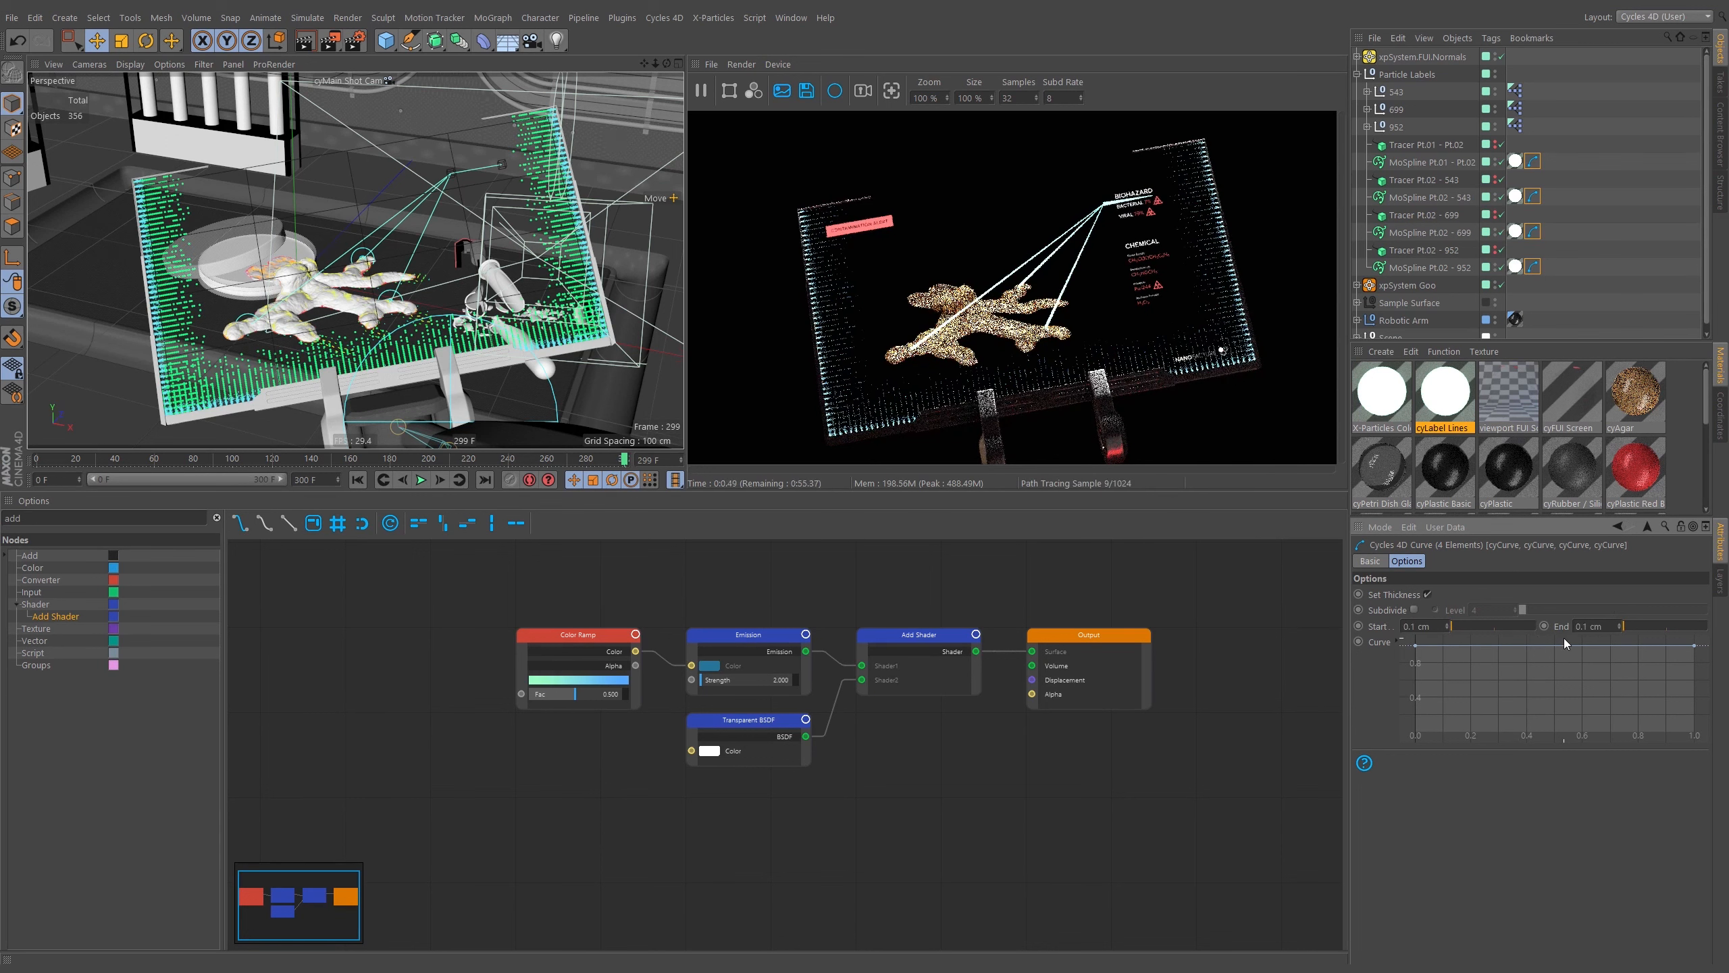
key("Return")
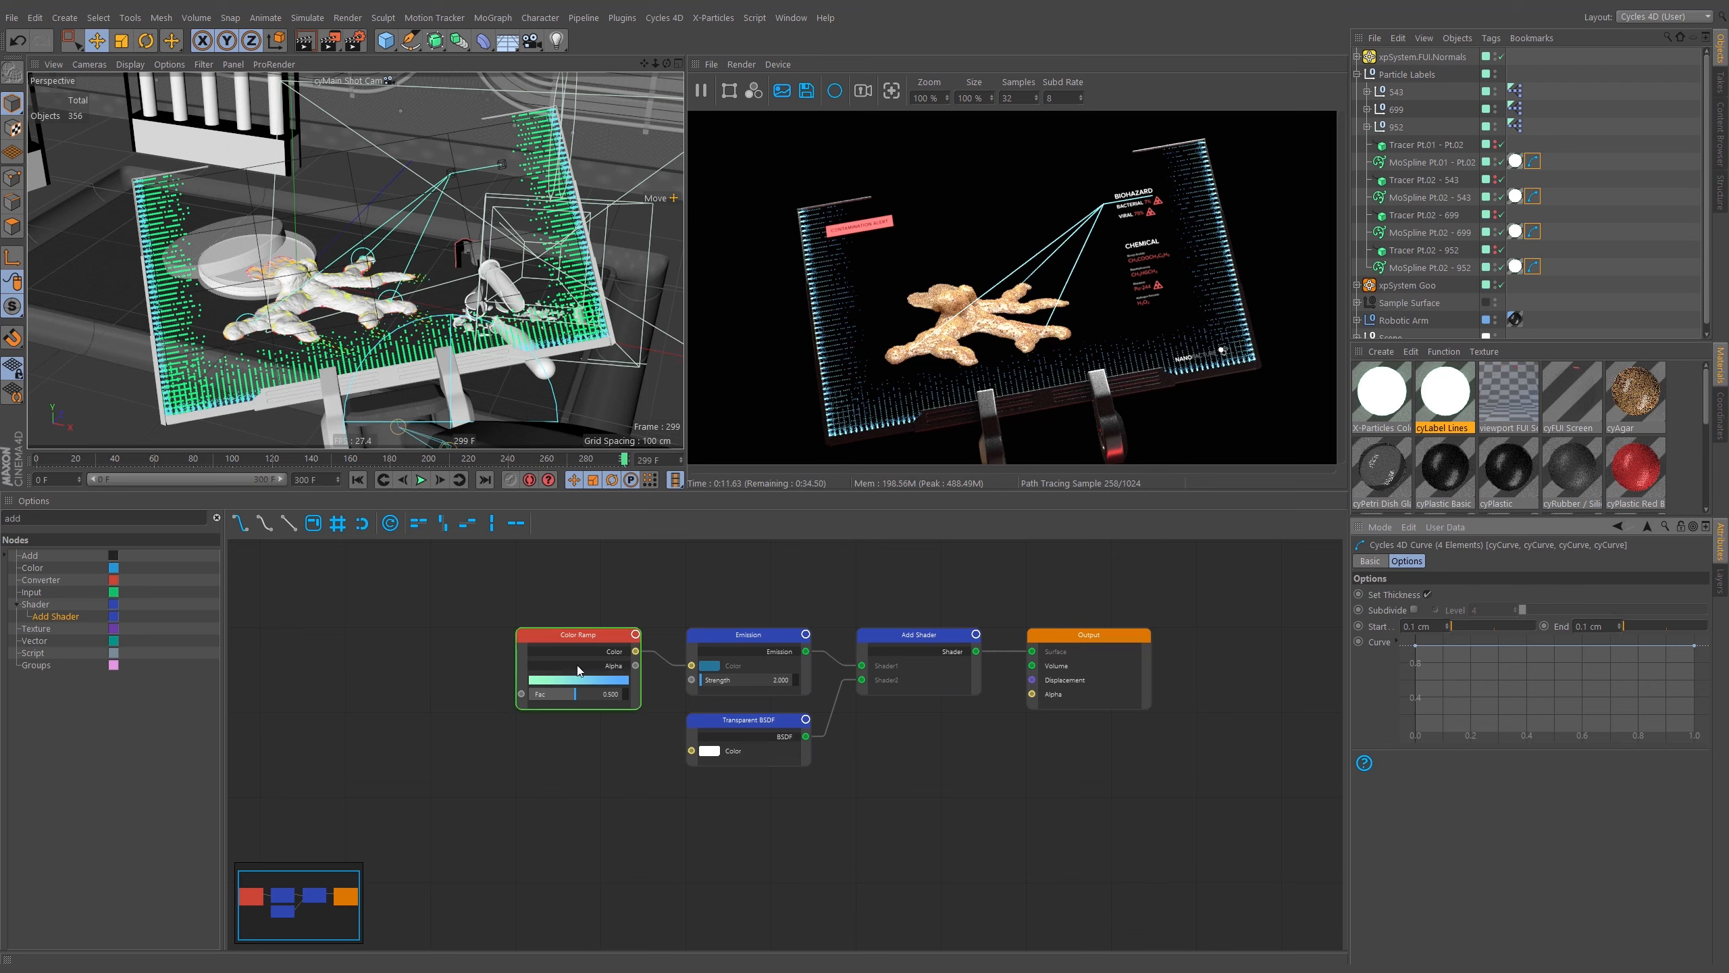
Add a Hair Info node to the cyLabel Lines tree ahead of the Color Ramp and pick its Intercept output.
mouse_move(492, 617)
middle_mouse_down()
mouse_move(565, 619)
mouse_move(685, 579)
mouse_move(620, 583)
middle_mouse_up()
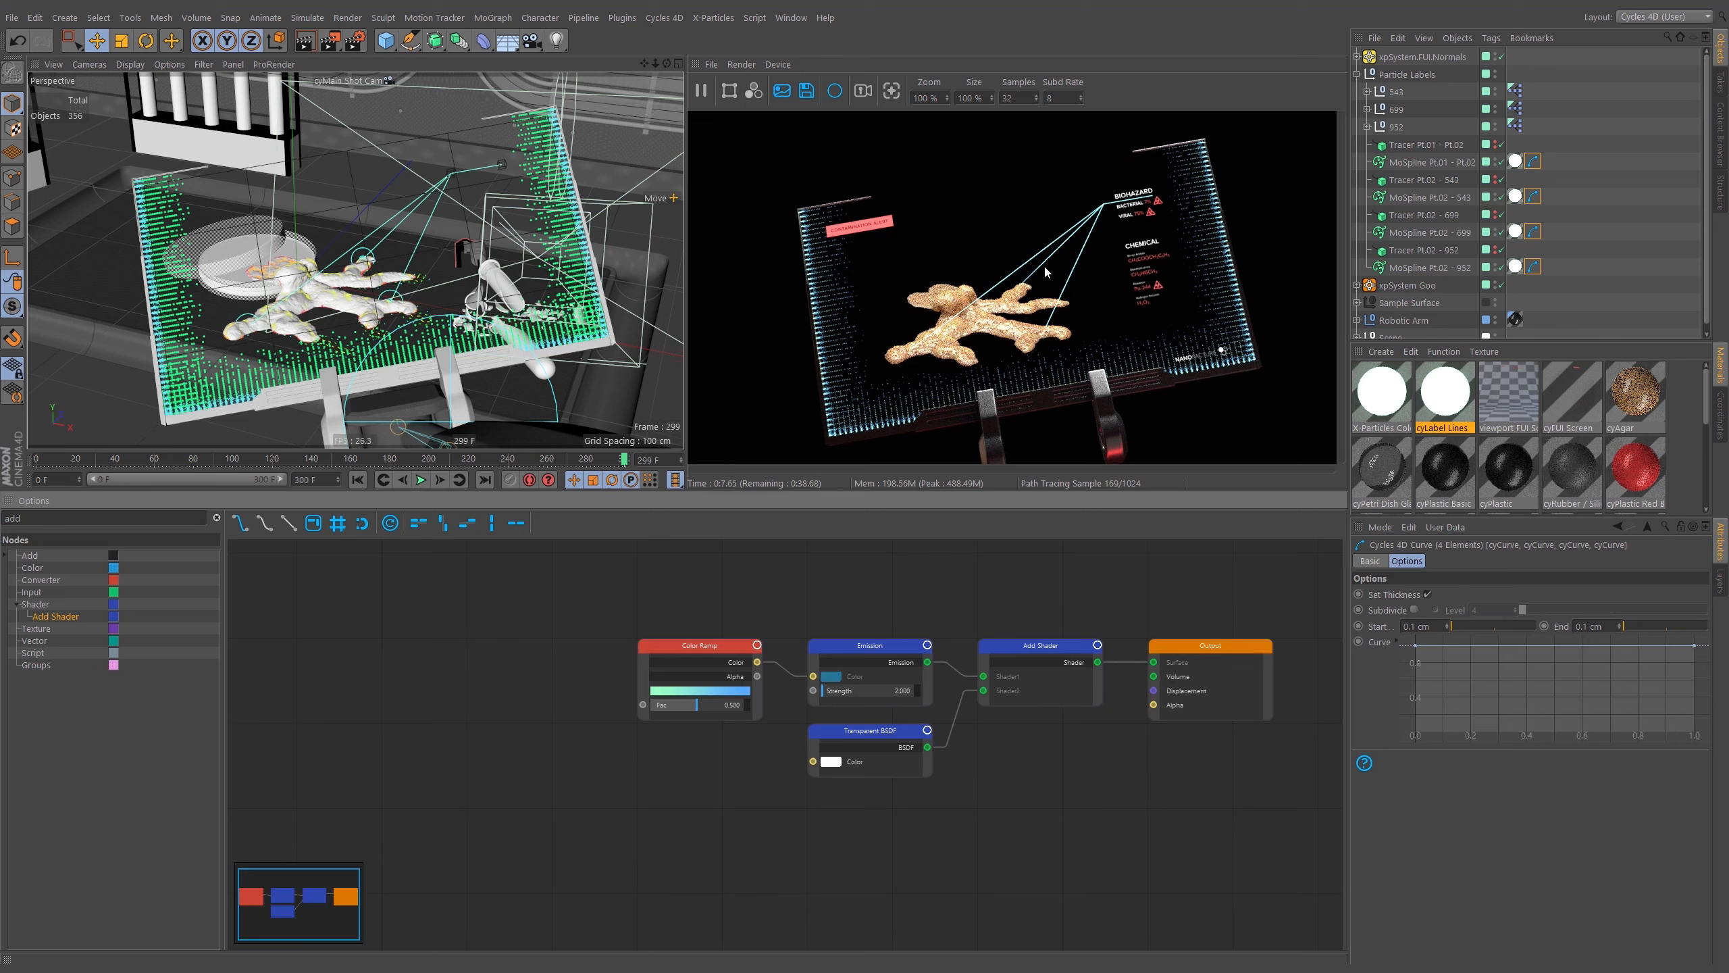
middle_click_drag(729, 614, 665, 603)
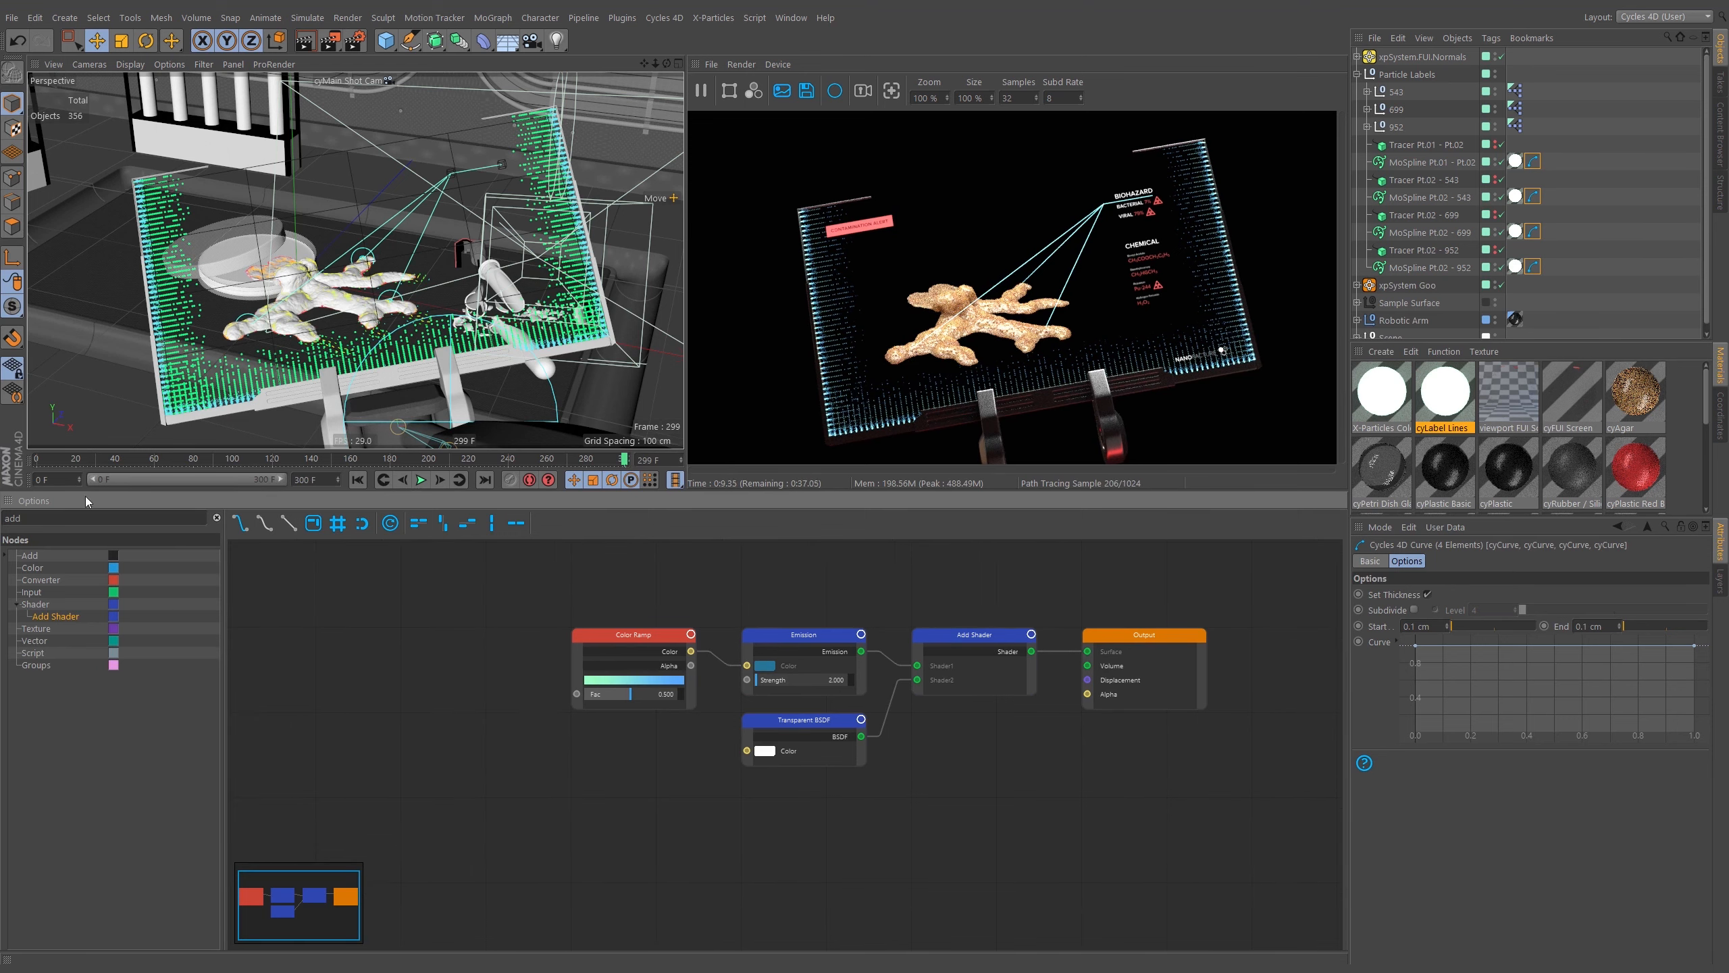
double_click(27, 519)
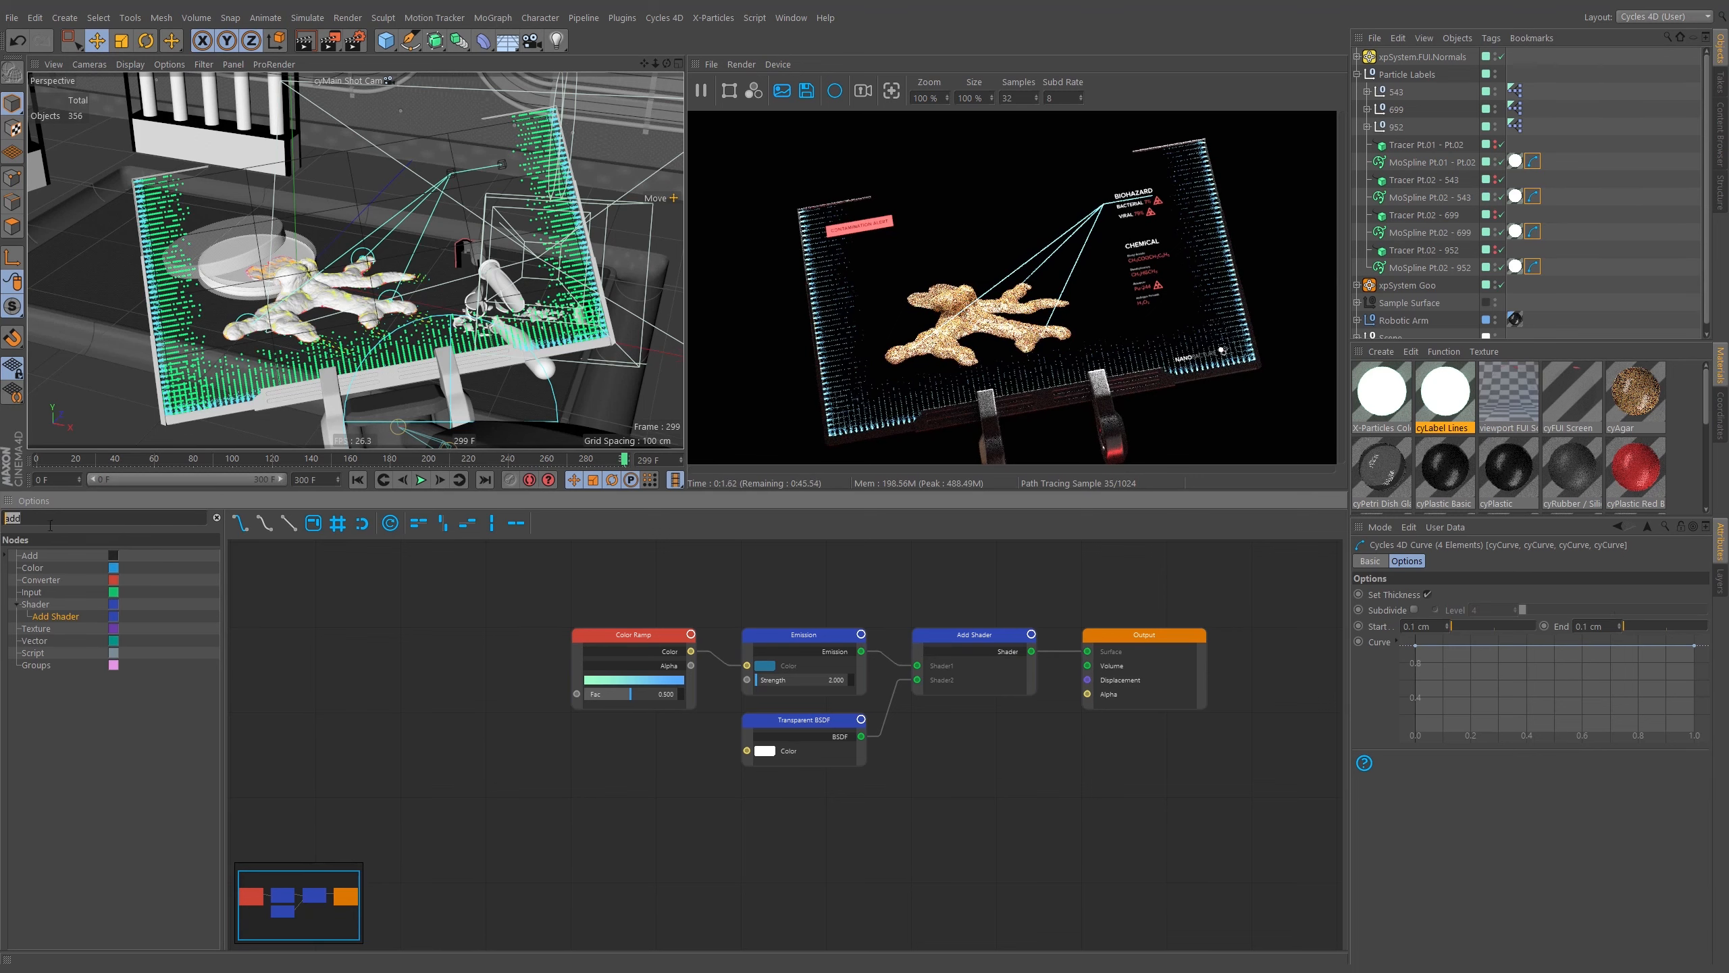
type("hai")
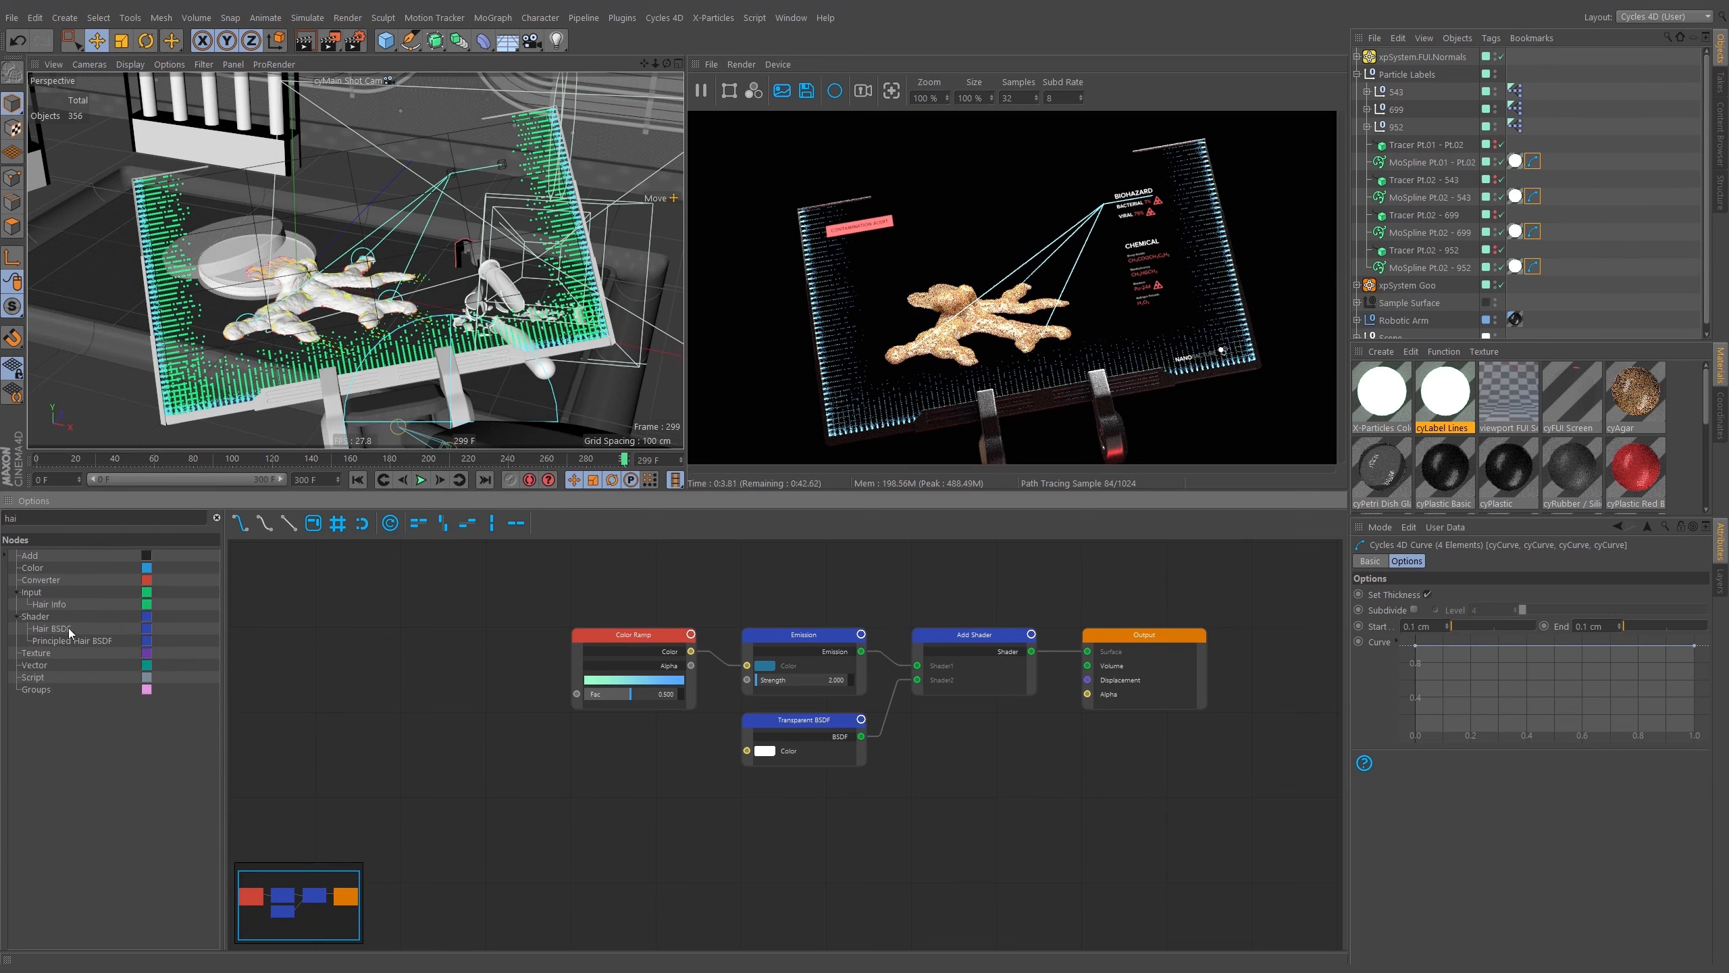
left_click_drag(58, 604, 417, 626)
middle_click_drag(454, 642, 670, 632)
left_click_drag(674, 627, 558, 621)
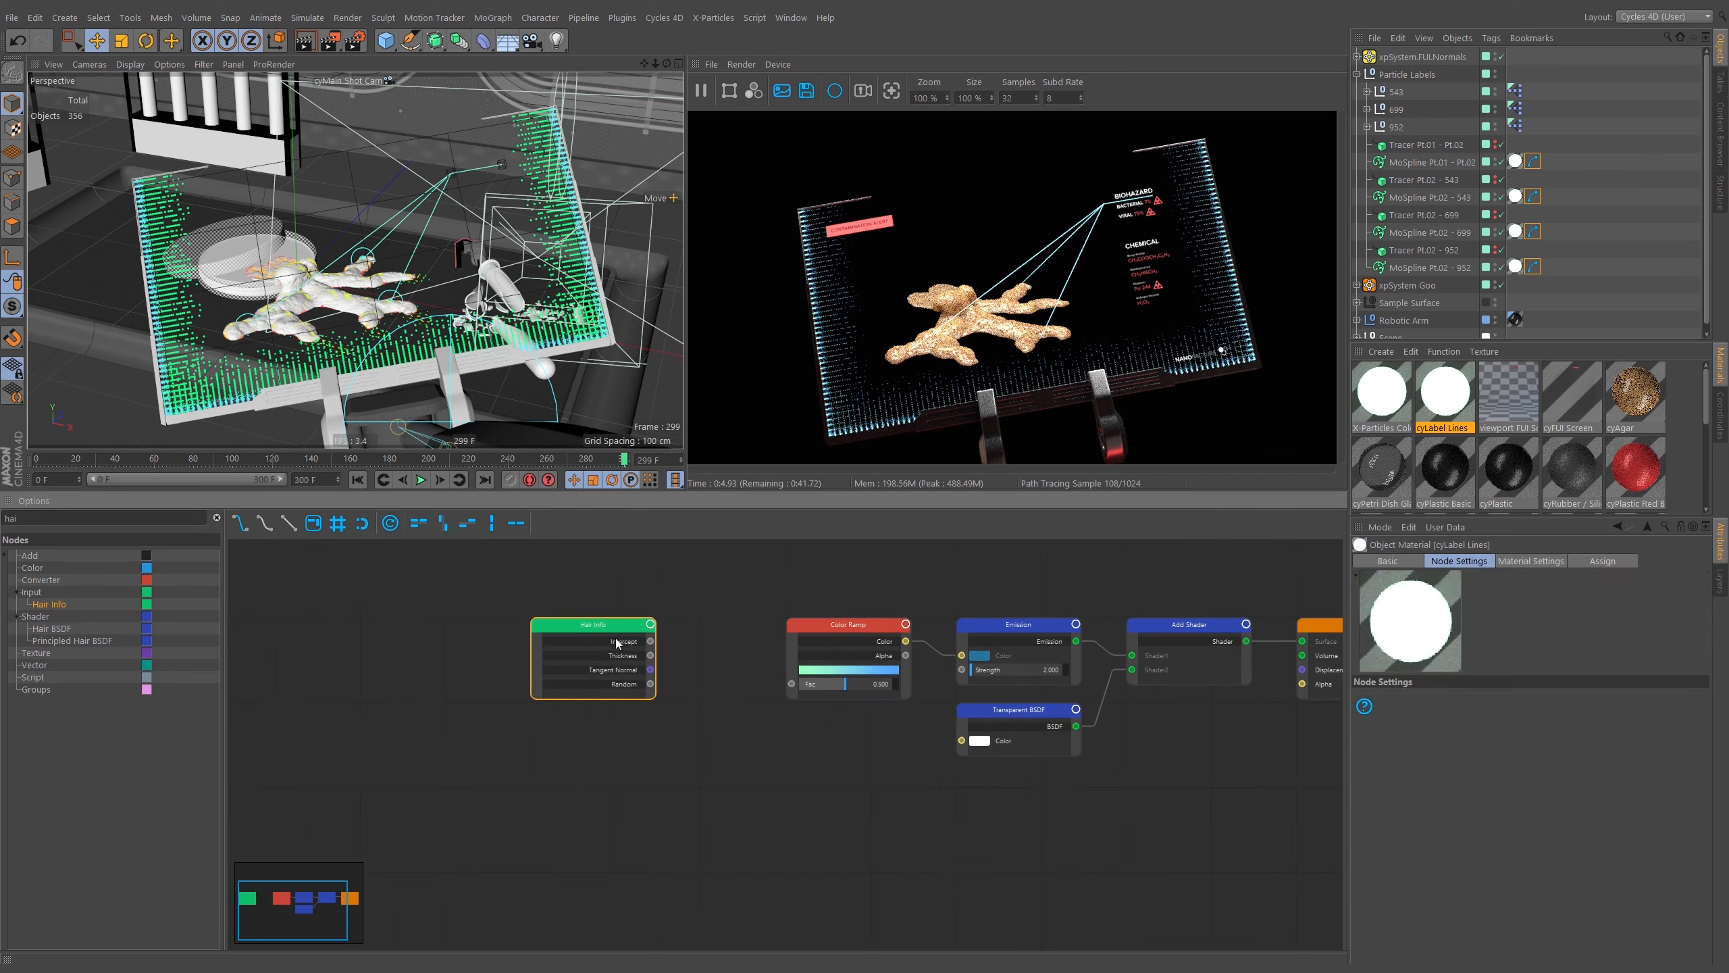
left_click(629, 642)
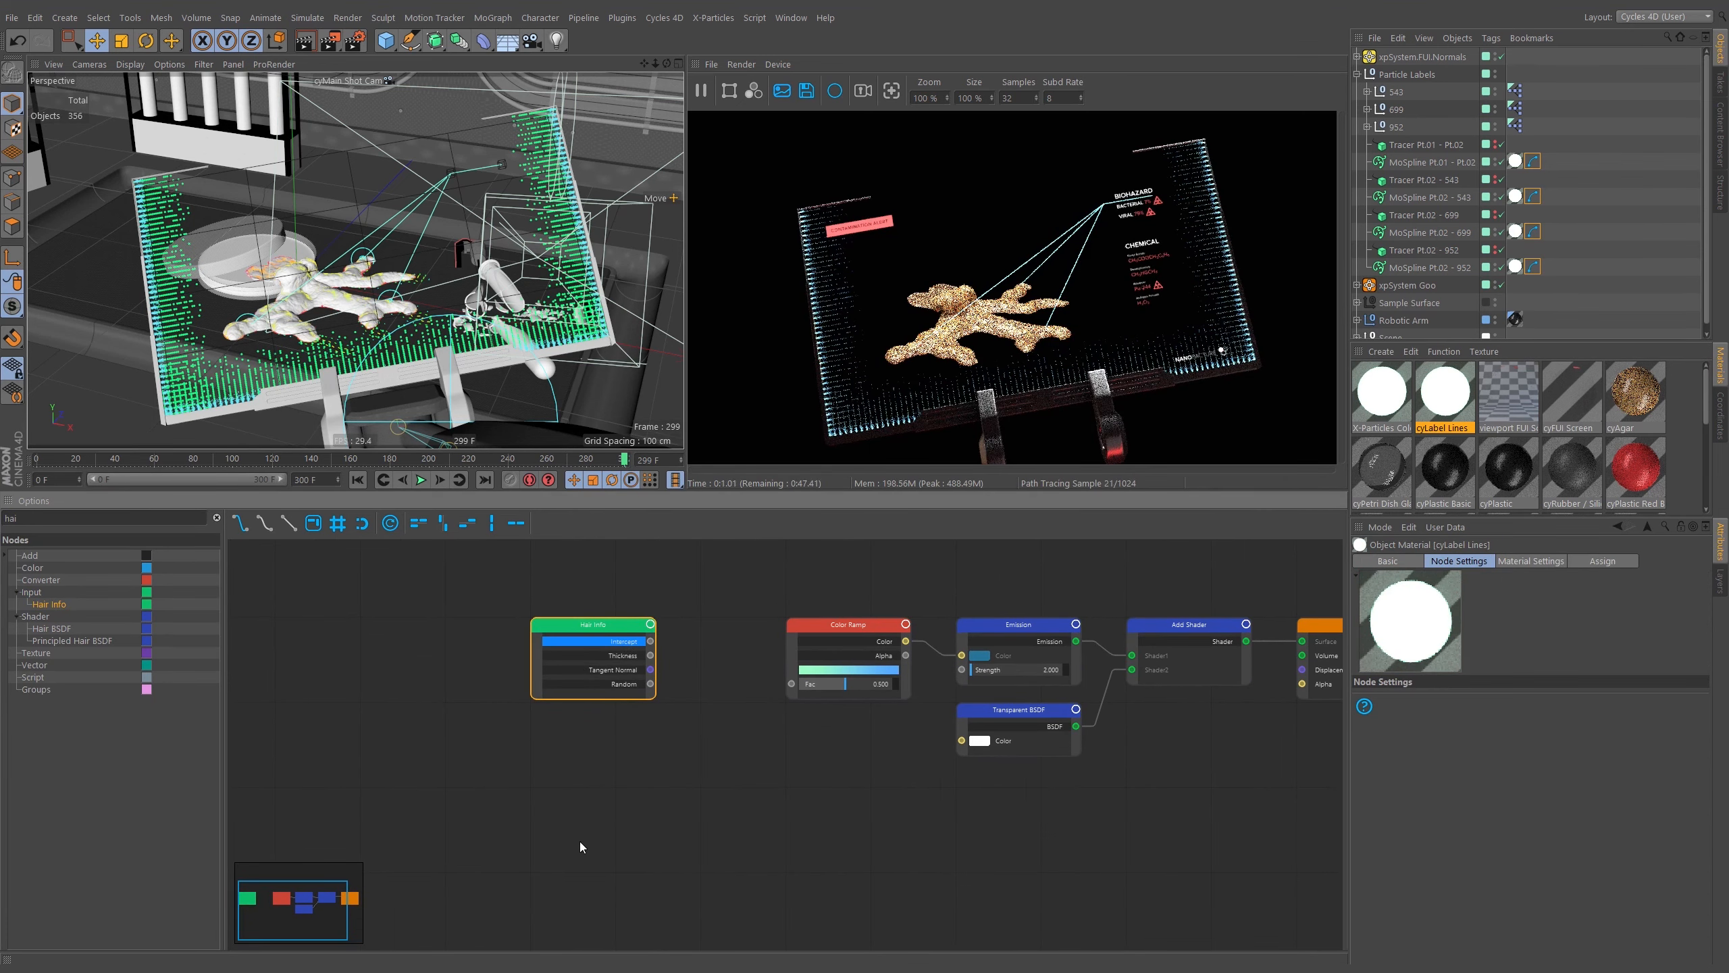
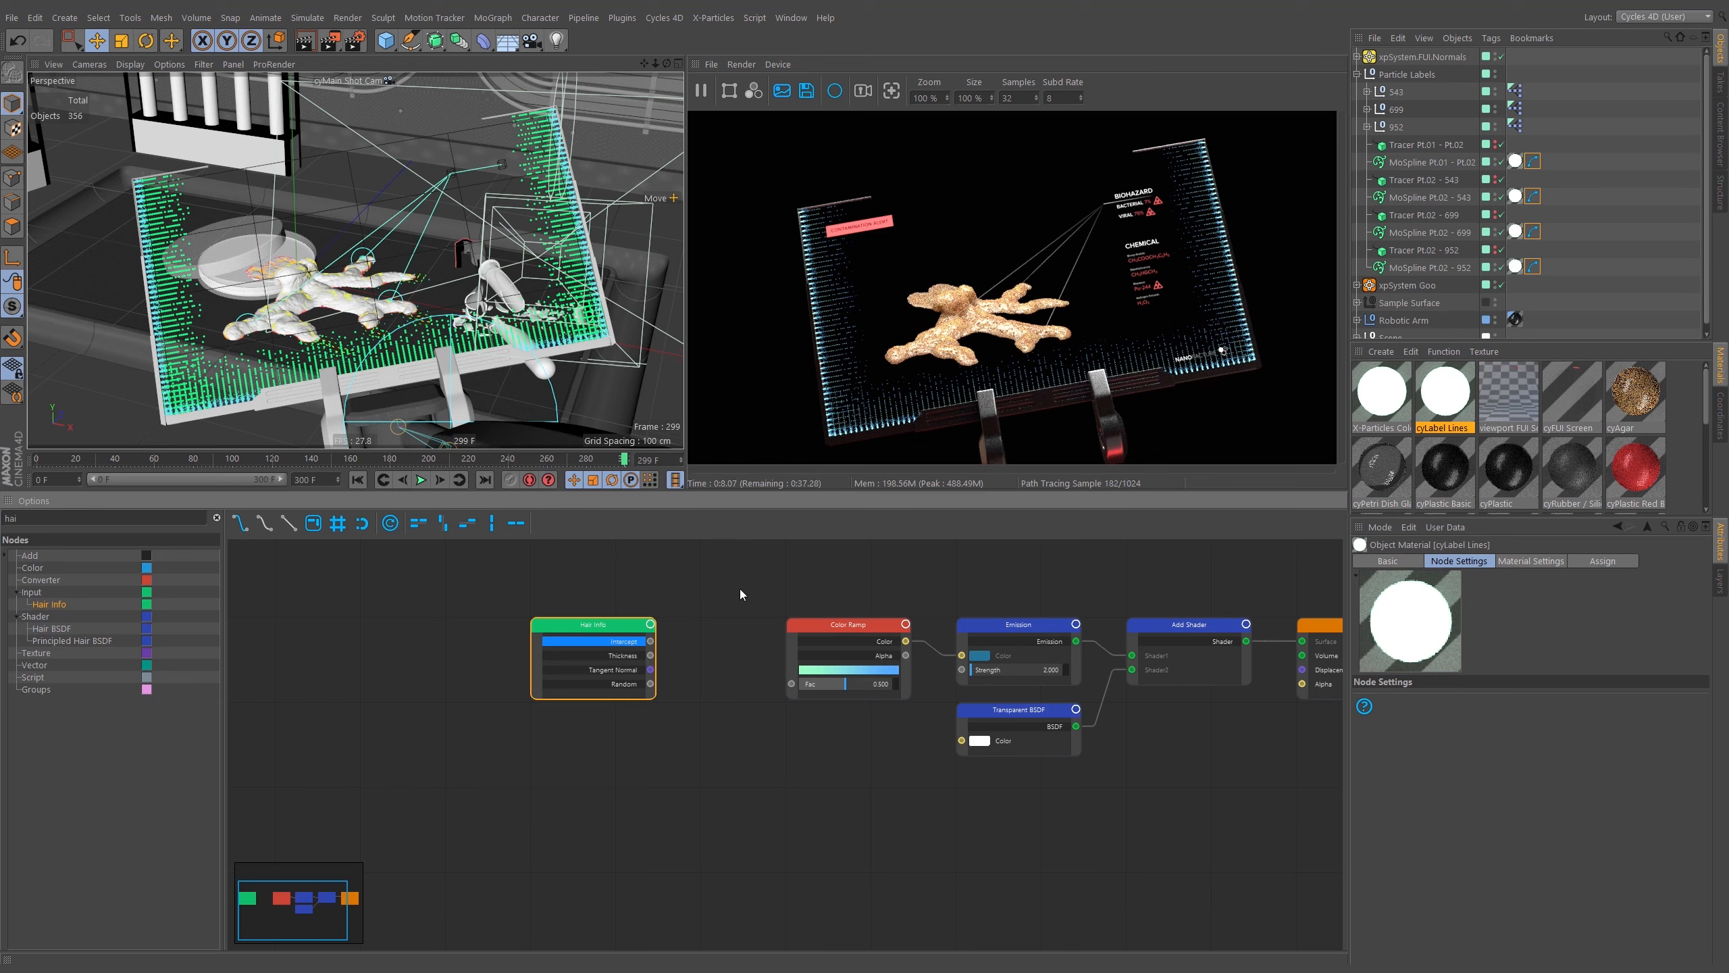
Connect the Hair Info node's Intercept output to the Color Ramp's Fac input and tidy the node layout.
middle_click_drag(742, 591, 620, 589)
left_click_drag(536, 640, 675, 683)
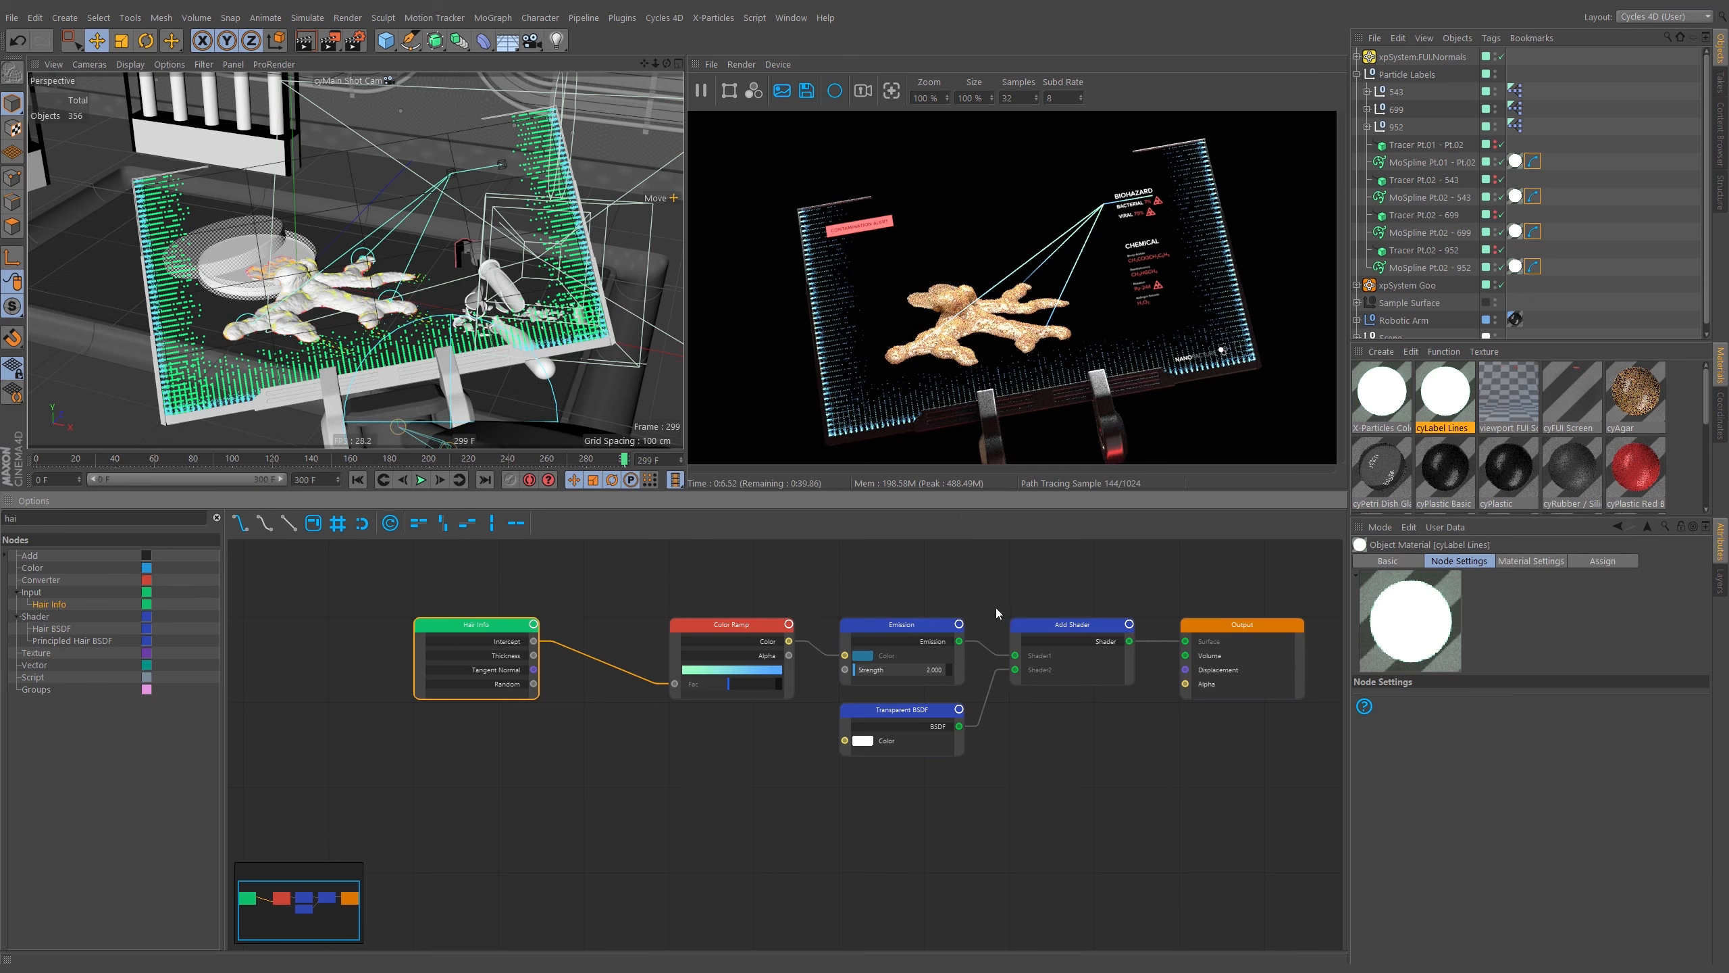
left_click_drag(475, 621, 559, 623)
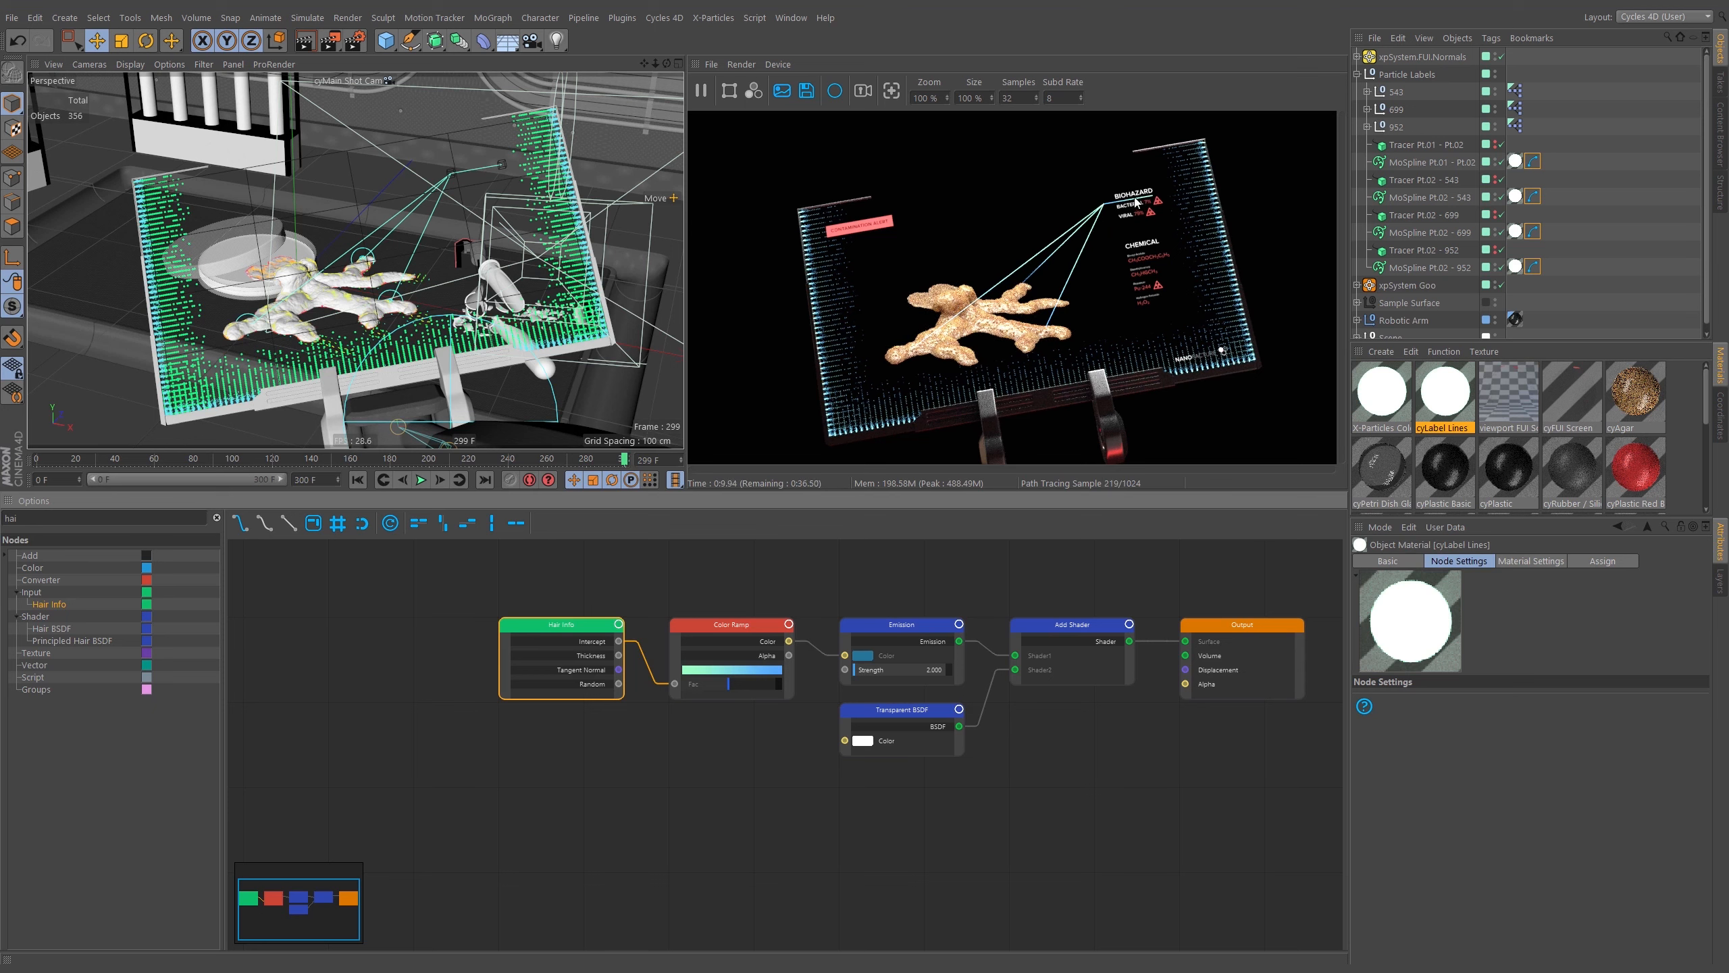
Switch the viewport to the Editor camera and move in close to the Biohazard label lines.
left_click(344, 81)
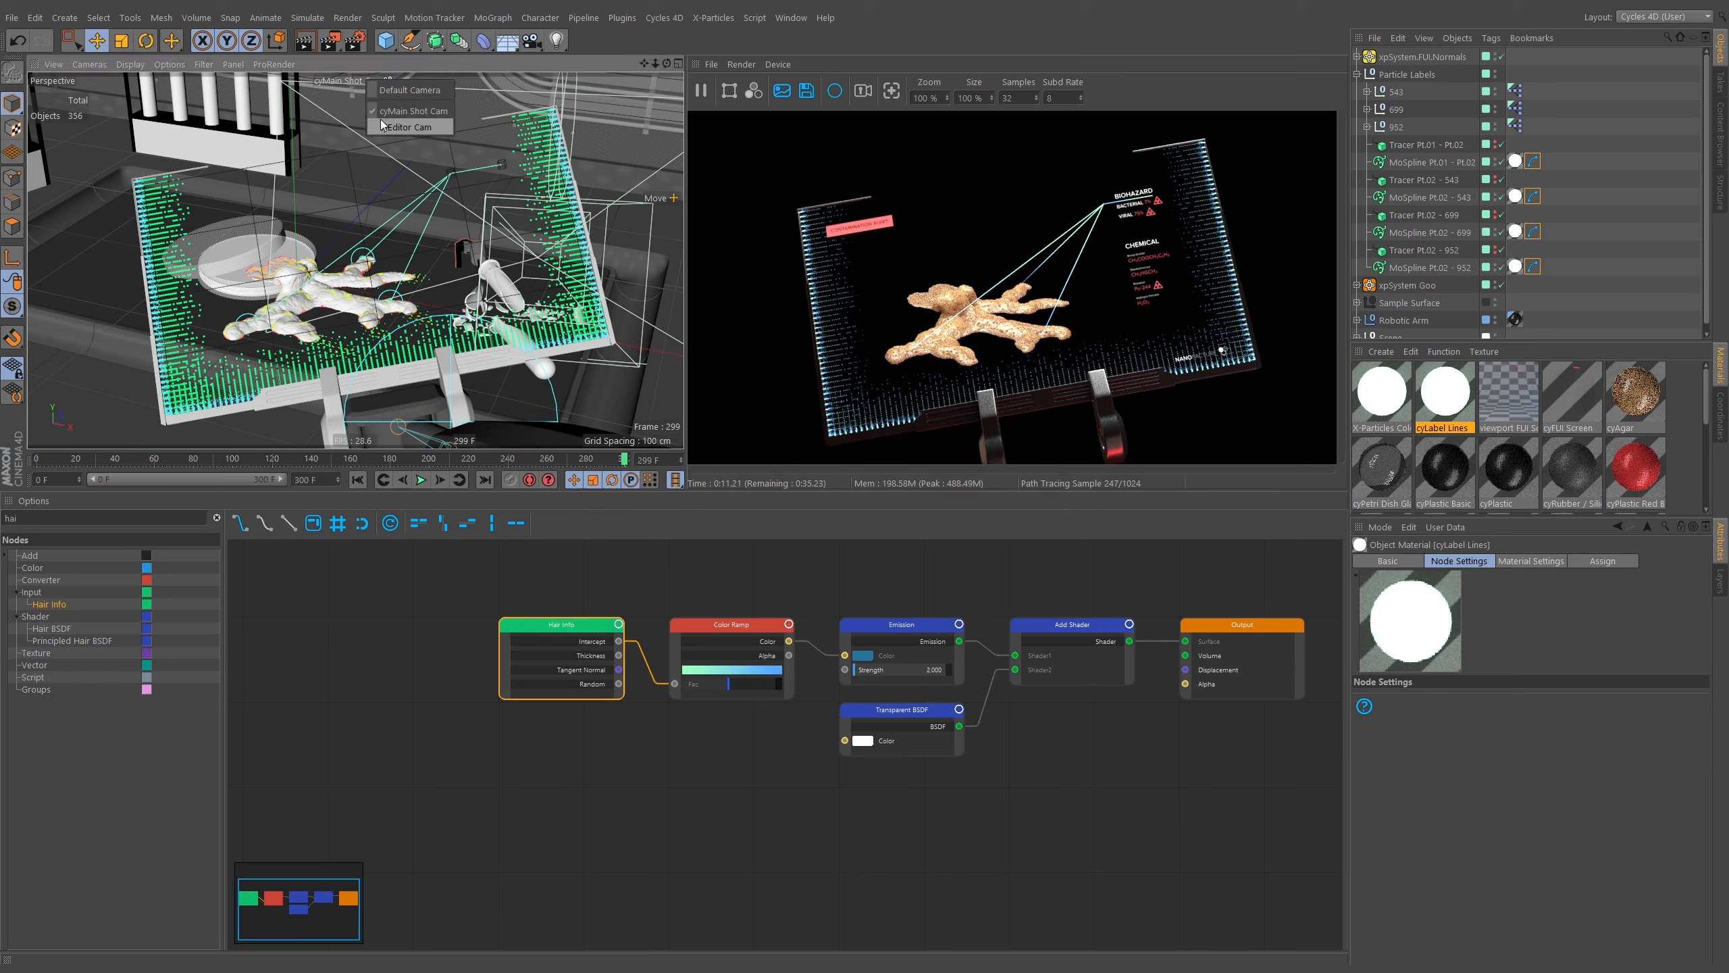
left_click(402, 127)
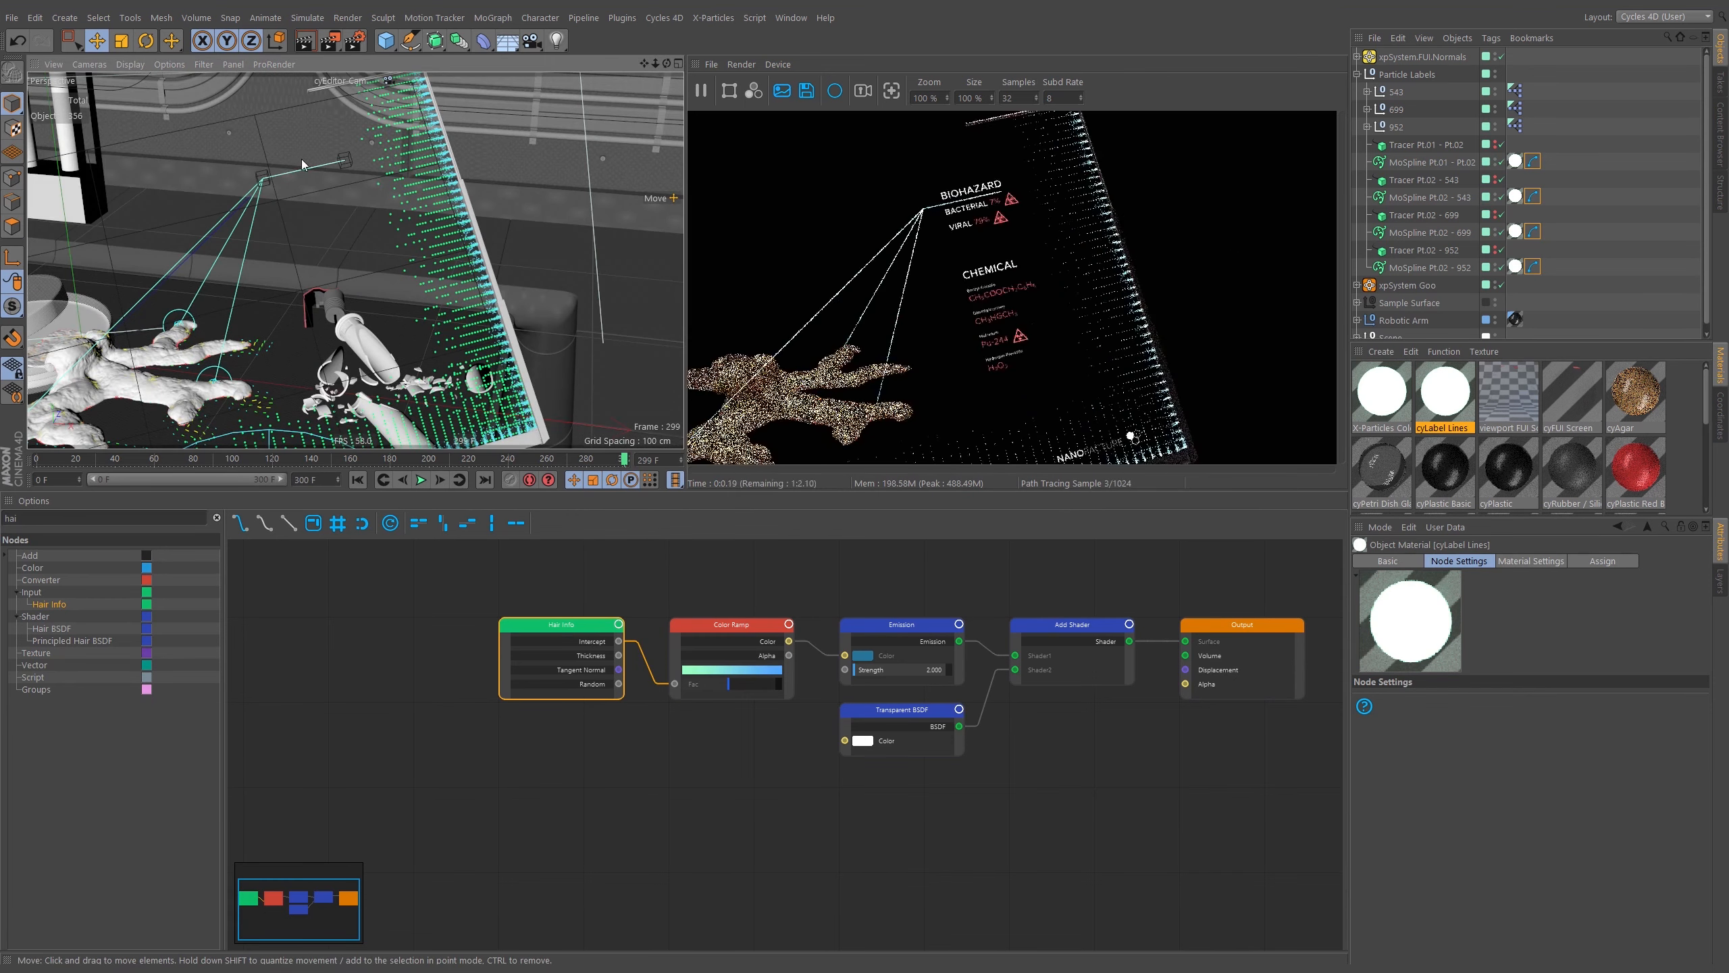
right_click_drag(296, 159, 346, 163, "alt")
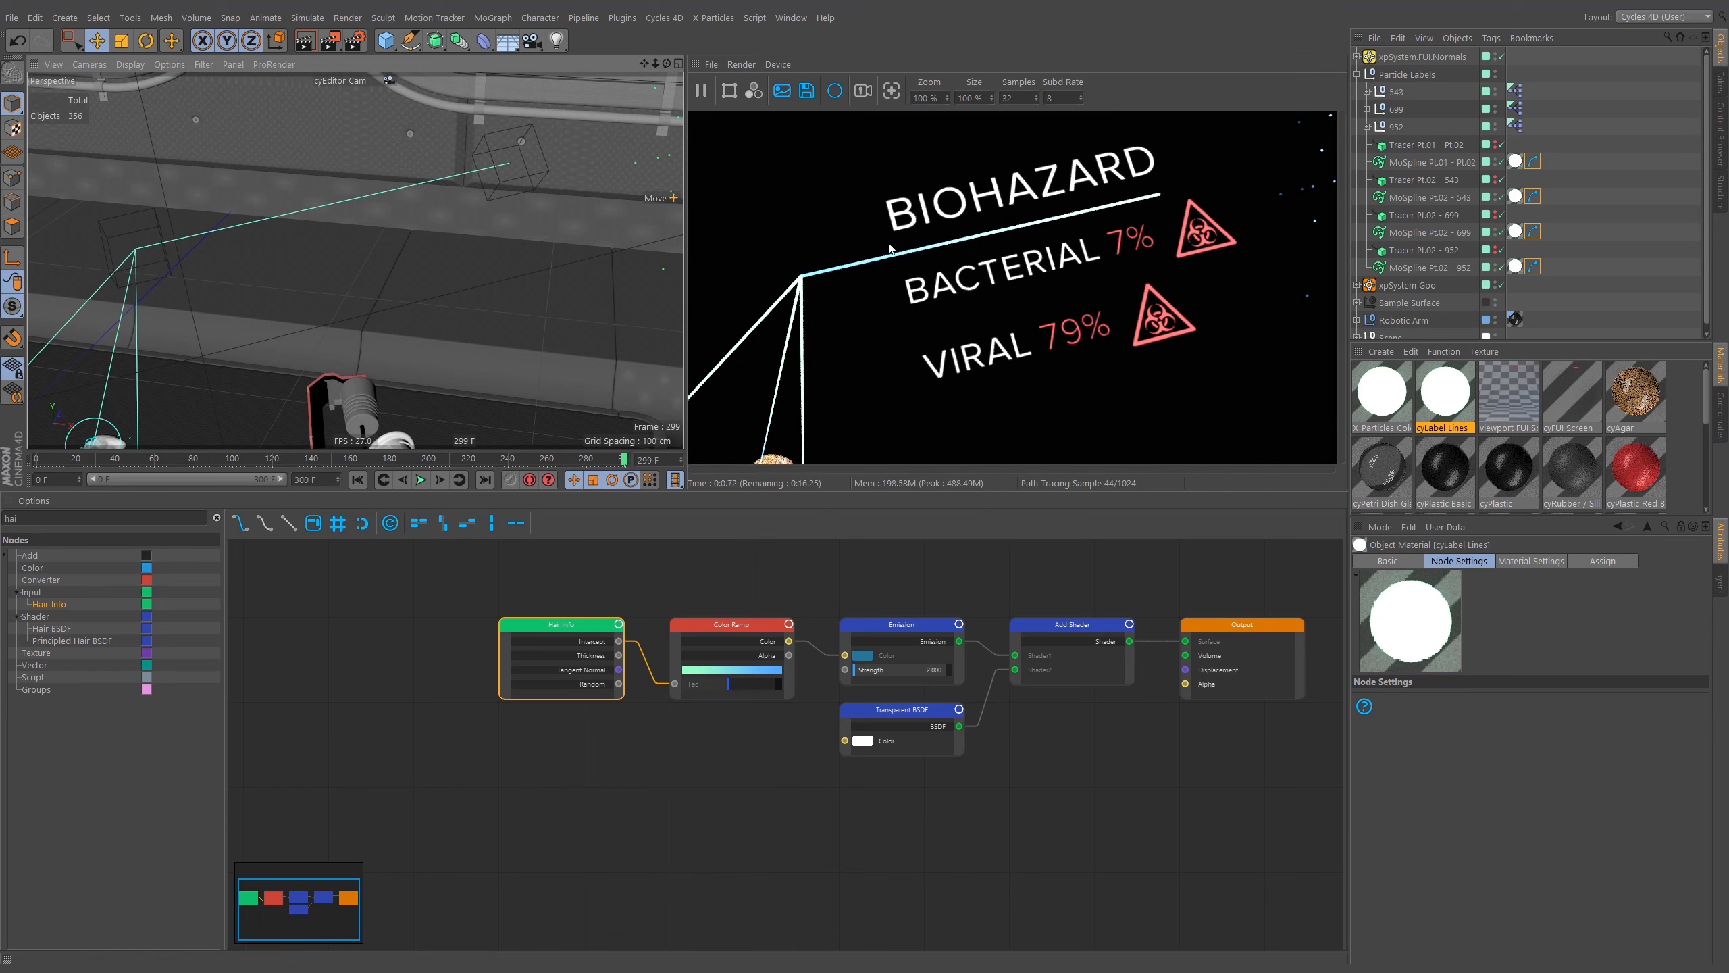
left_click_drag(424, 198, 436, 248, "alt")
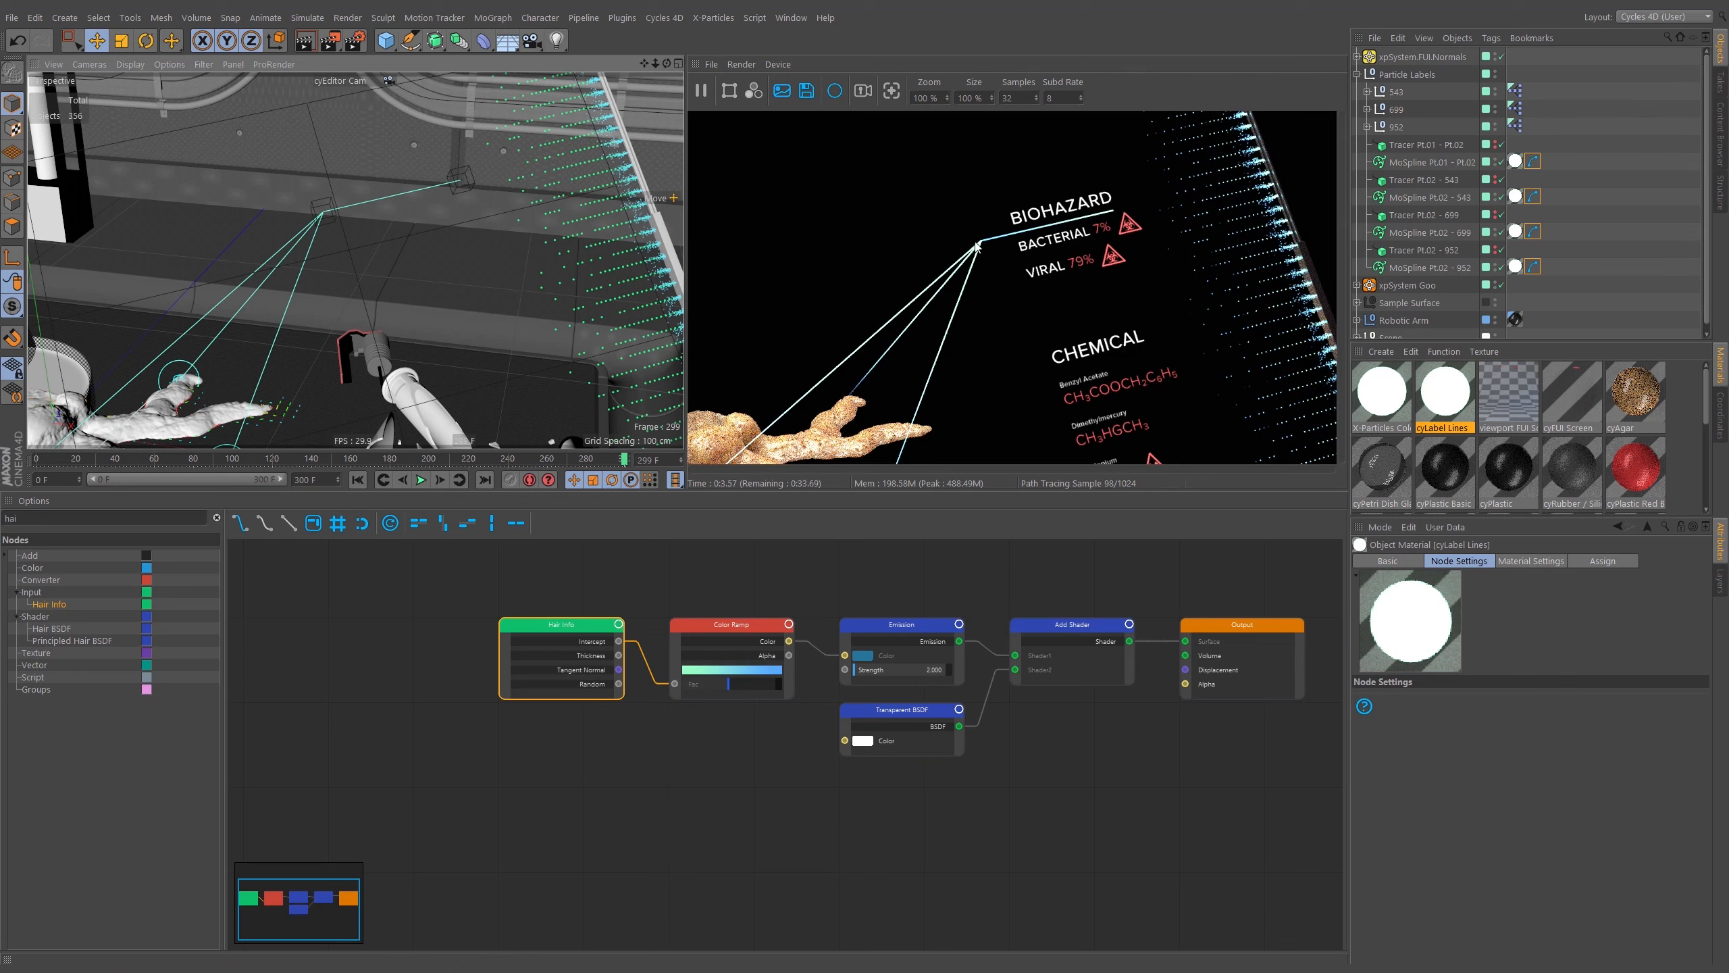
Select the Color Ramp node and examine its start and end knot colours.
left_click(727, 626)
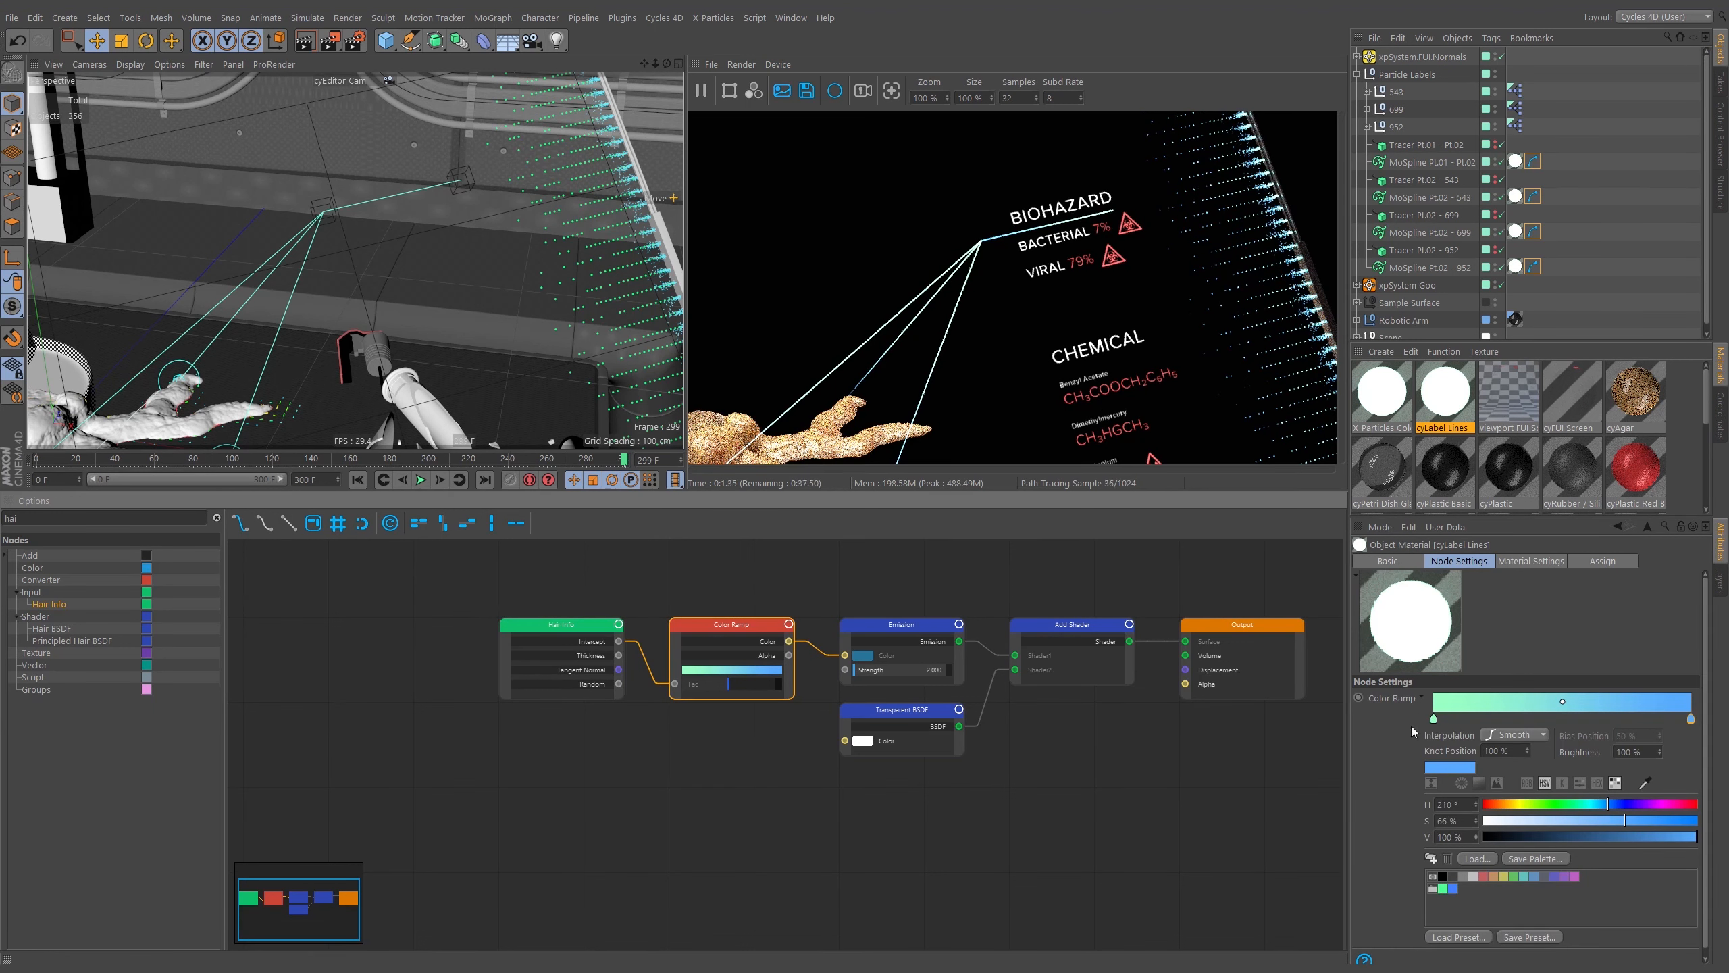
mouse_move(1435, 719)
left_mouse_down()
mouse_move(1459, 897)
mouse_move(1433, 720)
left_mouse_up()
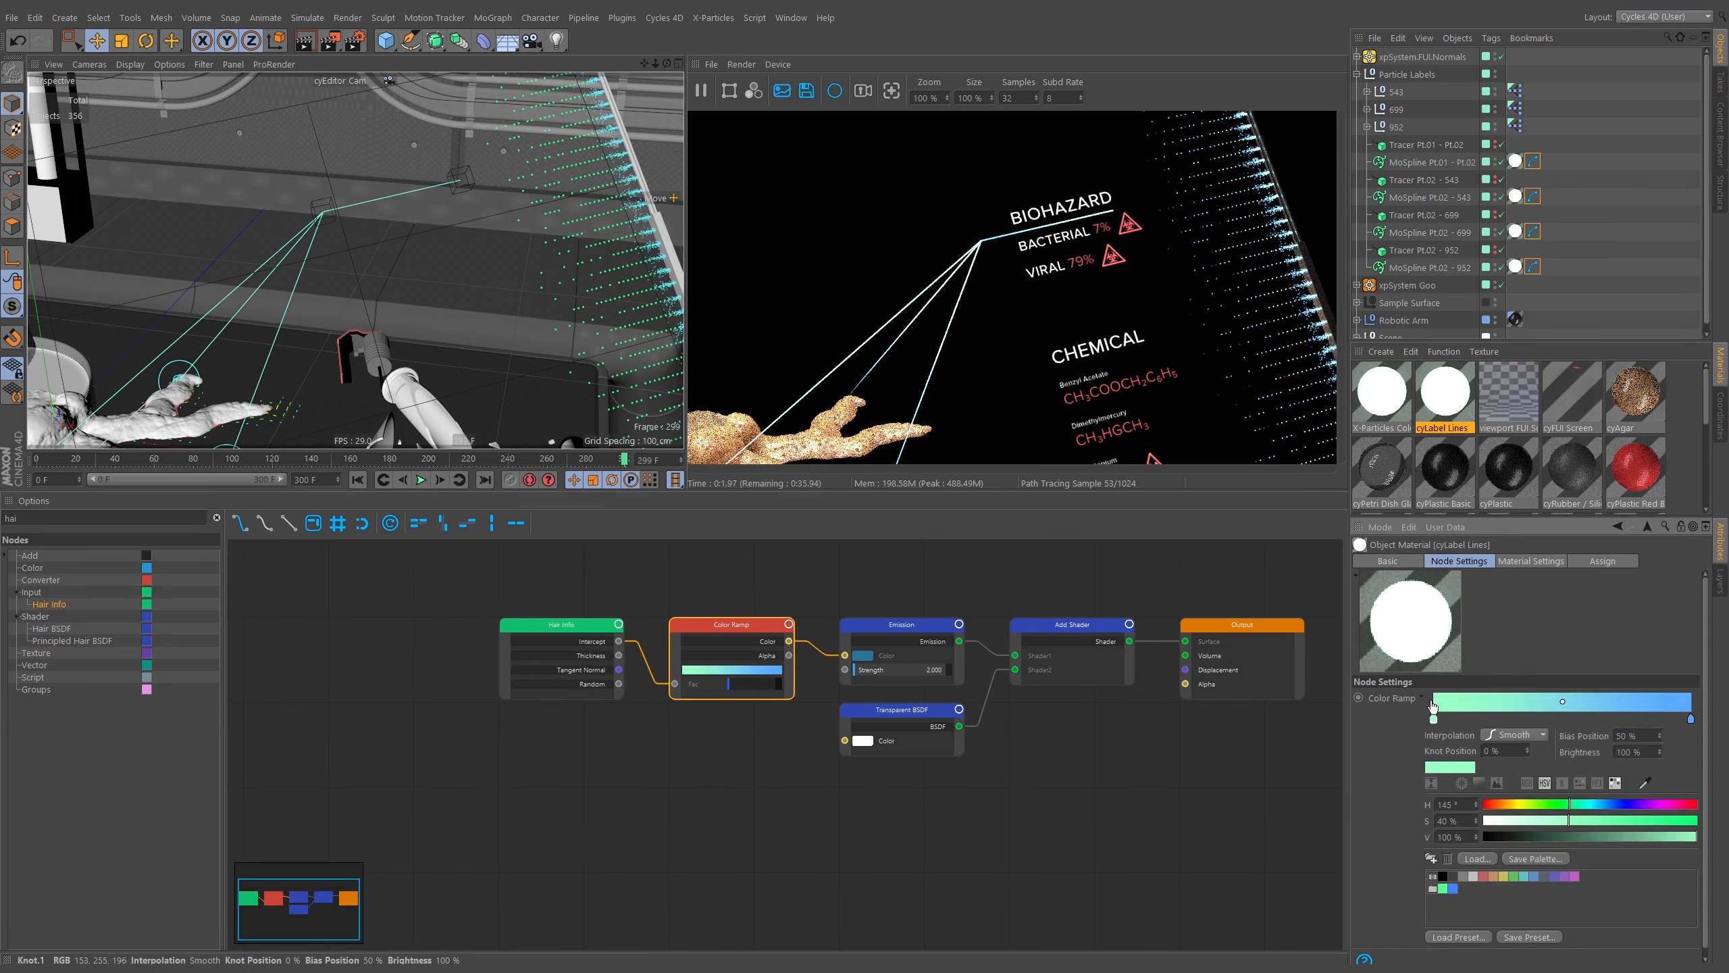
left_click(1690, 718)
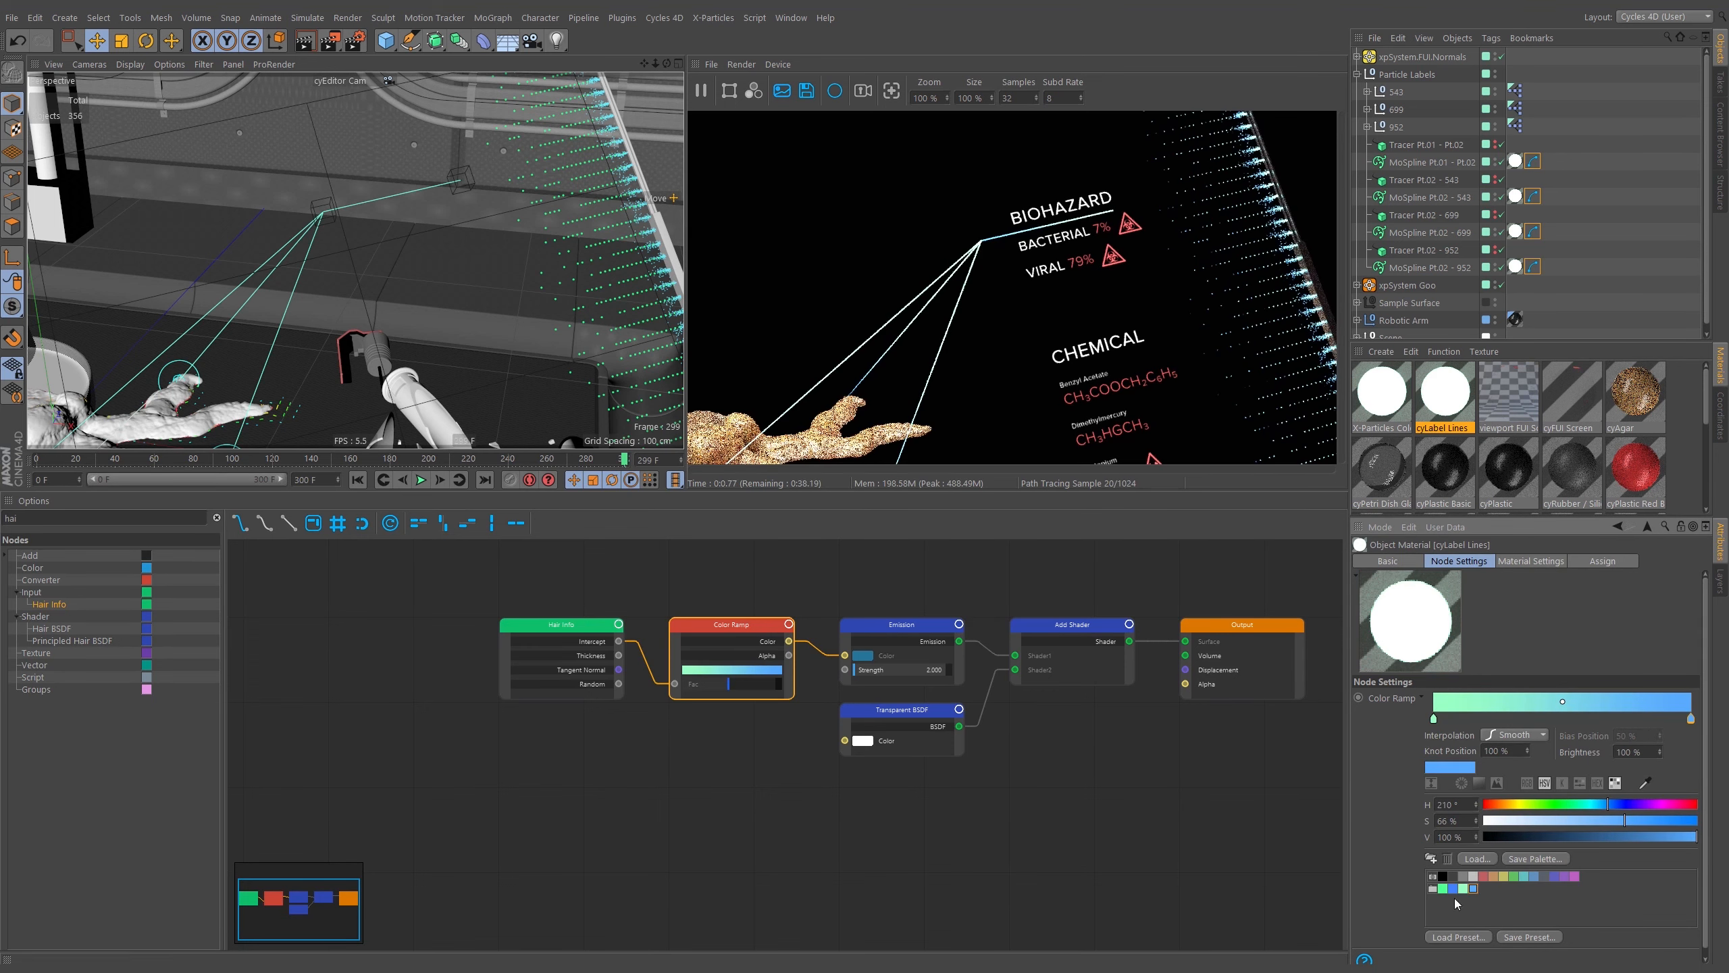
left_click(1447, 858)
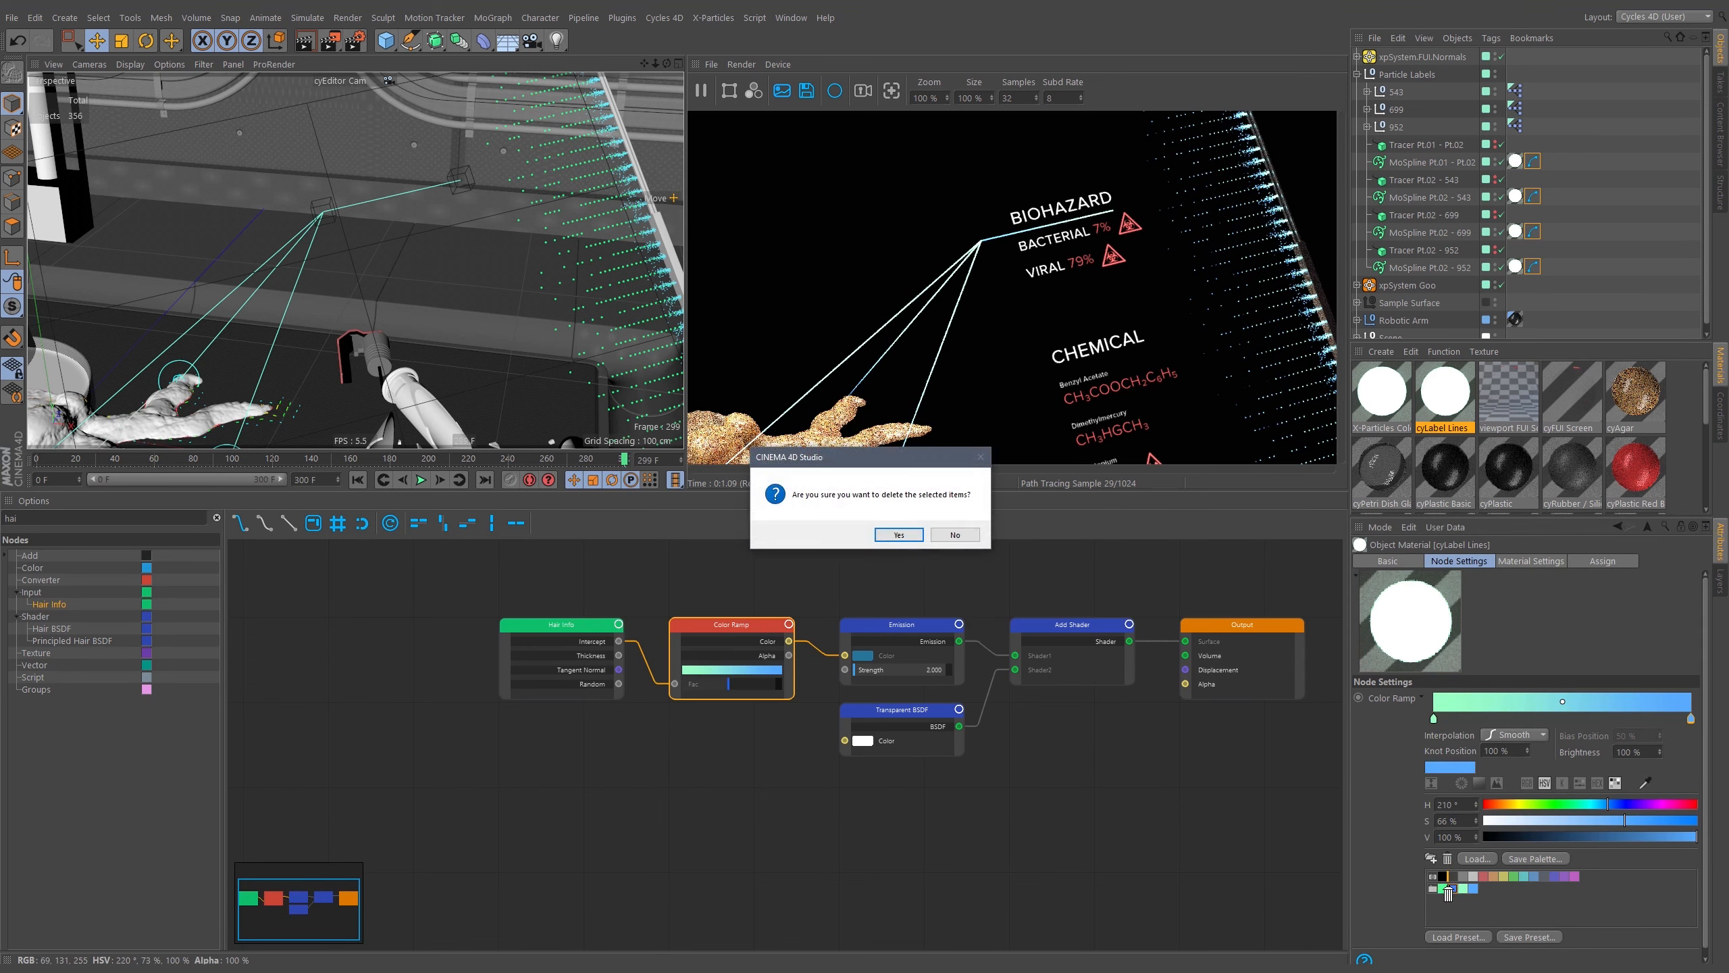
key("Return")
left_click(1447, 859)
key("Return")
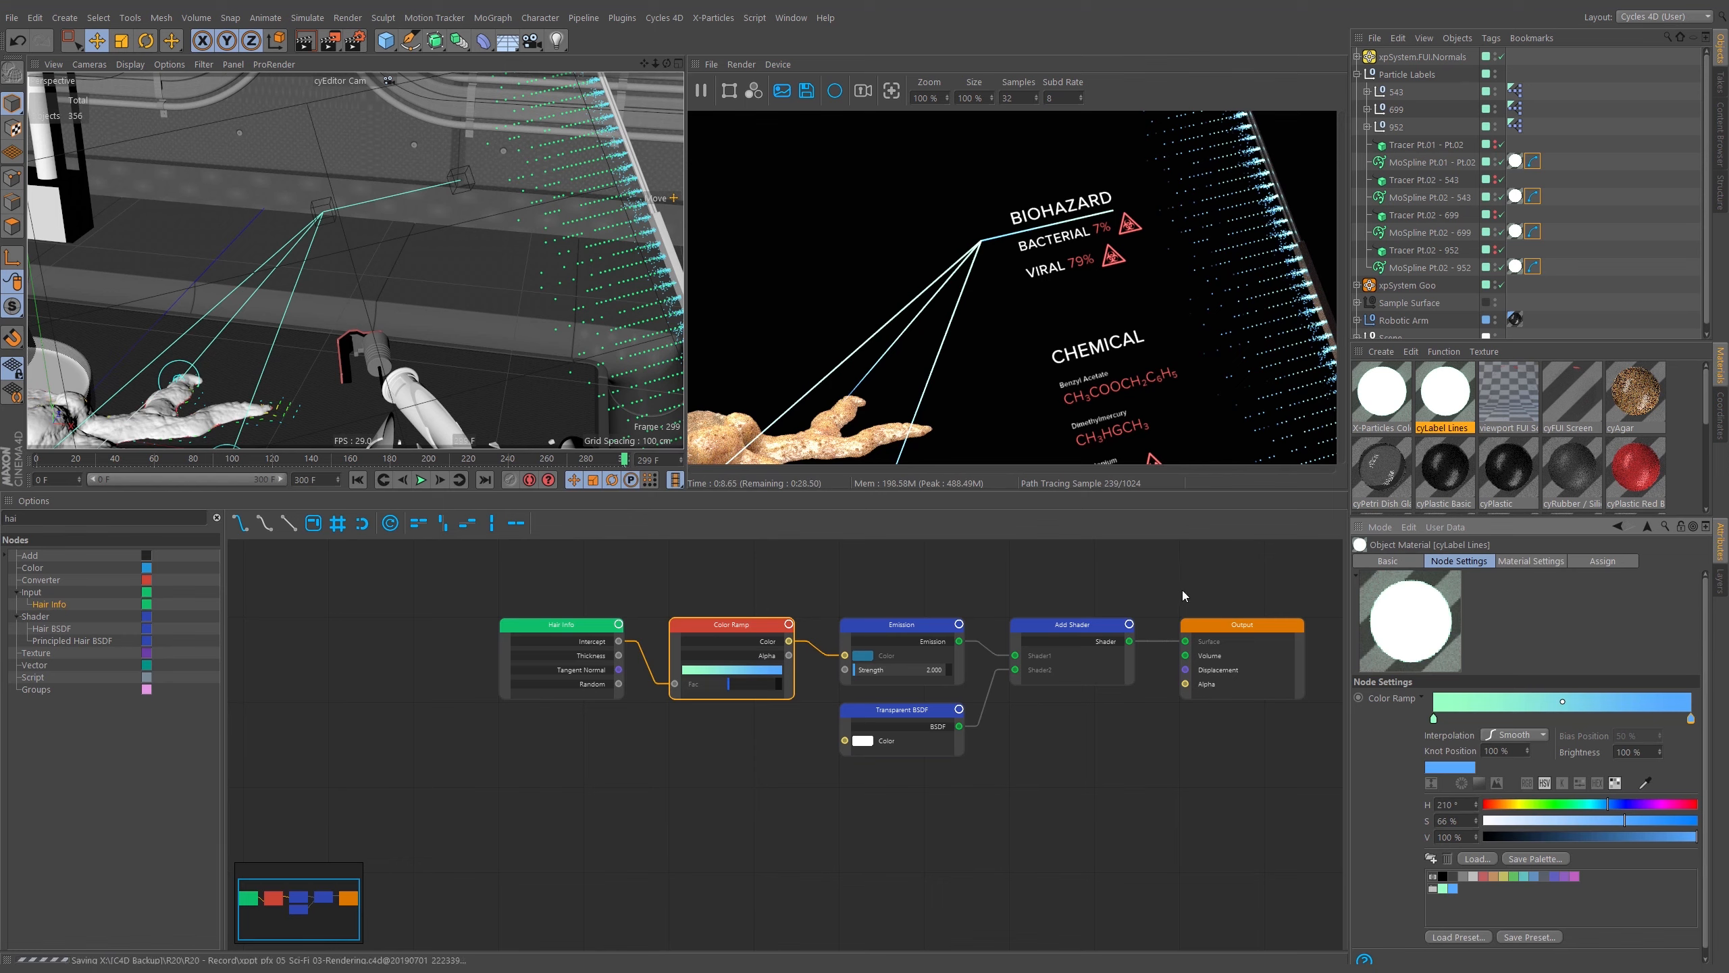
Duplicate the cyLabel Lines material and rename the copy cyLabel Lines.Solid.
middle_click_drag(1141, 584, 999, 618)
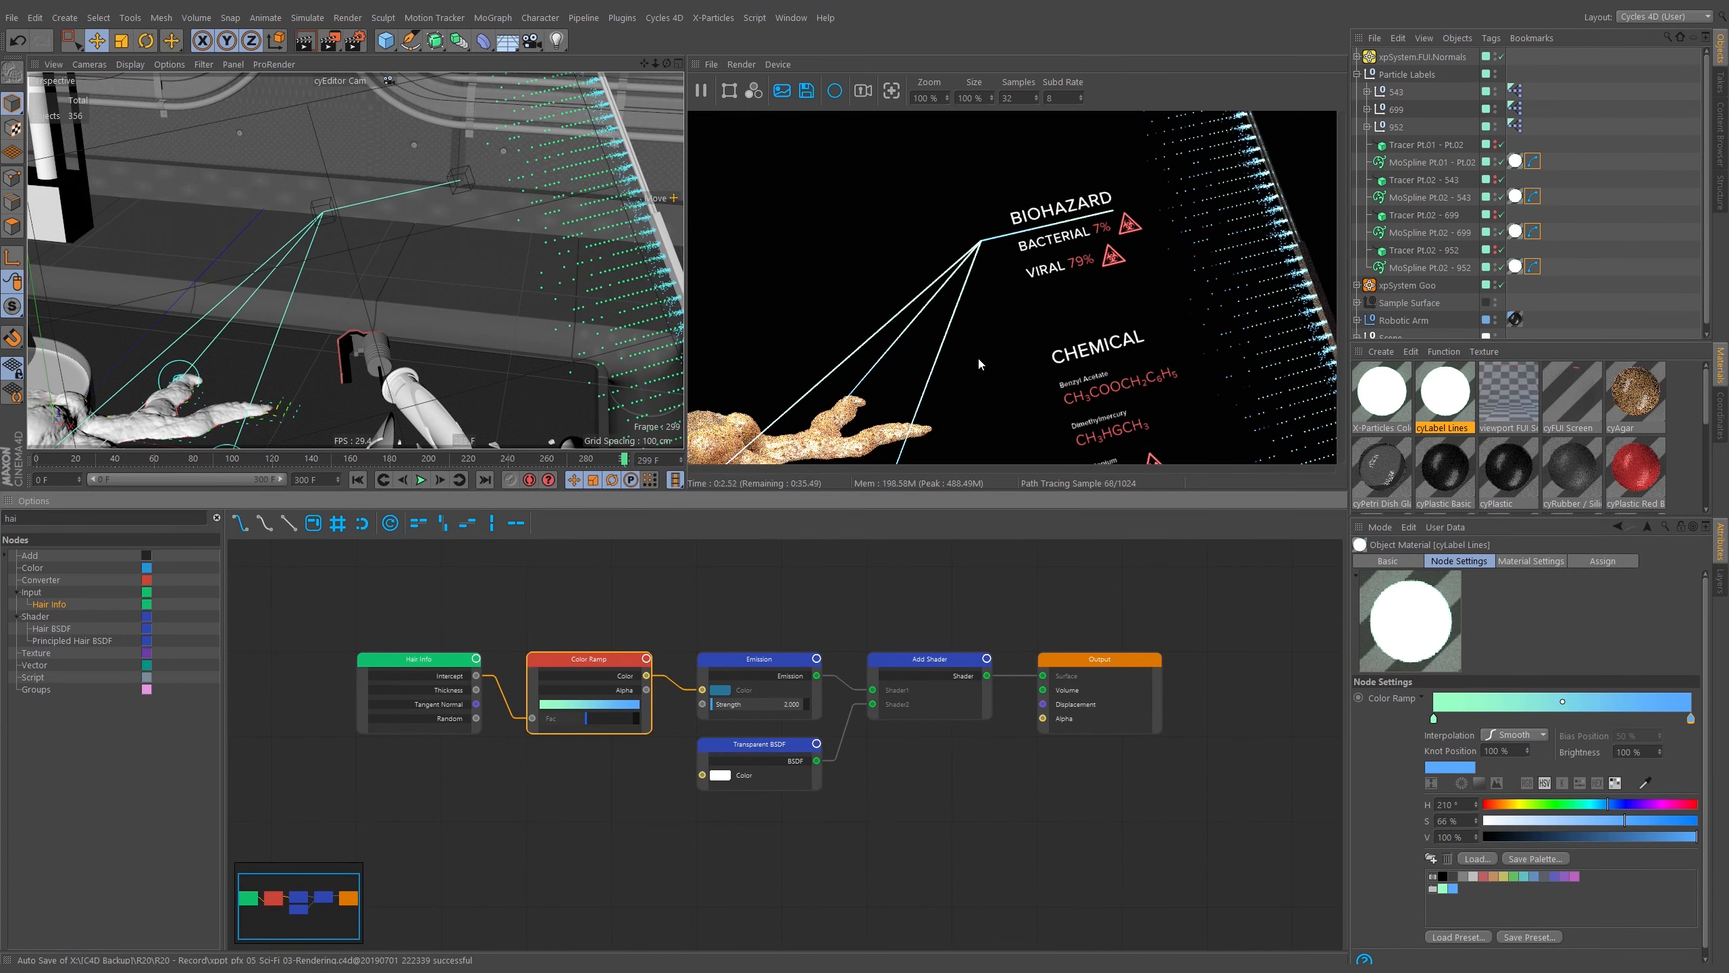
left_click_drag(1453, 391, 1511, 426, "ctrl")
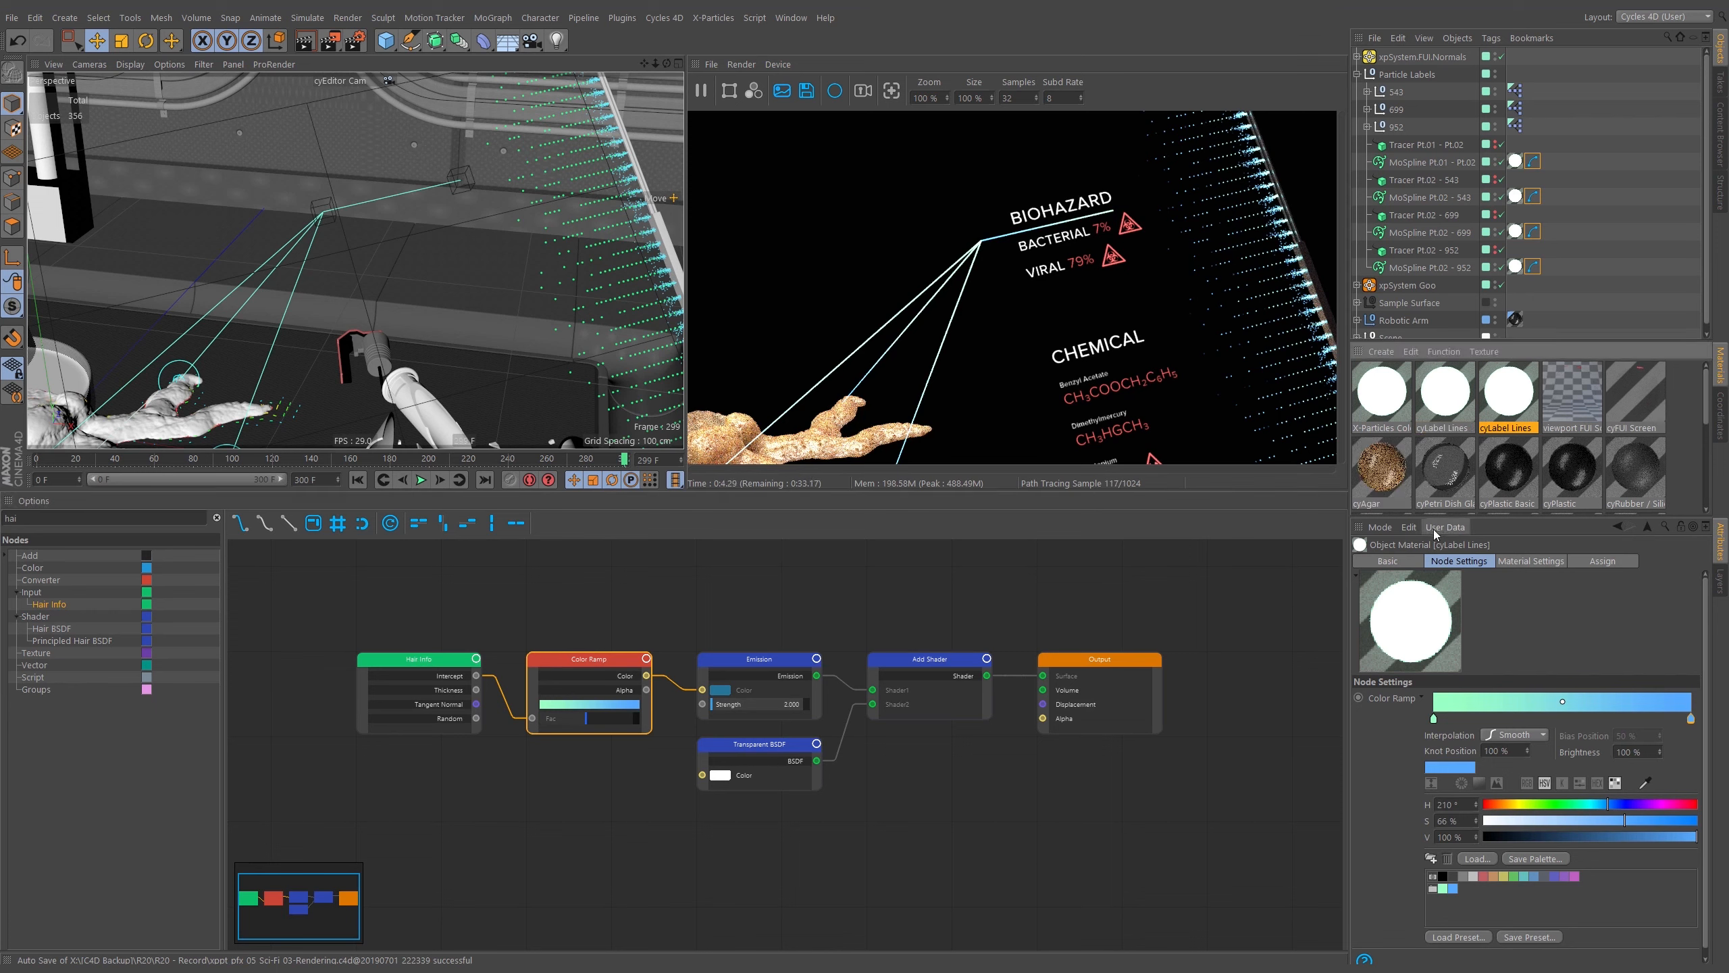
double_click(1511, 427)
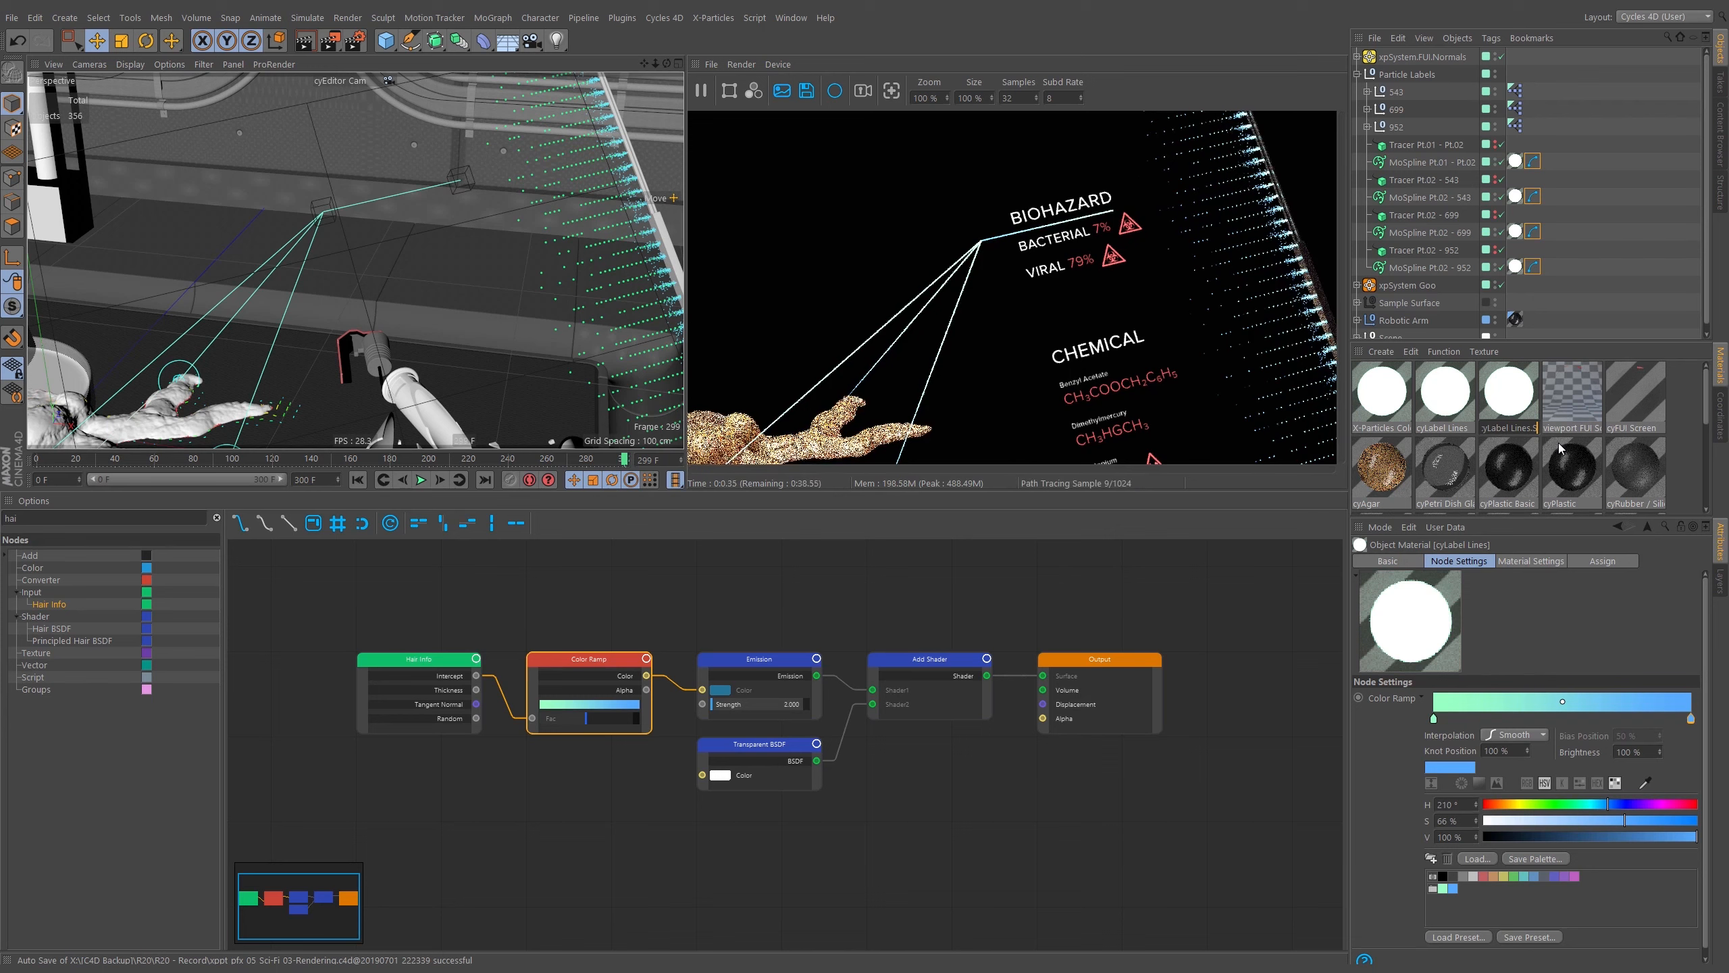
type(".Solid")
key("Return")
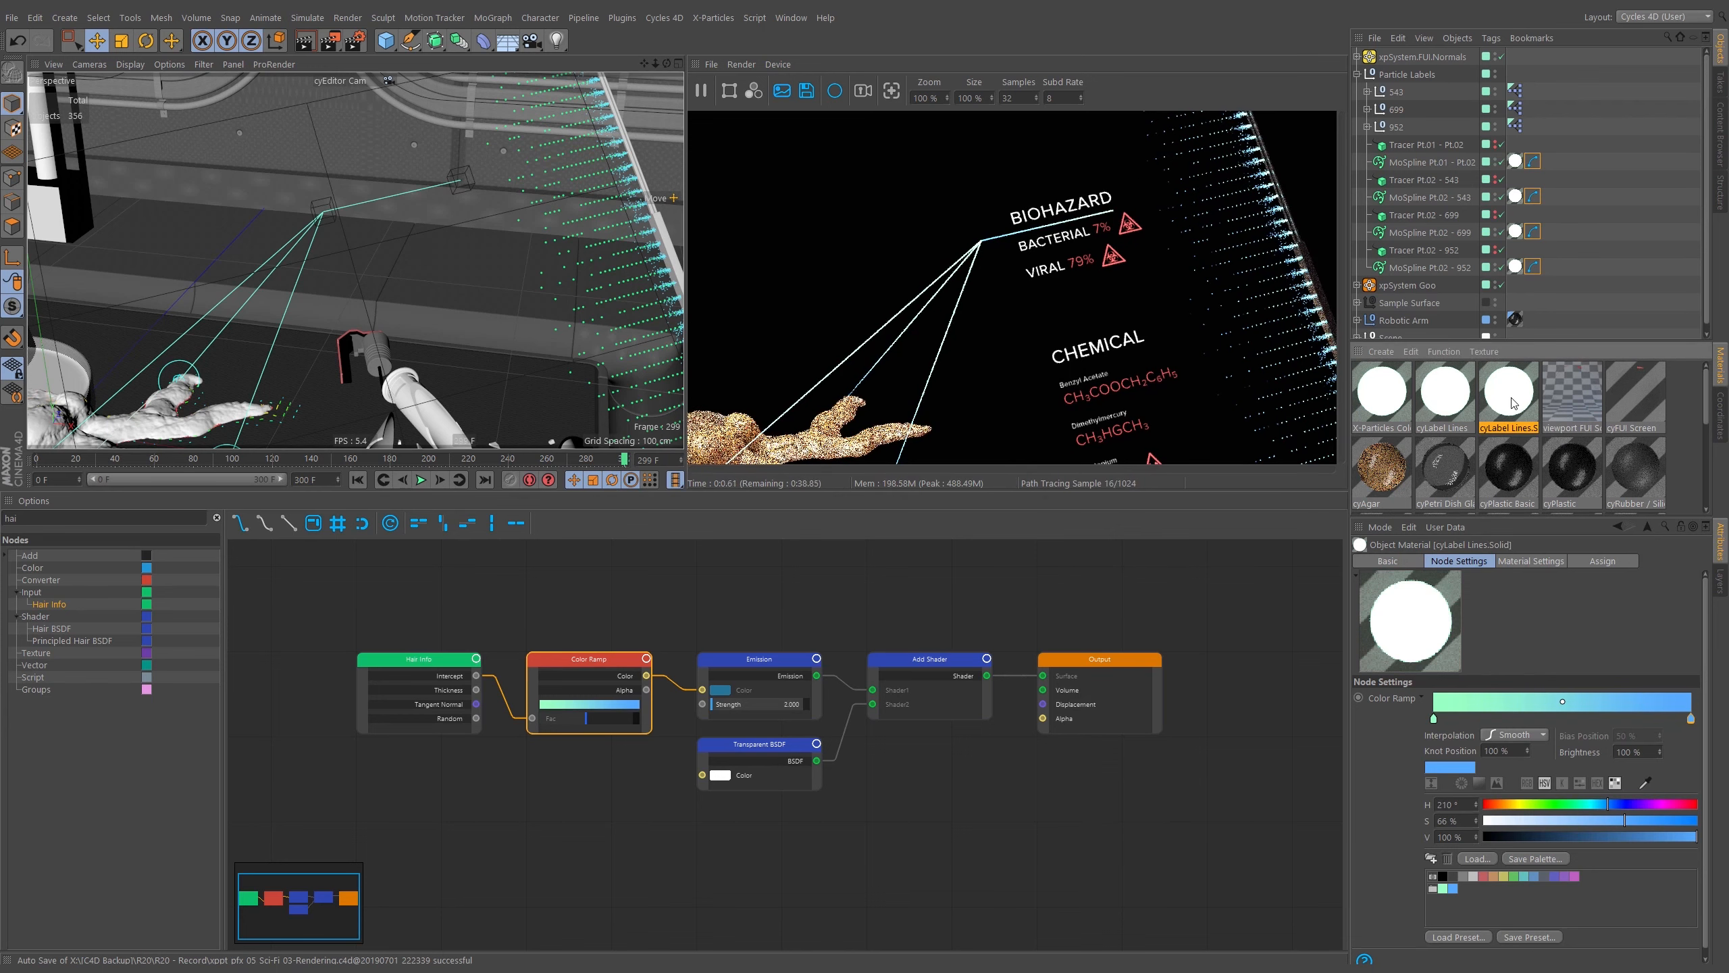
Apply the cyLabel Lines.Solid material to the Circle objects inside the 543, 699 and 952 label groups.
left_click(1430, 162)
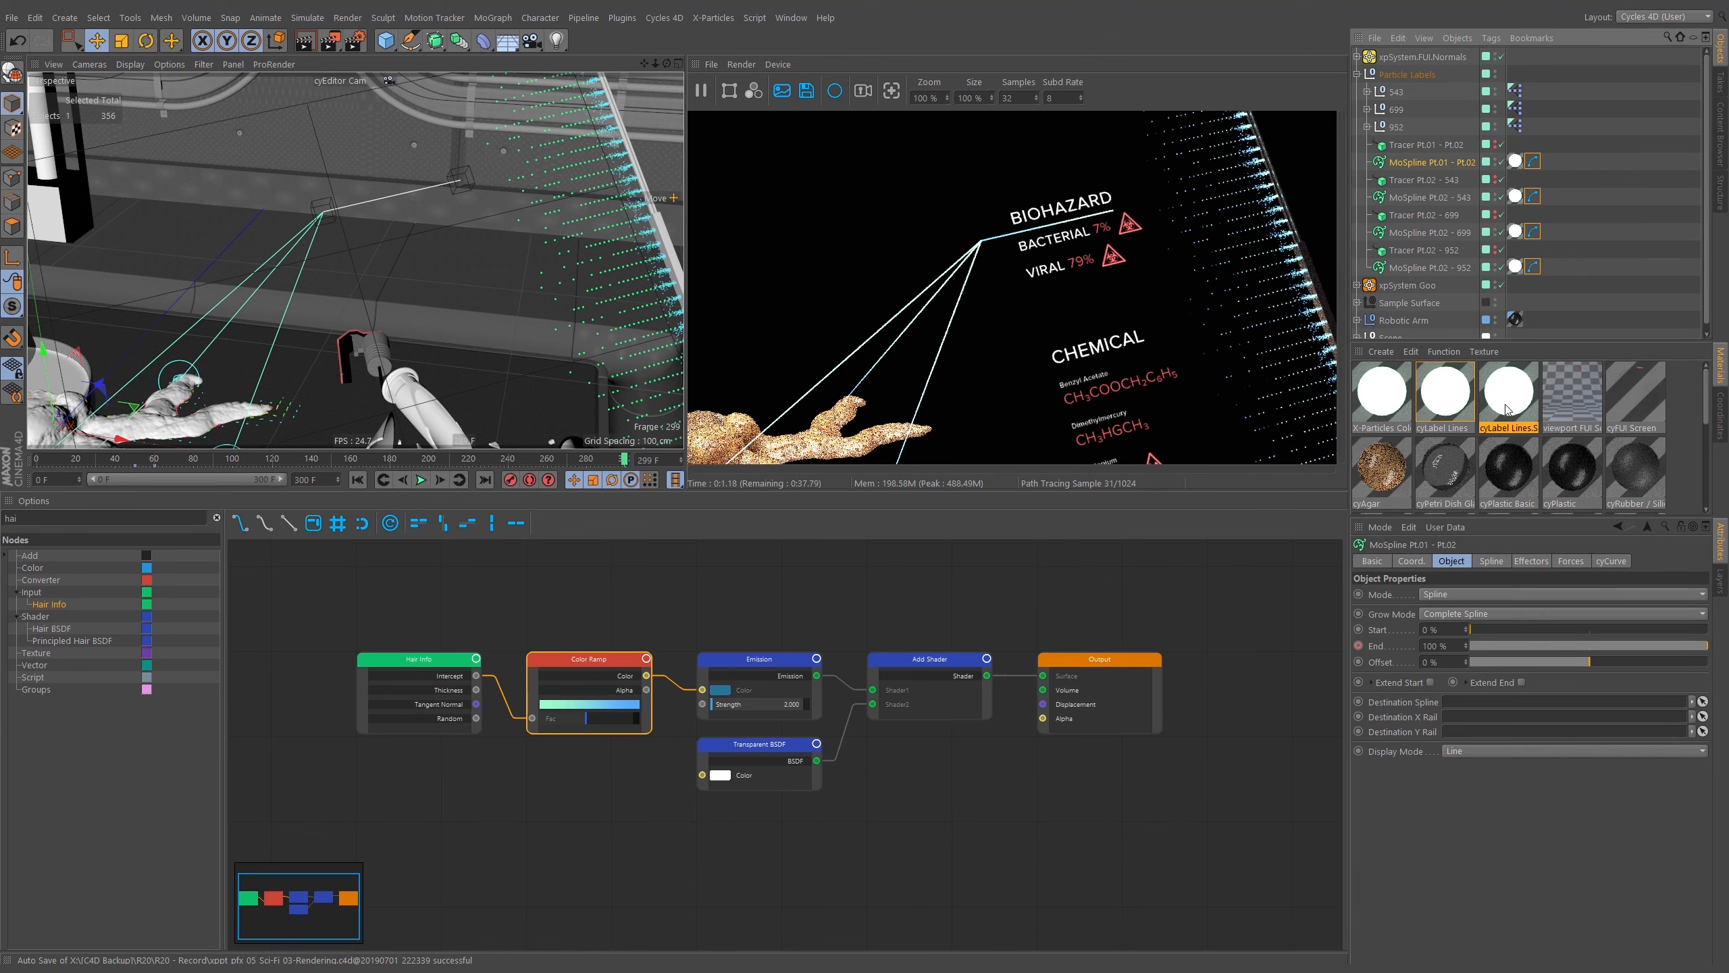
left_click_drag(1507, 397, 1523, 160)
left_click(1367, 127)
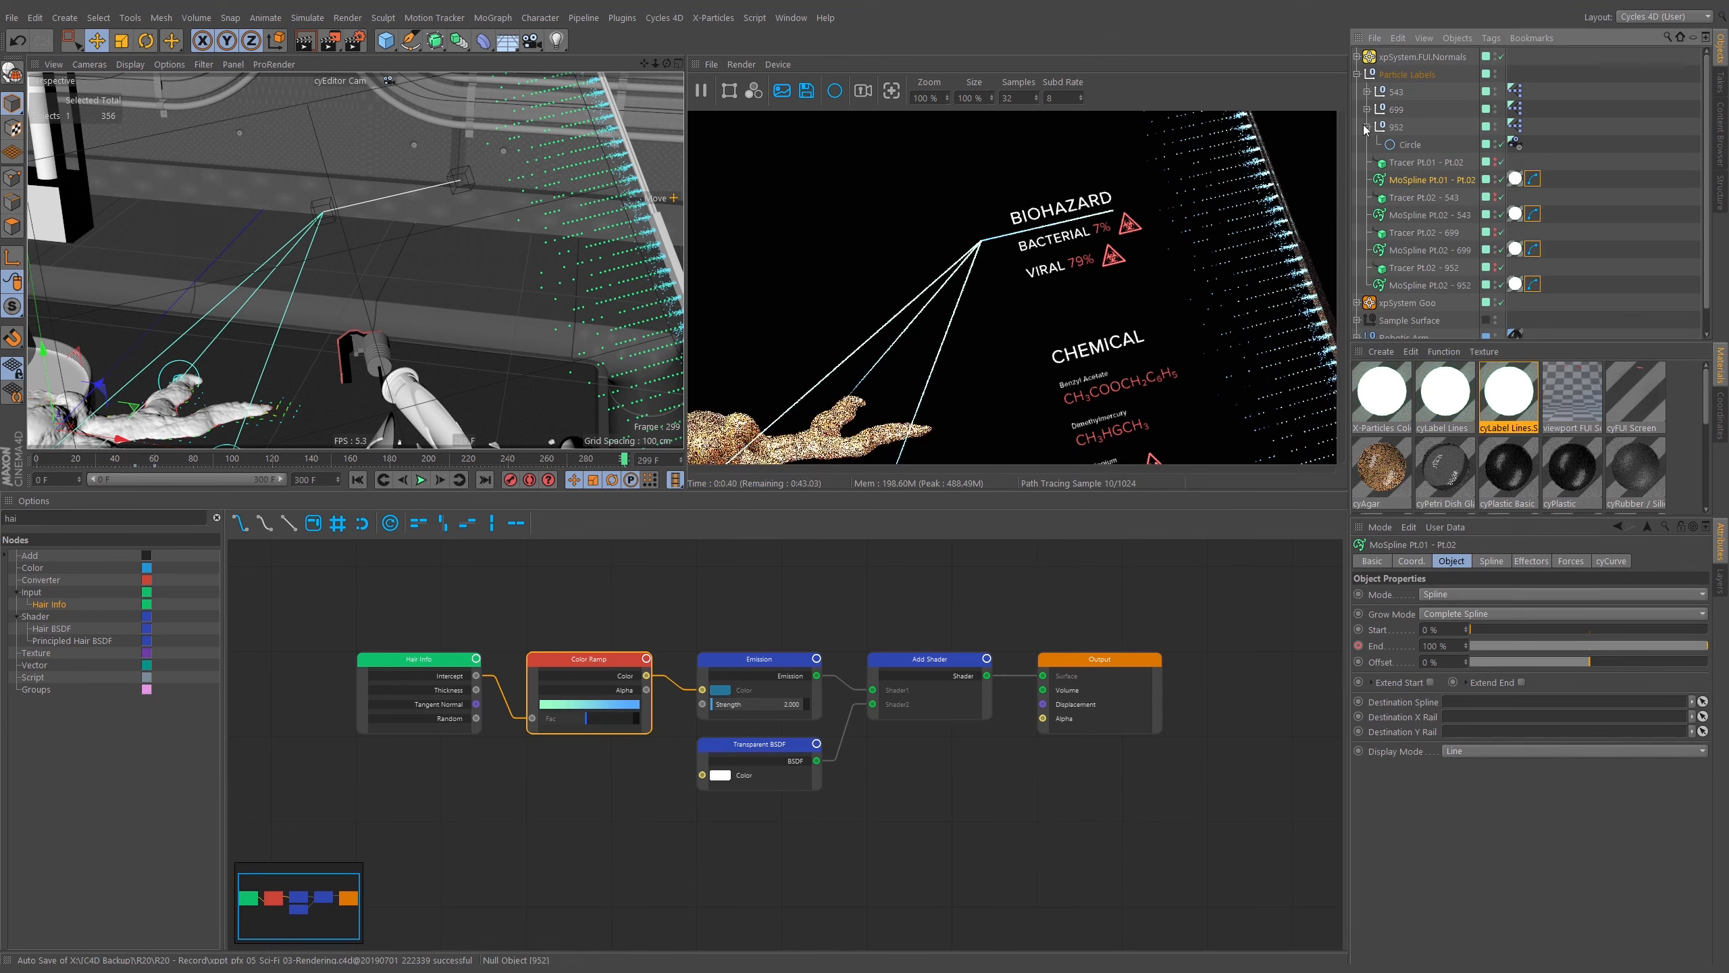
left_click(1366, 104)
left_click(1367, 108)
left_click(1366, 91)
left_click(1411, 109)
left_click(1411, 145, "ctrl")
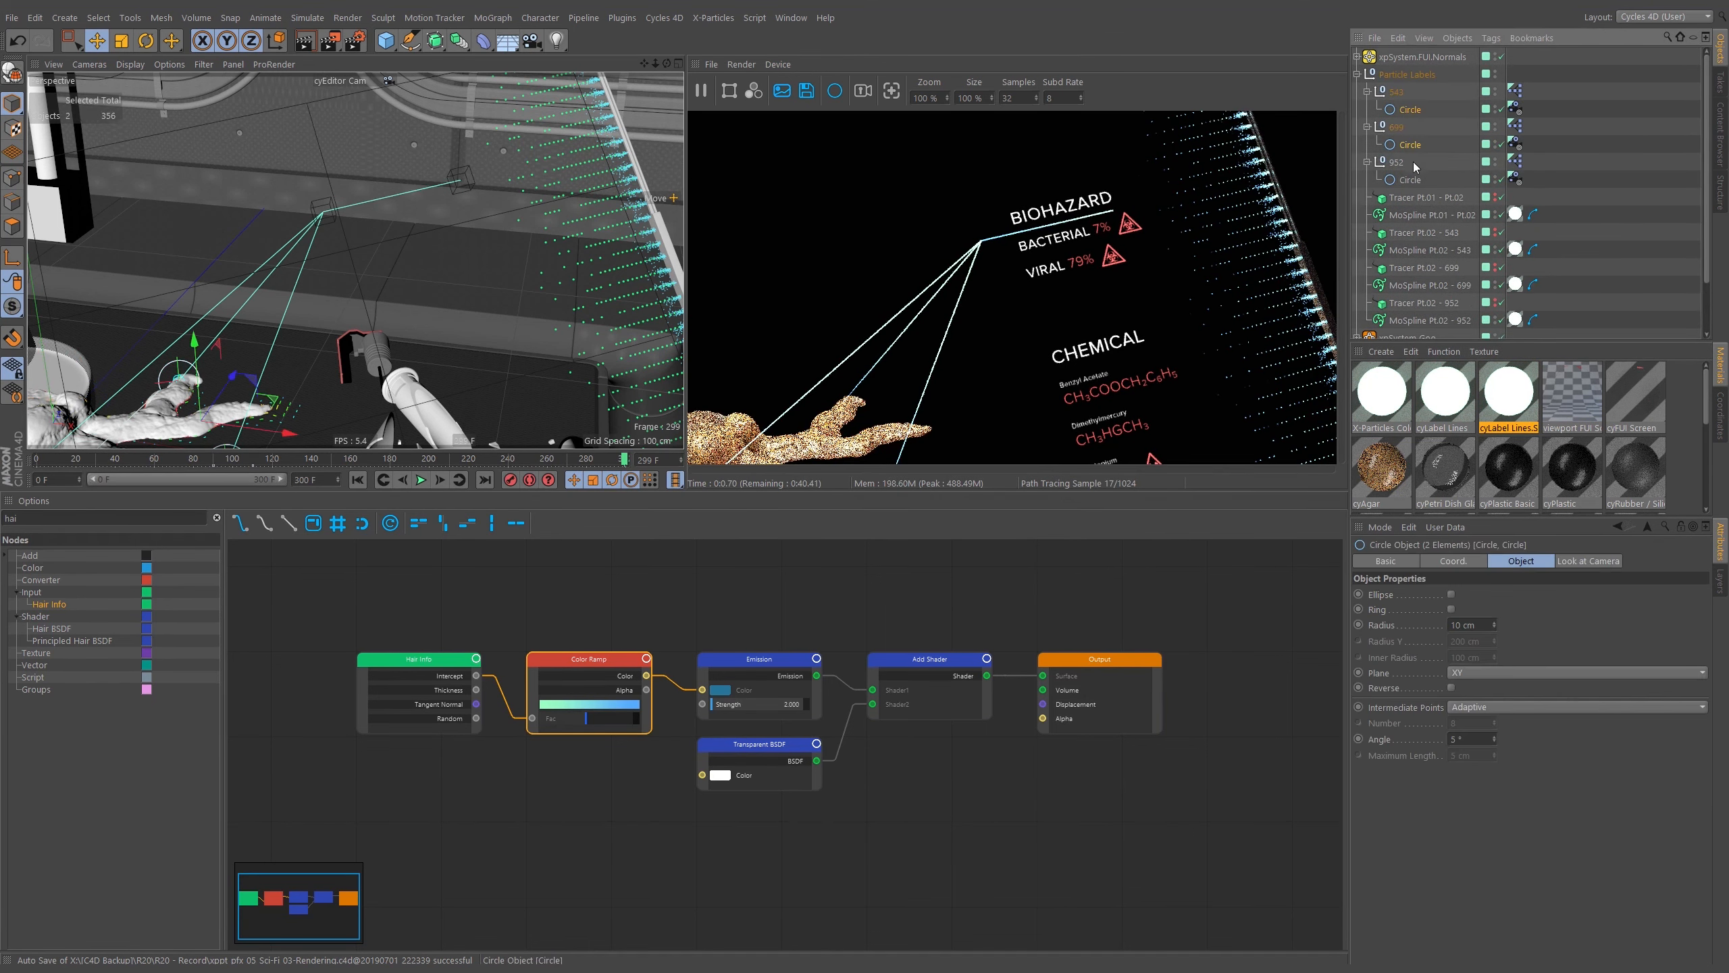
left_click(1412, 180, "ctrl")
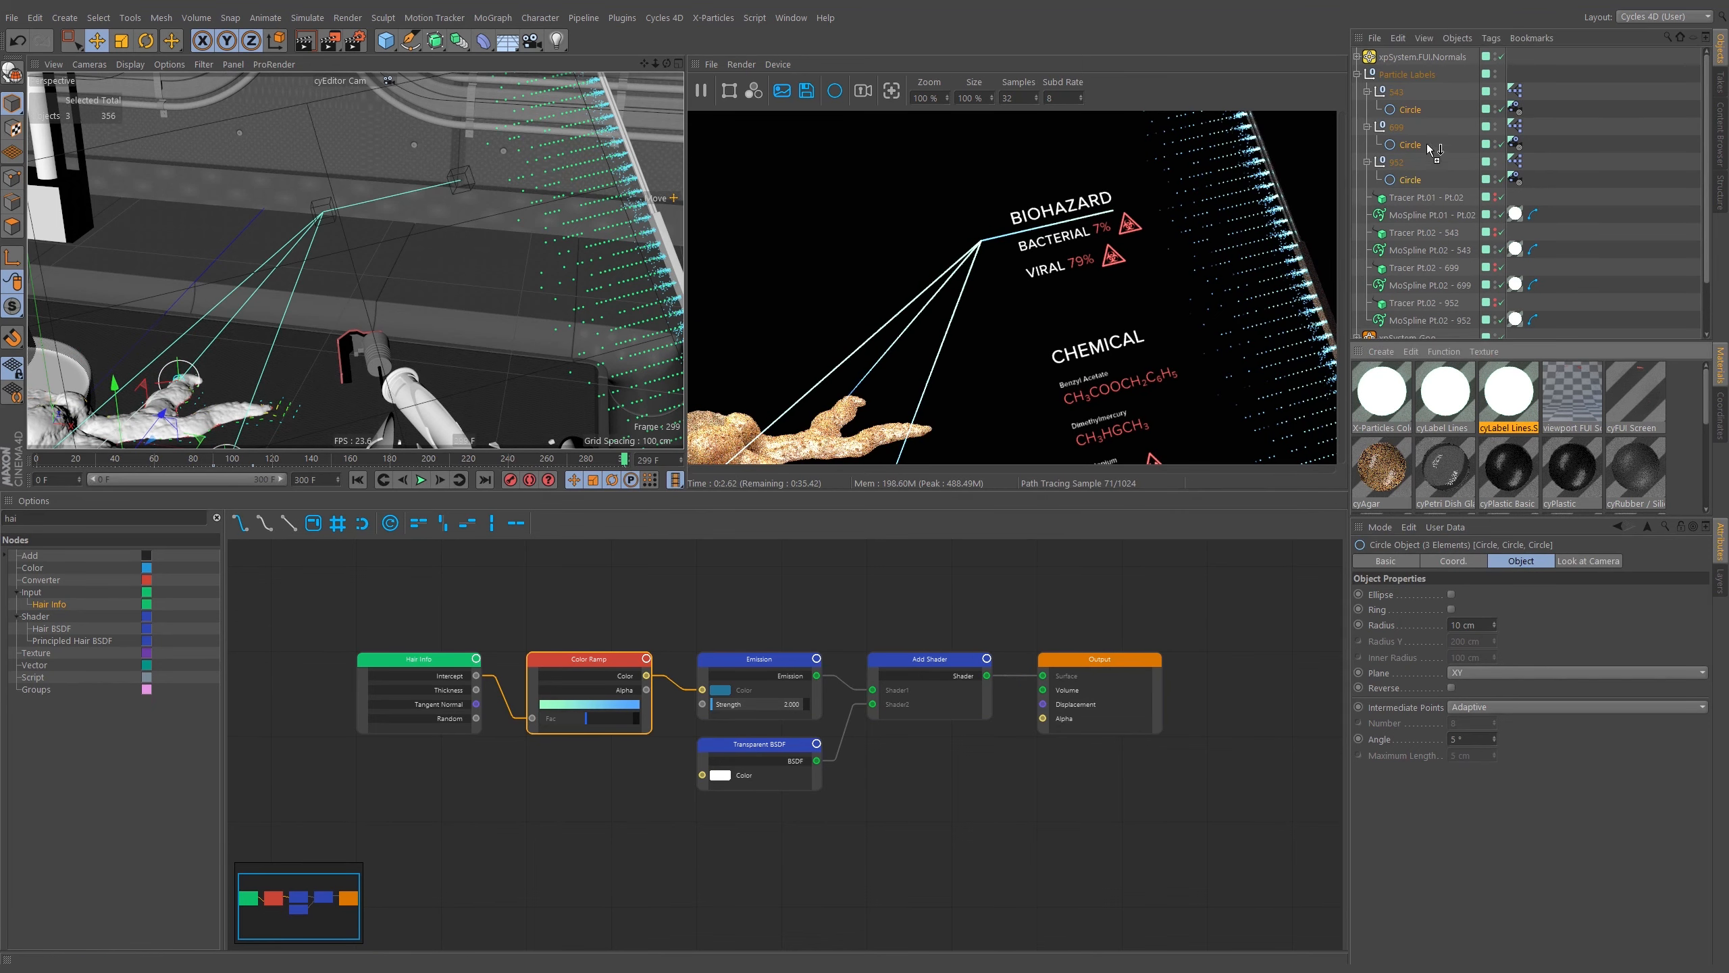
right_click(1514, 400)
left_click(1393, 538)
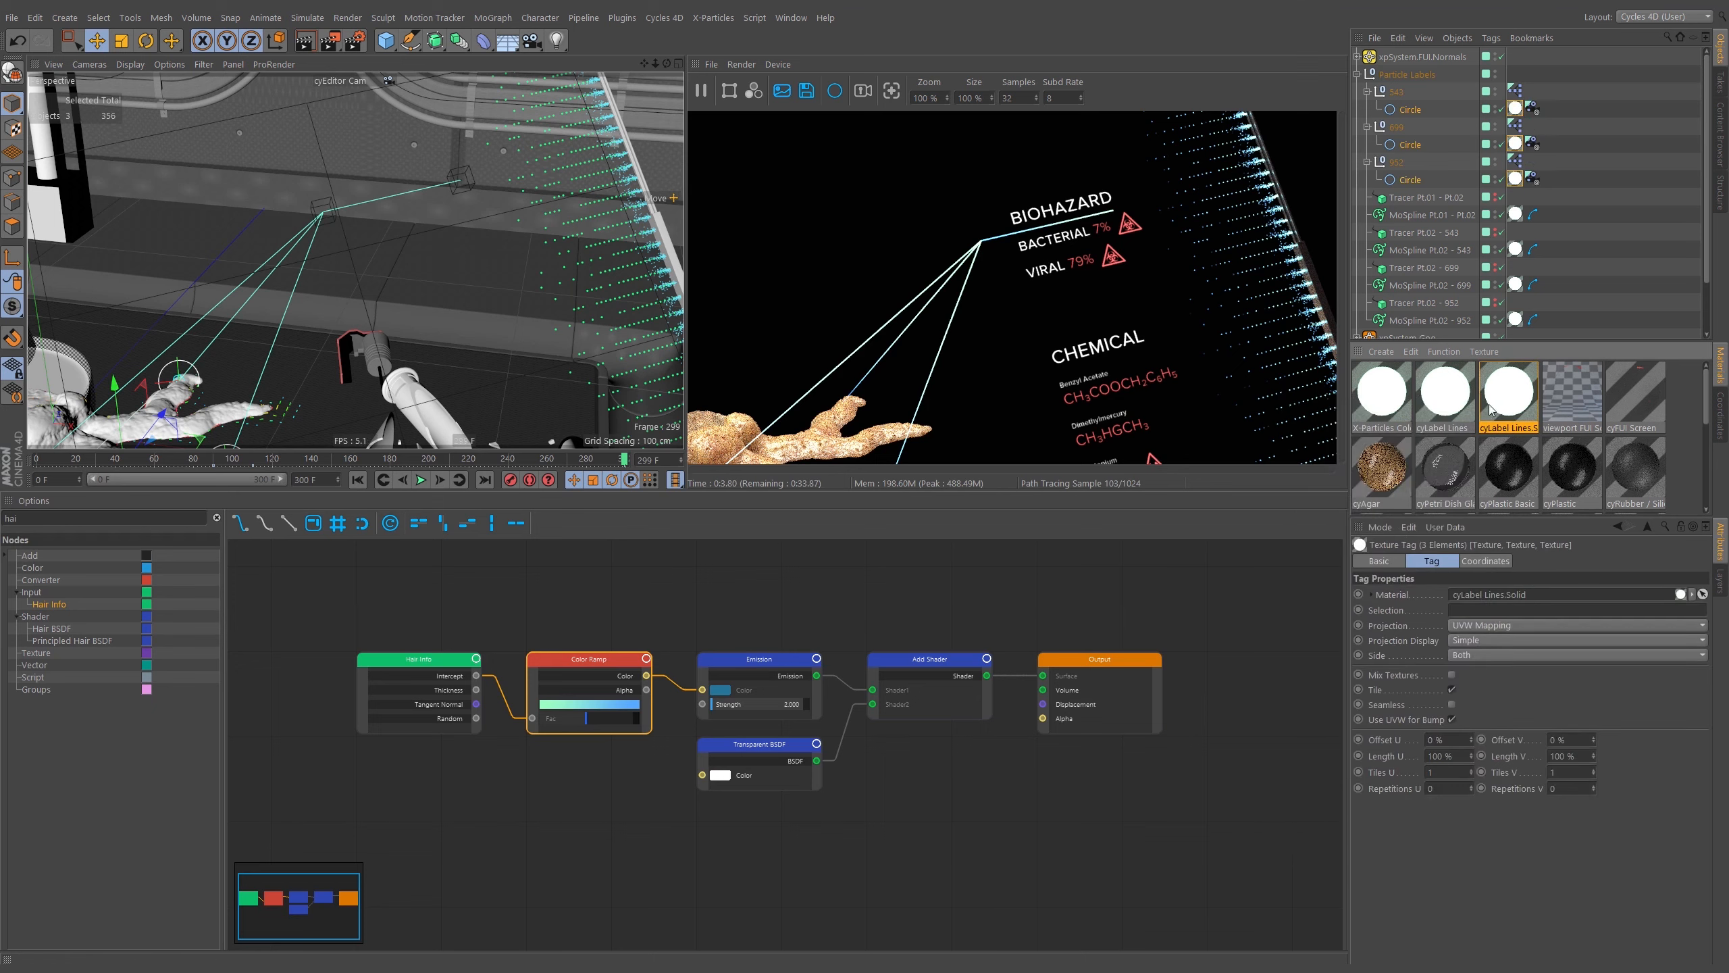
Copy the MoSpline's cyCurve tag onto the Circle objects.
left_click(1580, 189)
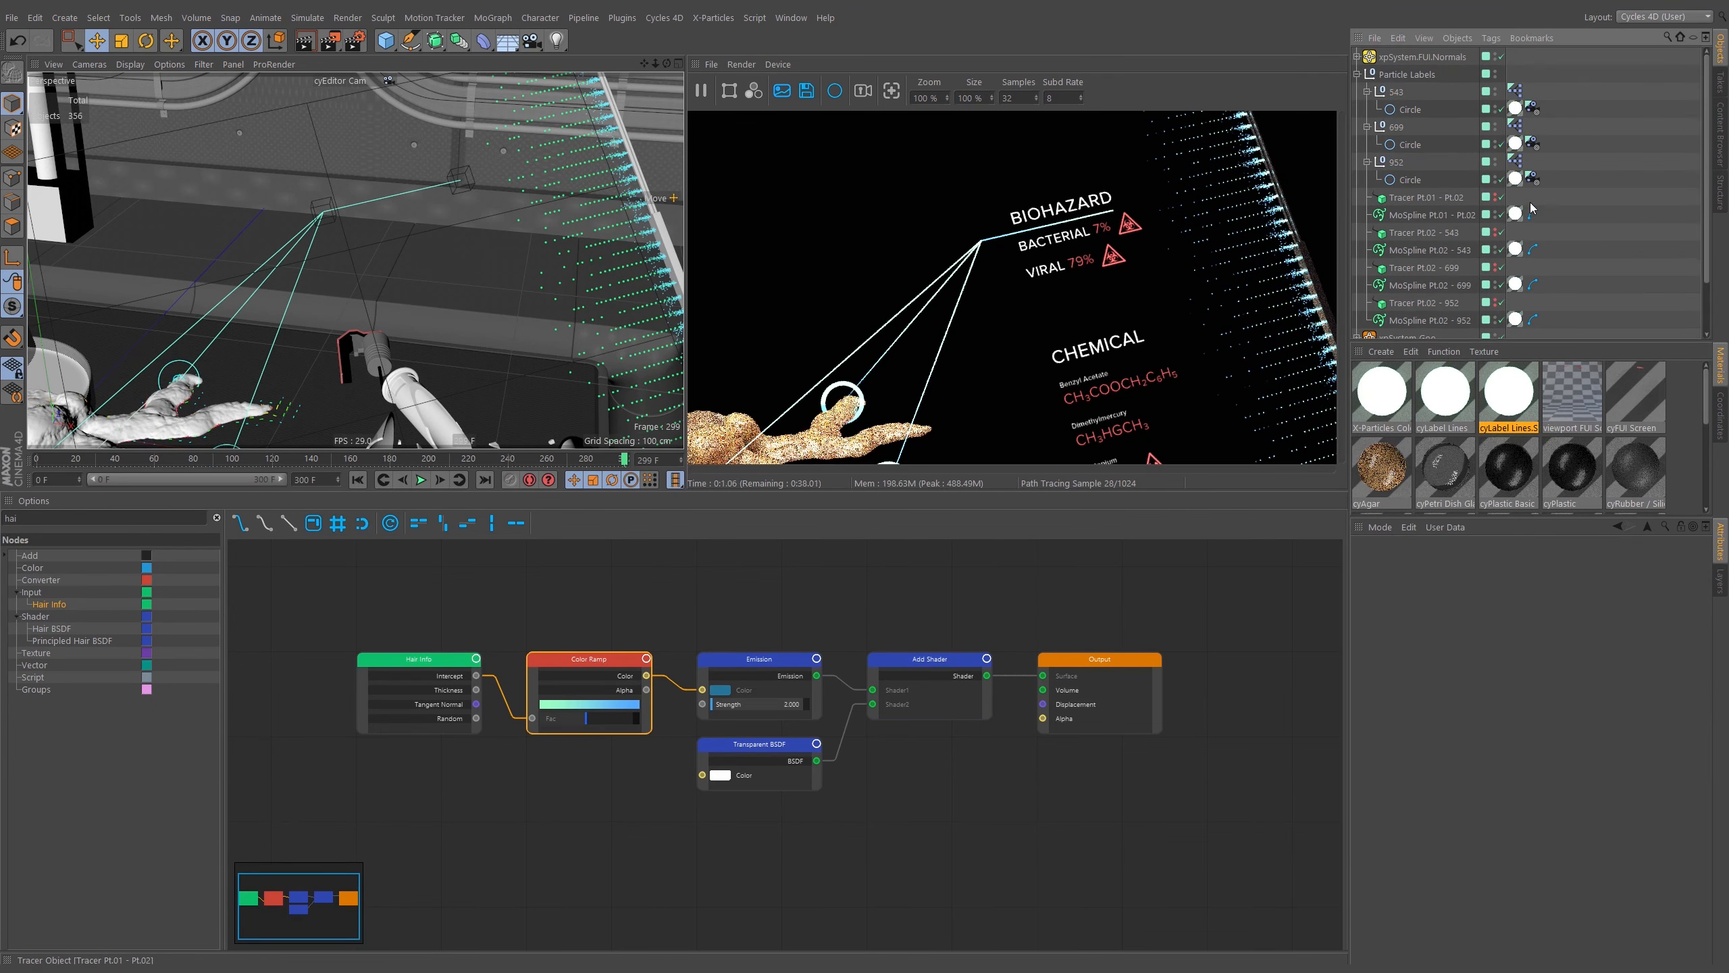
left_click_drag(1532, 216, 1532, 109, "ctrl")
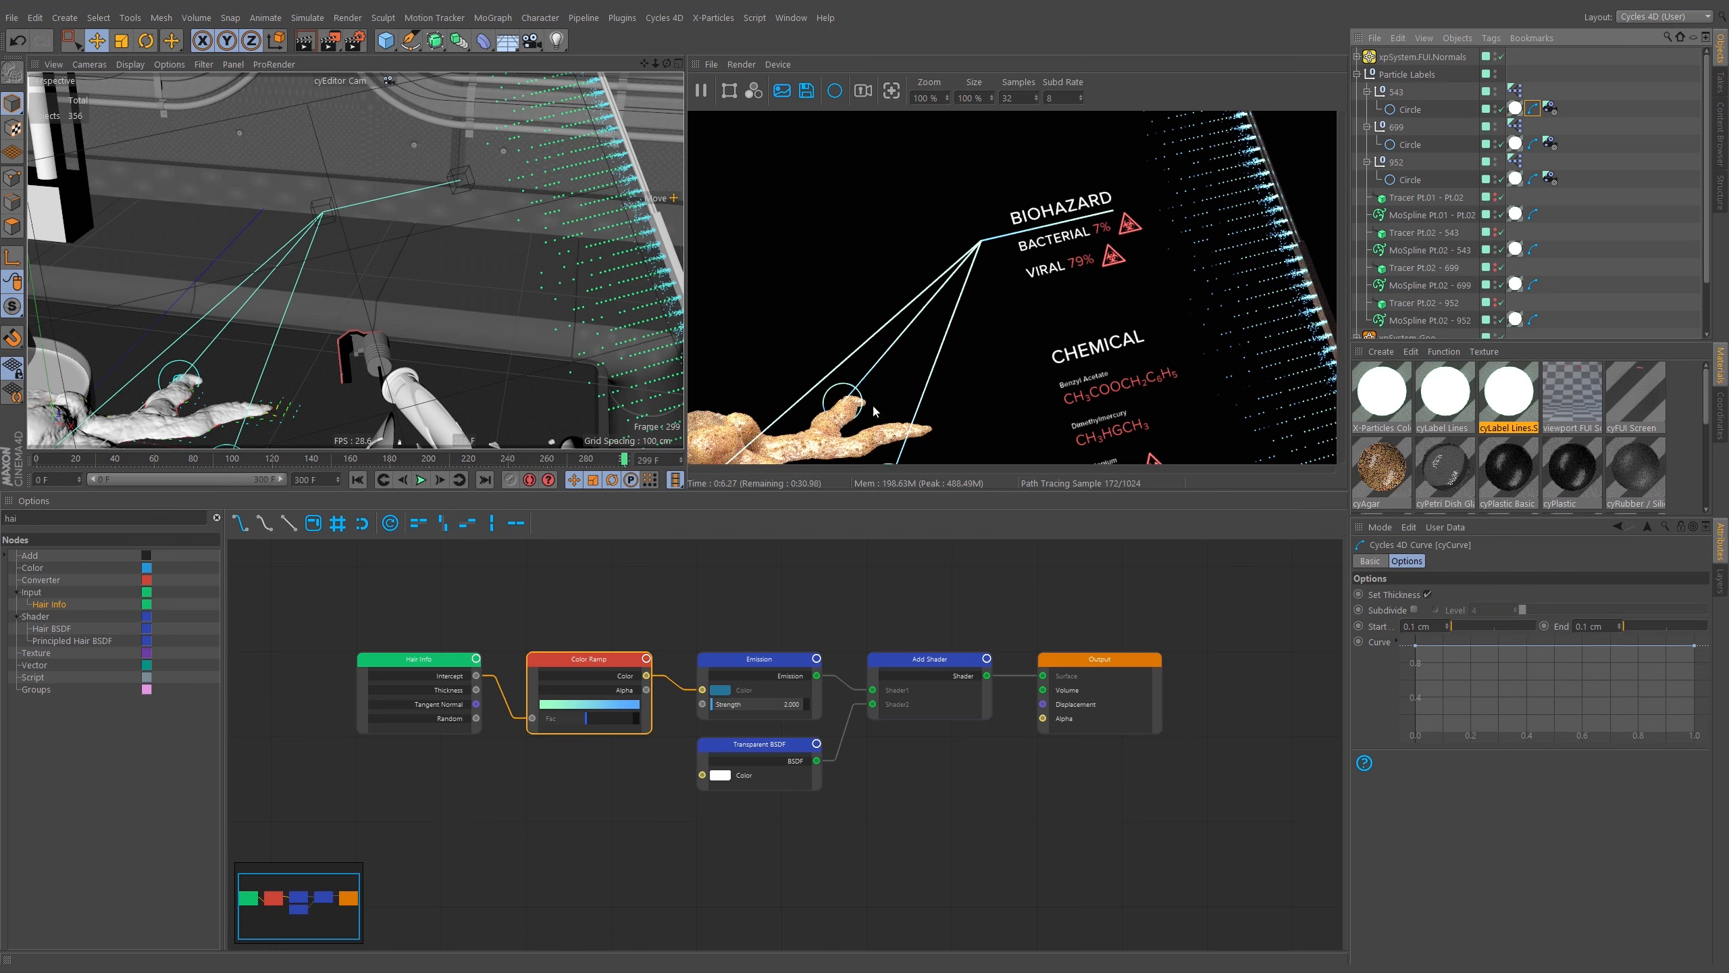
Set the Emission node's Strength to 1 in the cyLabel Lines.Solid material.
middle_click_drag(744, 671, 856, 654)
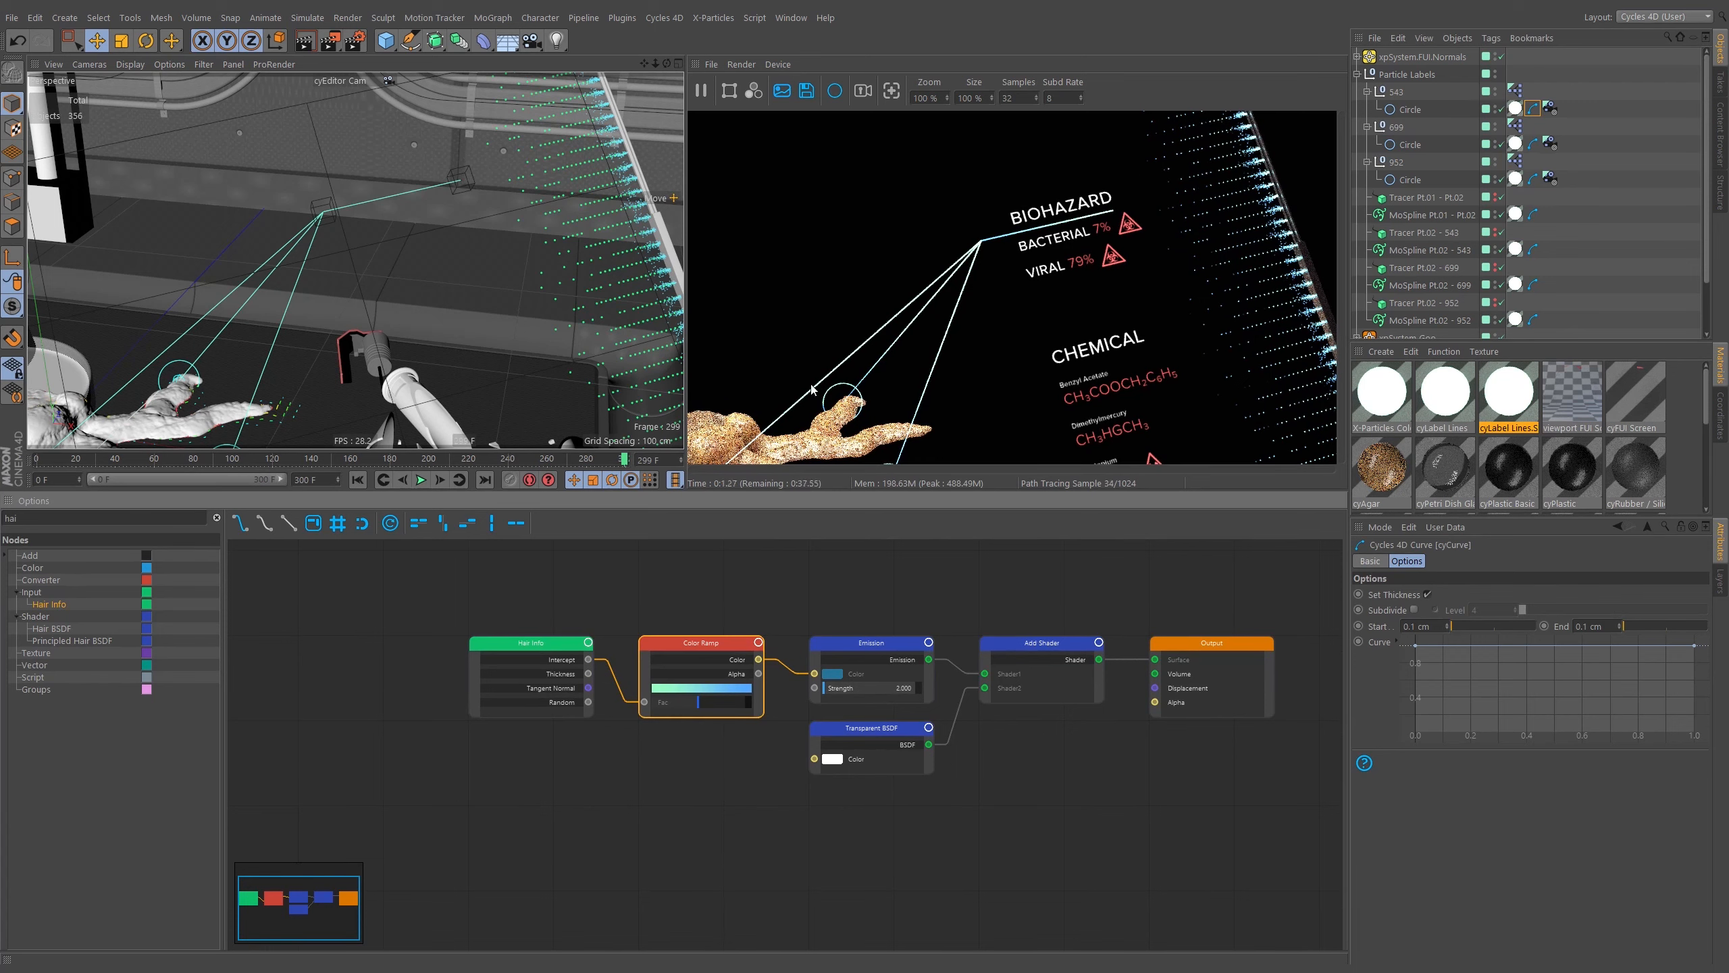
left_click(916, 664)
left_click_drag(1423, 698, 1374, 704)
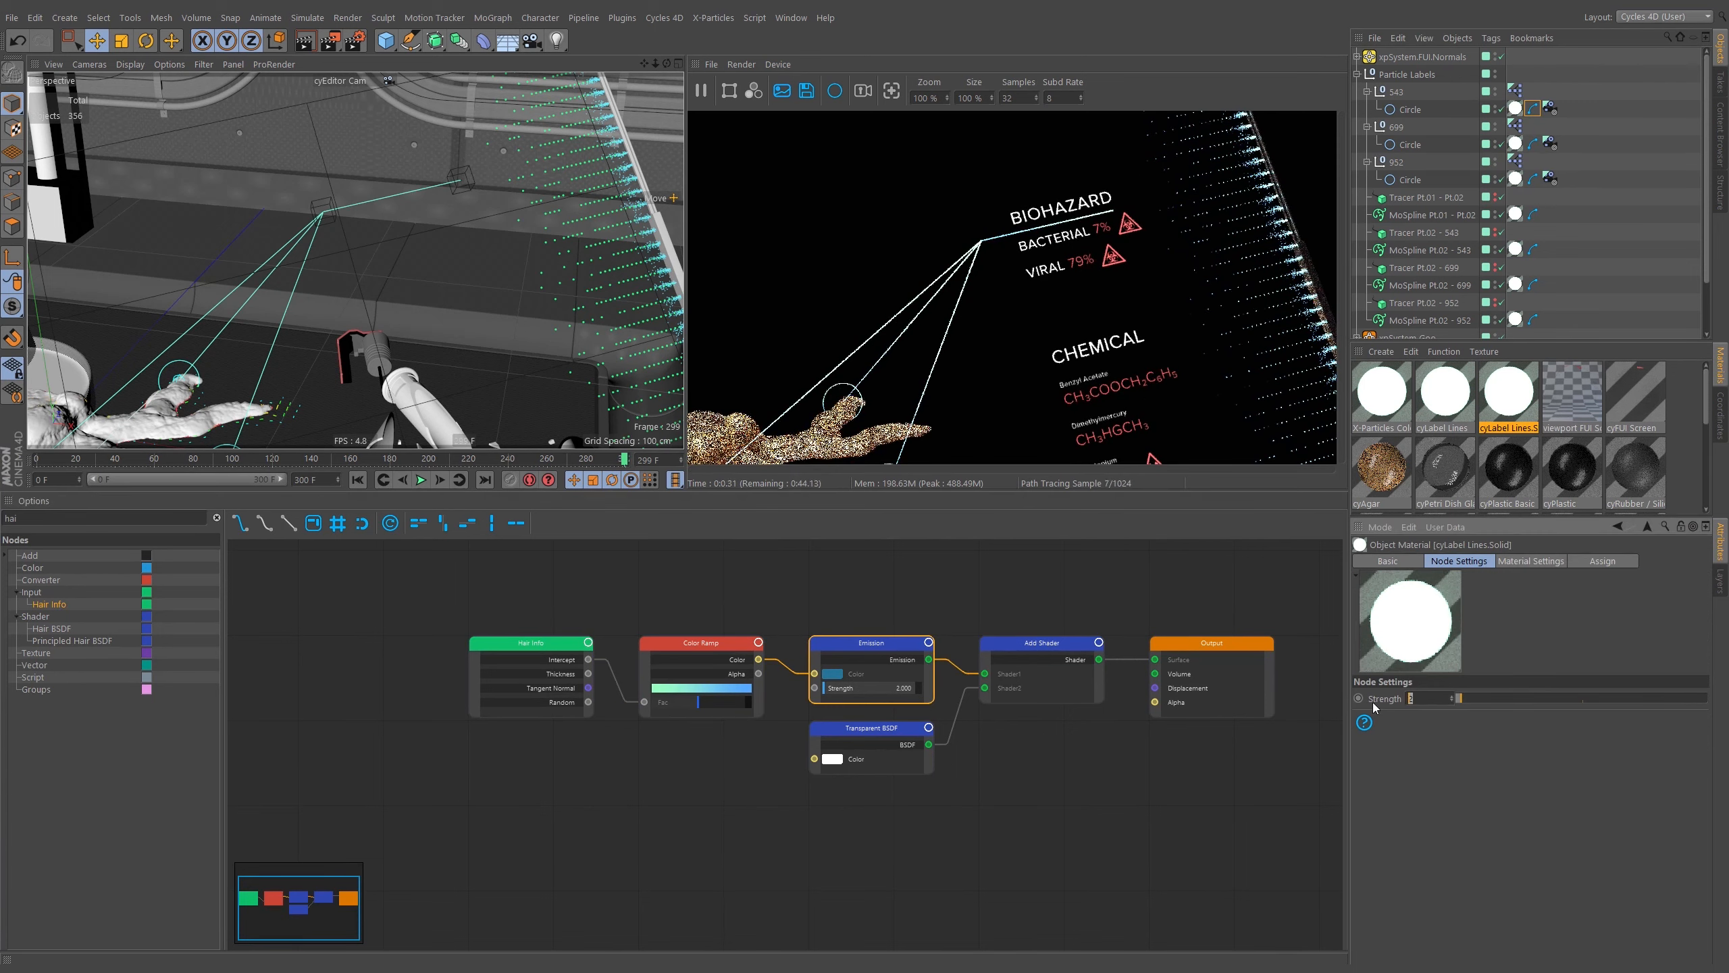
type("1")
key("Return")
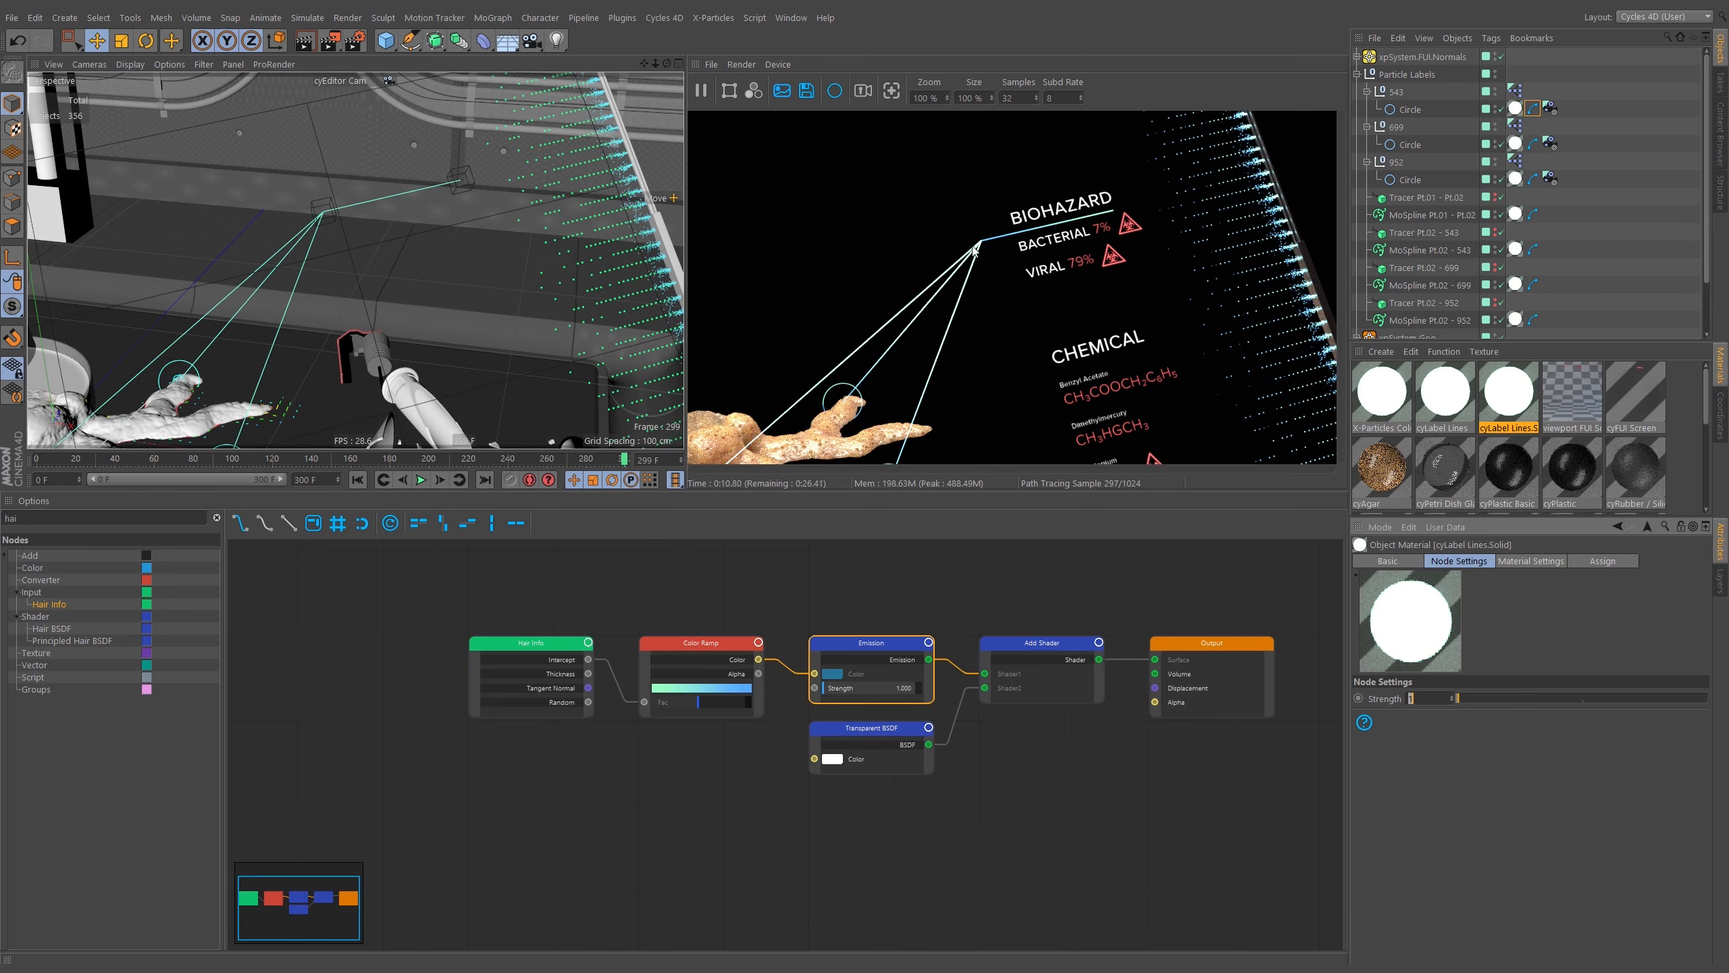
Delete the Color Ramp and Hair Info nodes from the Solid material's tree.
left_click(714, 641)
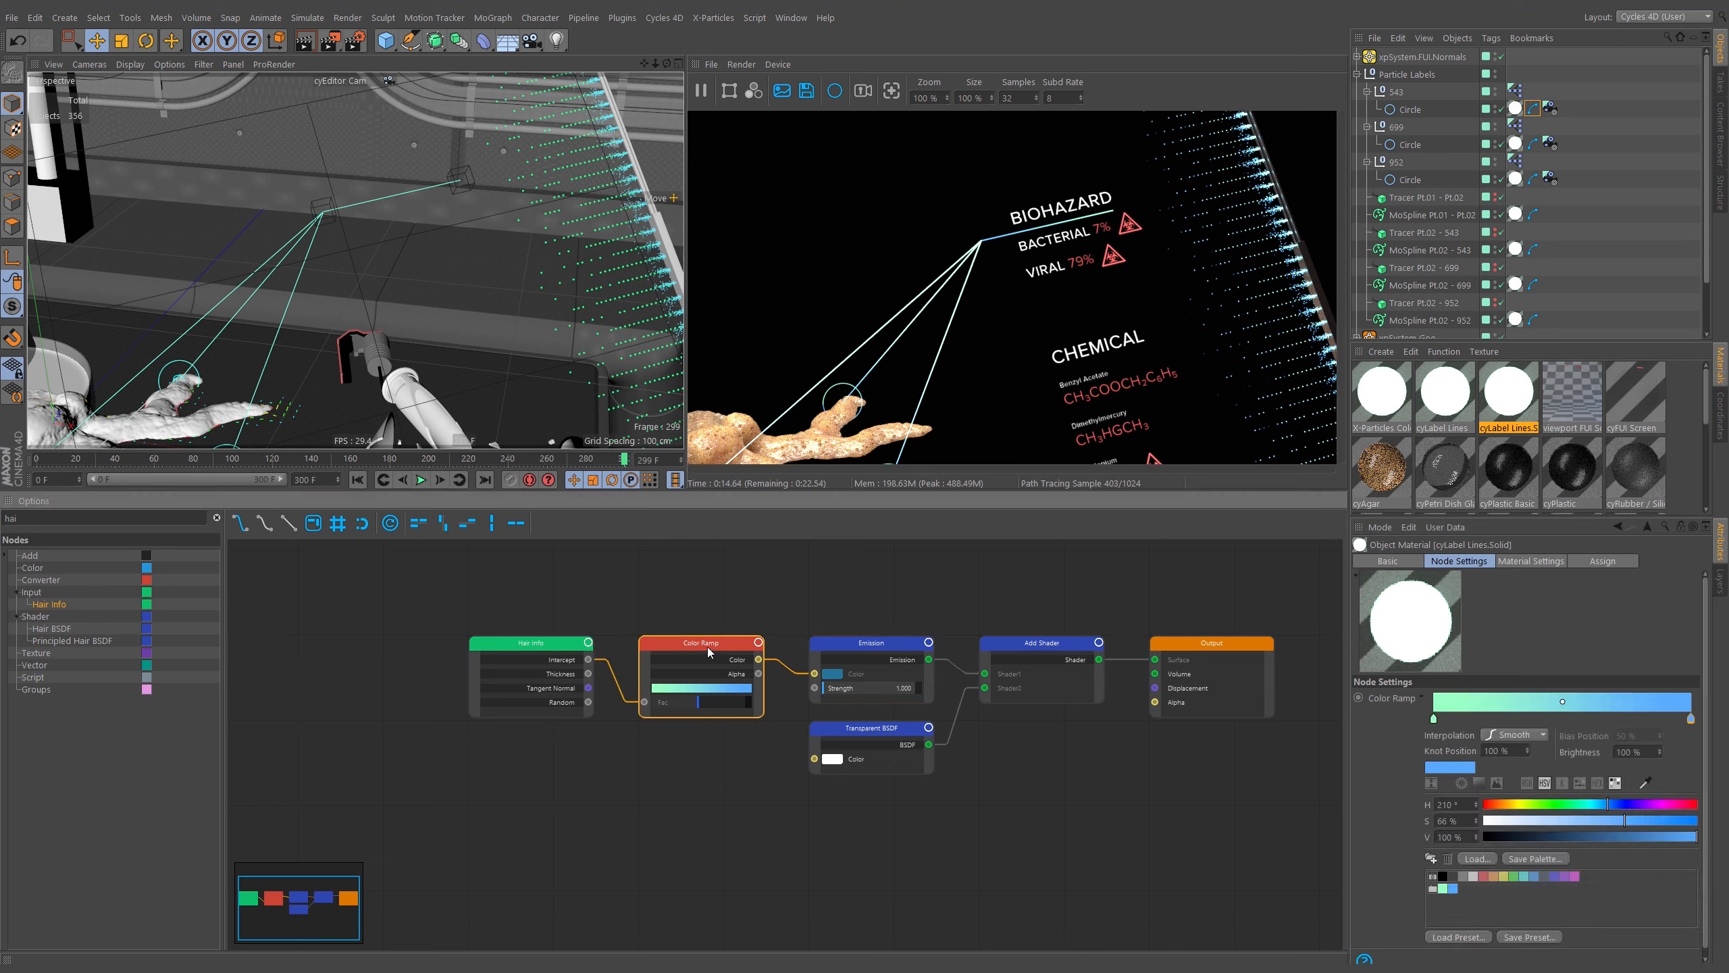
left_click_drag(689, 651, 612, 824)
key("Delete")
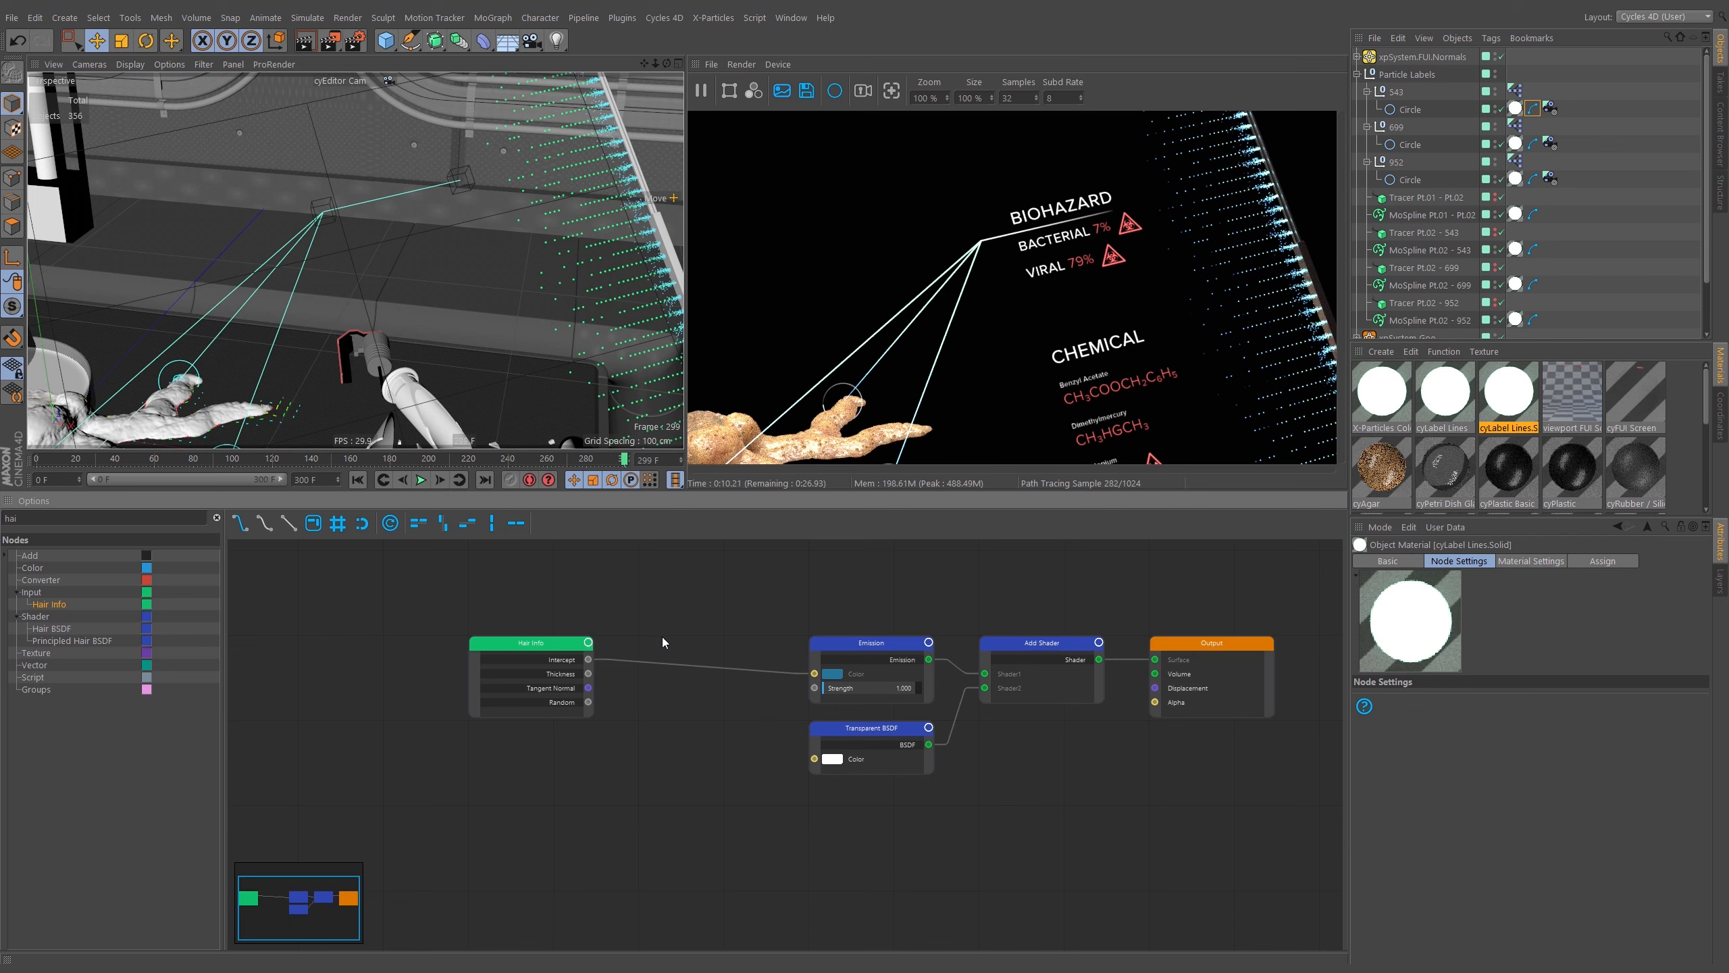
left_click(553, 698)
key("Delete")
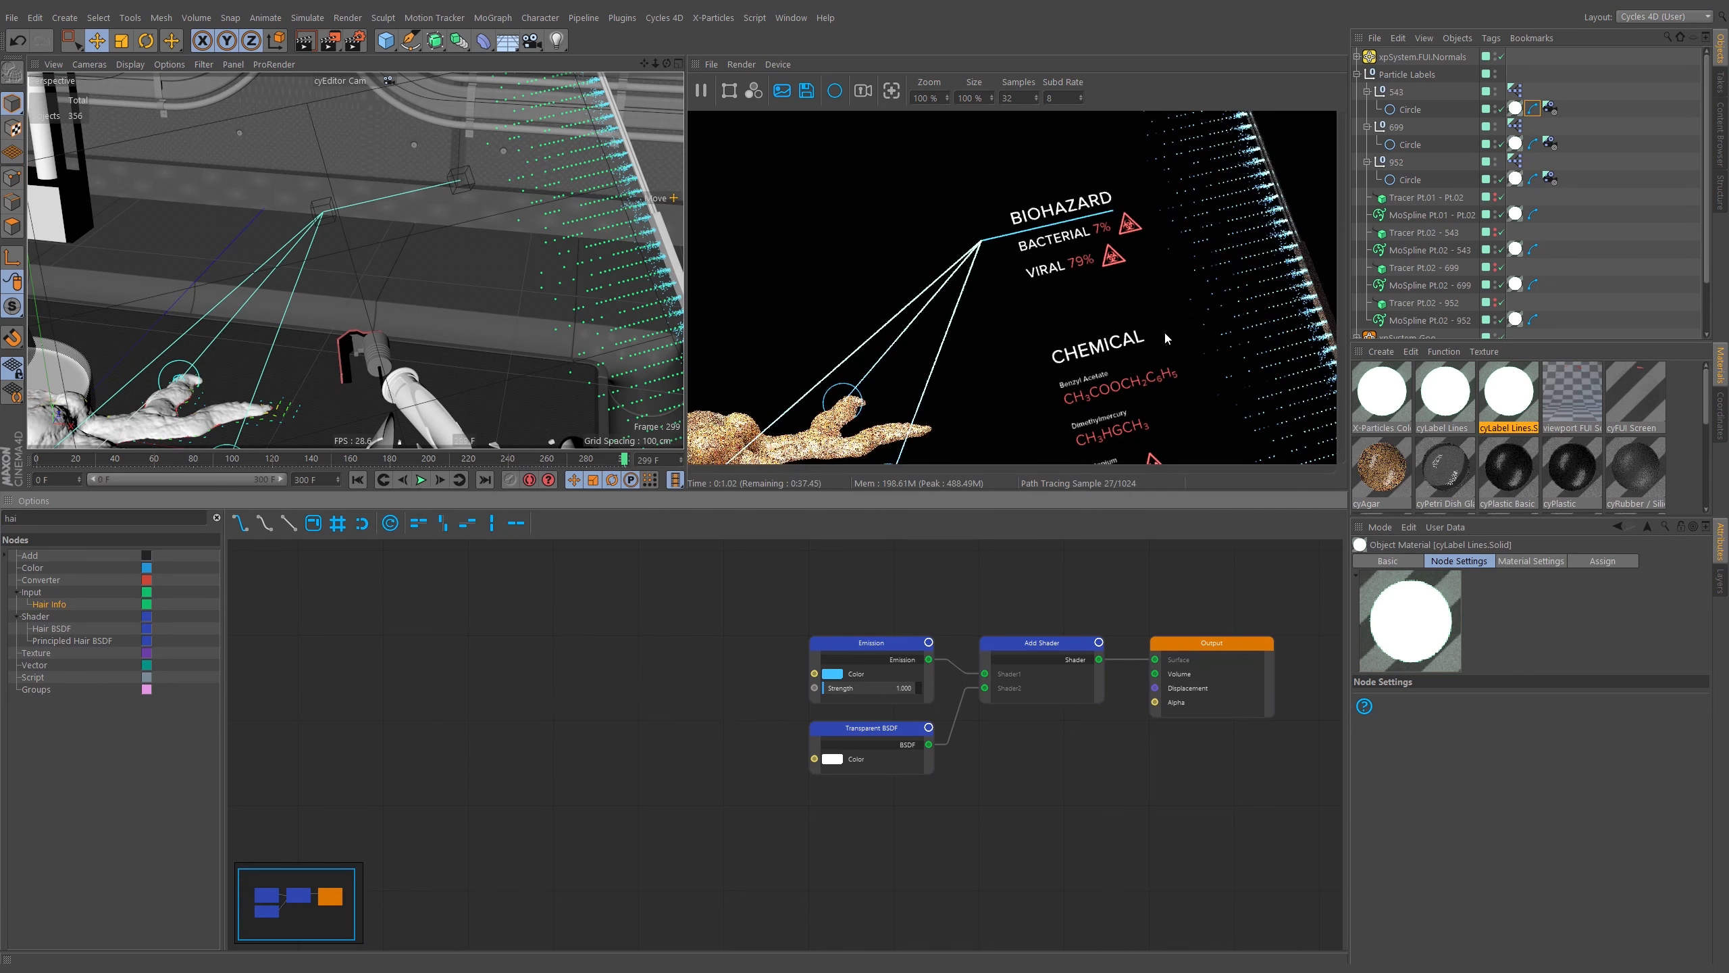
Set the Emission node's colour to magenta.
left_click(831, 677)
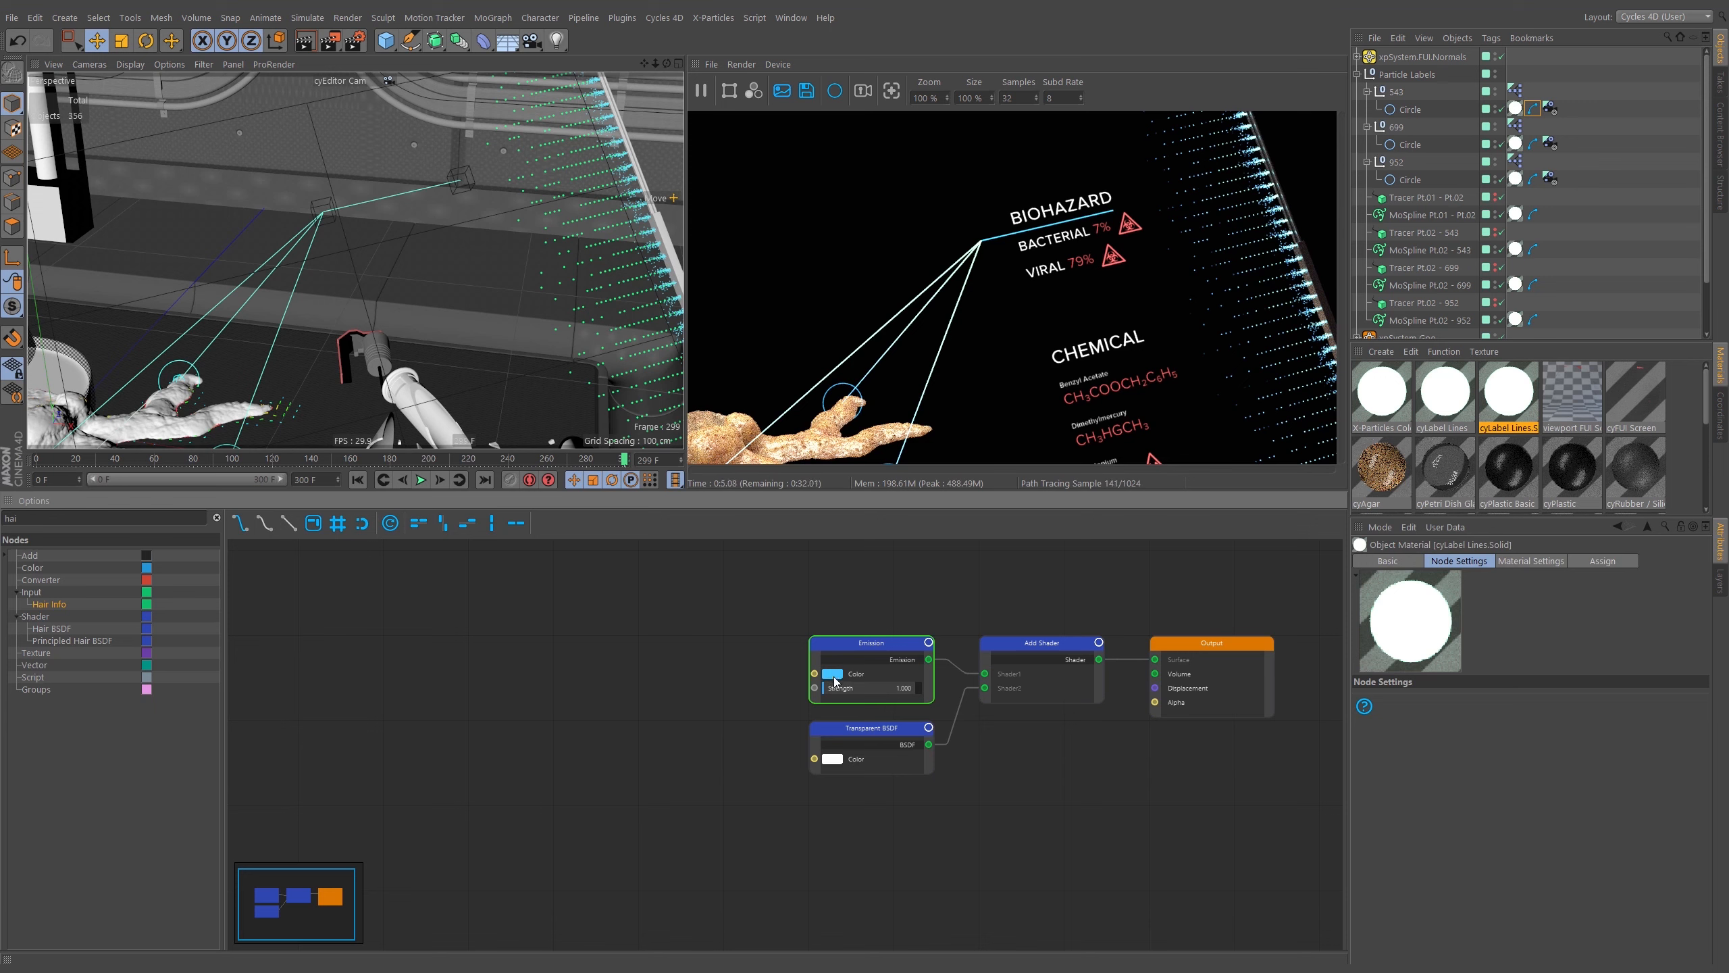
left_click(833, 675)
left_click_drag(860, 676, 931, 675)
left_click(811, 728)
middle_click_drag(866, 612, 783, 623)
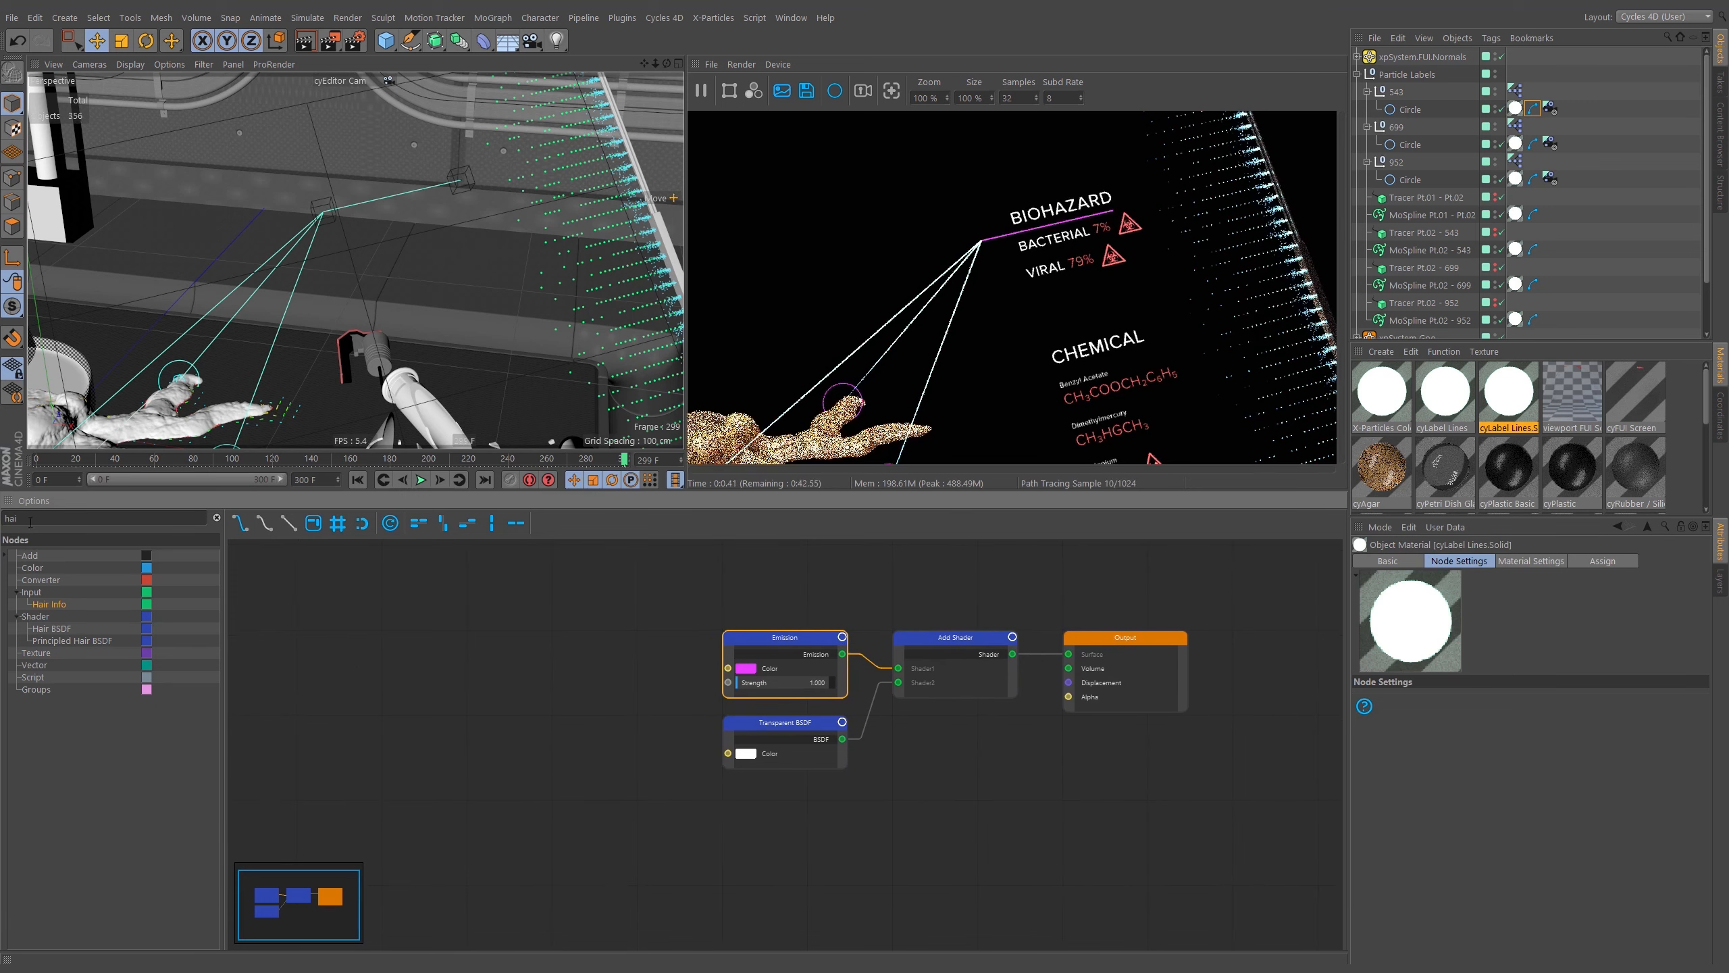
Add an Attribute node with the Object Color preset and connect its Color output to the Emission color input.
left_click_drag(46, 518, 2, 584)
key("BackSpace")
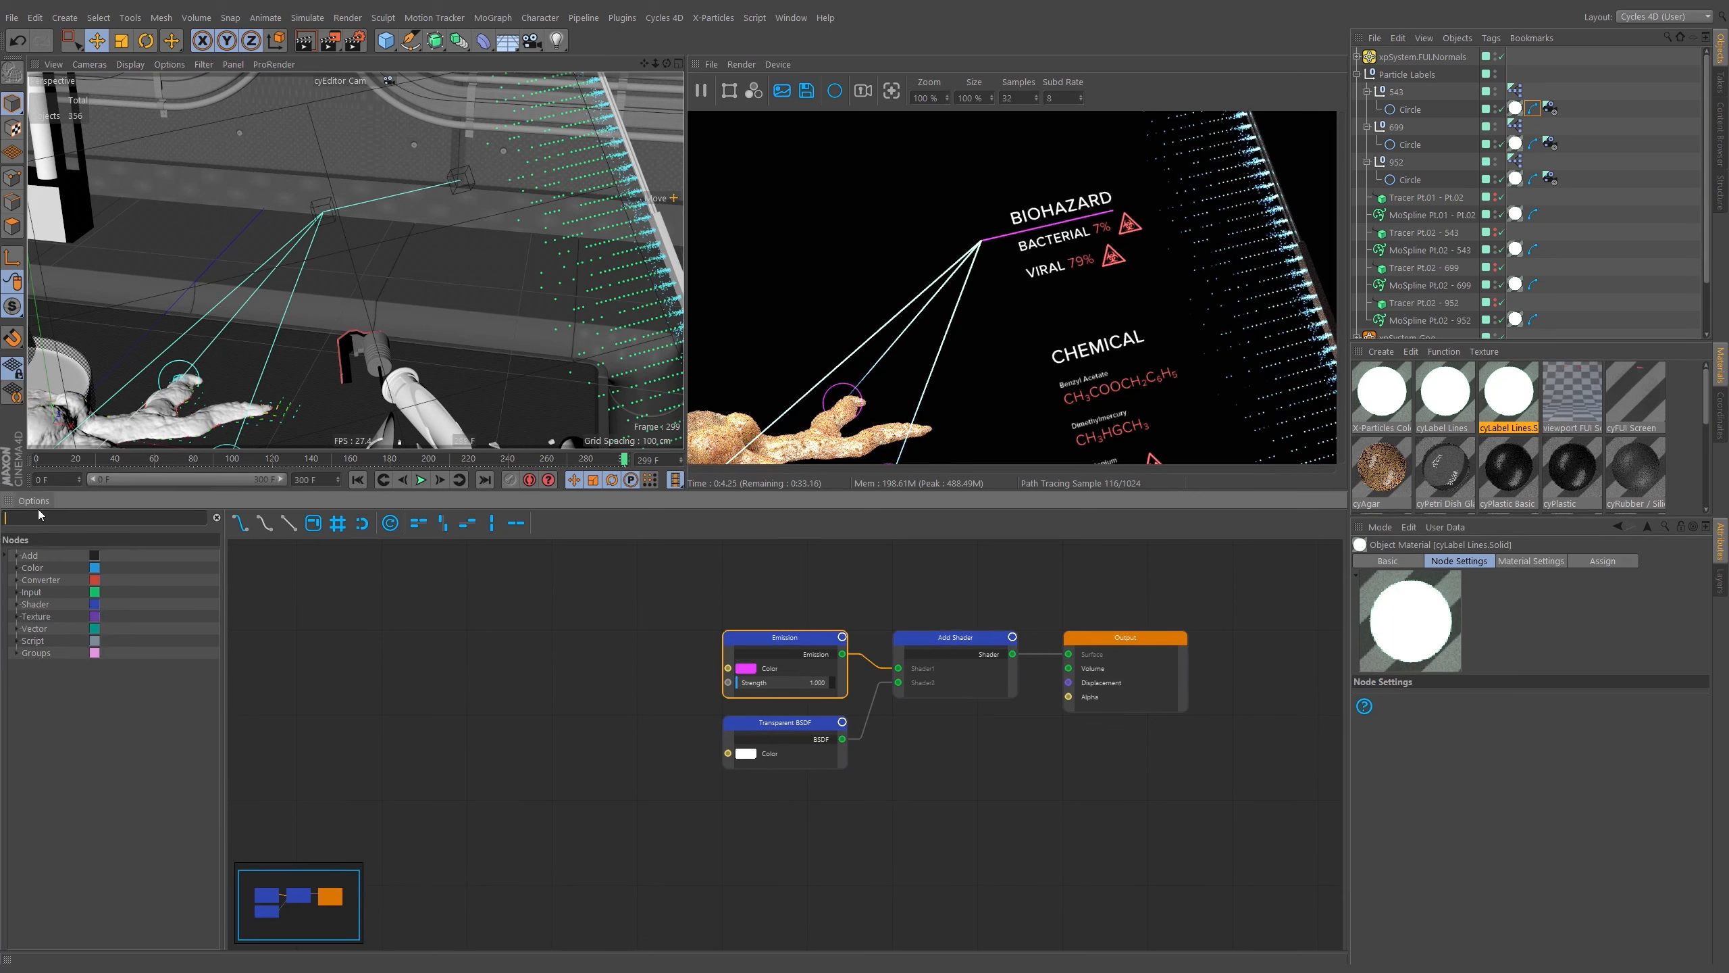
type("att")
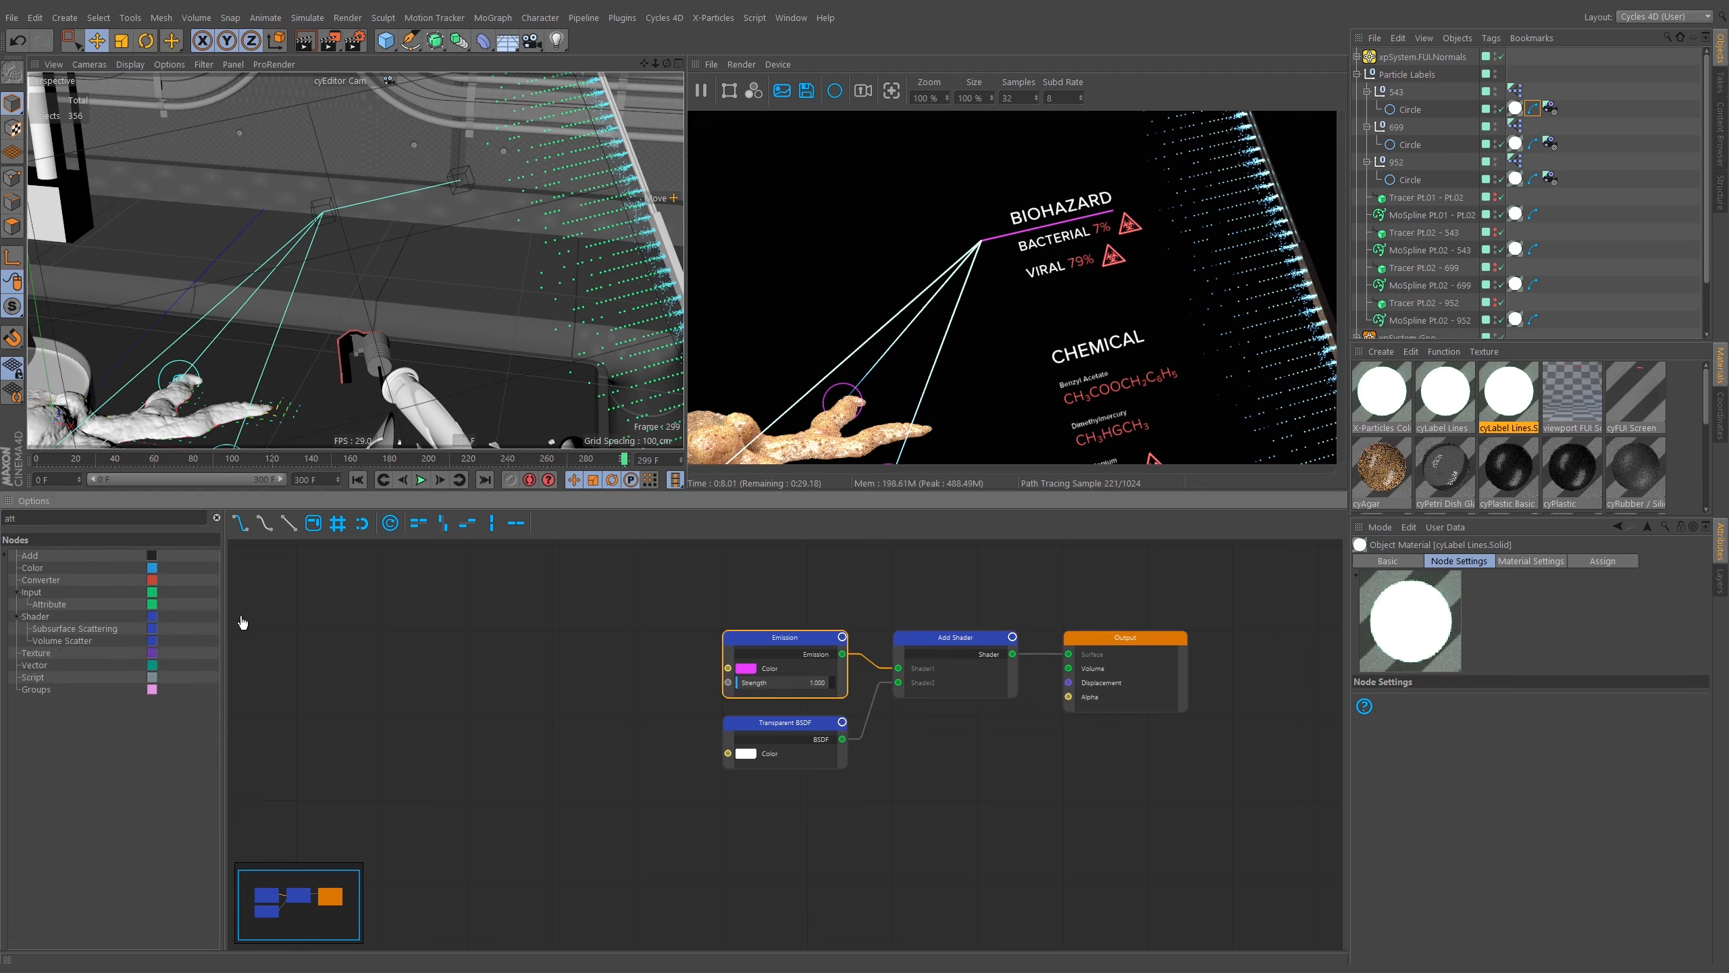
left_click_drag(242, 622, 581, 648)
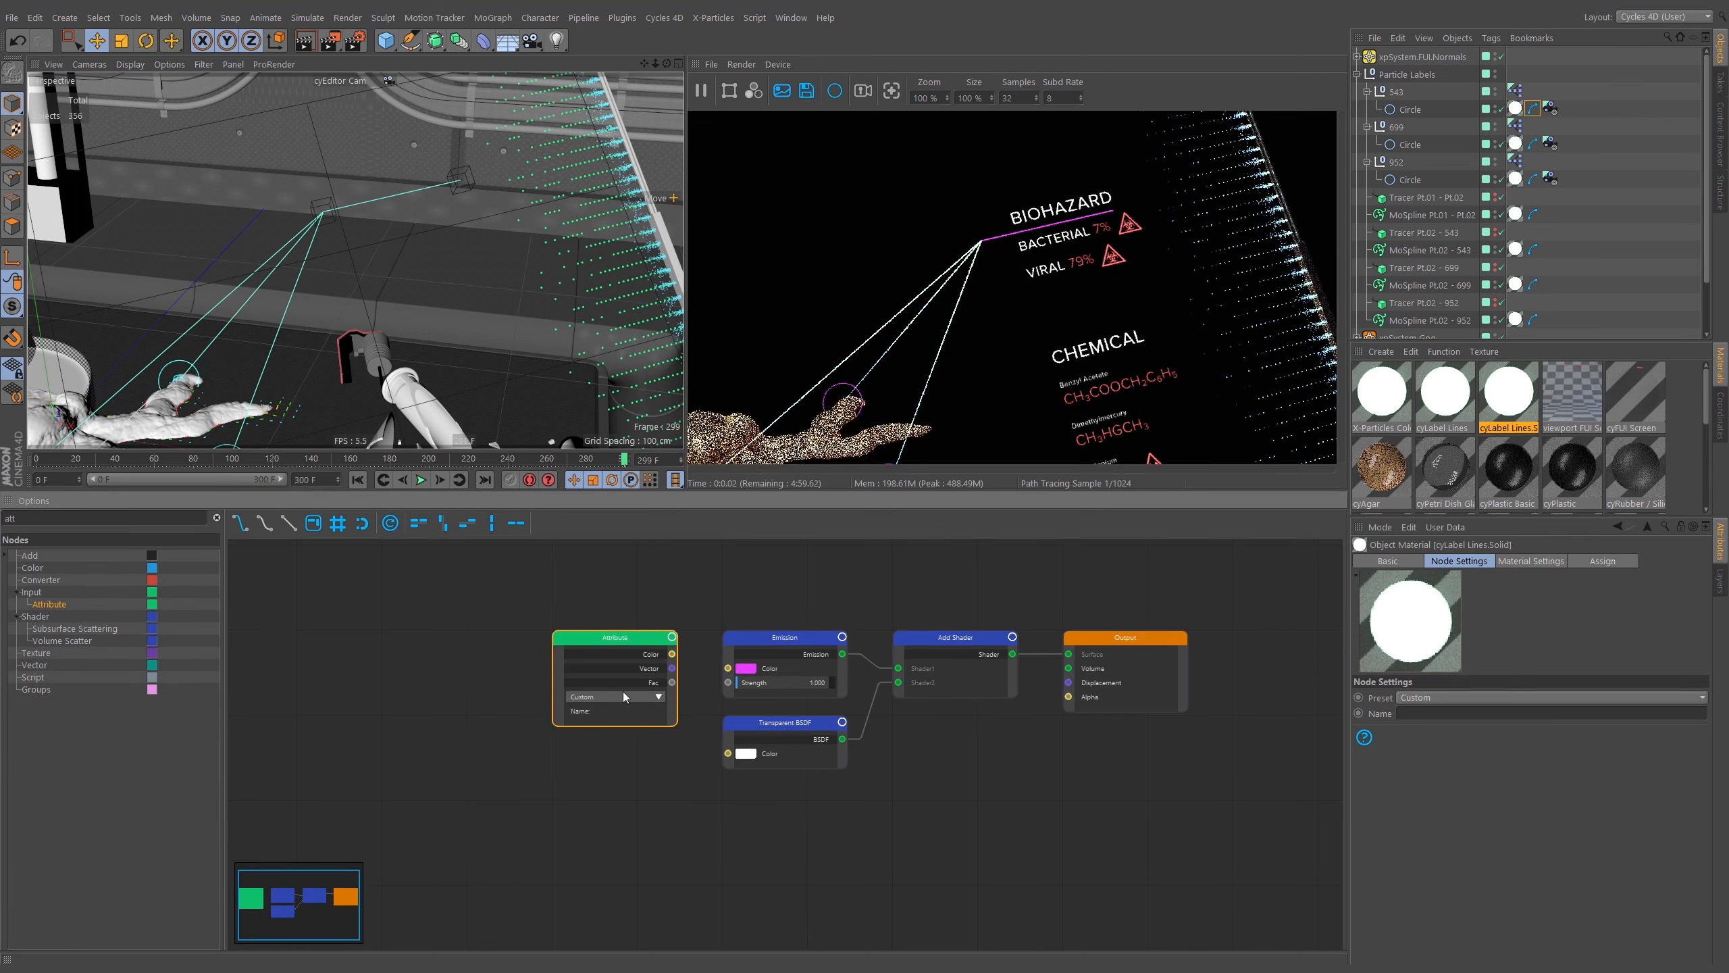
left_click(658, 697)
left_click(662, 772)
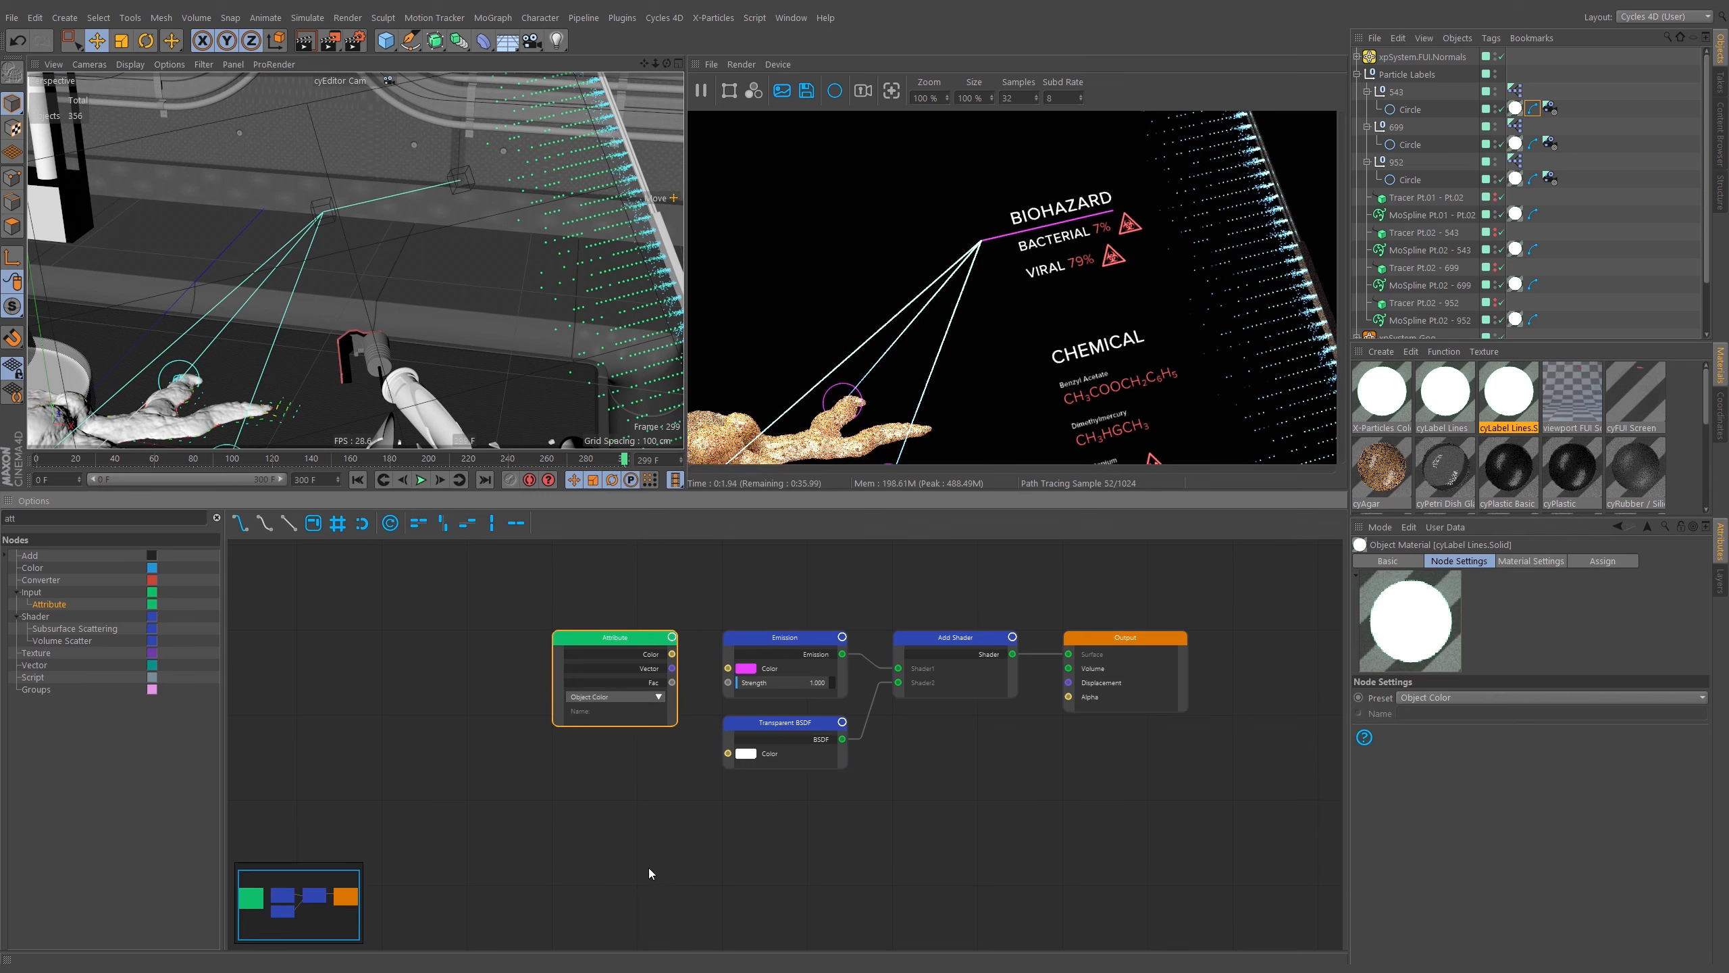
left_click_drag(729, 677, 728, 668)
middle_click_drag(692, 600, 576, 615)
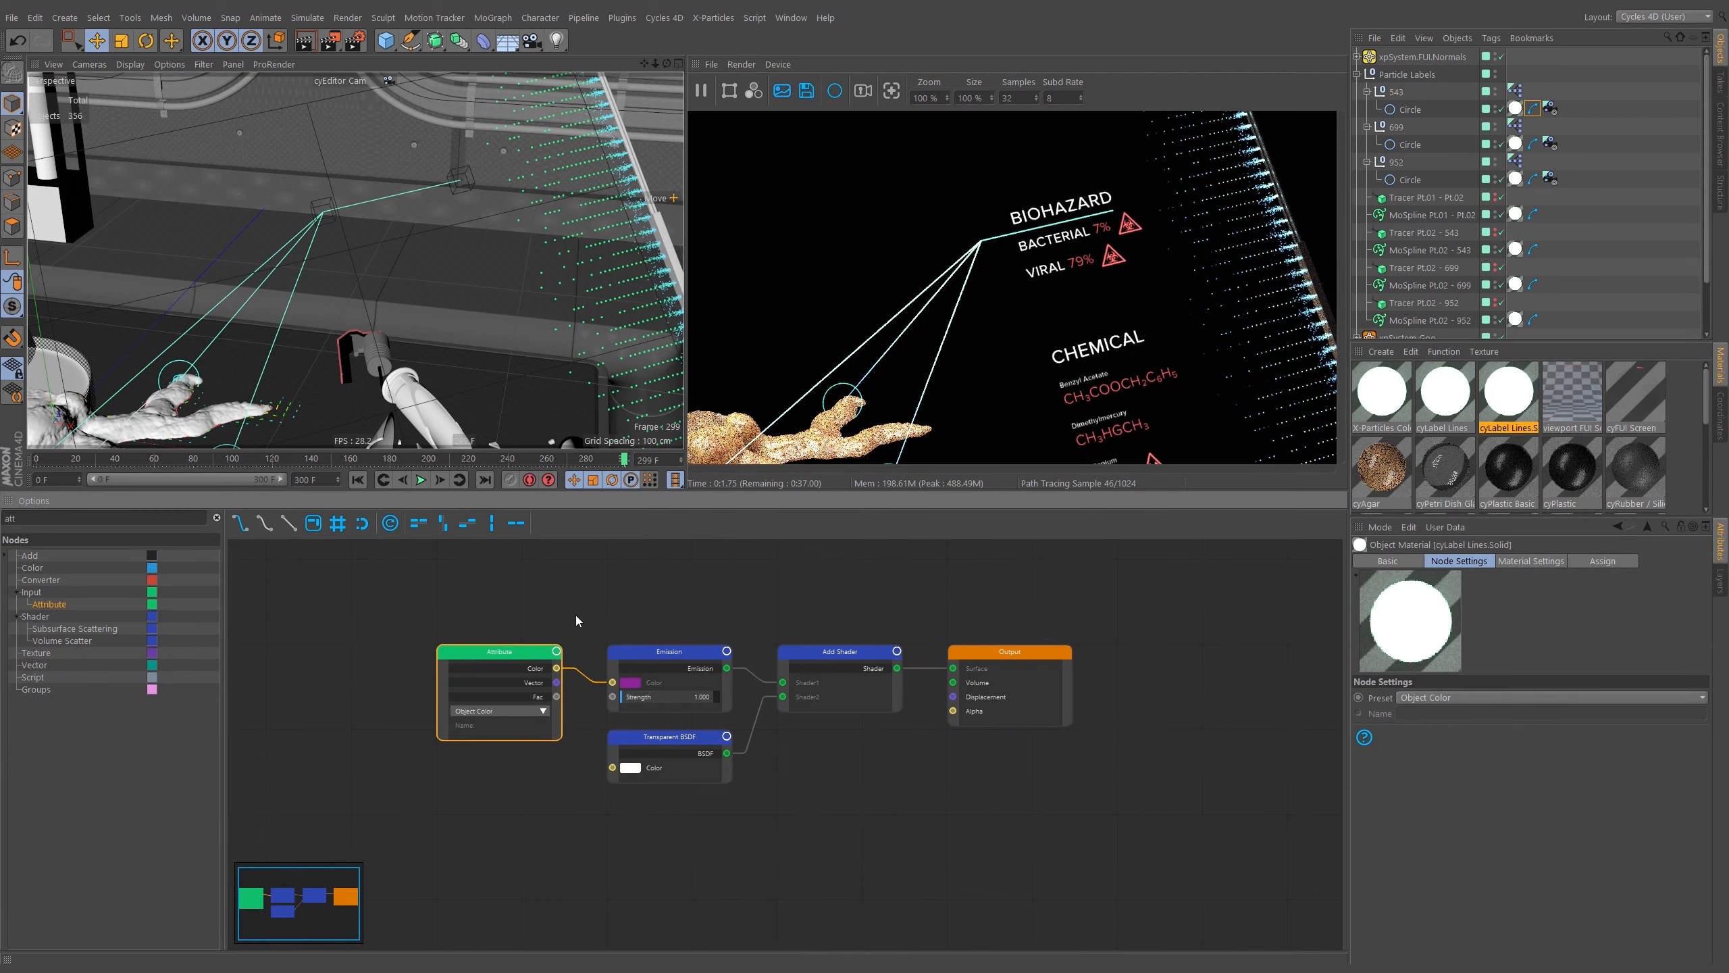
Select the three label Circle objects and set their display colour to light blue.
left_click(1410, 108)
left_click(1409, 145, "ctrl")
left_click(1409, 180, "ctrl")
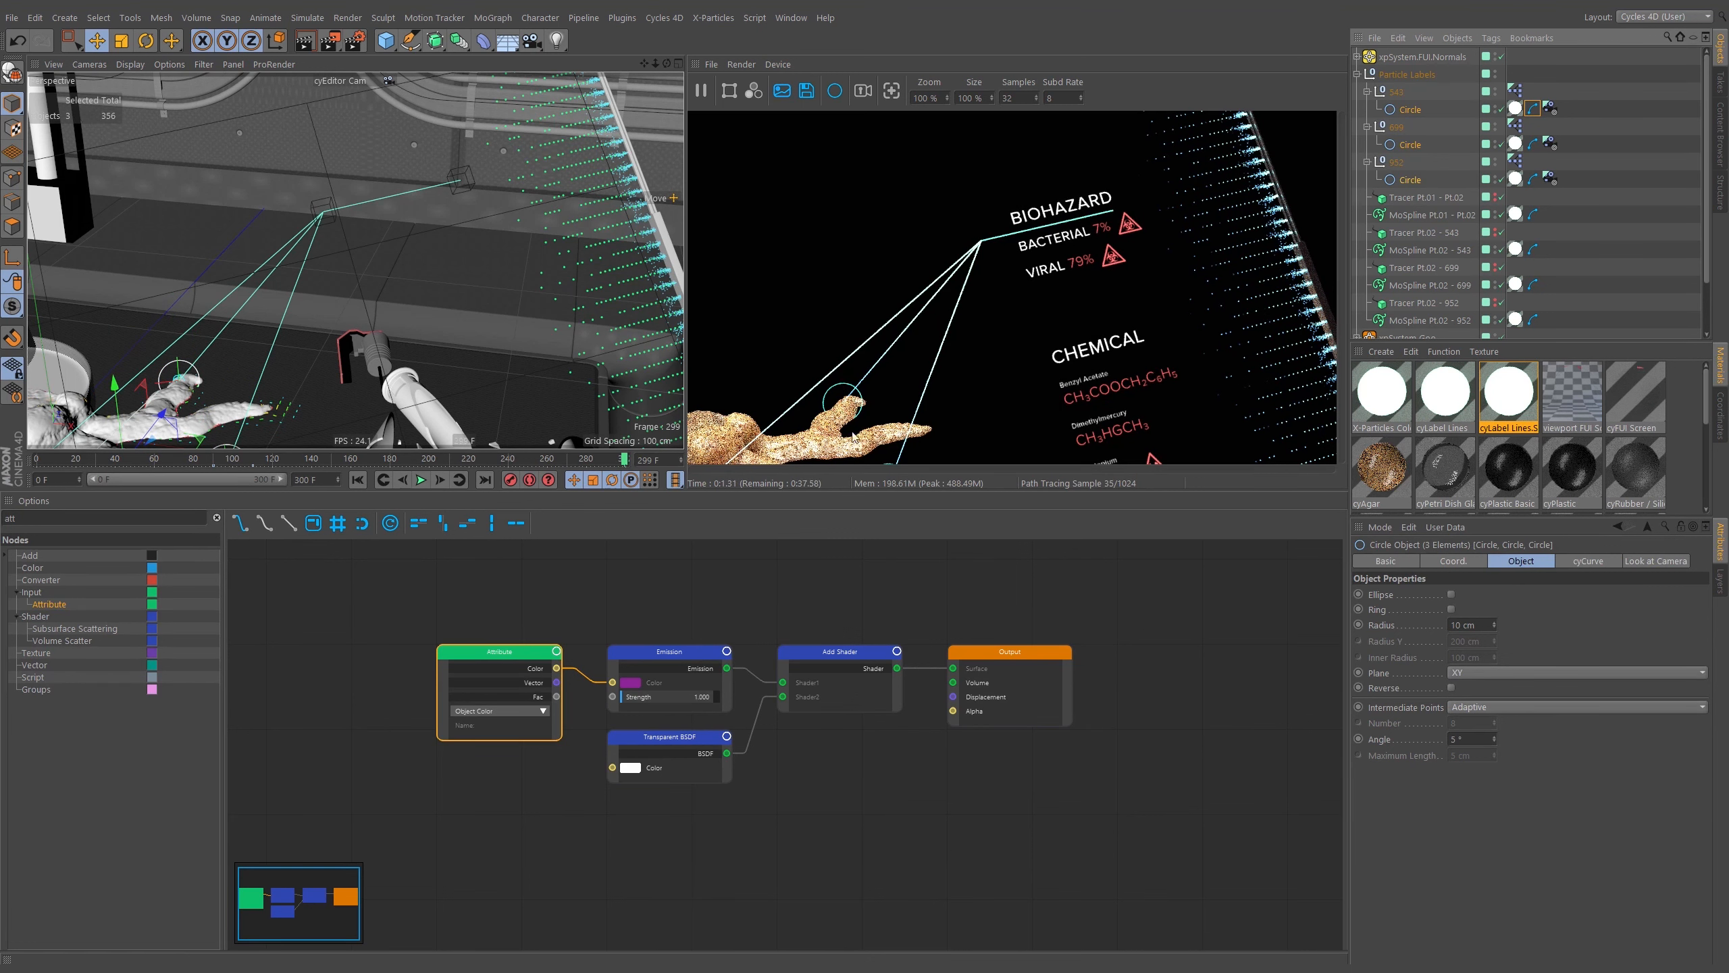
left_click(1392, 562)
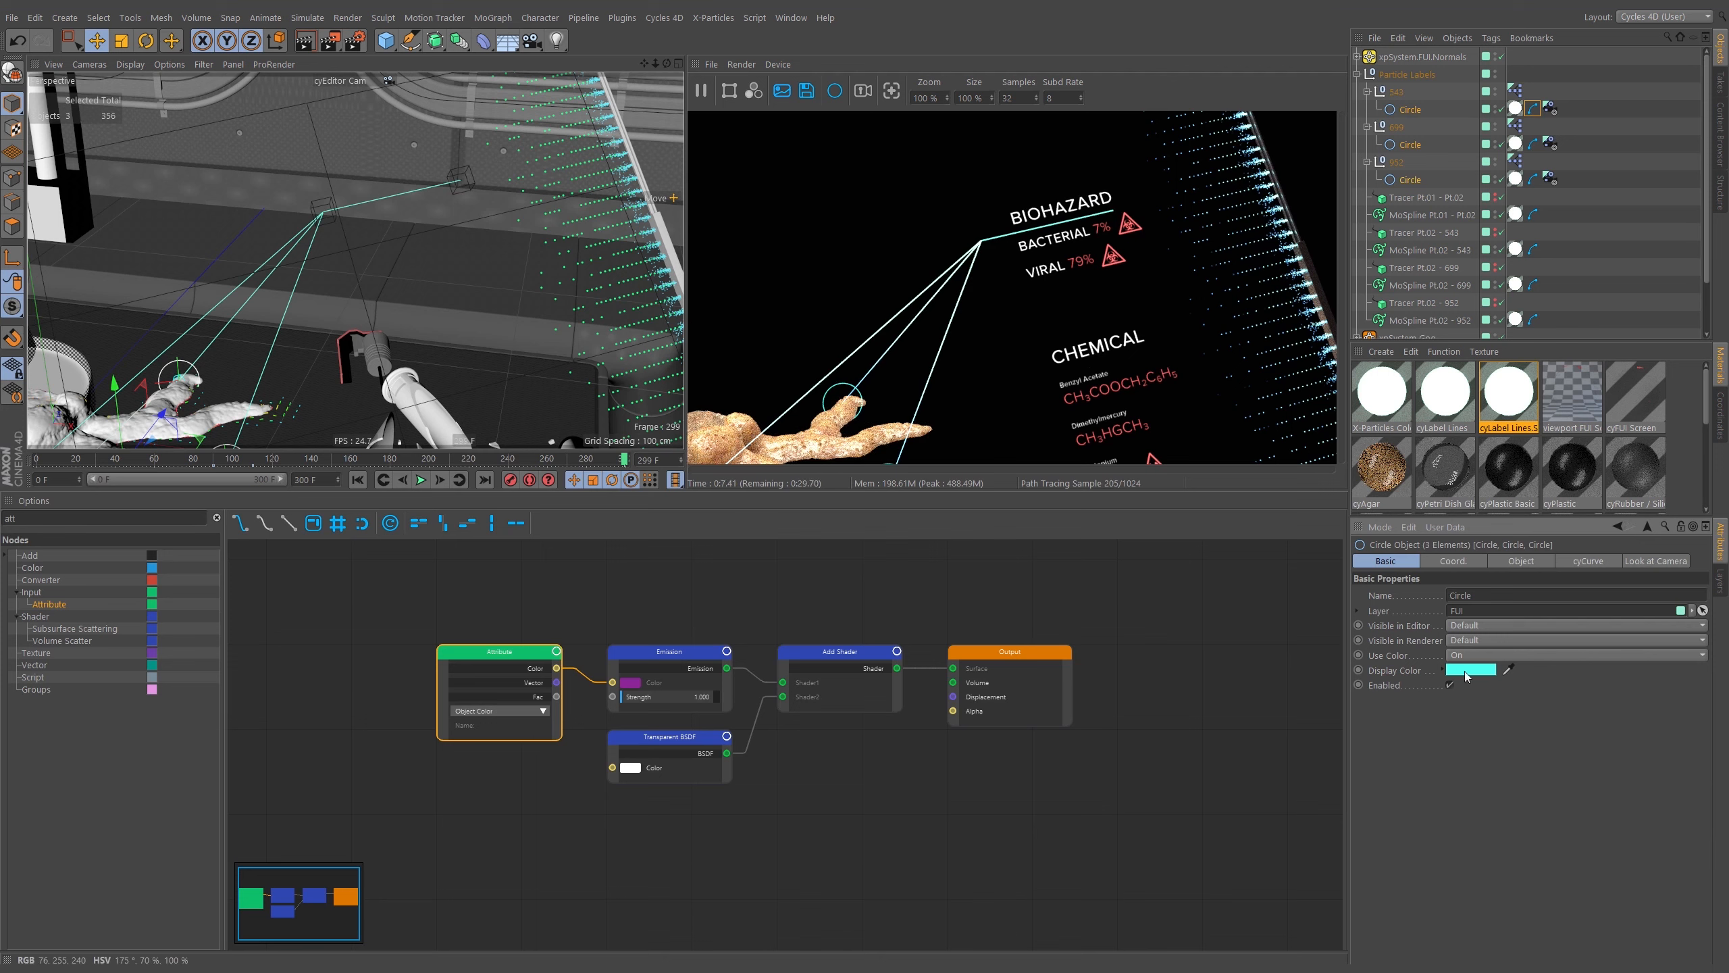
left_click(1465, 671)
left_click(1554, 668)
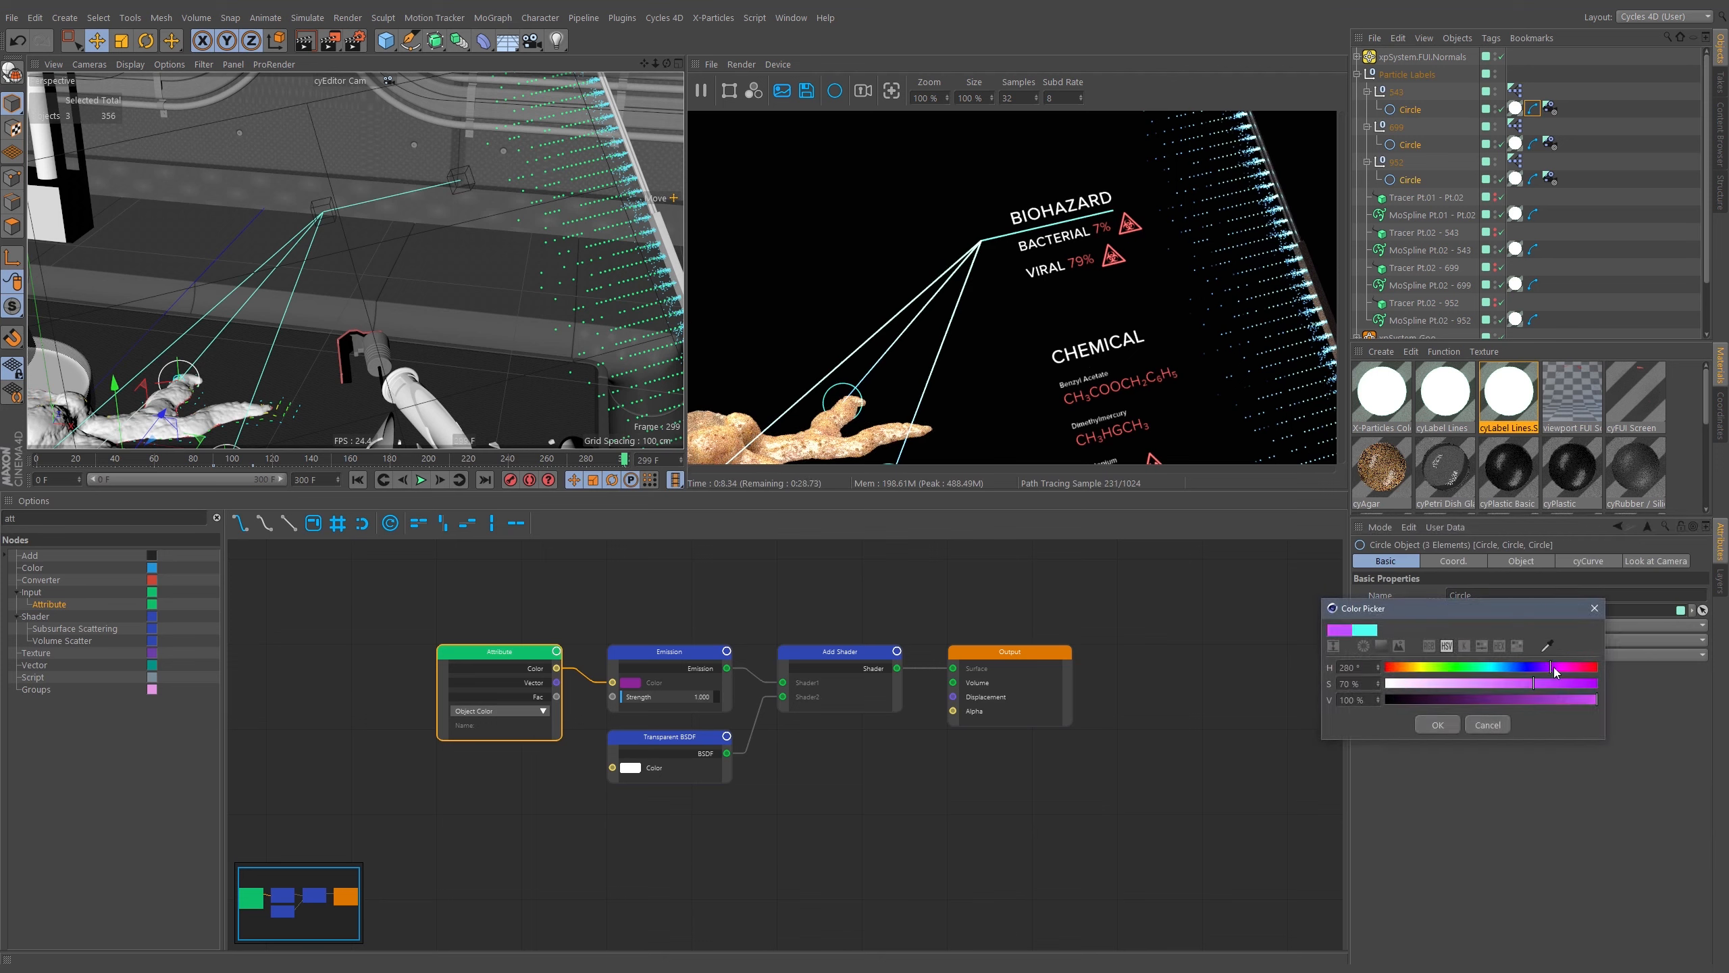
left_click_drag(1505, 684, 1473, 684)
left_click(1437, 724)
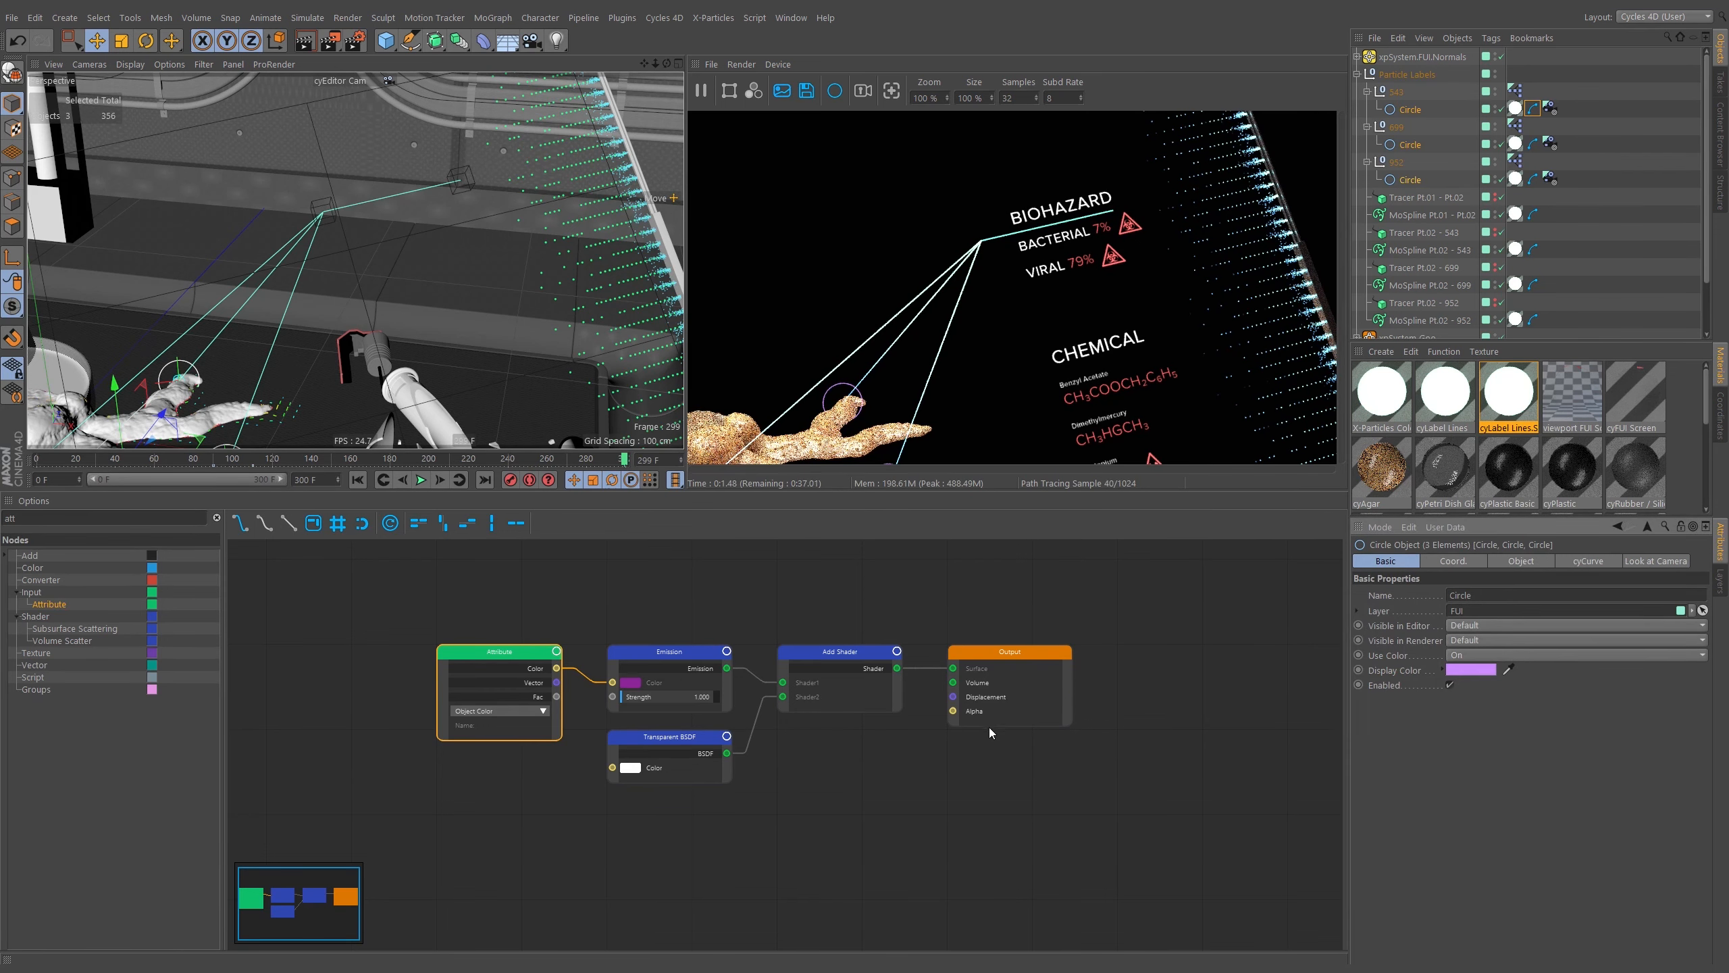
left_click(1465, 671)
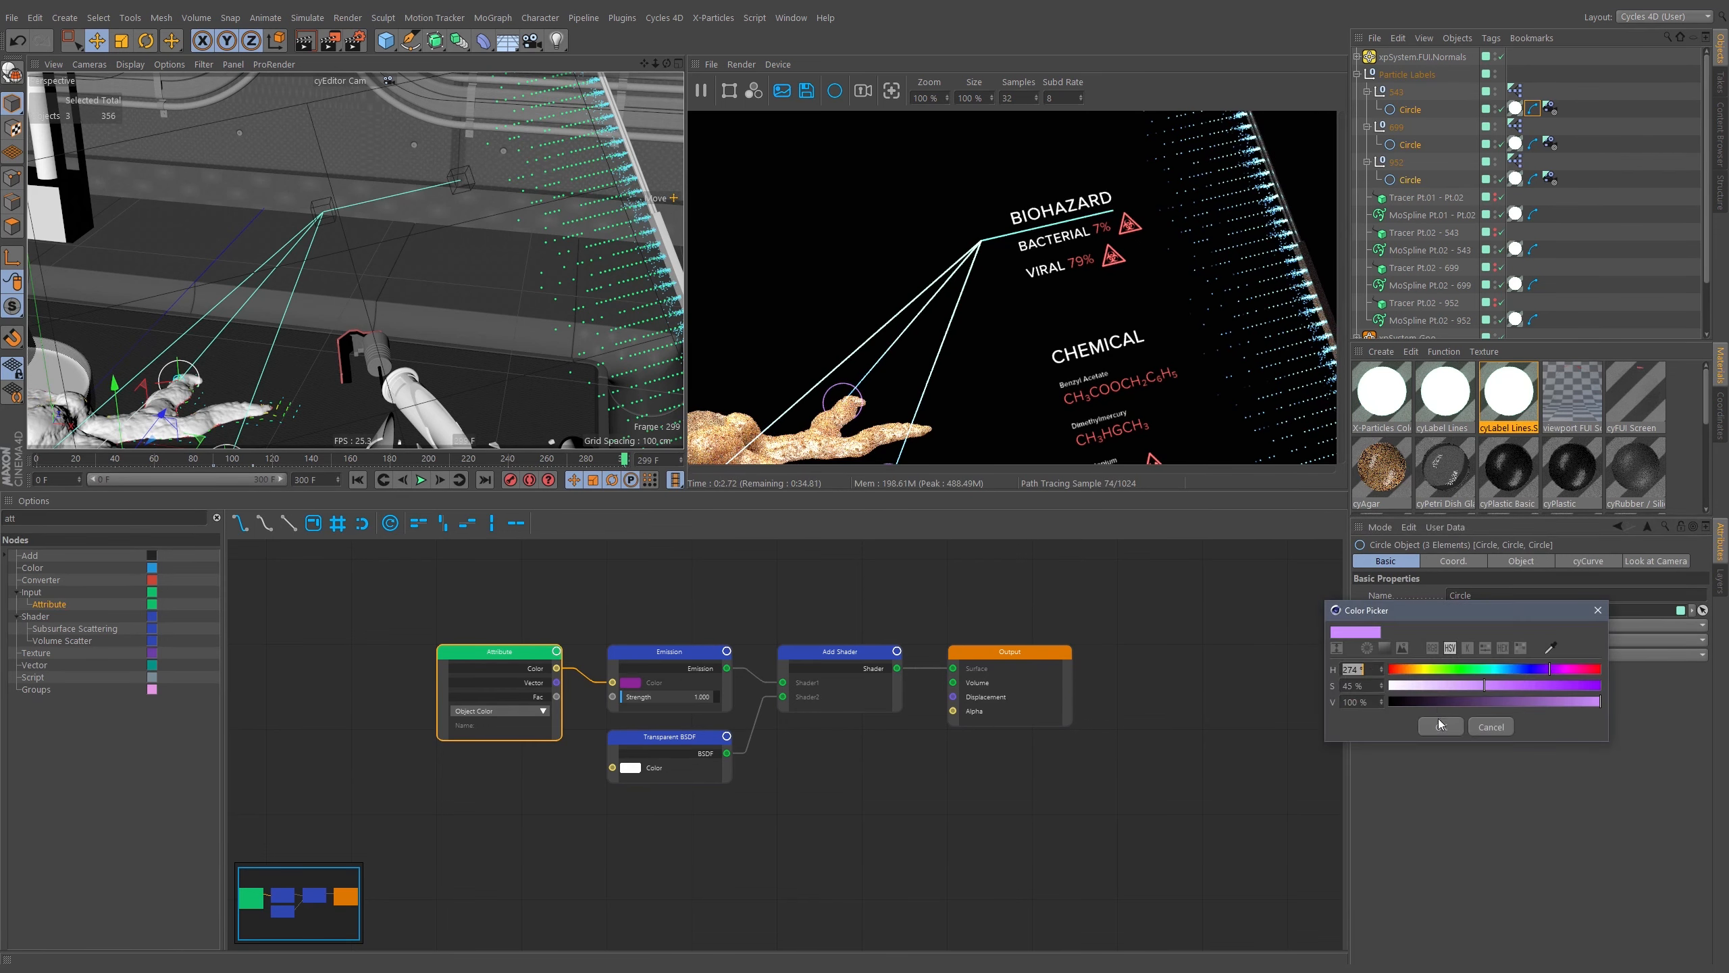
left_click(1523, 649)
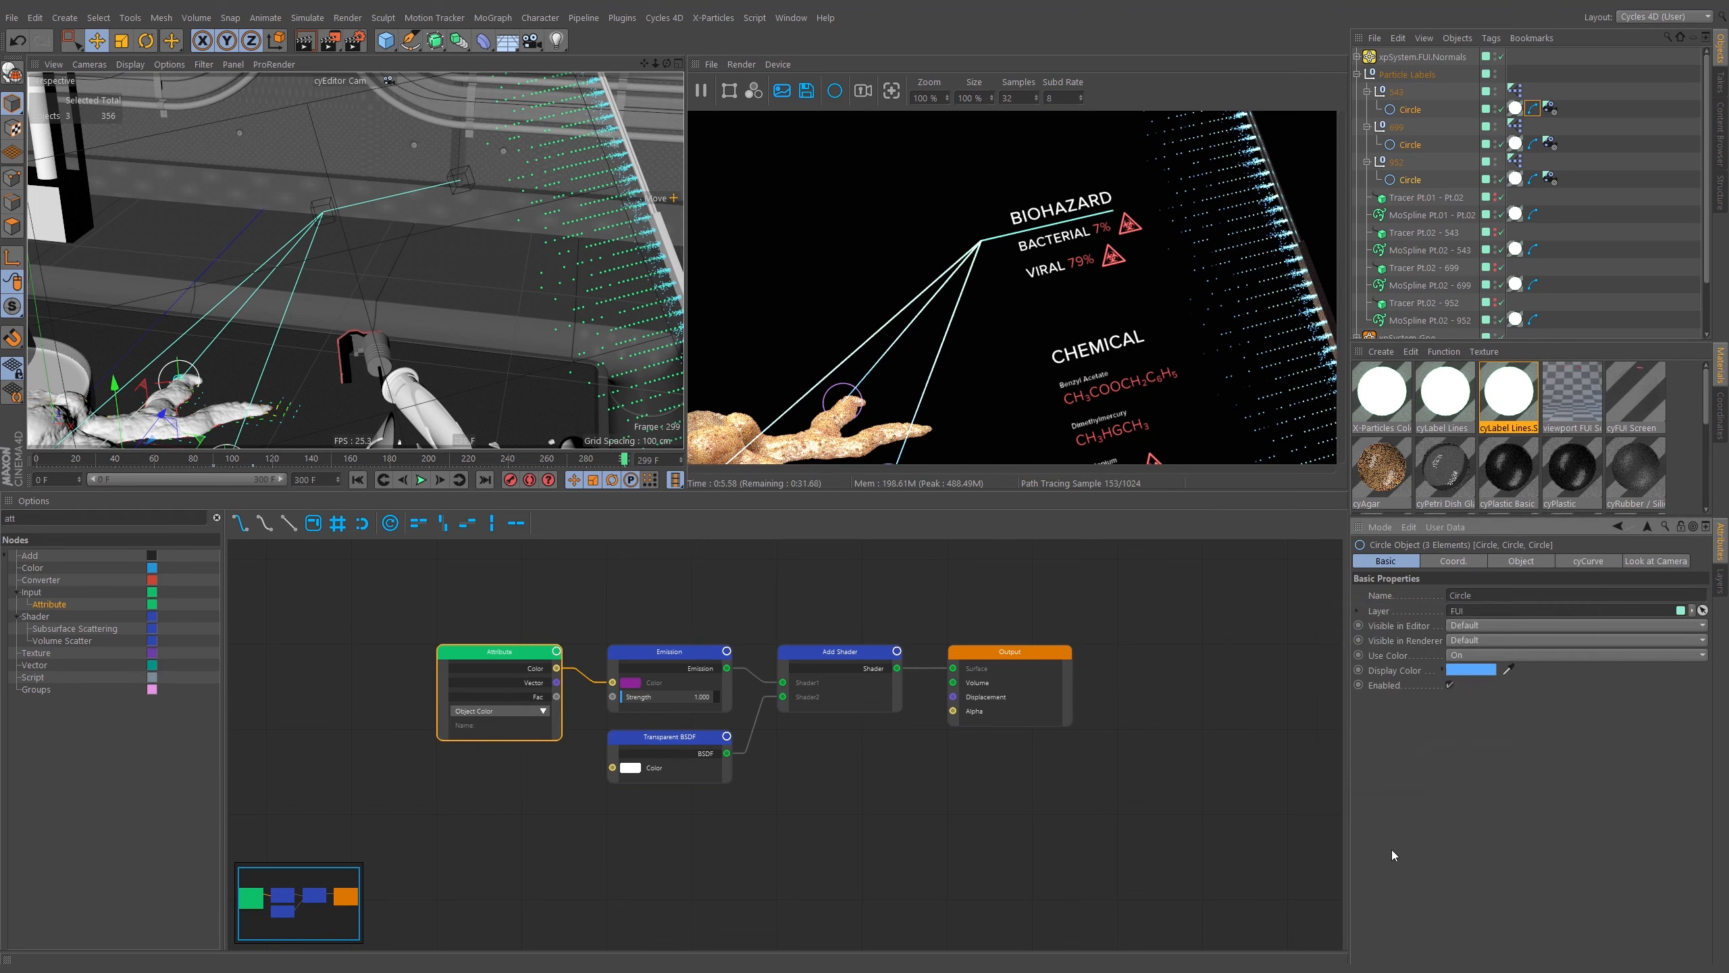
left_click(1438, 754)
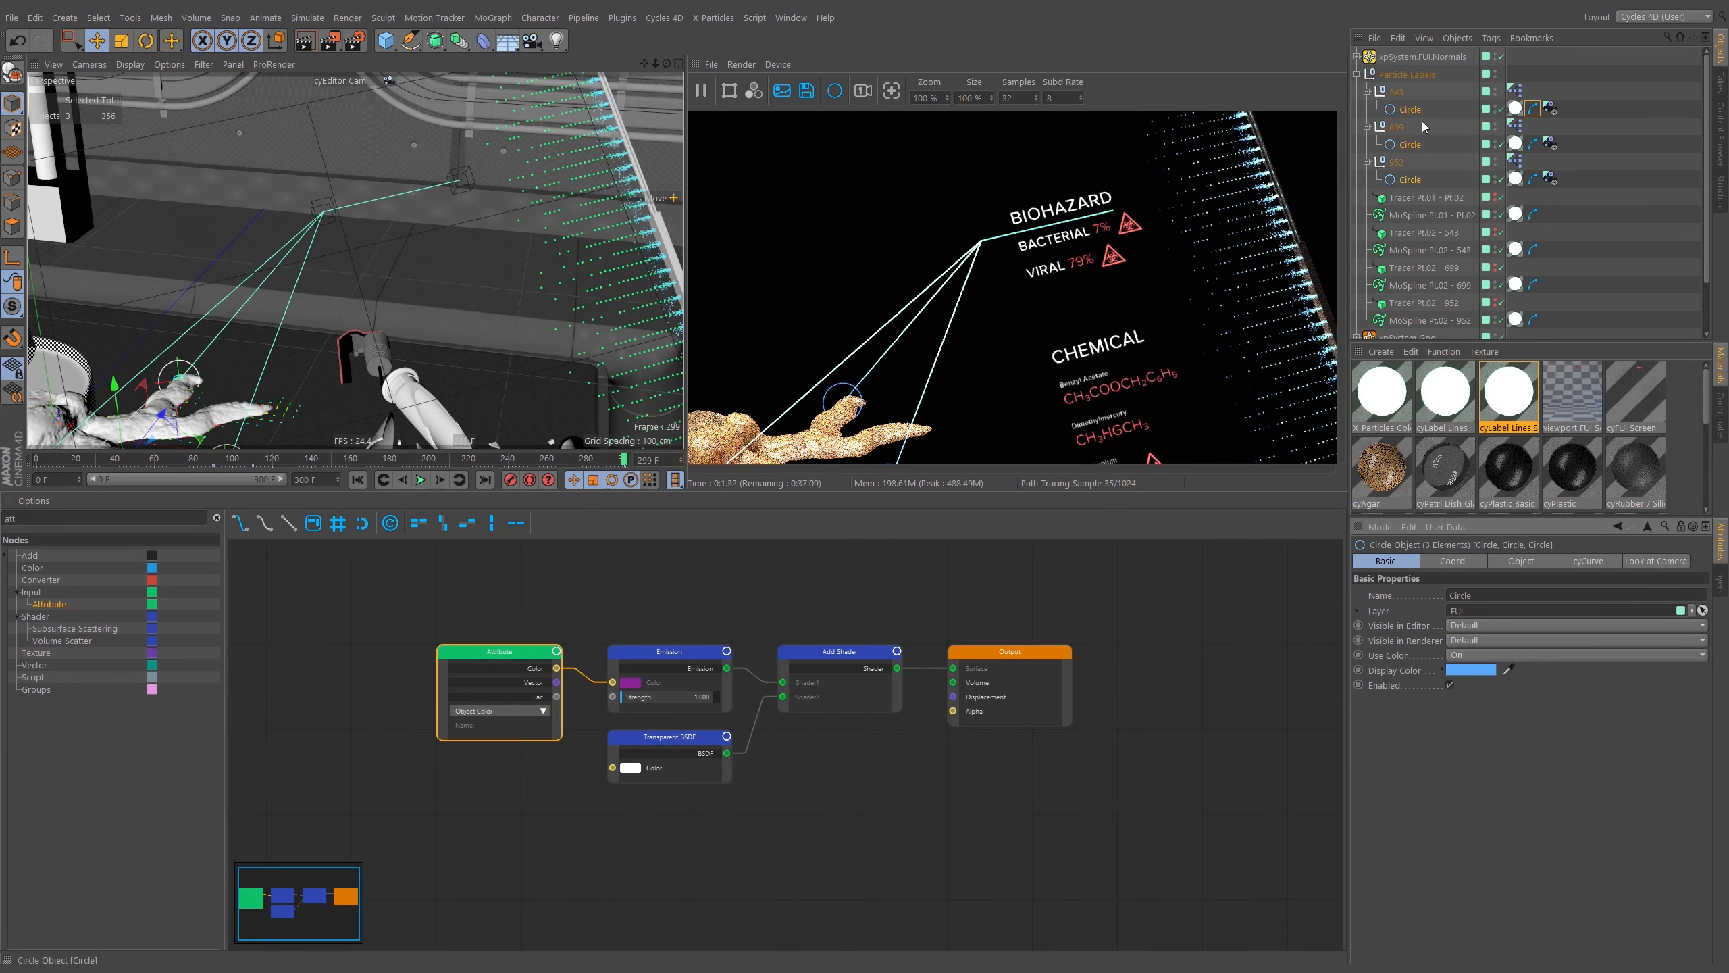
Set the Emission node's Strength to 2 in the Solid material.
left_click(682, 651)
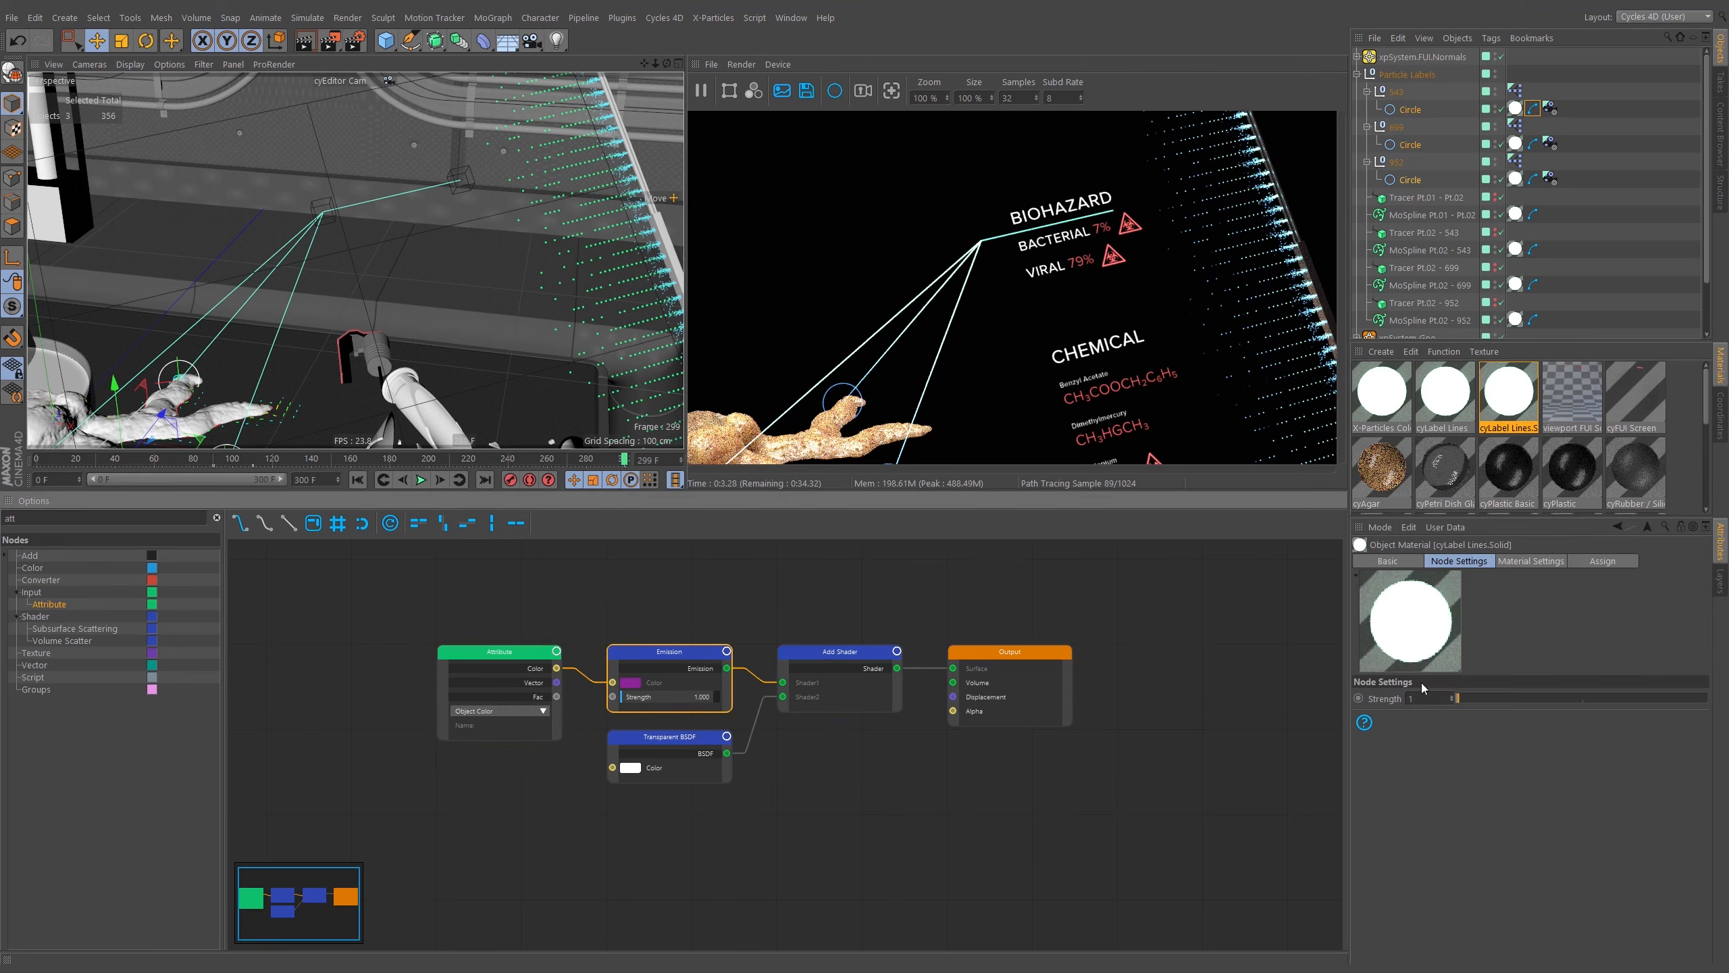
left_click_drag(1421, 699, 1396, 703)
type("2")
key("Return")
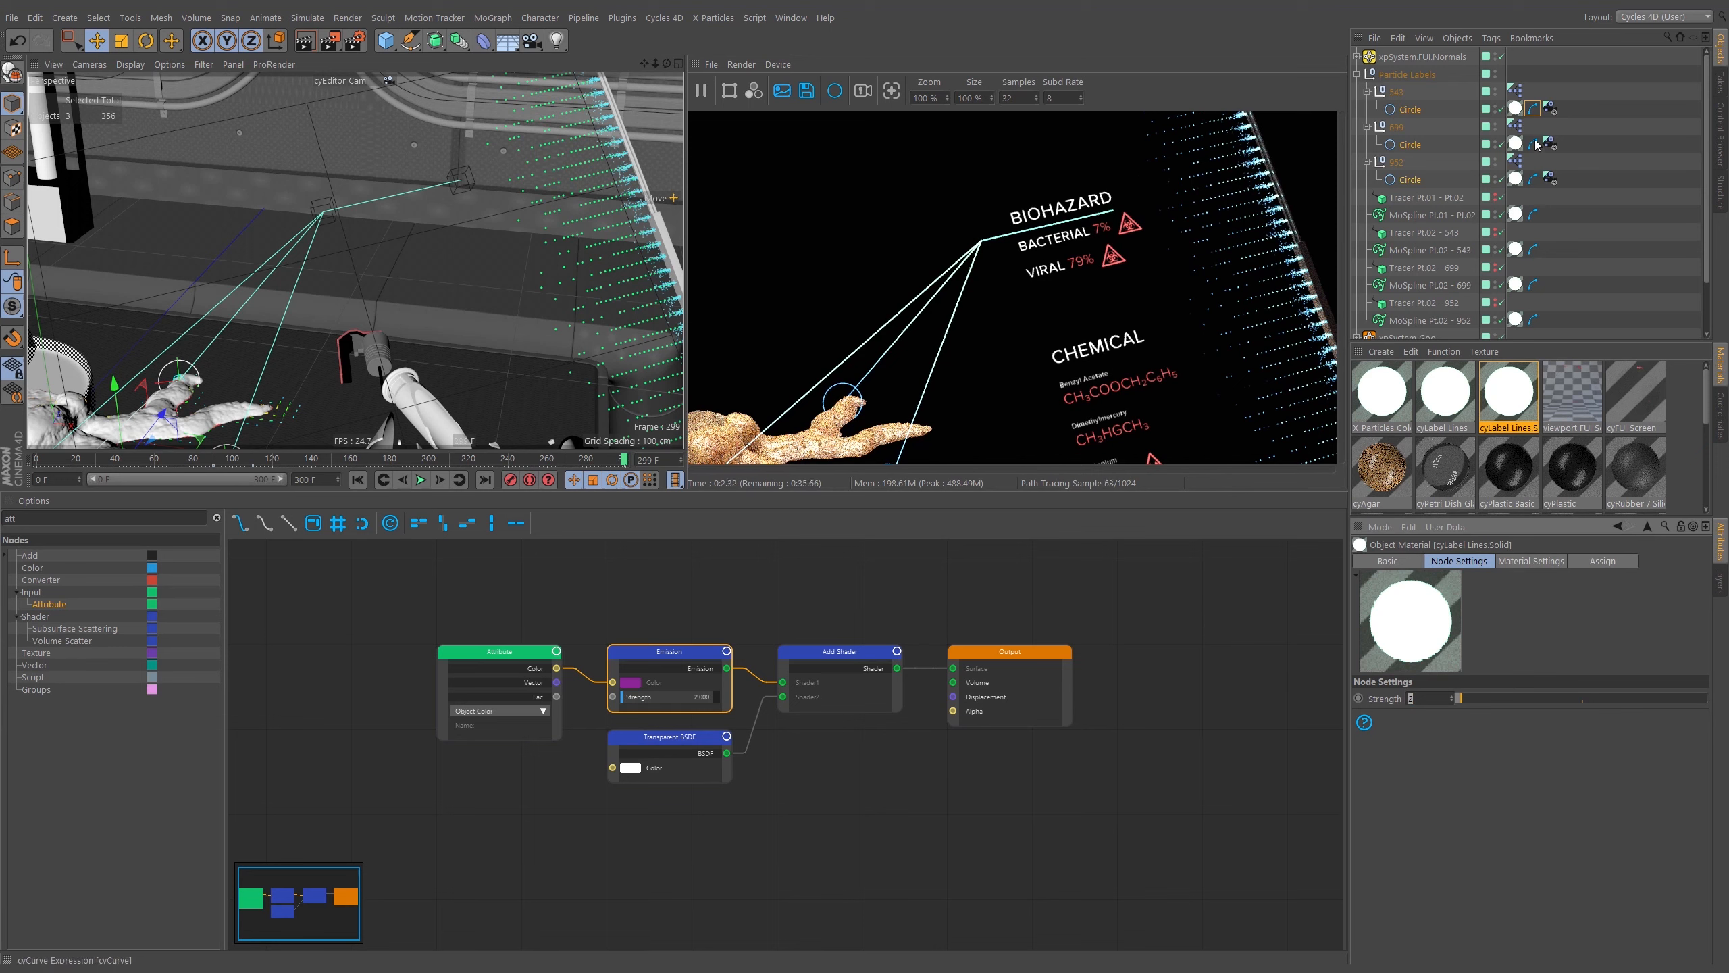
scroll(1458, 238, "down", 3)
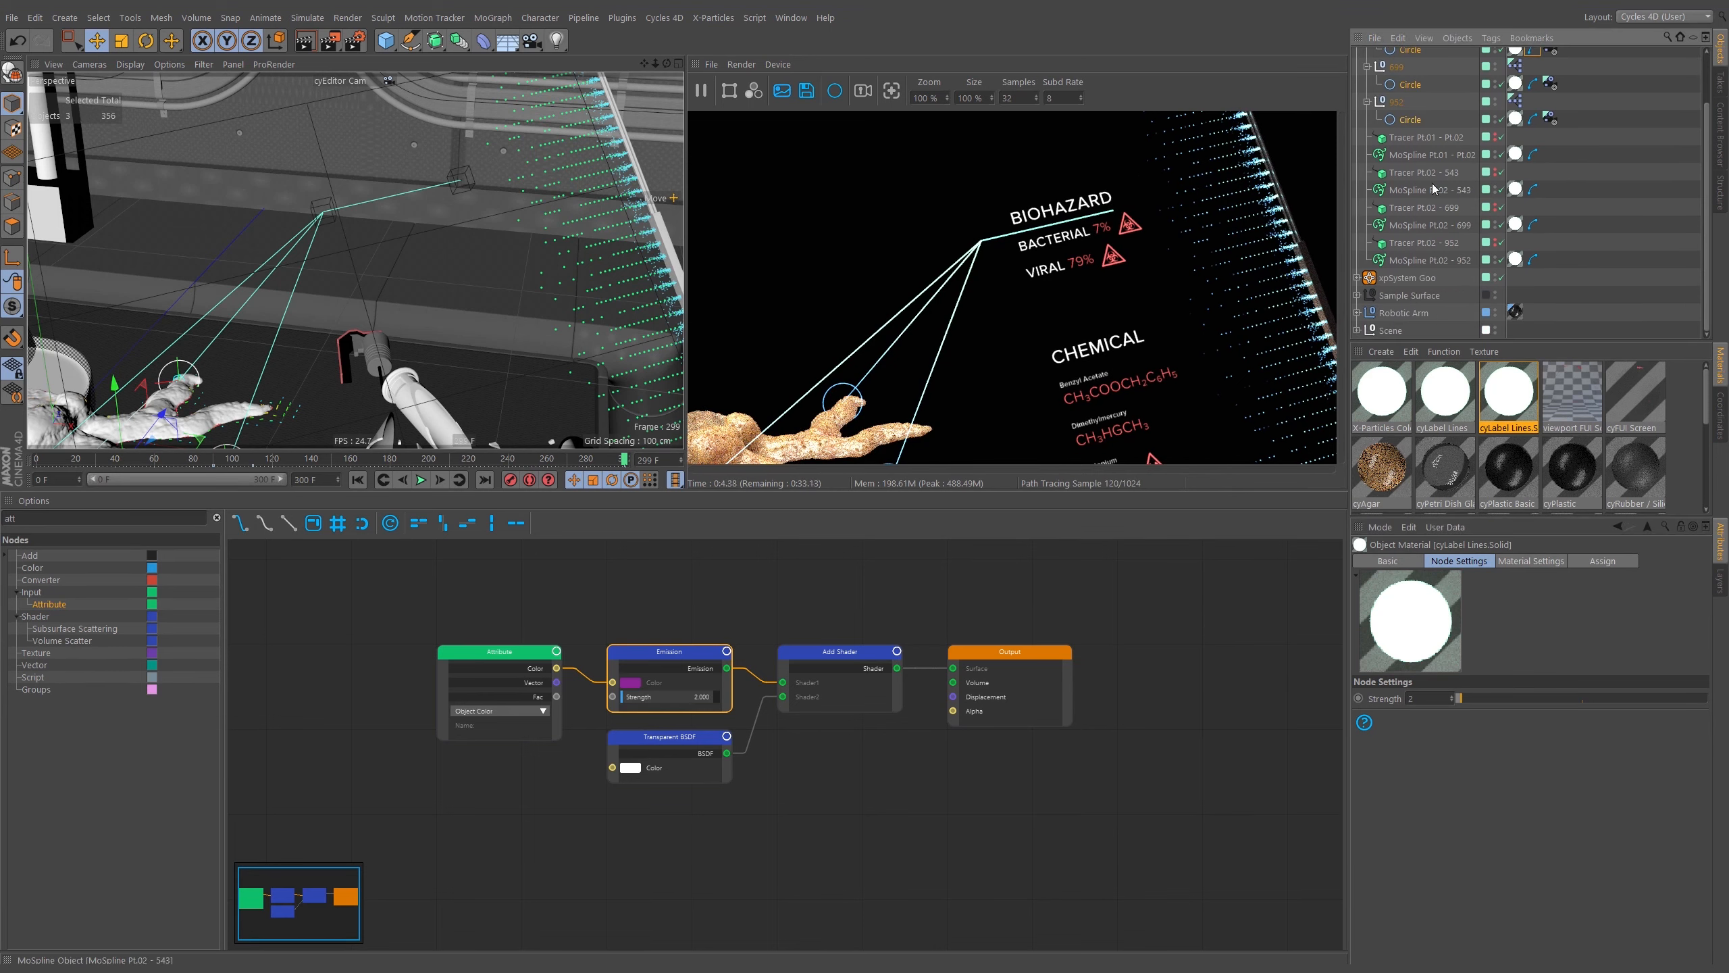
left_click(1430, 154)
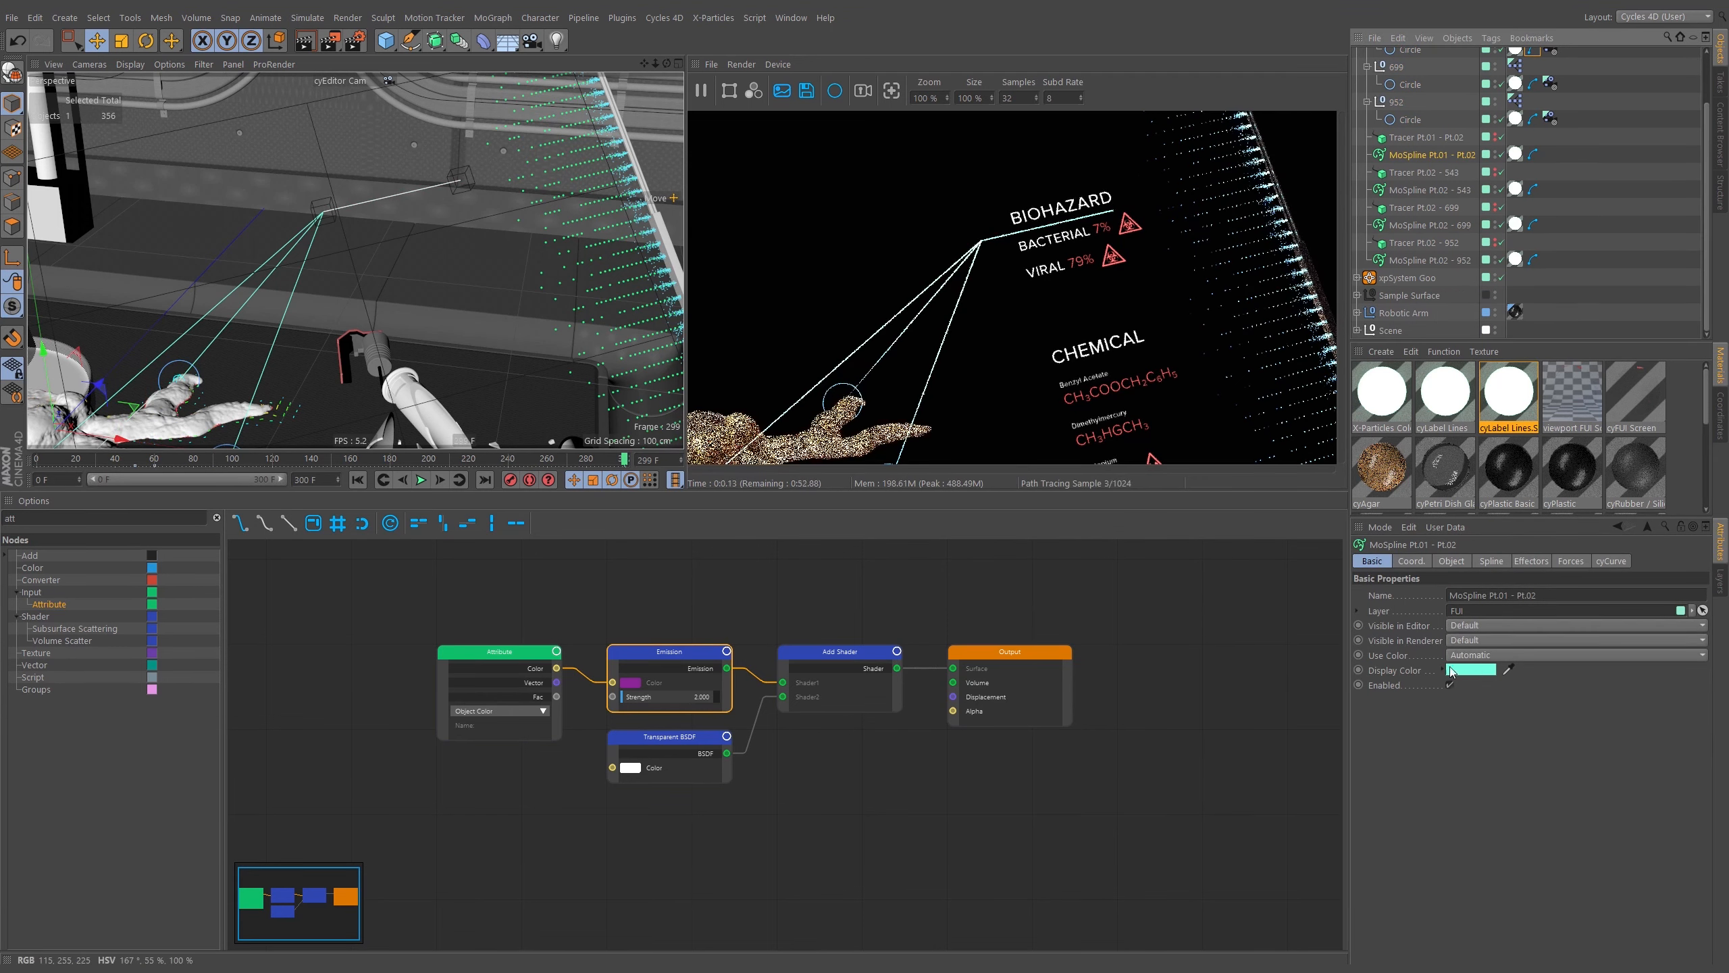
left_click(1464, 672)
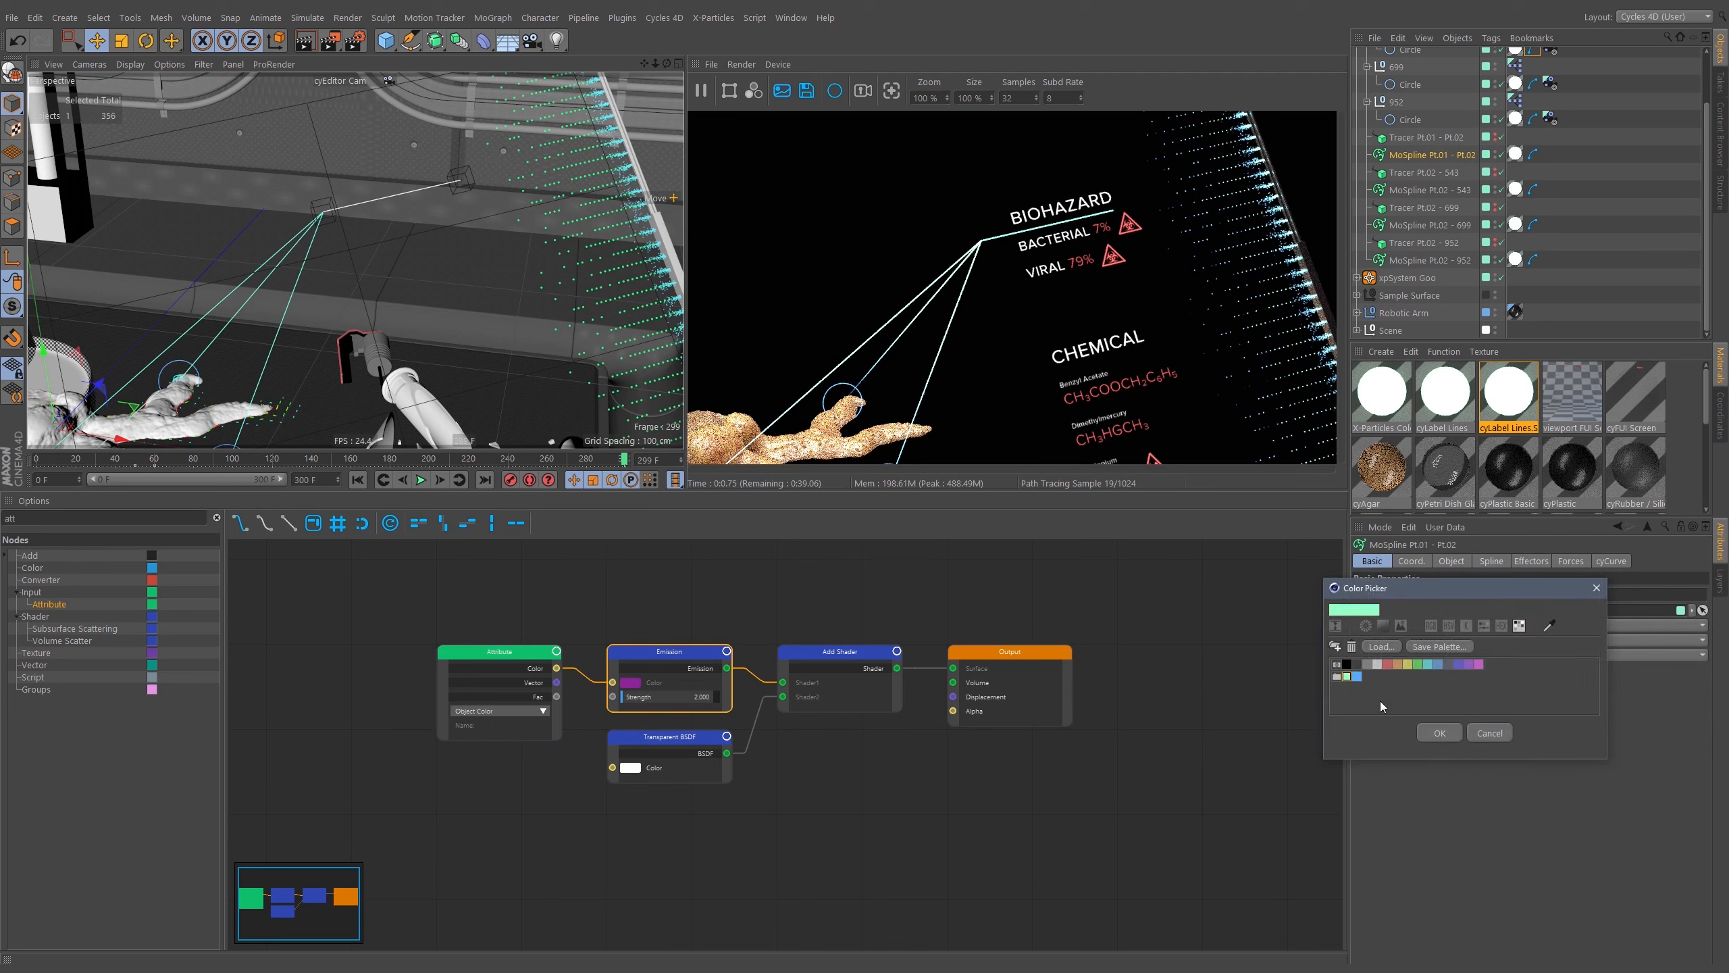
left_click(1440, 733)
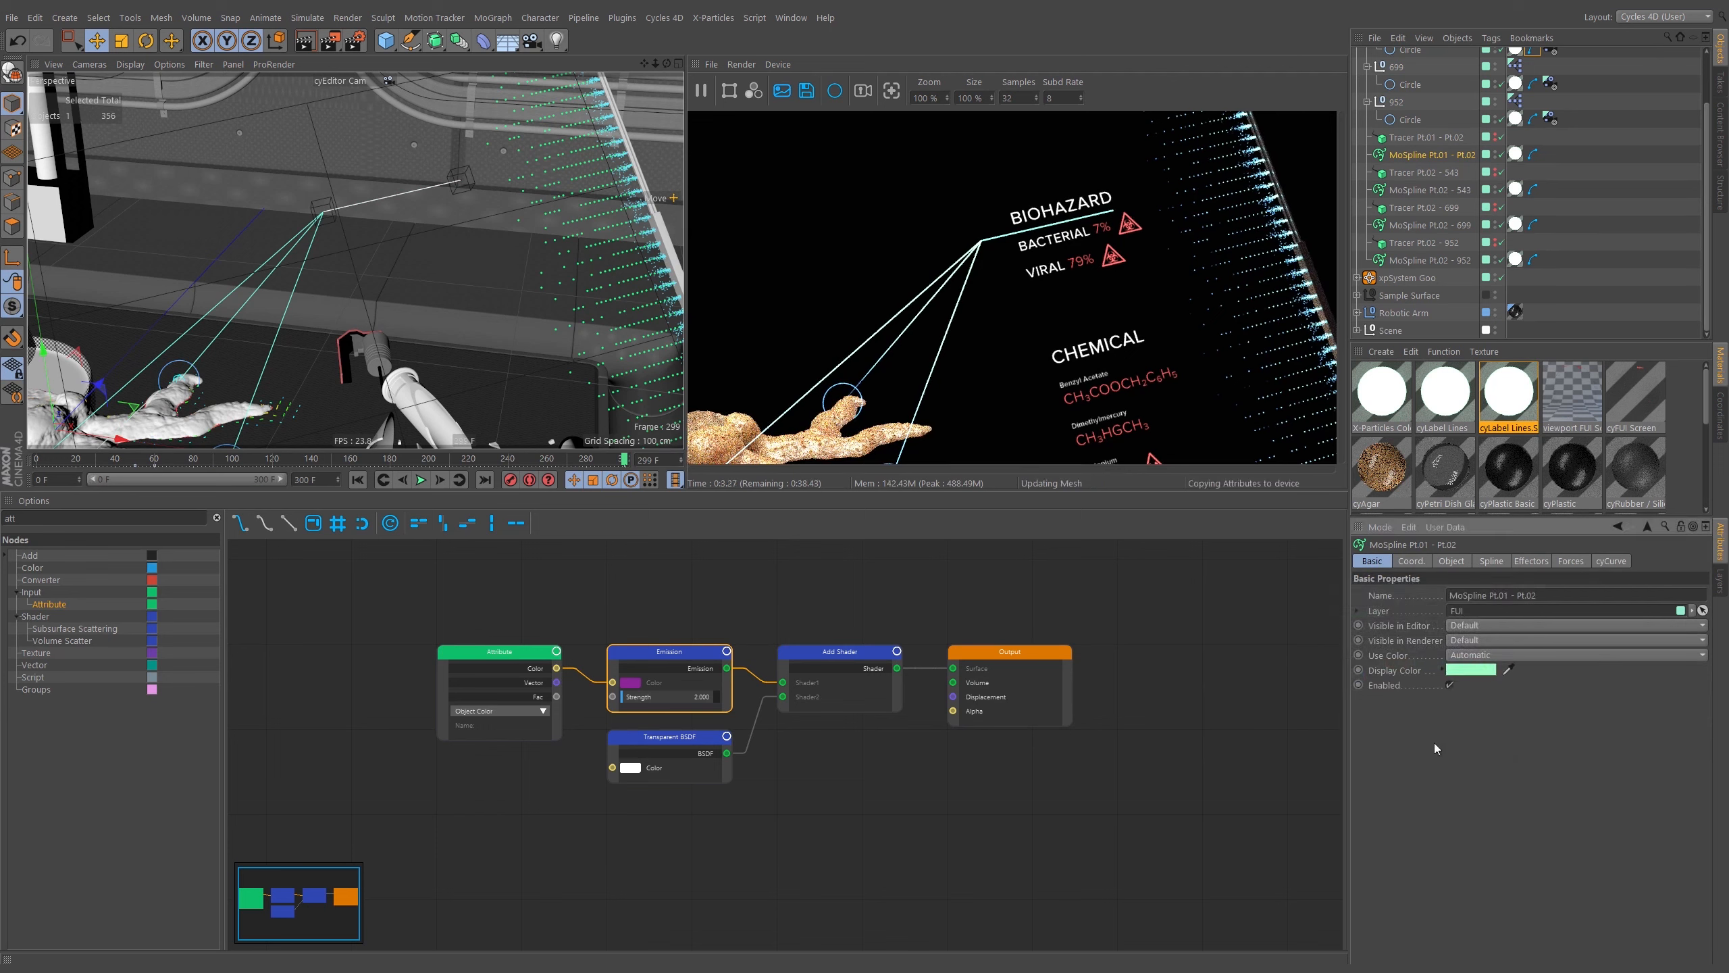
left_click(1622, 232)
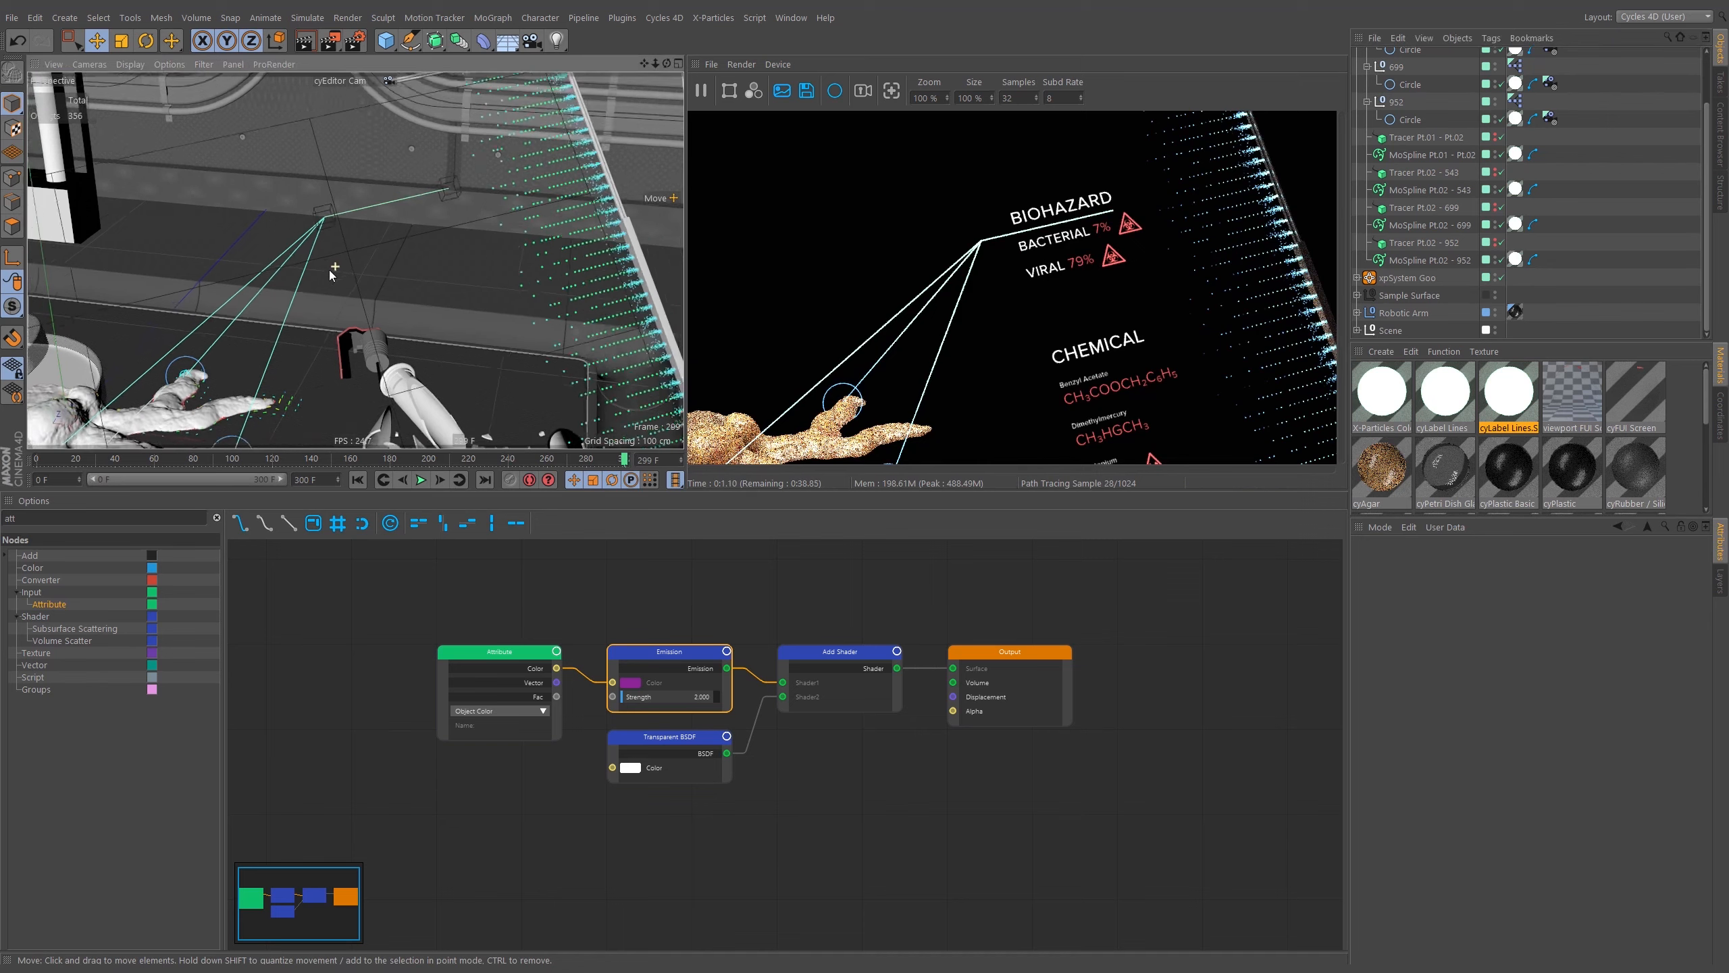
Orbit and zoom around the petri dish in the viewport to examine the label lines and circles.
right_click_drag(330, 270, 310, 302, "alt")
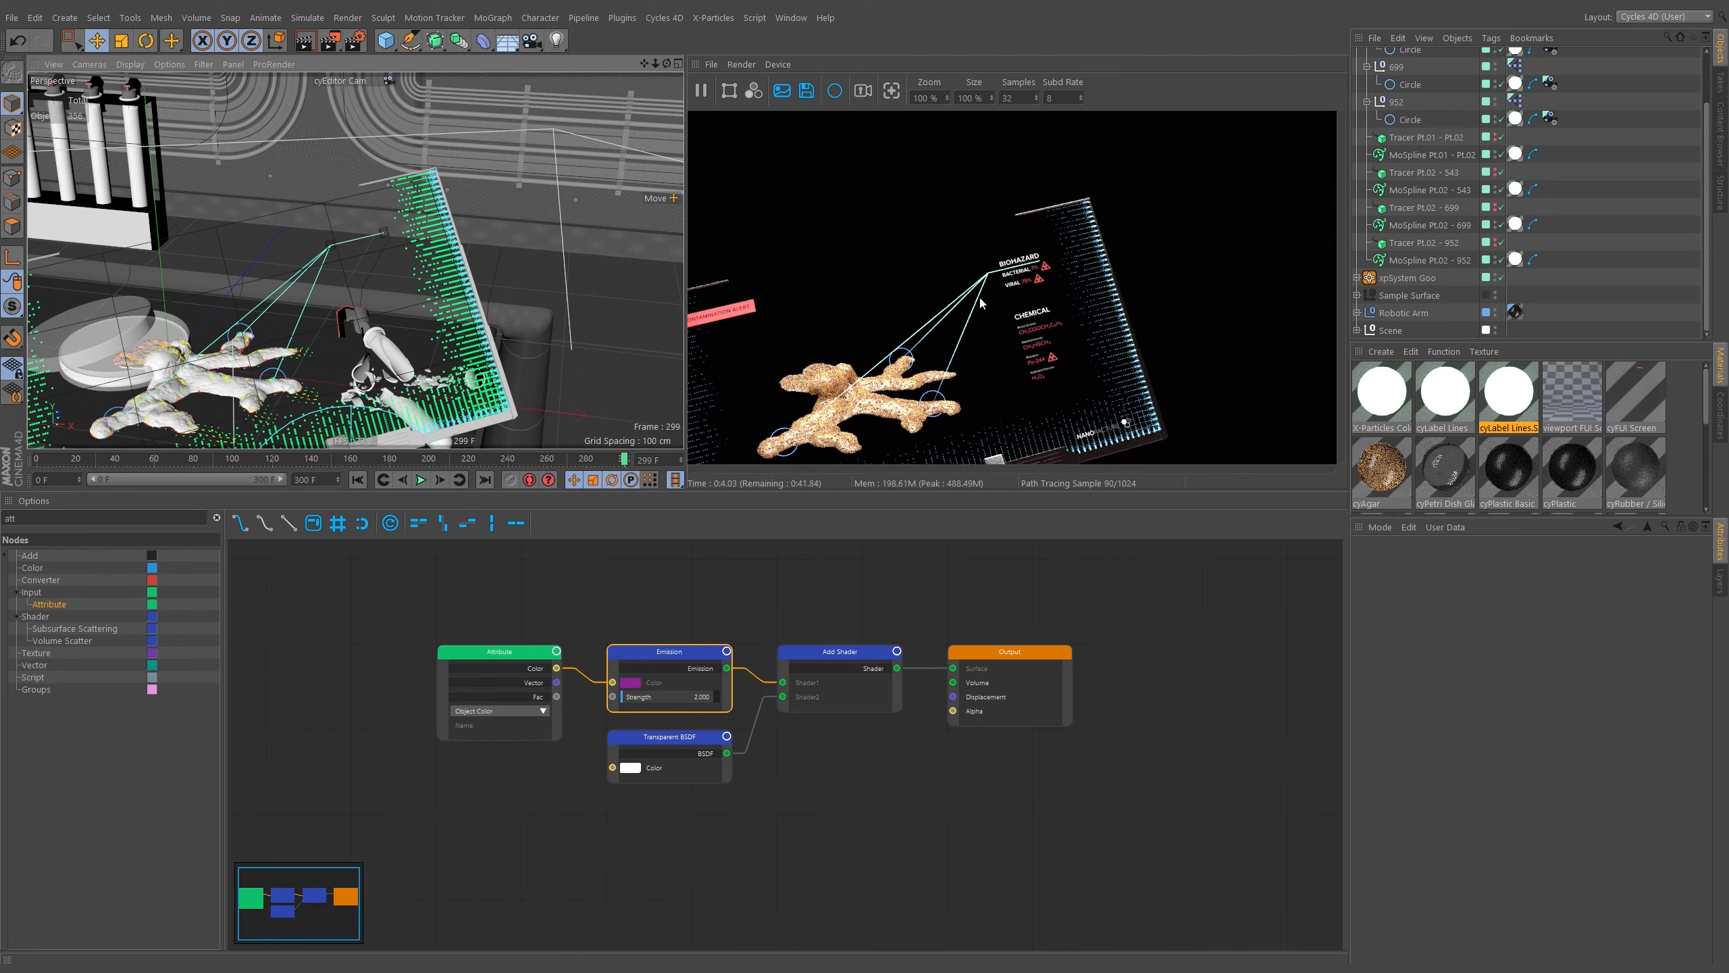
left_click_drag(362, 305, 408, 292, "alt")
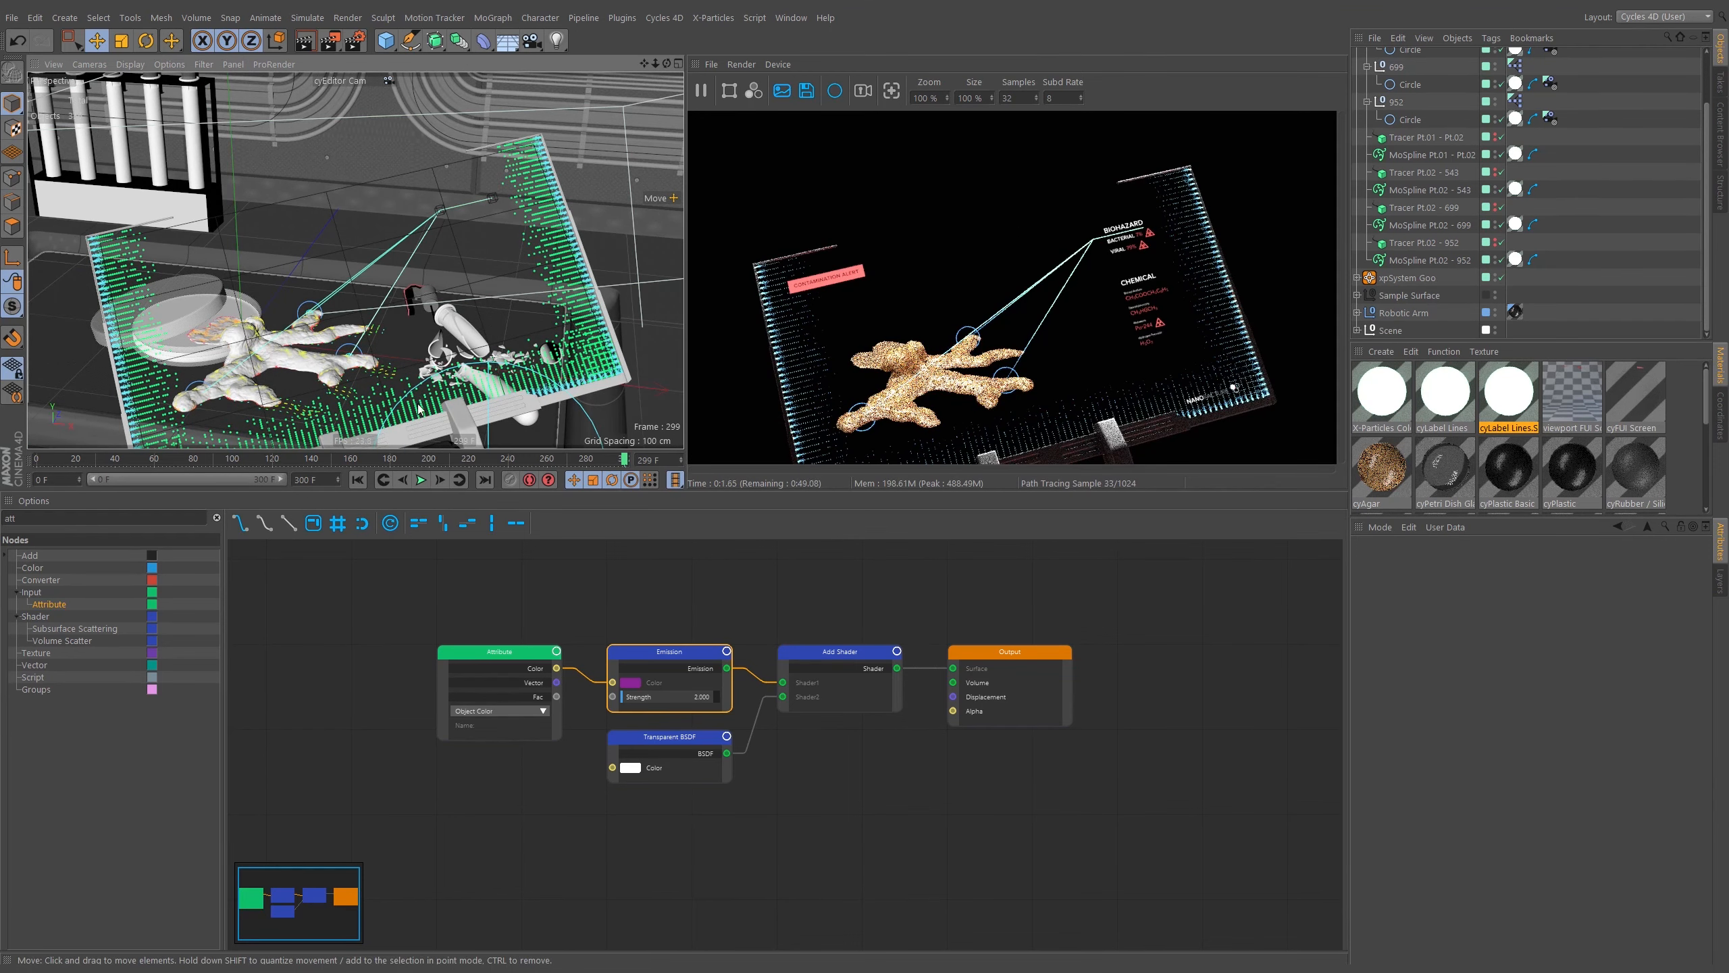
mouse_move(418, 402)
left_mouse_down("alt")
mouse_move(397, 406)
mouse_move(392, 388)
left_mouse_up("alt")
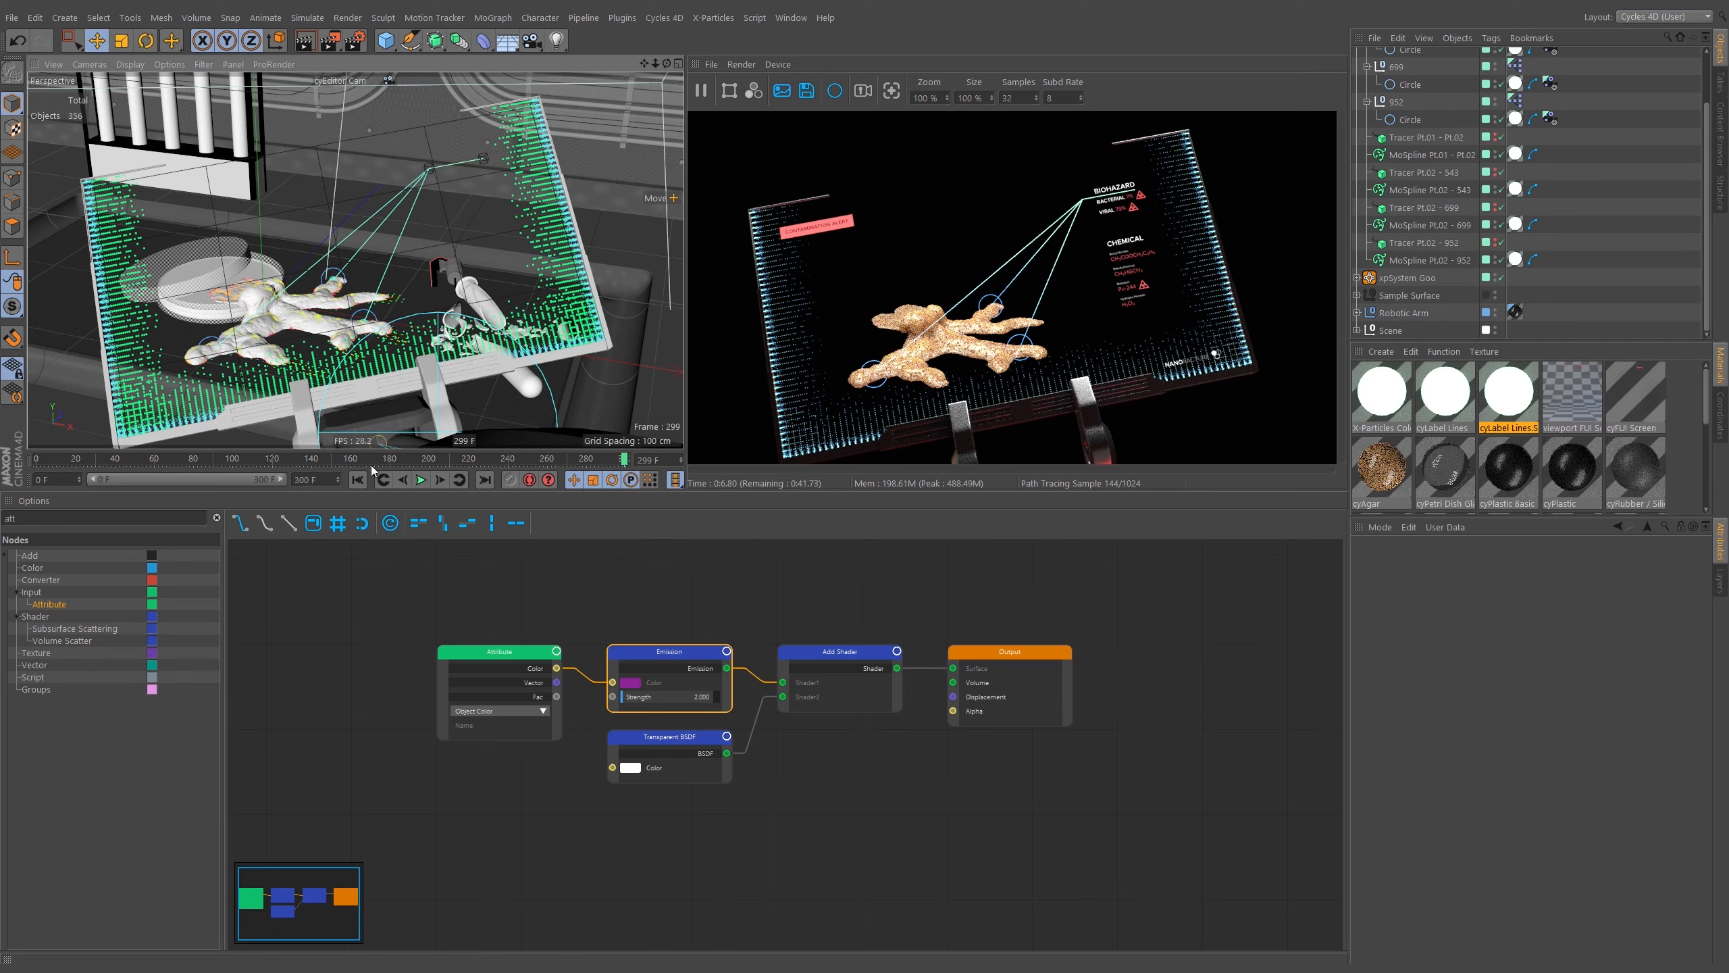
left_click_drag(251, 463, 260, 461)
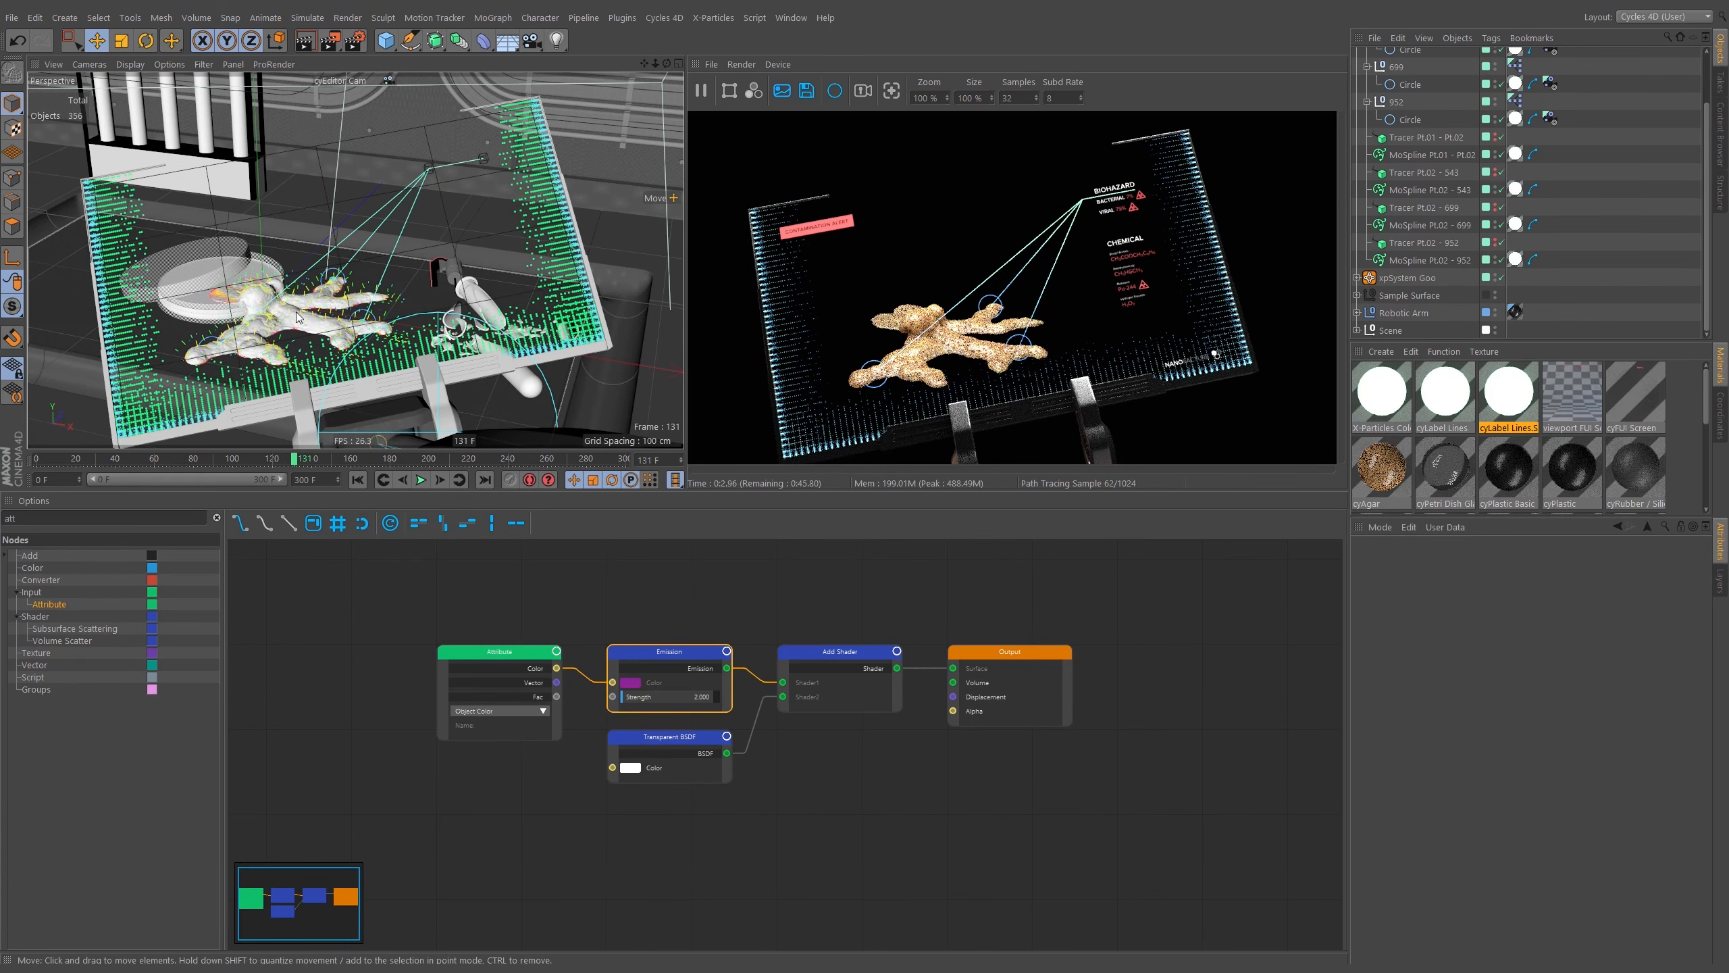
middle_click_drag(302, 323, 314, 325, "alt")
key("ctrl+shift+z")
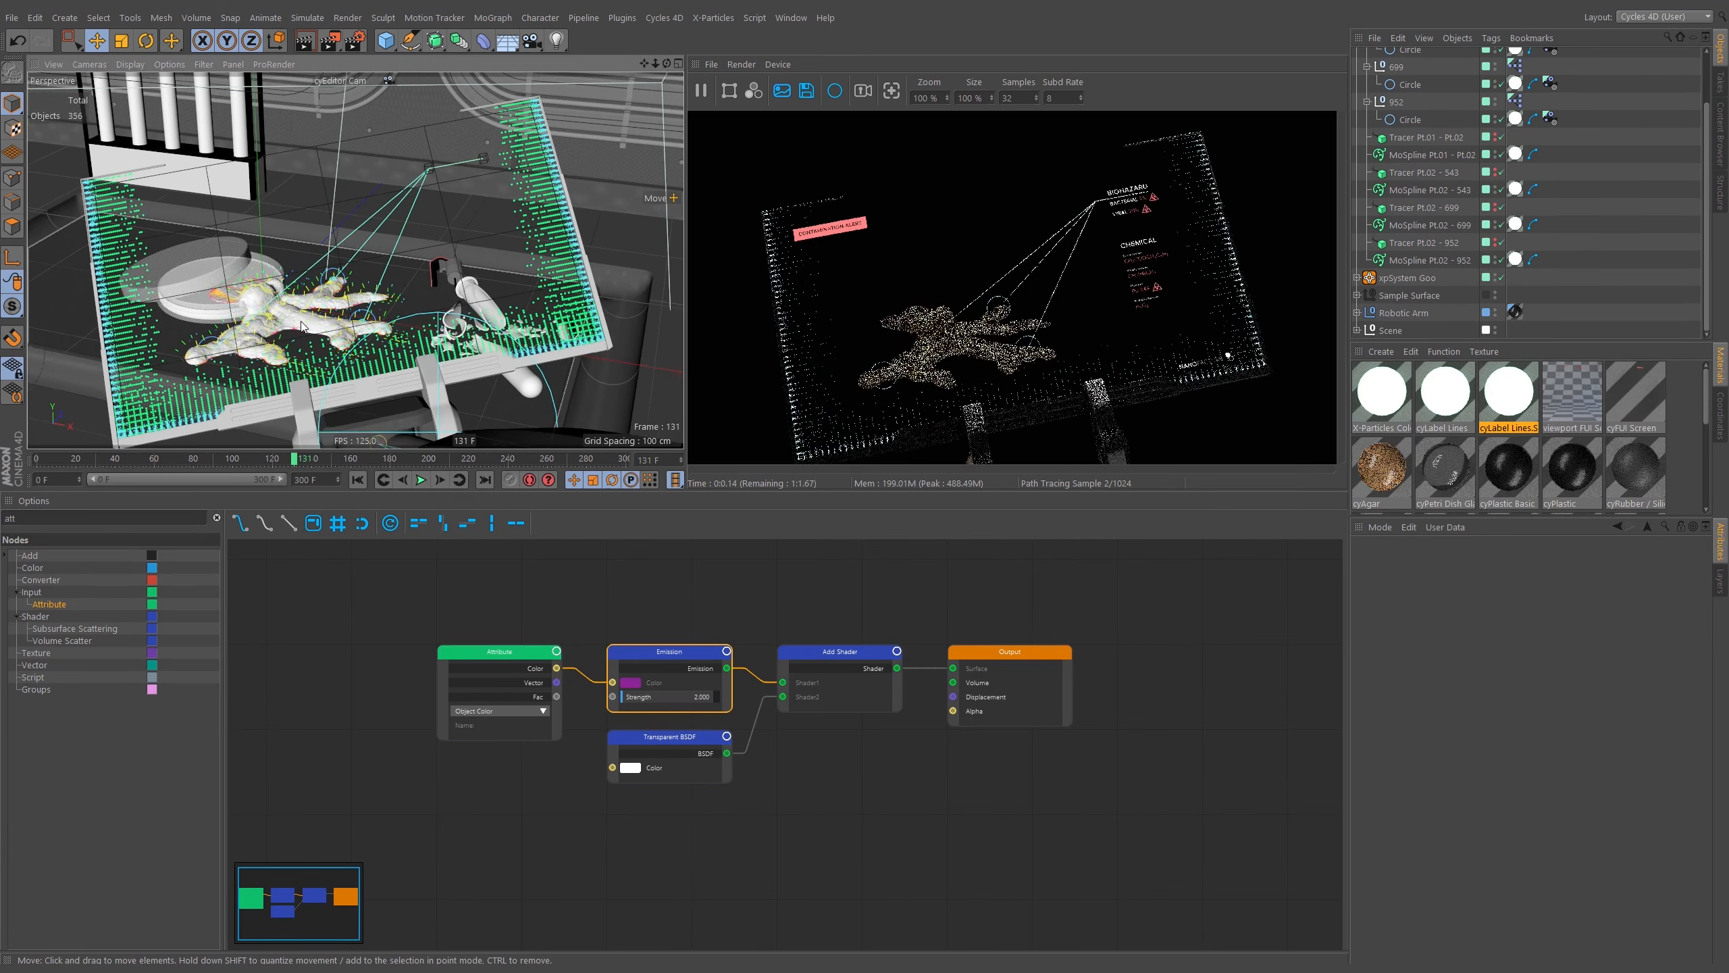
left_click_drag(304, 326, 382, 288, "alt")
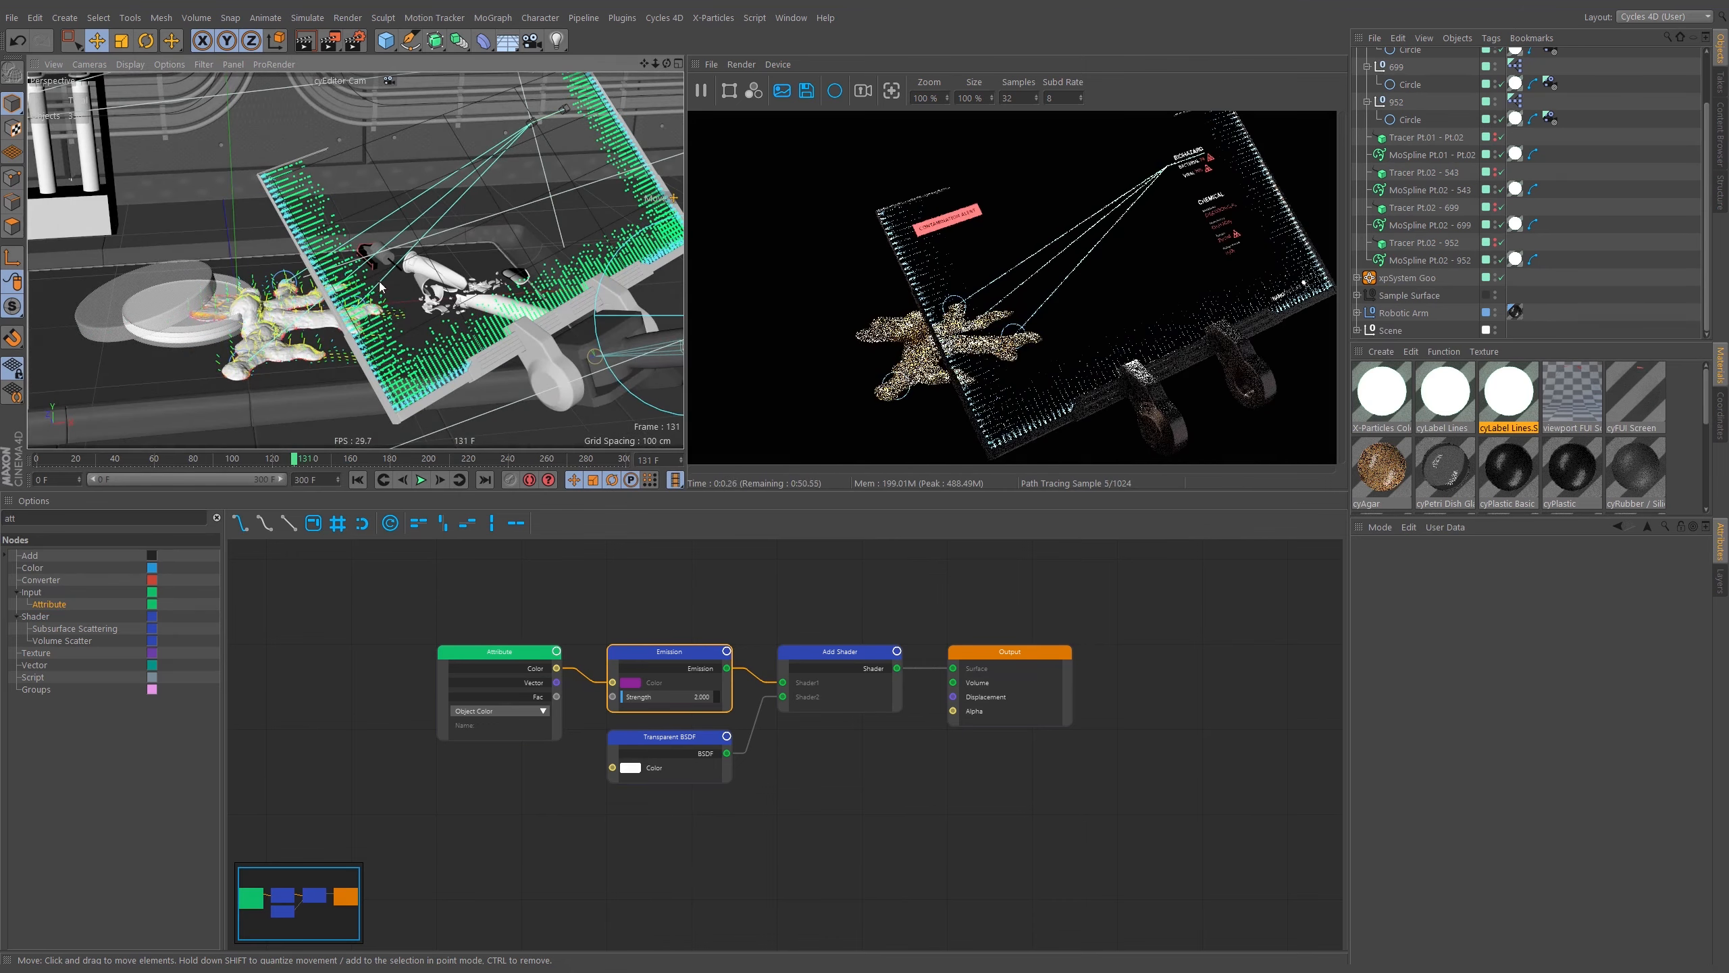
right_click_drag(407, 324, 468, 298, "alt")
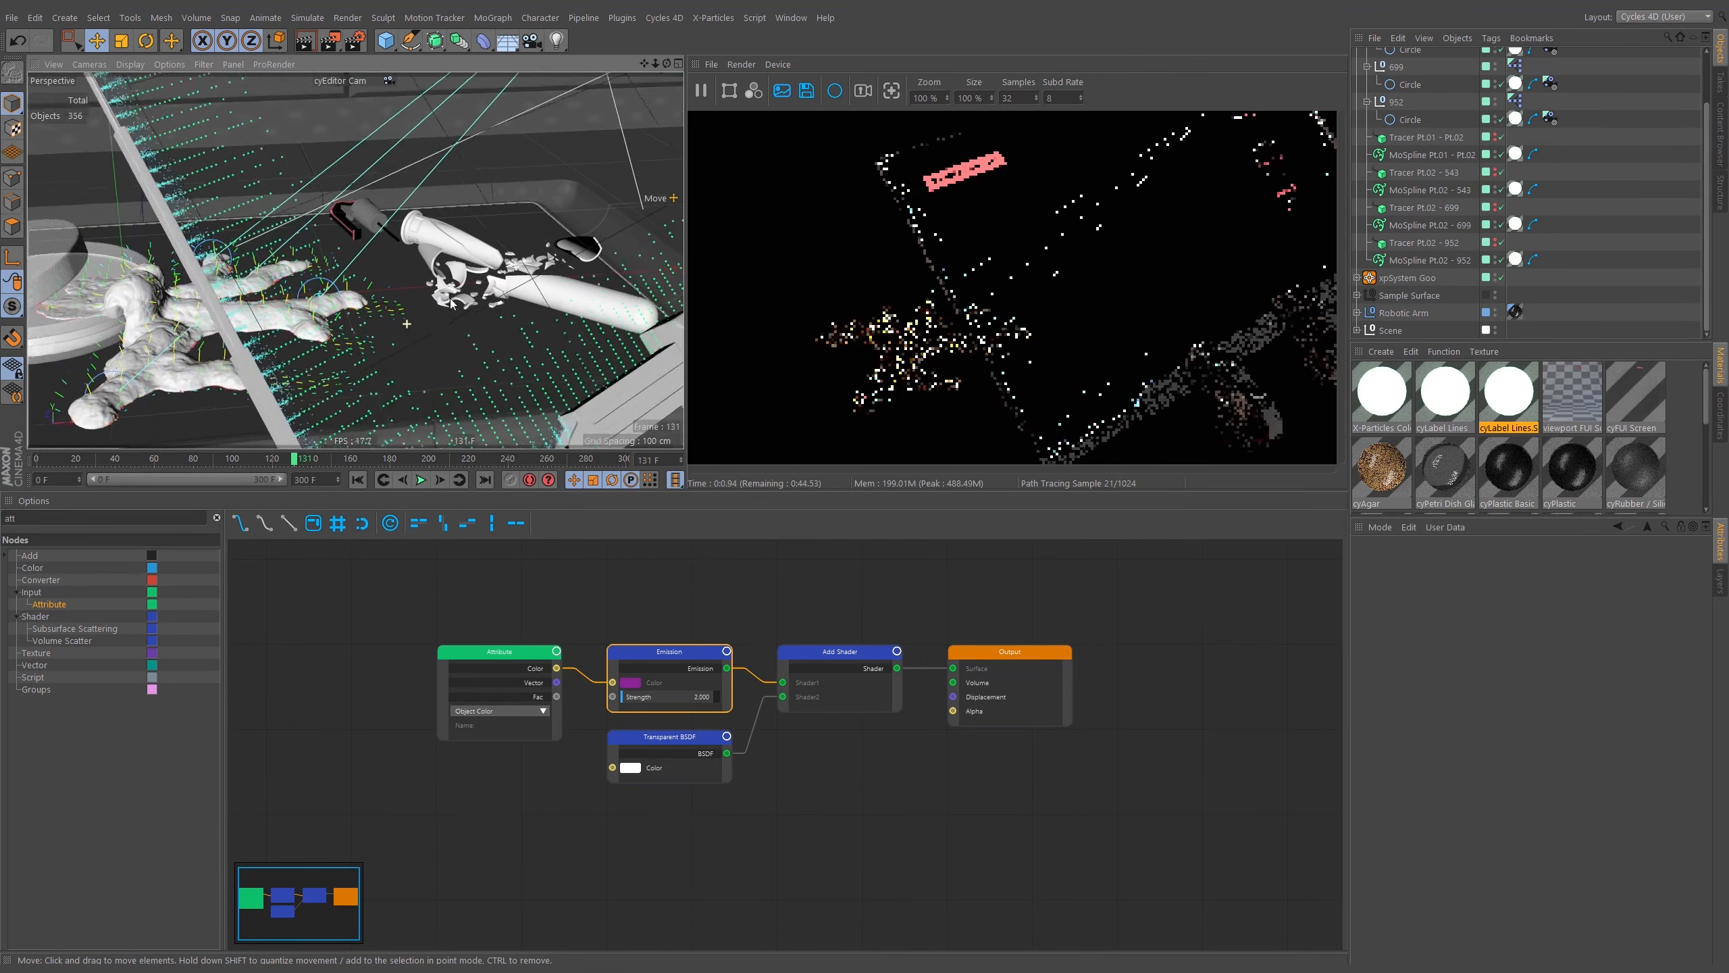
left_click_drag(223, 387, 232, 342, "alt")
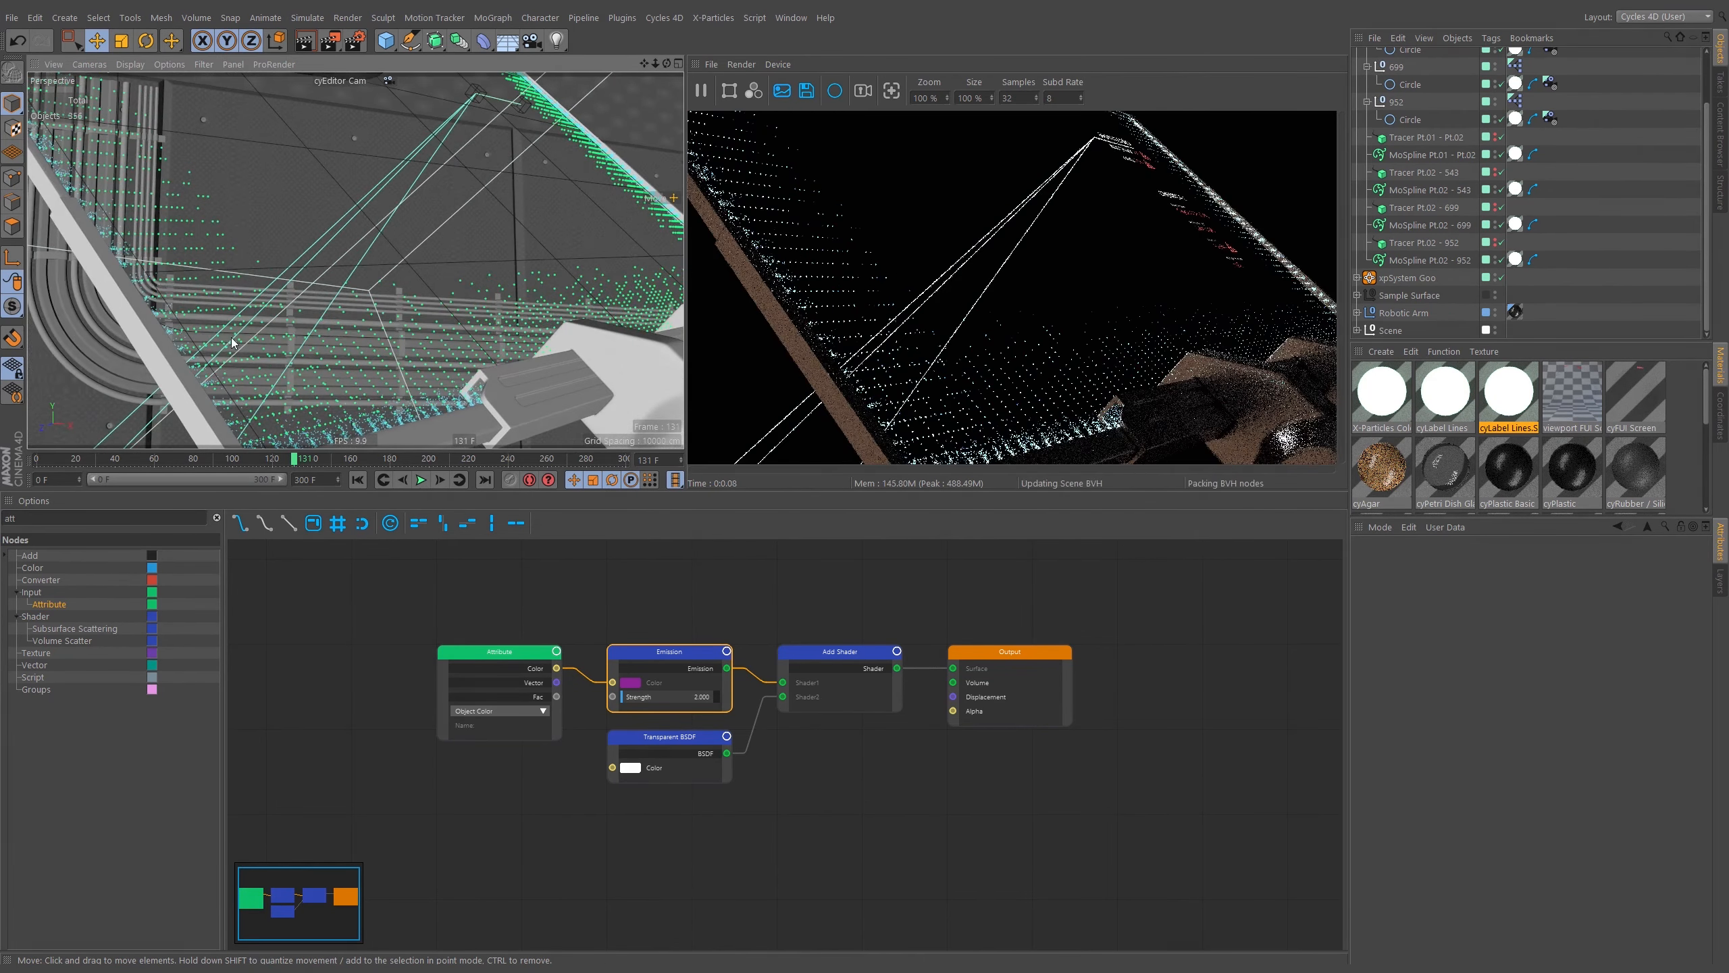
middle_click_drag(371, 188, 313, 308, "alt")
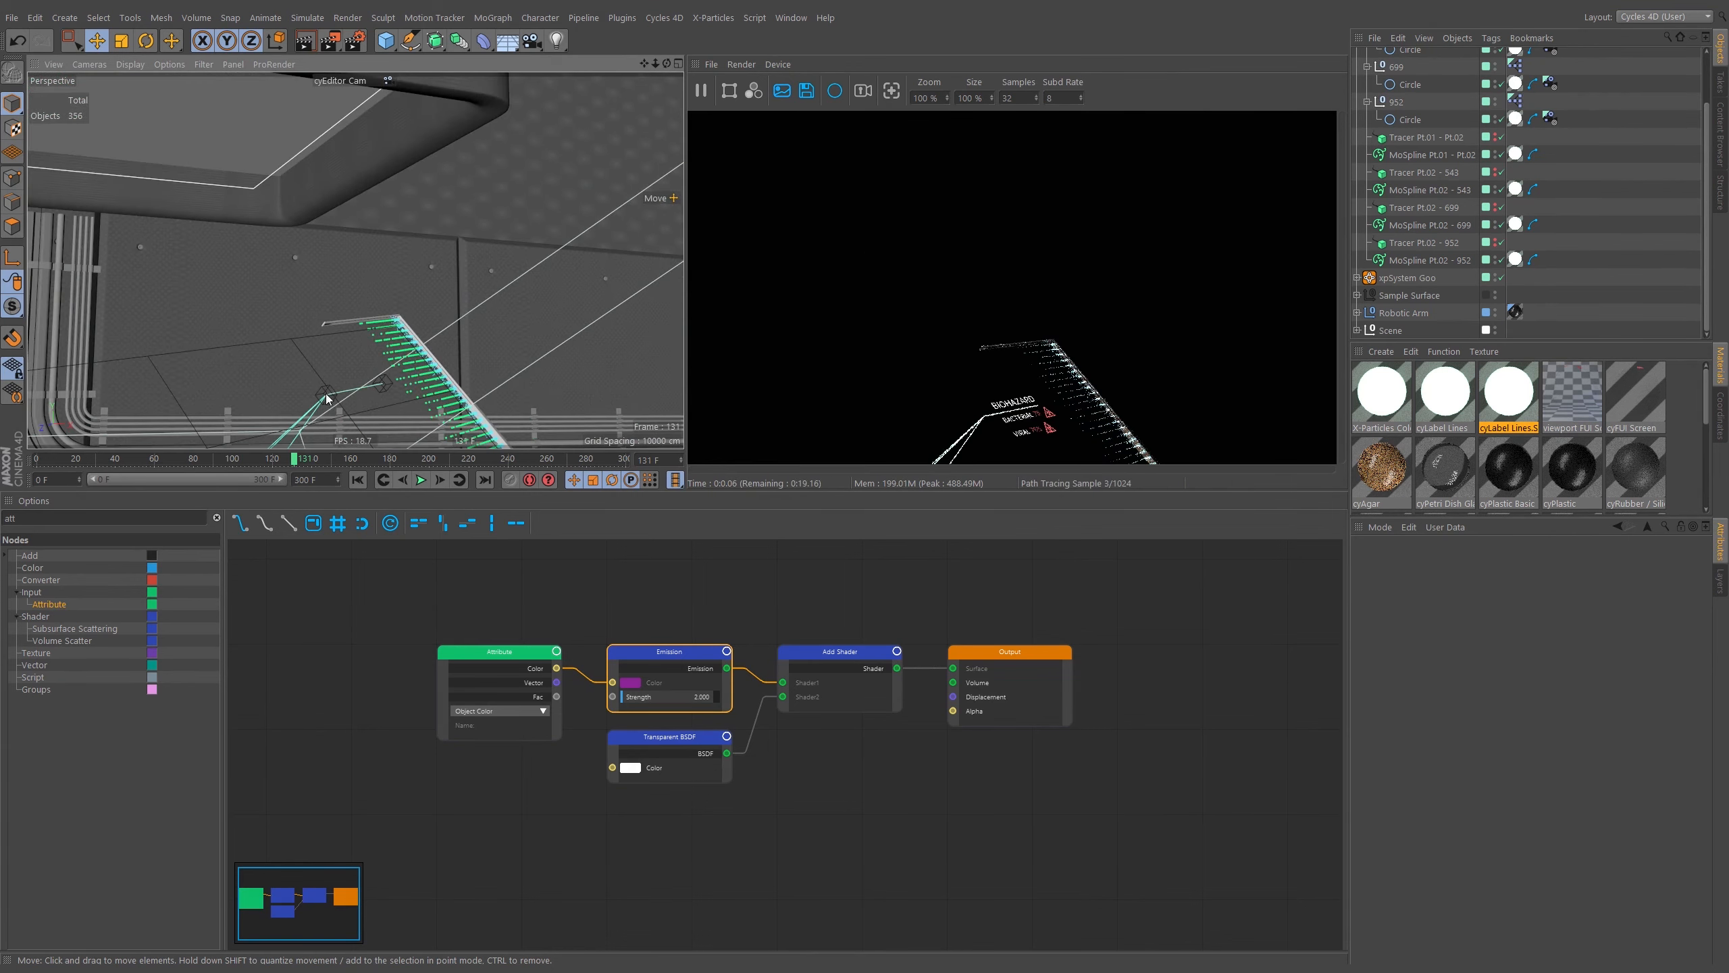
left_click_drag(326, 396, 198, 416, "alt")
middle_click_drag(351, 344, 355, 260, "alt")
left_click_drag(355, 260, 439, 204, "alt")
middle_click_drag(416, 330, 393, 175, "alt")
left_click_drag(393, 175, 443, 222, "alt")
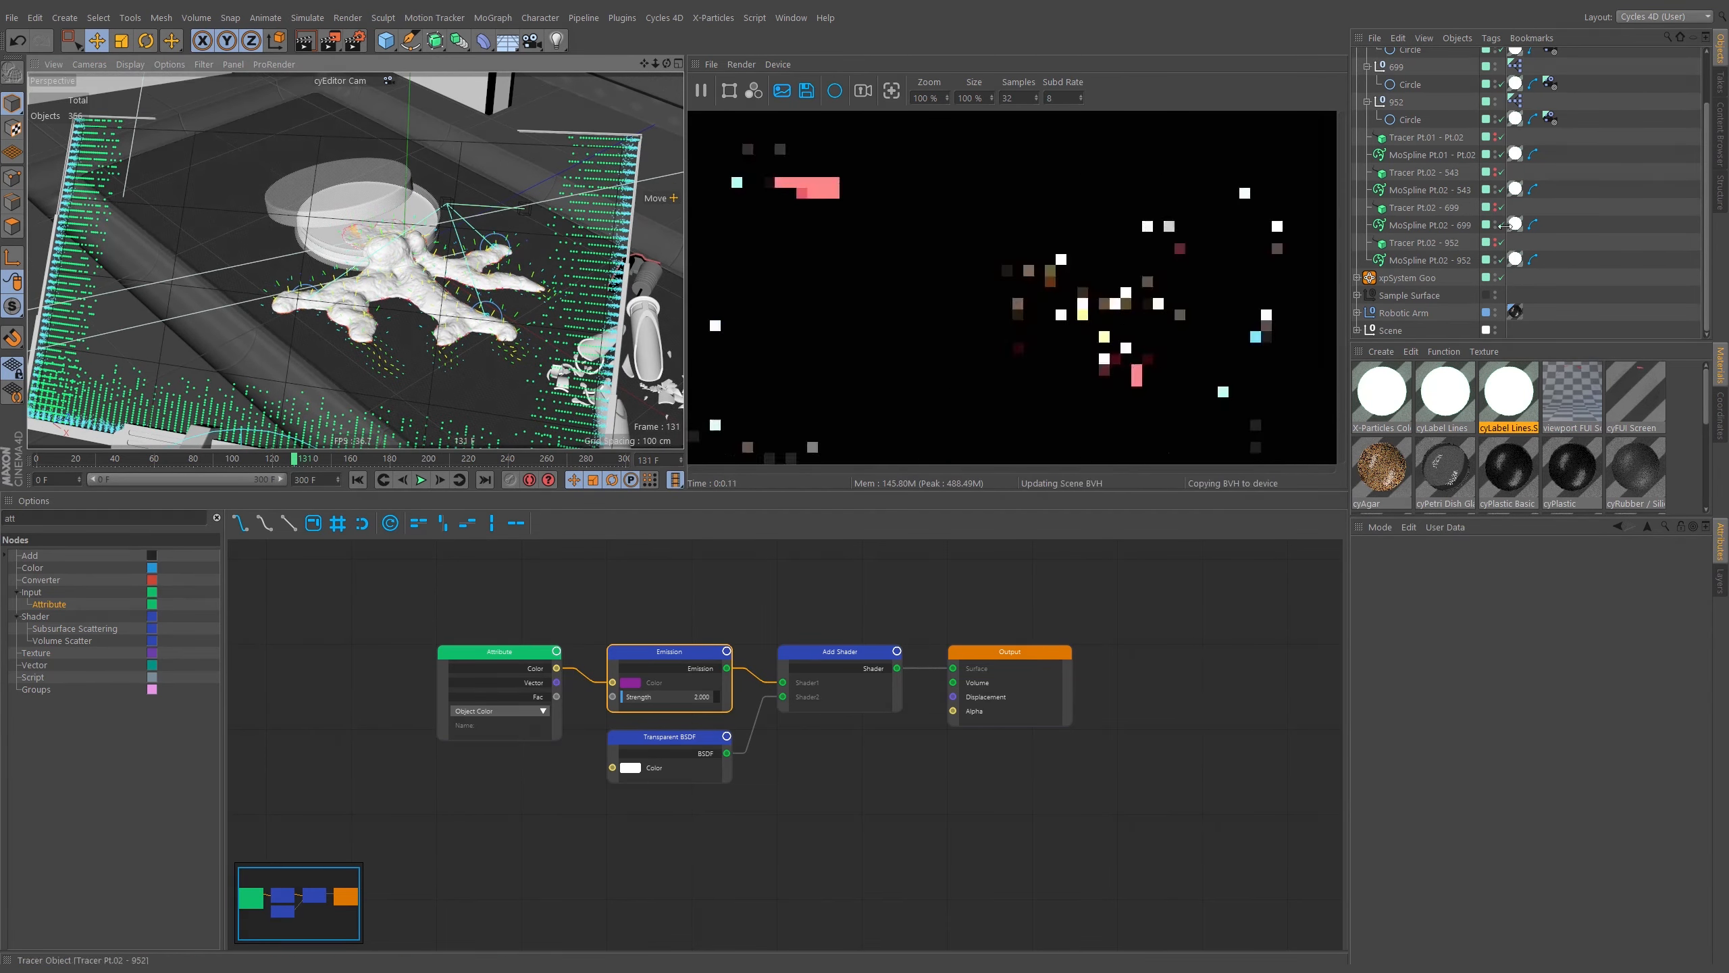
Expand the Cameras group and set the cyEditor Cam tag's depth-of-field aperture size to 0.05.
left_click_drag(1708, 155, 1709, 151)
scroll(1709, 155, "up", 3)
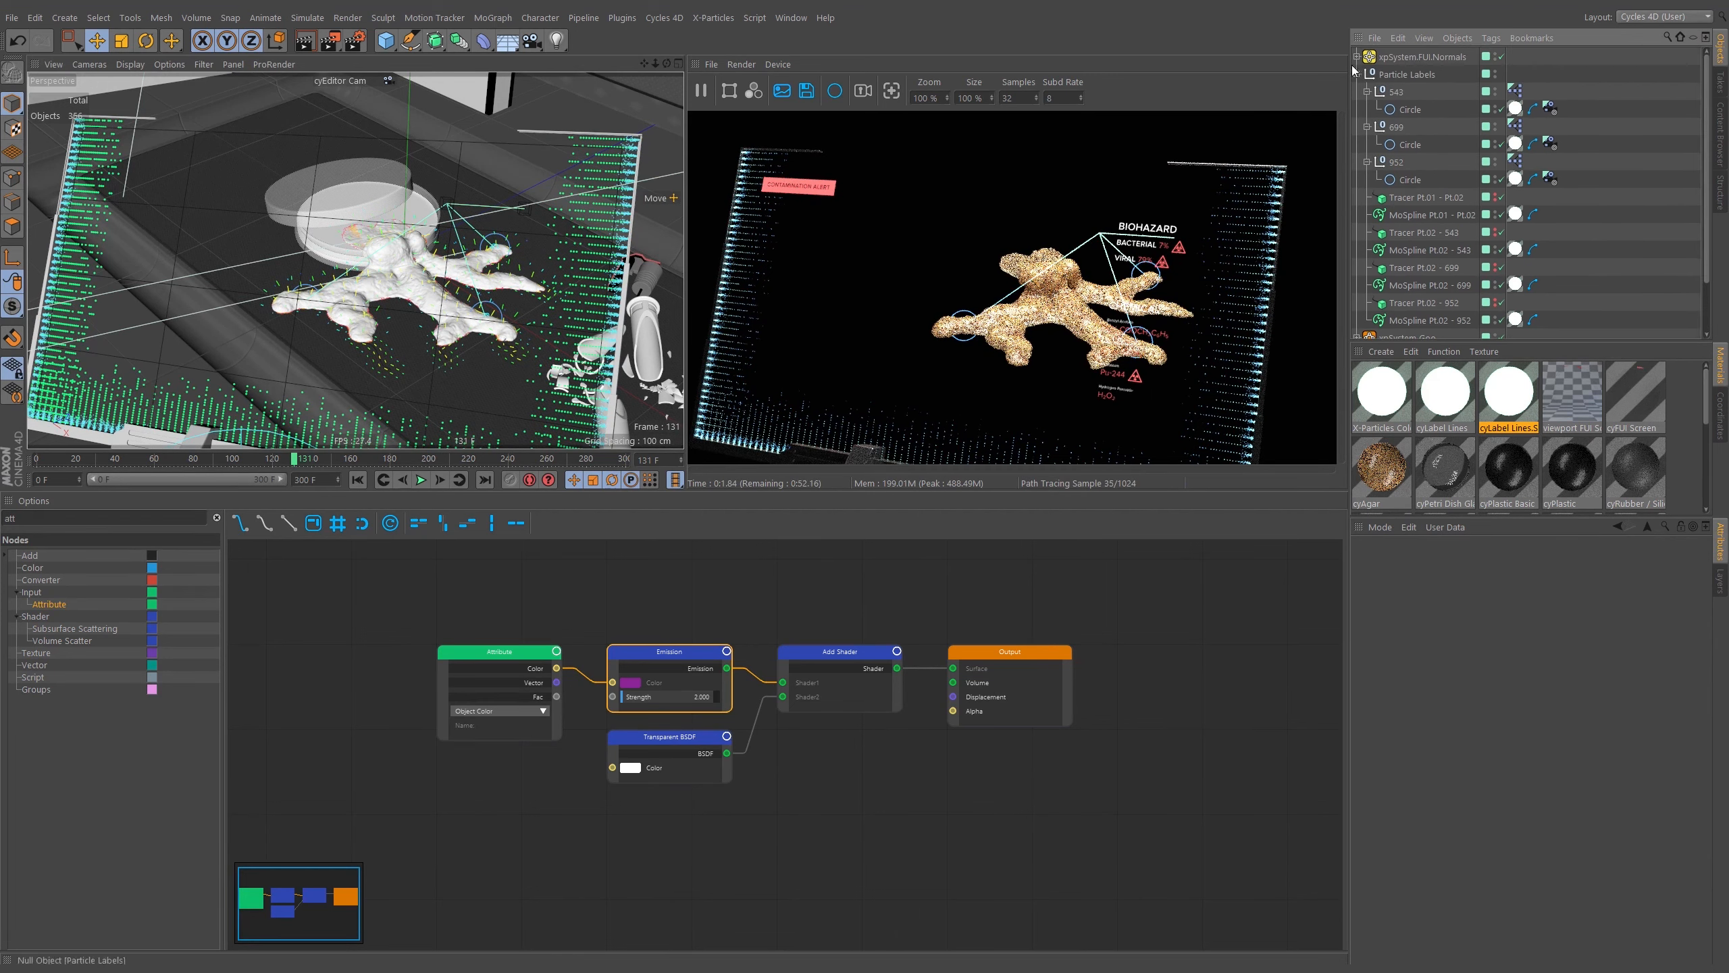
left_click(1357, 73)
left_click(1357, 144)
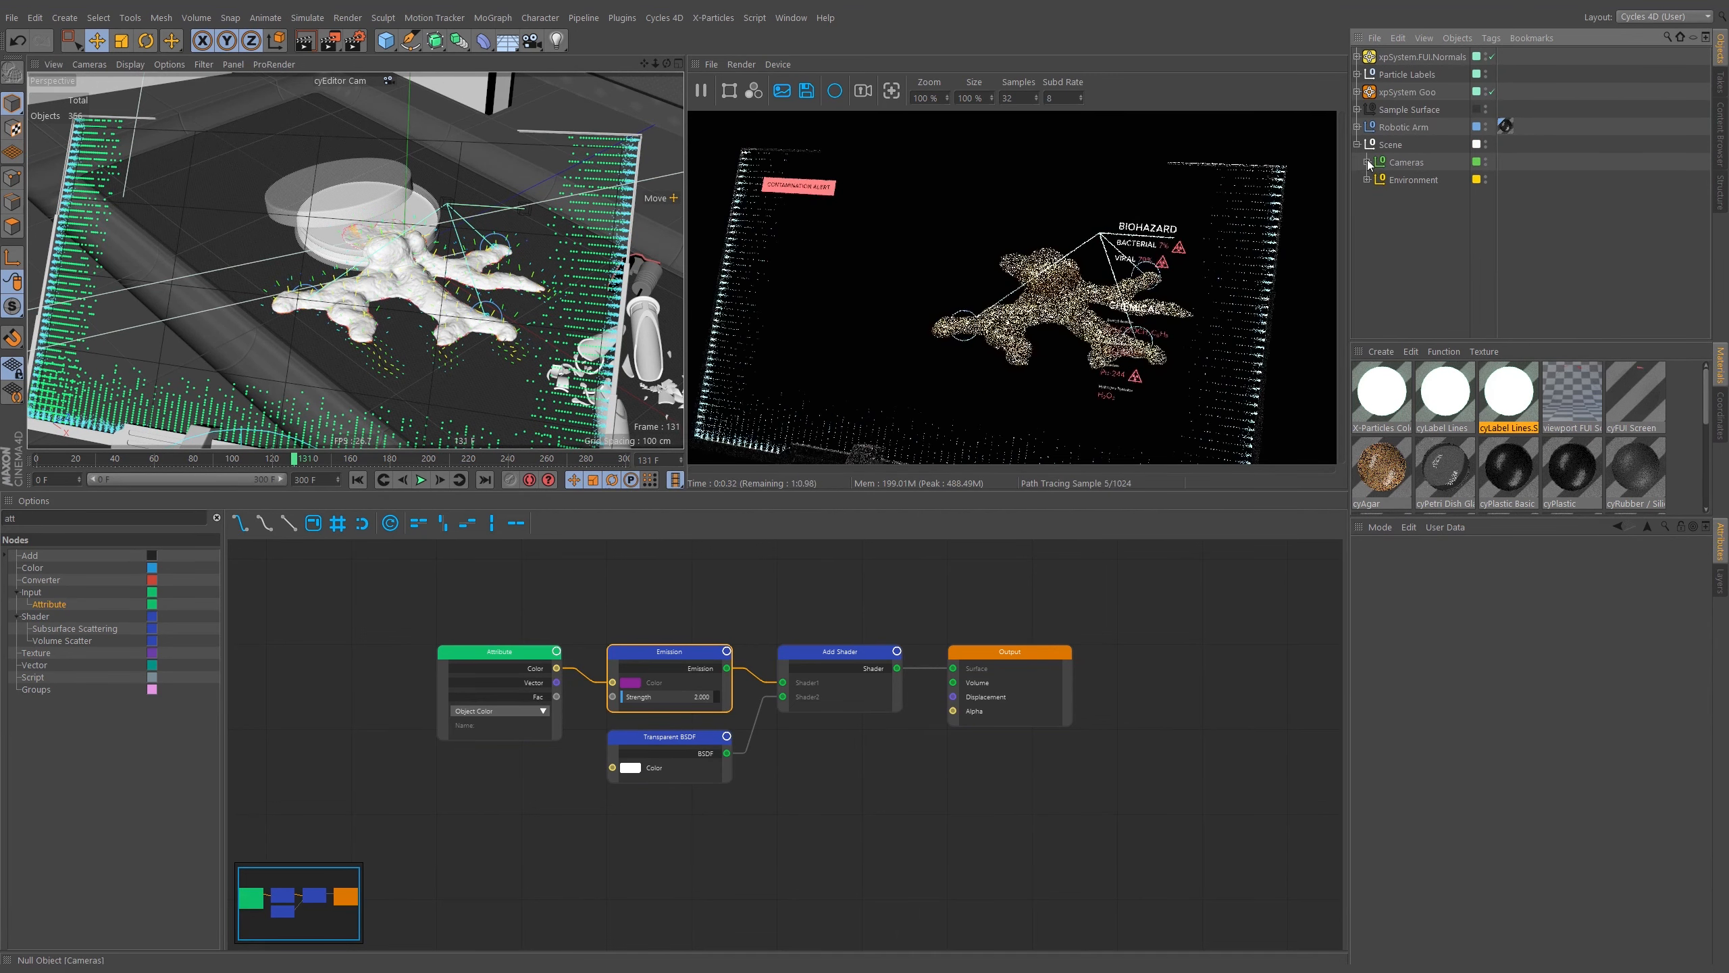
left_click(1367, 162)
left_click(1425, 232)
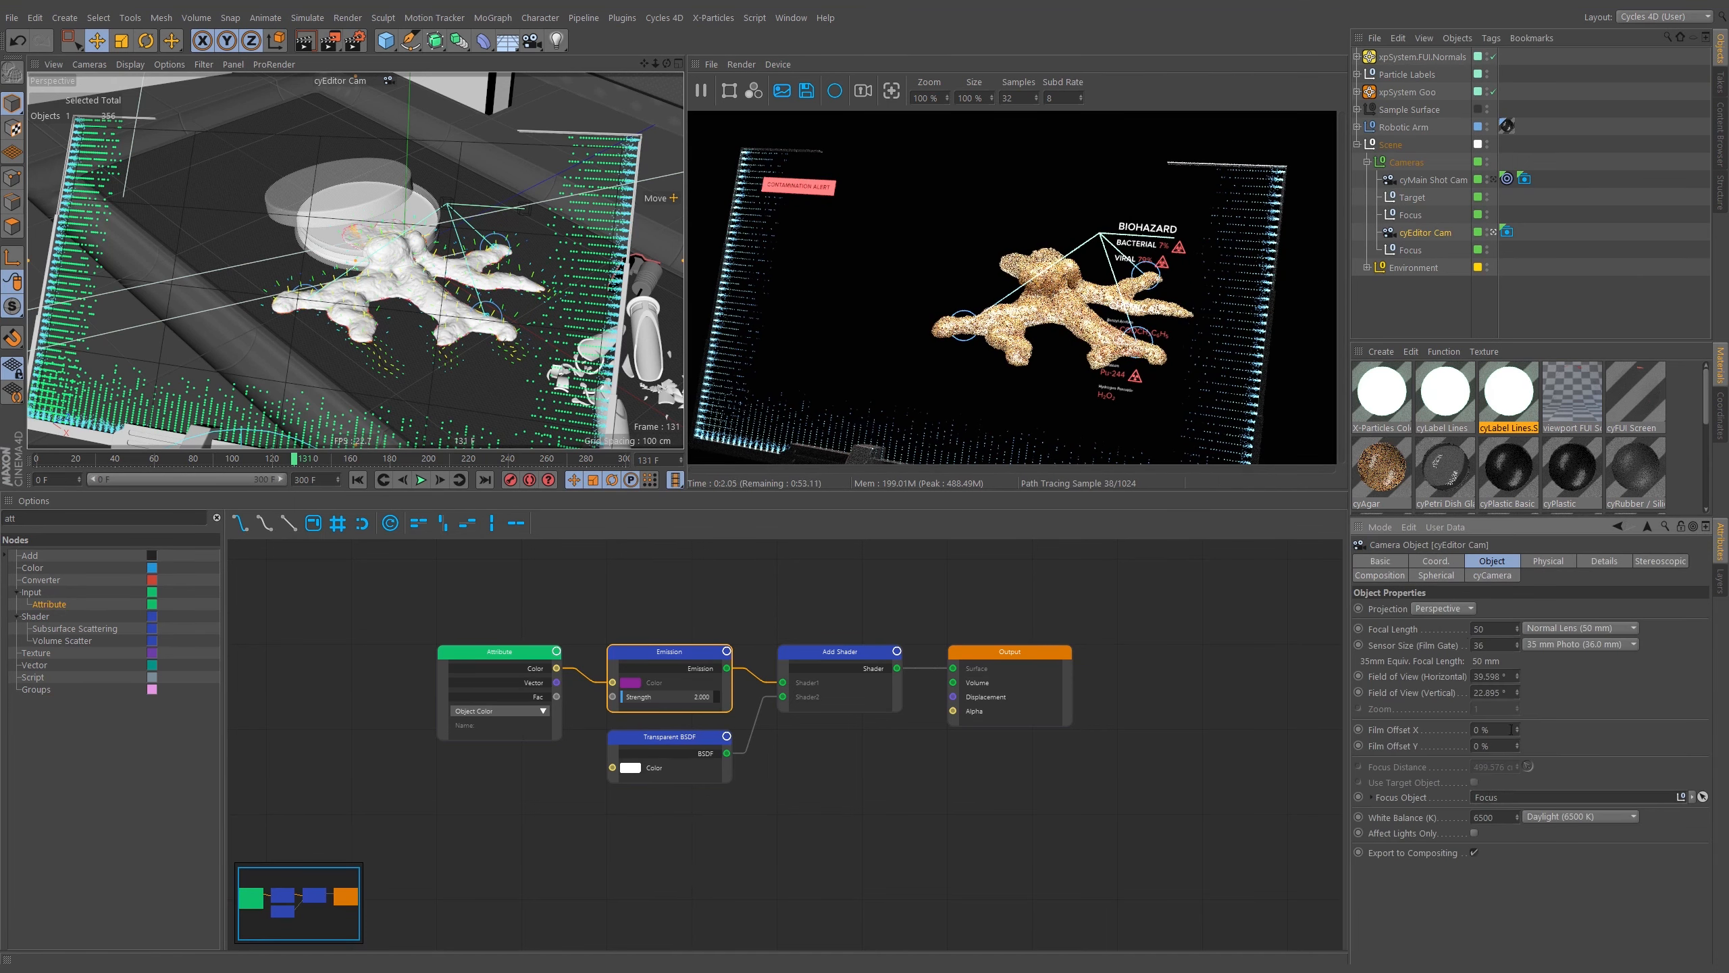
left_click(1411, 251)
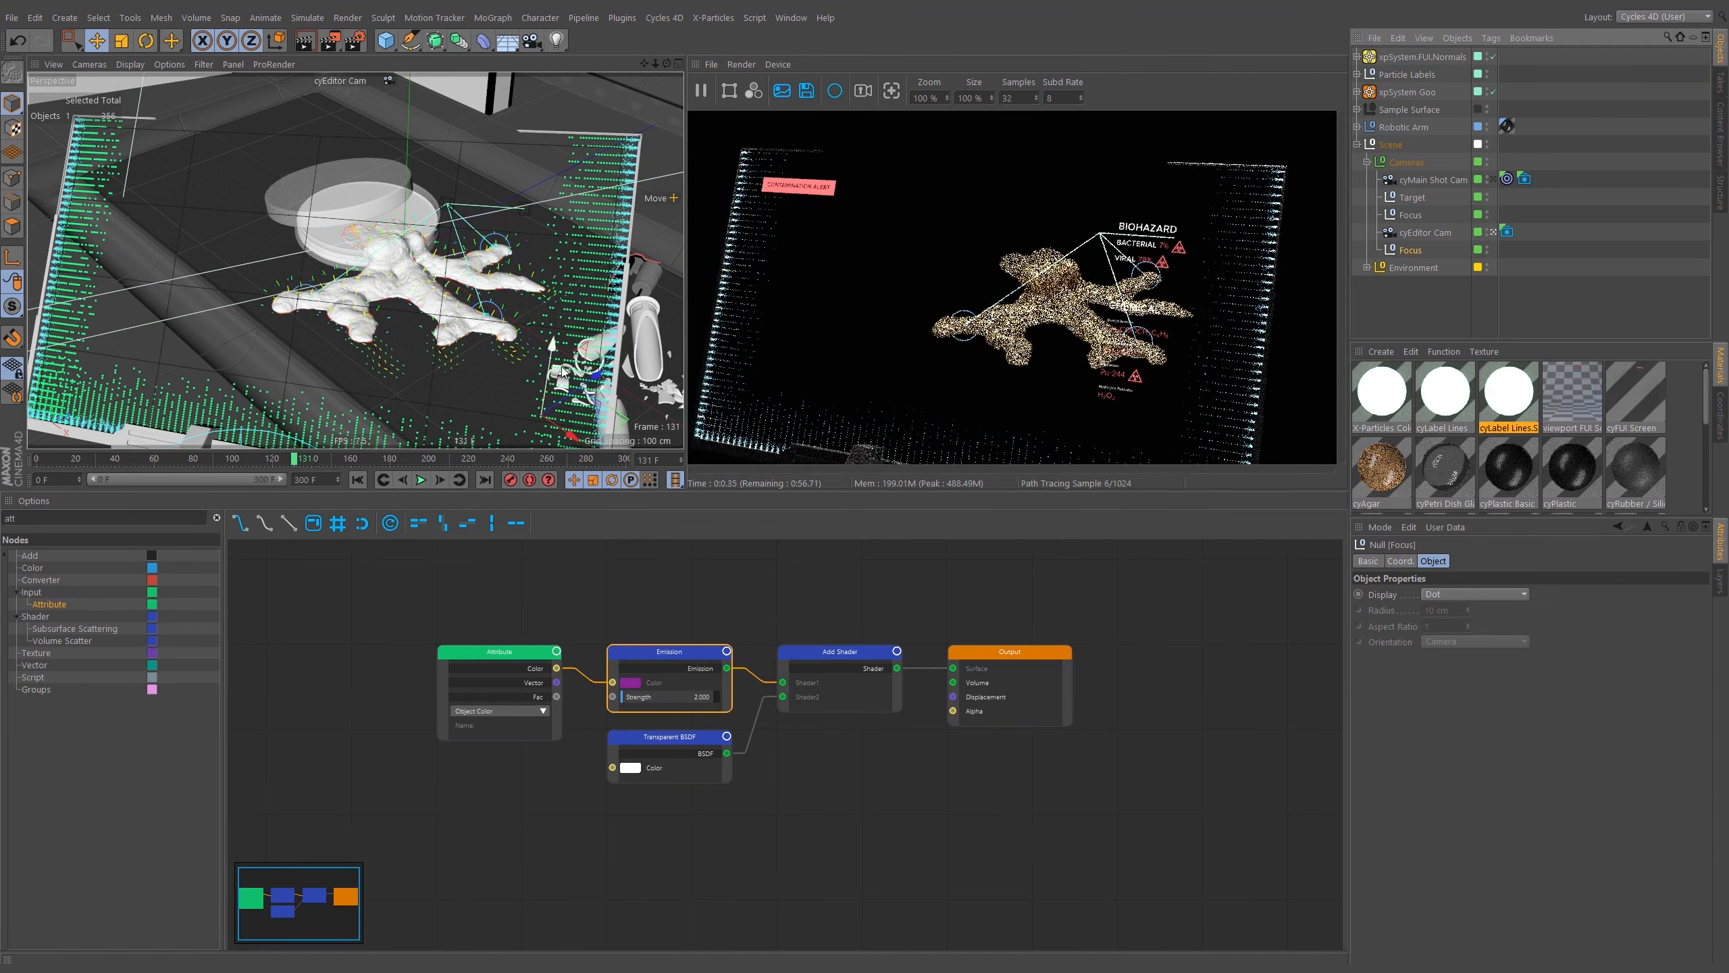
left_click(1507, 232)
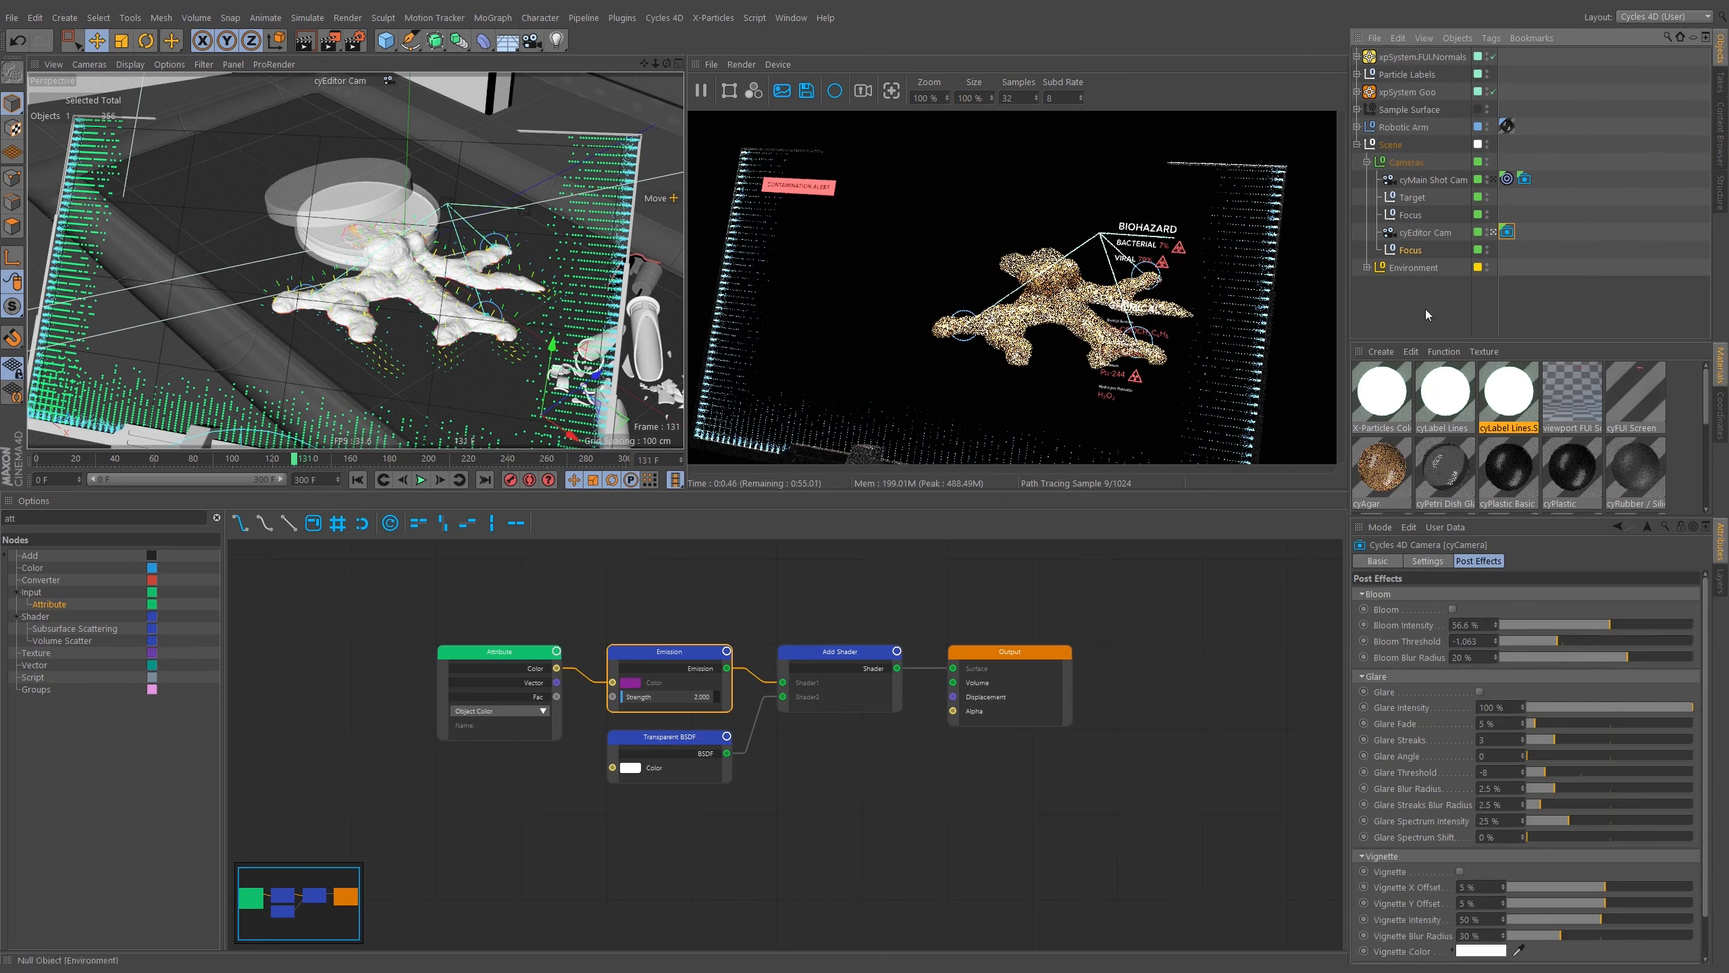
left_click(1428, 561)
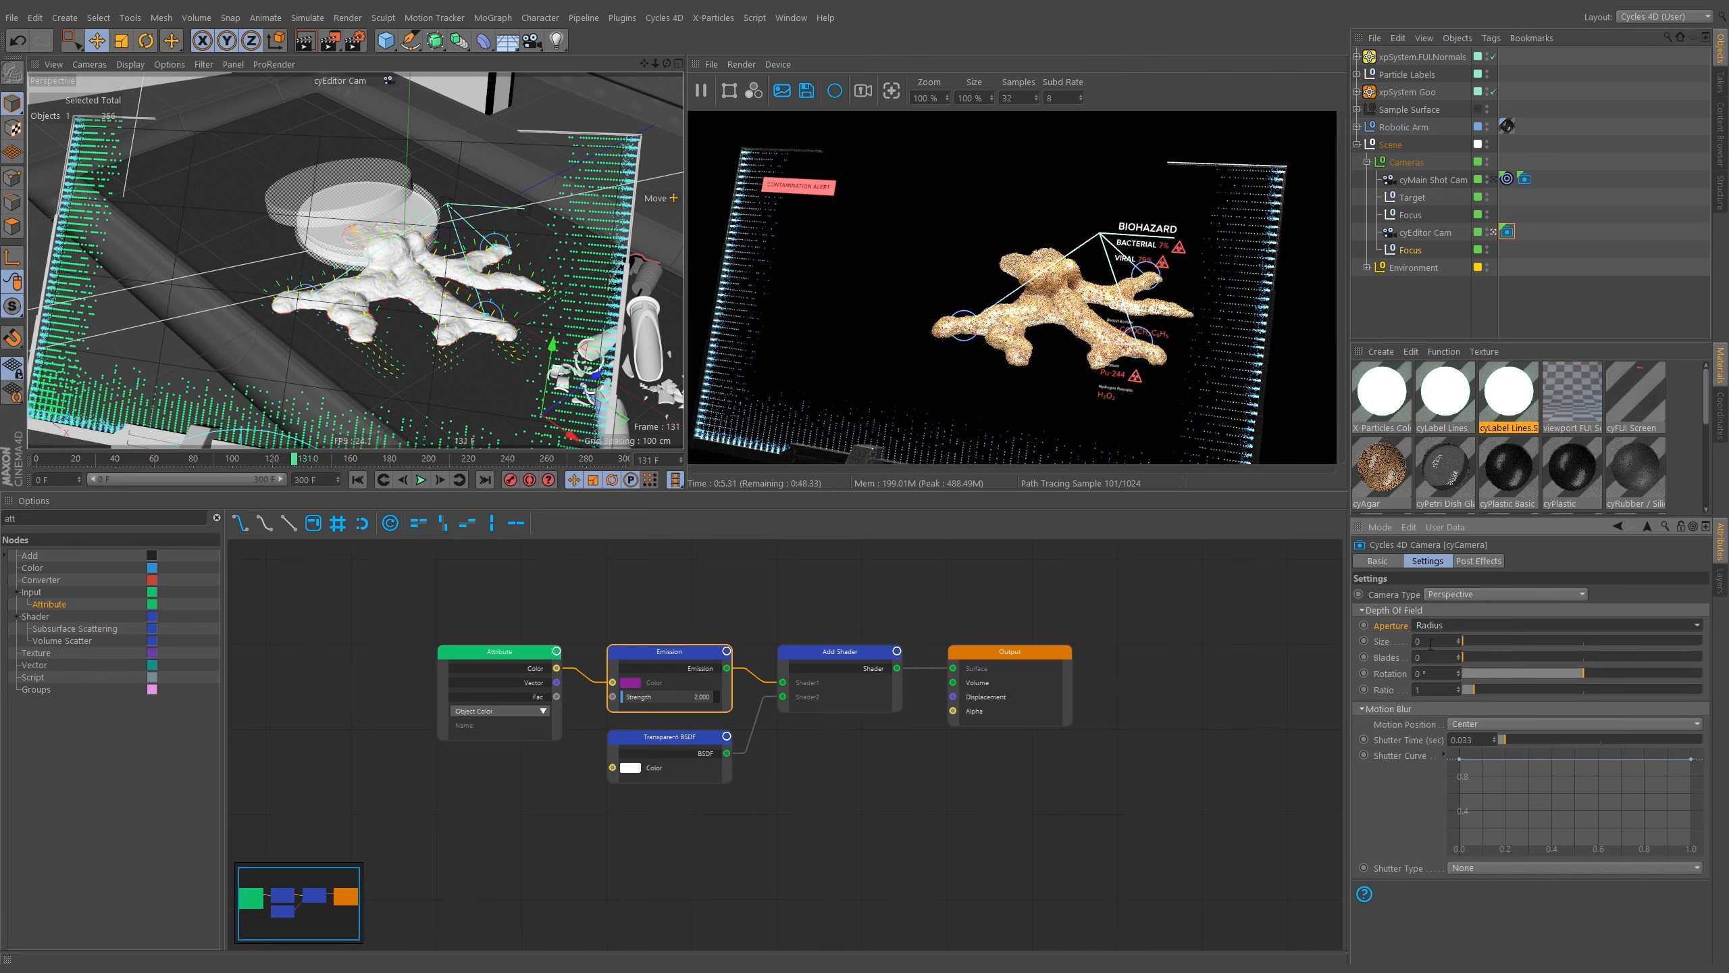
left_click_drag(1431, 644, 1411, 664)
type("0.1")
key("Return")
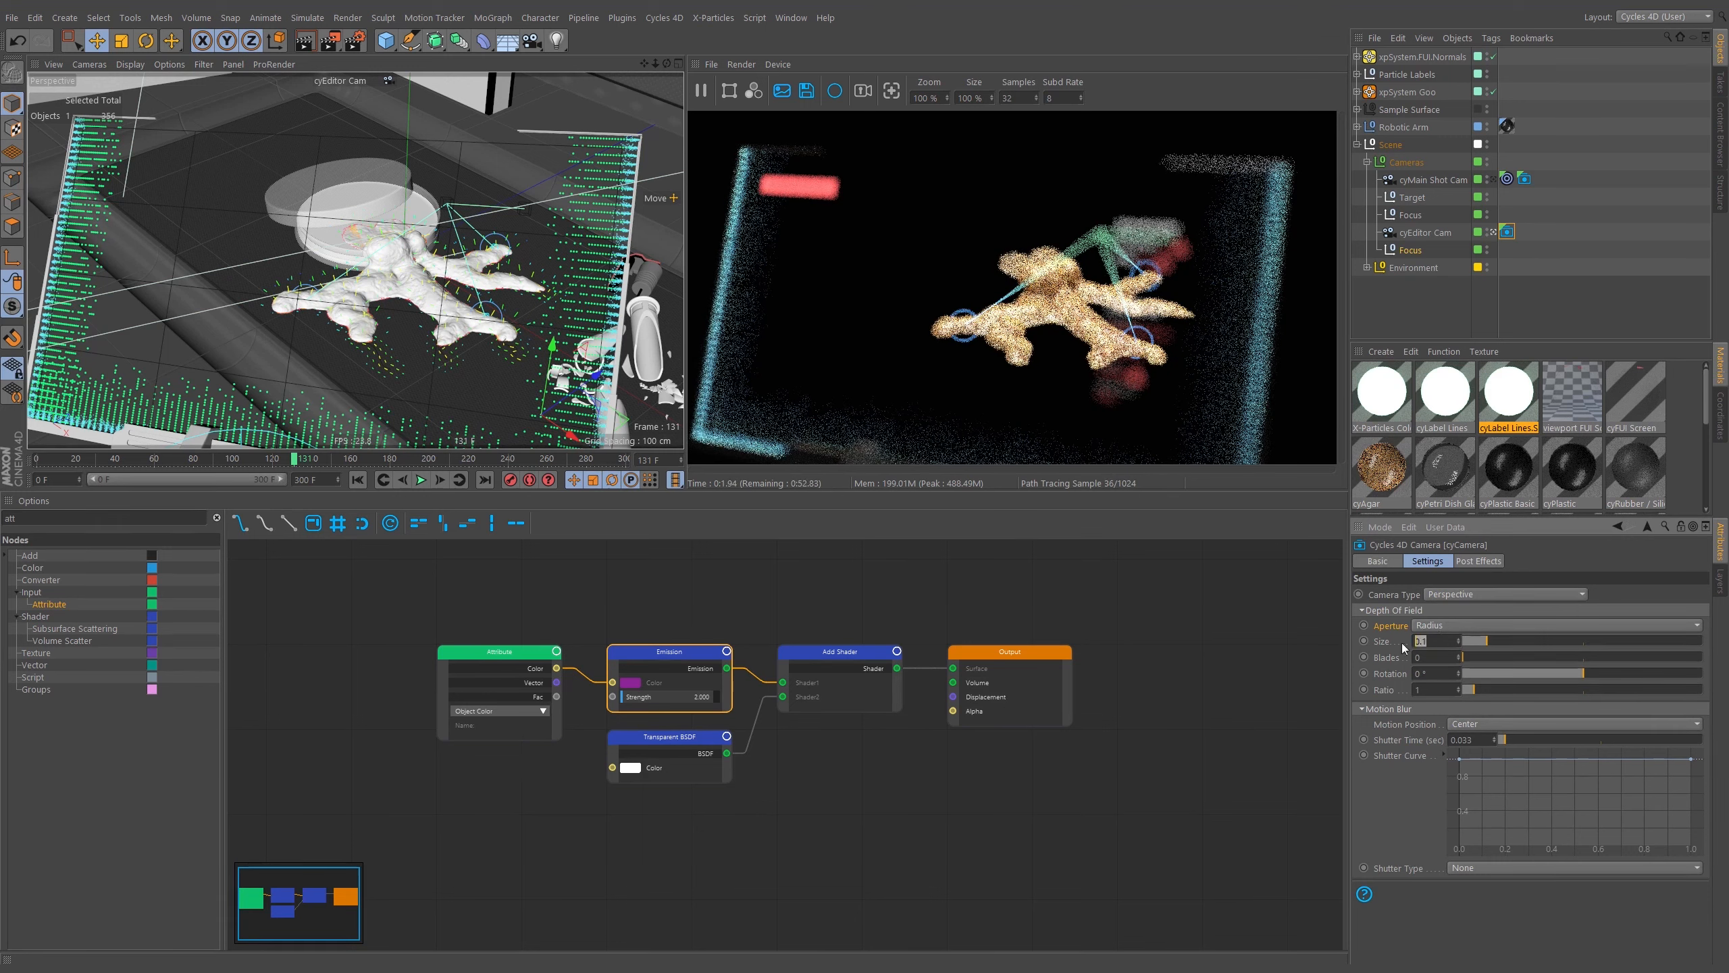
type("0.05")
key("Return")
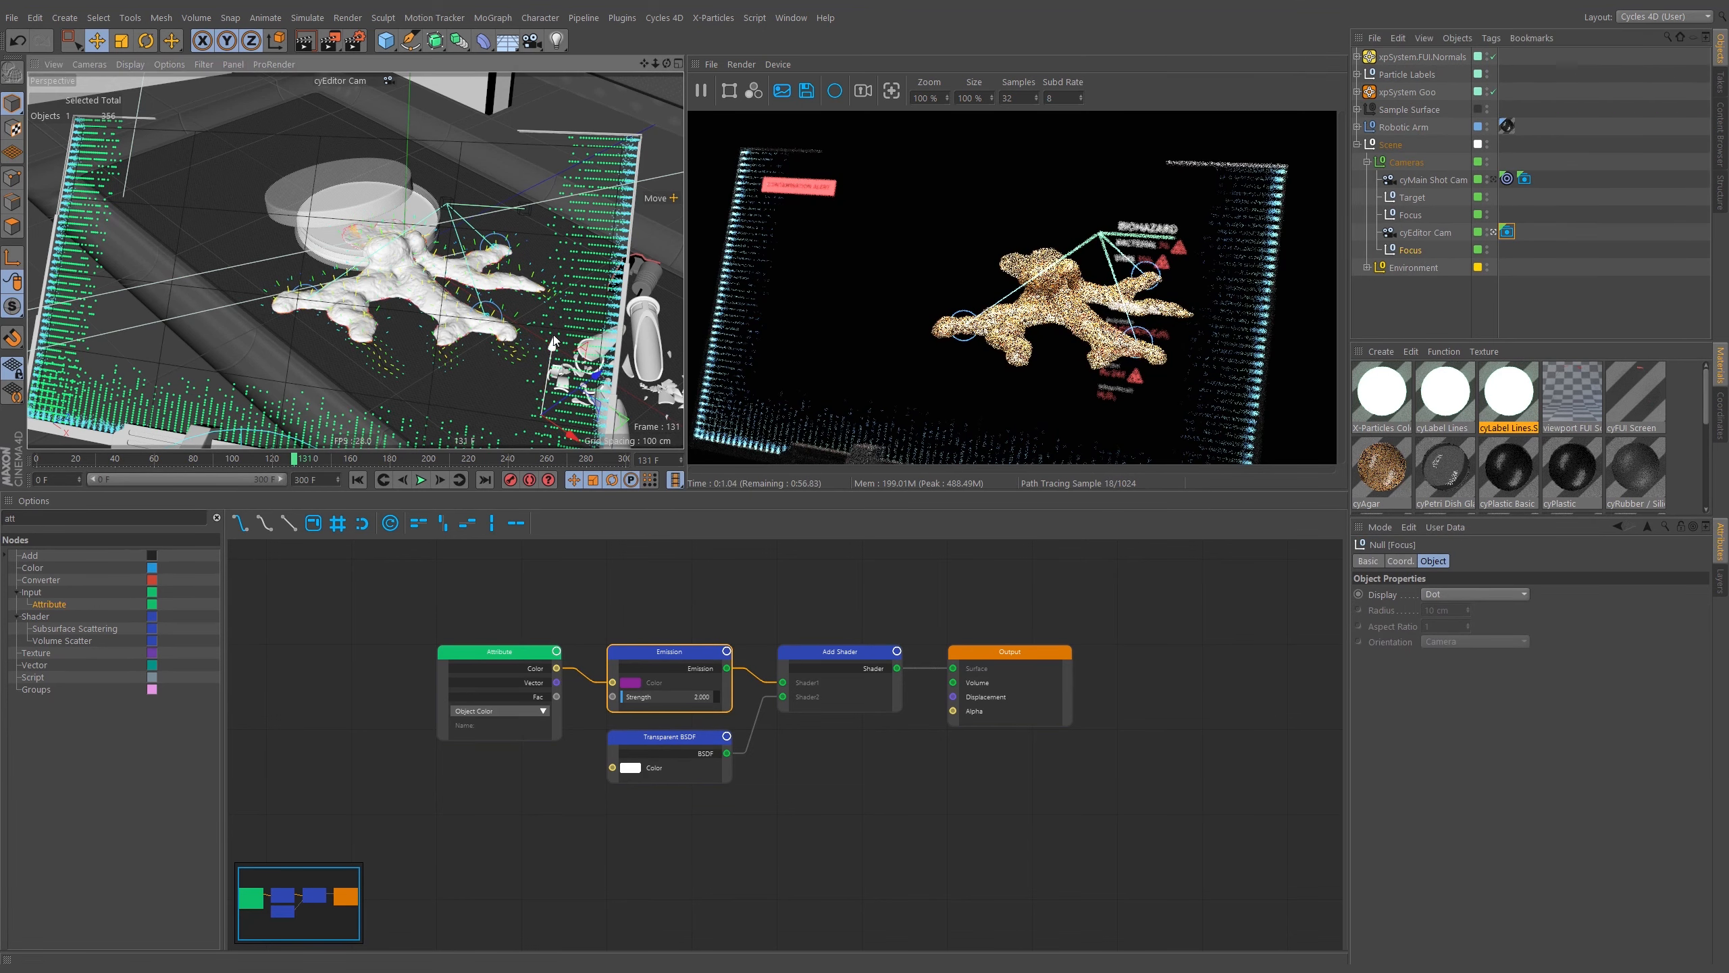
Enable snapping and move the Focus null onto the coral's surface in the viewport.
left_click_drag(553, 342, 581, 217)
key("p")
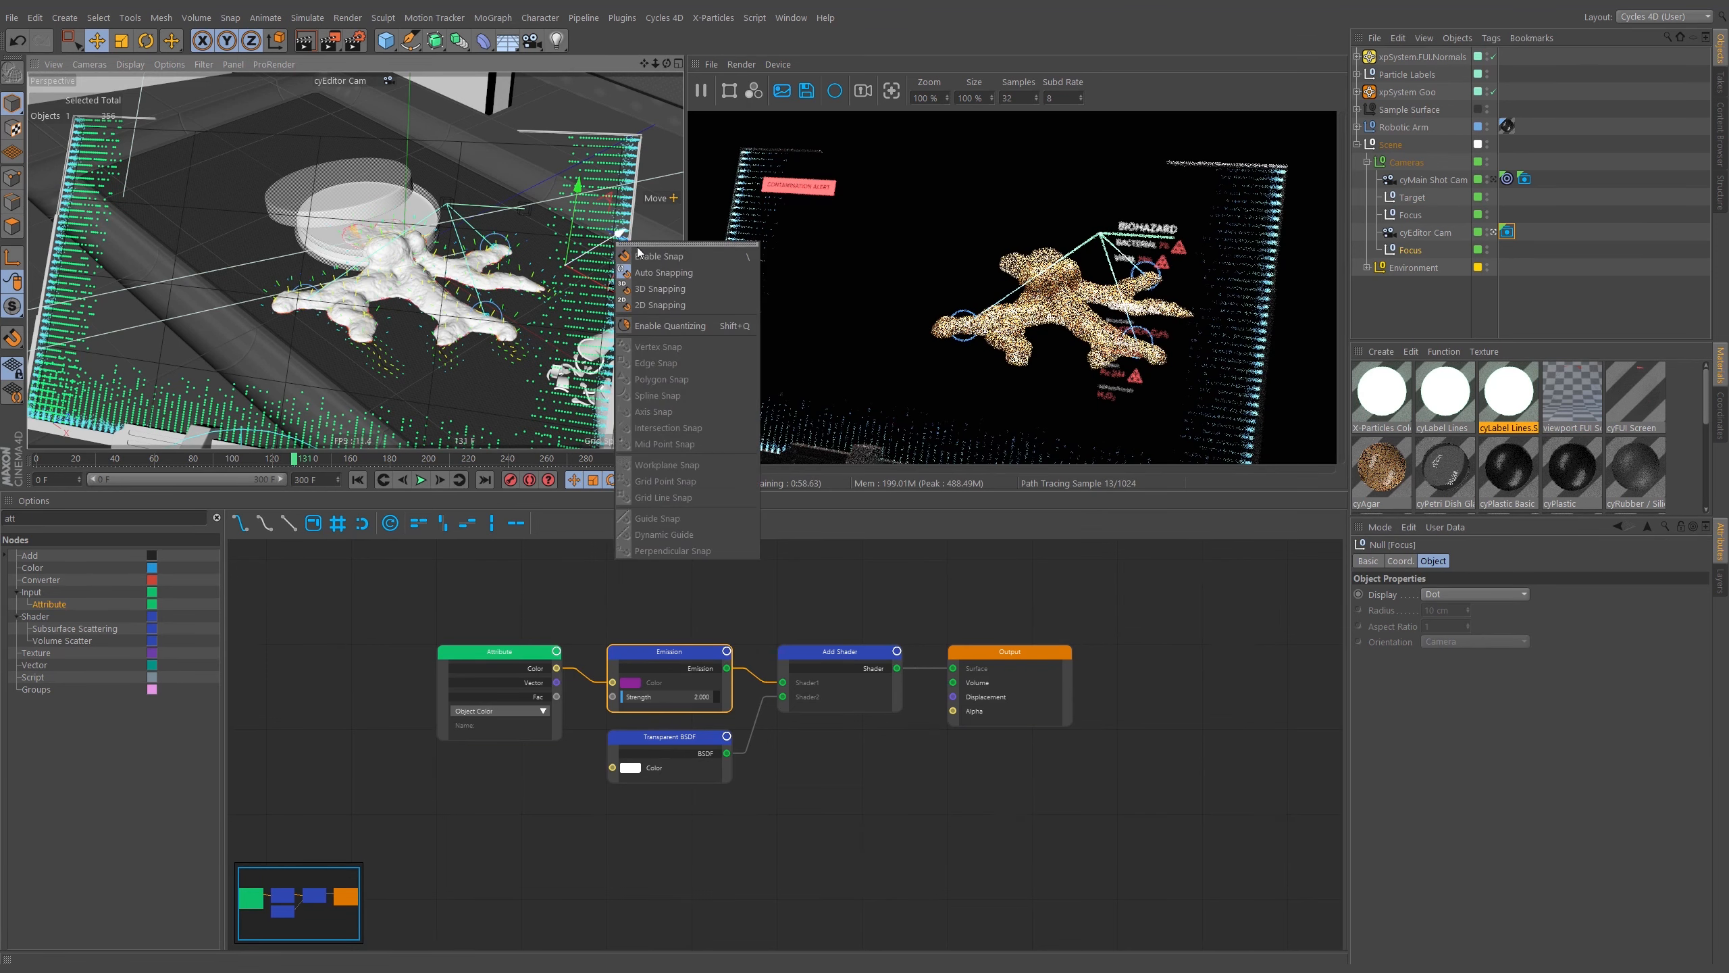
left_click(648, 244)
left_click(650, 255)
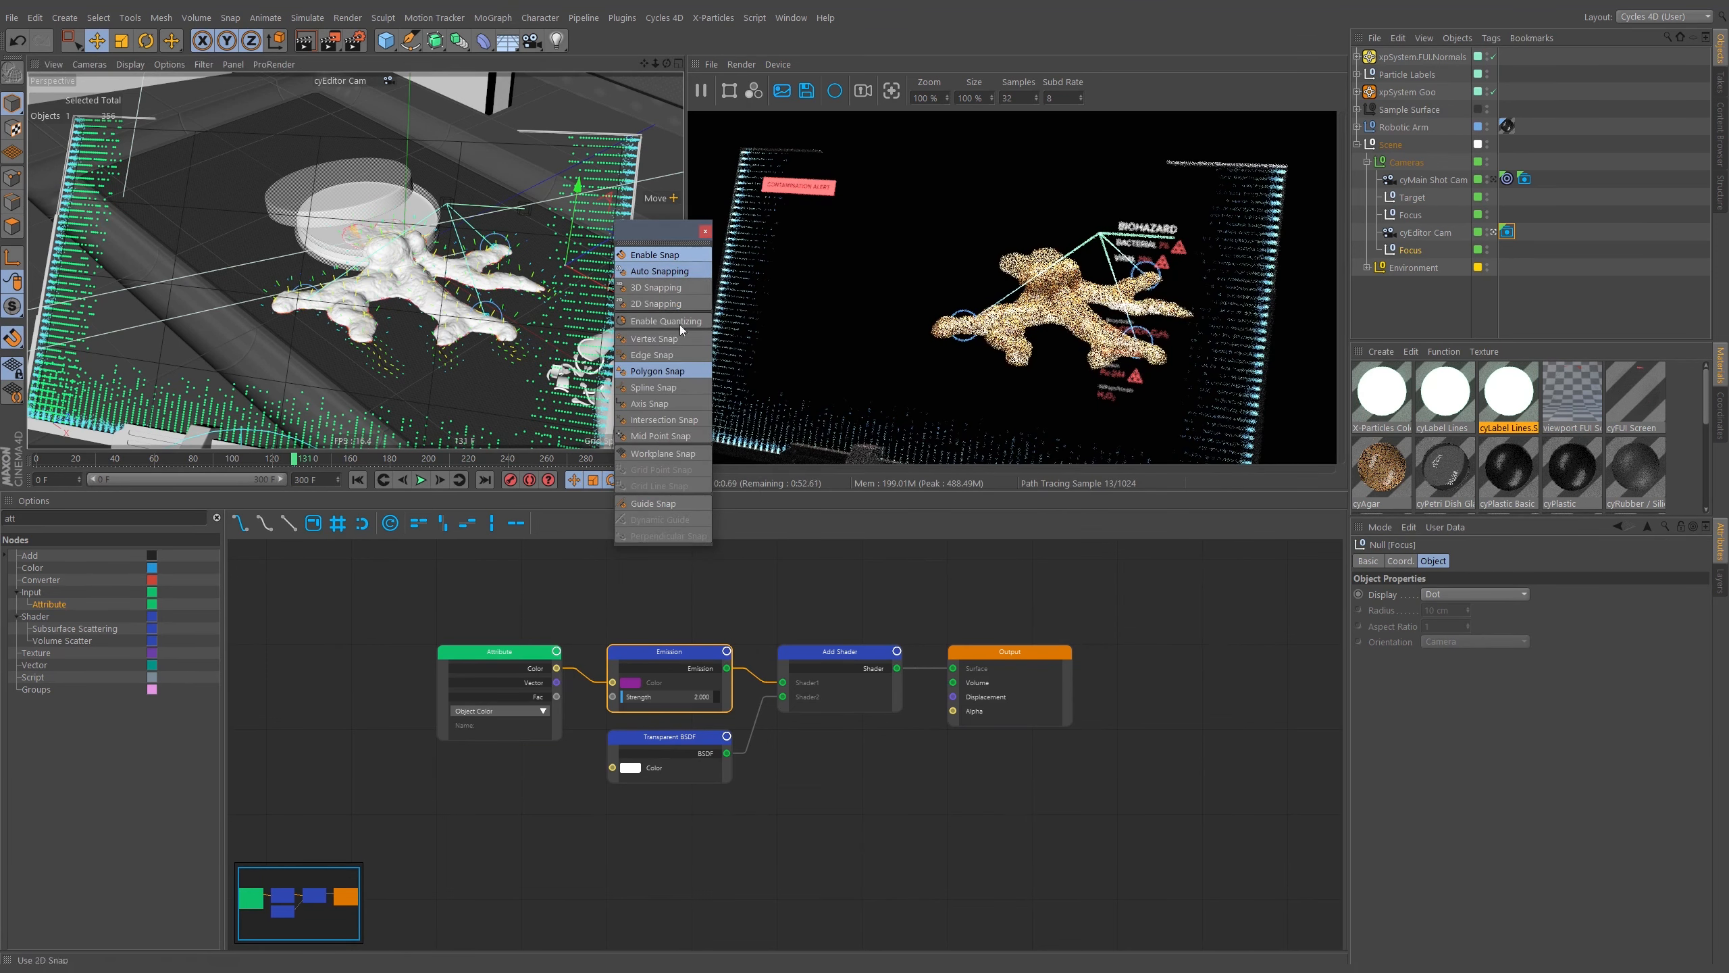
left_click(705, 231)
mouse_move(560, 300)
left_mouse_down()
mouse_move(539, 277)
mouse_move(419, 294)
mouse_move(439, 300)
mouse_move(427, 349)
mouse_move(492, 333)
left_mouse_up()
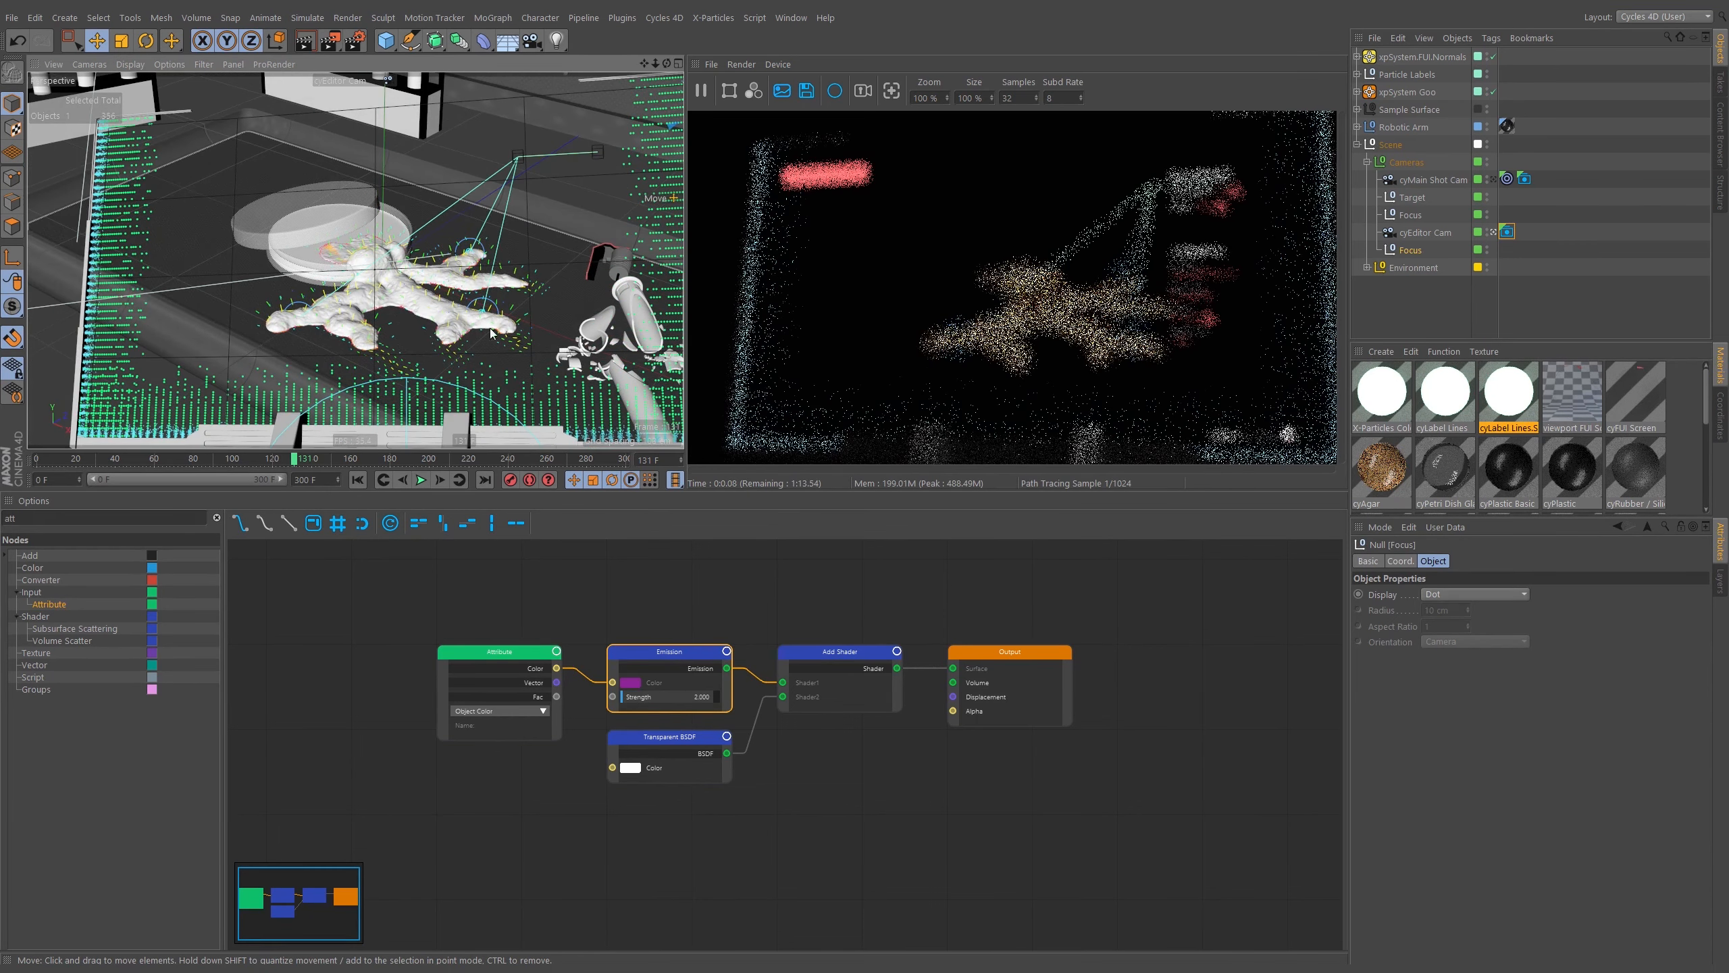
left_click_drag(486, 397, 474, 415)
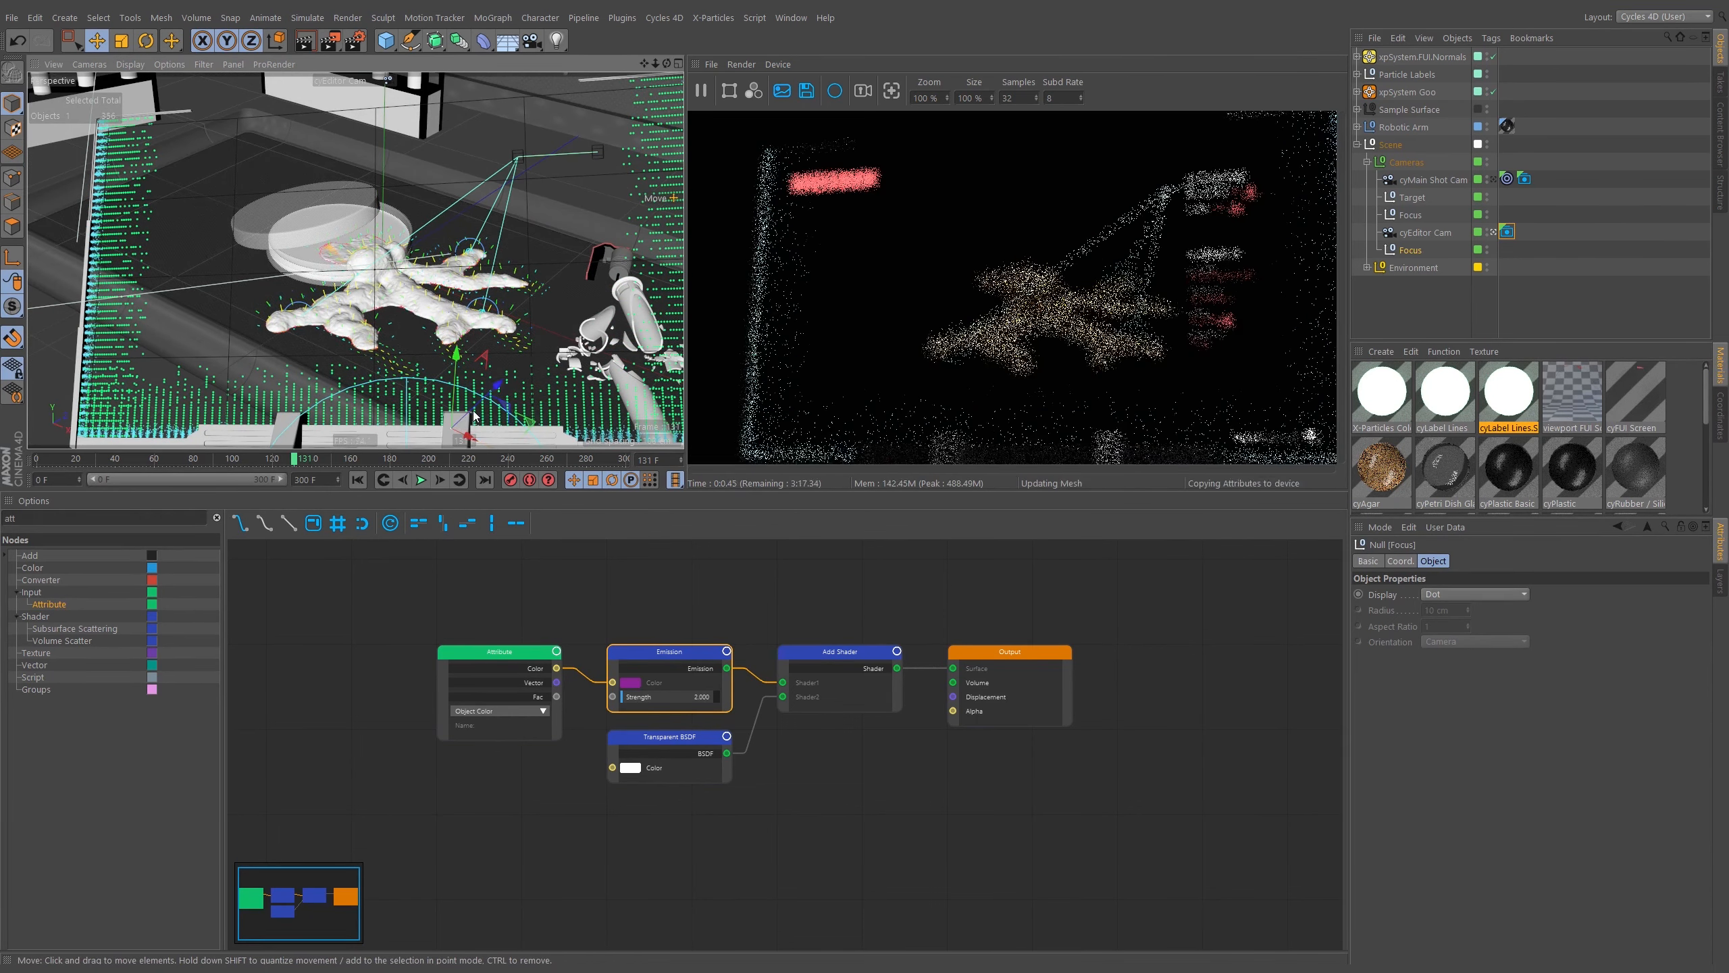
Reposition the Focus null onto the coral's surface in the viewport.
middle_click_drag(474, 424, 494, 380, "alt")
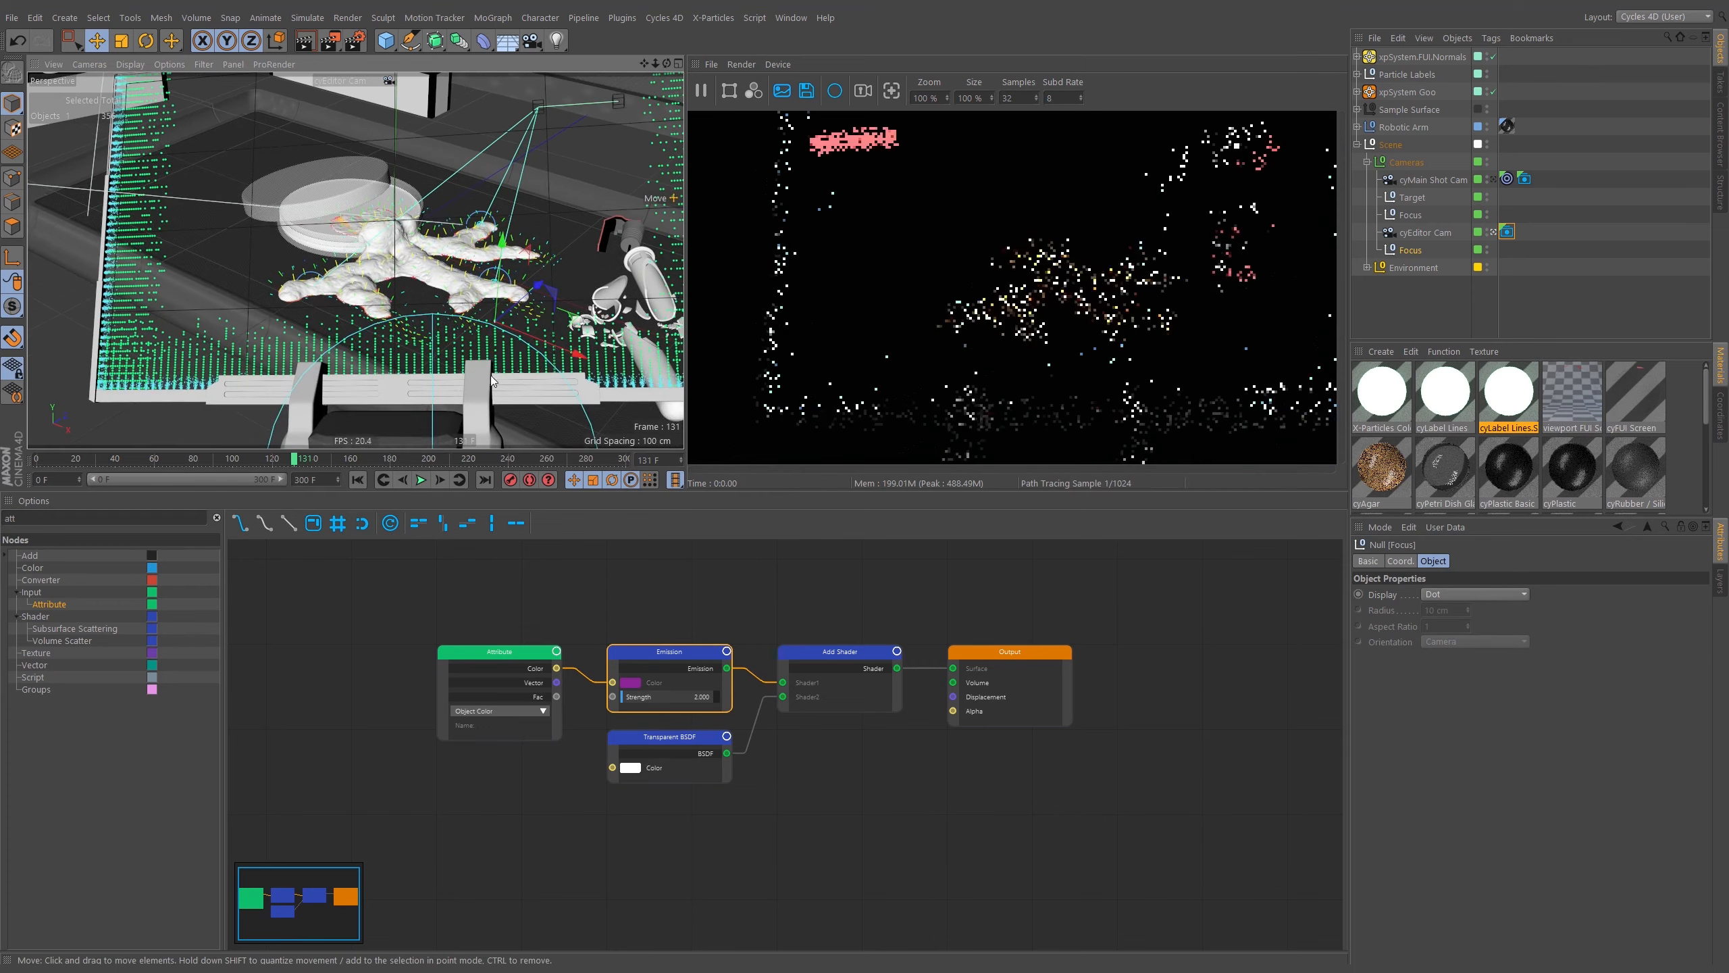
left_click_drag(494, 380, 455, 384, "alt")
left_click(1410, 250)
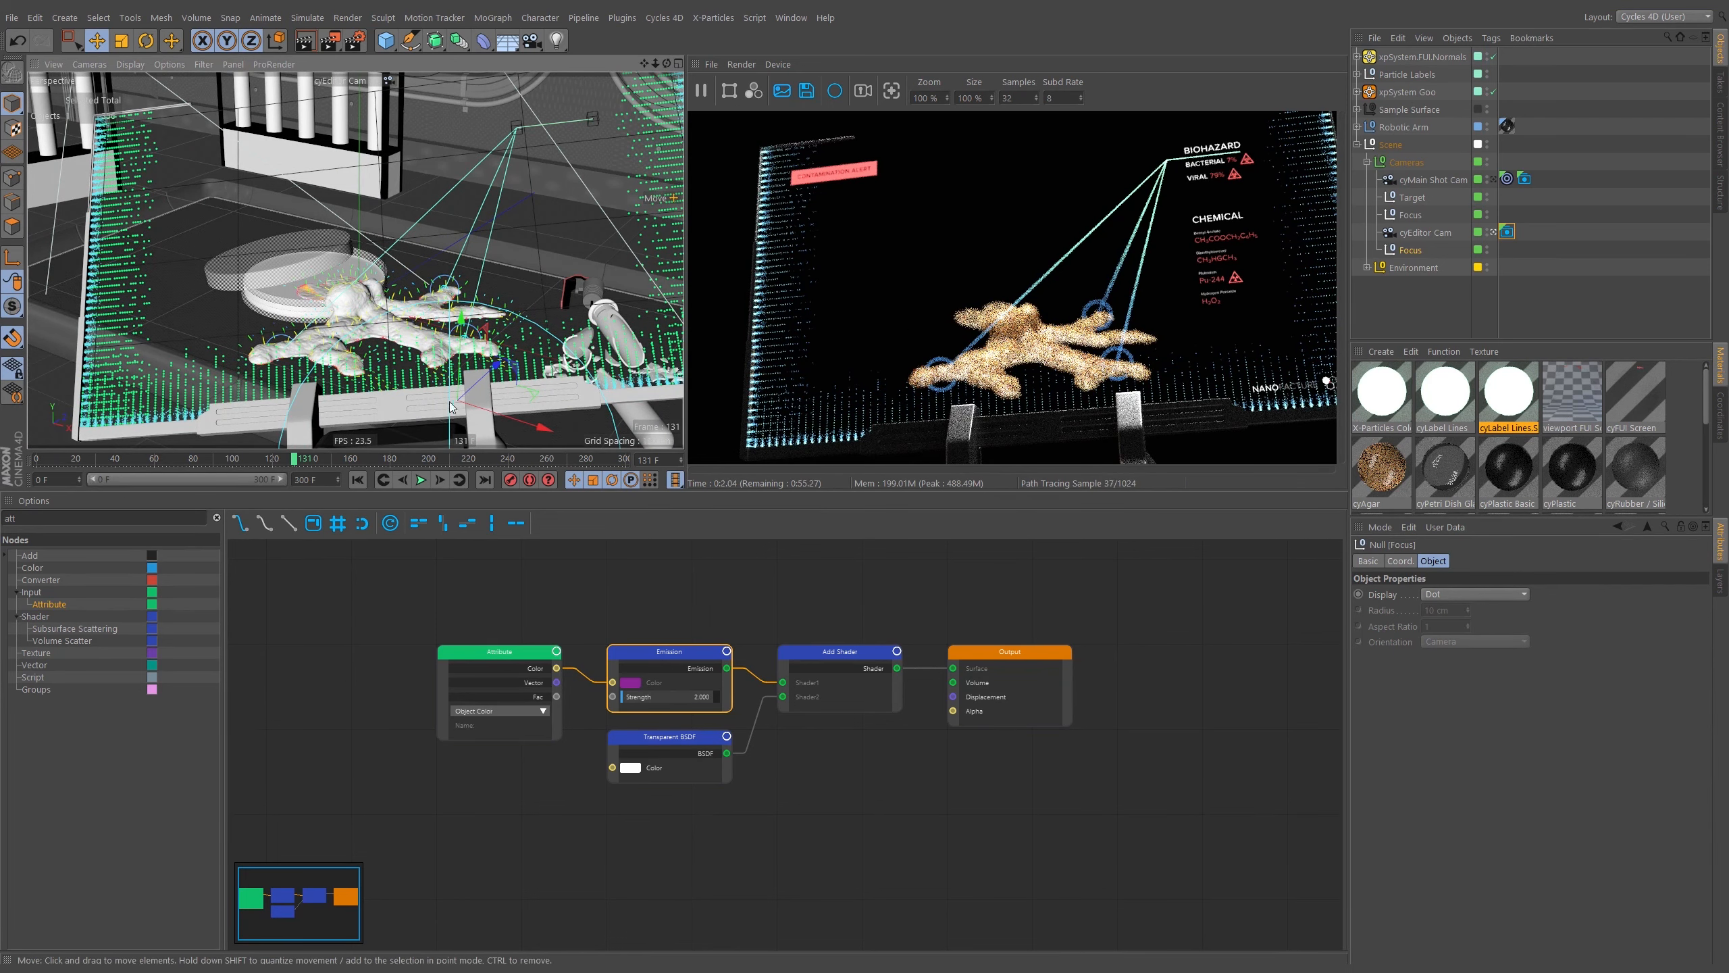
mouse_move(504, 389)
left_mouse_down("alt")
mouse_move(488, 379)
mouse_move(536, 356)
mouse_move(525, 369)
left_mouse_up("alt")
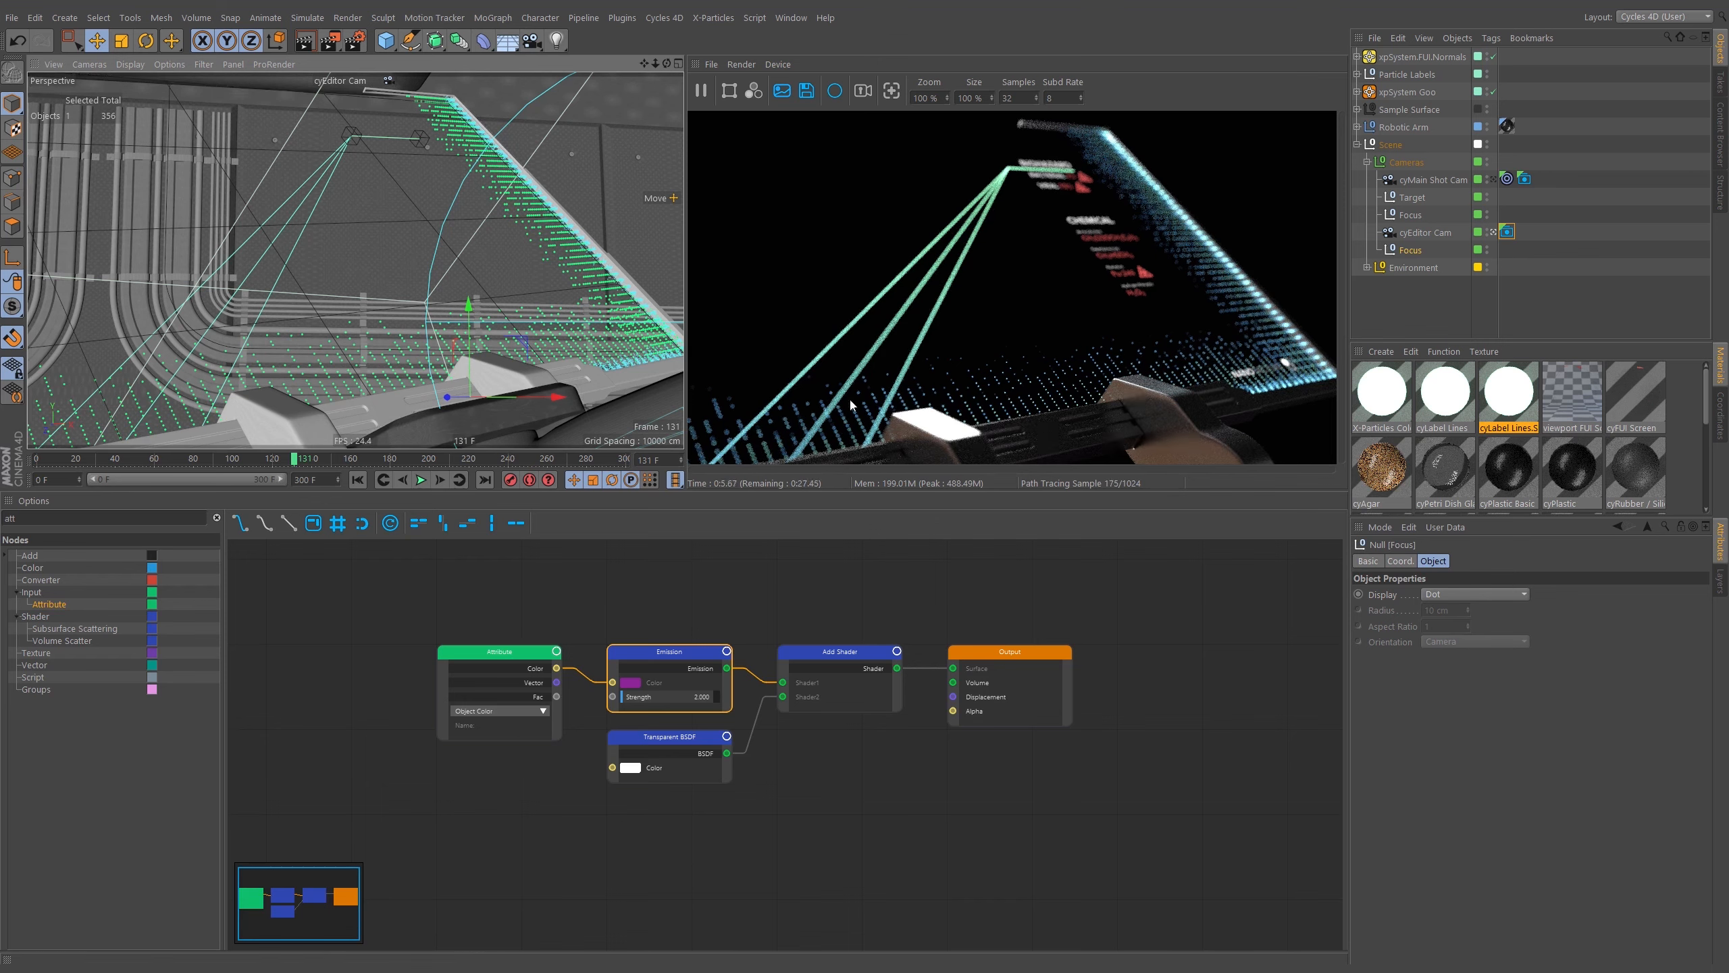
left_click(447, 396)
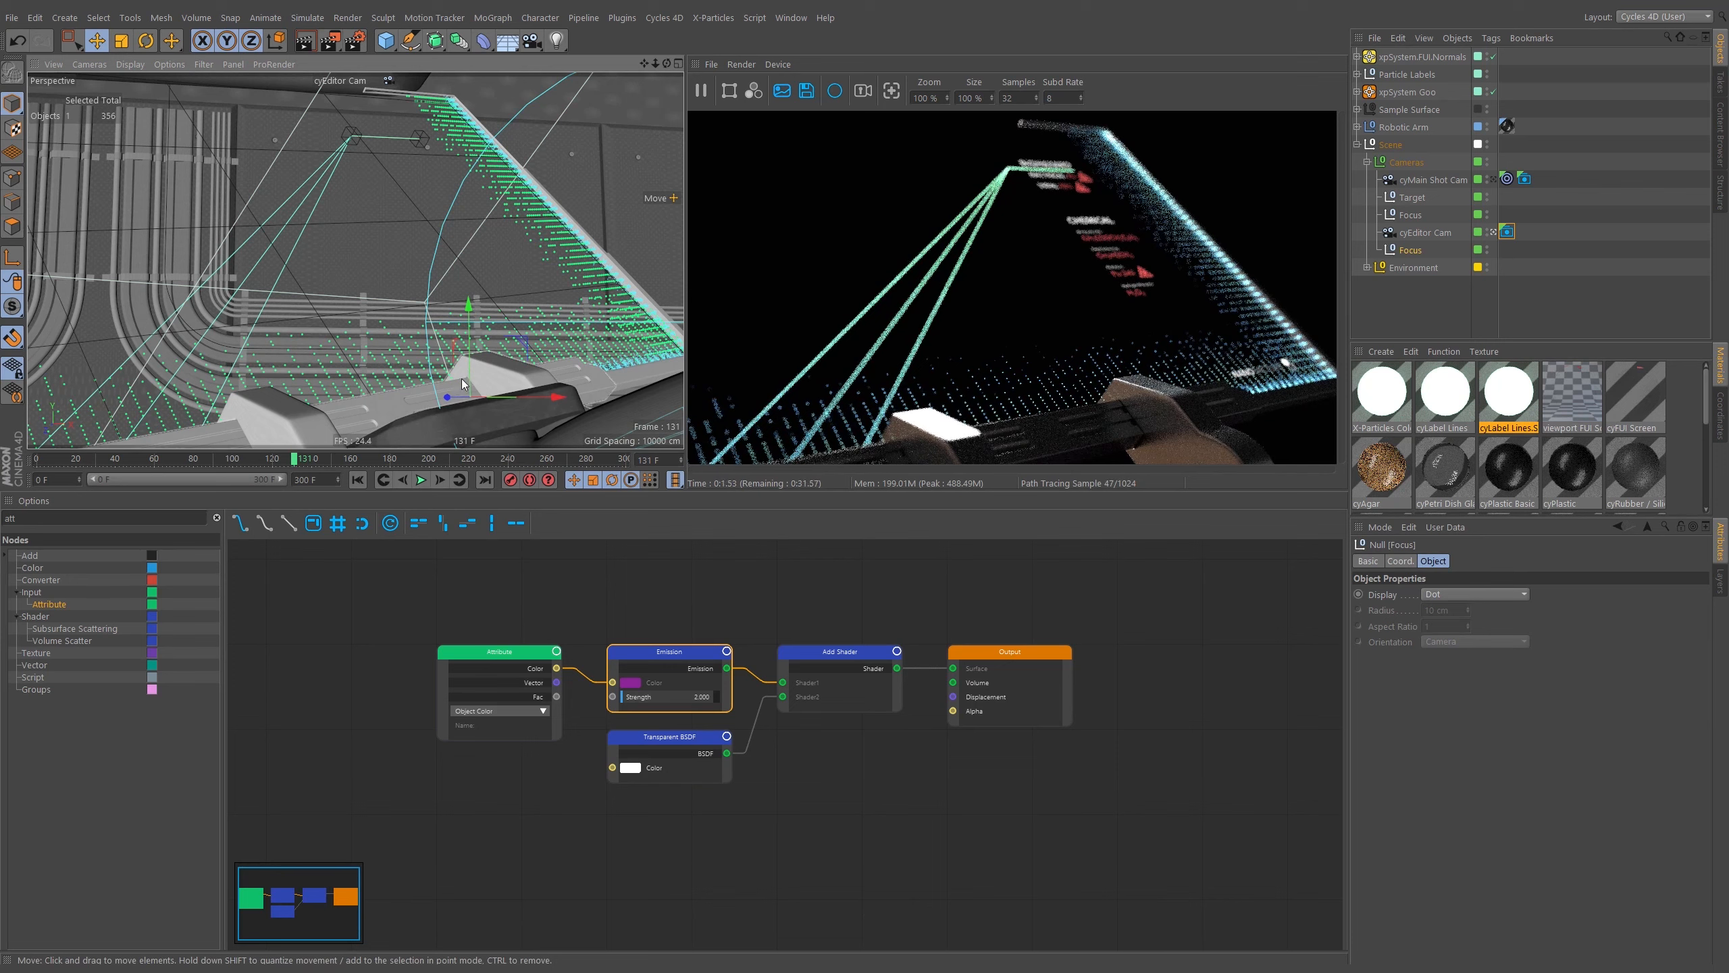
mouse_move(467, 375)
left_mouse_down("alt")
mouse_move(400, 452)
mouse_move(485, 369)
mouse_move(466, 378)
left_mouse_up("alt")
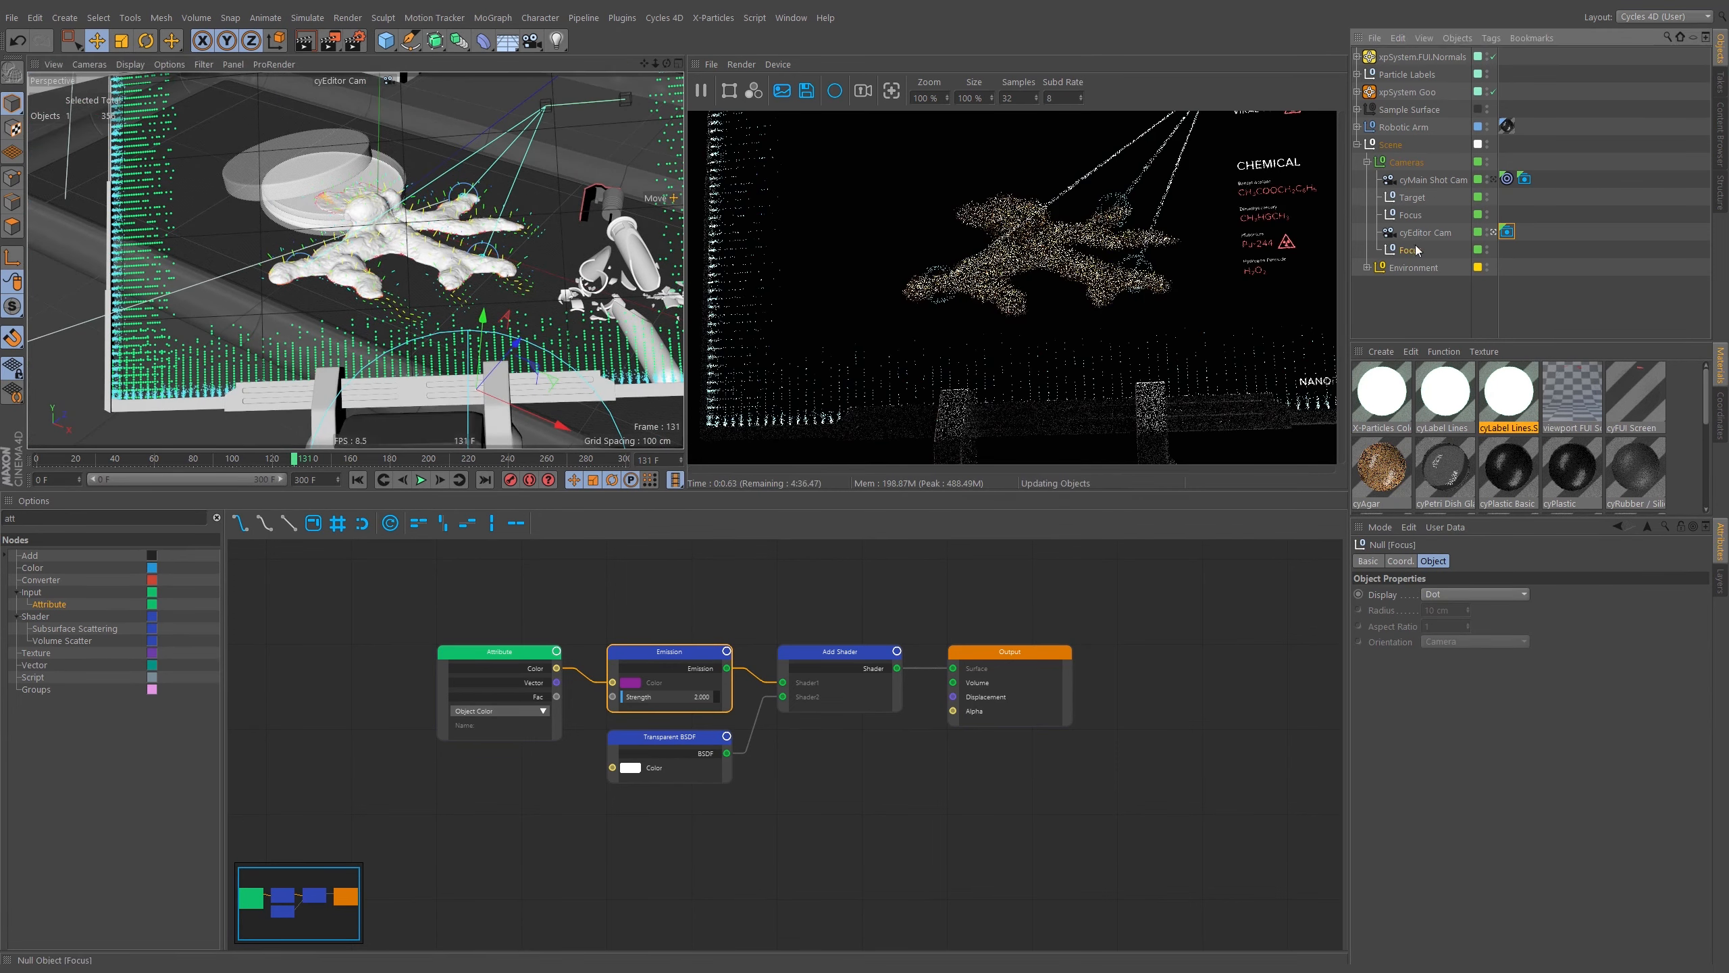
middle_click_drag(448, 292, 391, 331, "alt")
Try the bloom post effect on the cyEditor Cam tag and switch it off again.
left_click(1507, 232)
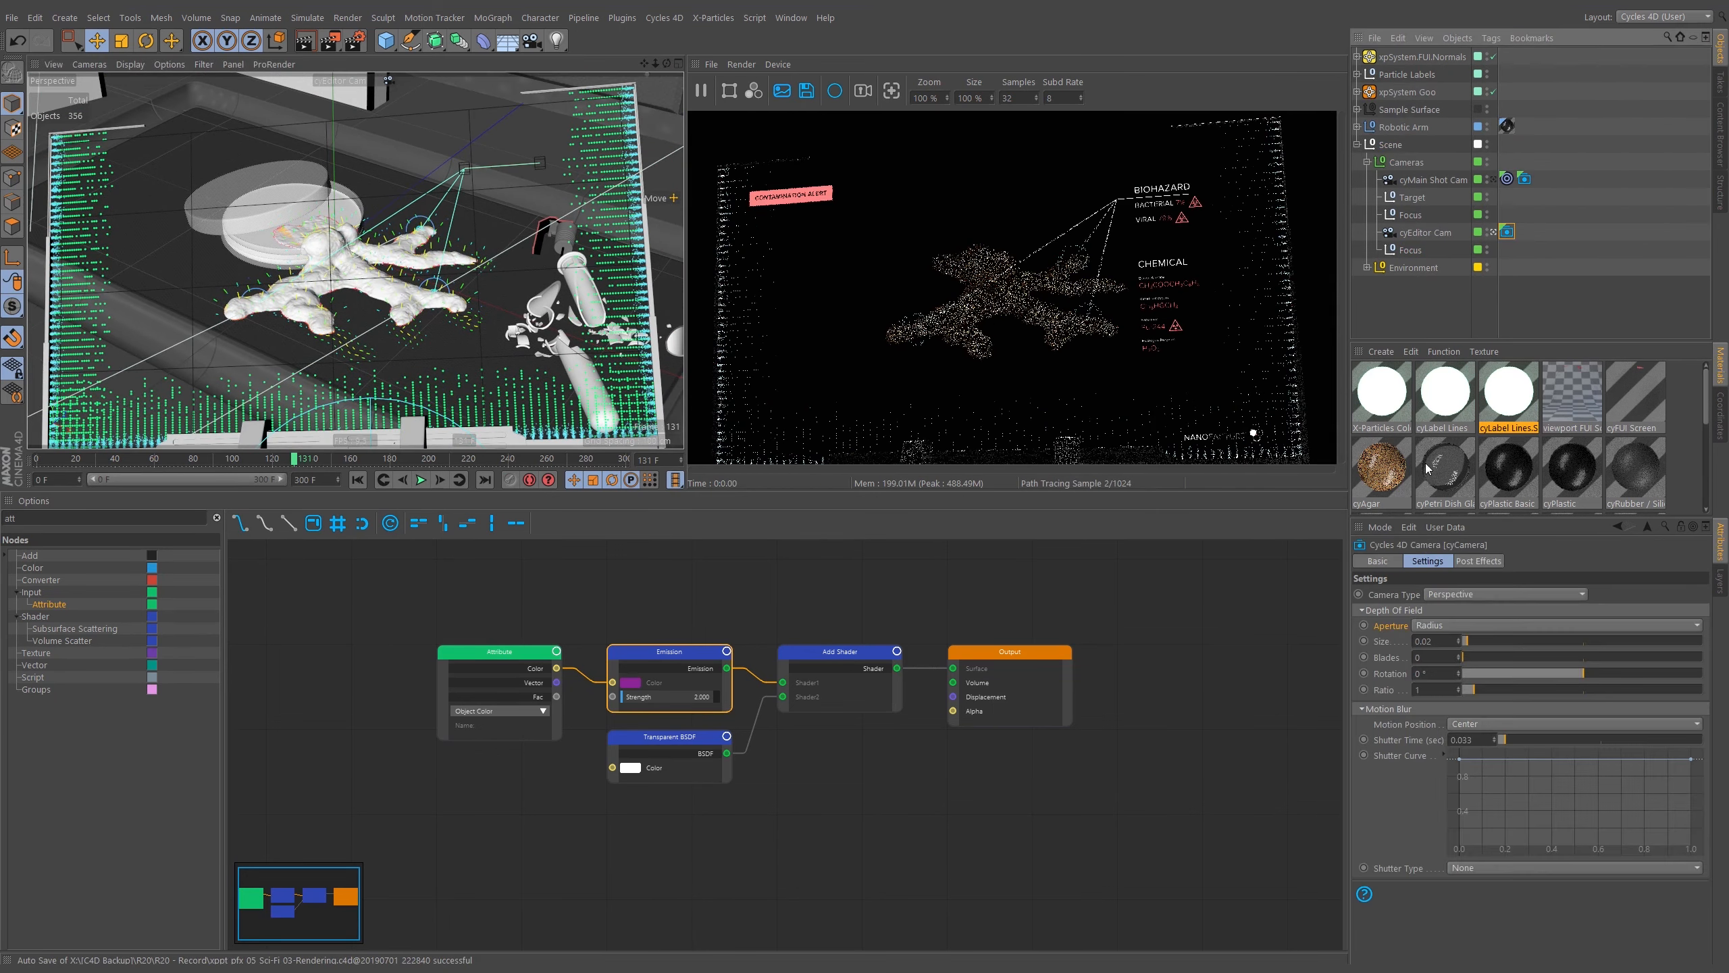
left_click(1479, 560)
left_click(1452, 609)
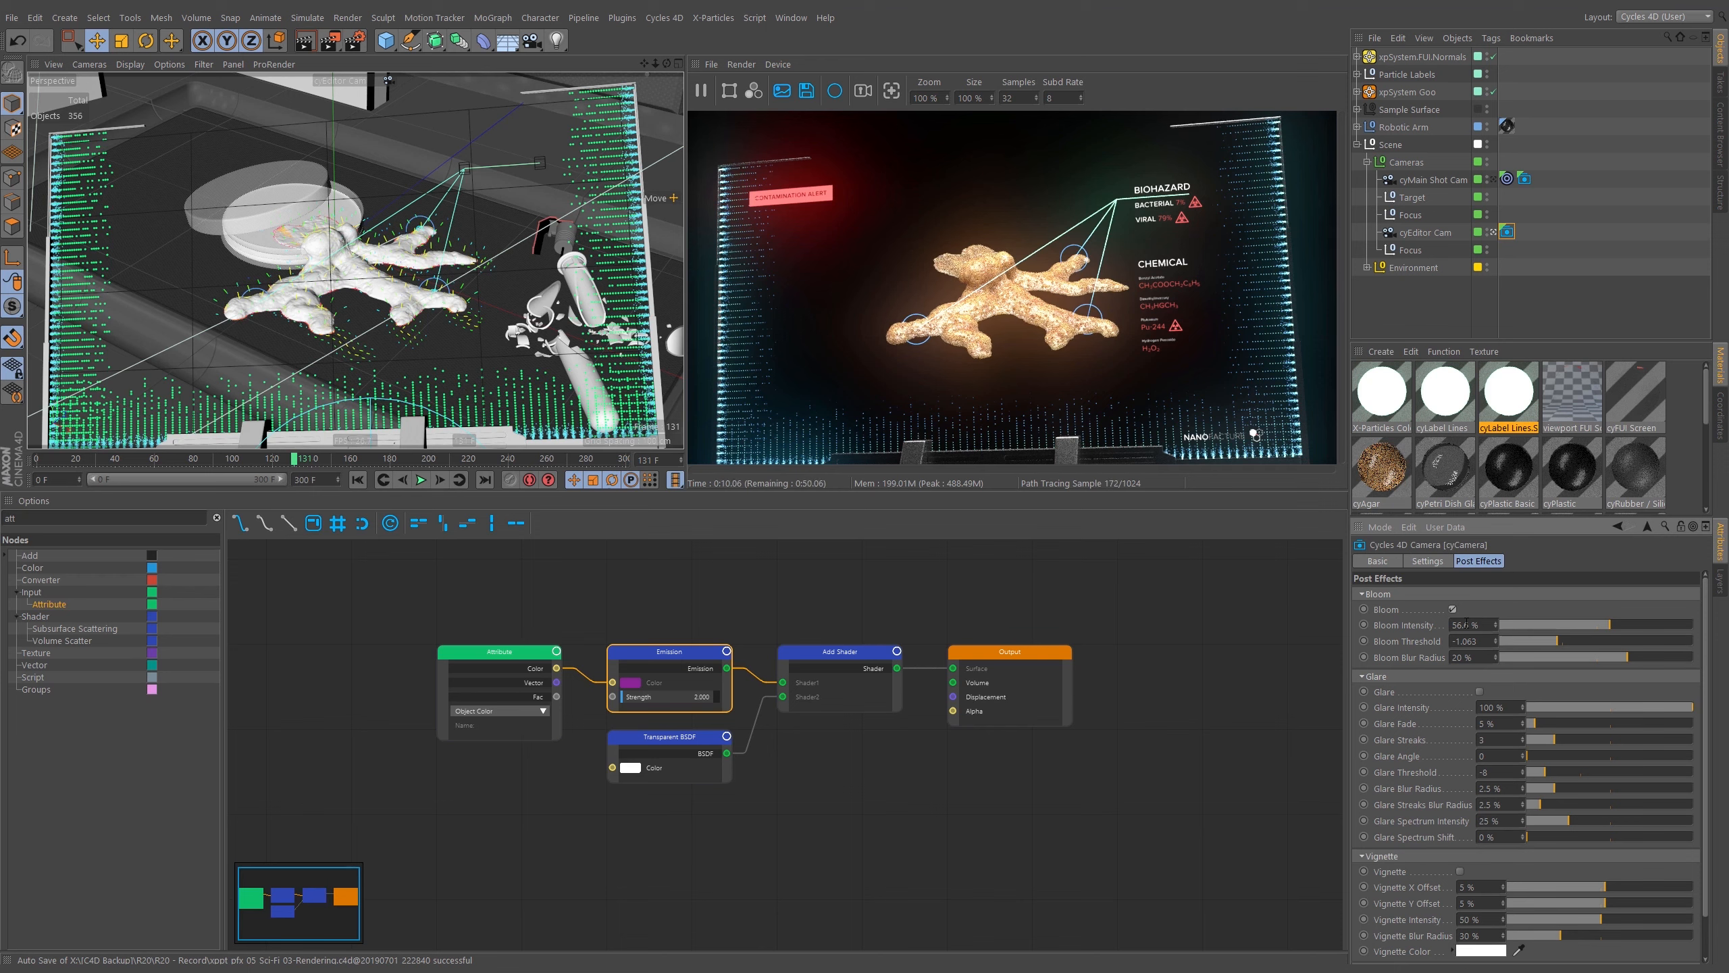
left_click(1453, 609)
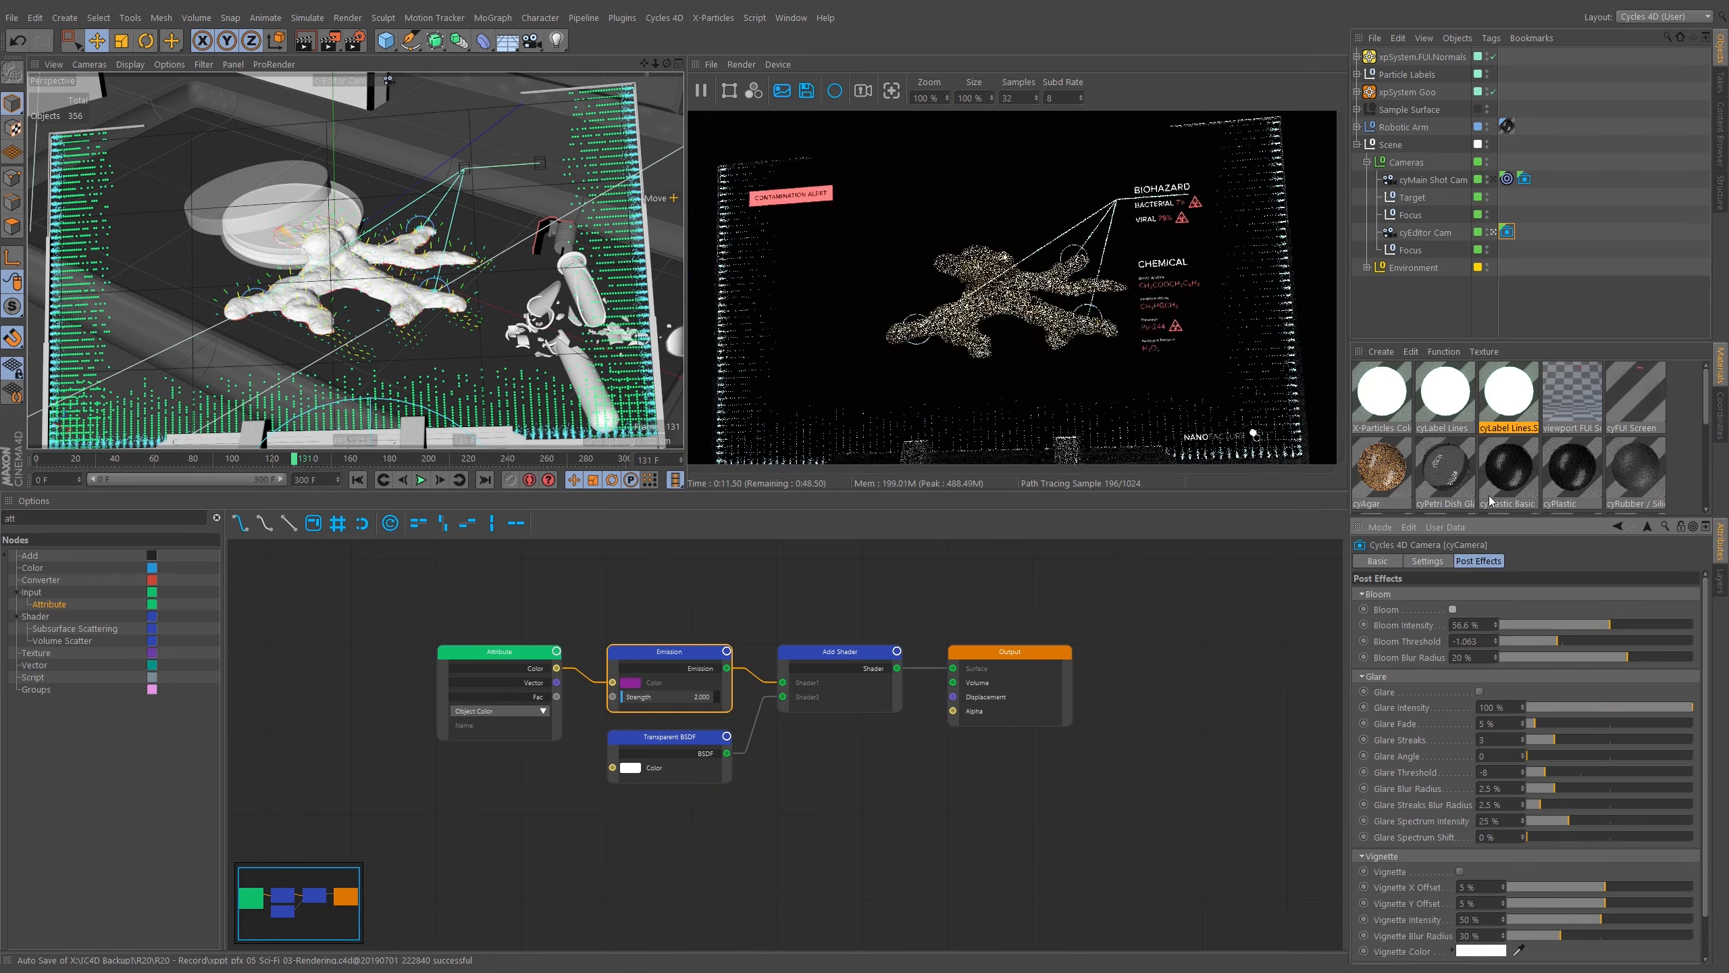
Zoom in on the coral and expand the xpSystem.FUI.Normals hierarchy to examine its generators.
mouse_move(409, 266)
left_mouse_down("alt")
mouse_move(469, 255)
mouse_move(451, 284)
mouse_move(506, 282)
mouse_move(412, 276)
left_mouse_up("alt")
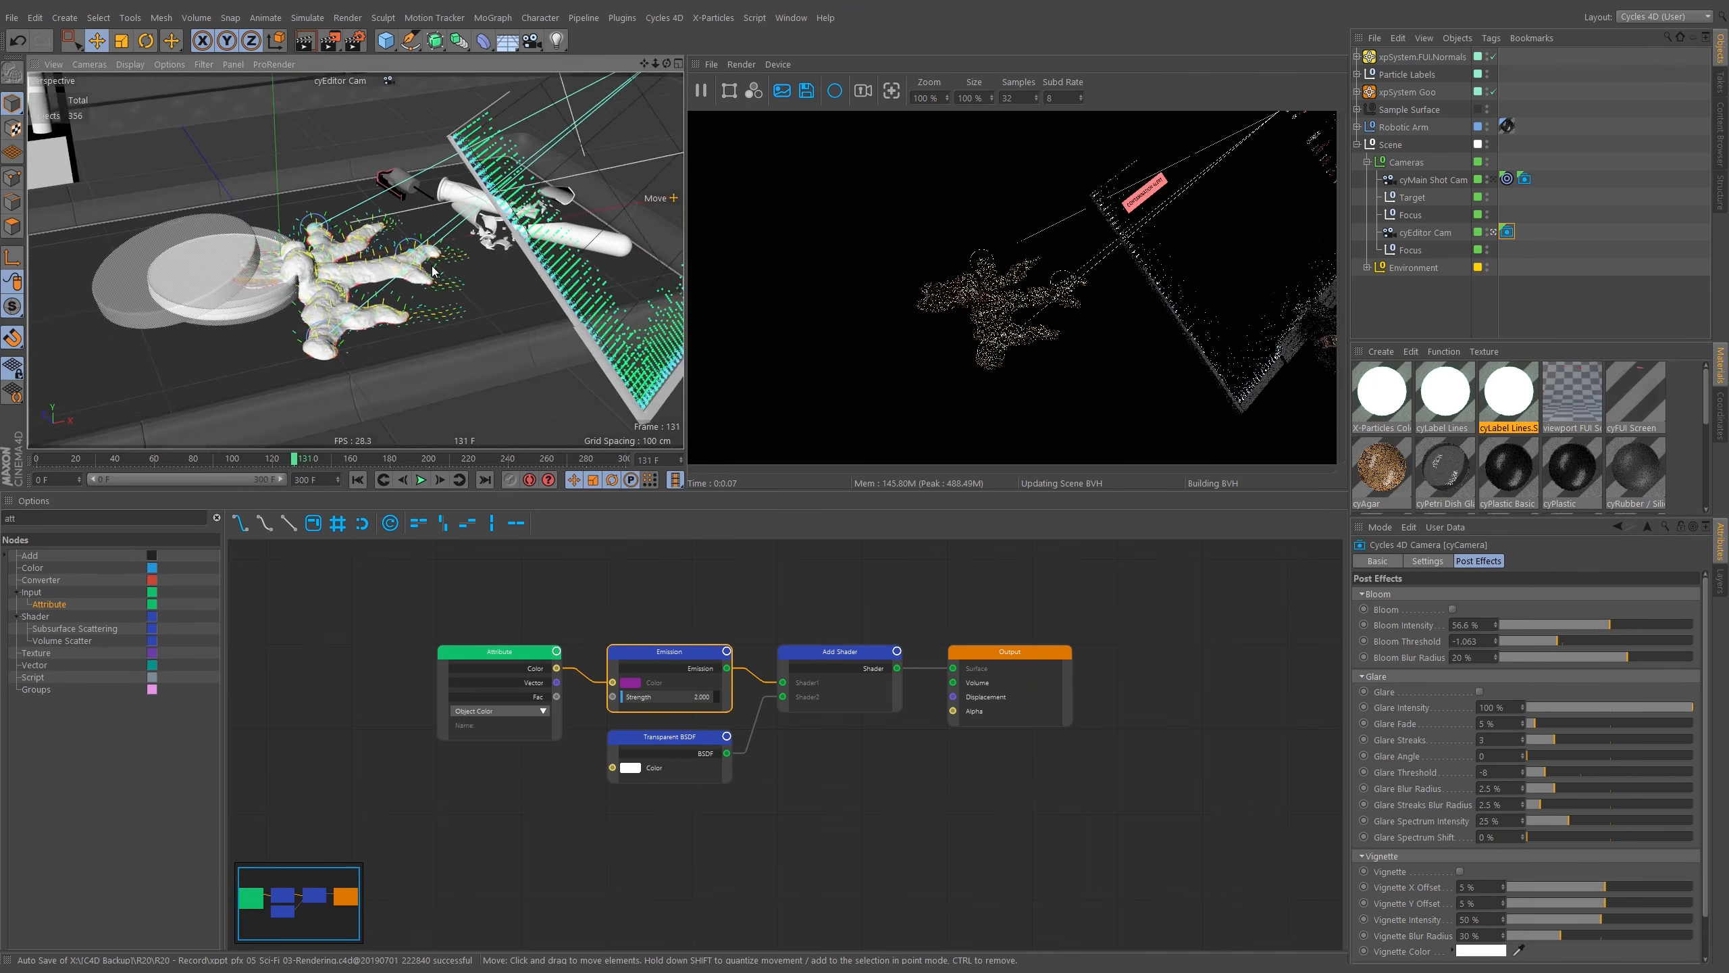
right_click_drag(412, 276, 446, 287, "alt")
mouse_move(446, 283)
left_mouse_down("alt")
mouse_move(432, 252)
mouse_move(313, 257)
mouse_move(478, 254)
mouse_move(462, 256)
left_mouse_up("alt")
scroll(414, 259, "up", 5)
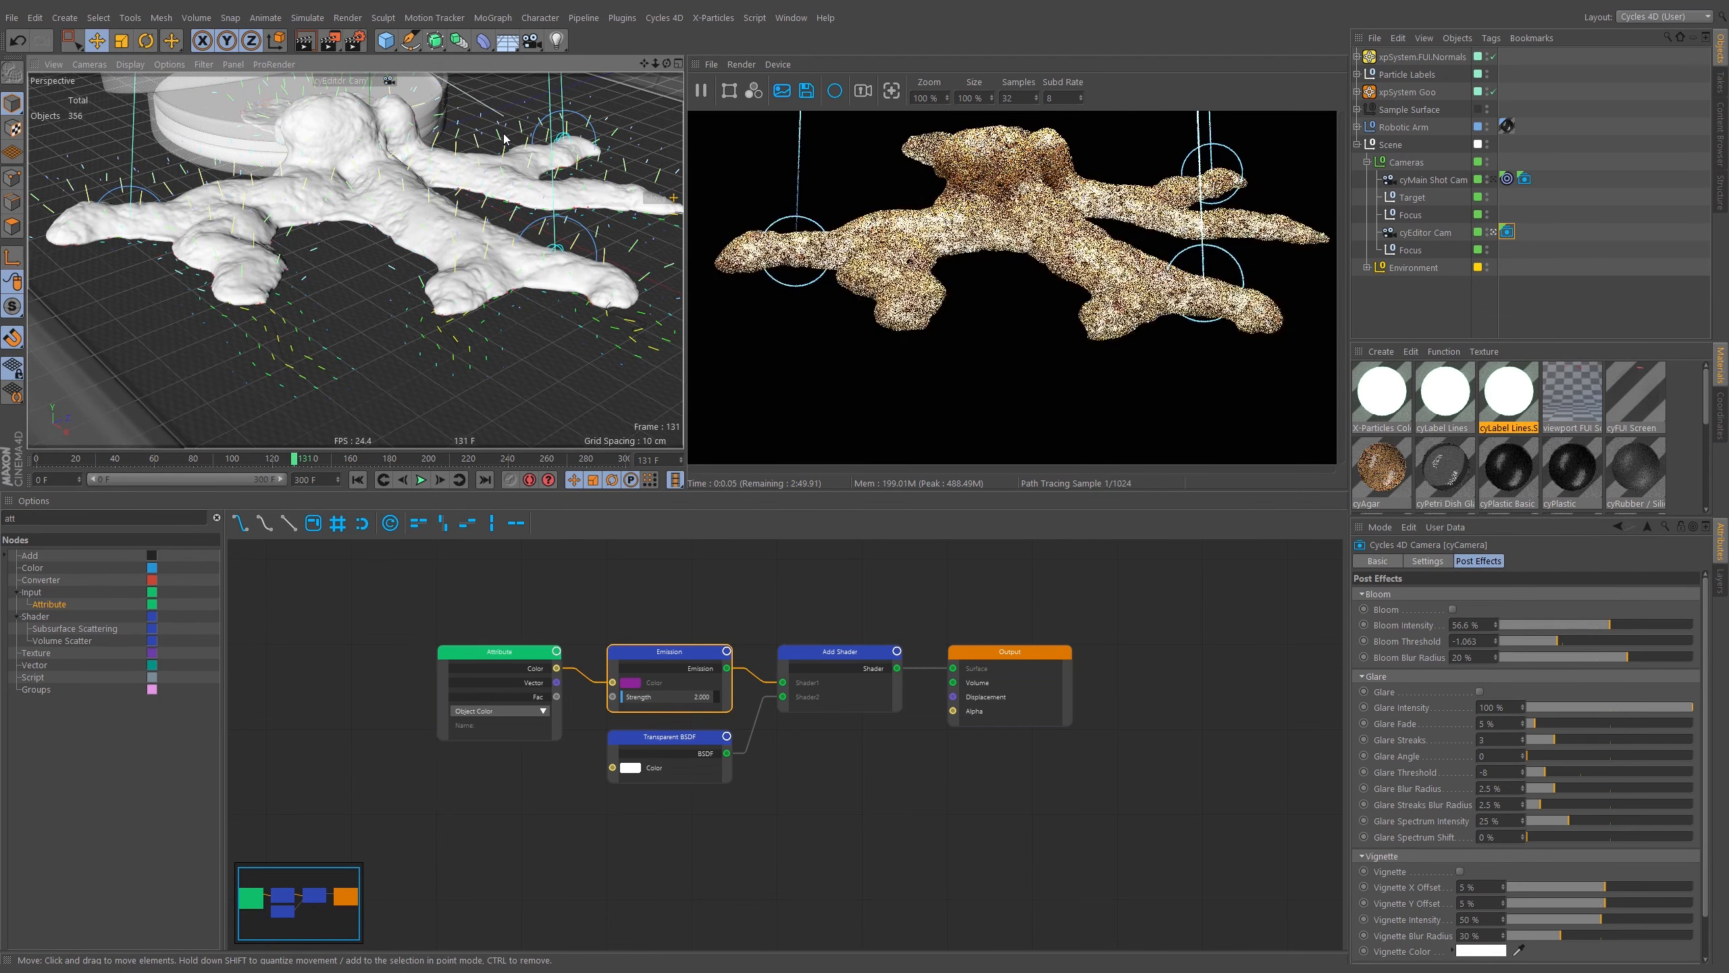
left_click(1357, 144)
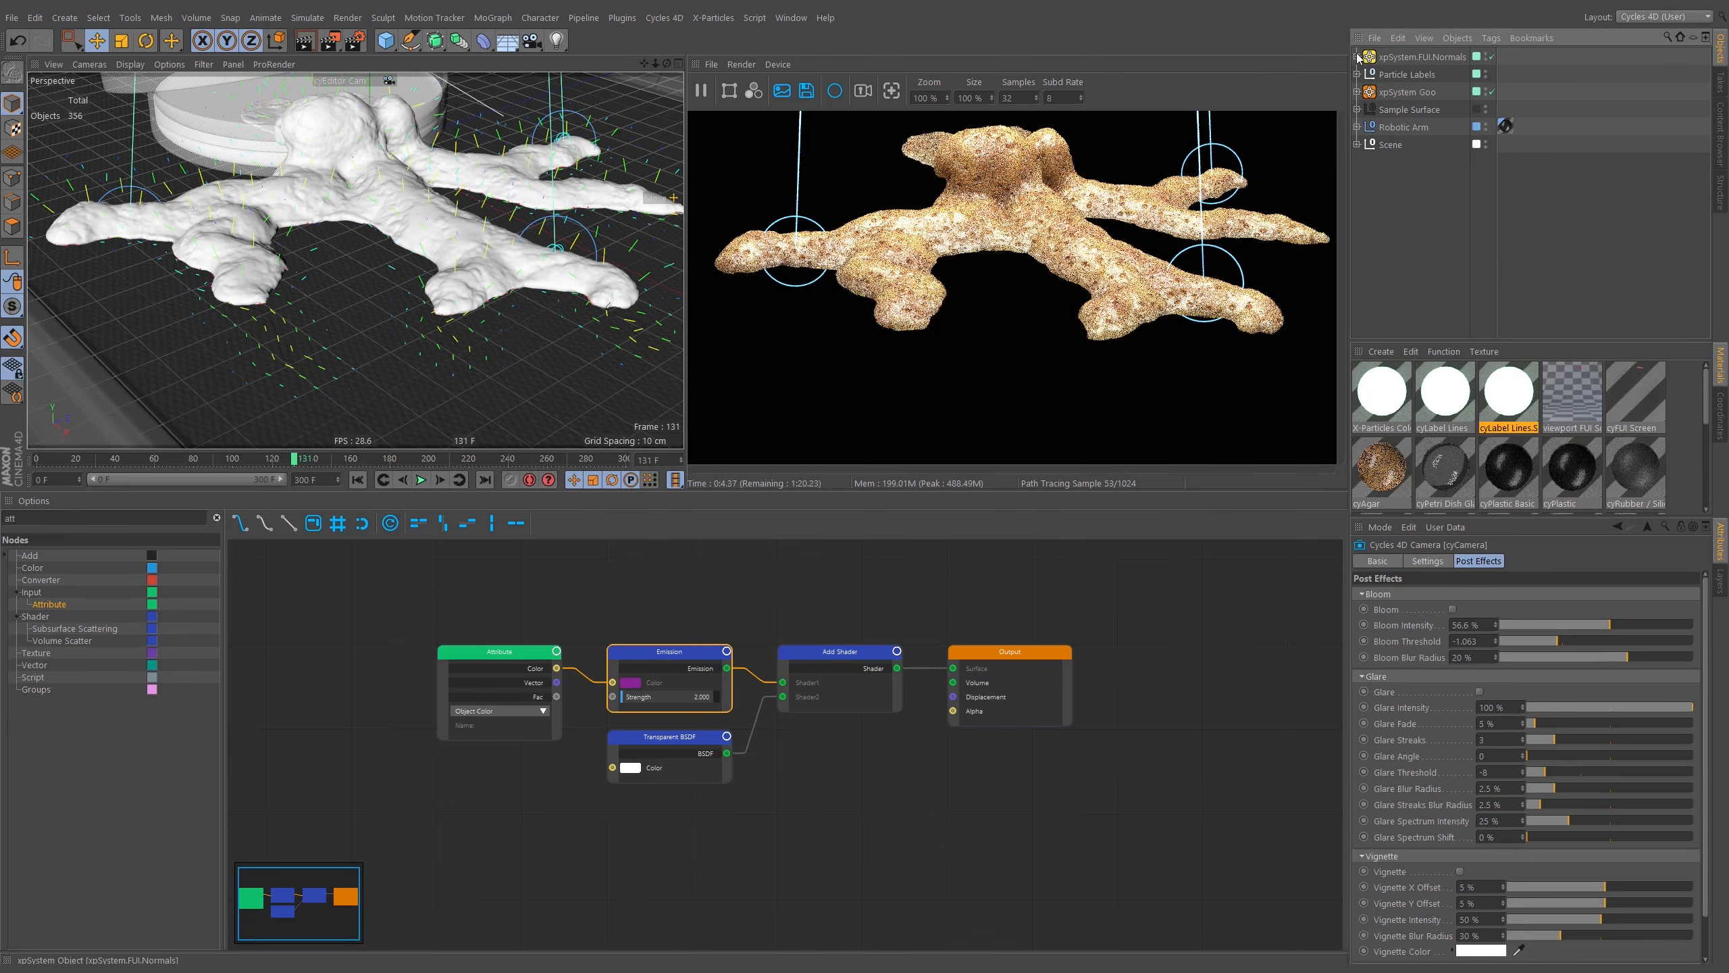
left_click(1370, 58)
left_click(1357, 56)
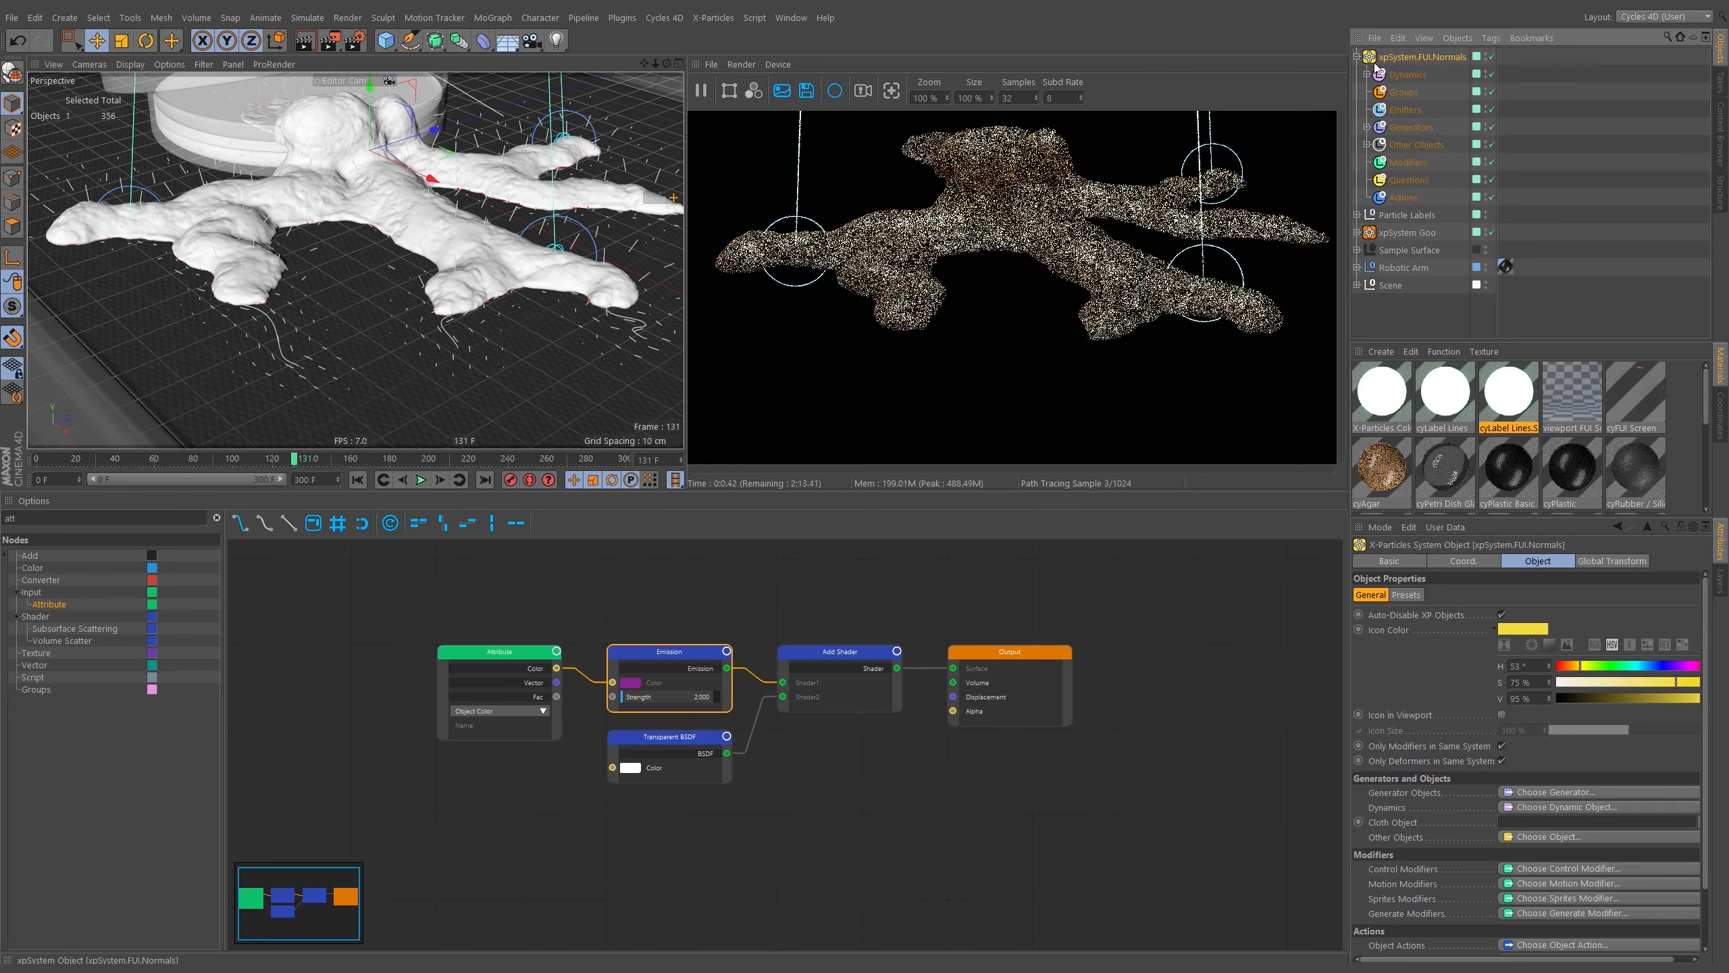
left_click(1367, 128)
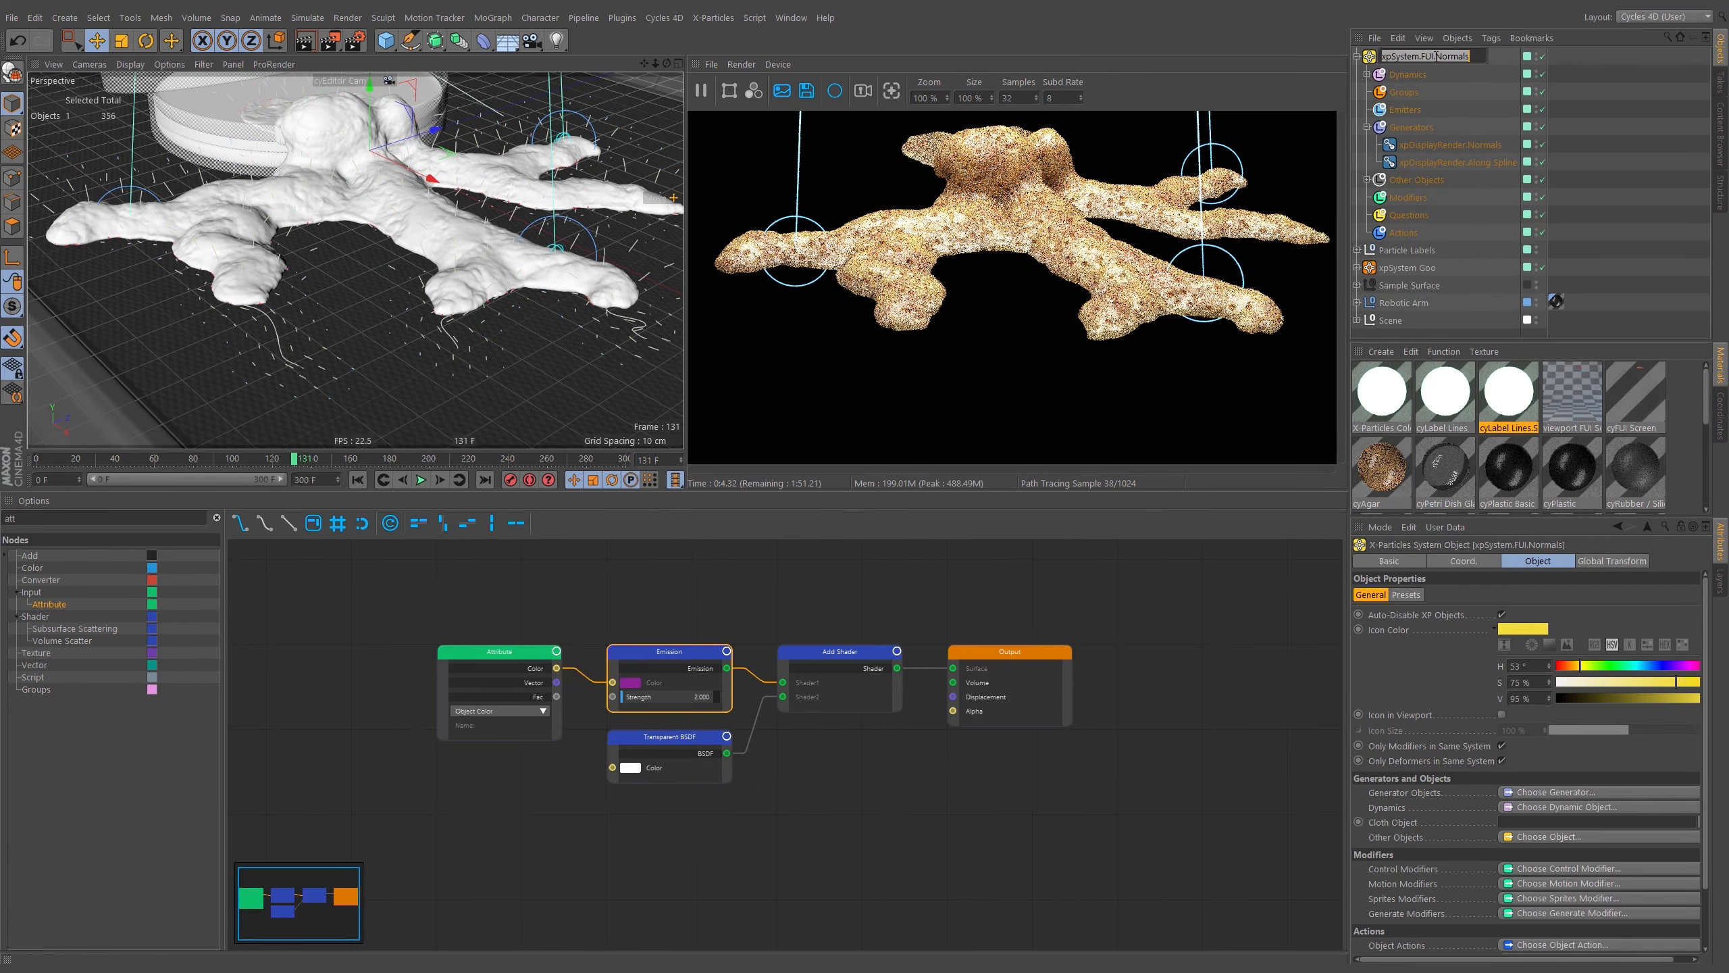
Rename the xpSystem.FUI.Normals particle system to xpSystem.Goo.FUI.
double_click(1435, 58)
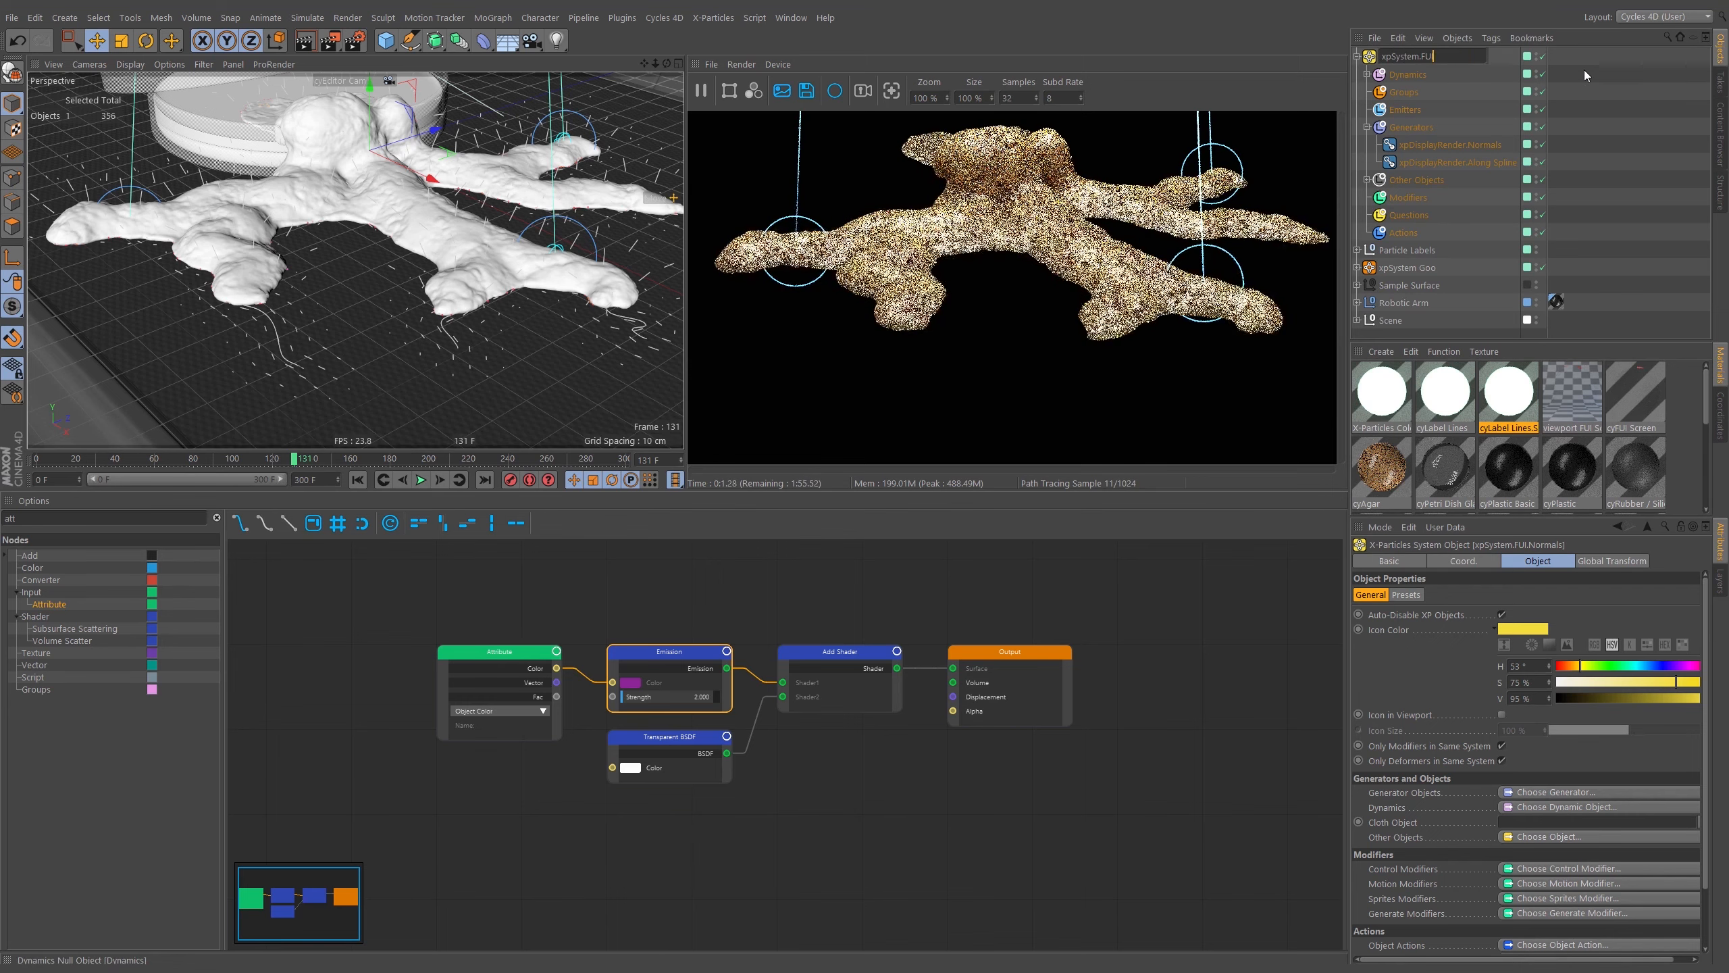
key("BackSpace")
key("Return")
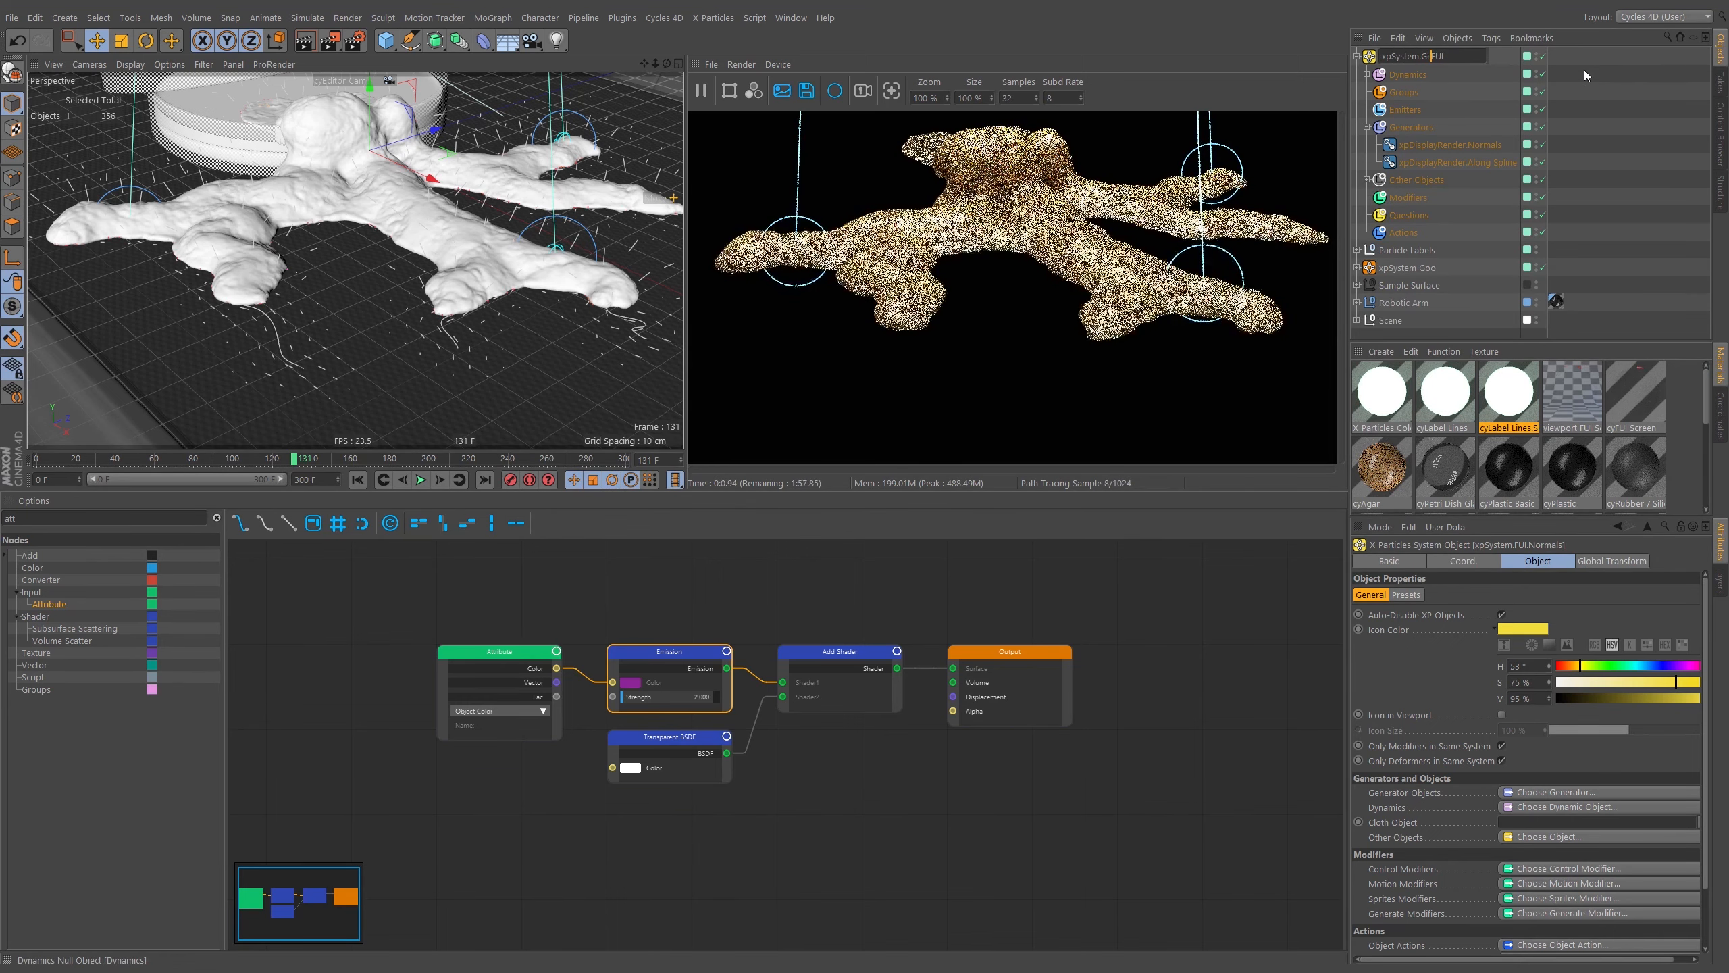
type("Goo.")
key("Return")
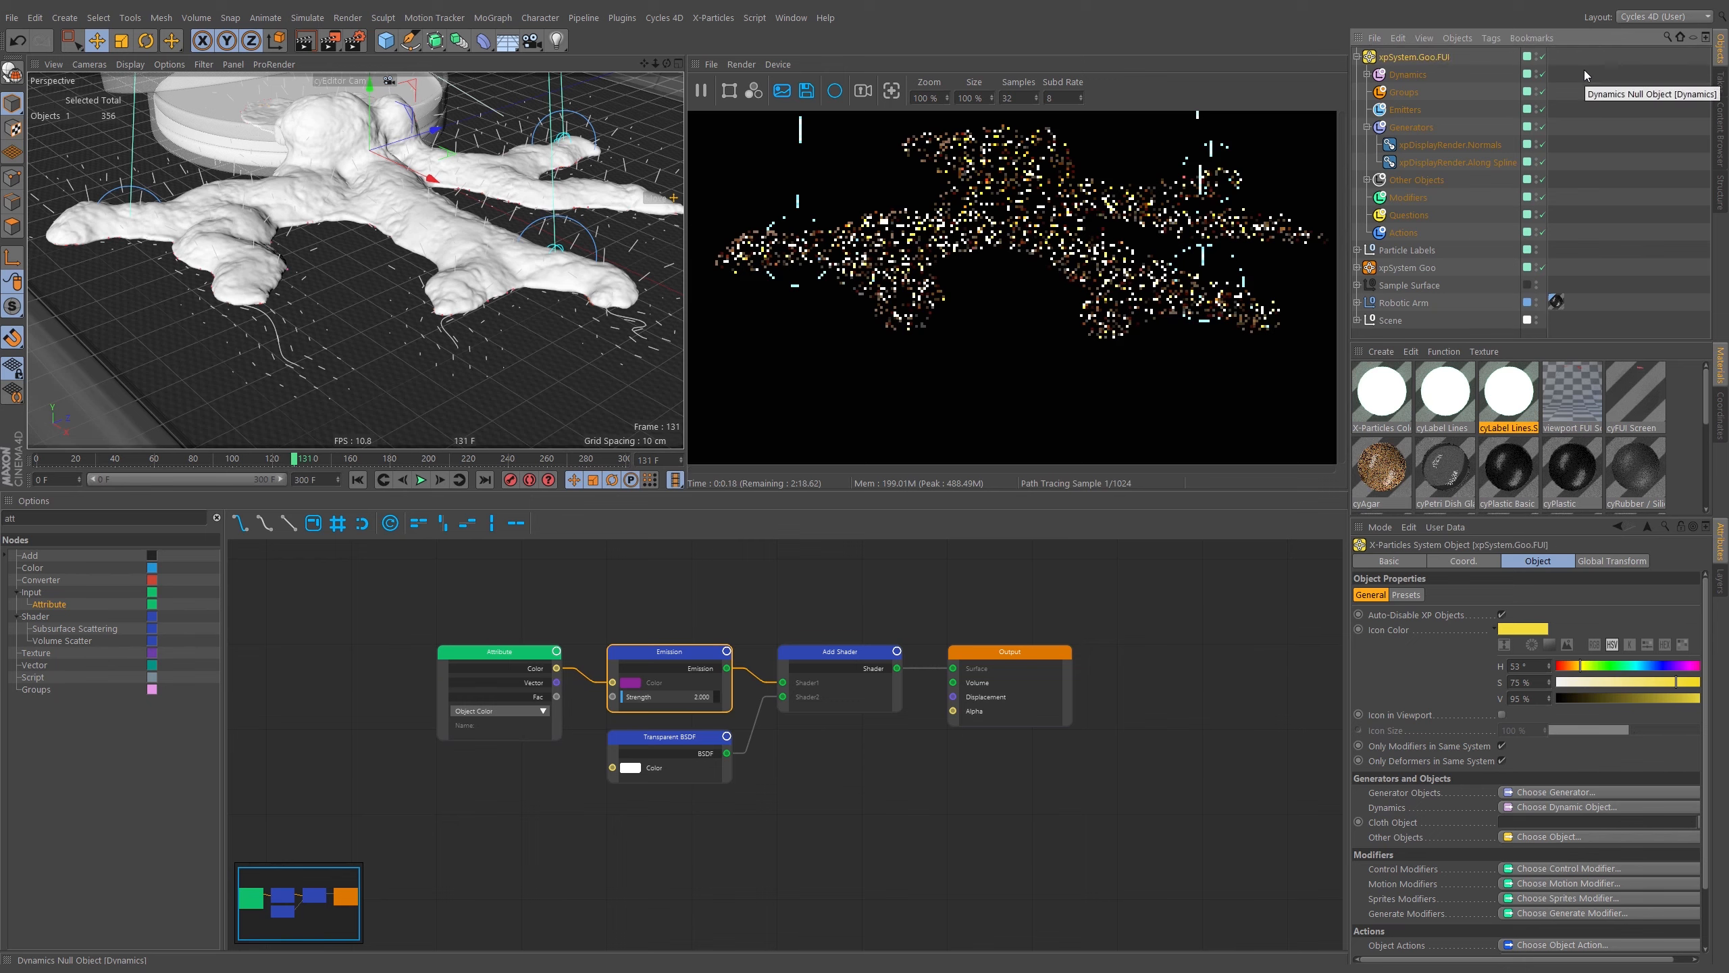
Copy the label MoSpline's texture and cyCurve tags onto both xpDisplayRender objects.
left_click(1458, 161)
left_click(1468, 146, "shift")
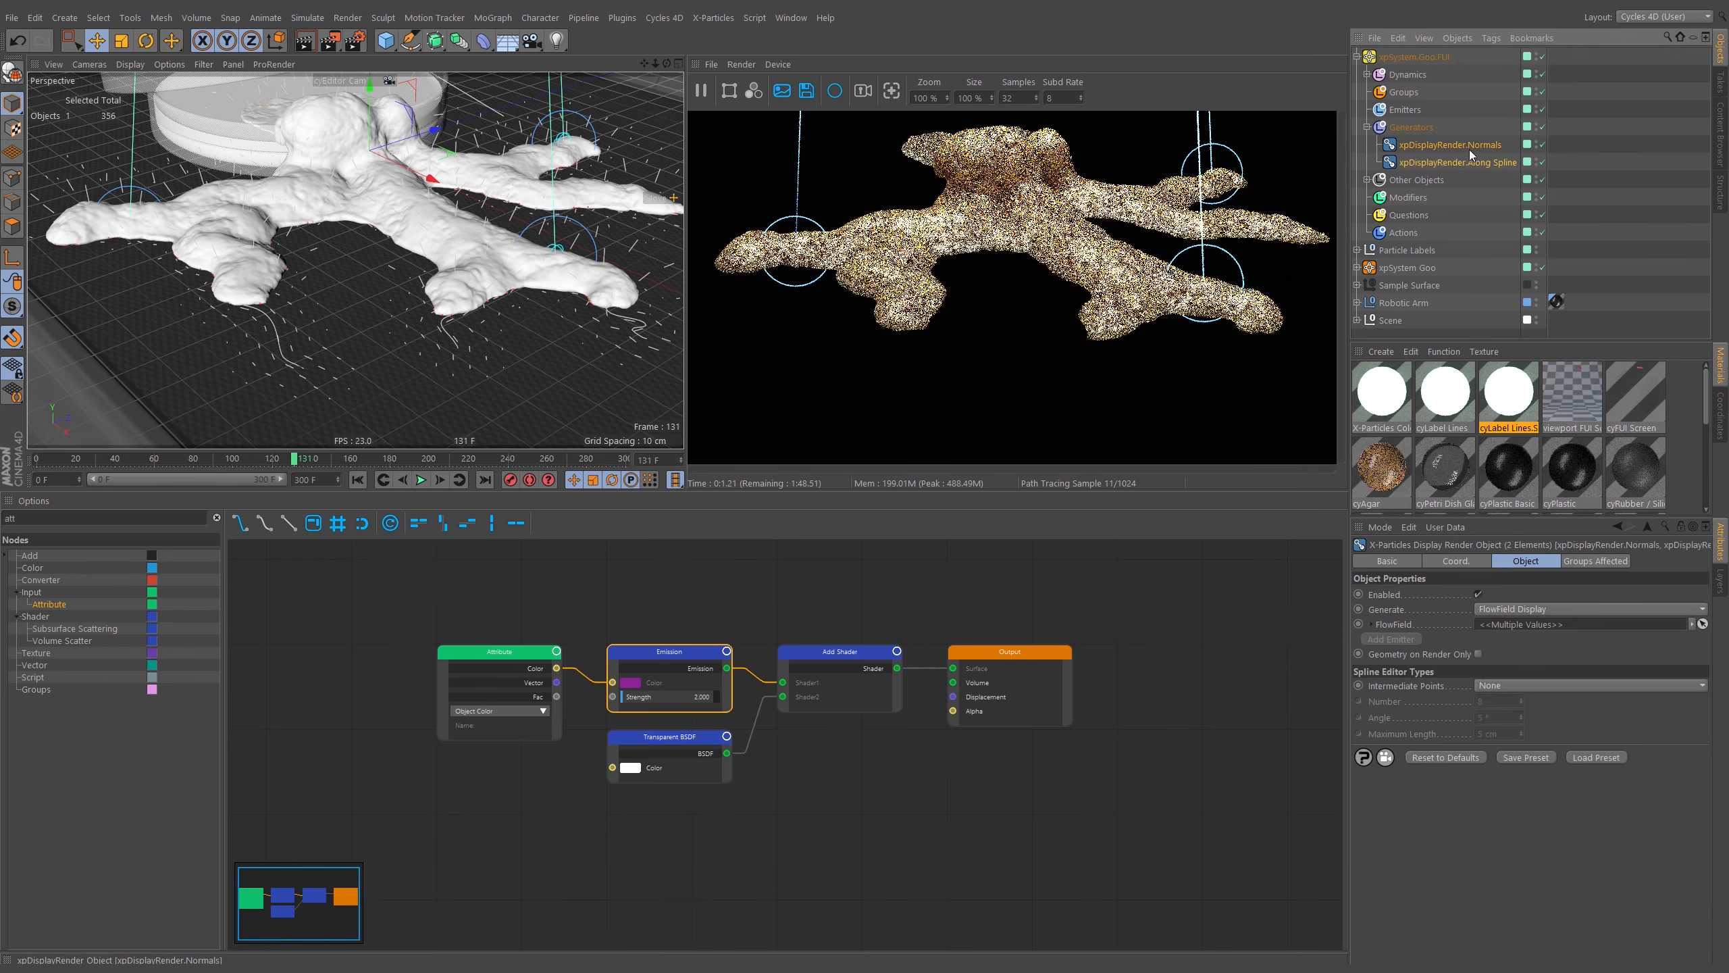
left_click(1357, 250)
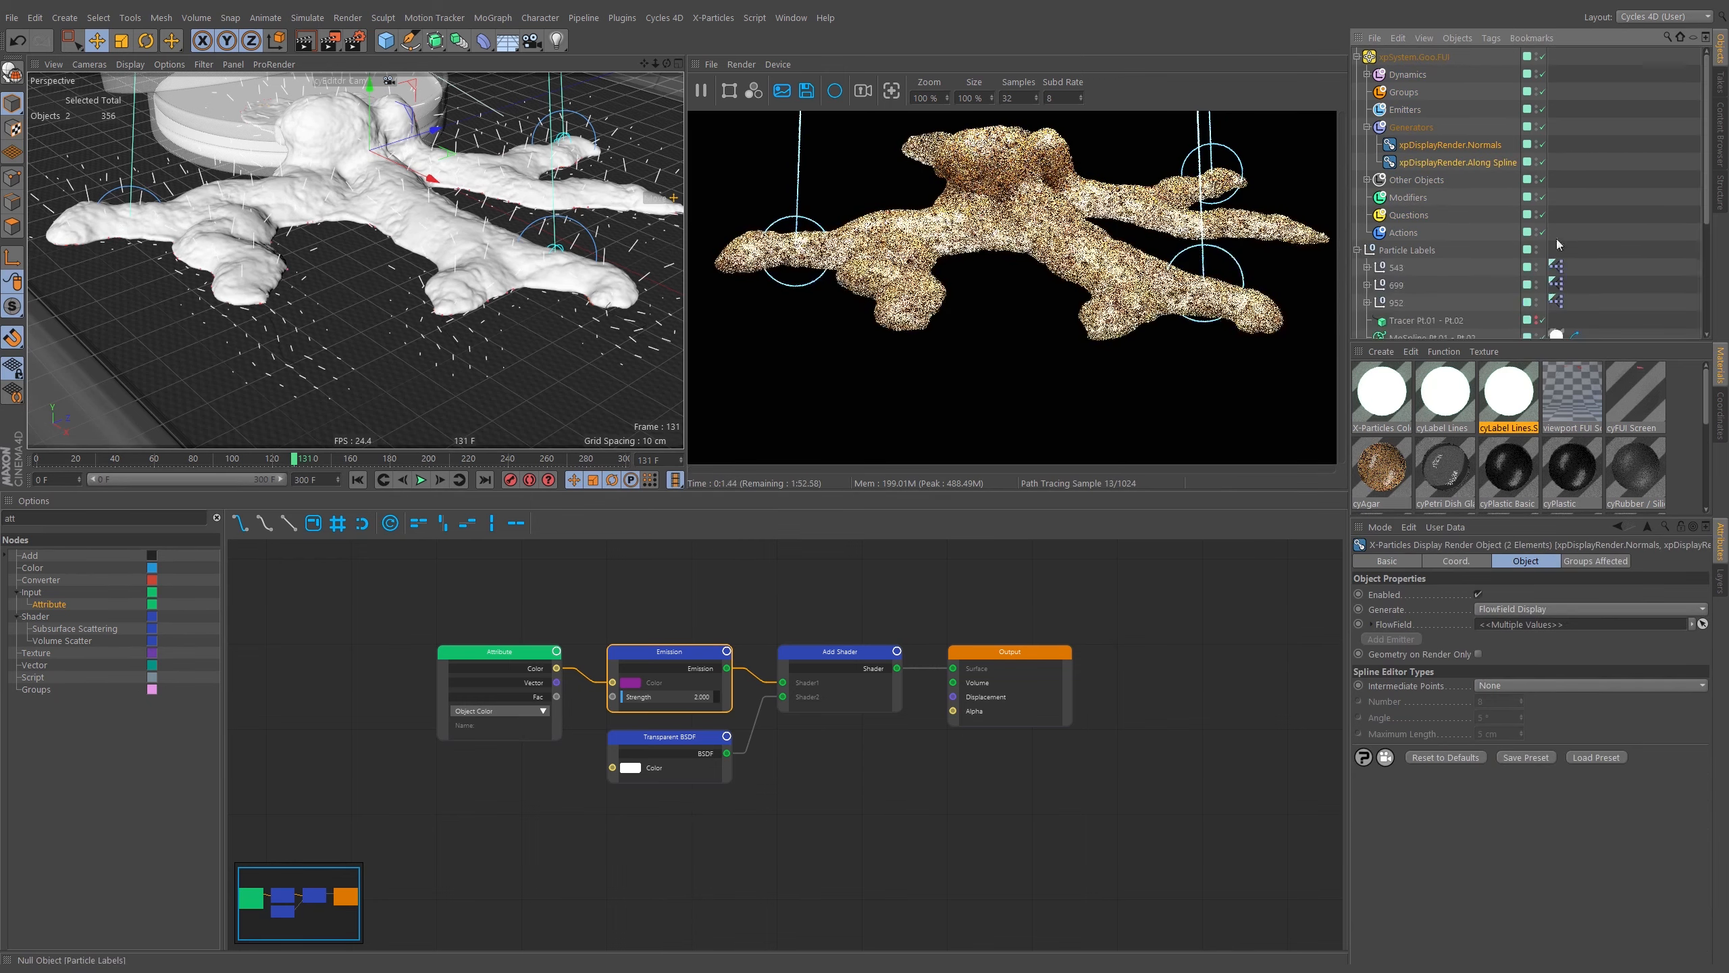
scroll(1605, 287, "down", 1)
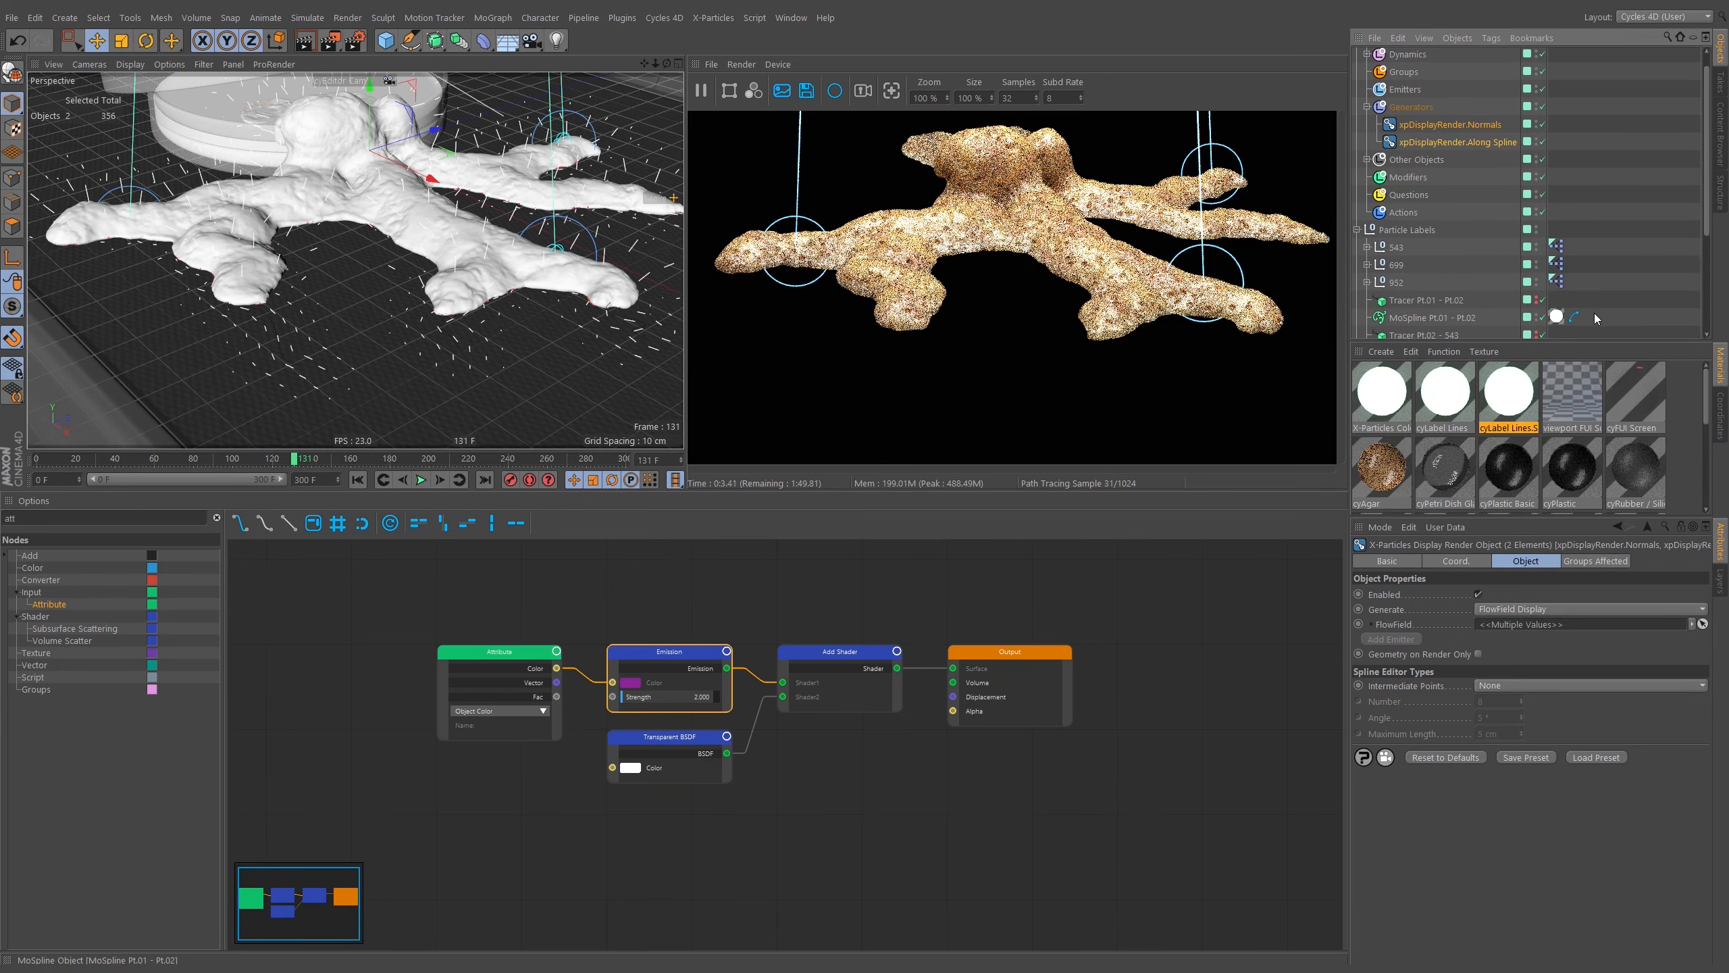
scroll(1603, 317, "down", 2)
scroll(1608, 292, "up", 1)
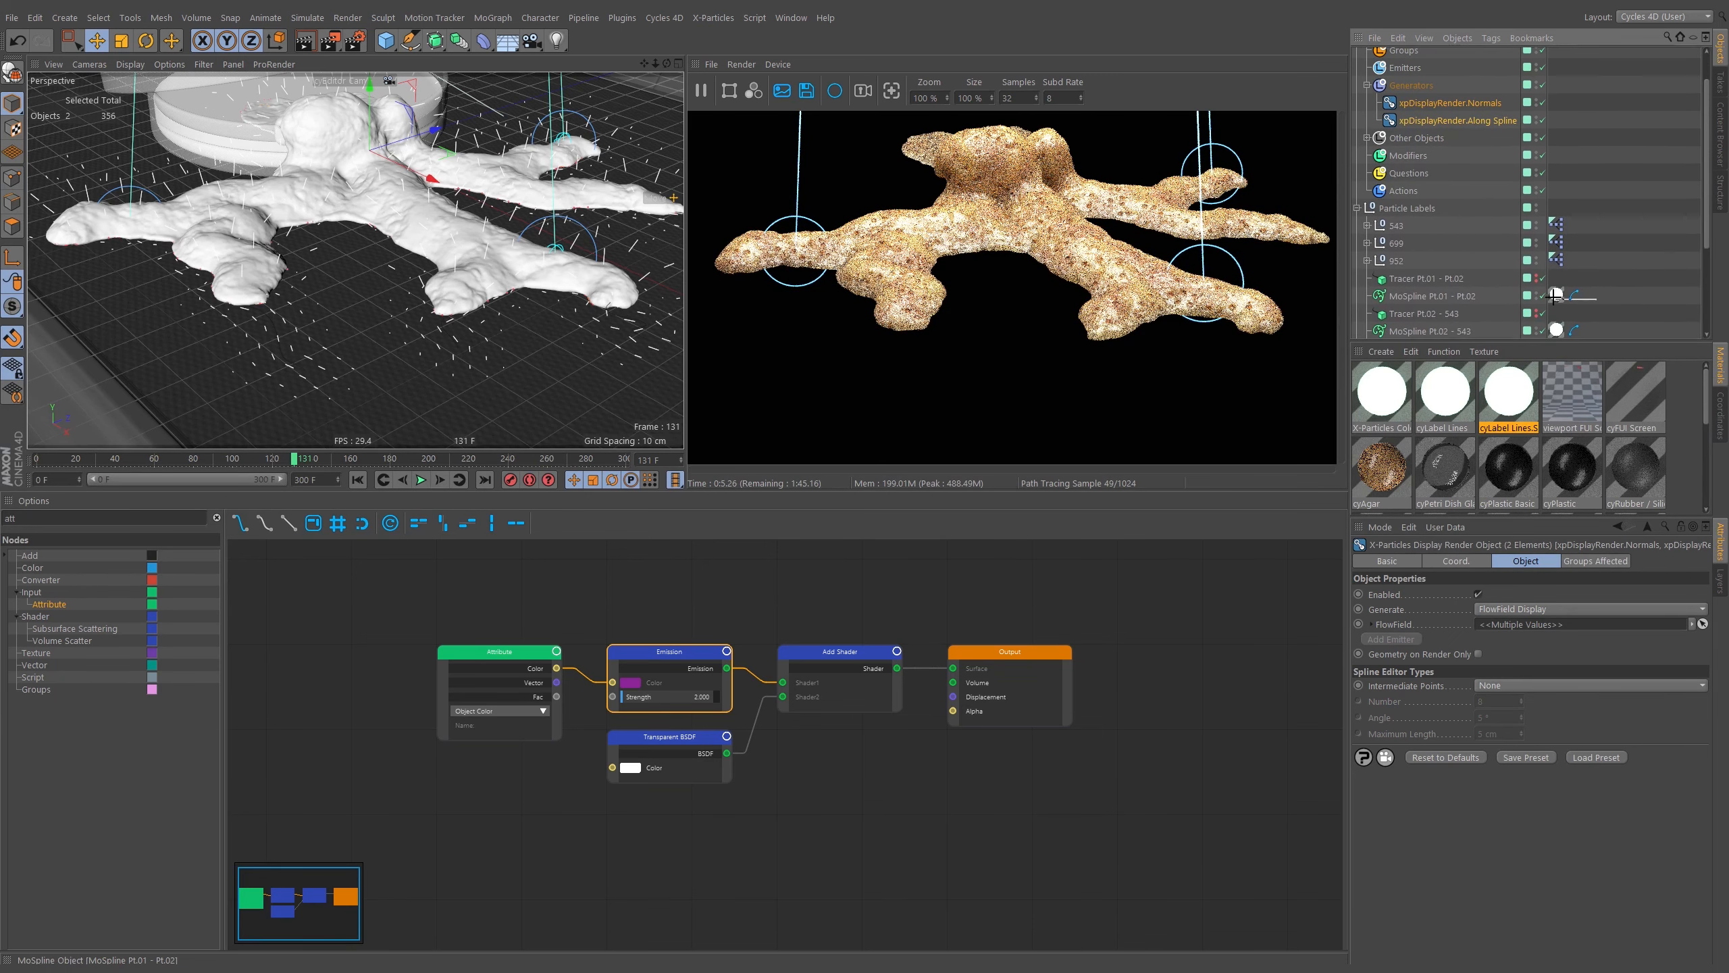
left_click_drag(1588, 300, 1559, 102)
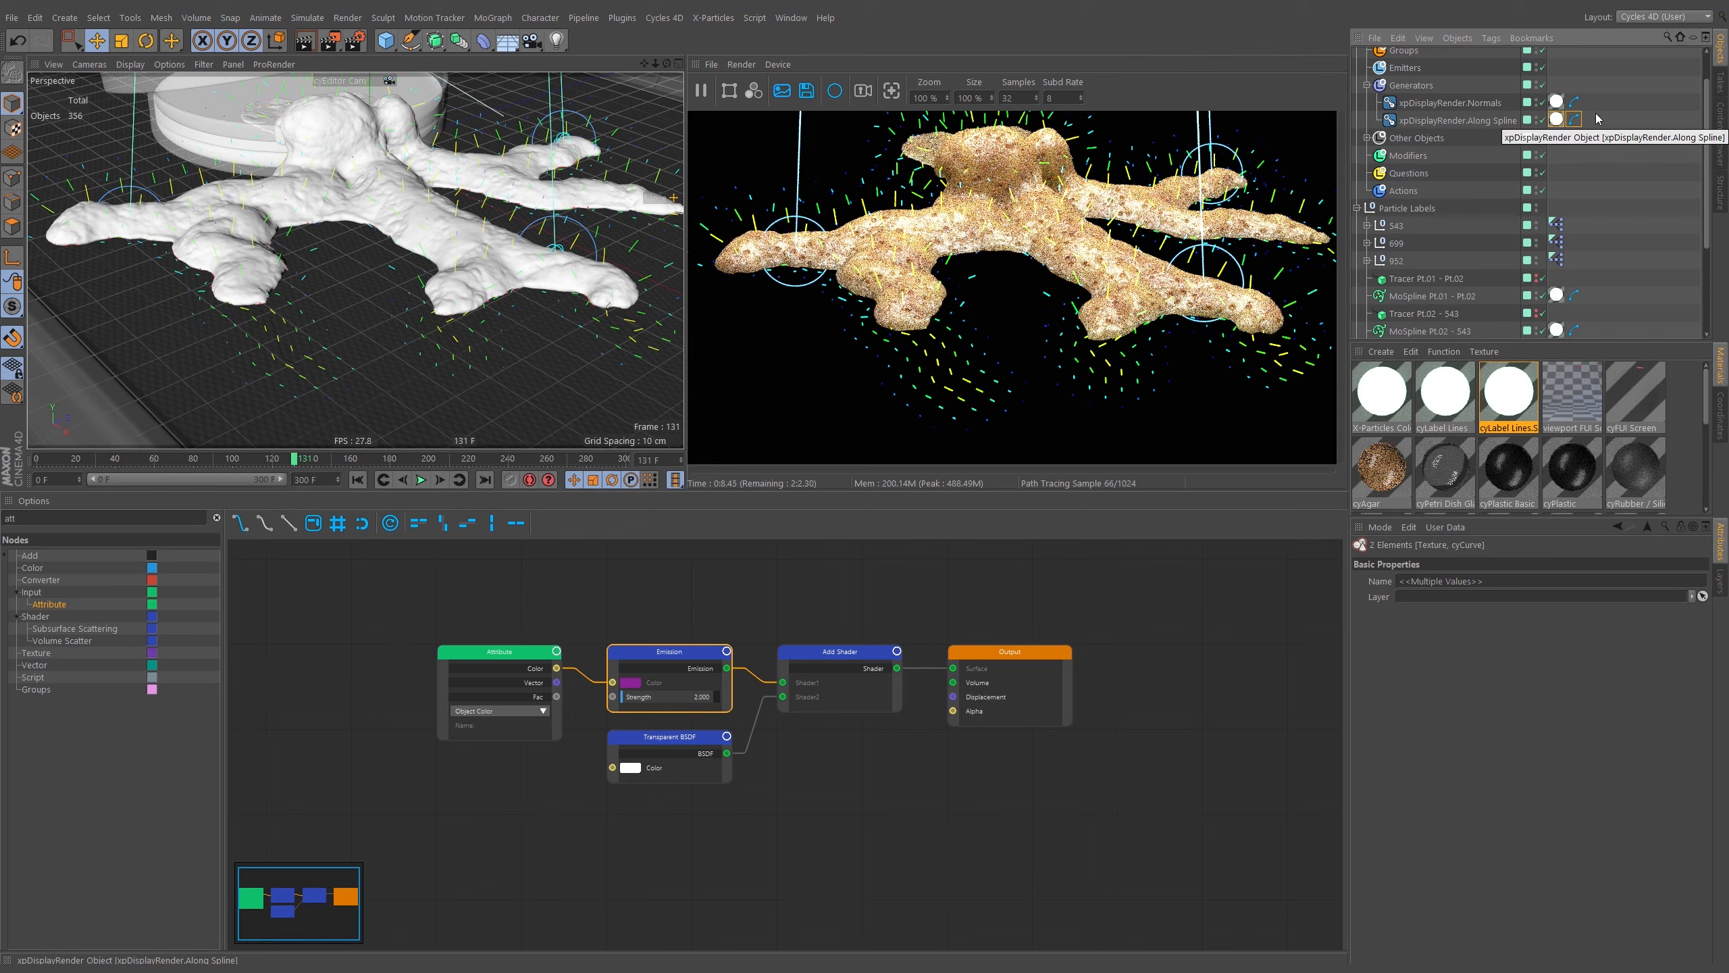
Orbit and zoom around the coral to inspect the rendered flow field lines.
middle_click_drag(421, 216, 435, 246, "alt")
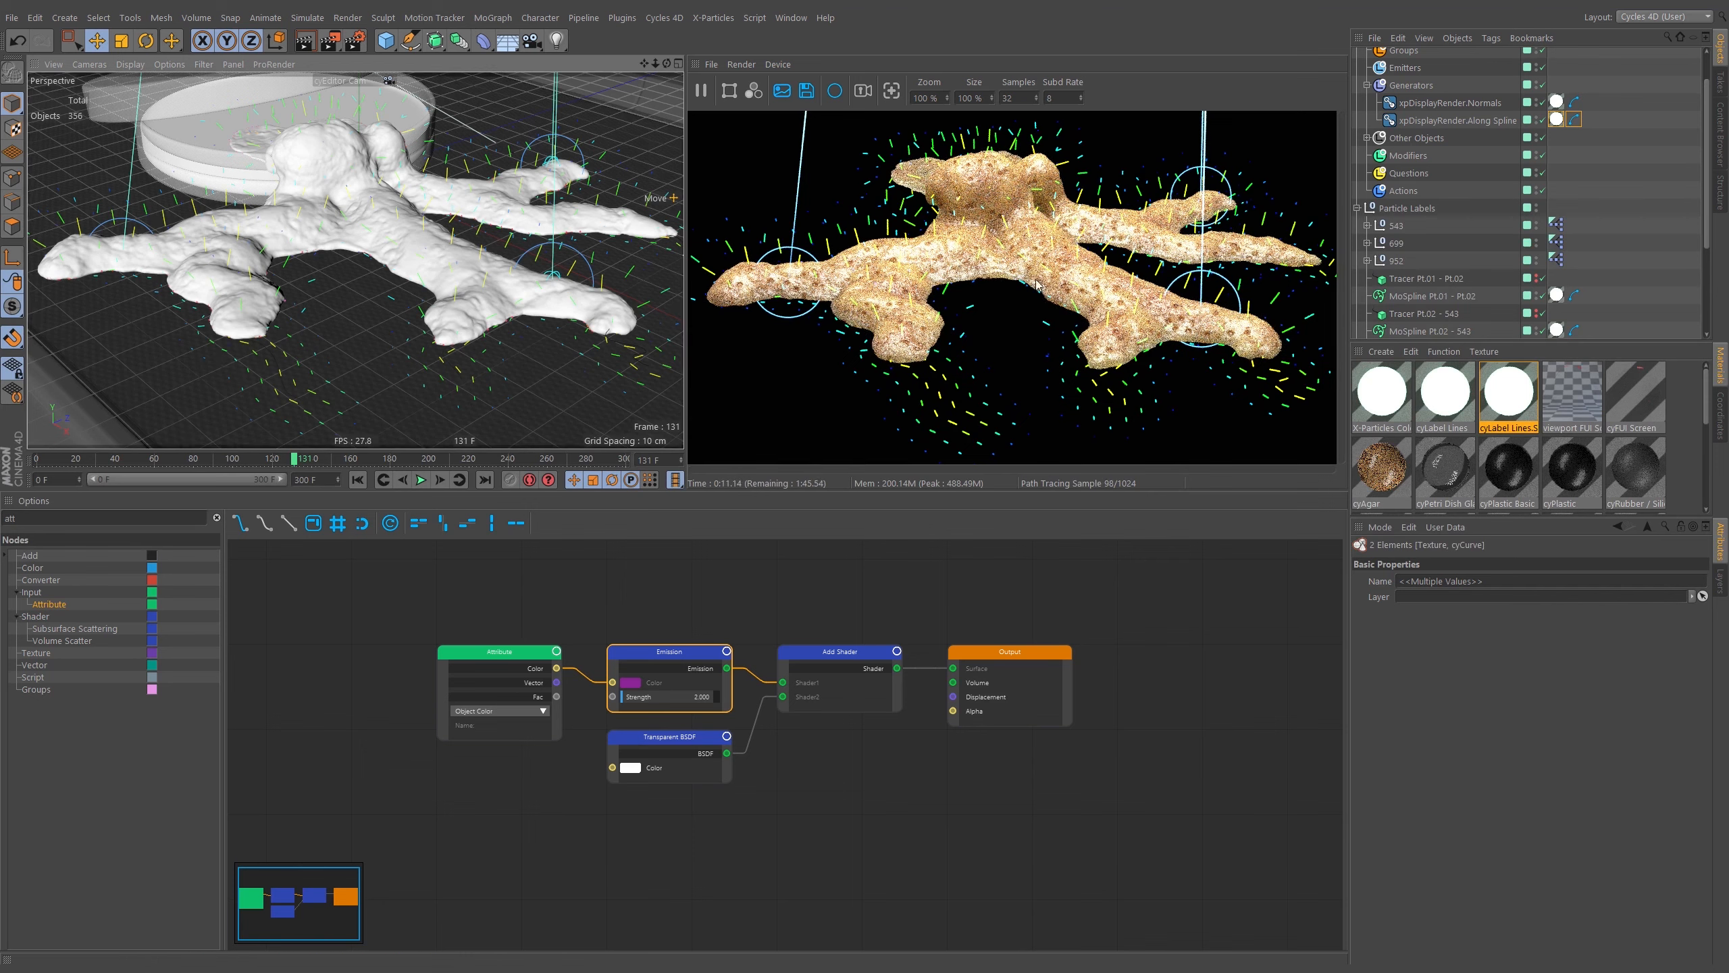
right_click_drag(477, 286, 360, 276, "alt")
left_click_drag(361, 276, 341, 276, "alt")
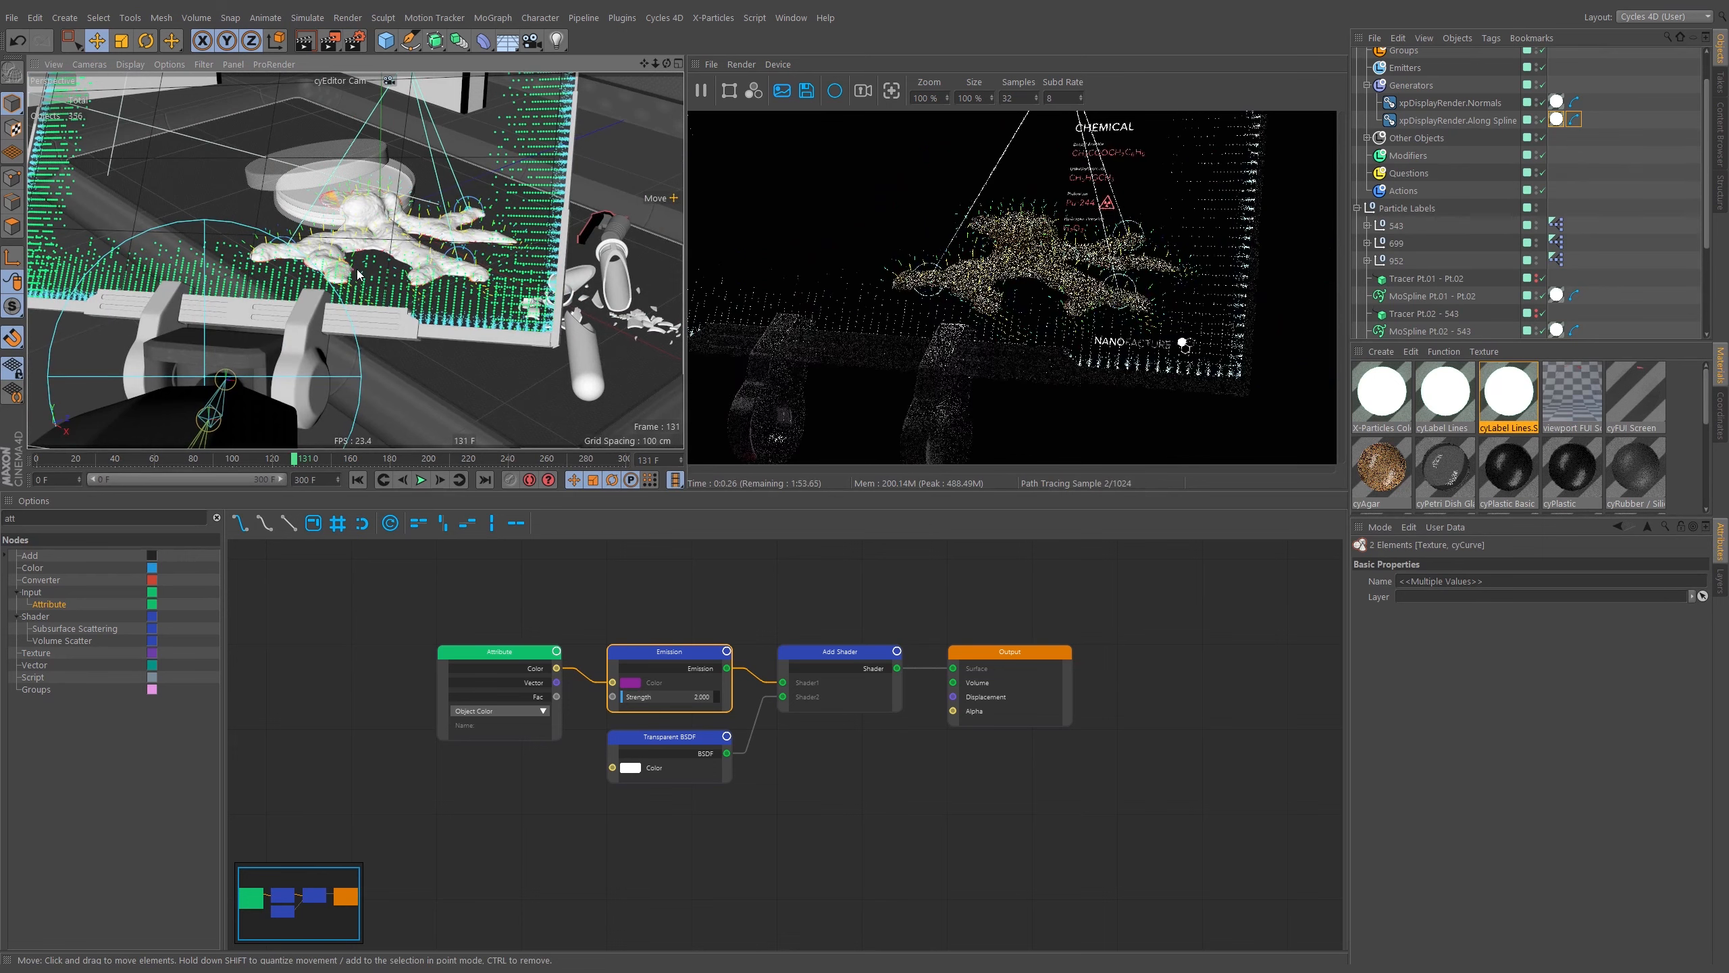
scroll(405, 253, "up", 5)
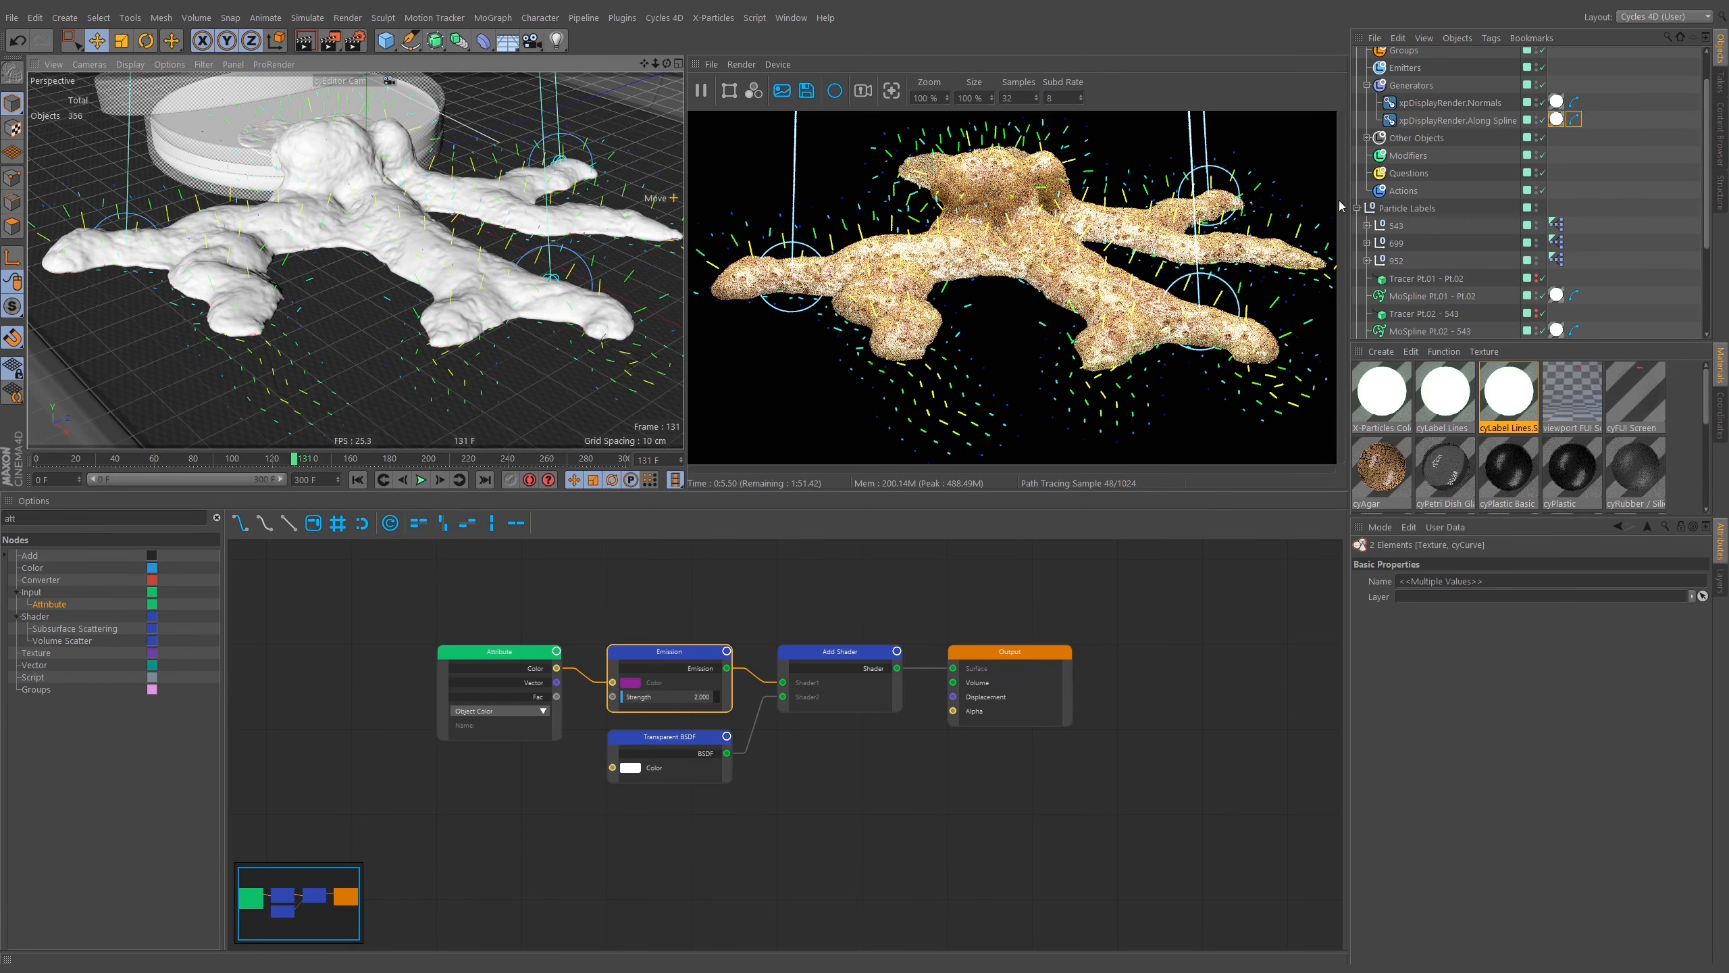
scroll(1405, 115, "up", 2)
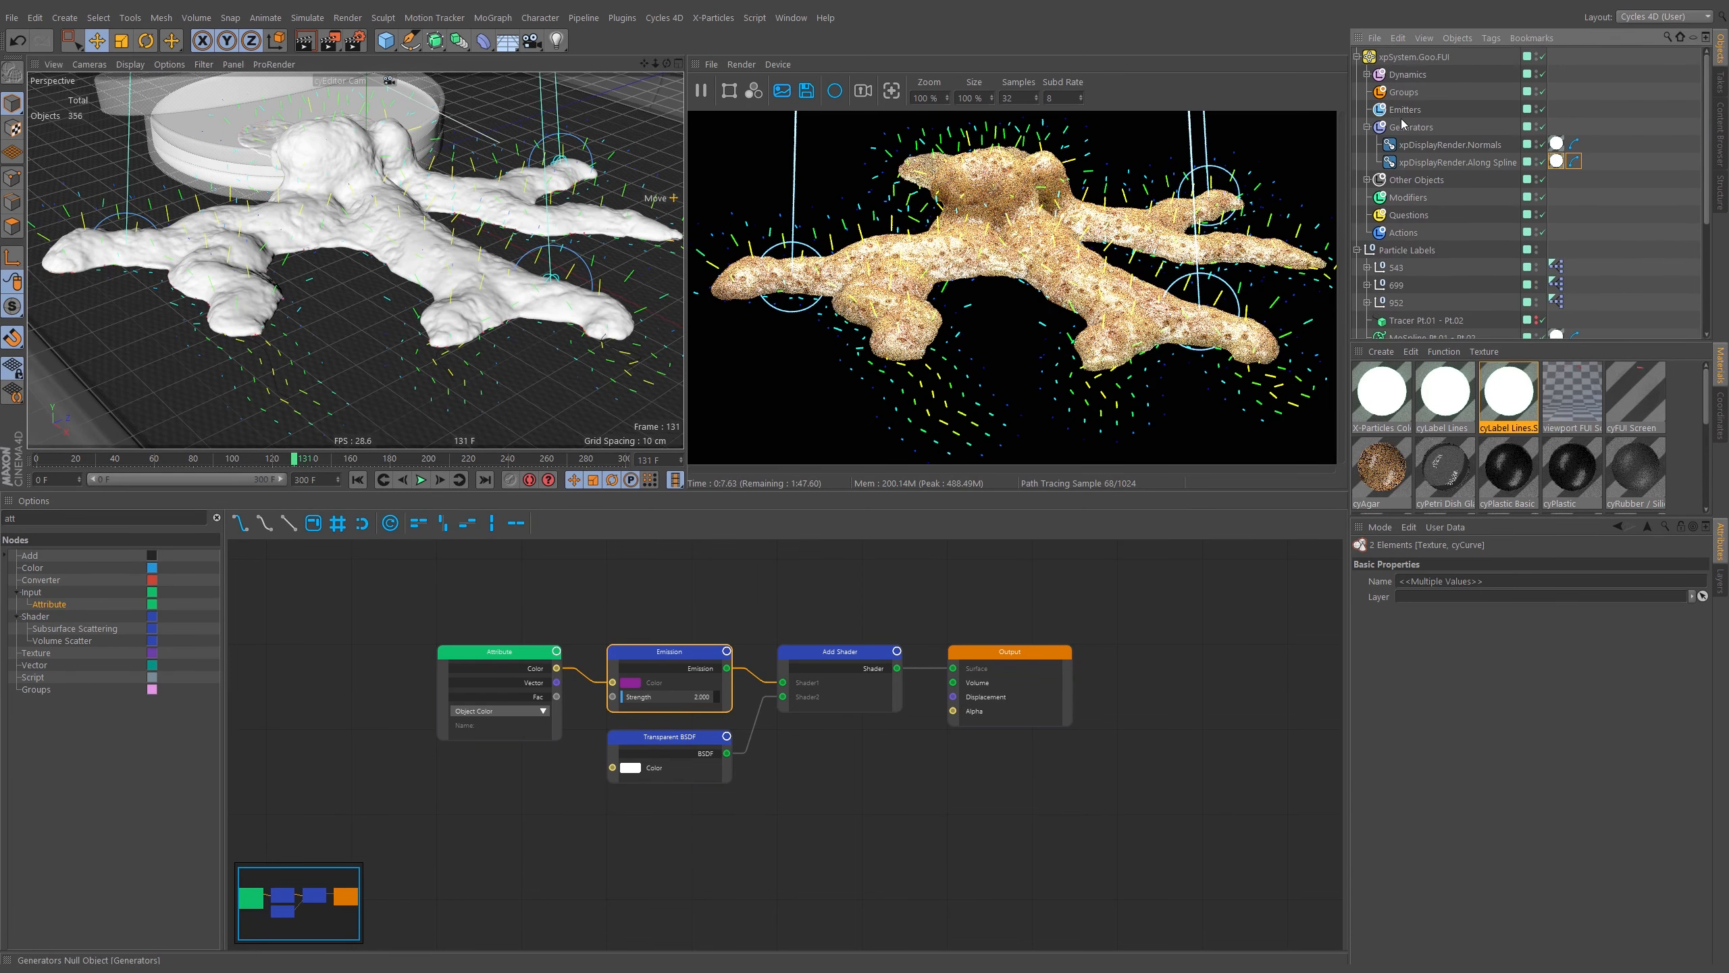
Try preset colour gradients for the xpFlowField.FUI.Normals flow field's vector display.
left_click(1367, 74)
left_click(1471, 94)
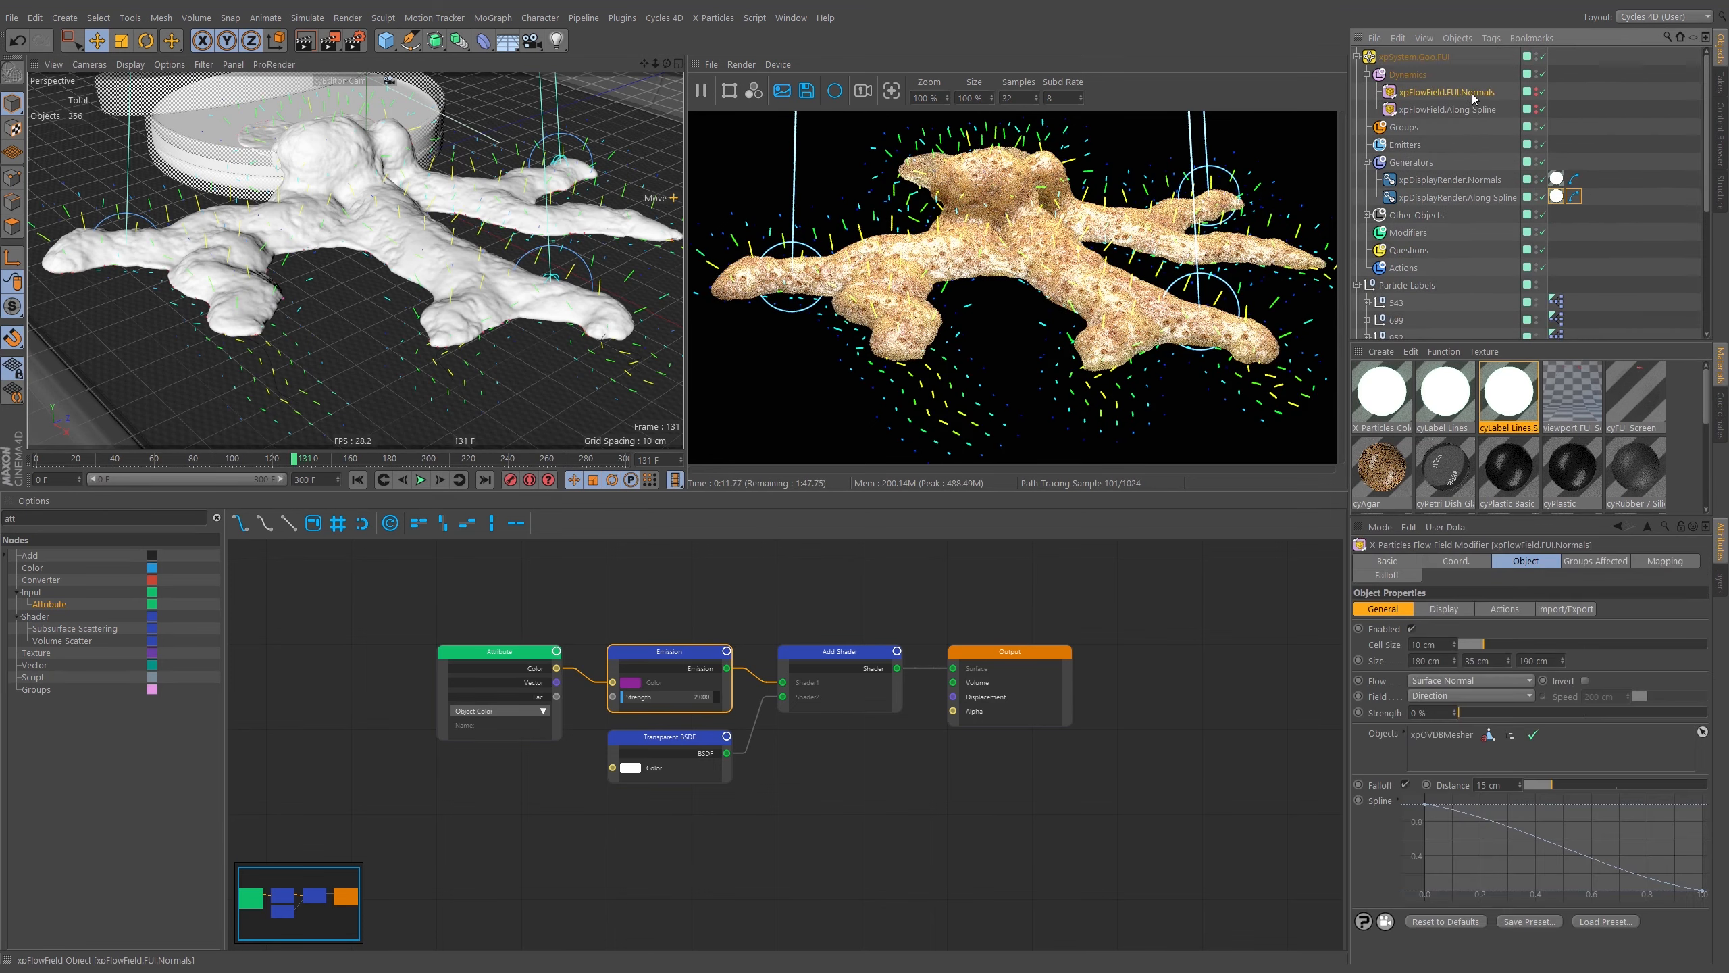
left_click(1469, 609)
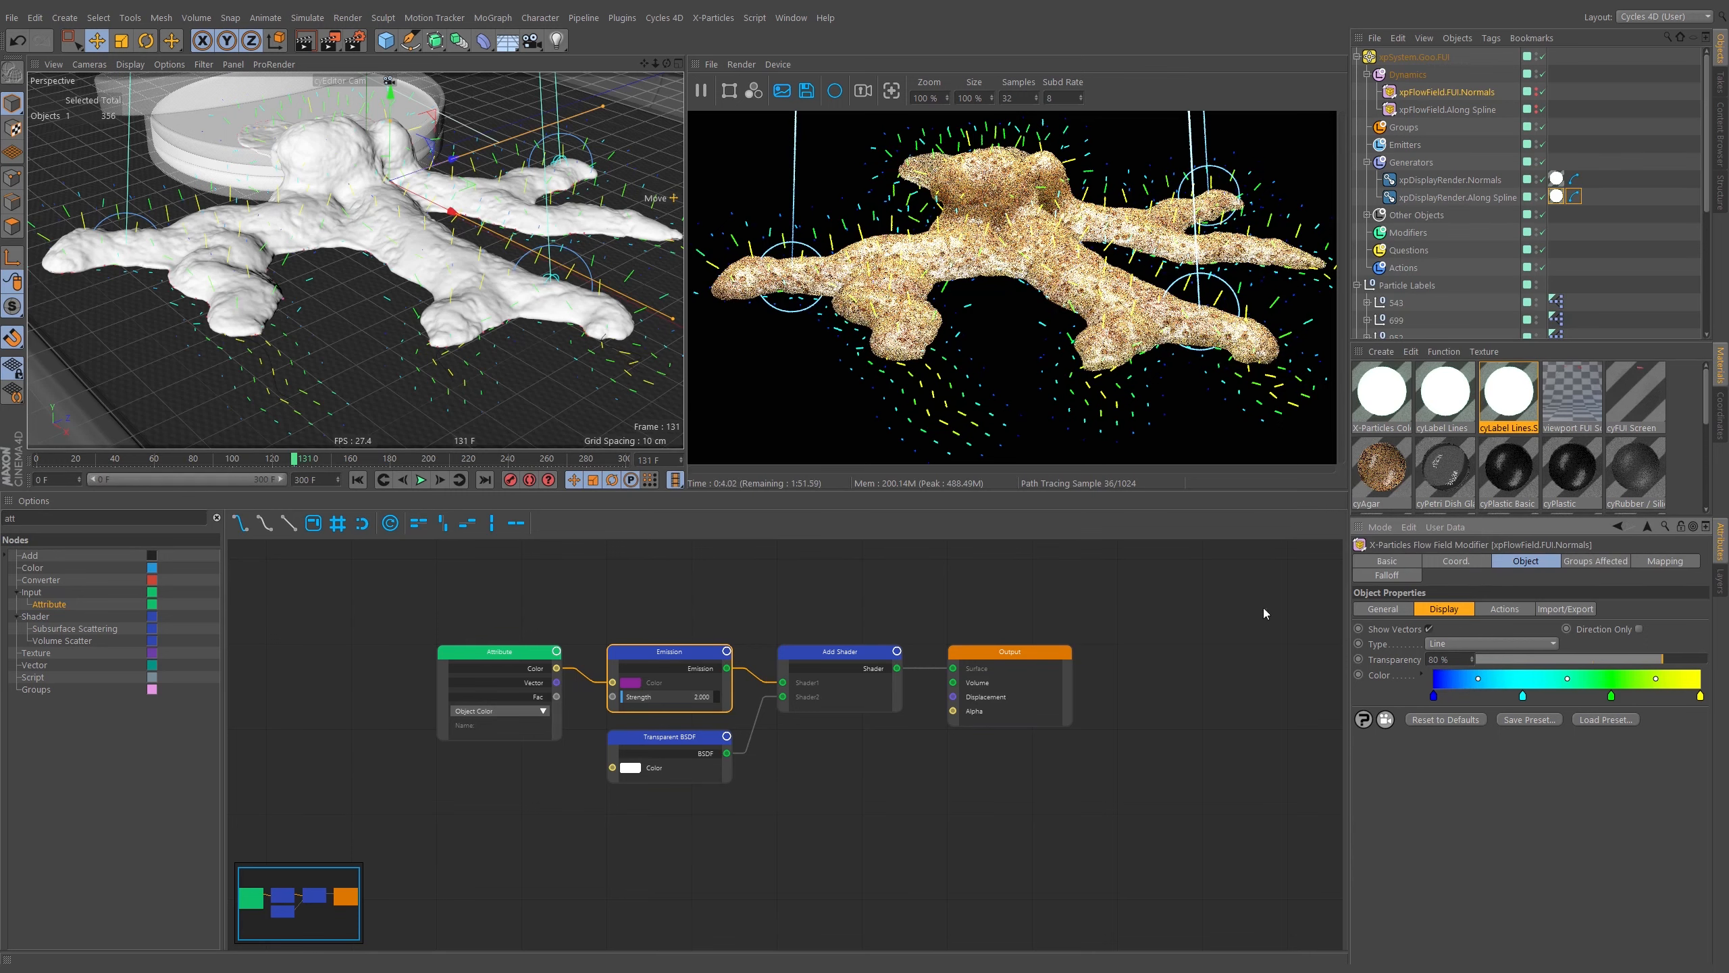
left_click(1424, 675)
left_click(1450, 830)
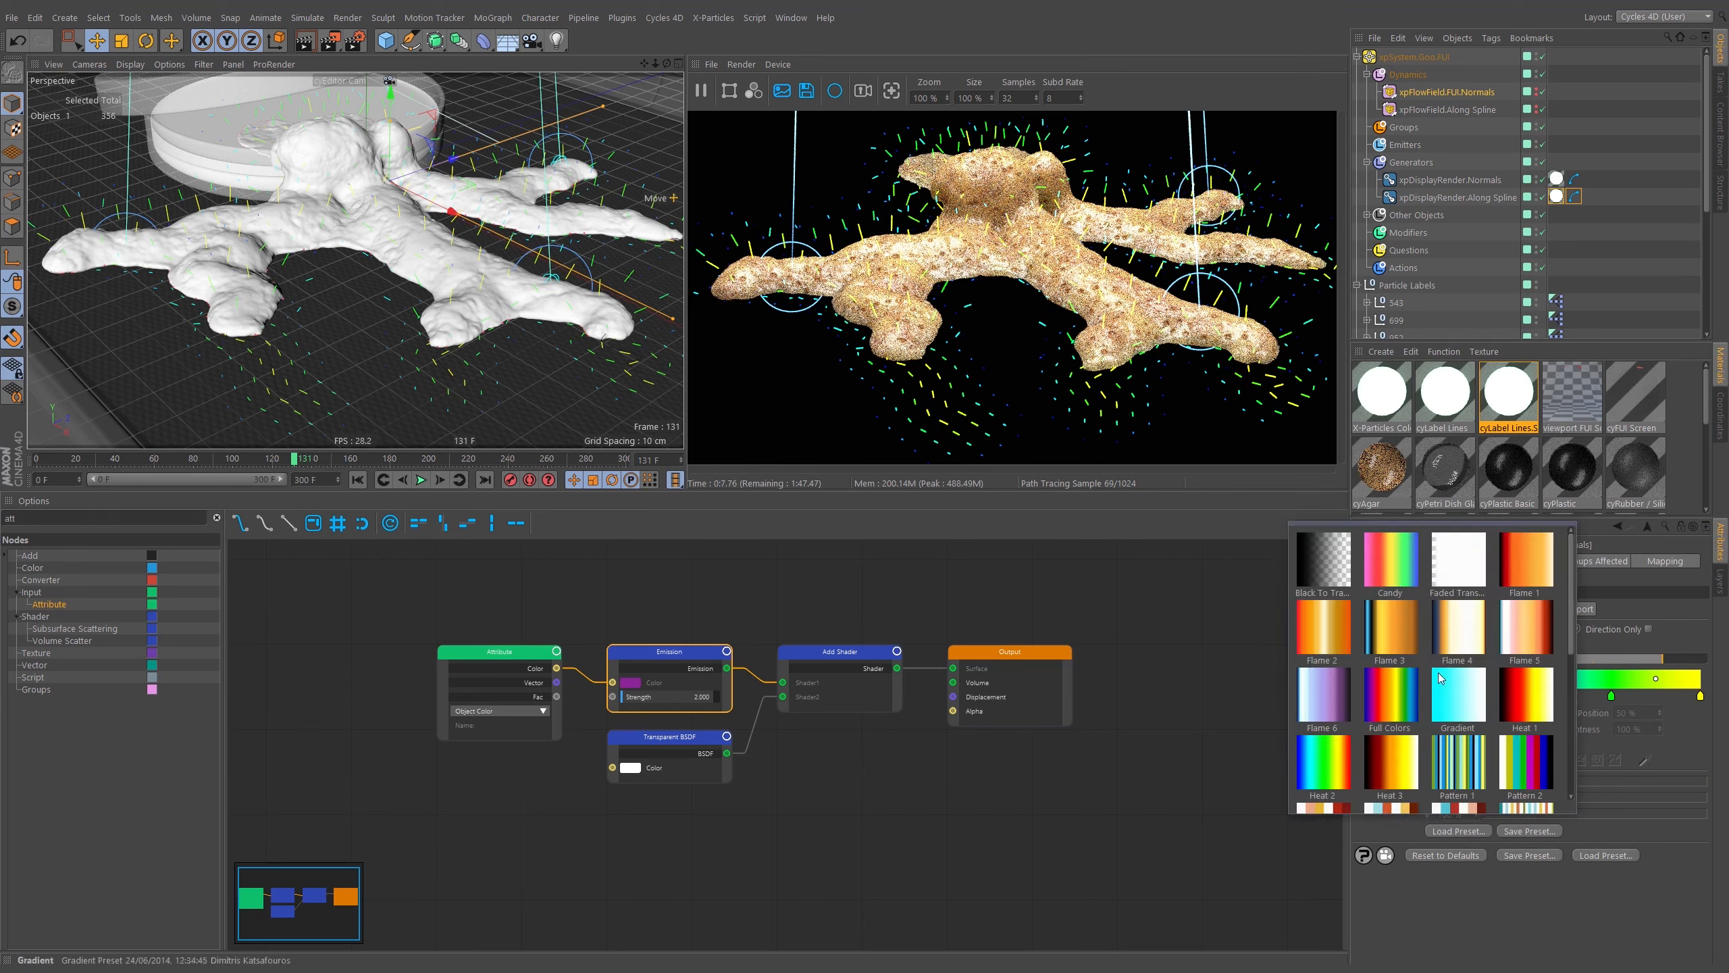
left_click(1543, 764)
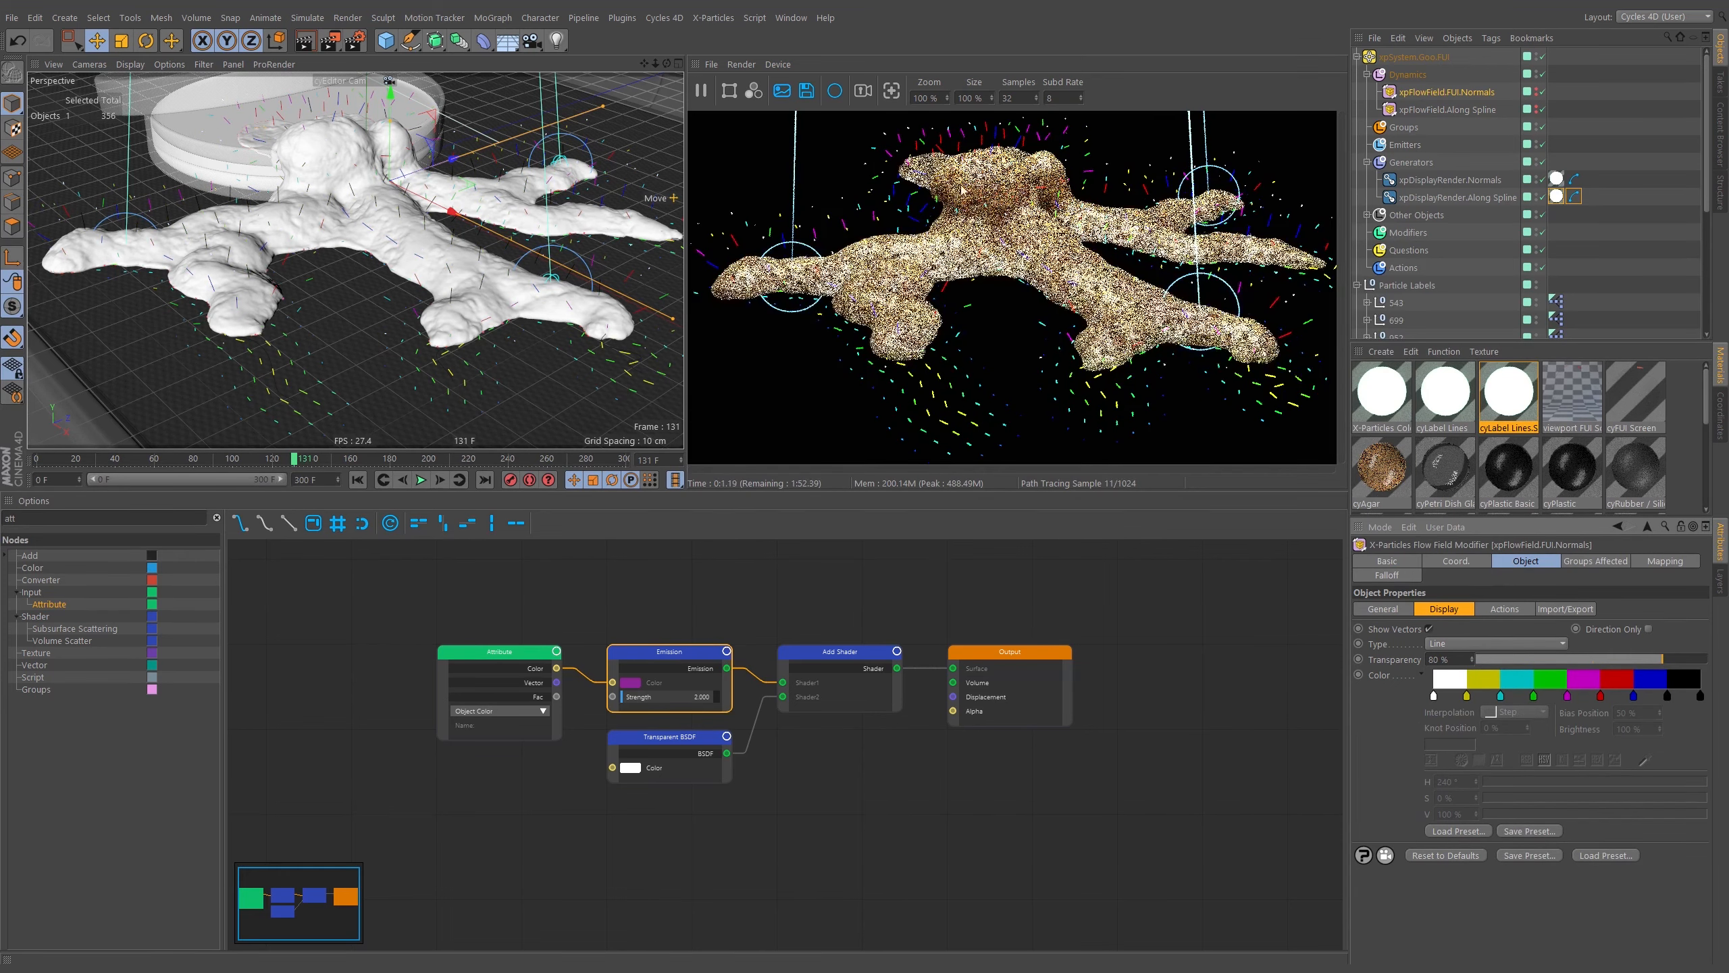
left_click(1449, 832)
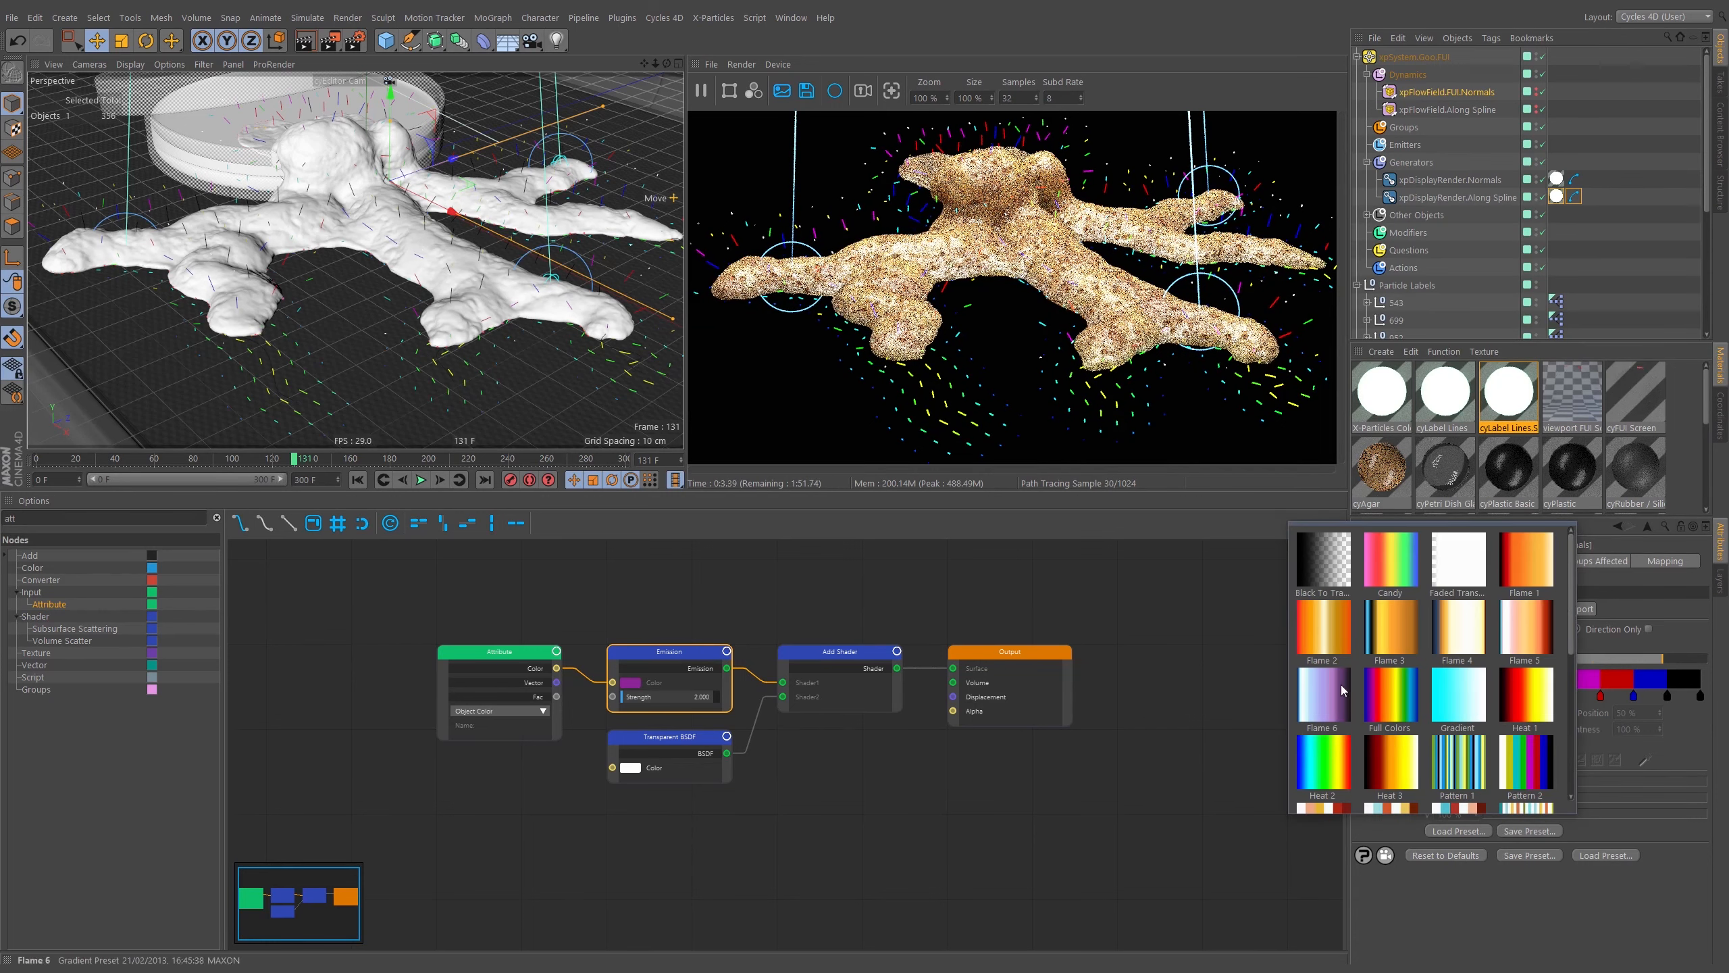
left_click(1390, 696)
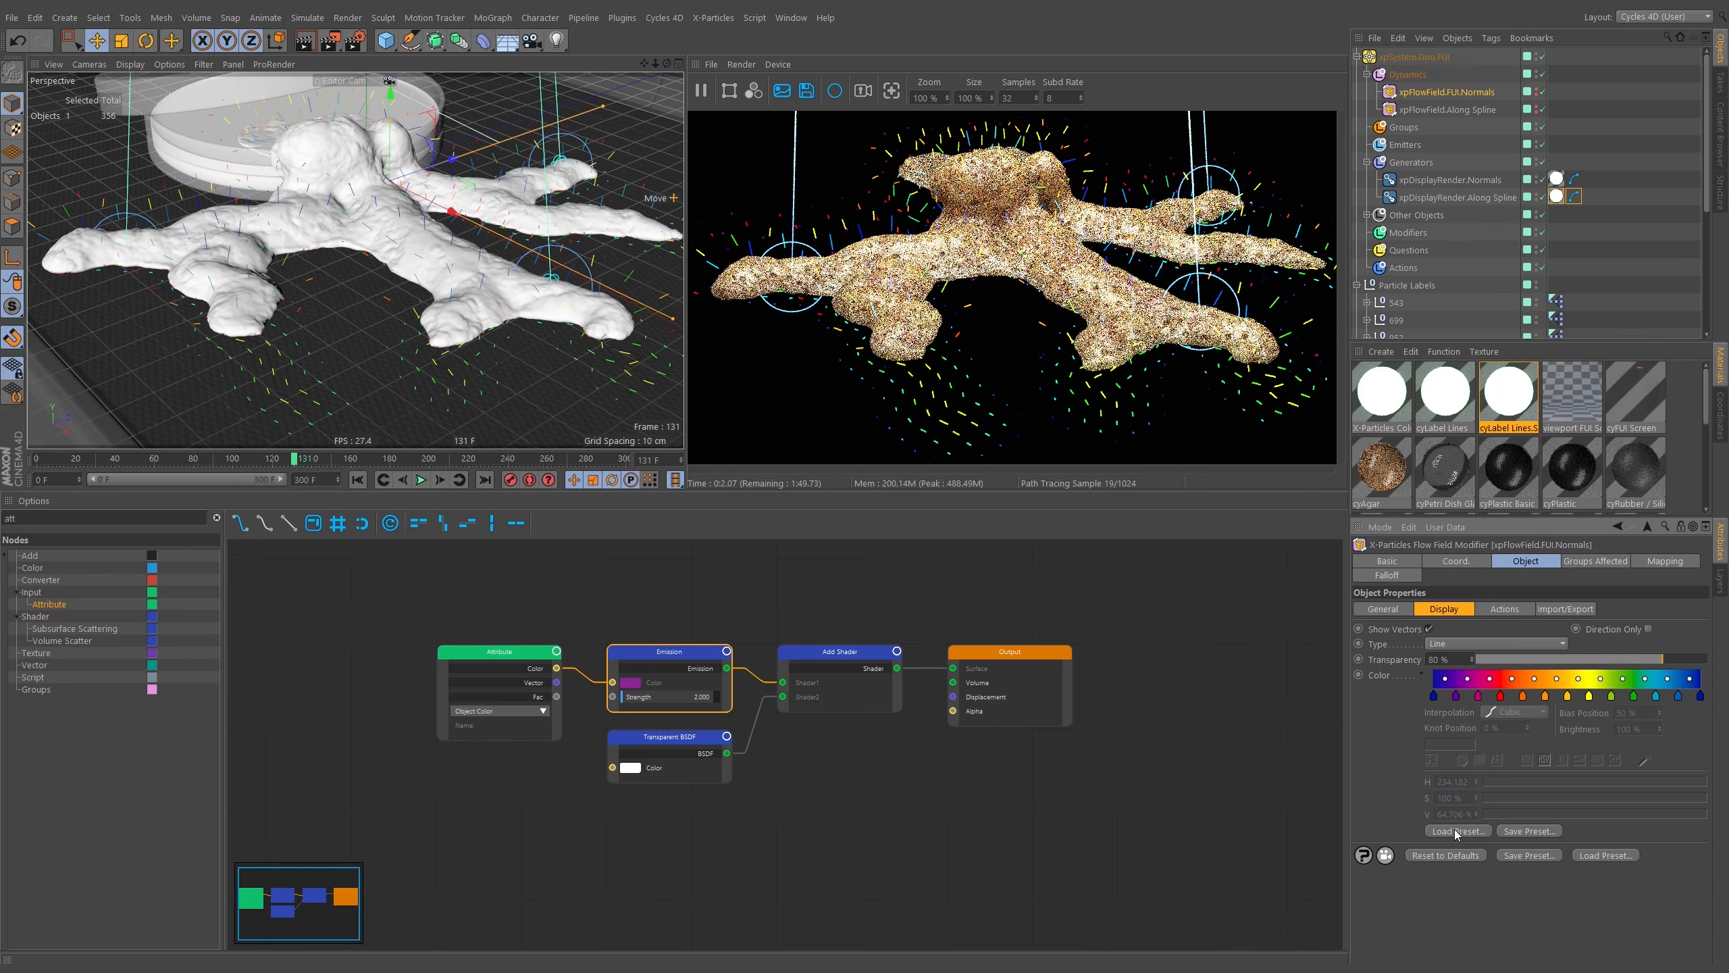
Load the Black To Transparent gradient preset for the vector colour and make its end knot white.
left_click(1440, 832)
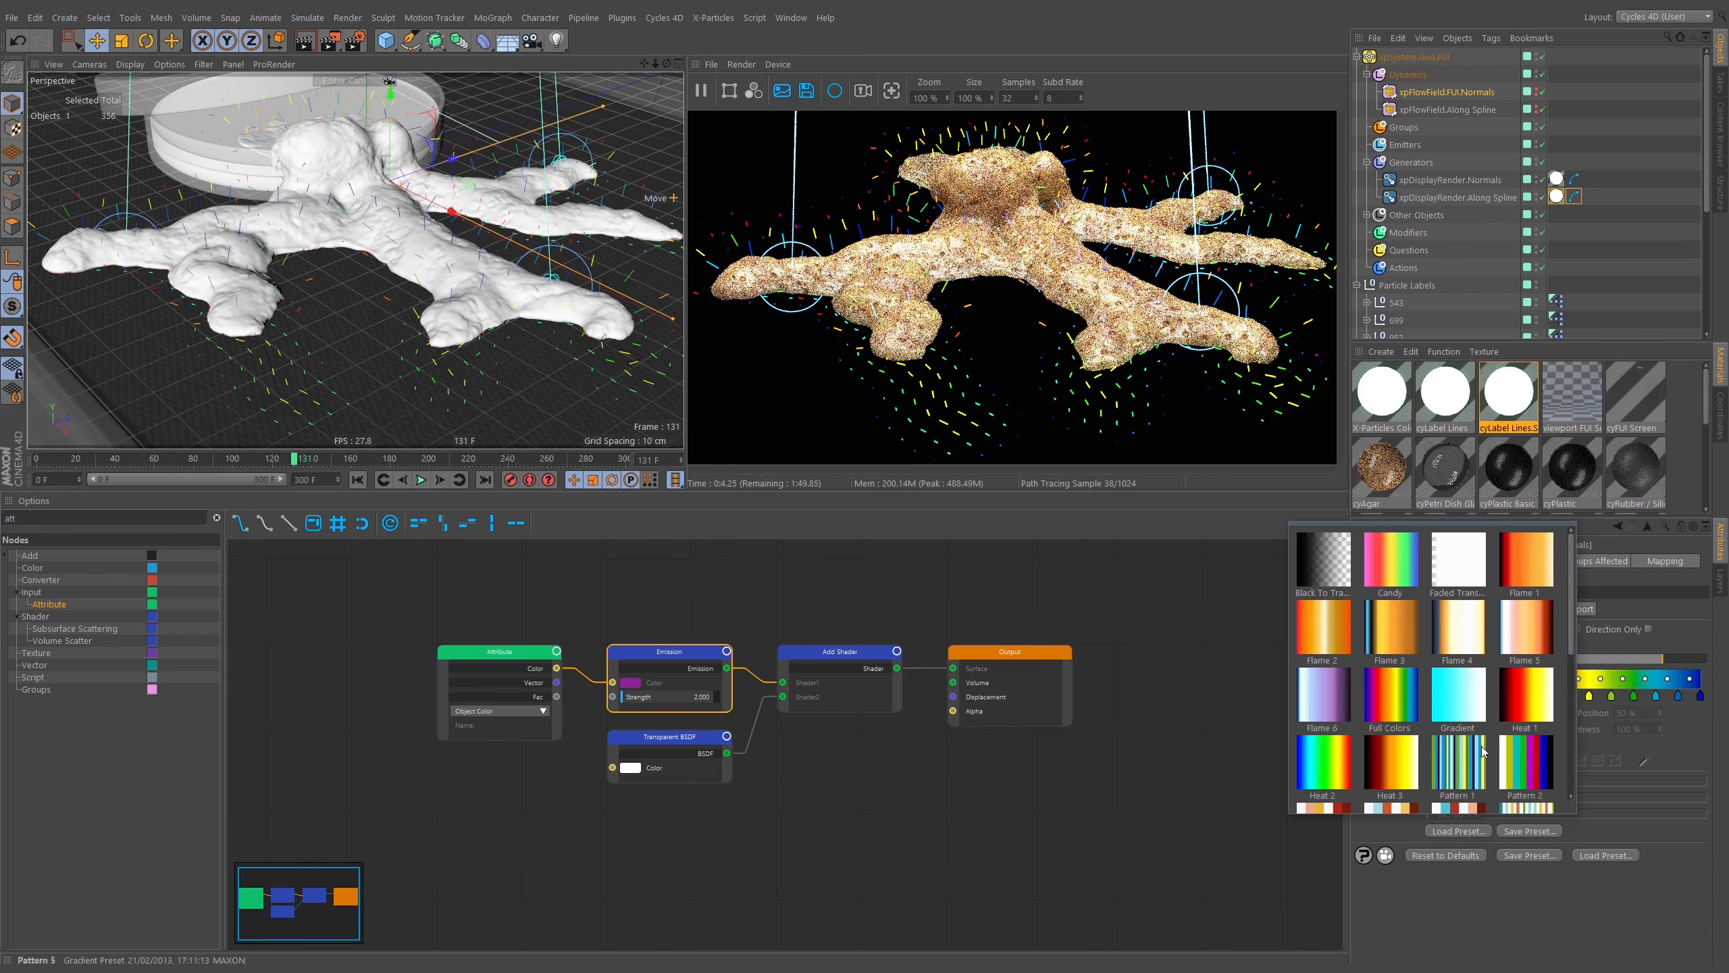
left_click(1331, 580)
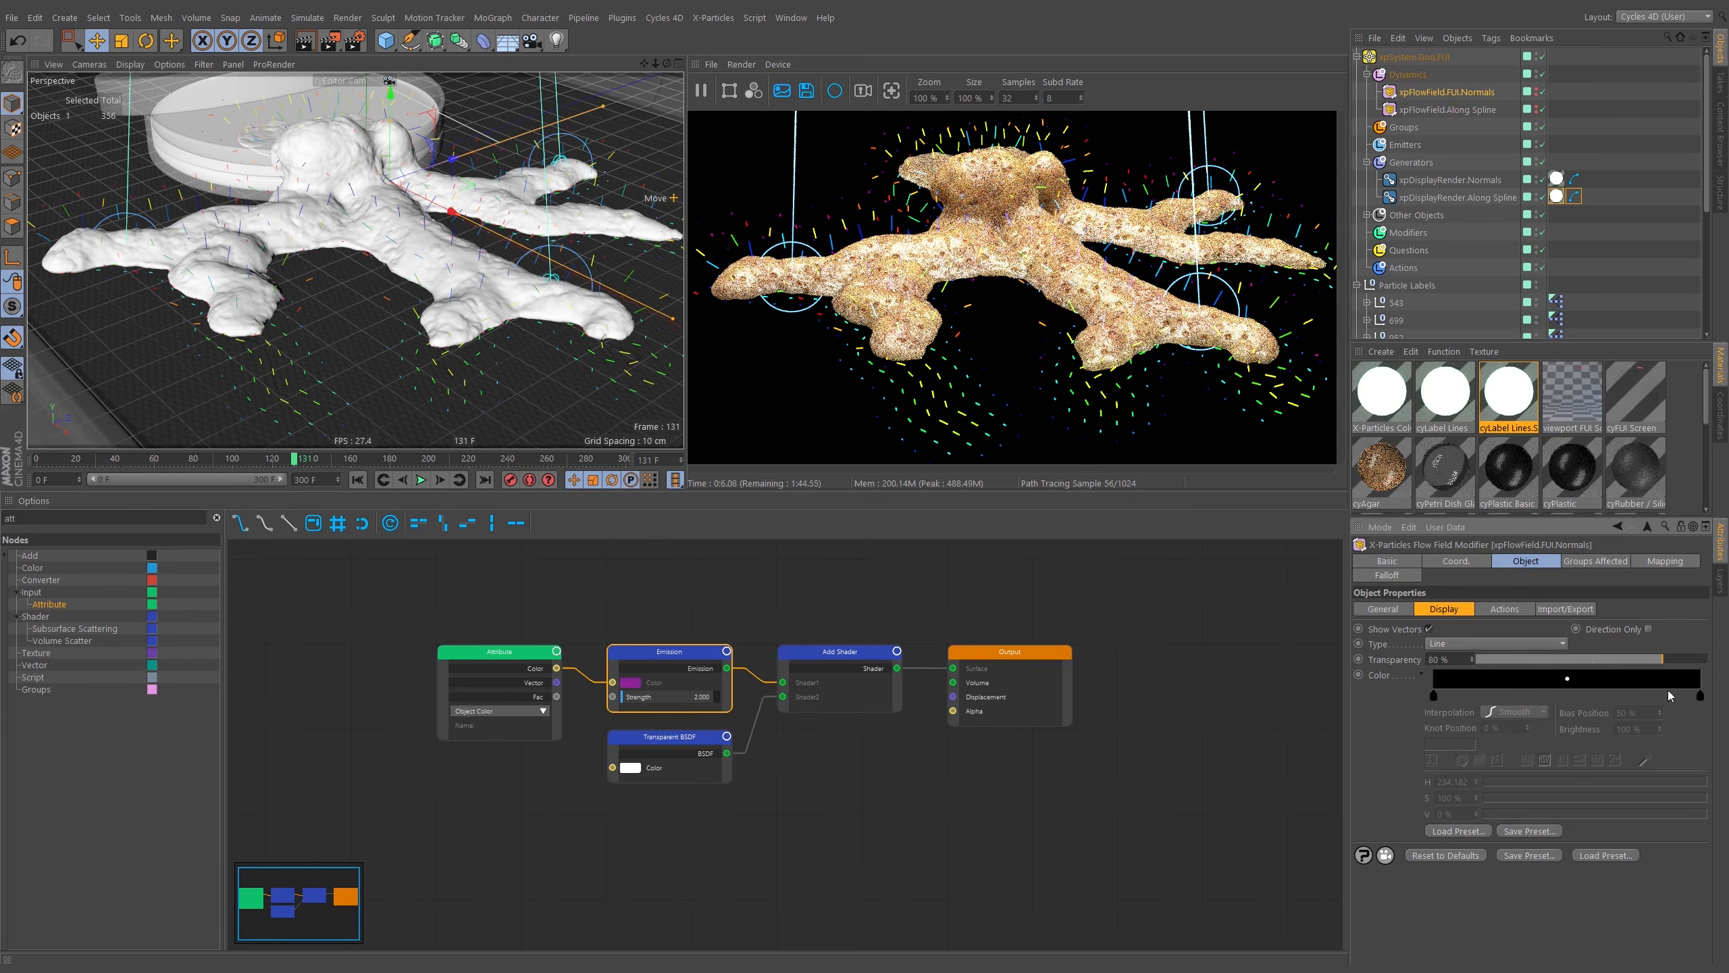
left_click(1700, 695)
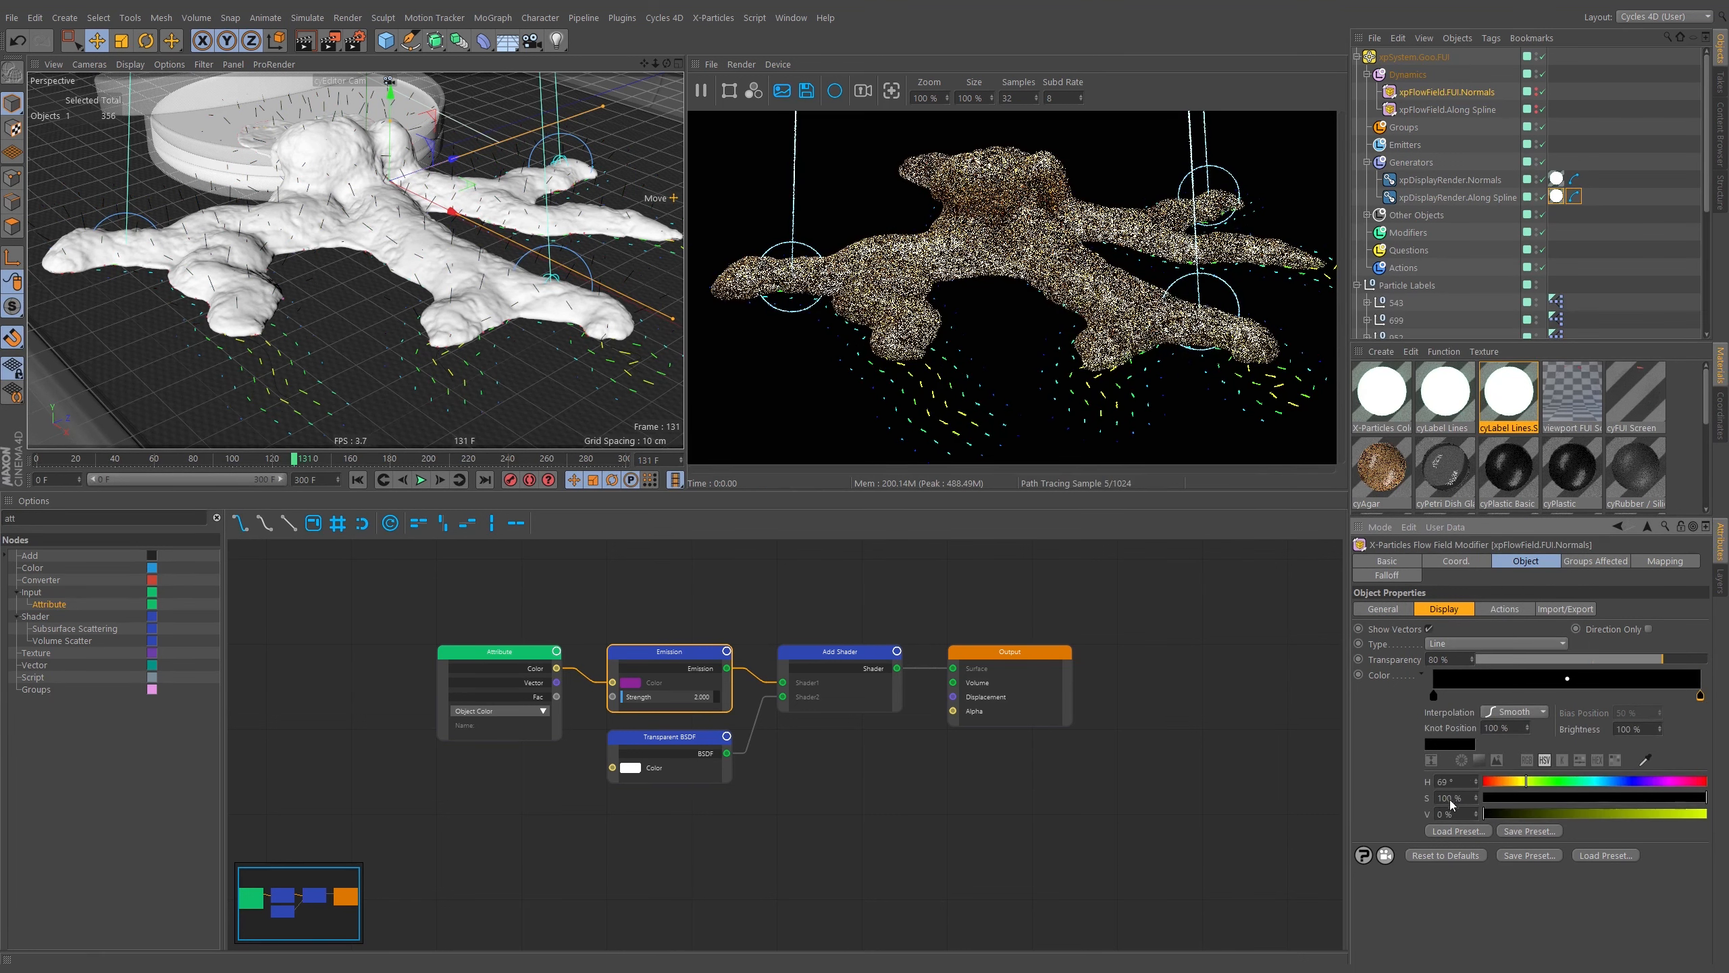
left_click_drag(1525, 782, 1584, 814)
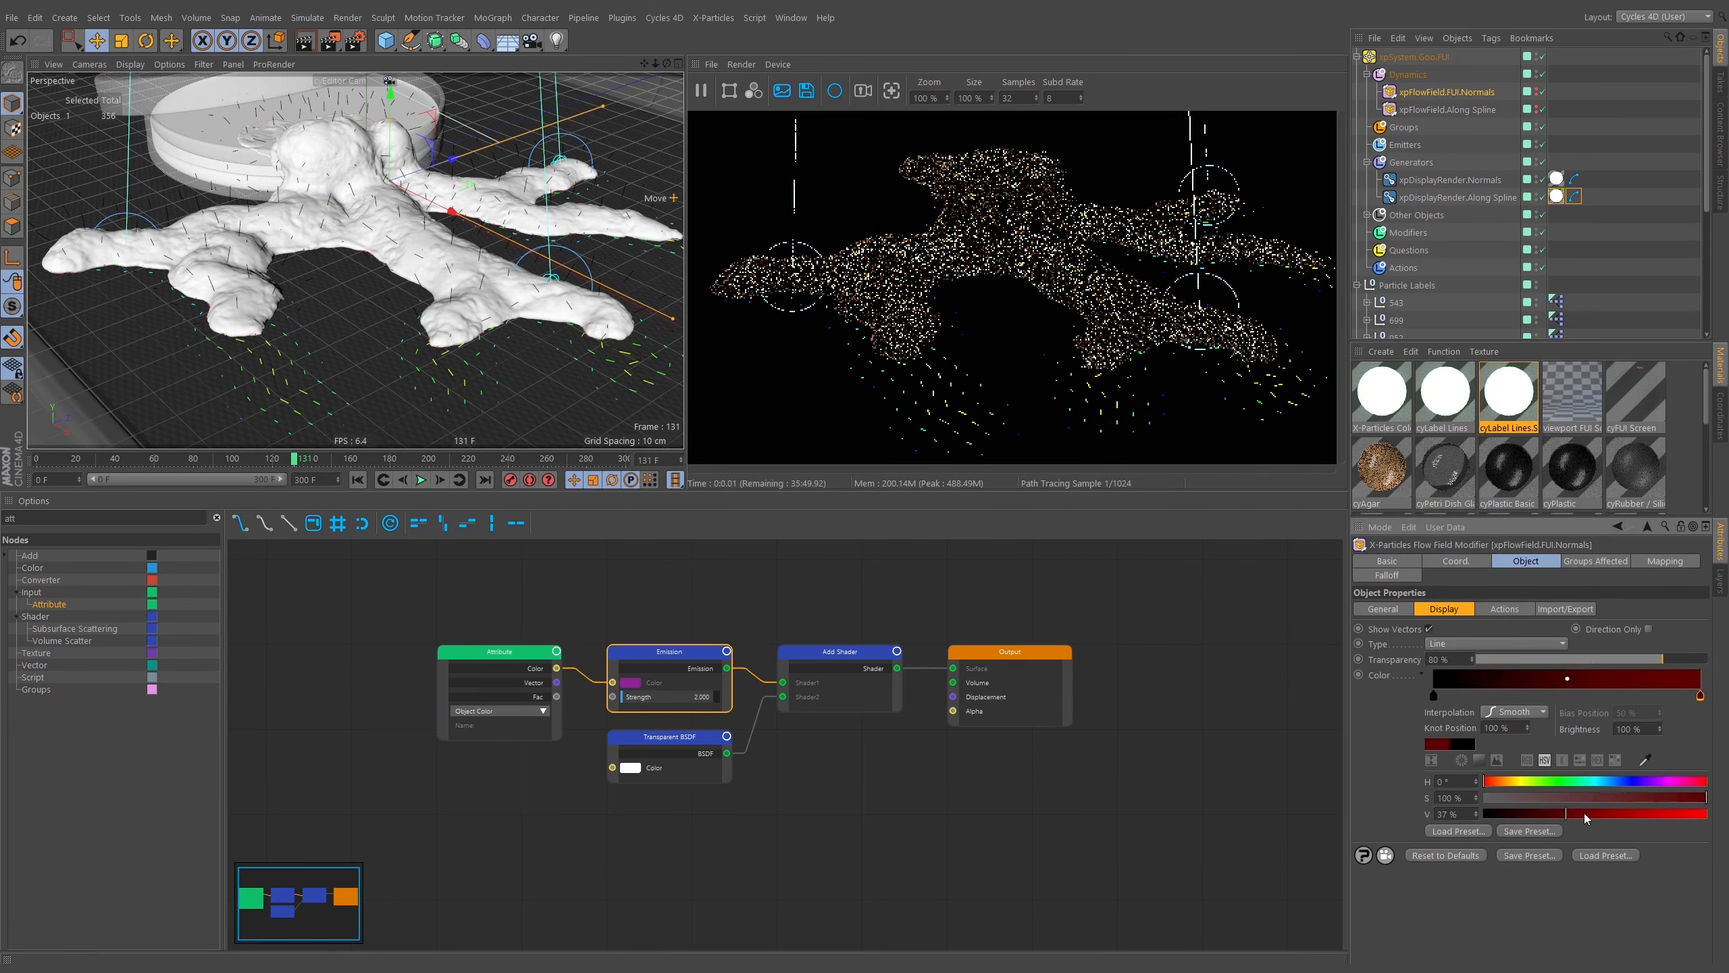
left_click_drag(1697, 812, 1709, 813)
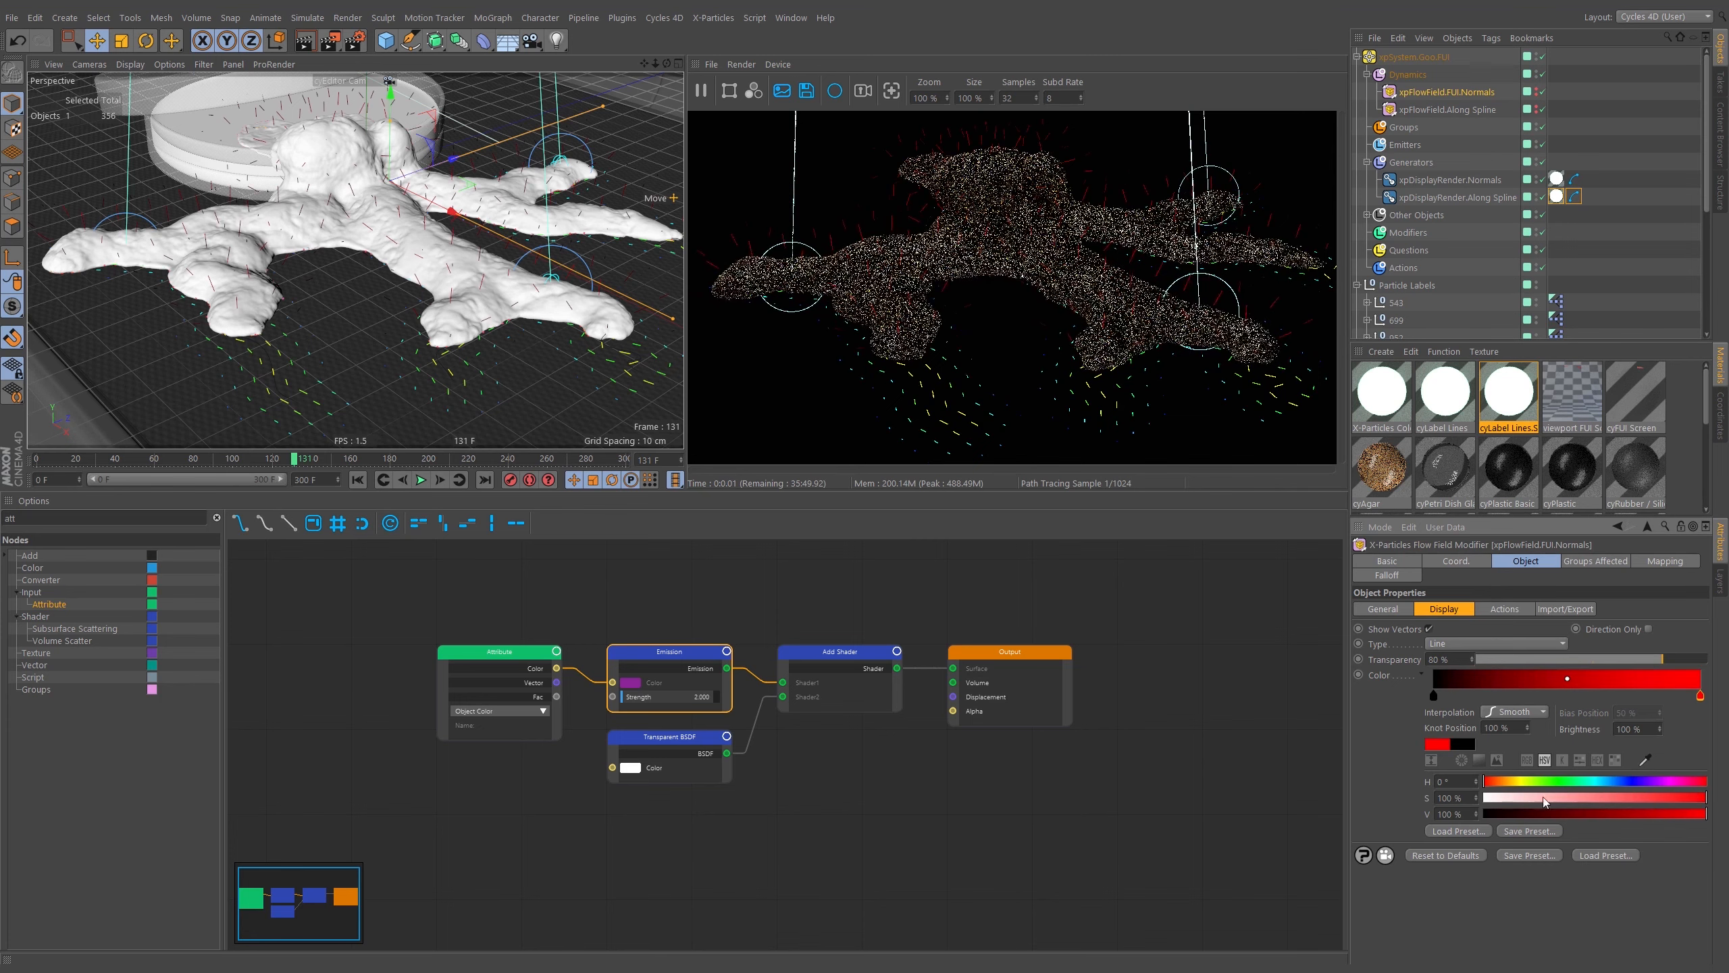
left_click_drag(1544, 801, 1486, 799)
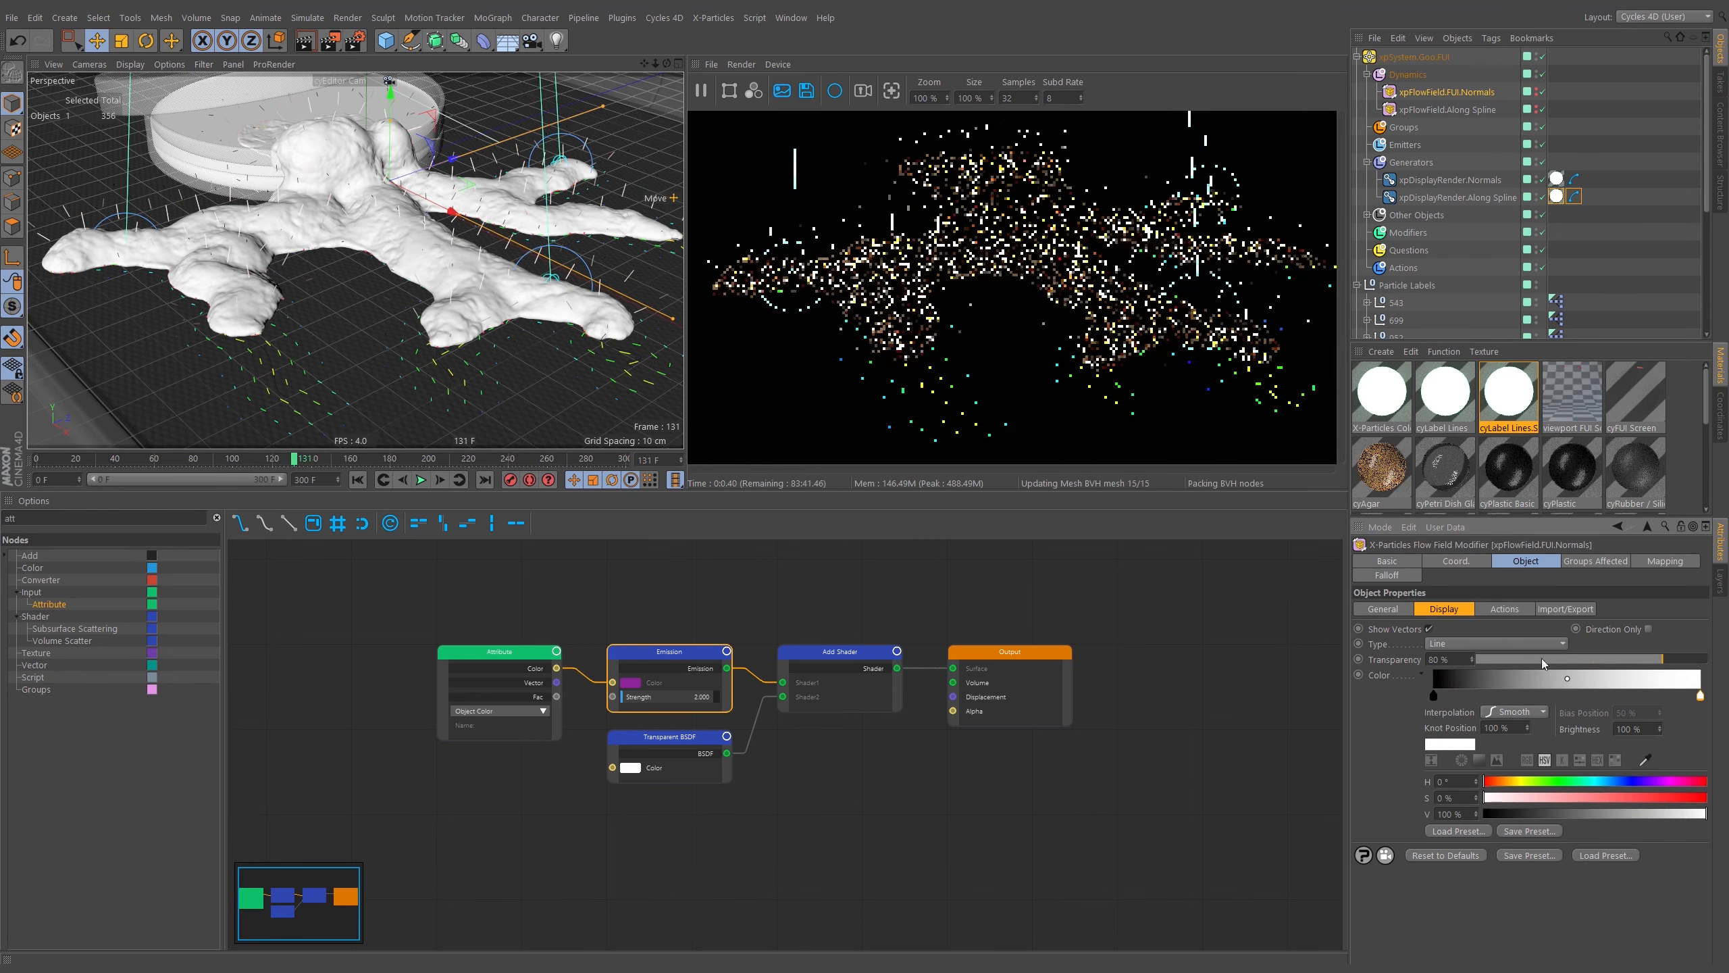
Set the vector colour gradient's knot interpolation to Linear.
left_click(1513, 712)
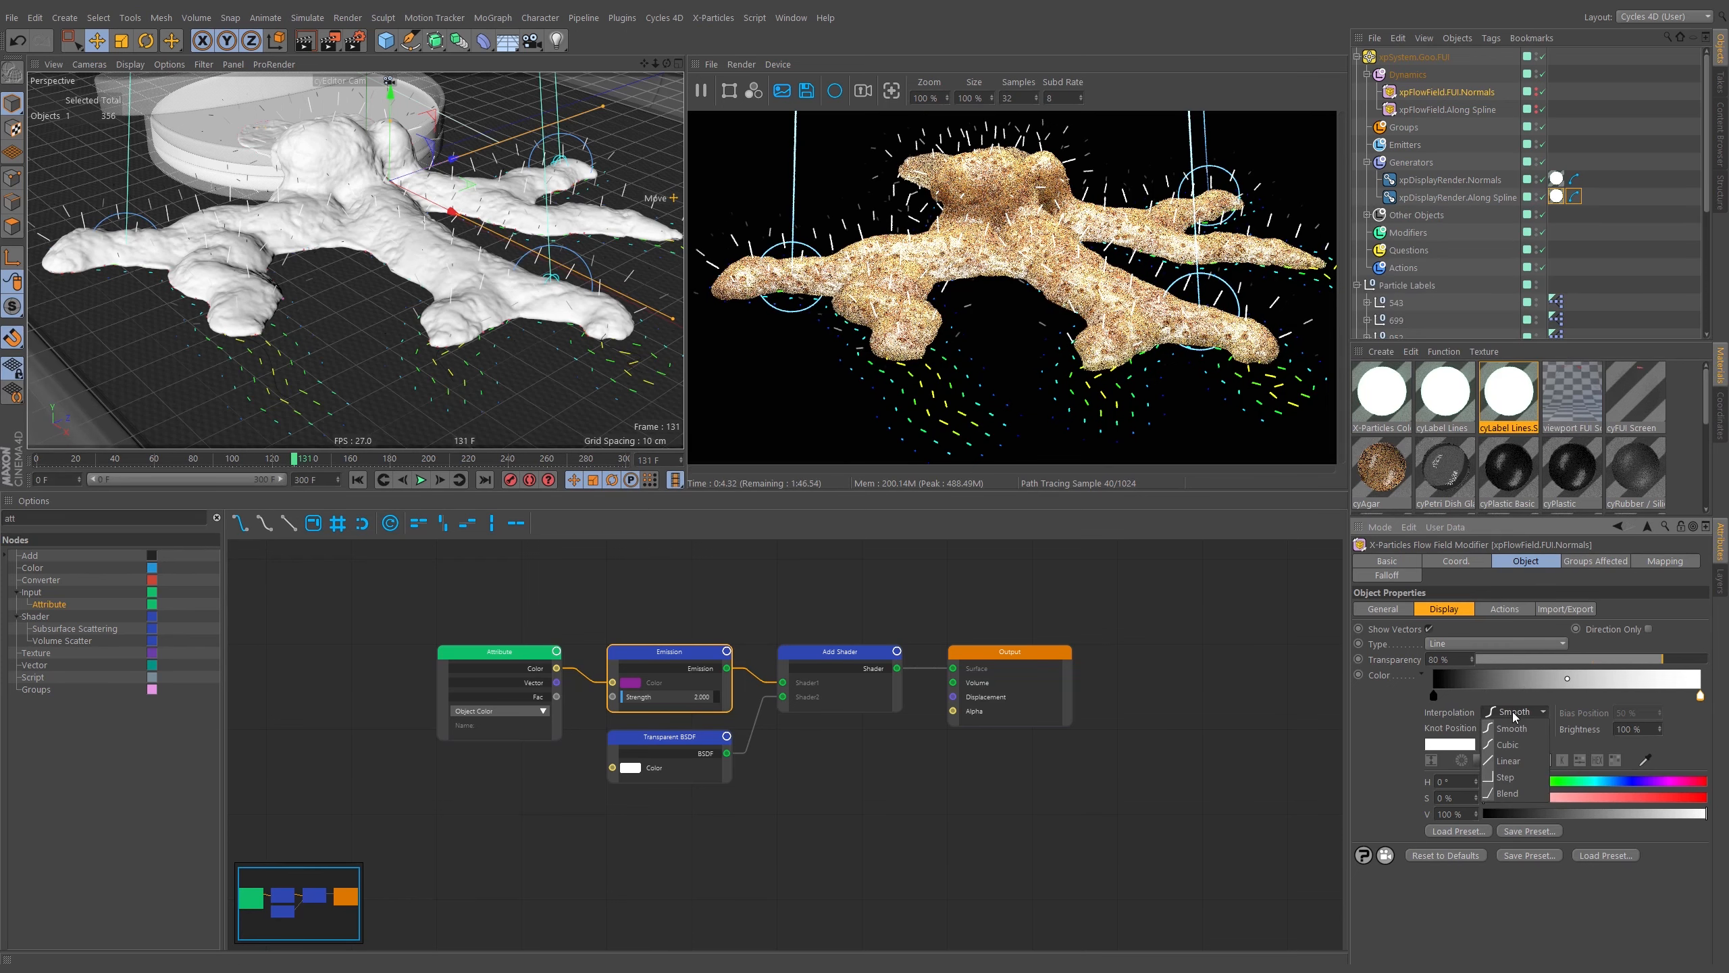
left_click(1520, 759)
double_click(1472, 679)
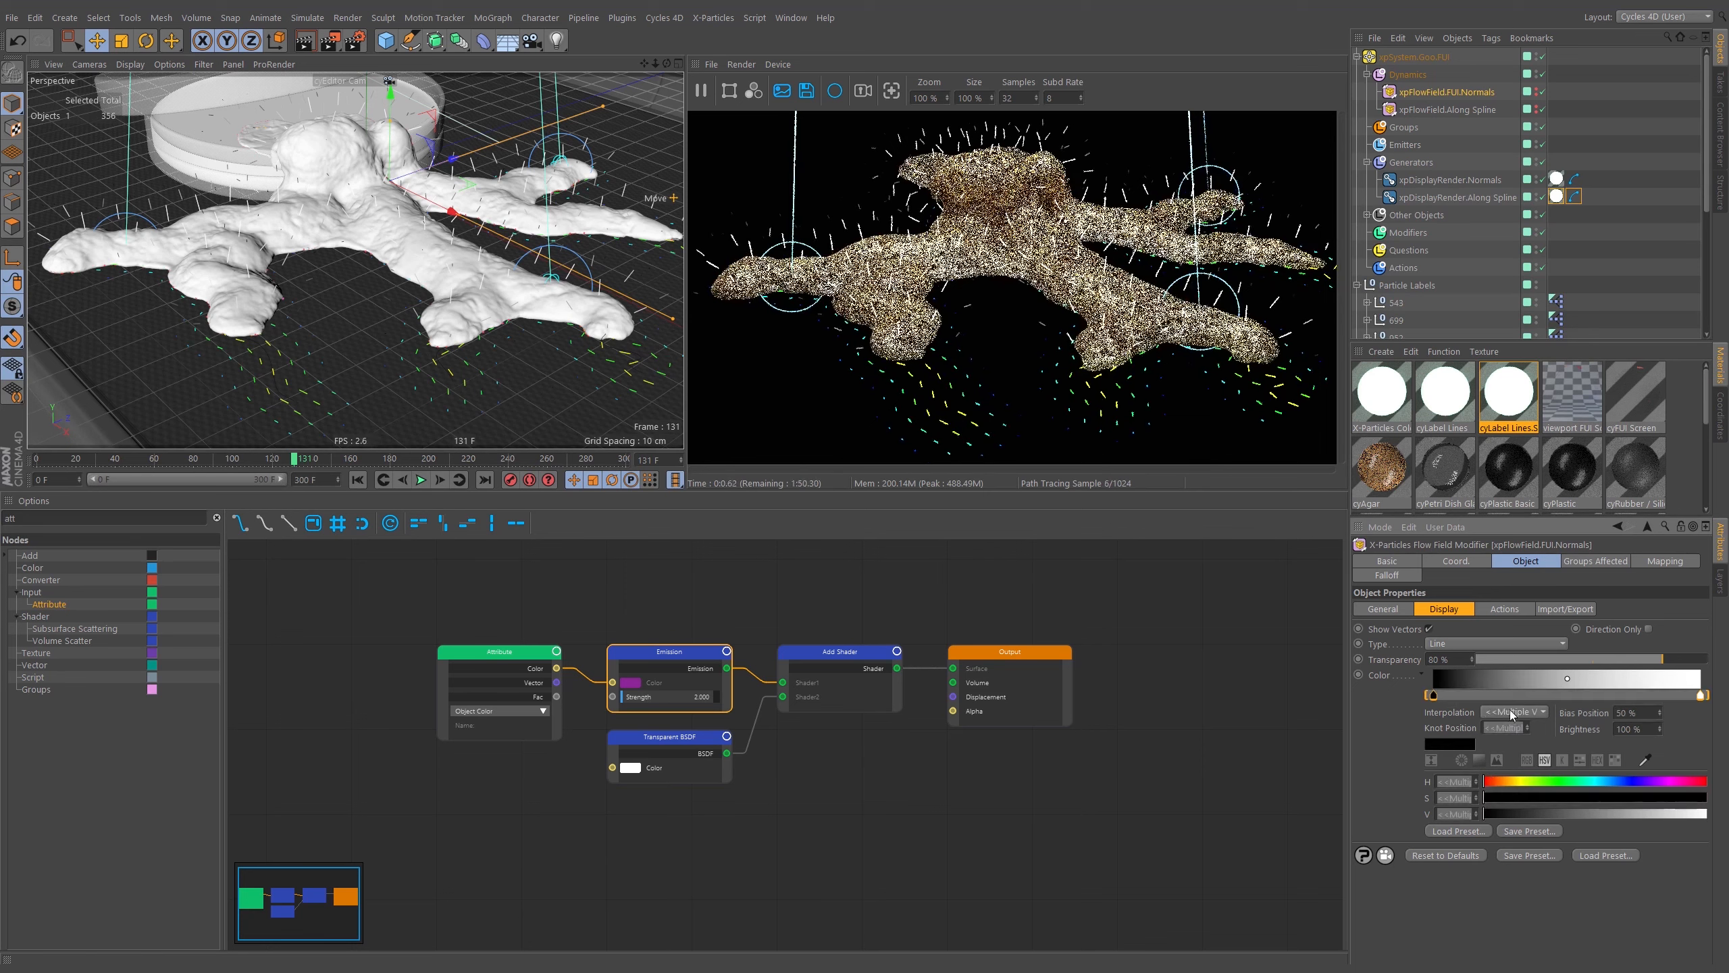
left_click(1511, 712)
left_click(1512, 783)
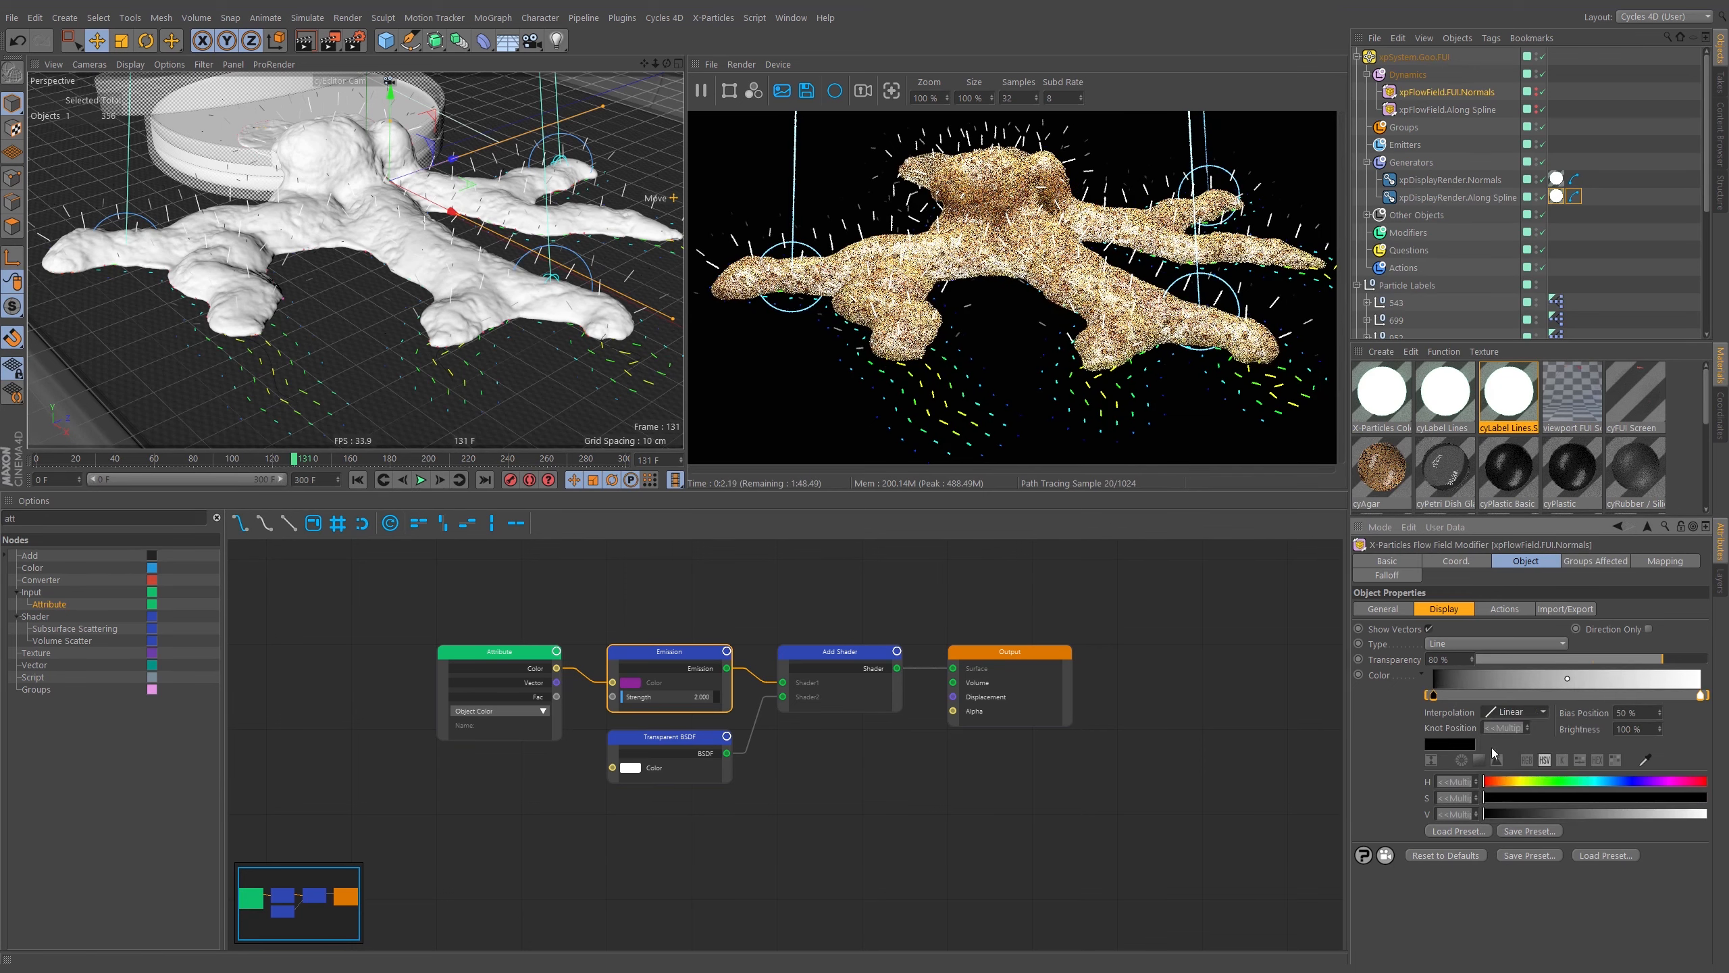
left_click(1488, 675)
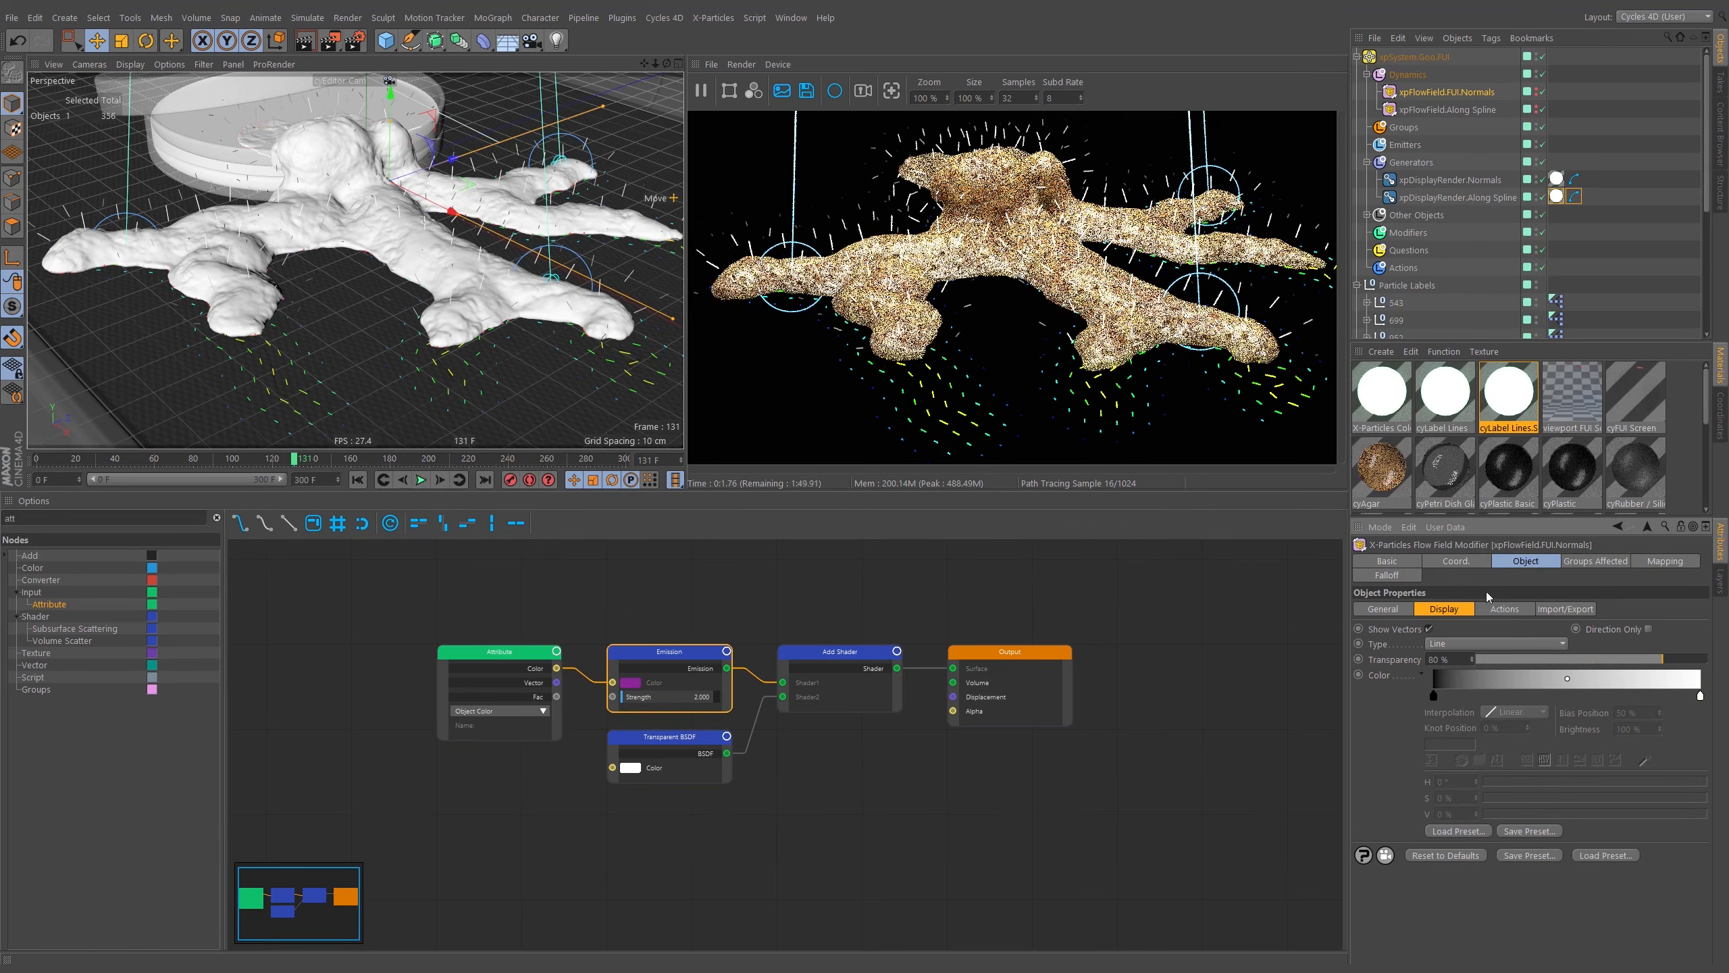
Copy the vector colour gradient and paste it onto the xpFlowField.Along Spline flow field.
left_click(1384, 677)
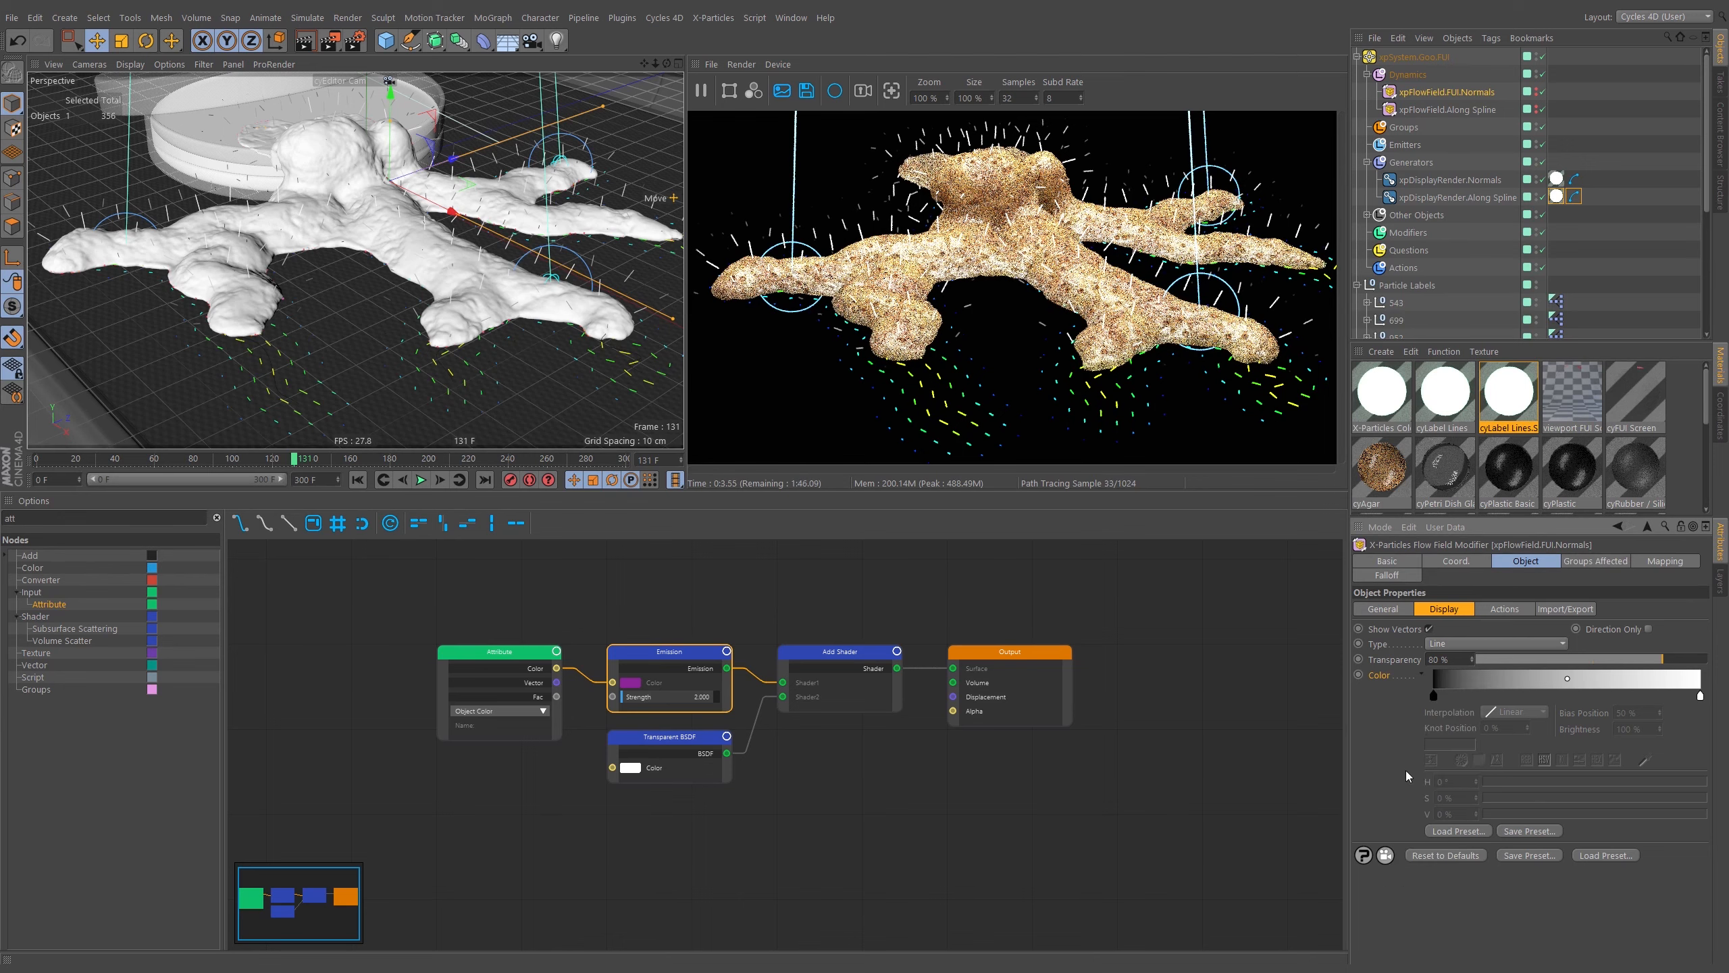
left_click(1447, 109)
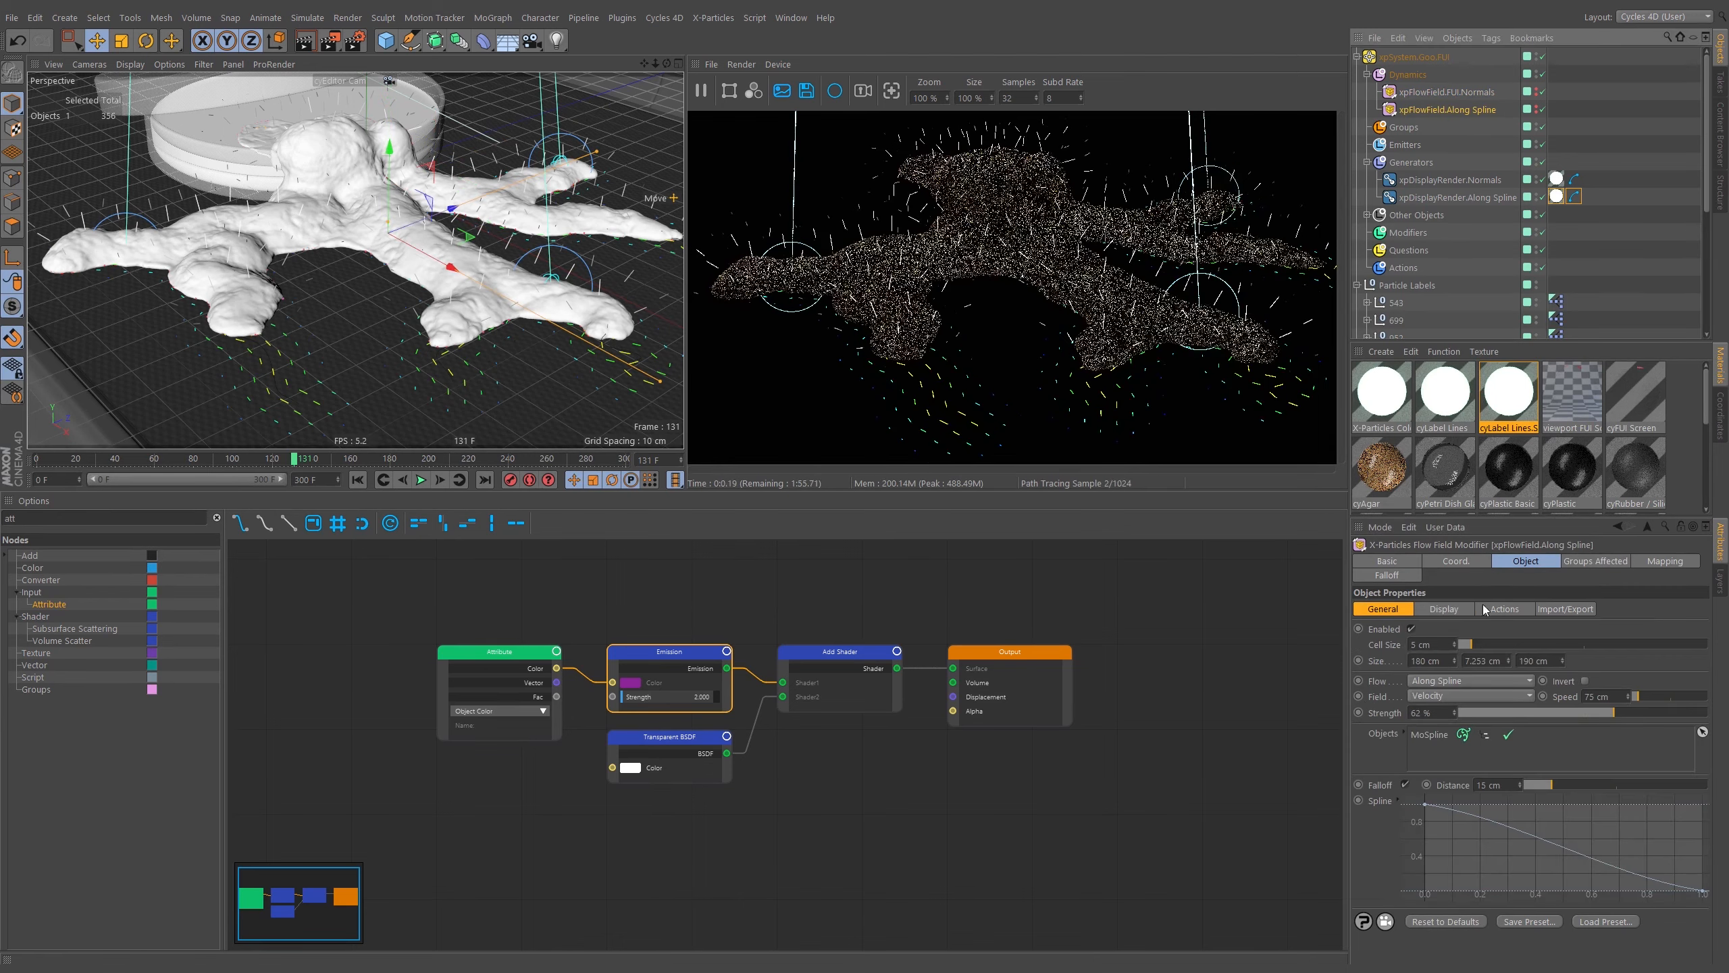
right_click(1383, 675)
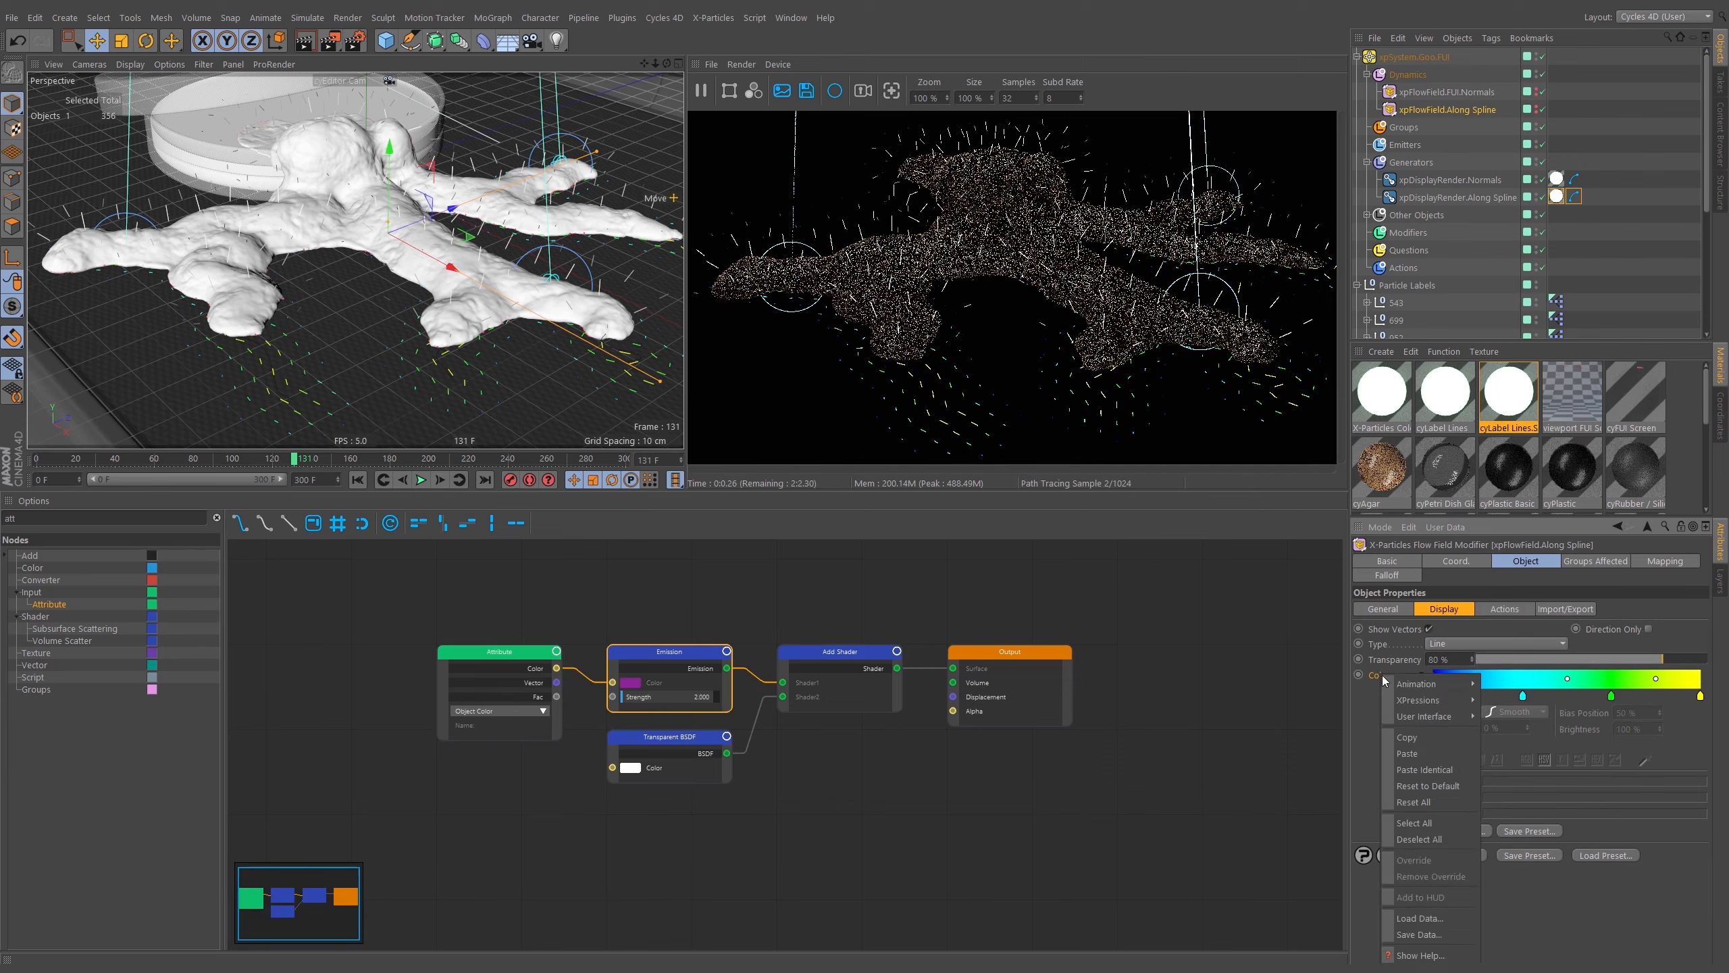
left_click(1423, 754)
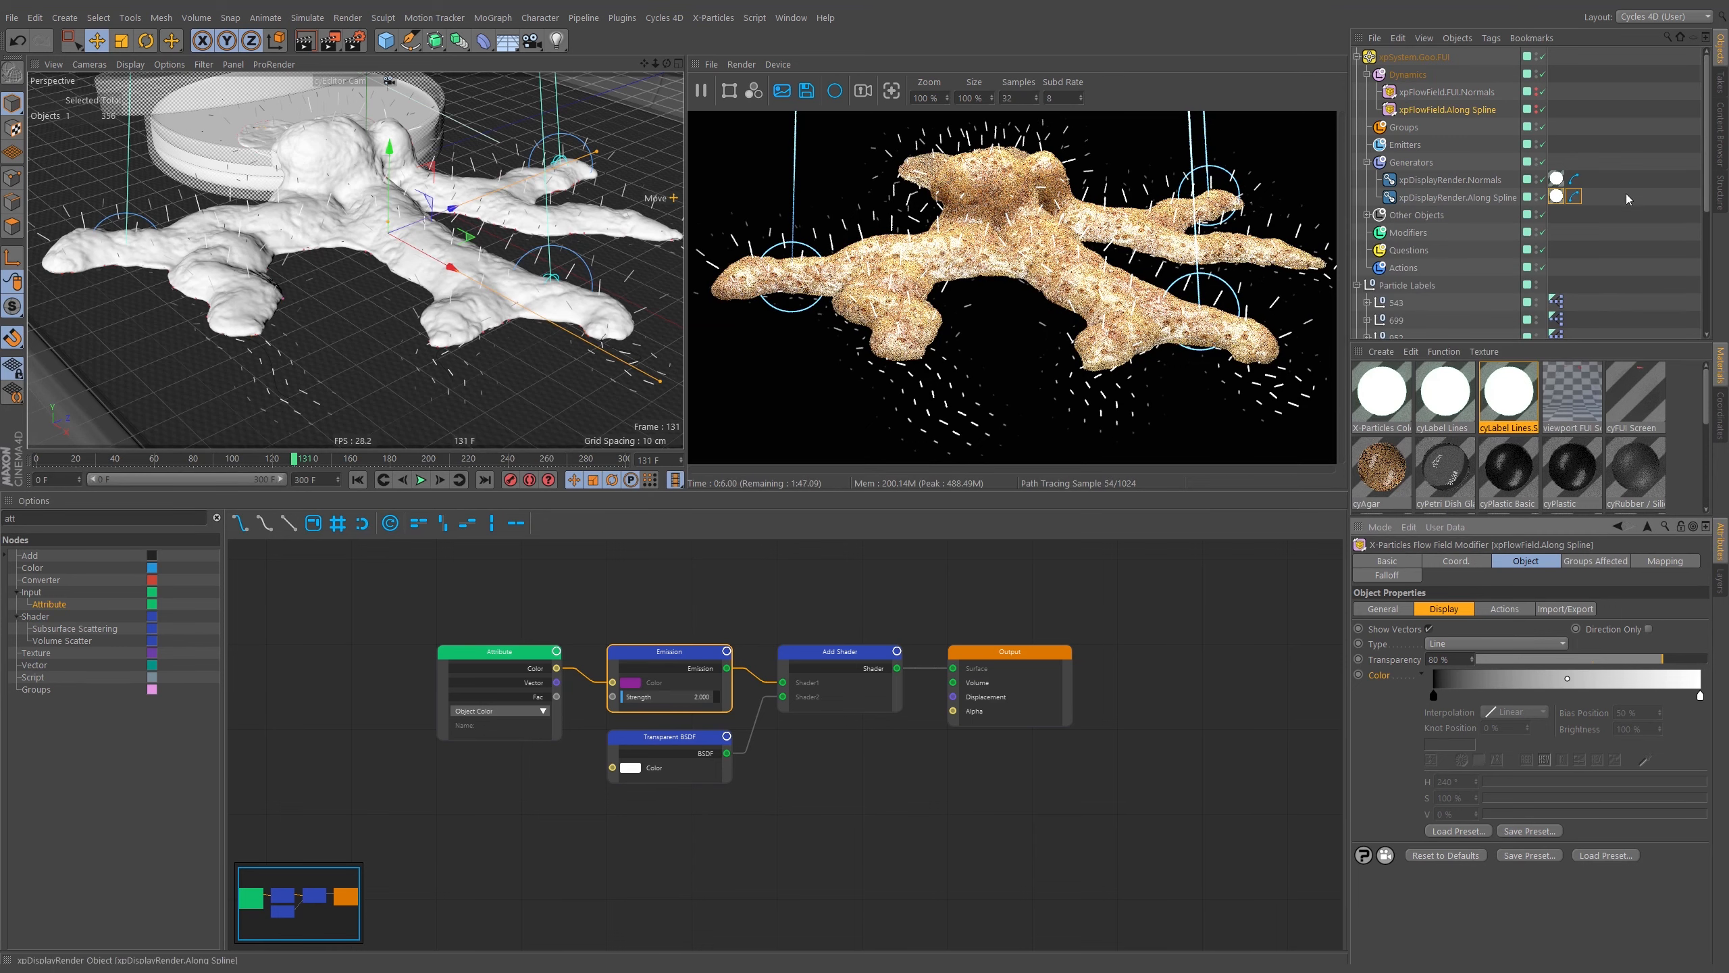
Duplicate the cyLabel Lines material and rename the copy cyLabel Lines.Goo.FUI.
left_click(1451, 180)
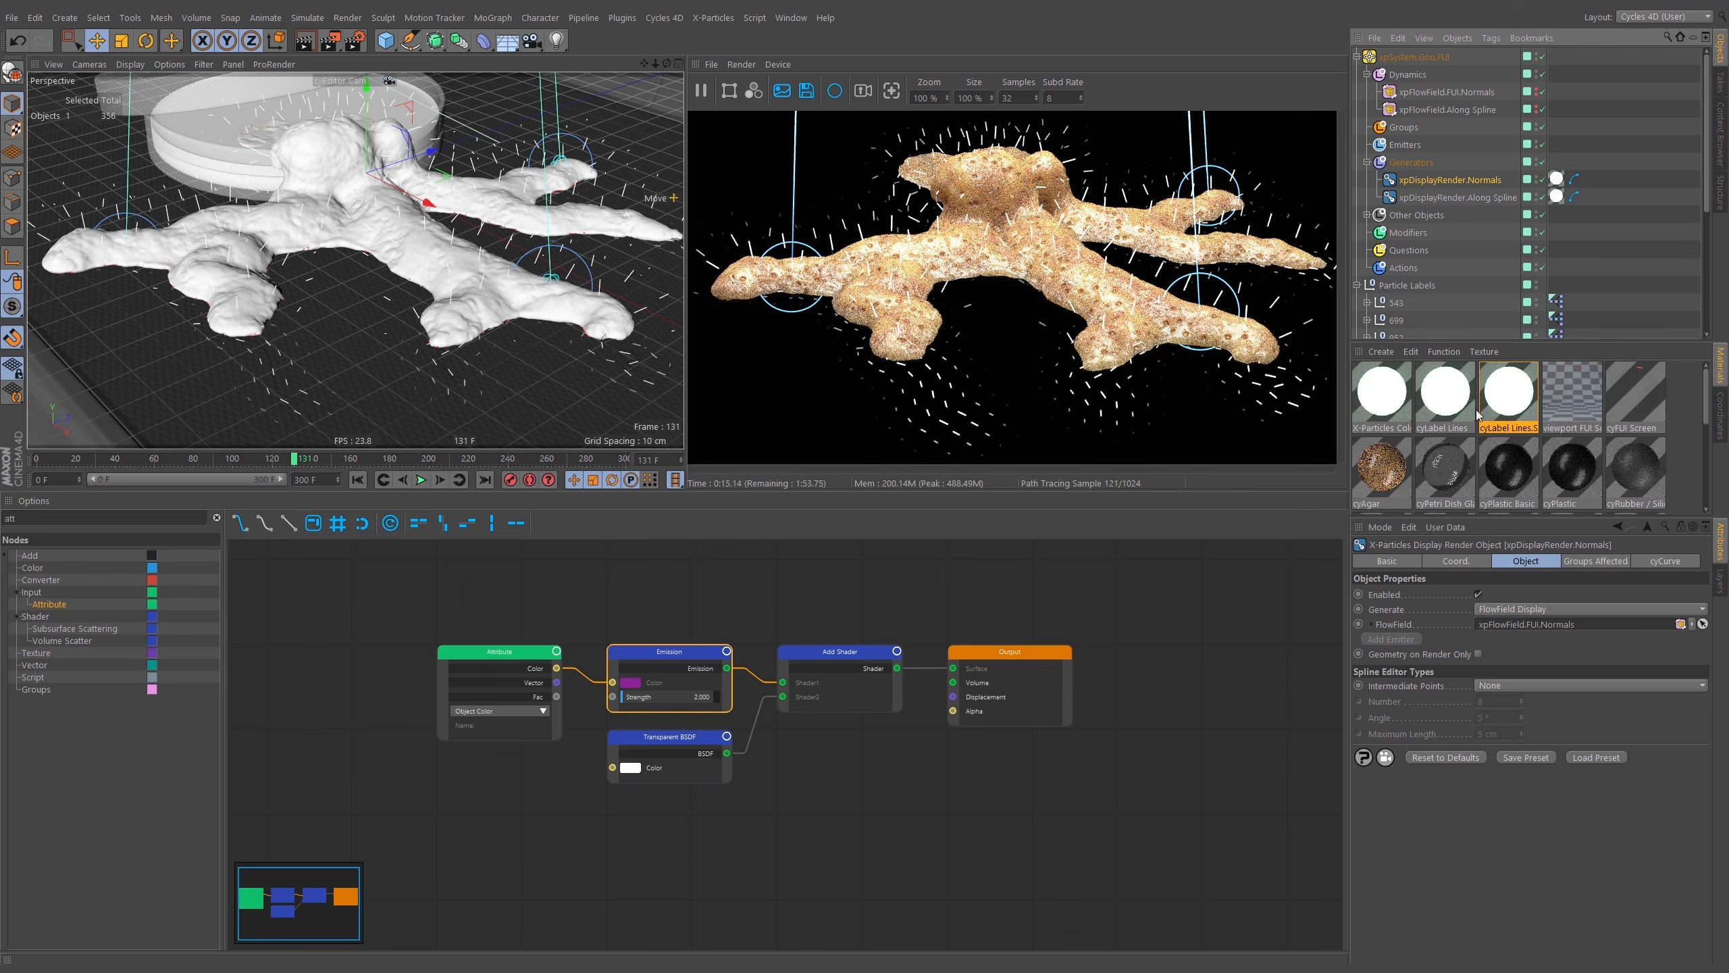
left_click_drag(1512, 404, 1569, 402, "ctrl")
double_click(1583, 428)
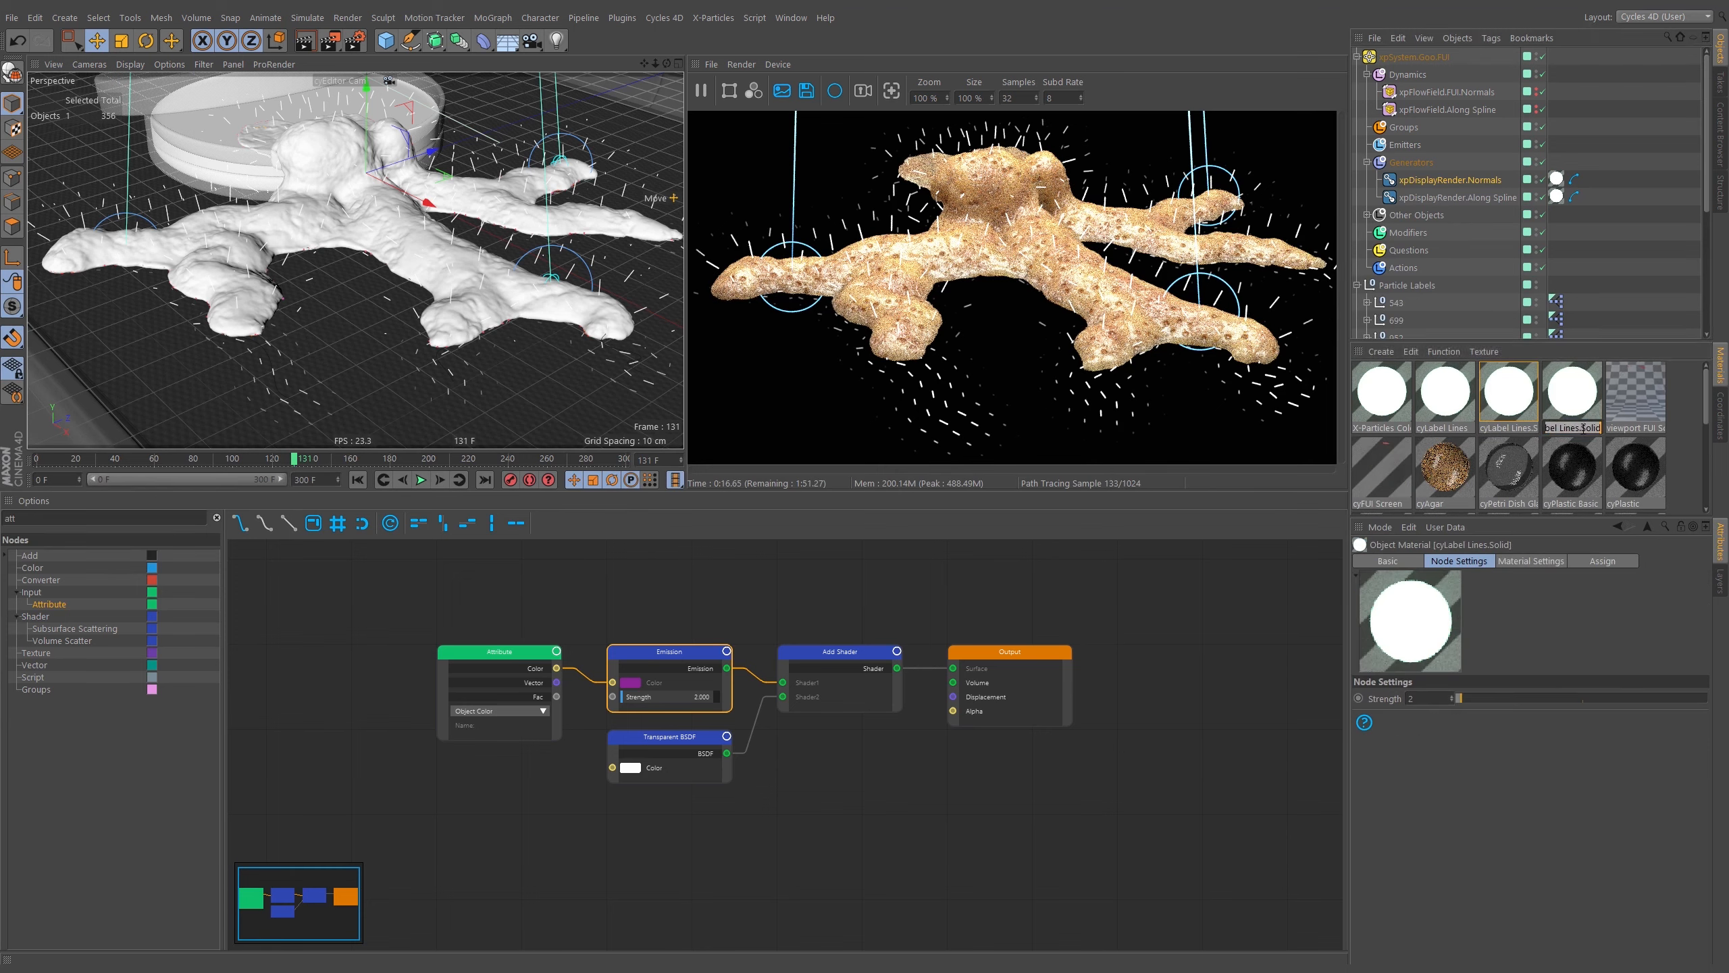
left_click(1561, 427)
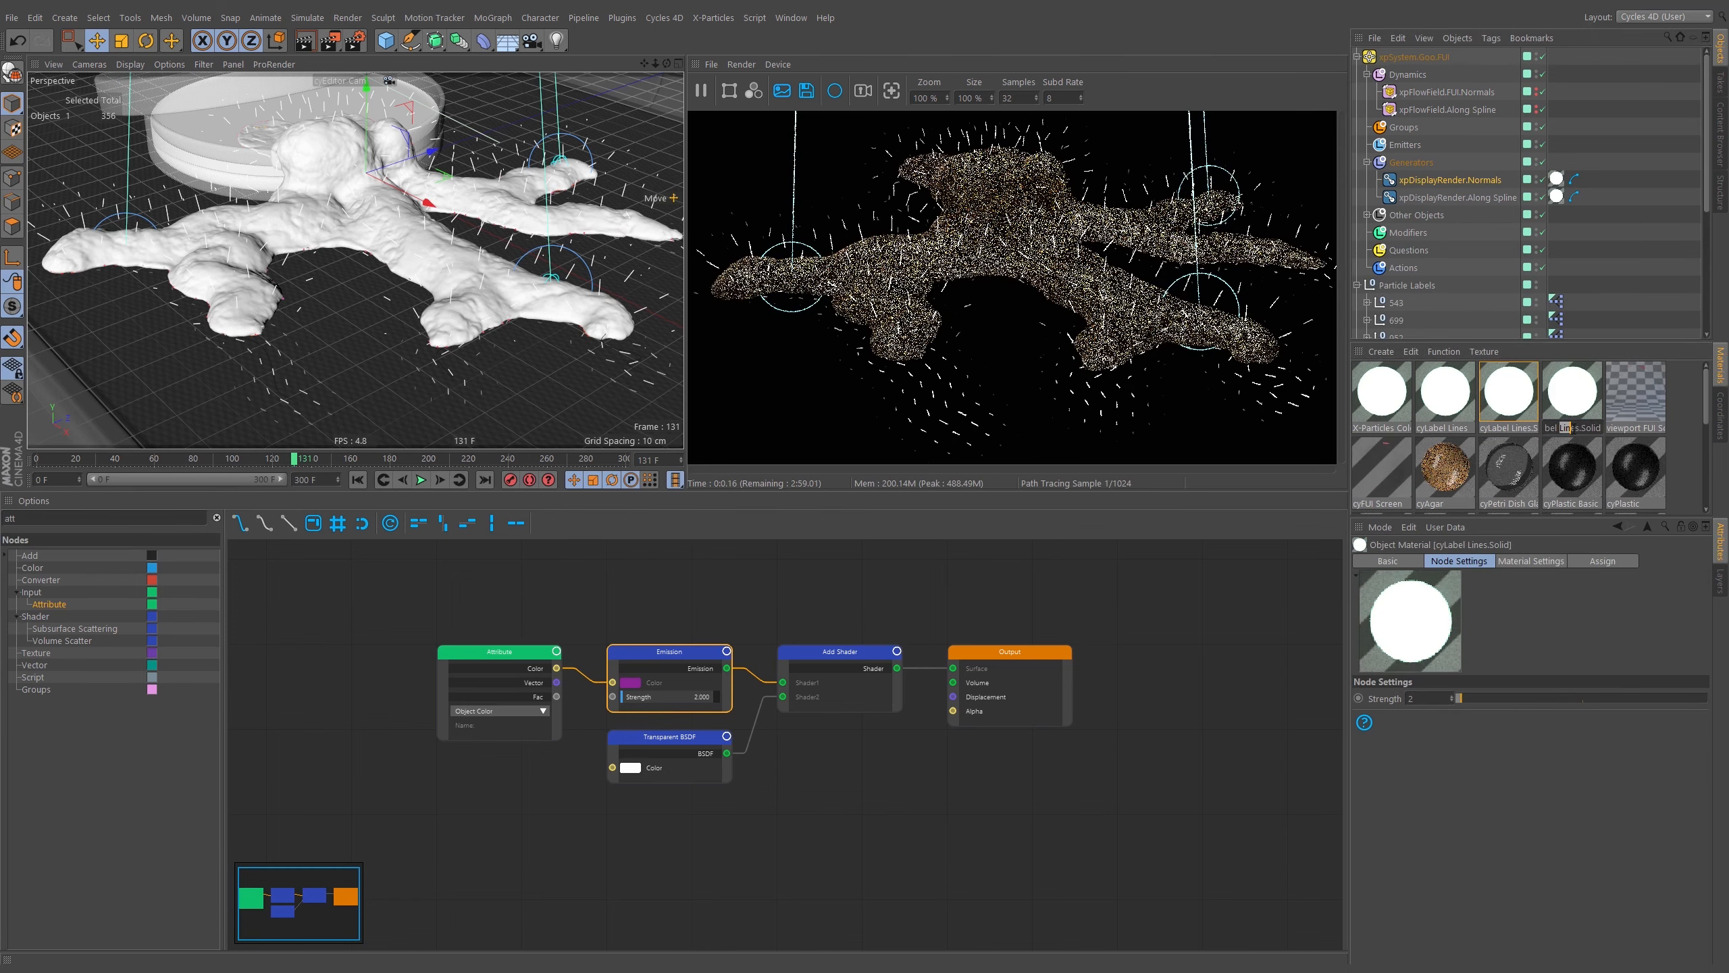
left_click_drag(1581, 428, 1654, 432)
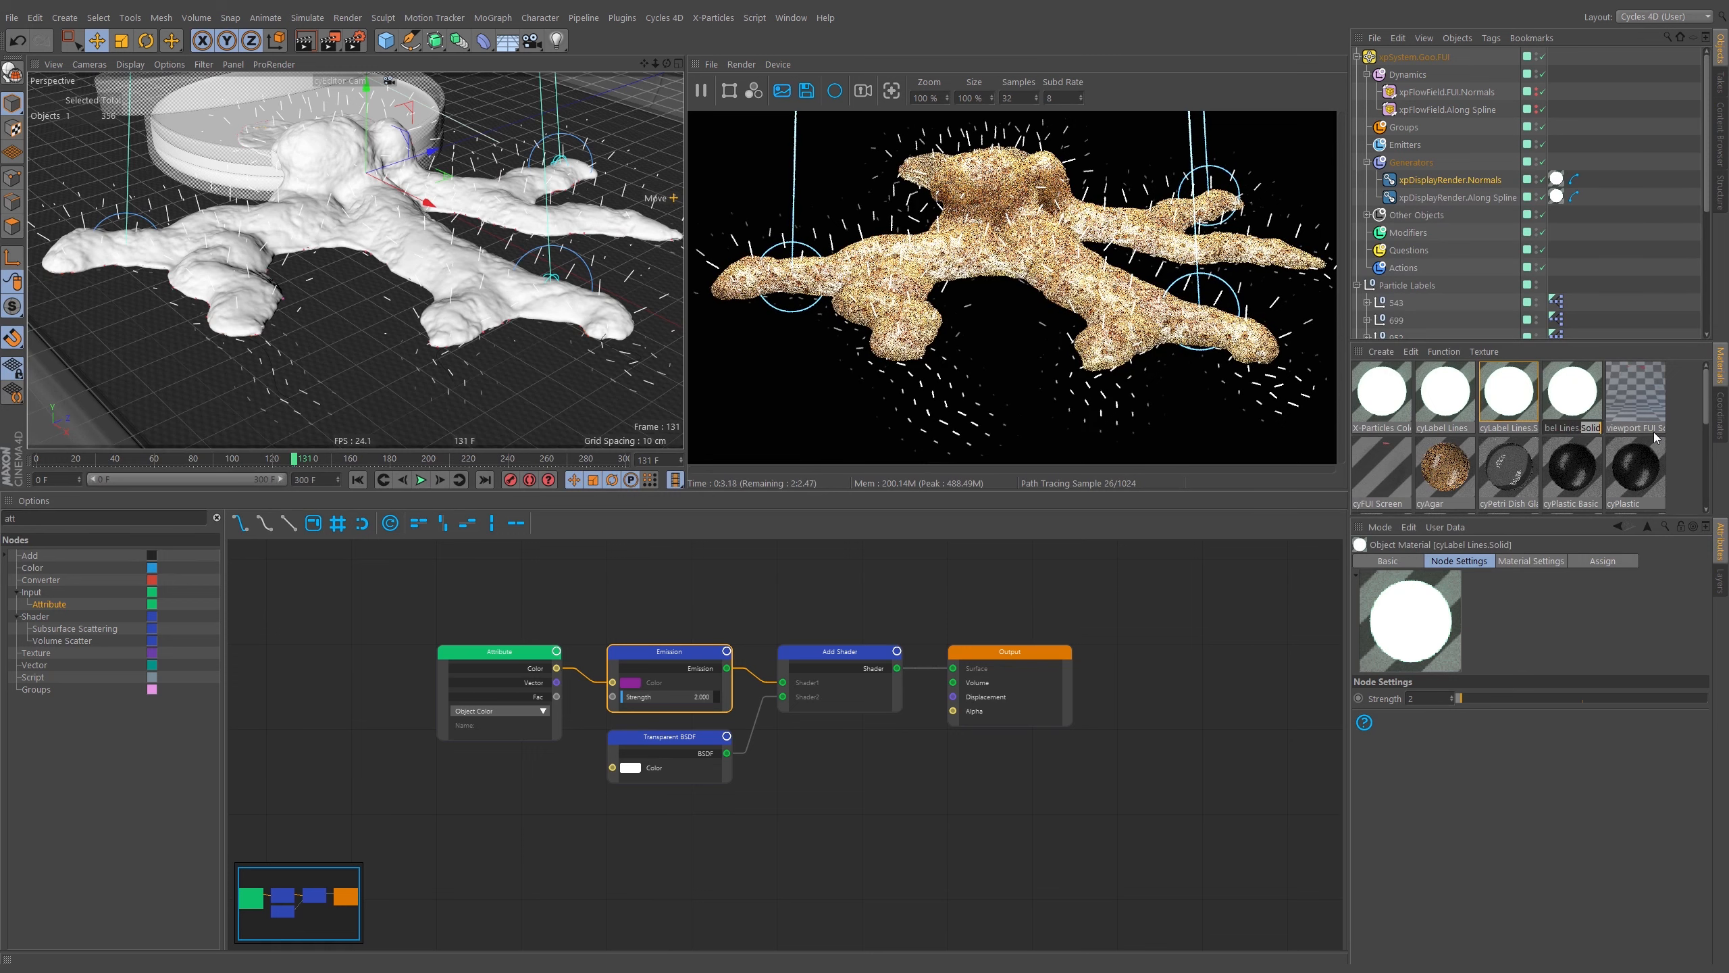
type("Goo")
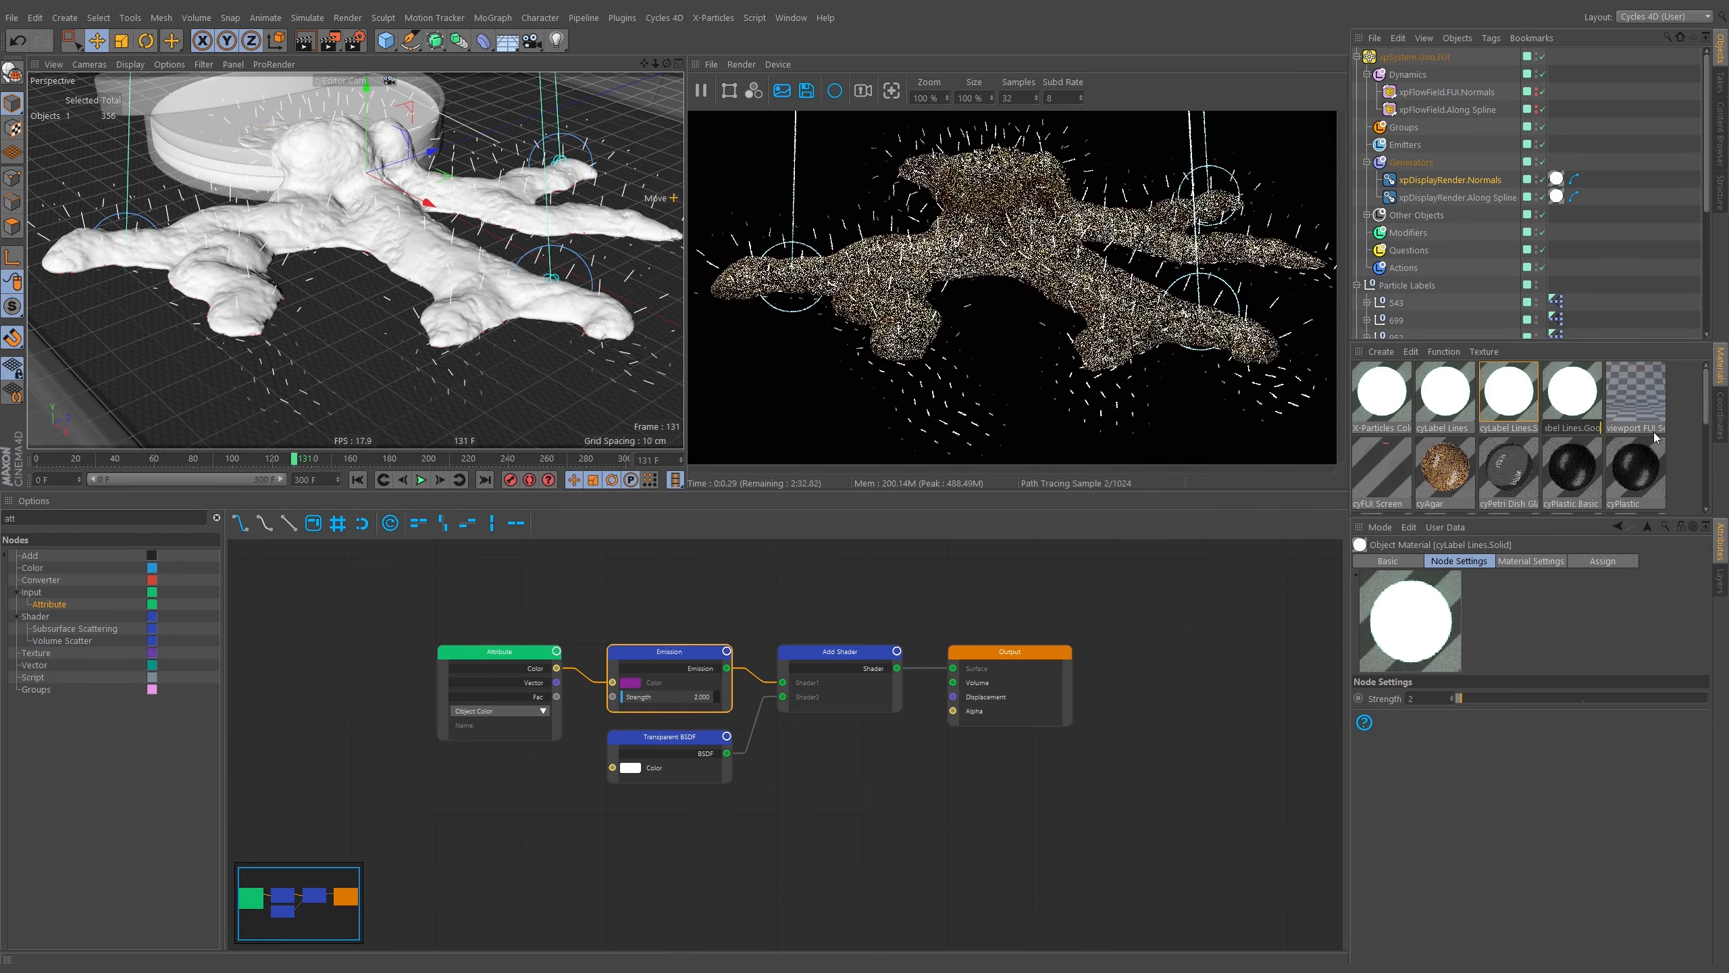
type(".FUI")
key("Return")
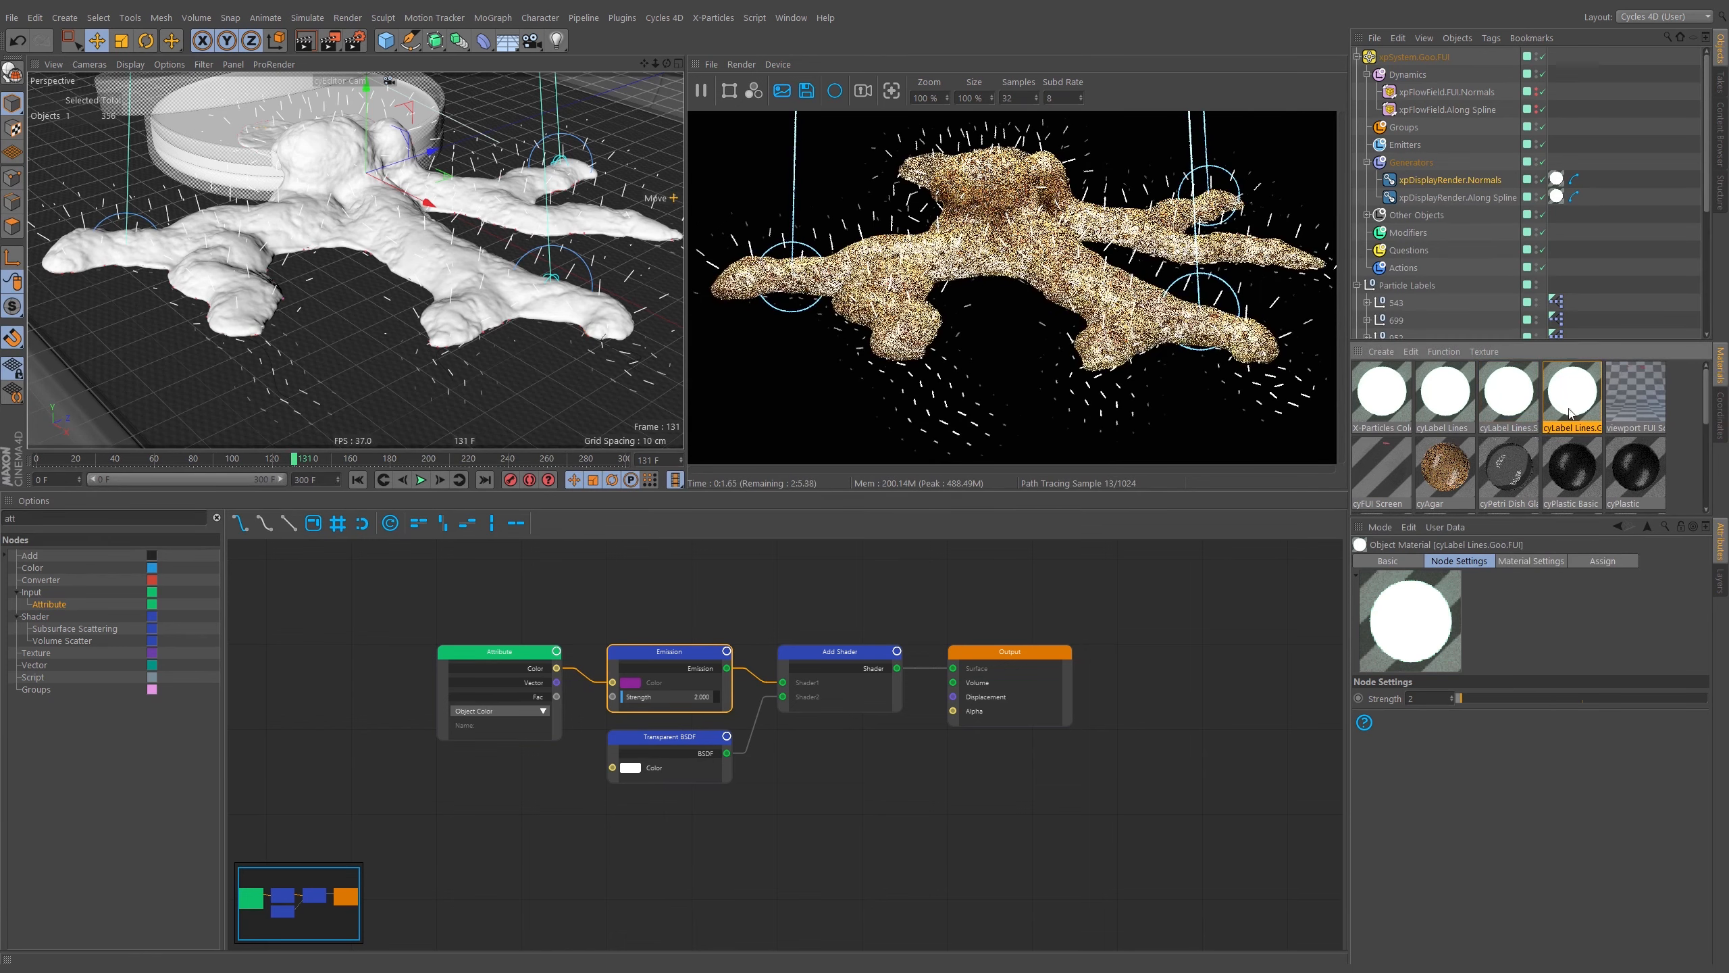
left_click_drag(1558, 209, 1558, 198)
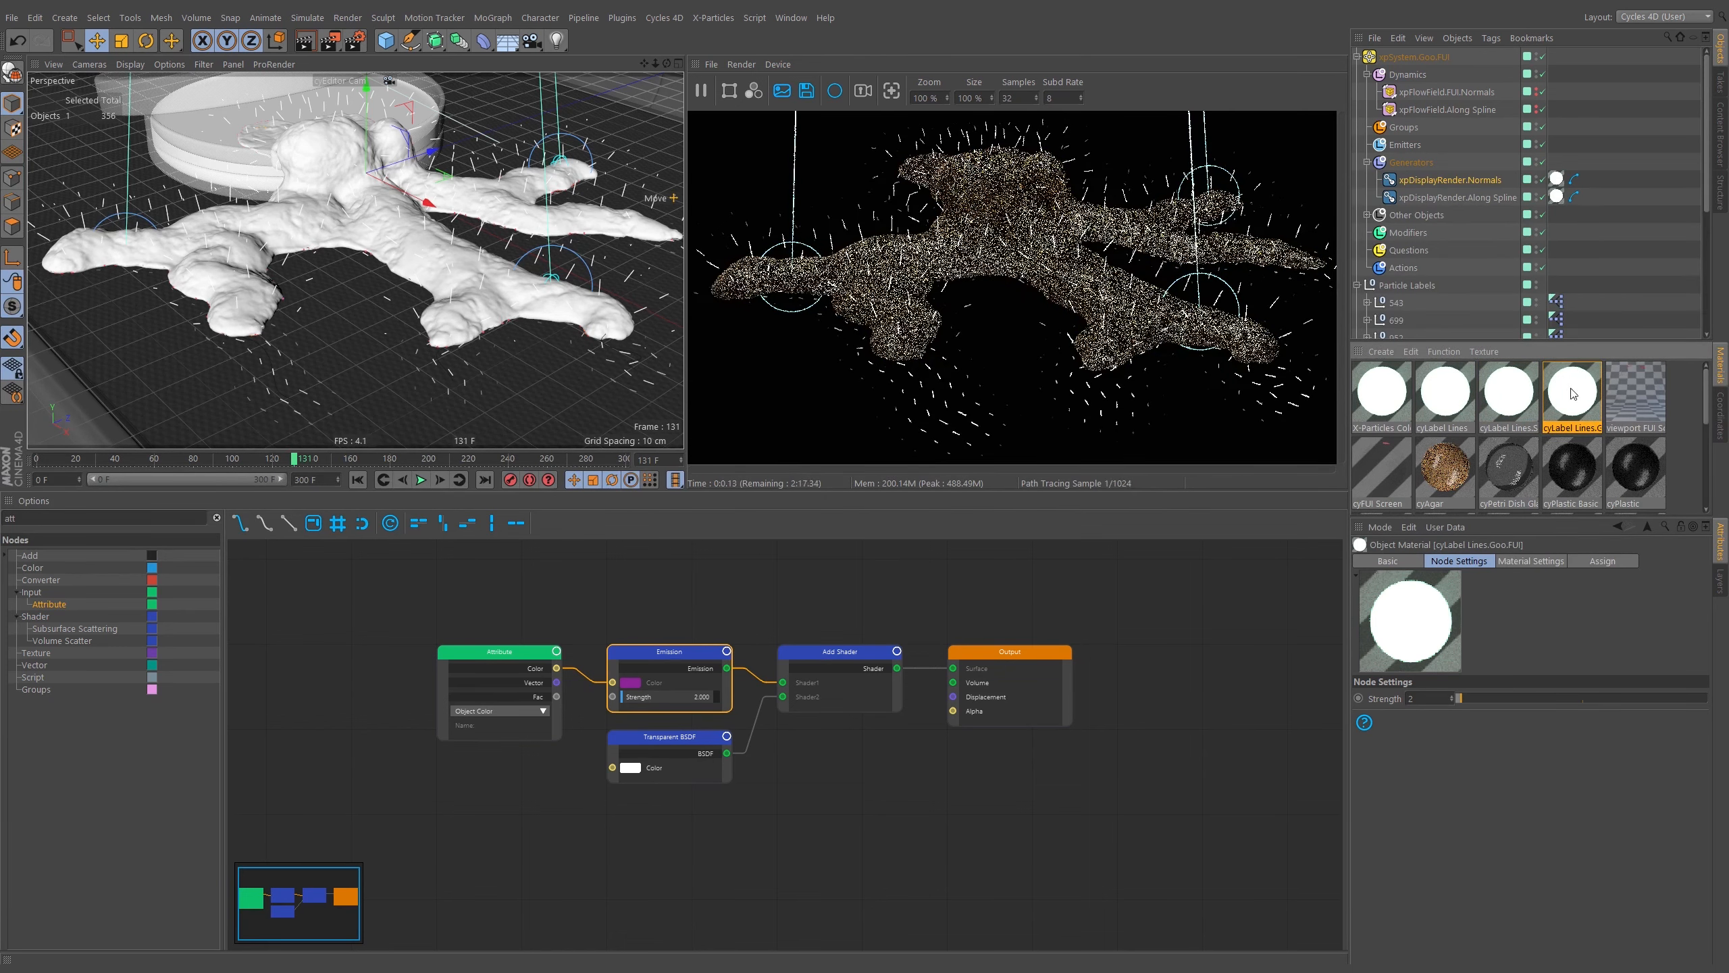
Insert a Color Ramp node between the Attribute and Emission nodes in the material's node graph.
middle_click_drag(551, 620, 822, 612)
left_click_drag(734, 647, 503, 647)
middle_click_drag(628, 617, 583, 611)
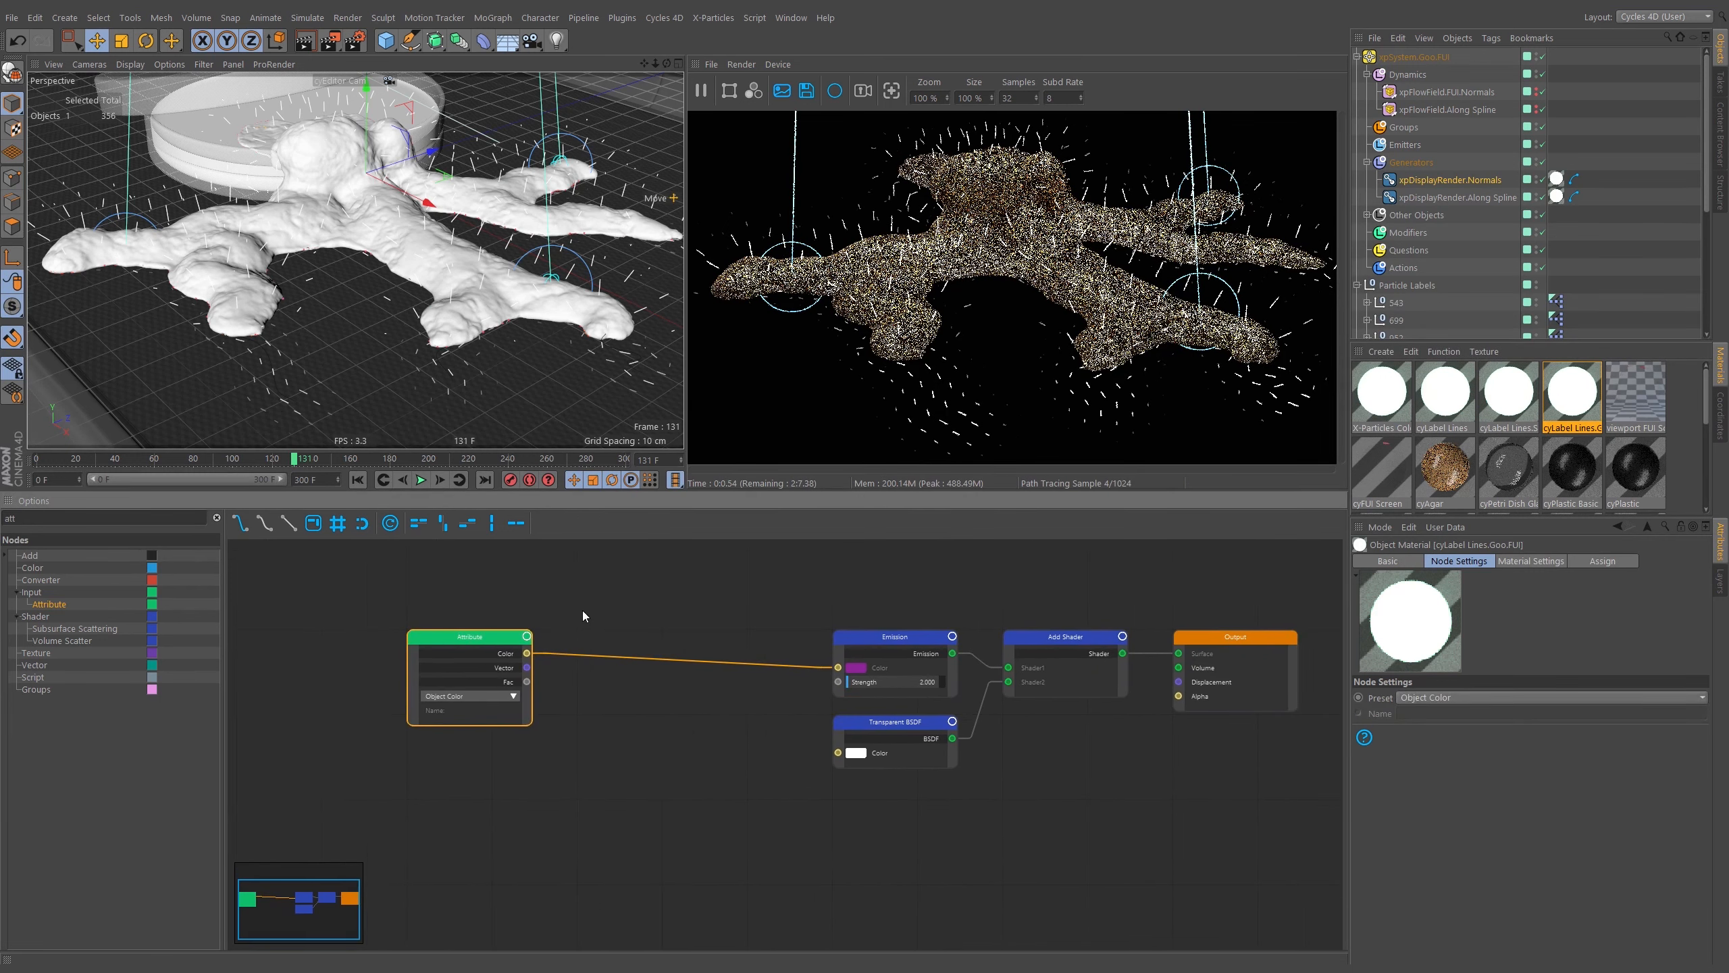
left_click(216, 518)
type("ram")
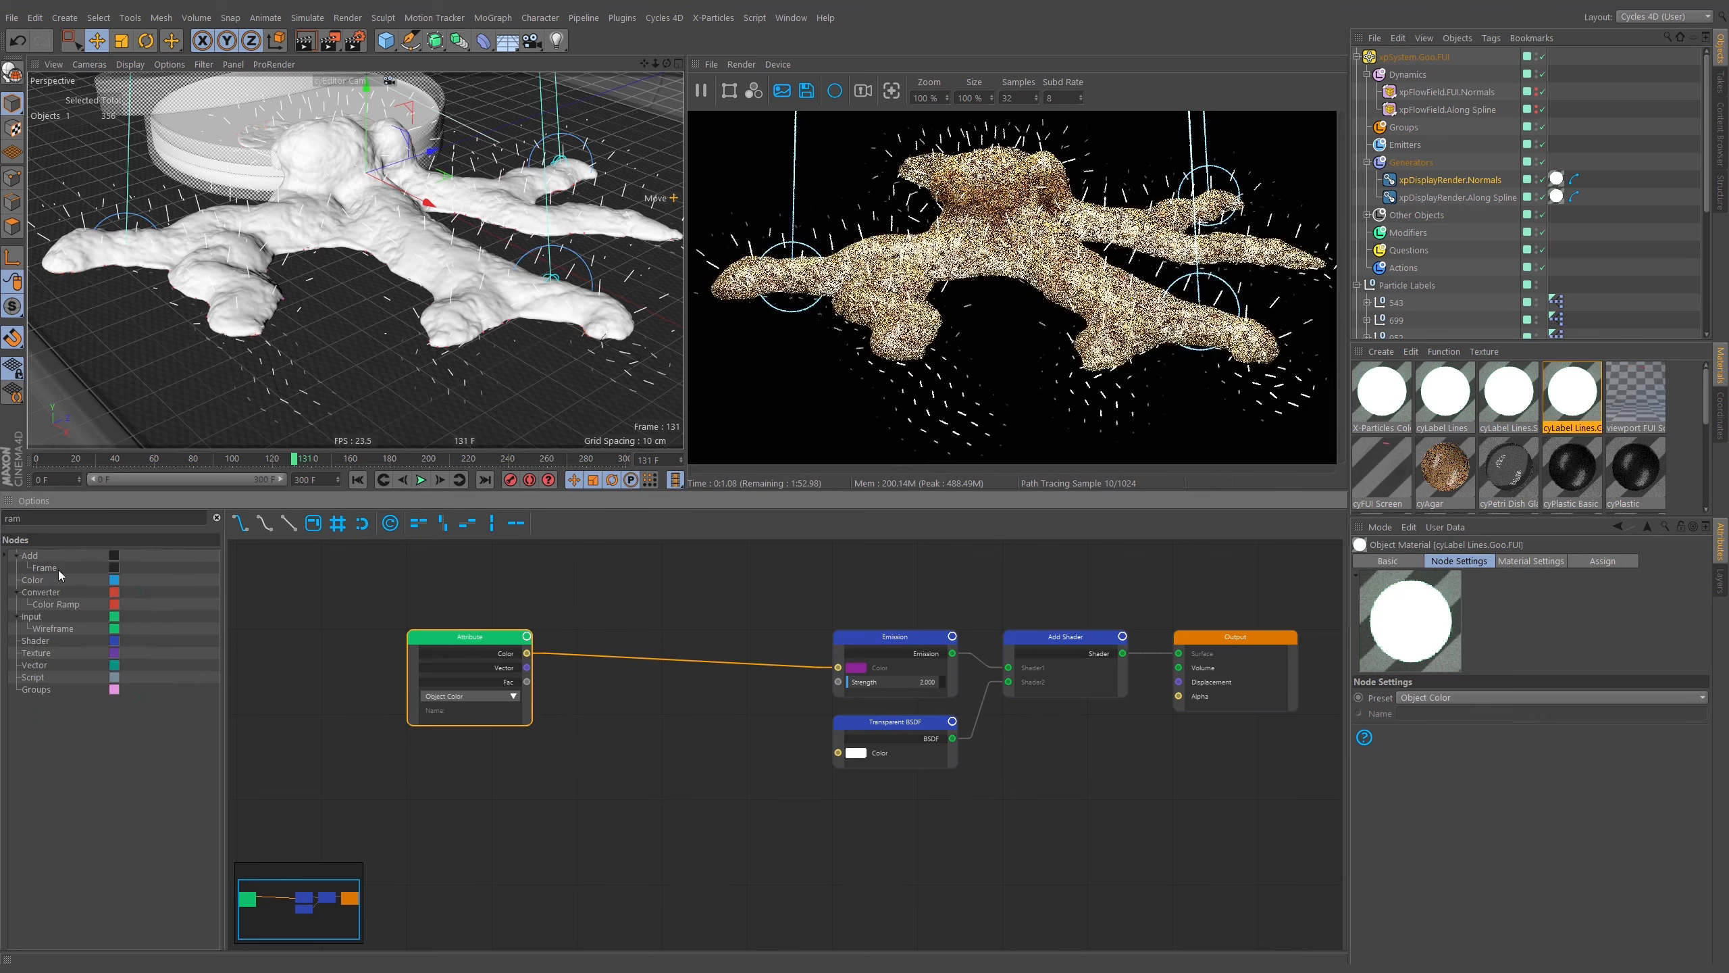
left_click_drag(56, 602, 620, 638)
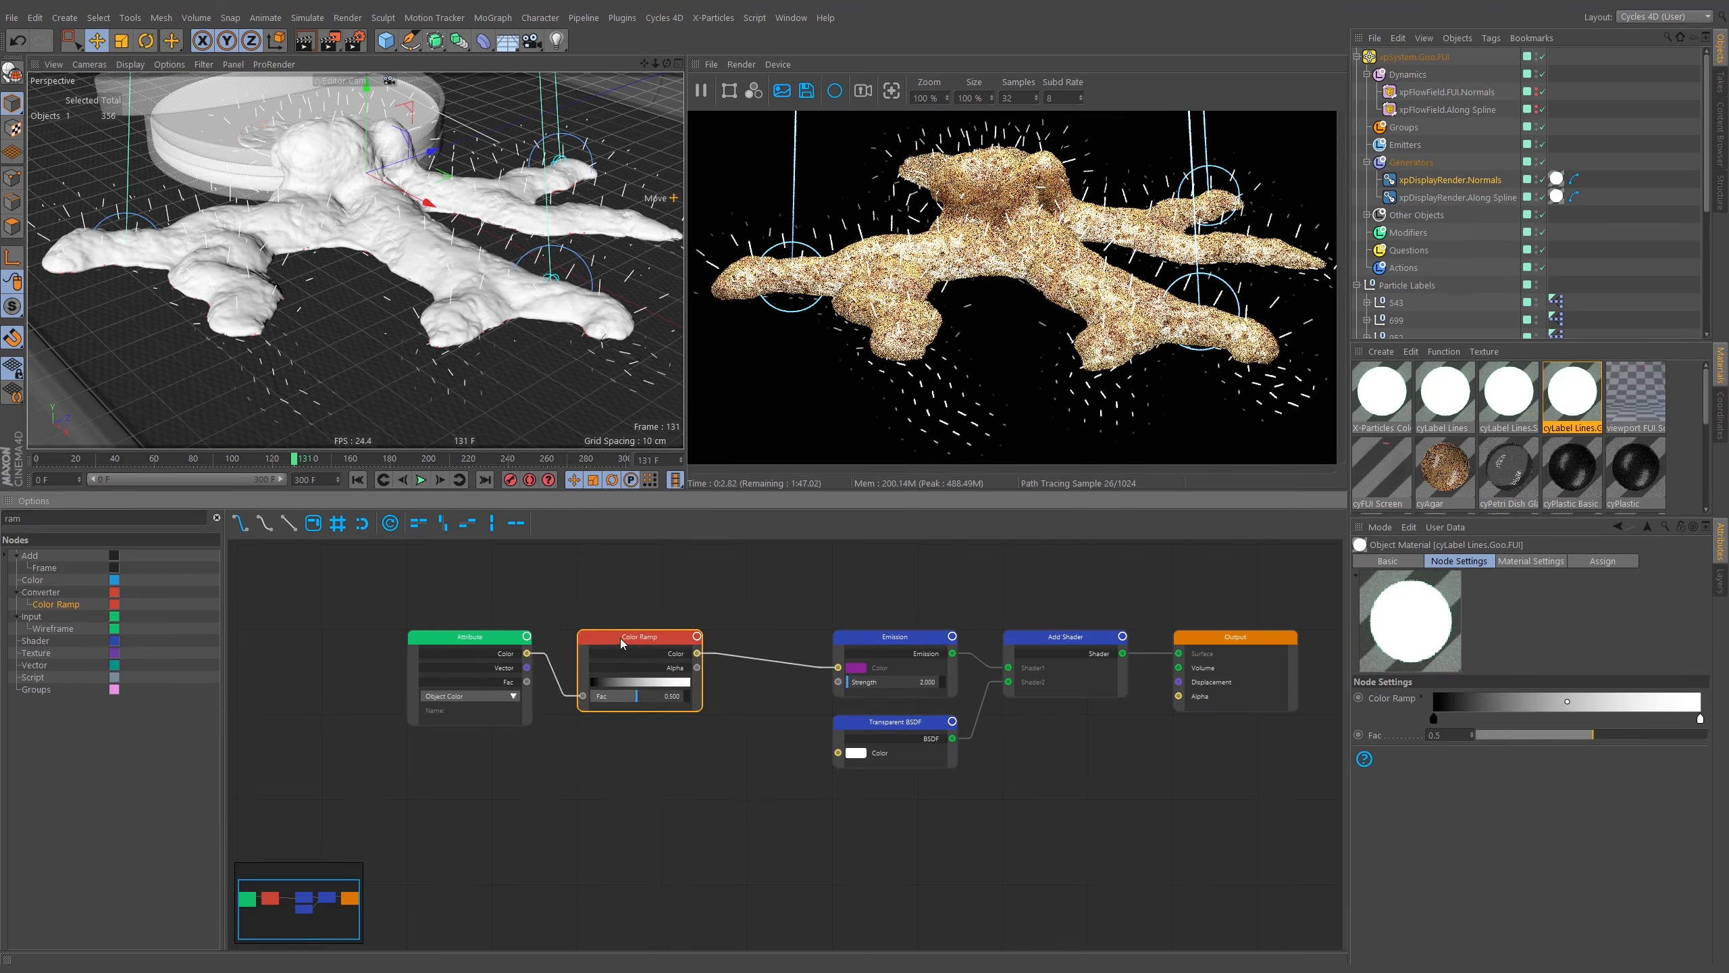
Colour the ramp's knots from light green to blue using palette swatches.
left_click(1422, 697)
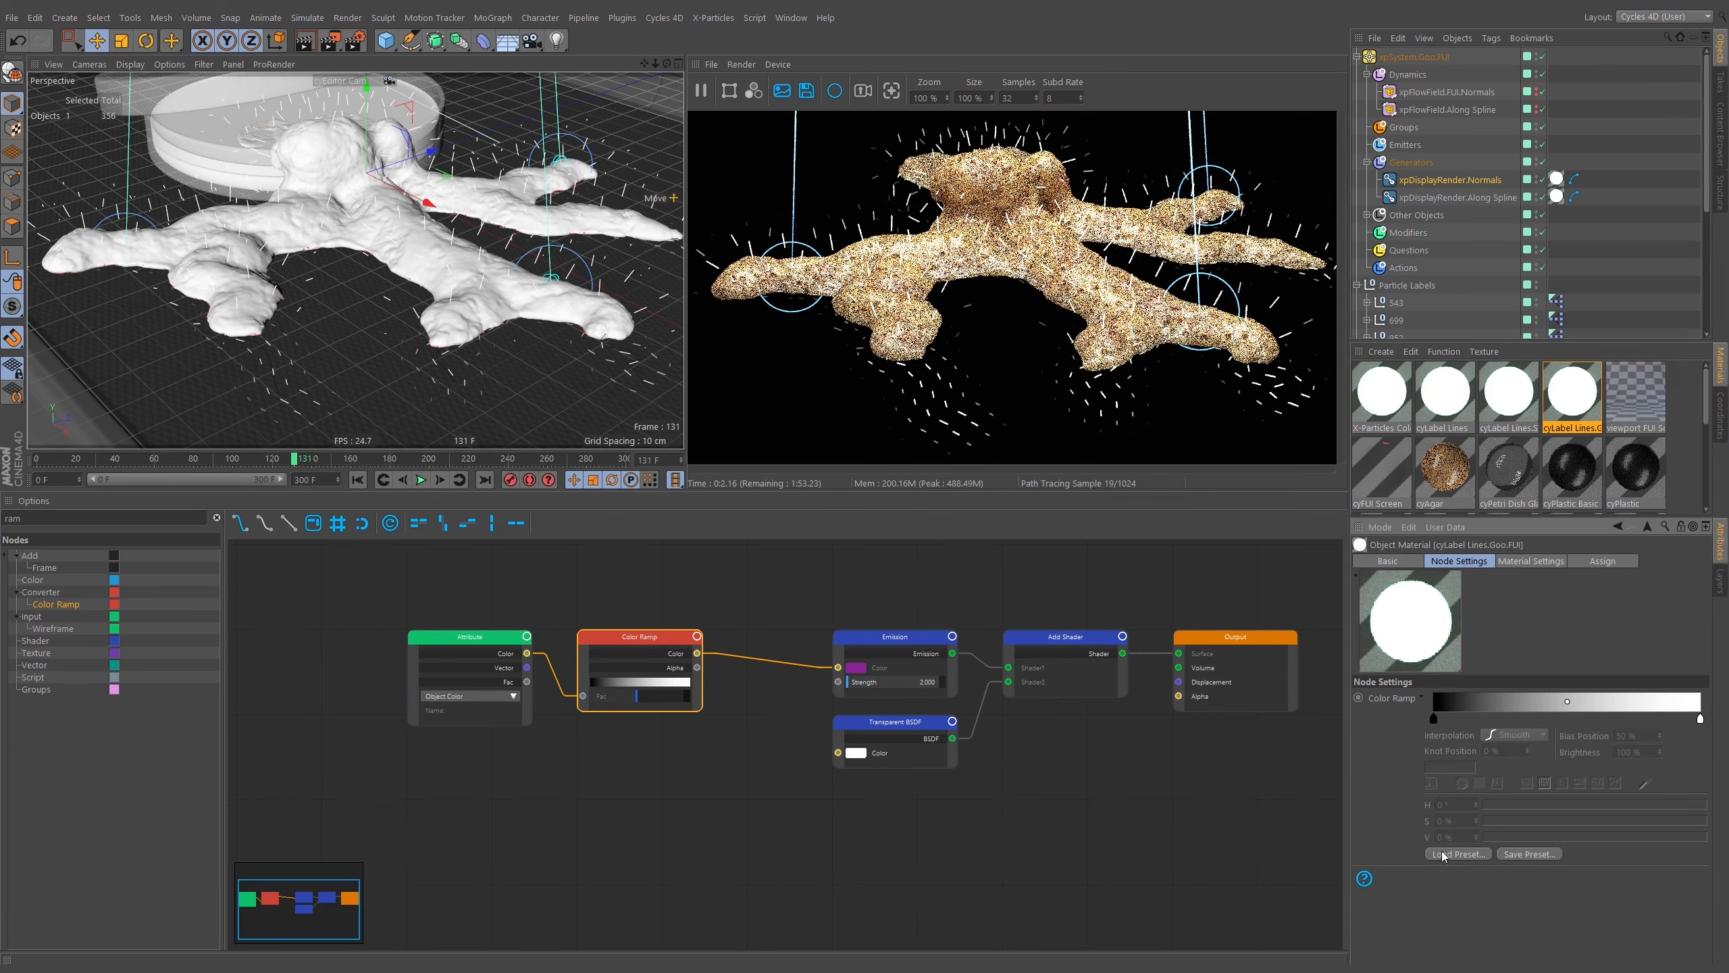
left_click(1433, 717)
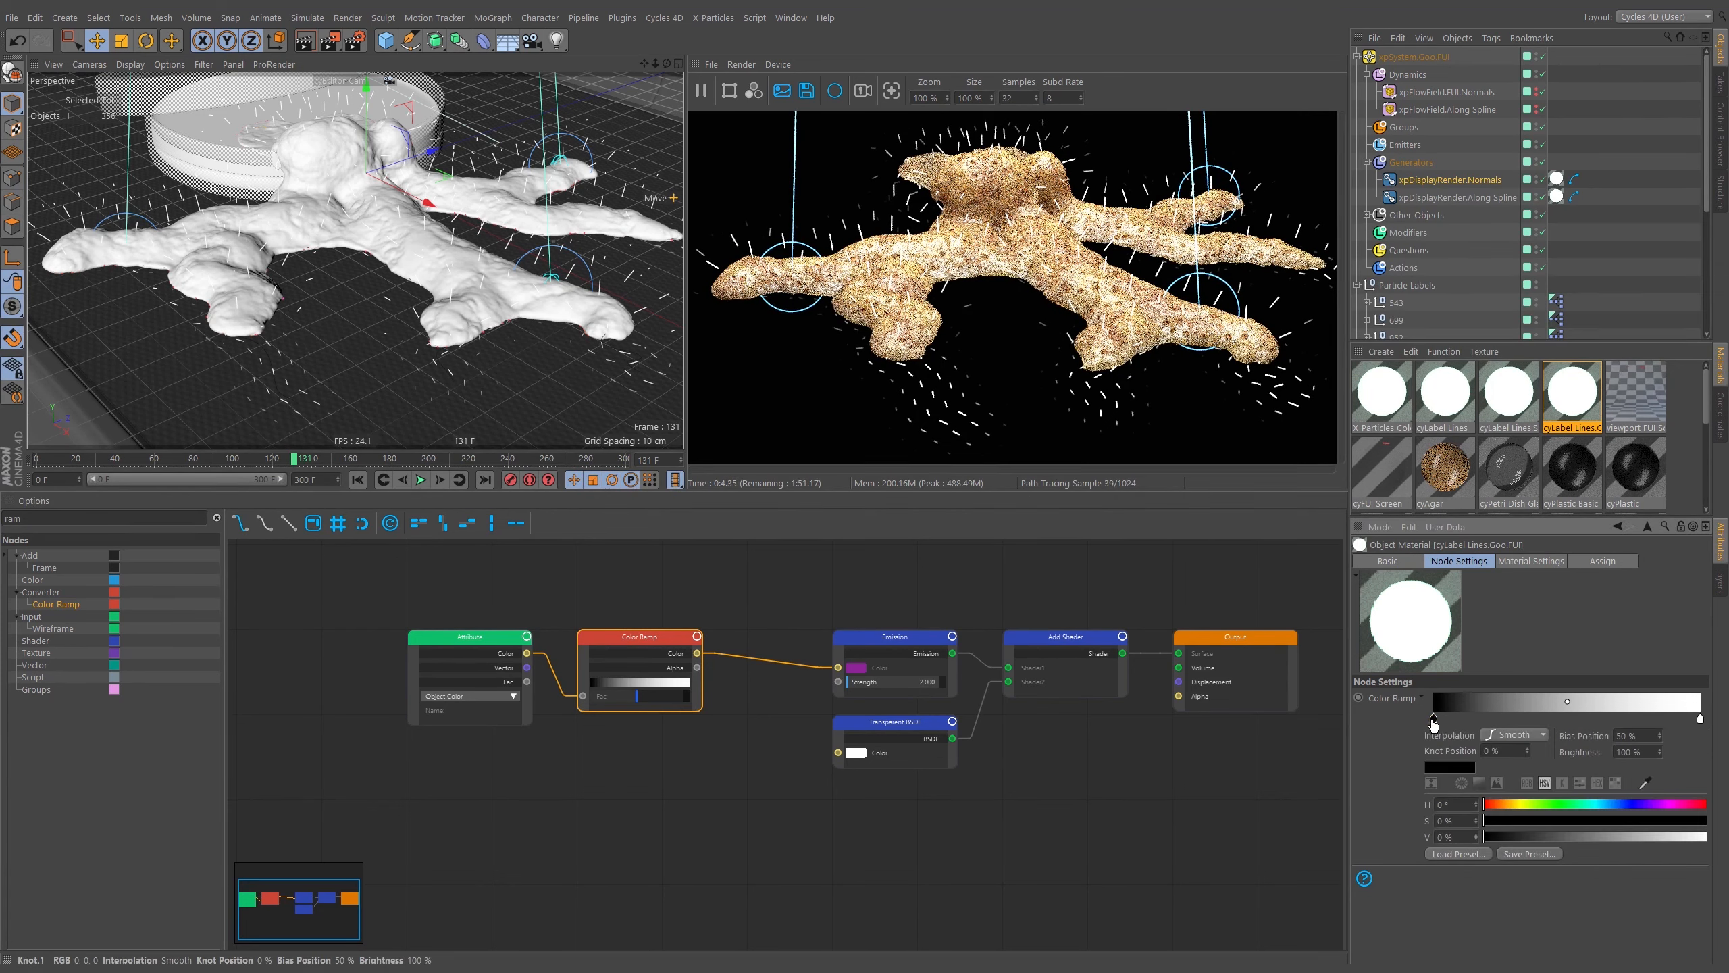
left_click(1616, 785)
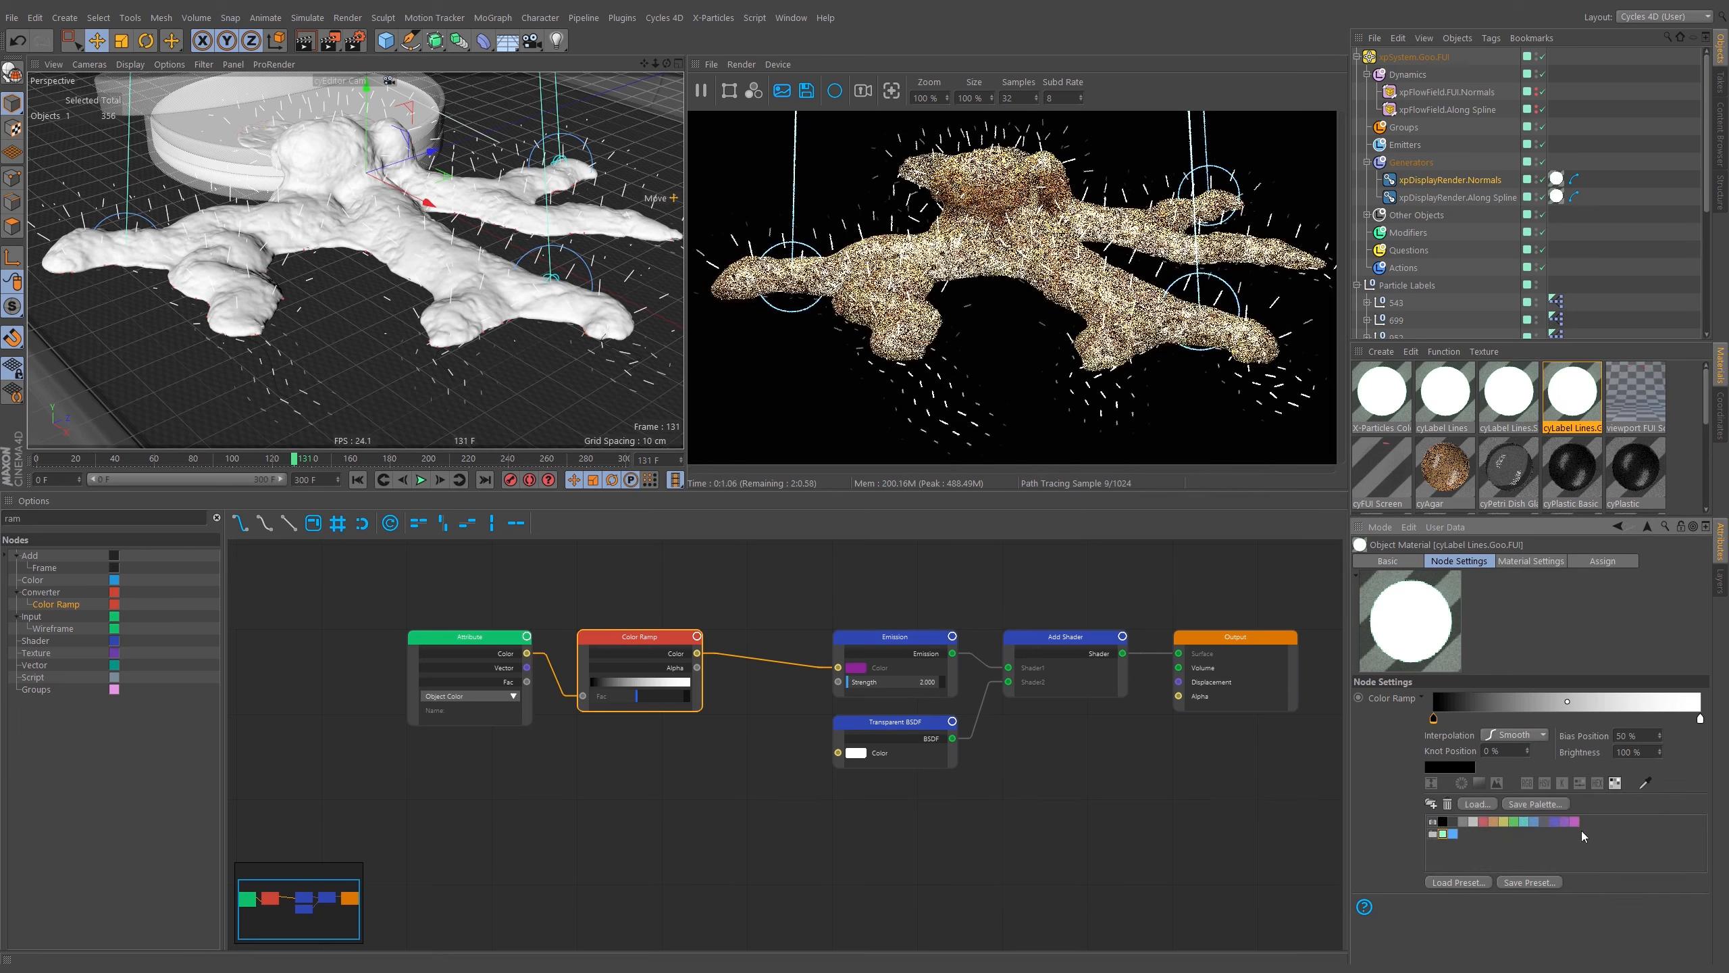
left_click_drag(1434, 834, 1531, 703)
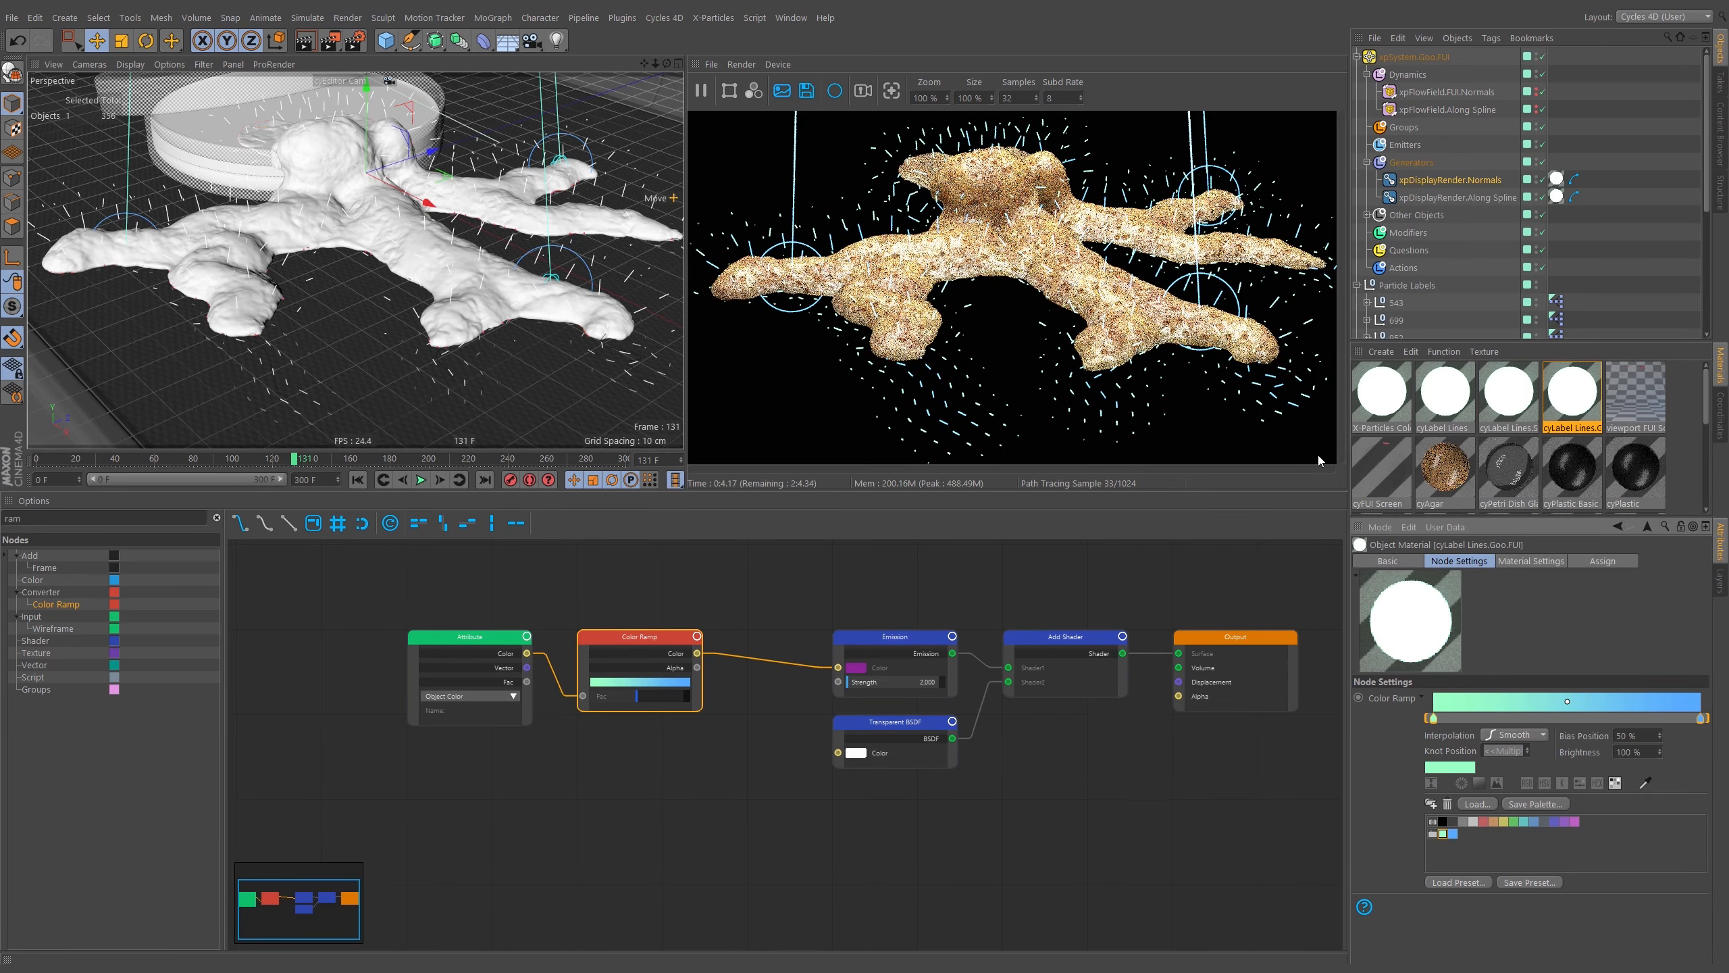
left_click_drag(422, 187, 458, 294, "alt")
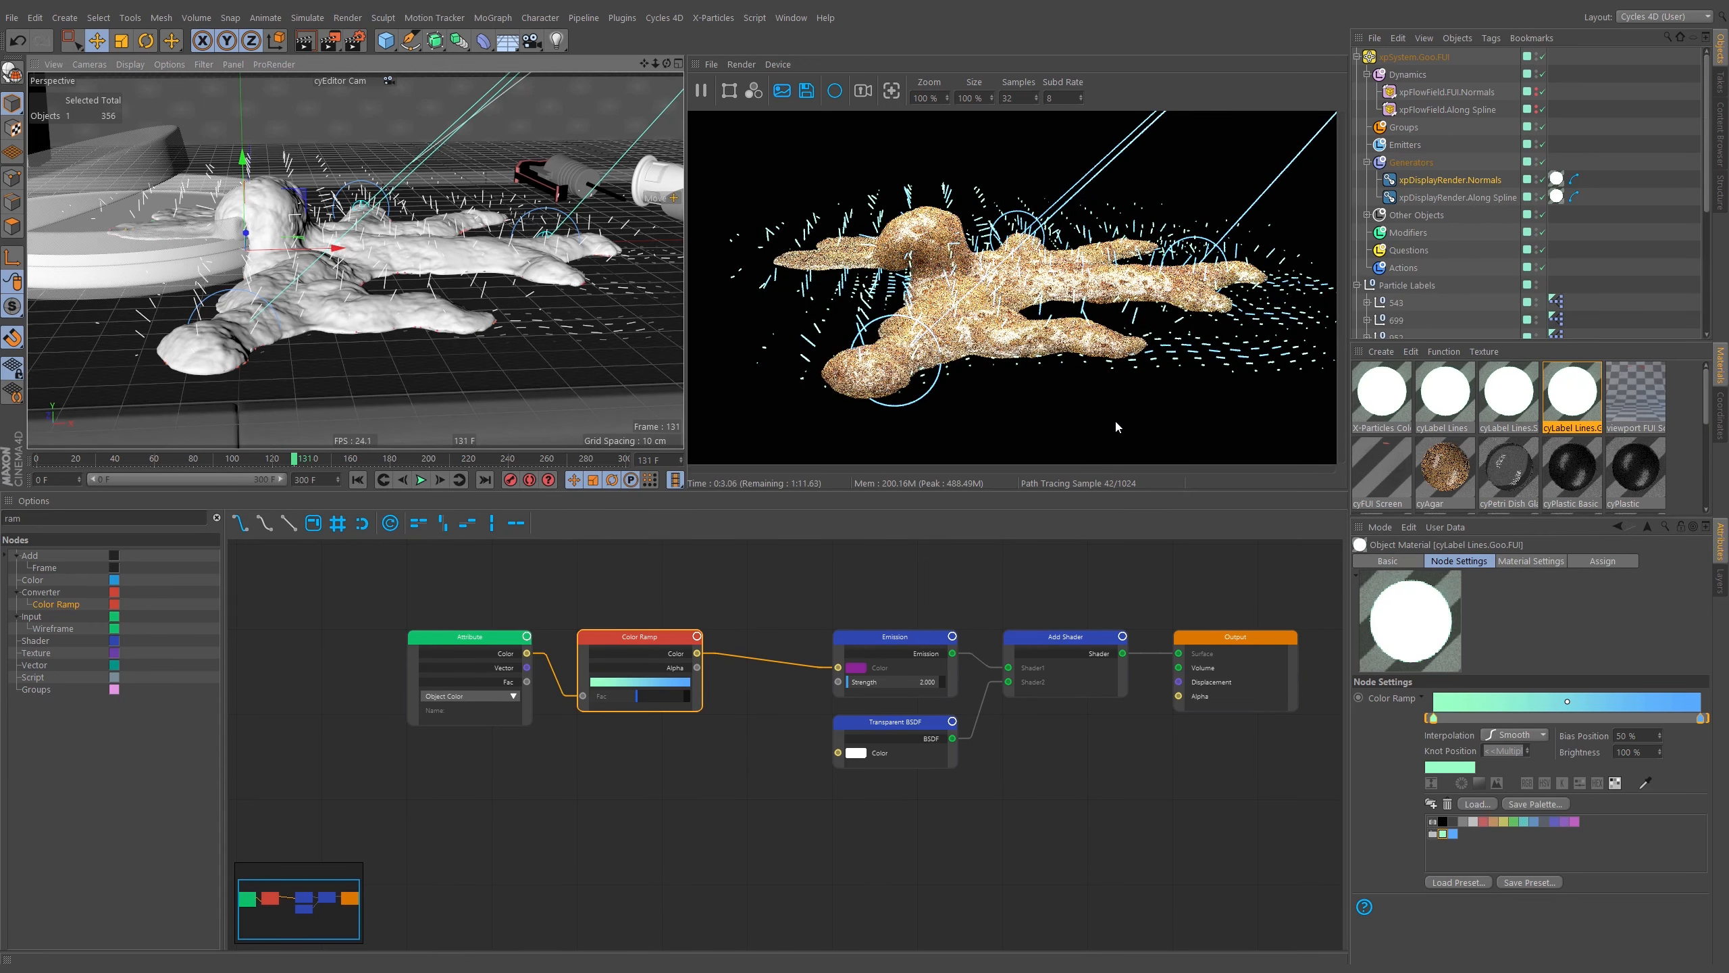
Orbit the editor view and switch the viewport to the cyMain Shot Cam.
scroll(354, 252, "down", 5)
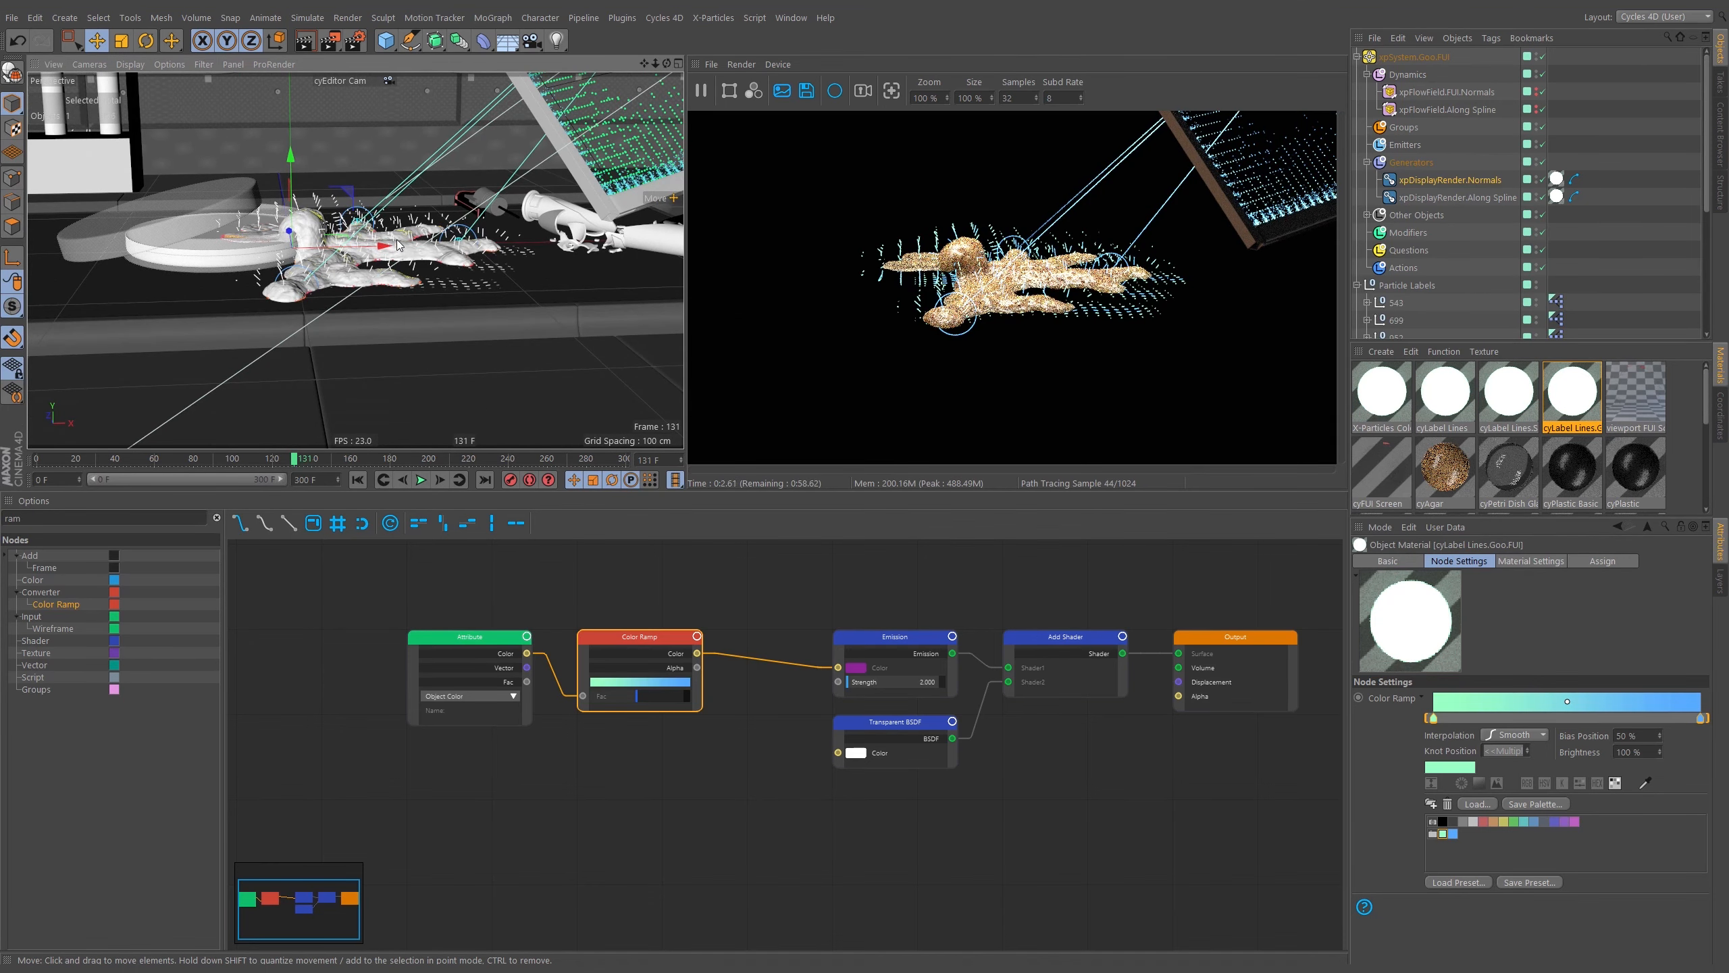
left_click_drag(399, 245, 348, 273, "alt")
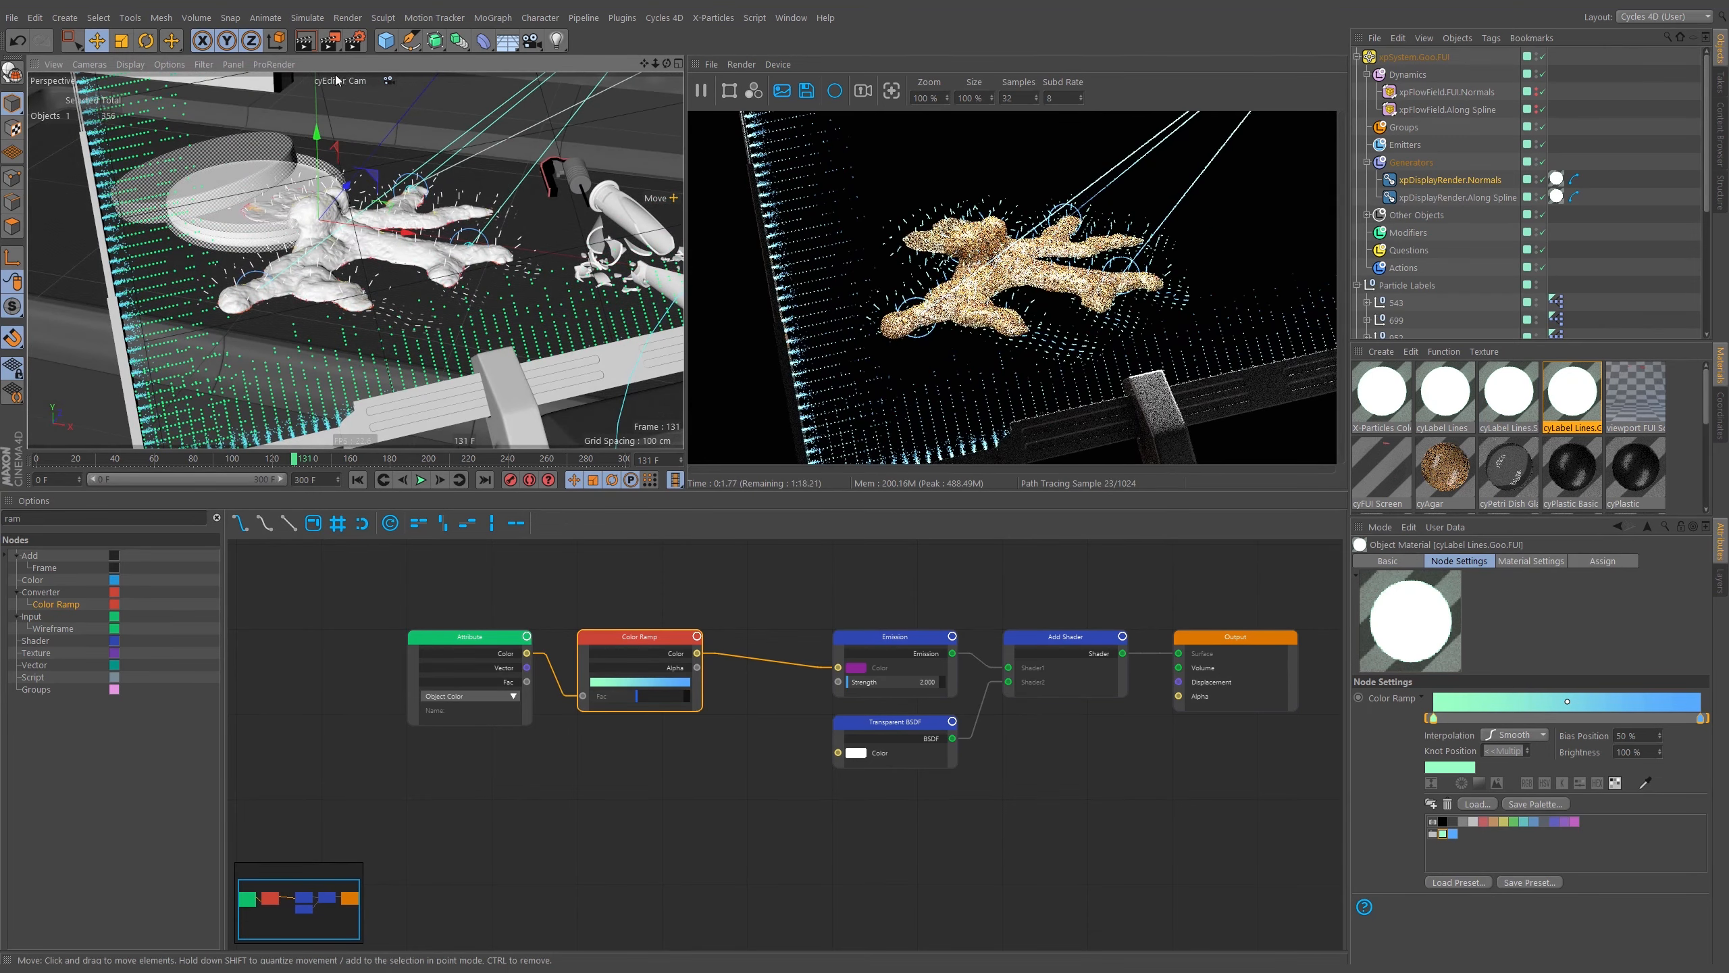
left_click(387, 80)
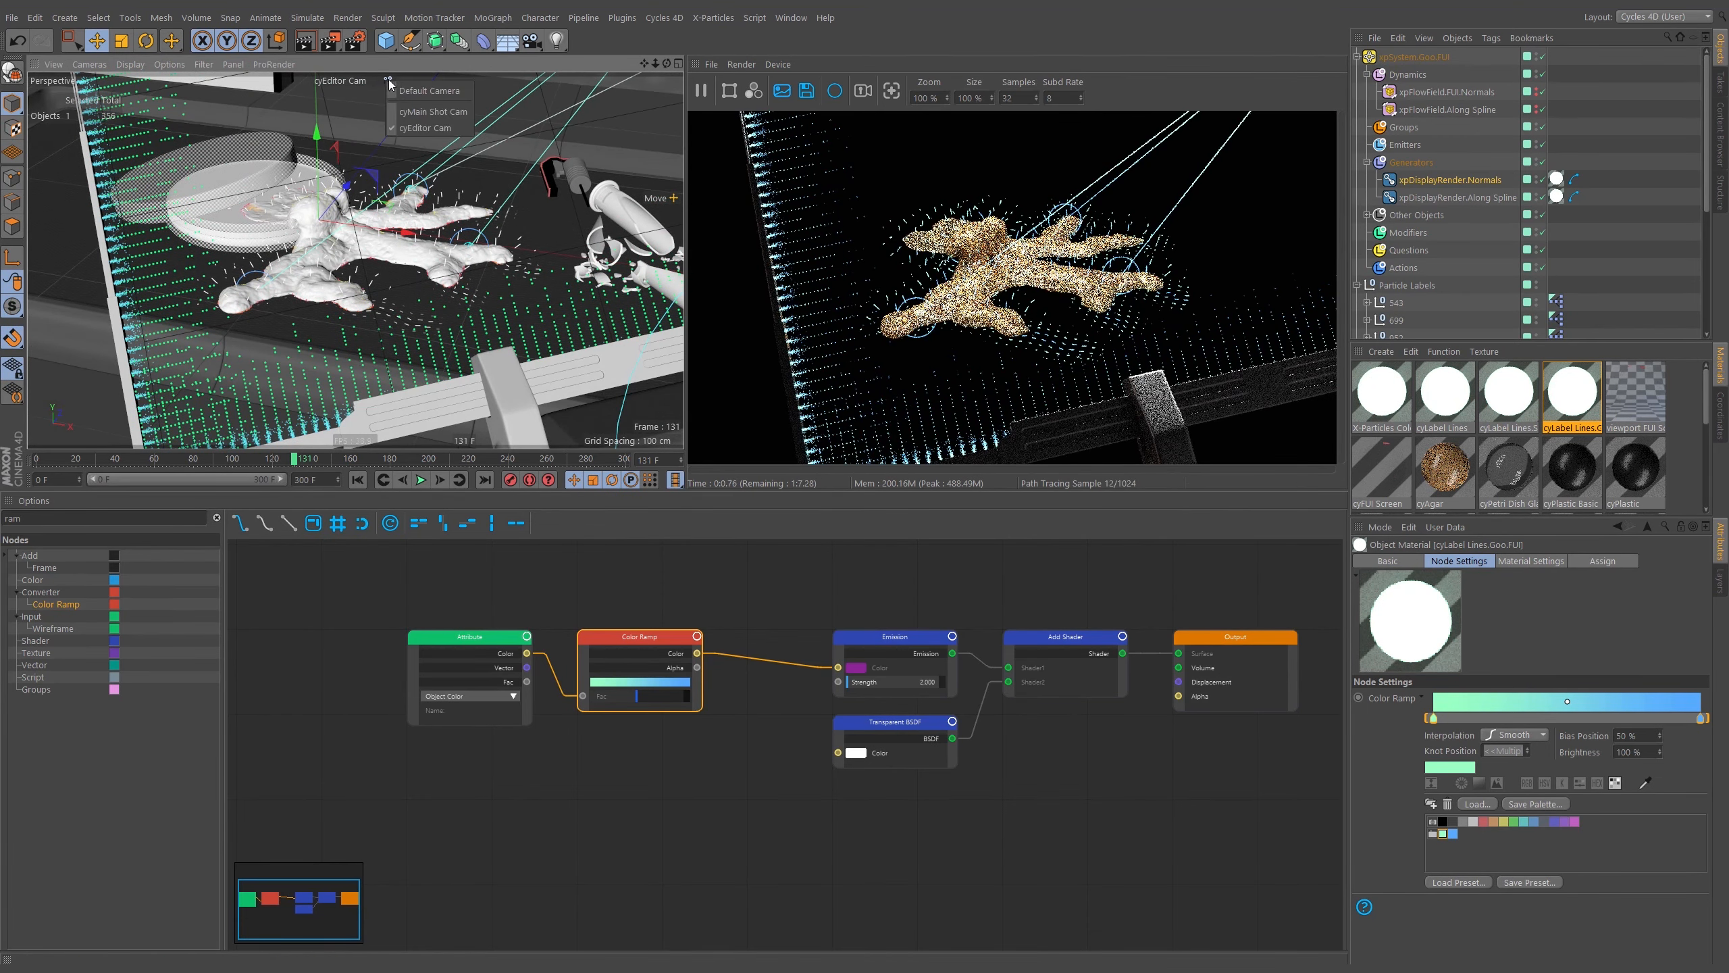
left_click(414, 112)
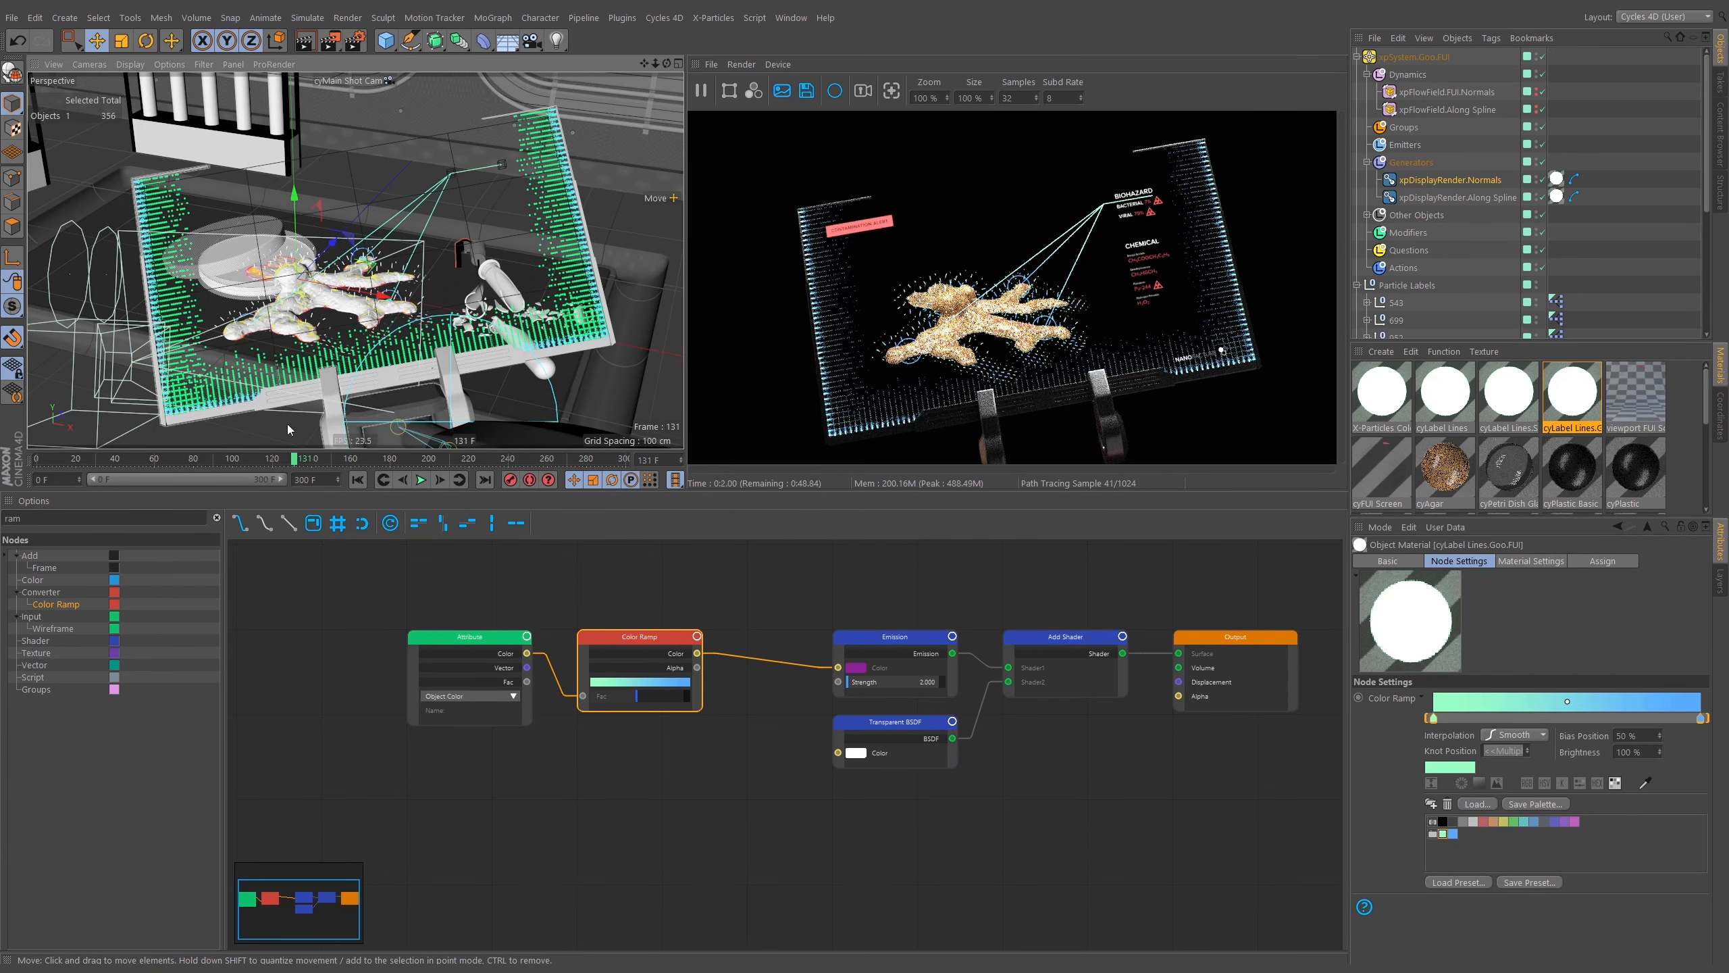
Scrub through the timeline to preview the animation in the interactive render.
left_click(191, 460)
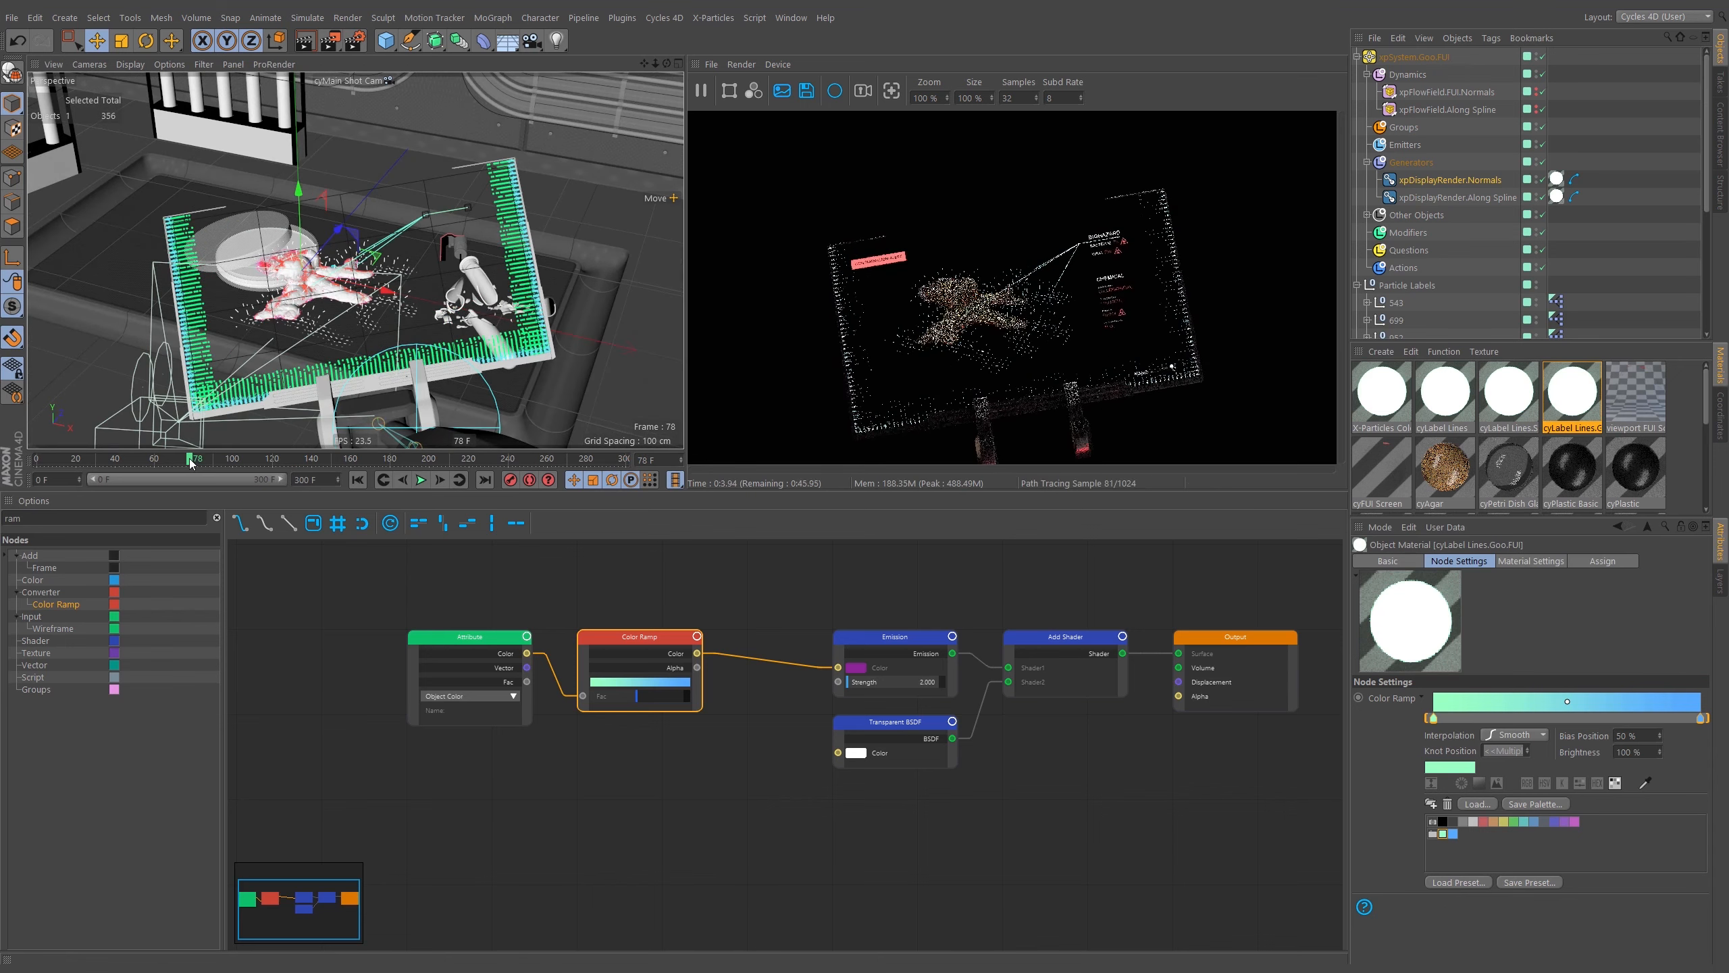
left_click_drag(134, 459, 101, 462)
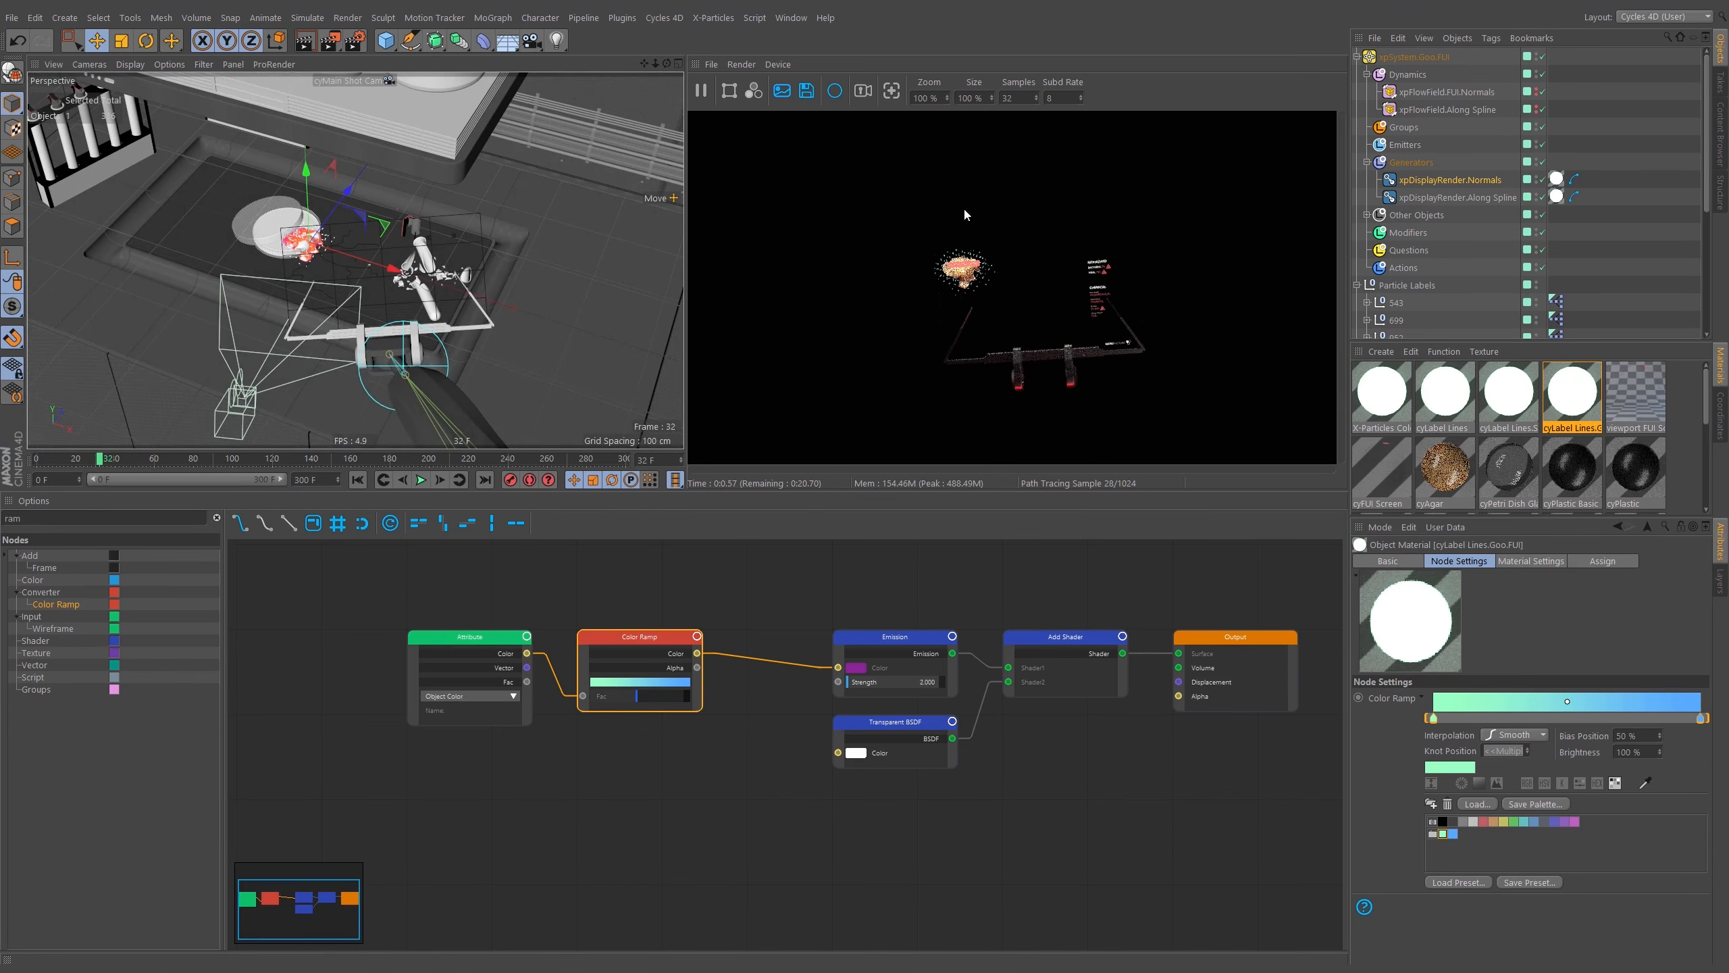
left_click(115, 461)
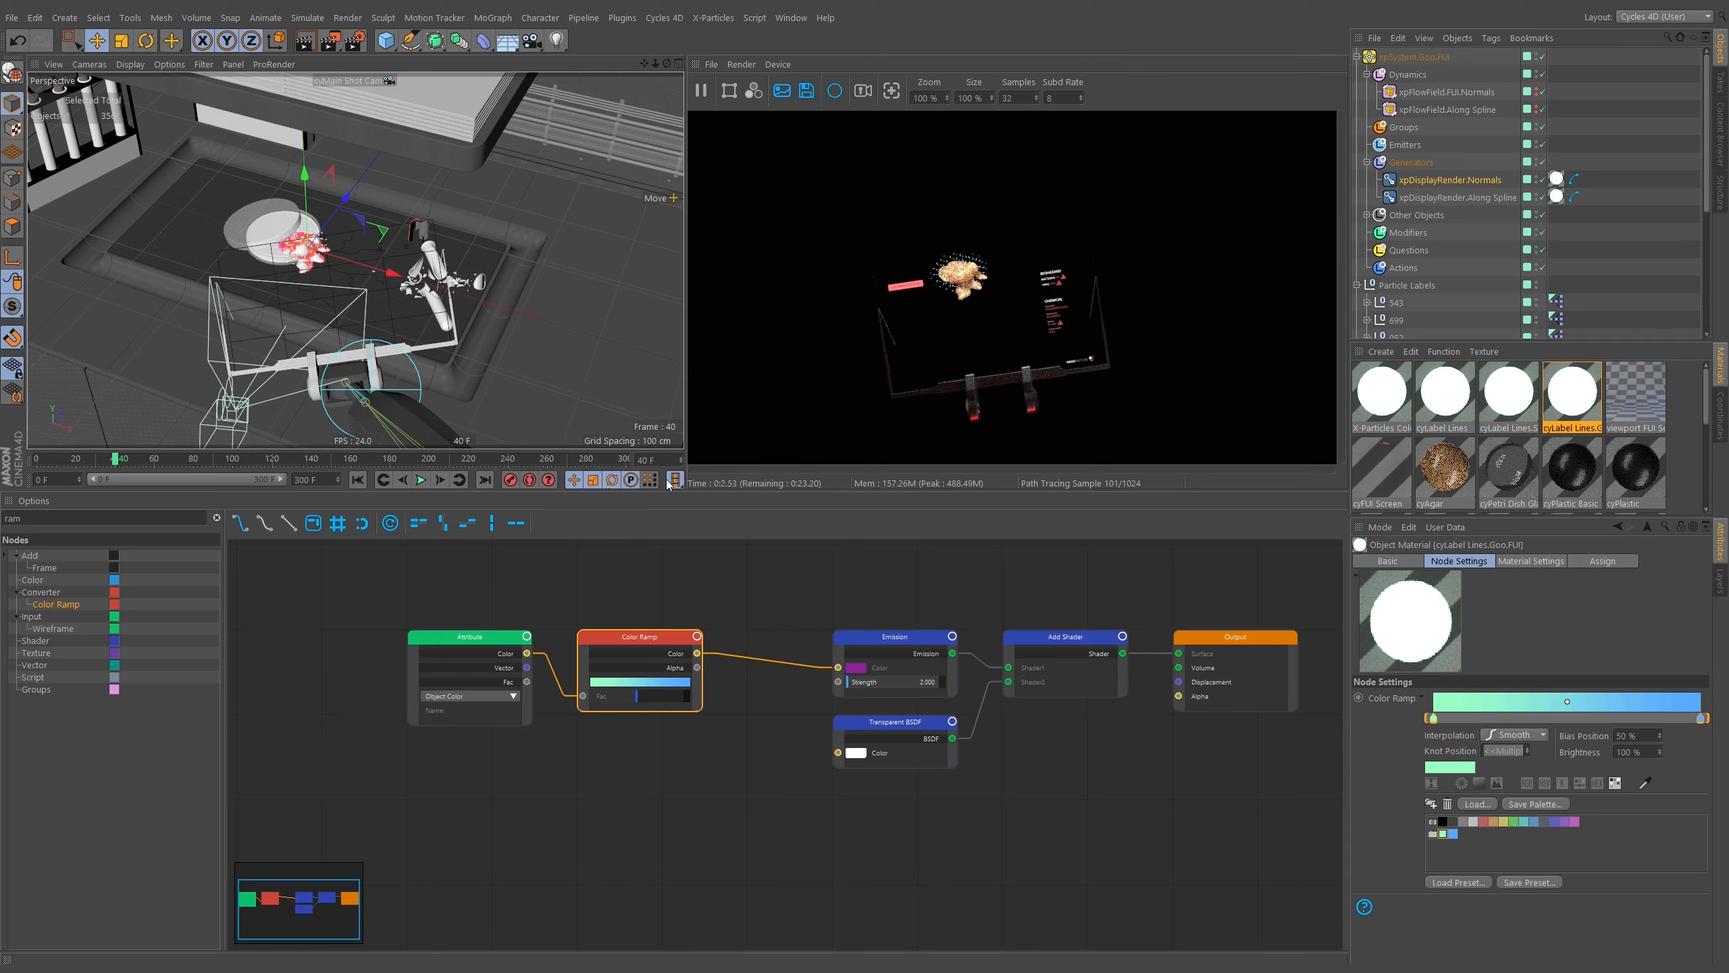
left_click_drag(150, 461, 173, 460)
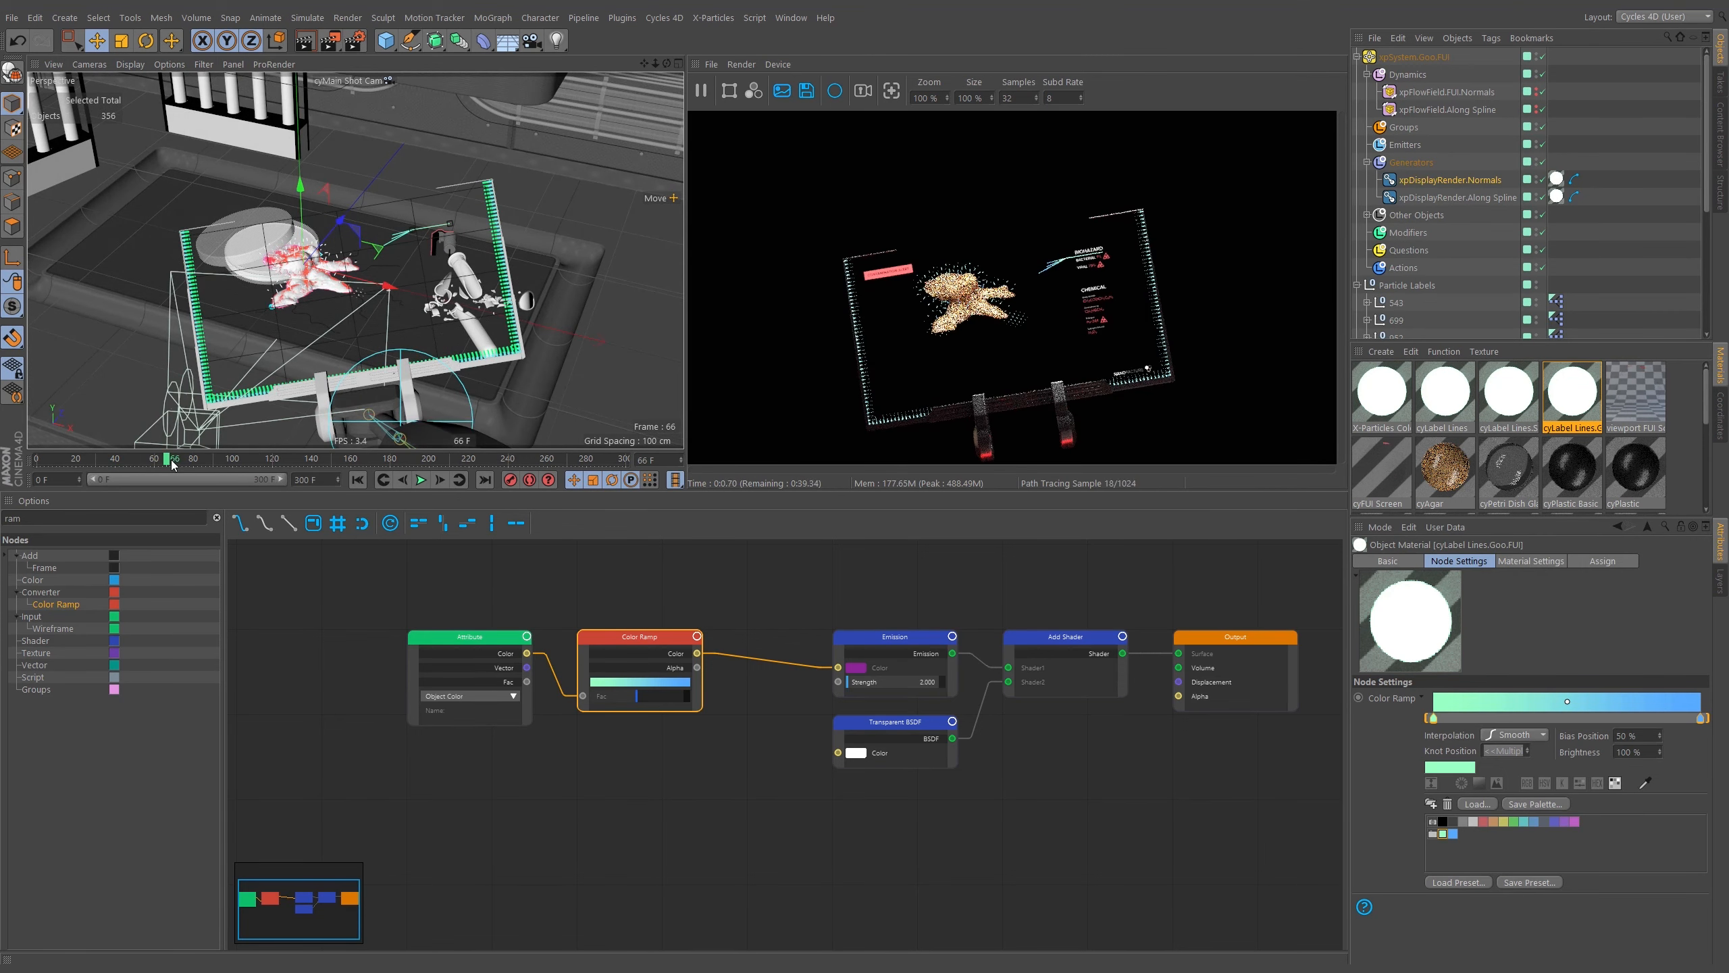
left_click(207, 461)
left_click(218, 460)
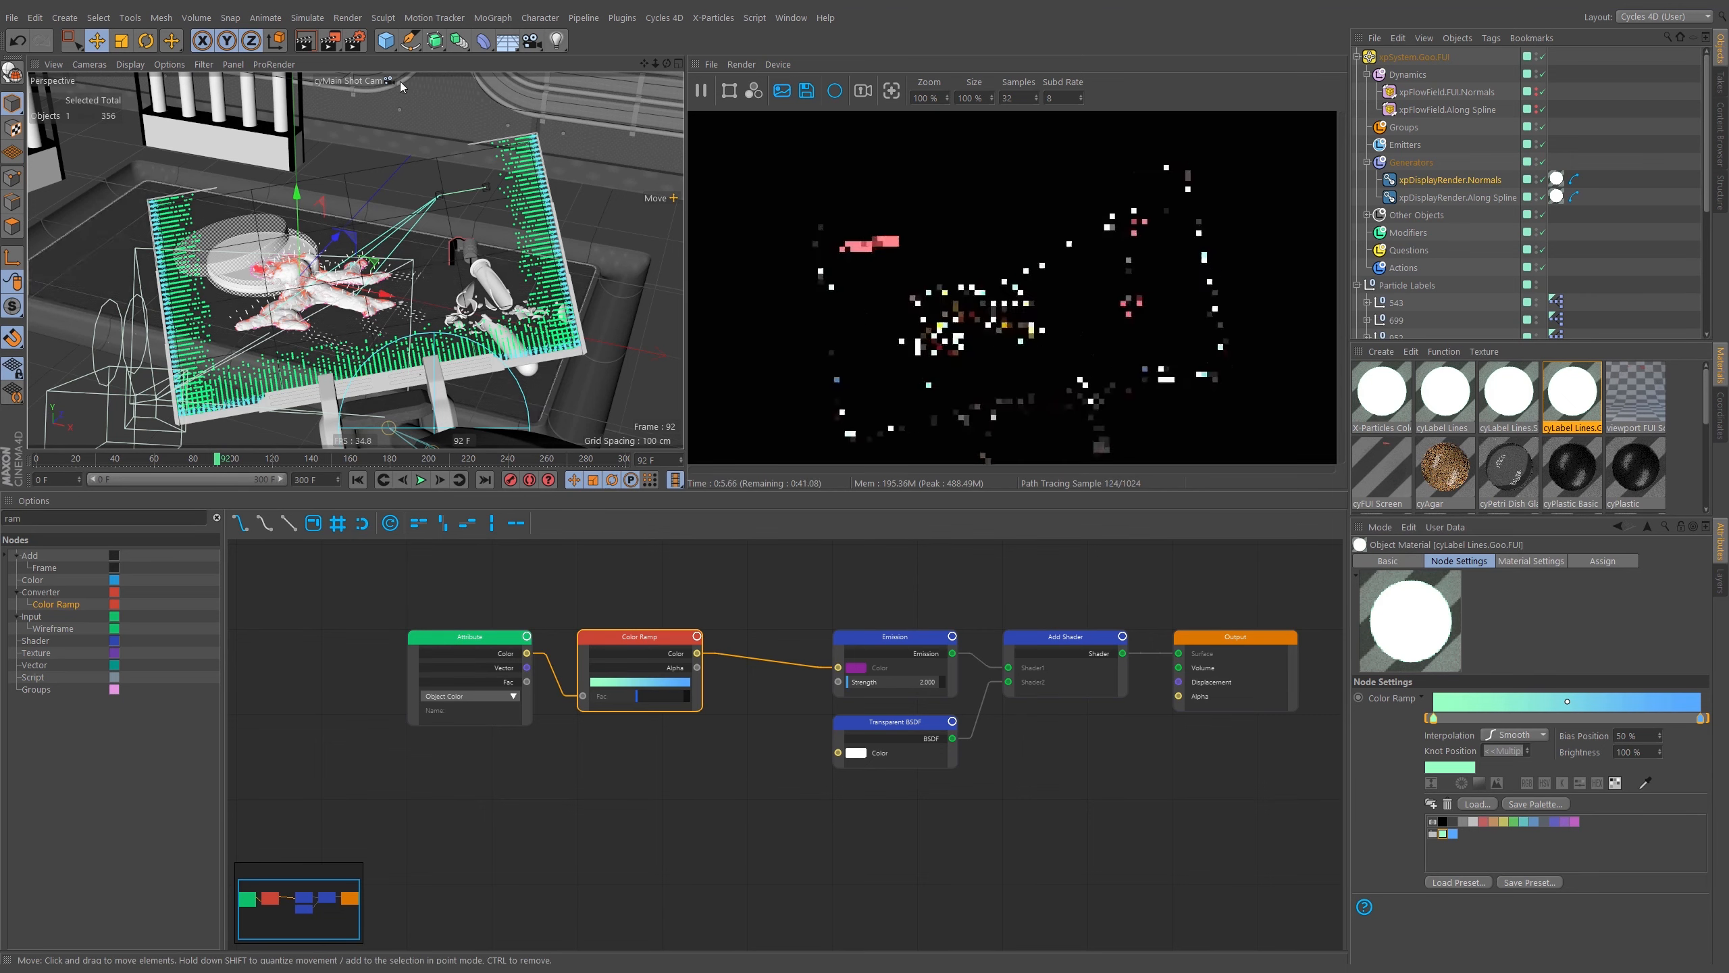
Set both the start and end thickness of the Along Spline display's Cycles 4D curve tag to 0.025 cm.
left_click(378, 85)
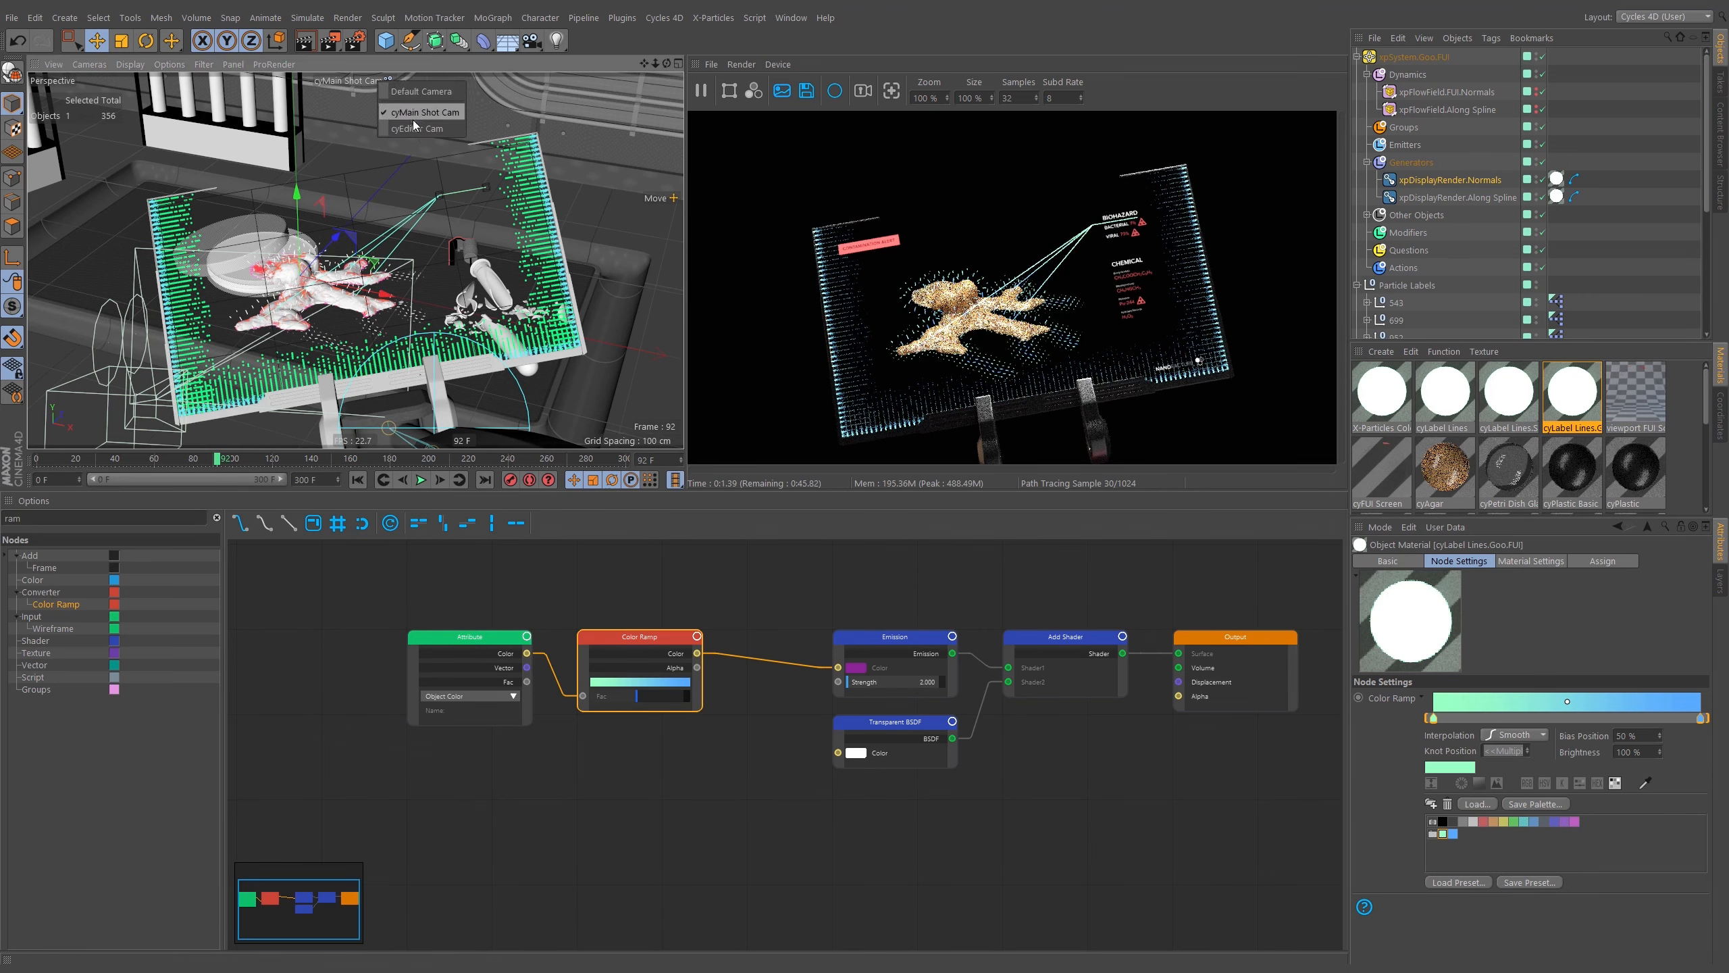
left_click(413, 119)
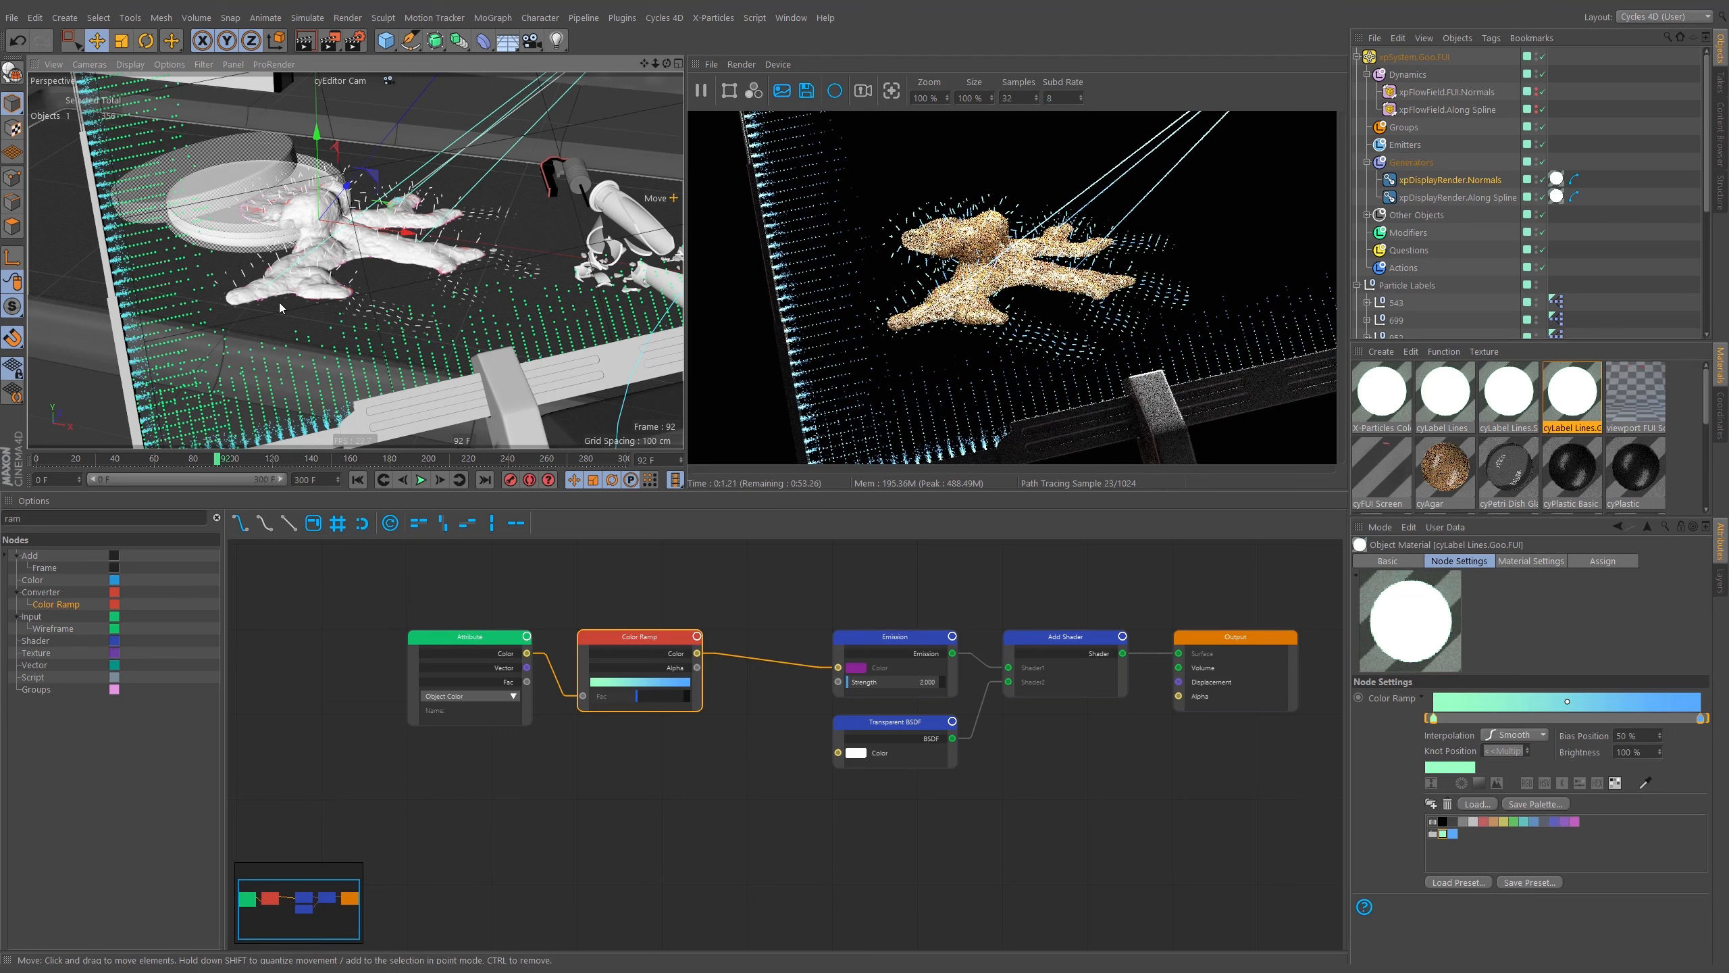
left_click(1540, 198)
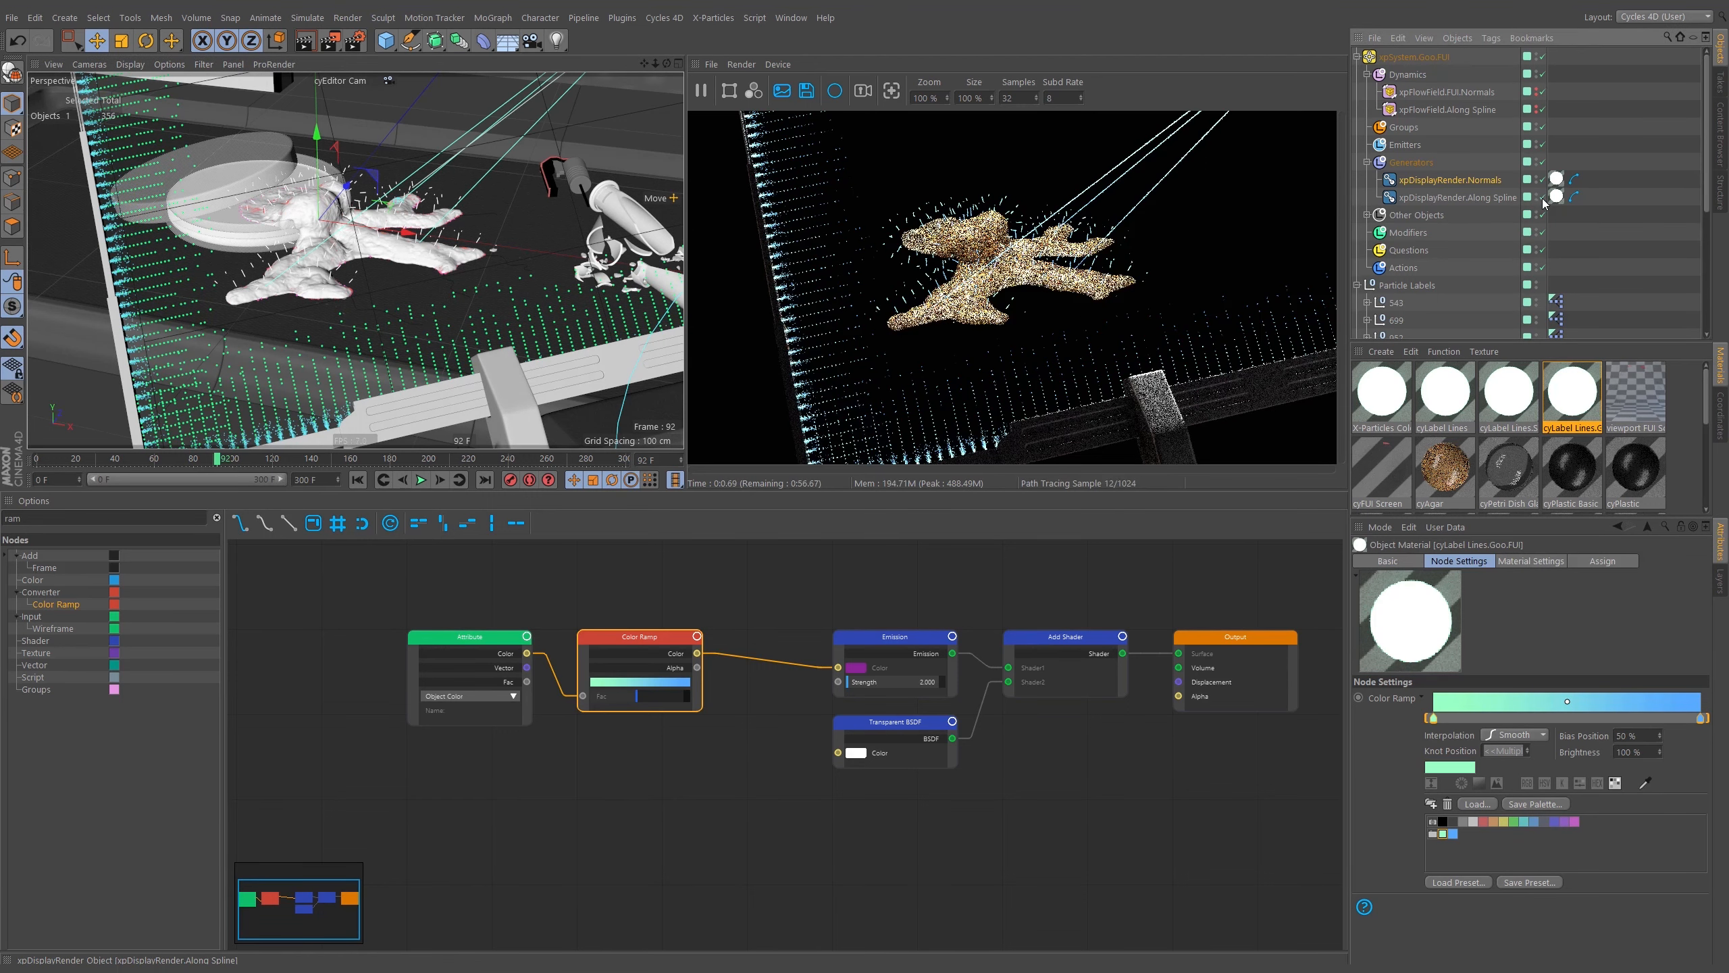
left_click(1574, 196)
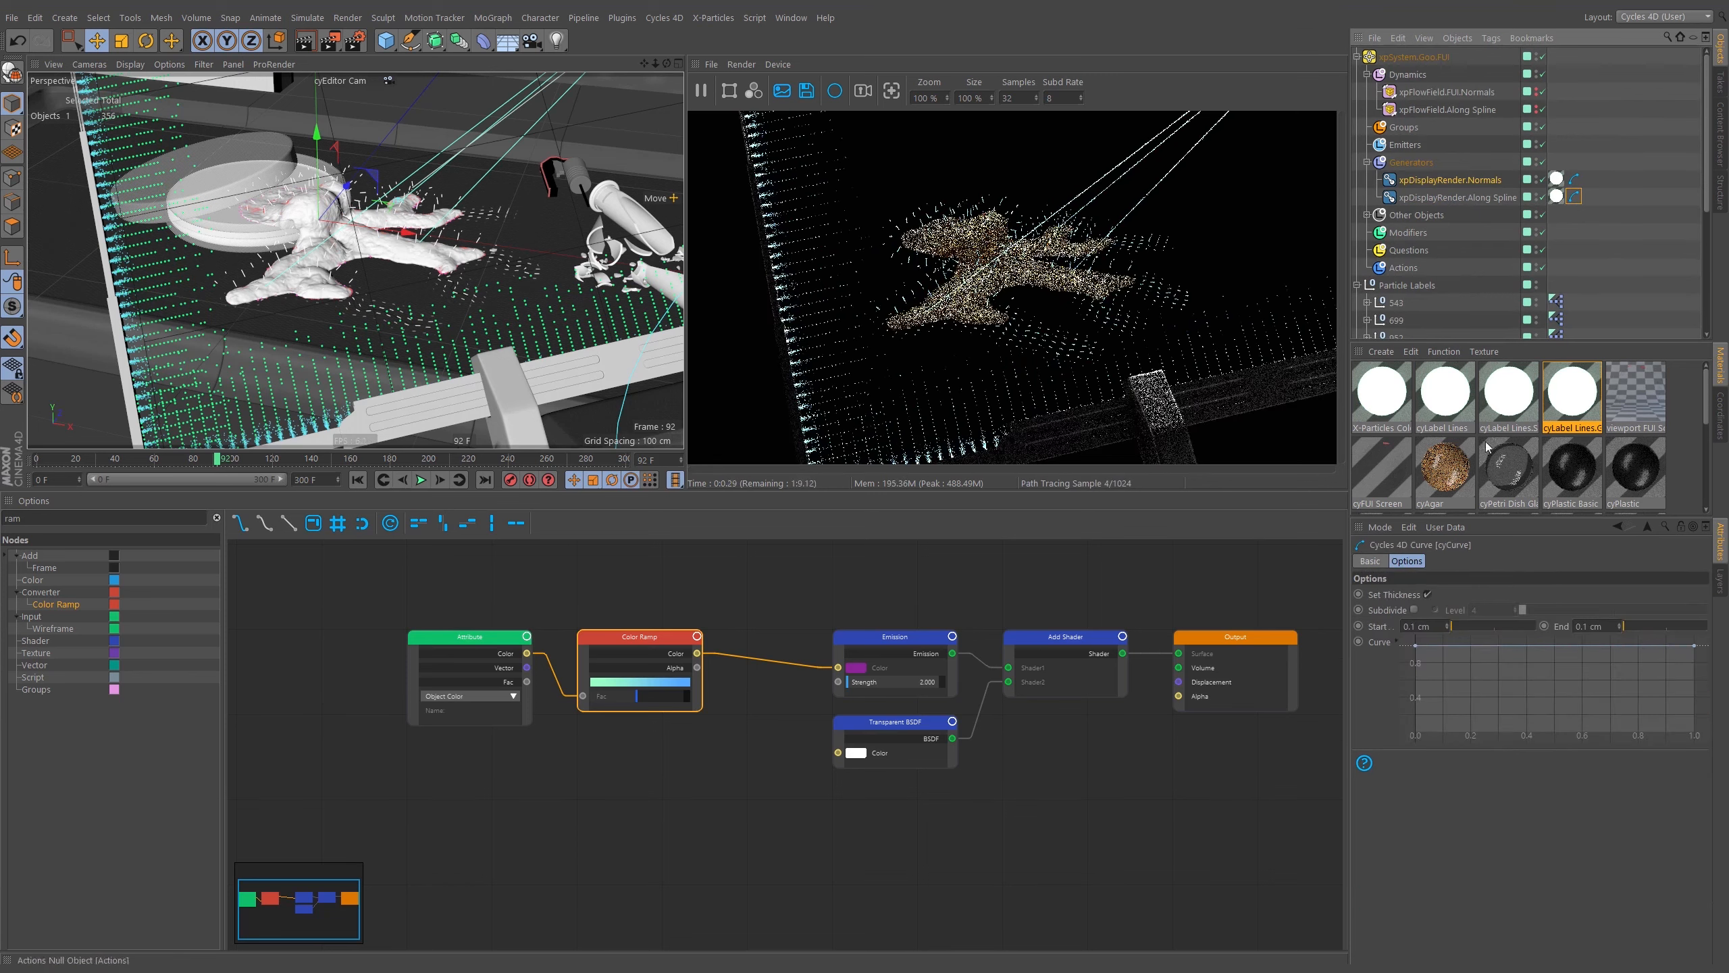
left_click(1445, 629)
double_click(1611, 630)
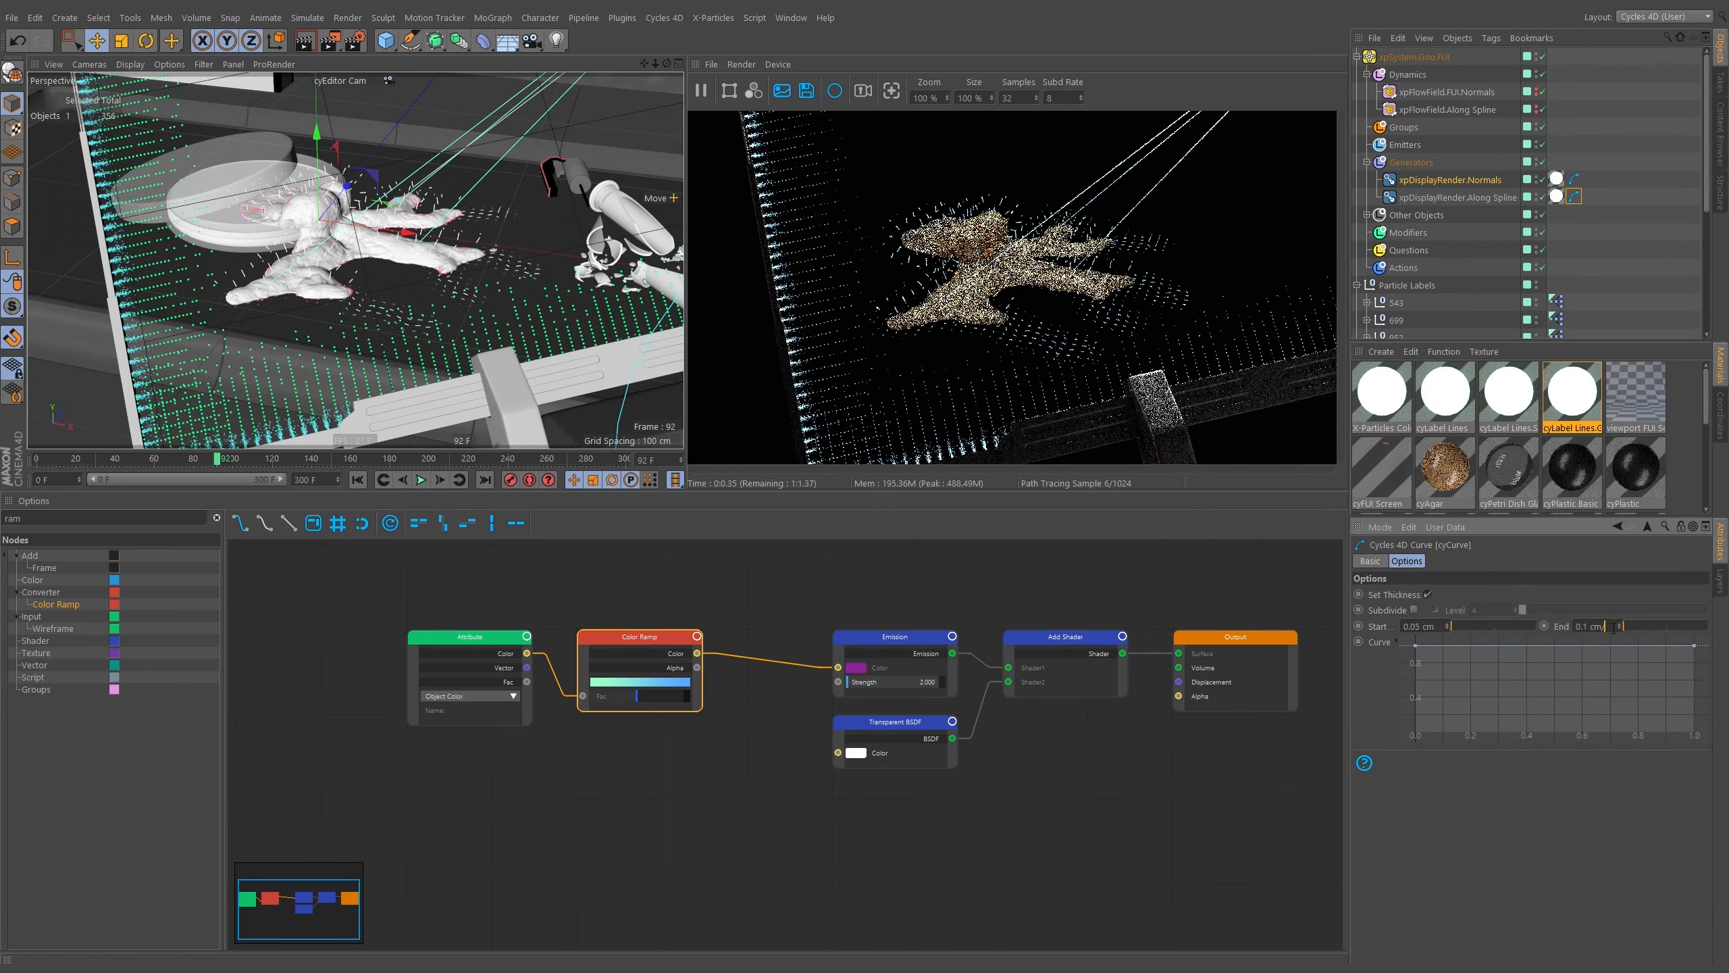
type("0.05")
key("Return")
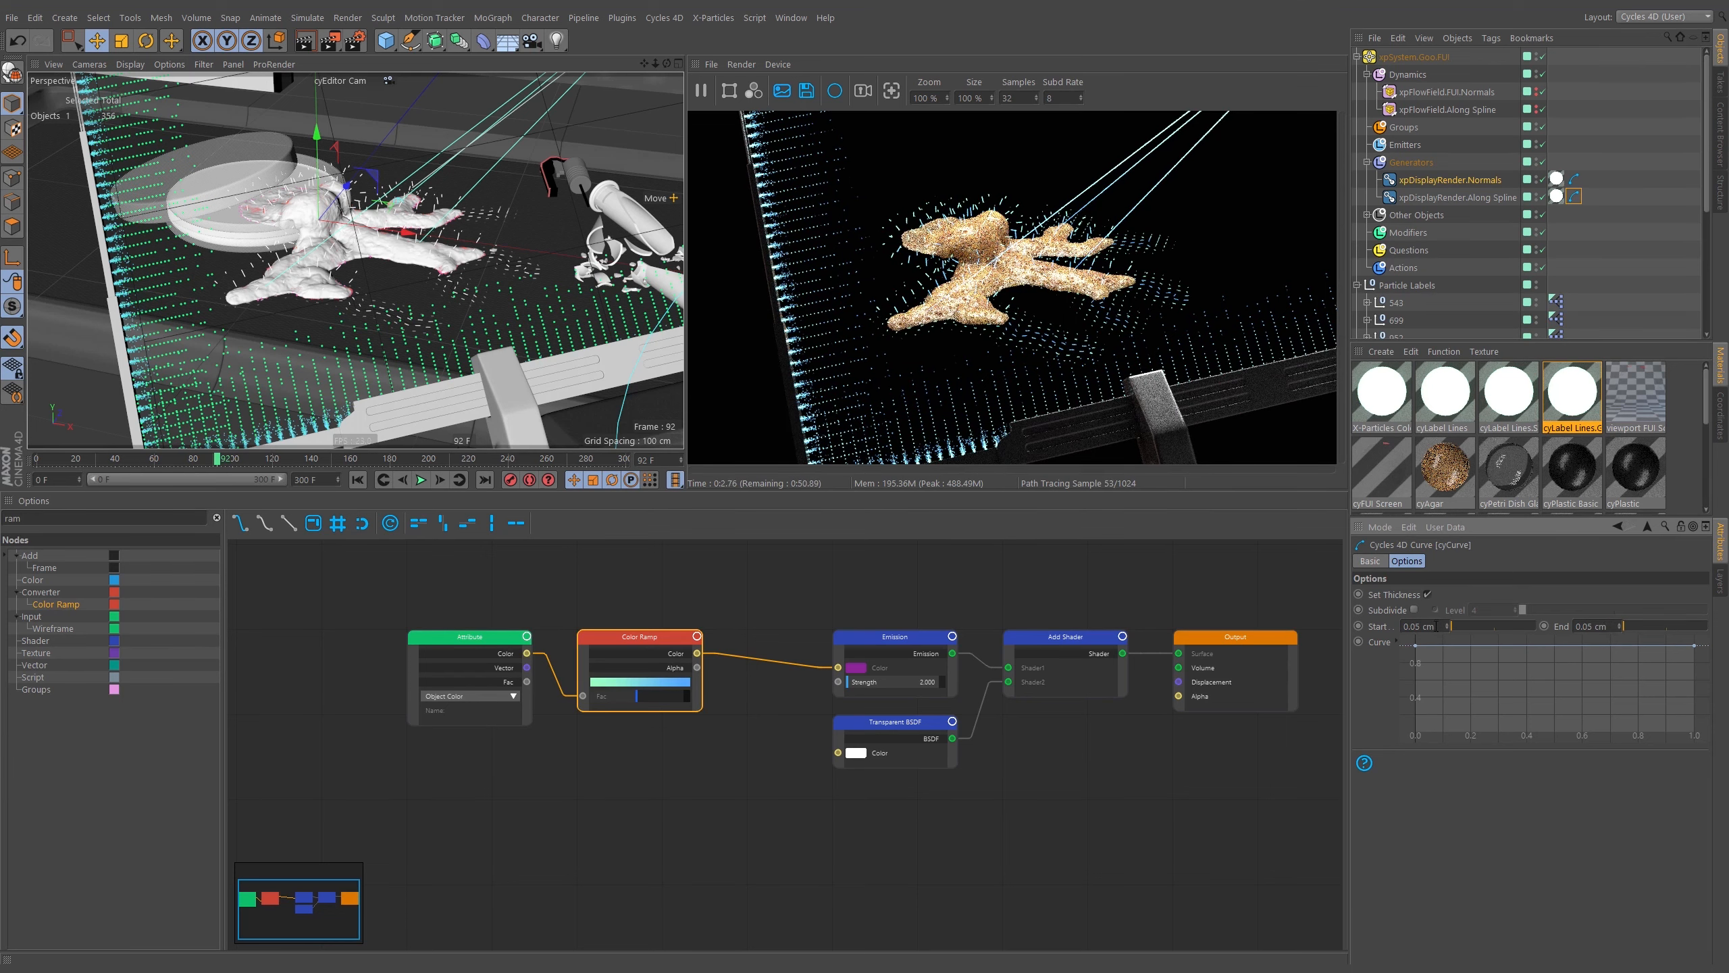
double_click(1605, 629)
type("0.025")
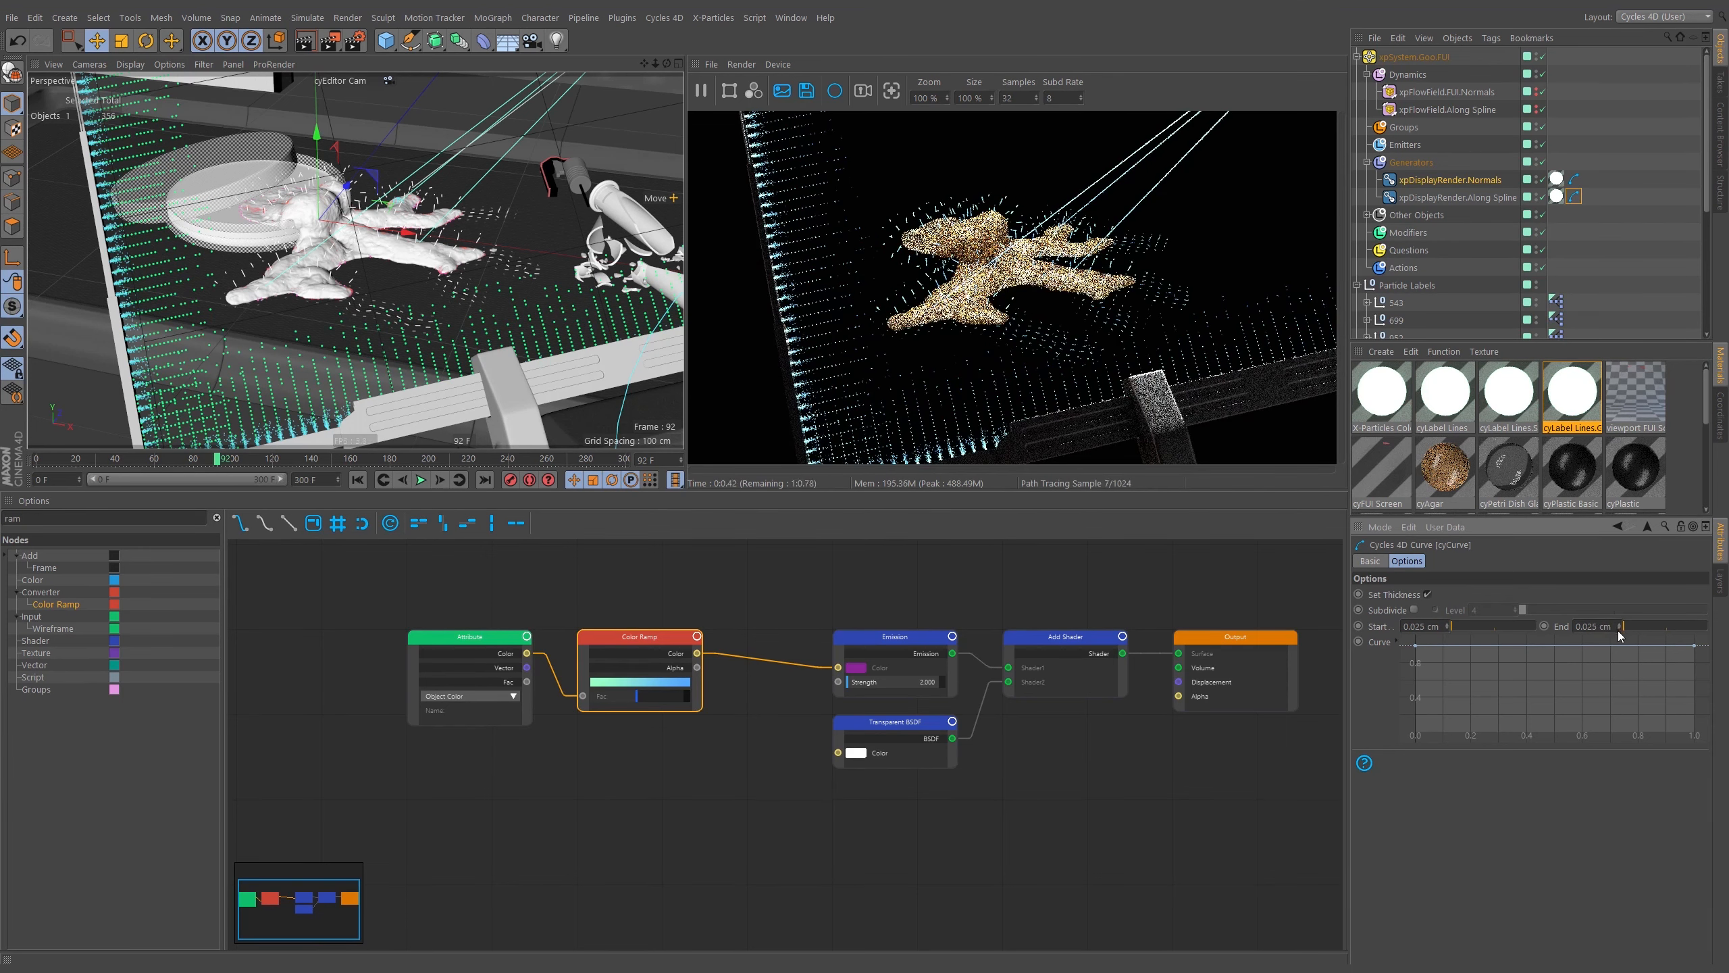
key("Return")
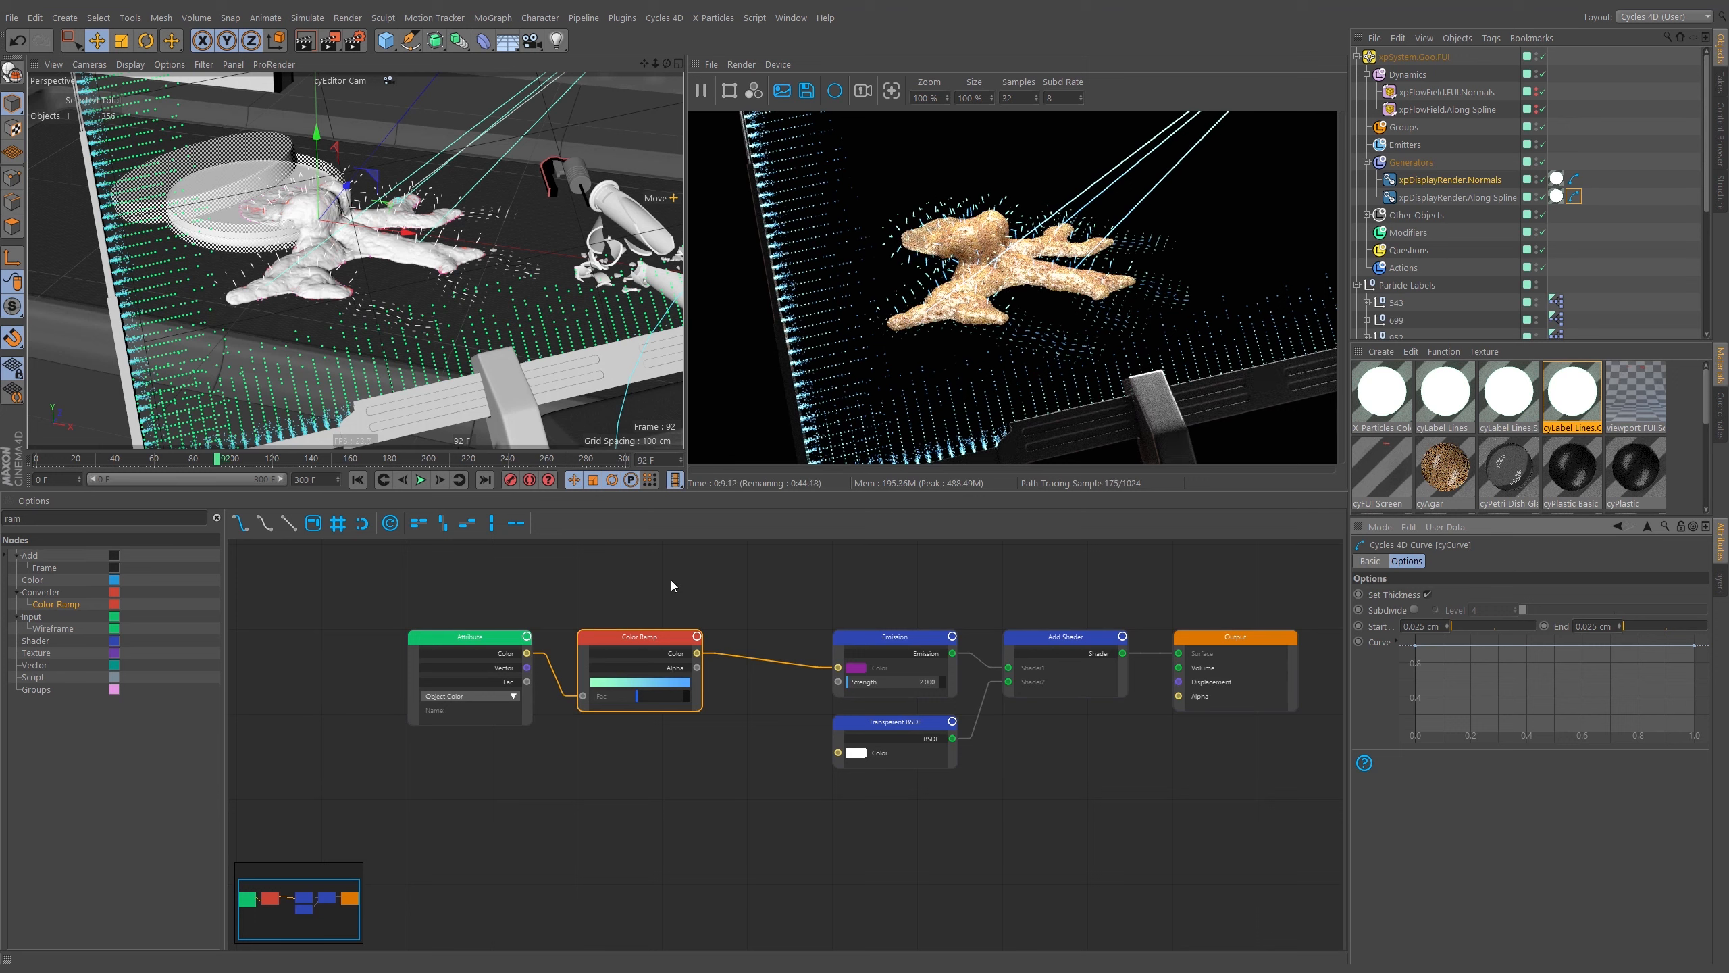
Rearrange the Attribute and Color Ramp nodes in the node graph.
left_click_drag(670, 580, 529, 667)
left_click_drag(641, 636, 725, 628)
left_click(719, 610)
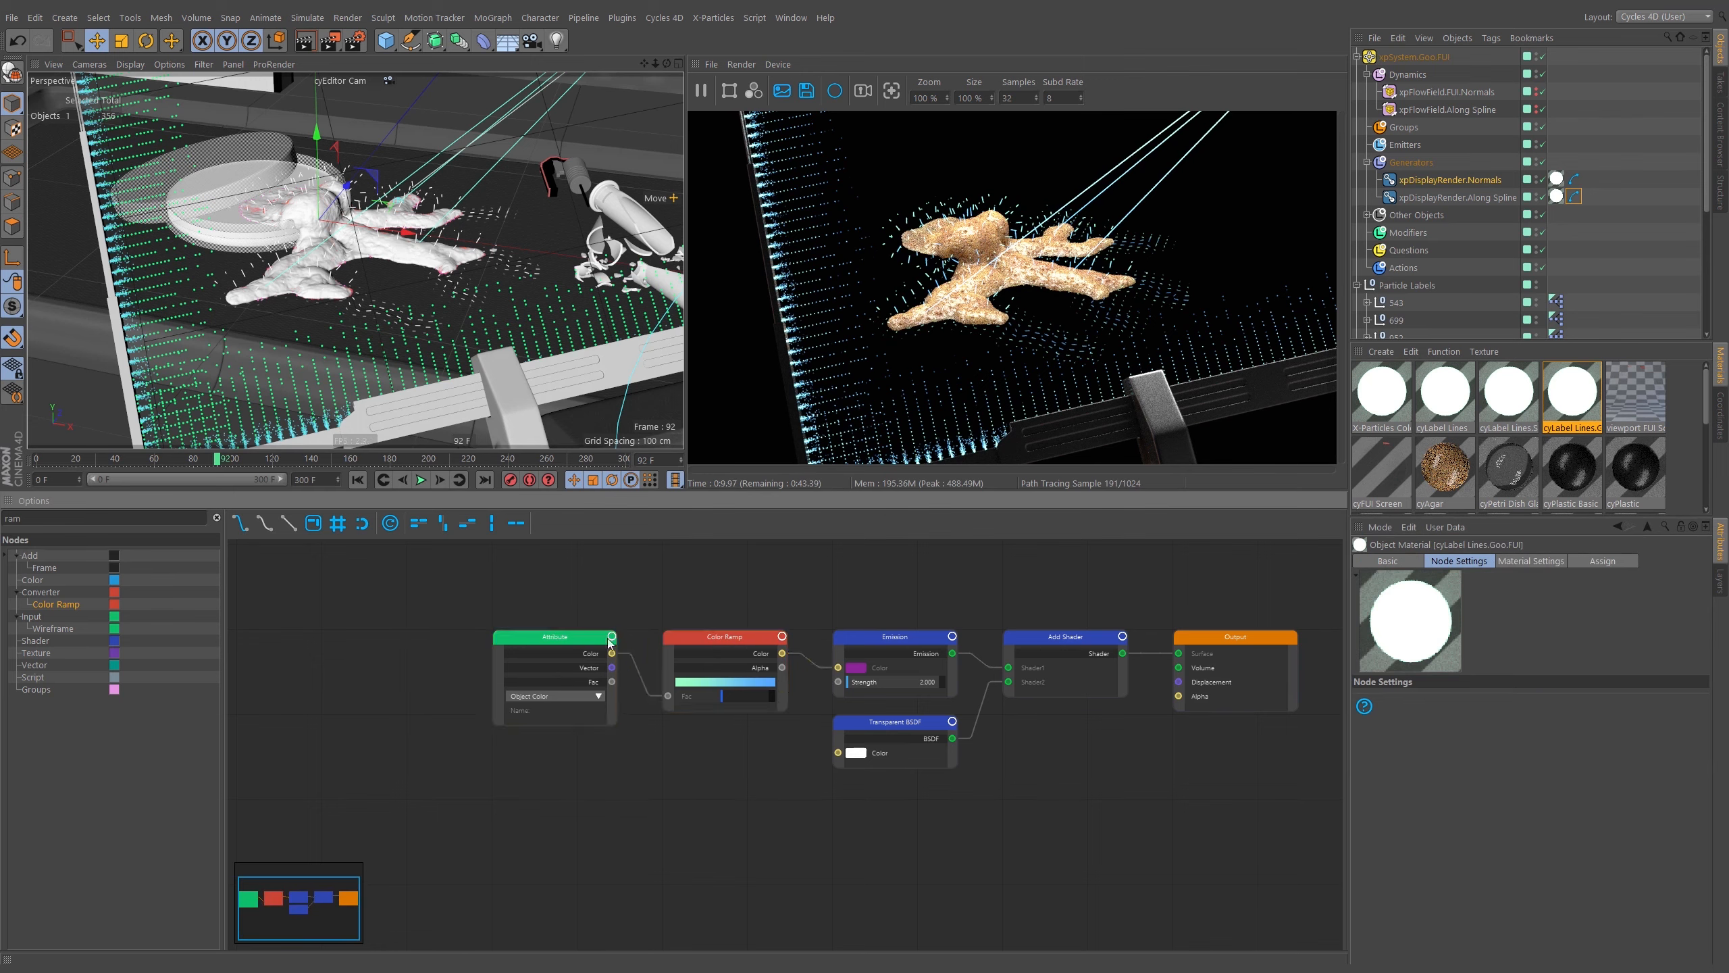
Review the cyLabel Lines.Solid and cyLabel Lines node graphs and preview the render through the cyMain Shot Cam.
left_click(1497, 395)
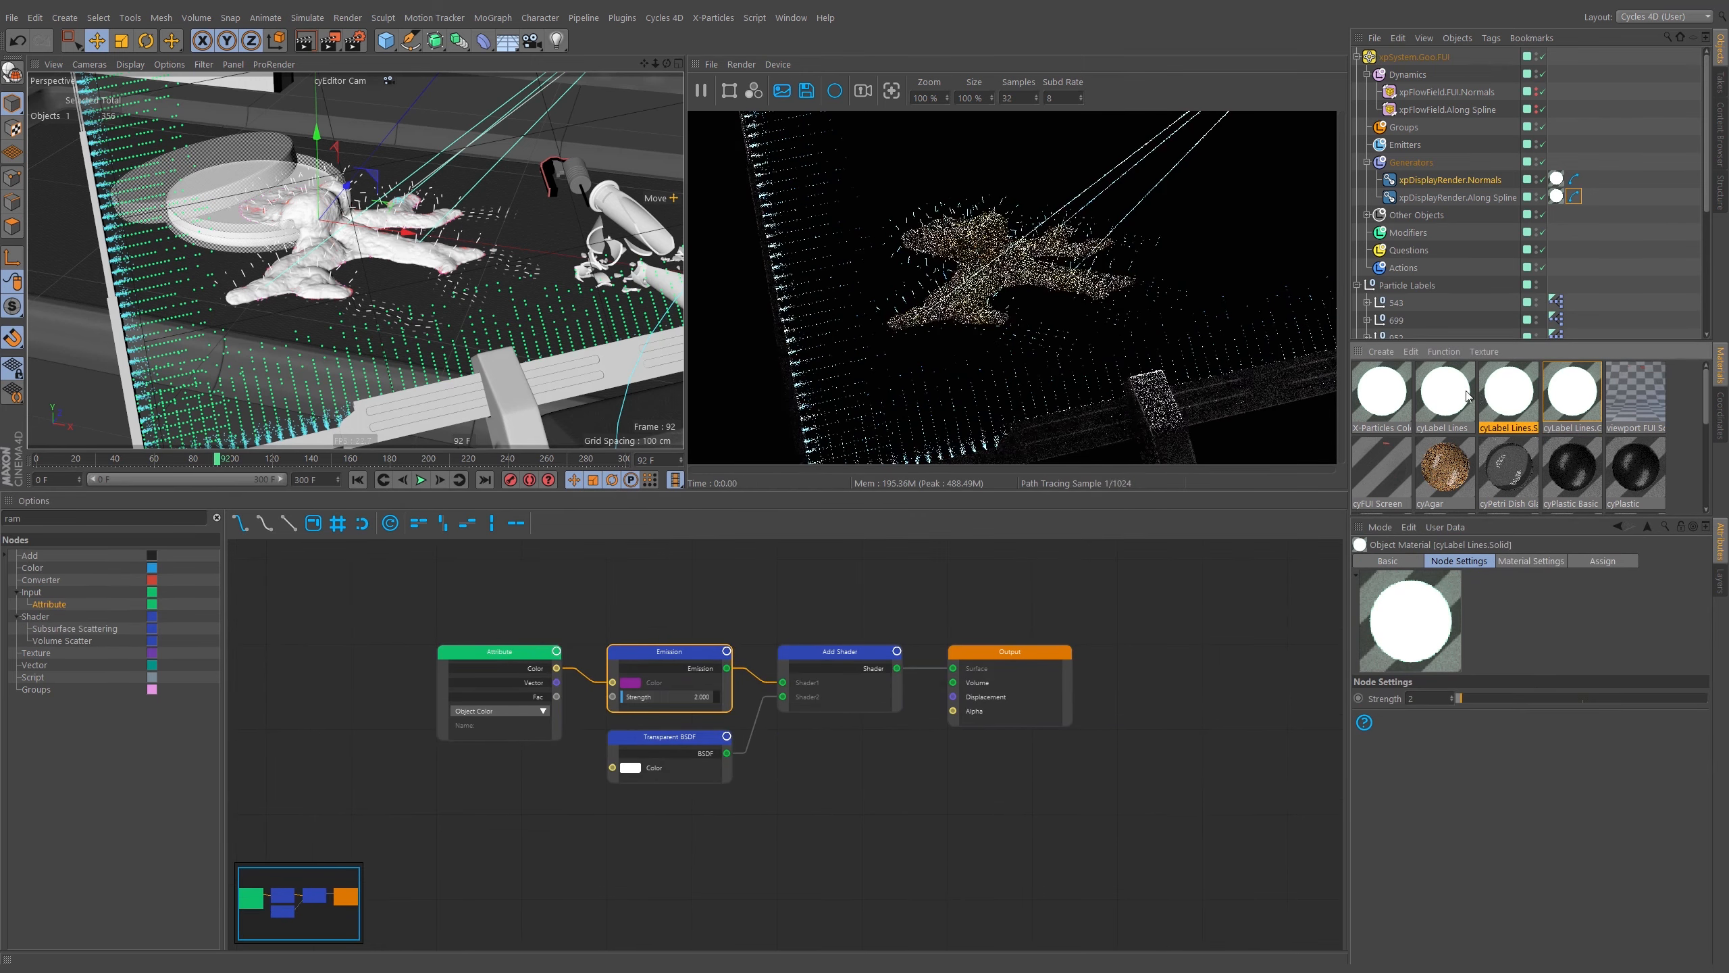
left_click(1464, 395)
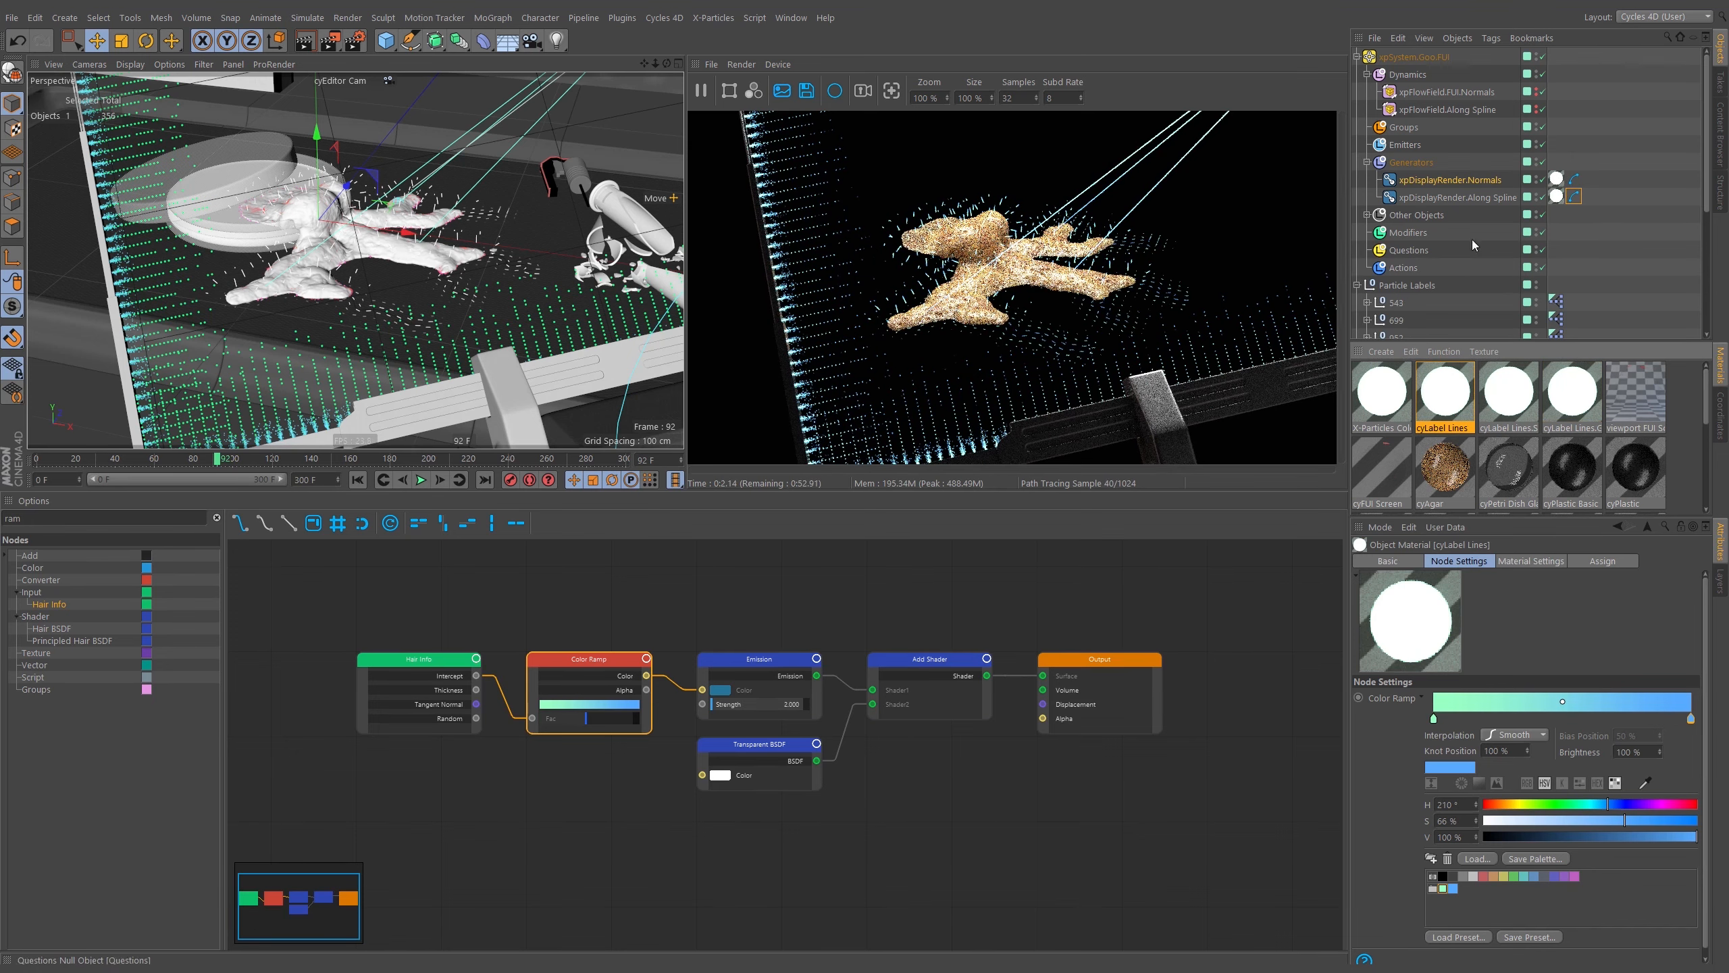
scroll(291, 219, "up", 10)
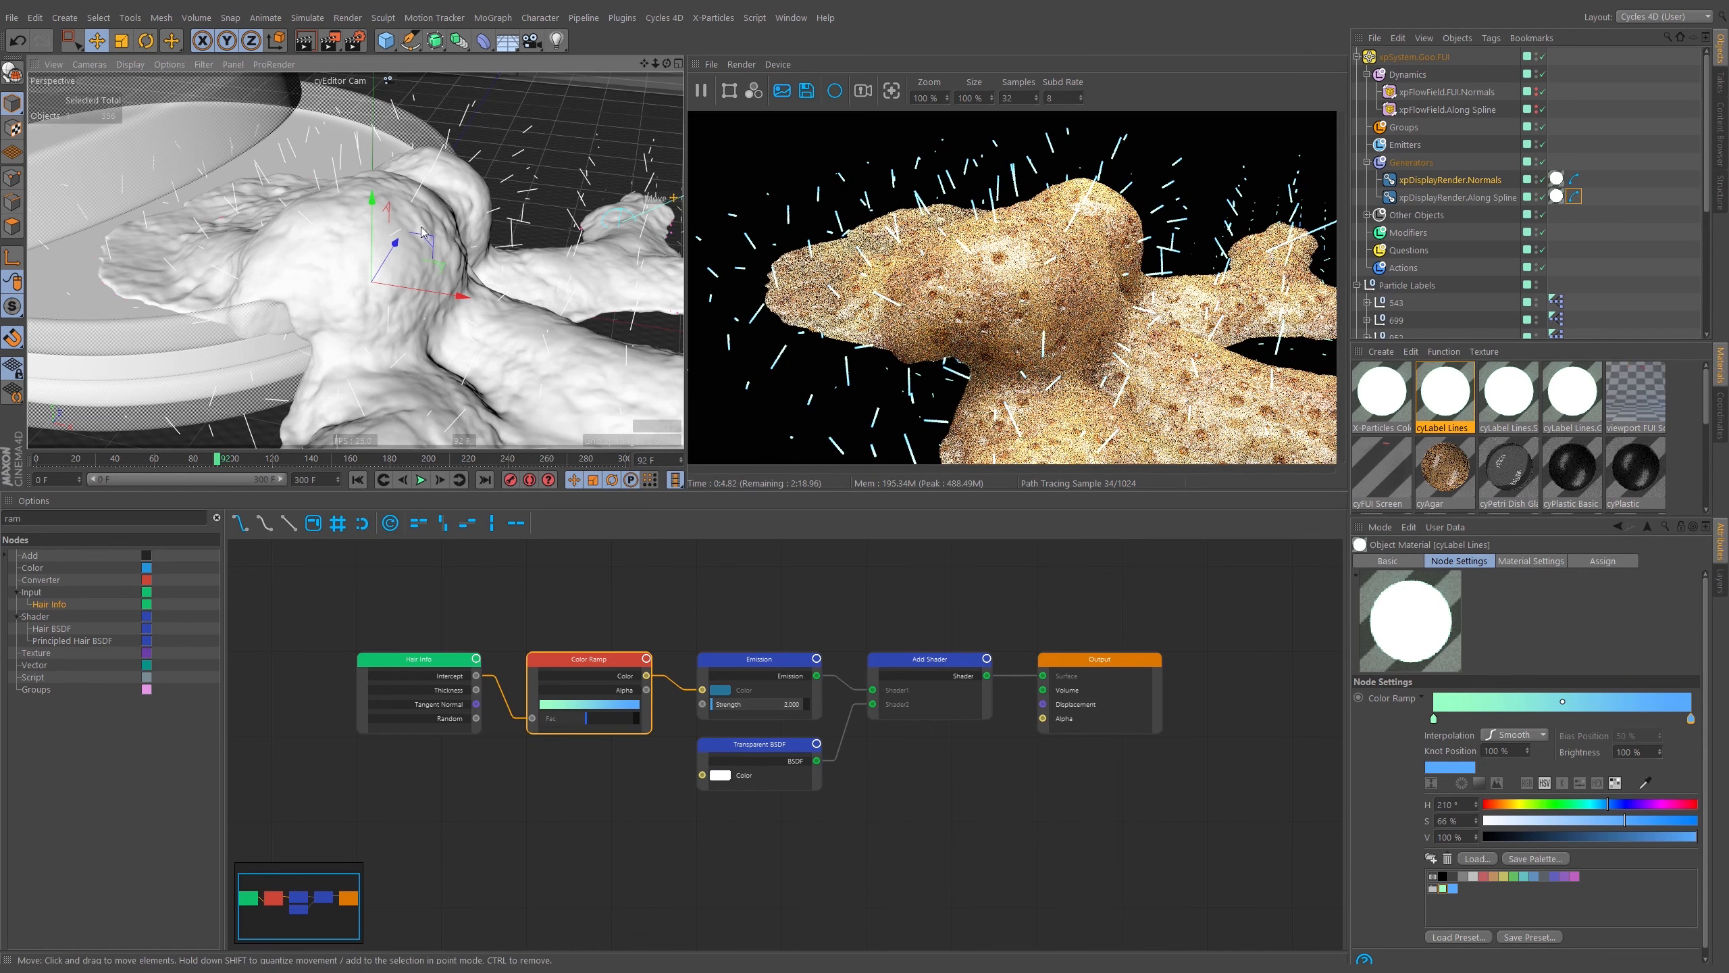
scroll(449, 279, "down", 10)
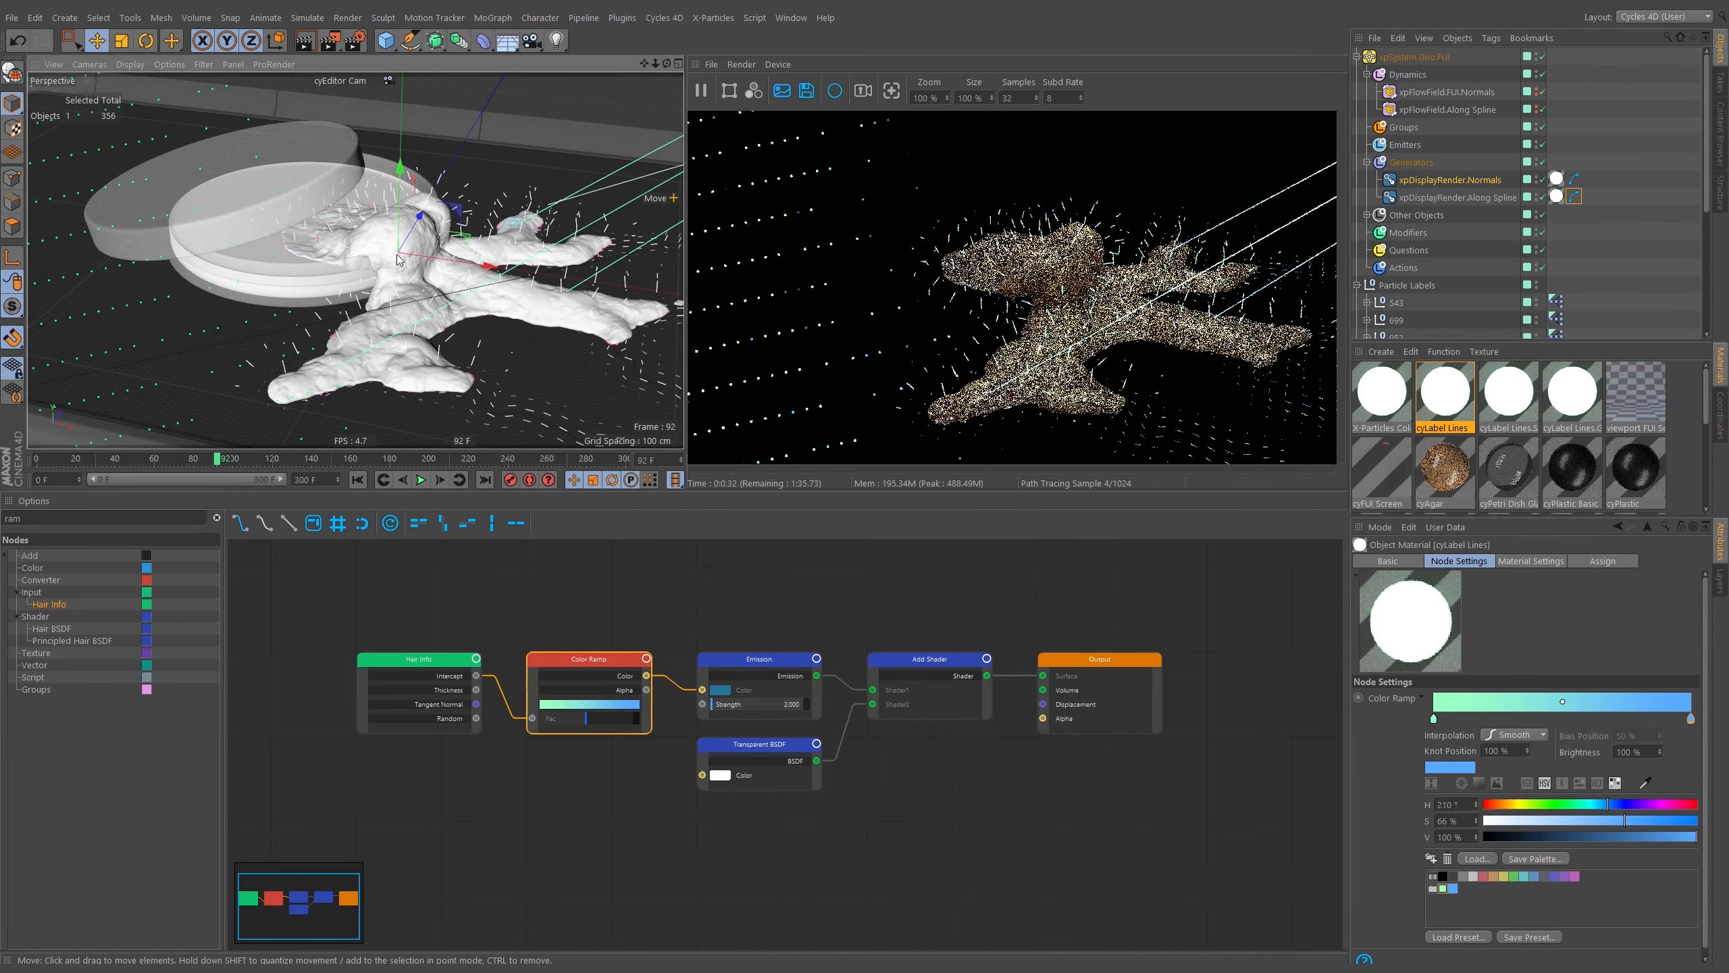
middle_click_drag(568, 272, 545, 264, "alt")
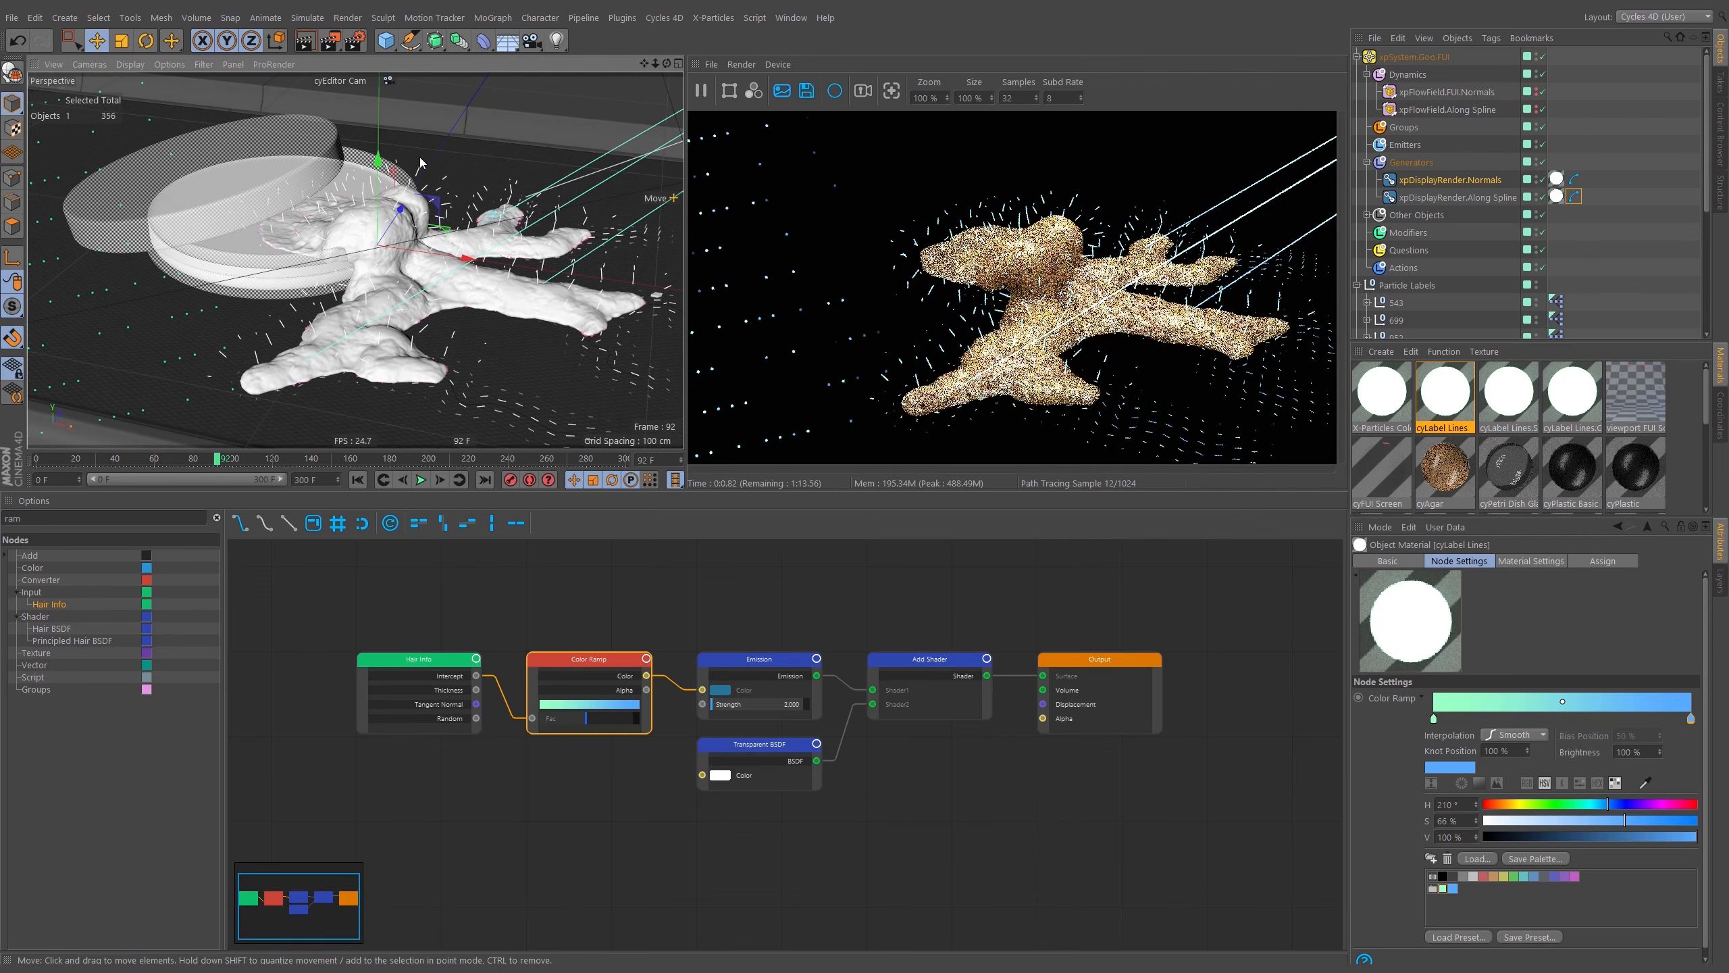
right_click_drag(461, 246, 453, 254, "alt")
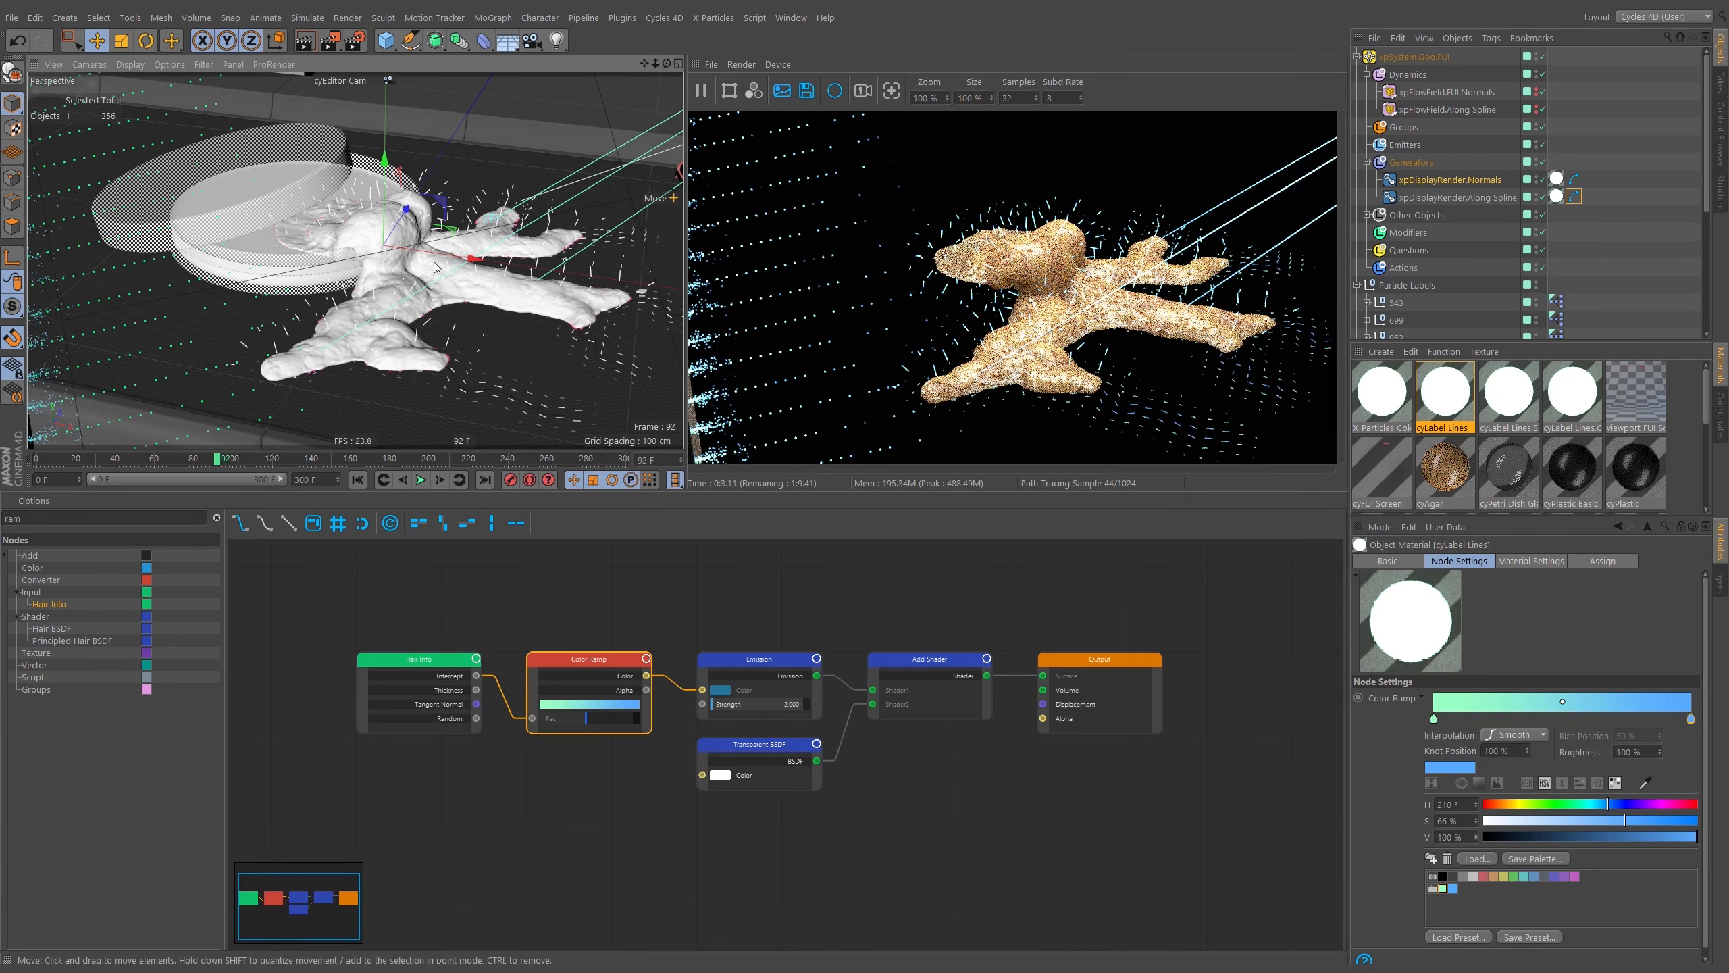
mouse_move(436, 267)
left_mouse_down("alt")
mouse_move(519, 284)
mouse_move(395, 281)
mouse_move(409, 270)
left_mouse_up("alt")
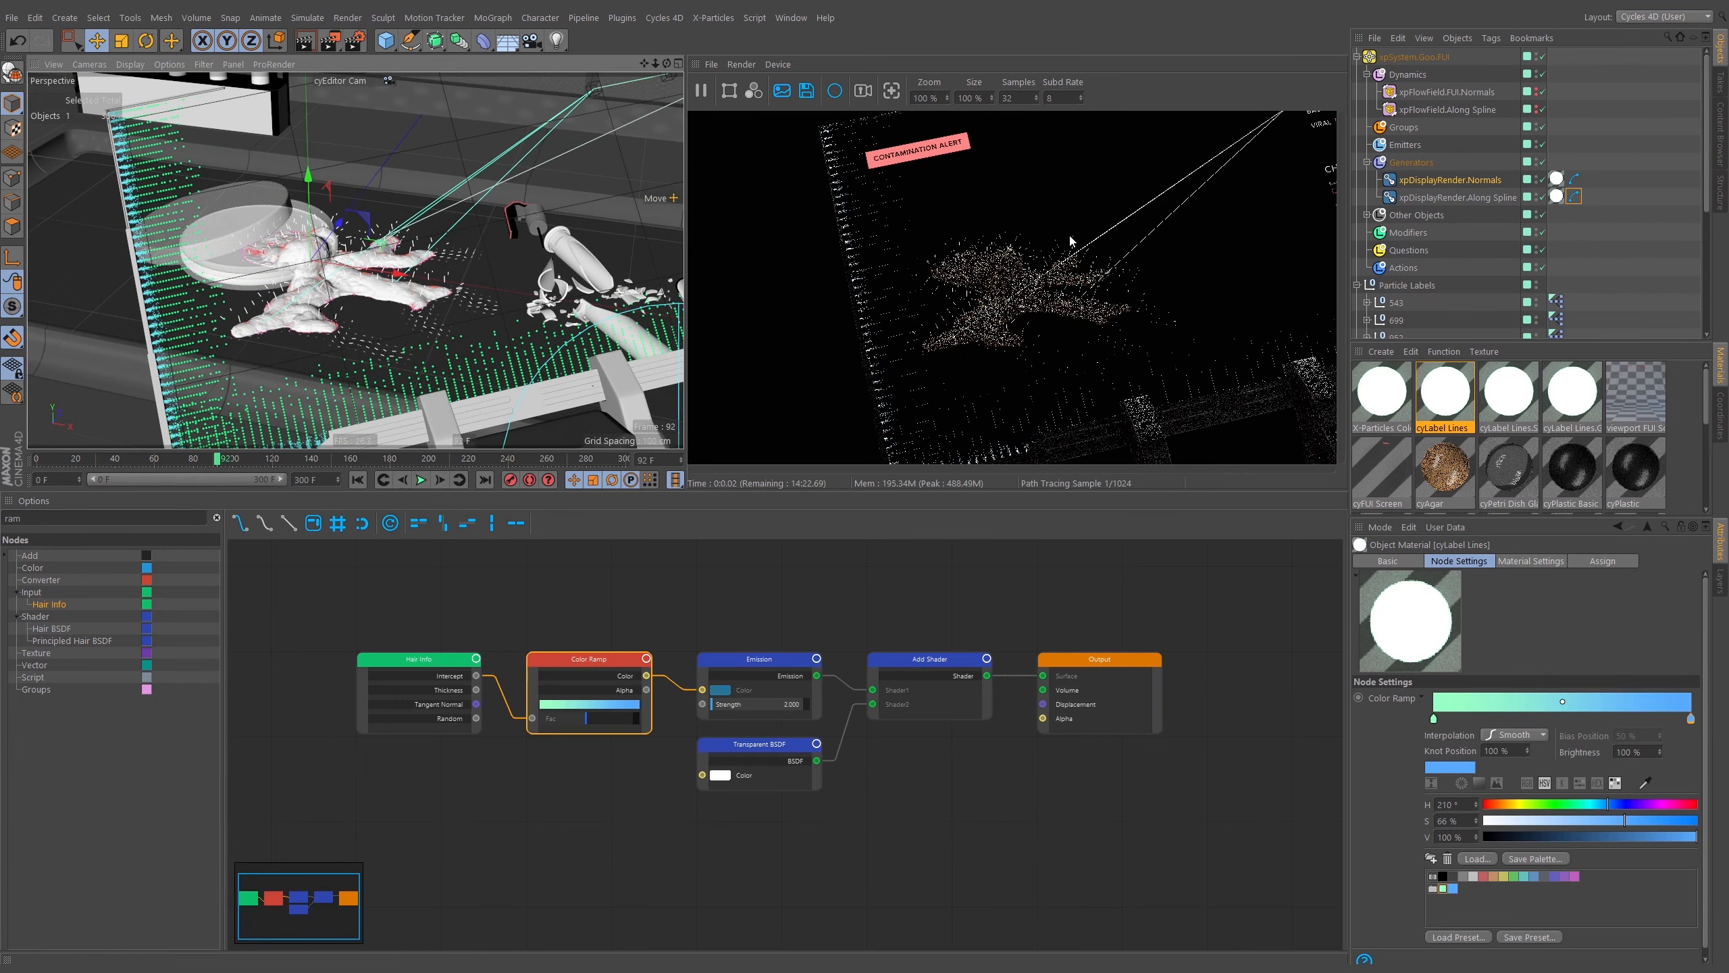
left_click(385, 81)
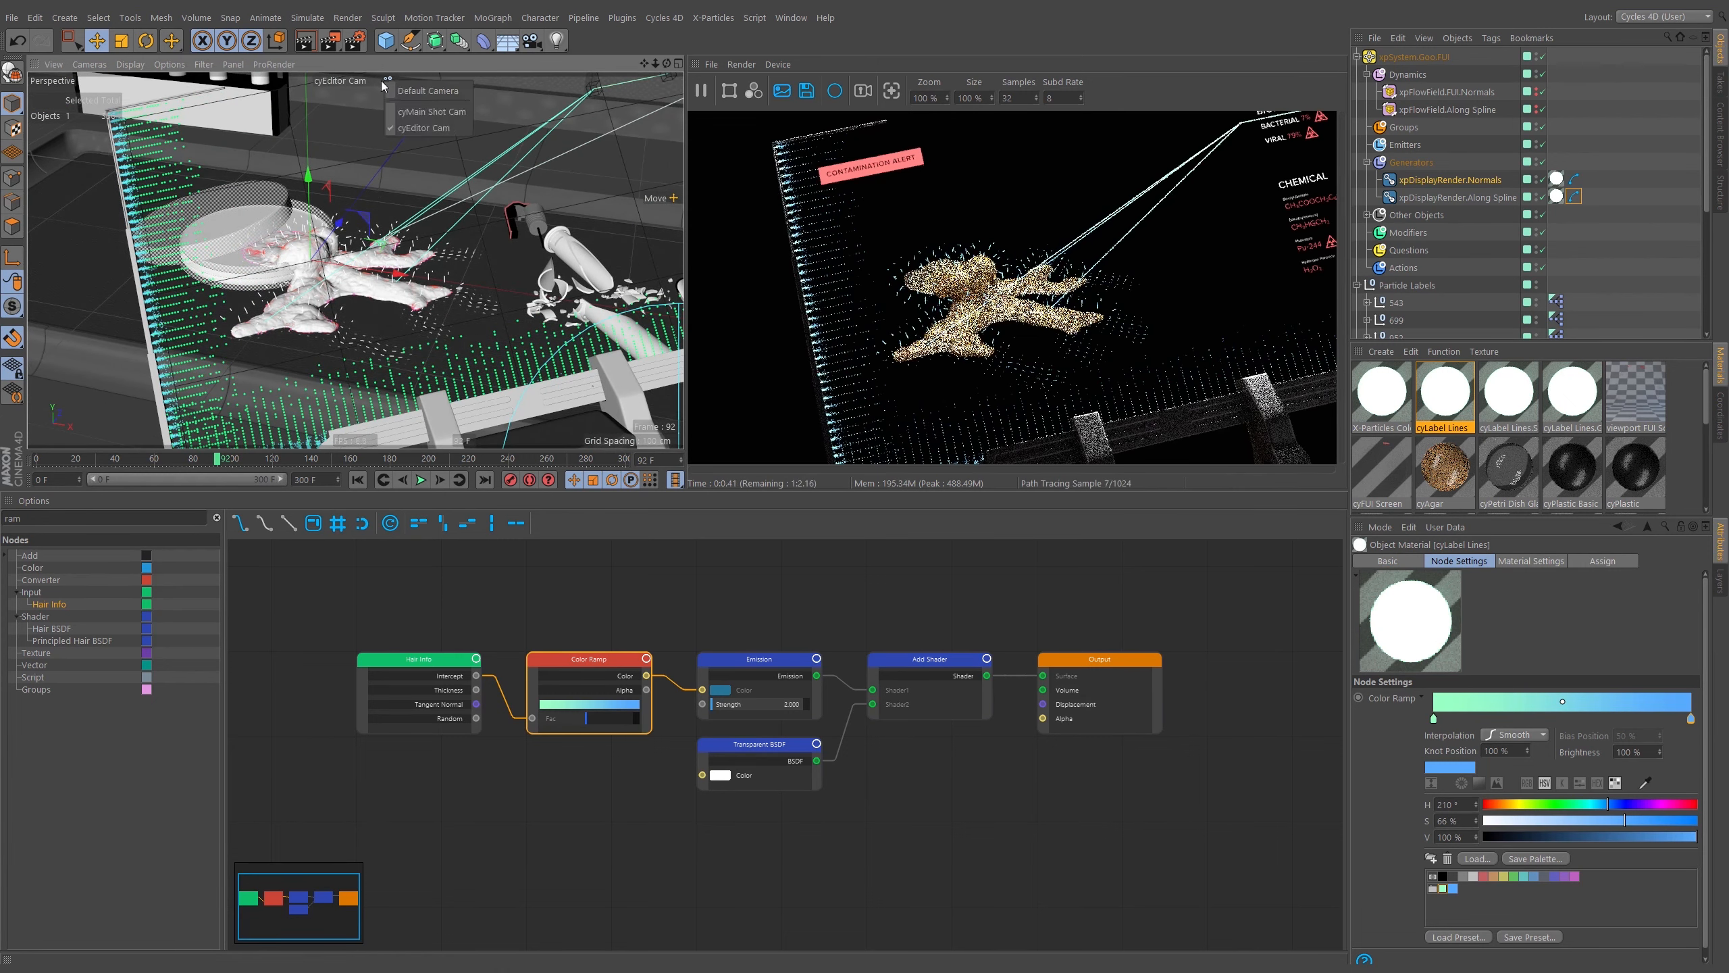
left_click(402, 111)
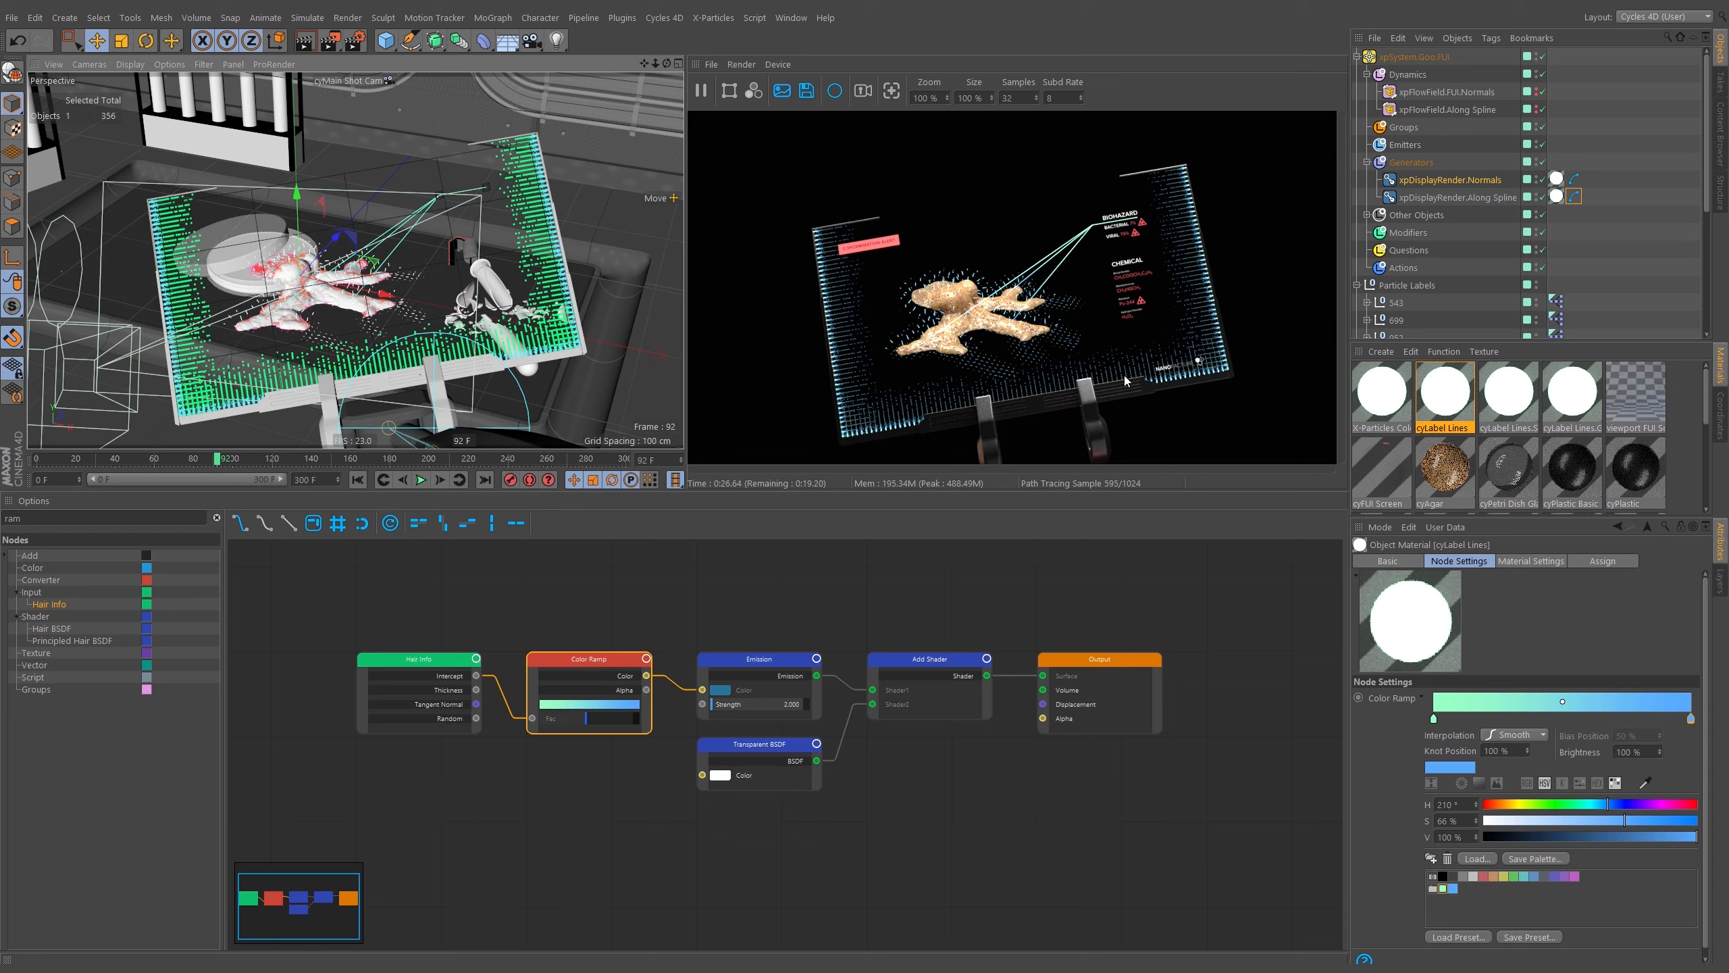
Toggle the FUI layer's visibility and render switches in the Layer Manager.
left_click(1721, 584)
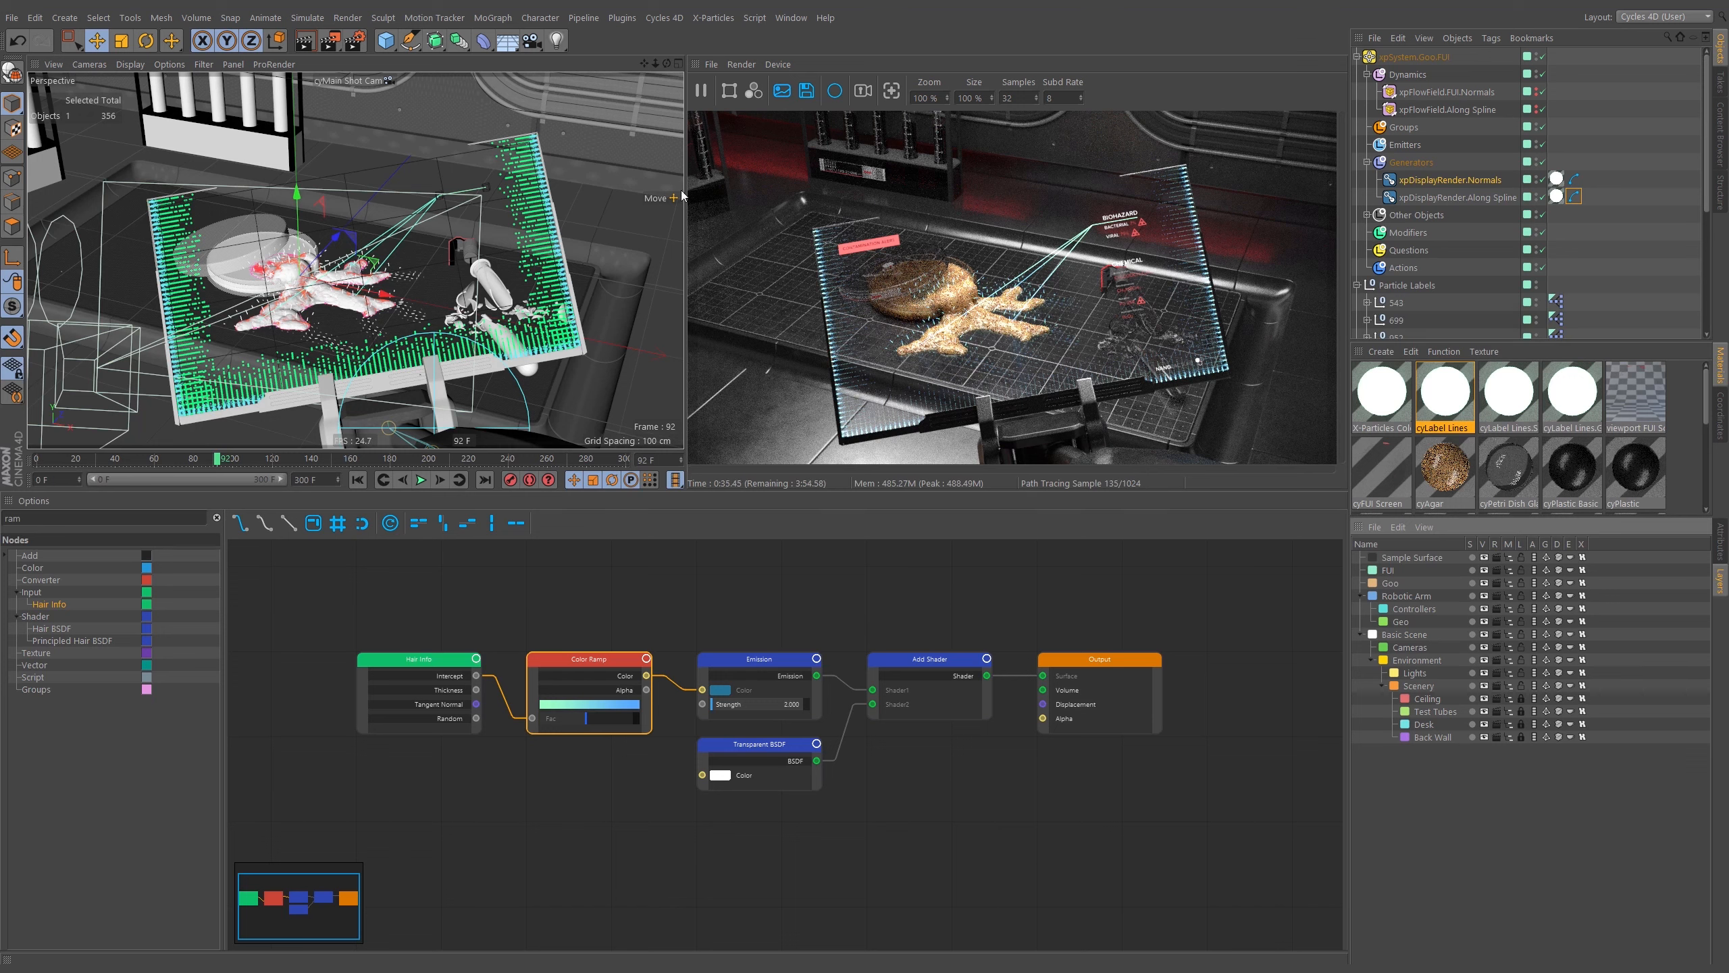
left_click(1485, 571)
left_click(1497, 570)
left_click(1522, 571)
left_click(1535, 571)
left_click(1547, 571)
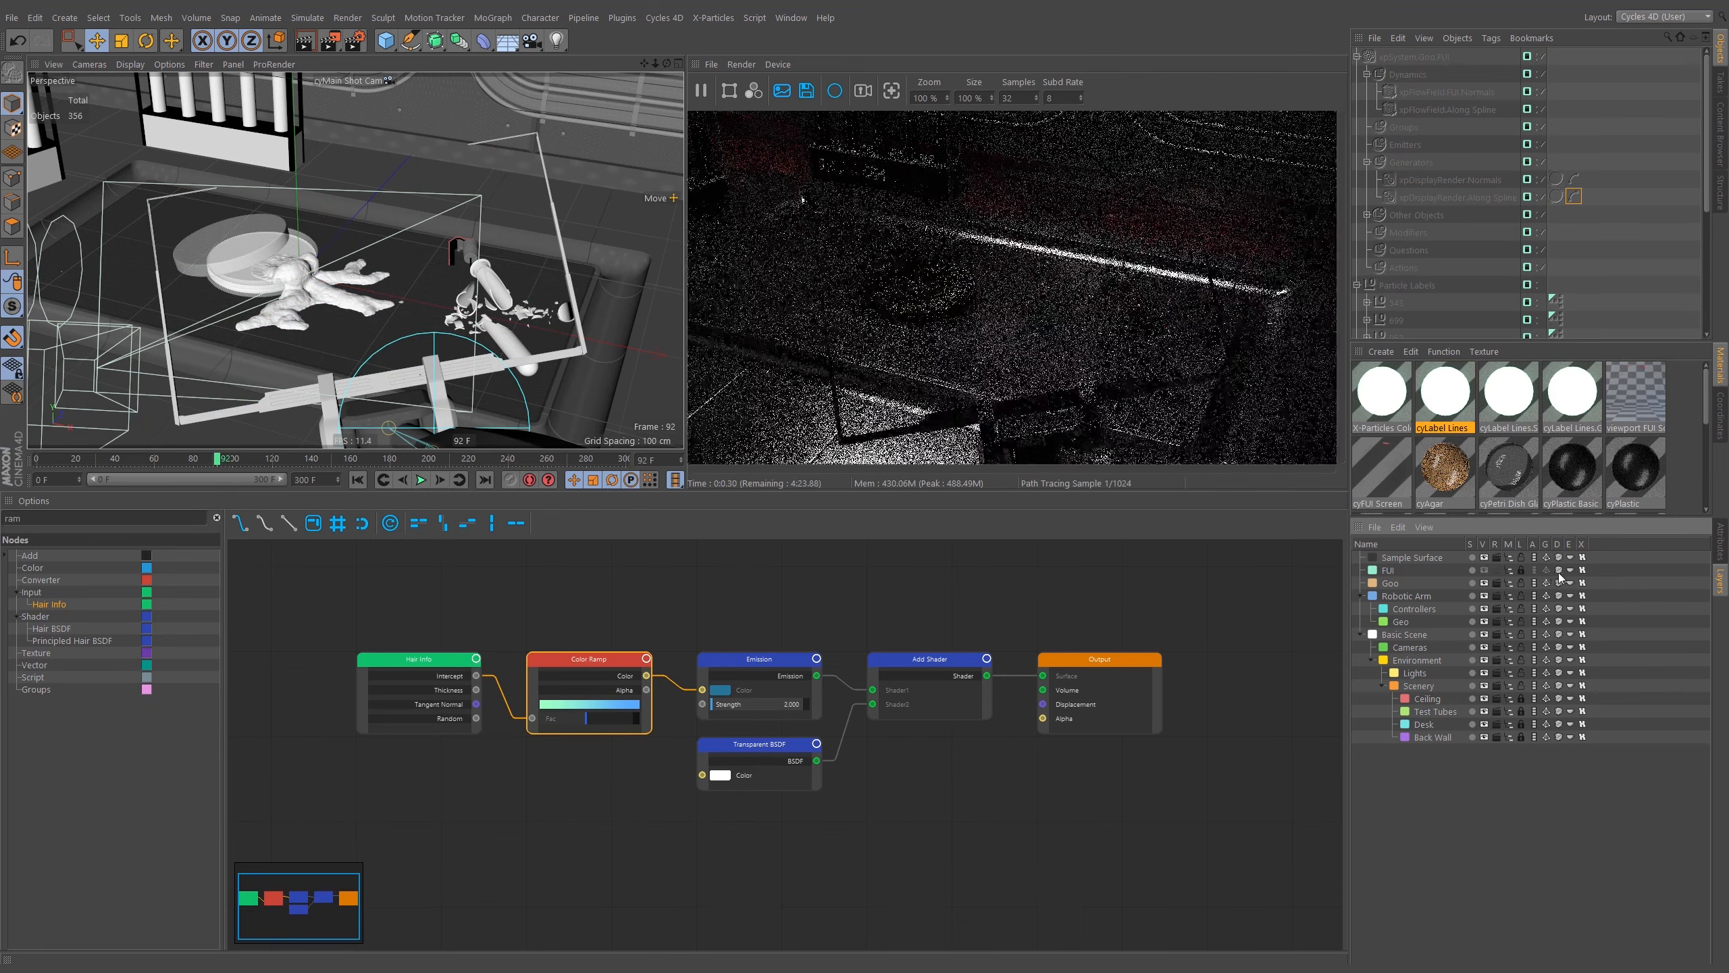
left_click(1558, 571)
left_click(1570, 572)
left_click(1582, 571)
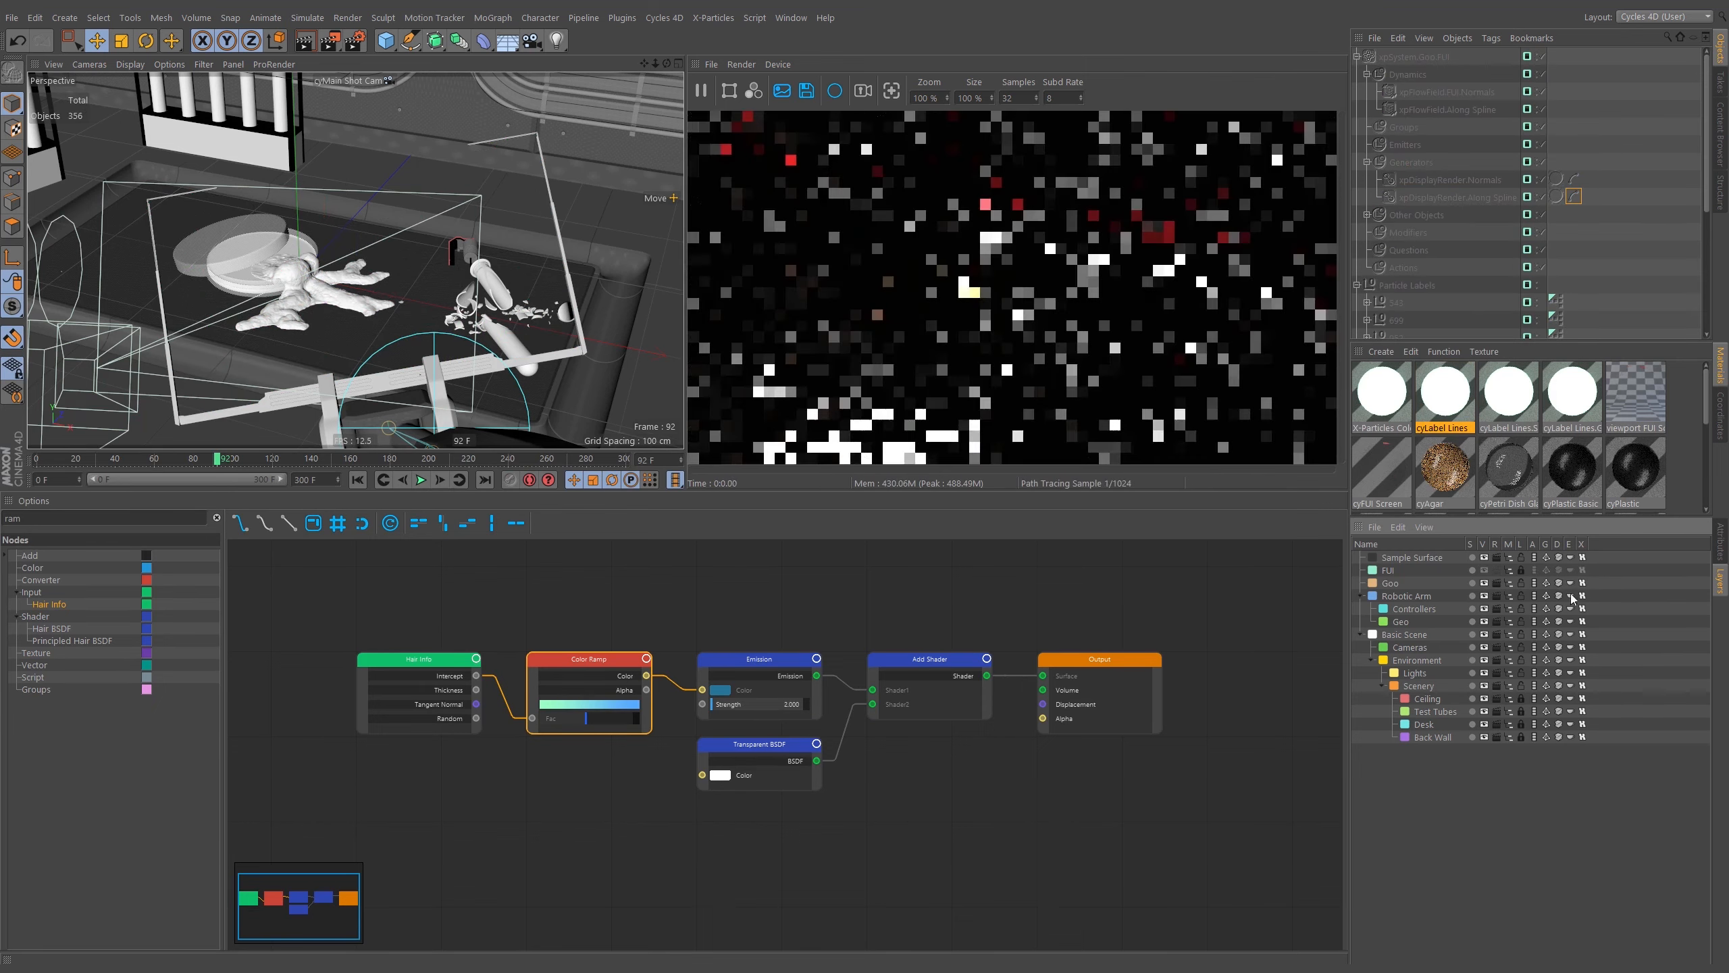
left_click(1510, 571)
left_click(1512, 570)
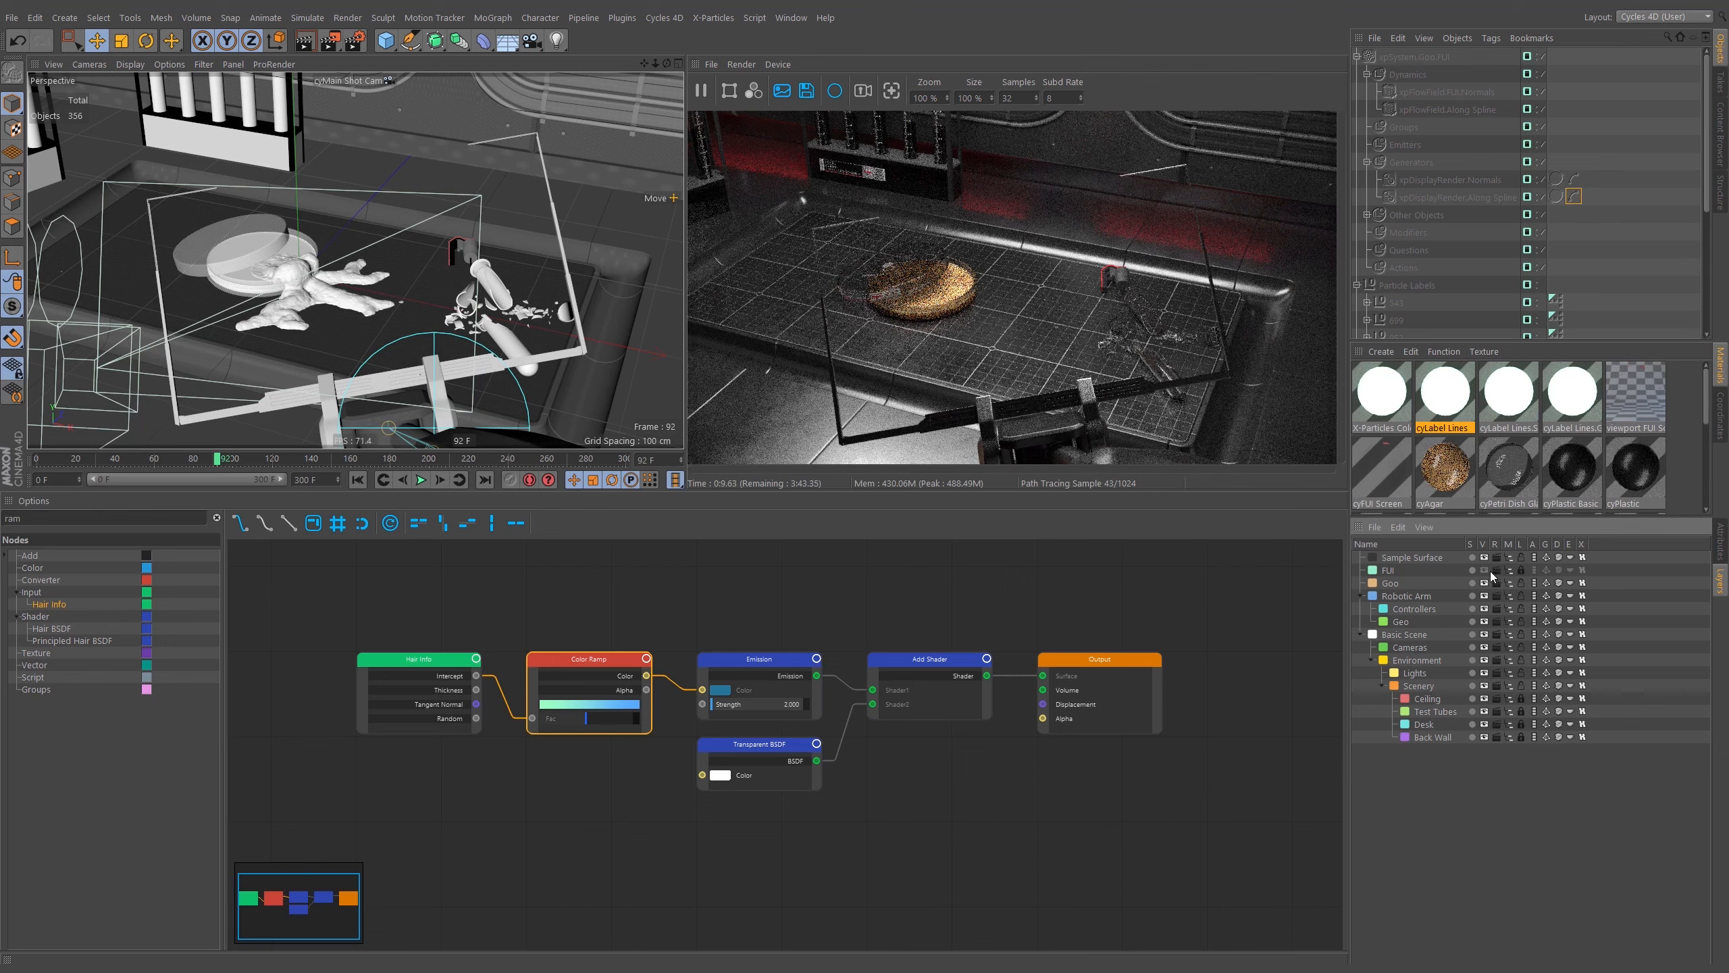
left_click(1518, 571)
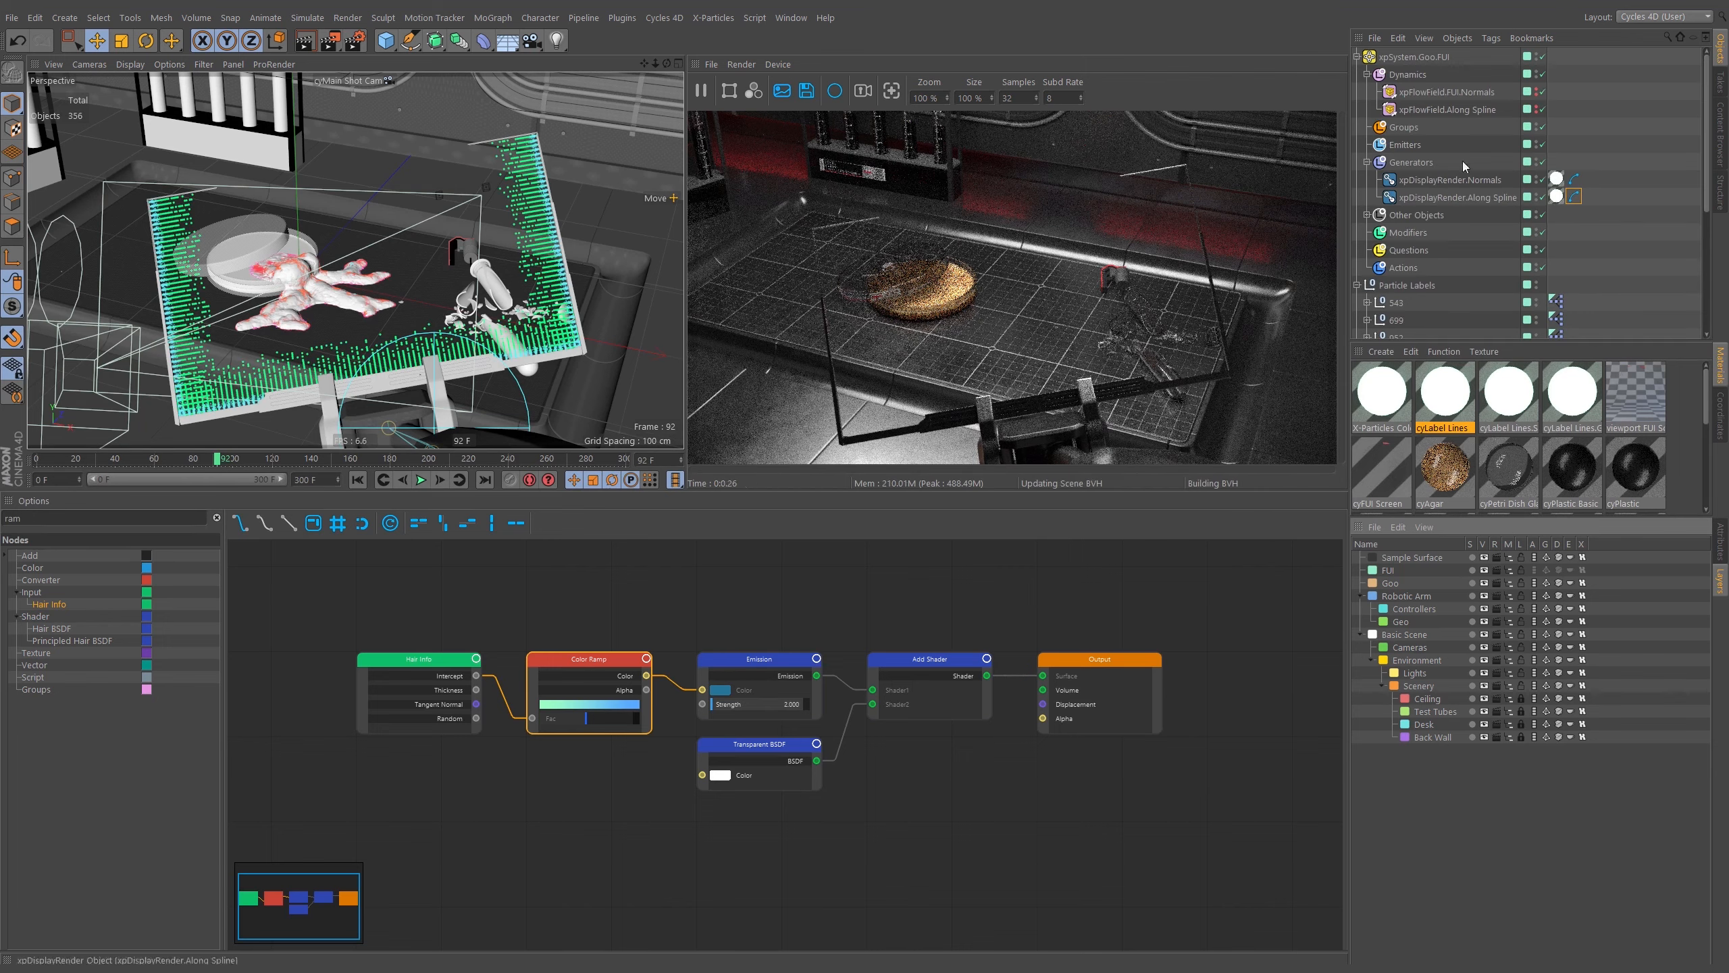
Expand and collapse the X-Particles system groups in the object hierarchy.
left_click(1357, 58)
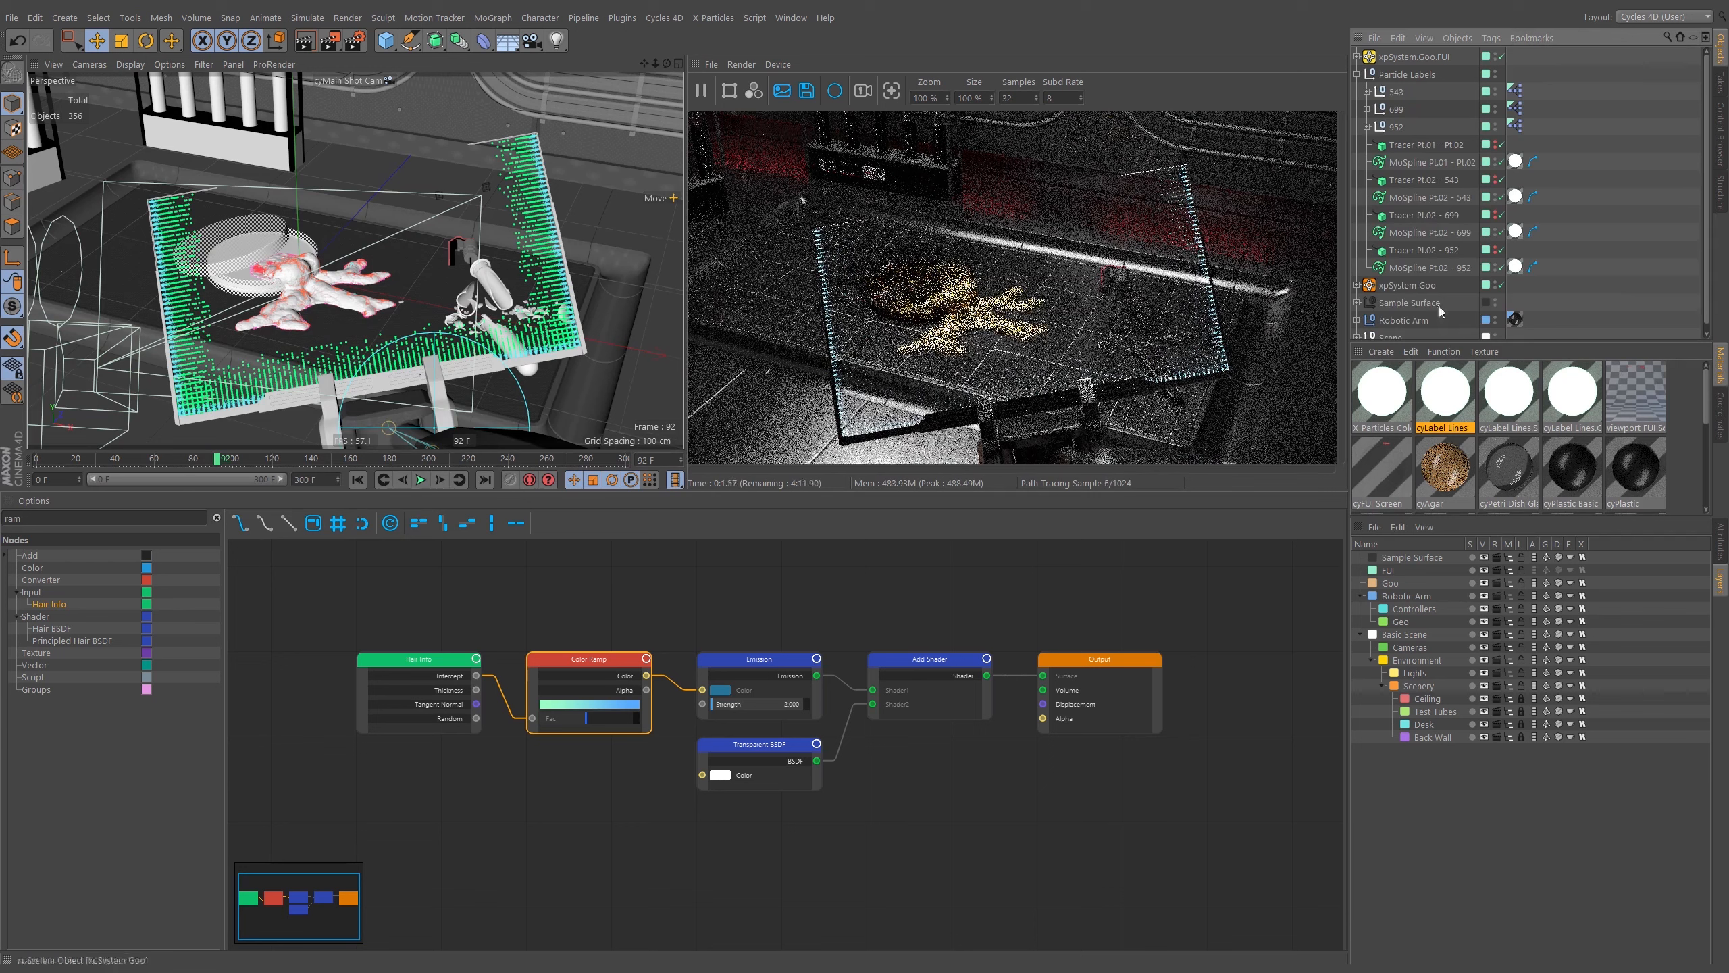
left_click(1357, 75)
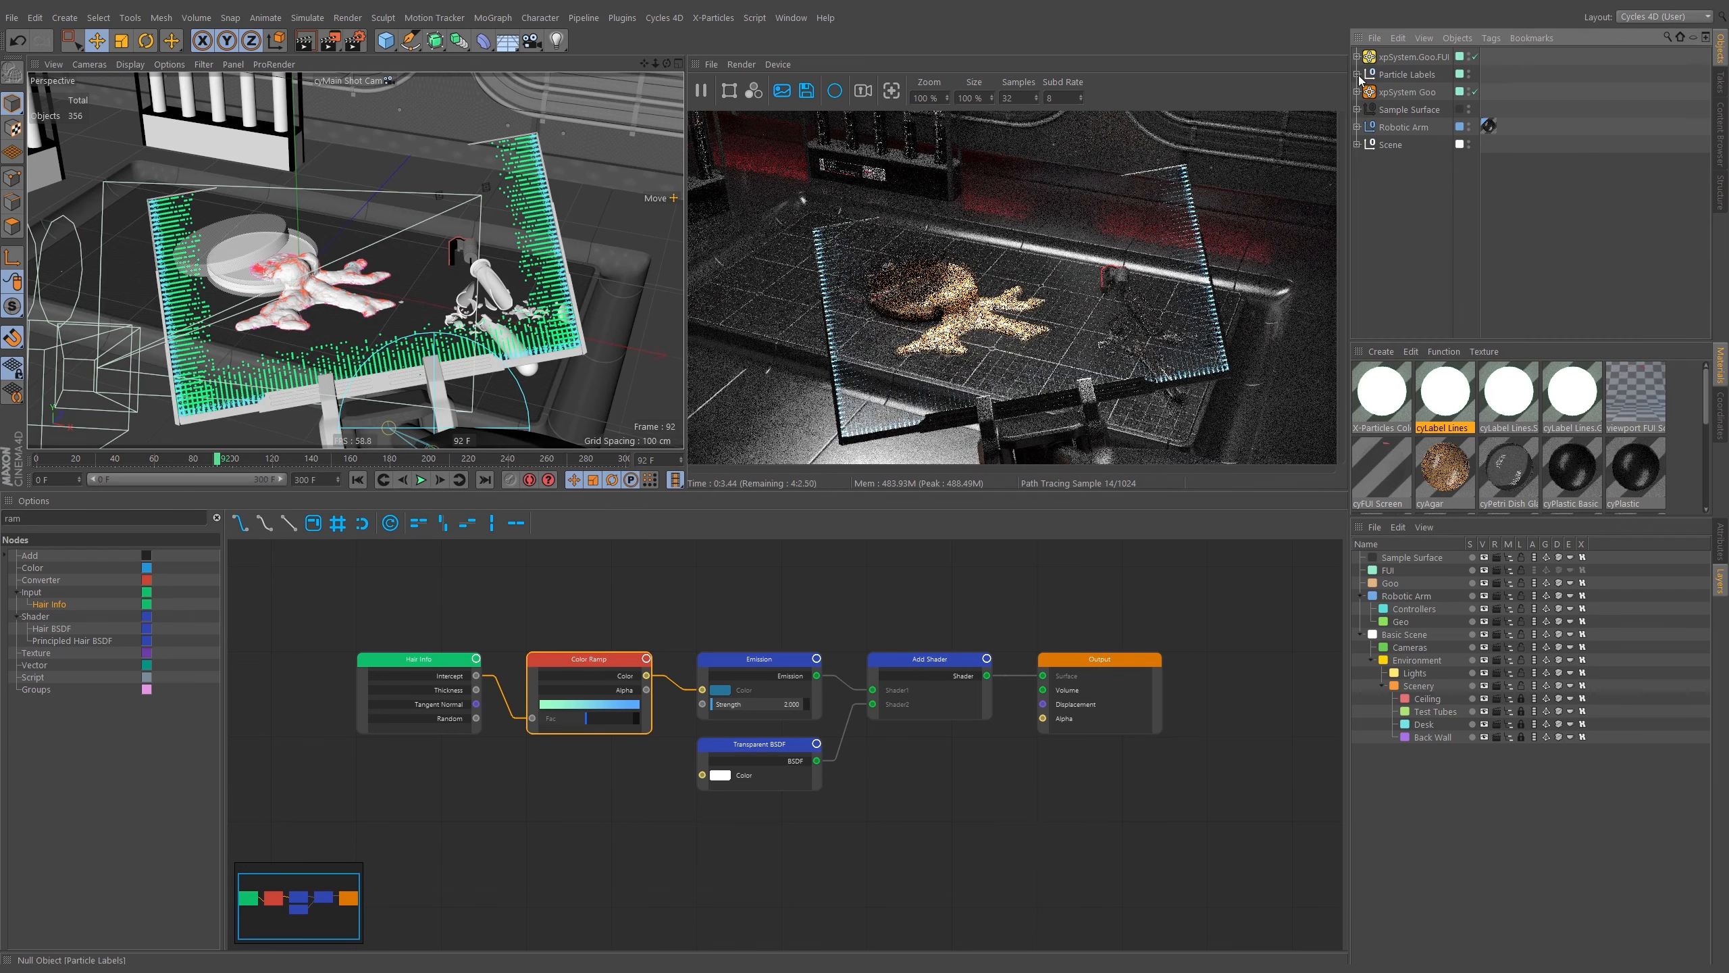
left_click(1358, 92)
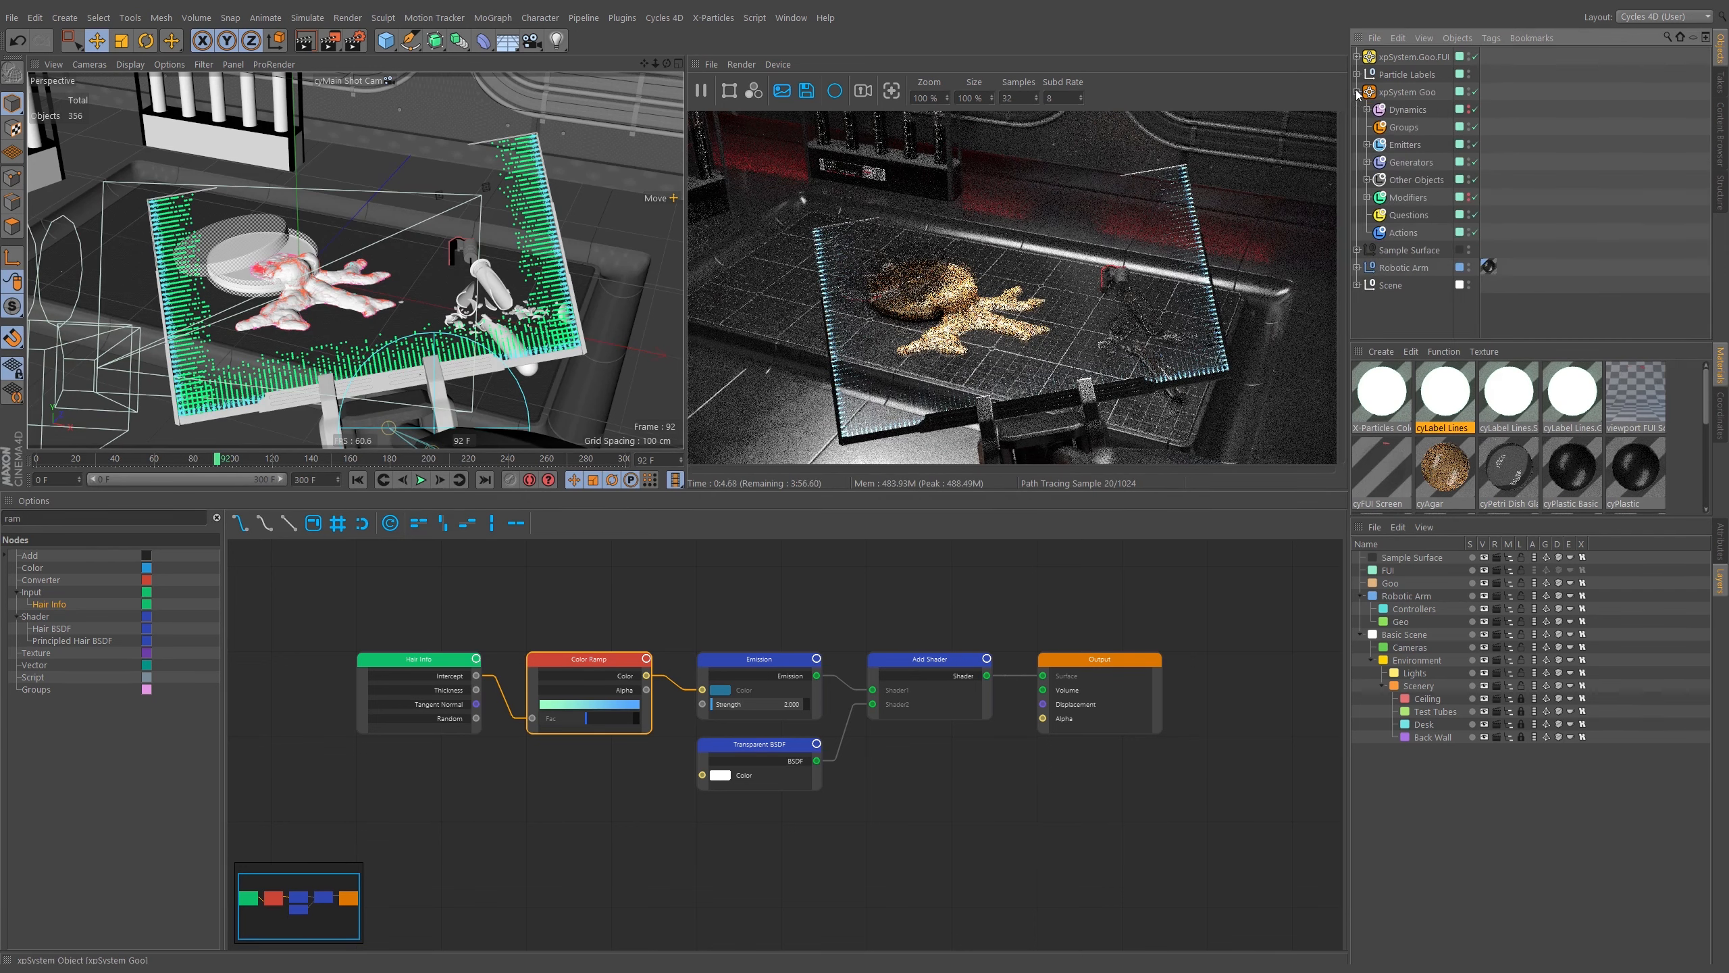
Move the xpOVDBMesher object out of the xpSystem.Goo Generators group to the top level of the object hierarchy.
left_click(1367, 180)
left_click(1367, 162)
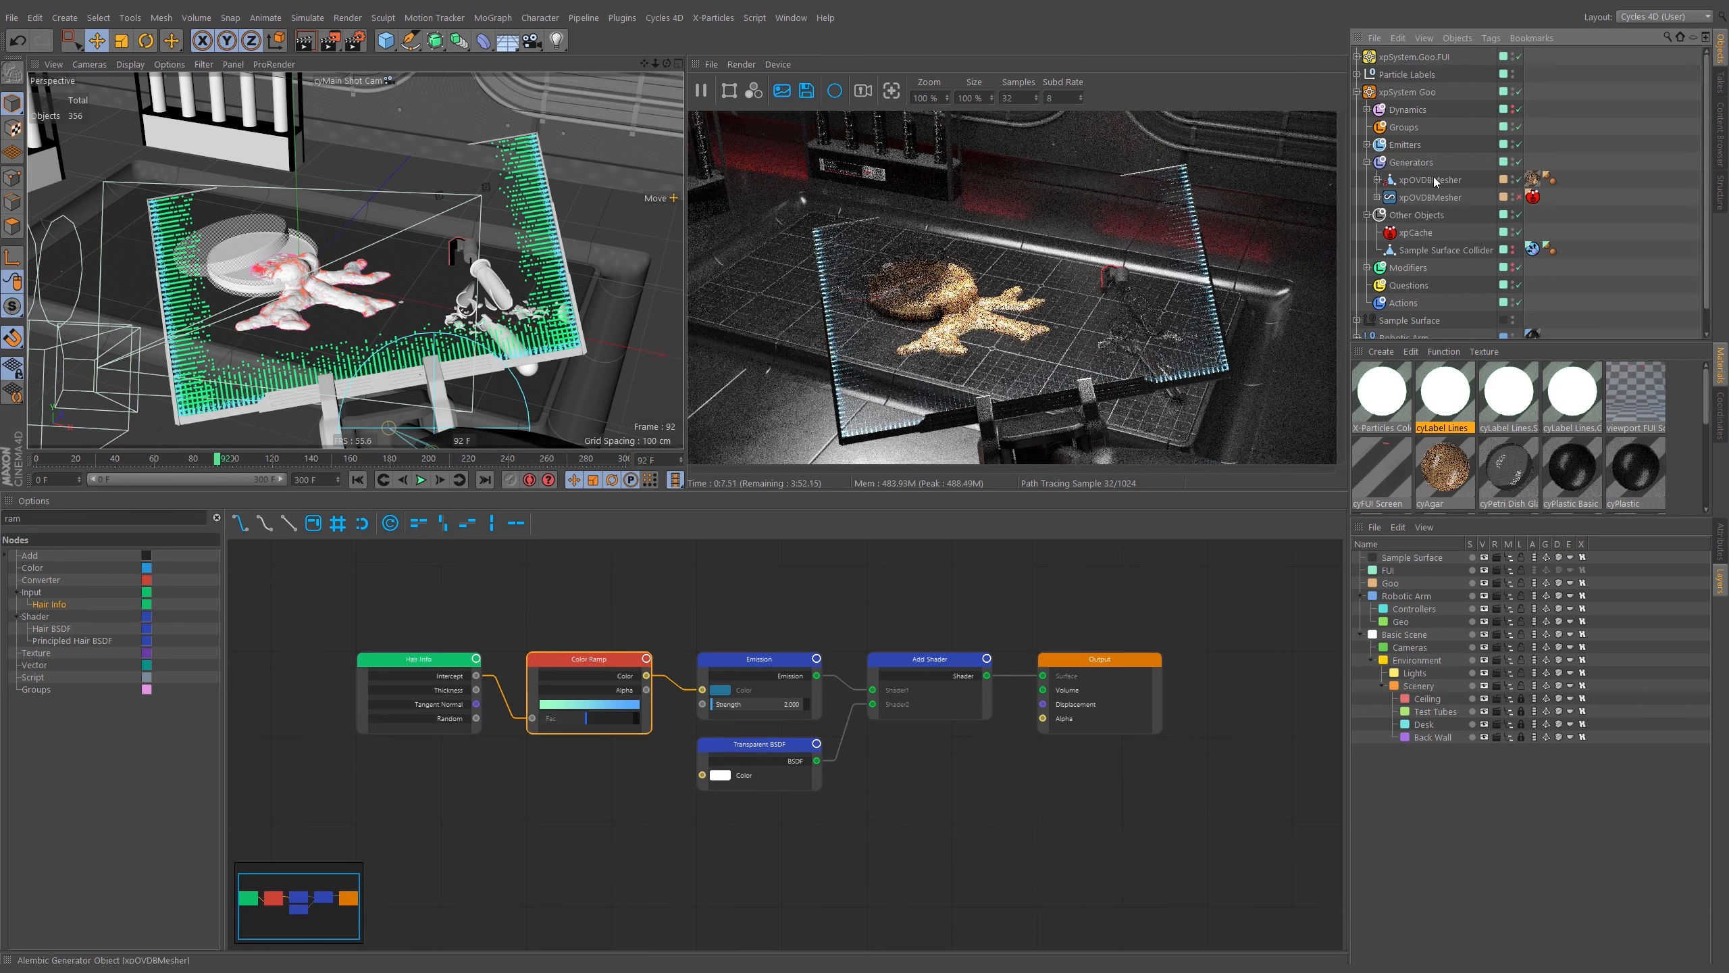
left_click_drag(1417, 184, 1400, 81)
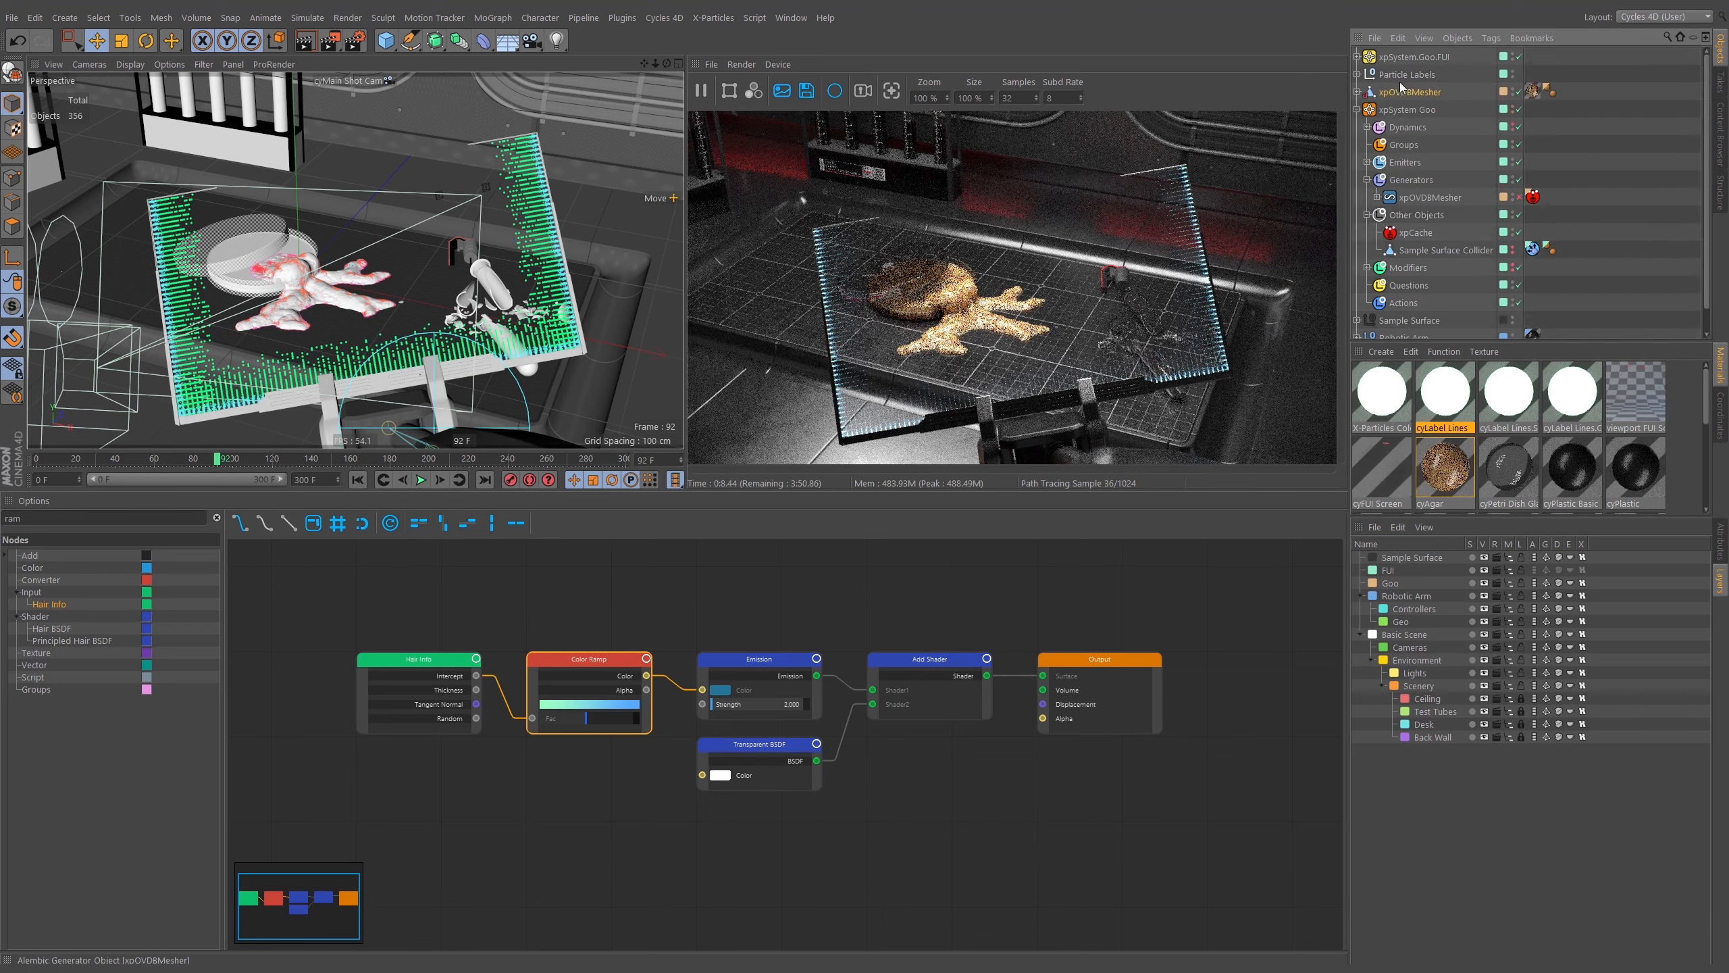
left_click(1357, 109)
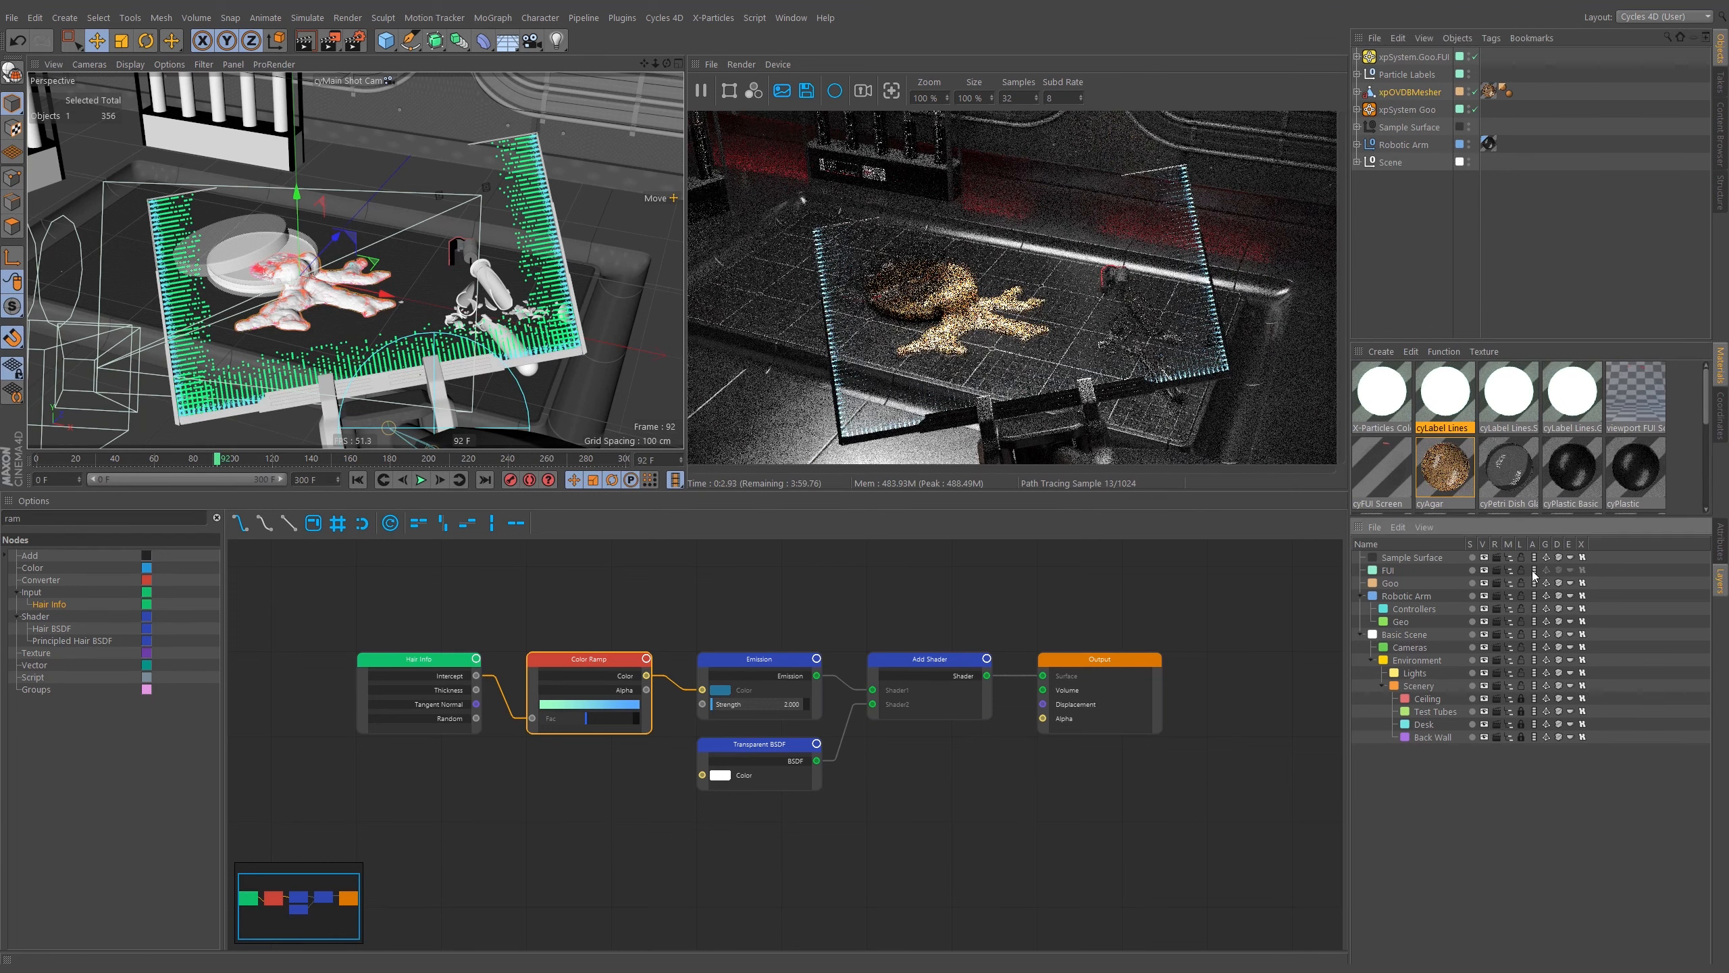
Toggle several of the FUI layer's switches, including render, view and manager, in the Layer Manager.
left_click(1497, 570)
left_click(1486, 570)
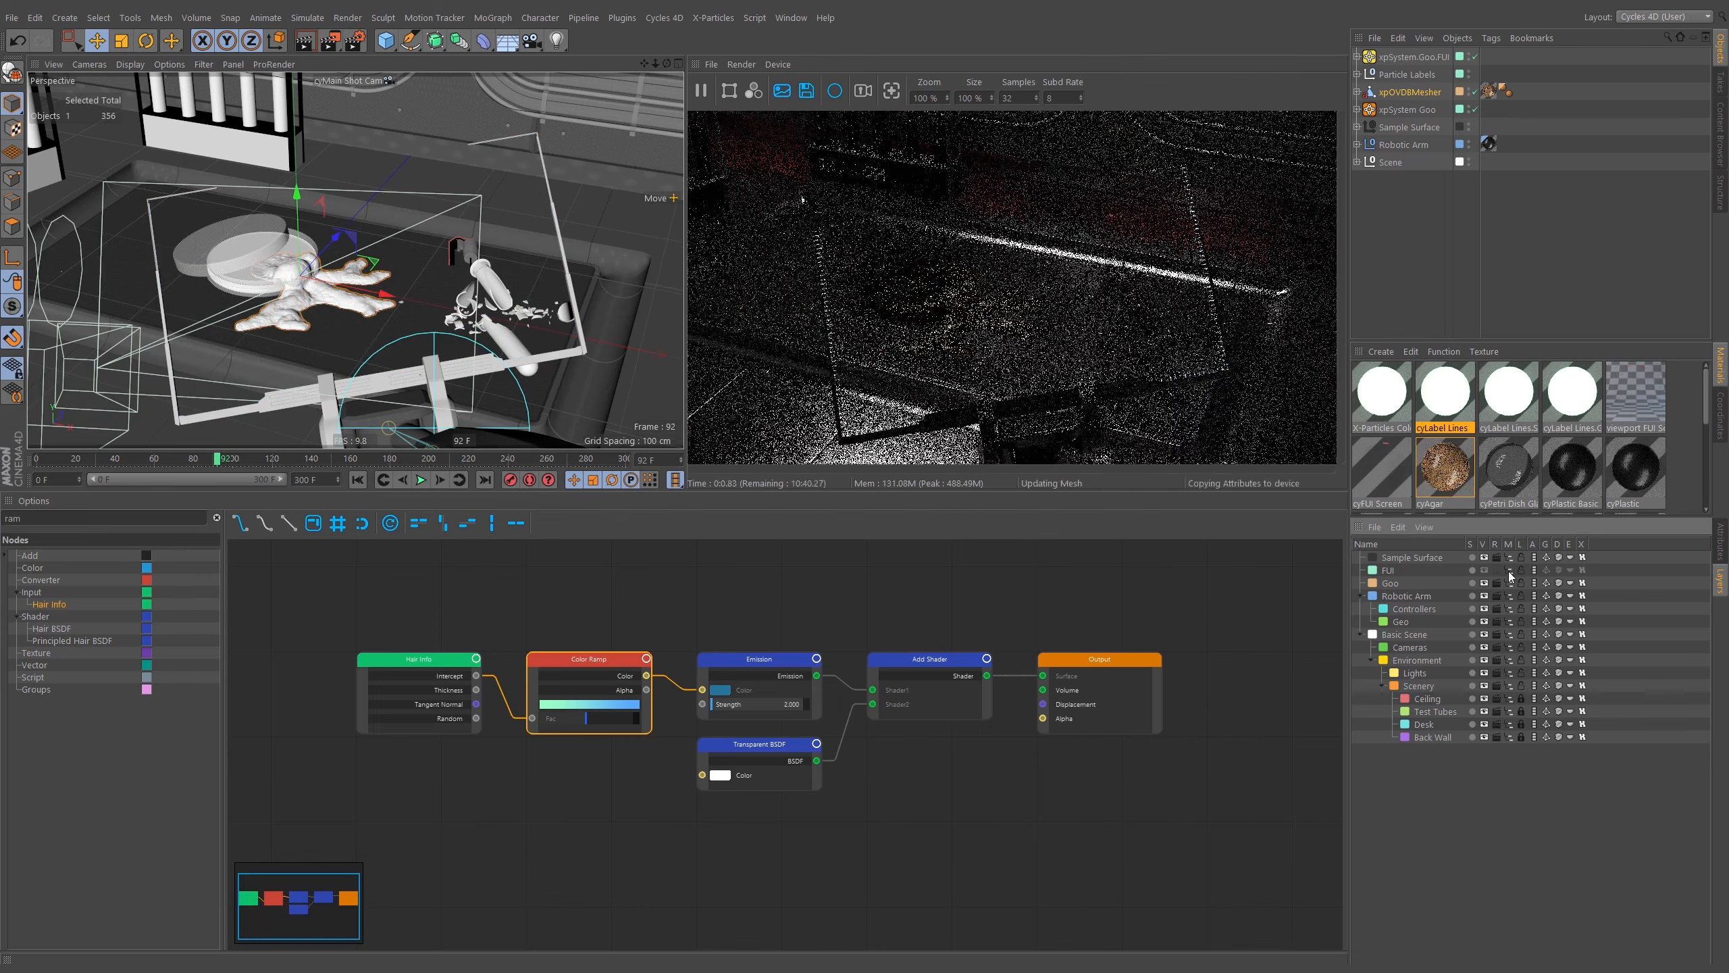
left_click(1509, 571)
left_click(1523, 572)
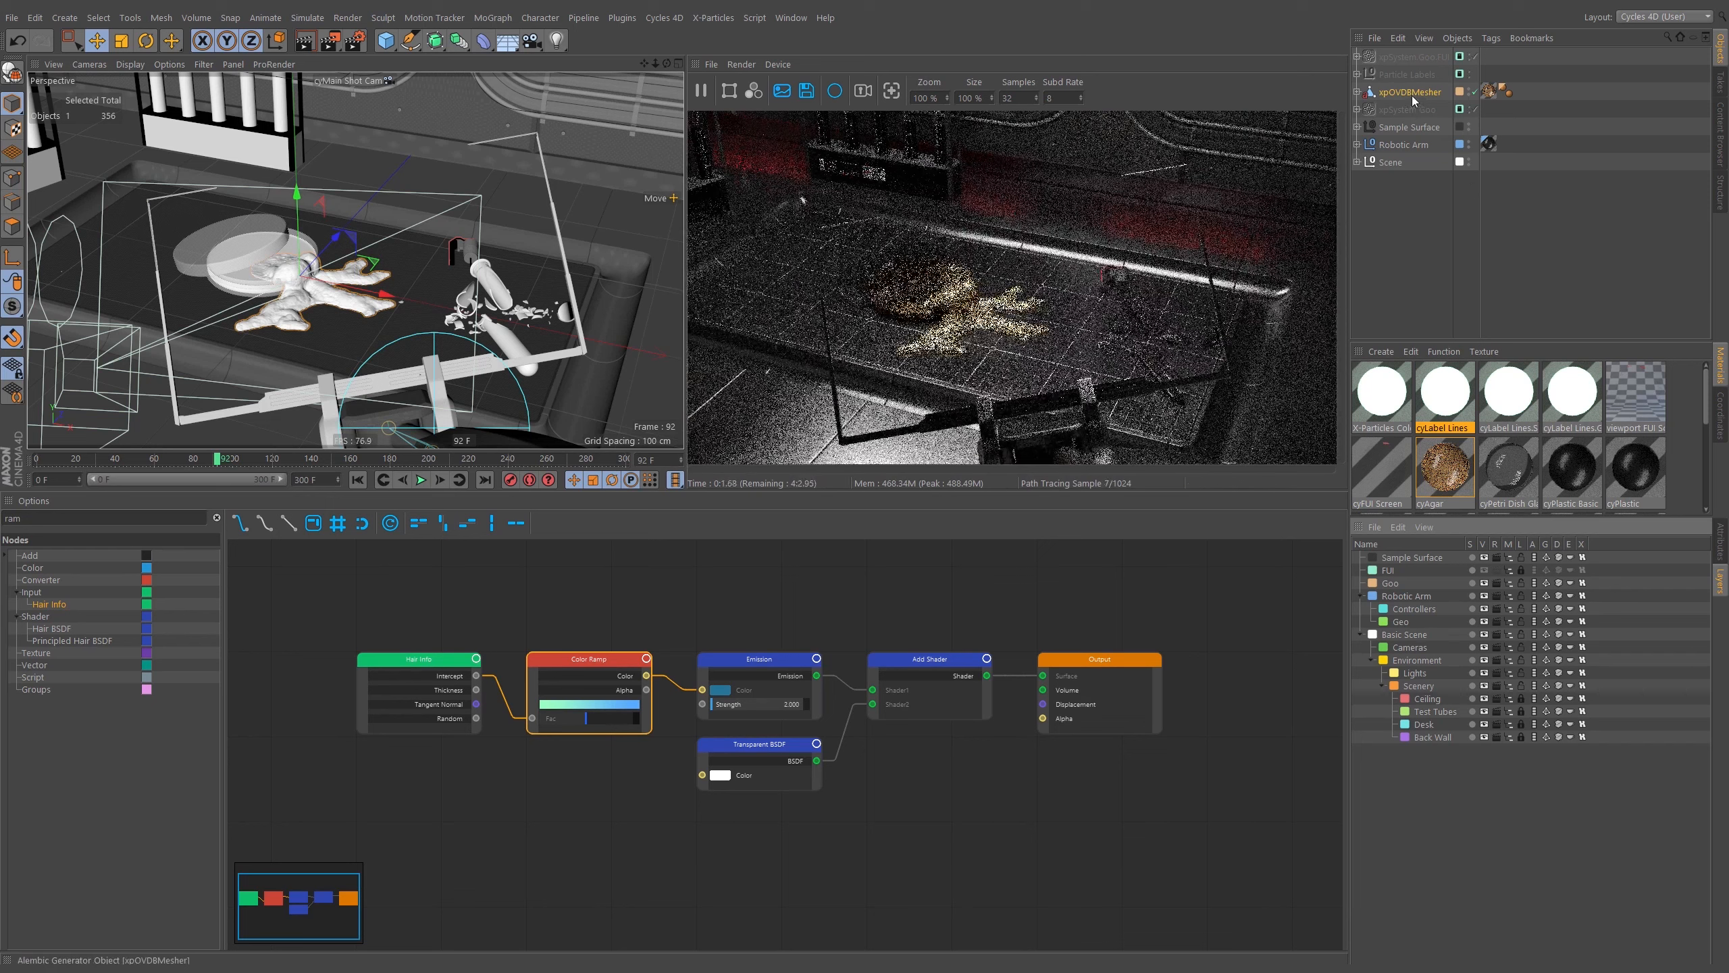
Scrub the timeline and inspect the Sample Surface hierarchy and the xpOVDBMesher's context options.
left_click(1395, 200)
left_click_drag(217, 459, 191, 463)
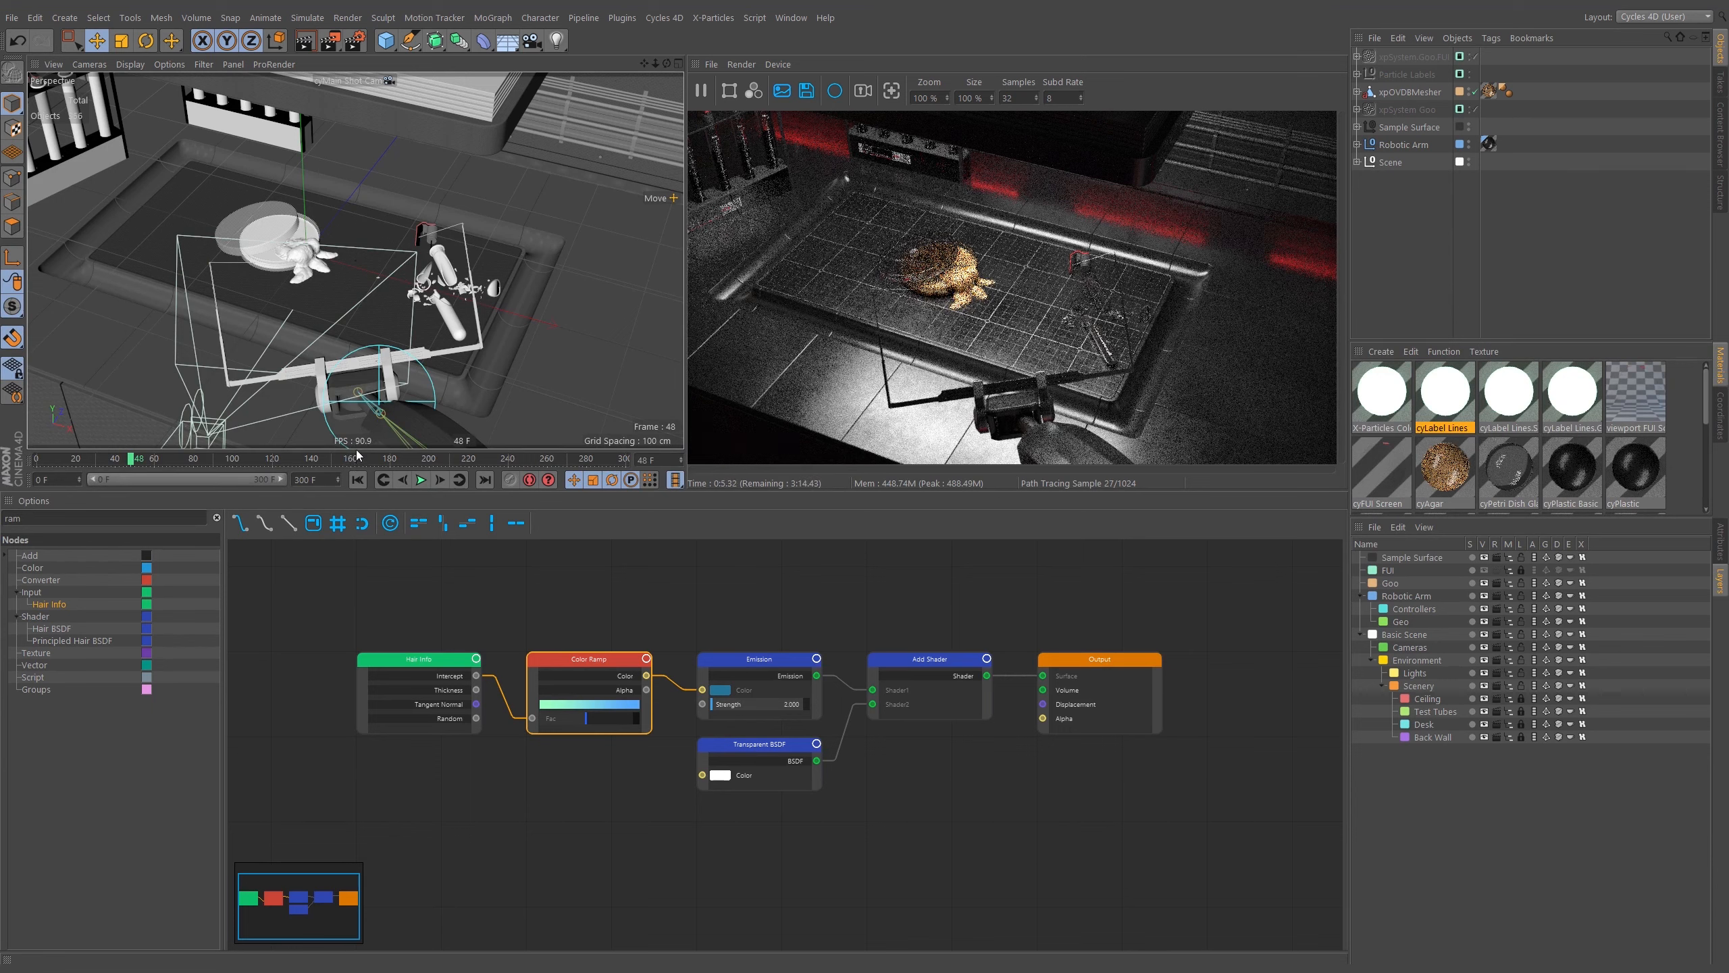
left_click(218, 462)
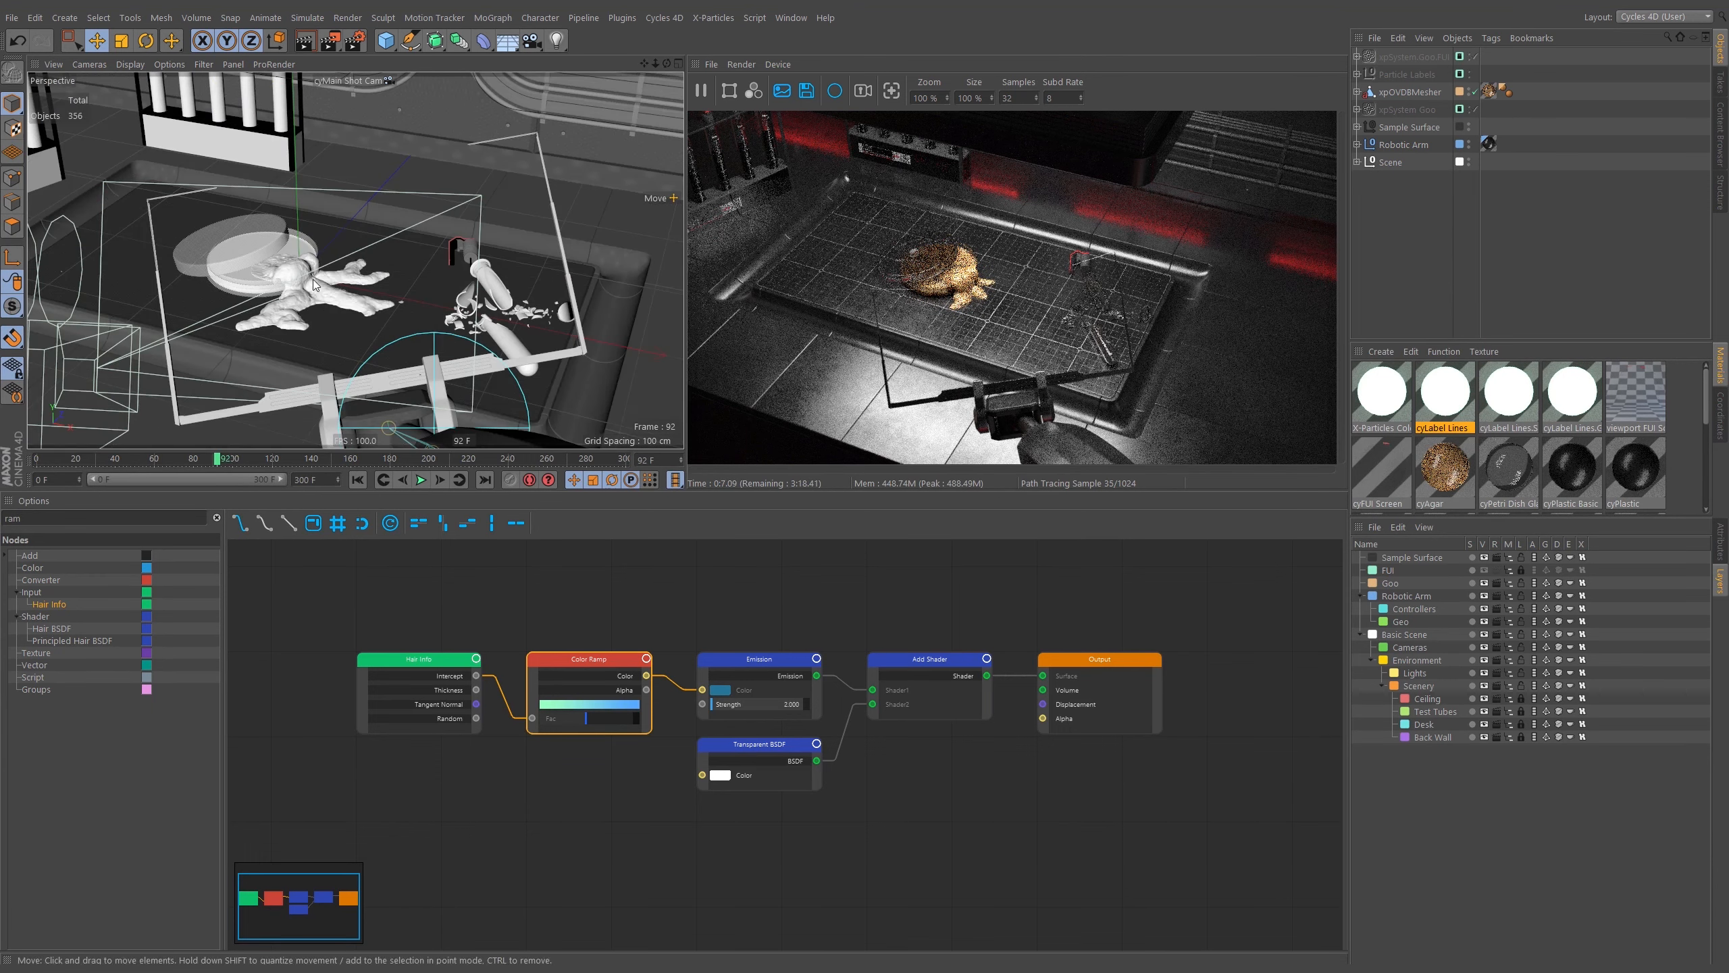
left_click(141, 168)
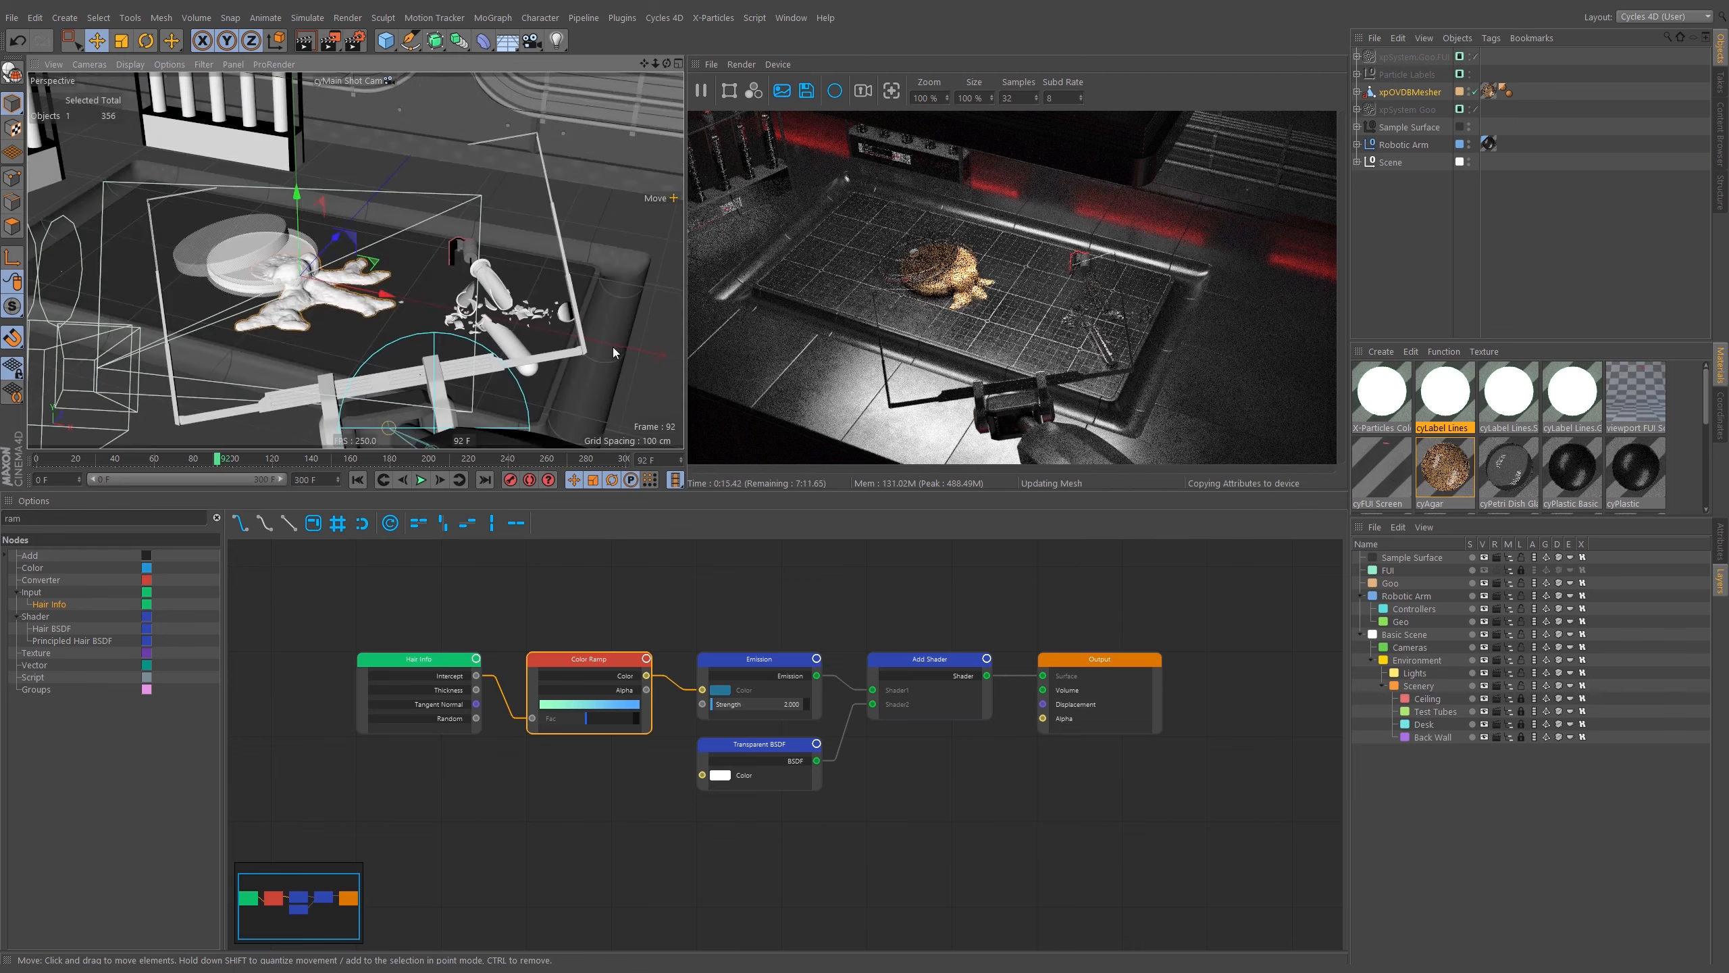
left_click(287, 253, "shift")
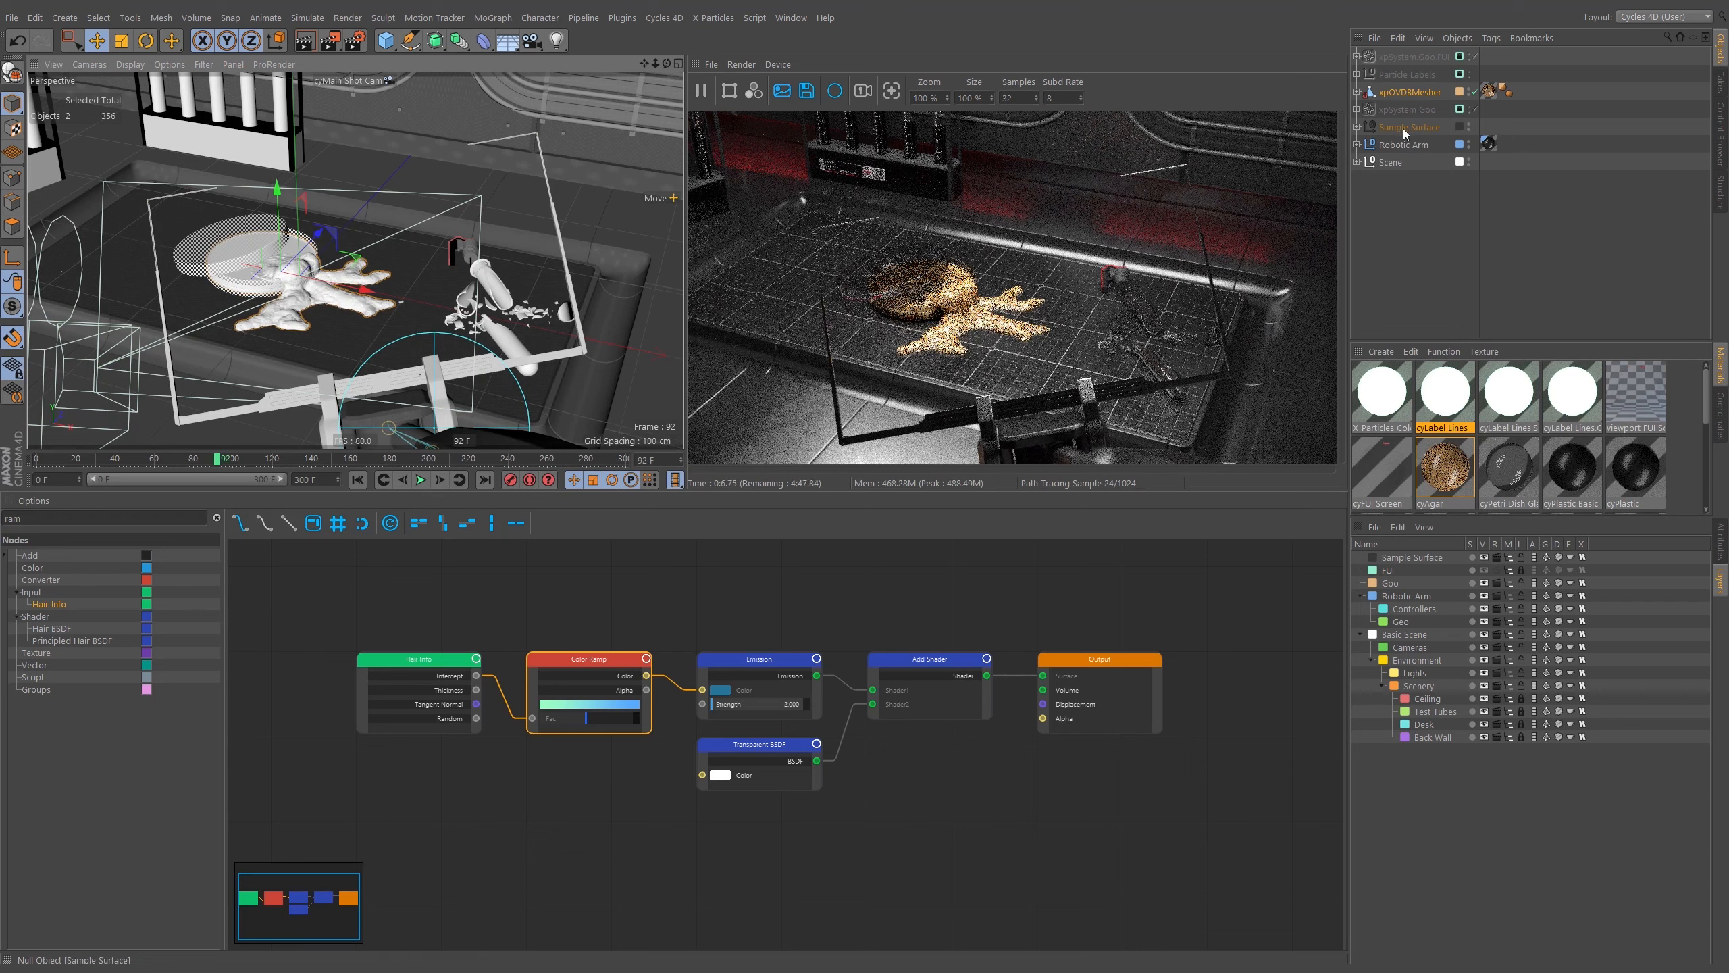
left_click(1357, 128)
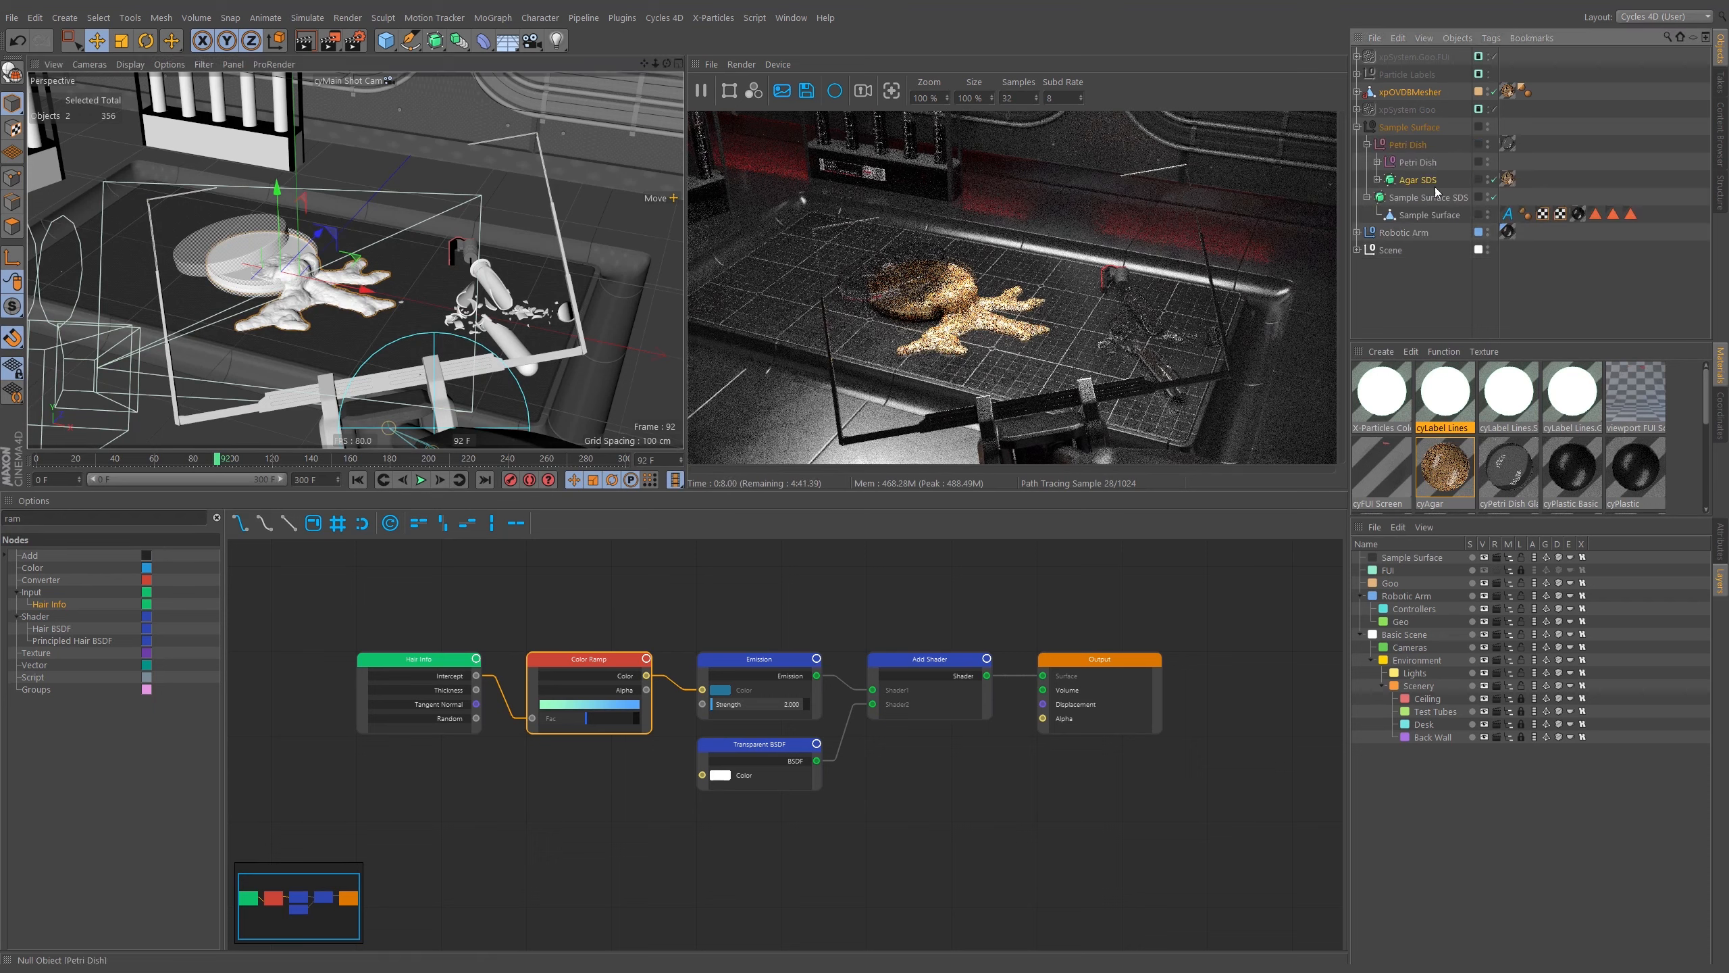
right_click(1418, 92)
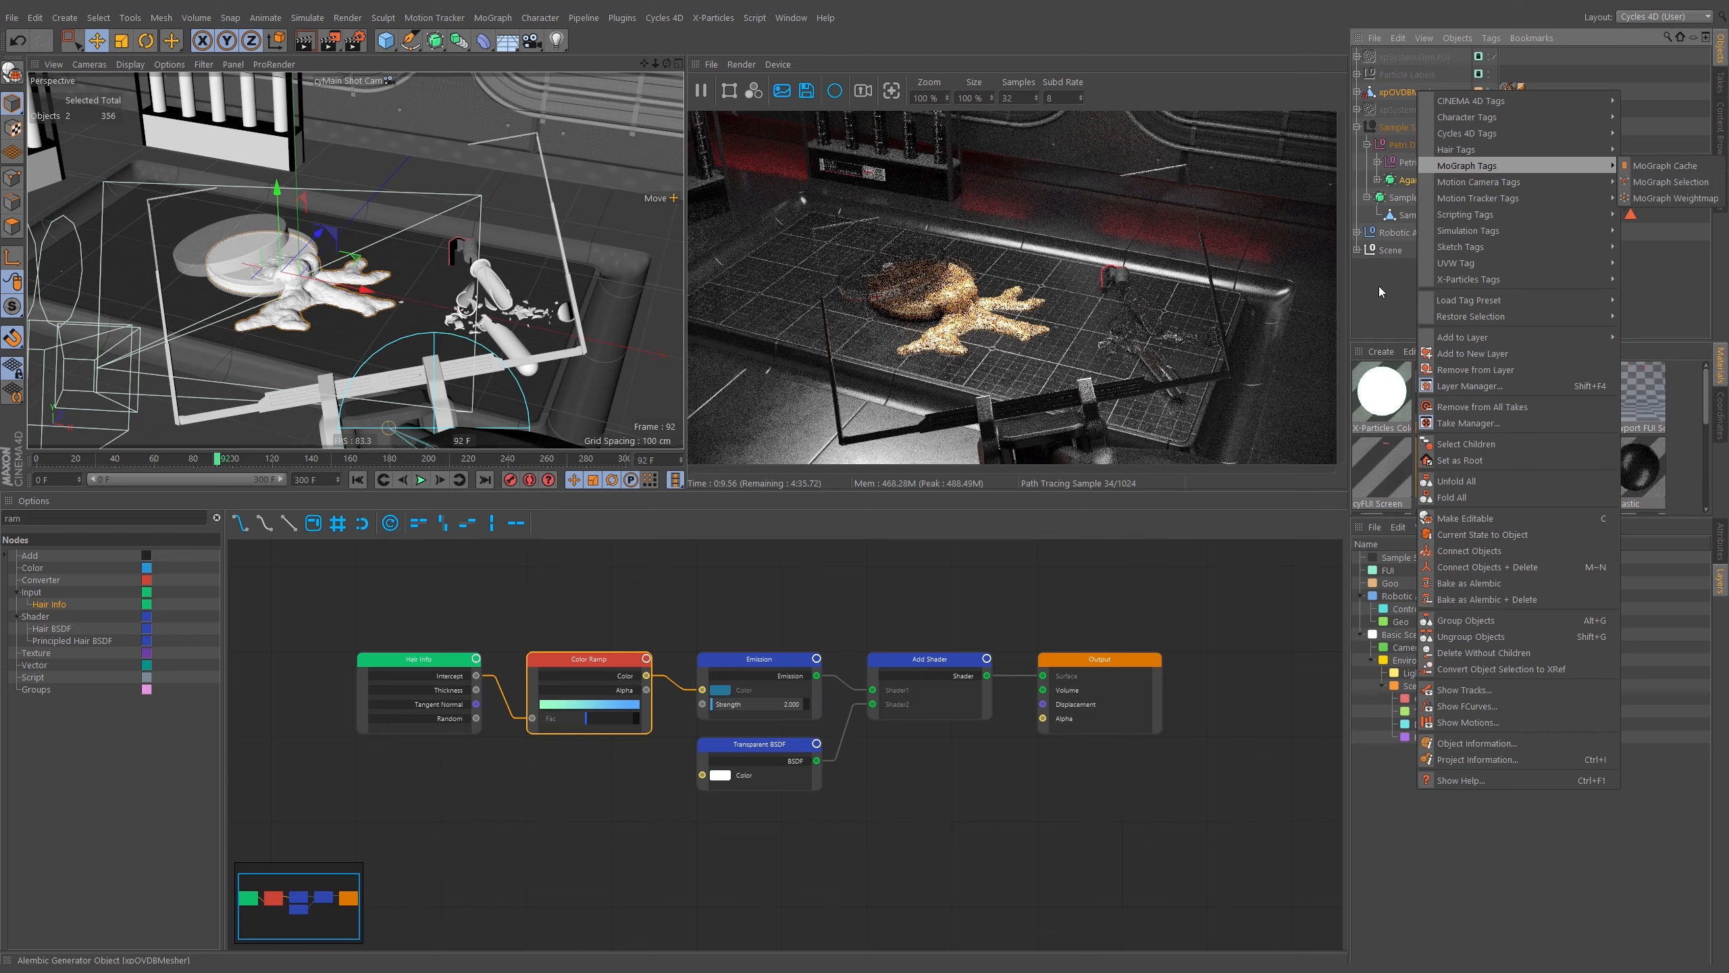
key("Escape")
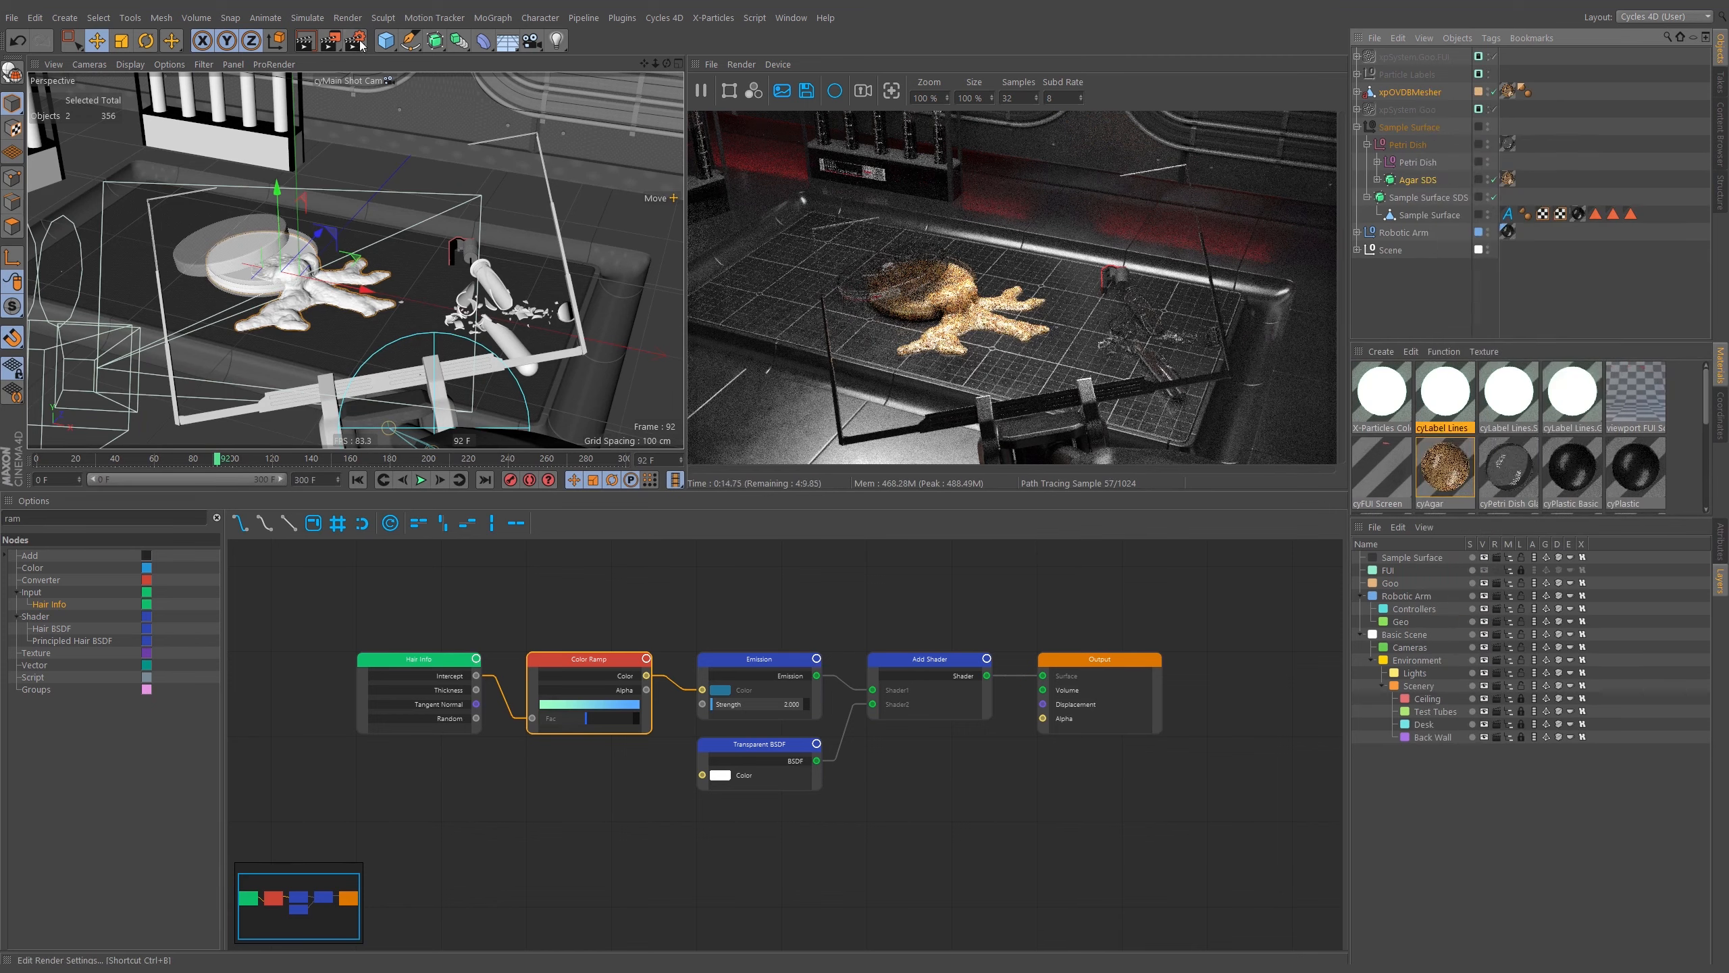
Enable the Material IDs render element in the Cycles 4D render settings.
left_click(357, 43)
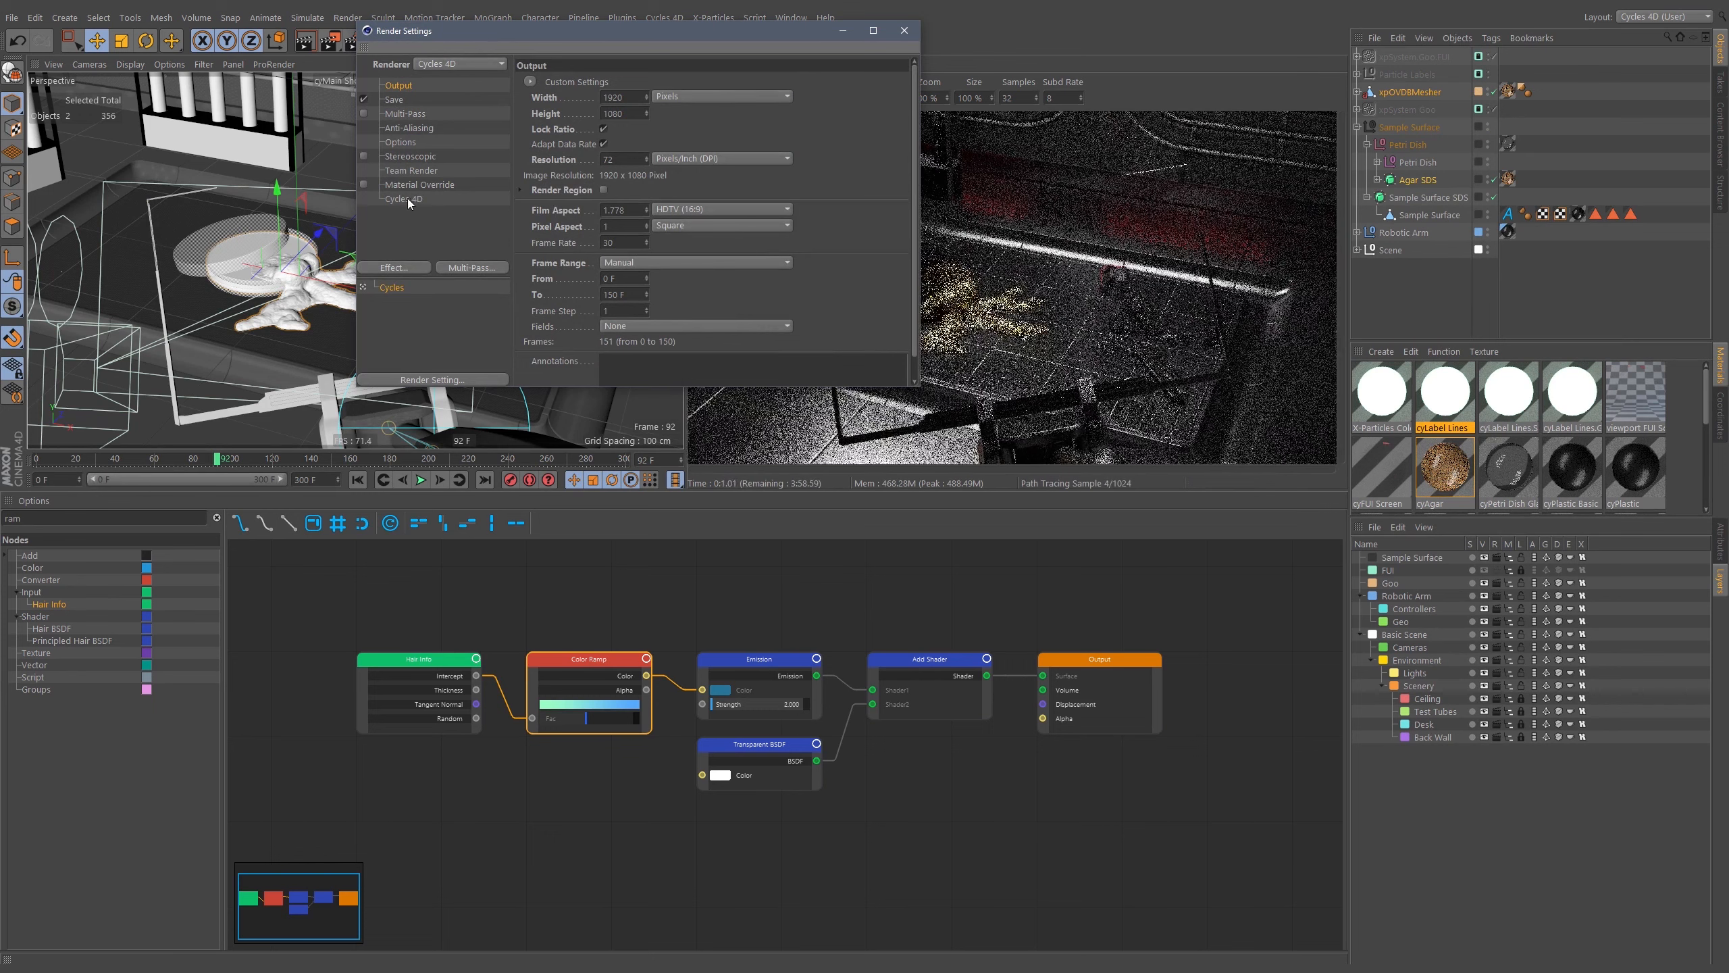
left_click(406, 198)
left_click(701, 82)
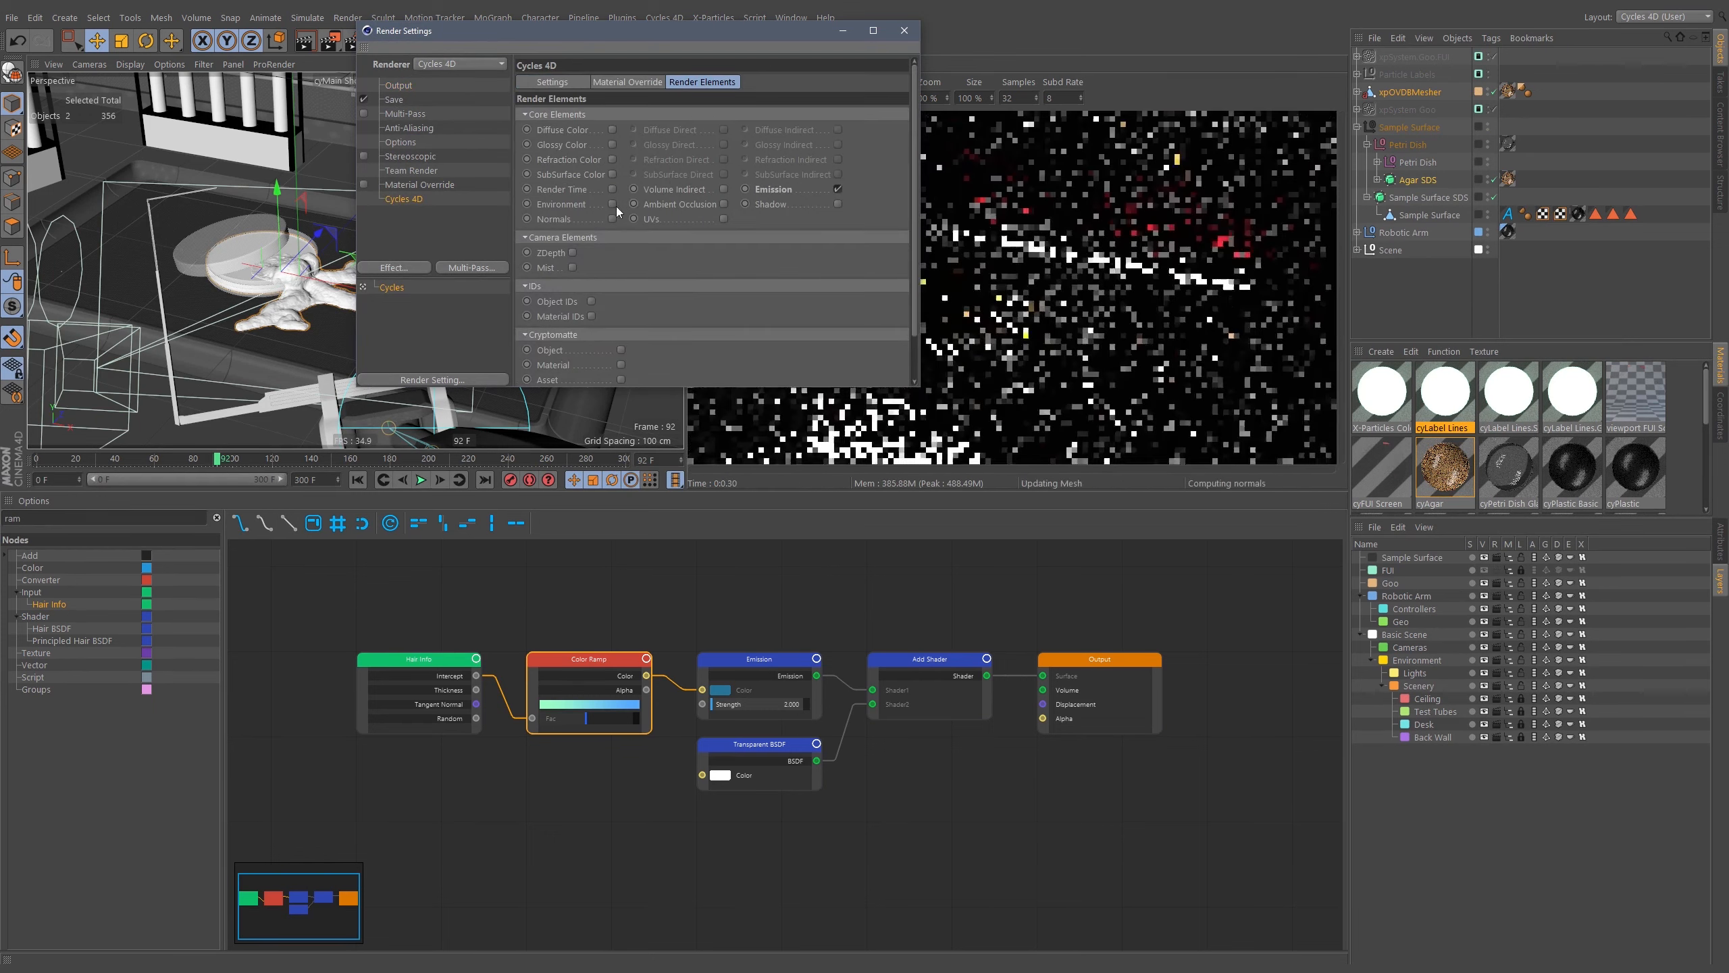
scroll(621, 231, "down", 1)
scroll(620, 232, "down", 1)
left_click(595, 270)
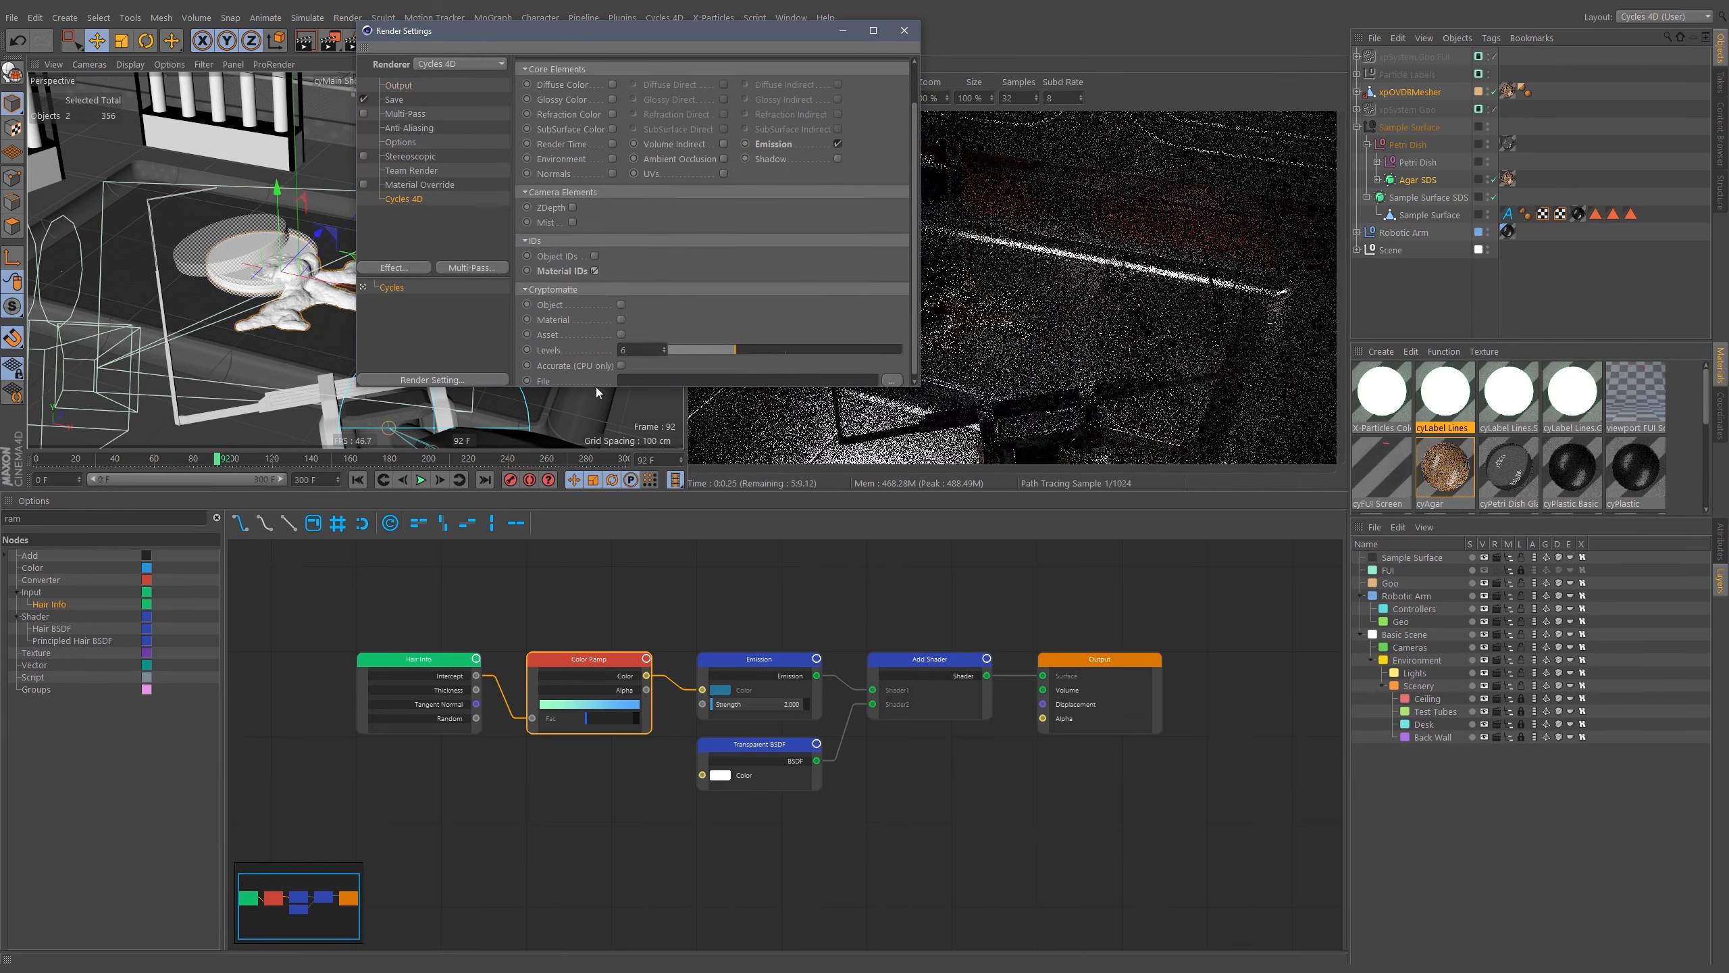
left_click(904, 30)
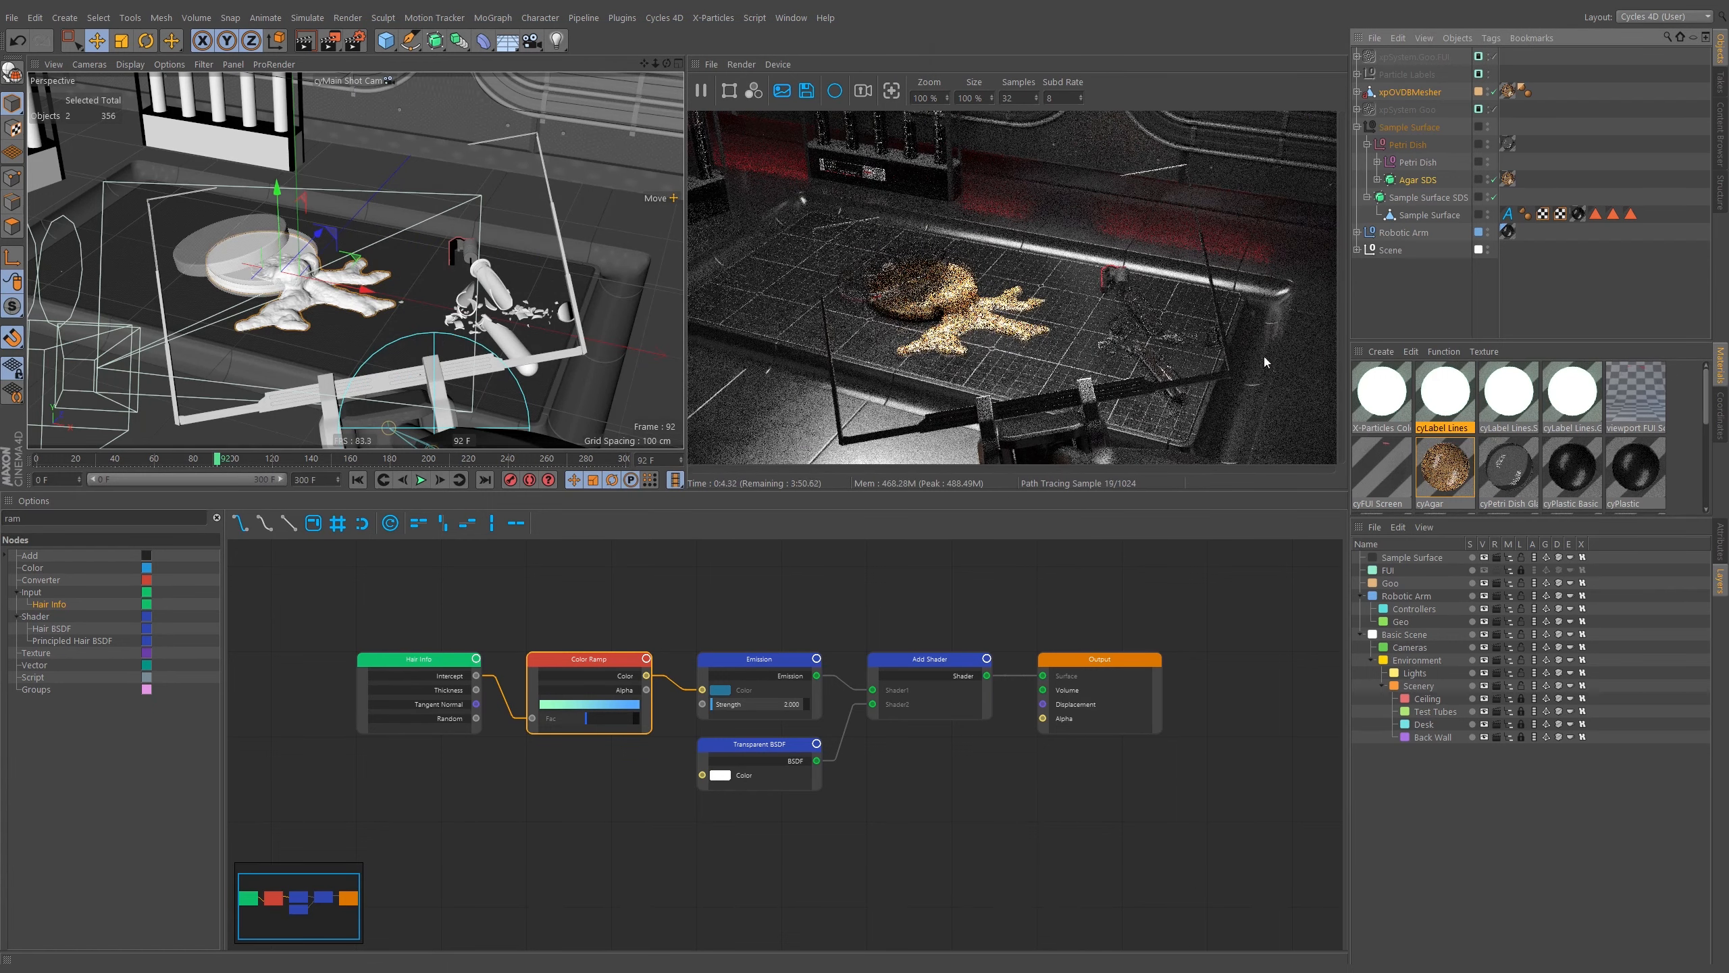
Open the cyAgar material's node graph and set its Material ID to 500 in the material settings.
left_click(1457, 482)
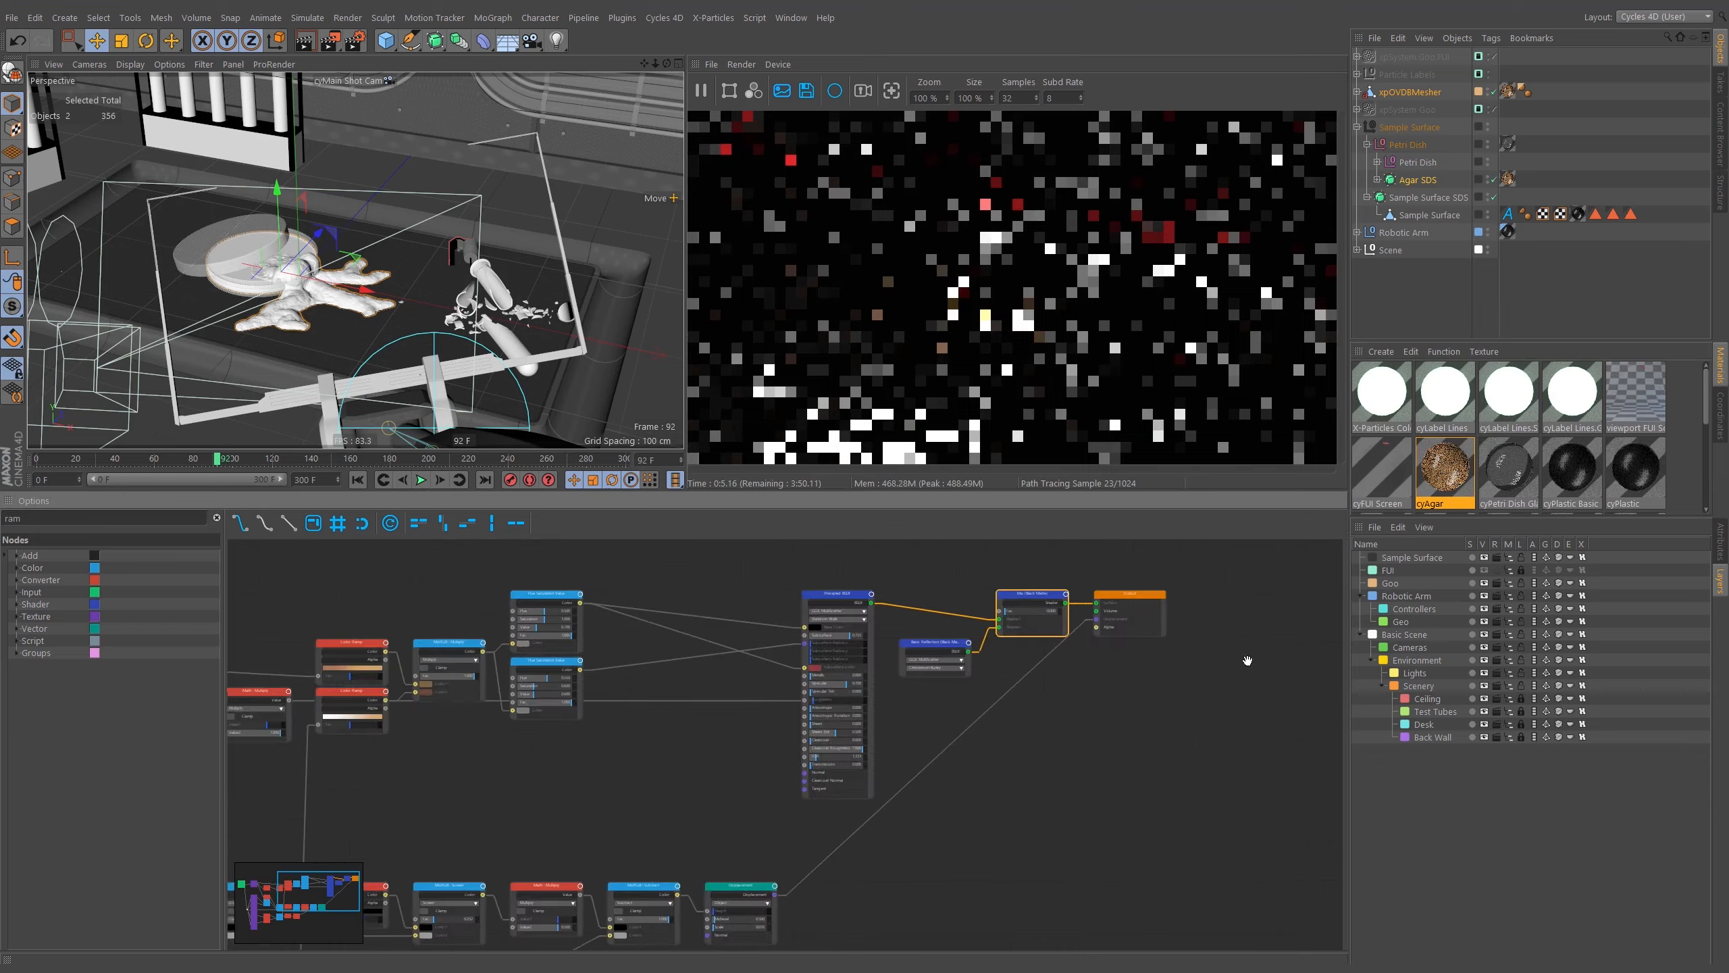
left_click_drag(1156, 659, 1138, 621)
left_click(1720, 543)
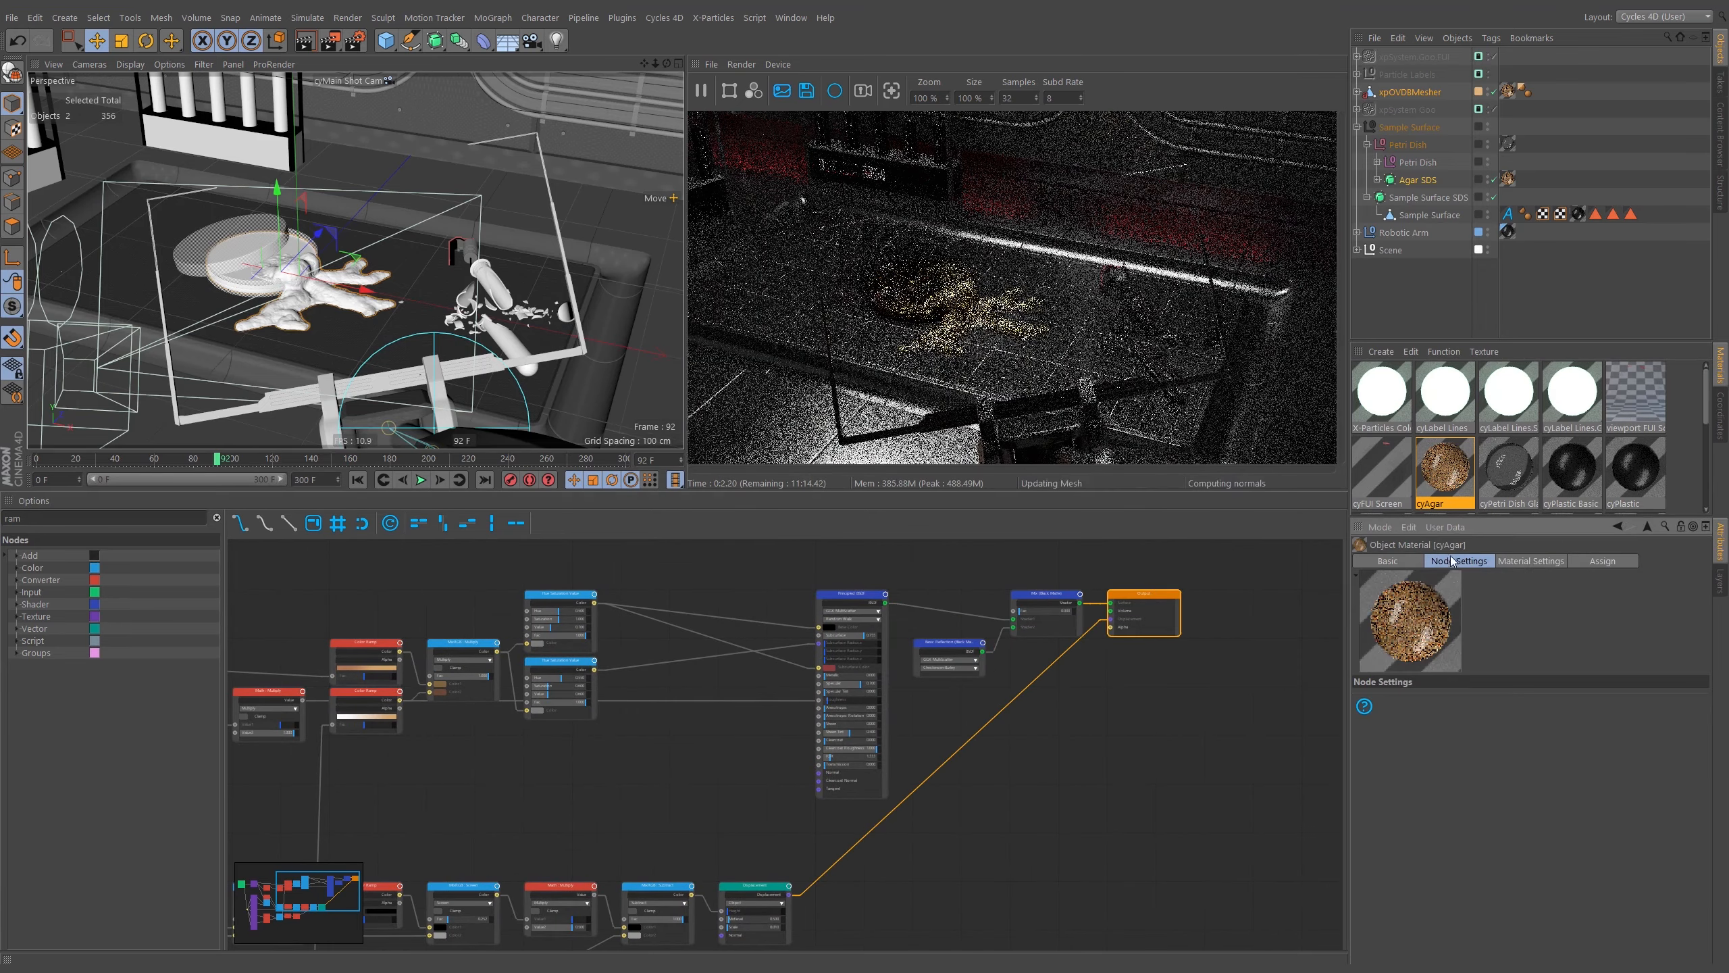
left_click(1530, 560)
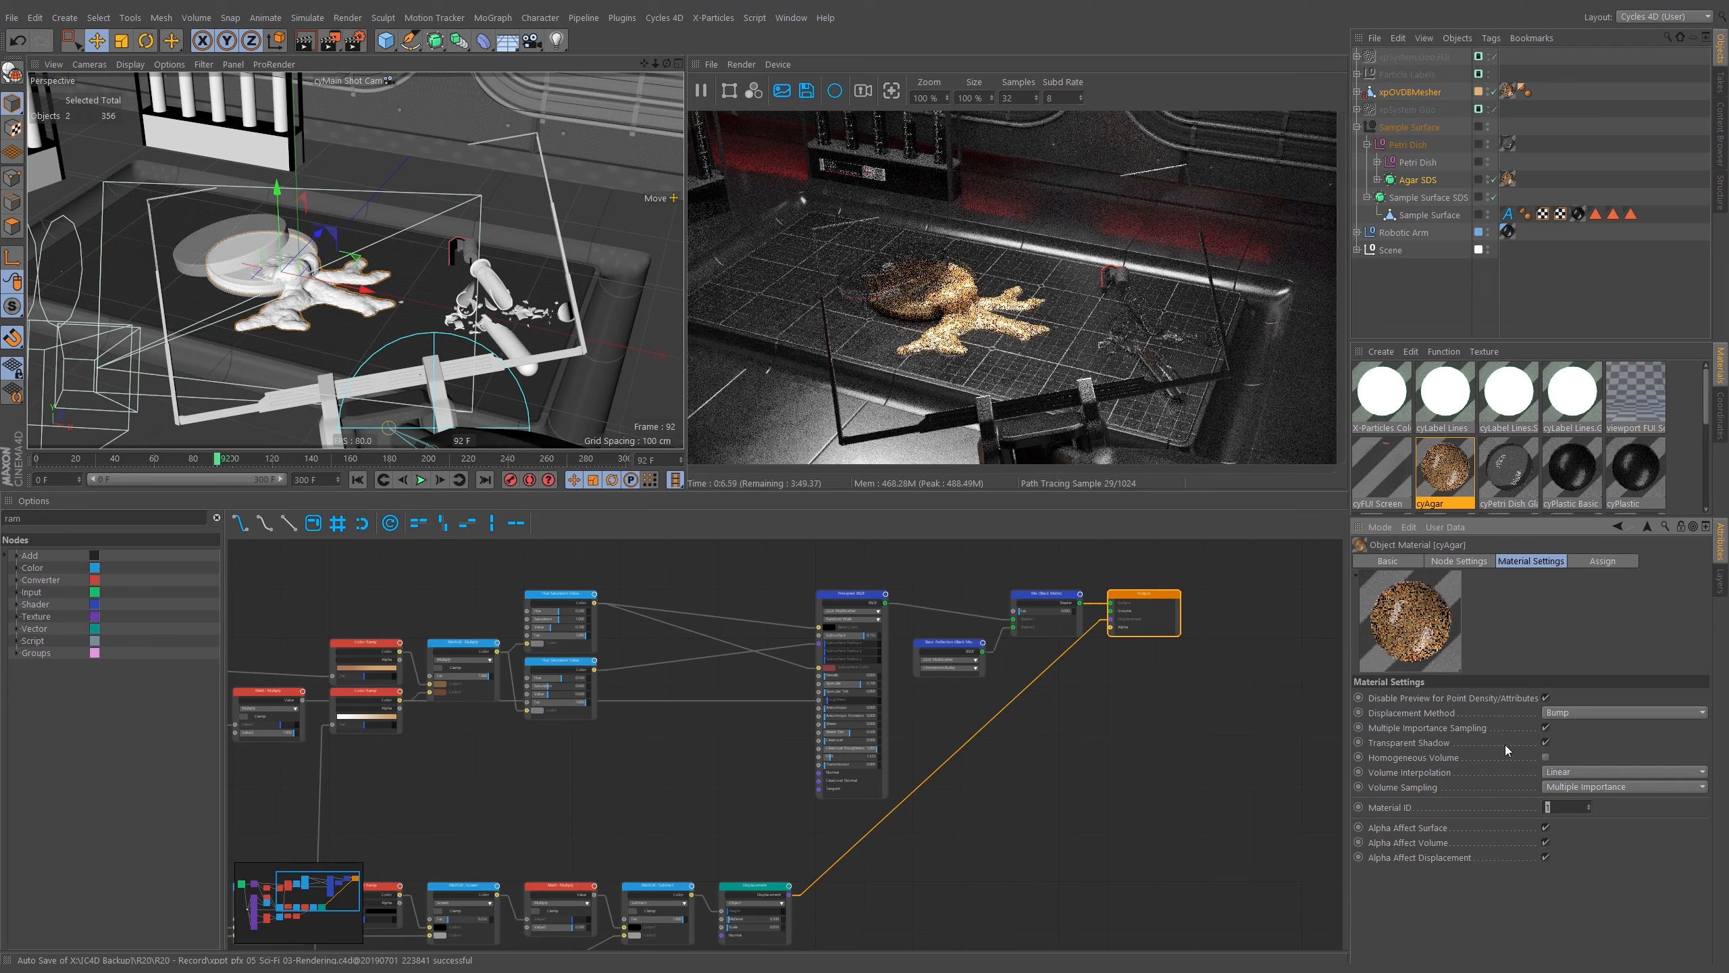
left_click(1546, 808)
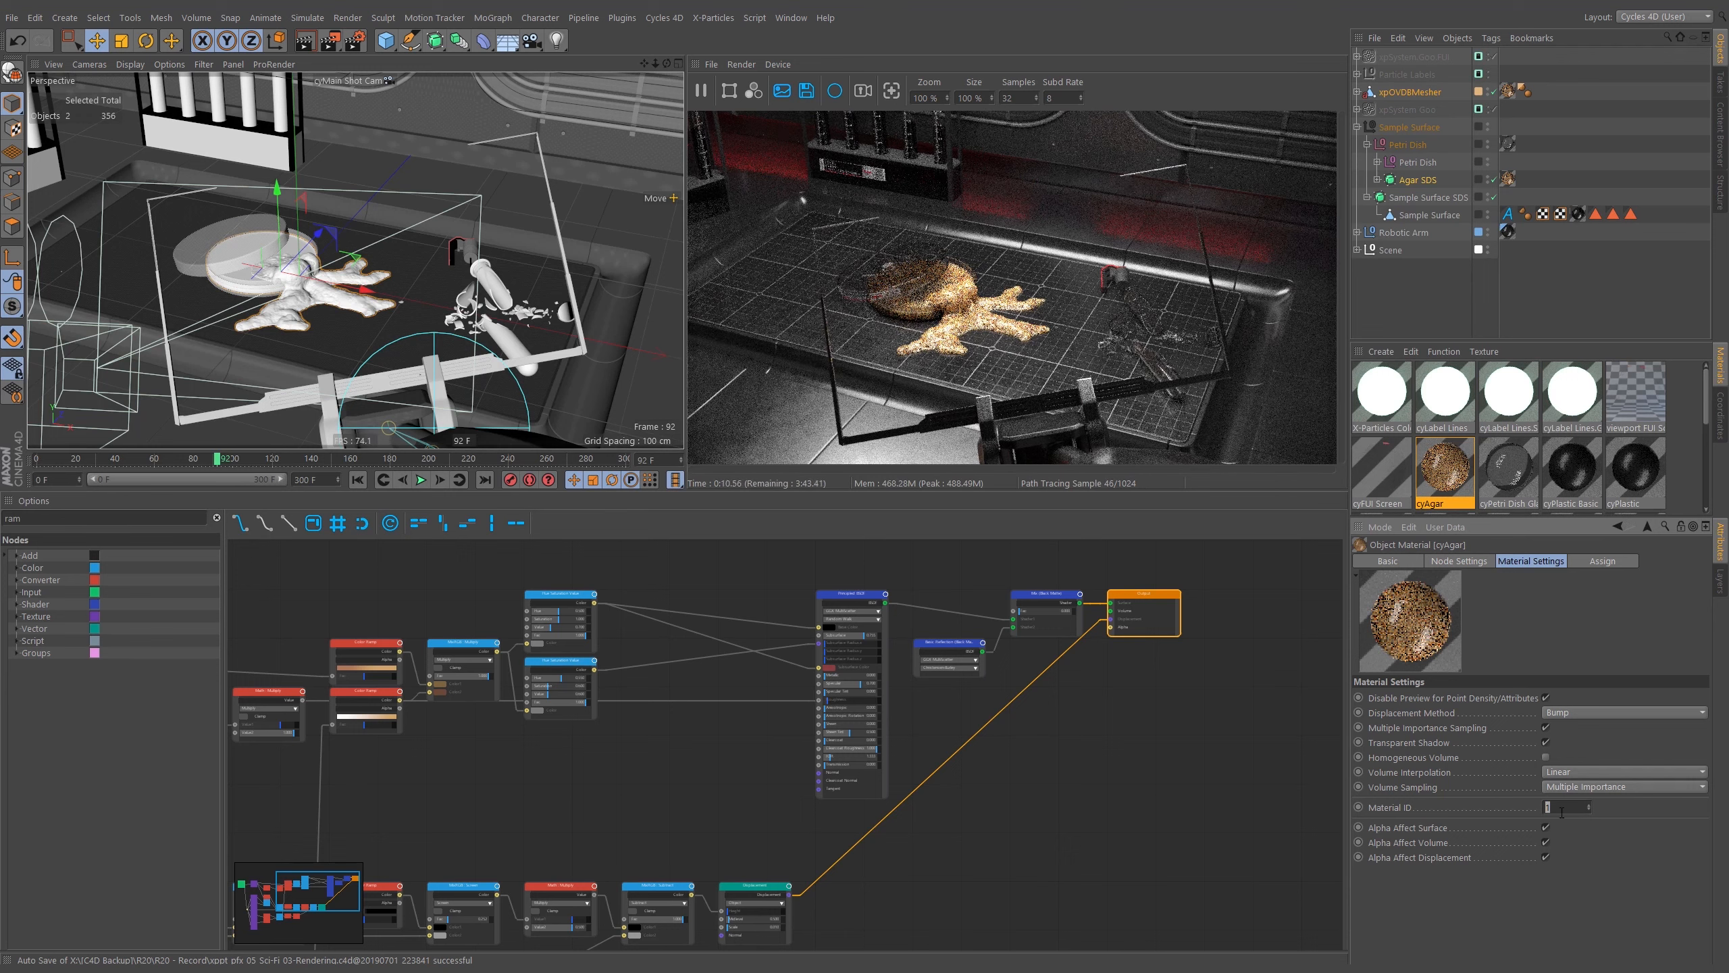
type("123")
left_click_drag(1569, 809, 1532, 820)
type("5000")
key("Return")
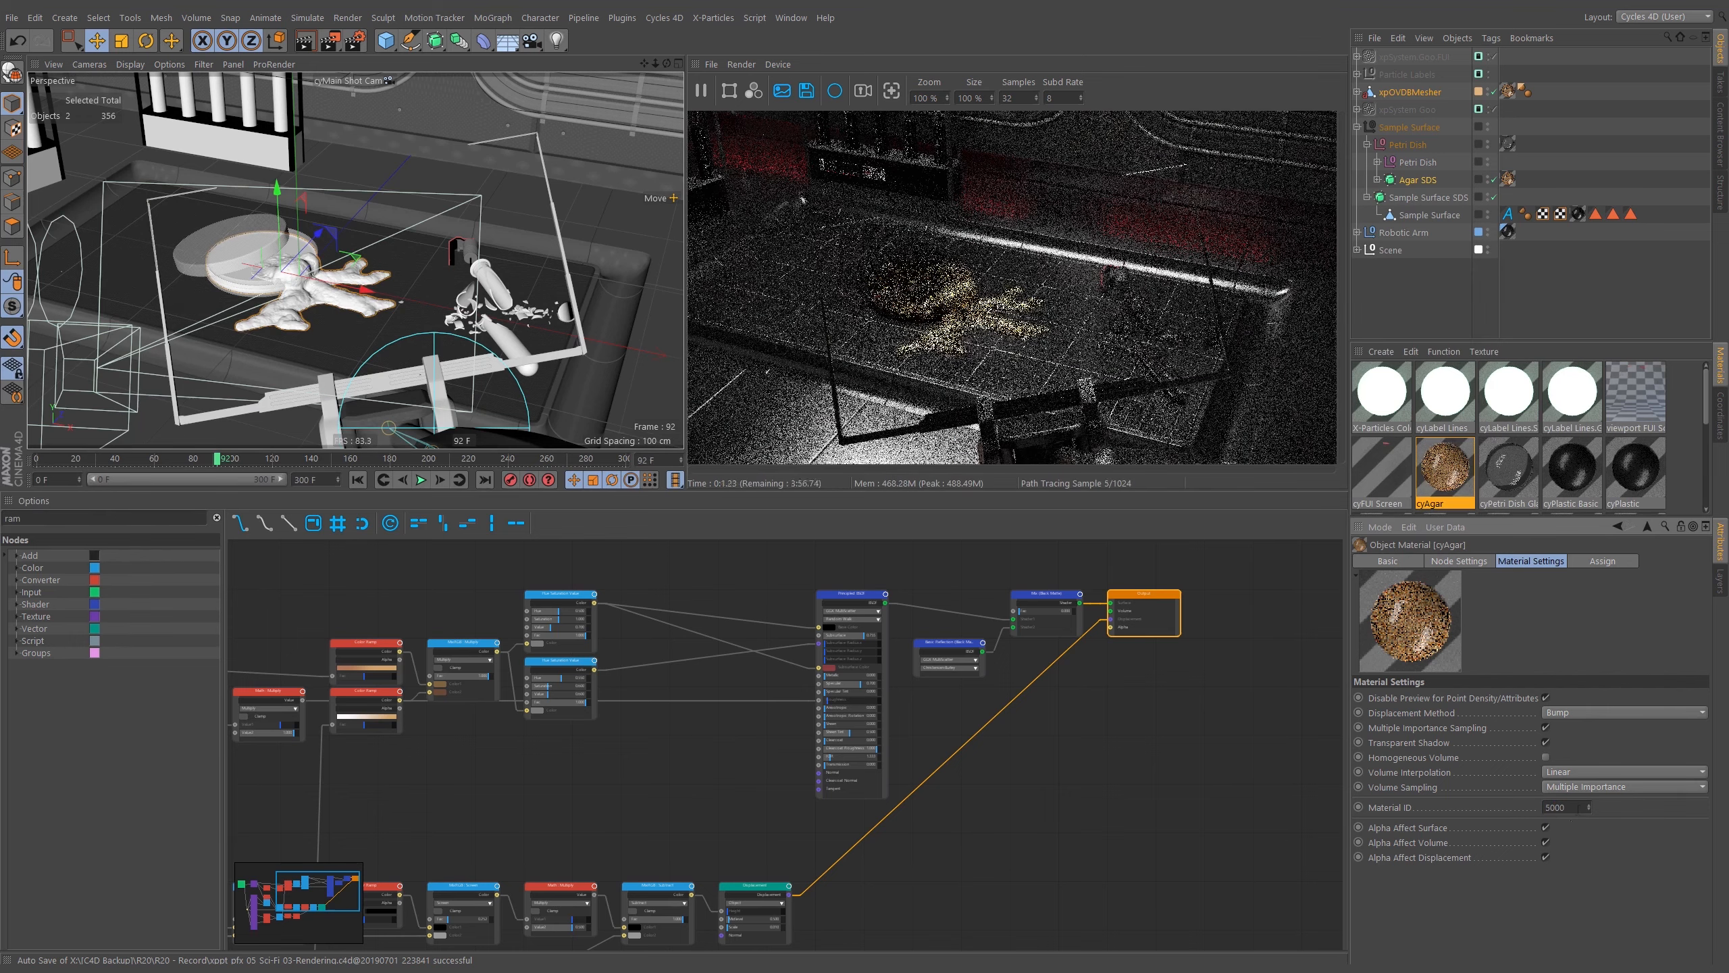
Review the material settings of the cyPlastic Basic, cyPlastic, cyLabel Lines and cyAgar materials.
left_click(1572, 469)
left_click(1109, 630)
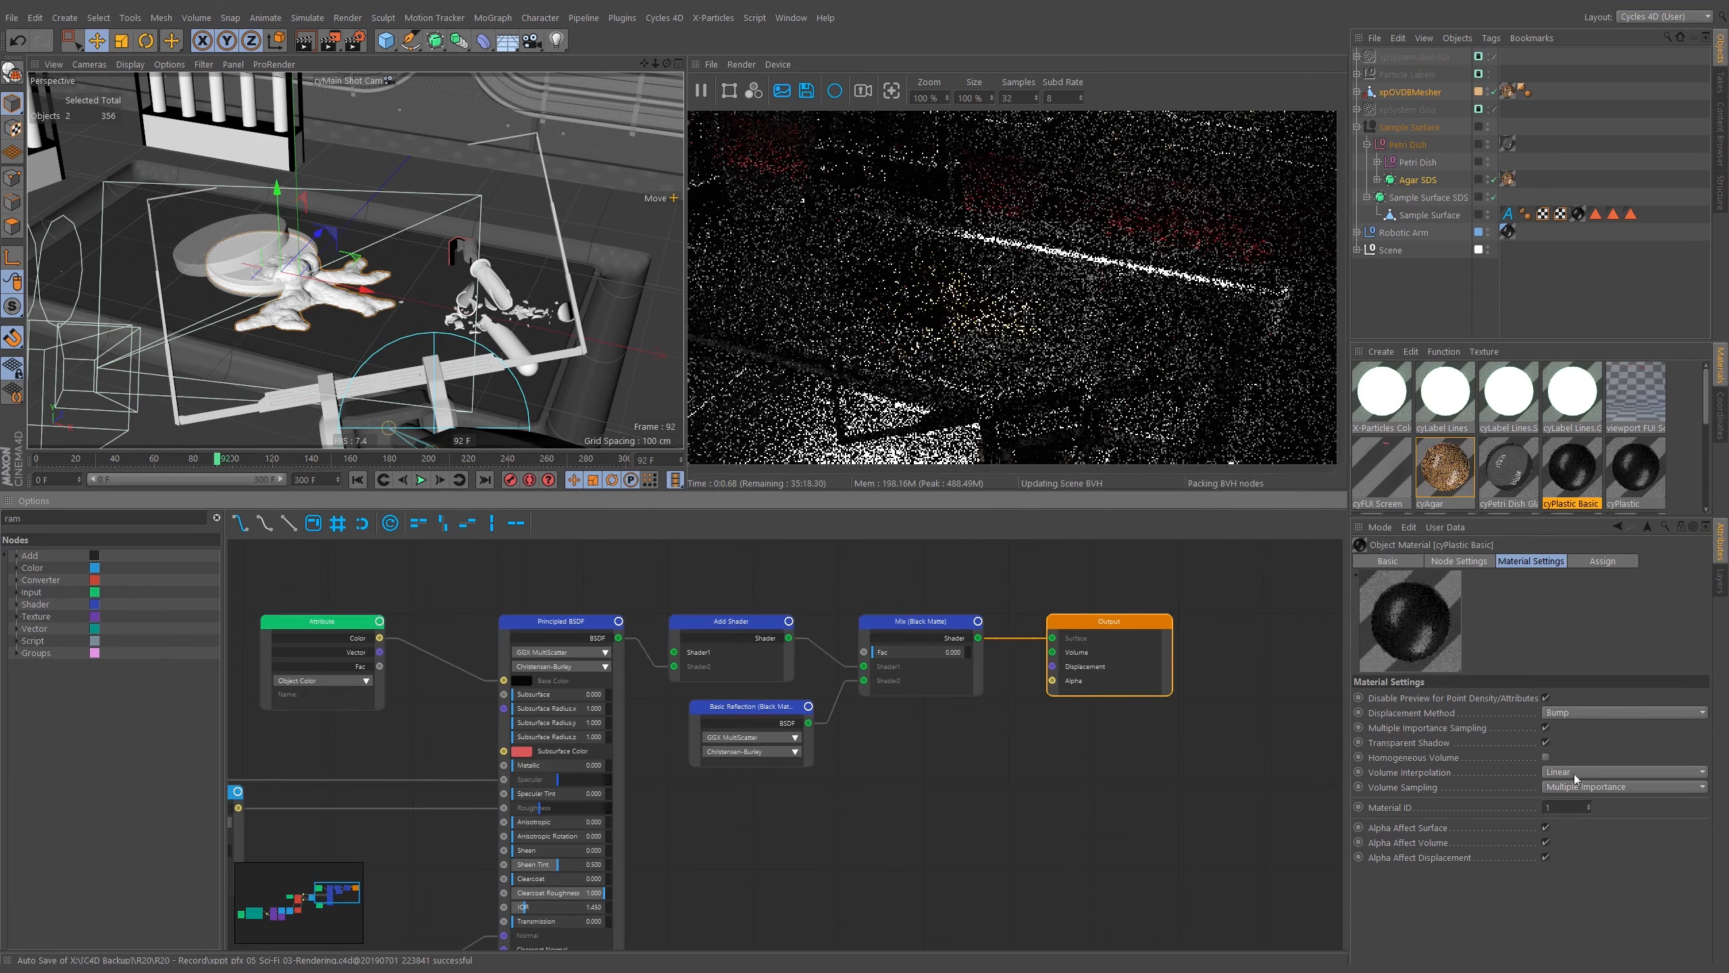
left_click(1635, 469)
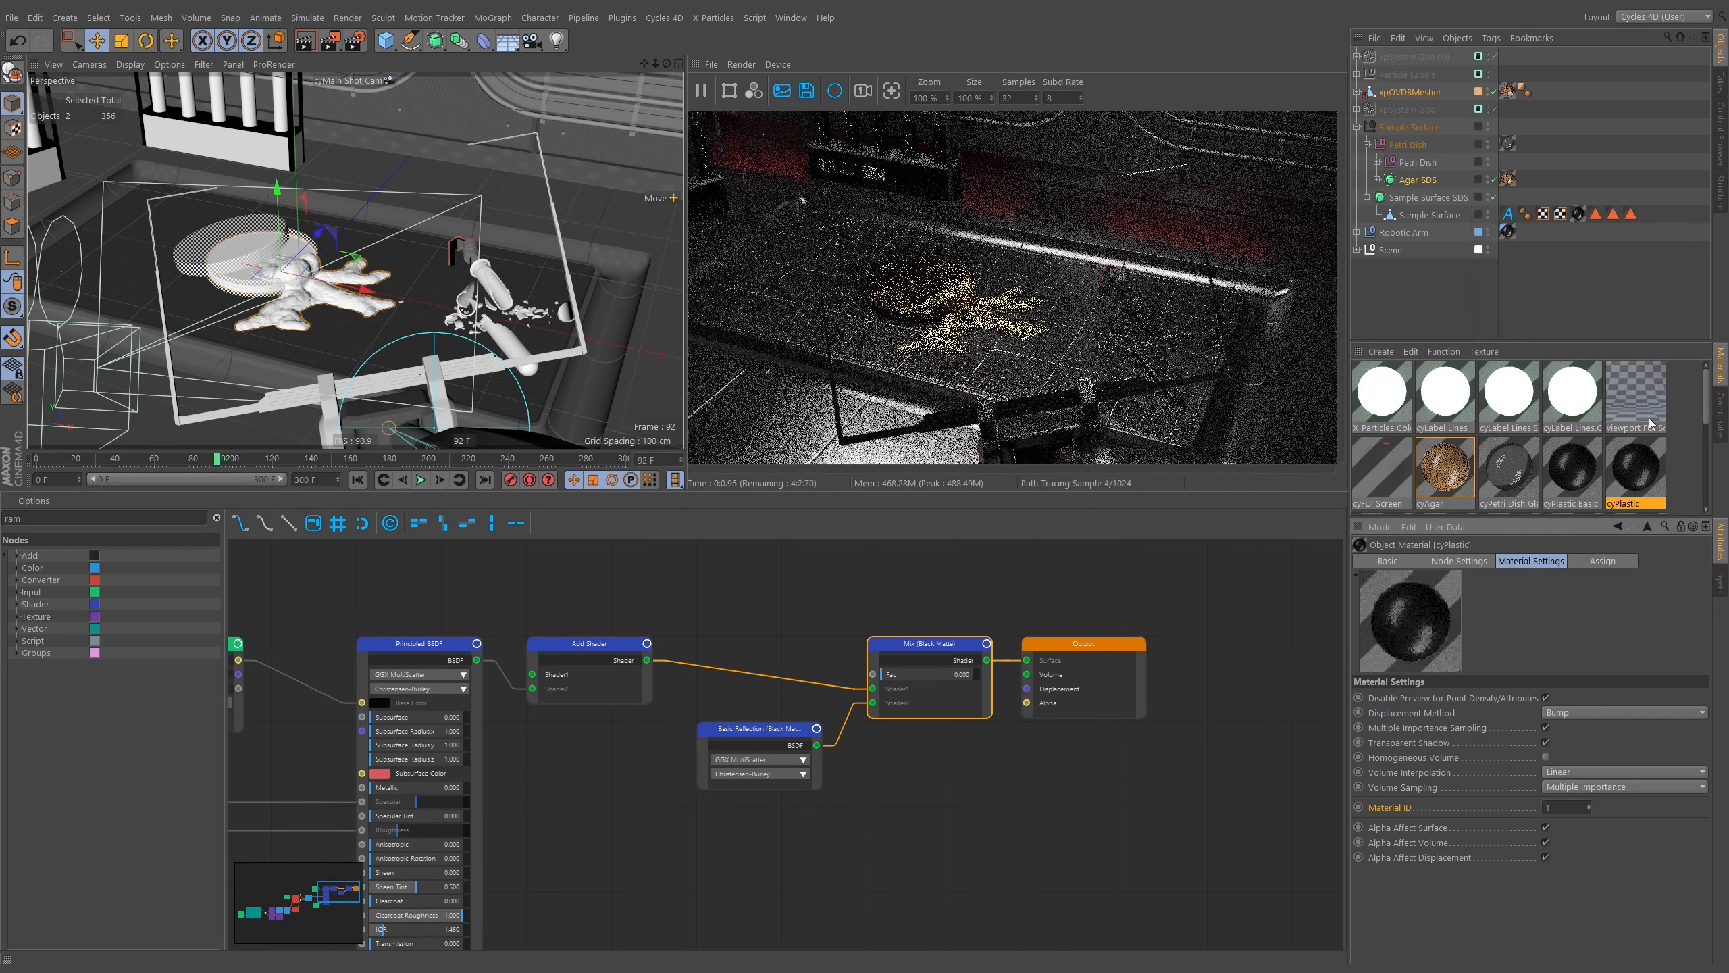
left_click(1572, 405)
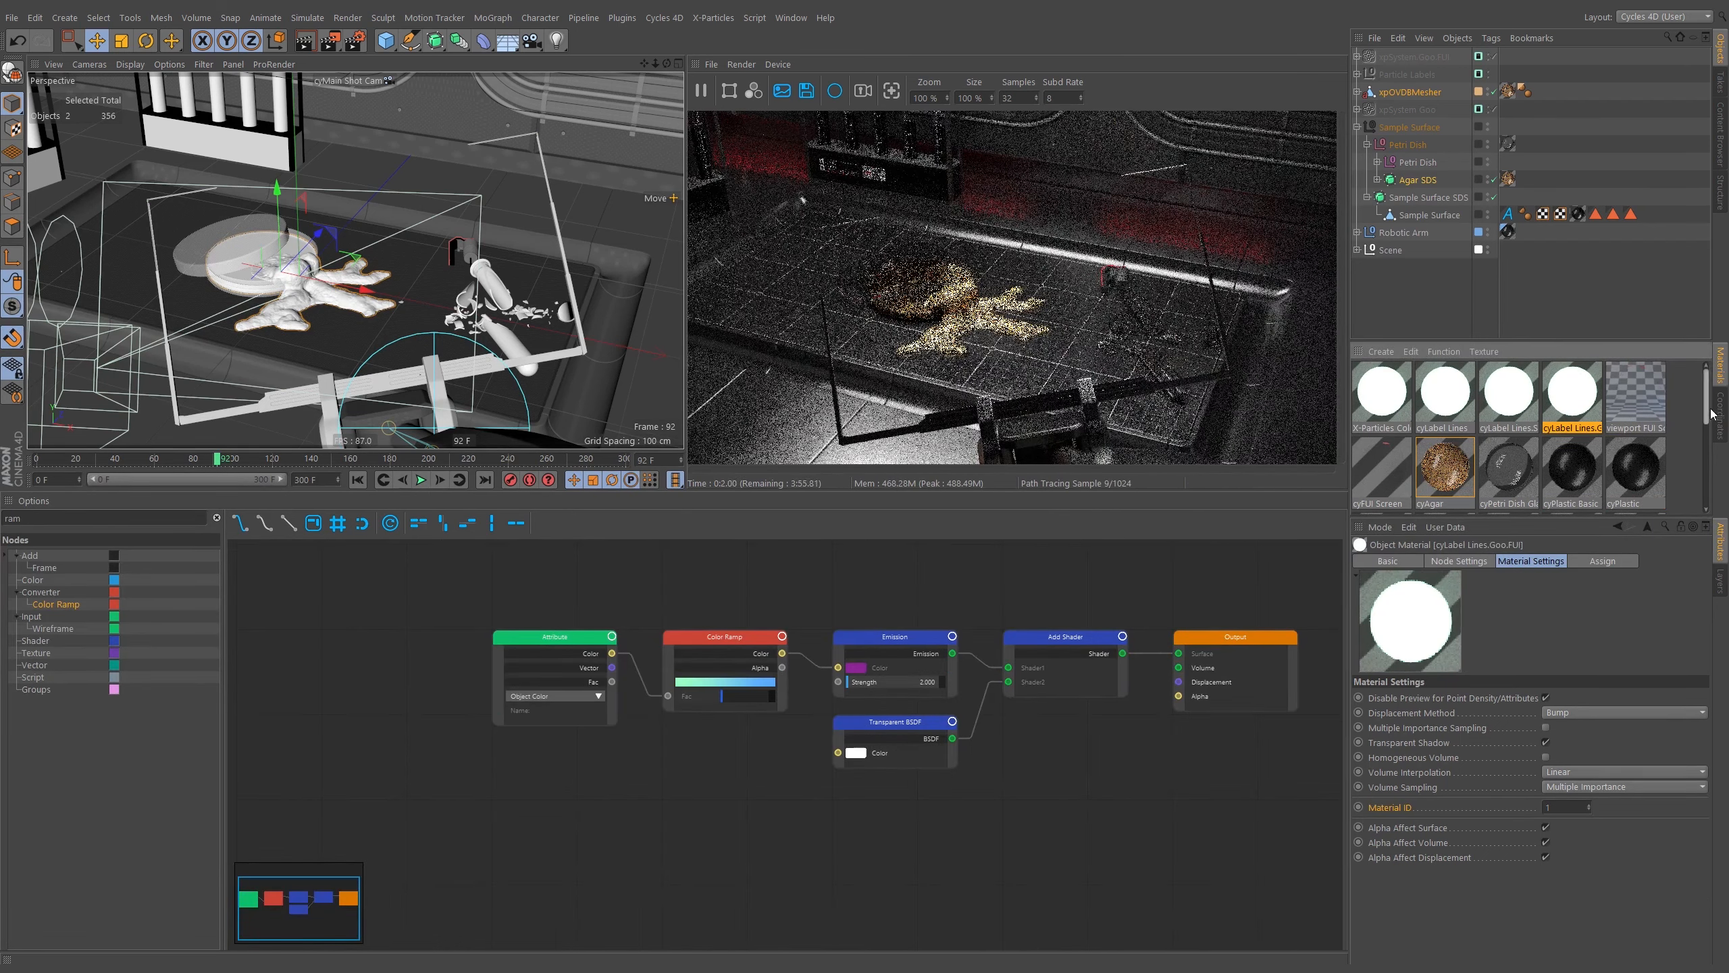
left_click_drag(1706, 399, 1702, 506)
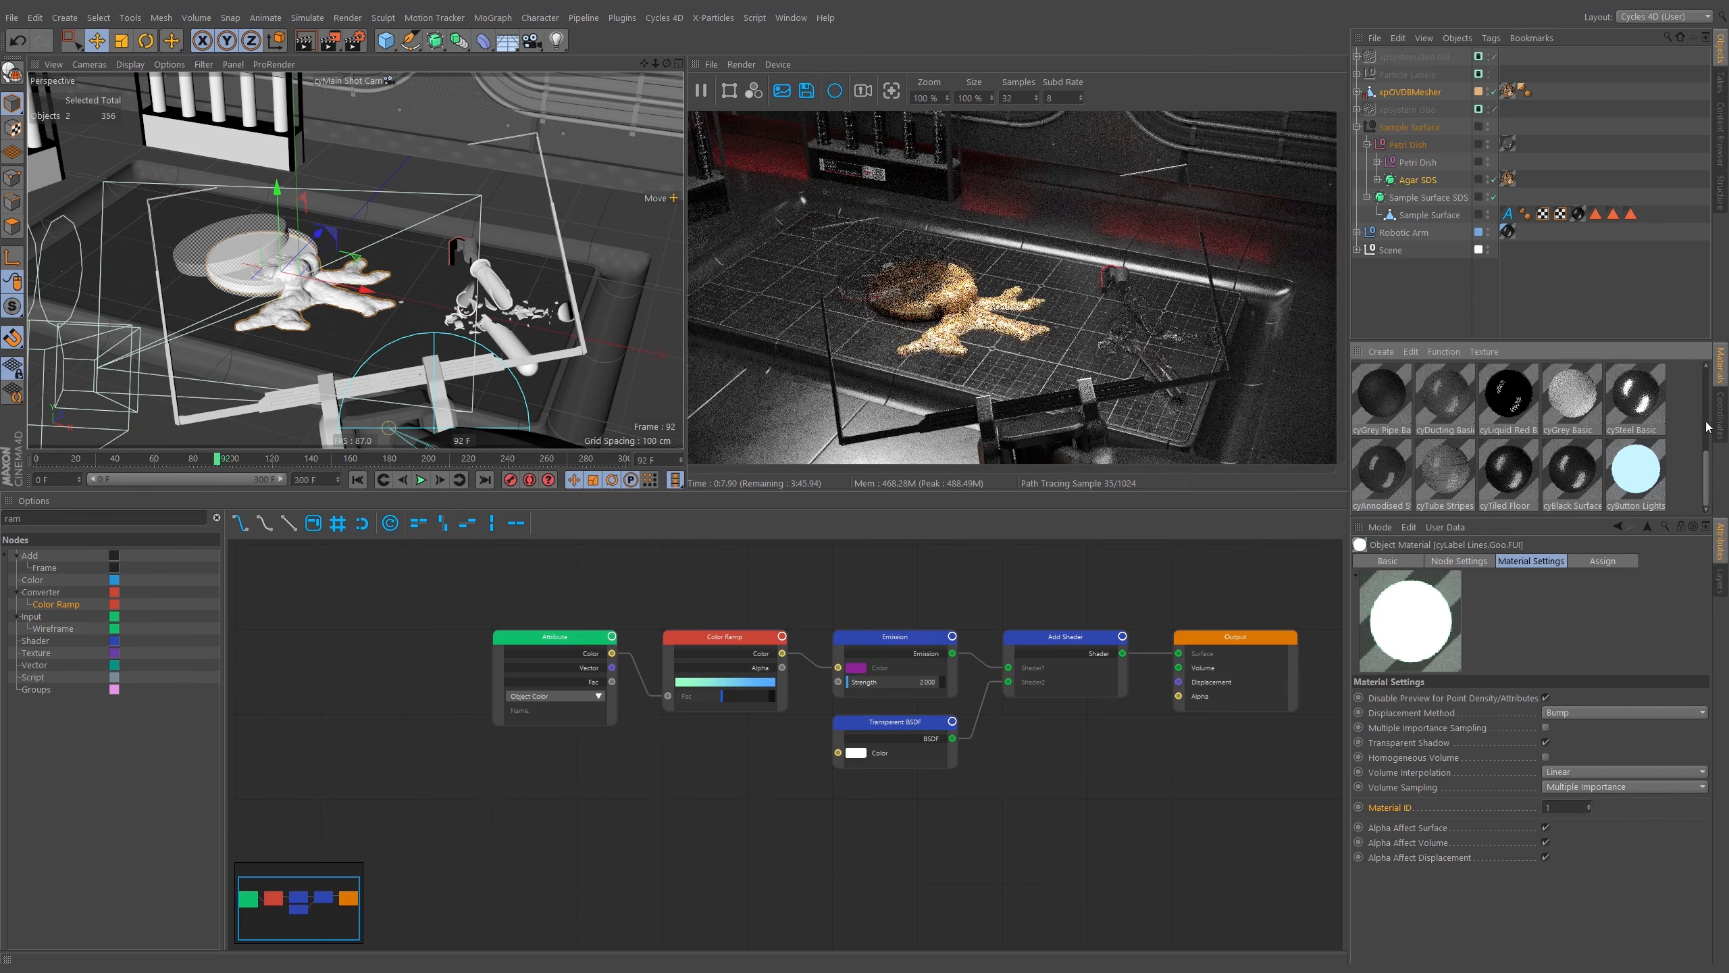
scroll(1713, 460, "up", 5)
left_click(1444, 473)
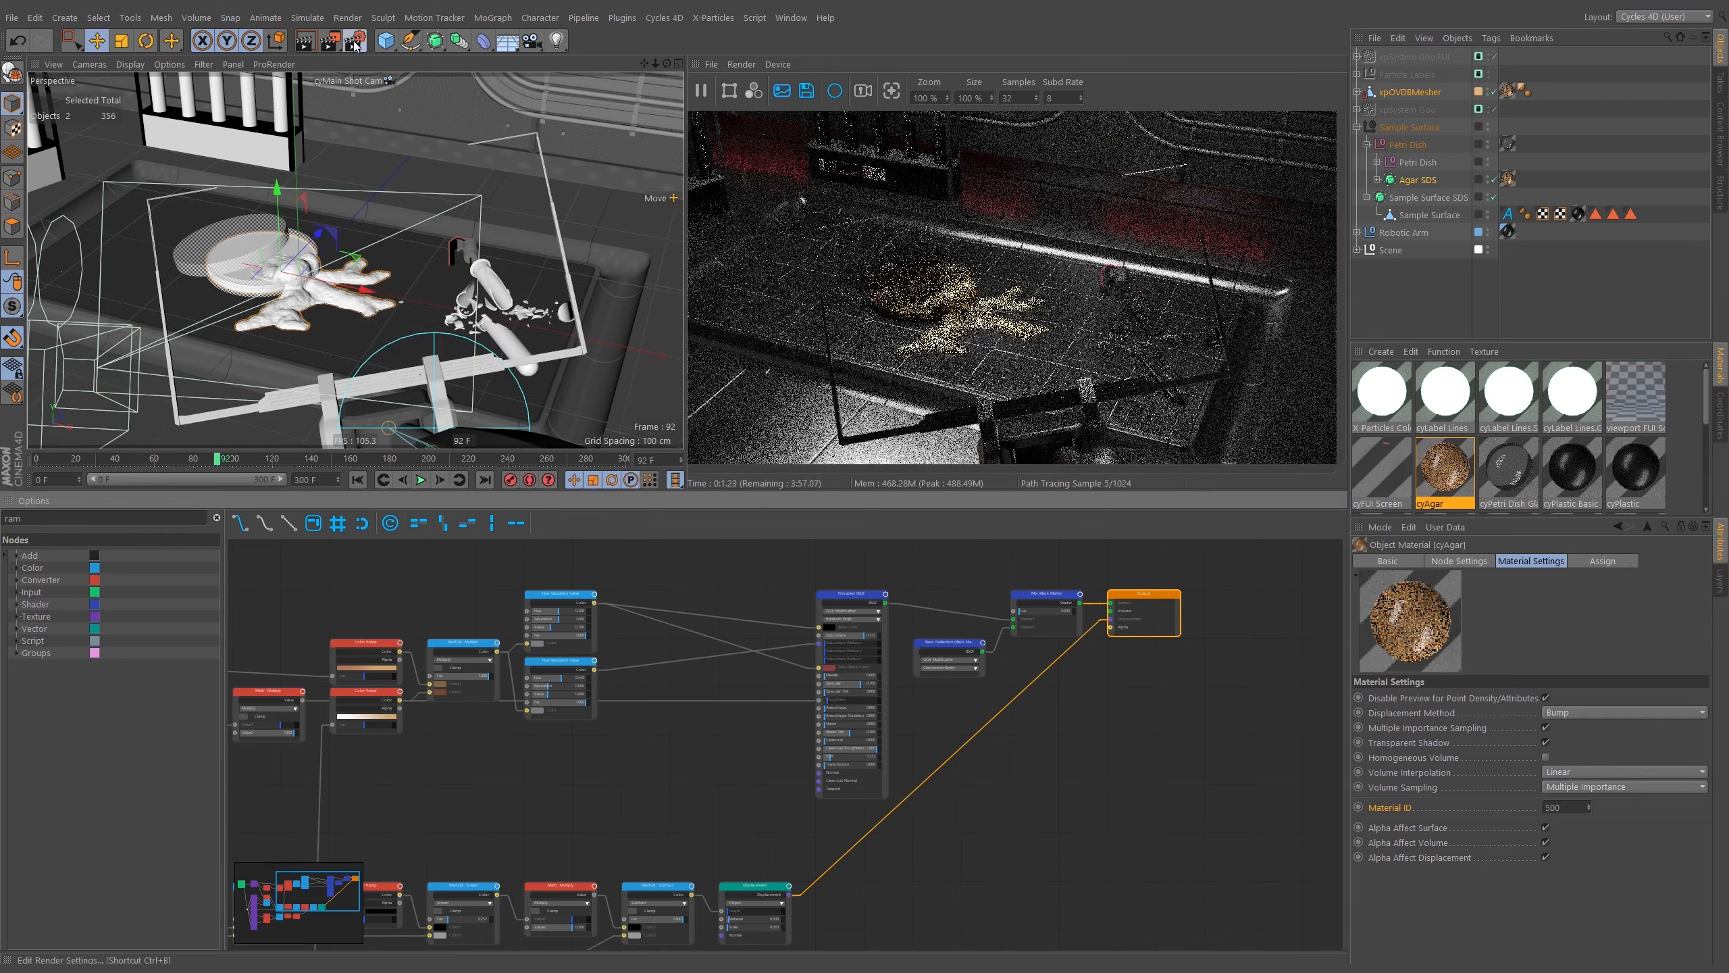
Enable the Diffuse Color, Glossy Color, Glossy Direct and Shadow render elements in the Cycles 4D render settings.
key("ctrl+b")
left_click(557, 315)
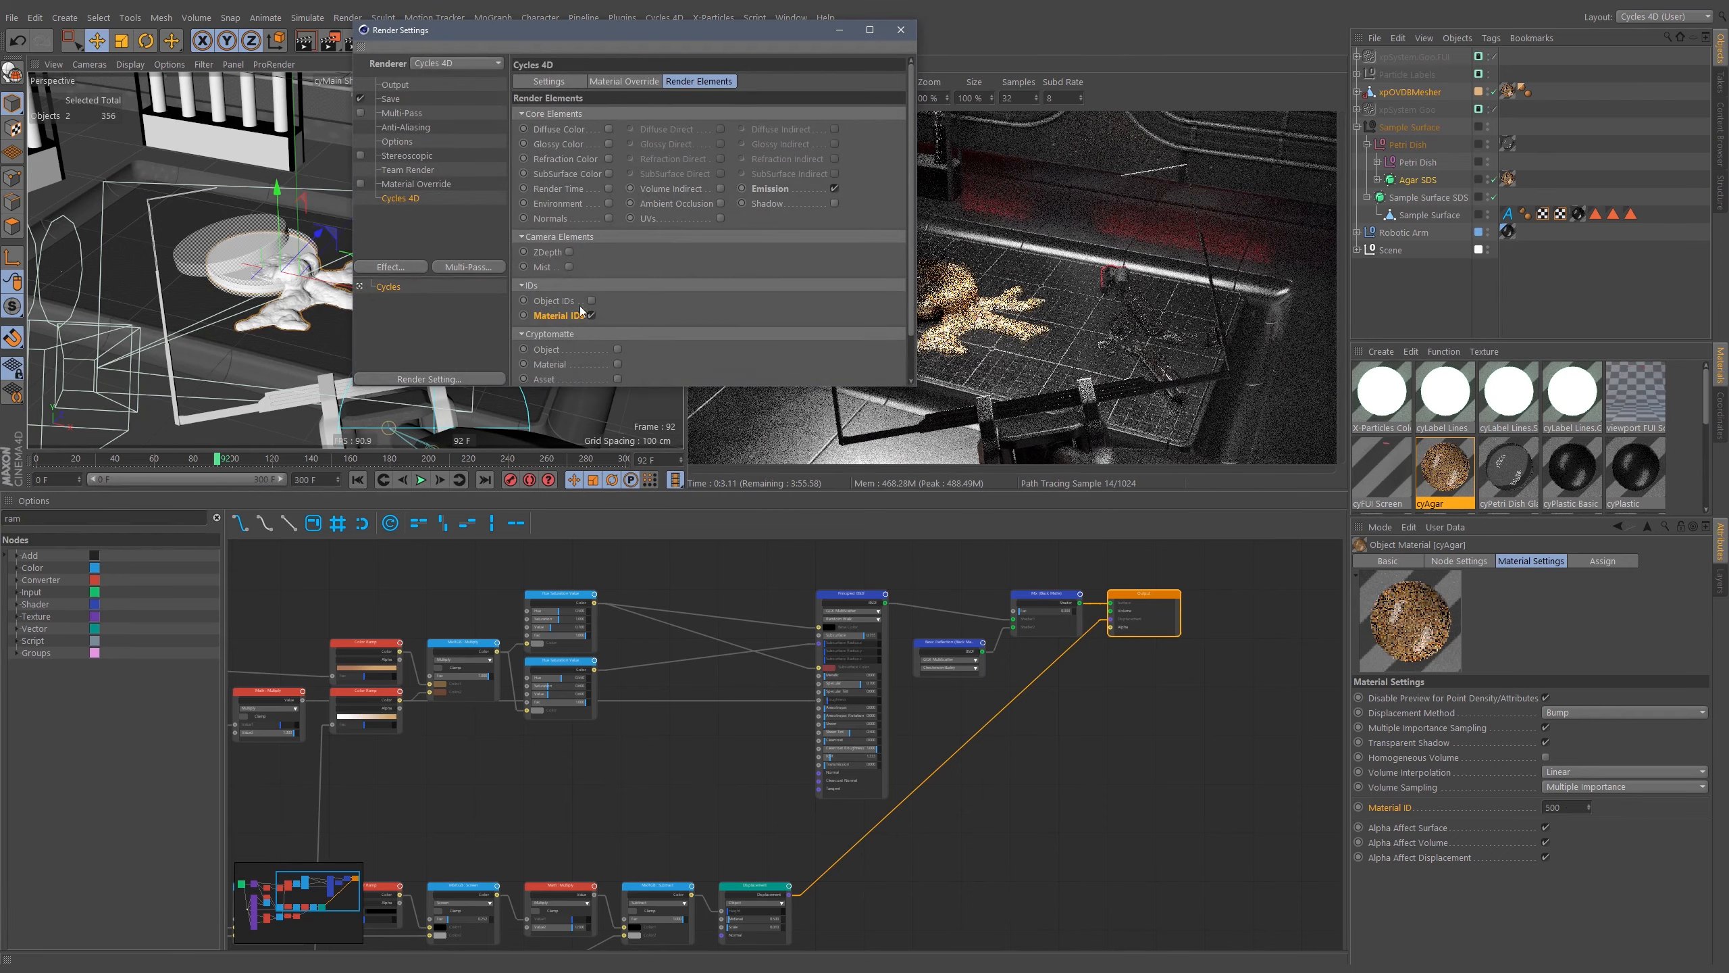
left_click(567, 334)
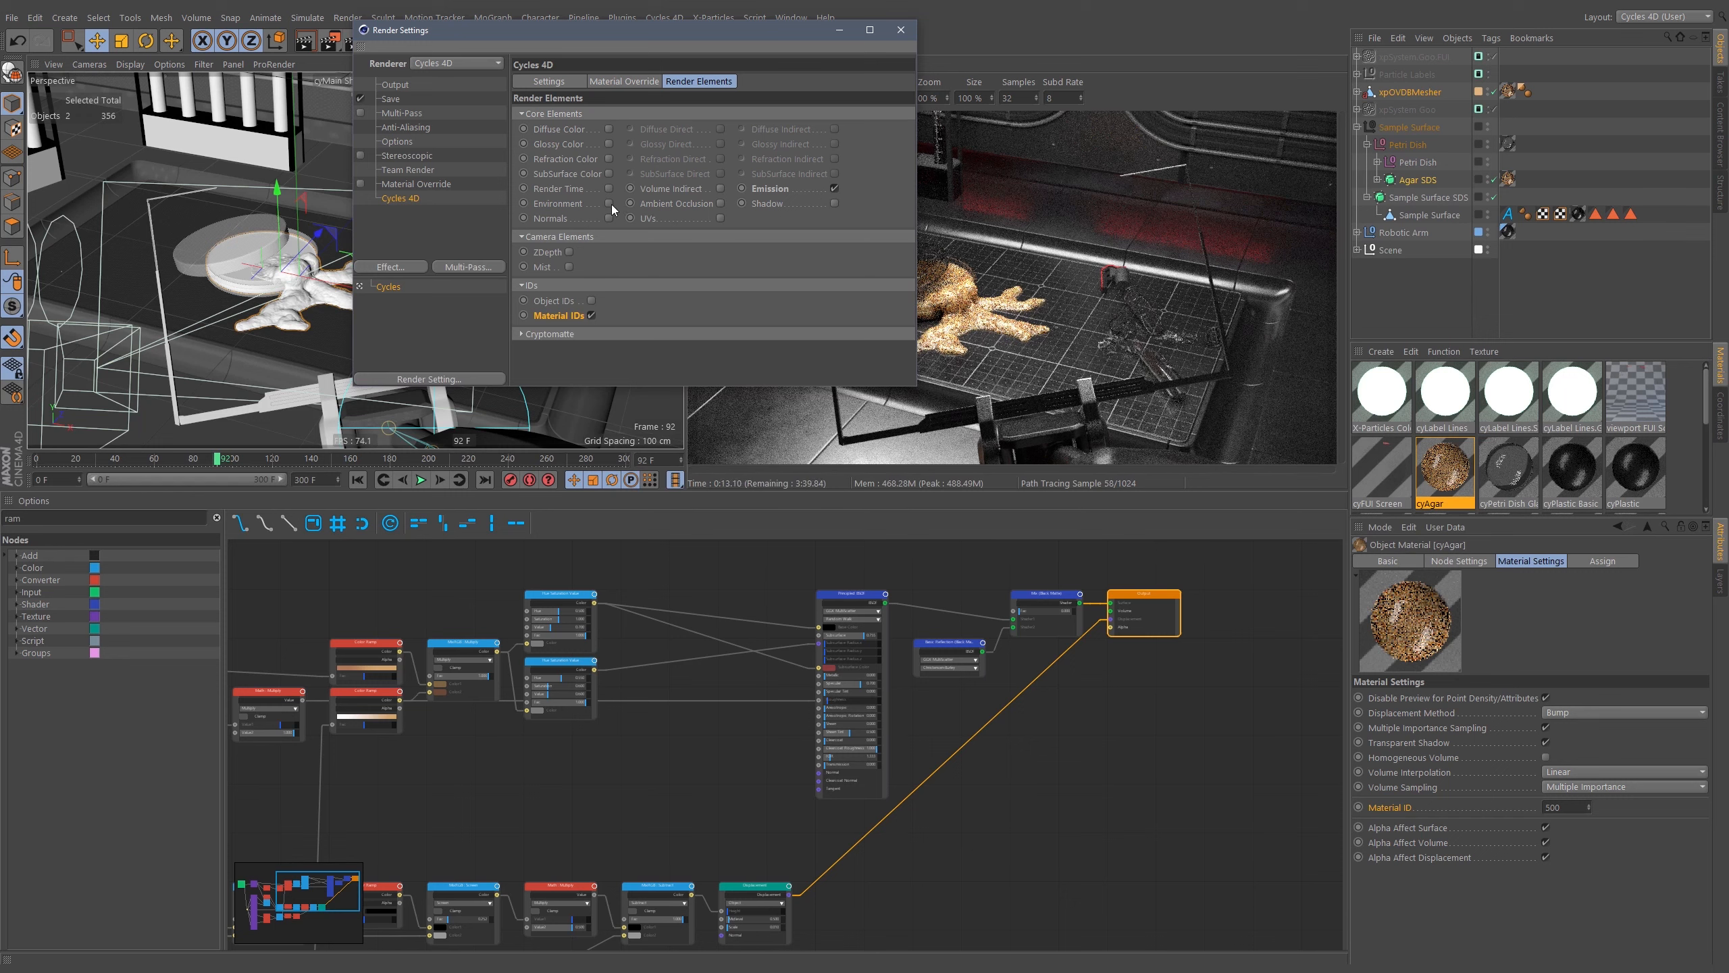
left_click(610, 128)
left_click(606, 130)
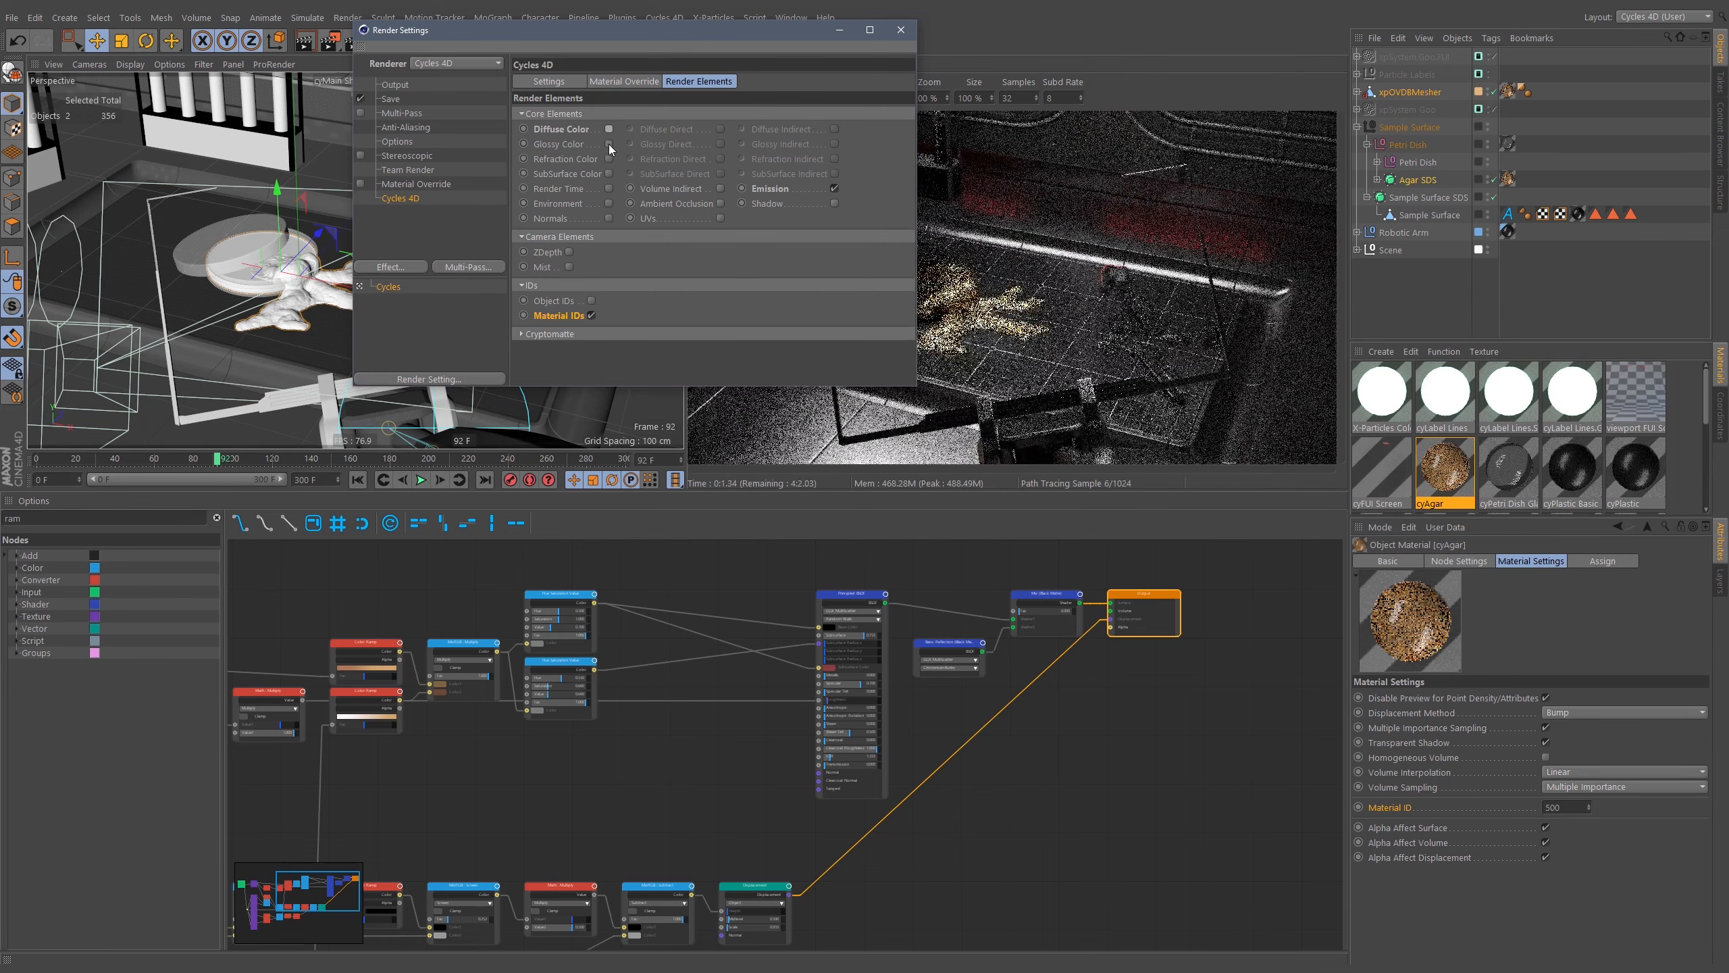
left_click(608, 143)
left_click(718, 144)
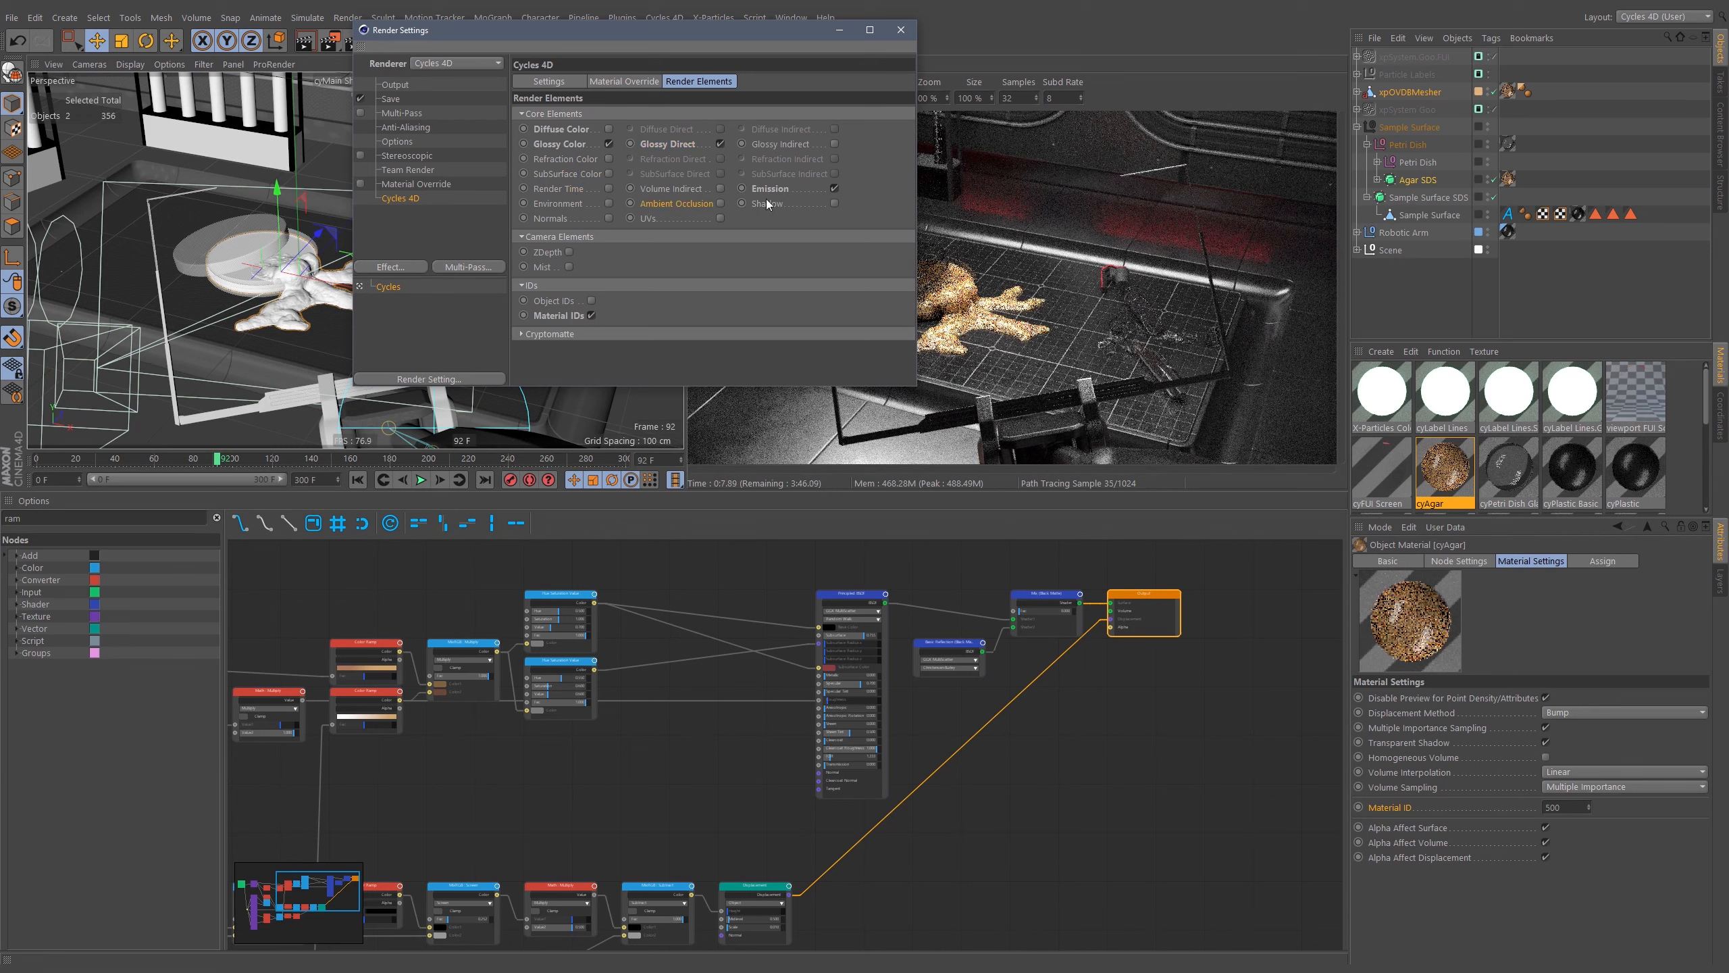
left_click(836, 203)
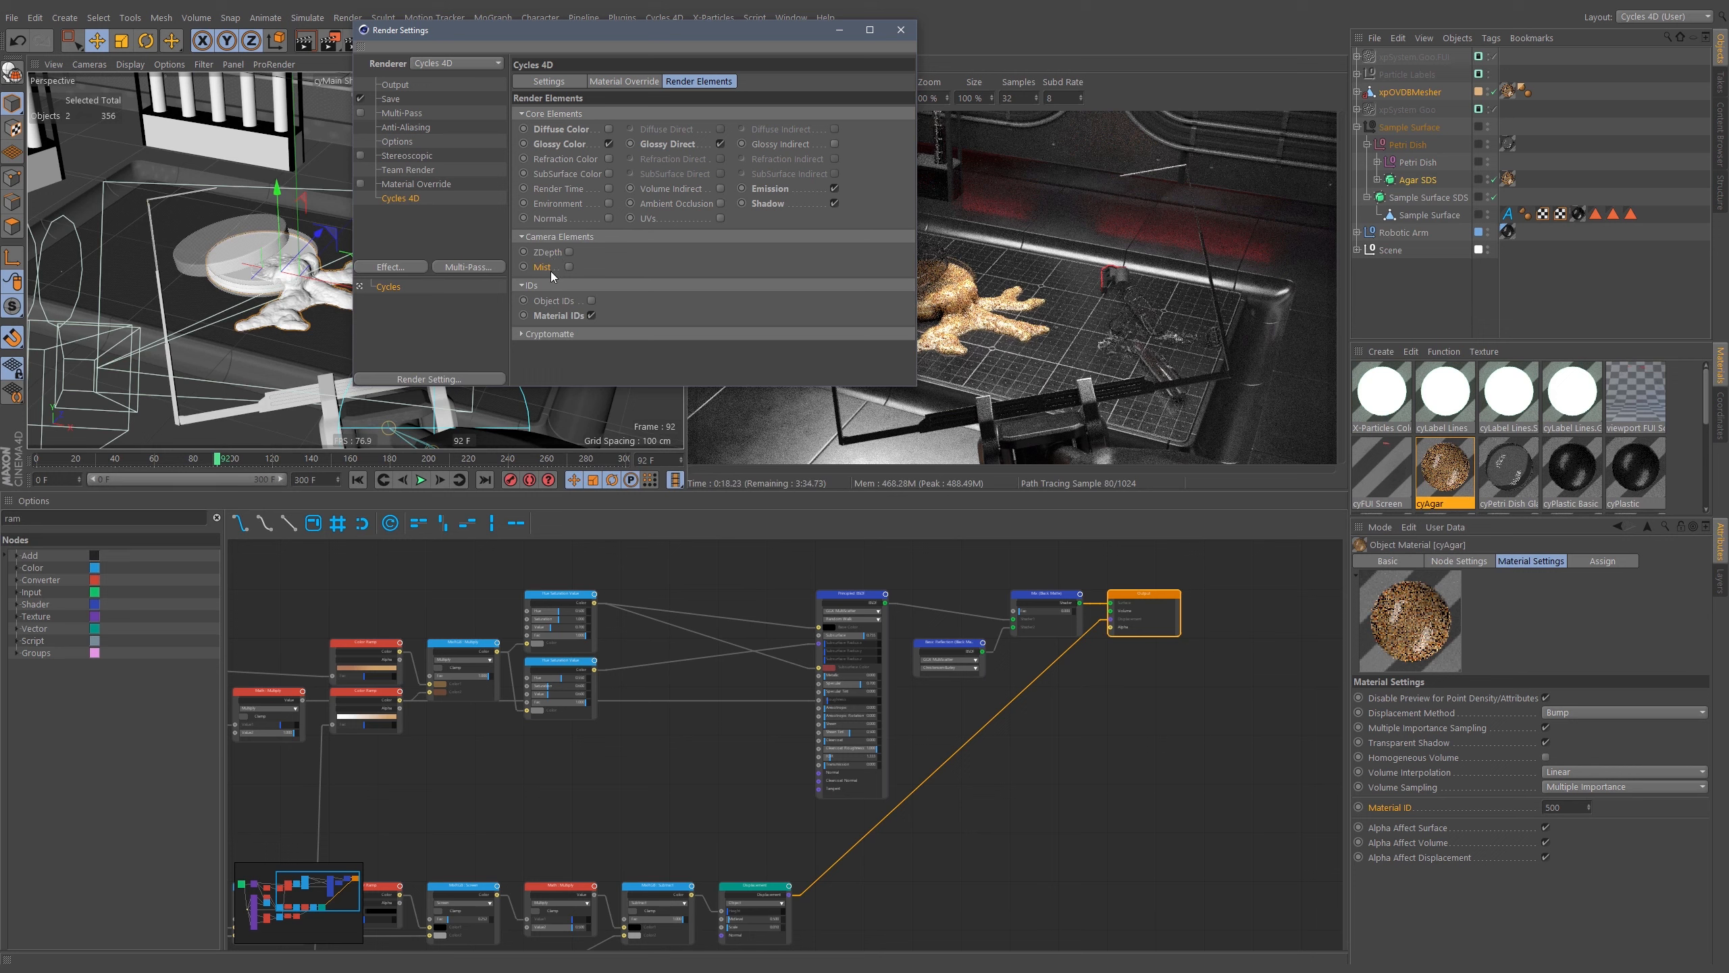
left_click(553, 334)
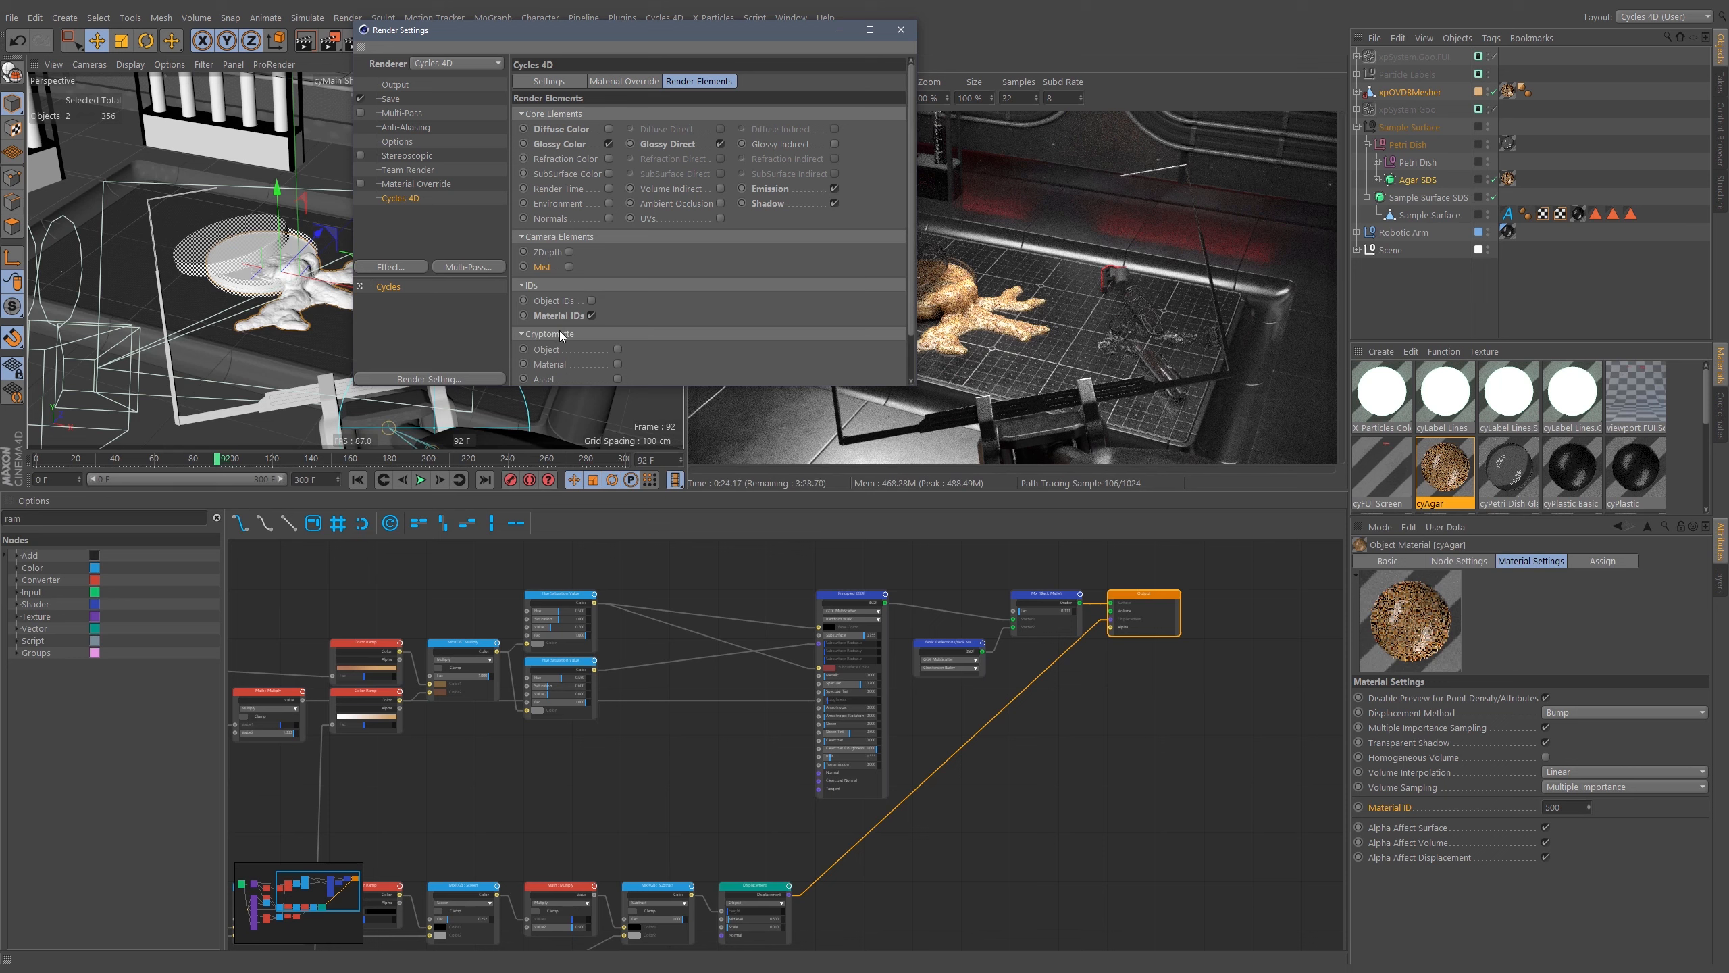
Review the Cycles 4D render settings, including the material override, performance, sampling and device sections.
left_click(616, 81)
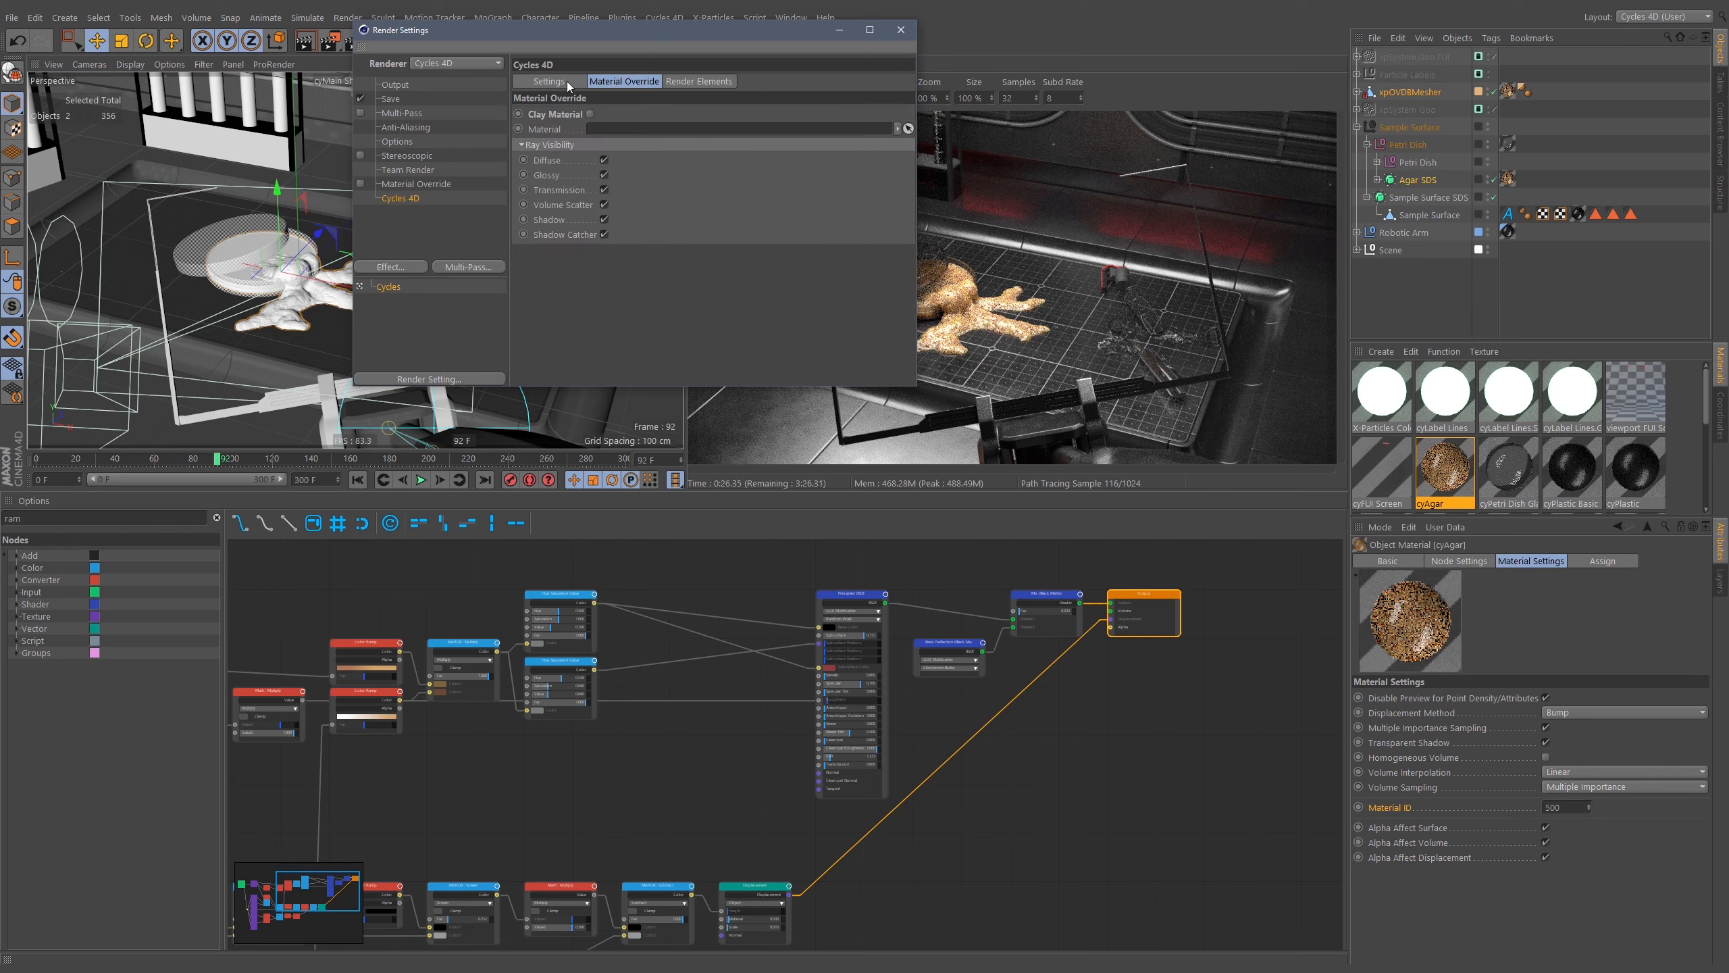
left_click(565, 86)
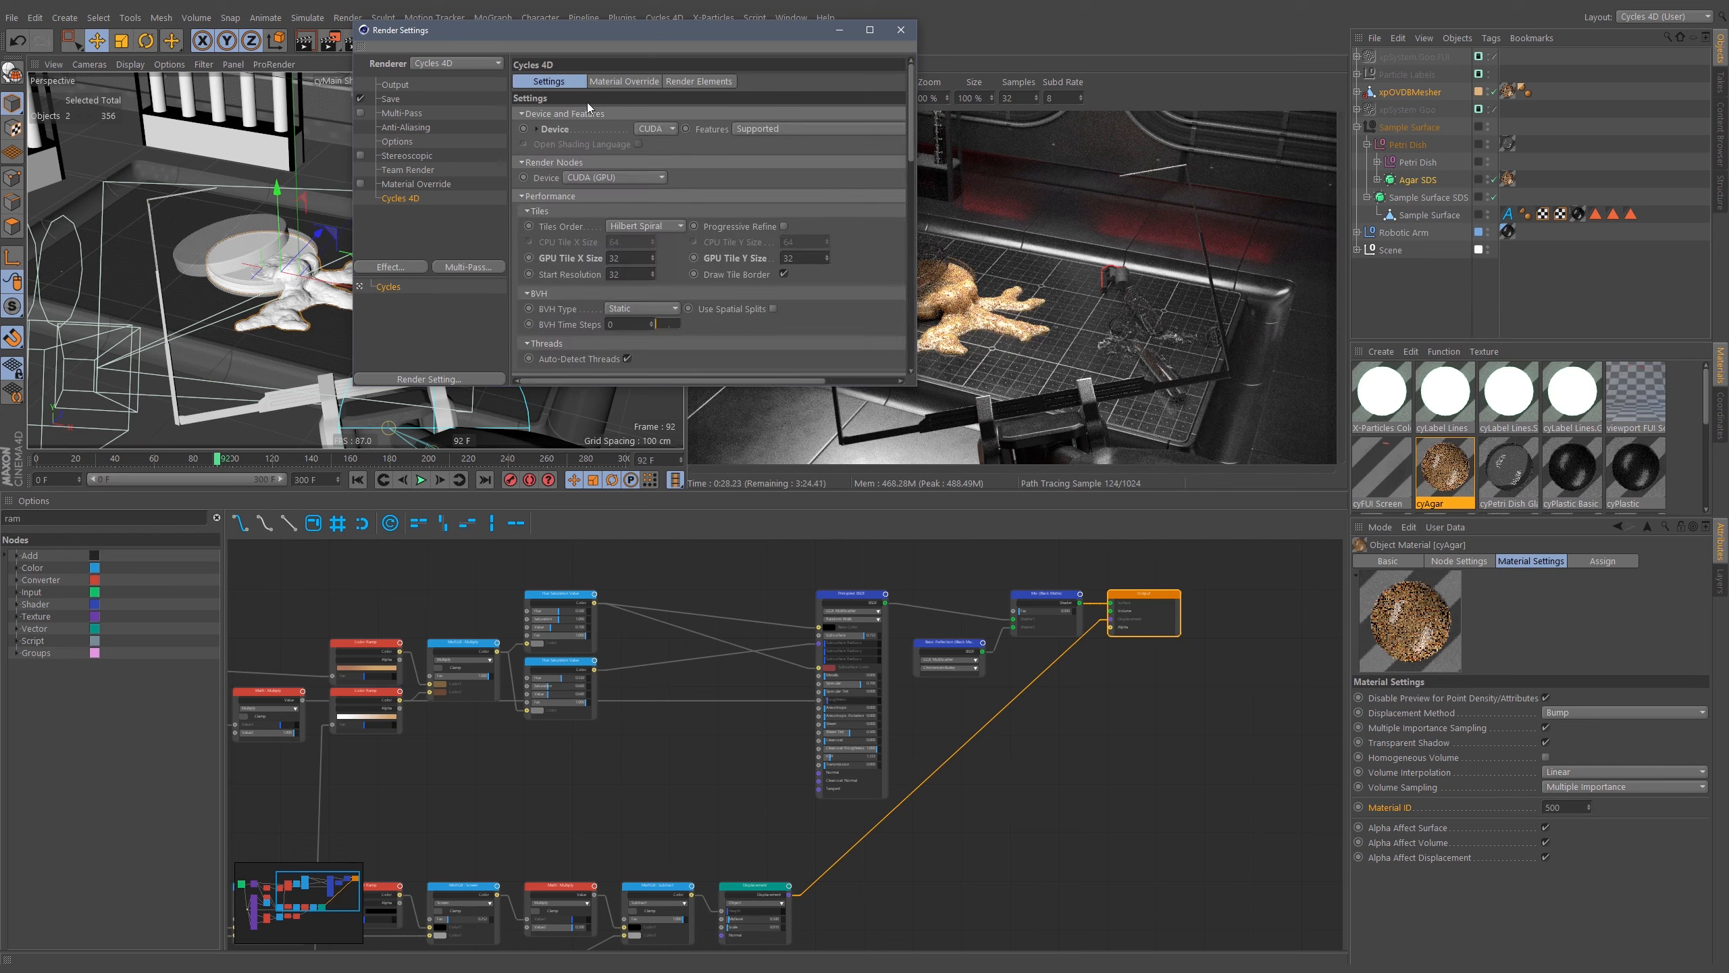
scroll(816, 333, "down", 5)
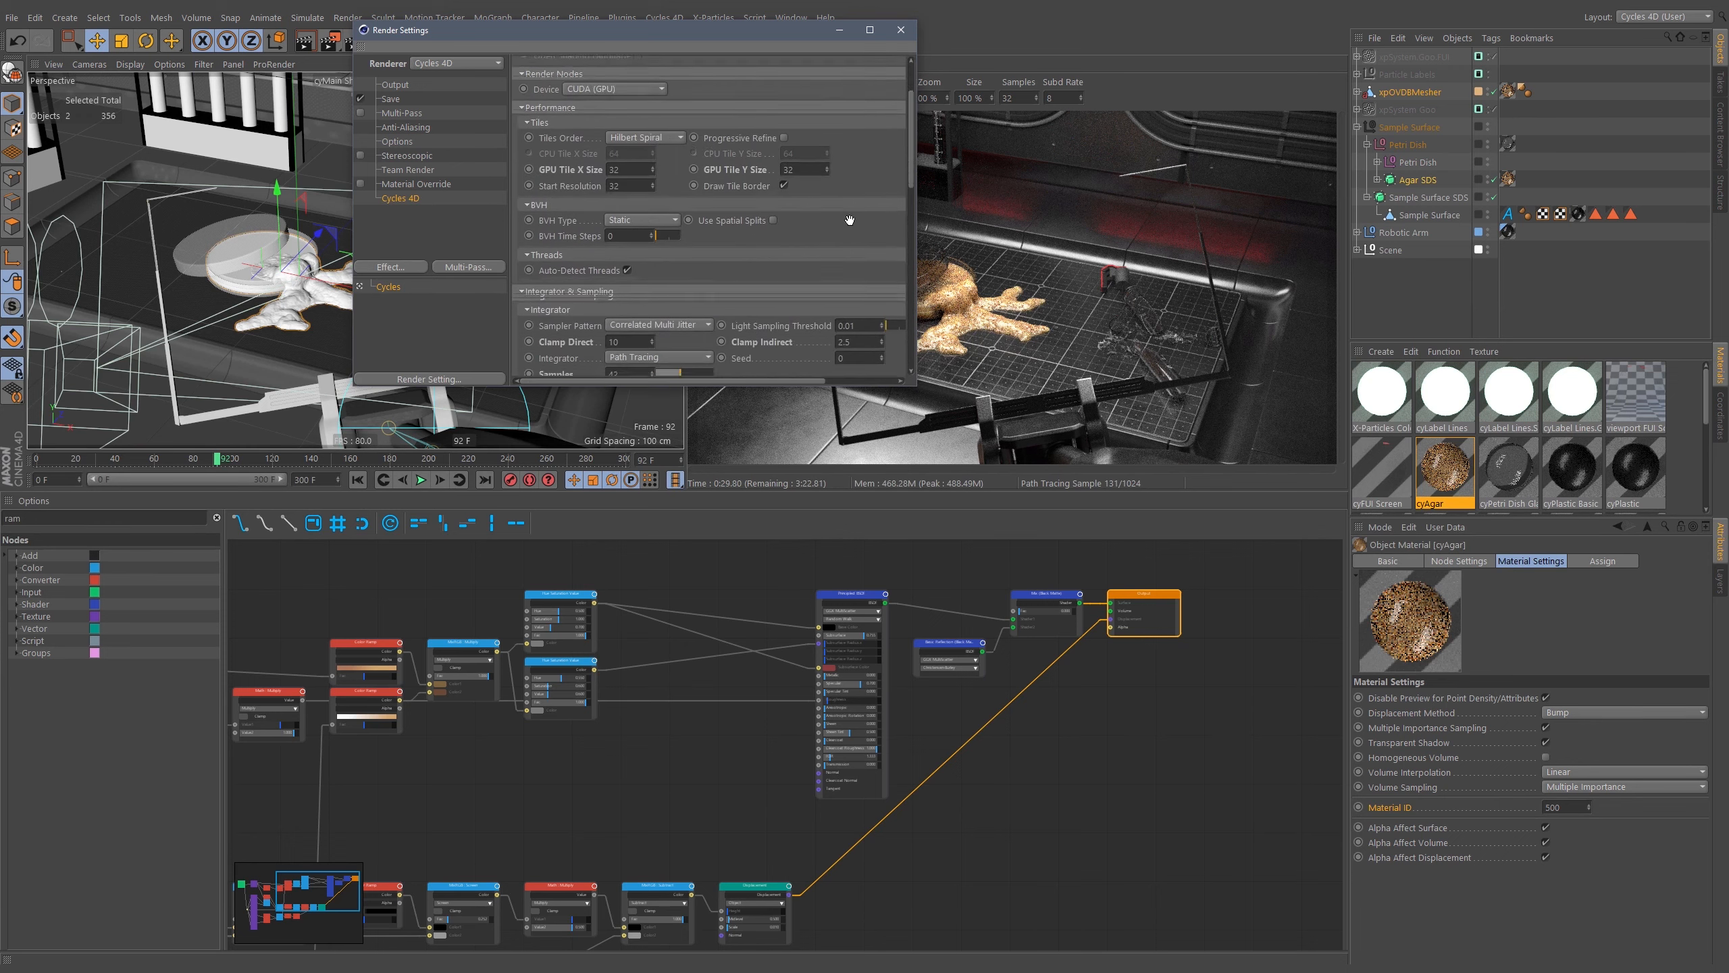
scroll(859, 125, "down", 3)
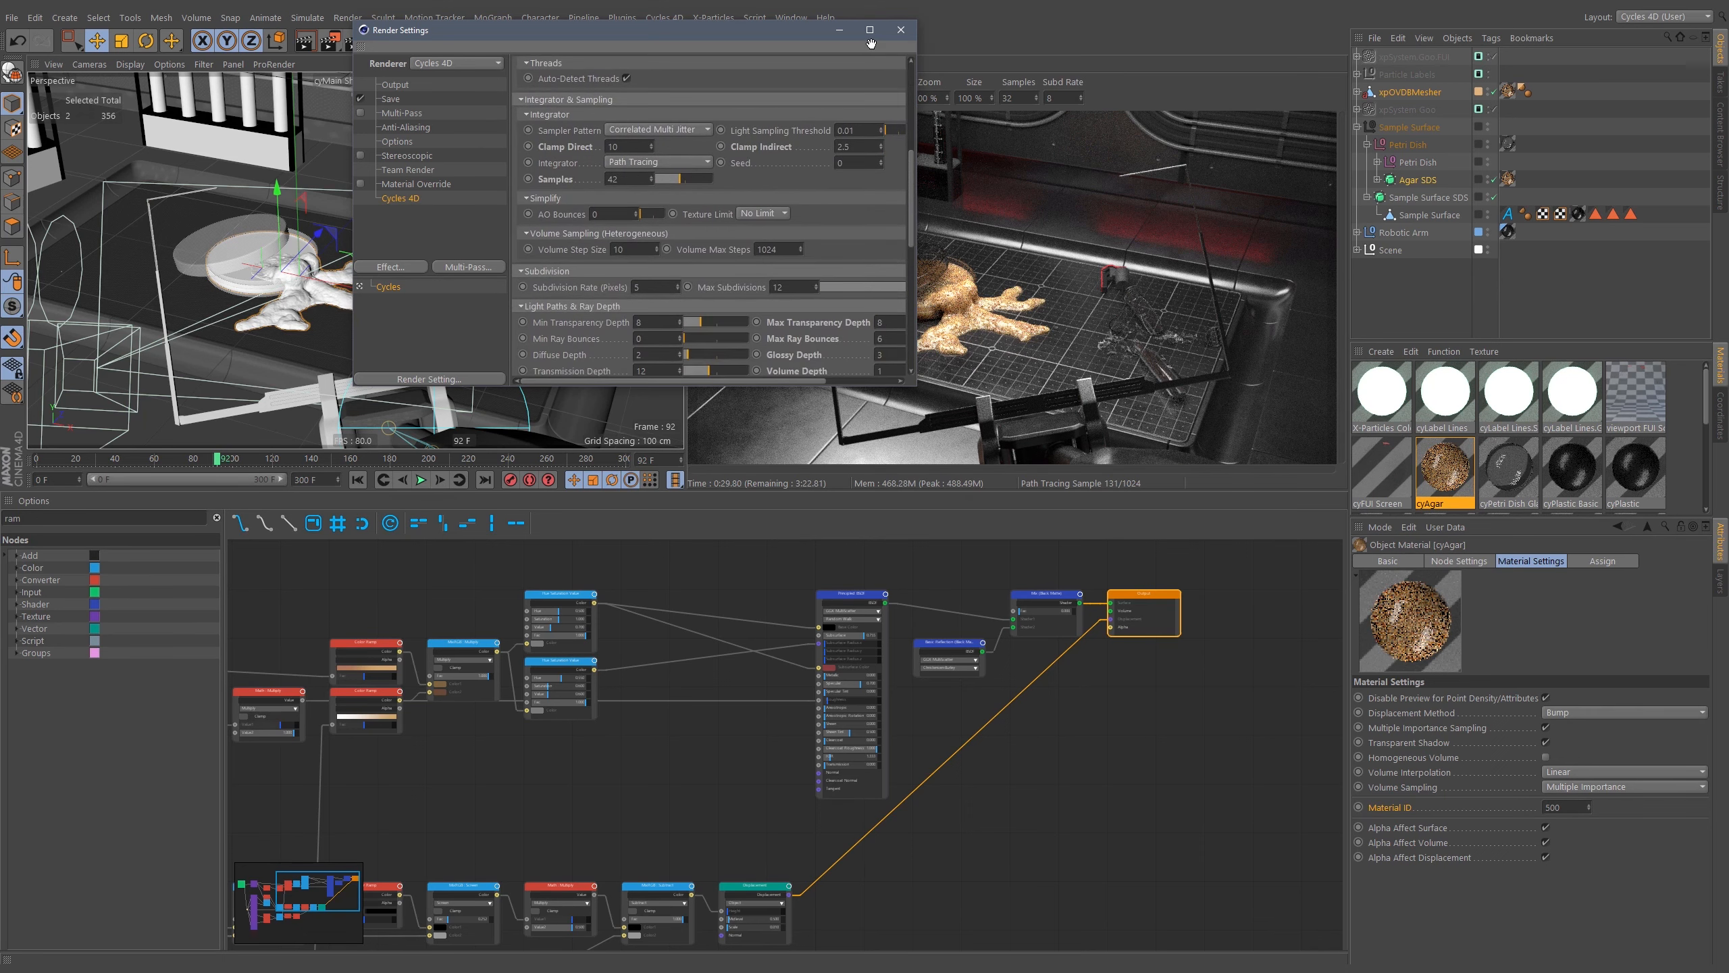
left_click_drag(872, 44, 850, 23)
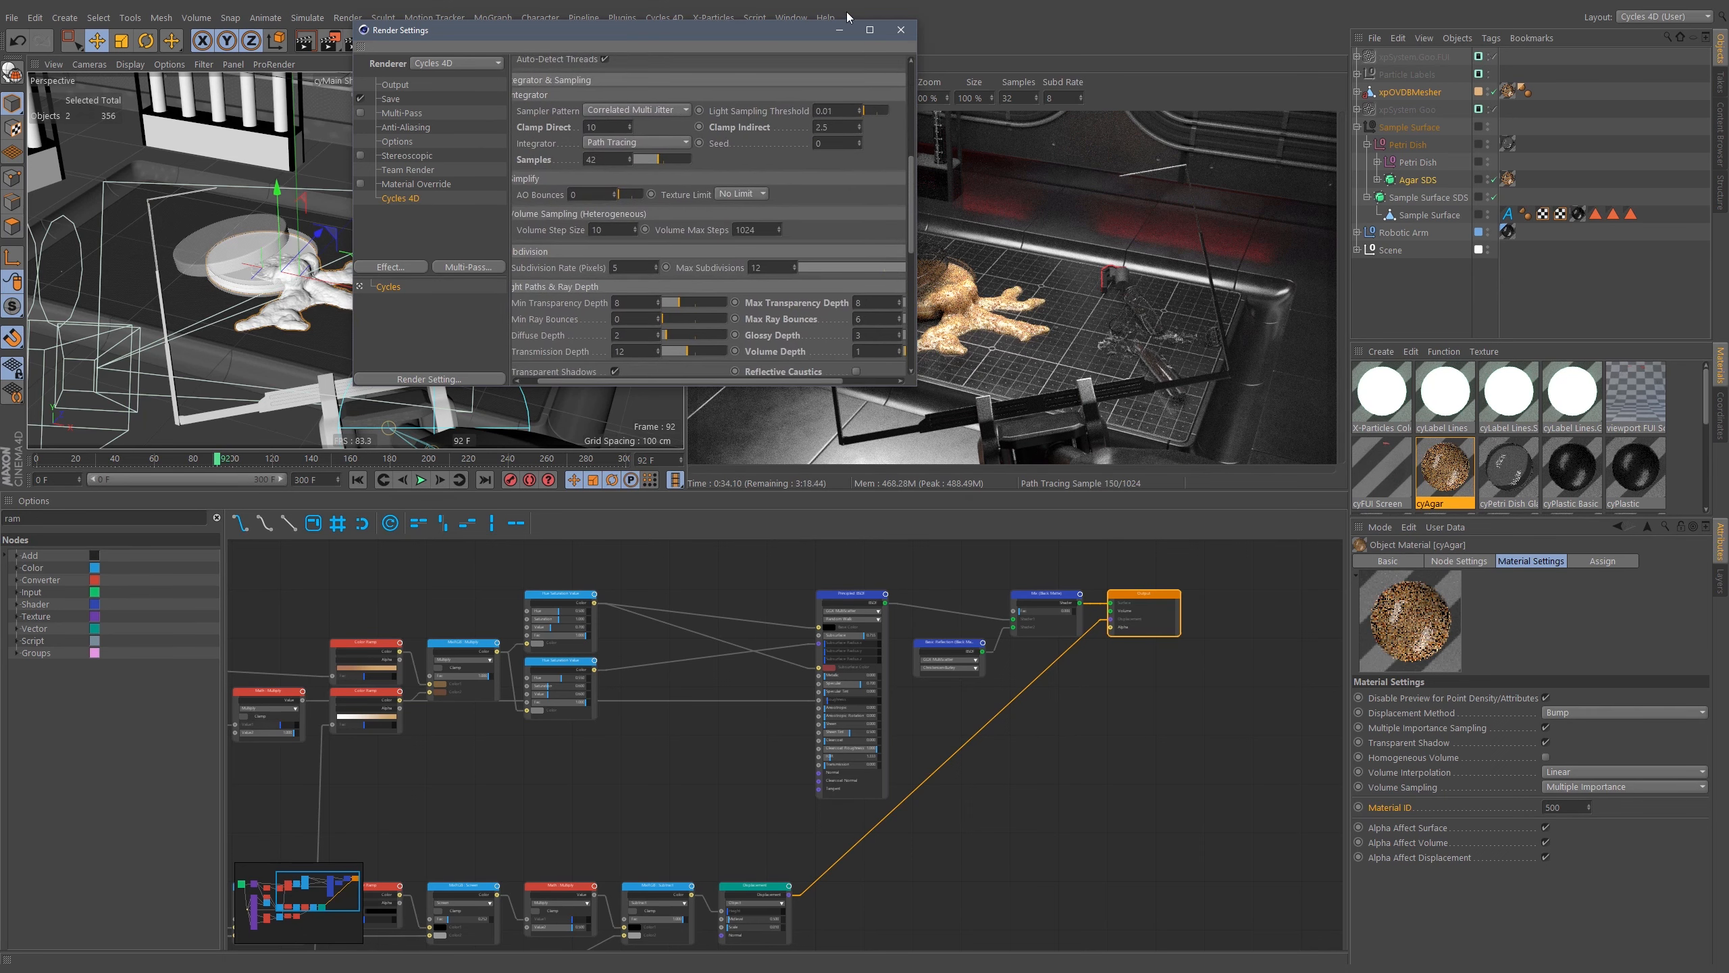
scroll(811, 159, "up", 5)
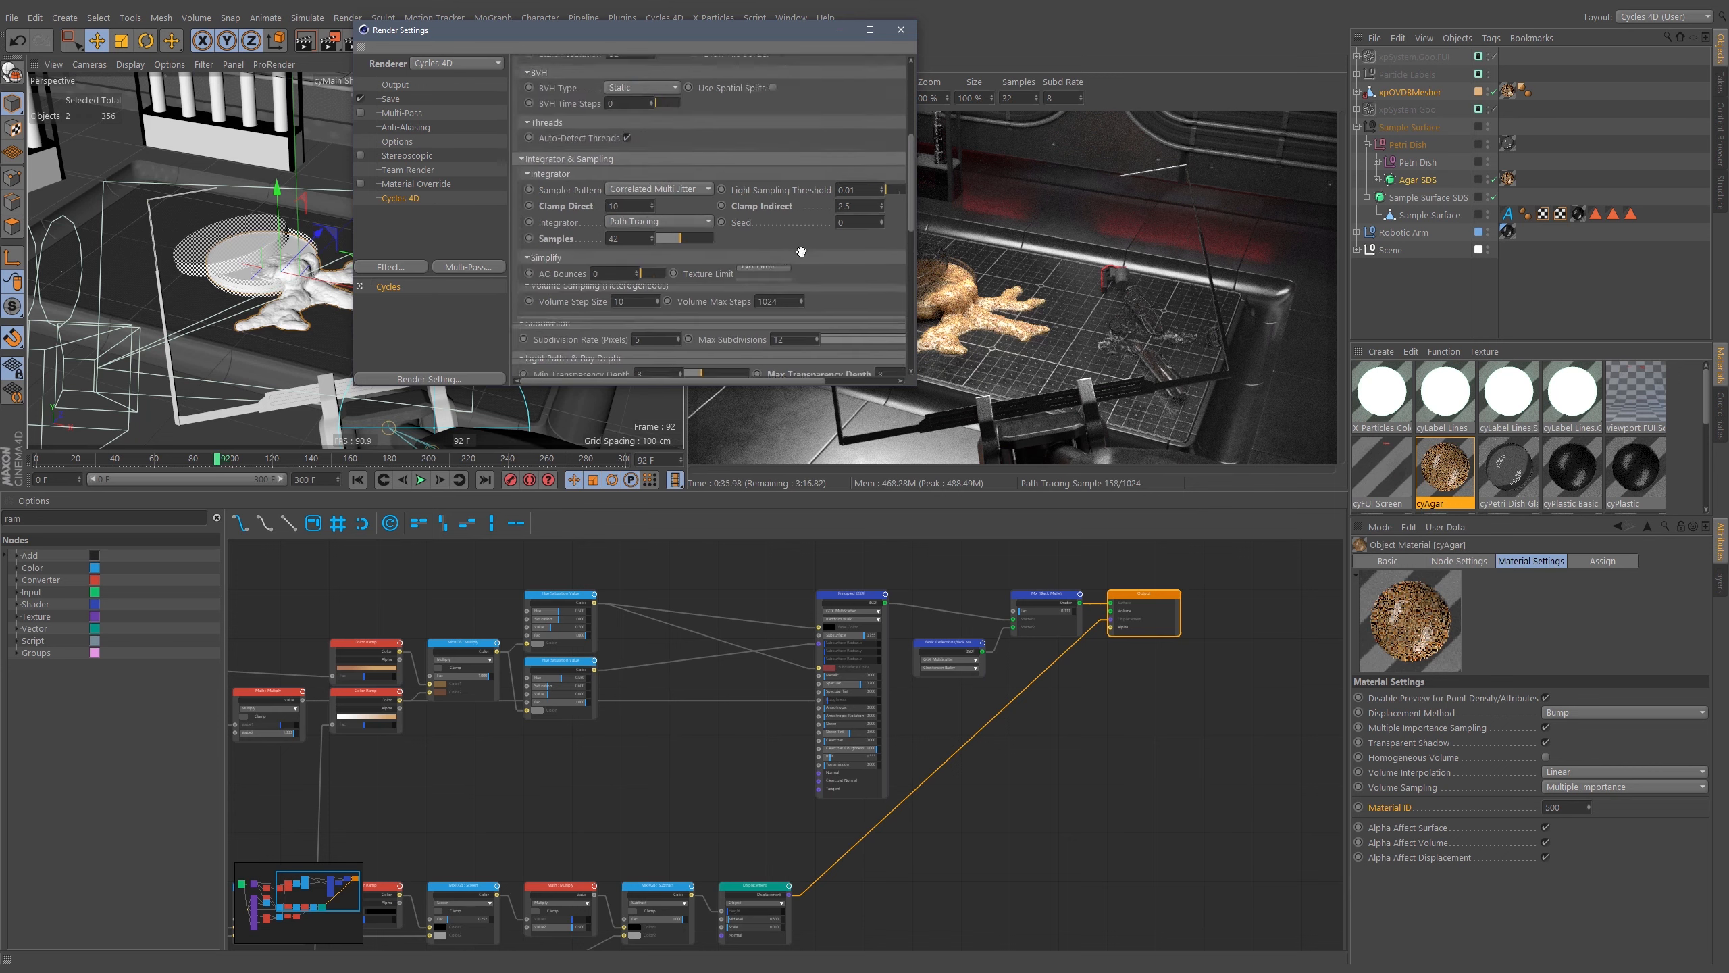
left_click(552, 350)
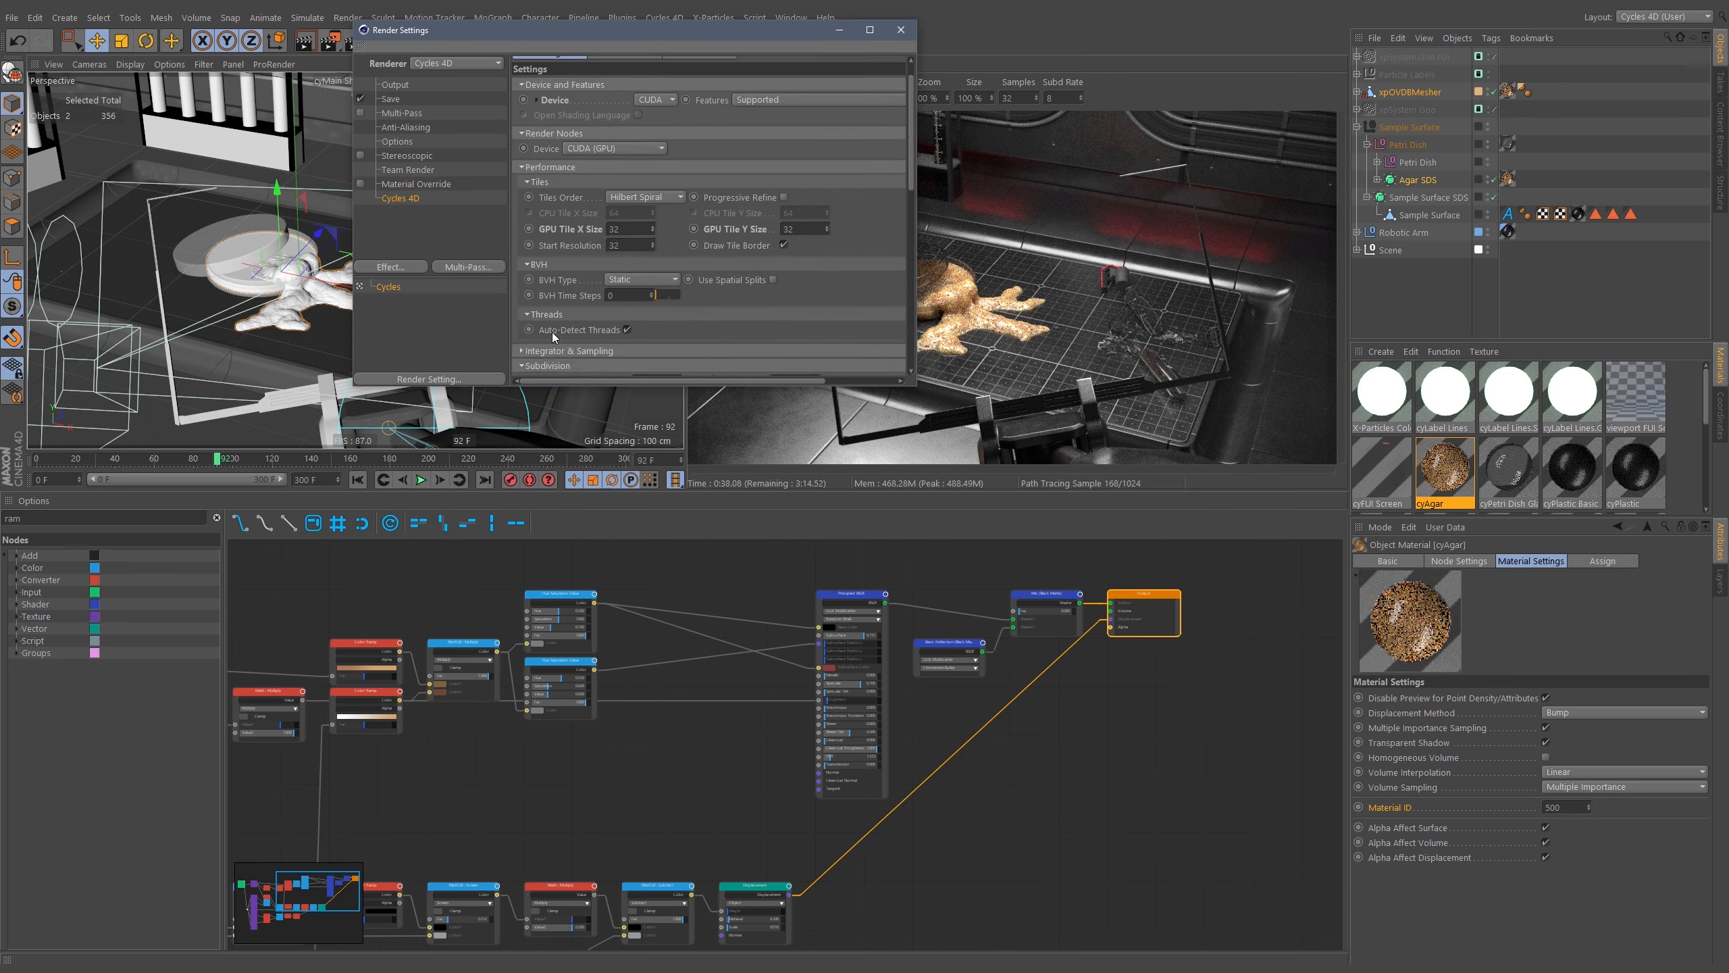
left_click(559, 312)
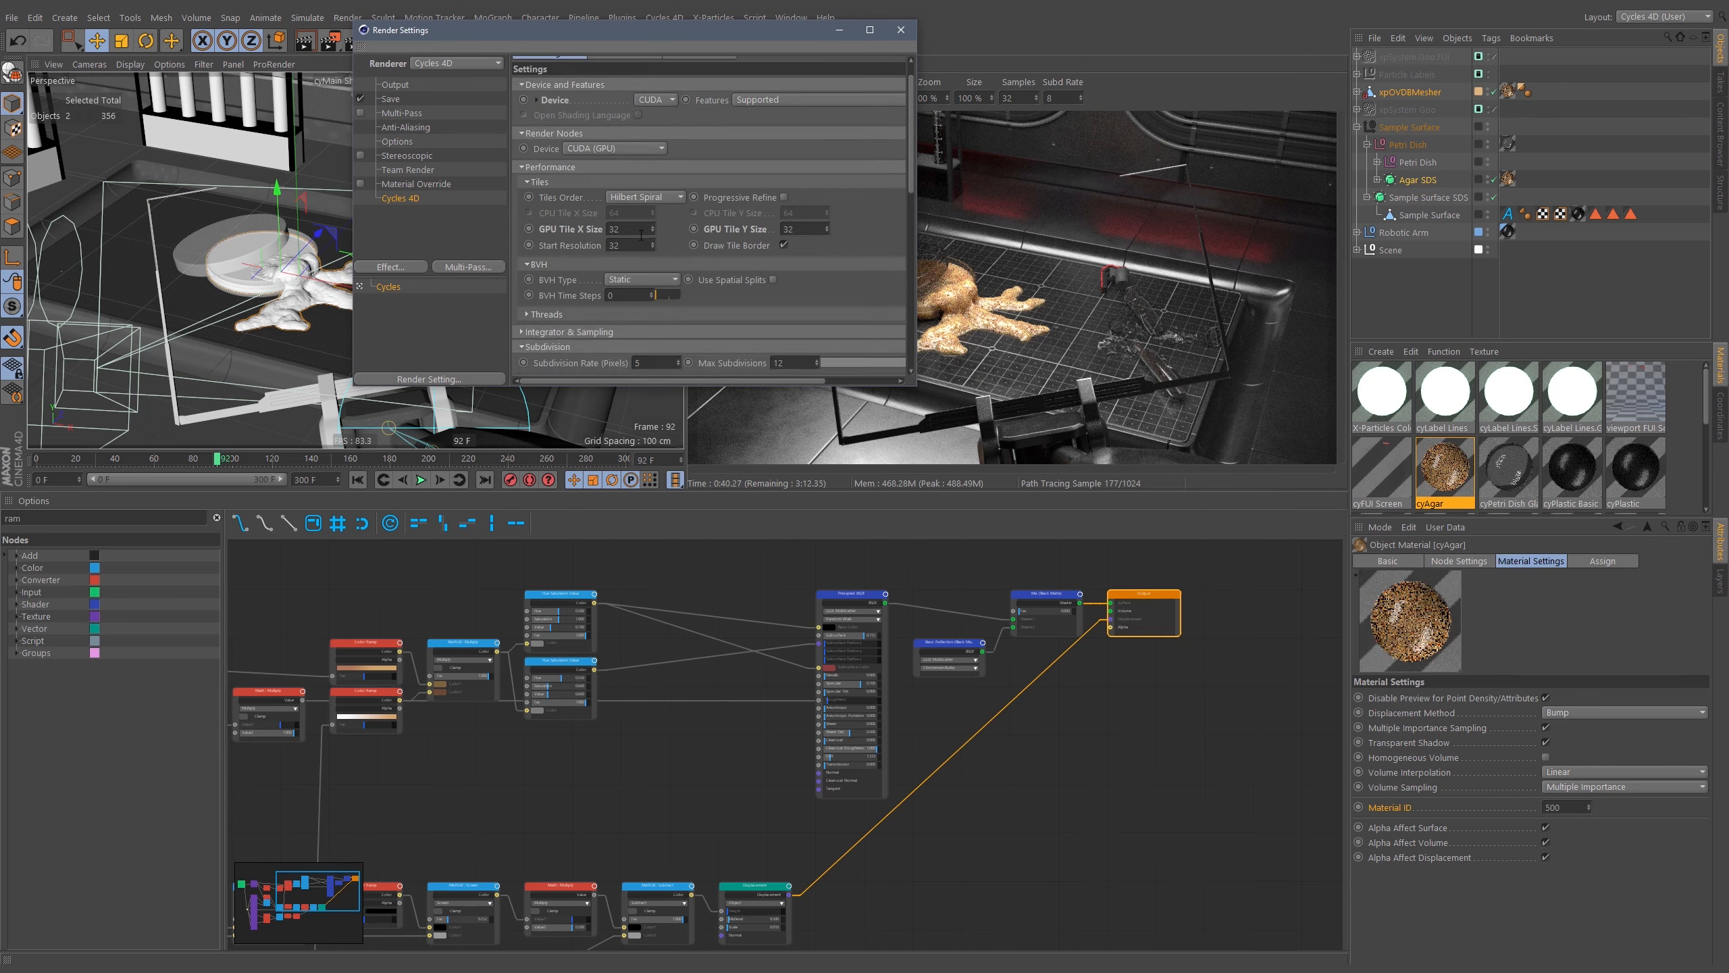
left_click(573, 230)
scroll(708, 190, "up", 2)
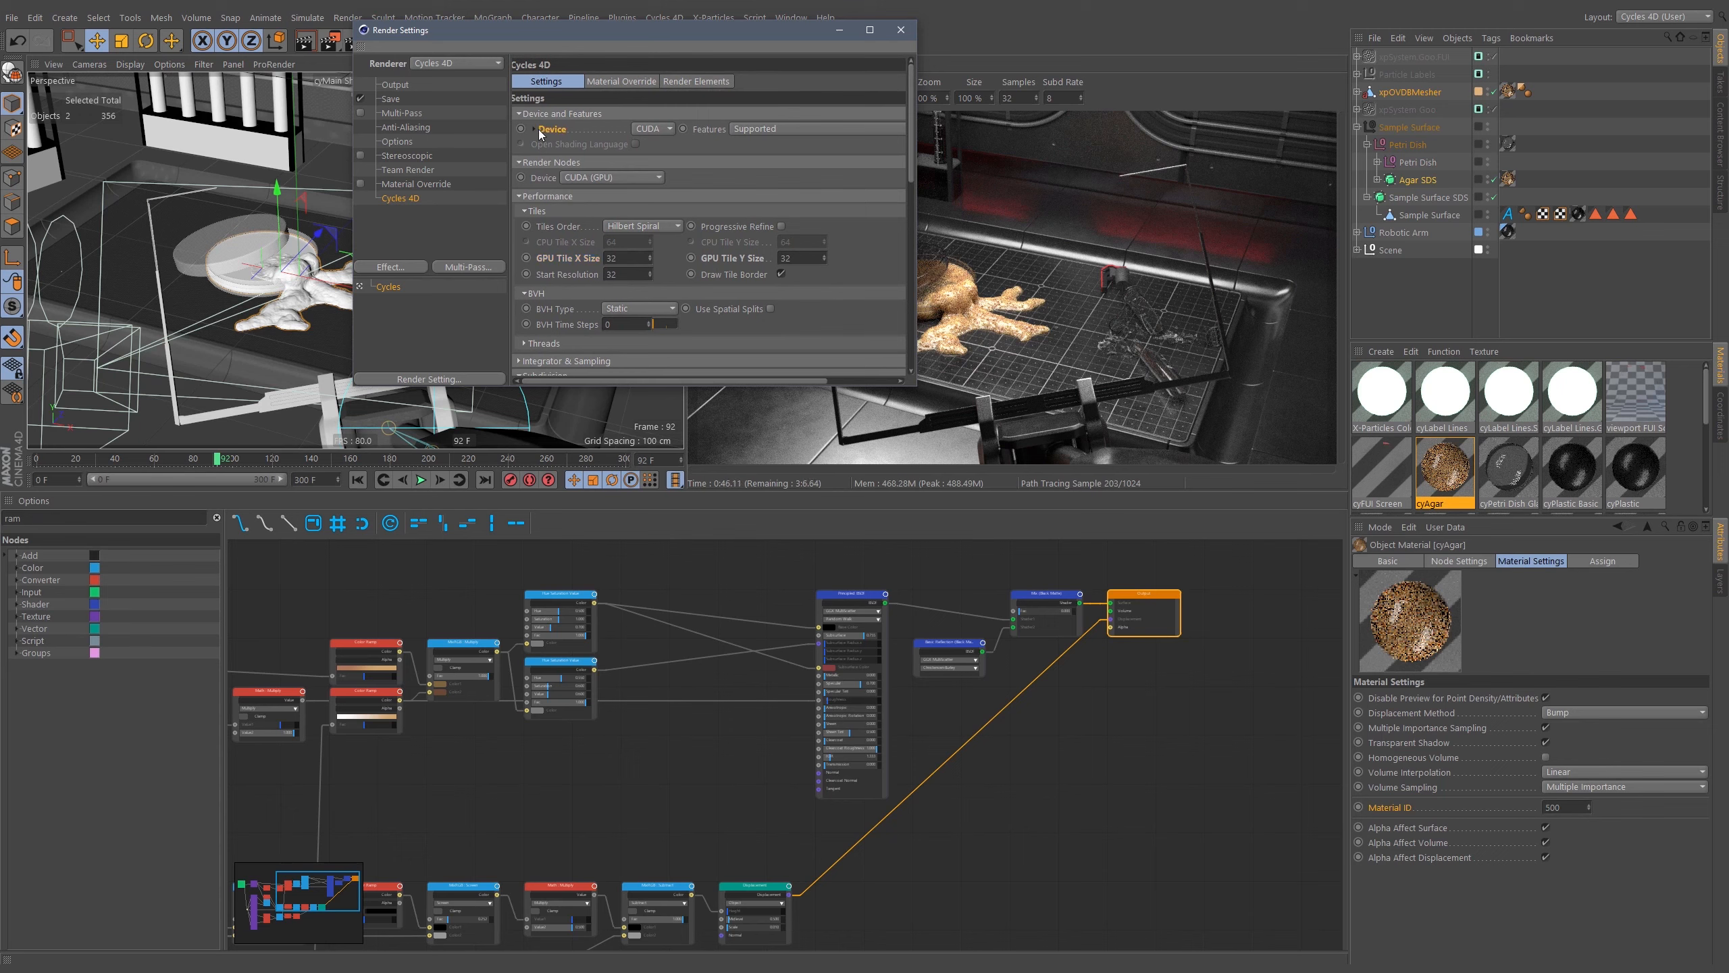
left_click(535, 129)
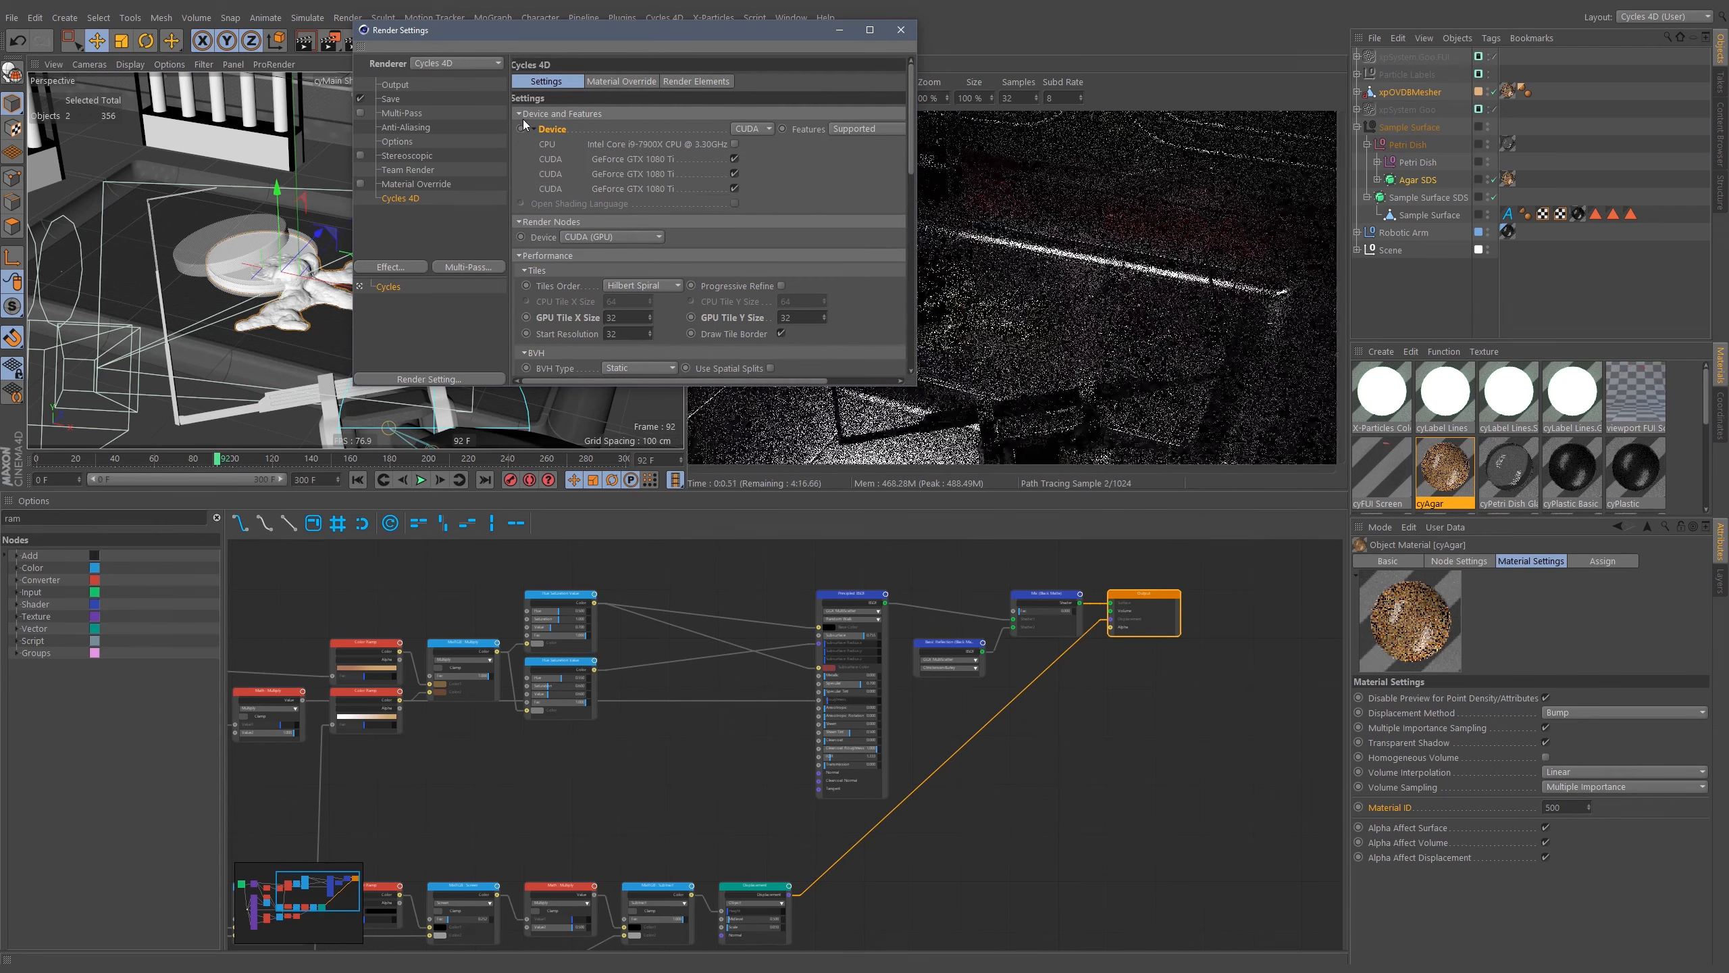
left_click(533, 129)
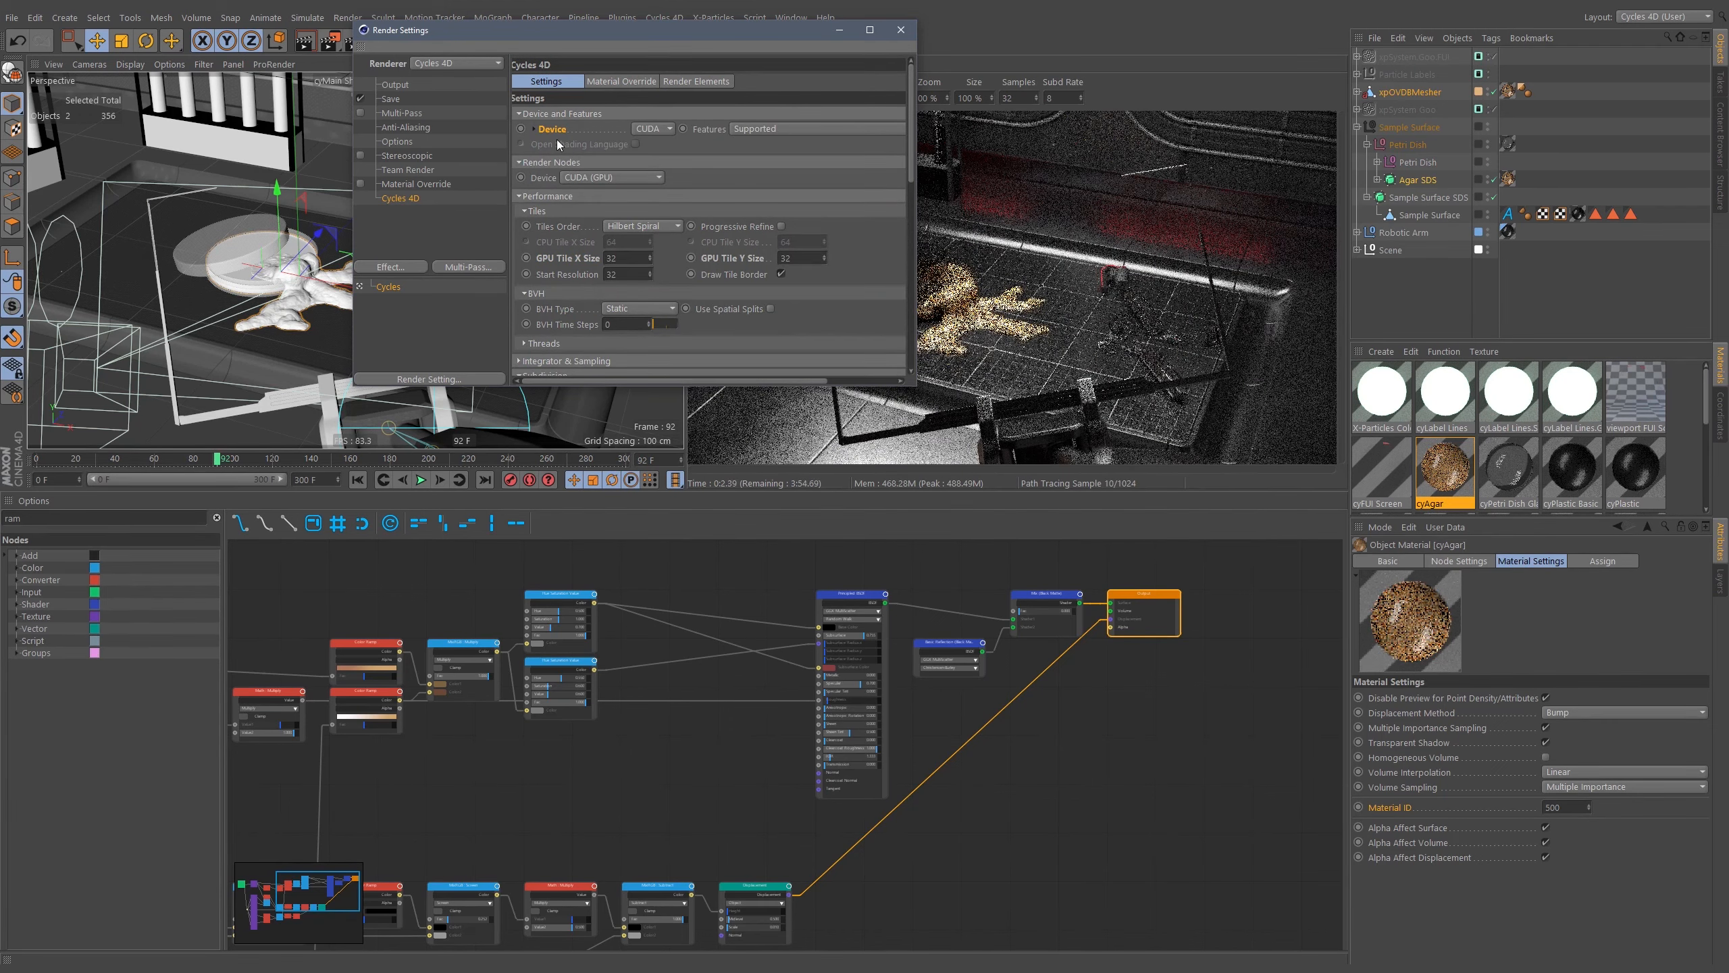
Set the output frame range to All Frames and close the render settings.
left_click(410, 100)
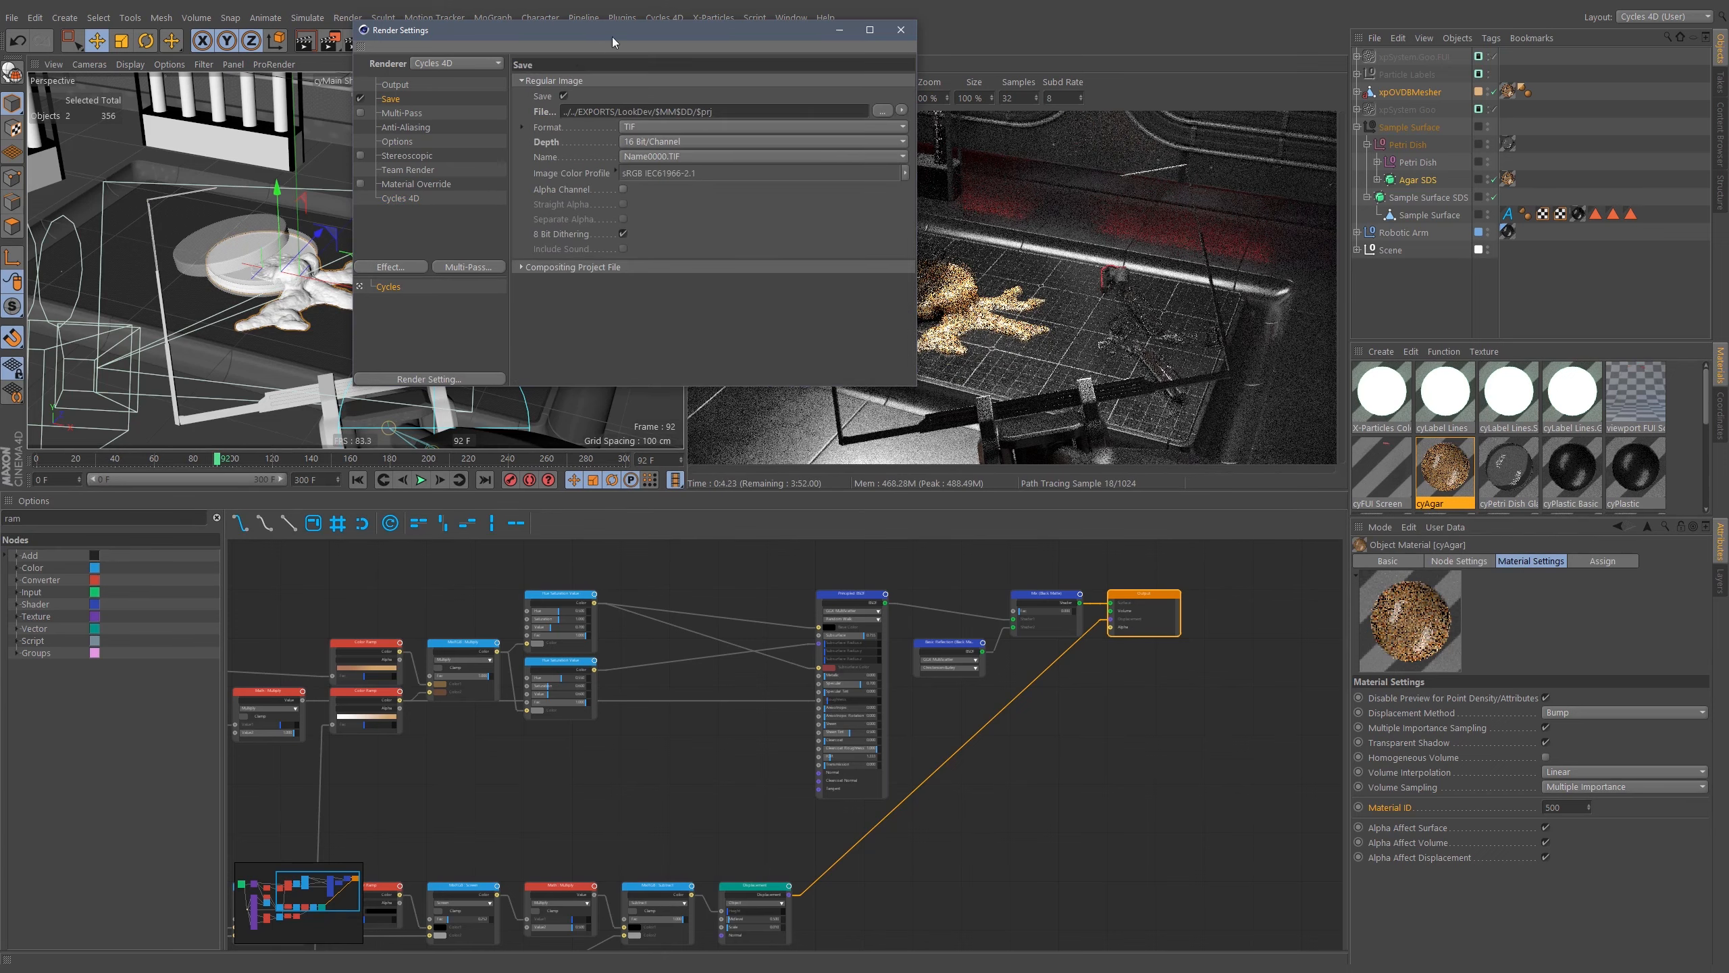
left_click_drag(638, 29, 720, 156)
left_click(480, 212)
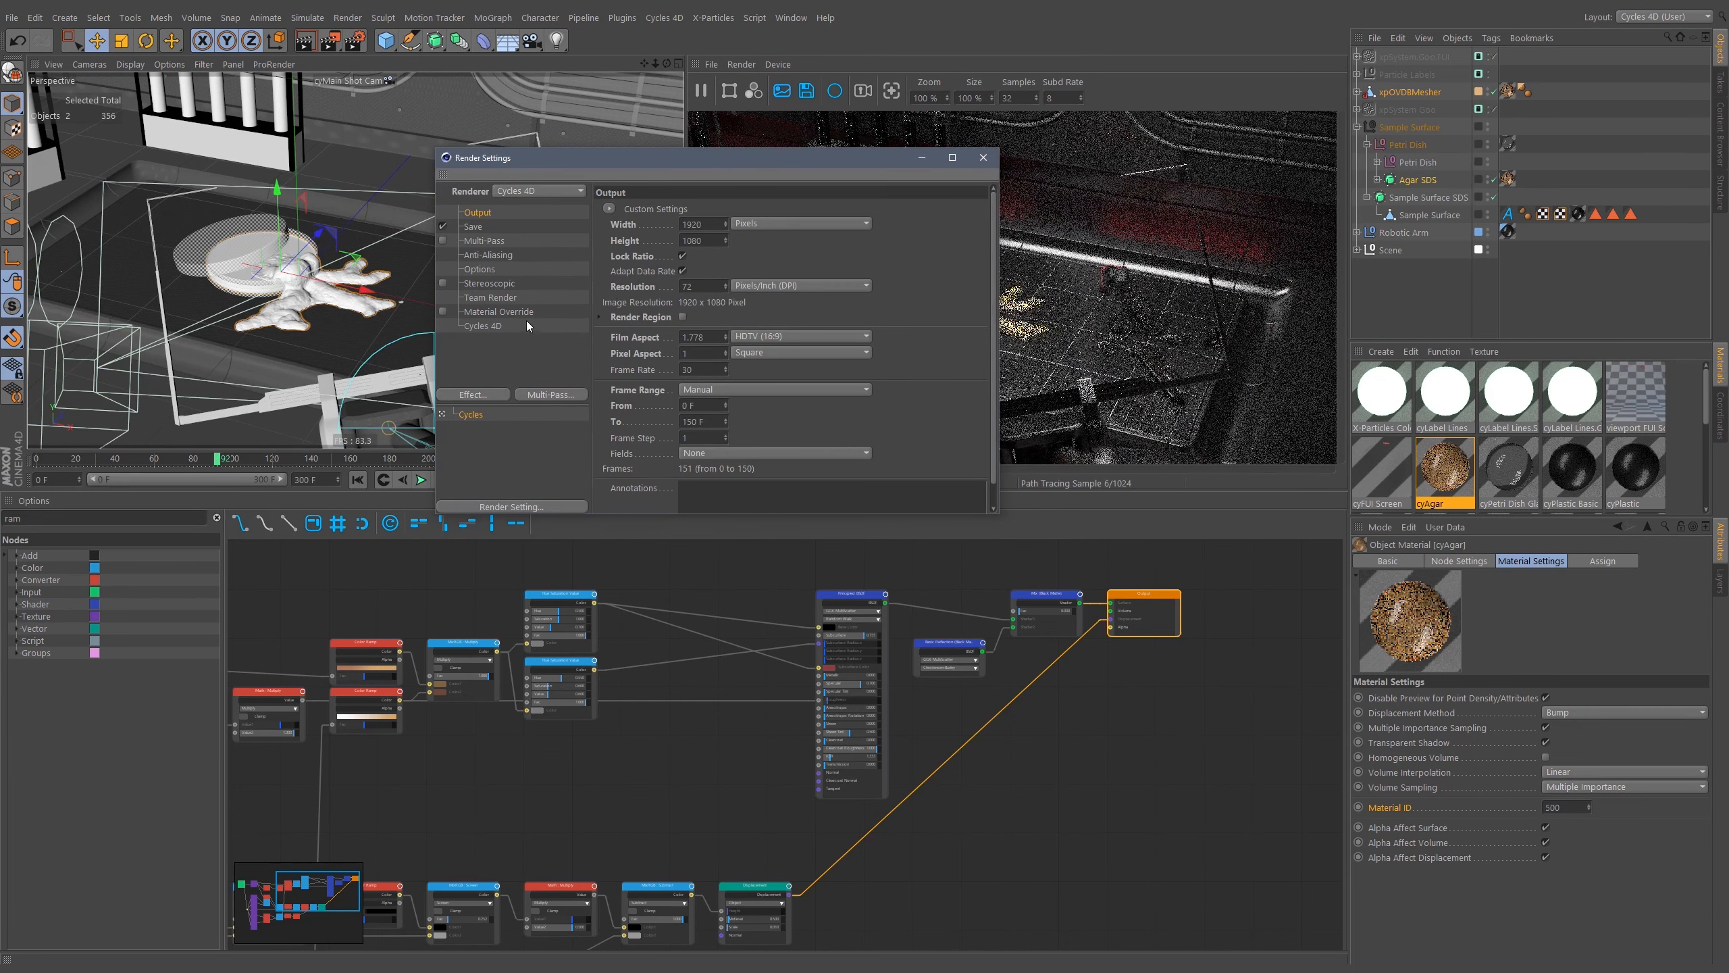
left_click(727, 391)
left_click(719, 446)
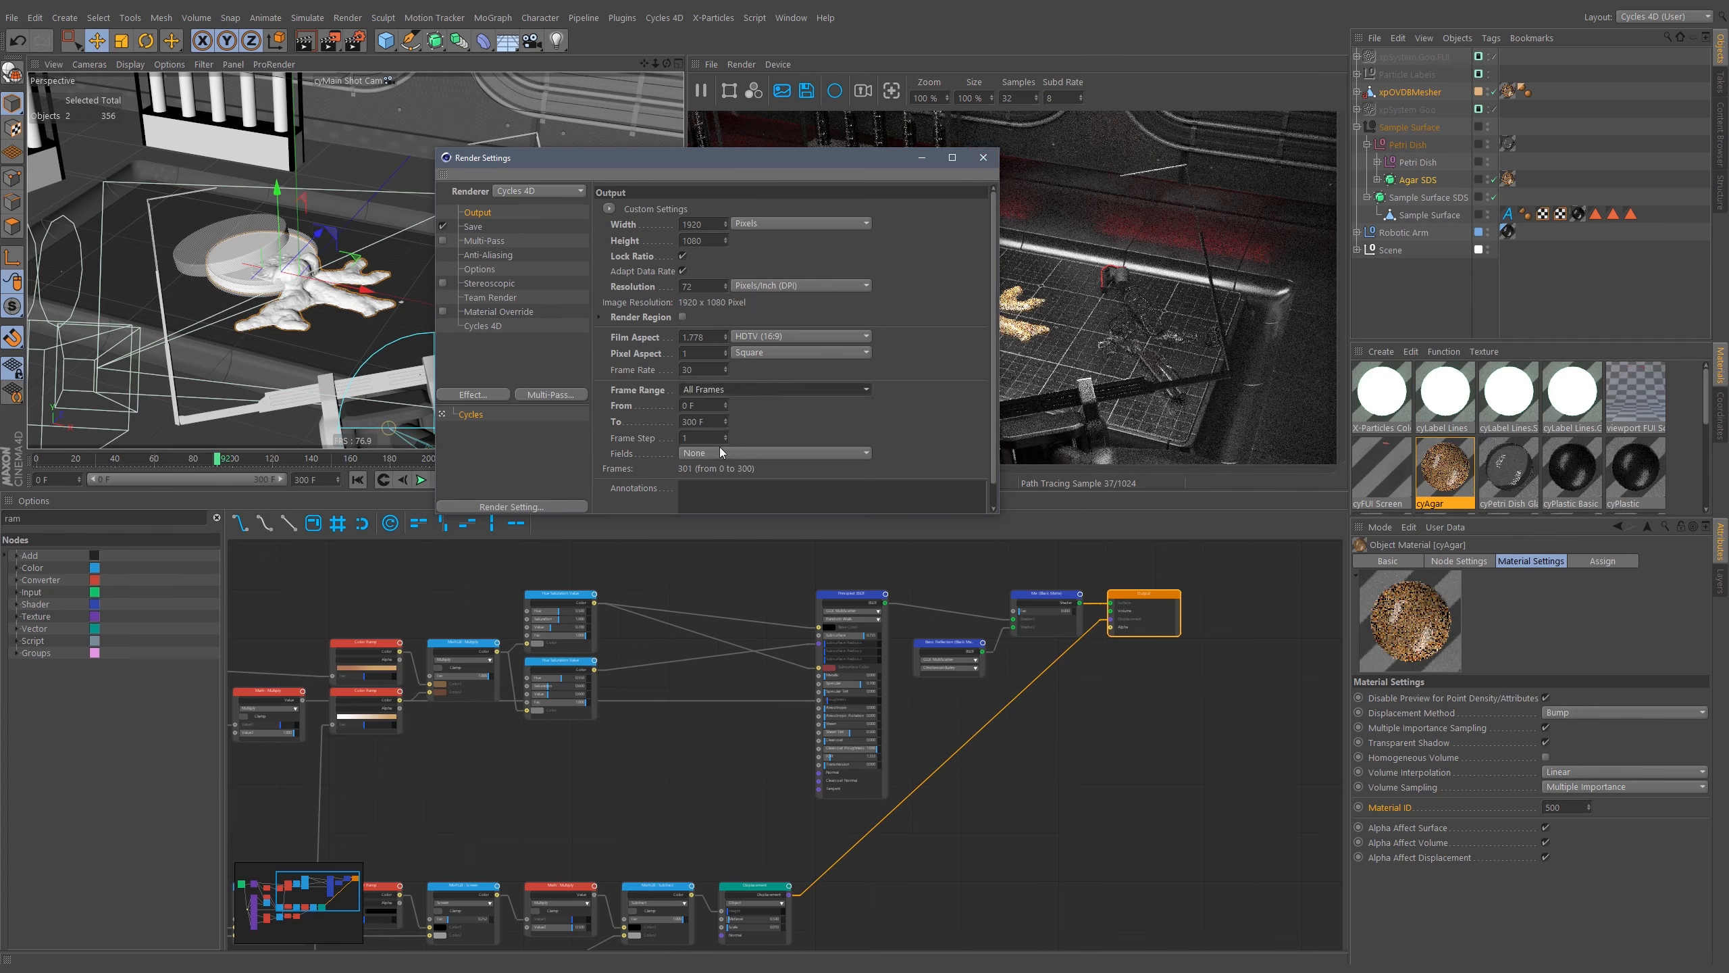
left_click(982, 158)
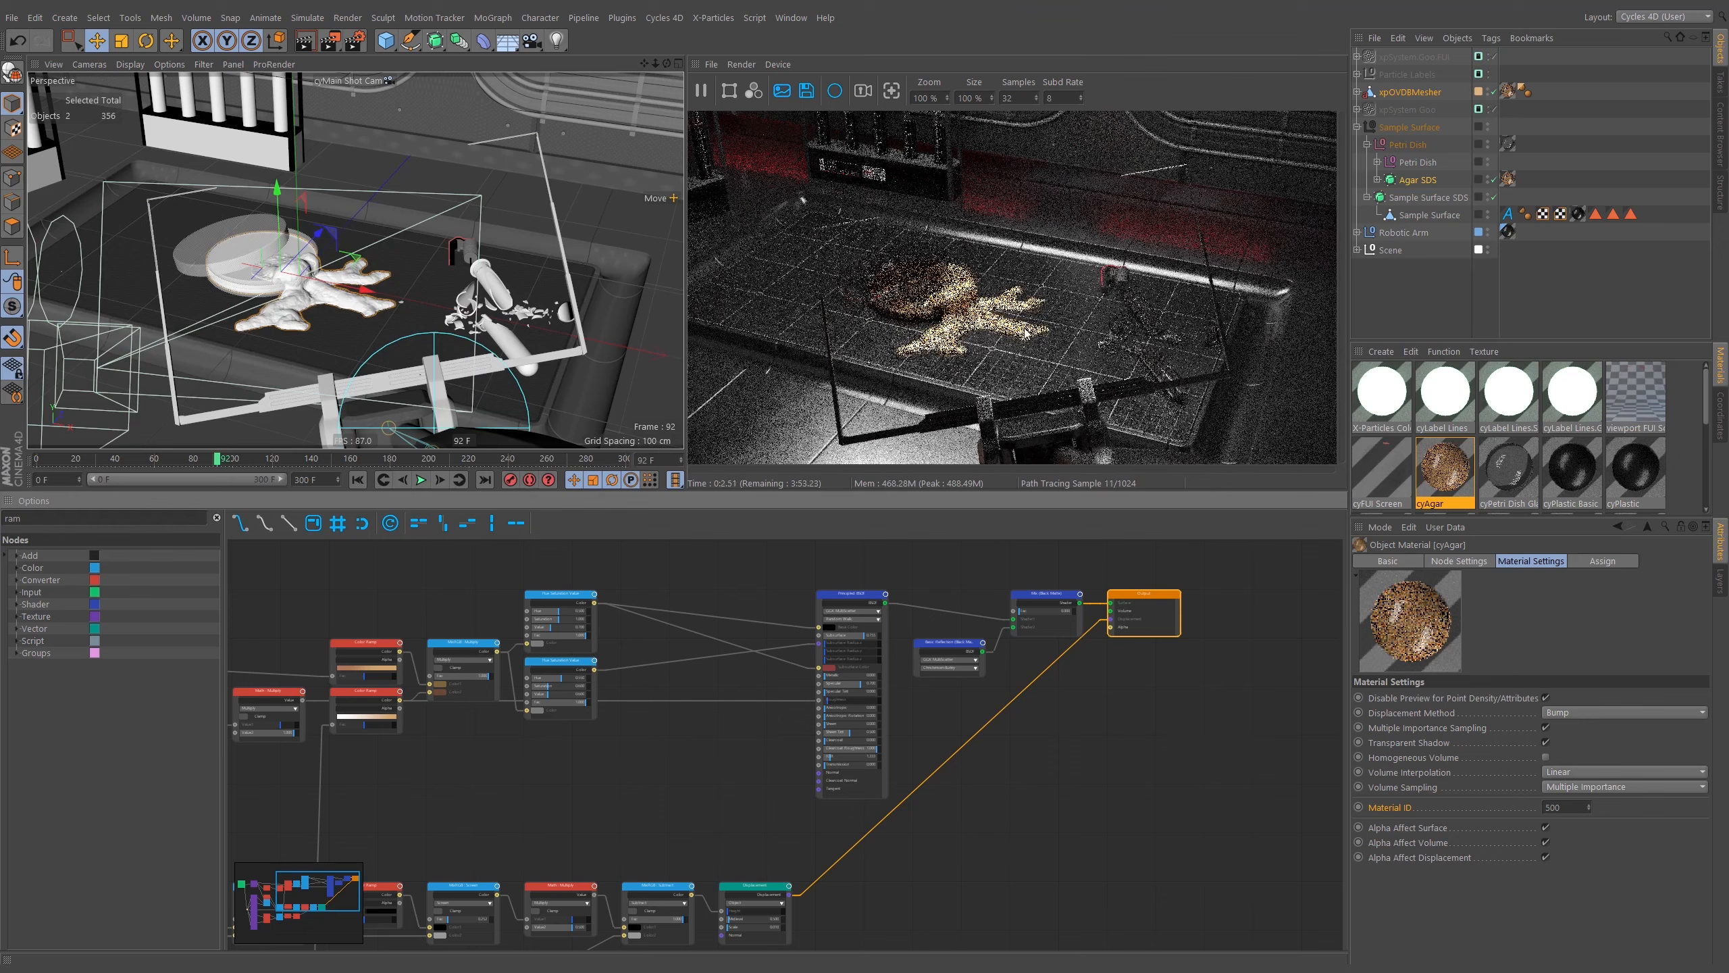
Save the scene, expand the Scene hierarchy down to the cameras and pause the interactive render preview.
key("ctrl+s")
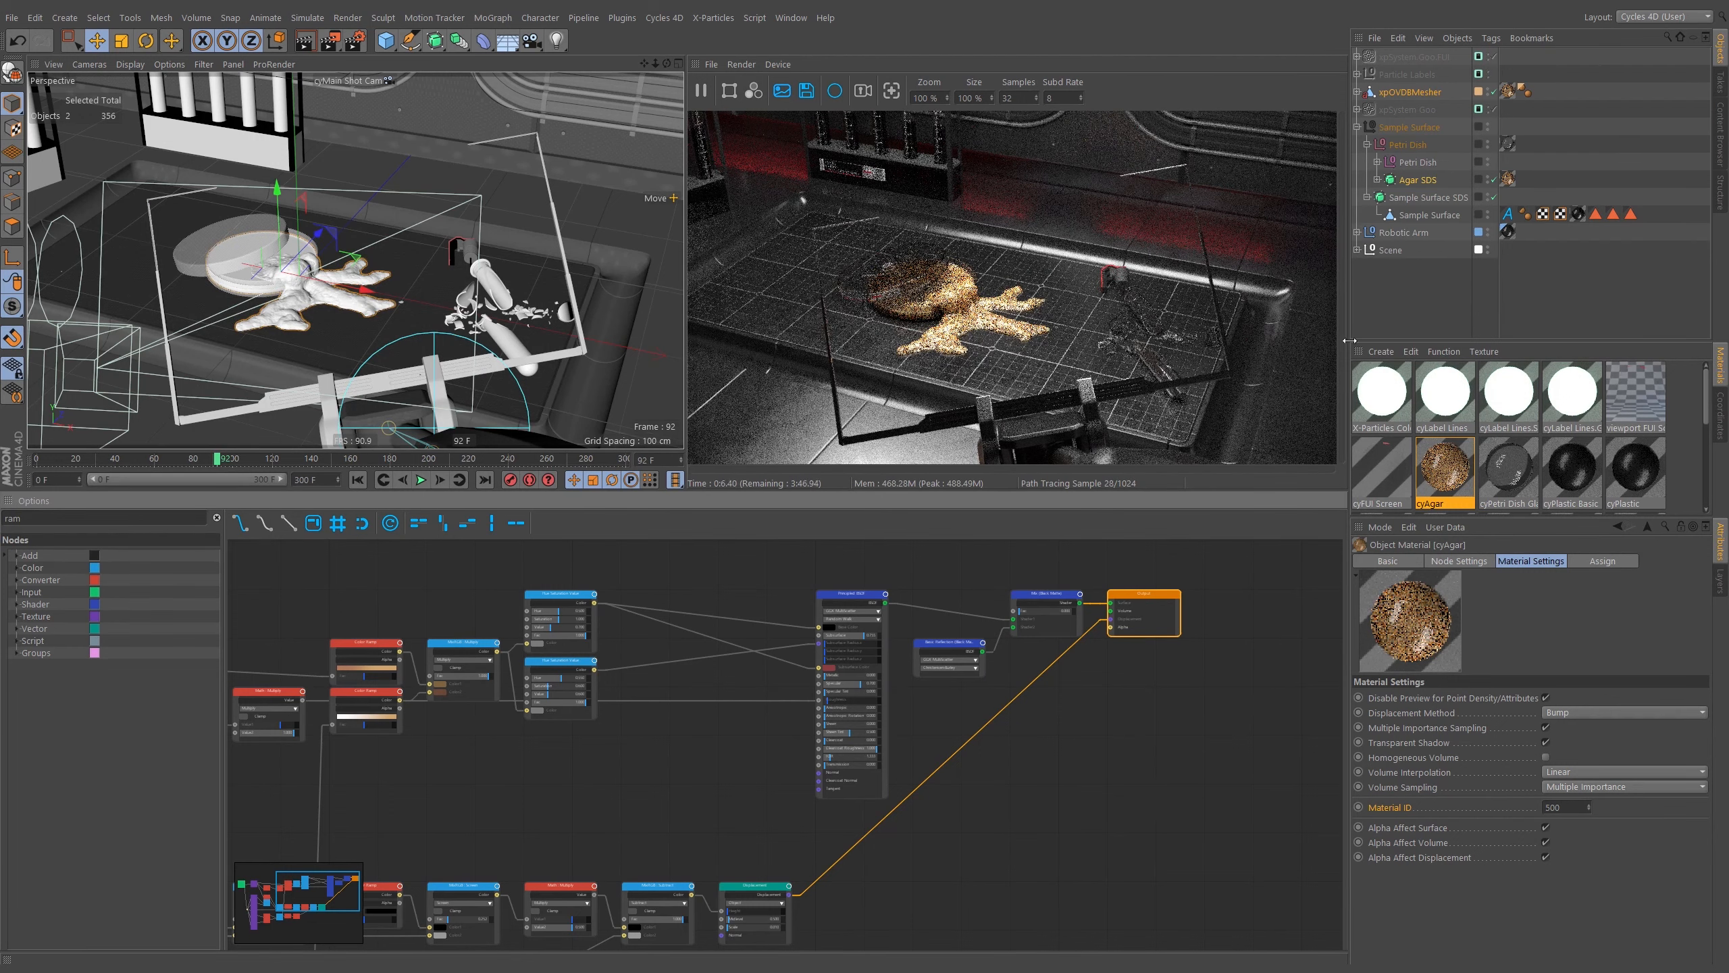
left_click(1357, 127)
left_click(1371, 204)
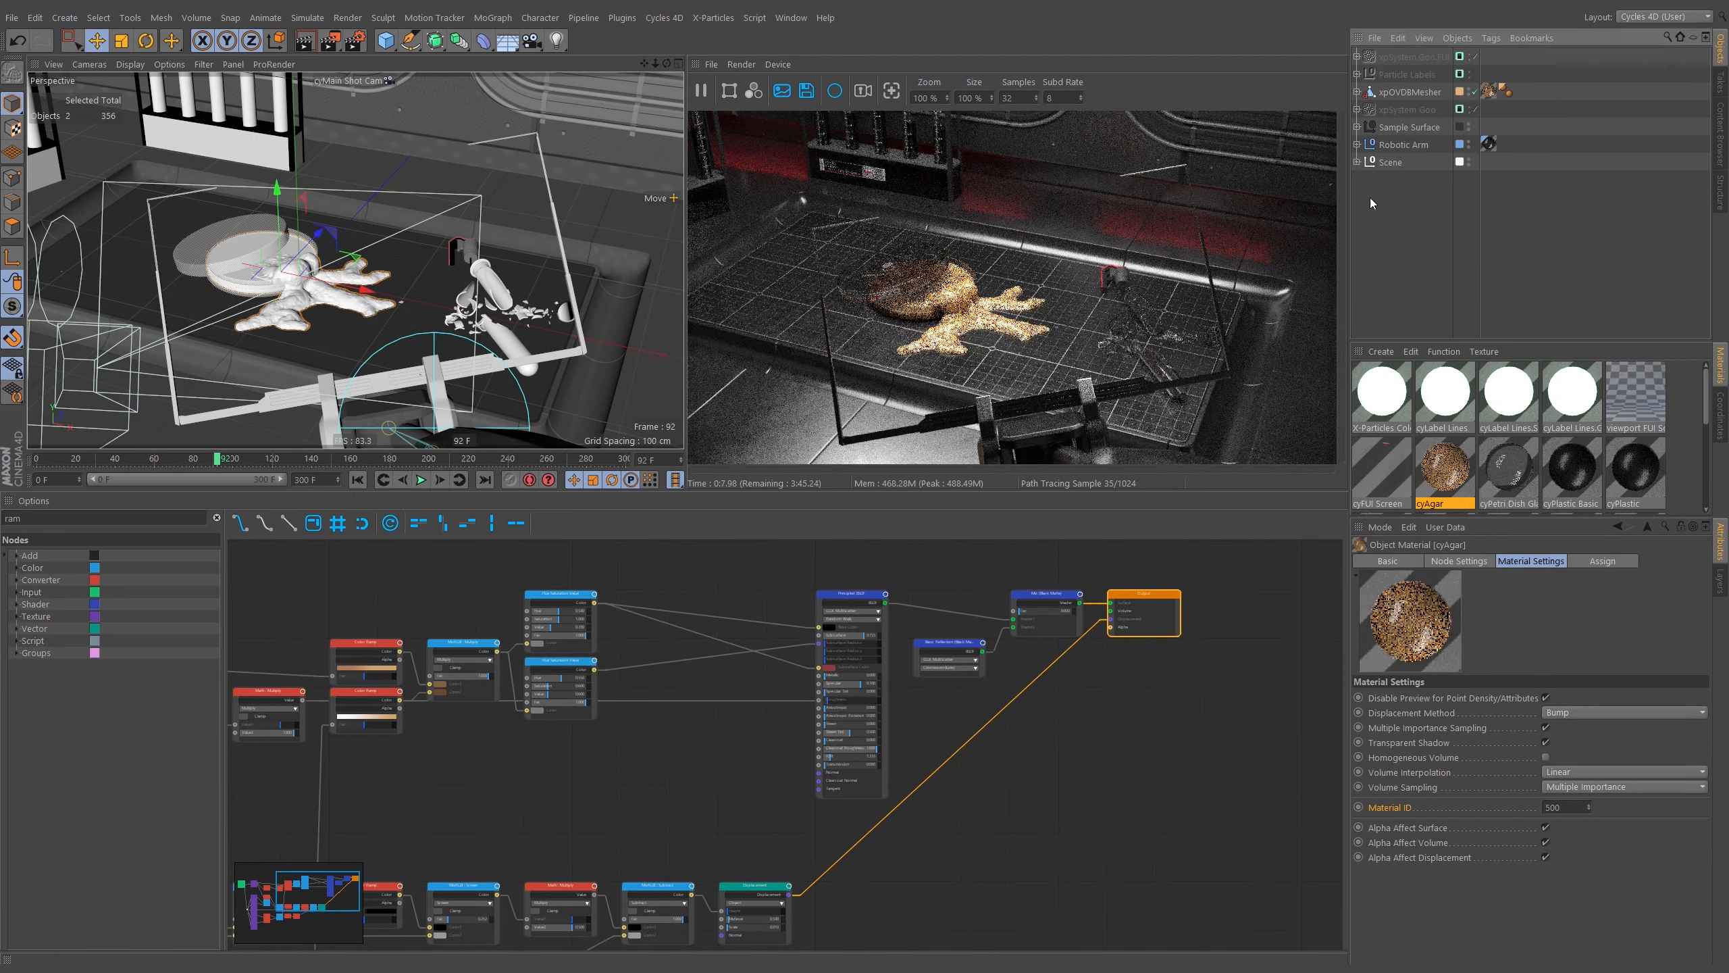
left_click(1357, 163)
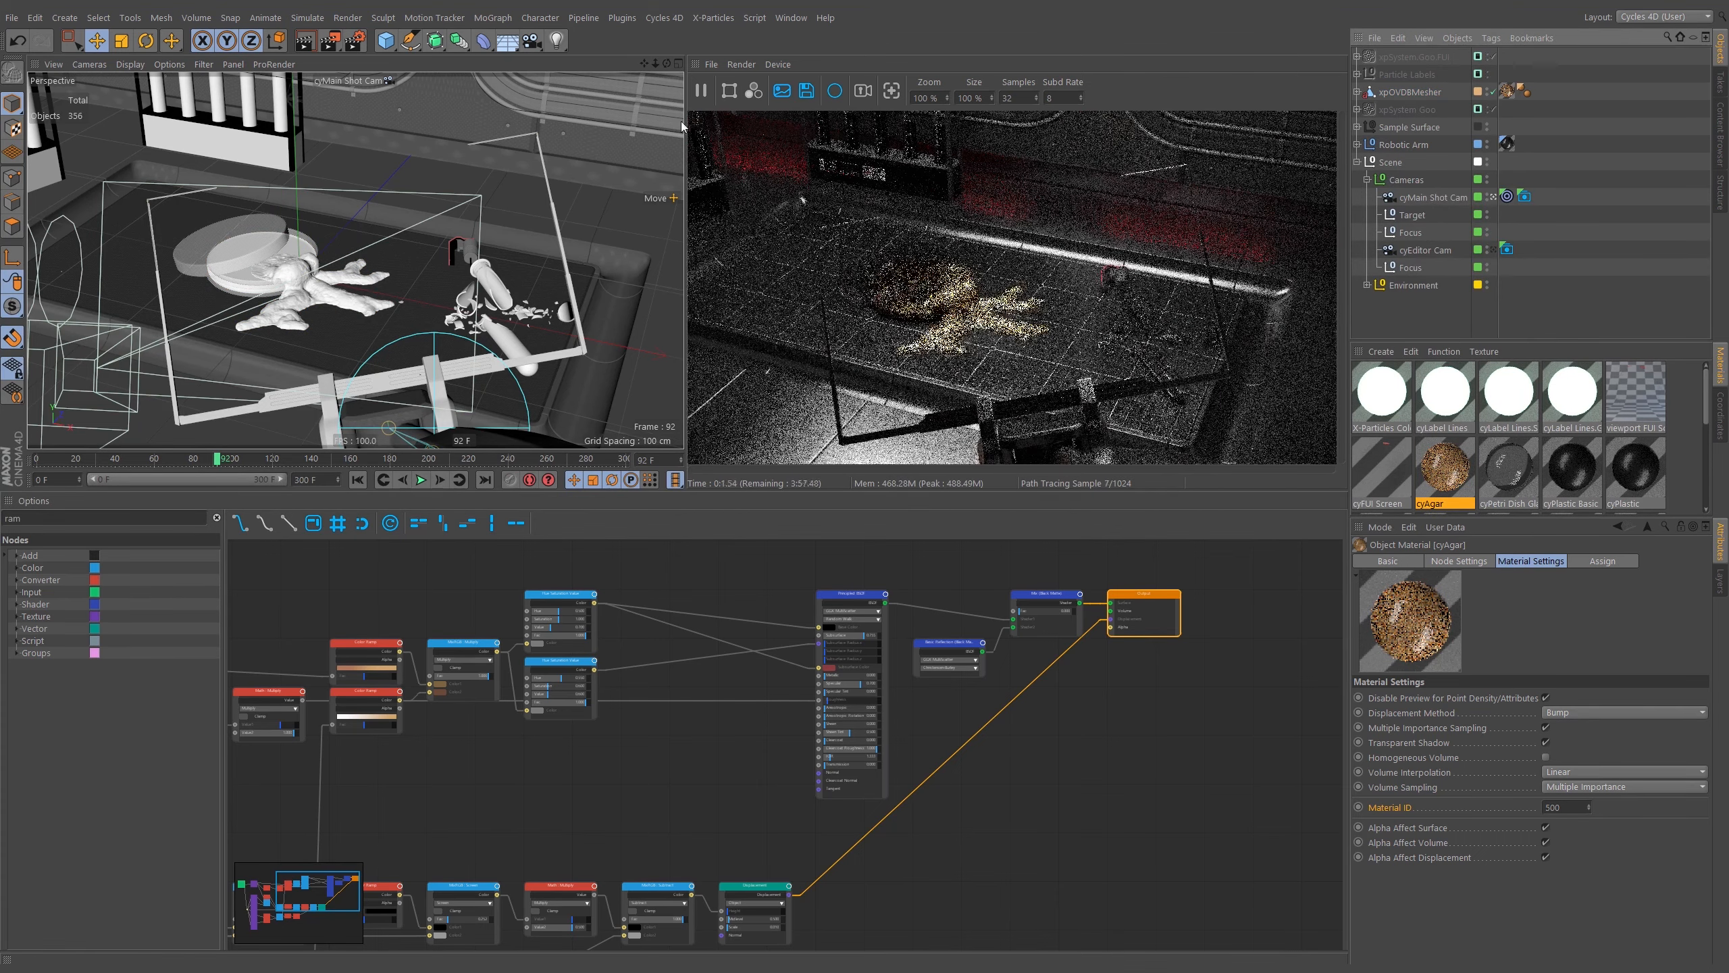
left_click(702, 91)
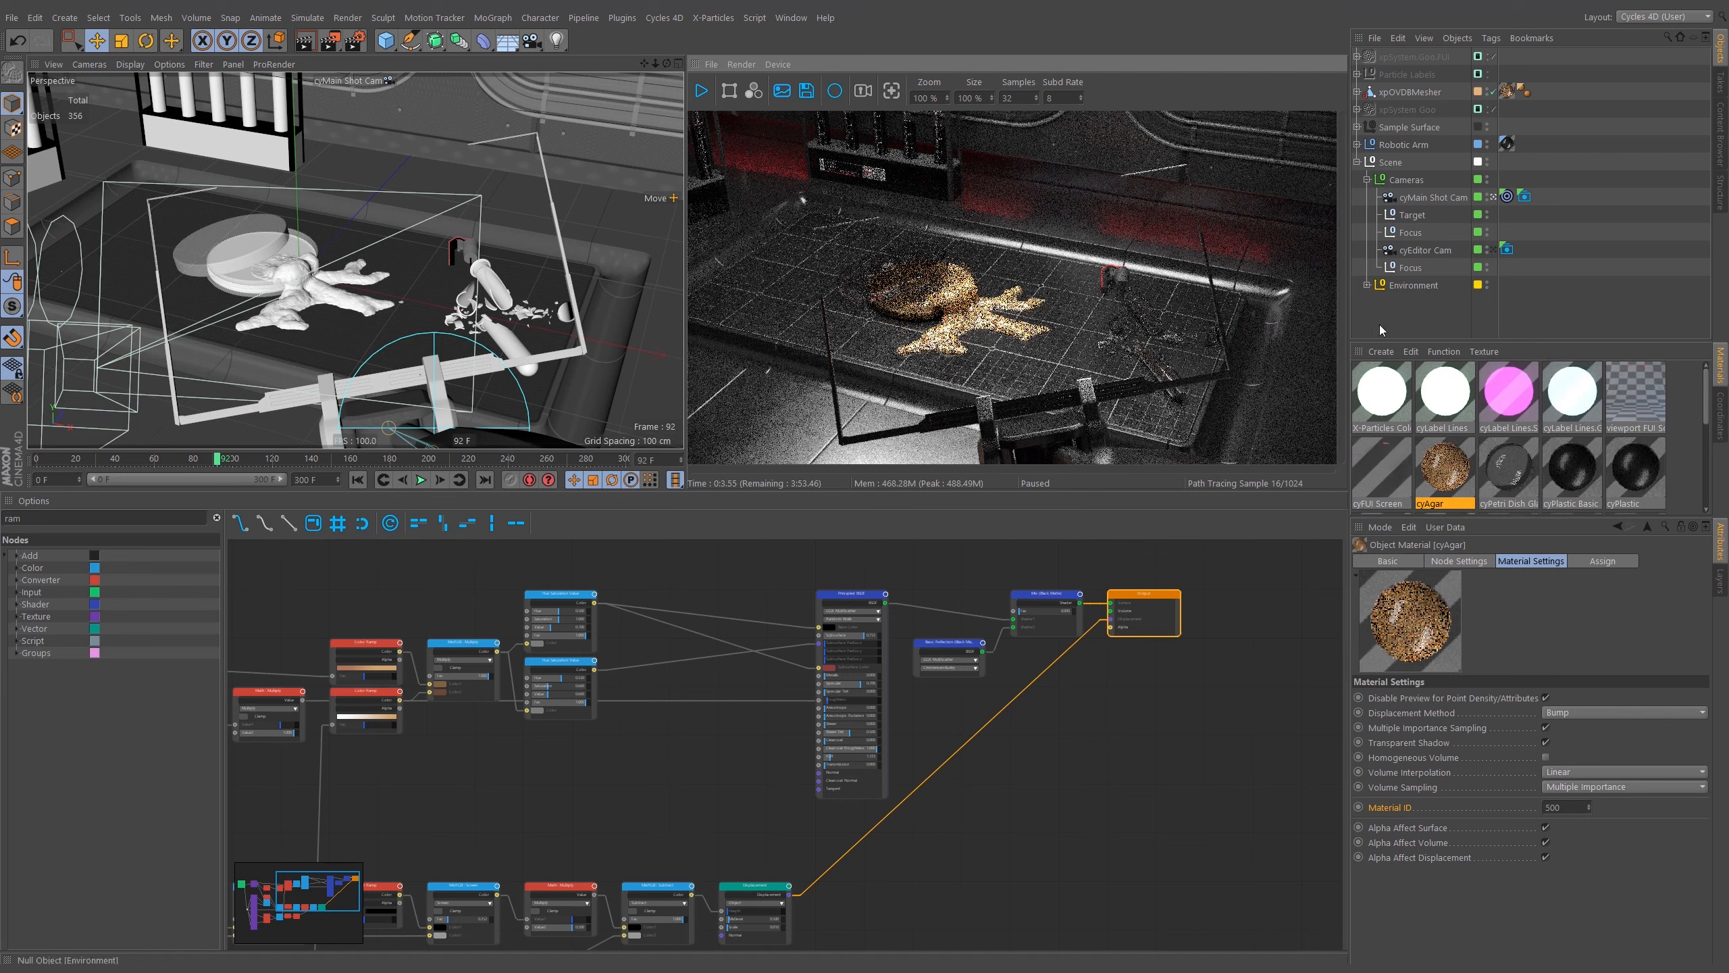
Duplicate the Focus null under the main shot camera and rename it Focus.Morph.
left_click(1409, 232)
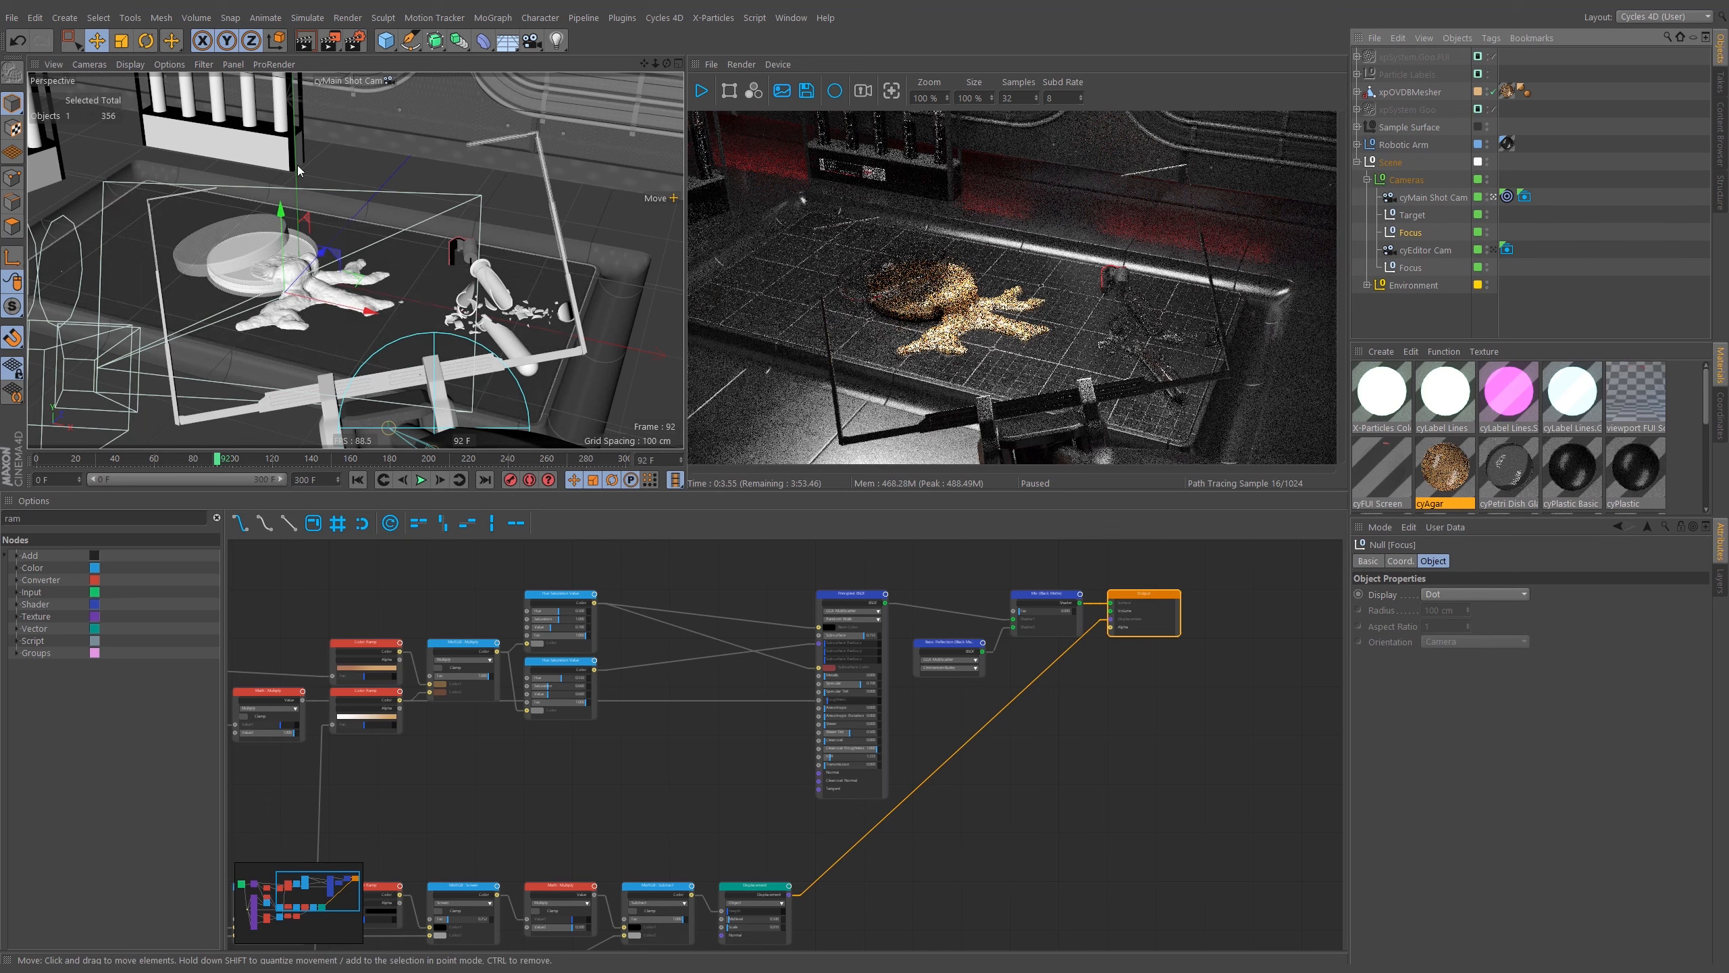
left_click_drag(1415, 236, 1416, 237, "ctrl")
double_click(1430, 231)
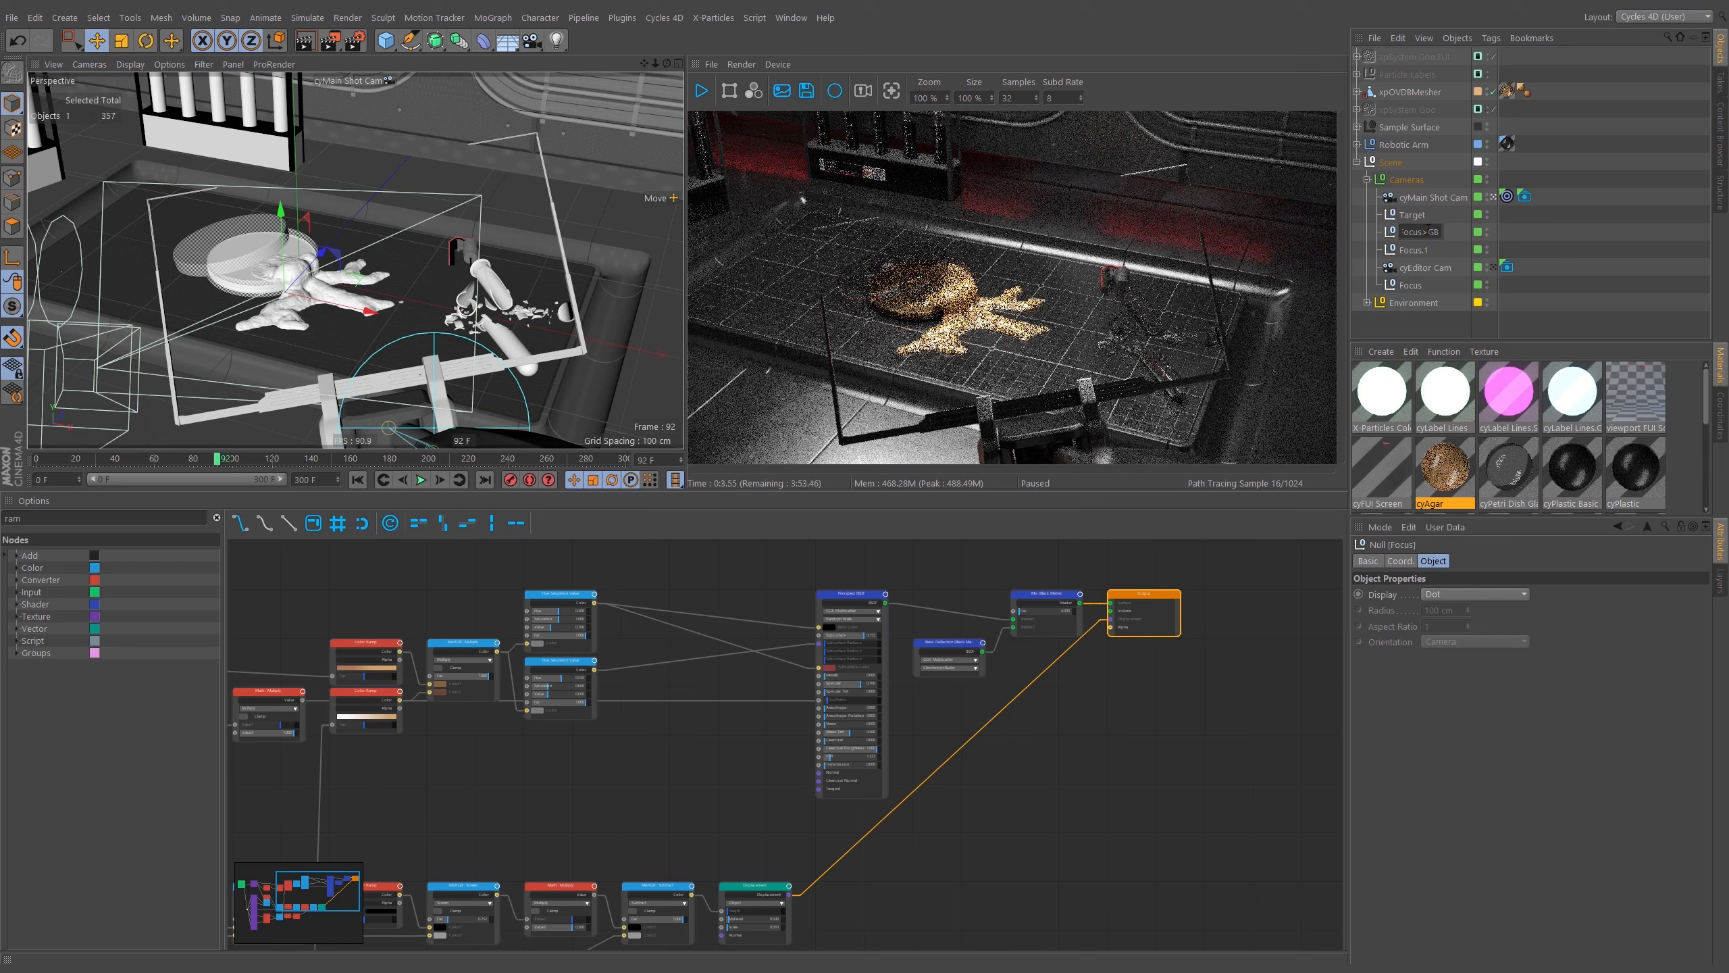
type(".Morph")
key("Return")
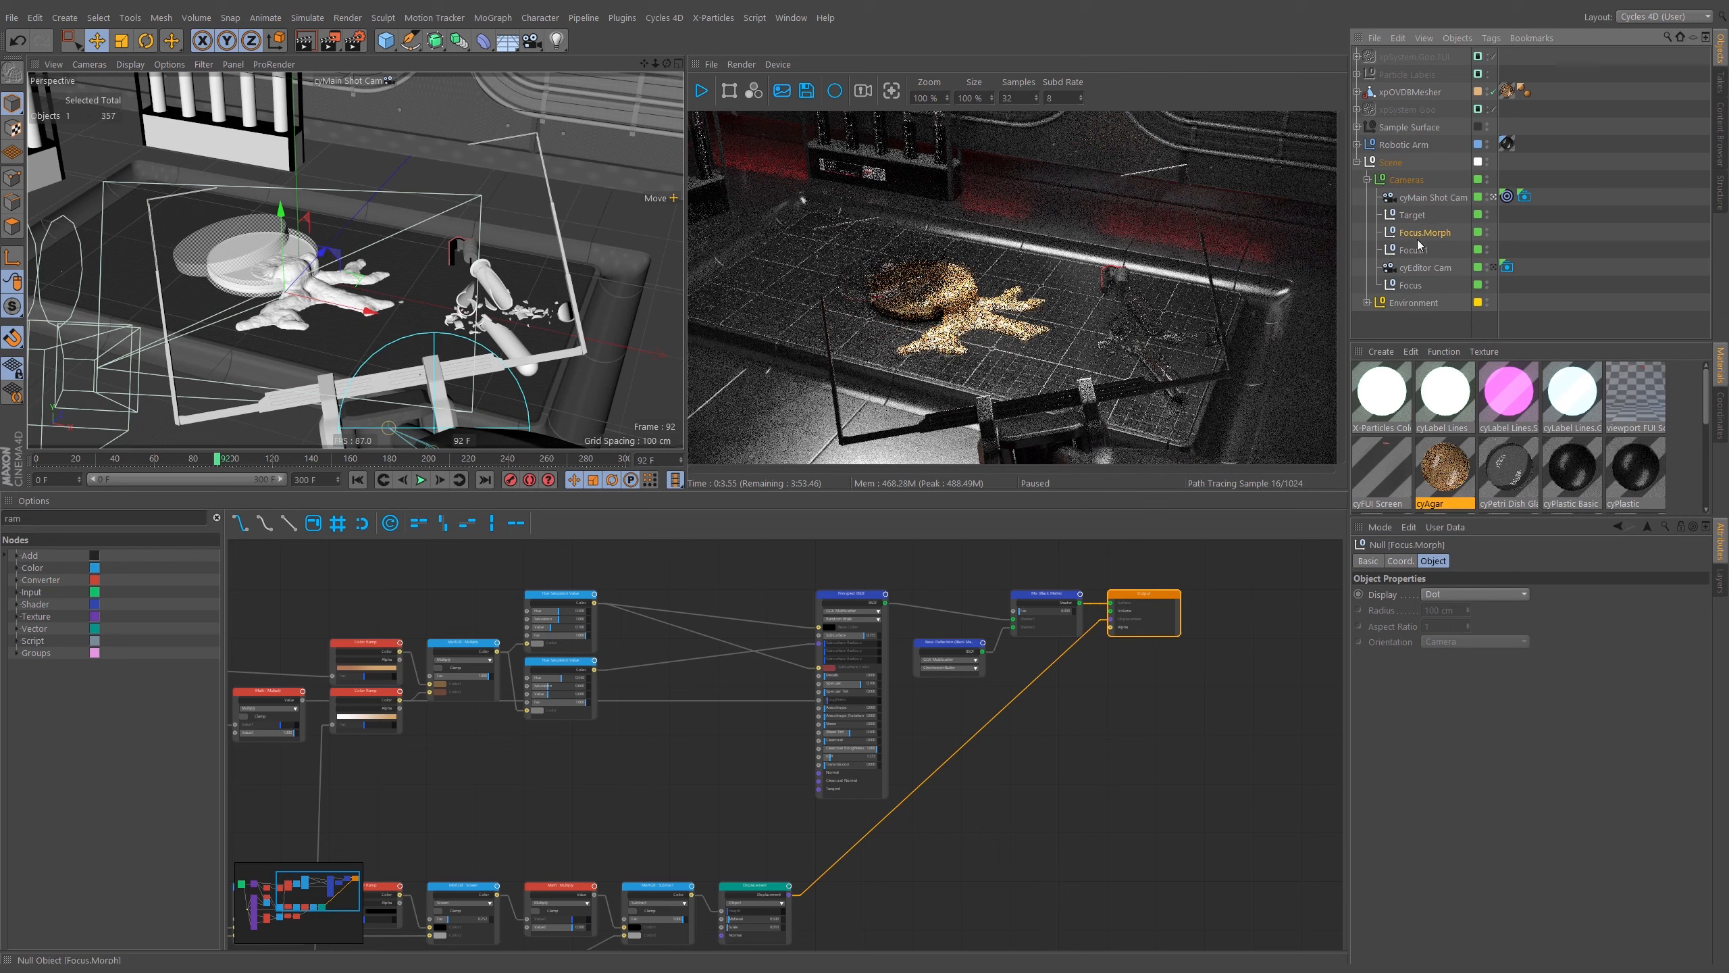
Rename the duplicated Focus.1 null to Focus.Close.
double_click(1424, 249)
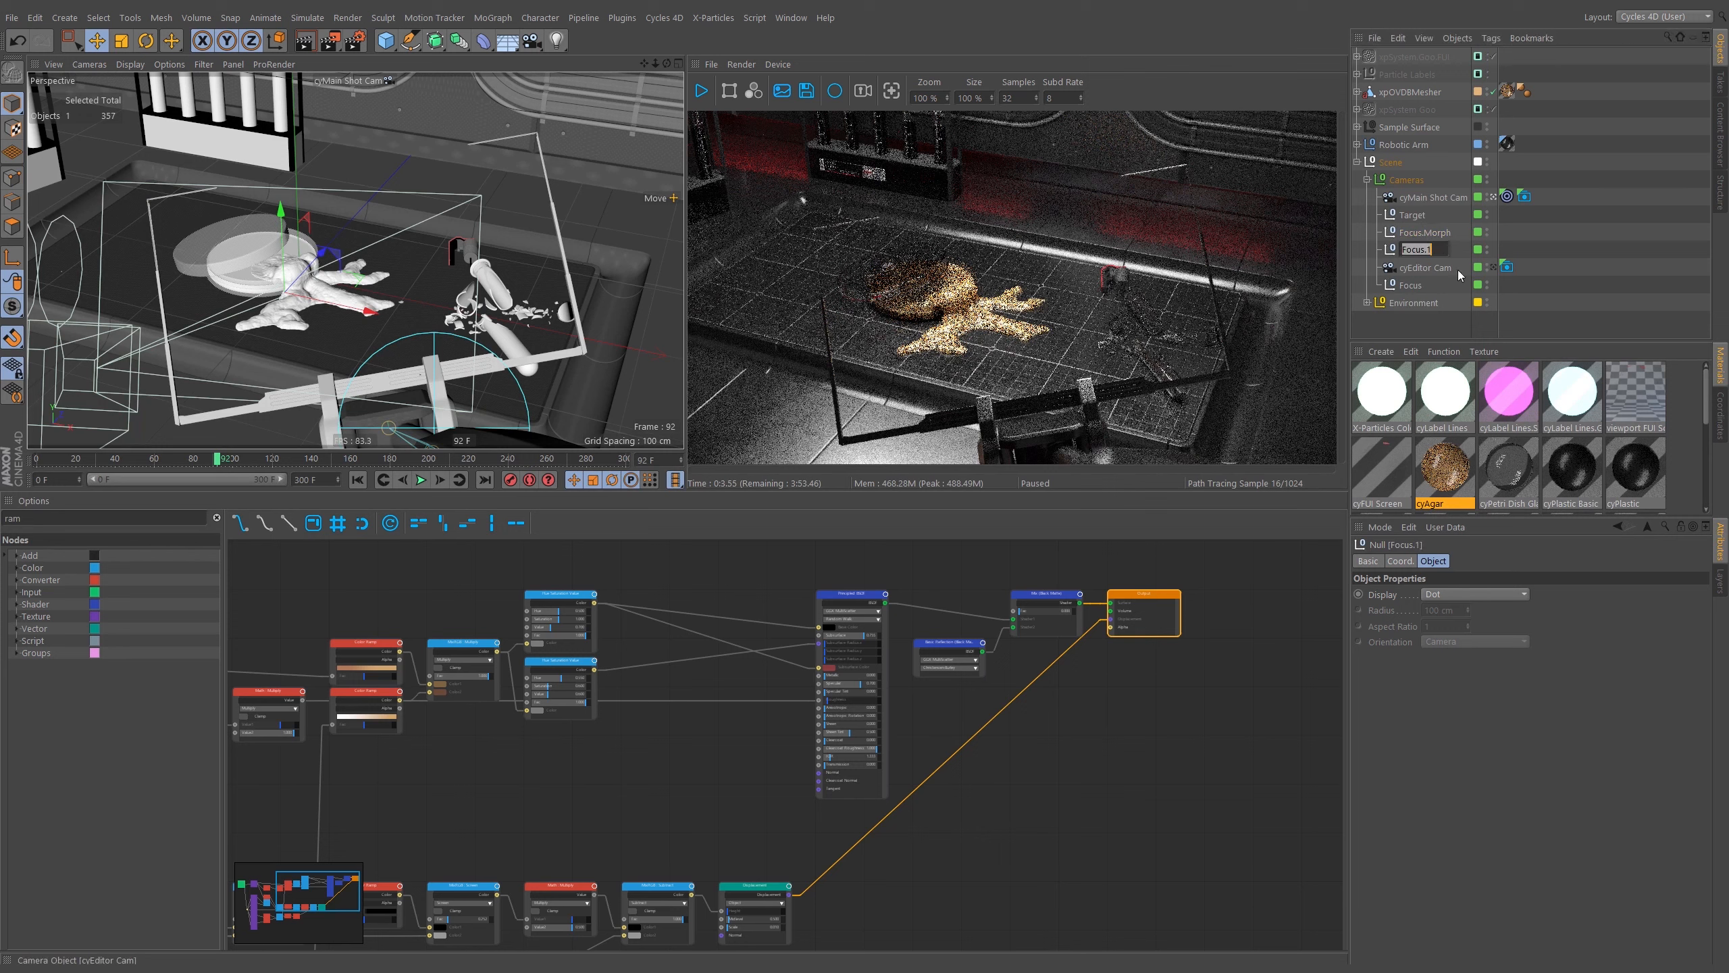
left_click_drag(1434, 250, 1425, 250)
type(".Close")
key("Return")
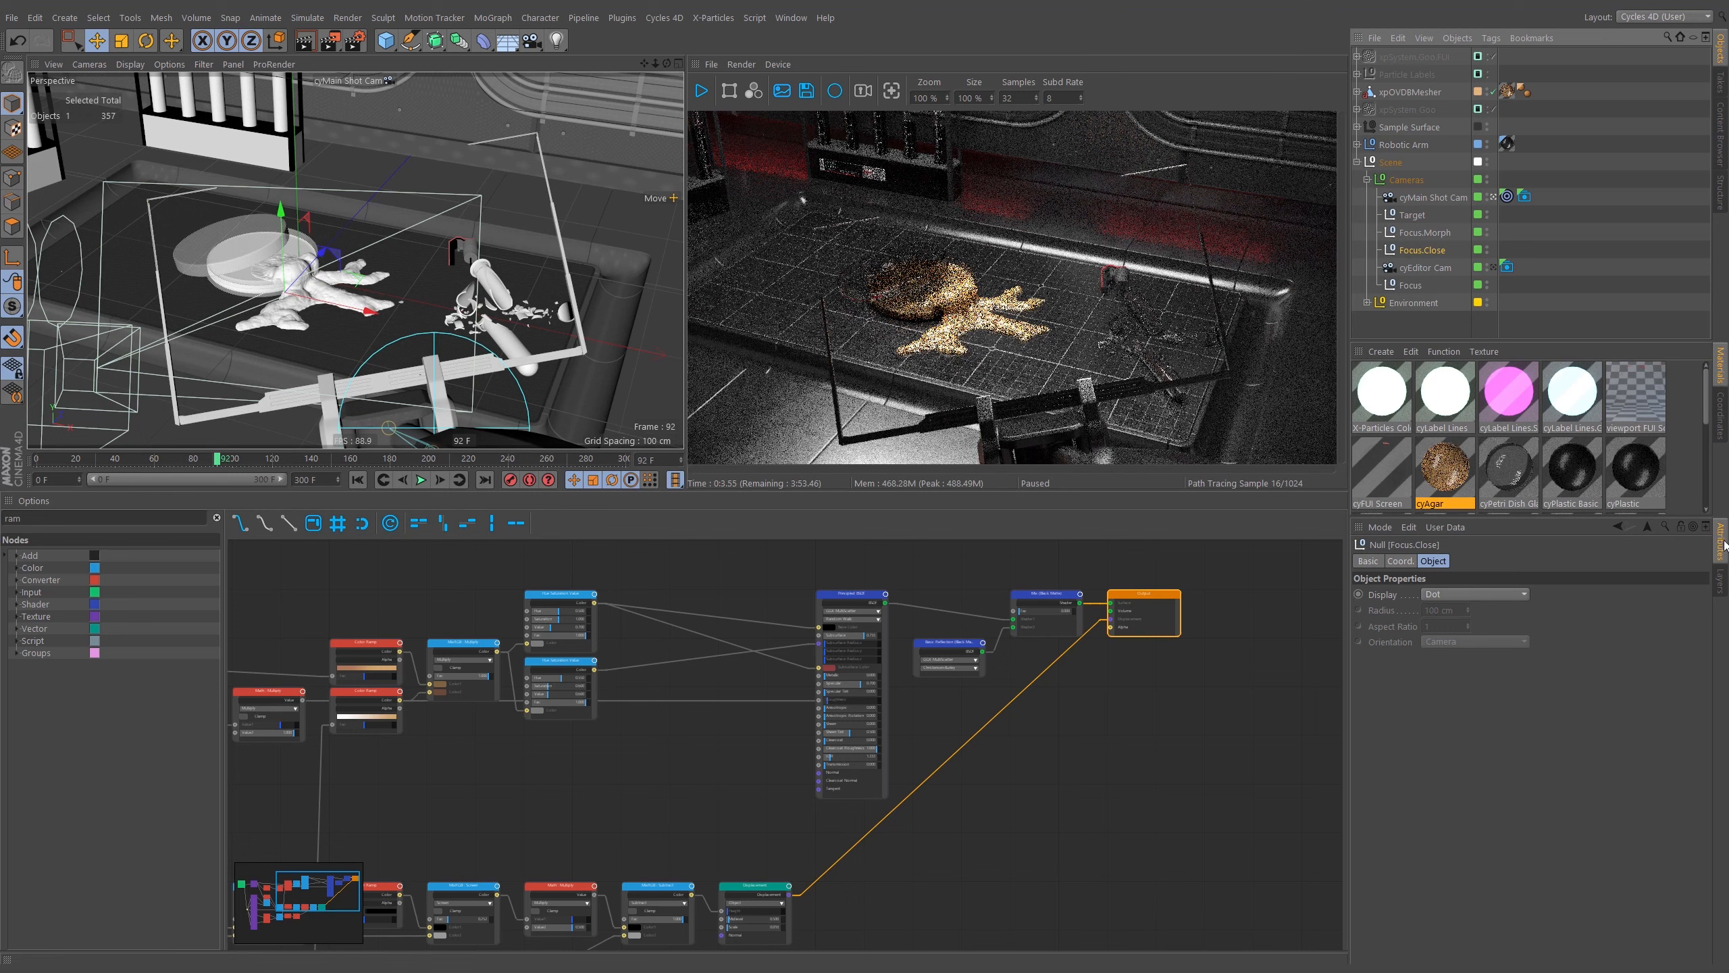
Turn on the FUI layer's editor visibility and toggle its other layer switches.
left_click(1721, 580)
left_click(1484, 570)
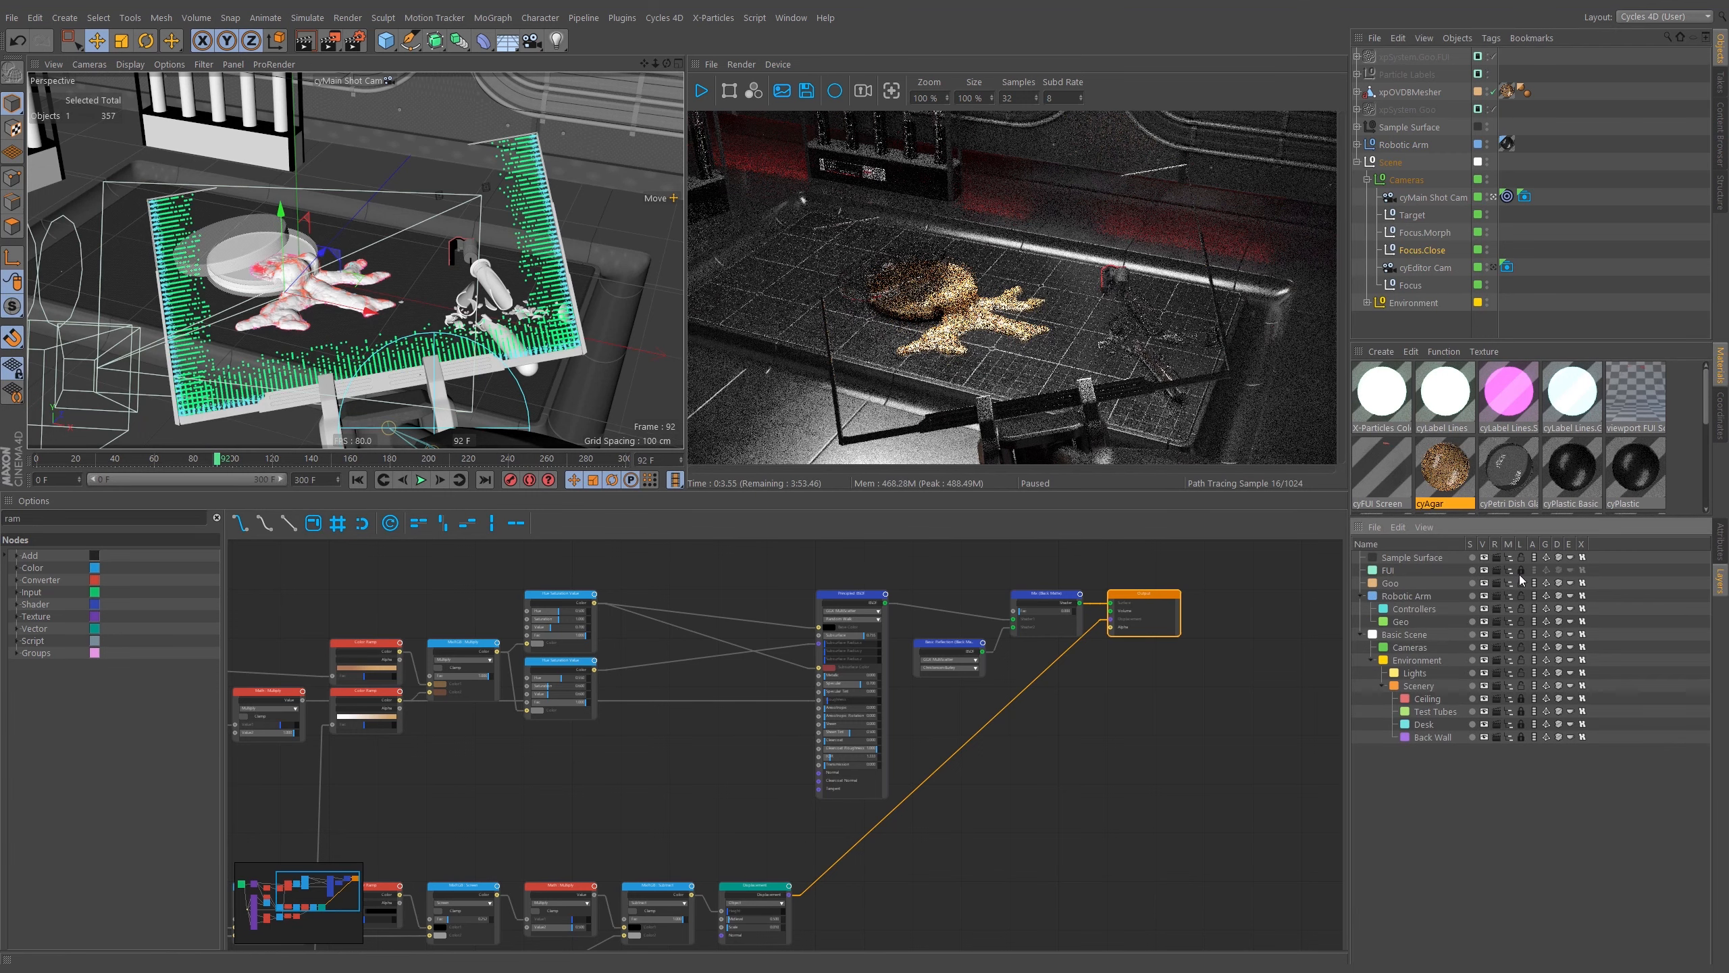
left_click(1521, 573)
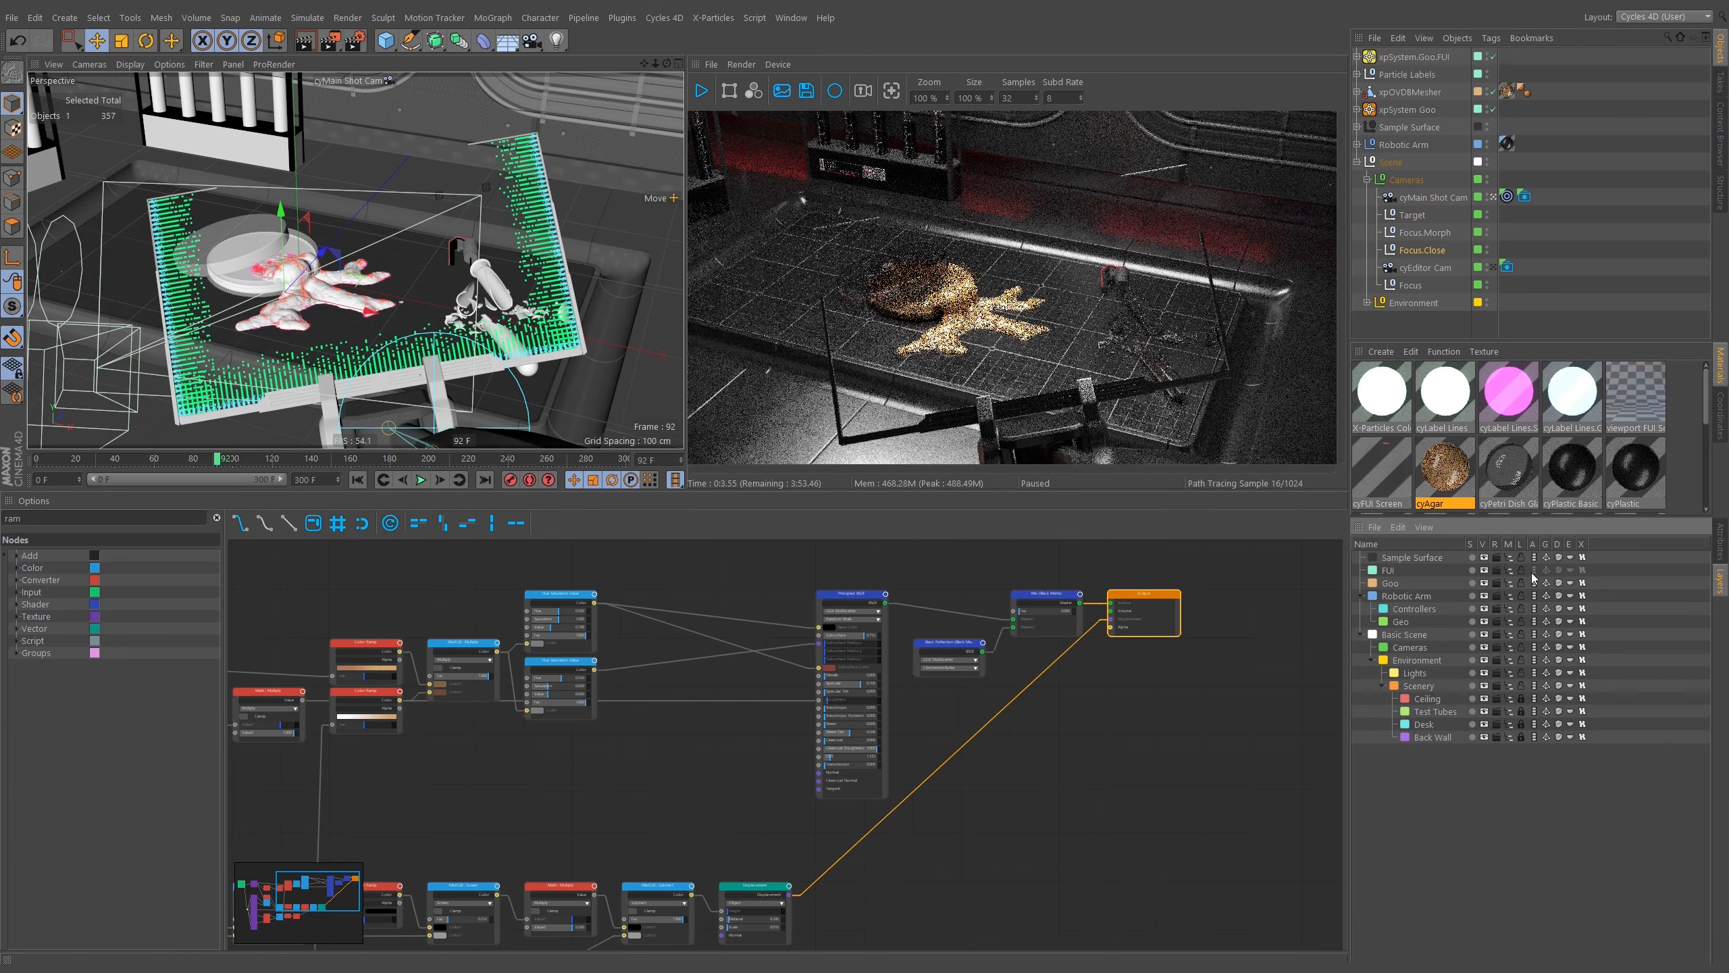
left_click(1534, 572)
left_click(1546, 570)
left_click(1558, 570)
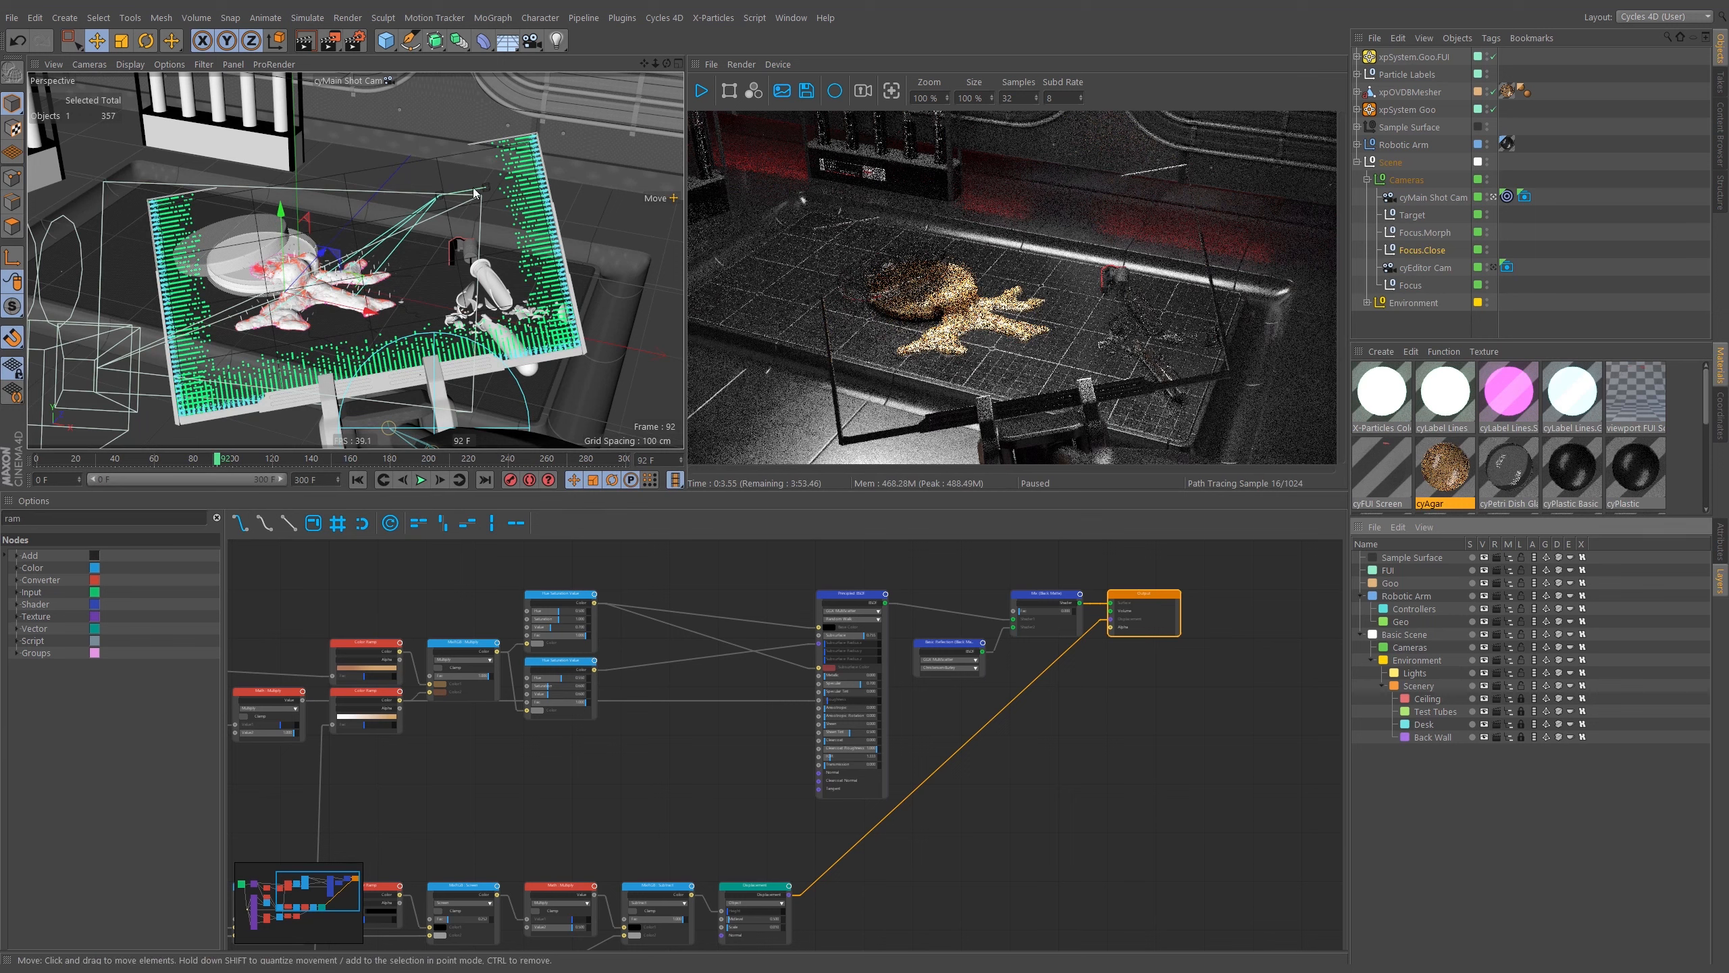
Try to reposition the Focus.Close null with the Transfer and Move tools, then undo the move.
key("shift+c")
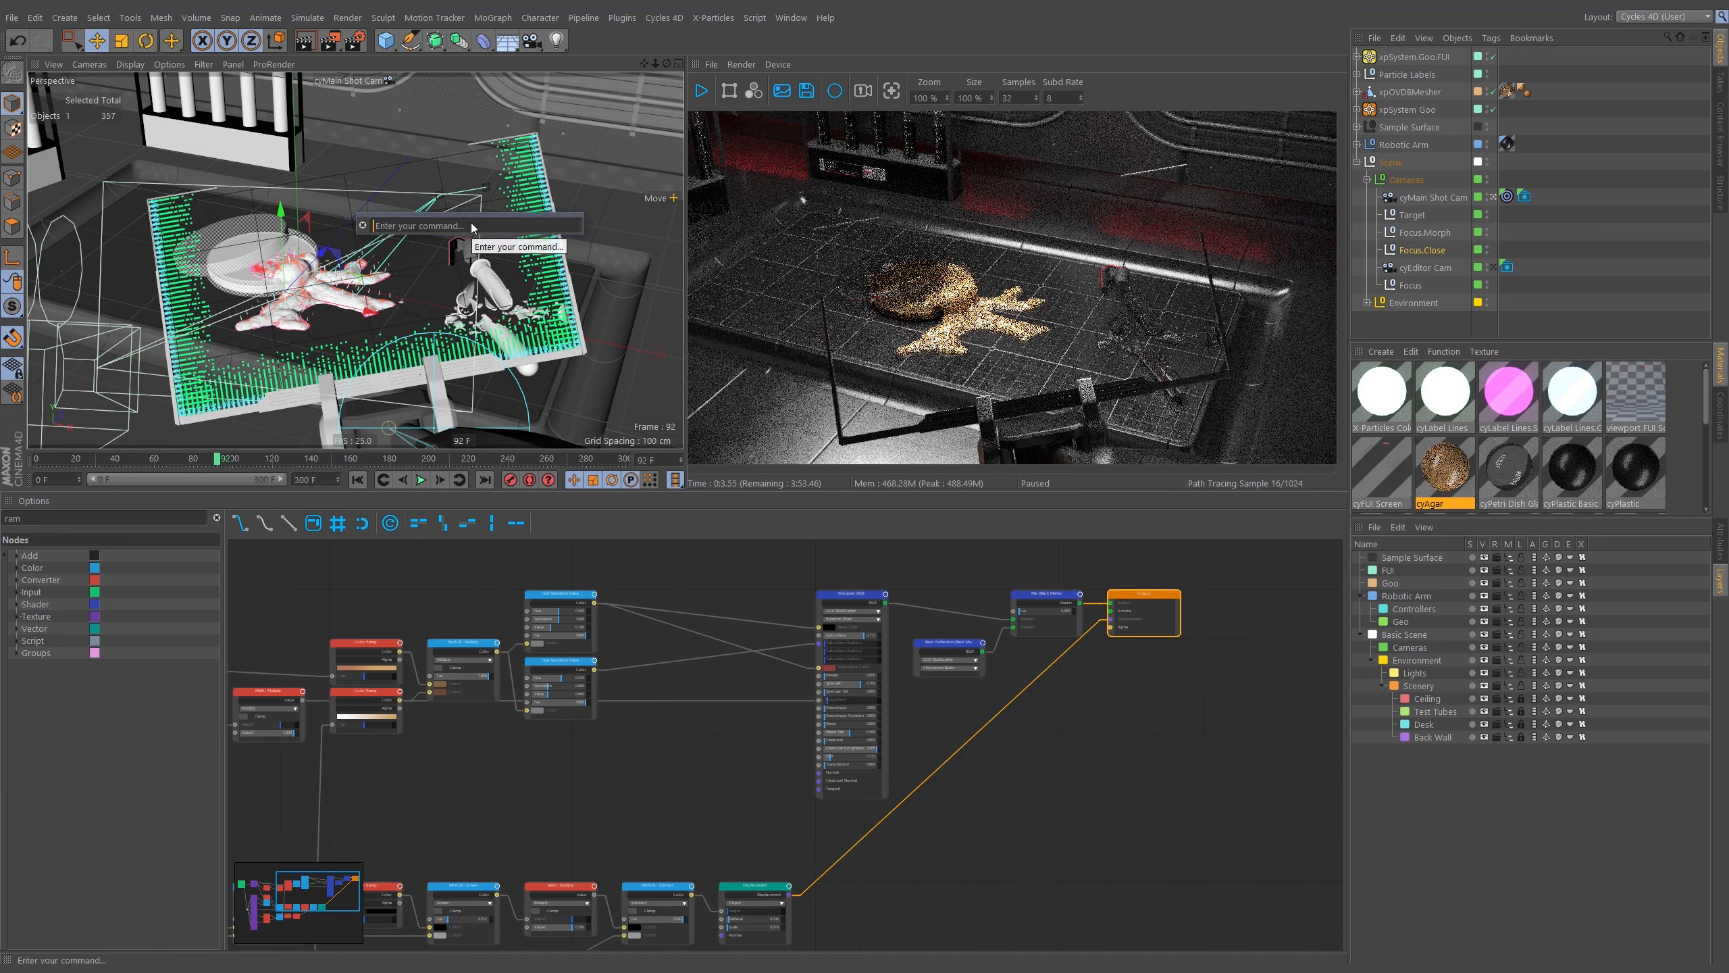
type("trans")
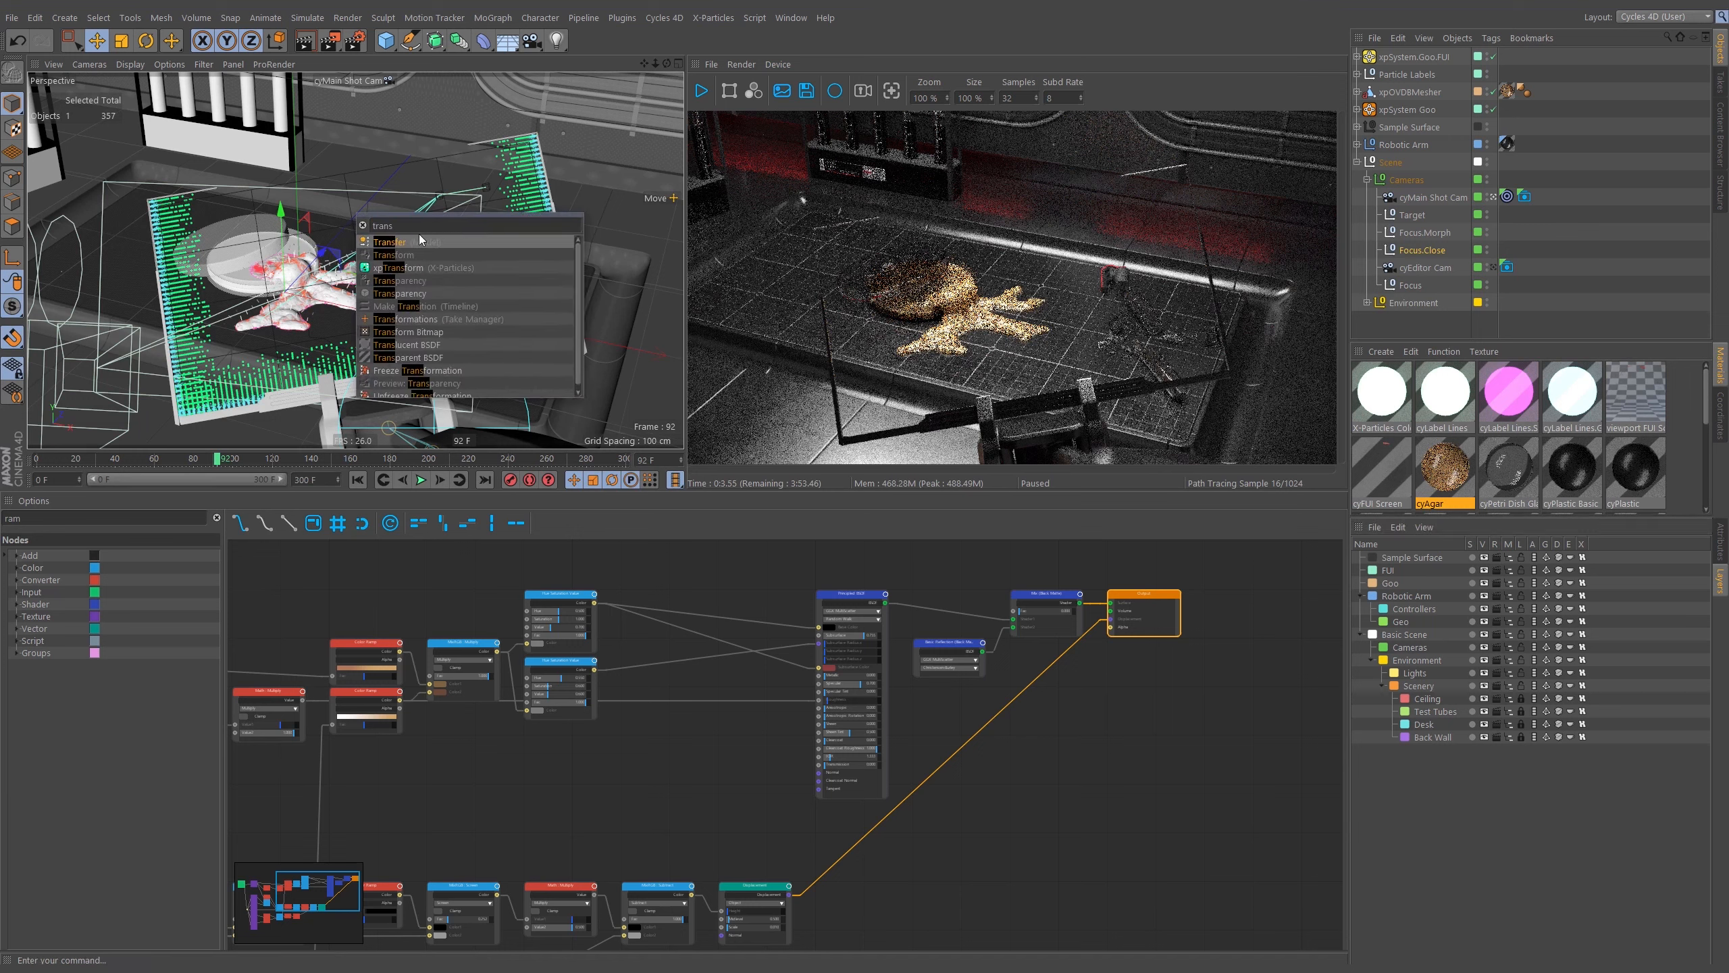
left_click(408, 241)
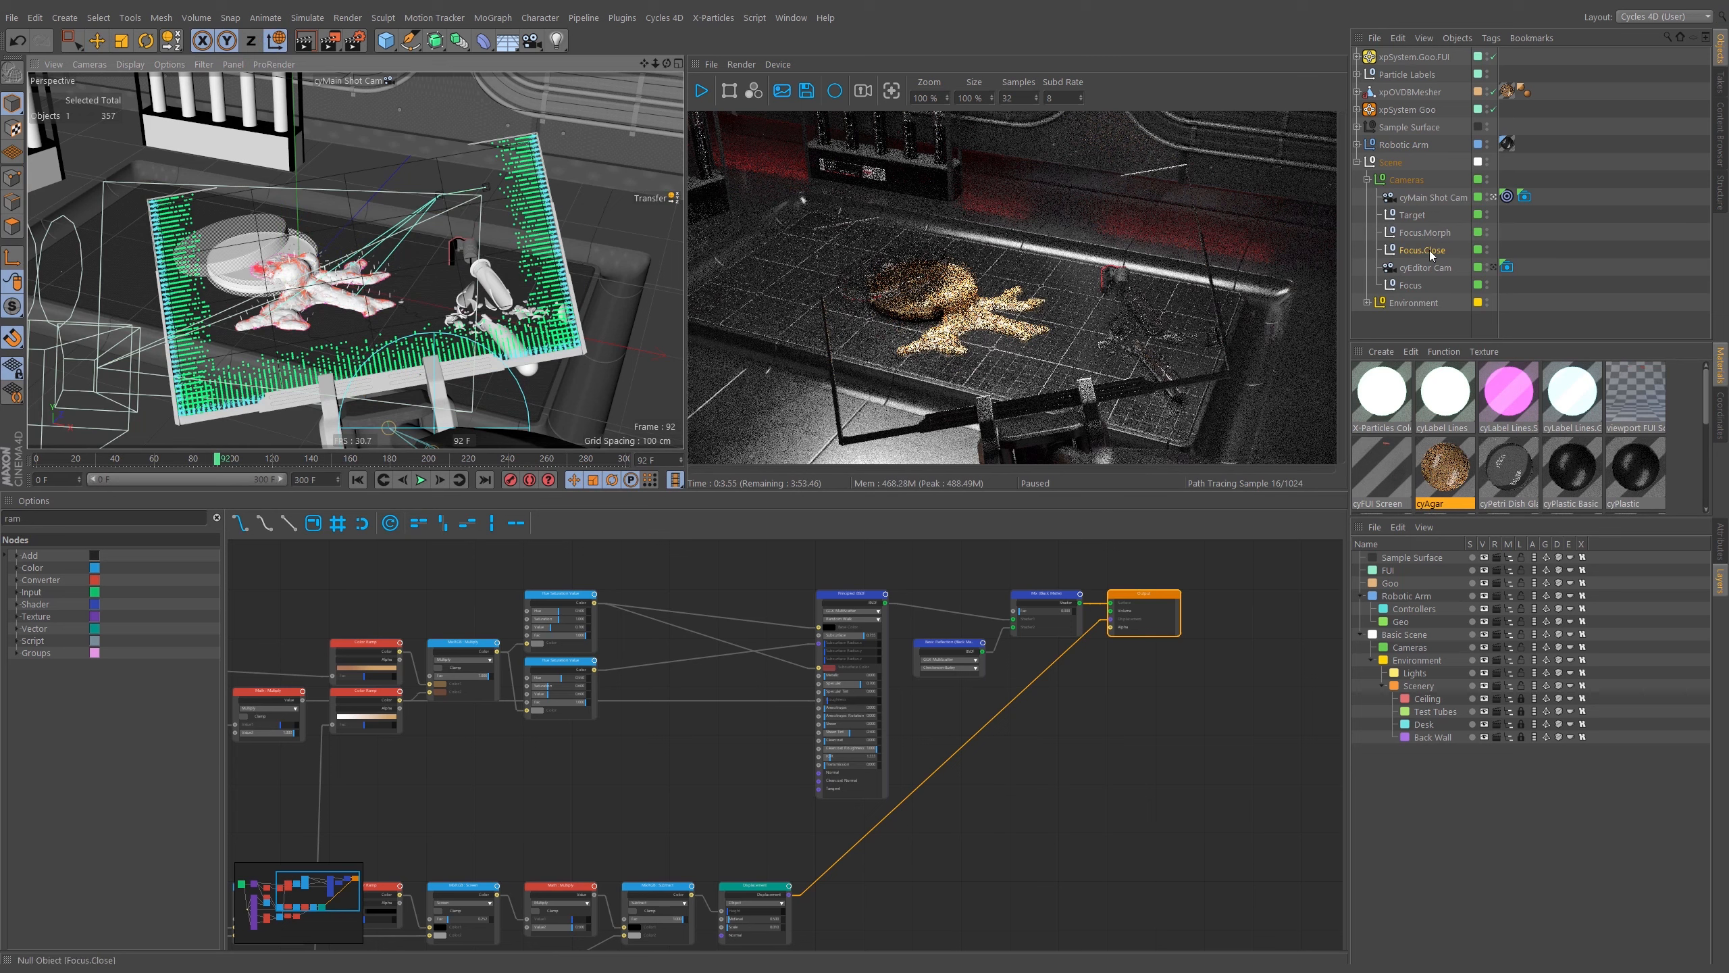
left_click(1719, 545)
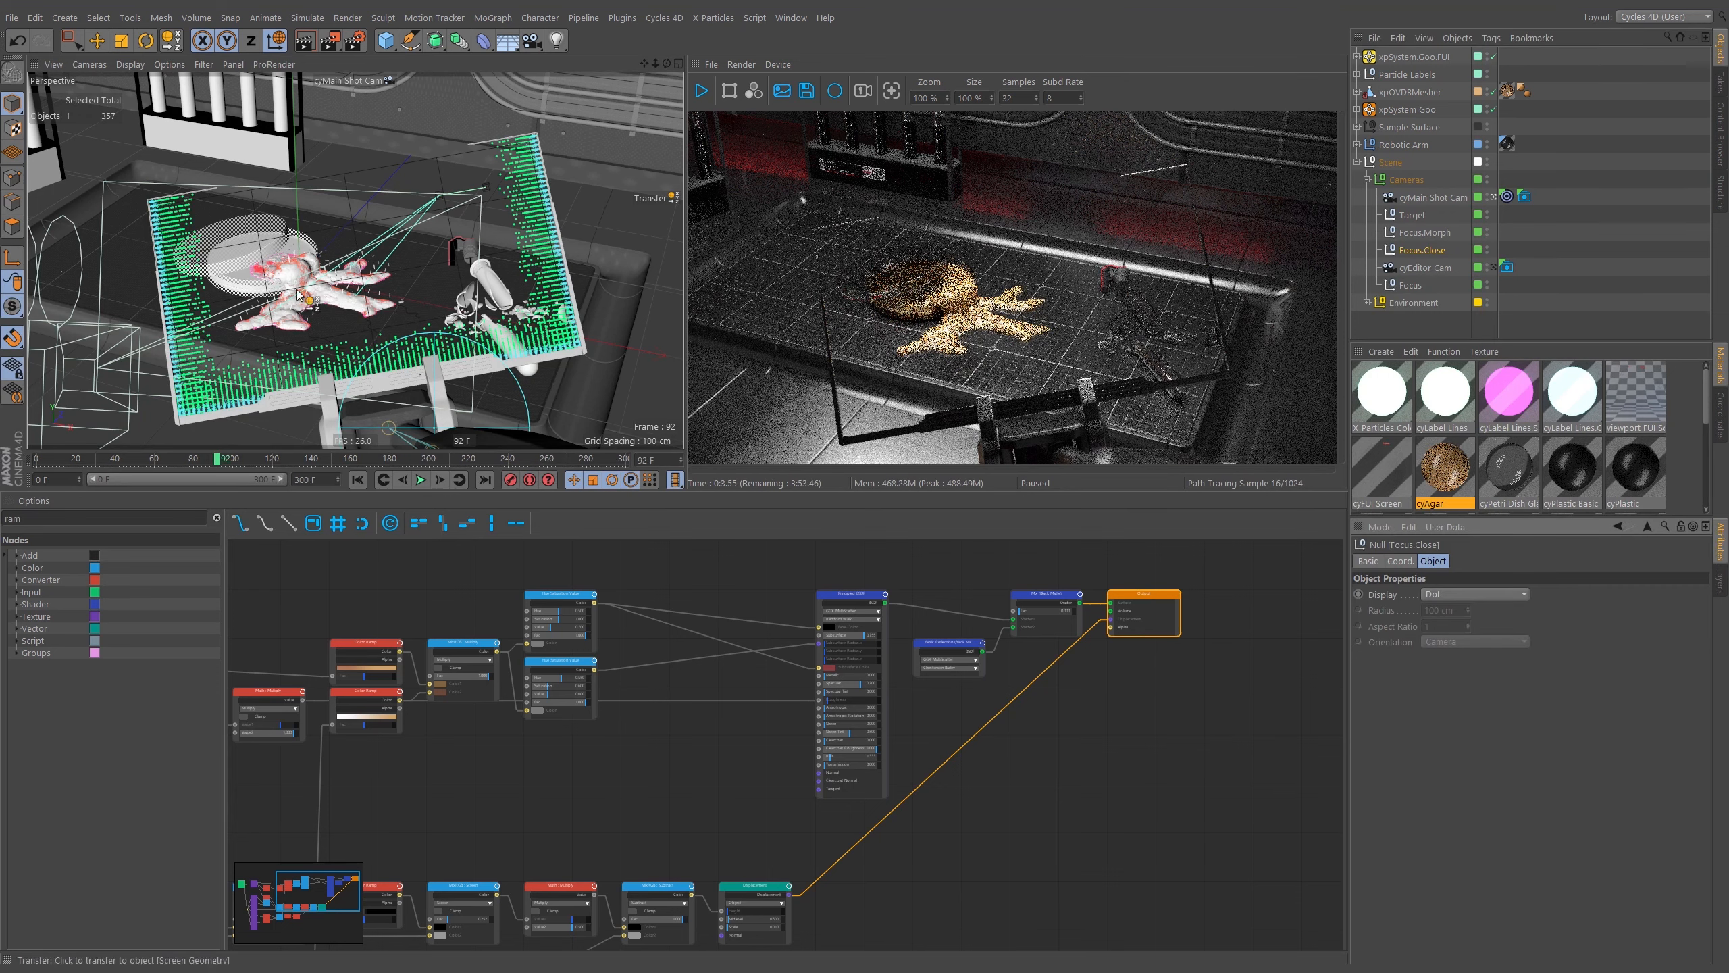
key("e")
left_click_drag(409, 220, 464, 172)
key("ctrl+z")
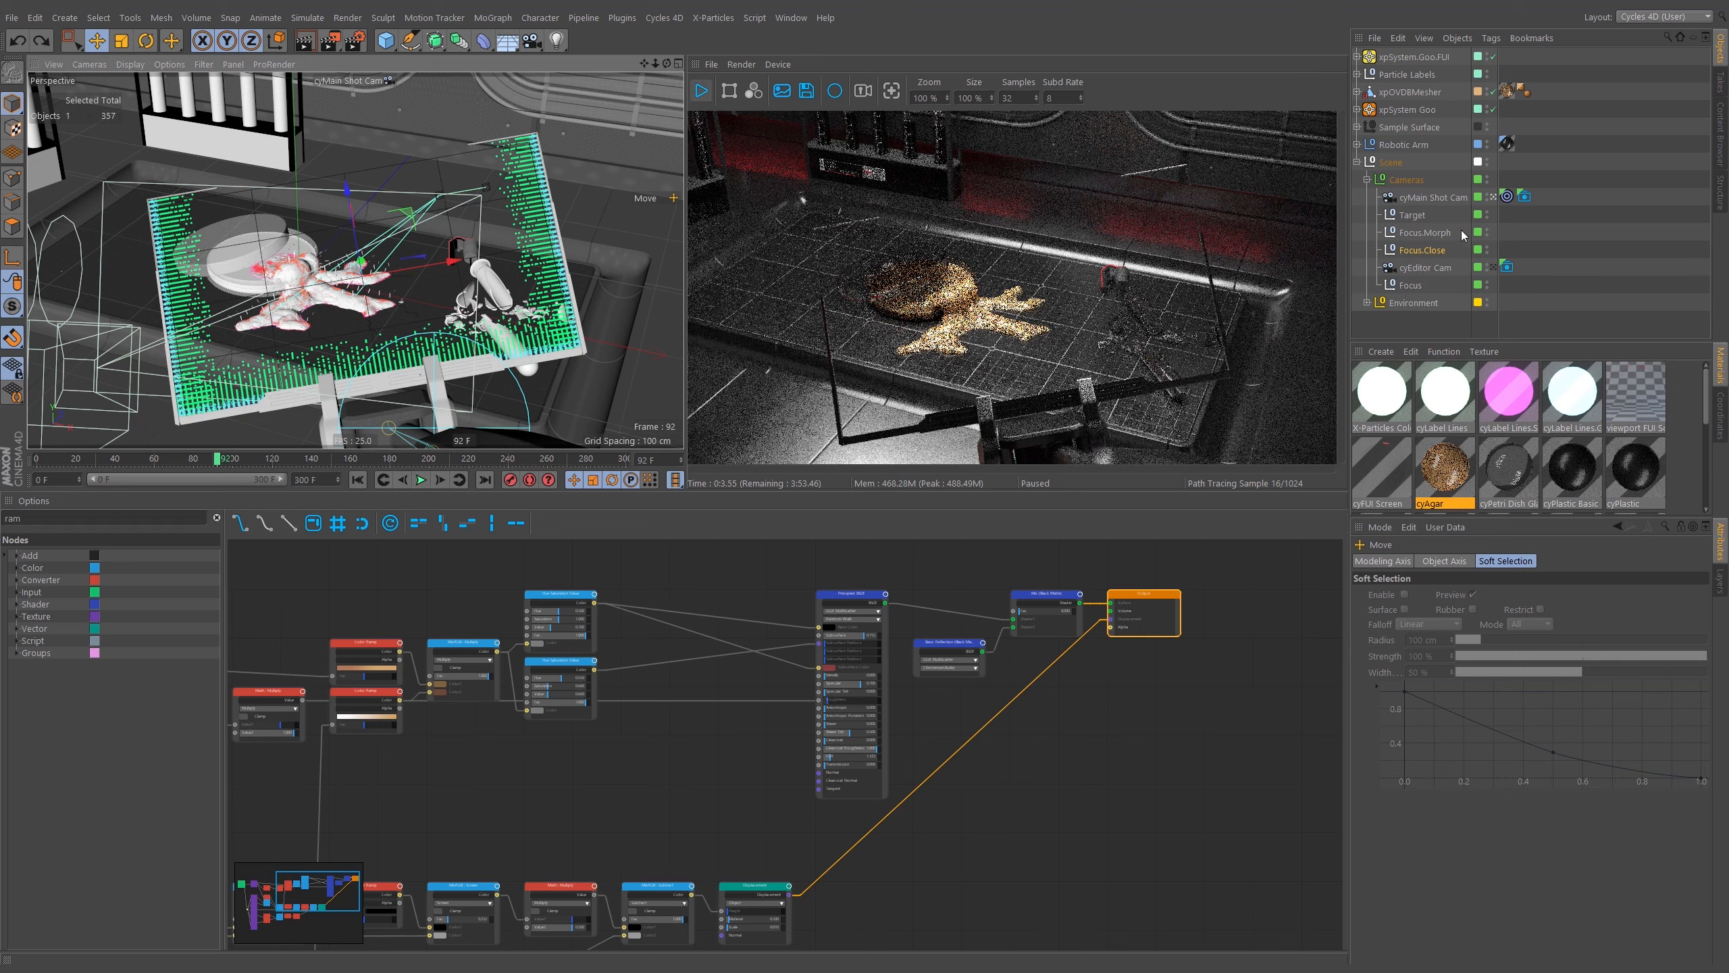
Add a Pose Morph tag to the Focus.Morph null.
left_click(1441, 235)
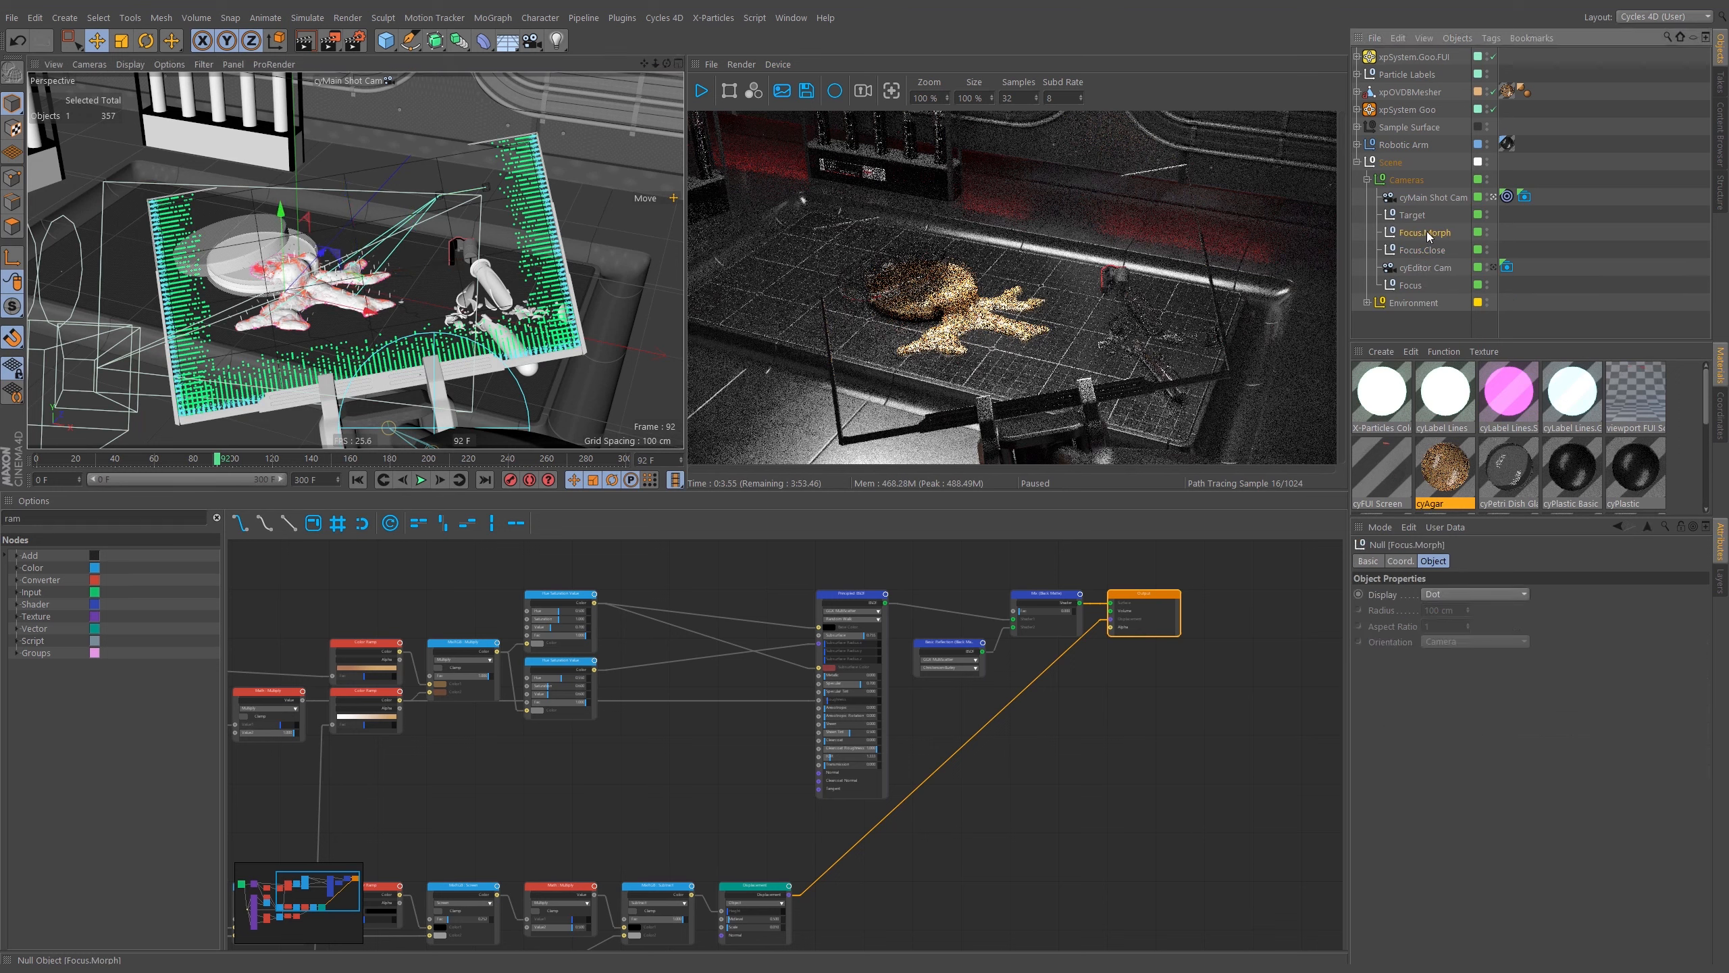
key("shift+c")
type("pose")
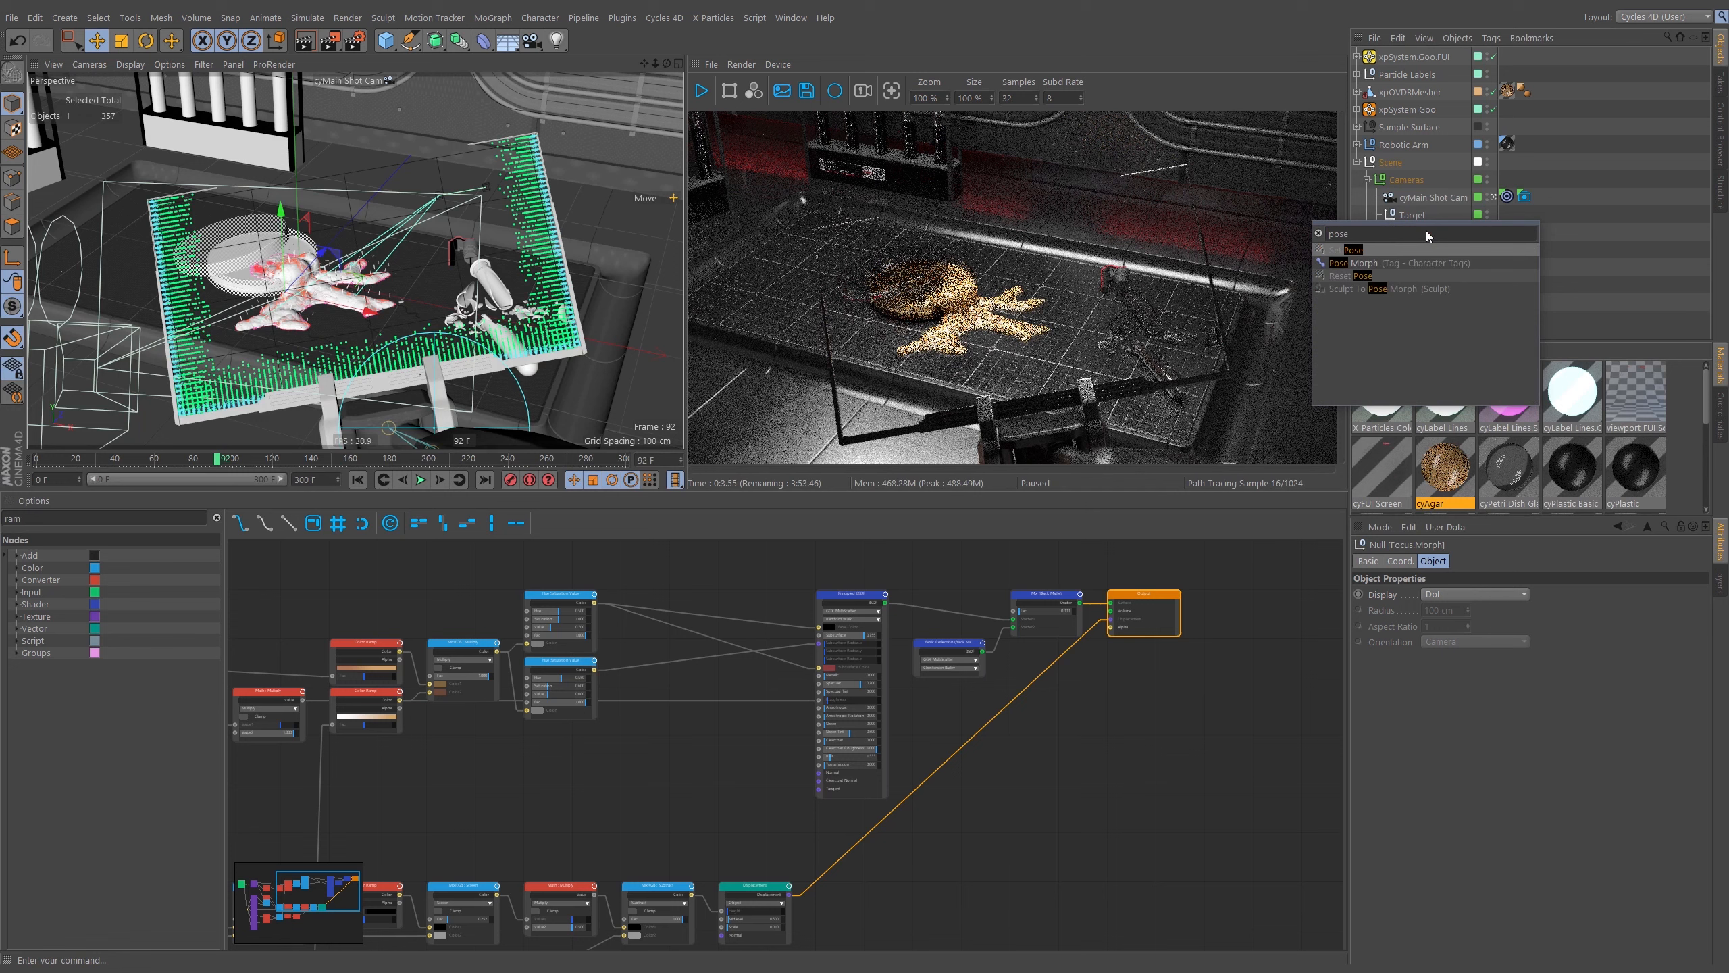
left_click(1355, 265)
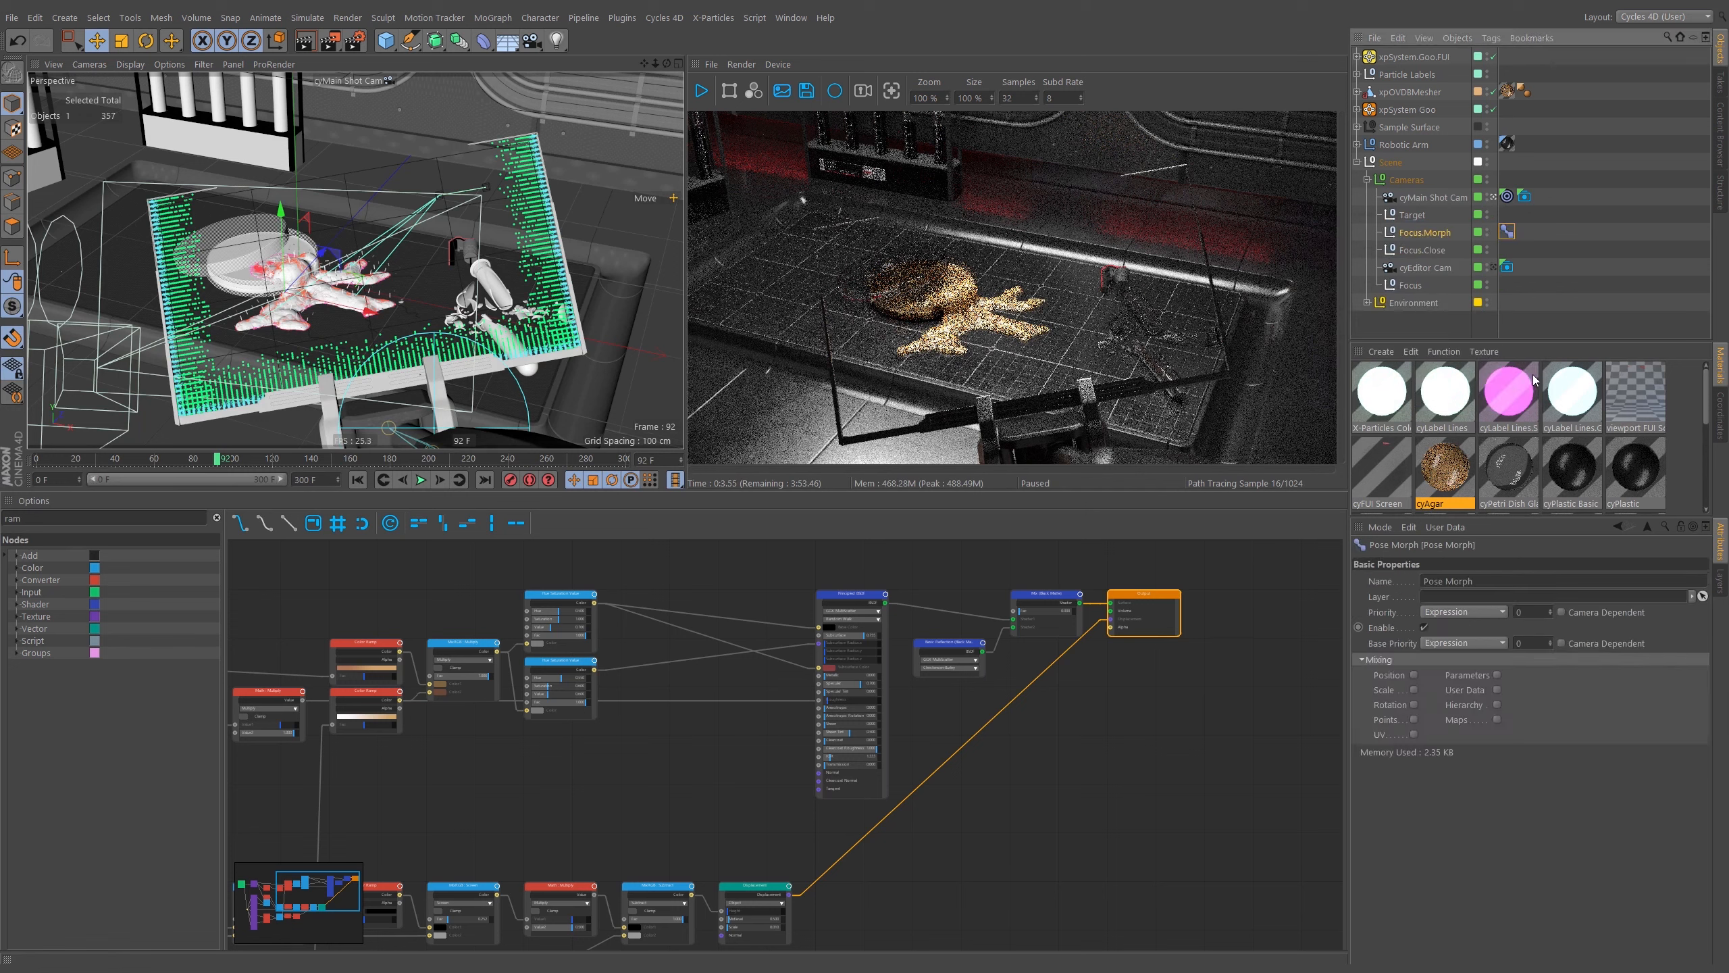
Enable Position morphing in the Pose Morph tag and set its target to the Focus.Close null.
left_click(1413, 675)
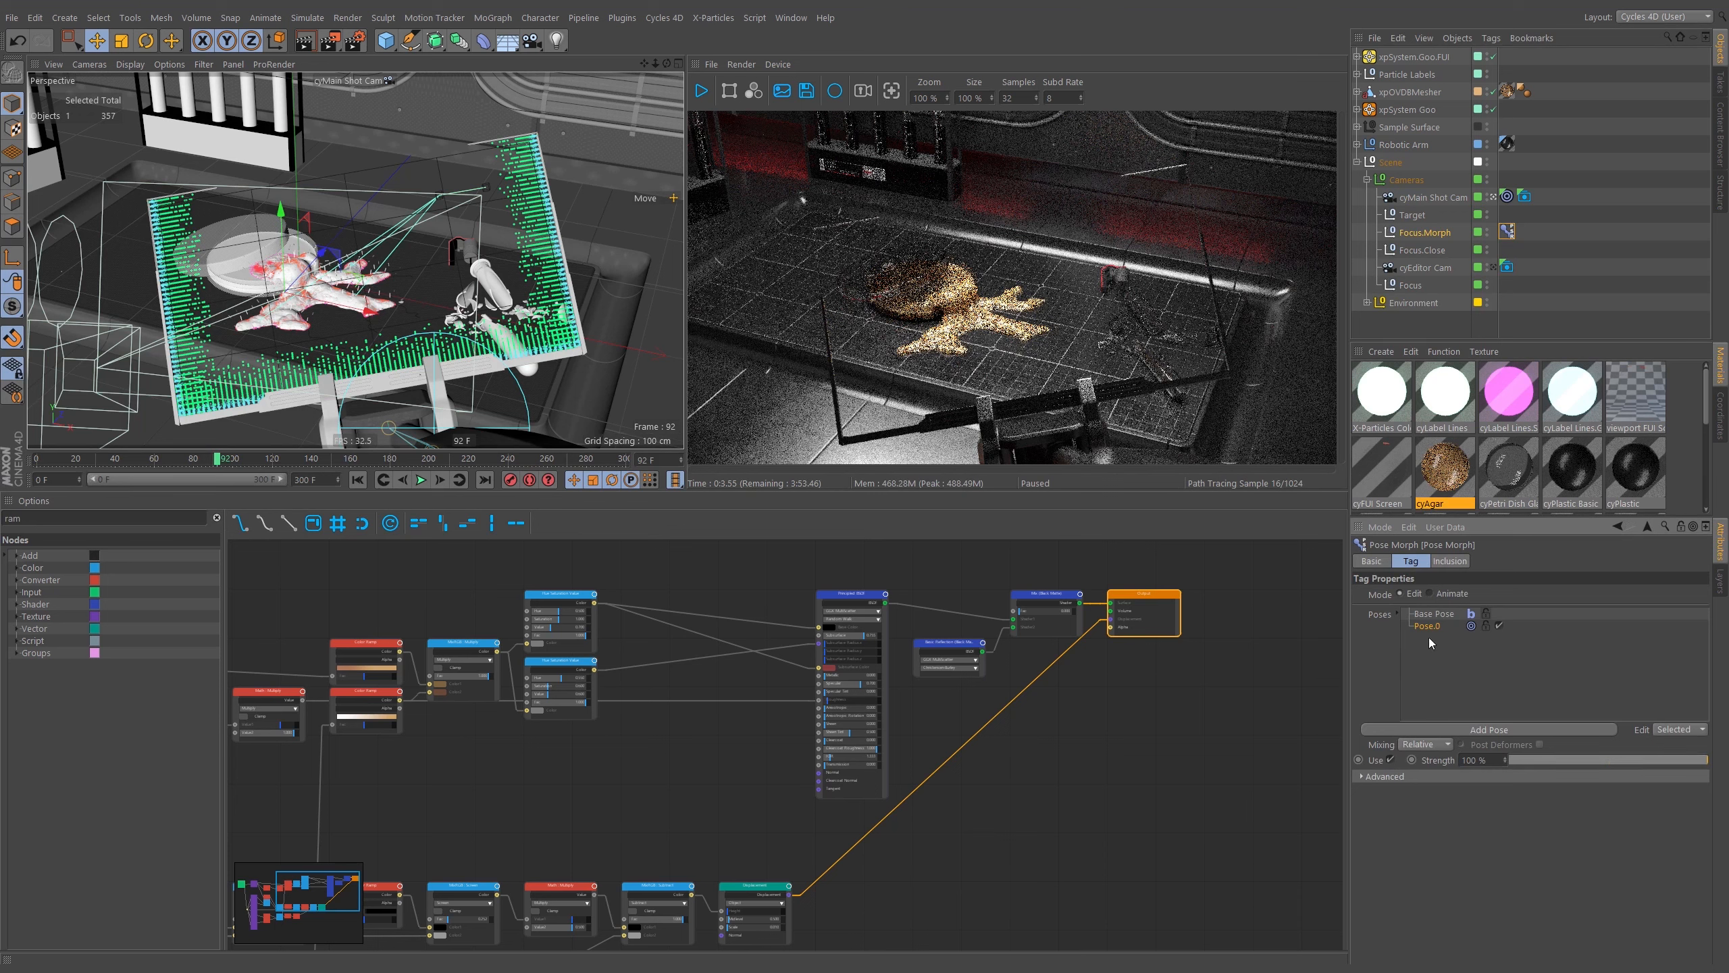
left_click(1414, 776)
left_click_drag(1423, 250, 1449, 794)
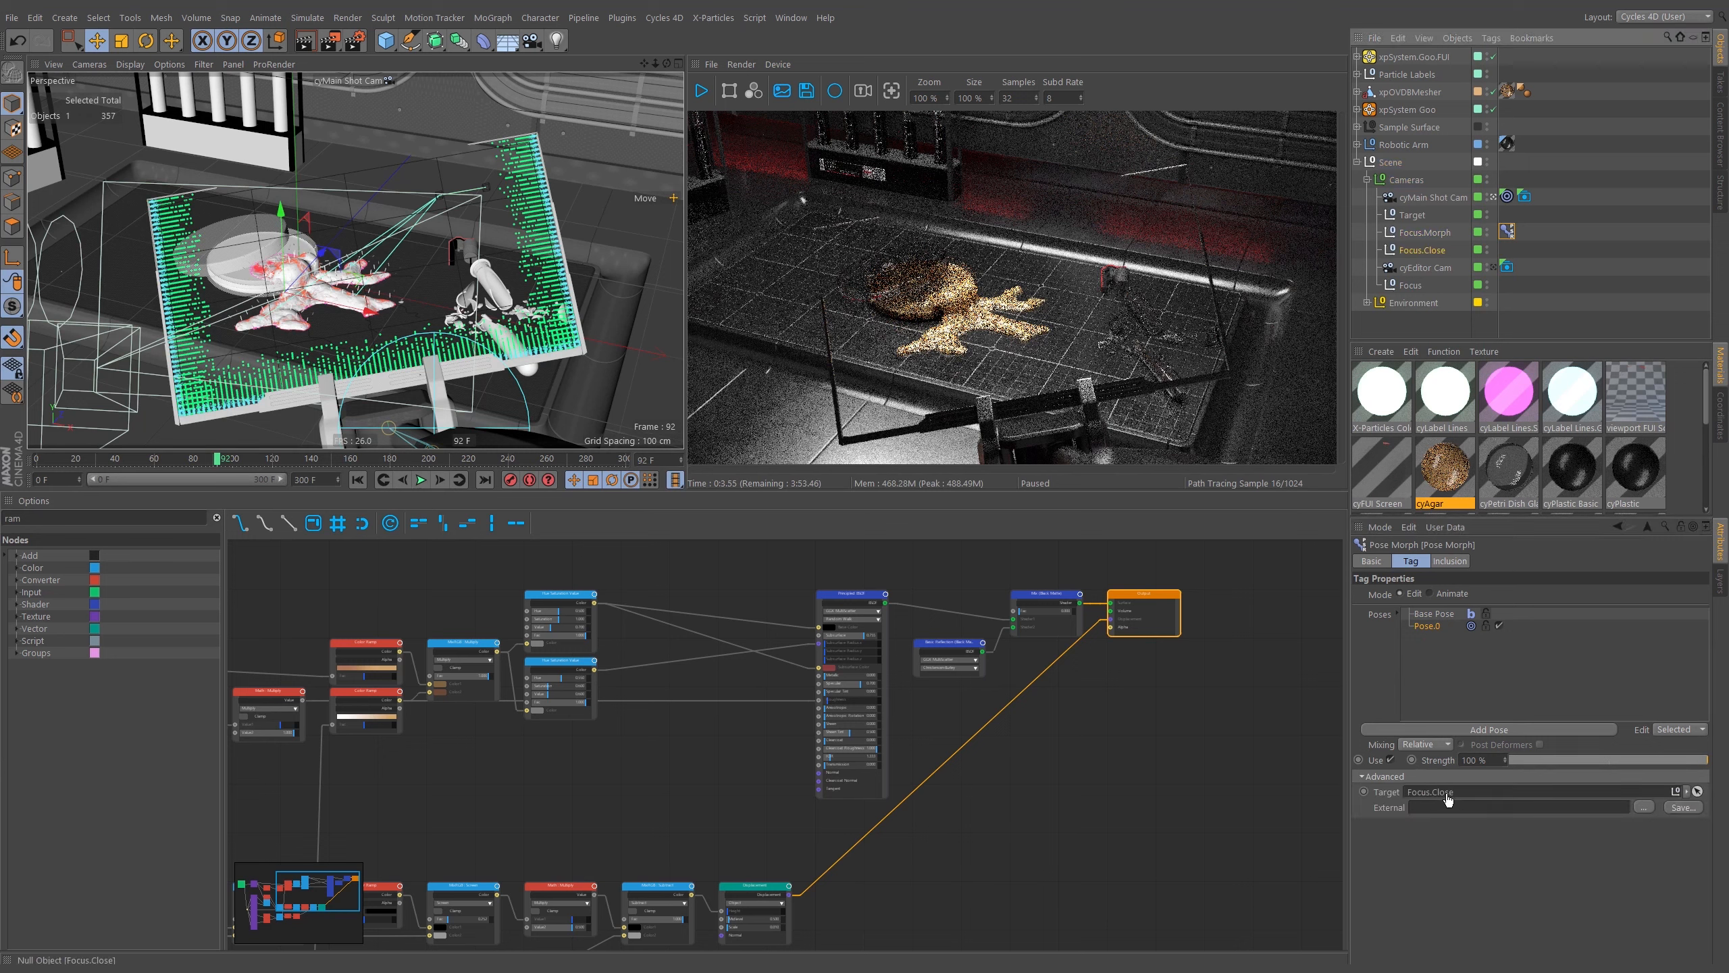
Set the Focus.Morph null's display to Star with a radius of 20 cm.
left_click(1425, 231)
left_click(1467, 592)
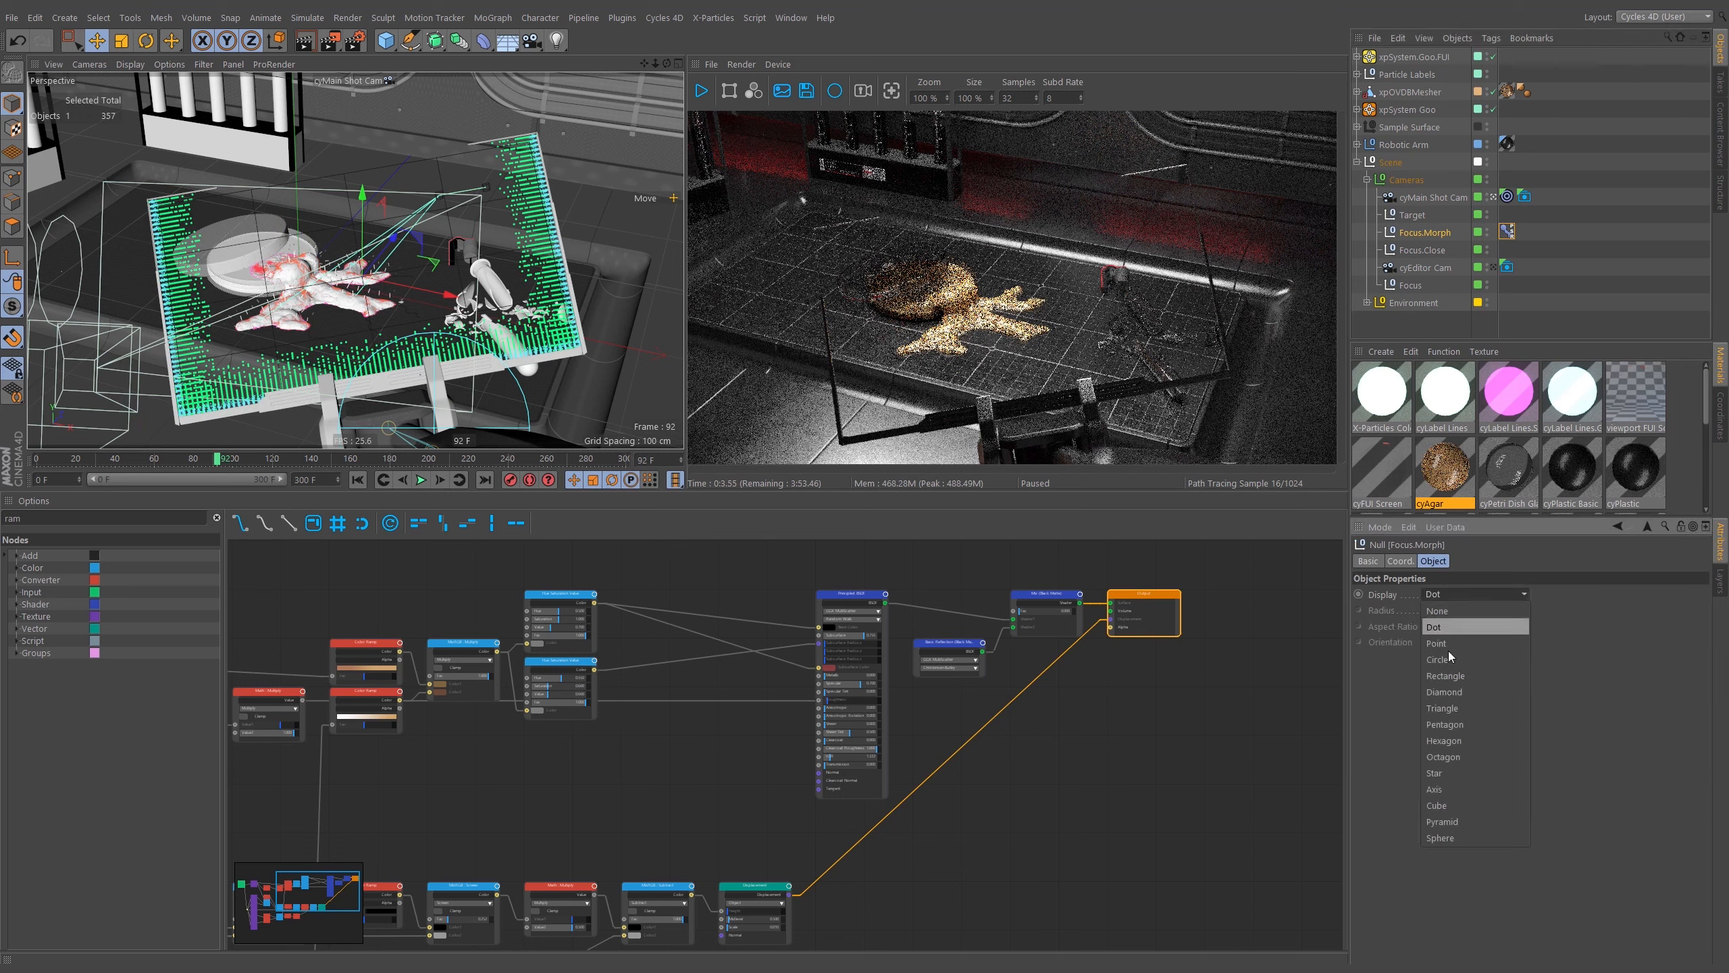
left_click(1463, 768)
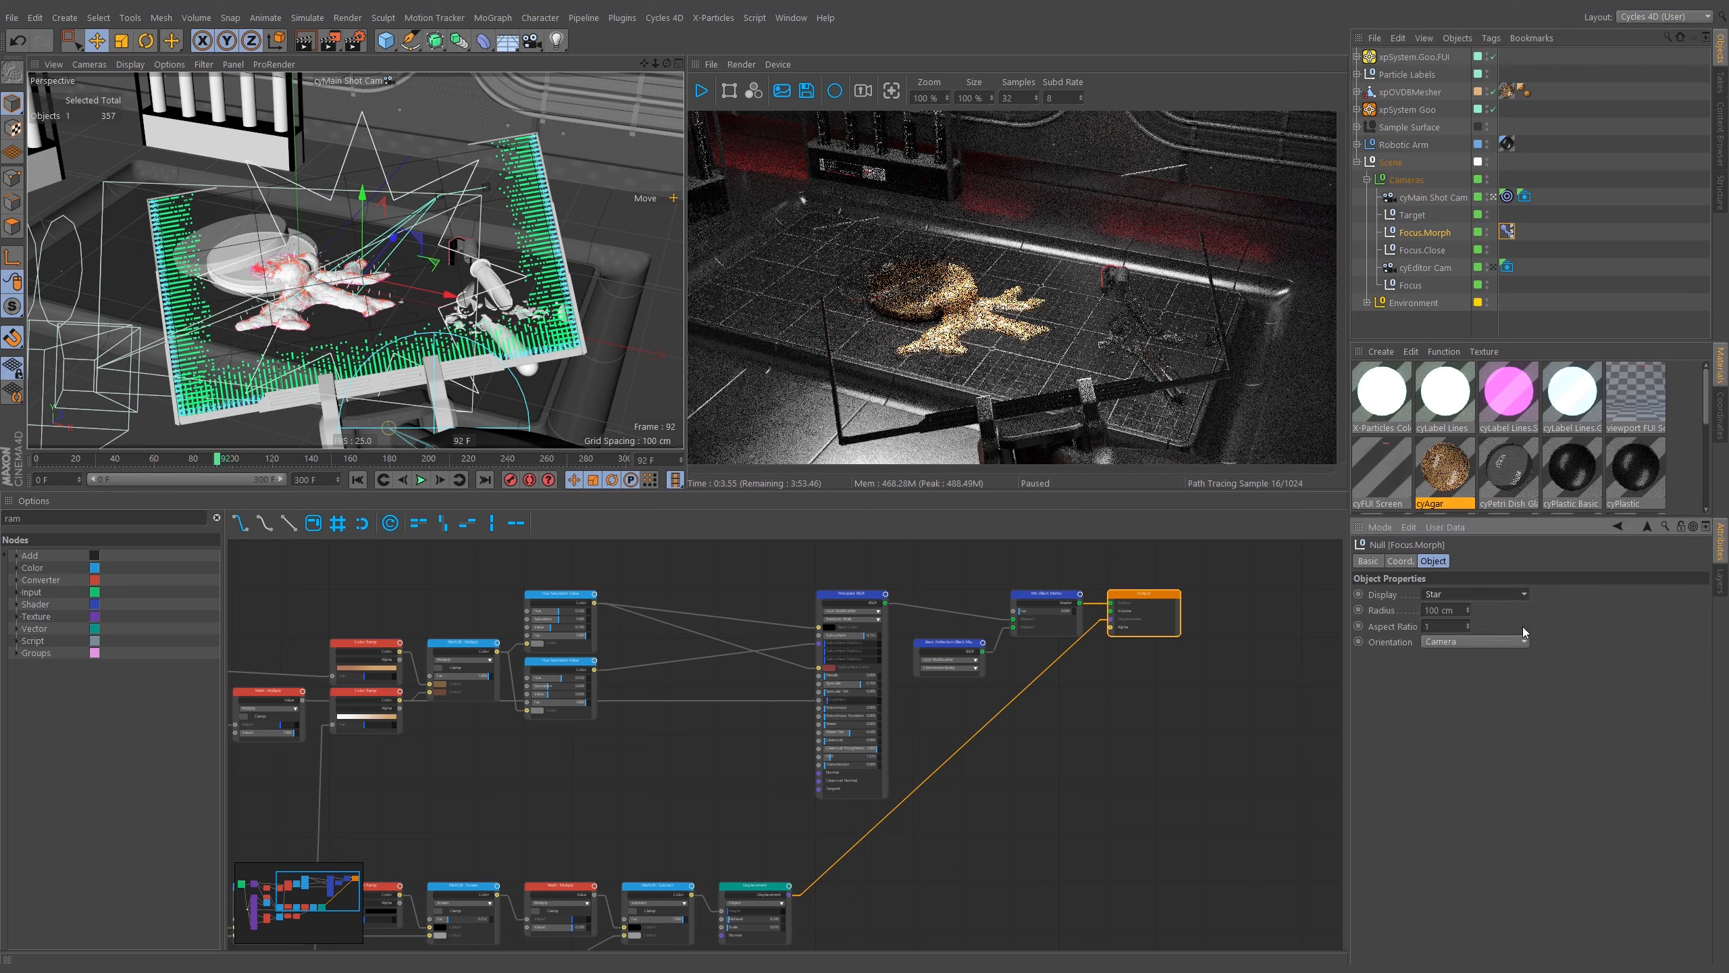
double_click(1438, 610)
type("10")
key("Return")
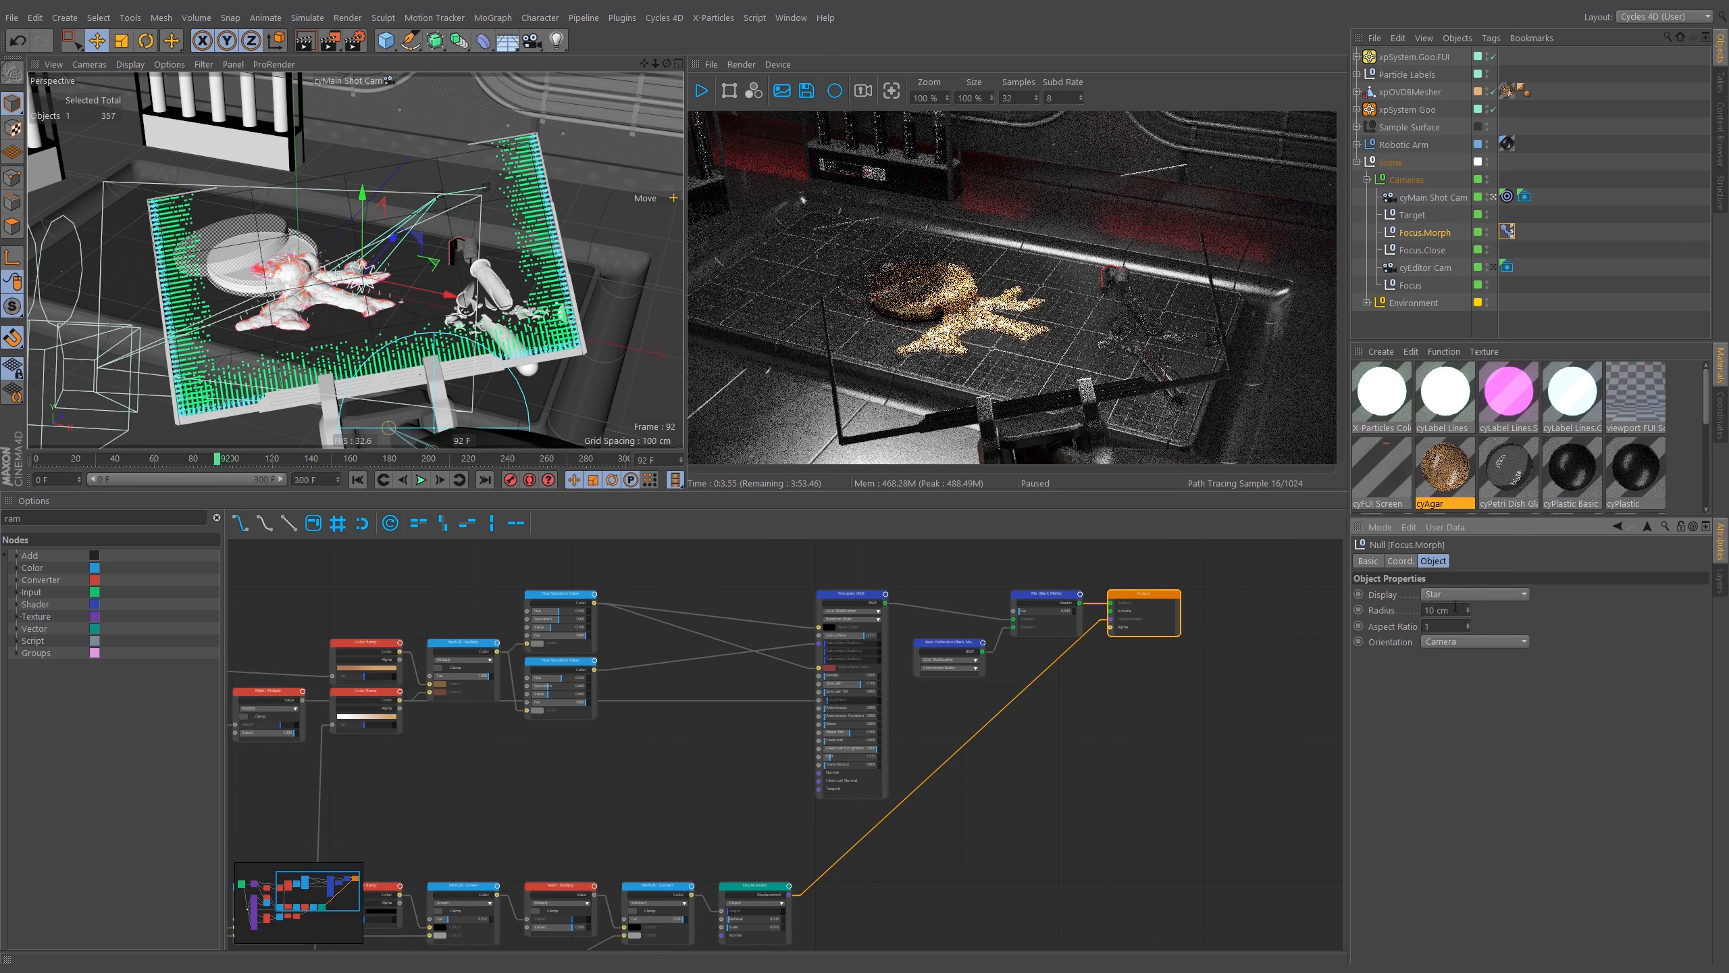
double_click(1456, 608)
type("20")
key("Return")
left_click(1587, 239)
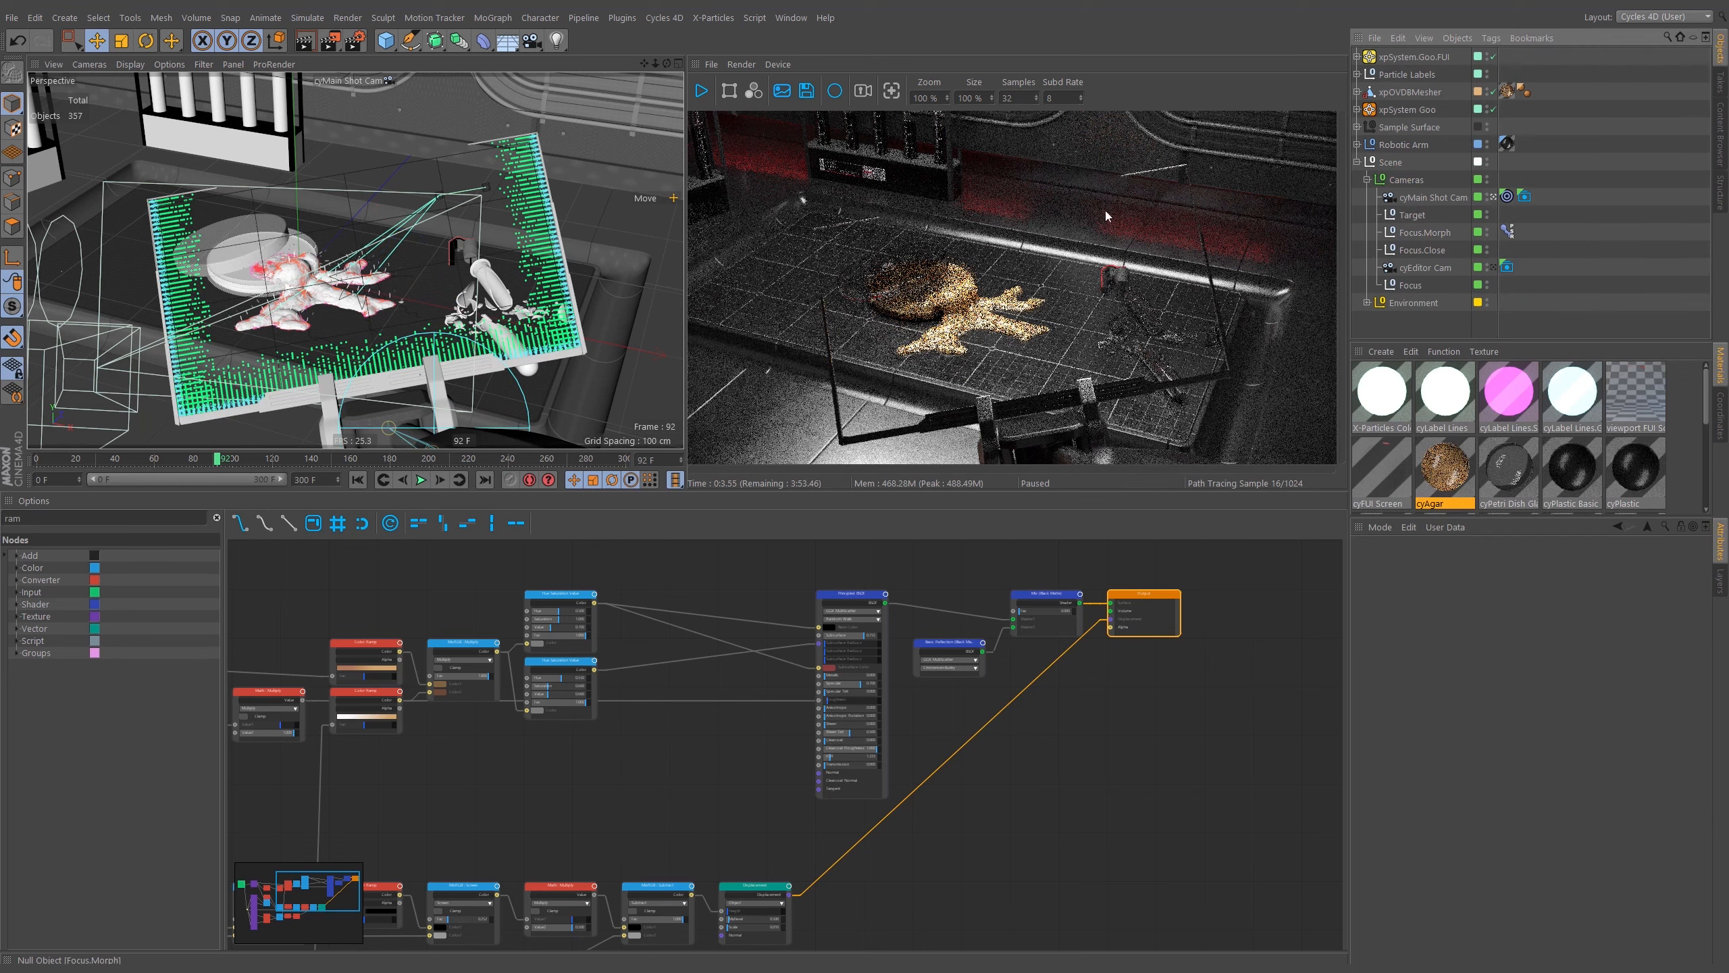
Turn on layer colour display in the perspective viewport.
left_click(203, 64)
mouse_move(180, 65)
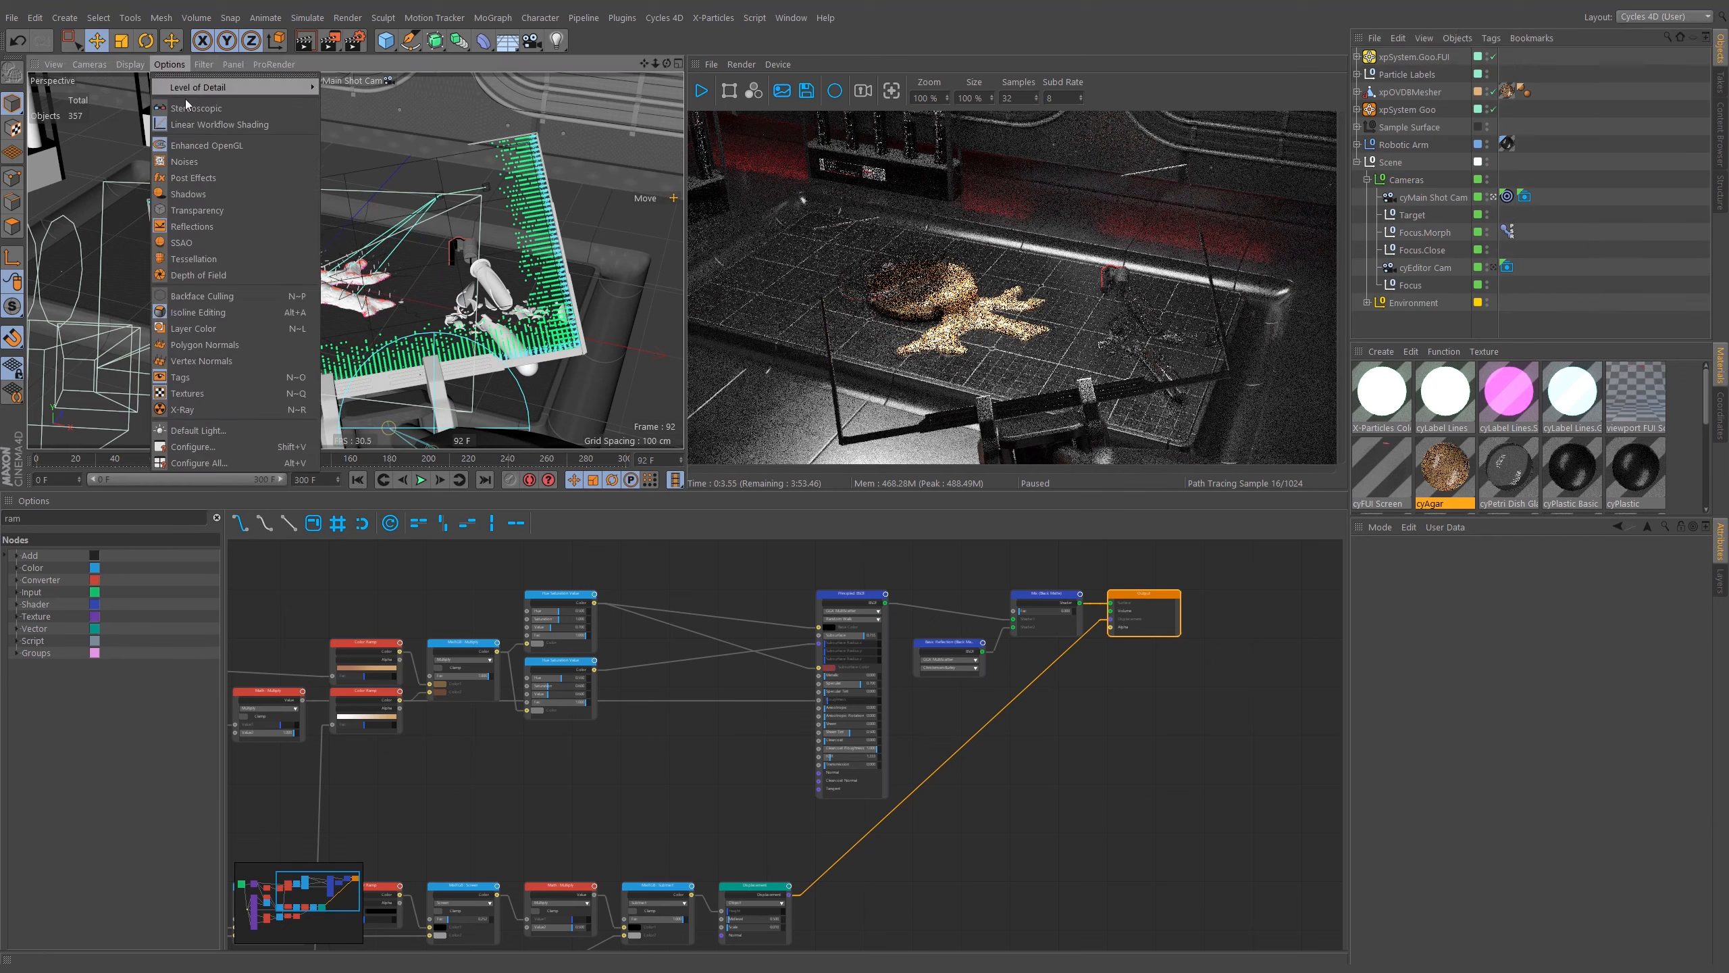
left_click(213, 329)
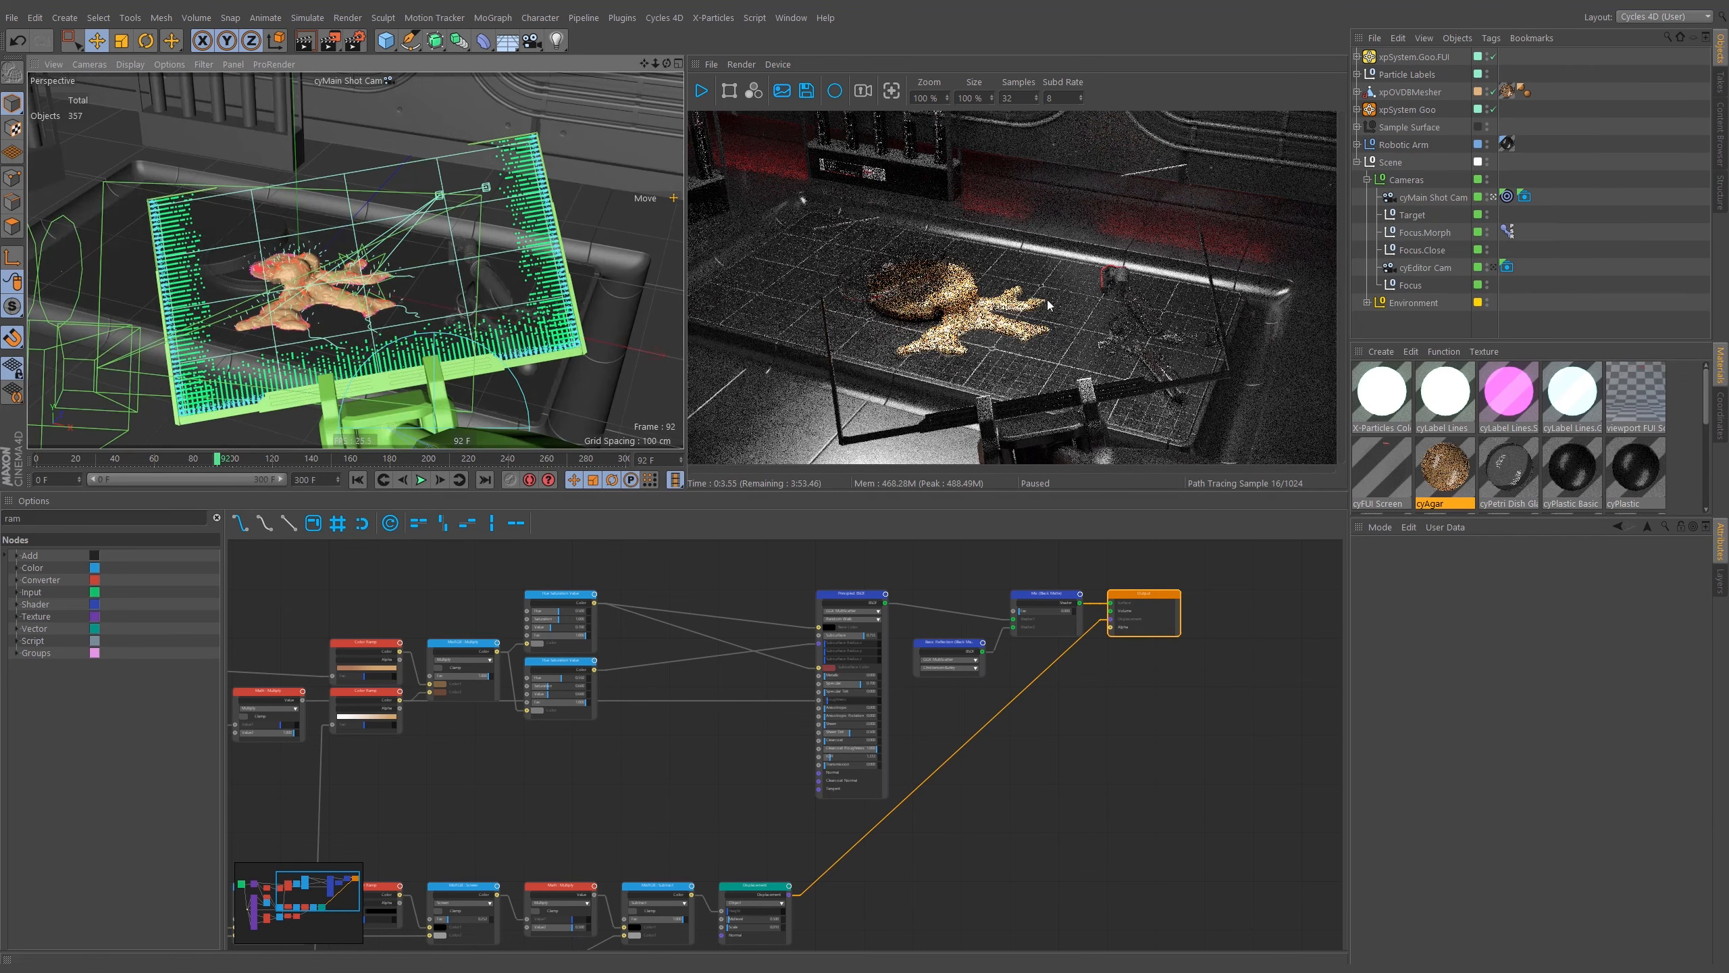
Hide the FUI layer in the editor view from the layer manager.
left_click(1422, 250)
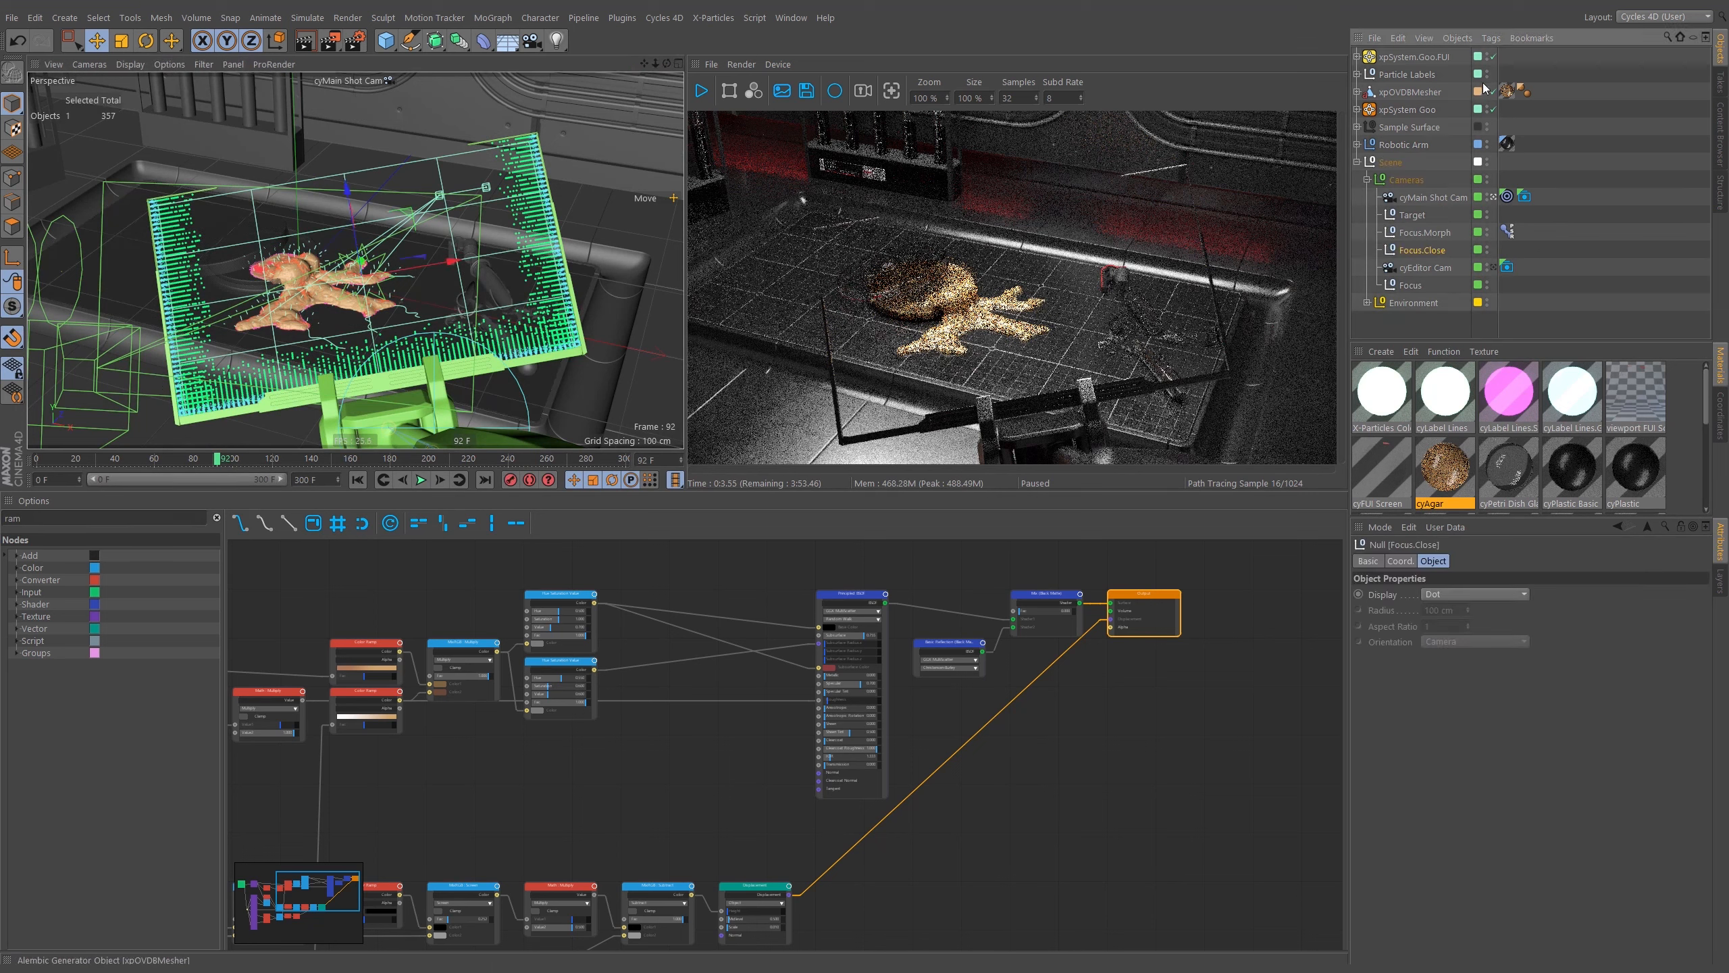
left_click(1720, 581)
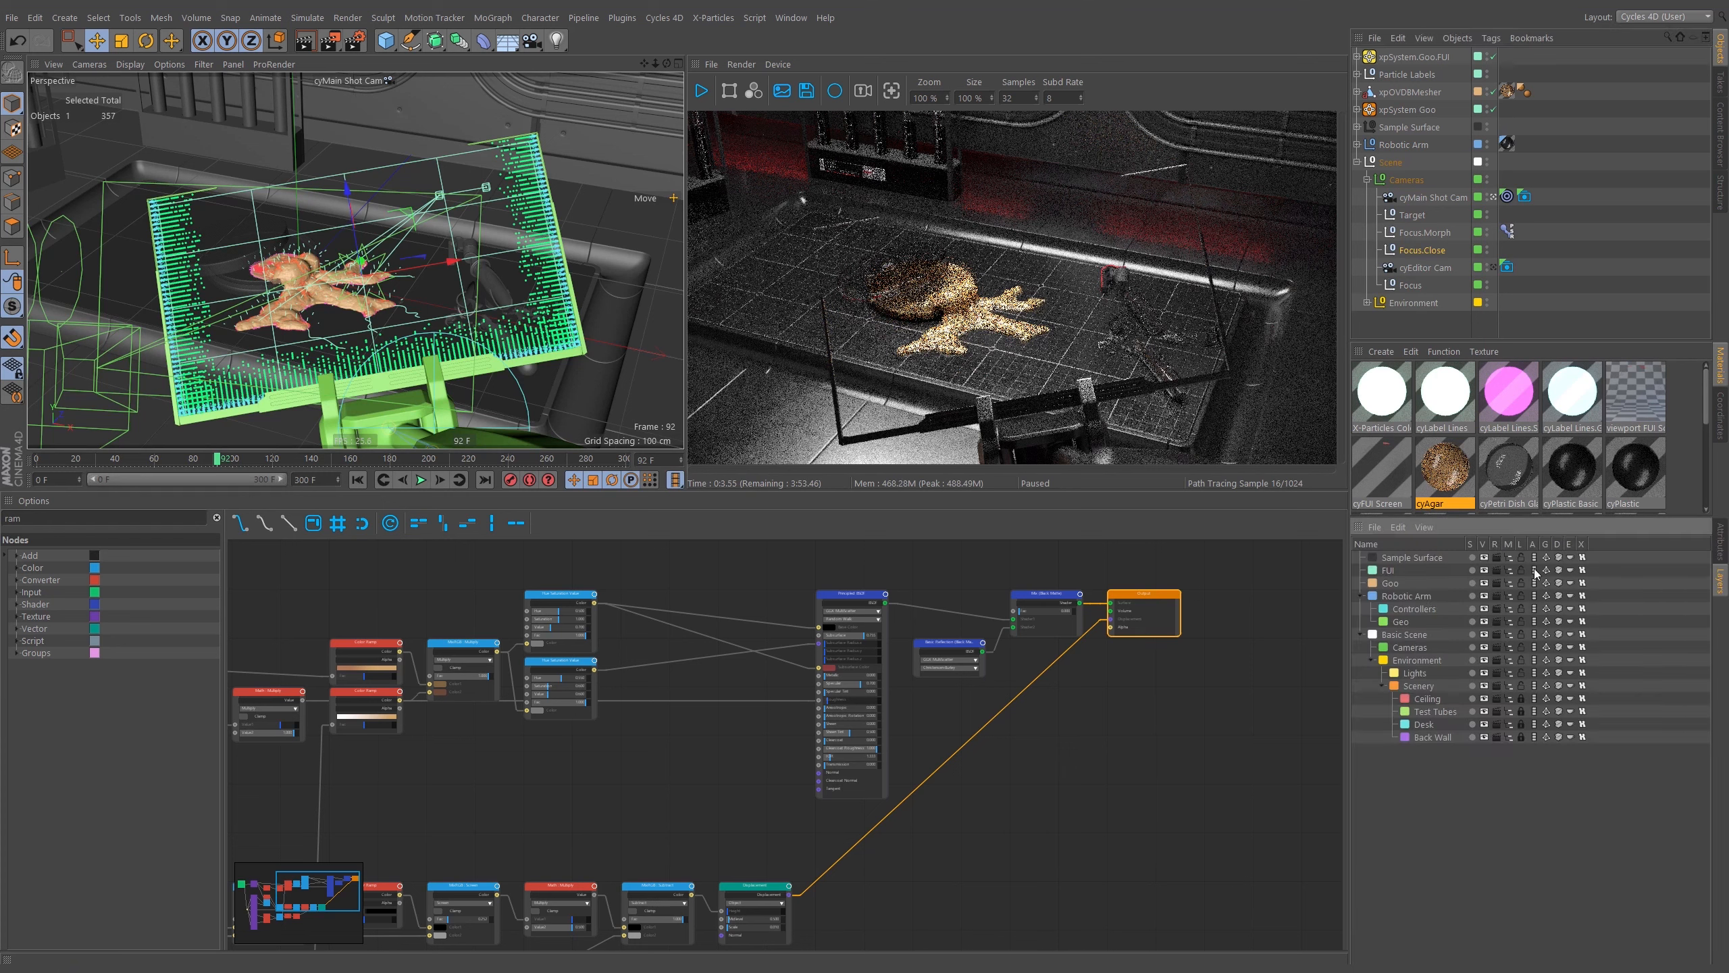
left_click(1483, 571)
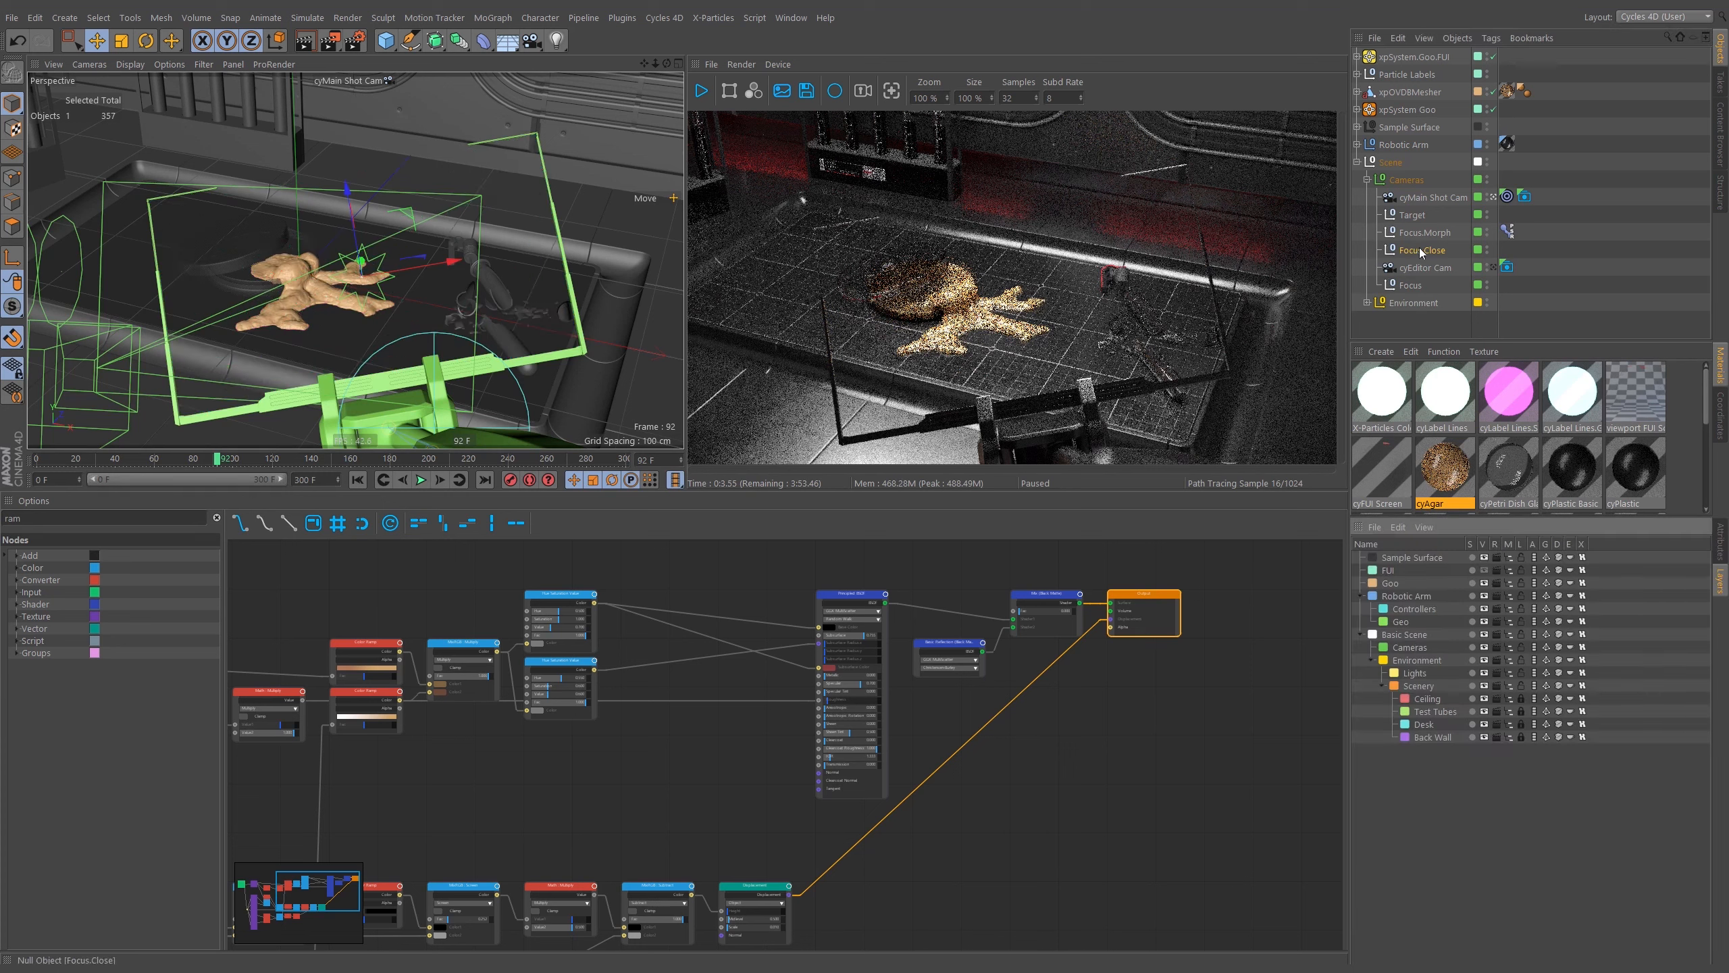
Switch the Focus.Morph Pose Morph tag to Animate mode and set Pose.0 strength to 0%.
double_click(1506, 232)
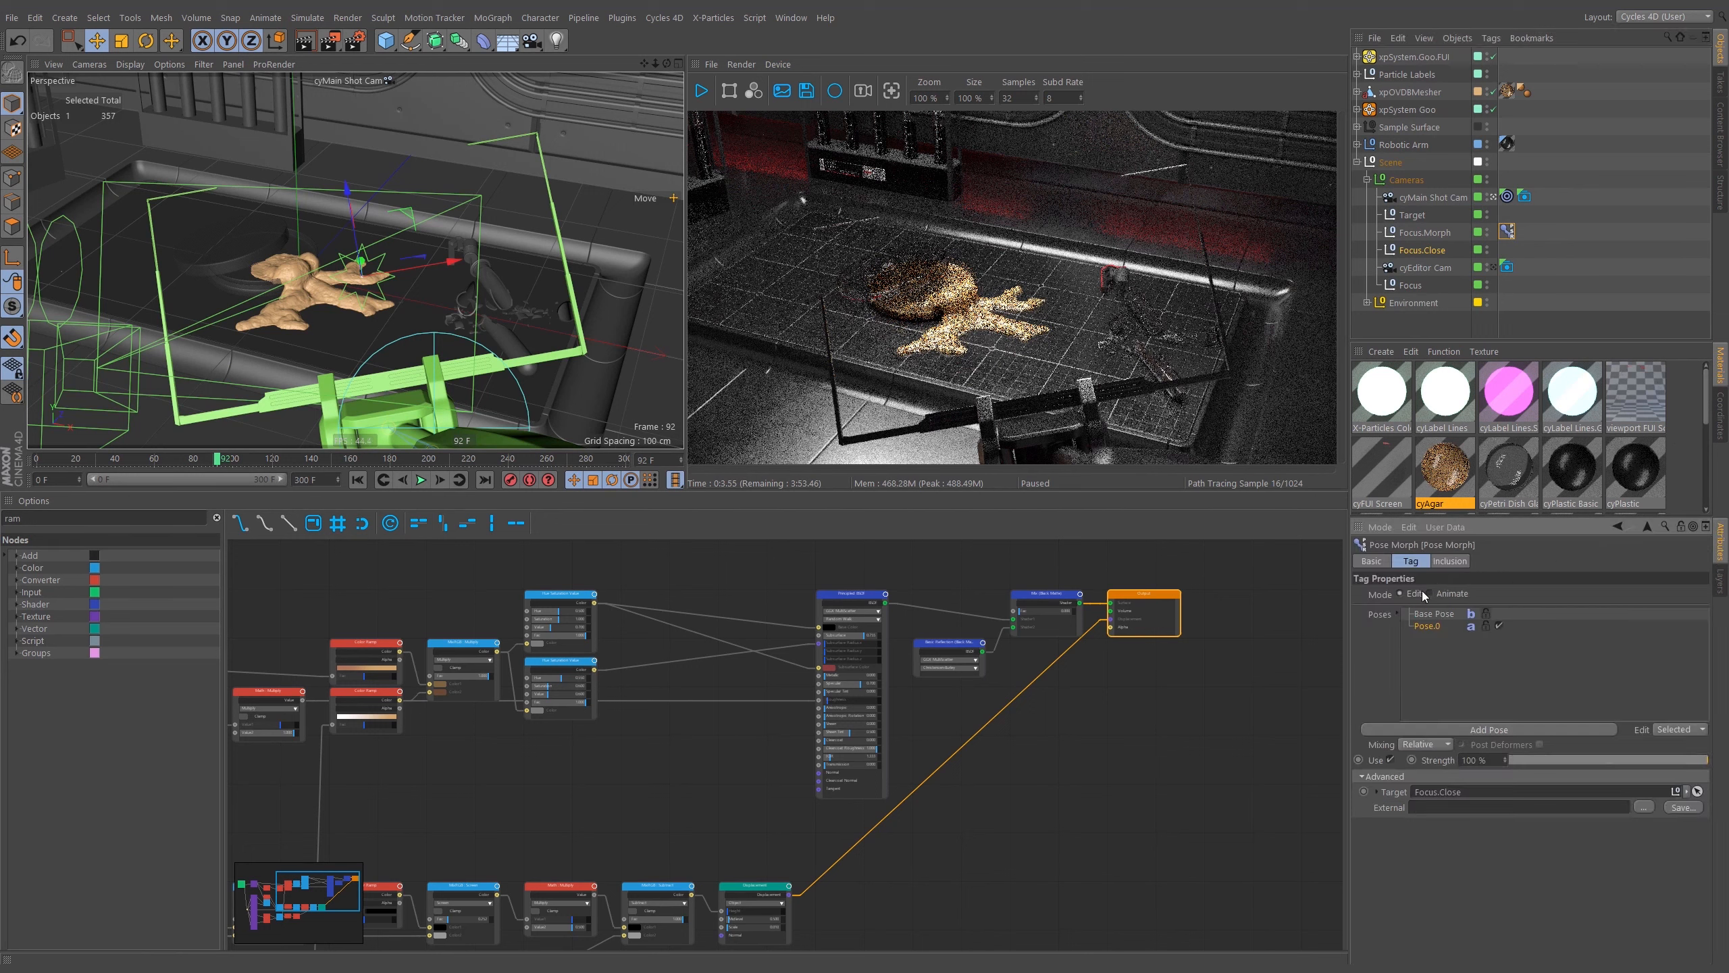
left_click(1442, 593)
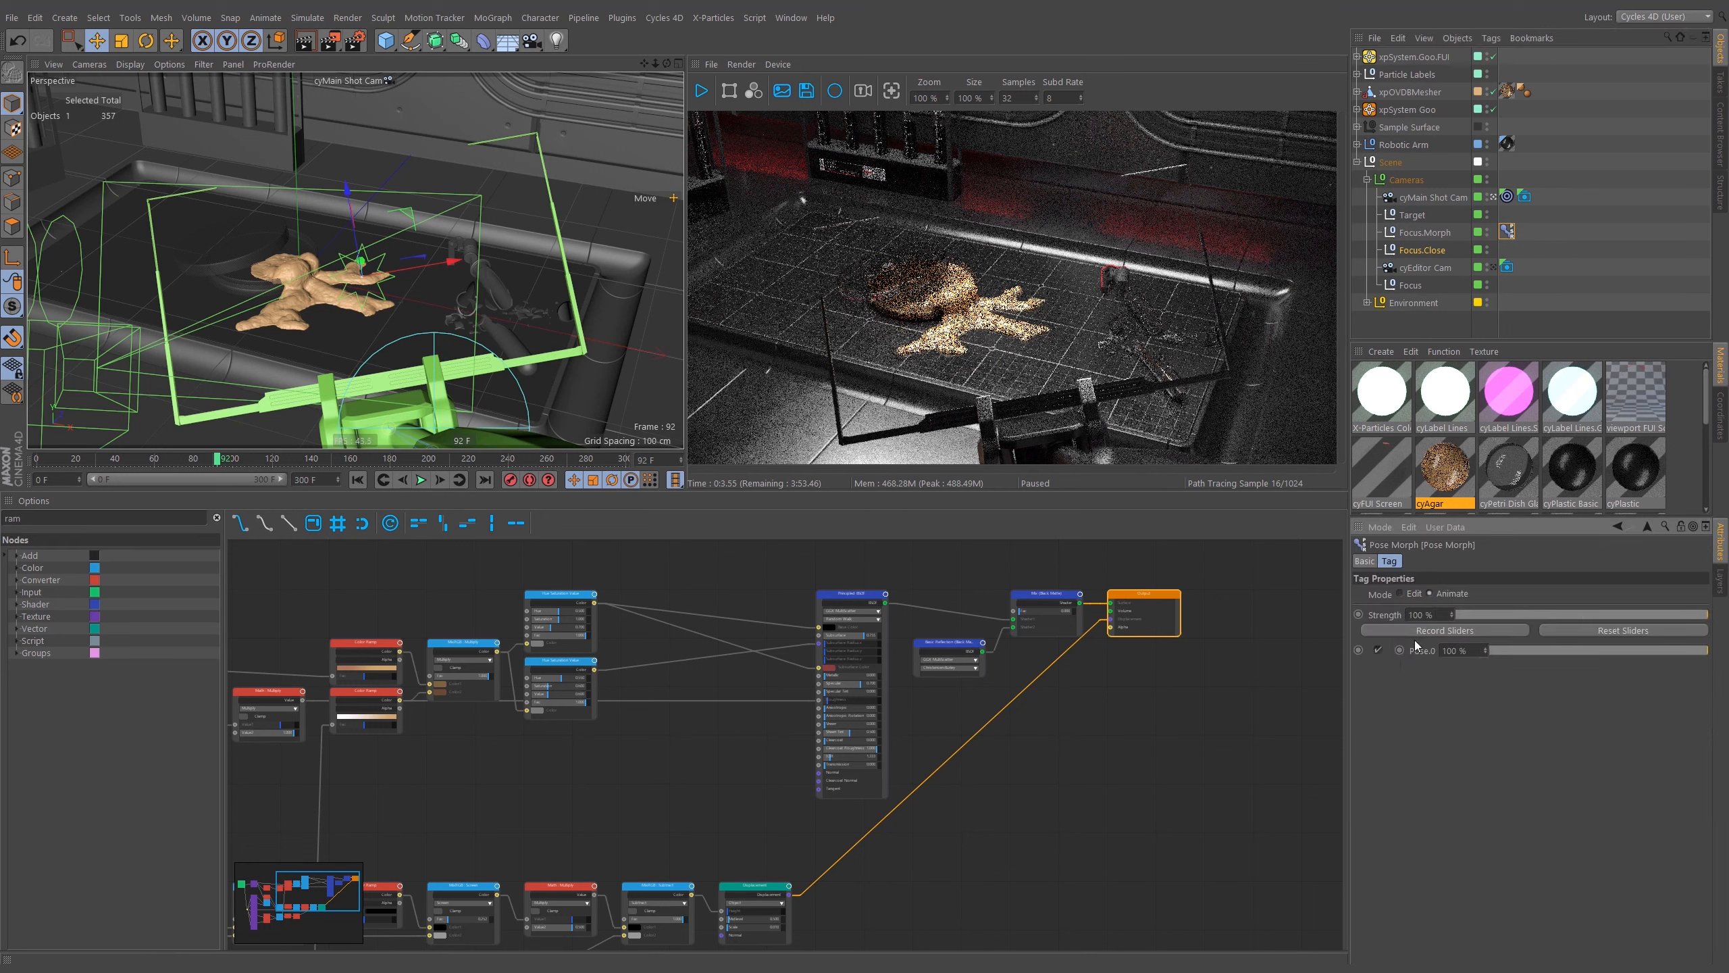
left_click_drag(1610, 651, 1459, 659)
left_click_drag(1601, 651, 1394, 641)
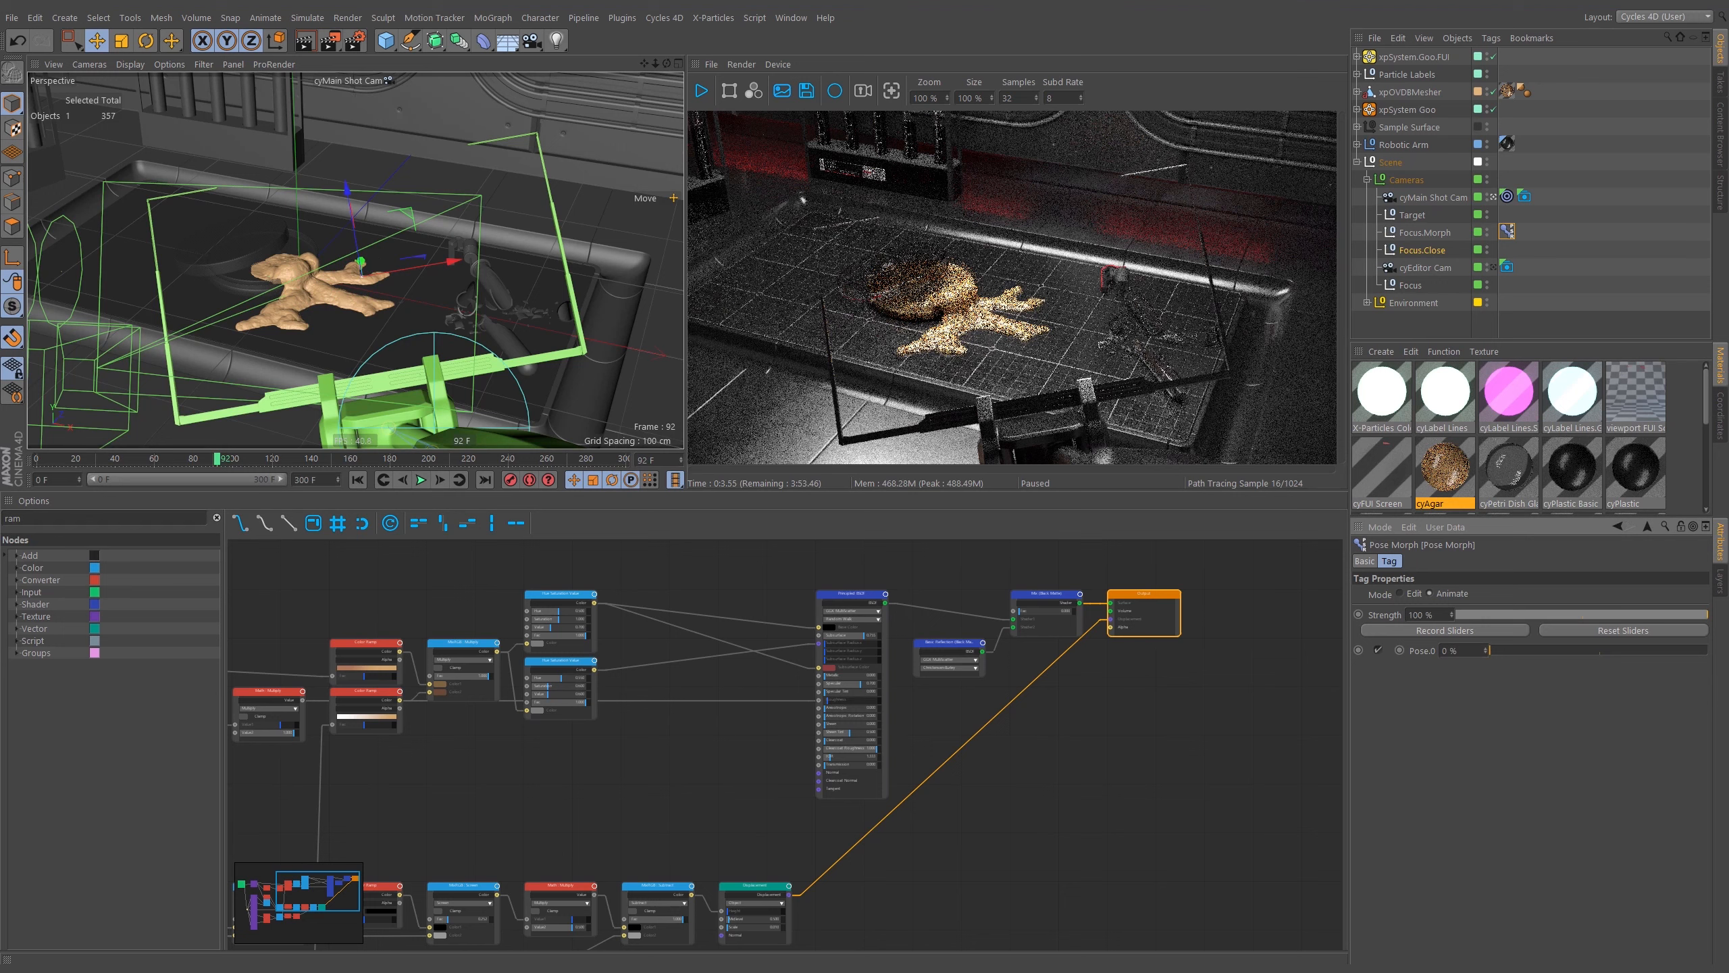
Move to frame about 165 and keyframe Pose.0 strength at 0%.
left_click_drag(217, 463, 256, 463)
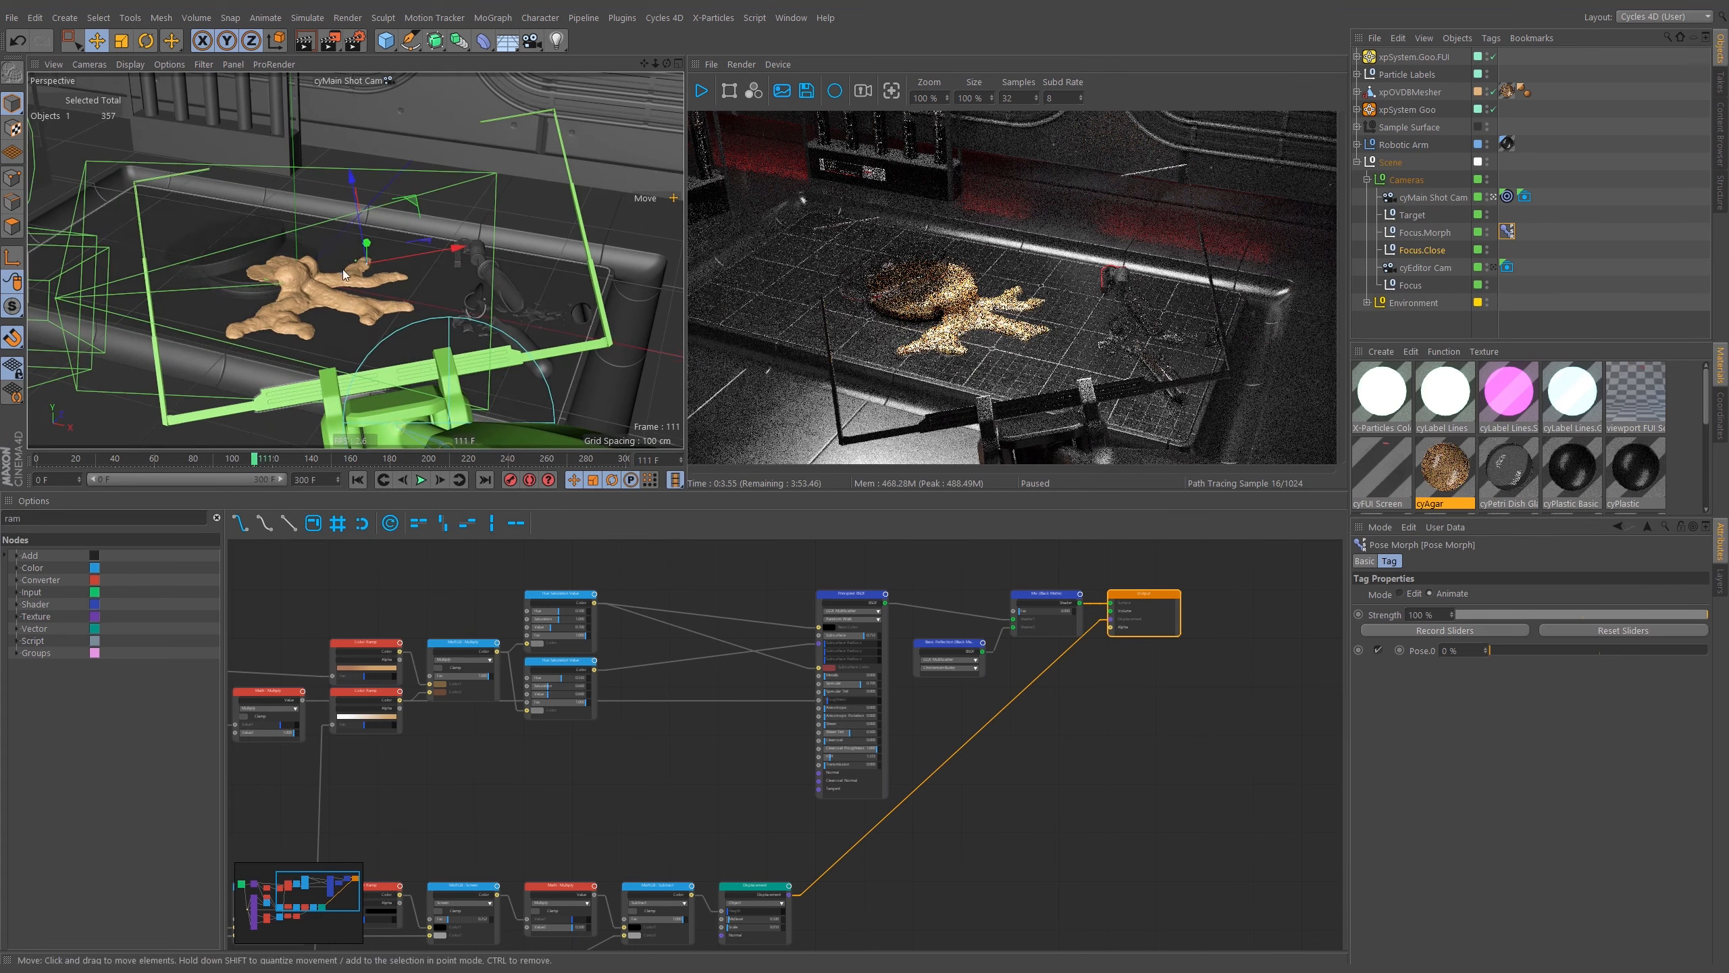
left_click_drag(260, 462, 338, 462)
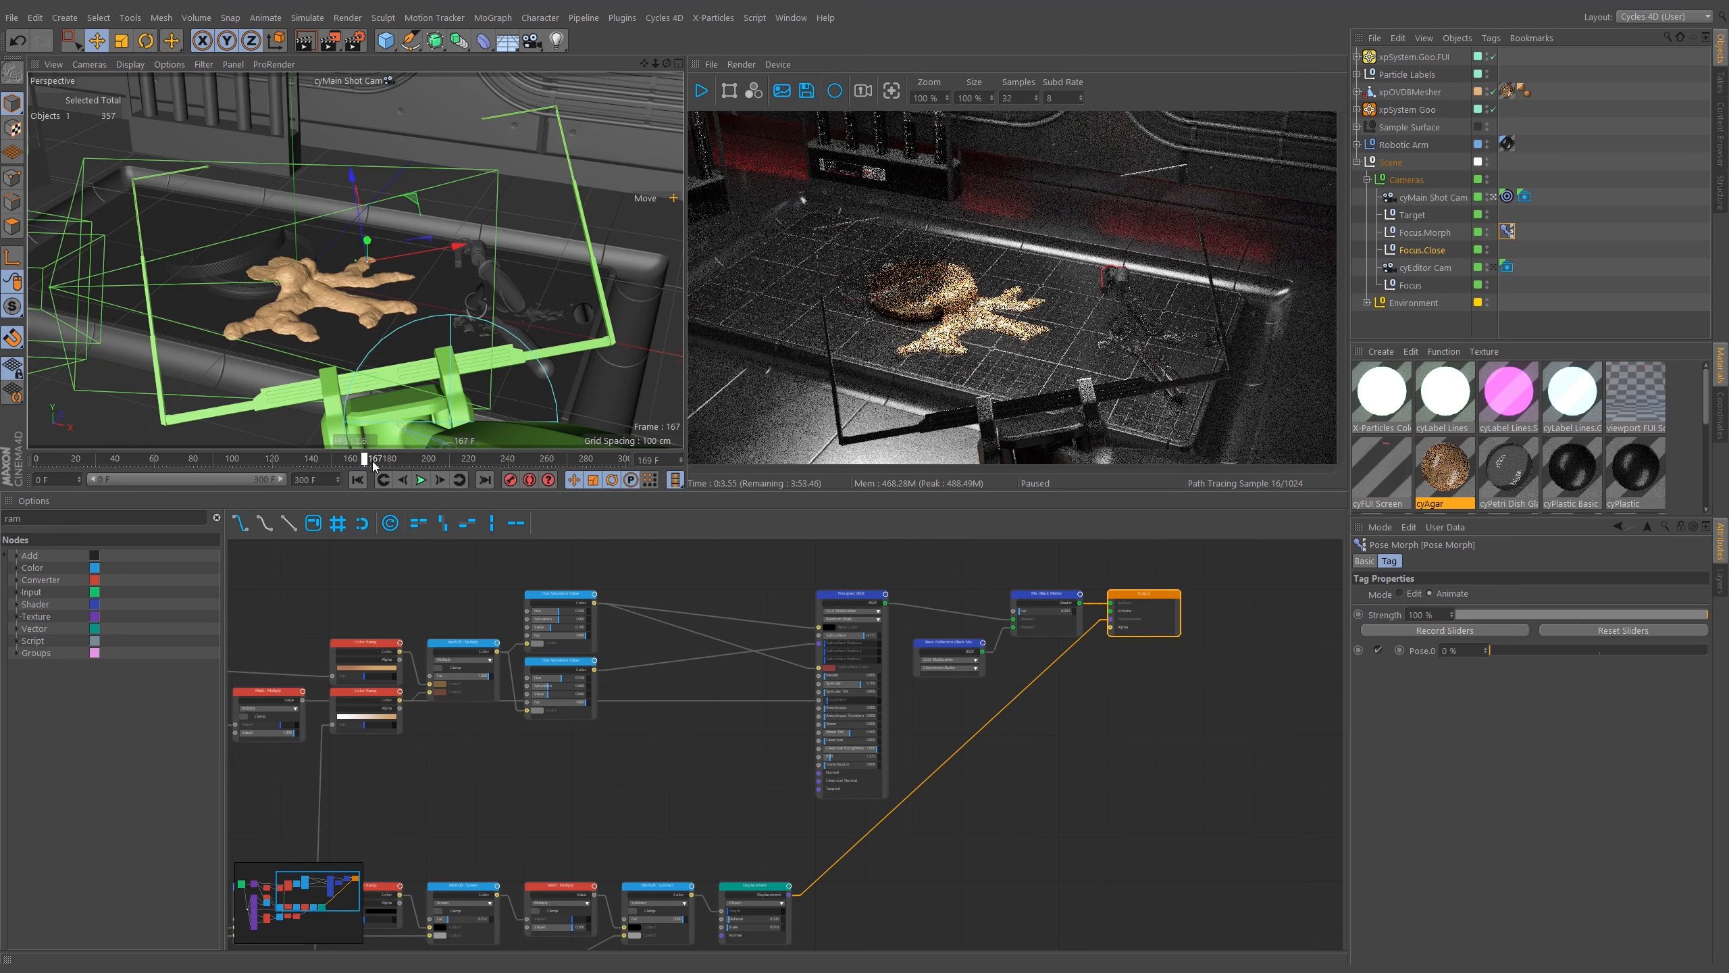
left_click_drag(363, 459, 364, 462)
left_click(1399, 650)
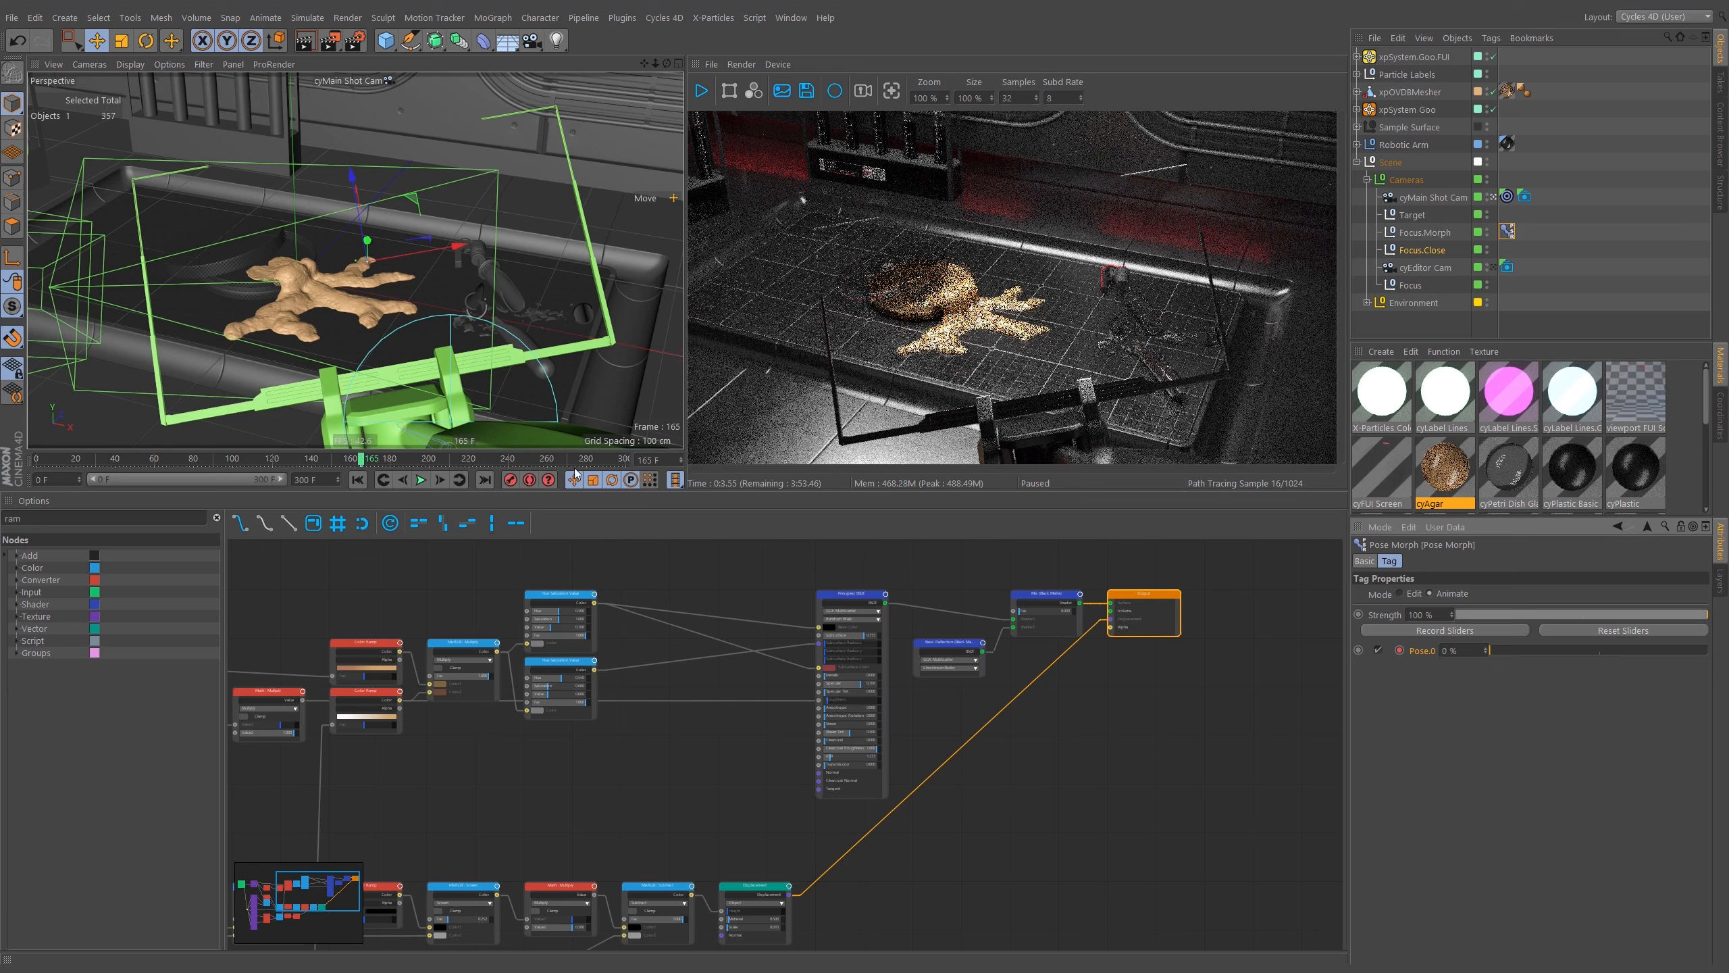
Move to frame 180 and set Pose.0 strength to 100%.
left_click(395, 461)
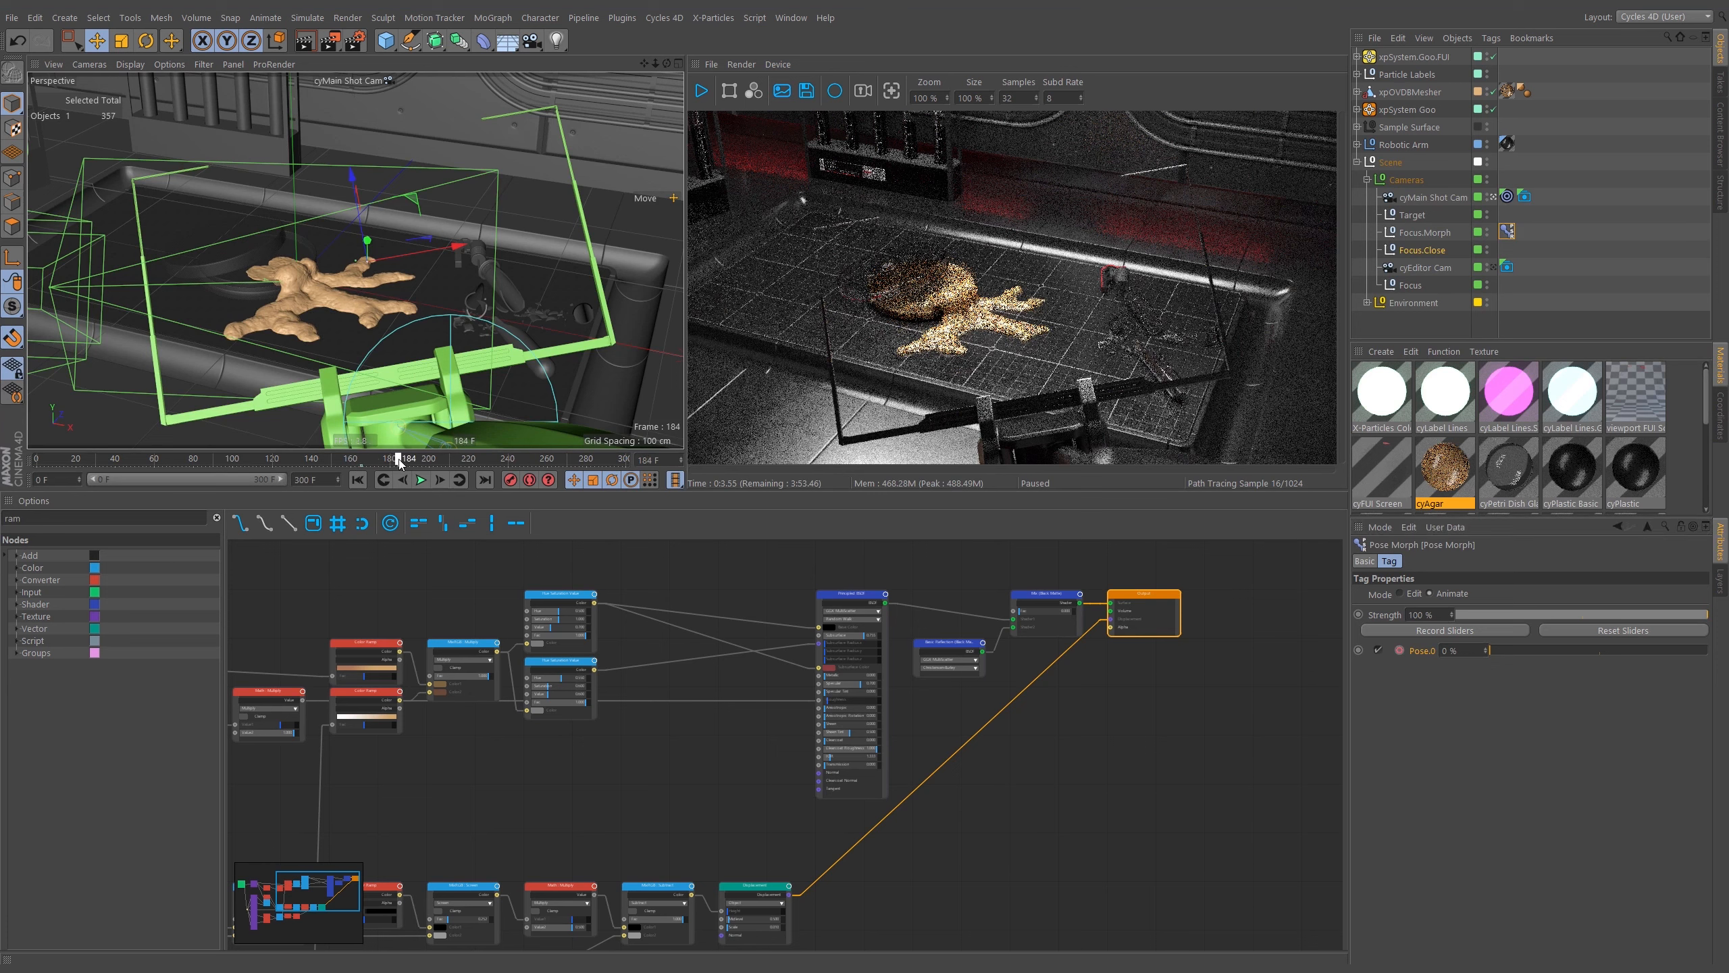
left_click_drag(399, 460, 394, 459)
left_click_drag(396, 460, 390, 461)
left_click_drag(1490, 650, 1727, 659)
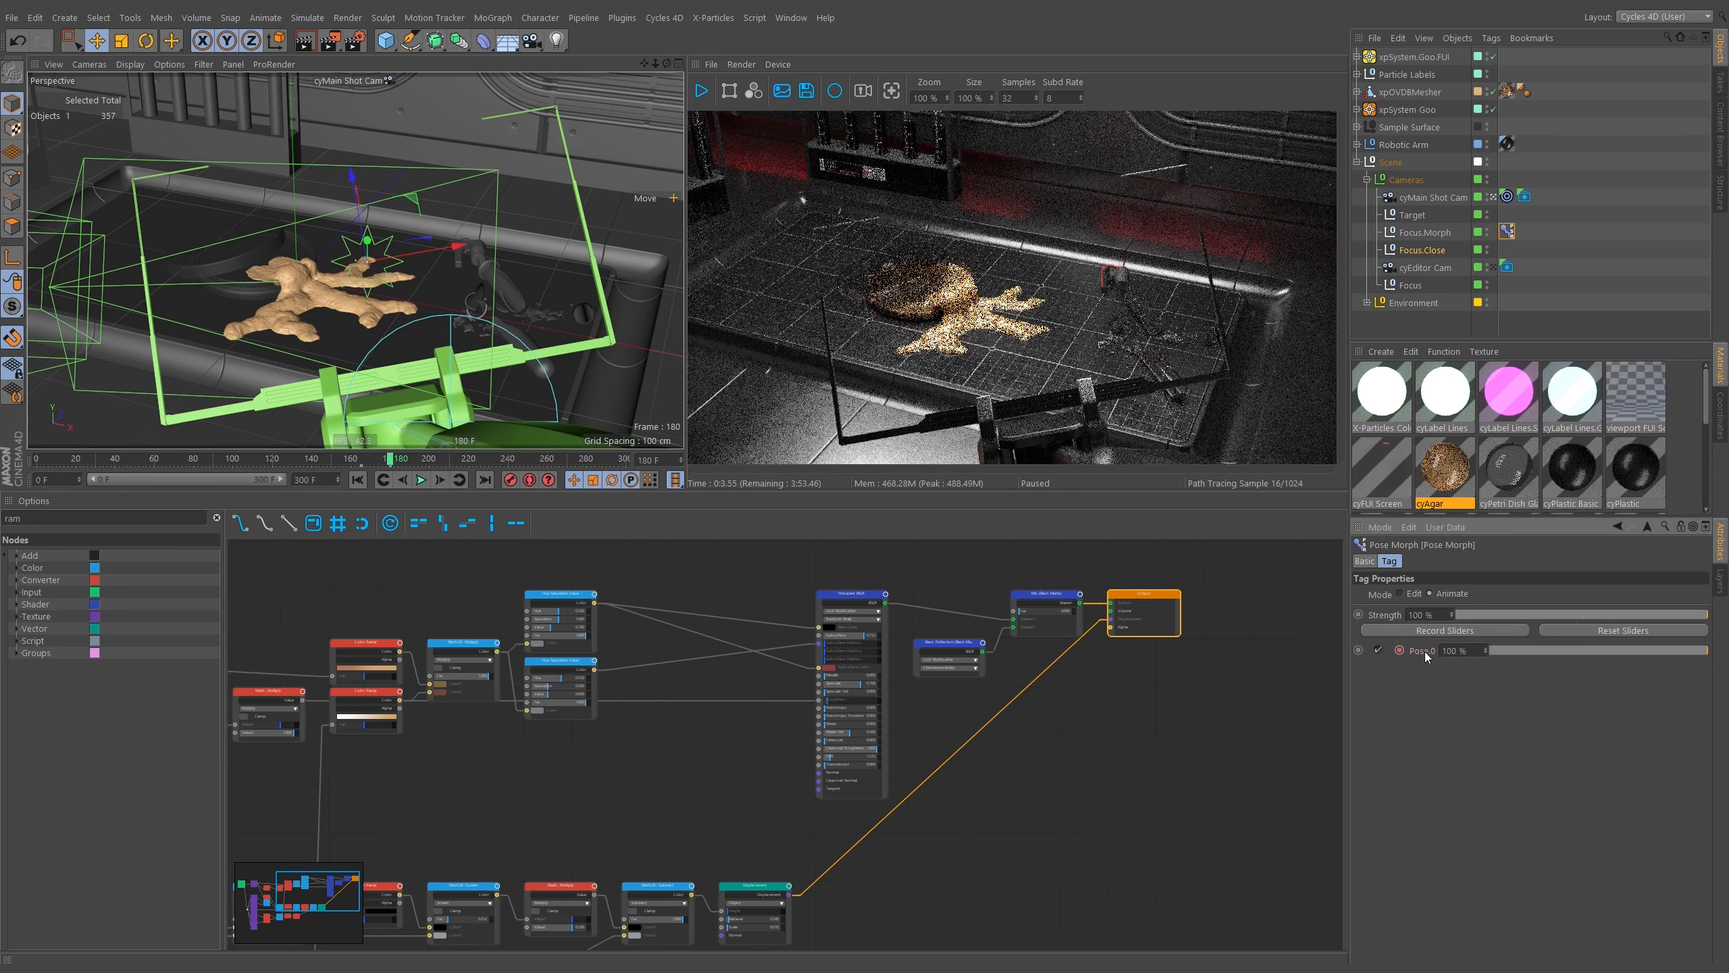
Play the animation from frame 162 to preview the focus morph.
left_click(355, 460)
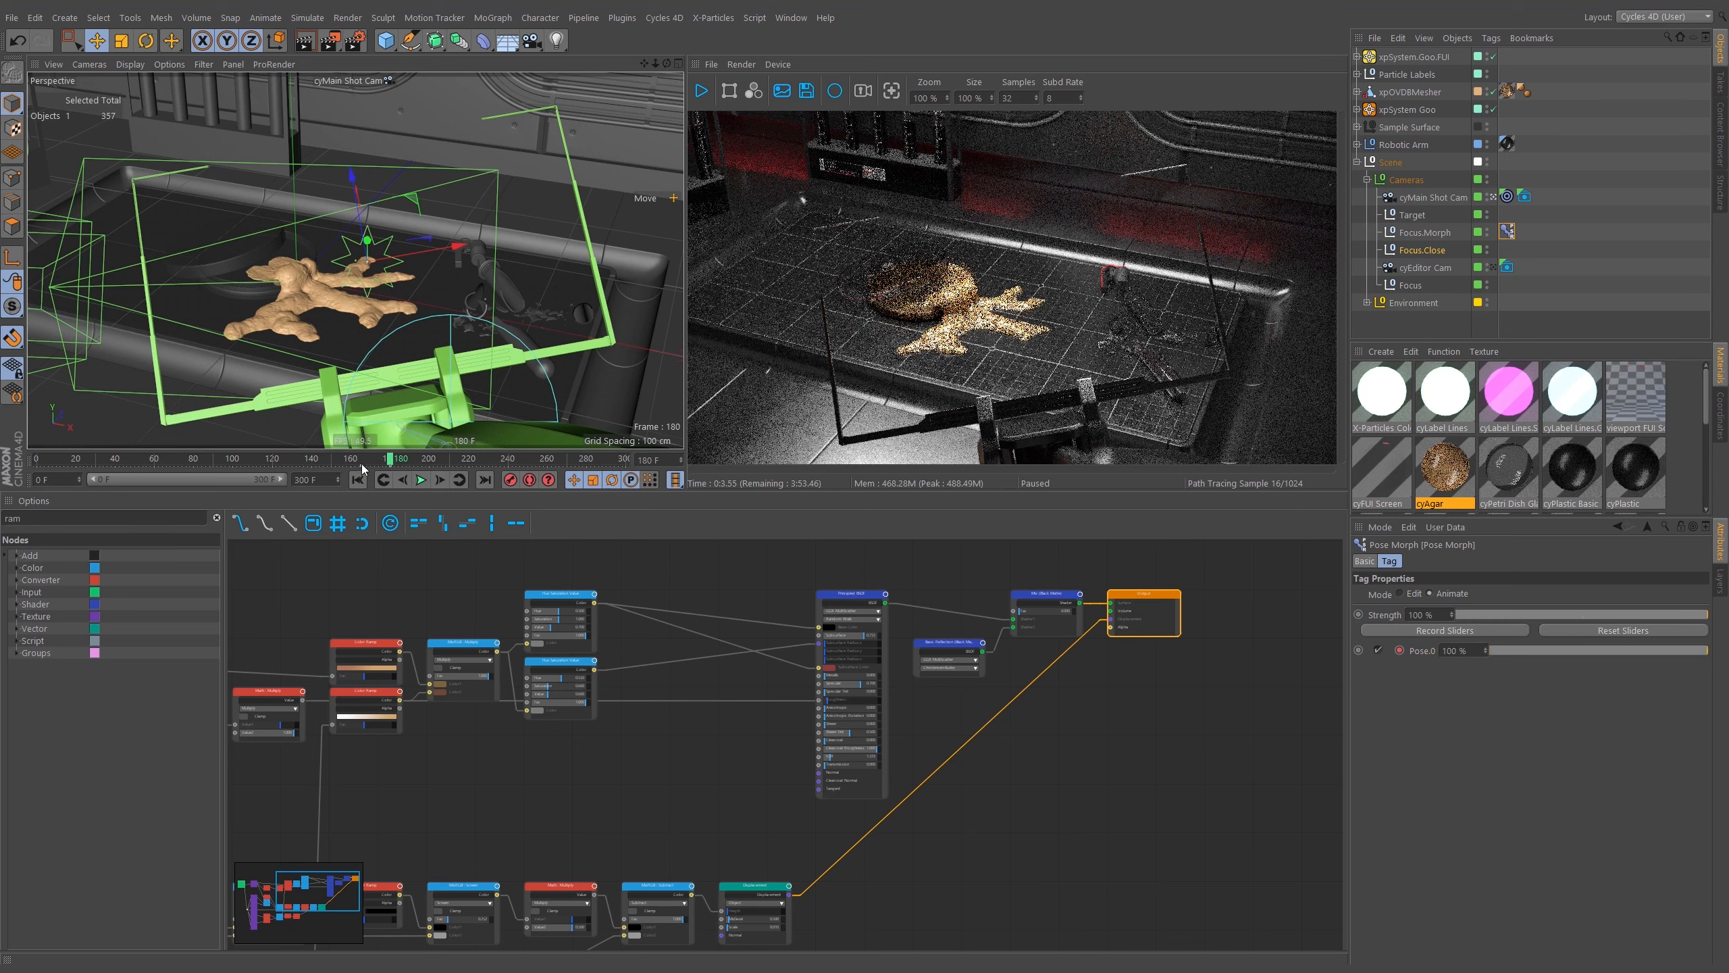
left_click(418, 480)
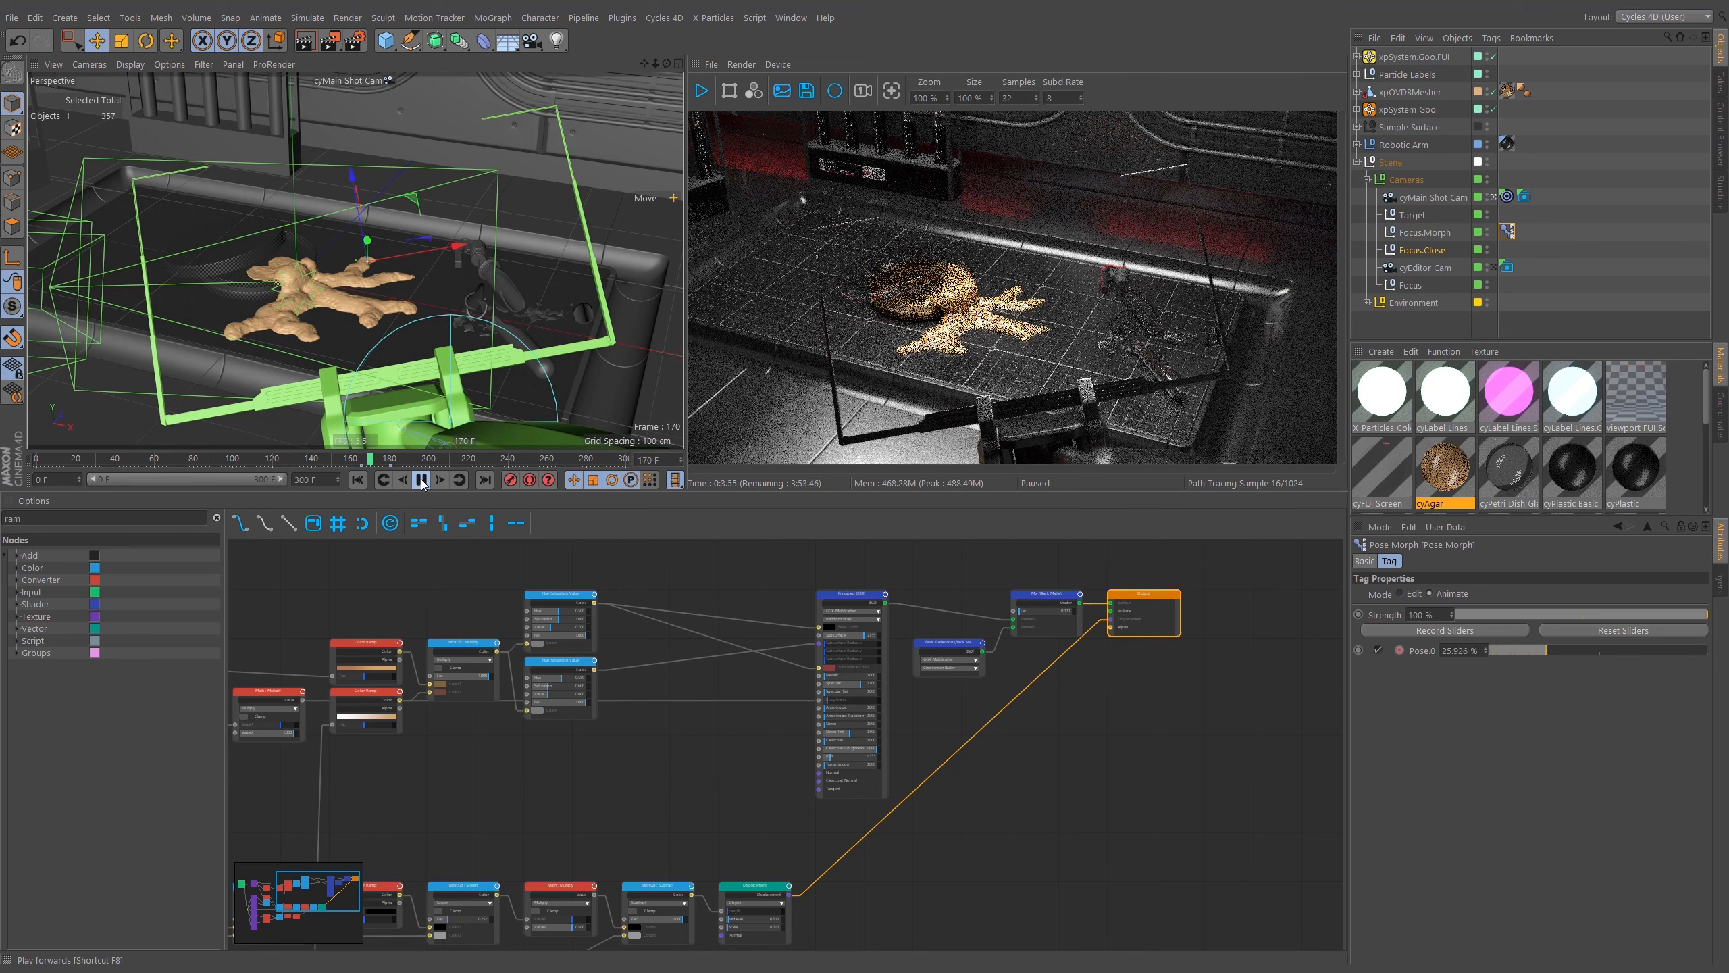
left_click(423, 481)
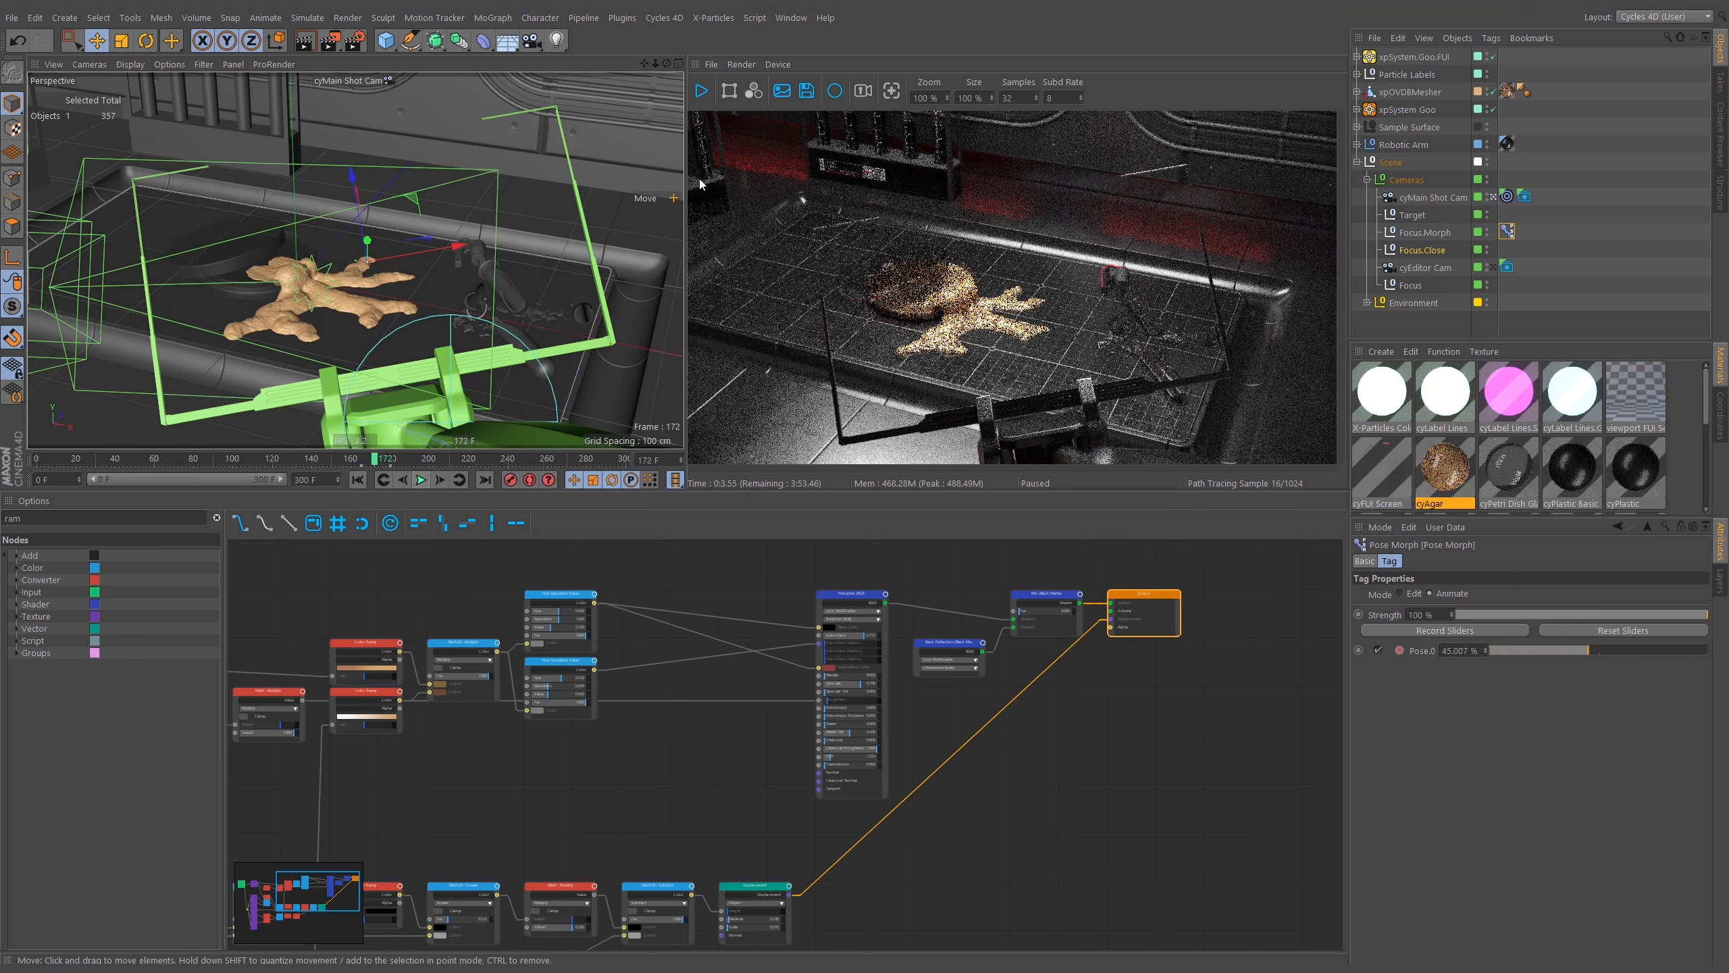
Restart the interactive Cycles render preview.
left_click(1568, 203)
left_click(701, 91)
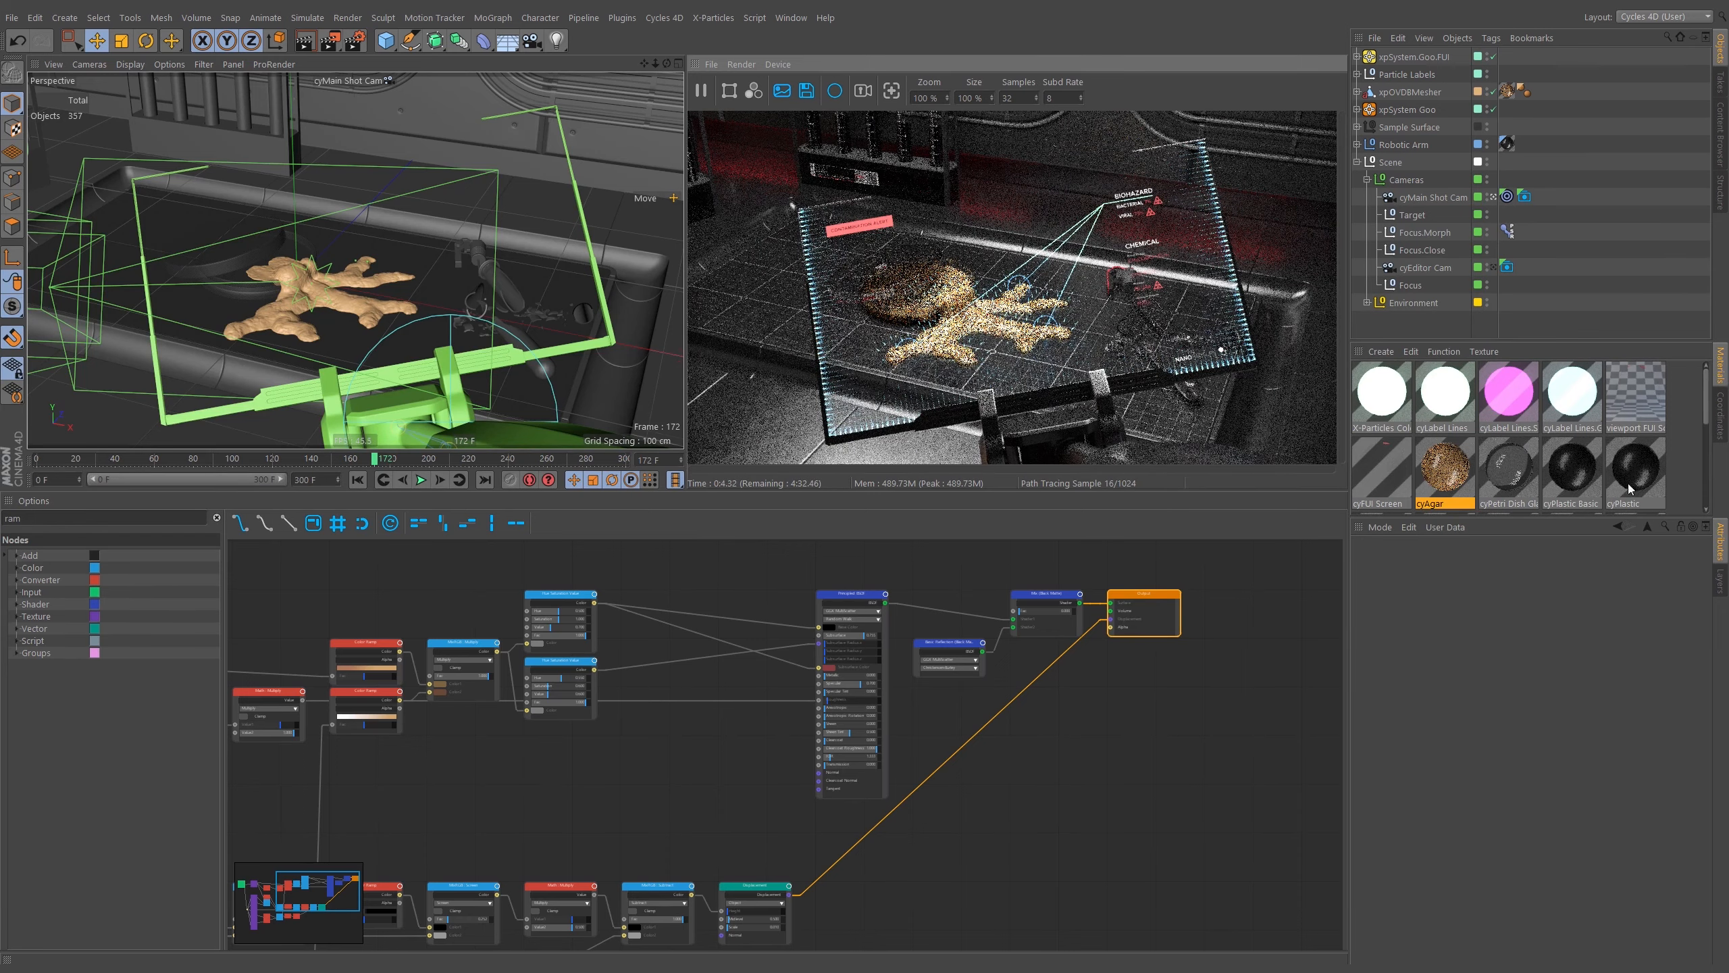
Collapse the main camera's post-effect sections and open its cyCamera settings.
left_click(1524, 197)
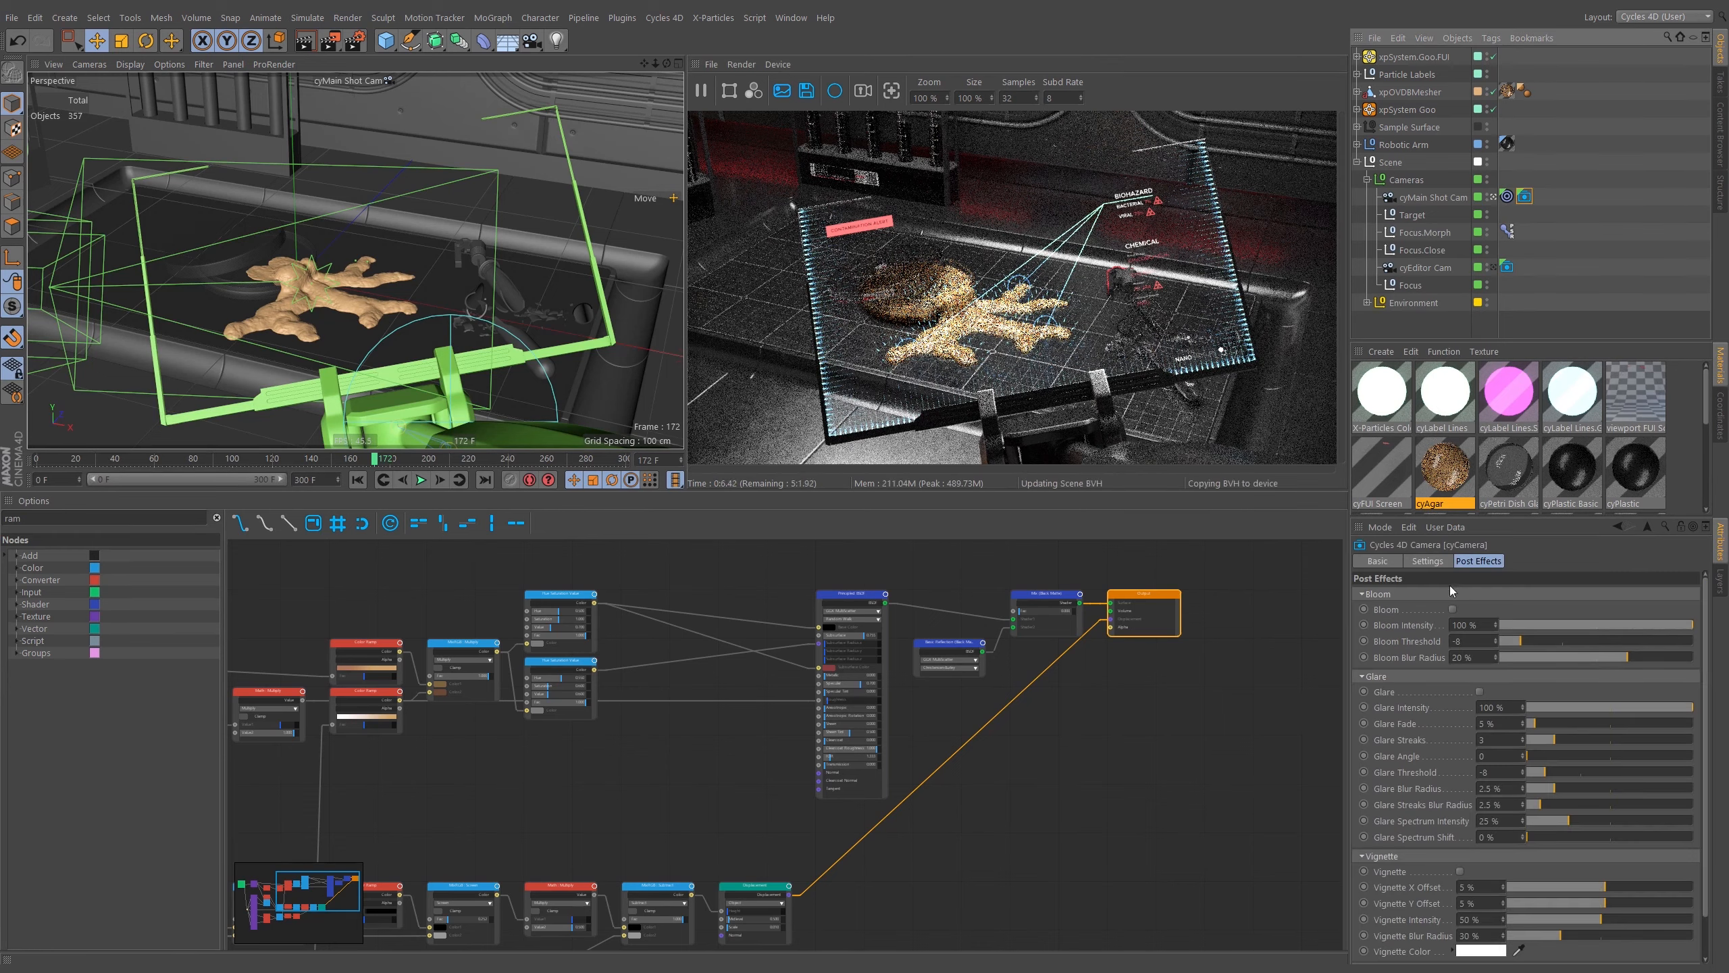
left_click(1401, 593)
left_click(1394, 609)
left_click(1400, 623)
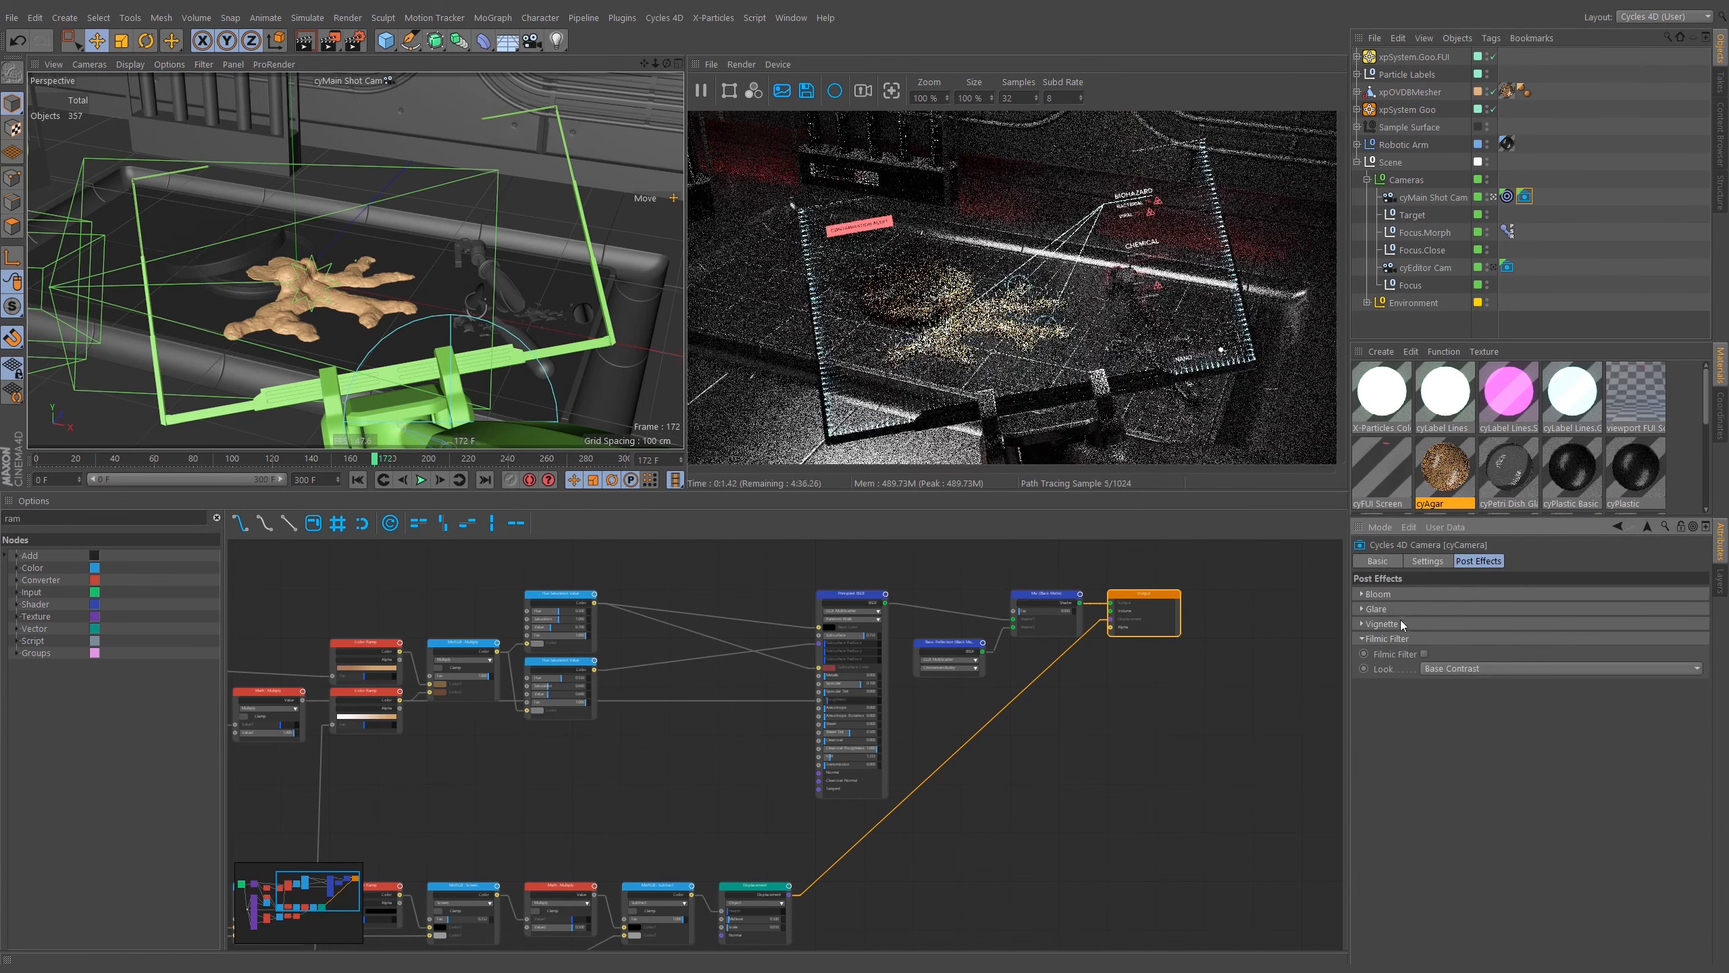
left_click(1428, 561)
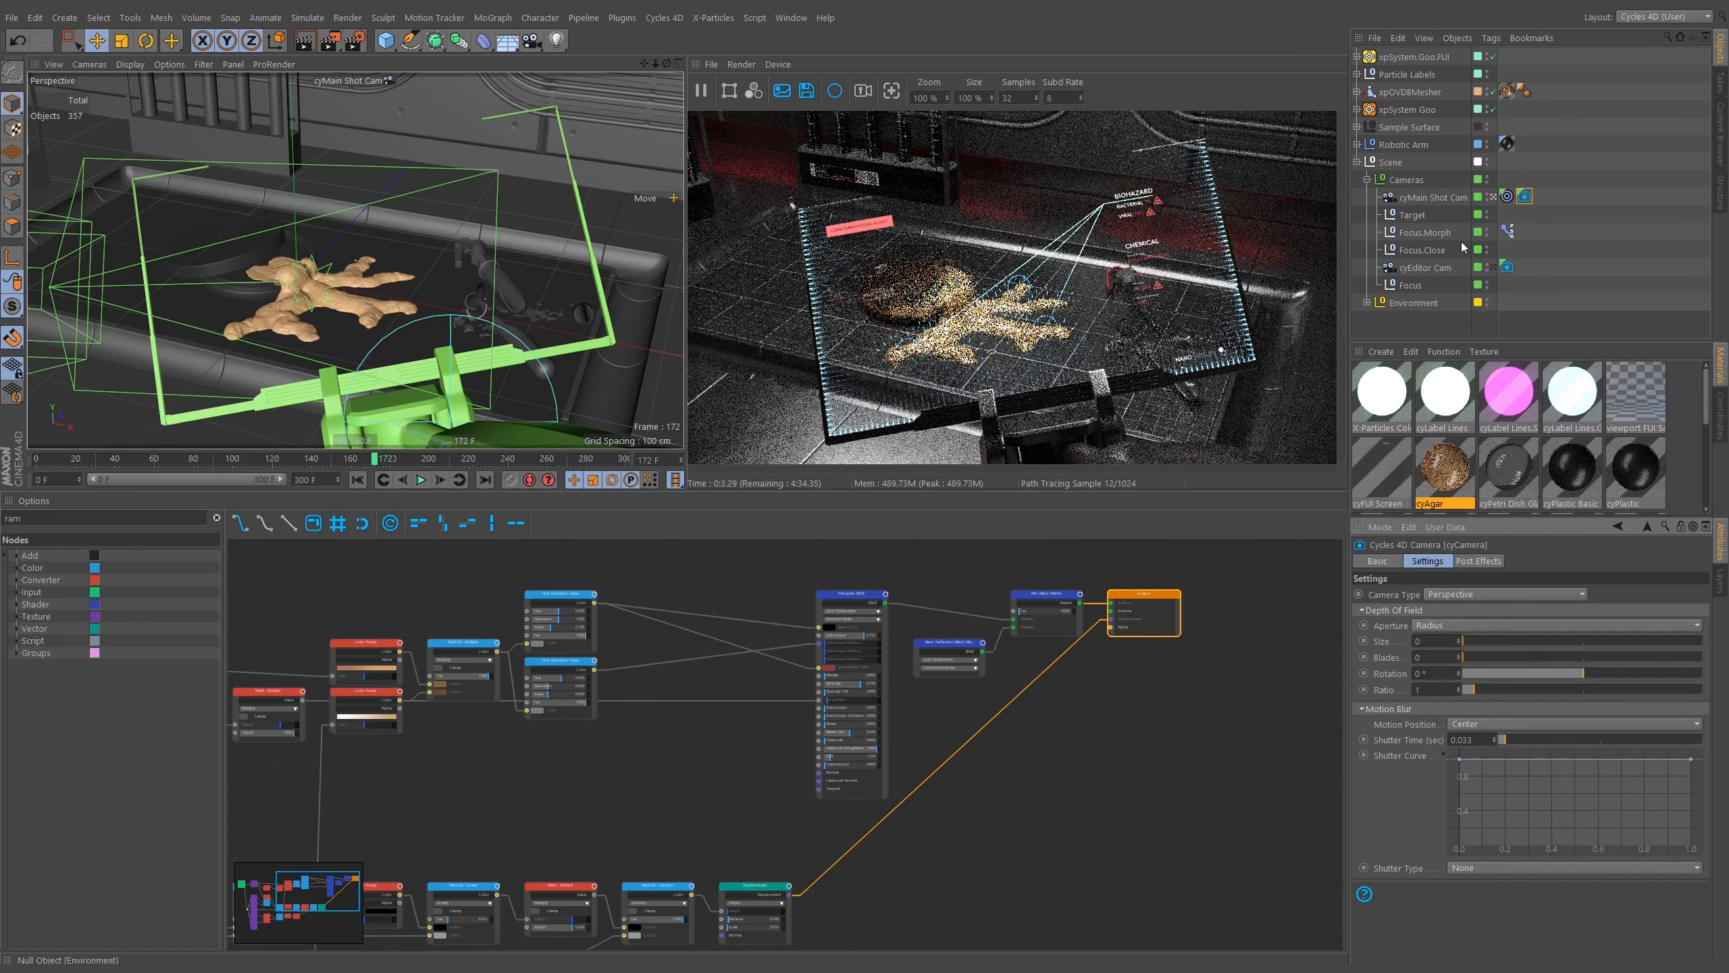
Set the main shot camera's focus object to the Focus.Morph null.
left_click(1443, 193)
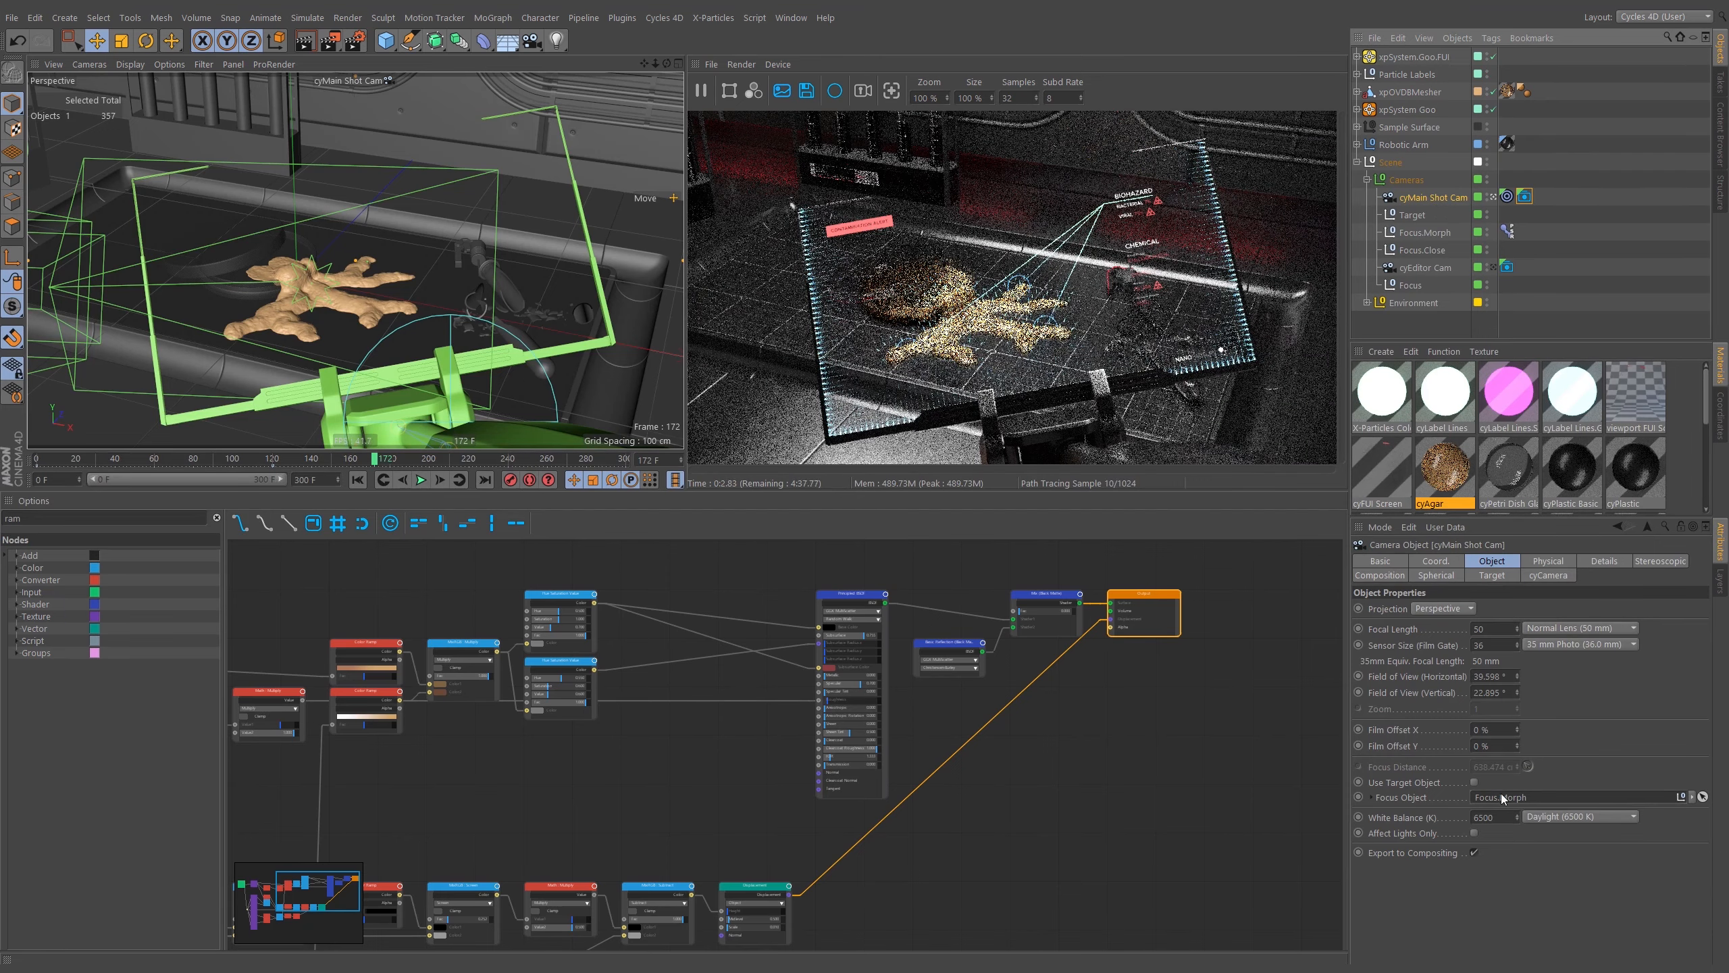
left_click_drag(1428, 233, 1494, 804)
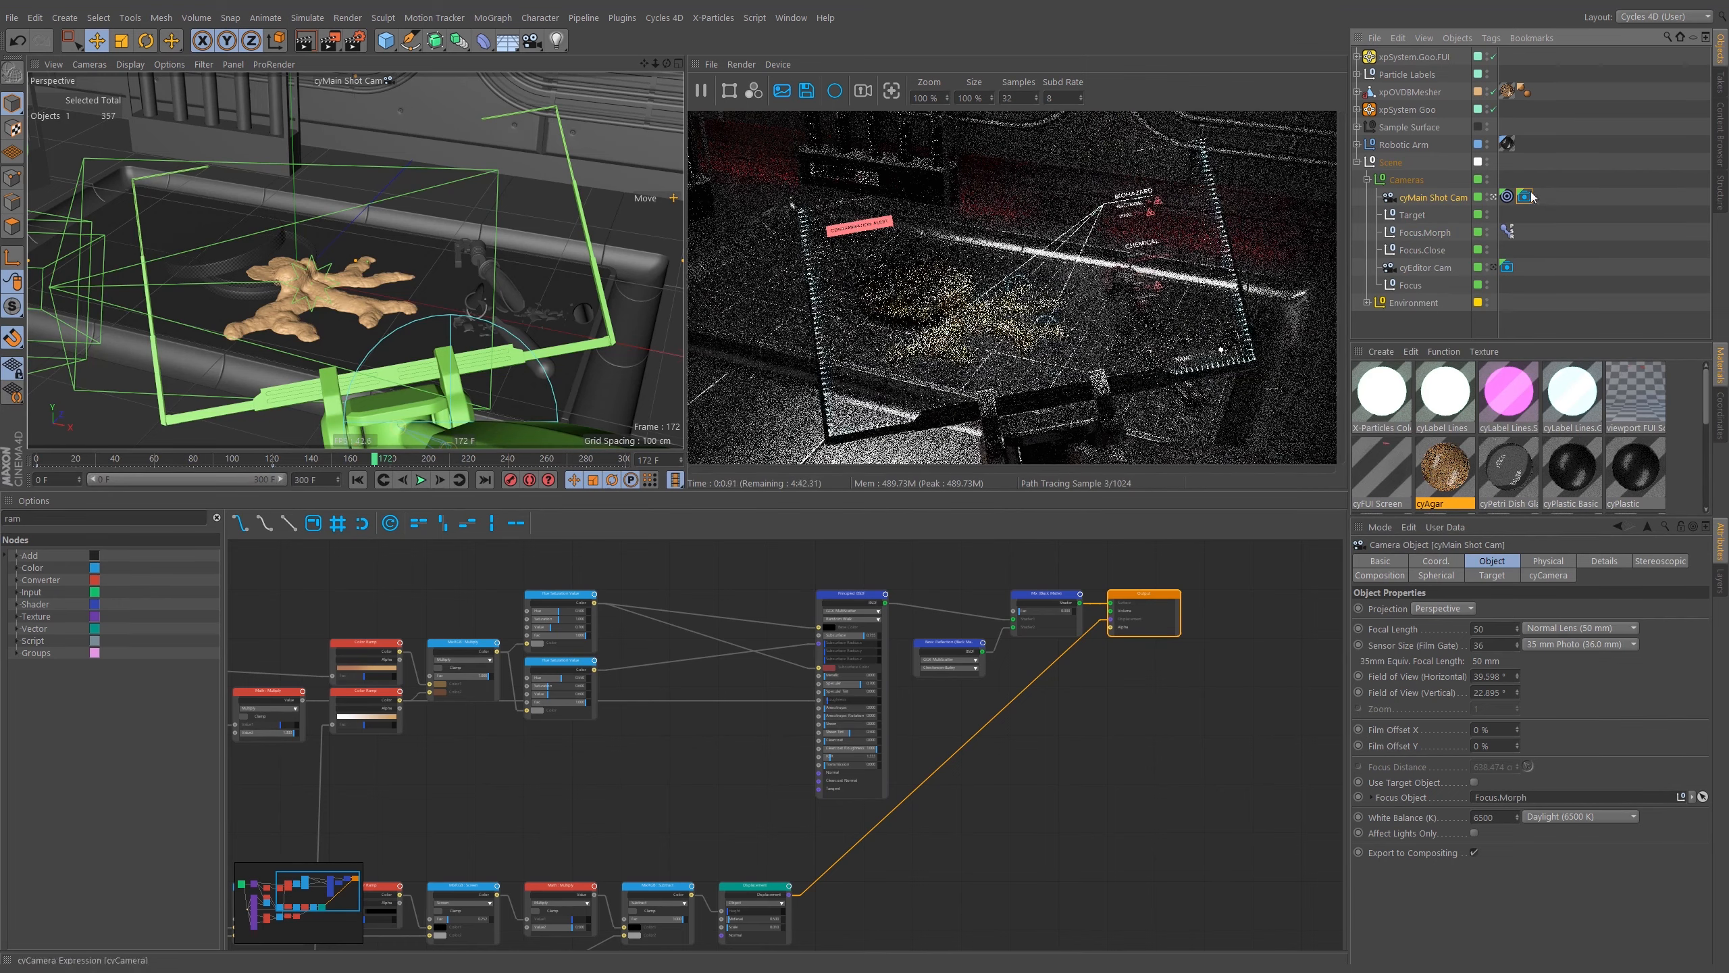
left_click(1427, 229)
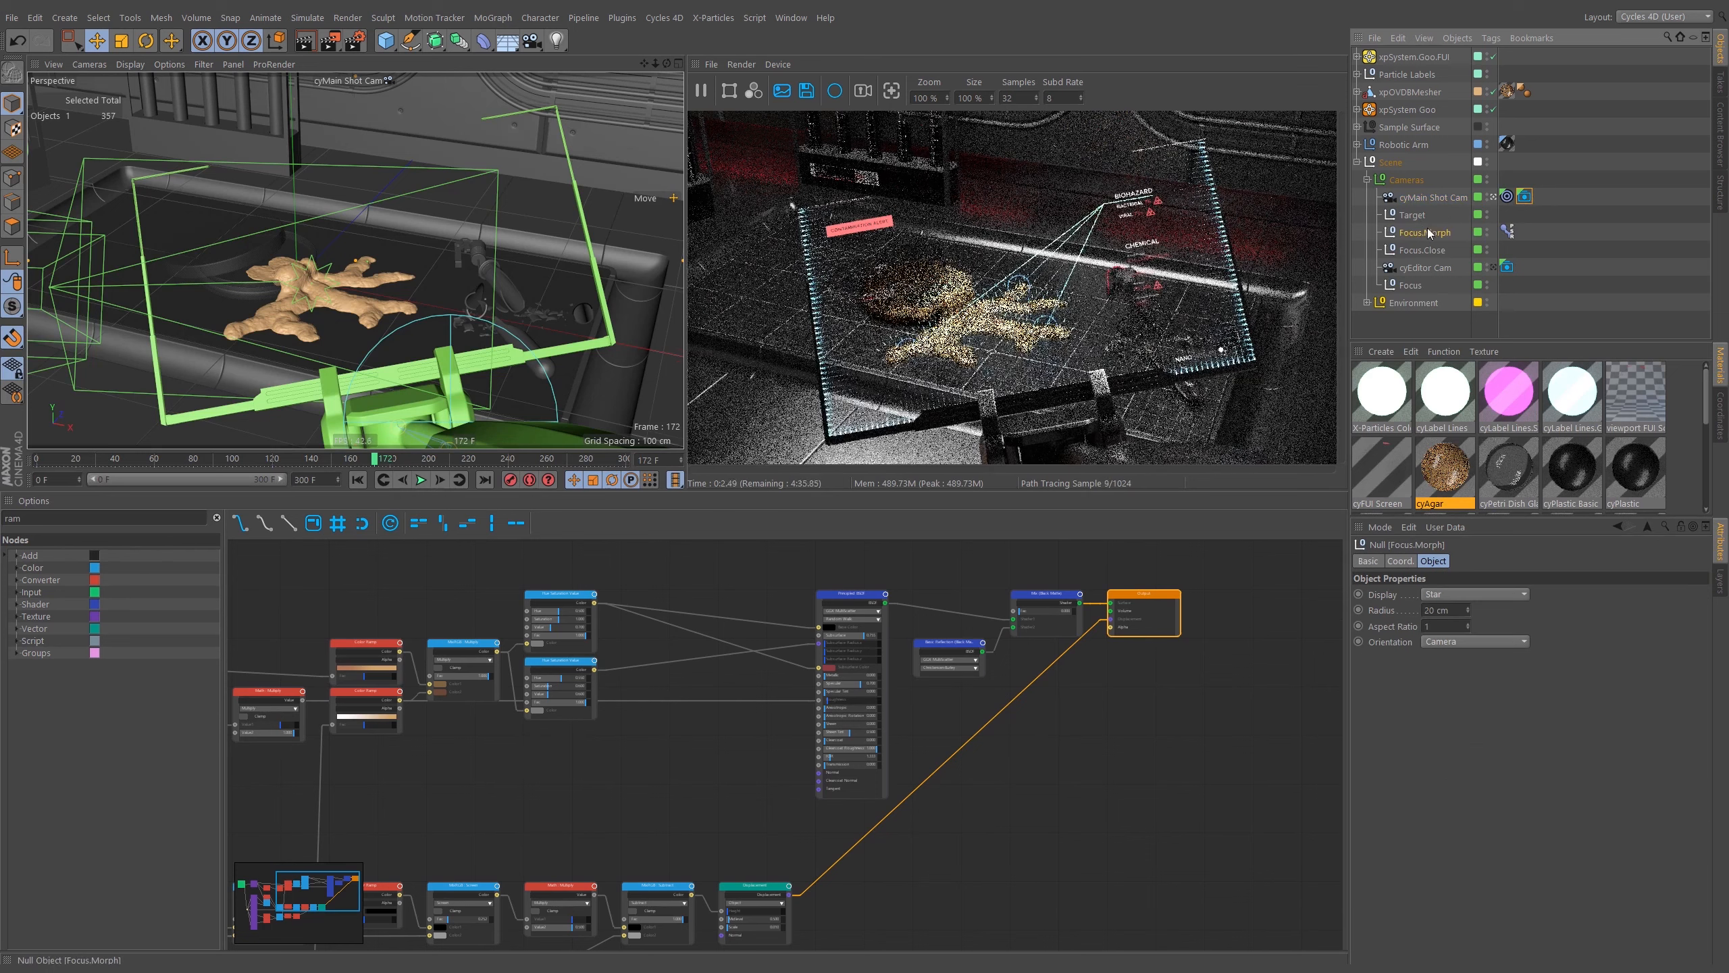
Set the cyCamera depth of field aperture size to 0.02 and scrub to frame 182.
left_click(1523, 197)
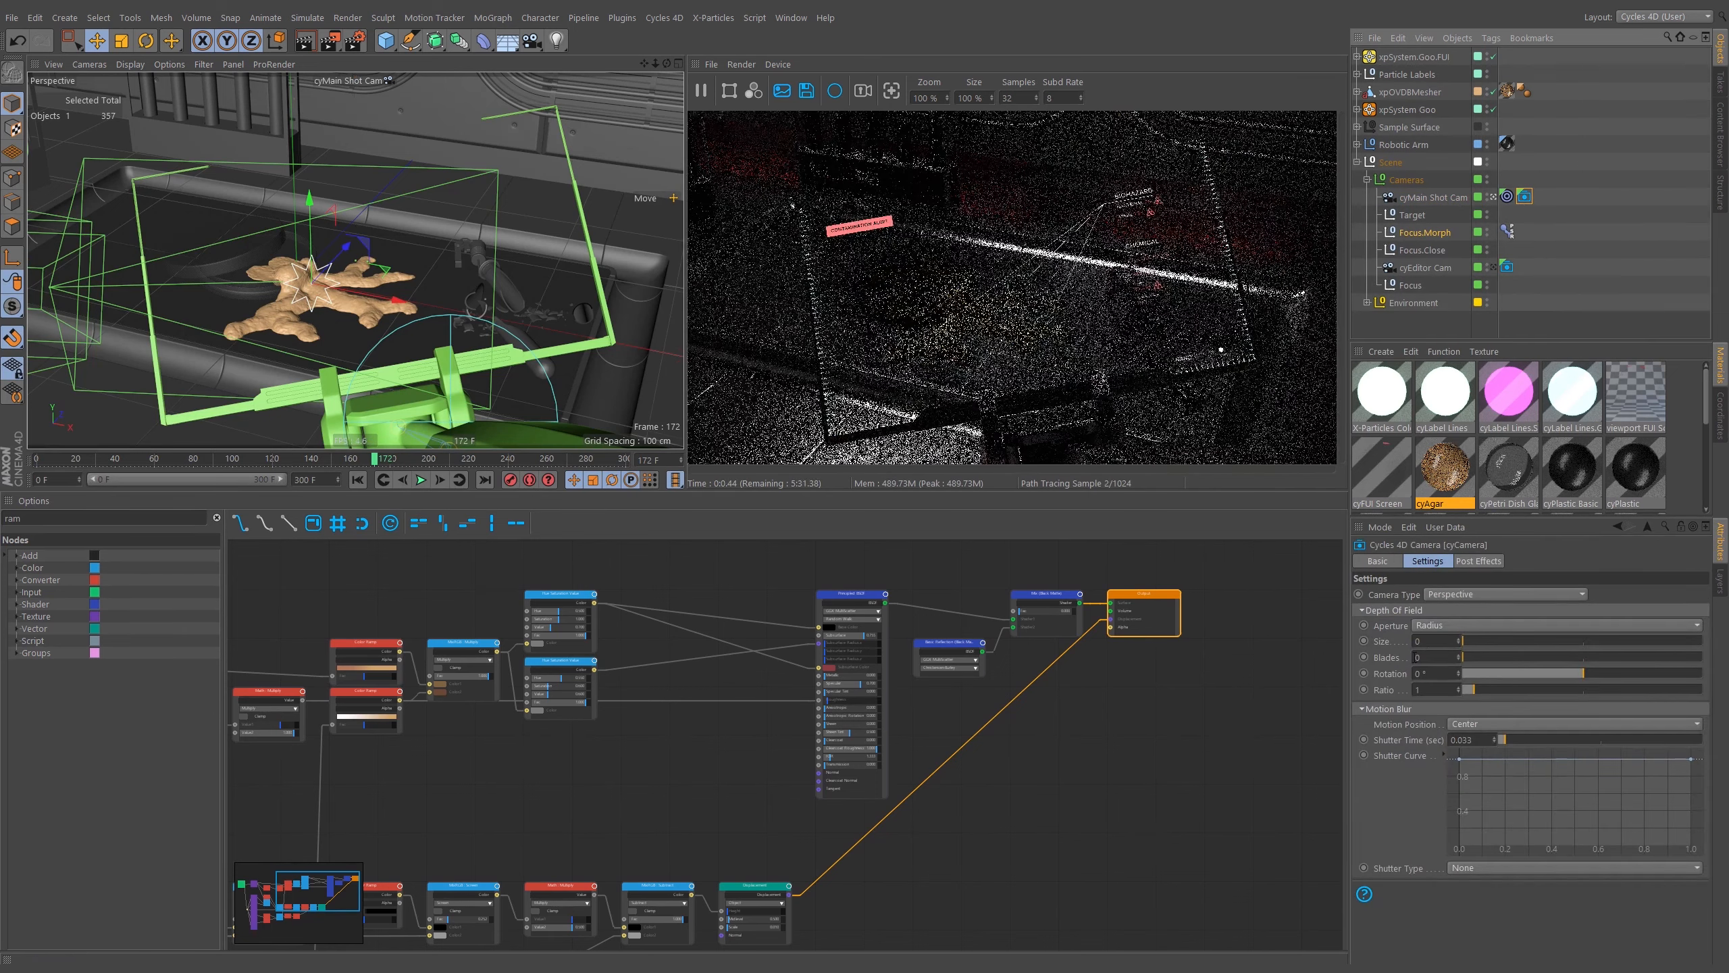
double_click(1428, 643)
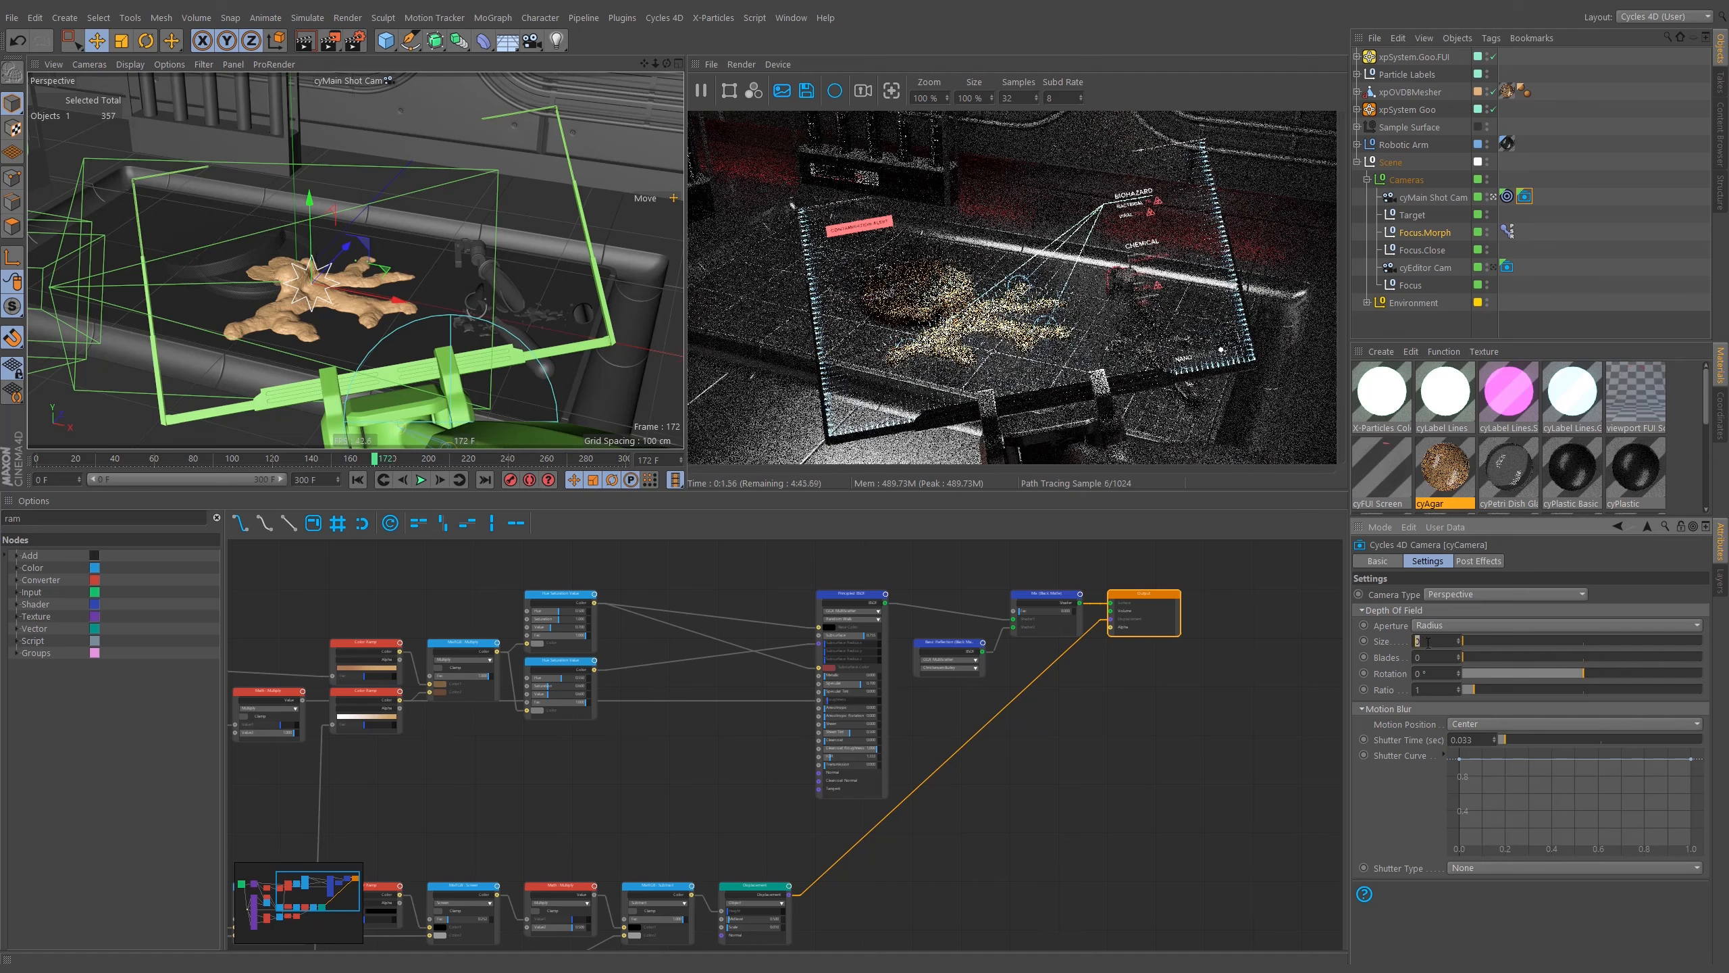
type("0.1")
key("Return")
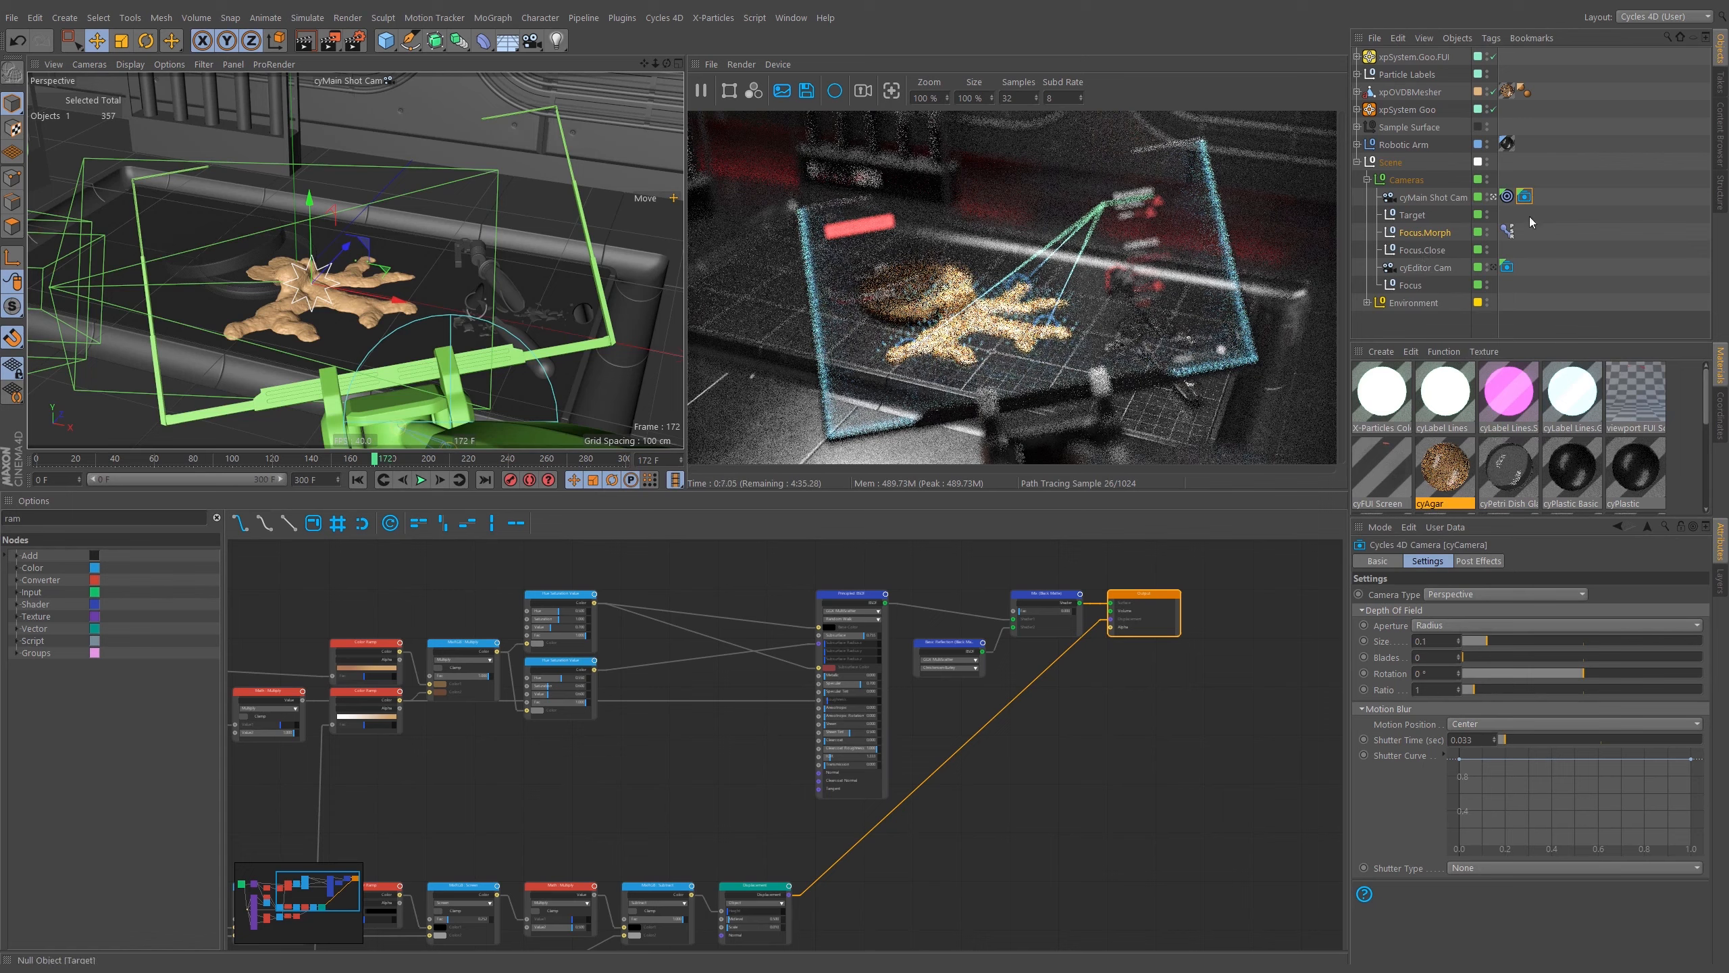
double_click(1438, 642)
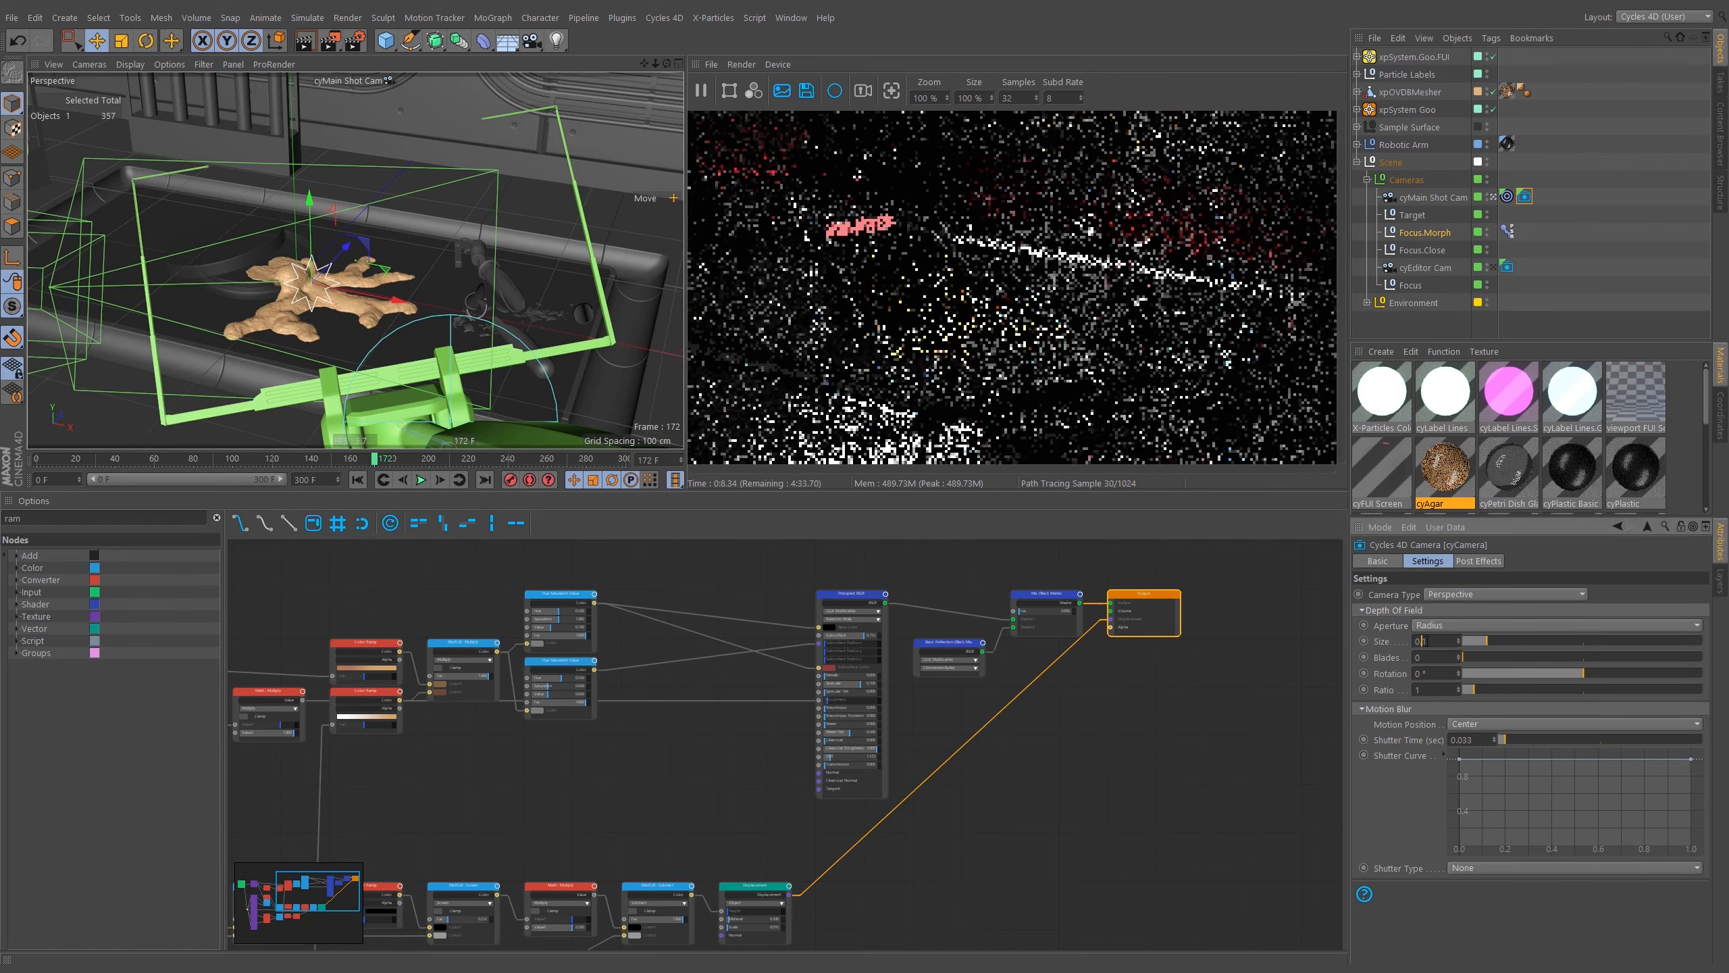
type("0.01")
key("Return")
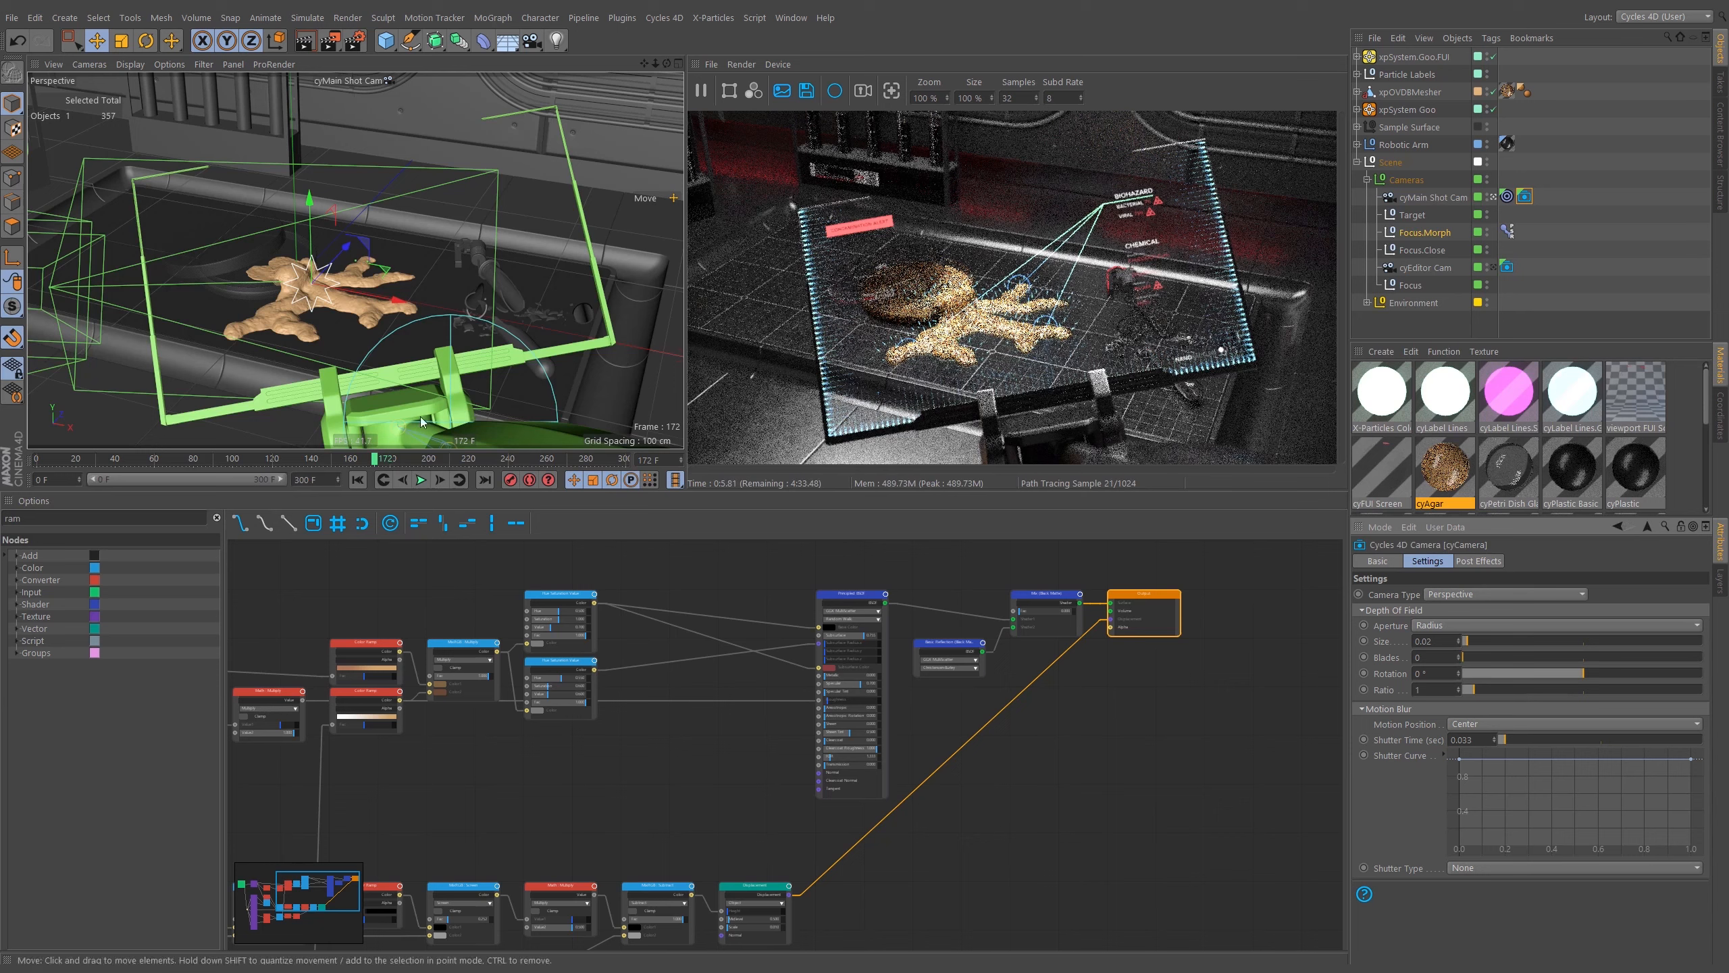
left_click(393, 462)
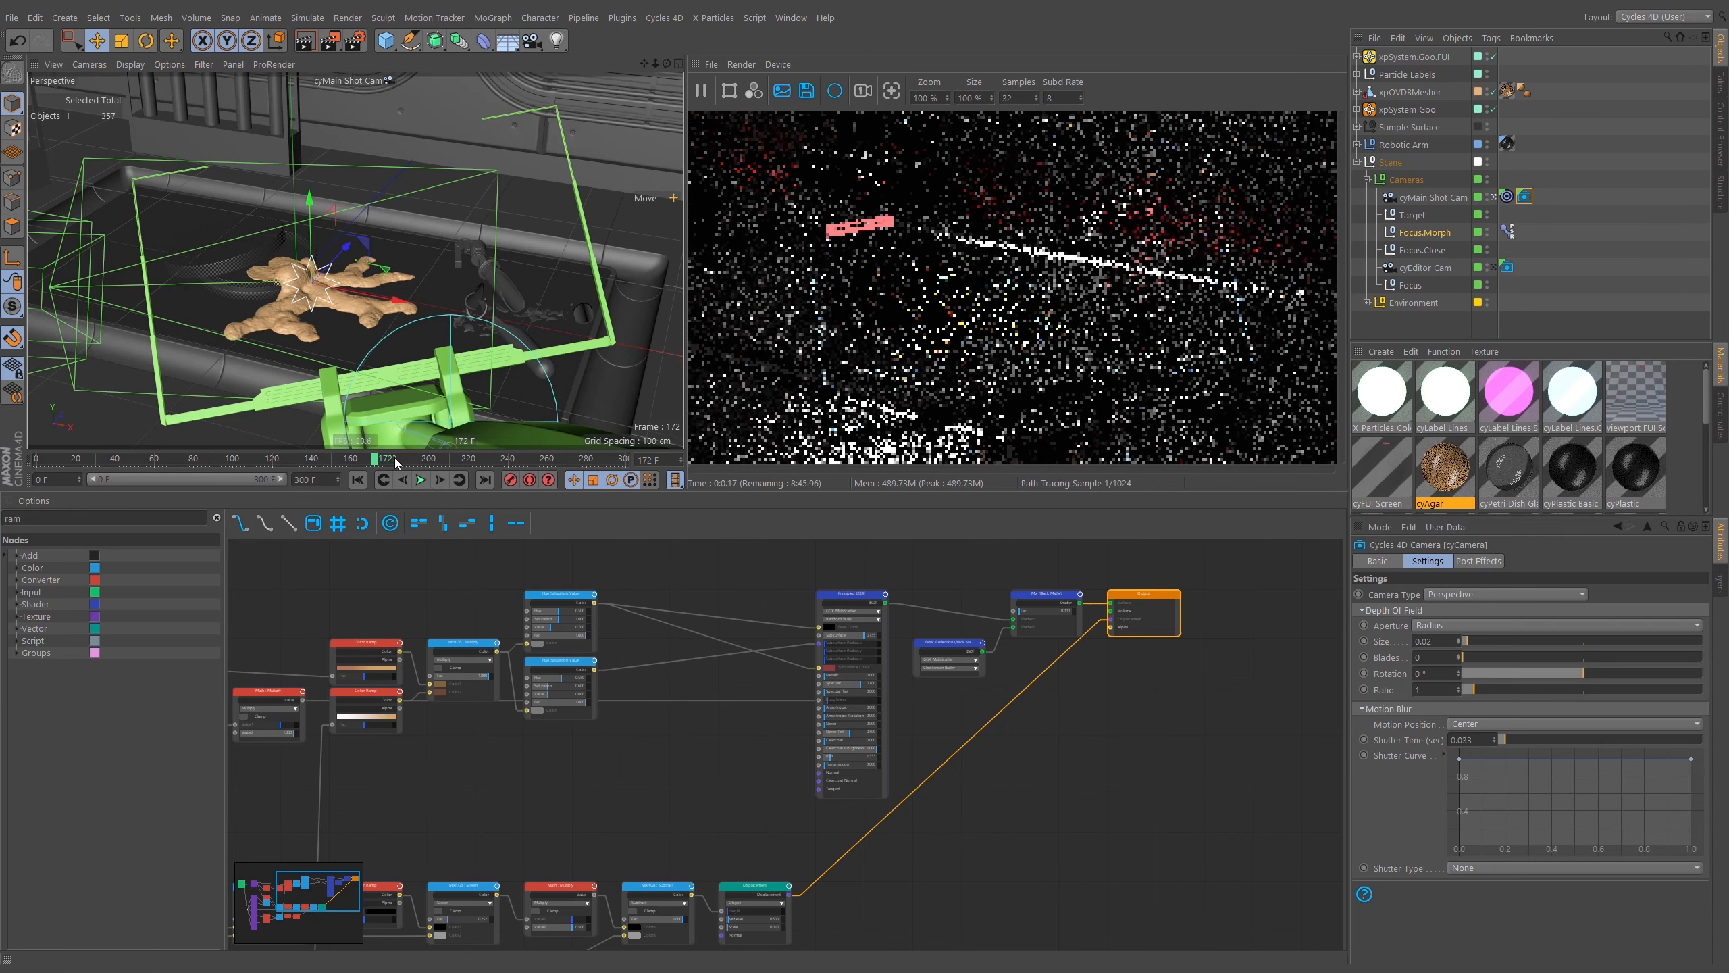
left_click(396, 461)
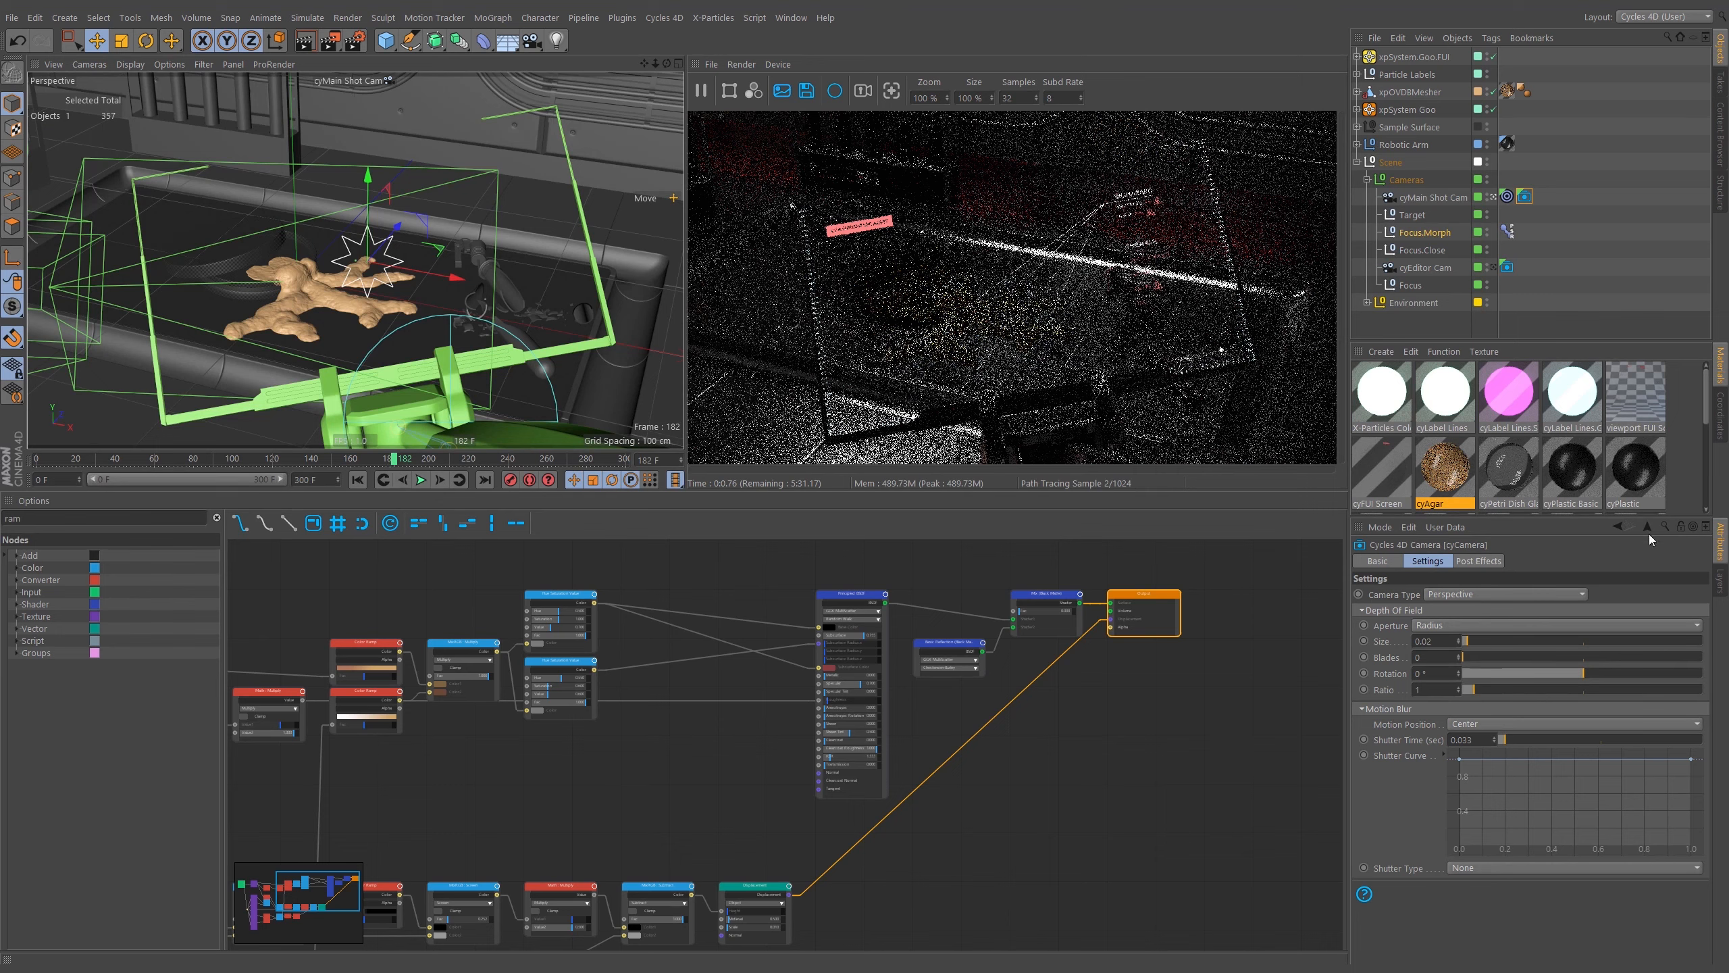
In the Layer Manager, turn off rendering for the scenery layers and the Sample Surface layer.
left_click(1720, 583)
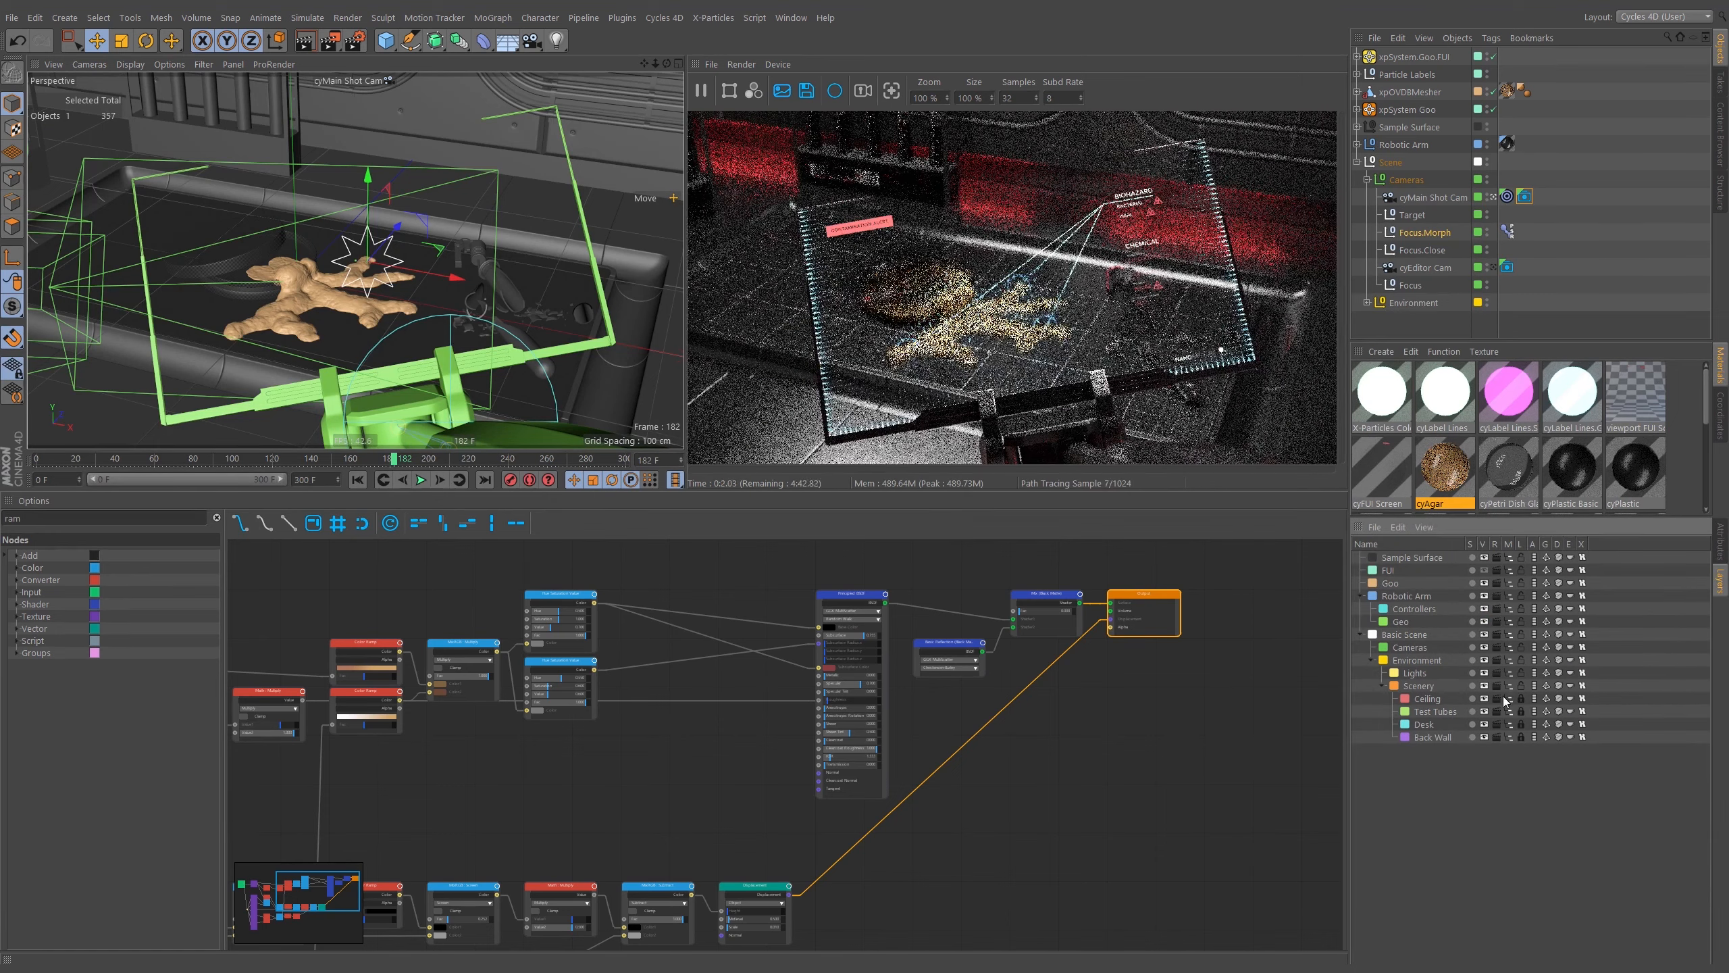
left_click_drag(1497, 699, 1500, 735)
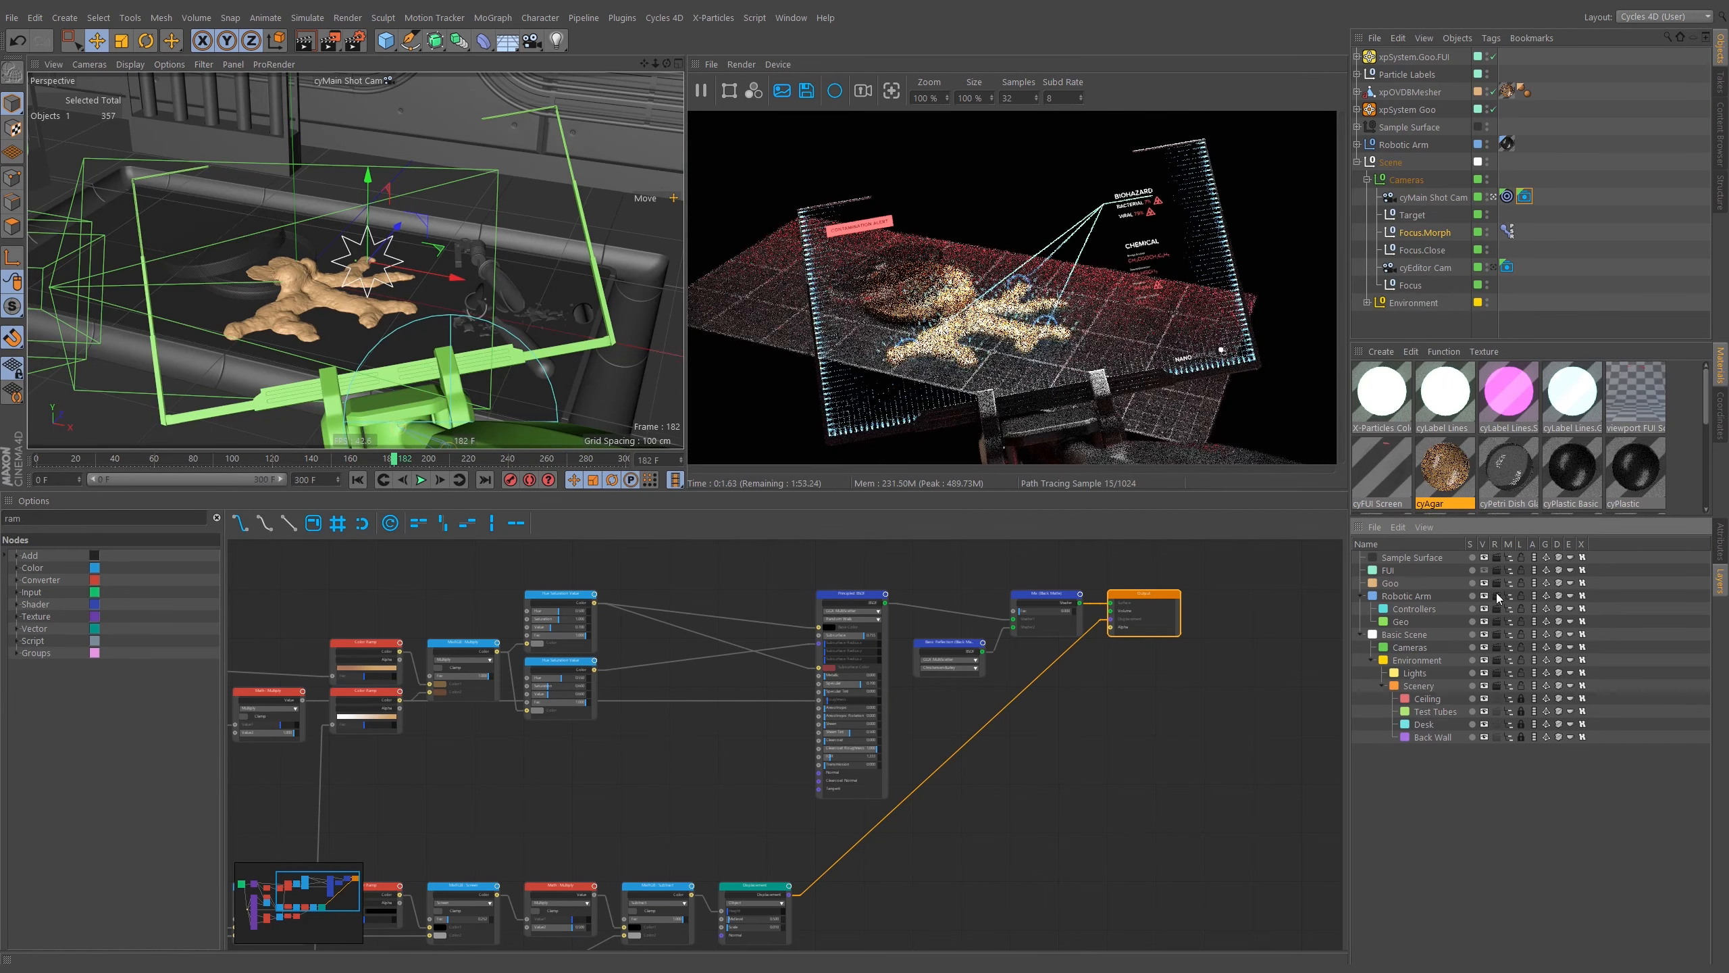
left_click(1496, 558)
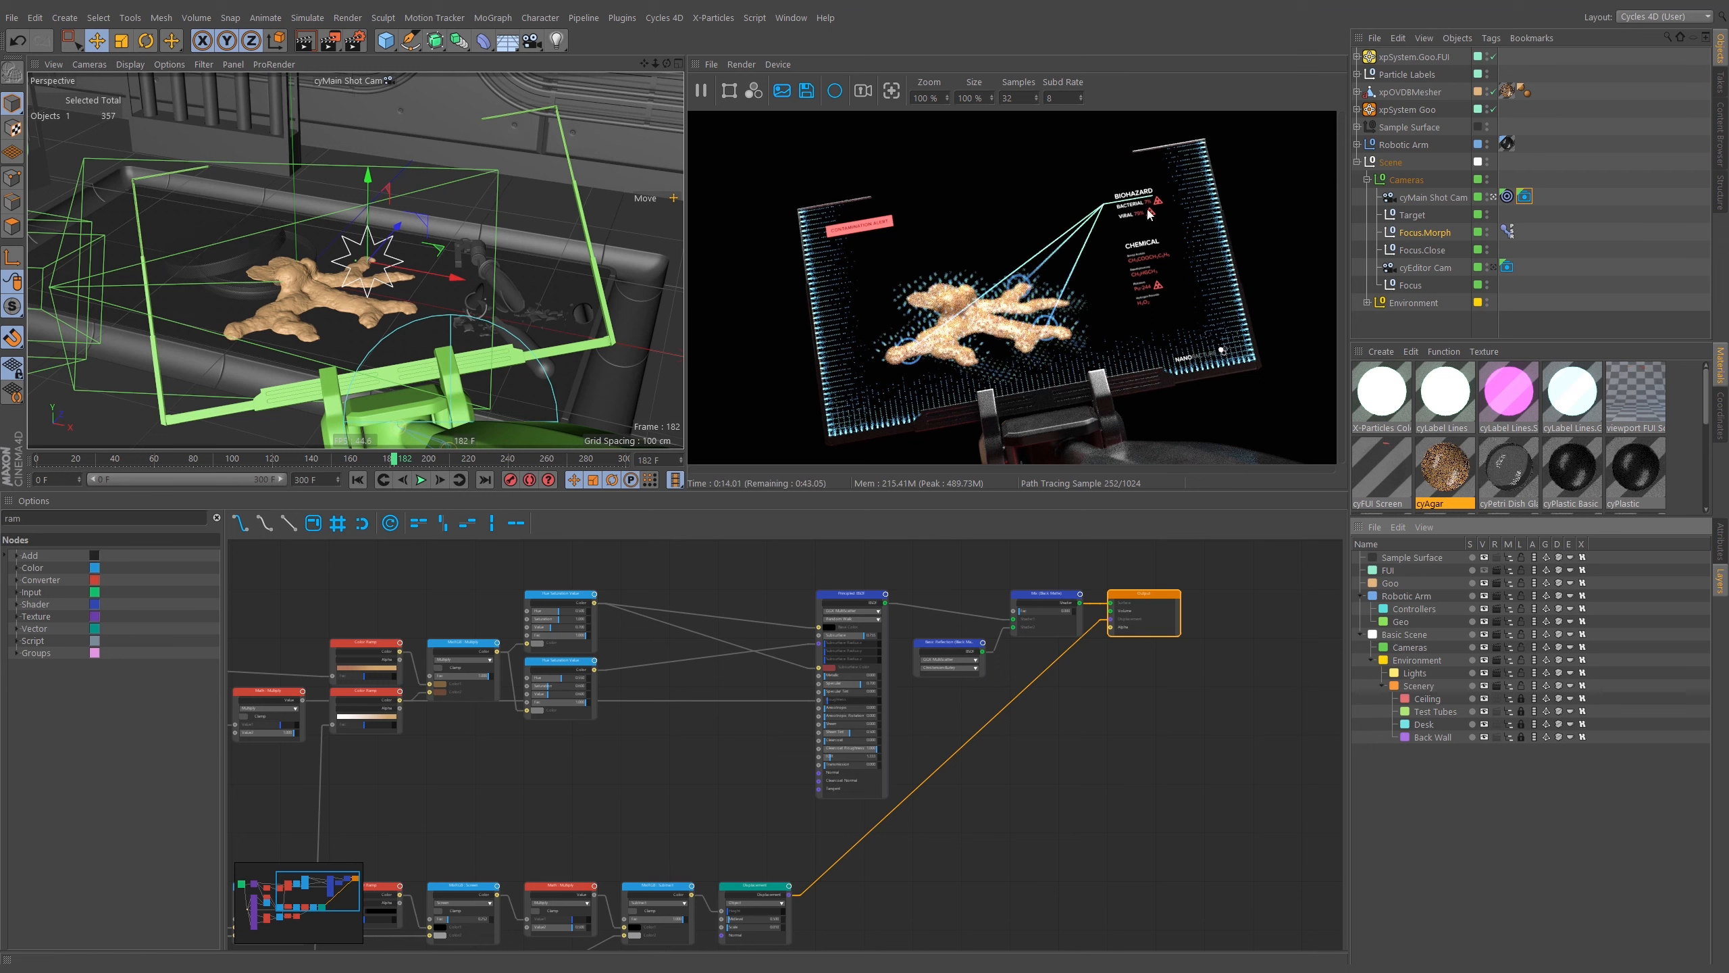
Select the camera's Pose Morph tag and the Focus.Morph tag, then scrub the timeline to frame 164 to check focus.
left_click(1524, 196)
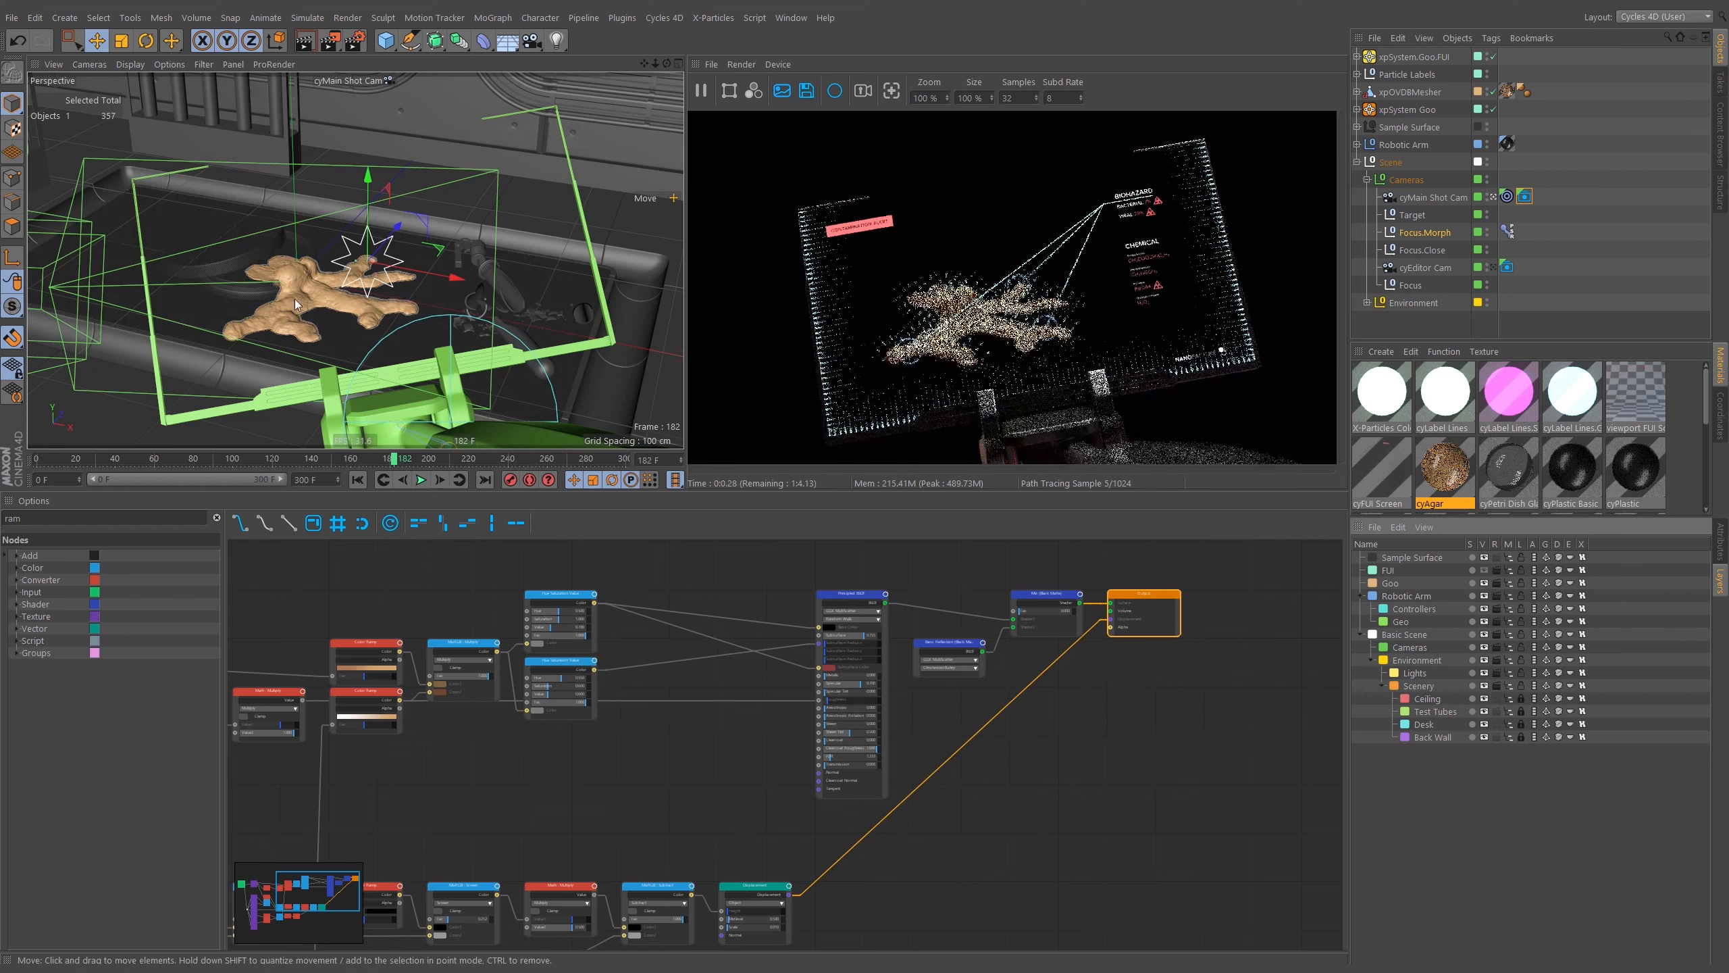
left_click(1507, 231)
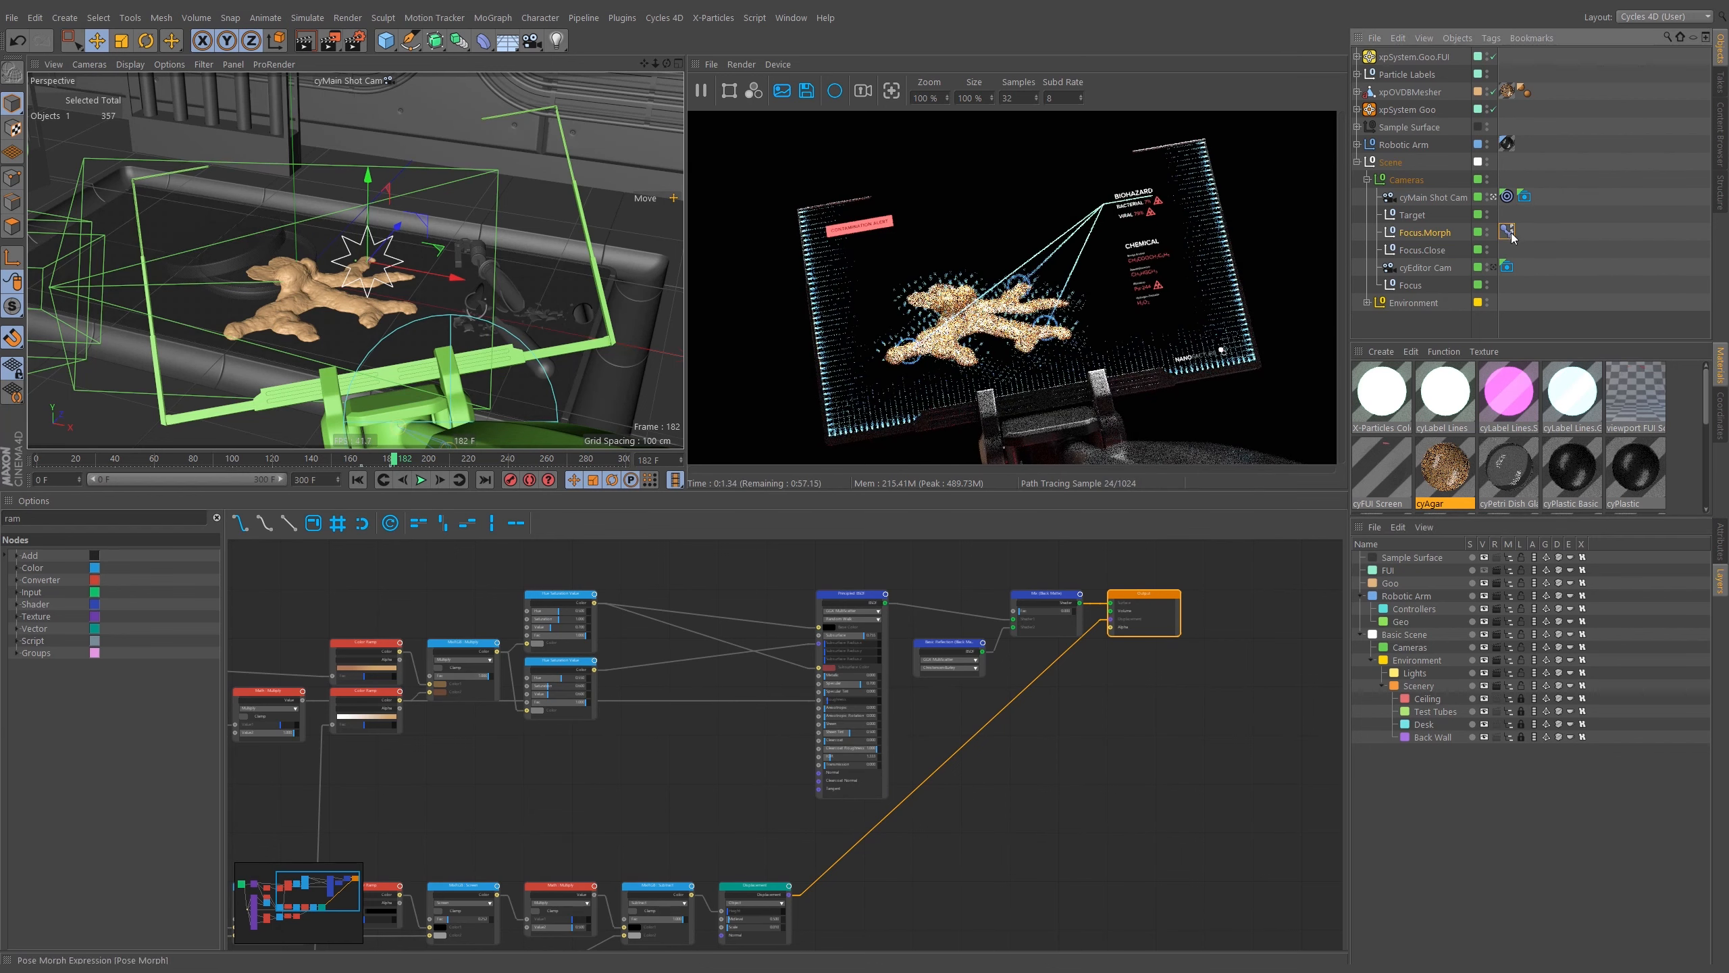
left_click(360, 458)
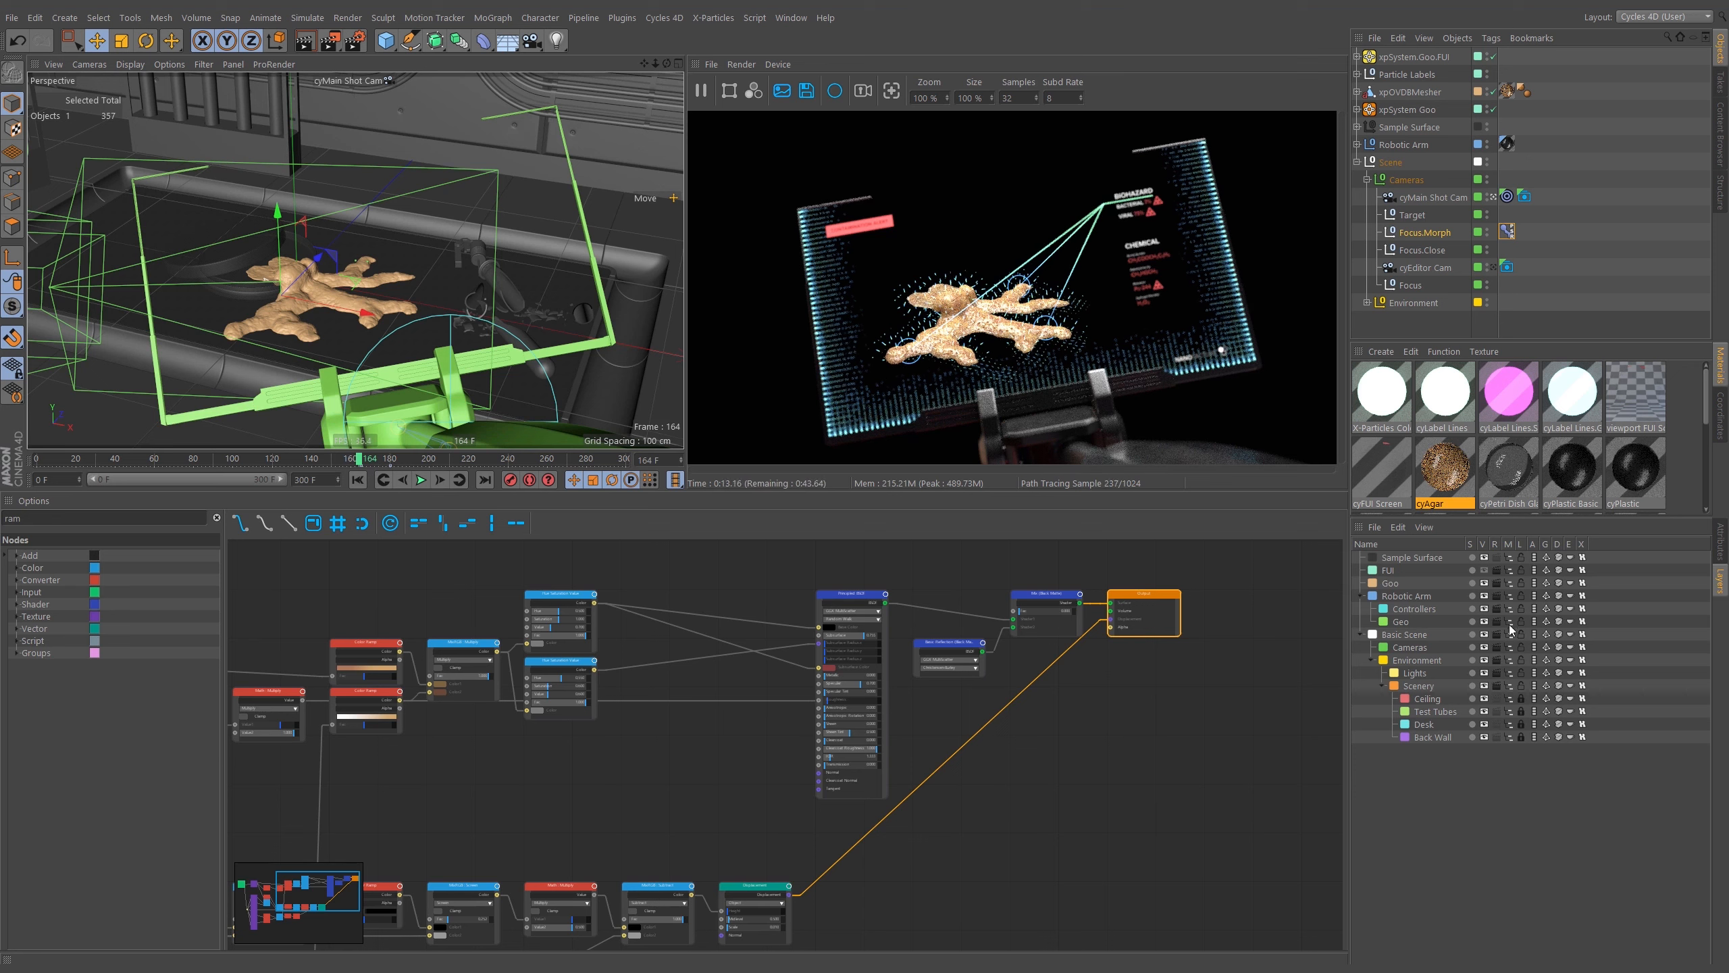
Collapse the Cameras and Scene hierarchies in the Object Manager.
left_click(1543, 230)
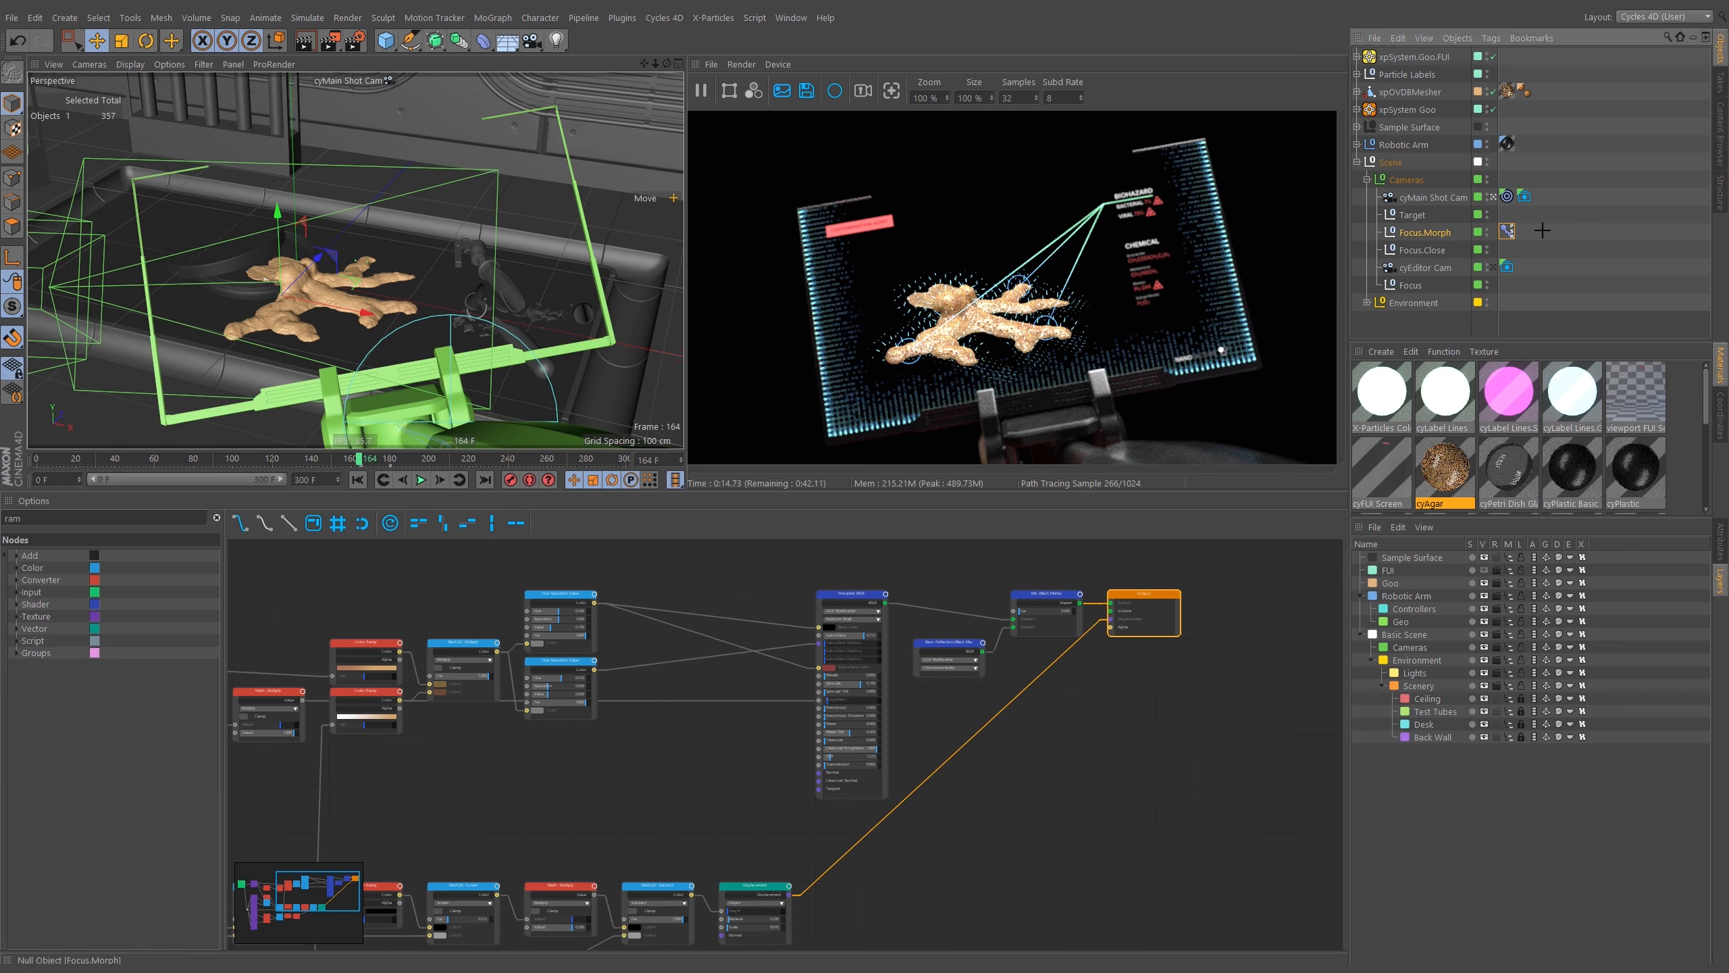
left_click(1367, 180)
left_click(1357, 162)
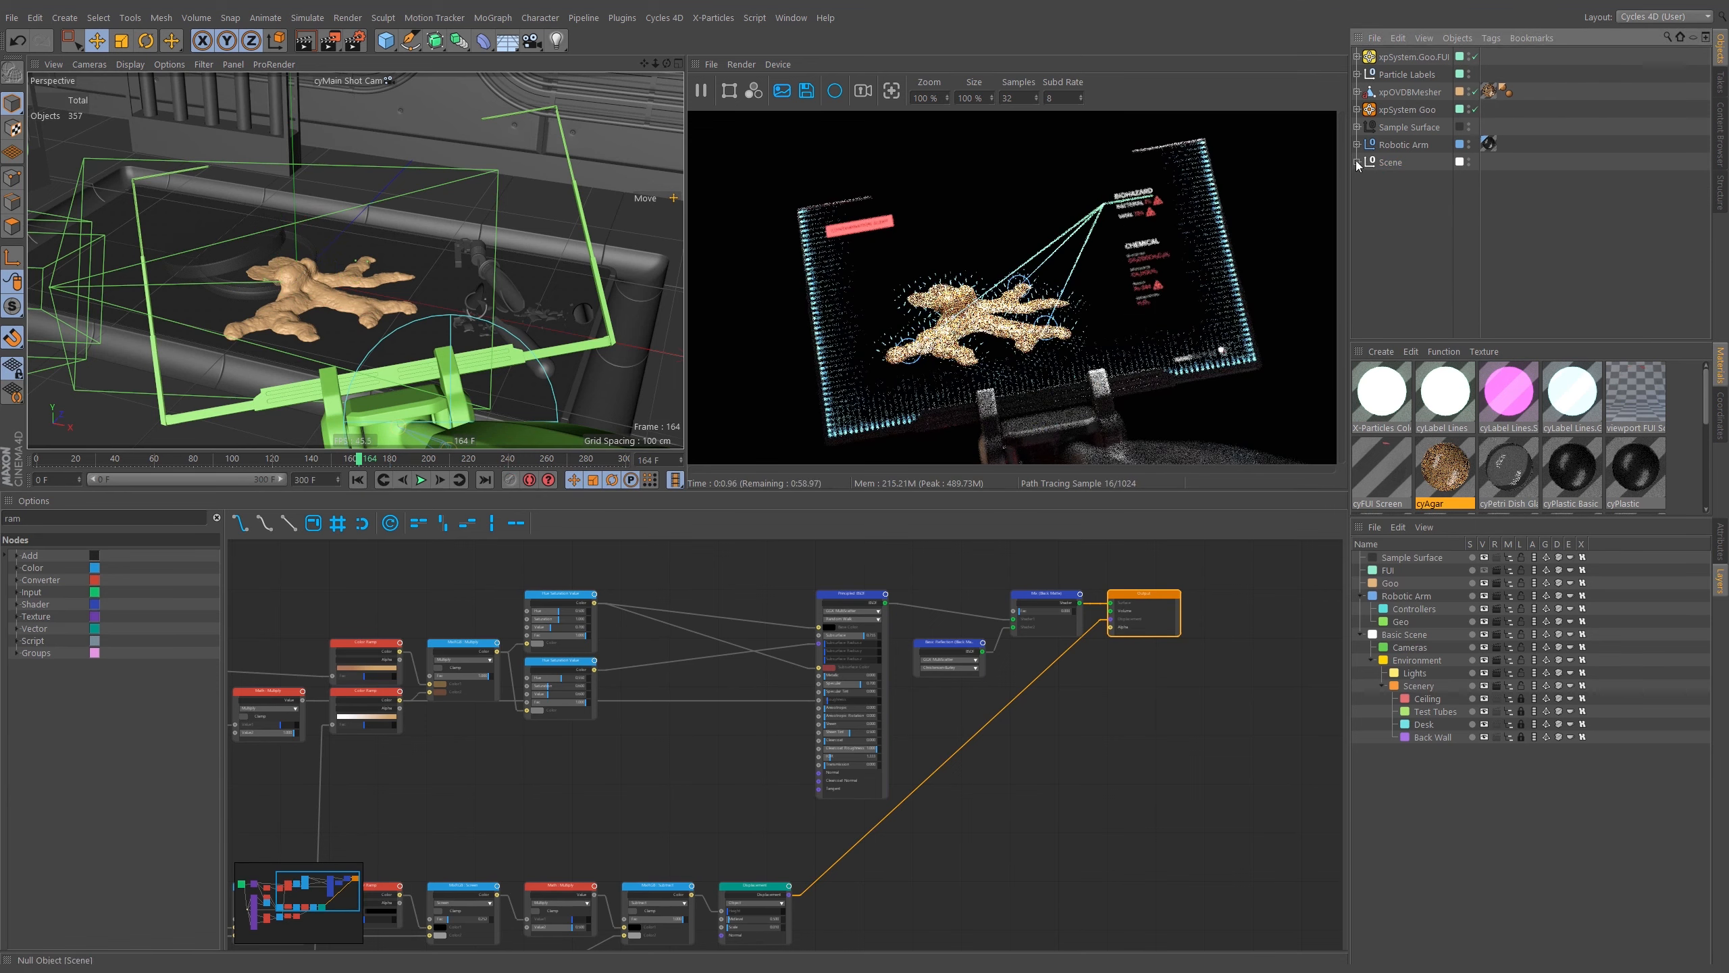
left_click(1357, 109)
left_click(1357, 110)
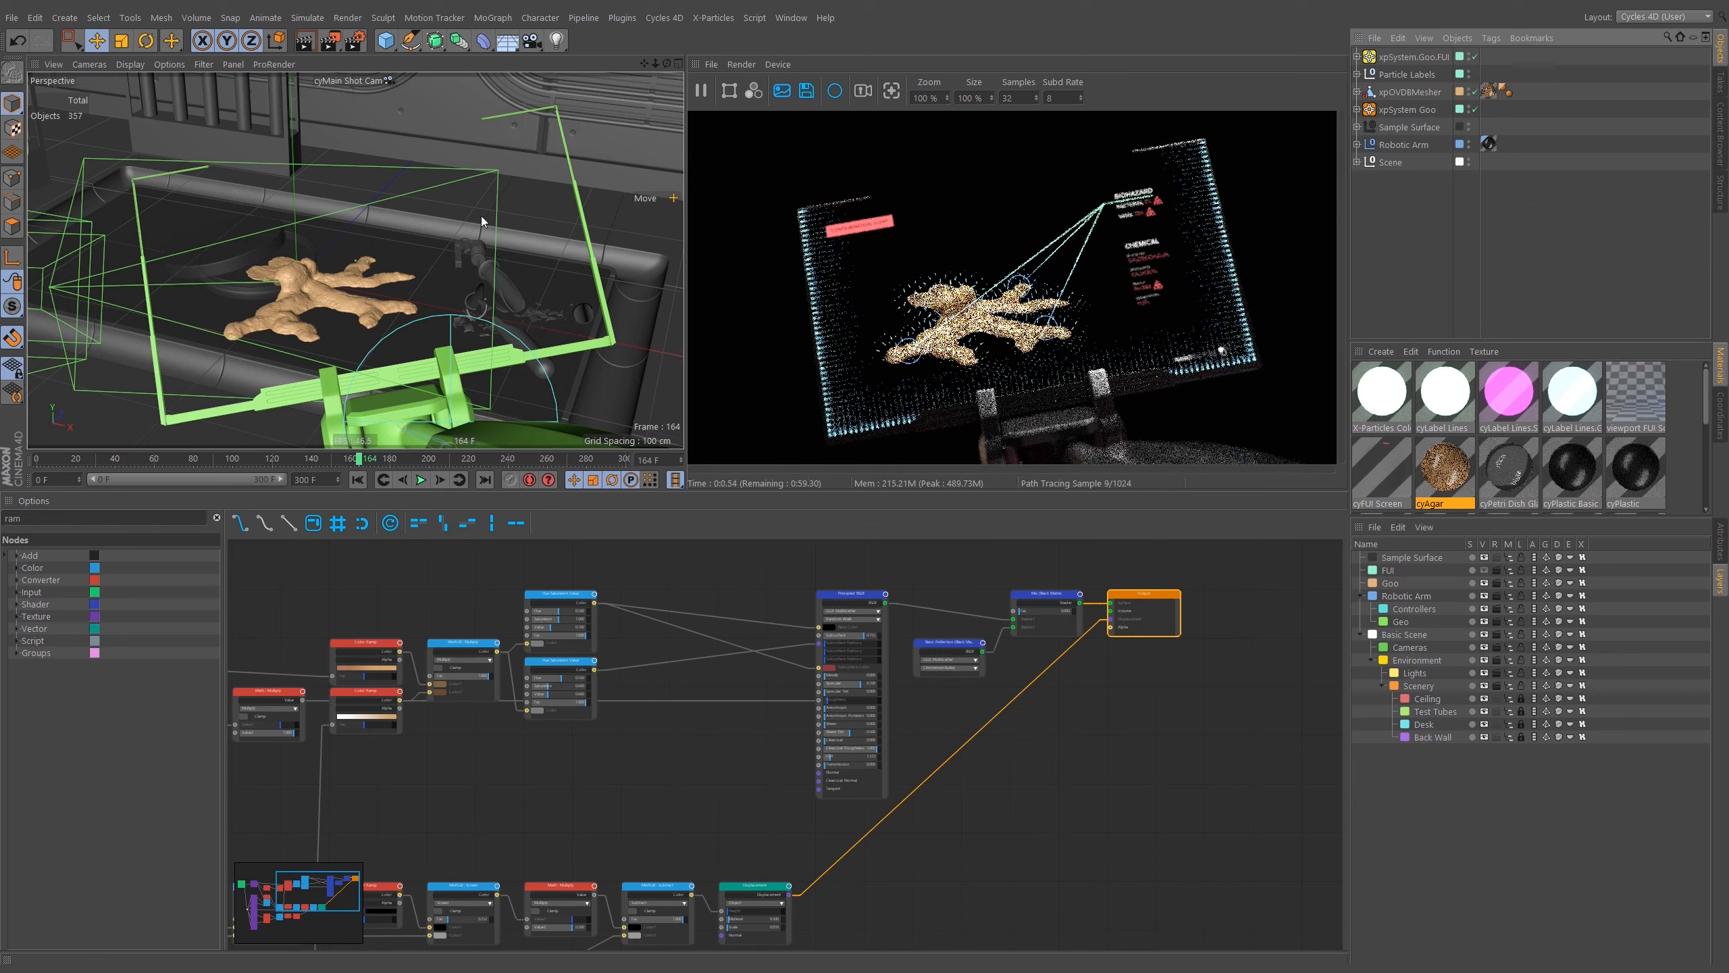
Re-enable rendering of the Sample Surface layer and toggle the FUI layer's flags off and back on.
left_click(1496, 557)
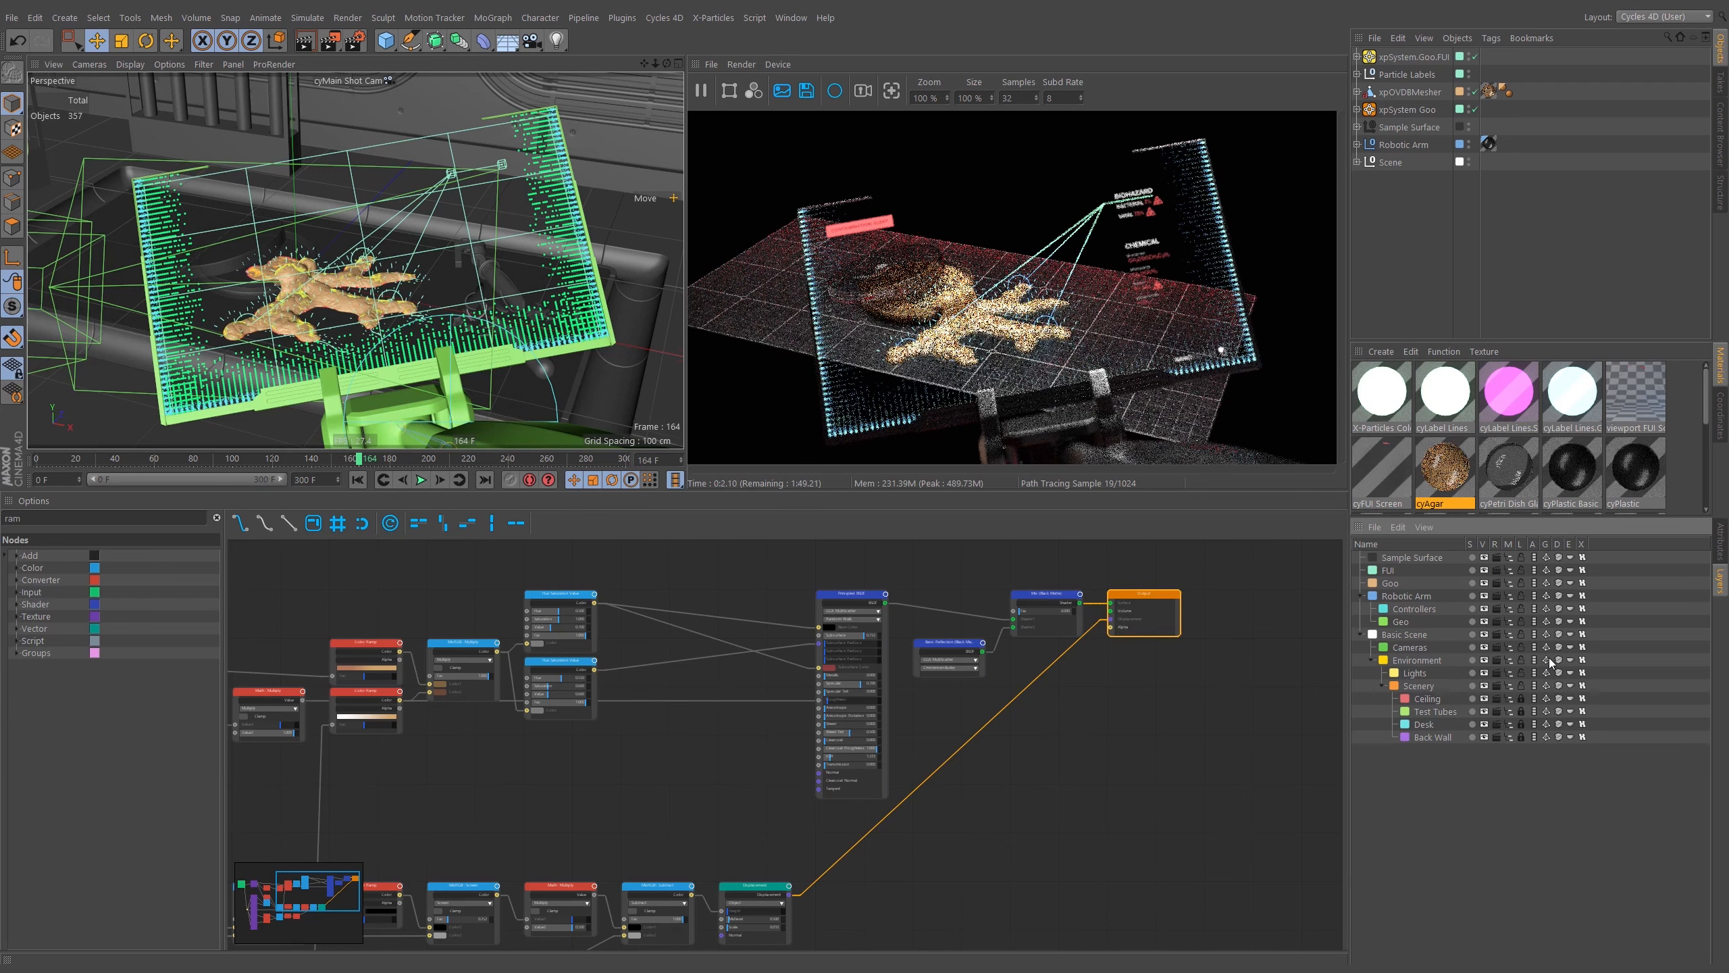
left_click(1496, 570)
left_click(1484, 570)
left_click(1522, 572)
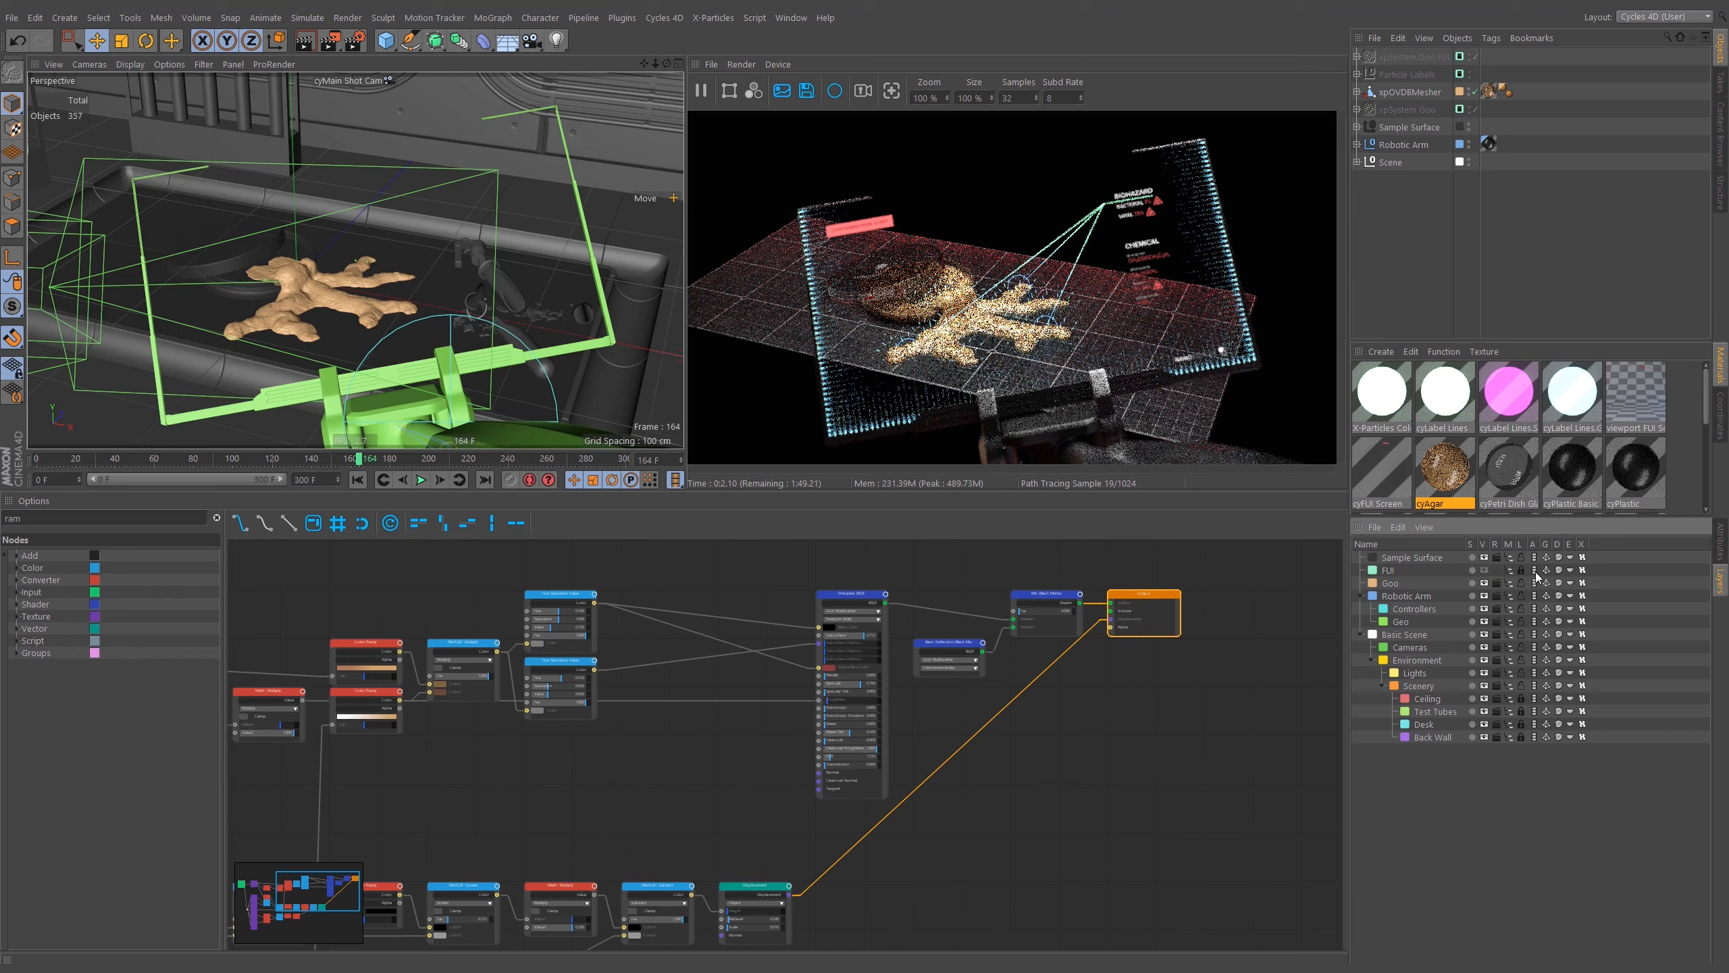
left_click(1558, 570)
left_click(1569, 570)
left_click(1582, 571)
left_click(1509, 571)
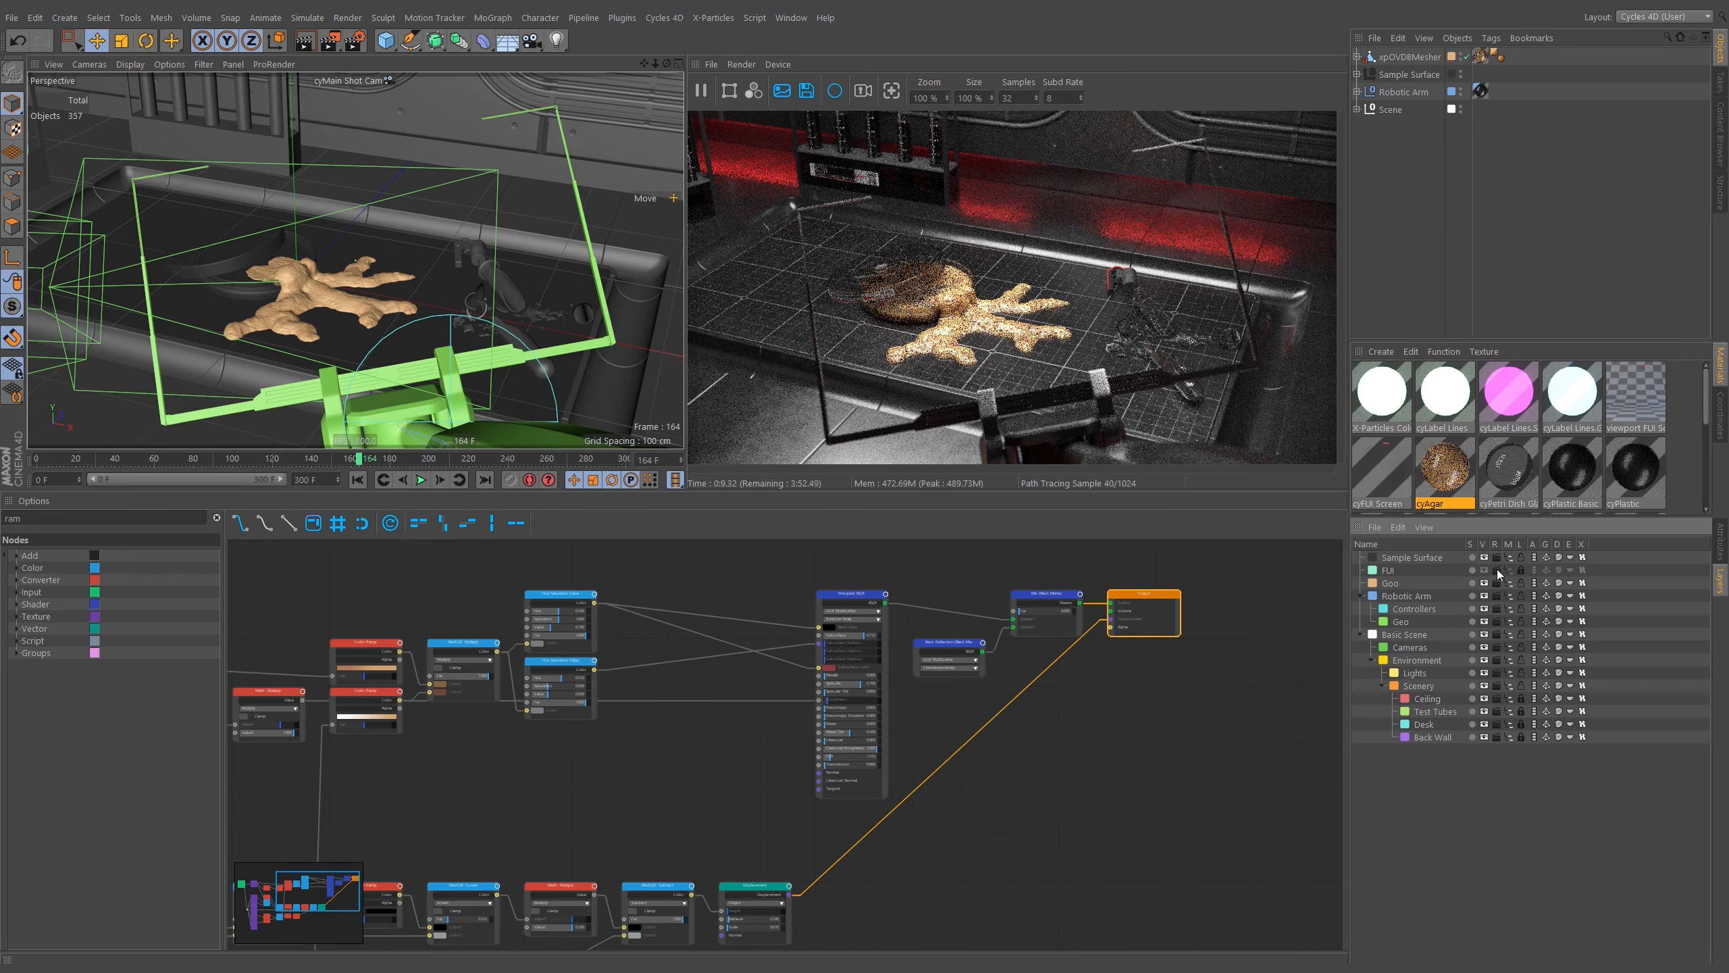
left_click_drag(1485, 570, 1573, 571)
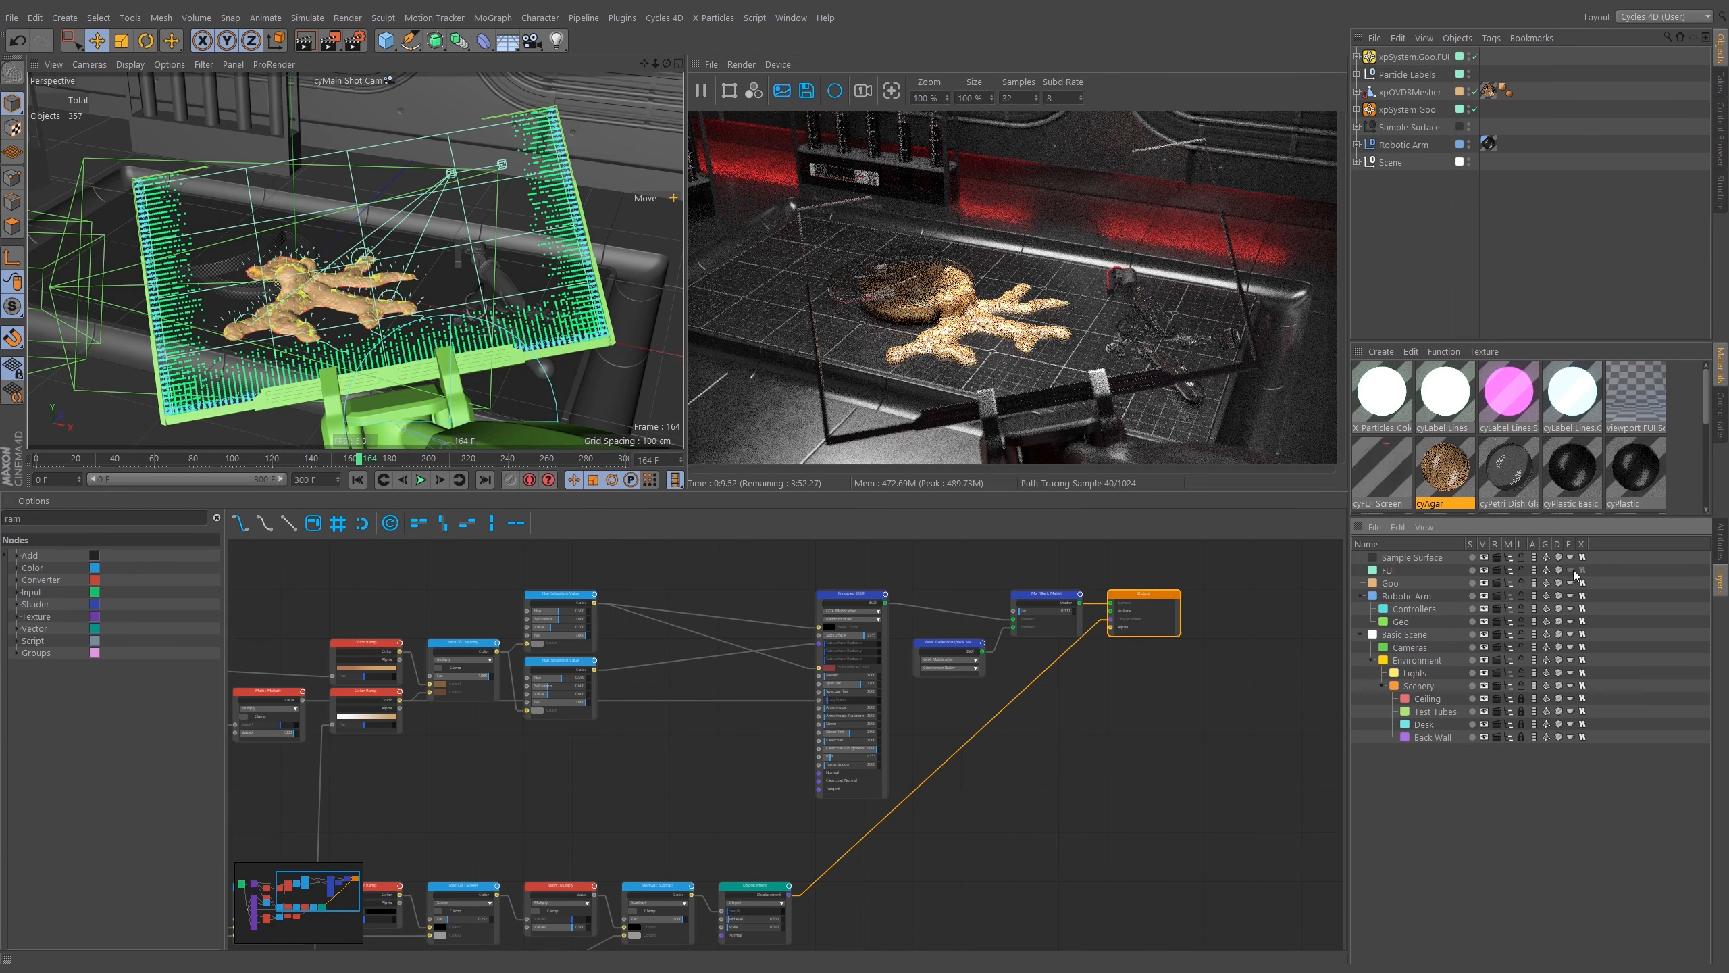
Open the Take Manager.
left_click(1720, 82)
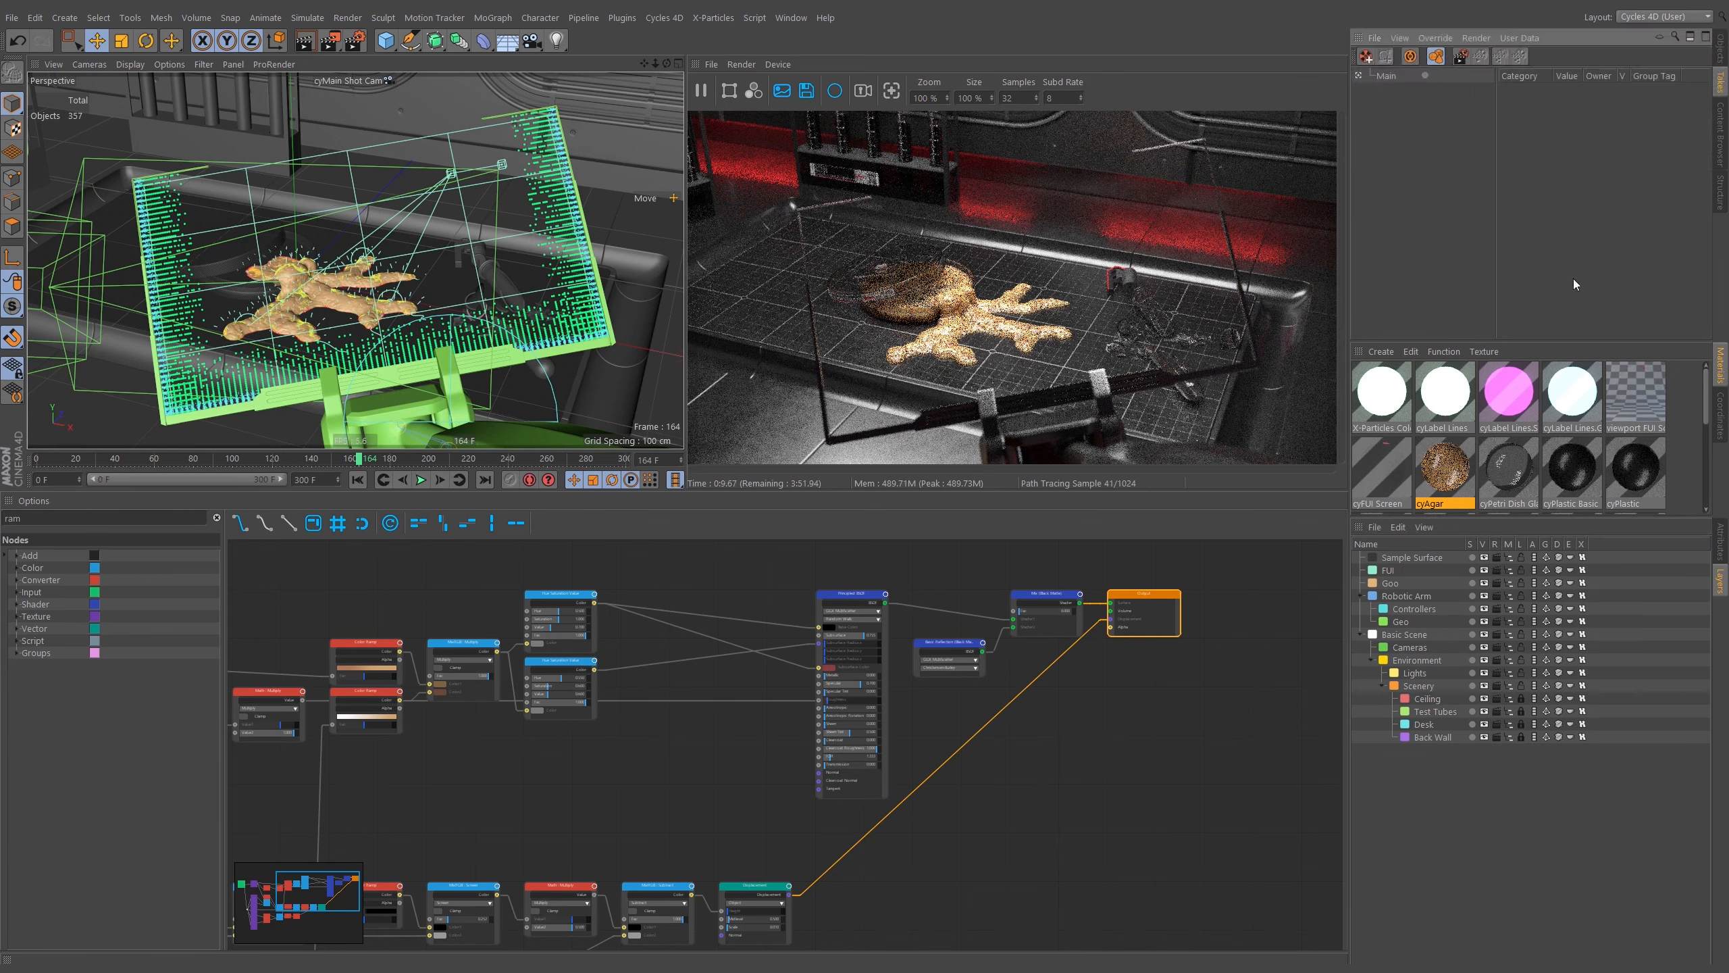
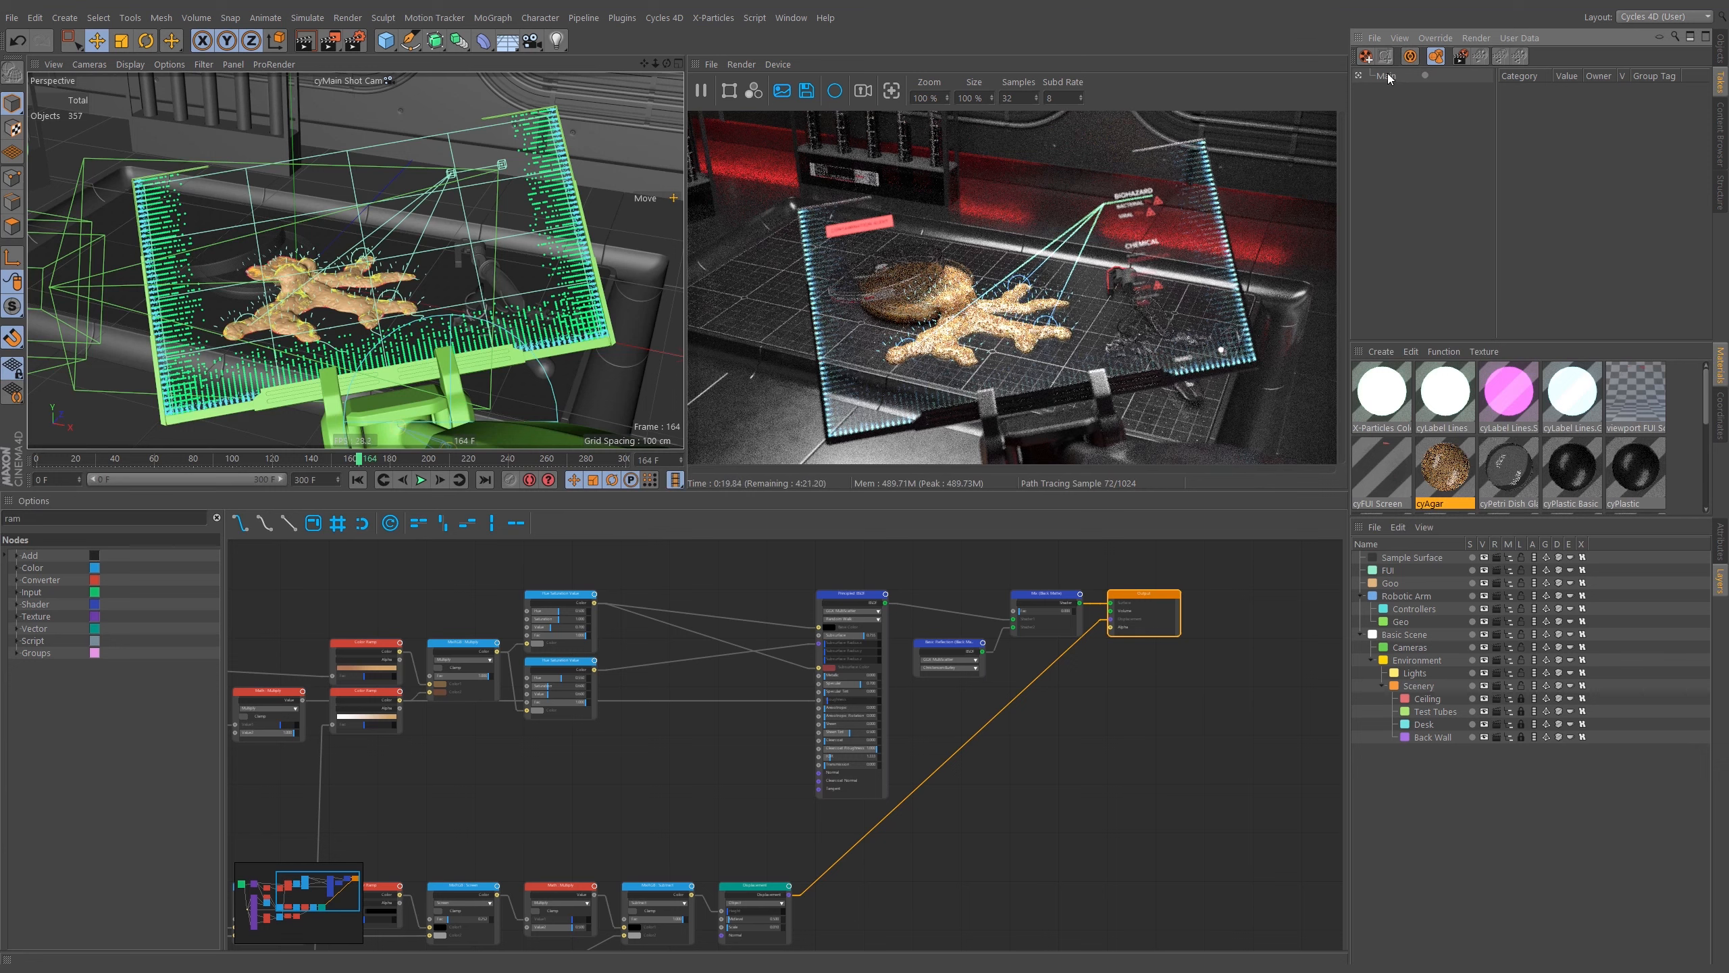
Create a new take in the Take Manager and rename it Beauty.
left_click(1366, 56)
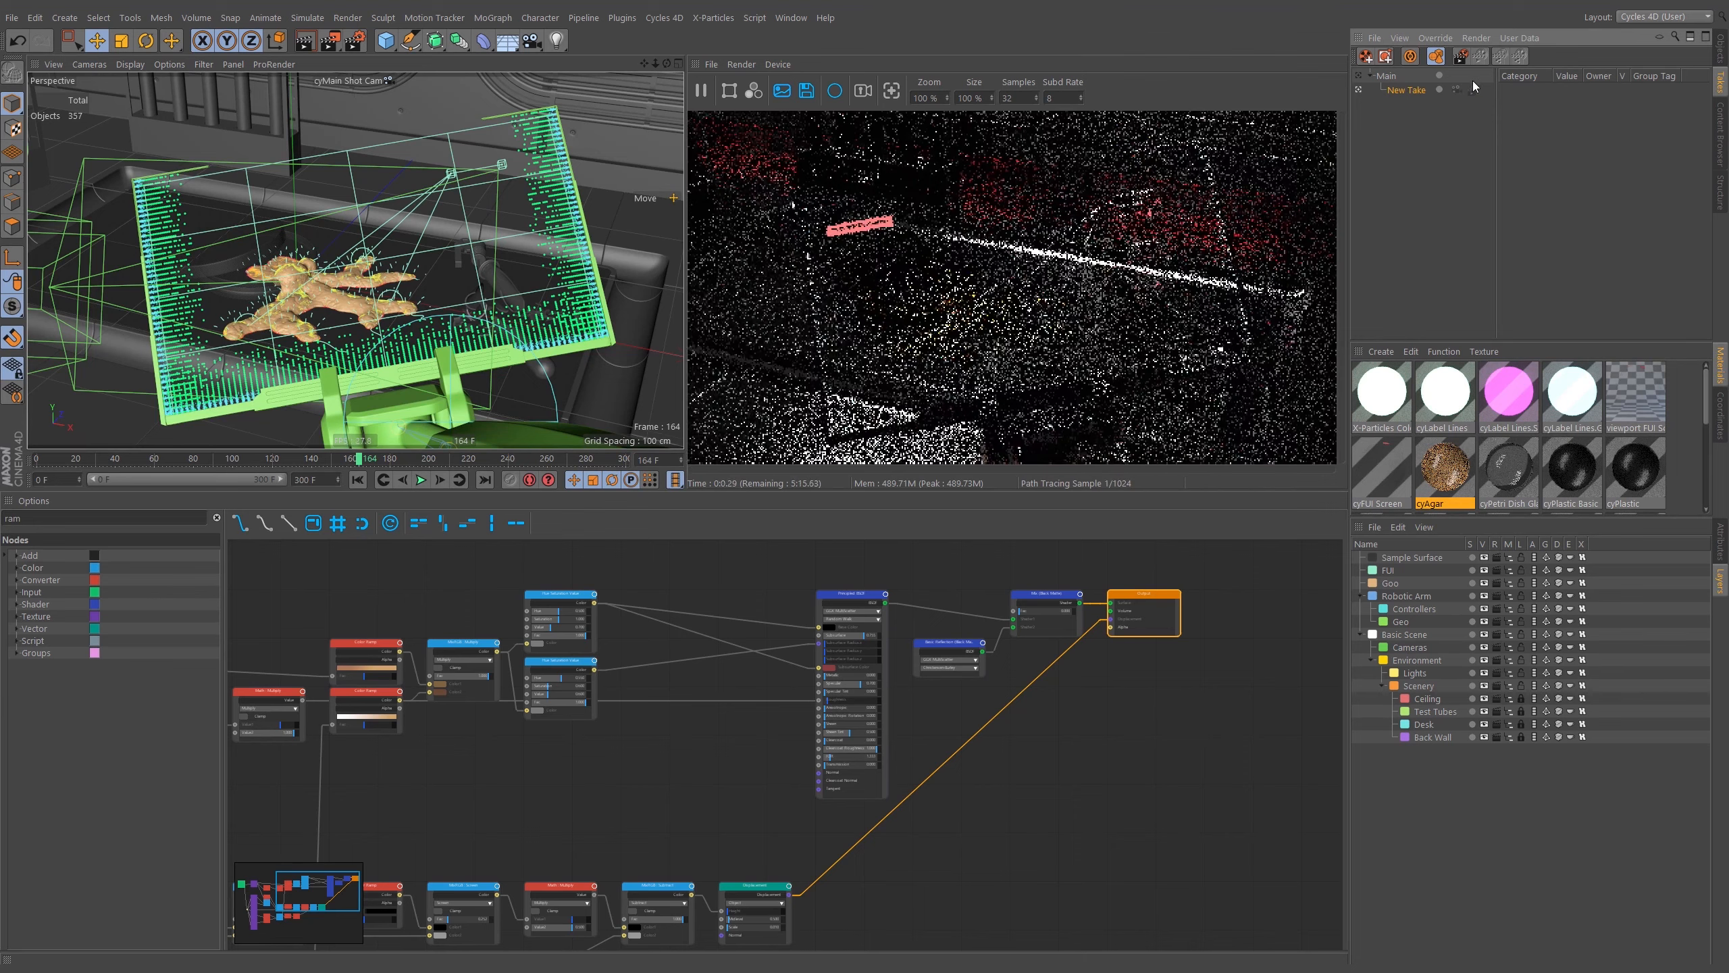
double_click(1409, 90)
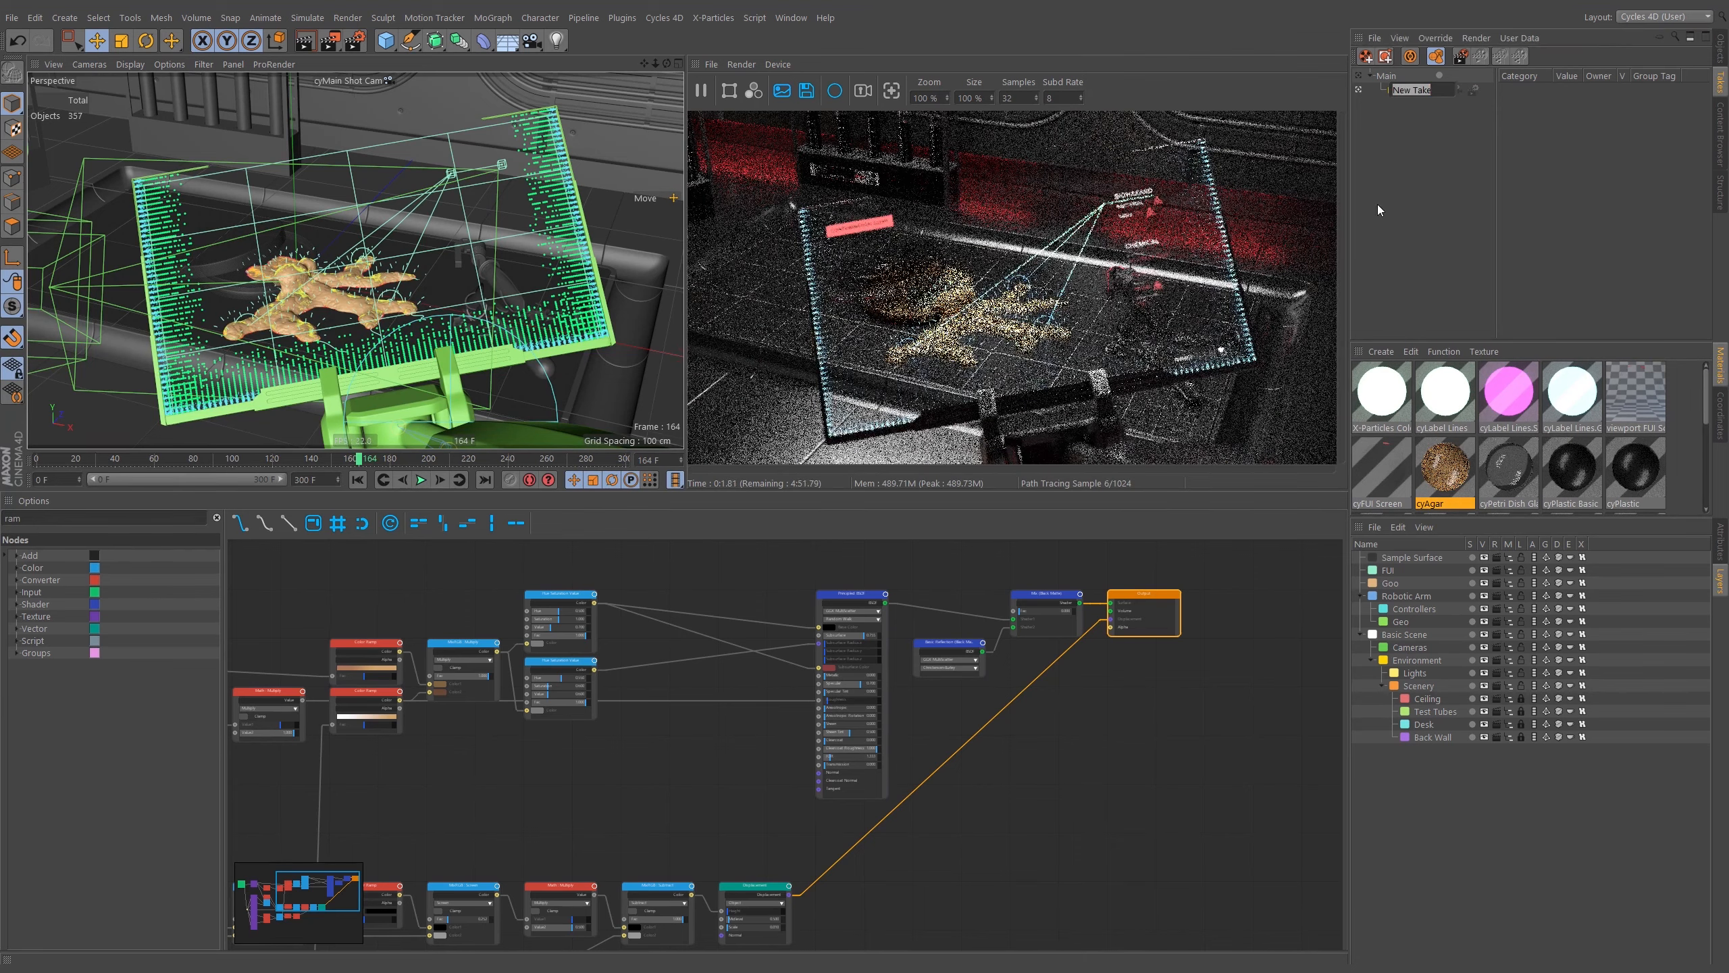
key("BackSpace")
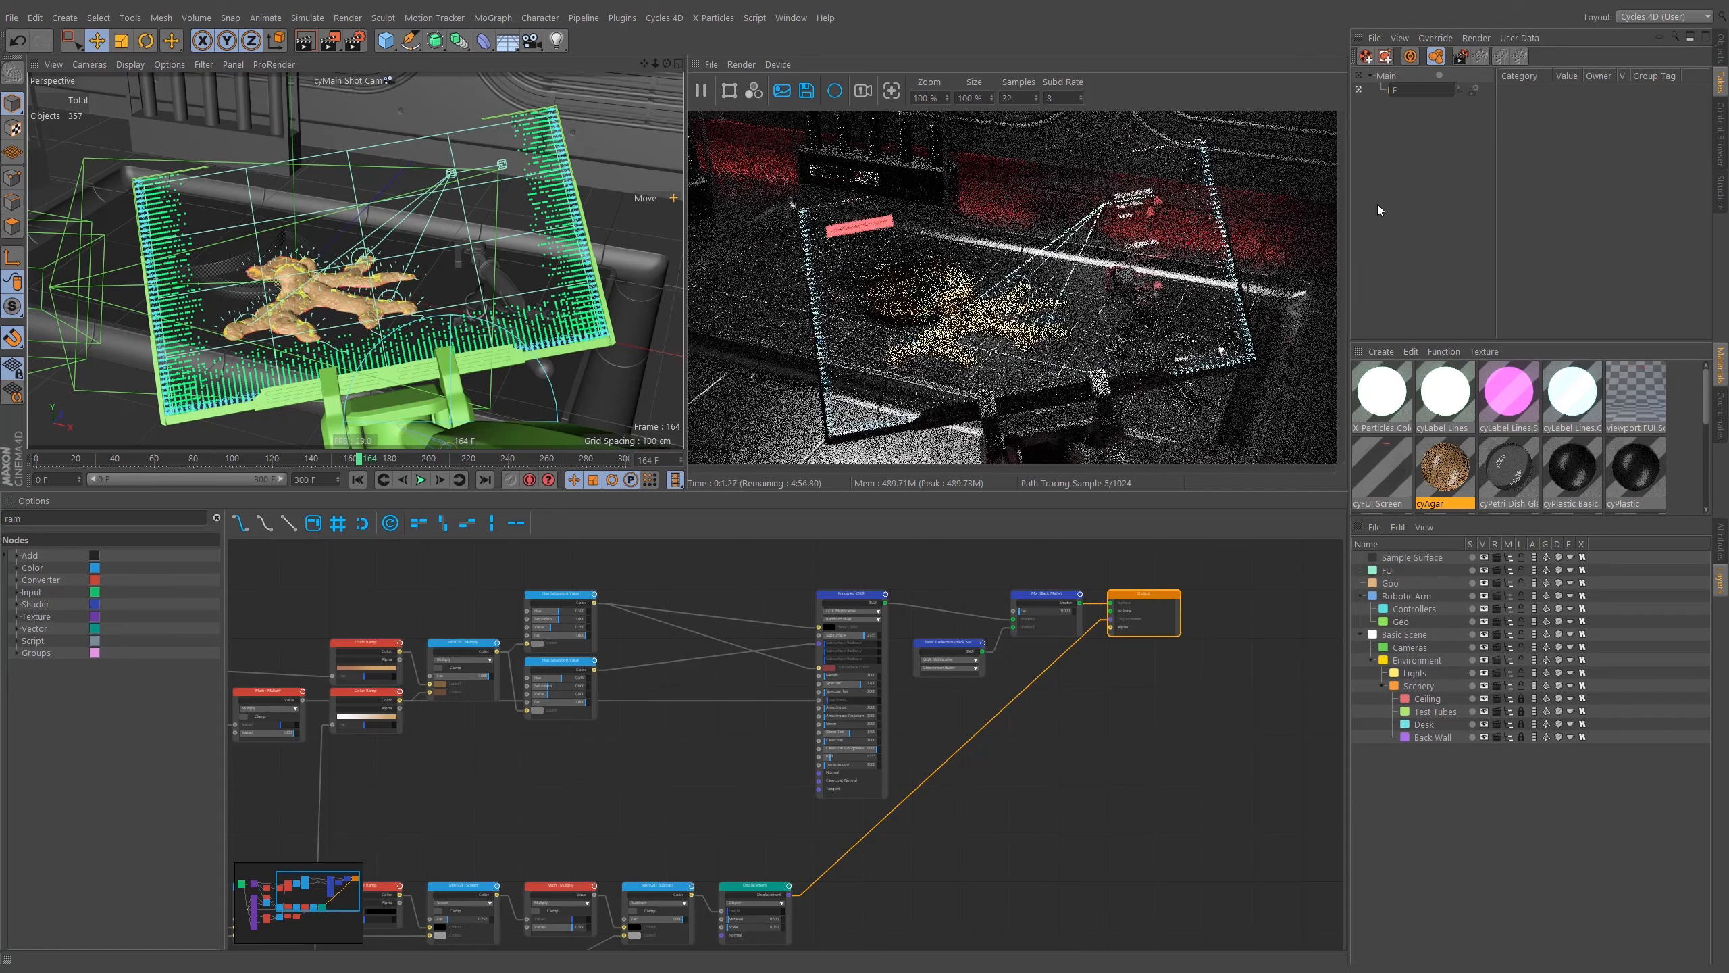
type("Bea")
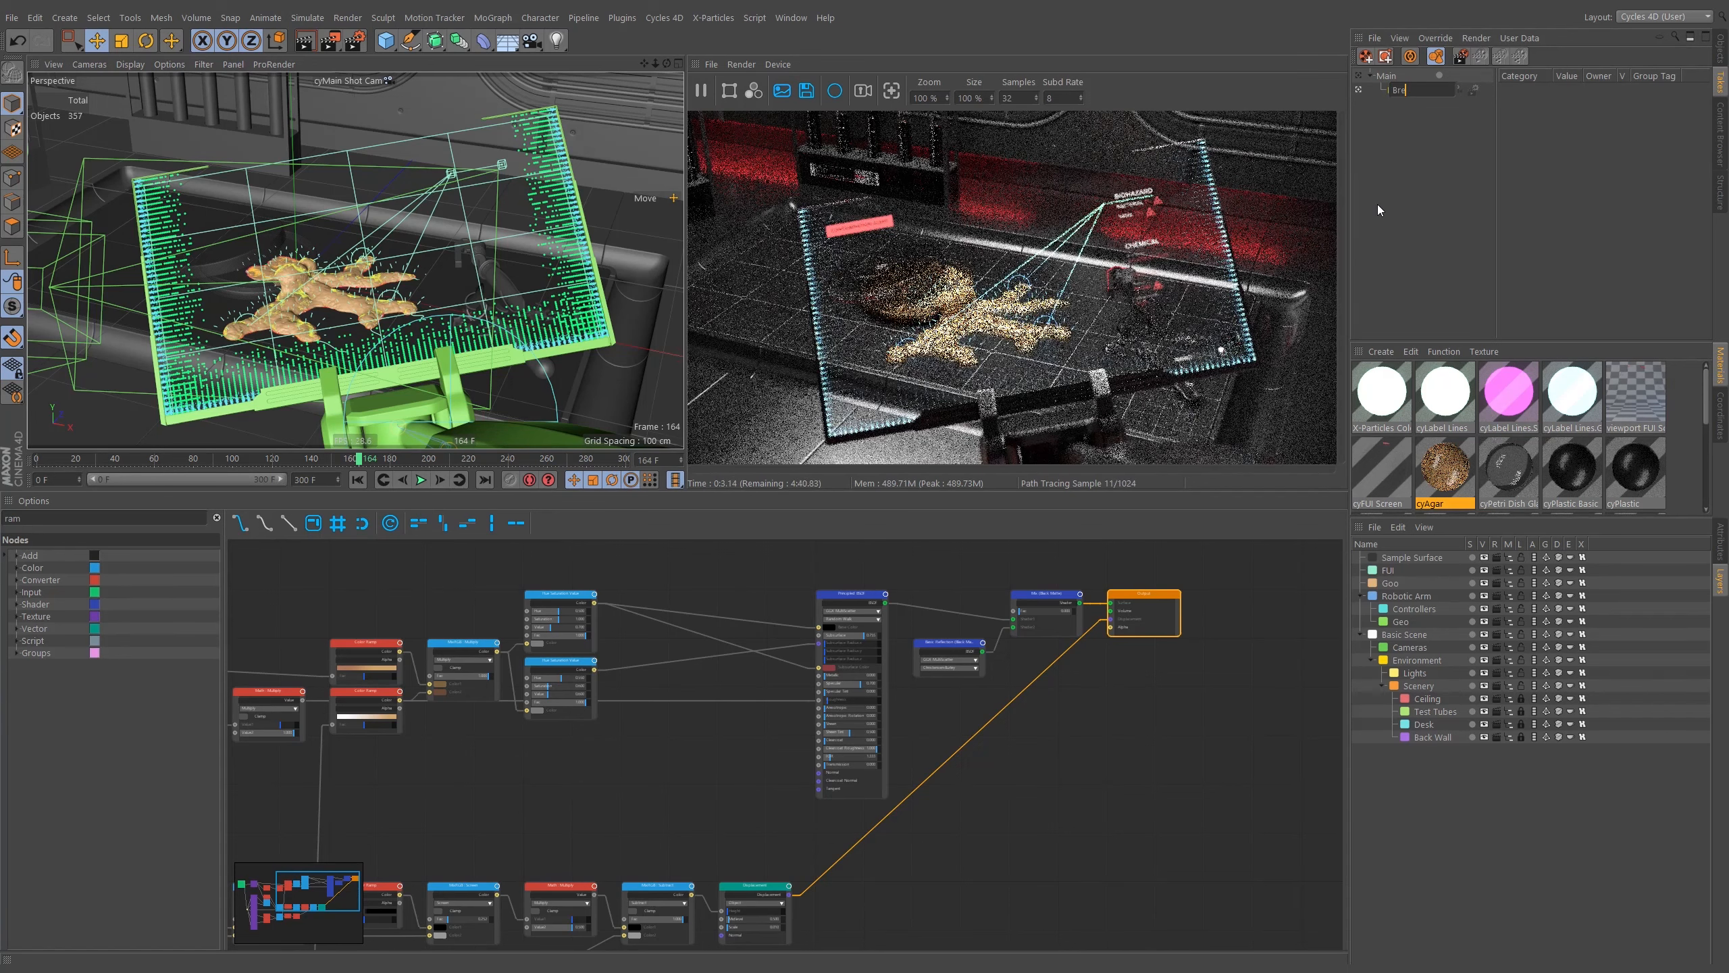
type("uty")
key("Return")
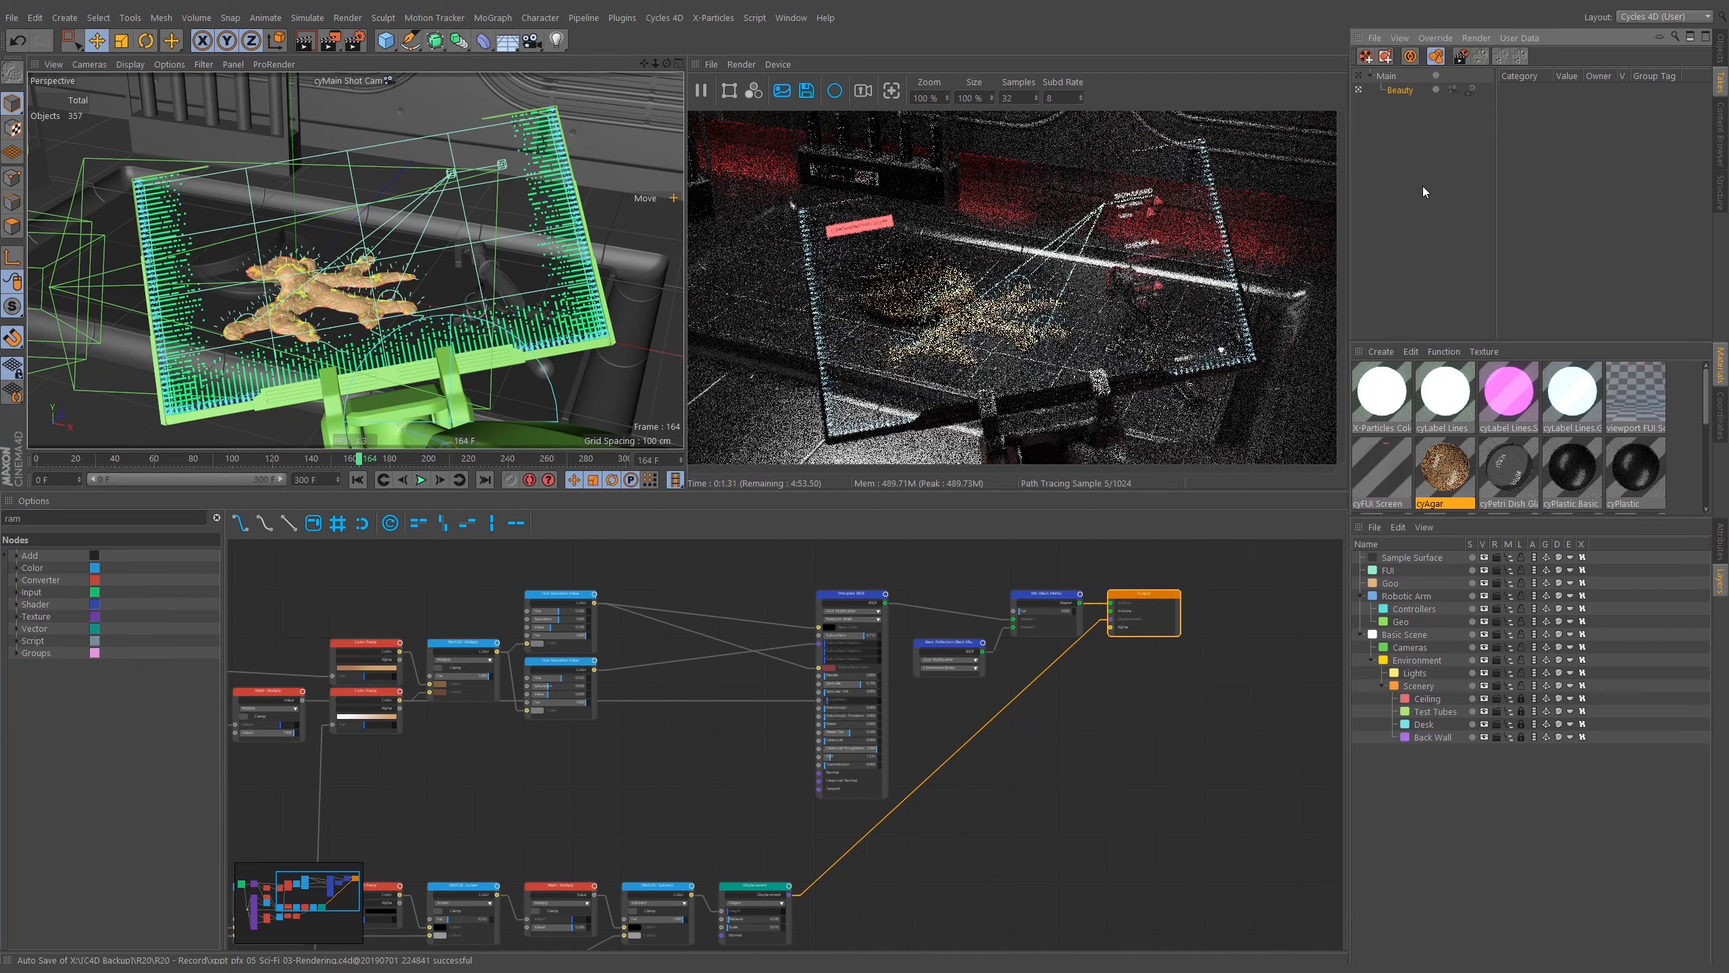
Turn on Auto Take and switch off every flag of the FUI layer within the Beauty take.
left_click(1409, 56)
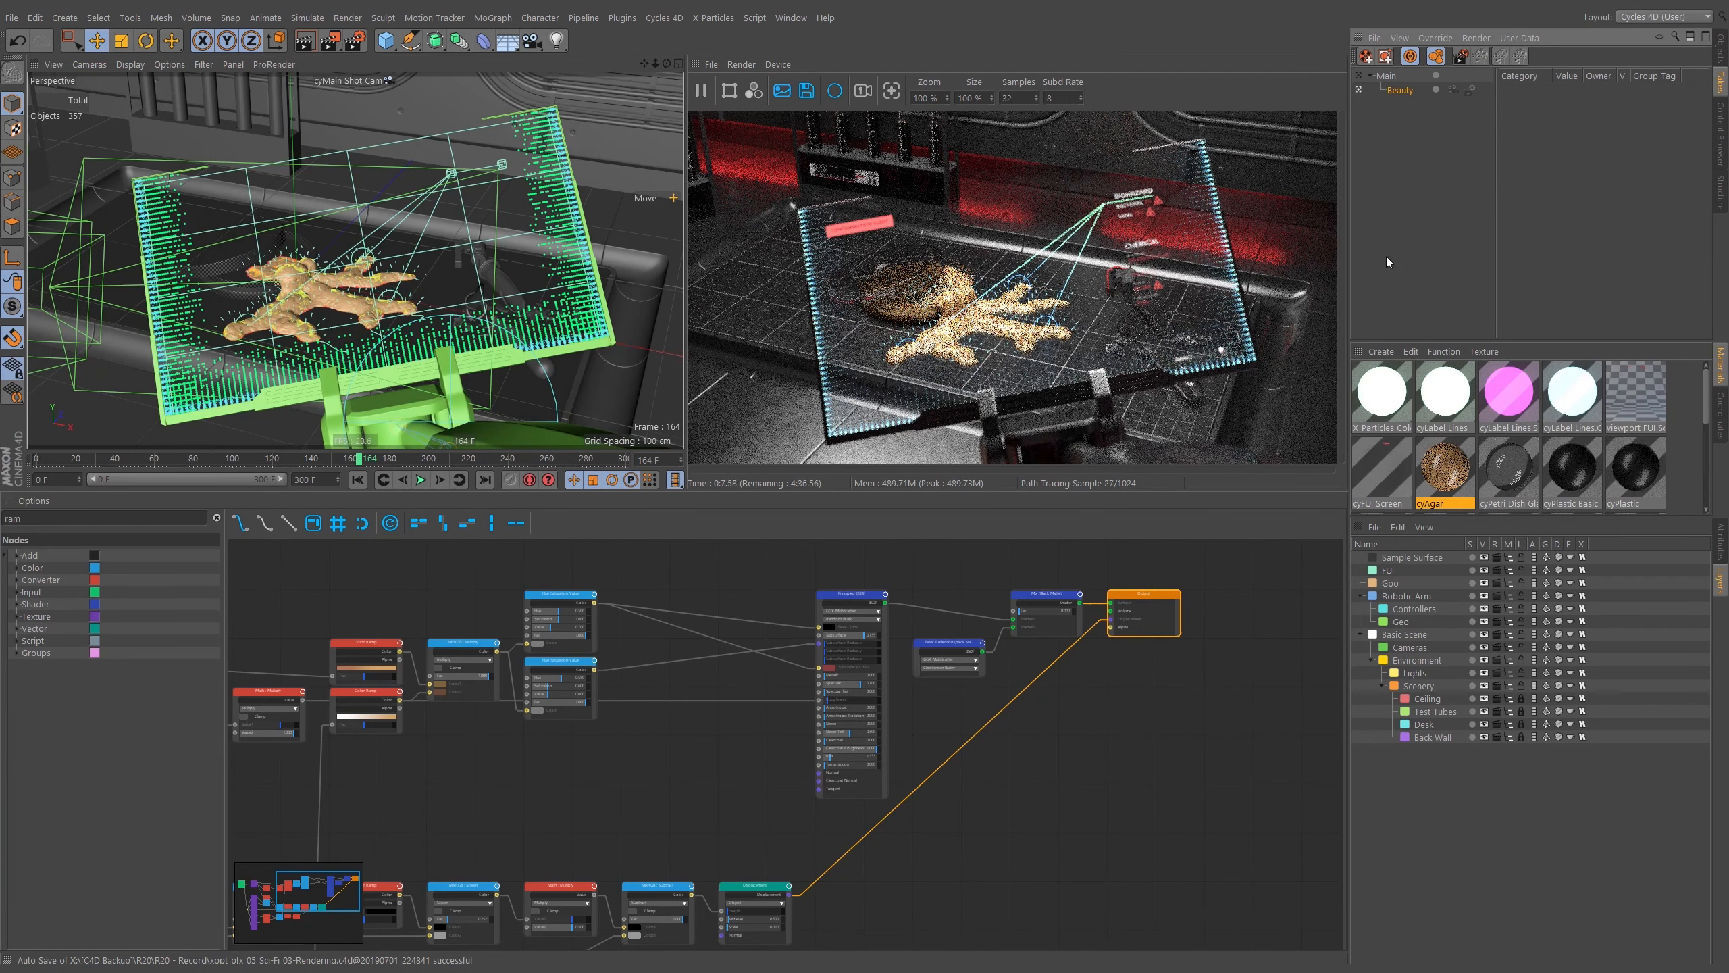
left_click(1409, 58)
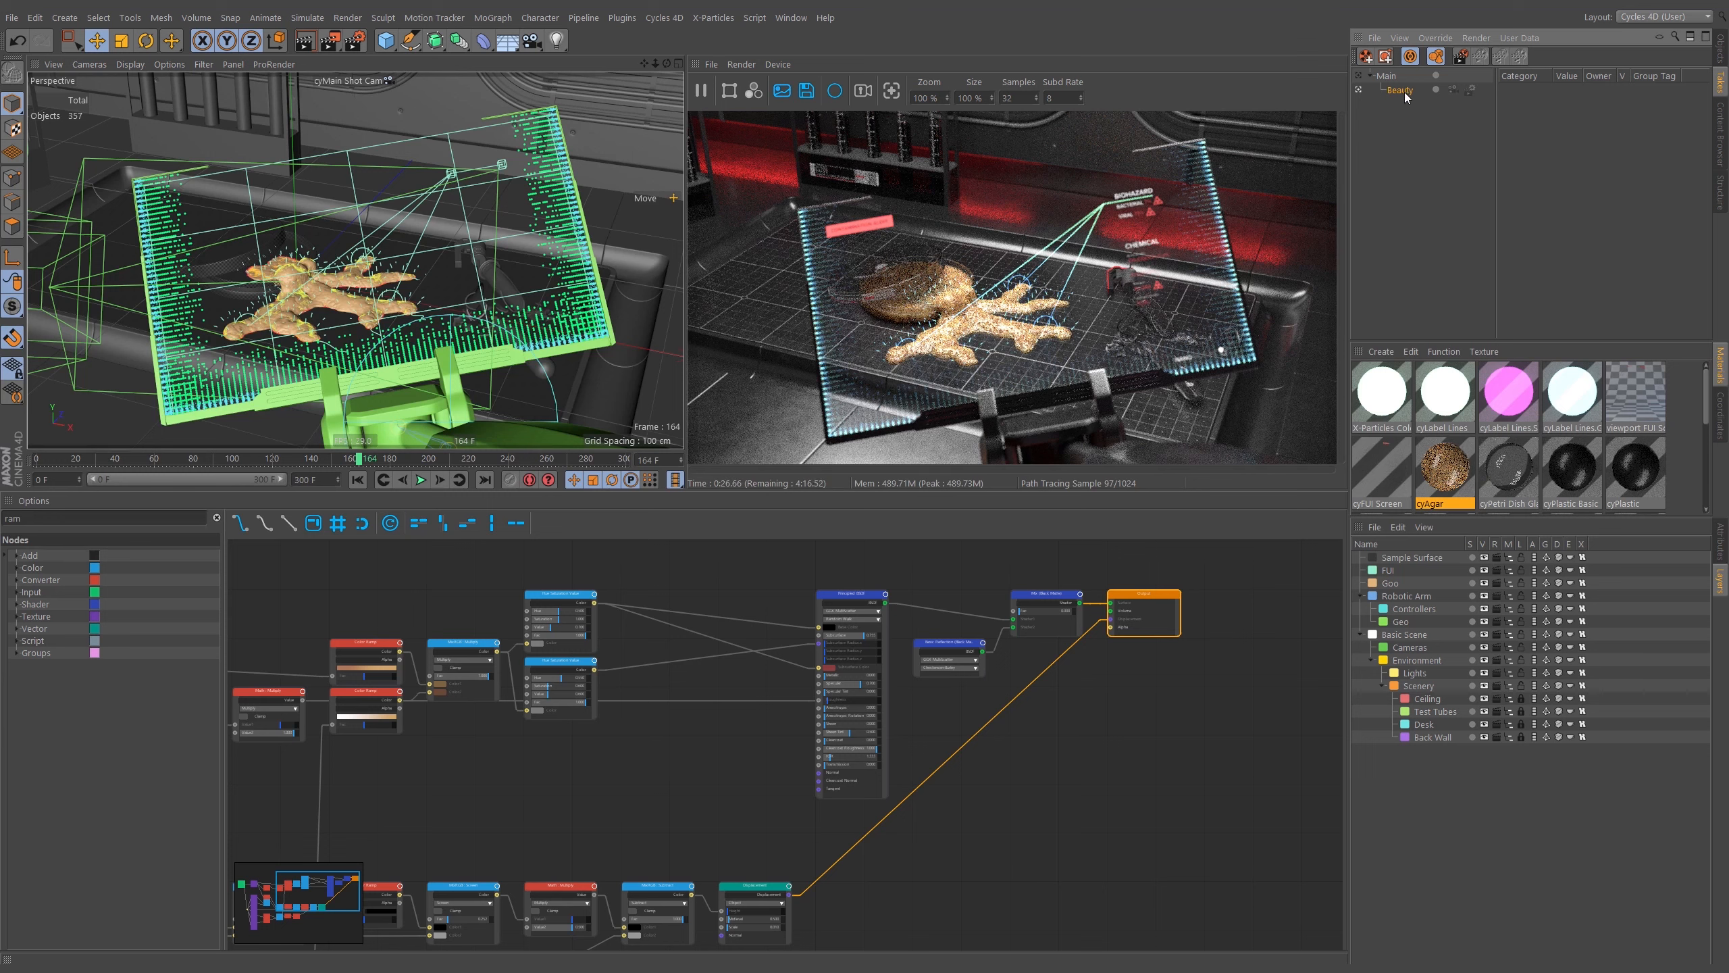
left_click(1485, 570)
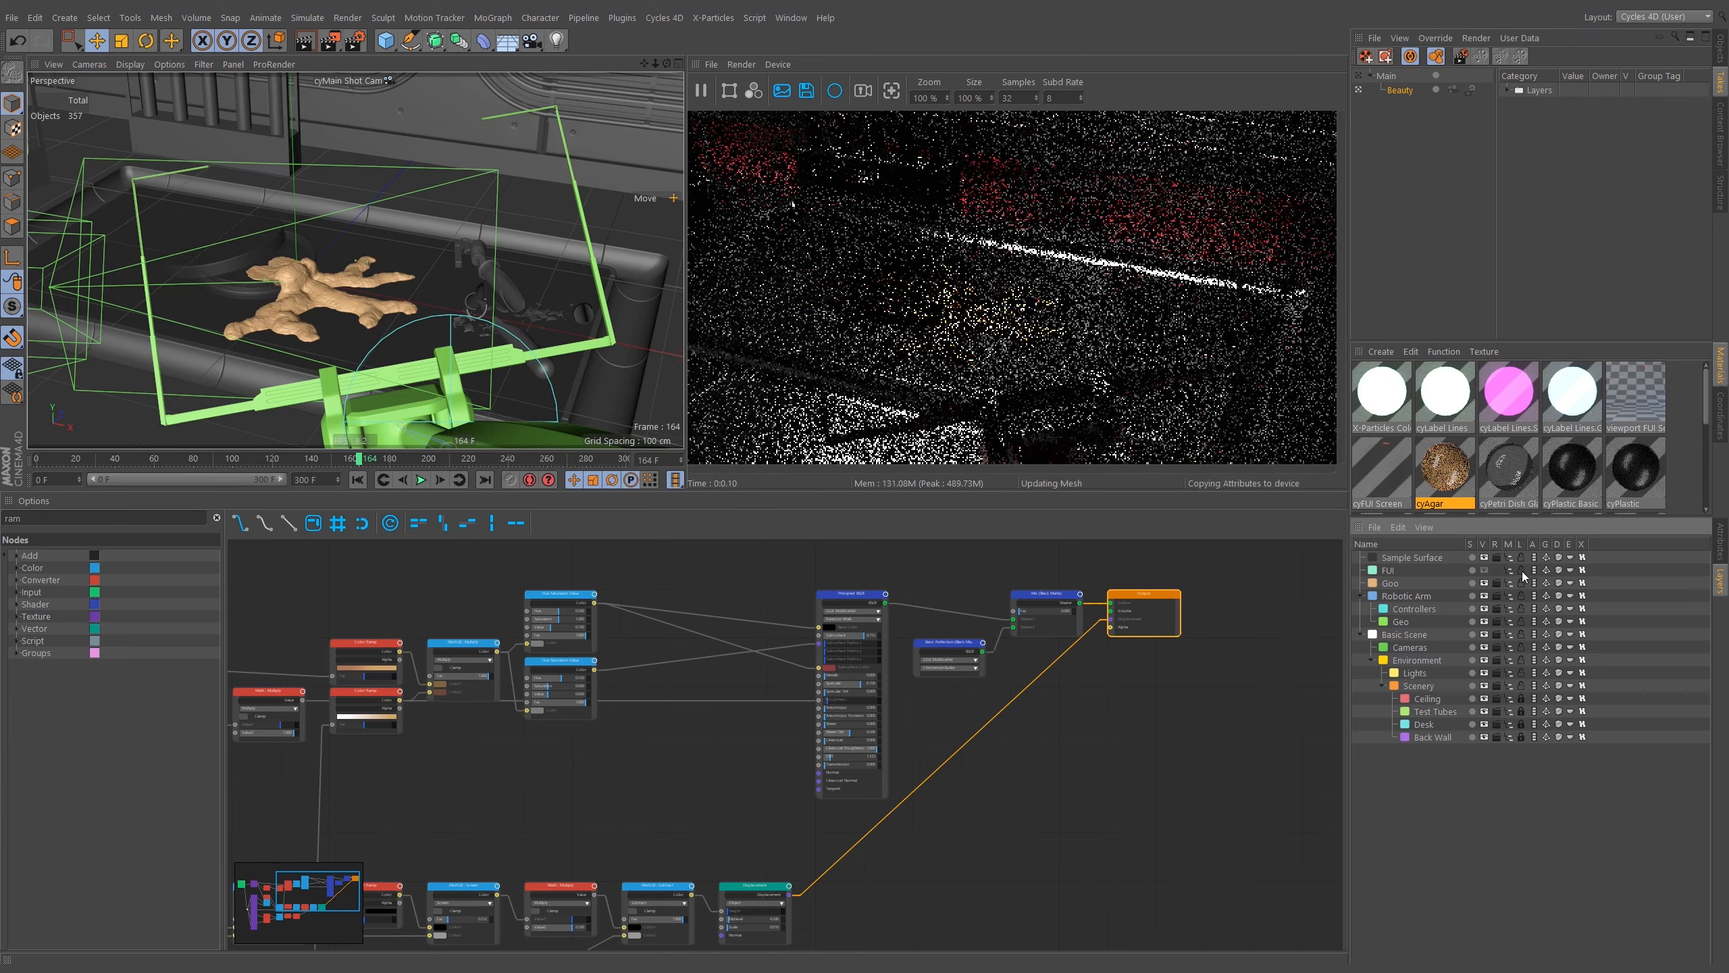
left_click(1522, 571)
left_click(1534, 571)
left_click(1546, 570)
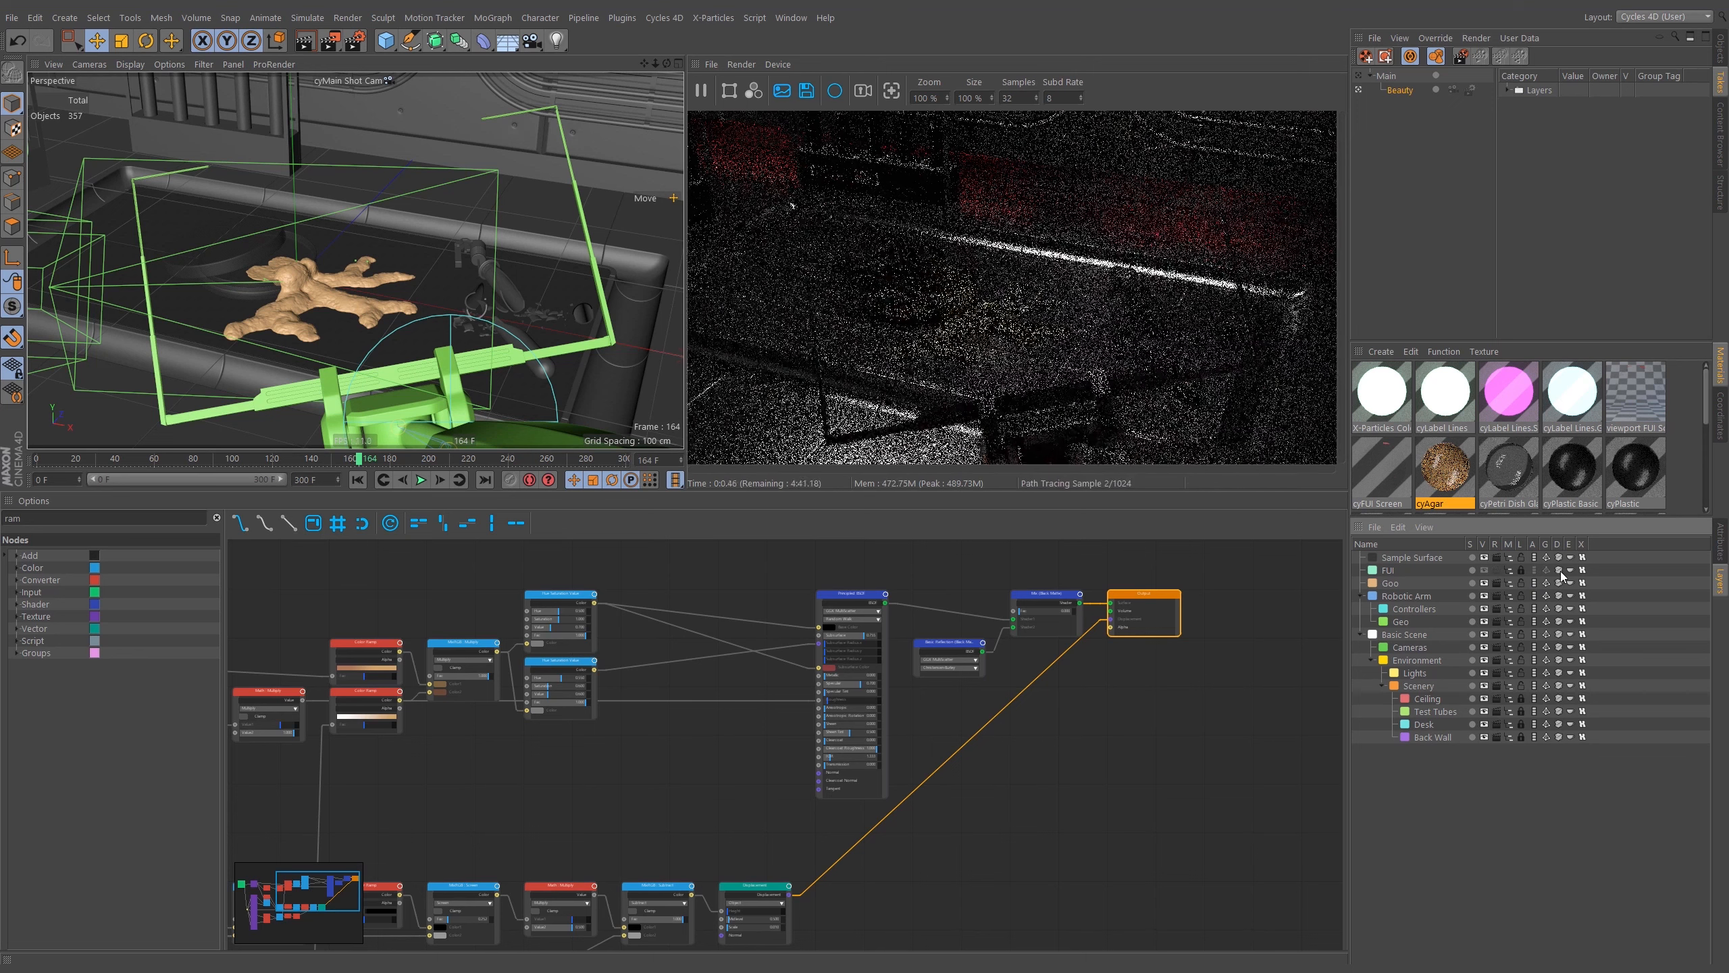
left_click(1559, 570)
left_click(1571, 570)
left_click(1582, 570)
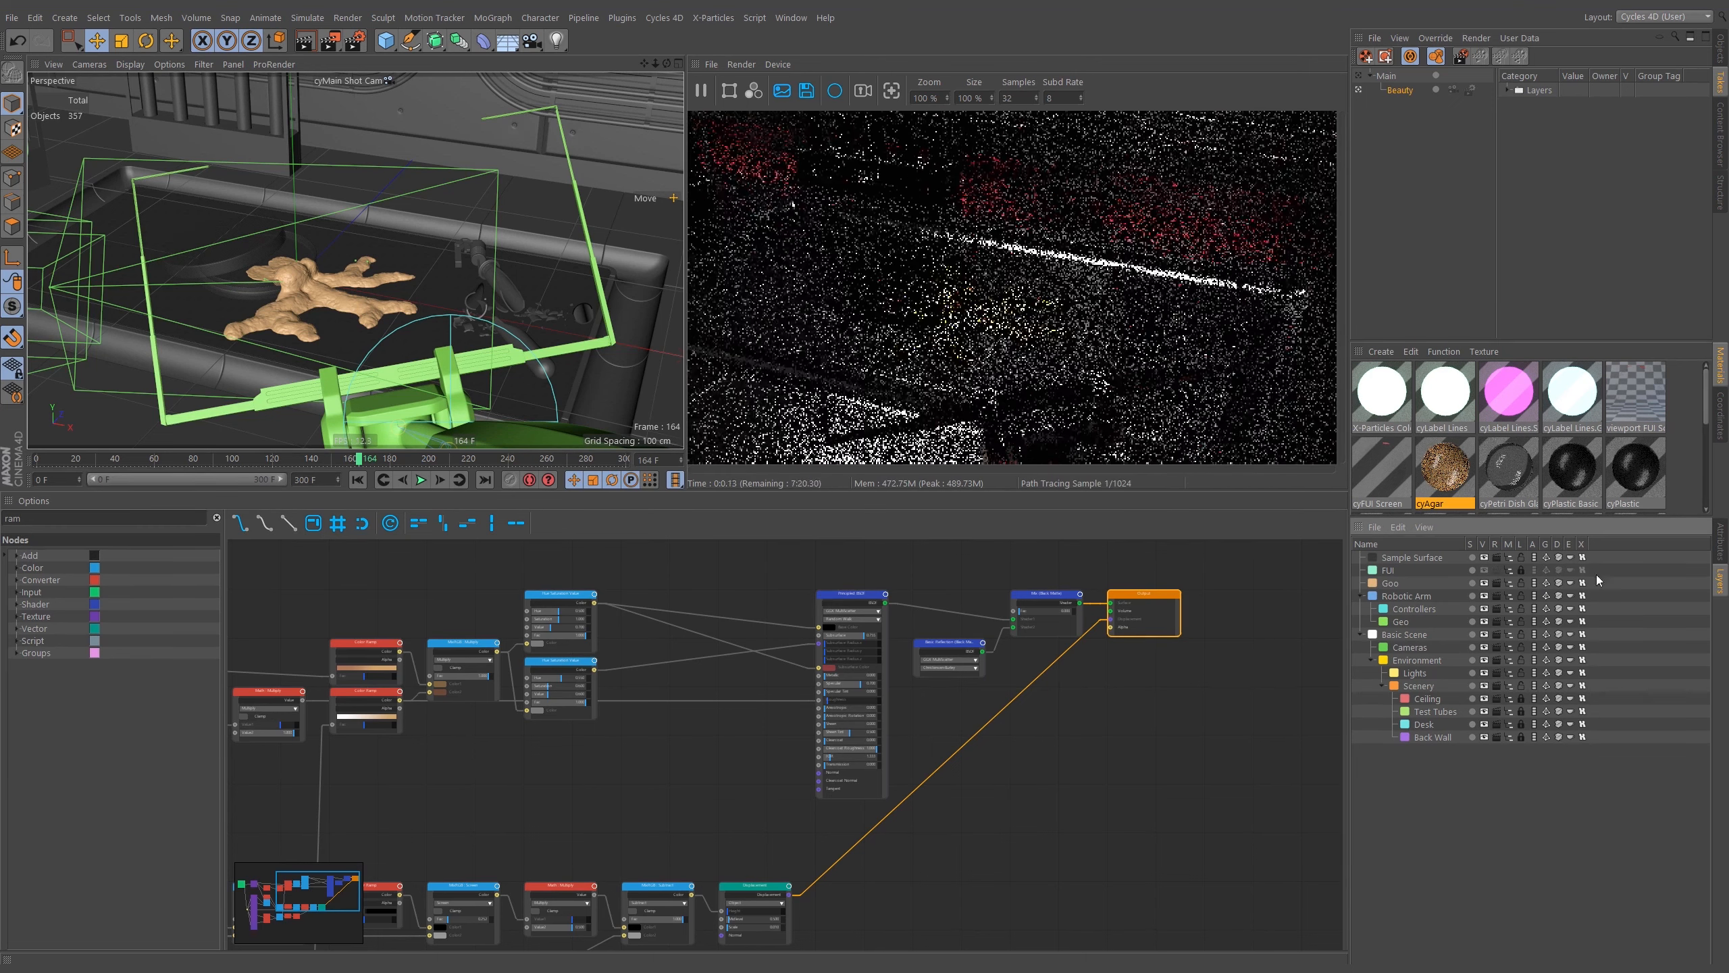
Inspect the FUI layer overrides recorded in the Beauty take.
left_click(1509, 90)
left_click(1532, 119)
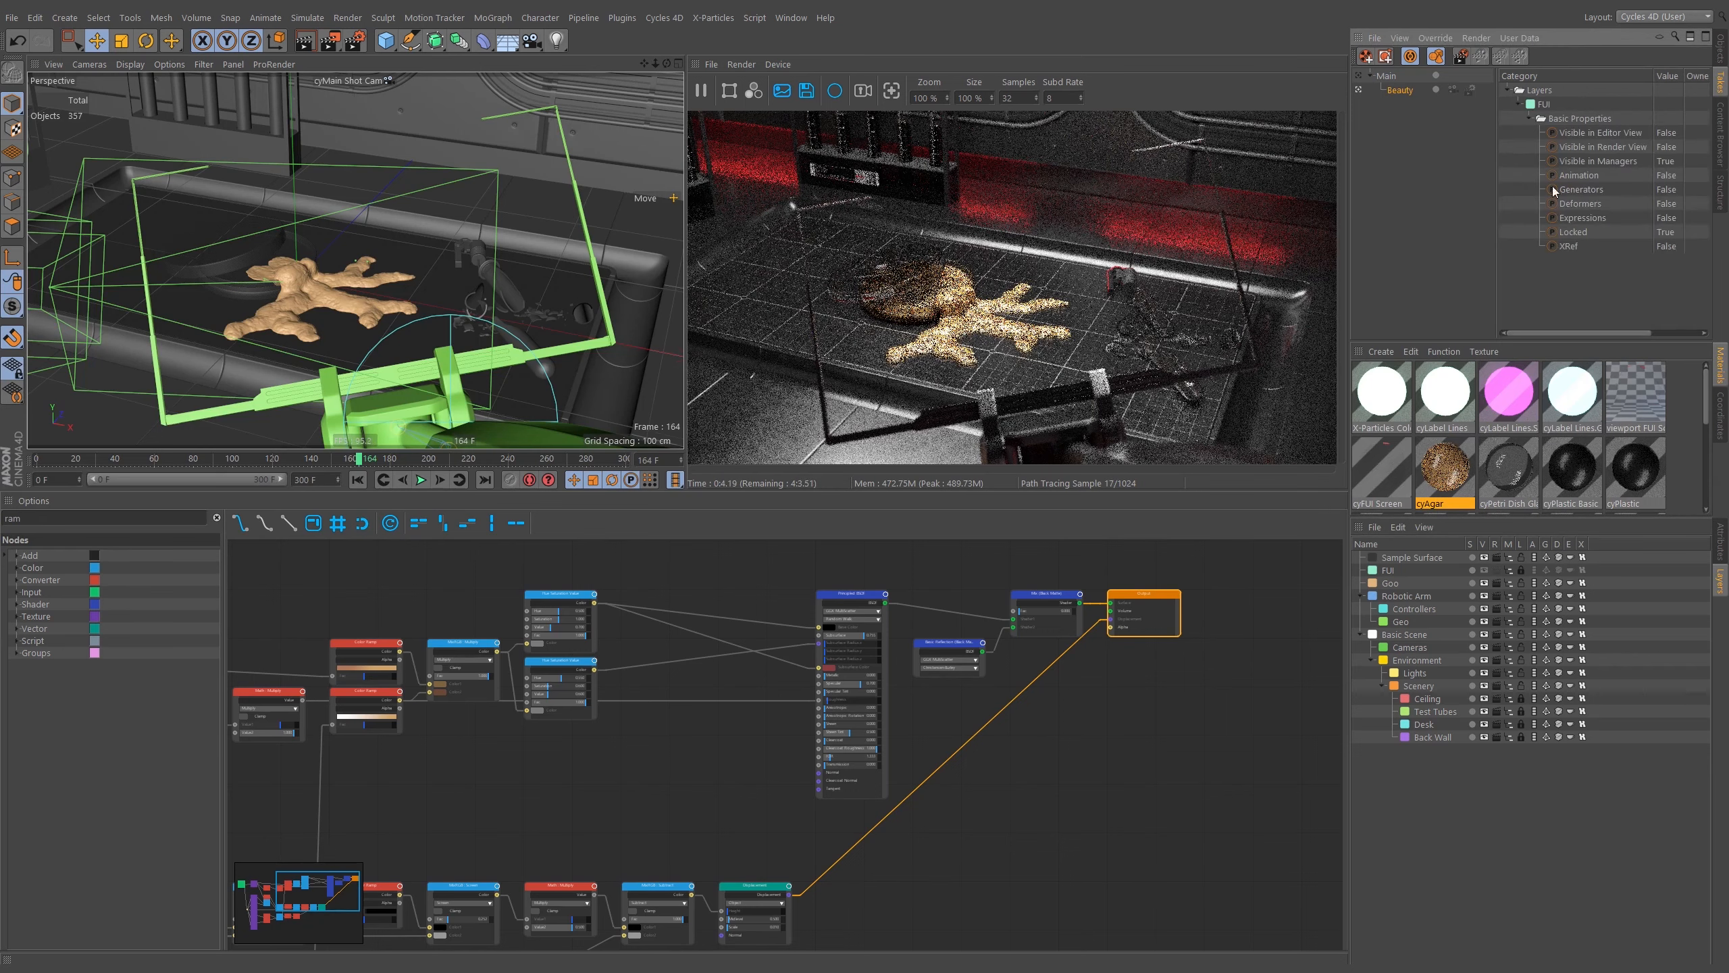
left_click(1430, 39)
mouse_move(1406, 38)
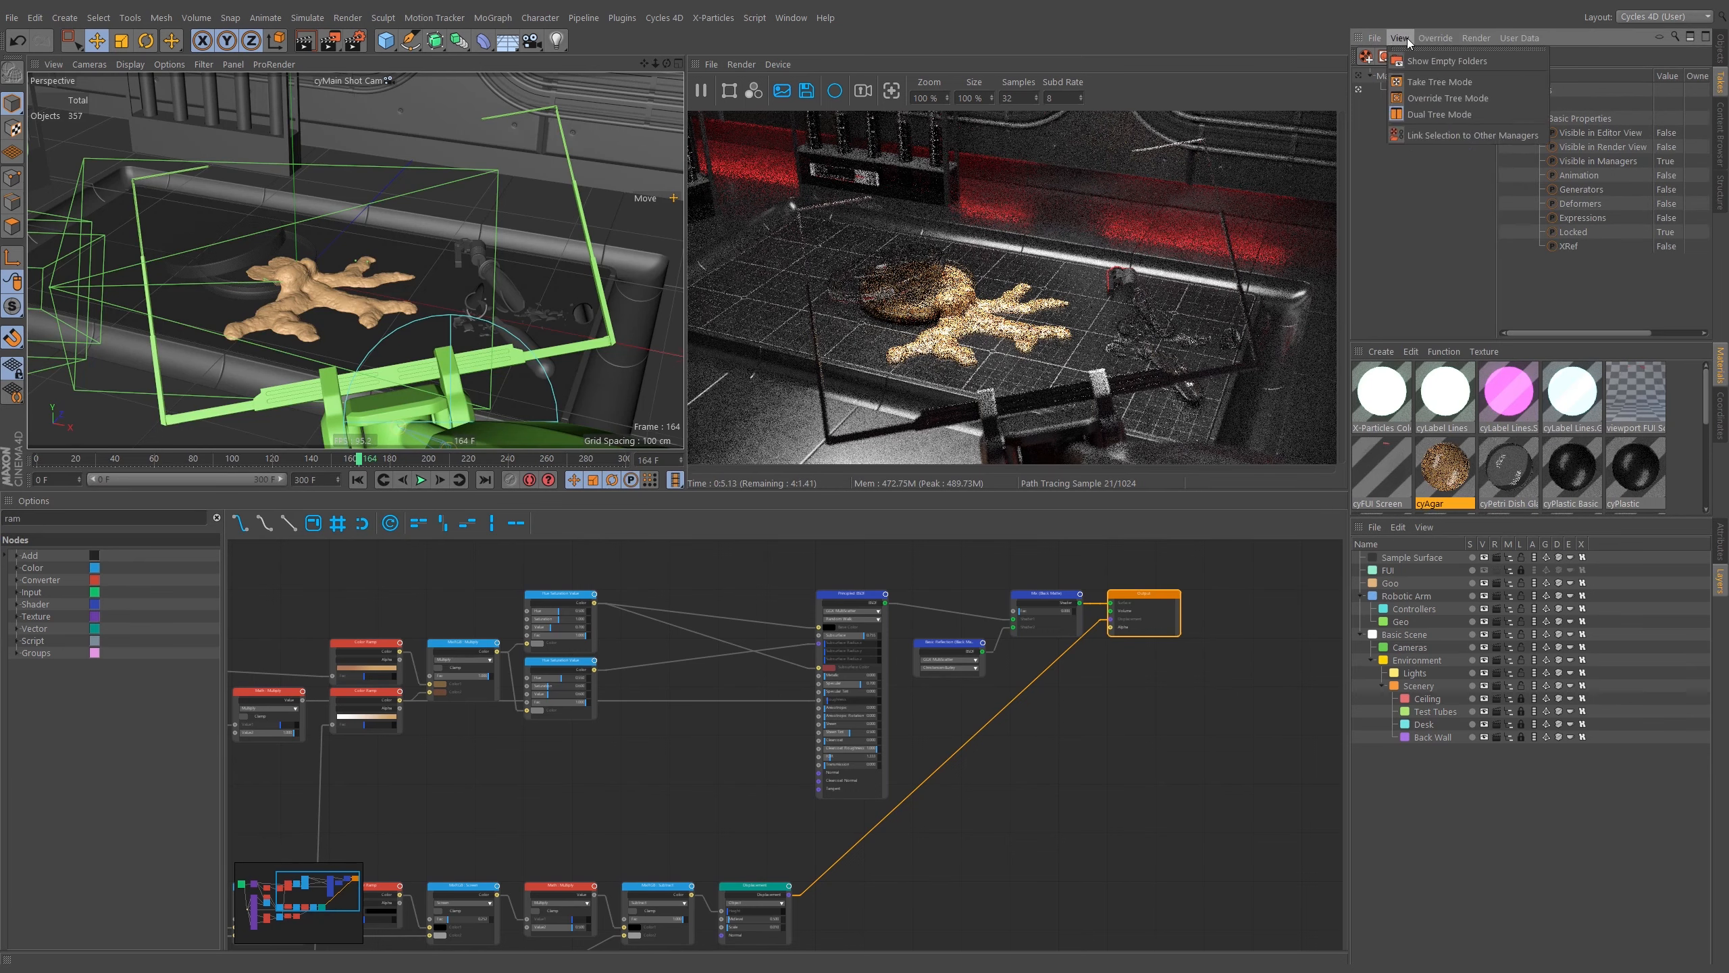
left_click(1551, 231)
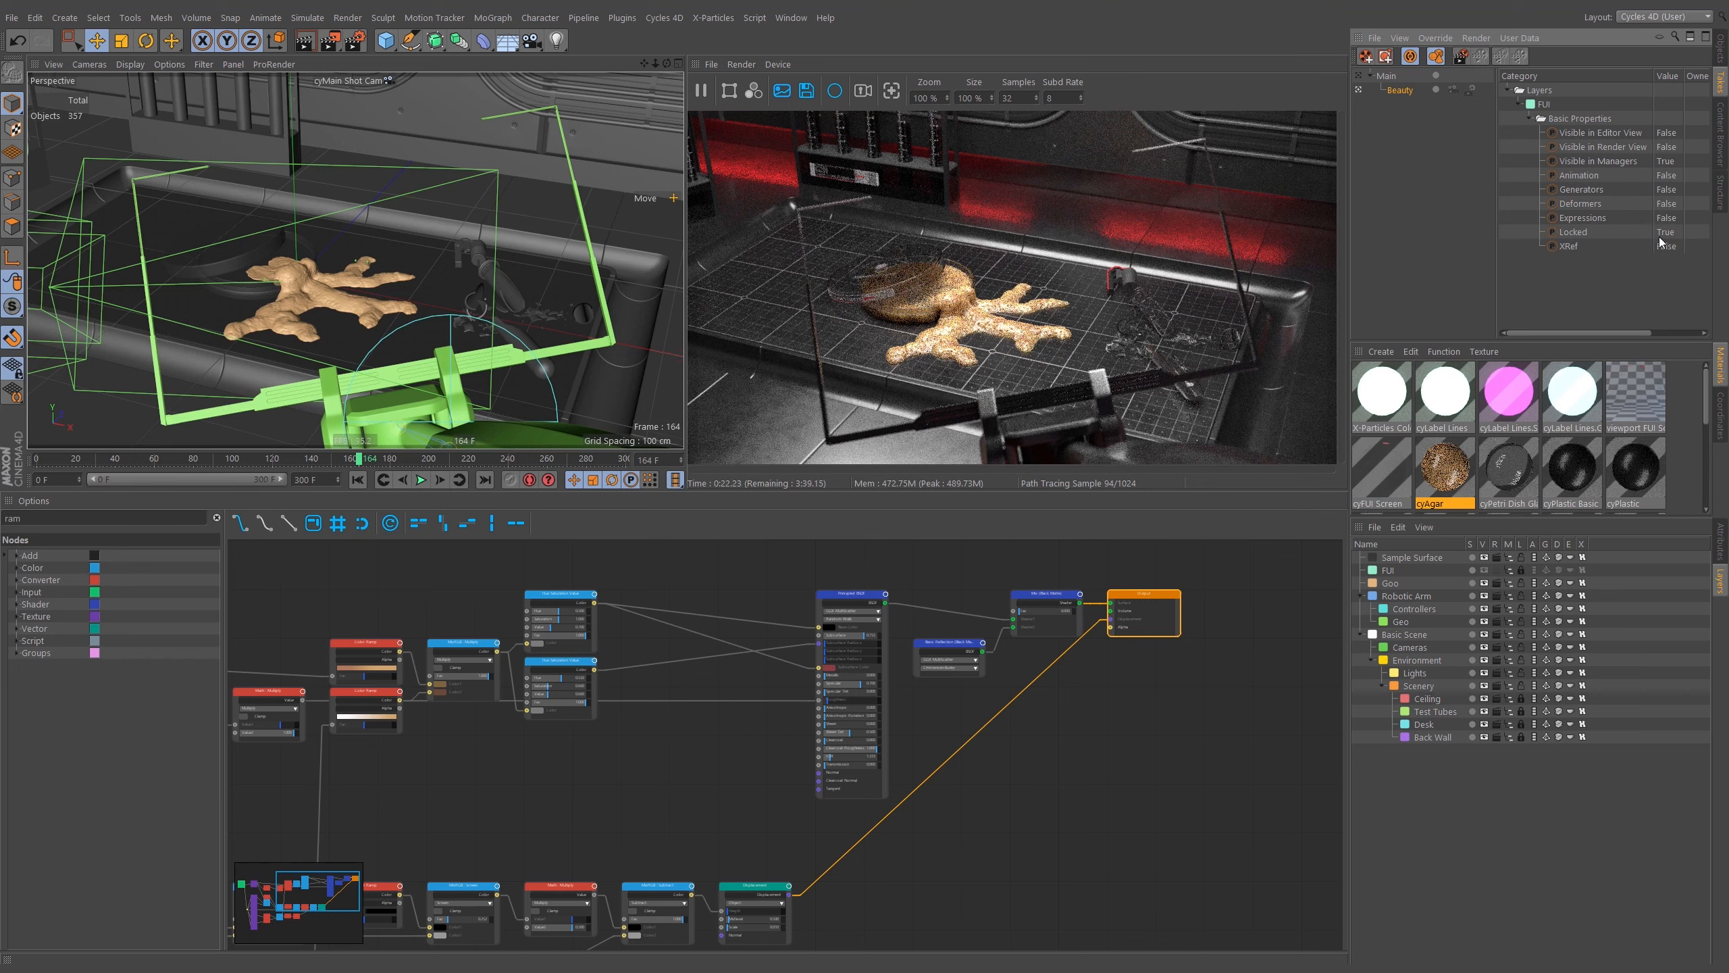
left_click(1520, 106)
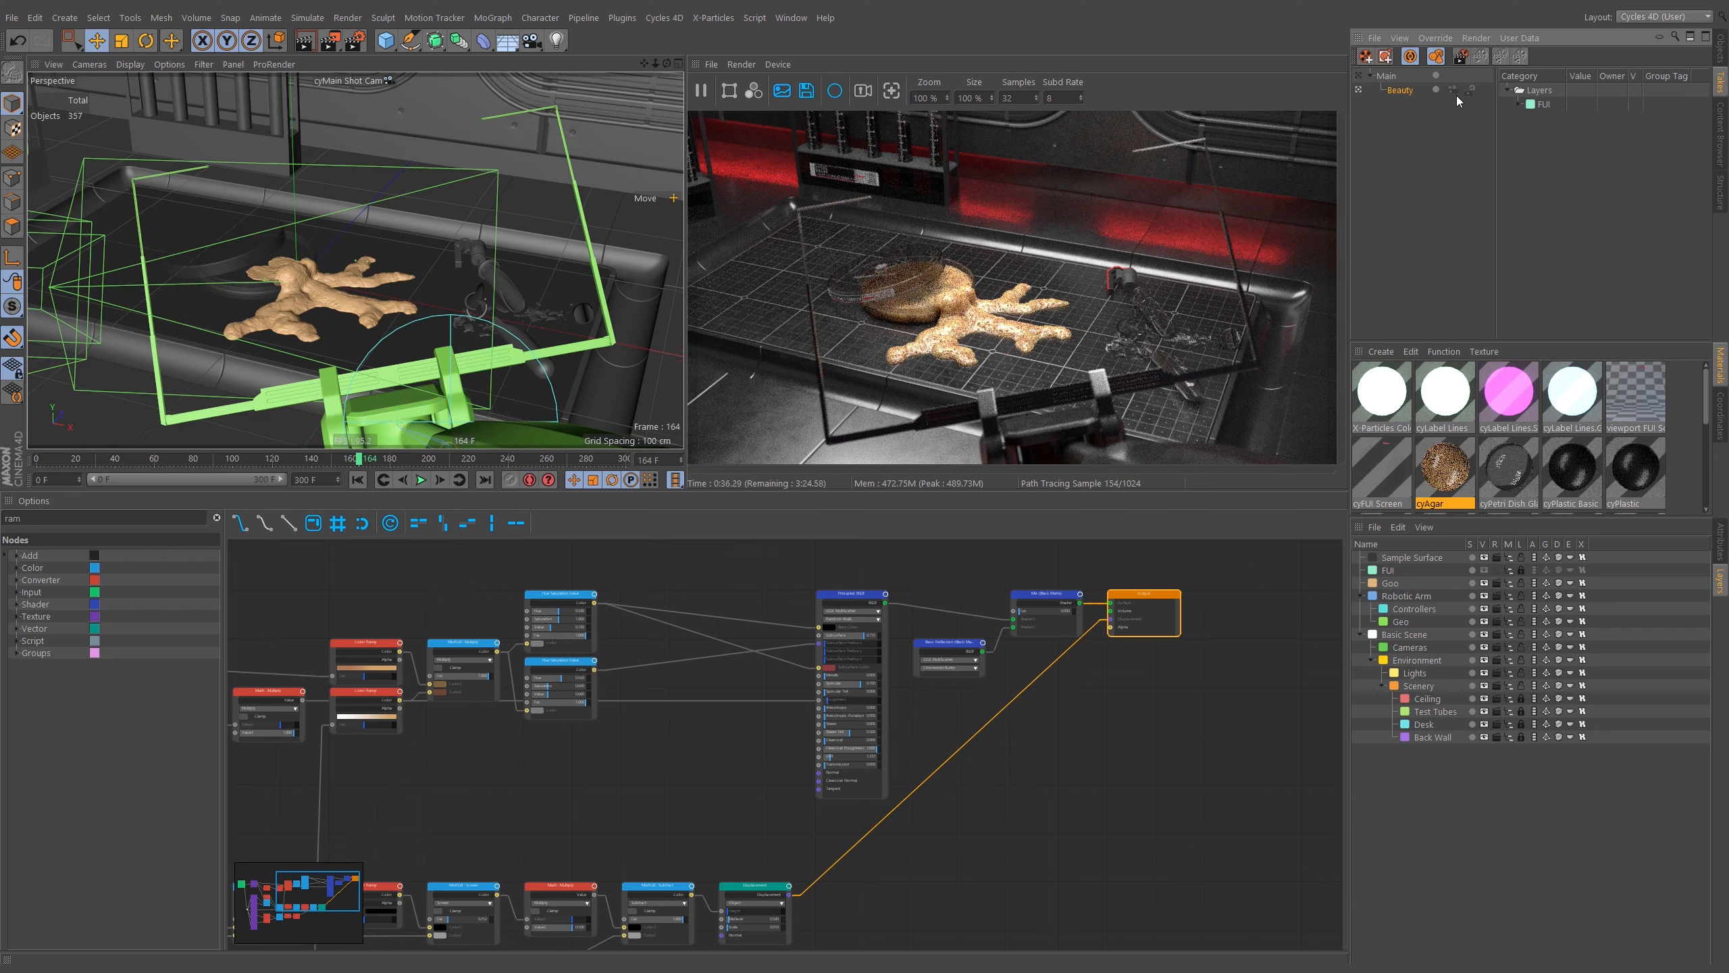
Add a child take under Beauty and rename it FUI.
right_click(1401, 89)
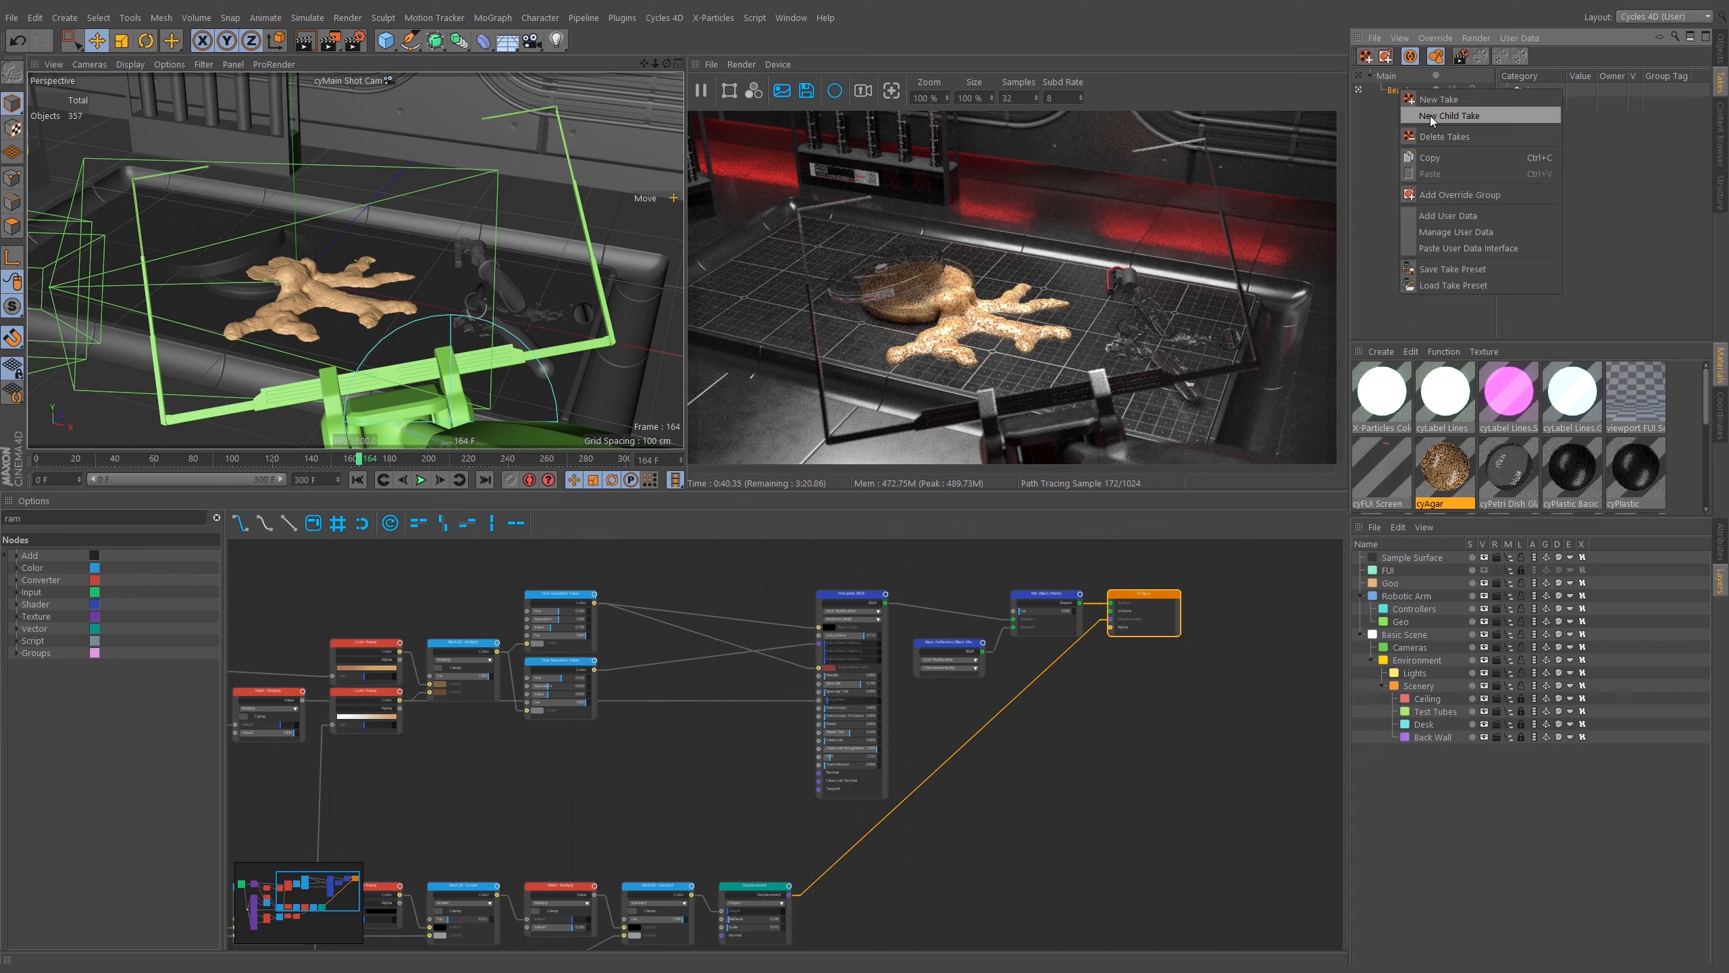
left_click(1432, 115)
double_click(1419, 104)
type("FUI")
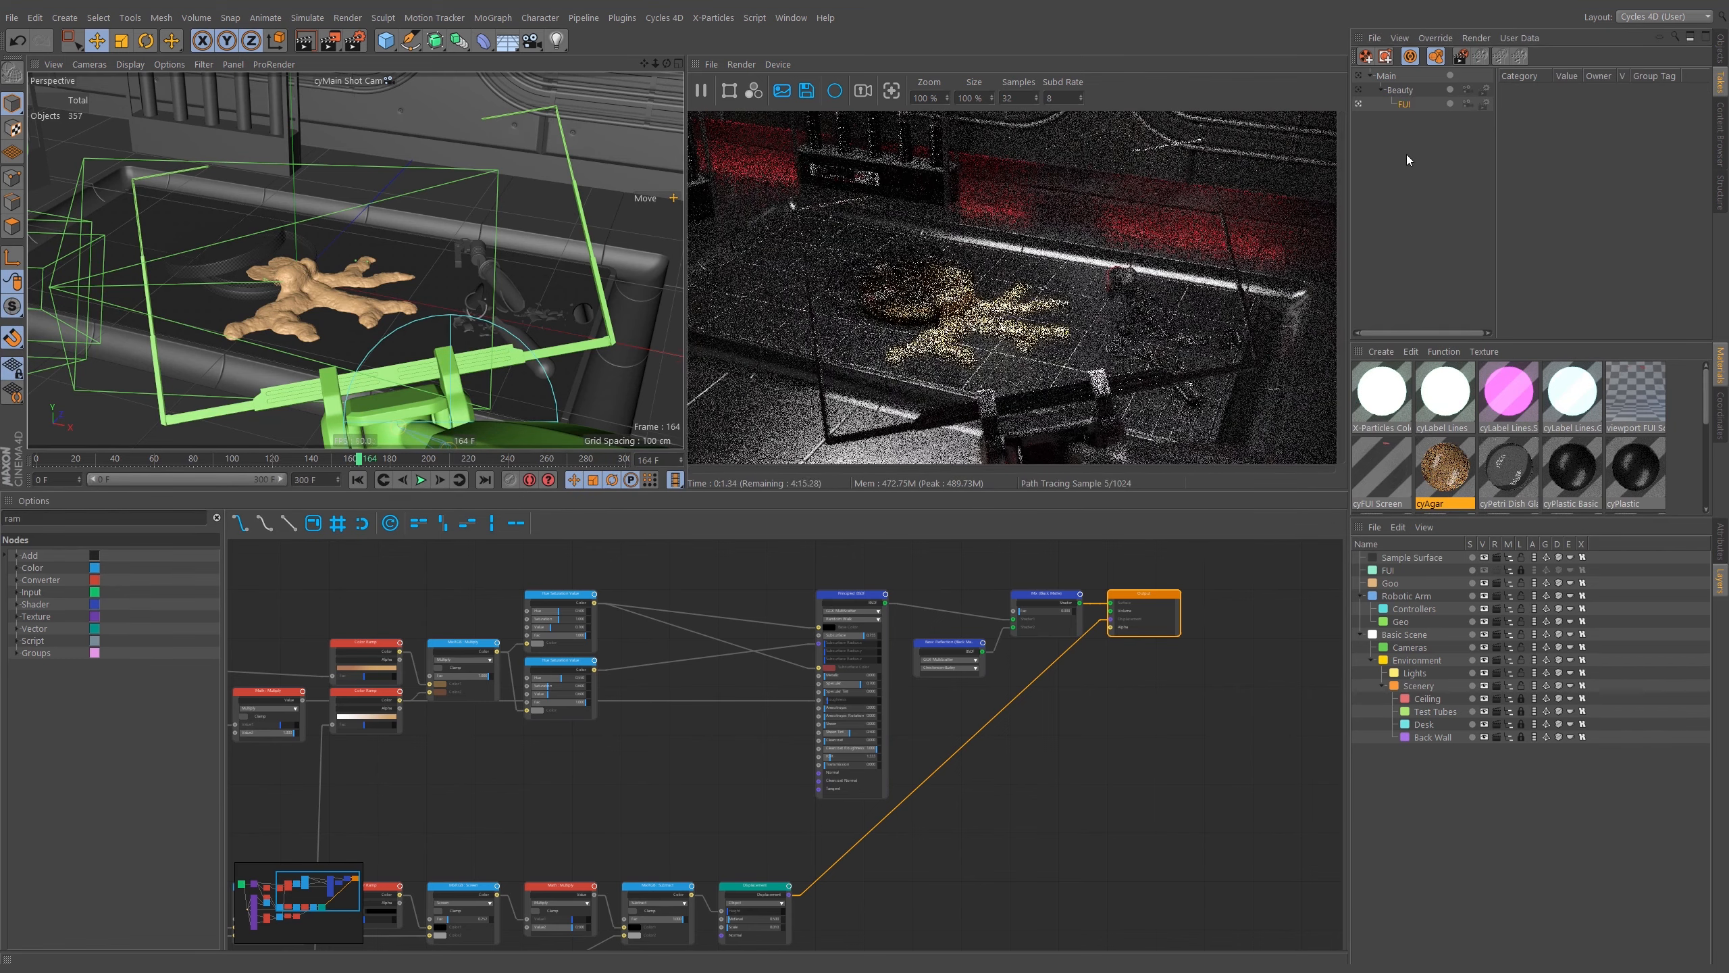
key("Return")
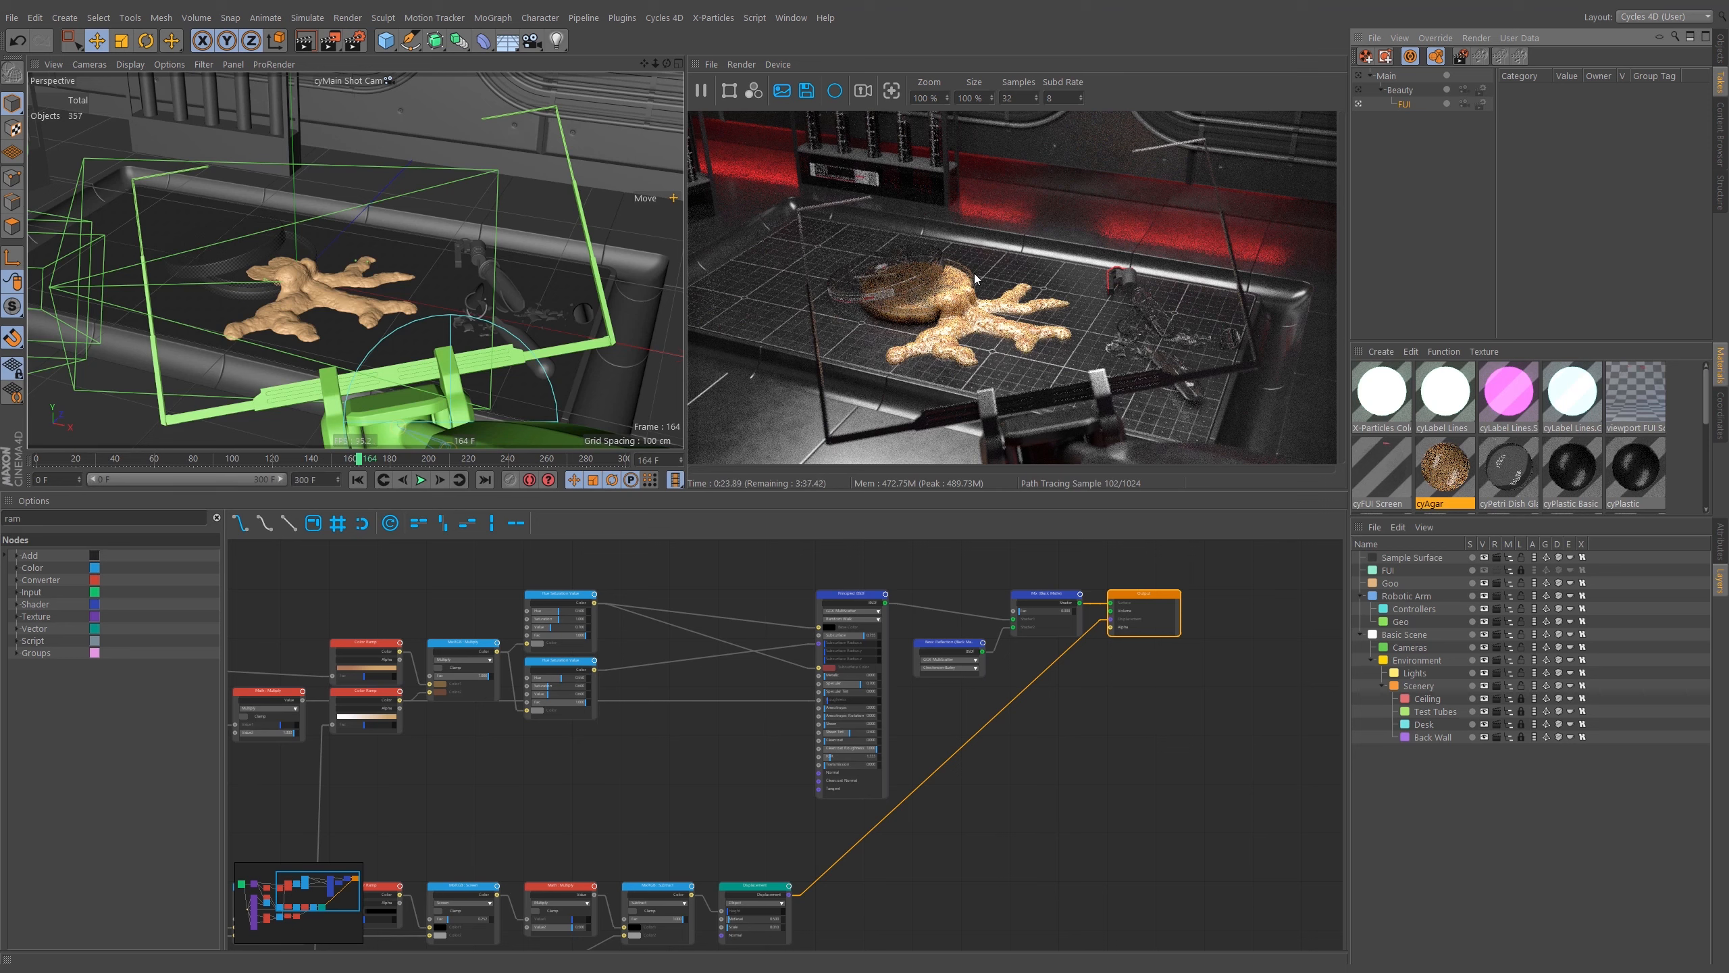
Re-enable all of the FUI layer's flags in the FUI take and save the scene.
left_click(1485, 570)
left_click_drag(1521, 572, 1582, 574)
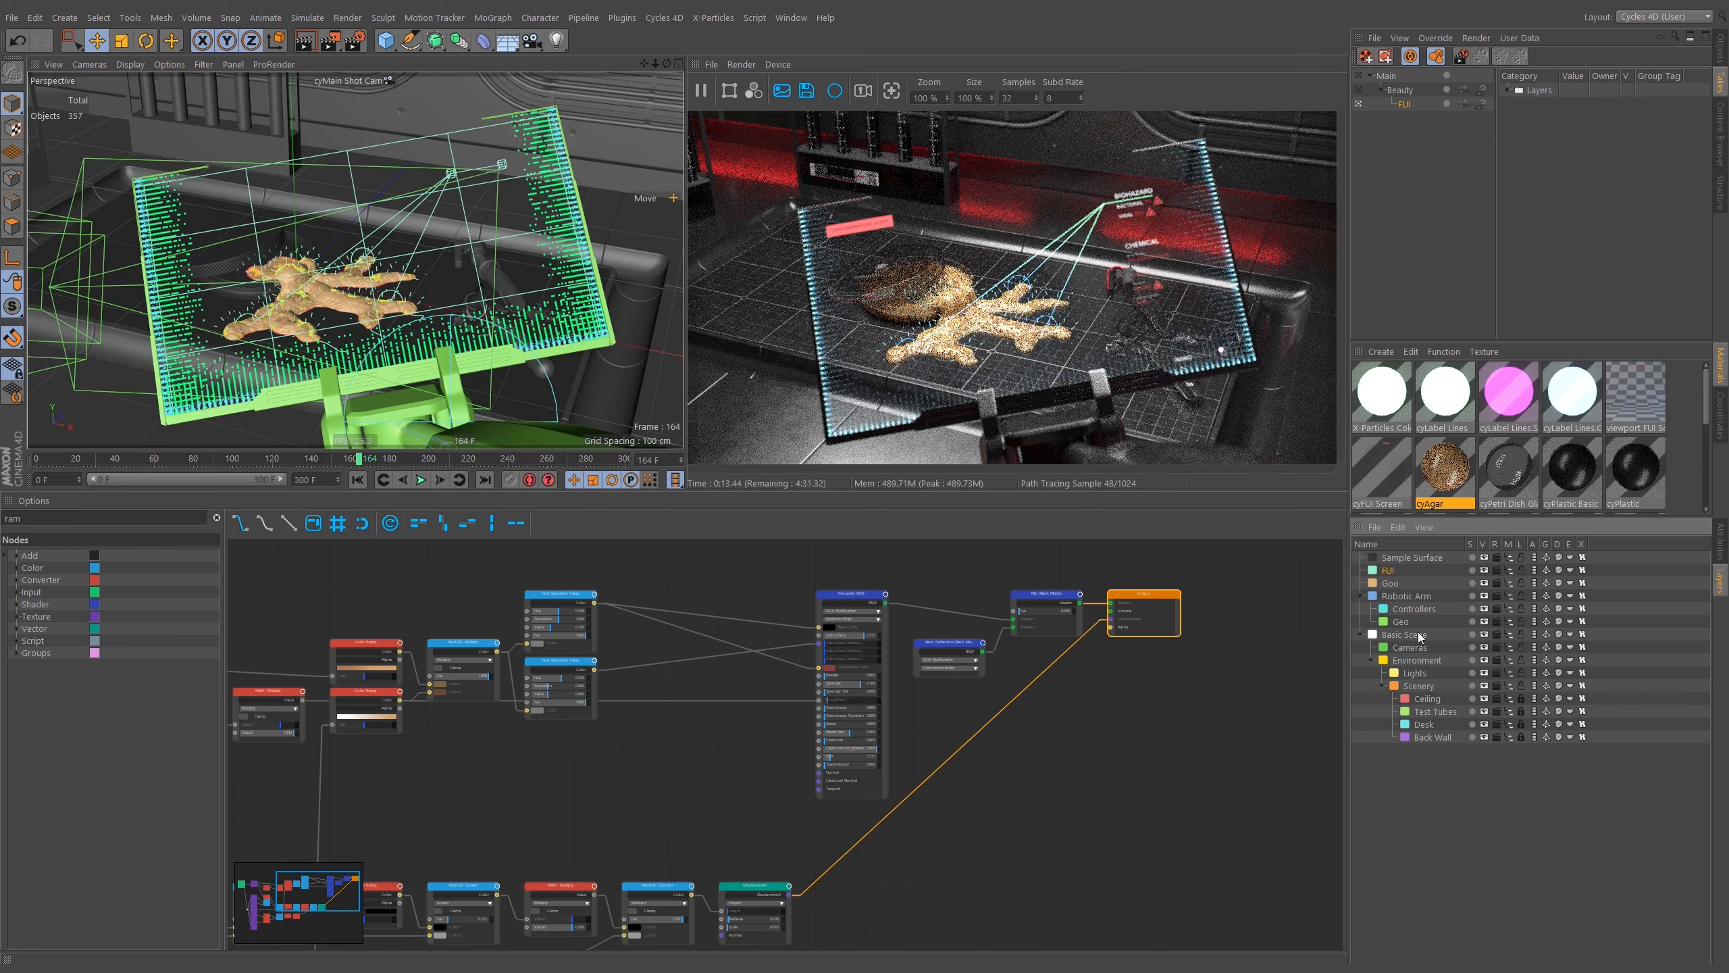
key("ctrl+s")
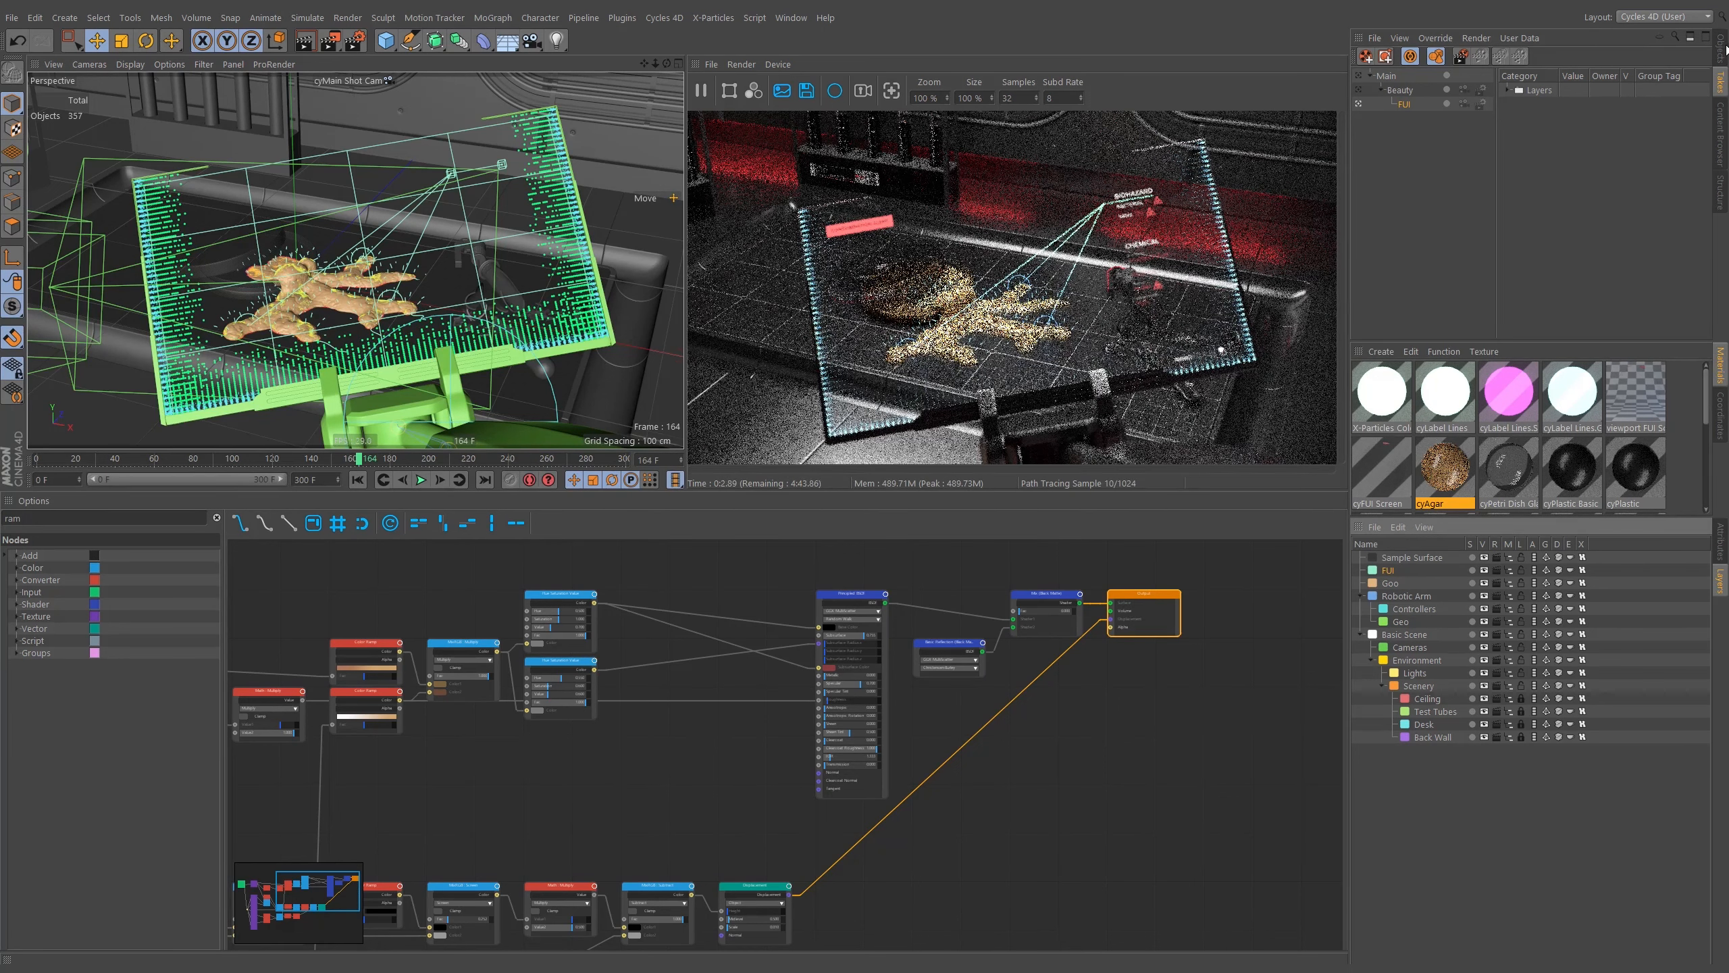
Expand the Scene, Environment and Scenery hierarchies in the Object Manager to locate the scenery controls.
left_click(1725, 52)
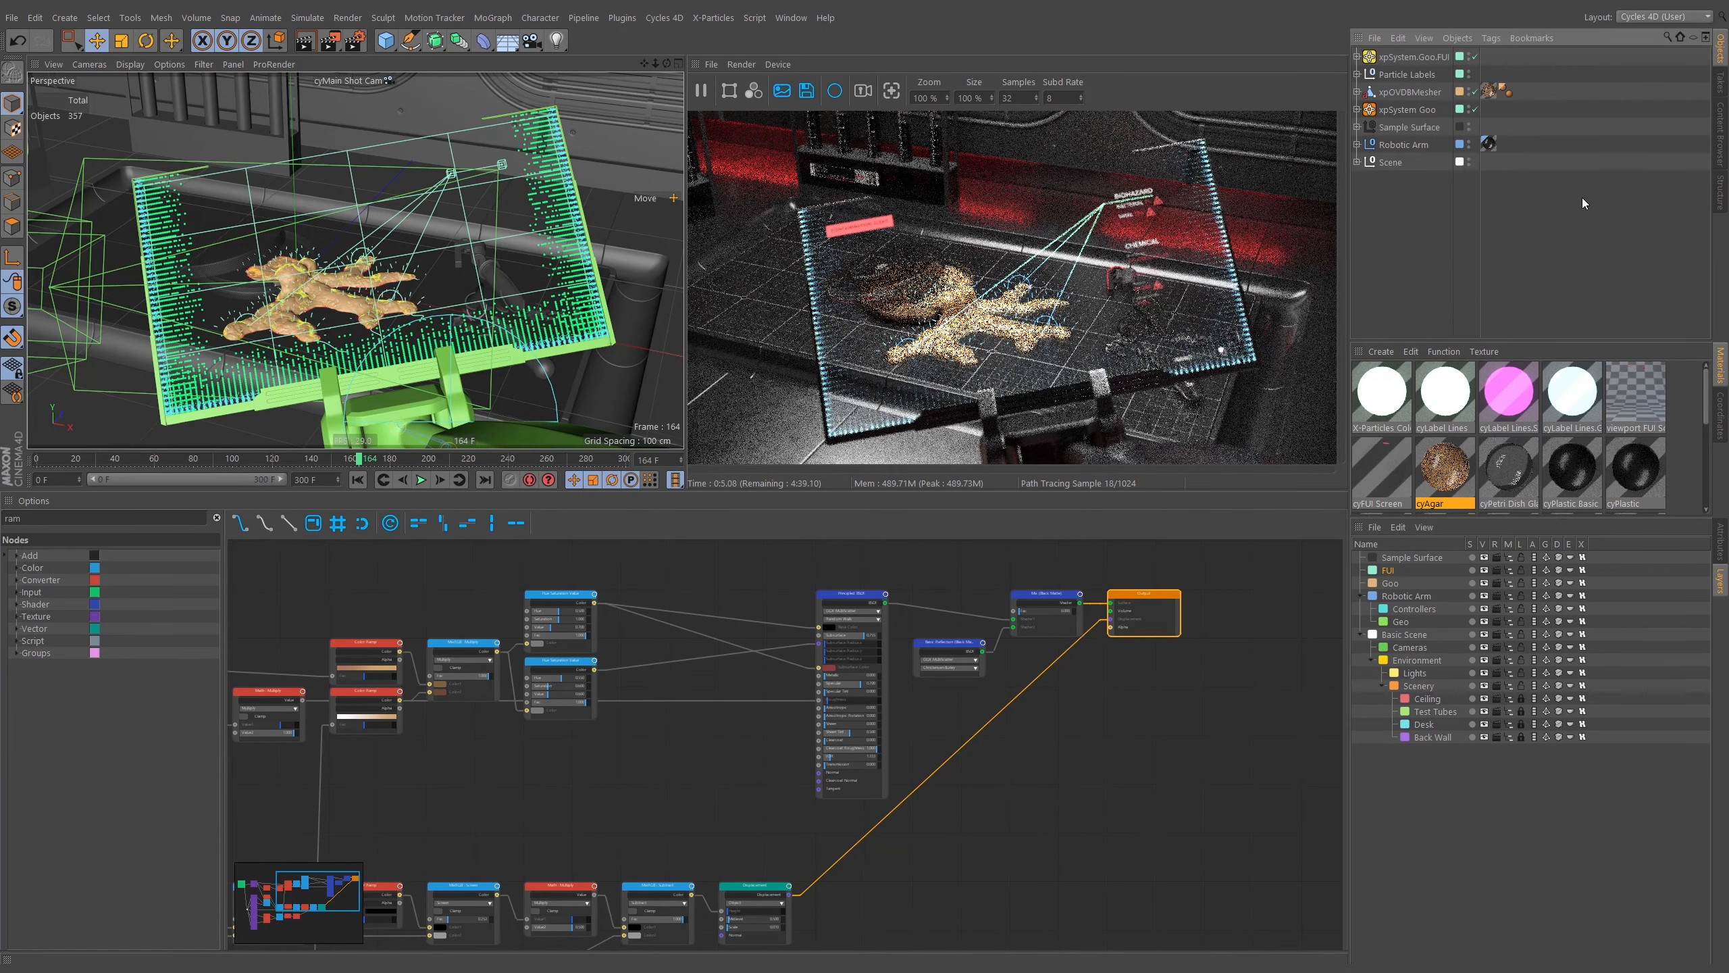
left_click(1720, 80)
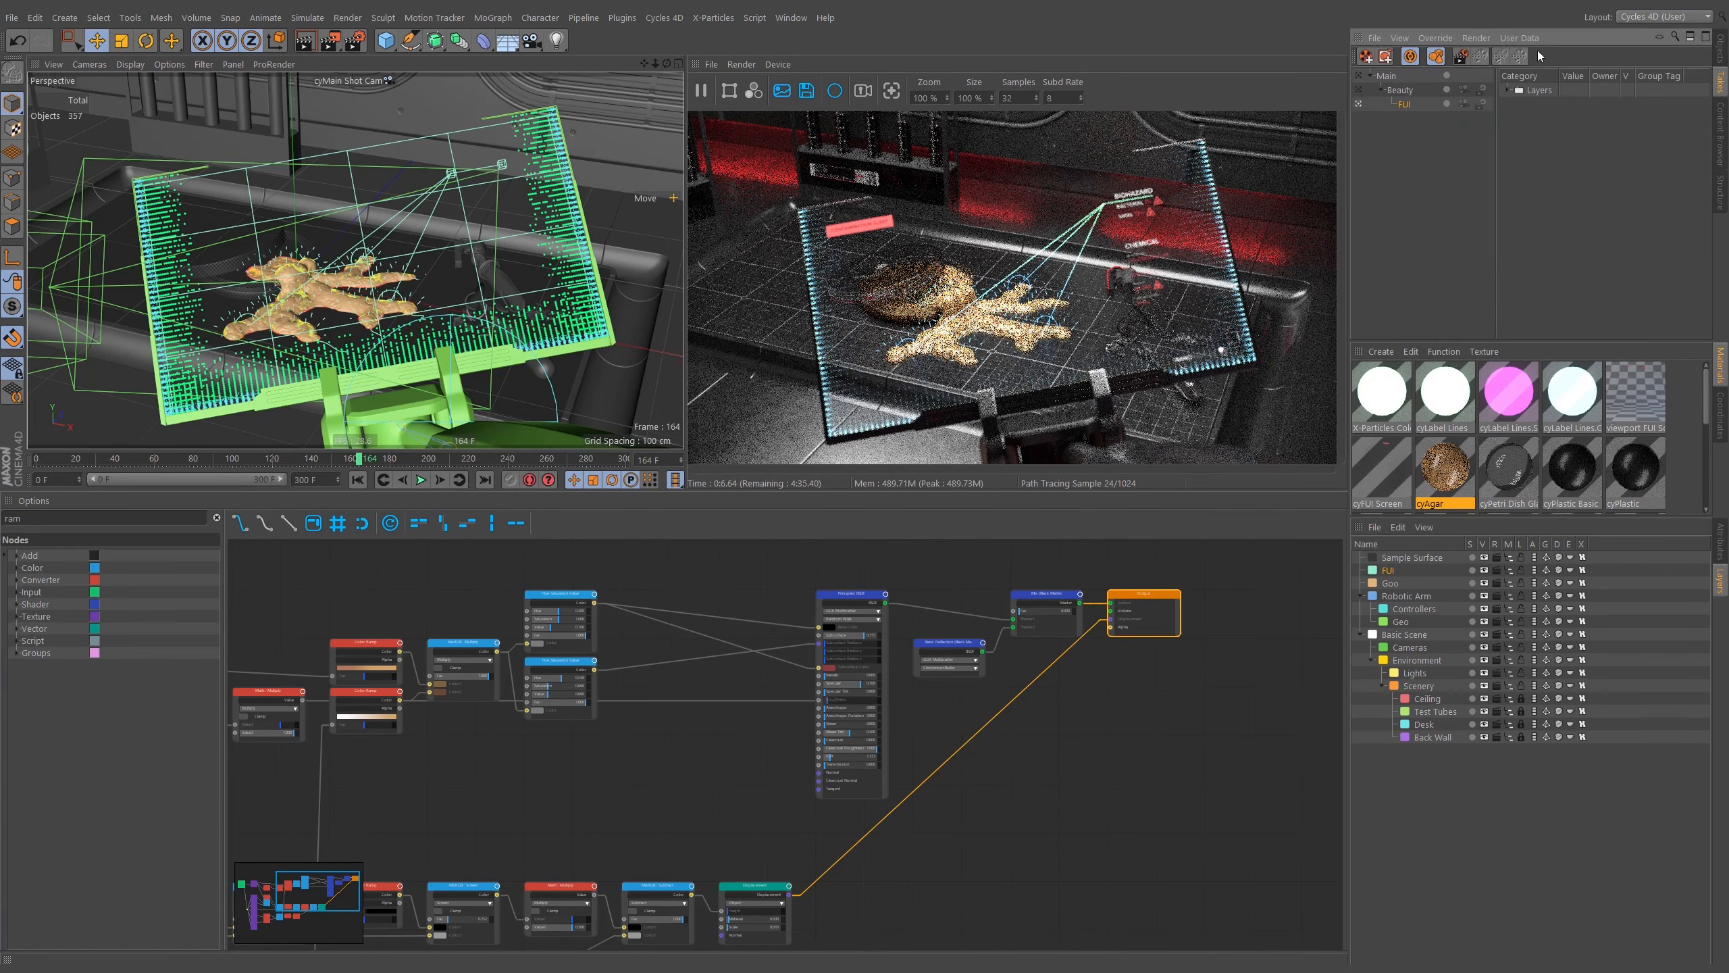
left_click(1433, 57)
left_click(1725, 54)
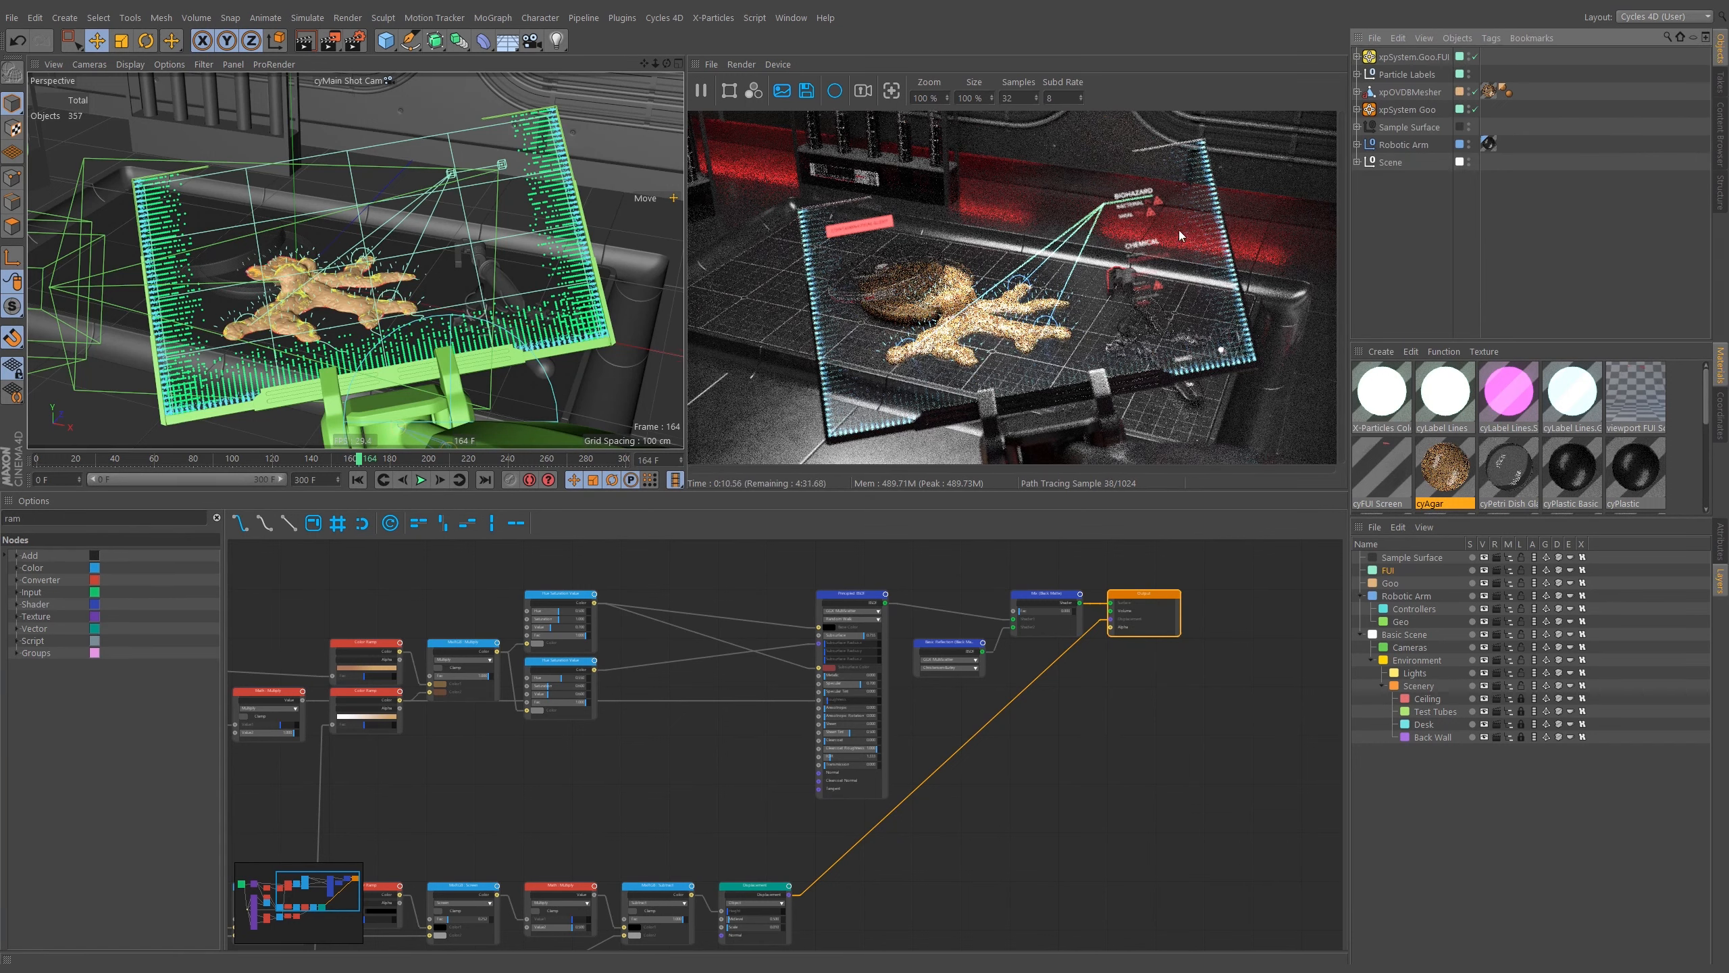
left_click(1358, 163)
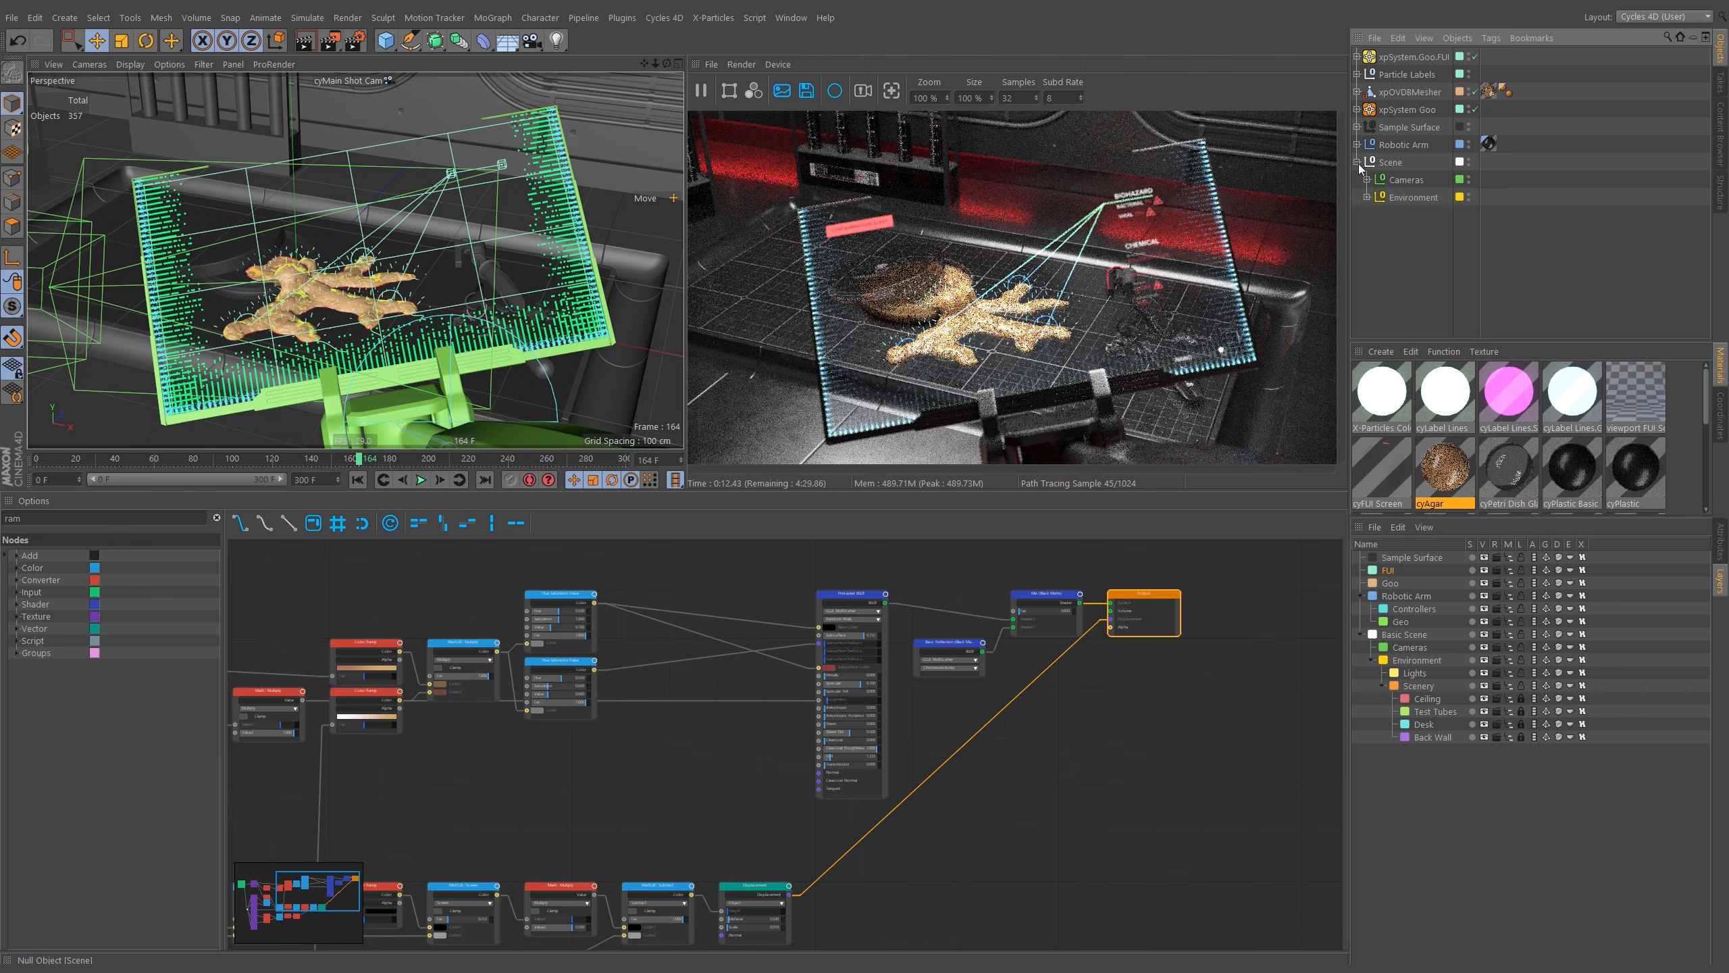
left_click(1366, 197)
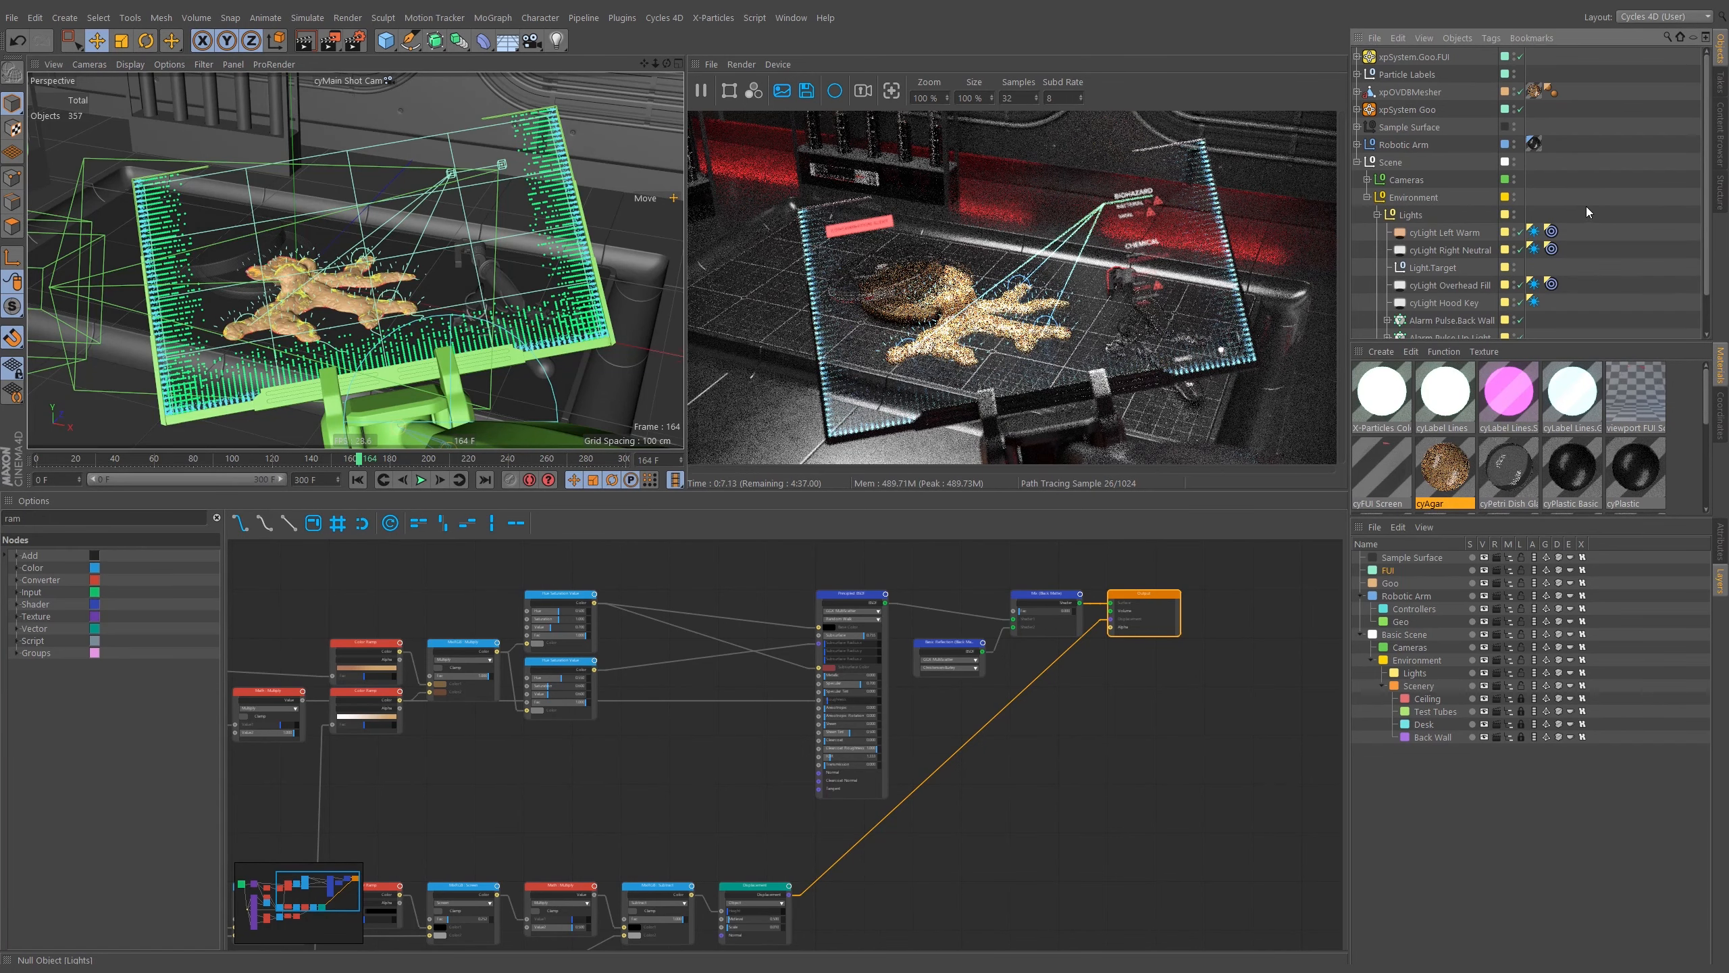
scroll(1582, 204, "down", 3)
left_click(1378, 172)
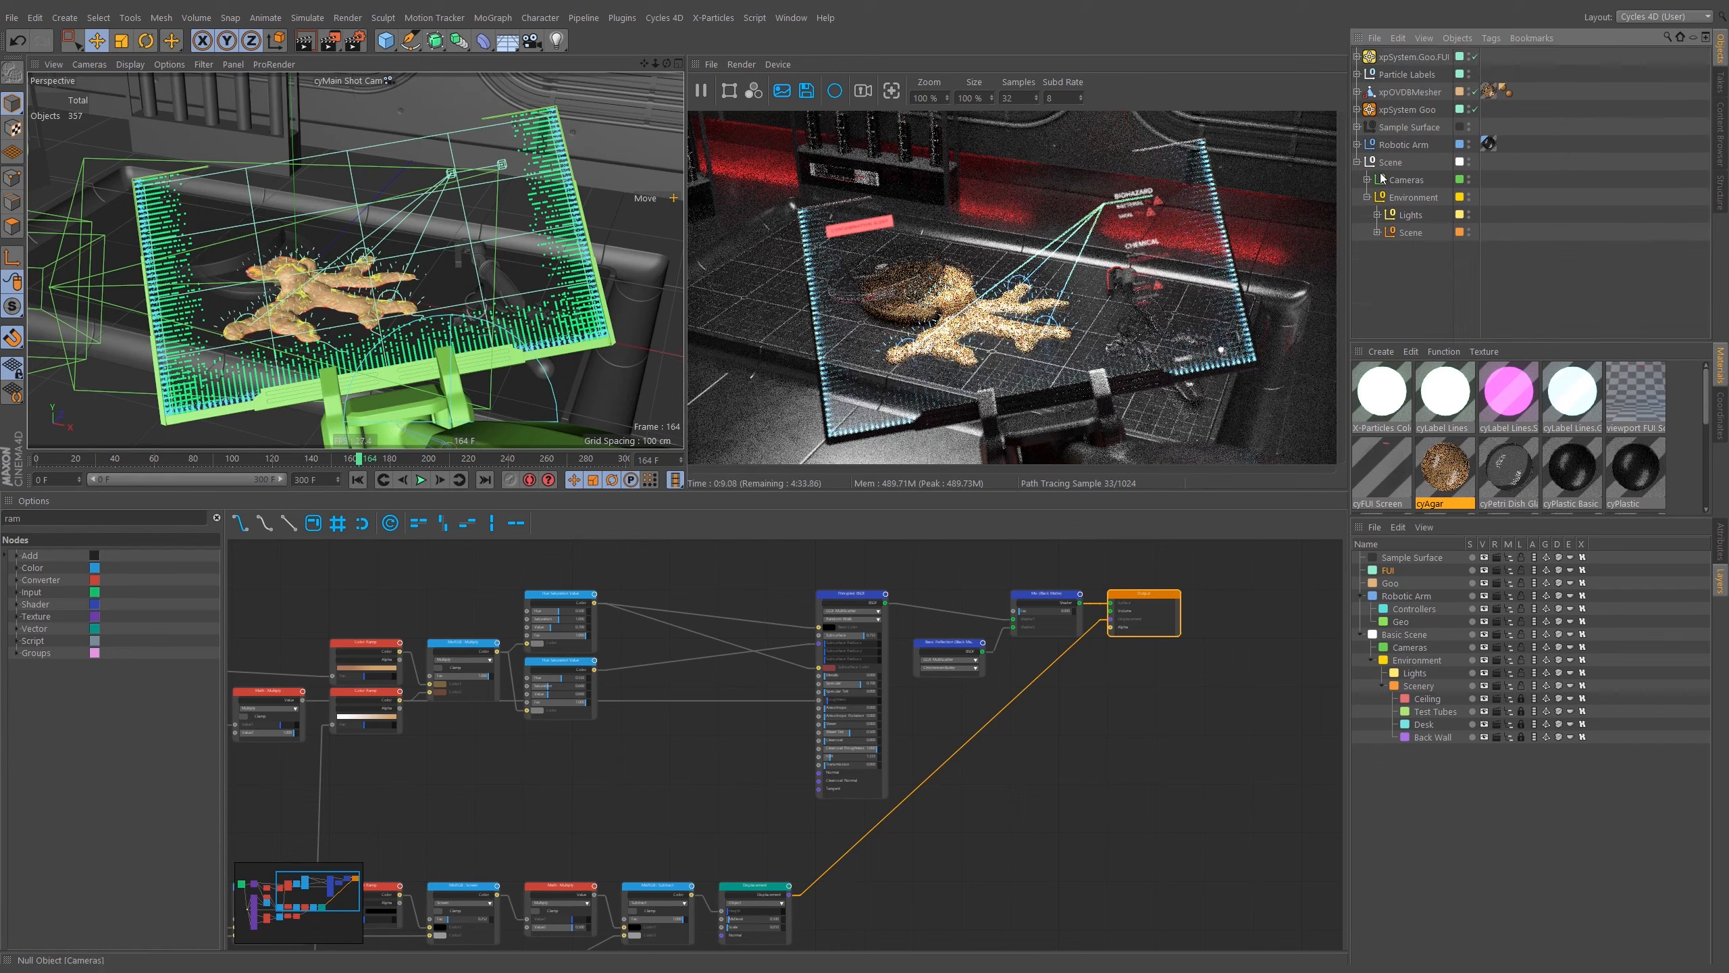
left_click(1375, 232)
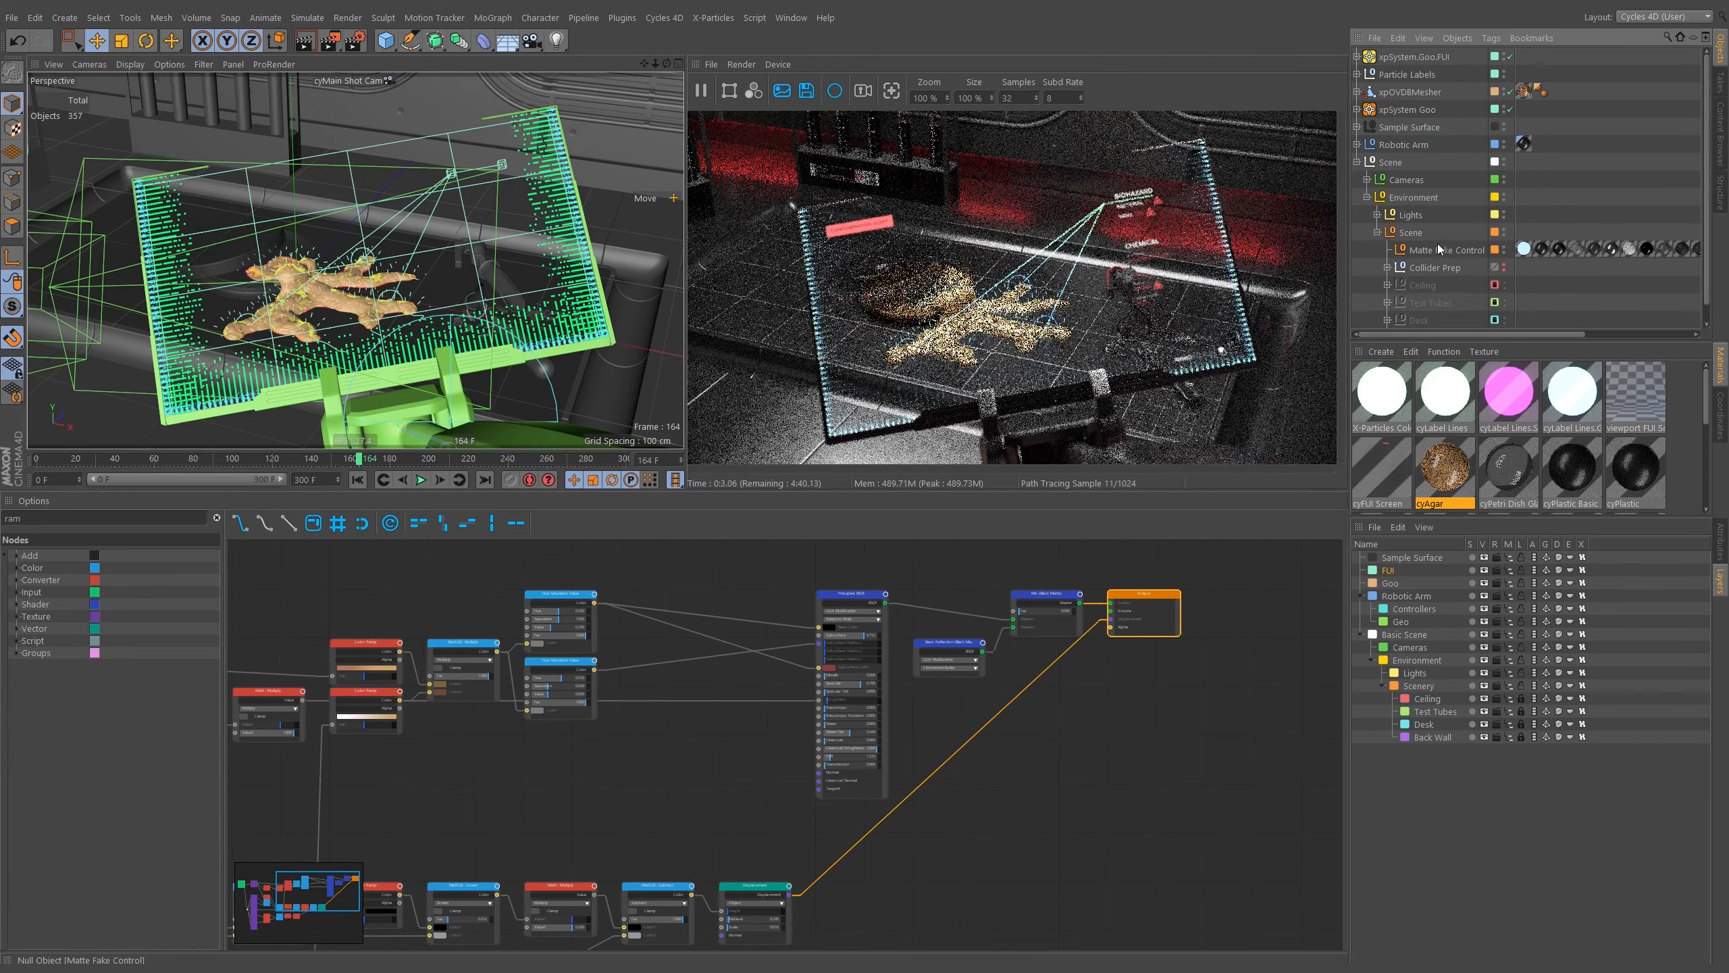
middle_click_drag(1653, 270, 1617, 259)
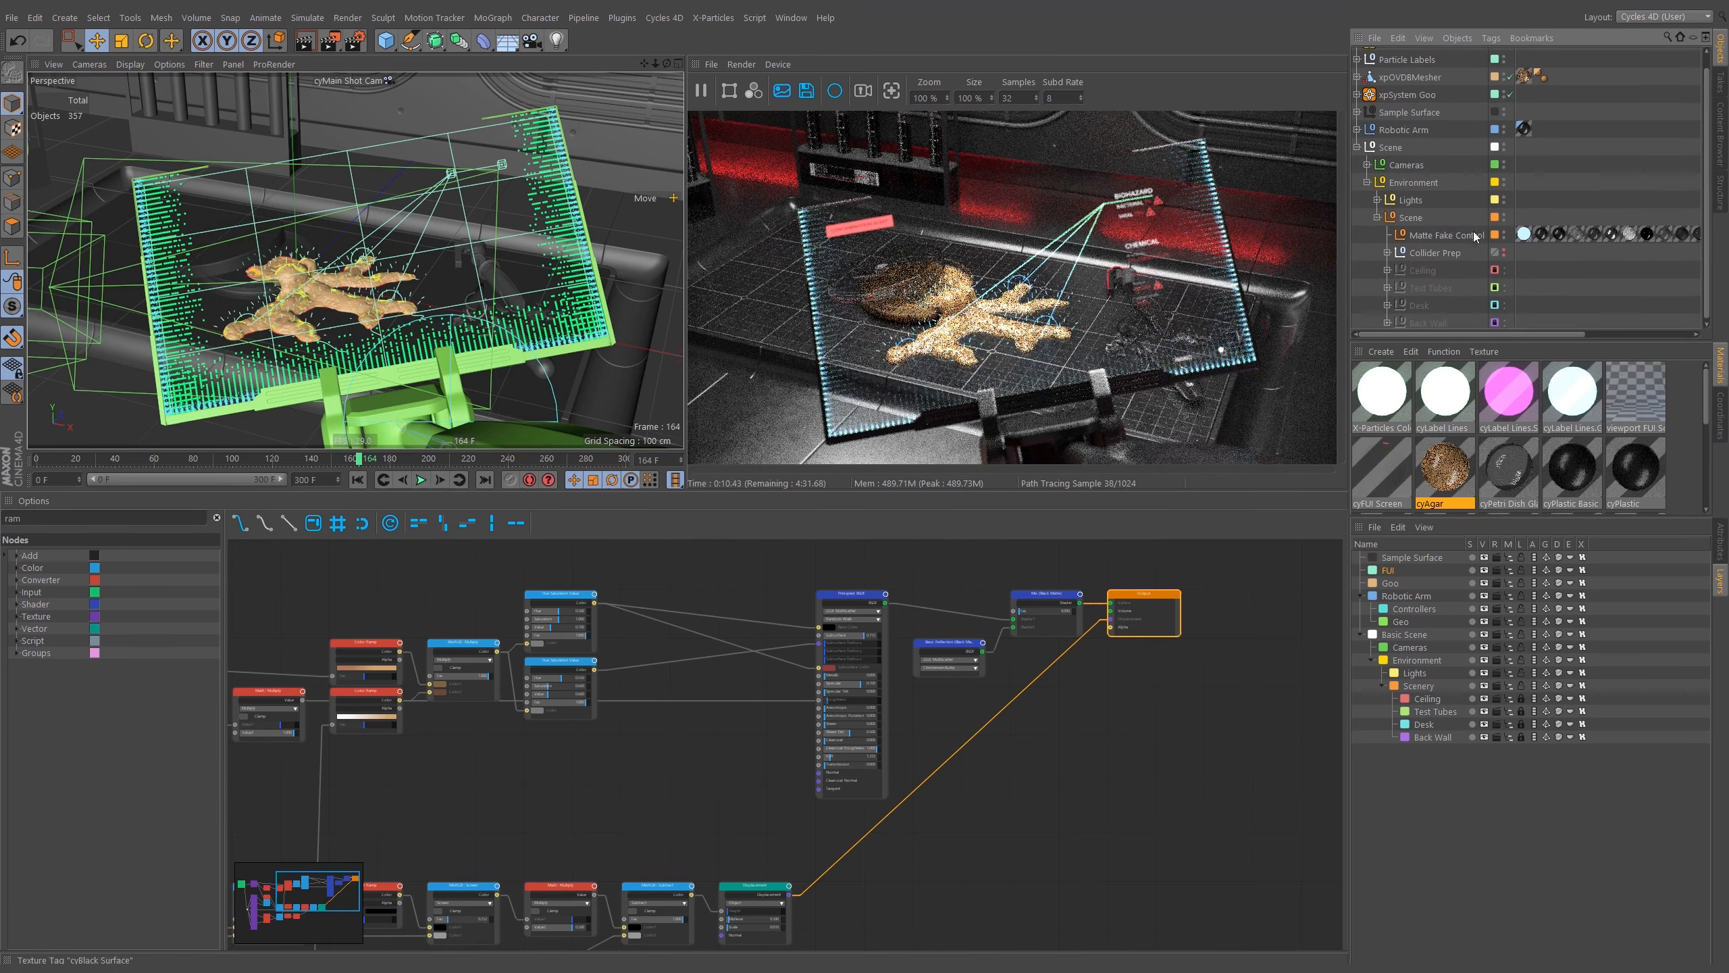
Select the Matte Fake Control null and view its Matte On / Off user data.
left_click(1435, 234)
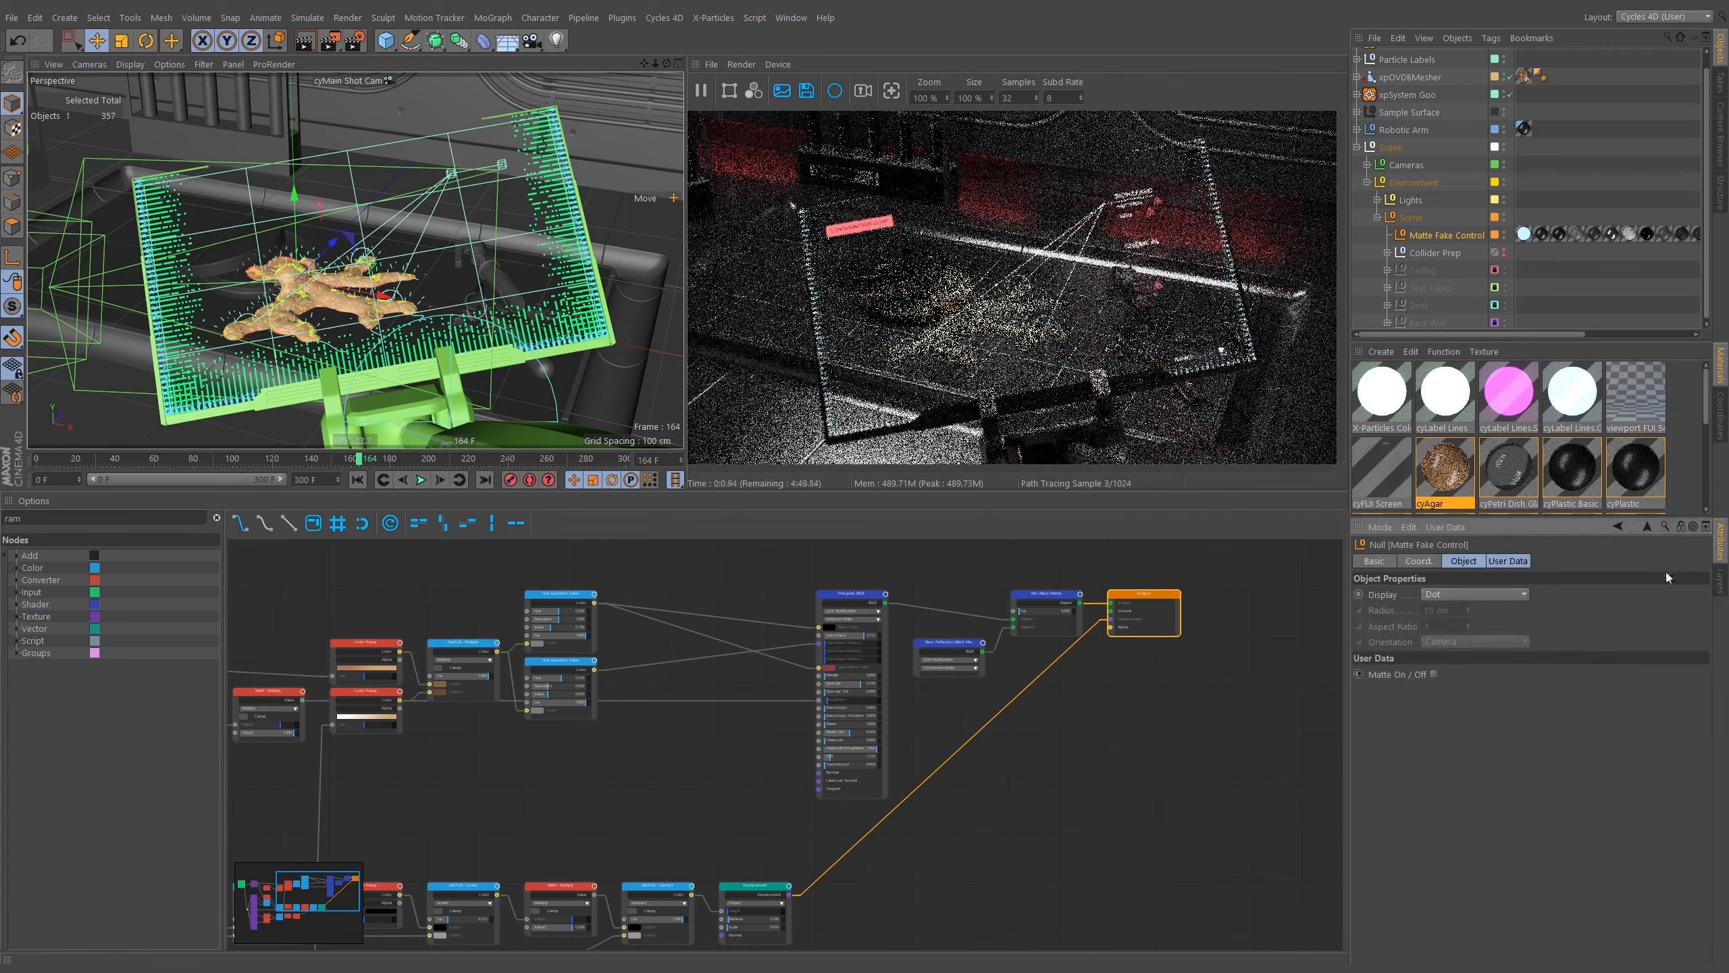
left_click(1721, 545)
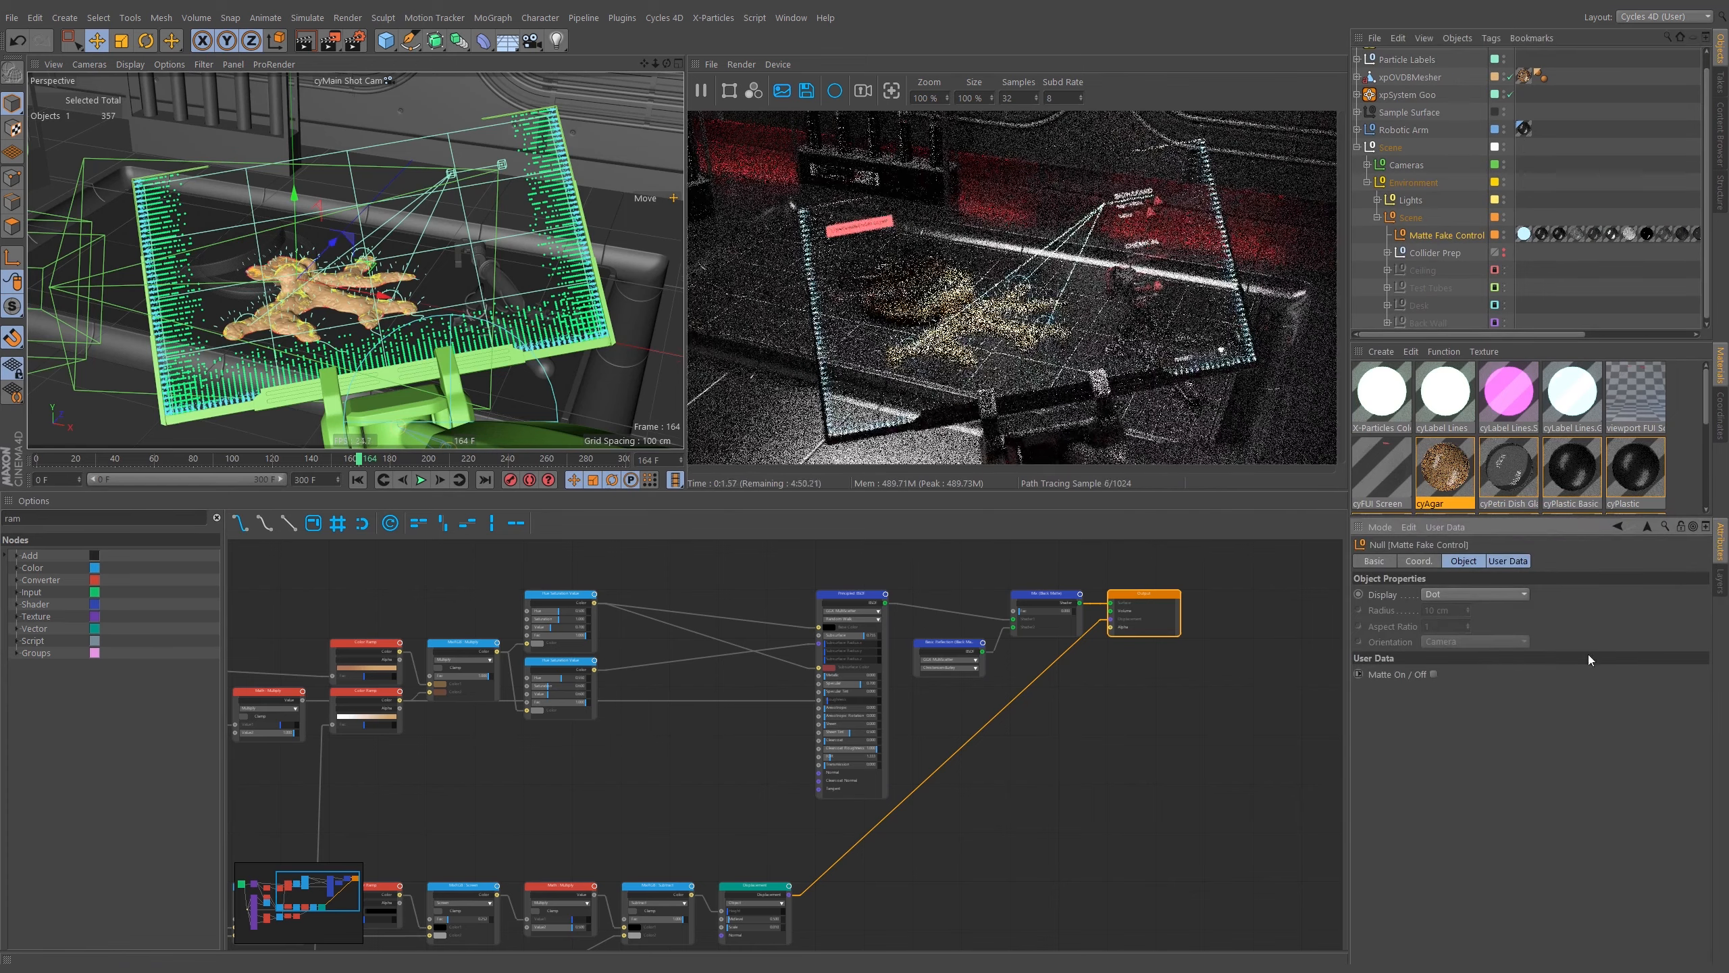
left_click(1506, 562)
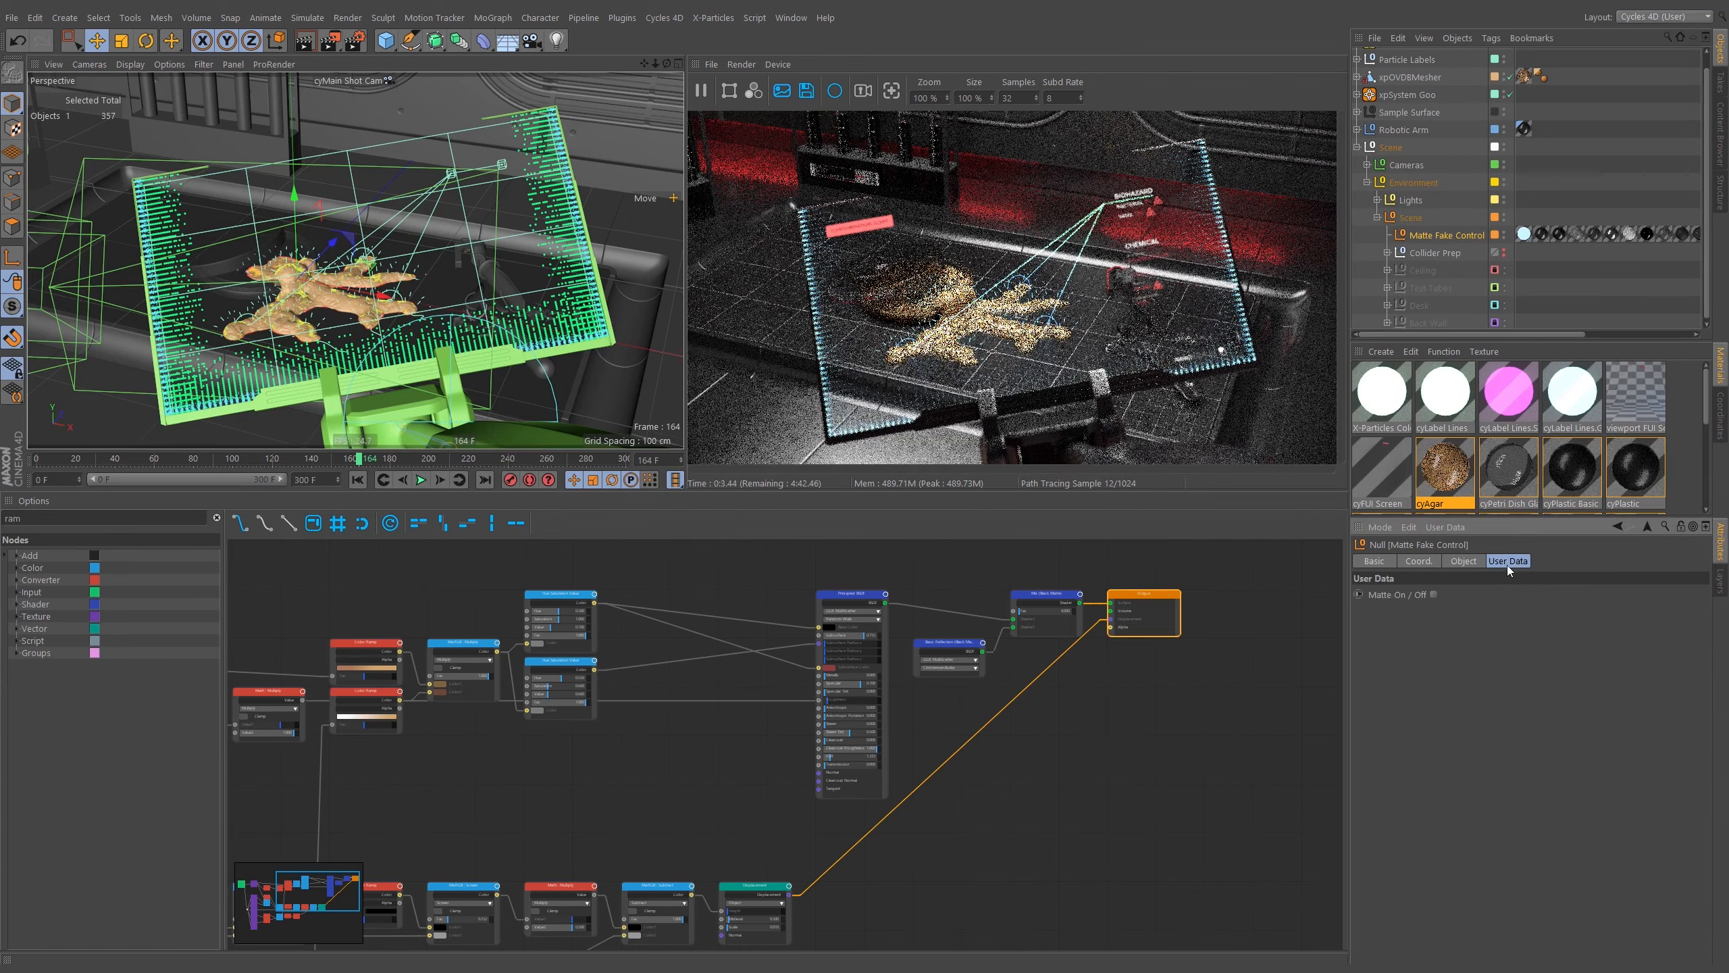
left_click(1391, 595)
Open the Matte Fake Control's XPresso tag in the XPresso Editor and inspect its material connections.
middle_click_drag(1643, 254, 1479, 258, "alt")
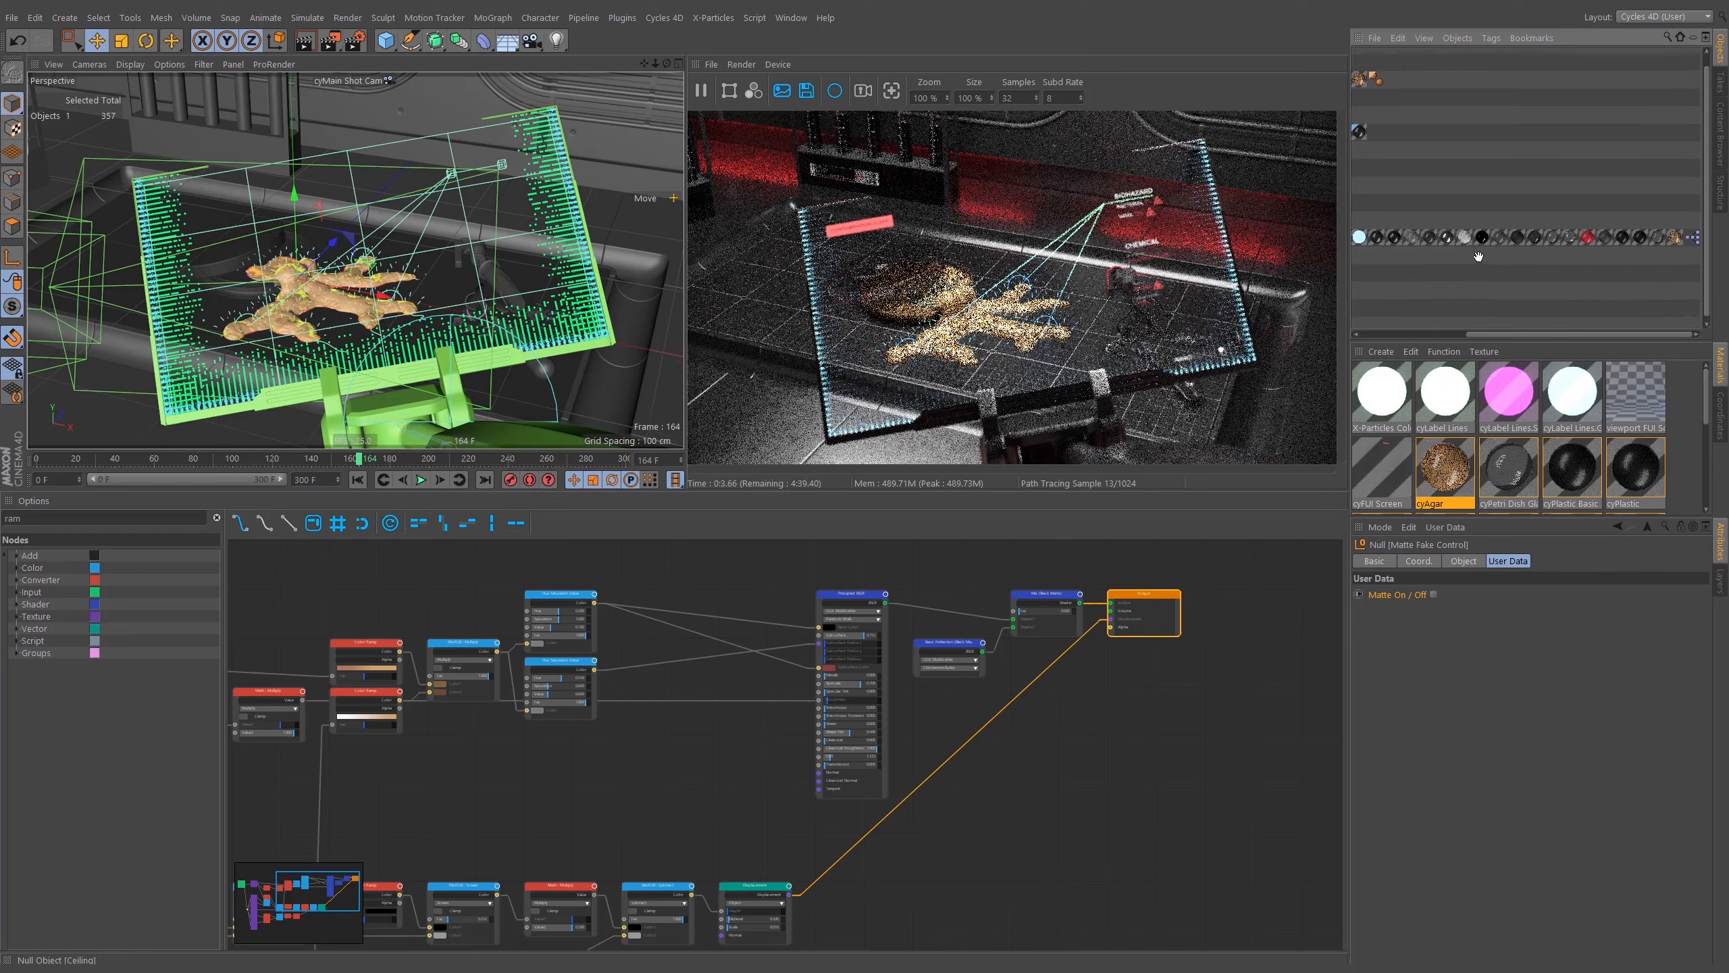
left_click(1694, 242)
double_click(1693, 240)
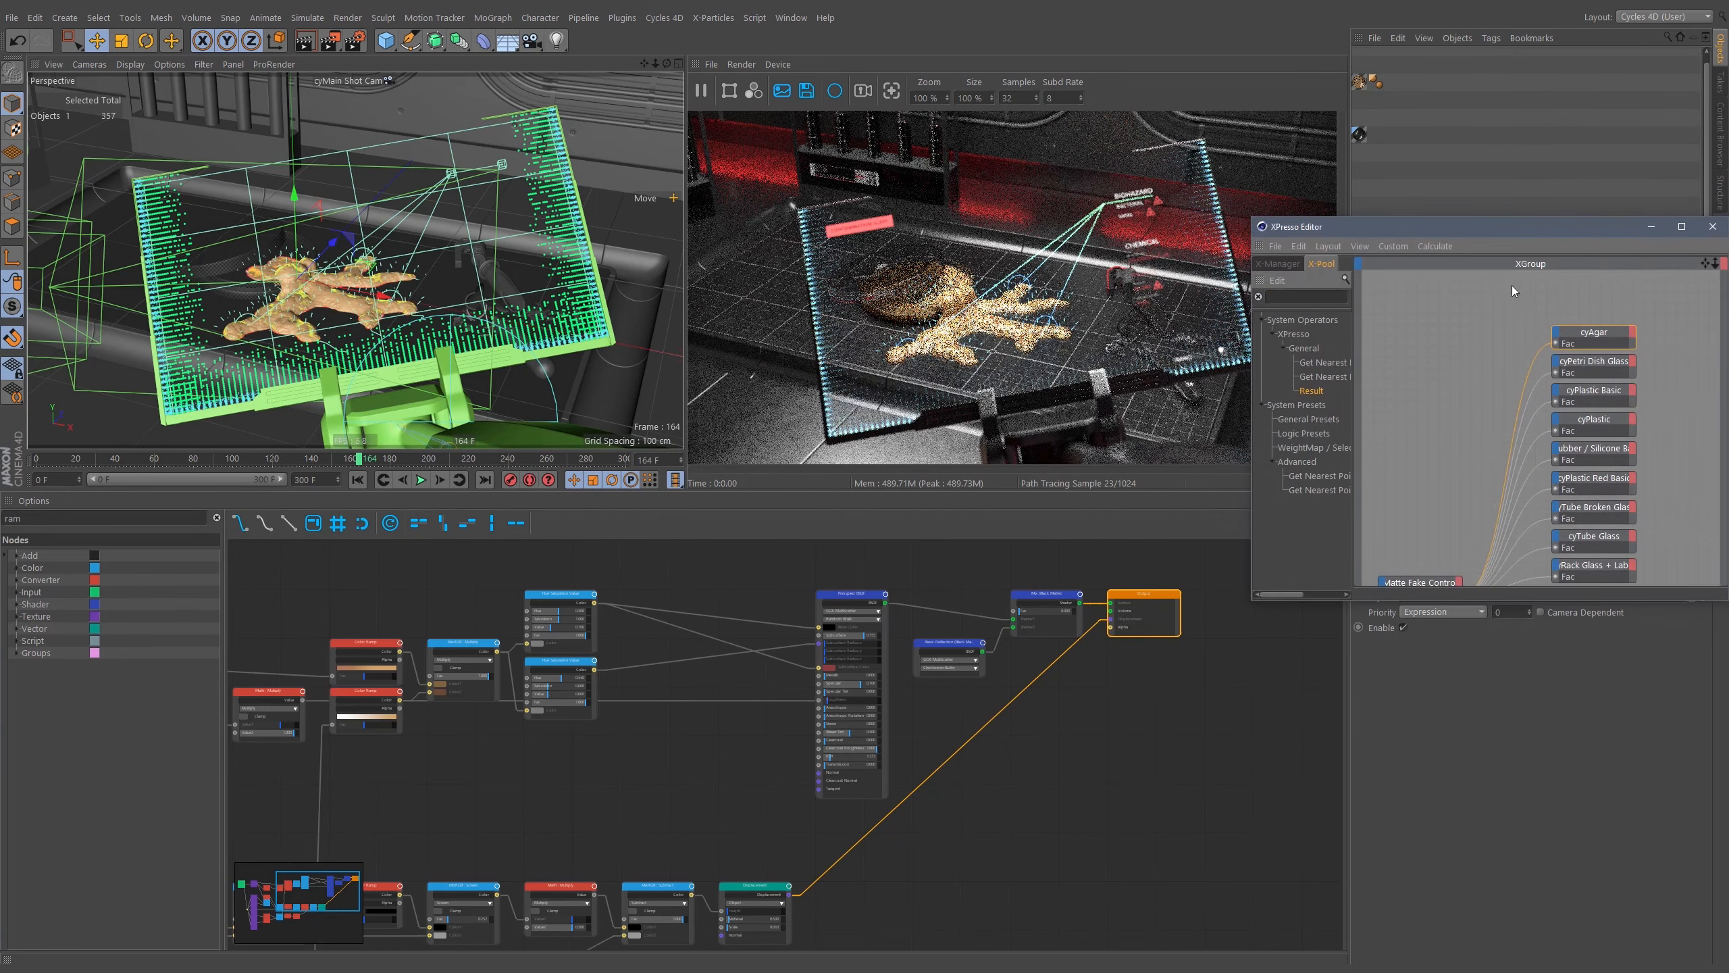
left_click_drag(1527, 224, 1048, 92)
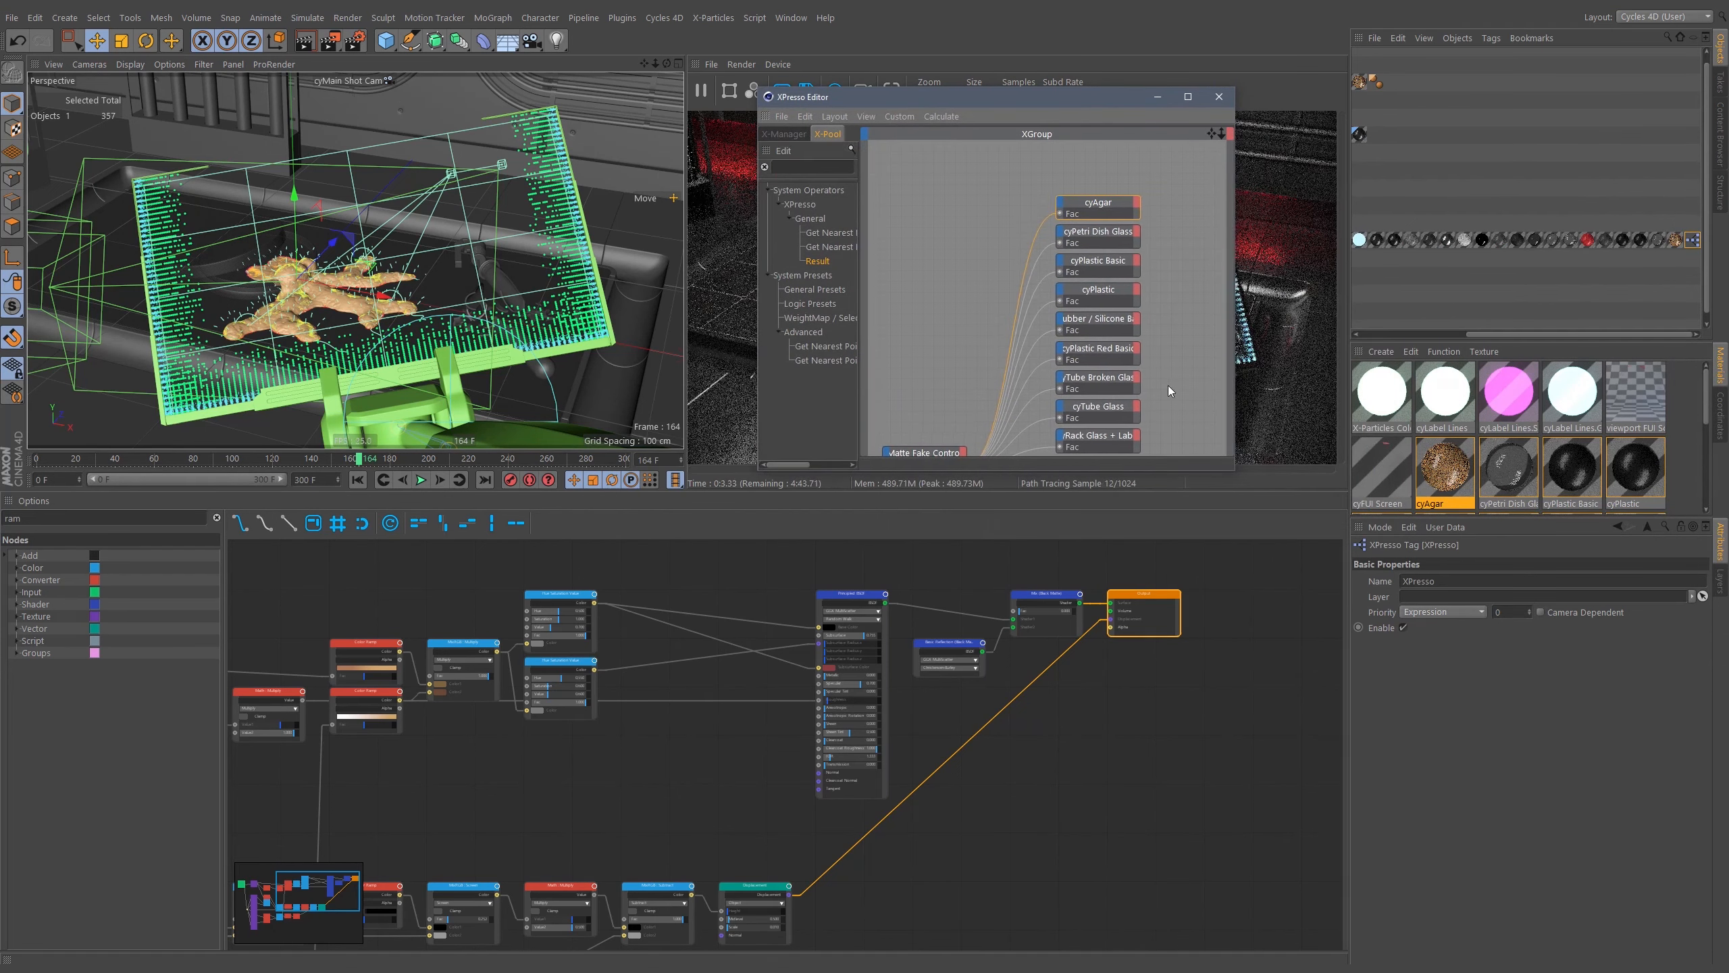
middle_click_drag(1166, 386, 1177, 228)
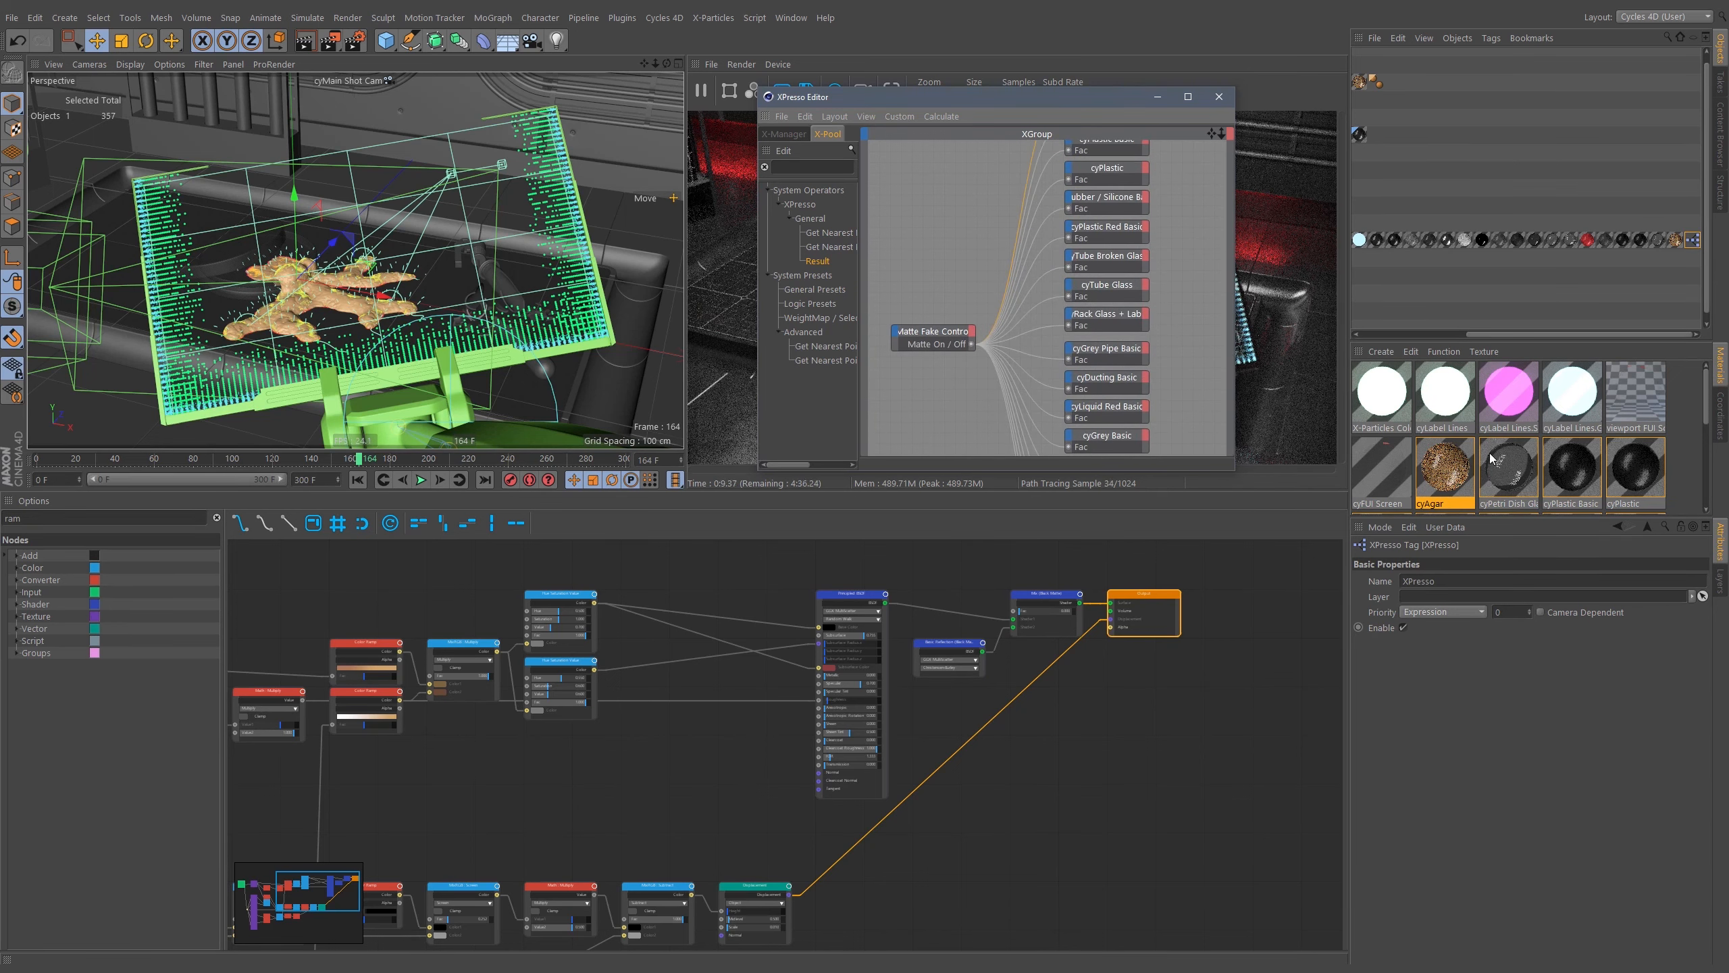
Inspect the Matte Fake Control's XPresso connections and open the cyPetri Dish Glass material from its object node.
middle_click_drag(1173, 285, 1114, 318)
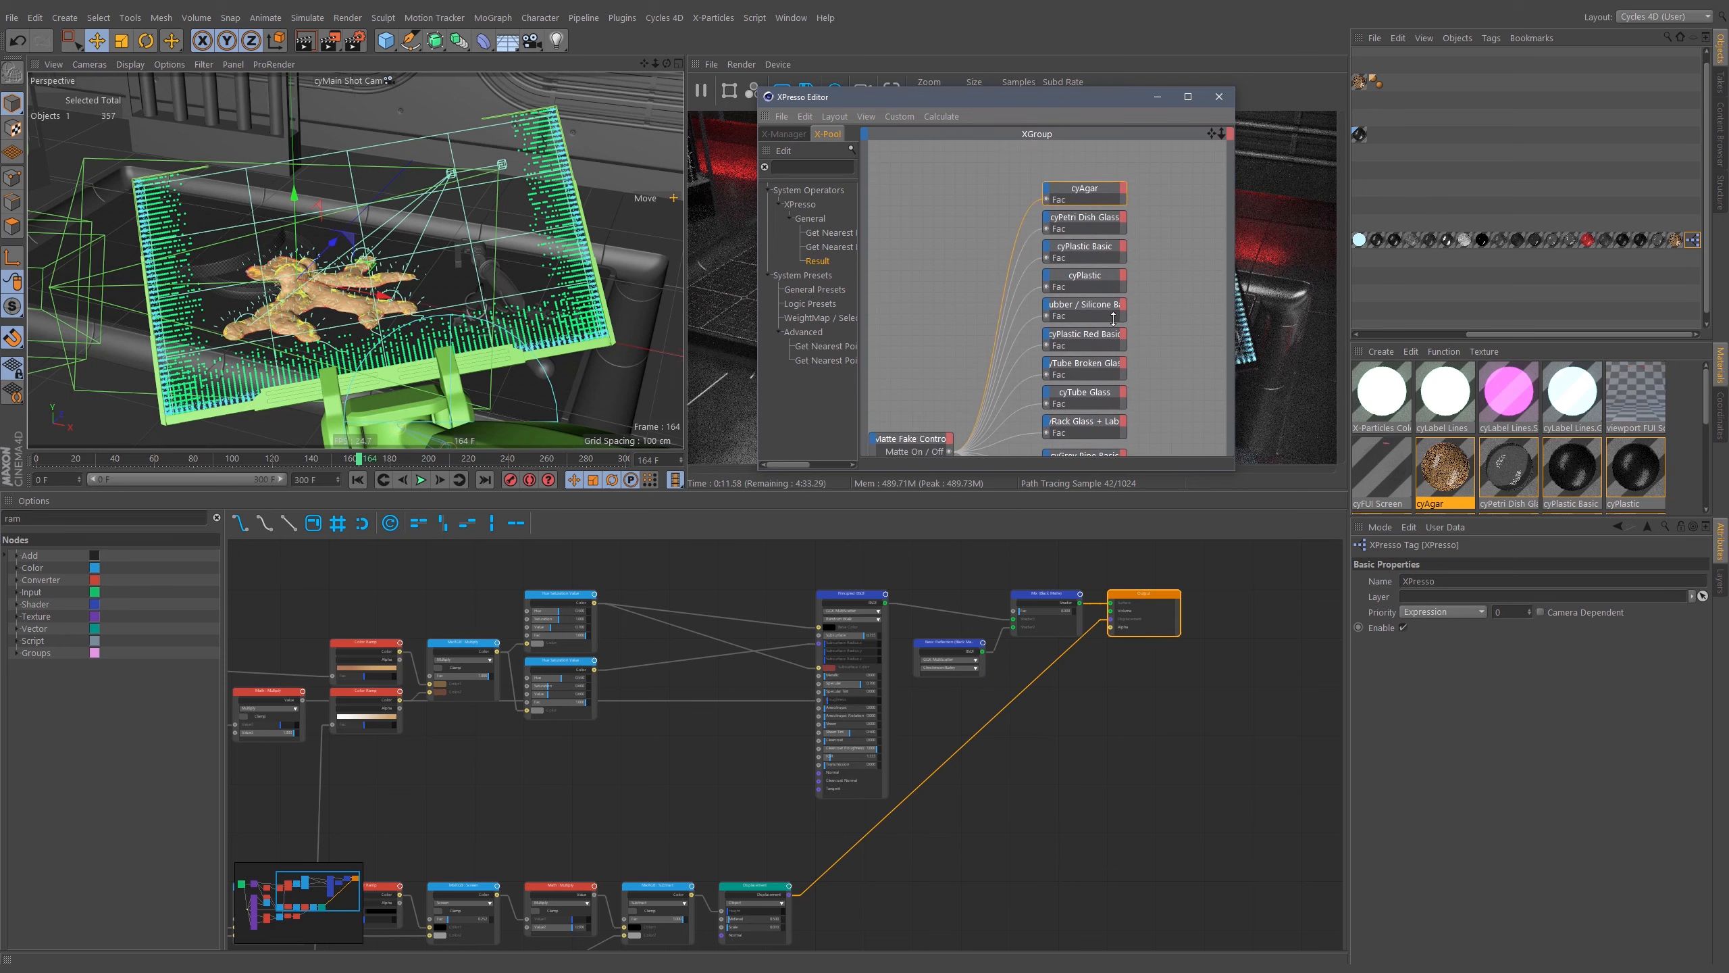
left_click_drag(1066, 189, 1077, 197)
middle_click_drag(1170, 315, 1201, 269)
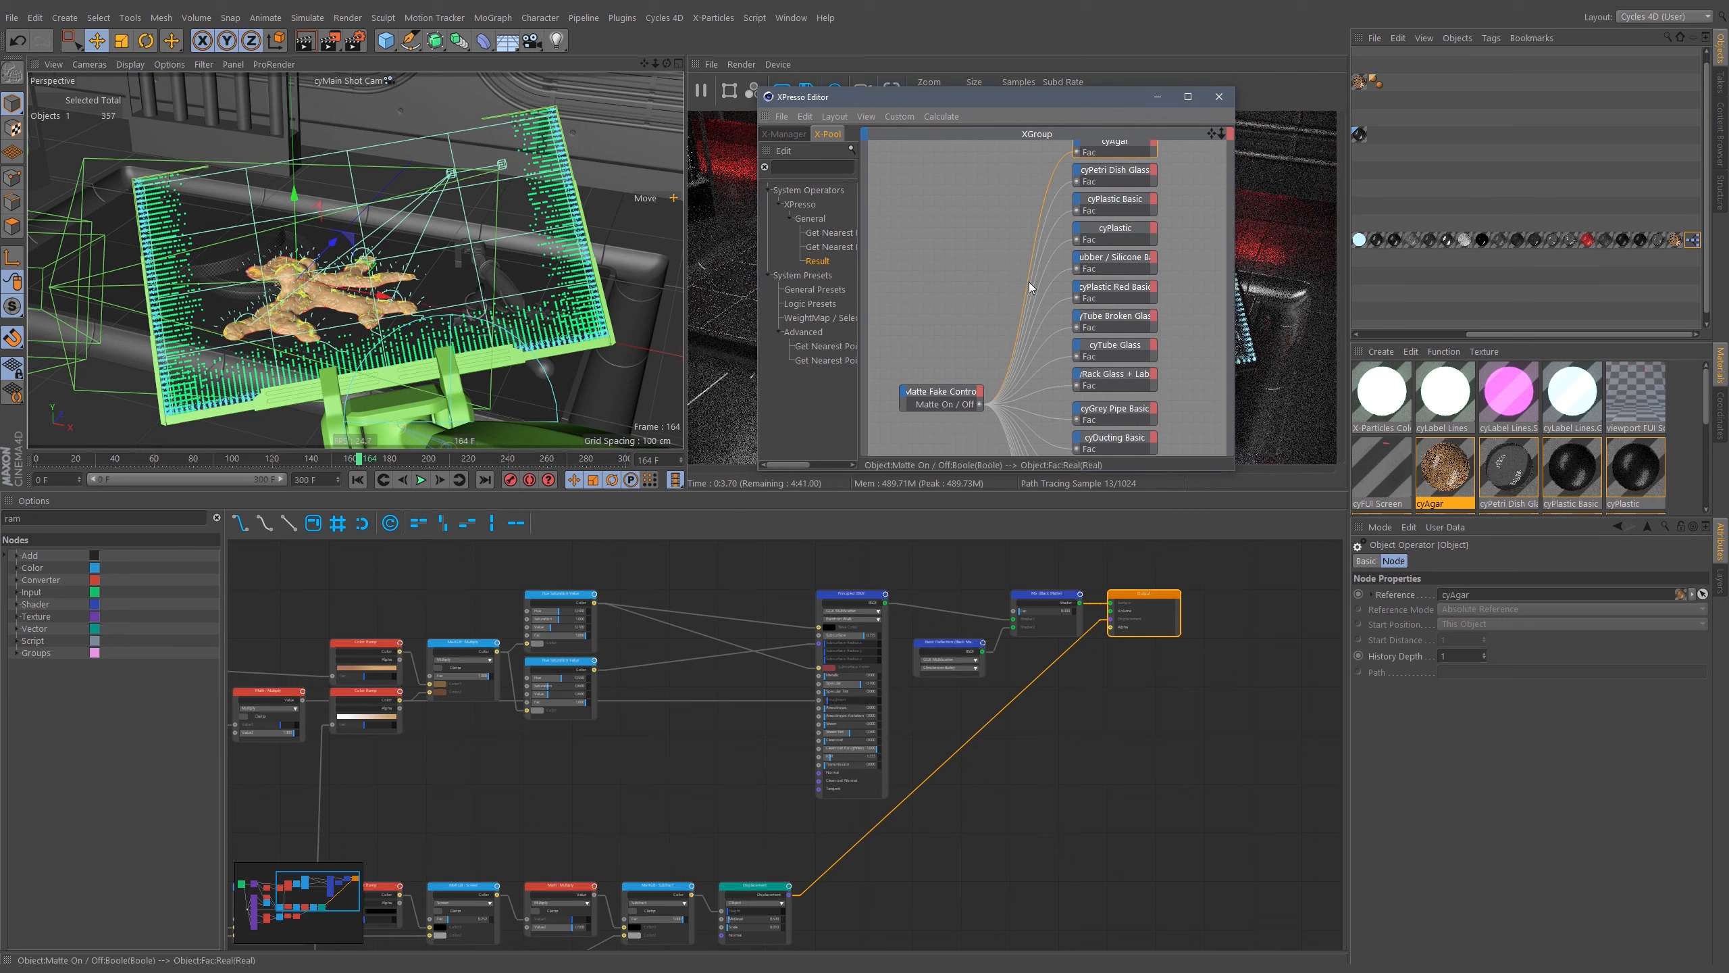
middle_click_drag(1195, 204, 1173, 245)
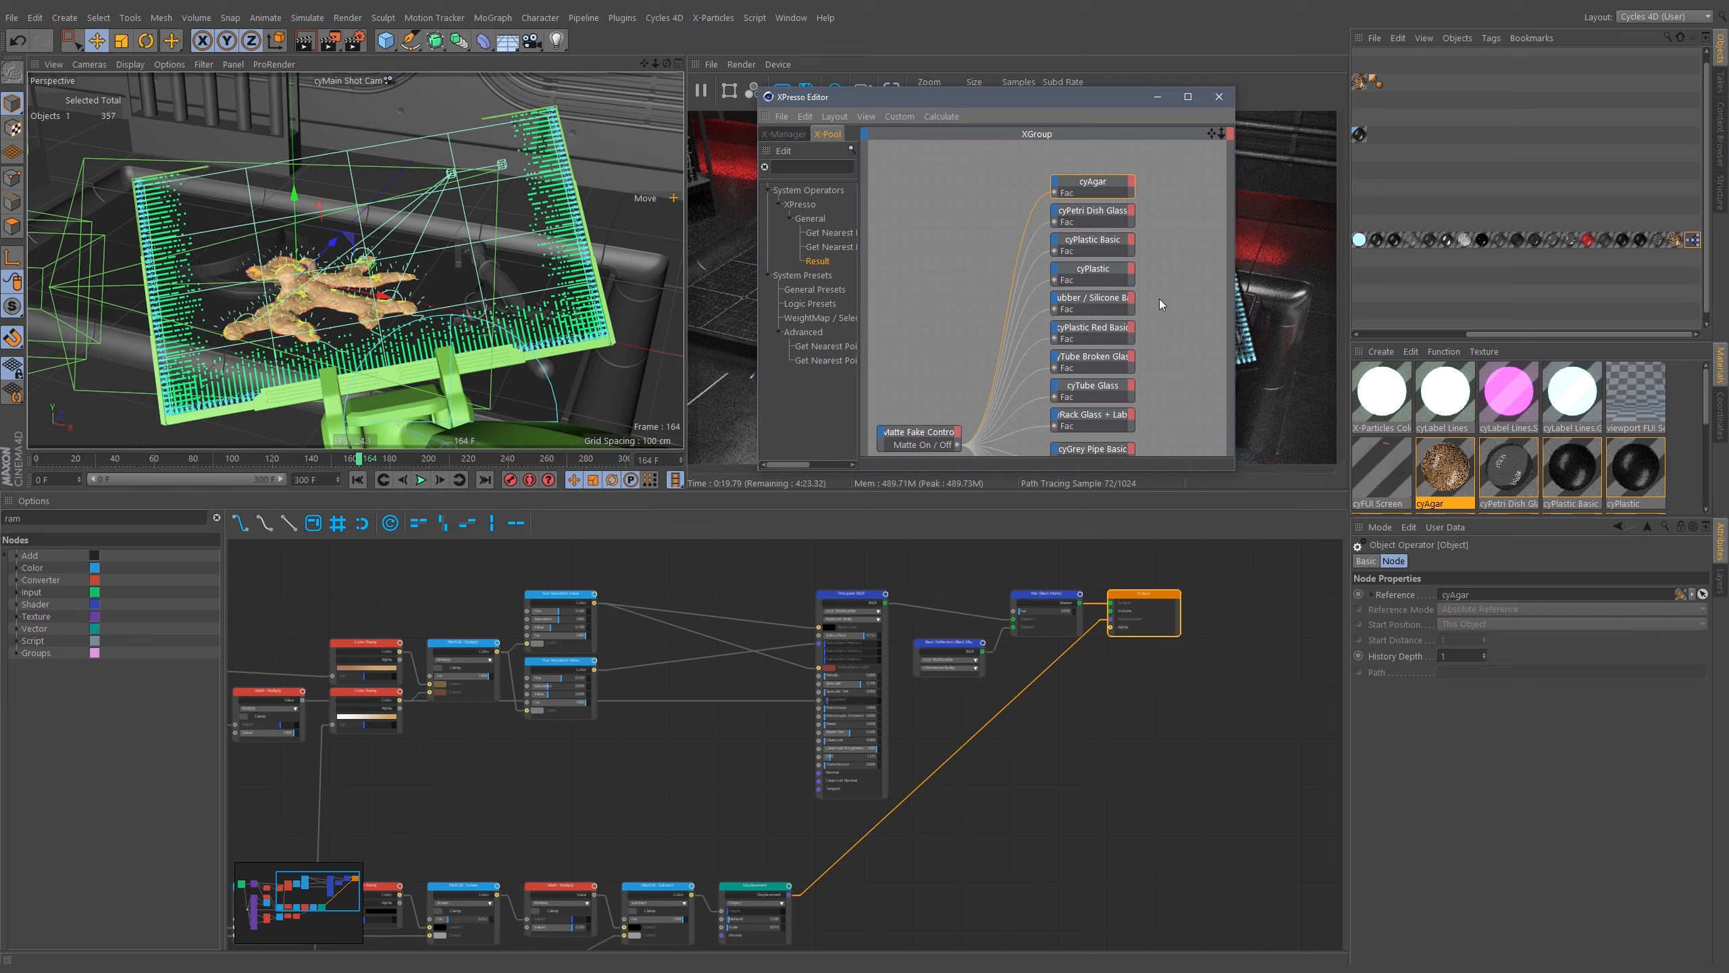
left_click(1093, 212)
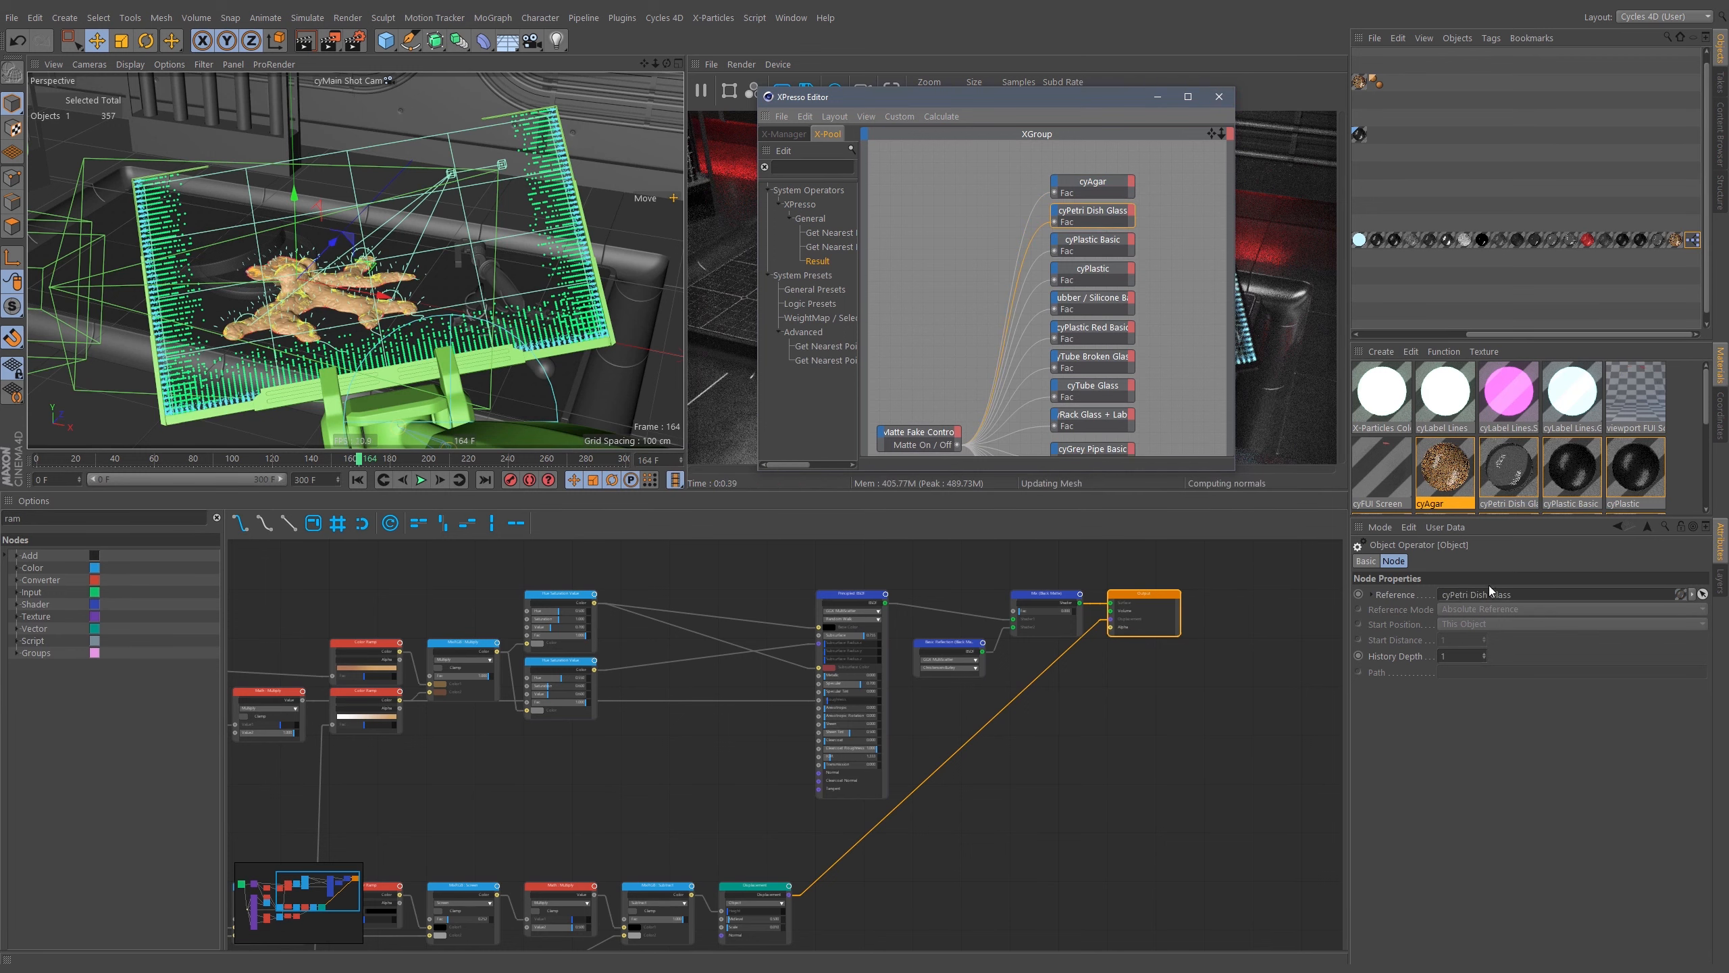
double_click(1509, 596)
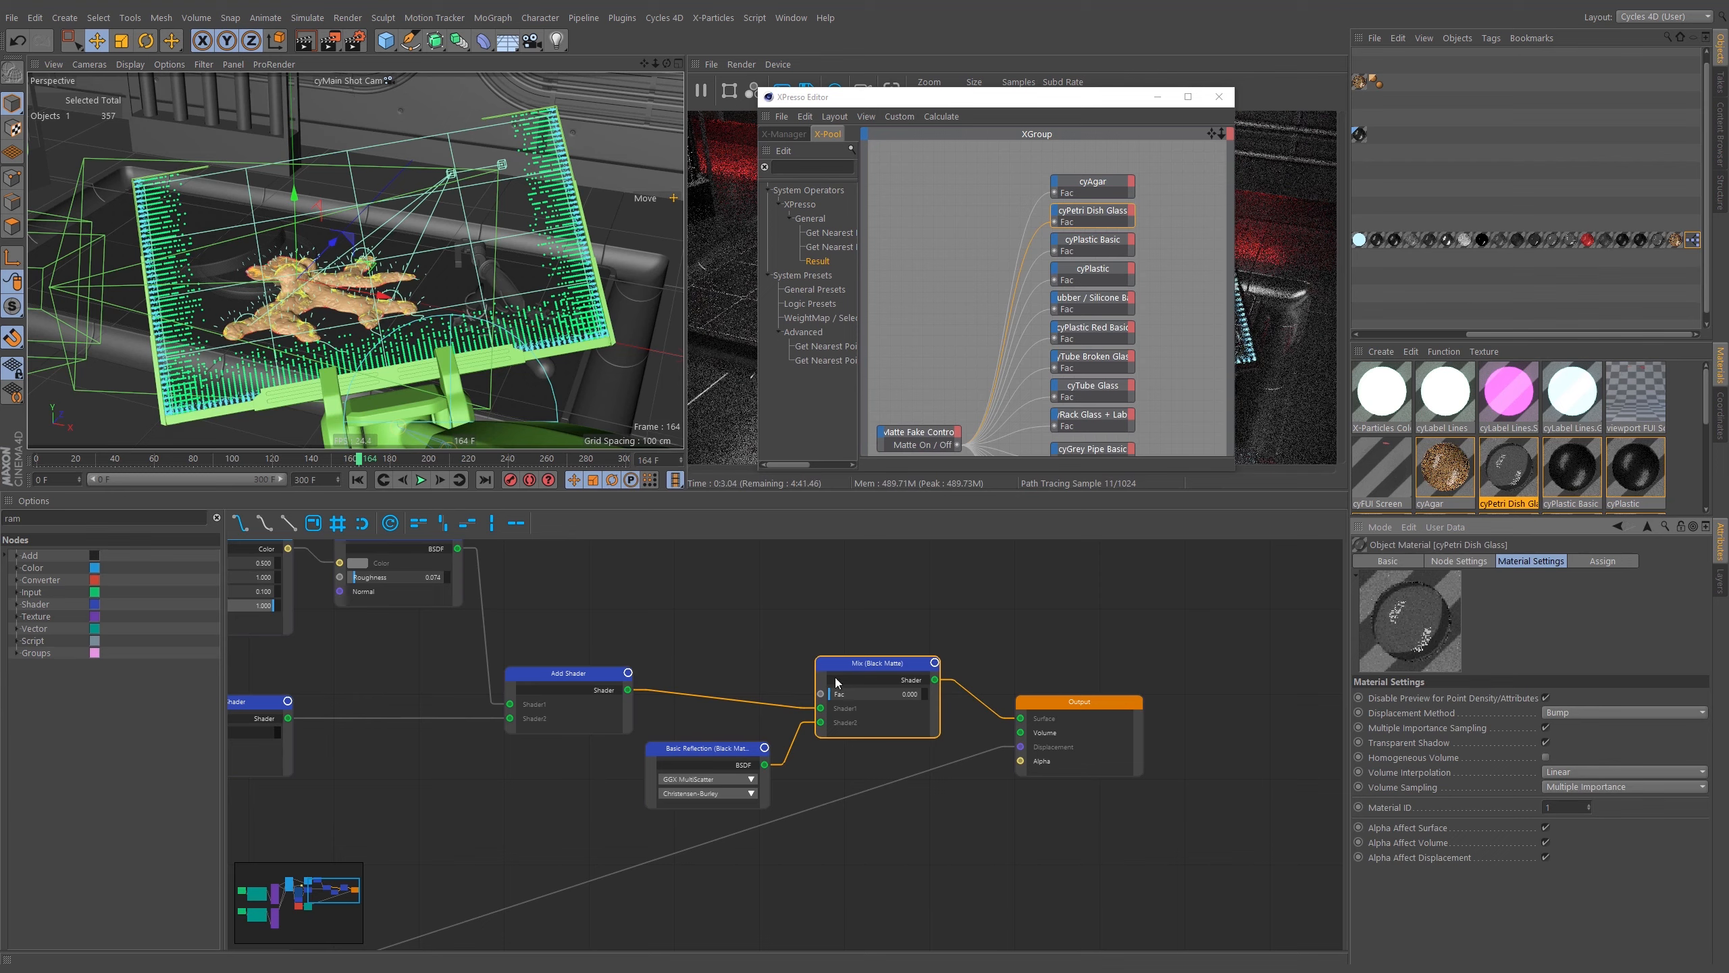
Close the XPresso Editor and examine the petri dish glass material's Black Matte mix and Basic Reflection nodes.
middle_click_drag(635, 629, 708, 581)
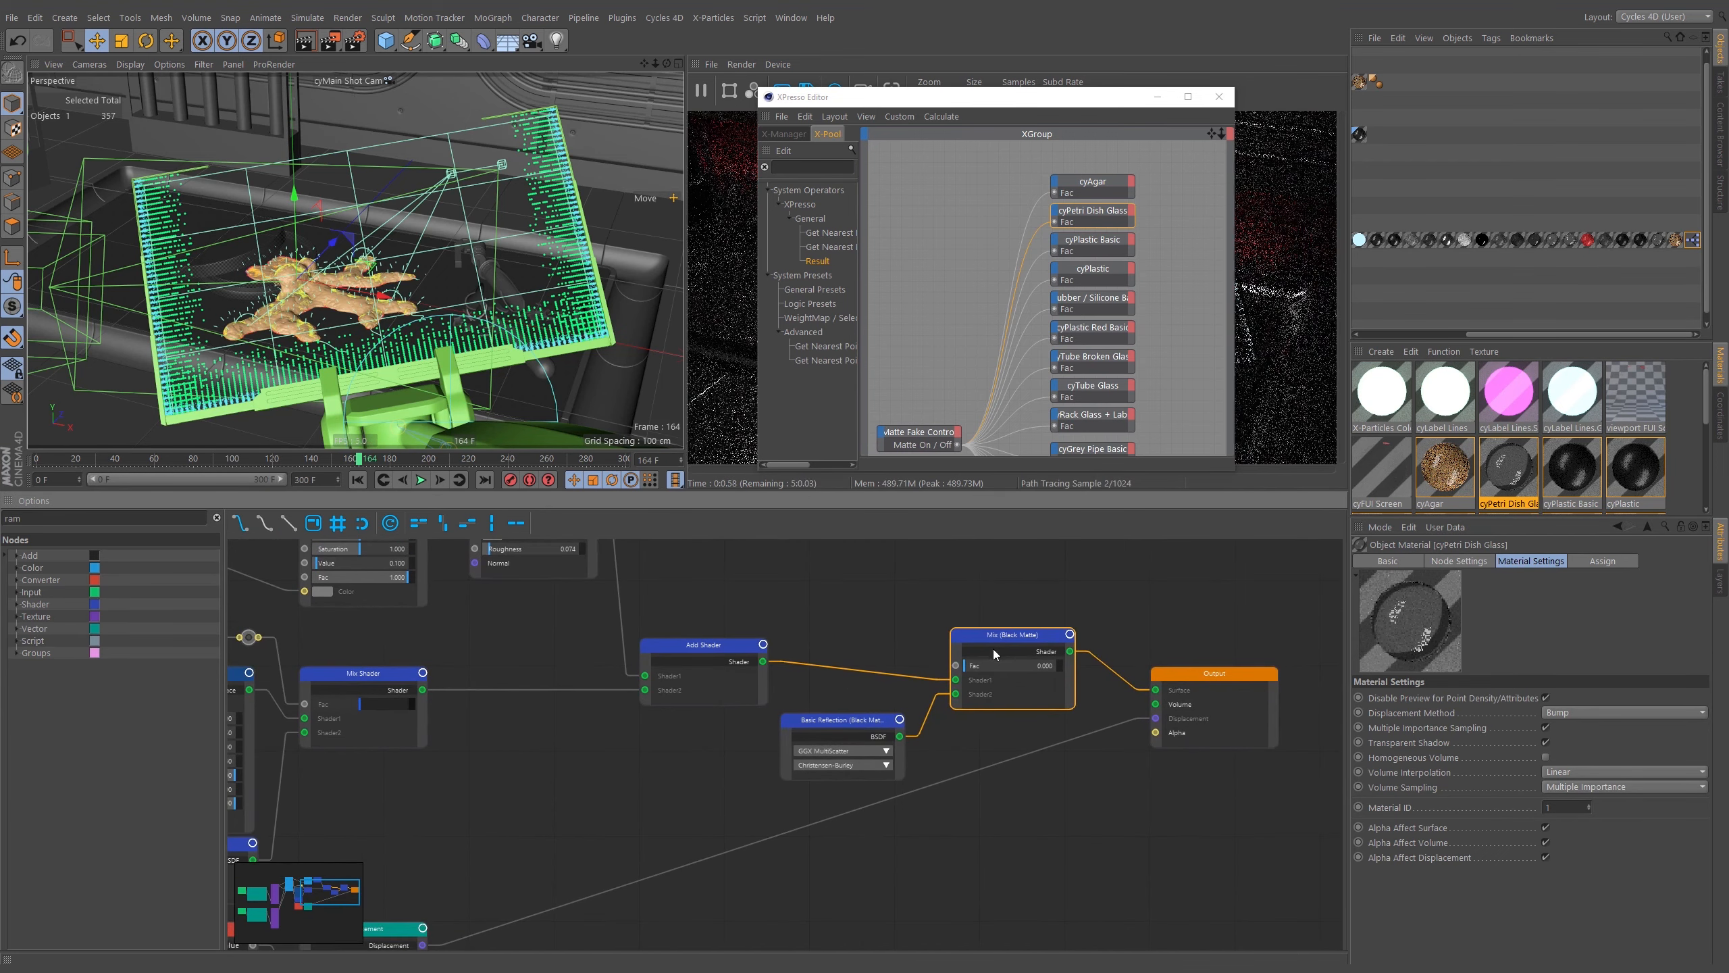
middle_click_drag(1029, 594, 968, 599)
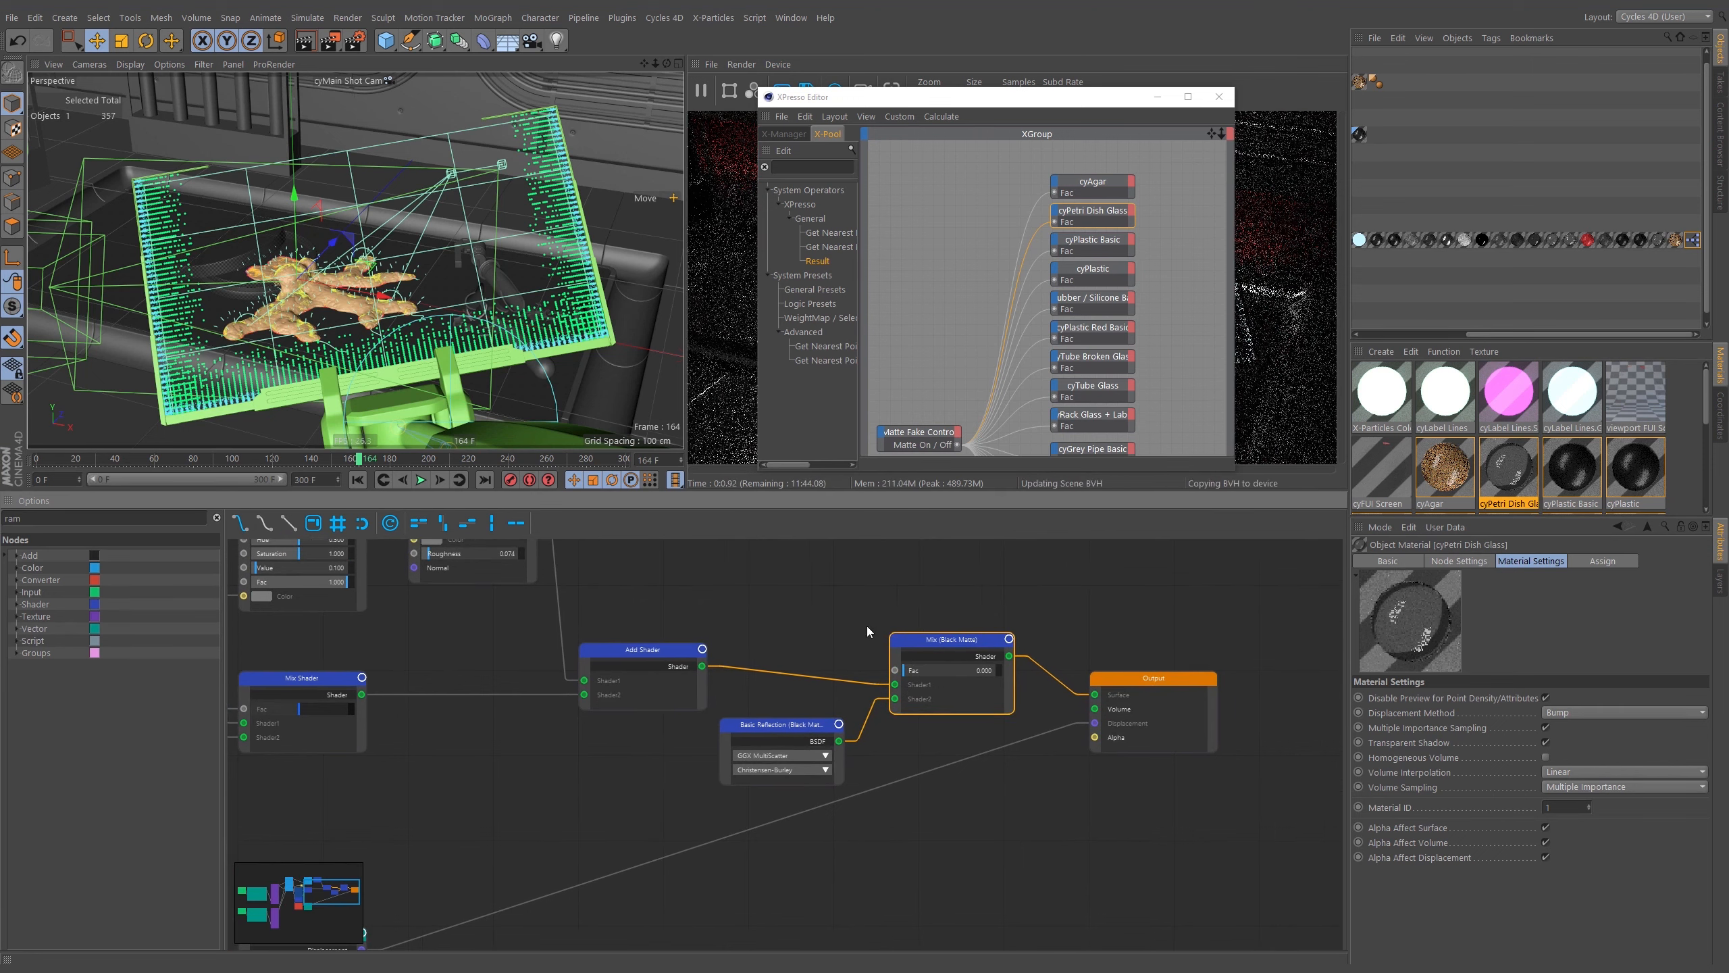
left_click_drag(1038, 603, 763, 788)
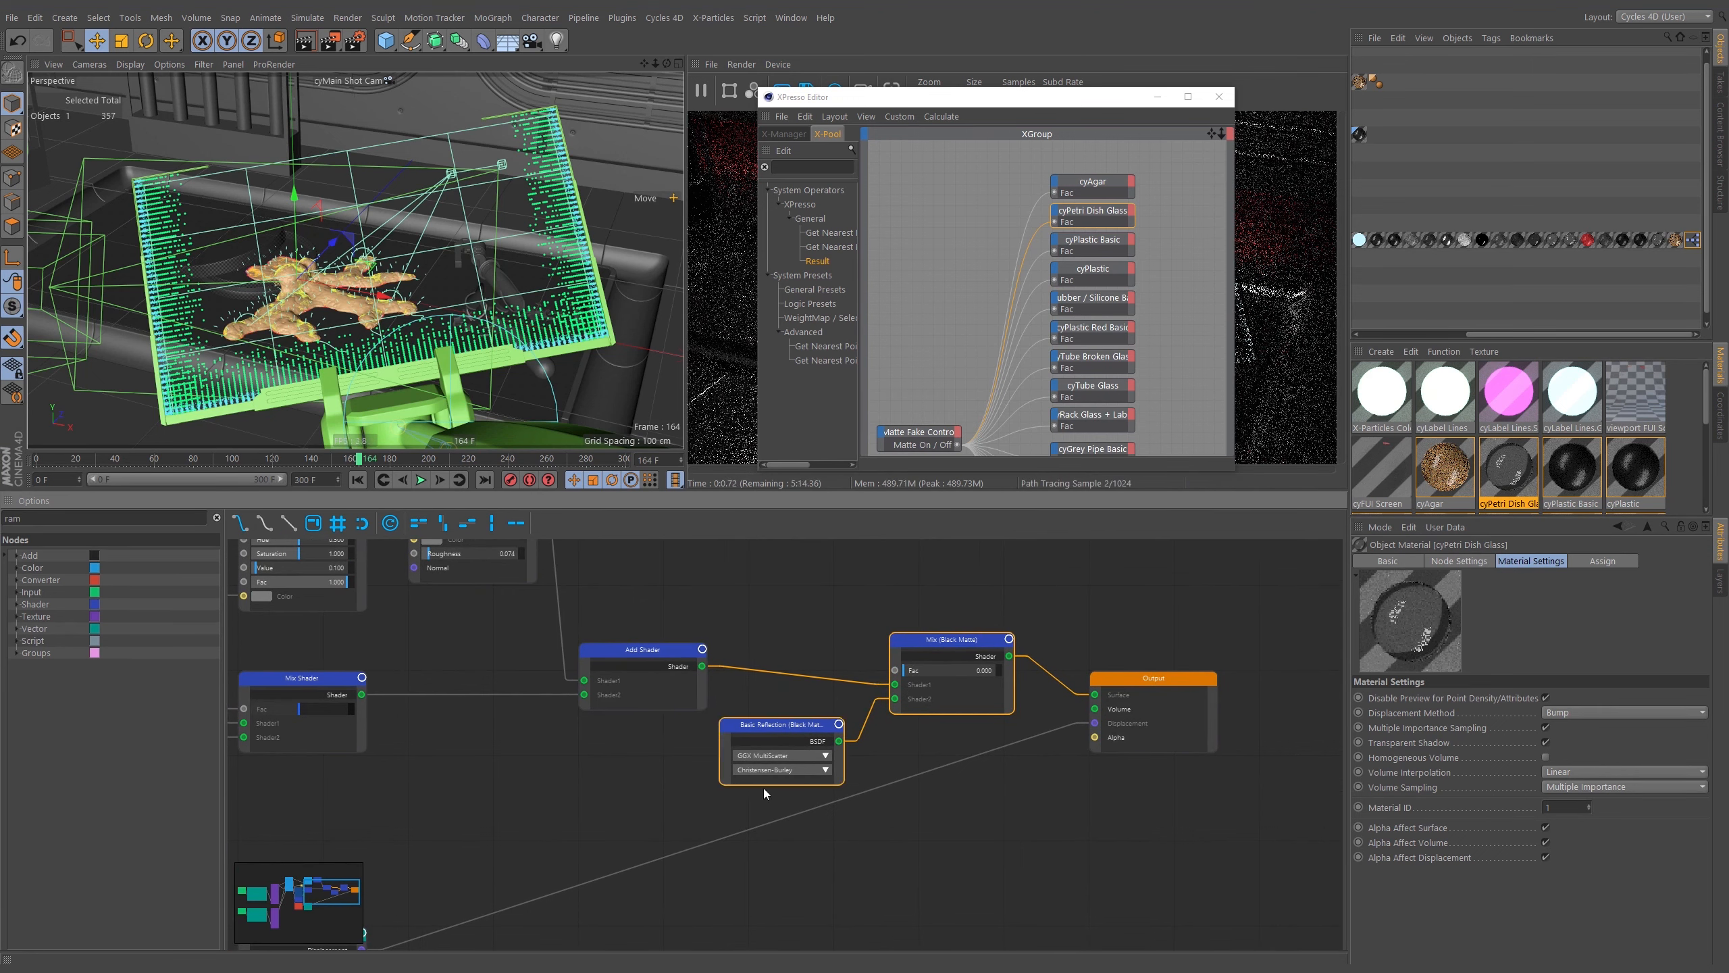
left_click(1219, 96)
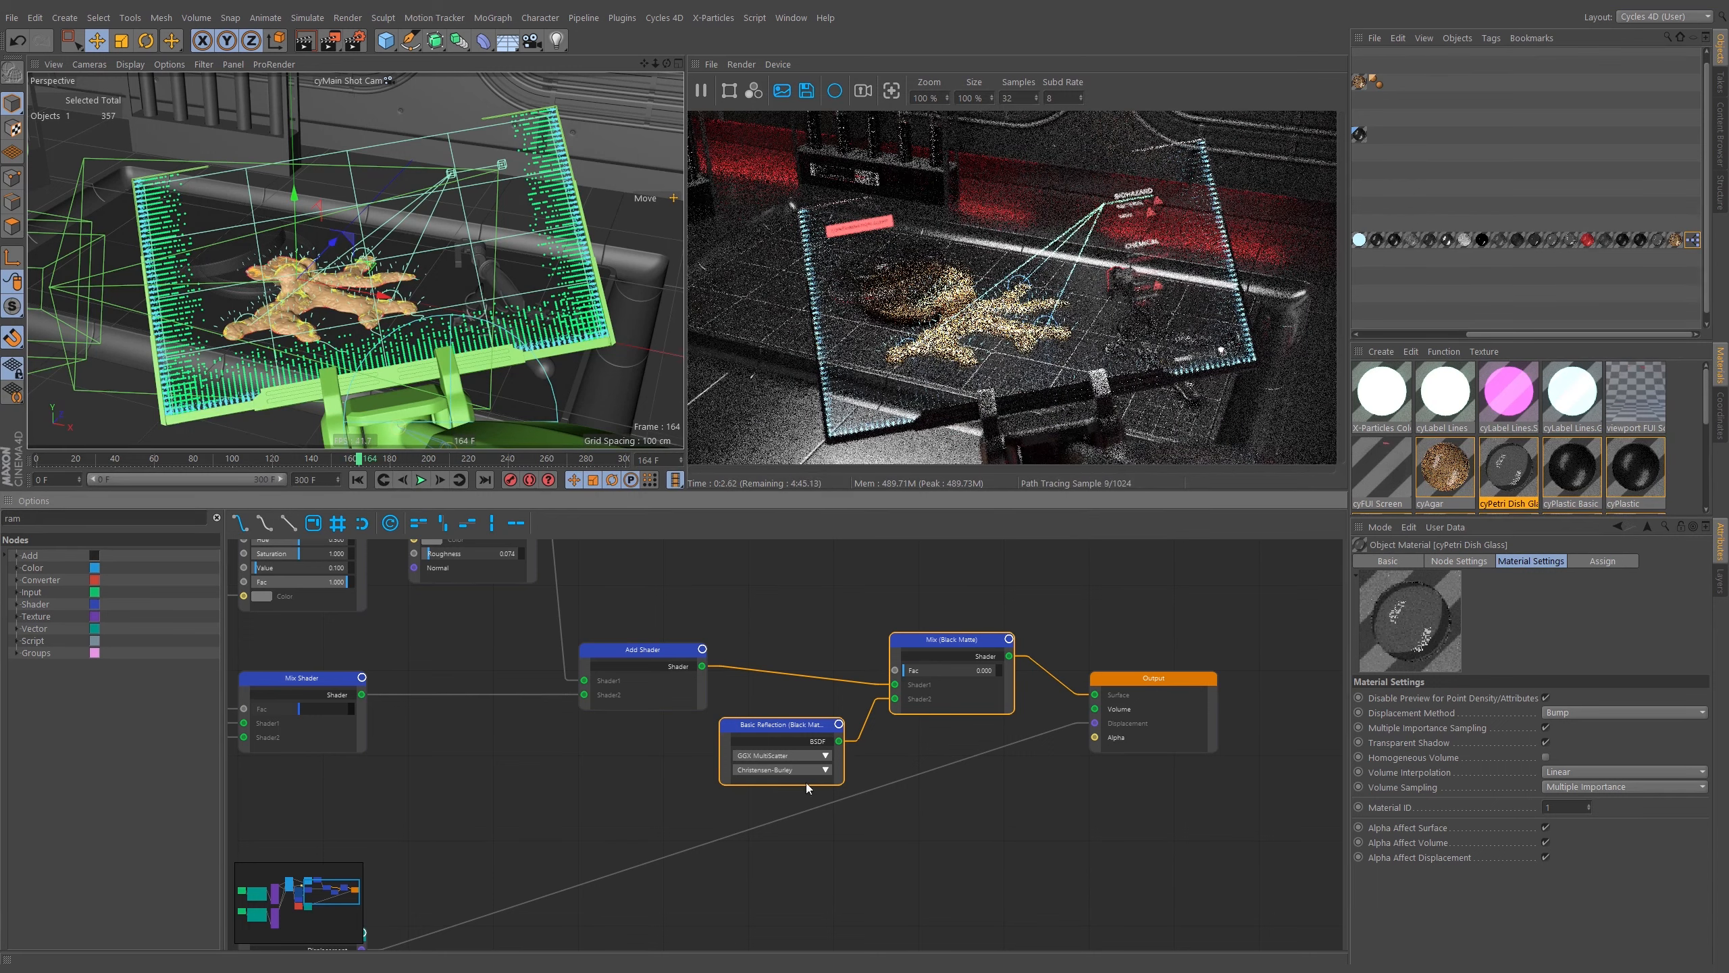
left_click(937, 643)
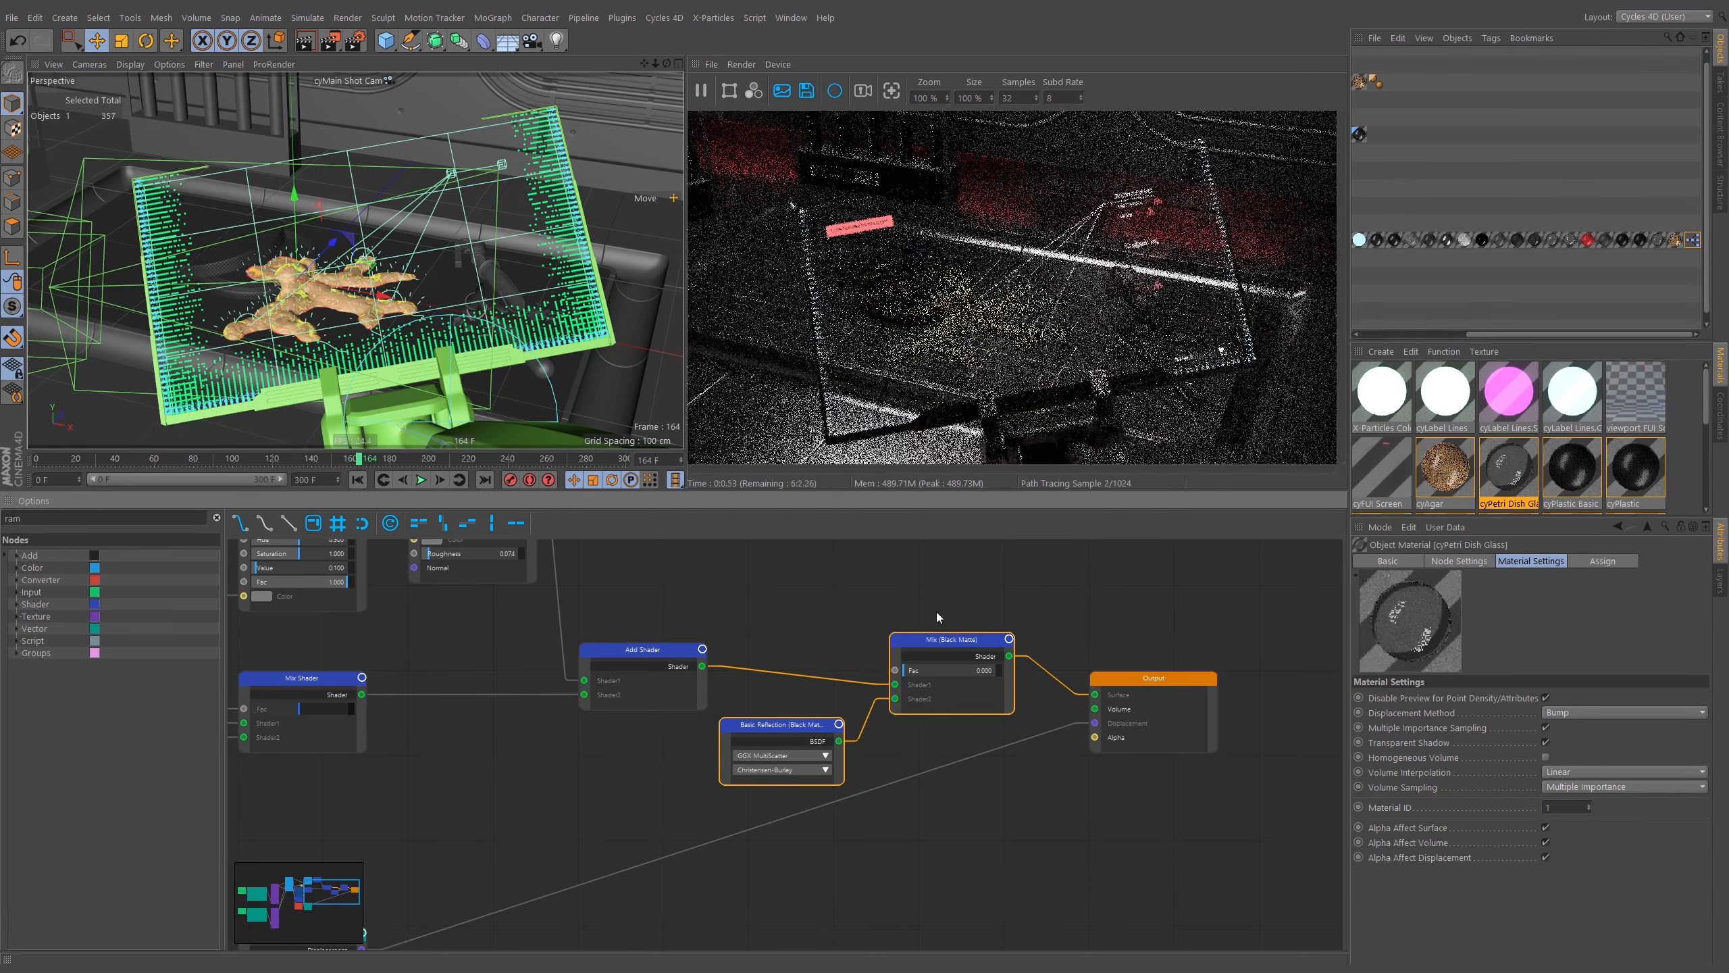
left_click(946, 614)
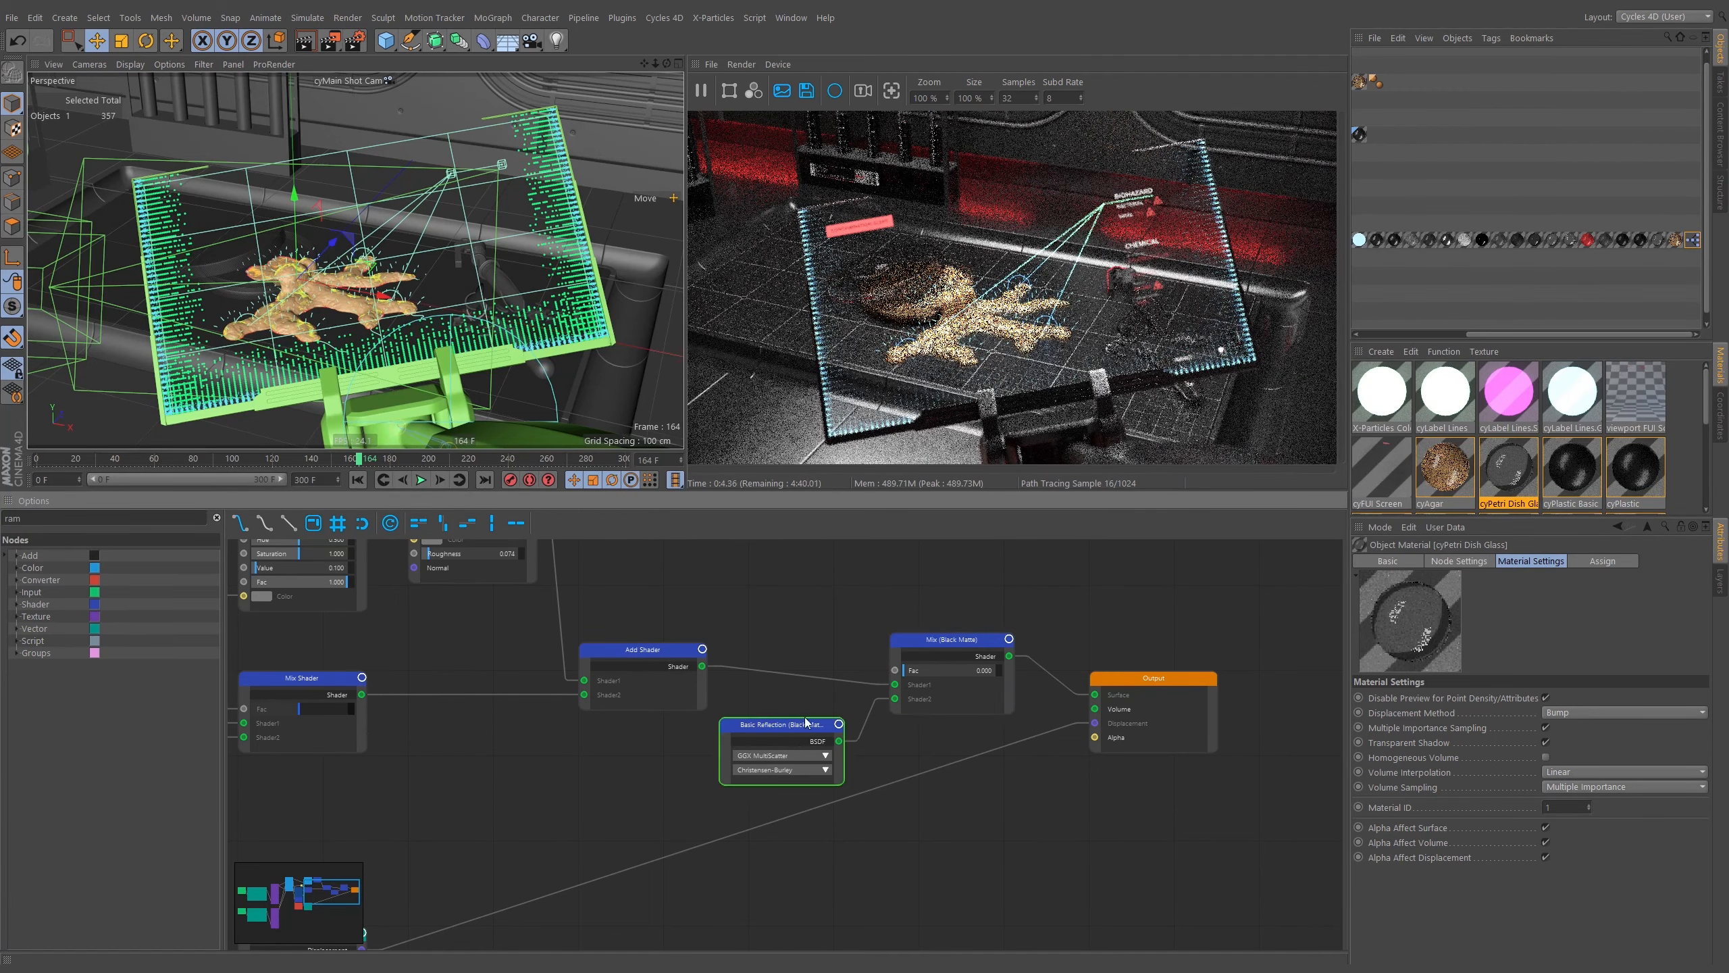
Test the Matte Fake Control's Matte On / Off option on and off, checking the cyAgar material's node network in between.
left_click(1416, 334)
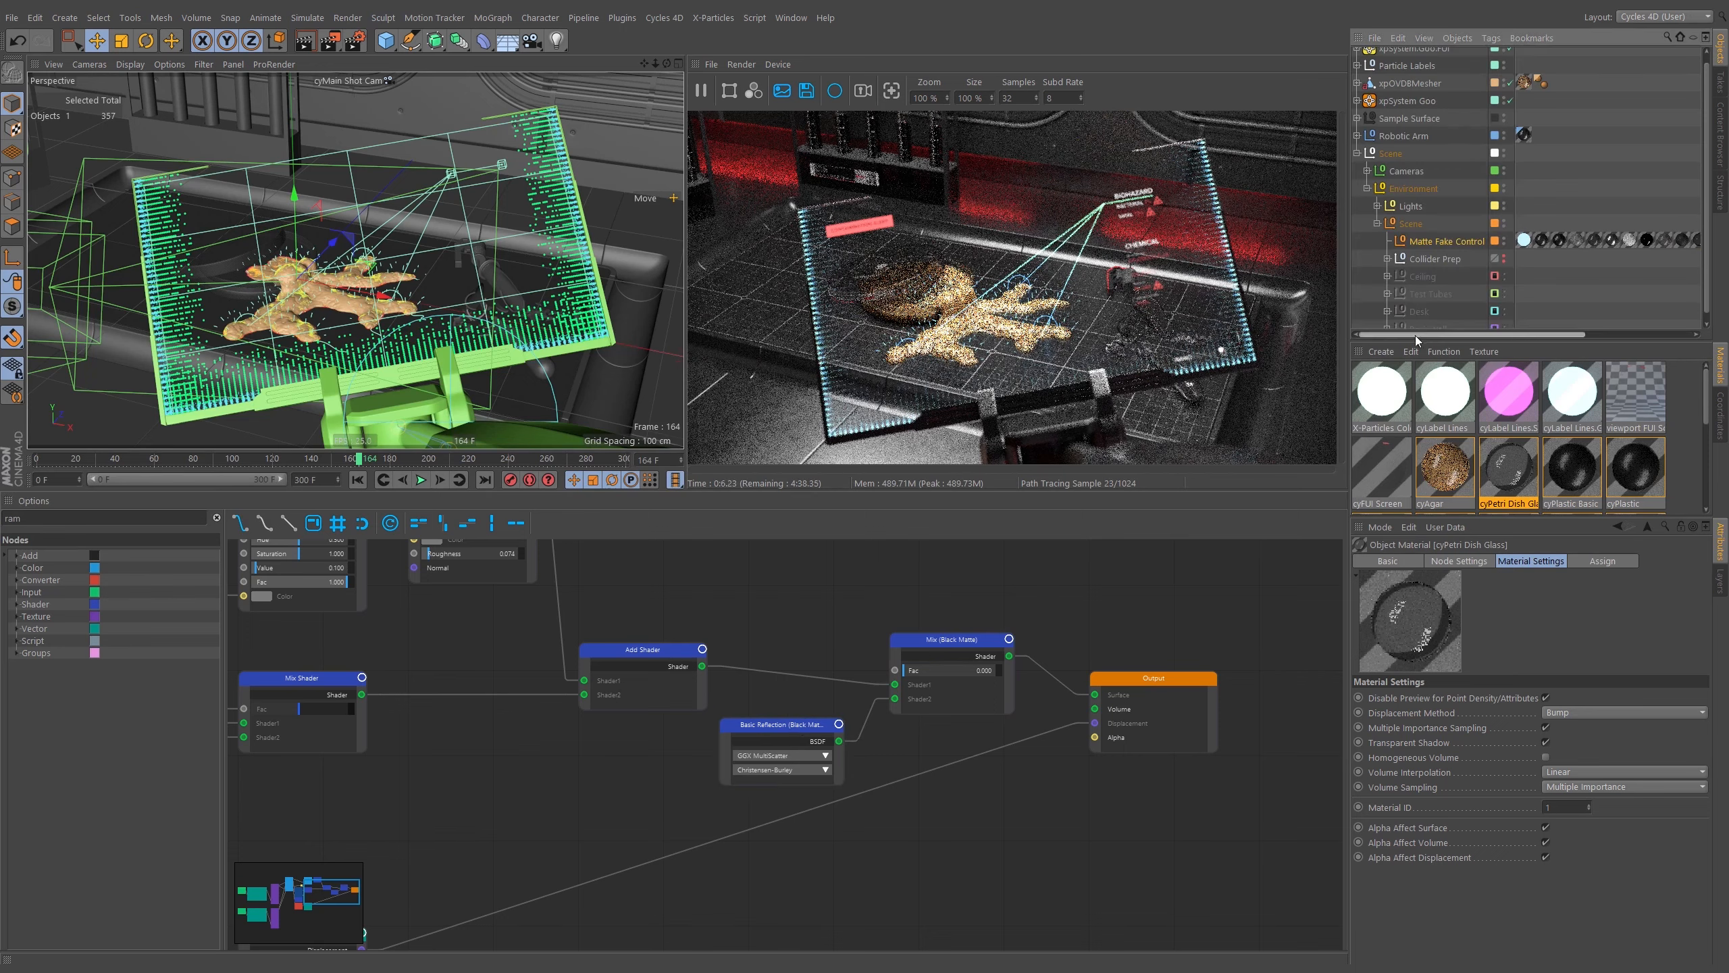
left_click(1456, 241)
left_click(1433, 594)
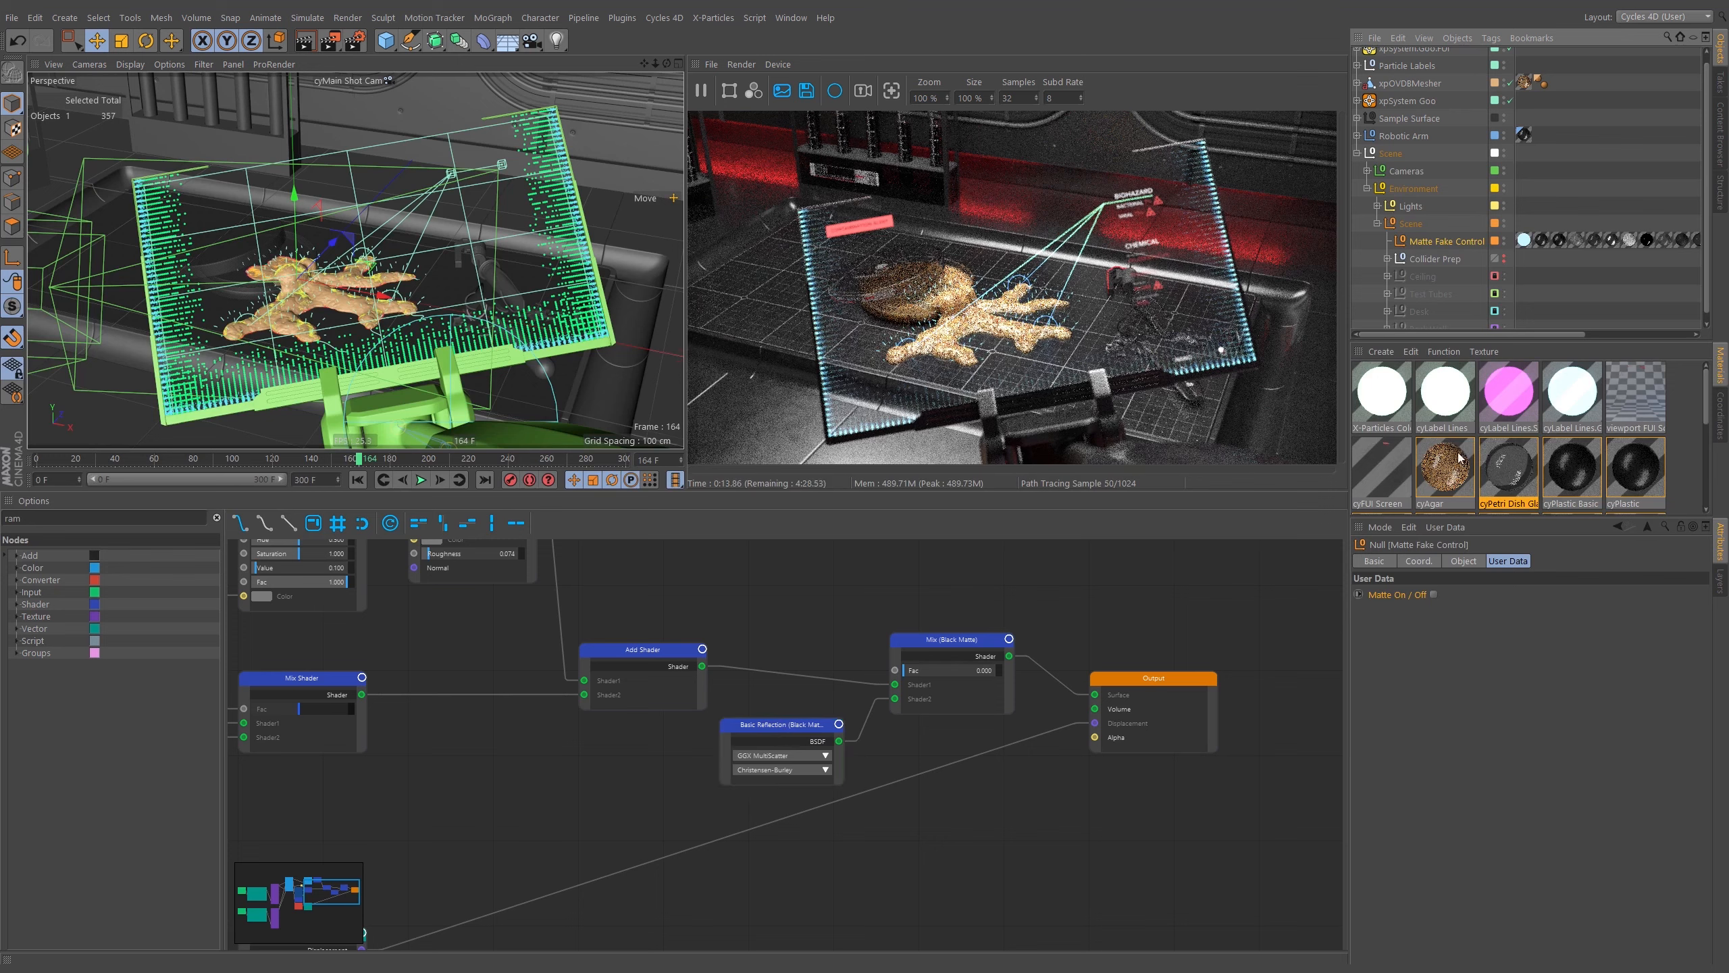
left_click(1443, 470)
left_click(953, 667)
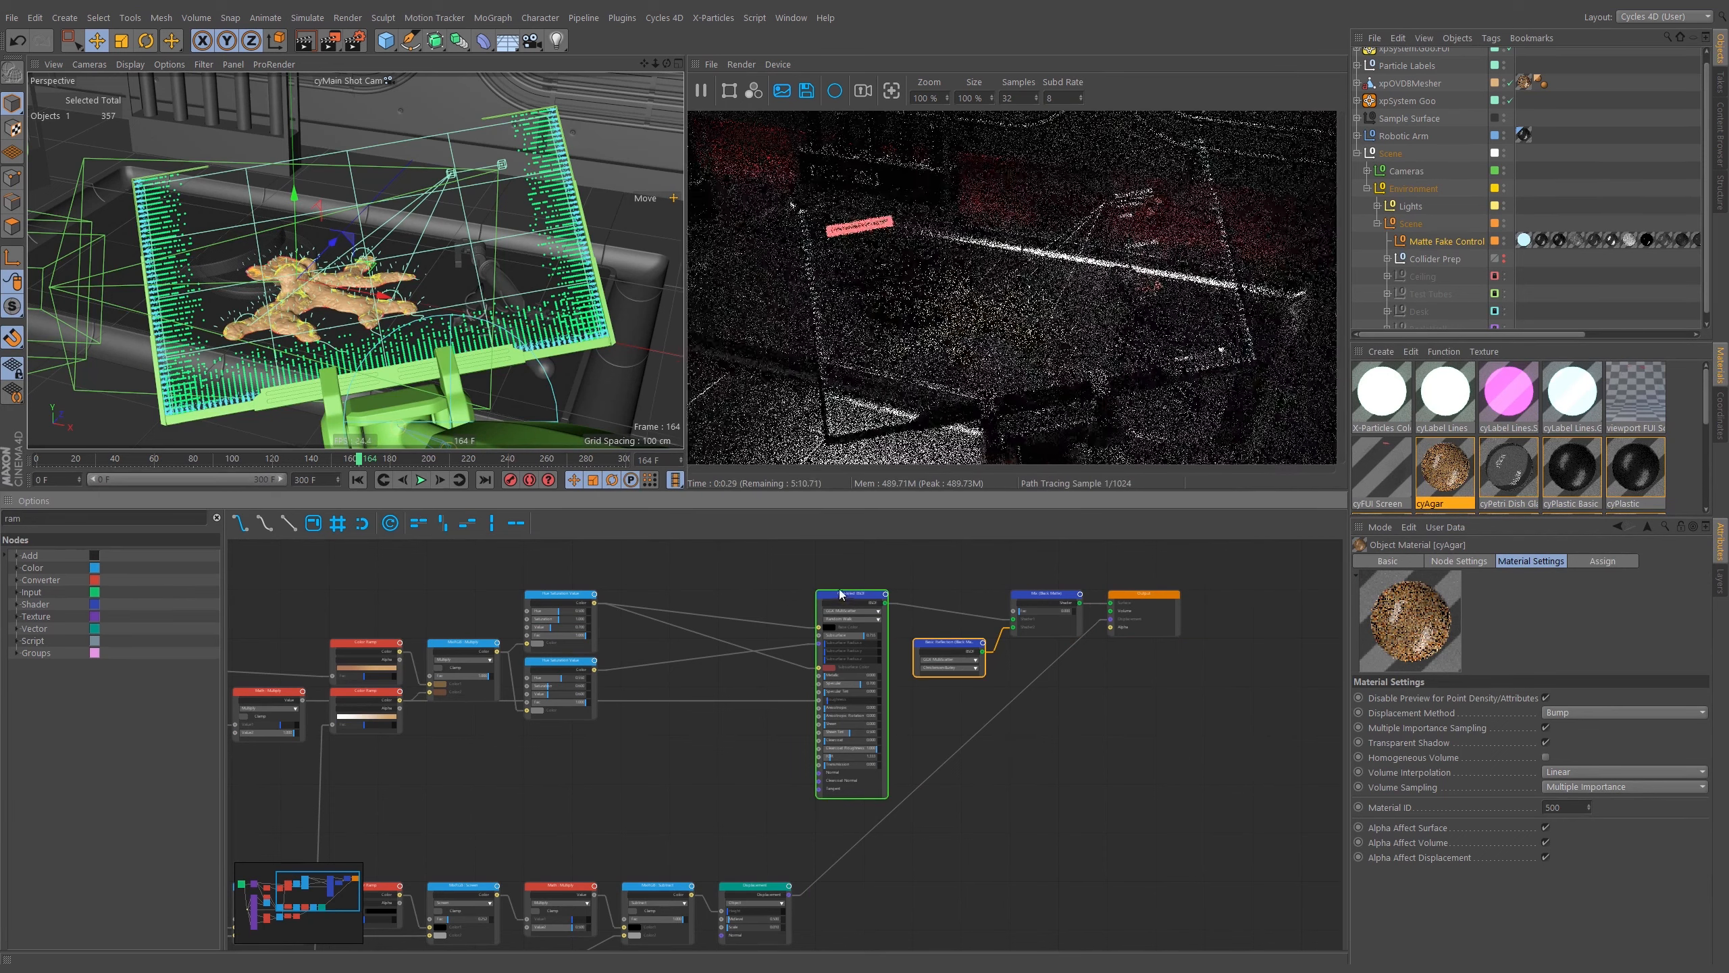
left_click(933, 642)
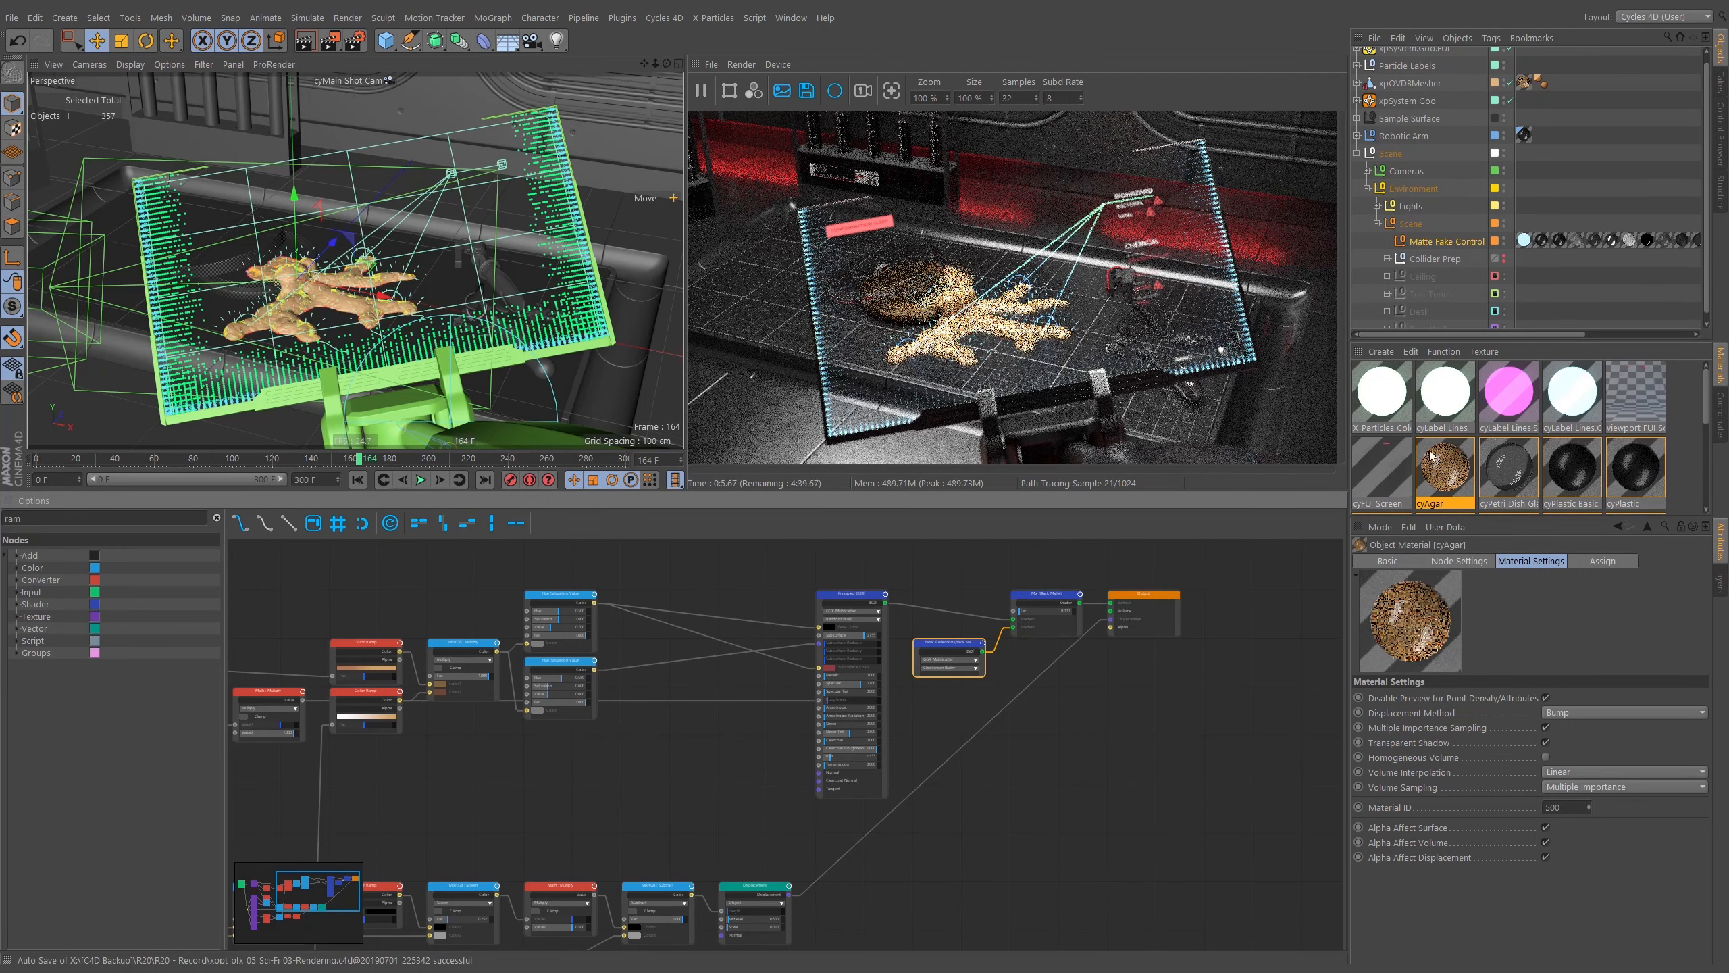
left_click(1454, 241)
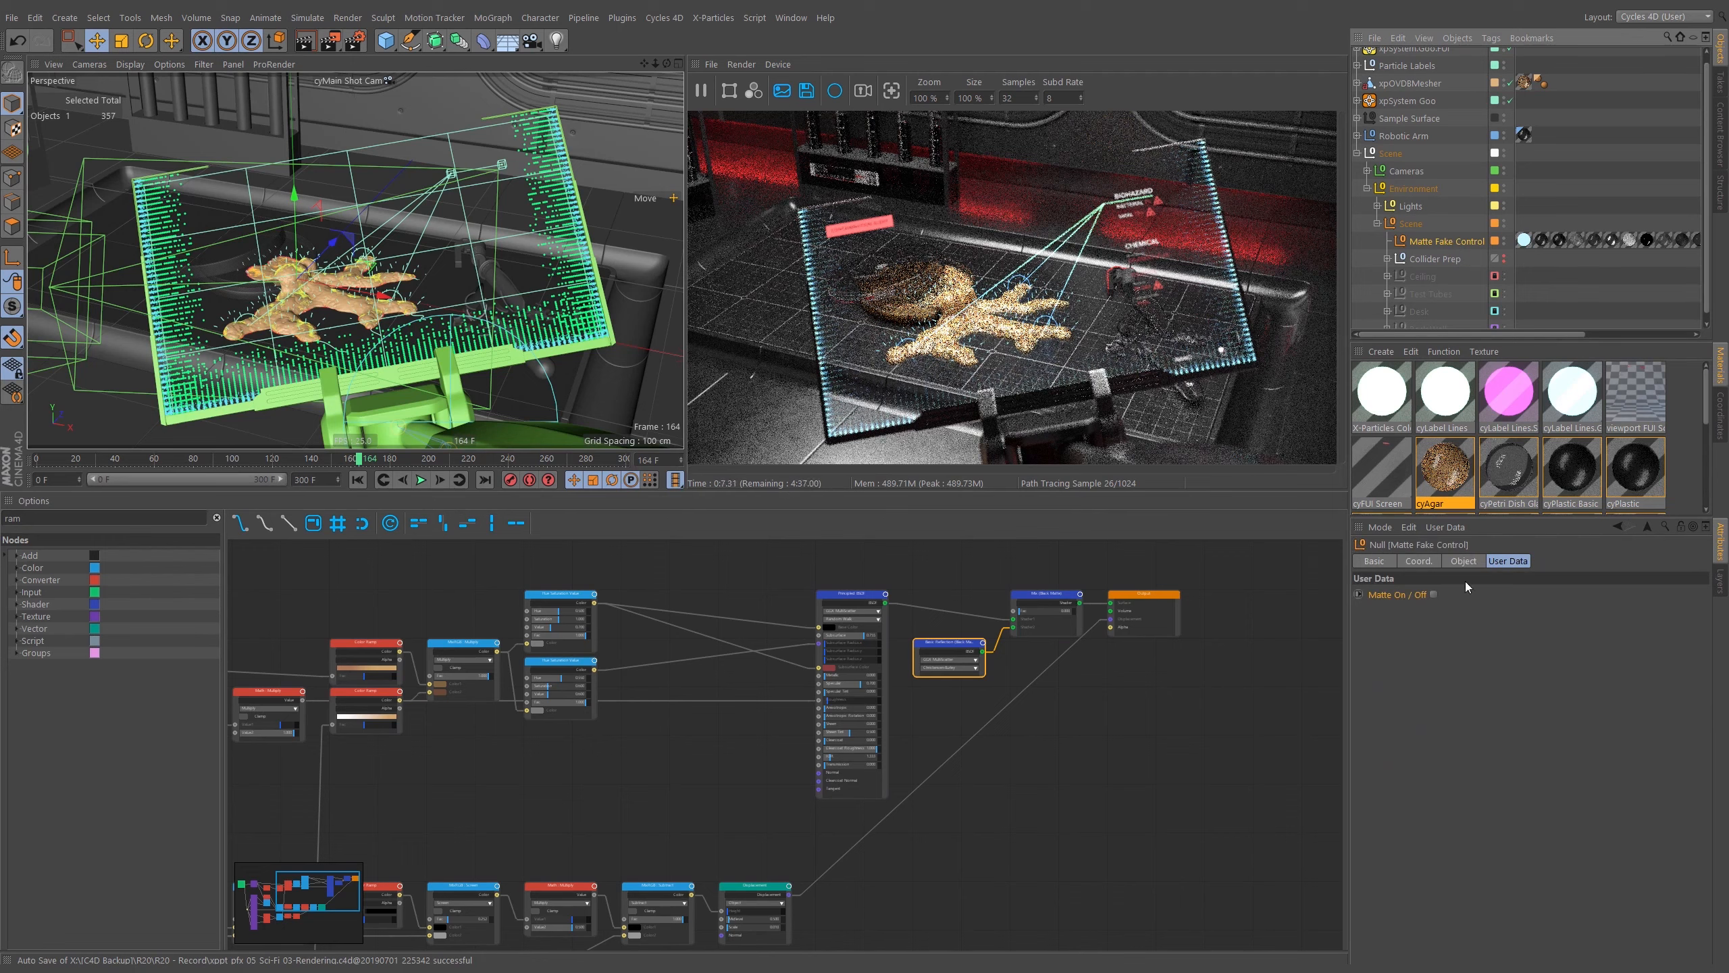
left_click(1428, 592)
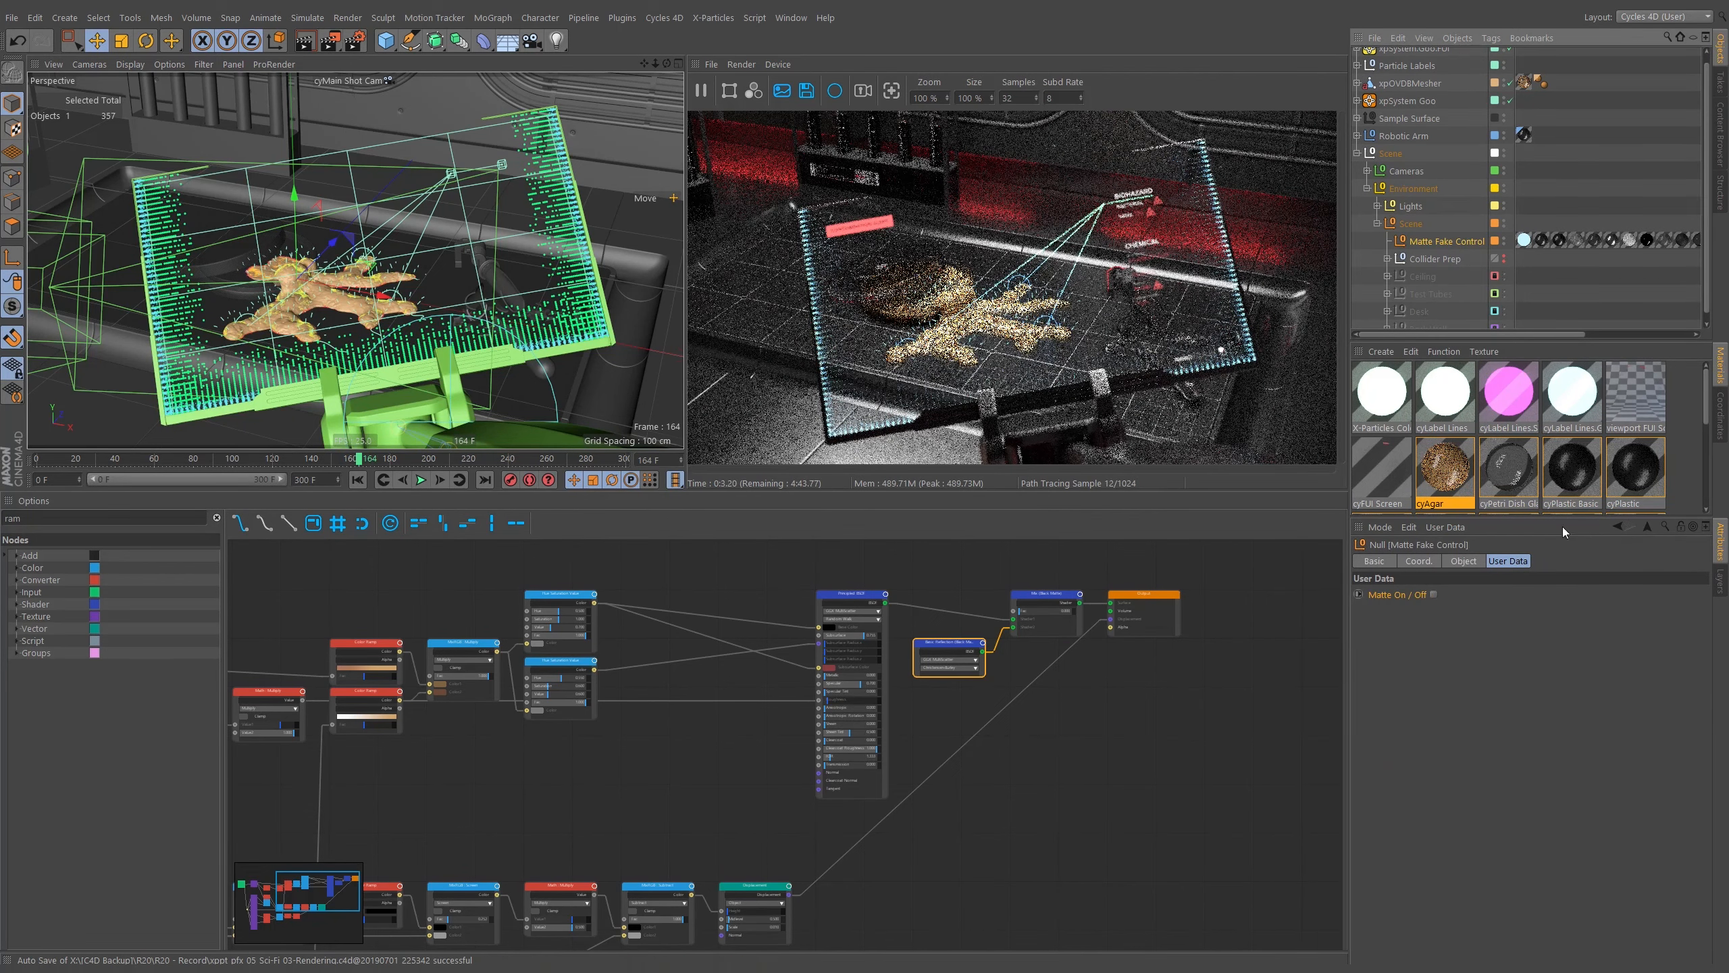
In the FUI take, enable the Matte Fake Control's Matte On / Off option and expand the take's object overrides.
left_click(1723, 83)
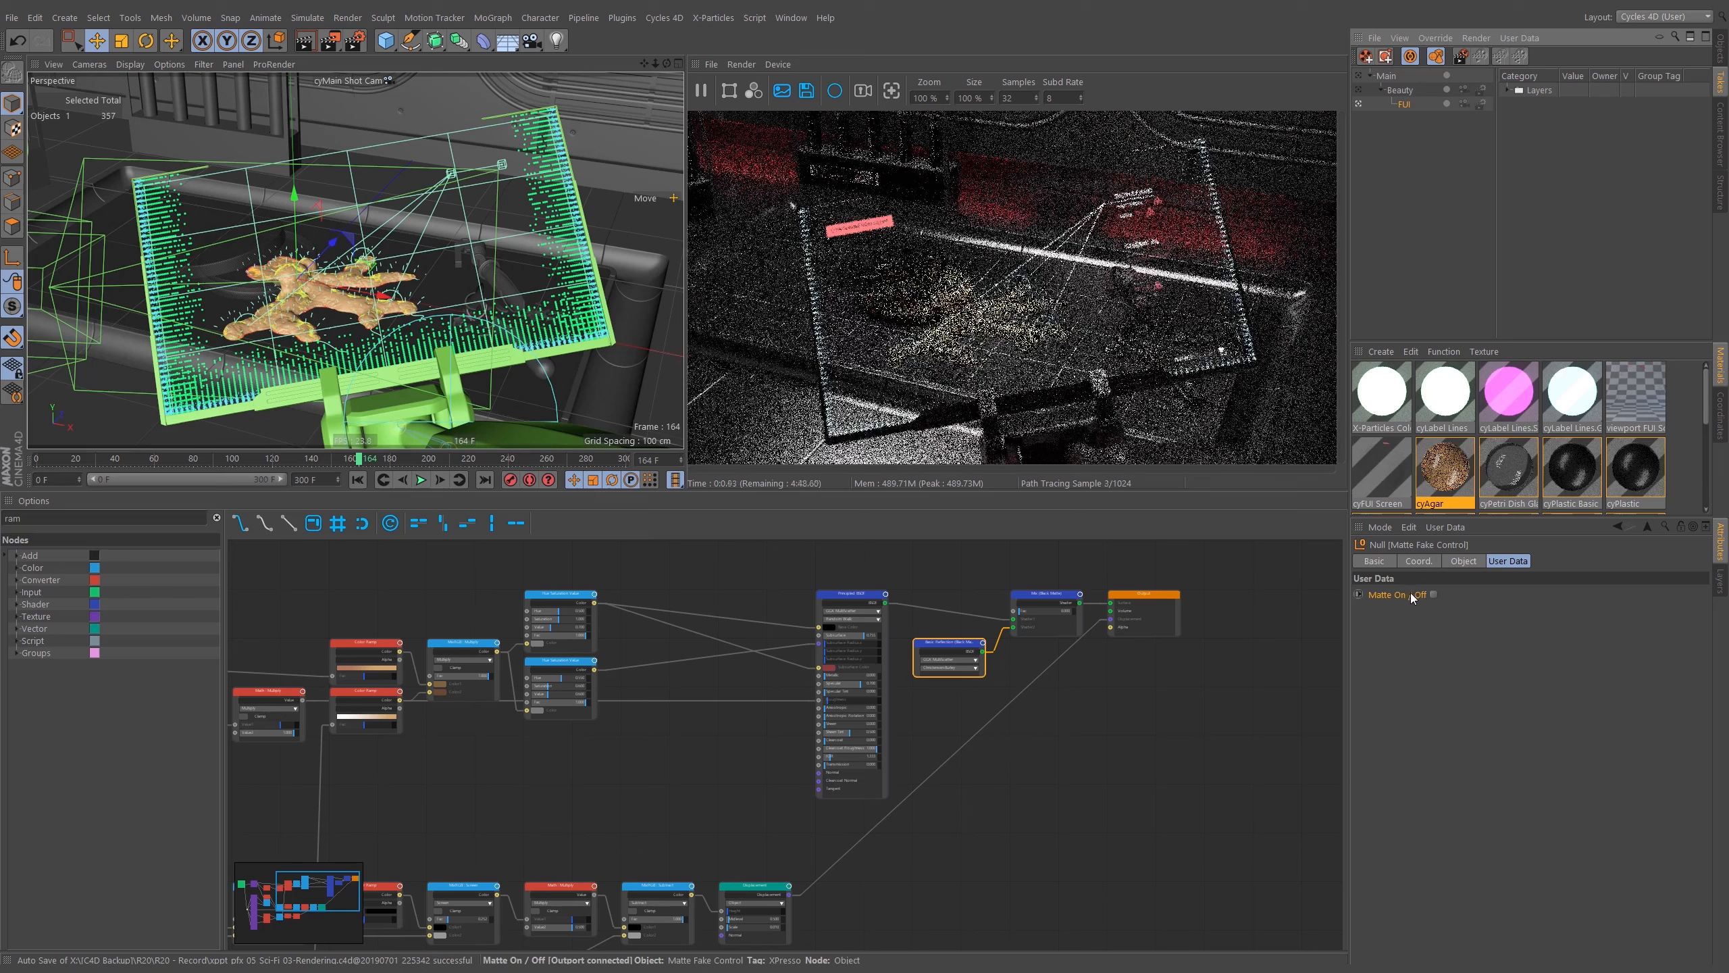
left_click(1406, 610)
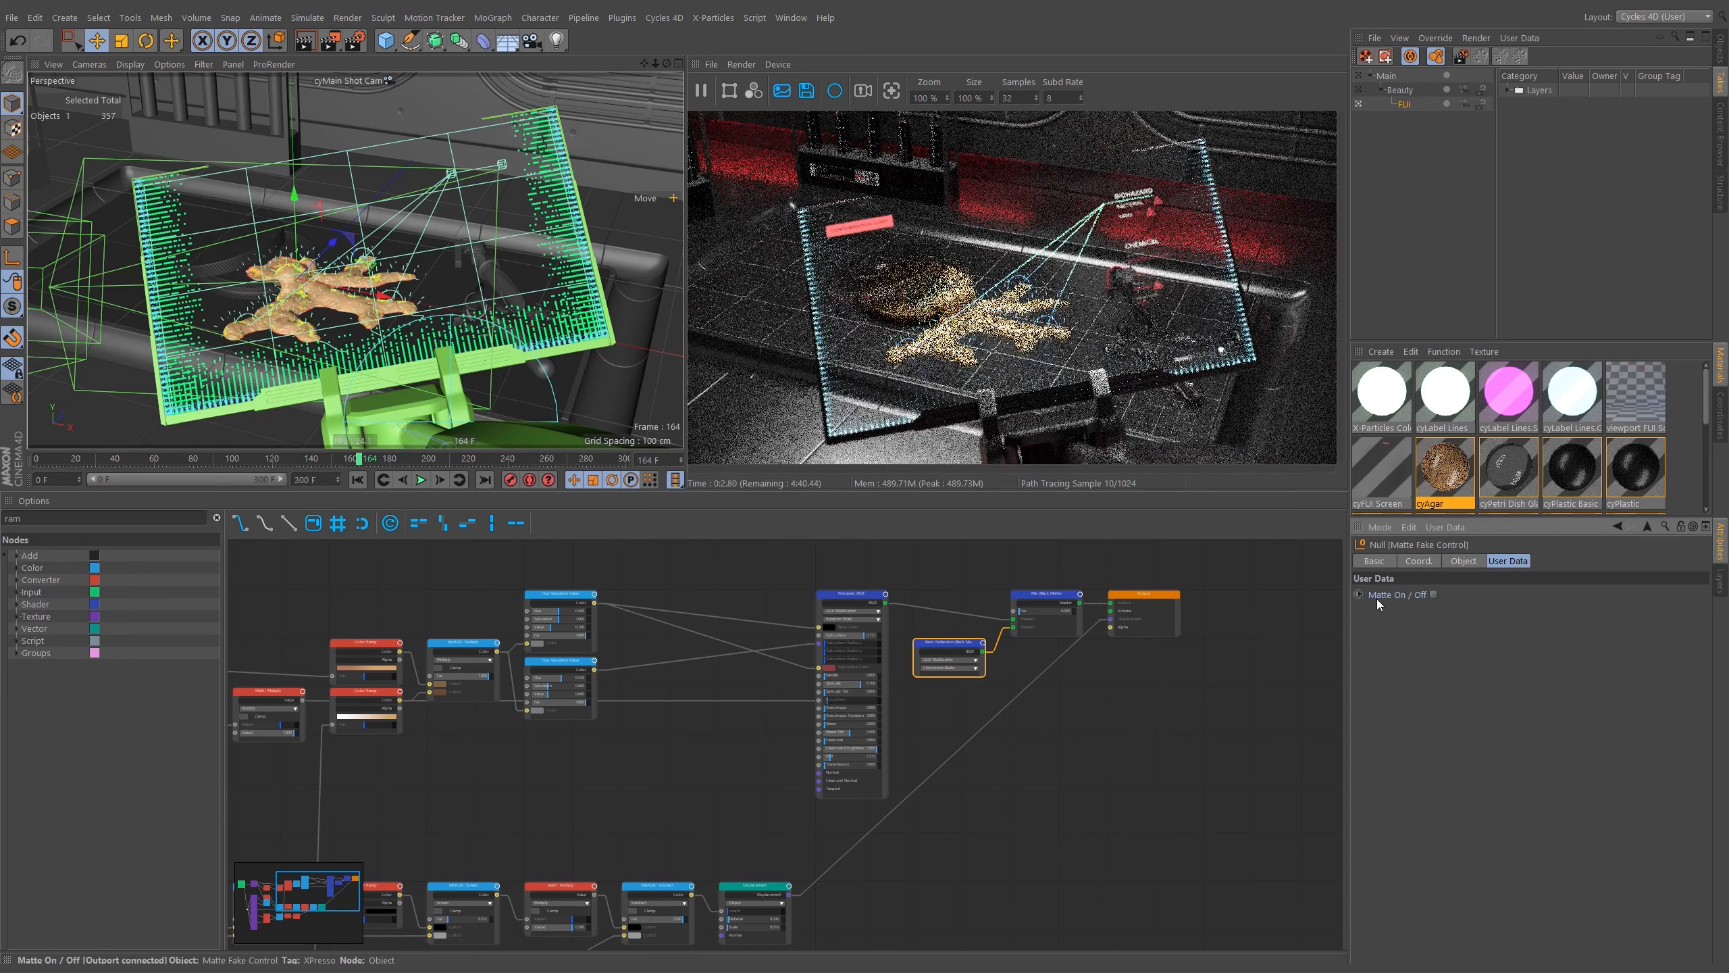
left_click(1434, 594)
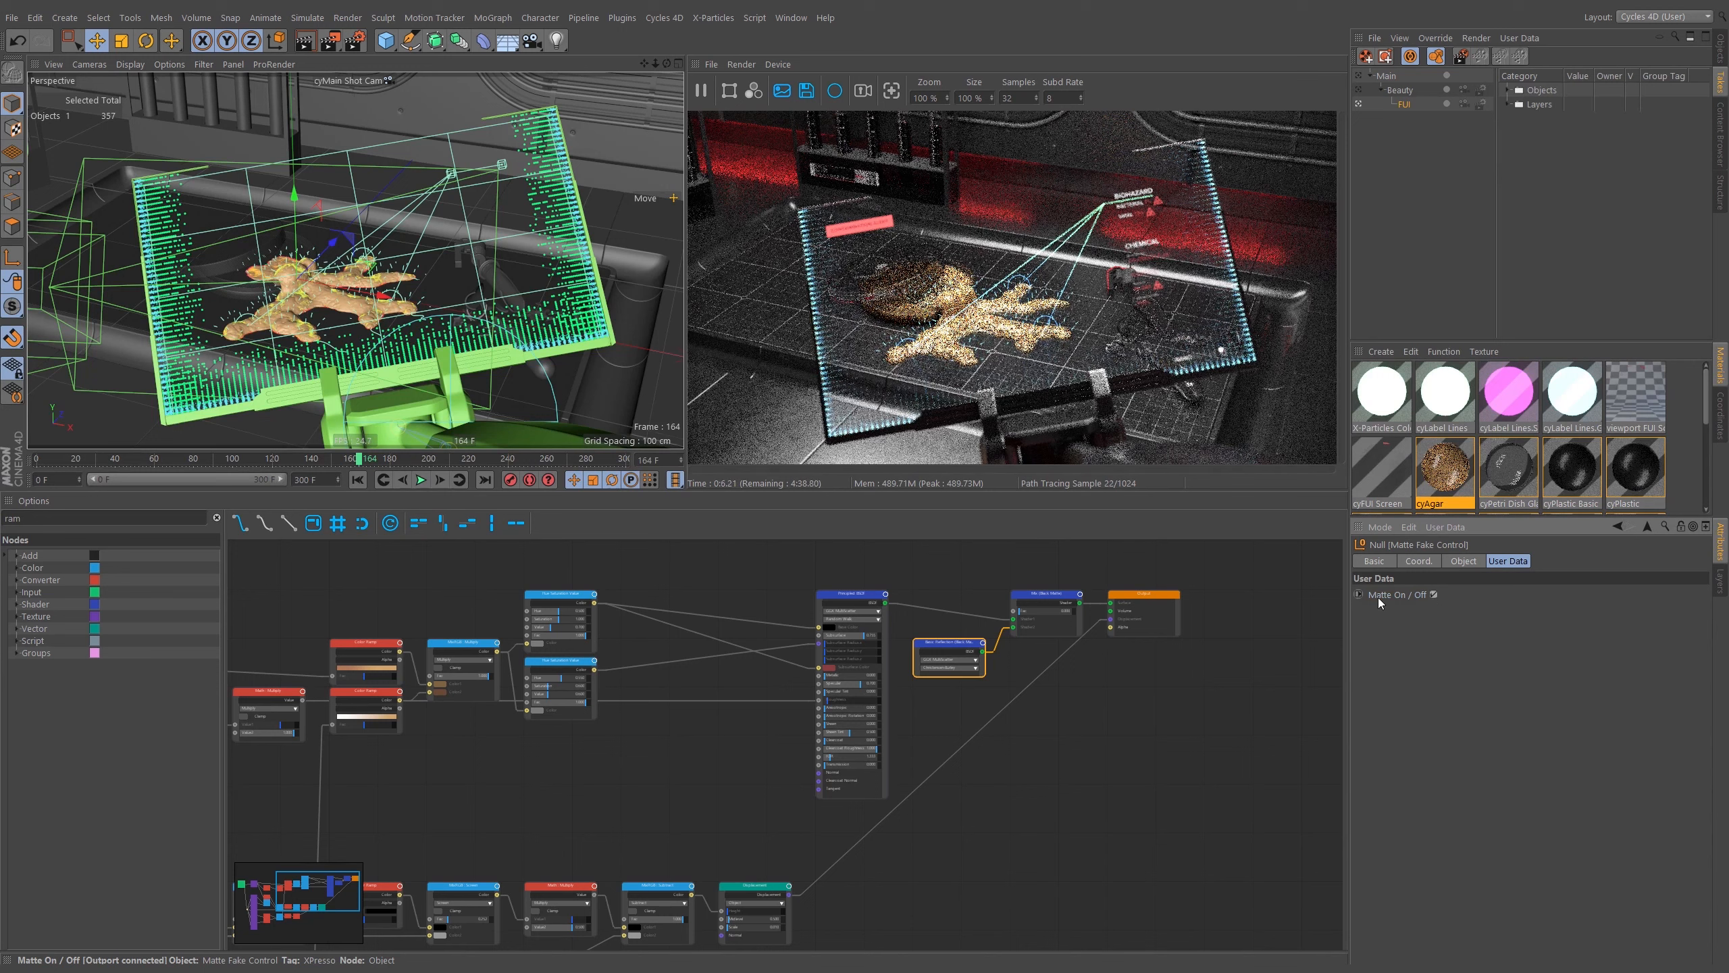
left_click(1509, 89)
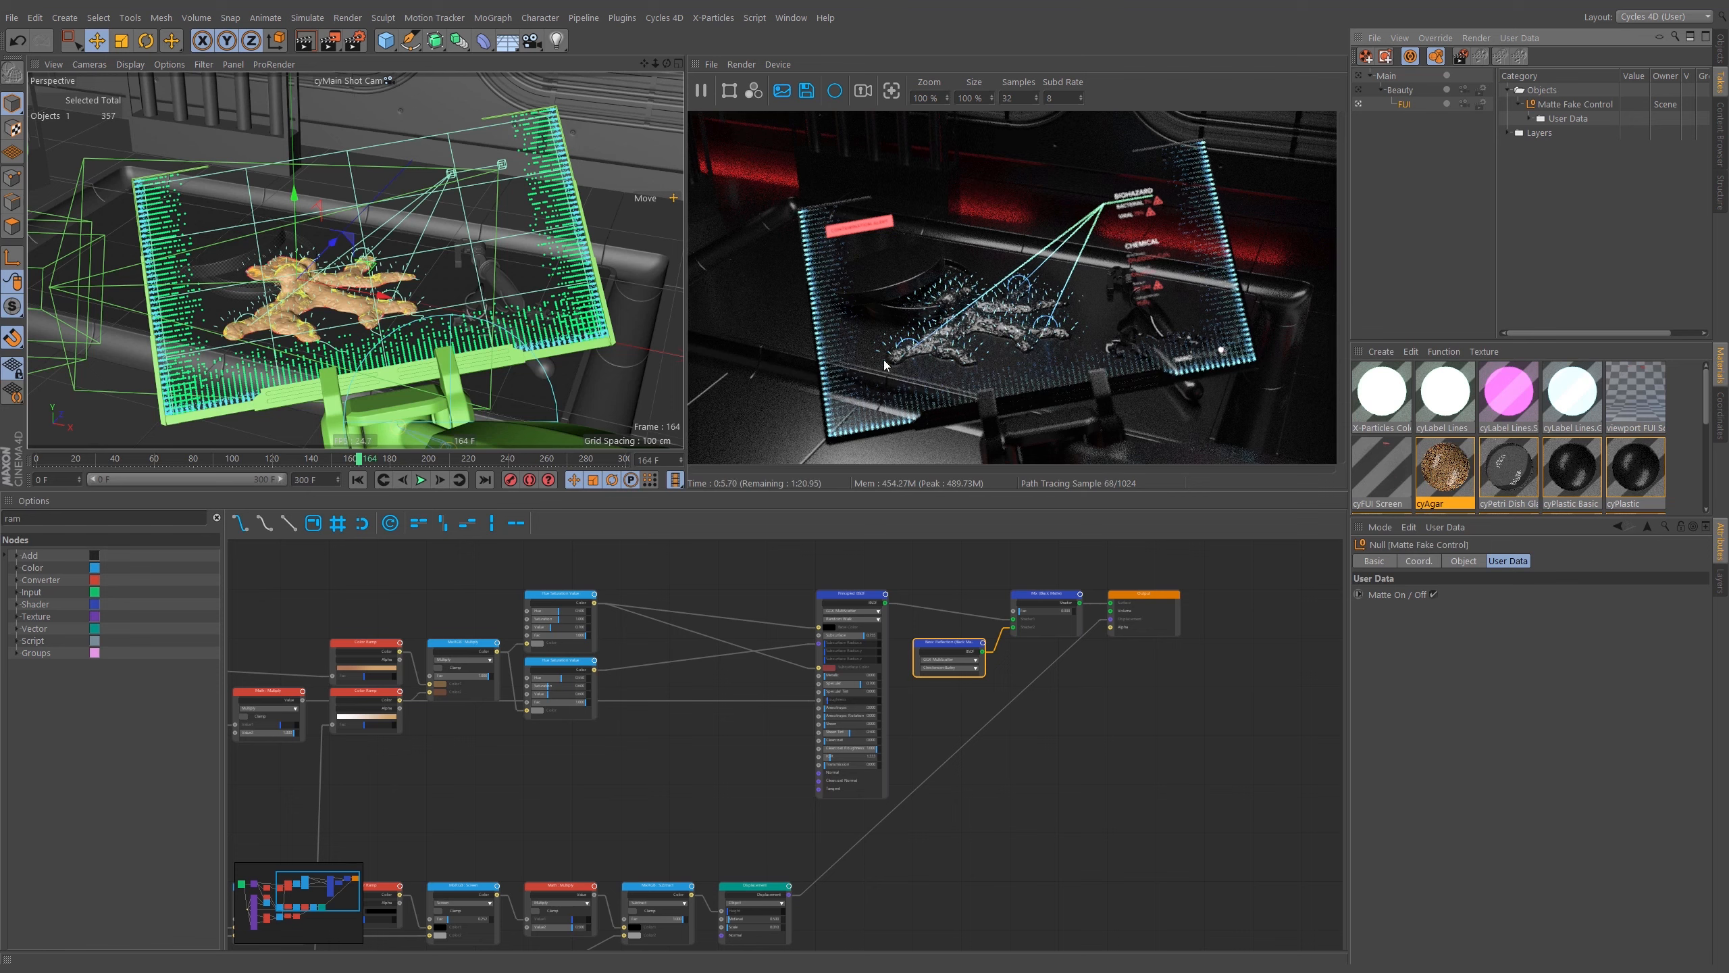
Switch the viewport to cyEditor Cam to look around the petri dish, then return to cyMain Shot Cam.
left_click(387, 81)
left_click(422, 126)
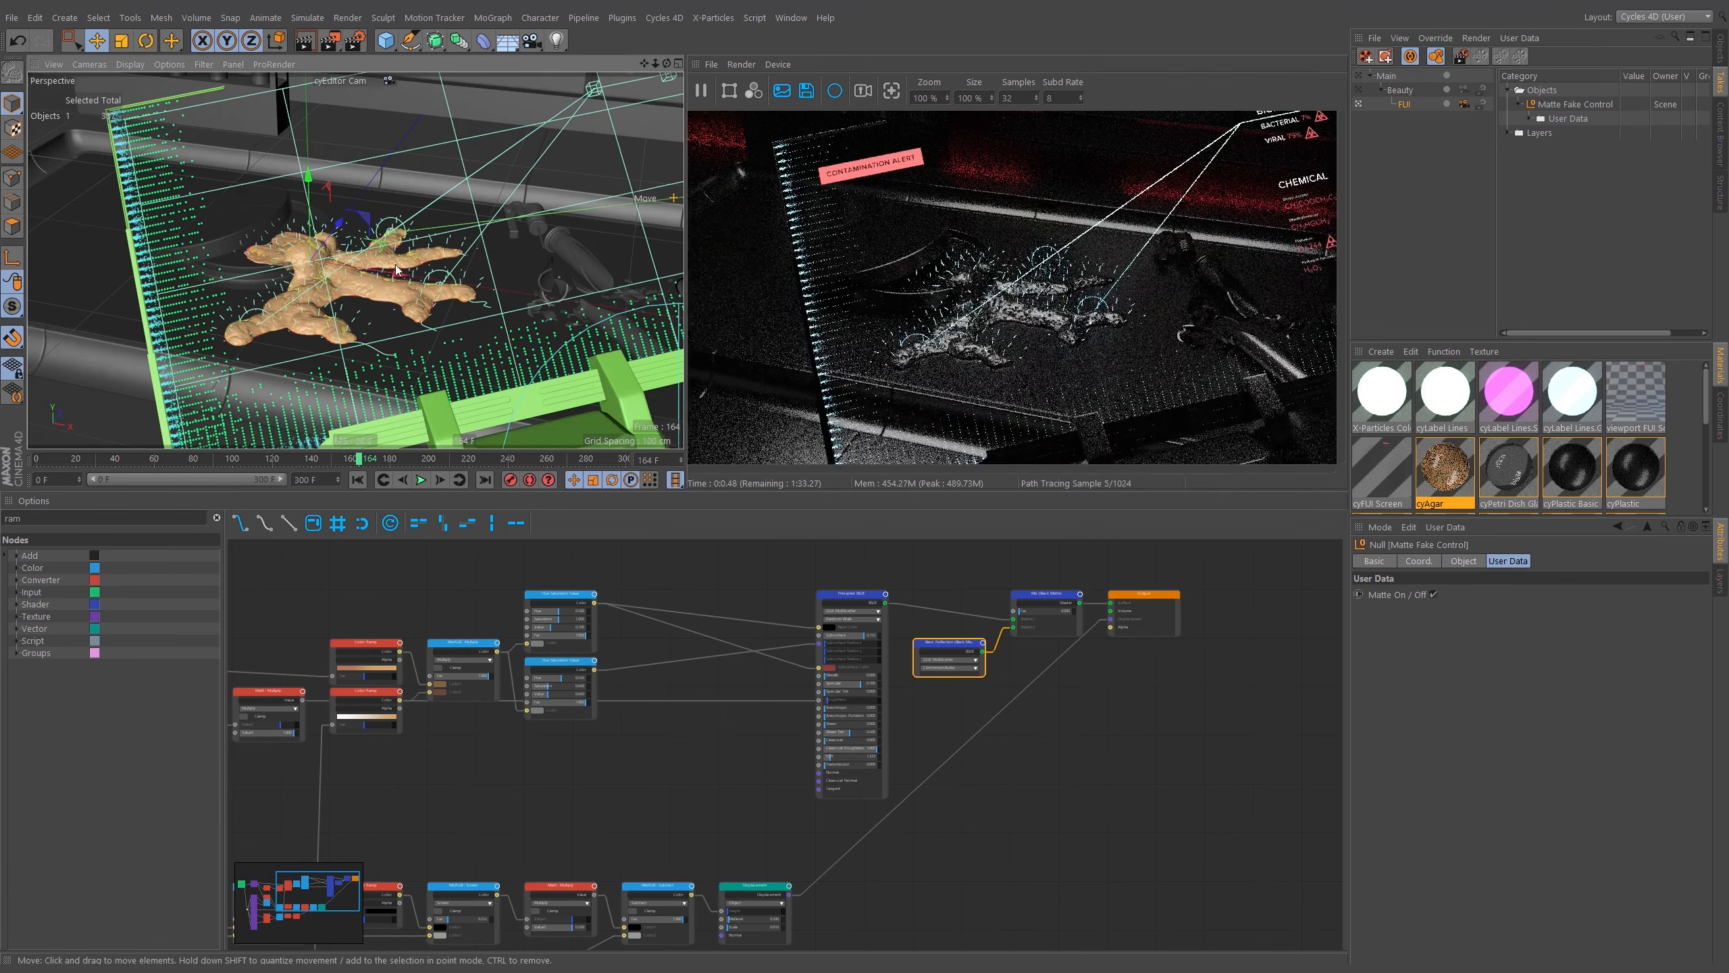
scroll(324, 314, "down", 5)
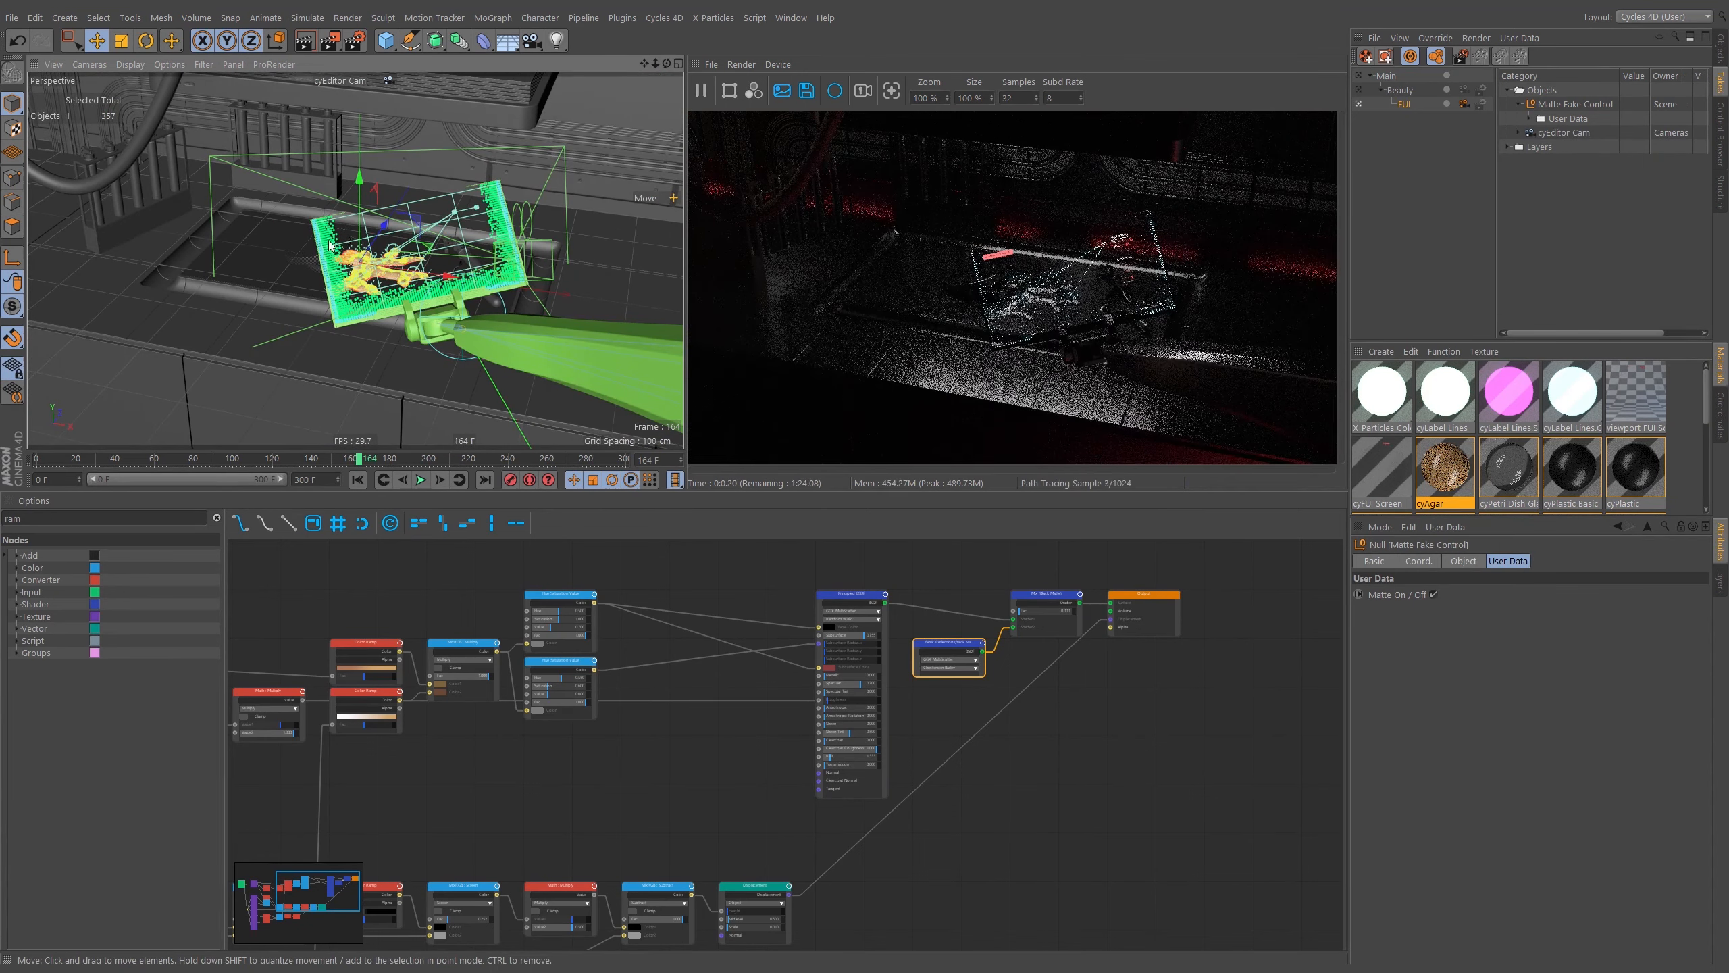
scroll(329, 245, "up", 5)
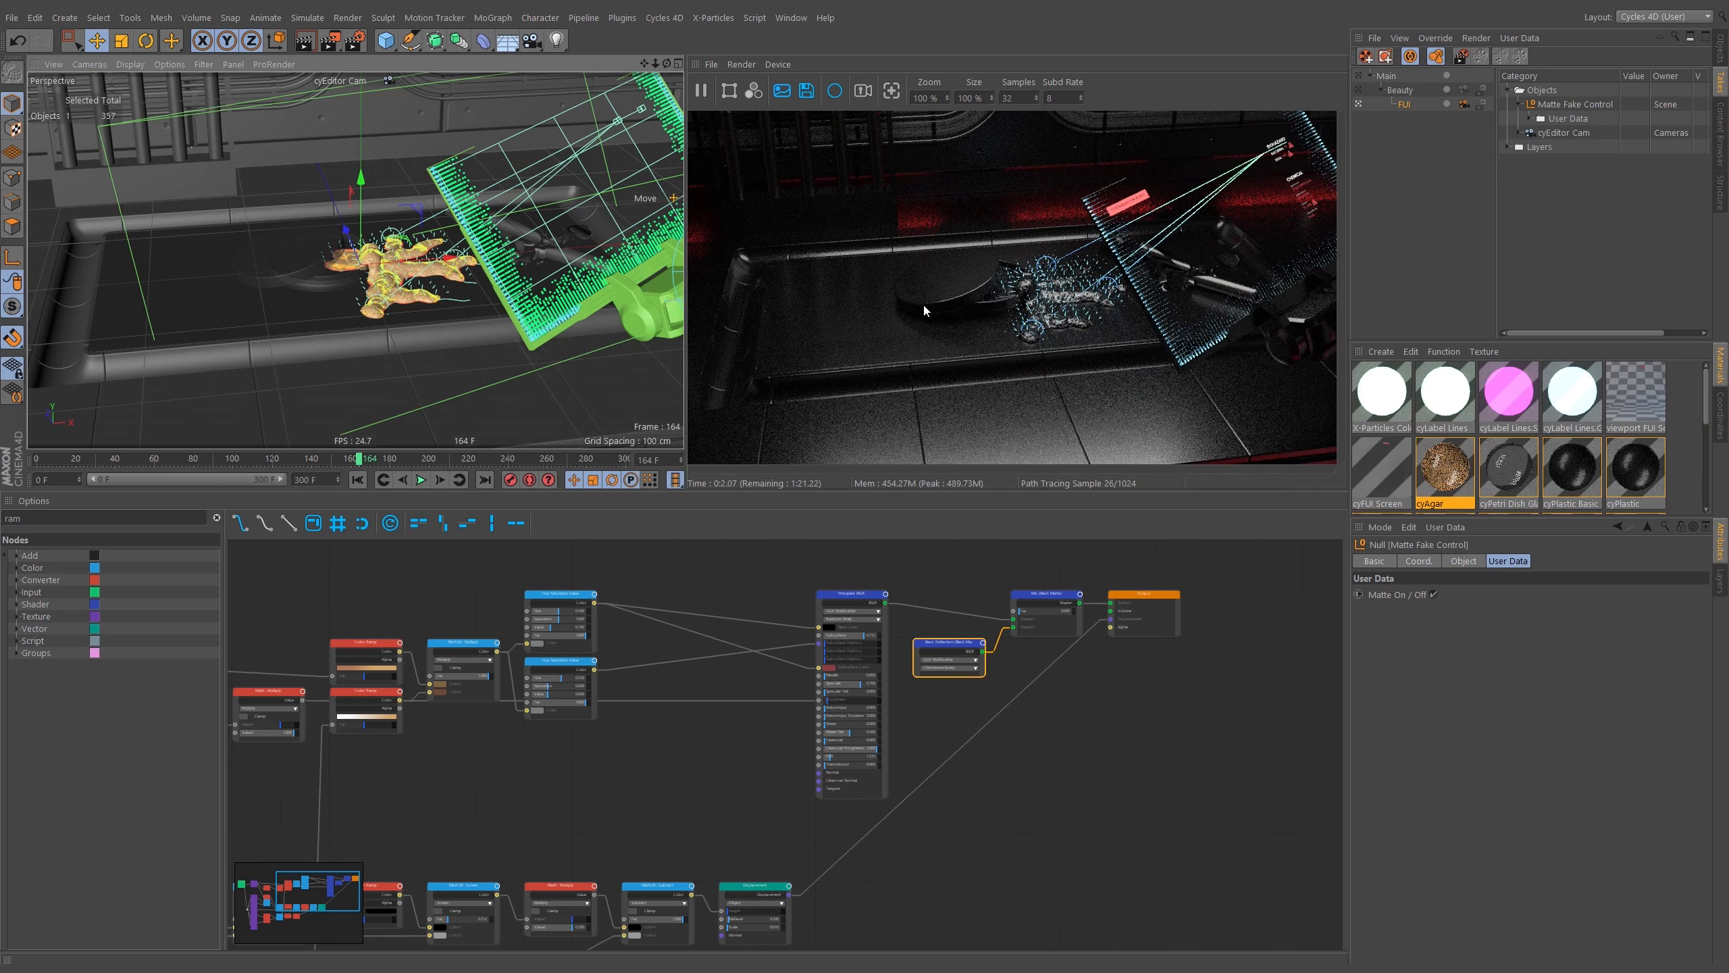
left_click_drag(412, 273, 402, 279, "alt")
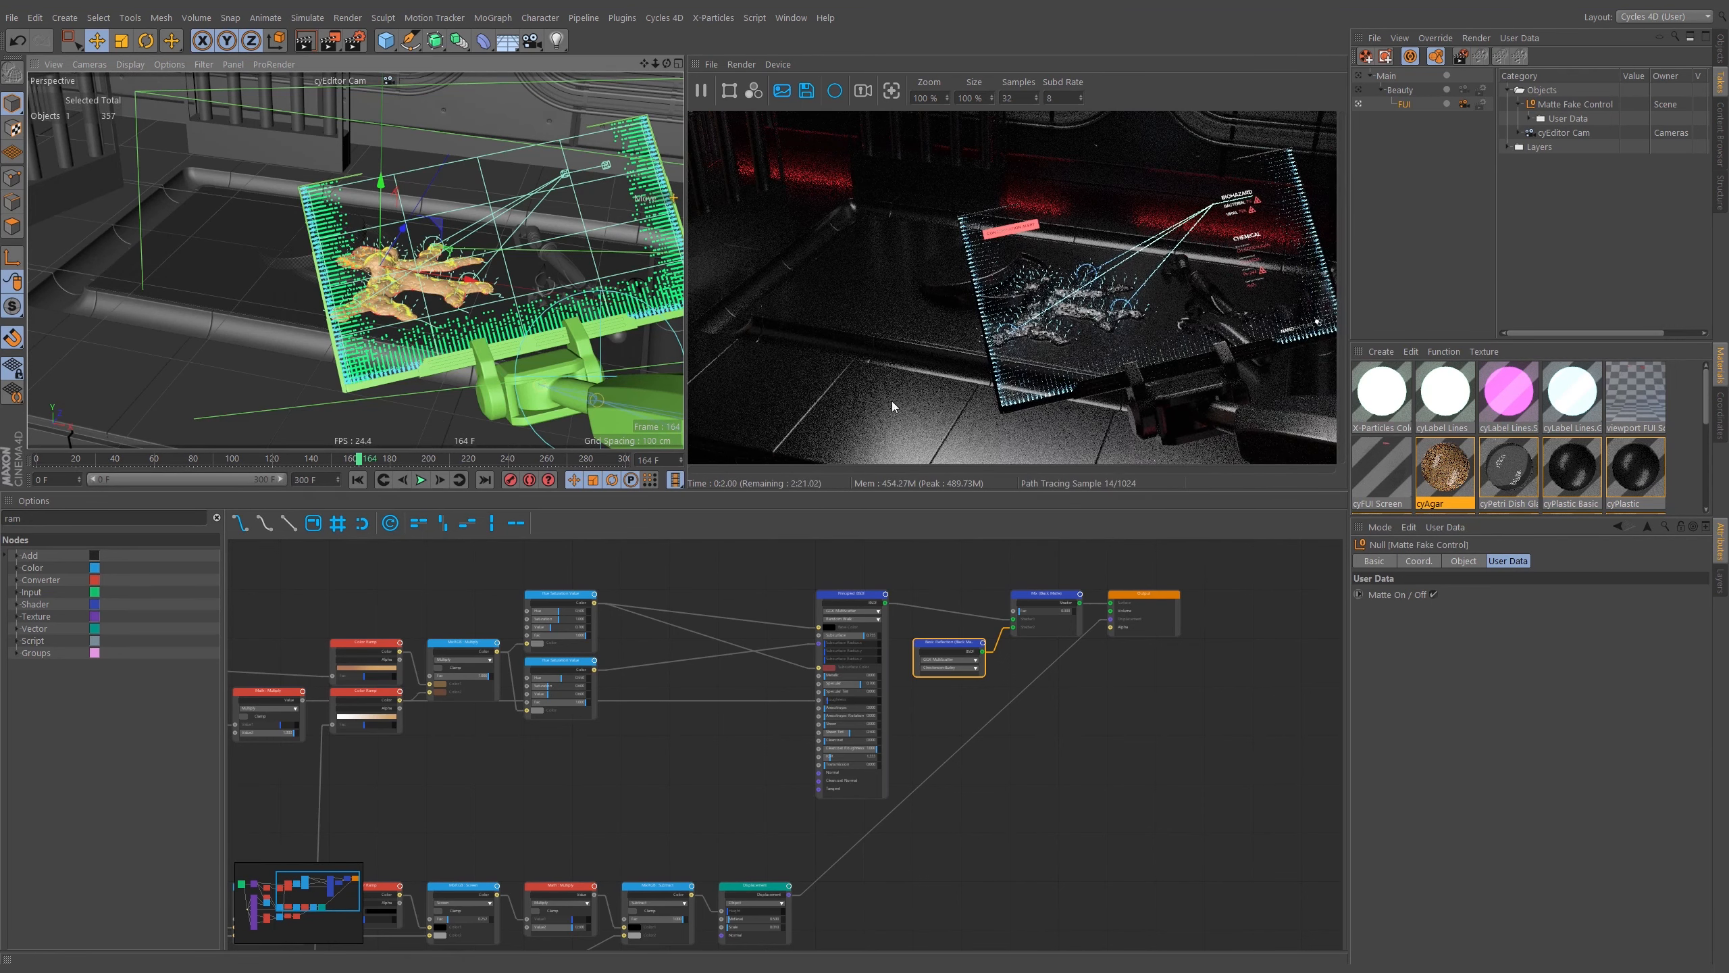
left_click(380, 82)
left_click(397, 109)
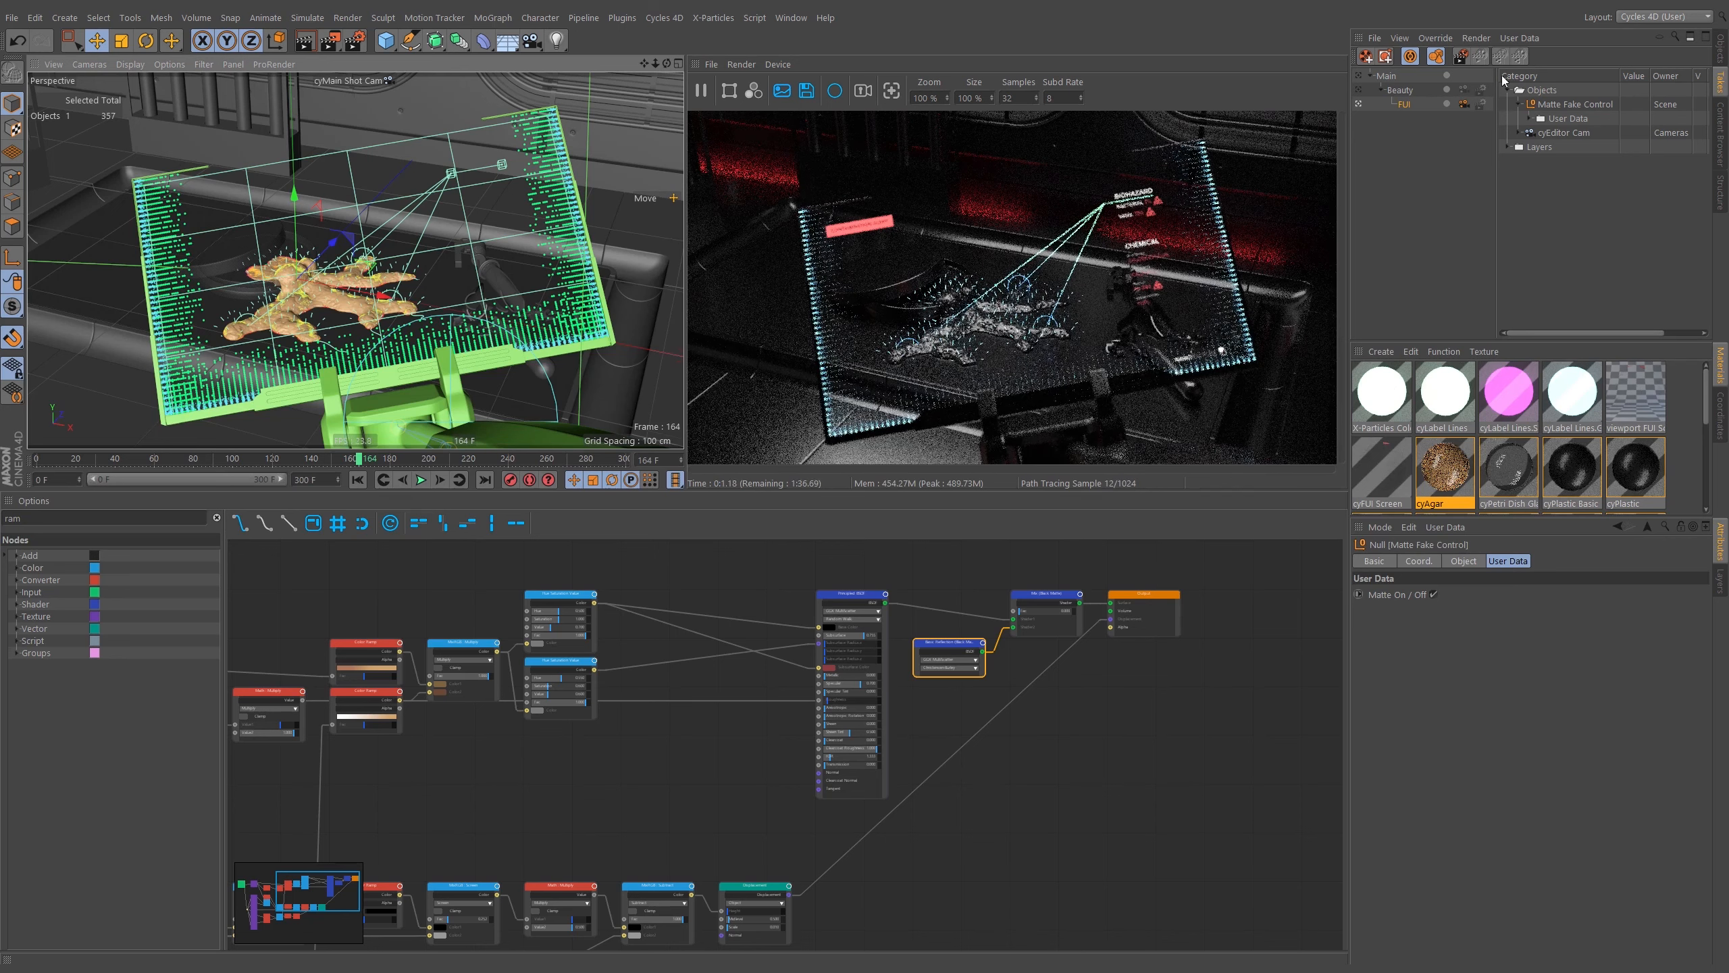
Check the scene layers, then hide the xpOVDBMesher object in both editor and render for the FUI take.
left_click(1721, 580)
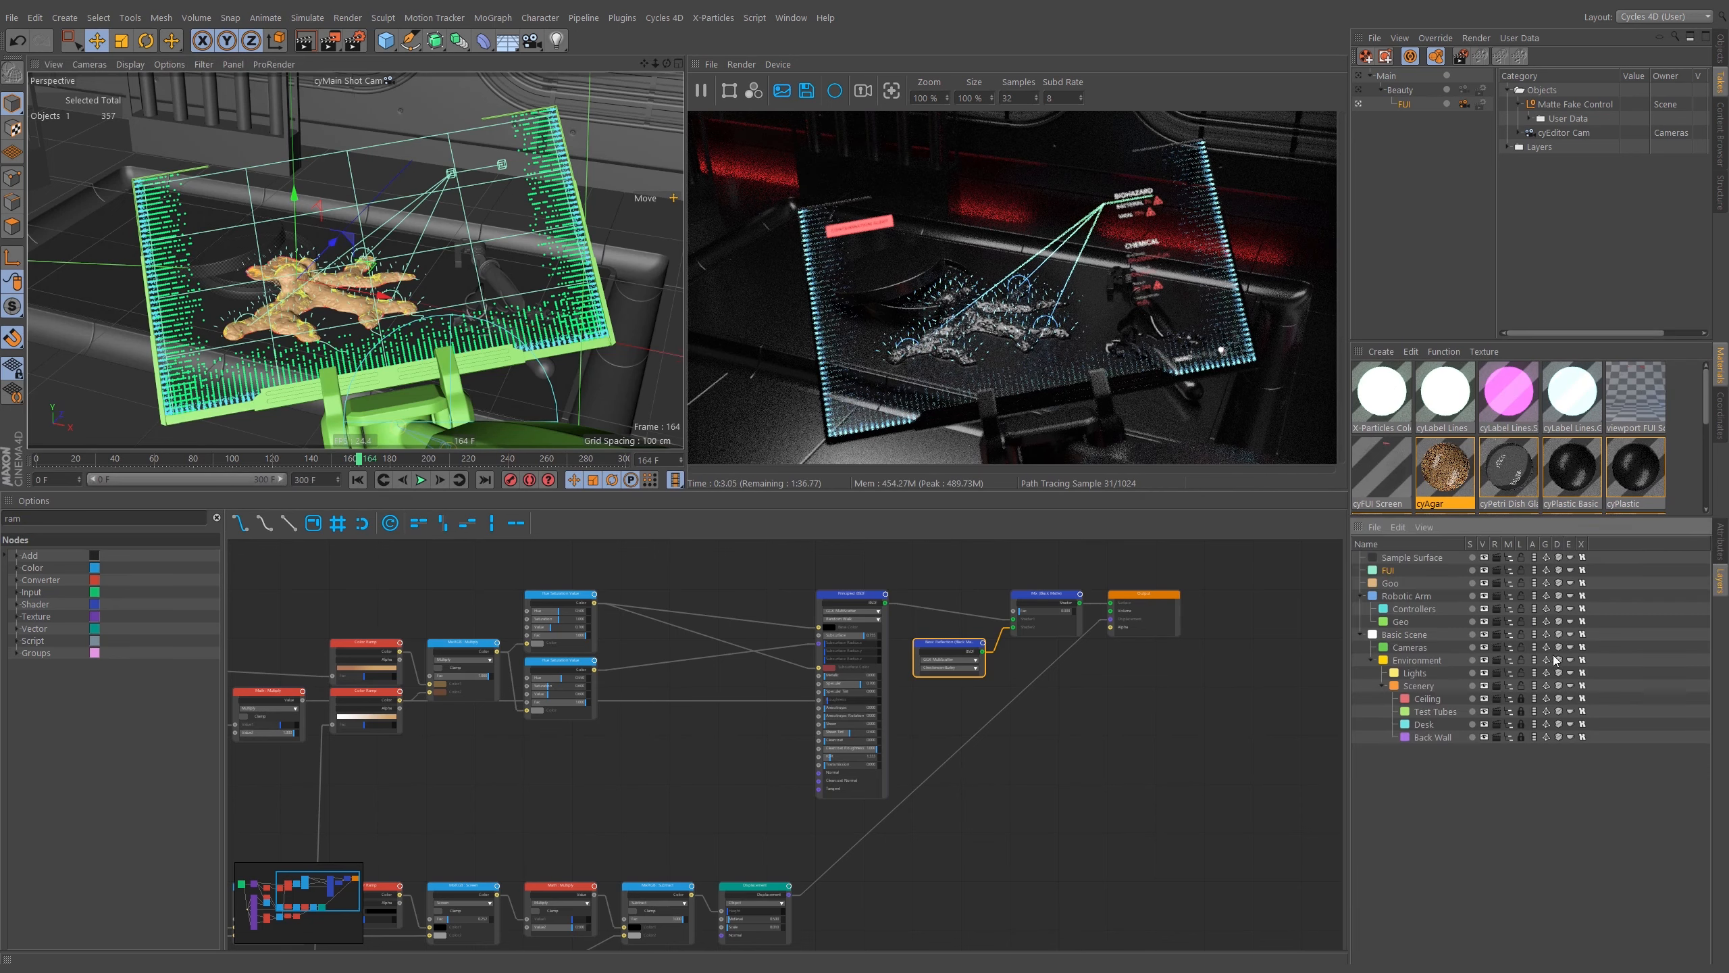
left_click(1419, 678)
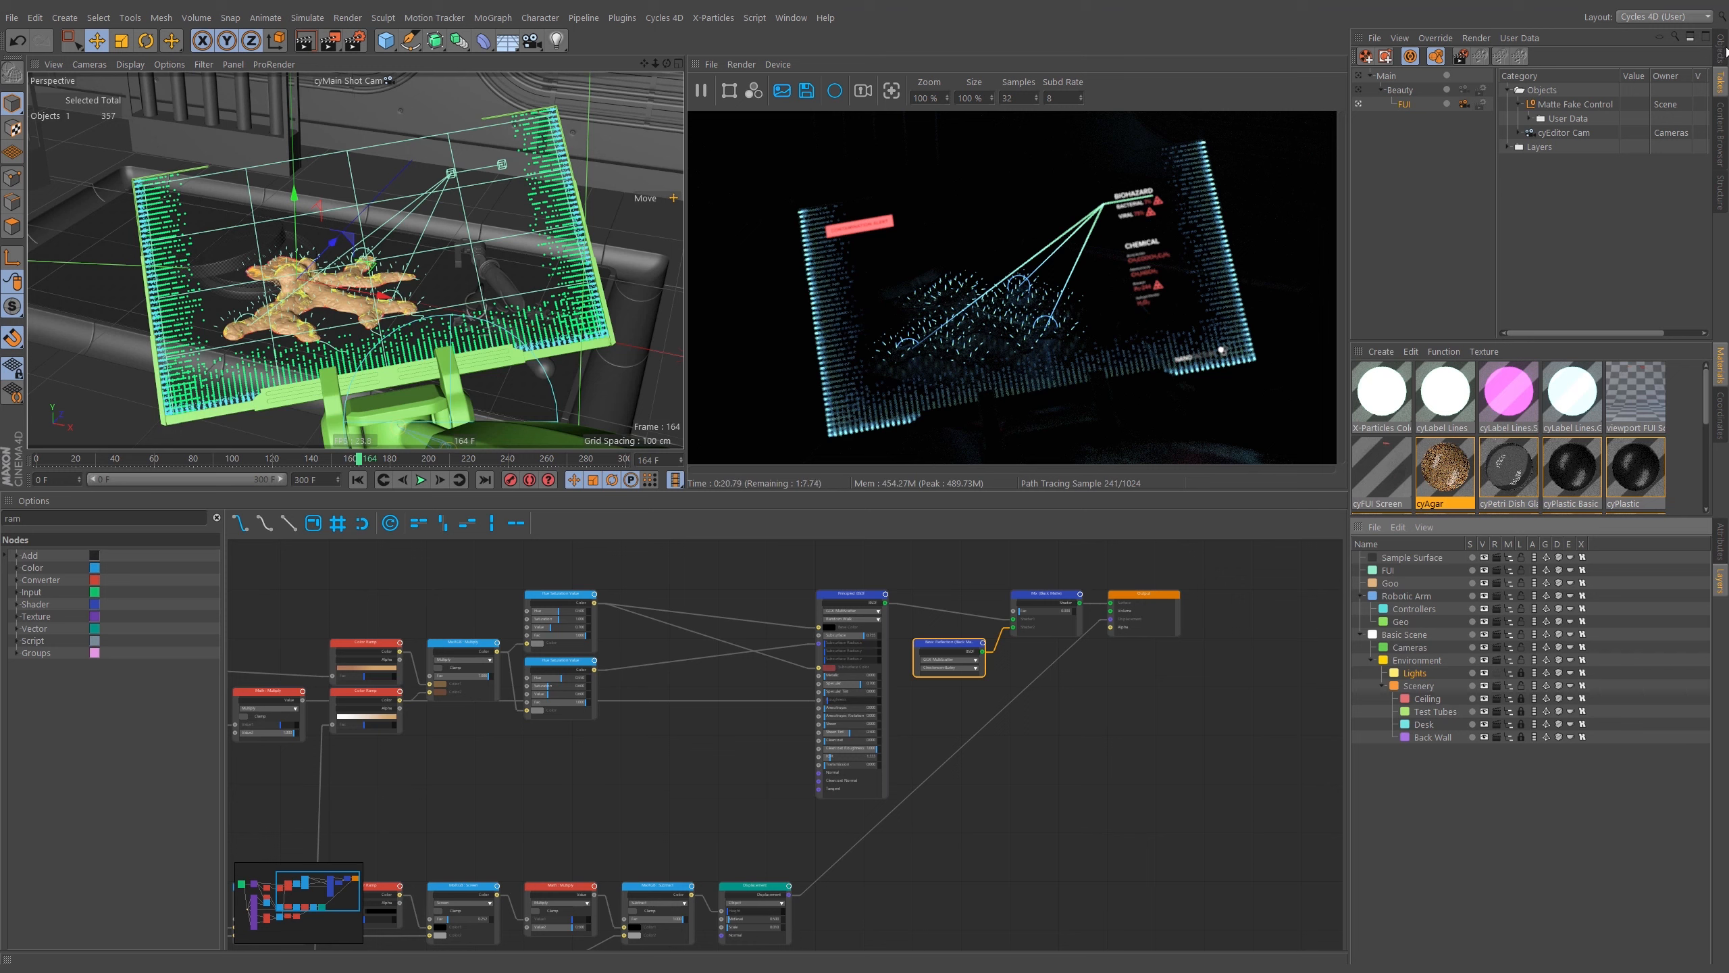
left_click(1726, 49)
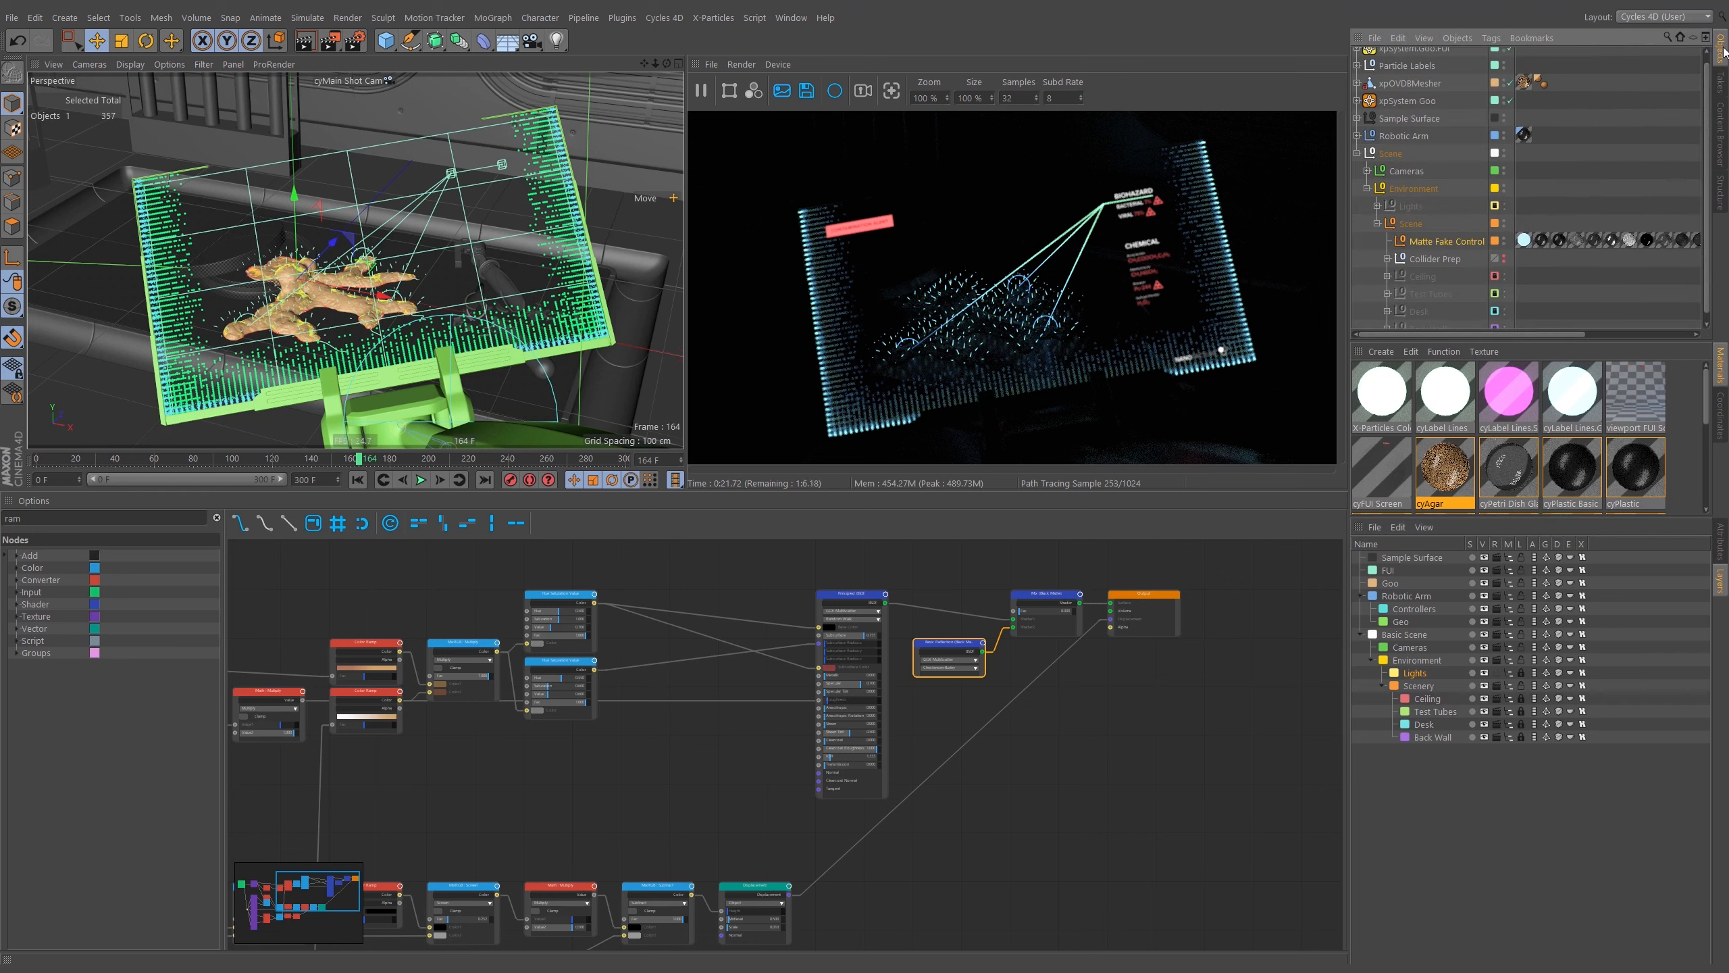
left_click(1357, 154)
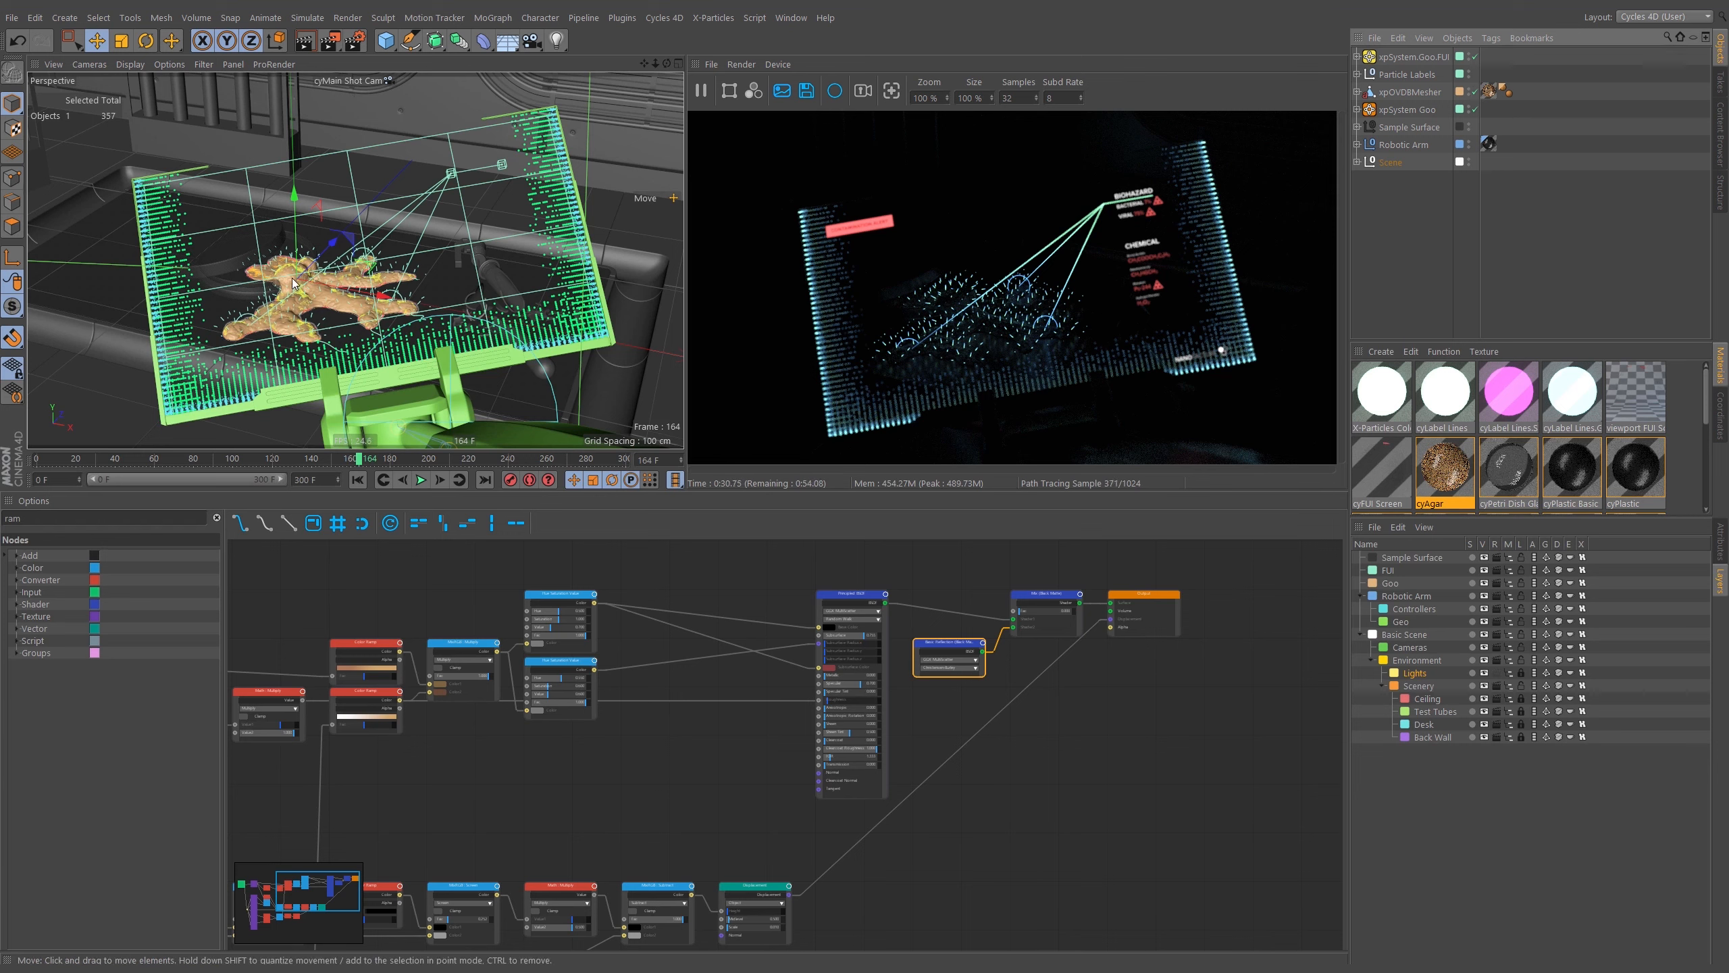
double_click(1466, 93, "alt")
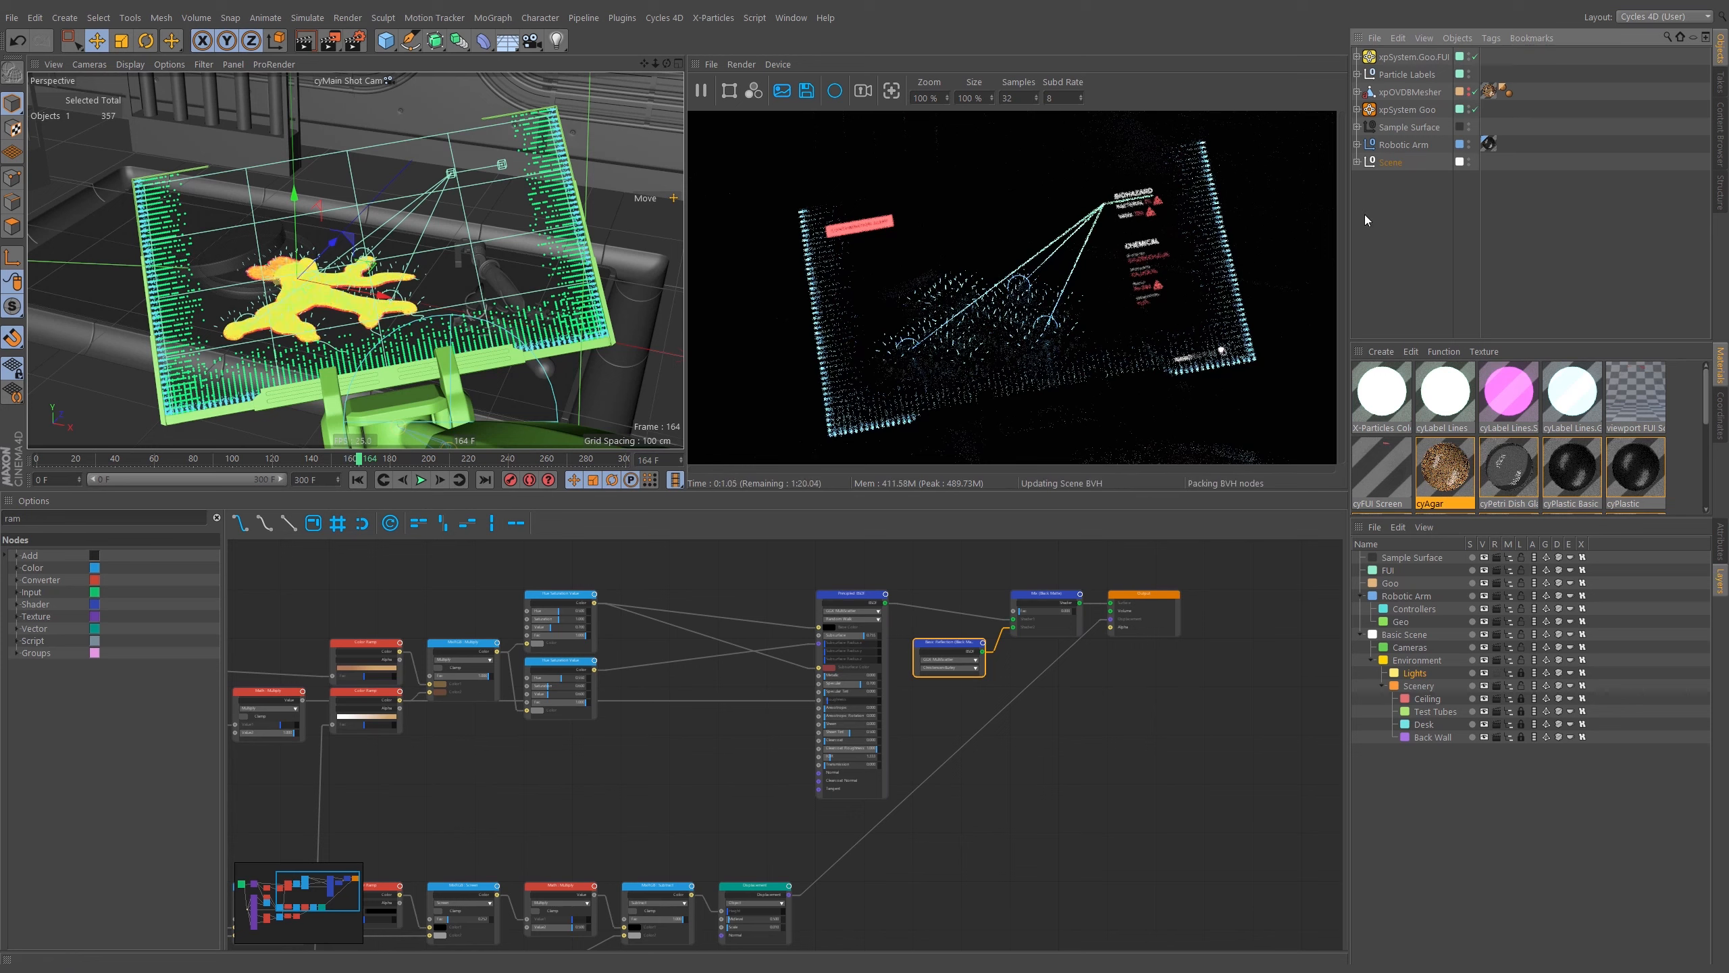
In the Take Manager, delete the cyEditor Cam override from the FUI take and review the xpOVDBMesher visibility overrides.
left_click(1719, 83)
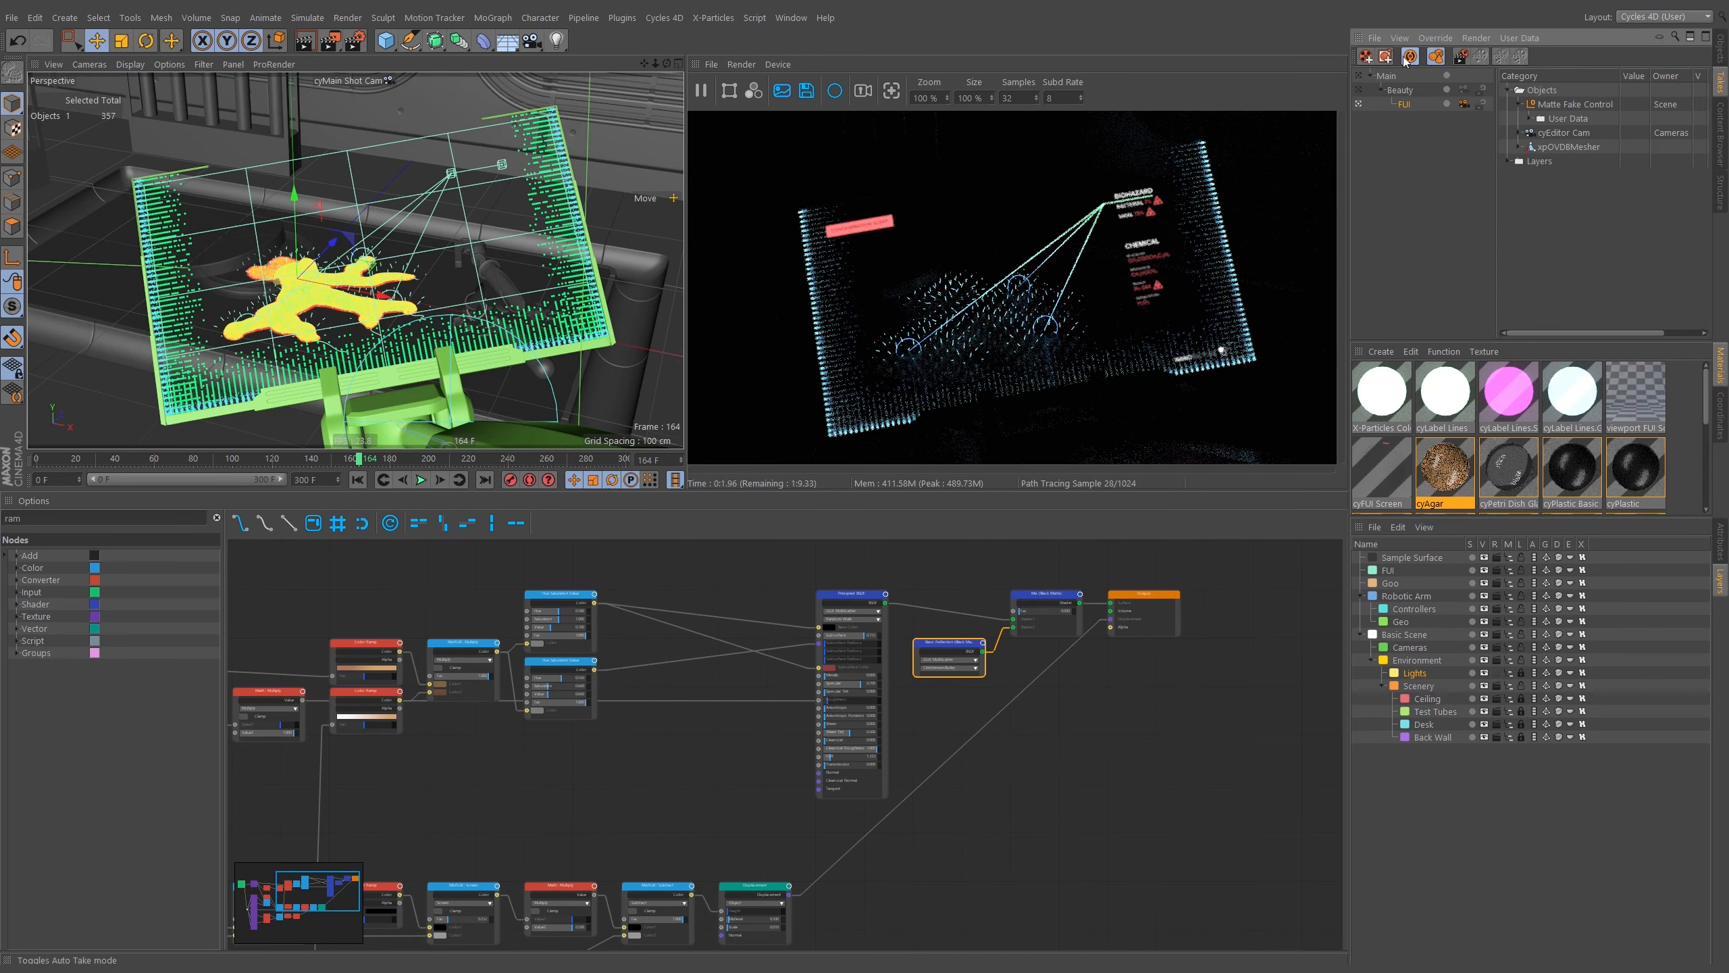
left_click(1522, 148)
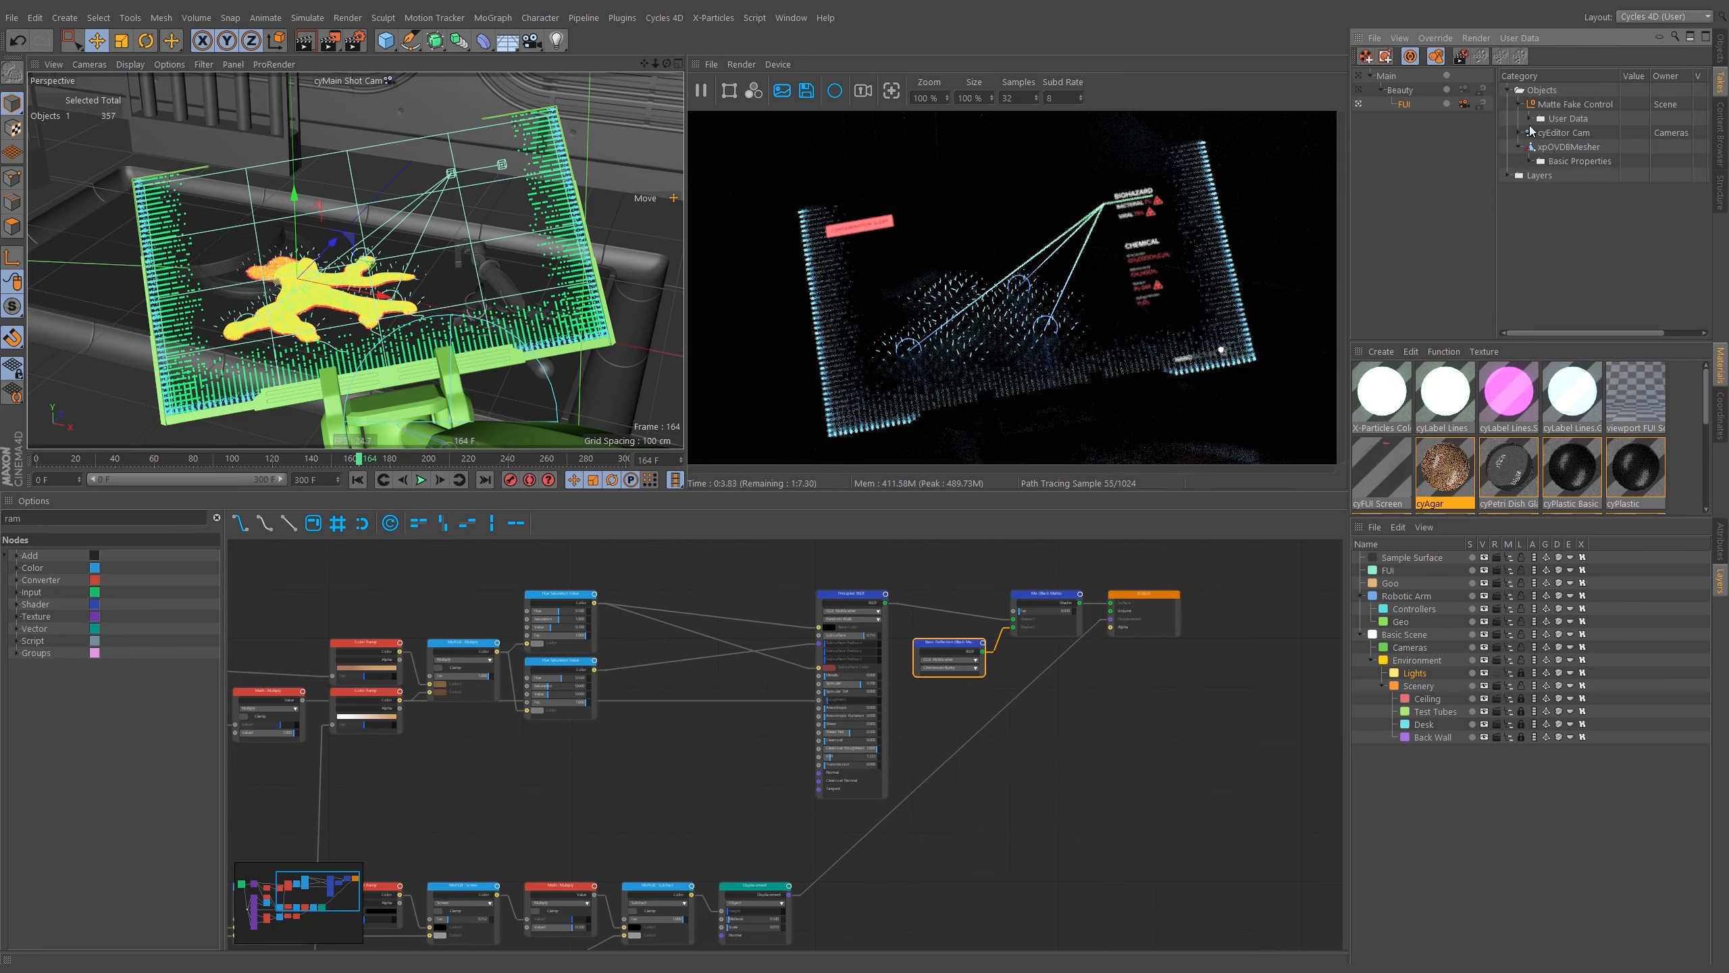
left_click(1525, 132)
left_click(1536, 146)
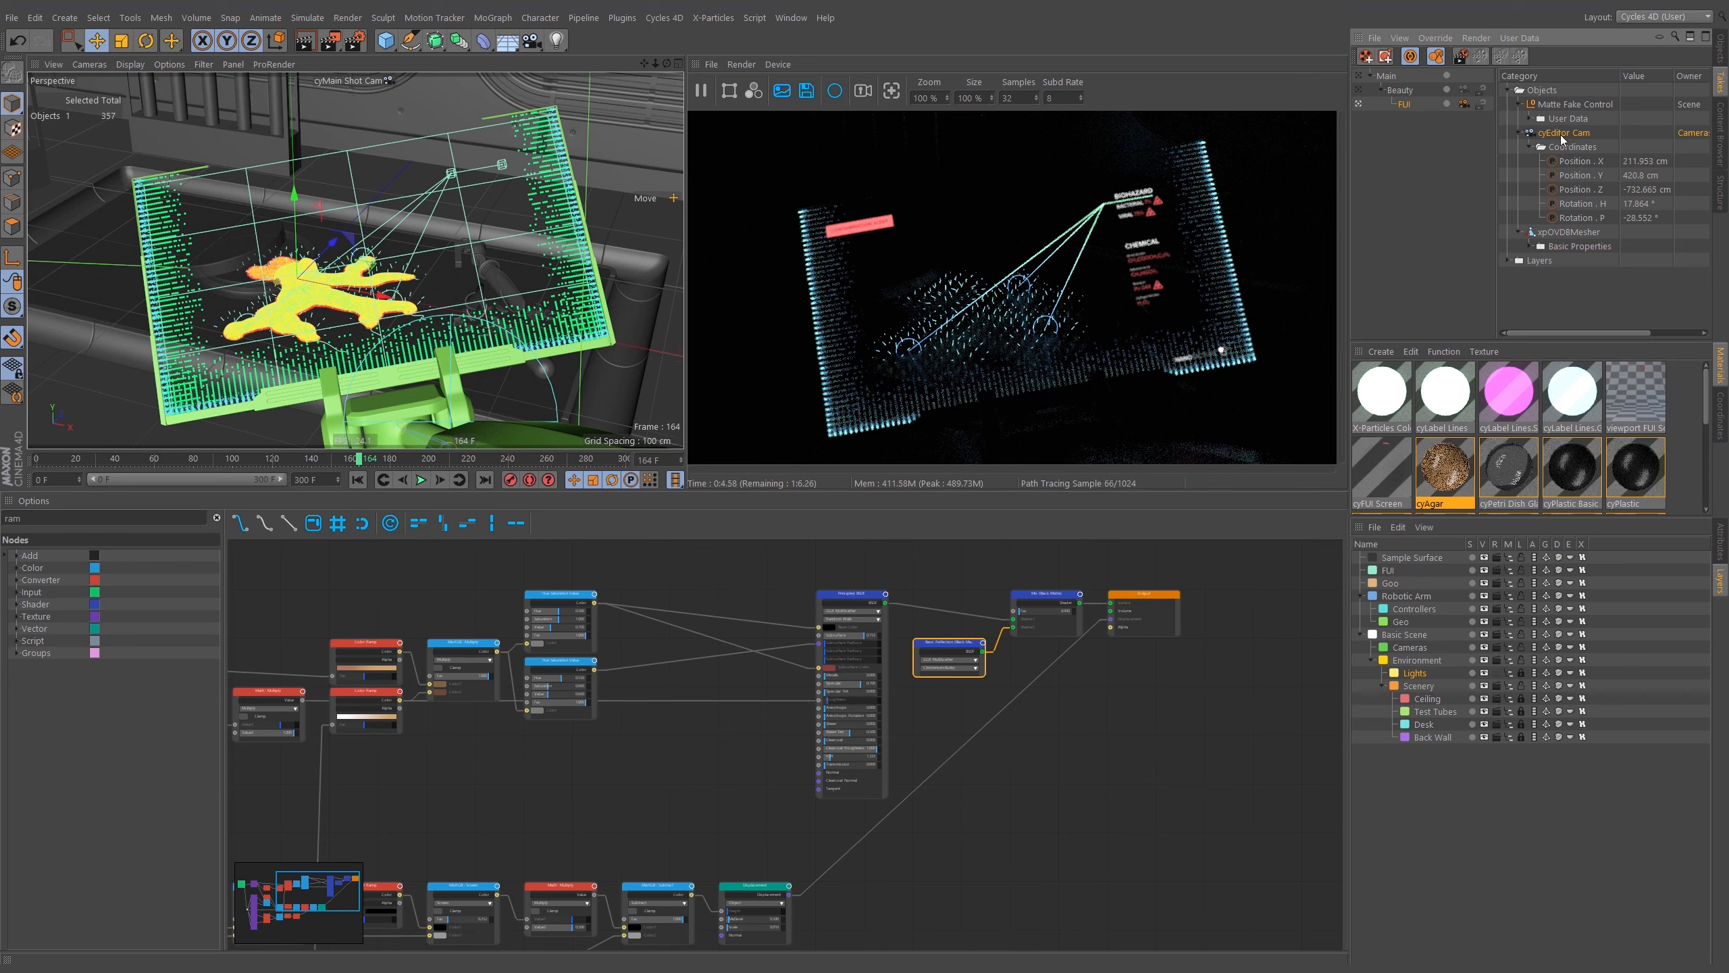
key("Delete")
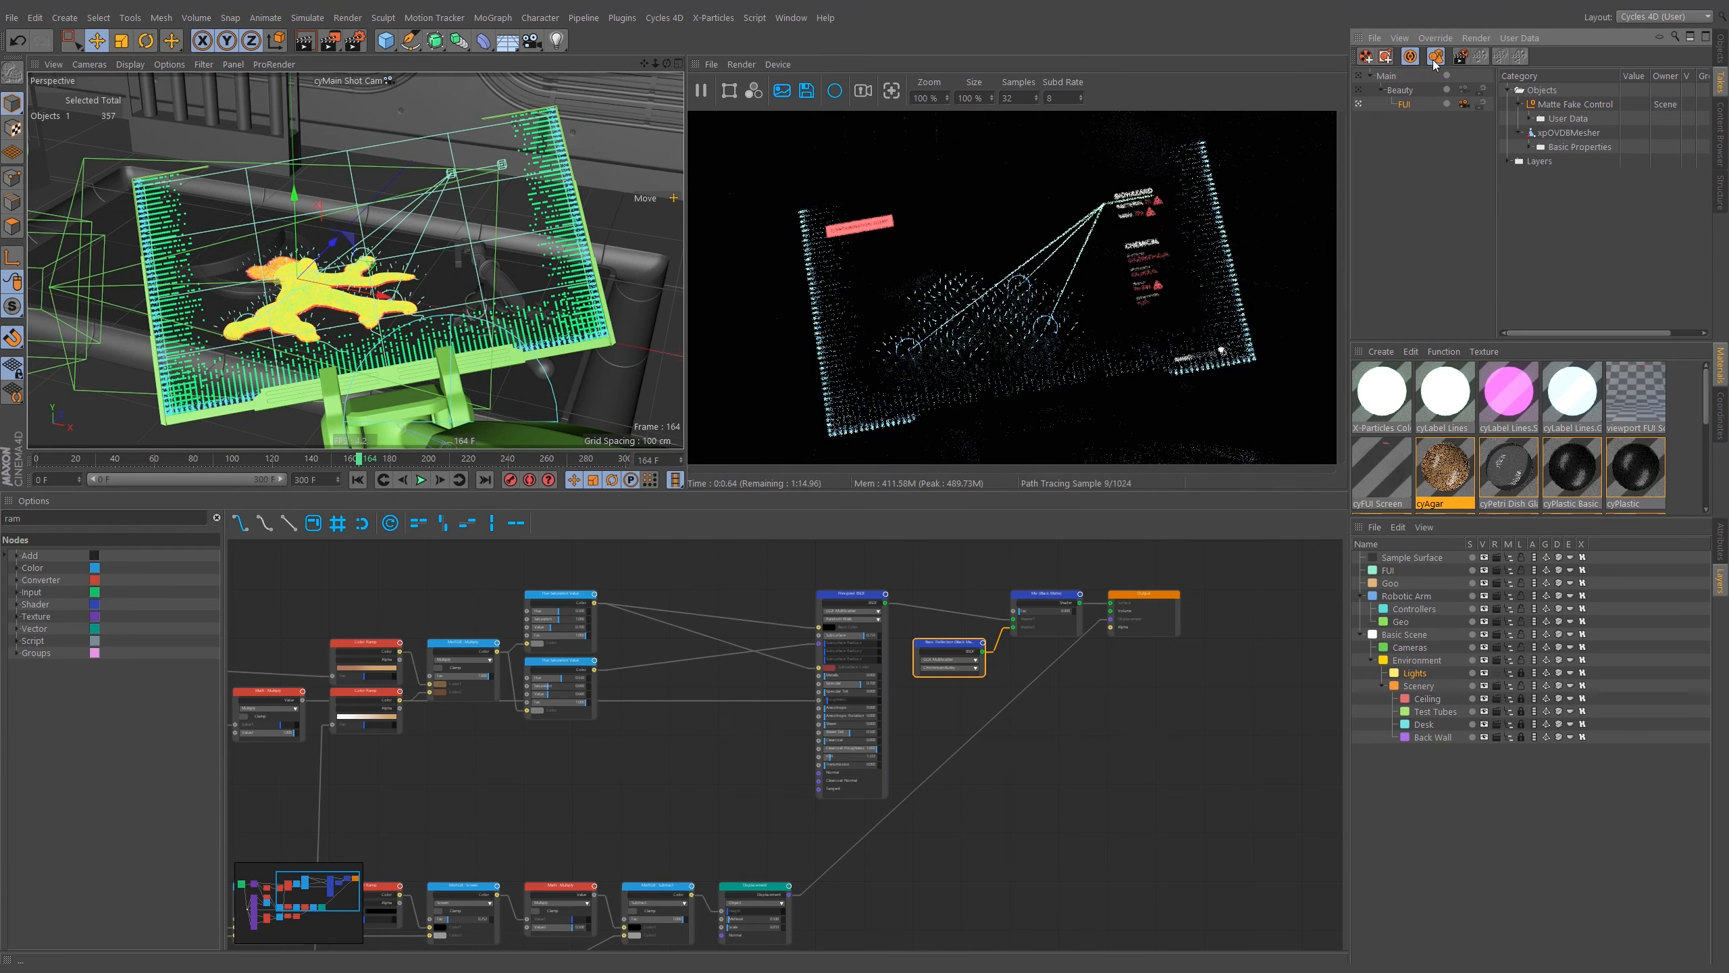
left_click(1531, 147)
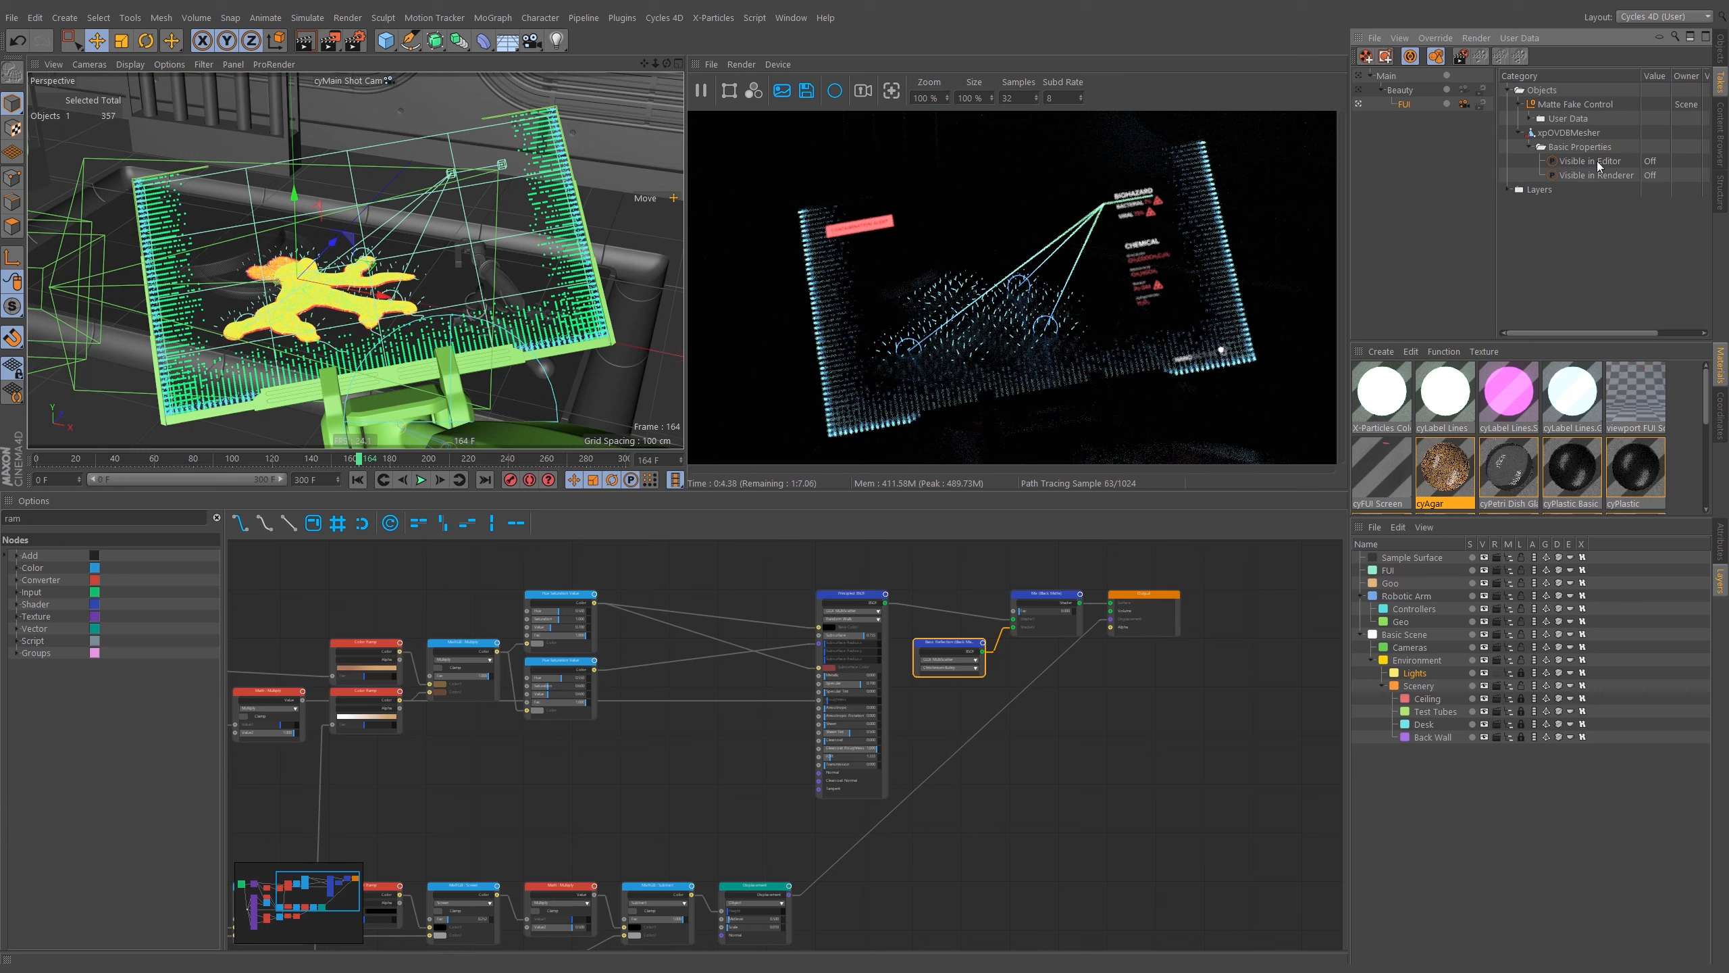
Collapse the take overrides, switch to the object list and expand xpSystem Goo down to its Emitters group.
left_click(1516, 134)
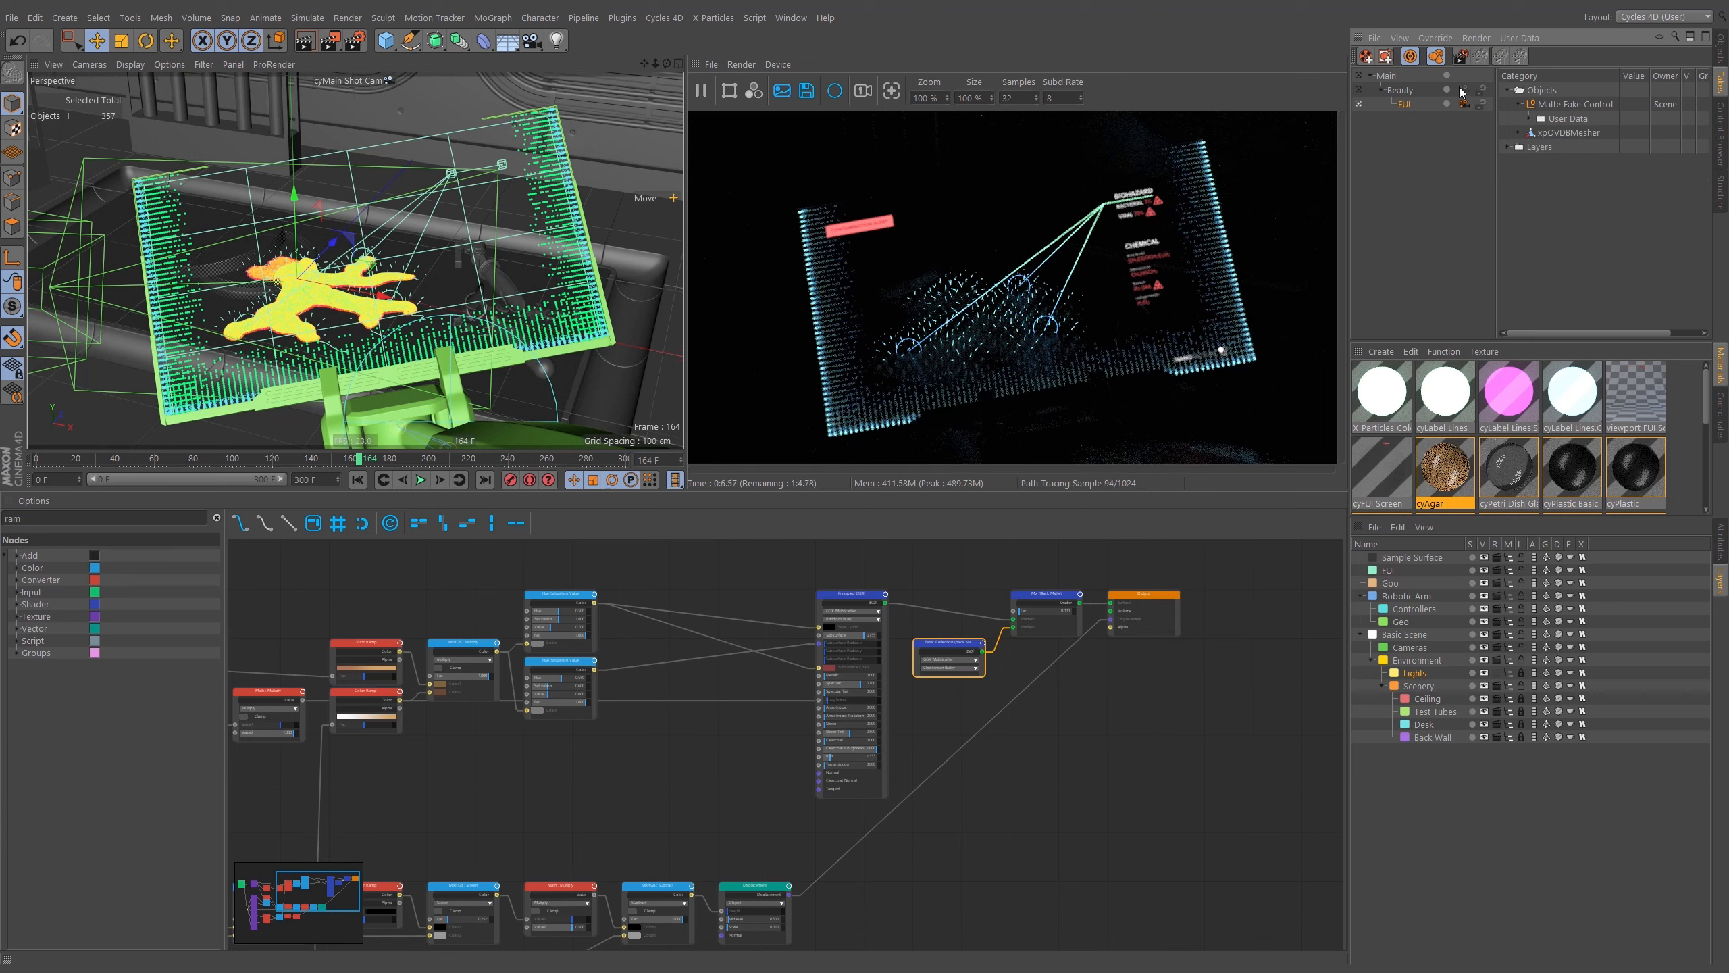
left_click(1434, 58)
left_click(1412, 60)
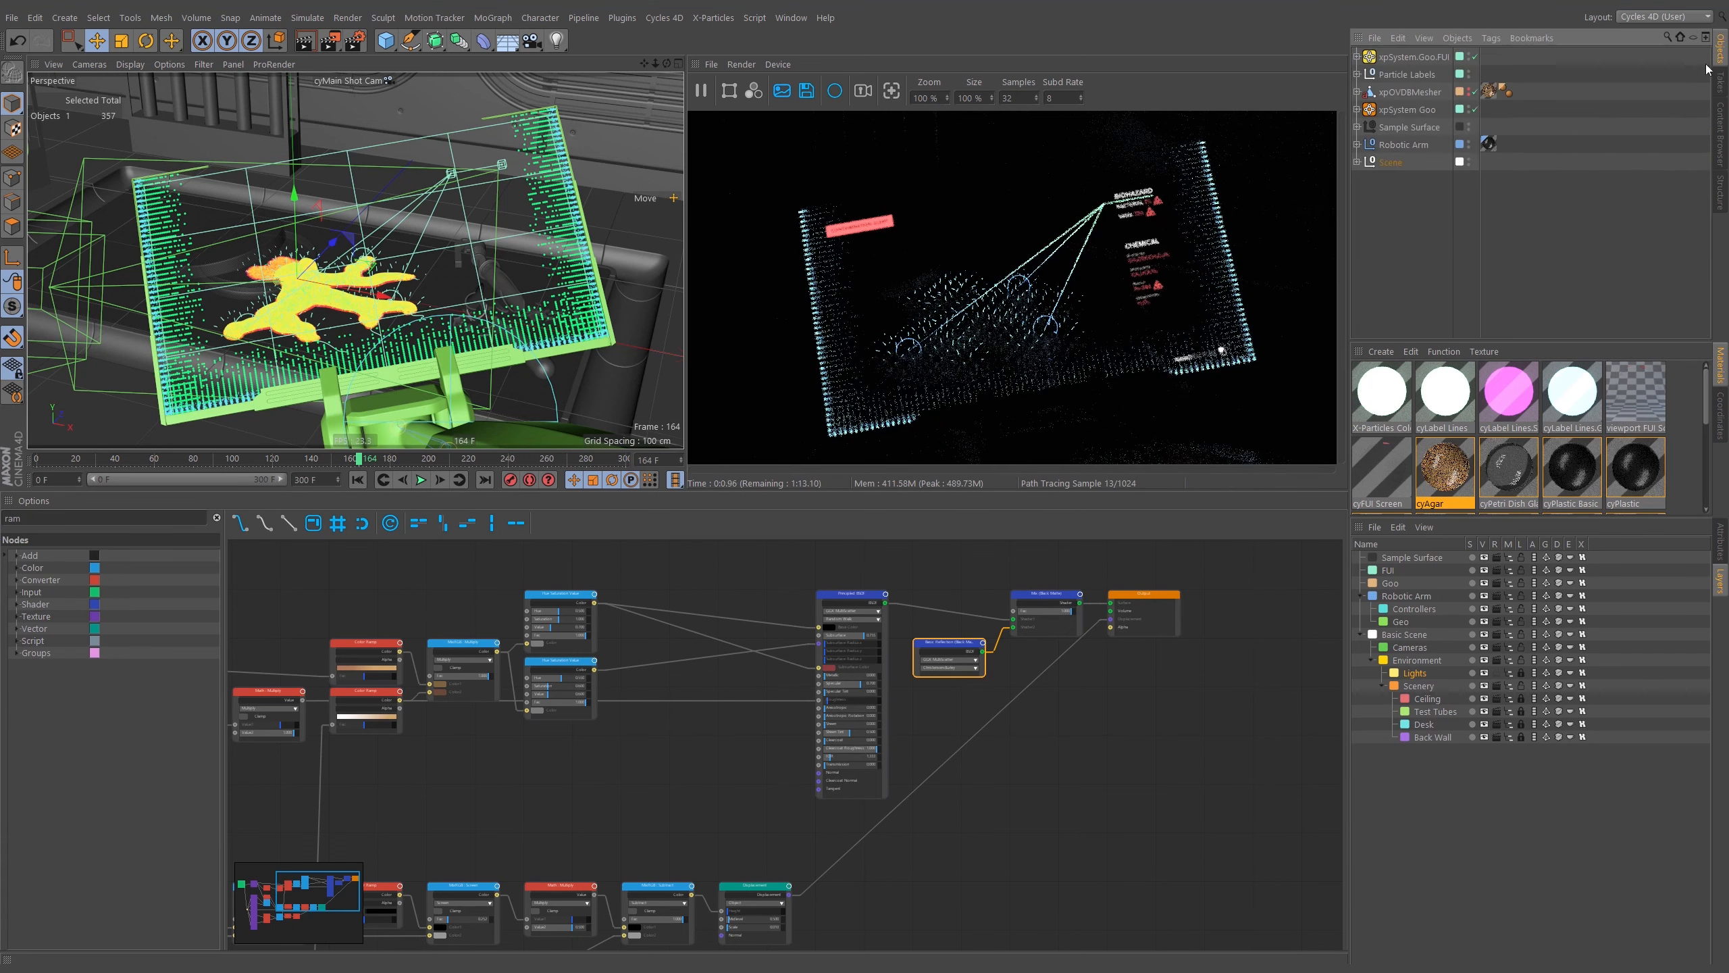
left_click(1720, 50)
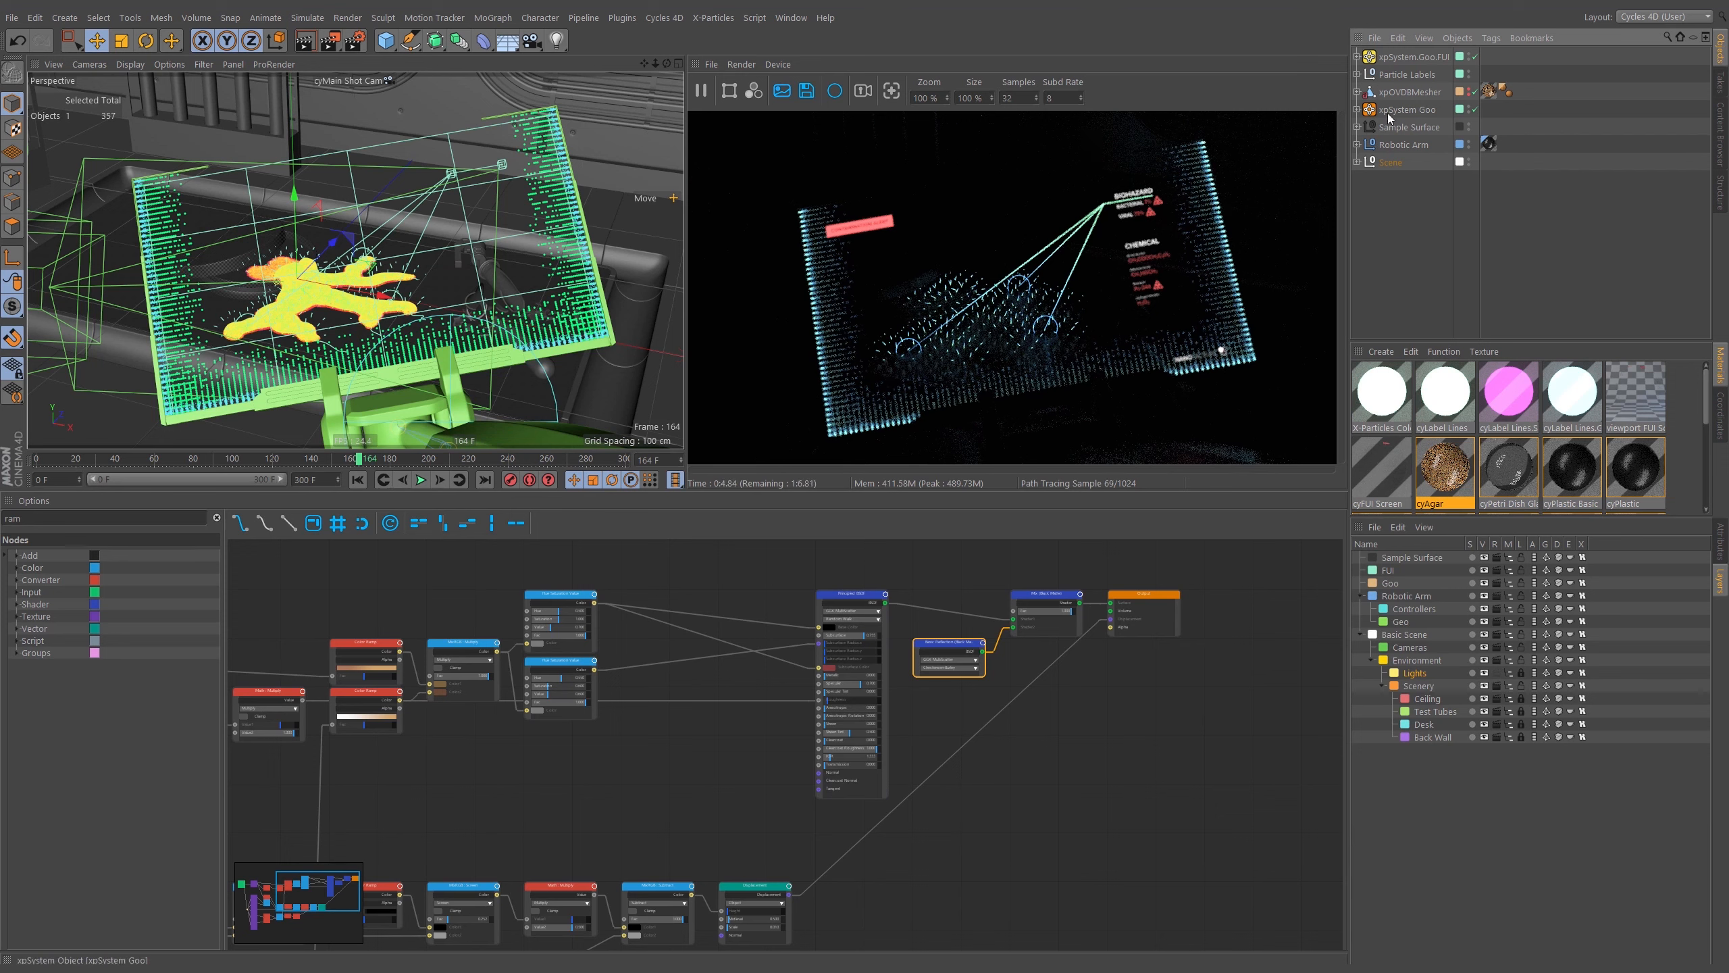
left_click(1357, 109)
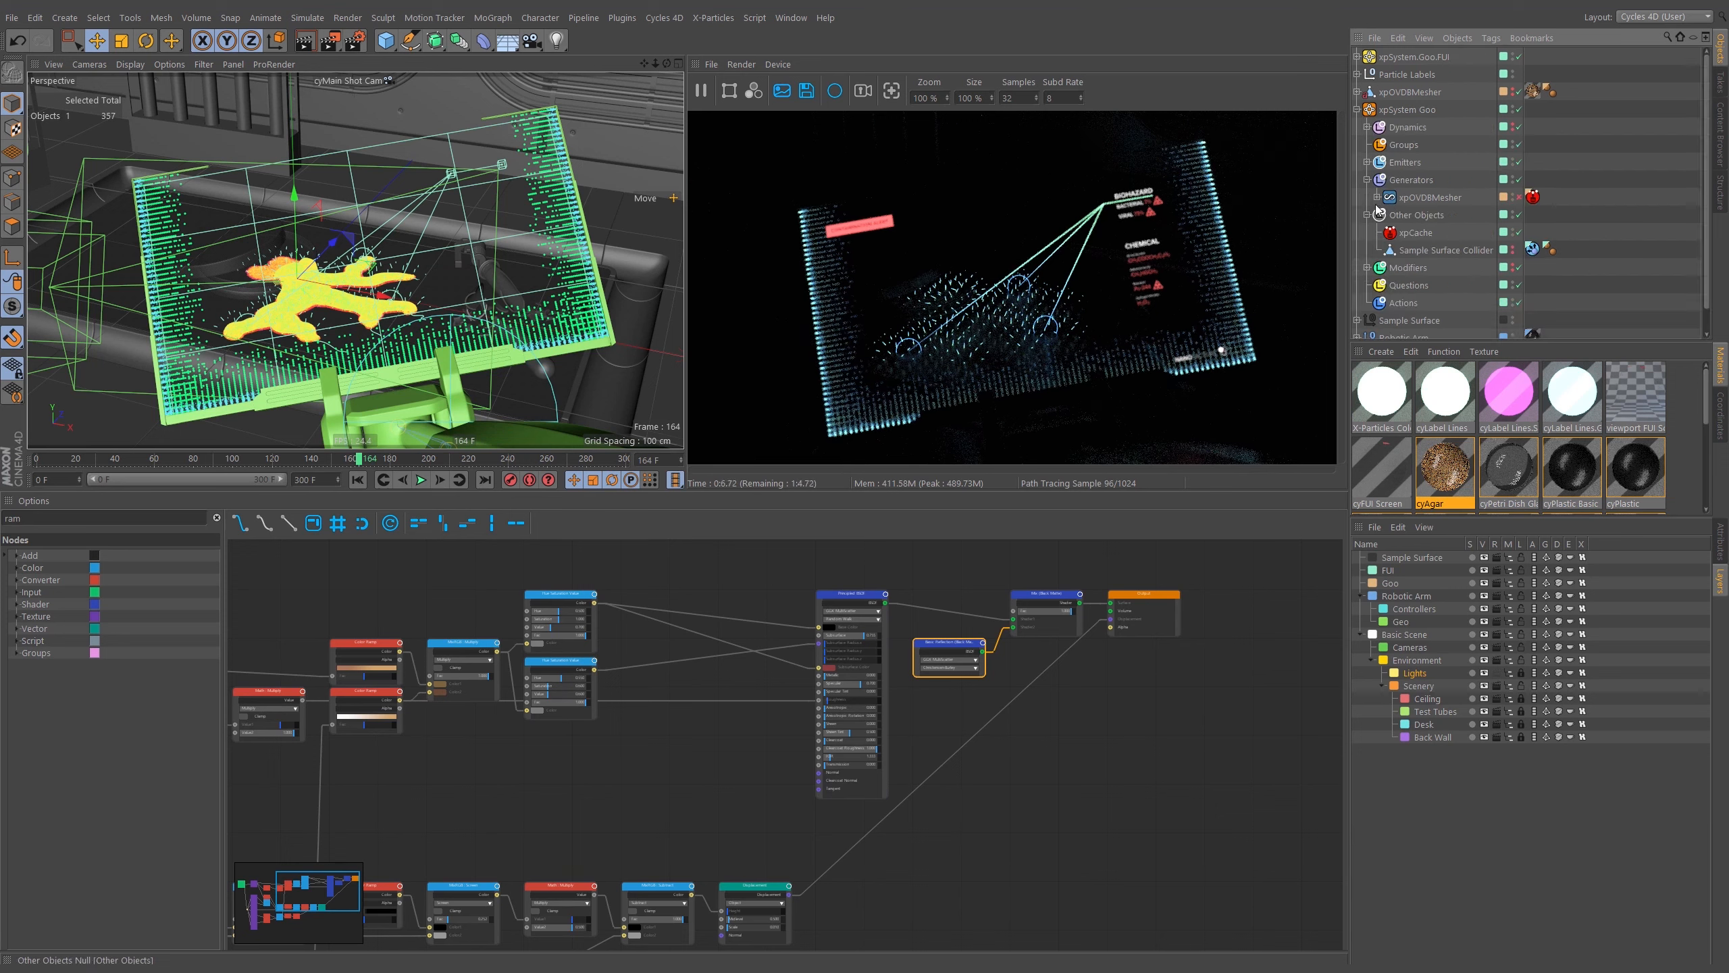
left_click(1368, 163)
left_click(1417, 181)
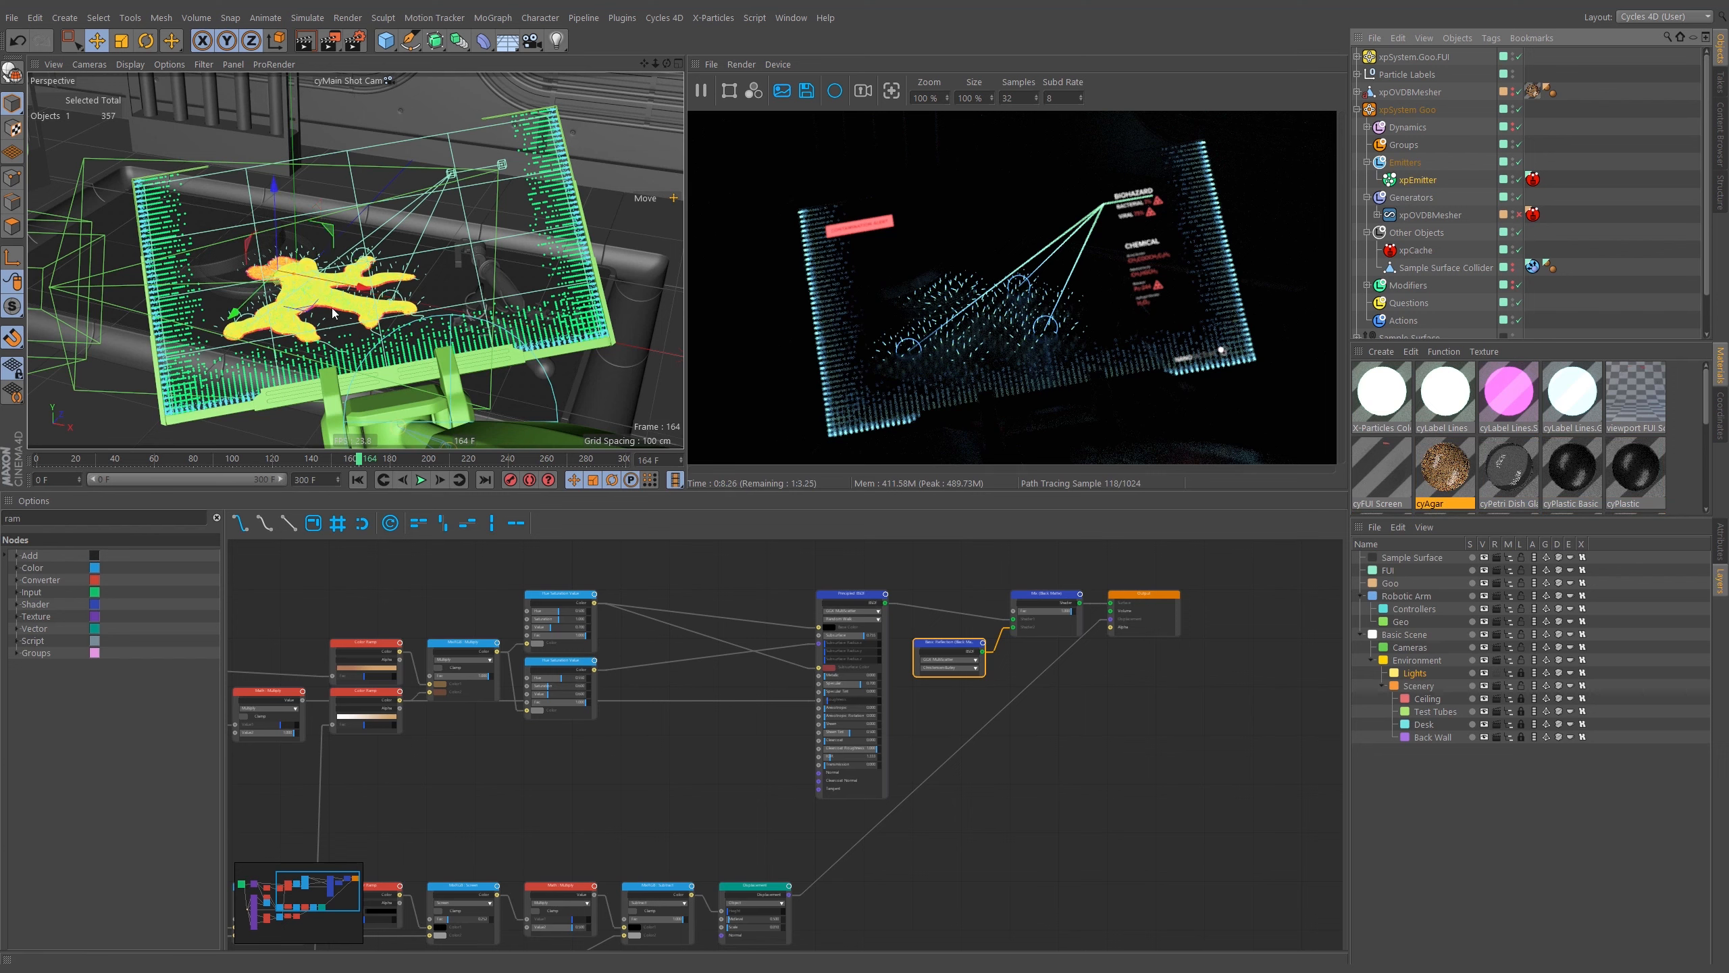
Pause the interactive render and switch the layout to Startup (User).
left_click(702, 91)
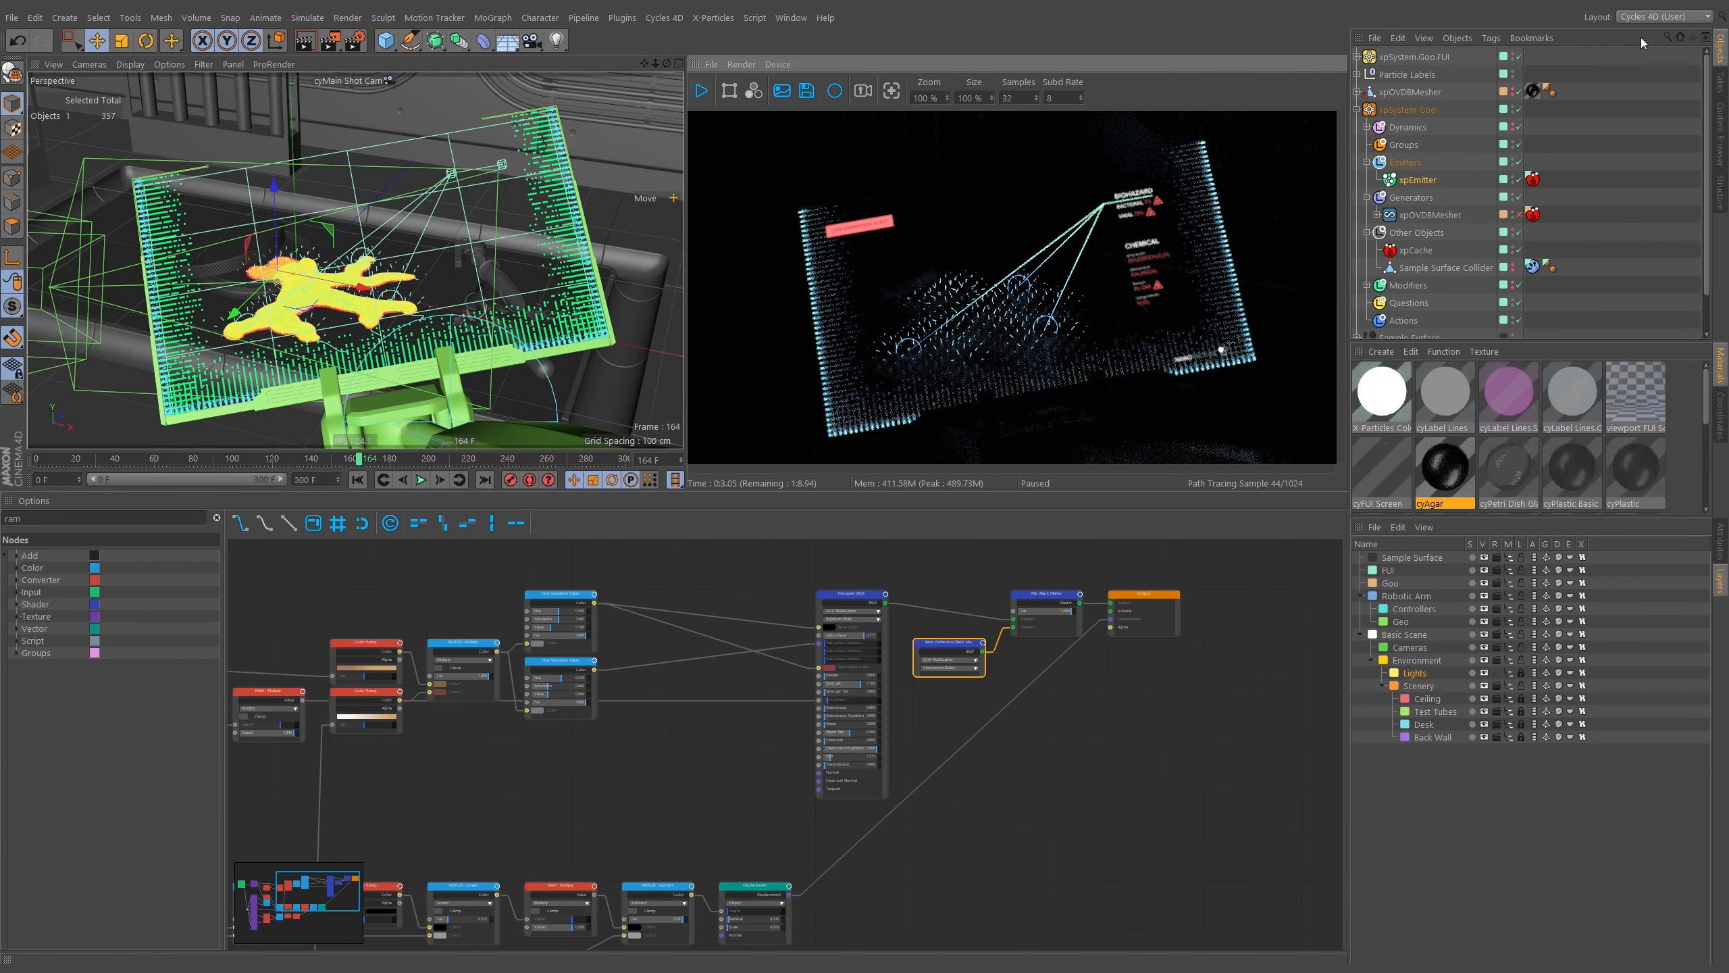
left_click(1651, 17)
left_click(1648, 195)
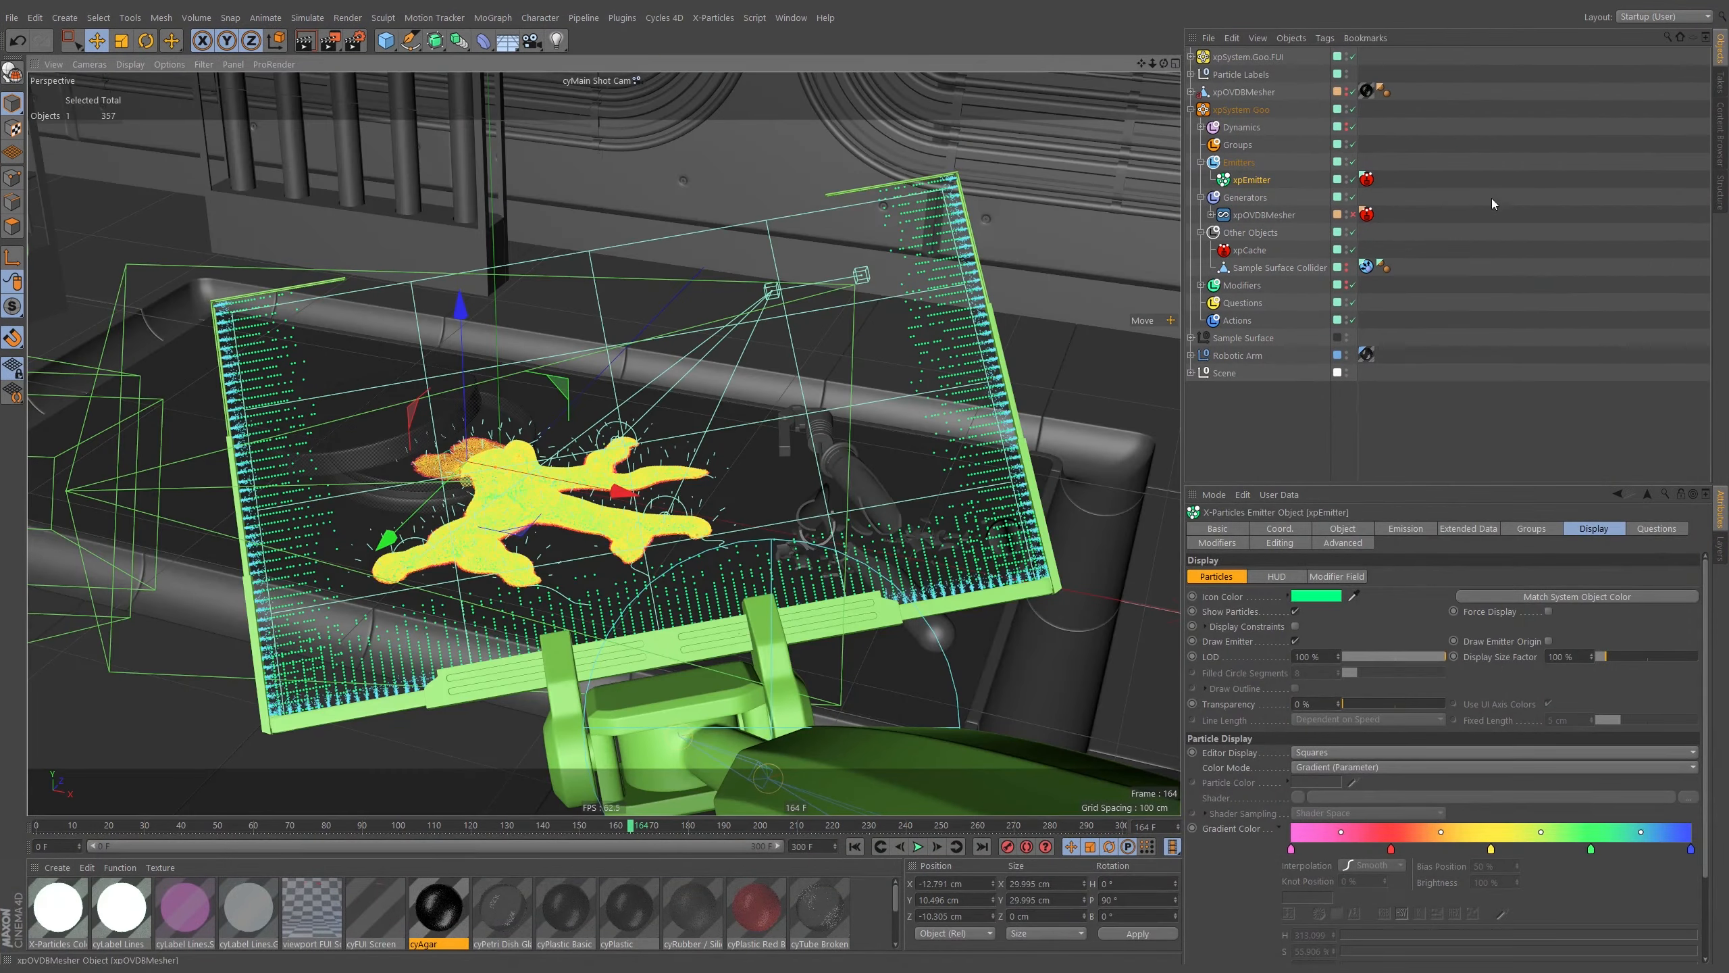
left_click(1469, 225)
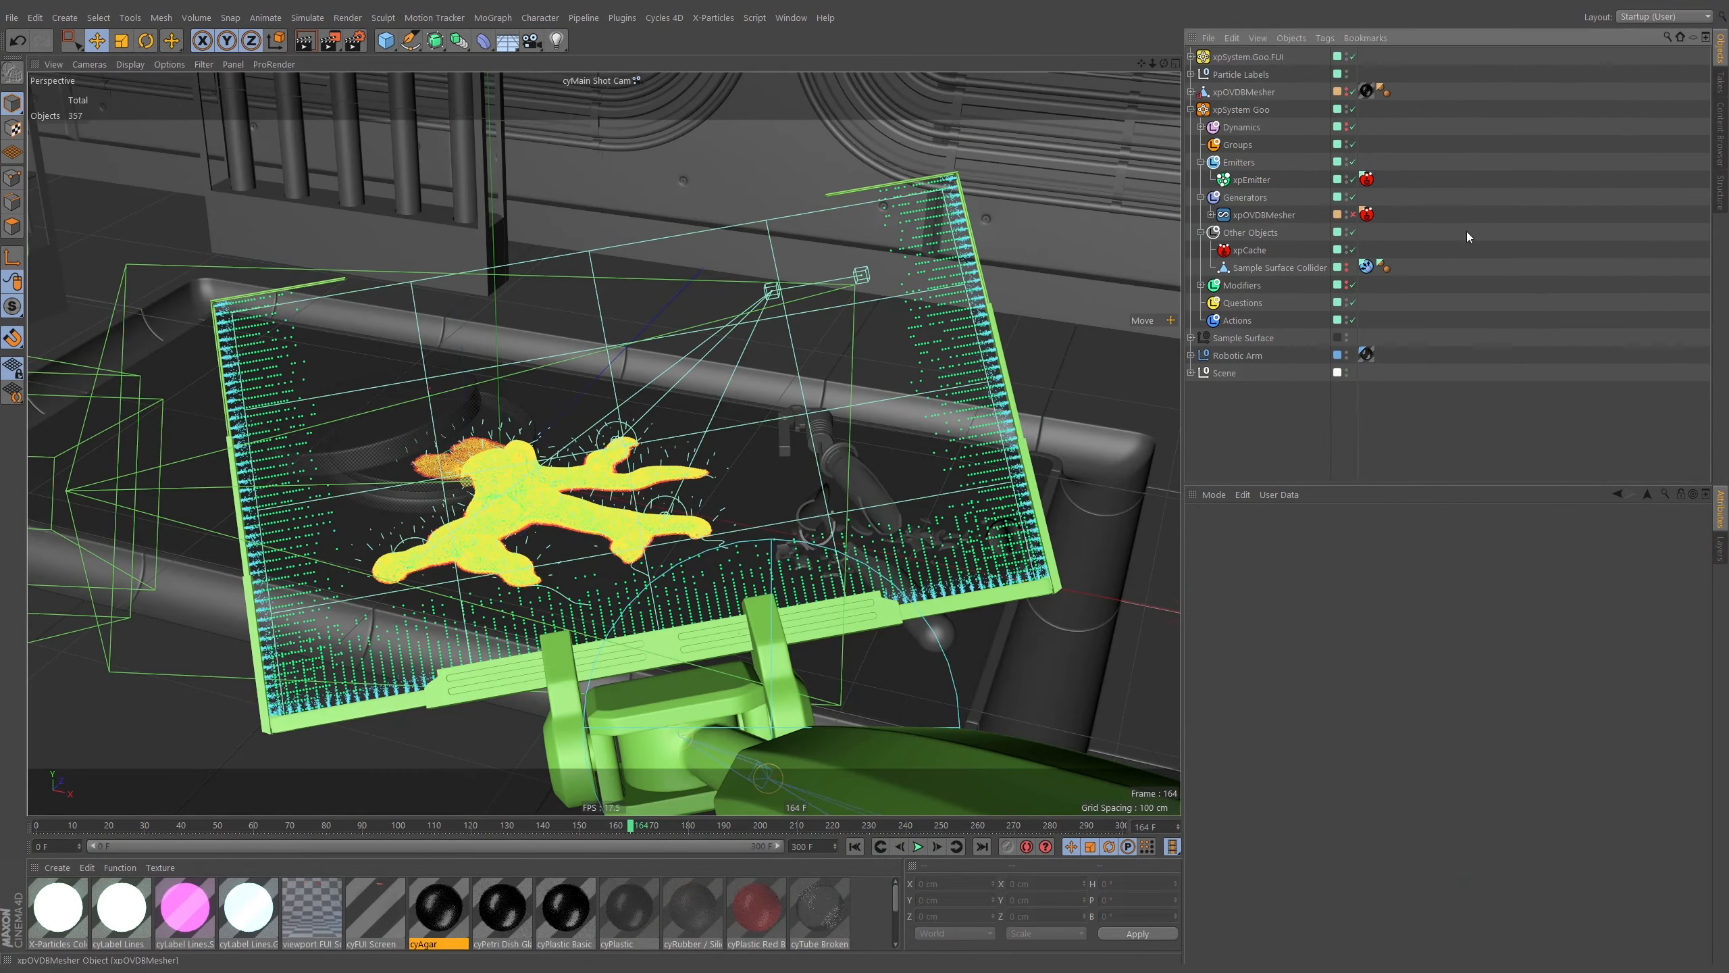
Inspect the goo mesh through the Default Camera, then set the viewport to cyEditor Cam.
left_click(633, 80)
left_click(658, 88)
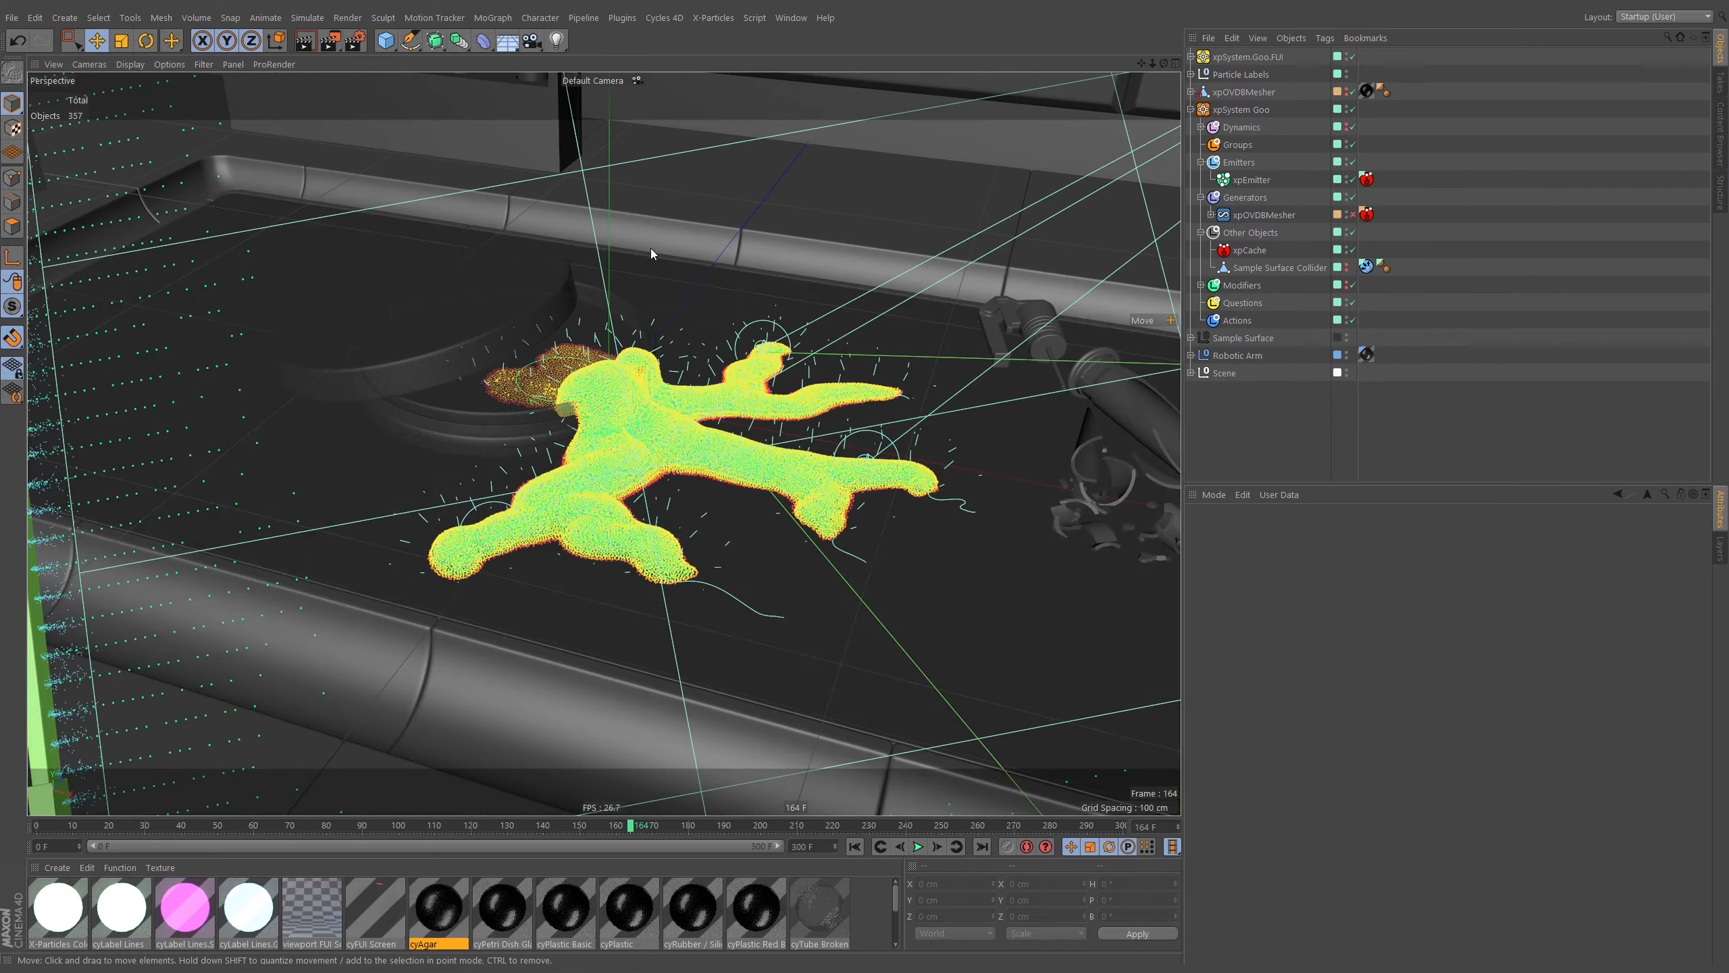
scroll(668, 419, "up", 5)
scroll(715, 406, "up", 3)
mouse_move(716, 407)
left_mouse_down("alt")
mouse_move(756, 372)
mouse_move(722, 436)
mouse_move(669, 458)
mouse_move(664, 517)
mouse_move(733, 395)
left_mouse_up("alt")
right_click_drag(733, 395, 702, 423, "alt")
left_click_drag(702, 428, 720, 385, "alt")
scroll(721, 381, "up", 1)
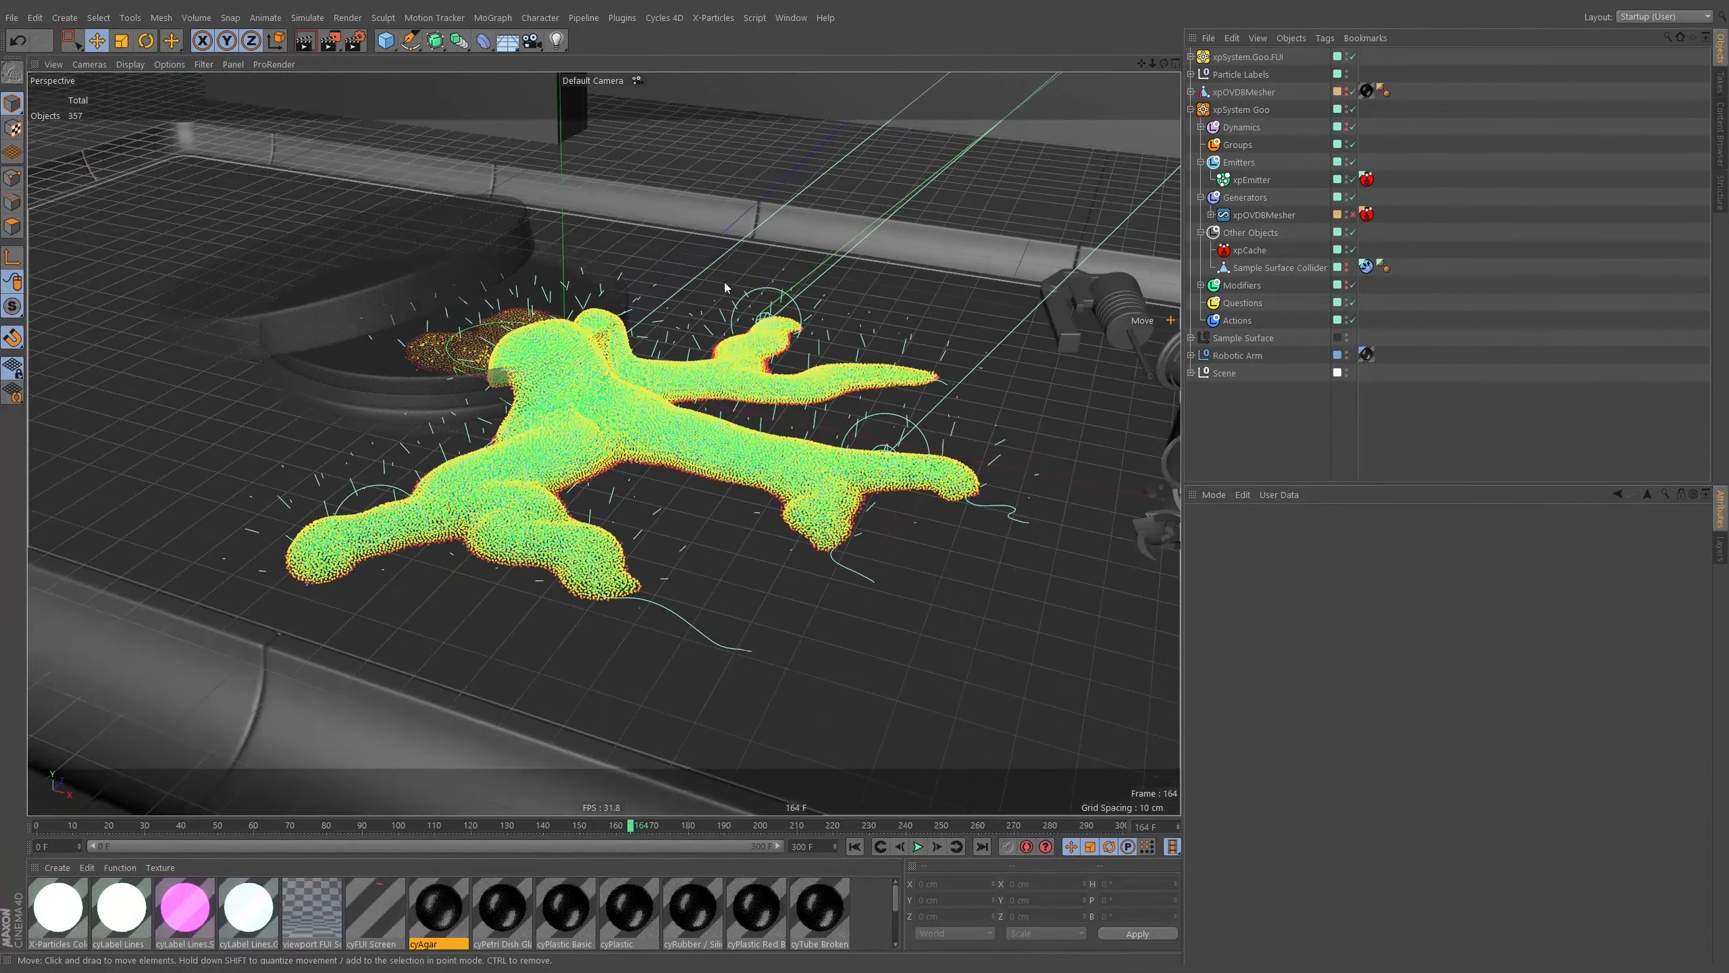
left_click(636, 81)
left_click(667, 130)
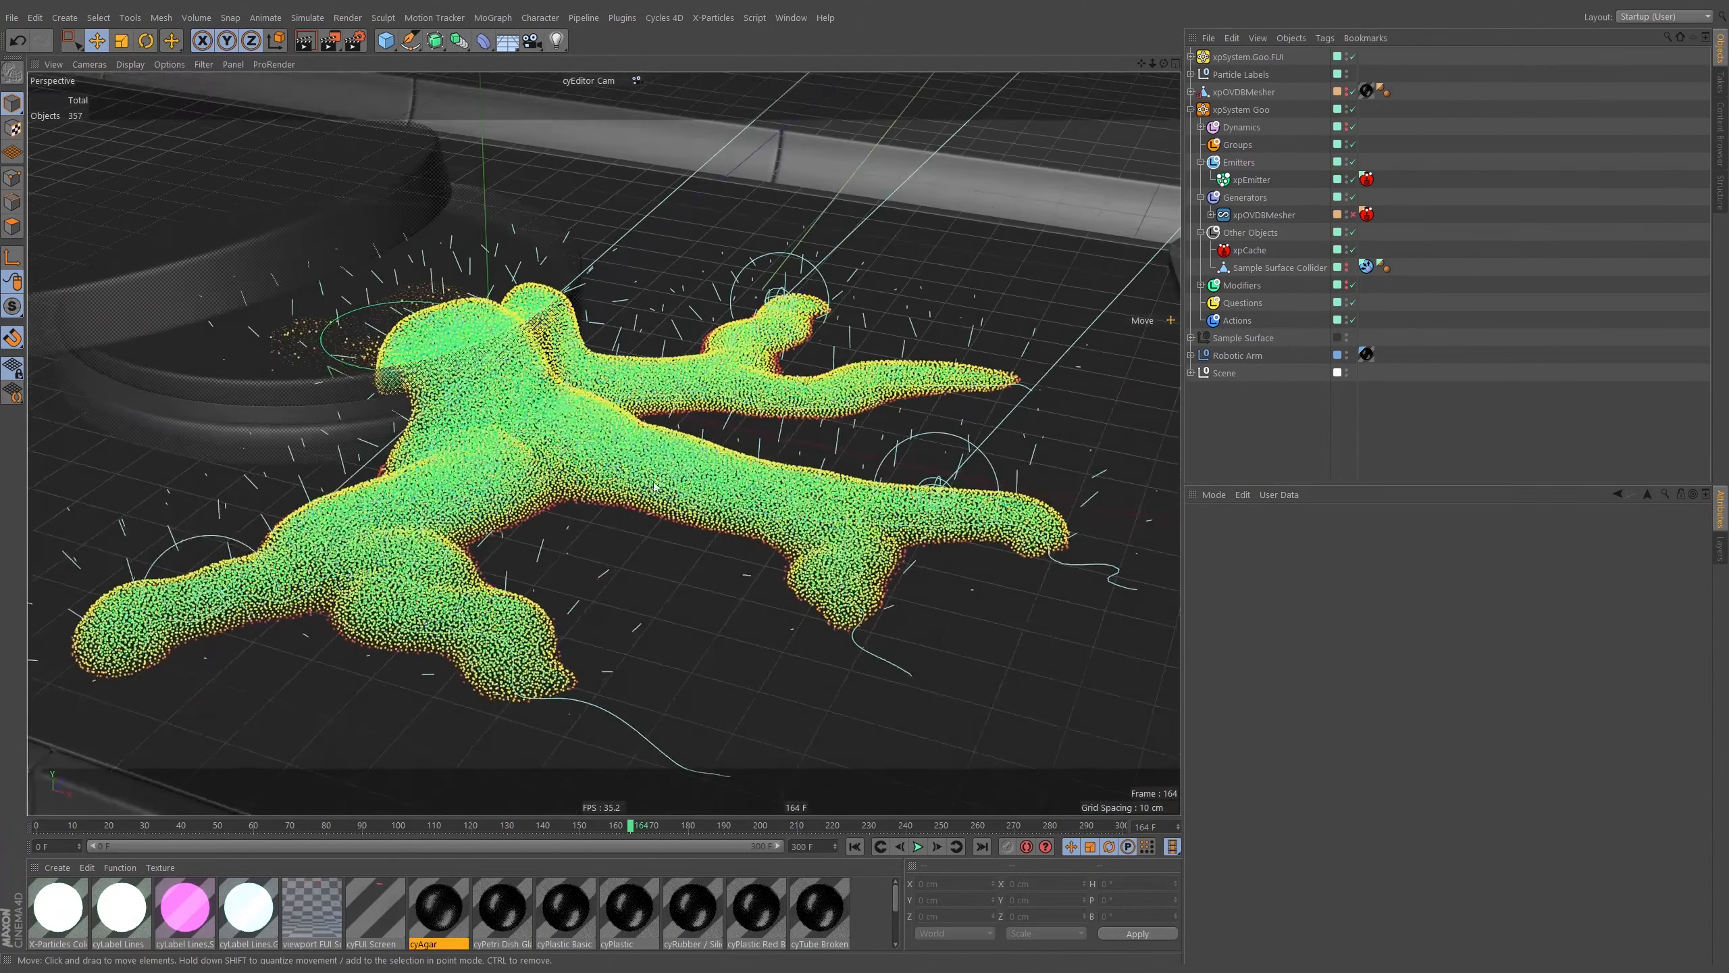
Return to the Cycles 4D (User) layout, apply the X-Particles Color Over Age material to xpEmitter and resume rendering.
left_click(1664, 17)
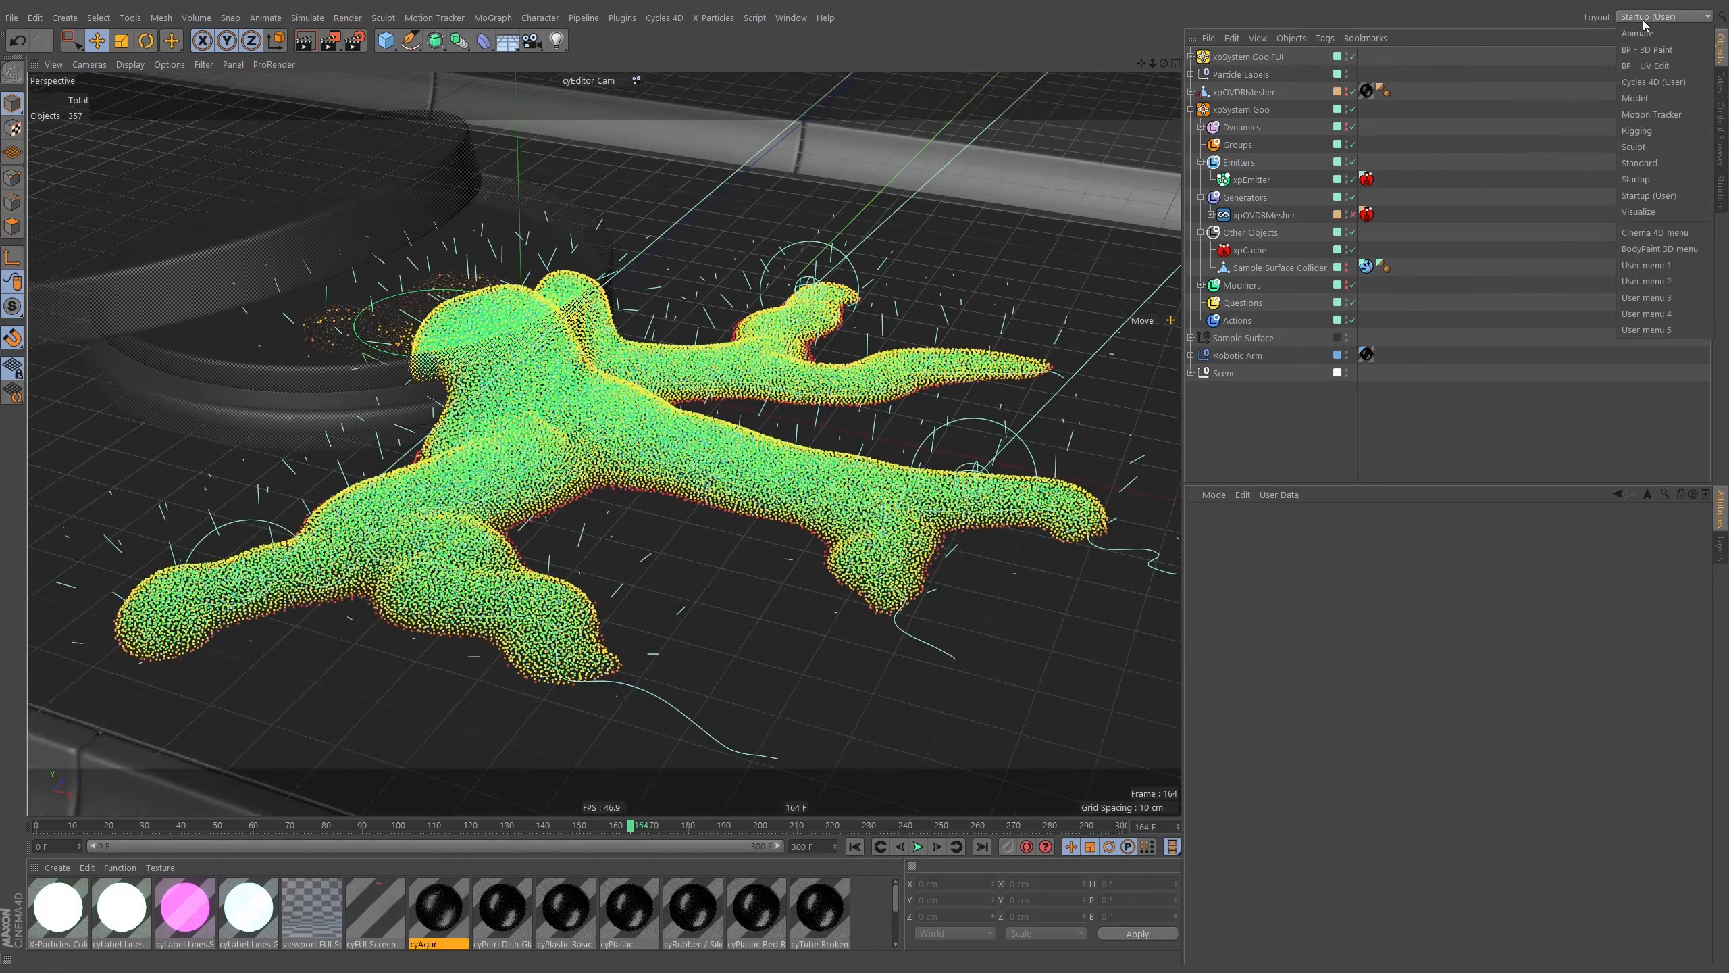
left_click(1650, 89)
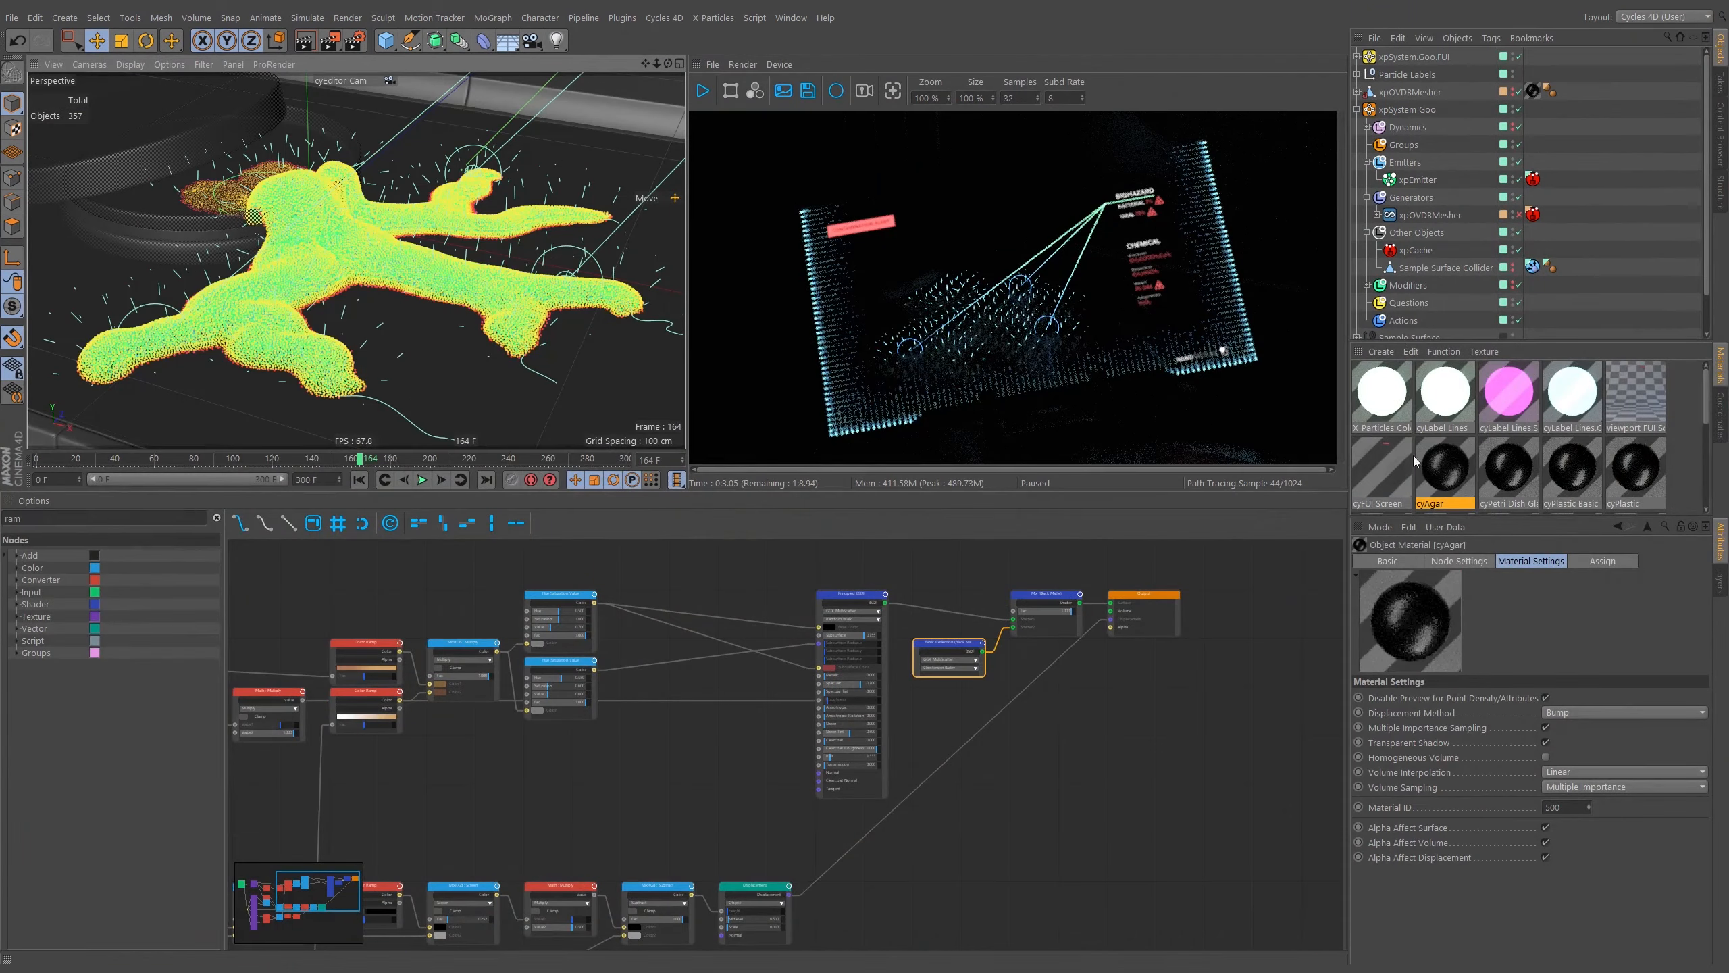
left_click(1385, 405)
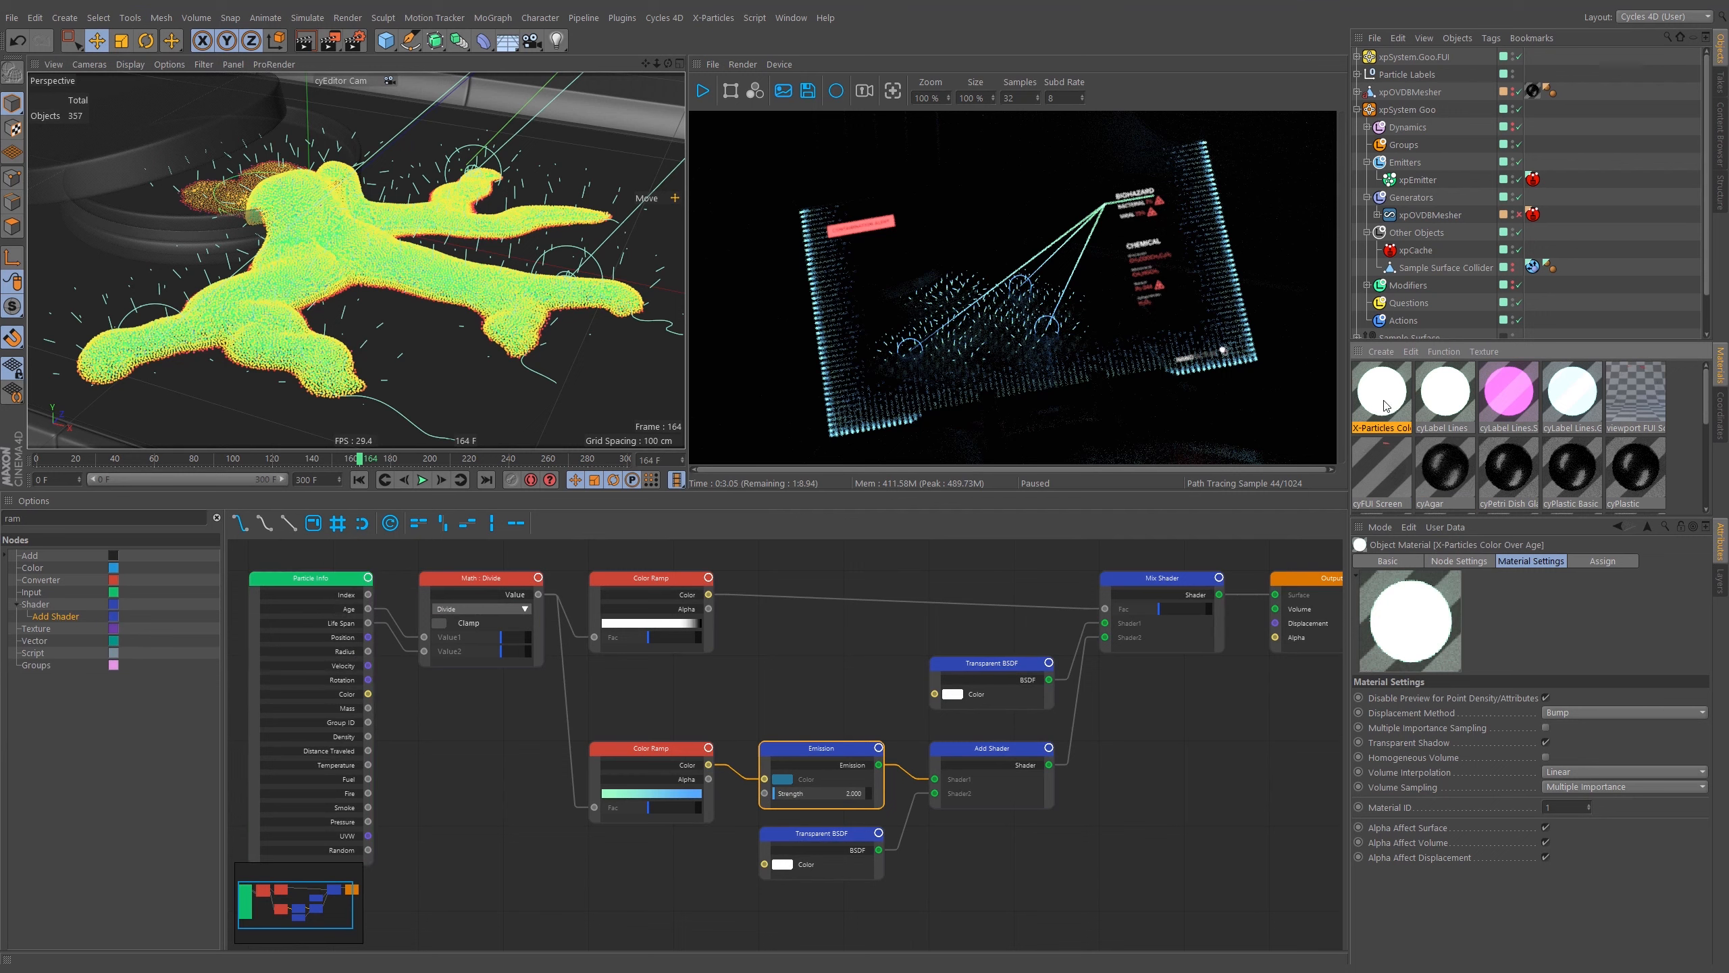
left_click_drag(1441, 186, 1264, 241)
left_click_drag(373, 279, 1426, 181)
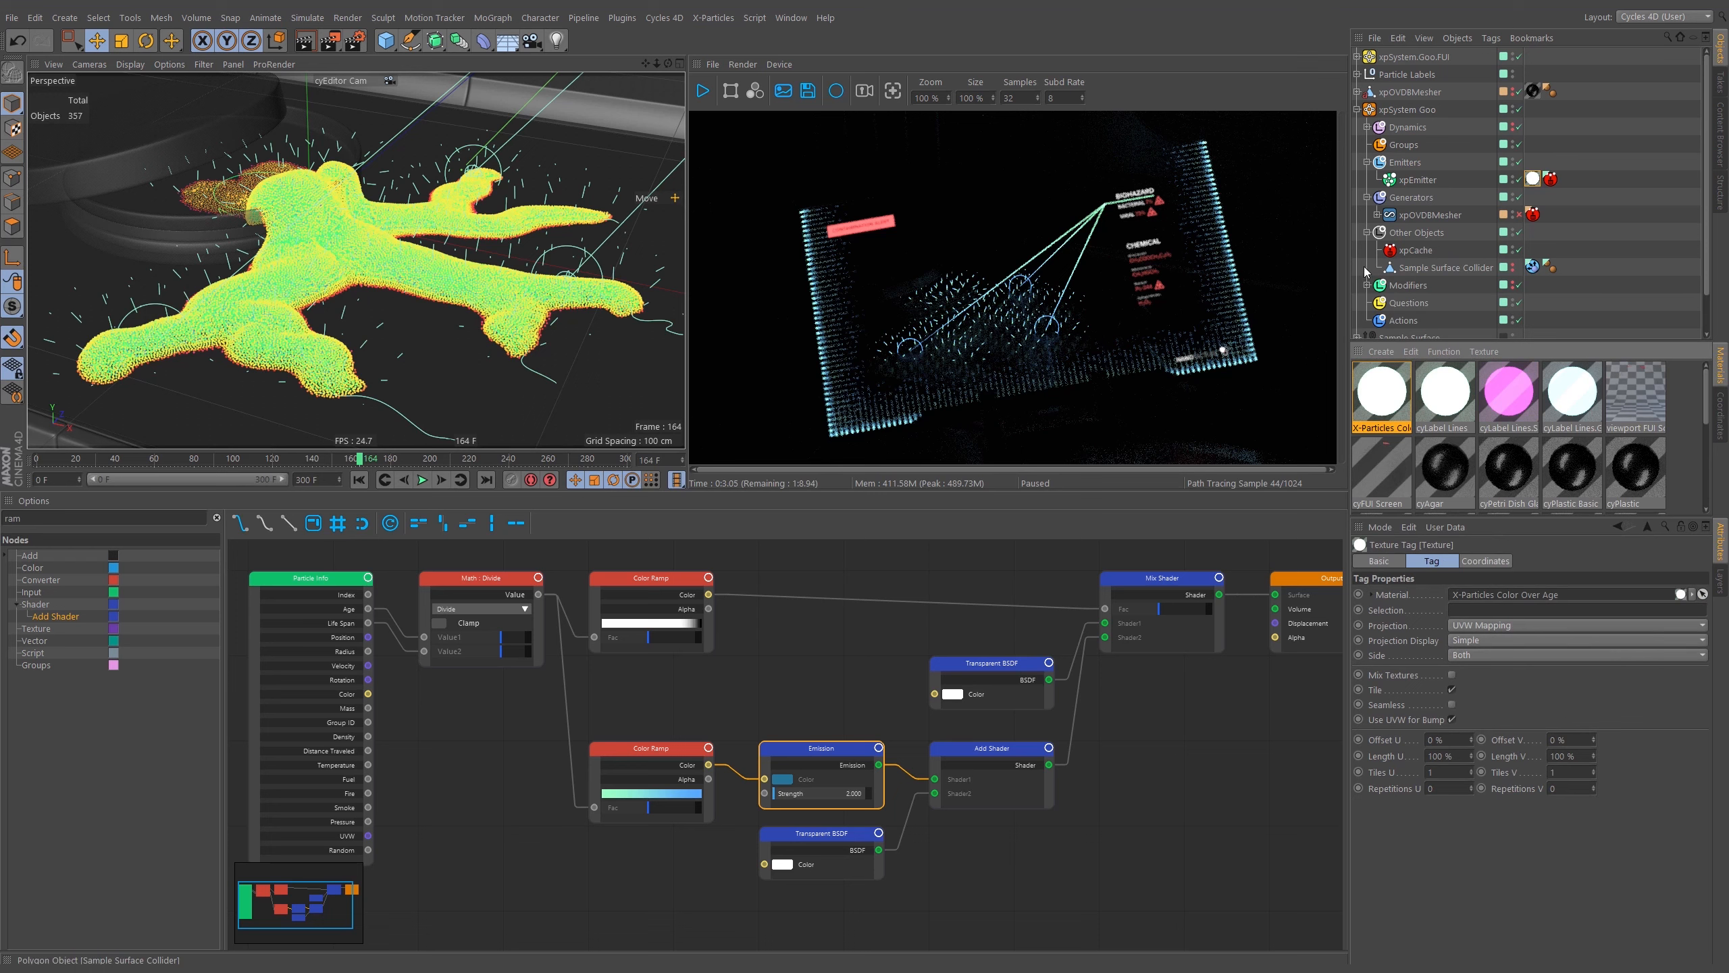
left_click(702, 96)
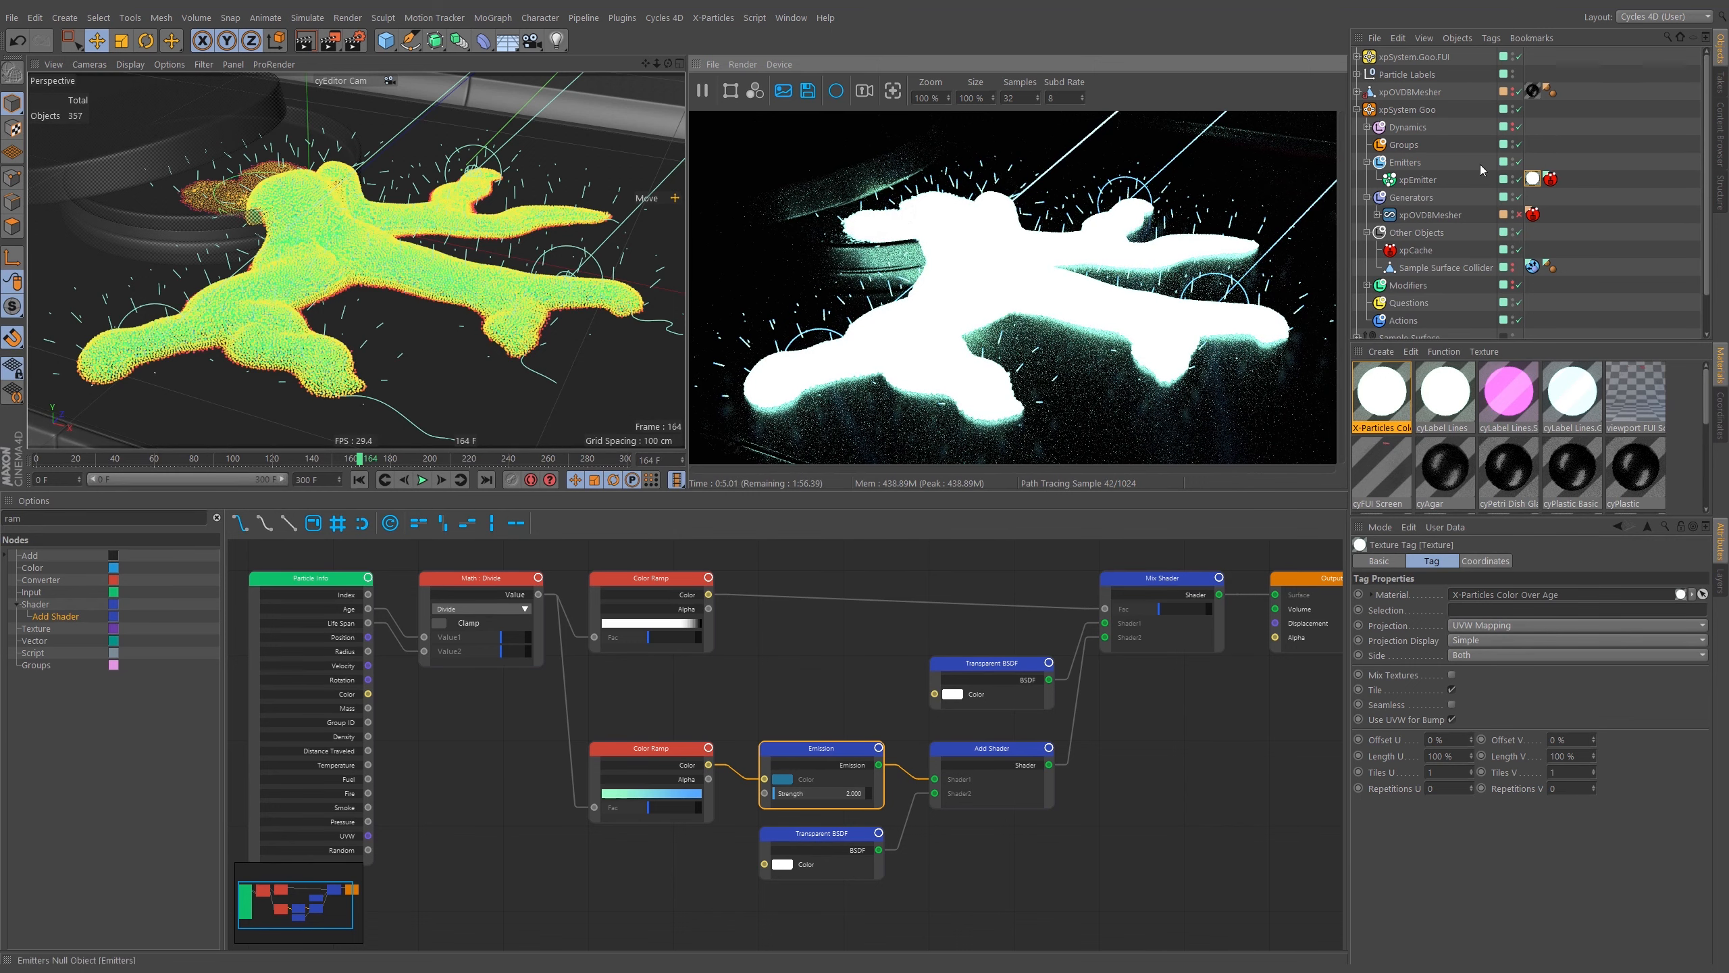
Add a Cycles 4D cyInstance tag to xpEmitter.
right_click(1428, 182)
mouse_move(1498, 213)
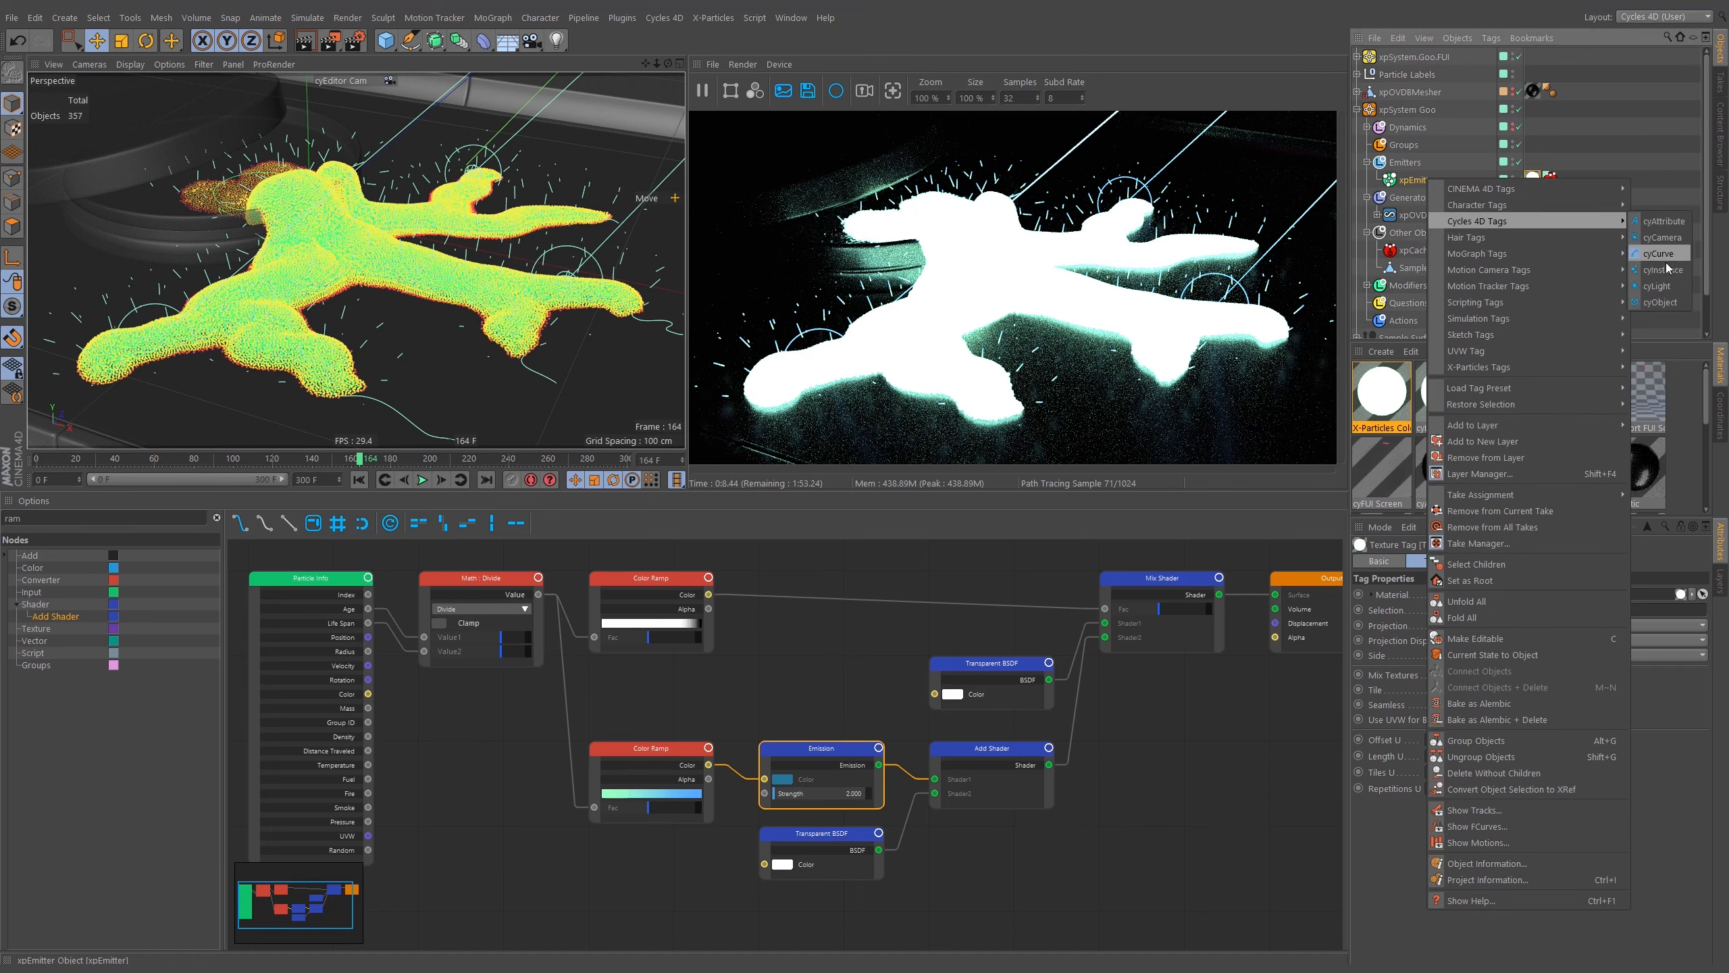
left_click(1659, 271)
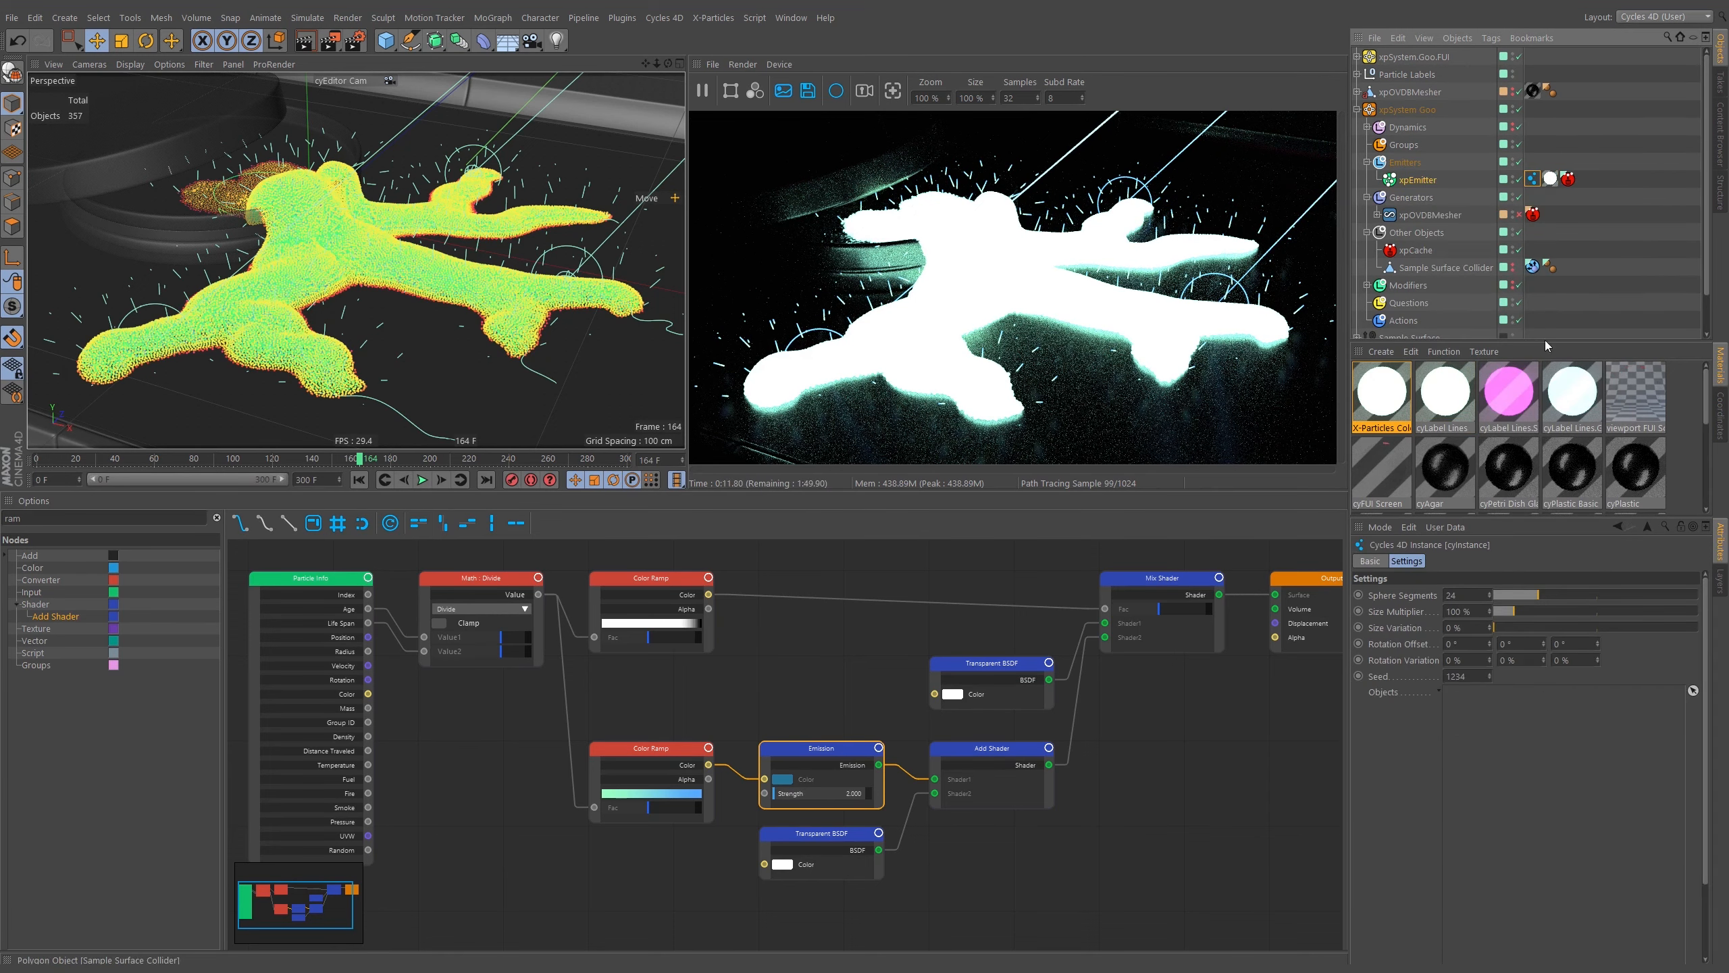
Set the cyInstance Sphere Segments to 8 and Size Multiplier to 10 %.
type("8")
key("Return")
double_click(1457, 612)
type("10")
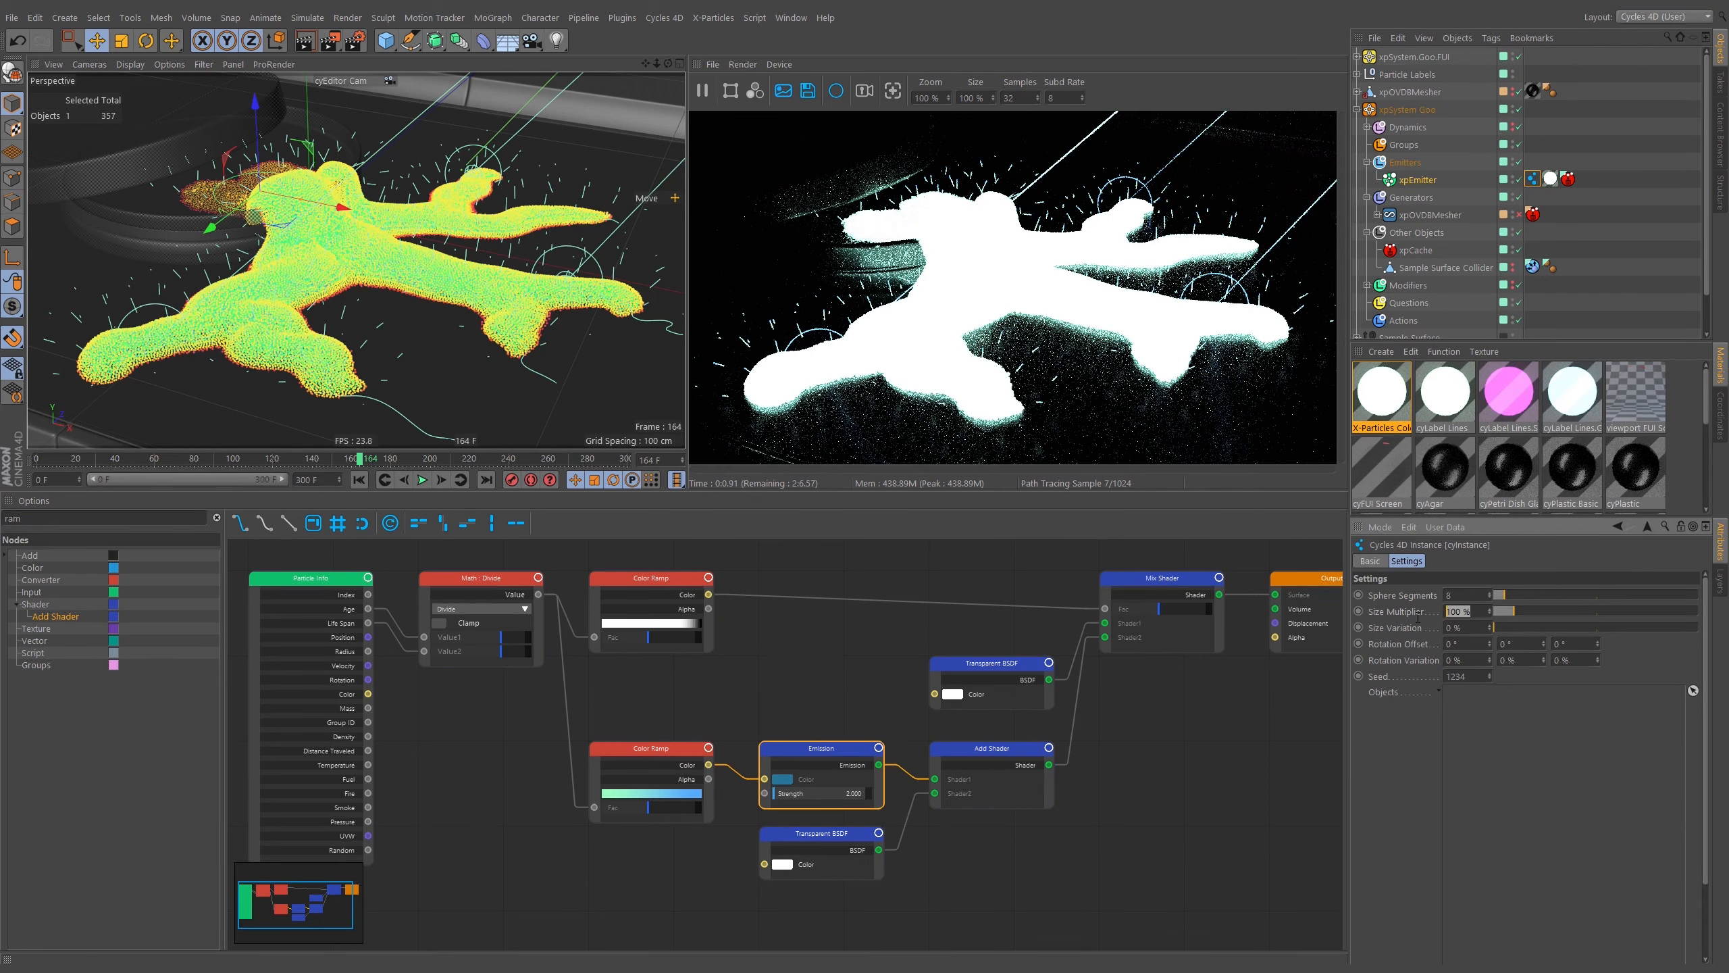
key("Return")
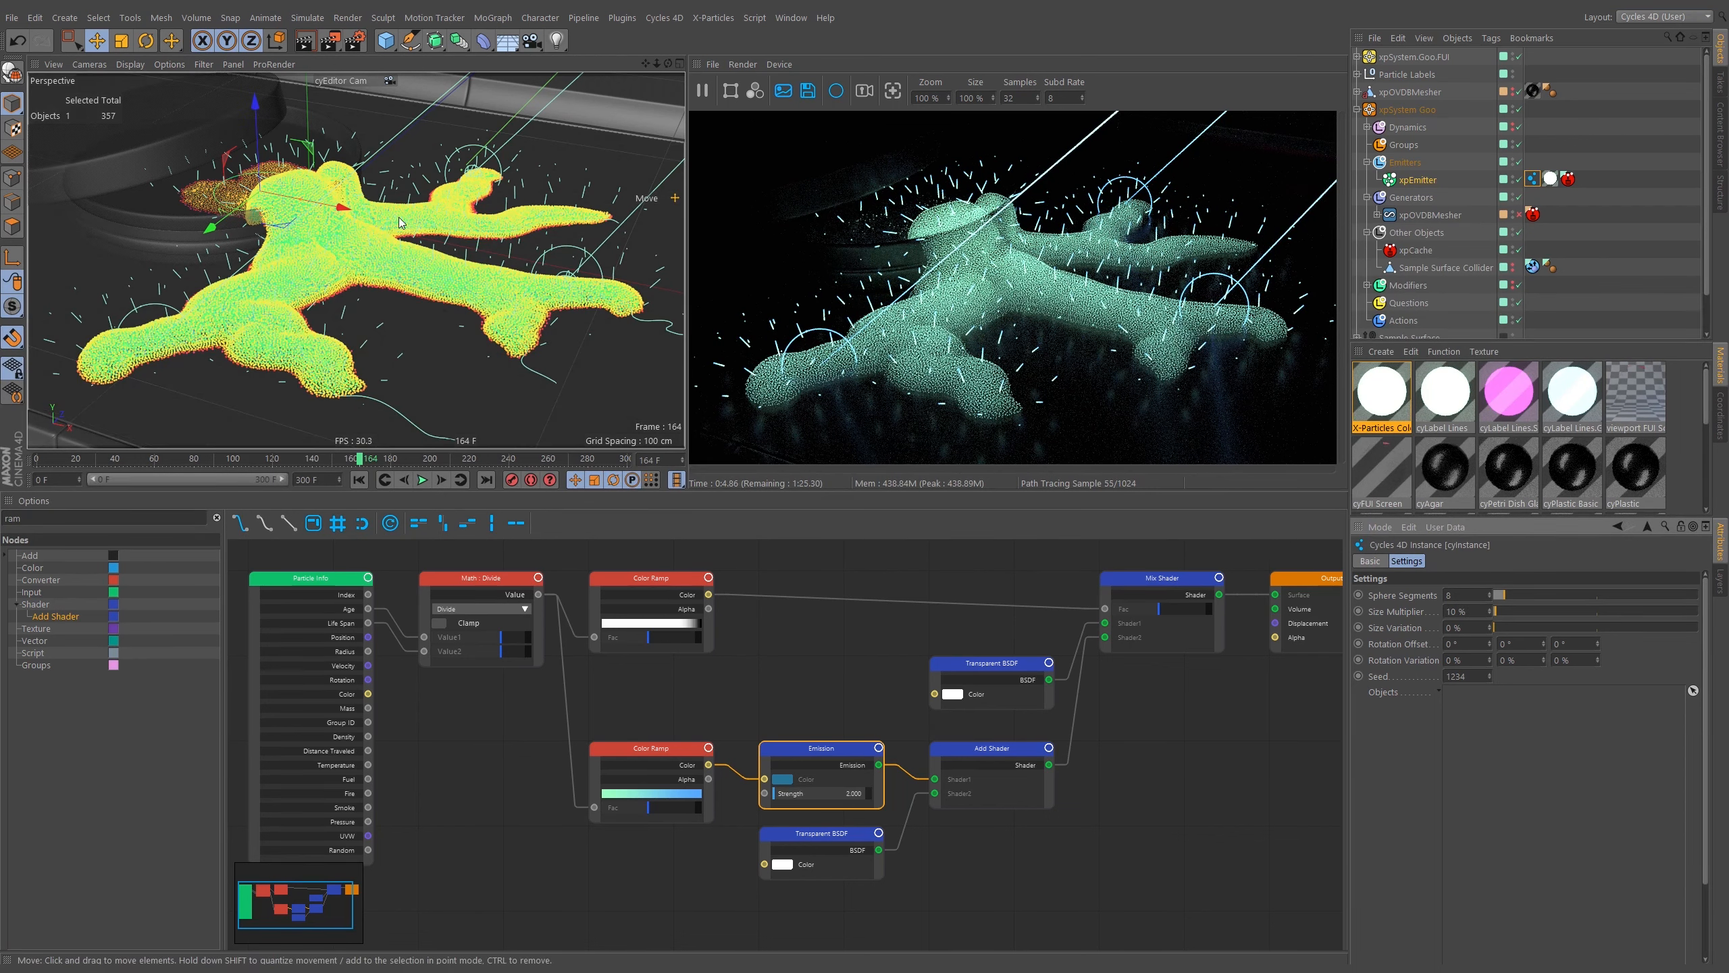
Orbit the editor view, then switch the viewport back to cyMain Shot Cam.
right_click_drag(405, 241, 347, 288, "alt")
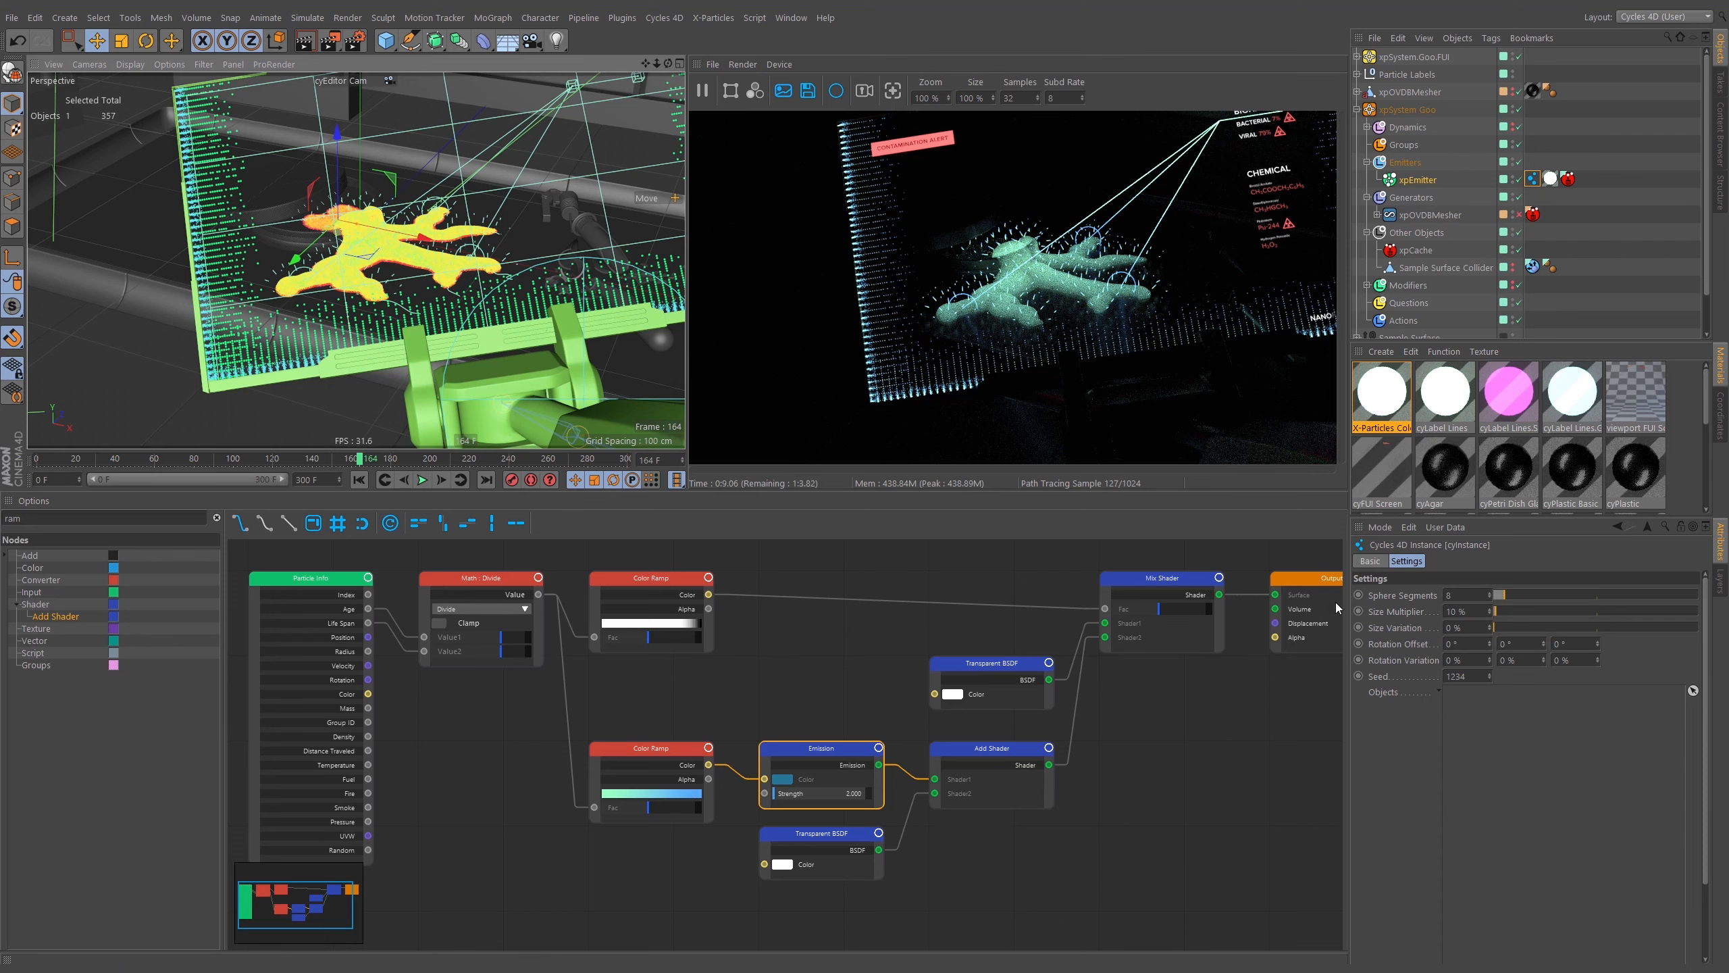
left_click(359, 83)
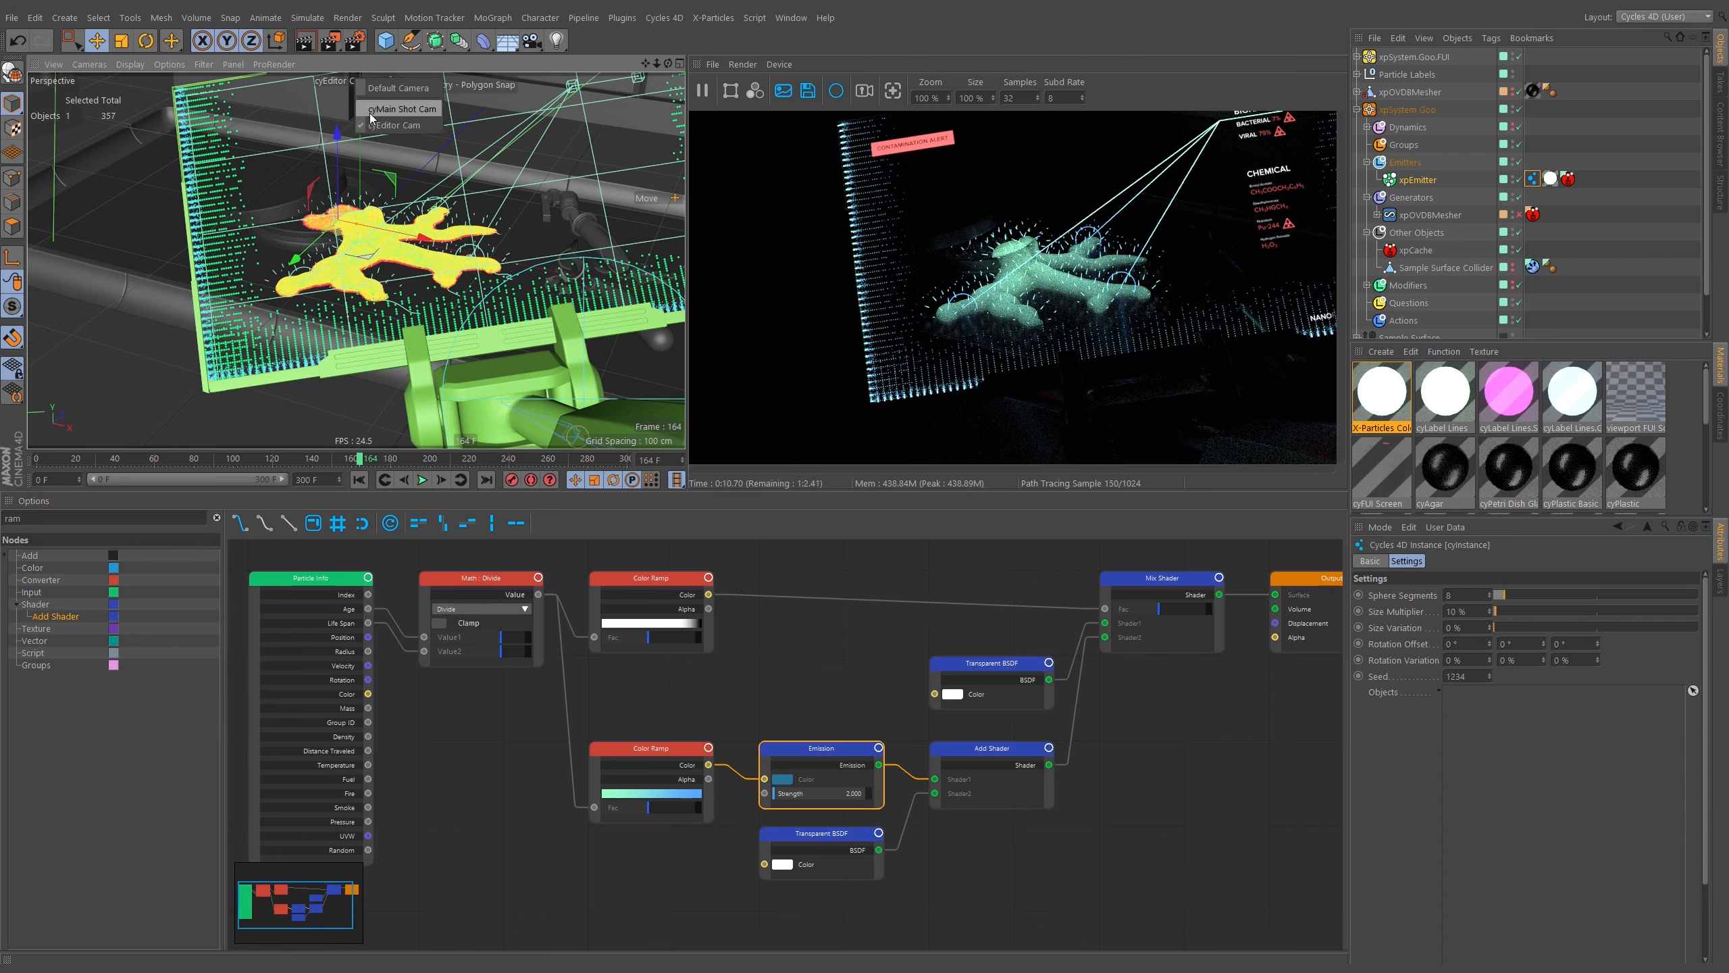
left_click(374, 111)
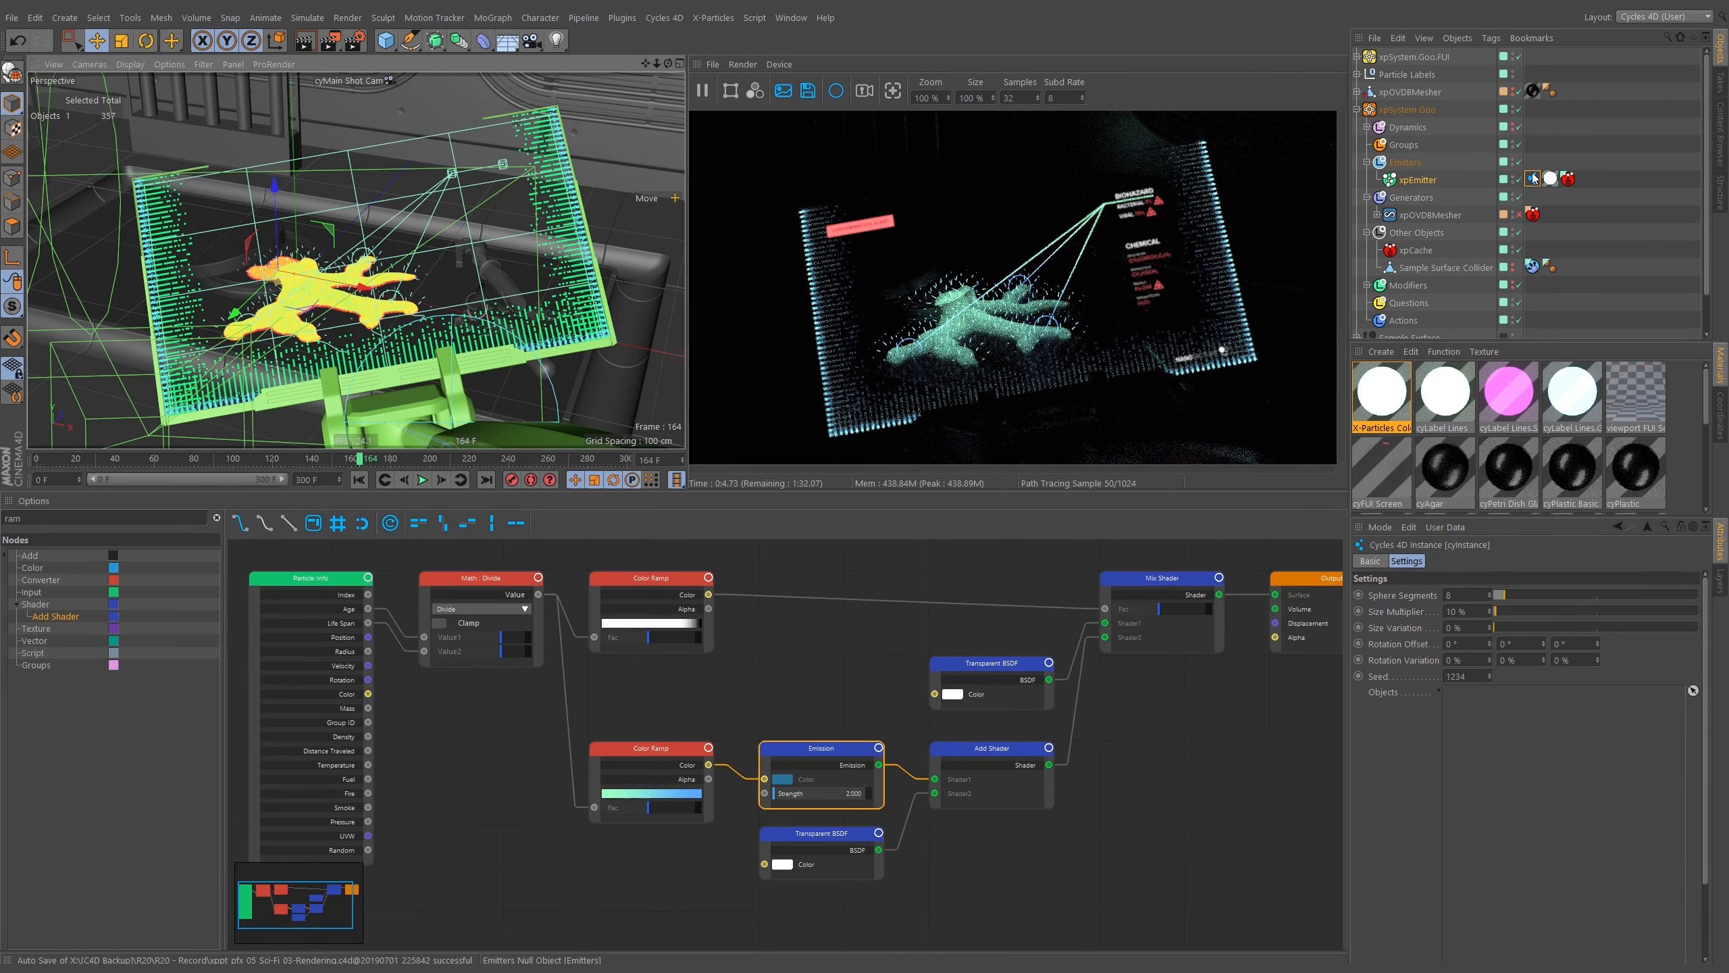
Duplicate the X-Particles Color Over Age material and rename the copy cyGoo Particles.
left_click(1394, 414)
left_click_drag(1405, 412, 1411, 414, "ctrl")
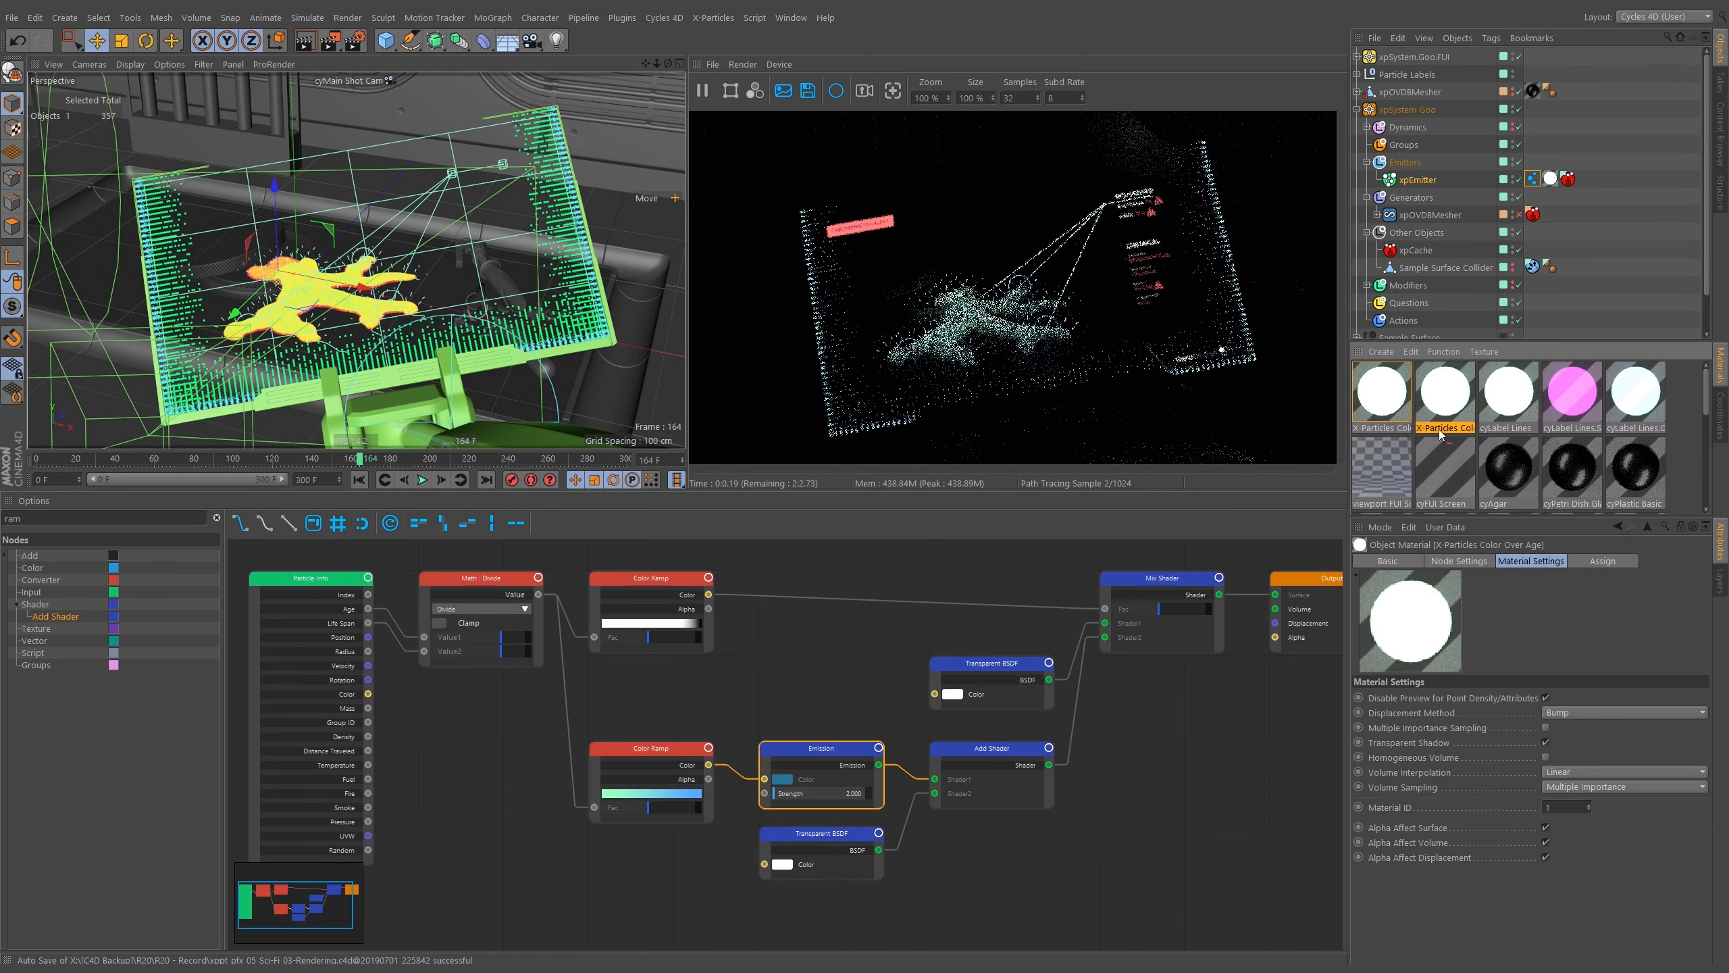
double_click(1439, 428)
type("cyG")
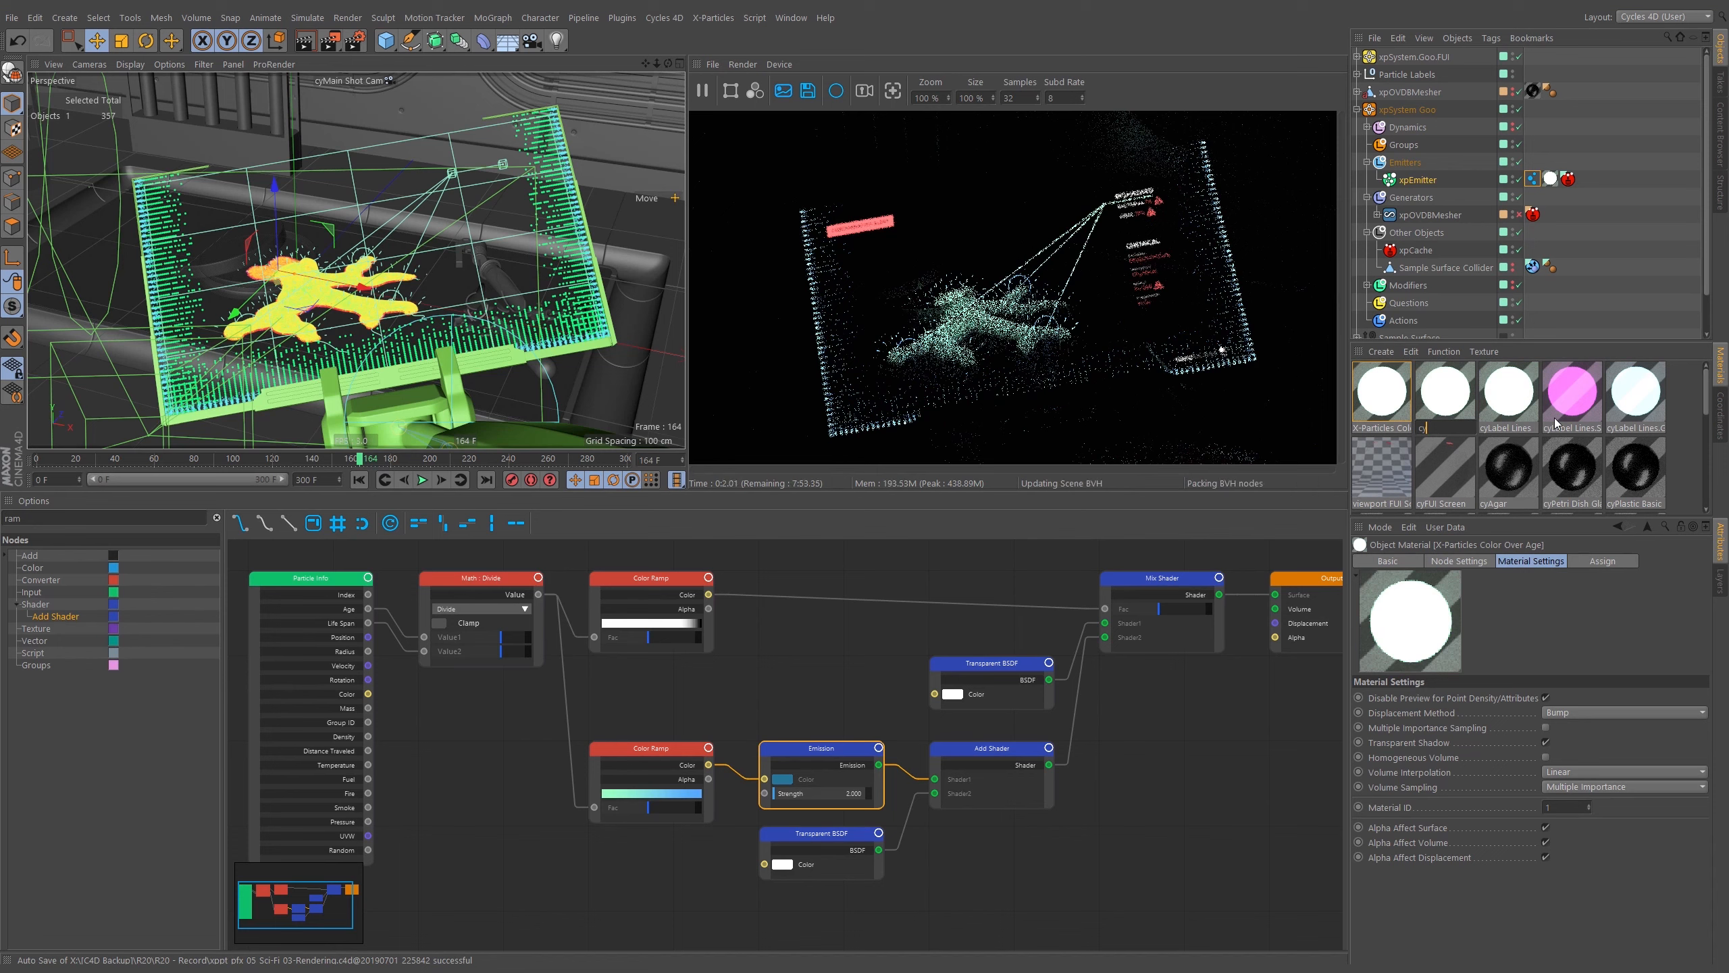
type("ll")
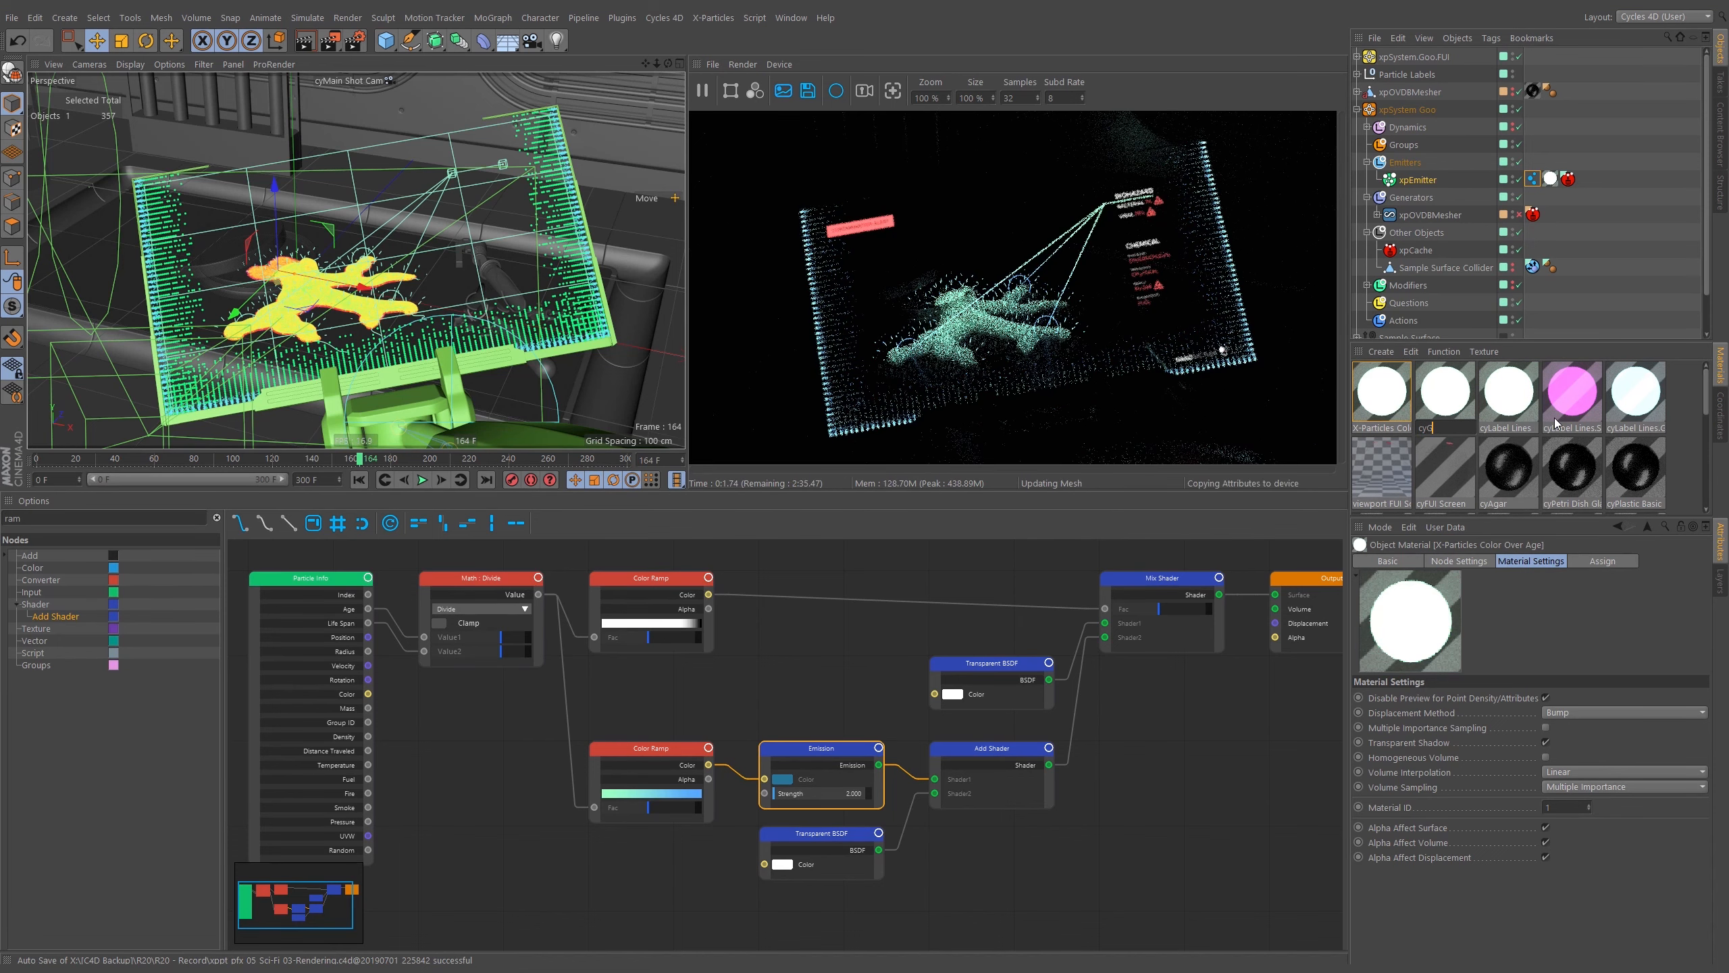
key("BackSpace")
key("BackSpace")
type("oo Particles")
key("Return")
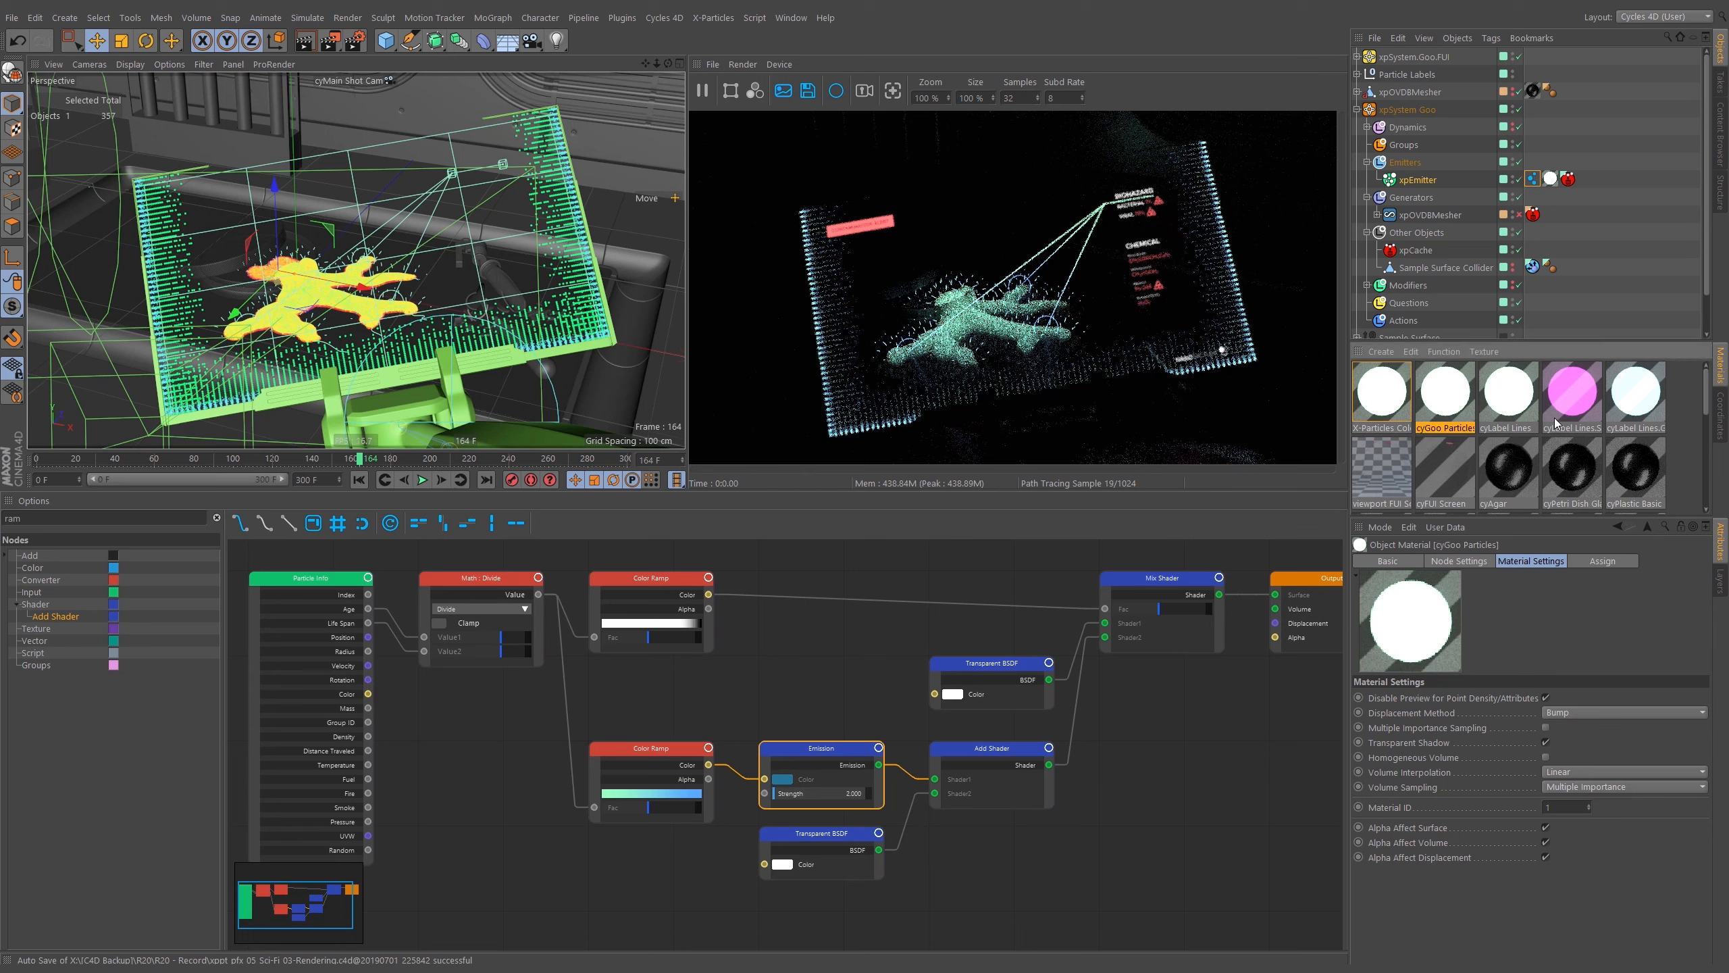
Assign the cyGoo Particles material to xpEmitter's texture tag.
left_click_drag(1444, 404, 1515, 287)
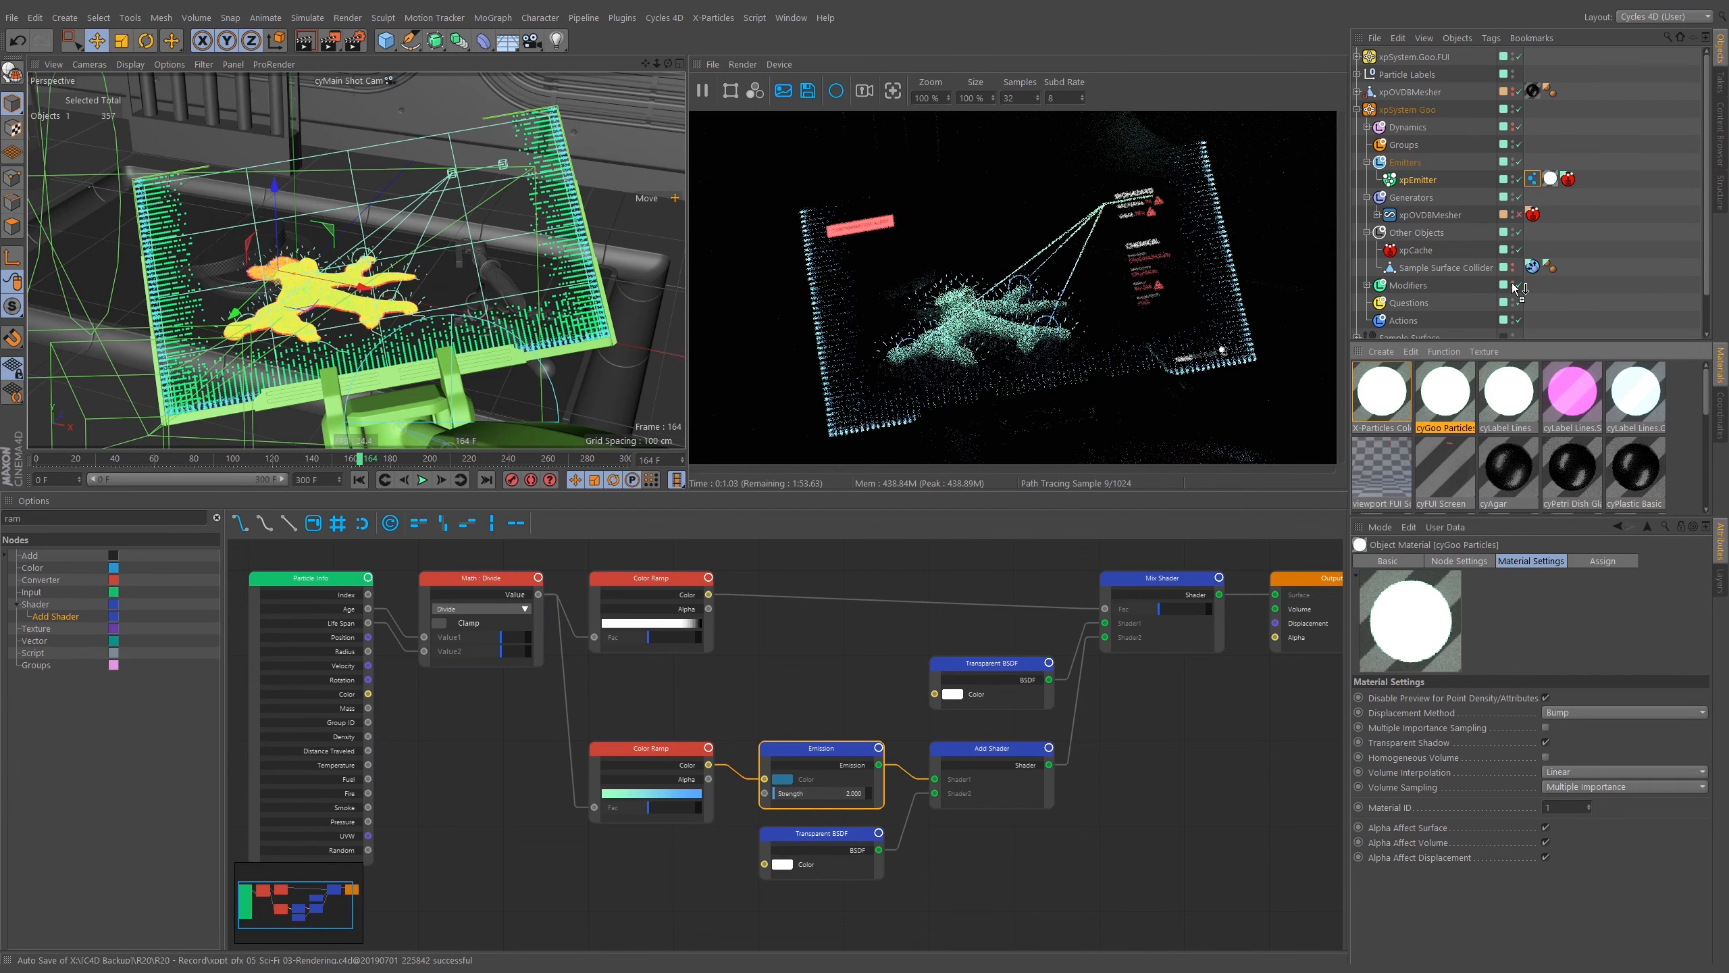
left_click_drag(1551, 188, 1552, 185)
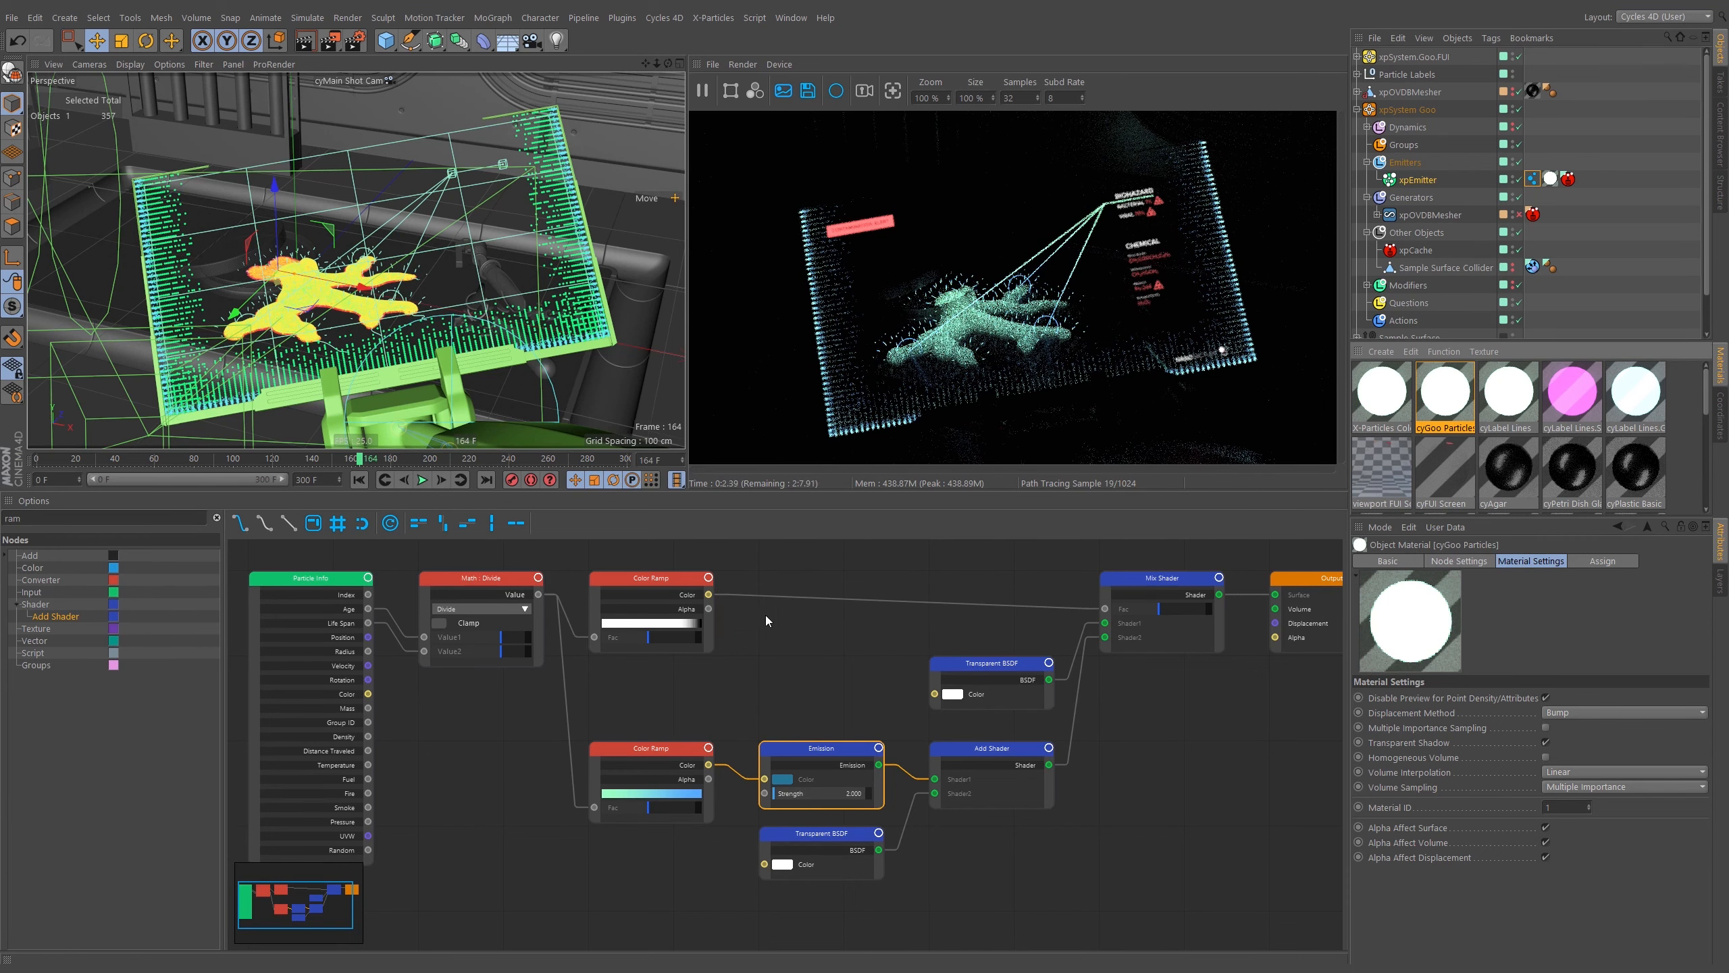
Select the Math Divide and Color Ramp nodes in the cyGoo Particles node tree.
middle_click_drag(699, 659, 812, 676)
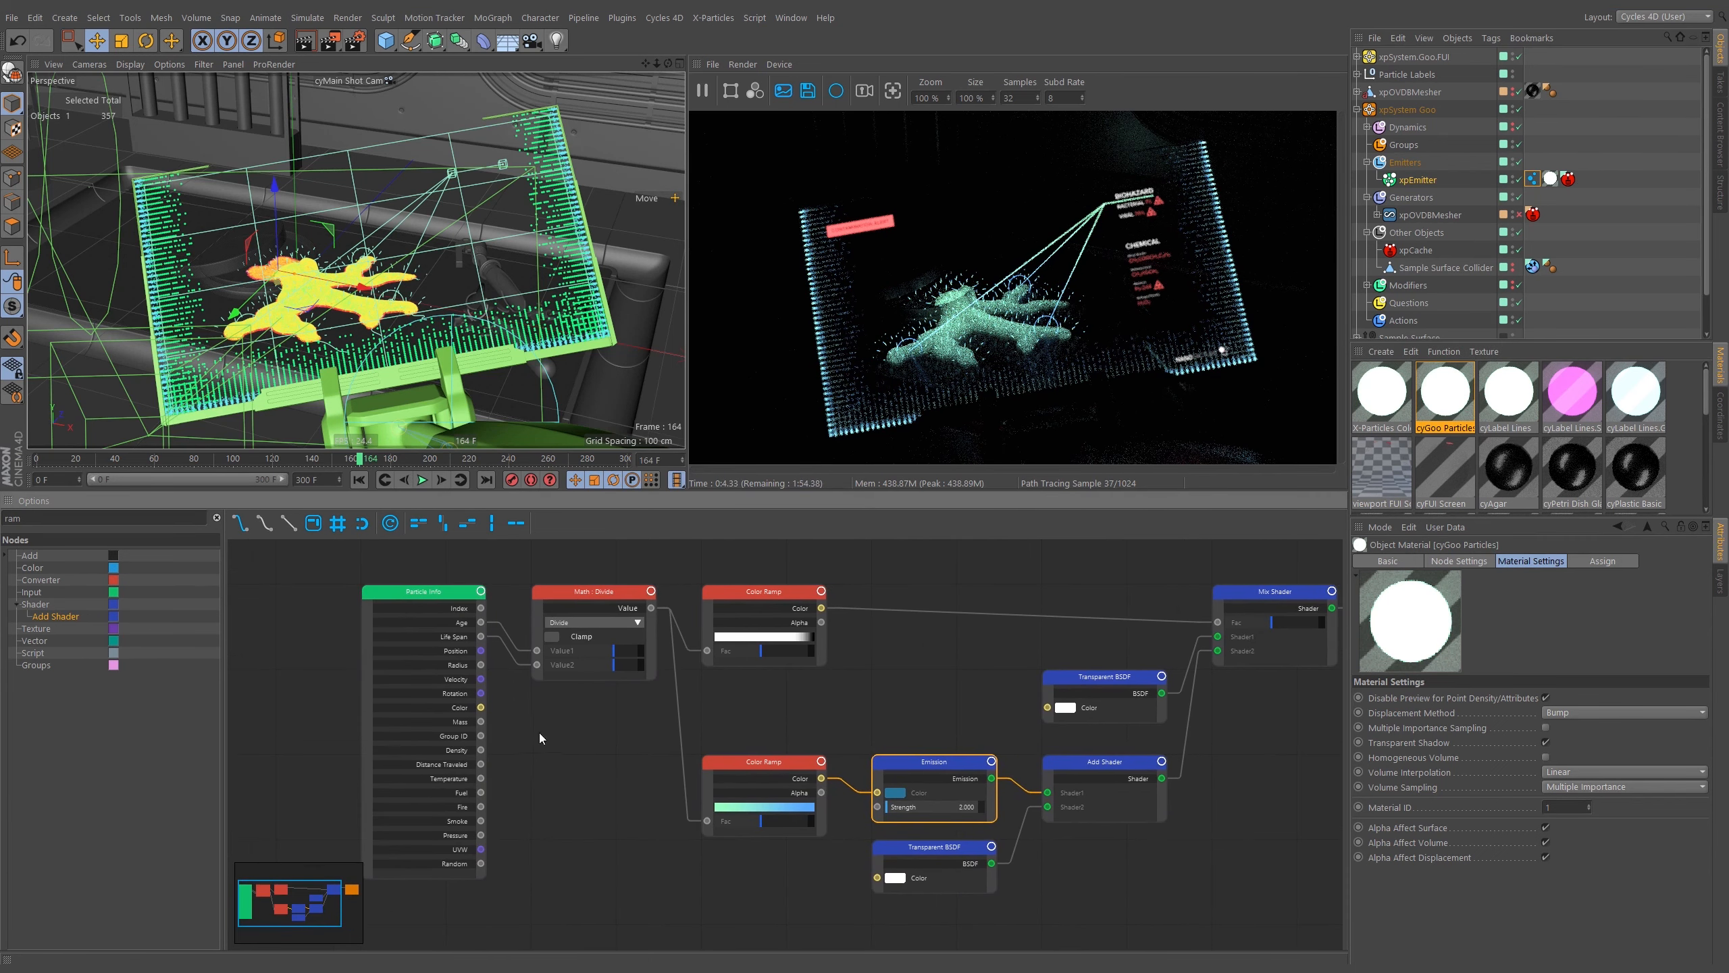
left_click(575, 646)
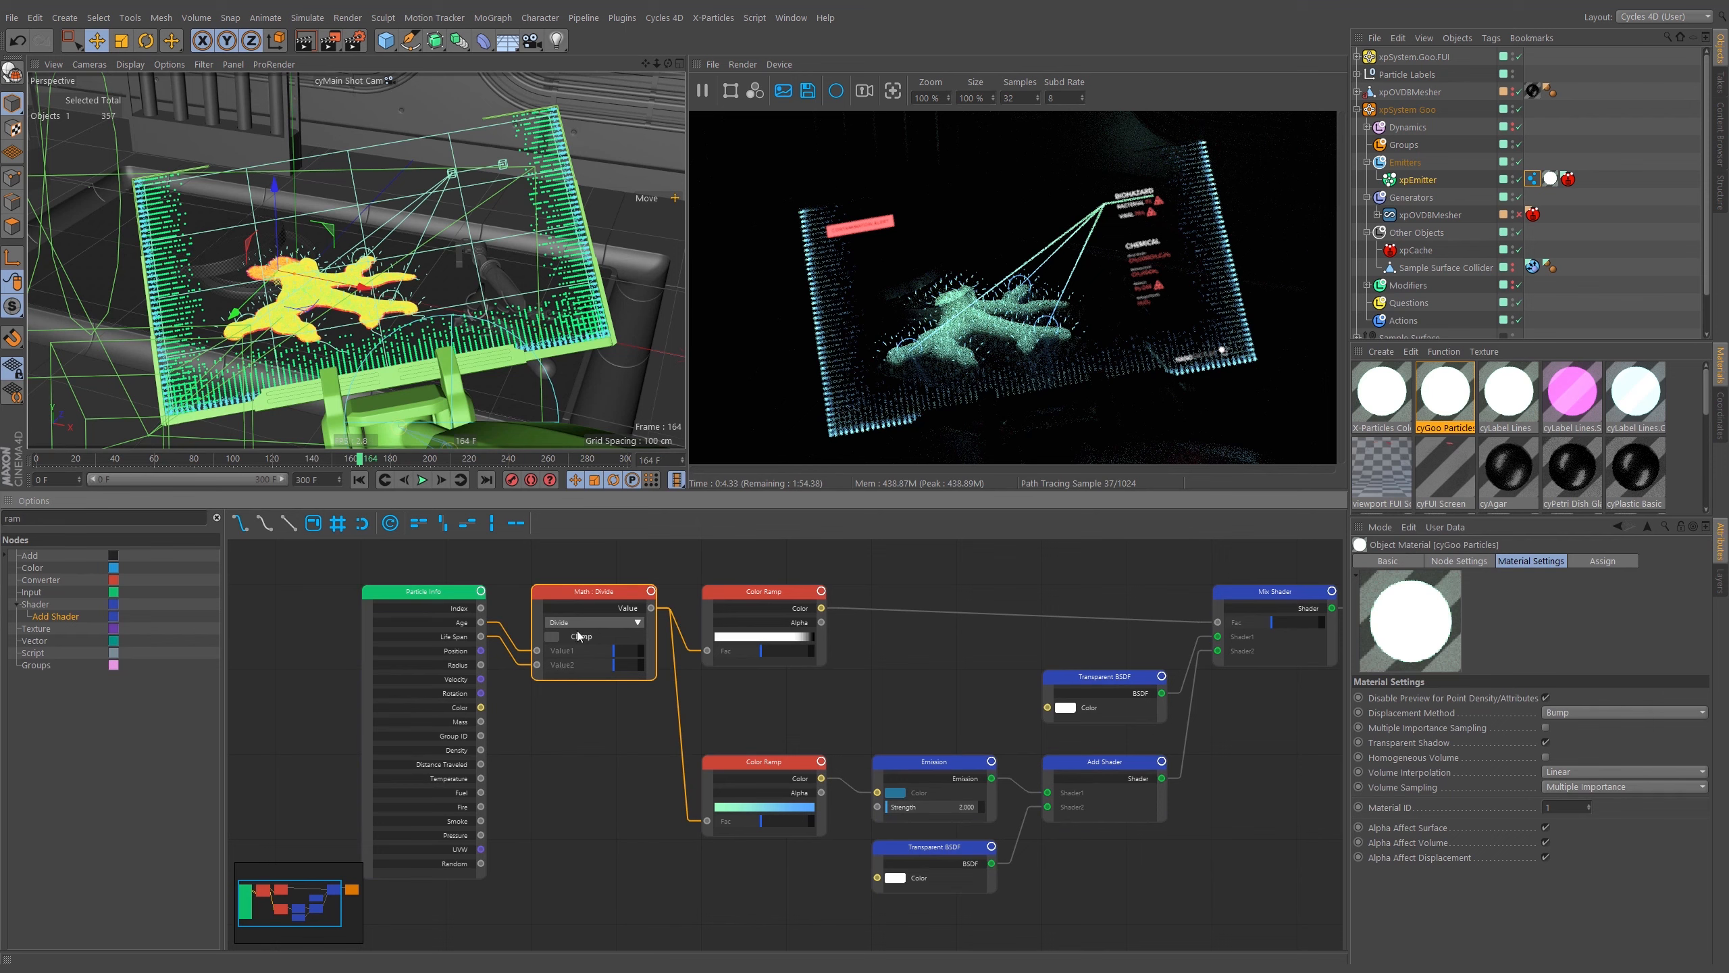
left_click(730, 627, "shift")
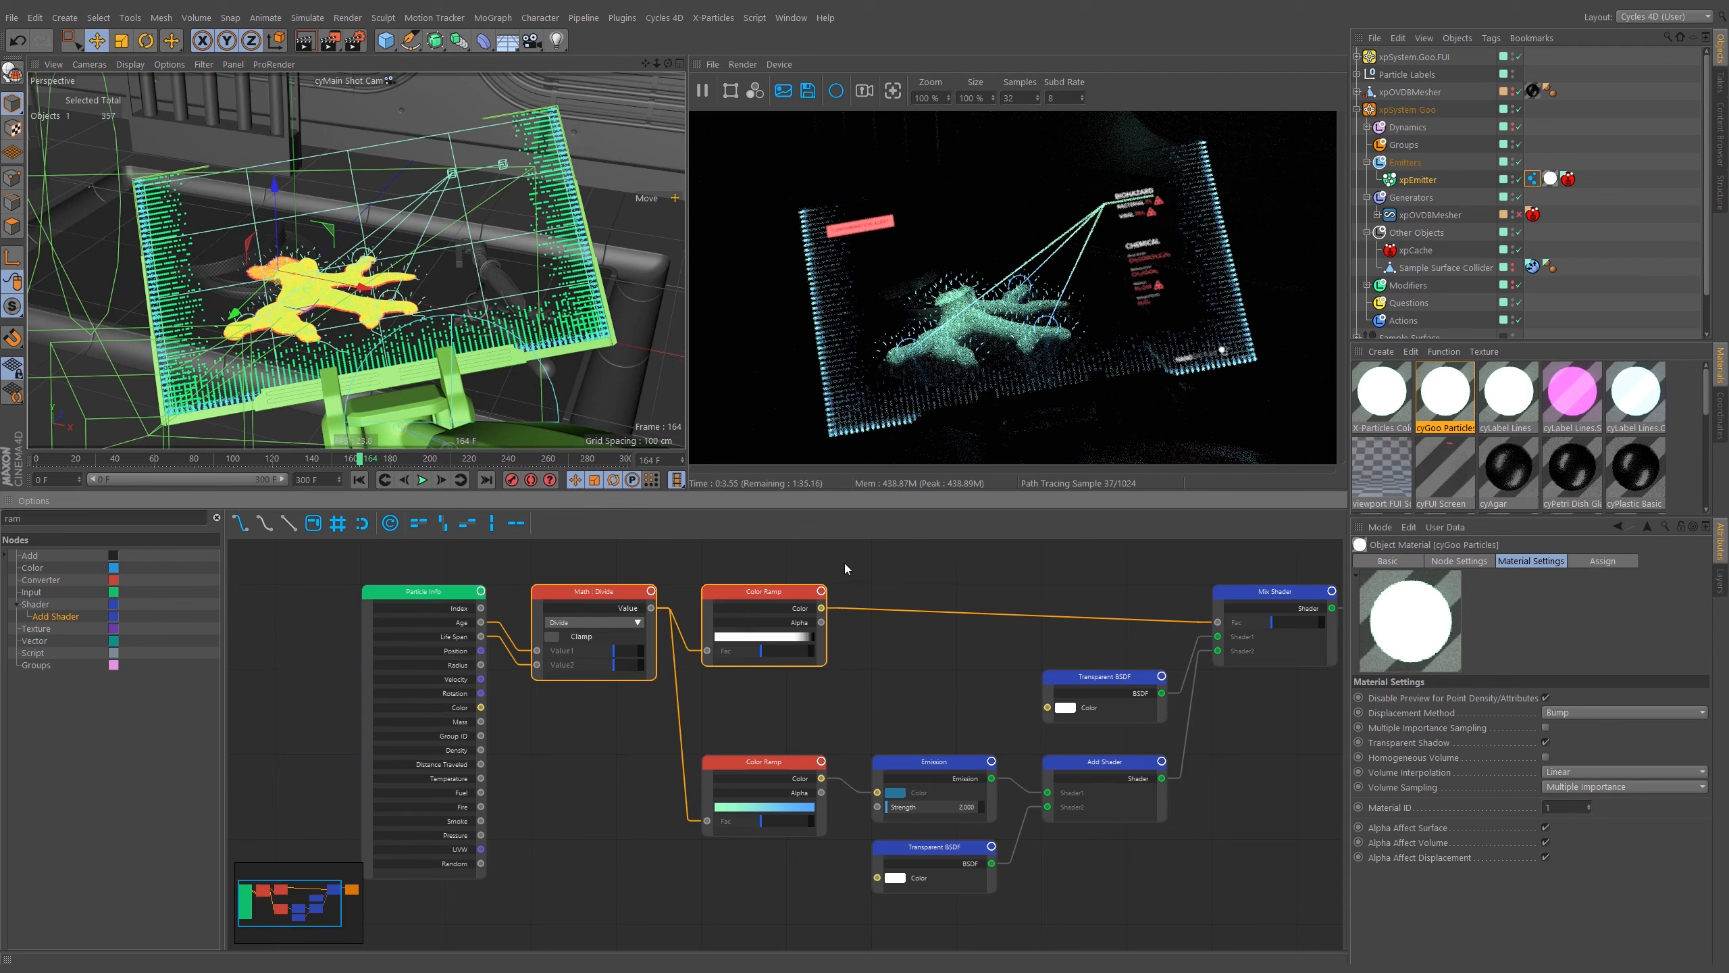
left_click(801, 623)
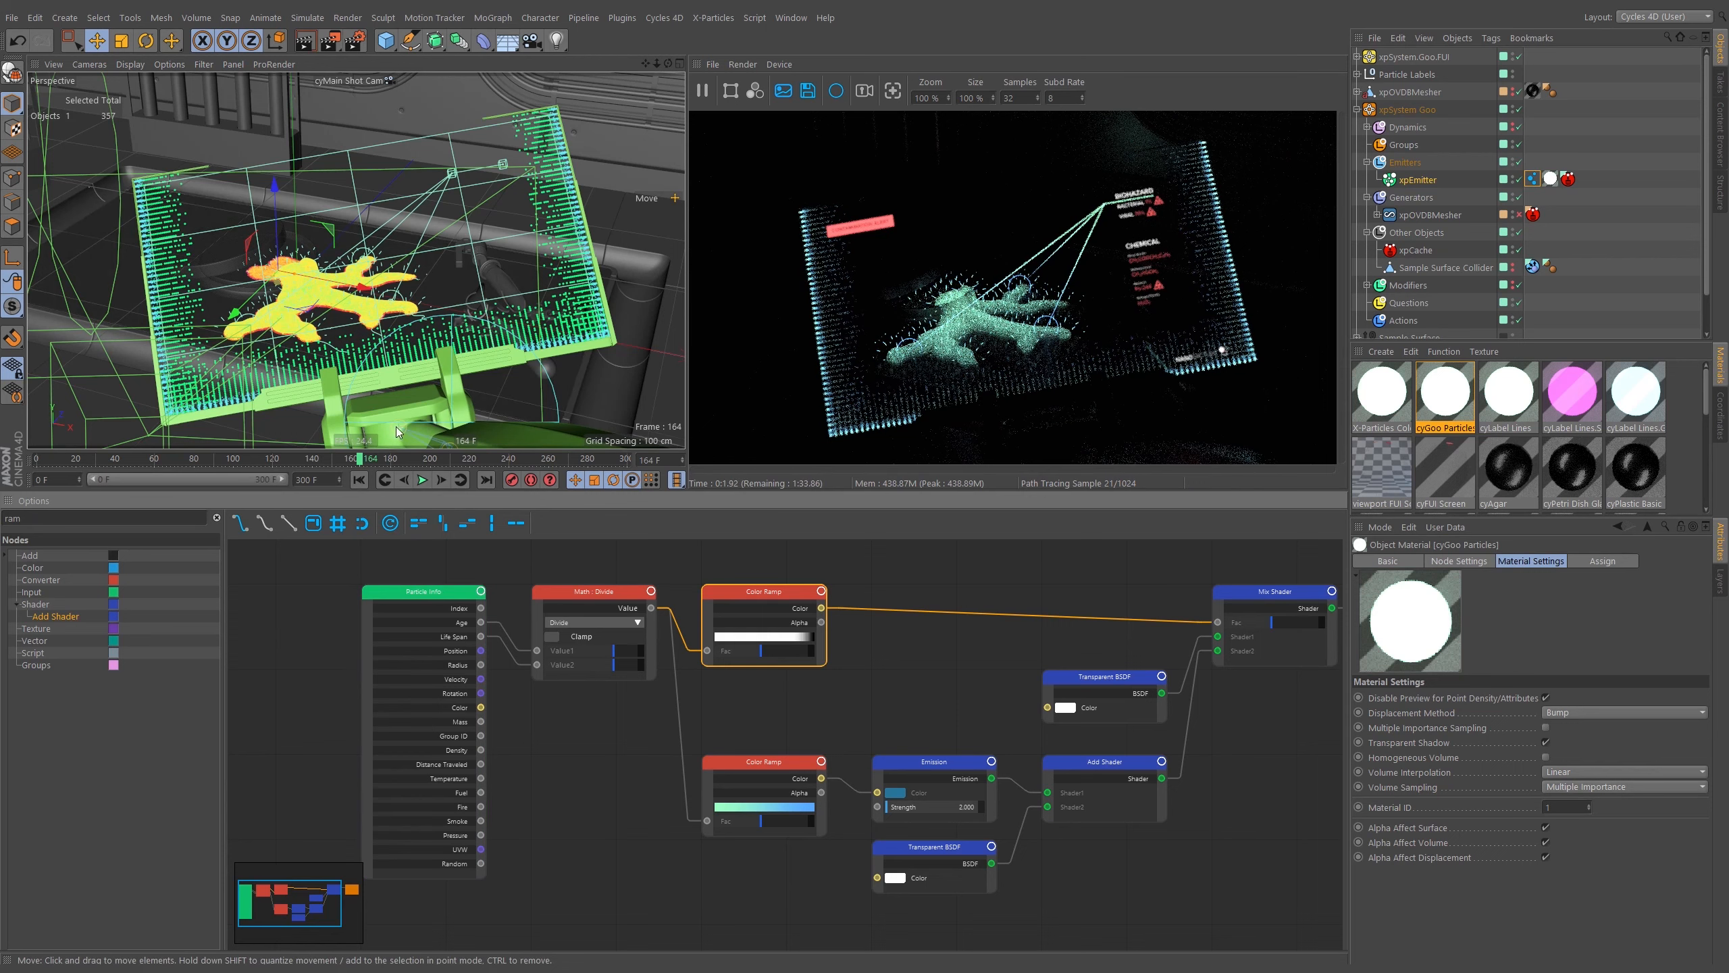
Set the viewport to cyEditor Cam and orbit around the goo.
left_click(388, 81)
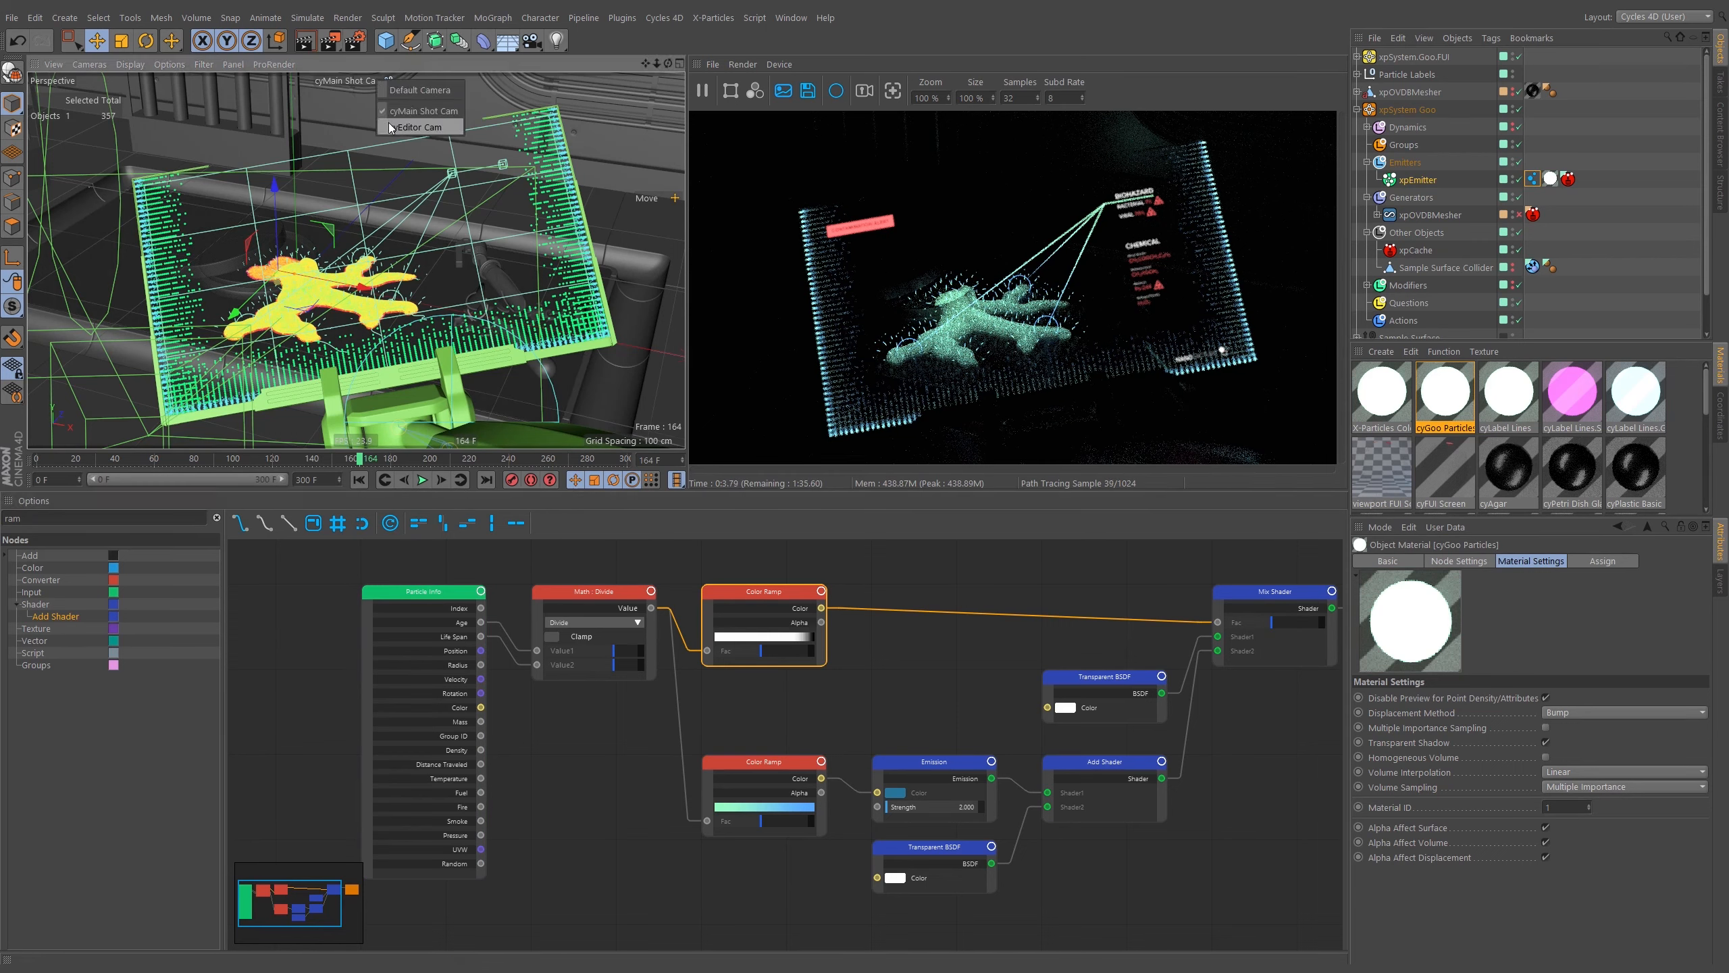
left_click(417, 127)
right_click_drag(403, 242, 508, 241, "alt")
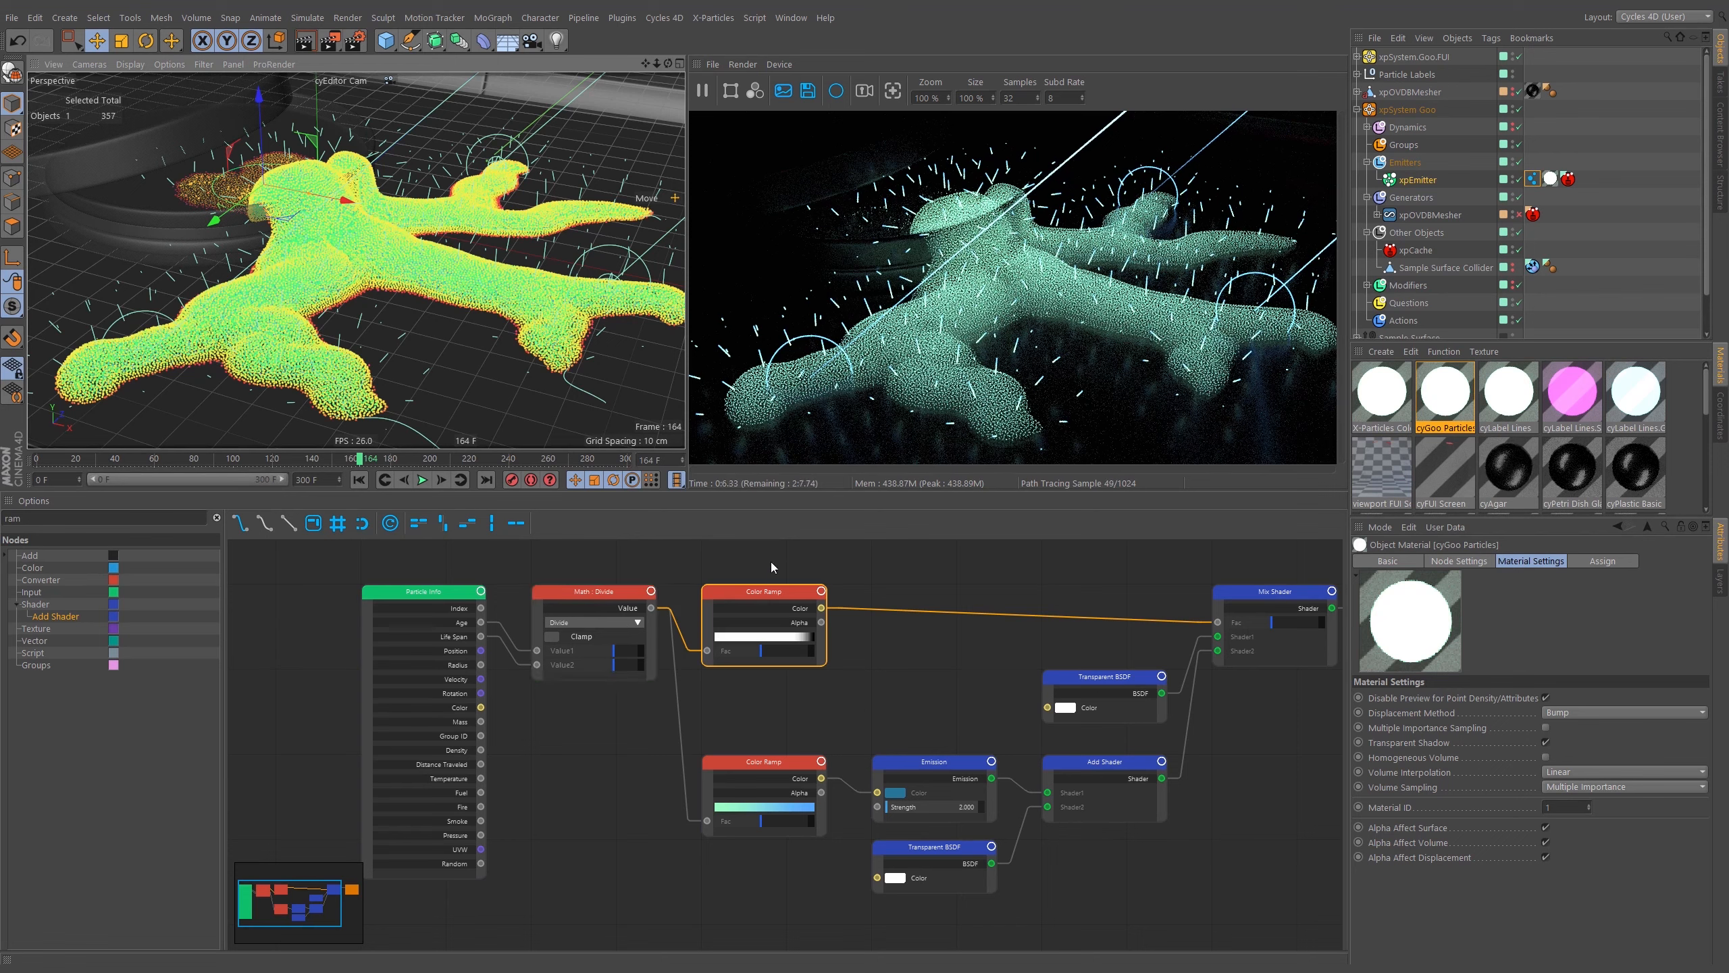
Load a rainbow gradient preset into the lower Color Ramp node of the cyGoo Particles tree.
left_click(764, 762)
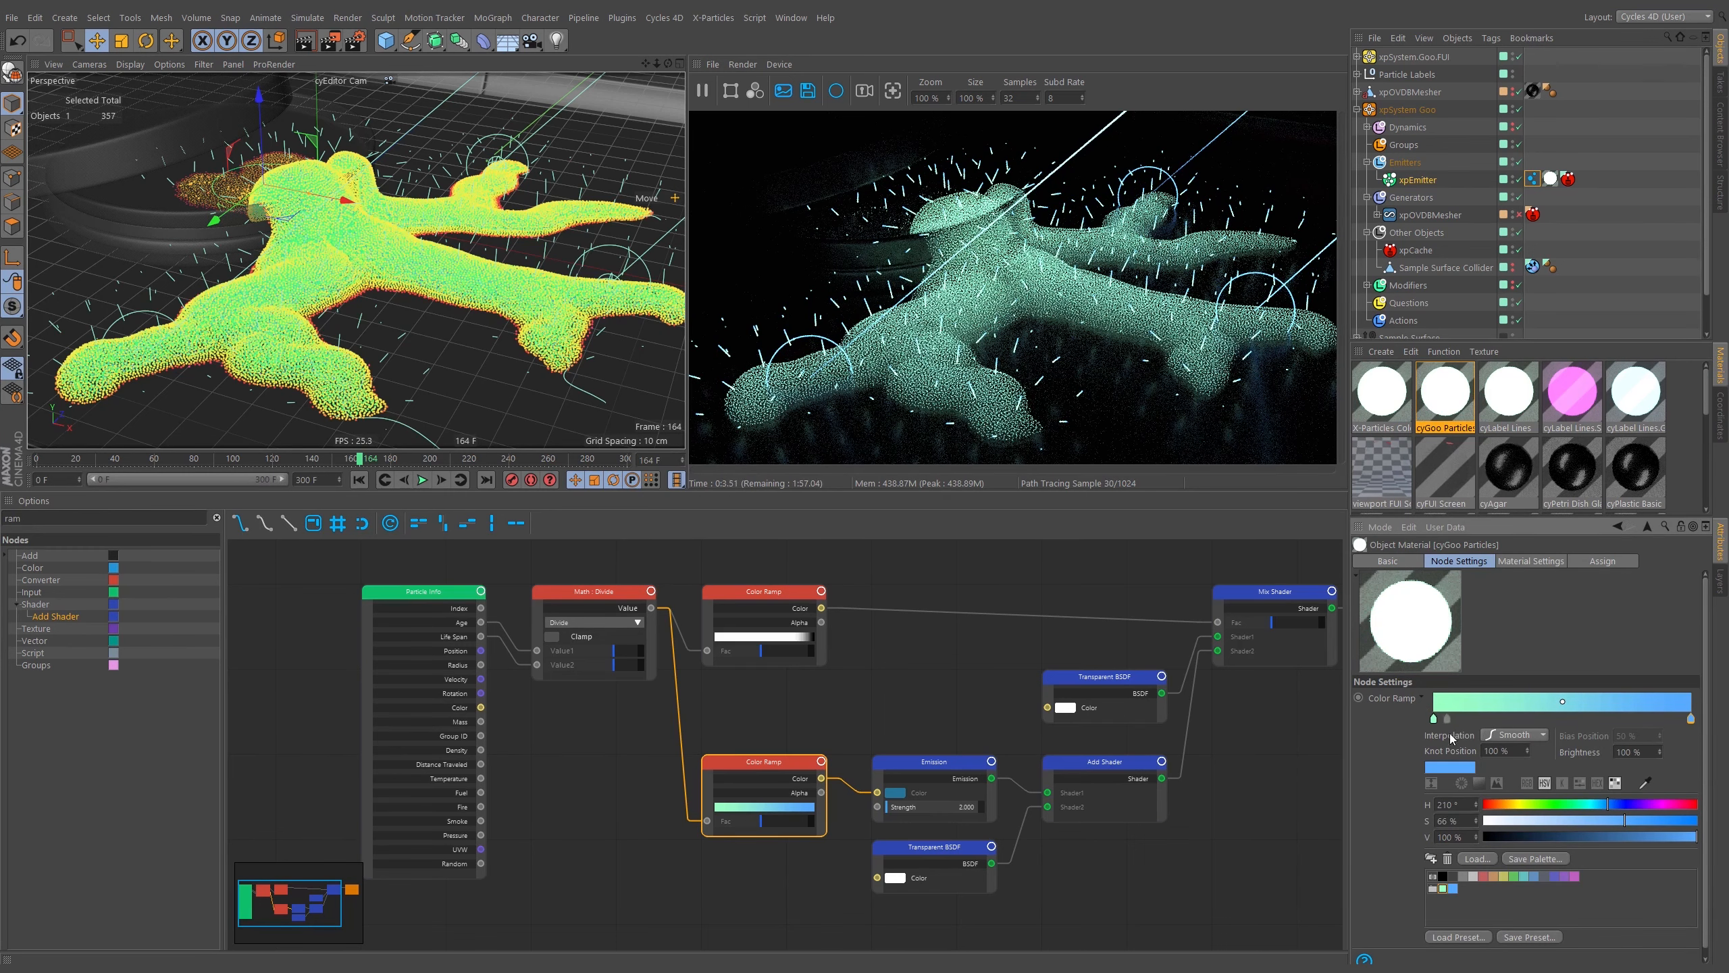
left_click(1477, 860)
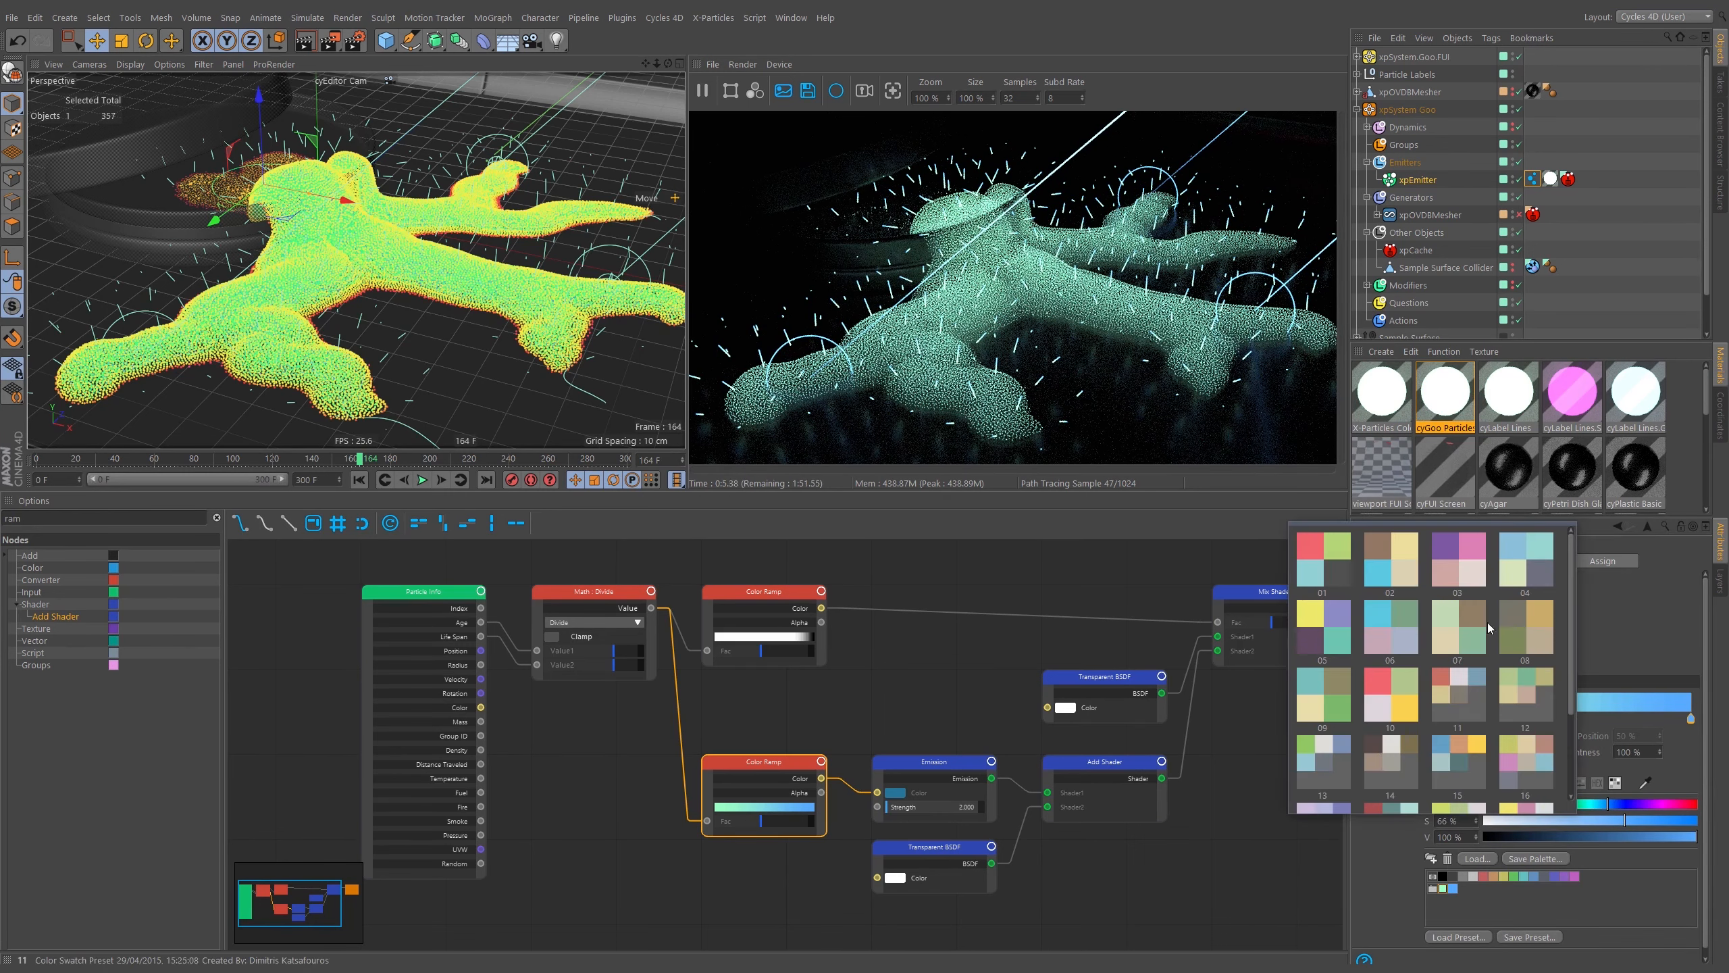
key("Escape")
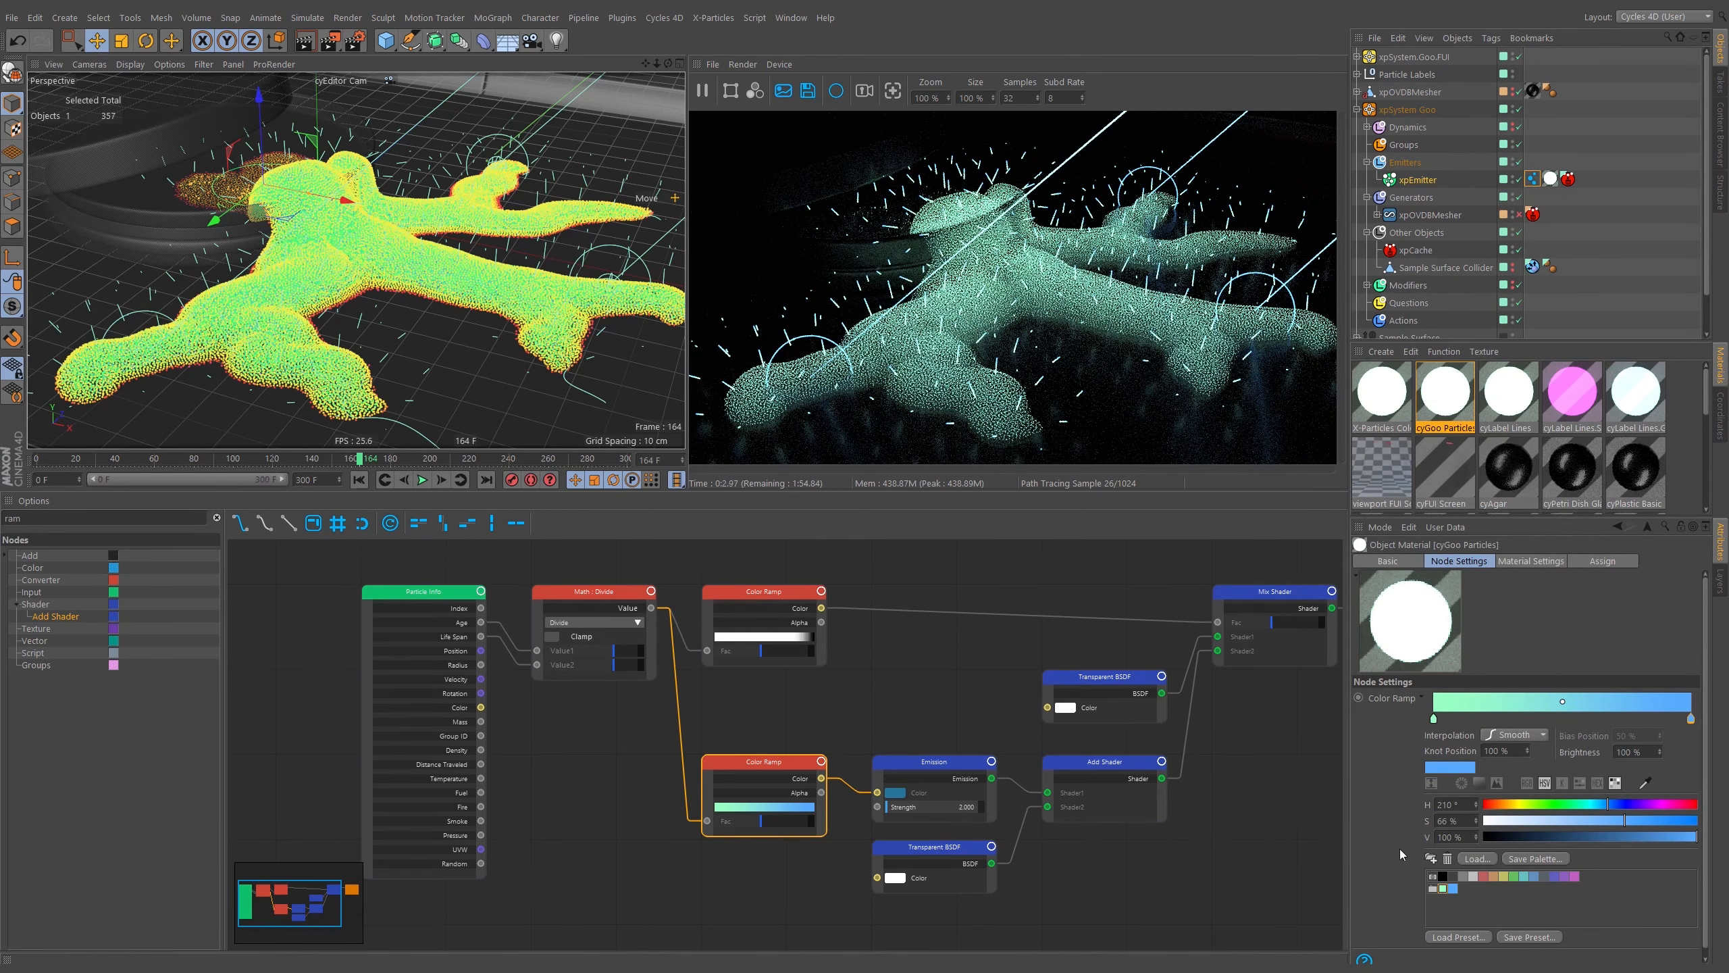
left_click(1458, 938)
left_click(1393, 706)
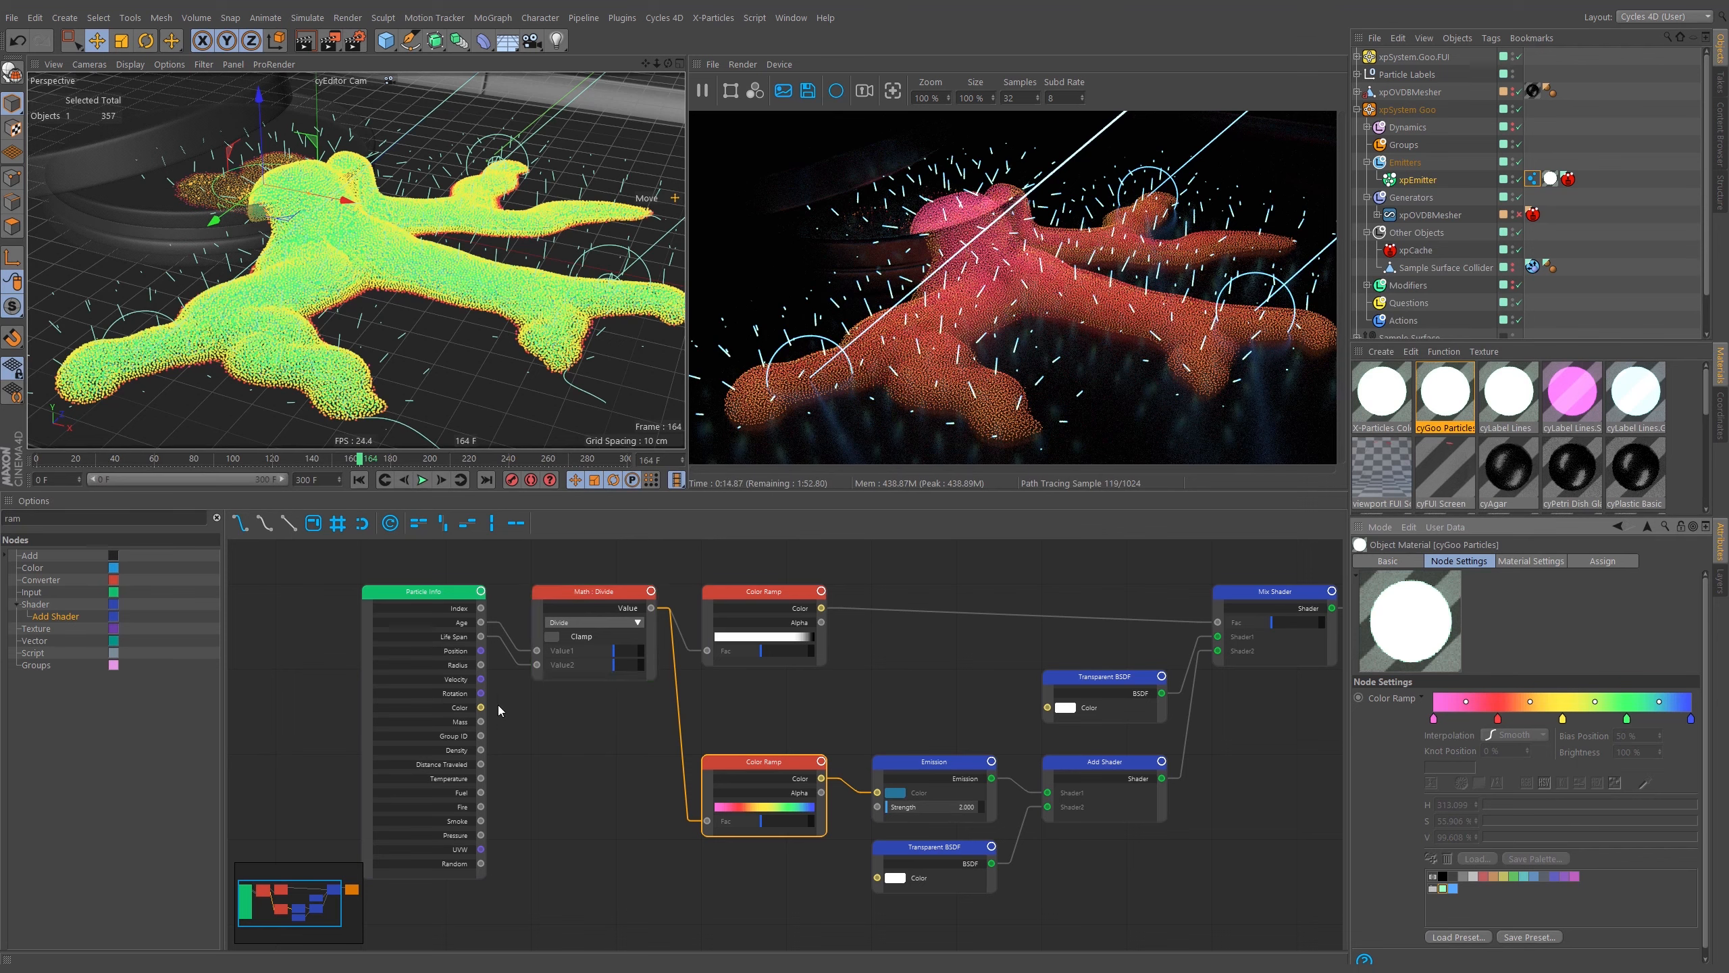
Drive the lower Color Ramp from Particle Info's Color output and set it to a cyan-to-blue gradient with its knot near 43%.
left_click(465, 711)
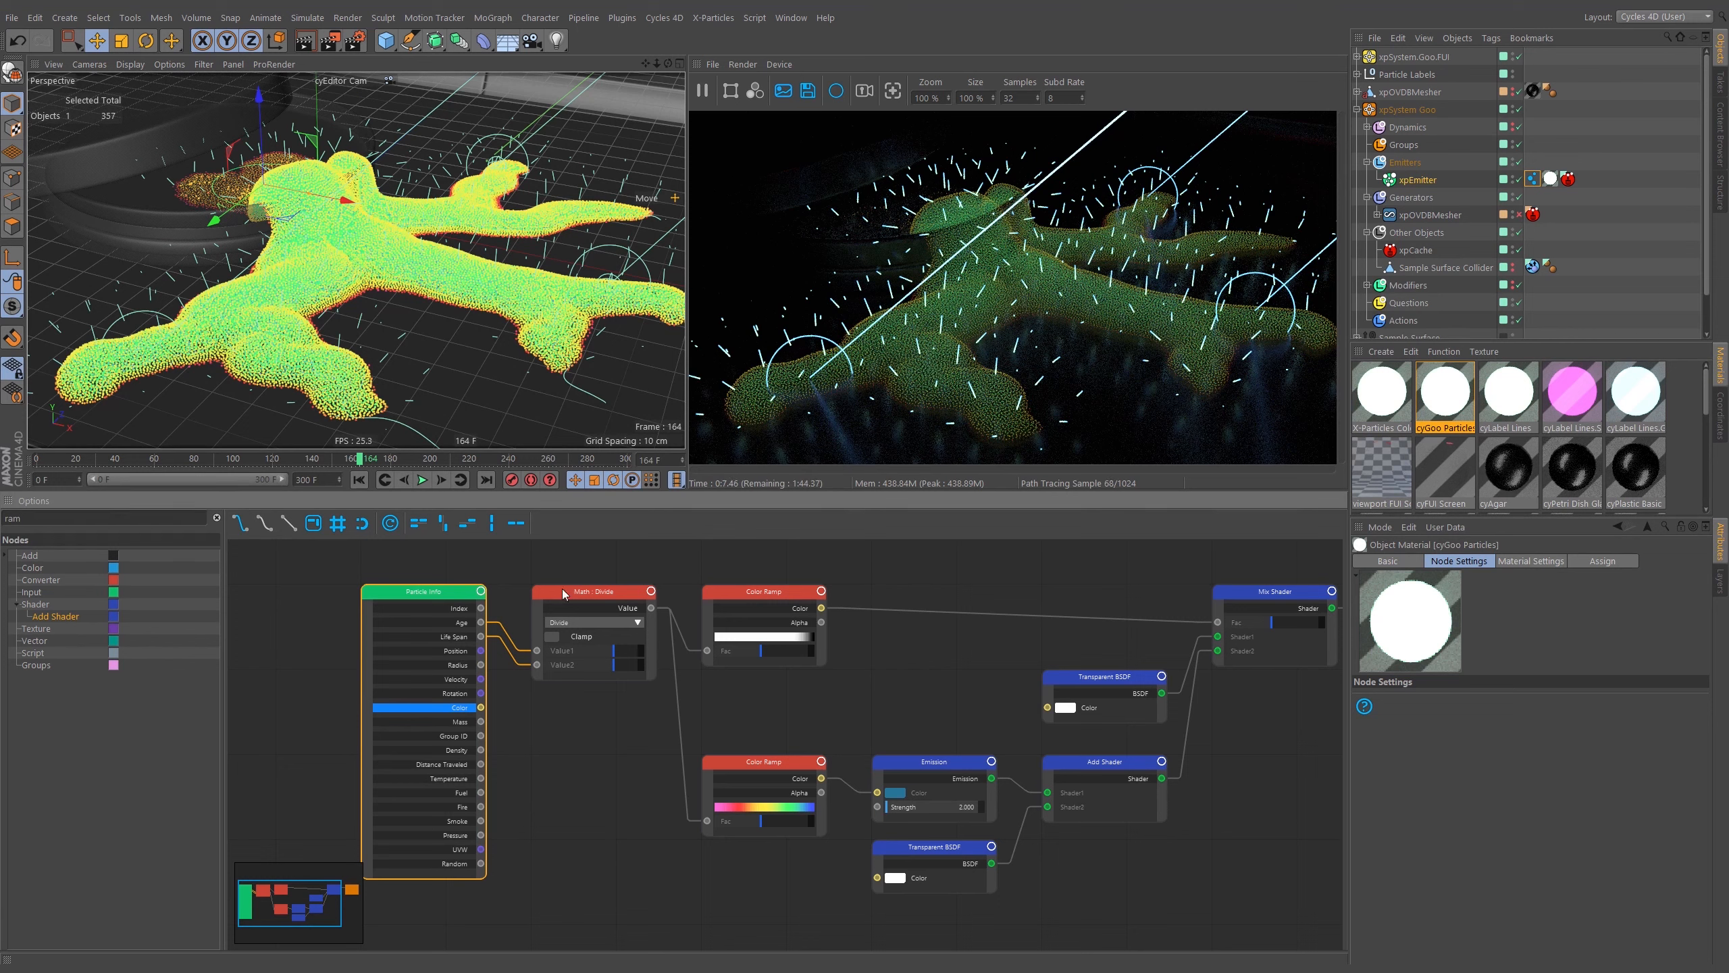
left_click_drag(488, 717, 708, 822)
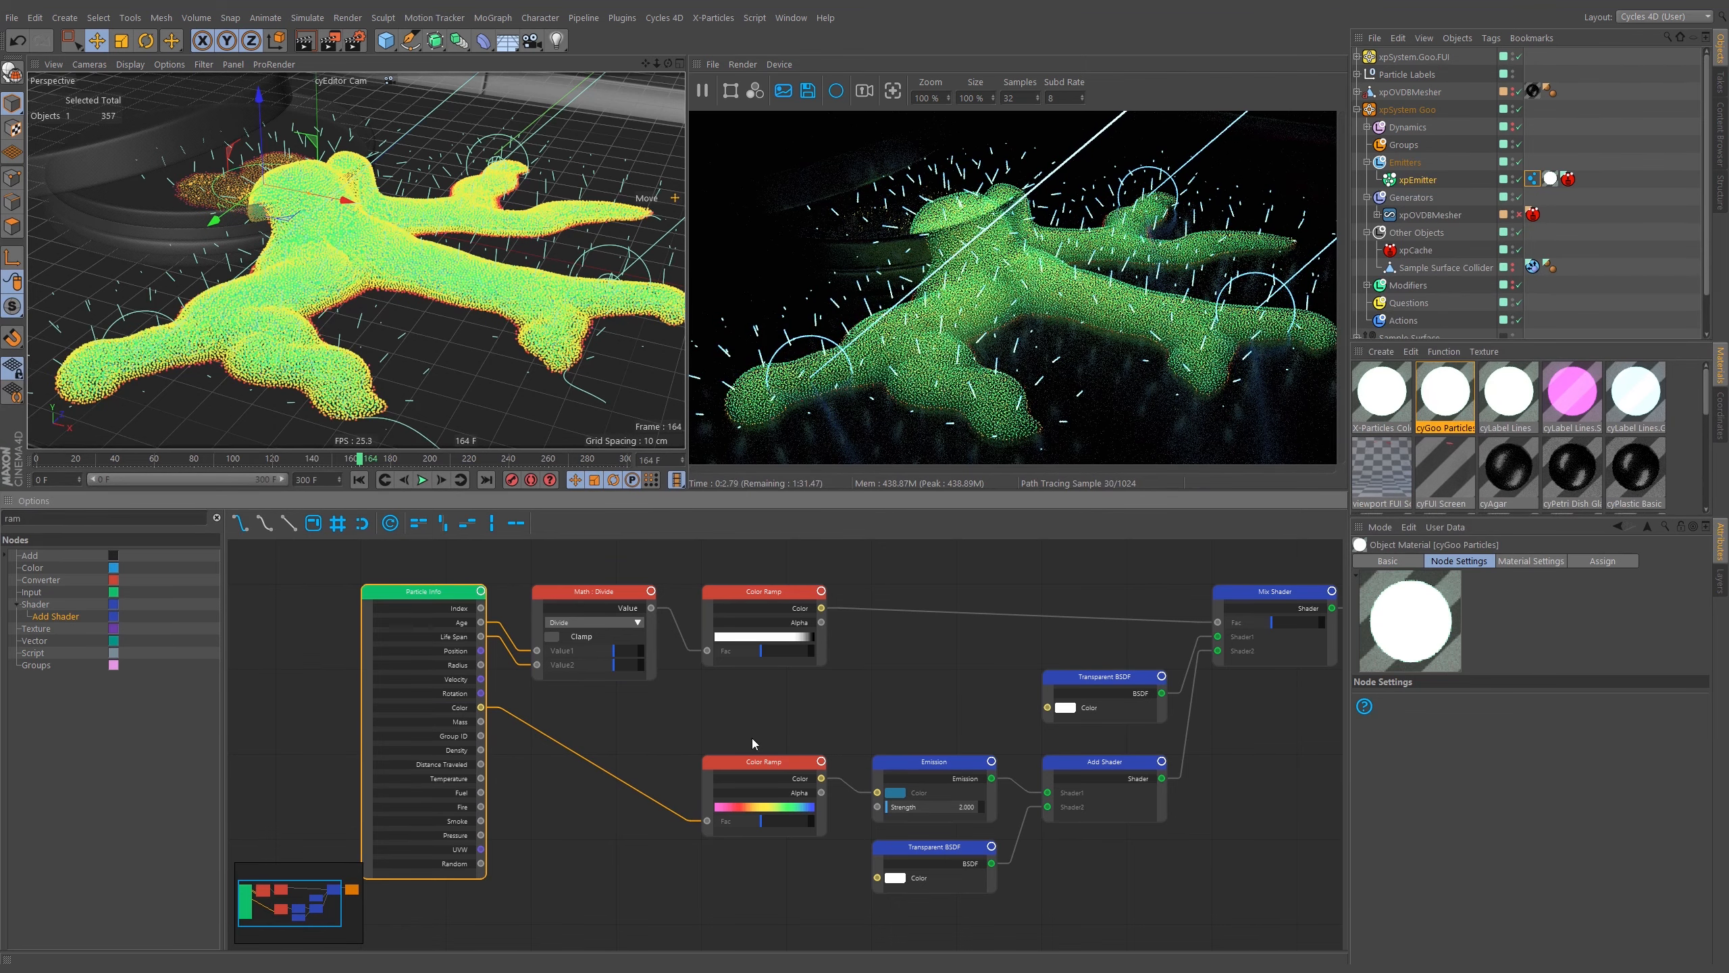
left_click(749, 827)
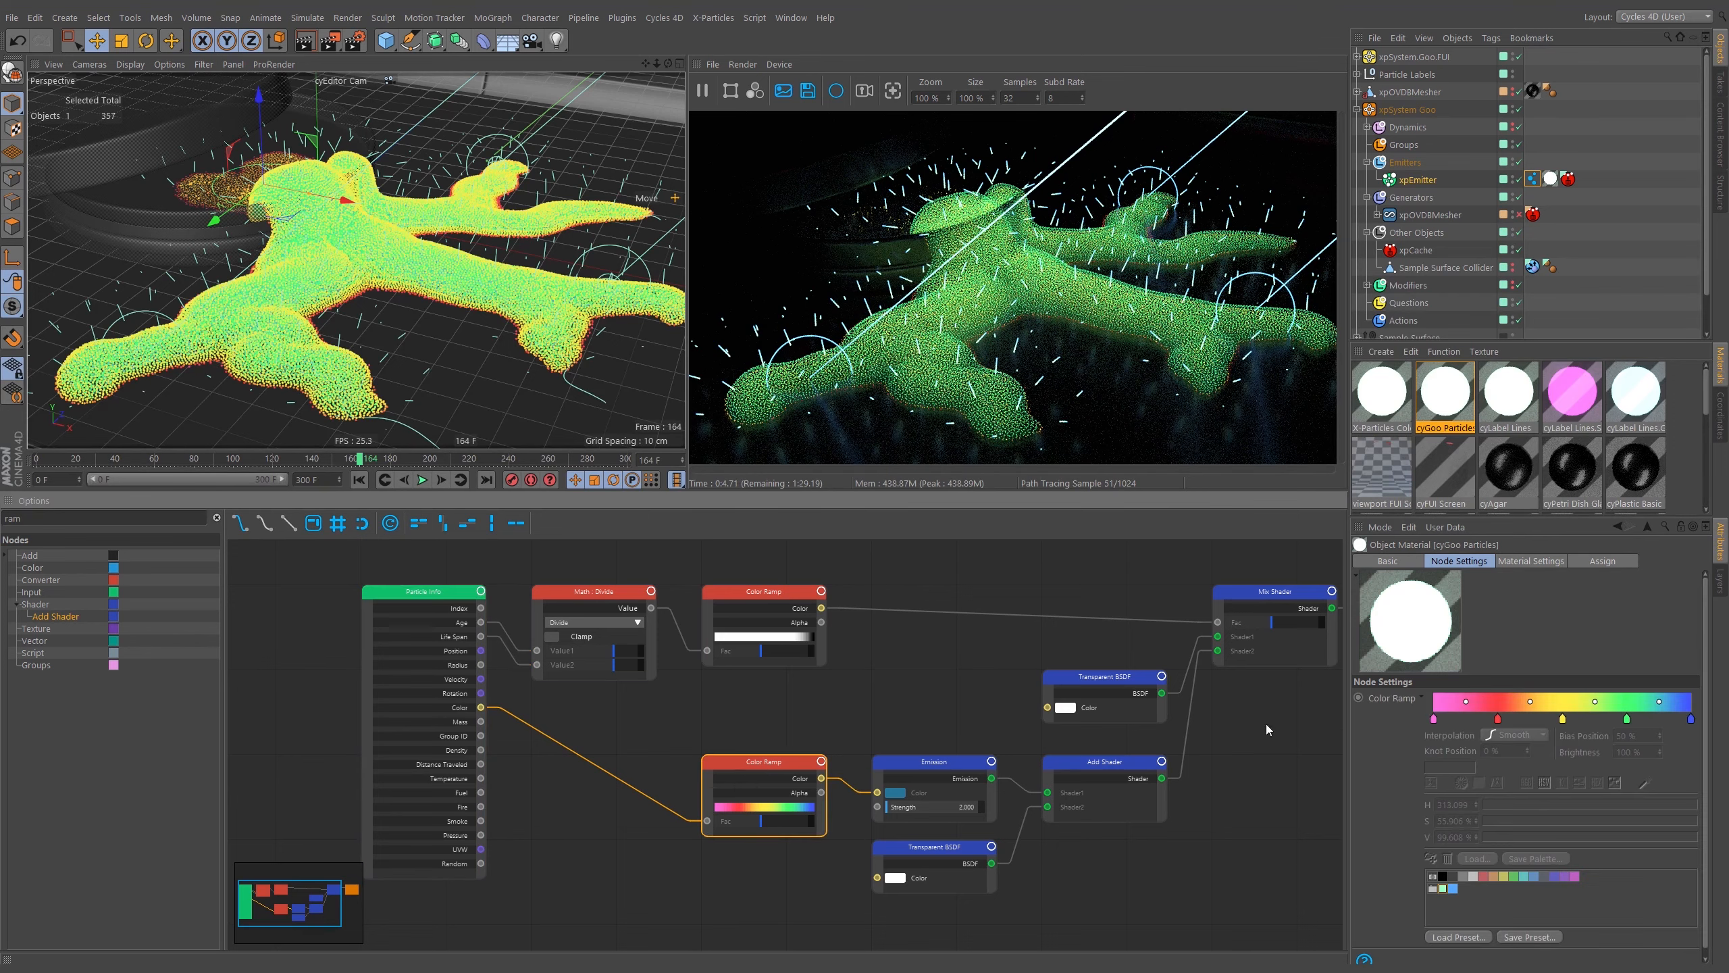
left_click(1433, 889)
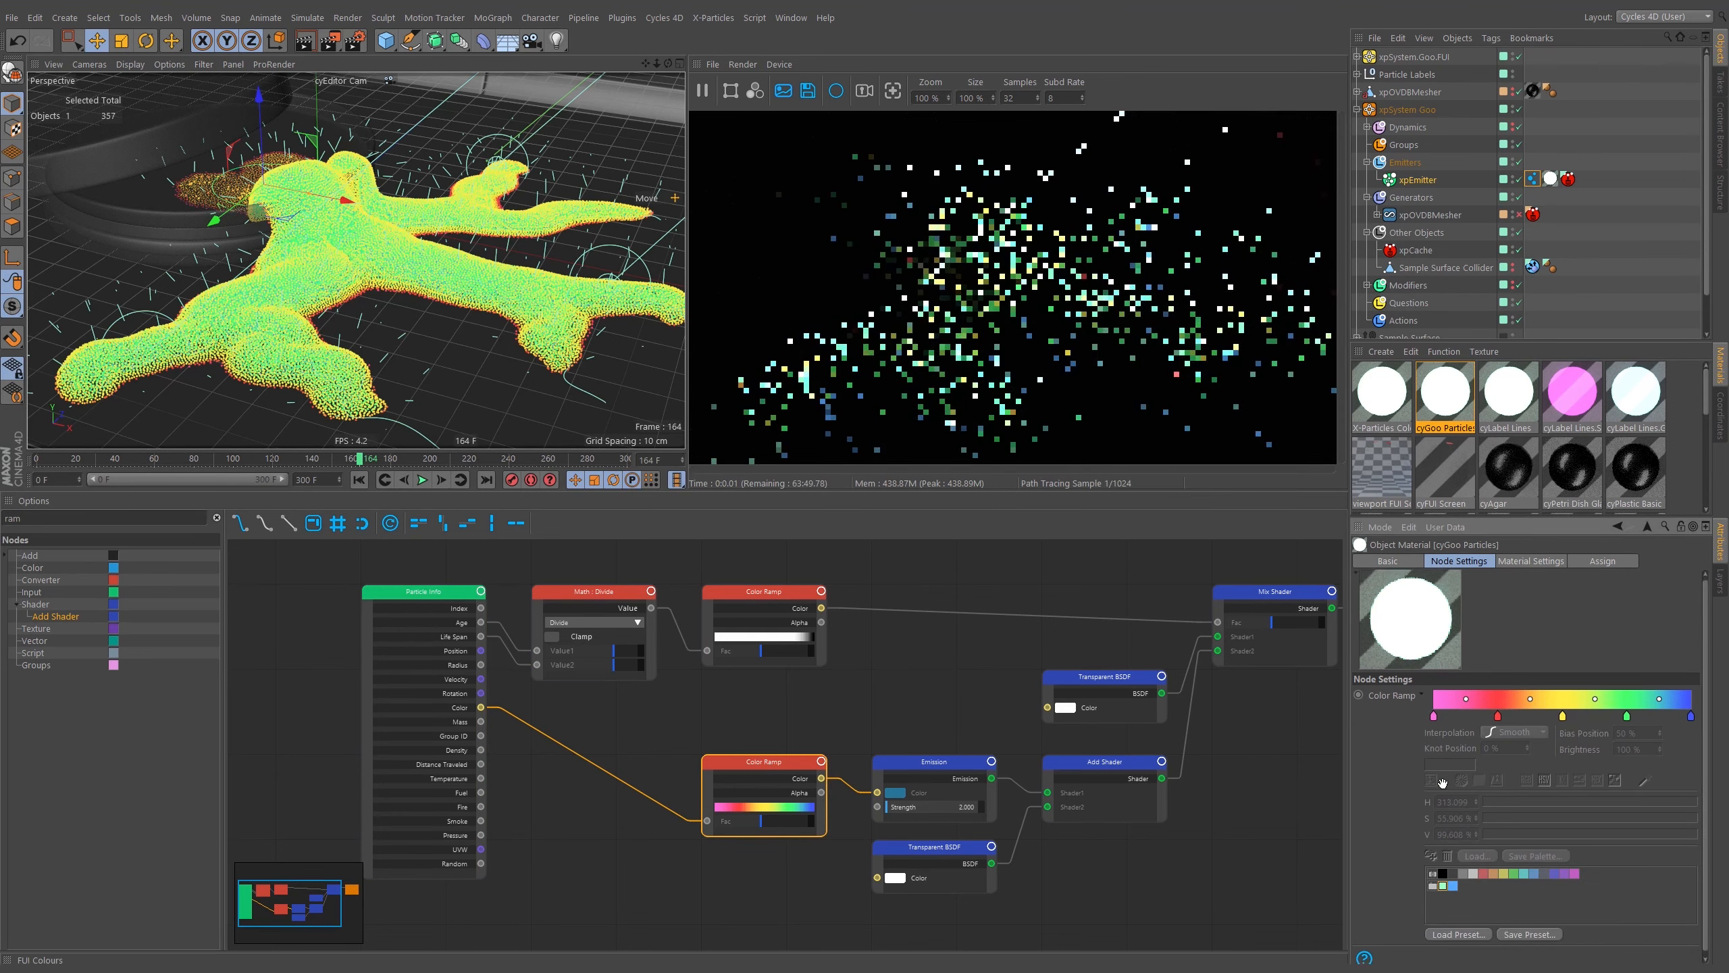
left_click_drag(1433, 888, 1456, 705)
left_click(1435, 715)
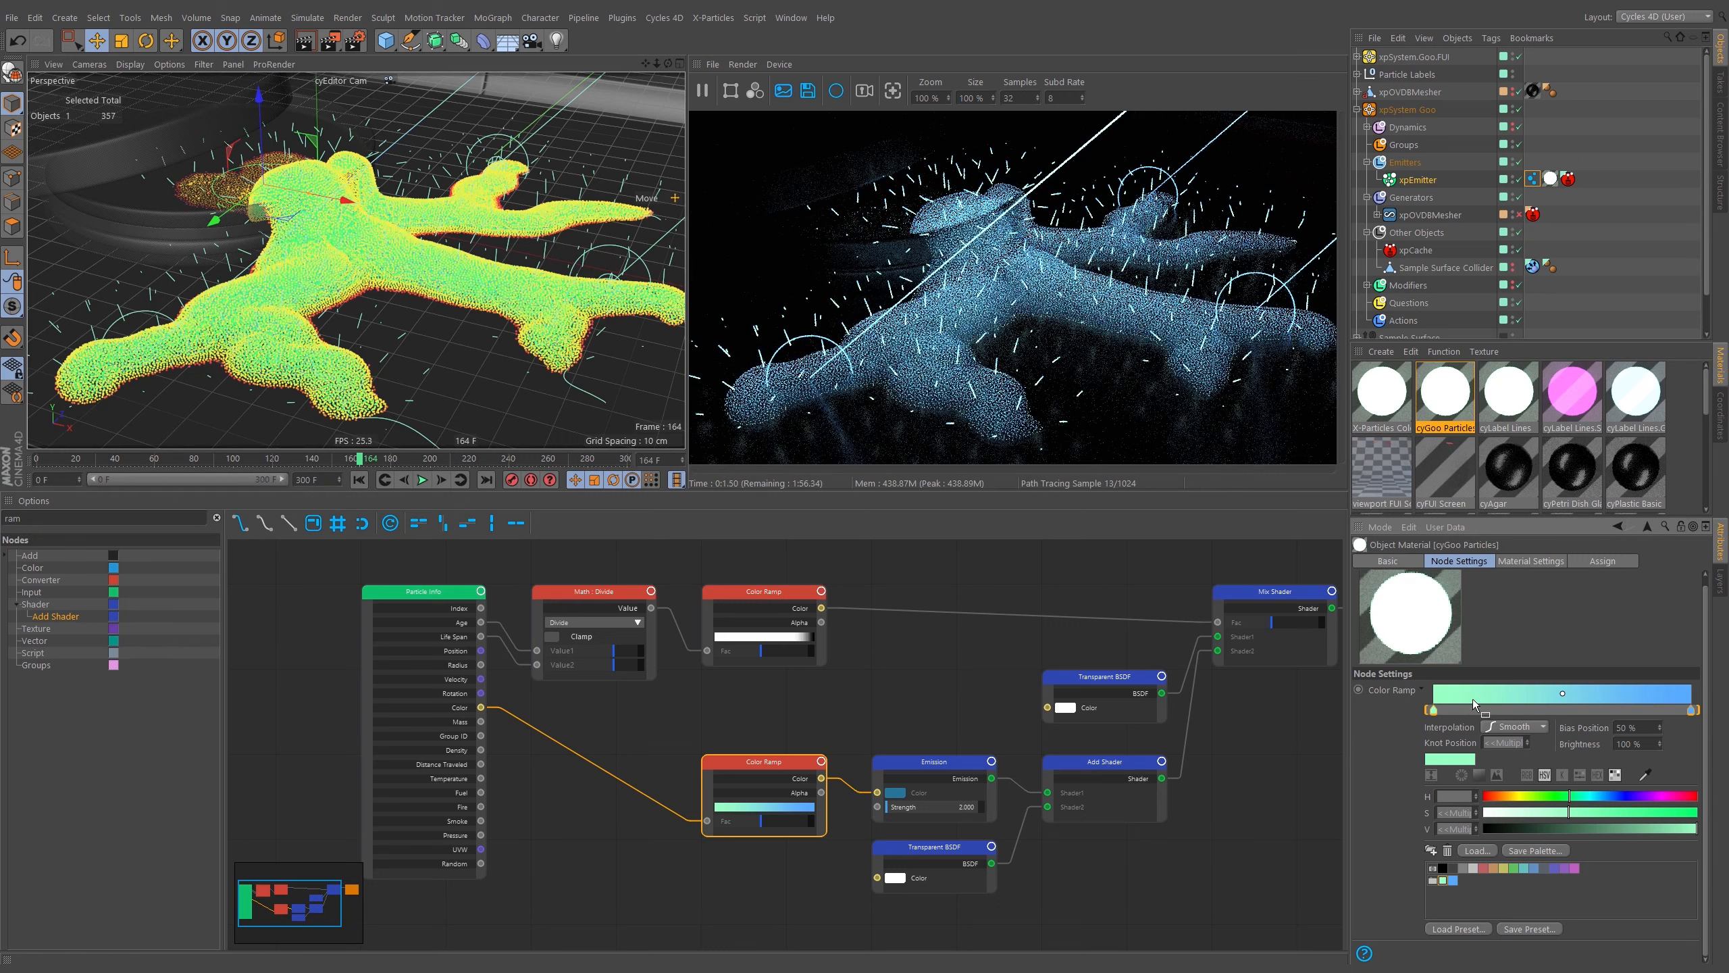
left_click_drag(1434, 710, 1633, 719)
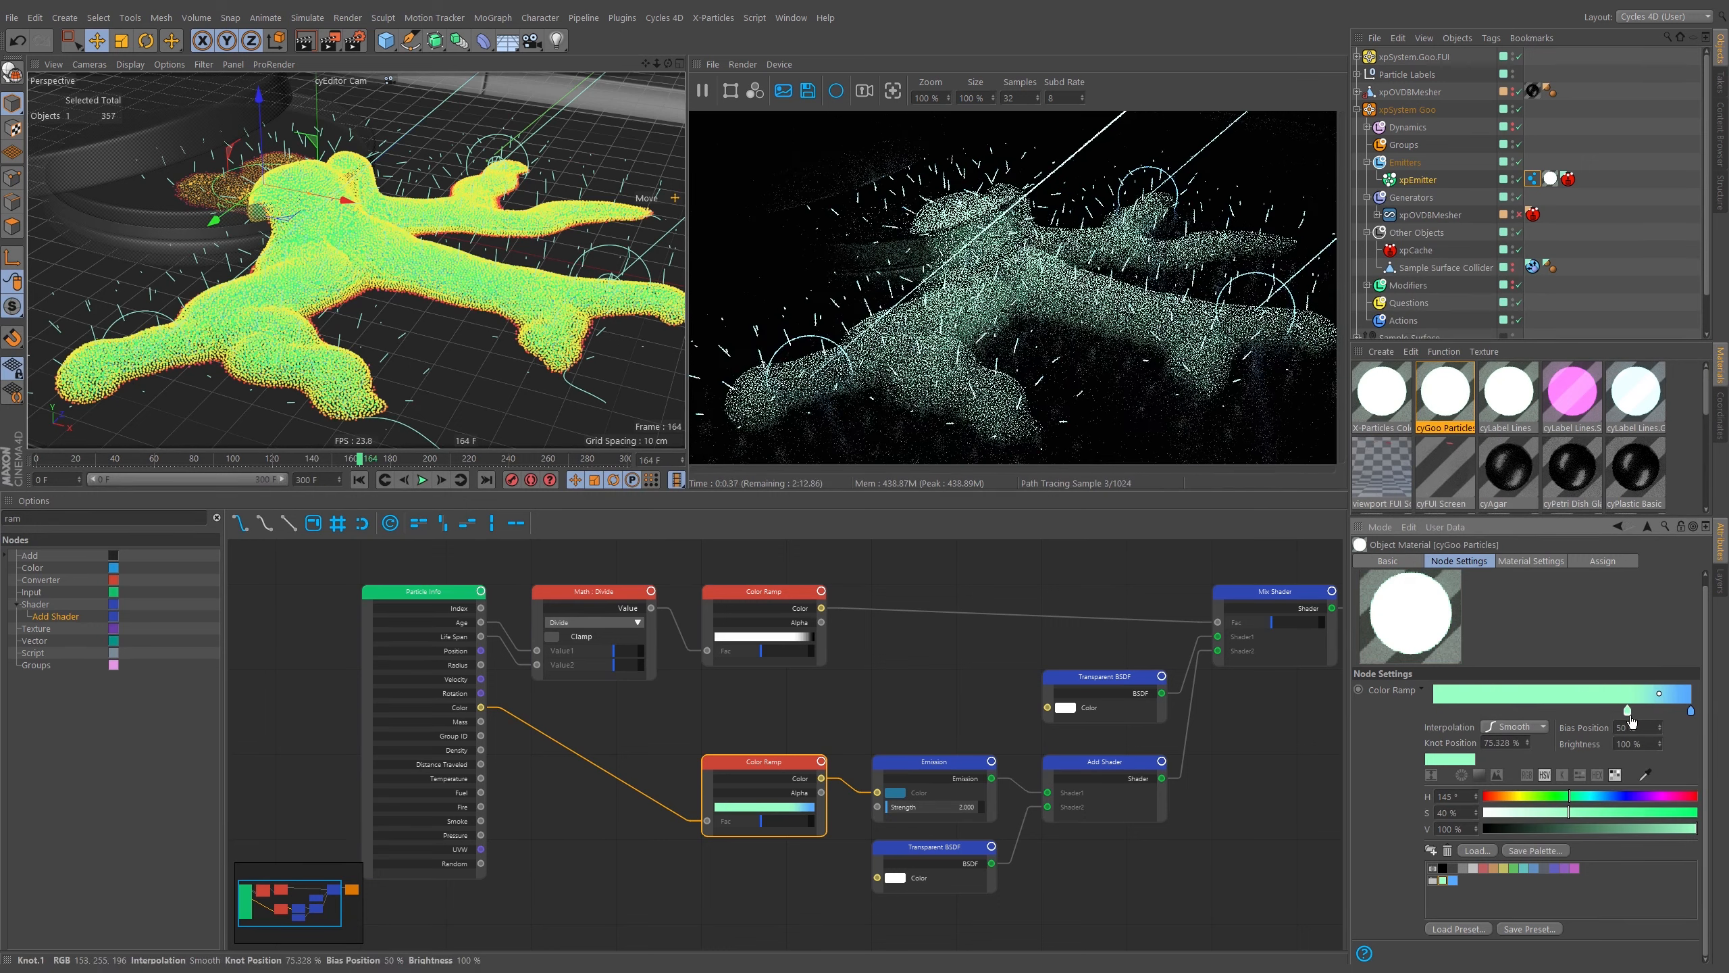
left_click_drag(1627, 710, 1544, 711)
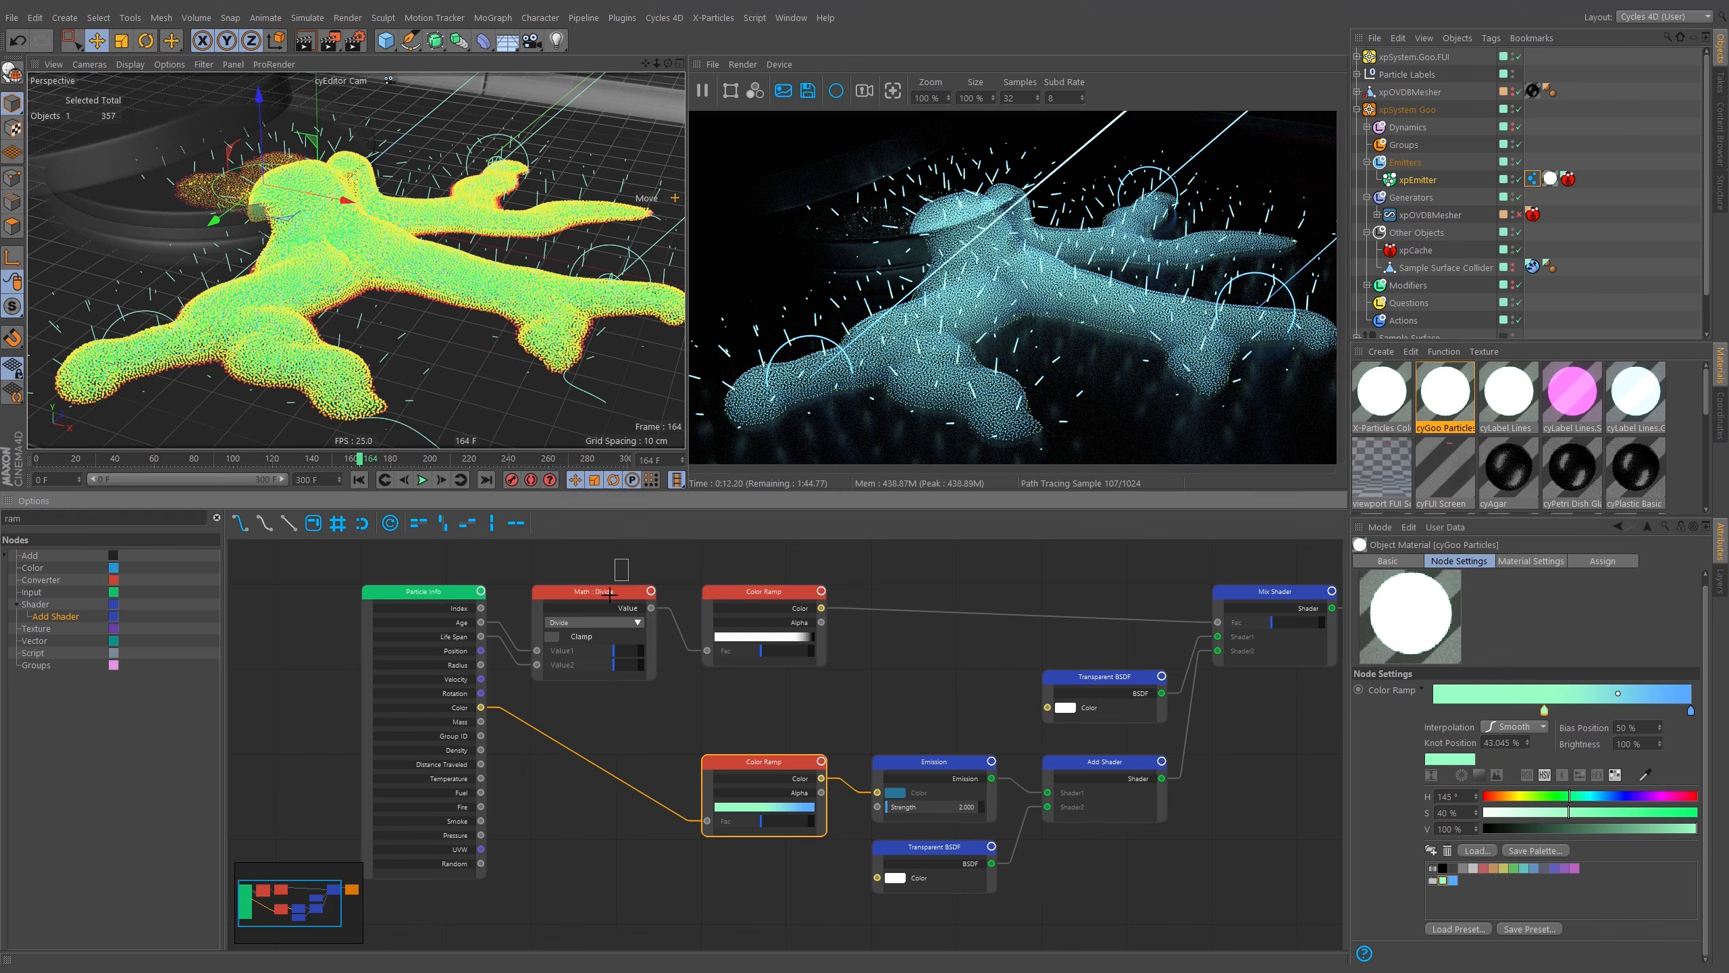
Delete the Math Divide node from the cyGoo Particles node tree.
left_click(600, 637)
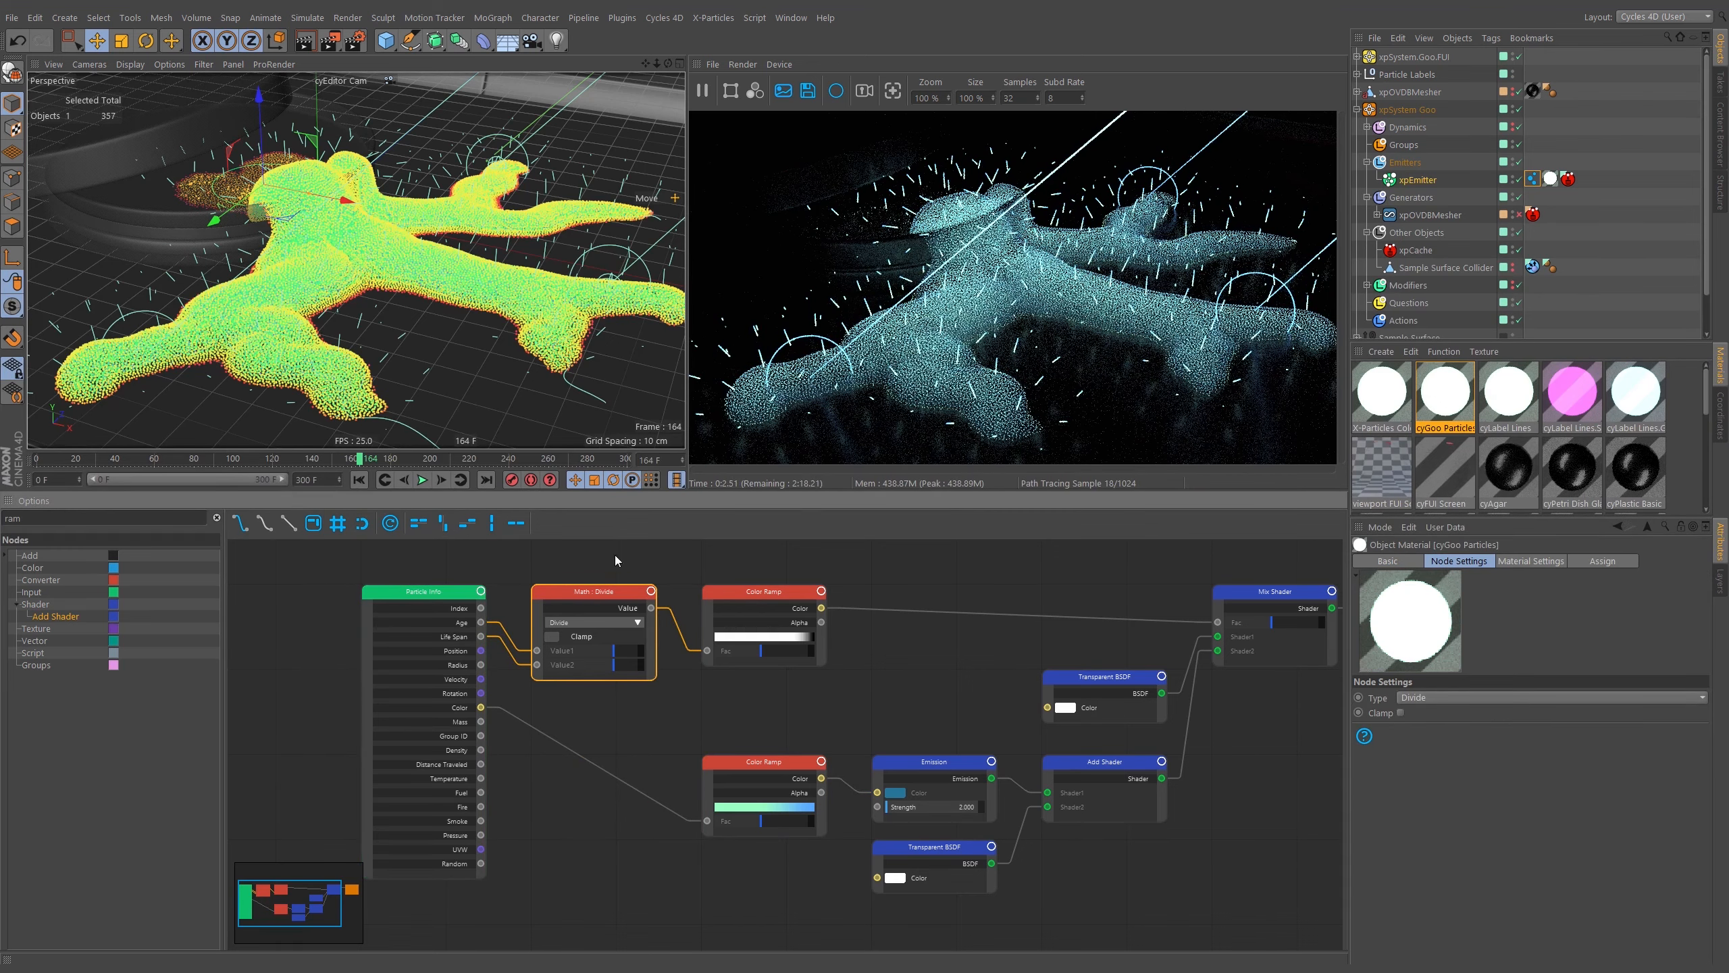
left_click_drag(615, 592, 608, 505)
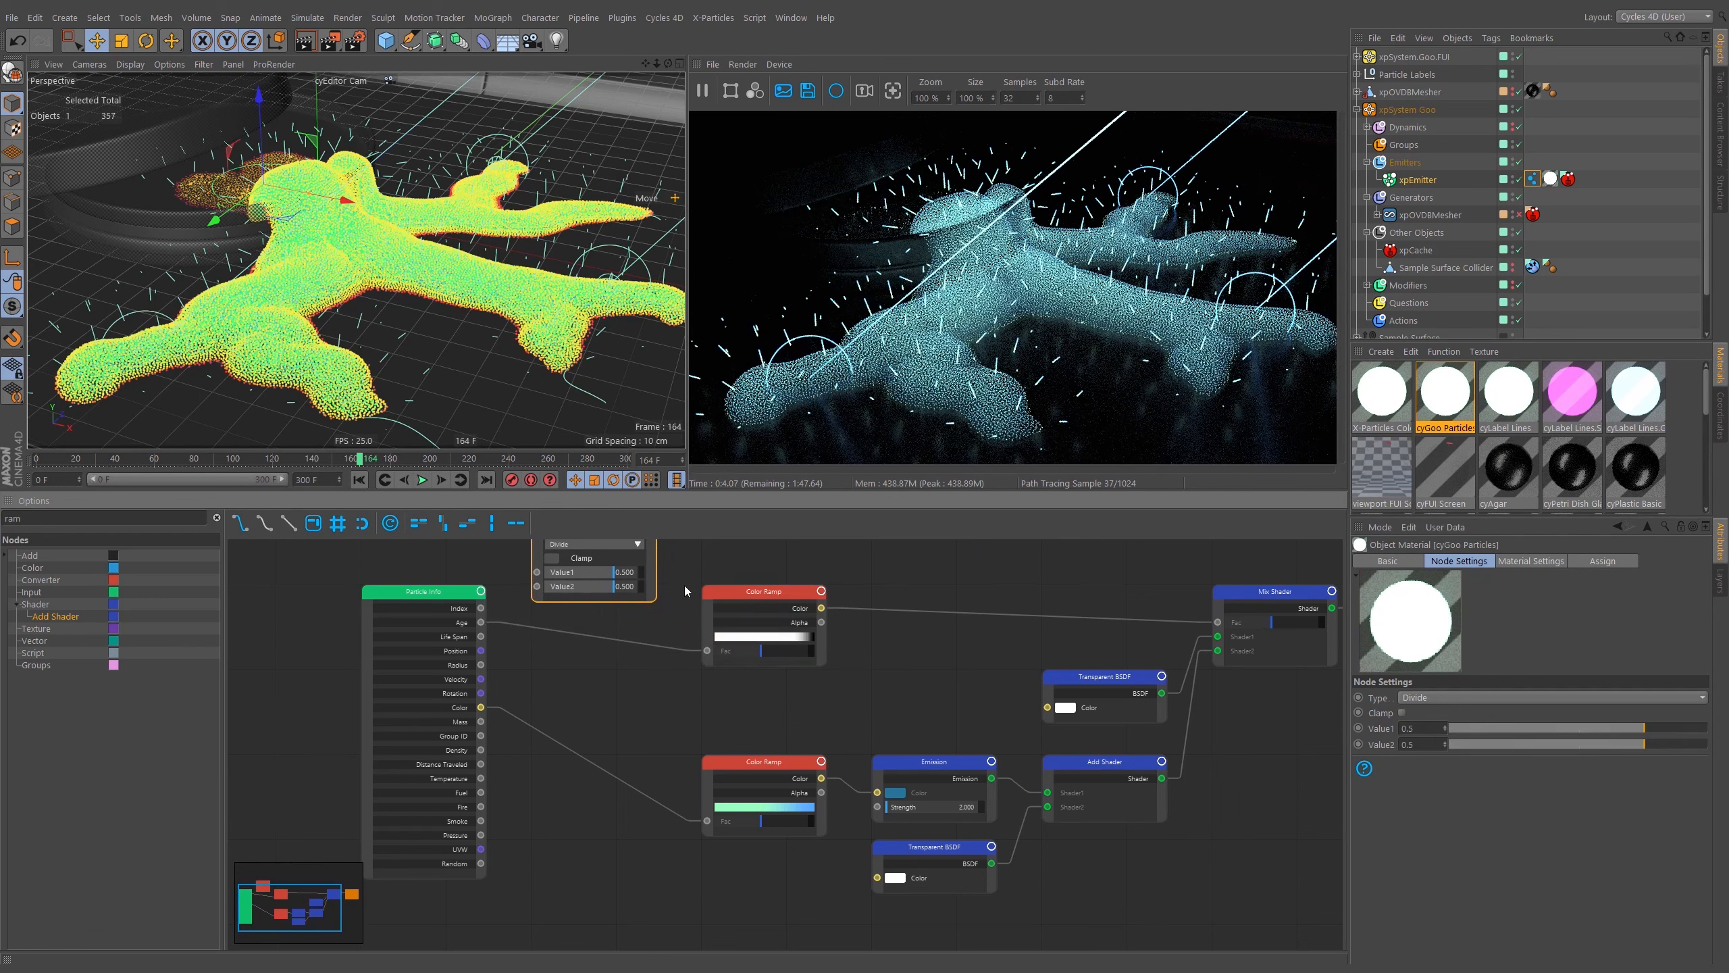
middle_click_drag(683, 585, 701, 650)
left_click_drag(638, 595, 638, 591)
key("Delete")
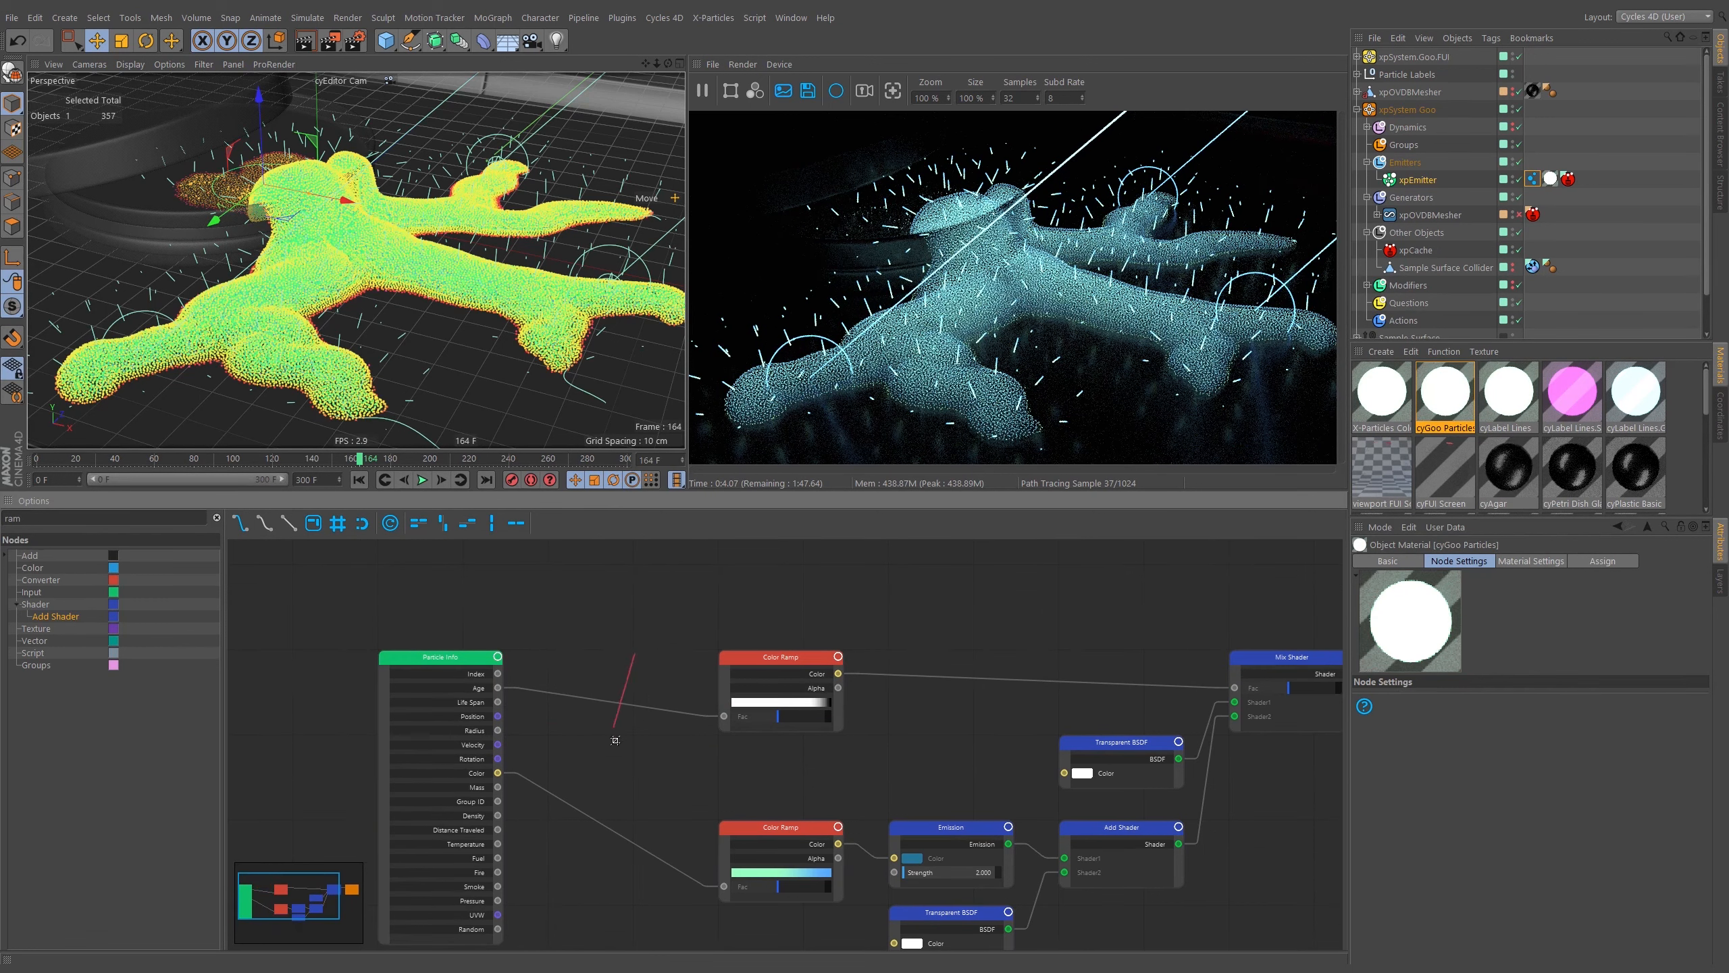
left_click_drag(615, 739, 603, 749, "ctrl")
middle_click_drag(628, 703, 639, 616)
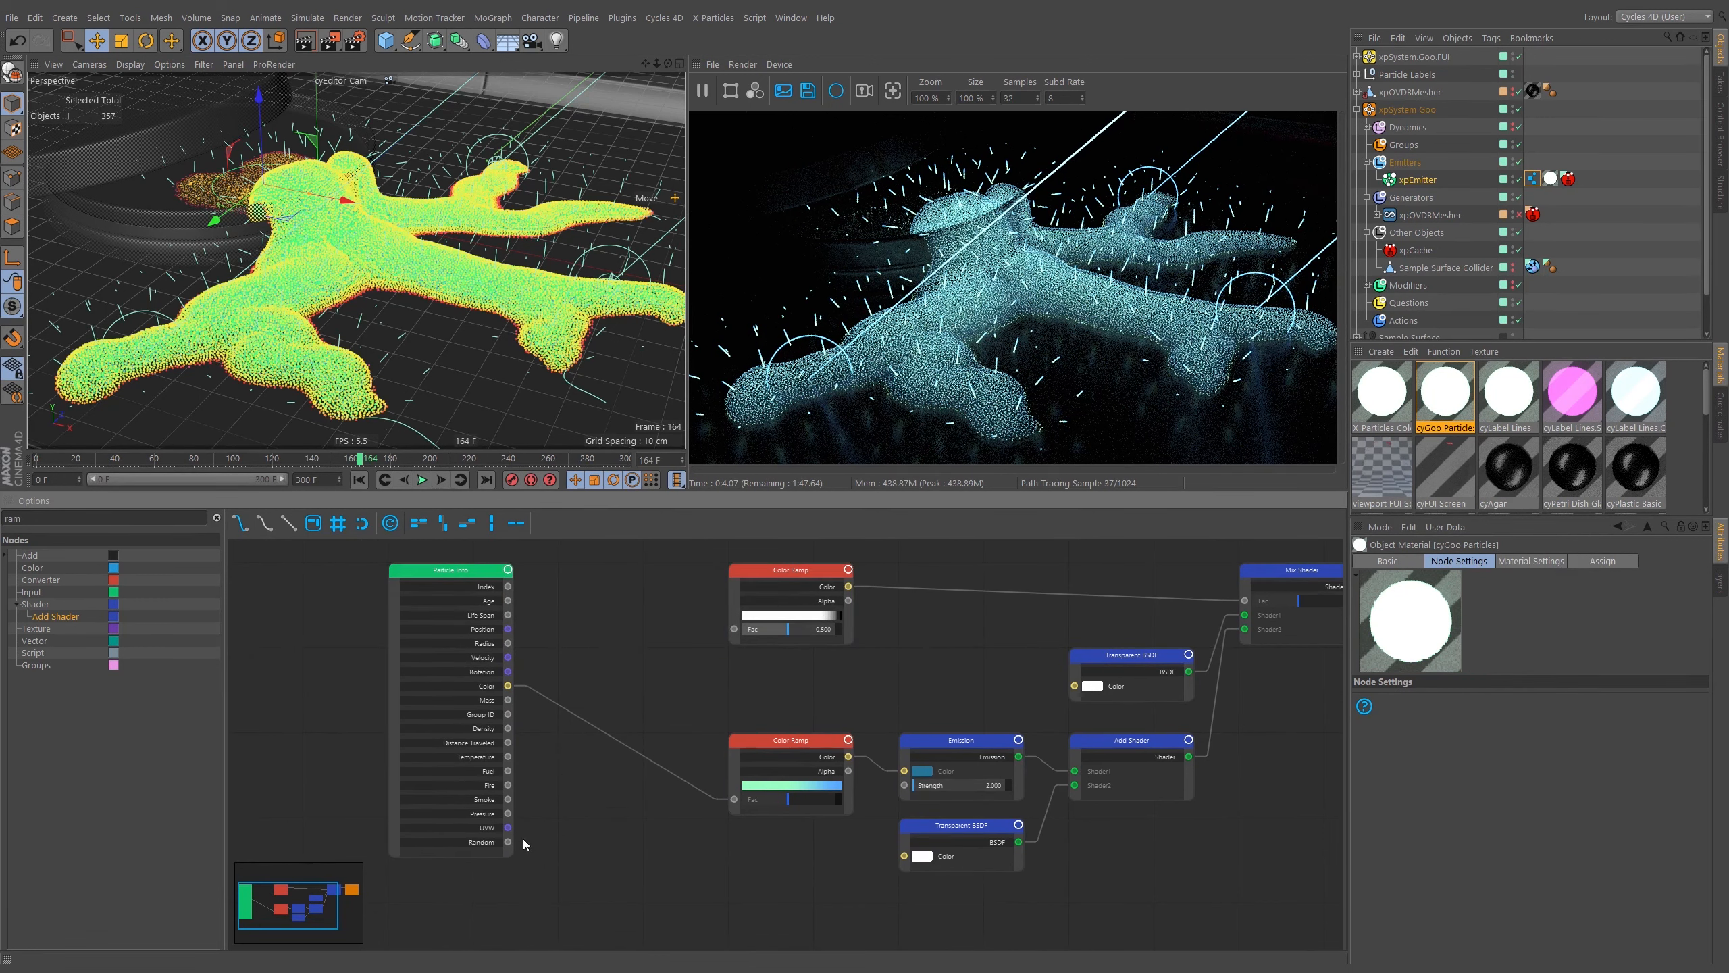
Connect Particle Info's Random output to the upper Color Ramp's Fac input.
left_click(497, 842)
left_click(485, 843)
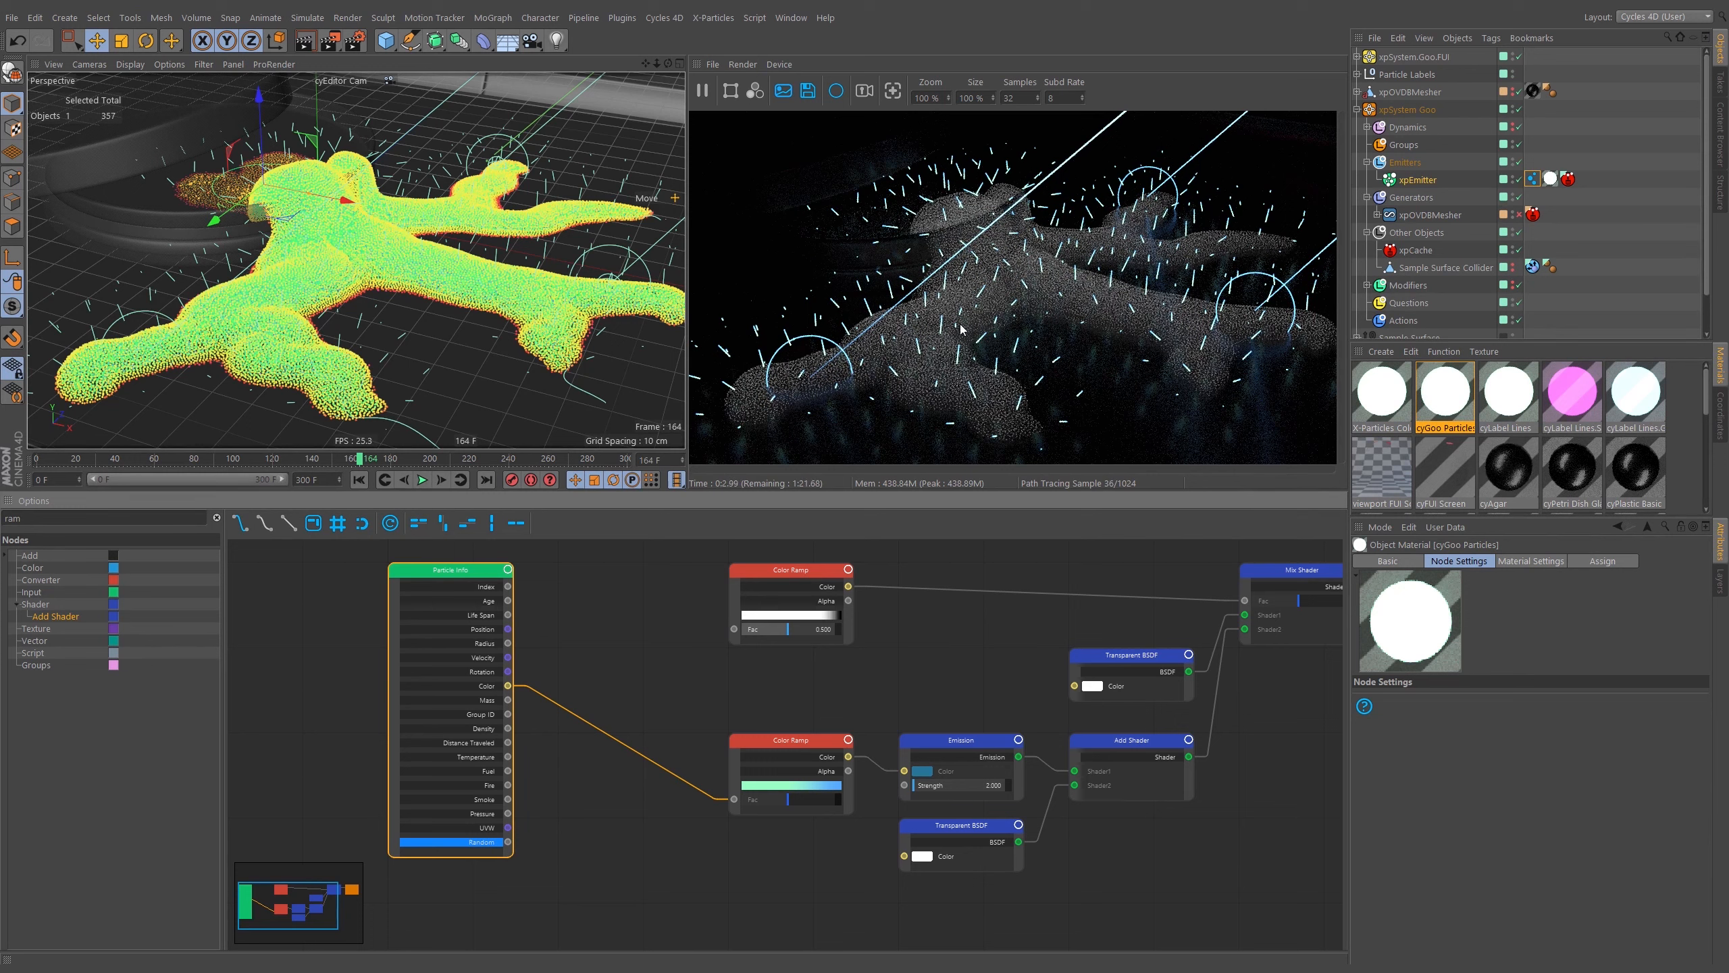
left_click_drag(504, 843, 733, 629)
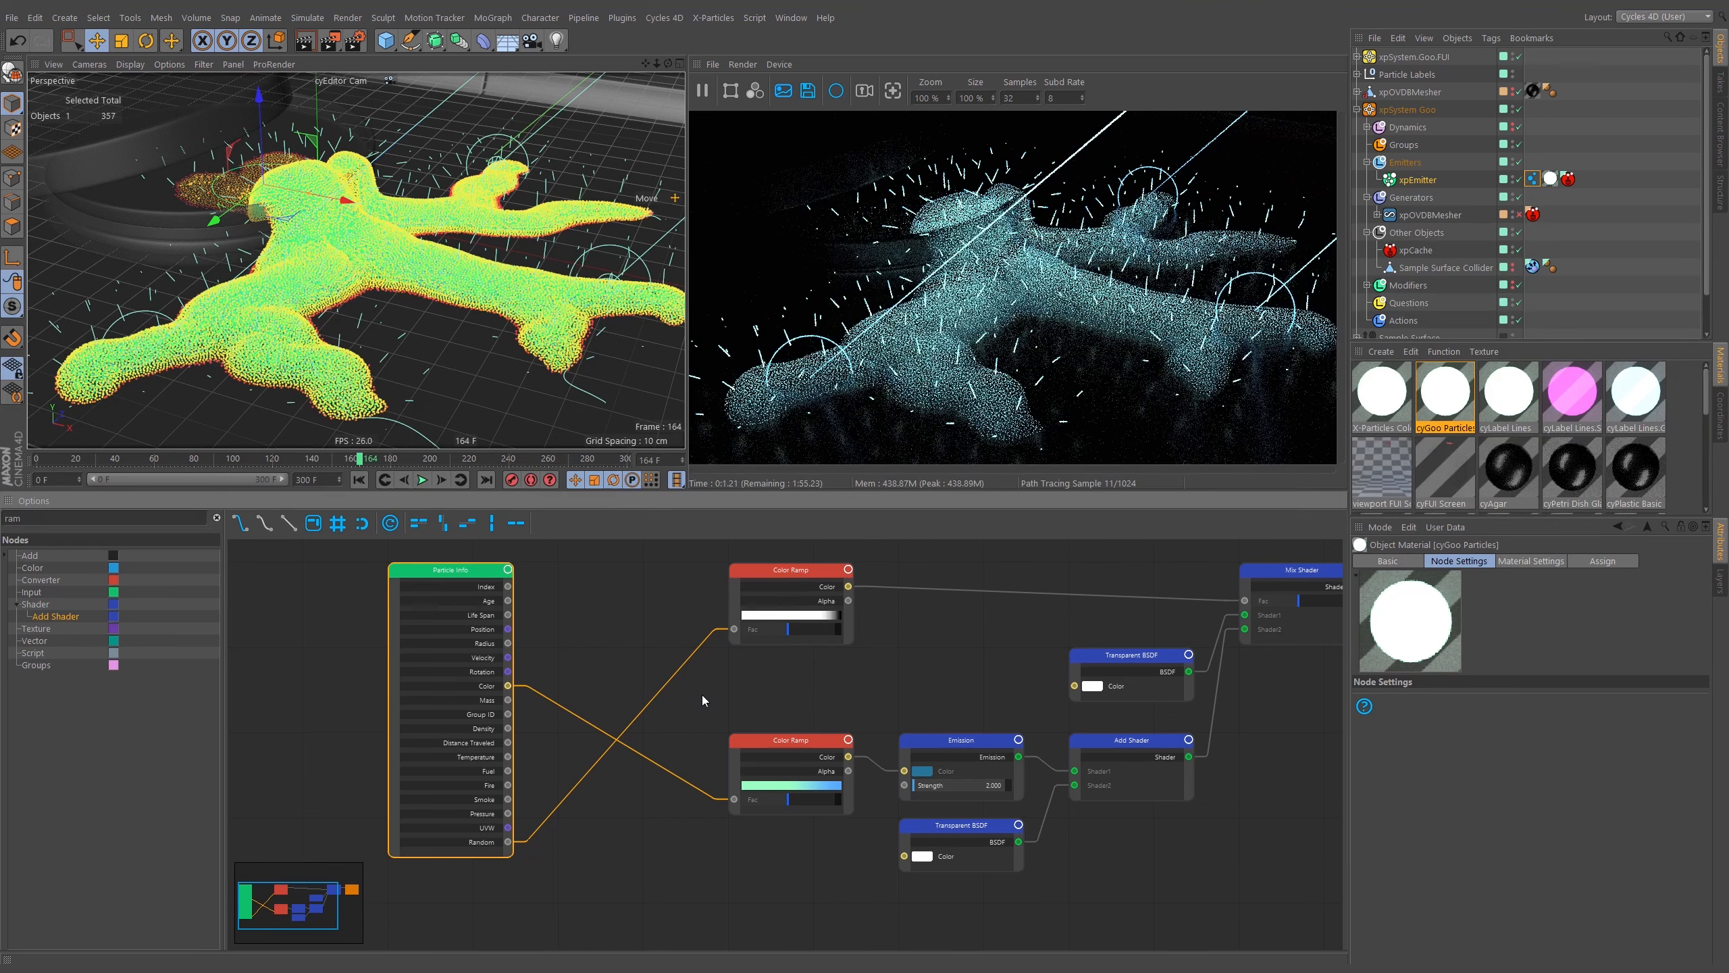
middle_click_drag(872, 660, 841, 657)
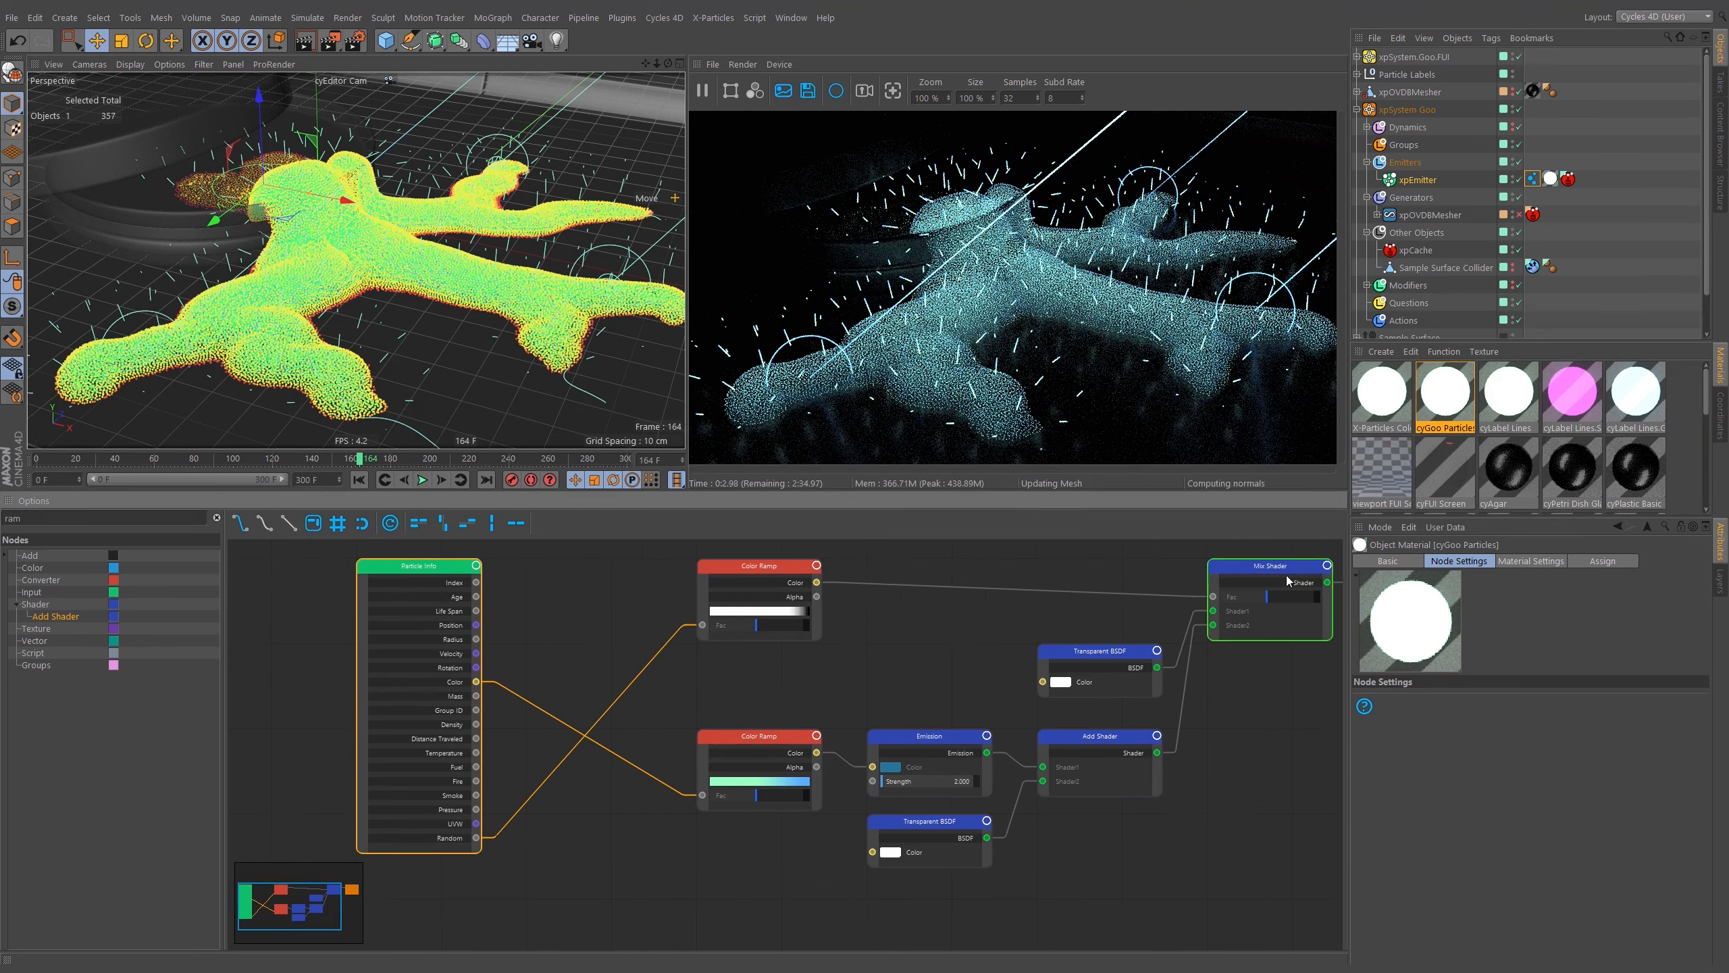
left_click_drag(748, 678, 772, 564)
Rearrange the upper Color Ramp's knots so it runs black with white only at the far end, knot near 91%.
left_click(1645, 718)
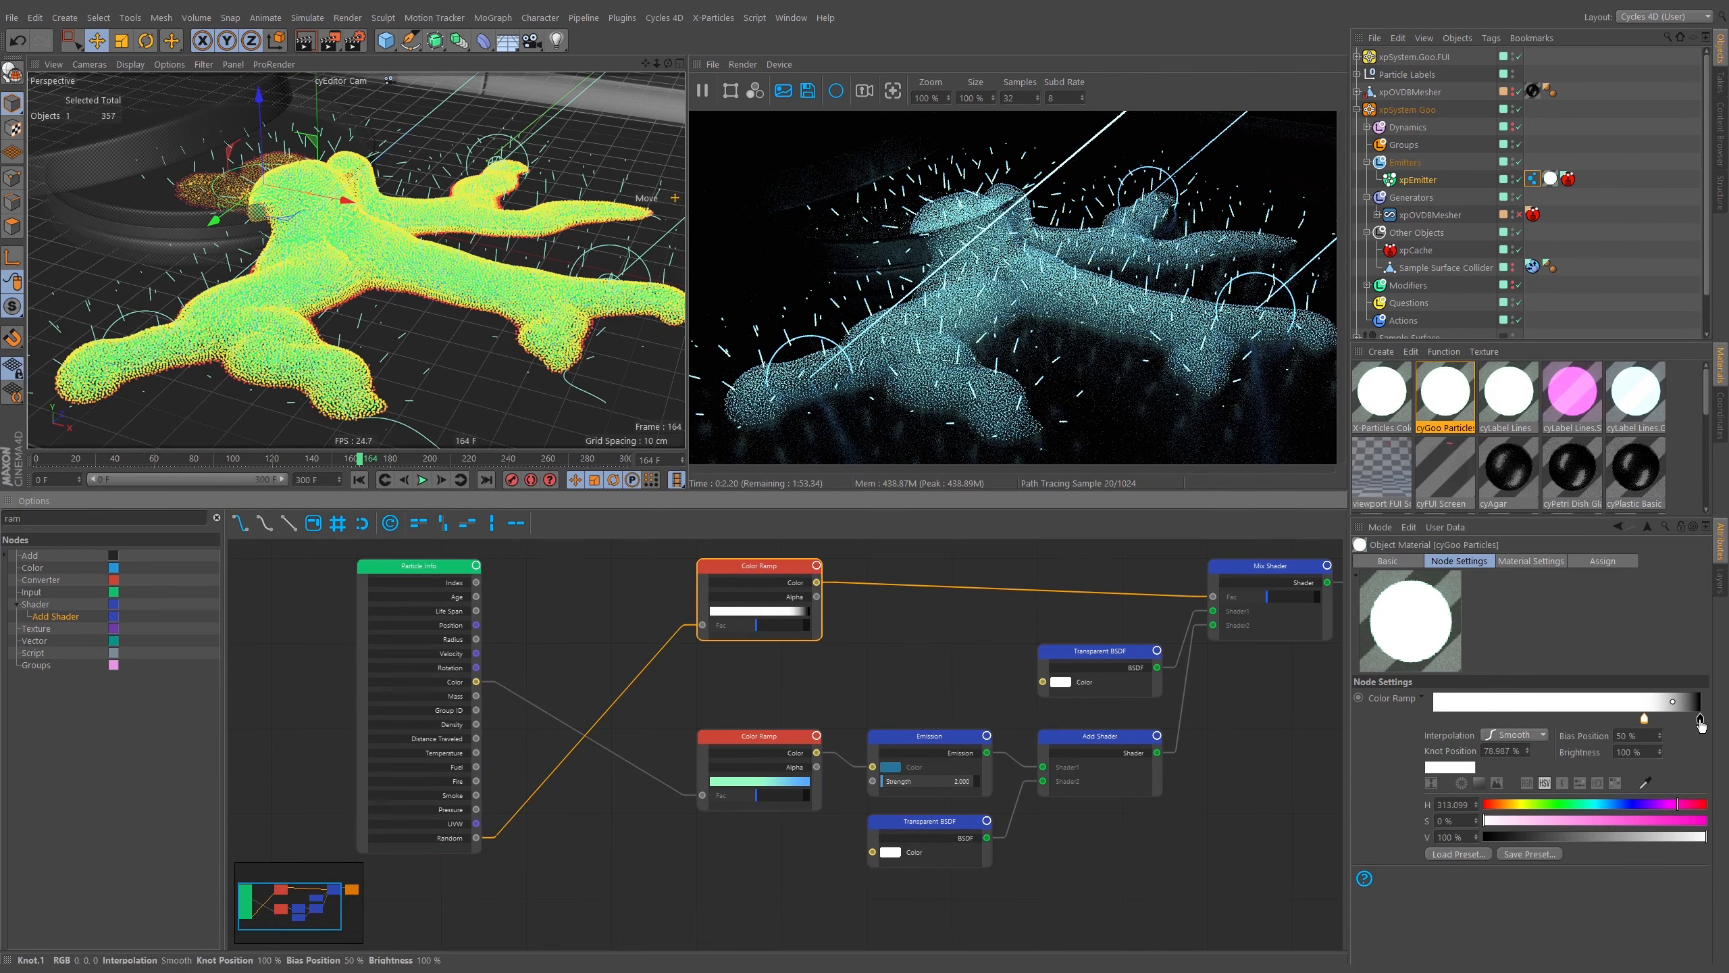
left_click_drag(1700, 720, 1606, 724)
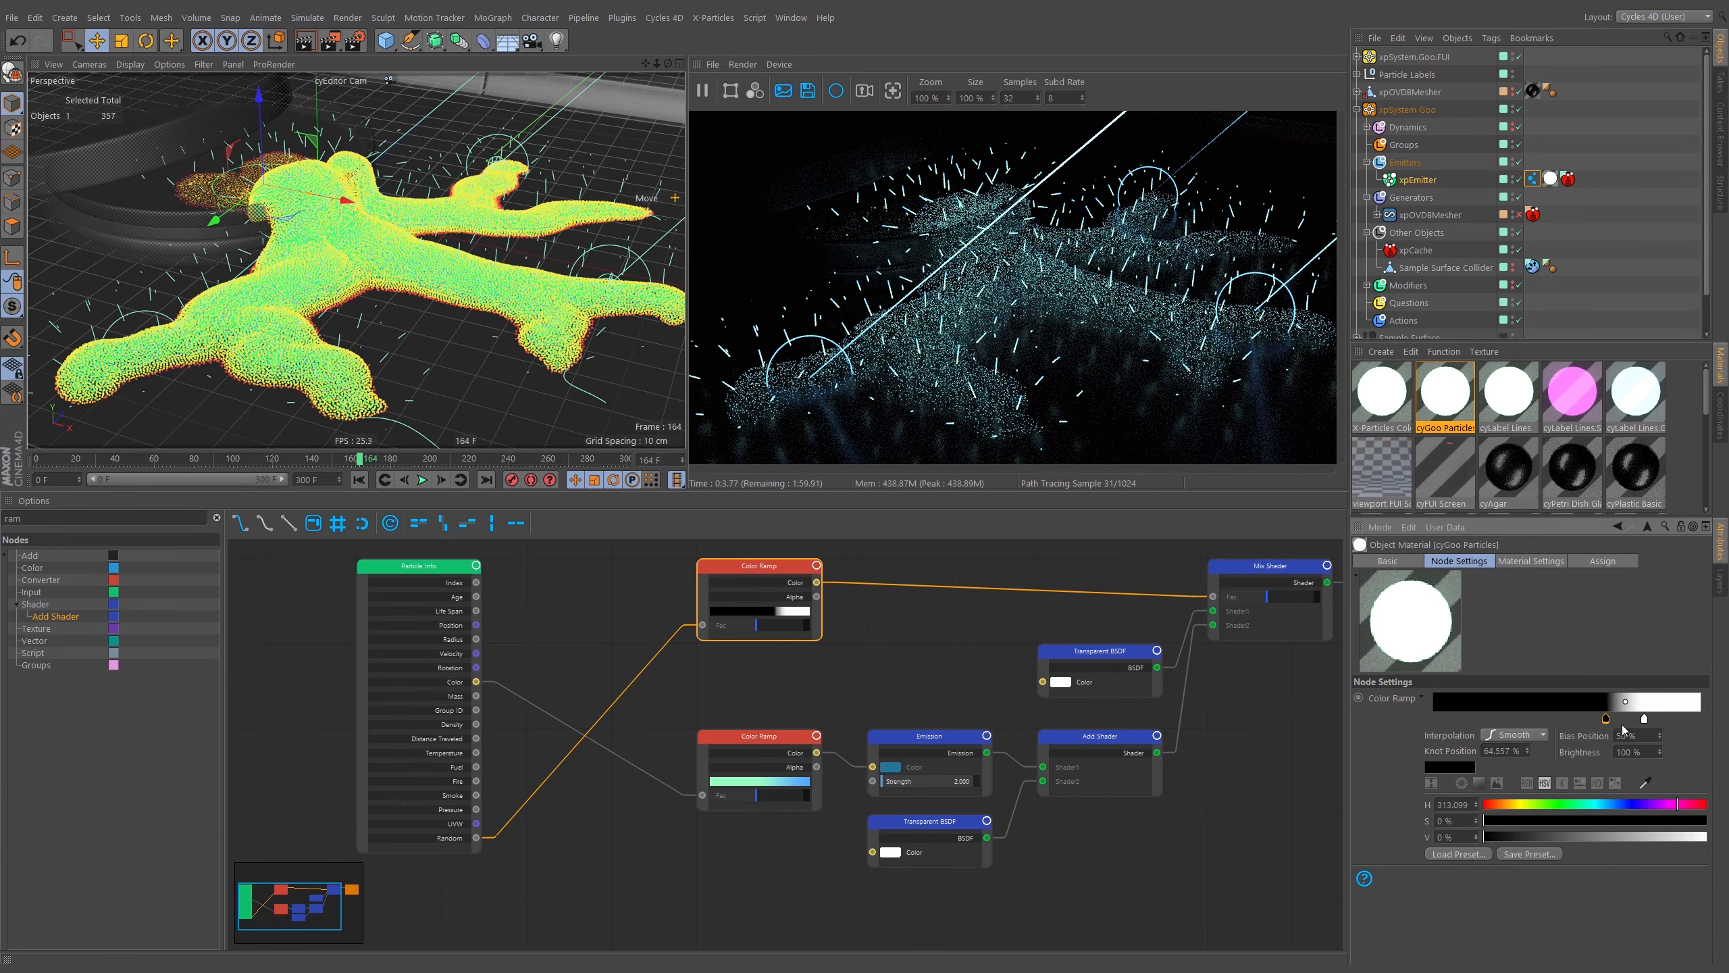
scroll(373, 361, "up", 6)
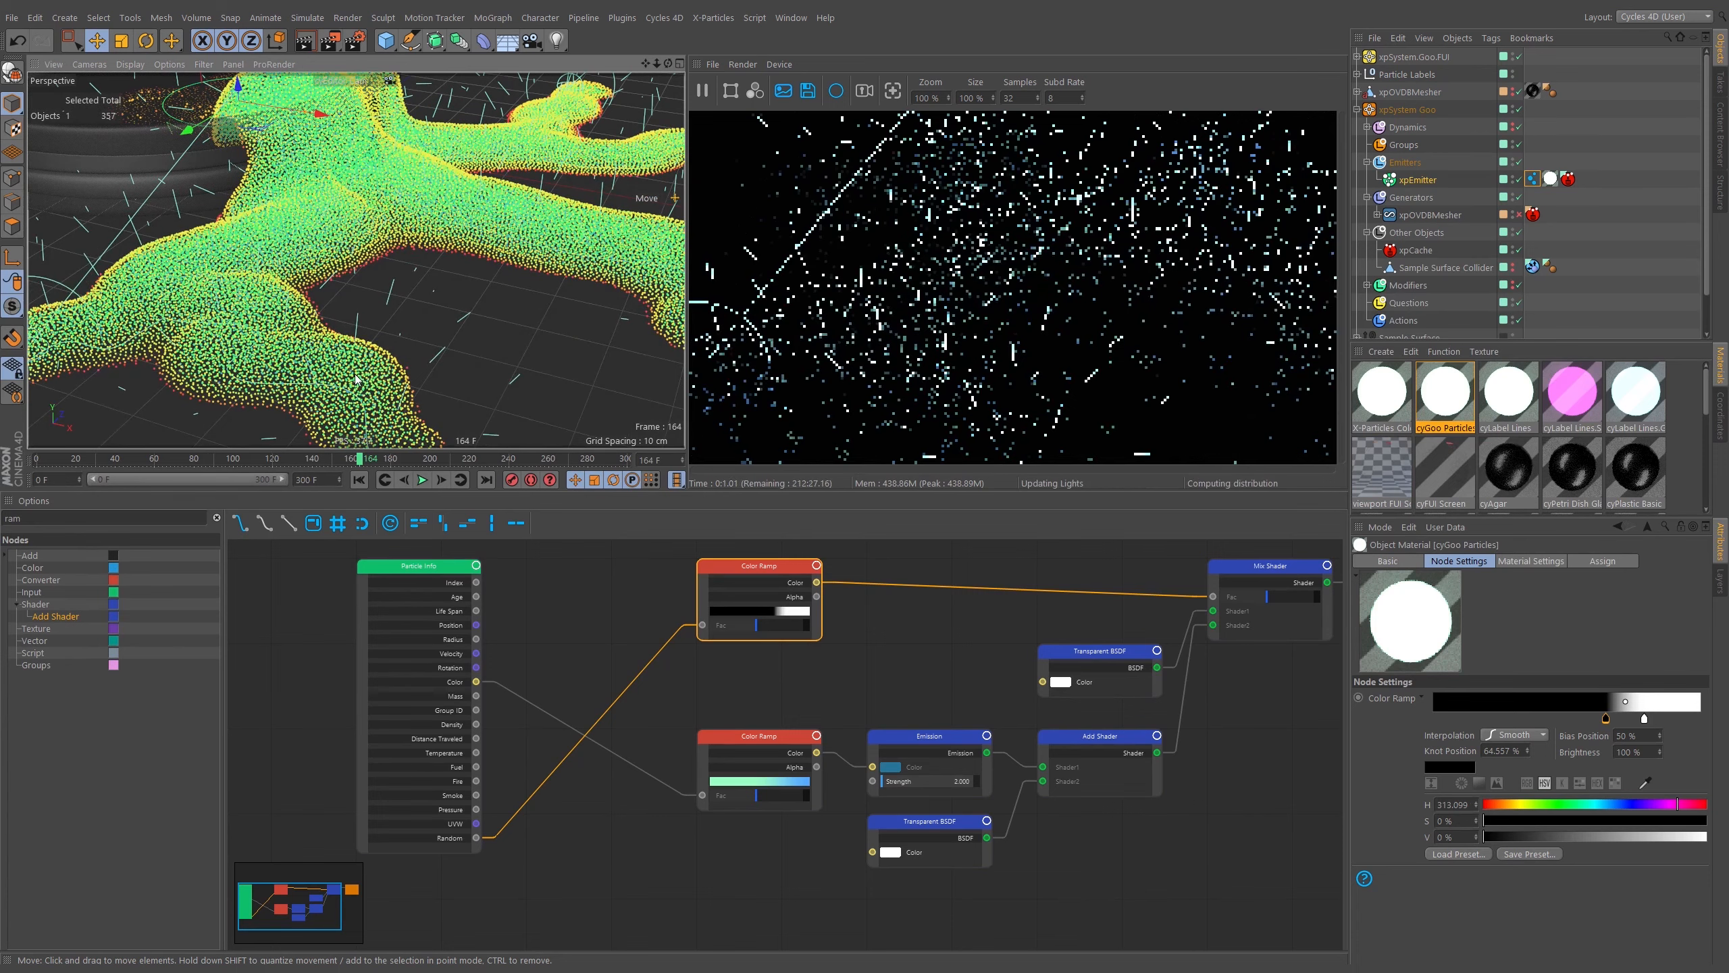
scroll(354, 377, "down", 5)
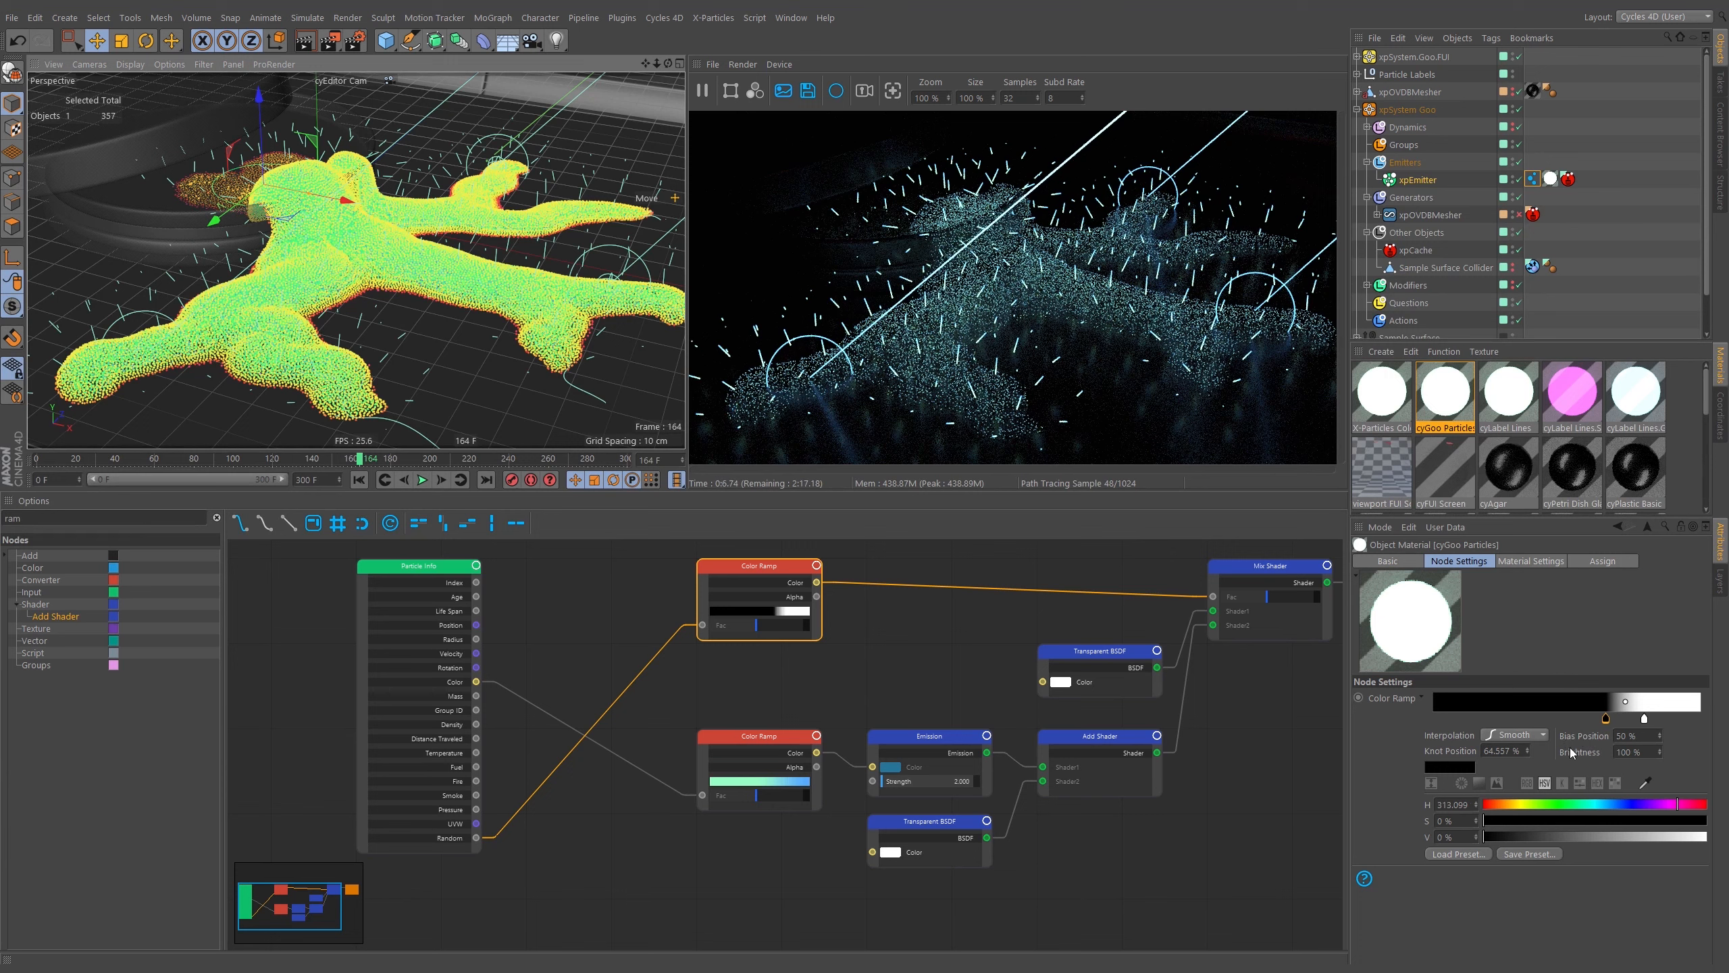
mouse_move(1644, 718)
left_mouse_down()
mouse_move(1700, 718)
mouse_move(1654, 718)
mouse_move(1677, 719)
left_mouse_up()
left_click(1605, 718)
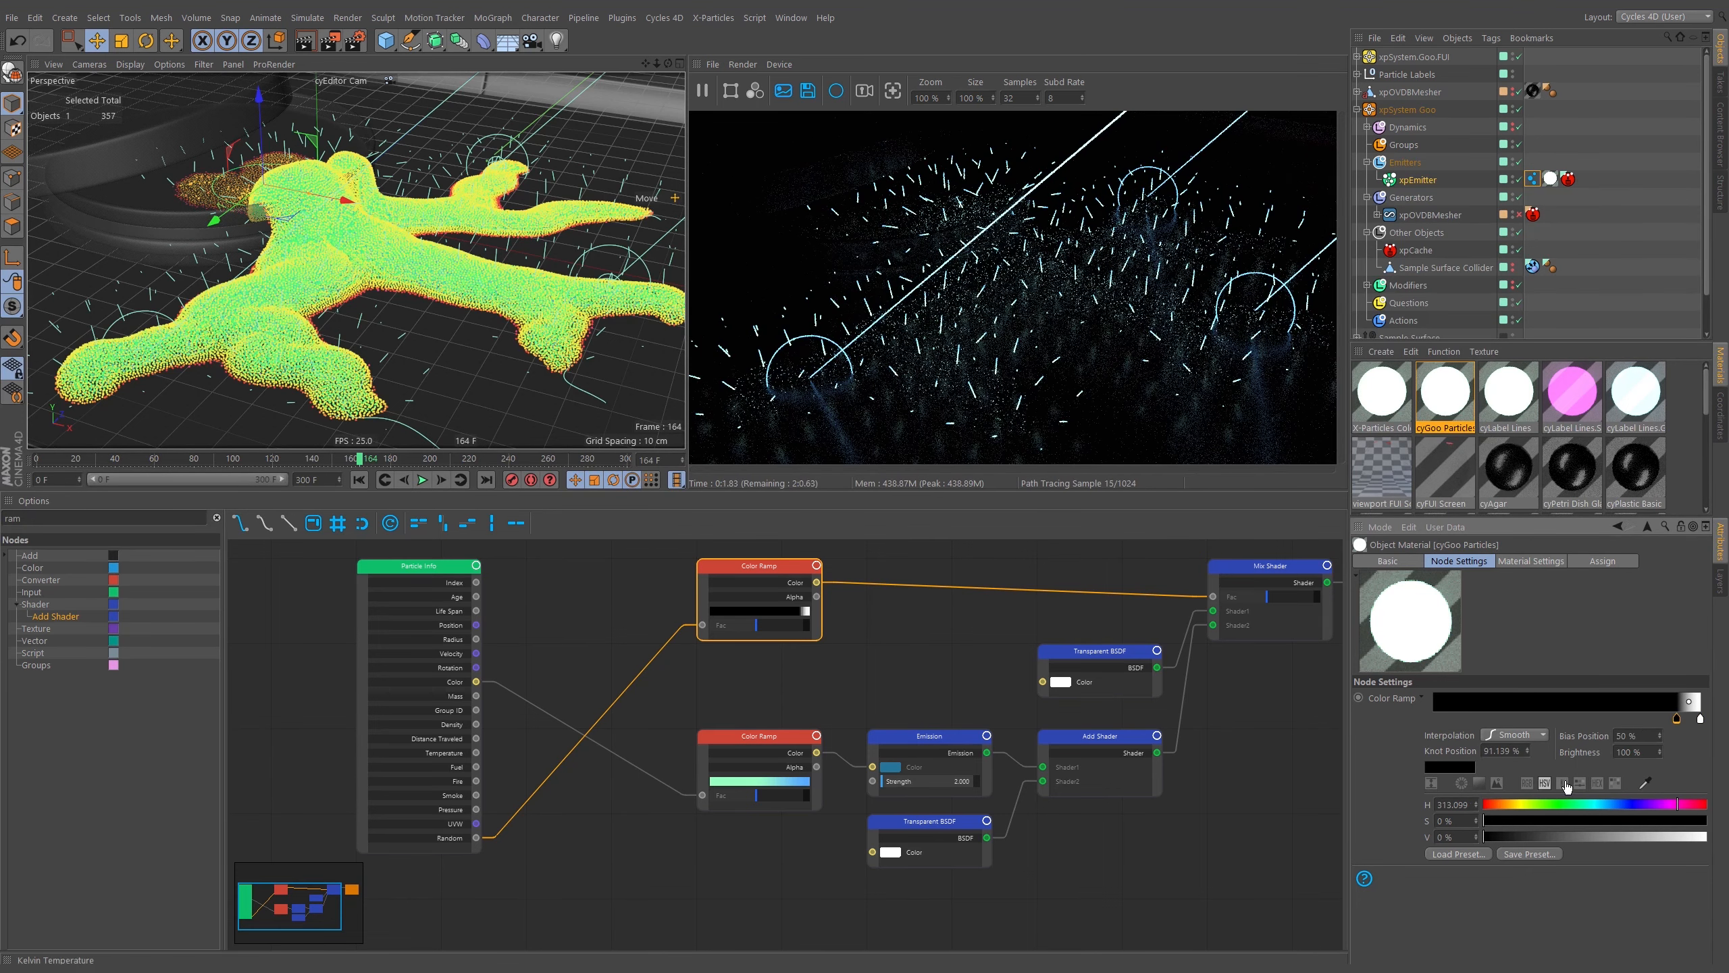
Inspect the Cycles 4D Instance tag settings on xpEmitter.
left_click(1533, 179)
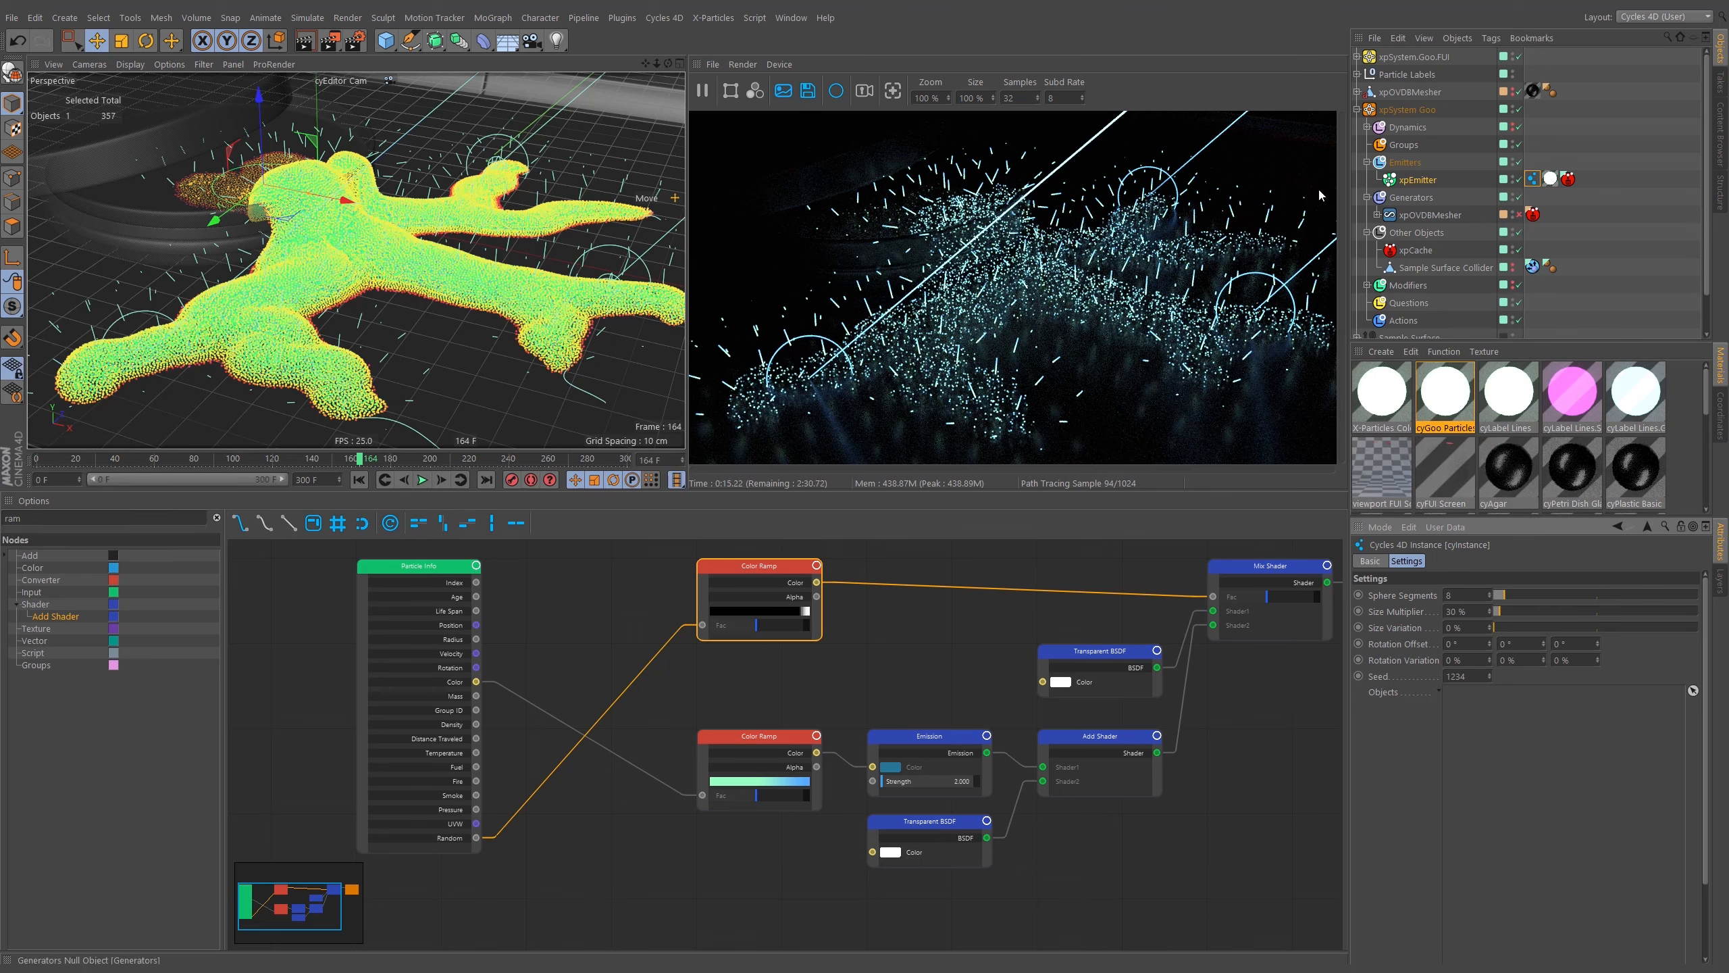
scroll(376, 366, "up", 8)
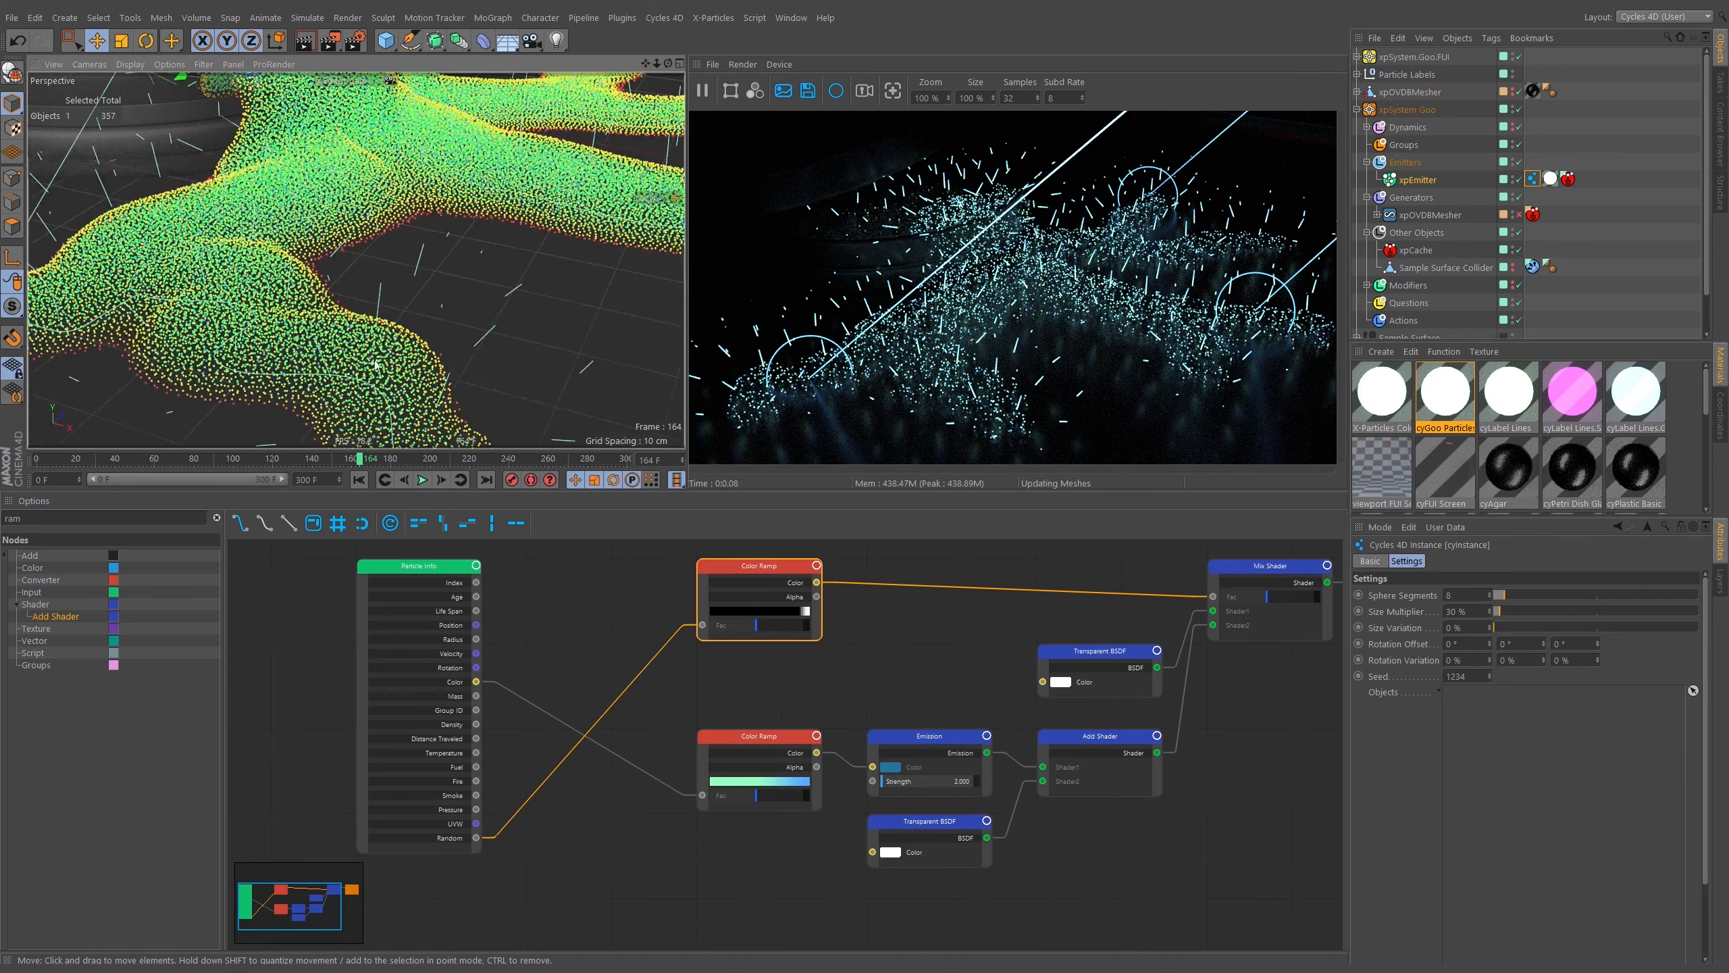
scroll(371, 371, "down", 10)
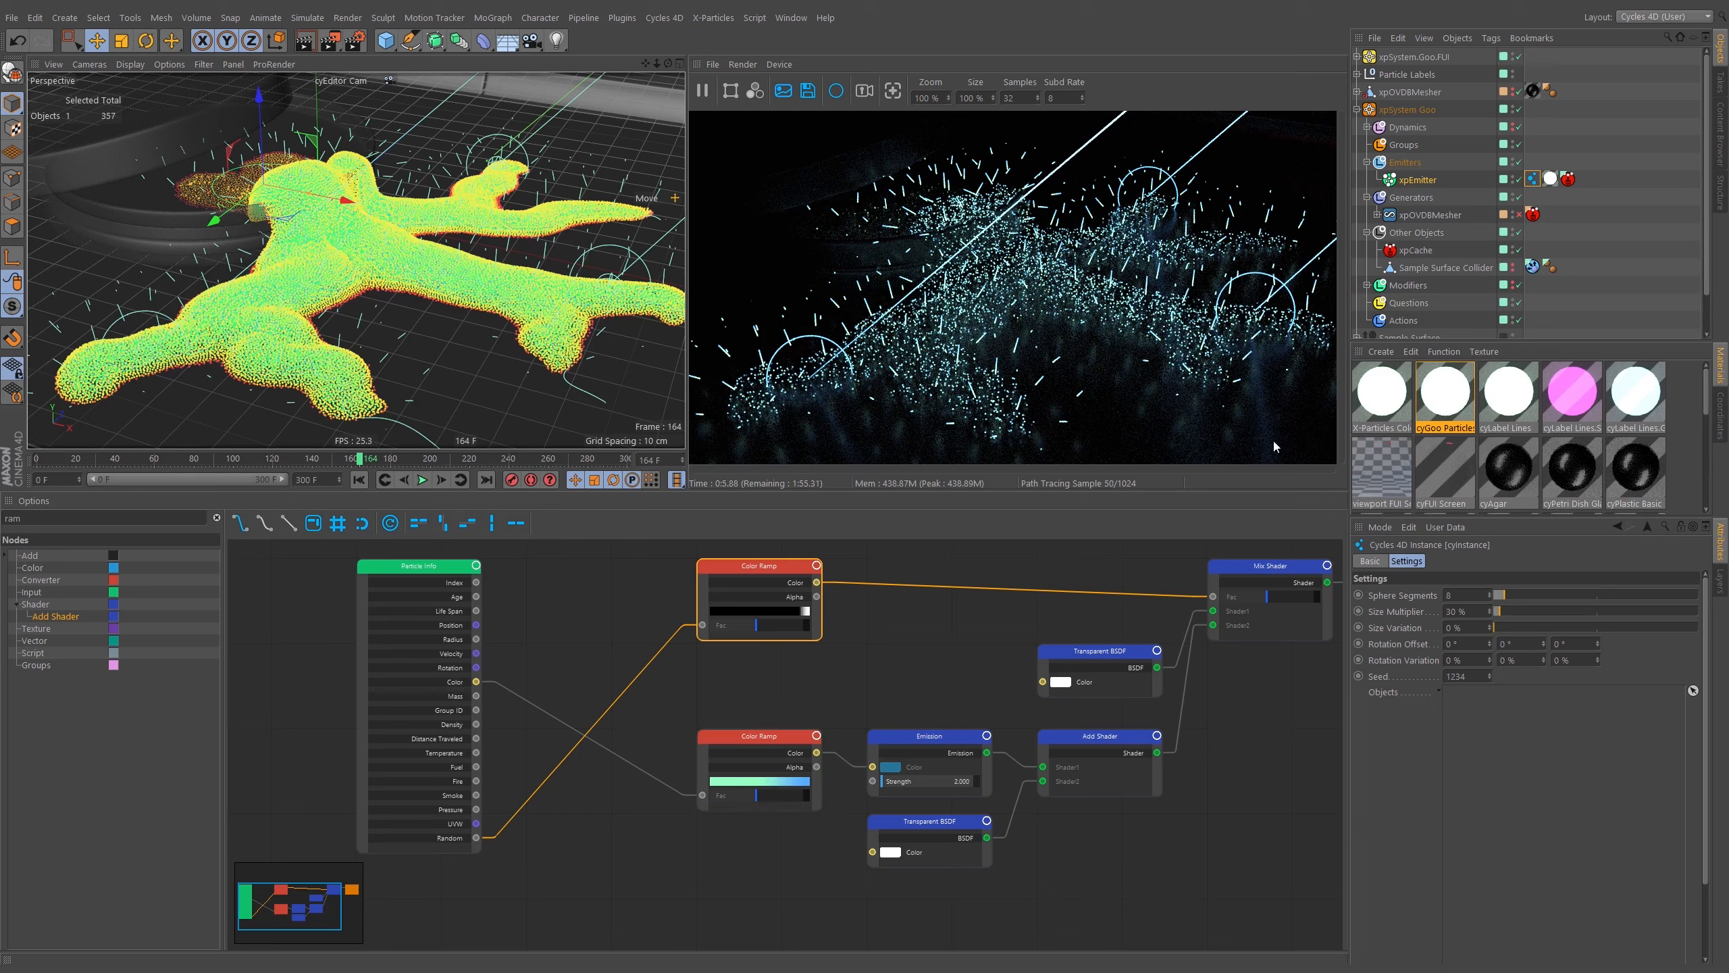
Collapse the xpSystem Goo group and switch the viewport to cyMain Shot Cam.
left_click(1357, 110)
left_click(375, 81)
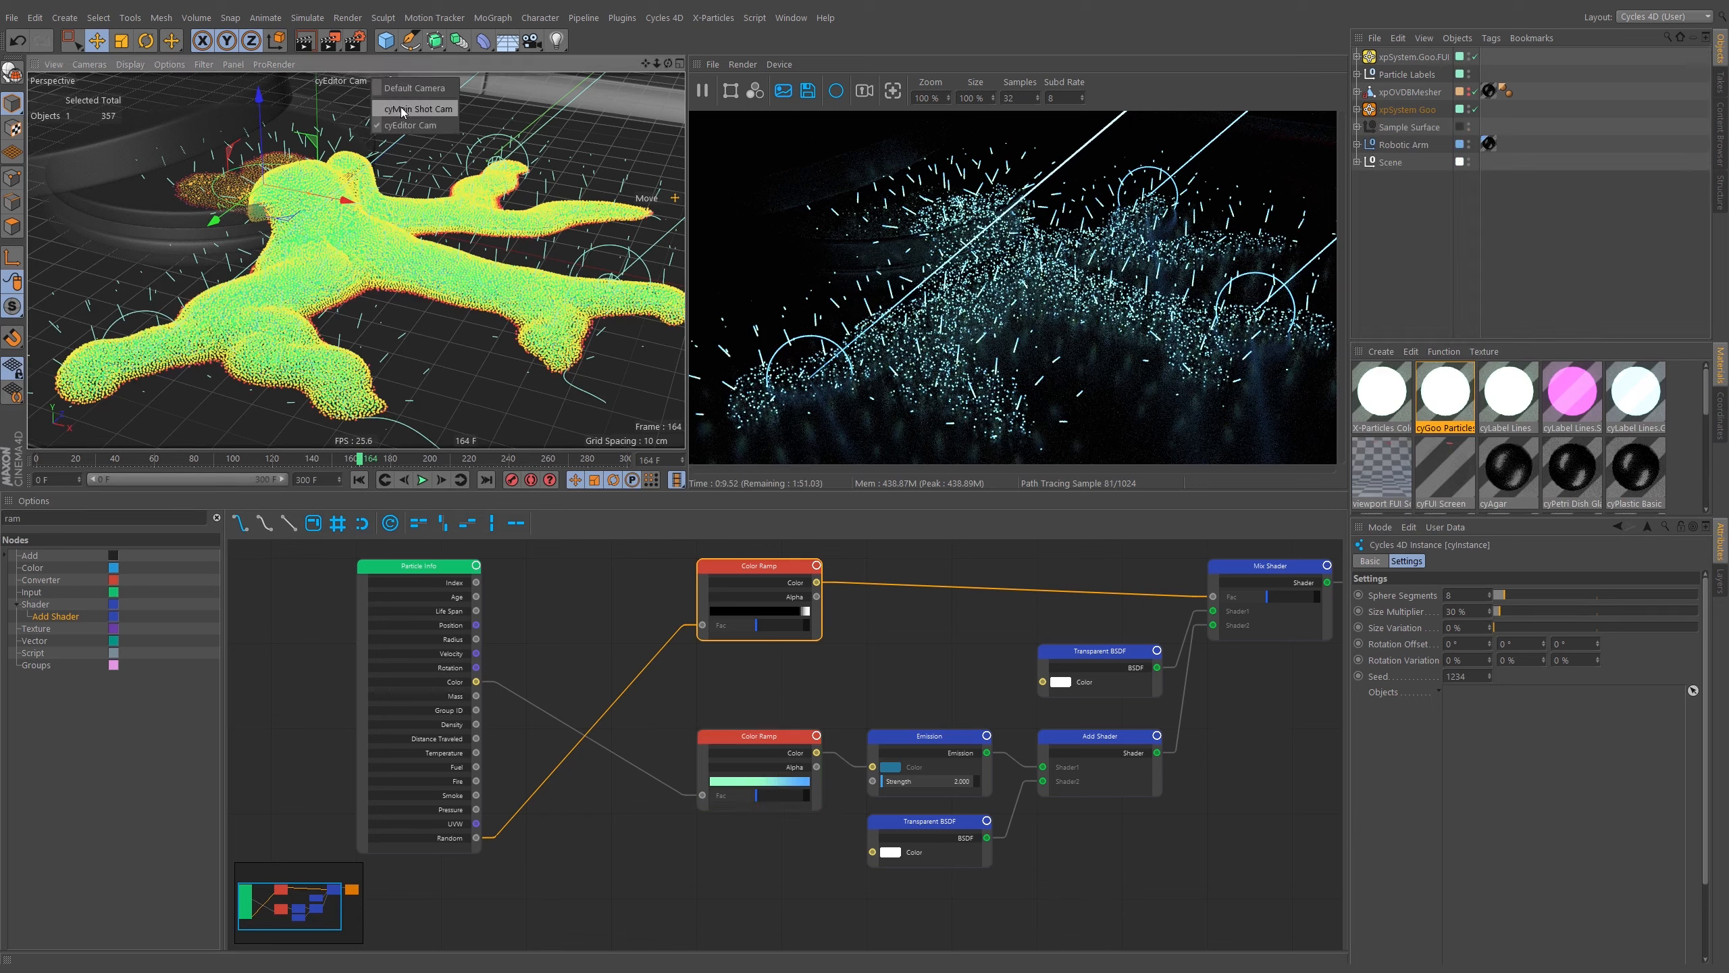
left_click(404, 110)
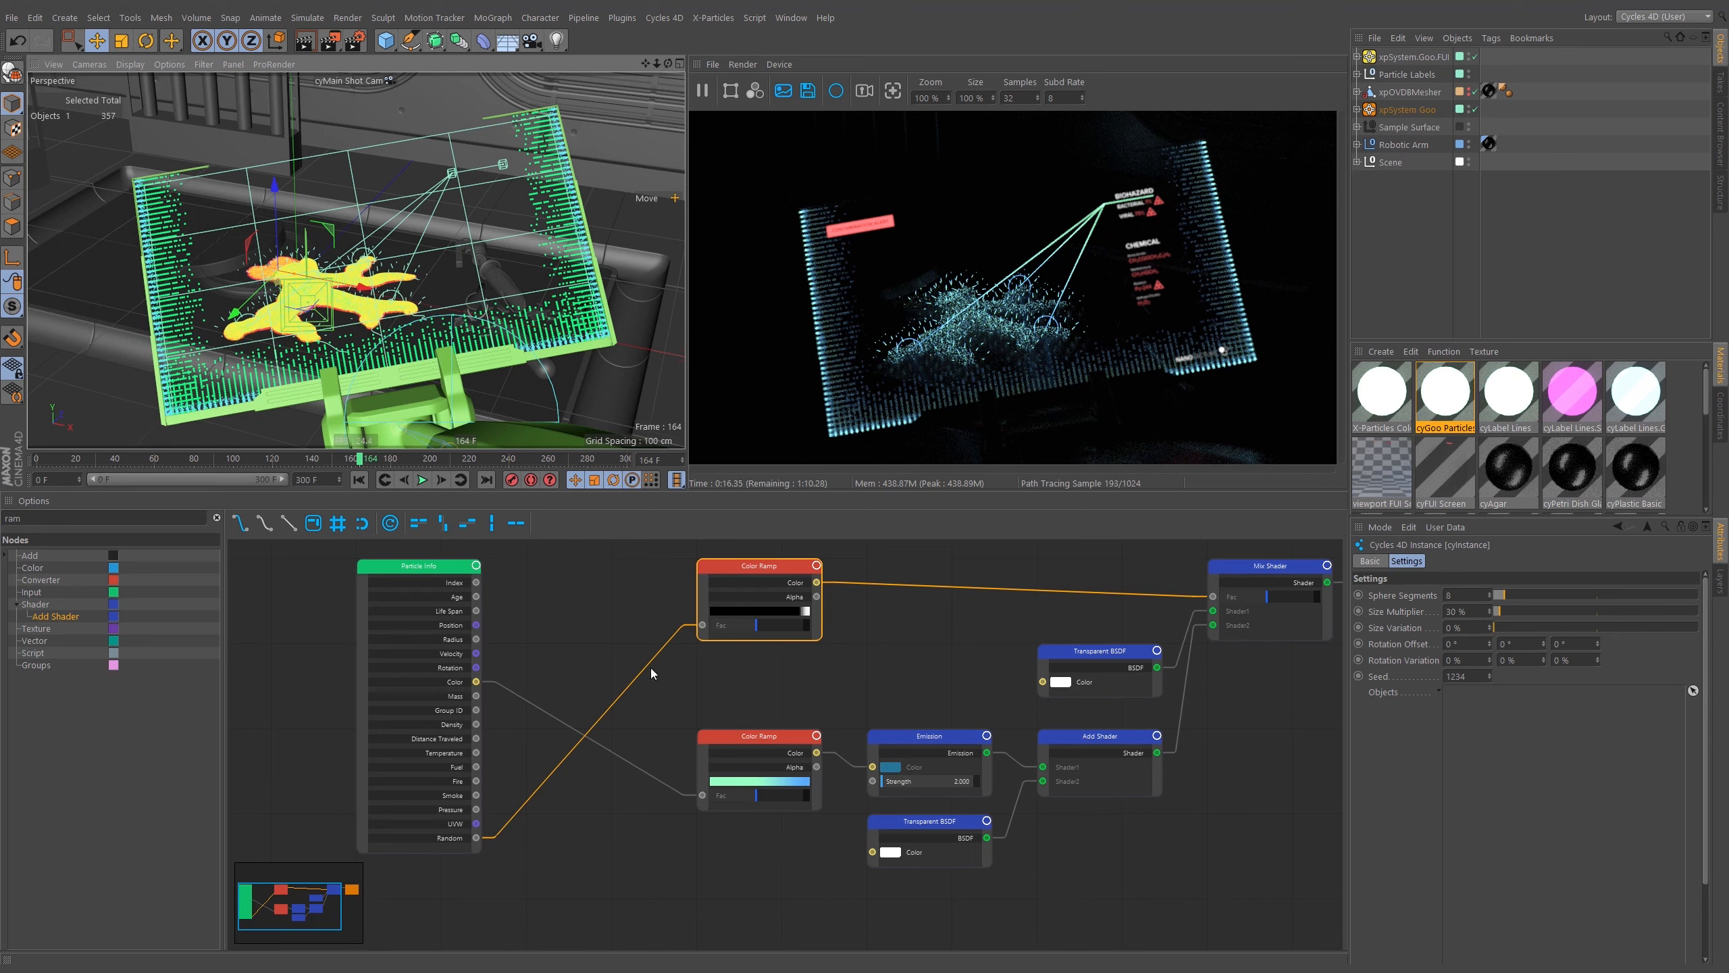
Set the upper Color Ramp's white knot position to 95%.
left_click(1065, 632)
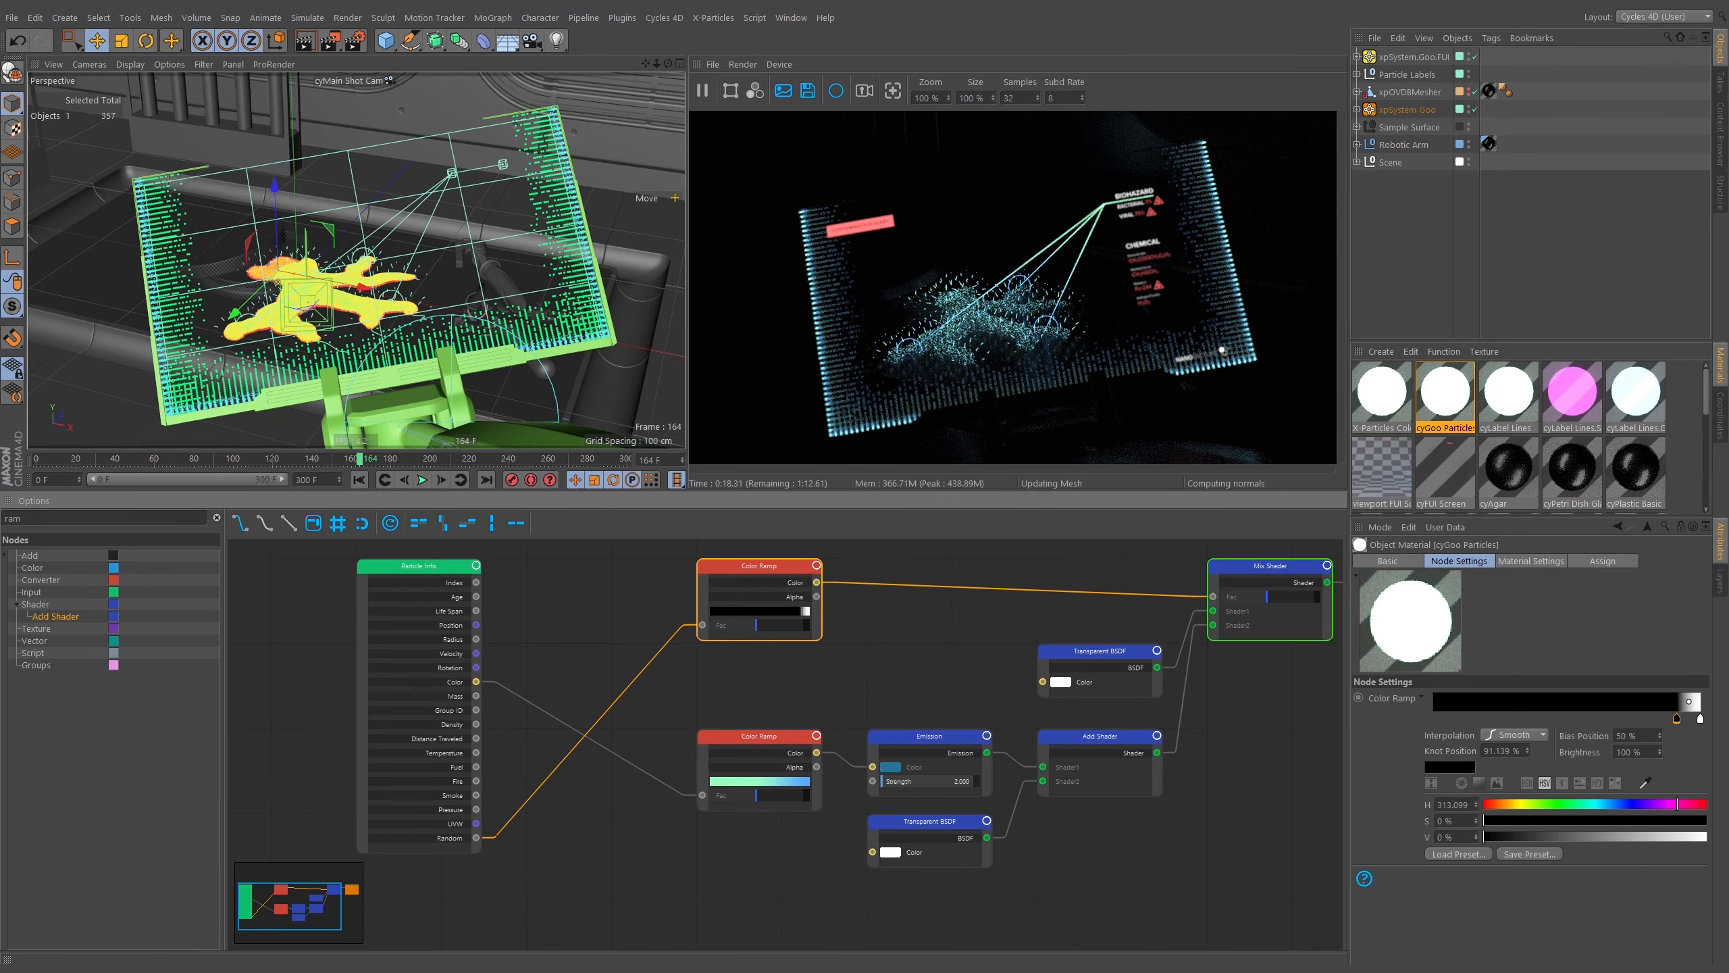
left_click(1677, 718)
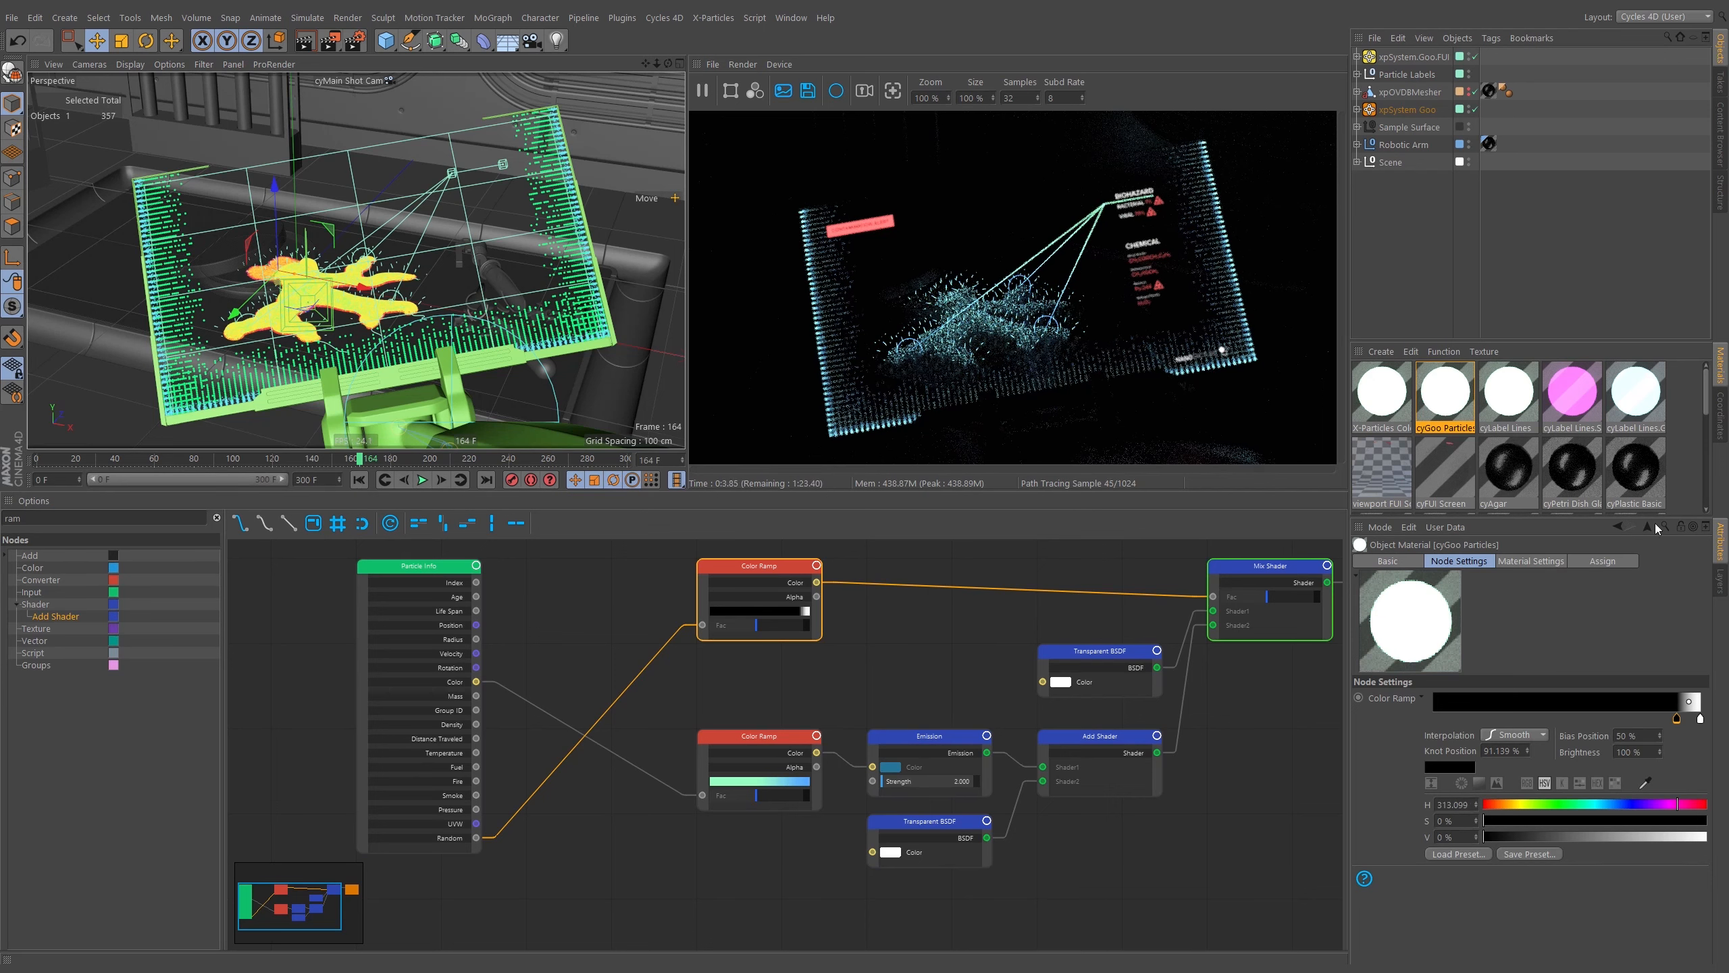
left_click_drag(1676, 719, 1680, 719)
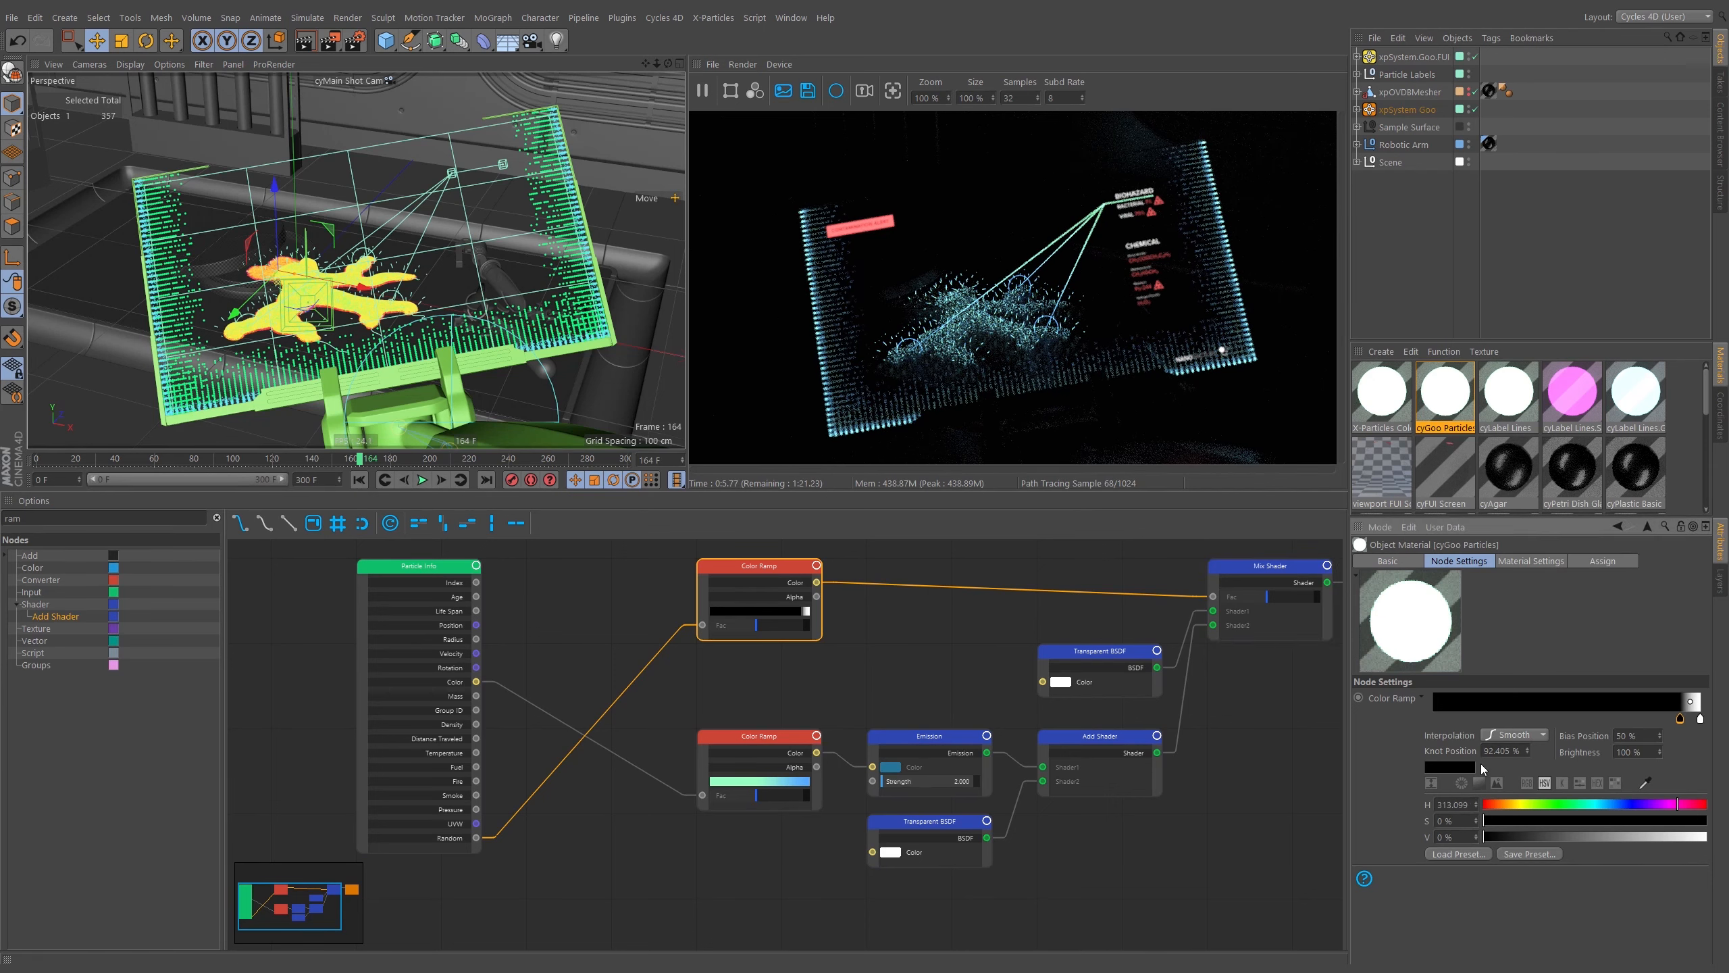
double_click(1500, 751)
type("95")
key("Return")
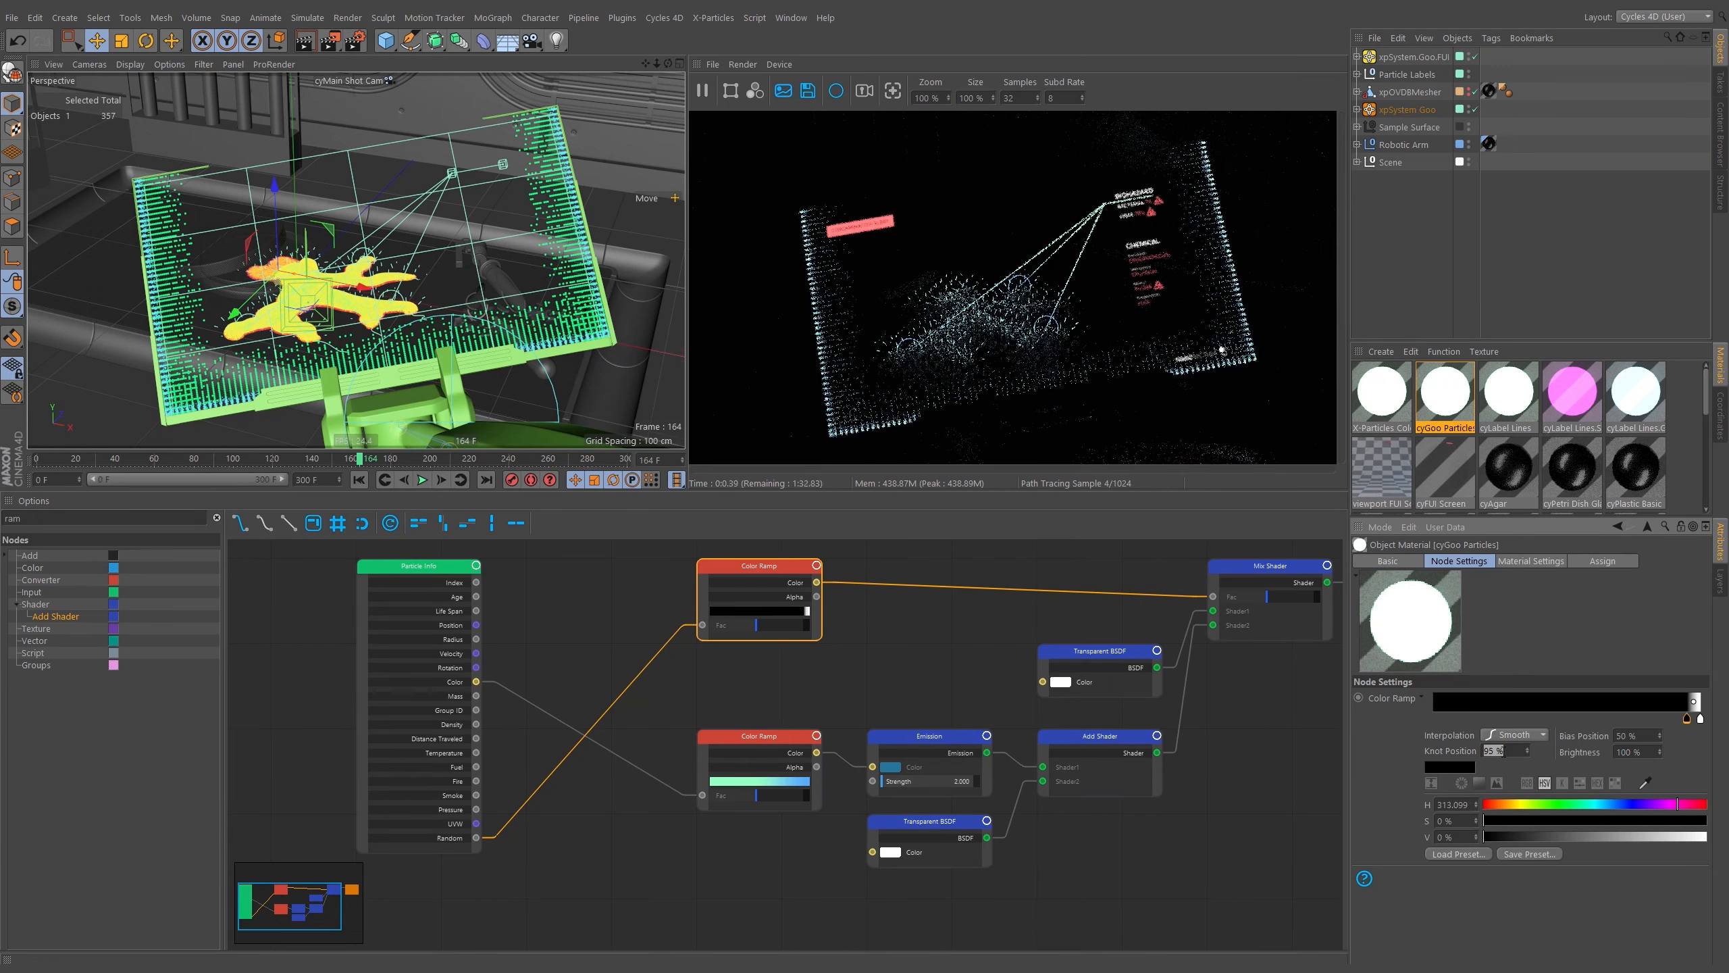
Set the Emission node's Strength to 4 and select the xpSystem Goo object.
left_click(943, 765)
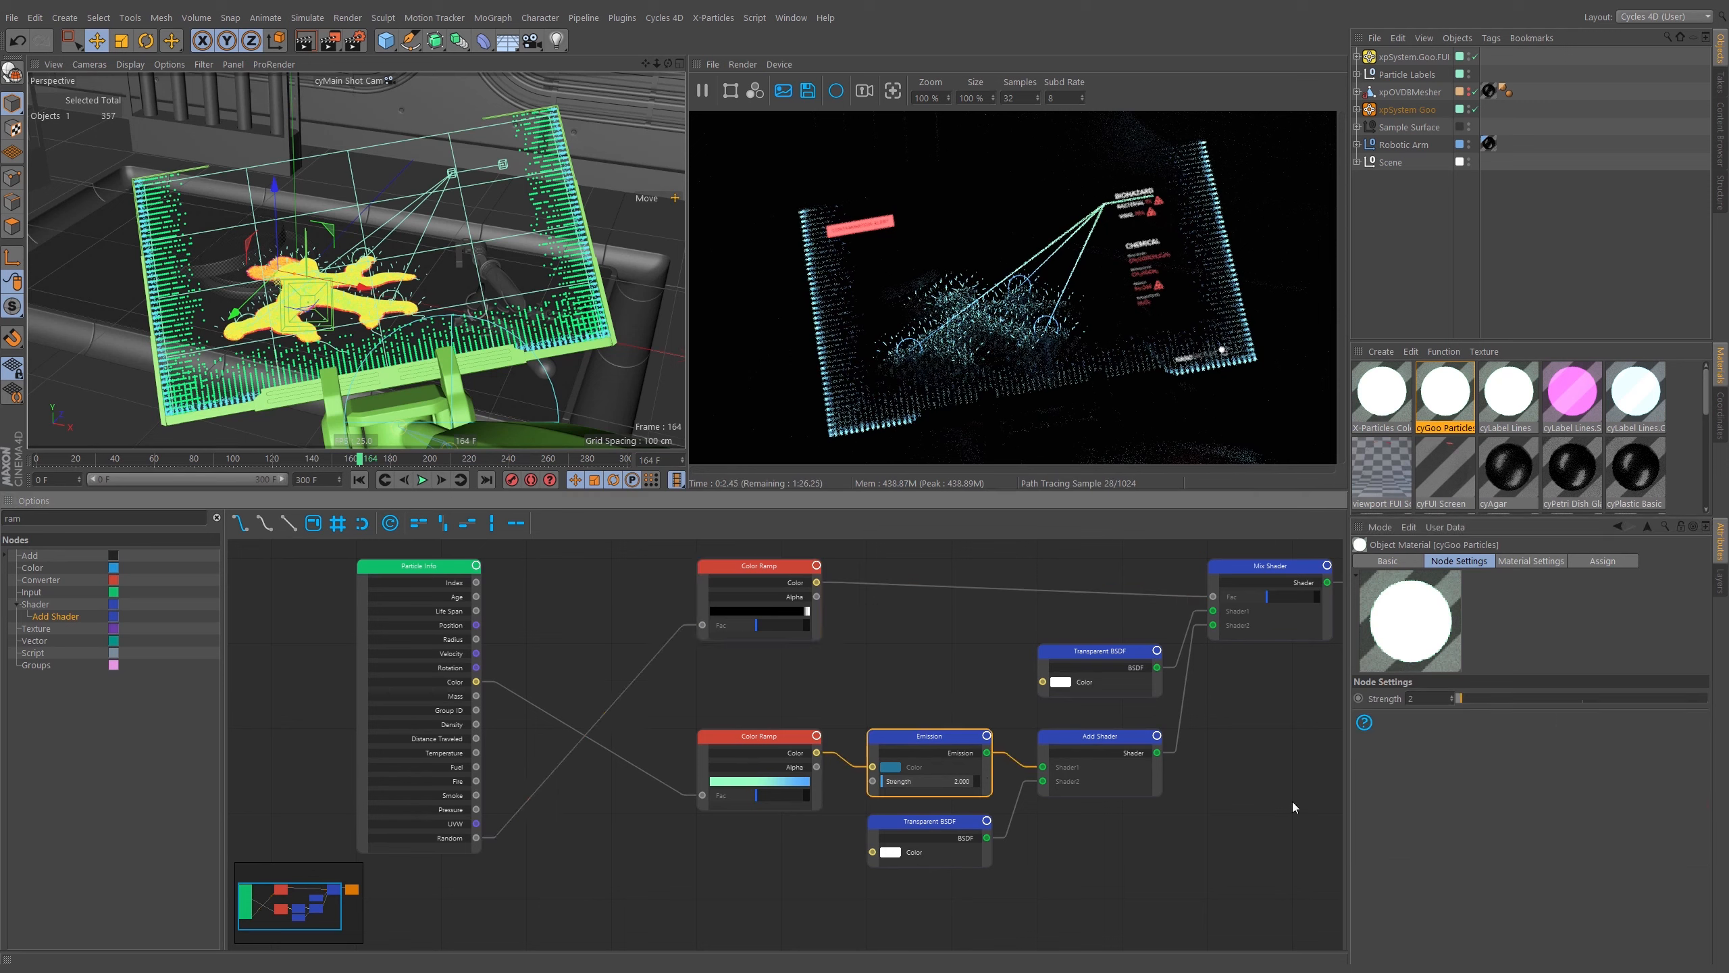
double_click(1424, 699)
type("4")
key("Return")
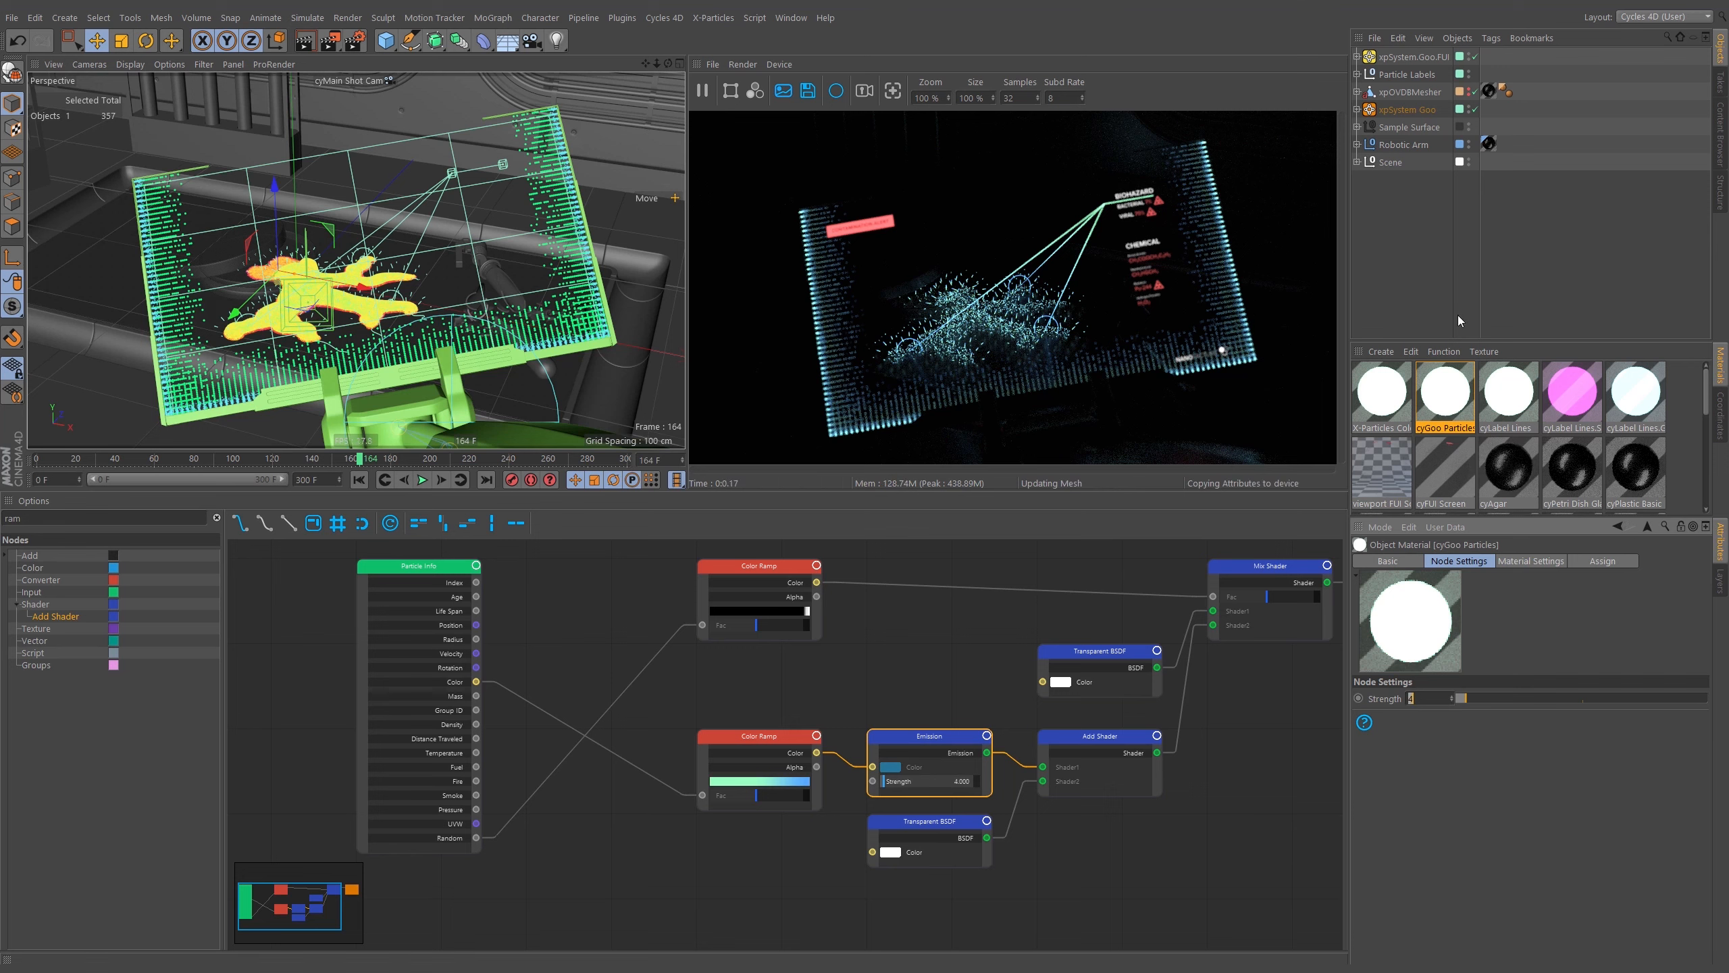
left_click(1398, 104)
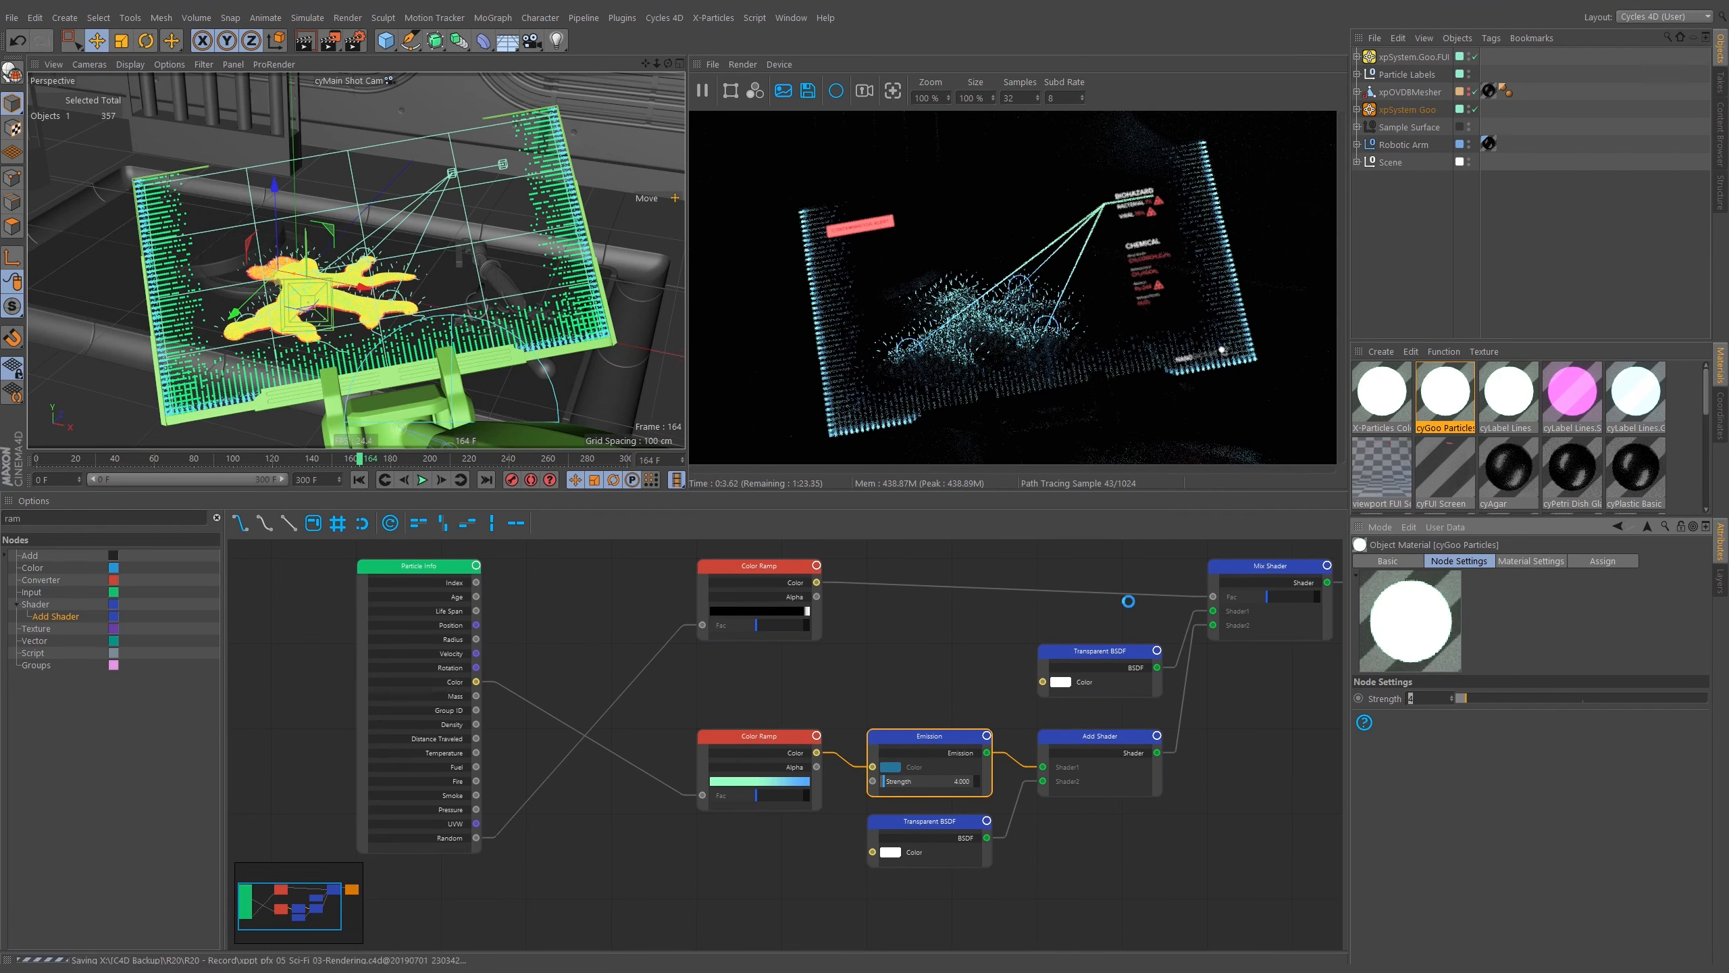
Open the X-Particles Color material's node graph, then bring up the Layer and Take managers.
left_click(1491, 477)
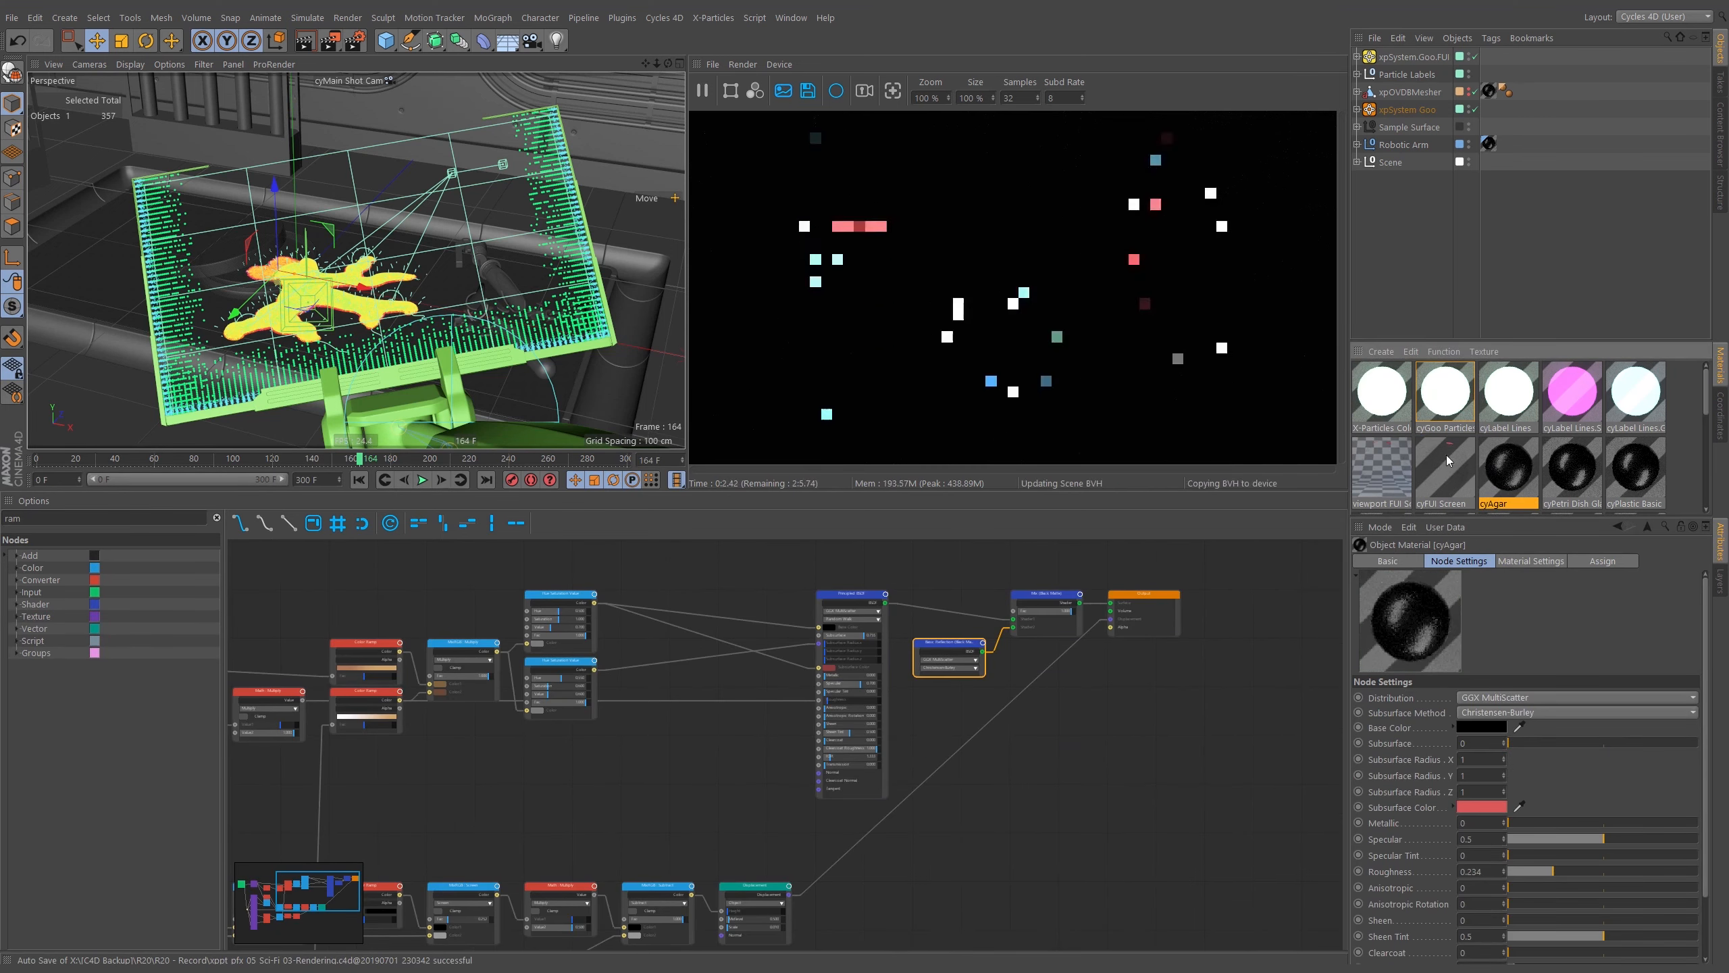
left_click(1382, 394)
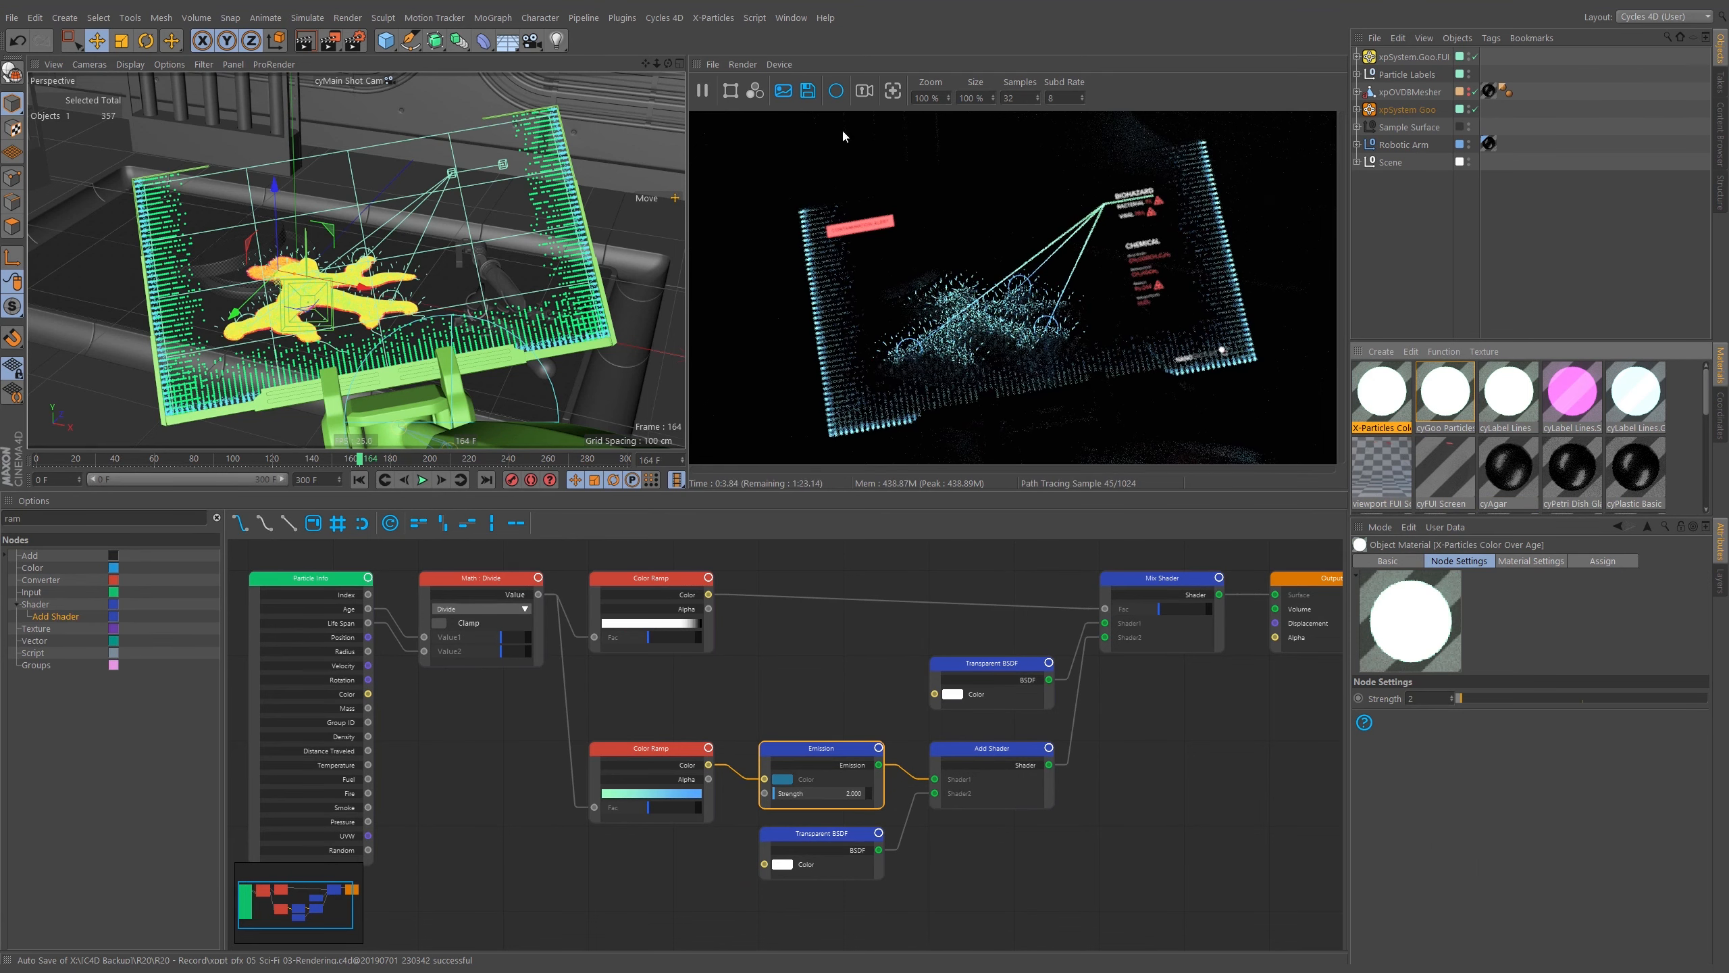
left_click(1719, 589)
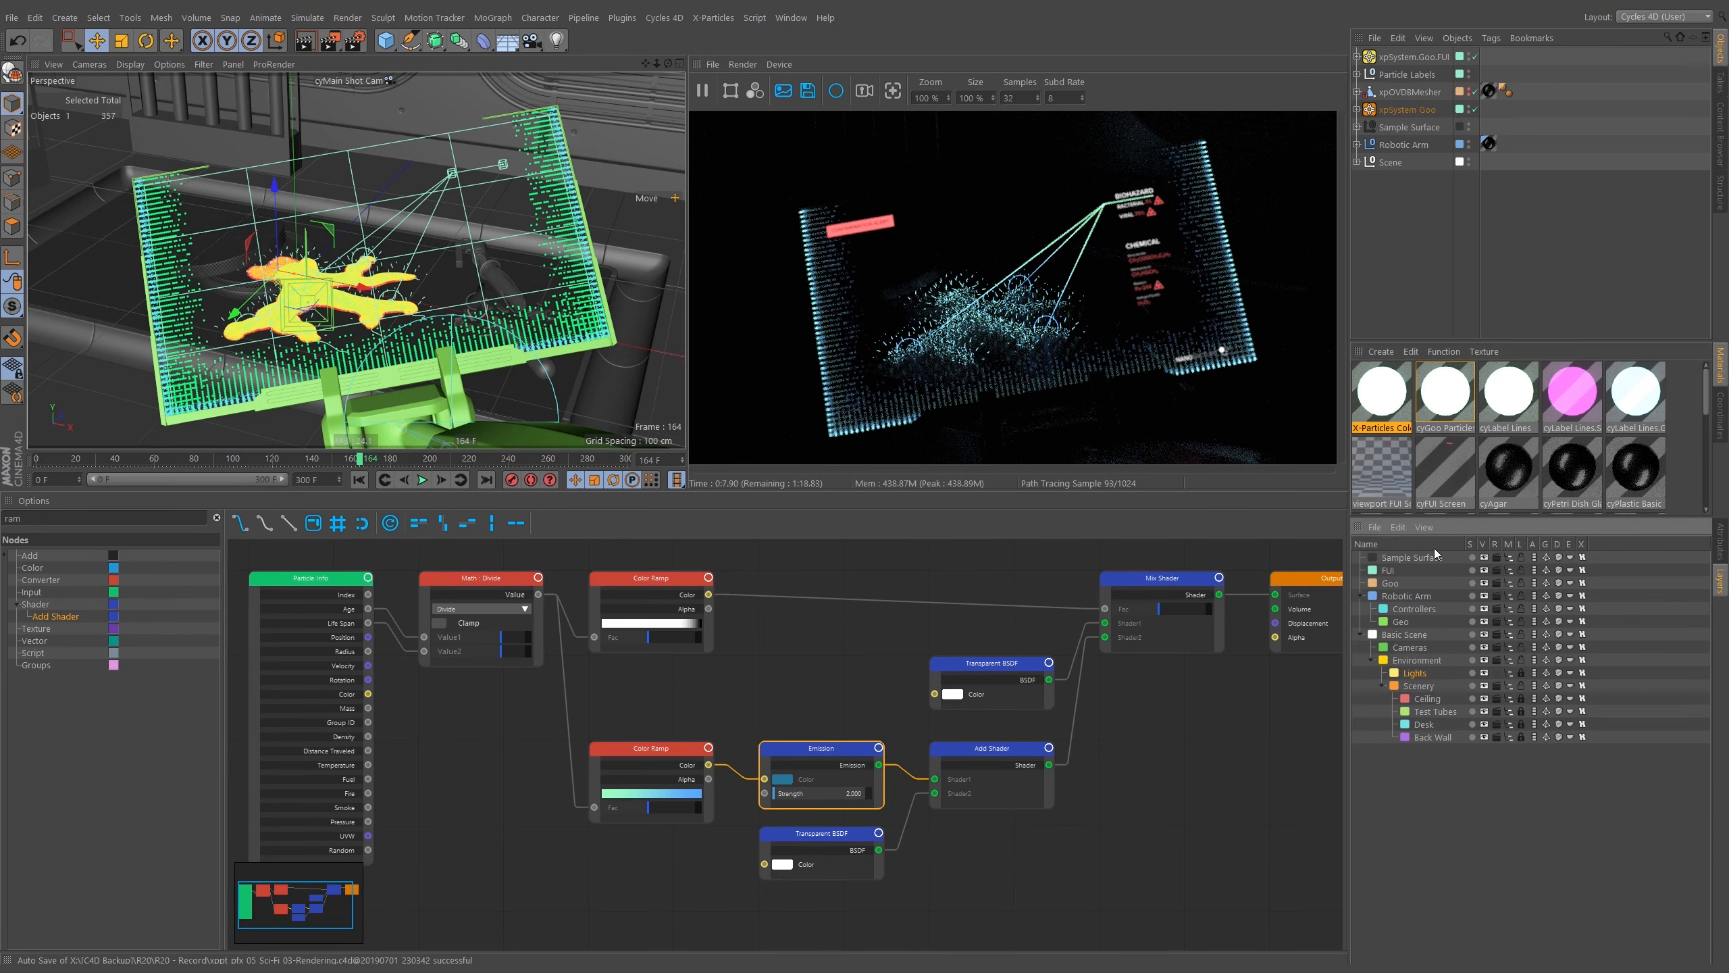
left_click(1719, 81)
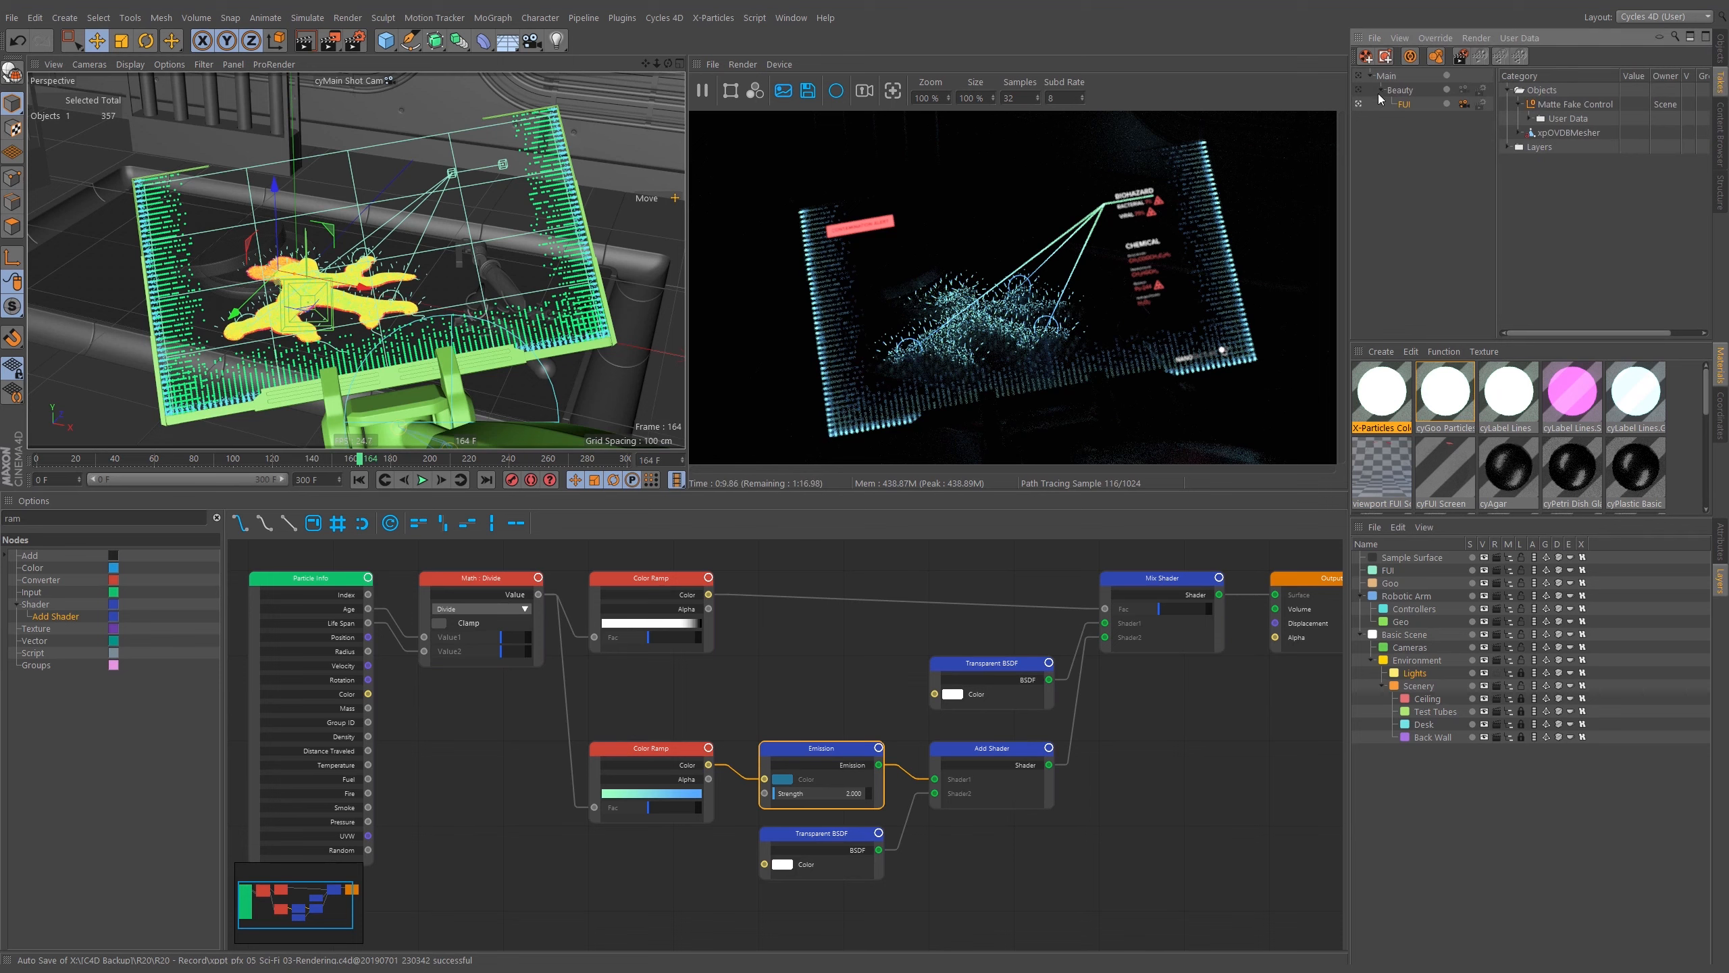
Enable automatic take recording and toggle render and editor visibility of the Ceiling, Test Tubes and Desk layers.
left_click(1411, 57)
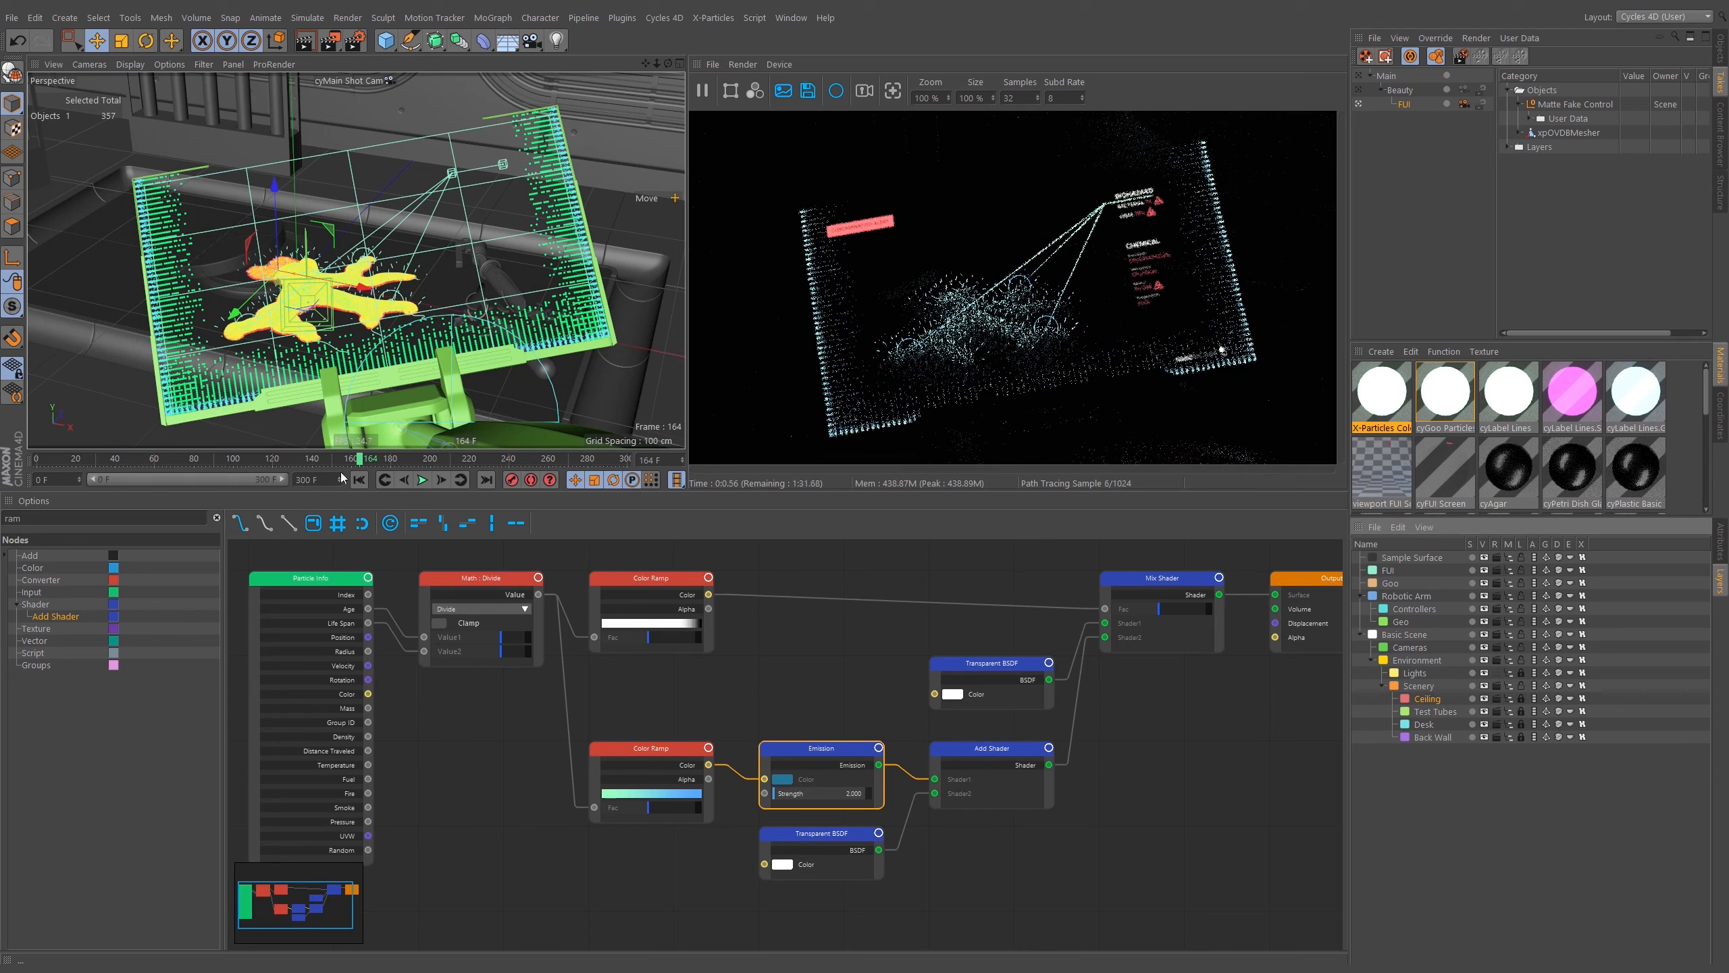
left_click(1496, 699)
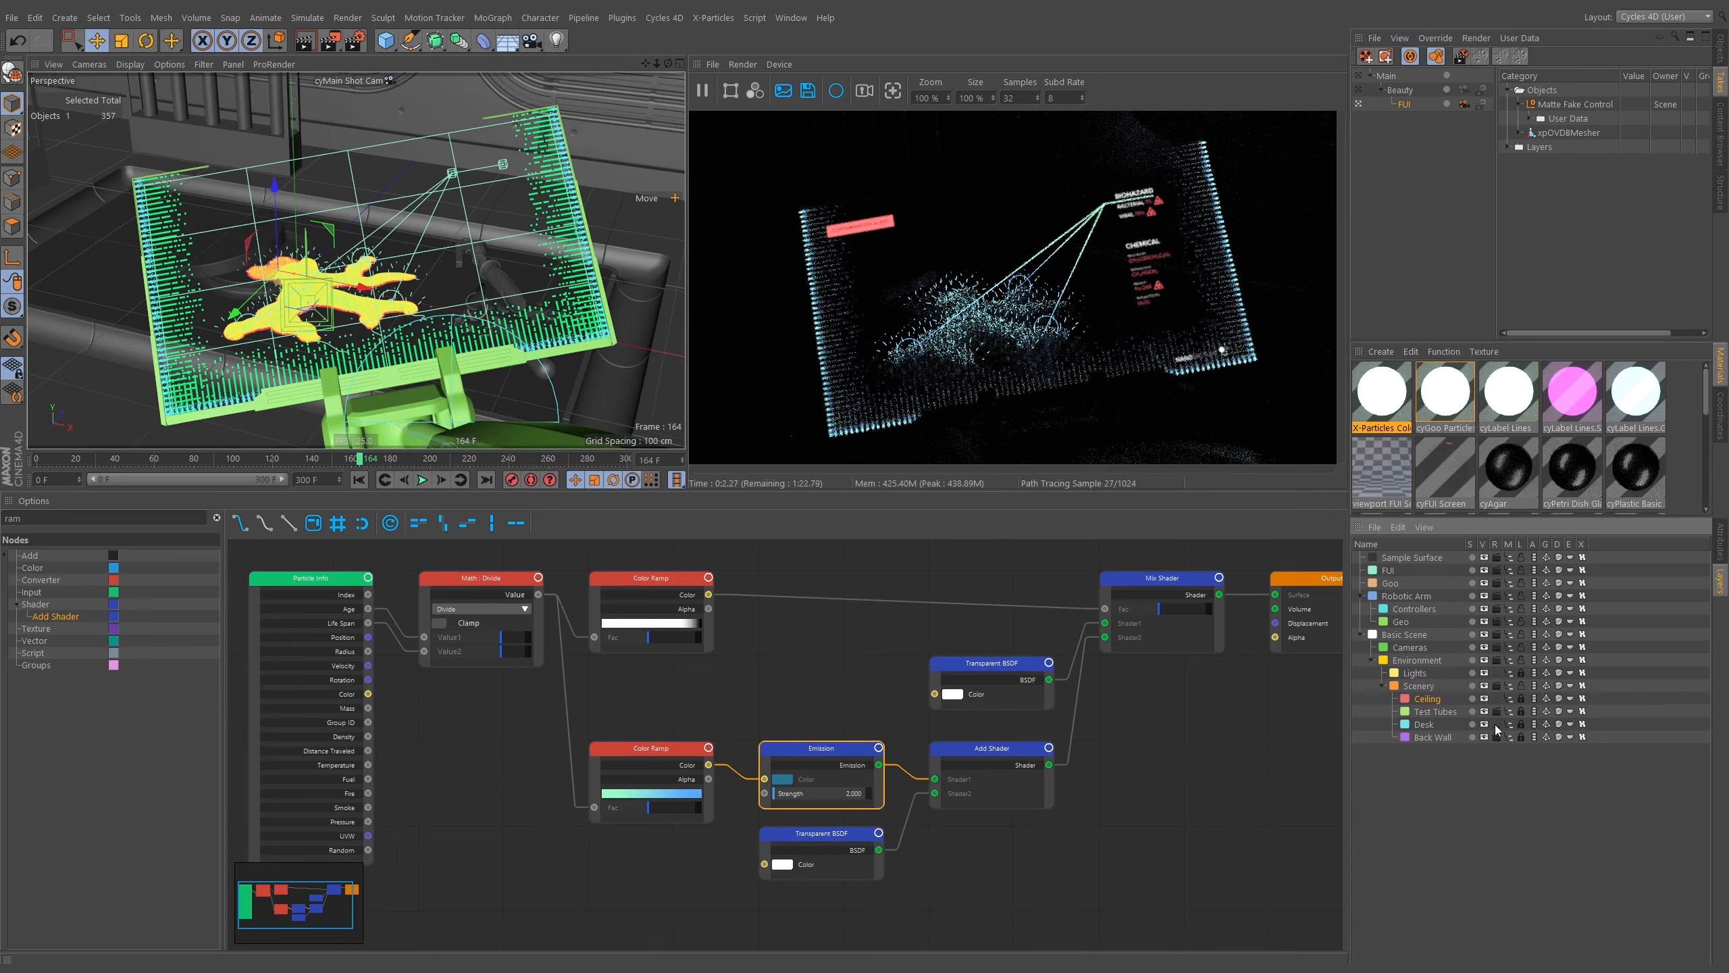
left_click(1497, 711)
left_click(1494, 736)
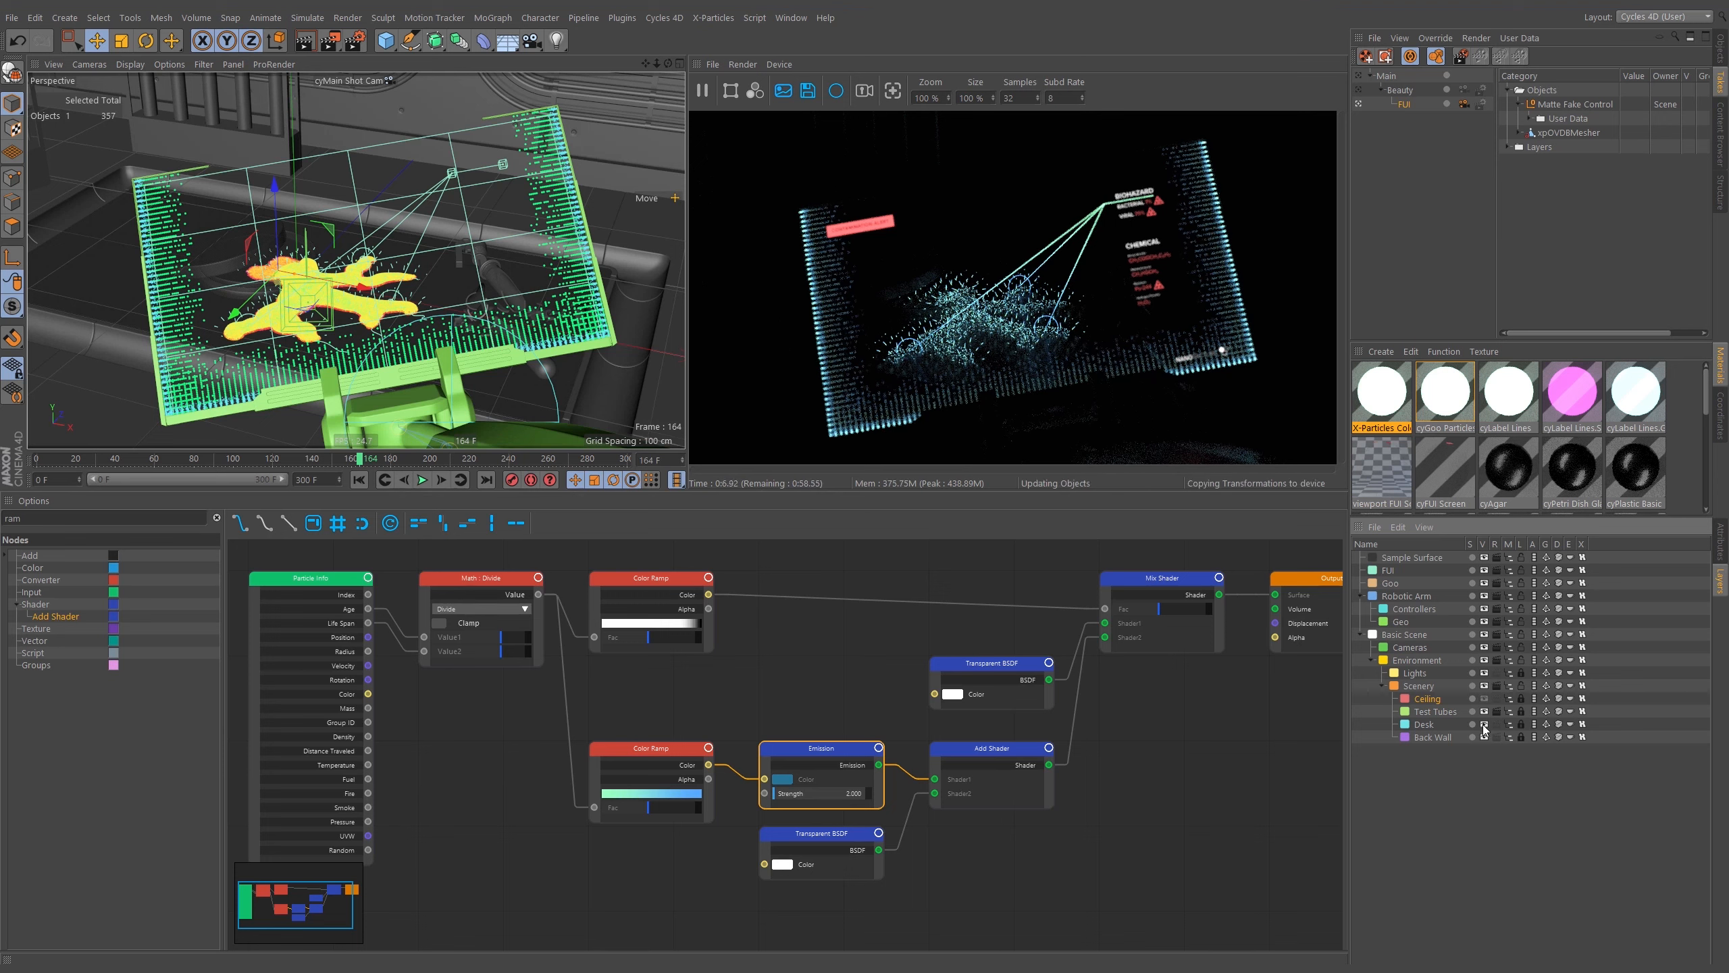
left_click_drag(1485, 699, 1483, 736)
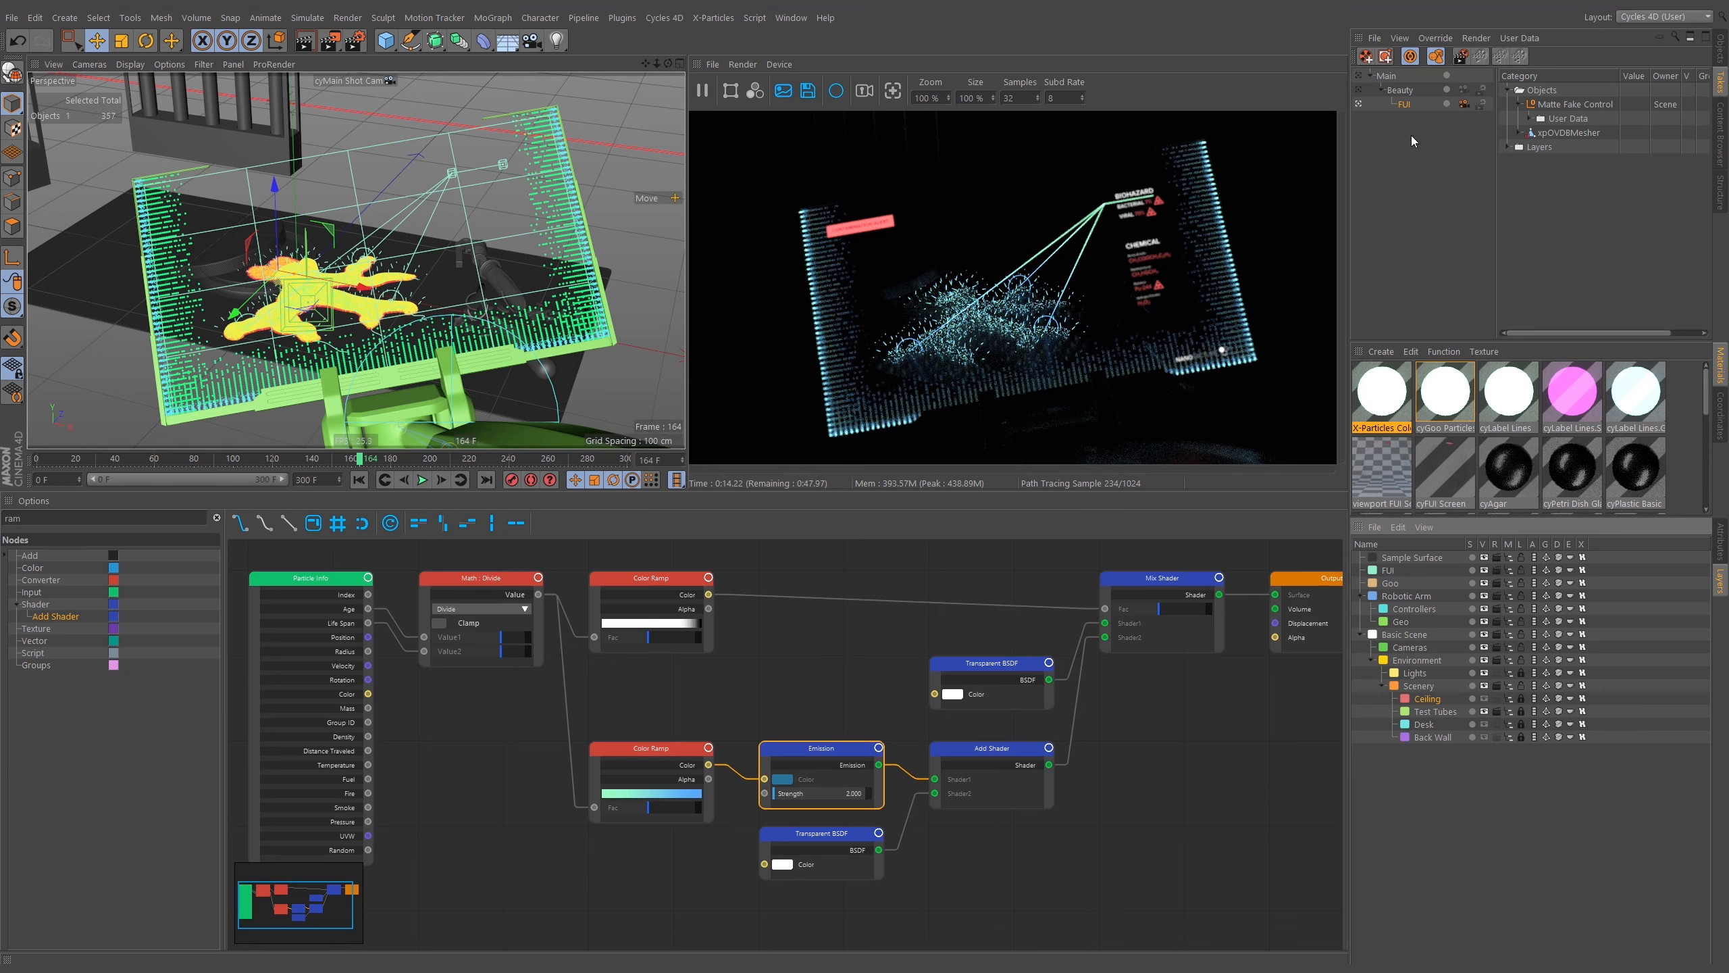
Turn off automatic take recording and toggle the Lock Overrides option in the Take manager.
left_click(1409, 59)
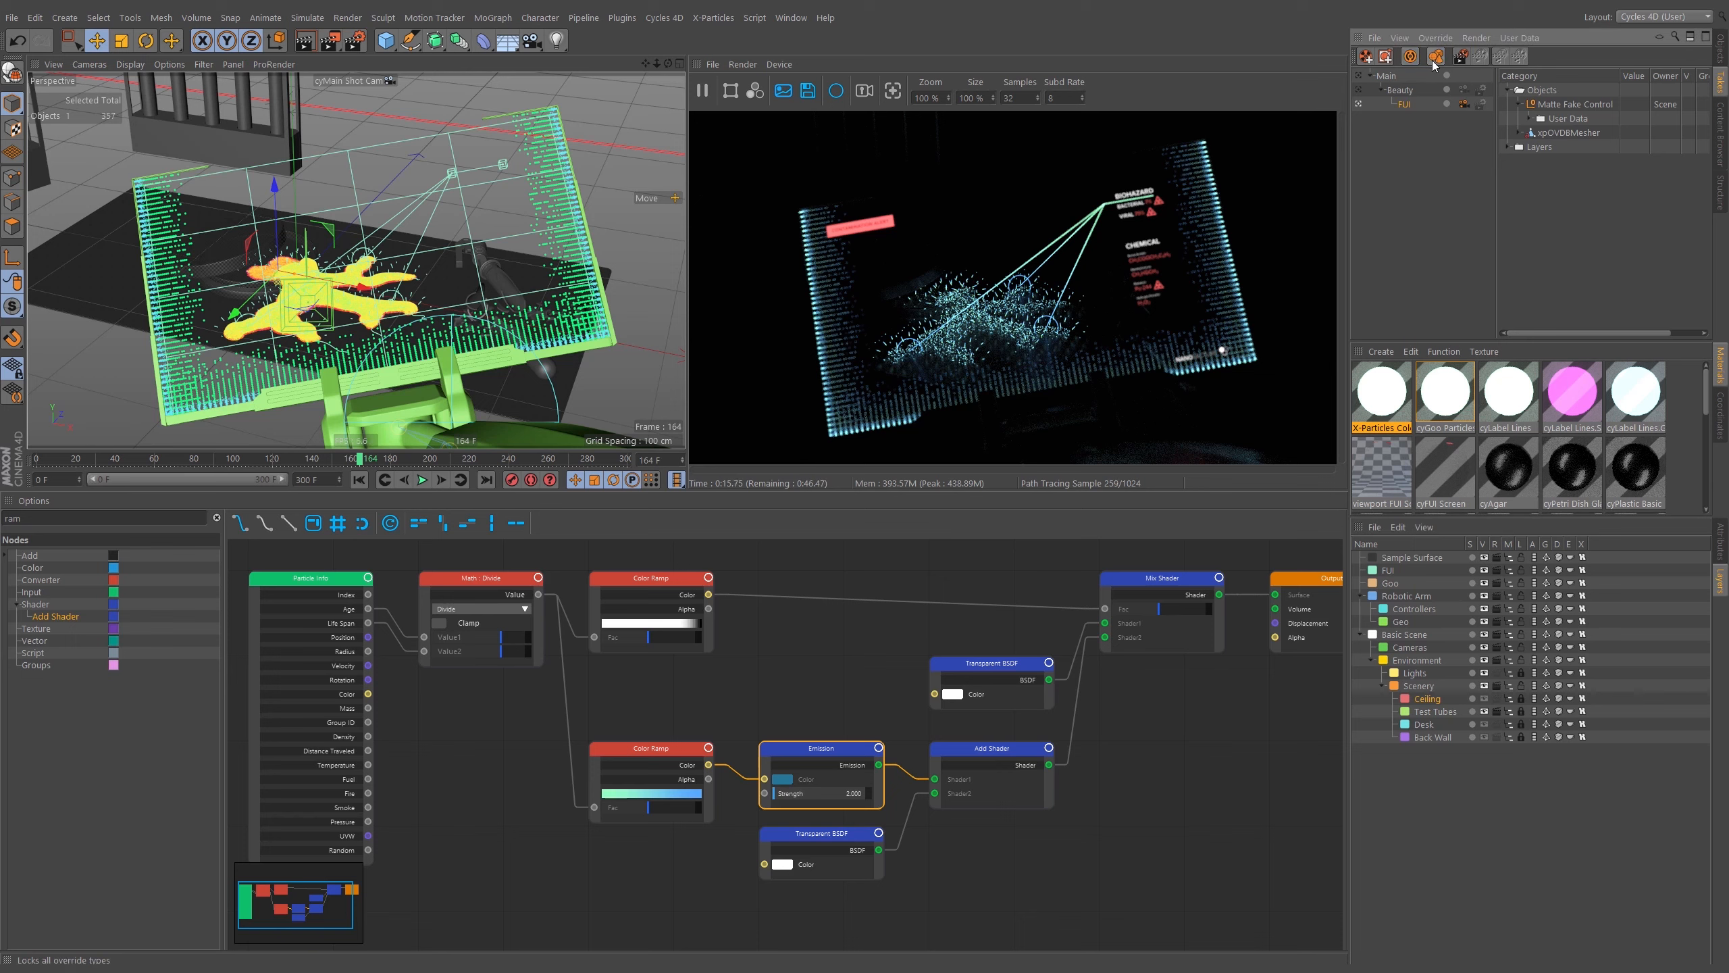
left_click(1431, 62)
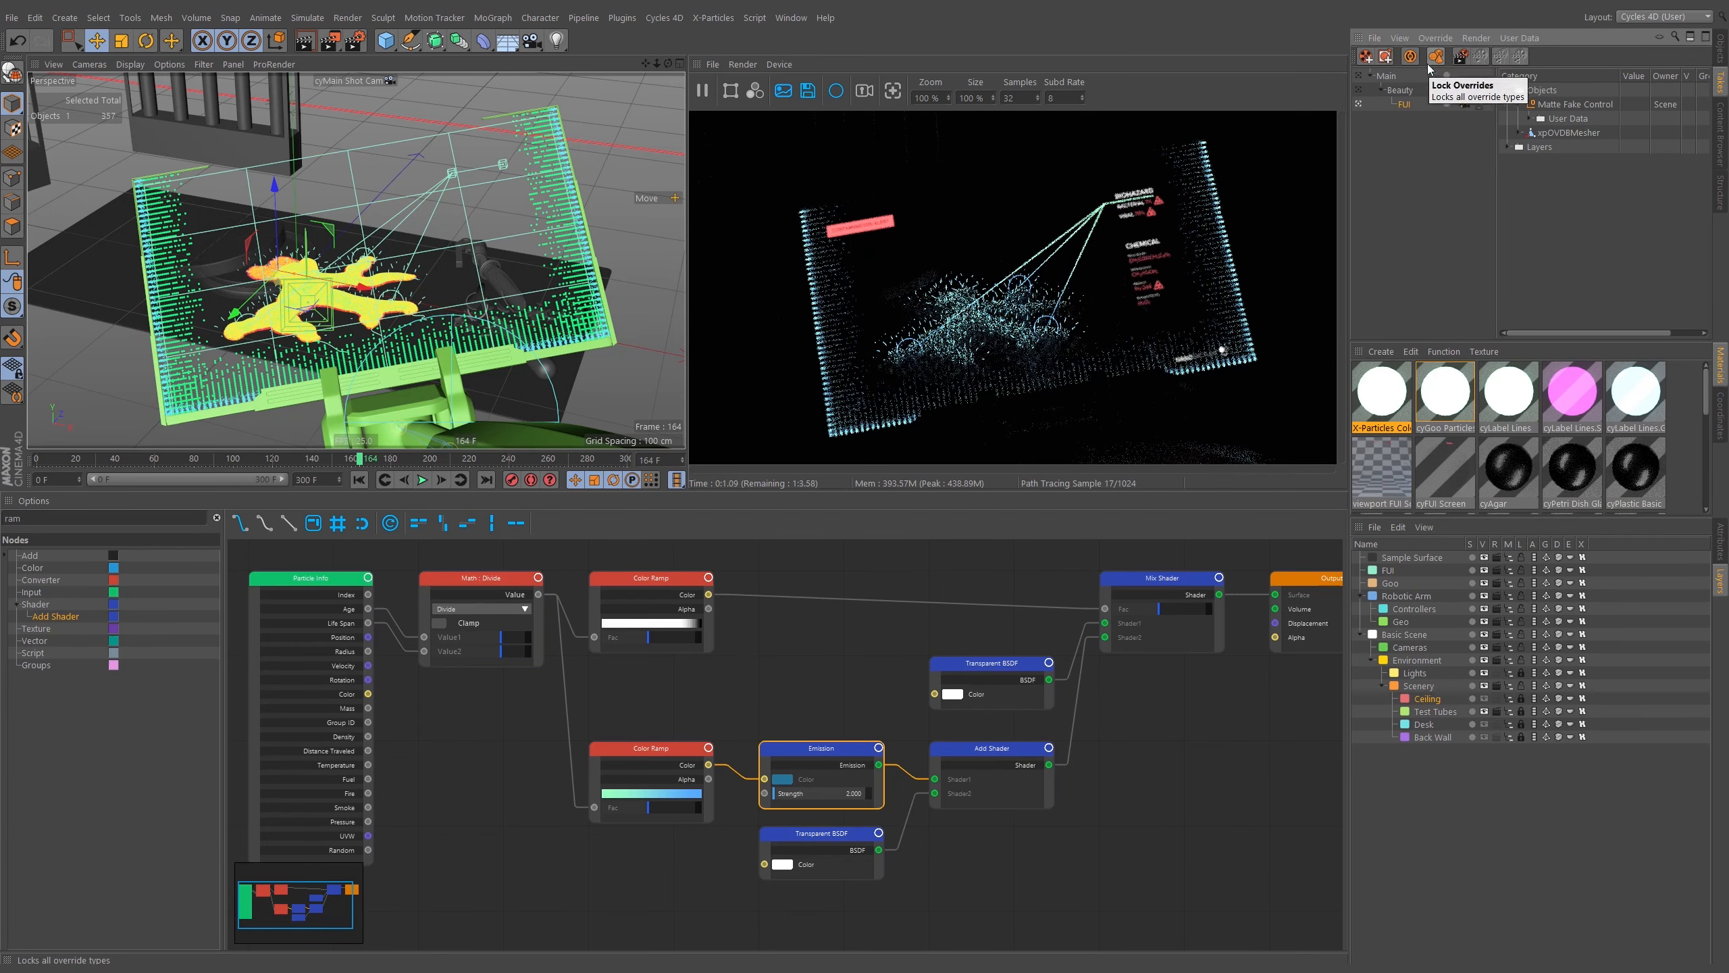
left_click(1432, 57)
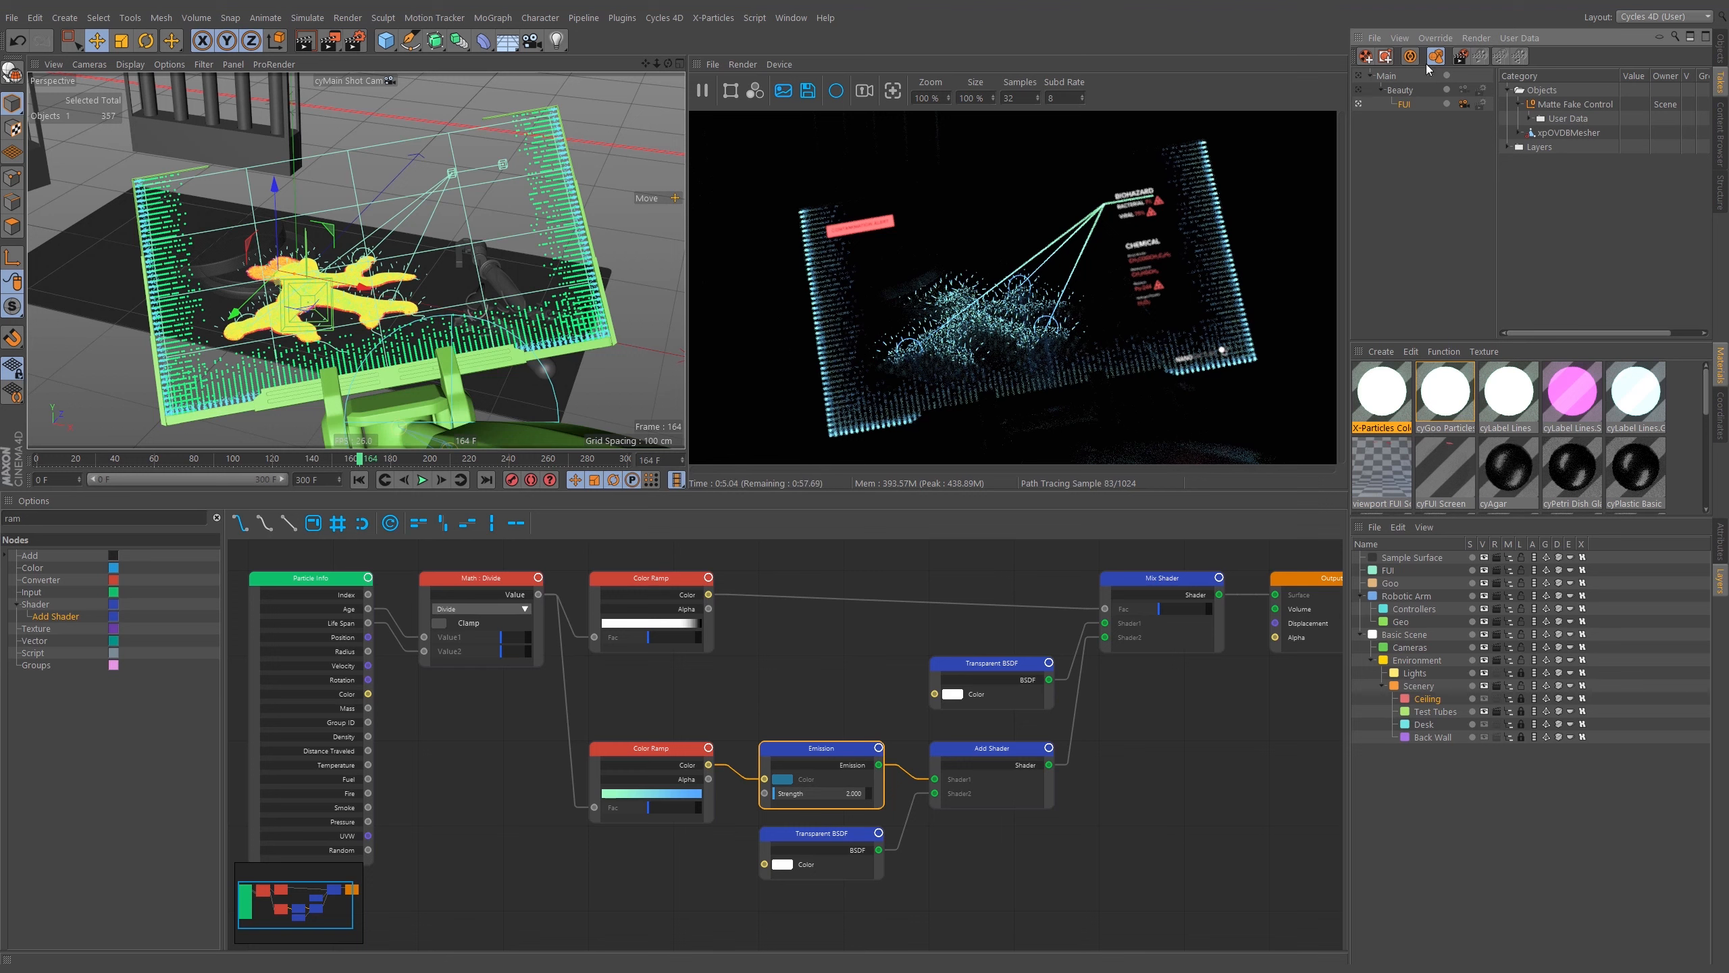
Activate the Beauty take and set its camera to cyEditor Cam.
left_click(1464, 104)
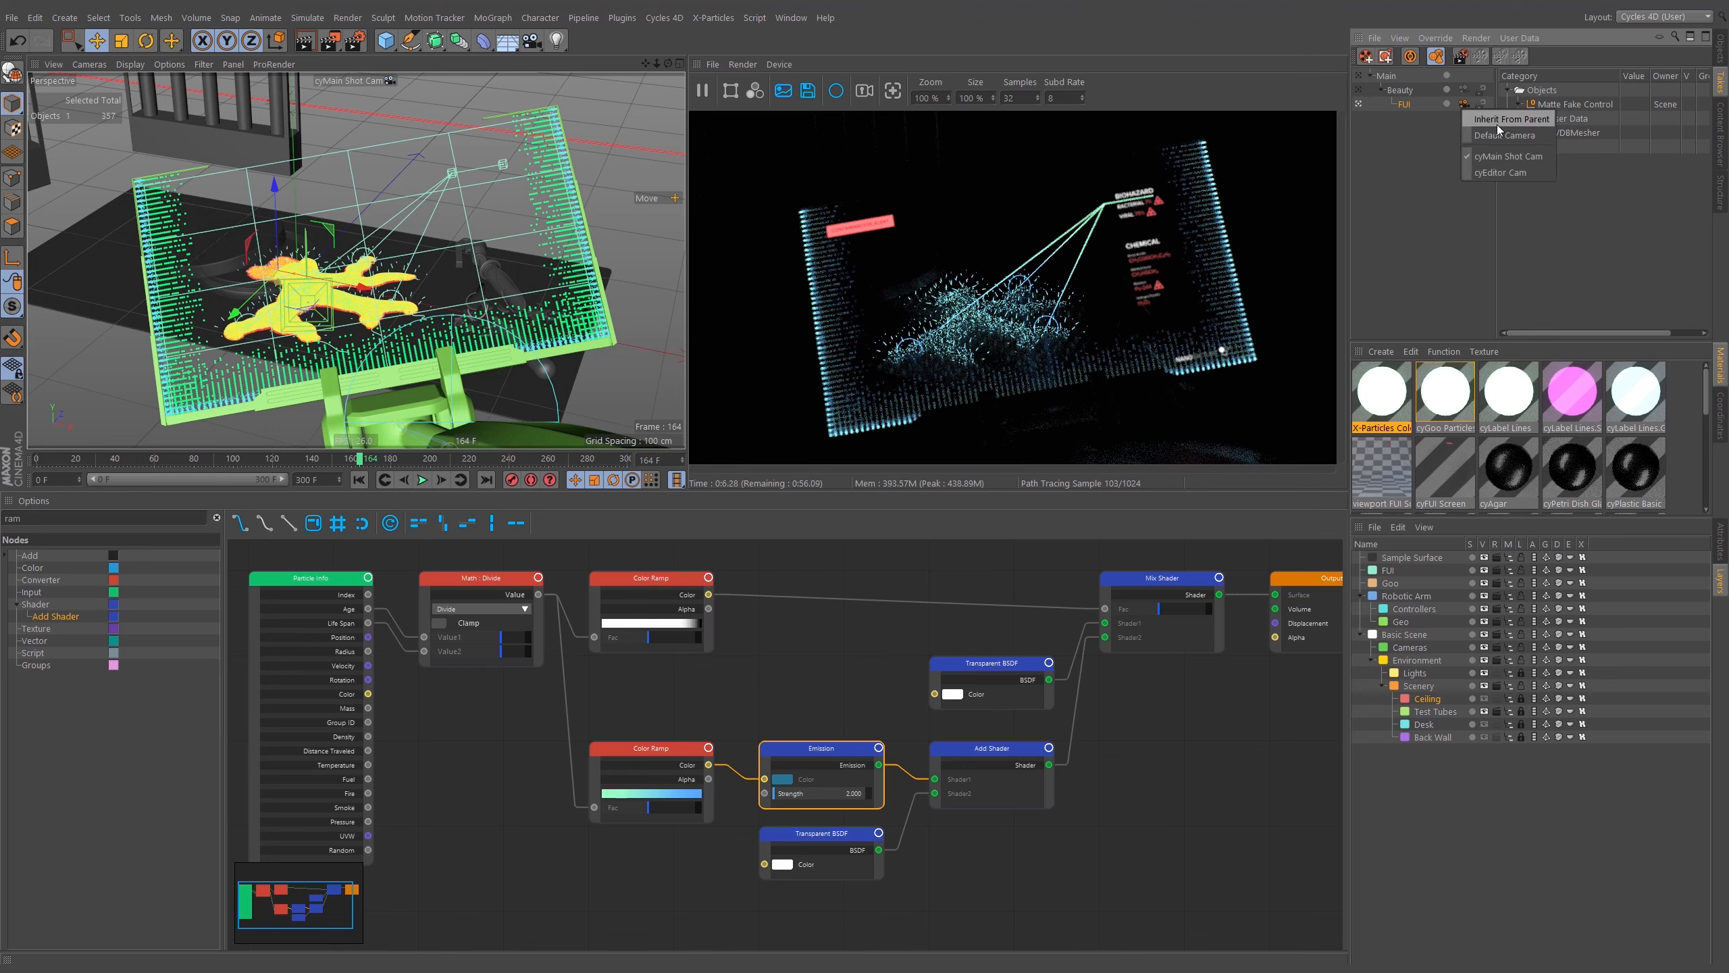
left_click(1395, 92)
left_click(1465, 89)
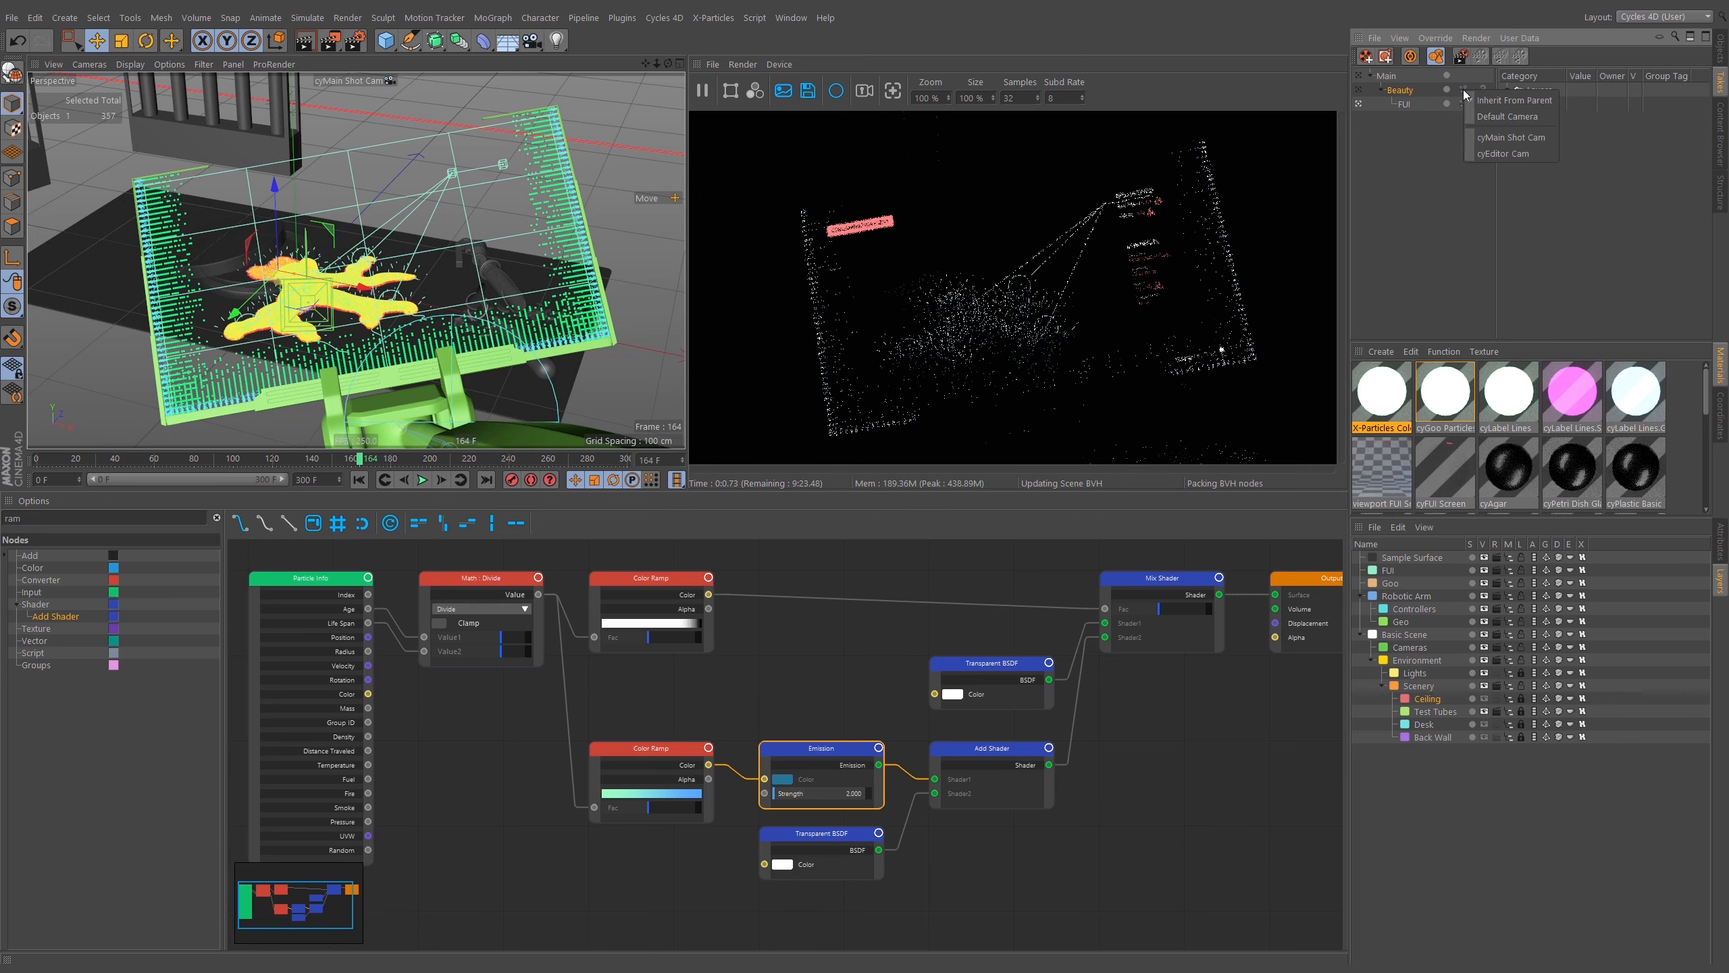
left_click(1529, 143)
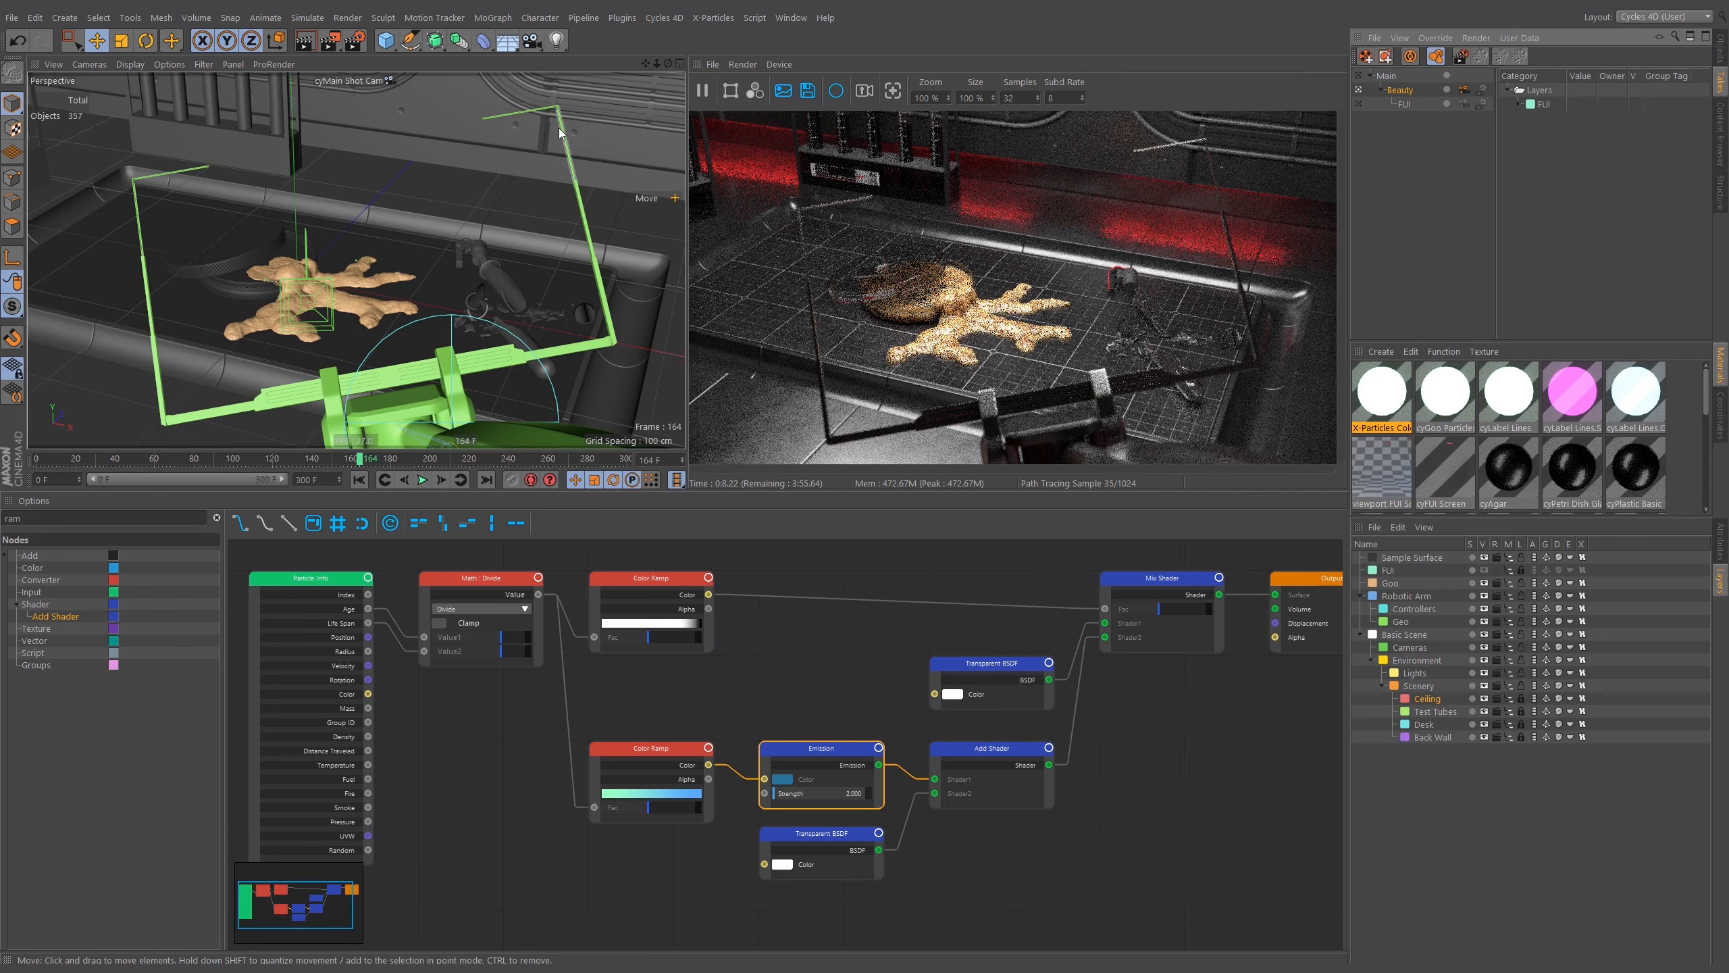
Open the render settings and review the Cycles 4D settings, including light paths, film, curve rendering and denoising.
left_click(360, 38)
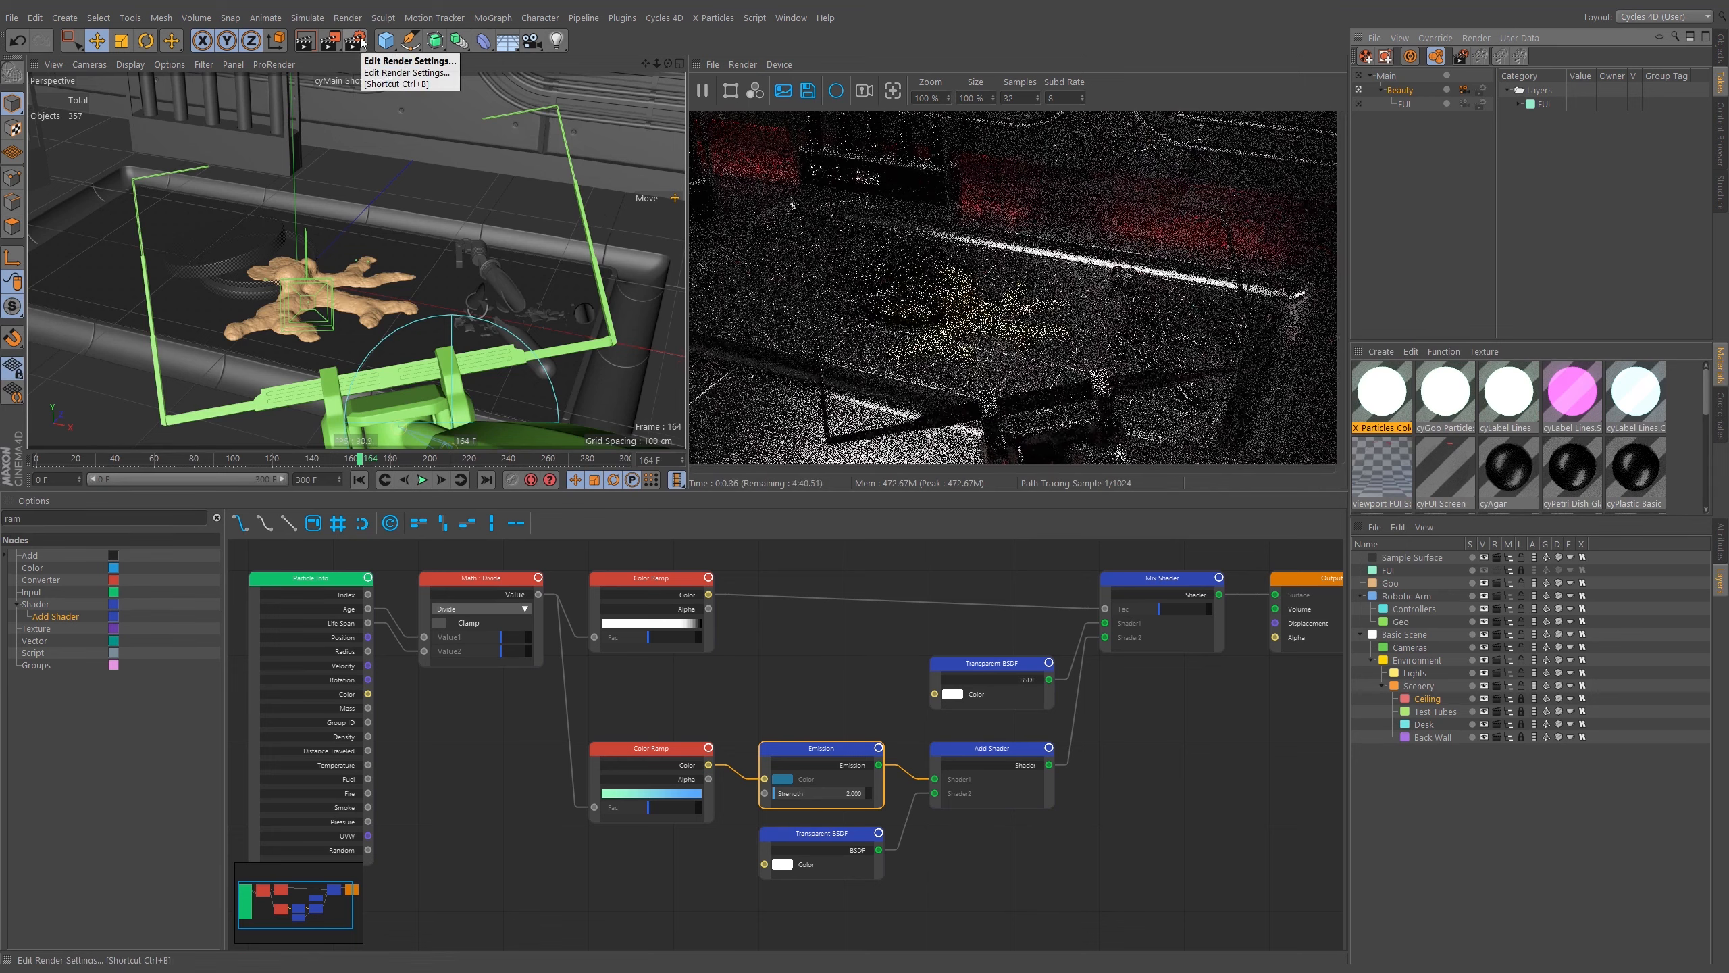
left_click(361, 41)
left_click_drag(535, 35, 696, 481)
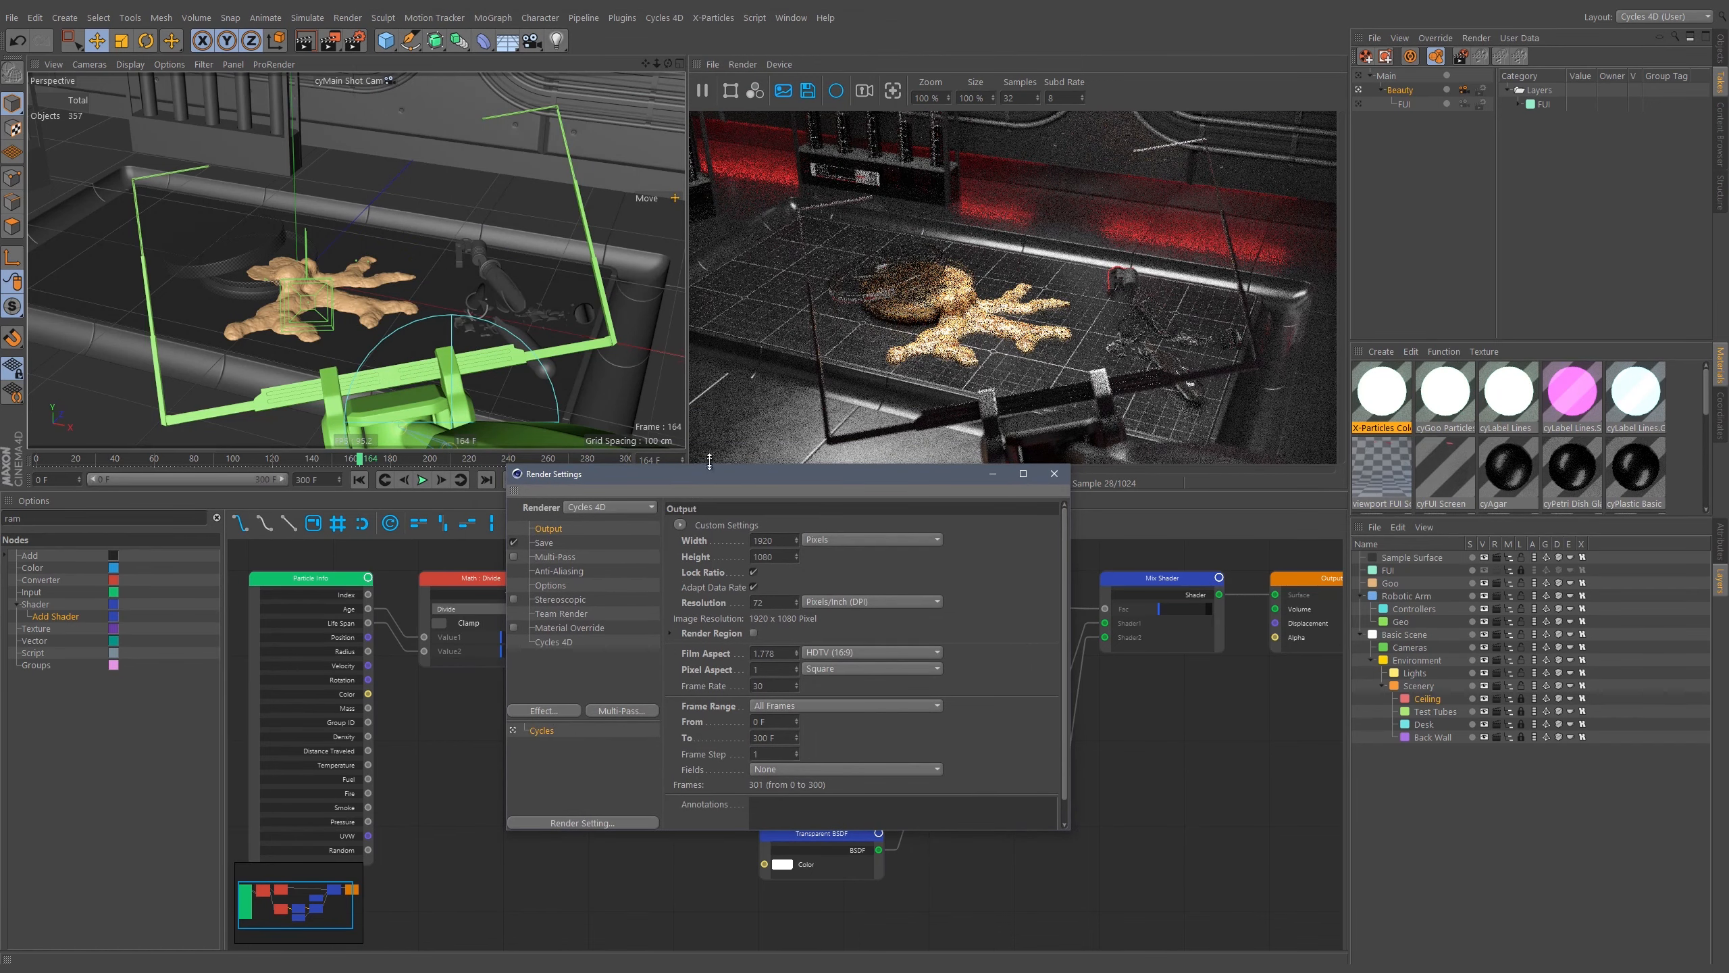
left_click_drag(703, 466, 704, 426)
left_click(553, 601)
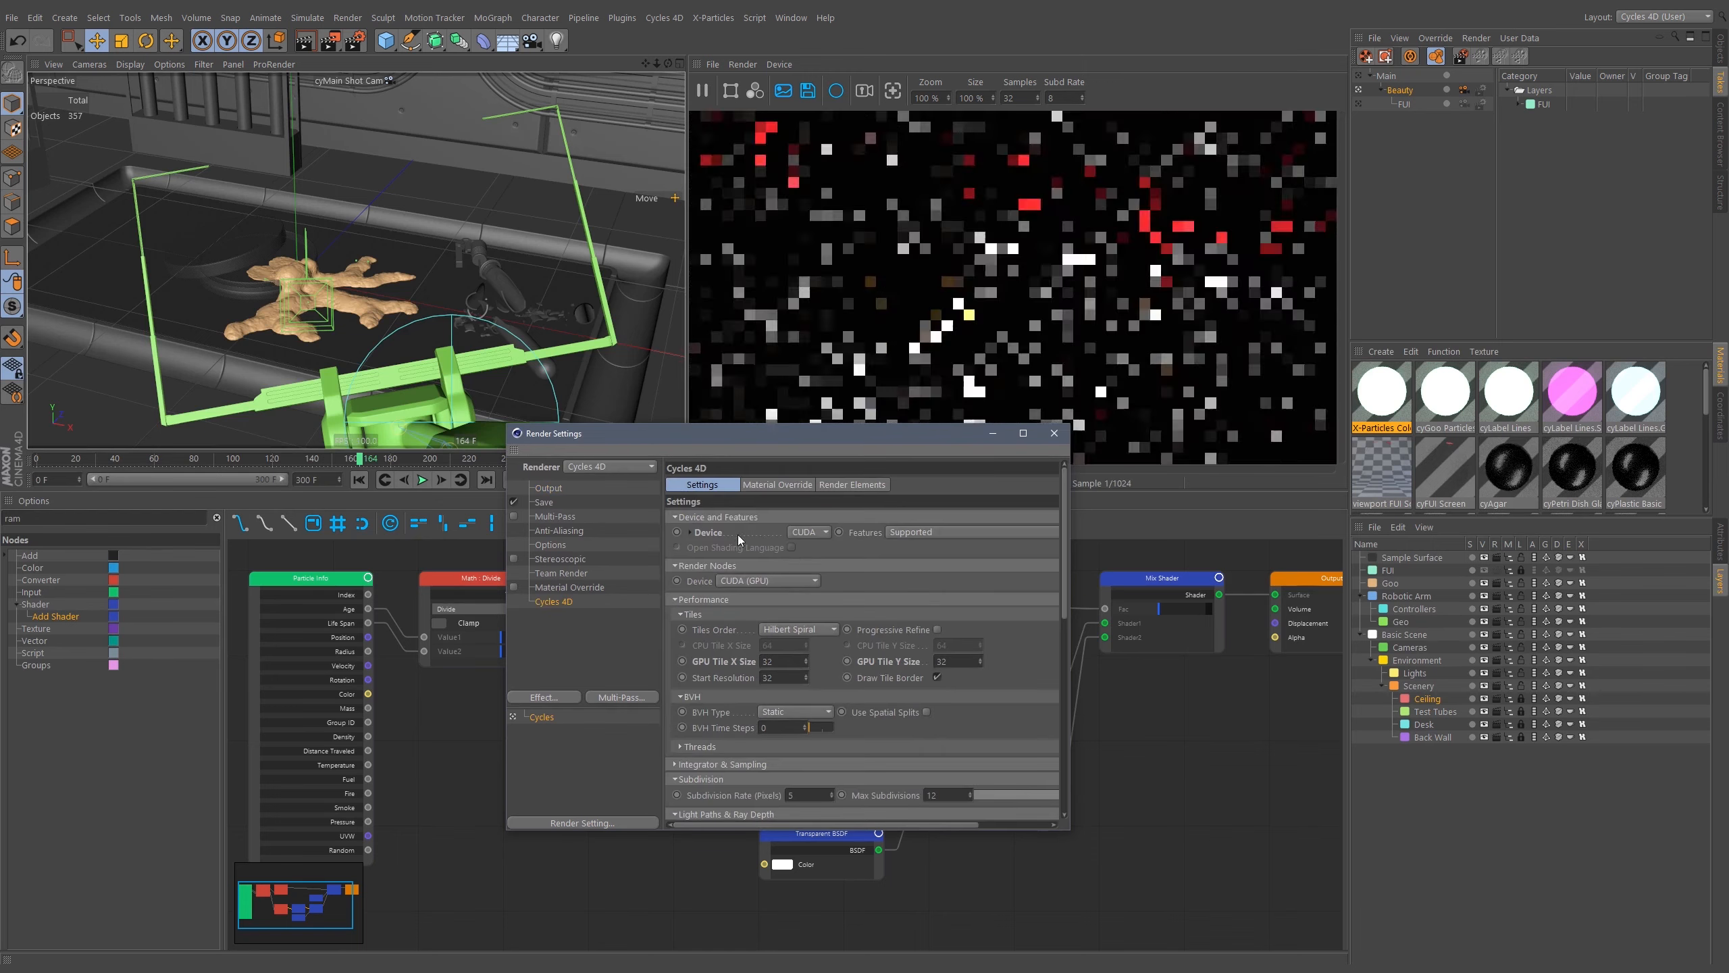
scroll(974, 592, "down", 3)
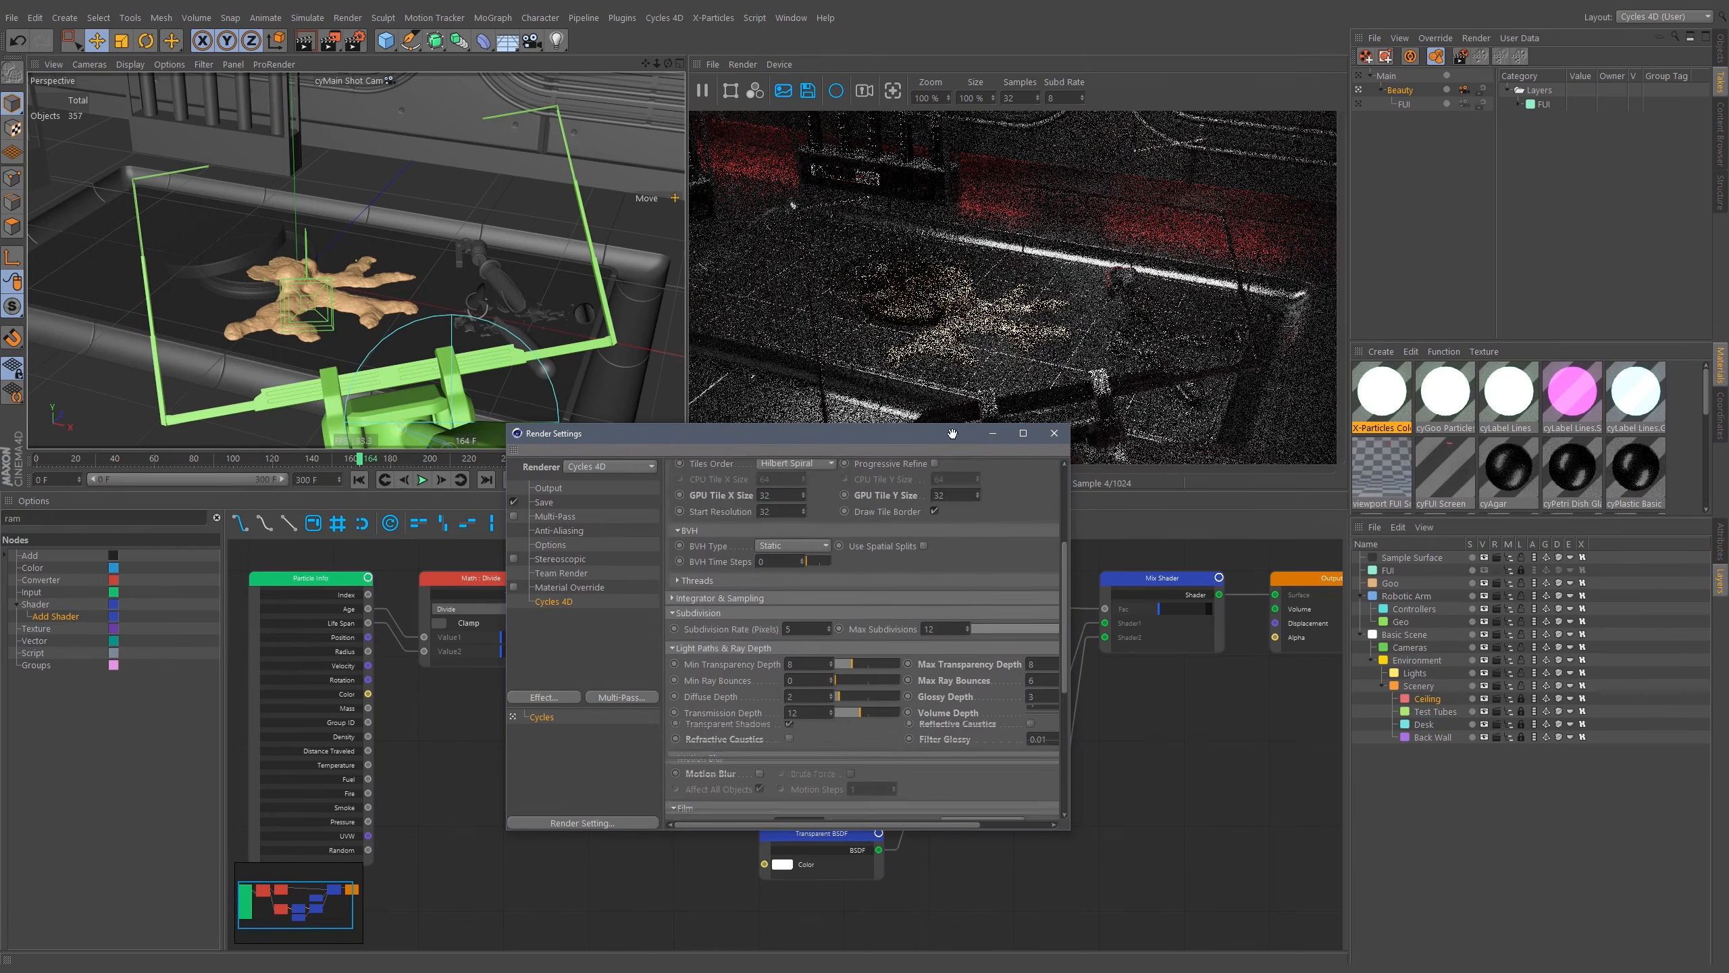
scroll(1031, 483, "down", 4)
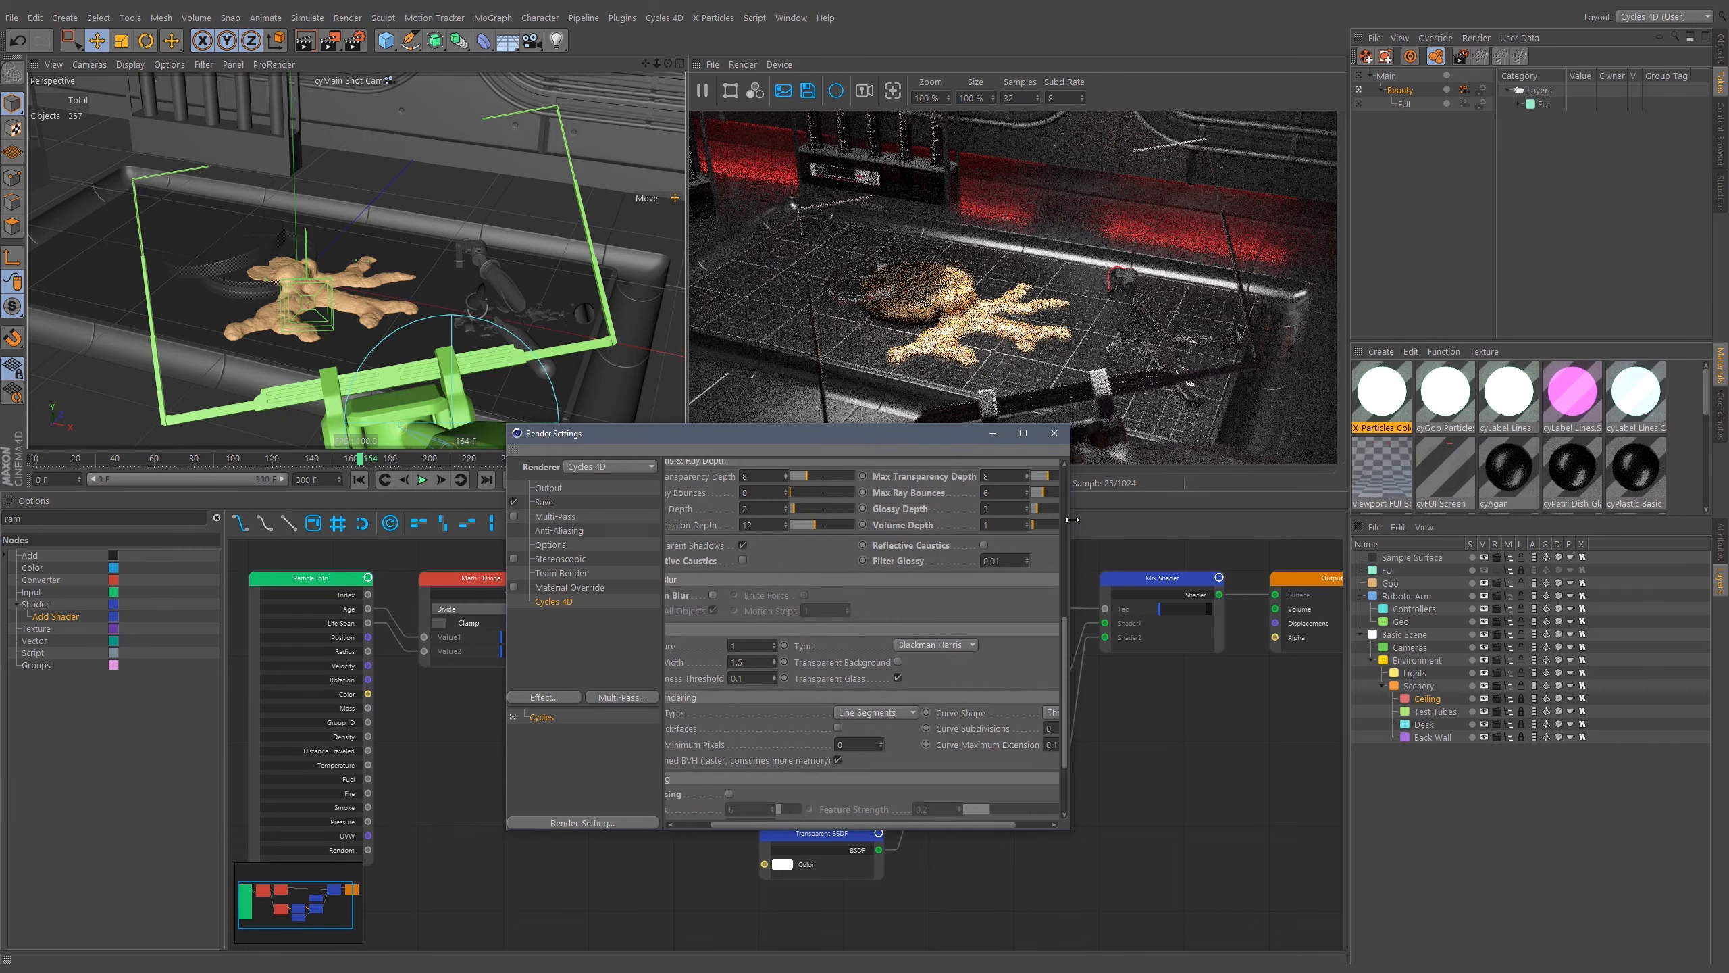
left_click_drag(1069, 520, 1324, 524)
scroll(1013, 564, "up", 2)
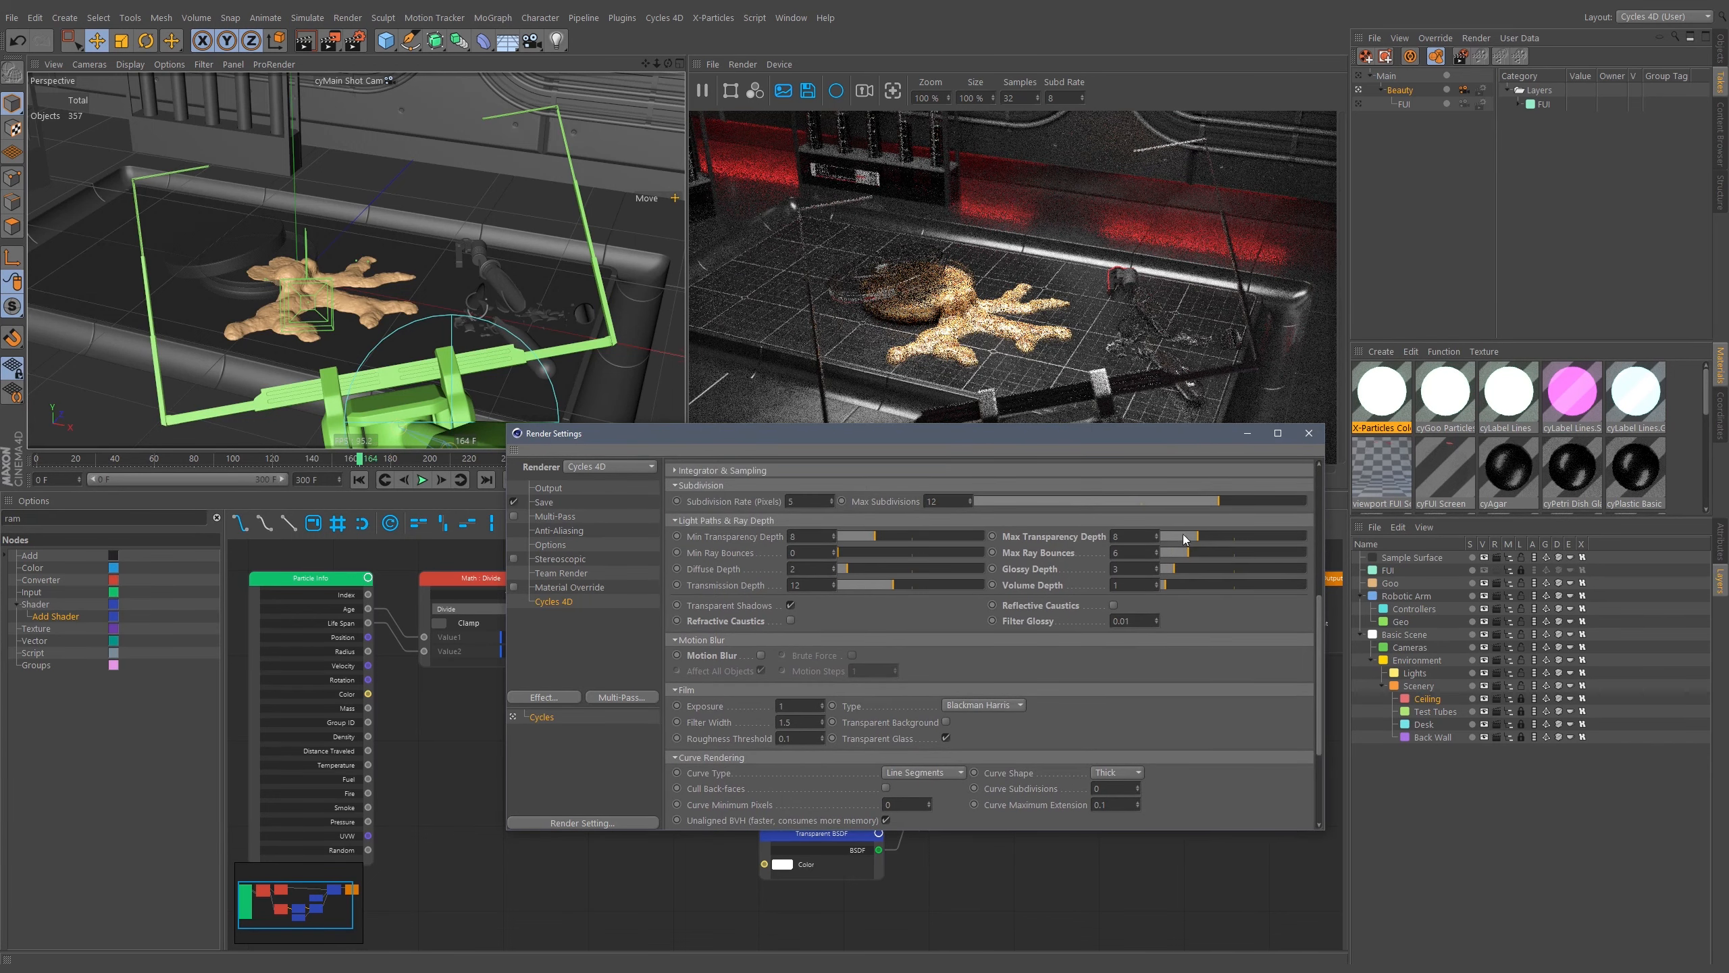
scroll(919, 616, "down", 5)
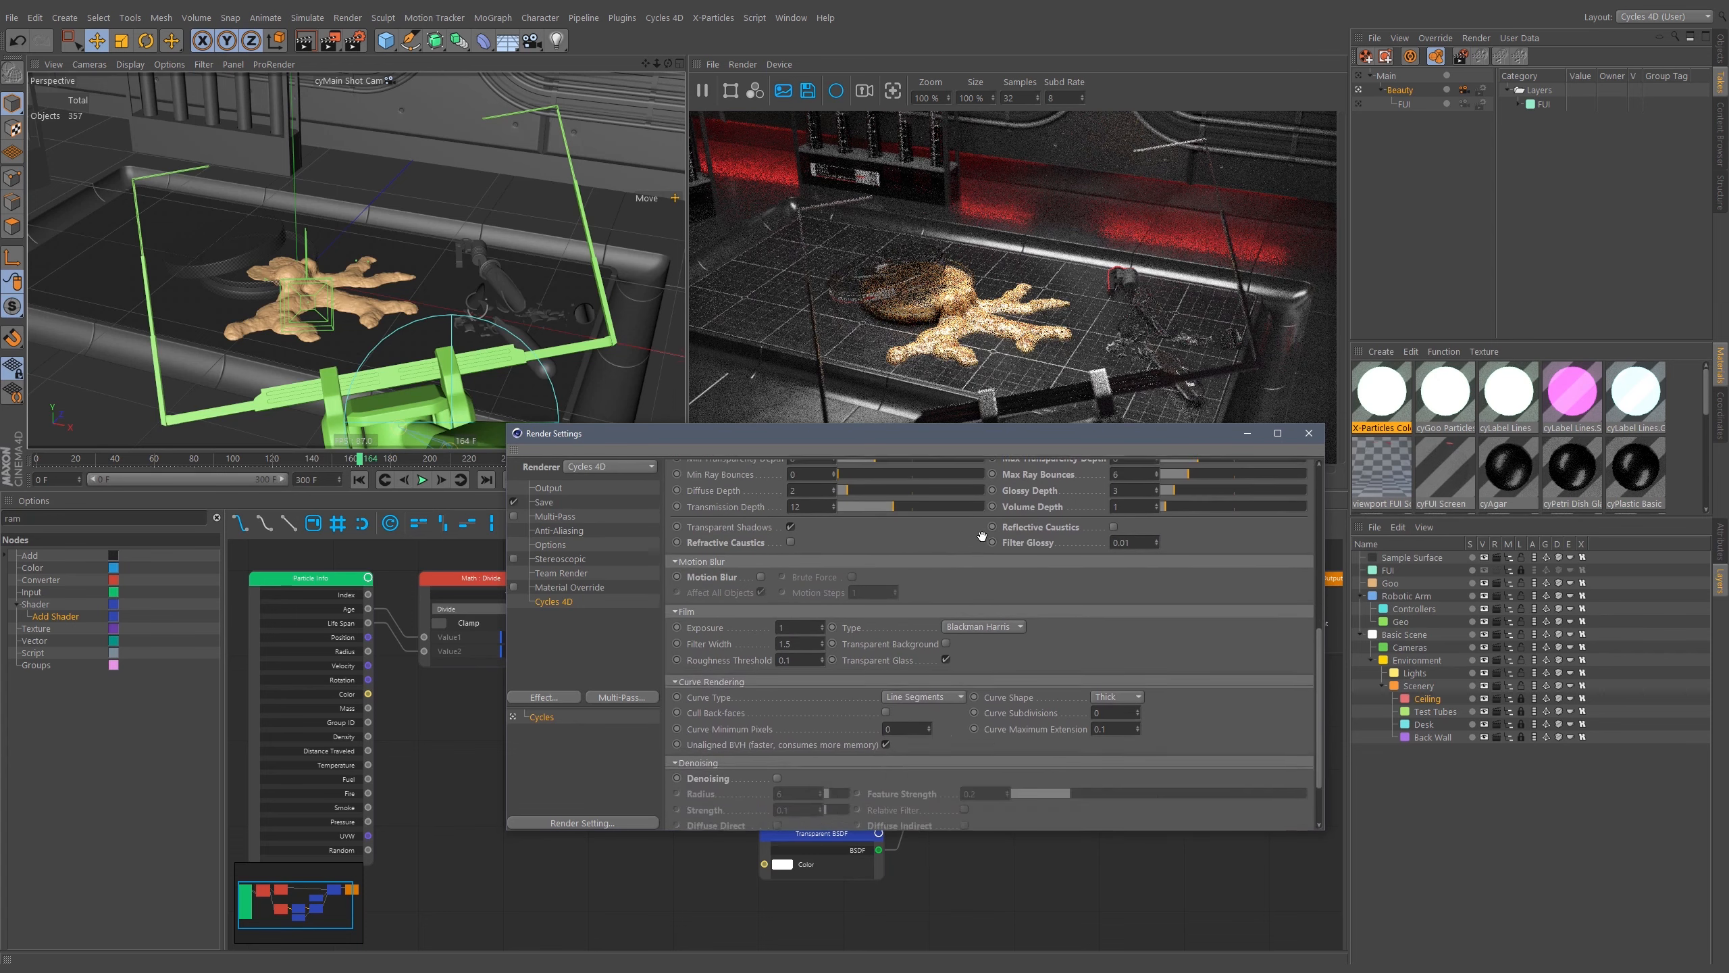
left_click_drag(1040, 474, 1040, 471)
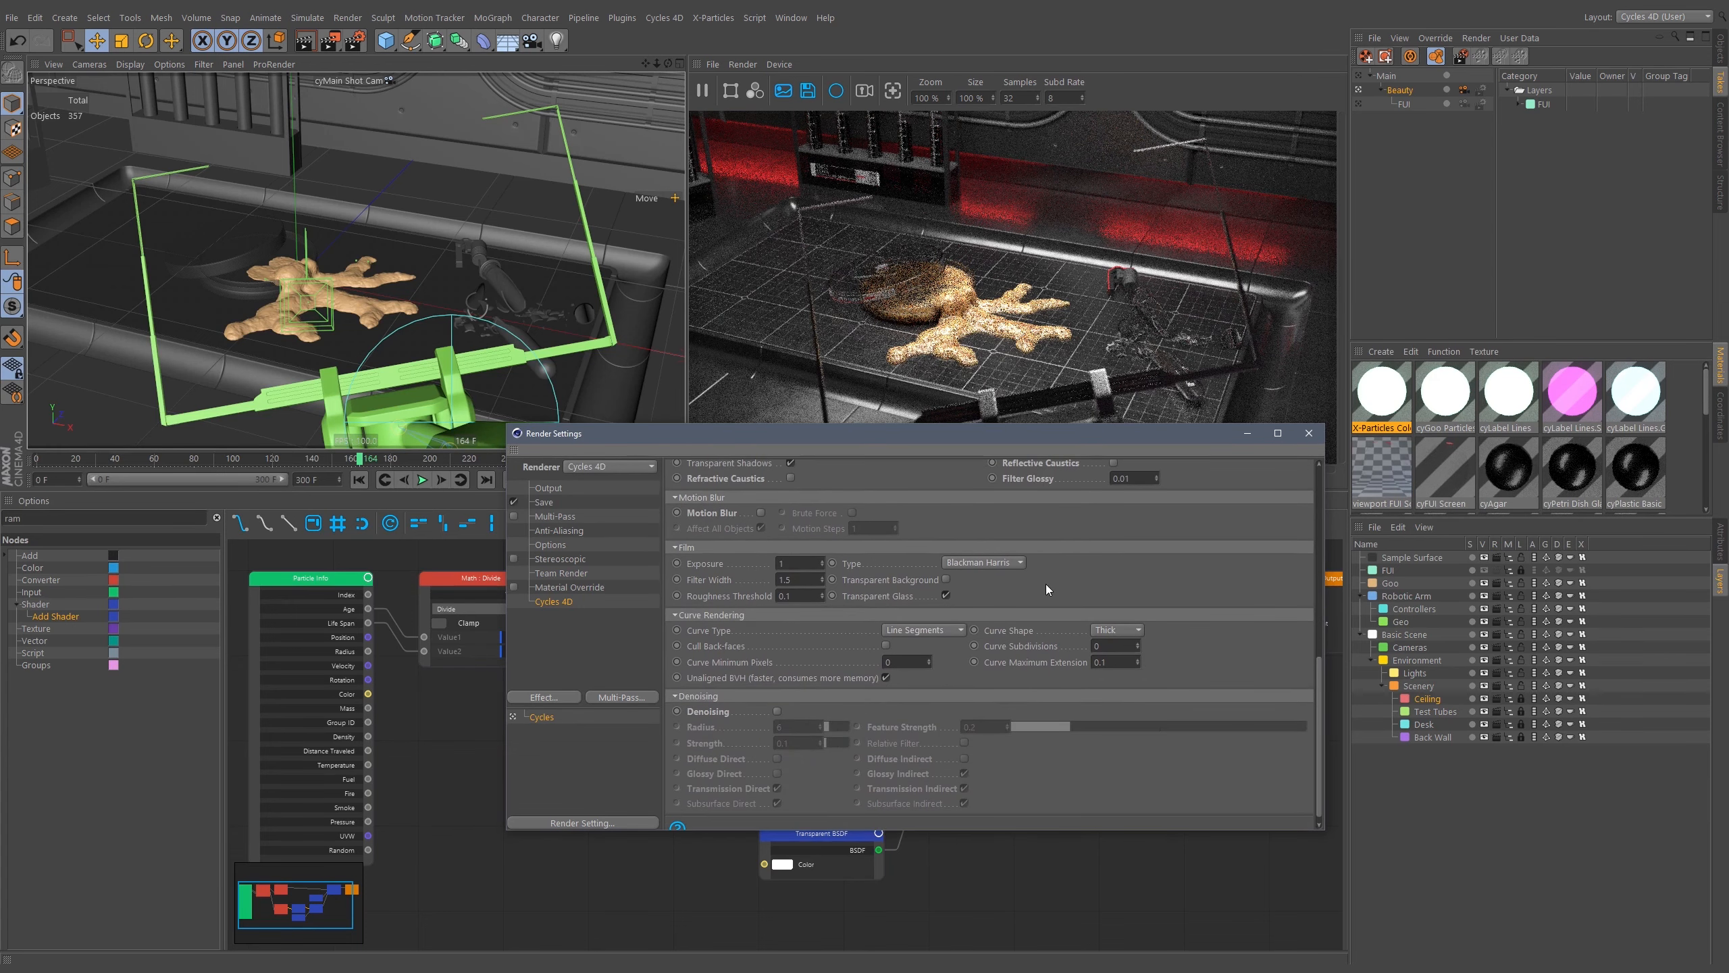
left_click(762, 697)
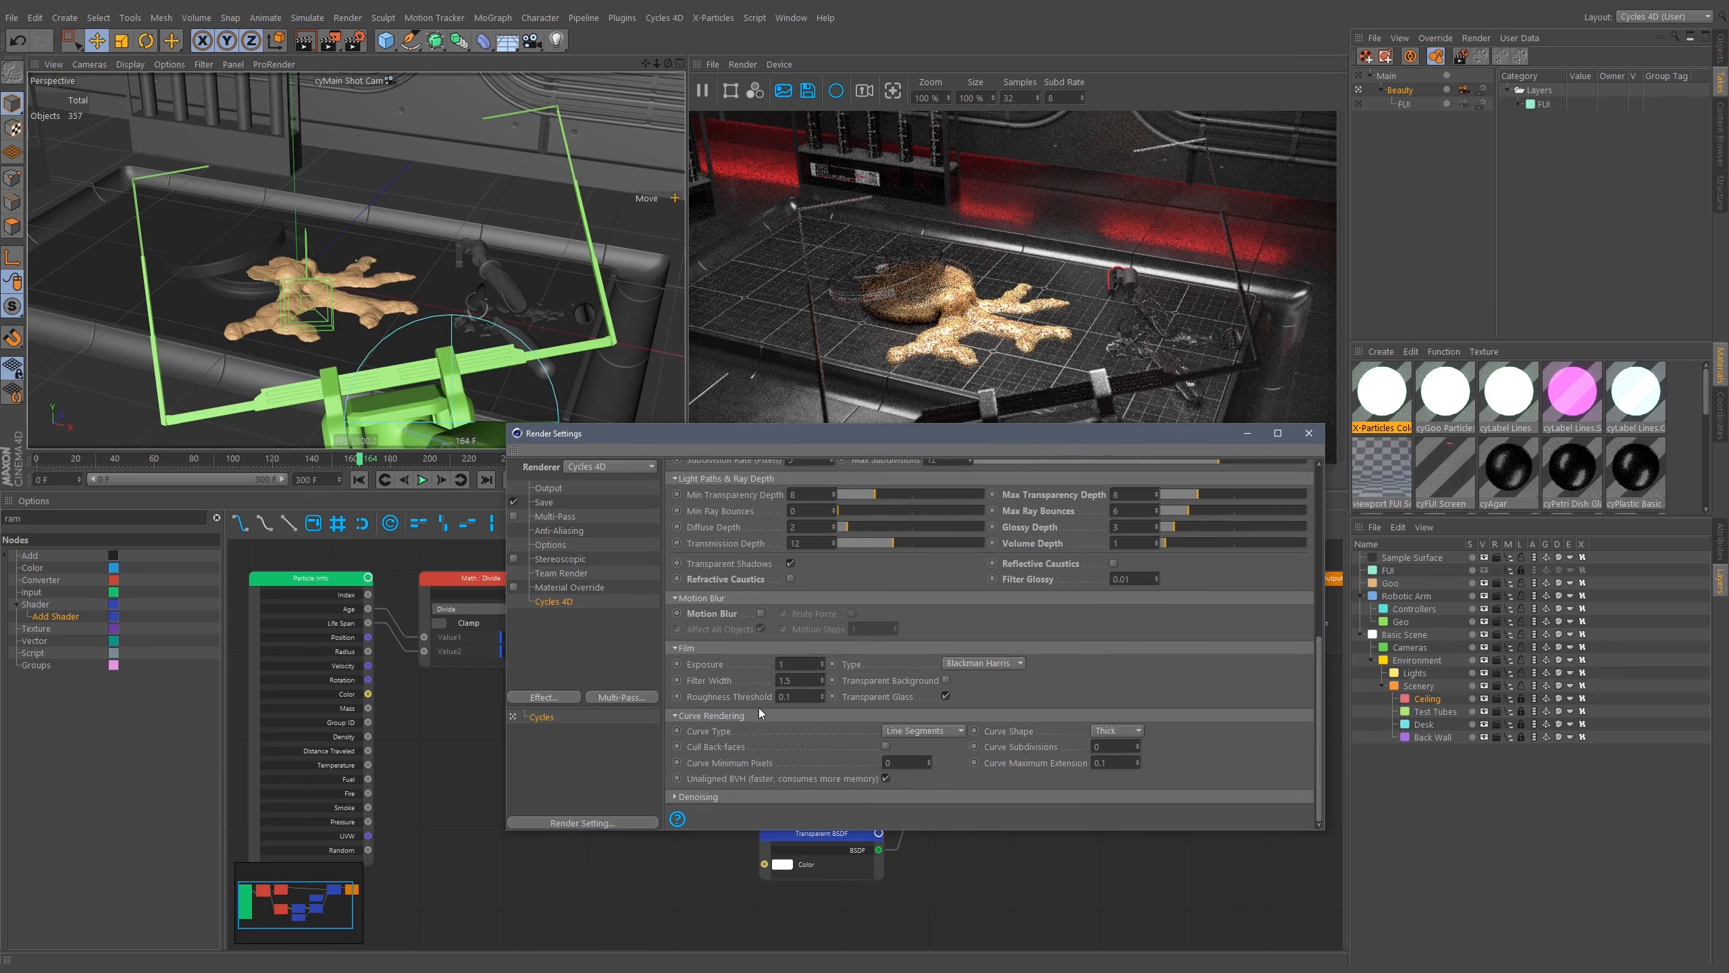
scroll(1098, 670, "up", 12)
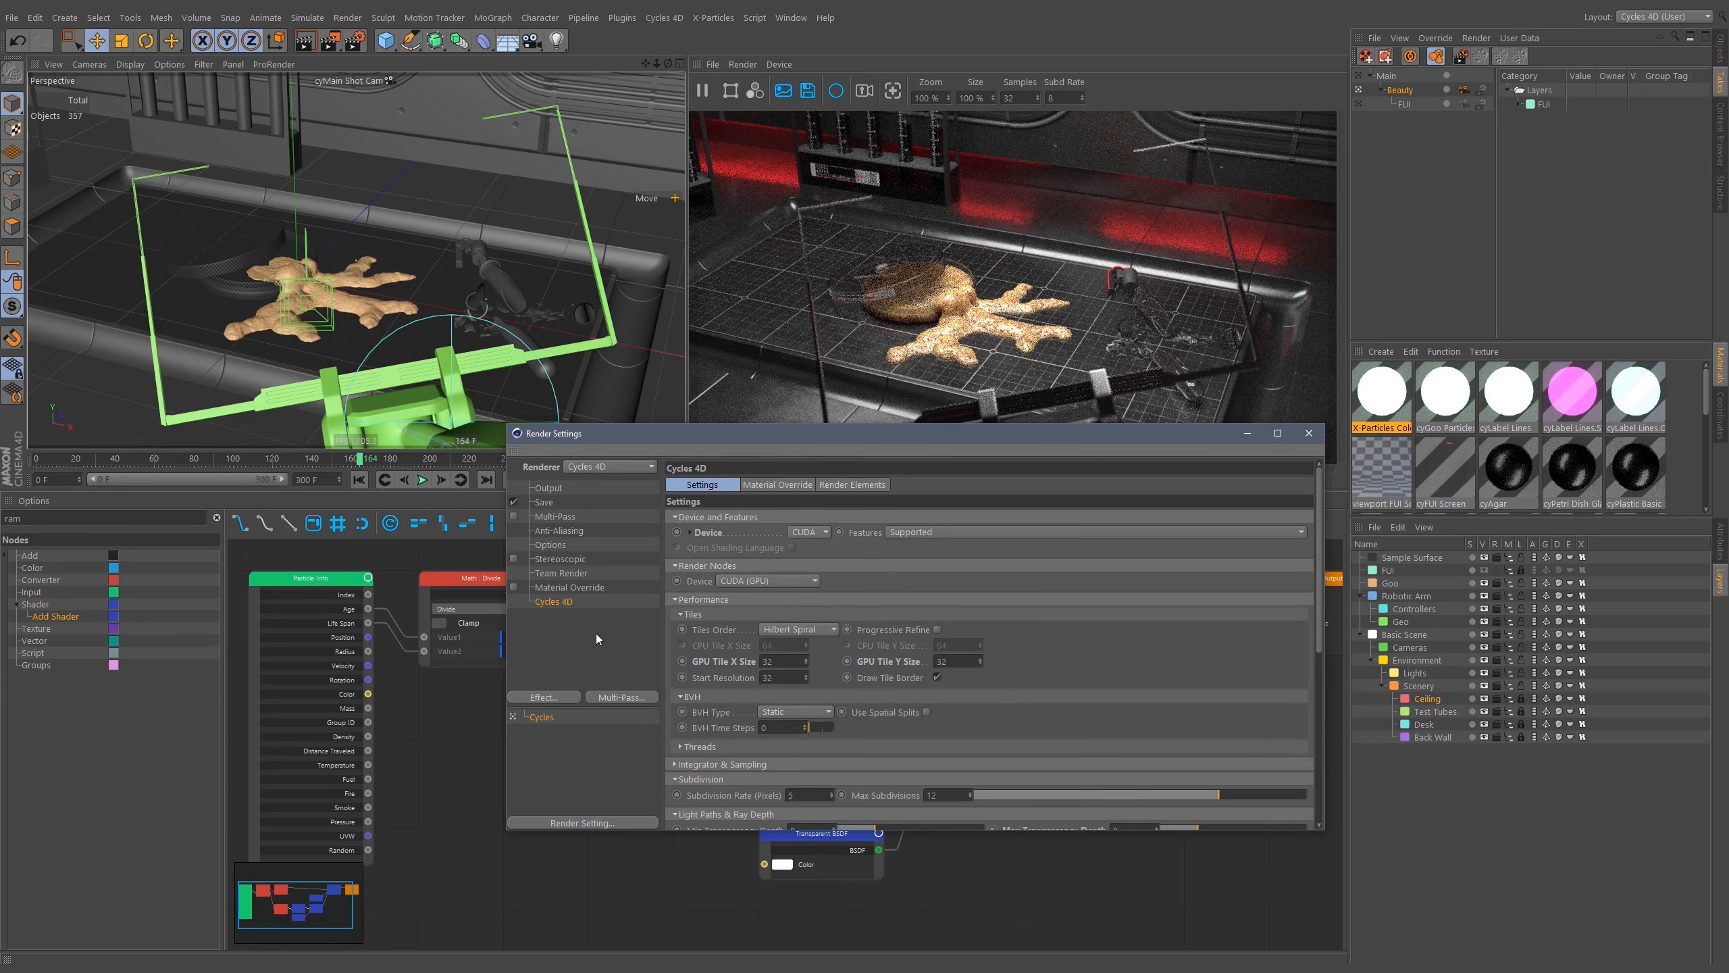
Create a new child render setting under Cycles and name it FUI.
right_click(543, 718)
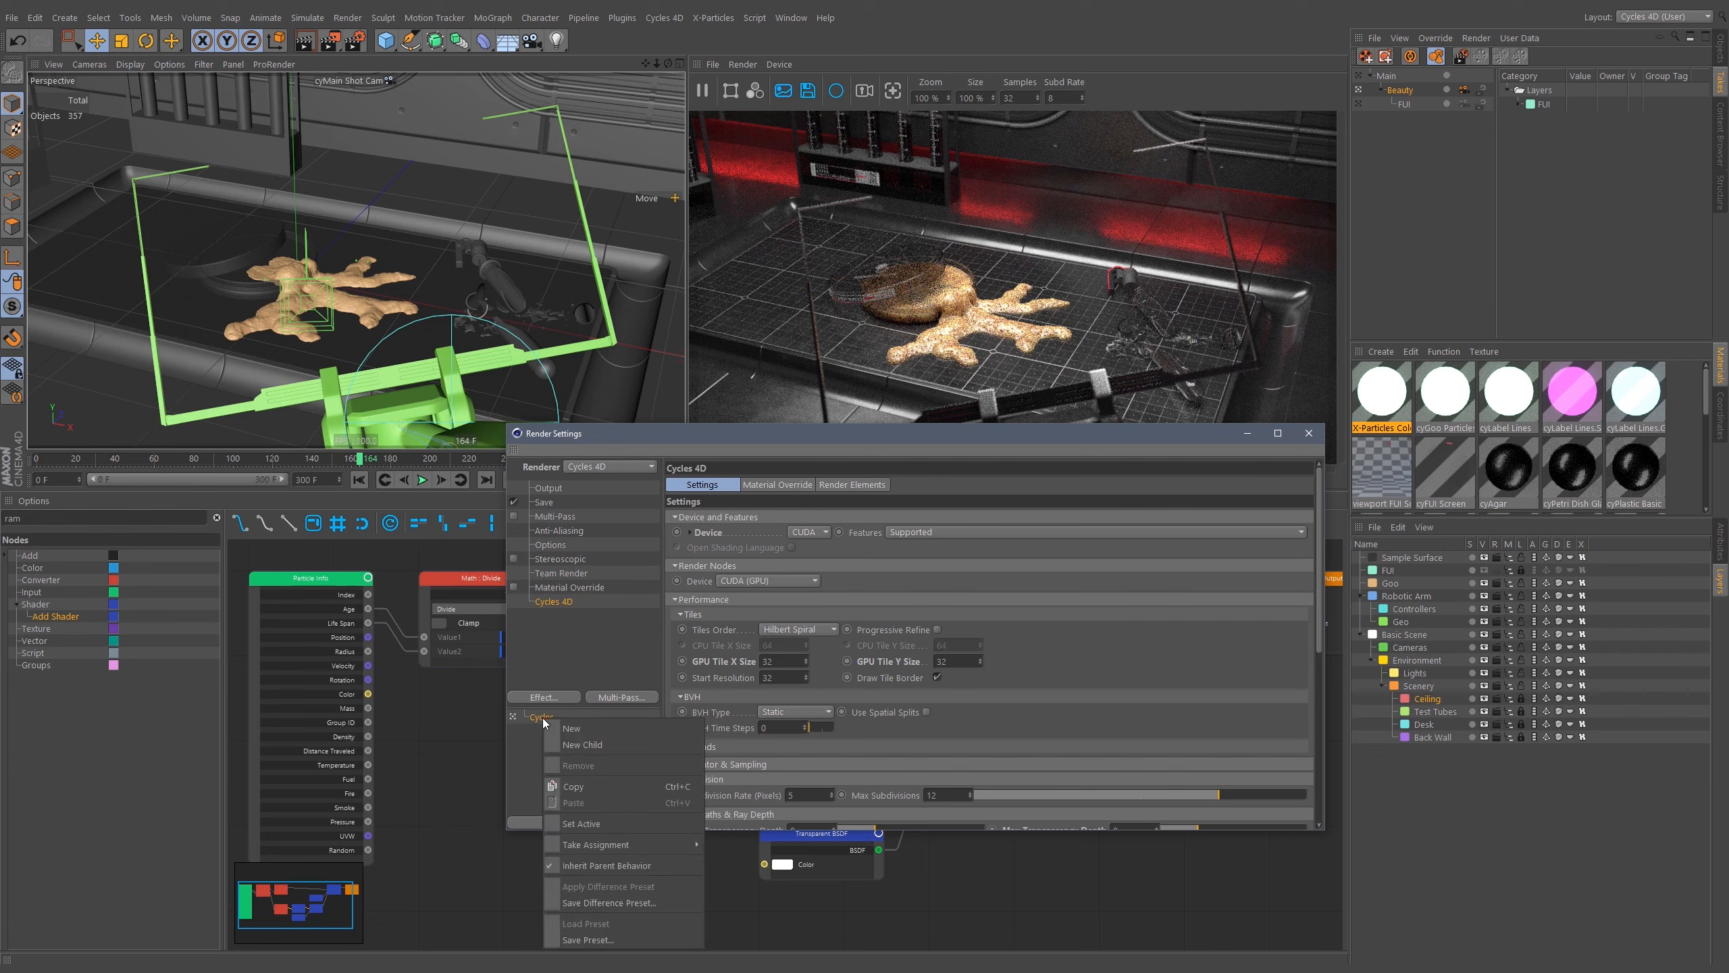
left_click(561, 745)
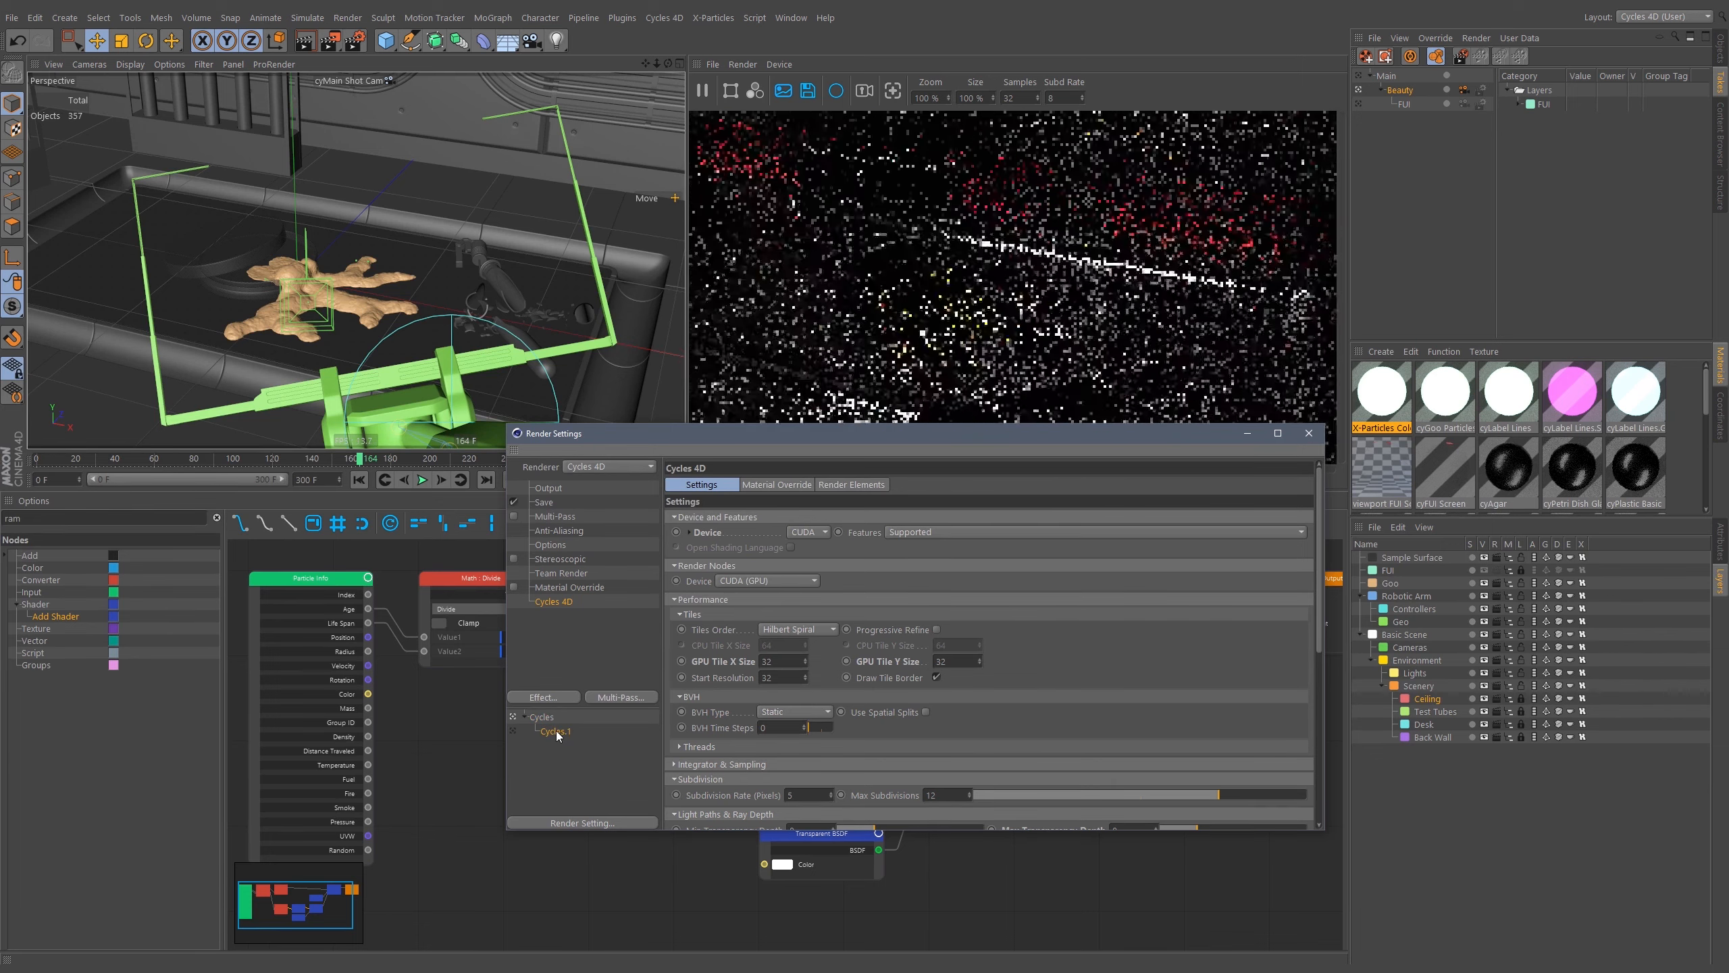
double_click(556, 731)
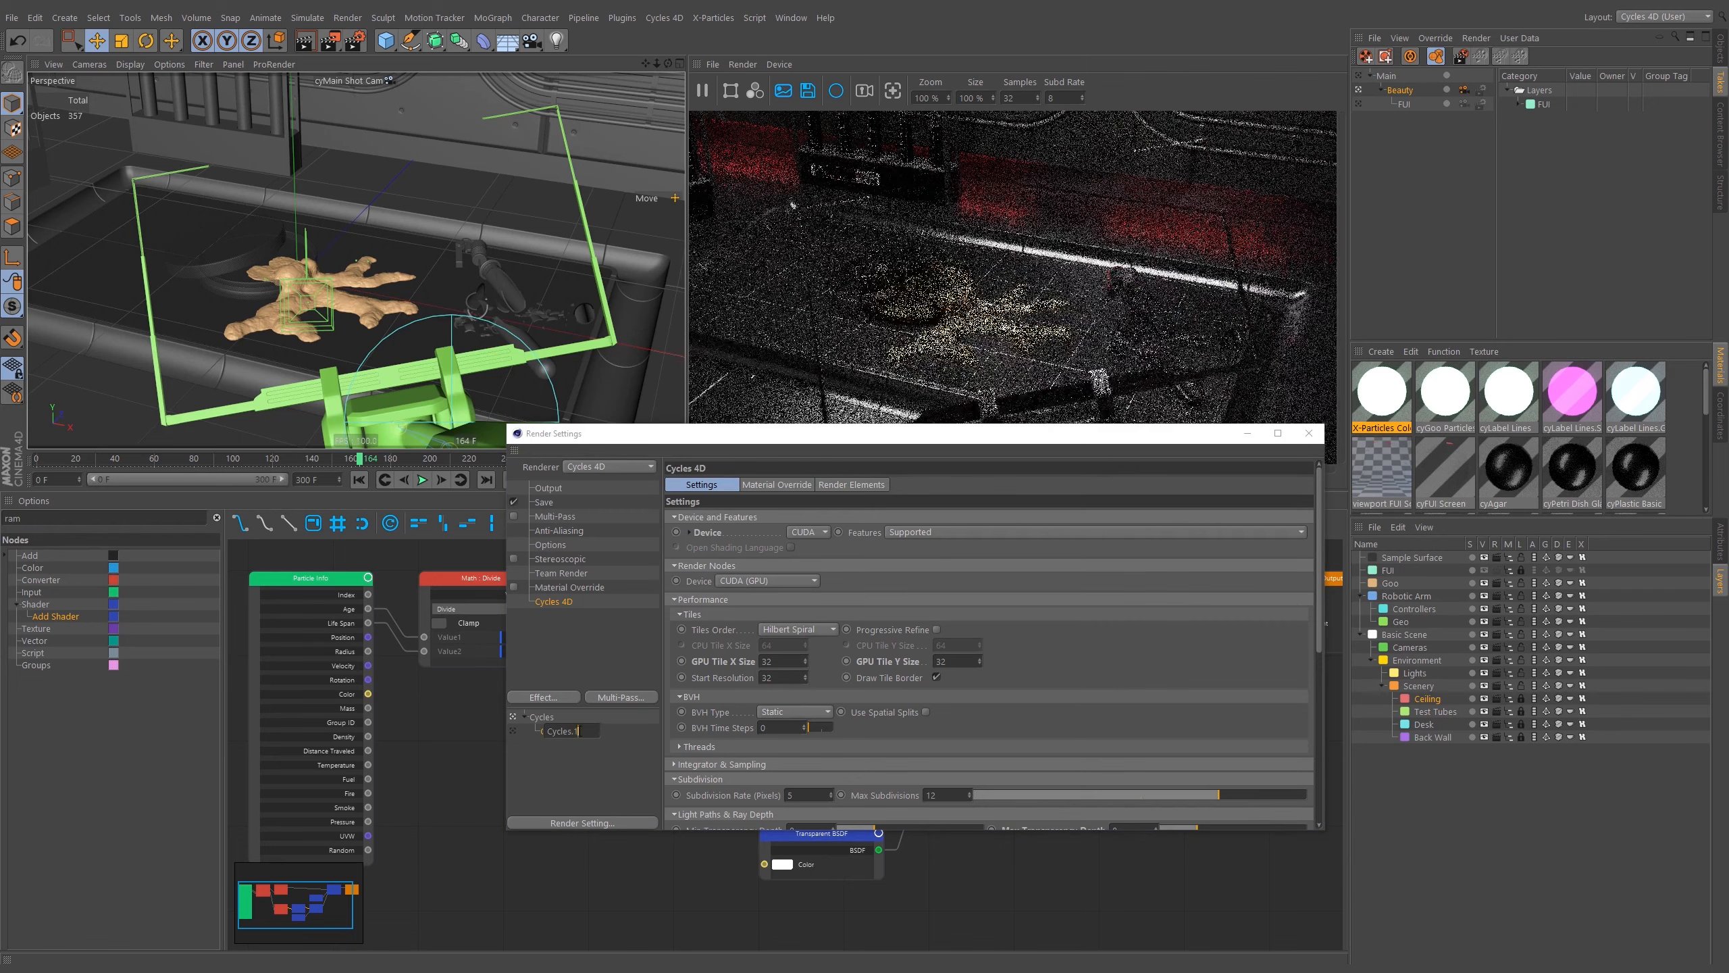
key("BackSpace")
type("FUI")
key("Return")
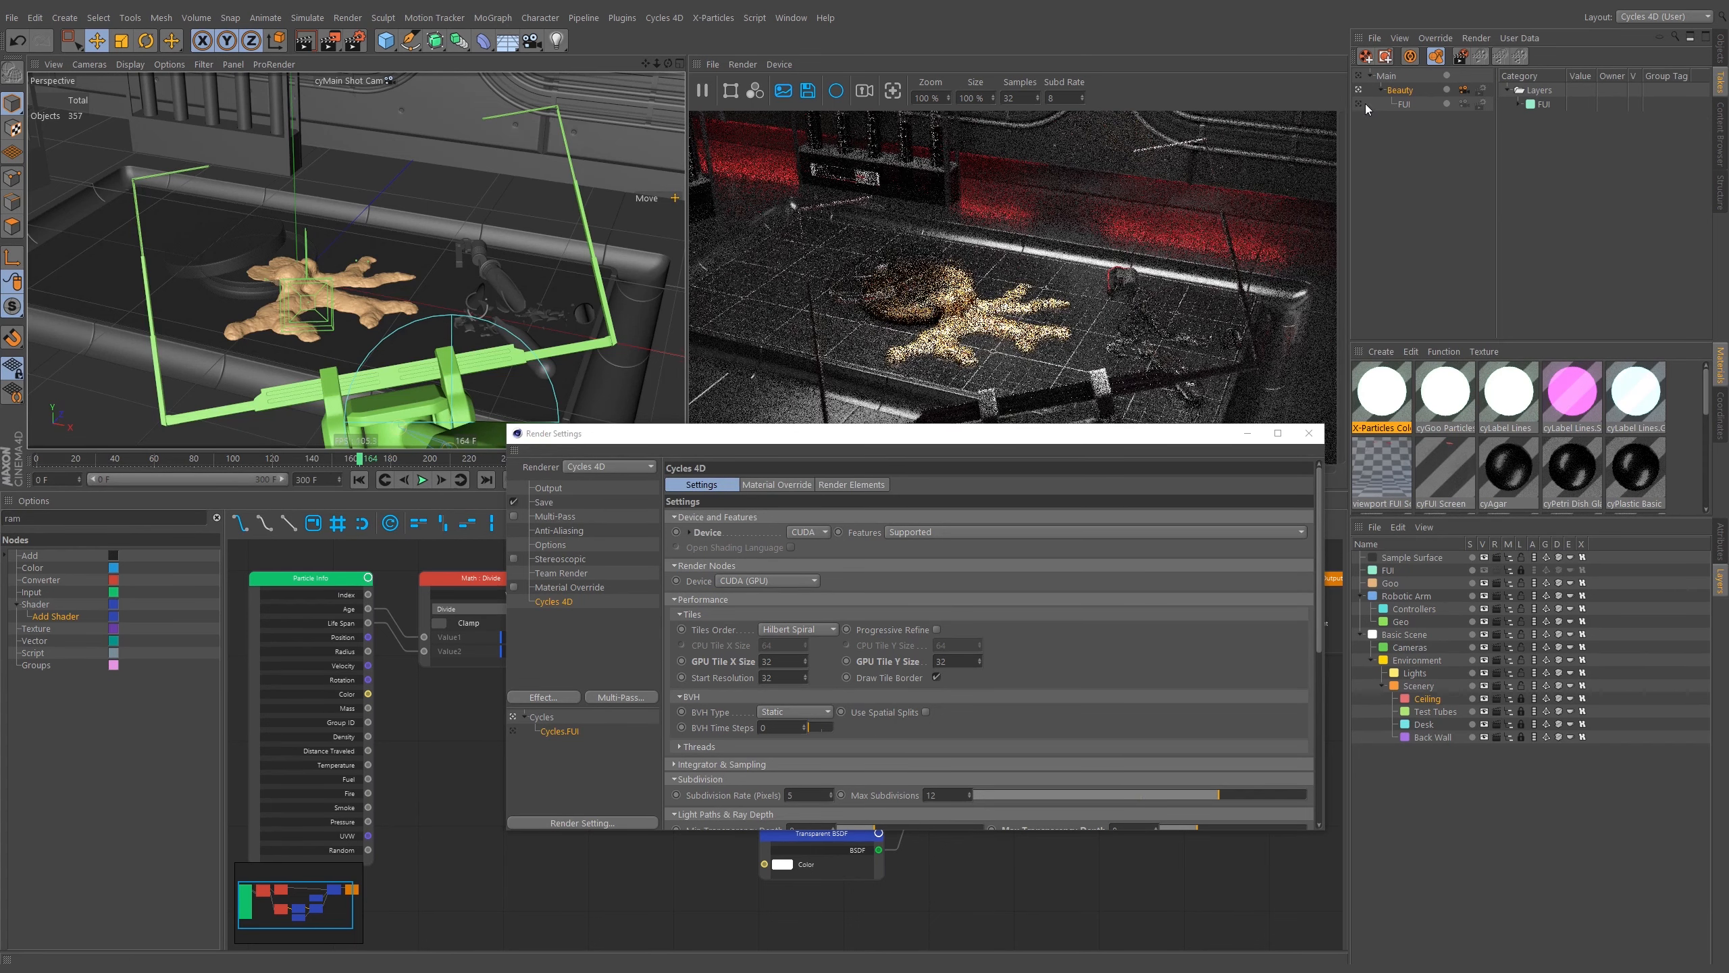
Assign the Cycles render setting to the Beauty take and Cycles.FUI to the FUI take.
left_click(1482, 90)
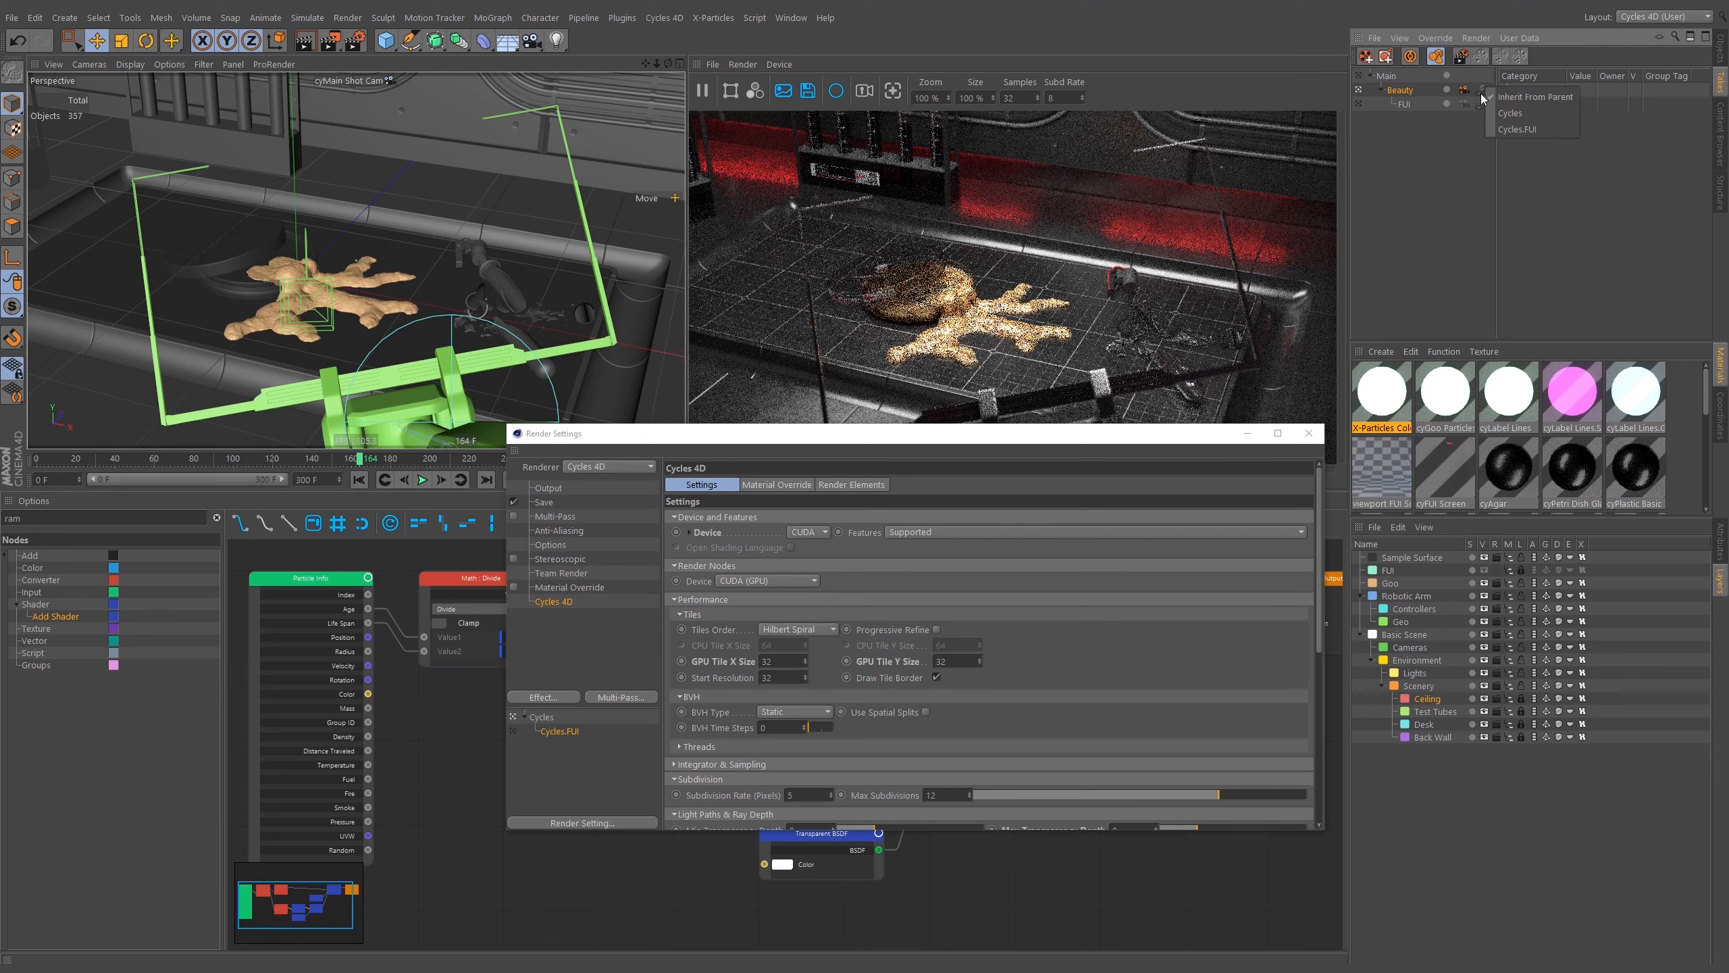
left_click(1479, 90)
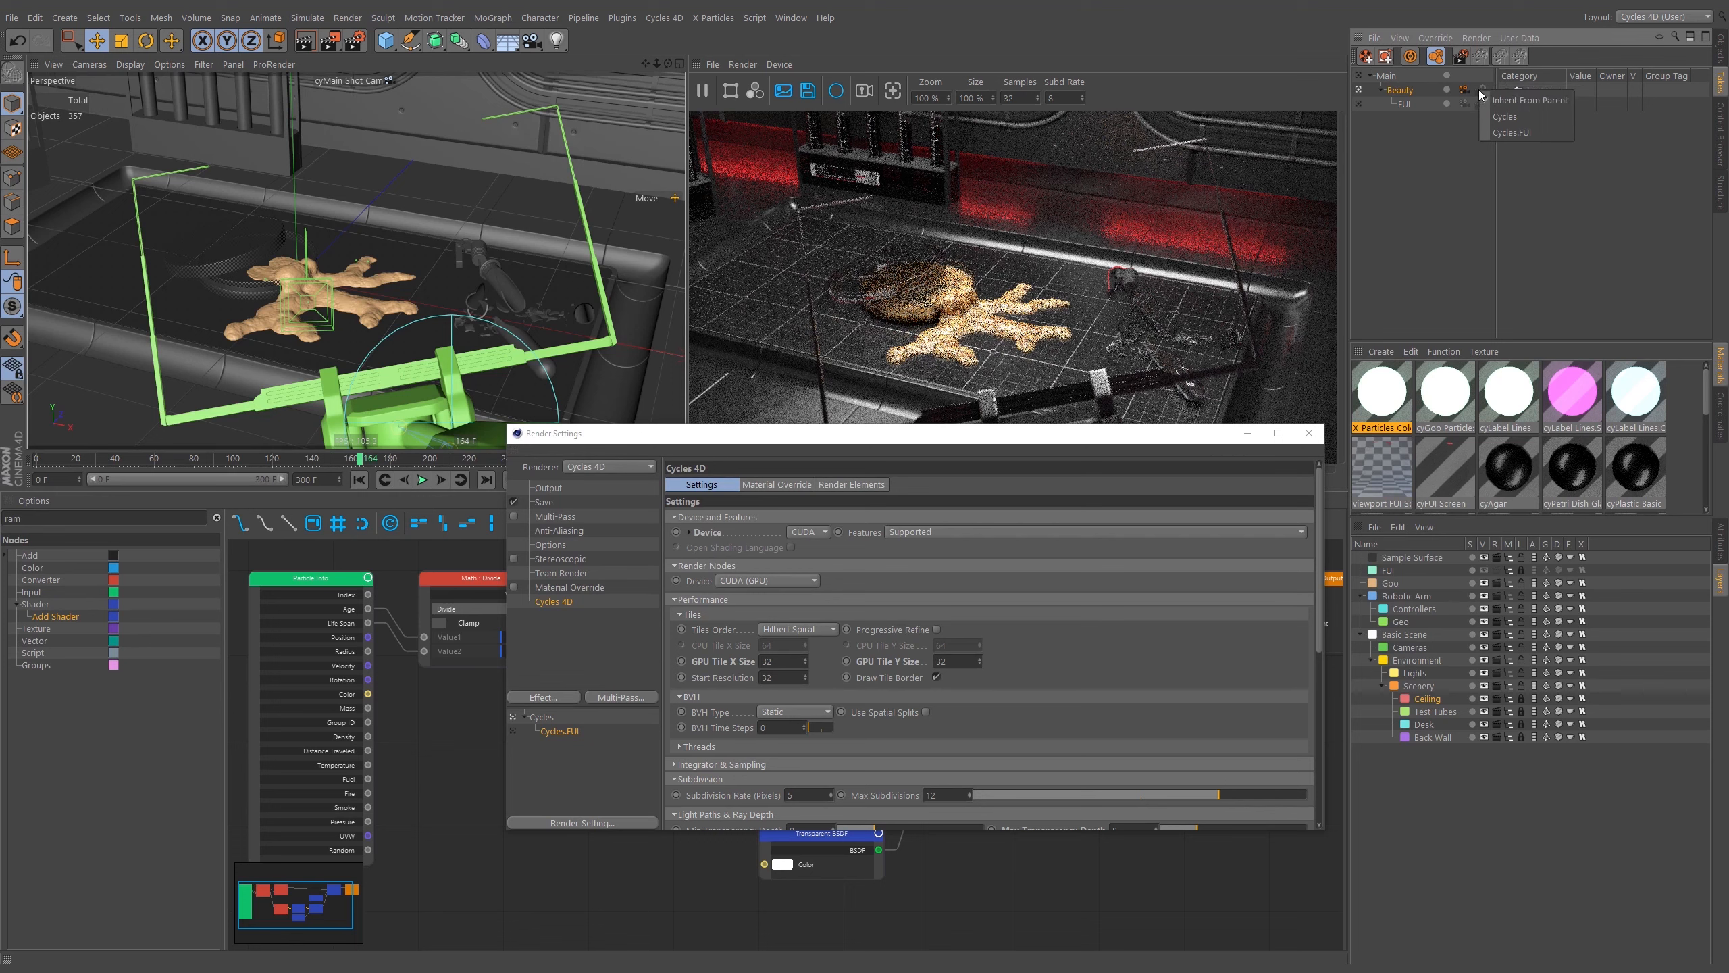
left_click(1503, 118)
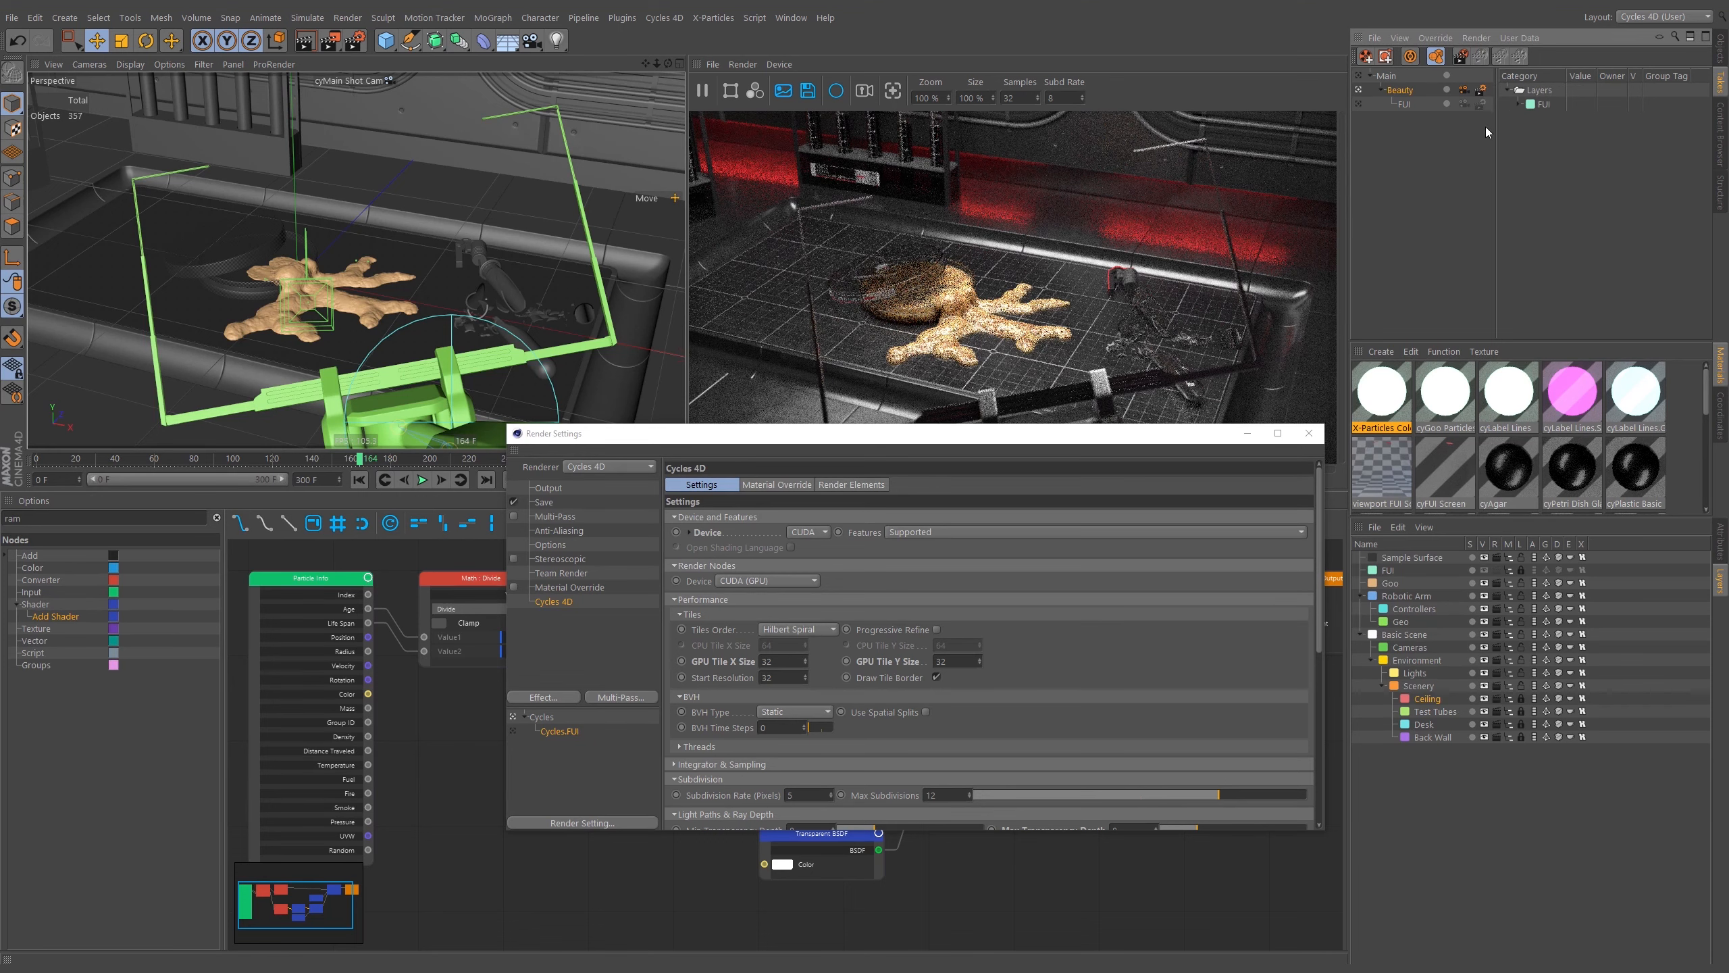
left_click(1482, 104)
left_click(1508, 146)
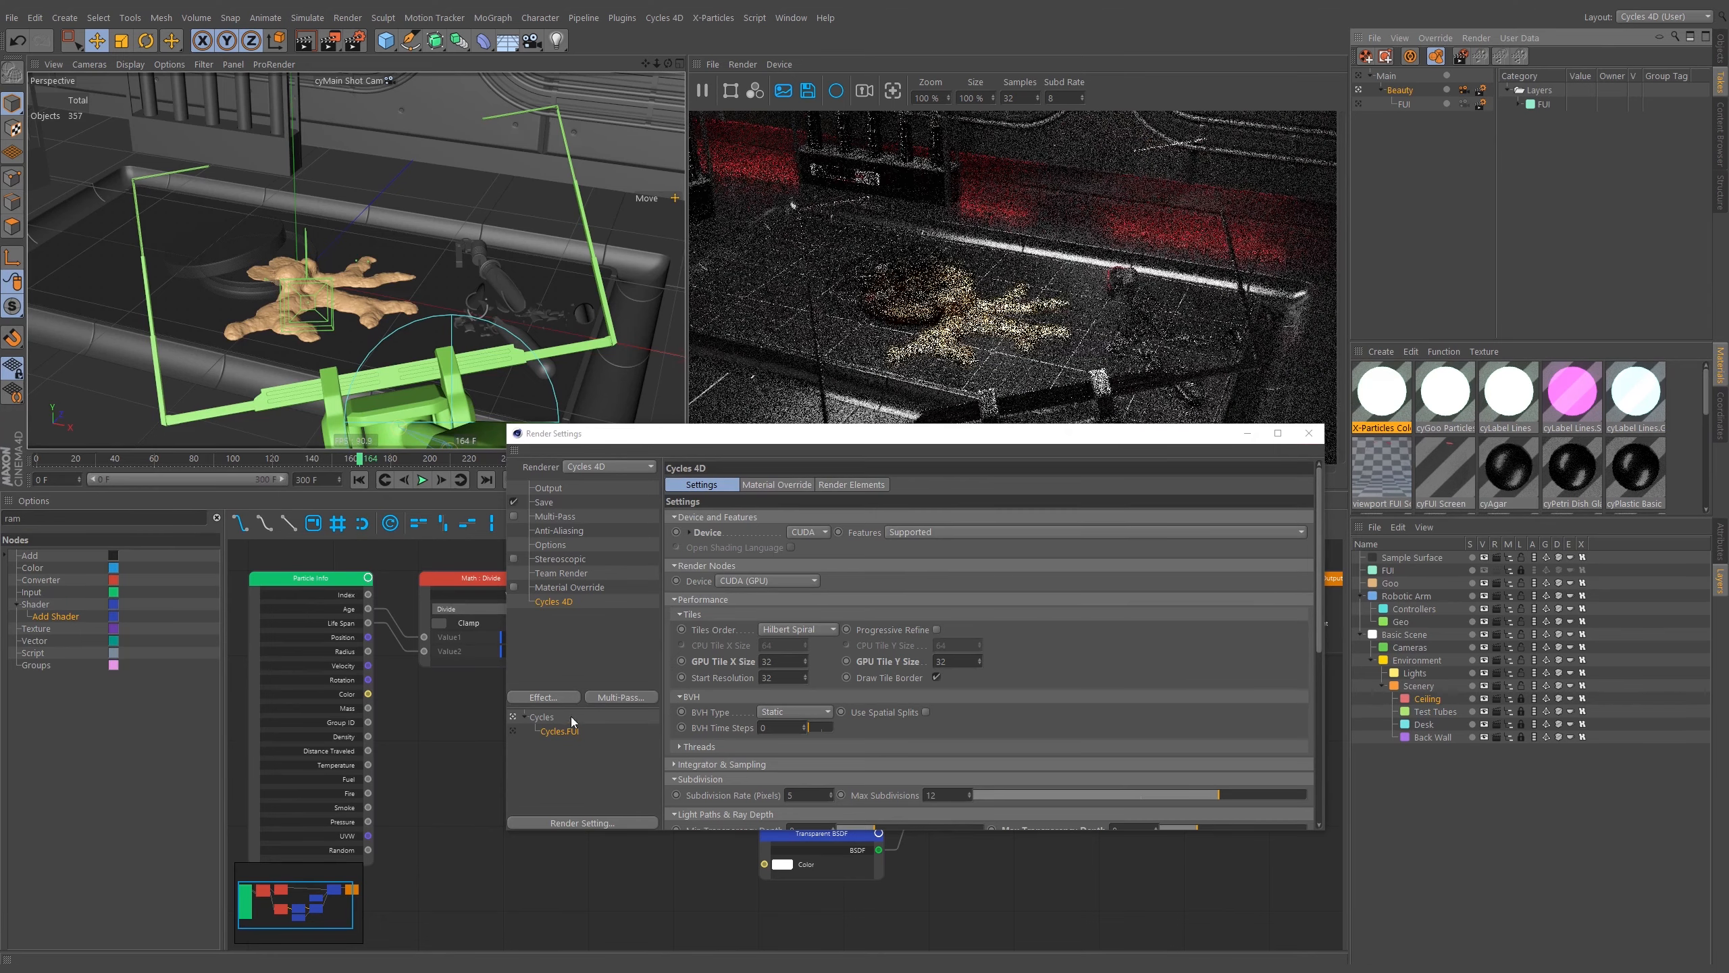
Reposition the render settings window and activate the FUI take.
left_click_drag(883, 442, 880, 533)
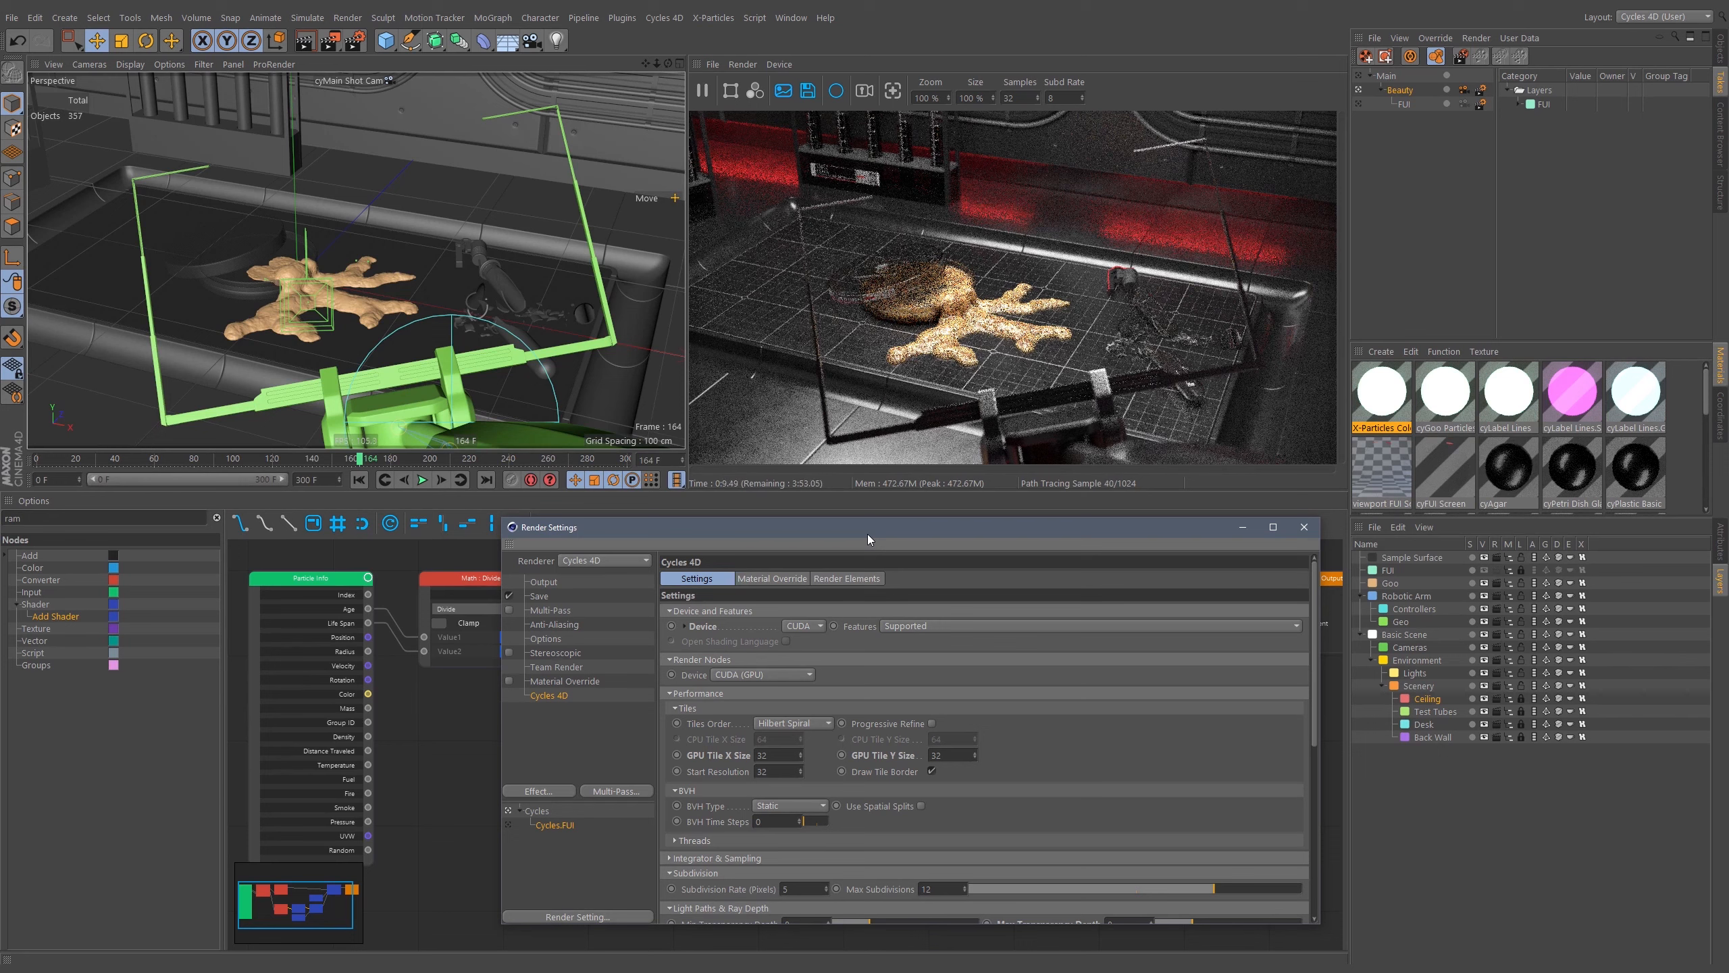
left_click_drag(934, 523, 959, 485)
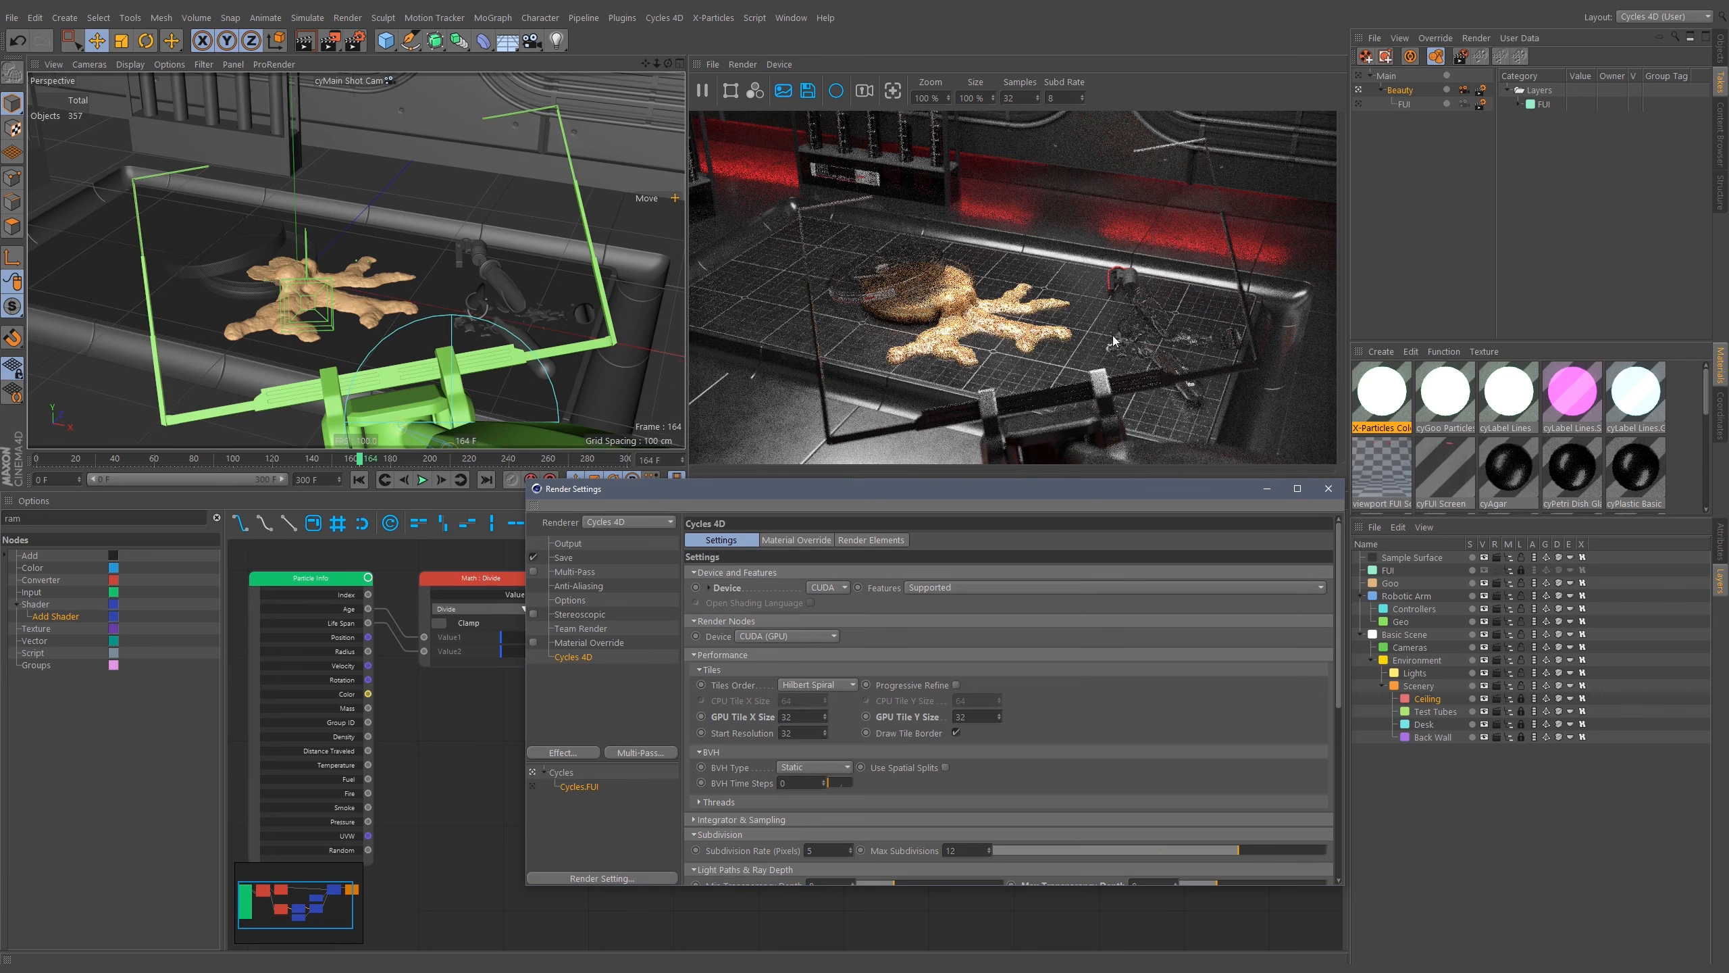
left_click(1362, 105)
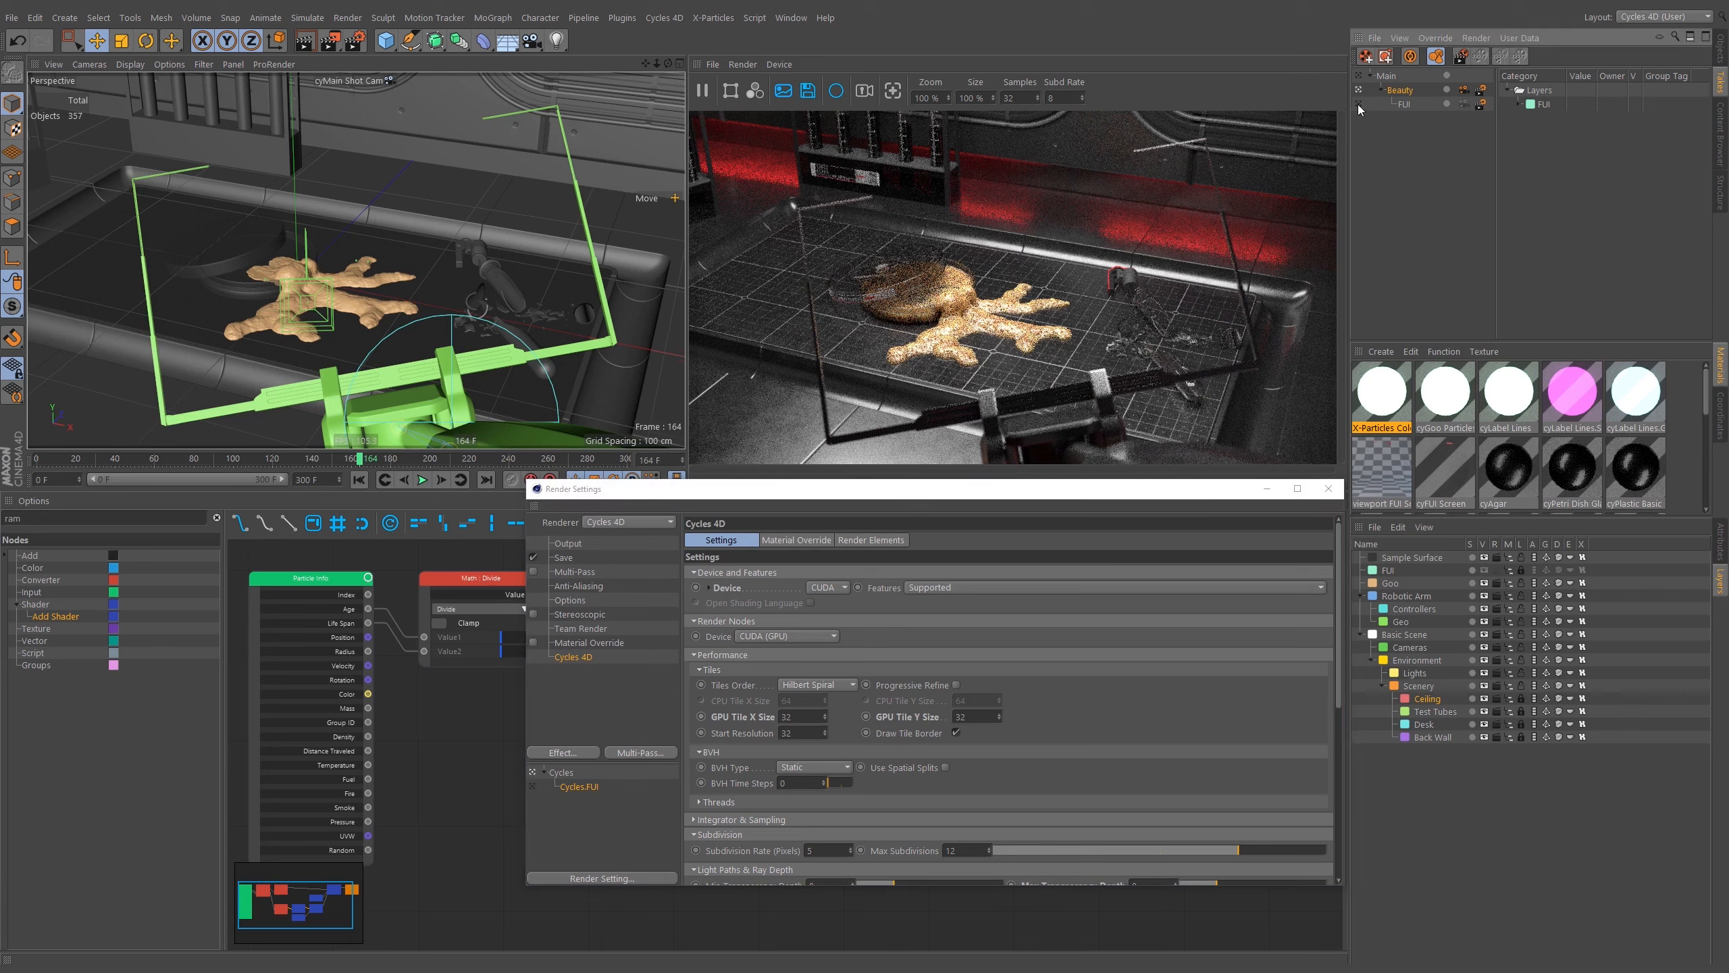
Switch to the FUI take and review the Cycles 4D settings sections and render elements of its render setting.
left_click(1357, 104)
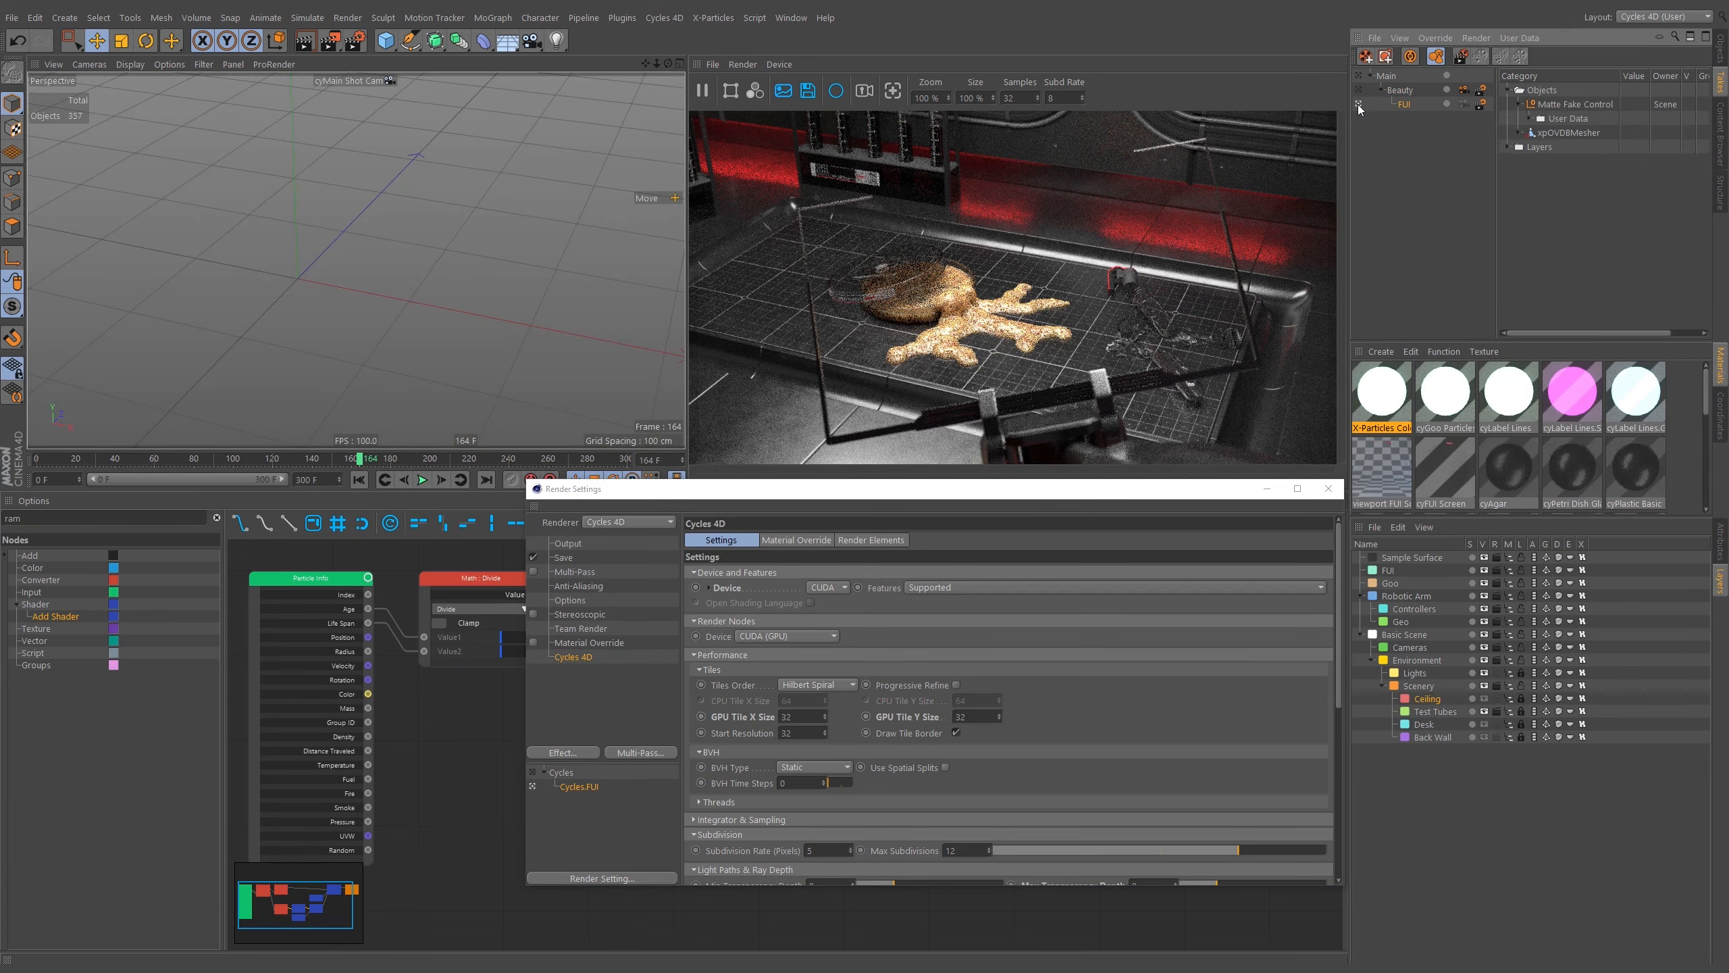
left_click(791, 654)
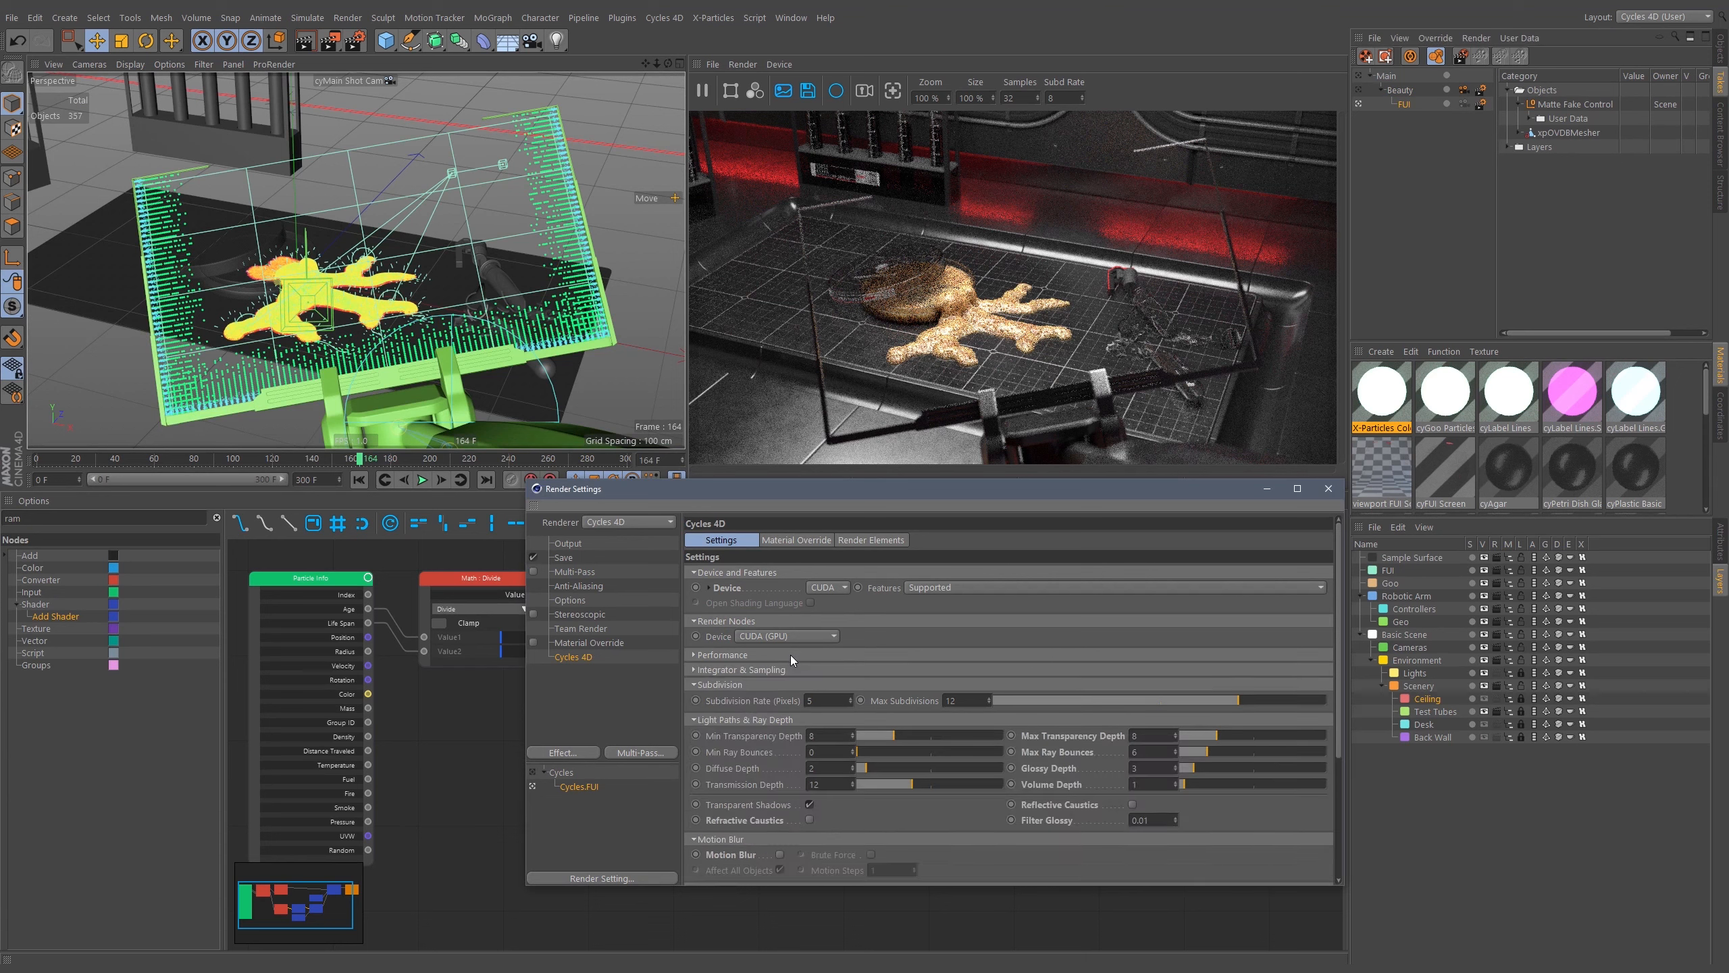
left_click(730, 719)
left_click(743, 683)
left_click(729, 713)
left_click(717, 729)
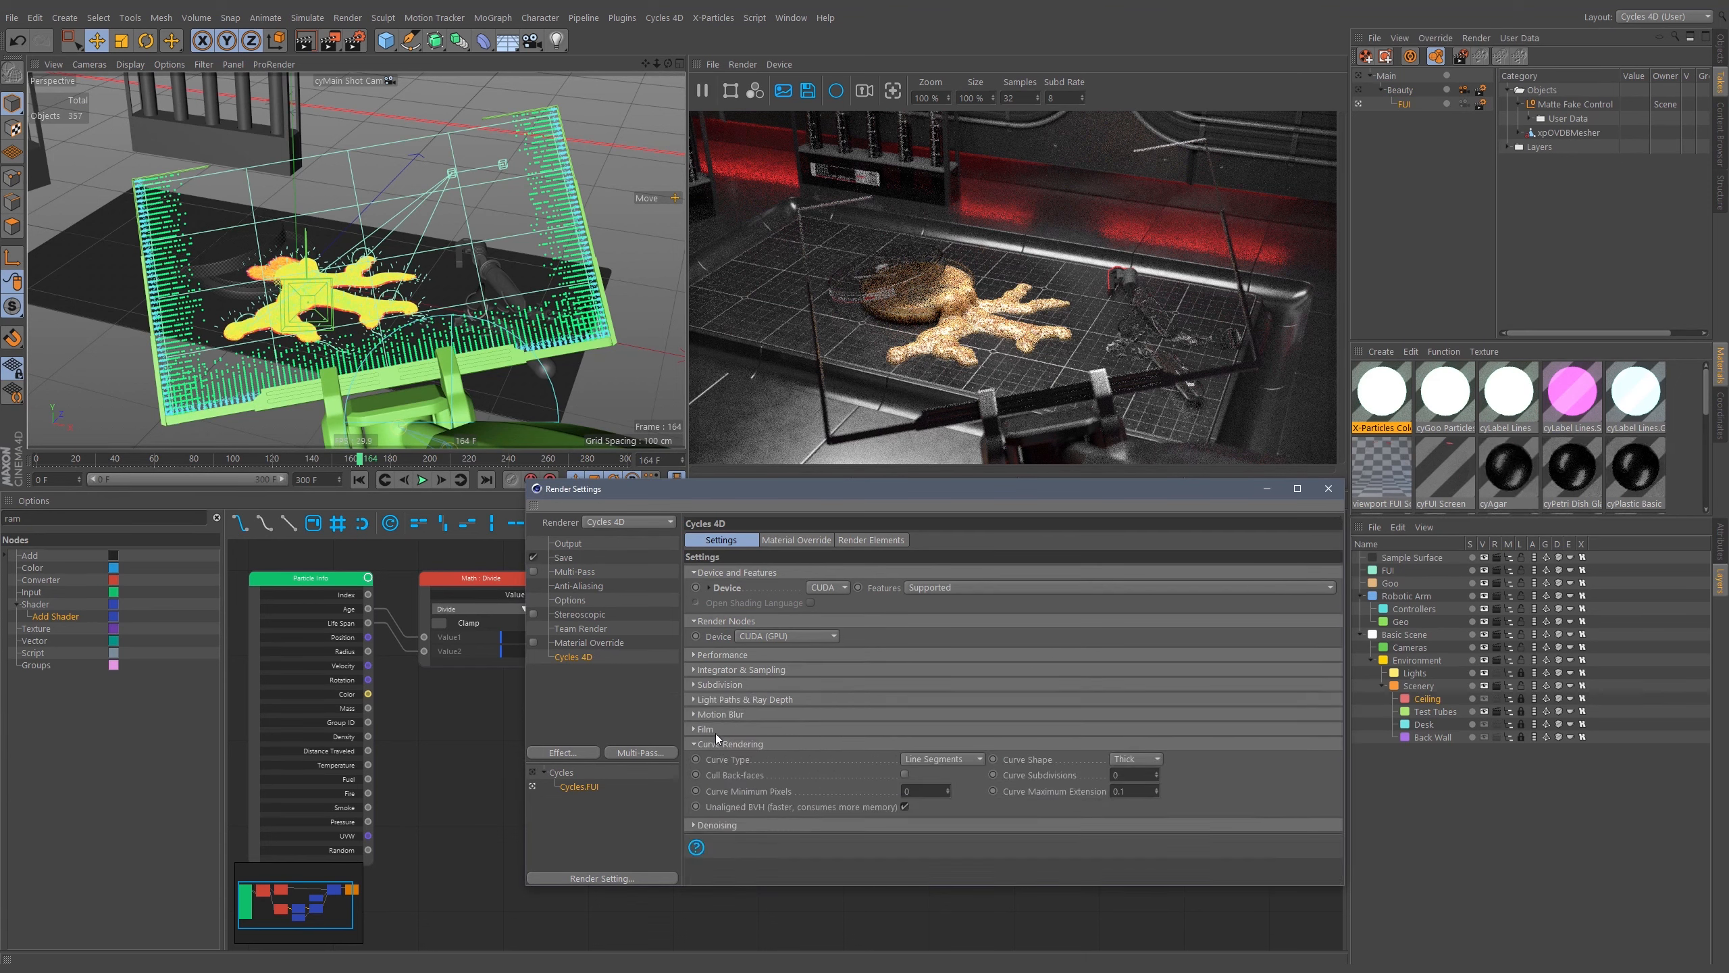
left_click(718, 742)
left_click(864, 541)
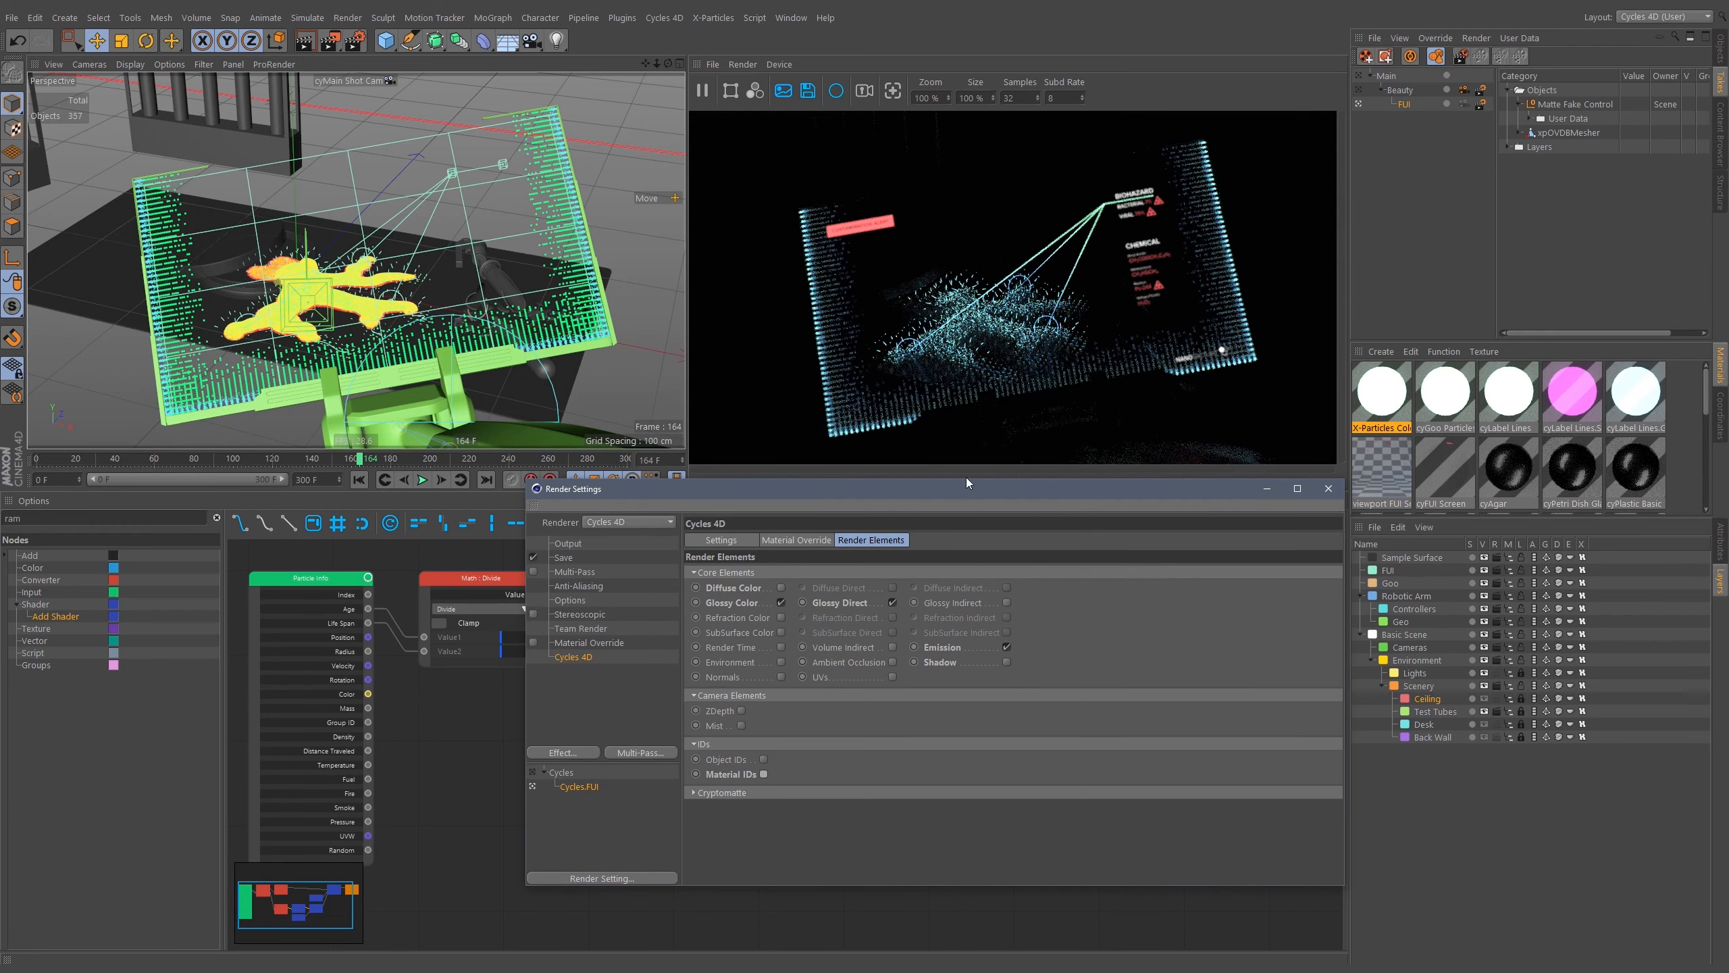
Reposition the render settings window and inspect the output and save options of the Cycles render setting.
left_click_drag(951, 492, 988, 514)
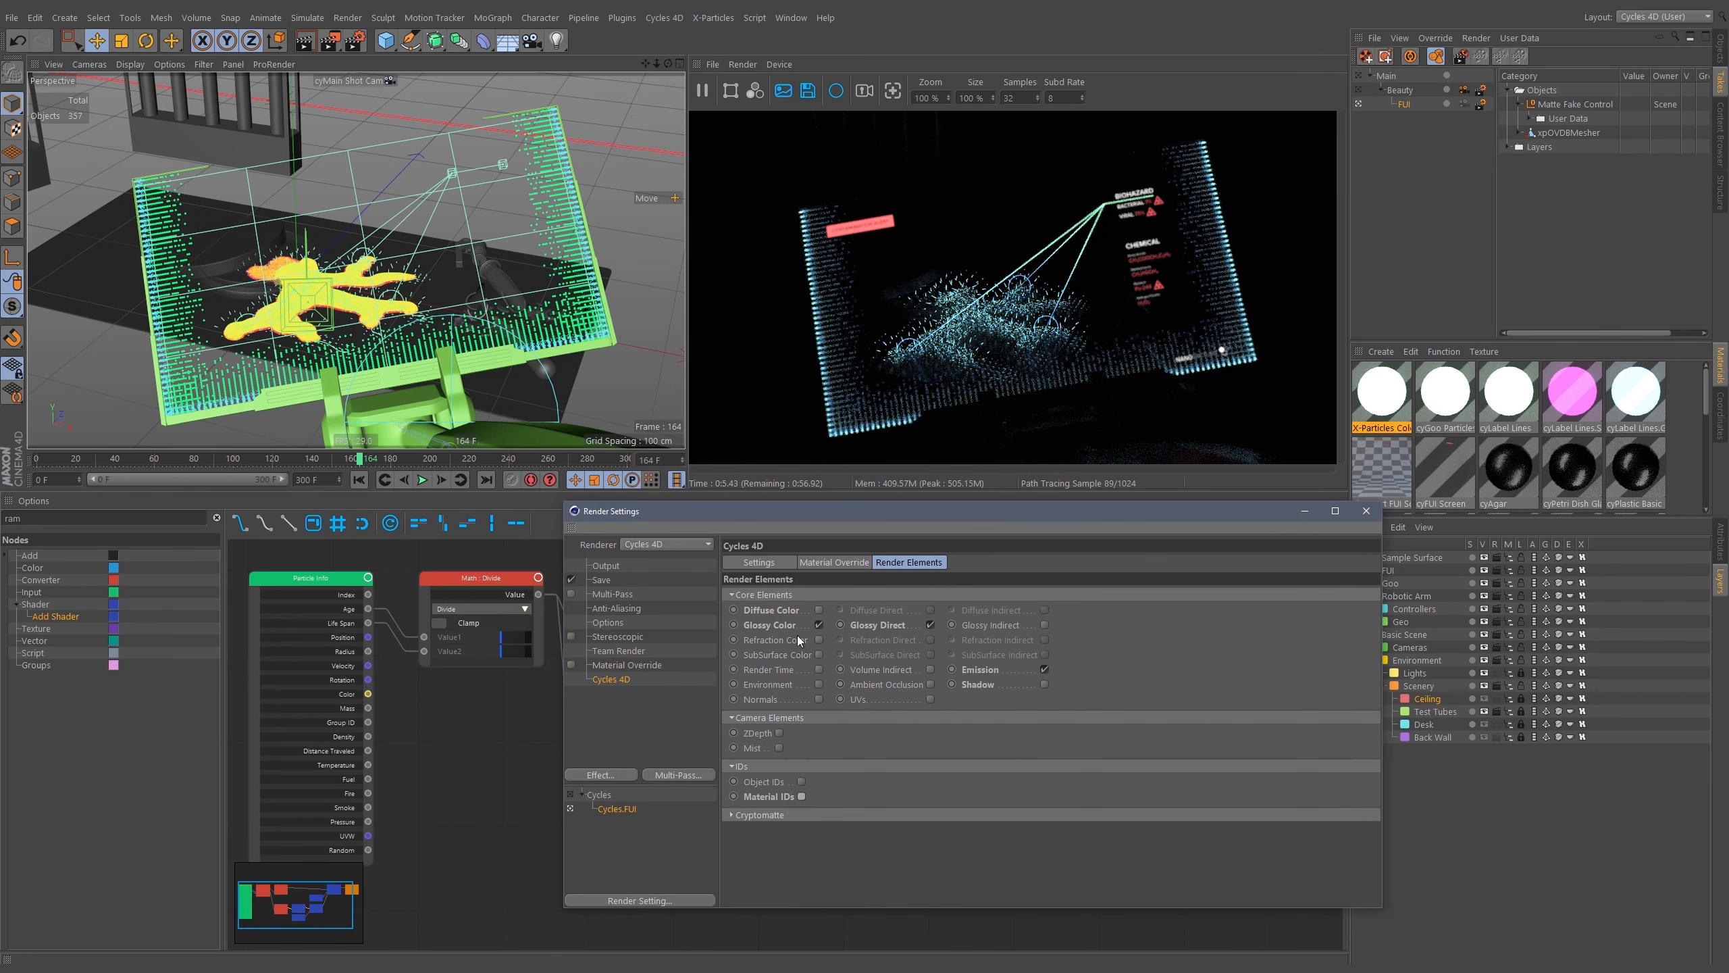
left_click(619, 563)
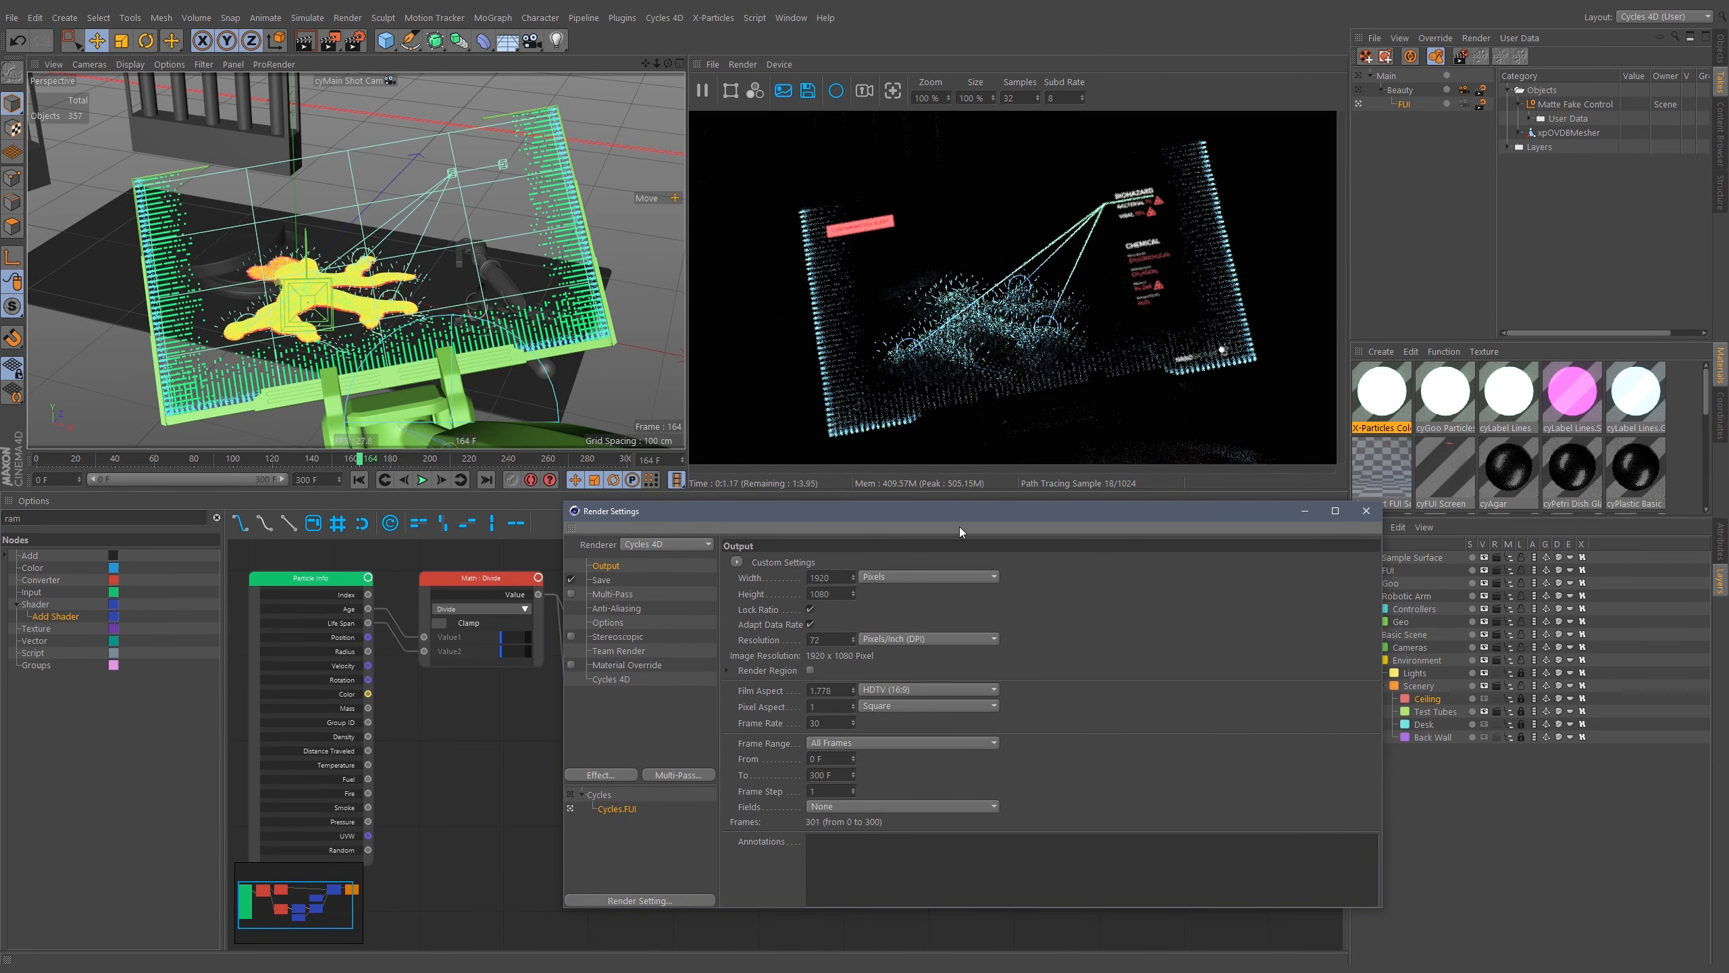
left_click_drag(970, 514, 978, 470)
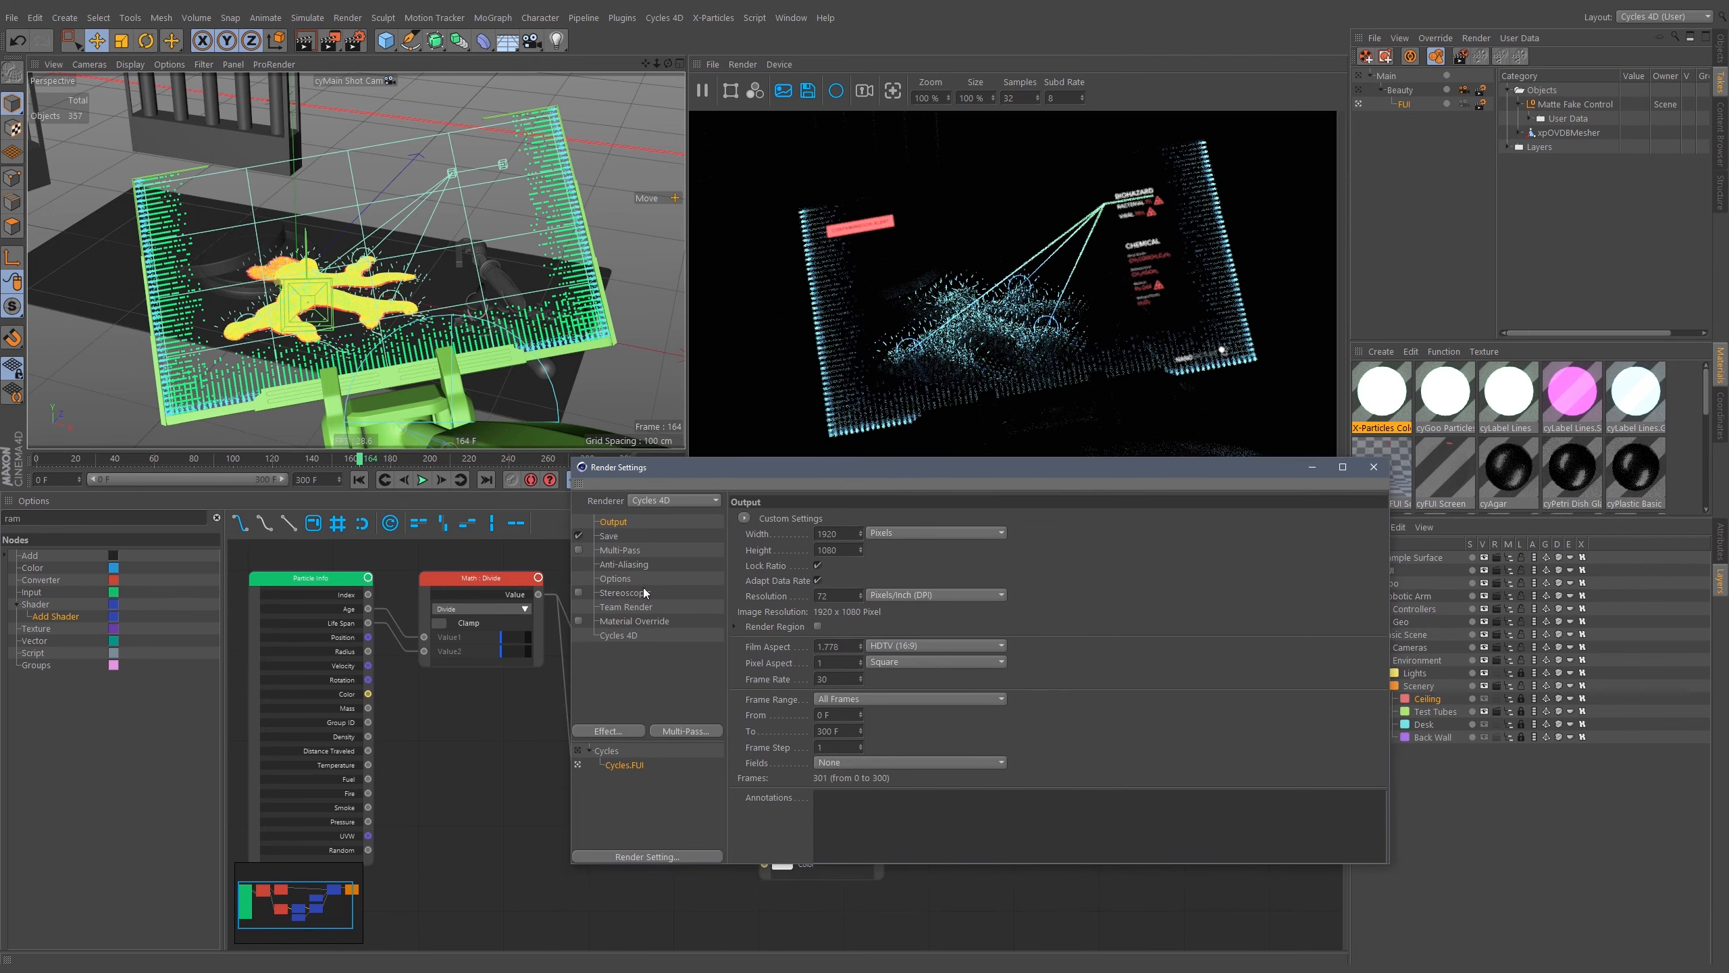
left_click(612, 750)
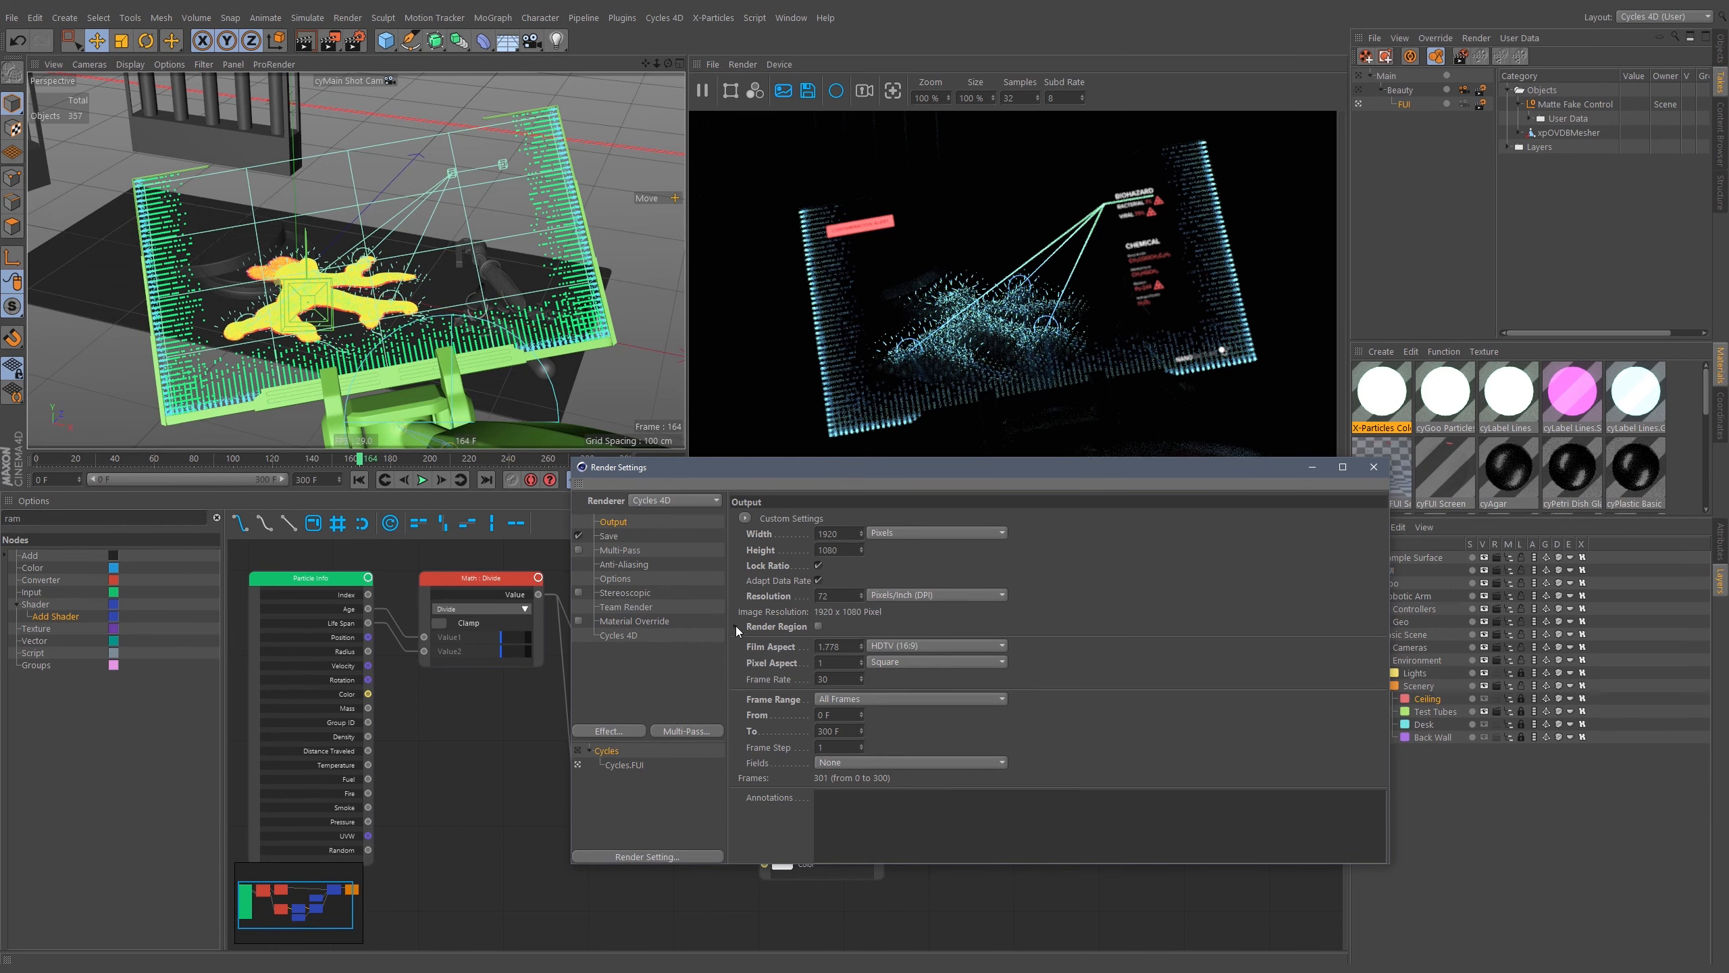
left_click(610, 537)
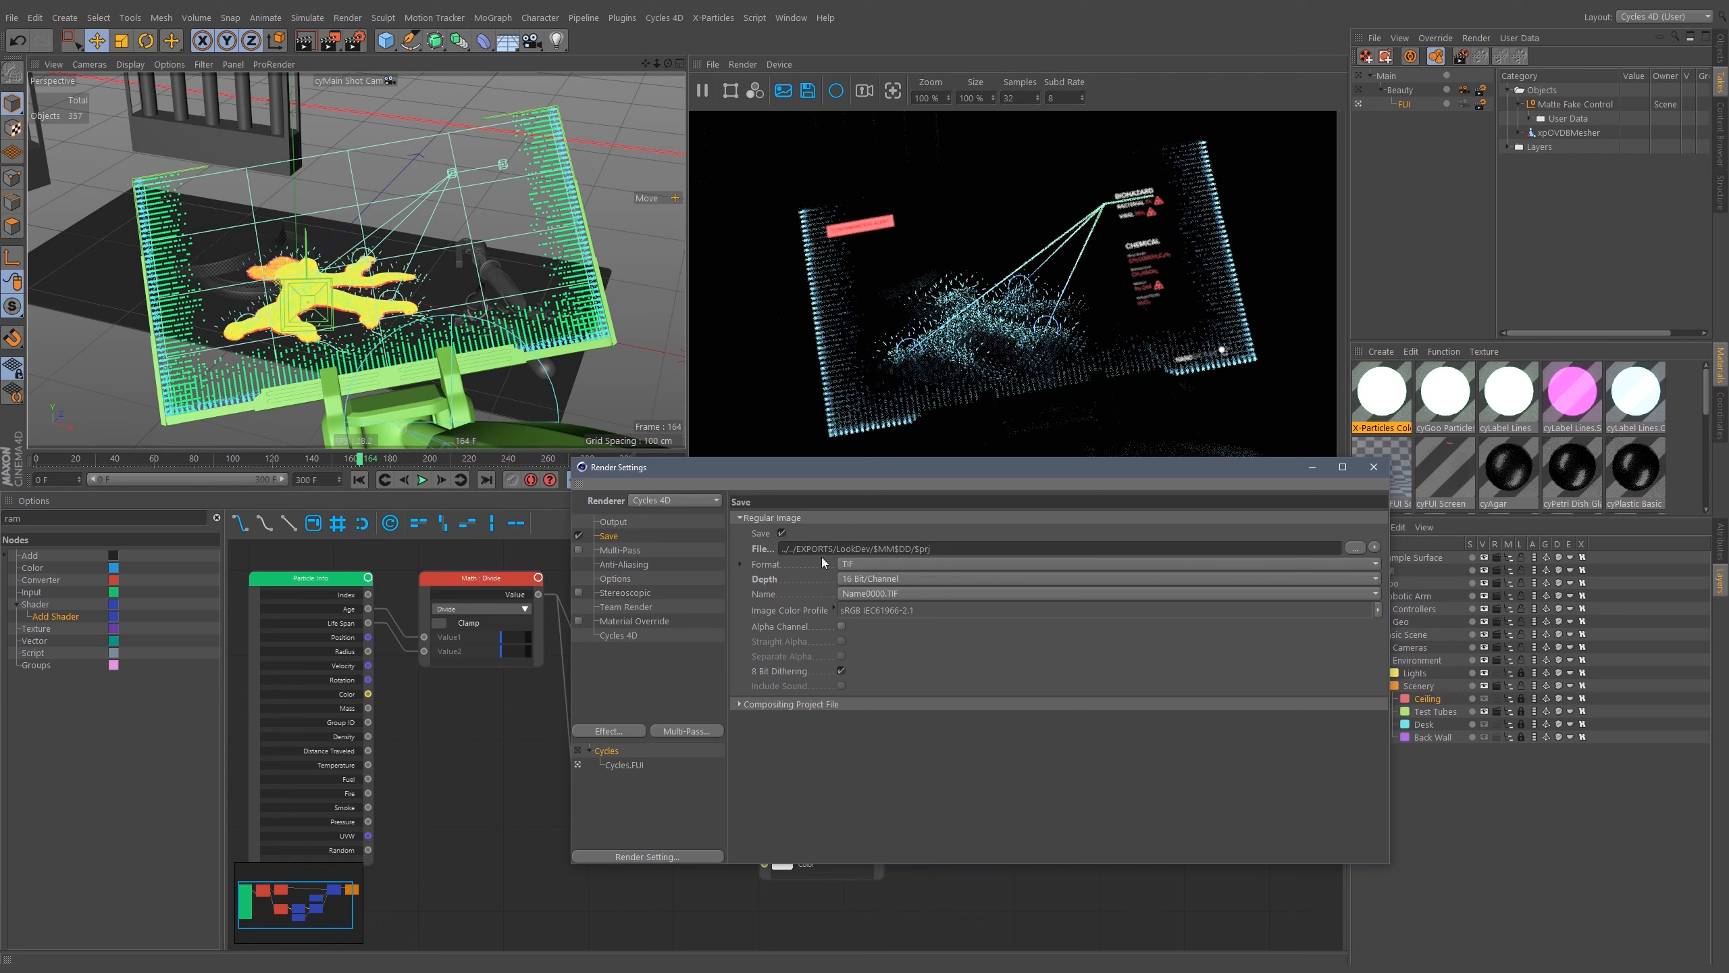
left_click_drag(782, 549, 1044, 555)
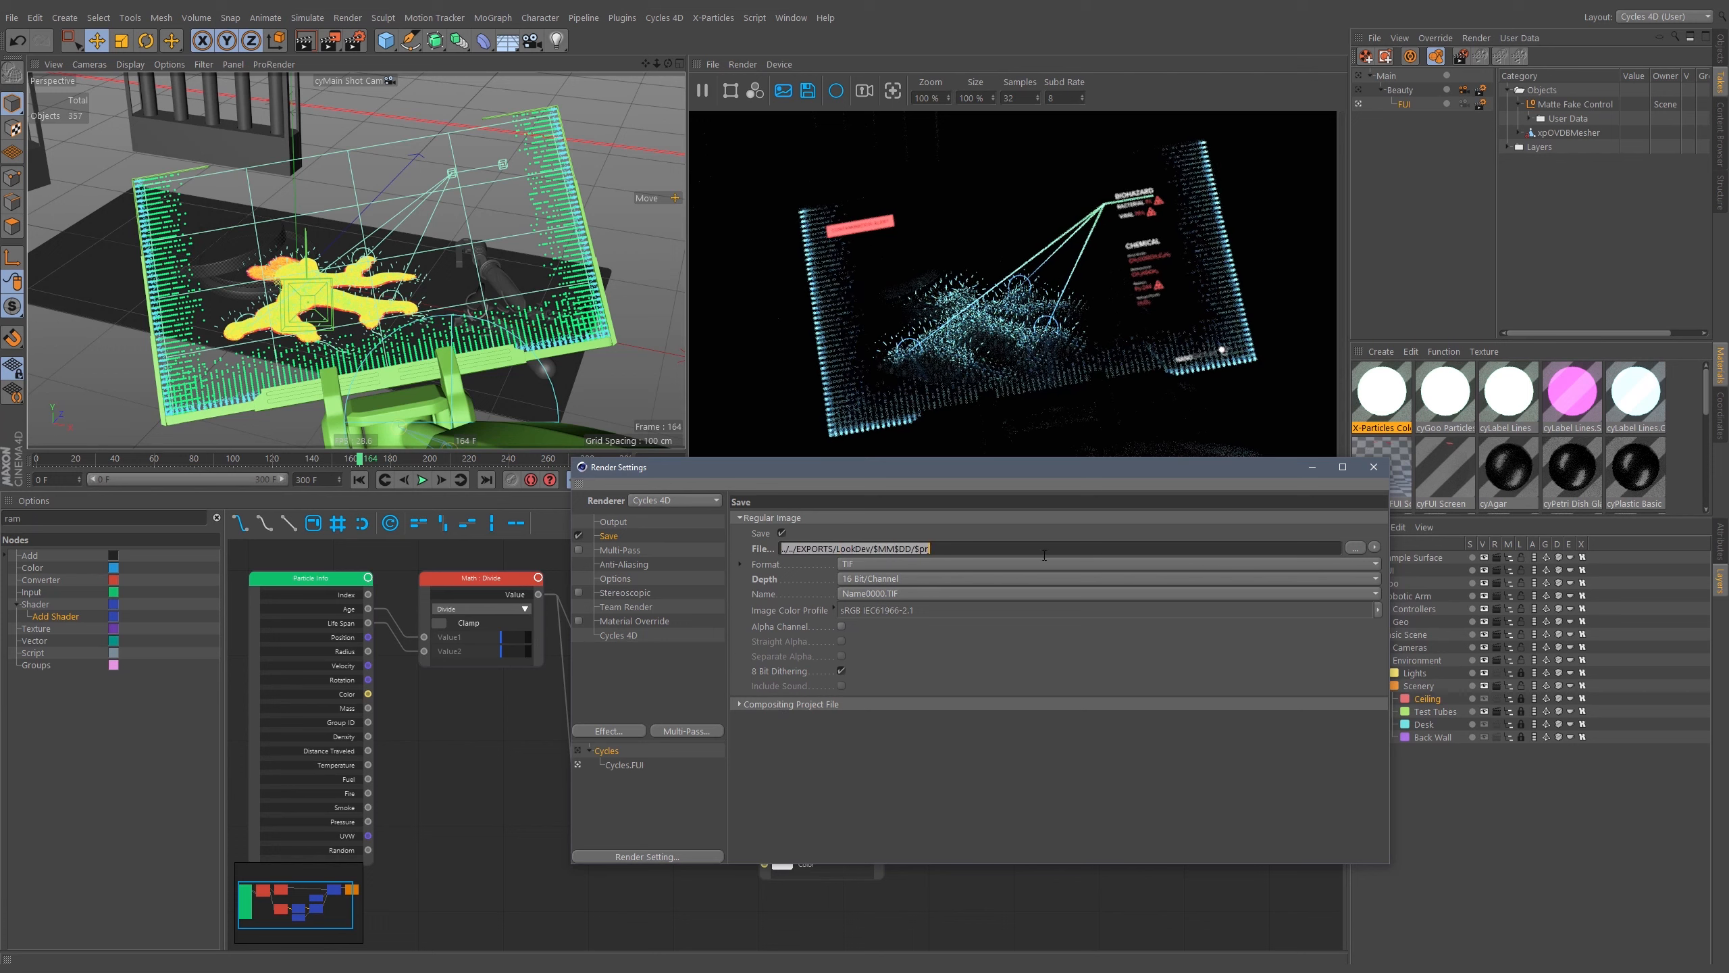
left_click(961, 651)
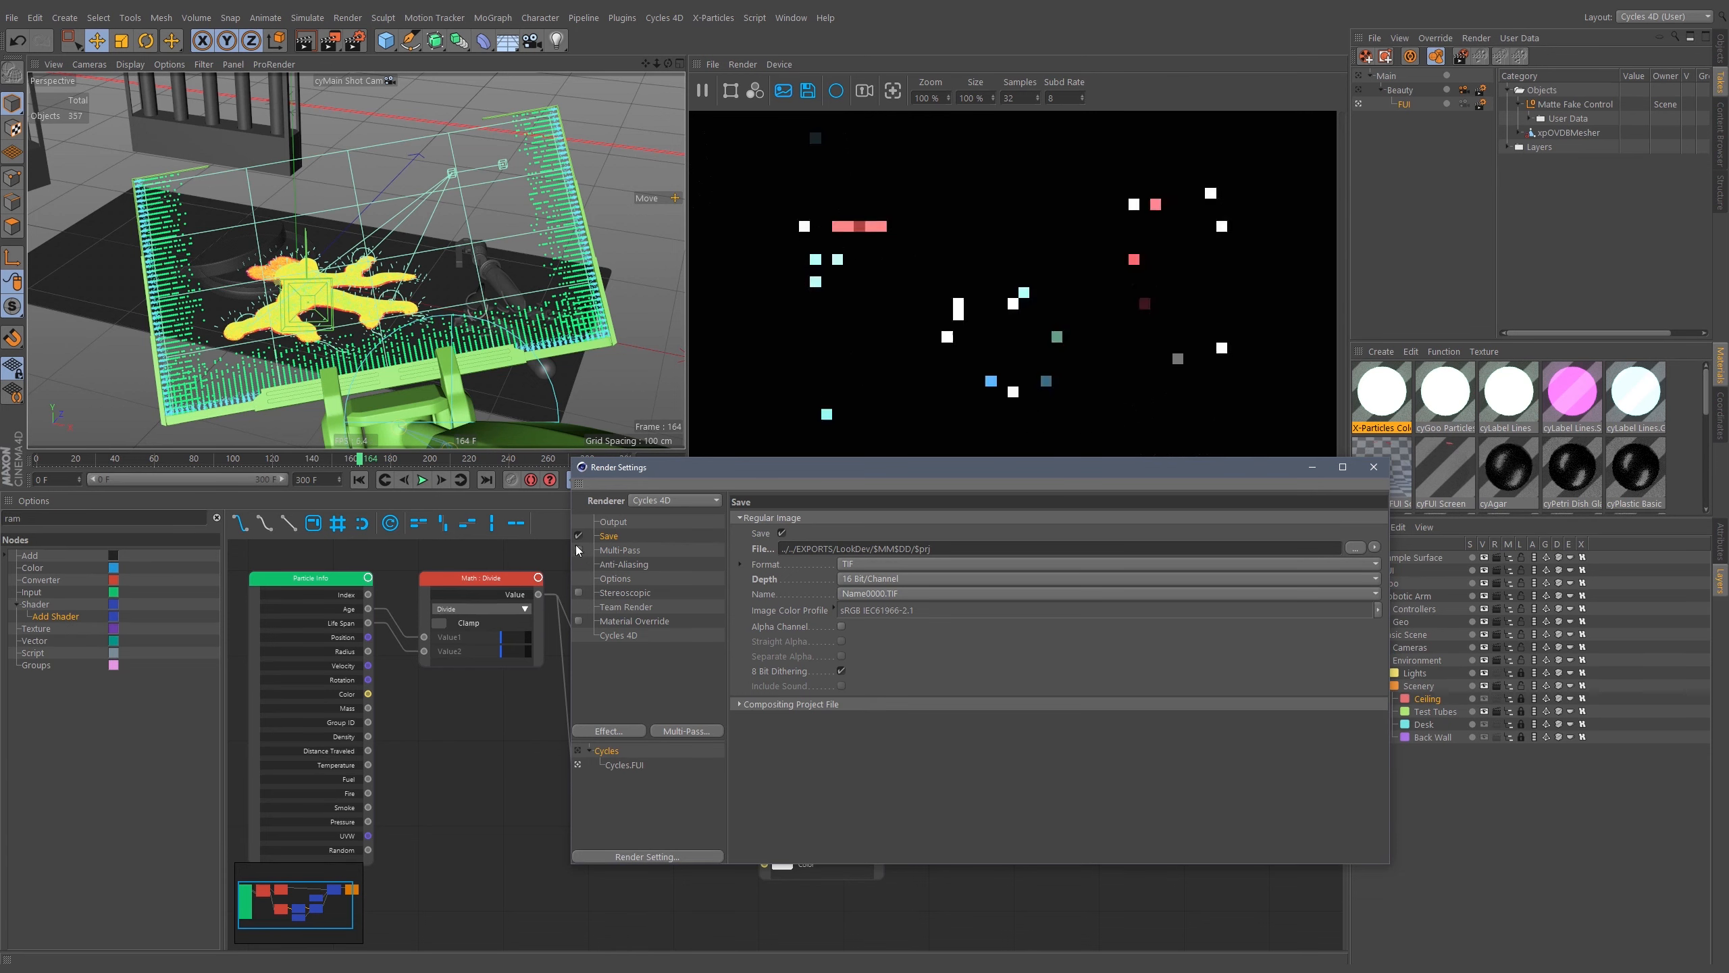
Enable Multi-Pass in the Cycles render setting and add a Post Effects pass.
left_click(578, 549)
right_click(624, 549)
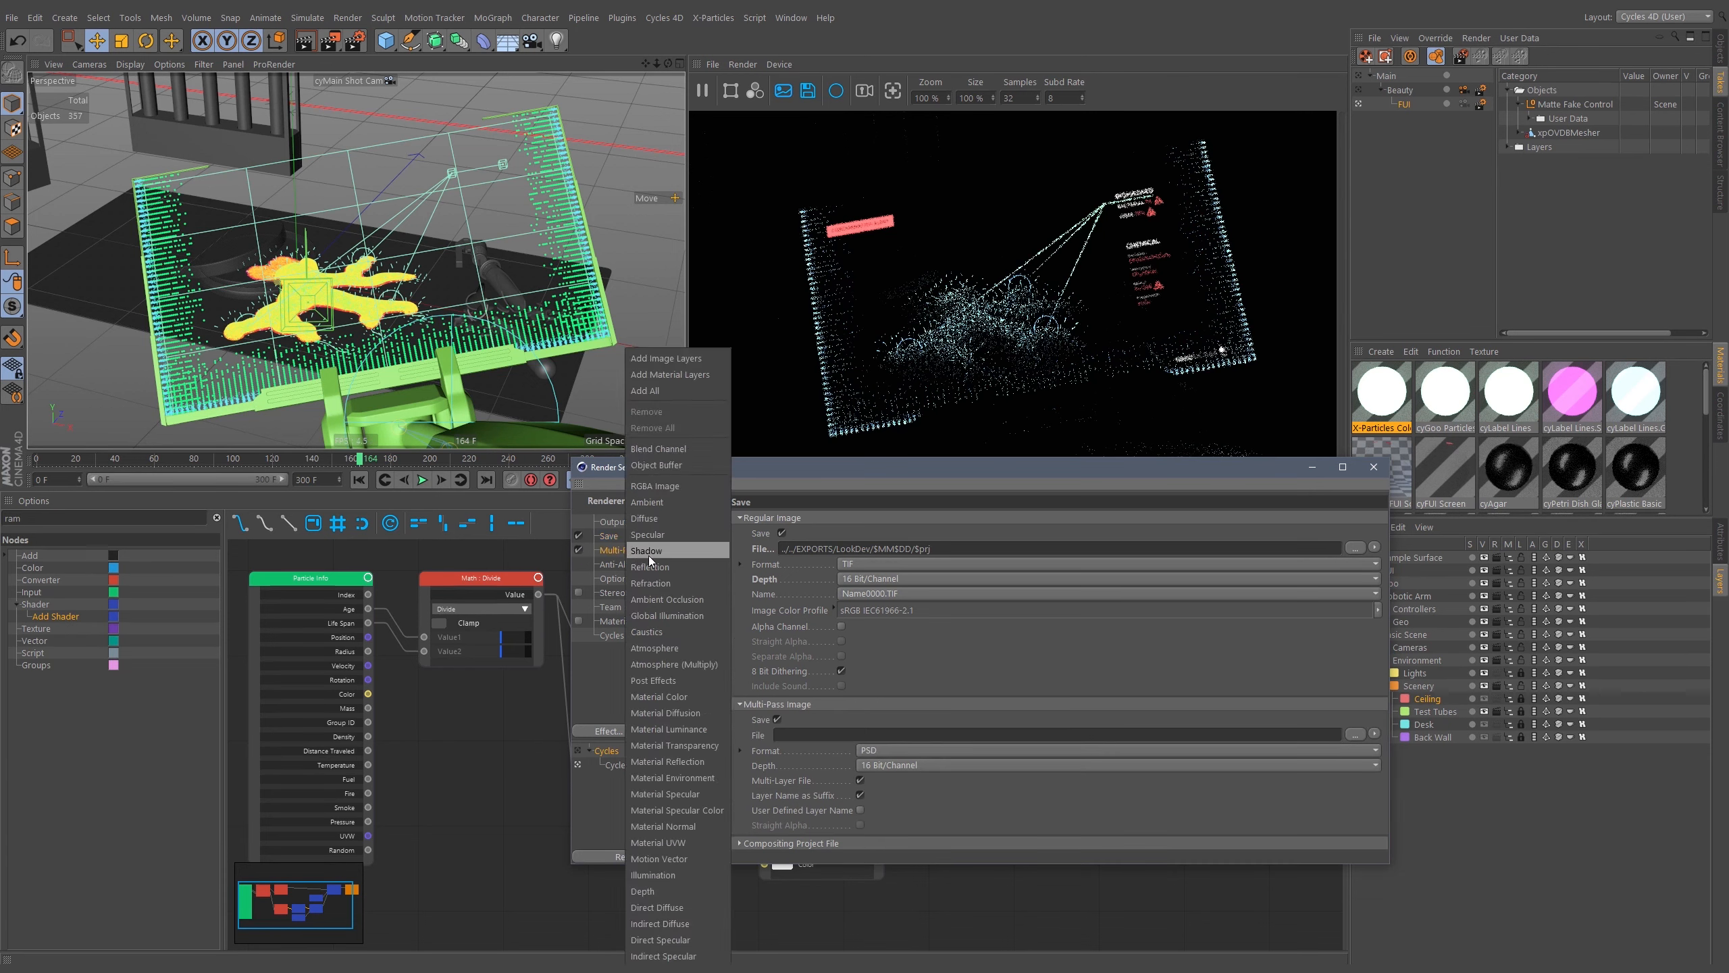
left_click(689, 681)
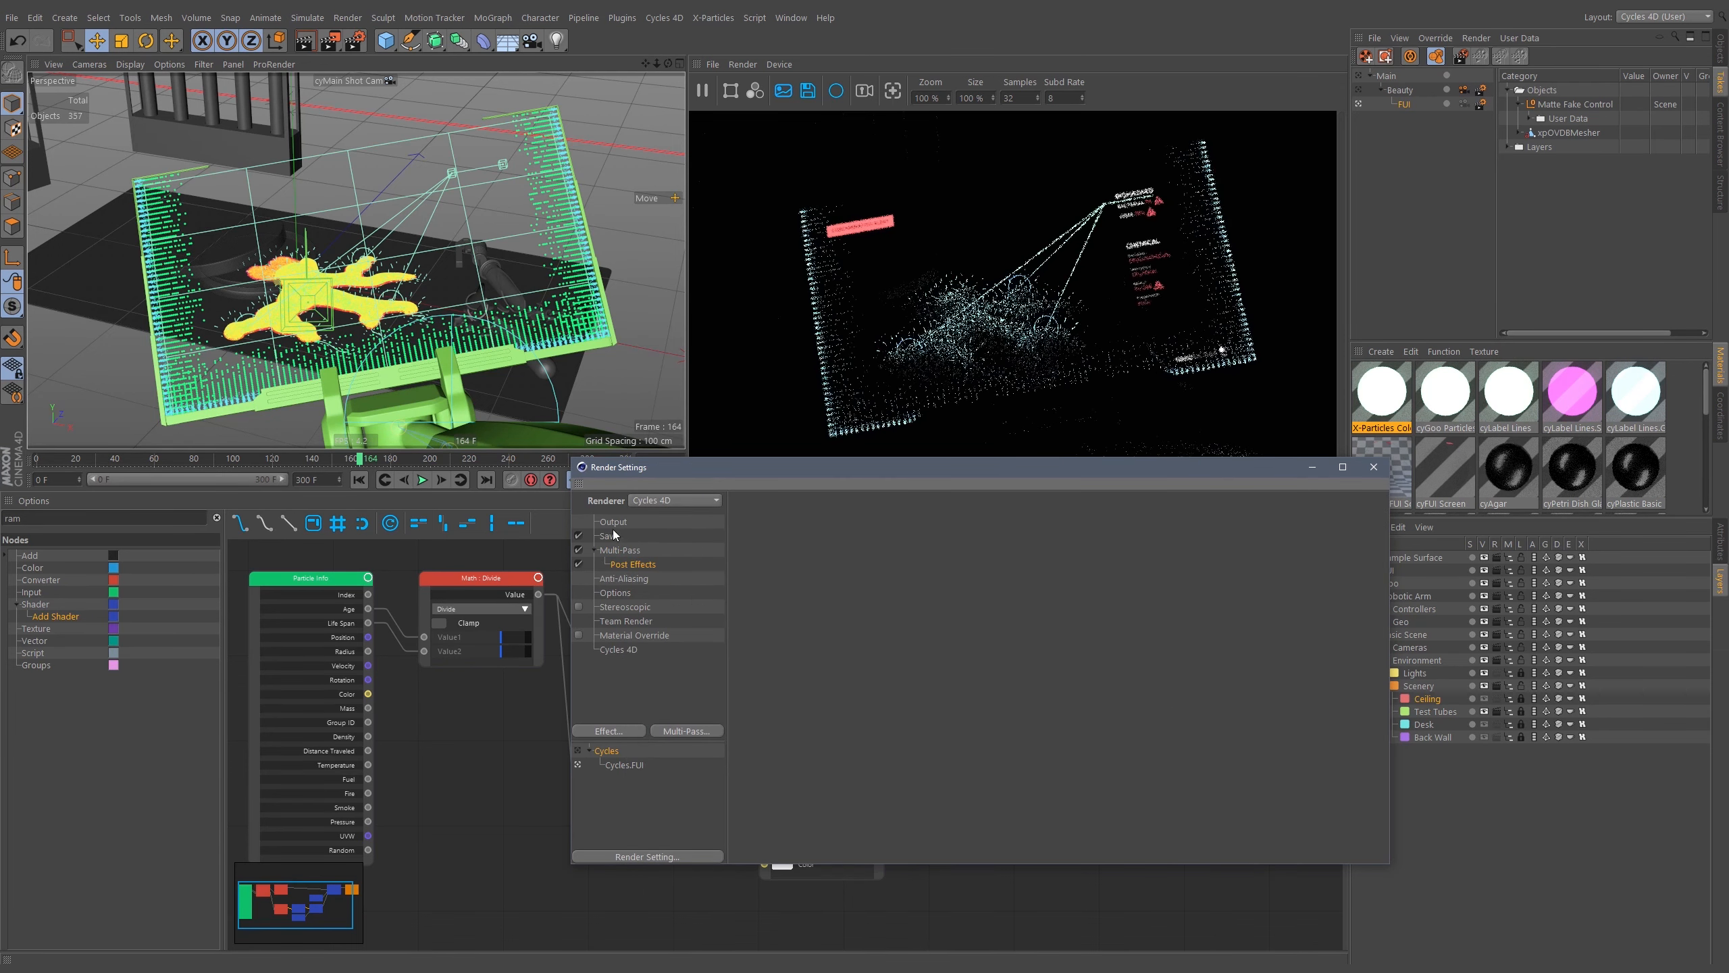
Set the Cycles render setting's multi-pass image format to PNG.
left_click(619, 649)
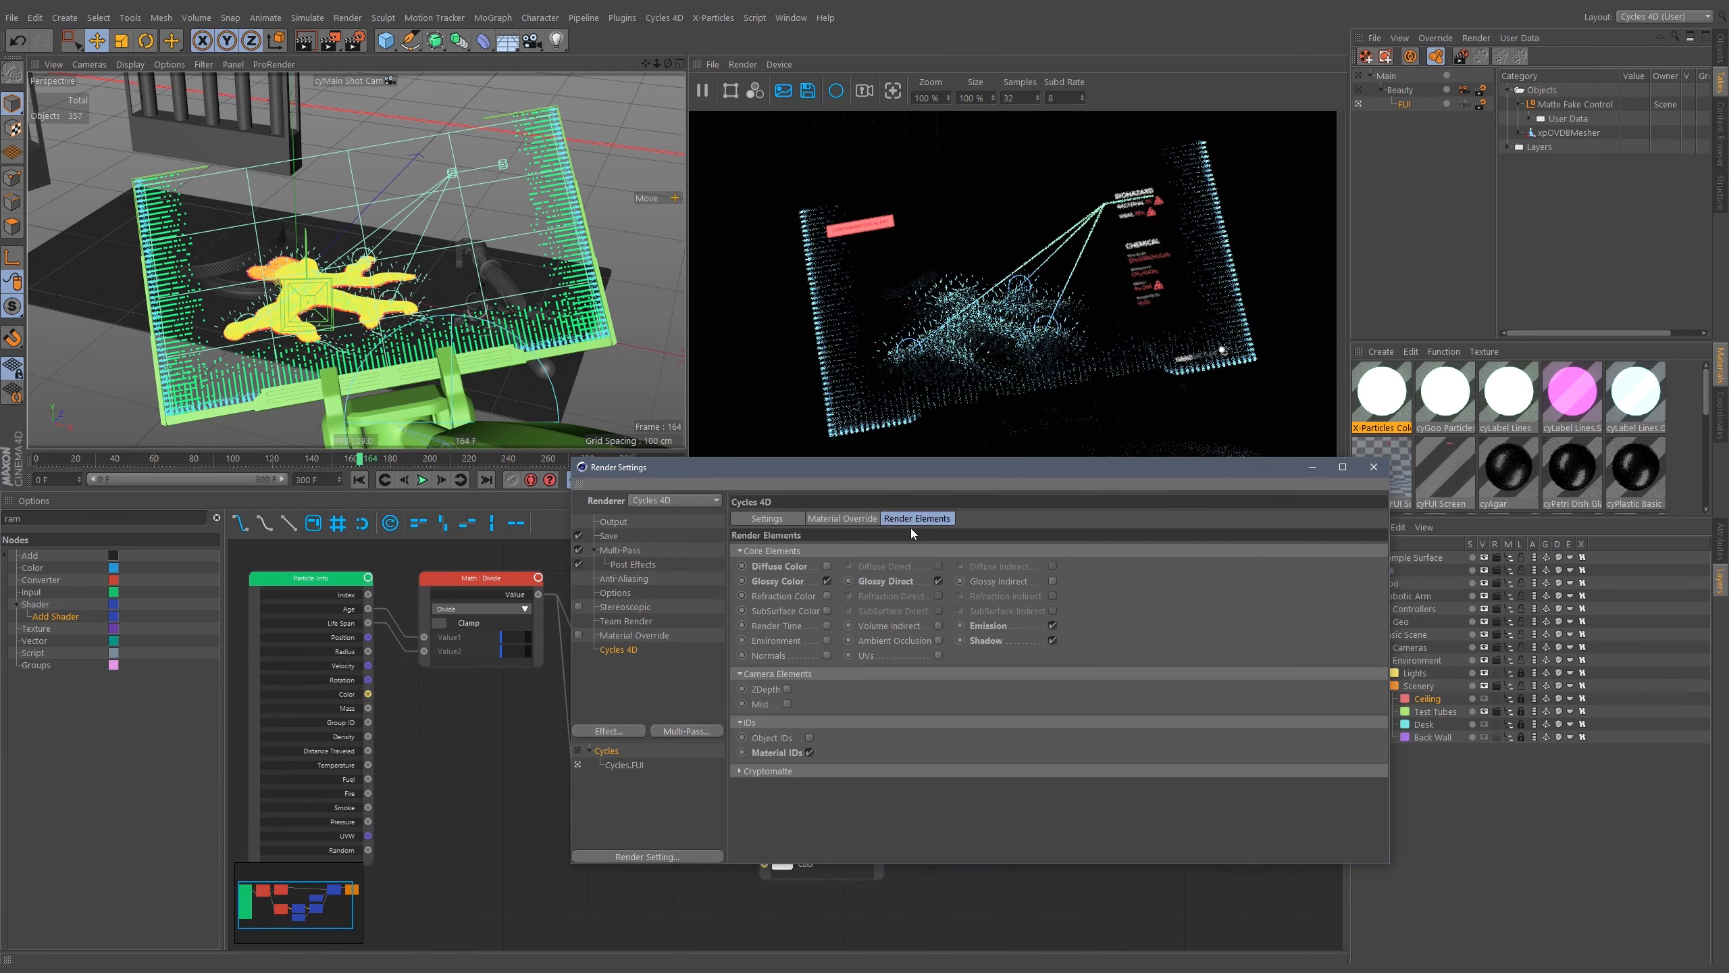
left_click(616, 765)
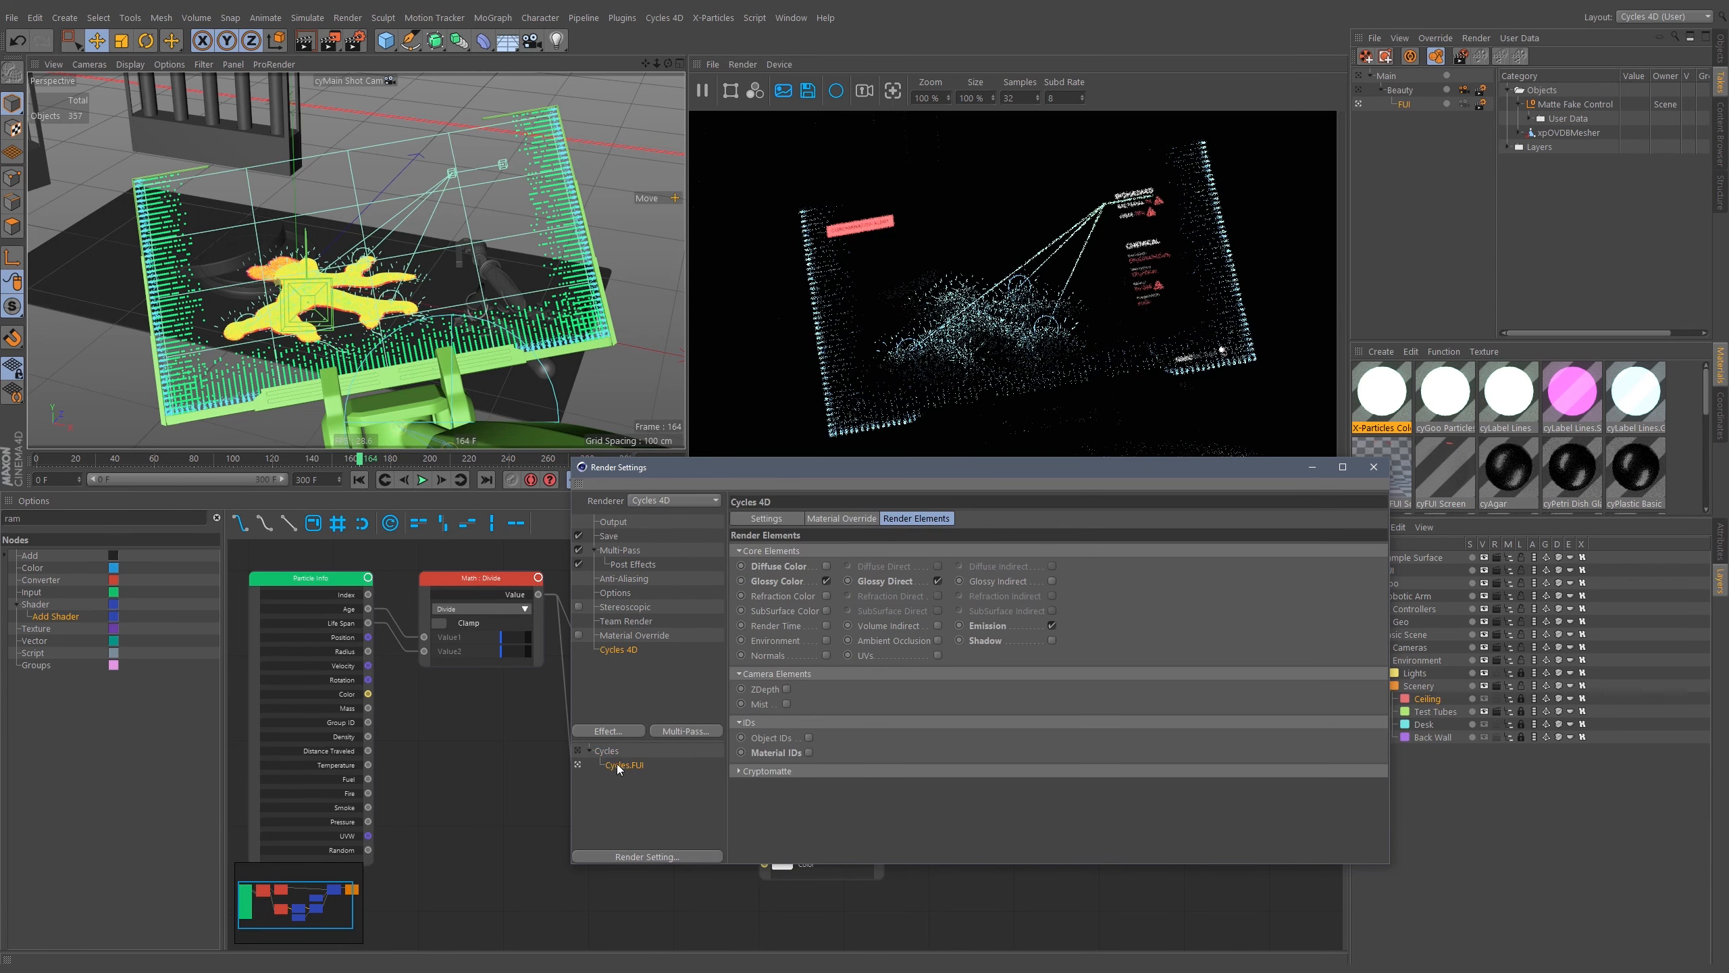
left_click(615, 750)
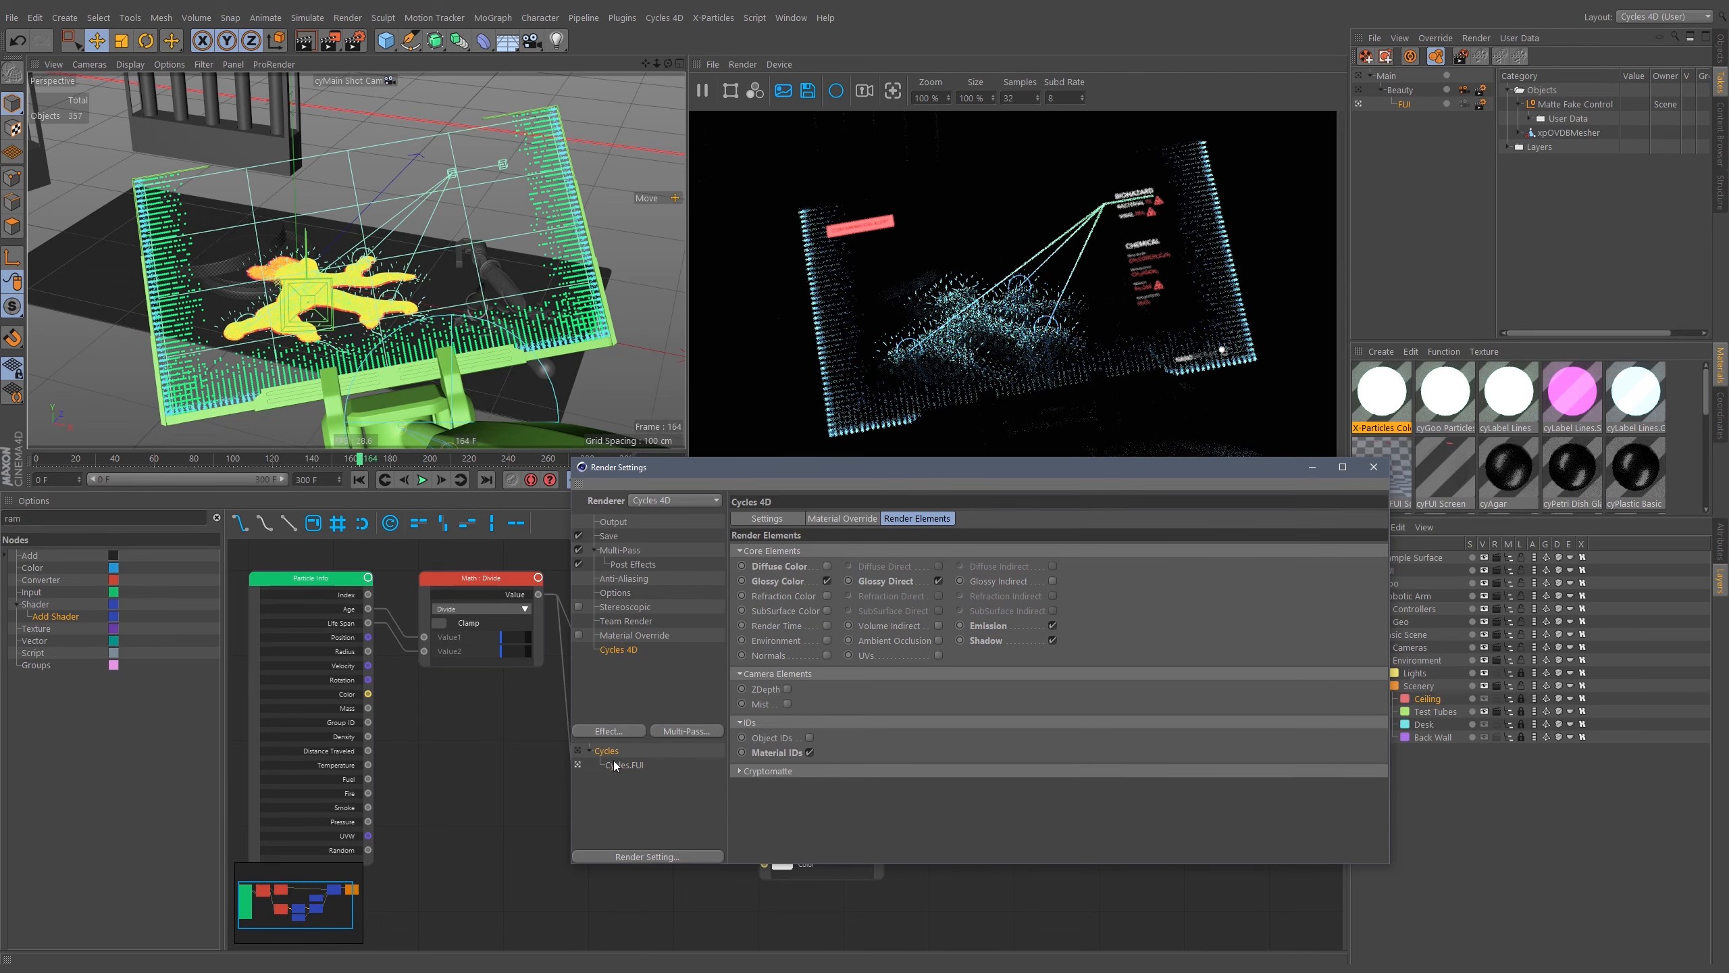
left_click(608, 535)
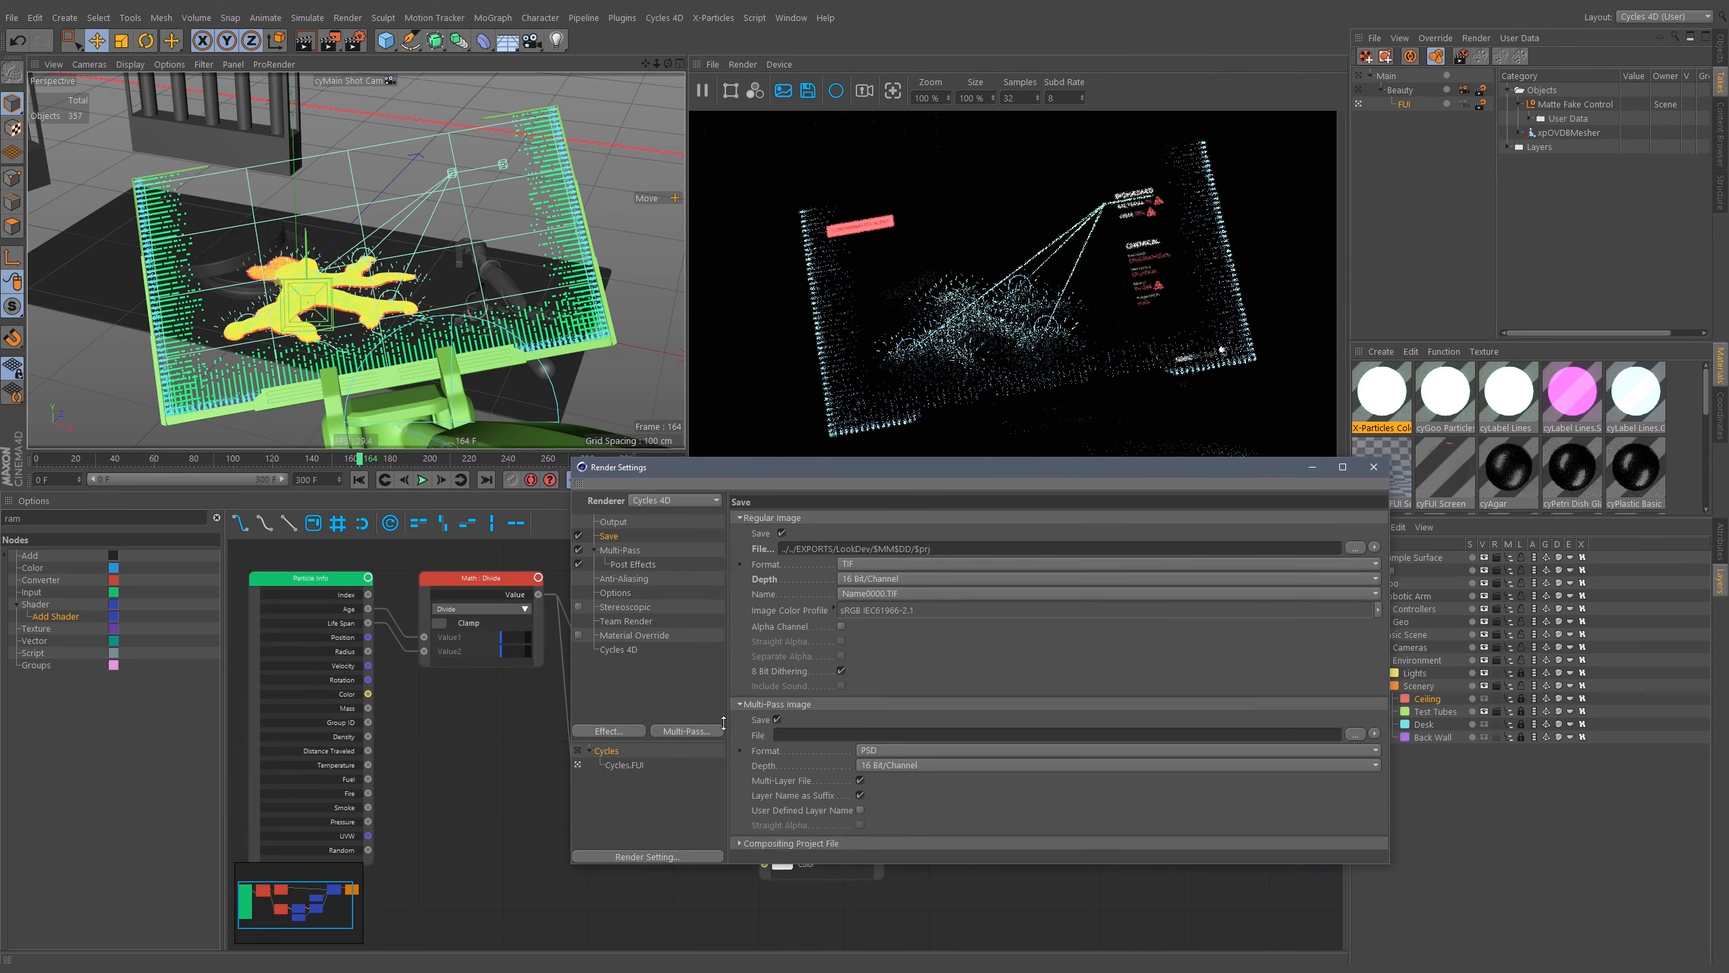
left_click(783, 734)
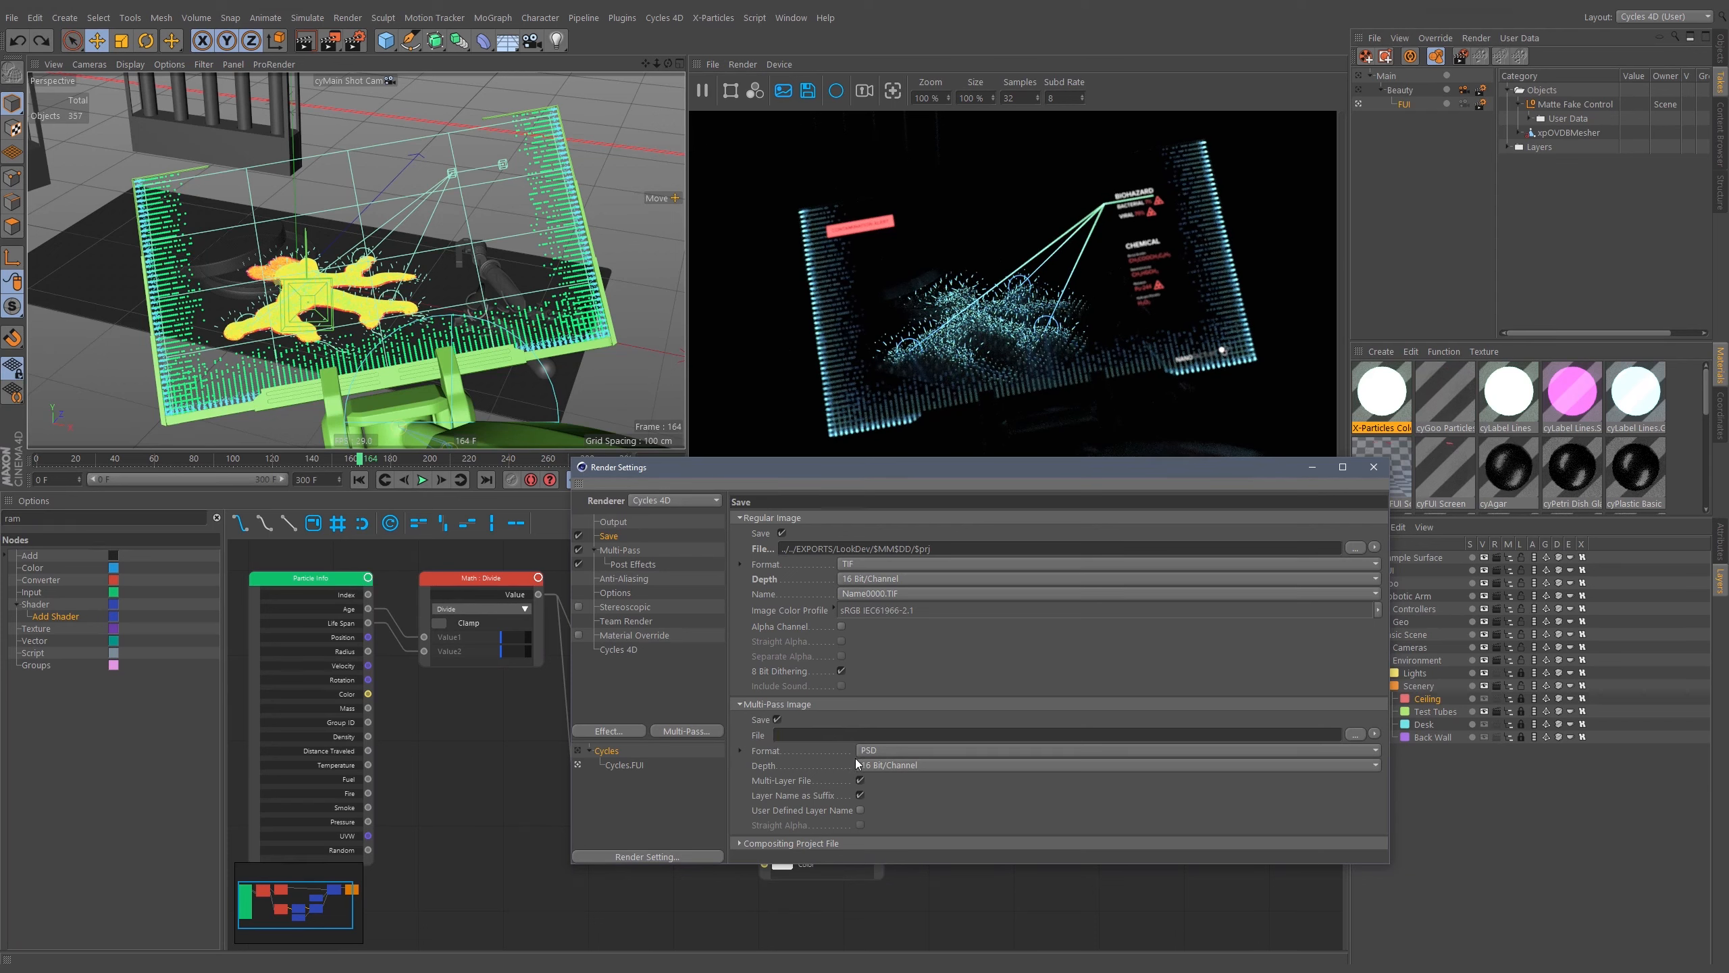
left_click(878, 749)
left_click(887, 552)
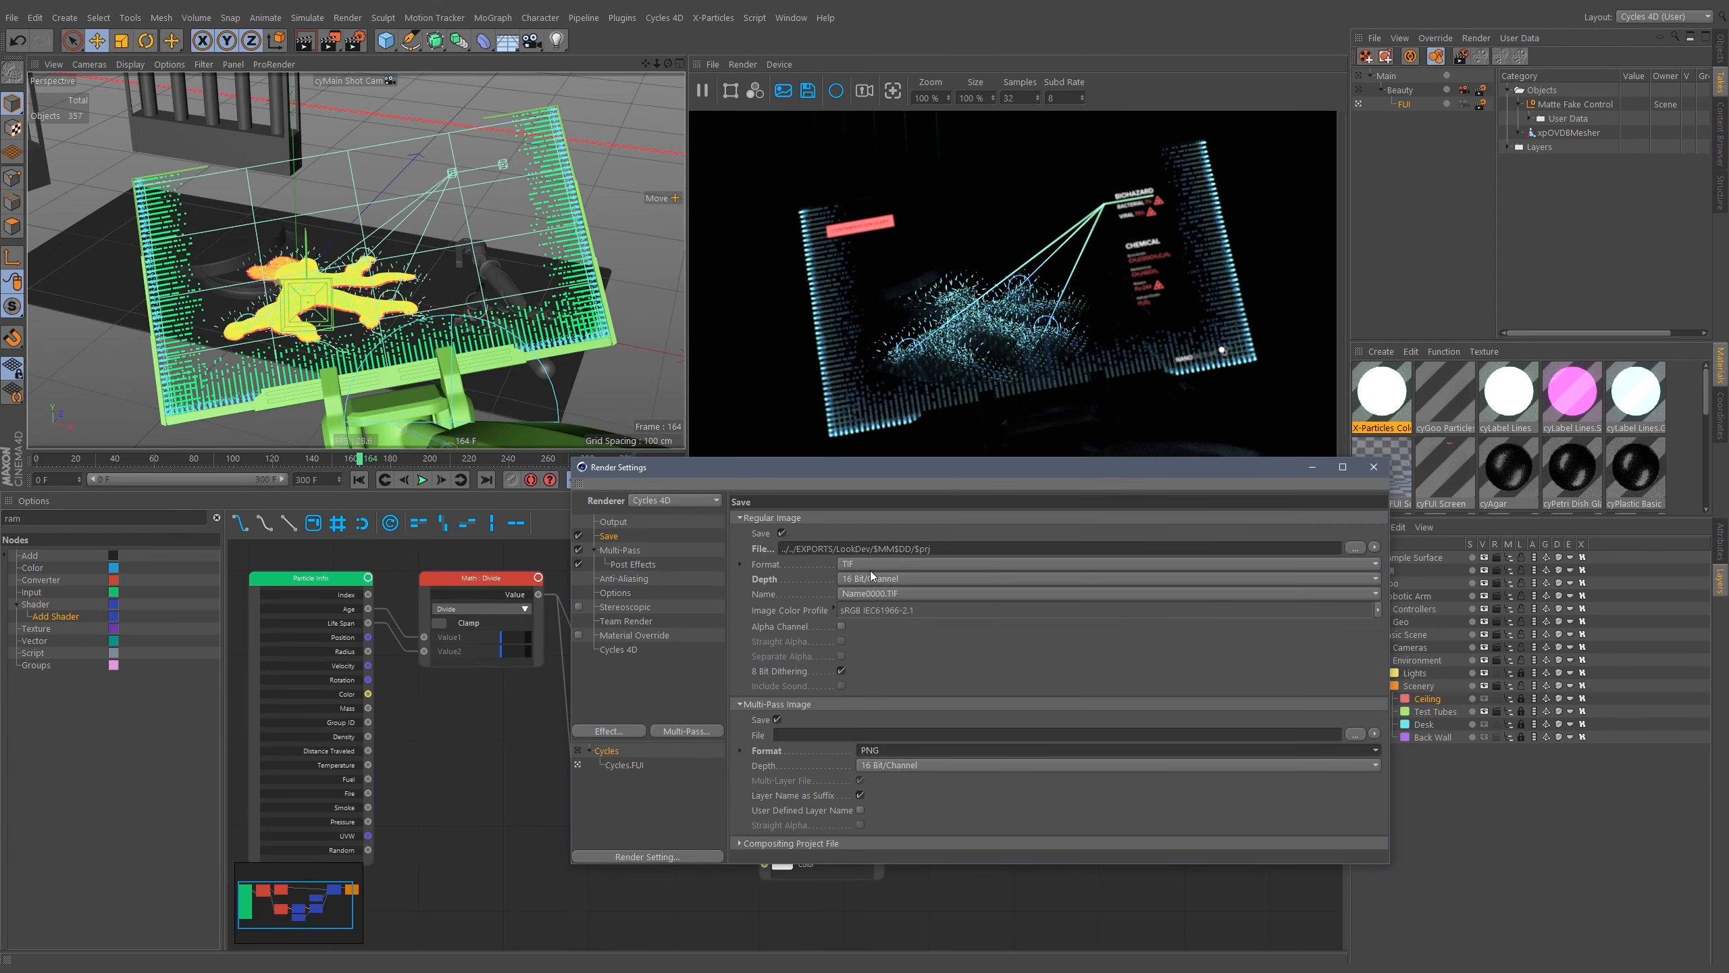
Set the regular image format to PNG and change its save path to ./renders.
left_click(875, 563)
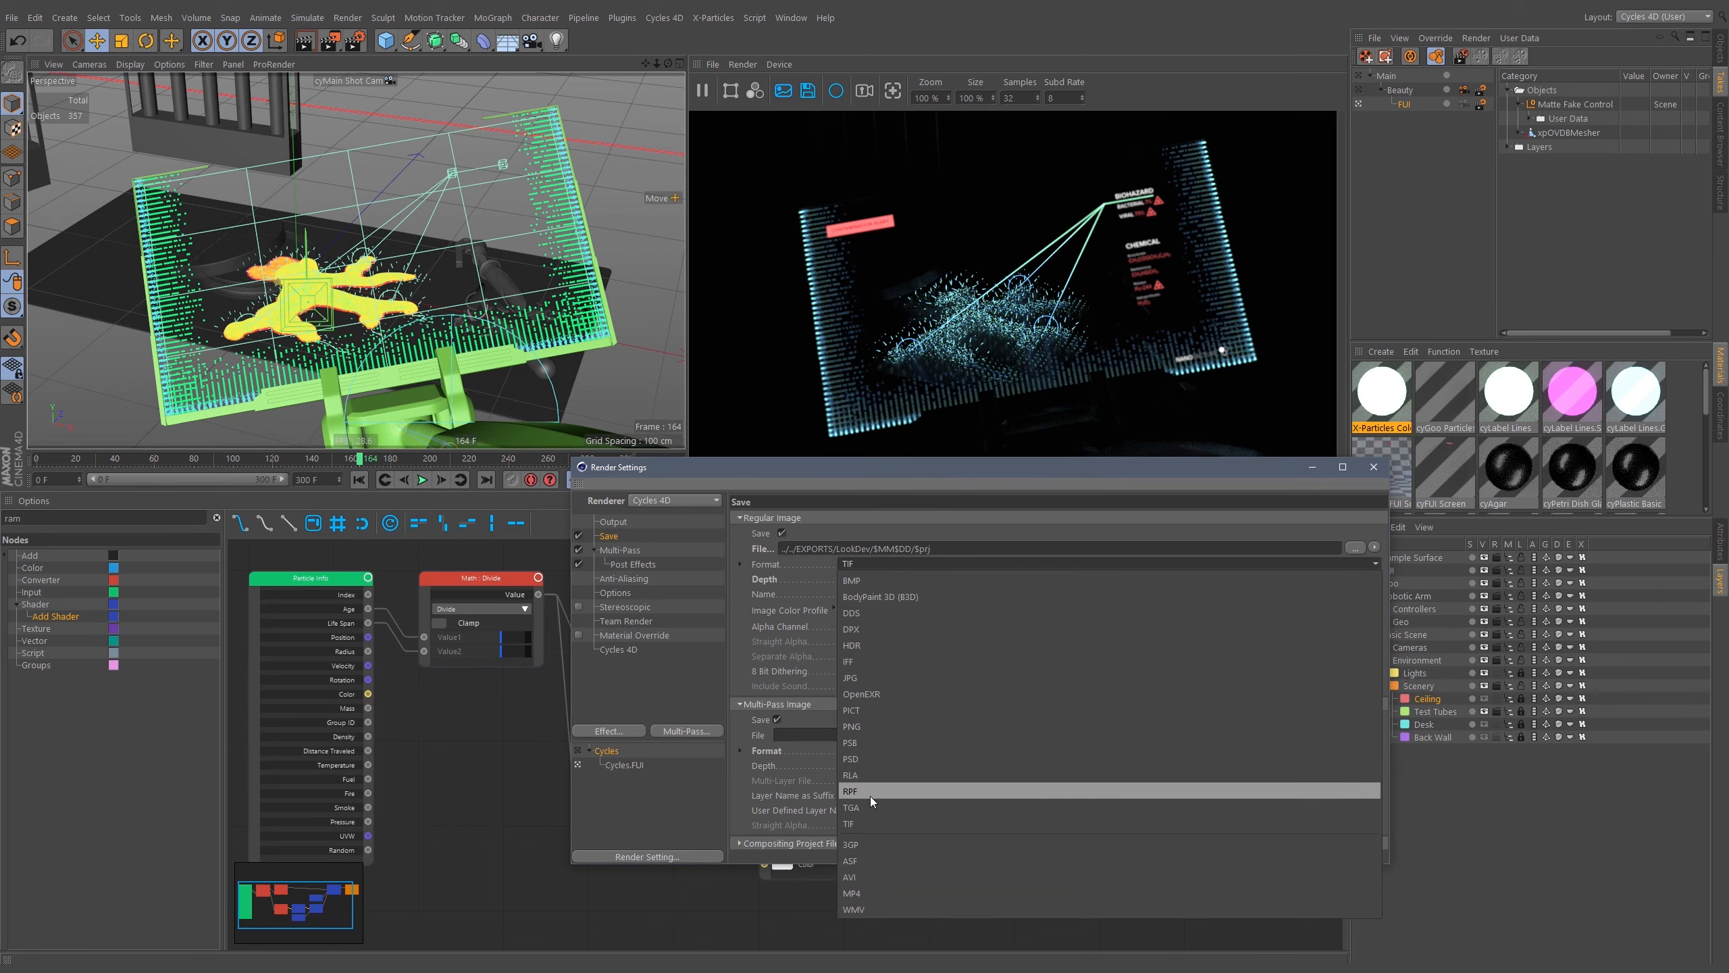
left_click(883, 728)
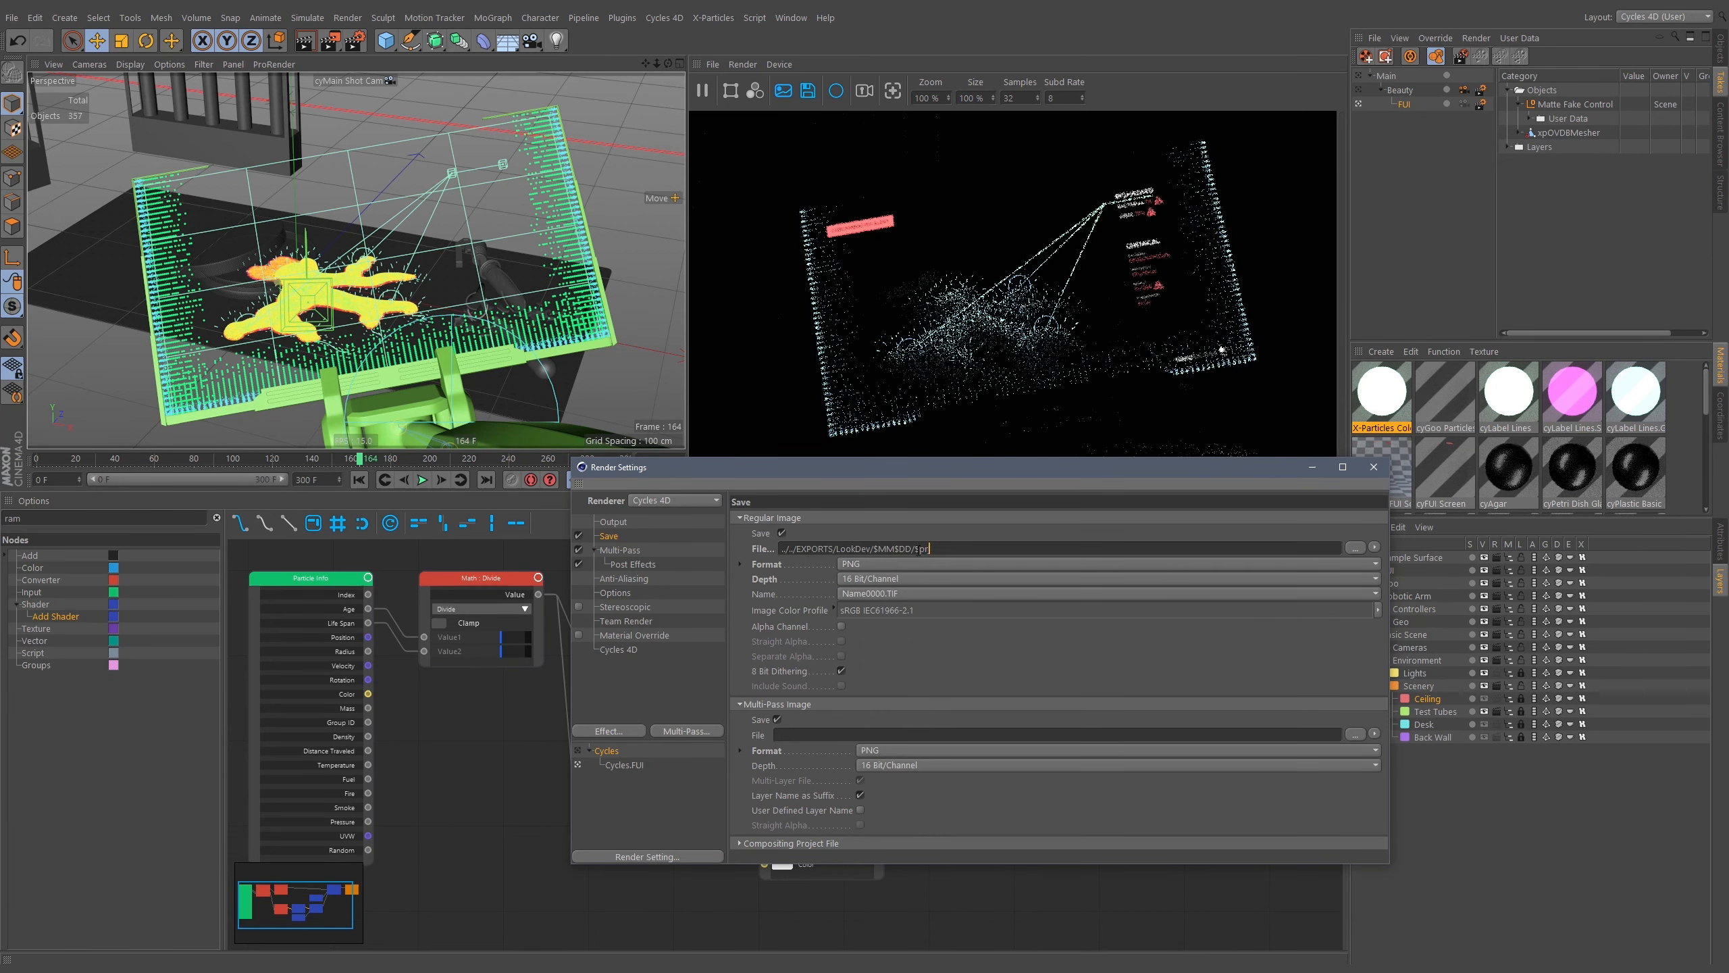
left_click_drag(931, 548, 722, 642)
key("ctrl+x")
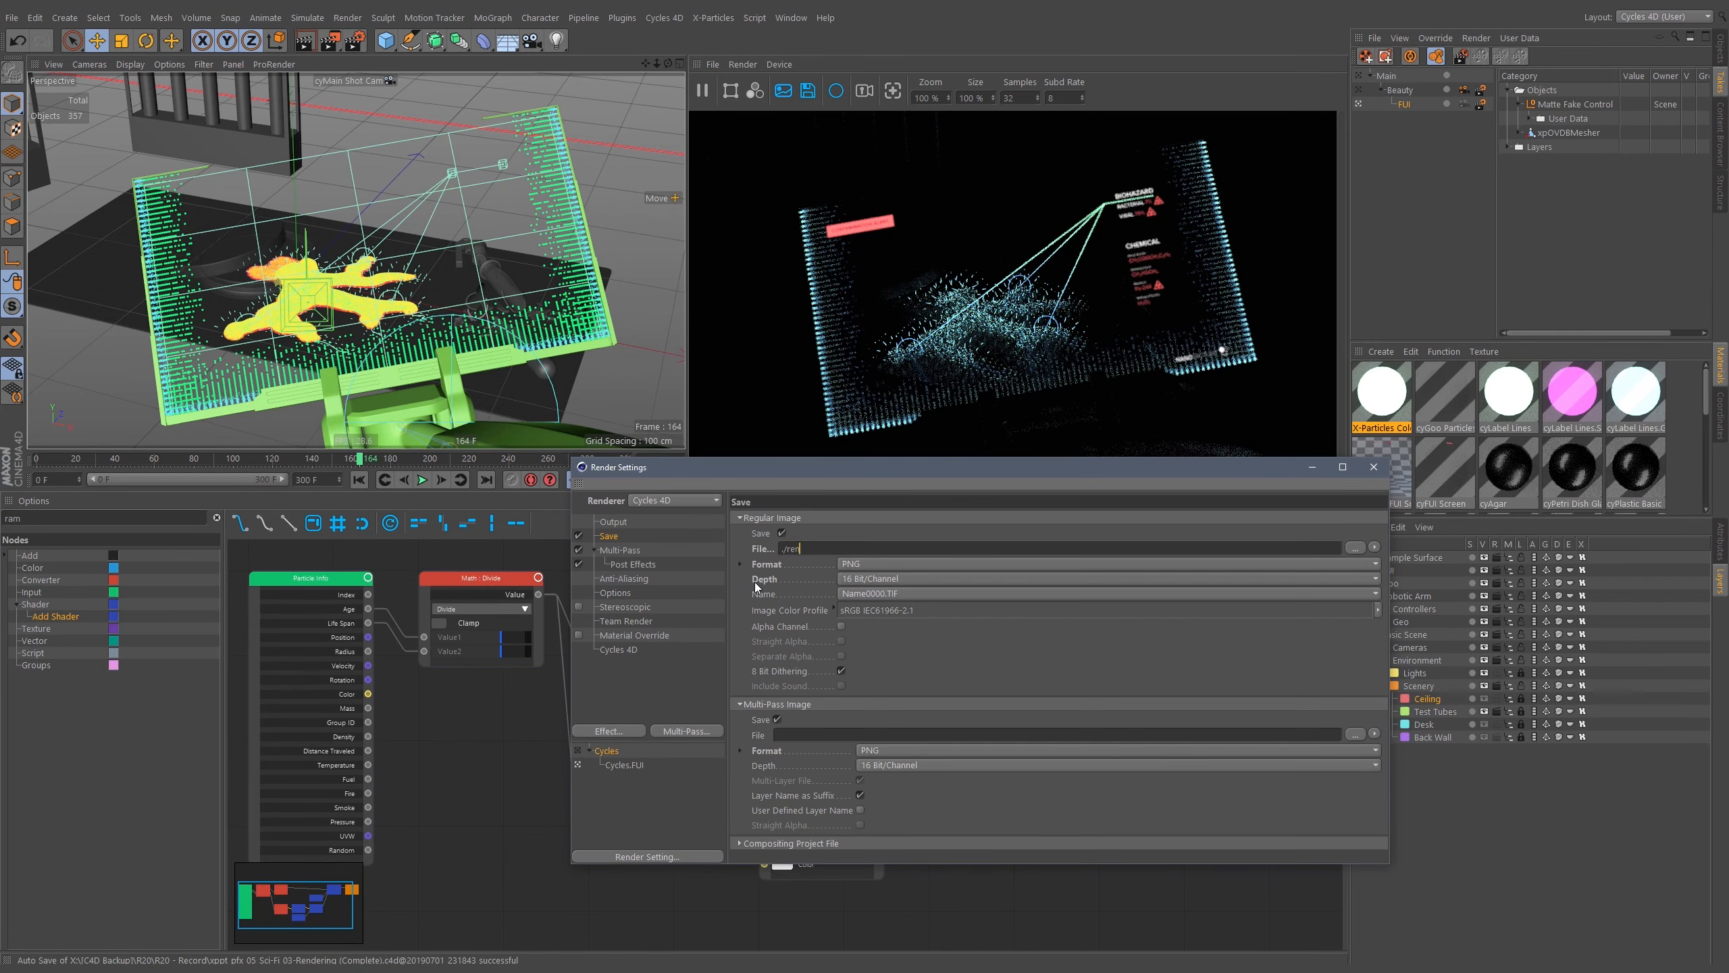
type("ders")
key("Return")
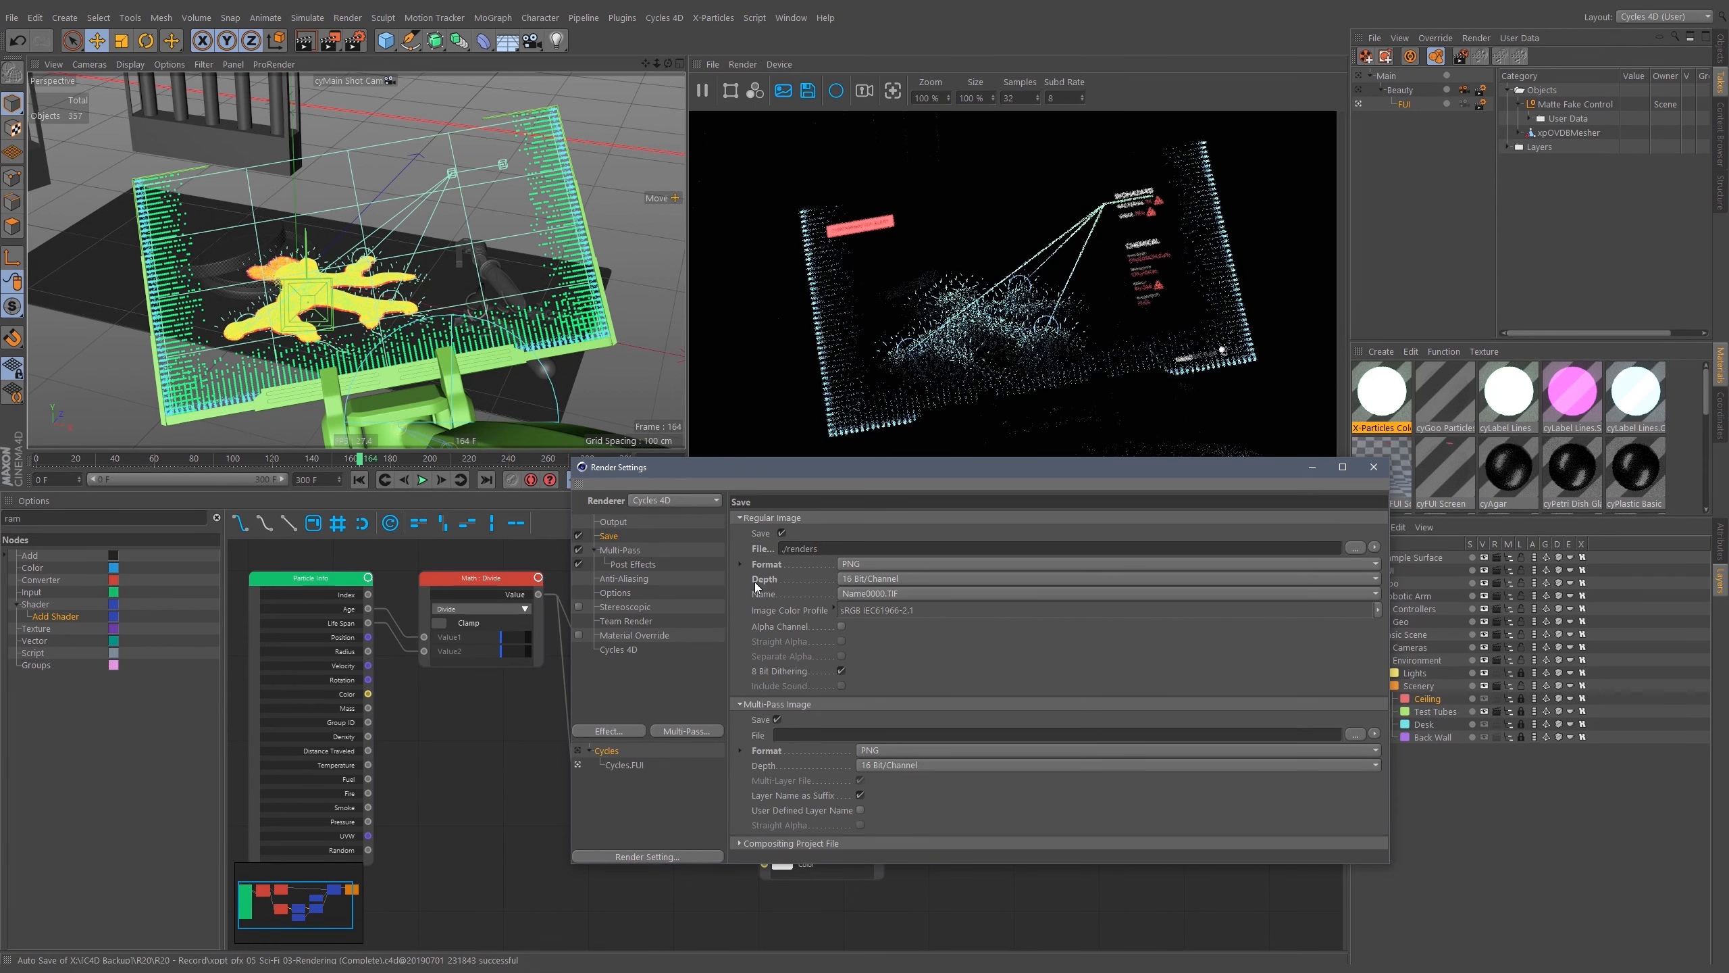